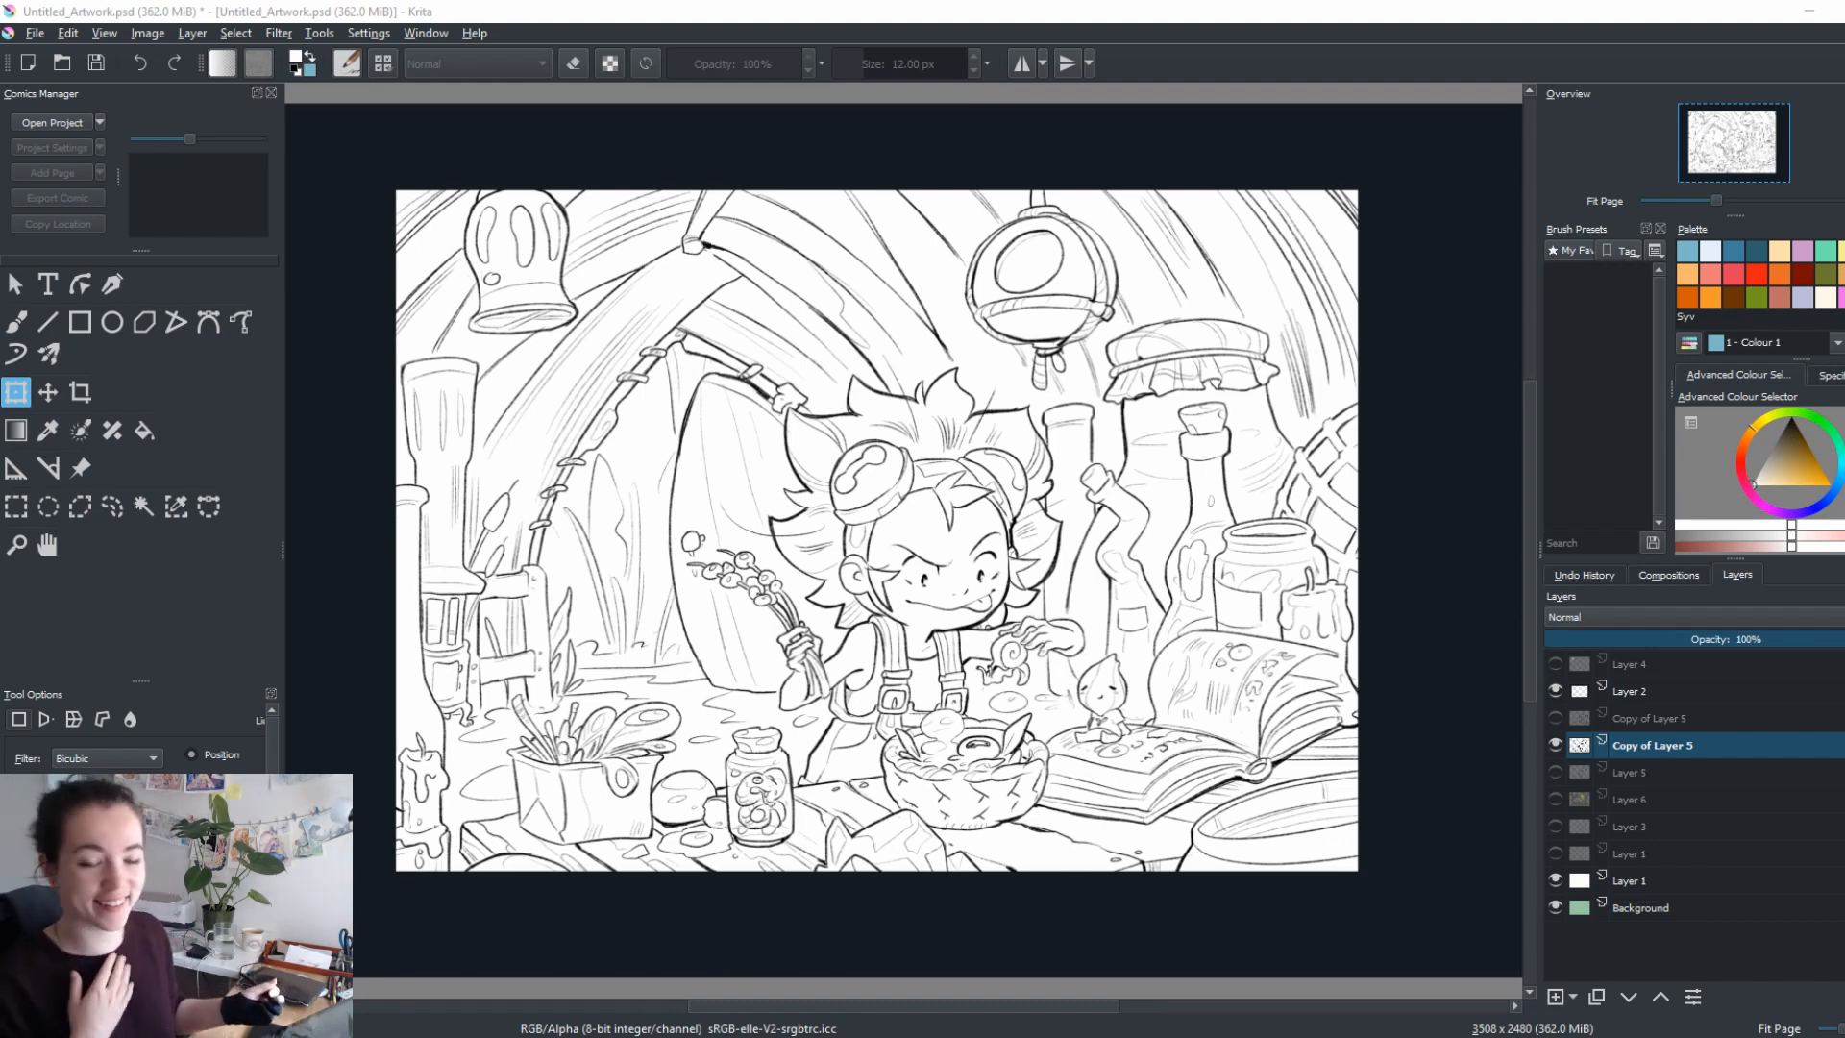
Inspect the line art and the white border by switching the visibility of Copy of Layer 5 and Layer 2 off and on.
left_click(1555, 745)
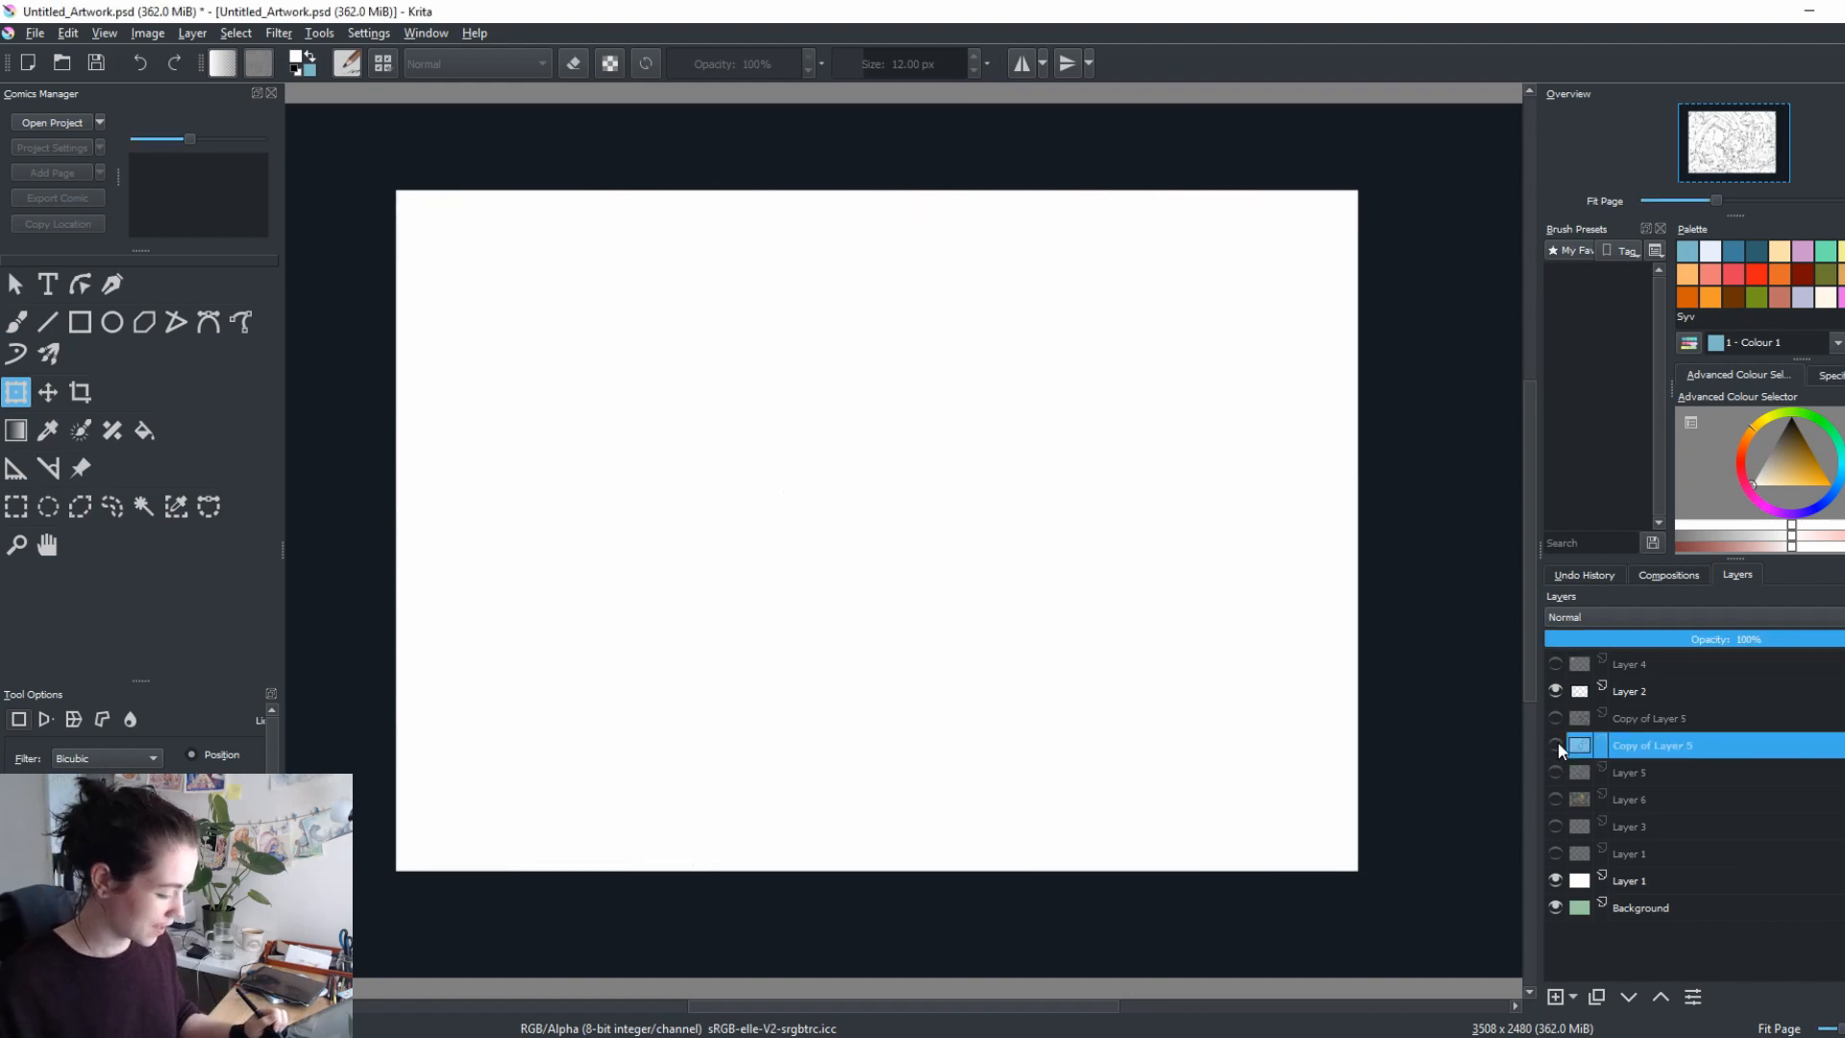
left_click(1556, 742)
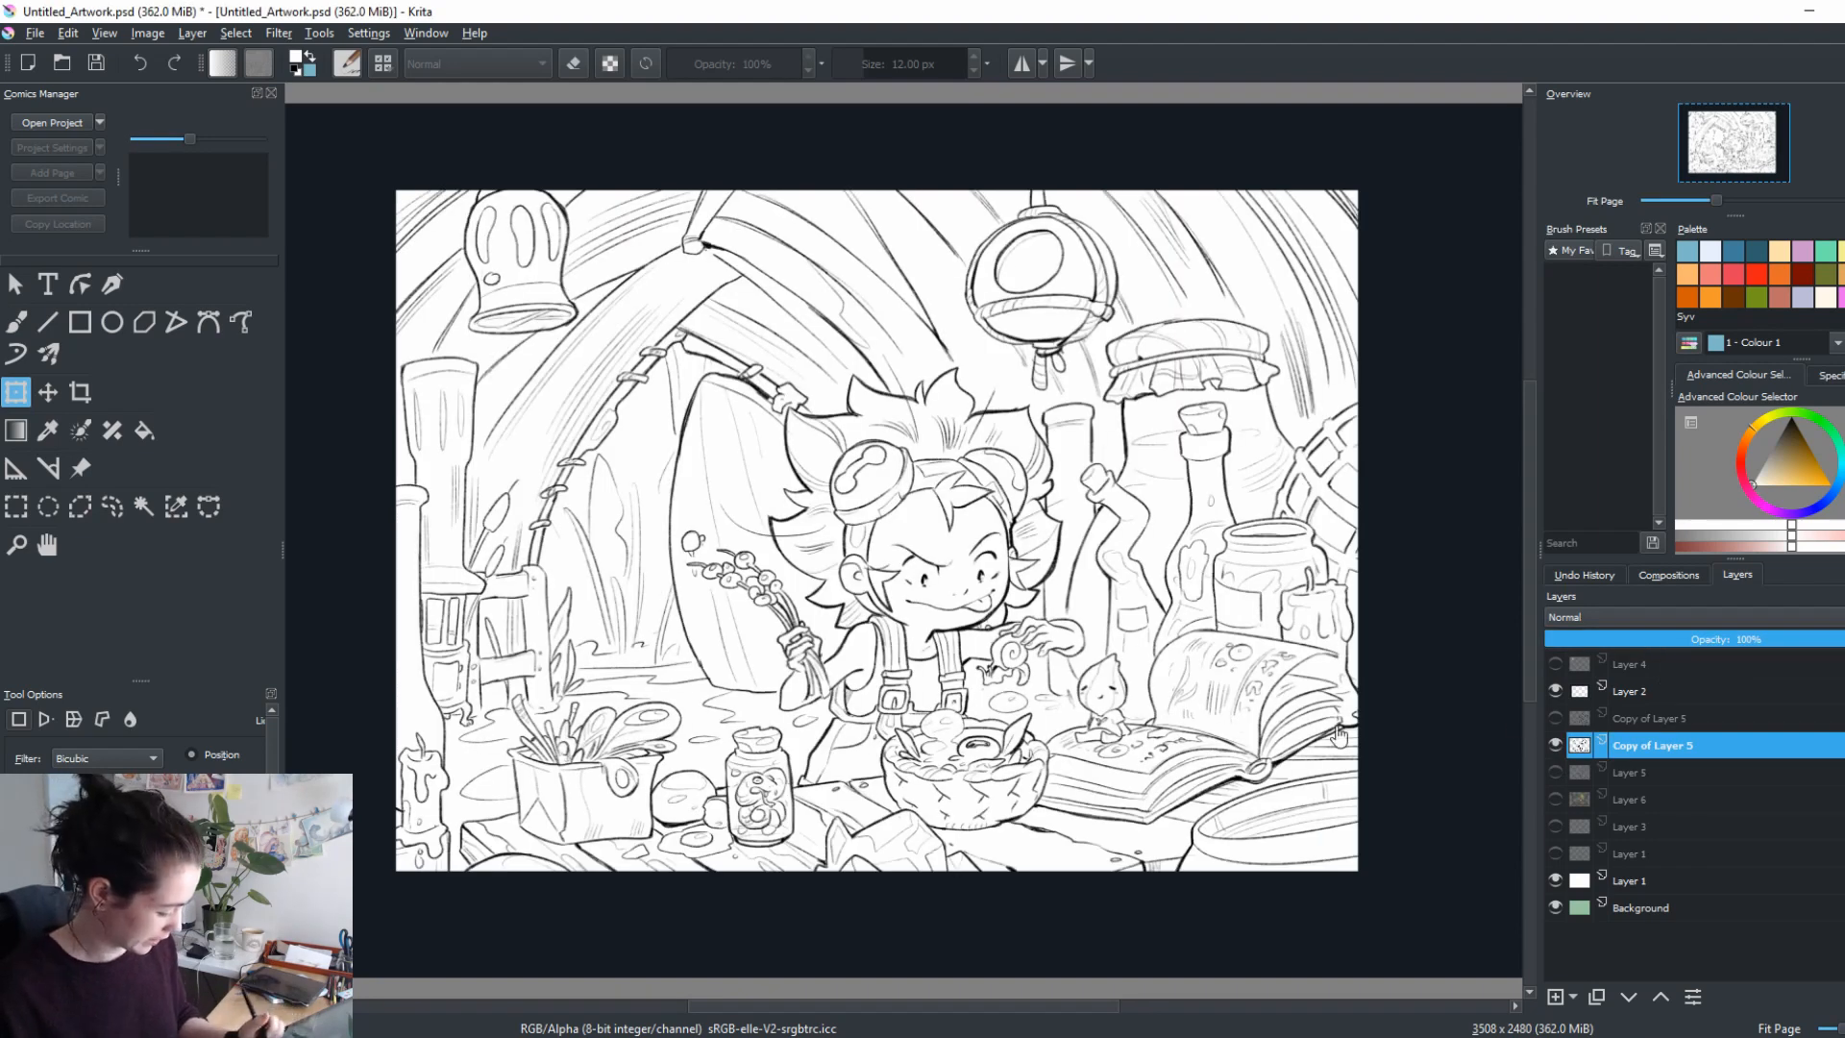
left_click(1558, 716)
left_click(1555, 691)
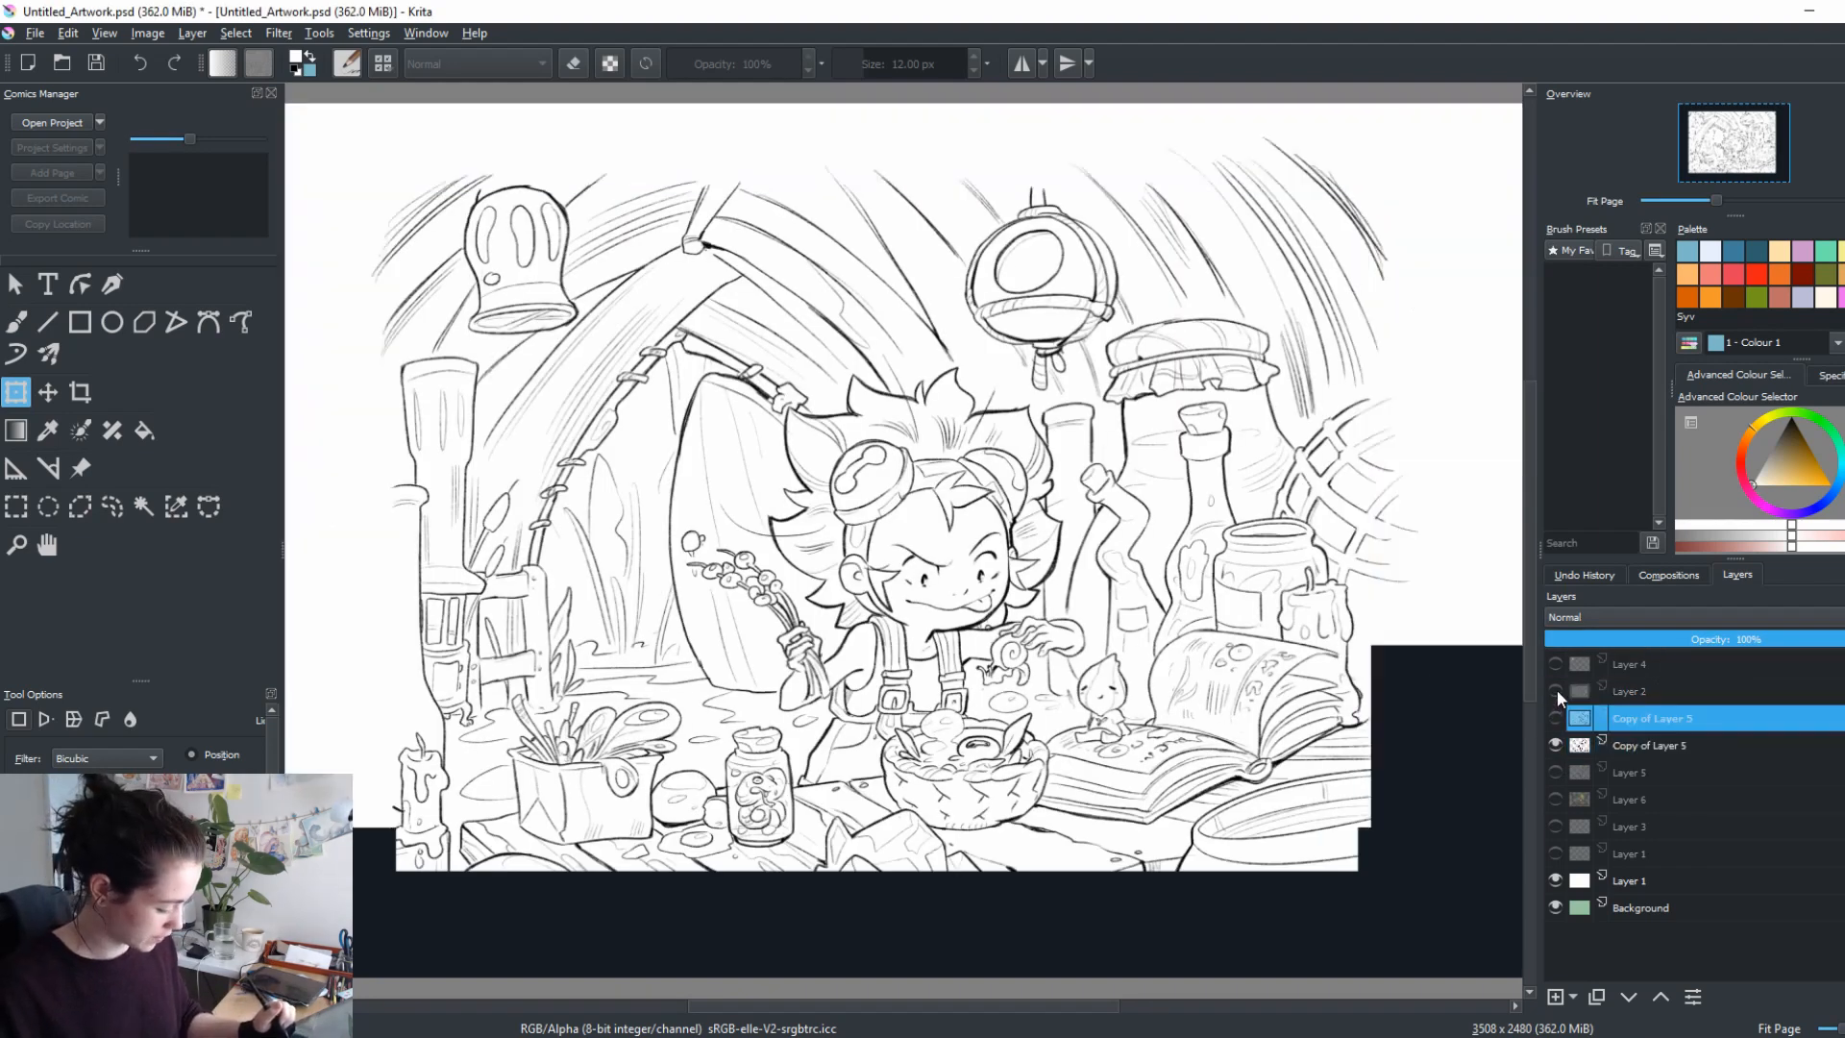
left_click(1556, 690)
left_click(1555, 691)
left_click(1555, 690)
left_click(1556, 690)
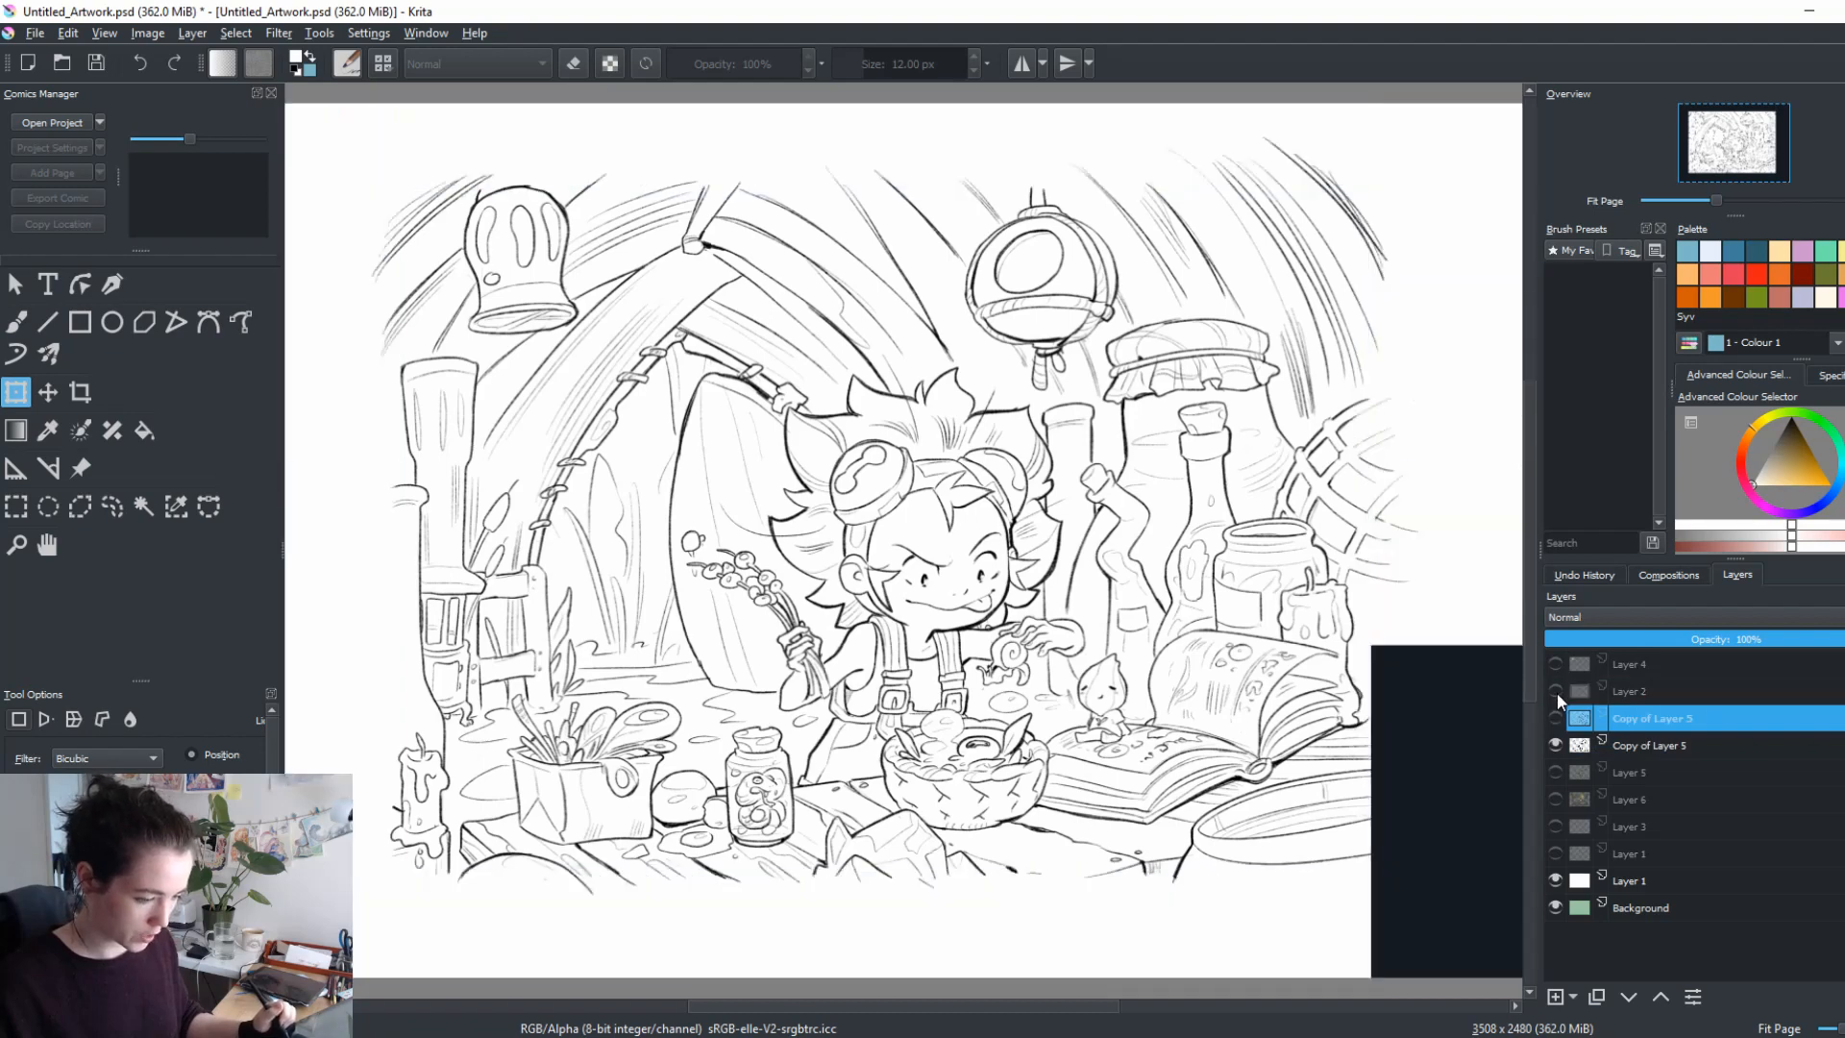
left_click(1555, 691)
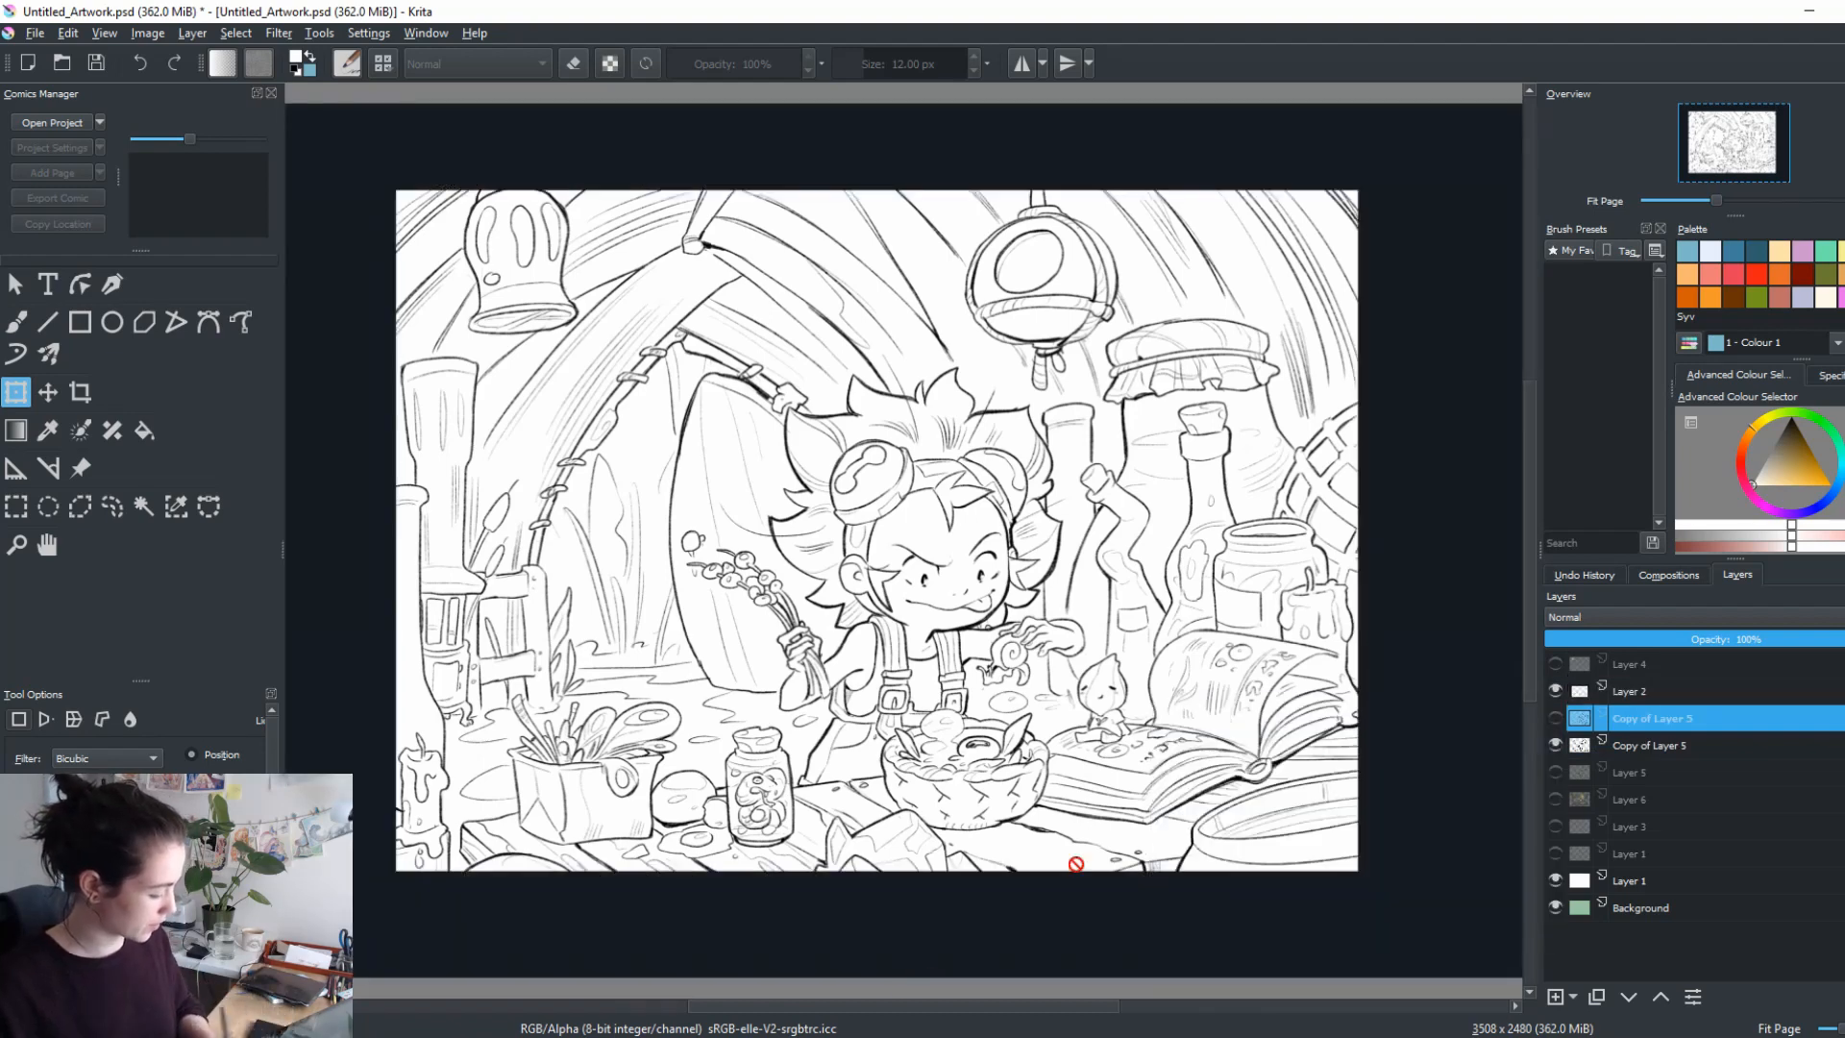
Add a new paint layer directly beneath the visible line art layer, above the hidden Layer 5.
left_click(1621, 744)
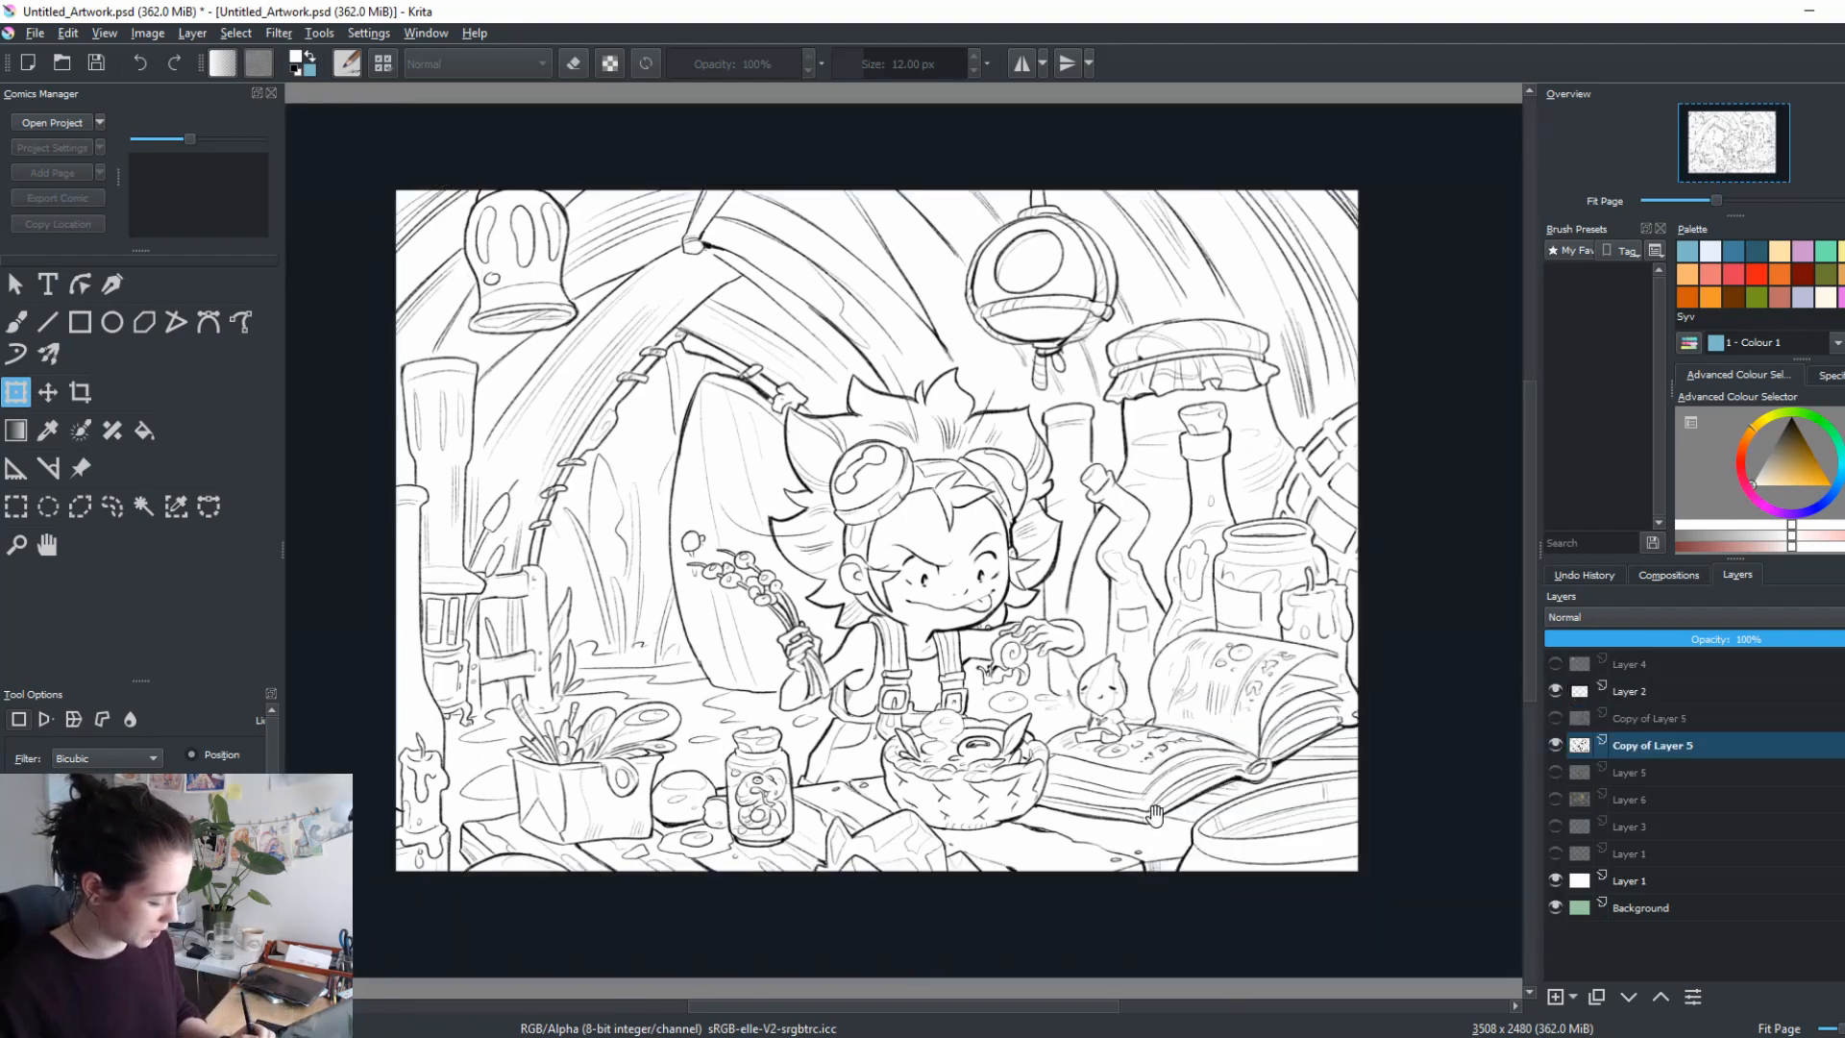
left_click_drag(1157, 807, 1221, 798)
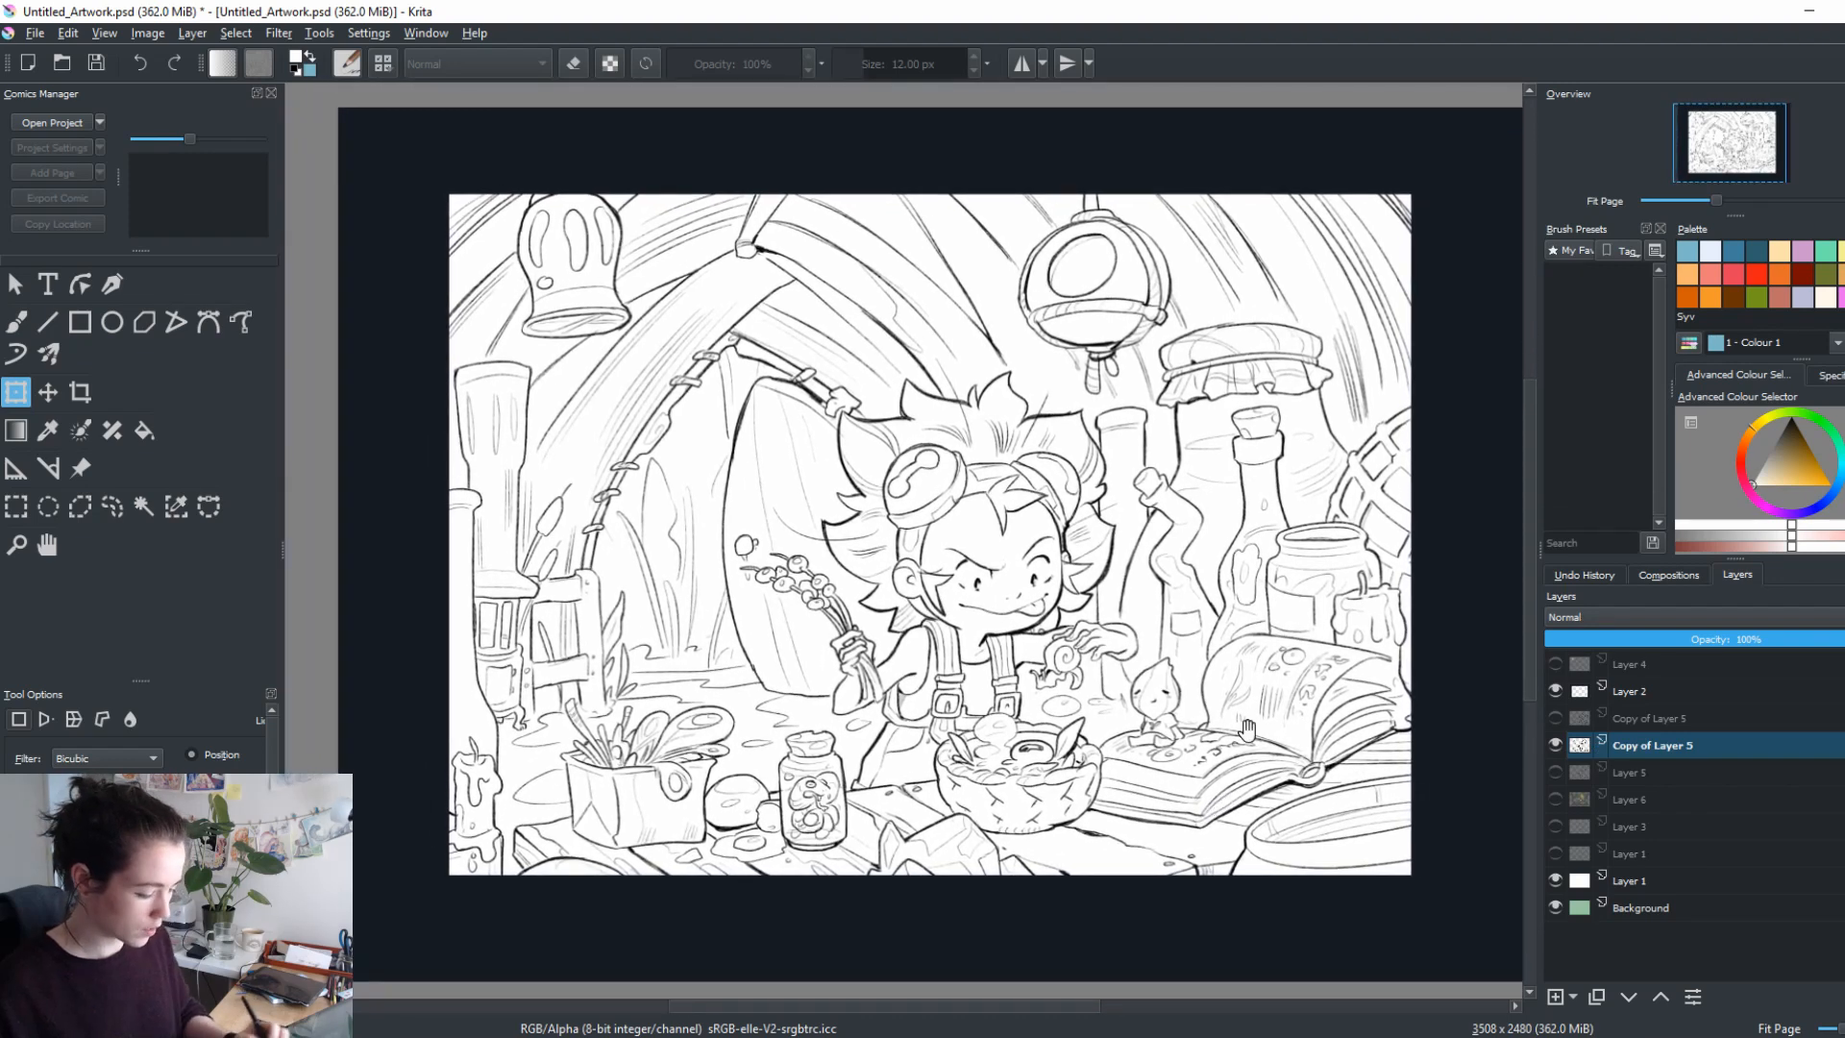
left_click(1612, 774)
left_click(1554, 995)
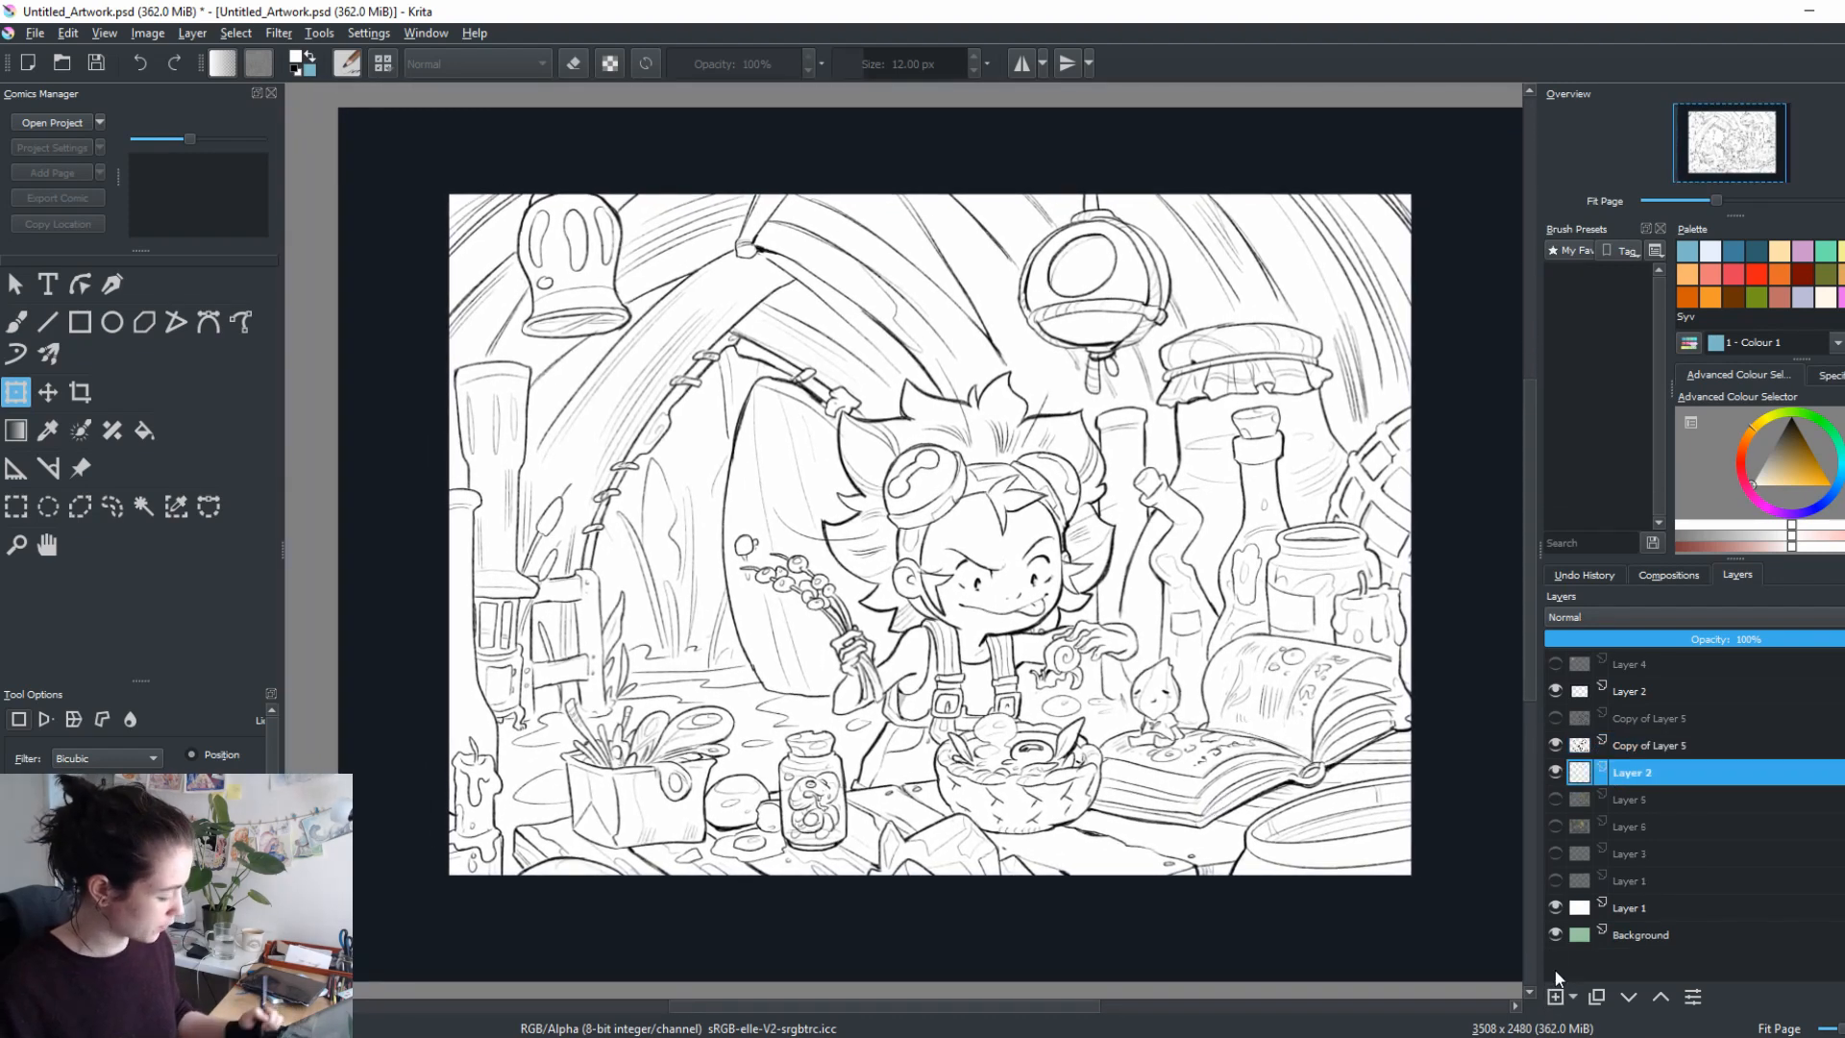
Cover the entire canvas on the new layer with dark golden brown using the soft 600 px brush preset from My Favorites.
left_click(1789, 454)
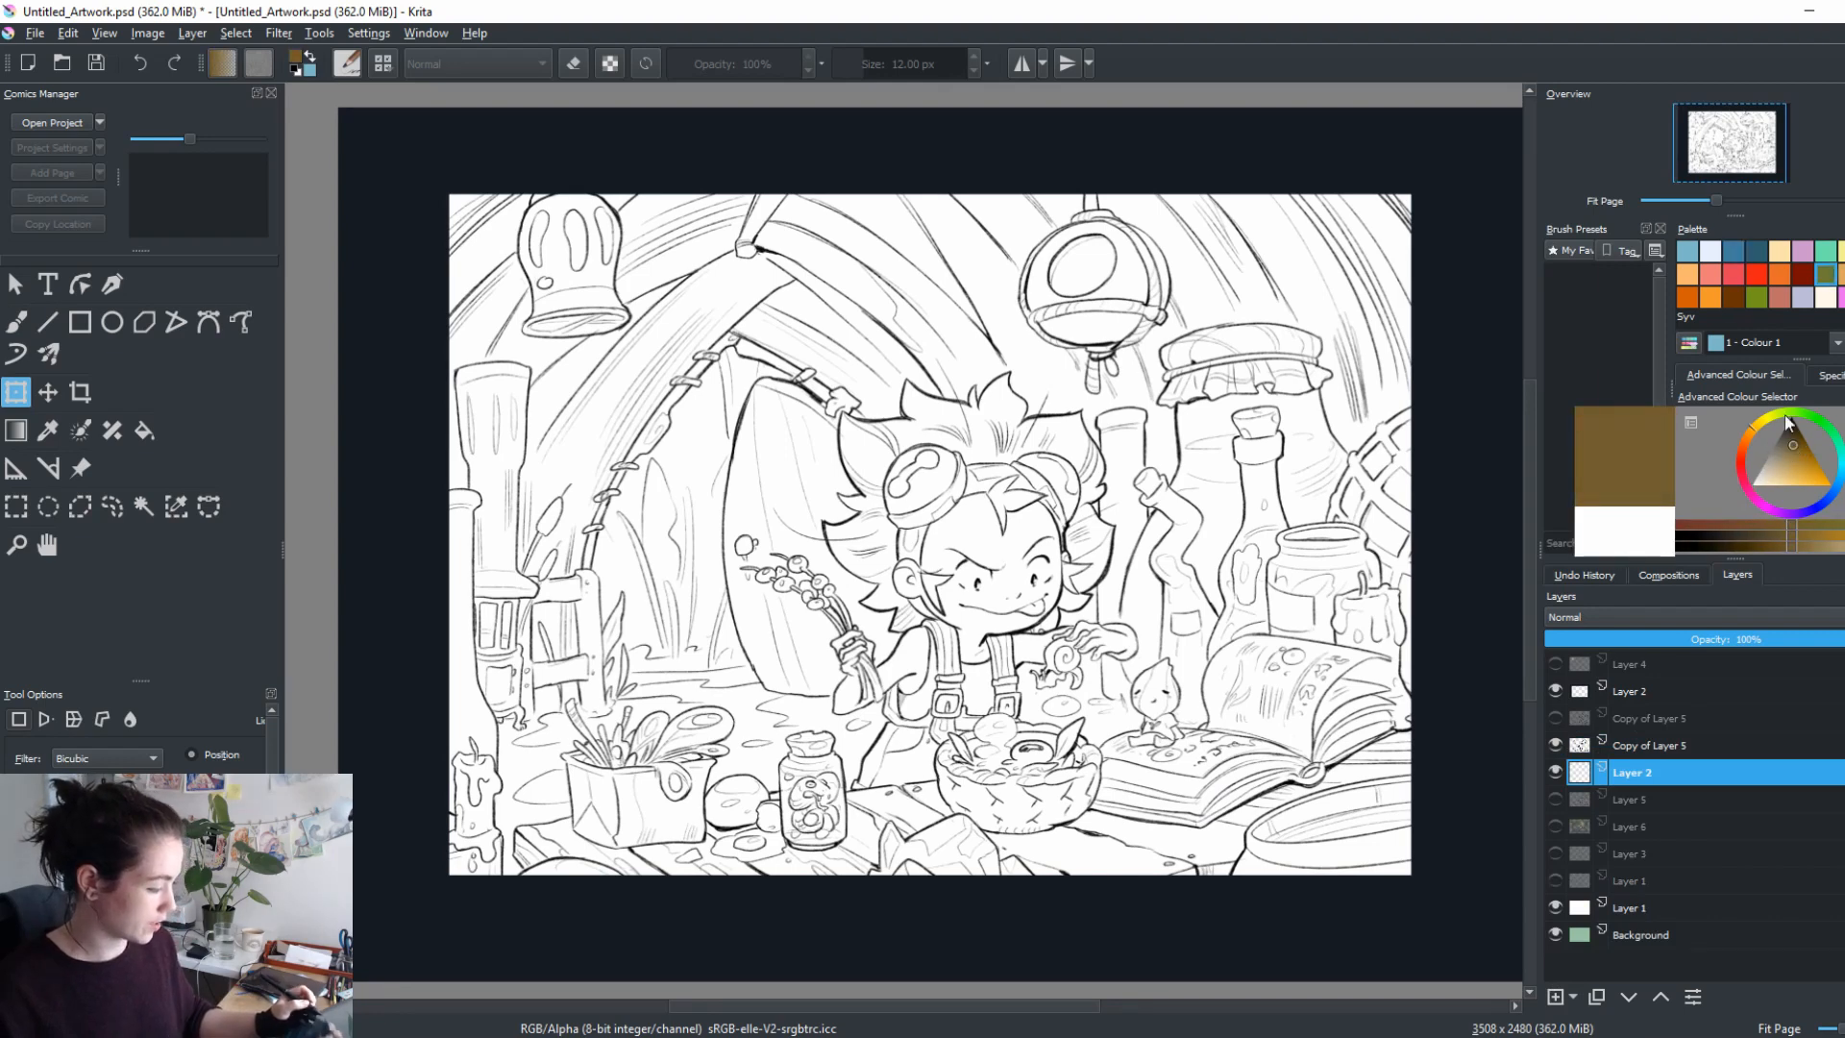
key("b")
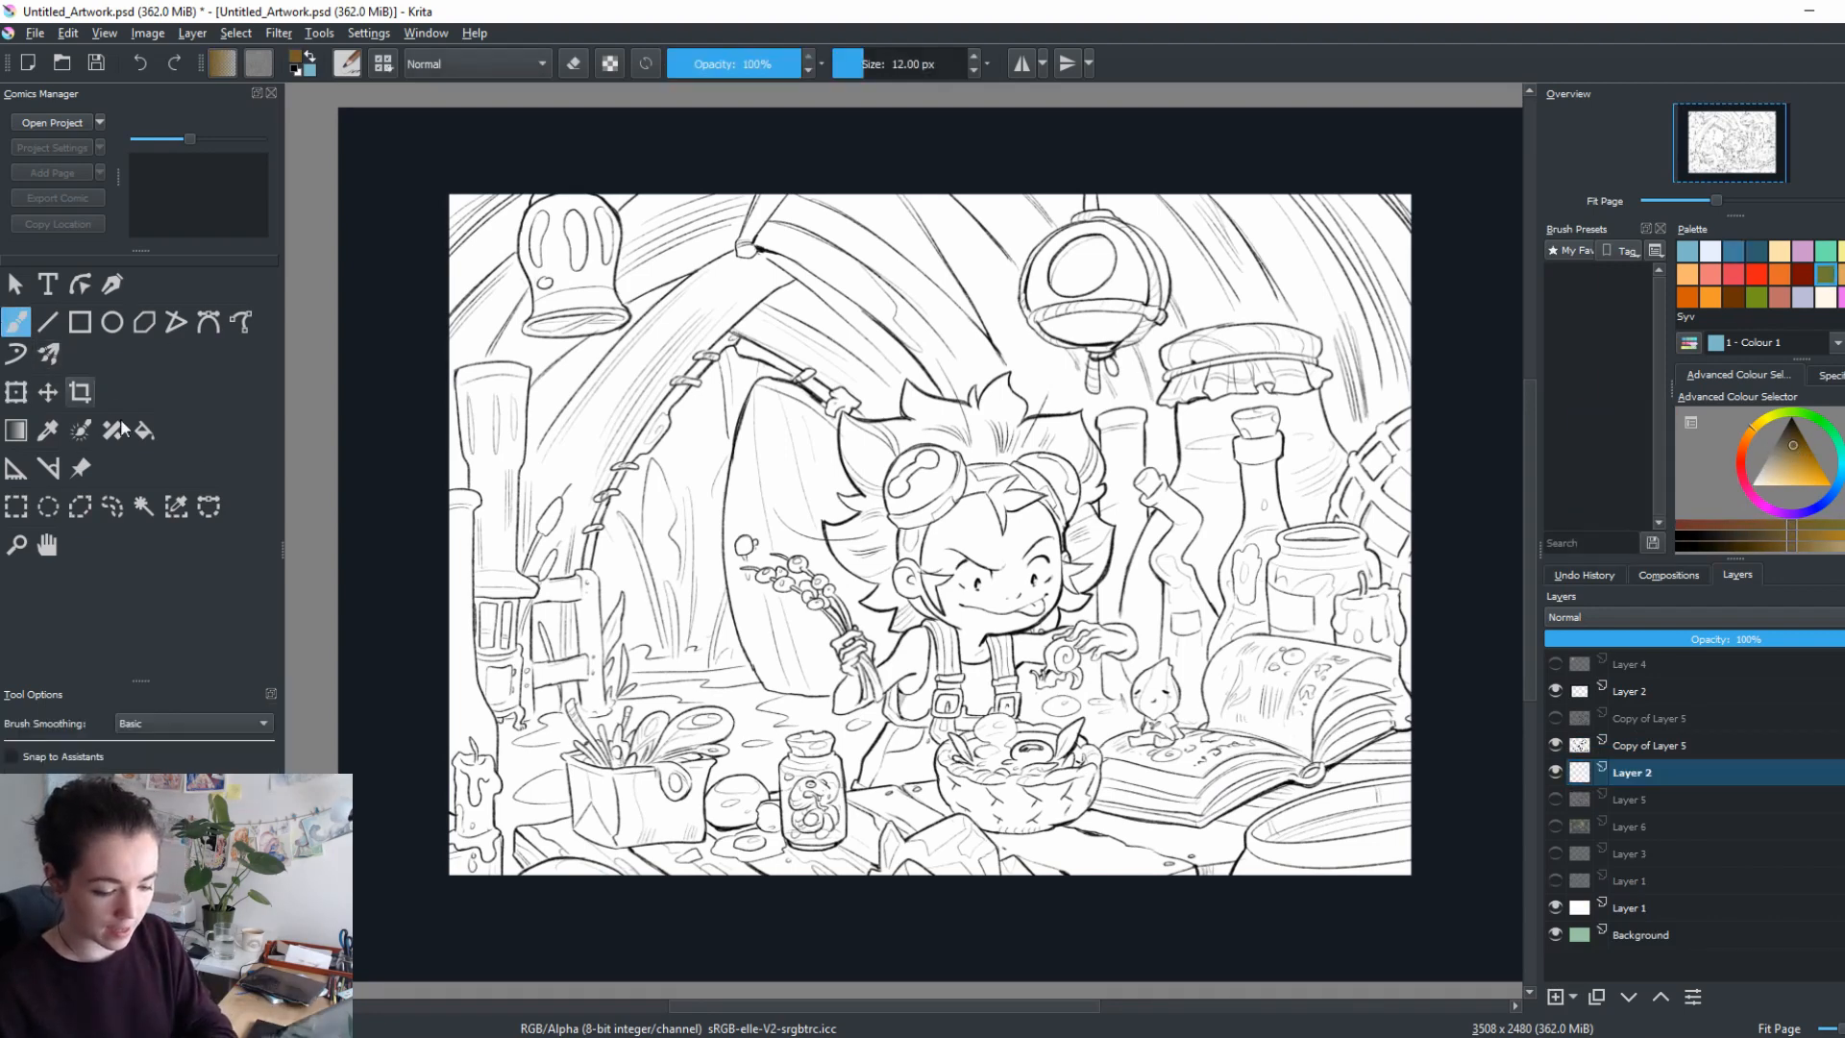
left_click(1572, 251)
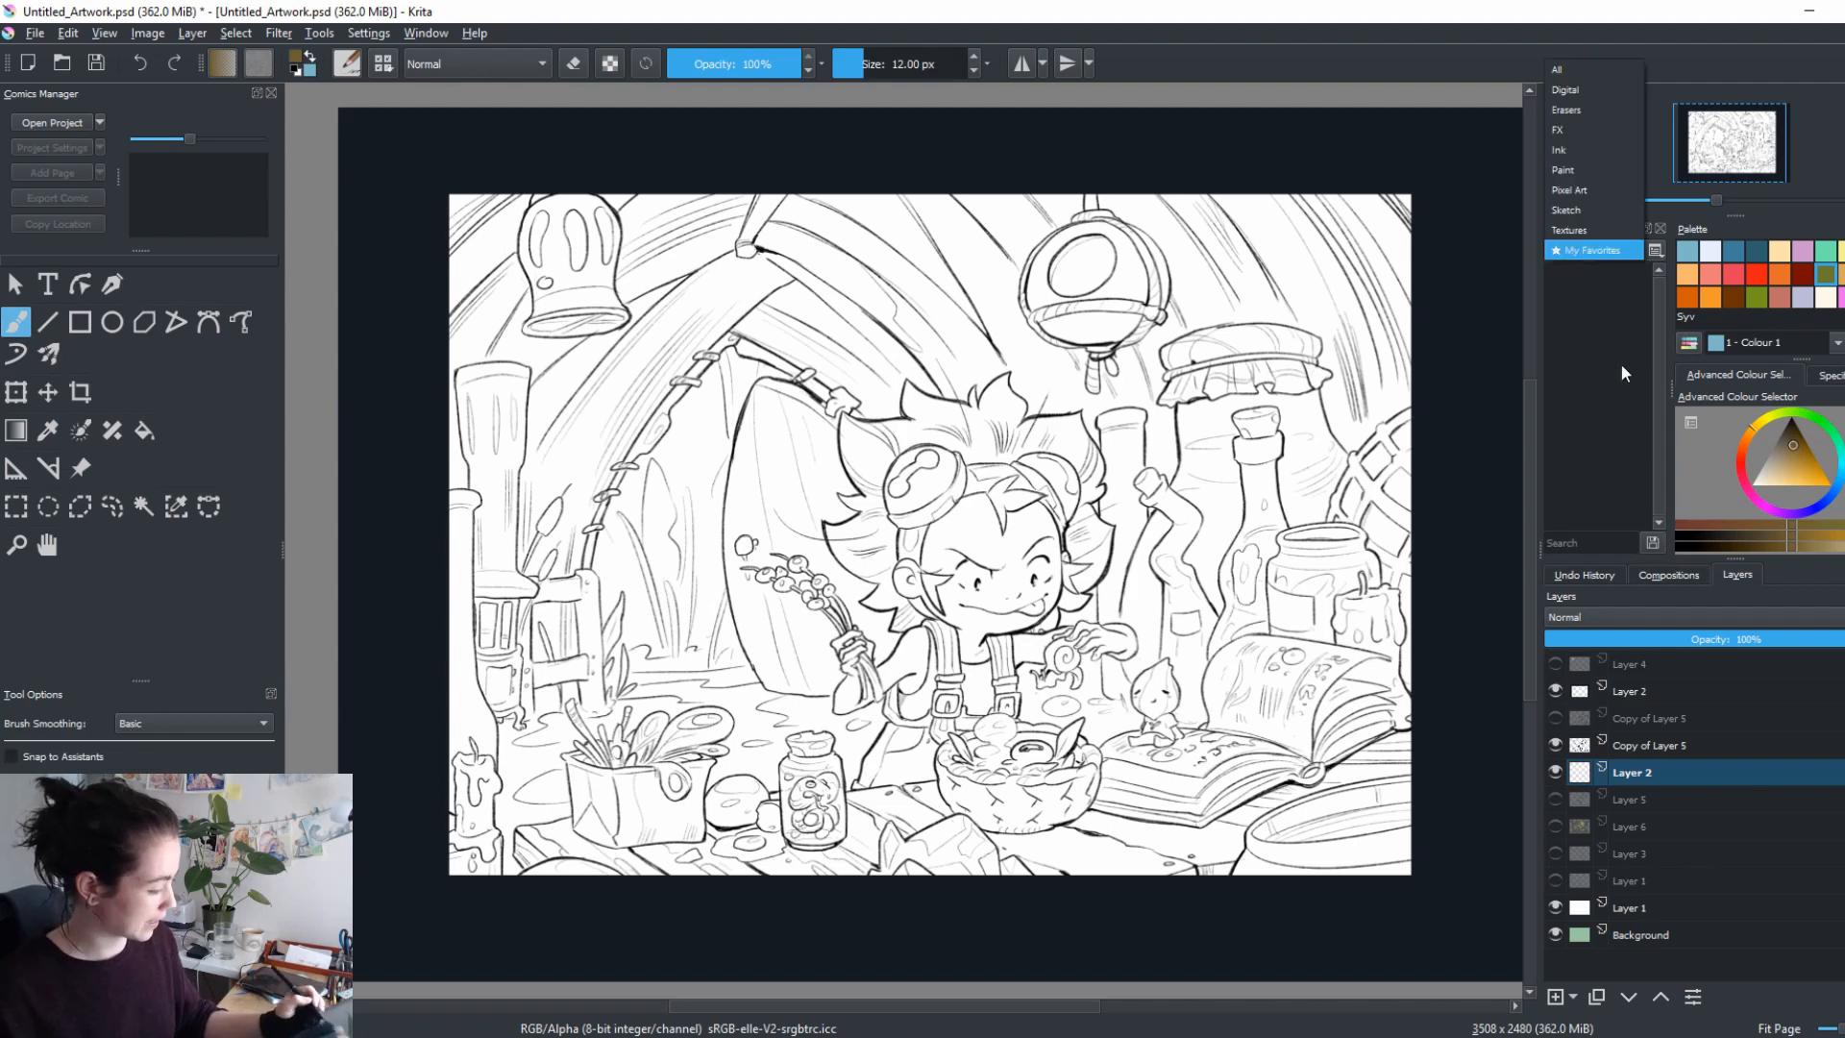
left_click(1604, 210)
left_click(1572, 252)
left_click(1590, 249)
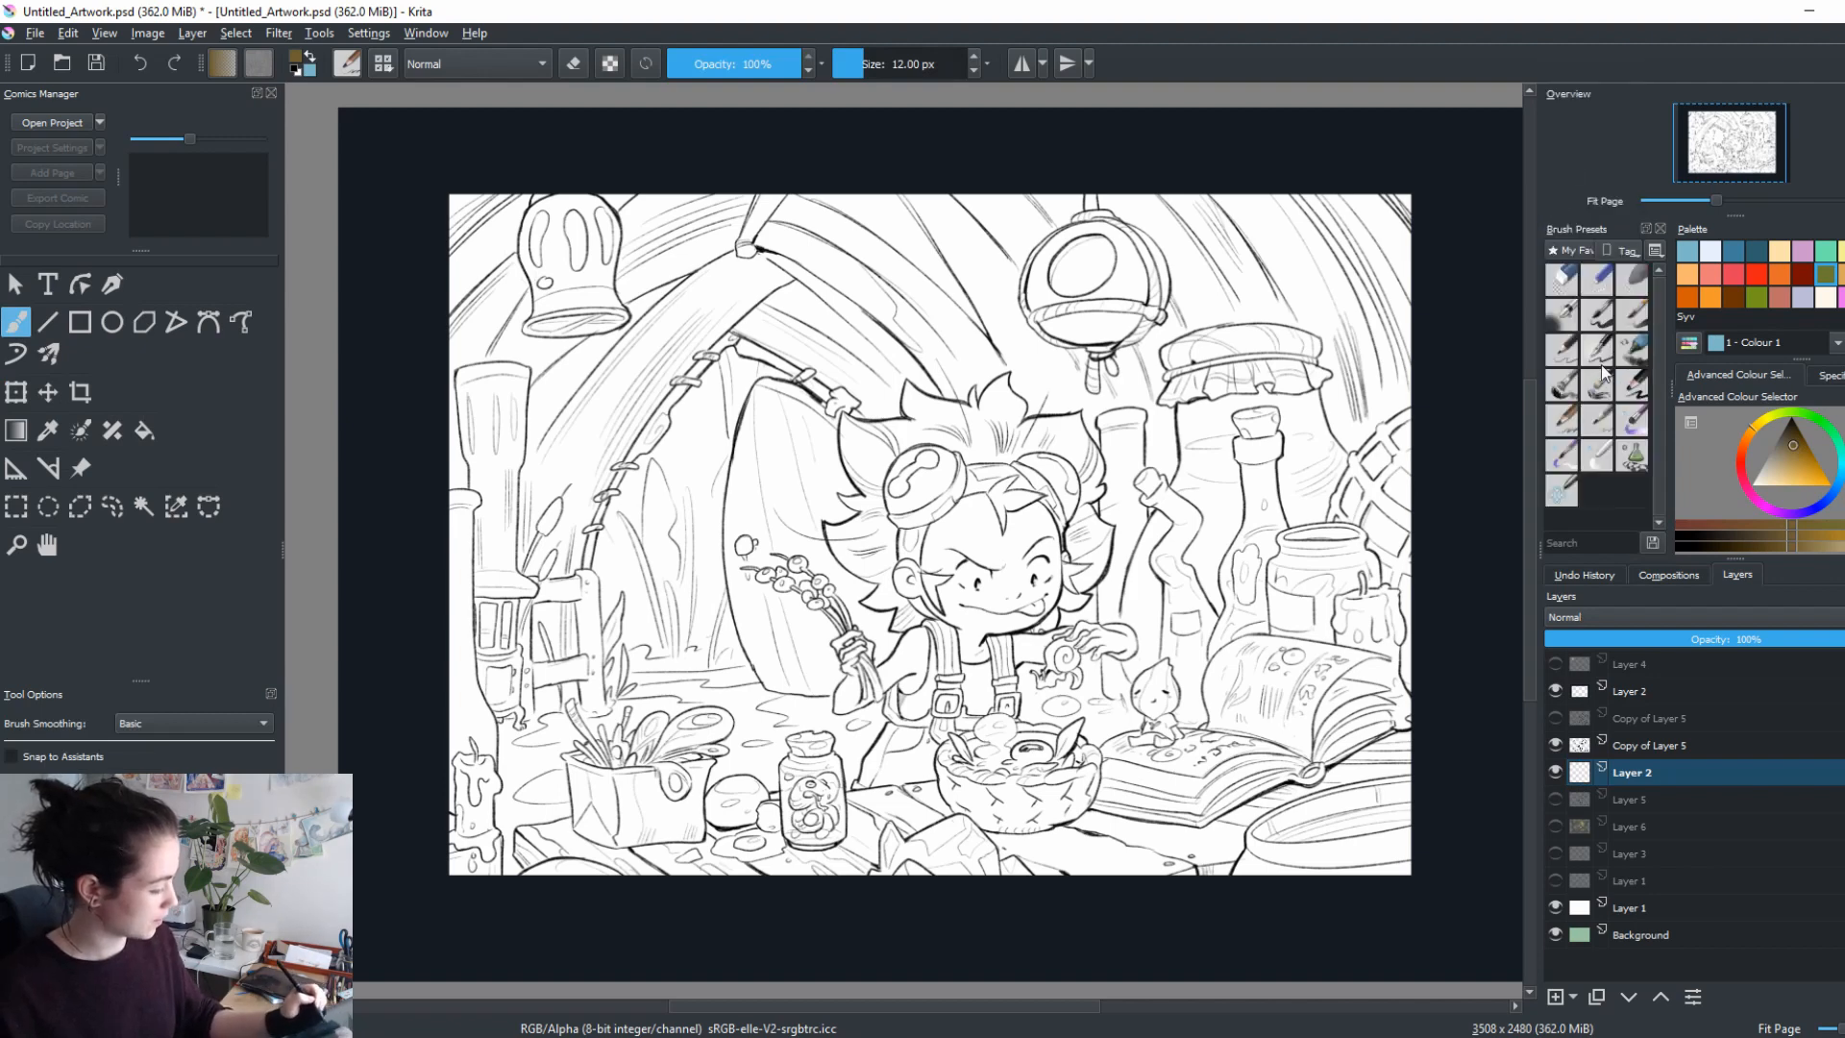
left_click(1561, 324)
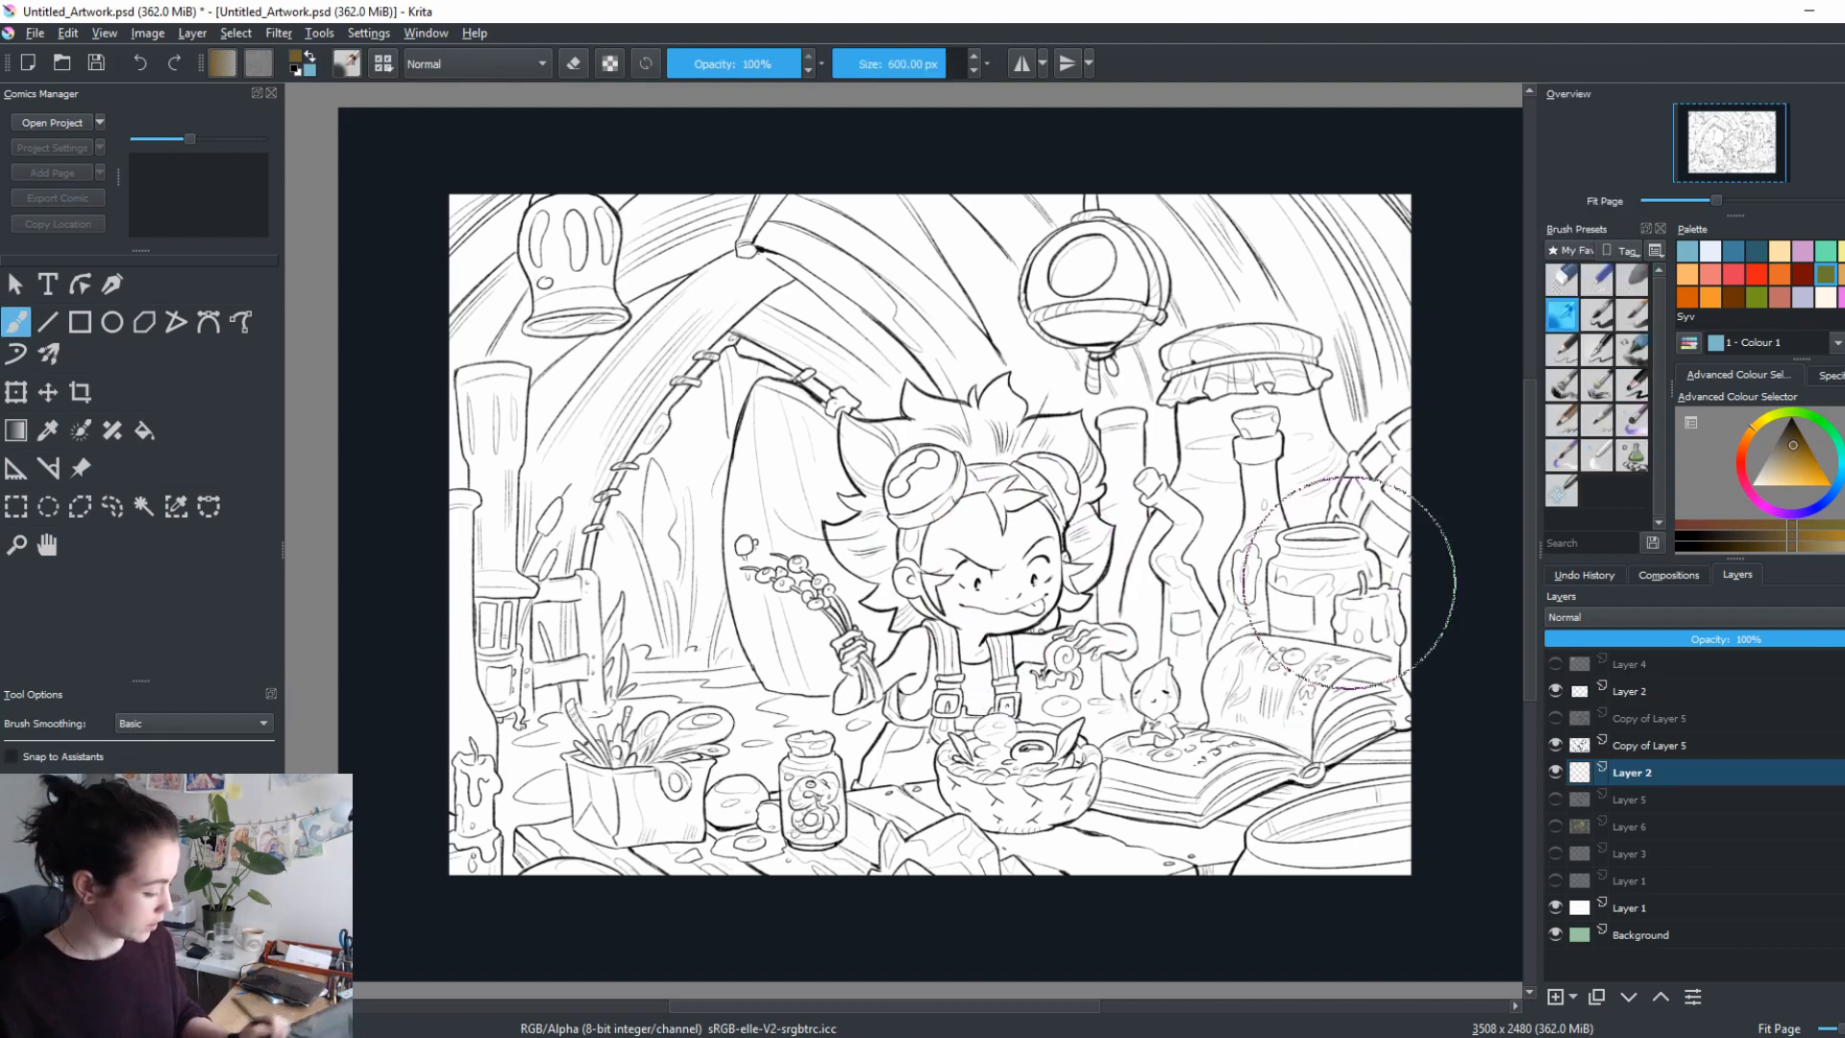
mouse_move(1348, 582)
left_mouse_down()
mouse_move(1201, 788)
mouse_move(1537, 663)
mouse_move(807, 912)
mouse_move(881, 735)
left_mouse_up()
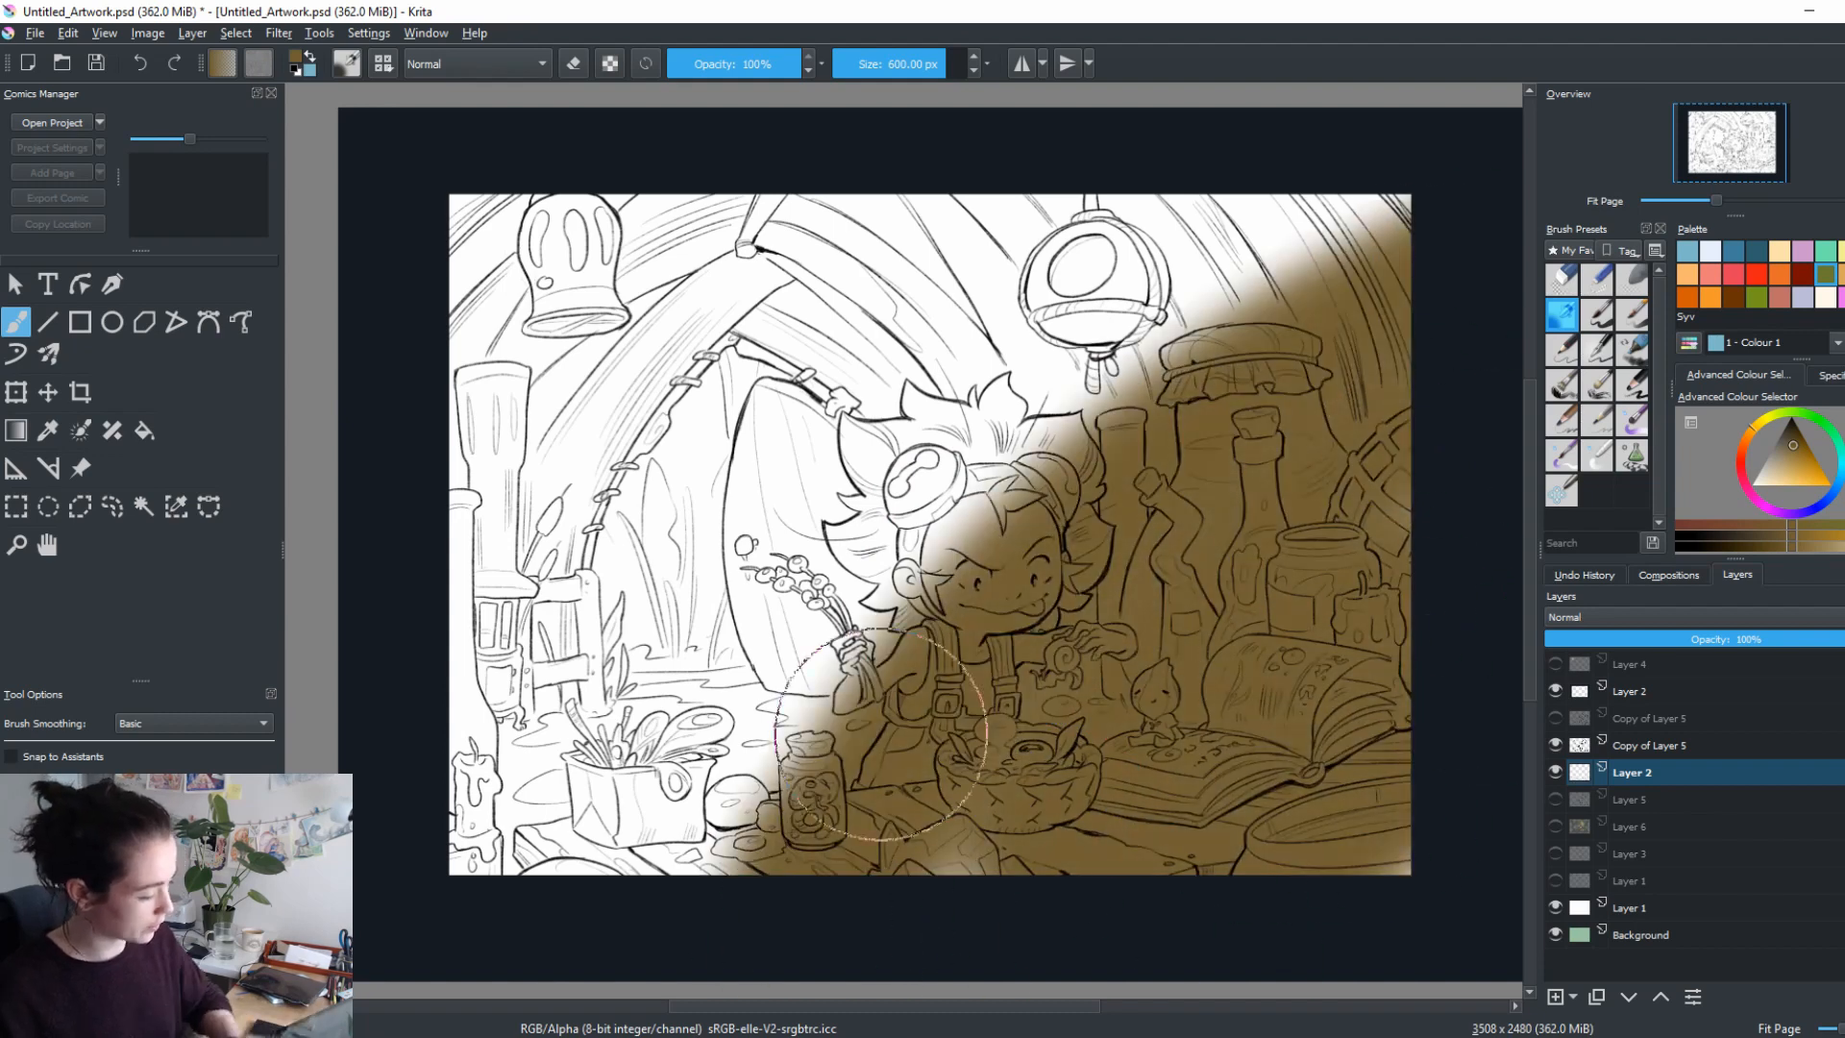
mouse_move(803, 885)
left_mouse_down()
mouse_move(749, 730)
mouse_move(745, 480)
mouse_move(790, 172)
mouse_move(413, 370)
mouse_move(692, 58)
left_mouse_up()
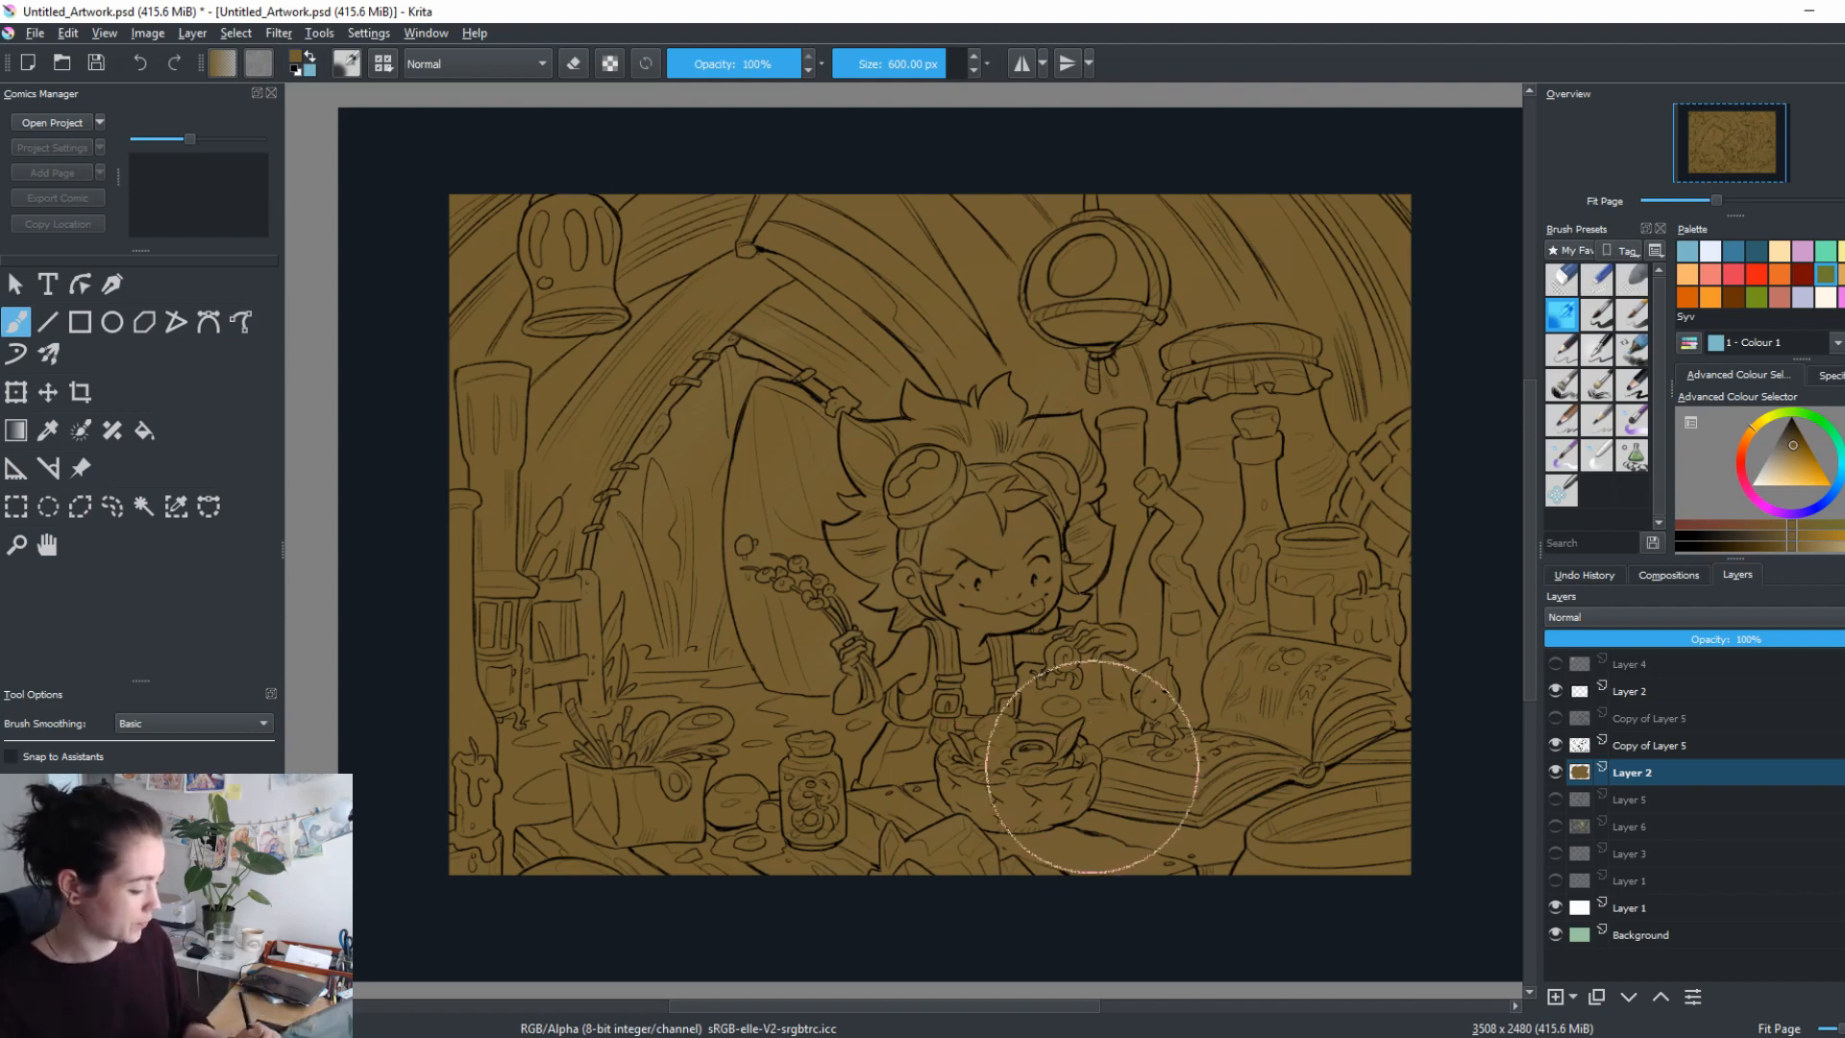
Paint a soft muted green over the tent opening and ceiling behind the character, with the brush enlarged to about 748 px.
left_click_drag(1181, 579, 1091, 595)
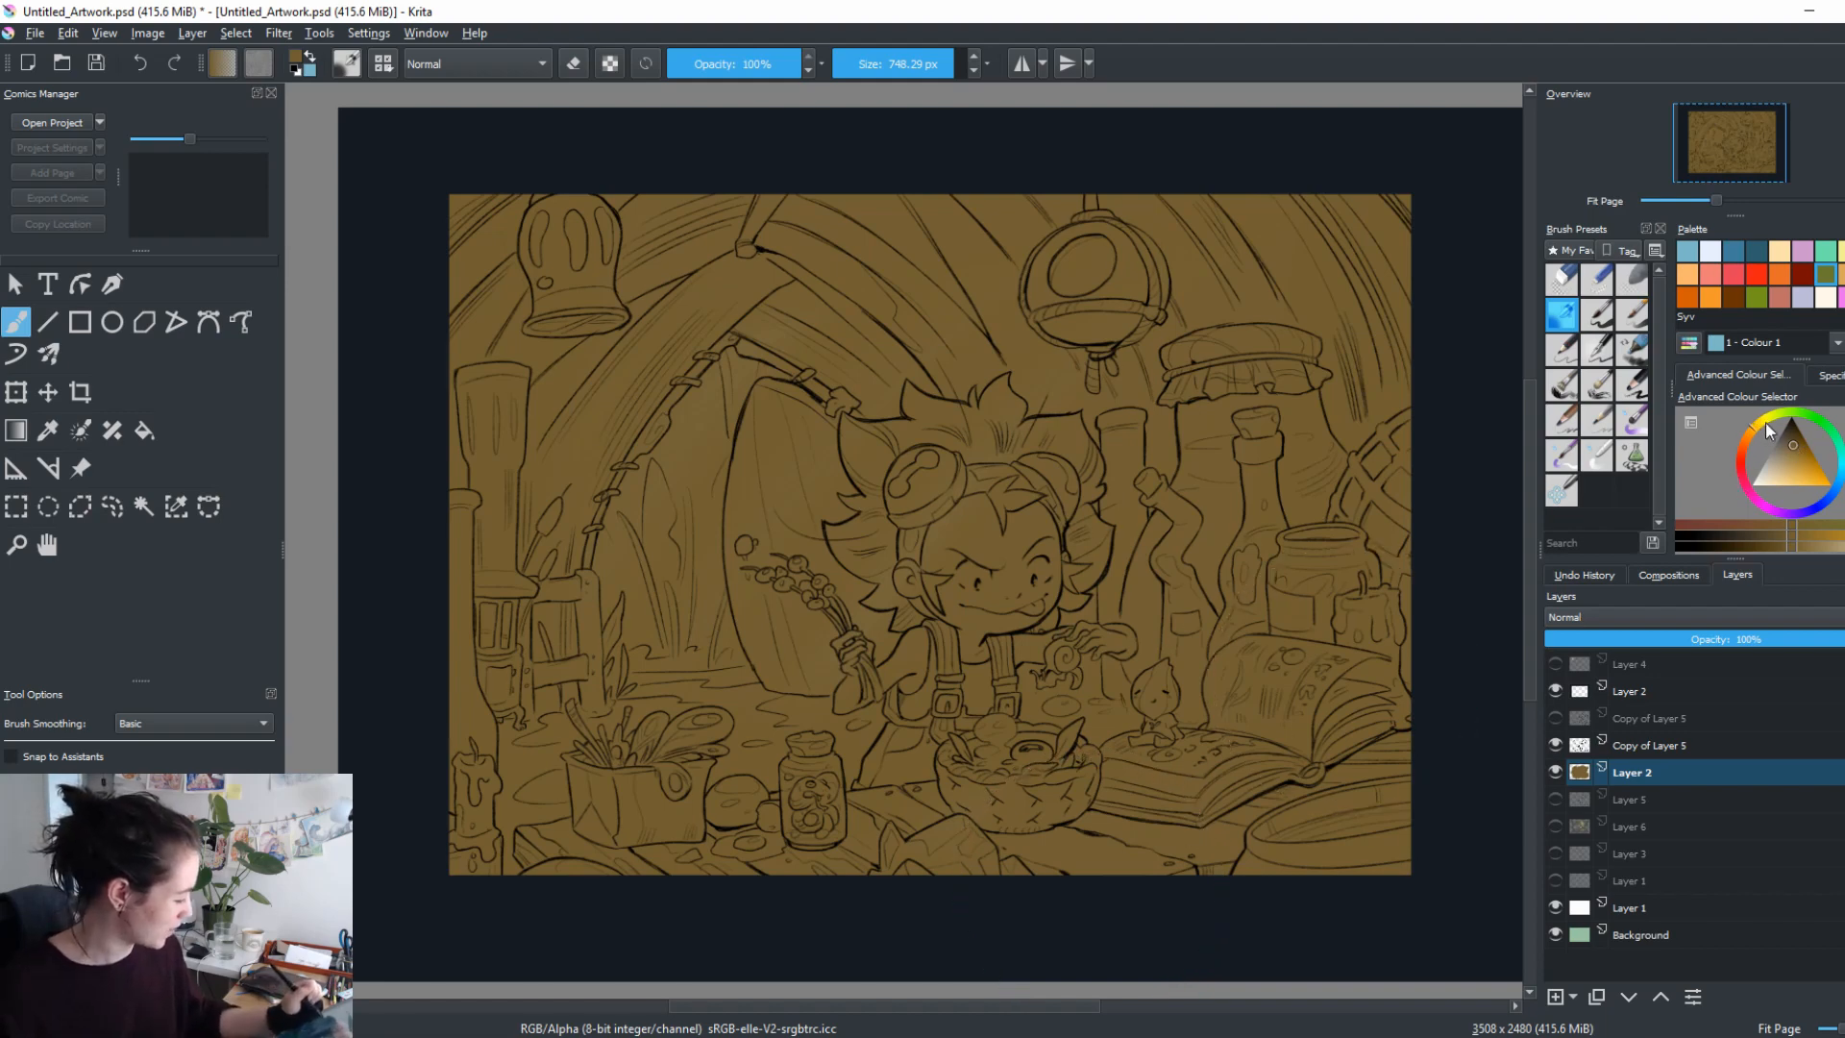
left_click_drag(1821, 430, 1830, 497)
left_click(1755, 249)
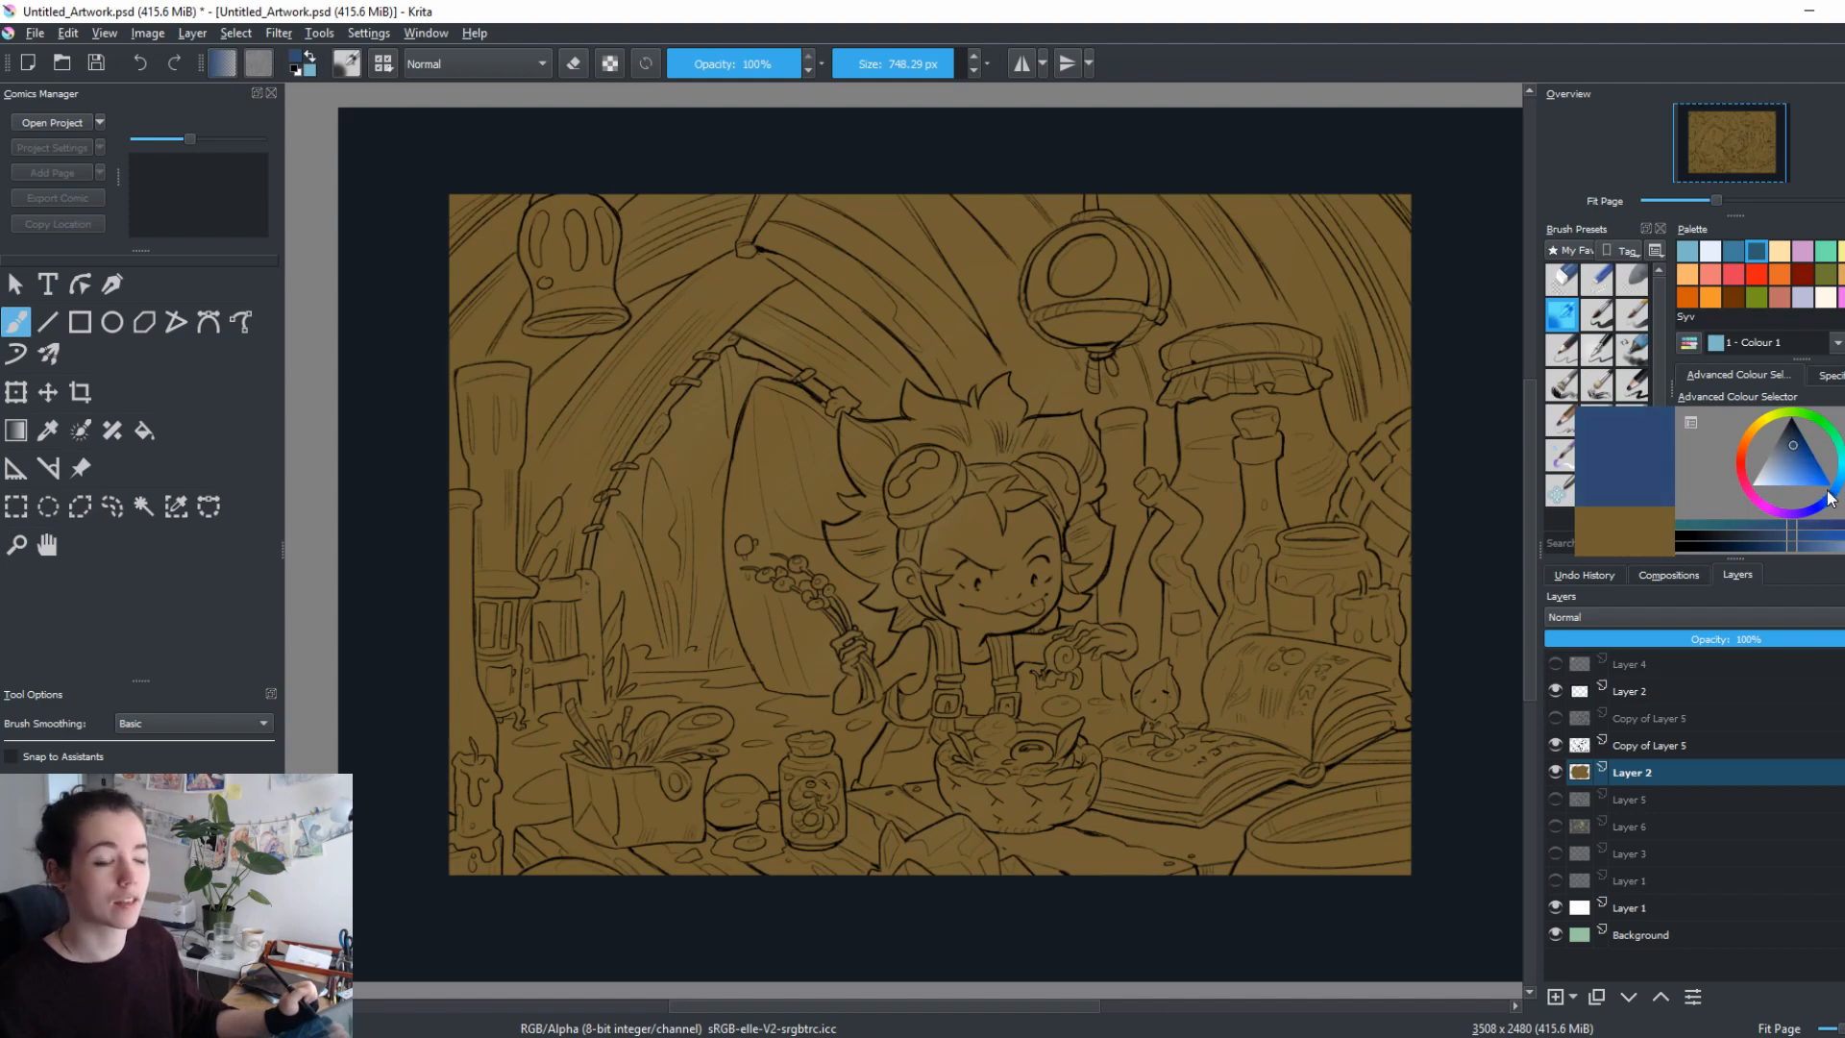
left_click_drag(1829, 500, 1789, 454)
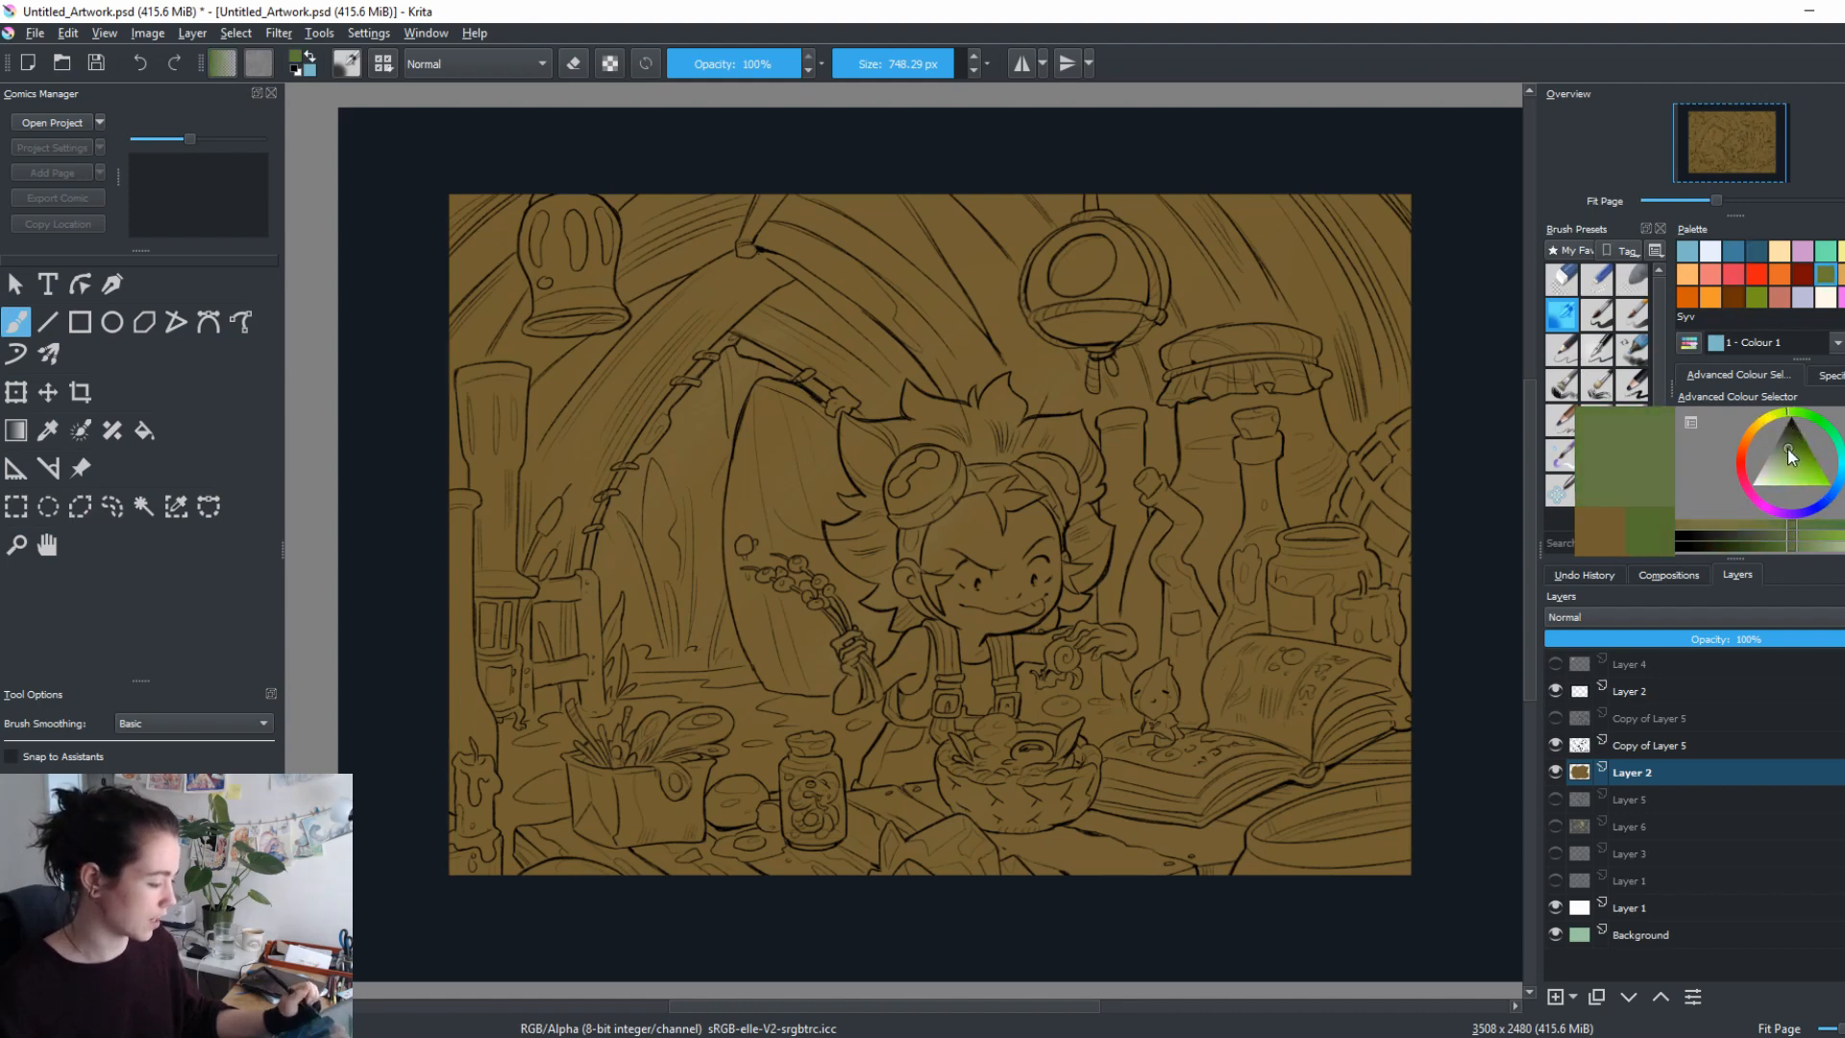
mouse_move(1050, 384)
left_mouse_down()
mouse_move(735, 370)
mouse_move(673, 422)
mouse_move(1005, 290)
mouse_move(1023, 500)
mouse_move(1307, 458)
mouse_move(692, 182)
mouse_move(665, 590)
left_mouse_up()
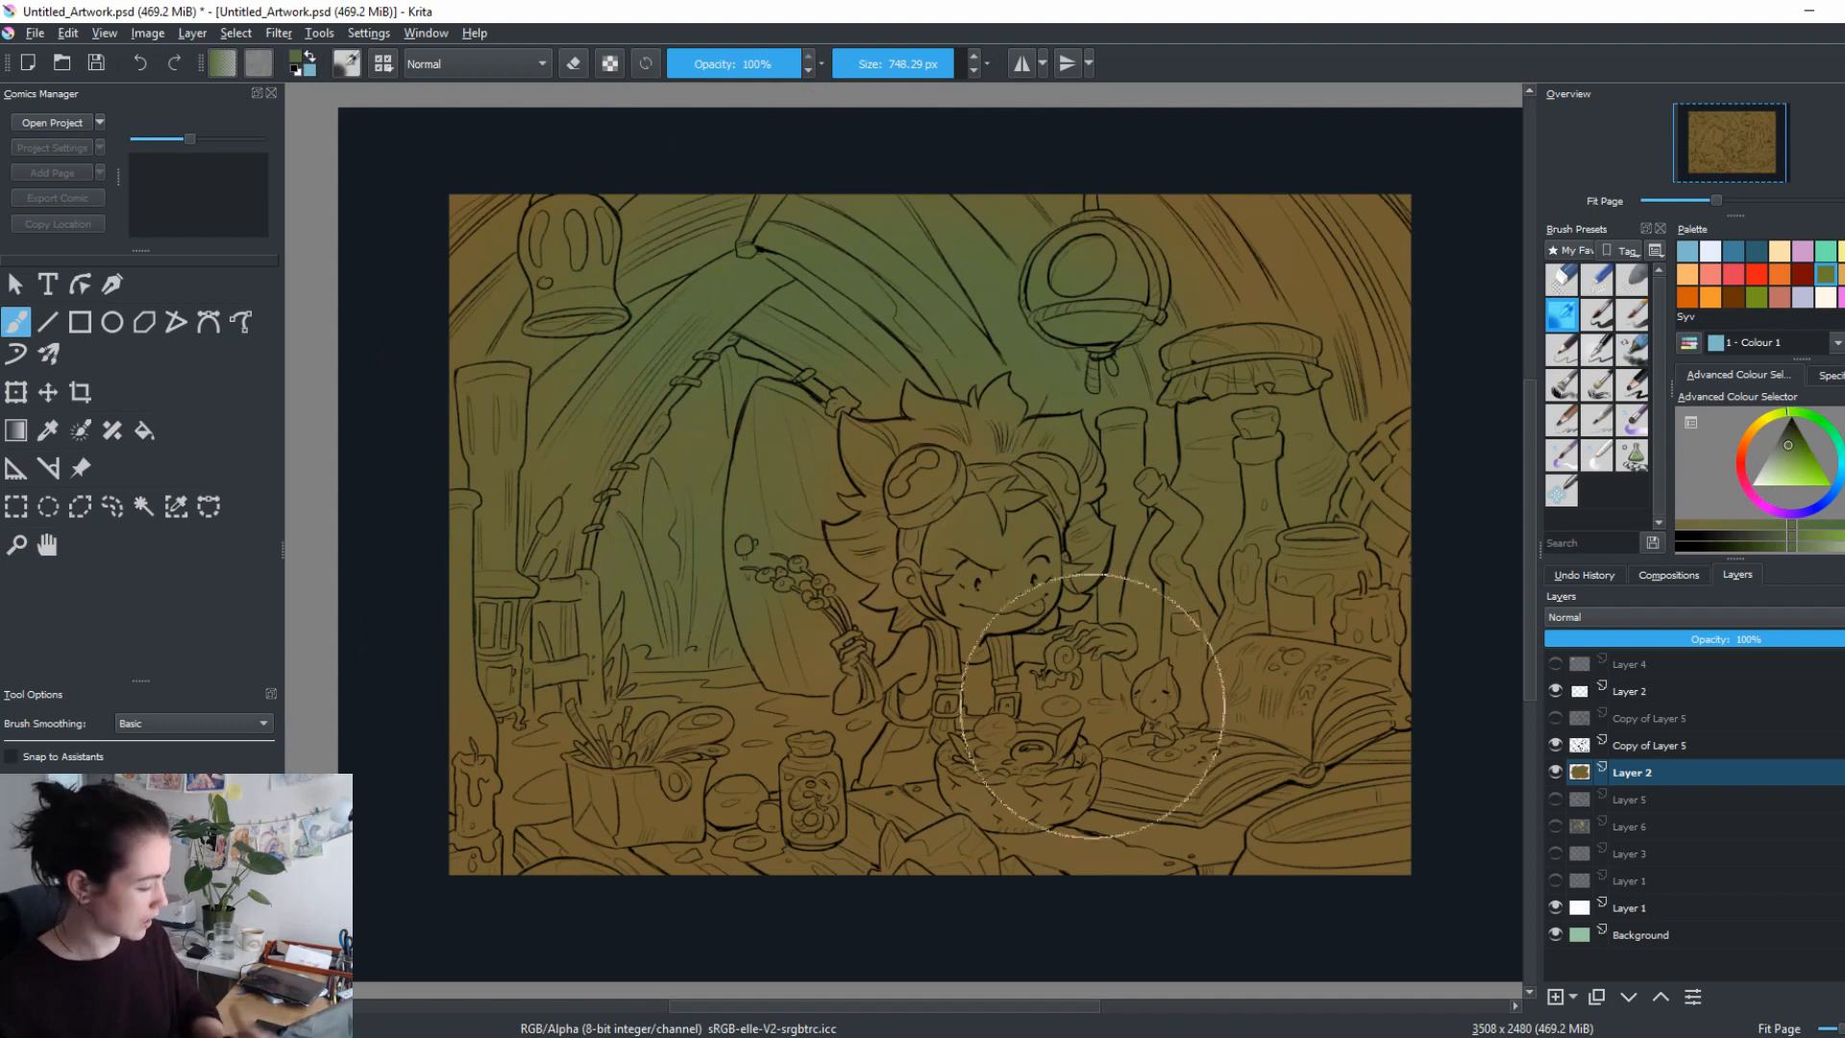
Paint a lighter, slightly desaturated yellow-green glow inside the tent opening, undoing the first trial stroke.
left_click(1792, 458)
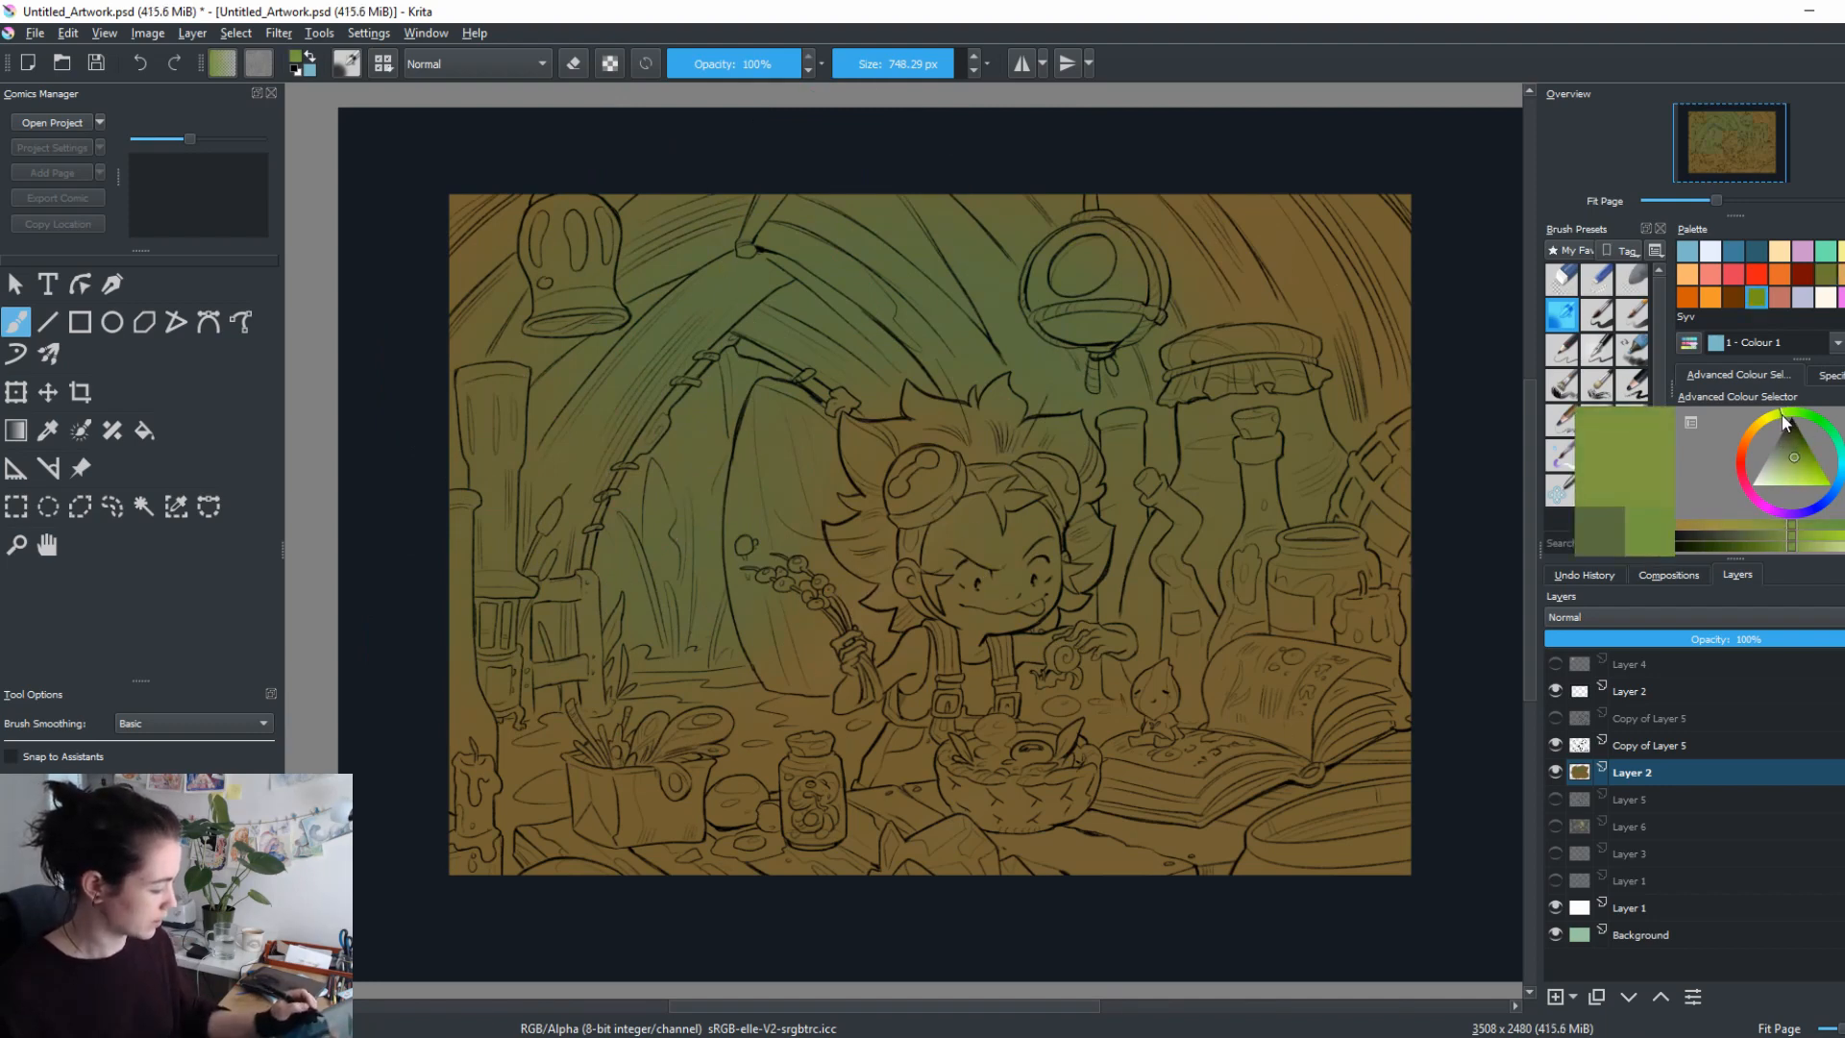
left_click_drag(1793, 461, 1798, 468)
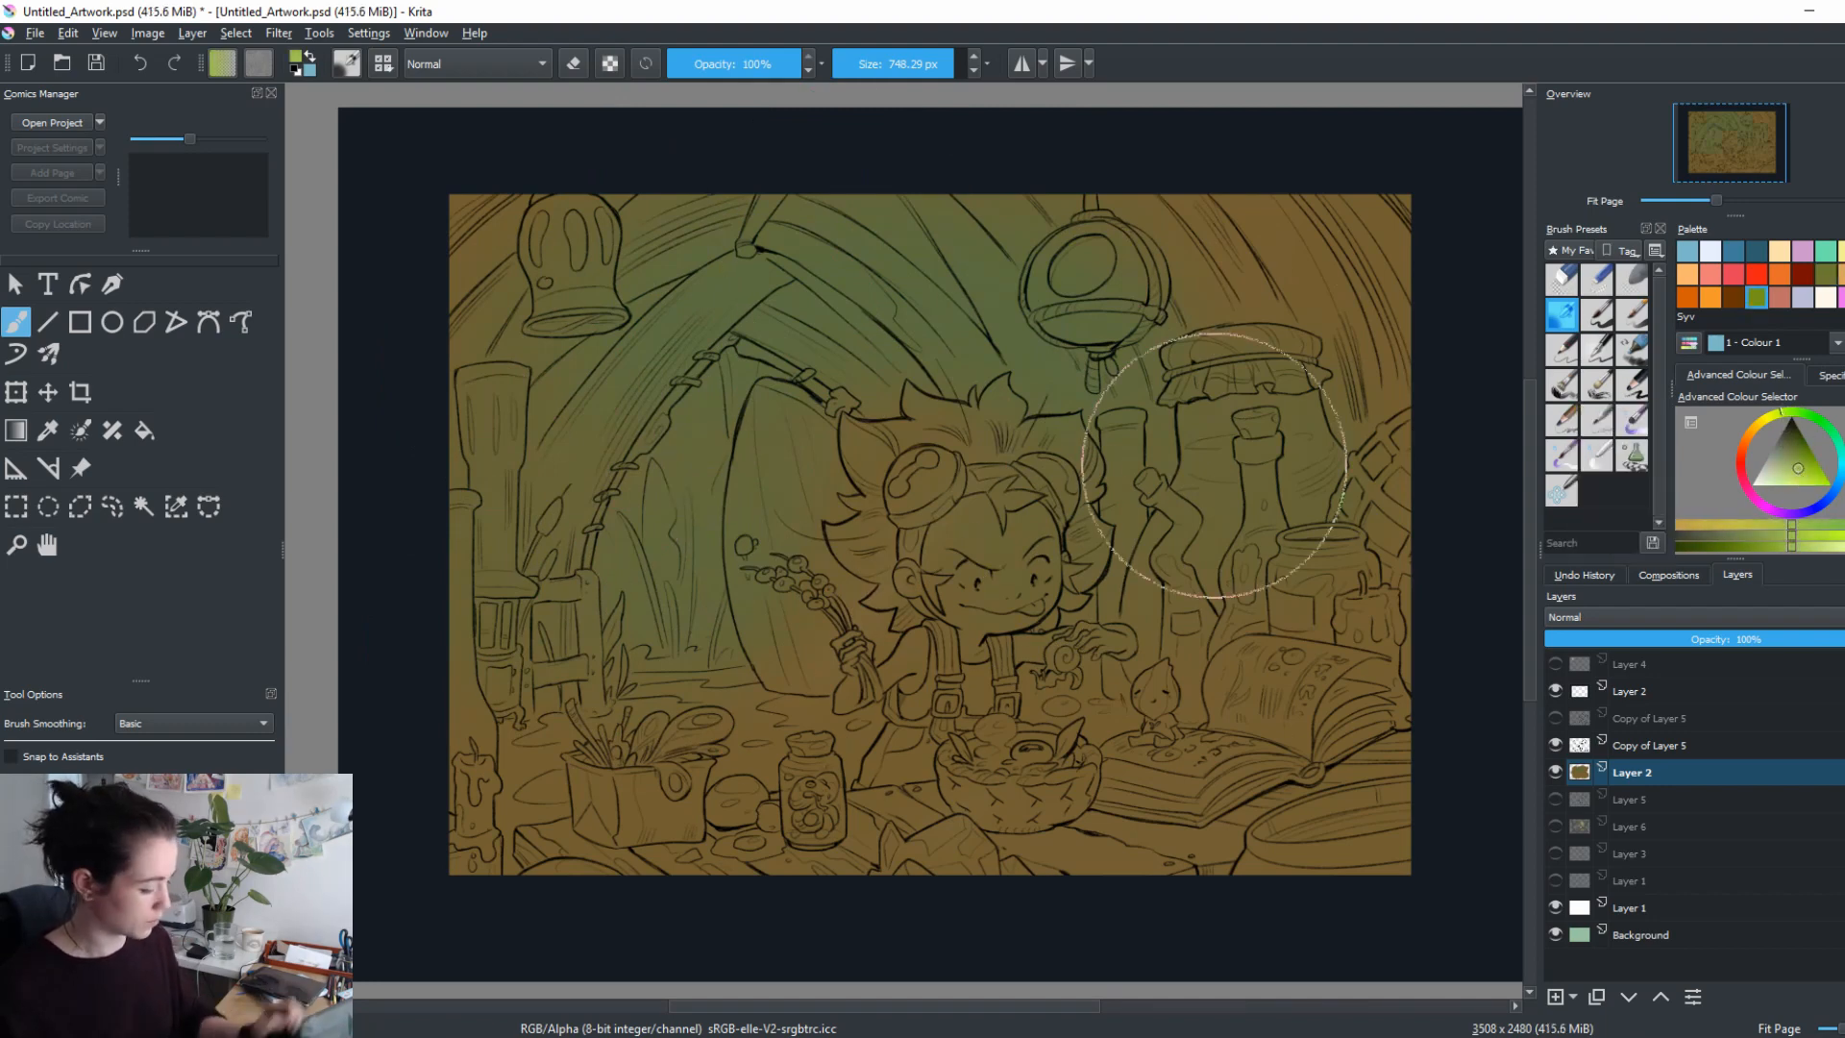
left_click_drag(701, 576, 728, 444)
key("ctrl+z")
left_click(1787, 462)
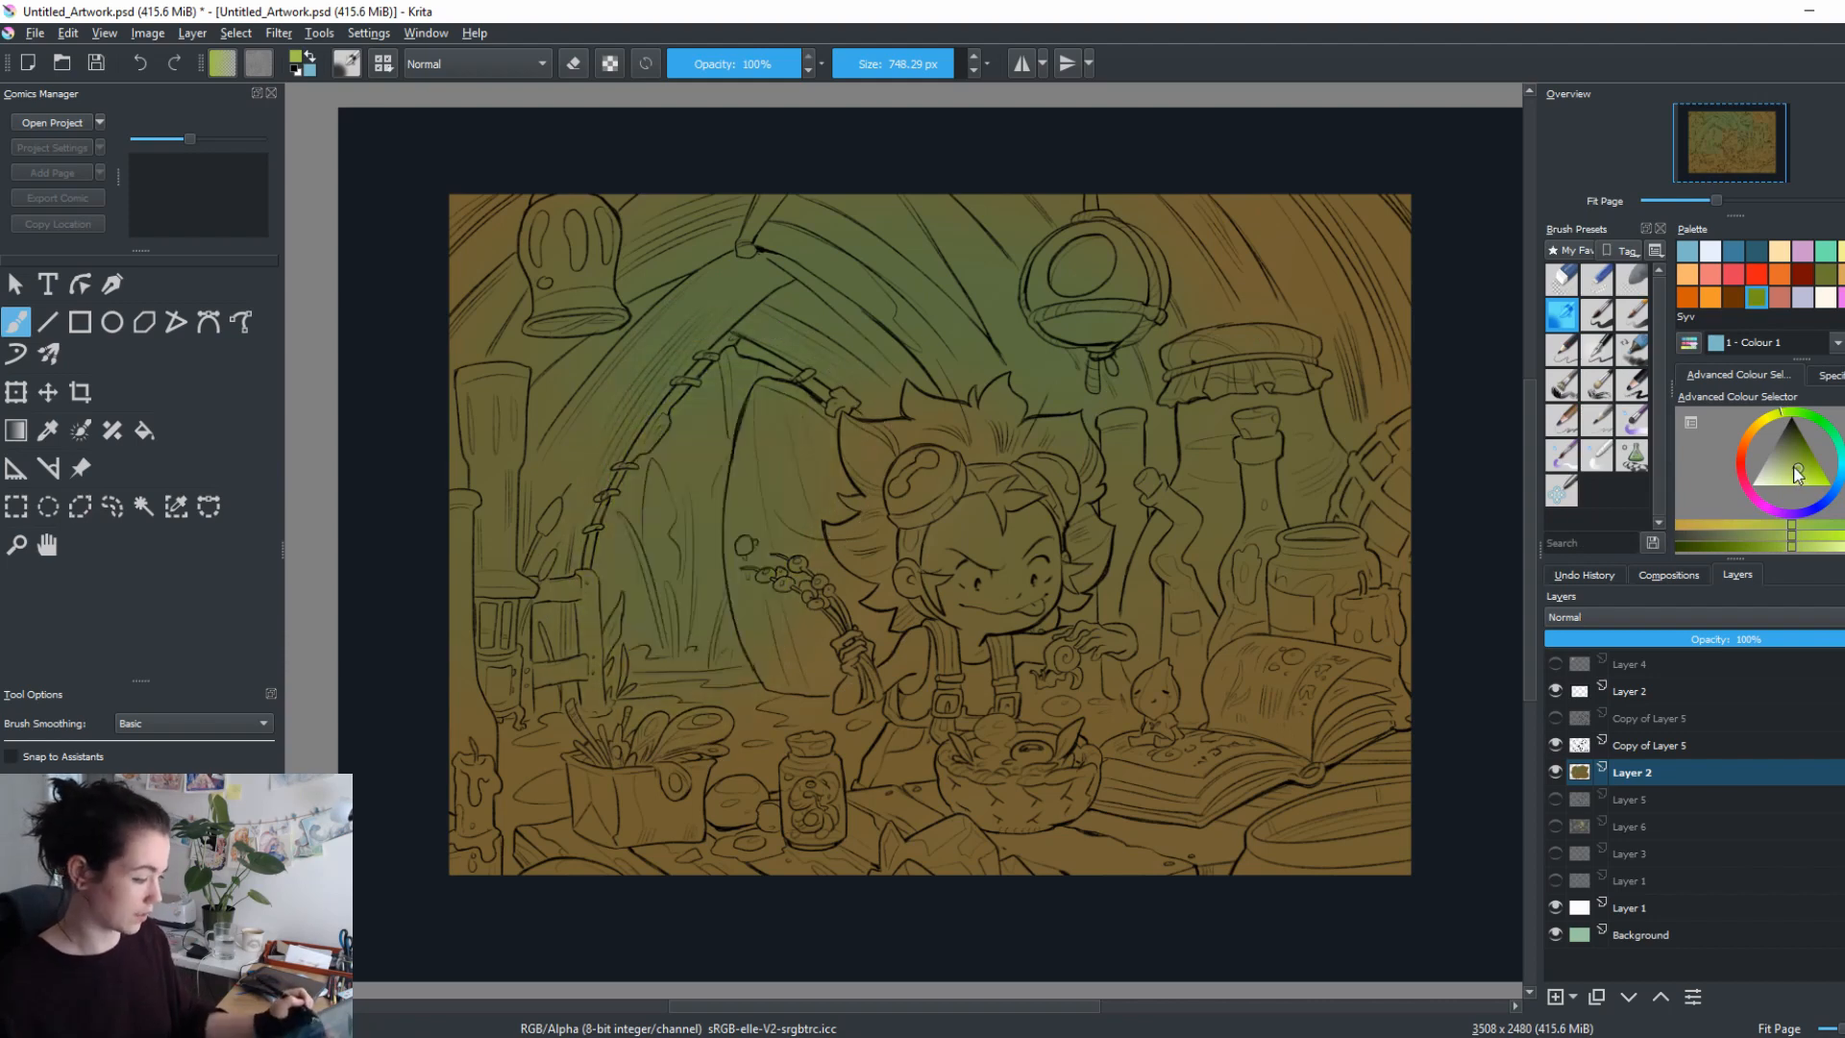
mouse_move(836, 509)
left_mouse_down()
mouse_move(646, 617)
mouse_move(763, 614)
mouse_move(751, 396)
mouse_move(795, 687)
mouse_move(738, 379)
mouse_move(784, 477)
mouse_move(786, 665)
mouse_move(613, 643)
mouse_move(799, 644)
left_mouse_up()
left_click(1781, 463)
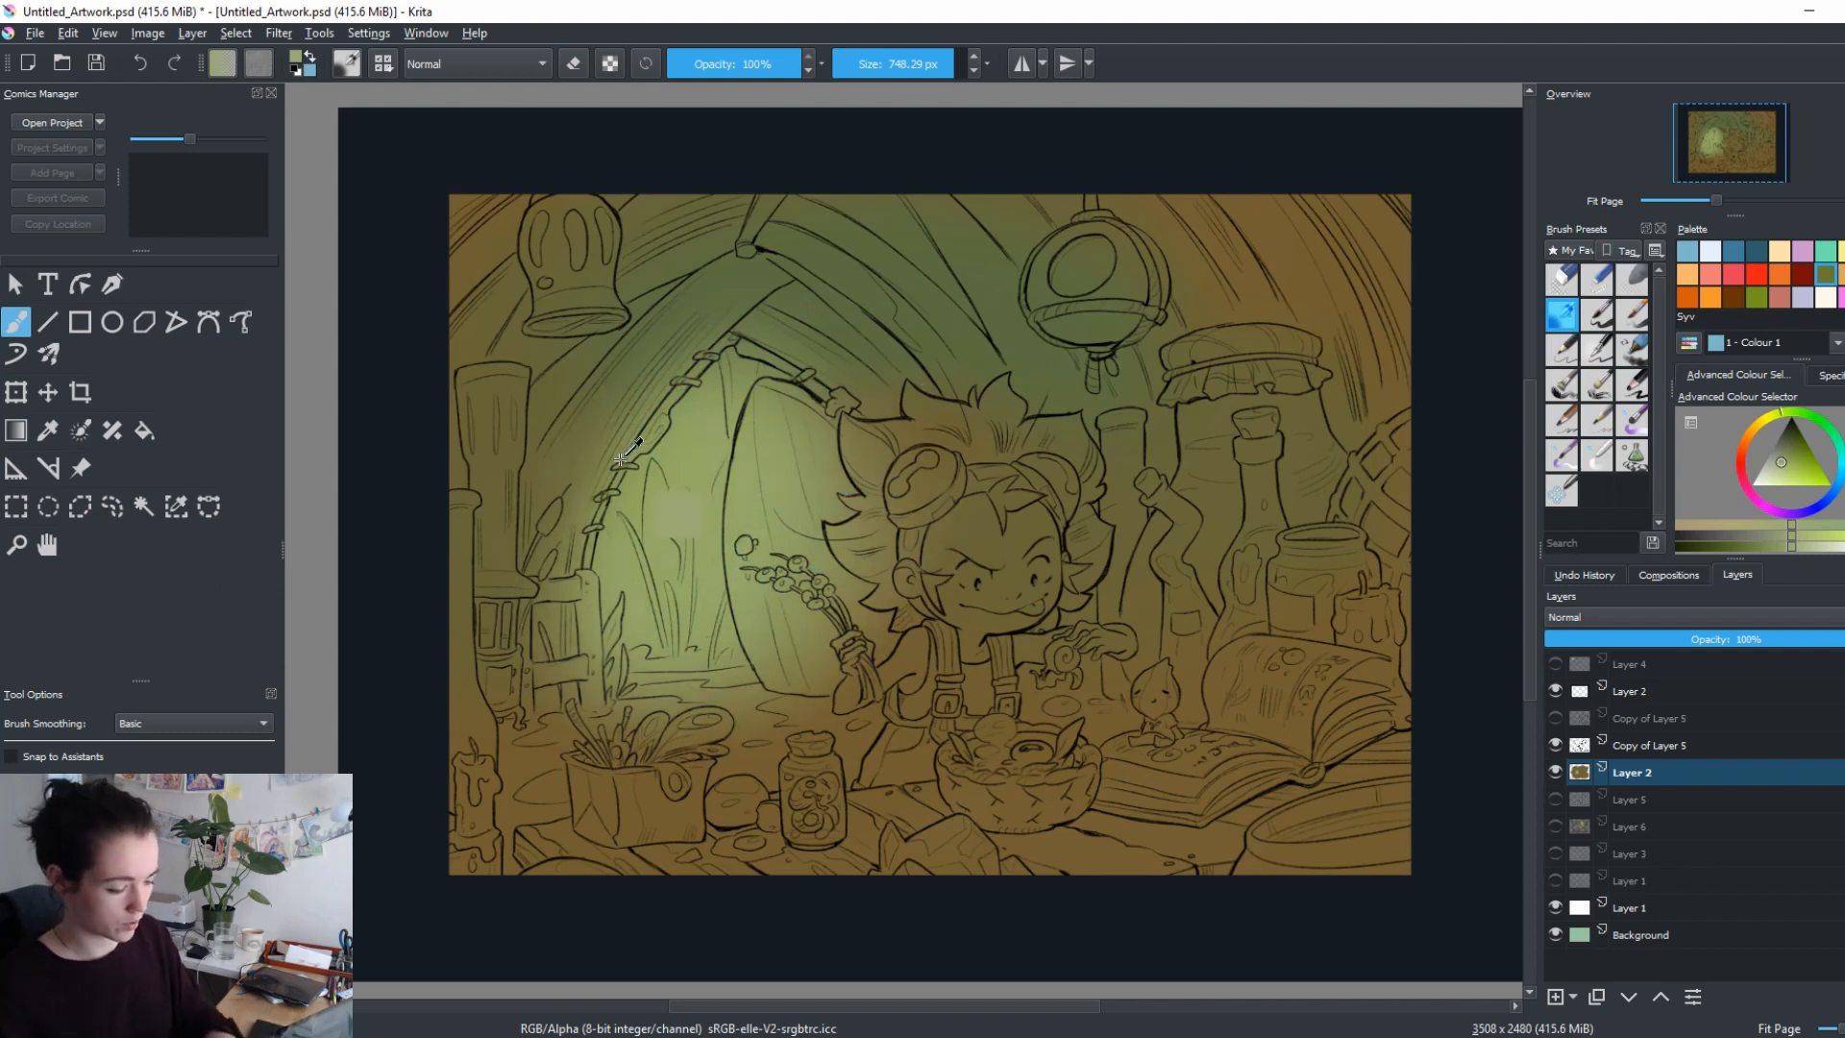
Soften the glow around the tent opening by blending its edges with greens sampled from the canvas.
left_click(589, 514, "ctrl")
mouse_move(596, 490)
left_mouse_down()
mouse_move(698, 348)
mouse_move(905, 521)
mouse_move(814, 698)
mouse_move(762, 742)
mouse_move(917, 730)
left_mouse_up()
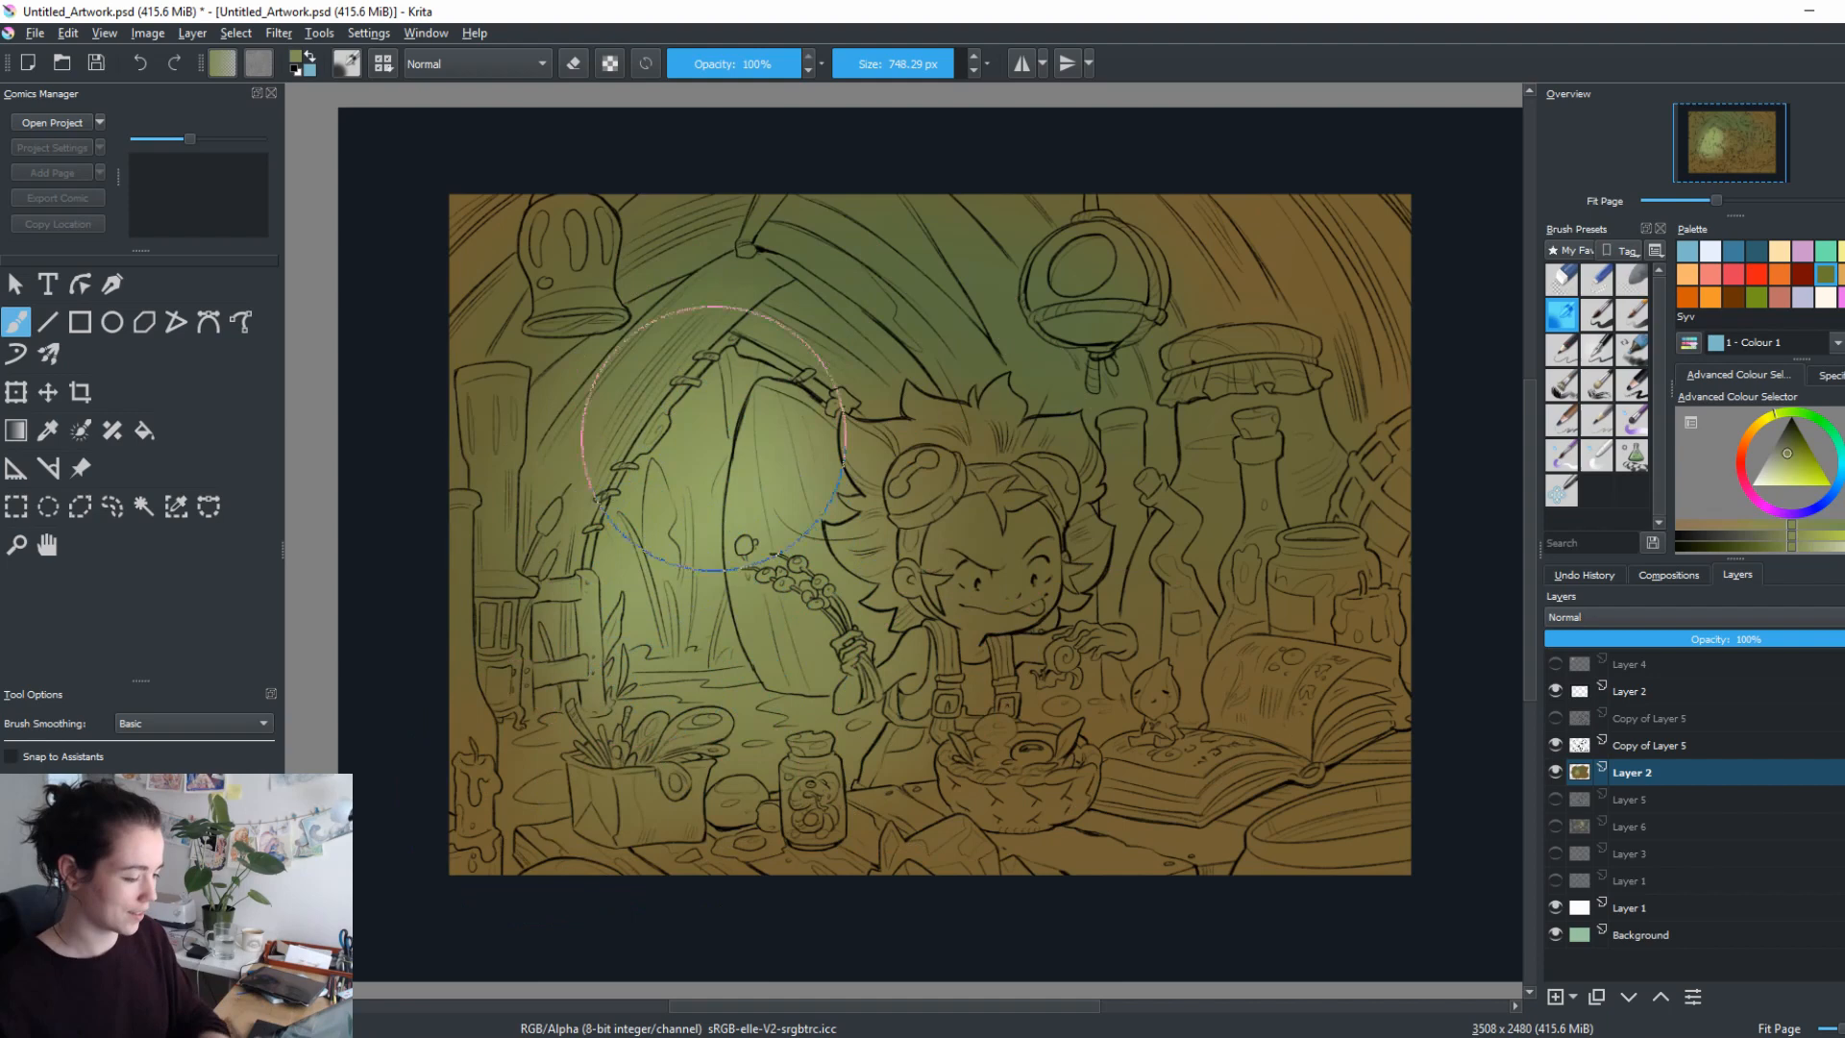
left_click(884, 247, "ctrl")
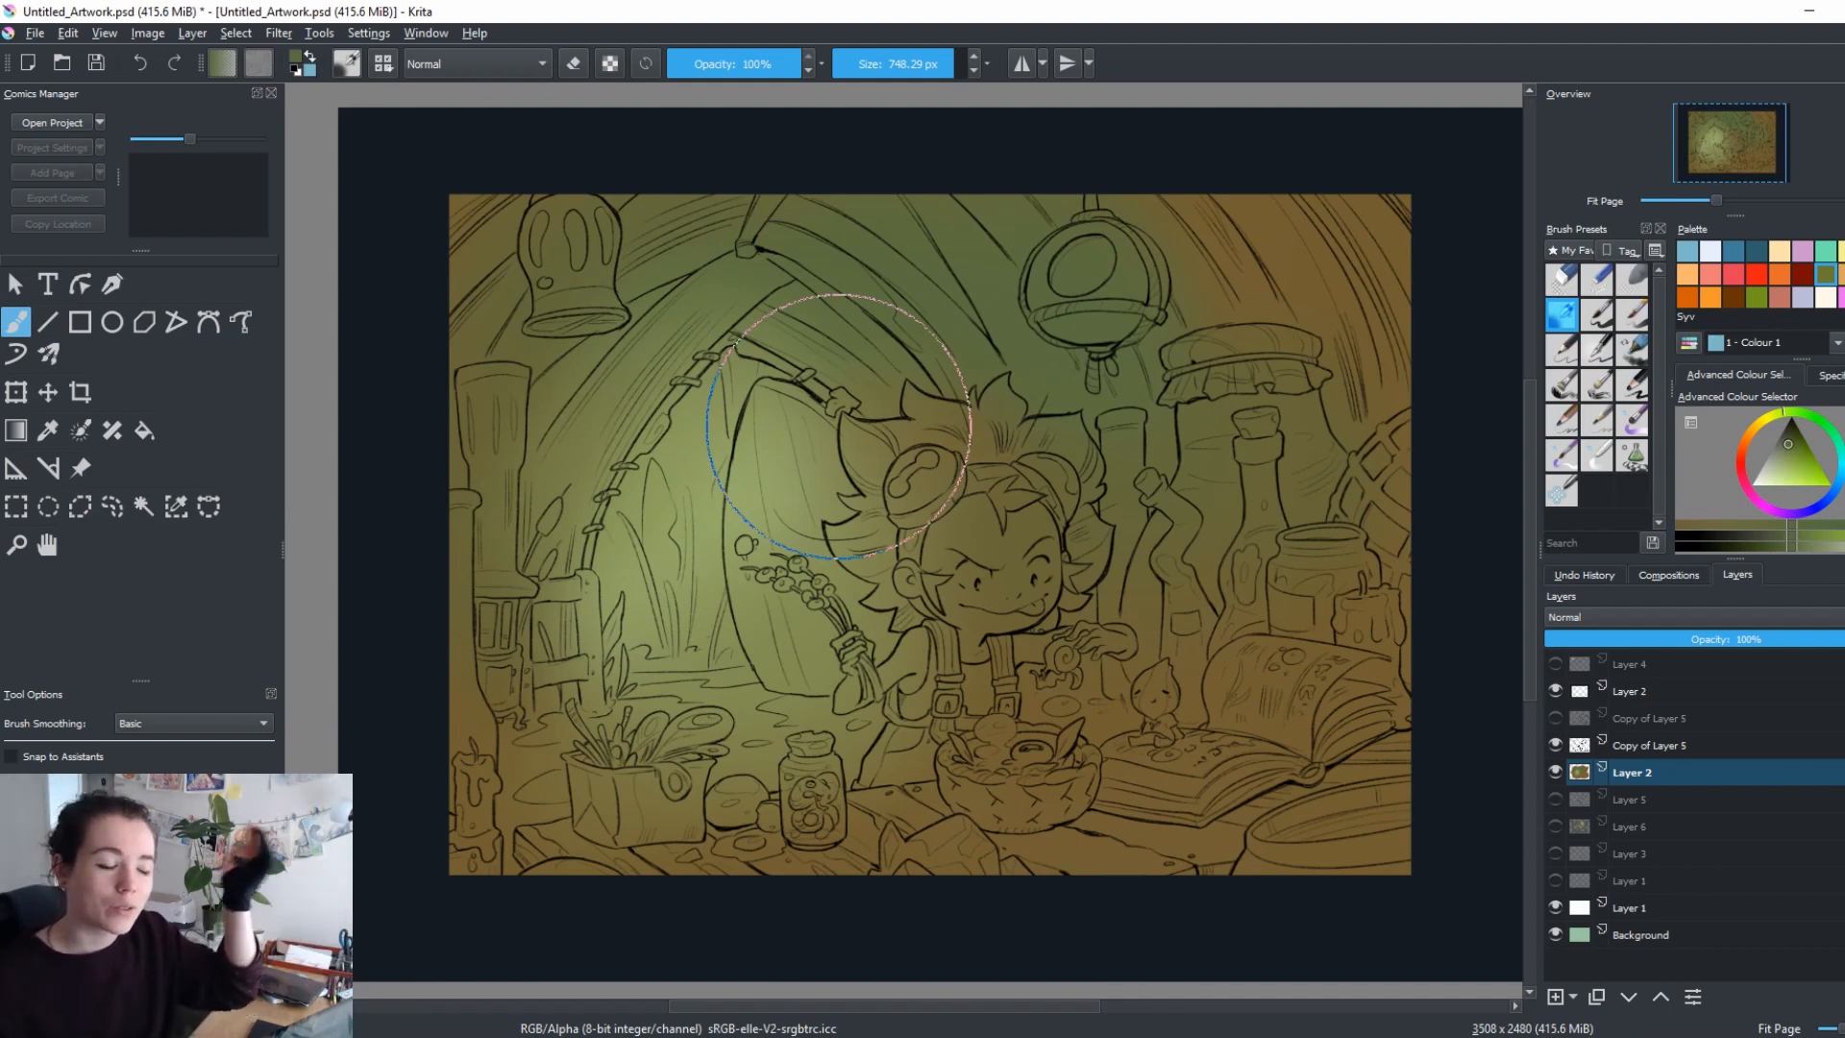
left_click(709, 522, "ctrl")
left_click_drag(802, 526, 798, 596)
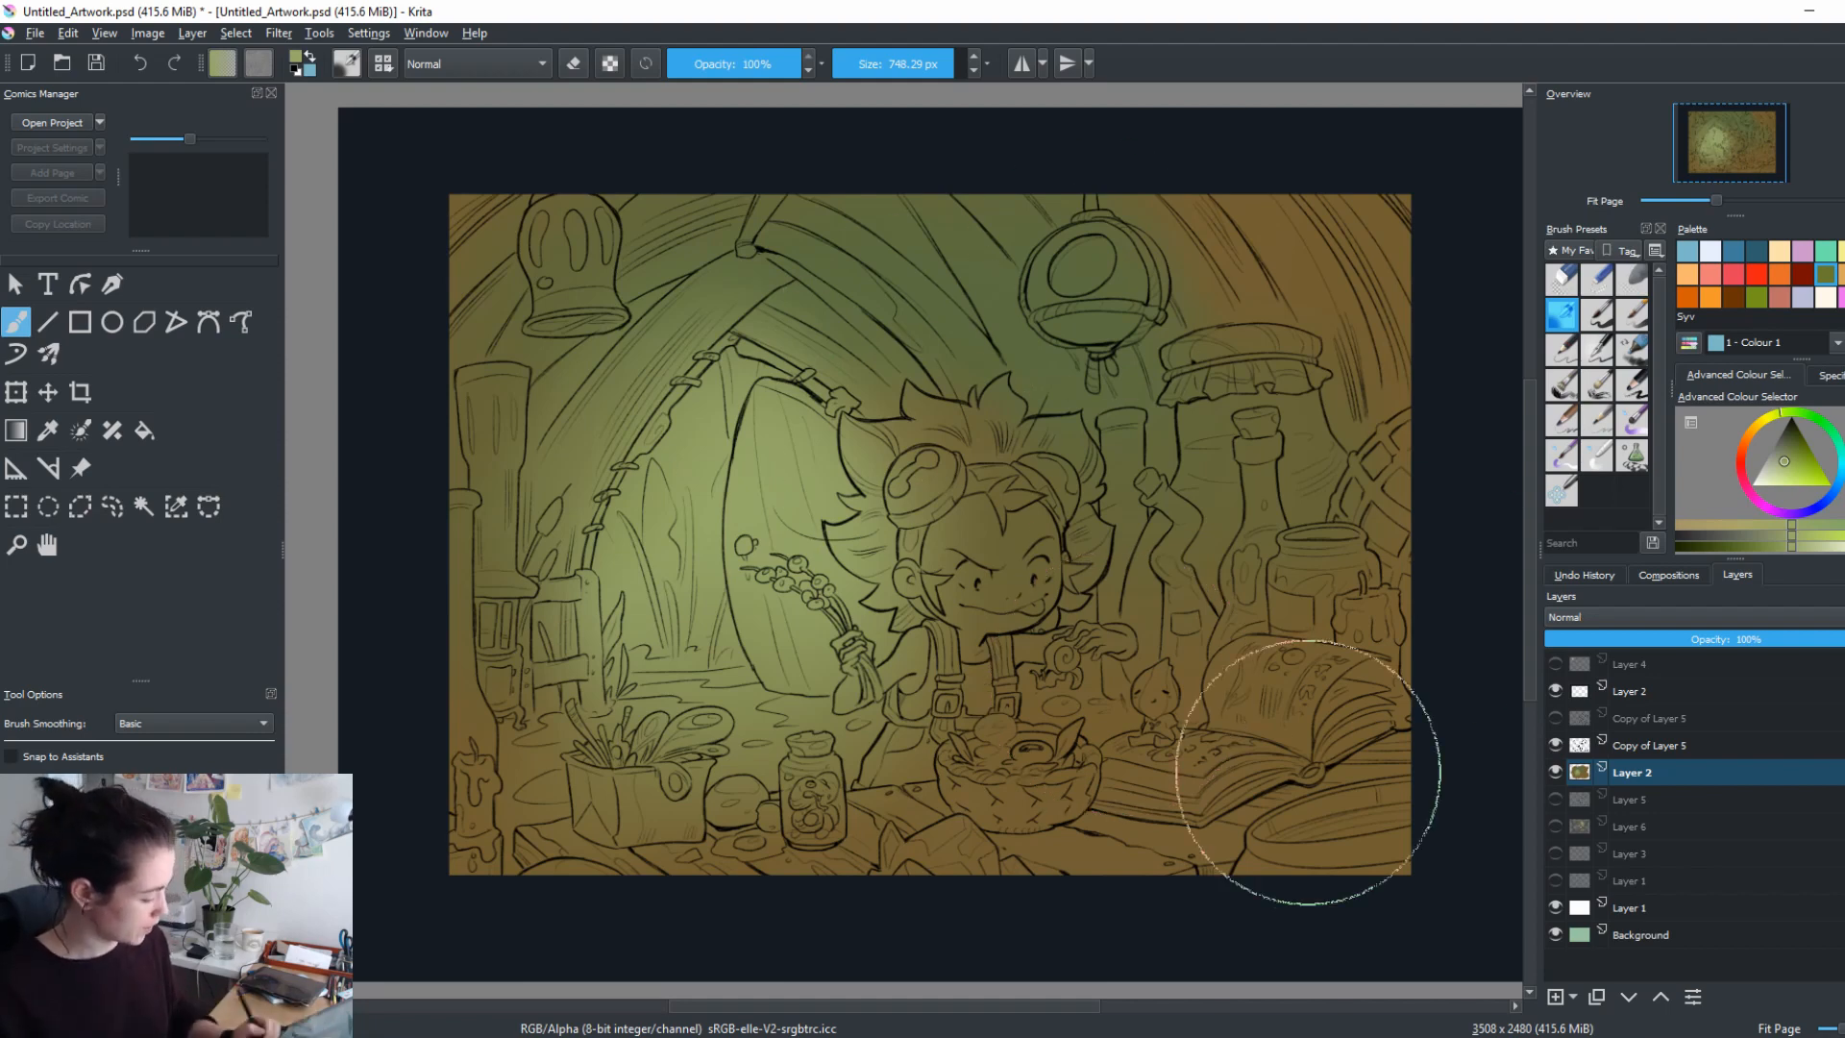
Shade the table, book and jars along the picture's right side with a dark reddish brown.
left_click(1097, 851, "ctrl")
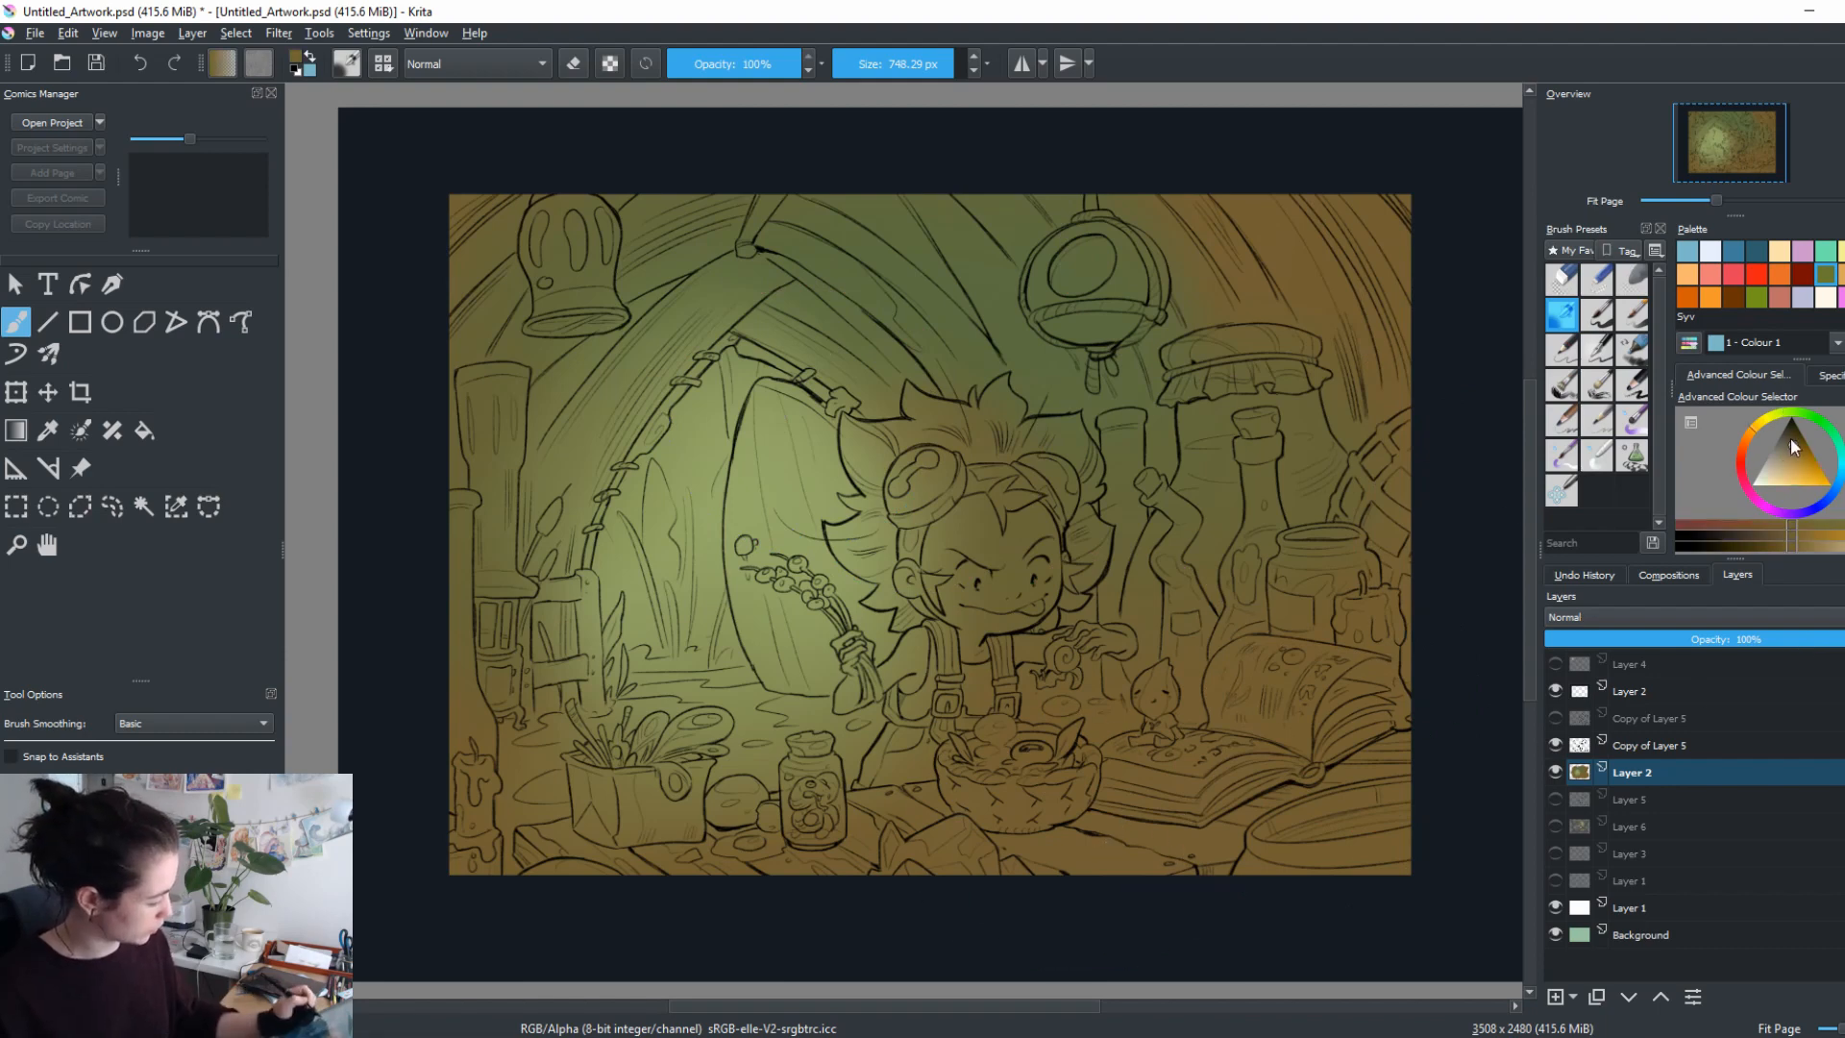
left_click_drag(1796, 454, 1794, 448)
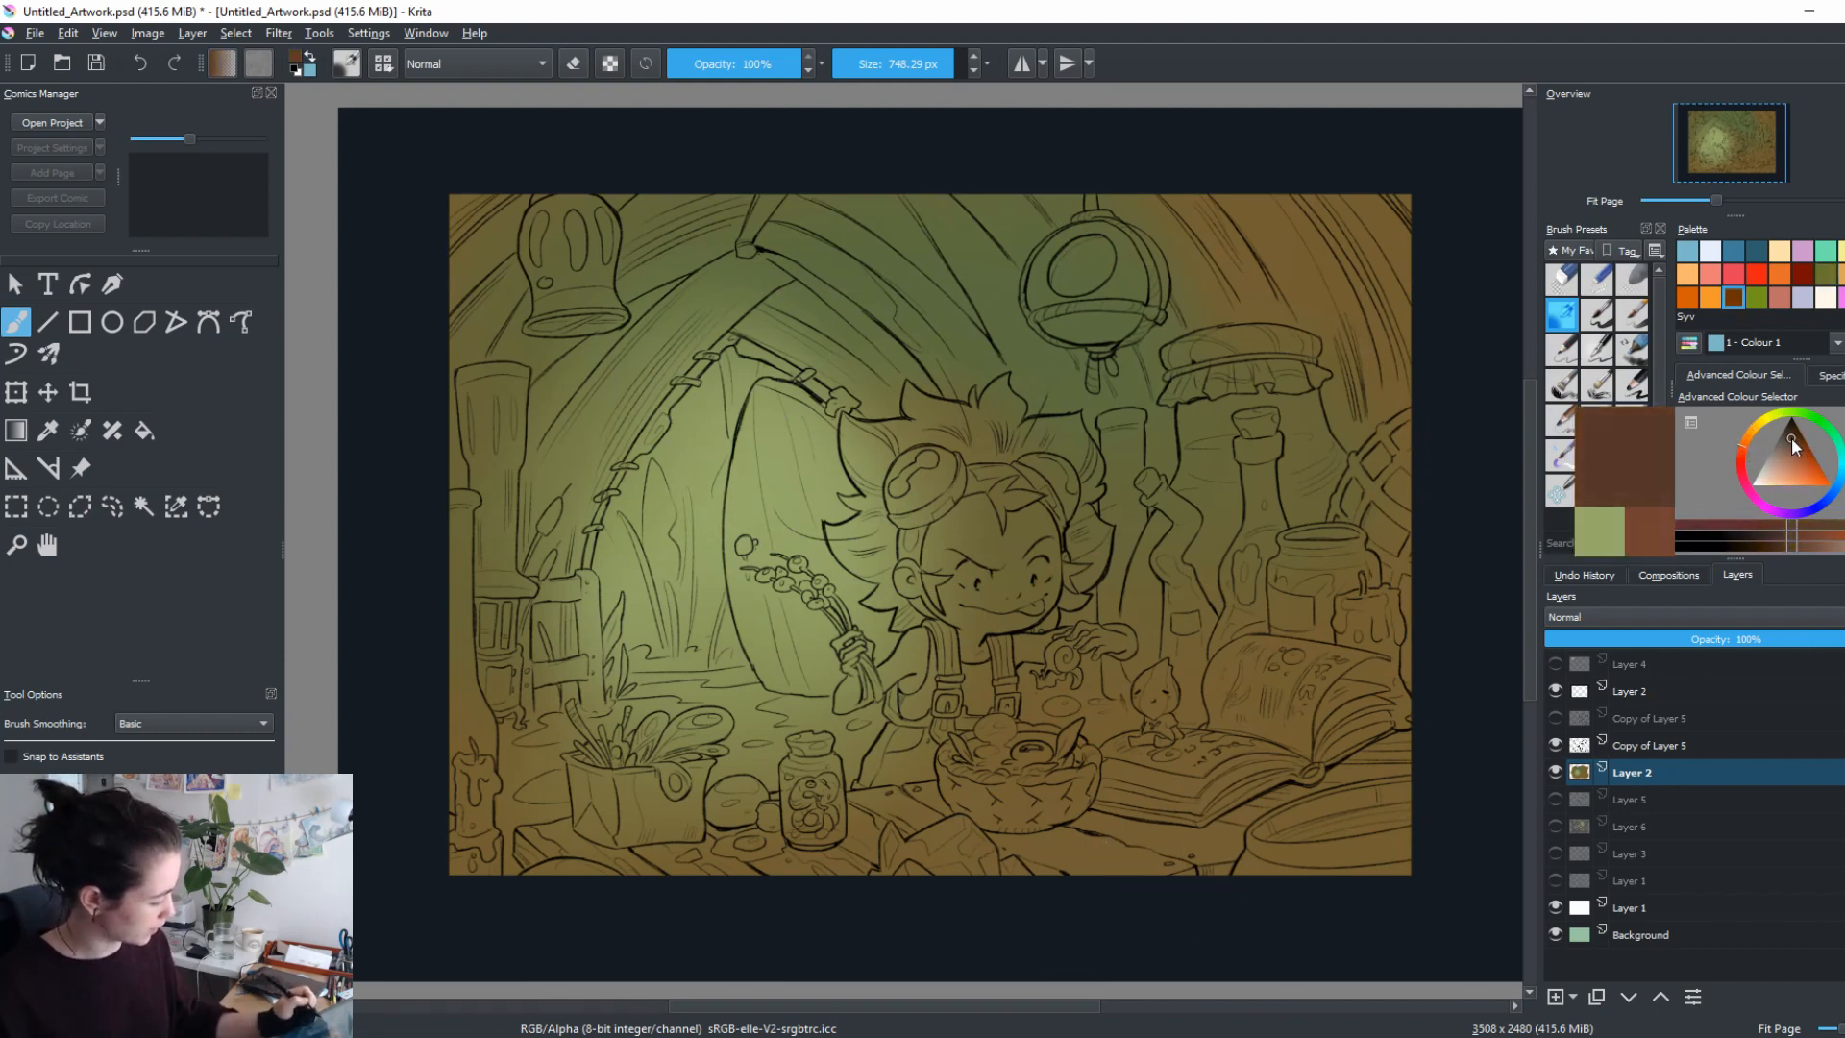
mouse_move(1210, 799)
left_mouse_down()
mouse_move(1042, 869)
mouse_move(1393, 859)
left_mouse_up()
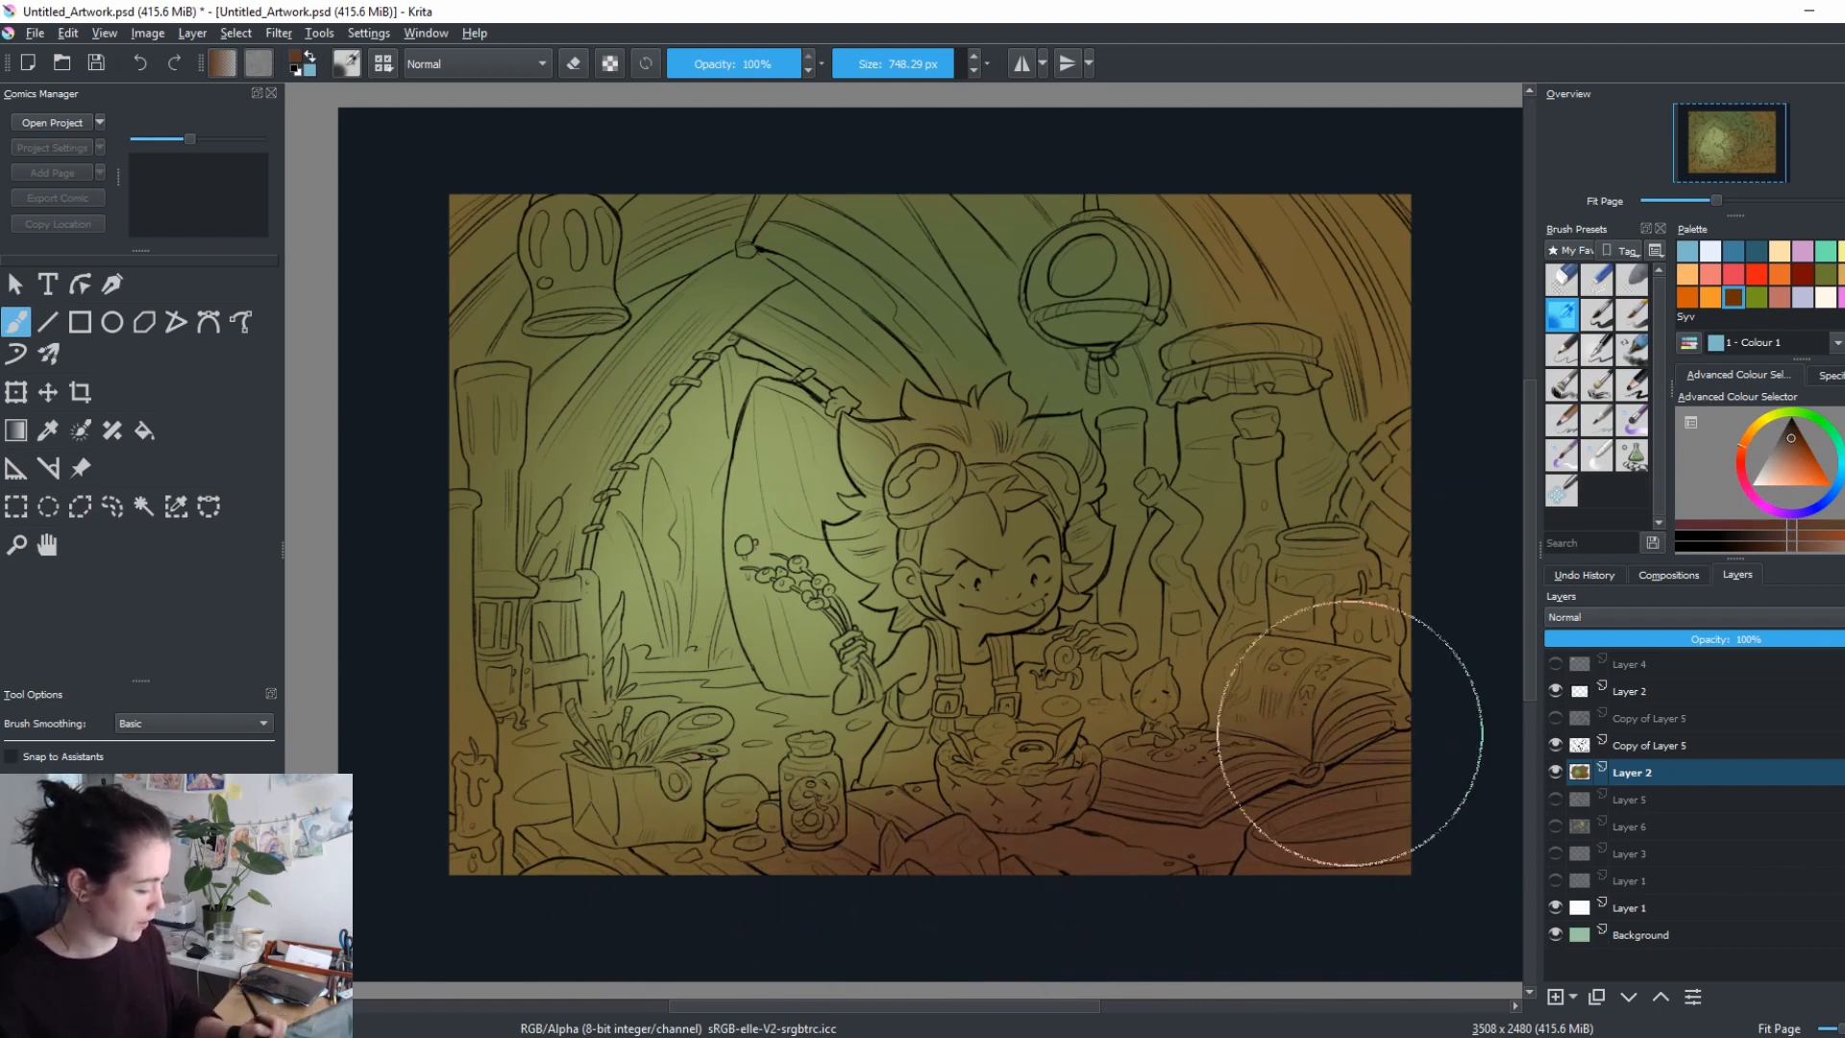
mouse_move(1468, 437)
left_mouse_down()
mouse_move(1232, 455)
mouse_move(1468, 221)
mouse_move(1277, 208)
mouse_move(1485, 348)
left_mouse_up()
Explore saturation and brightness in the colour triangle by picking muted olive, saturated green, grey, black and near-white.
left_click(1825, 274)
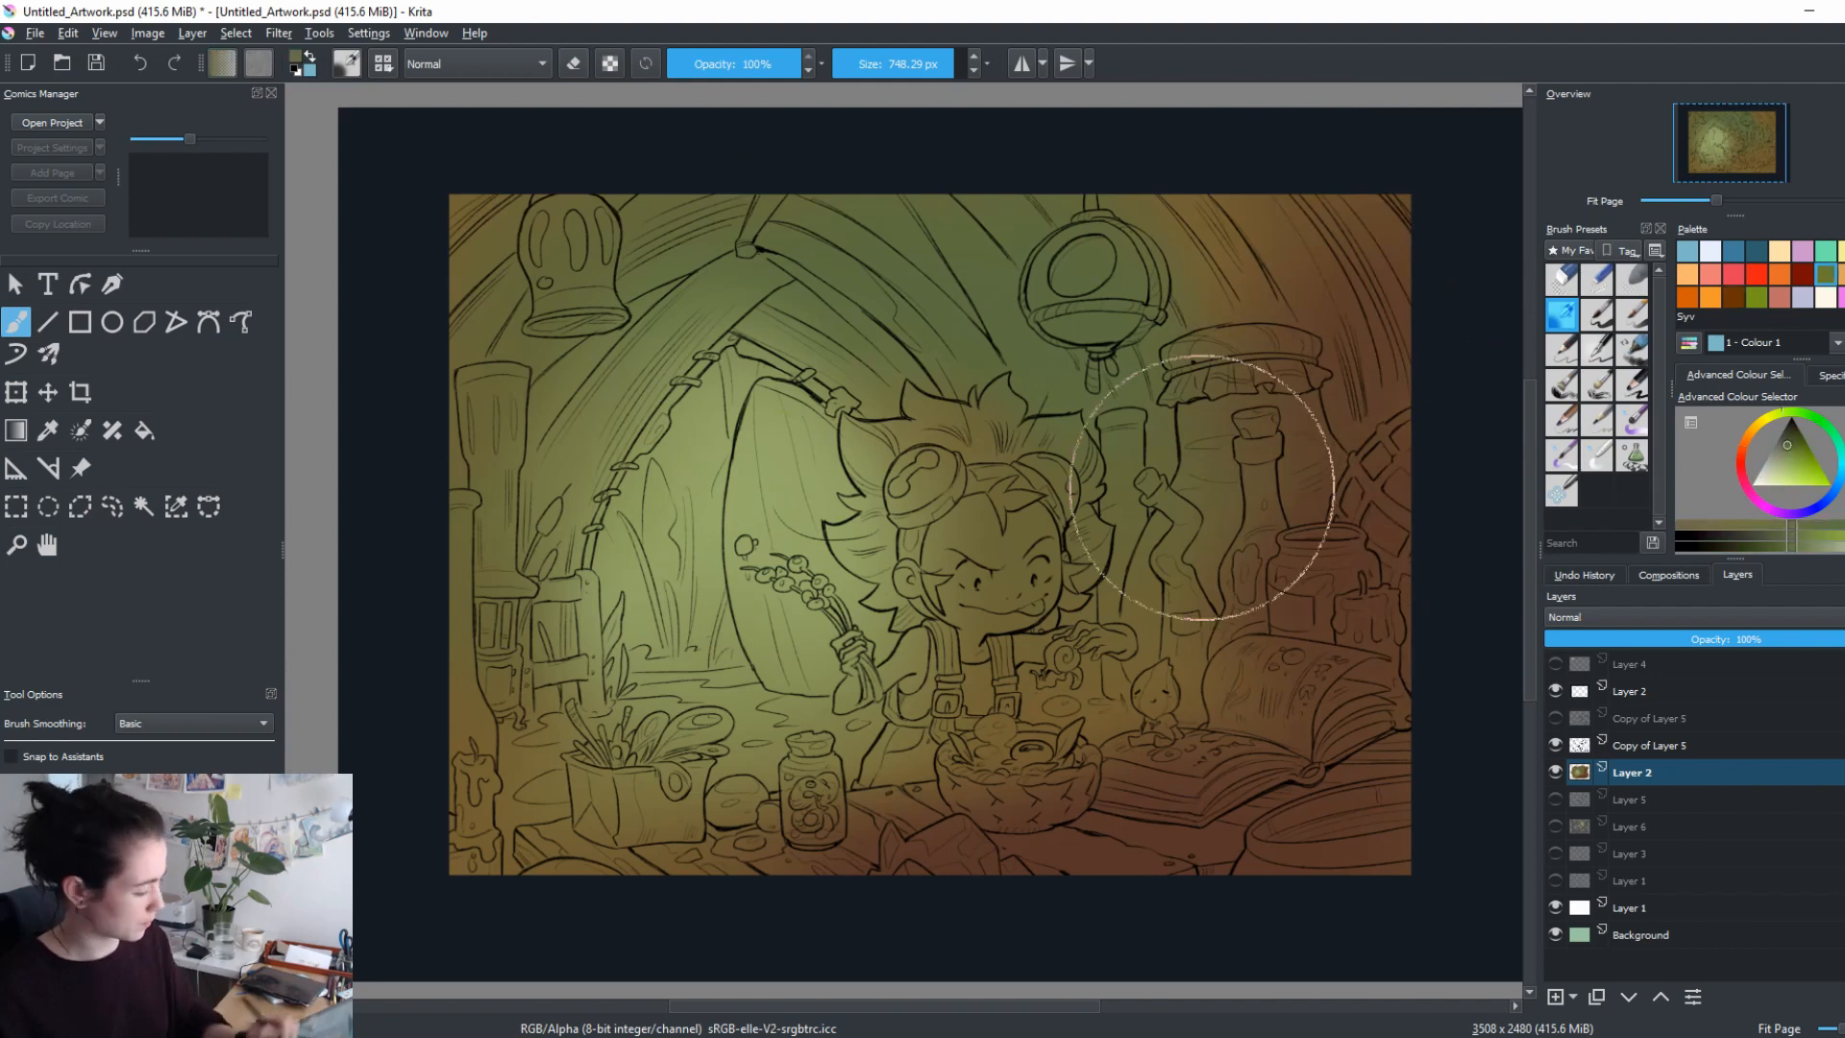
left_click_drag(1784, 446, 1783, 446)
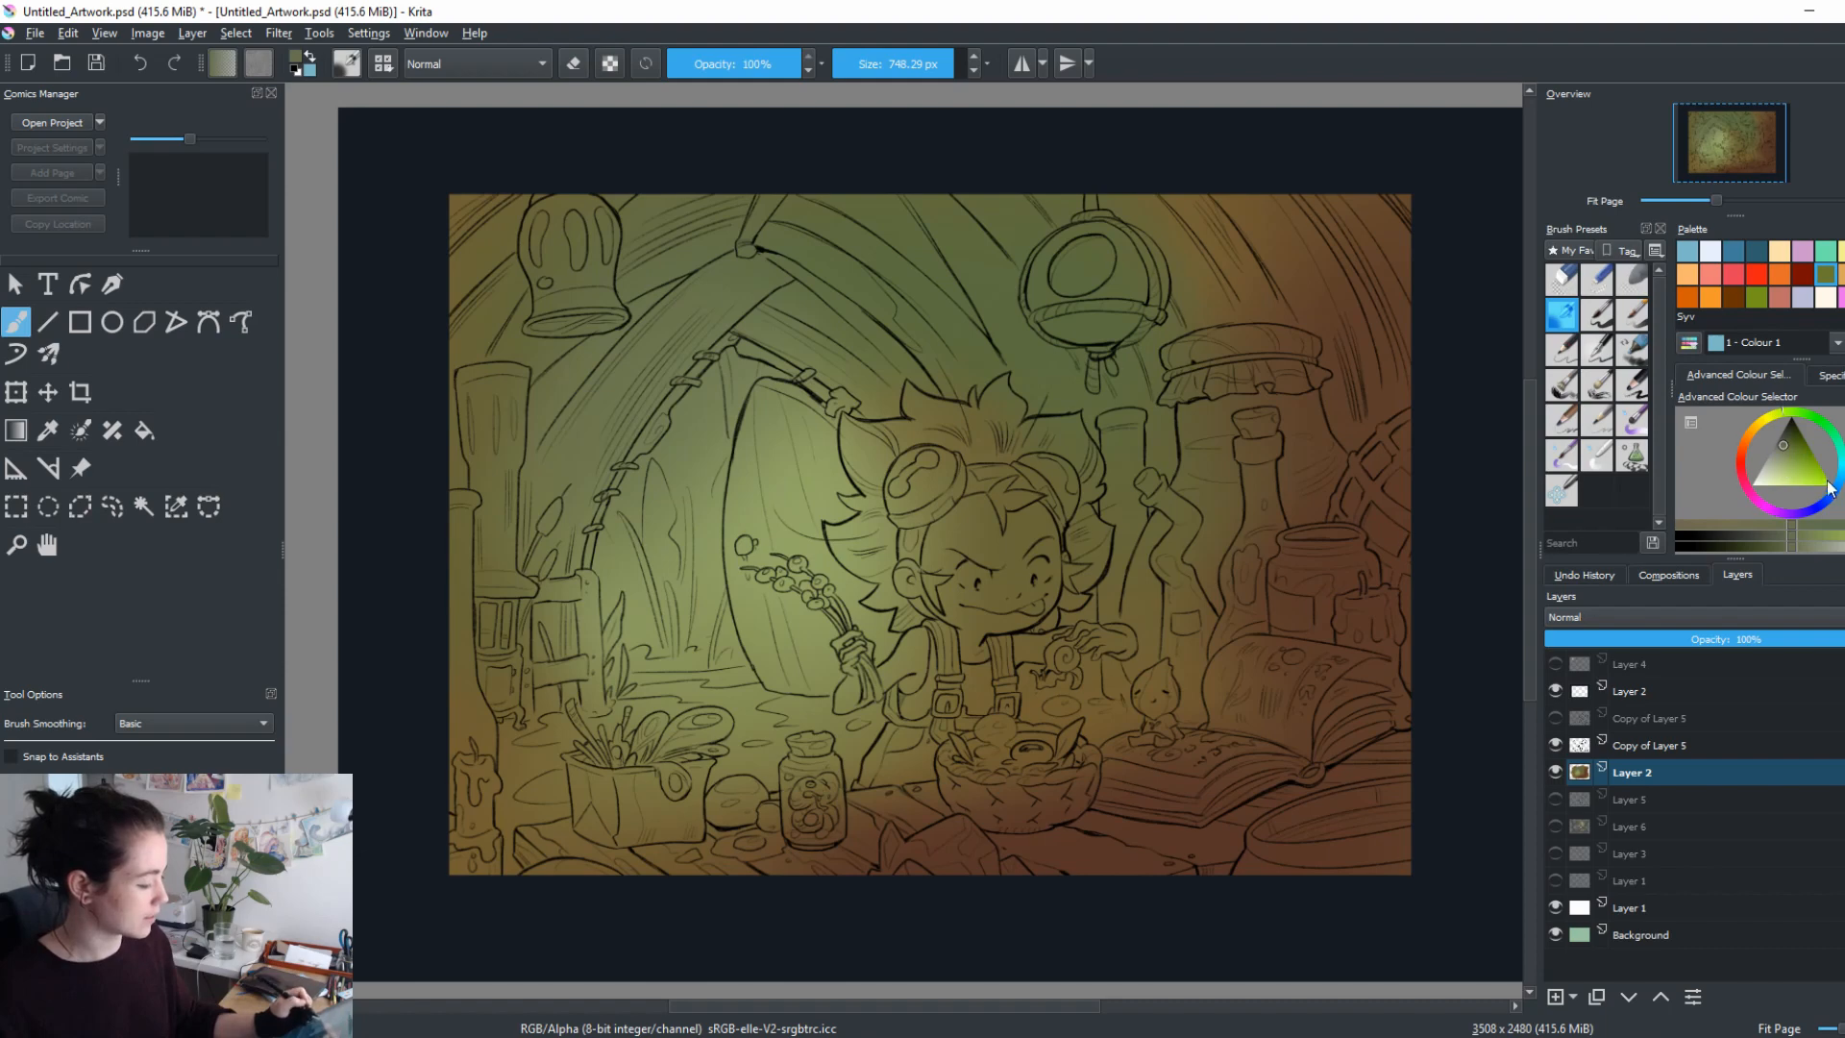
left_click(1784, 445)
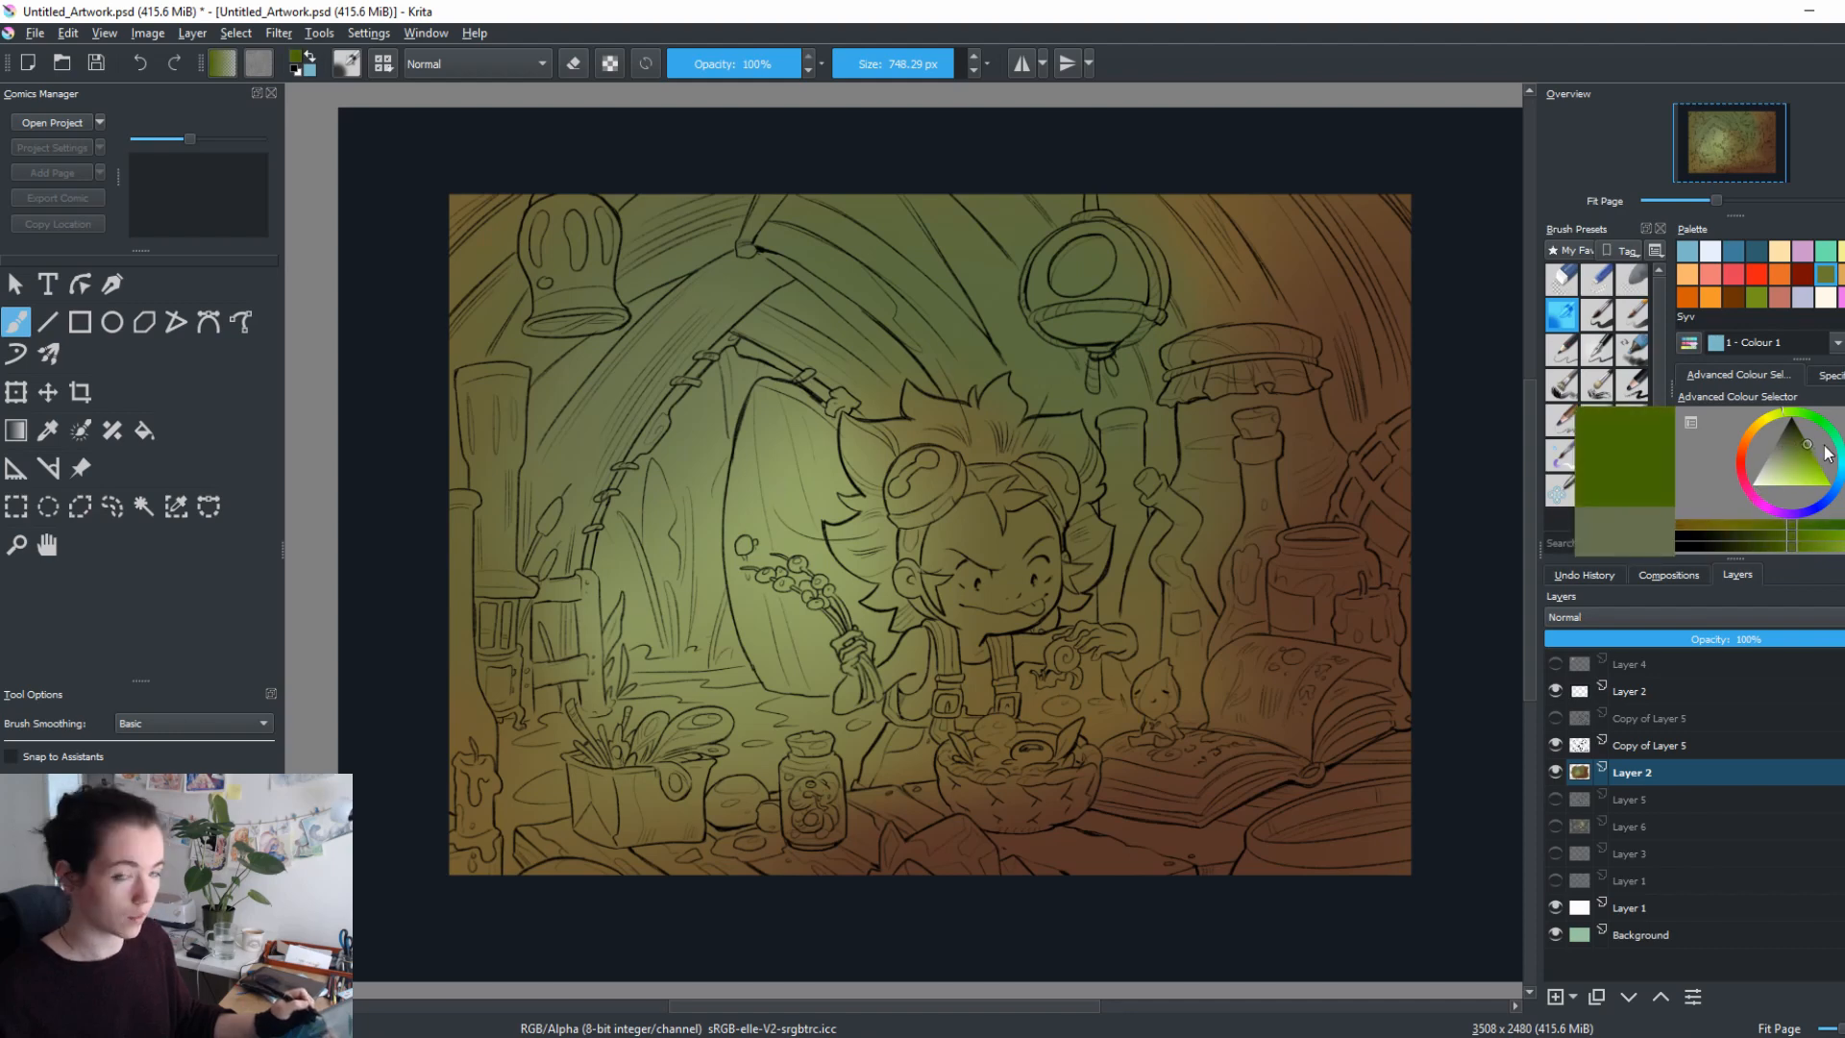
left_click_drag(1825, 446, 1753, 447)
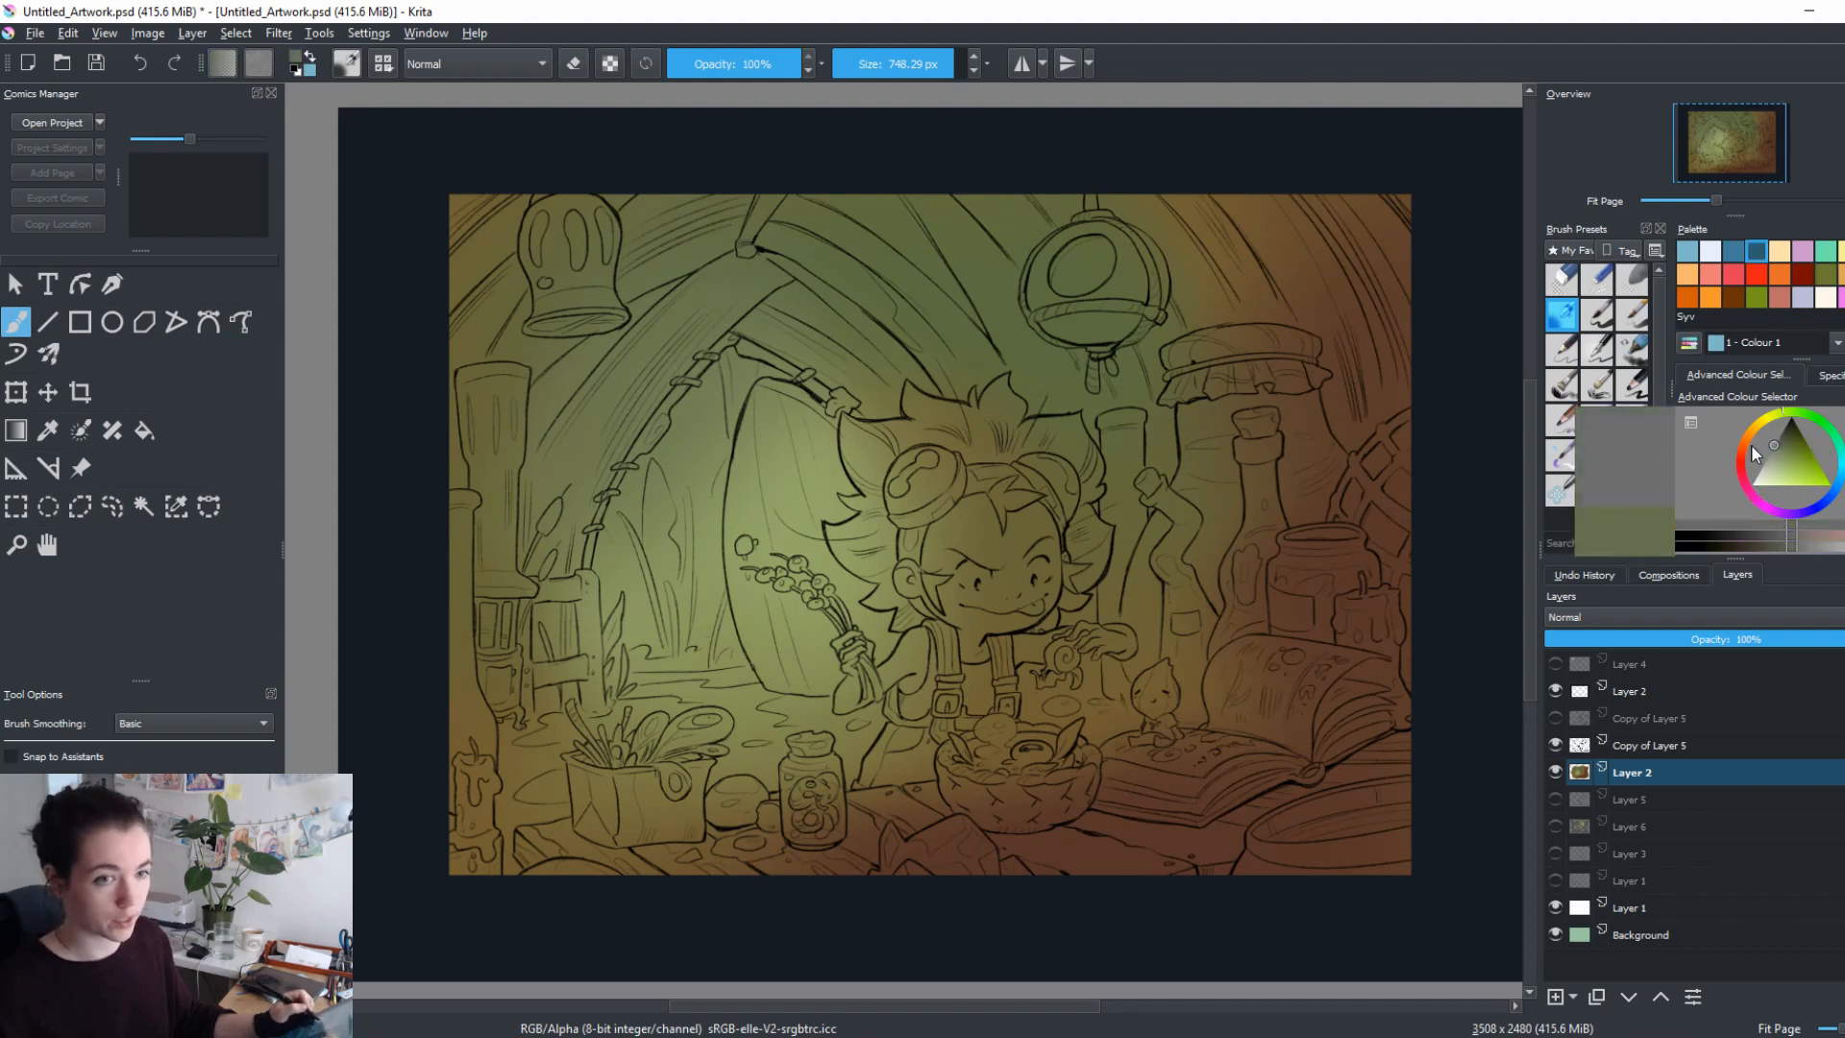
key("d")
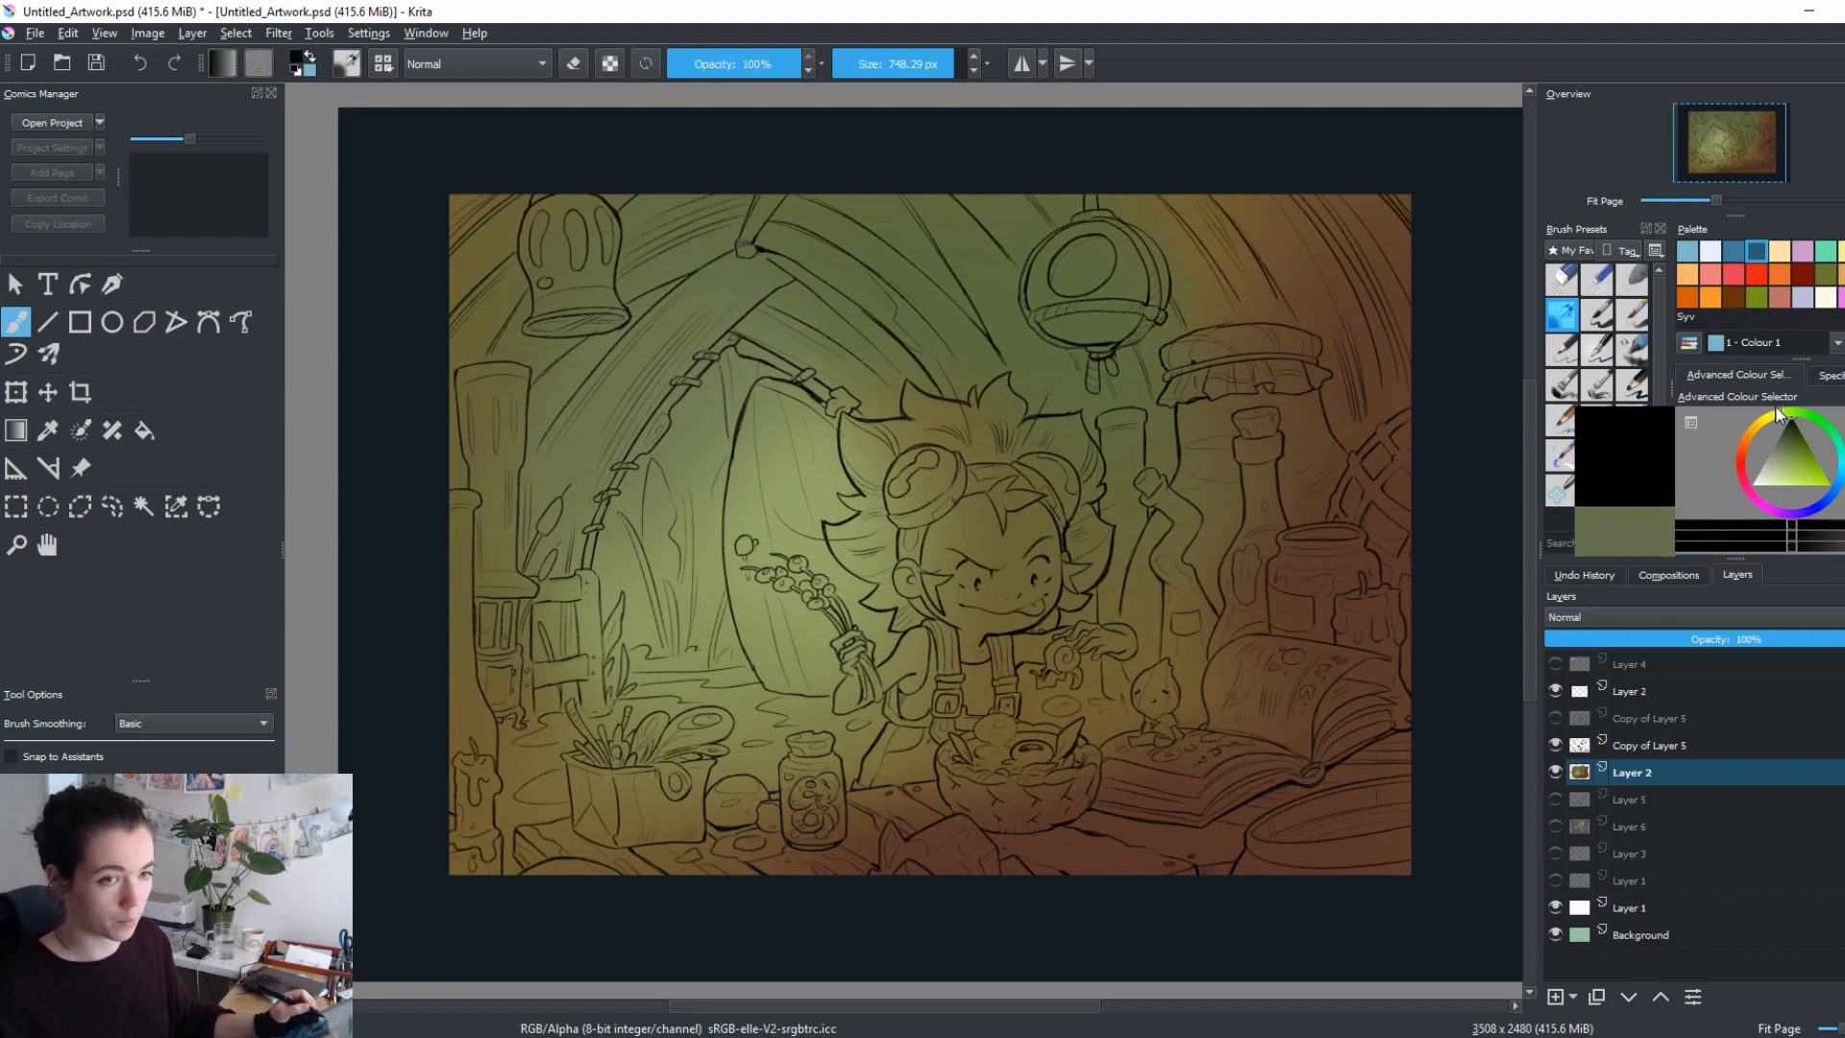
key("x")
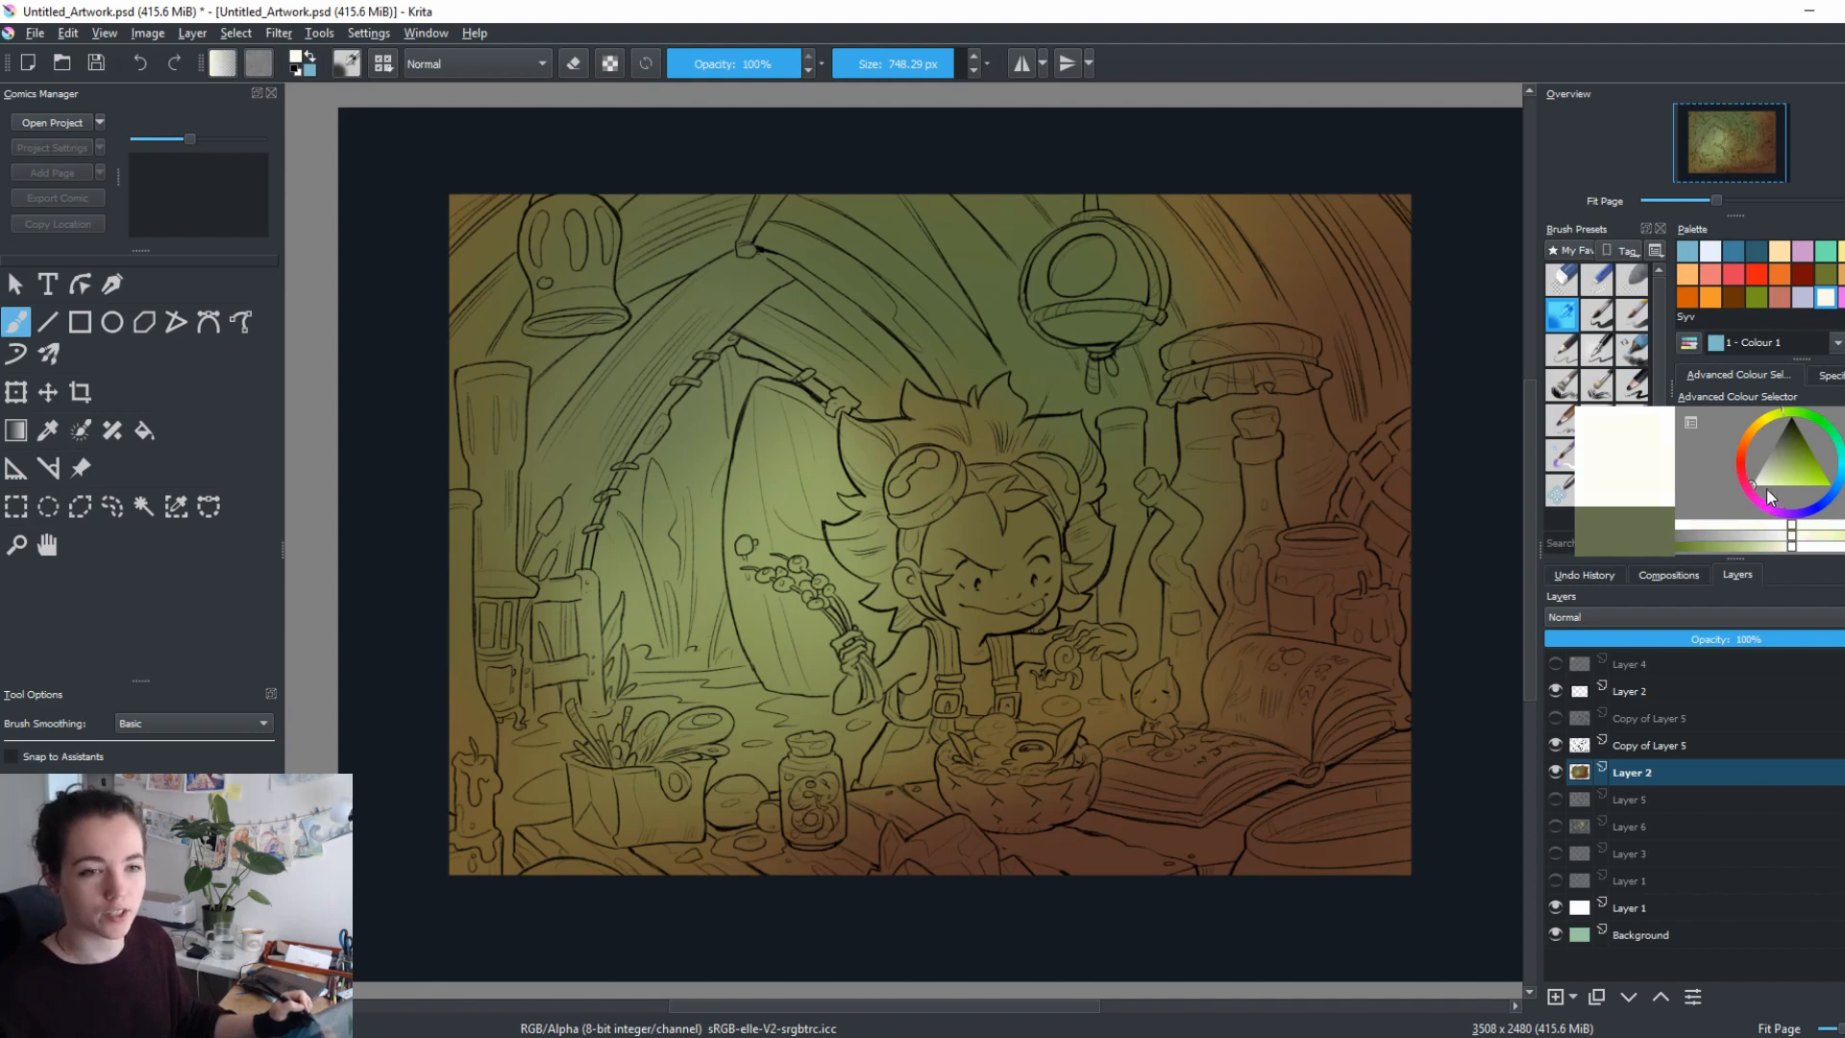
Mix a muted beige and paint it inside the tent opening with a 547 px brush, undoing the first, larger trial stroke.
mouse_move(1766, 487)
left_mouse_down()
mouse_move(1817, 478)
mouse_move(1782, 426)
mouse_move(1806, 471)
mouse_move(1768, 442)
mouse_move(1806, 471)
mouse_move(1773, 466)
mouse_move(1814, 474)
mouse_move(1786, 444)
mouse_move(1814, 475)
mouse_move(1801, 436)
mouse_move(1762, 465)
mouse_move(1778, 478)
mouse_move(1775, 415)
mouse_move(1804, 415)
mouse_move(1772, 436)
left_mouse_up()
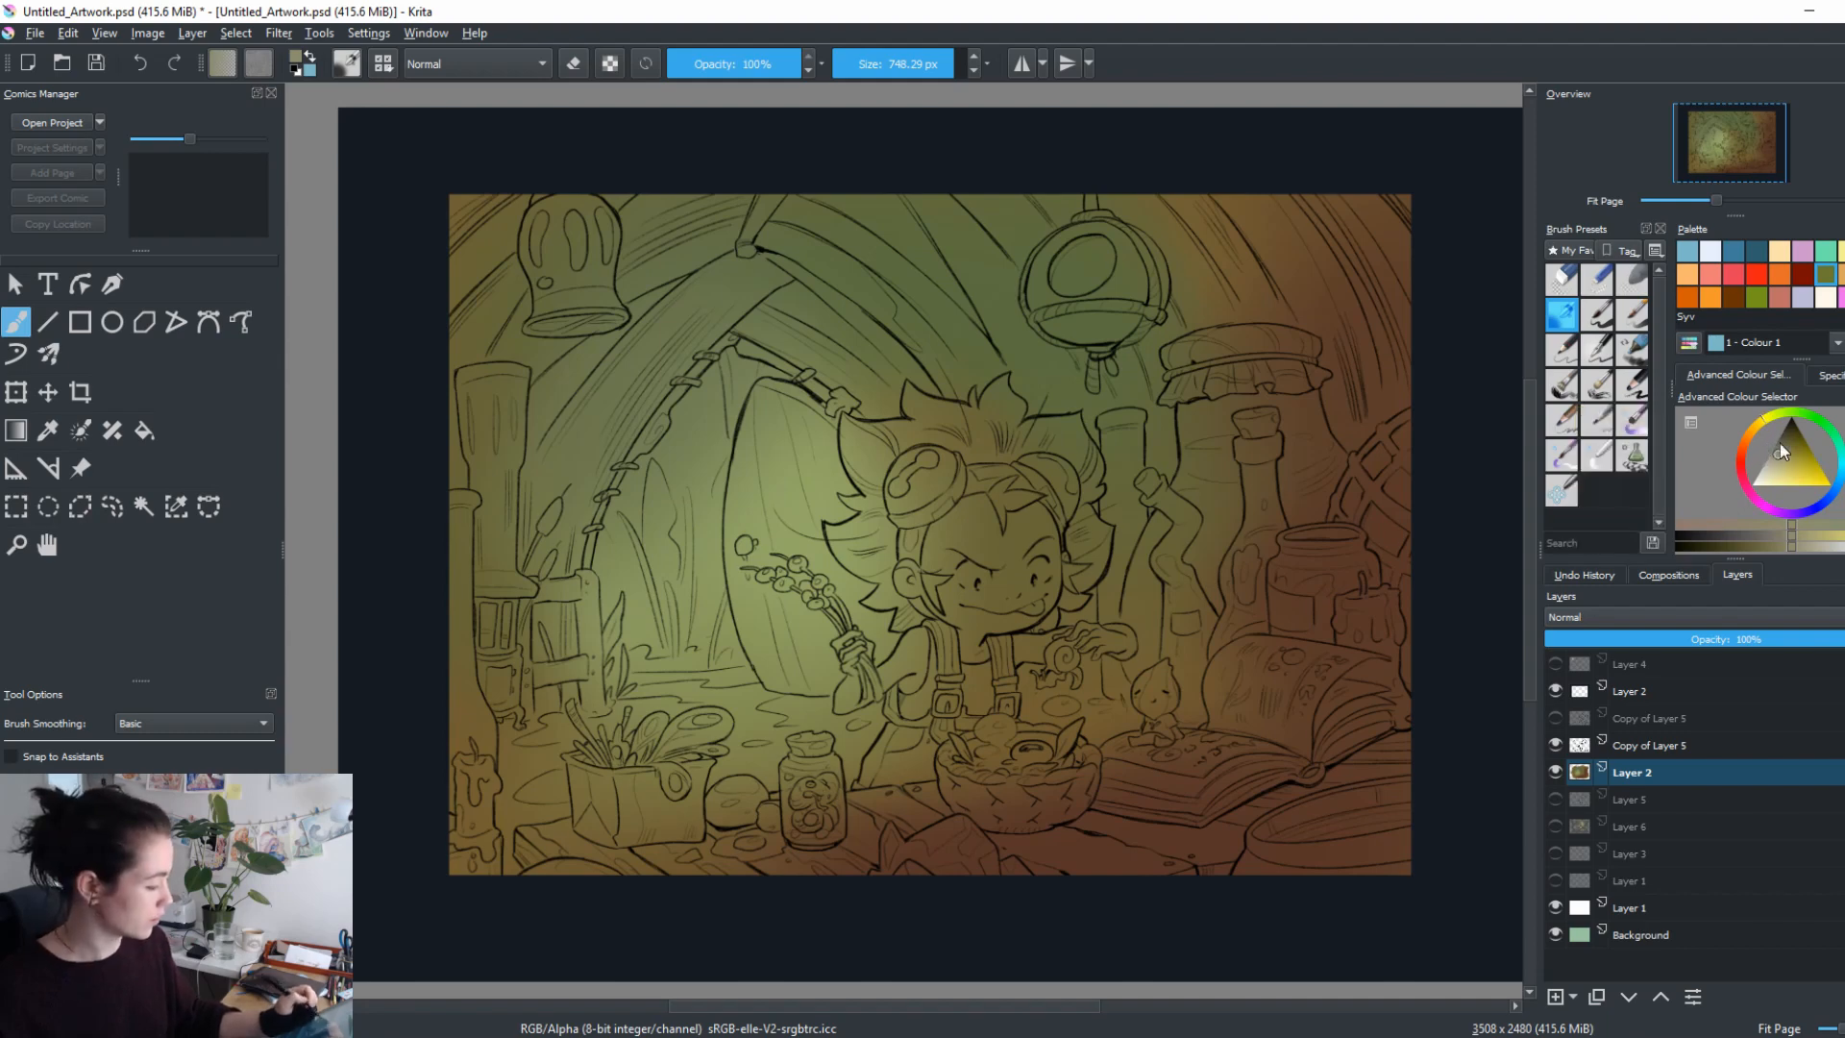
left_click(1762, 422)
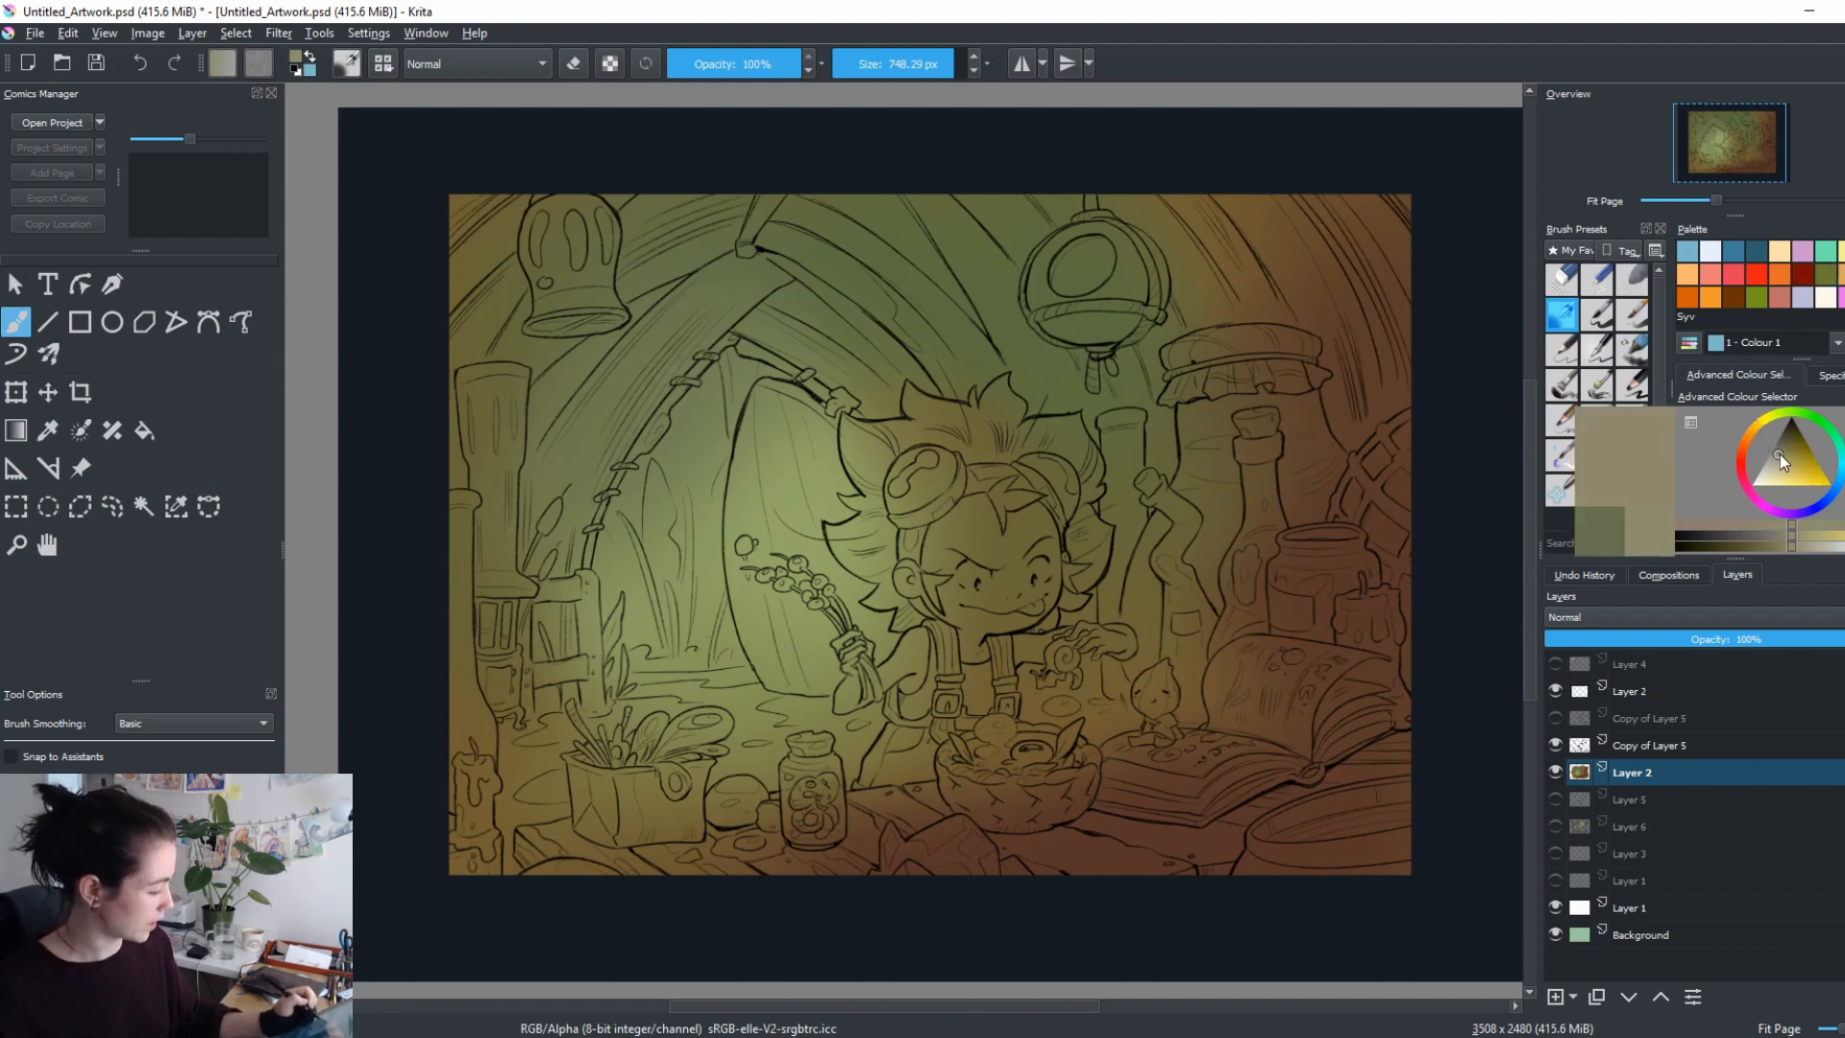
left_click(1783, 458)
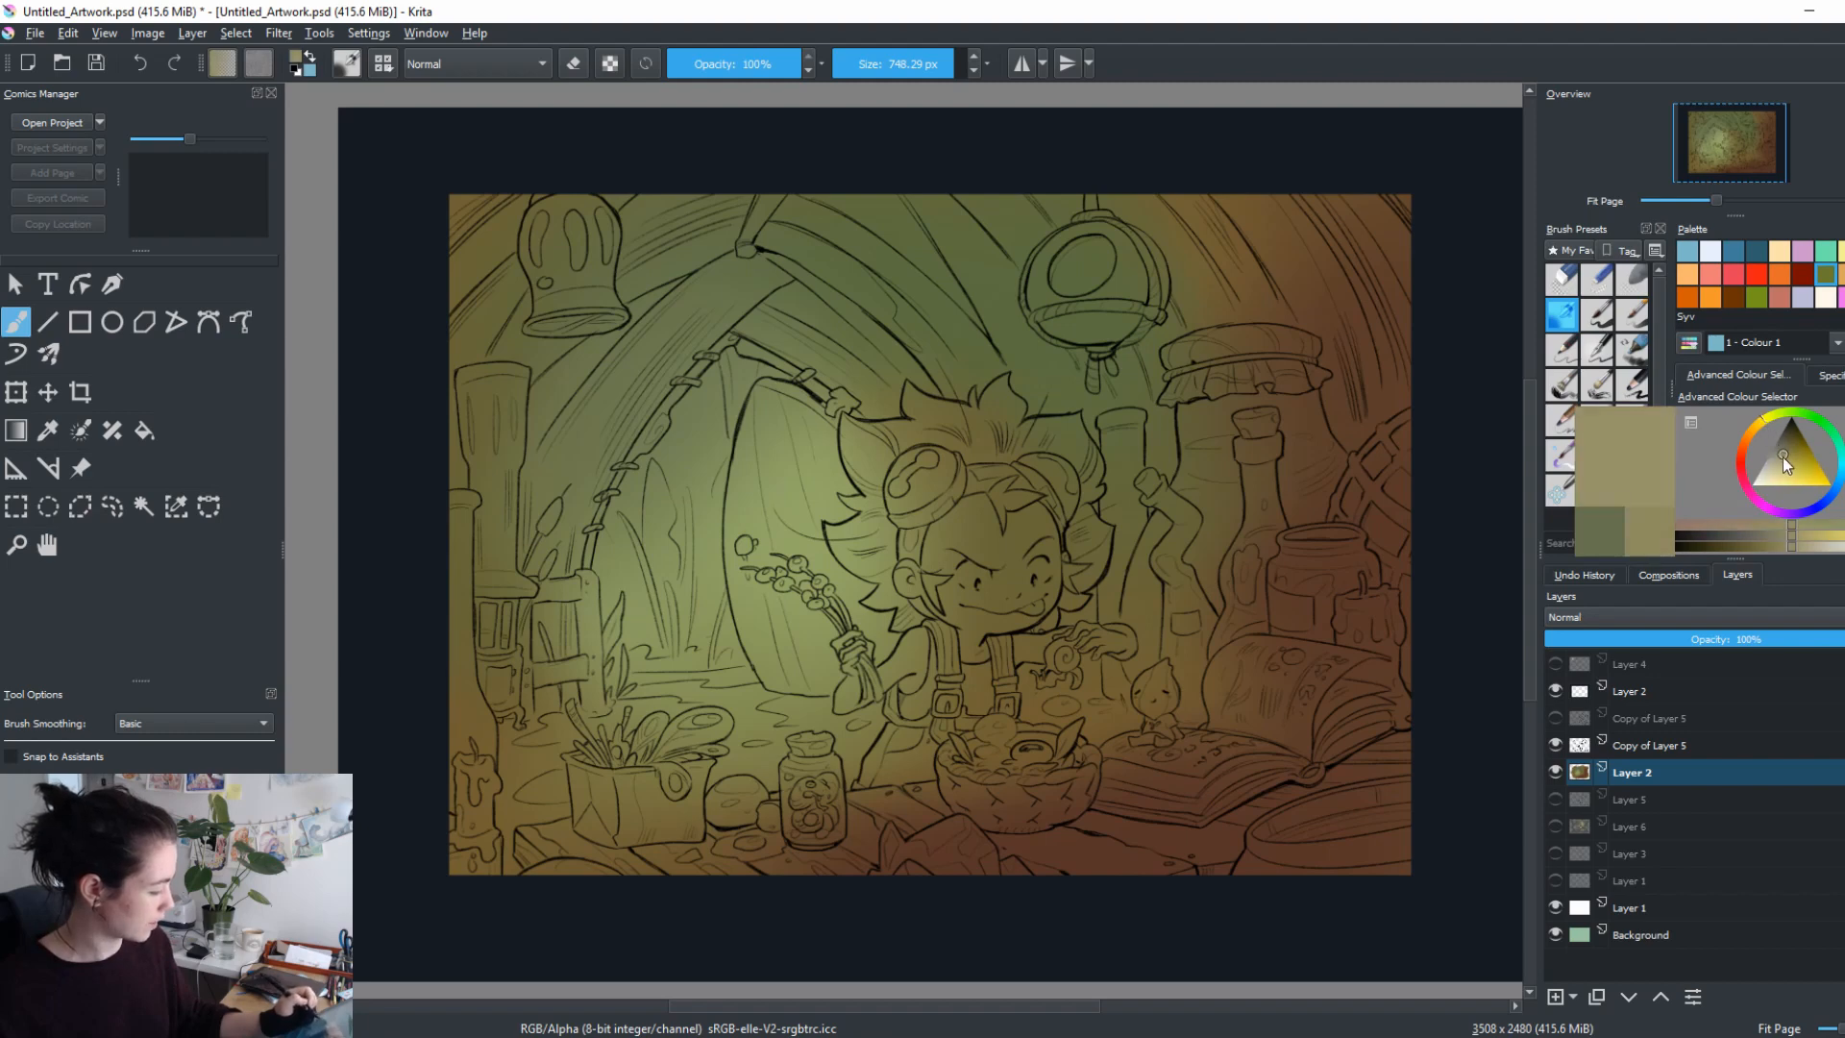
left_click_drag(1761, 422, 1757, 424)
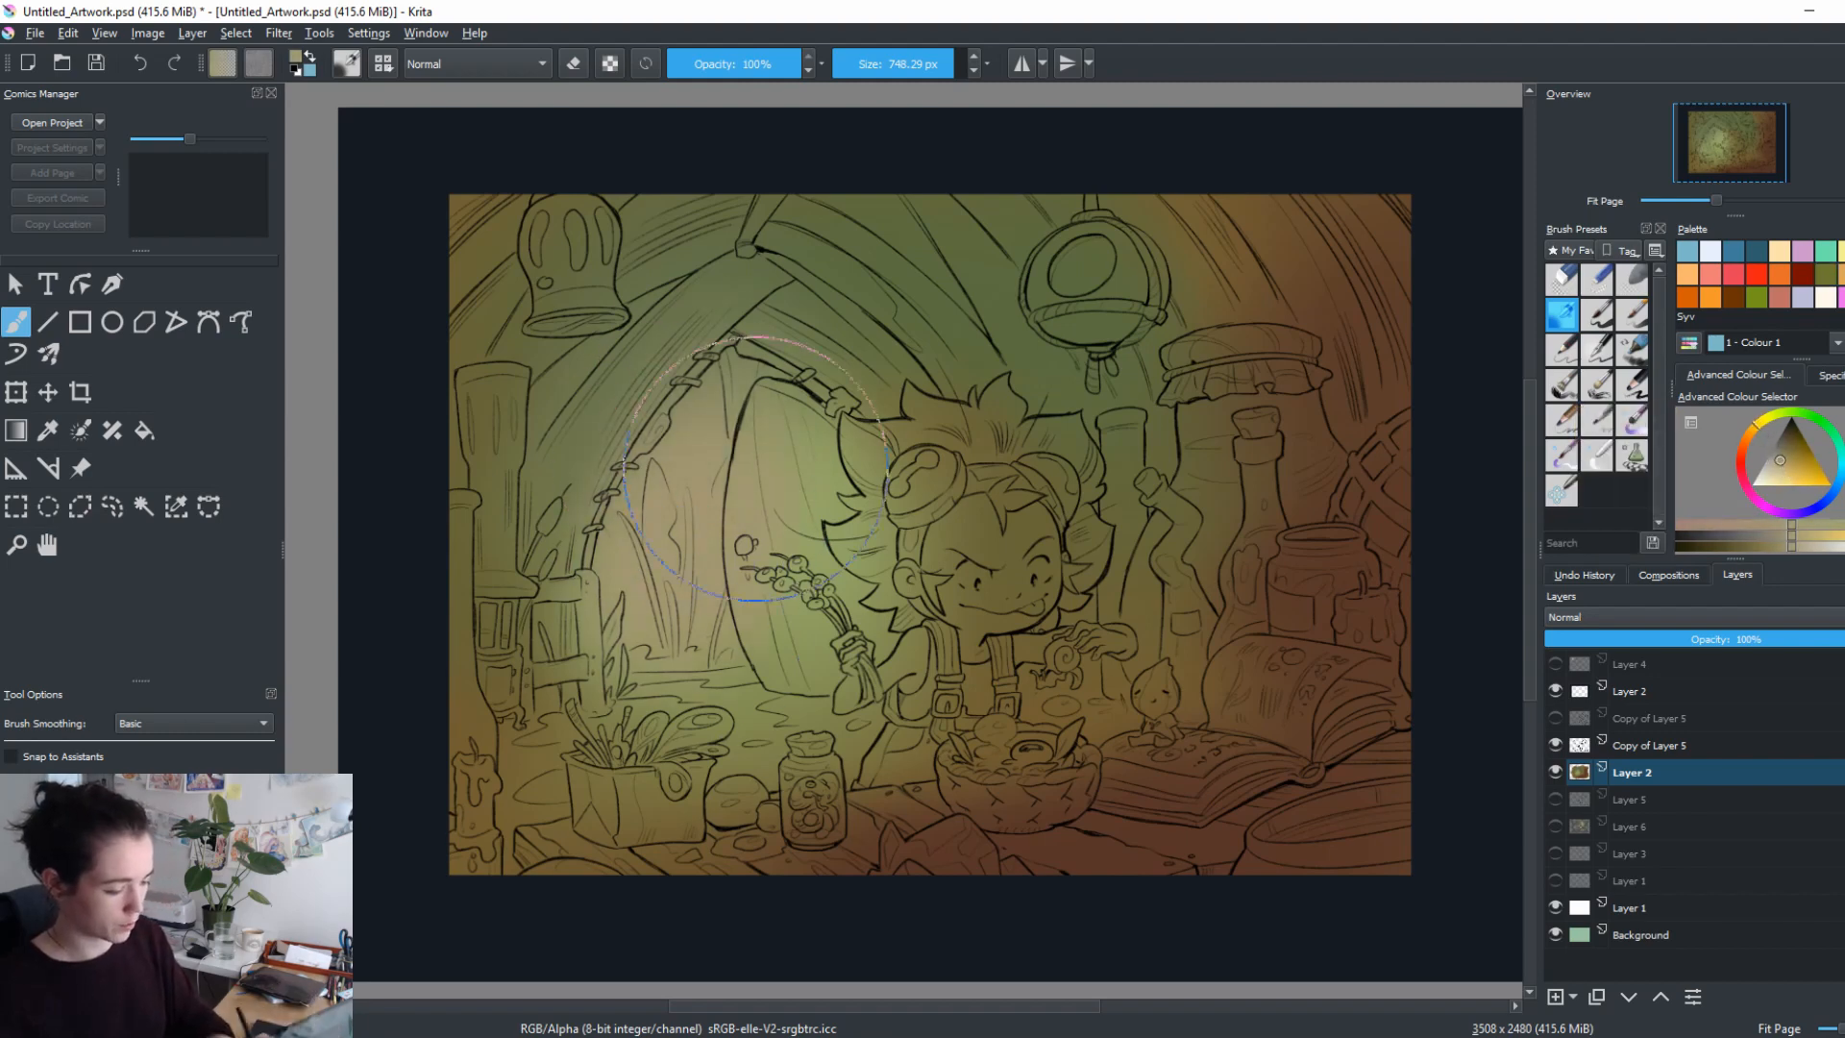
left_click(912, 600, "ctrl")
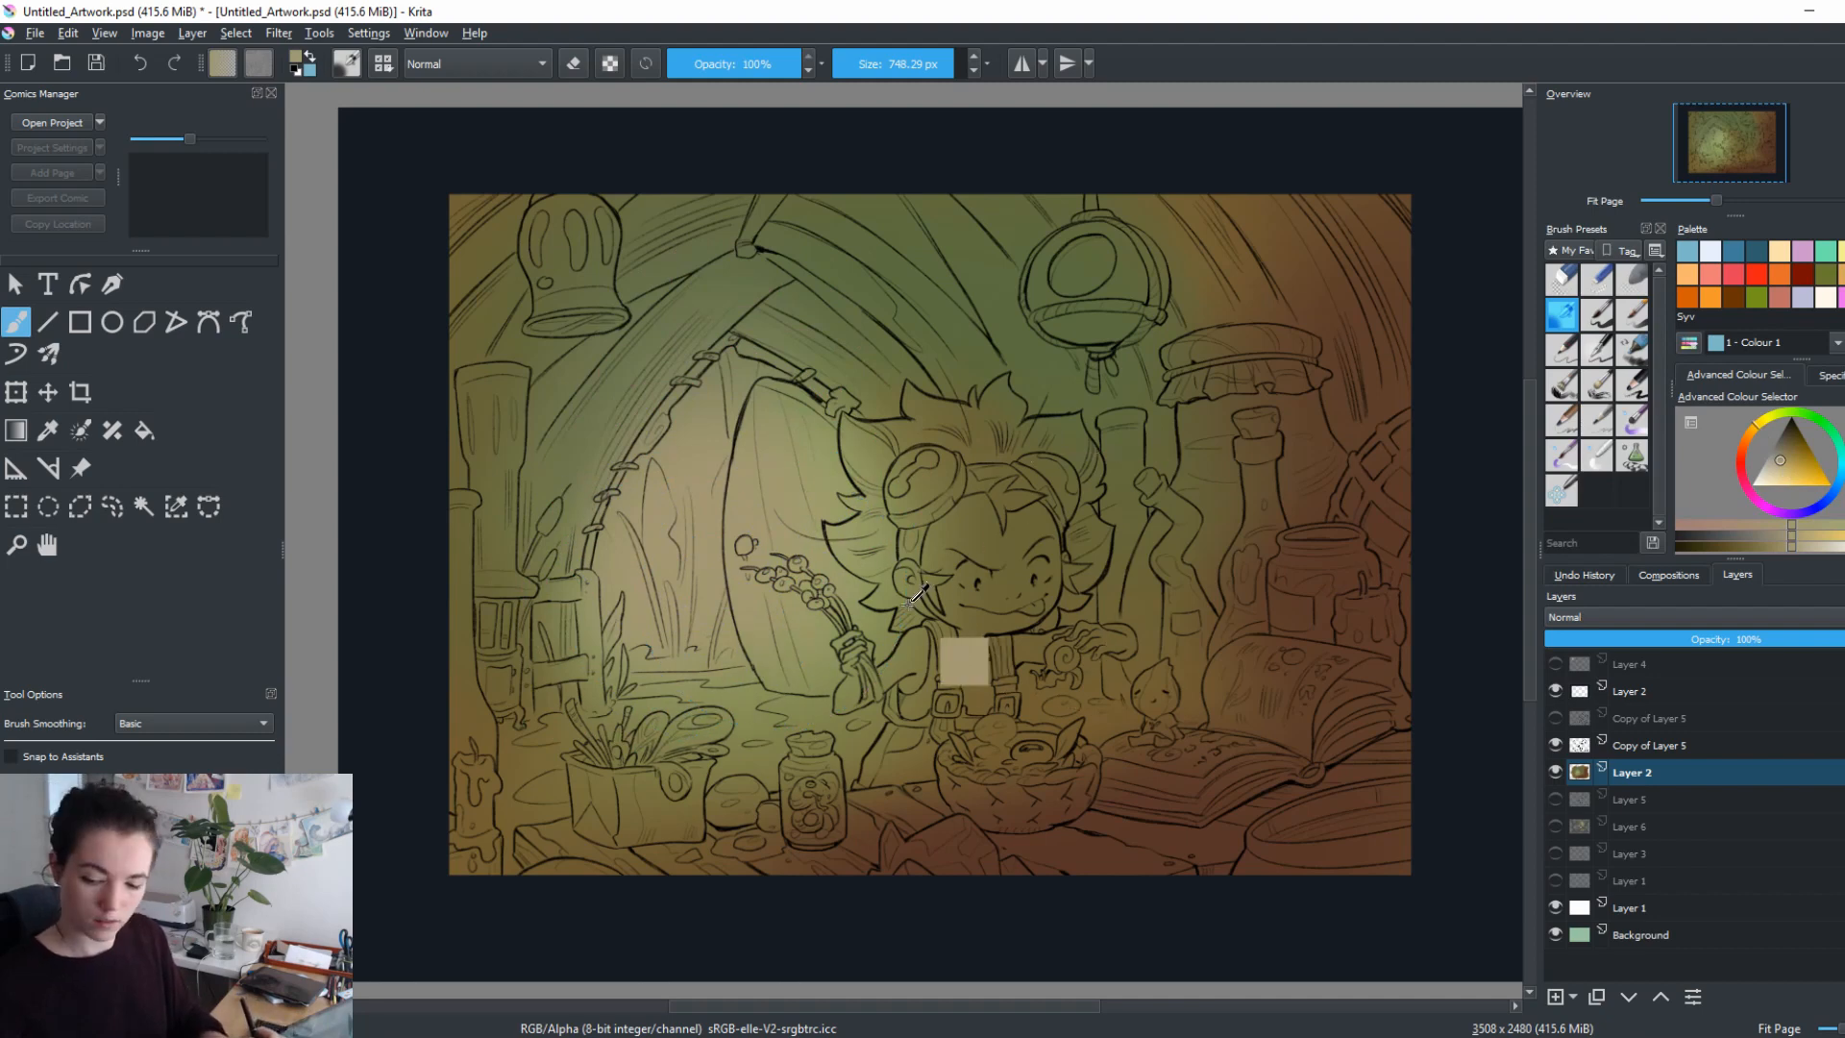
key("ctrl+z")
mouse_move(812, 452)
left_mouse_down()
mouse_move(665, 493)
mouse_move(747, 430)
mouse_move(744, 378)
mouse_move(694, 421)
mouse_move(752, 460)
mouse_move(700, 516)
left_mouse_up()
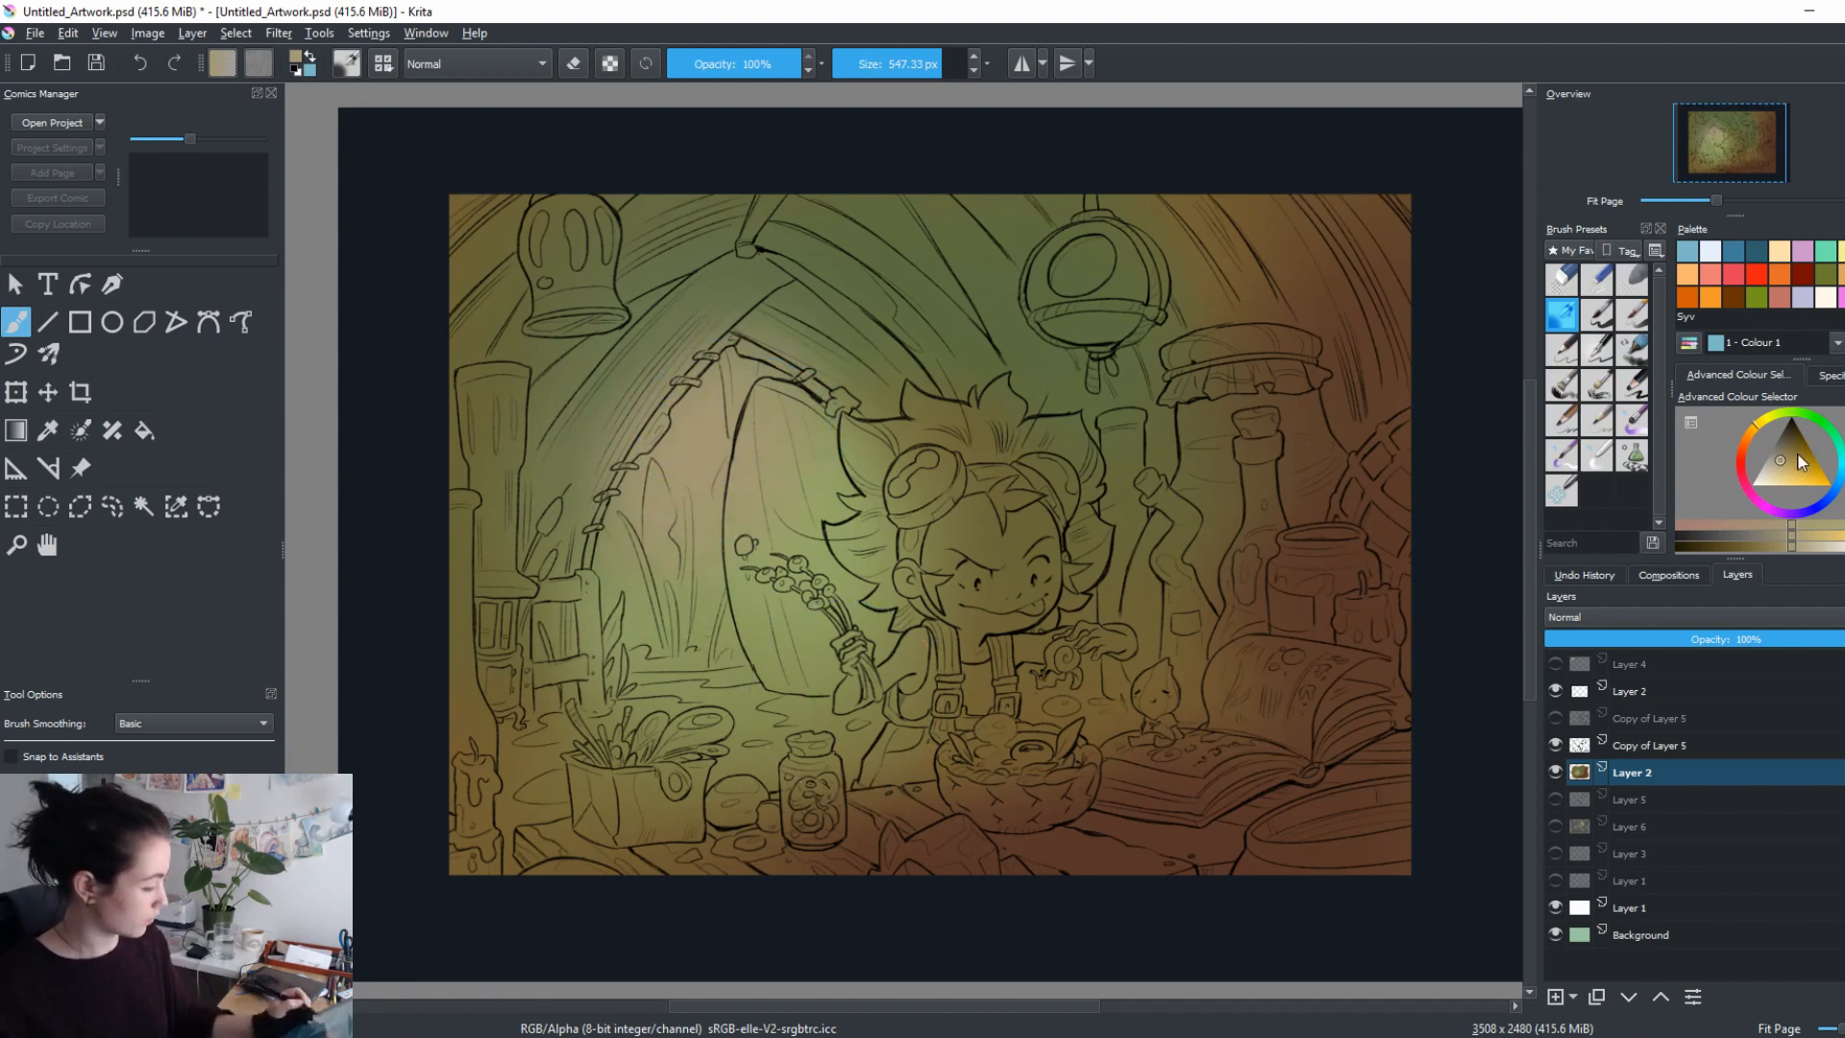
Warm the light inside the tent opening with a more saturated ochre and sample a yellow-olive tone from the canvas.
left_click(1792, 464)
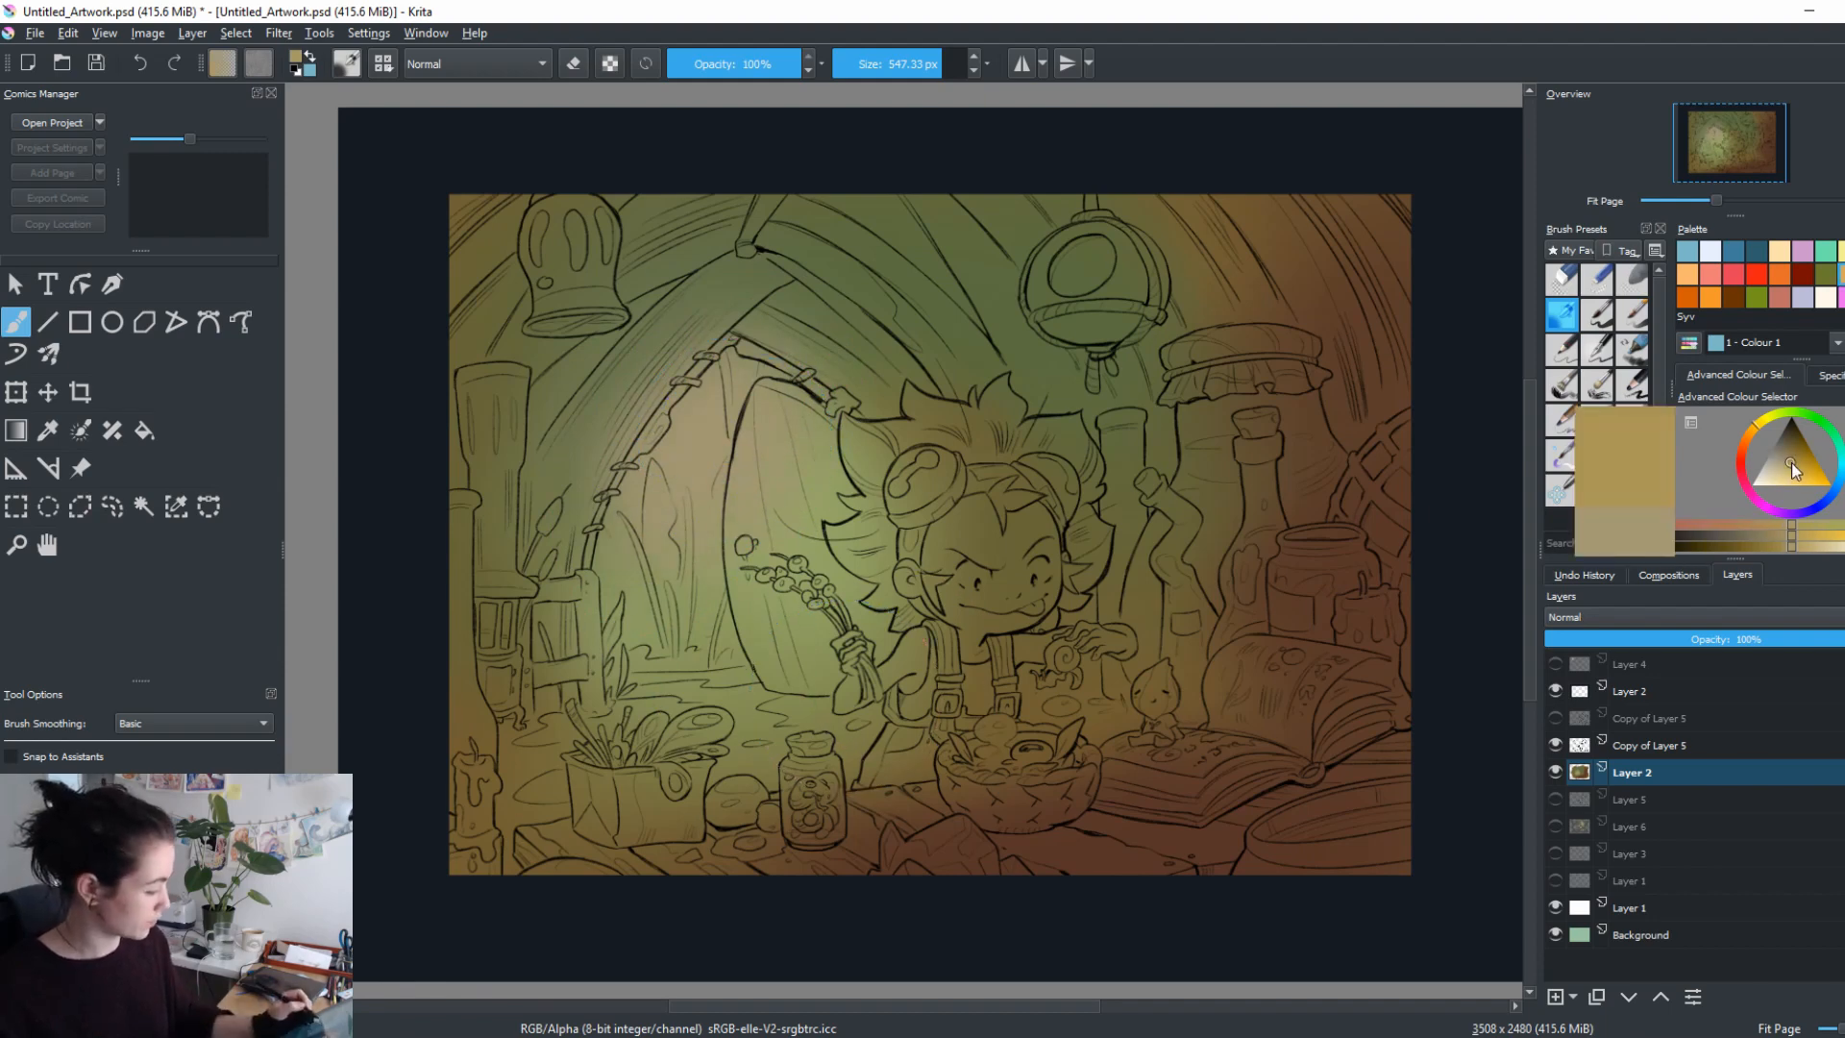
mouse_move(652, 636)
left_mouse_down()
mouse_move(725, 524)
mouse_move(656, 584)
mouse_move(783, 559)
left_mouse_up()
left_click(658, 593, "ctrl")
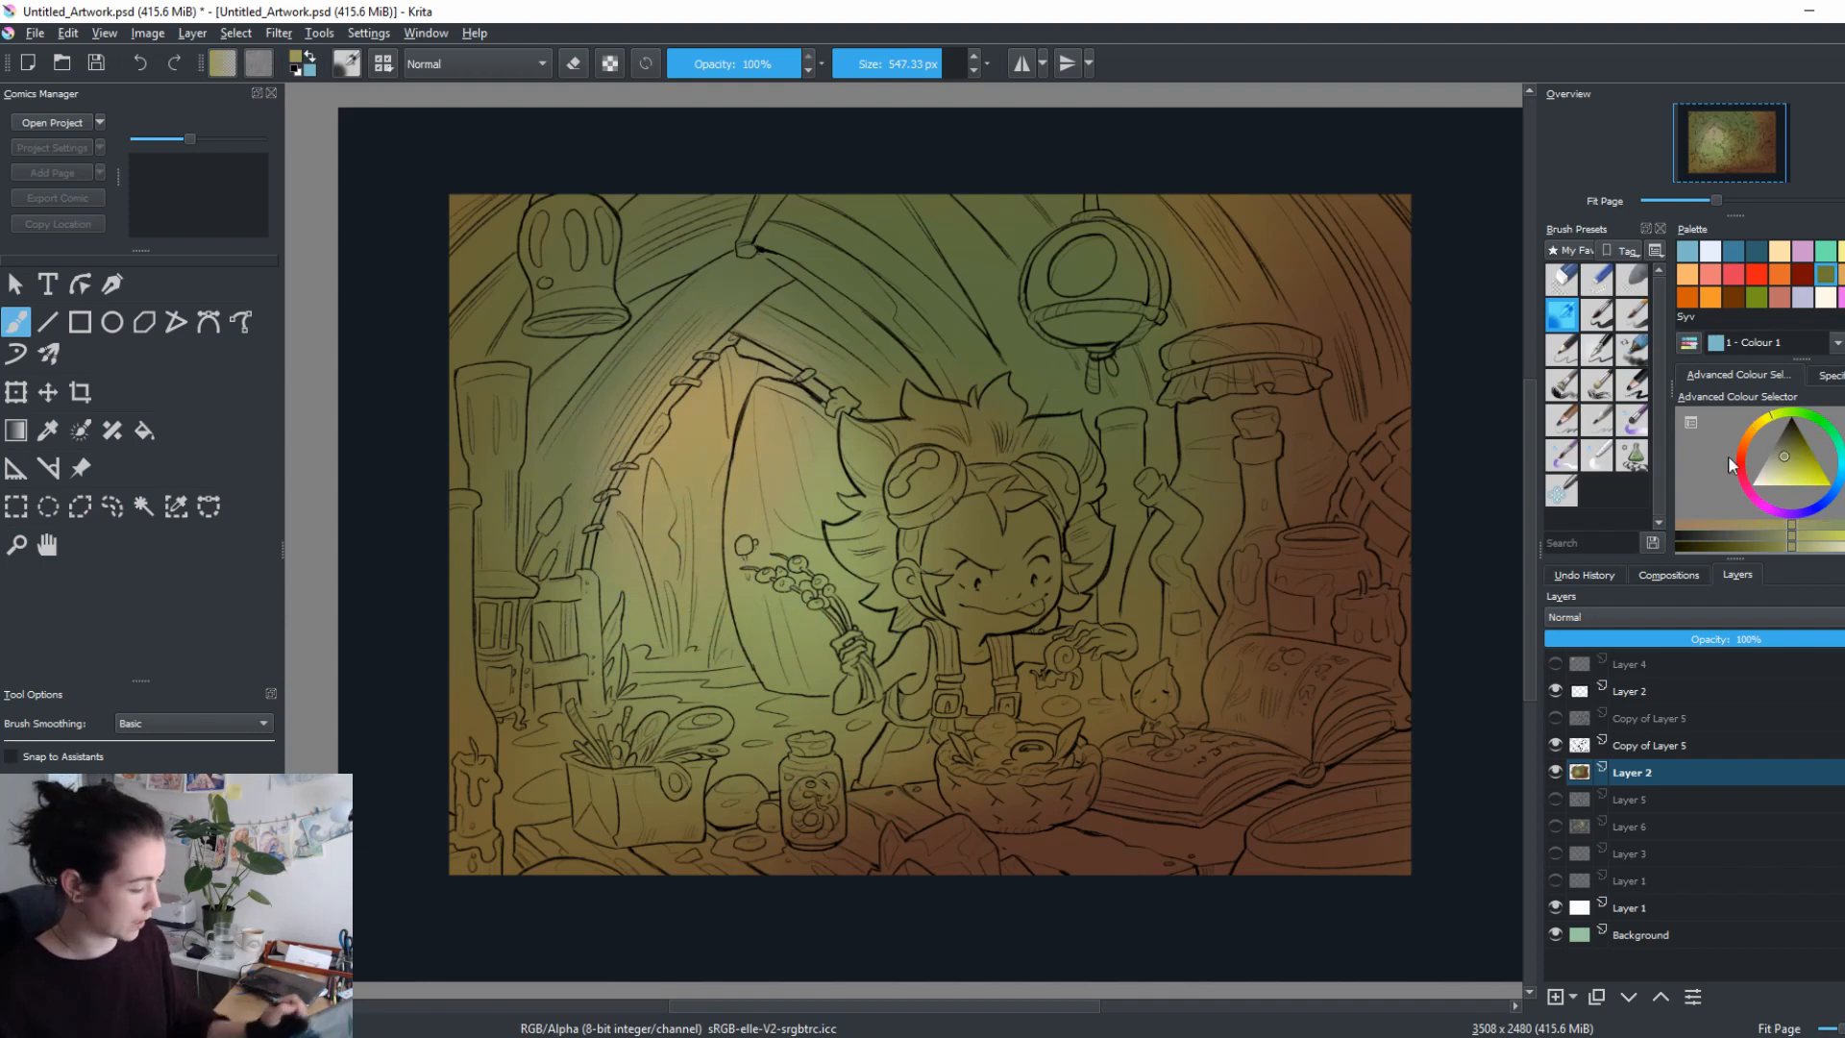
Paint a brighter saturated yellow glow in the upper tent opening and blend its edges with paler yellow and darker olive.
left_click(1766, 428)
left_click_drag(1790, 465, 1793, 468)
mouse_move(706, 428)
left_mouse_down()
mouse_move(744, 379)
mouse_move(730, 480)
mouse_move(769, 514)
mouse_move(711, 481)
mouse_move(754, 485)
left_mouse_up()
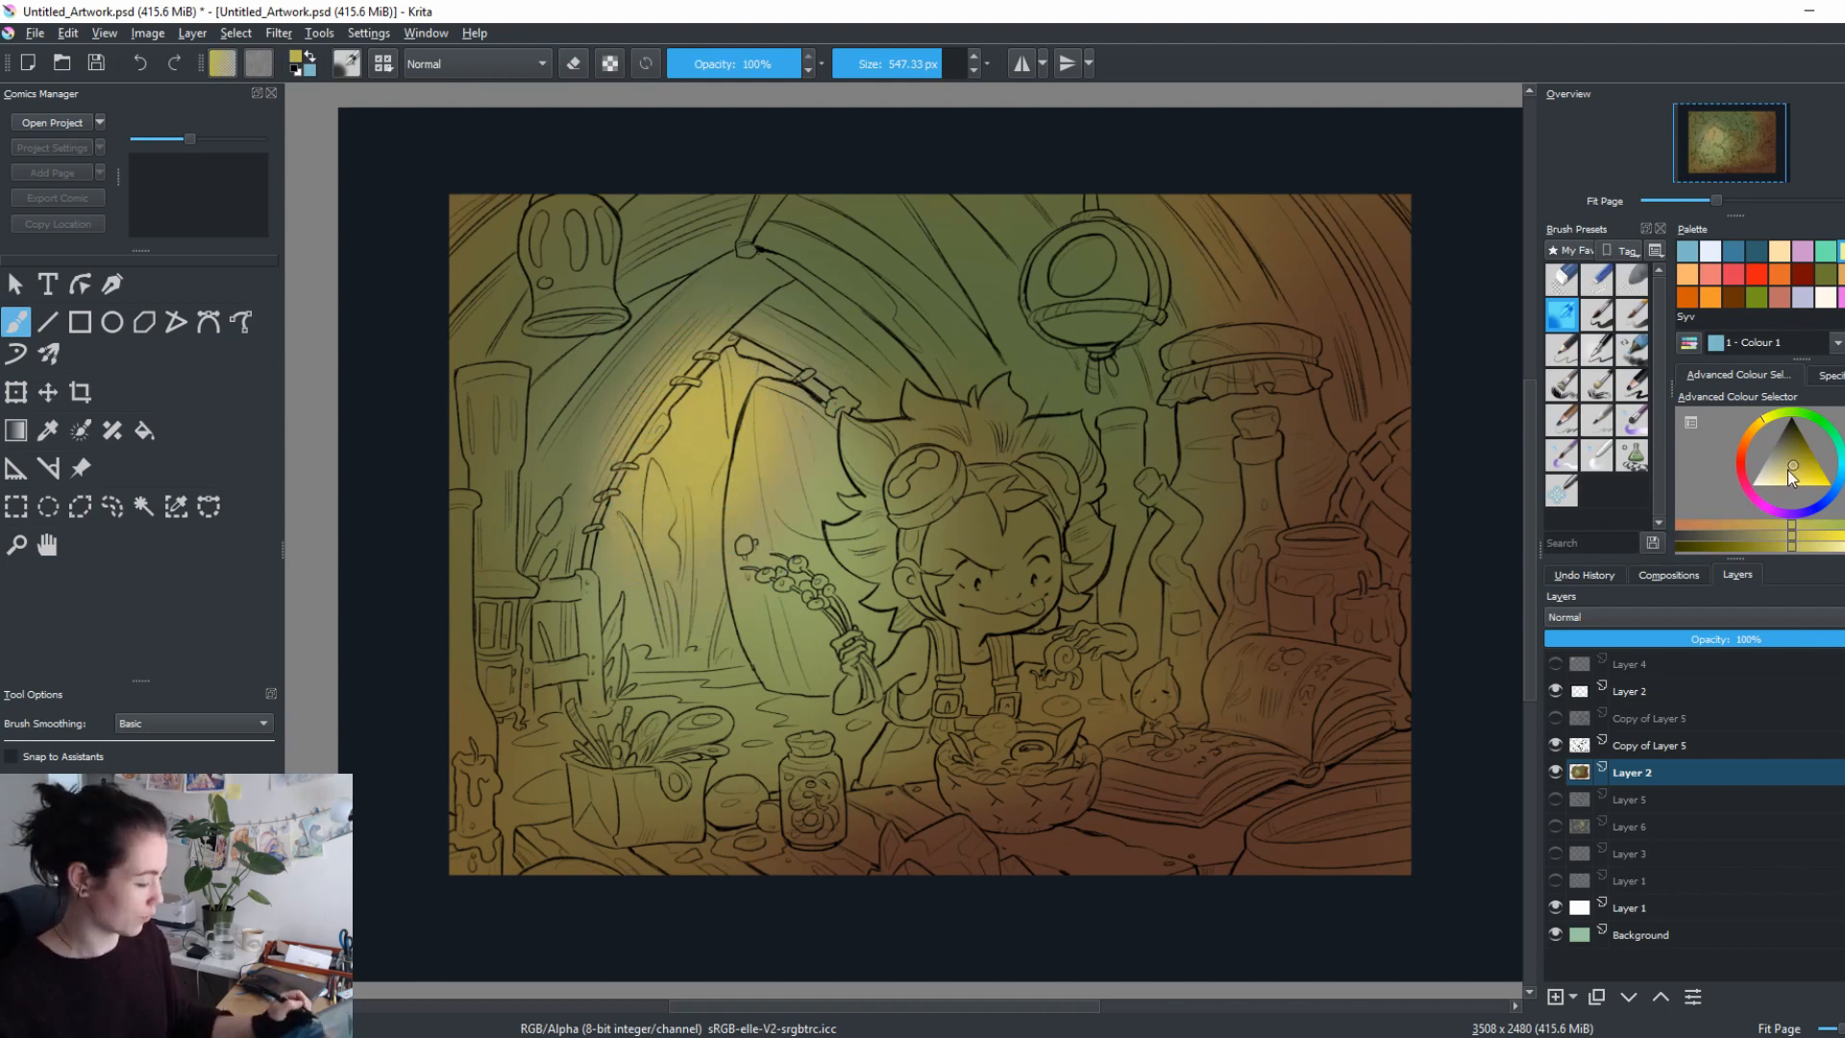
left_click(1785, 470)
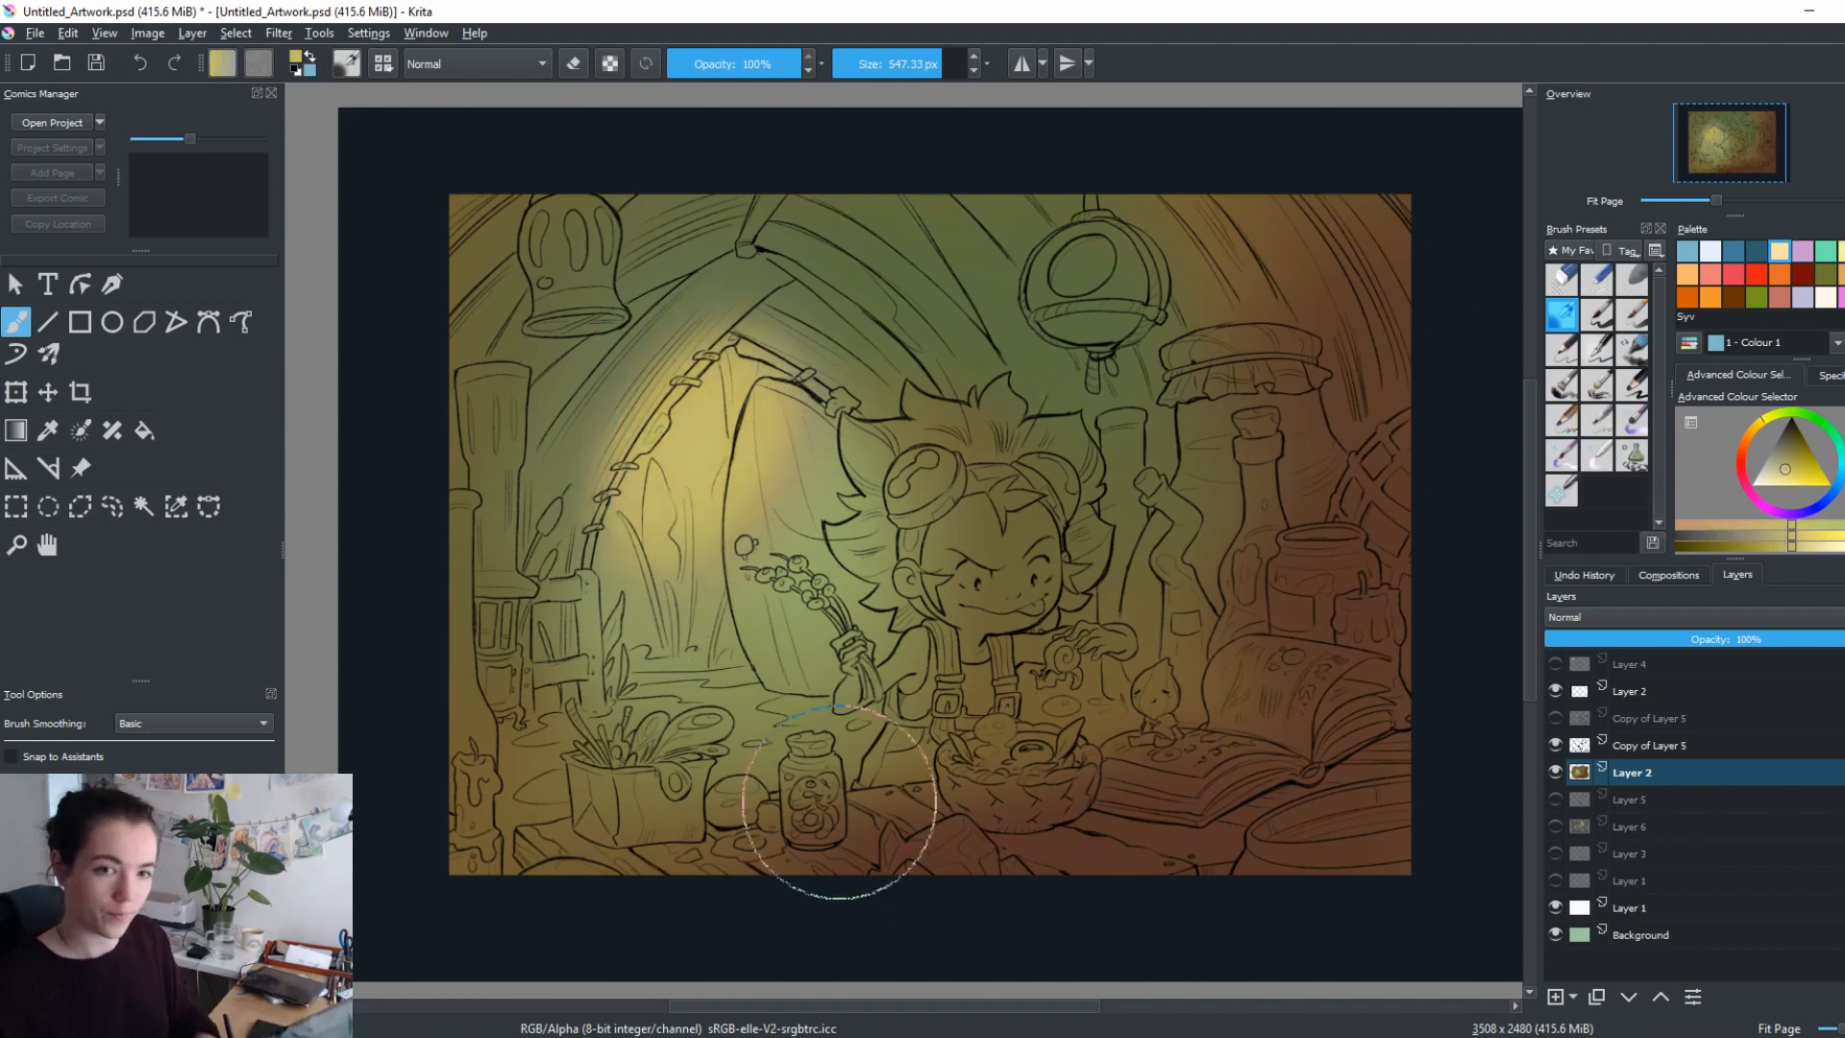
left_click(1788, 449)
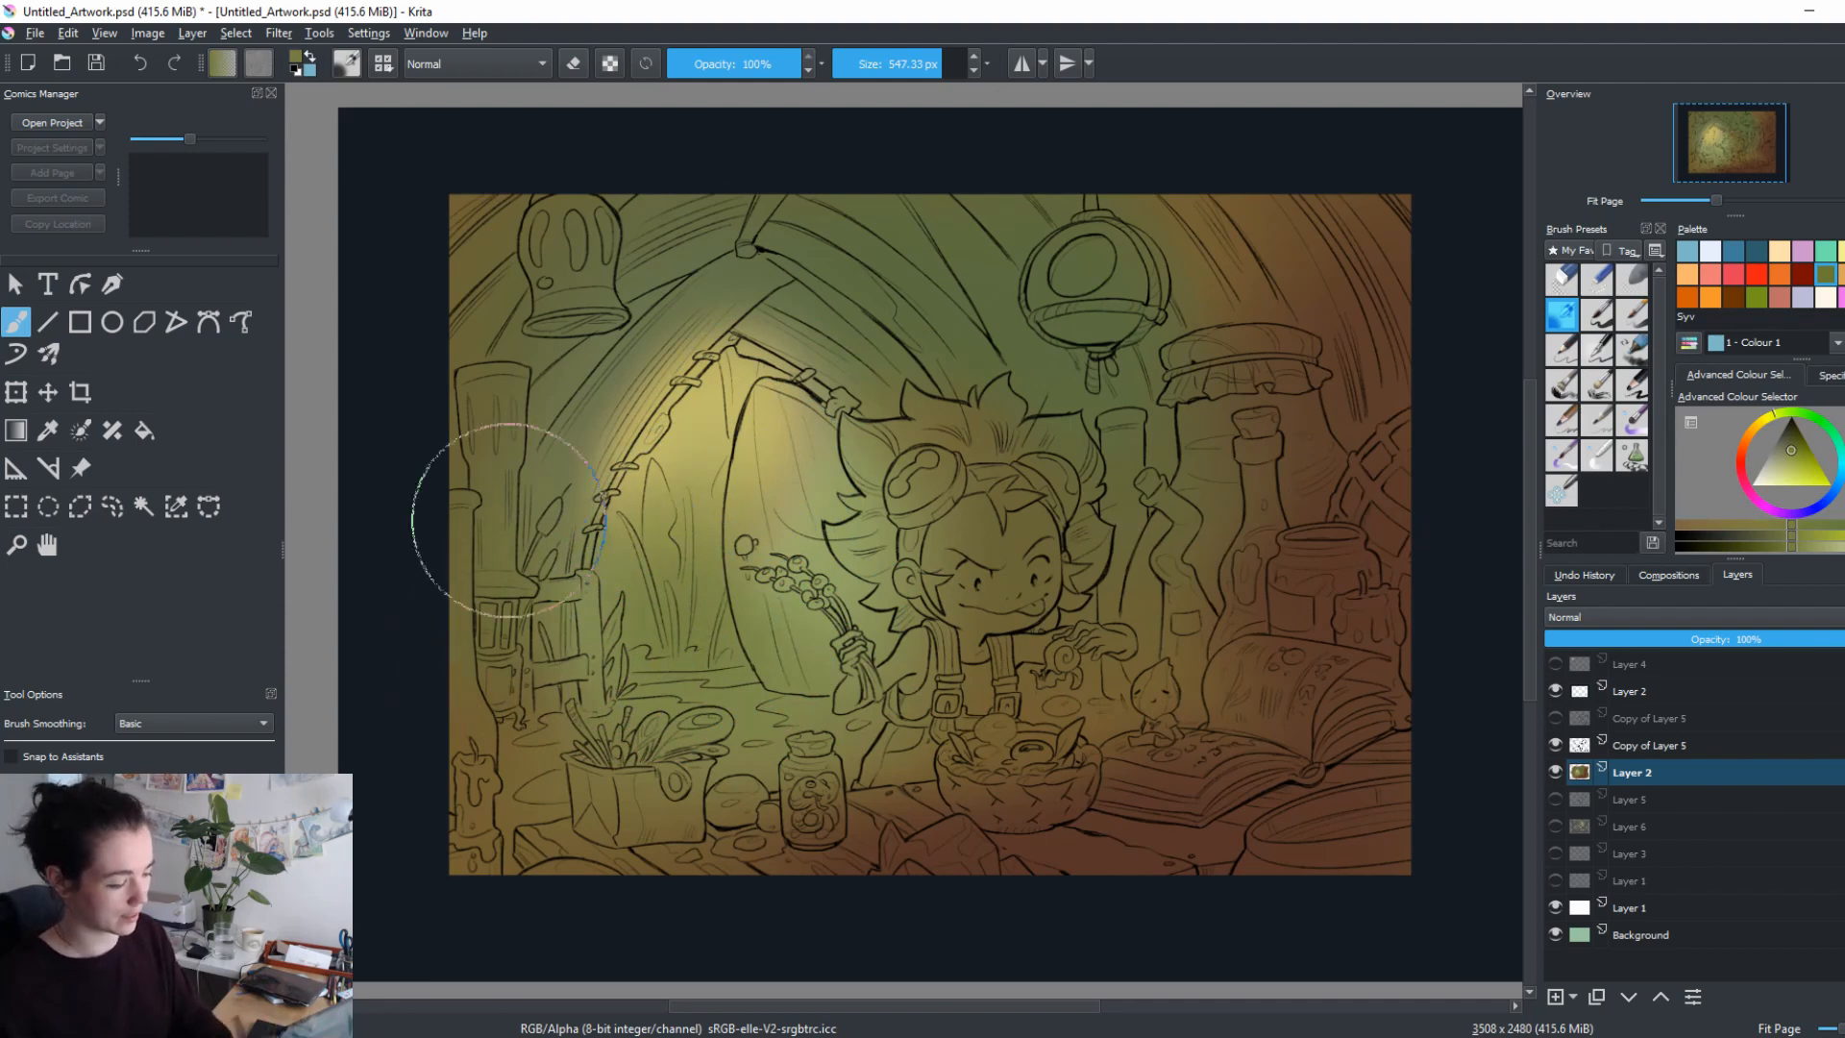
Darken the shelves, book, table and corners along the picture's right side with brown and a deeper reddish brown.
mouse_move(1330, 462)
left_mouse_down()
mouse_move(1350, 651)
mouse_move(1193, 851)
left_mouse_up()
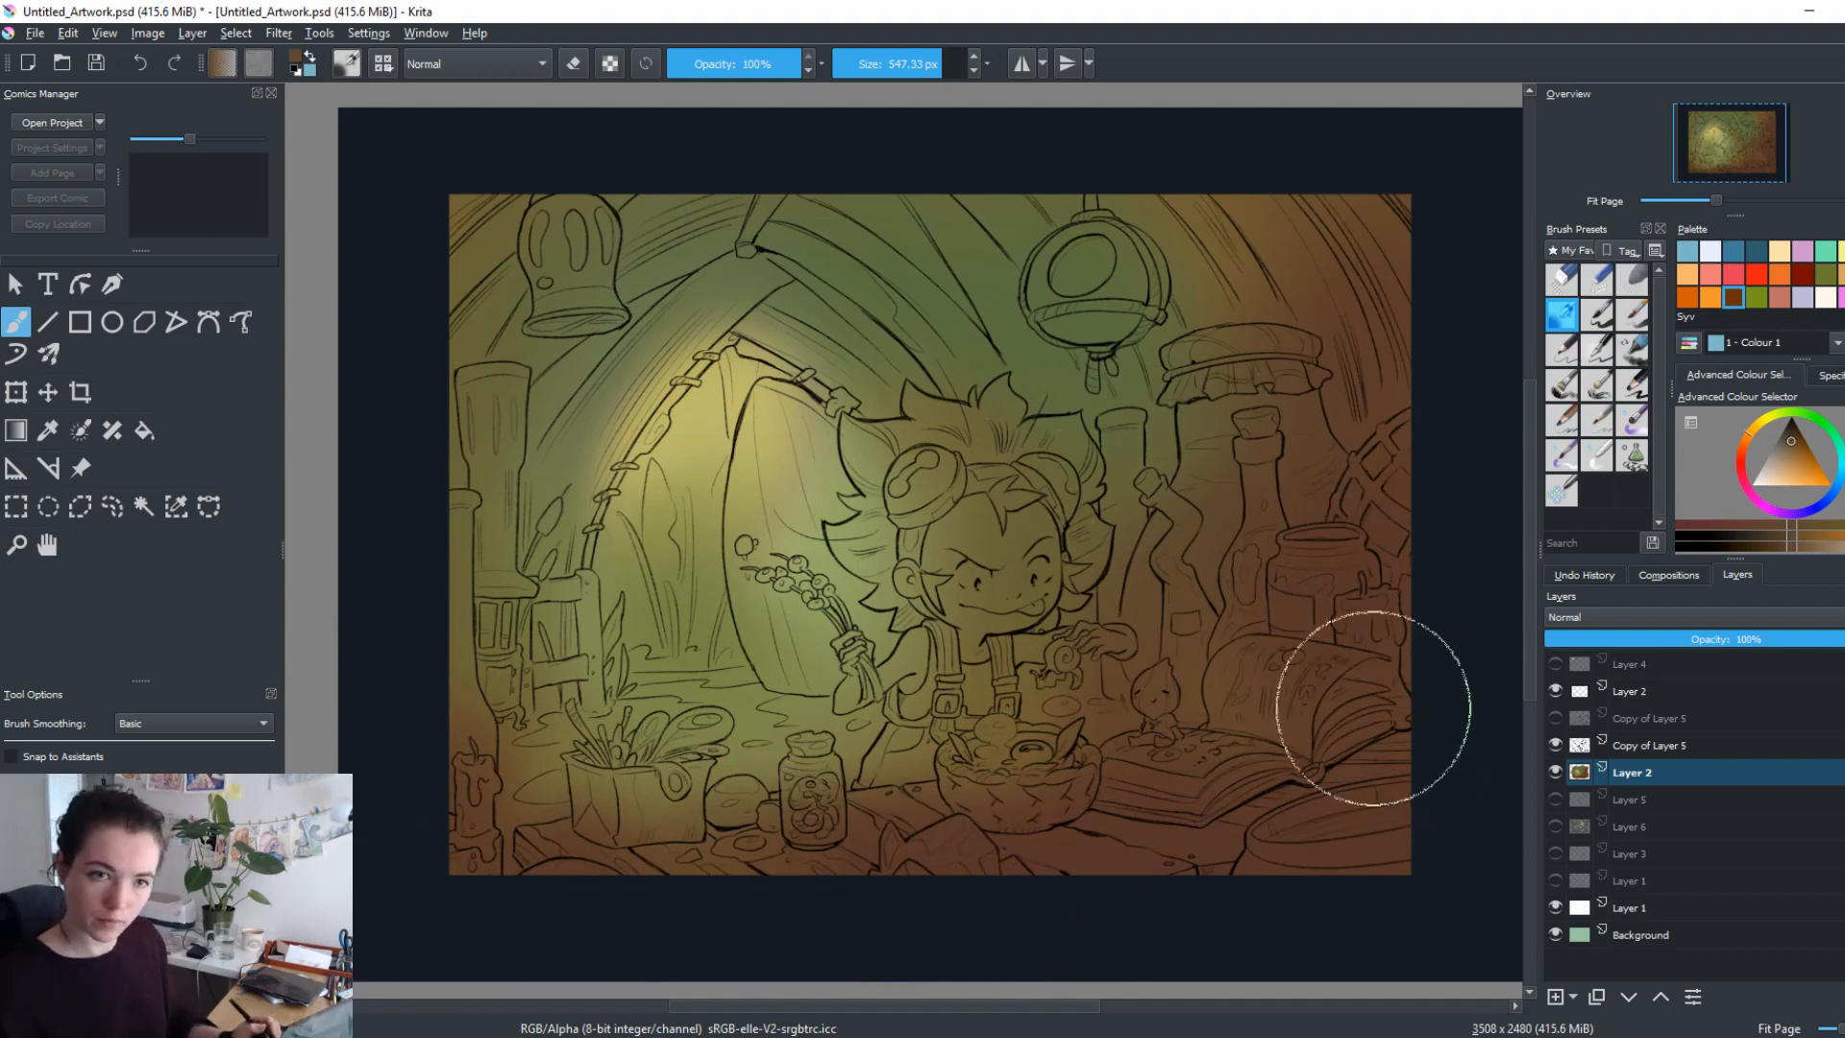
left_click(1790, 437)
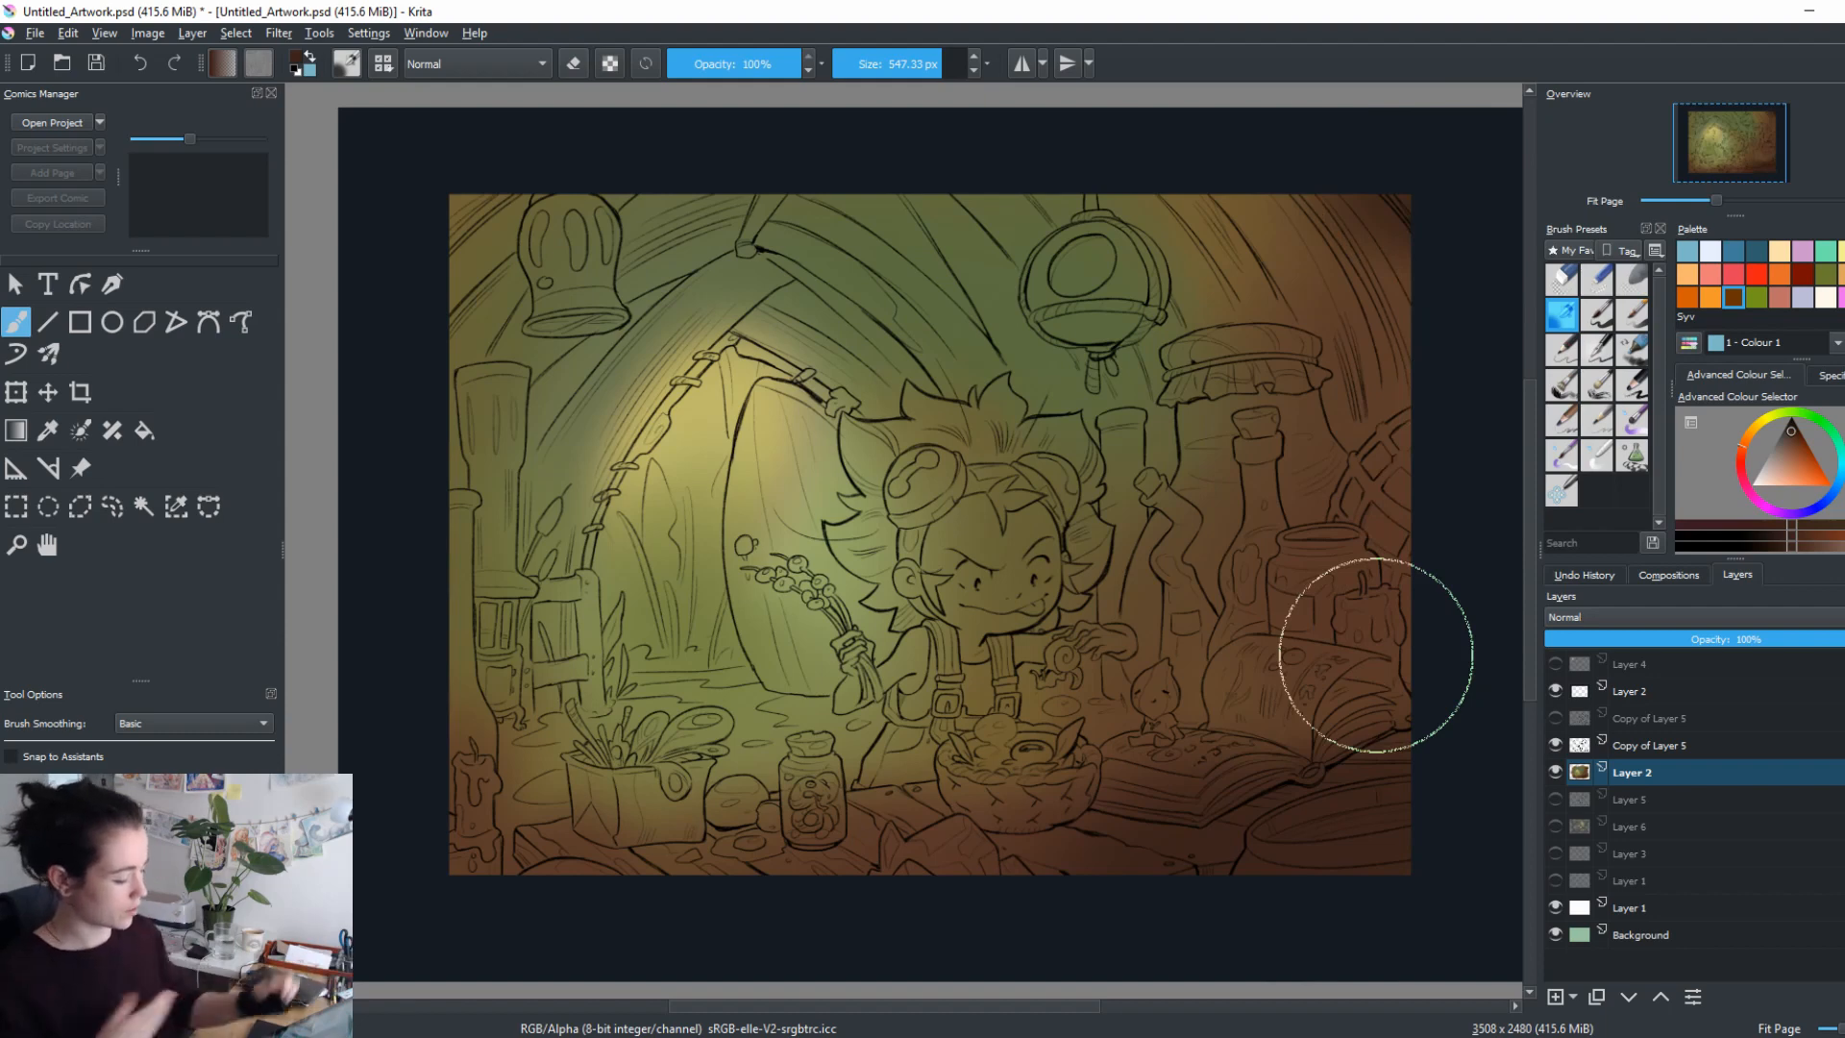
Add a new paint layer and paint bright yellow glows over the round hanging lantern and the hanging lamp beside the tent opening.
left_click(1554, 997)
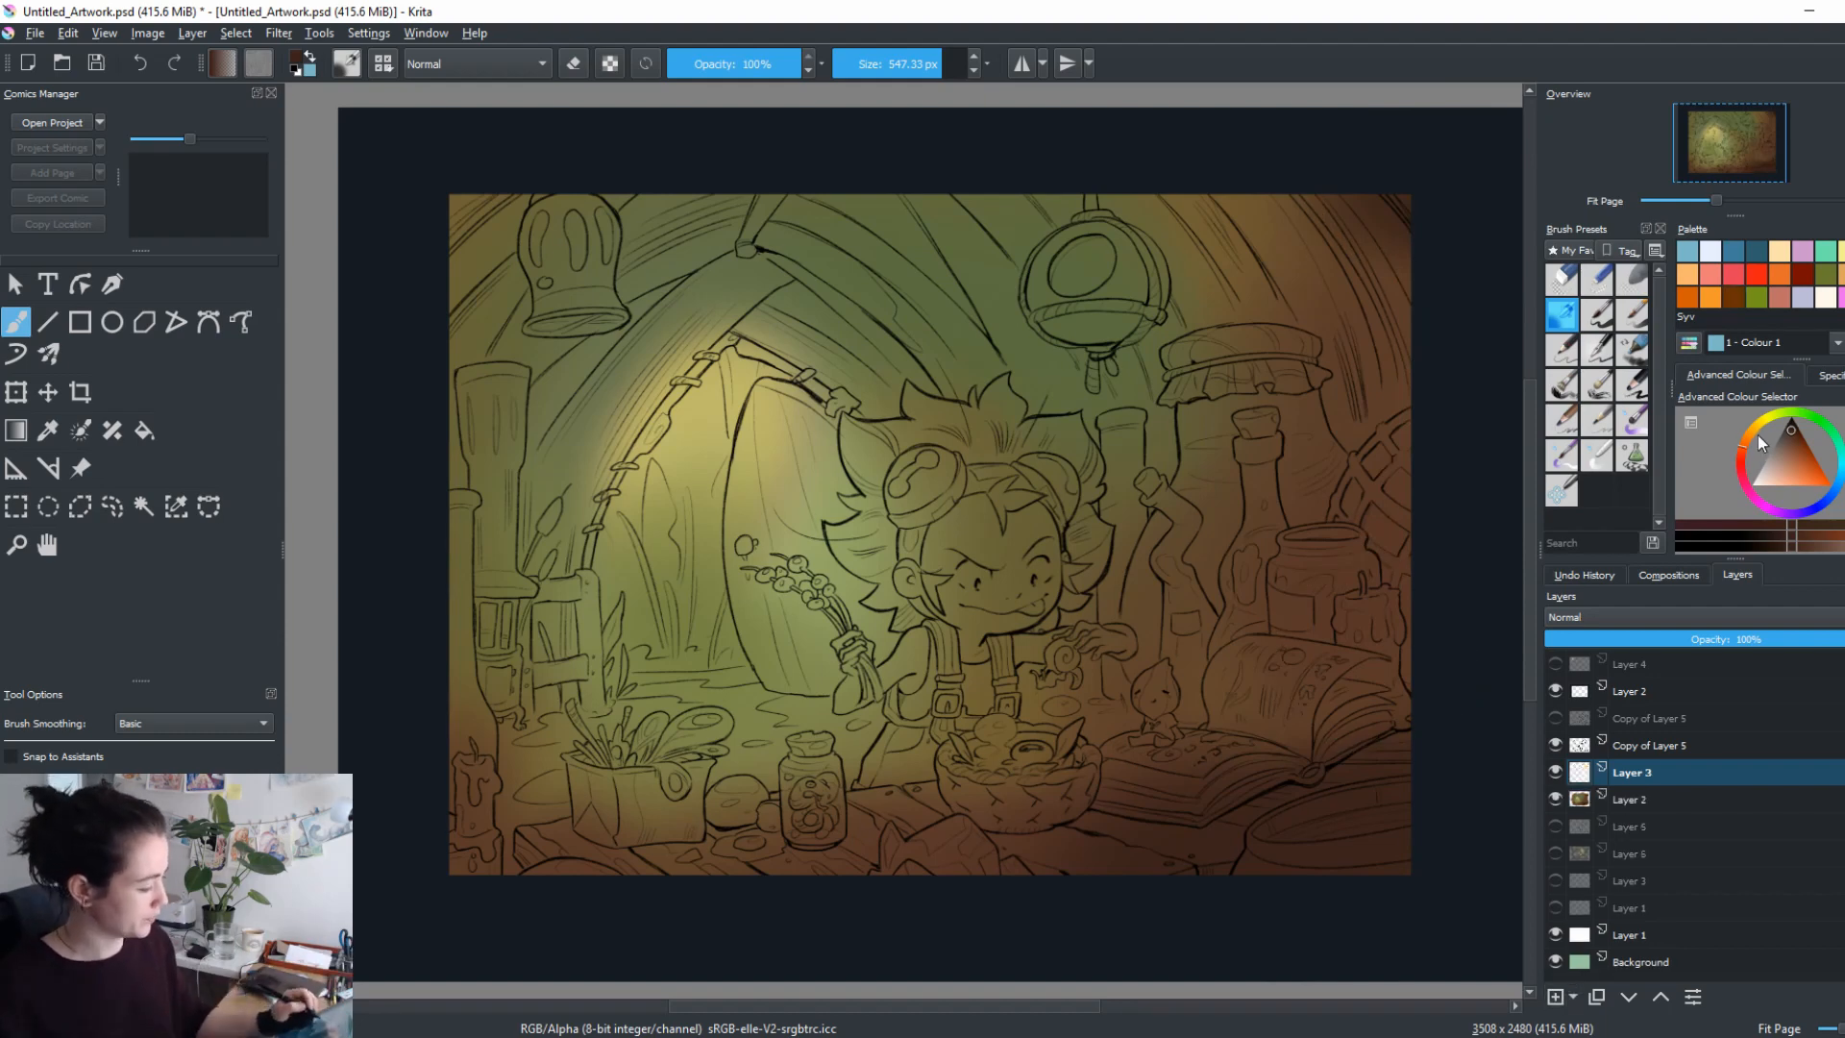
mouse_move(1761, 441)
left_mouse_down()
mouse_move(1773, 426)
mouse_move(1792, 485)
left_mouse_up()
mouse_move(1138, 340)
left_mouse_down()
mouse_move(1124, 294)
mouse_move(1087, 292)
mouse_move(1102, 265)
mouse_move(1139, 289)
mouse_move(1033, 272)
left_mouse_up()
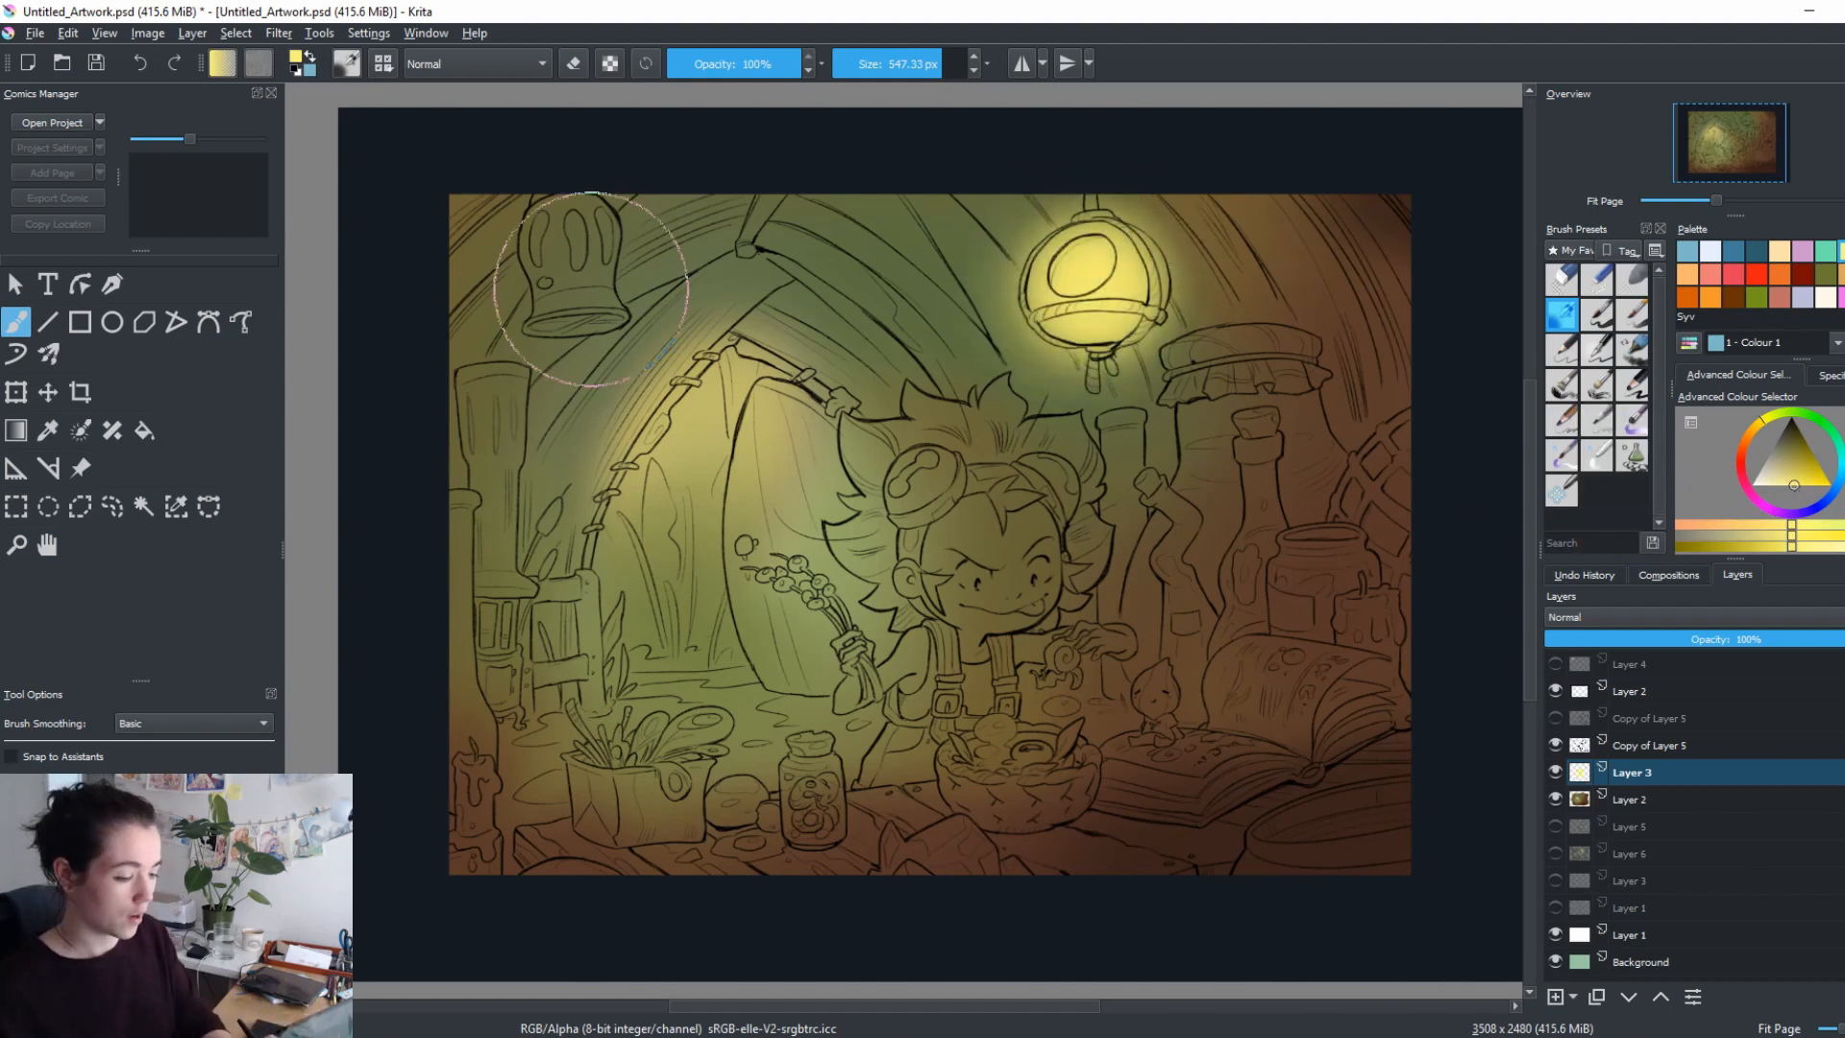
left_click_drag(584, 255, 576, 240)
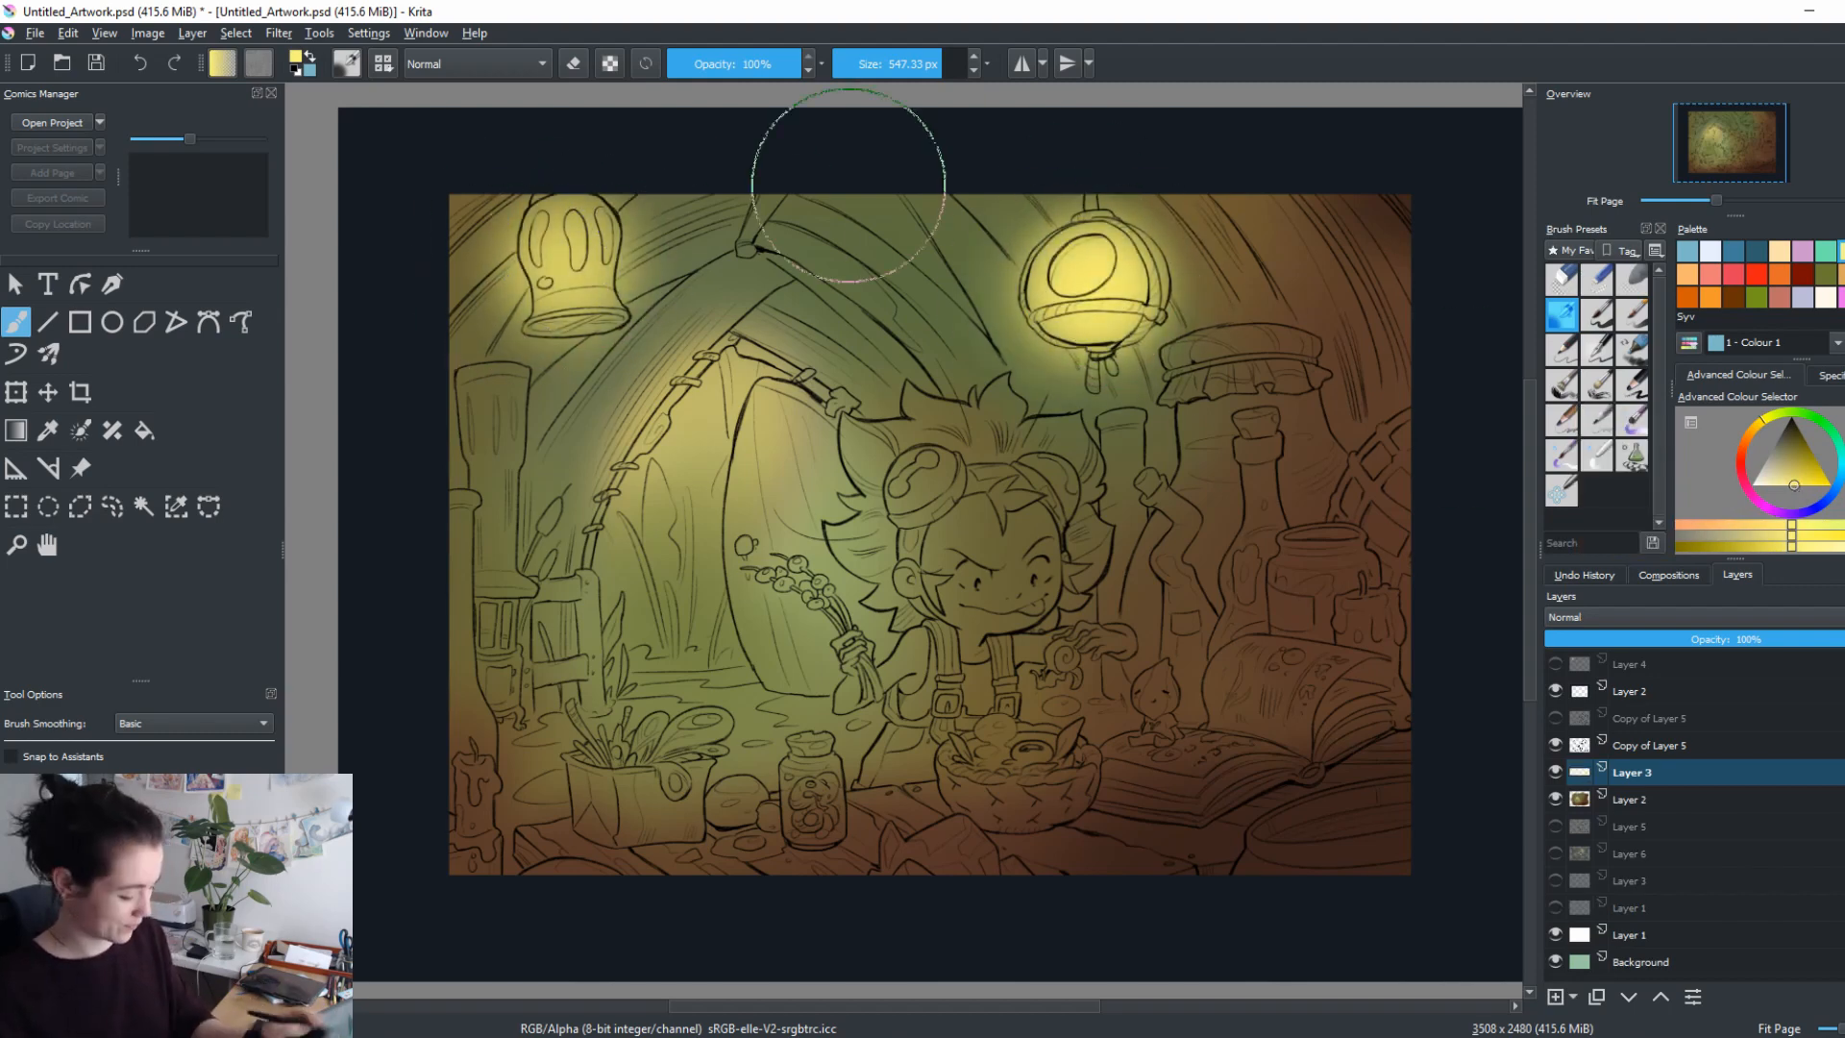
Reduce the brush to about 234 px and paint yellow candle glows at both picture edges, undoing the trial stroke on the table's lower edge.
key("bracketleft")
key("bracketleft")
key("bracketleft")
key("bracketleft")
key("bracketleft")
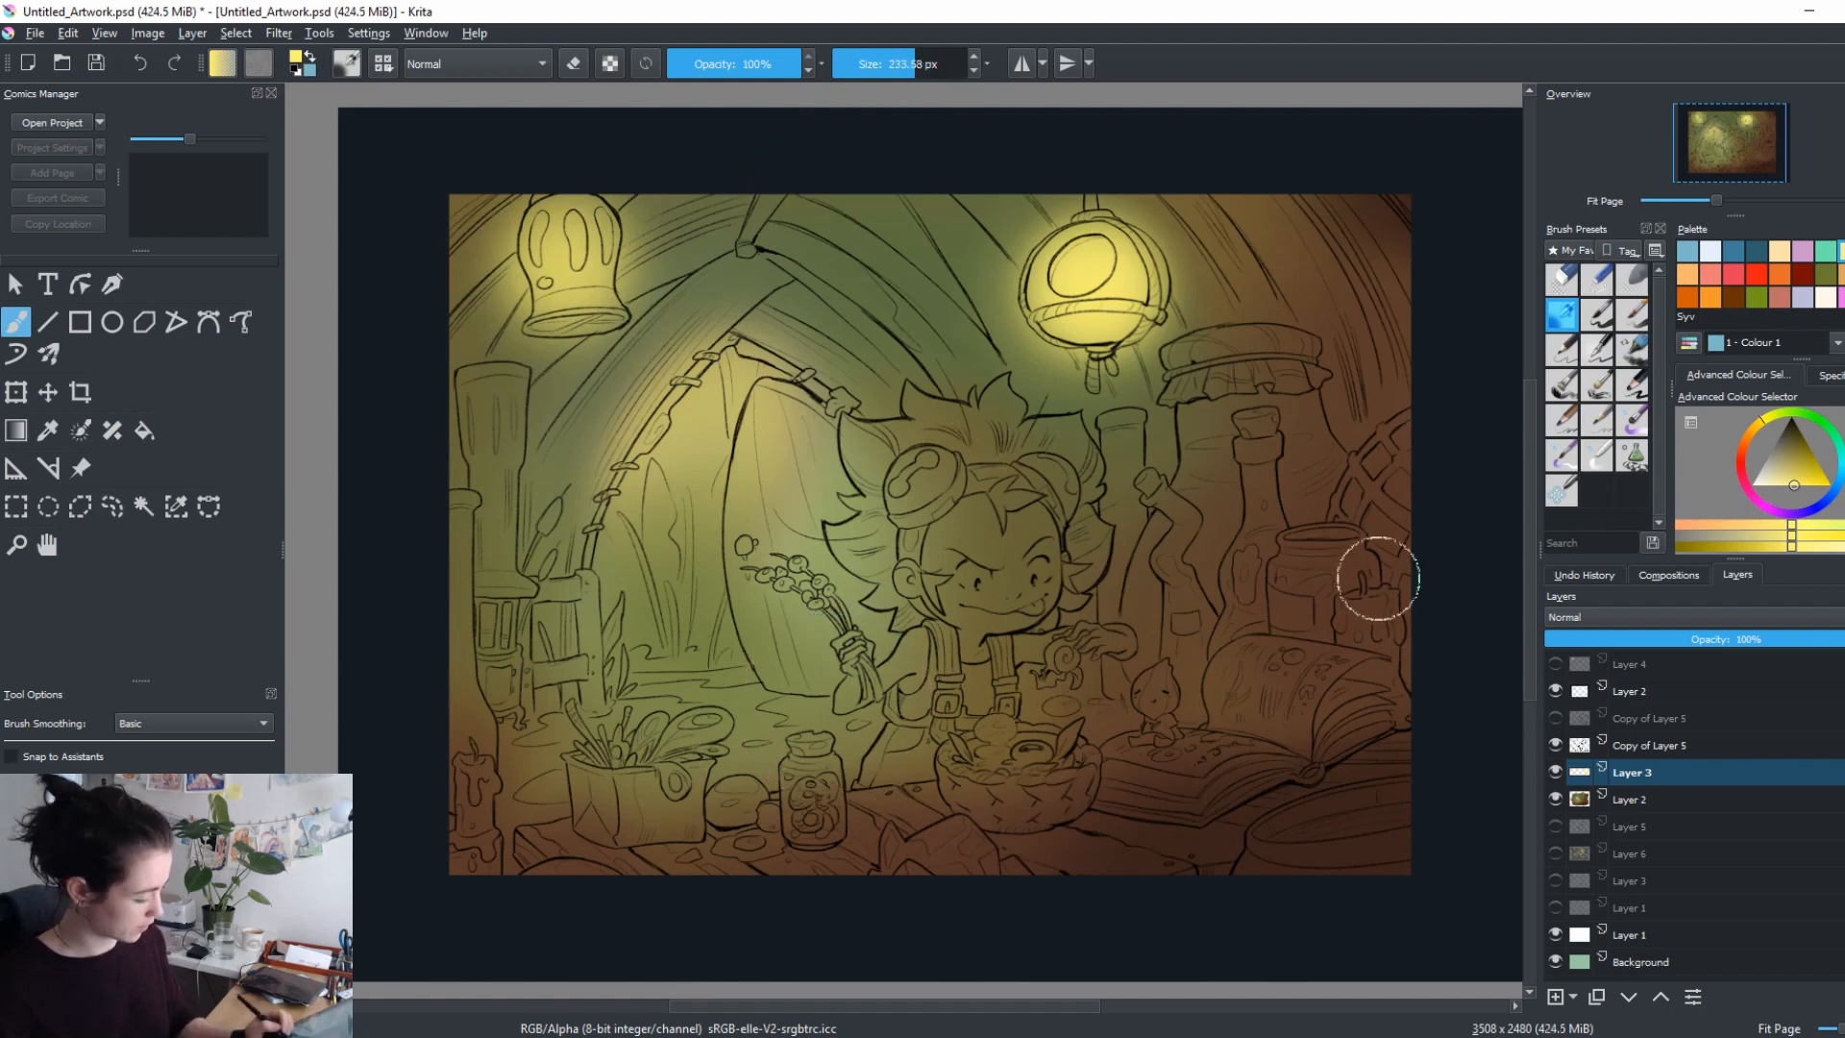
mouse_move(1345, 567)
left_mouse_down()
mouse_move(1461, 539)
mouse_move(1443, 531)
left_mouse_up()
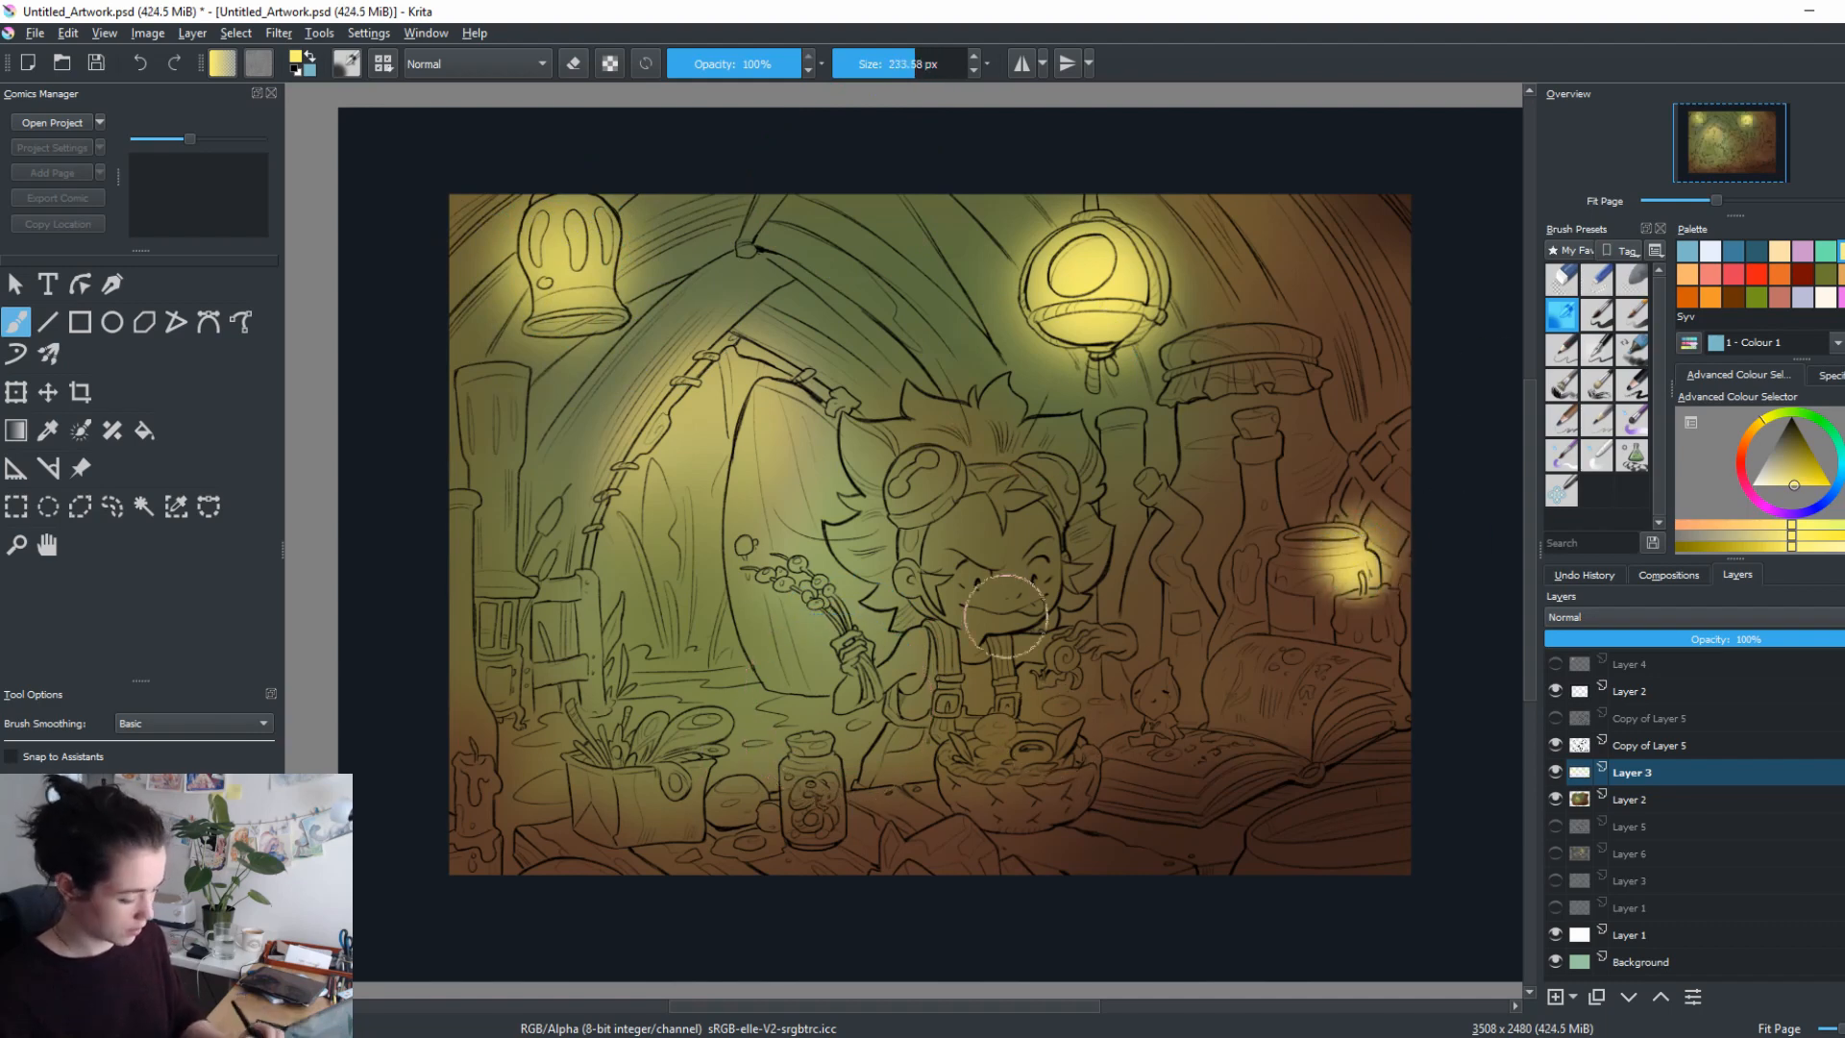
left_click_drag(464, 723, 481, 691)
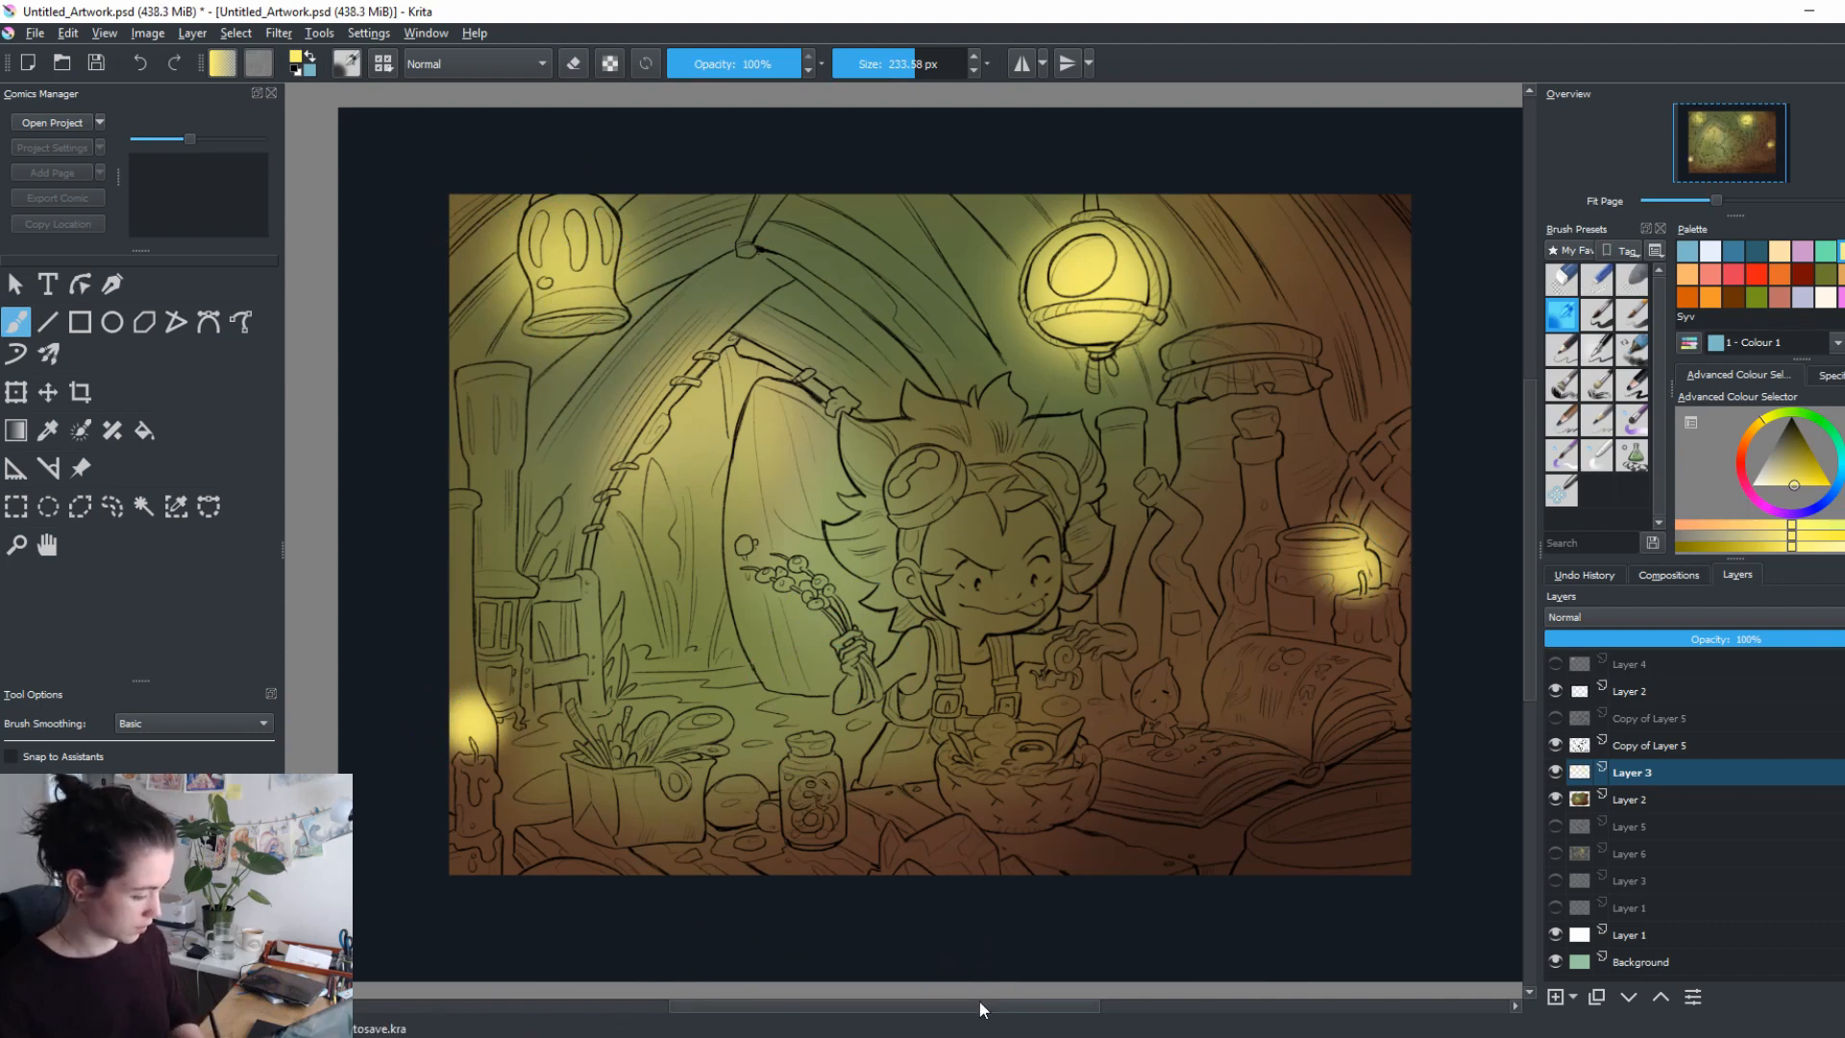
left_click_drag(920, 857, 974, 876)
key("ctrl+z")
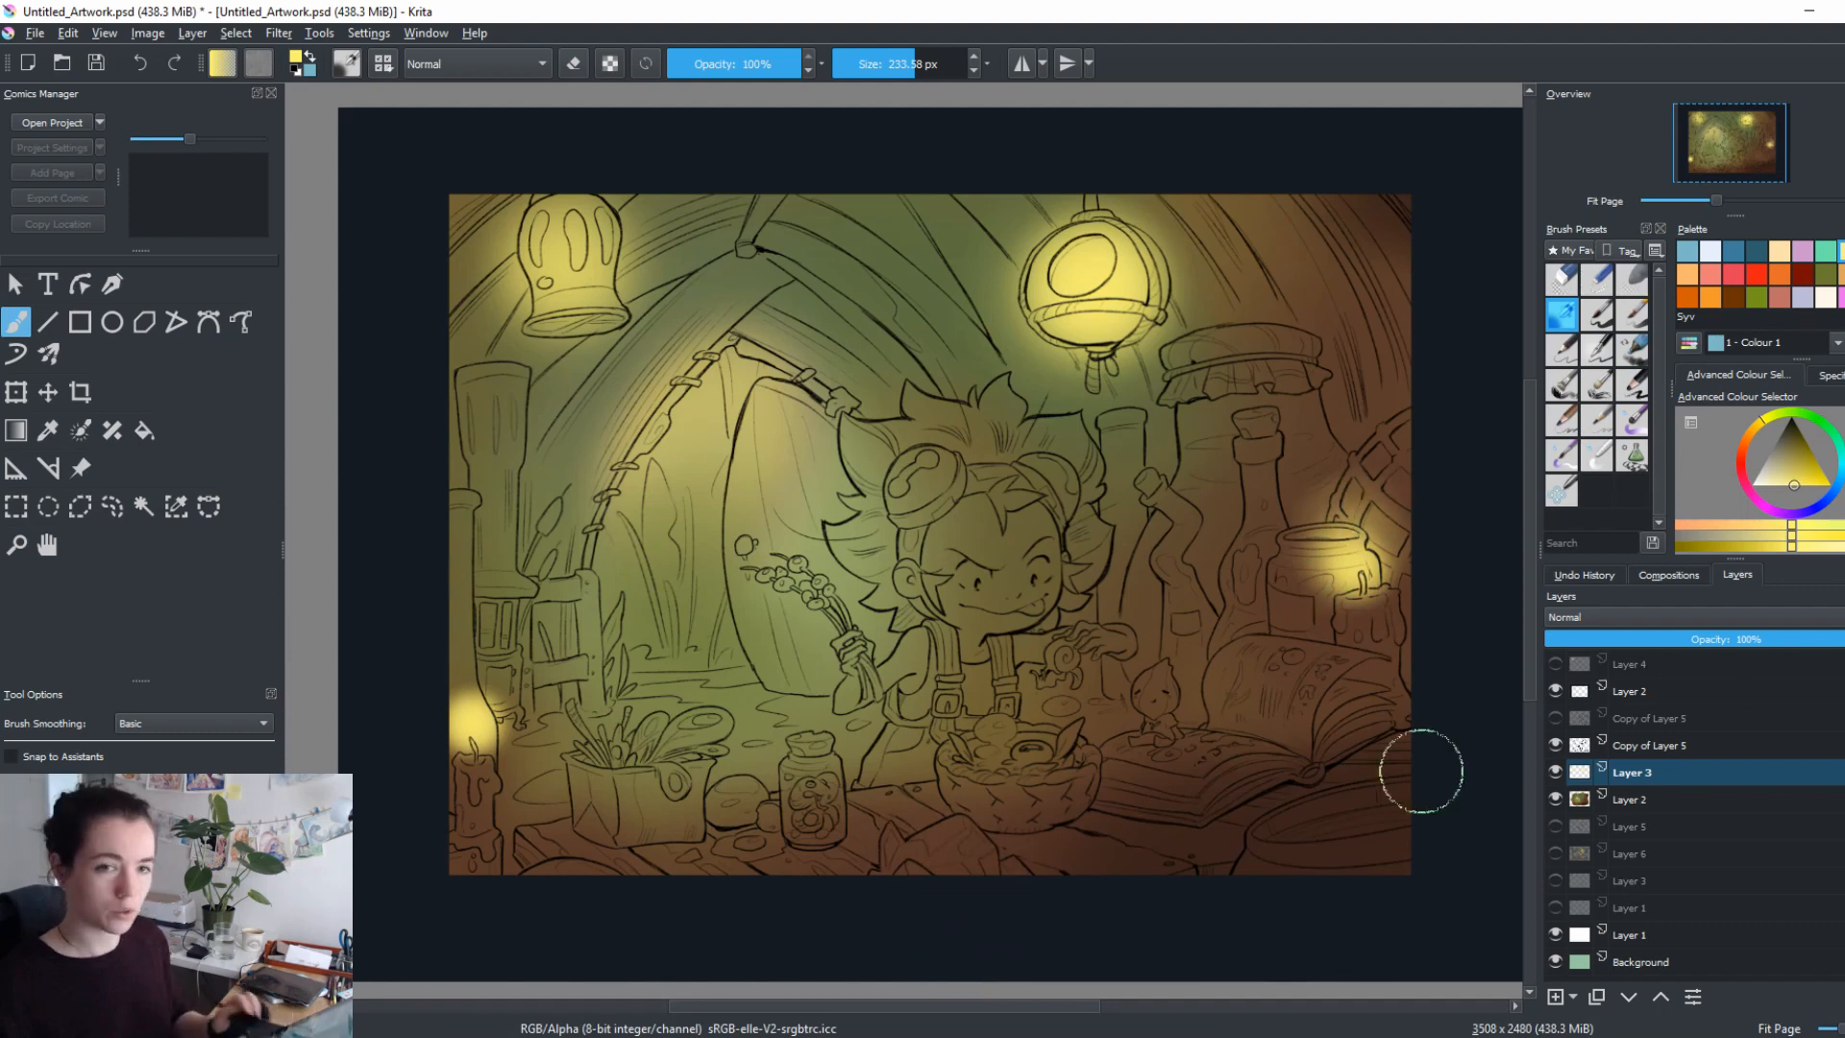
Set the glow layer's blending mode to Overlay and extend the glow around the candle flames.
left_click(1583, 617)
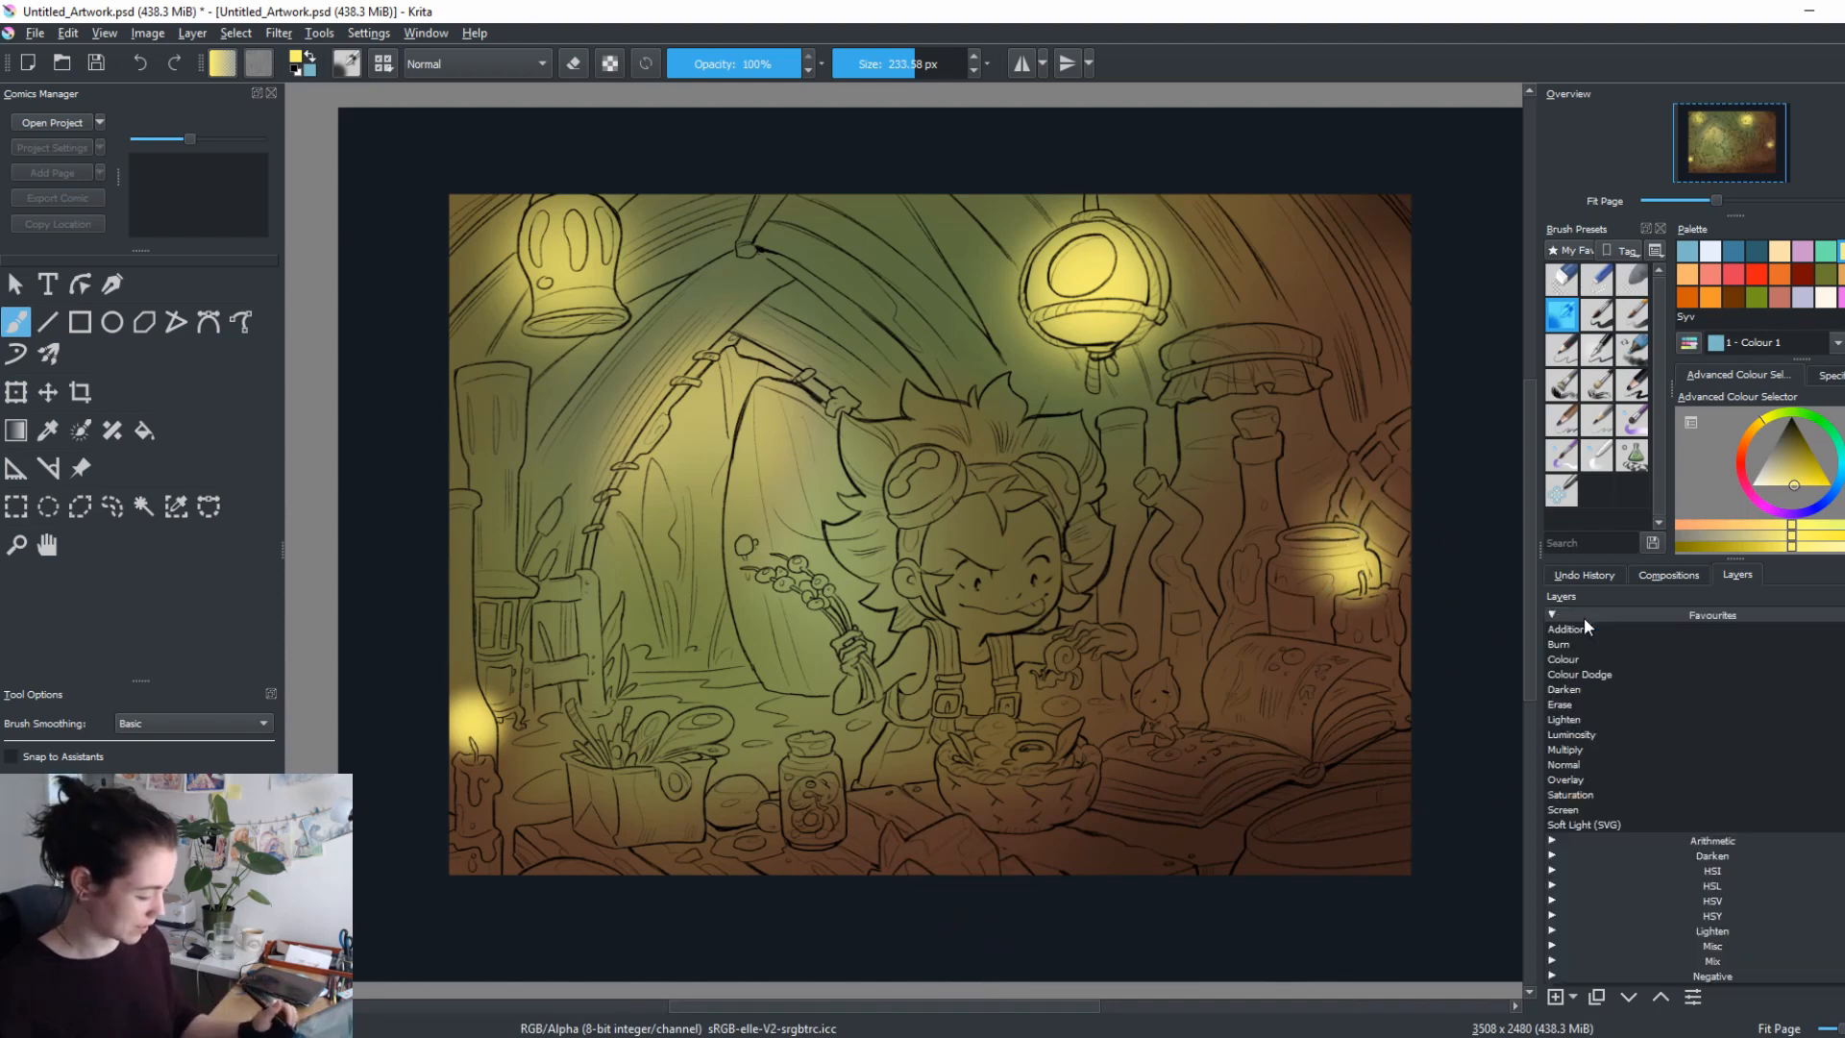
left_click(1576, 779)
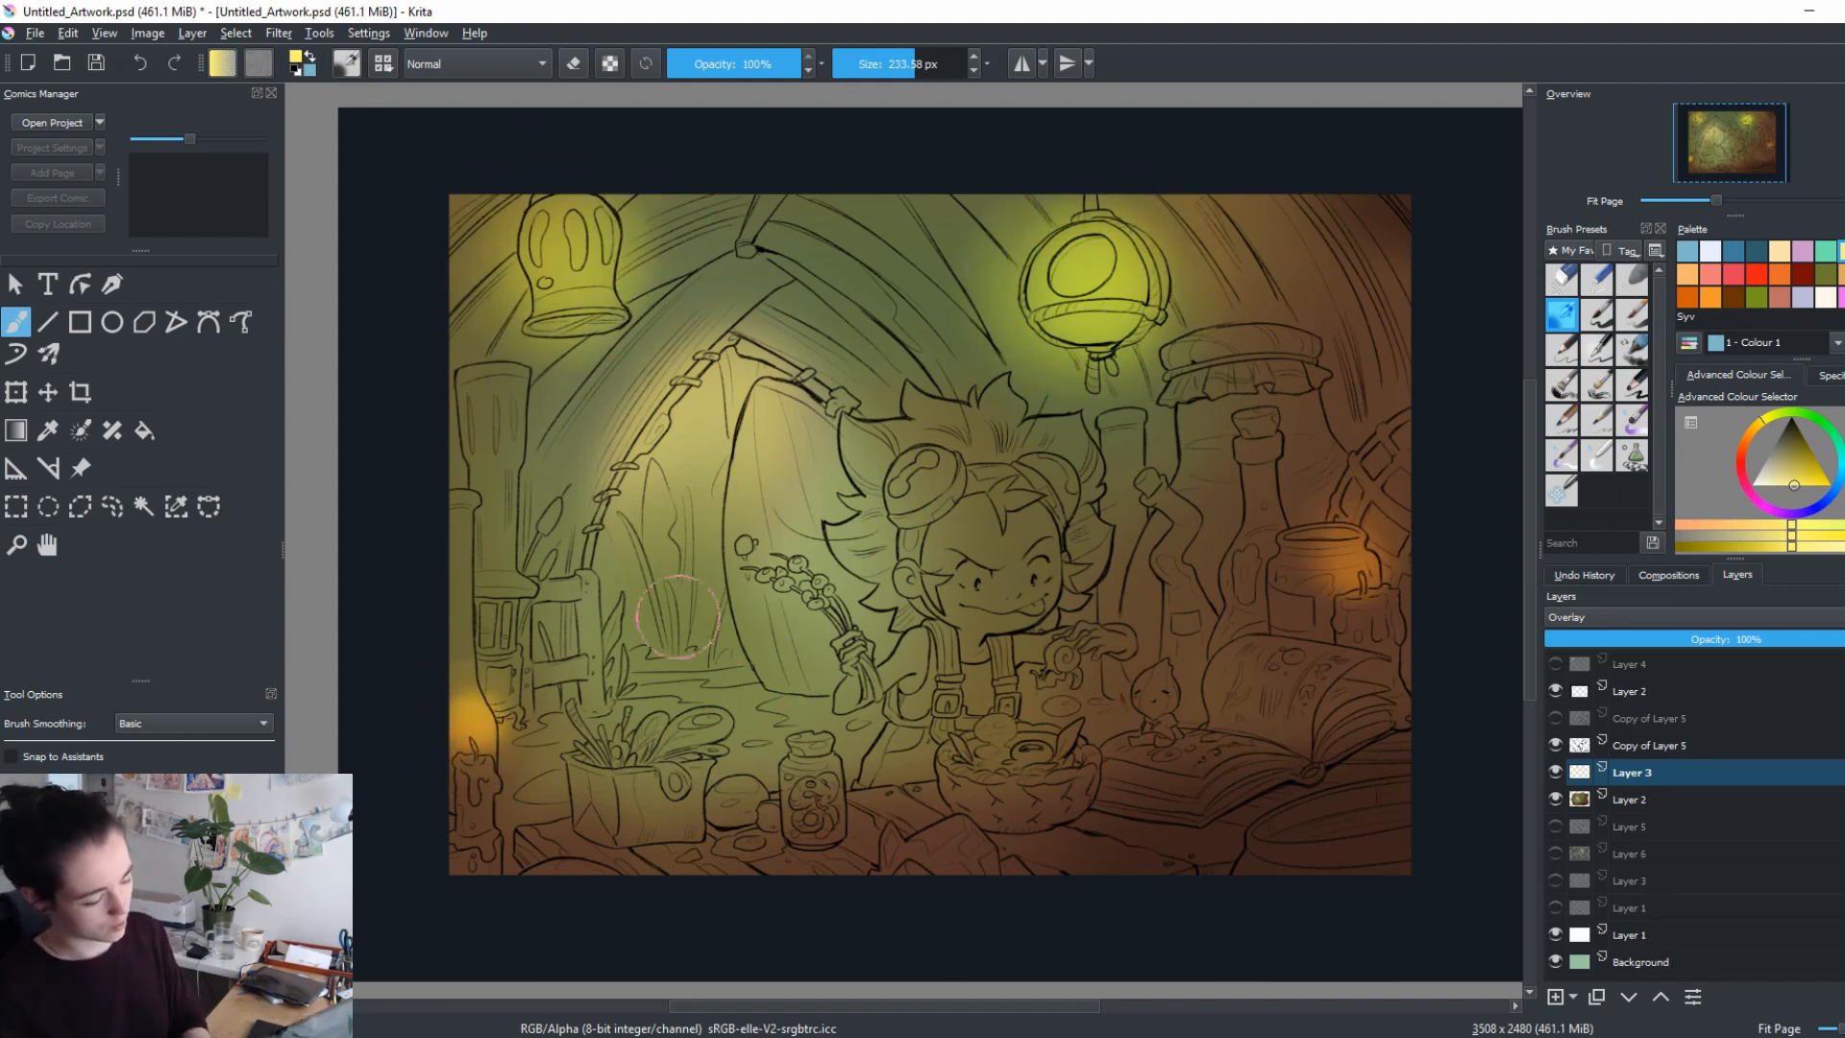
mouse_move(1345, 562)
left_mouse_down()
mouse_move(1317, 556)
mouse_move(1364, 577)
left_mouse_up()
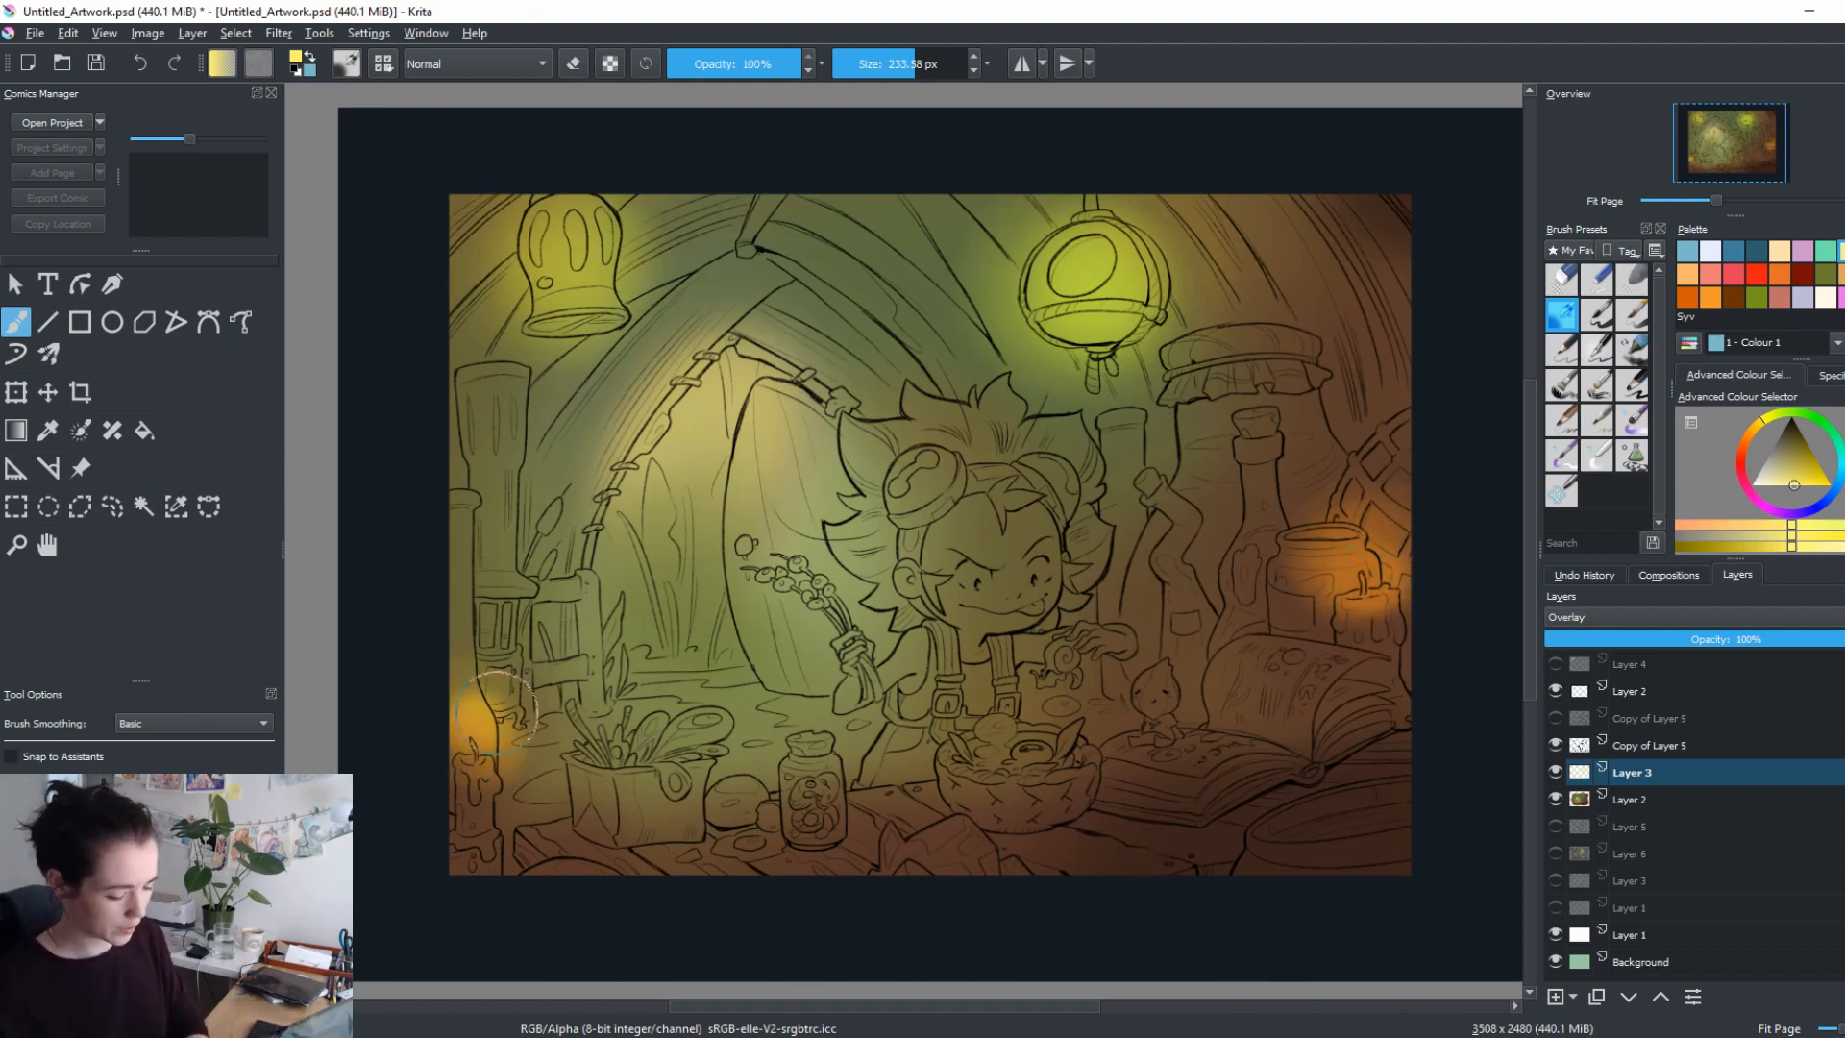
Add another paint layer and block in the character's face, neck and near shoulder with a salmon skin tone using a different brush preset.
left_click(1564, 996)
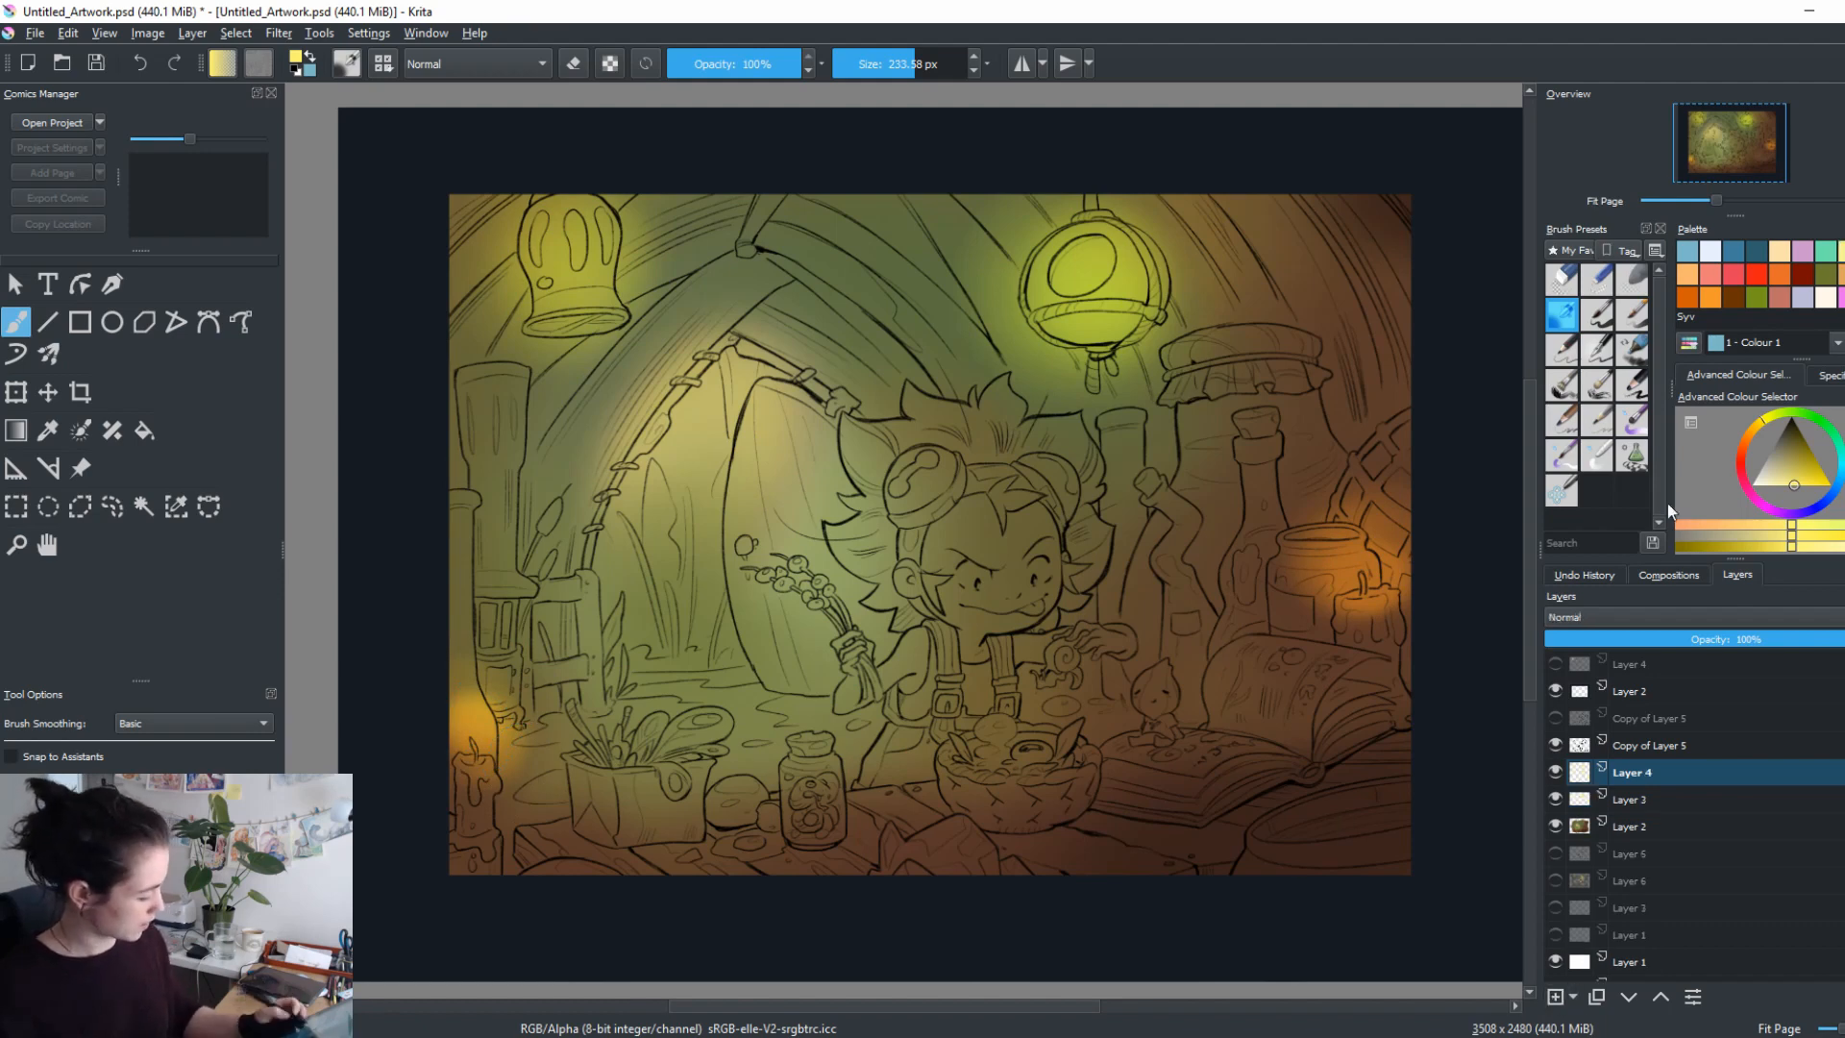
left_click_drag(1749, 425, 1796, 460)
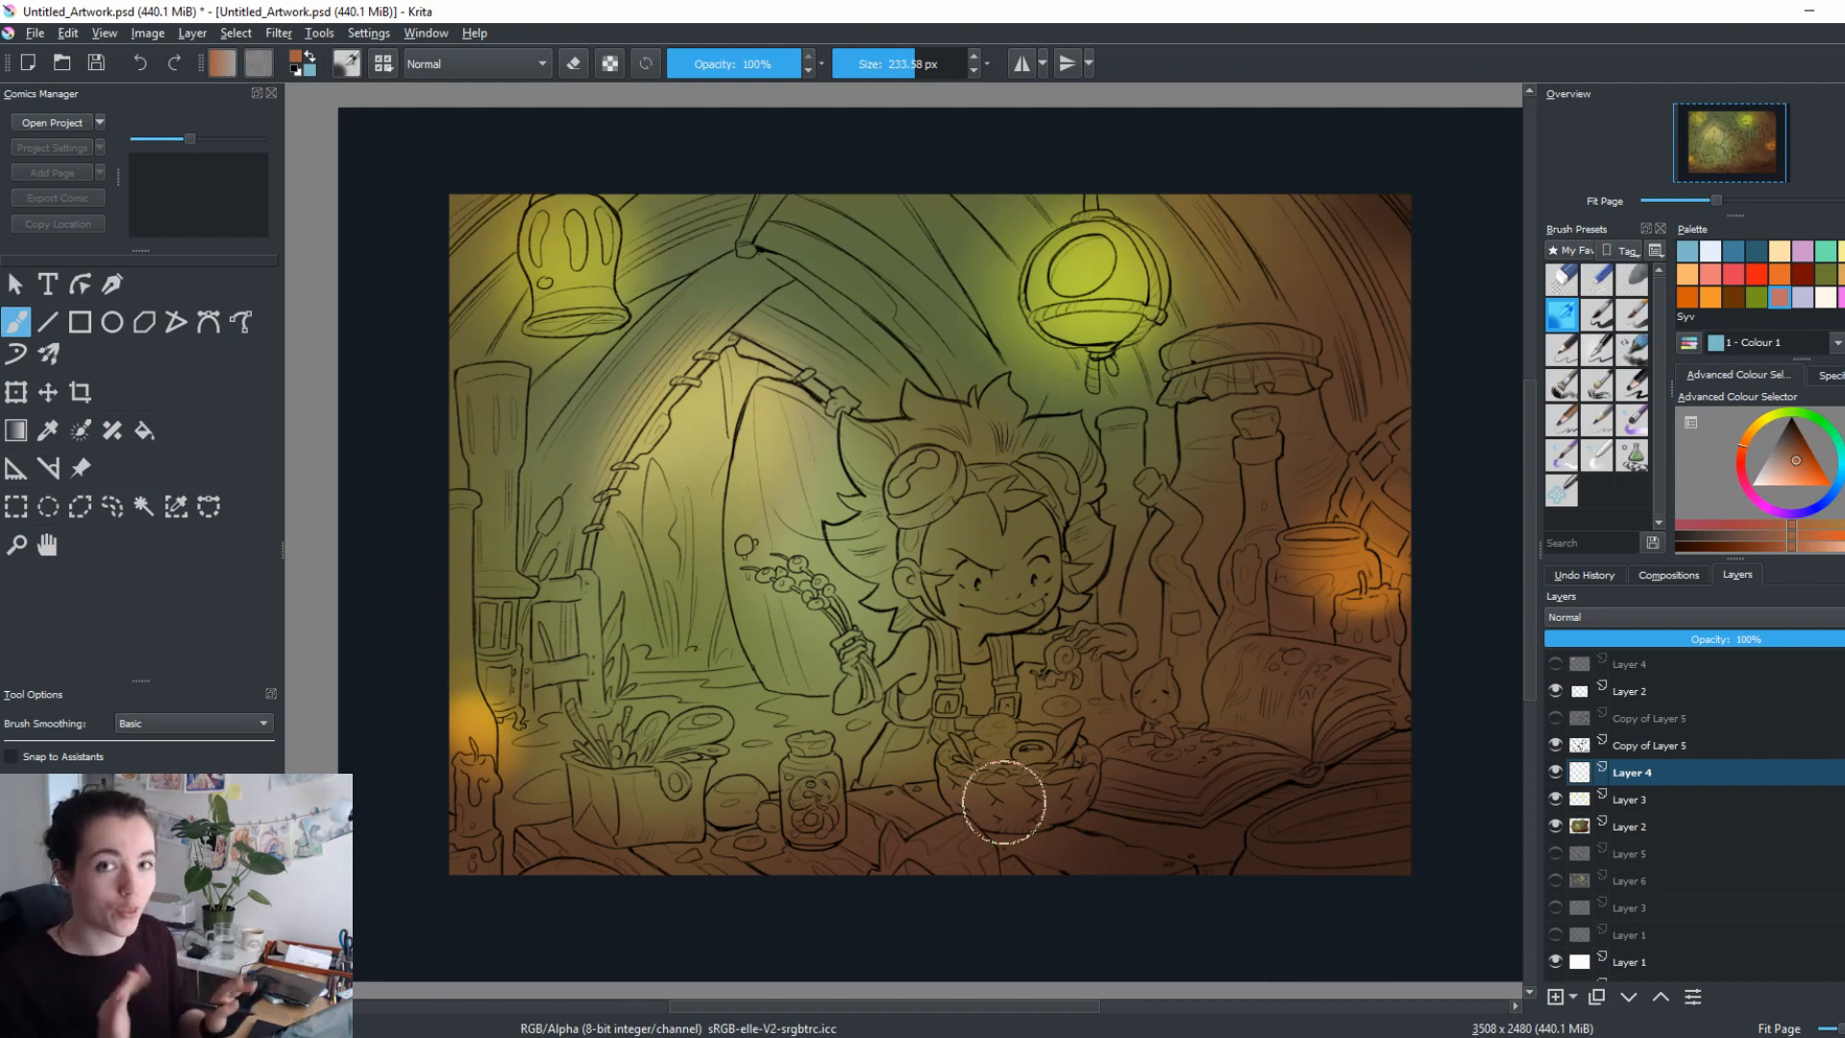
left_click(1785, 468)
left_click(1743, 453)
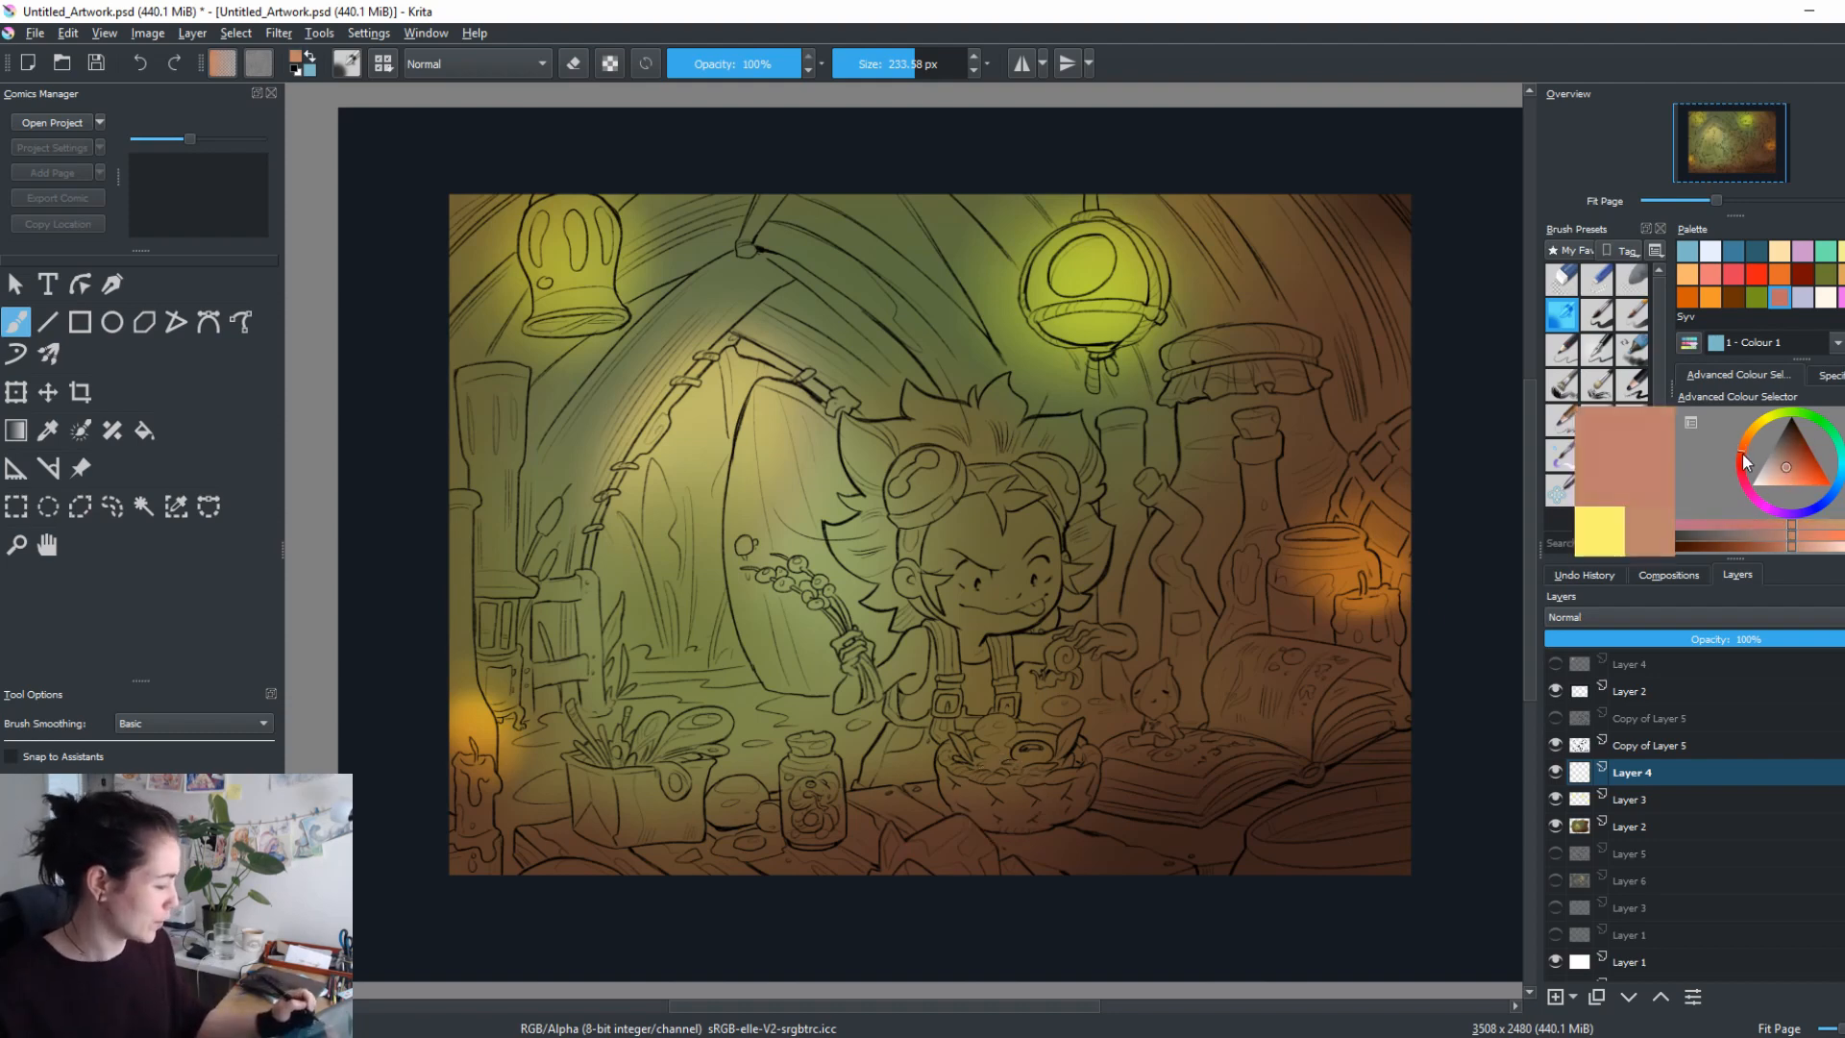
left_click(1562, 420)
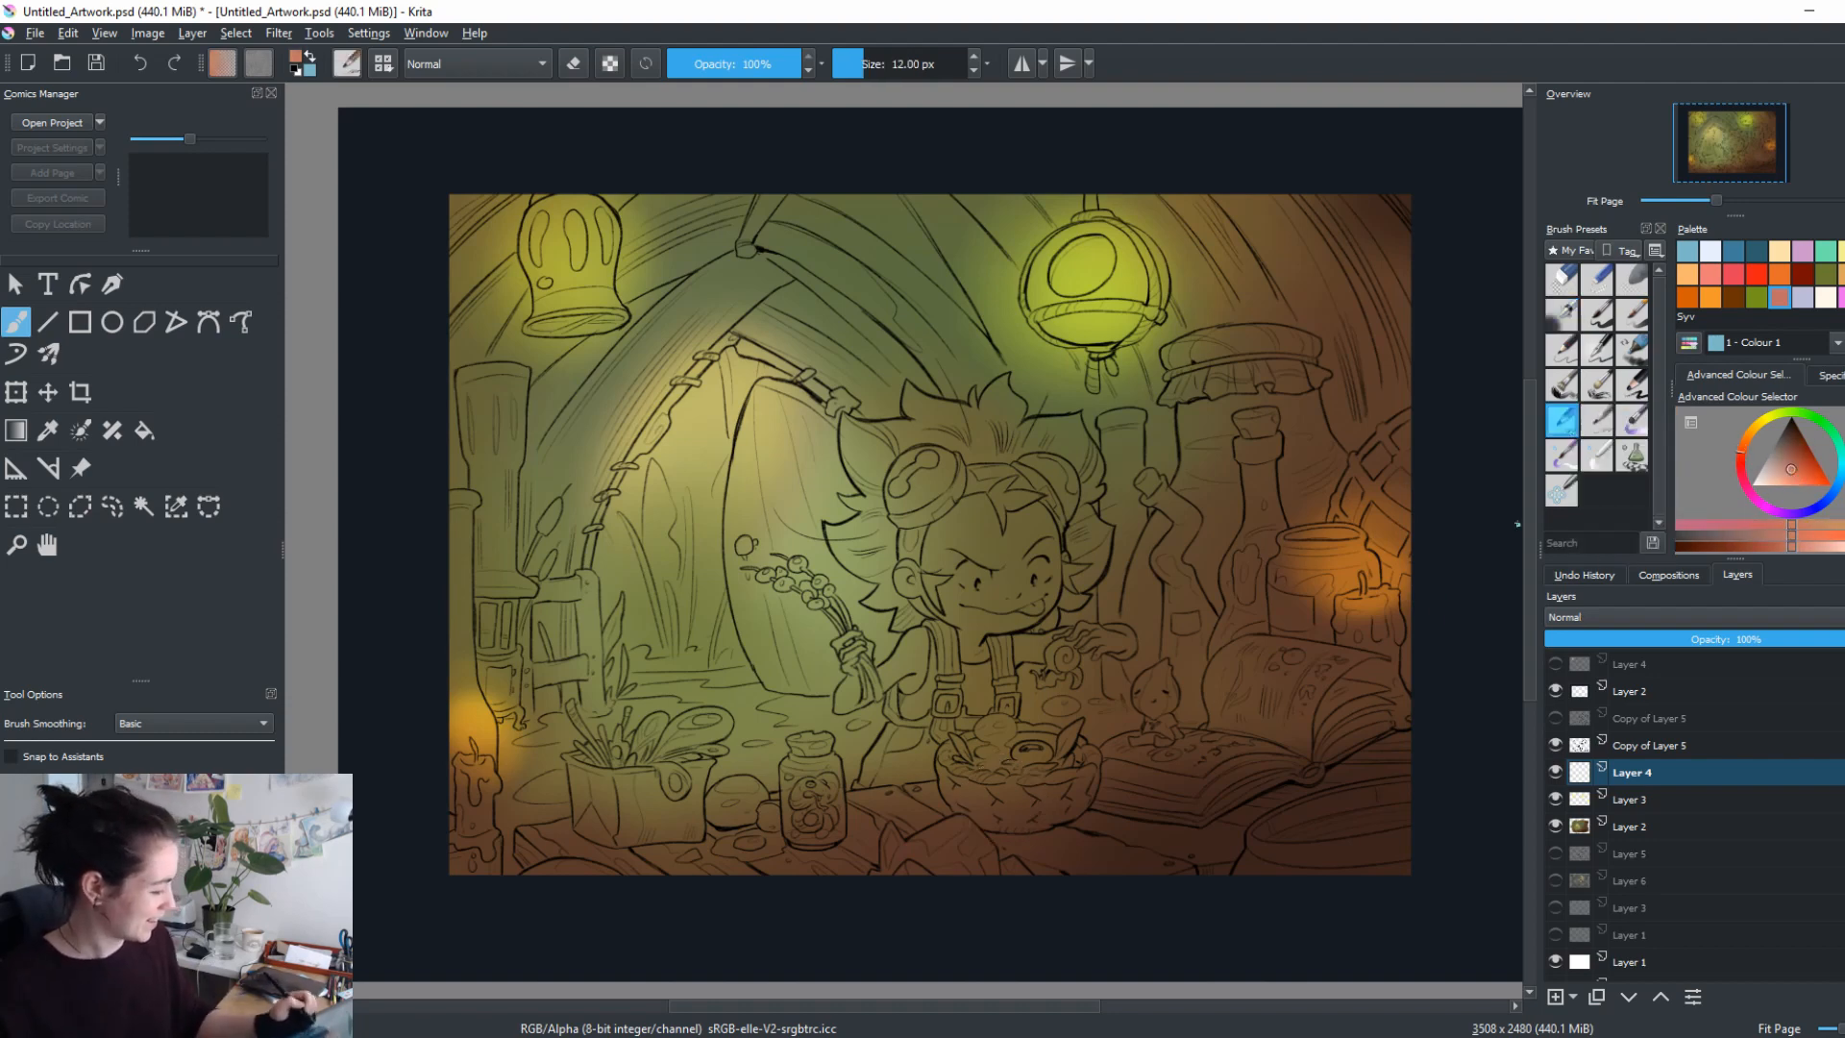
left_click_drag(1012, 624, 1127, 528)
mouse_move(1006, 547)
left_mouse_down()
mouse_move(965, 570)
mouse_move(1006, 517)
mouse_move(1034, 529)
mouse_move(983, 558)
mouse_move(1021, 583)
mouse_move(968, 636)
mouse_move(981, 619)
mouse_move(894, 664)
left_mouse_up()
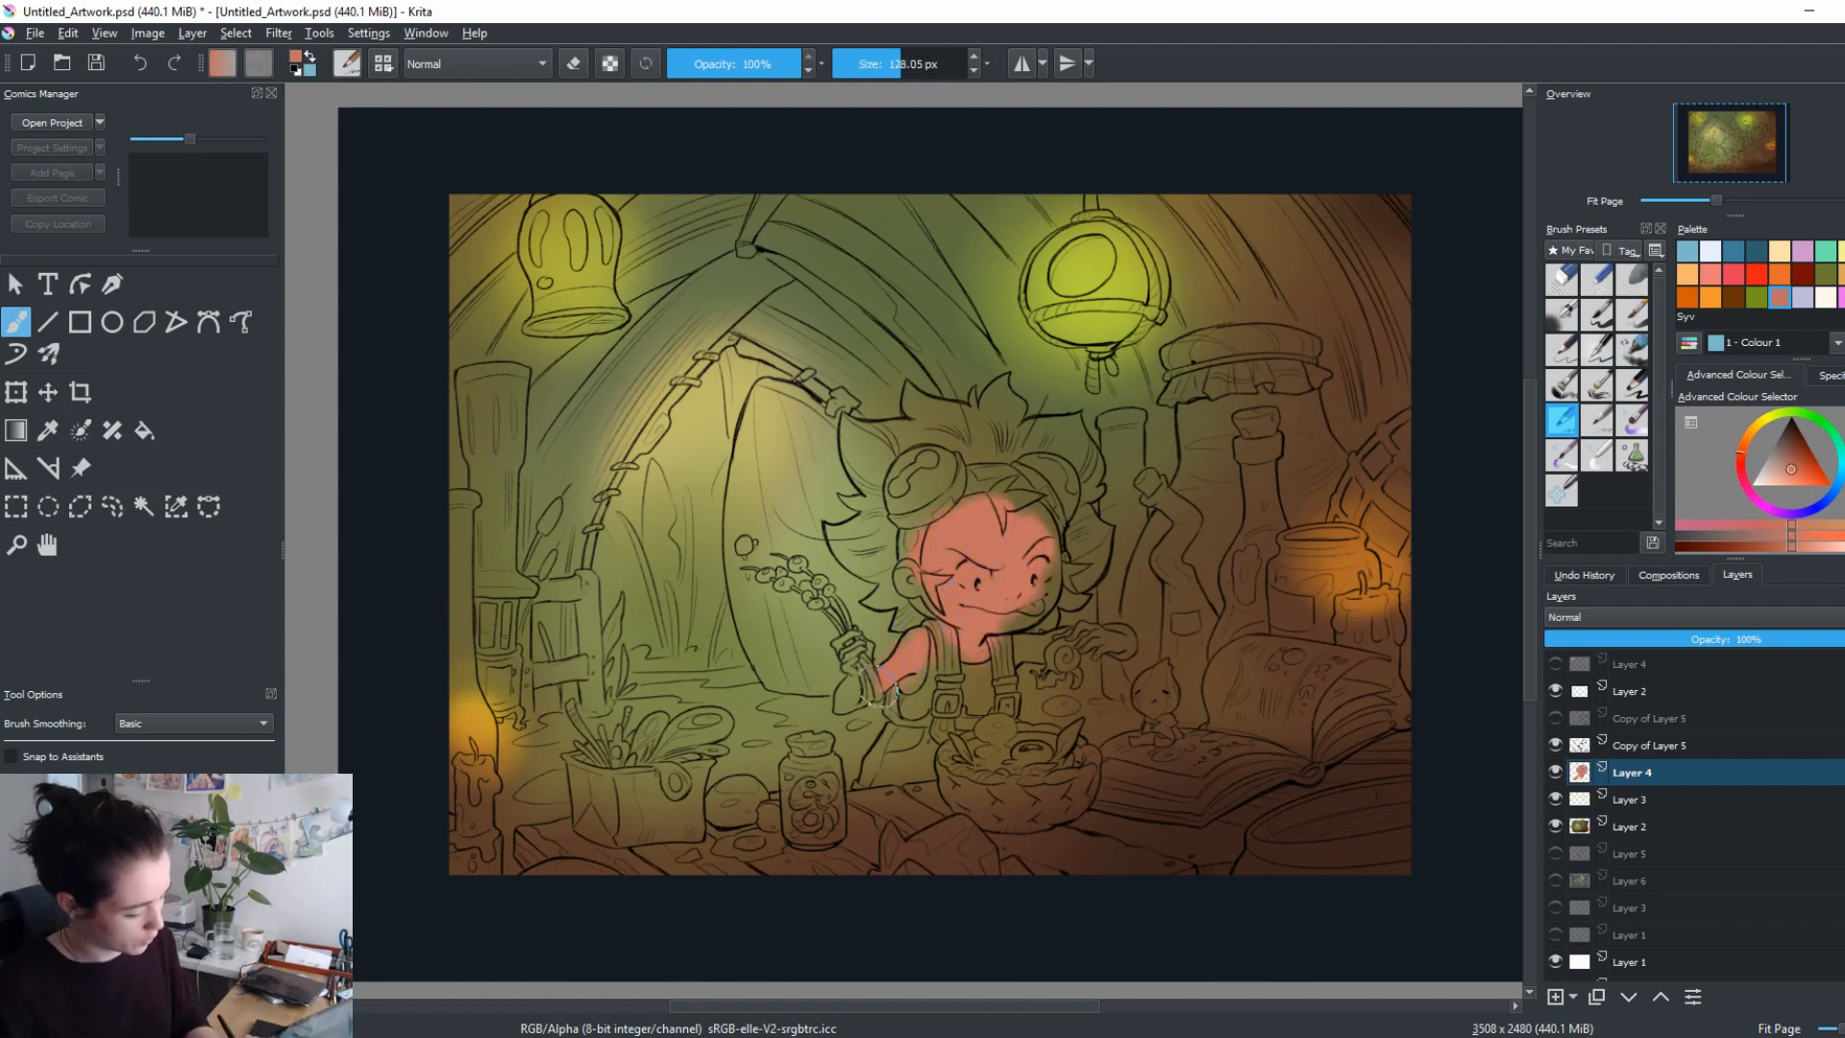
Fill the character's arms, hands, ear and forehead up to the hairline with the same salmon skin tone.
mouse_move(1078, 638)
left_mouse_down()
mouse_move(1019, 642)
mouse_move(1122, 642)
mouse_move(1001, 653)
left_mouse_up()
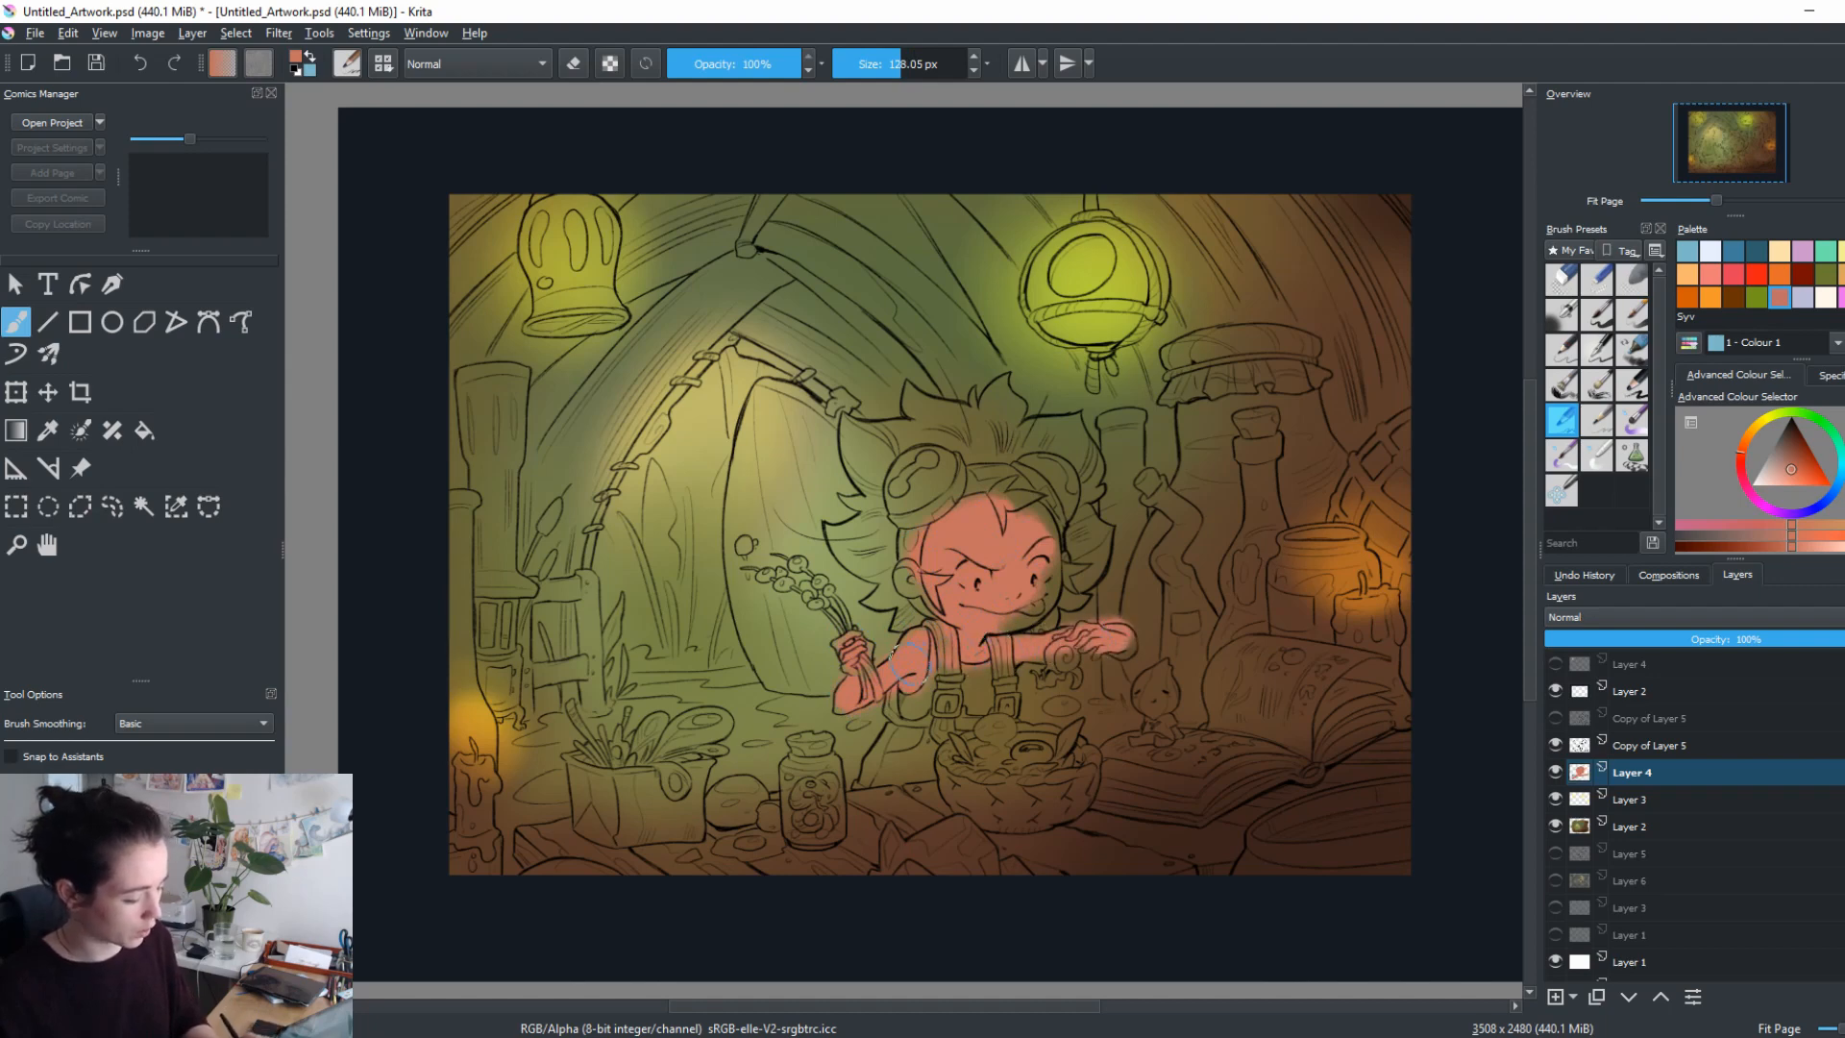
mouse_move(927, 577)
left_mouse_down()
mouse_move(1003, 517)
mouse_move(1008, 599)
mouse_move(906, 565)
left_mouse_up()
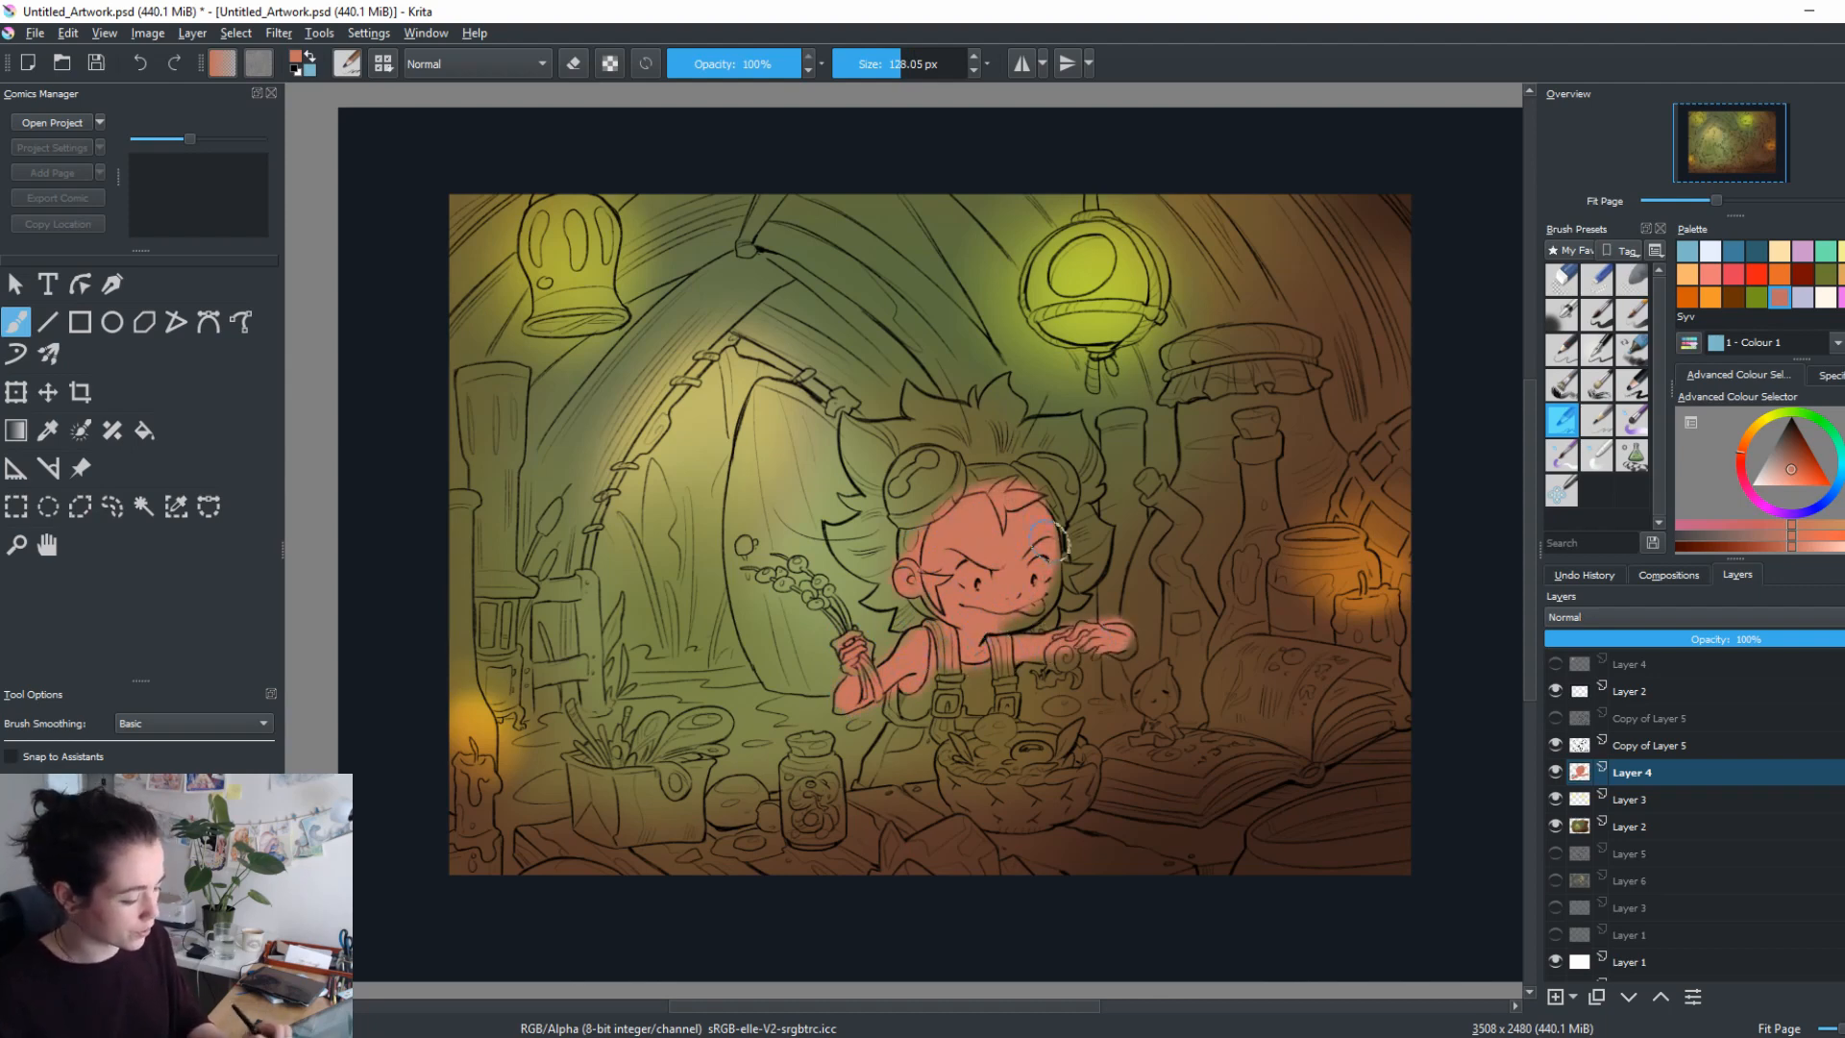
mouse_move(1045, 541)
left_mouse_down()
mouse_move(1037, 565)
mouse_move(1101, 574)
left_mouse_up()
Paint a redder blush across the character's cheeks and nose with a more saturated red.
left_click(1800, 459)
left_click_drag(929, 586, 995, 596)
left_click(989, 591, "ctrl")
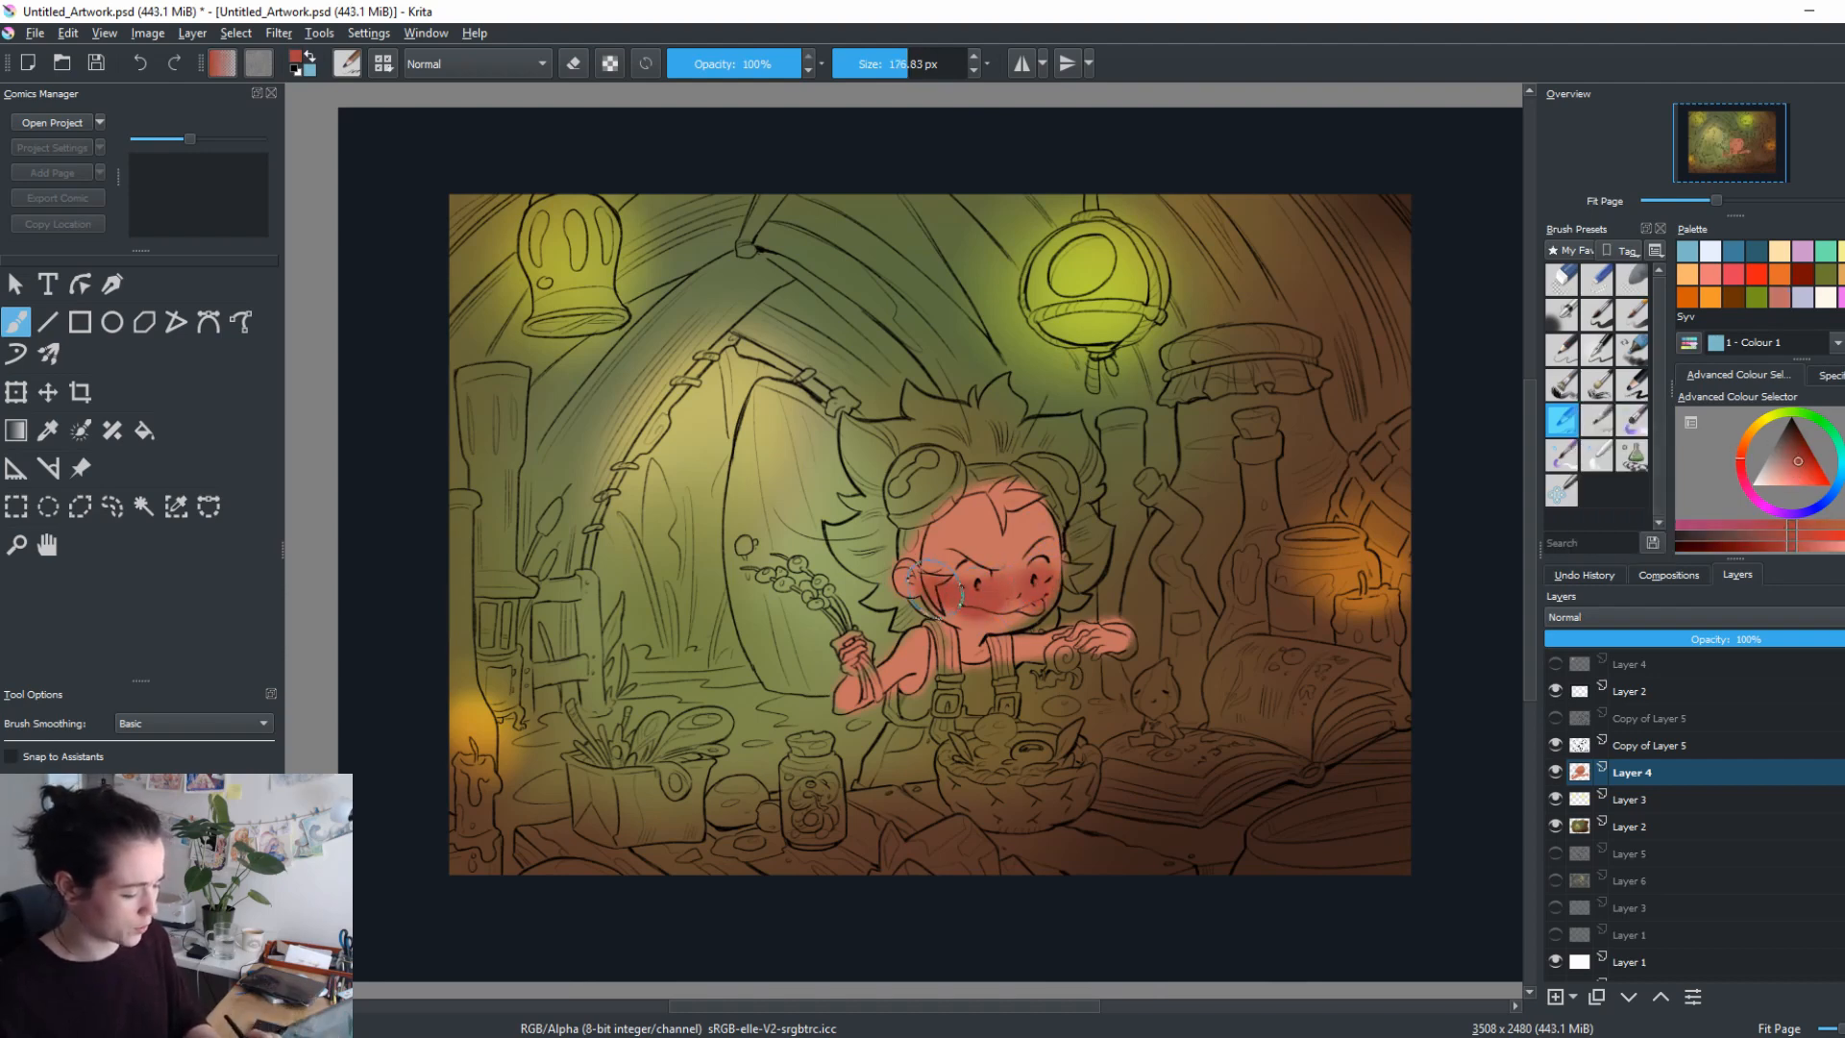
Soften the blush into the surrounding skin by painting with tones sampled from the cheeks, chin and forehead.
left_click(1004, 582, "ctrl")
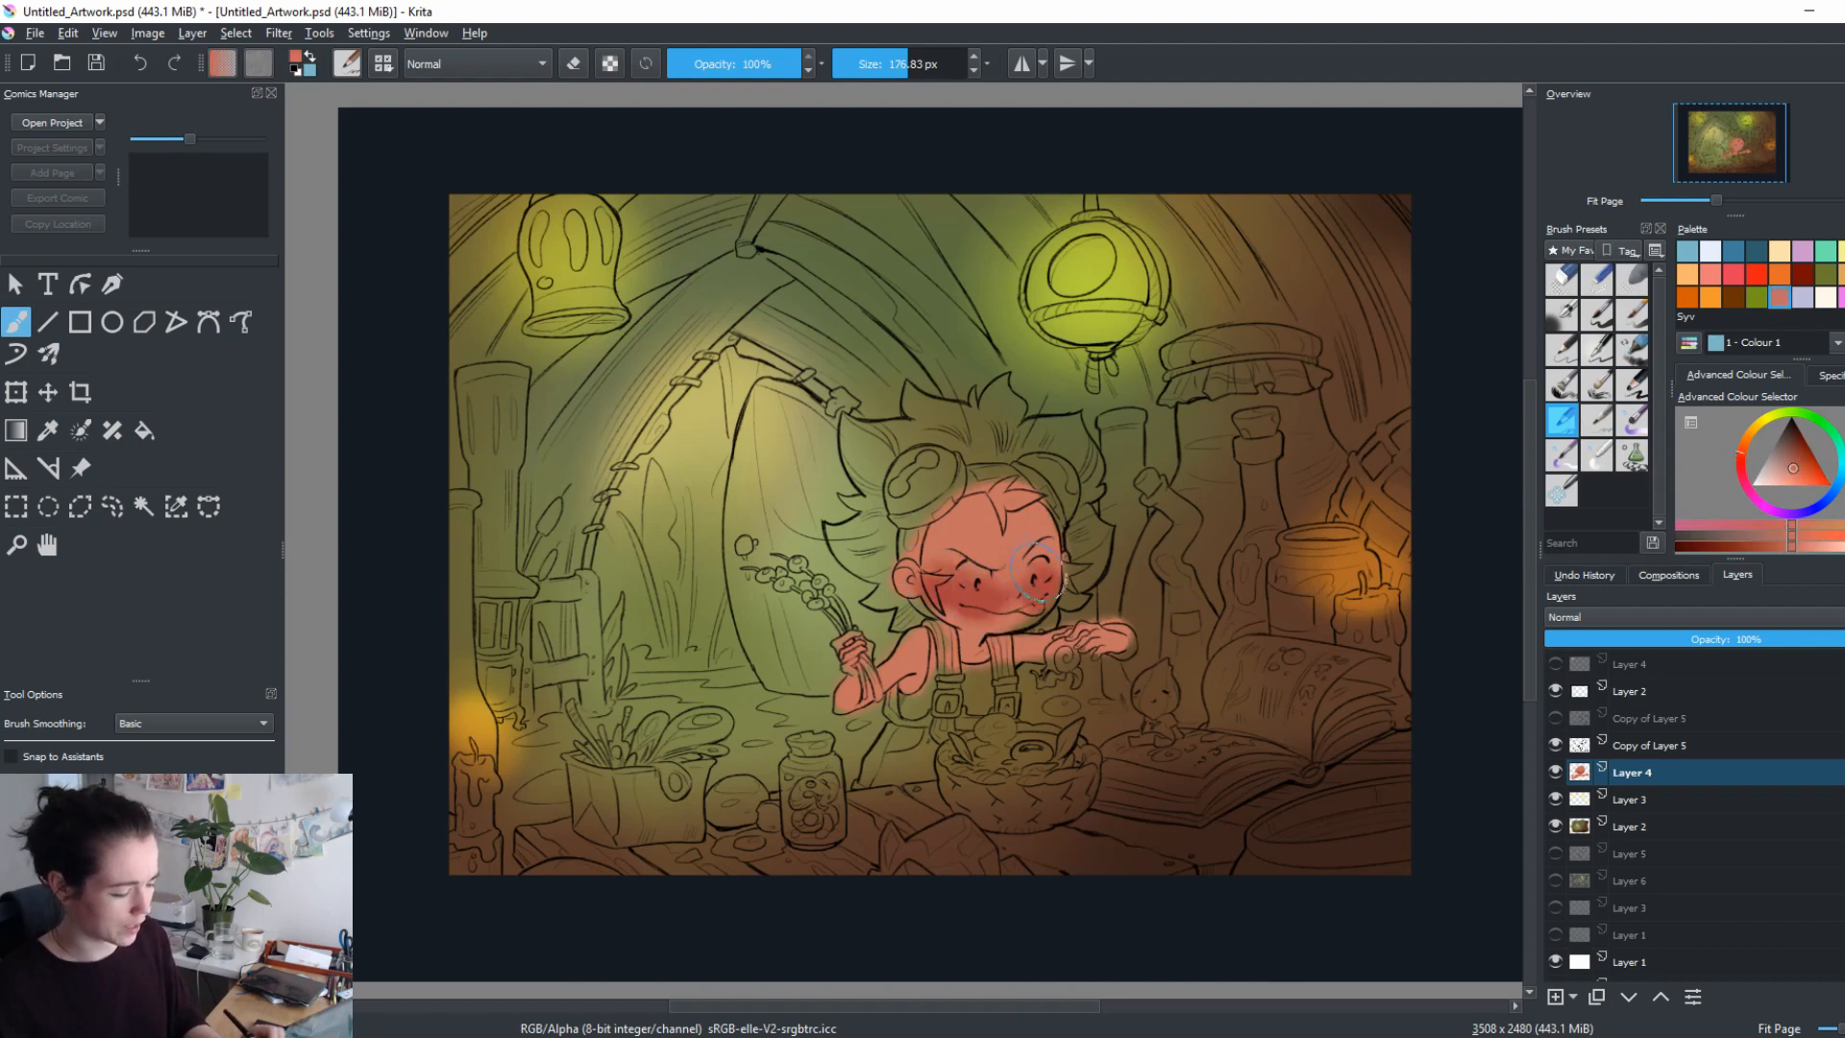
left_click(990, 593, "ctrl")
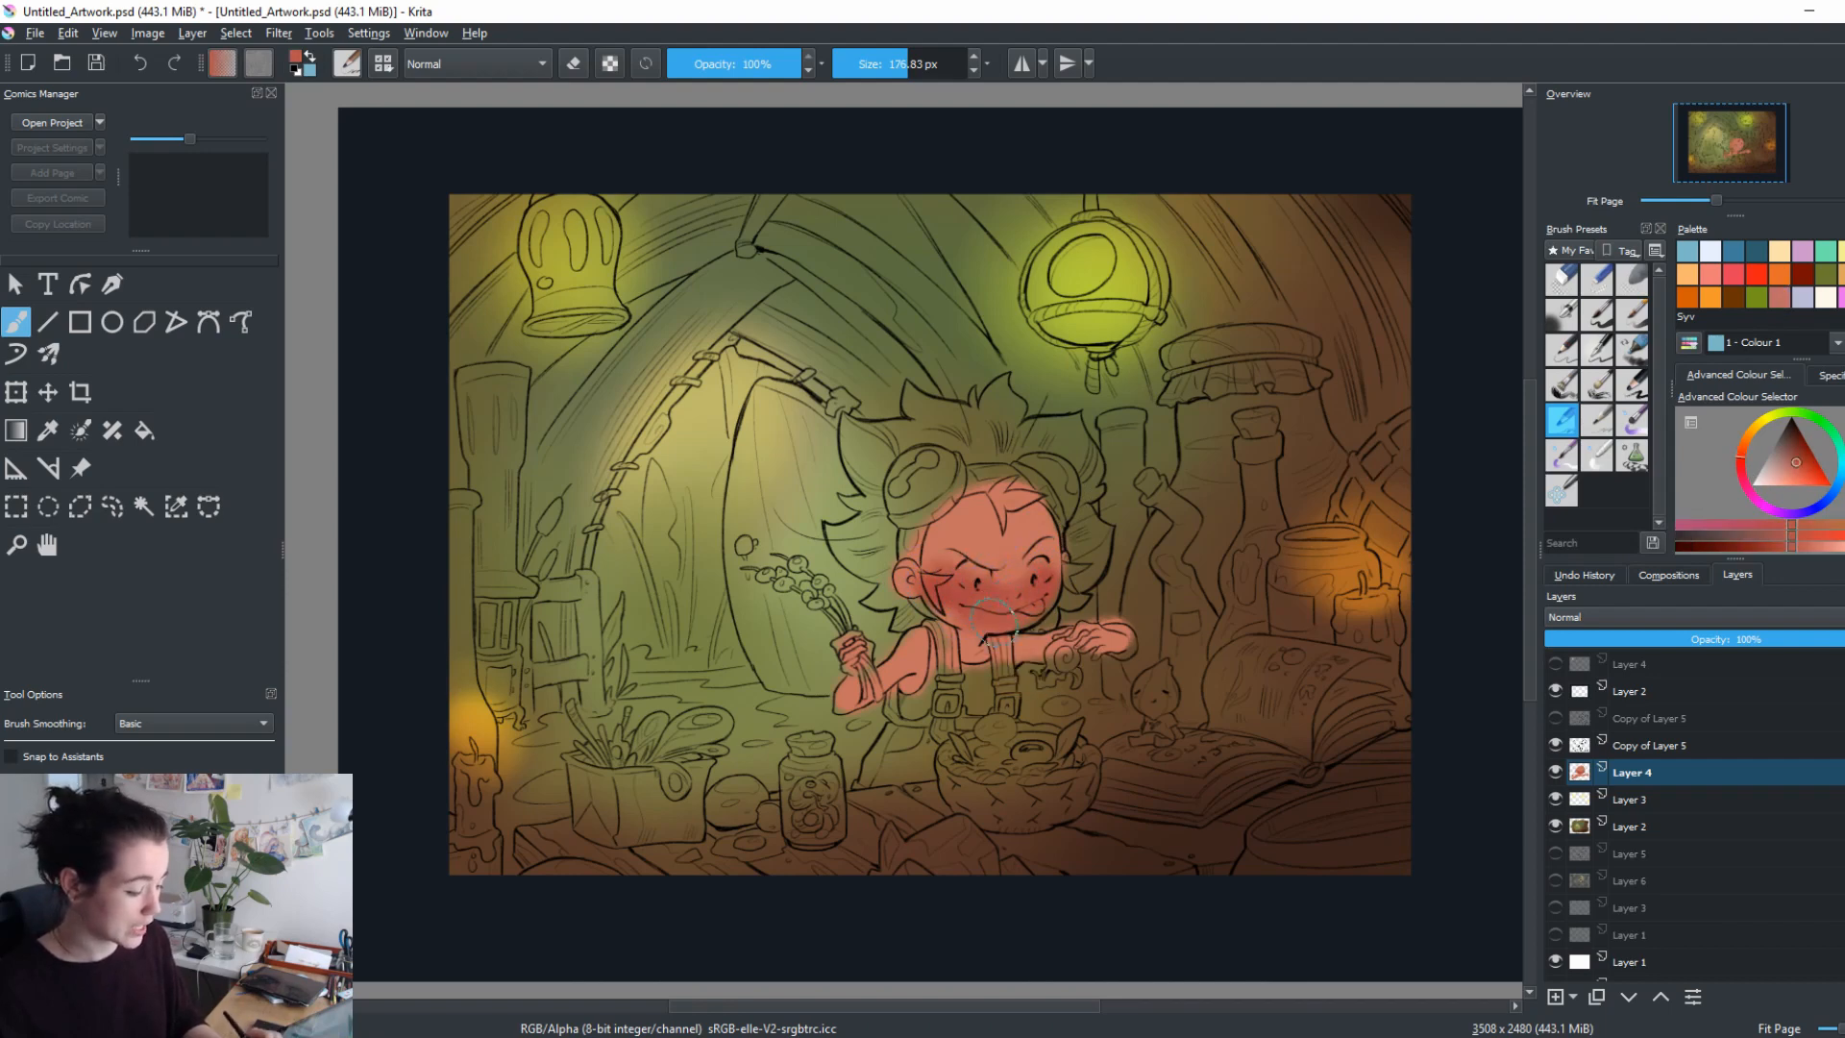
left_click(1004, 608, "ctrl")
left_click(1001, 623, "ctrl")
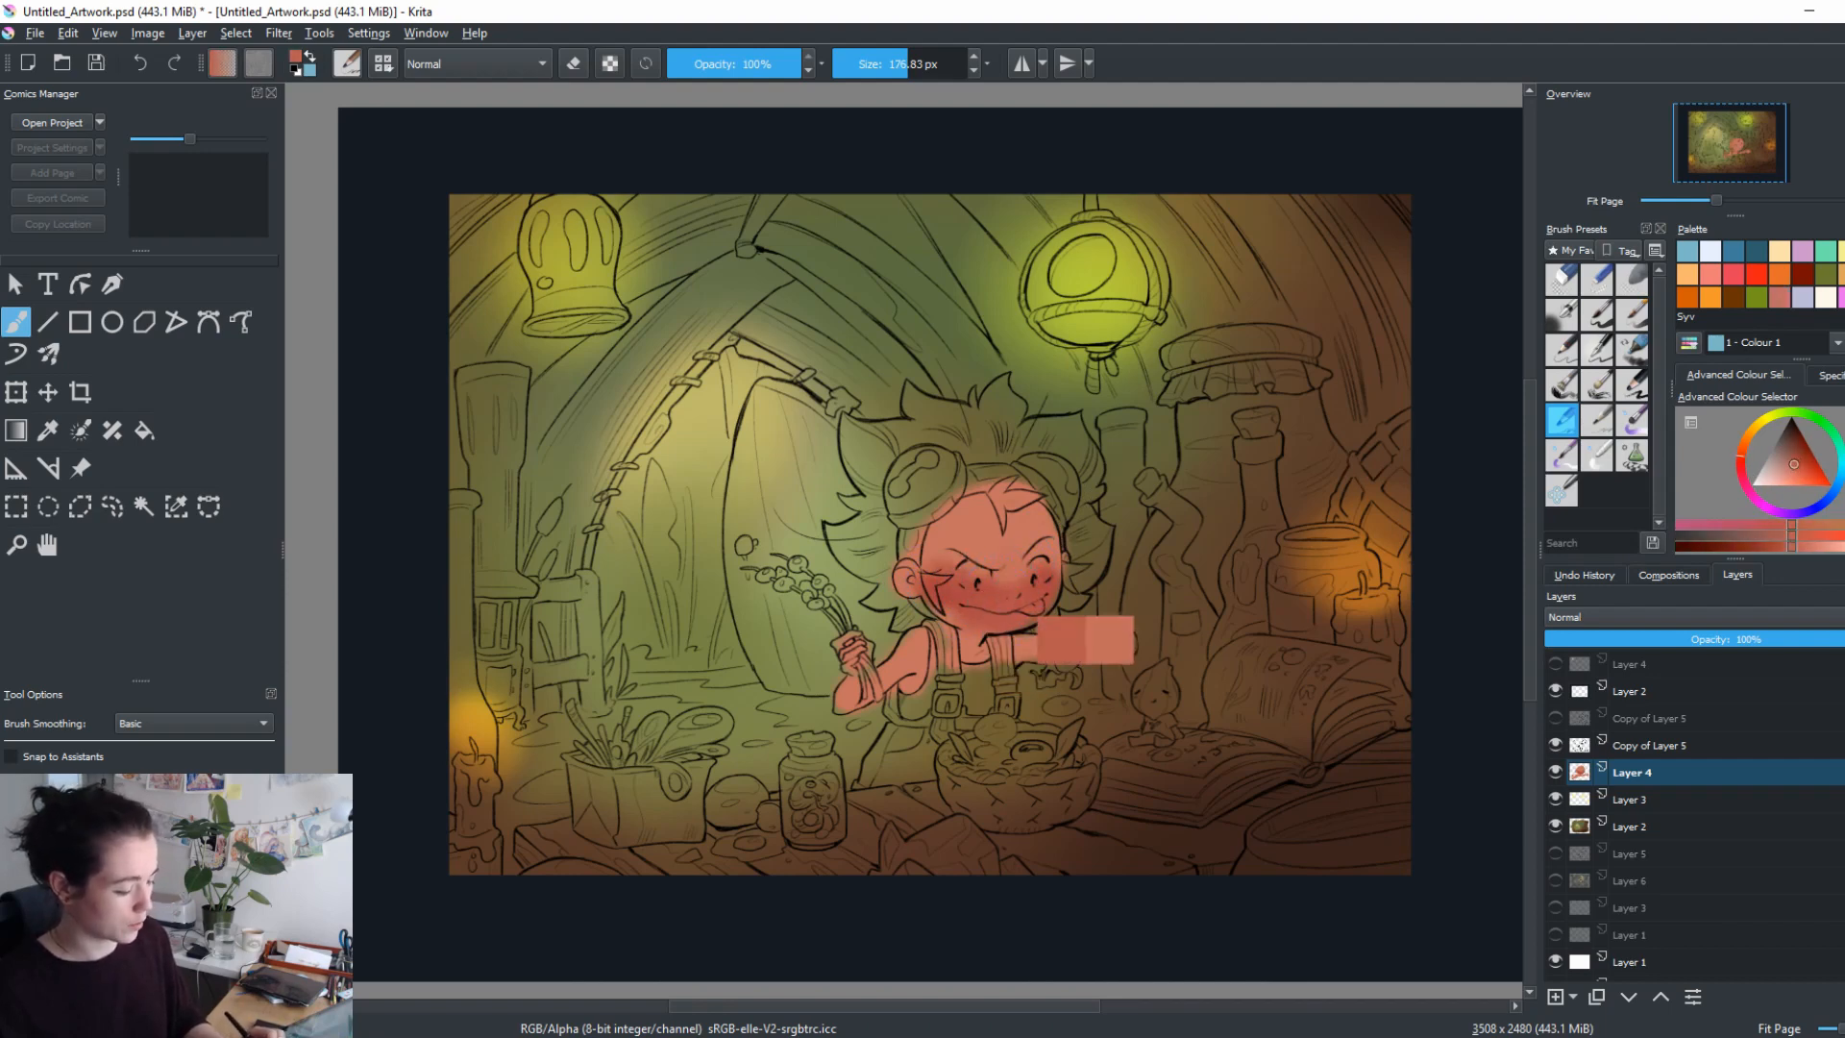
left_click(1021, 516, "ctrl")
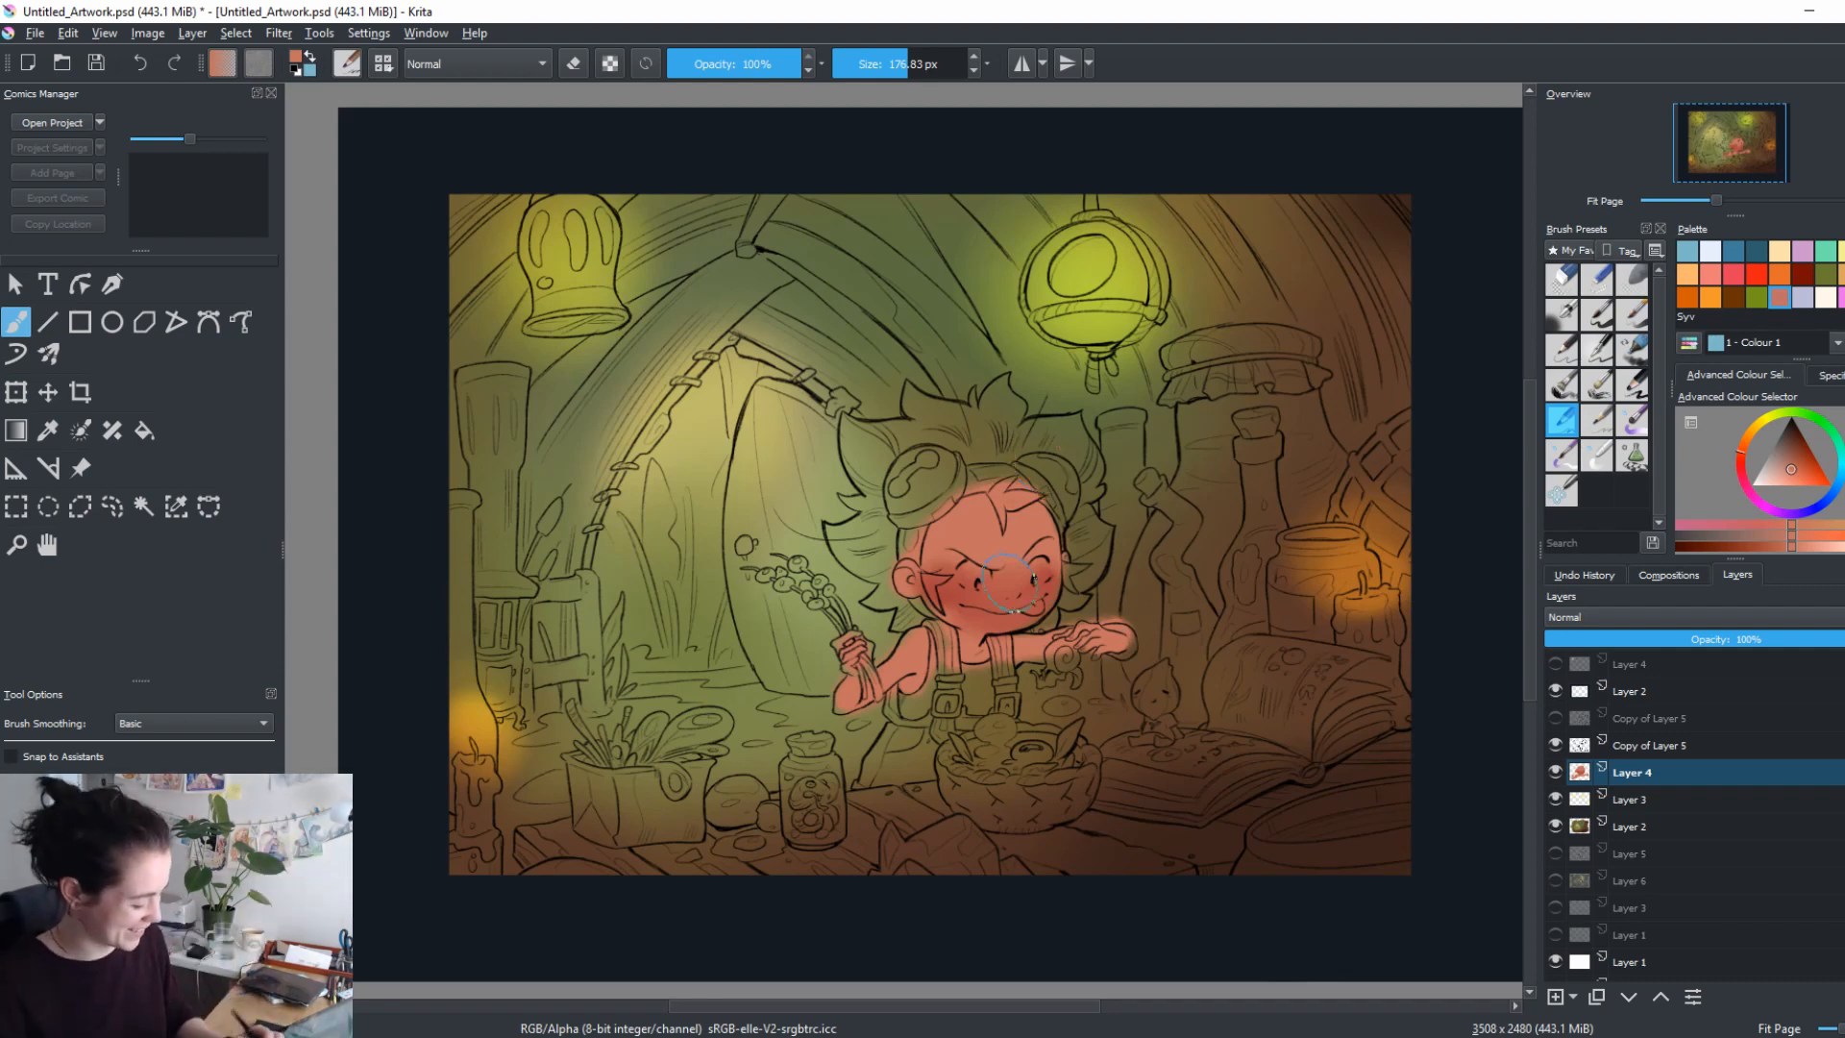
Paint a redder tone onto the character's near shoulder with a colour sampled from the face.
left_click(961, 598, "ctrl")
left_click_drag(915, 647, 920, 638)
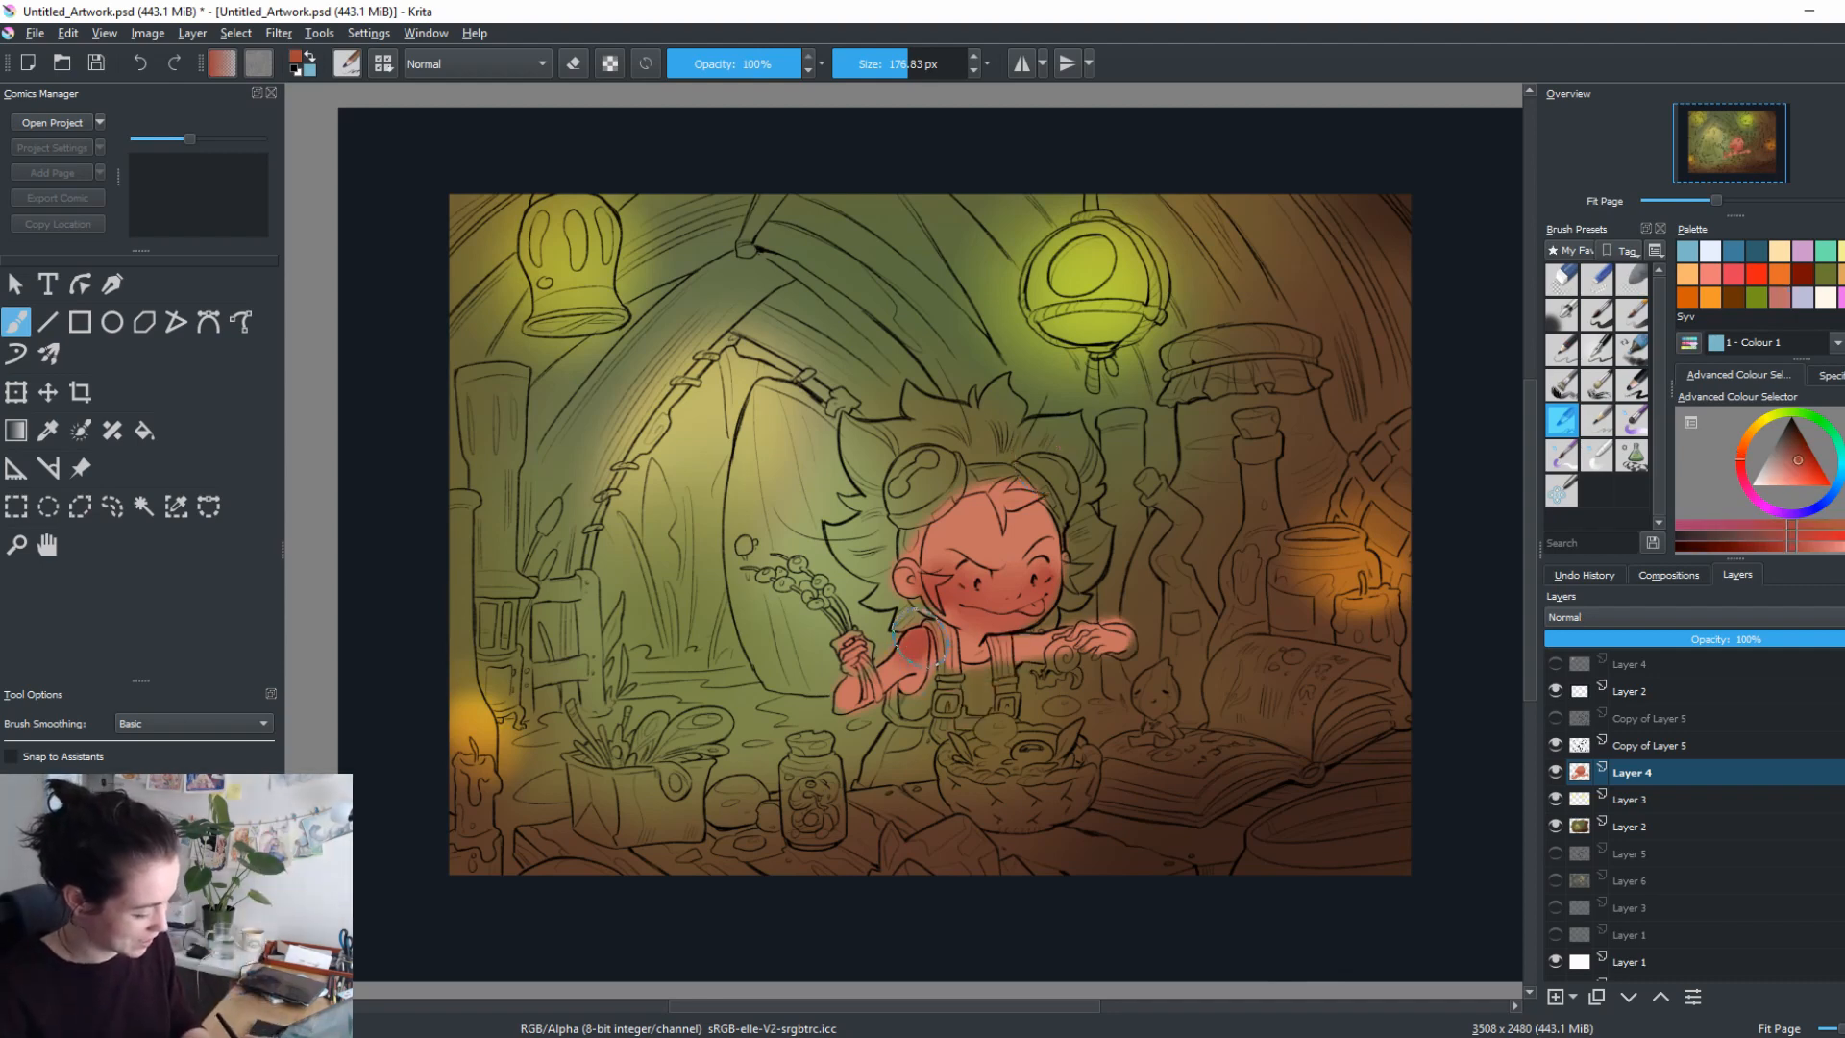
Fill the character's hair with a dark bluish green.
left_click(1829, 432)
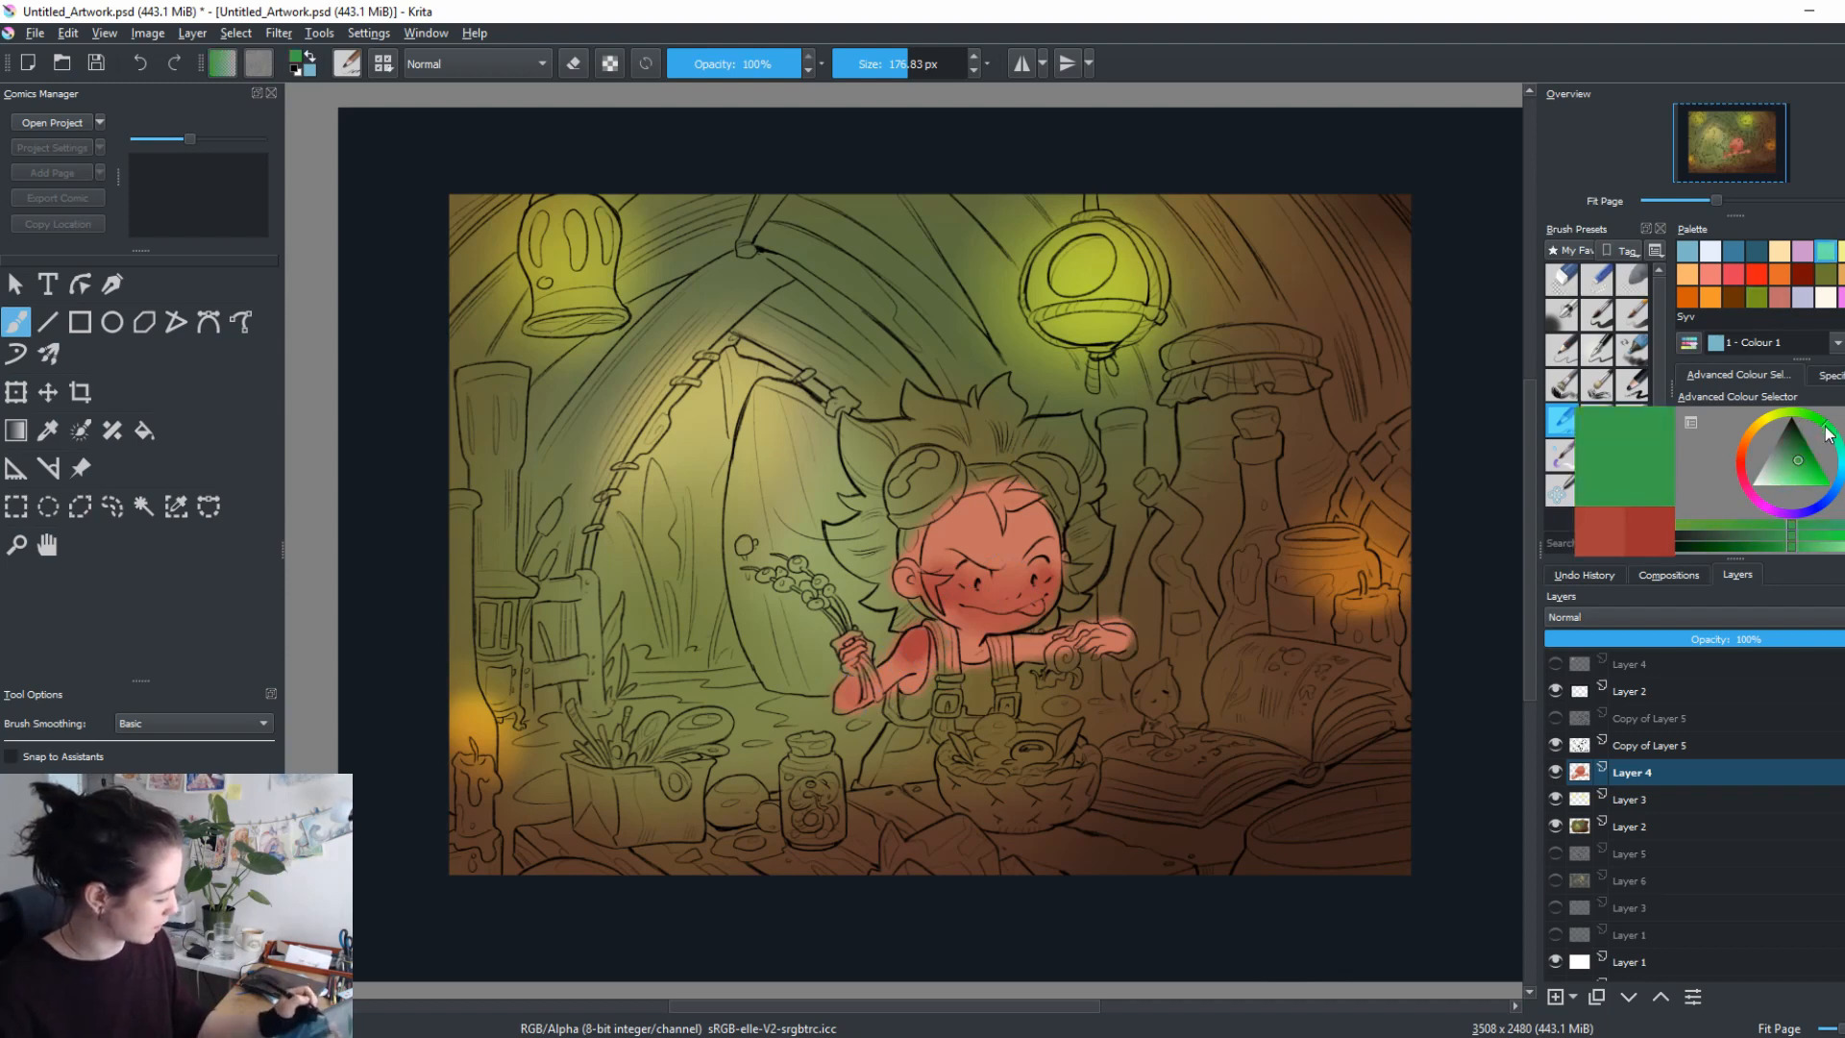
left_click_drag(1794, 443, 1799, 440)
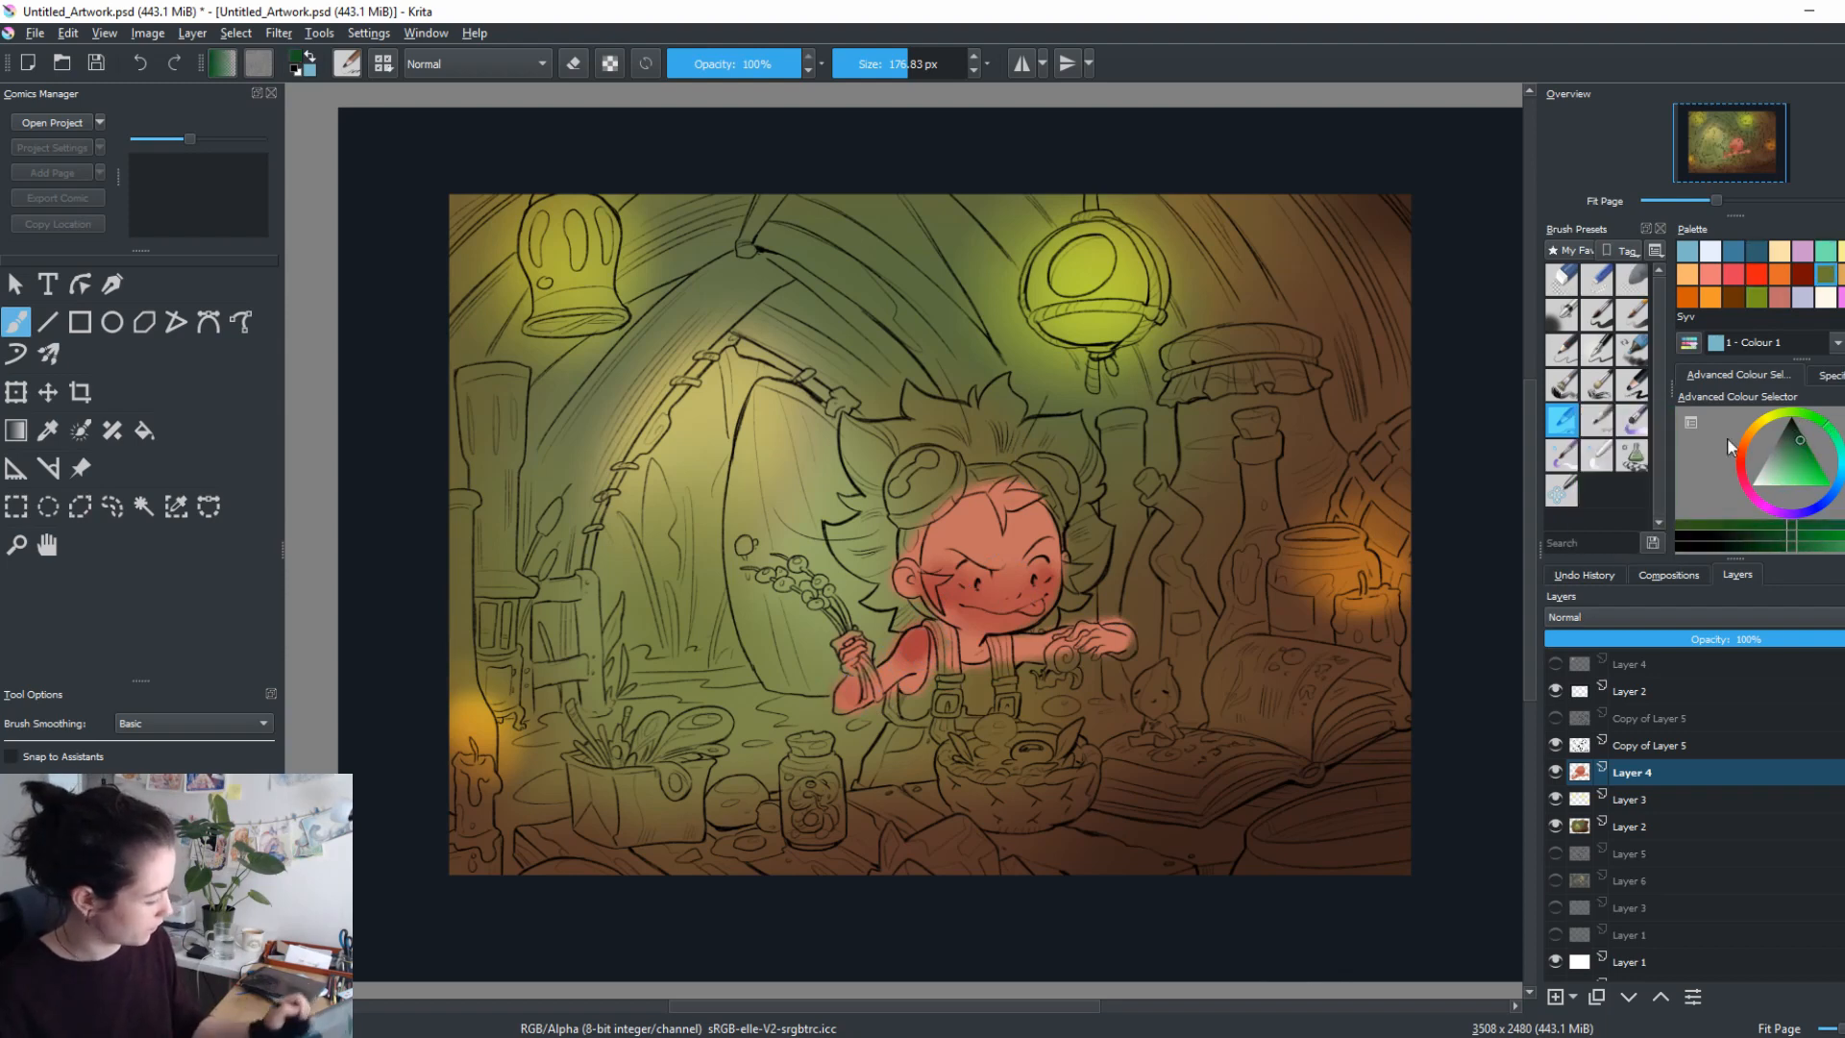
left_click(1789, 438)
mouse_move(1018, 413)
left_mouse_down()
mouse_move(867, 449)
mouse_move(916, 440)
mouse_move(874, 480)
mouse_move(849, 553)
mouse_move(908, 610)
left_mouse_up()
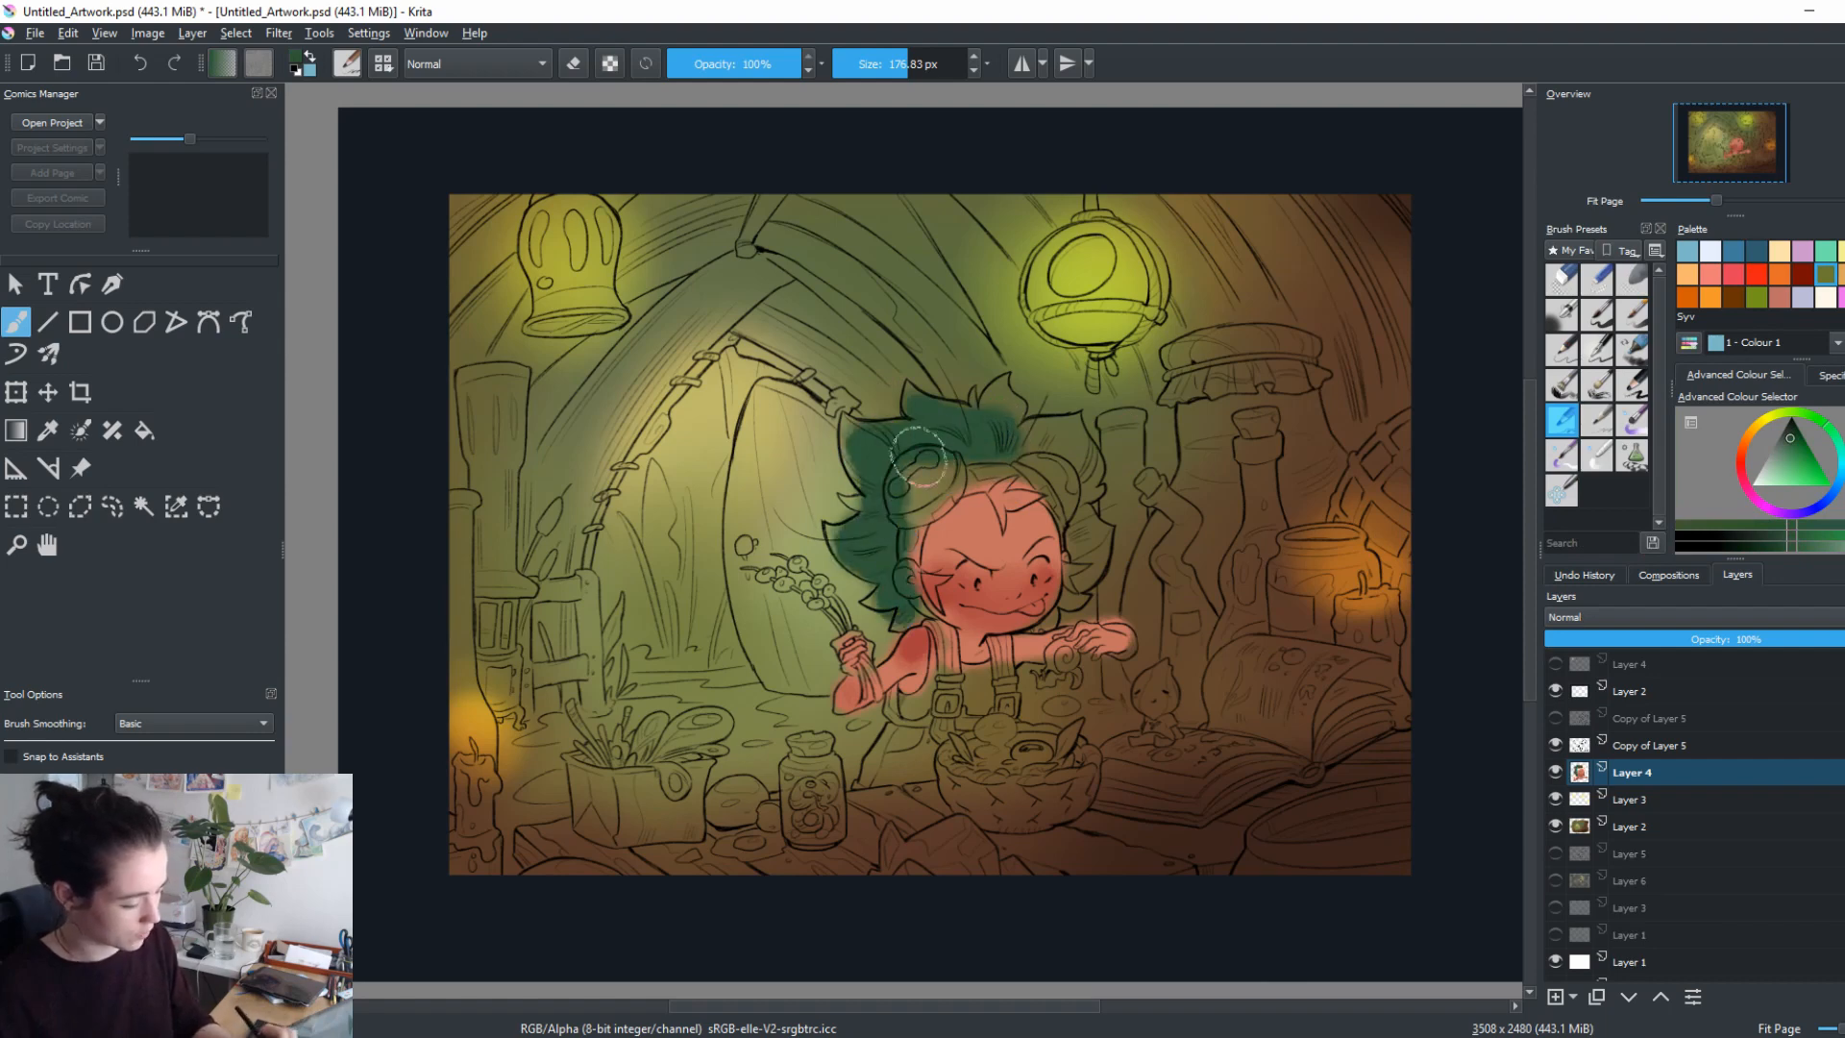
mouse_move(917, 458)
left_mouse_down()
mouse_move(897, 507)
mouse_move(1018, 440)
mouse_move(994, 426)
mouse_move(1054, 456)
mouse_move(1074, 576)
left_mouse_up()
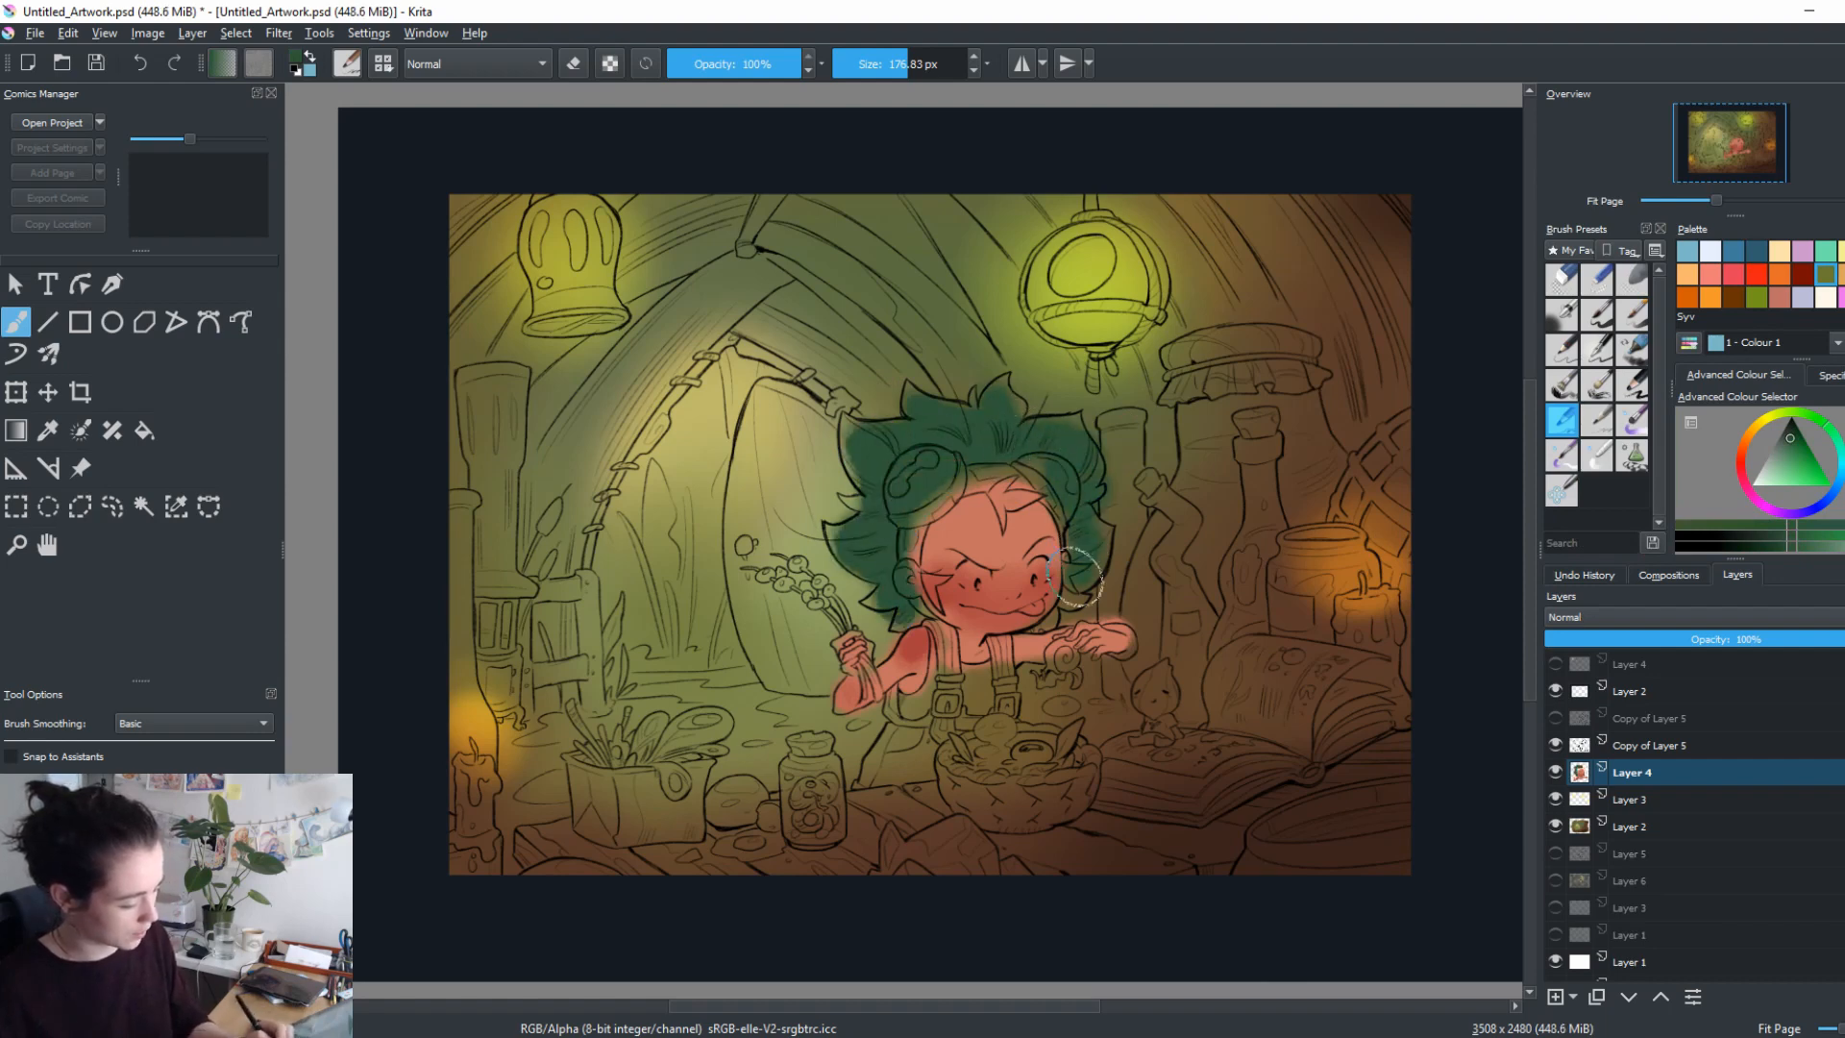
Paint the fringe strands and the hair's outer edges in the same dark green with a smaller brush, down to 95.92 px.
key("bracketleft")
left_click_drag(1009, 480, 1002, 495)
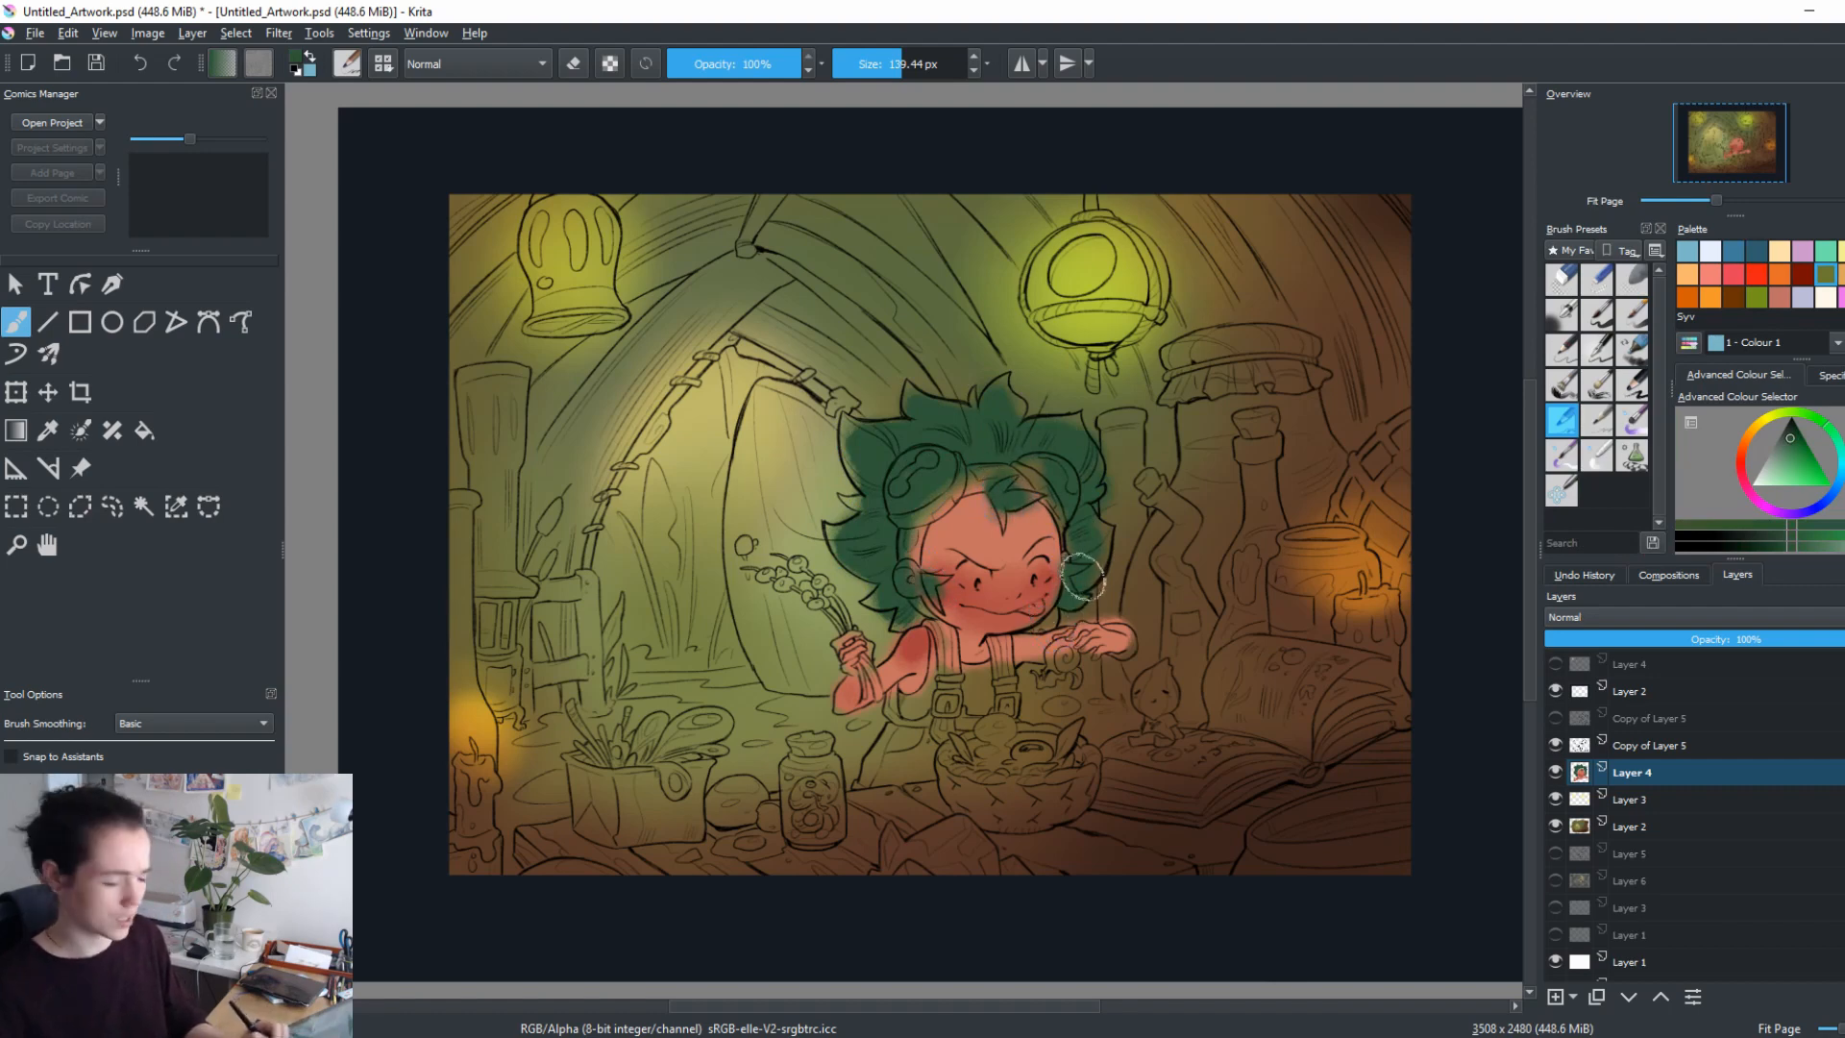
key("bracketleft")
key("bracketleft")
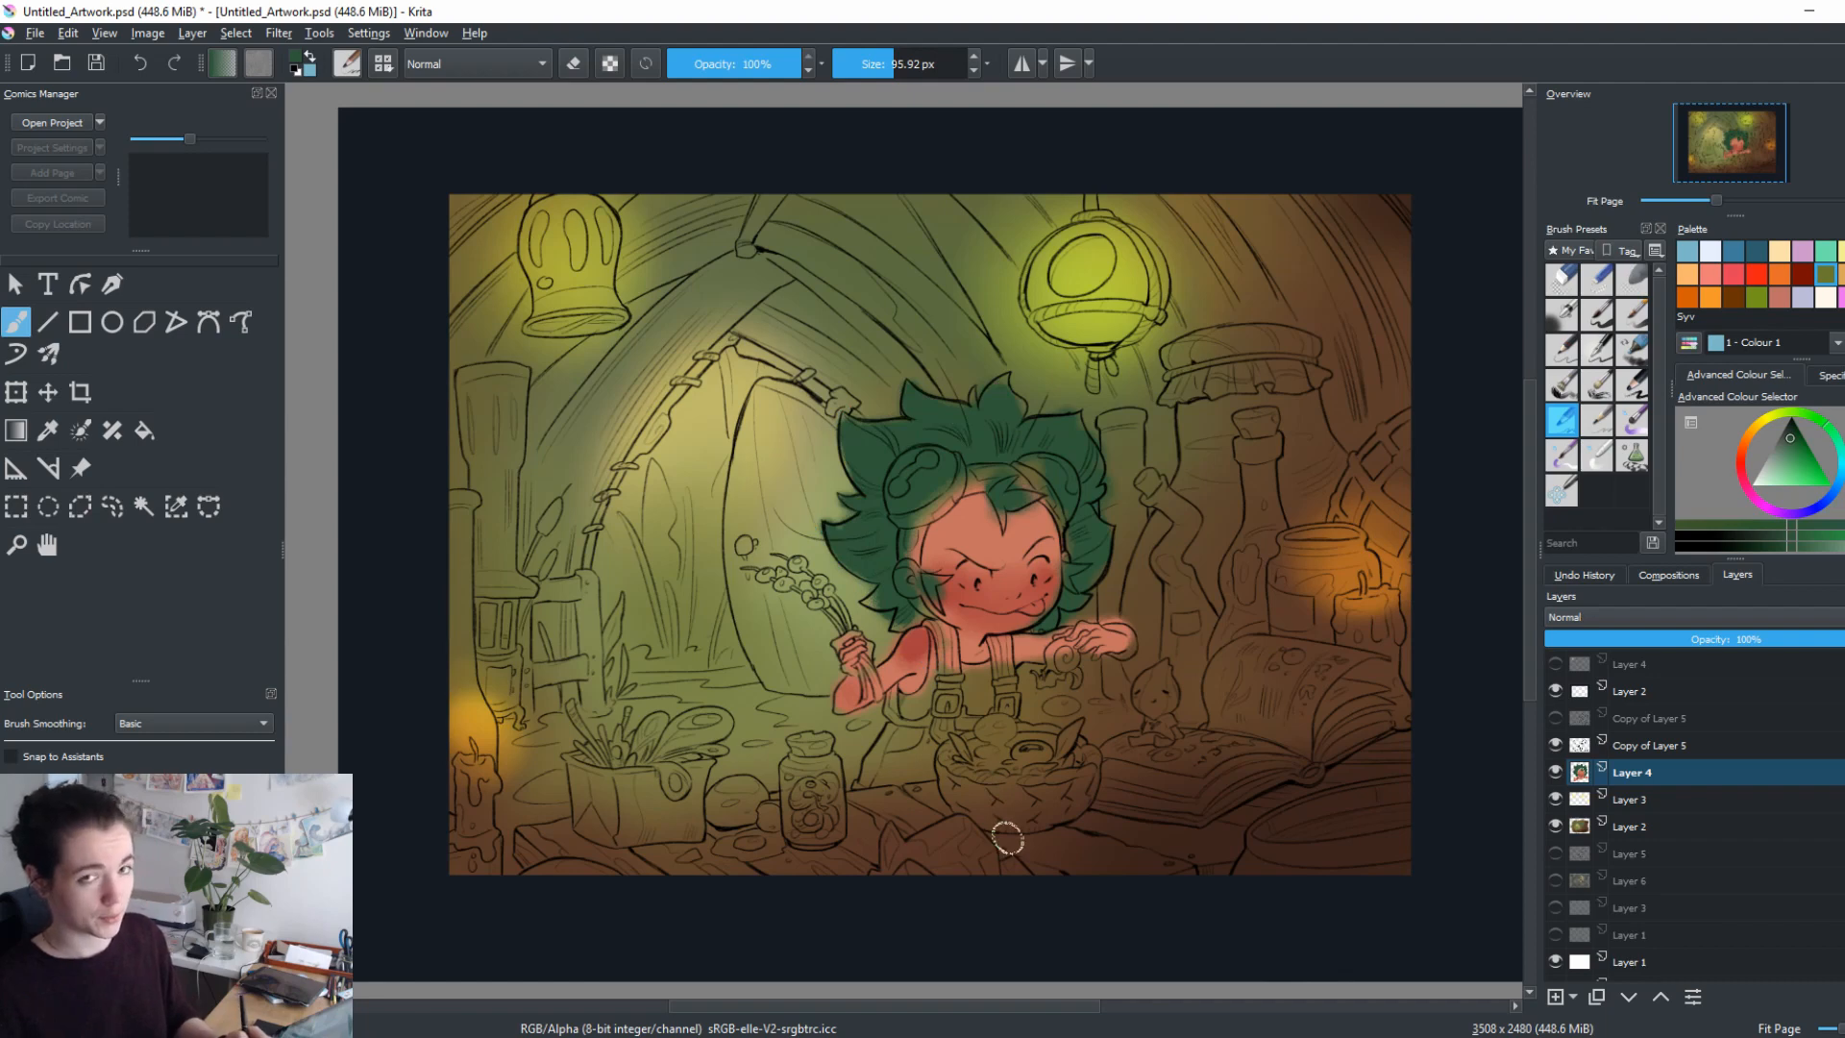
Fill both goggle lenses on the character's head with a saturated pinkish red.
left_click(1746, 471)
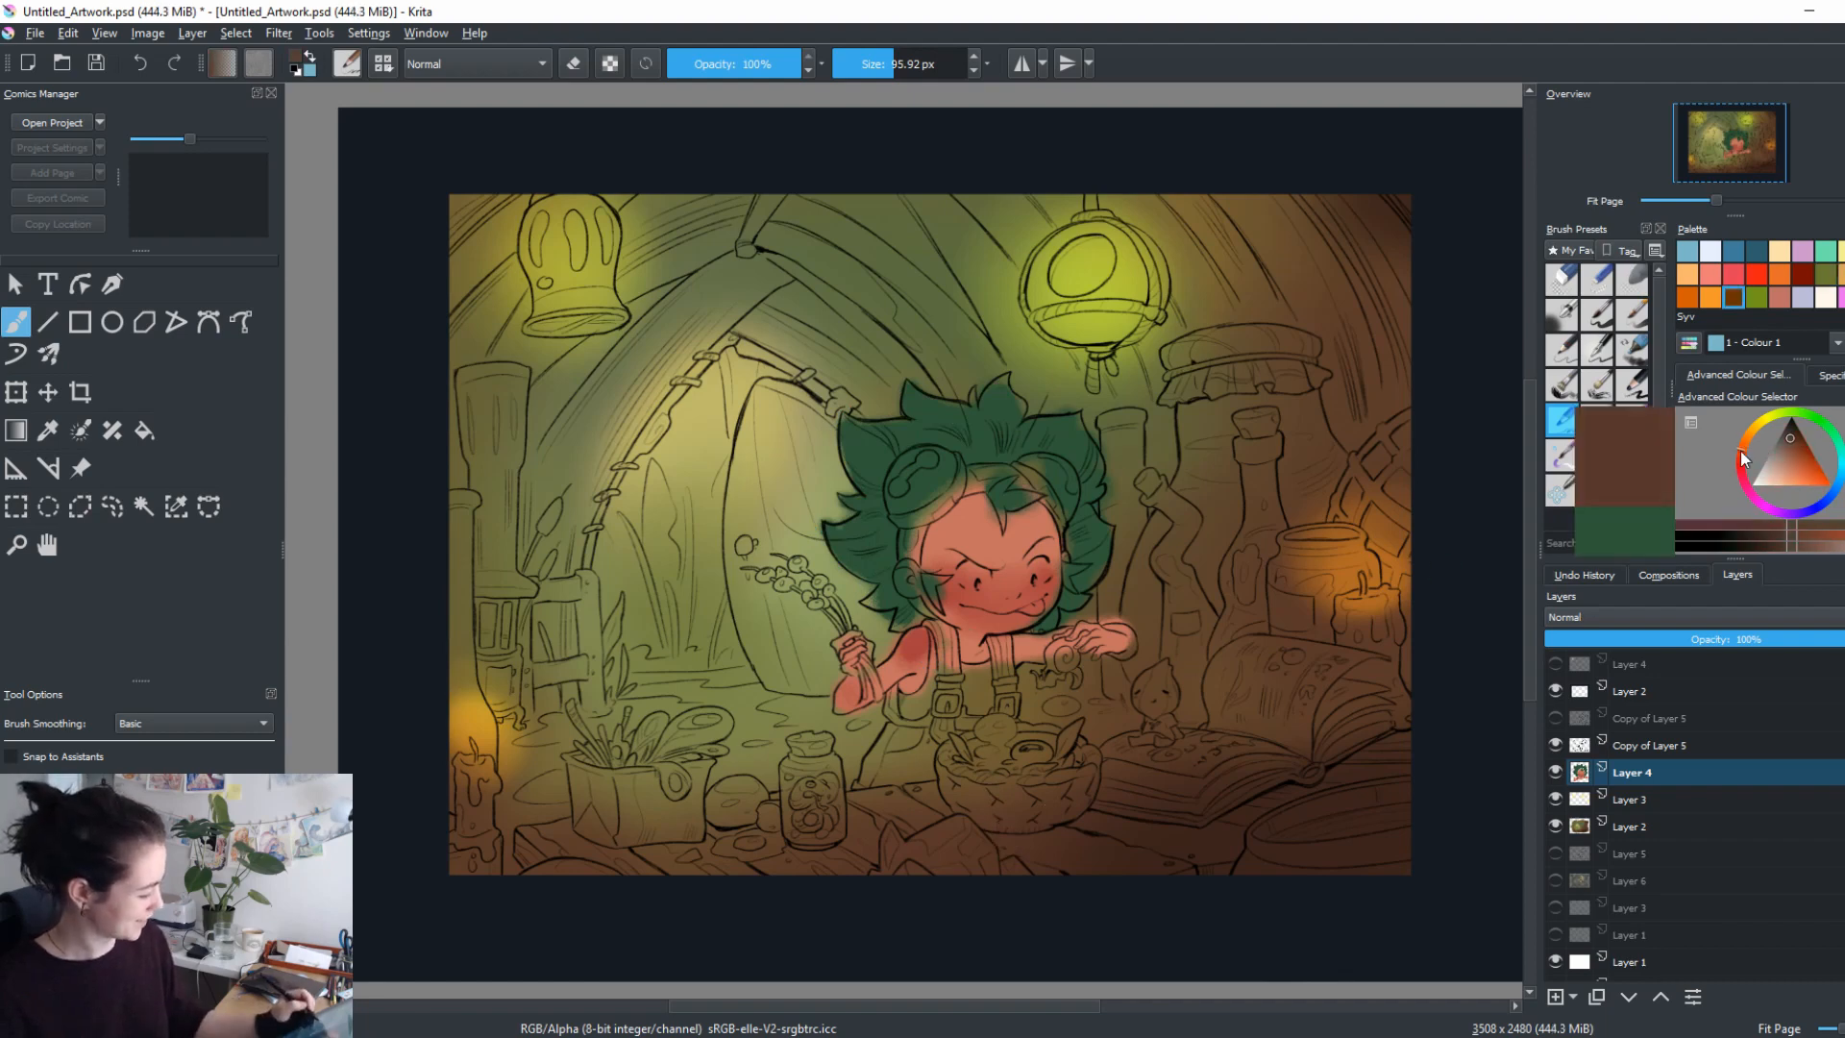
left_click_drag(1747, 471, 1777, 465)
left_click(1803, 471)
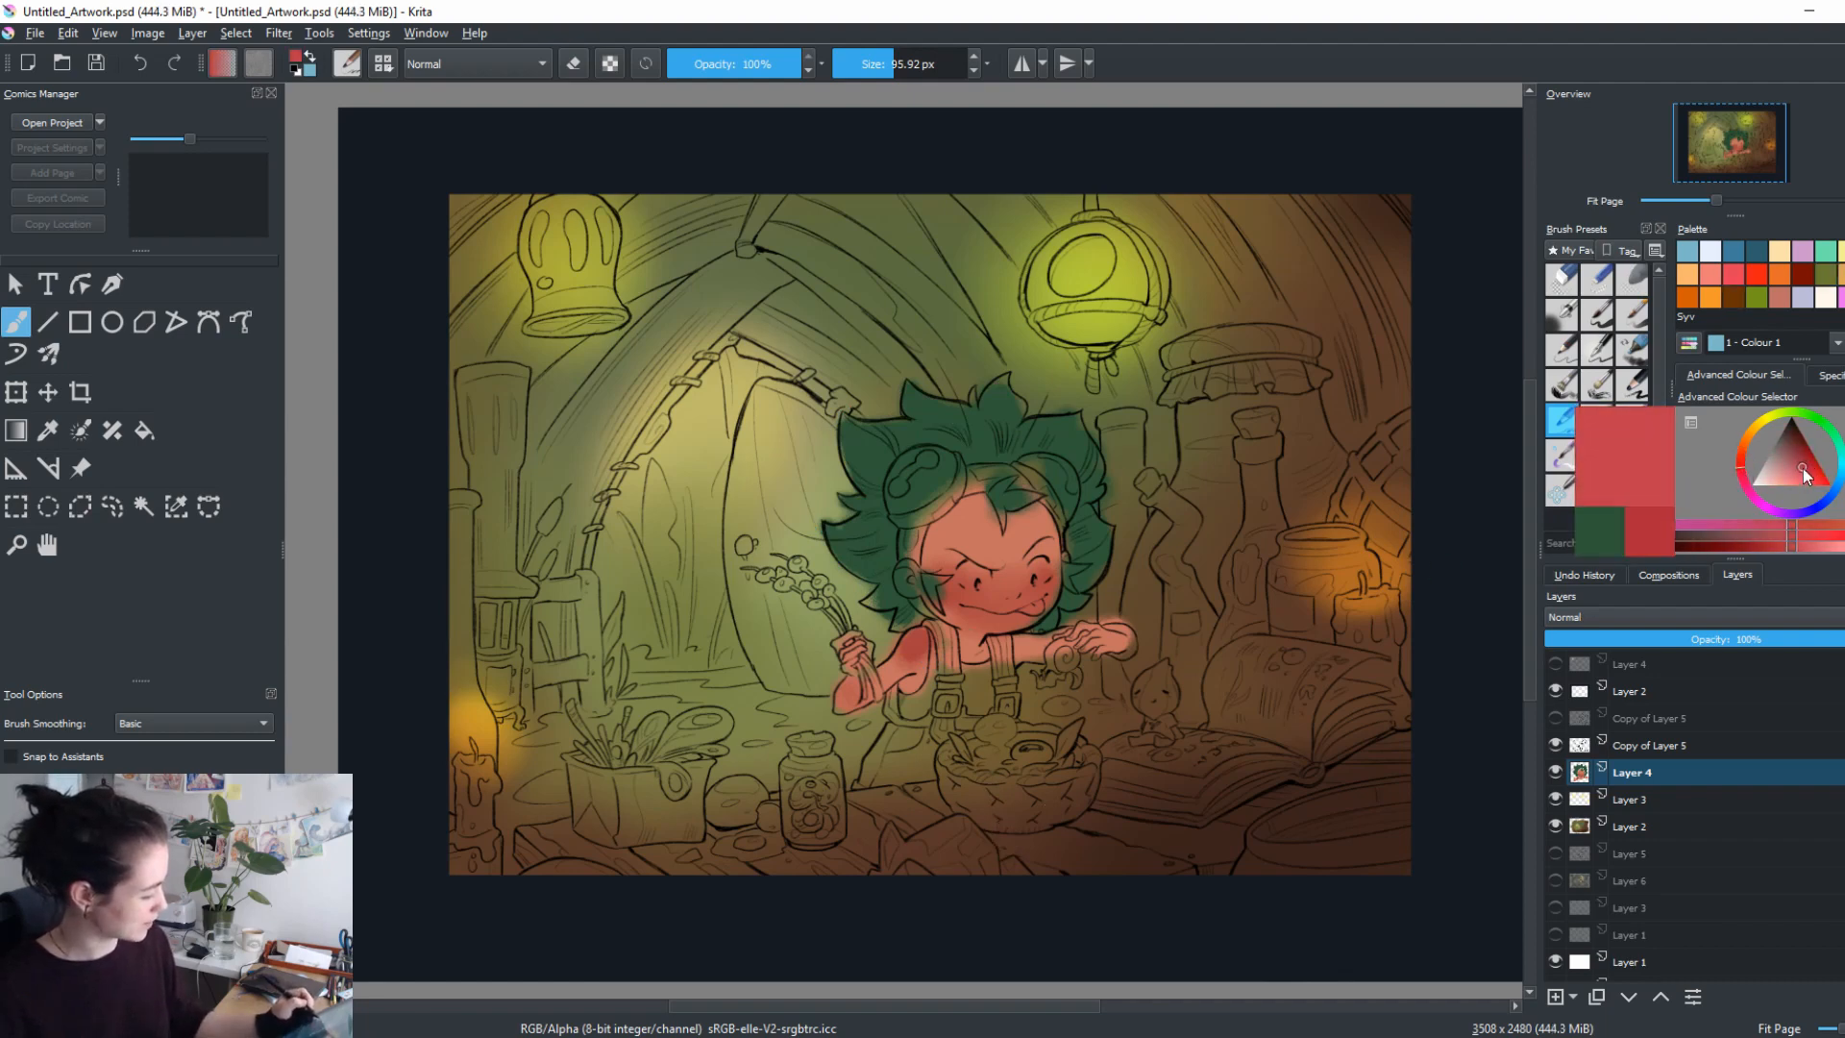
left_click_drag(917, 470, 942, 459)
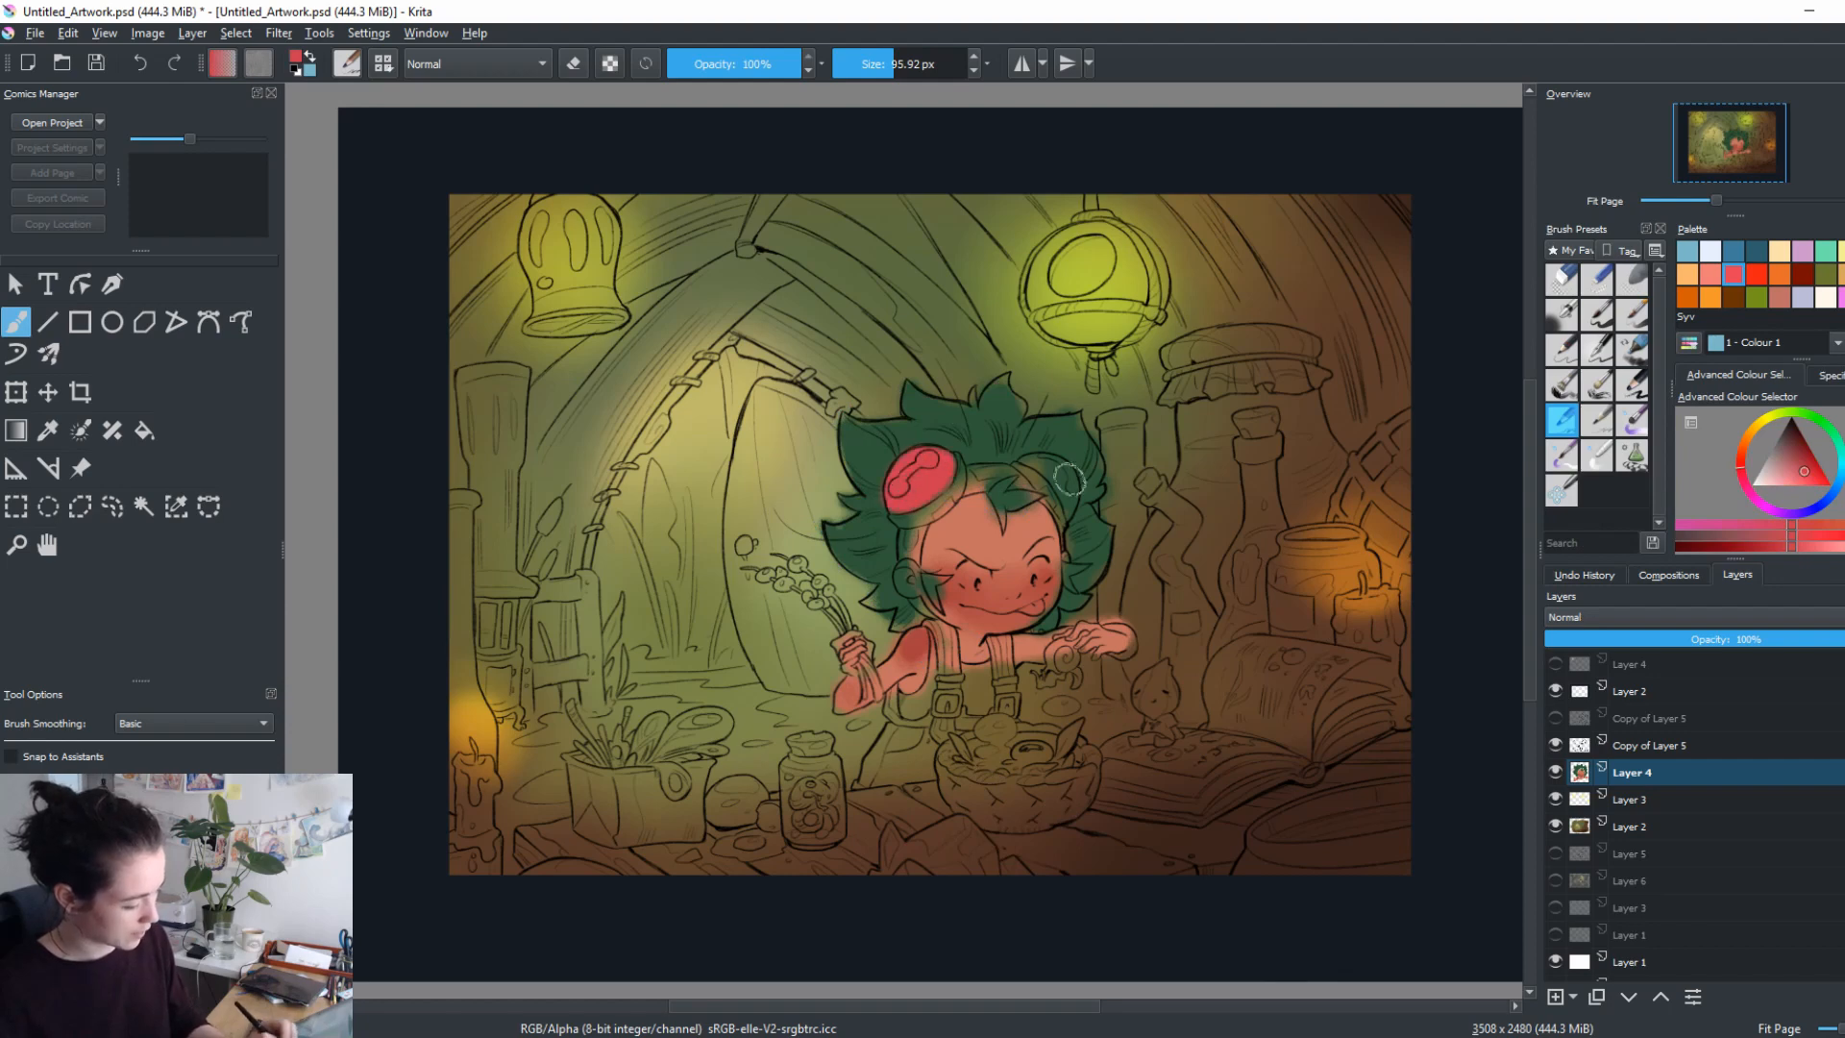
left_click_drag(1068, 478, 1033, 463)
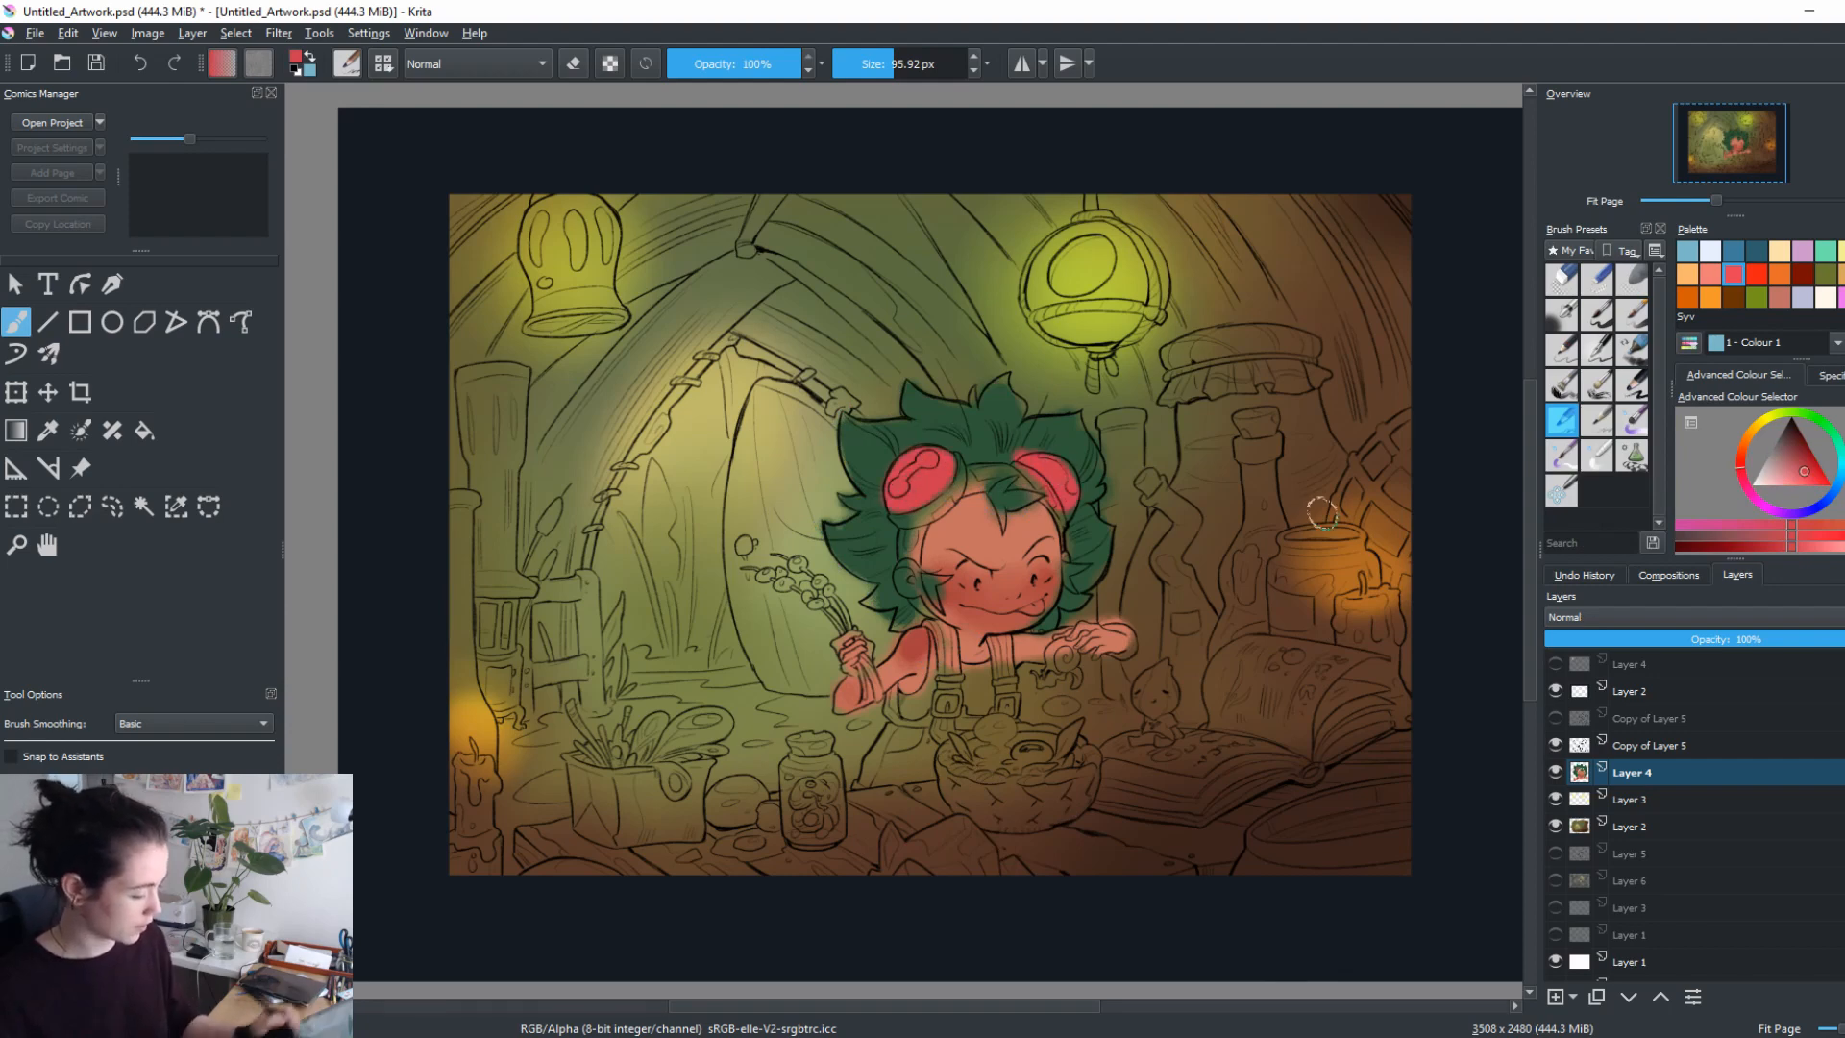
Restore the skin tone on the character's ear and paint the goggle strap dark reddish brown.
left_click(911, 580, "ctrl")
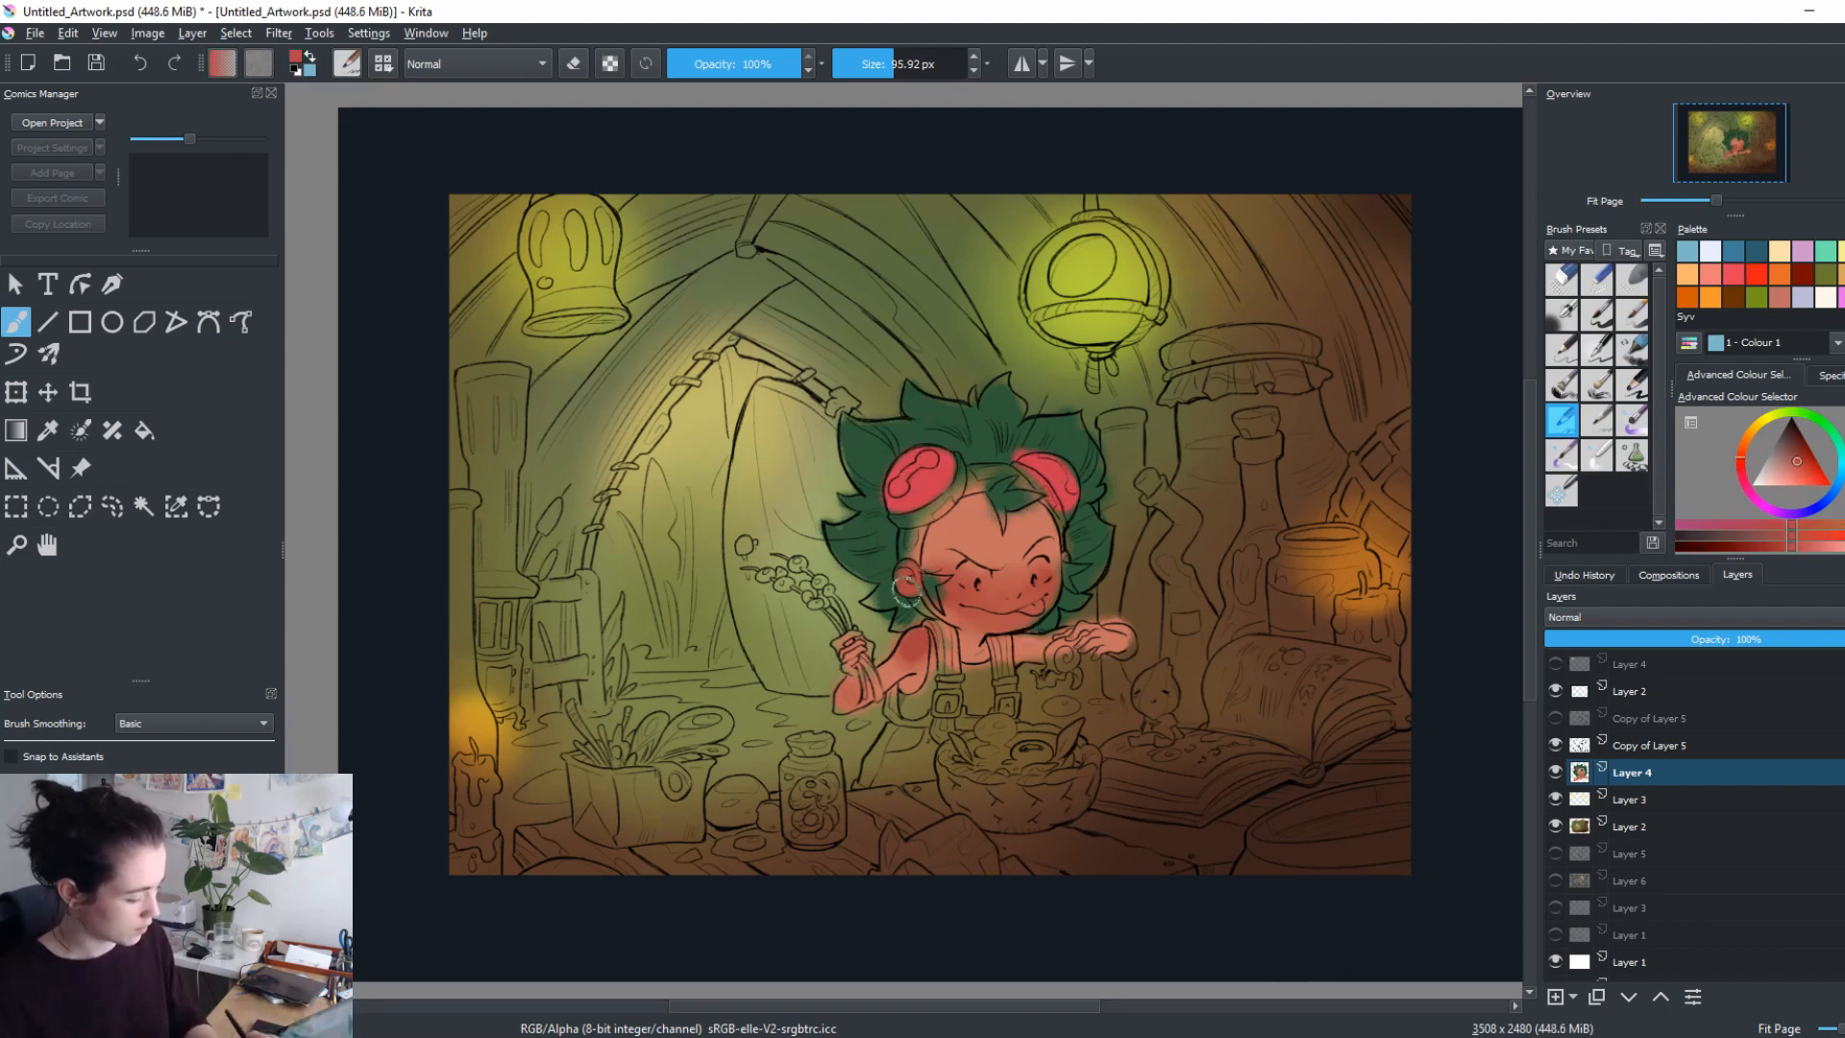
left_click(1733, 297)
mouse_move(964, 471)
left_mouse_down()
mouse_move(1018, 476)
mouse_move(975, 469)
left_mouse_up()
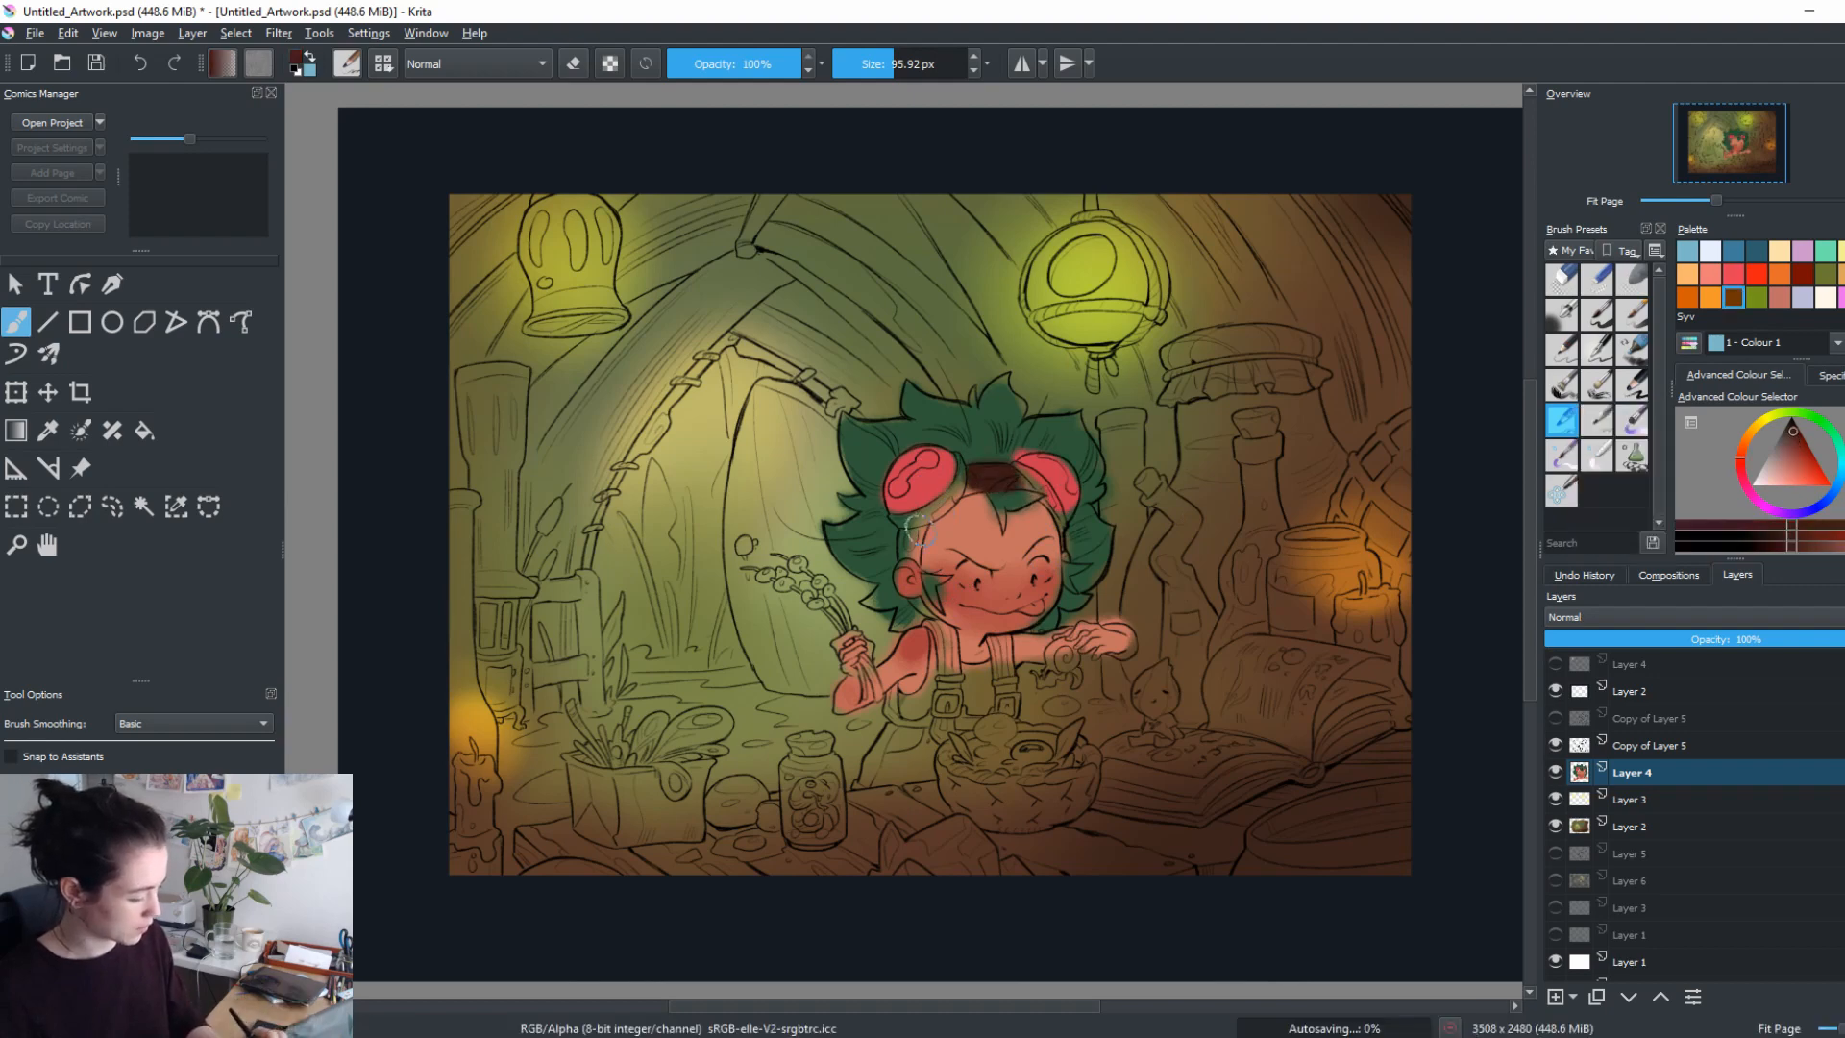
left_click_drag(912, 528, 909, 543)
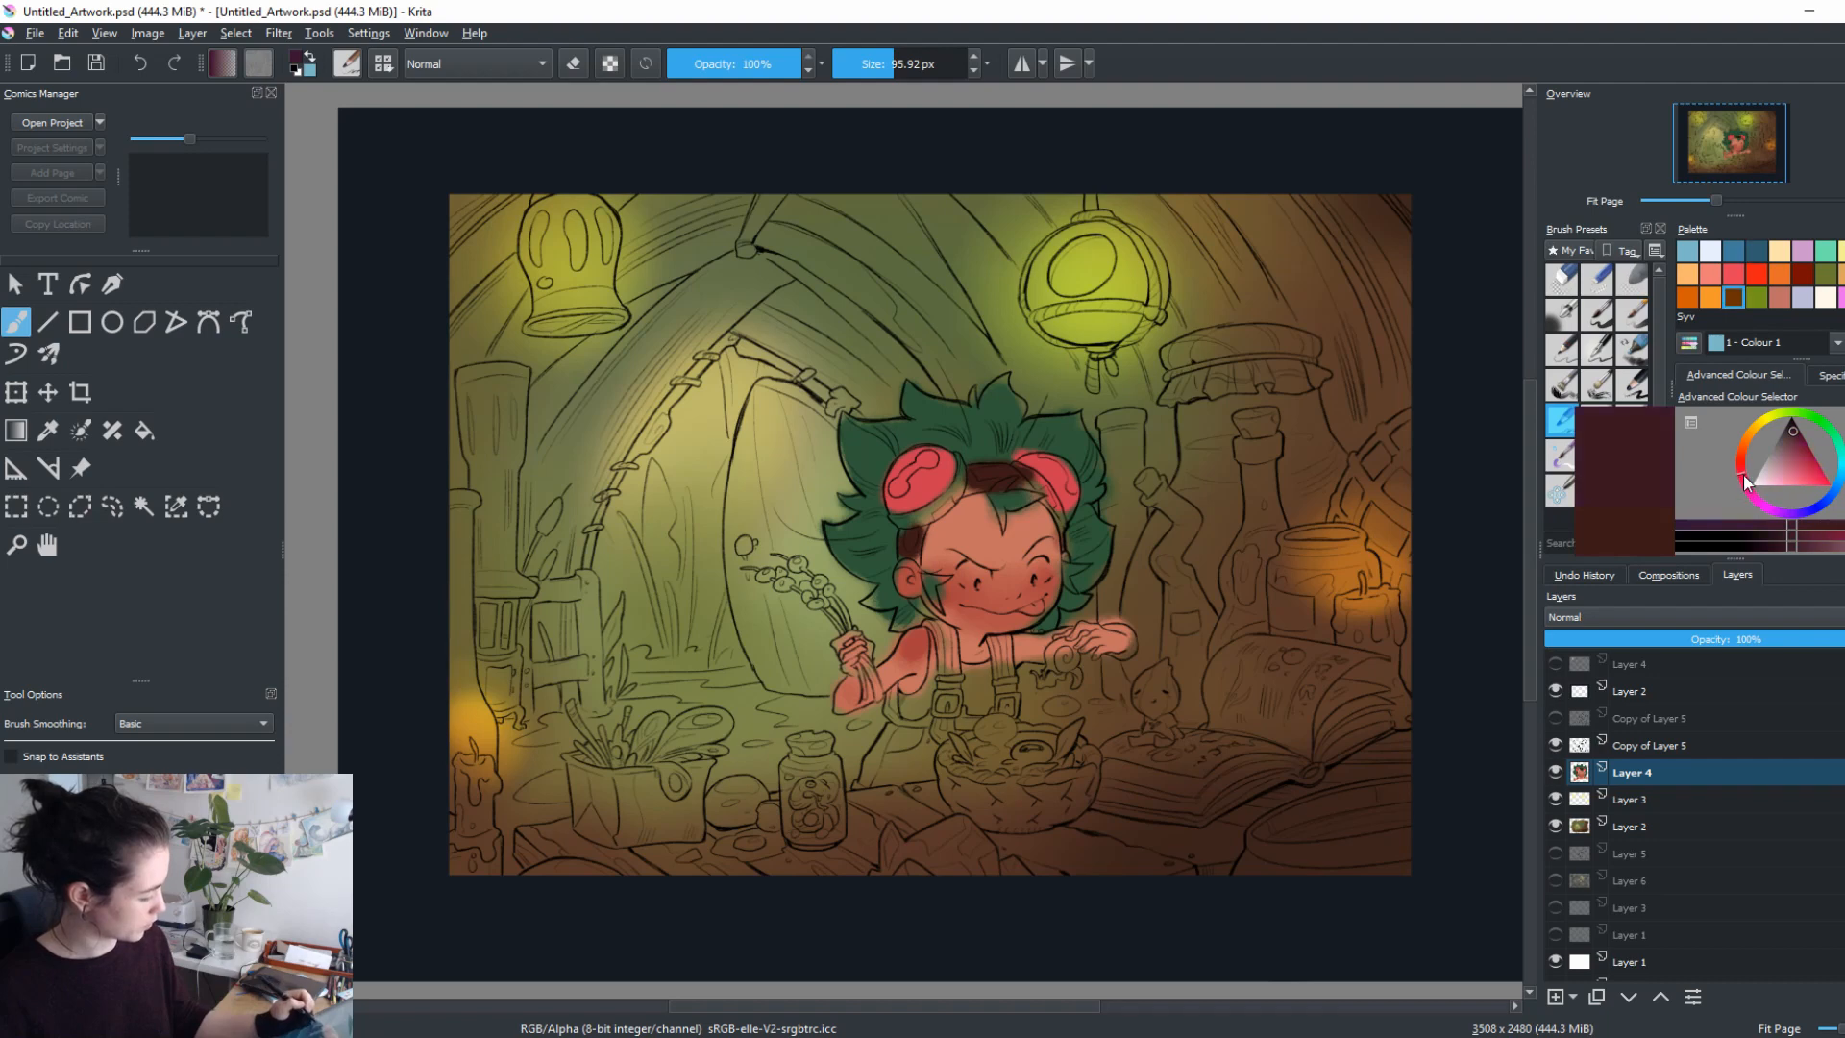
Paint the character's undershirt dark maroon and the overalls golden yellow.
left_click(1791, 434)
mouse_move(903, 653)
left_mouse_down()
mouse_move(905, 716)
mouse_move(924, 687)
mouse_move(972, 682)
mouse_move(969, 704)
mouse_move(999, 672)
left_mouse_up()
mouse_move(1782, 451)
left_mouse_down()
mouse_move(1772, 435)
mouse_move(1803, 475)
left_mouse_up()
mouse_move(946, 622)
left_mouse_down()
mouse_move(942, 721)
mouse_move(890, 747)
mouse_move(1004, 695)
mouse_move(990, 647)
mouse_move(1000, 730)
mouse_move(905, 778)
mouse_move(1002, 746)
mouse_move(881, 797)
left_mouse_up()
key("e")
key("e")
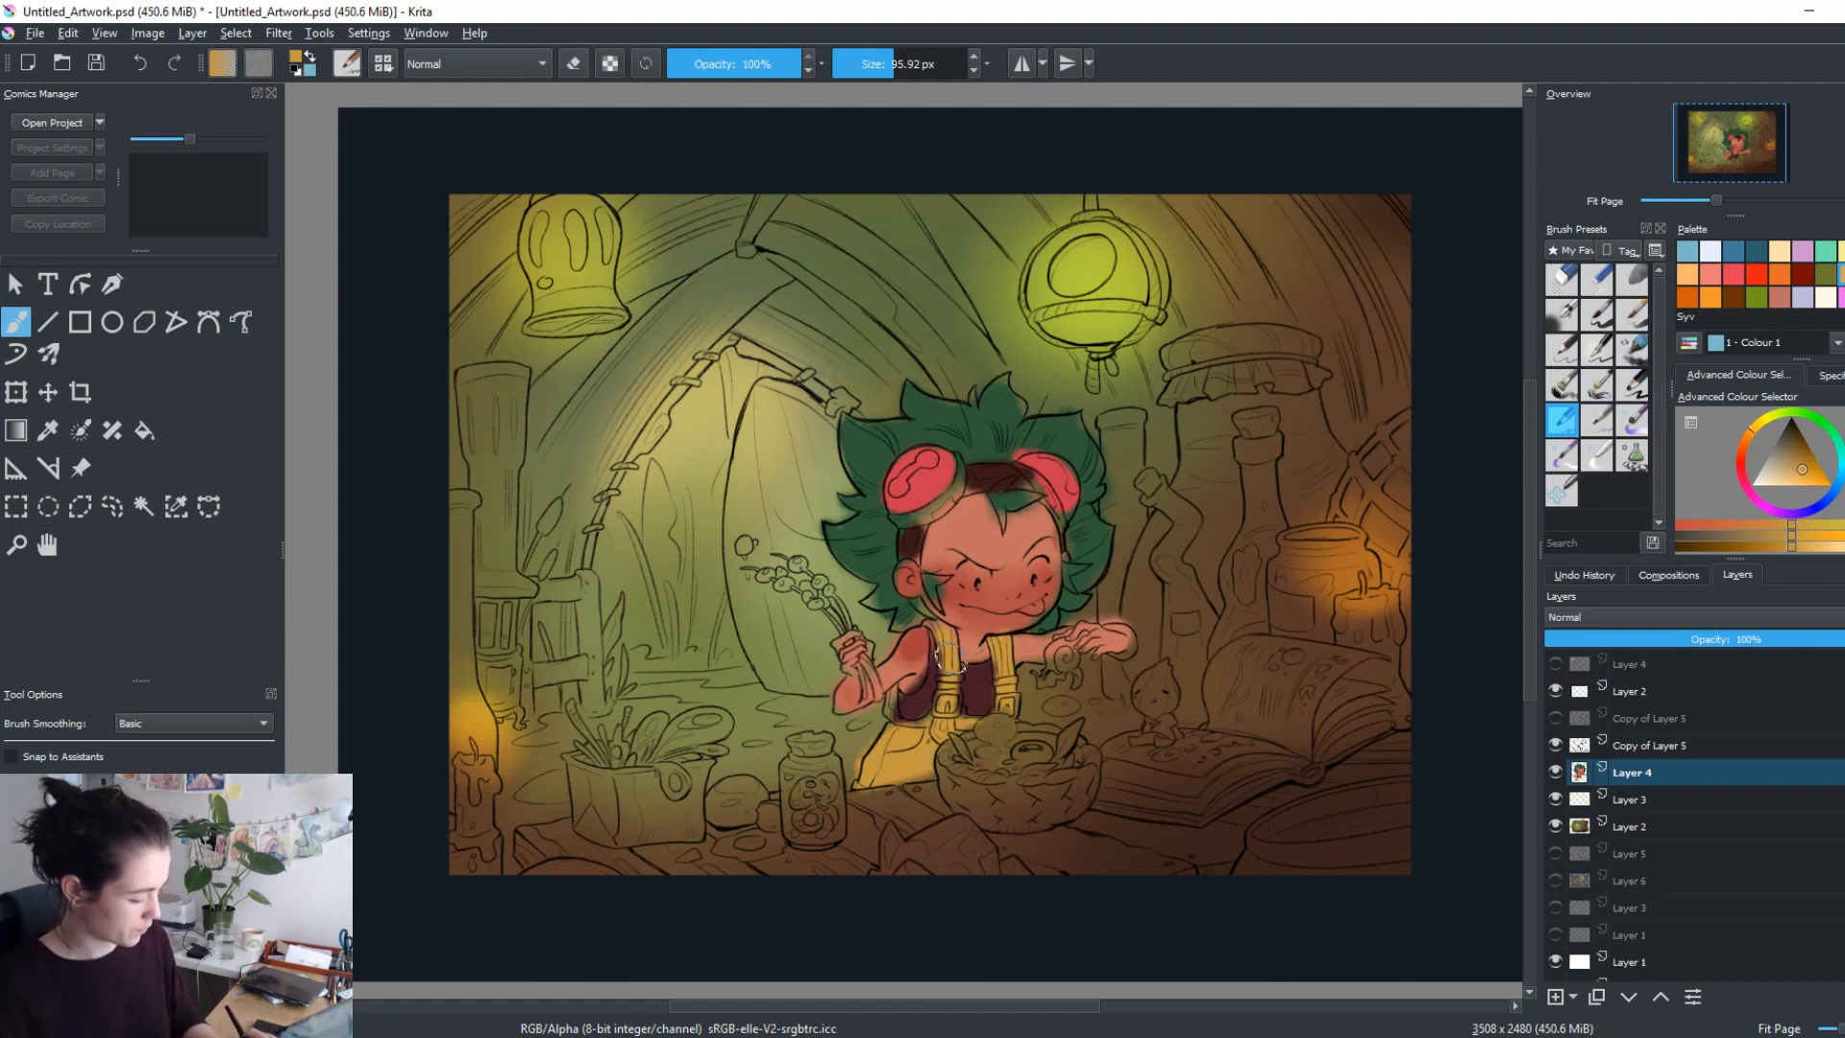
Paint the whites of the character's eyes pale cream, and colour the tongue pink with a 48.51 px brush.
left_click(1771, 475)
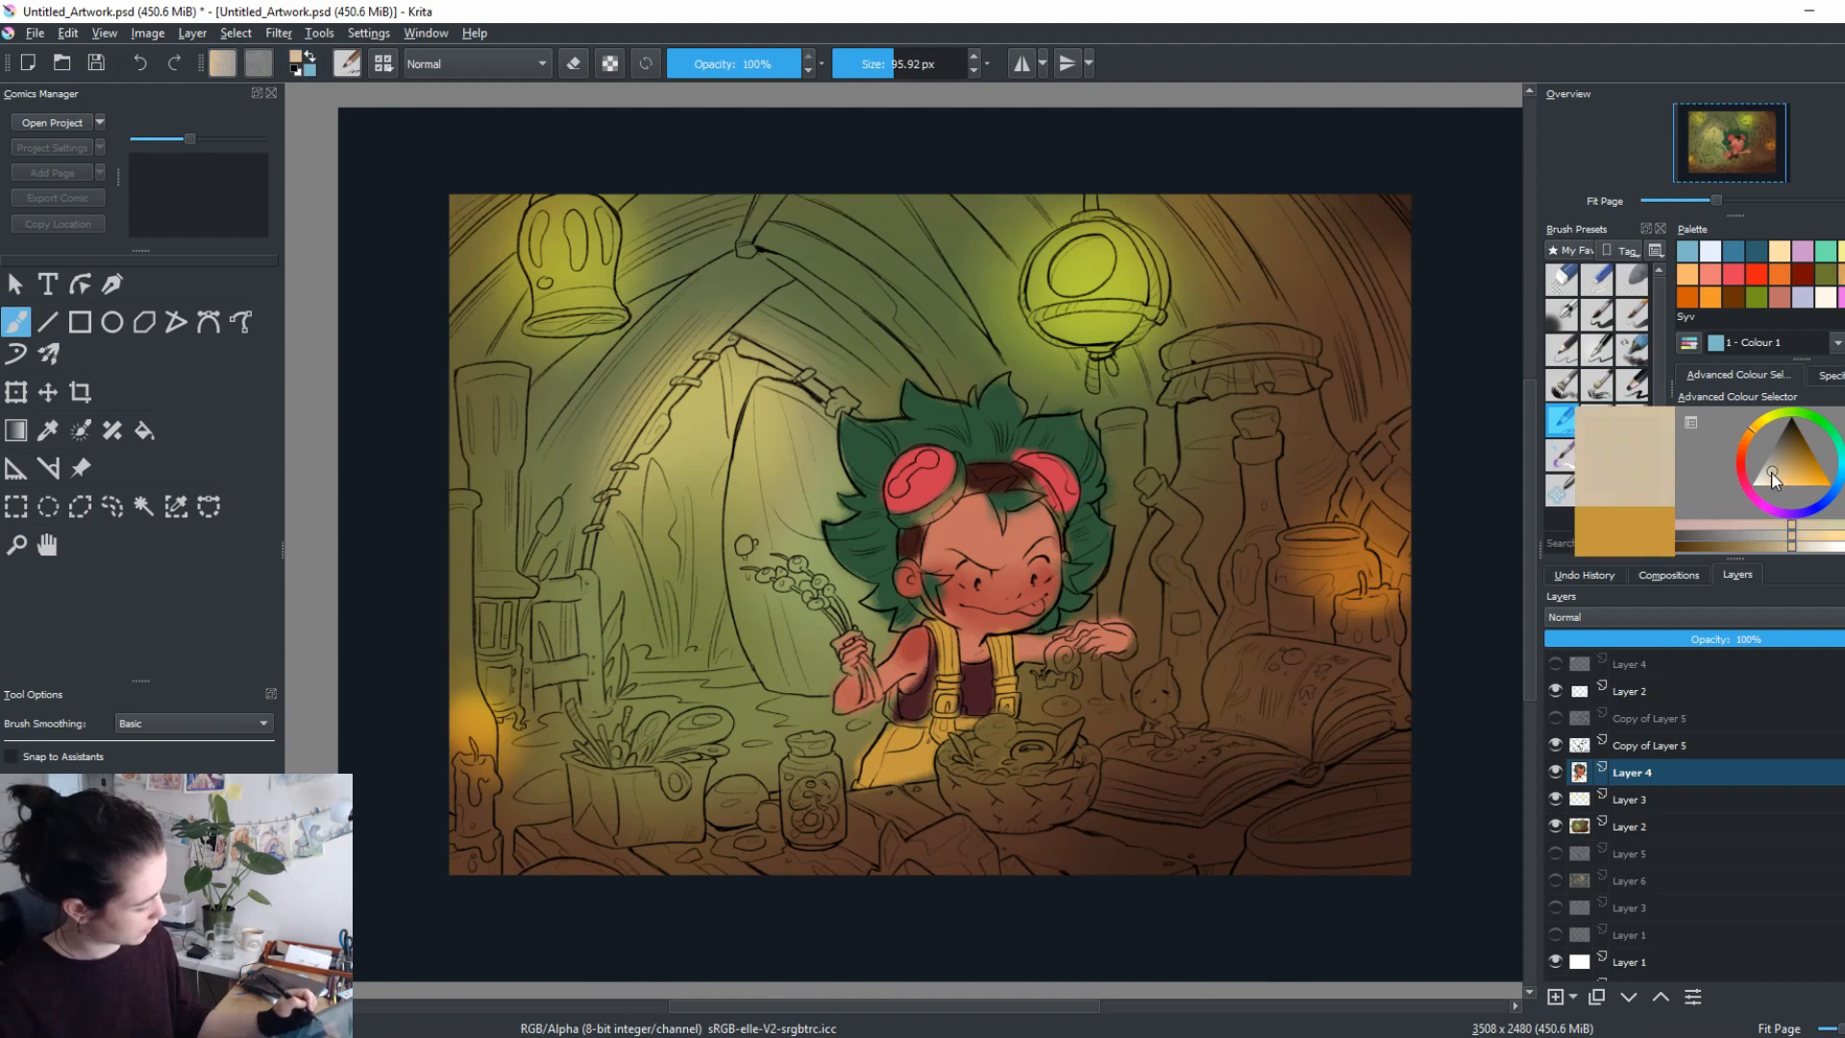
left_click_drag(958, 571, 1049, 576)
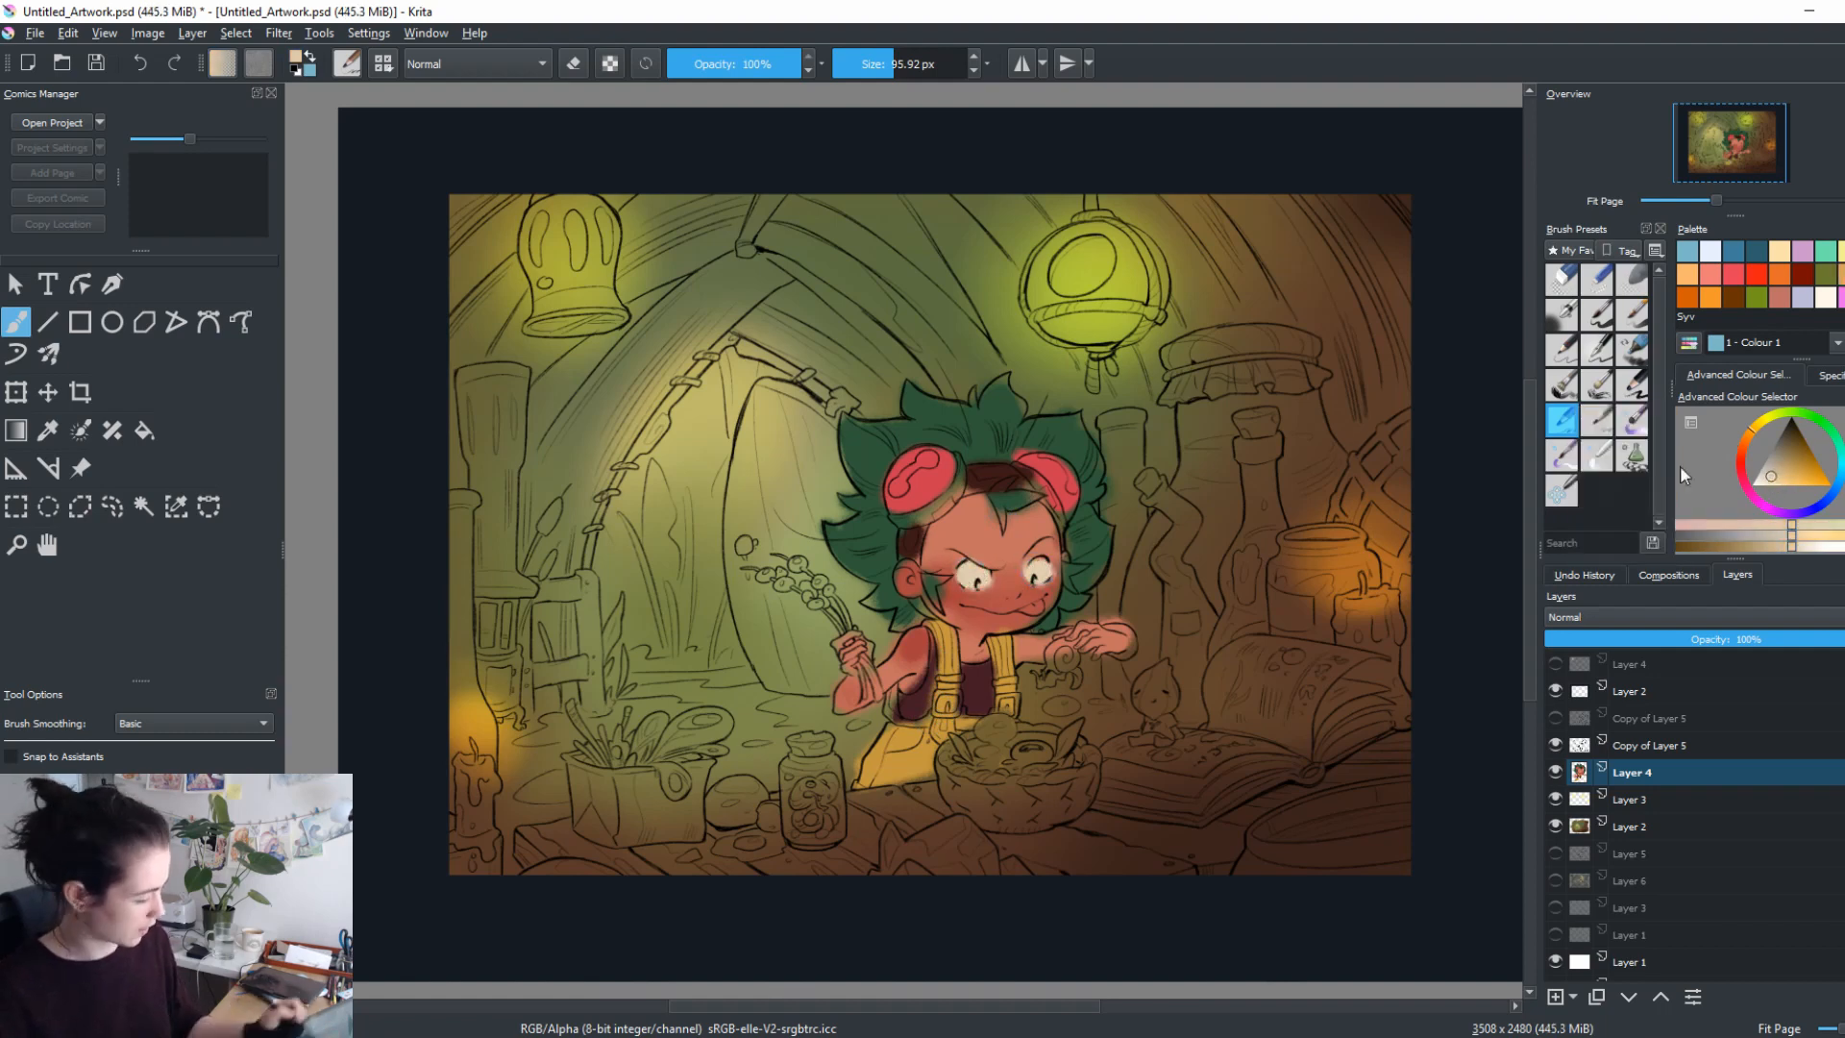
left_click(1745, 481)
left_click(1798, 459)
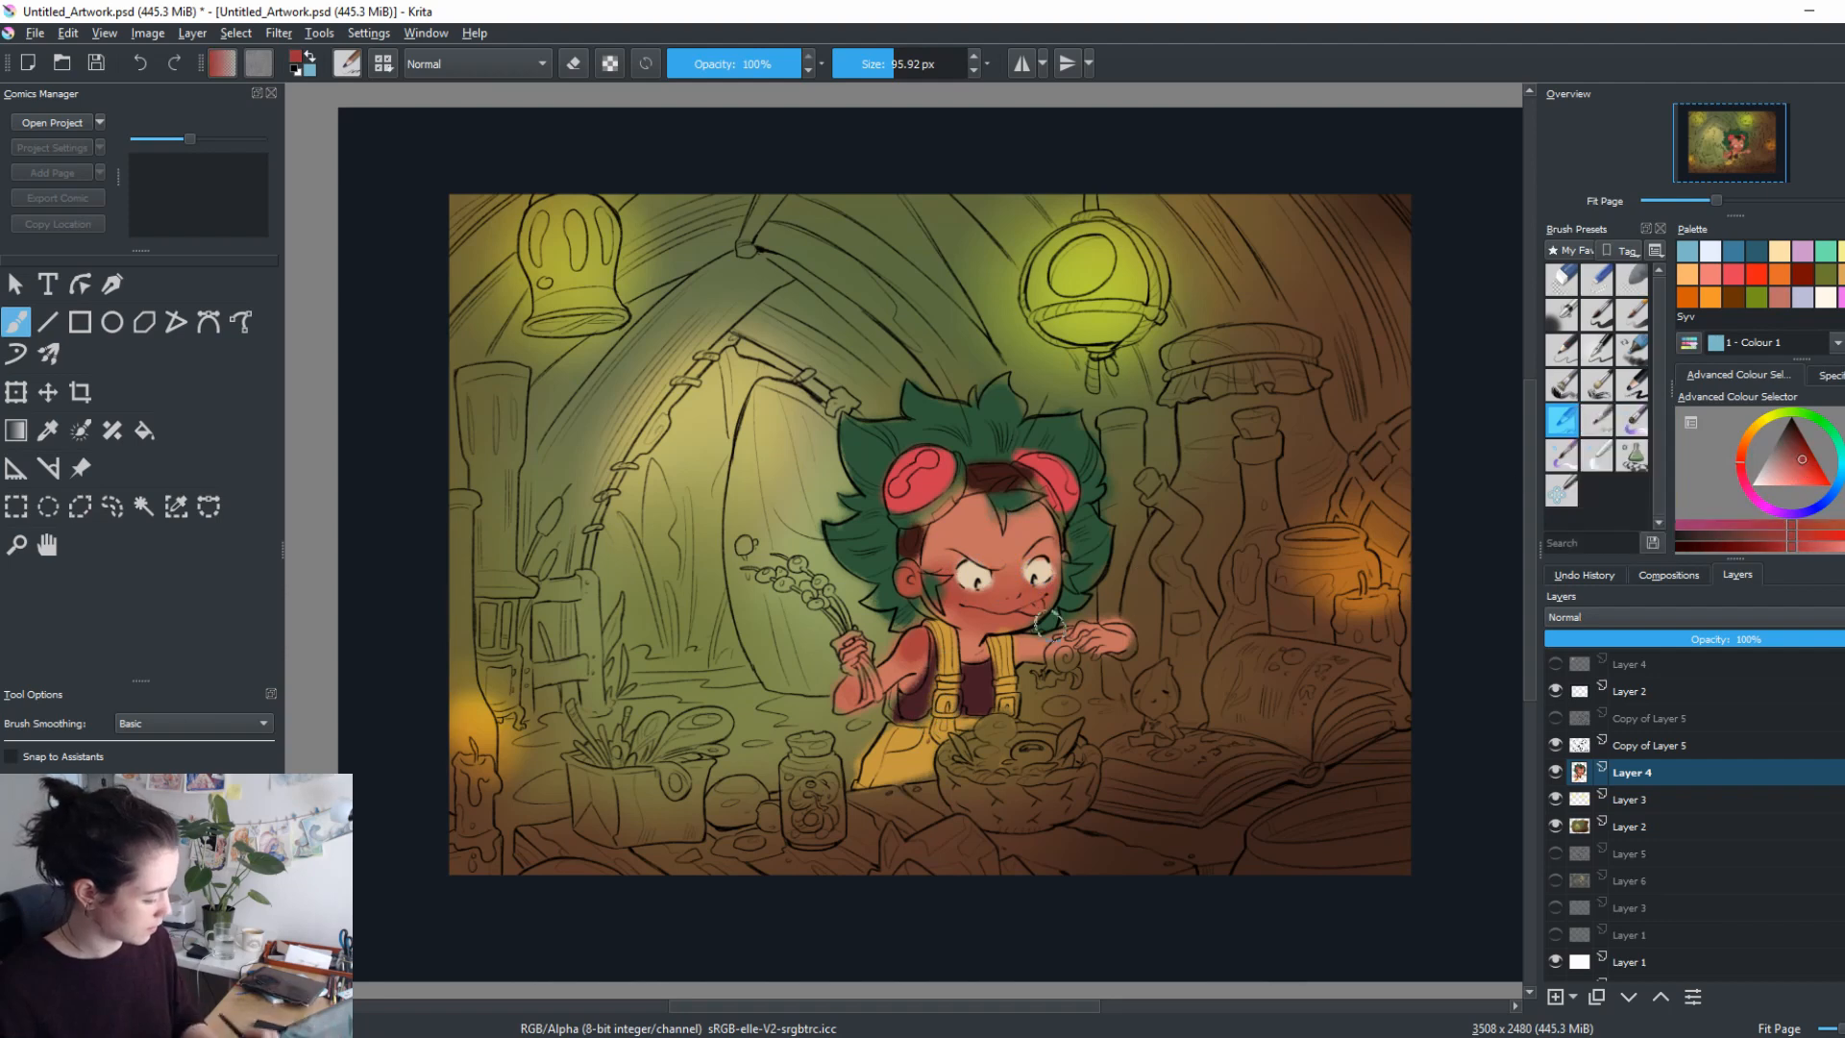
left_click_drag(1040, 603, 1027, 609, "shift")
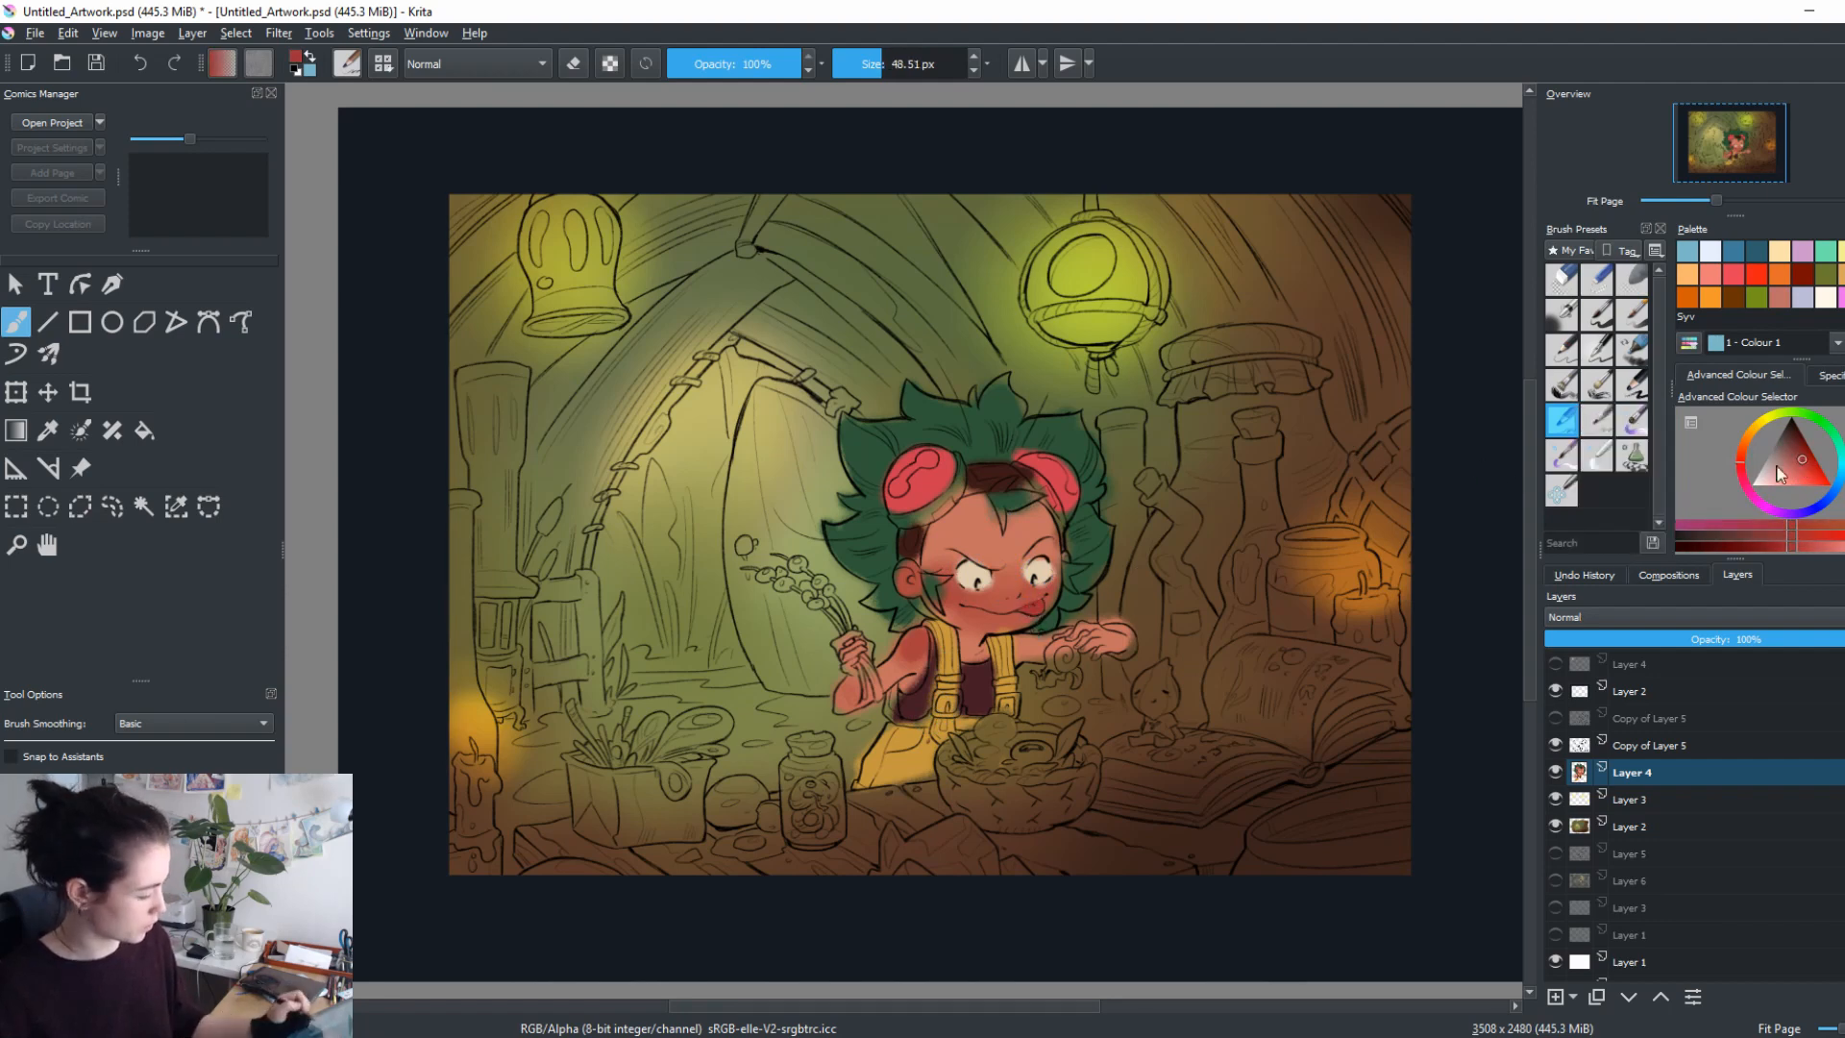
left_click_drag(1748, 485, 1798, 468)
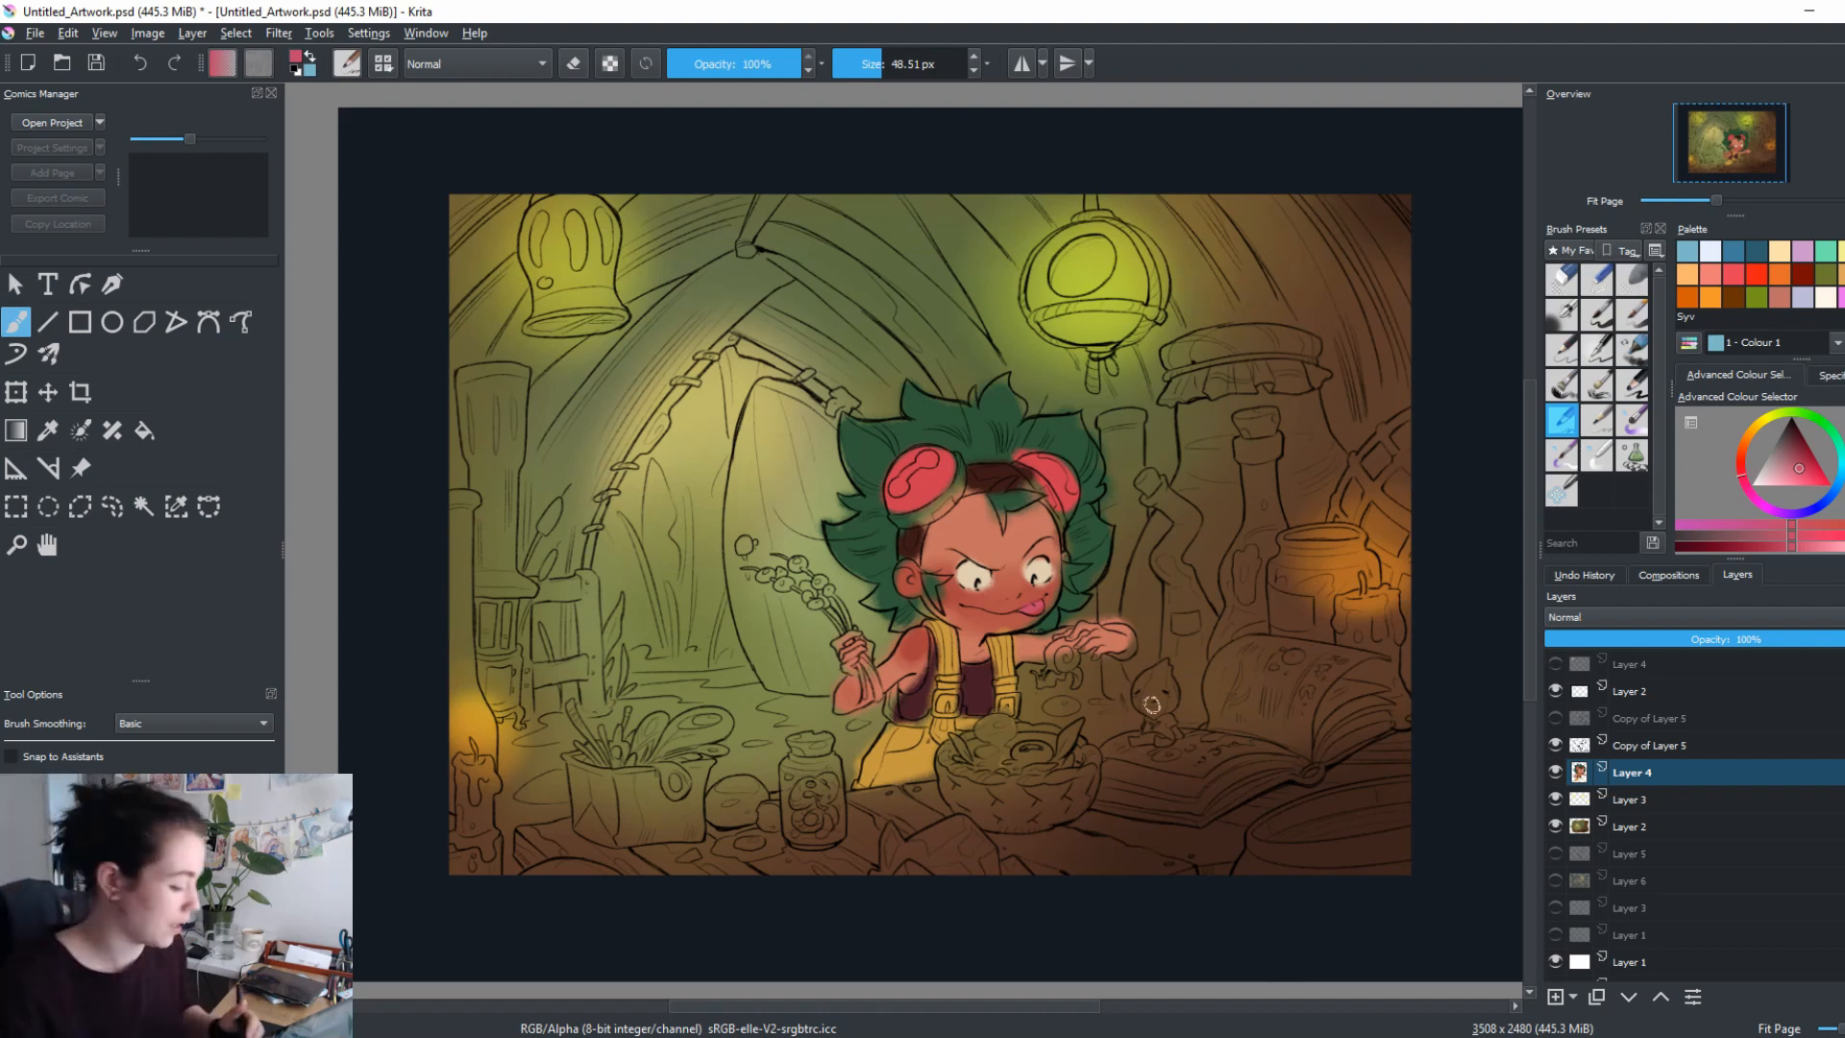
Touch up the skin around the mouth and cheek and the nearby hair using colours sampled from the character.
left_click(993, 618, "ctrl")
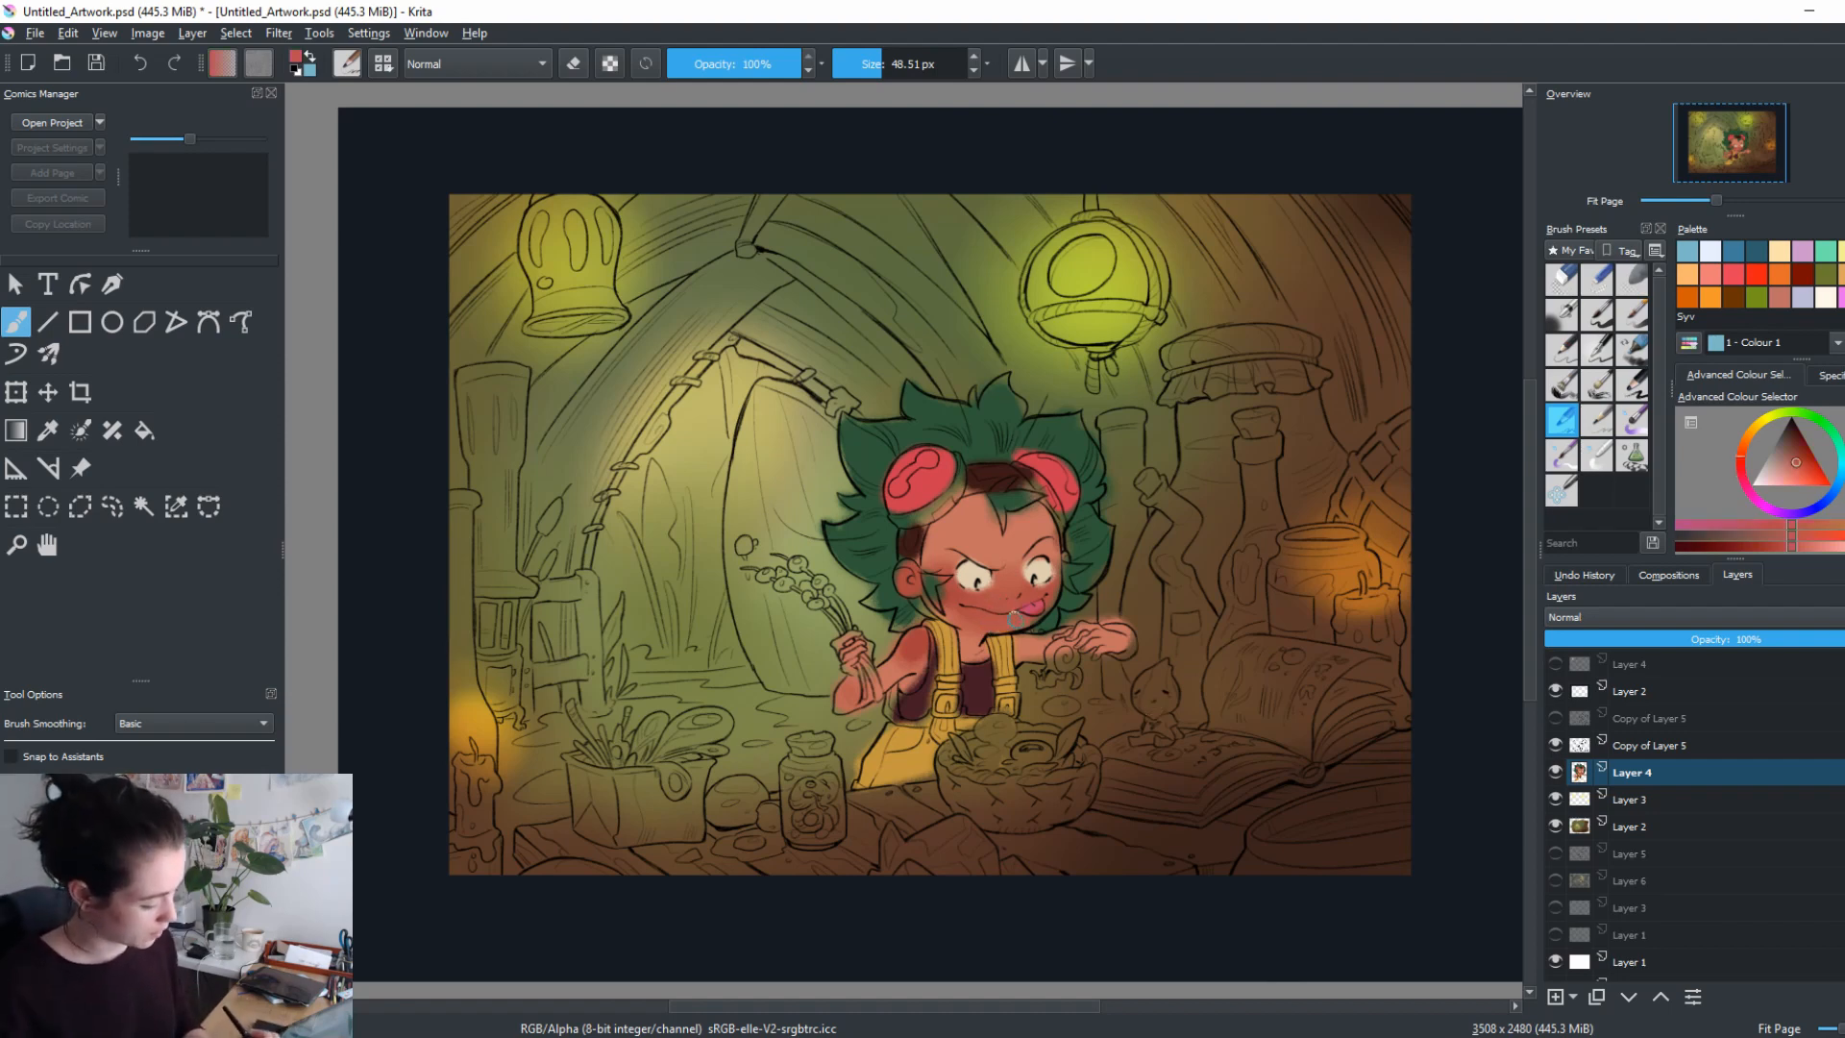
left_click(943, 594, "ctrl")
left_click_drag(936, 578, 944, 583)
left_click(950, 593, "ctrl")
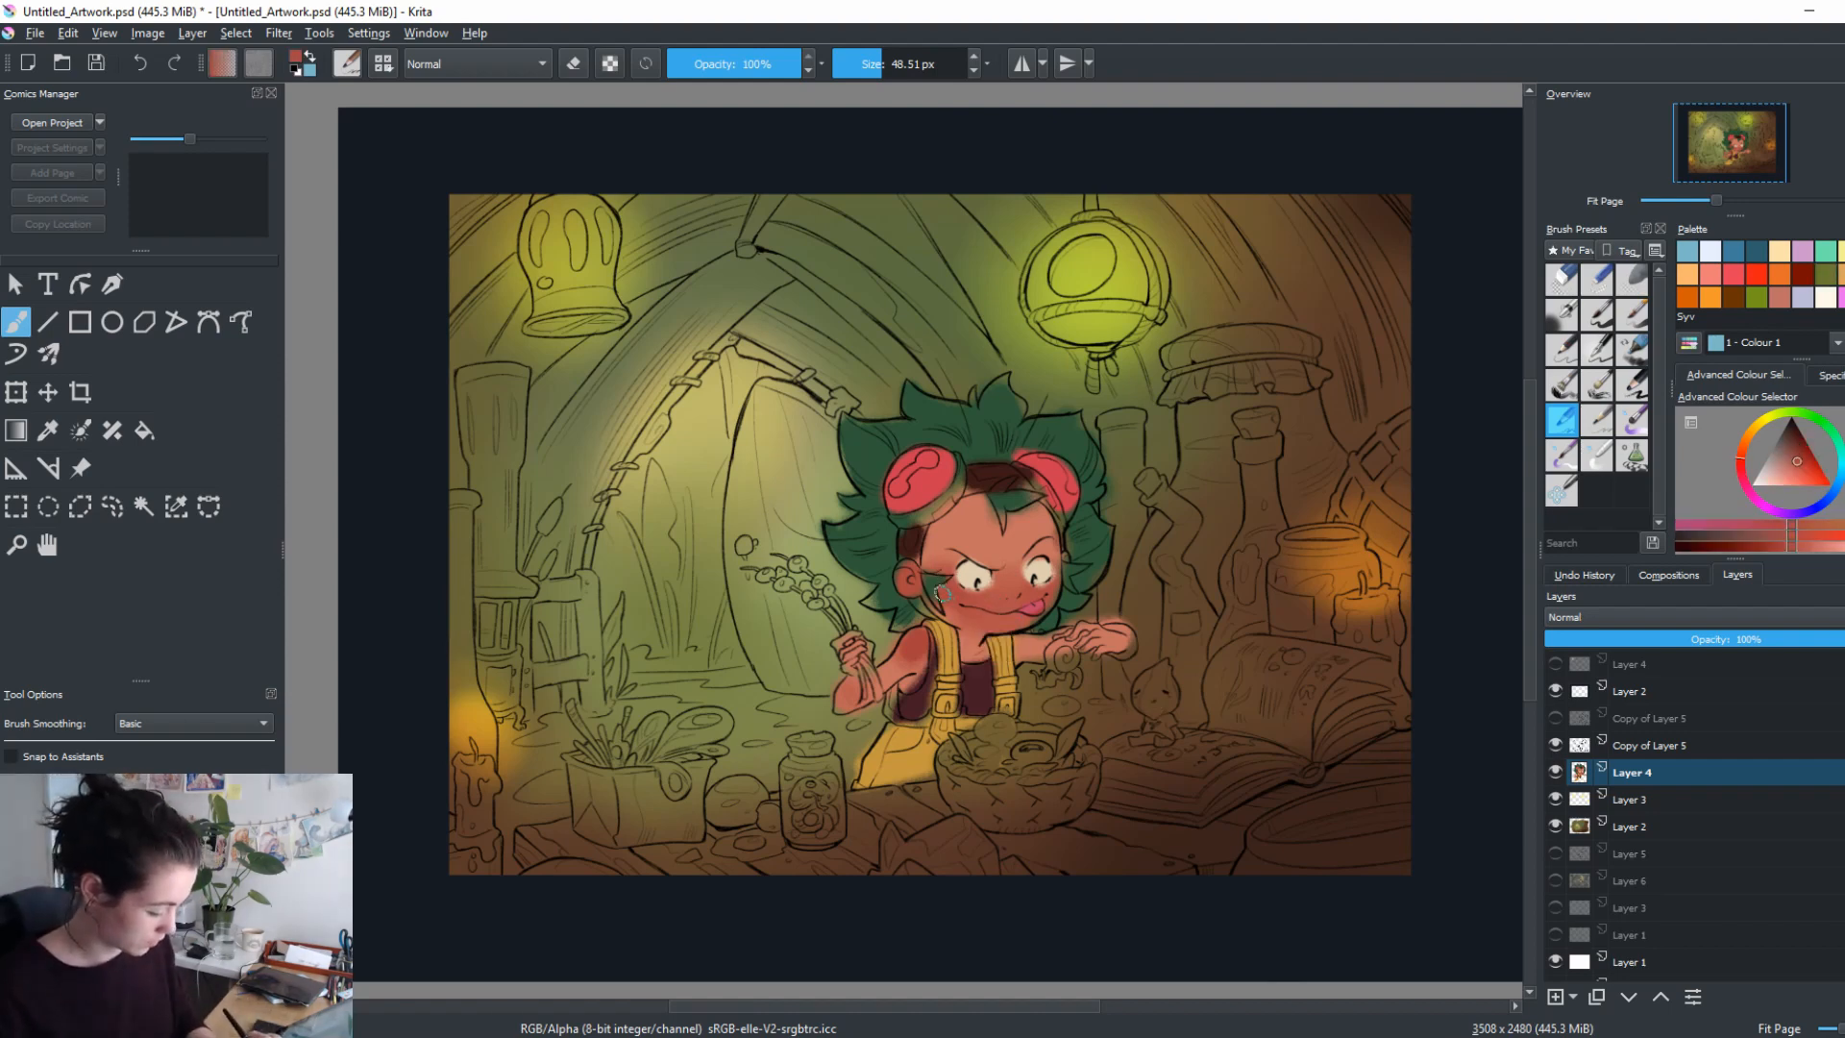
left_click(1041, 443, "ctrl")
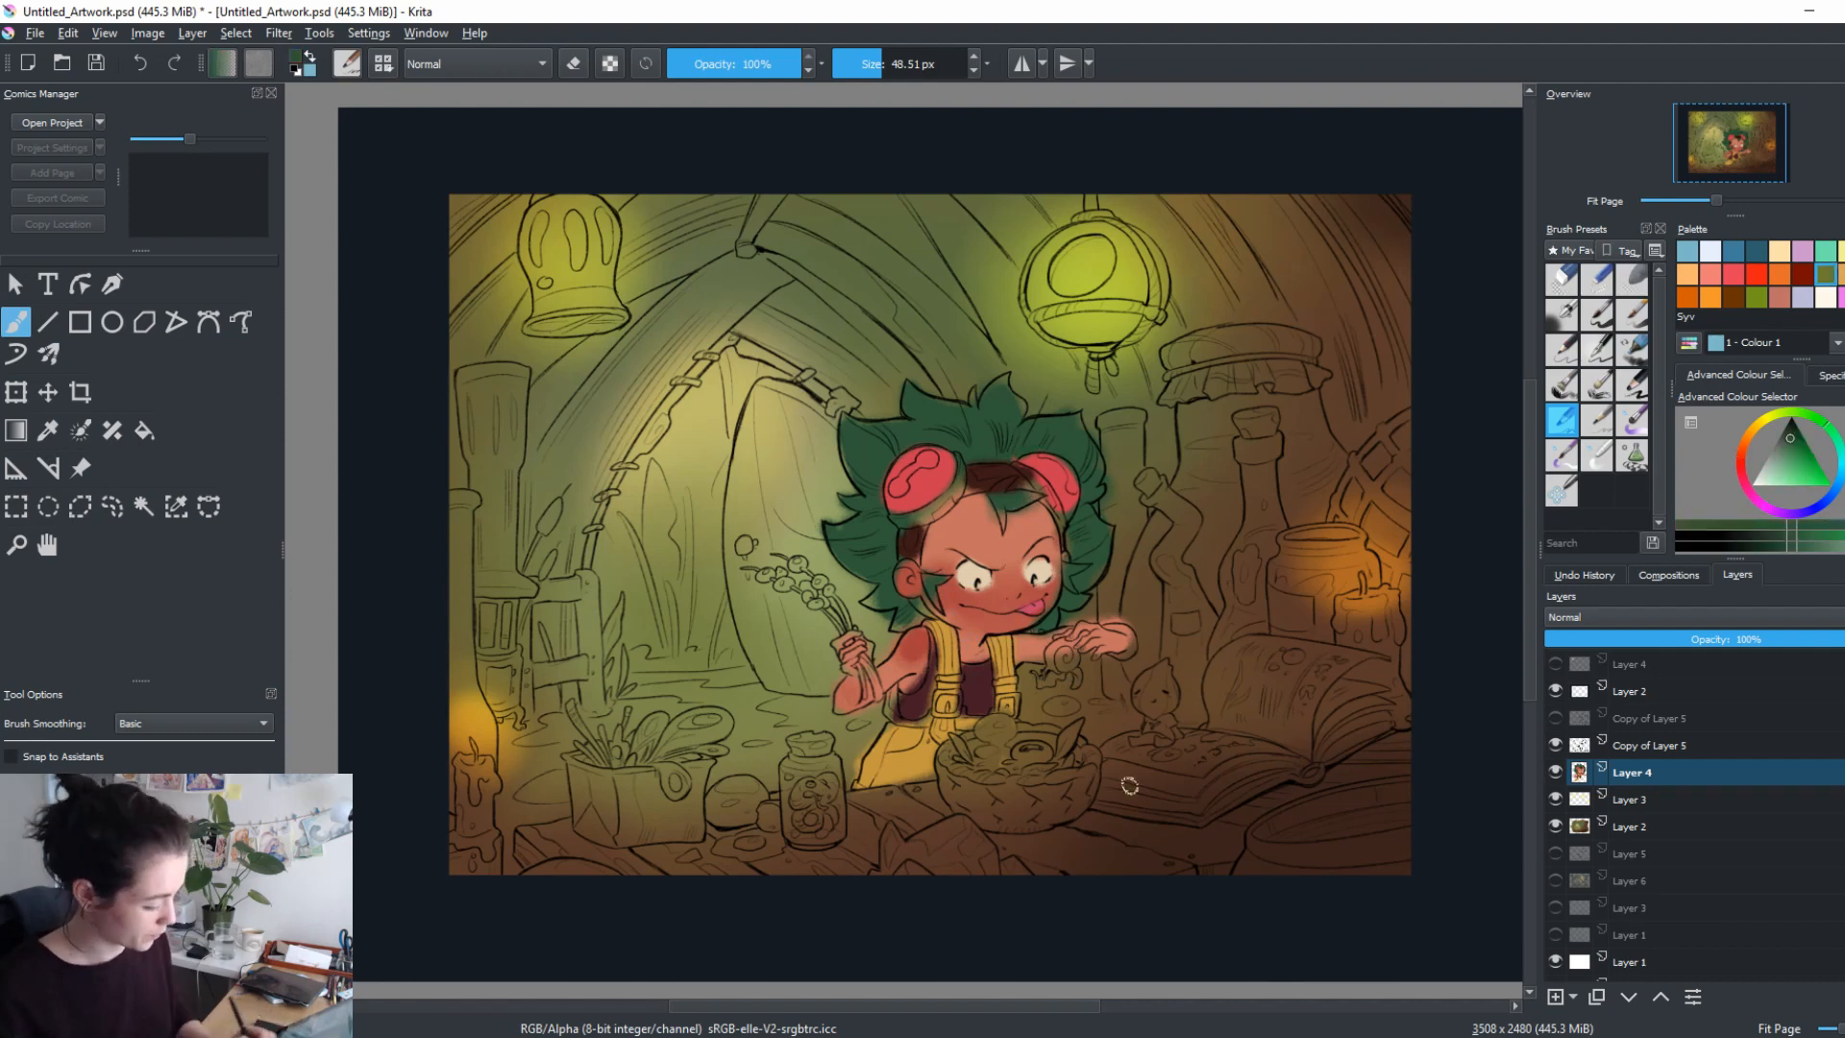
Paint the reflection shapes inside both goggle lenses bright red.
left_click(1756, 273)
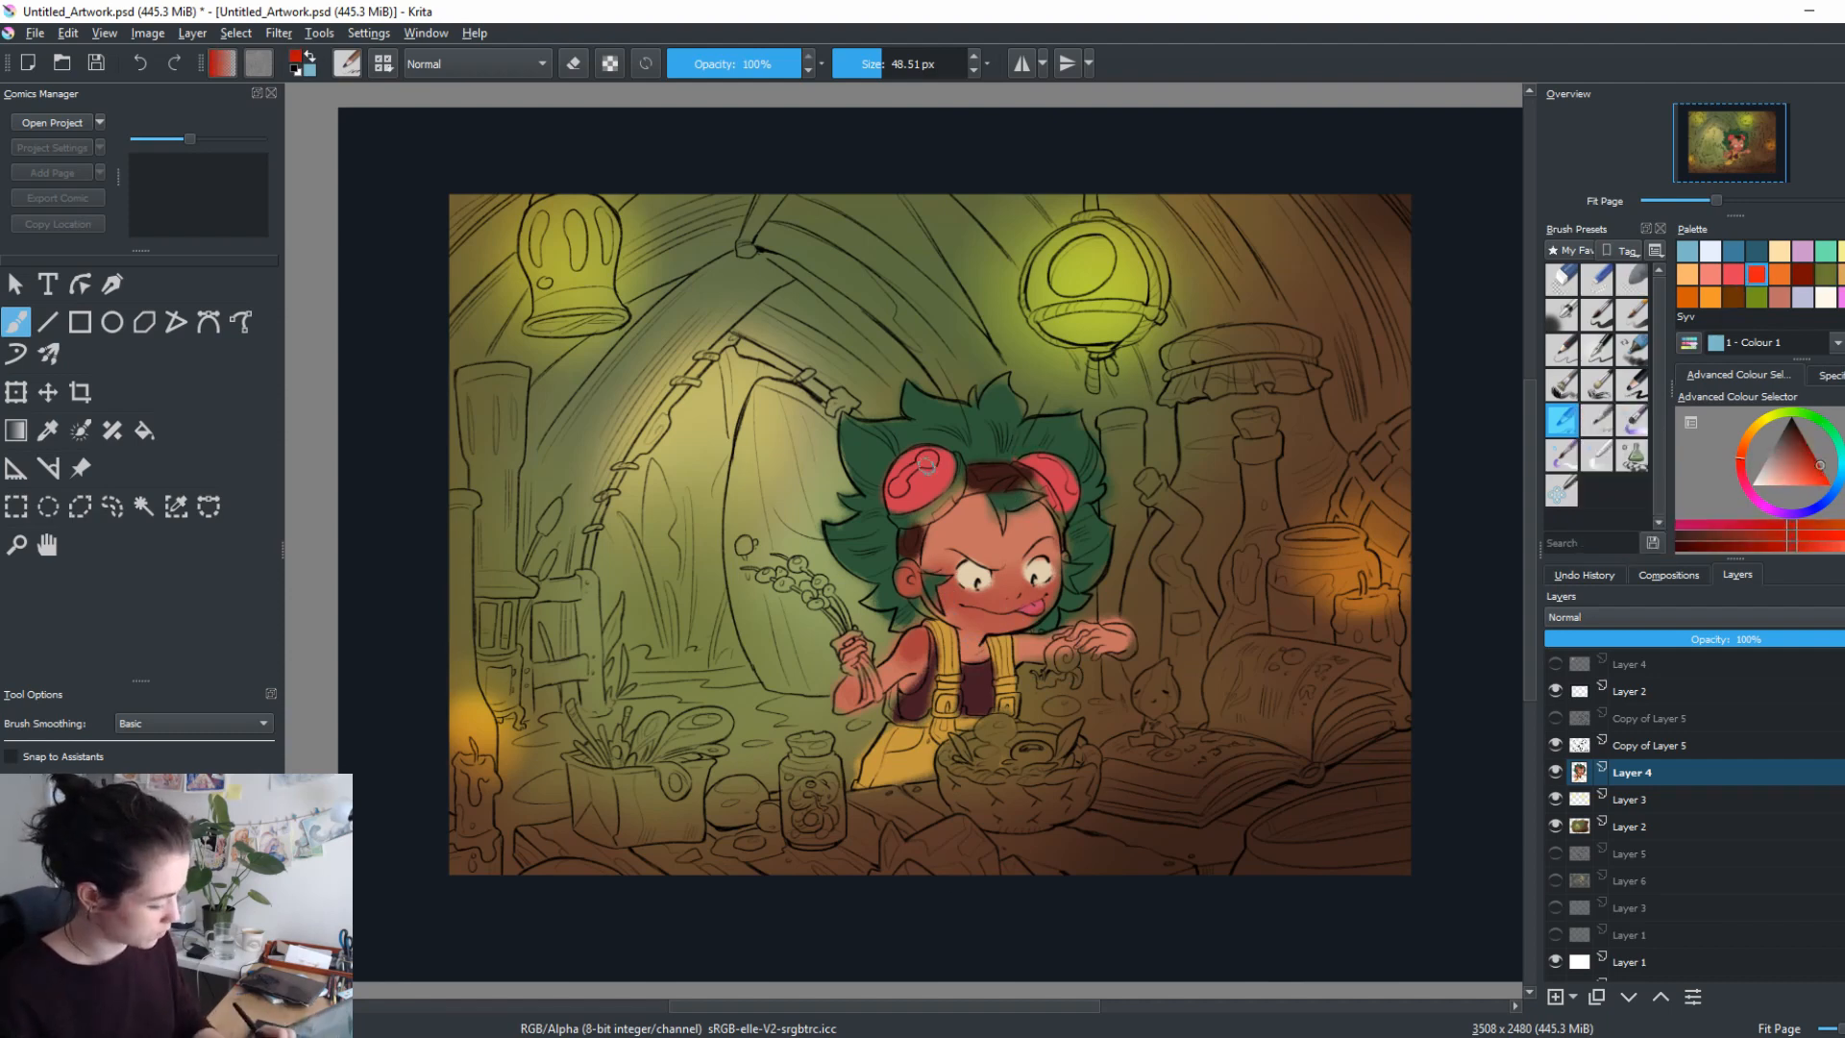
mouse_move(894, 488)
left_mouse_down()
mouse_move(924, 459)
mouse_move(1068, 472)
mouse_move(1040, 456)
mouse_move(1072, 506)
left_mouse_up()
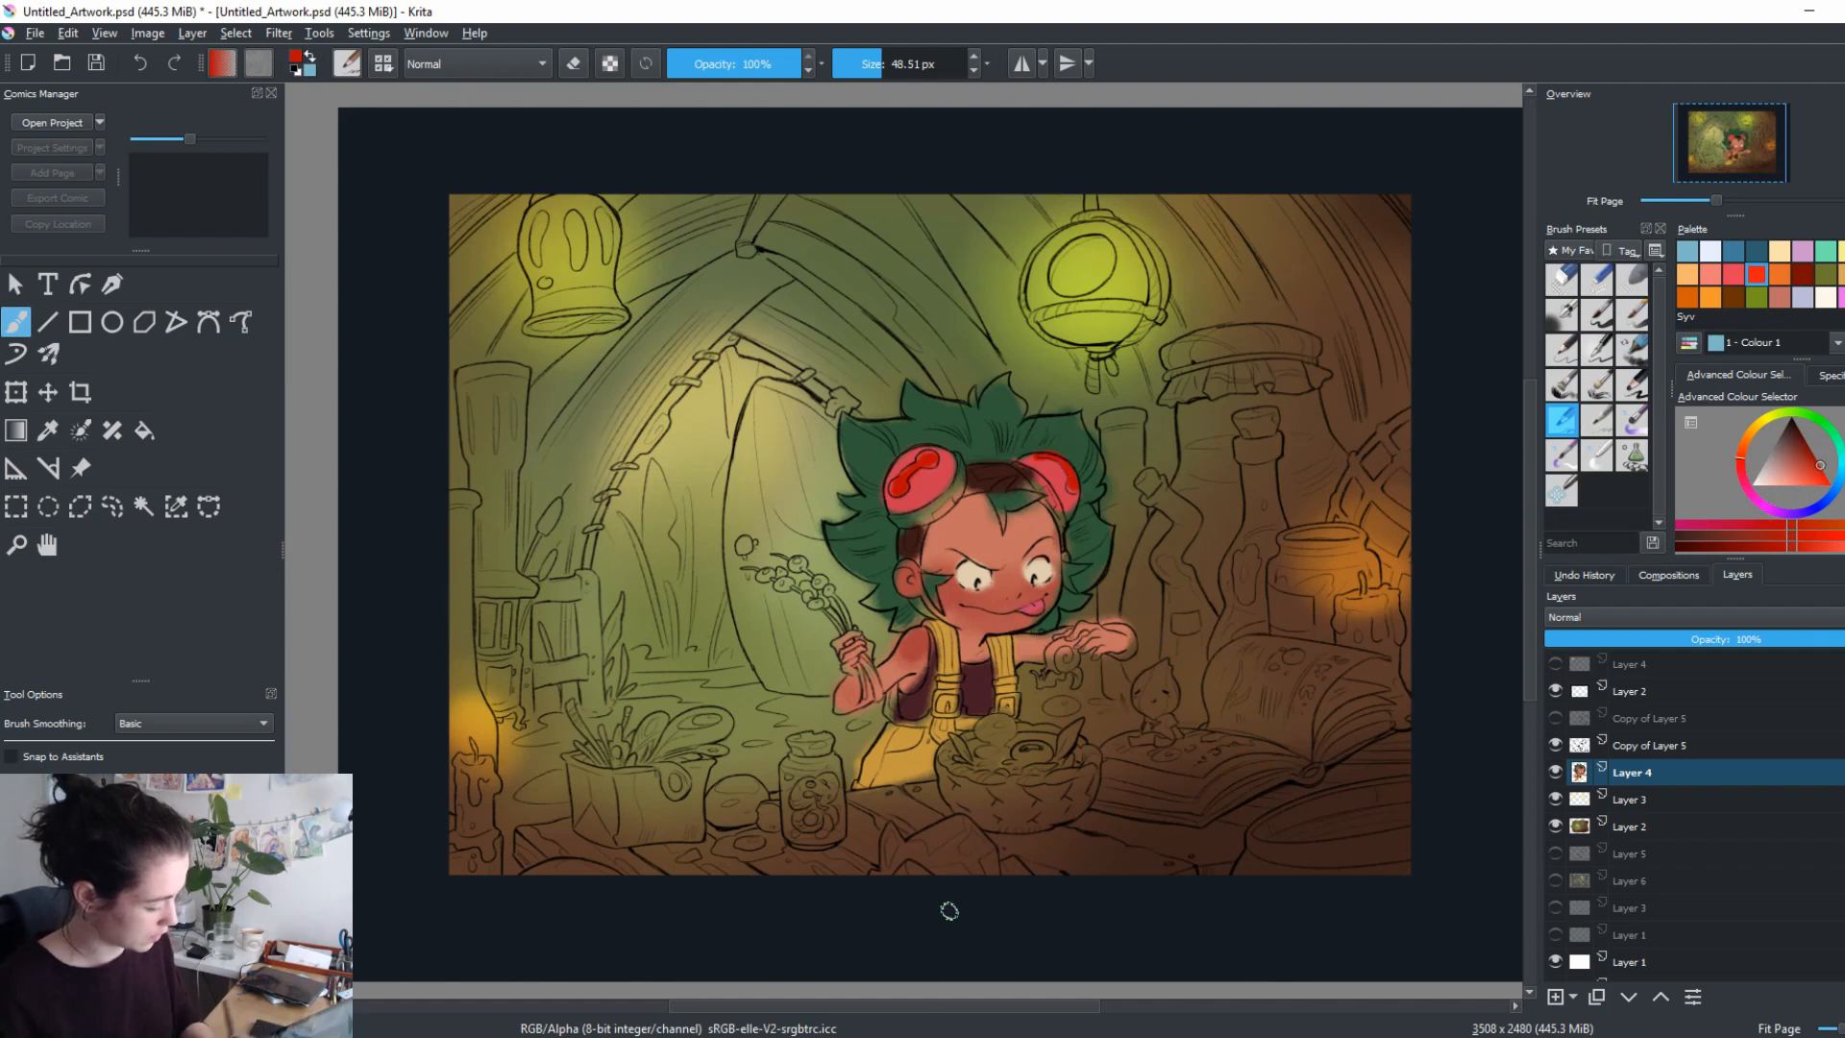
Redden the upper part of the outstretched arm with a sampled shoulder tone and touch up the overalls in sampled golden yellow.
left_click(926, 646, "ctrl")
left_click_drag(1015, 640, 1033, 640)
left_click(913, 735, "ctrl")
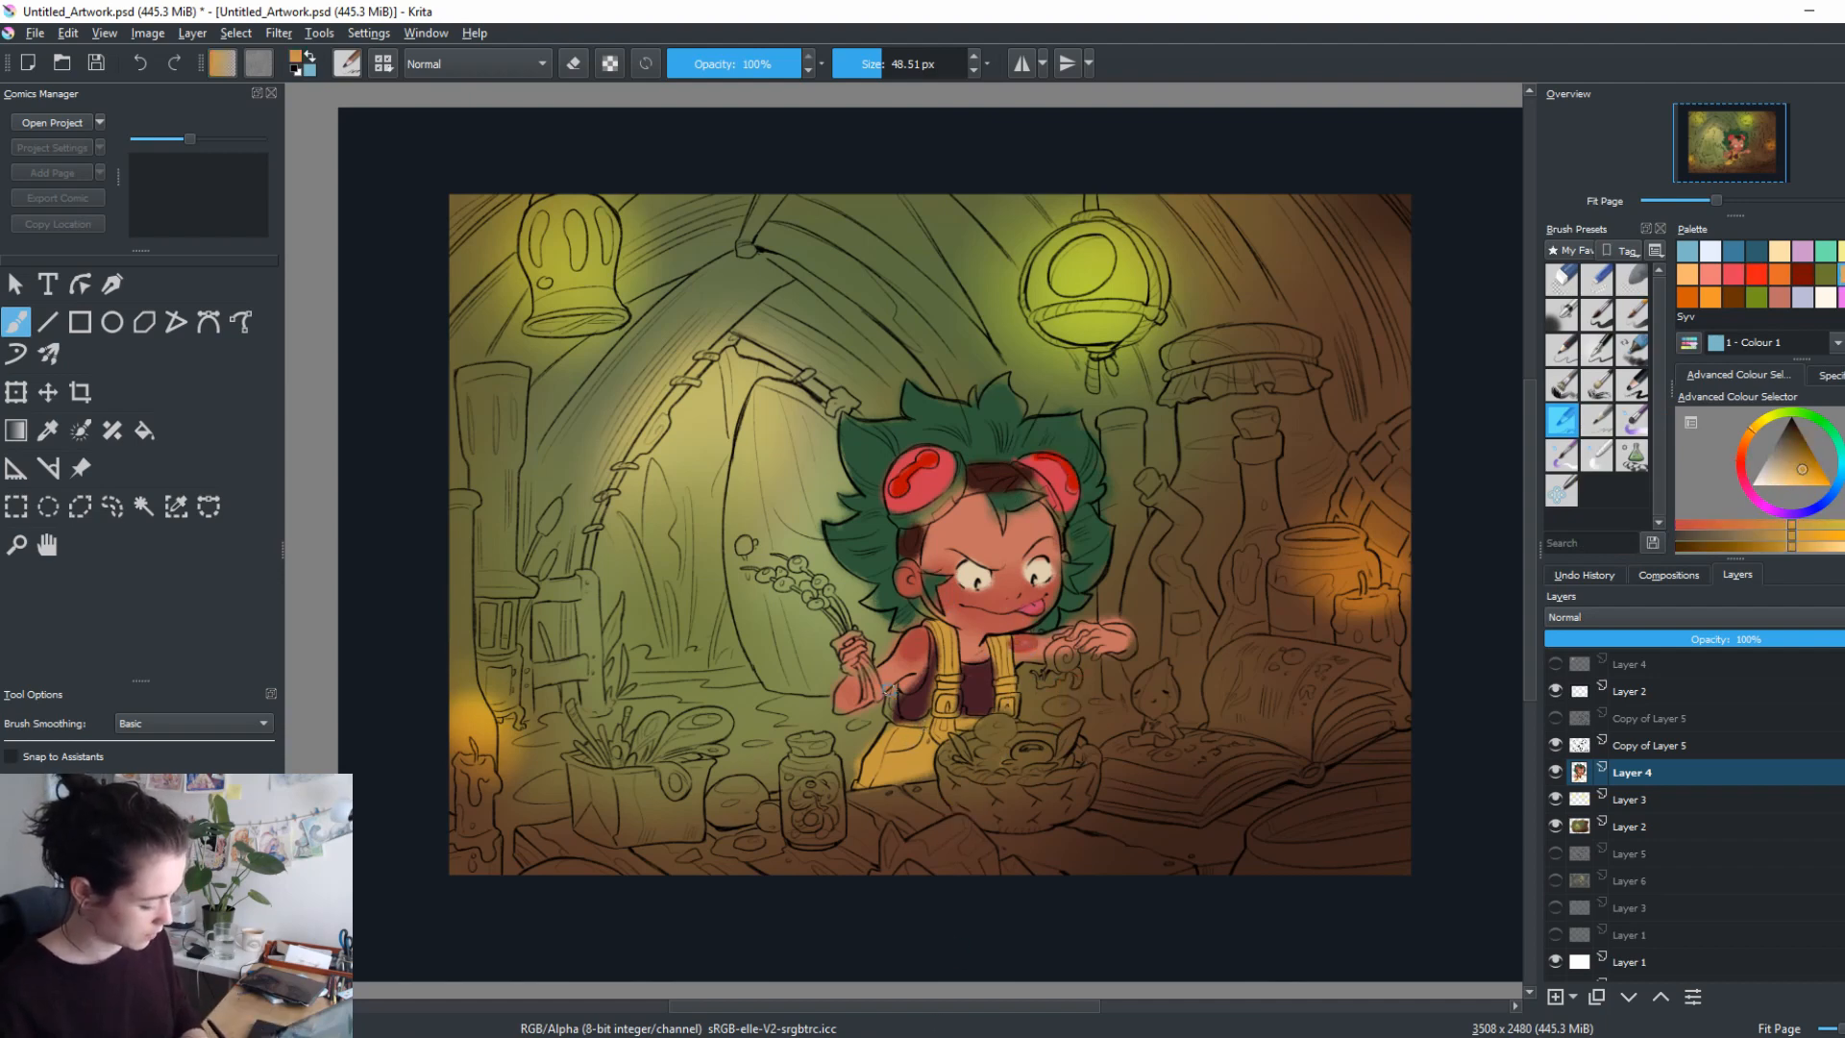
left_click_drag(888, 716, 944, 707)
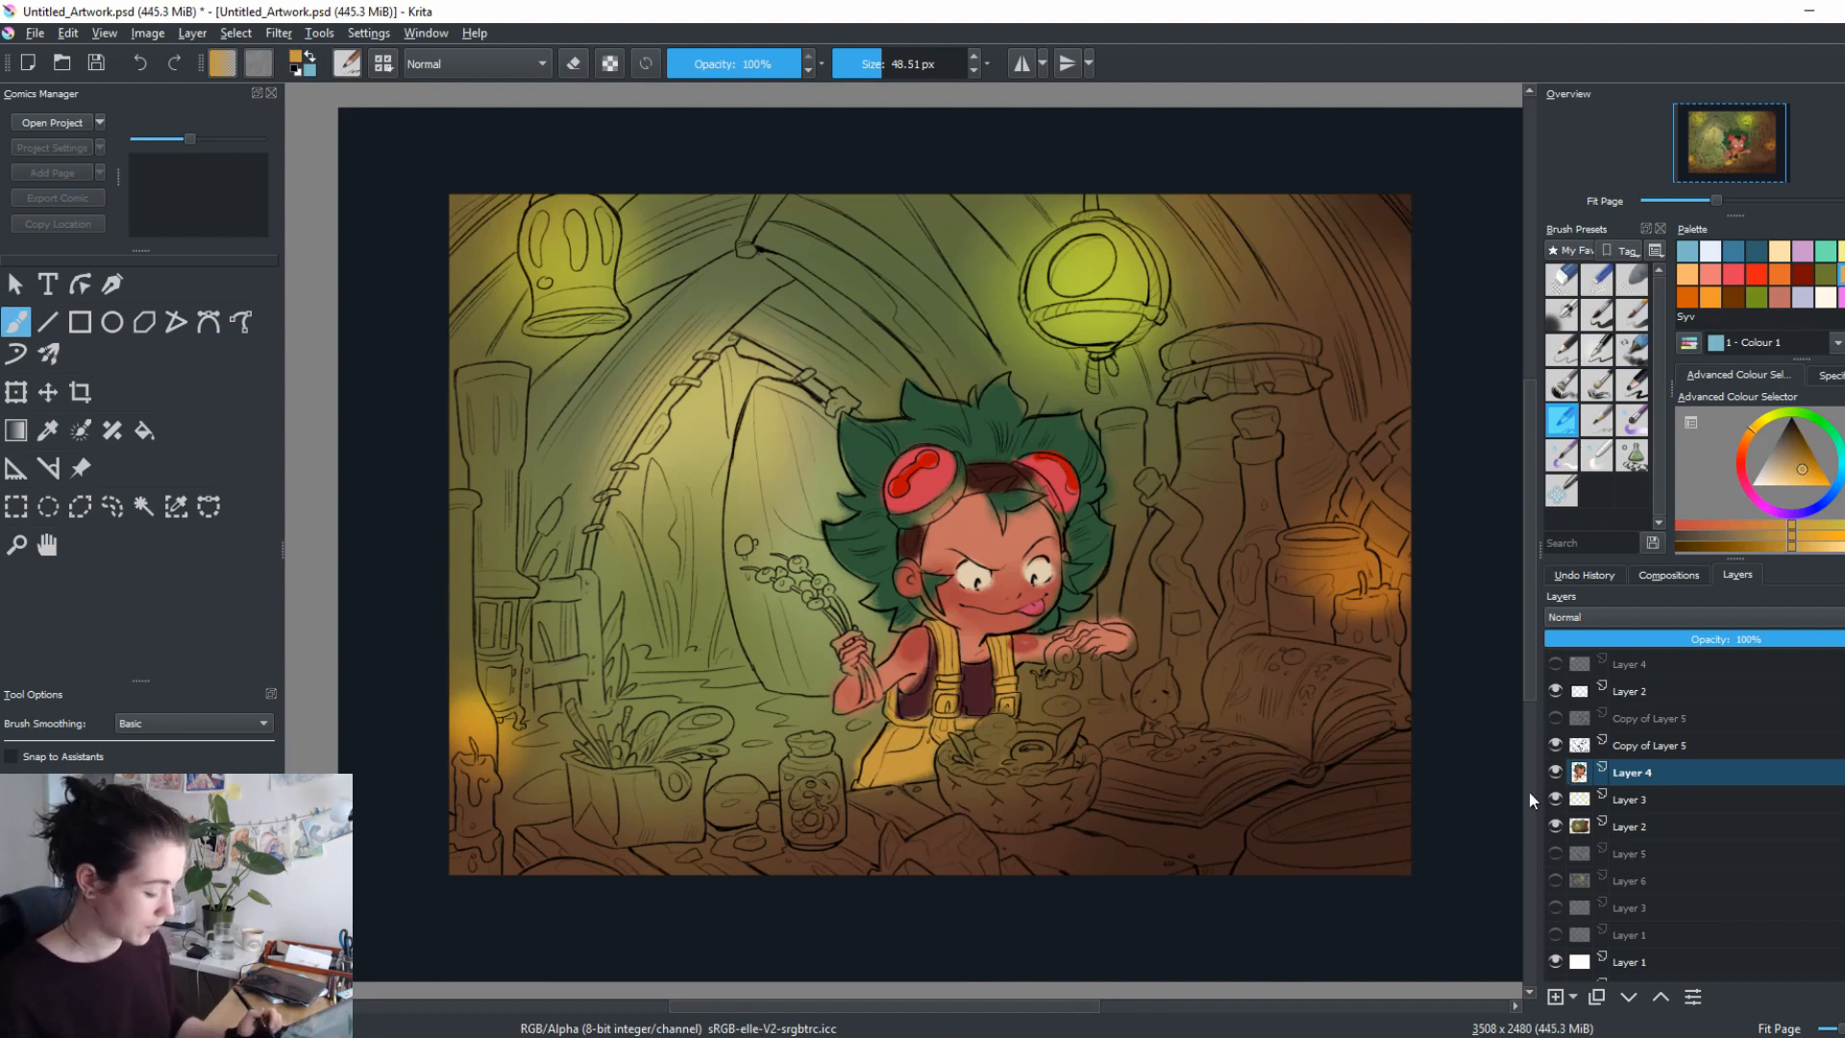
Add a paint layer above the character's colour layer and select that colour layer's opaque area.
left_click(1554, 995)
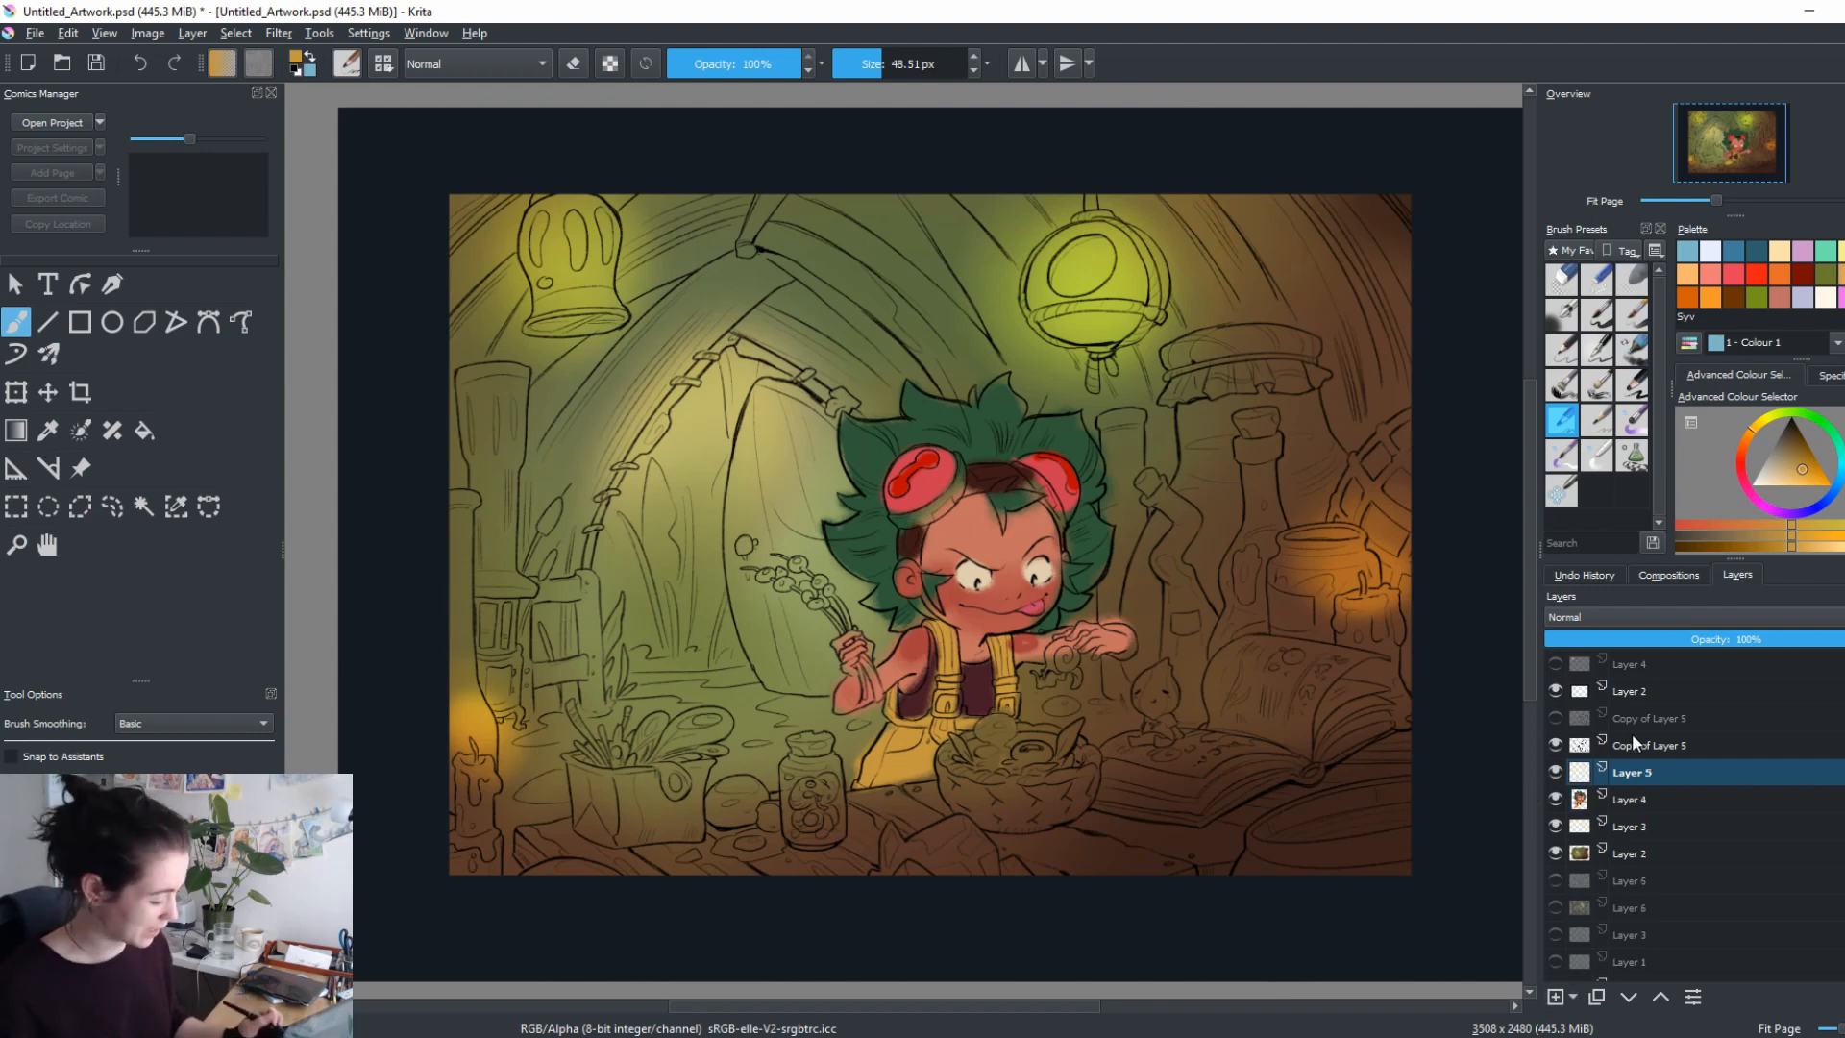
left_click(1629, 771)
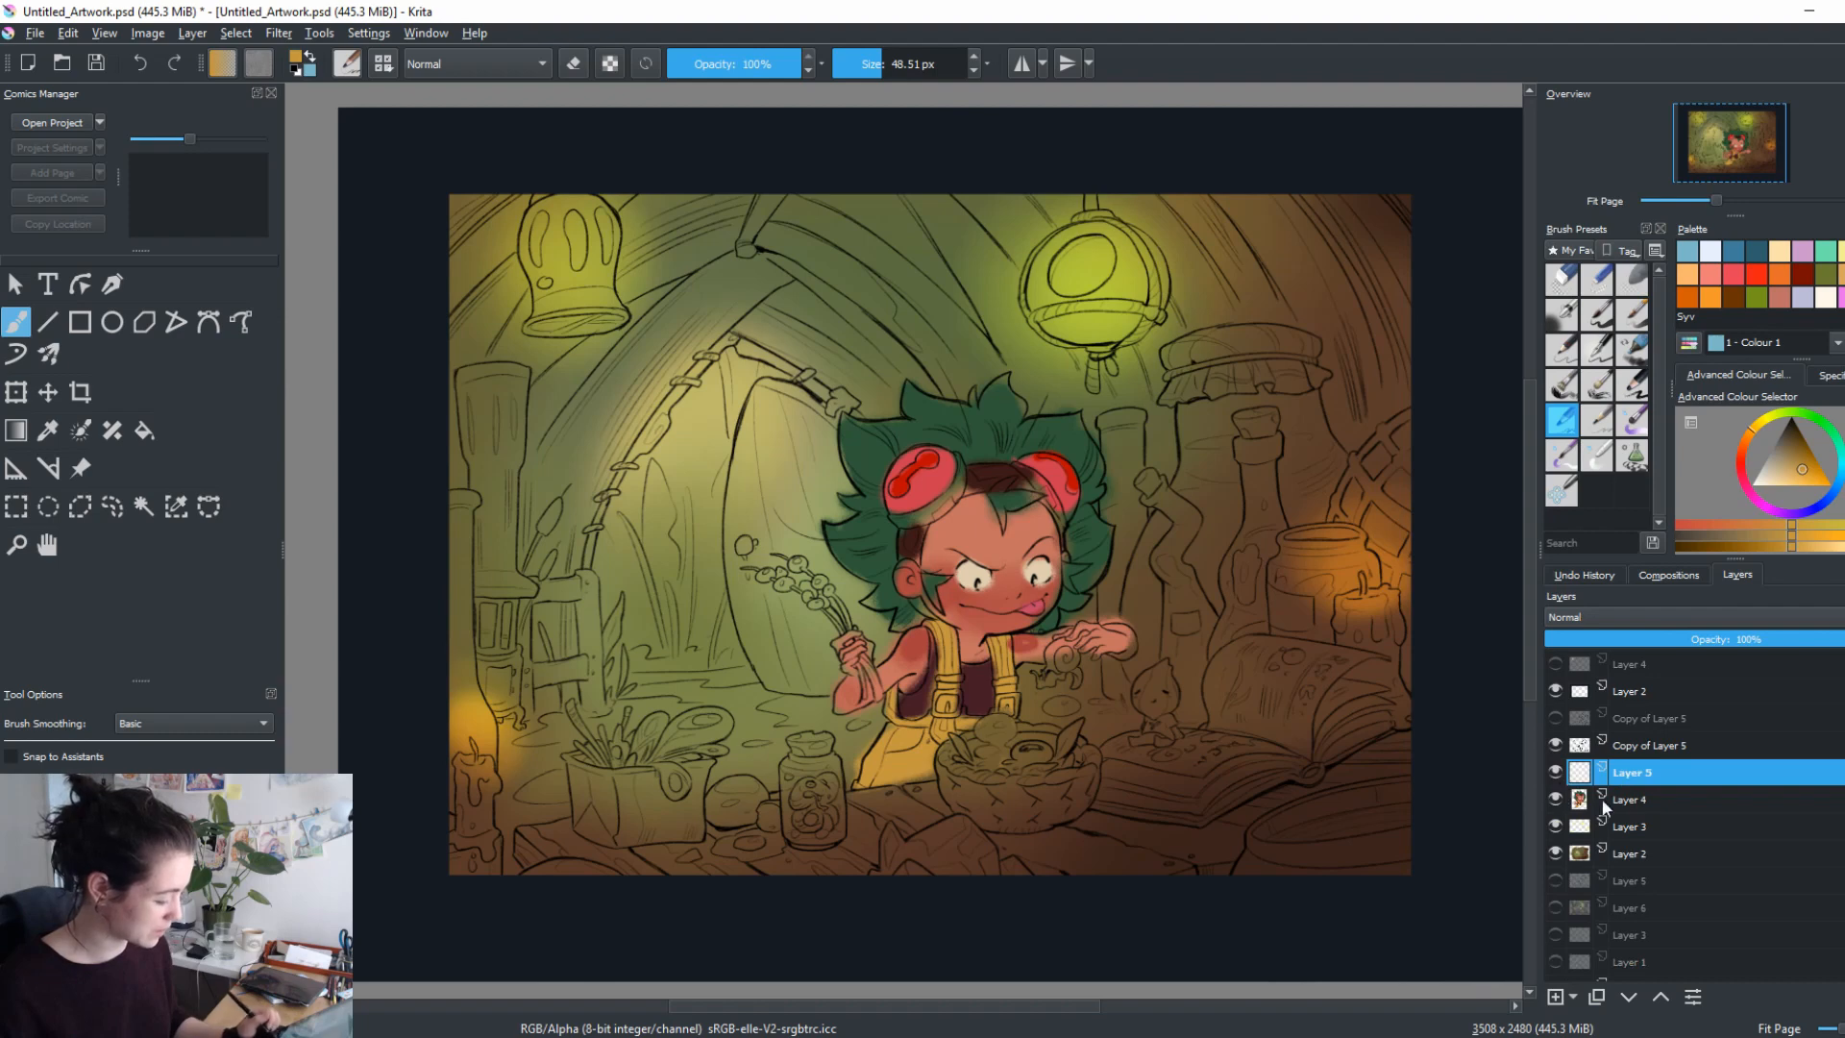
left_click(1604, 801)
right_click(1655, 798)
left_click(1648, 794)
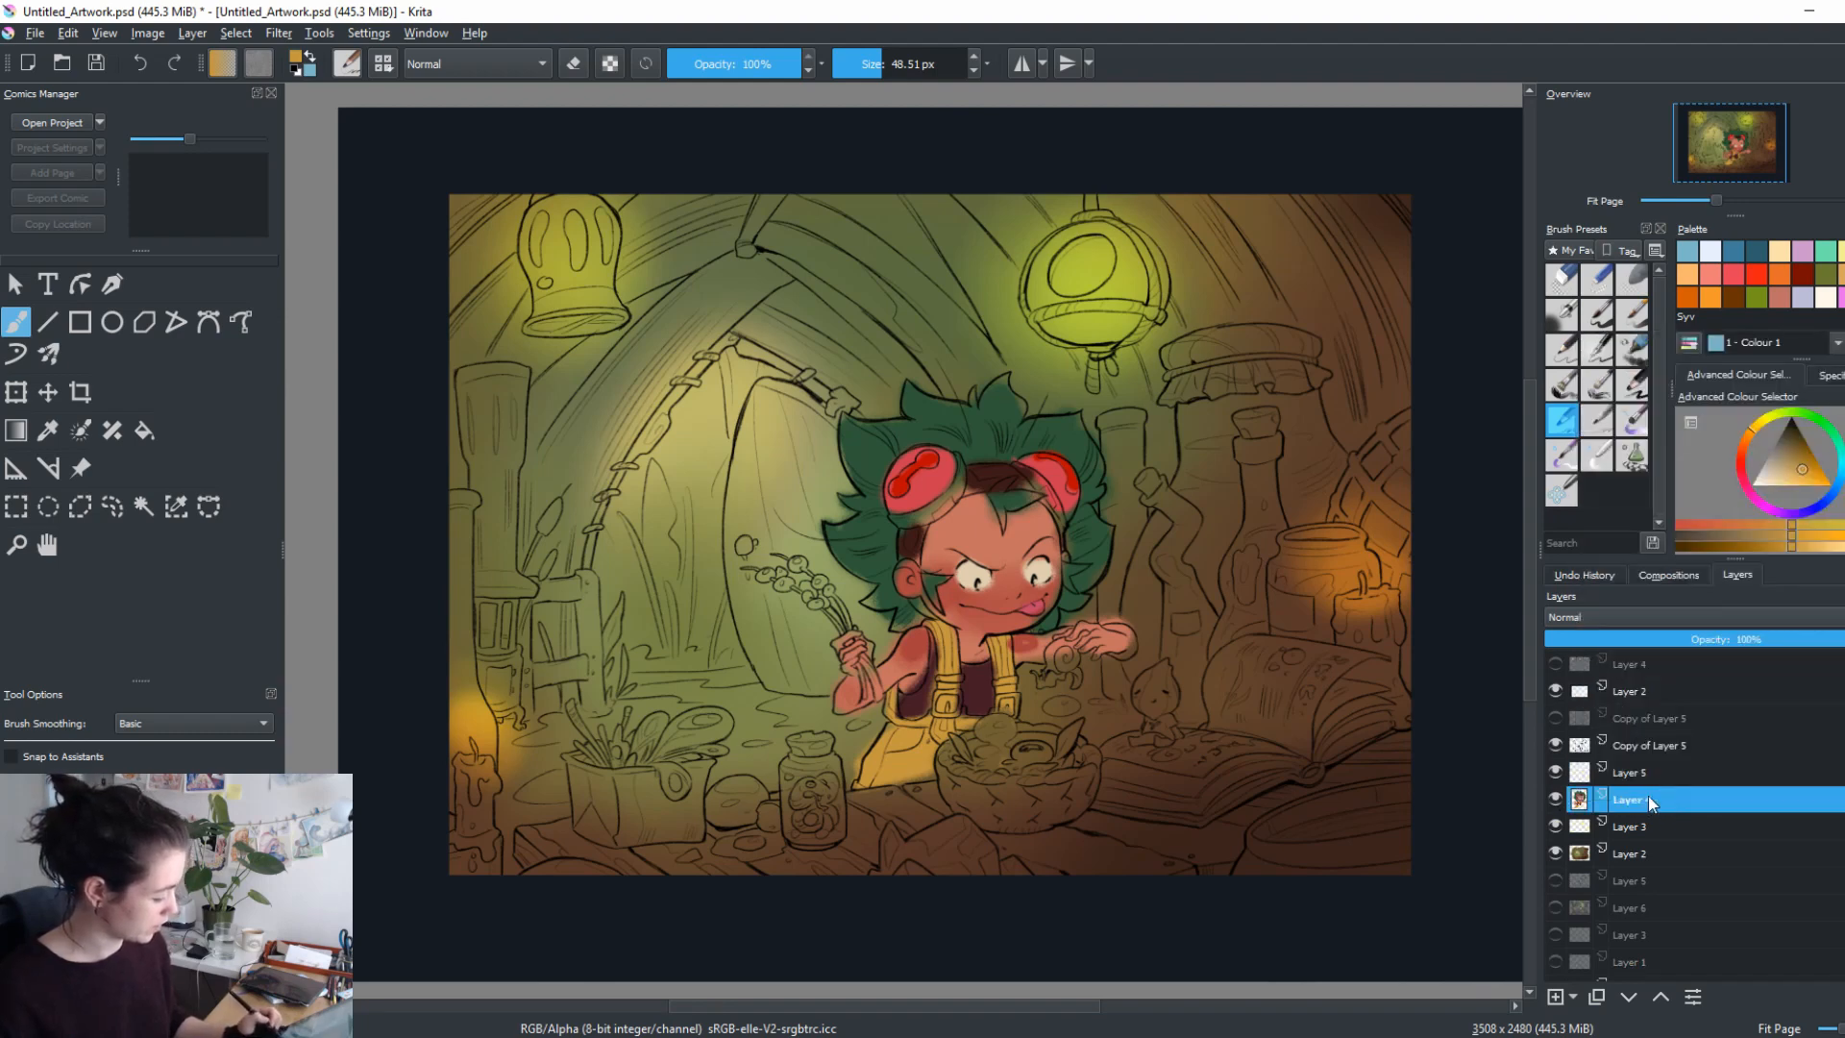
left_click(1617, 774)
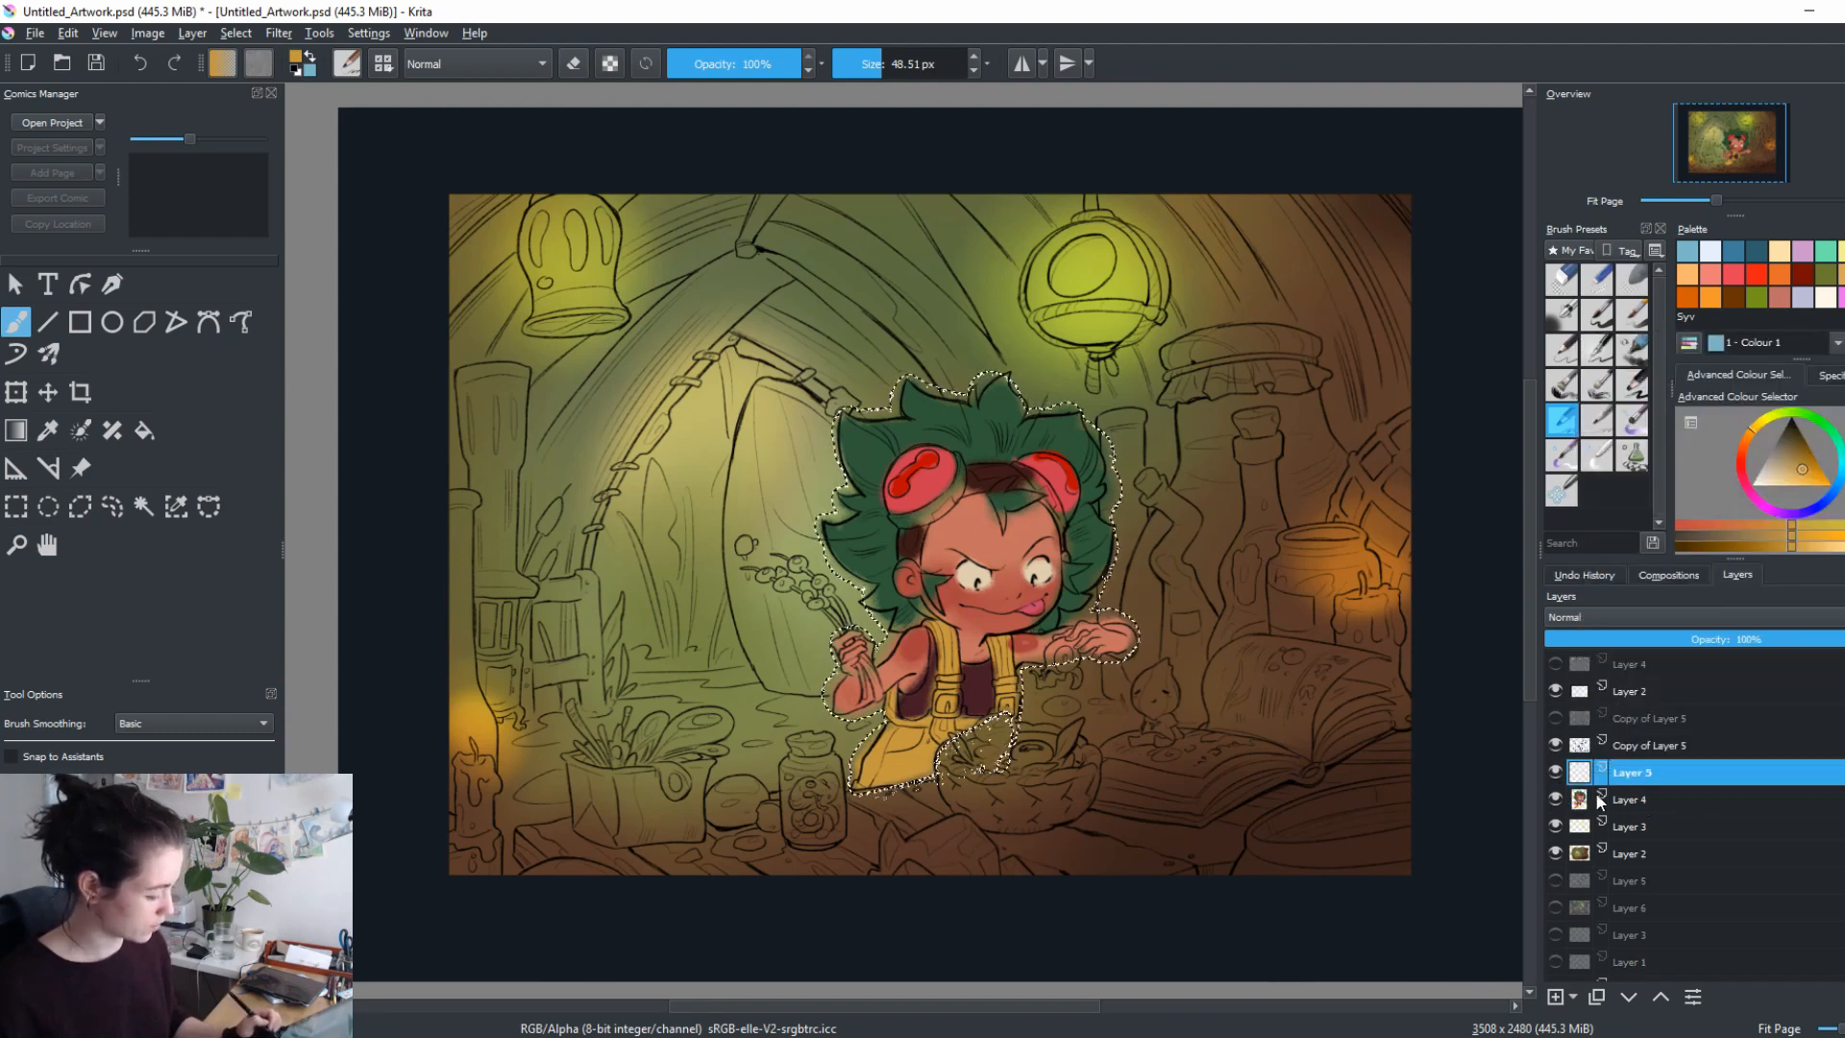
left_click(1650, 800)
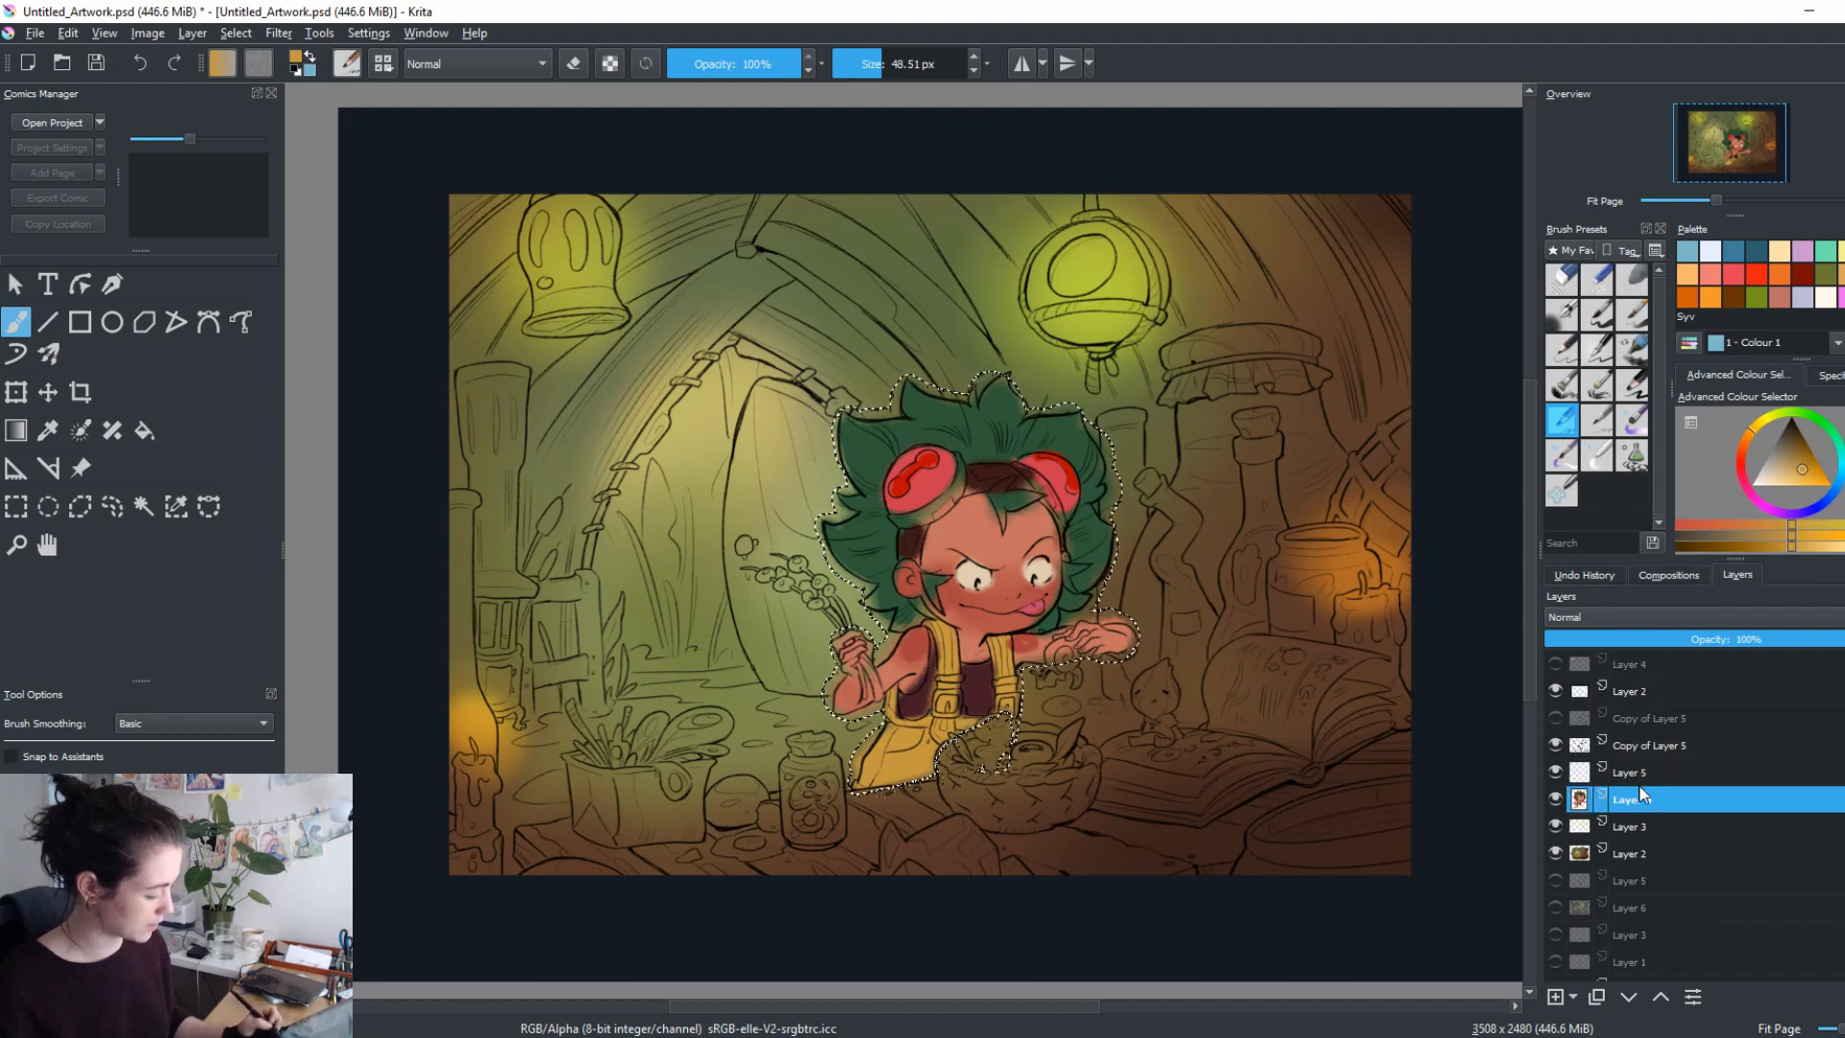
right_click(1663, 798)
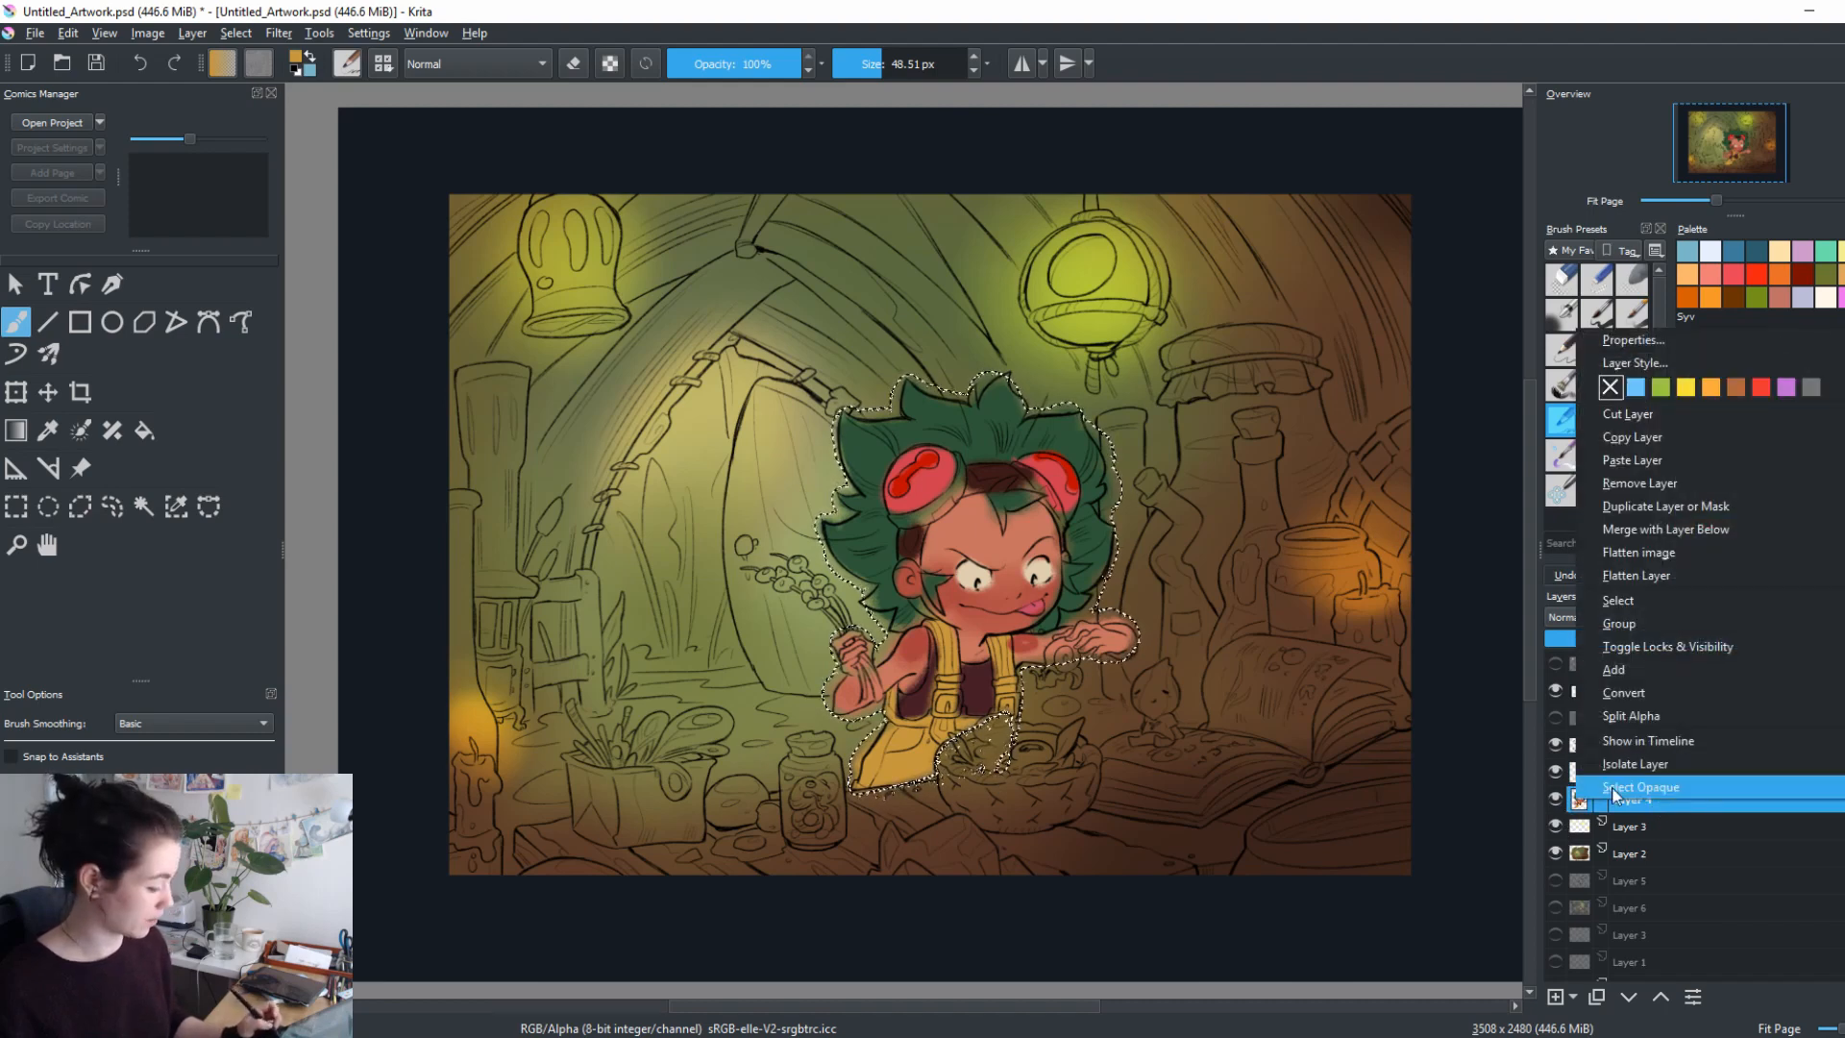
left_click(1624, 787)
Set the new paint layer above the character's colour layer to Multiply blending.
left_click(1676, 775)
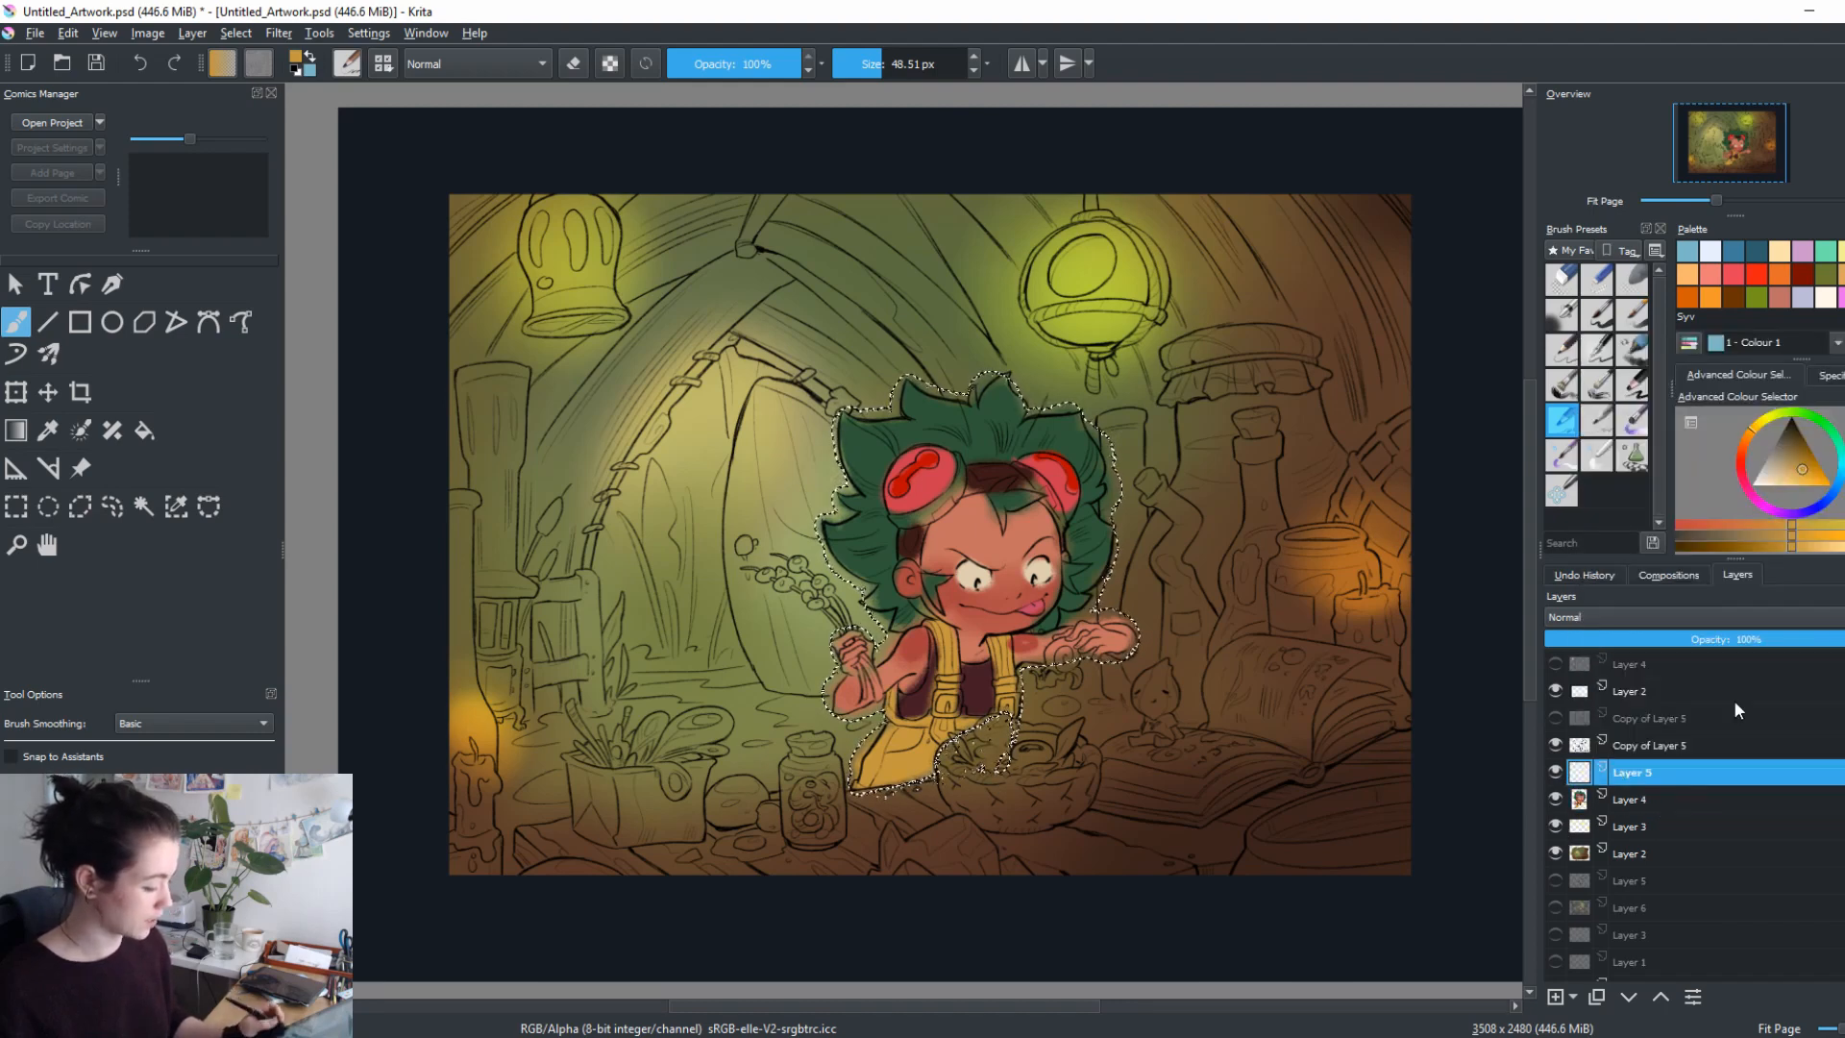
left_click(1614, 617)
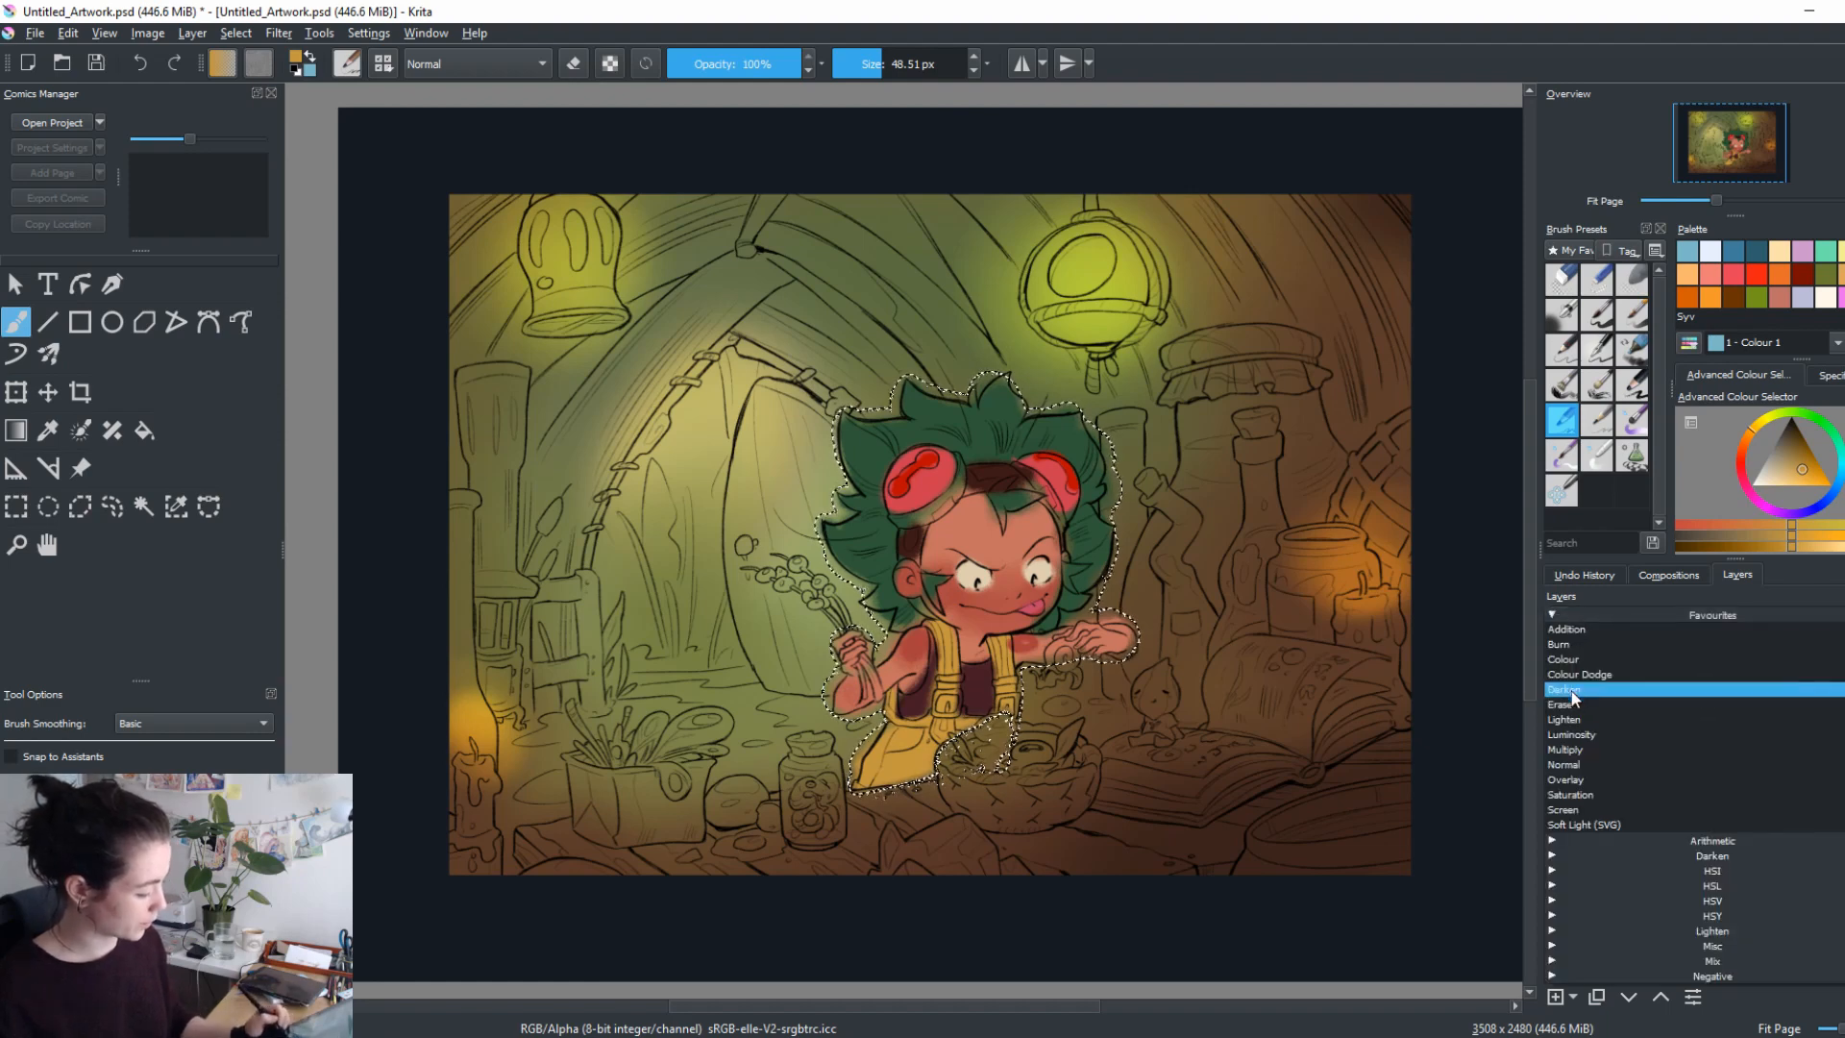
left_click(1576, 747)
Shade the selected character with a dark reddish brown using the soft airbrush at about 486 px.
left_click(1560, 317)
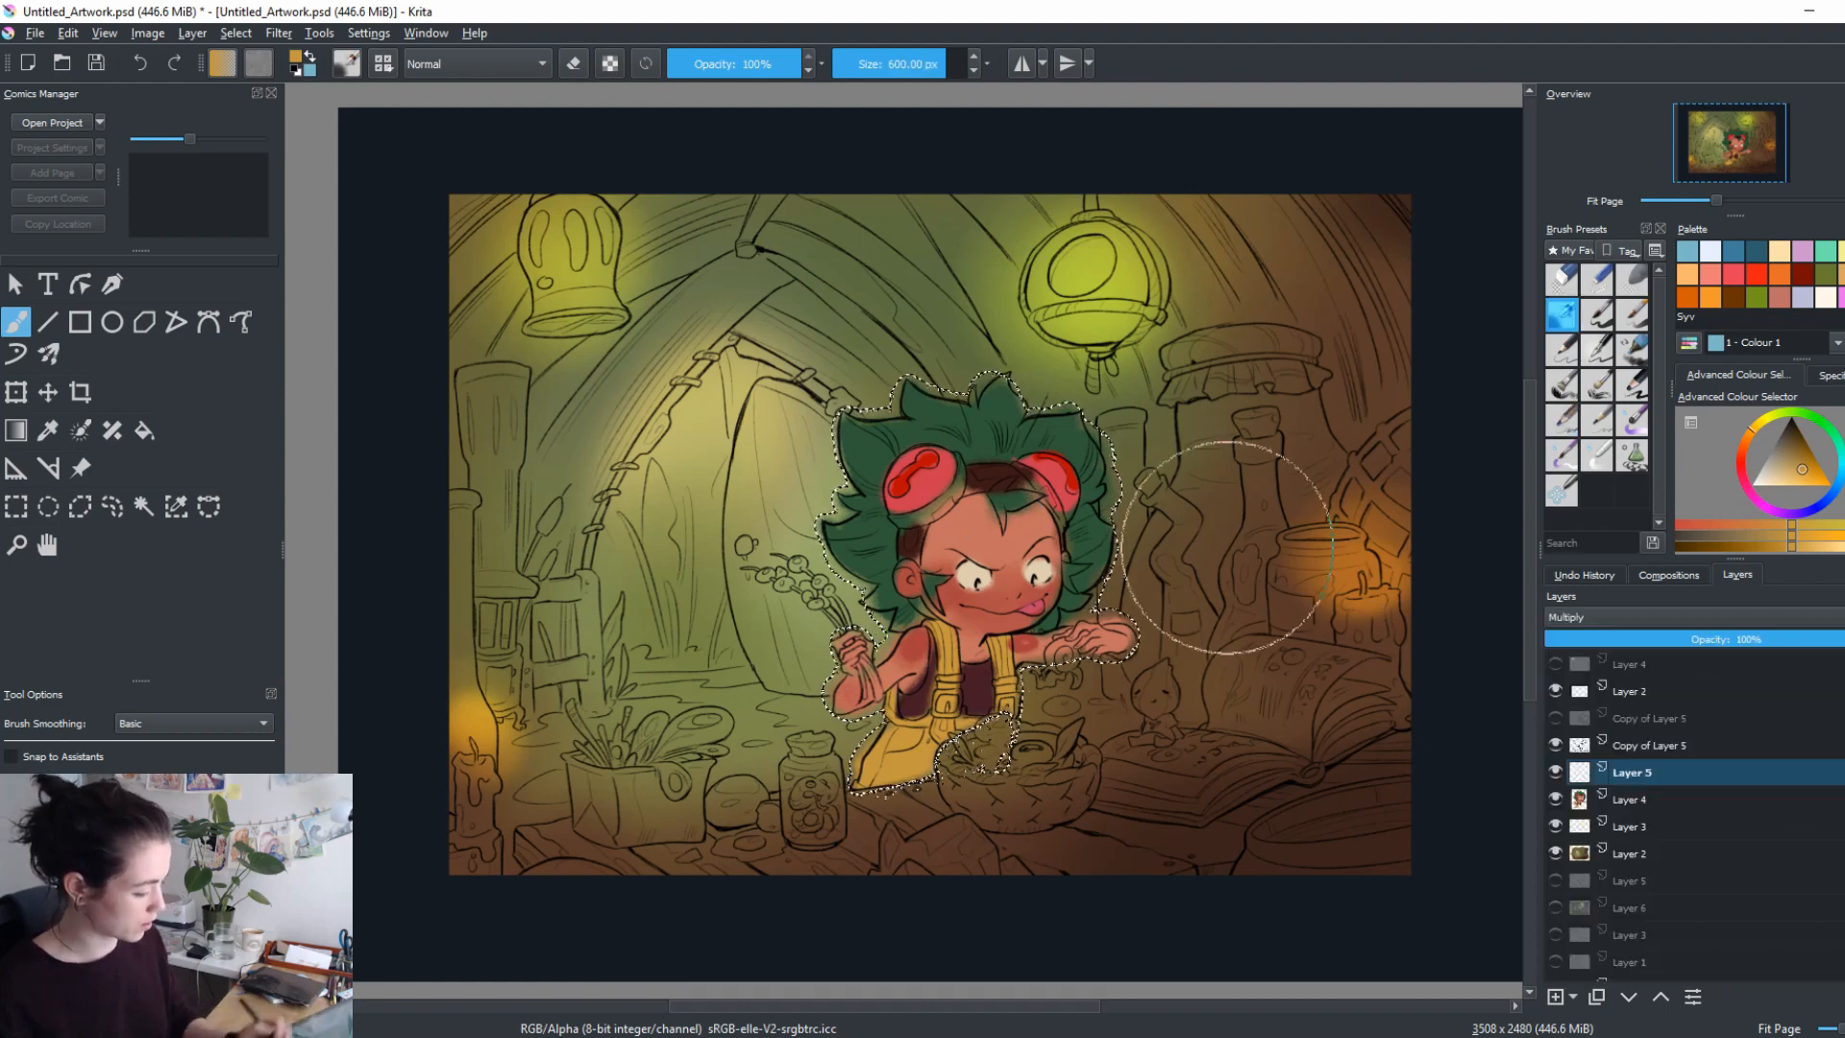
left_click(1737, 469)
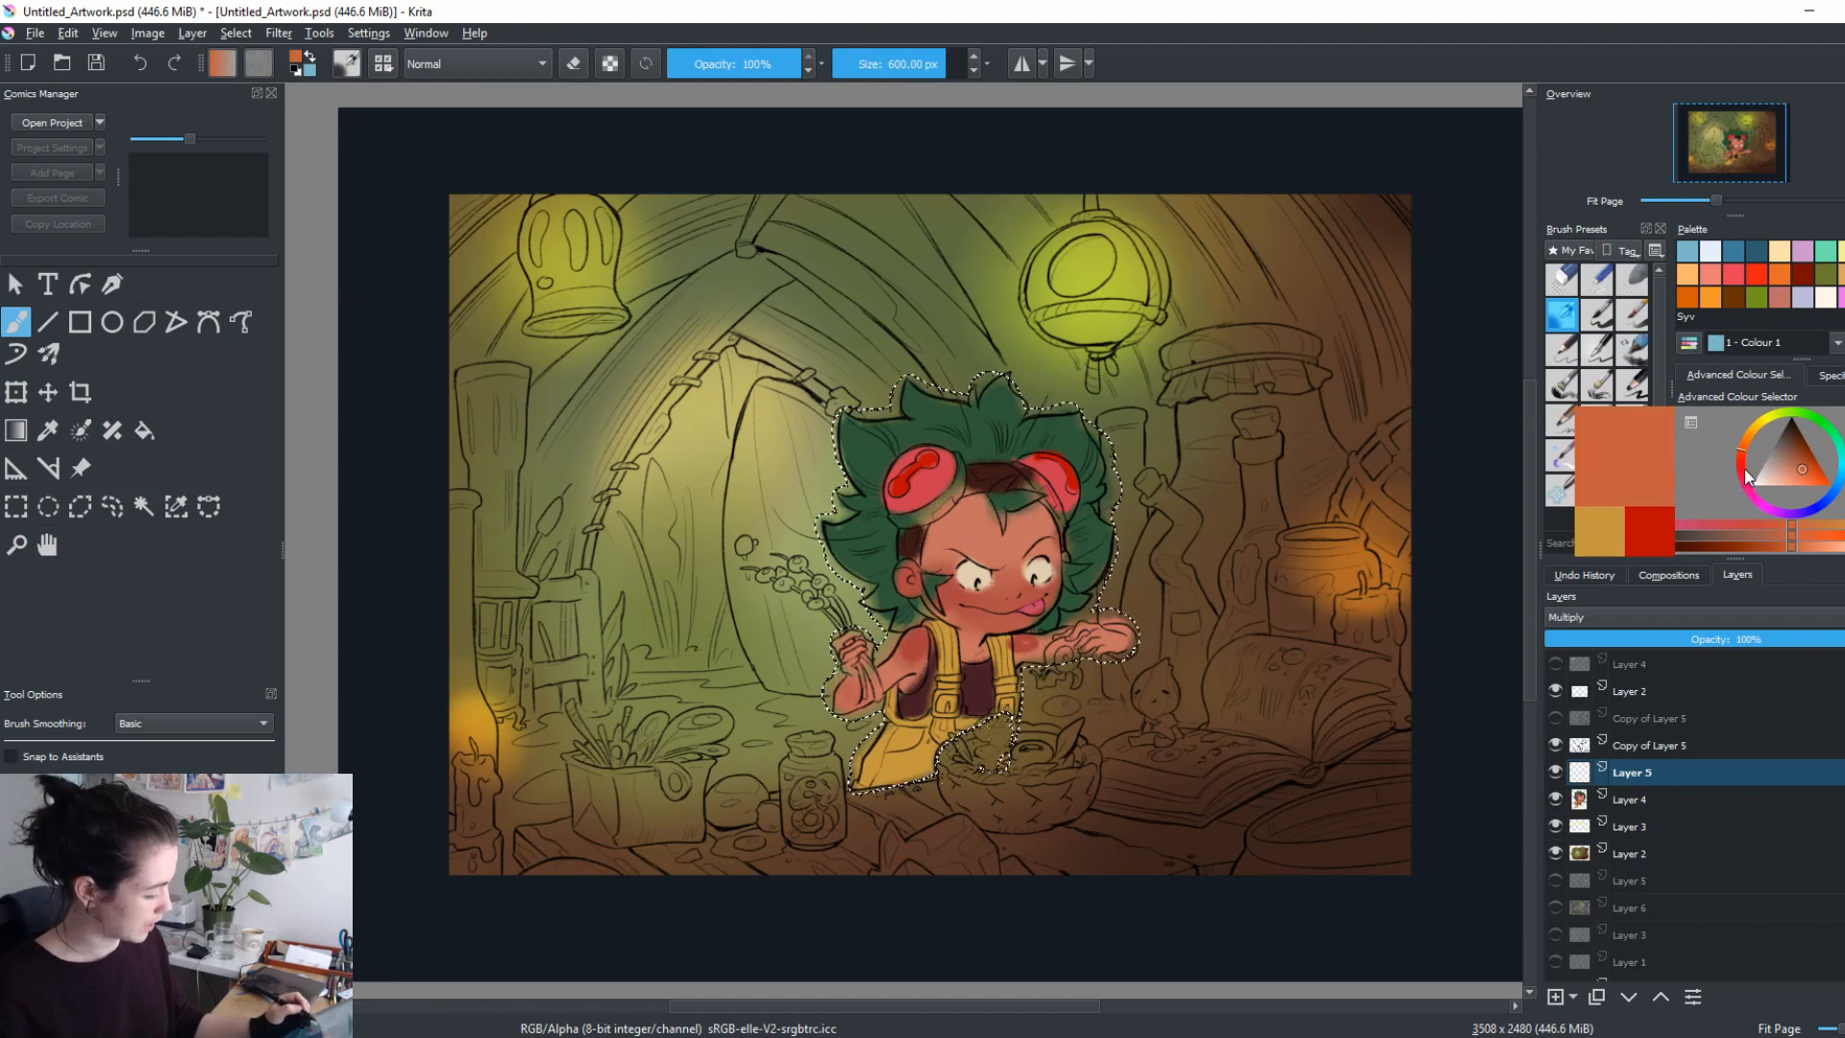
left_click(1217, 835, "ctrl")
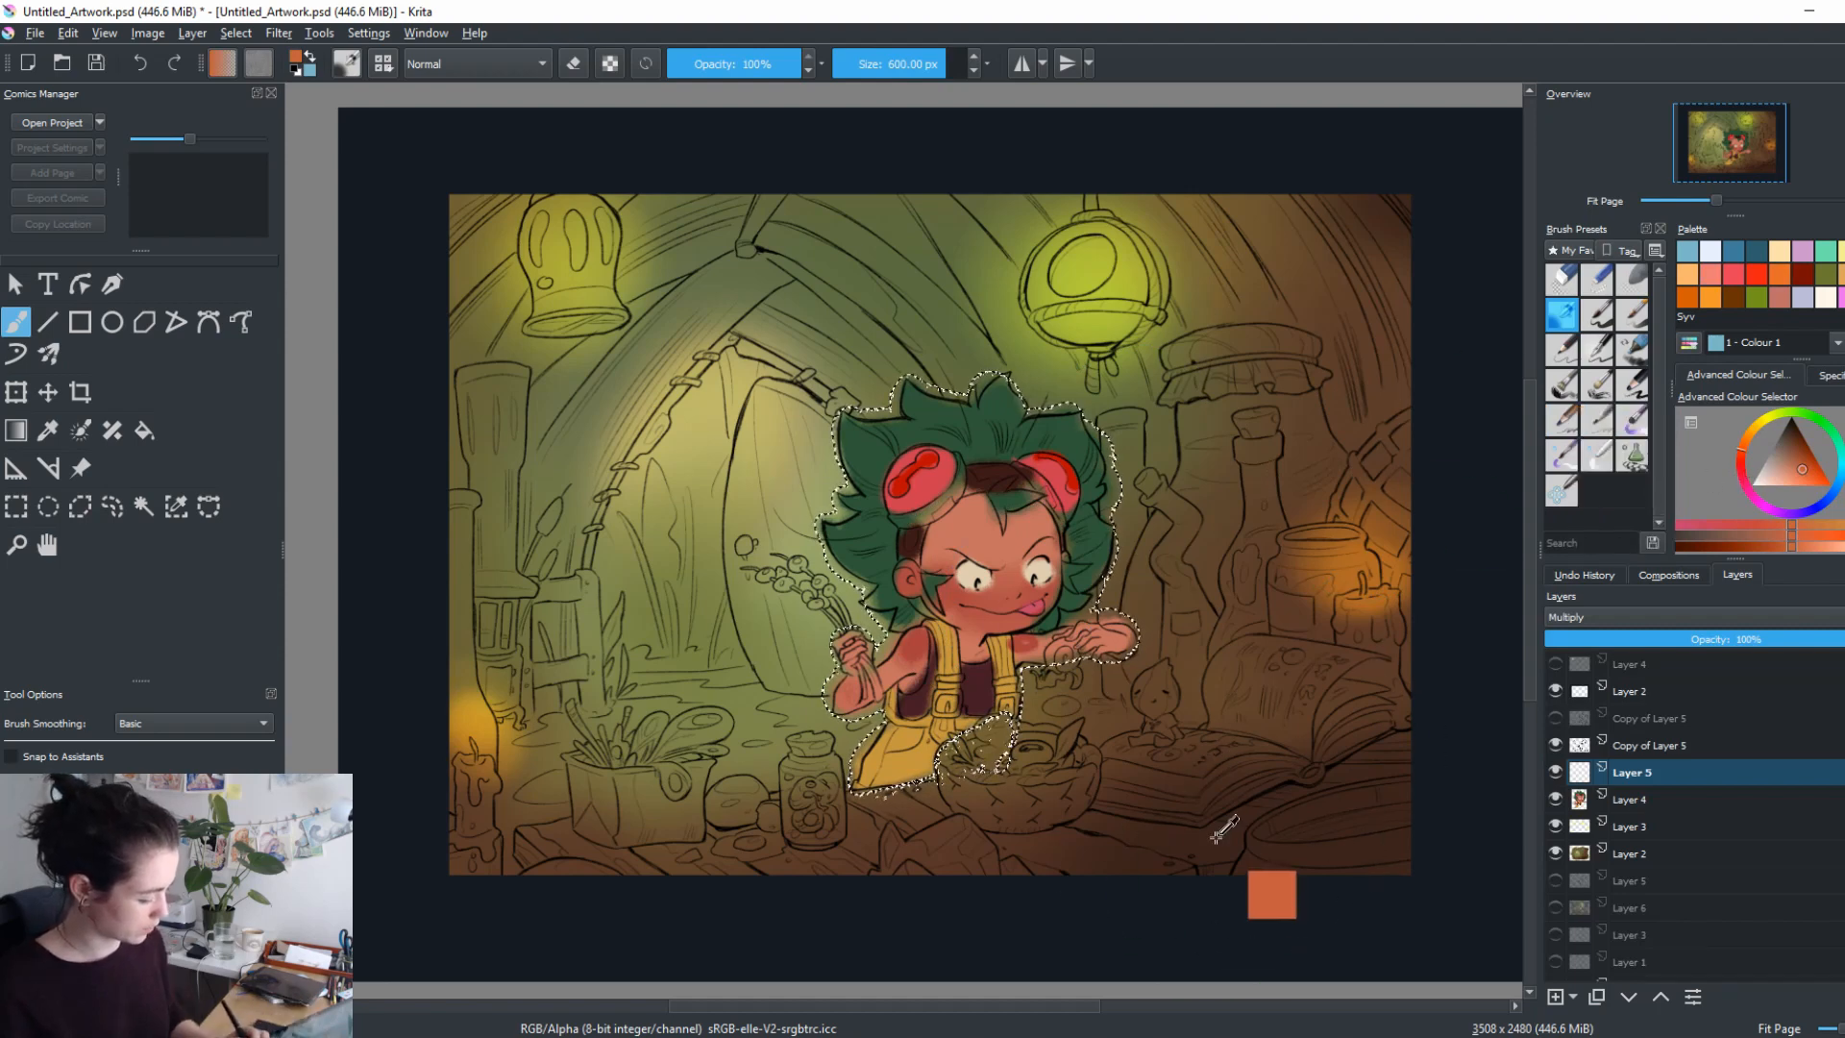
left_click(1787, 442)
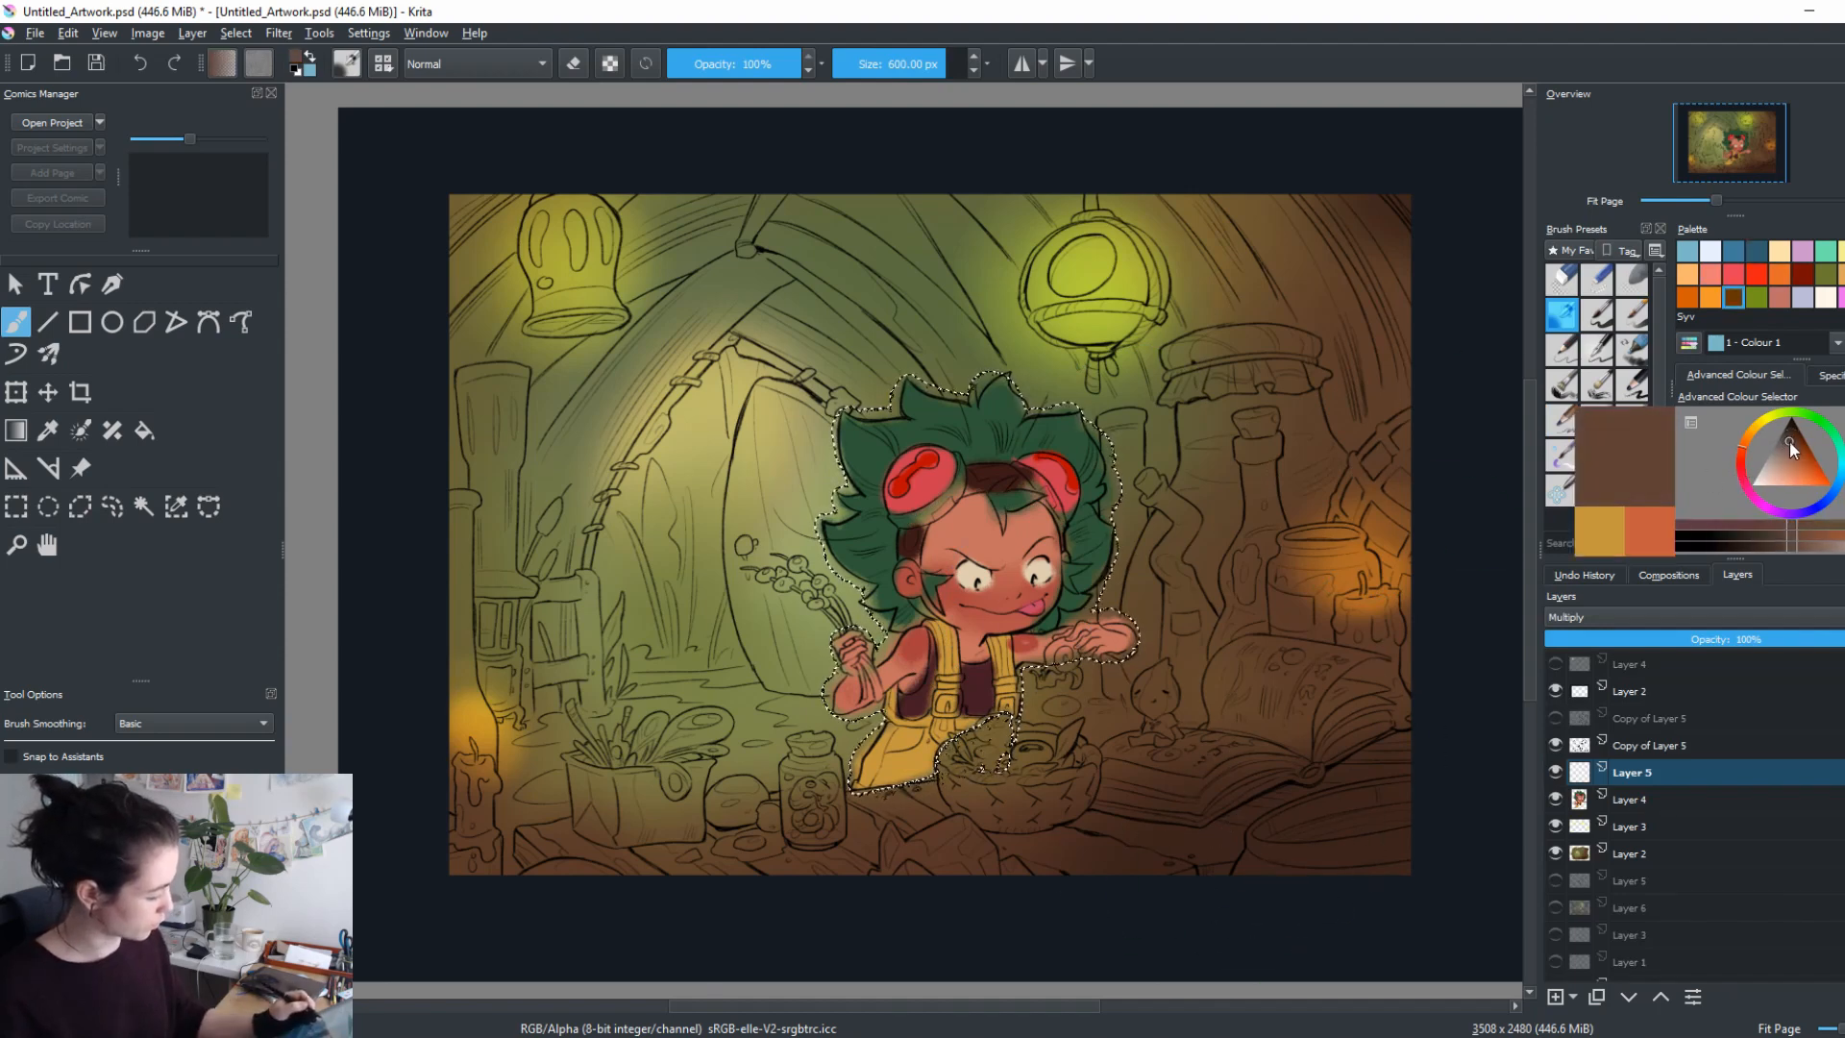
left_click(1743, 470)
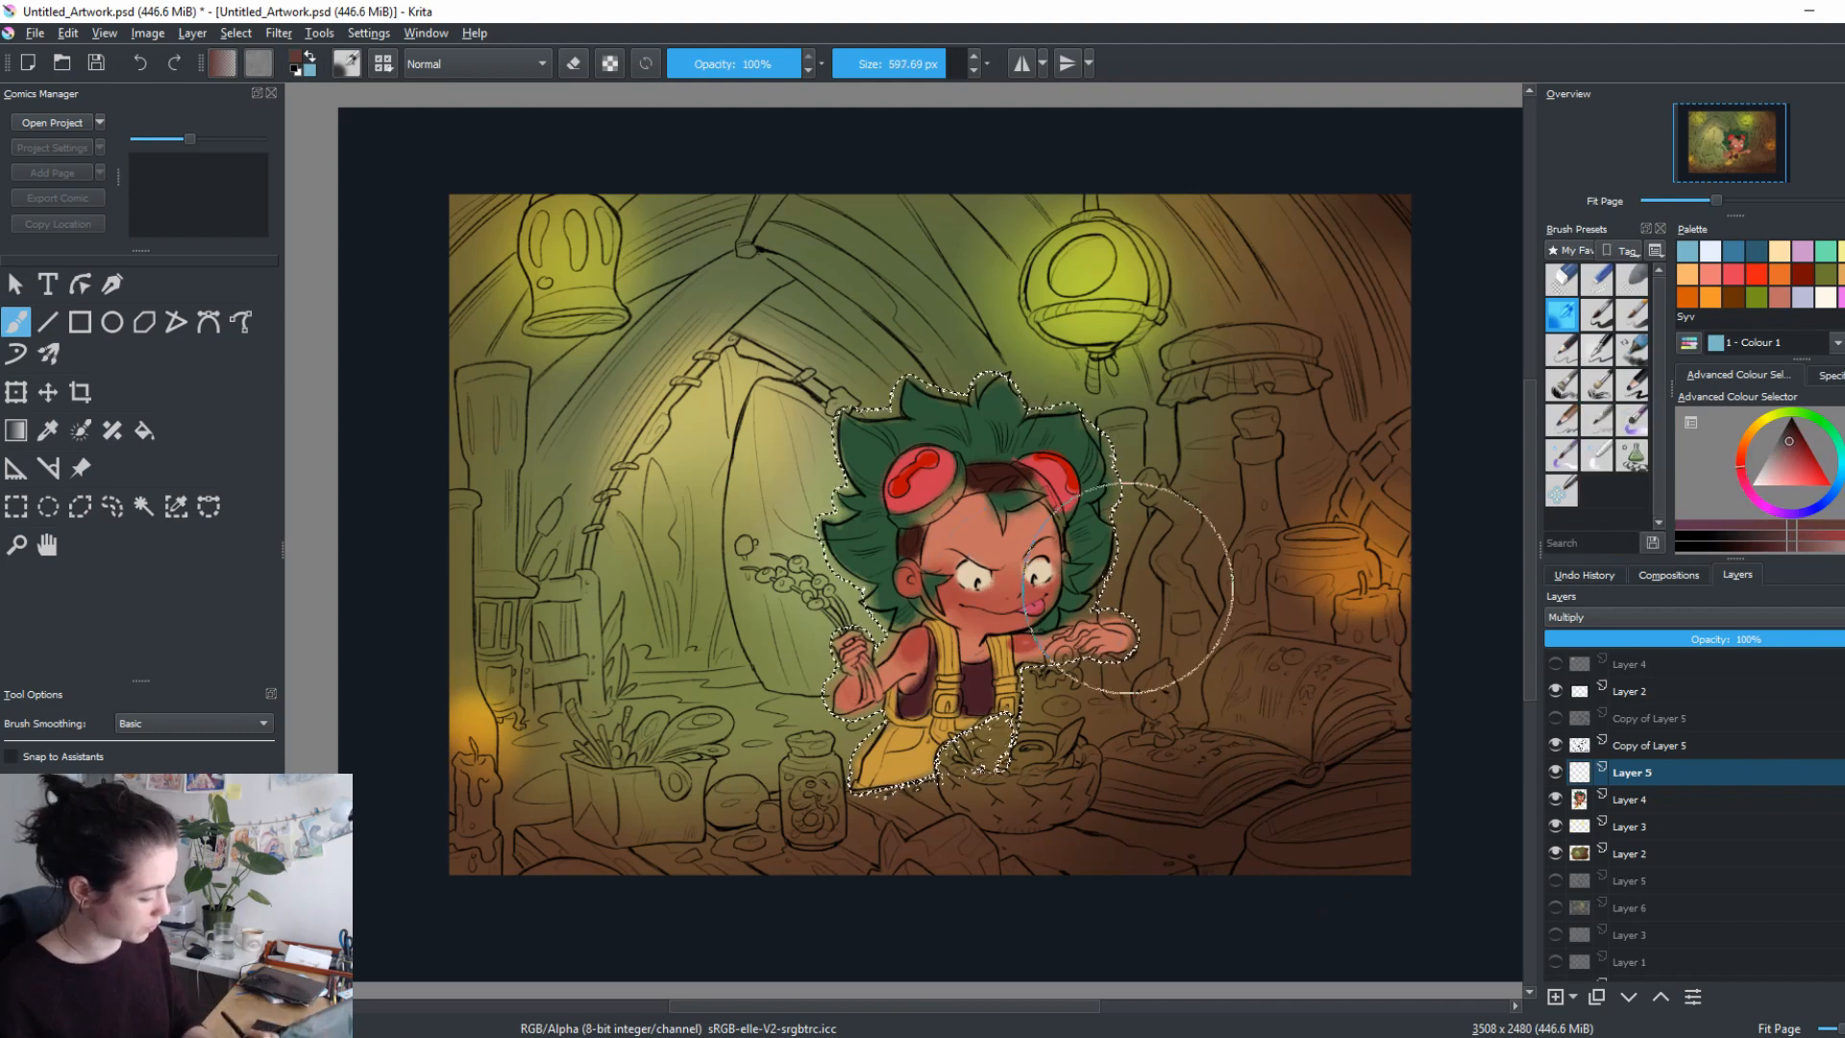
left_click_drag(1130, 582, 1028, 582, "shift")
left_click_drag(1004, 600, 1054, 538)
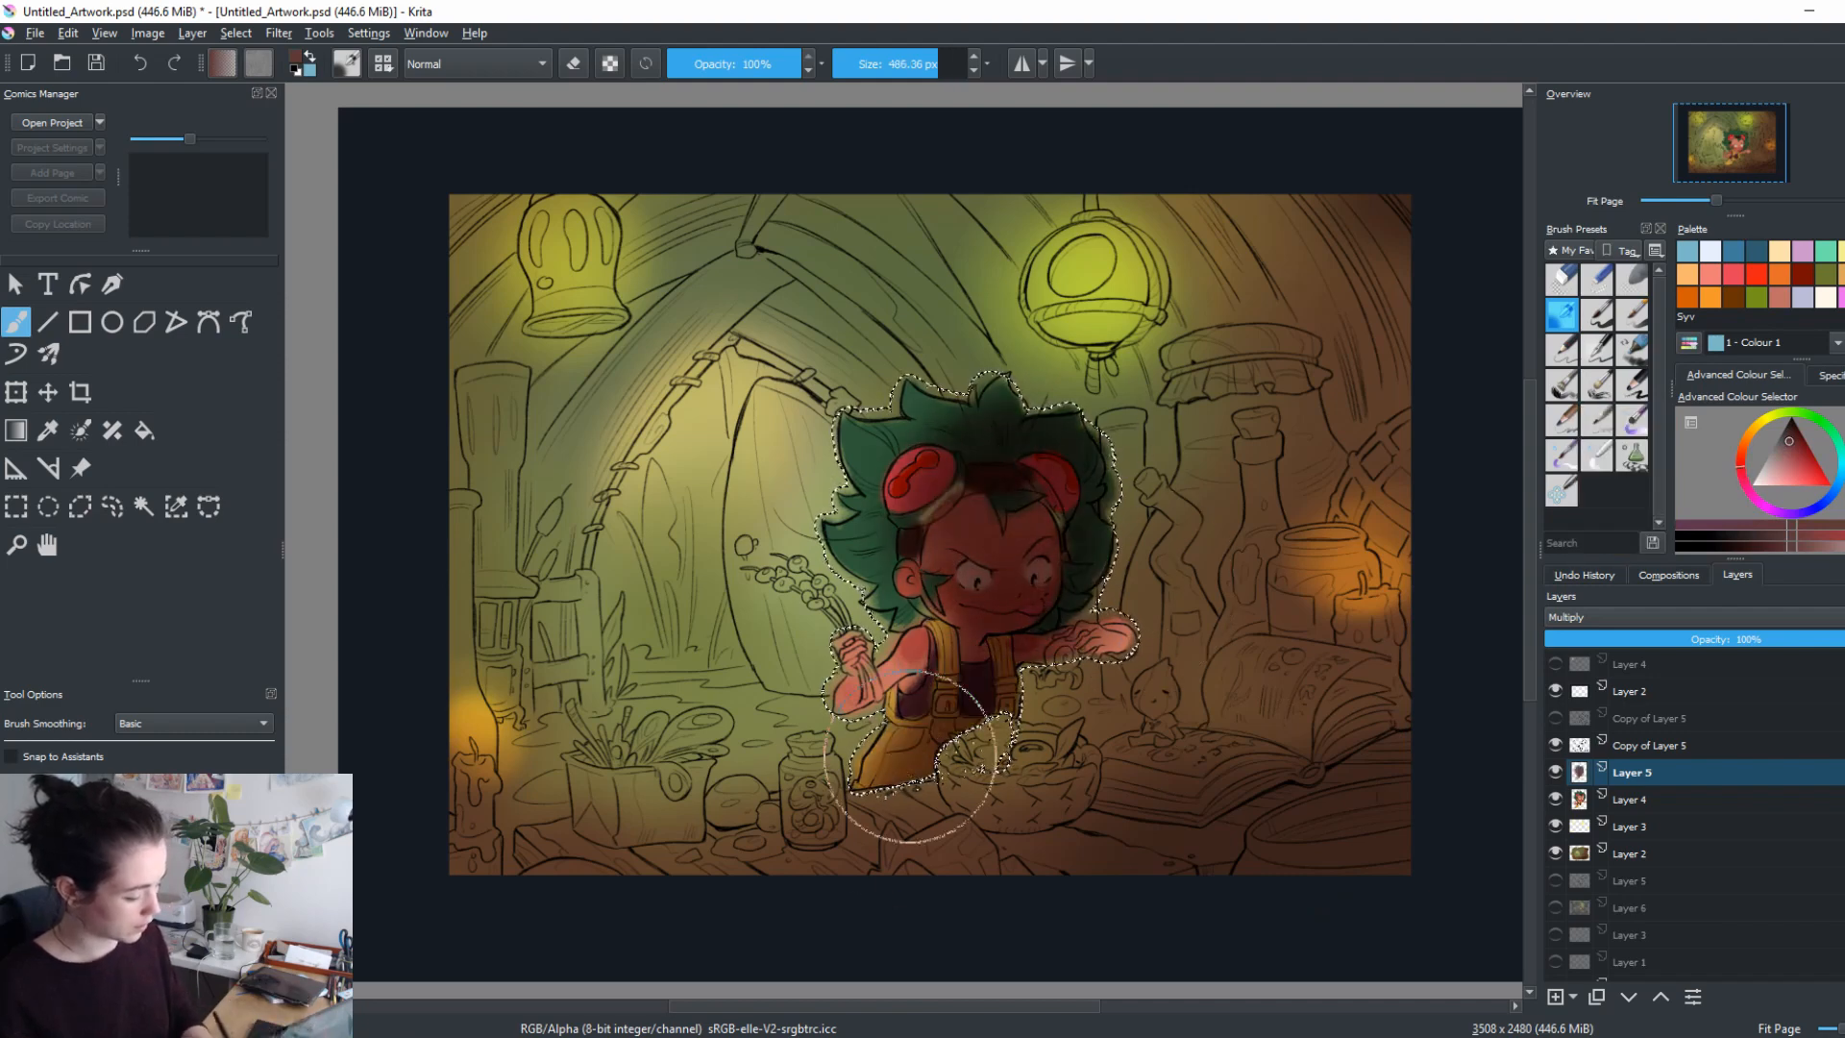
Rework the character's shading with paler dusty pinks, and compare the character with the shading layer hidden and shown.
left_click(1783, 459)
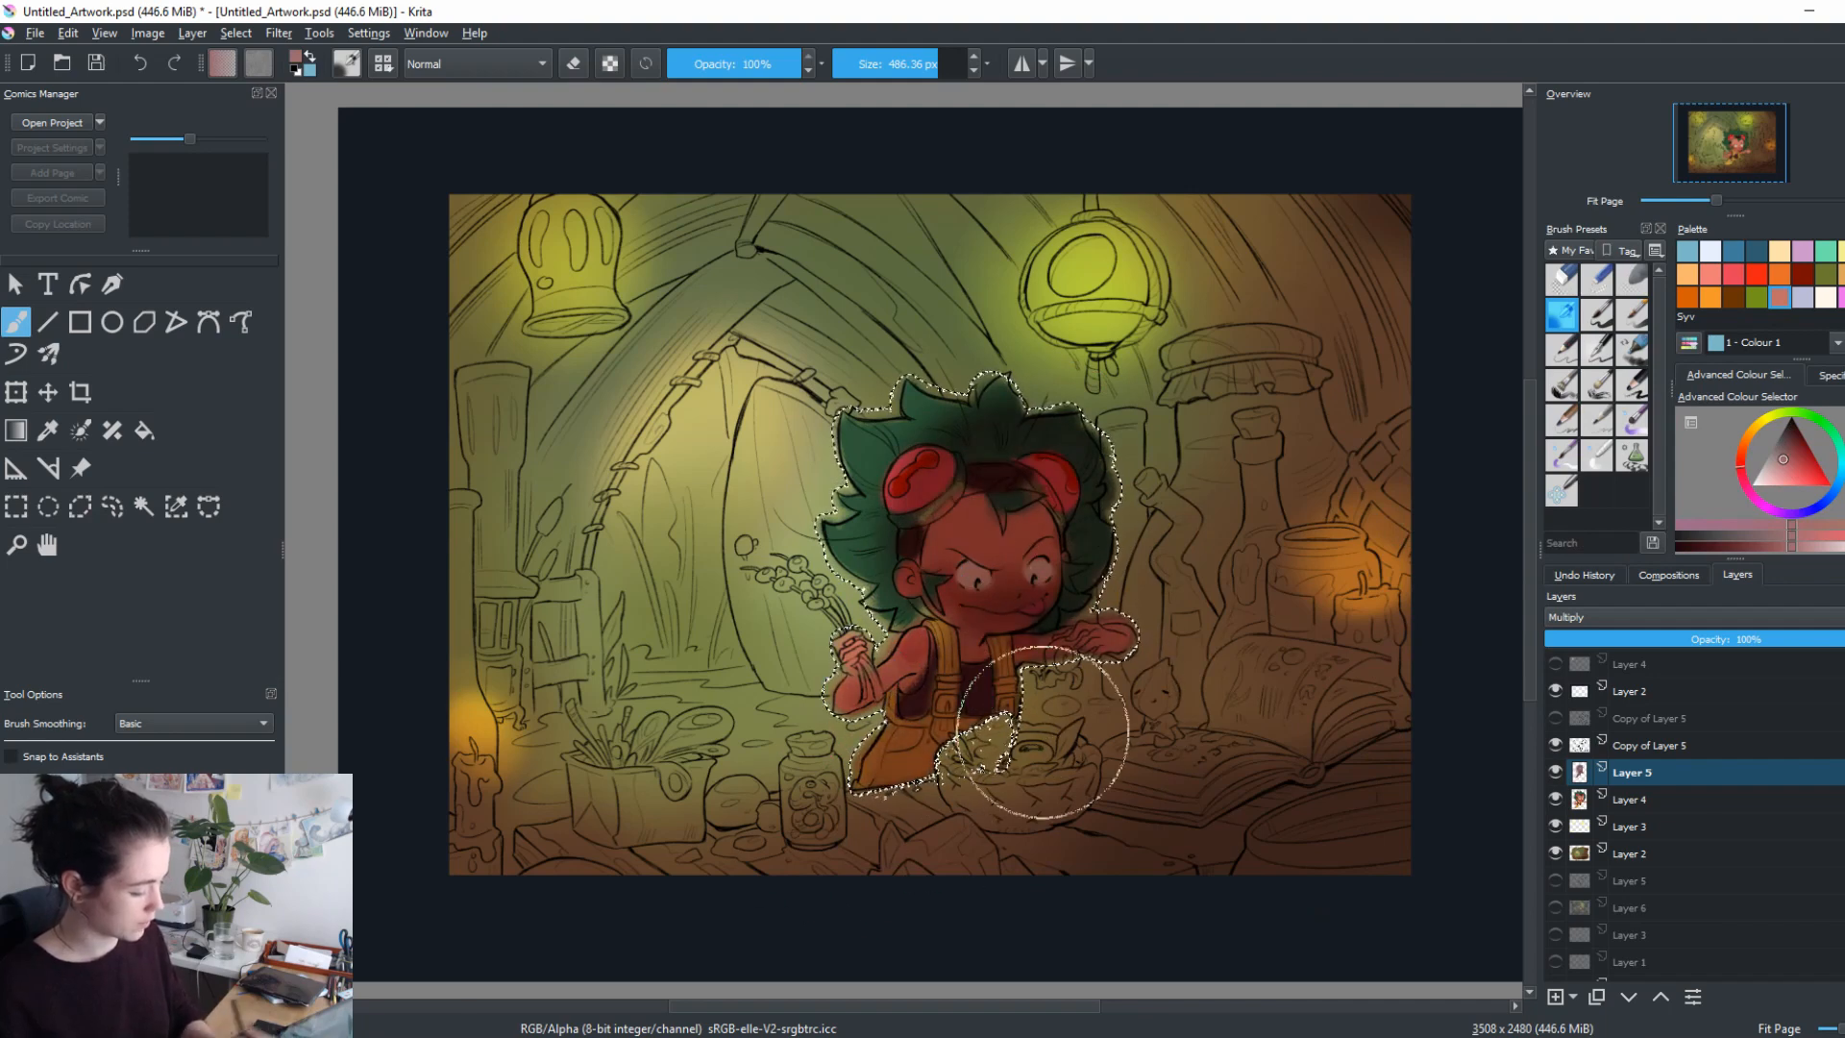
left_click(1781, 470)
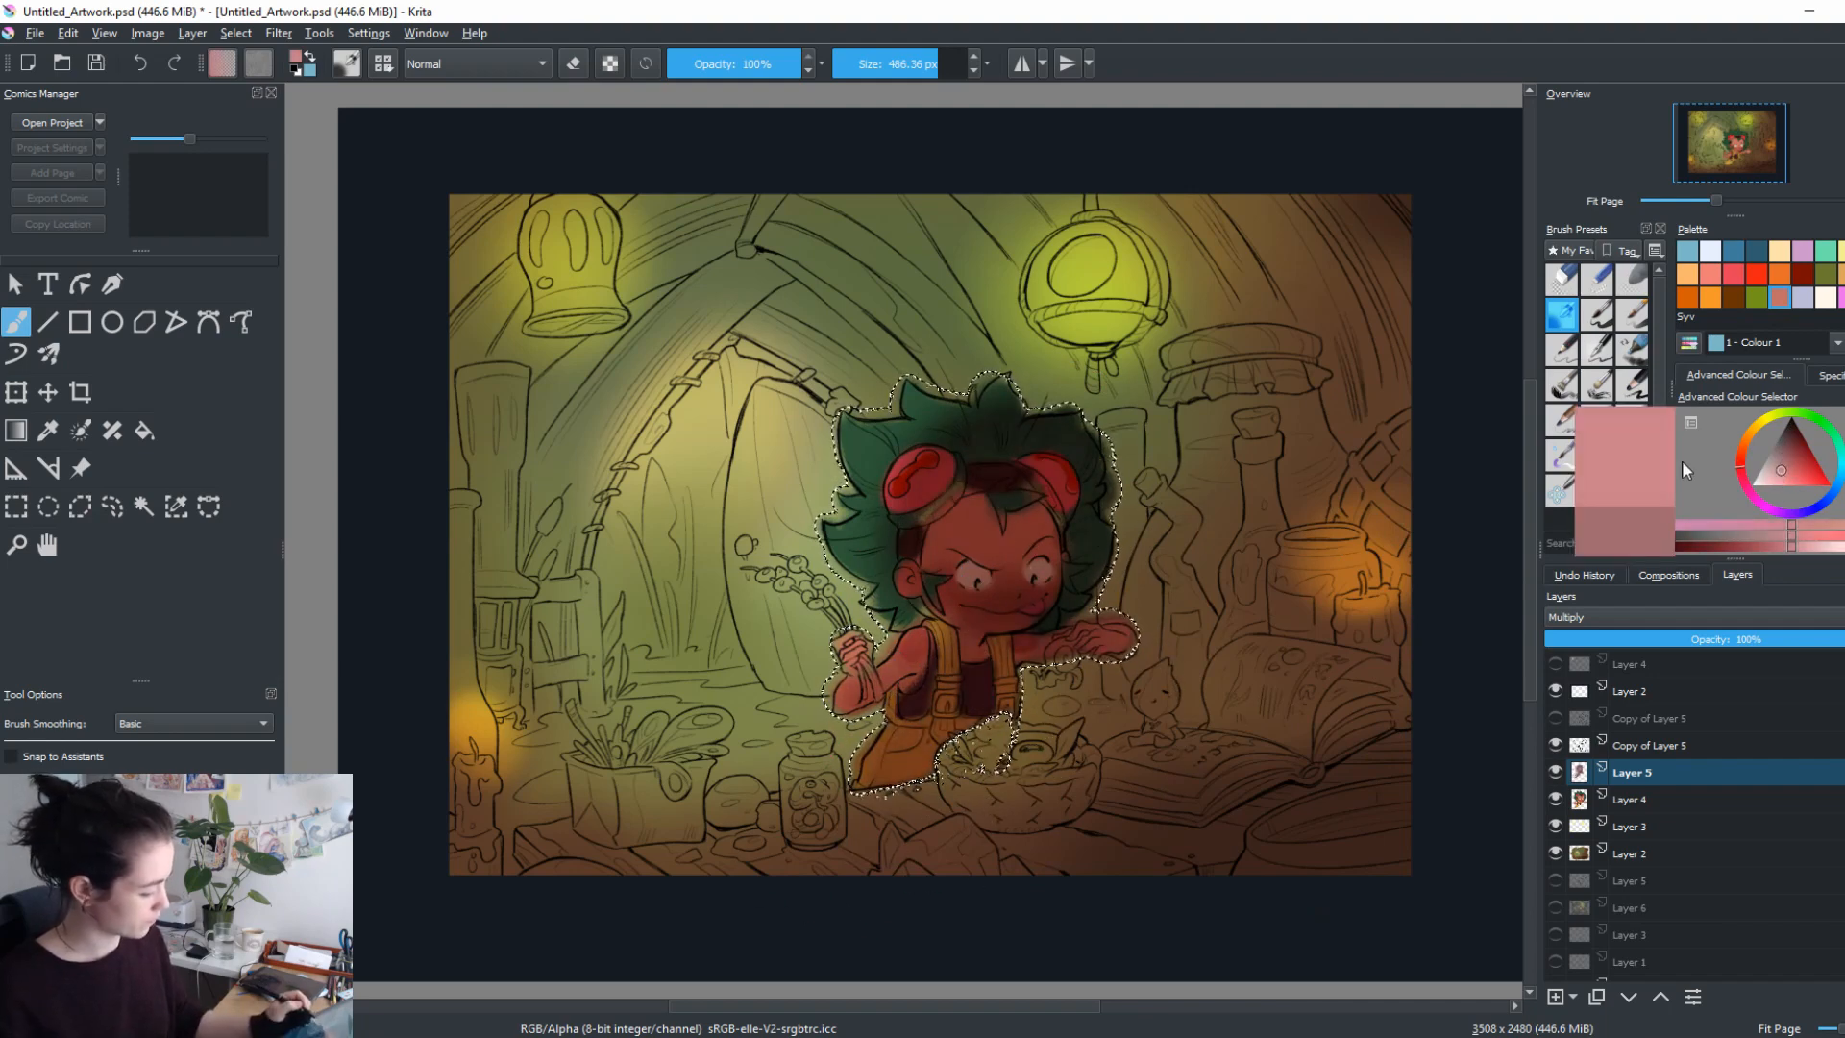
left_click(1773, 465)
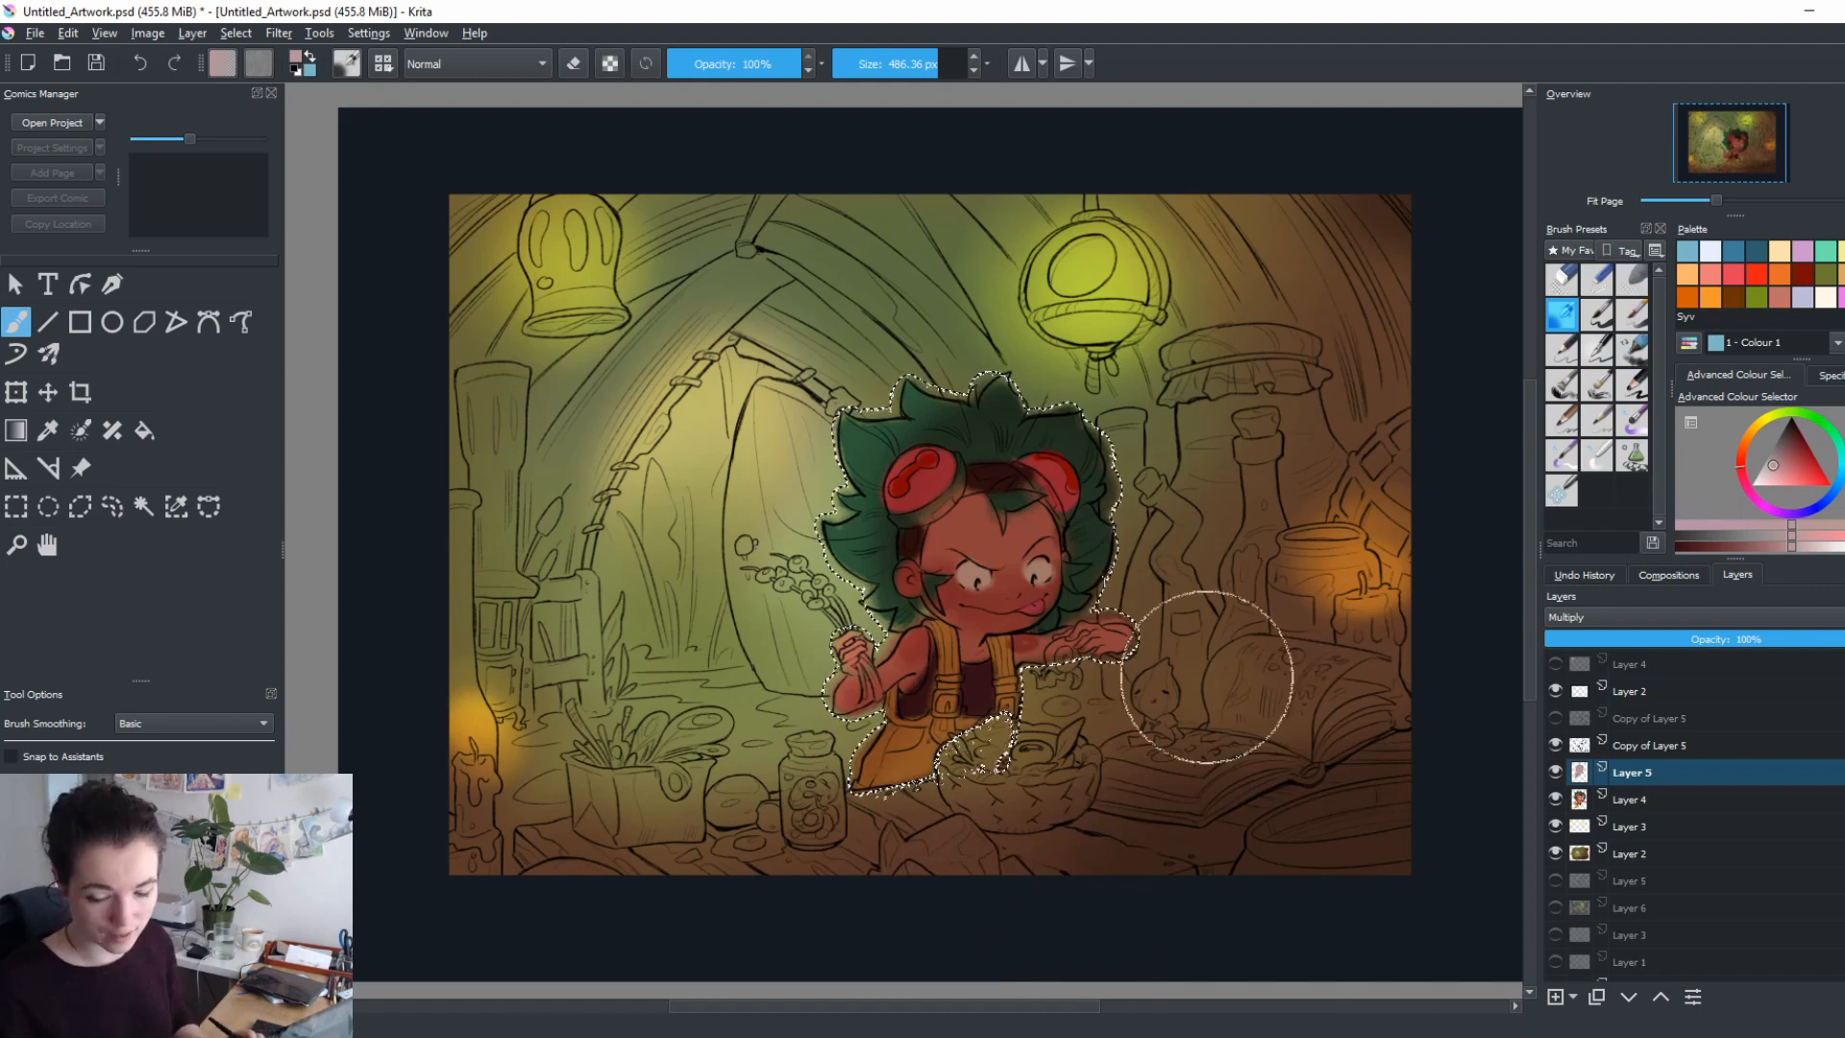
left_click(1556, 772)
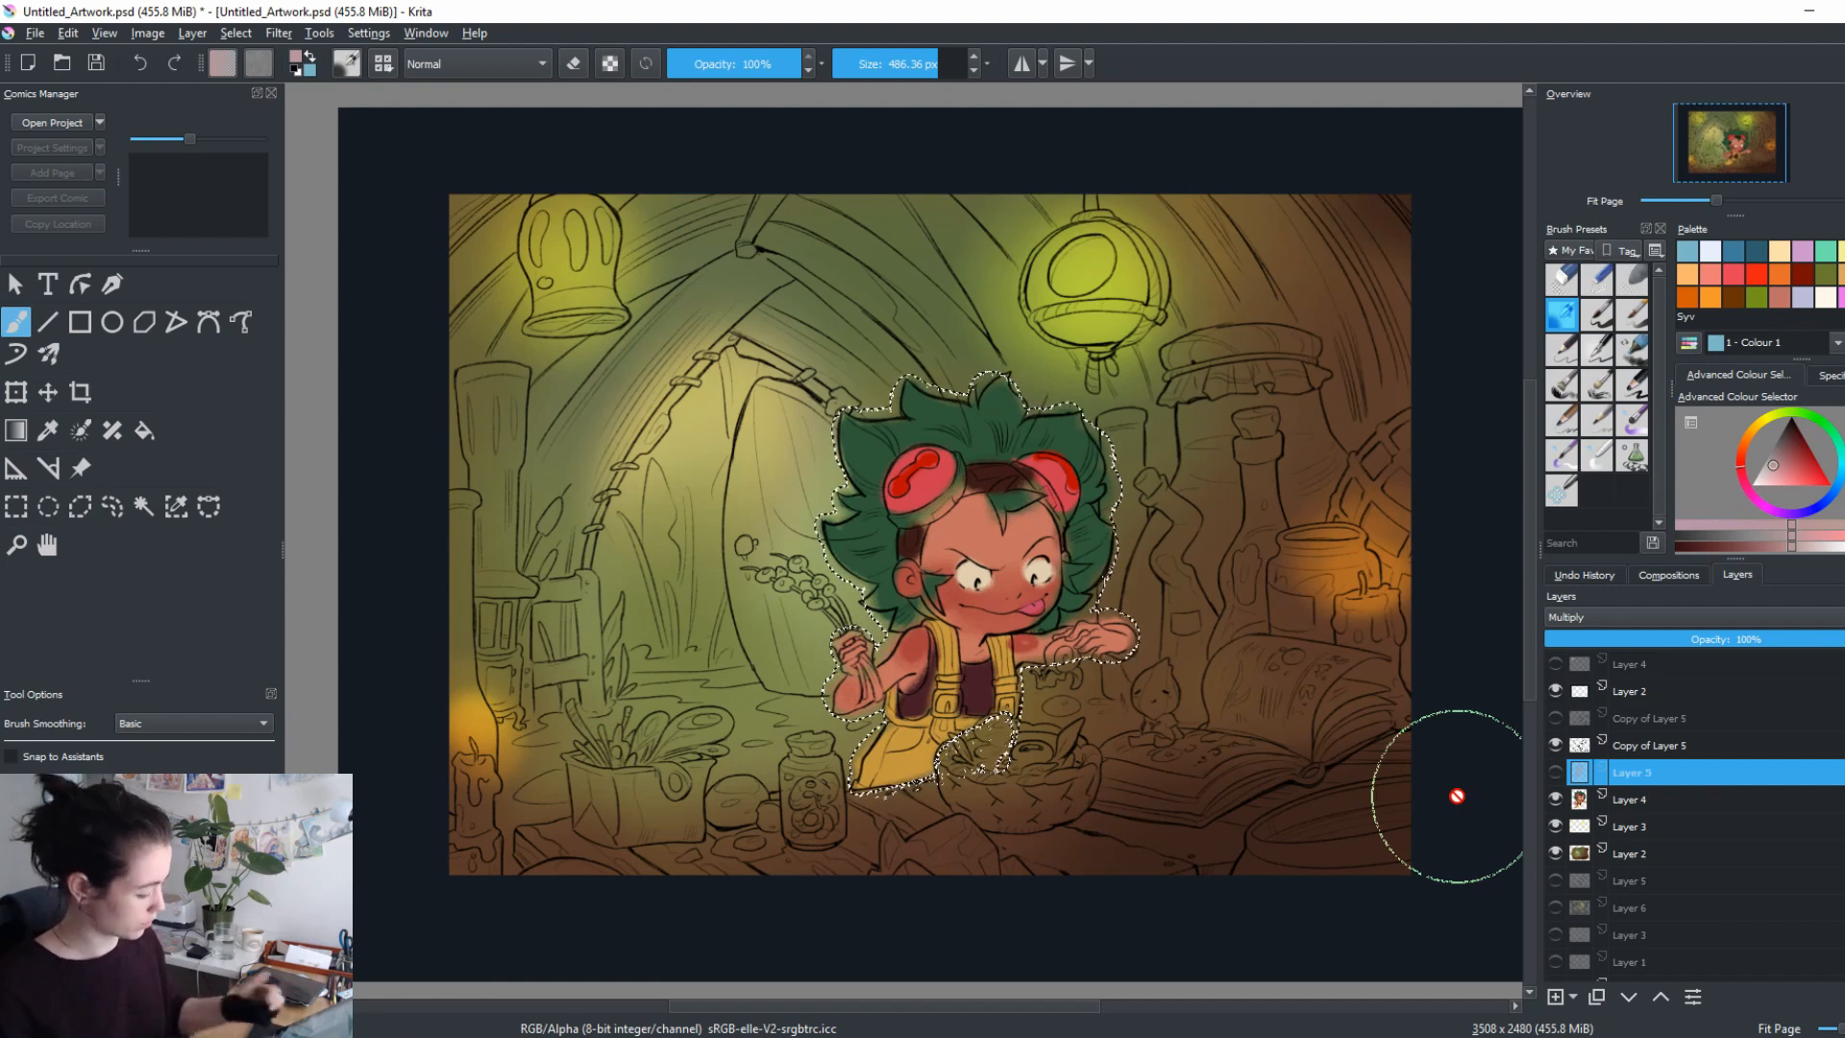
left_click(1556, 772)
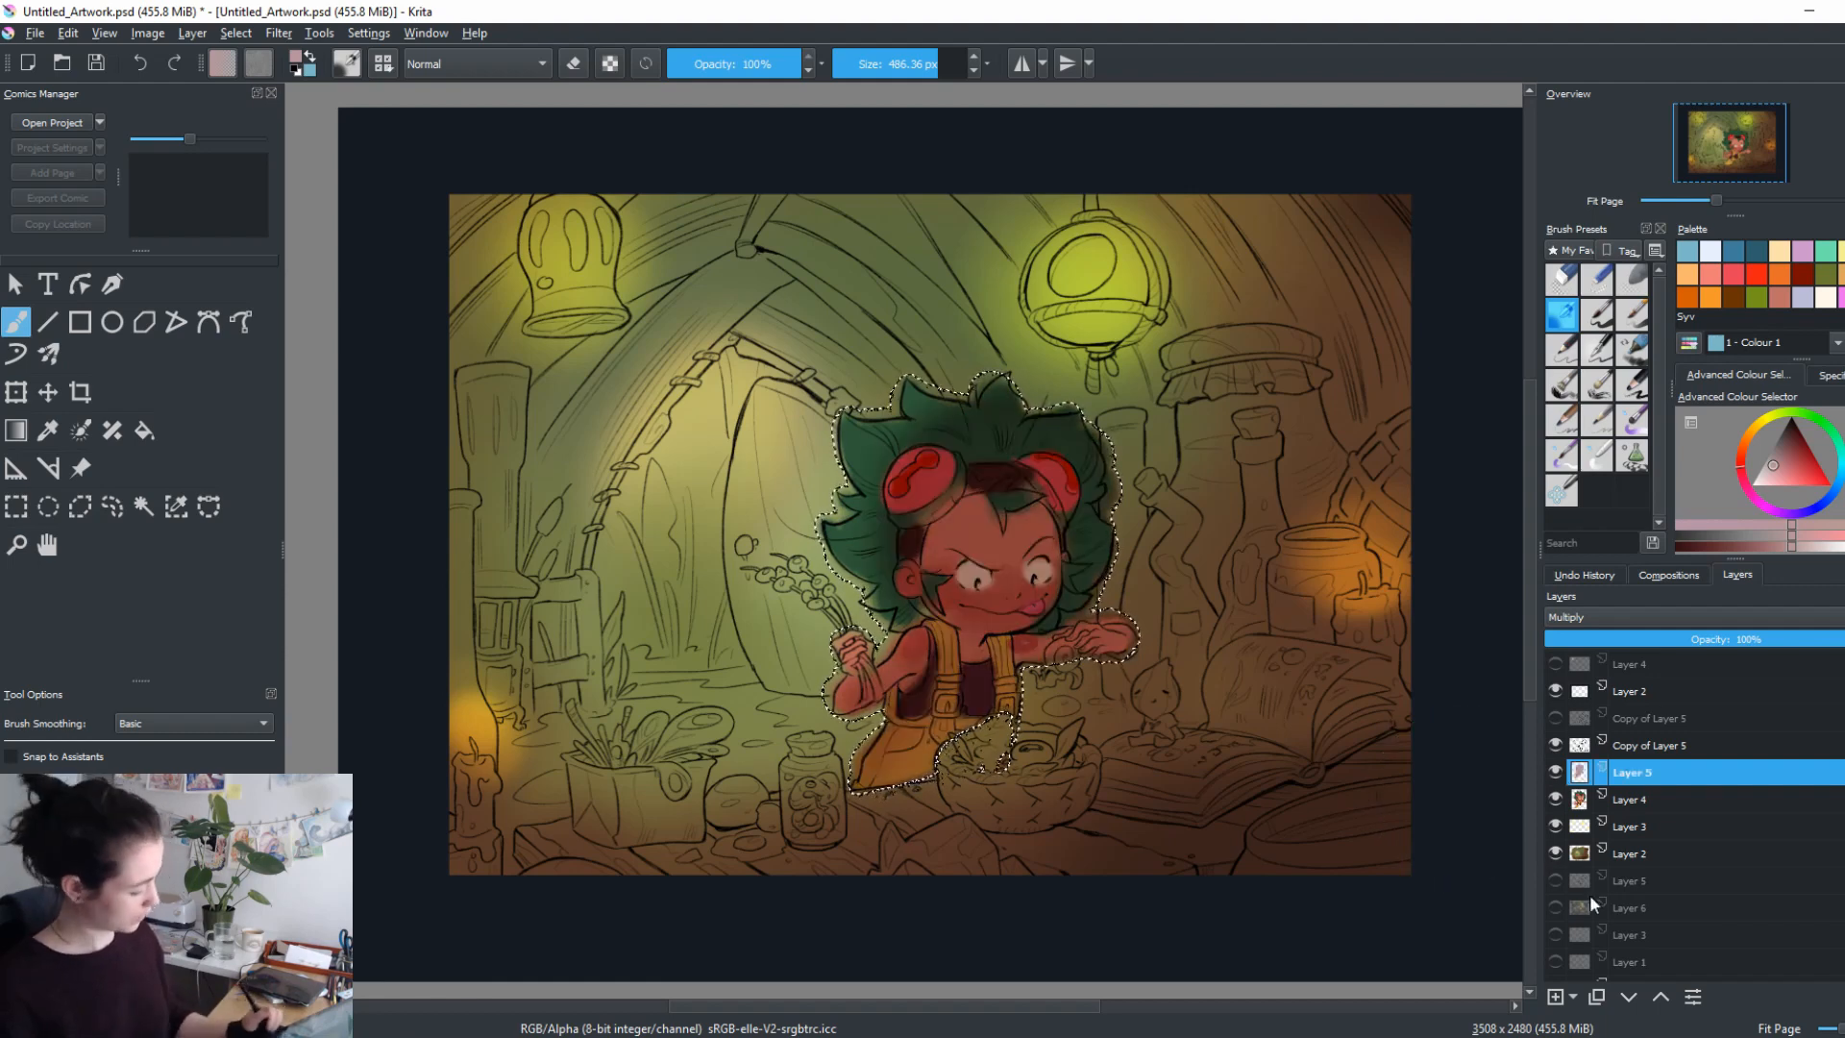
Add a paint layer above the shading, clear the selection and paint pale yellow rim light on the hair spikes facing the tent opening.
left_click(1556, 996)
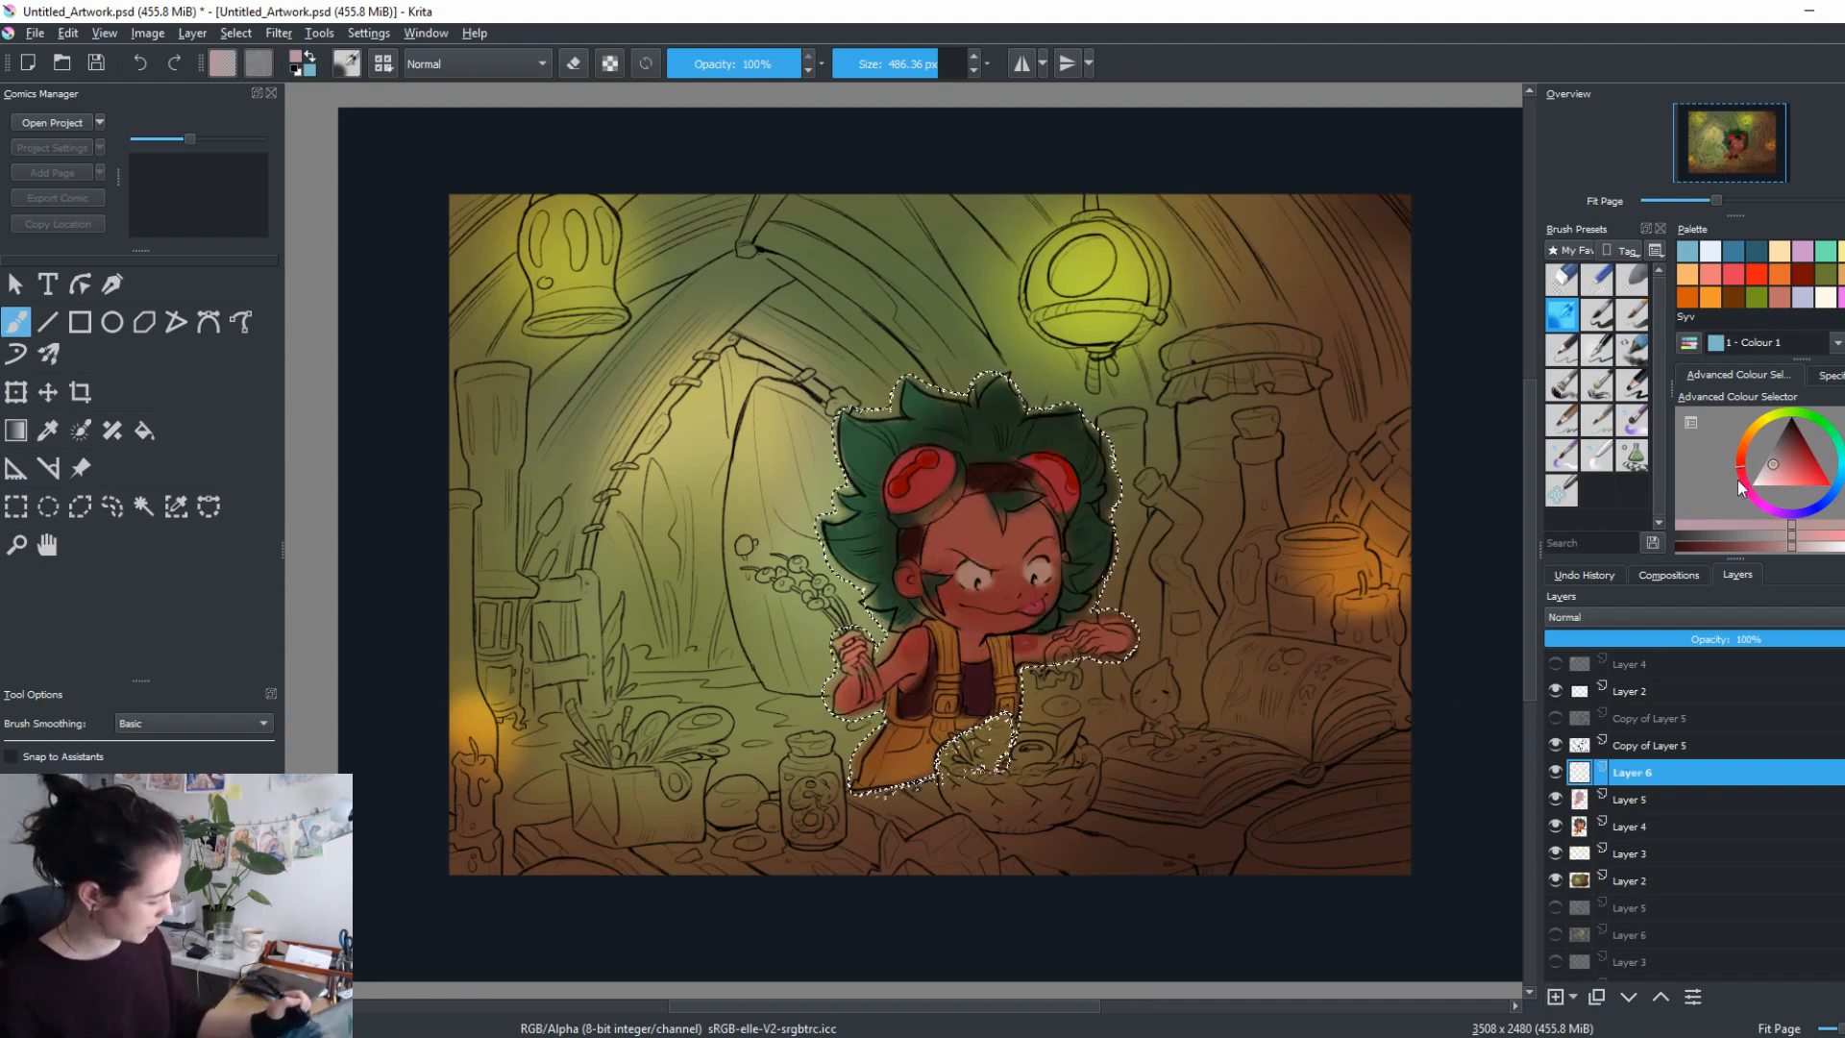
left_click_drag(1737, 480, 1758, 427)
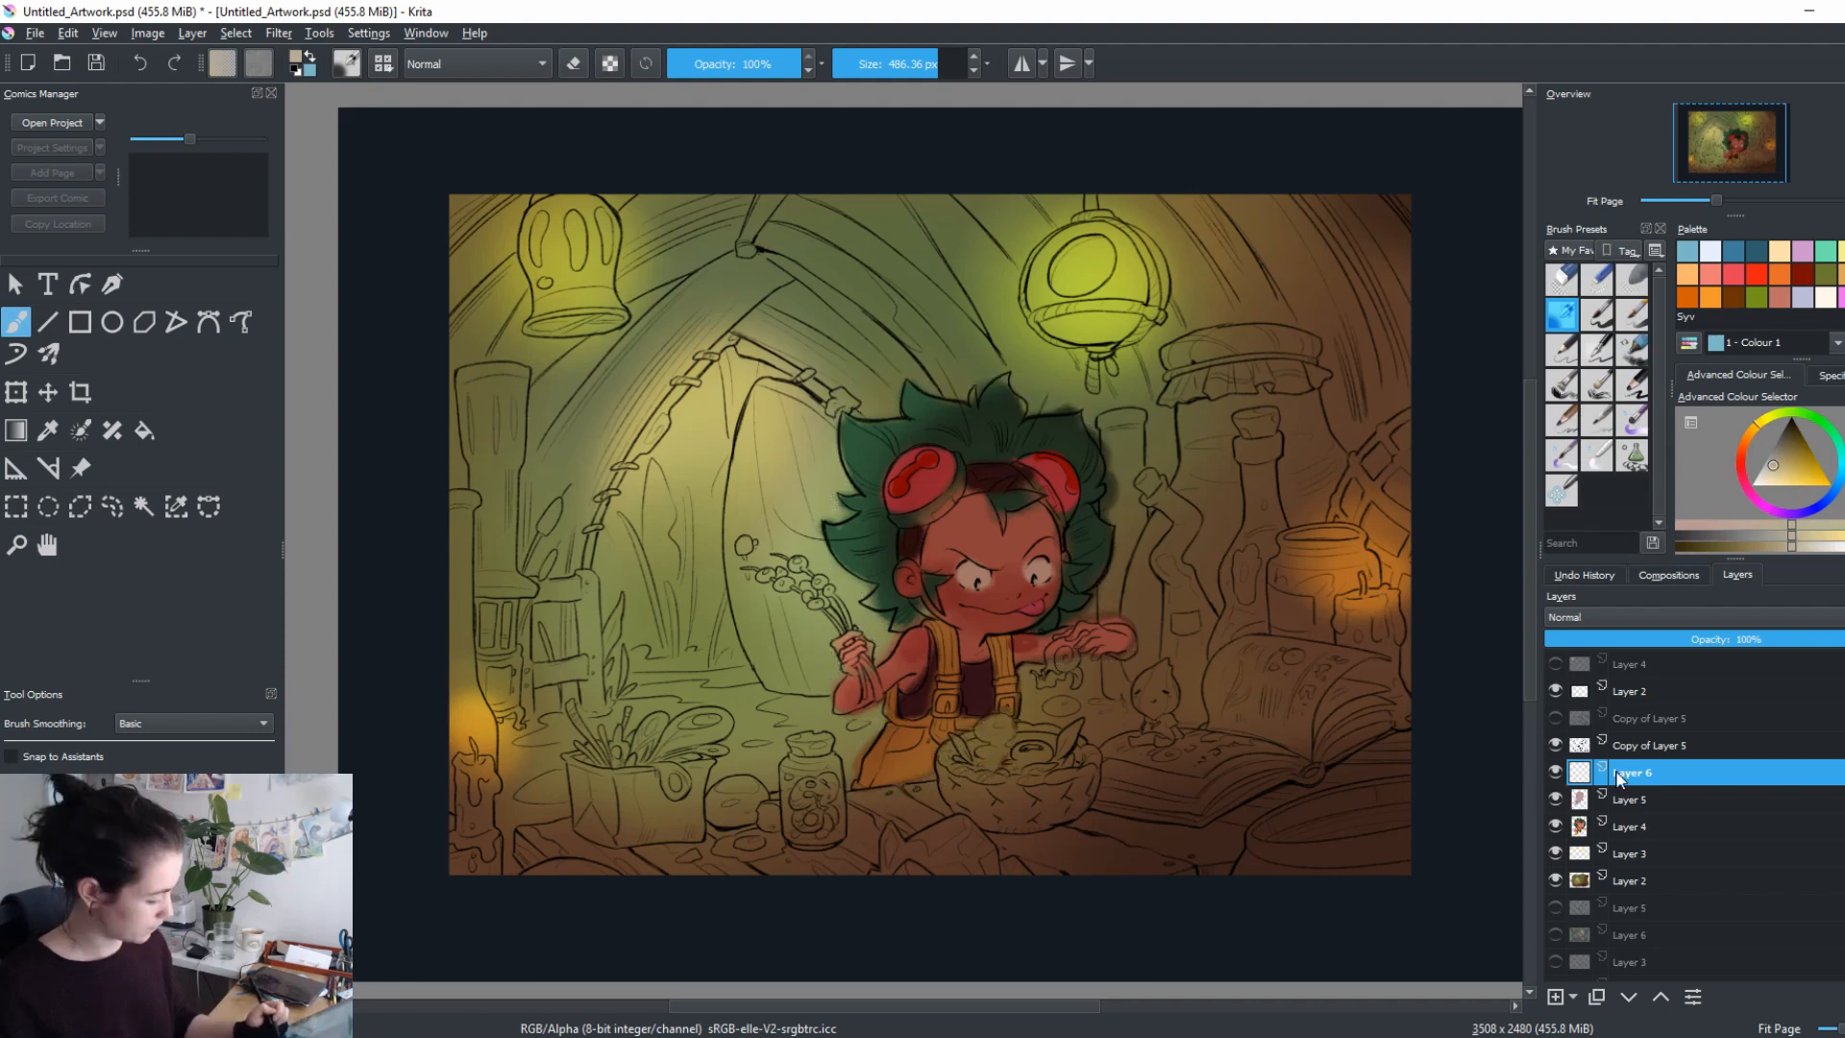
left_click_drag(1785, 469, 1785, 487)
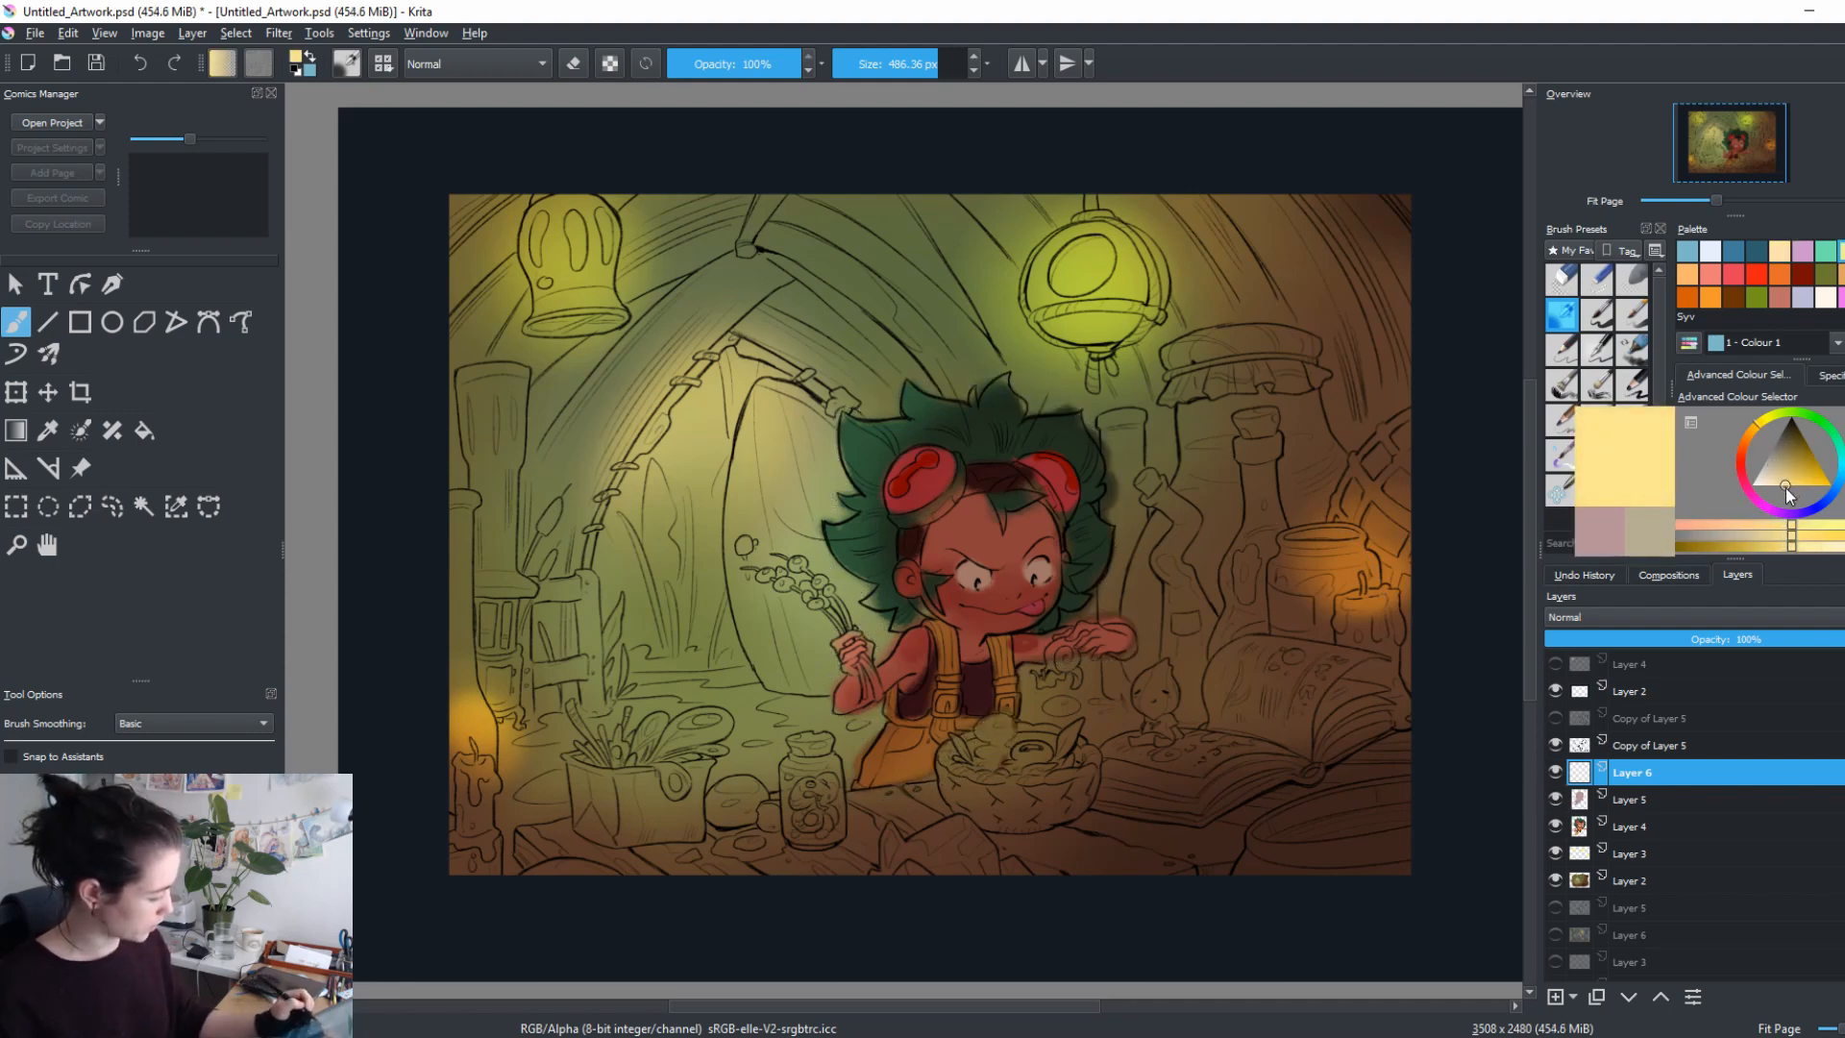
left_click(1561, 419)
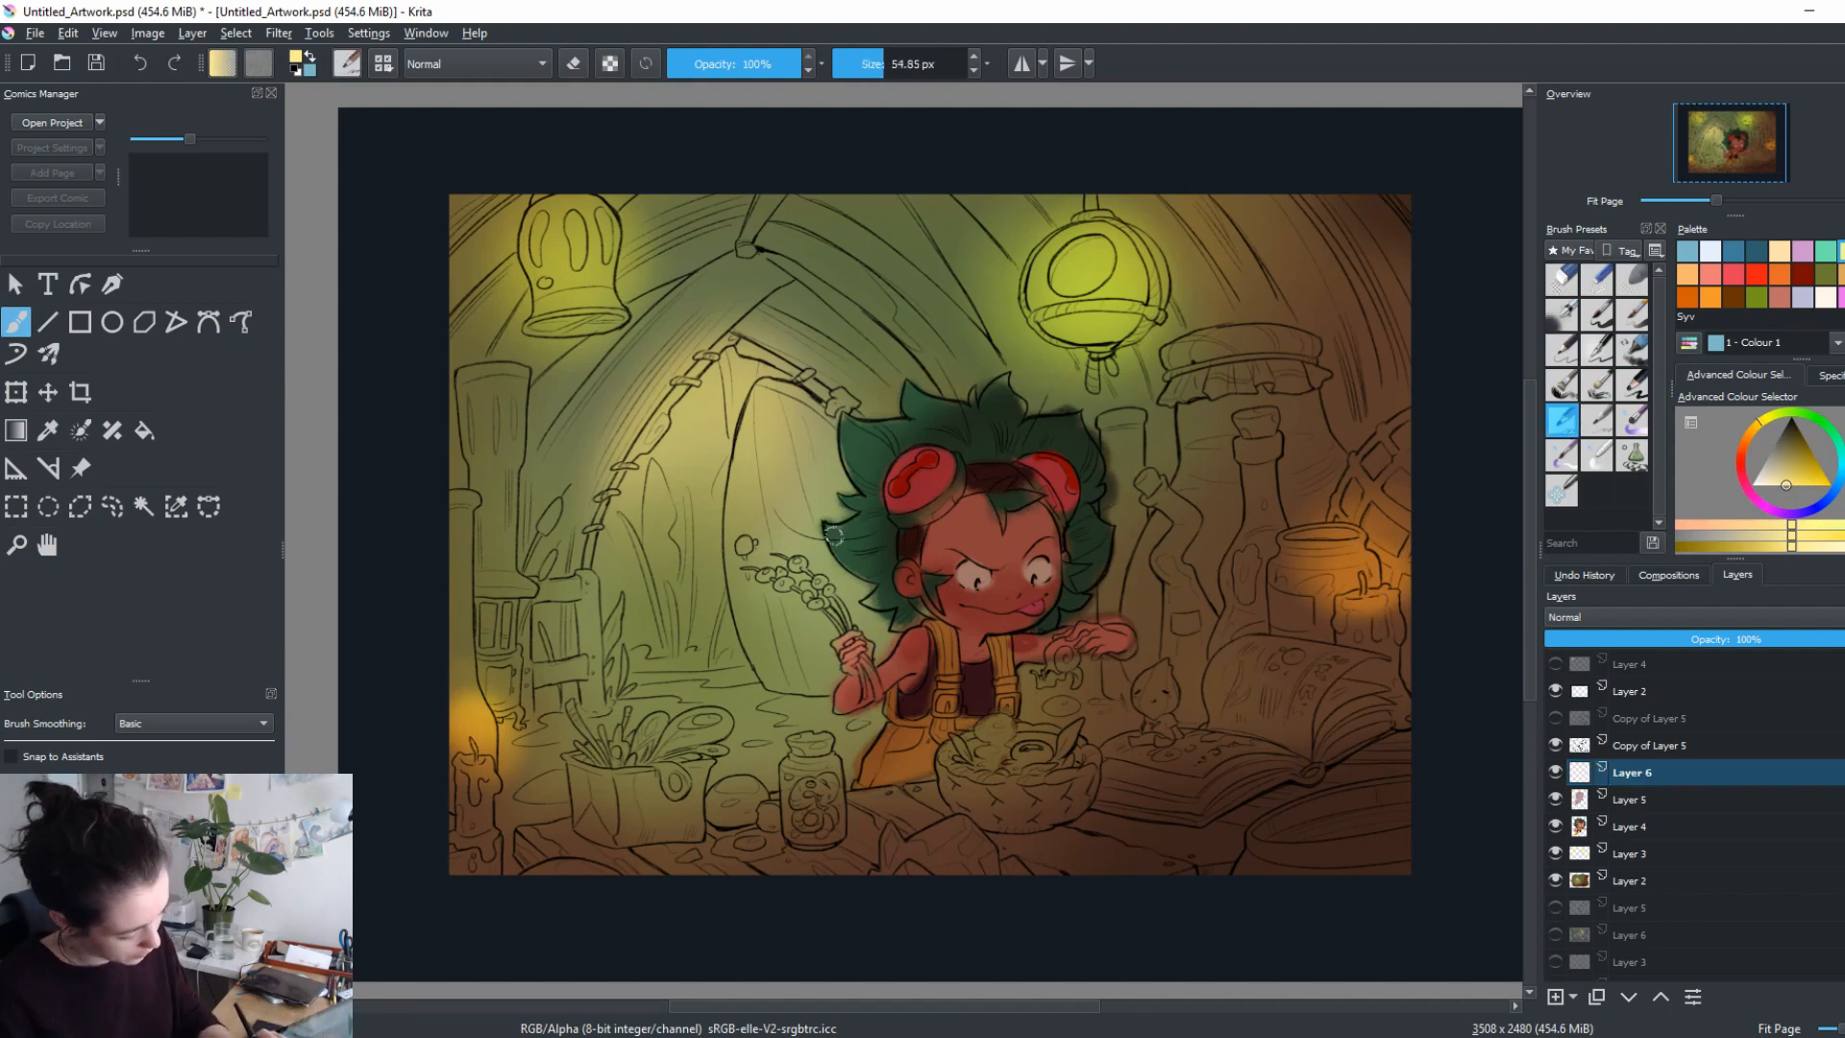
mouse_move(825, 524)
left_mouse_down()
mouse_move(863, 578)
mouse_move(852, 523)
left_mouse_up()
left_click_drag(841, 417, 868, 492)
left_click_drag(907, 388, 913, 423)
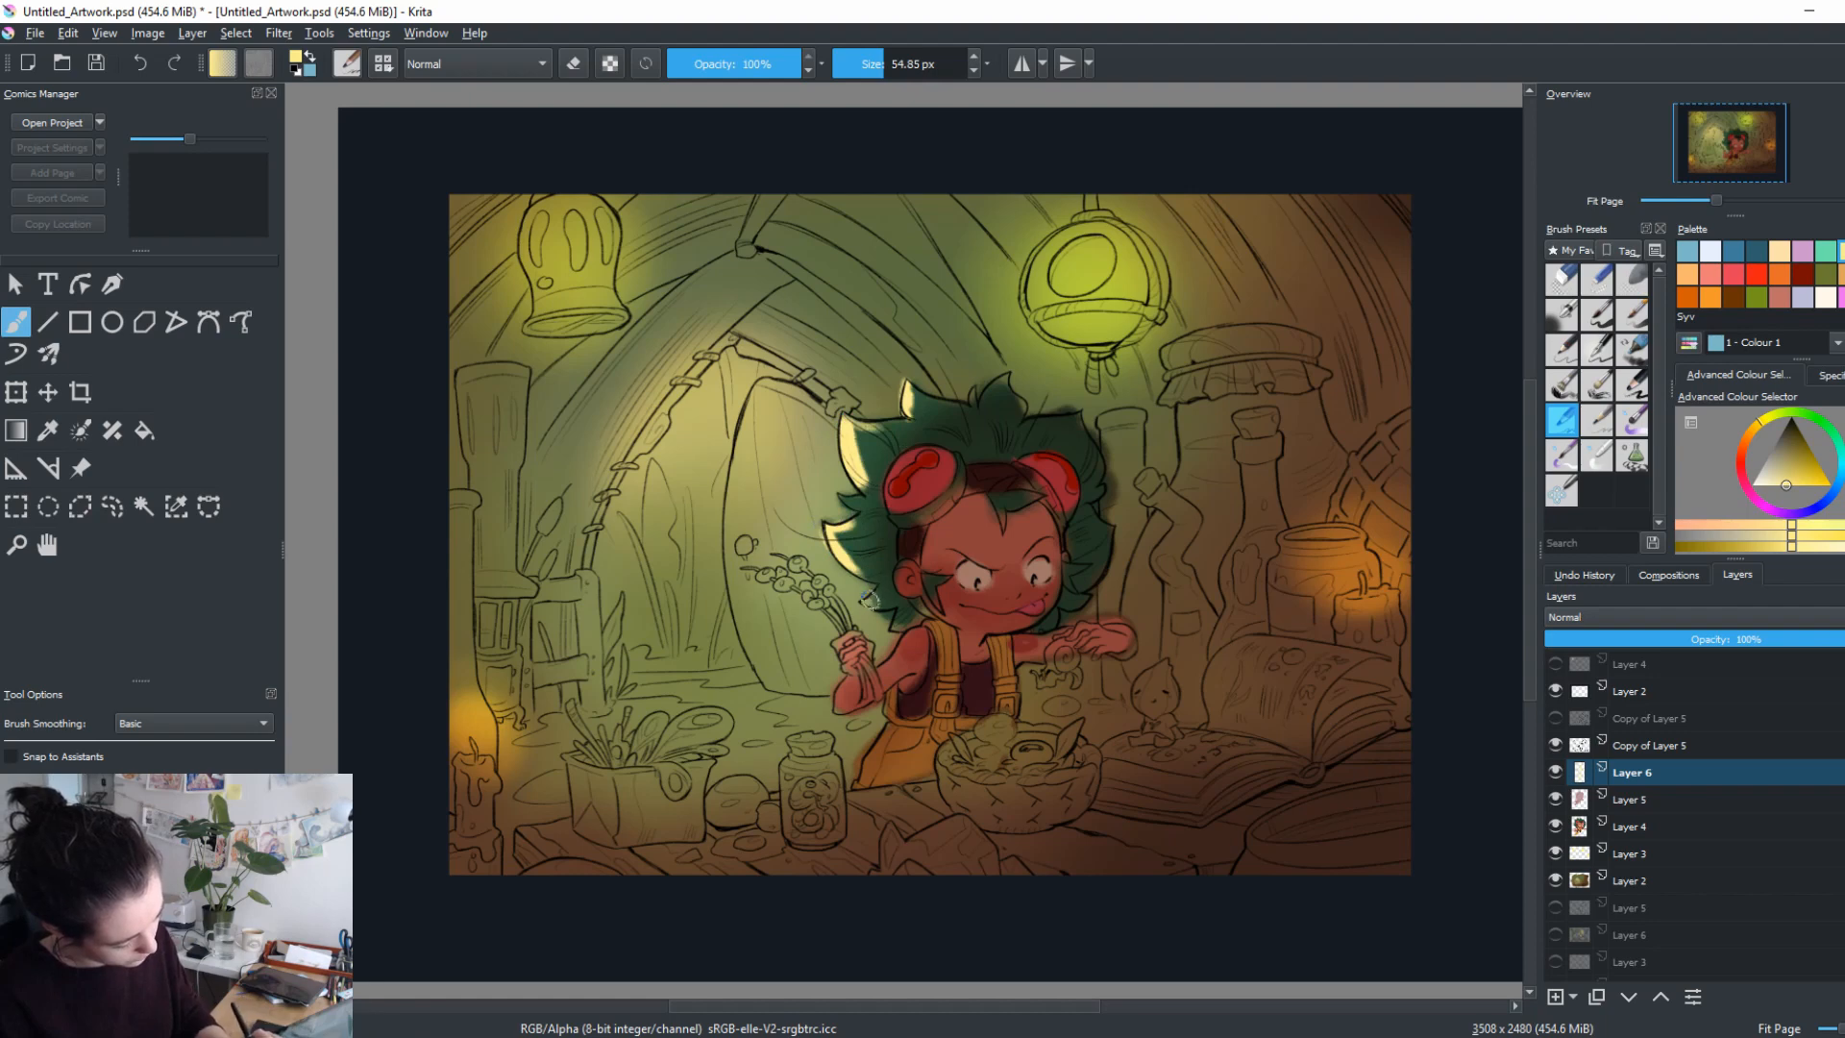
Extend the pale yellow rim light to the arm, overalls, flowers and lower hair, and brush a faint glow over the hair with a larger brush.
mouse_move(911, 630)
left_mouse_down()
mouse_move(841, 707)
mouse_move(1062, 617)
mouse_move(995, 726)
mouse_move(888, 734)
mouse_move(868, 774)
left_mouse_up()
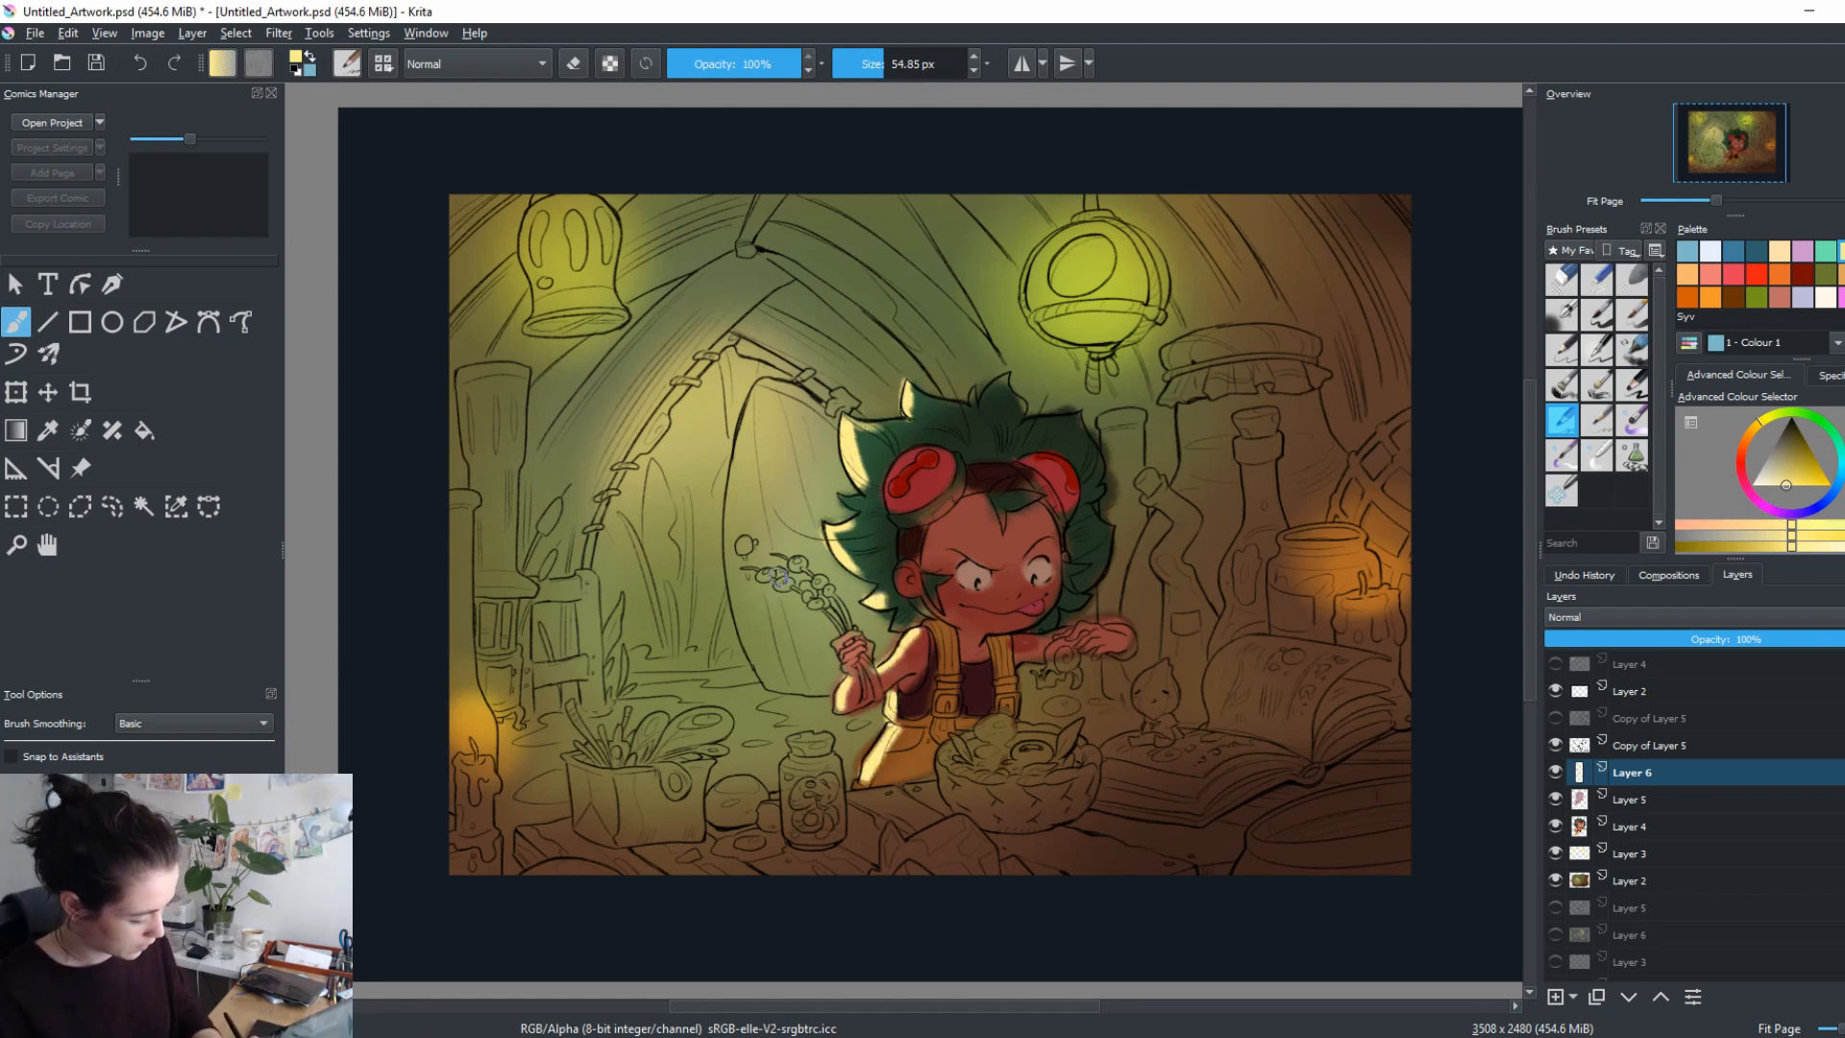
left_click_drag(874, 603, 923, 618)
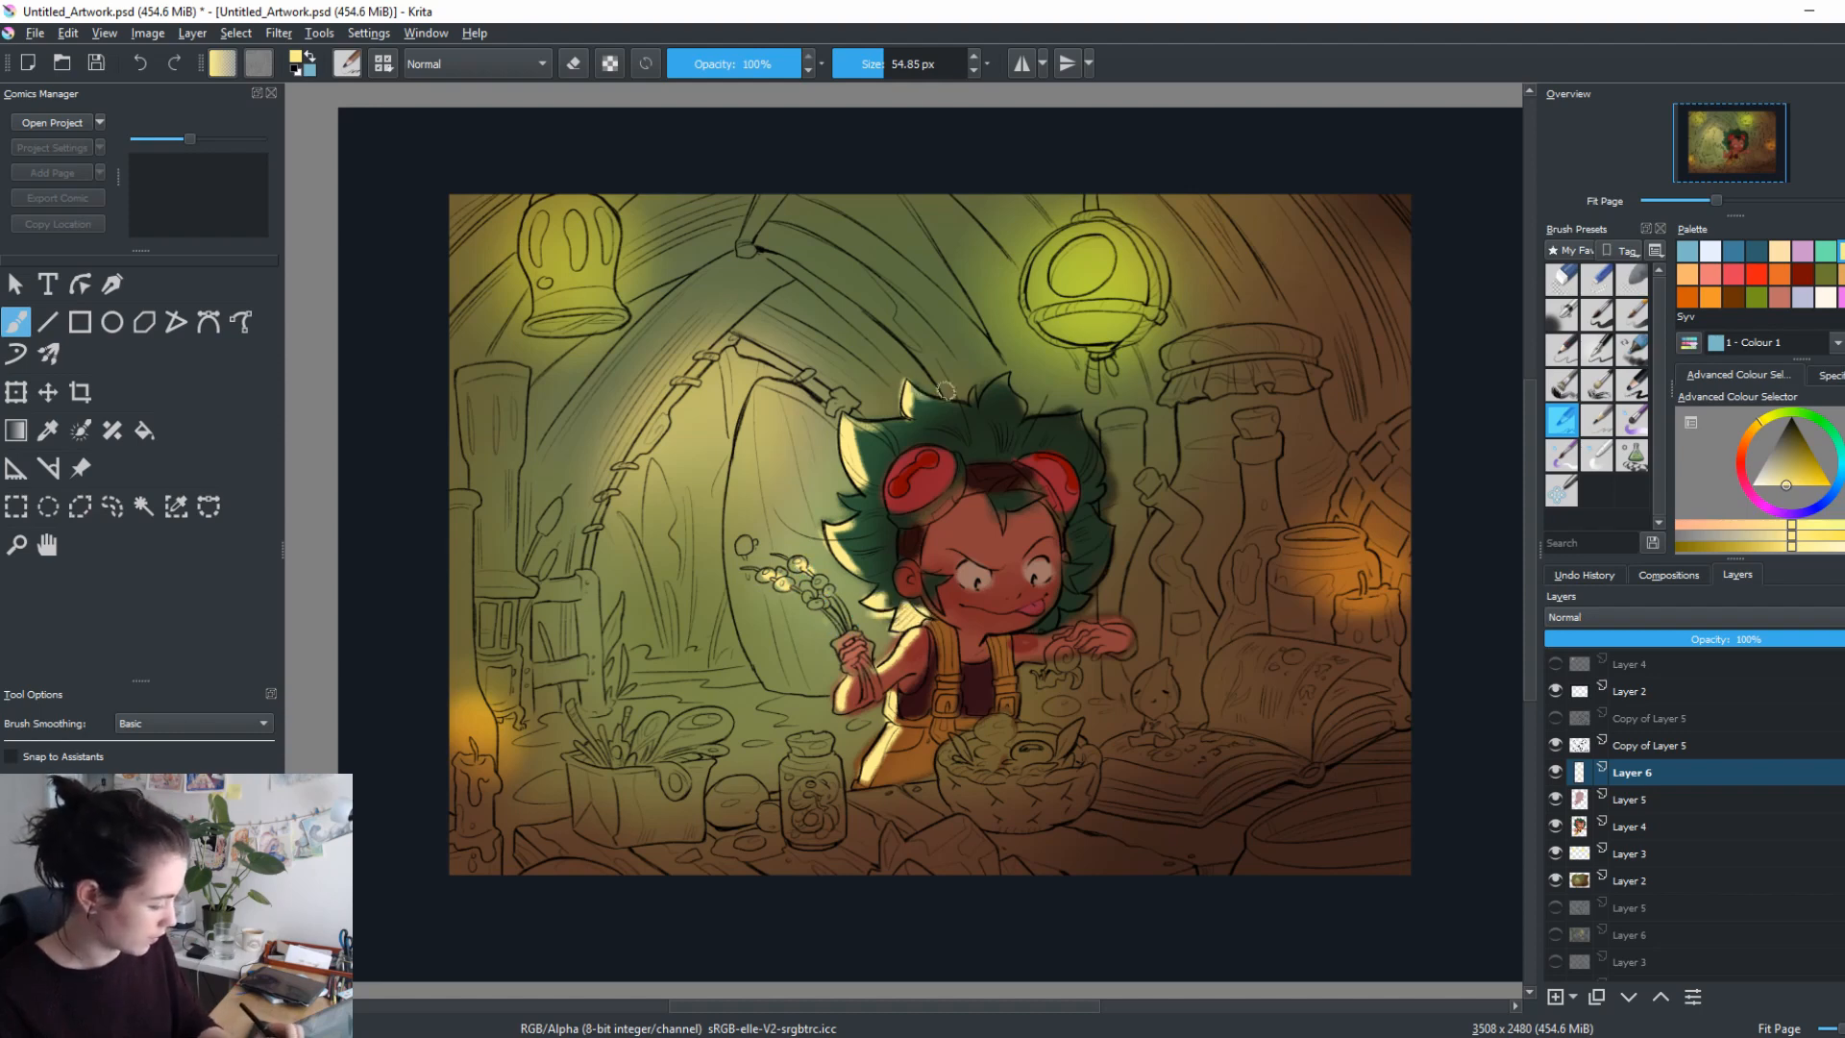
left_click_drag(1001, 419, 1172, 419)
mouse_move(874, 448)
left_mouse_down()
mouse_move(878, 466)
mouse_move(944, 417)
mouse_move(979, 430)
left_mouse_up()
left_click_drag(870, 496, 872, 561)
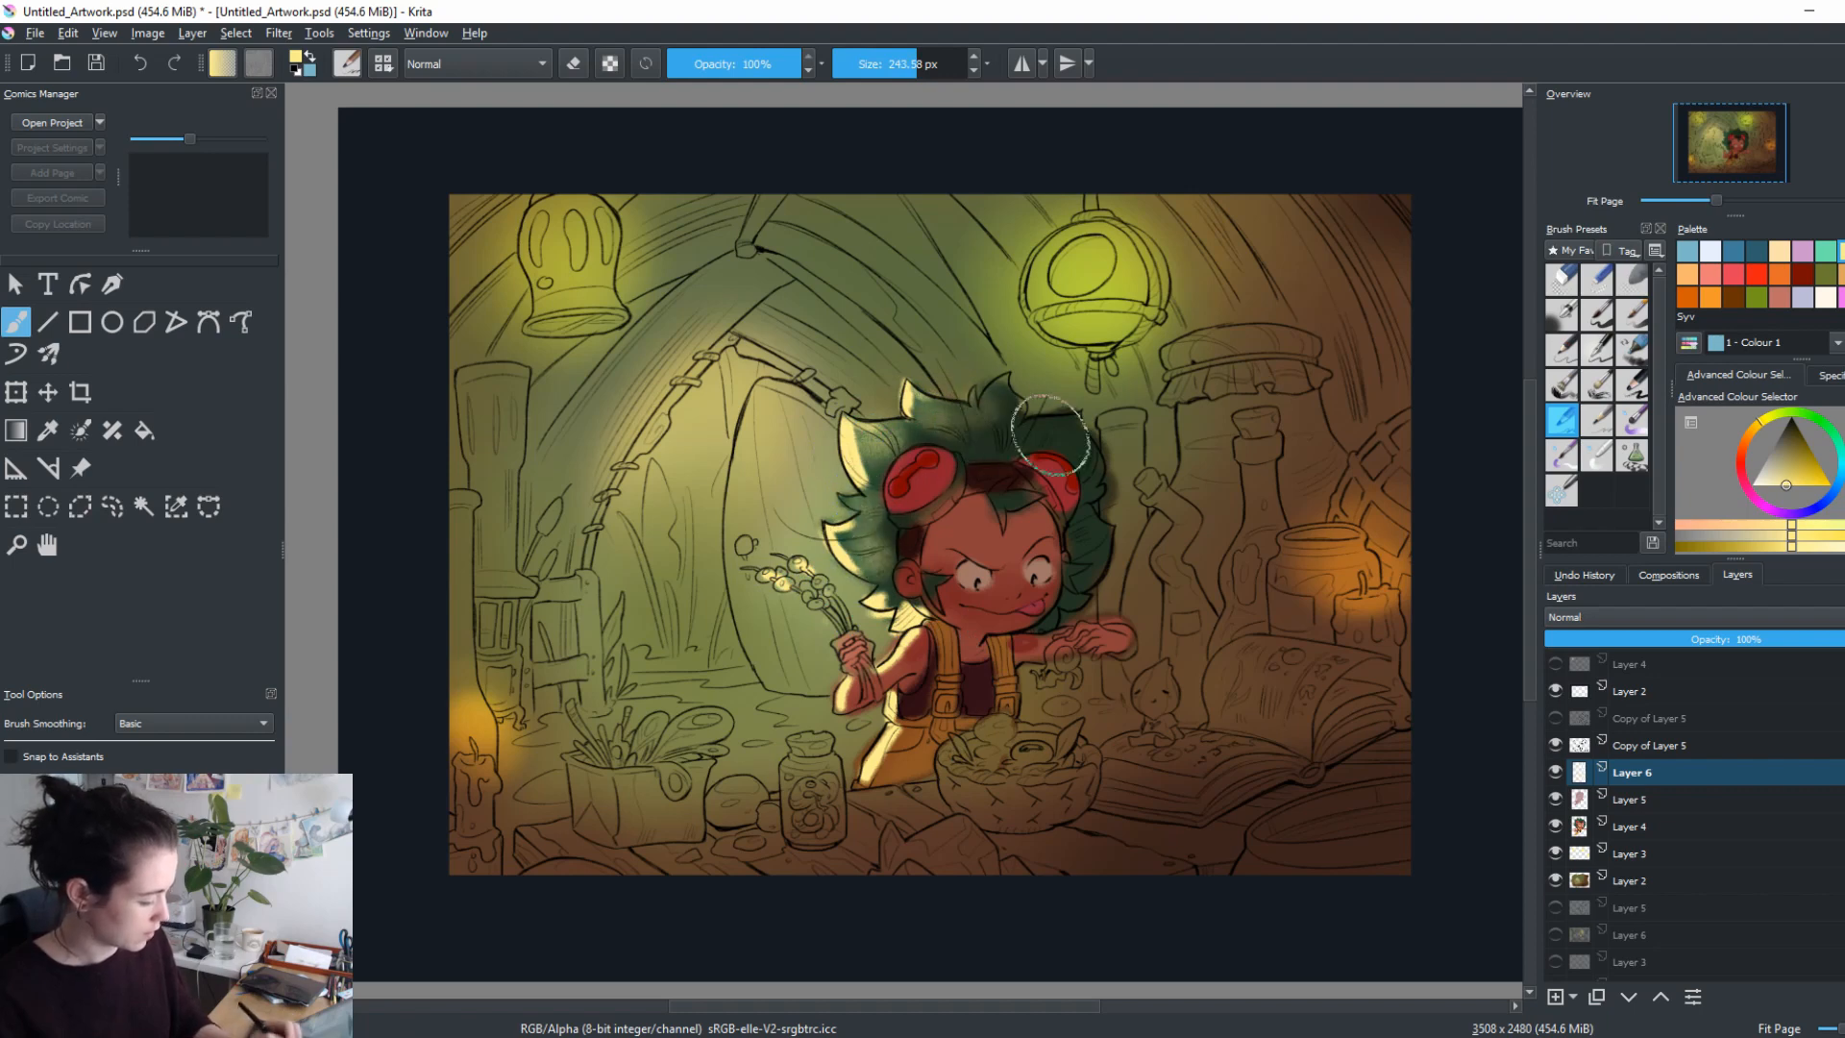
Try Overlay on the rim light layer, switch its blending to Colour Dodge and lower the layer opacity to 62%.
left_click(1585, 616)
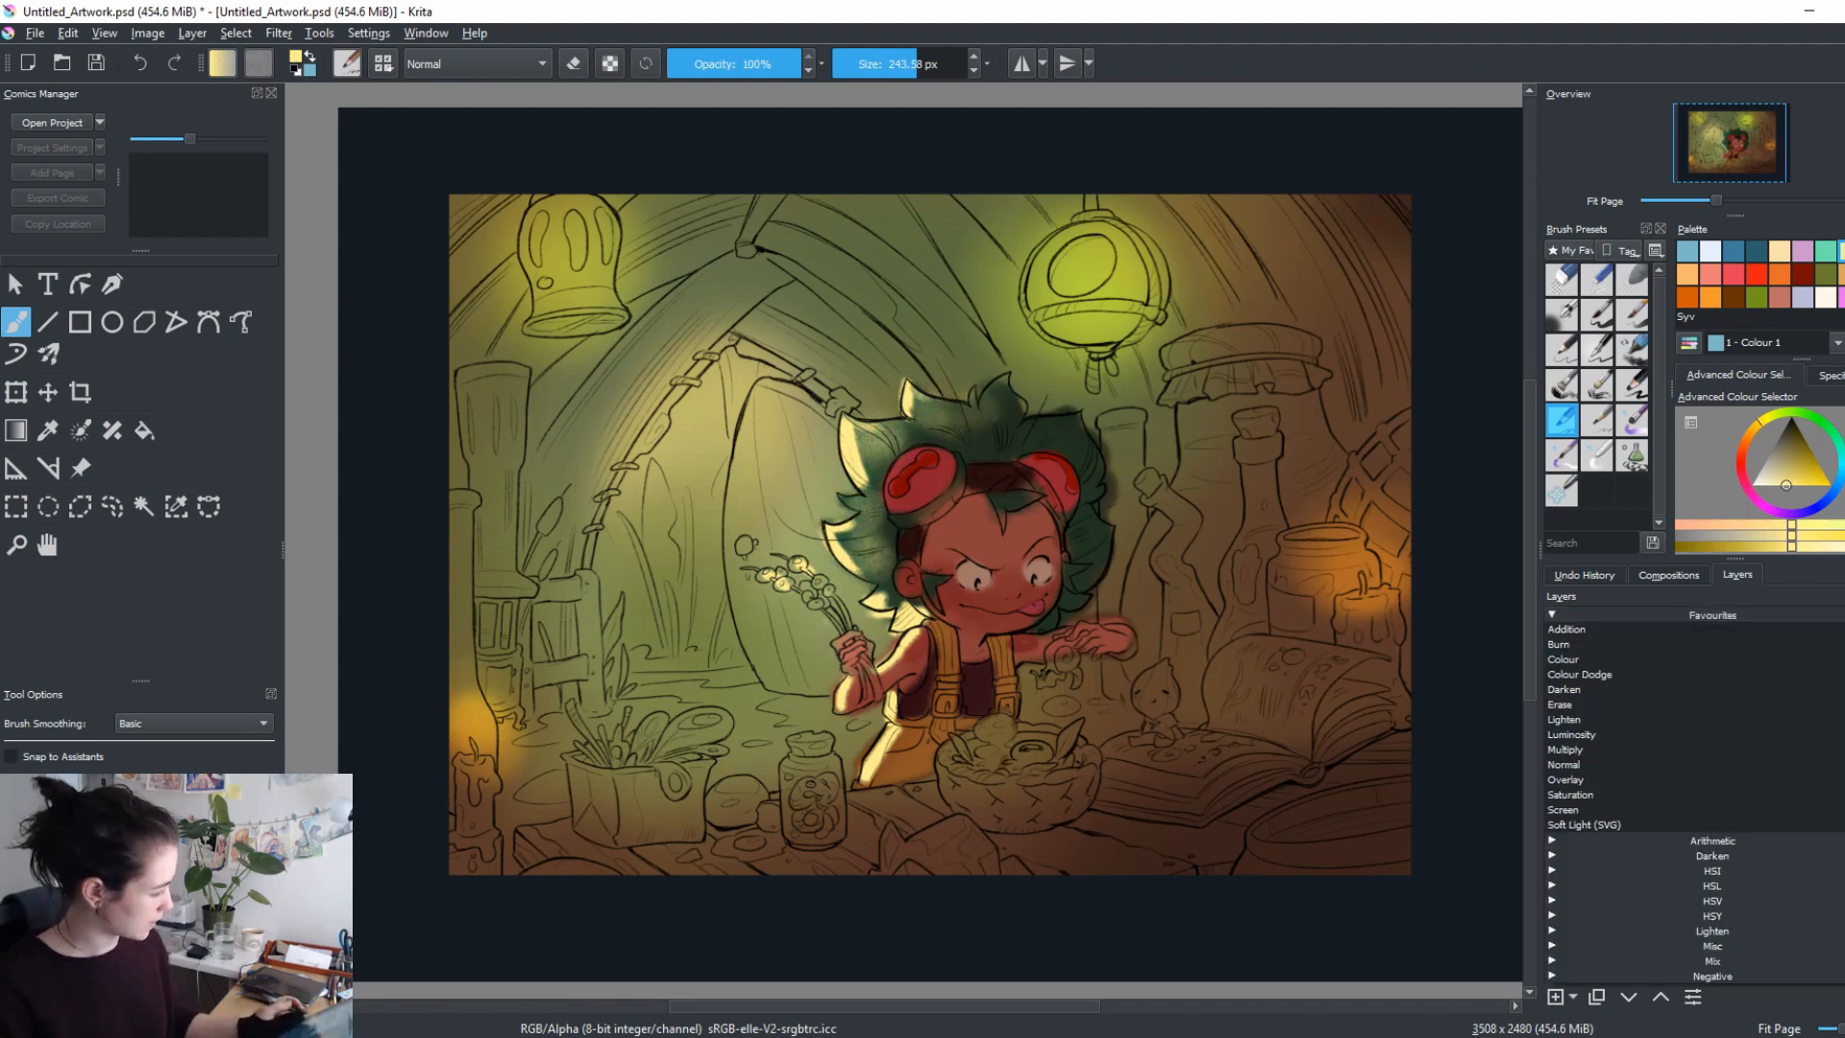
left_click(1581, 779)
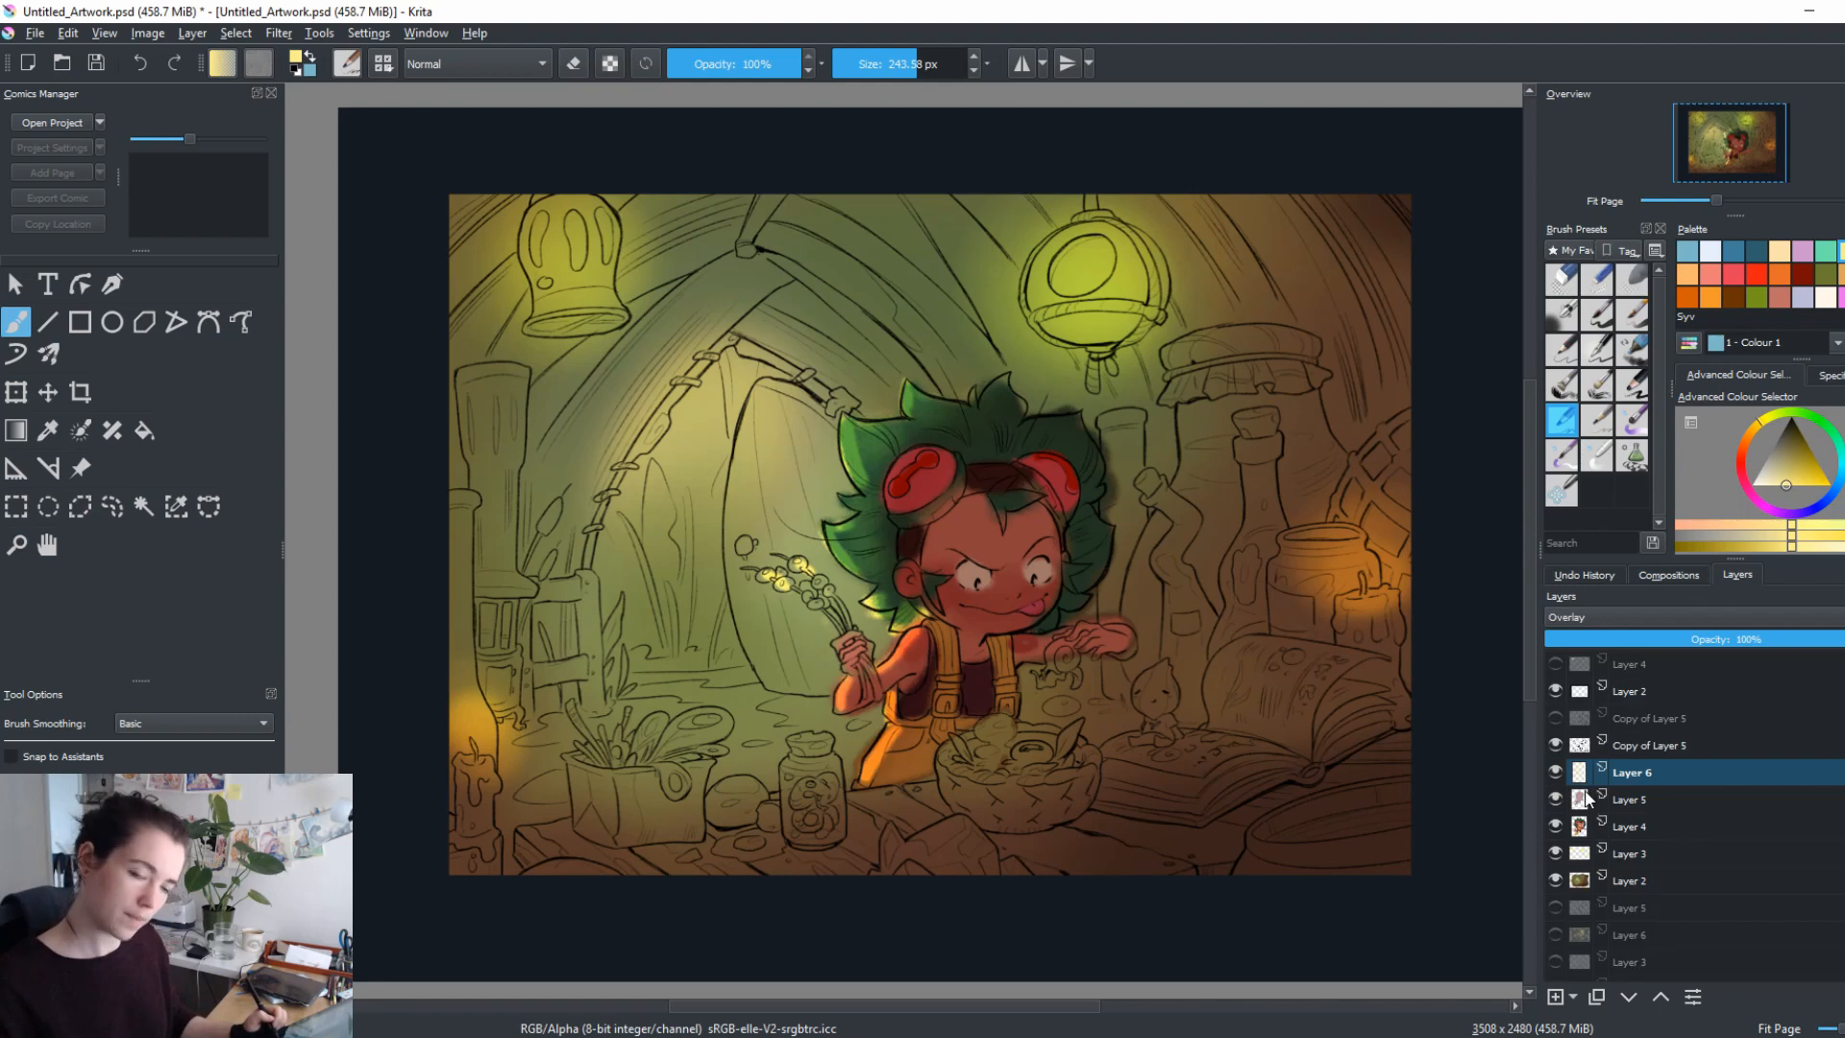
left_click(1588, 619)
left_click(1589, 673)
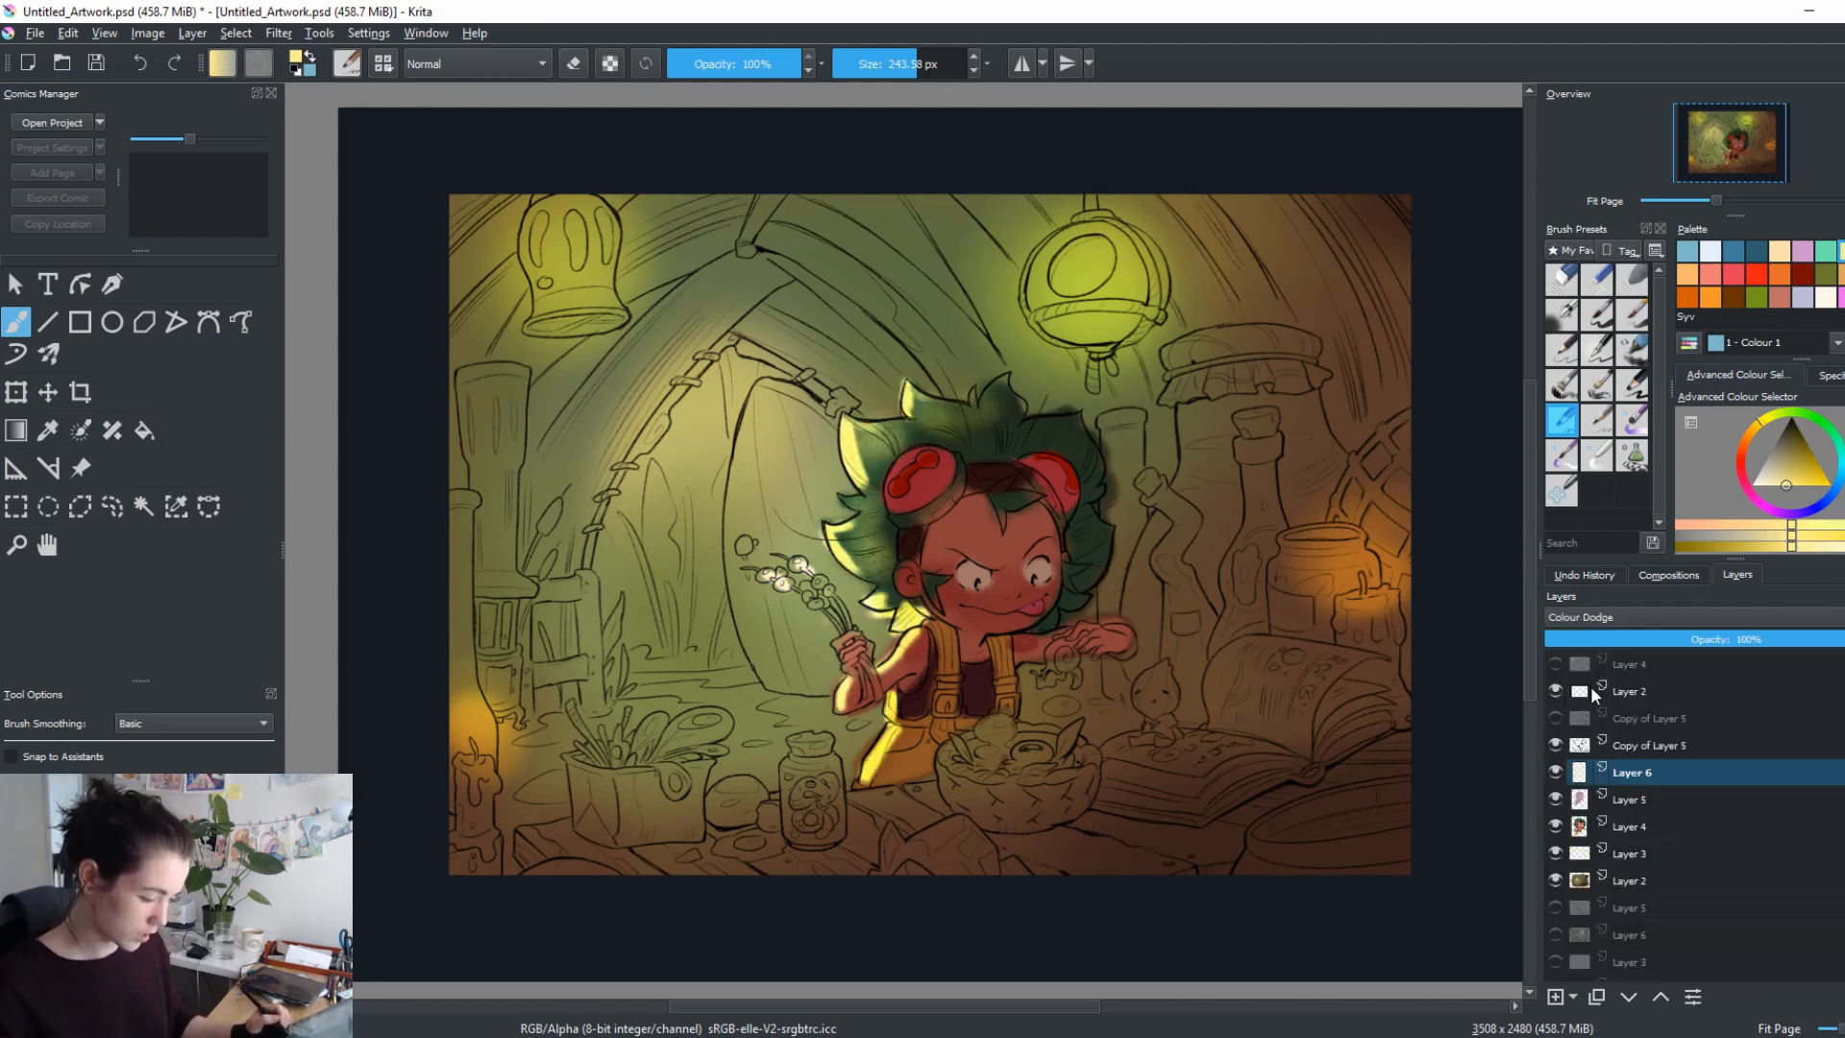
left_click_drag(1830, 640, 1772, 642)
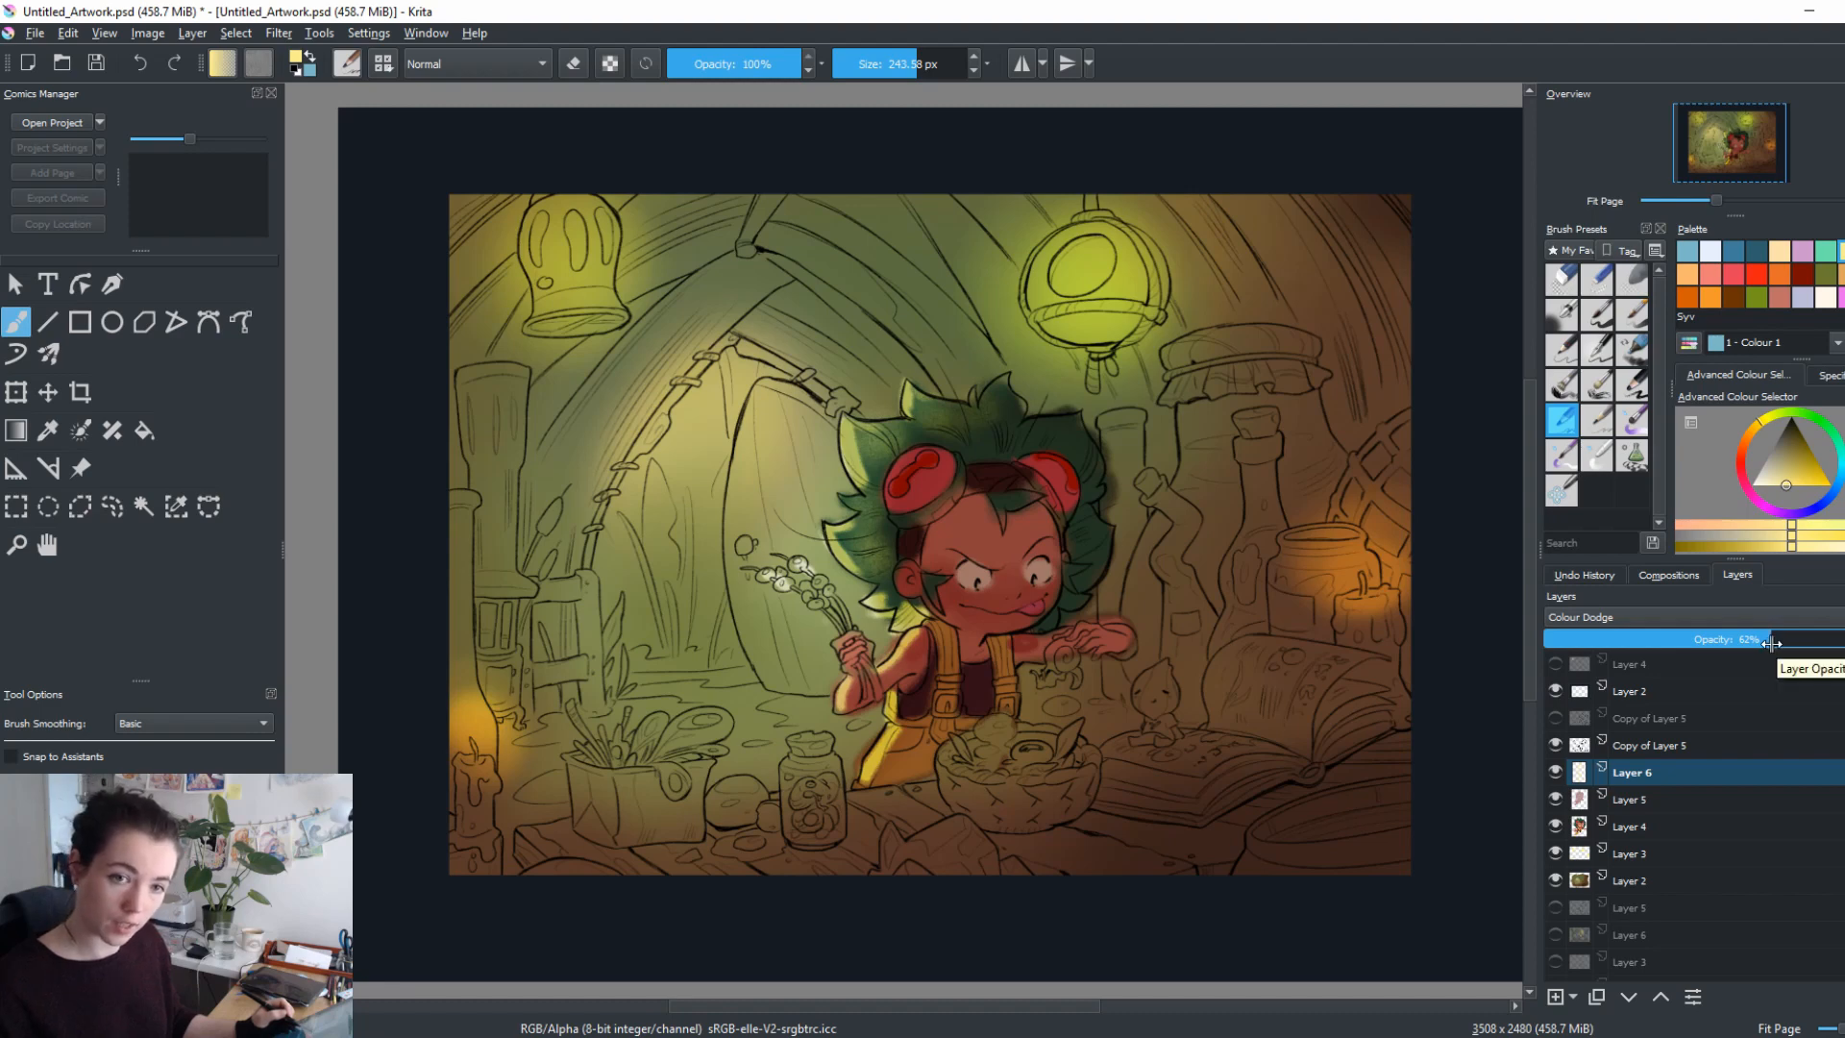
Add a paint layer above the rim light and paint the bowl's contents purple with a brush of about 131 px.
left_click(1555, 996)
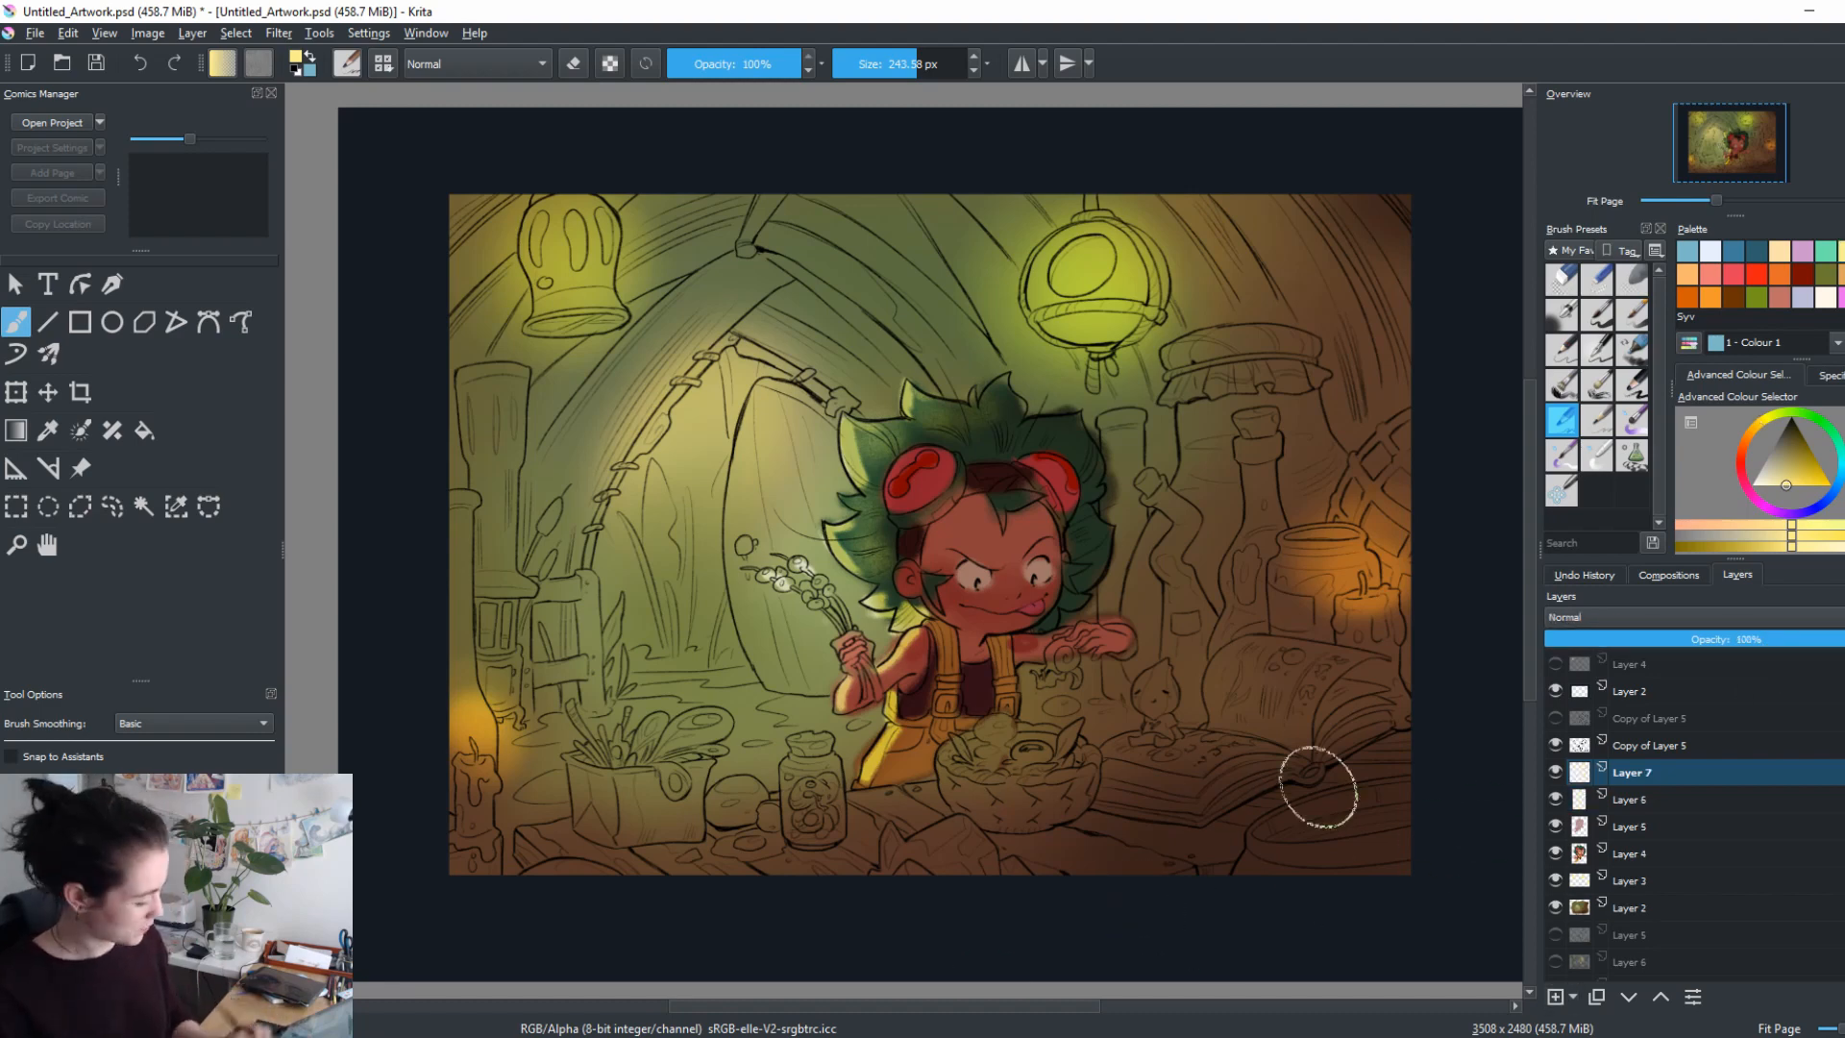
left_click(1802, 417)
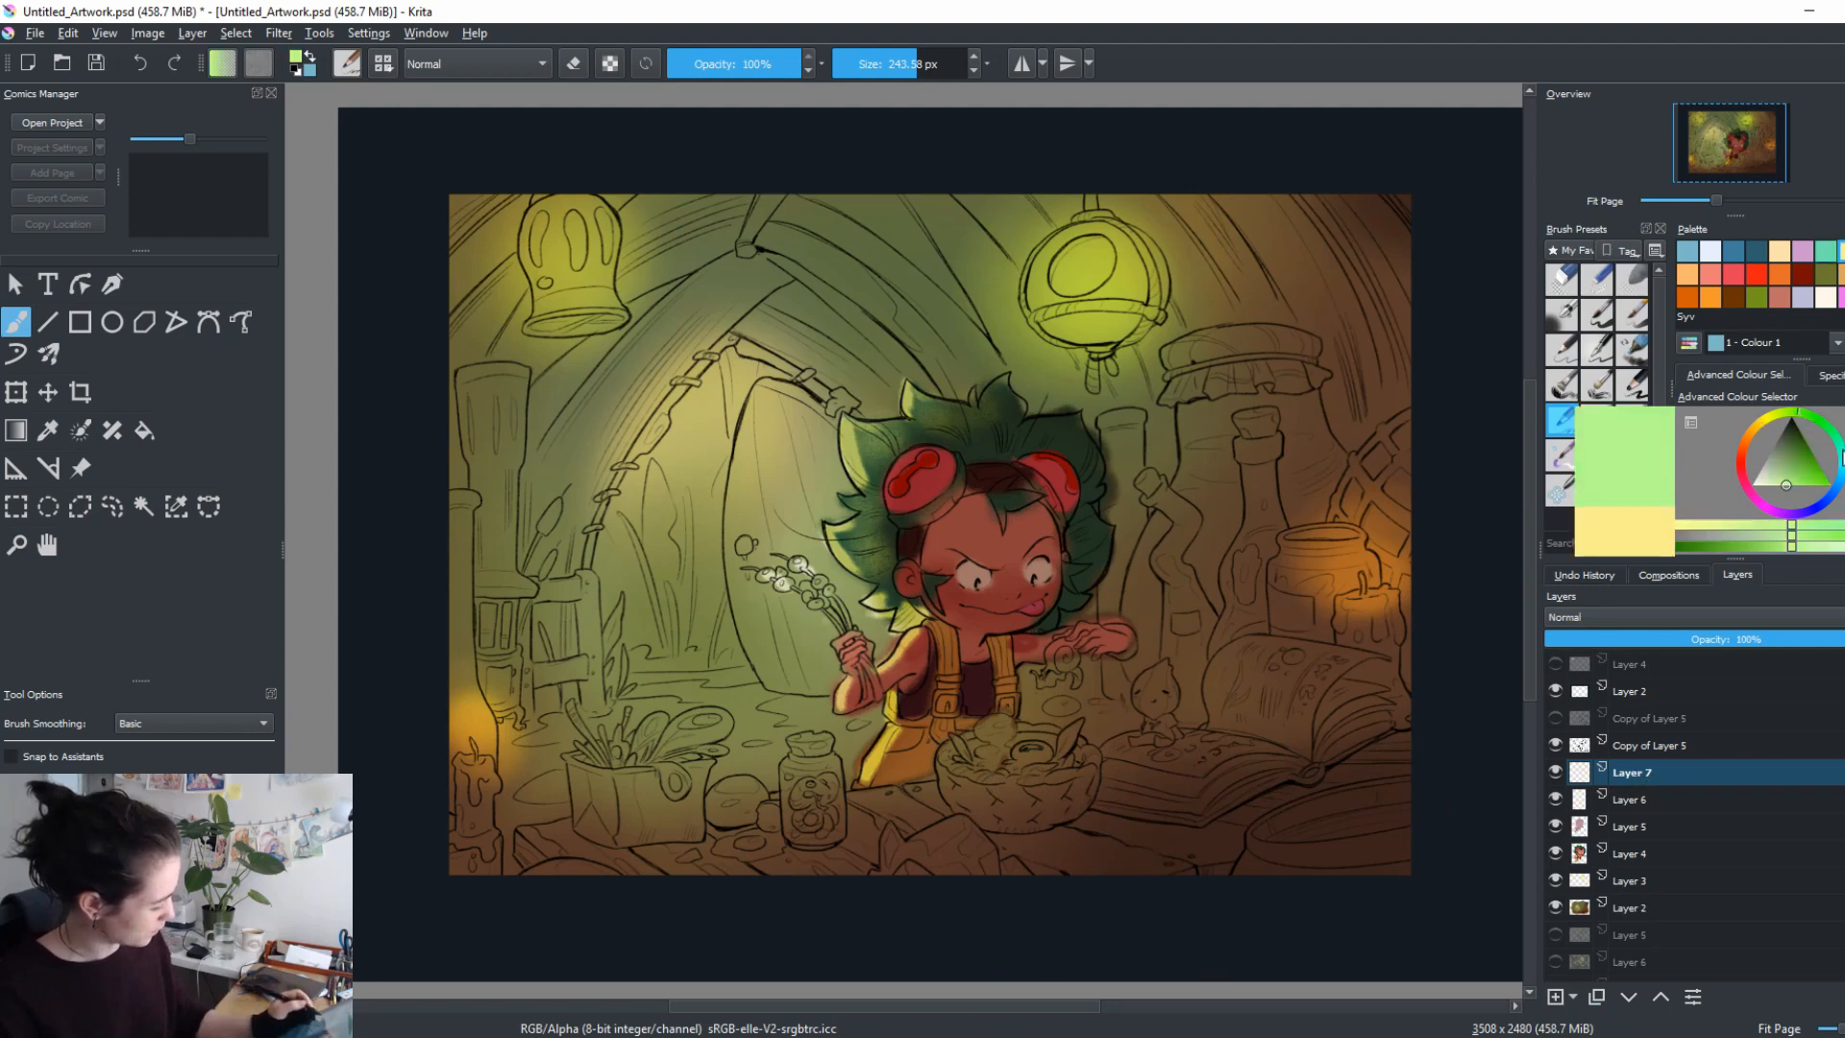
left_click(1748, 496)
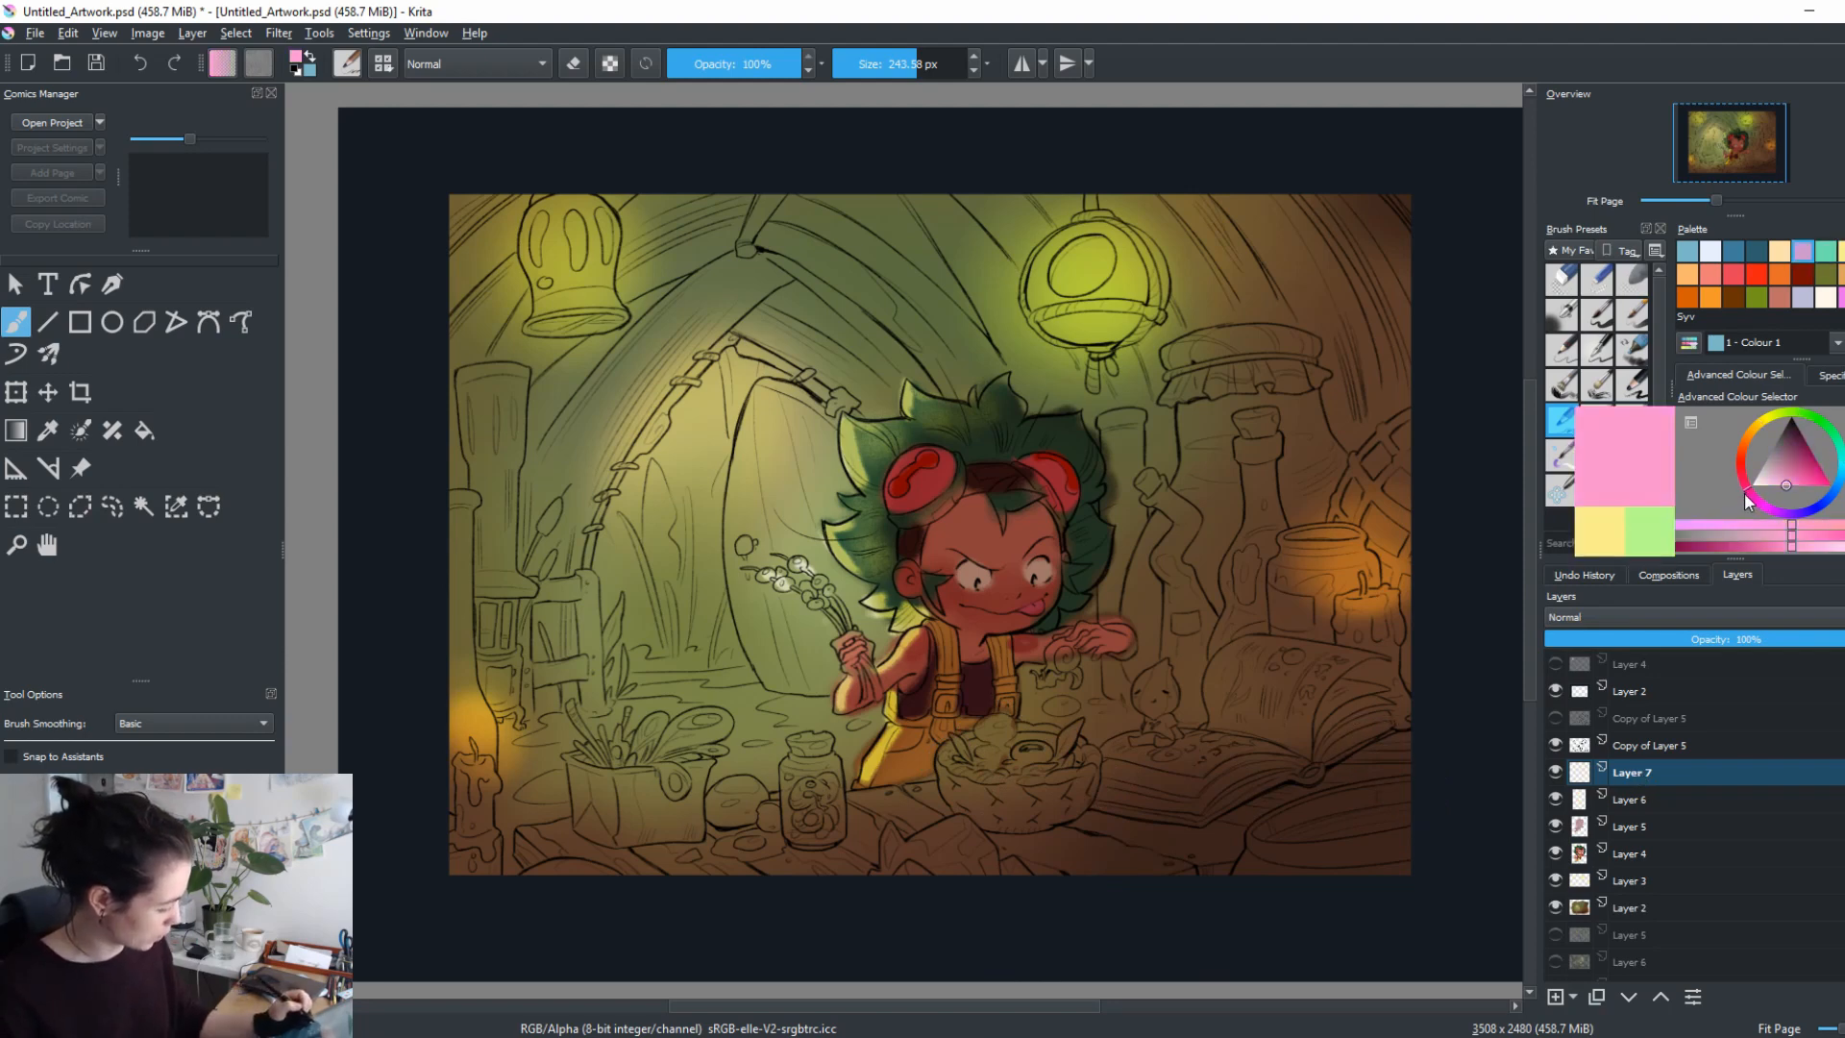
left_click(1794, 467)
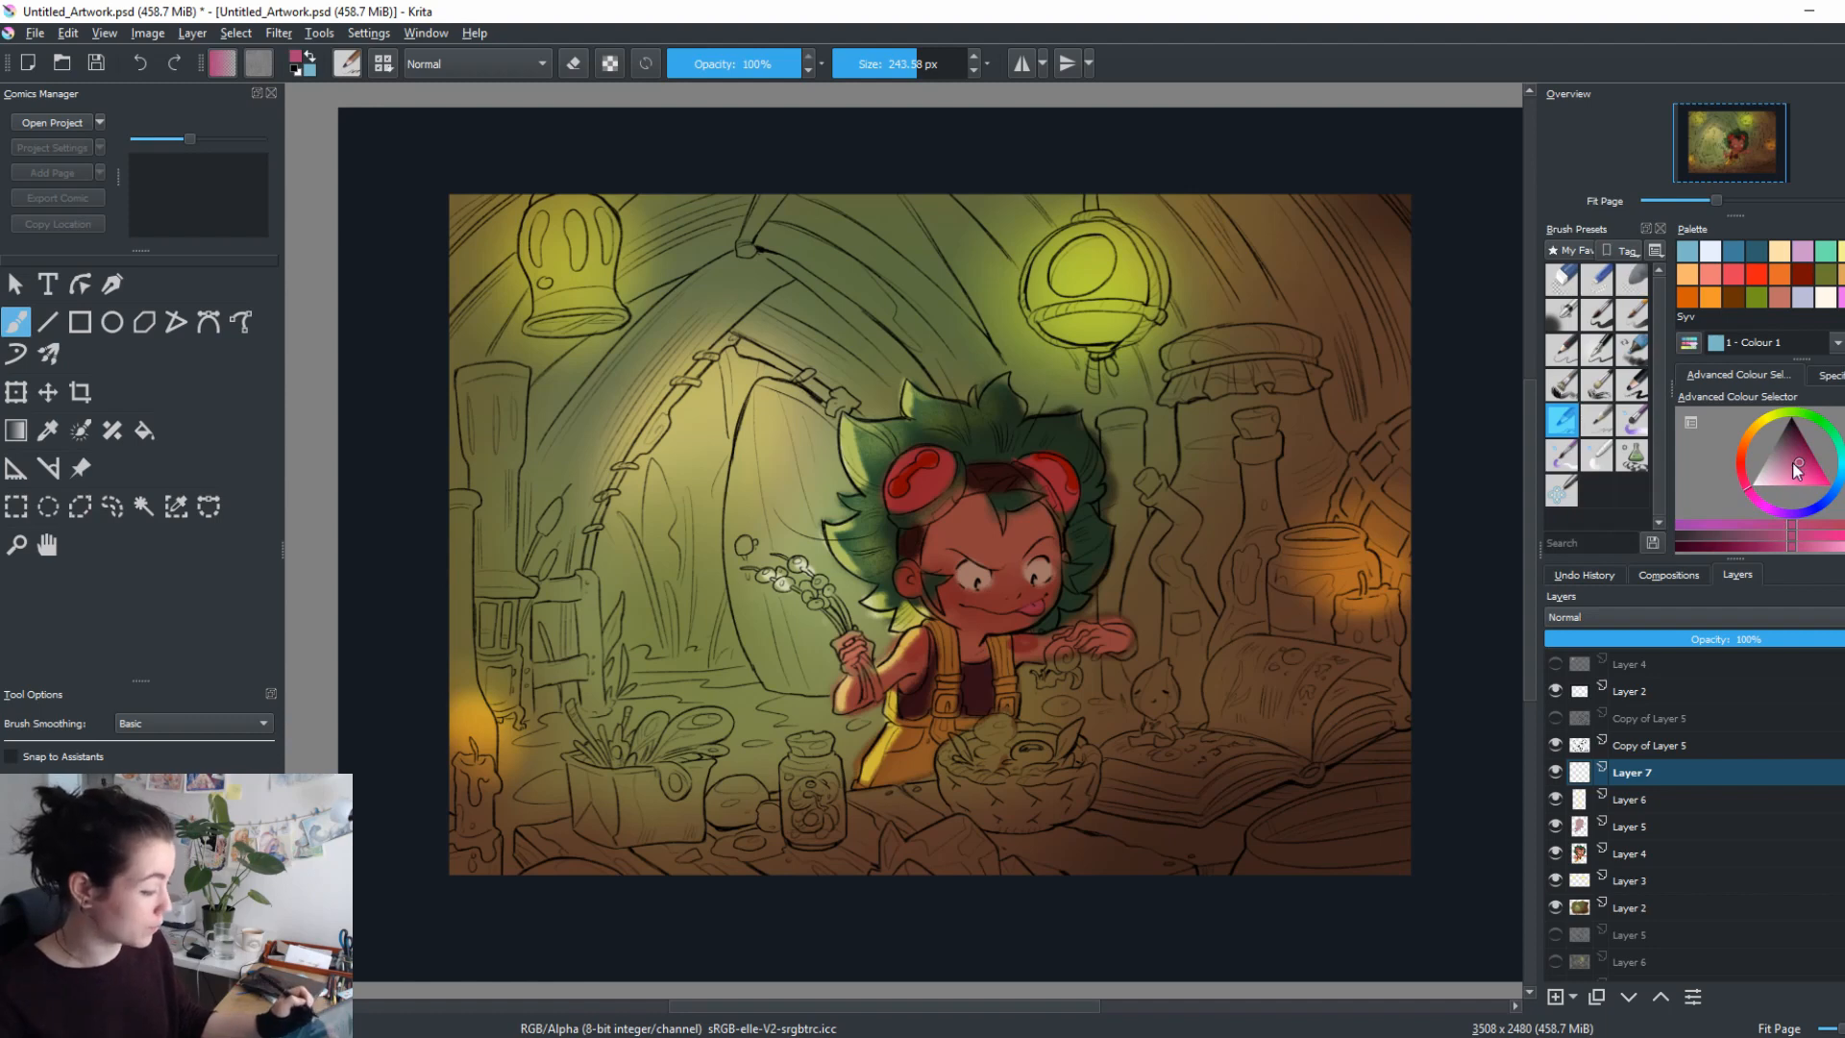
left_click(1792, 462)
mouse_move(1756, 481)
left_mouse_down()
mouse_move(1743, 442)
mouse_move(1804, 413)
mouse_move(1755, 441)
mouse_move(1761, 502)
mouse_move(1789, 452)
left_mouse_up()
key("bracketleft")
key("bracketleft")
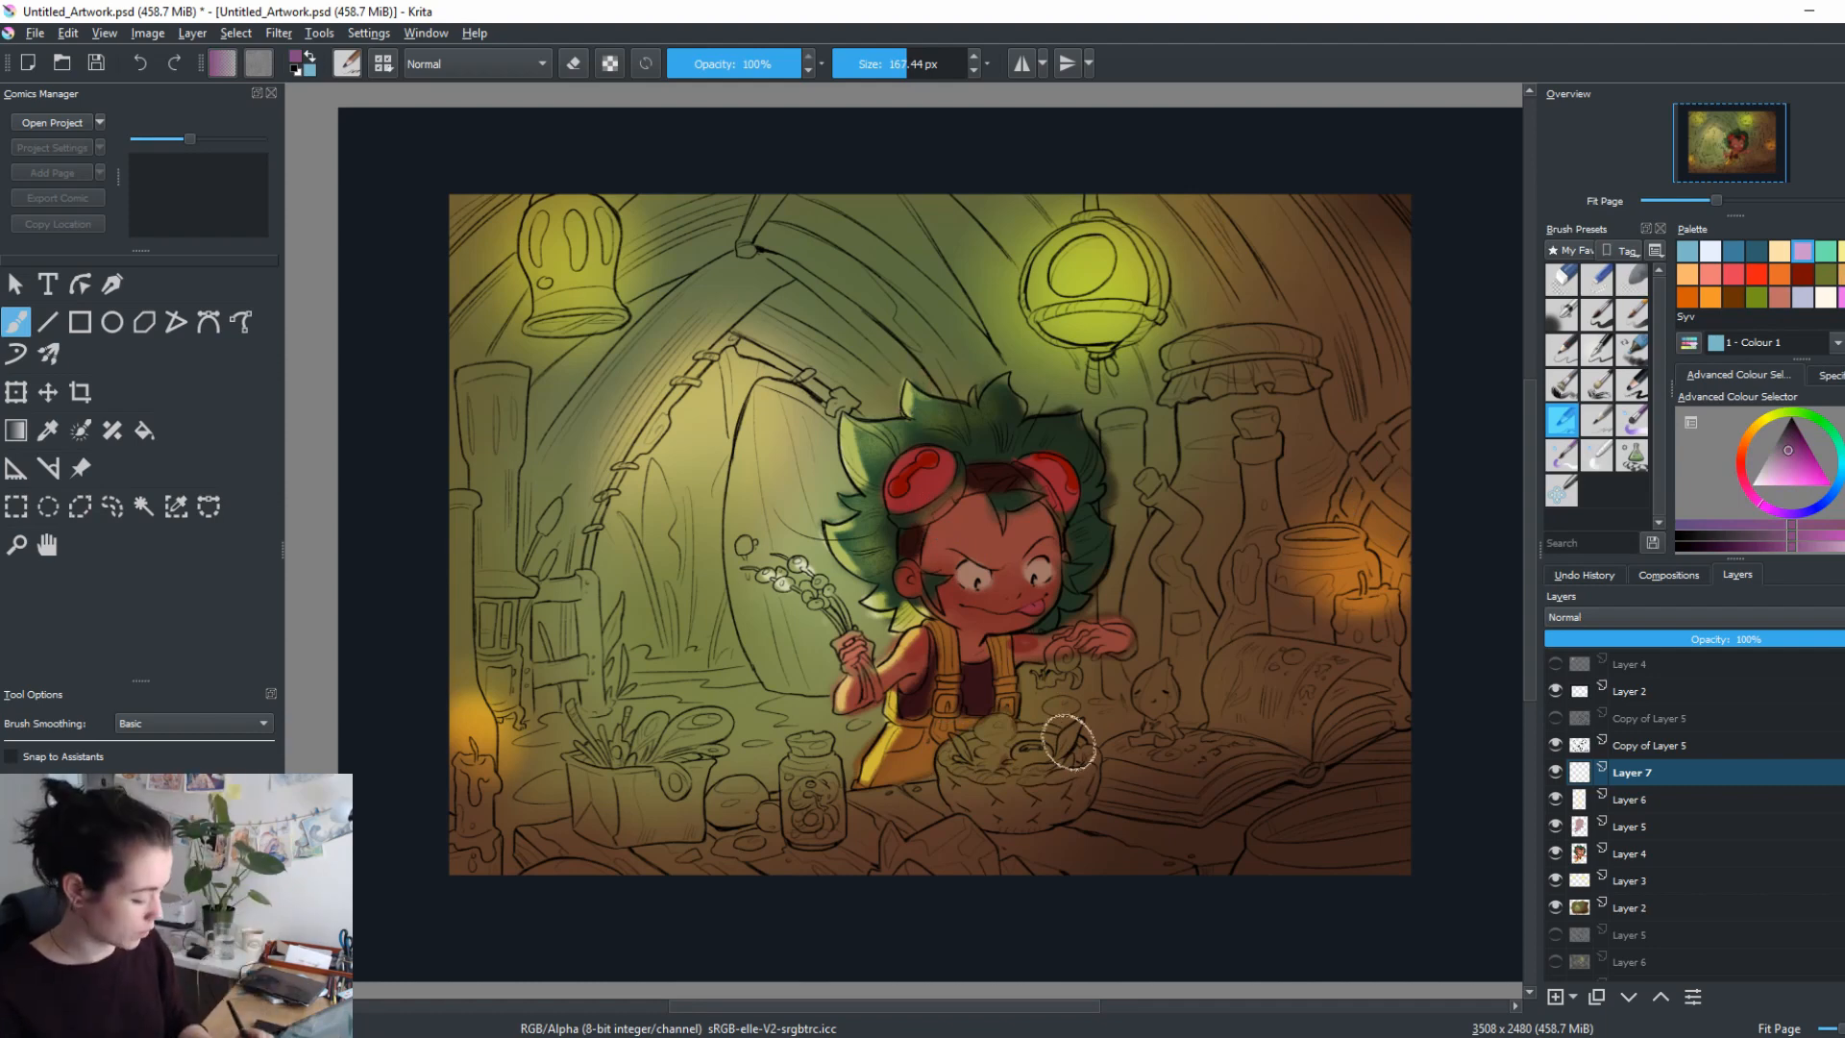
key("bracketleft")
mouse_move(1006, 736)
left_mouse_down()
mouse_move(990, 752)
mouse_move(1047, 754)
mouse_move(993, 730)
mouse_move(1098, 749)
left_mouse_up()
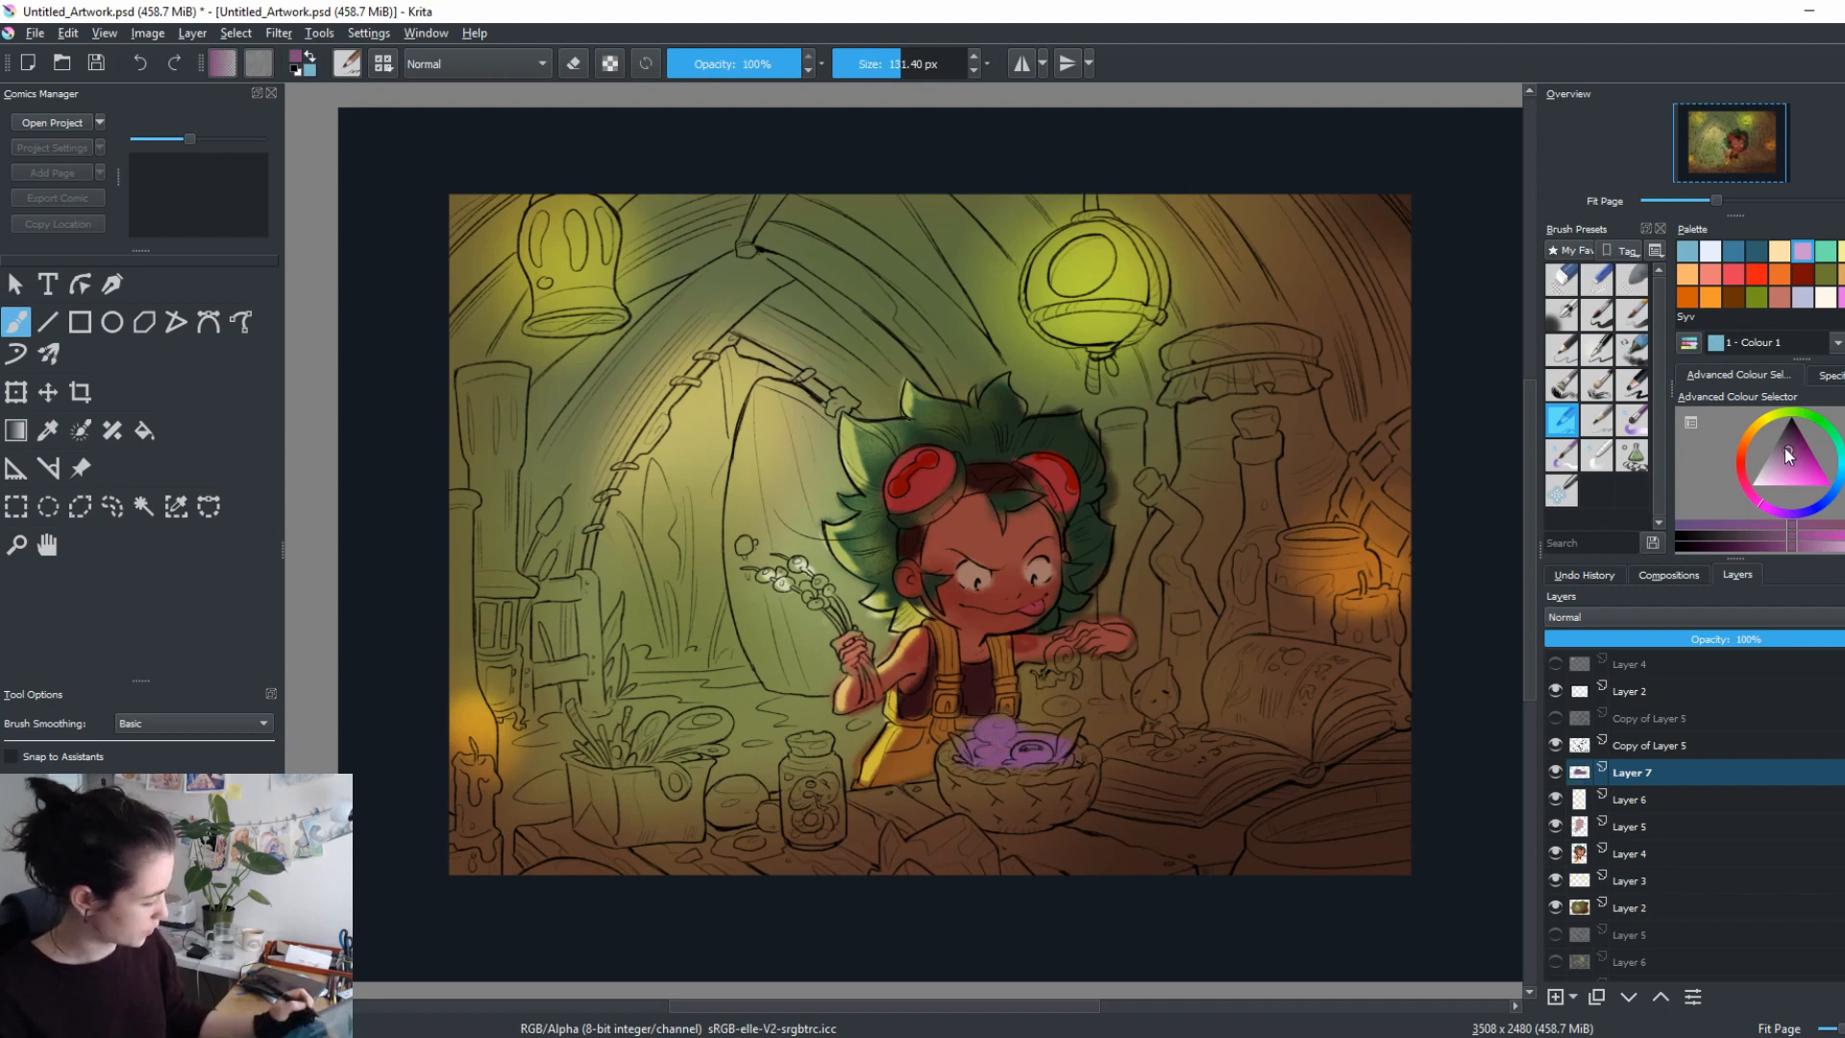
Darken the purple contents of the bowl with deeper, more muted purple tones.
left_click_drag(1784, 448, 1791, 430)
mouse_move(1009, 730)
left_mouse_down()
mouse_move(968, 755)
mouse_move(1059, 757)
mouse_move(969, 752)
mouse_move(1033, 735)
left_mouse_up()
left_click_drag(1779, 440, 1784, 441)
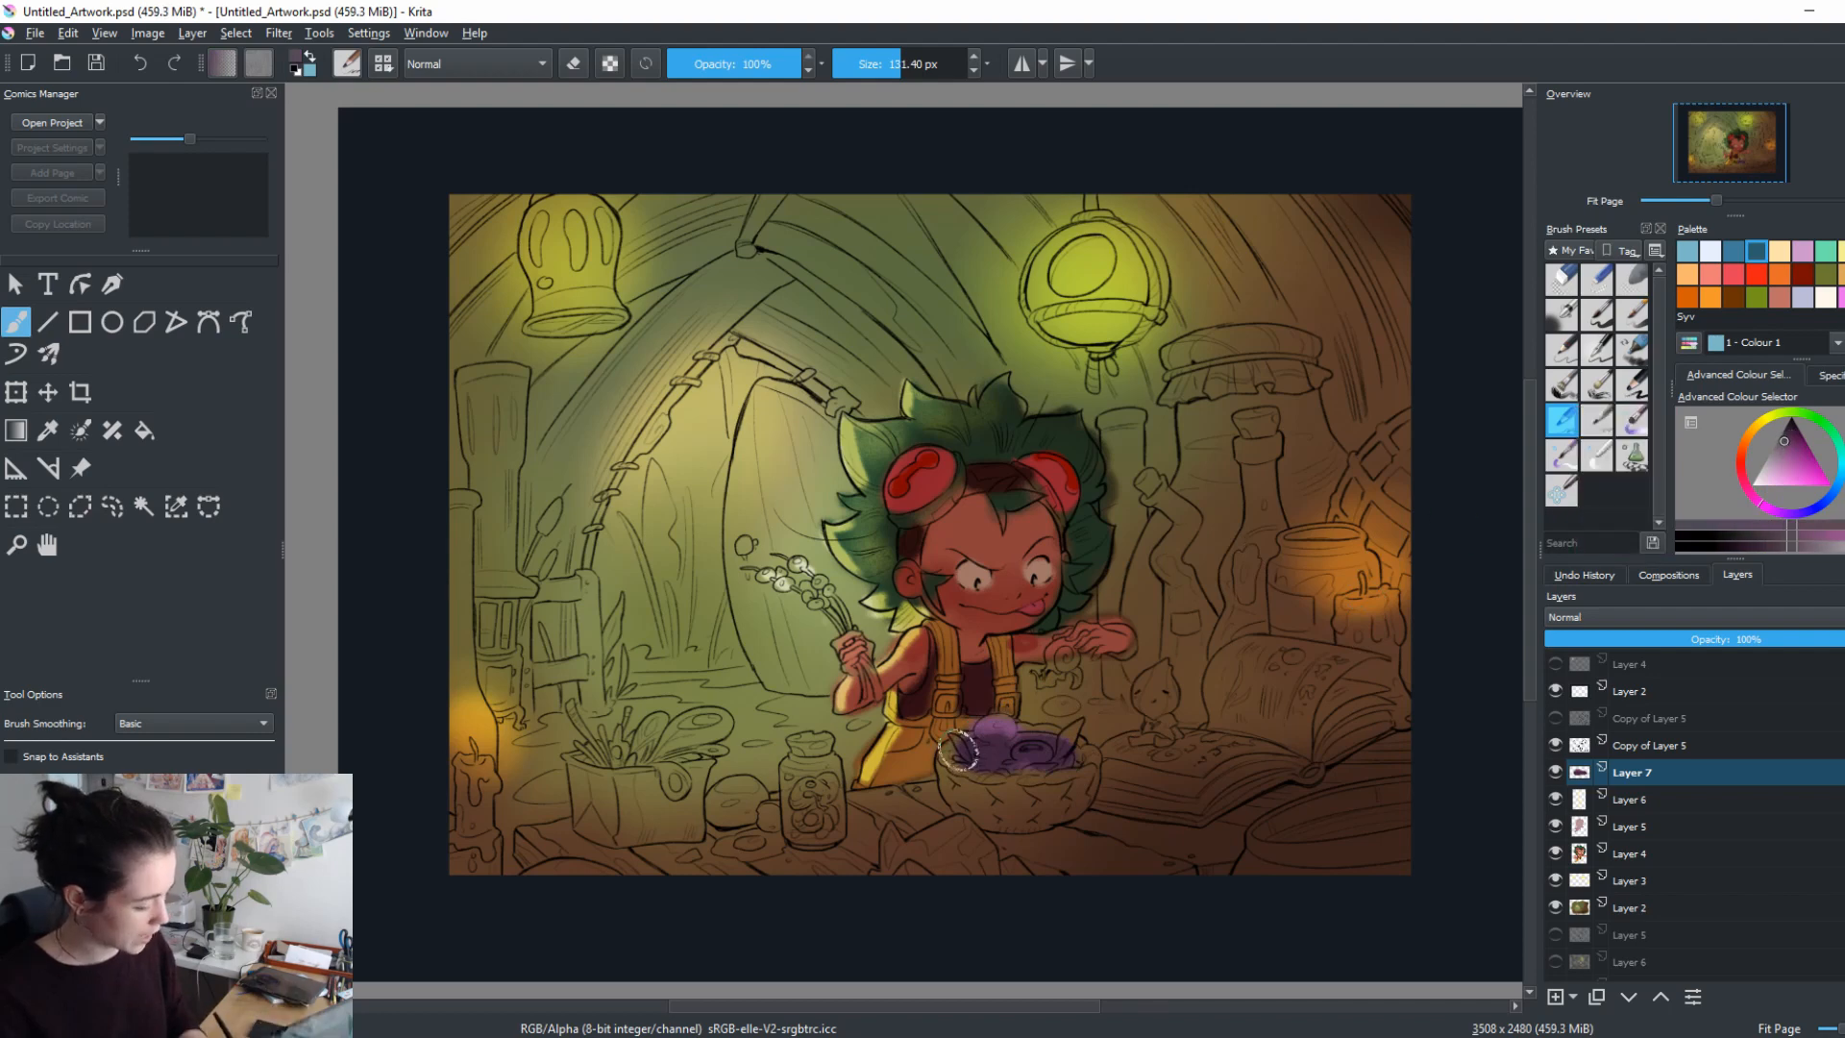
left_click_drag(958, 755, 1064, 752)
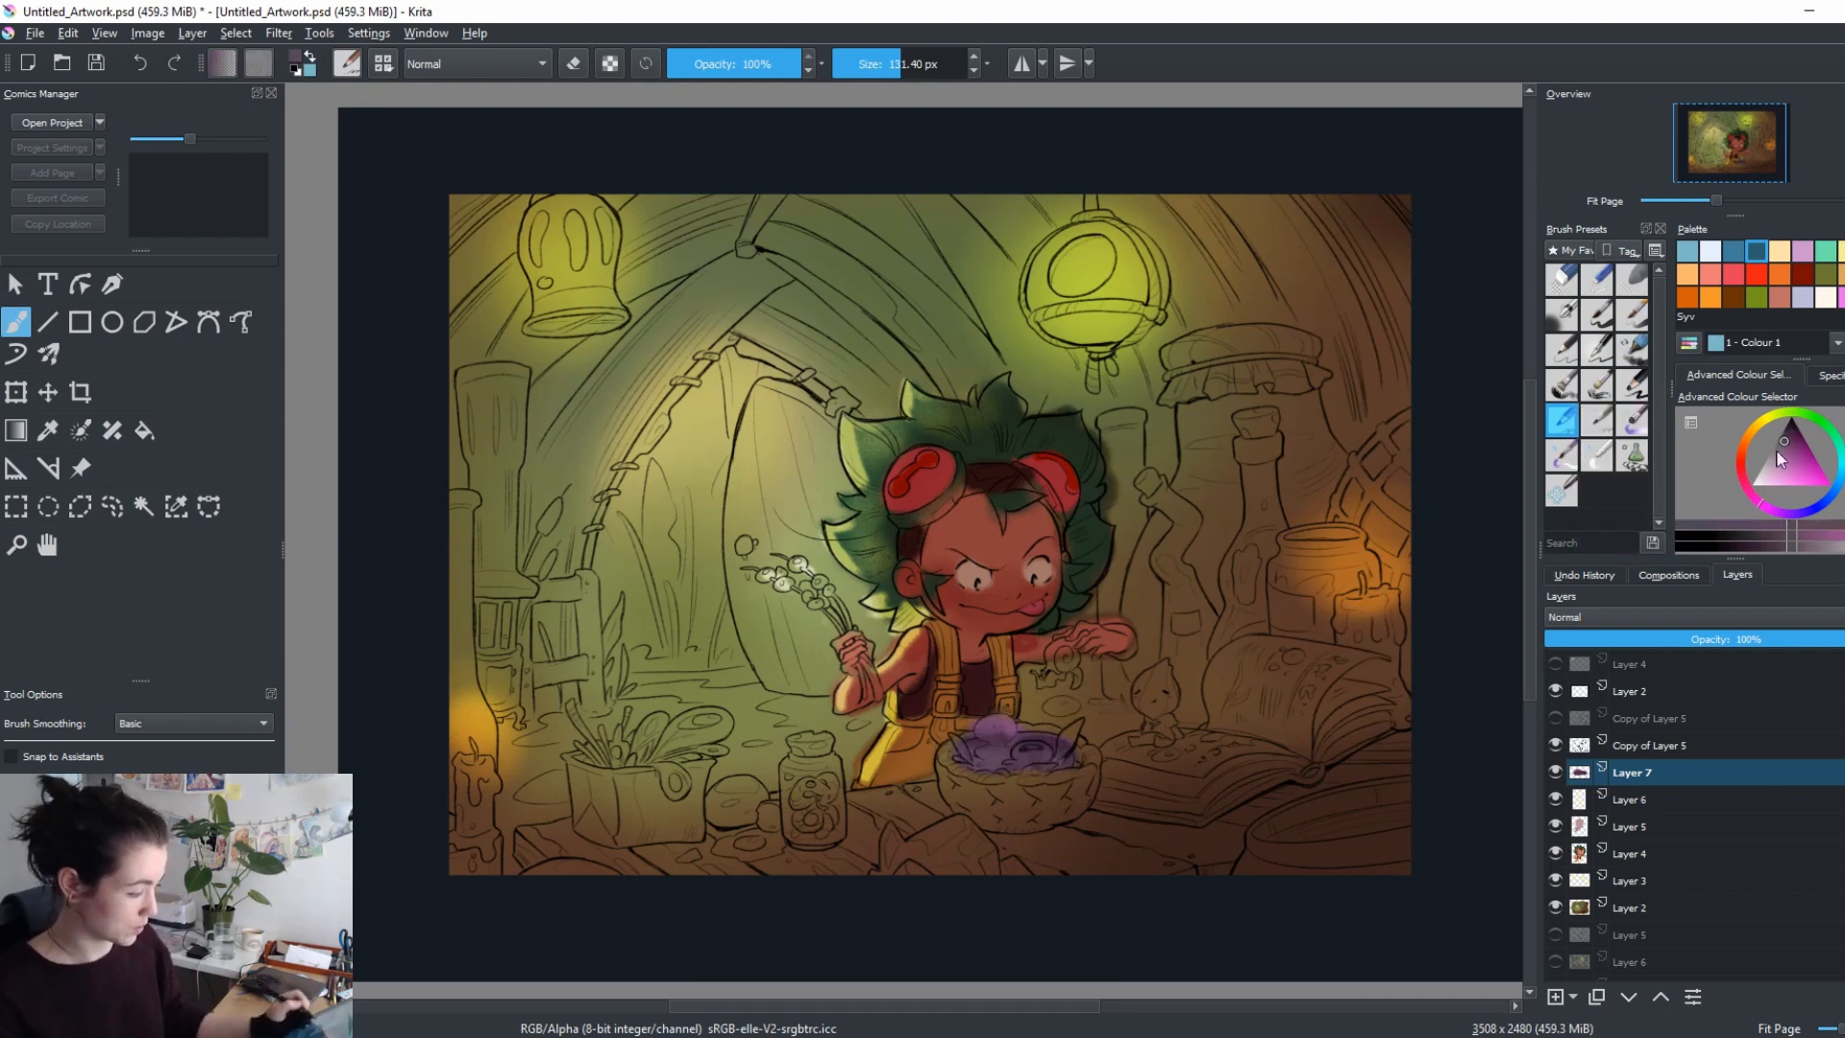
Try a bright magenta glow over the middle of the bowl's contents and undo it.
left_click_drag(1784, 452, 1827, 484)
left_click_drag(999, 735, 1047, 730)
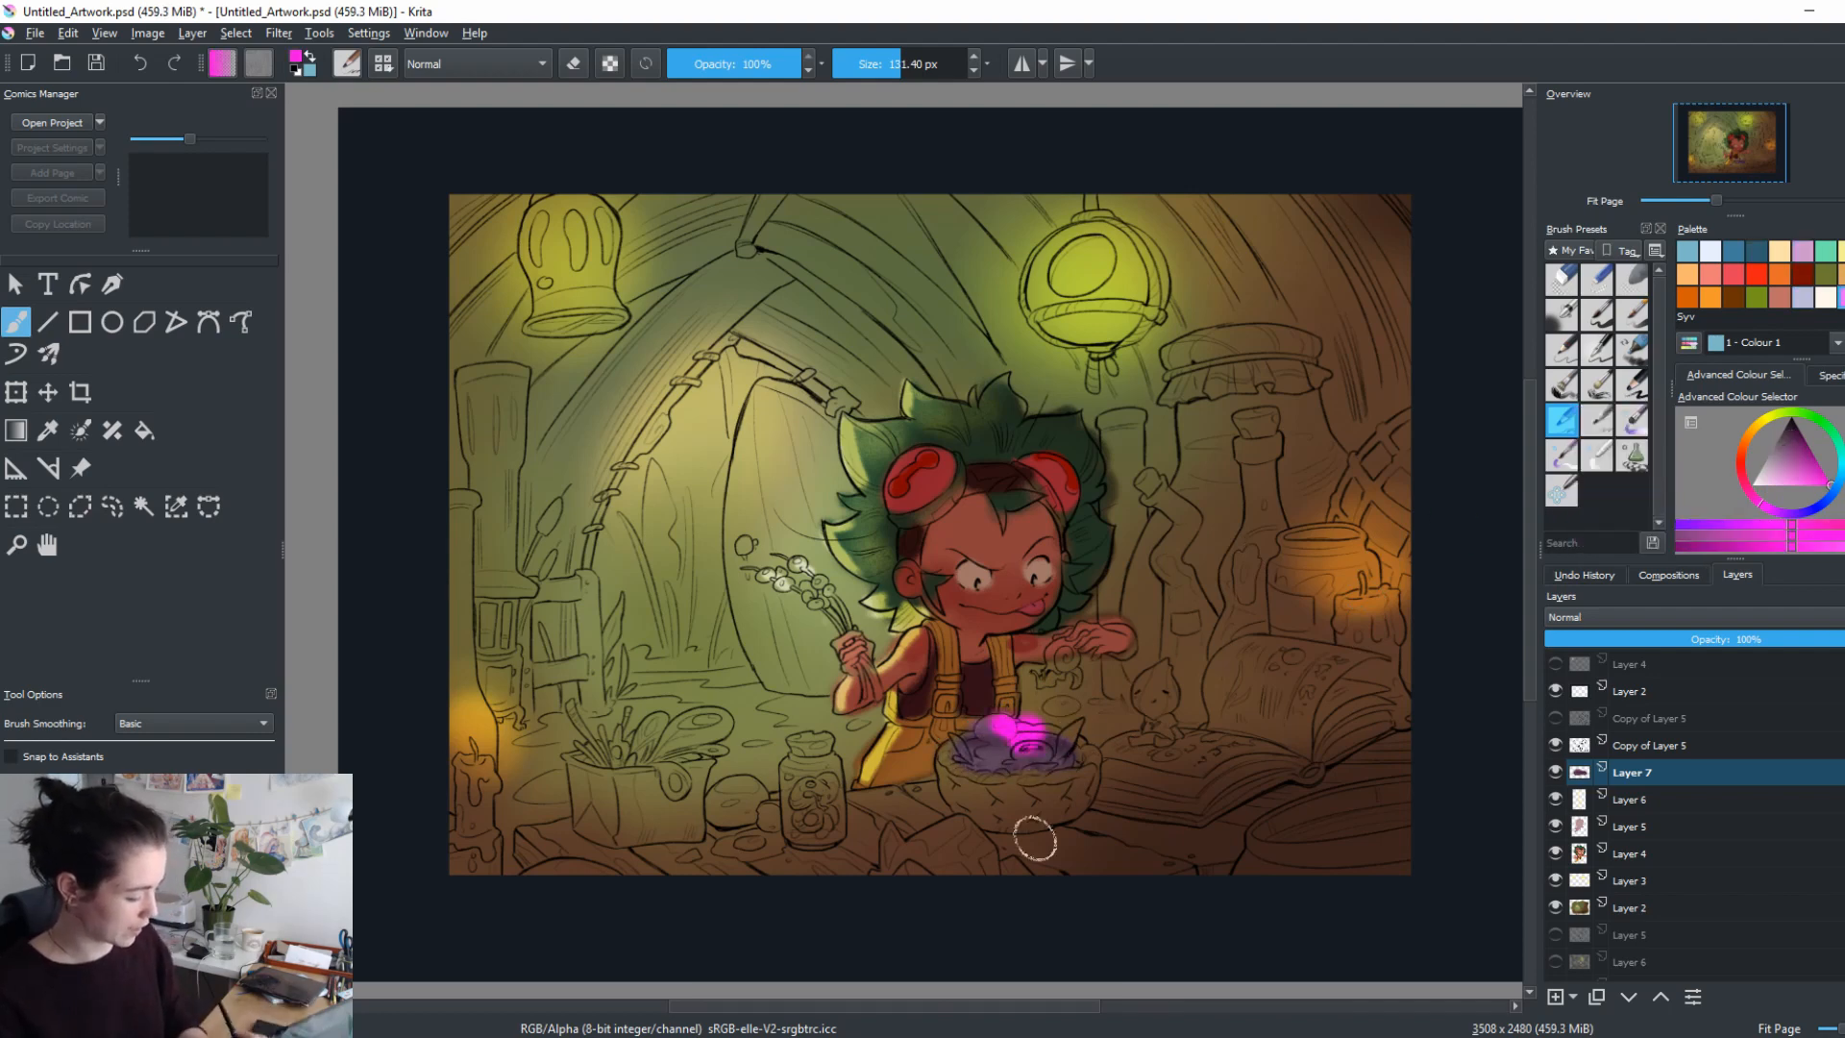
key("ctrl+z")
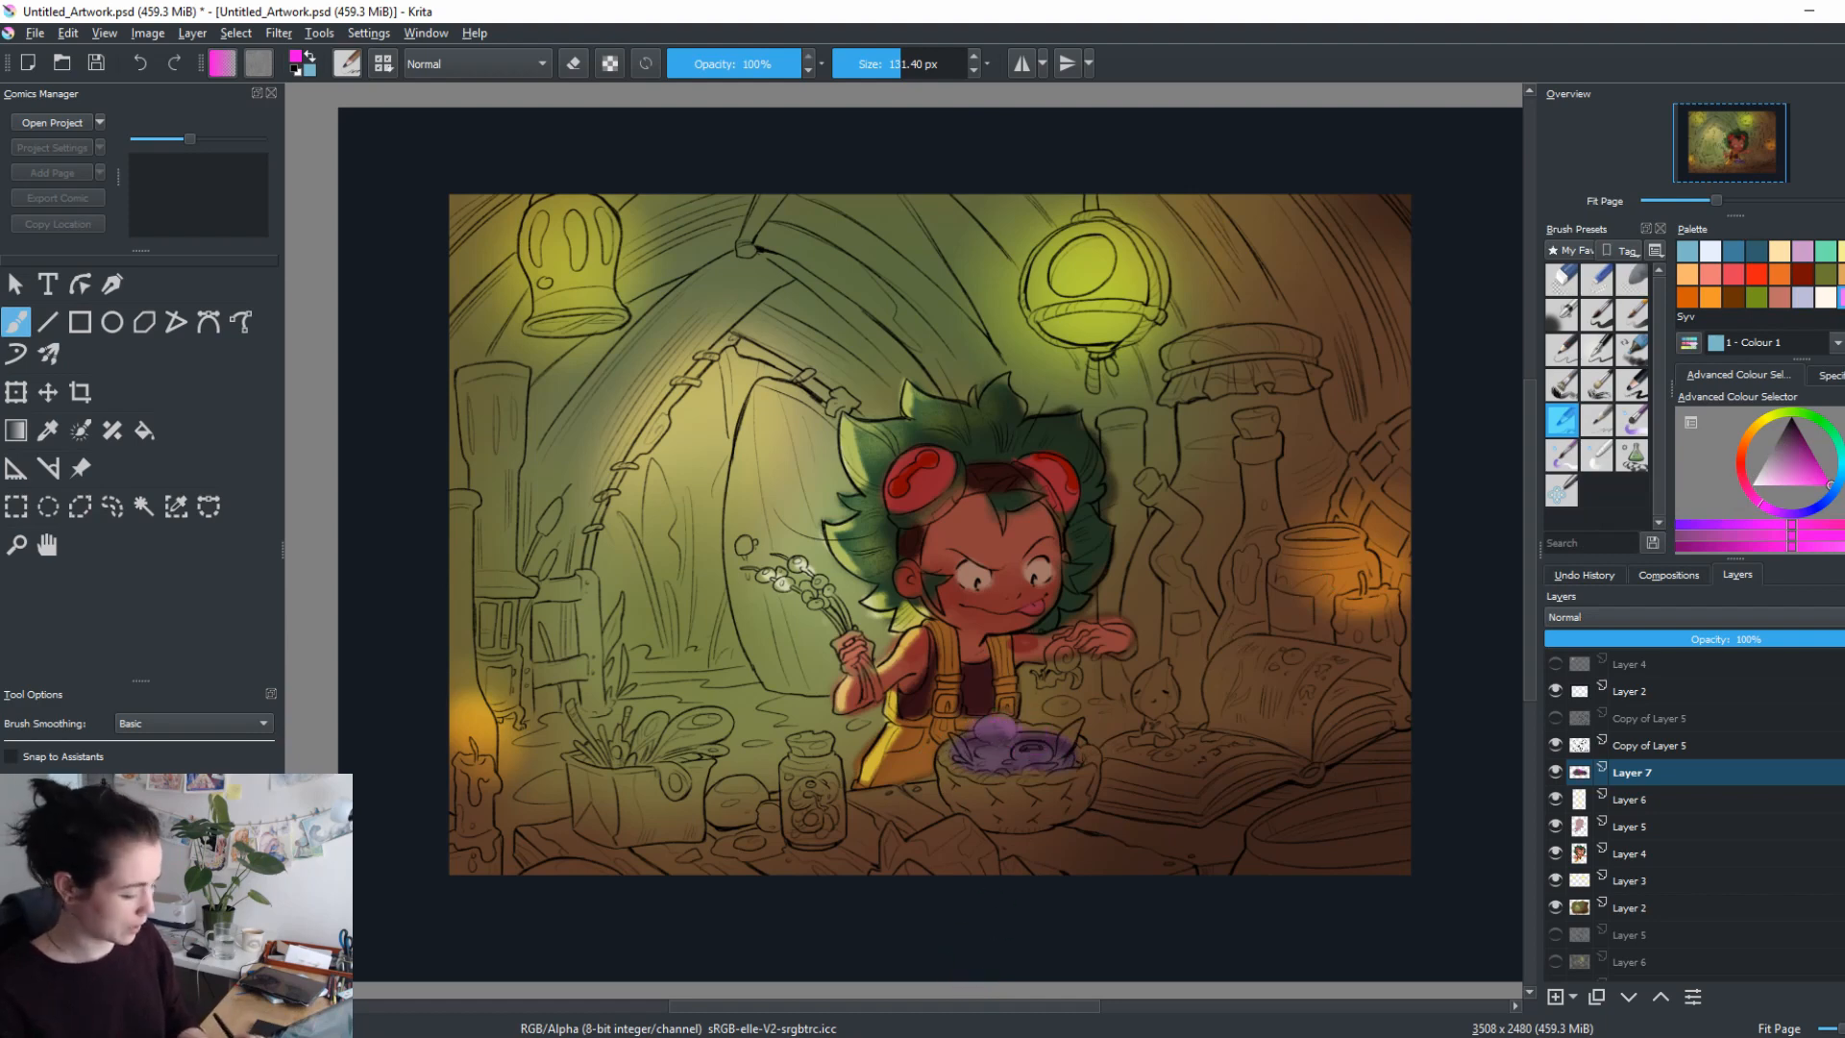
Paint the small ingredient dangling from the character's outstretched hand in the muted purple of the bowl's contents.
left_click(1064, 796, "ctrl")
left_click_drag(1068, 661, 1061, 672)
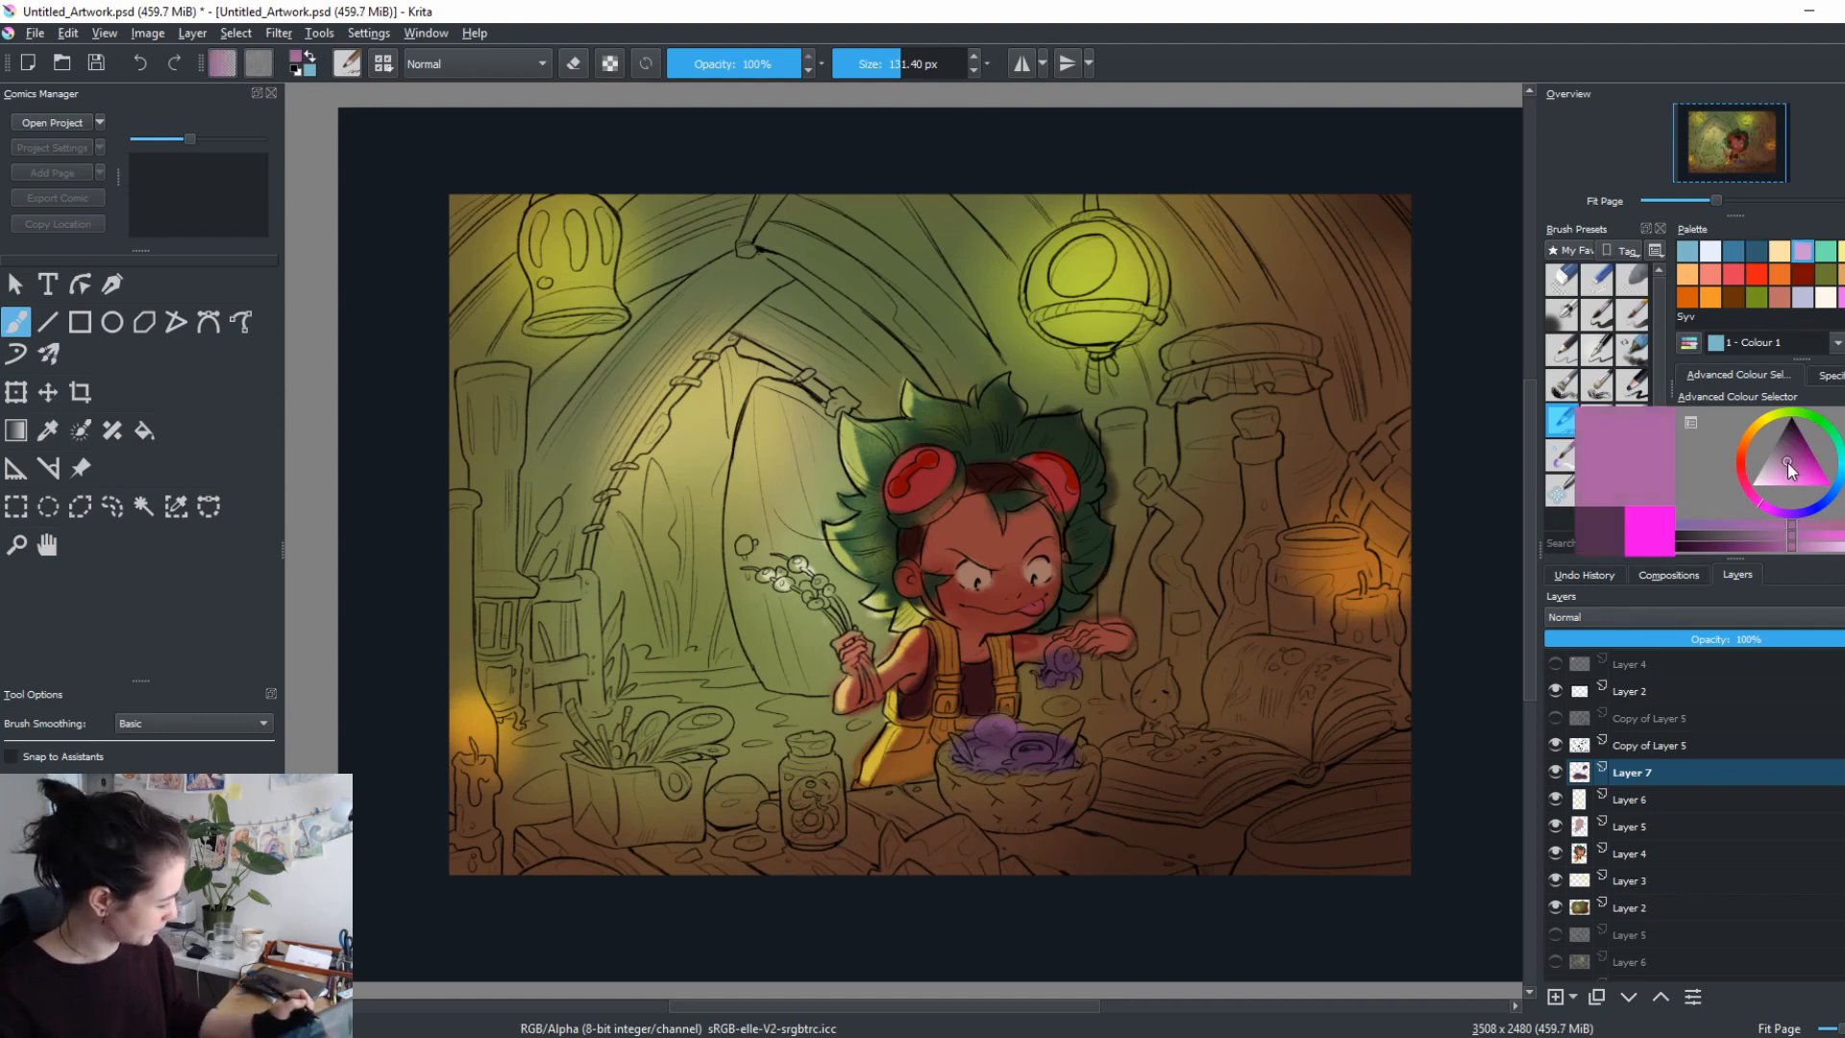
Add a layer above the purple paint, airbrush a soft pink glow over the bowl and its surroundings, and set its blending to Overlay.
left_click(1783, 468)
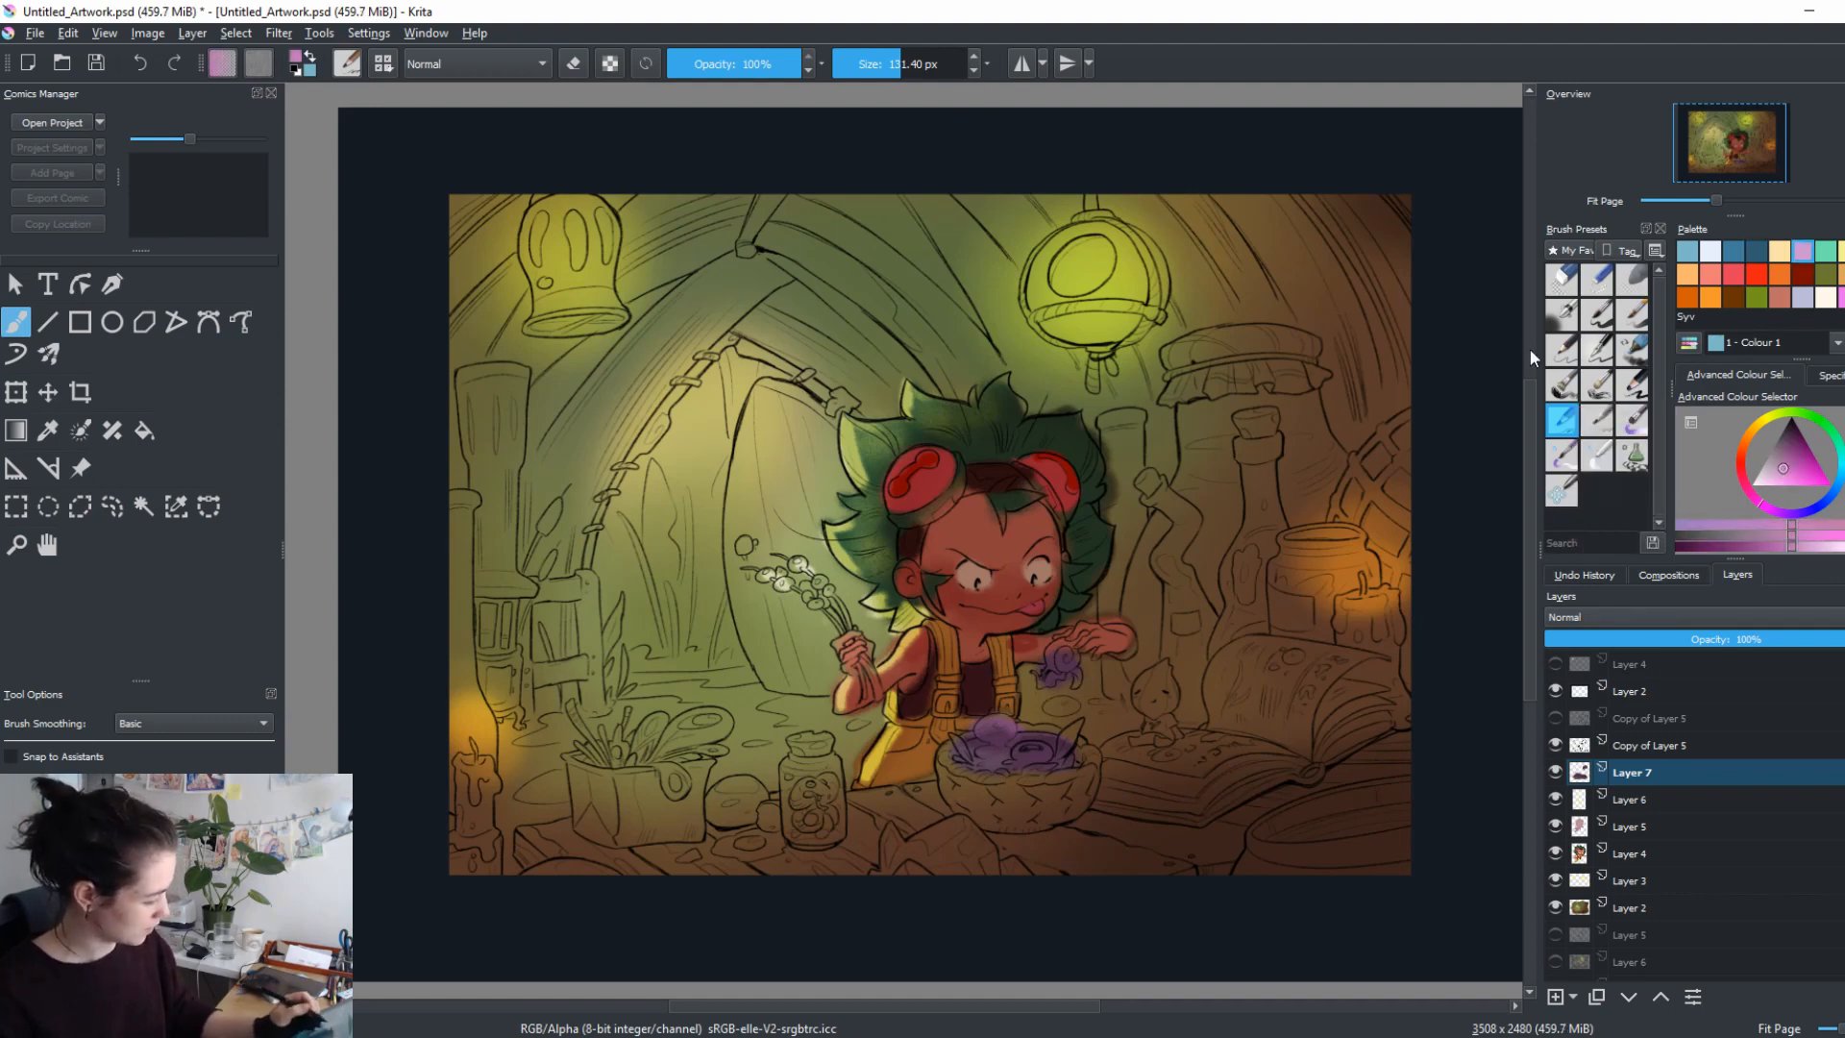
left_click(1561, 314)
left_click(1554, 997)
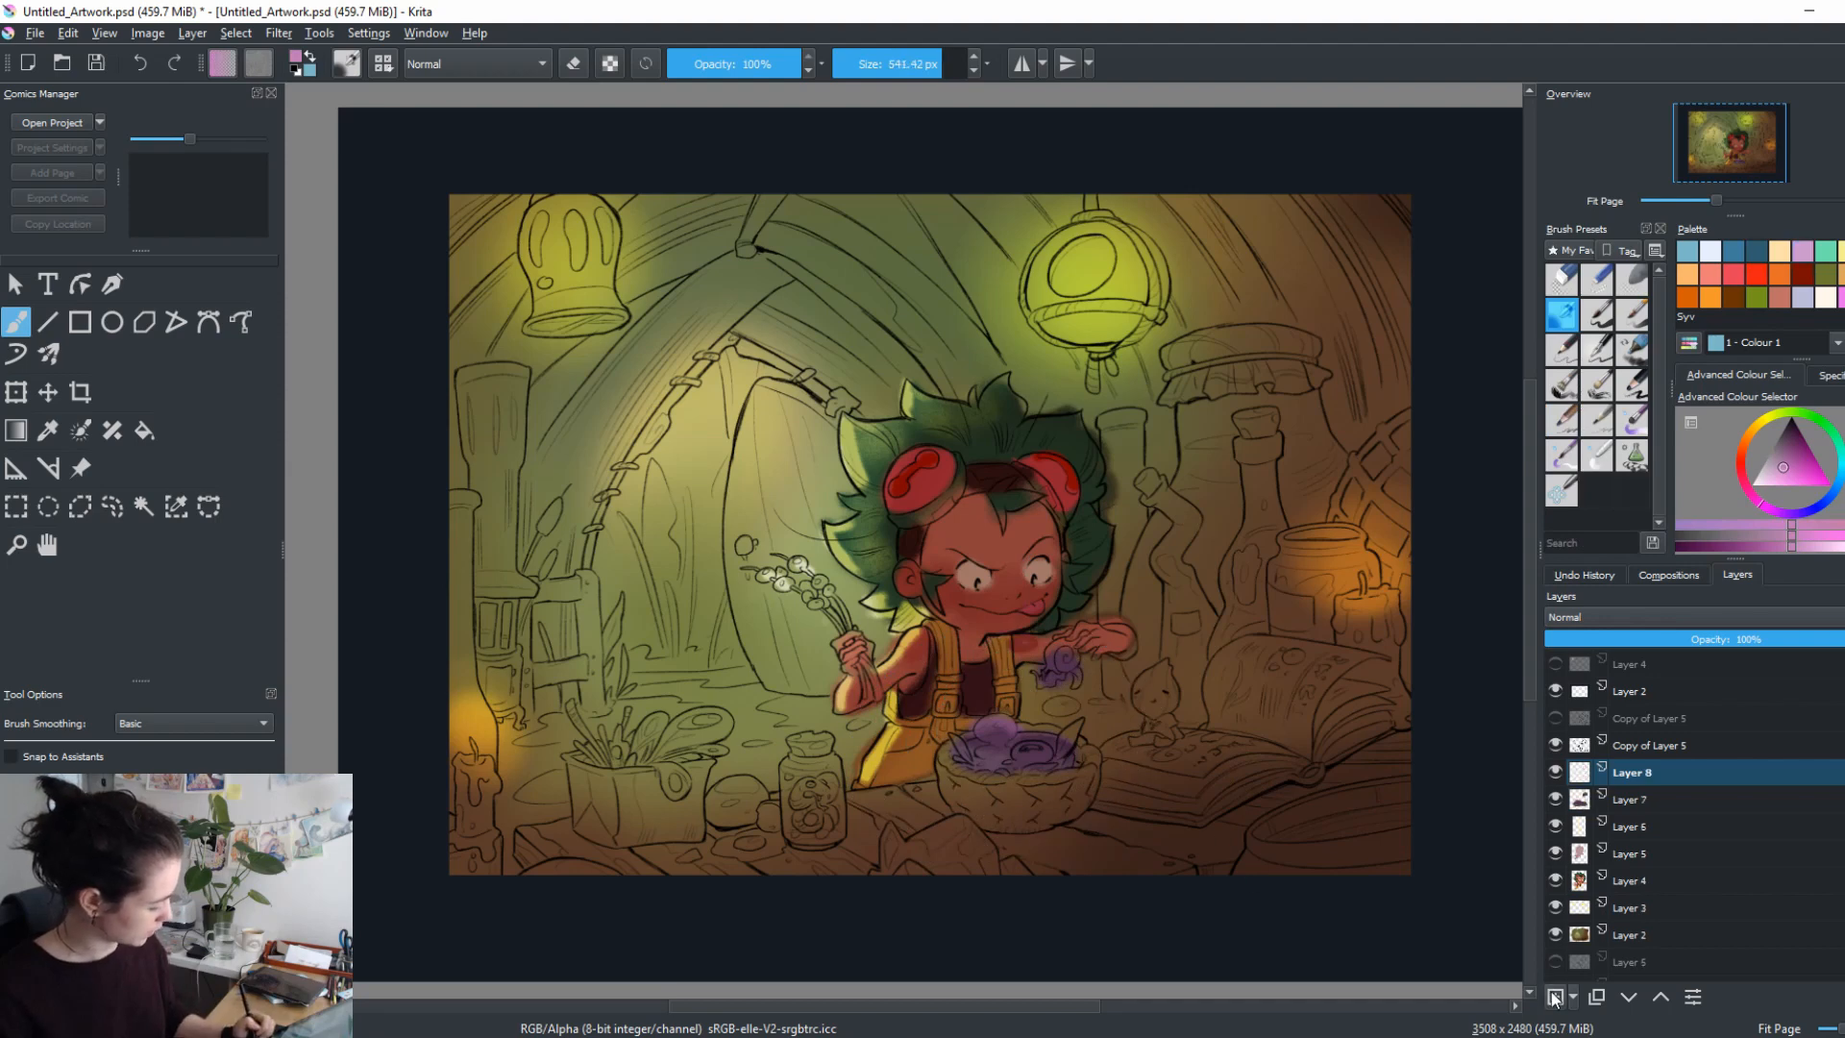
left_click(1783, 474)
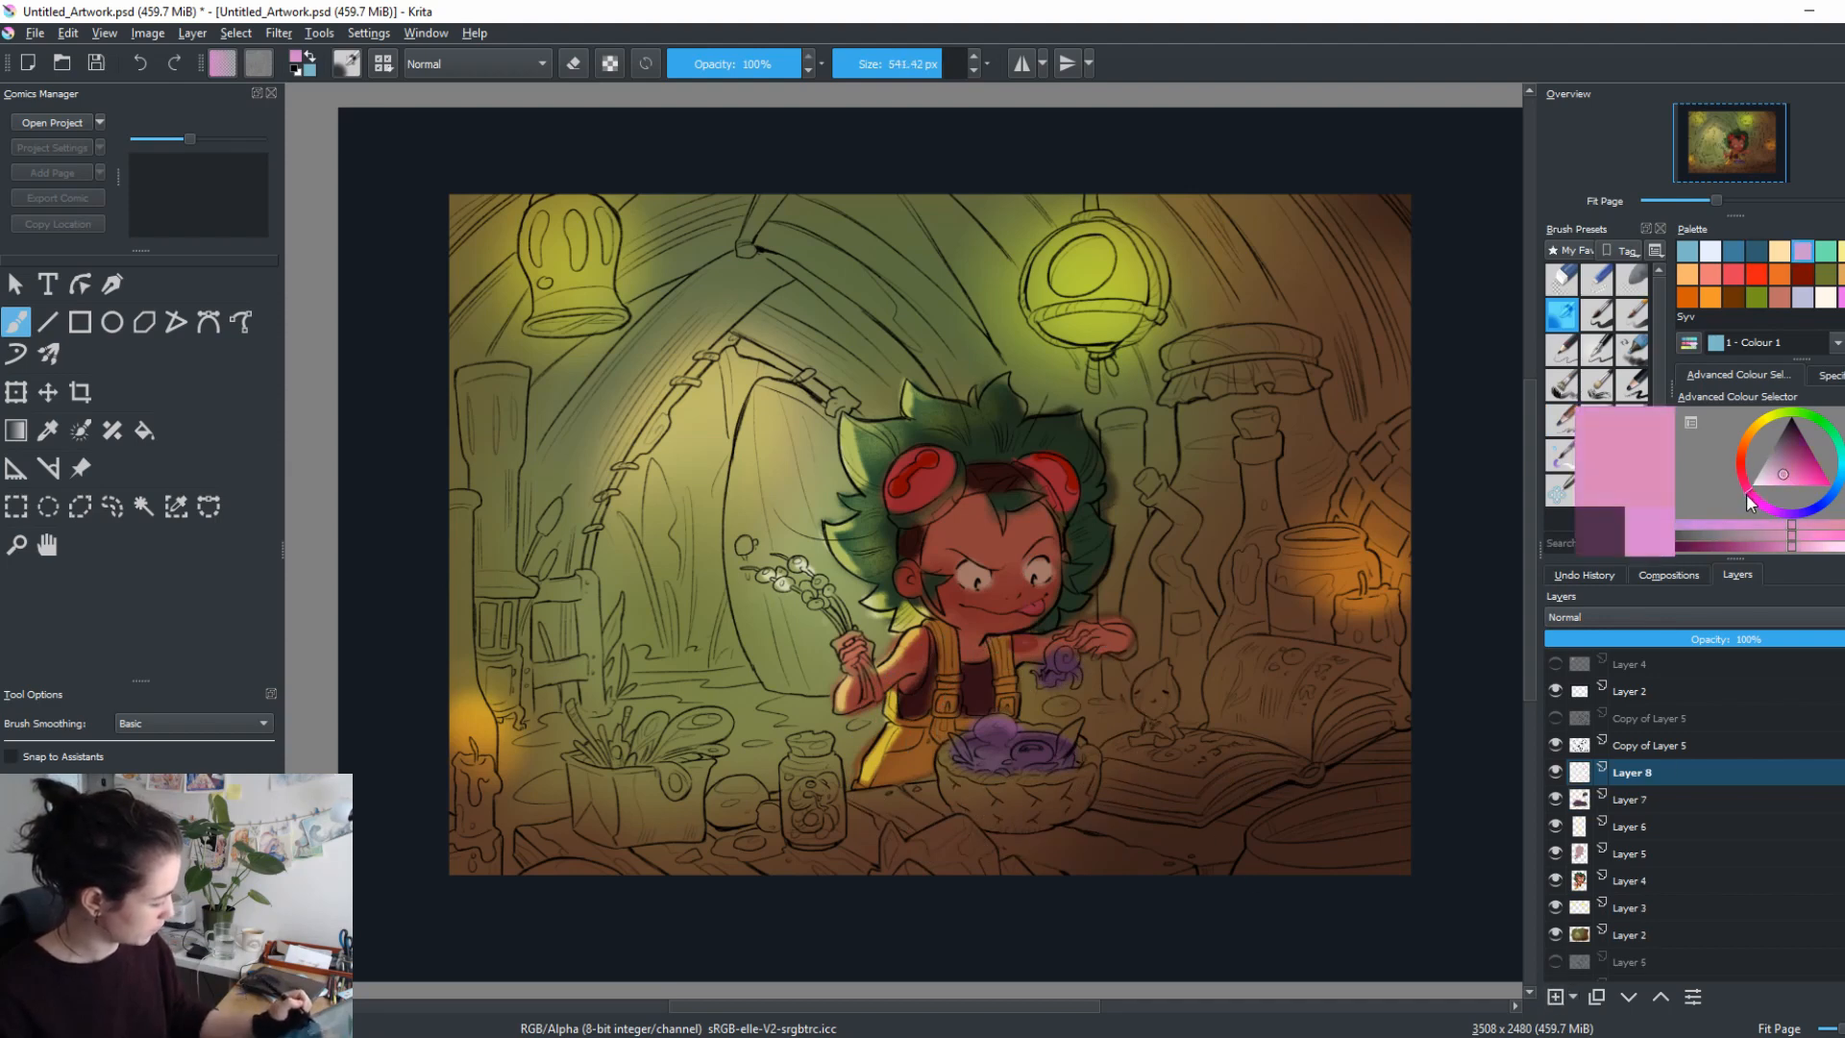
mouse_move(961, 730)
left_mouse_down()
mouse_move(1018, 759)
mouse_move(990, 768)
mouse_move(939, 759)
mouse_move(1042, 744)
mouse_move(981, 736)
mouse_move(1092, 711)
left_mouse_up()
left_click(1587, 617)
left_click(1595, 794)
left_click(1788, 485)
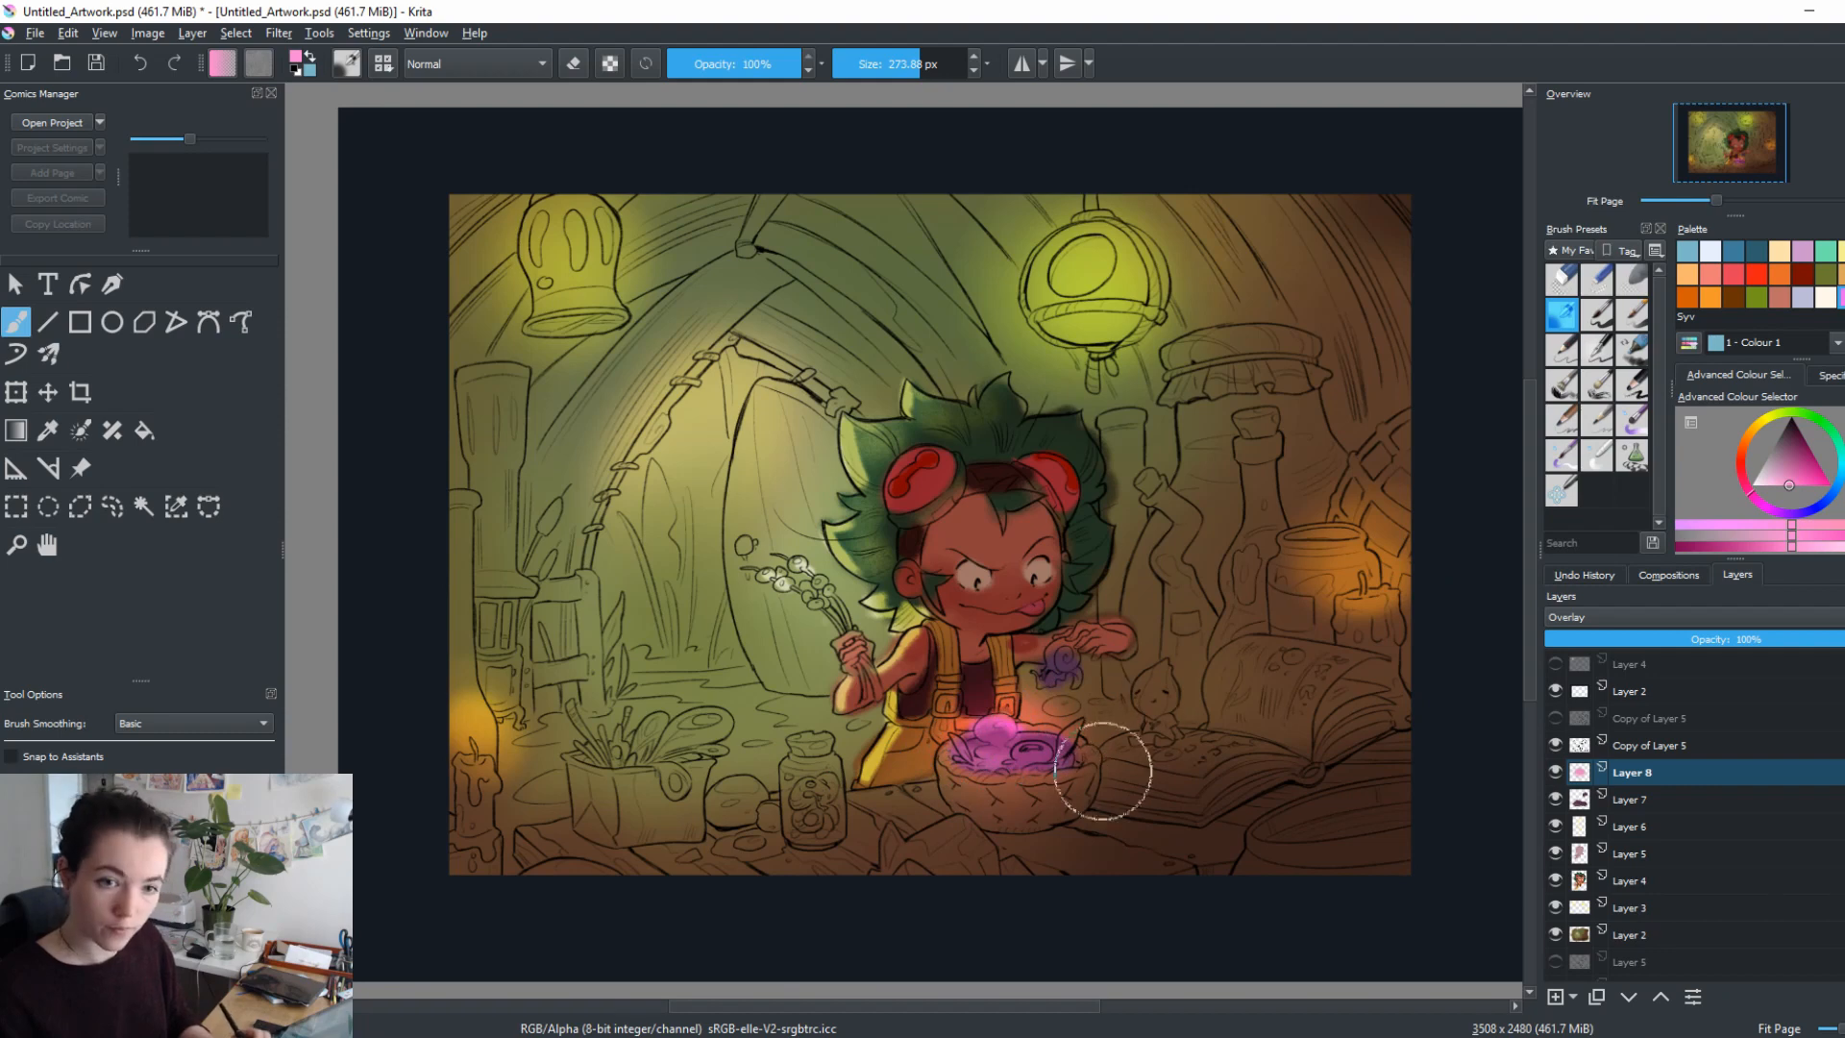
left_click(1710, 250)
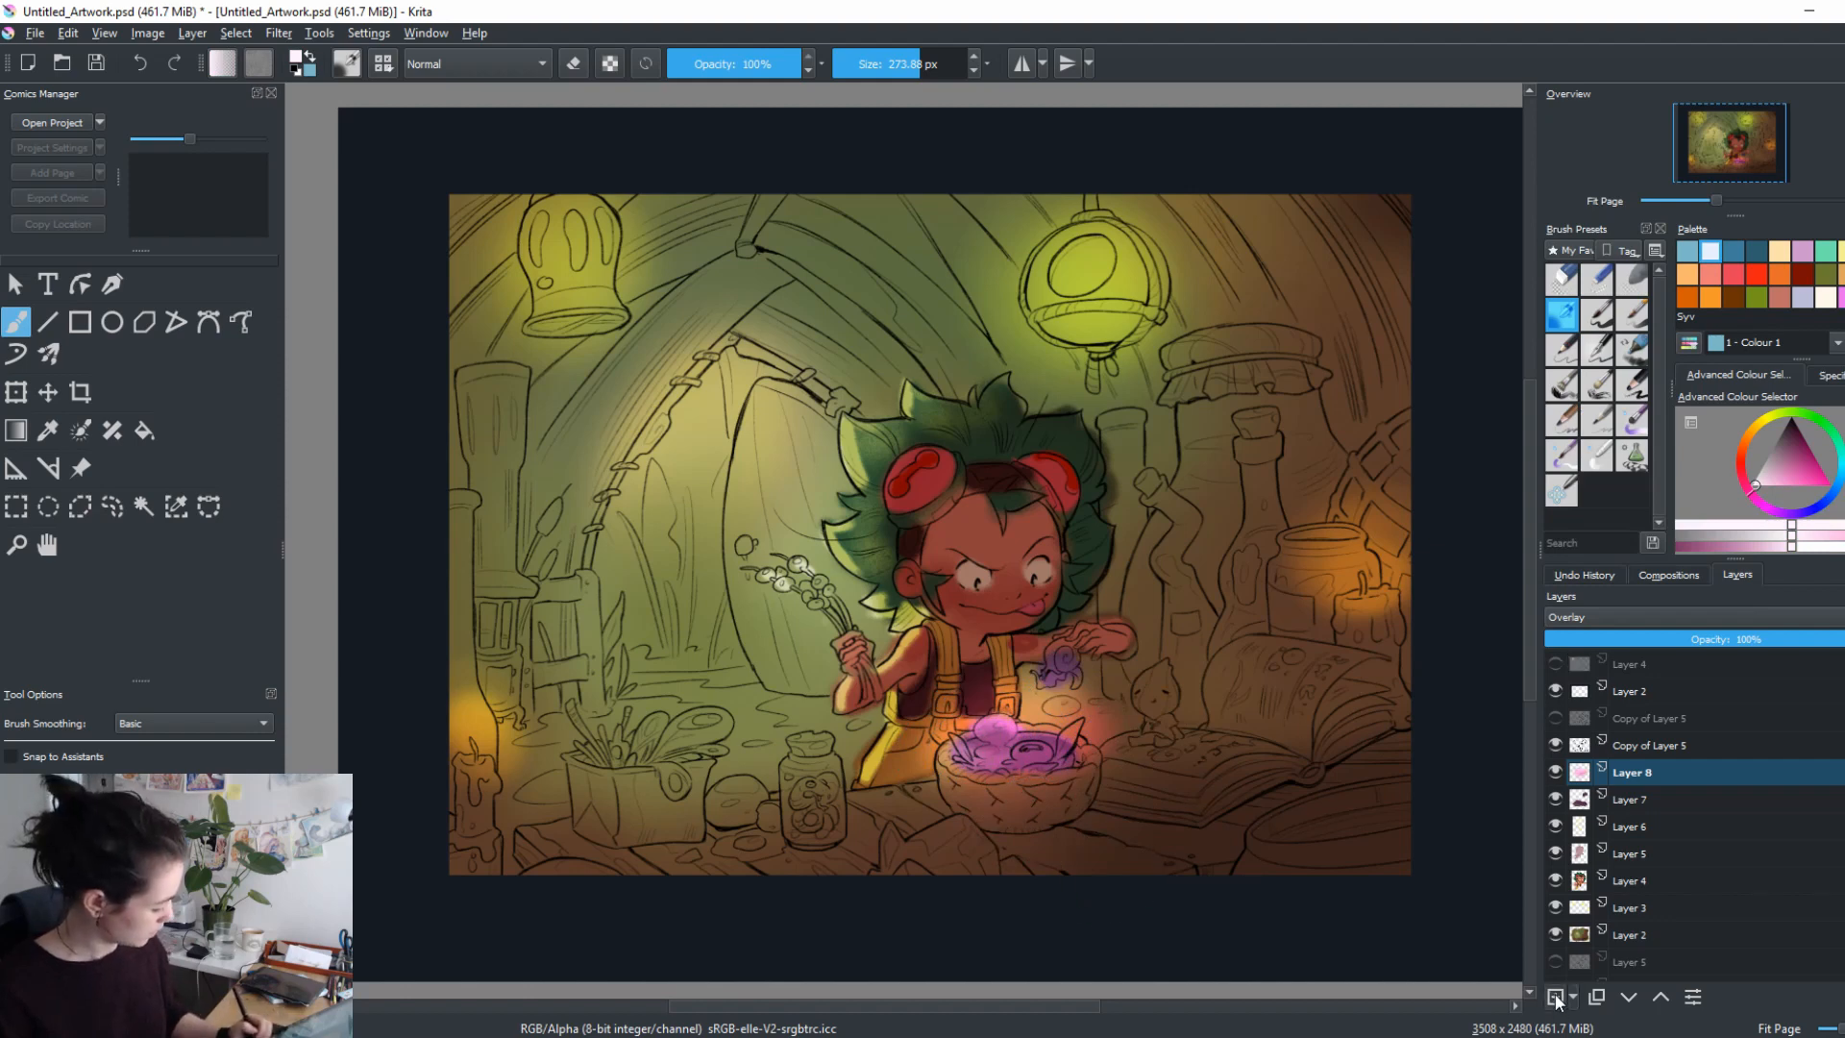
Add another layer, airbrush light pink over the character's lower face at about 135 px, and set its blending to Overlay.
left_click(1557, 999)
left_click(1778, 492)
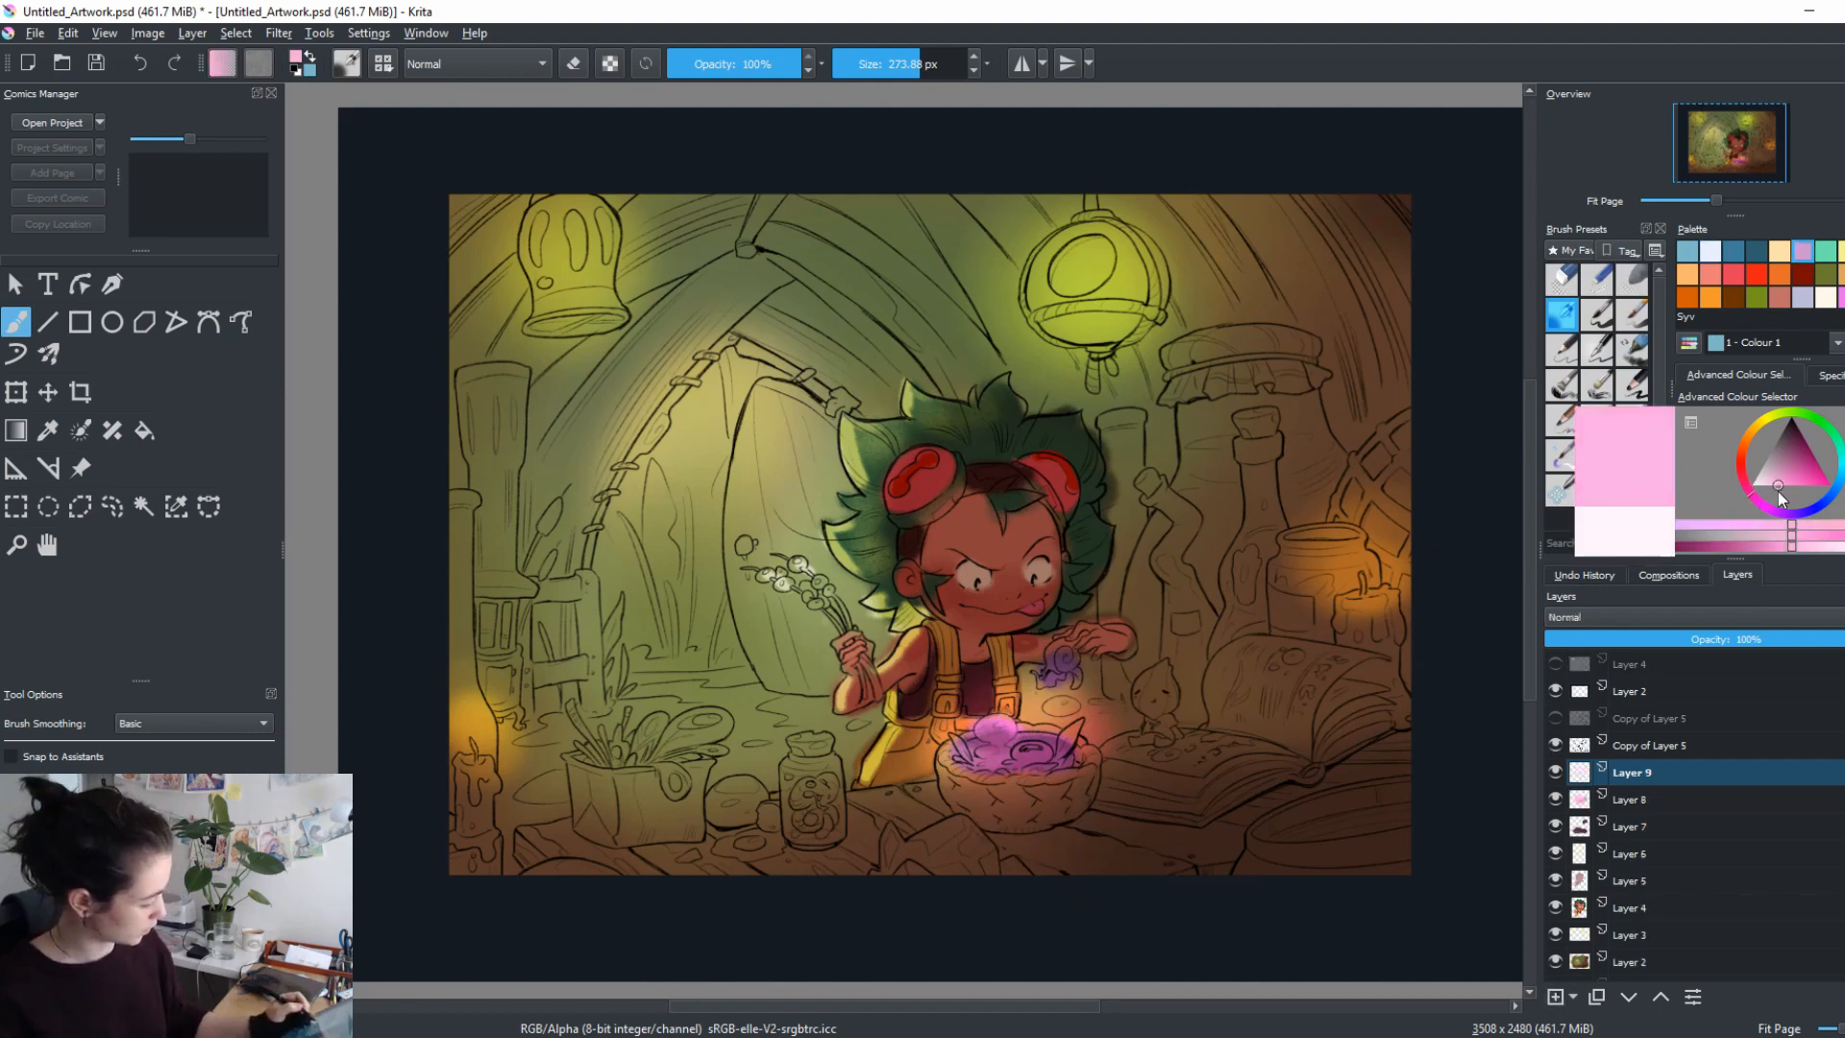
mouse_move(951, 621)
left_mouse_down()
mouse_move(1019, 606)
mouse_move(798, 629)
left_mouse_up()
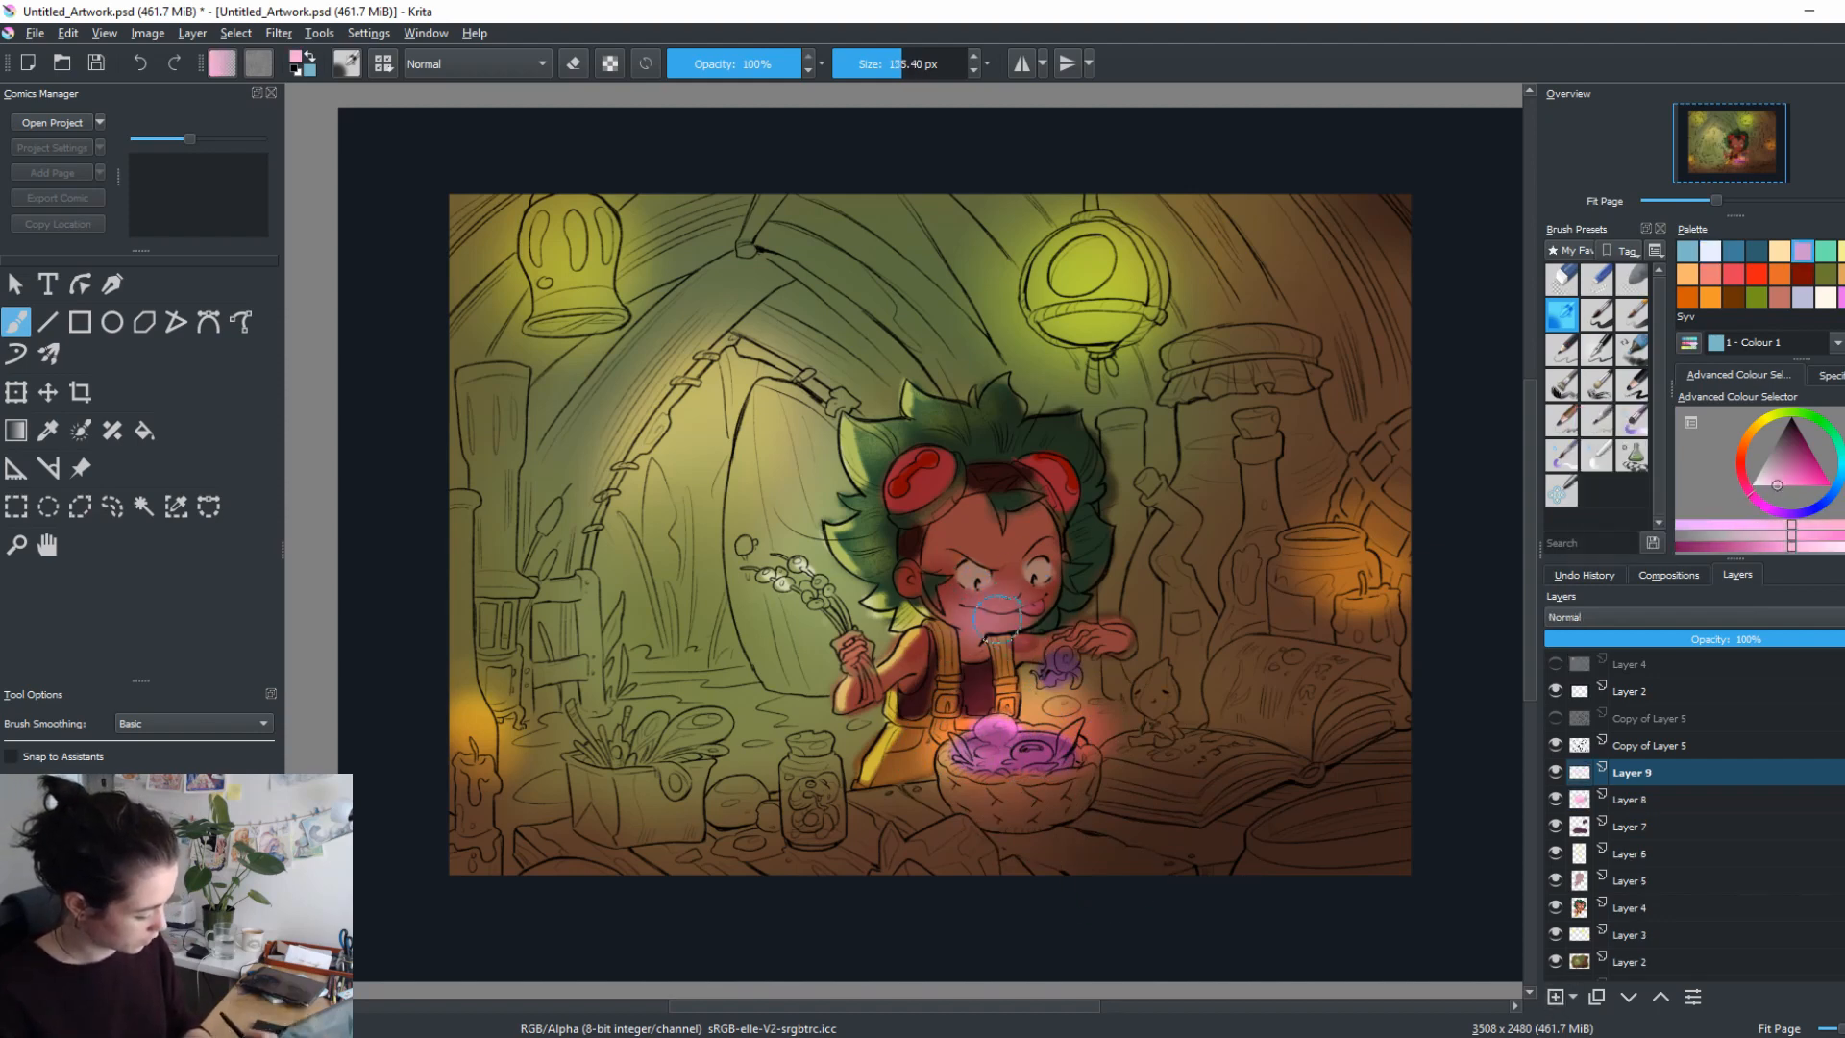
left_click(1634, 617)
left_click(1587, 769)
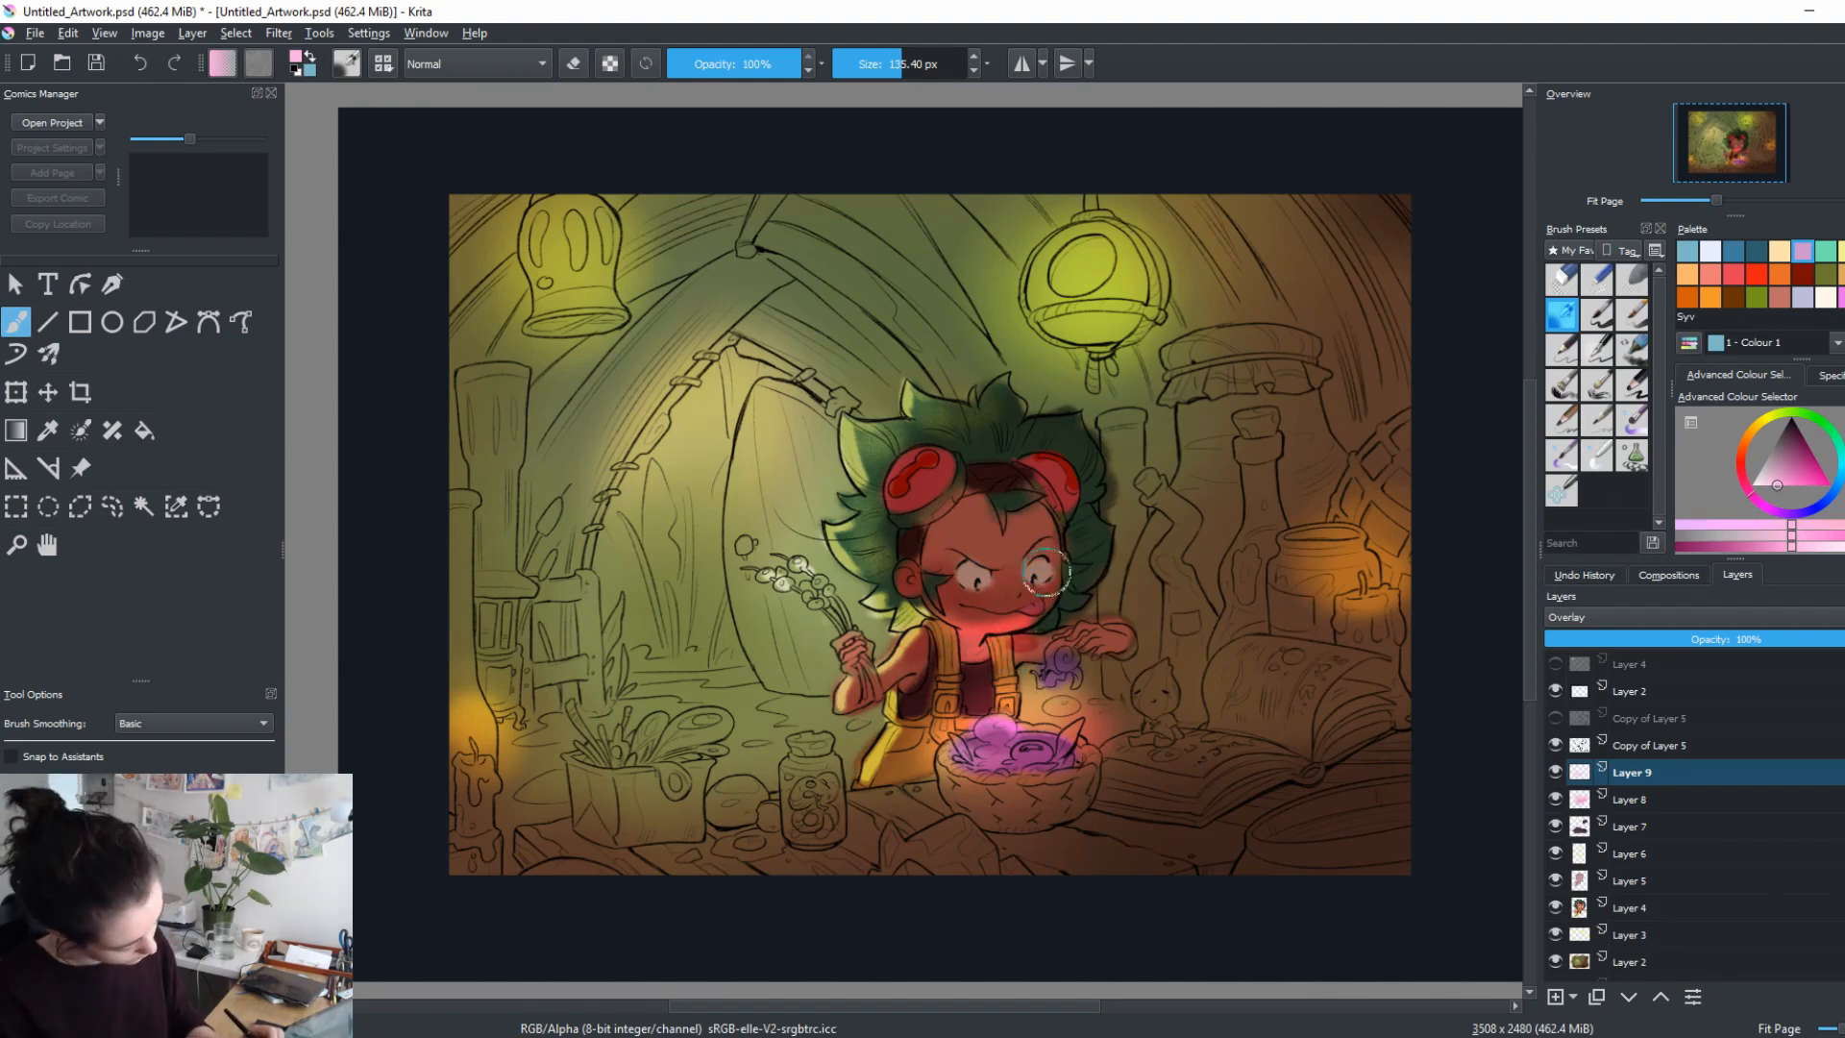
Brighten the character's eyes, outstretched hand and dangling ingredient with light pink using a brush of about 59 px.
key("bracketleft")
key("bracketleft")
key("bracketleft")
key("bracketleft")
left_click_drag(960, 576, 984, 581)
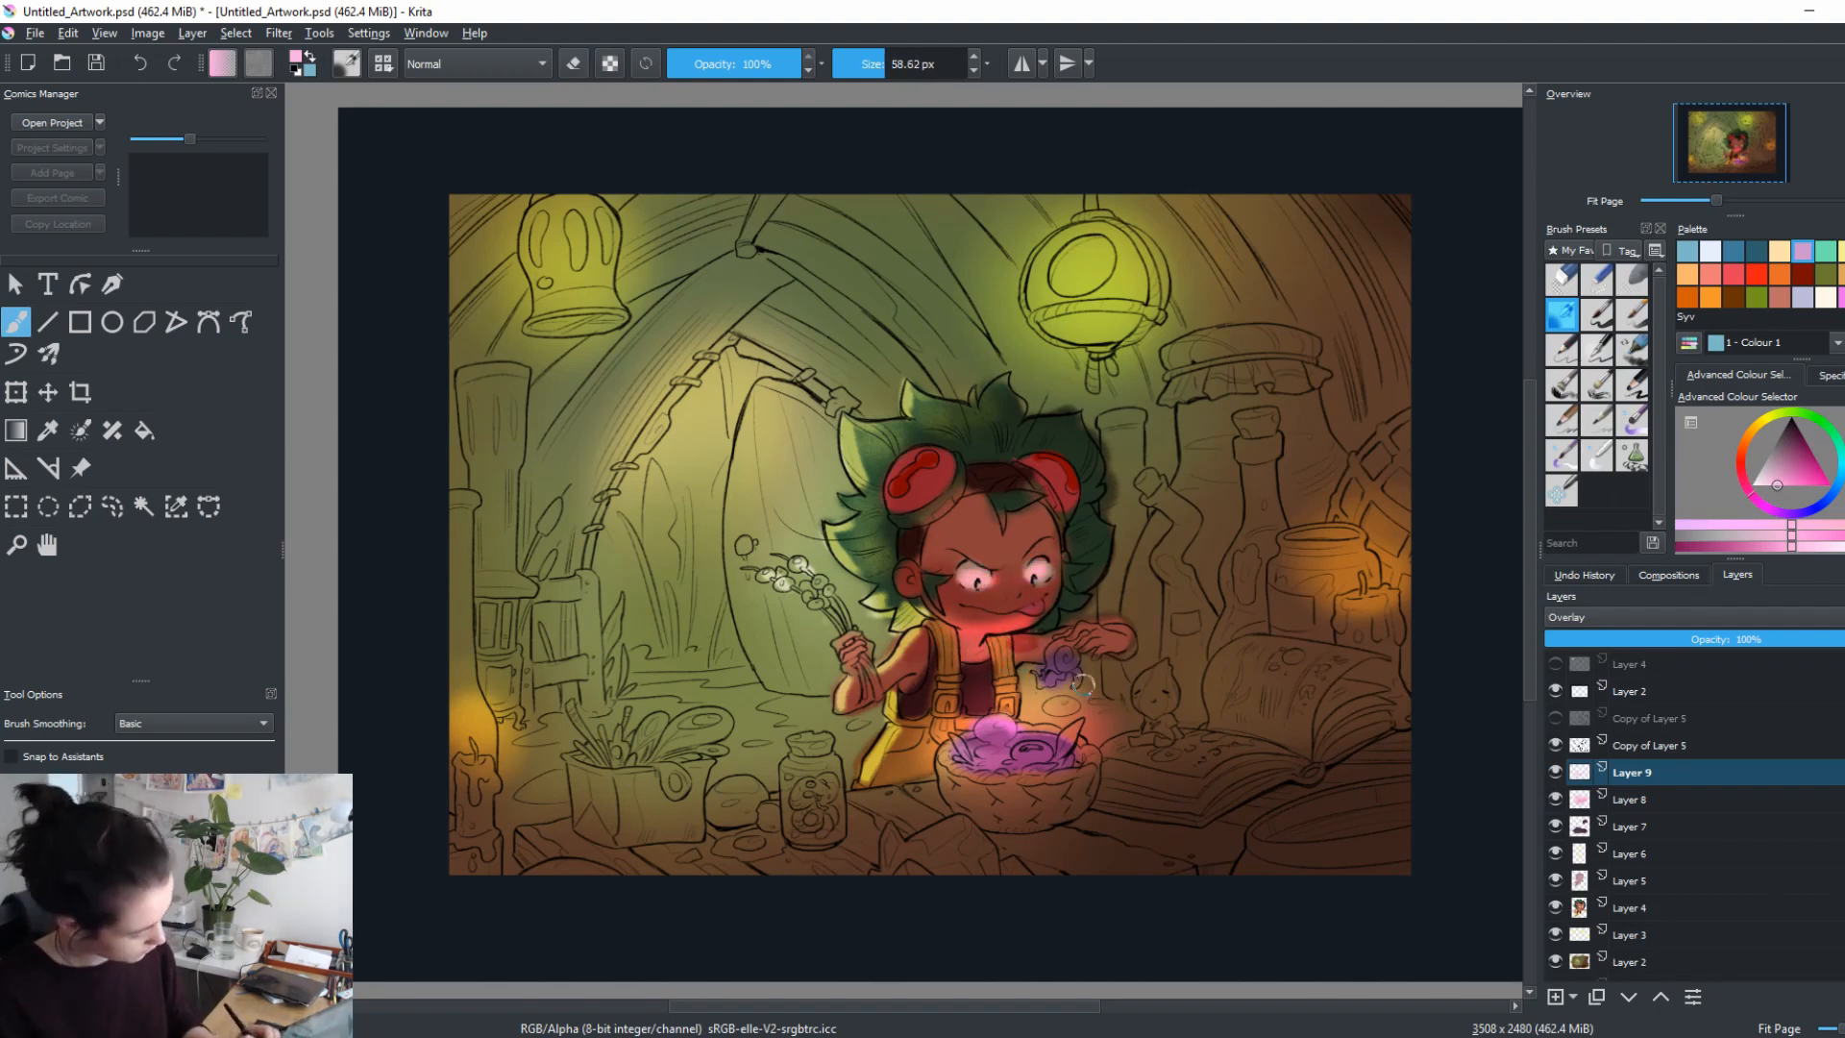
left_click_drag(1052, 672, 1071, 663)
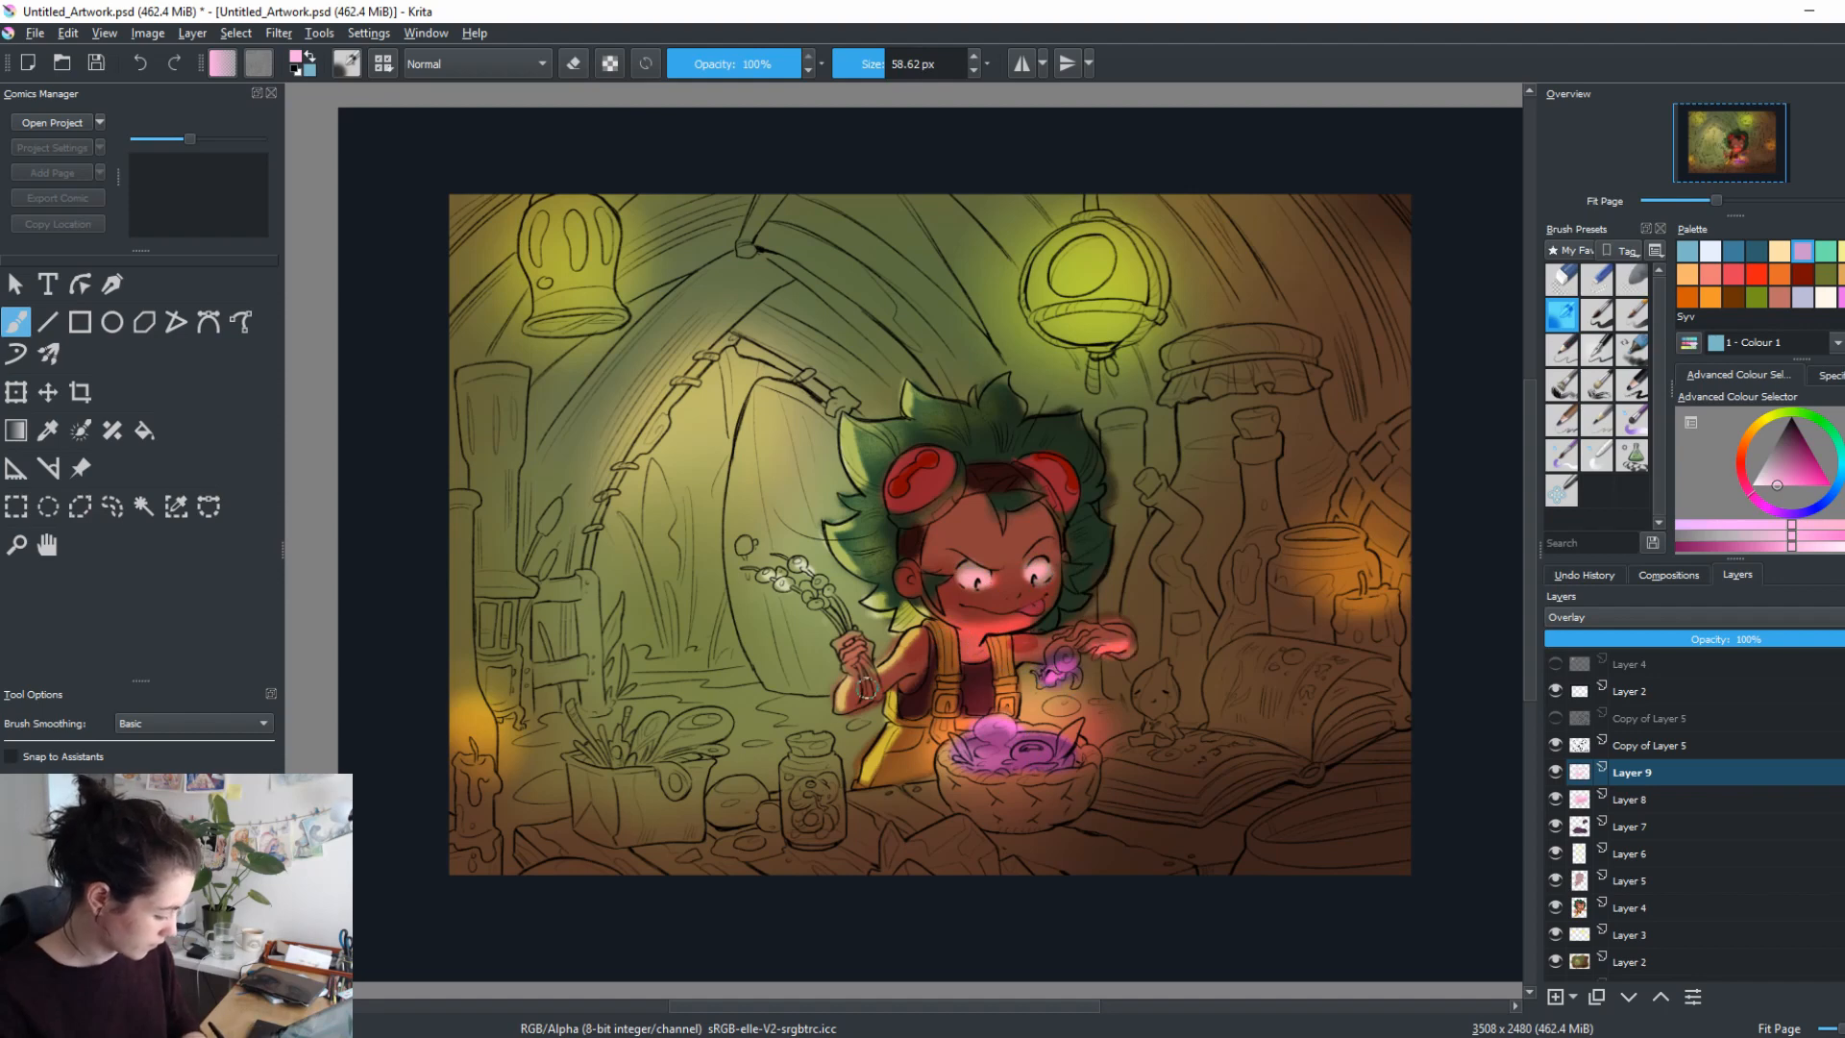
Add pink light to the character's arms, goggles and nose, varying the airbrush size between about 136 and 44 px.
key("bracketright")
key("bracketright")
key("bracketright")
key("bracketright")
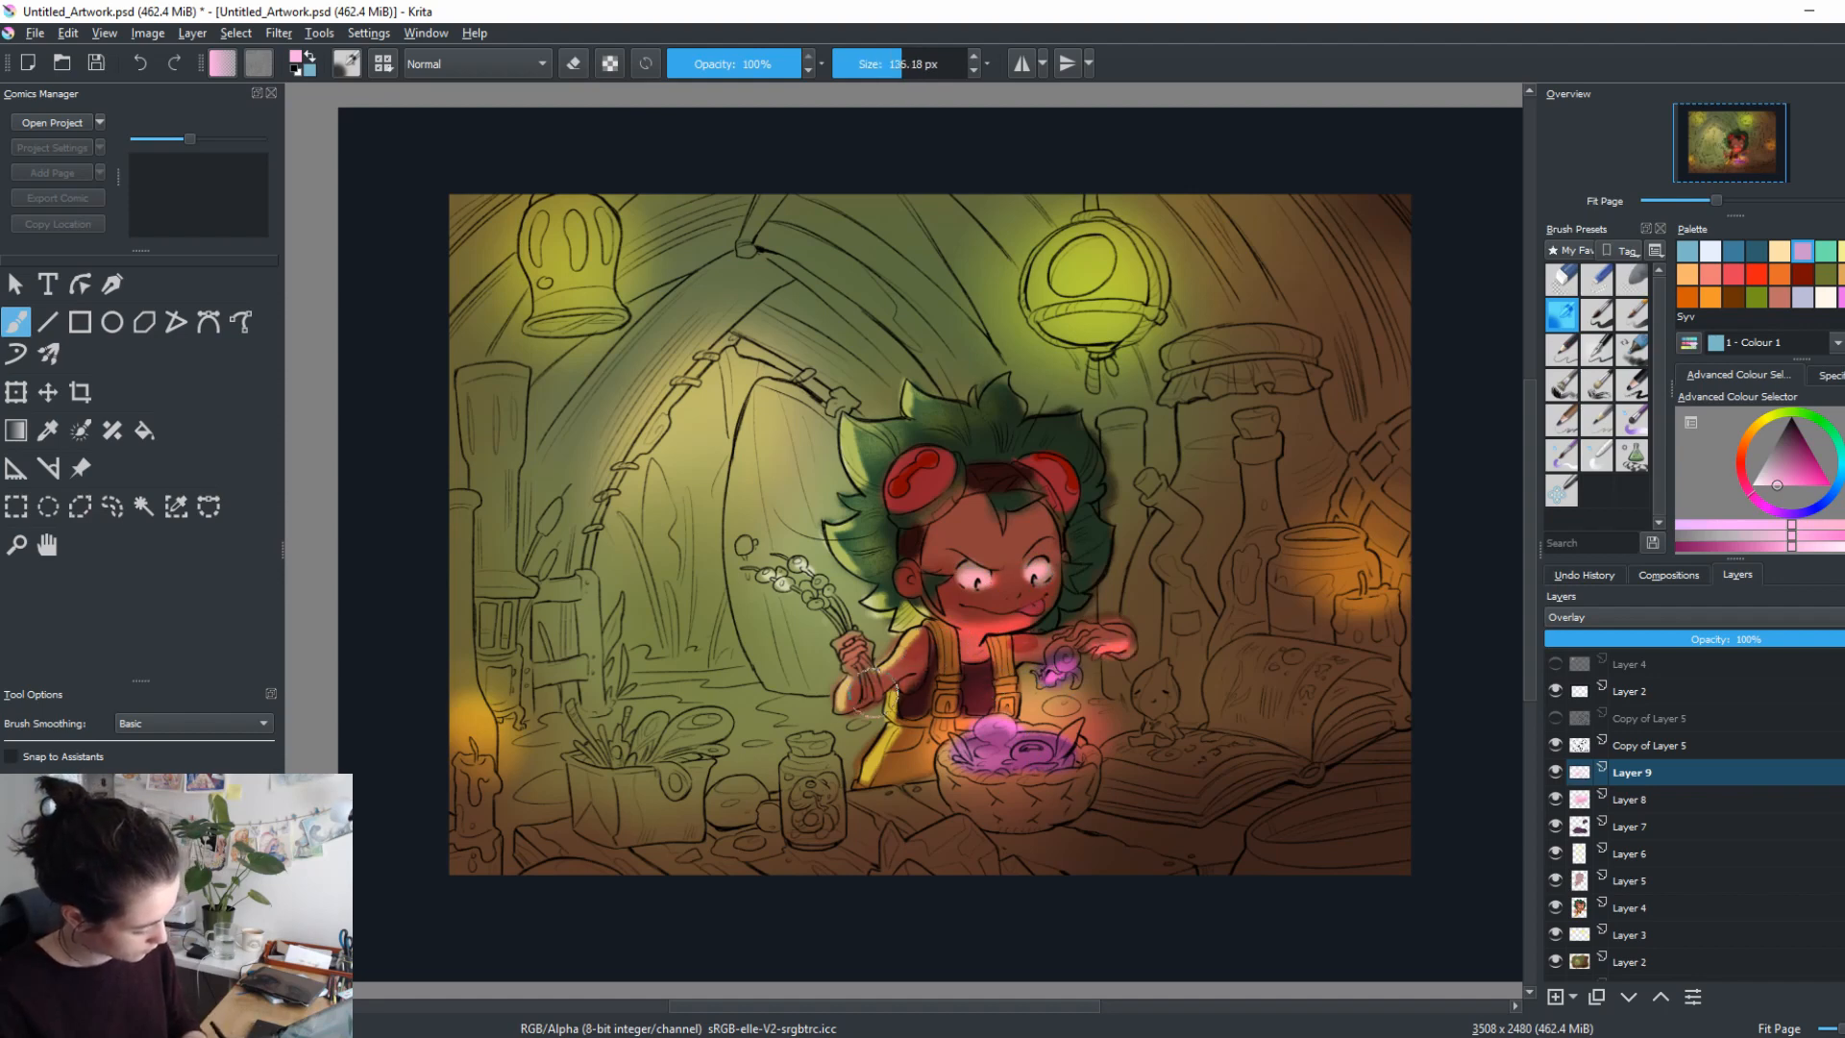
key("bracketleft")
key("bracketleft")
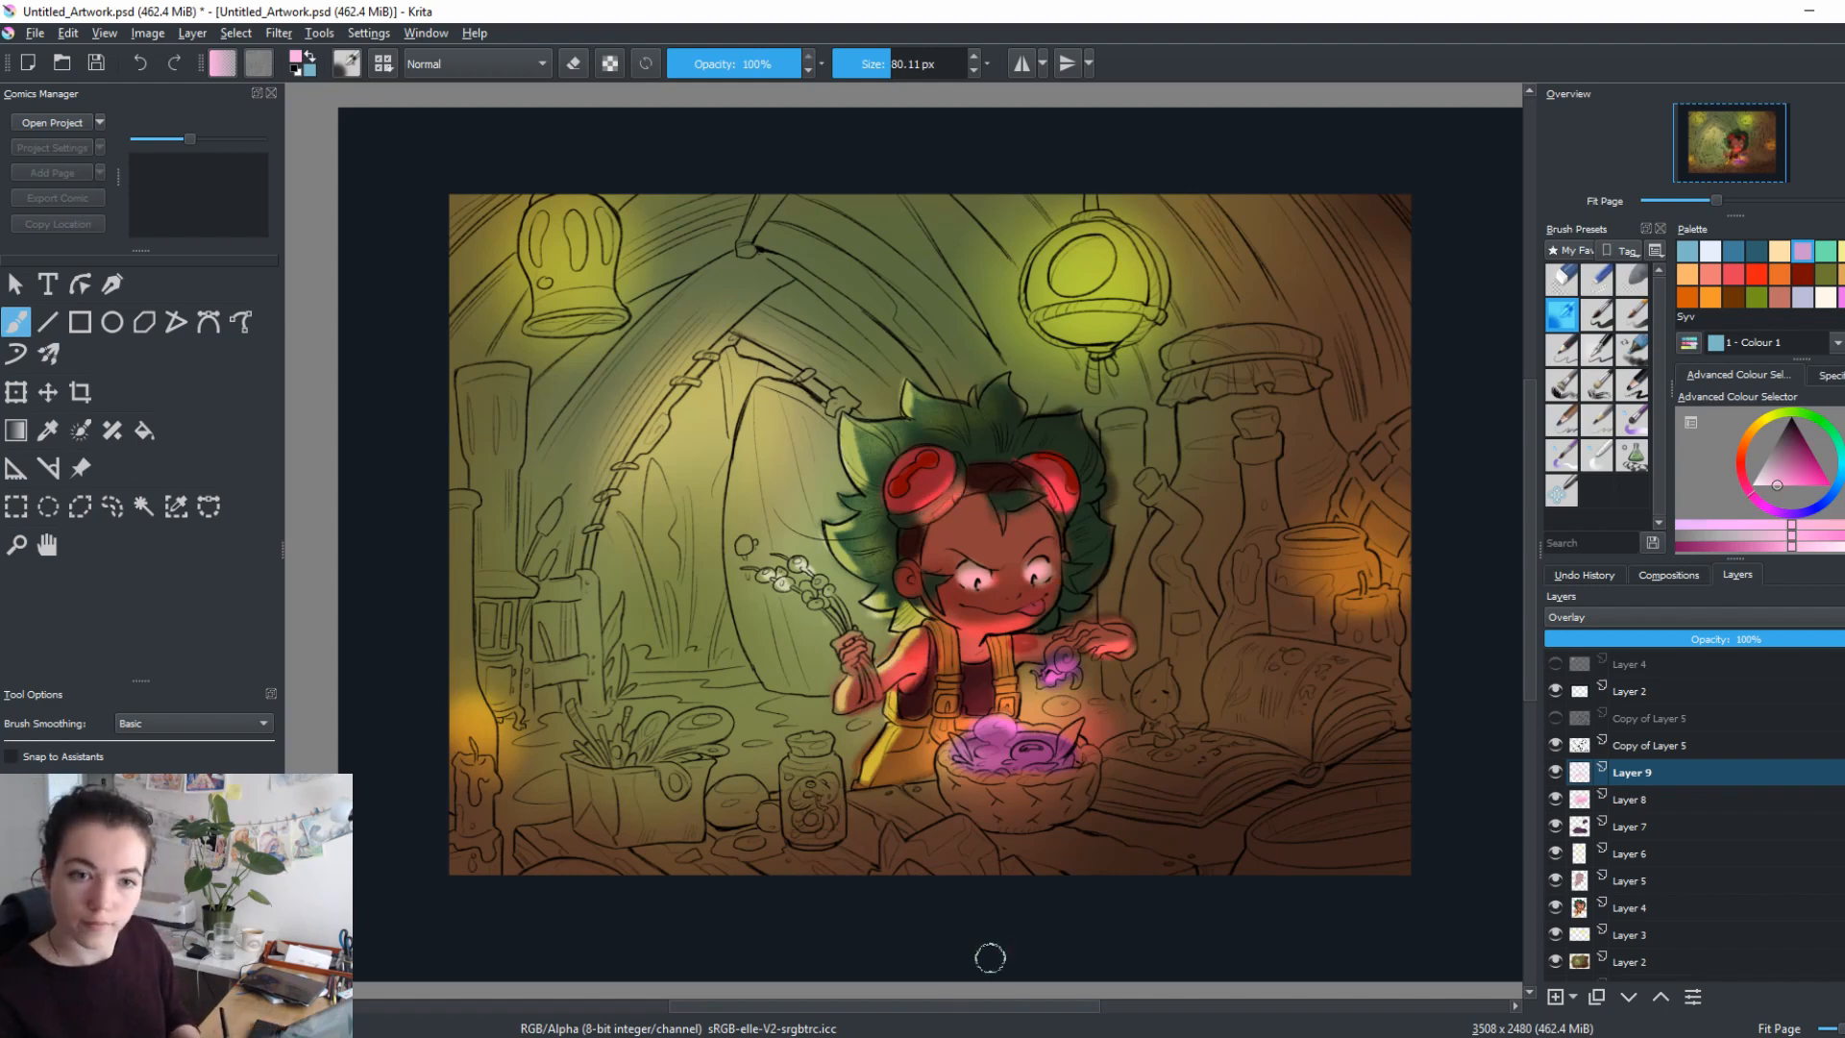
key("bracketleft")
key("bracketleft")
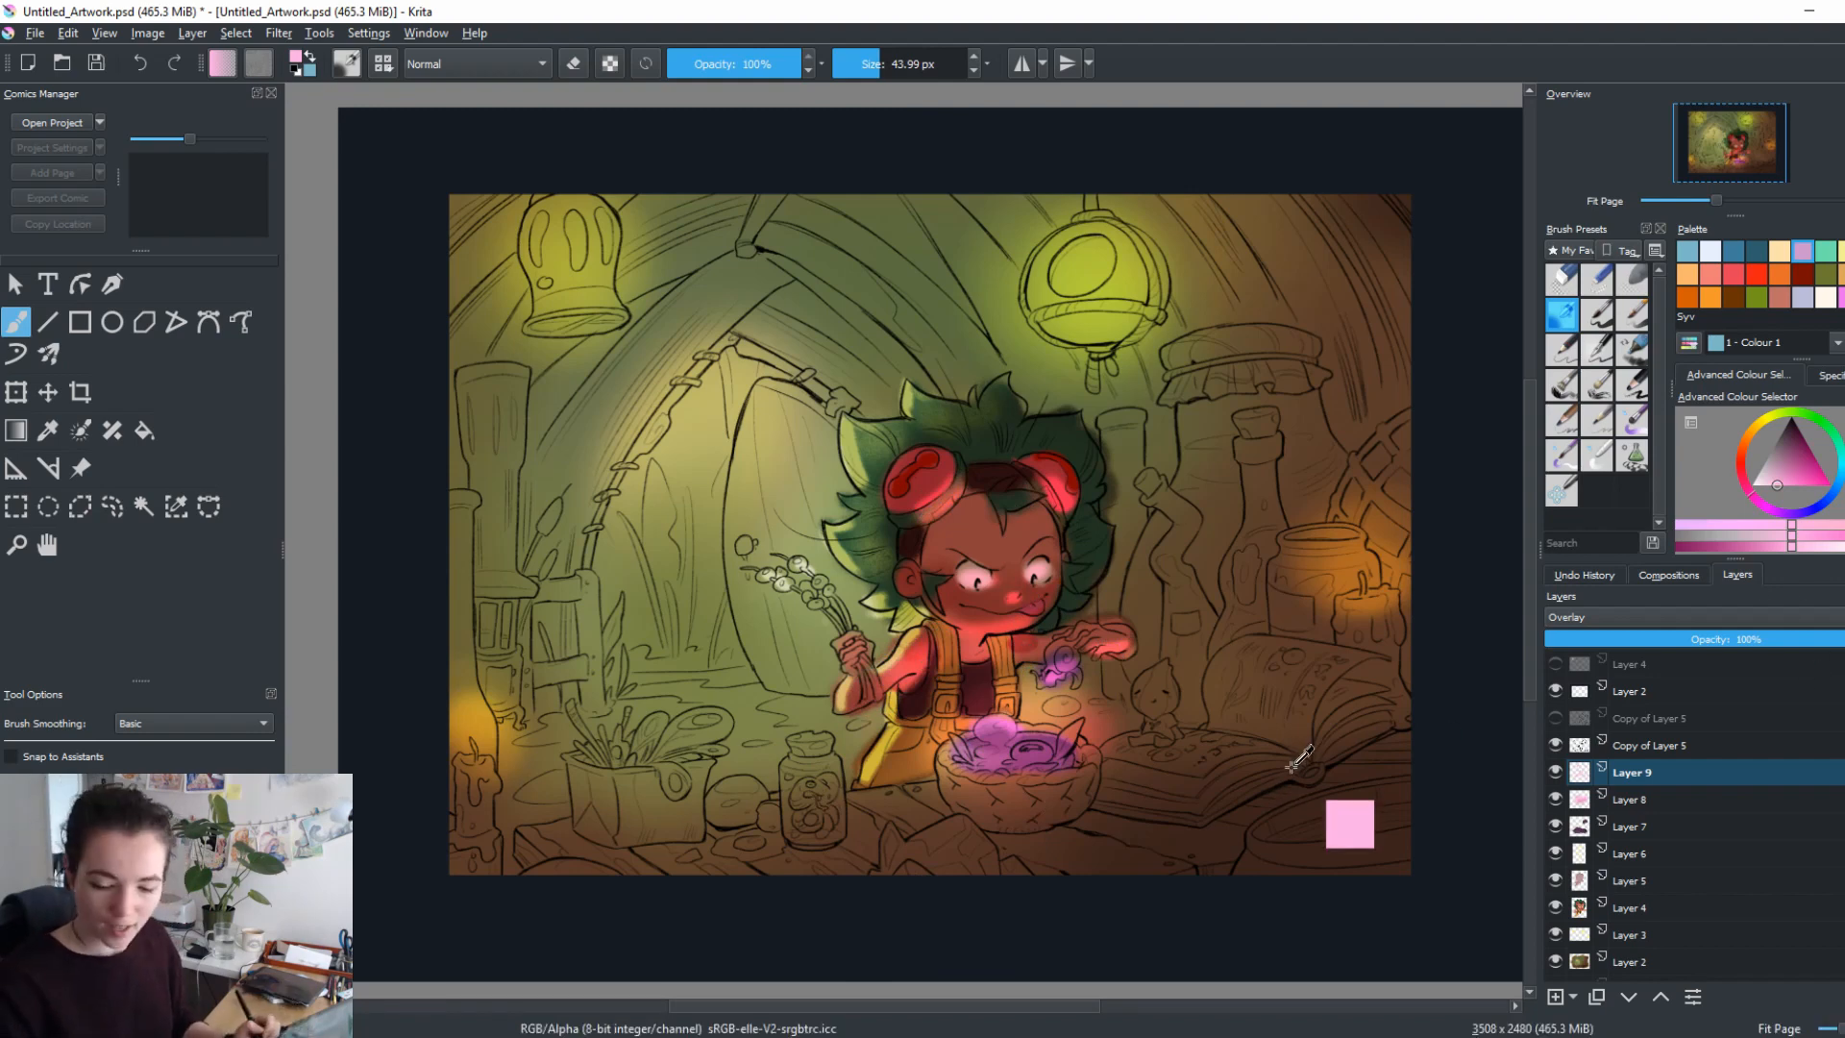
Adjust the pink light layer with the HSV/HSL filter, using a hue of -52 and a saturation of -42.
key("ctrl+u")
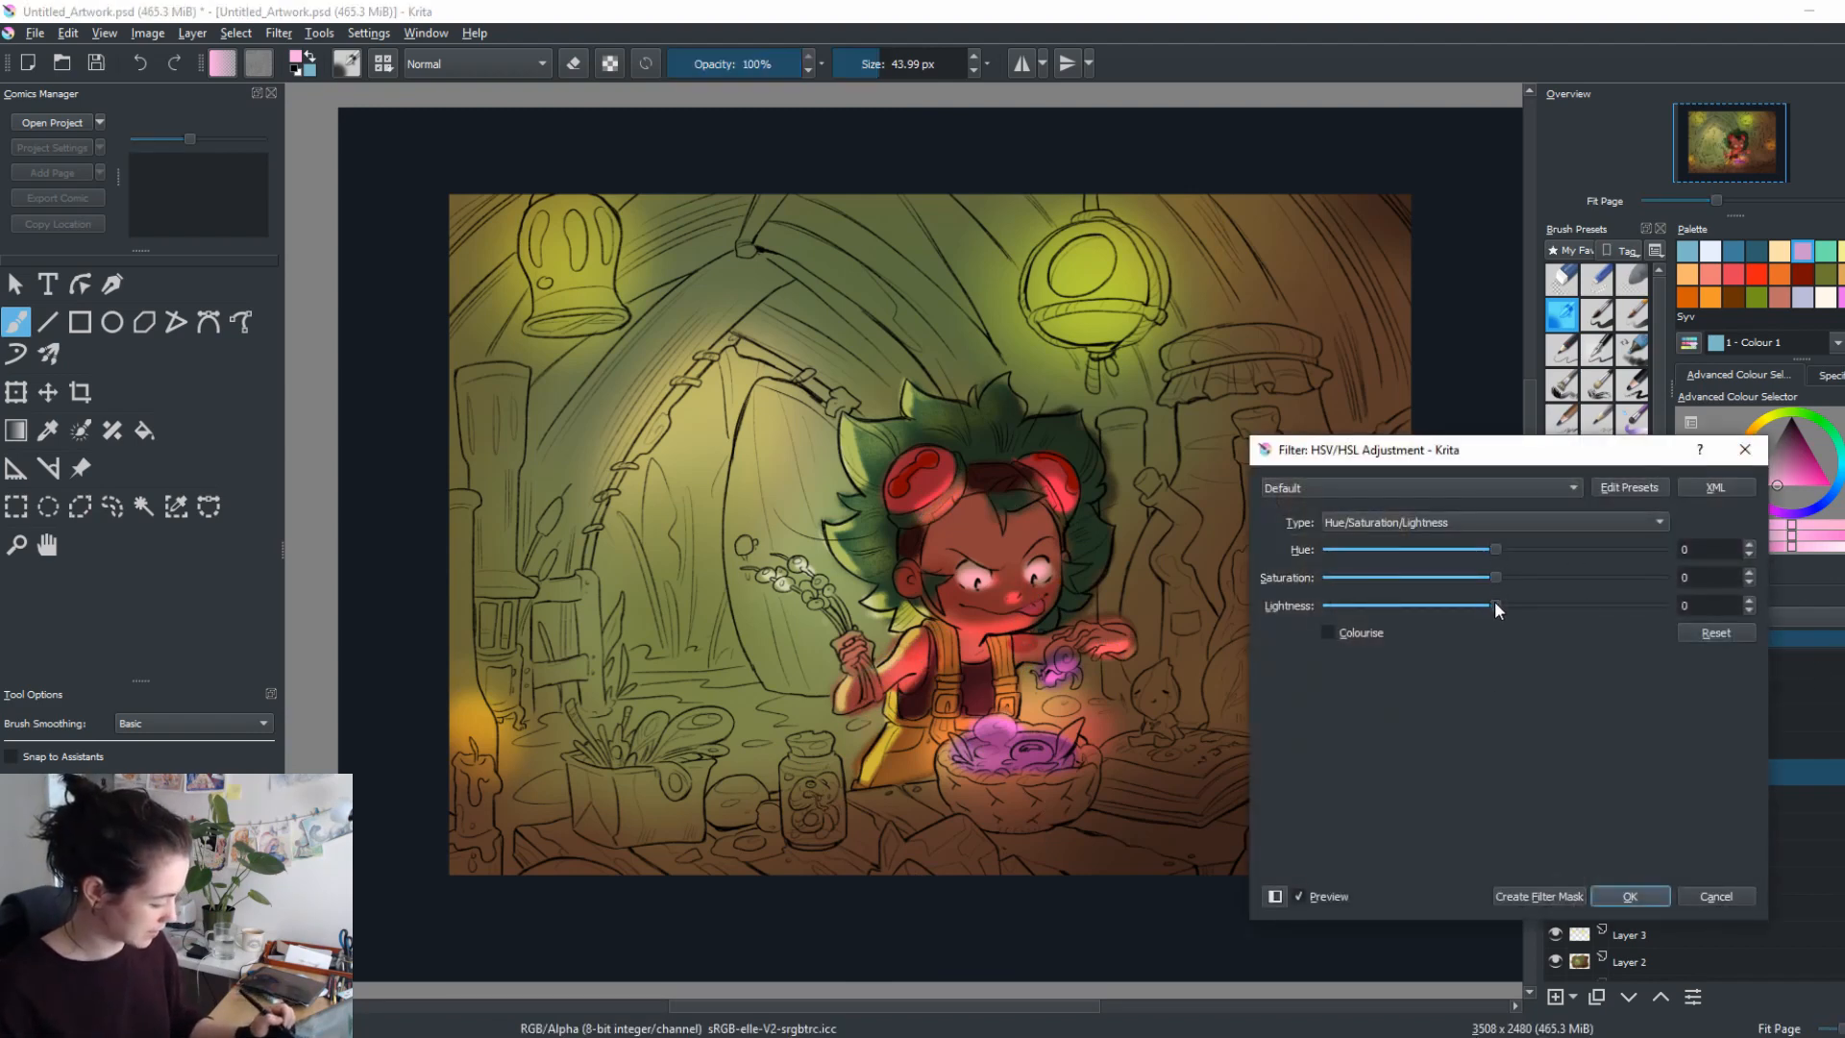
left_click_drag(1491, 574, 1439, 565)
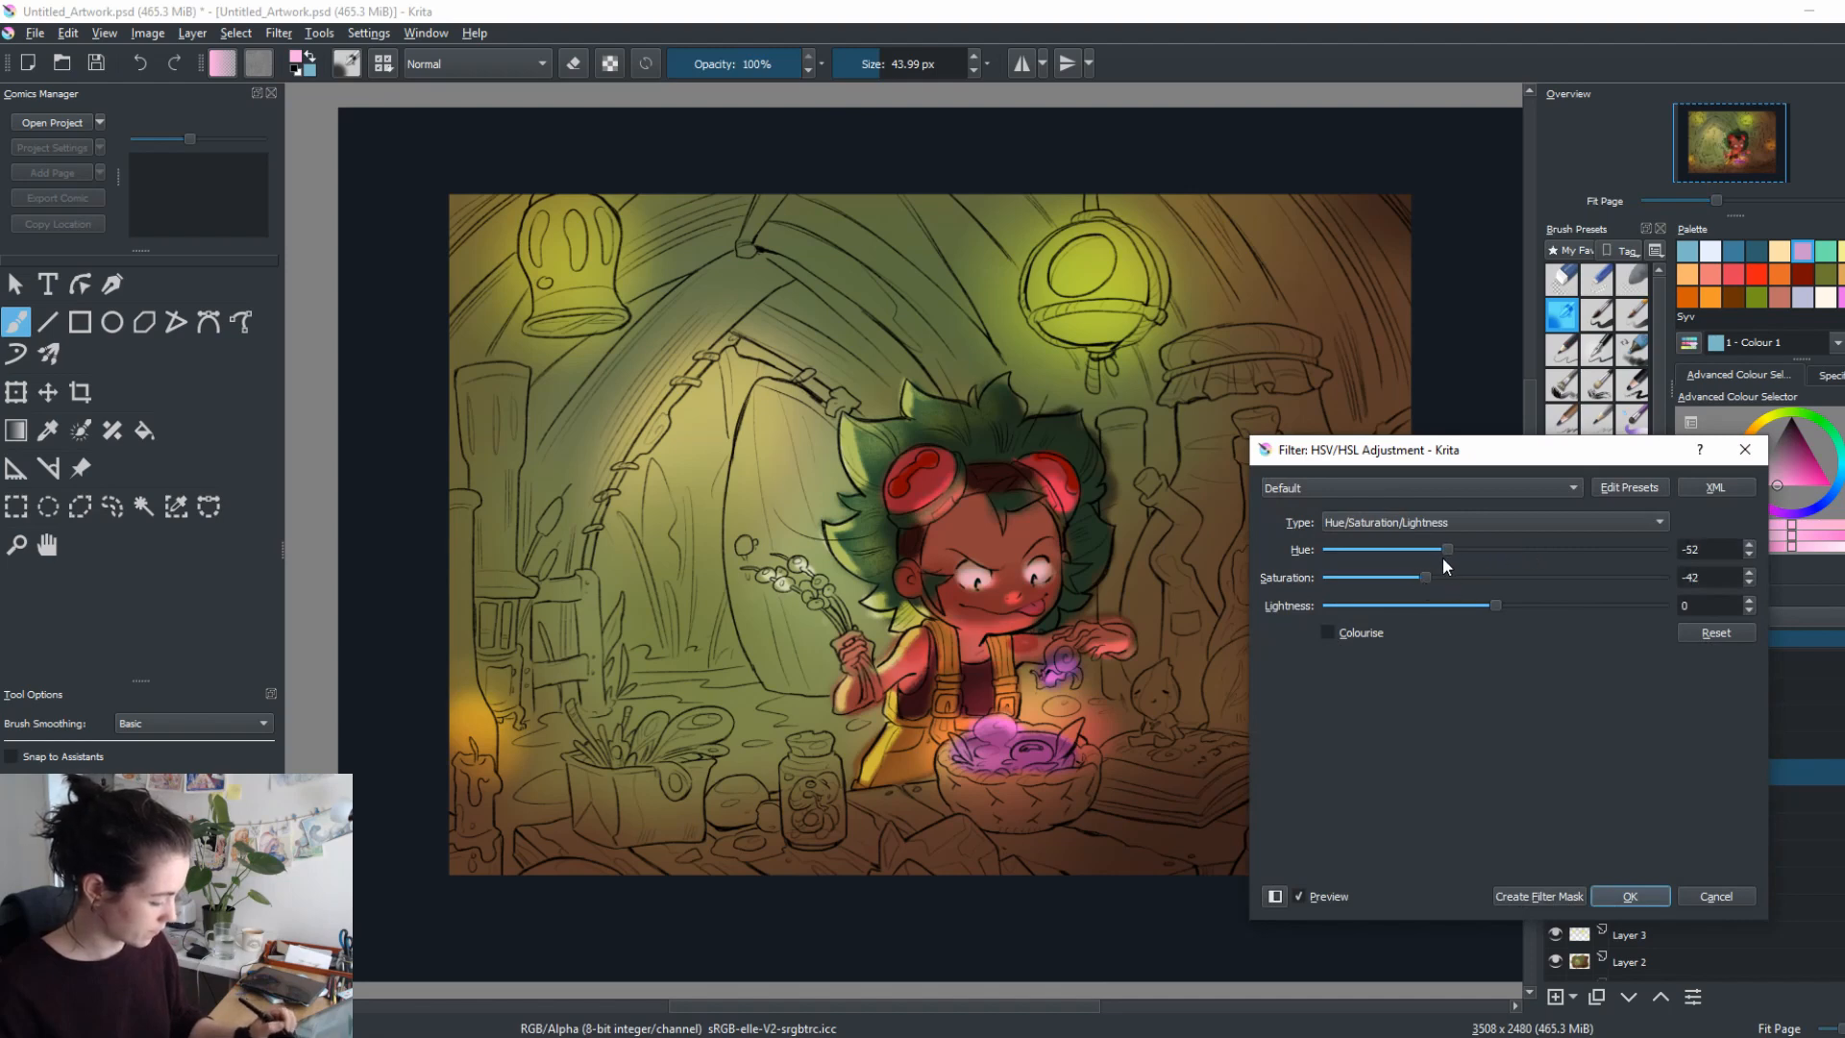
left_click(1618, 897)
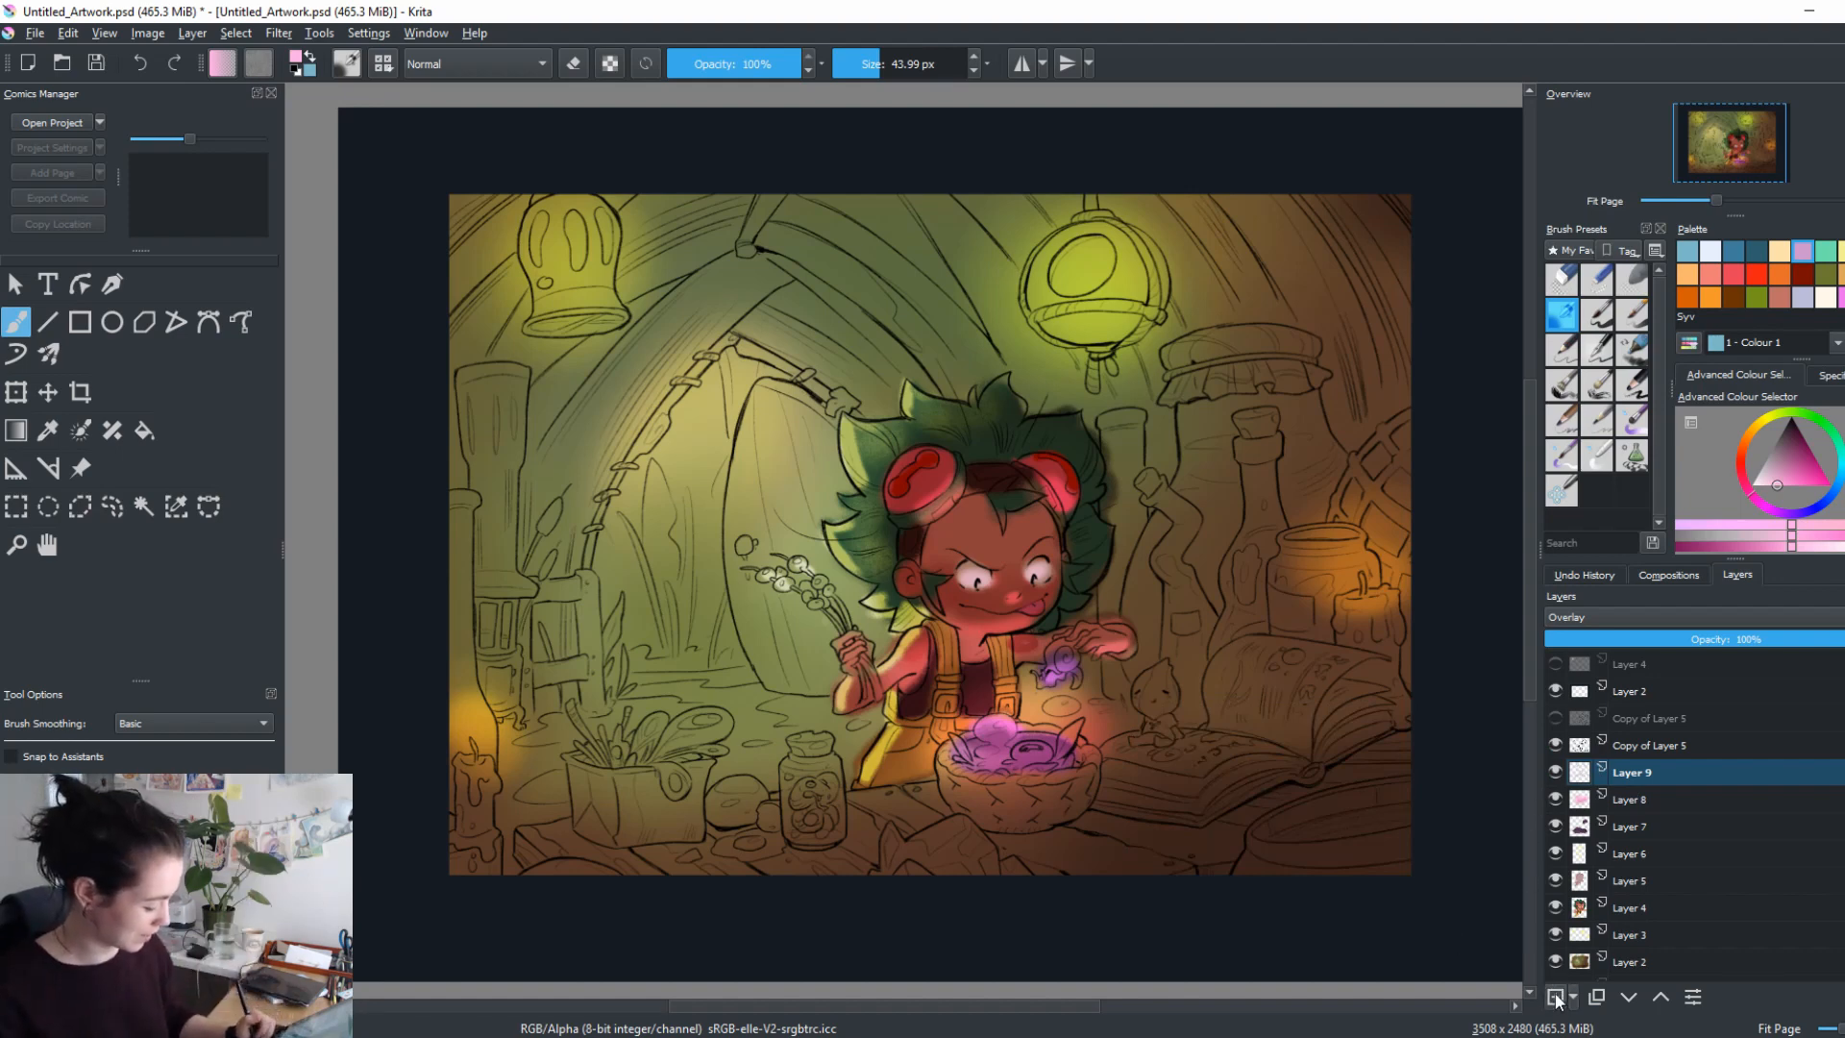
Add a layer above the pink light and airbrush the outside of the bowl dark reddish brown with a brush of about 145 px.
left_click(1555, 996)
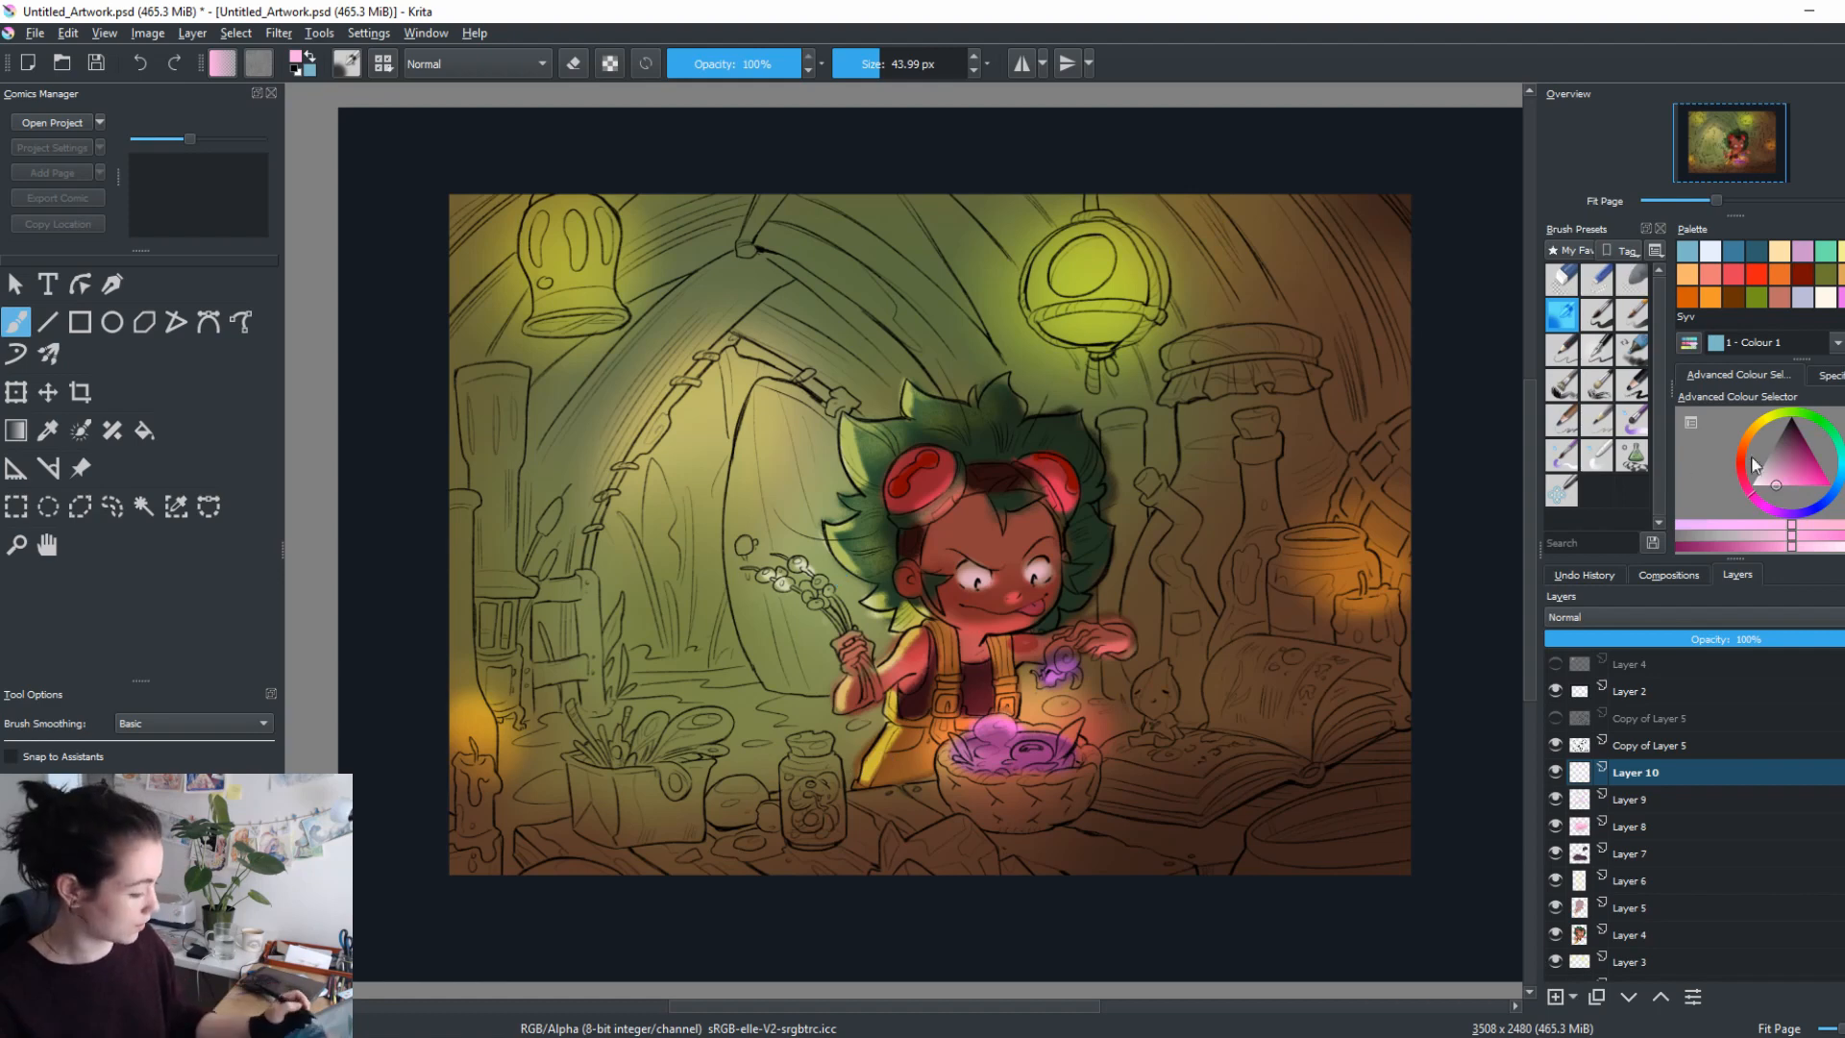
left_click(1773, 465)
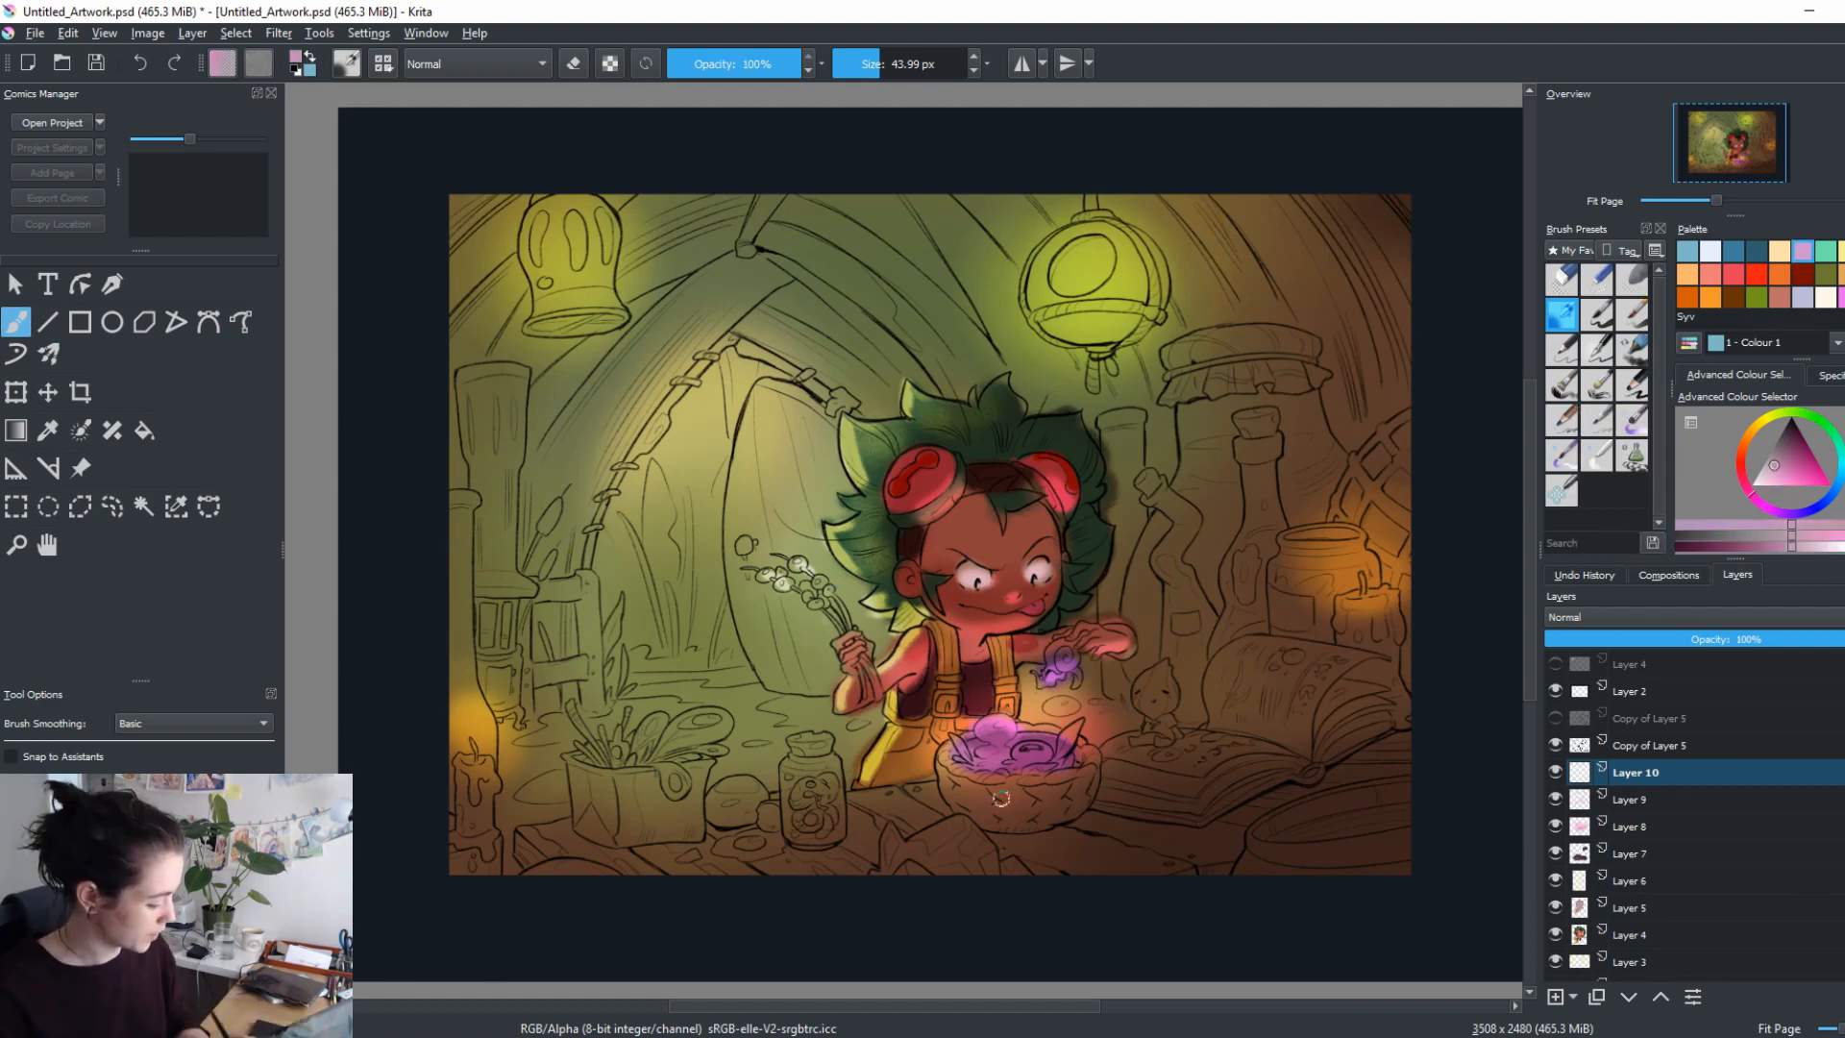
left_click_drag(1165, 764, 1244, 832)
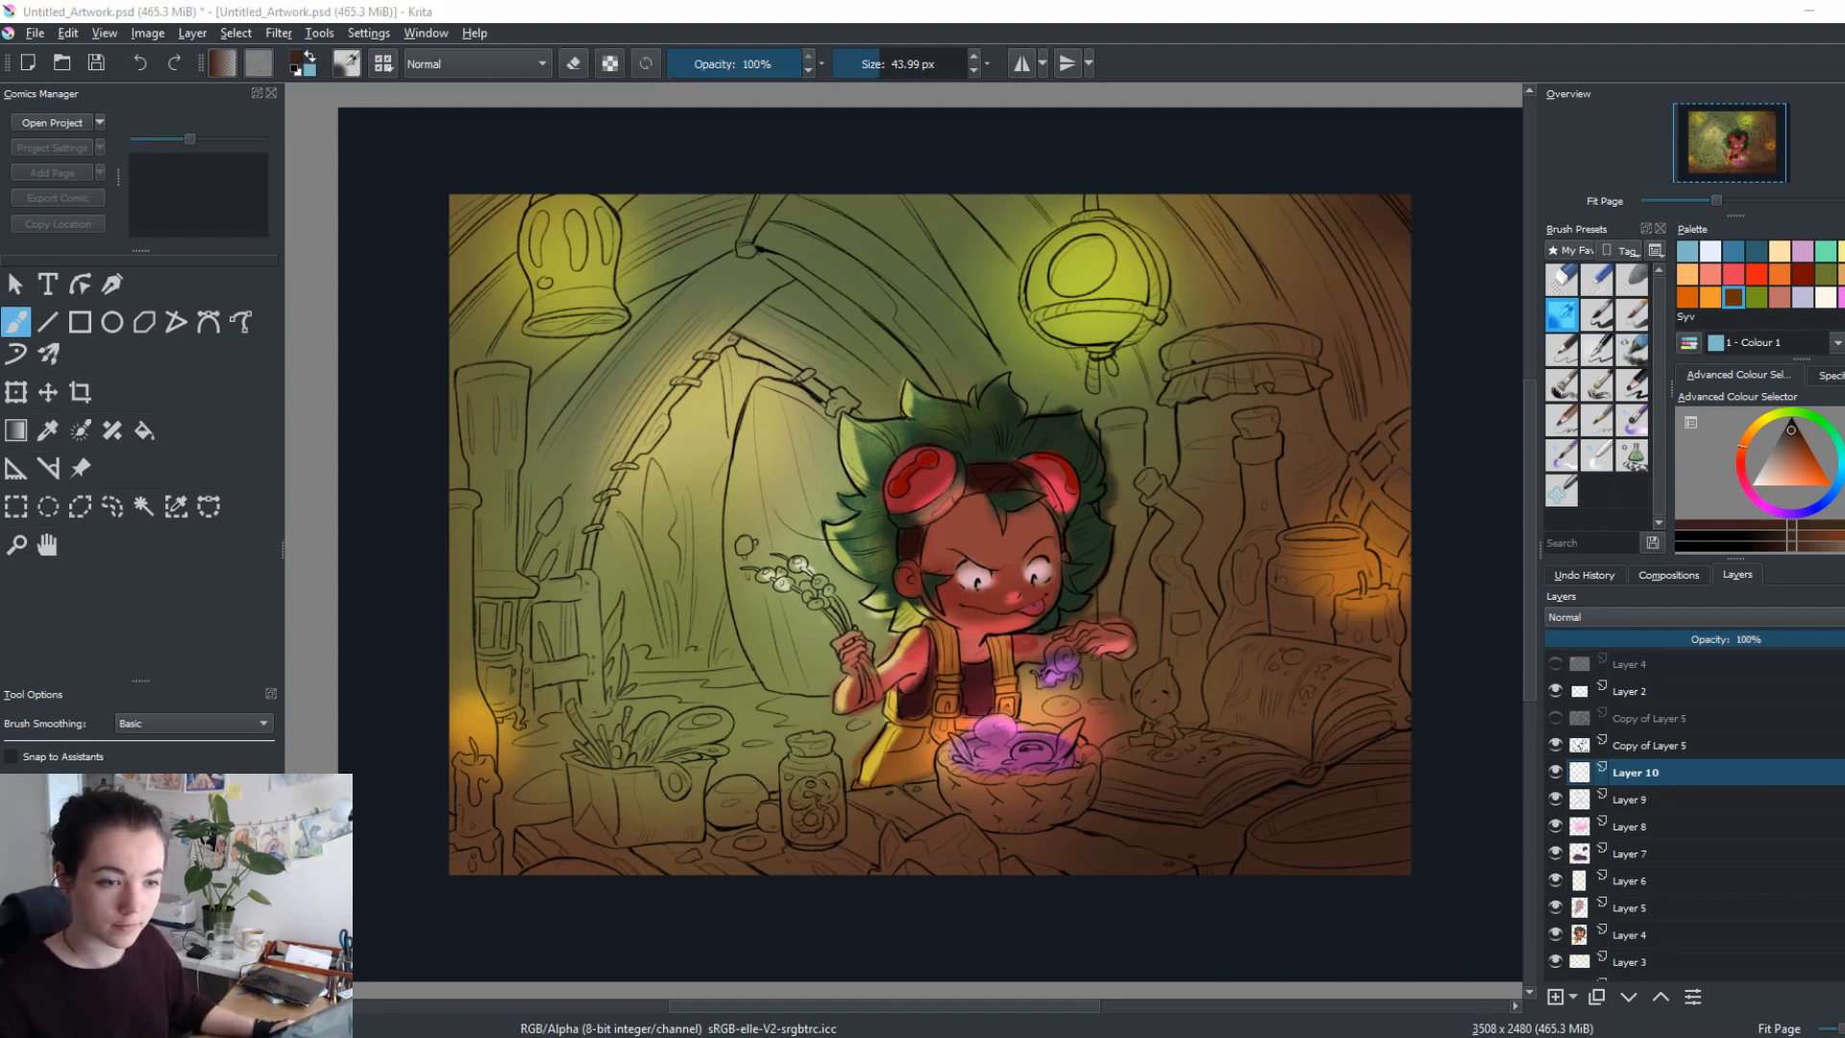
left_click(1618, 324)
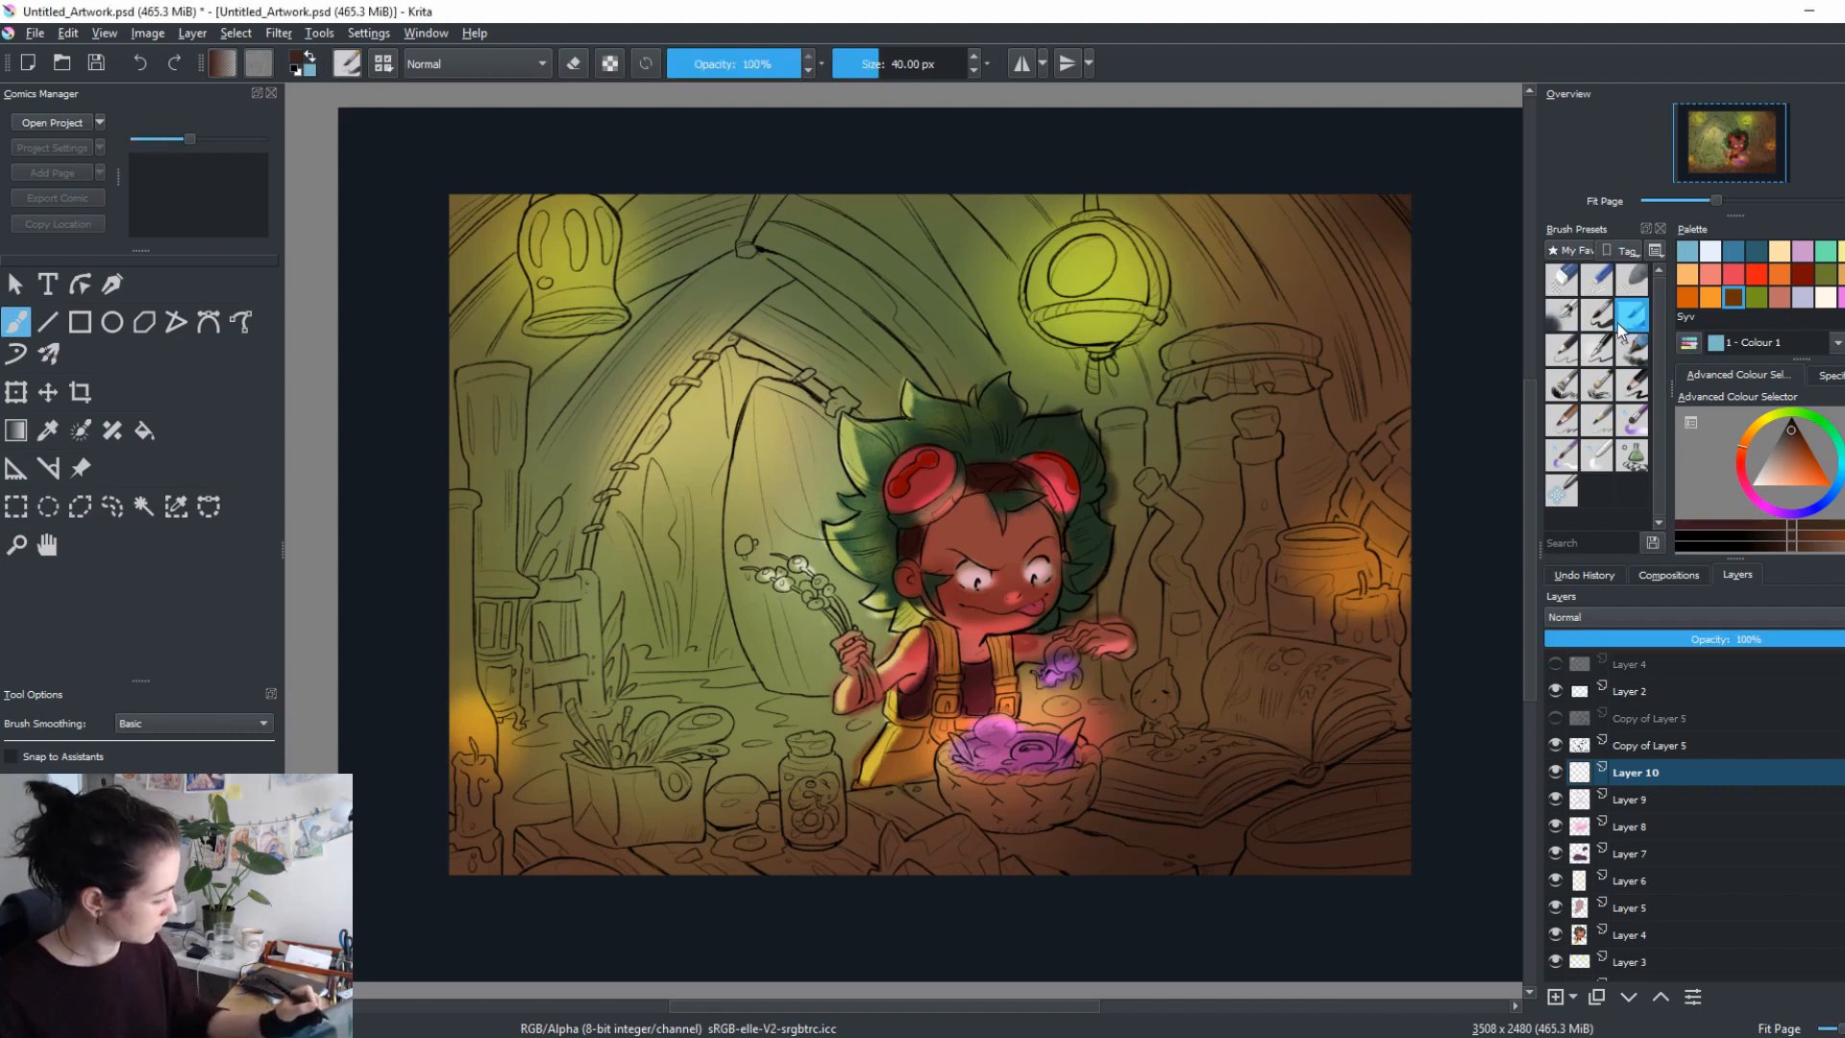
left_click(1561, 321)
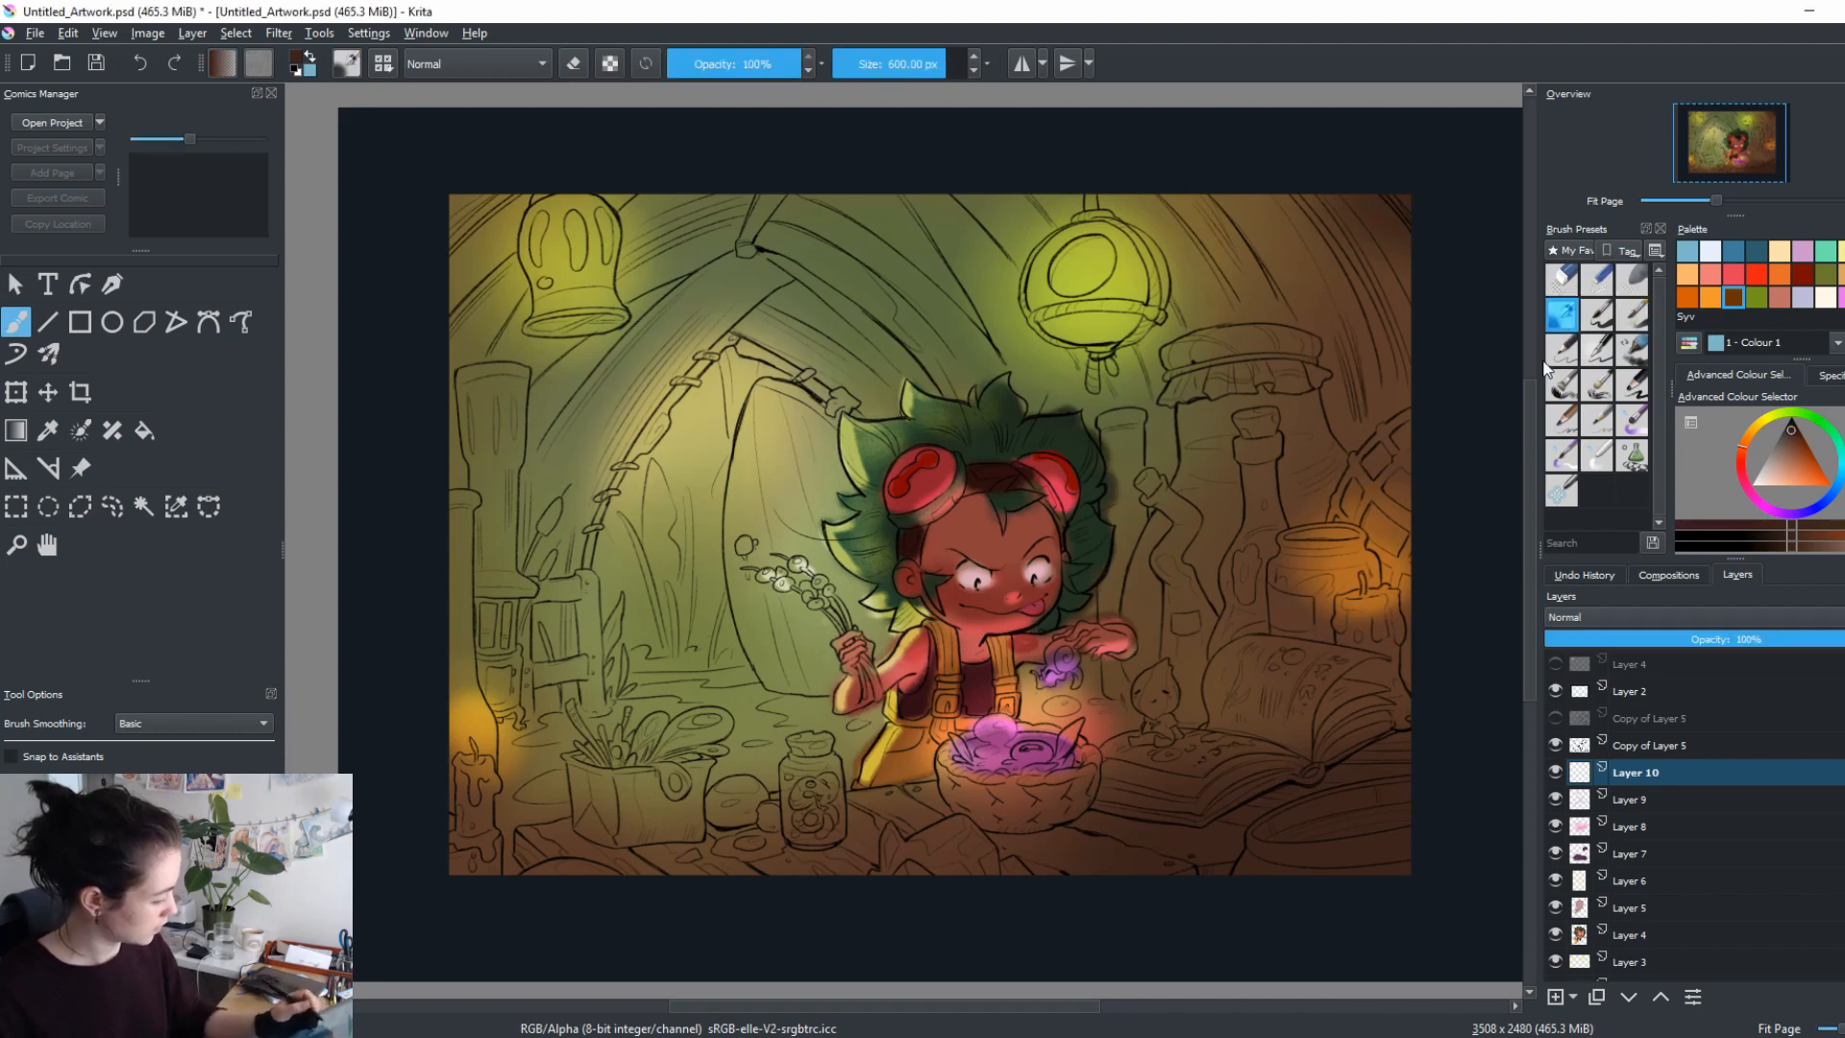
left_click(1560, 779)
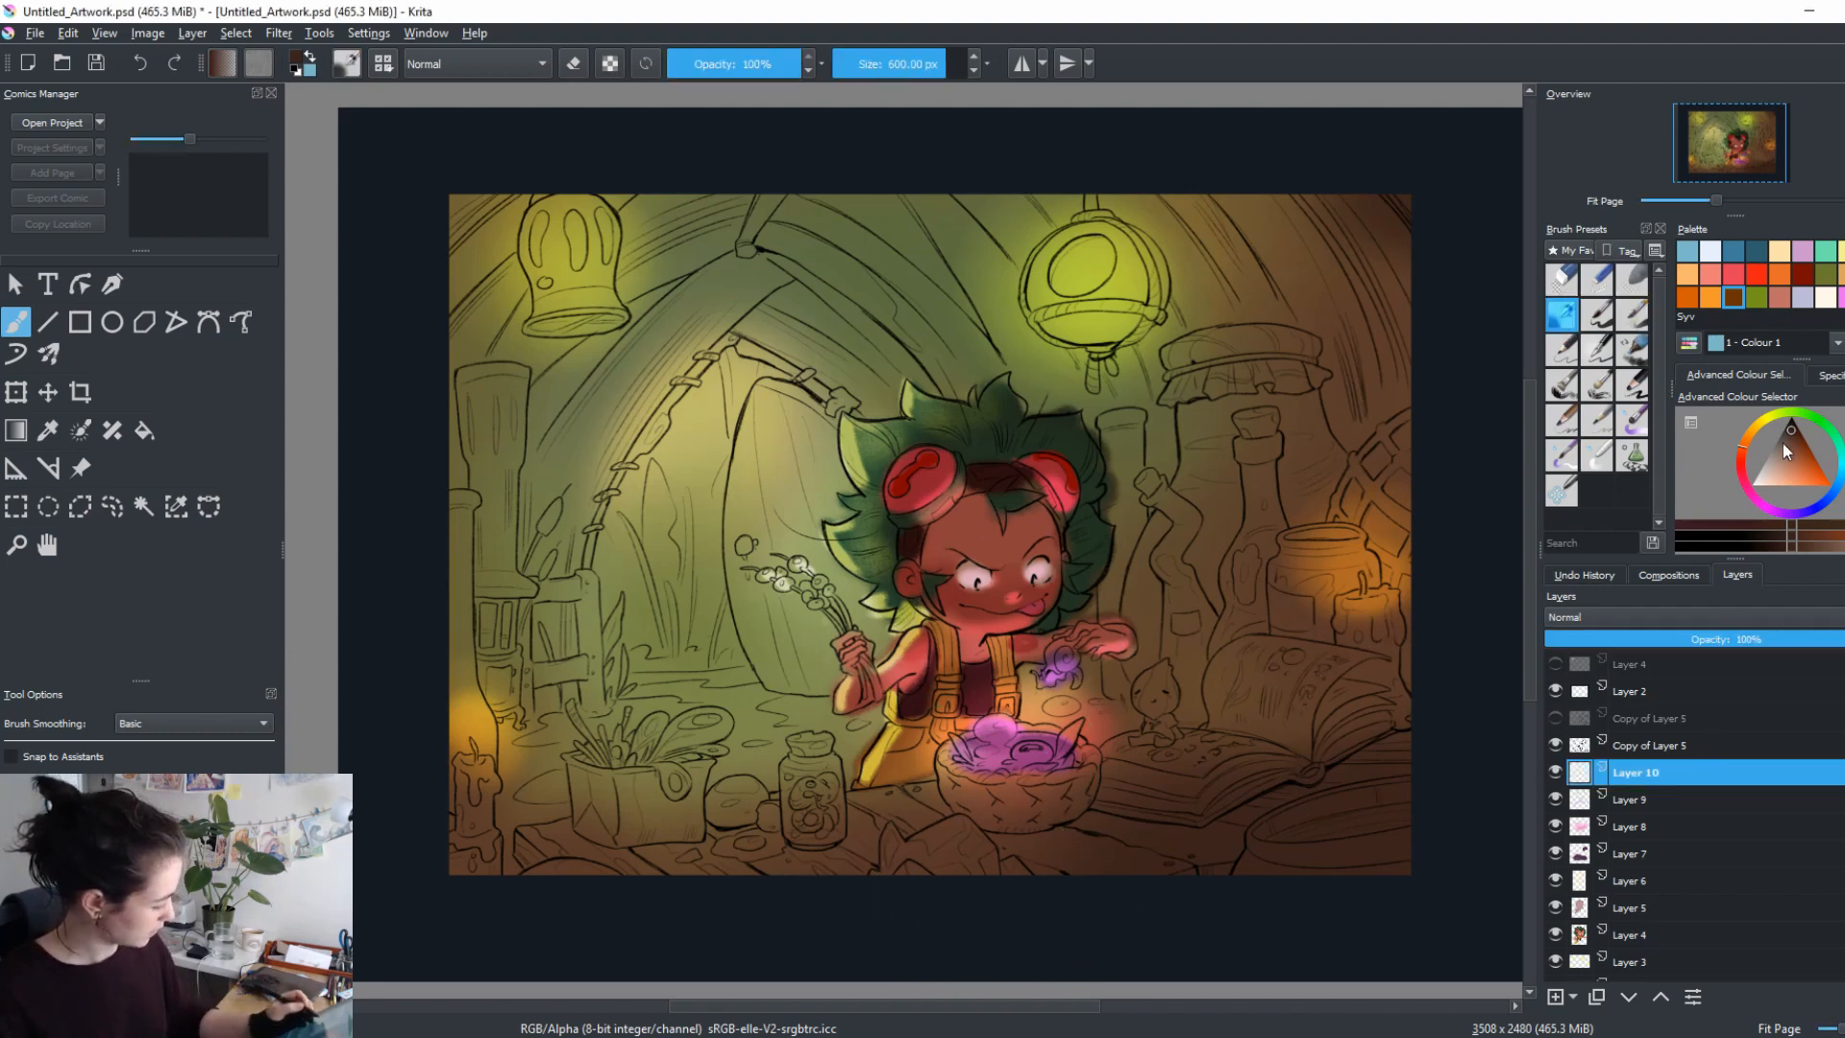
left_click(1791, 445)
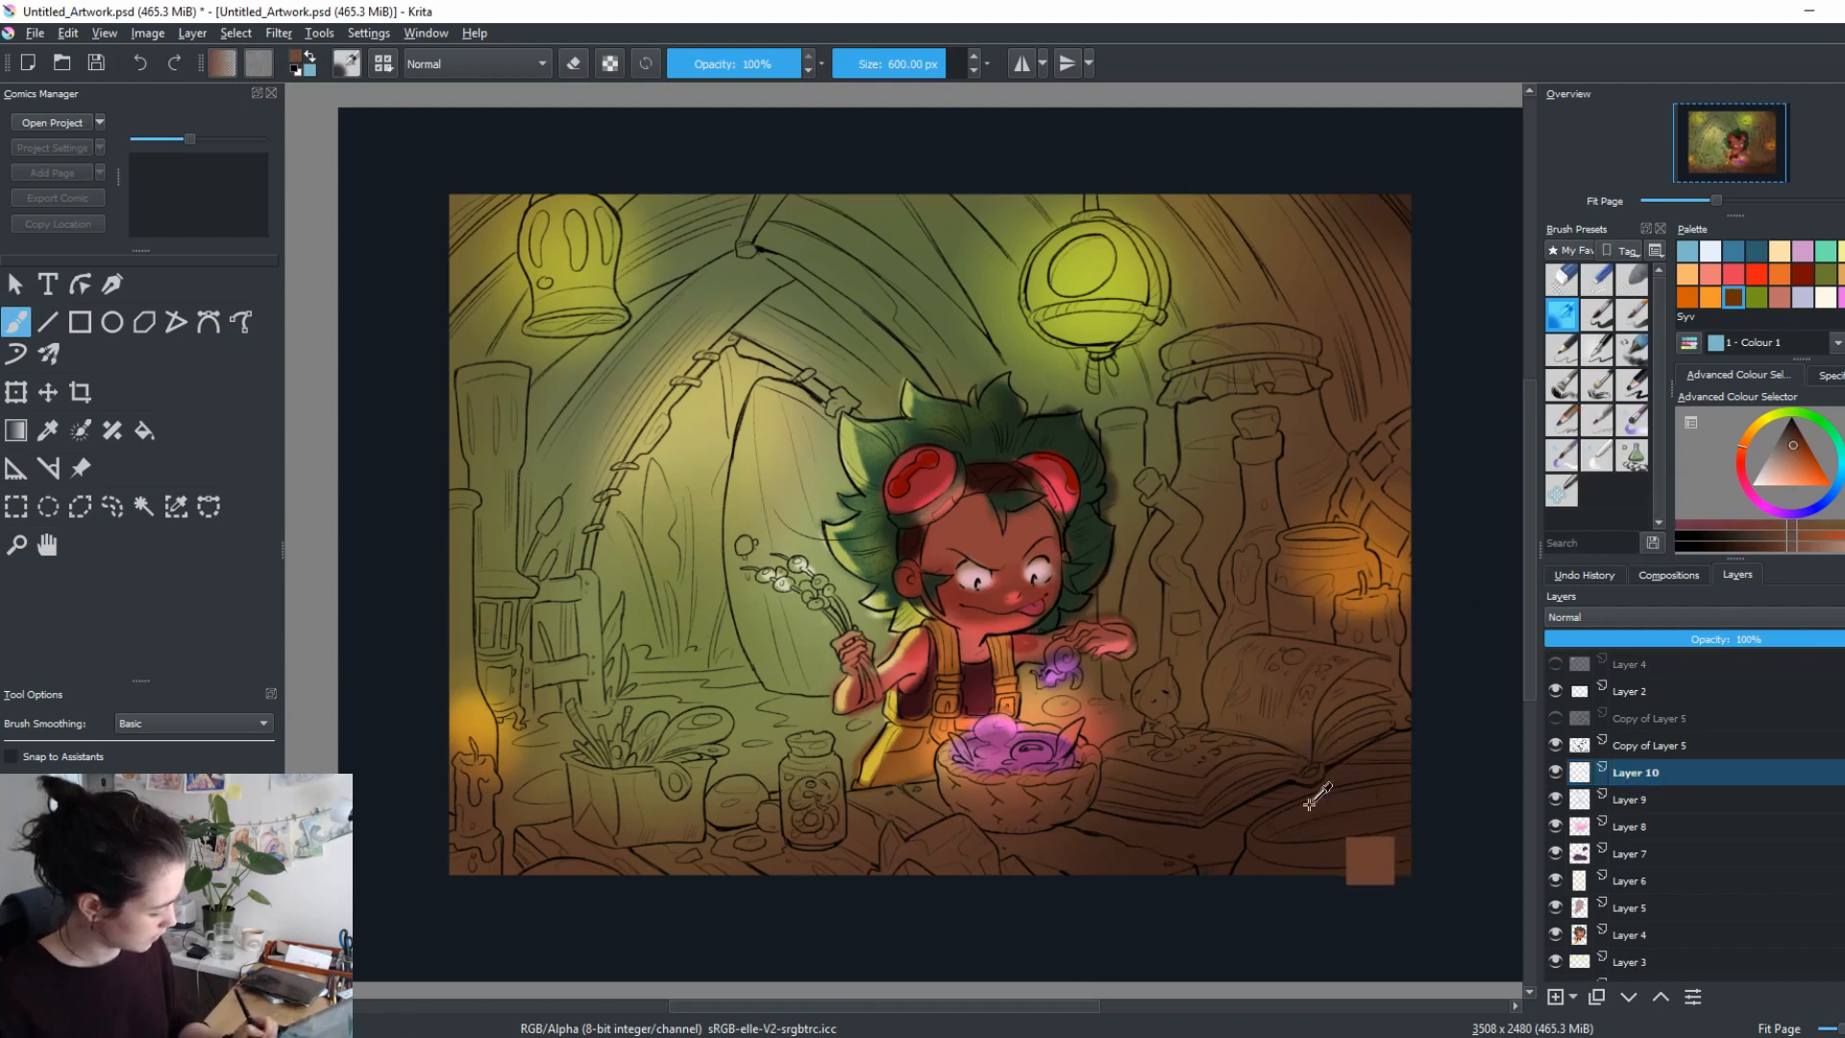
left_click(1779, 441)
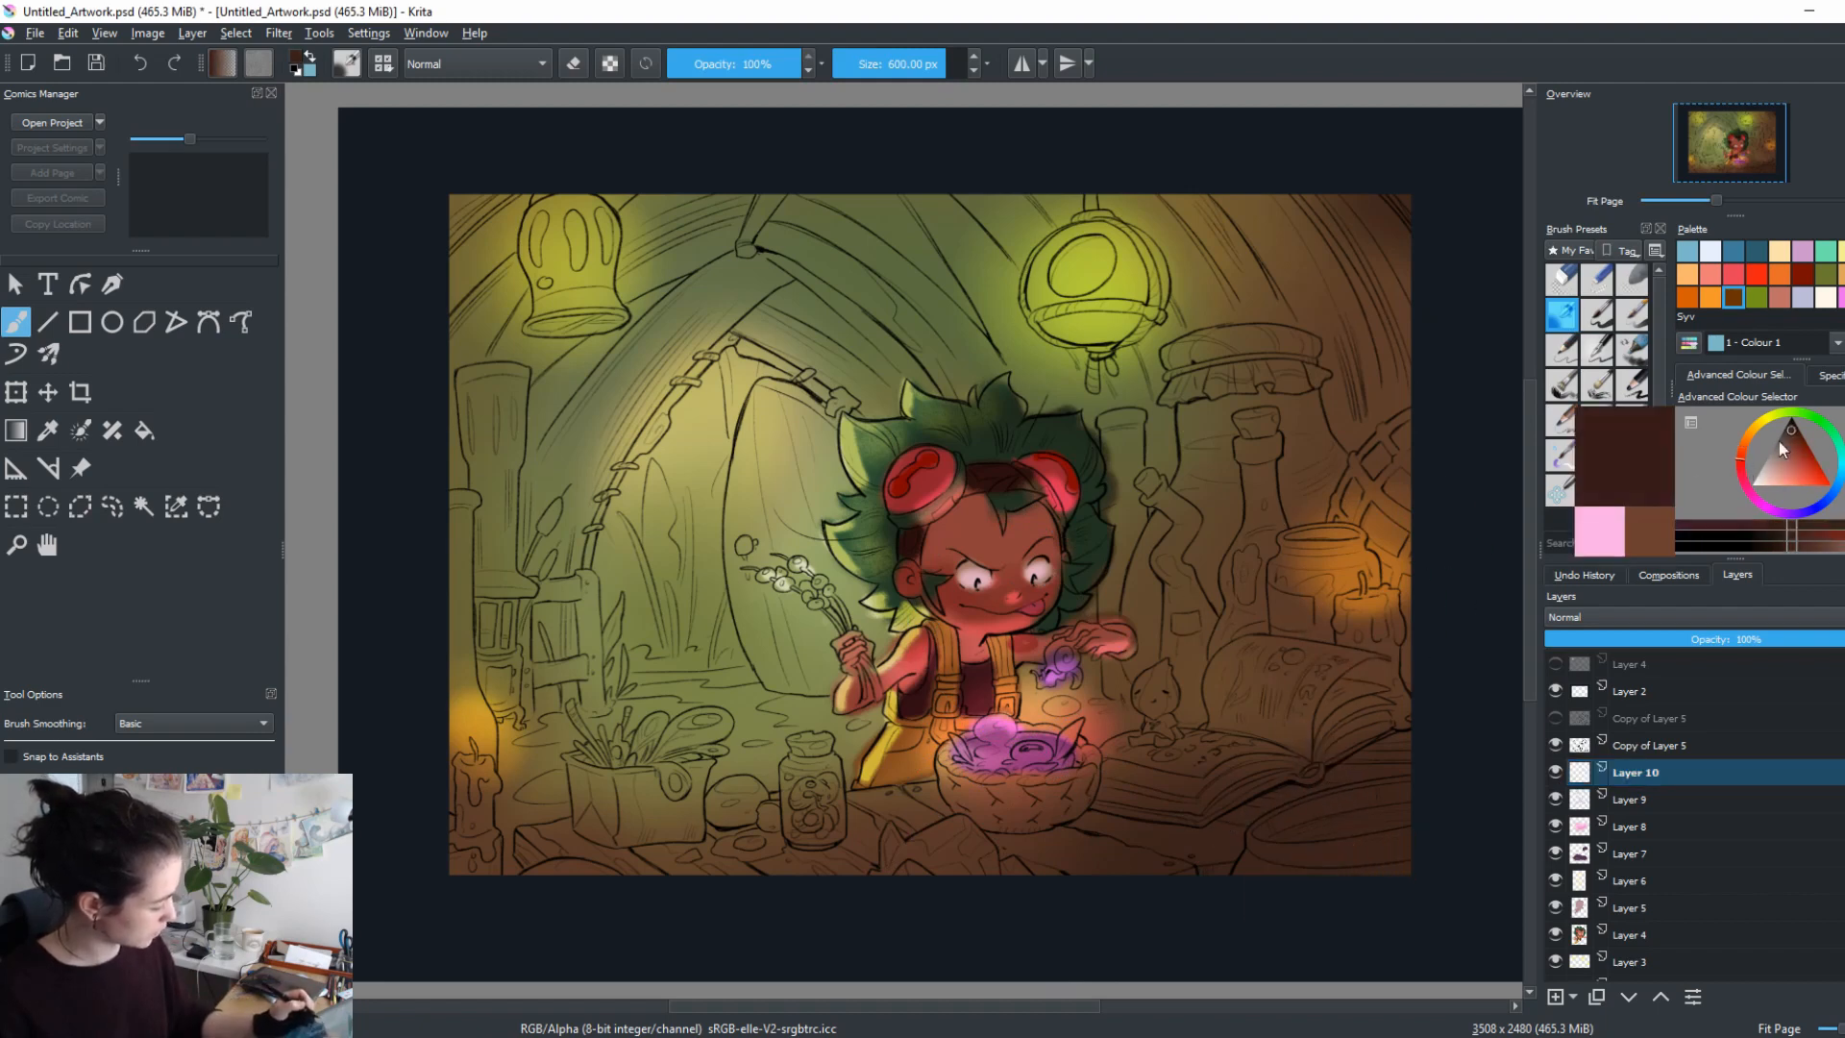
left_click(1792, 428)
left_click_drag(1209, 737, 828, 737)
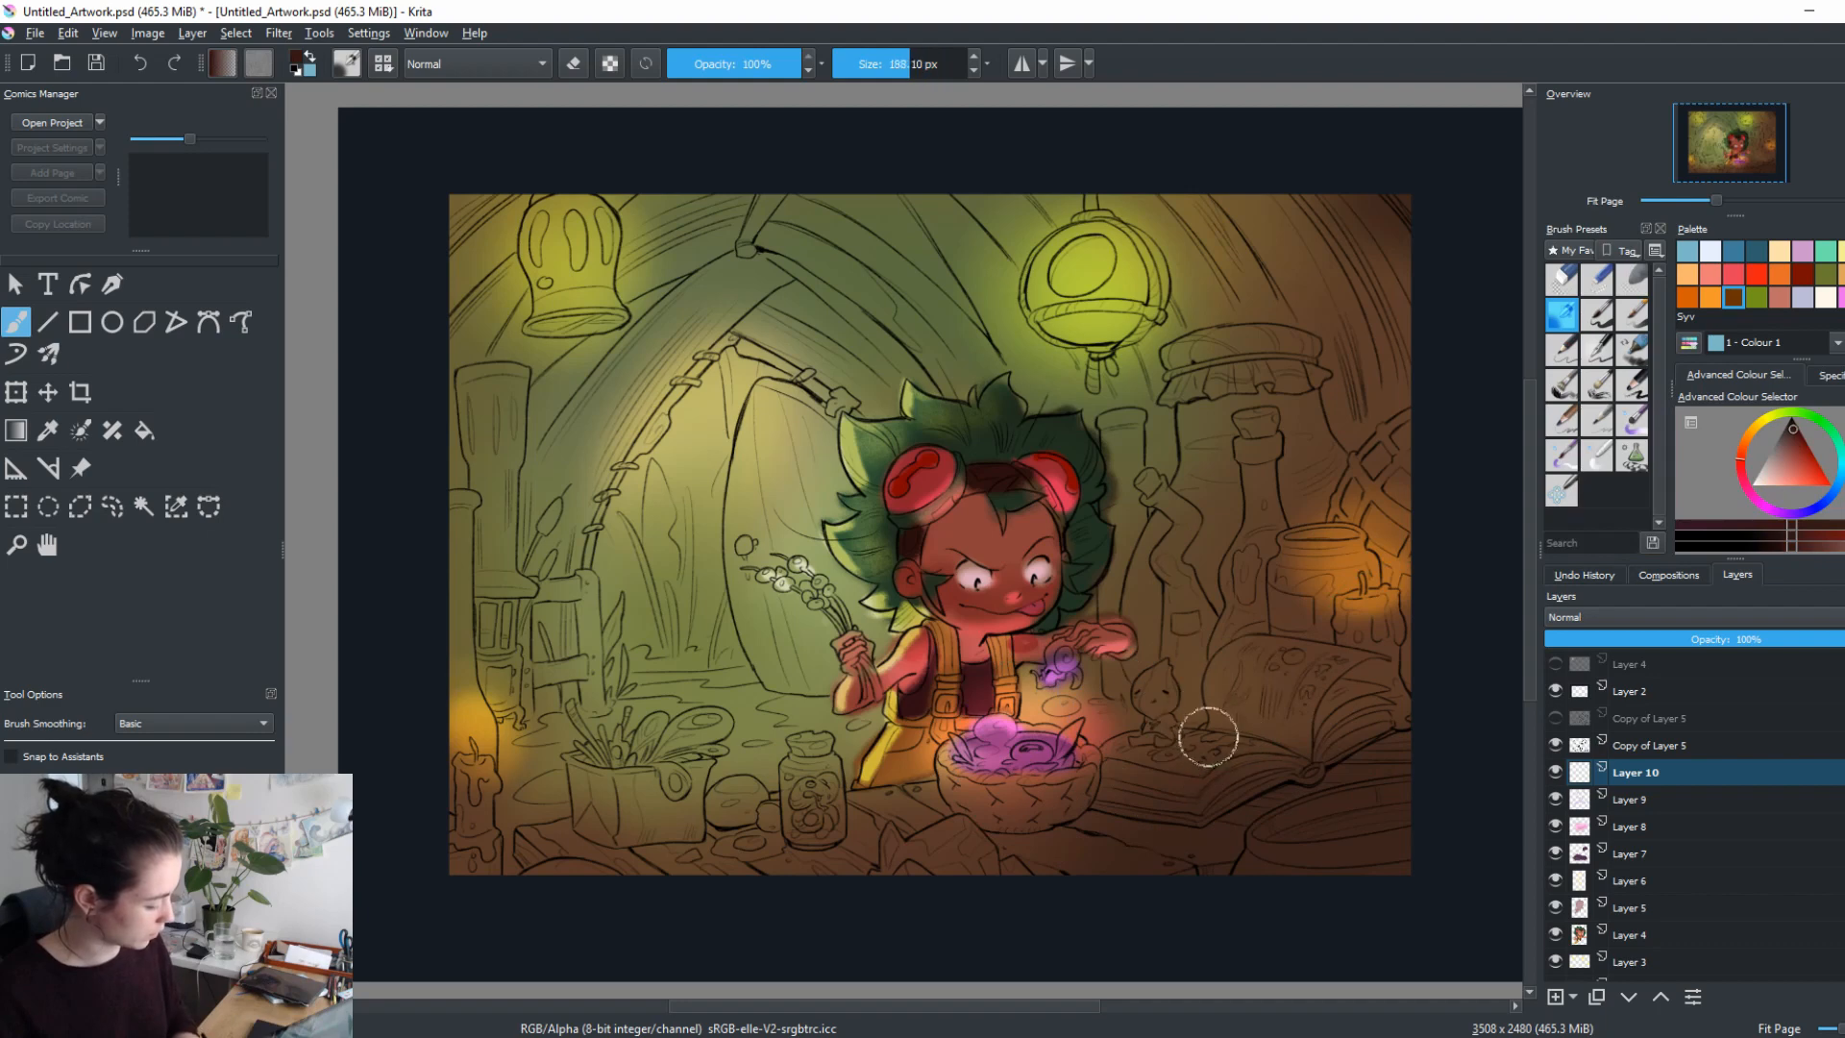
left_click_drag(985, 817, 1014, 817)
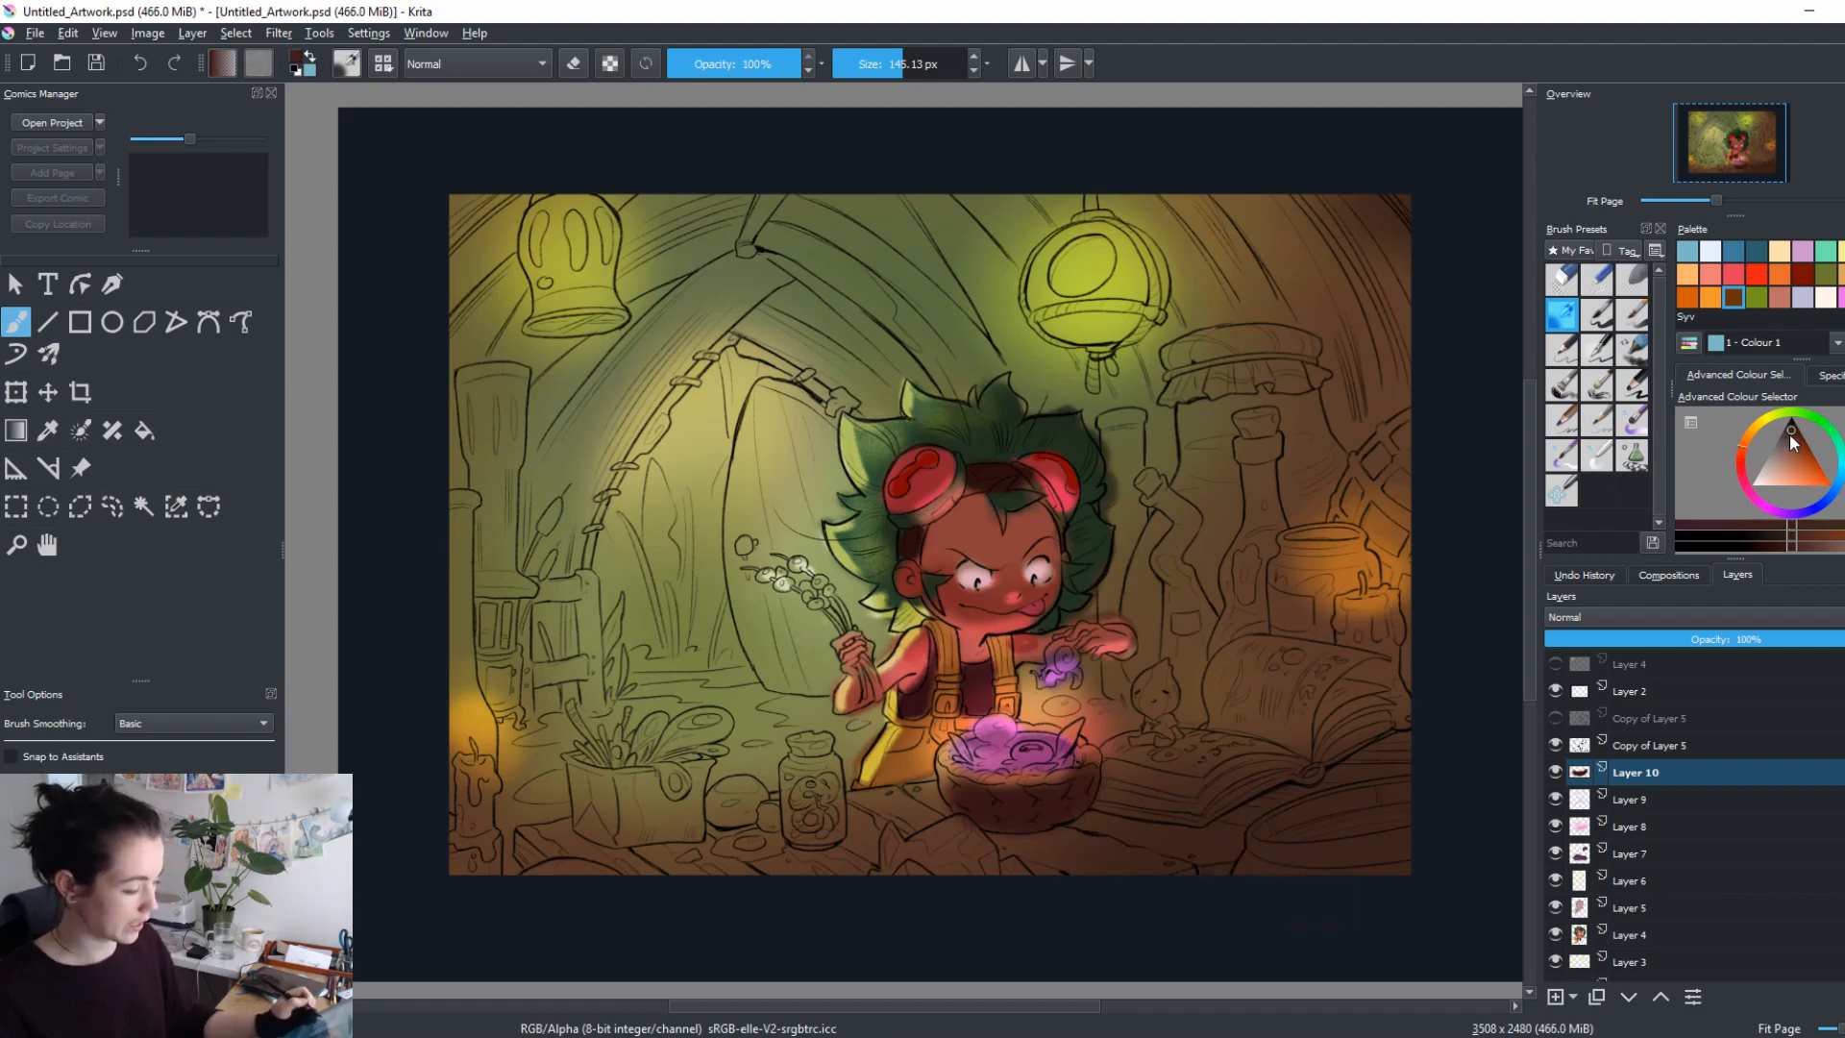
Deepen the bowl with a darker neutral brown and paint the open book's cover edge brown at about 100 px.
left_click(1789, 430)
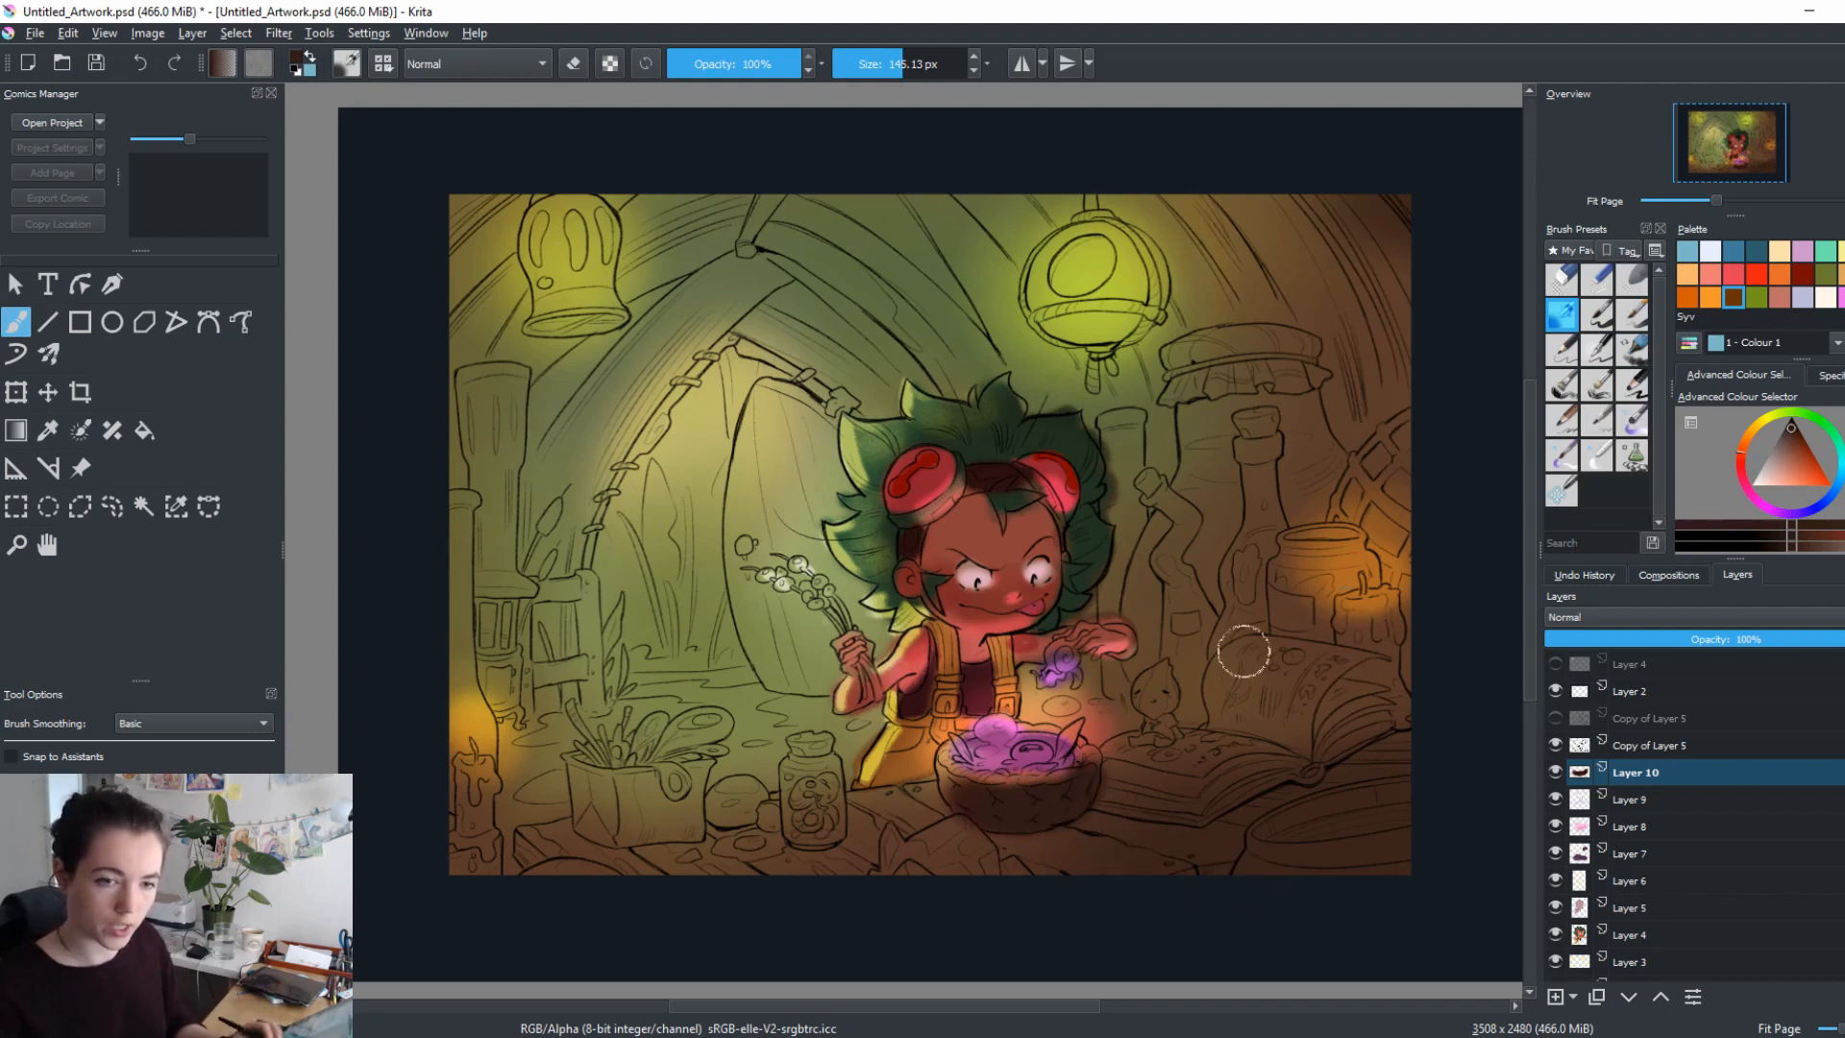
key("bracketleft")
key("bracketleft")
left_click(1163, 824, "ctrl")
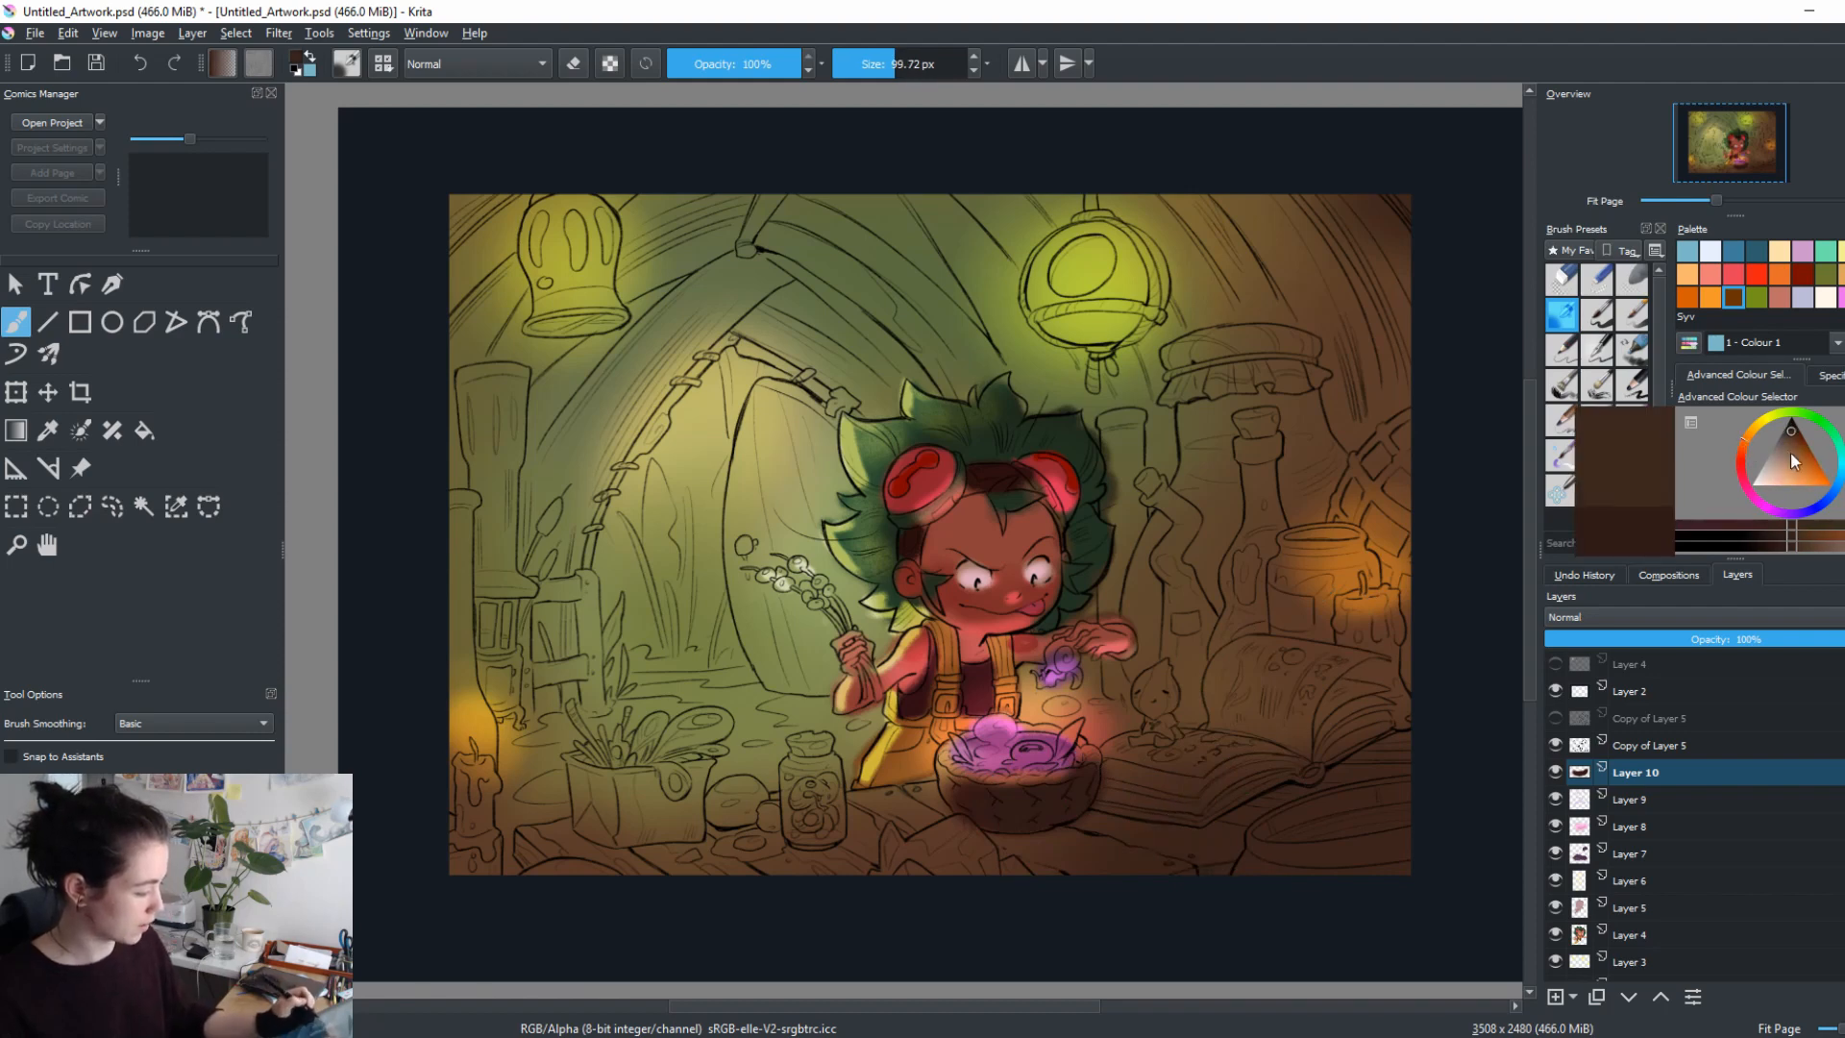
left_click(1789, 435)
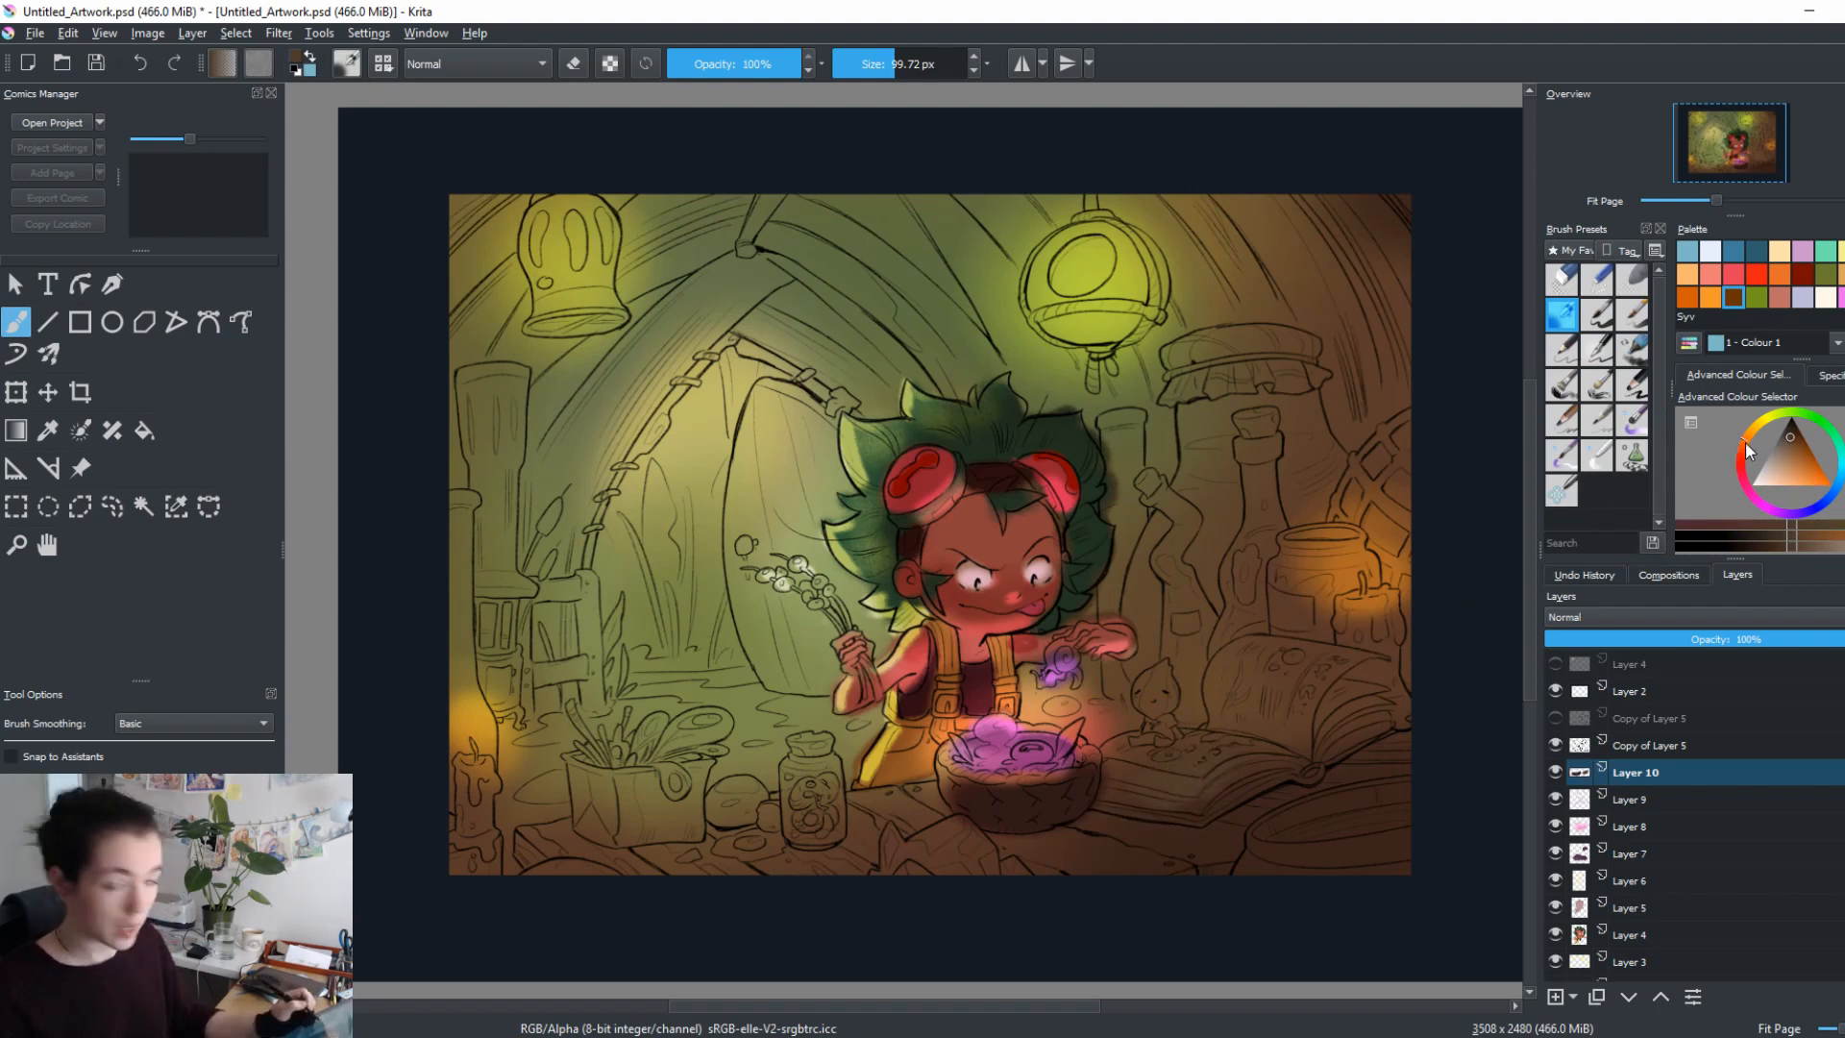
Paint both pages of the open book in a lighter, muted greyish brown.
left_click(1744, 440)
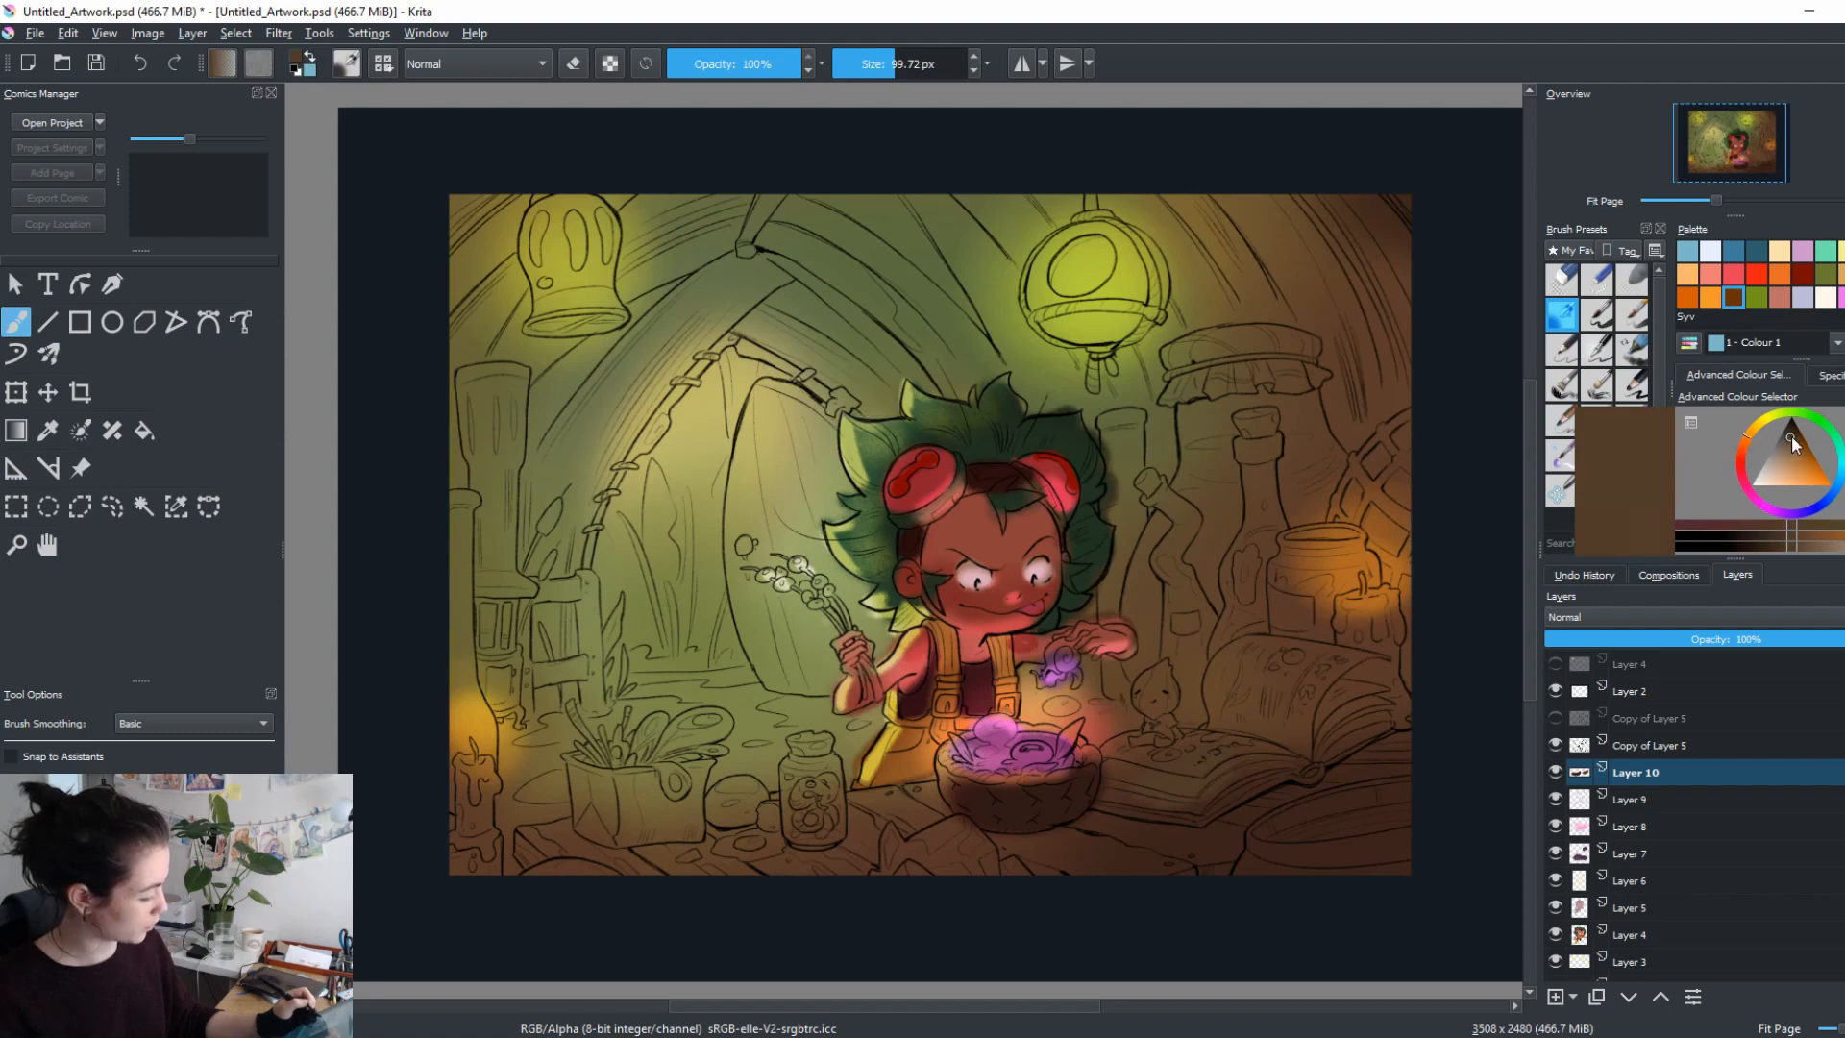
left_click_drag(1791, 435, 1784, 447)
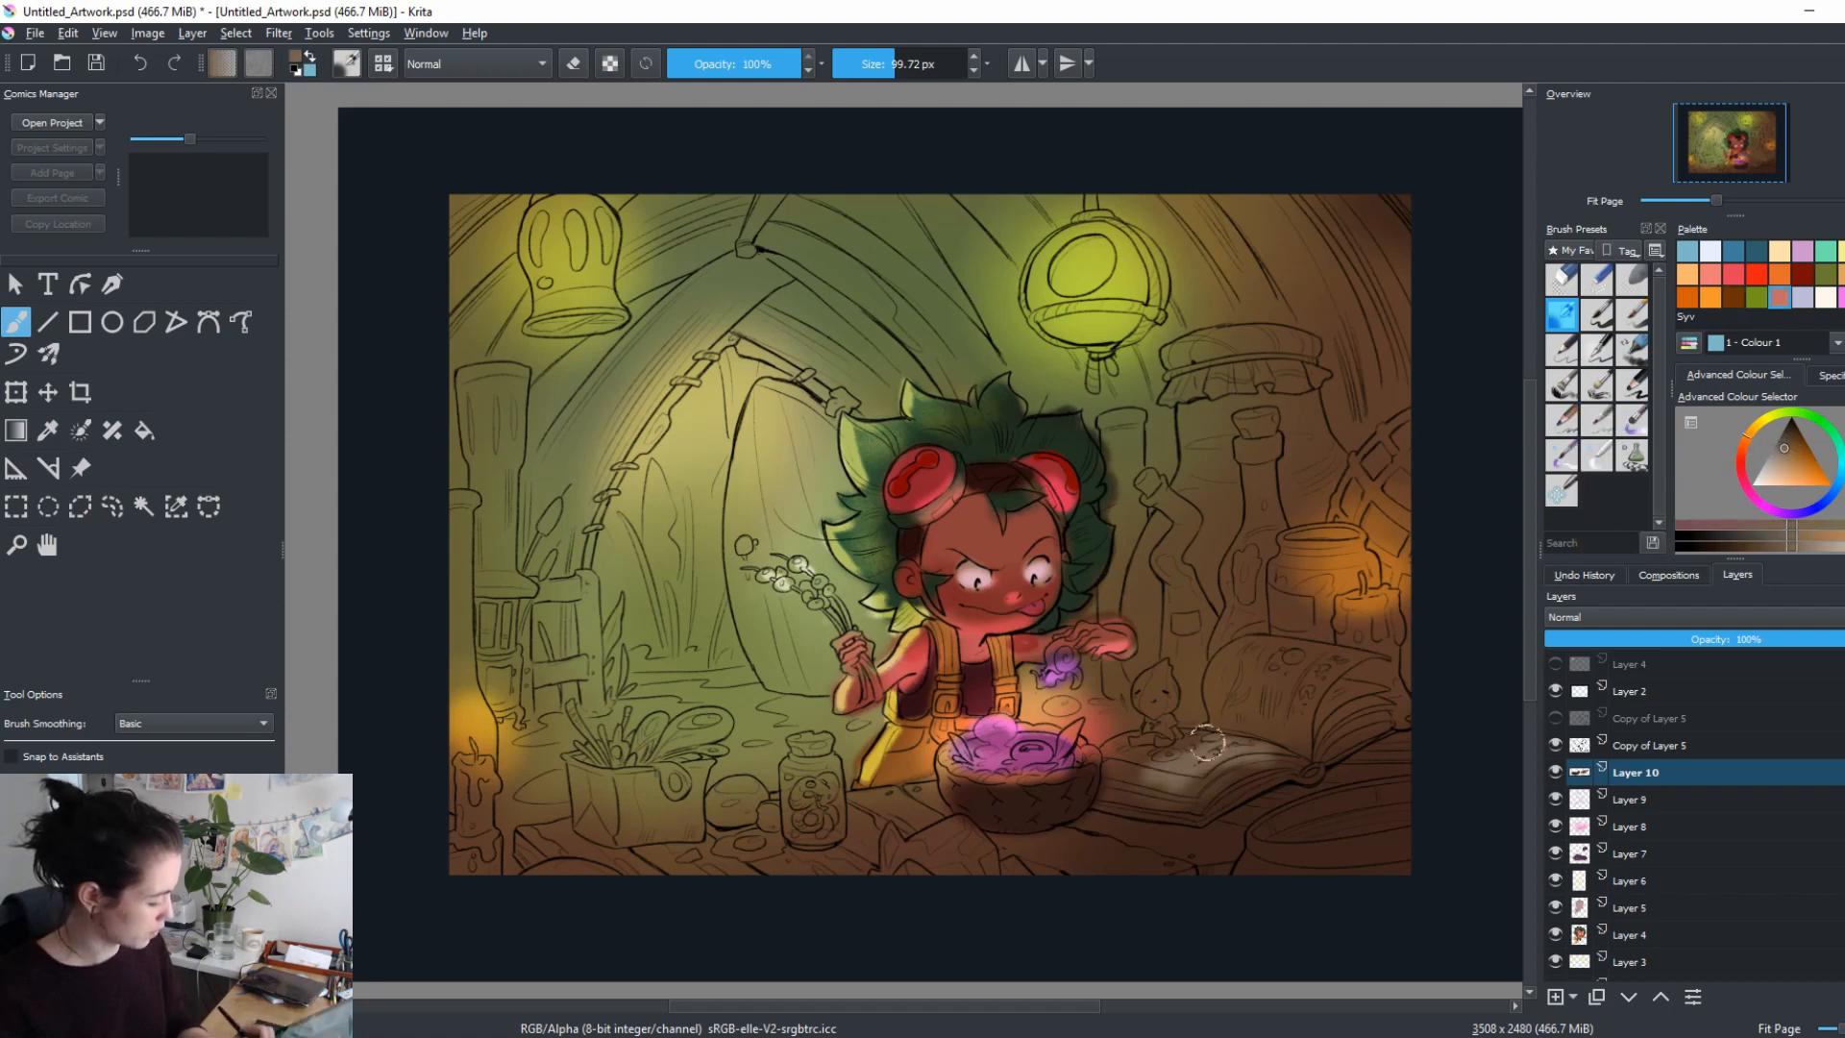
mouse_move(1207, 741)
left_mouse_down()
mouse_move(1148, 759)
mouse_move(1172, 783)
mouse_move(1304, 741)
left_mouse_up()
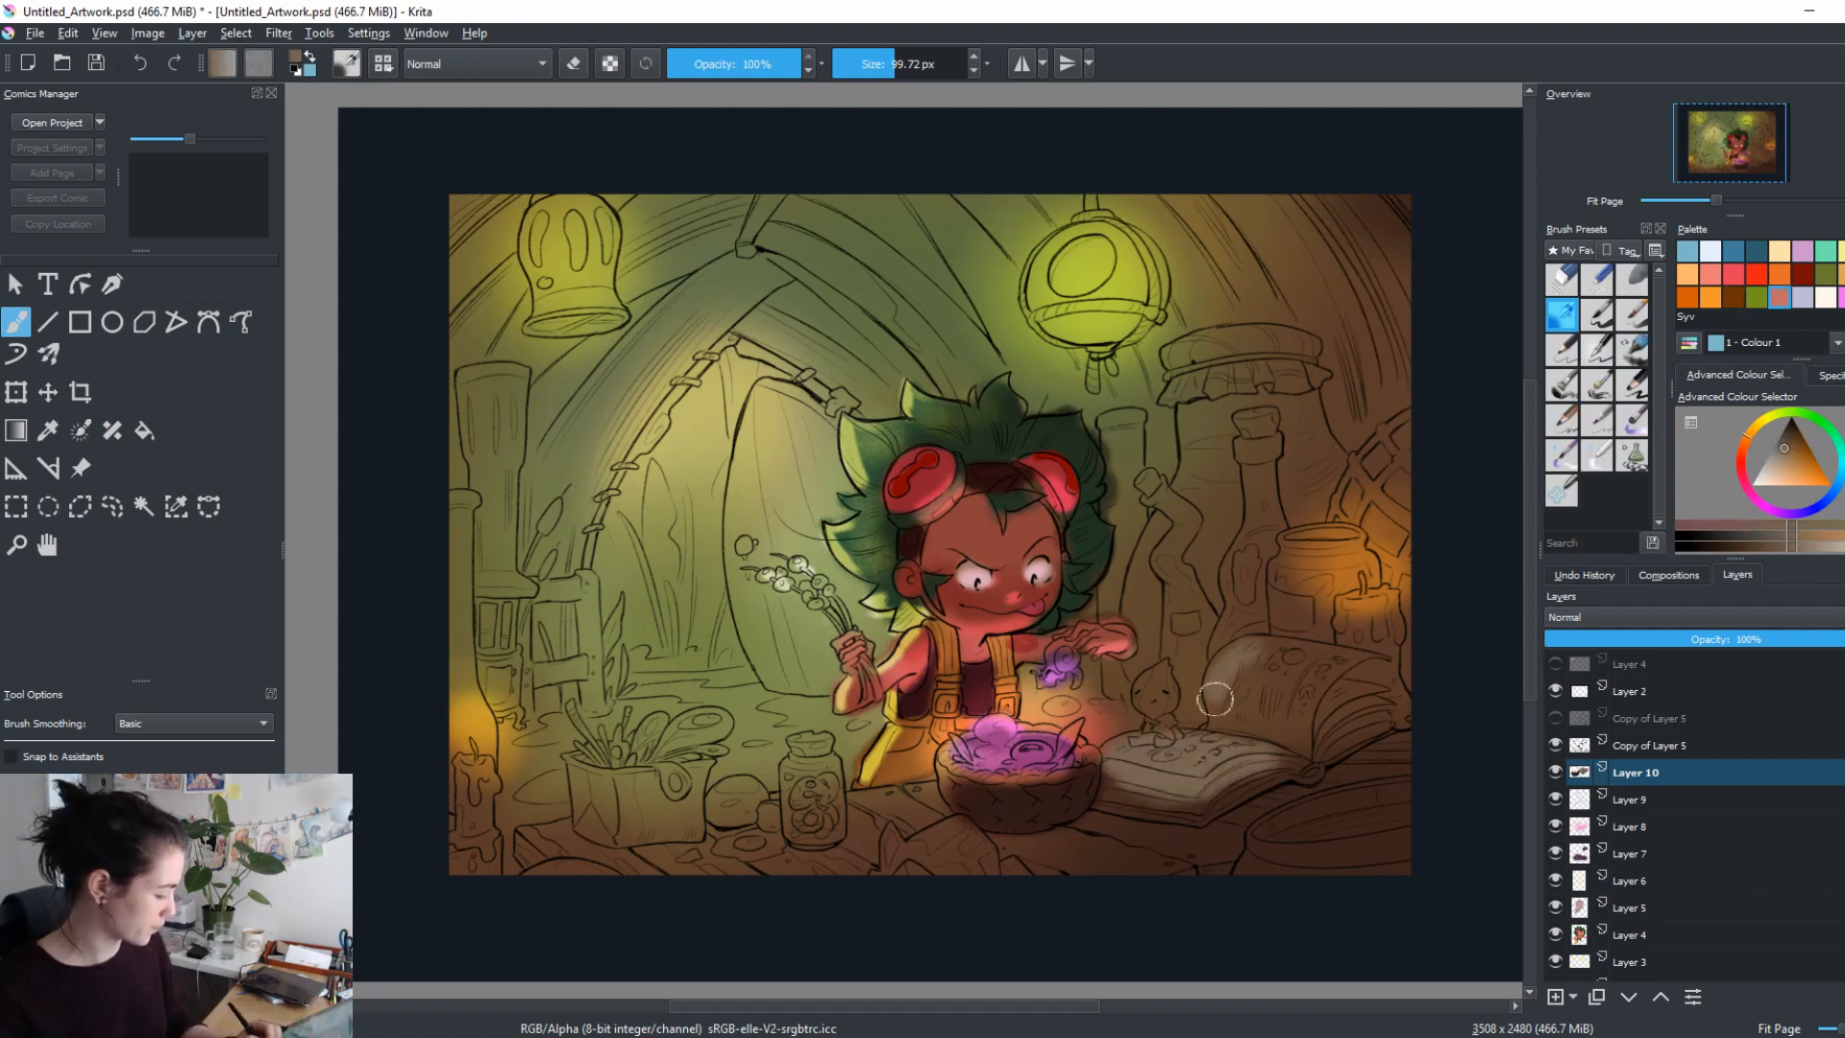
mouse_move(1214, 698)
left_mouse_down()
mouse_move(1254, 658)
mouse_move(1290, 655)
mouse_move(1290, 680)
mouse_move(1316, 692)
mouse_move(1295, 724)
mouse_move(1366, 663)
mouse_move(1330, 740)
mouse_move(1281, 740)
mouse_move(1328, 746)
mouse_move(1305, 761)
mouse_move(1208, 753)
mouse_move(1271, 735)
left_mouse_up()
mouse_move(1271, 735)
left_mouse_down()
mouse_move(1328, 723)
mouse_move(1228, 673)
mouse_move(1365, 681)
mouse_move(1143, 793)
left_mouse_up()
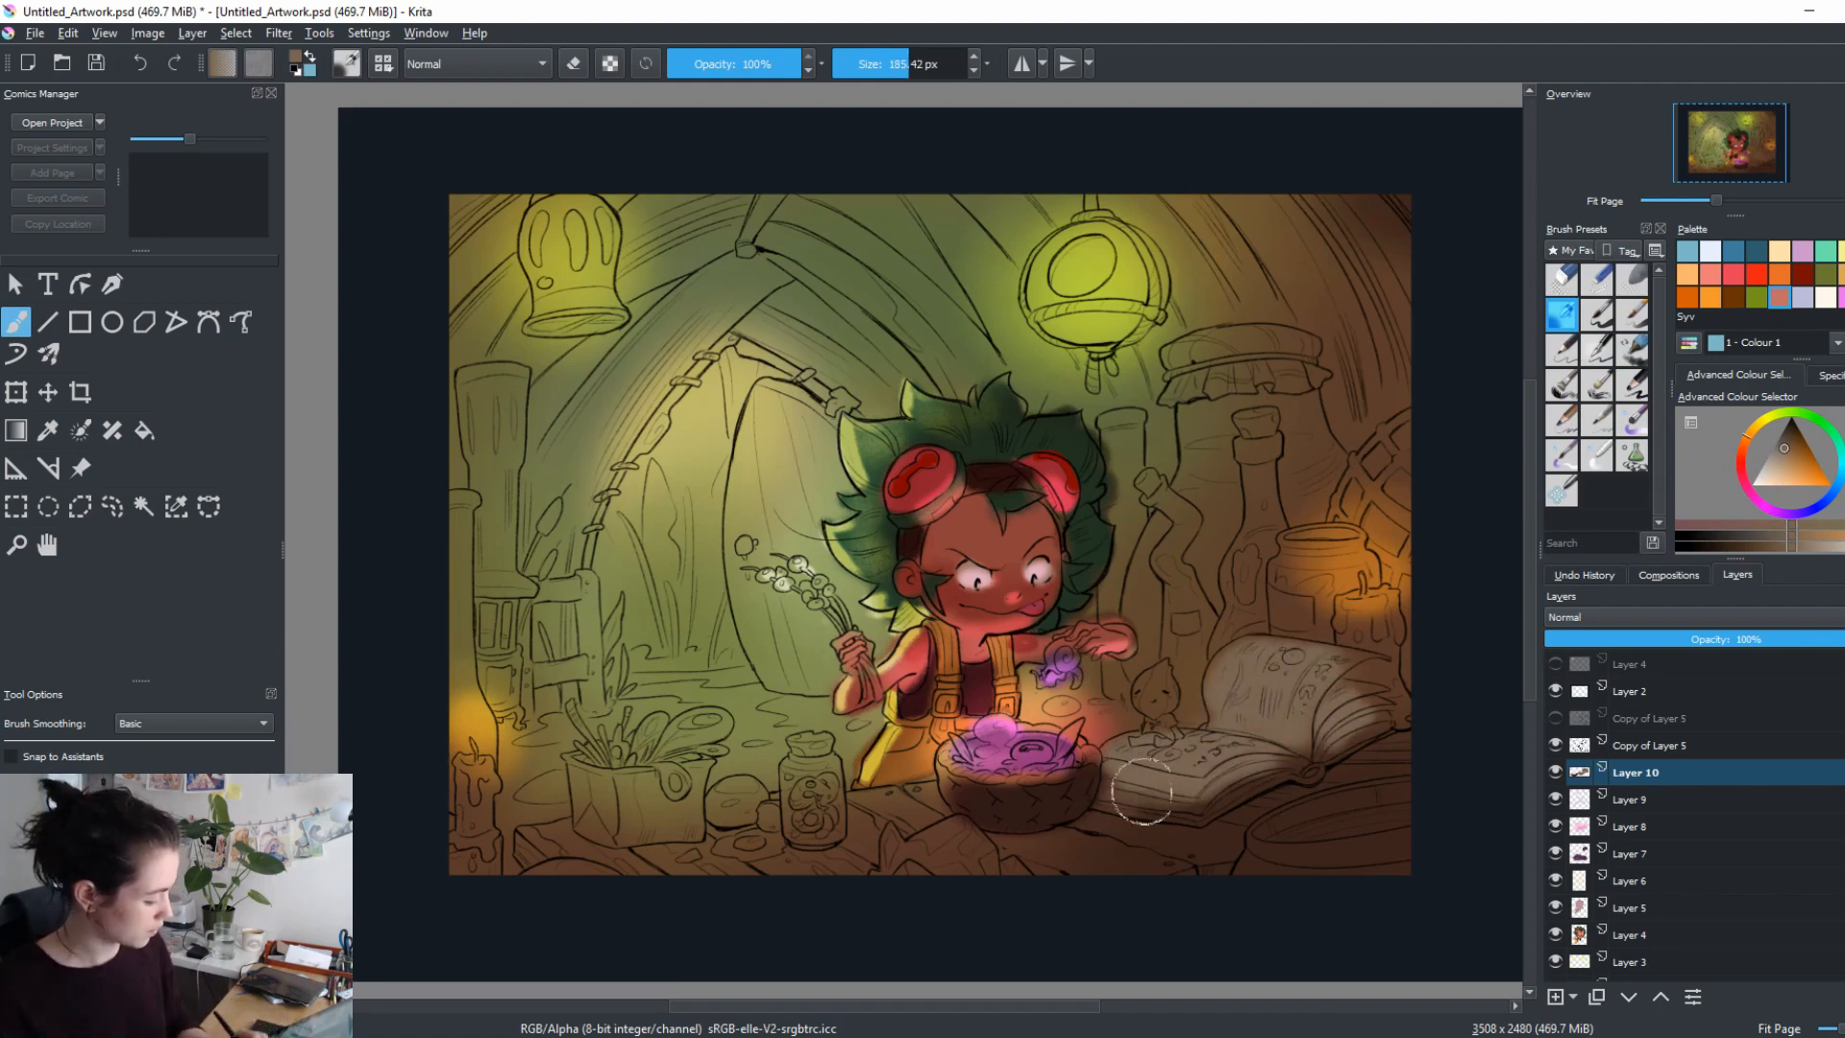
Paint the small sprout creature standing on the open book muted green, and lighten its face and body with warmer yellowish tones.
mouse_move(1749, 435)
left_mouse_down()
mouse_move(1779, 417)
mouse_move(1784, 443)
left_mouse_up()
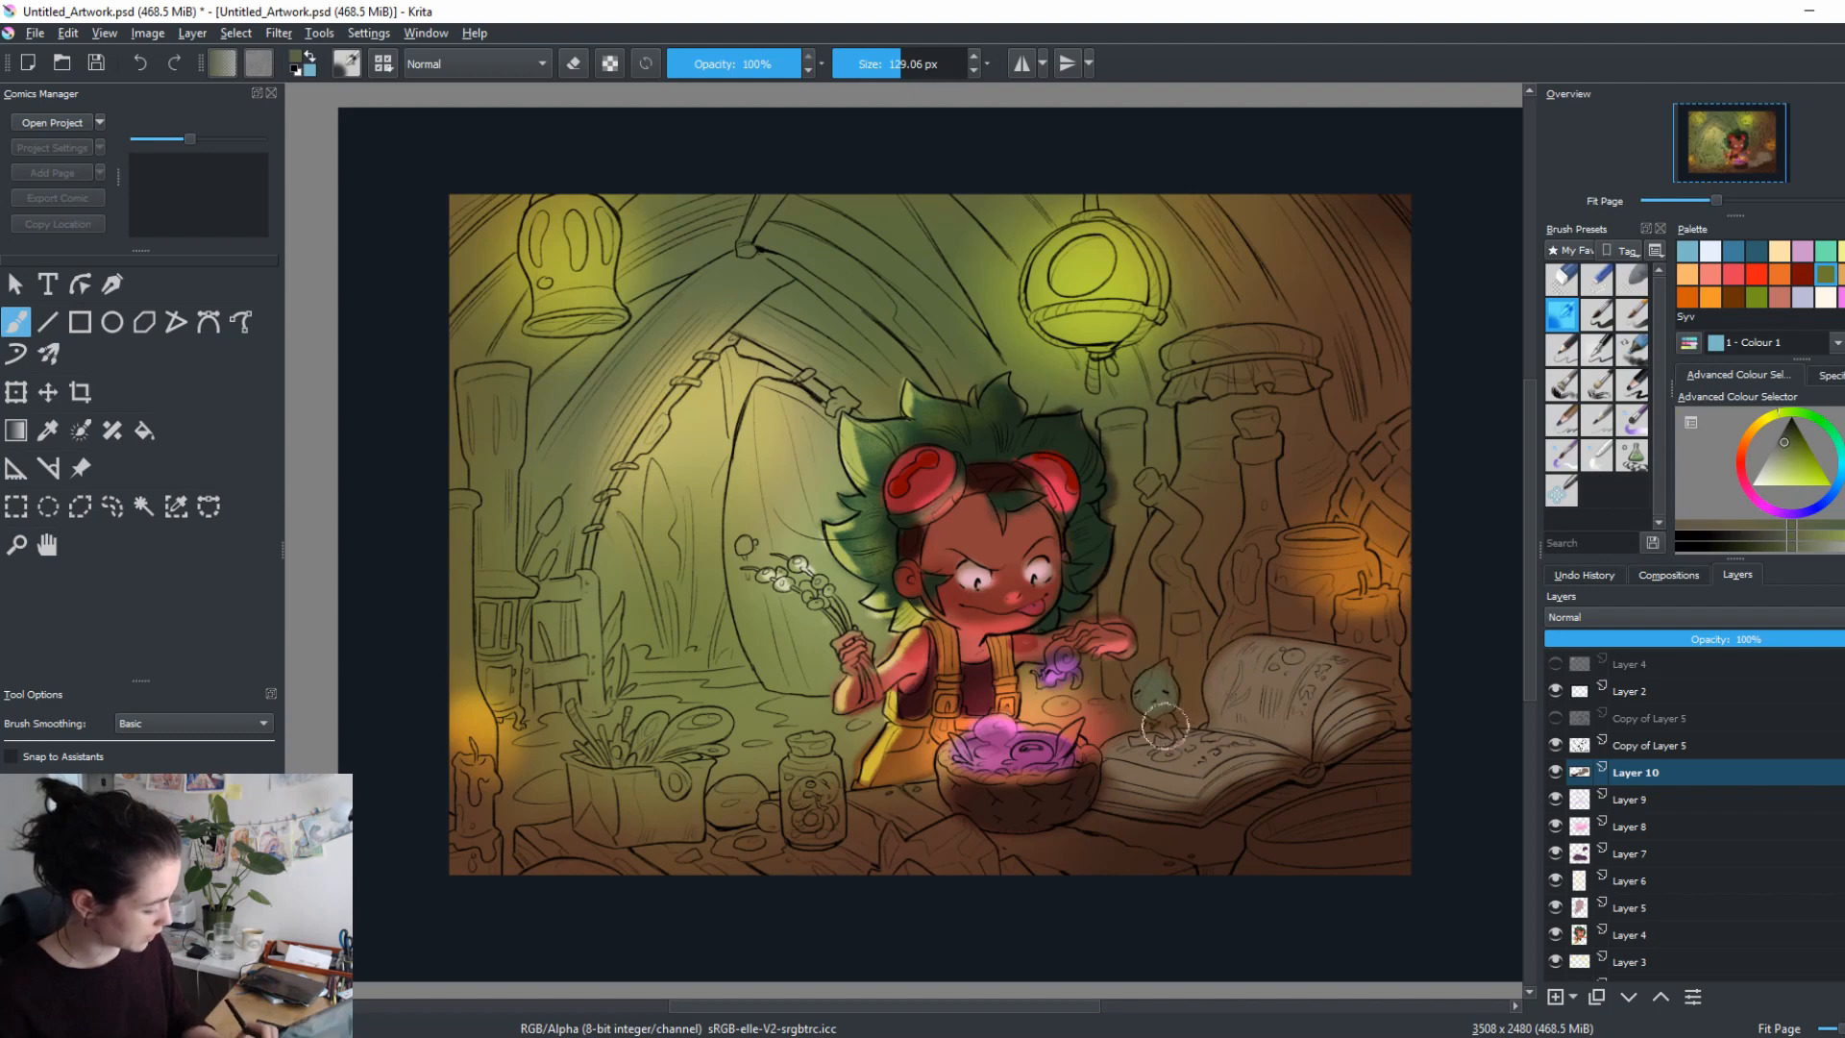
left_click_drag(1163, 727, 1166, 727)
left_click_drag(1807, 433, 1783, 429)
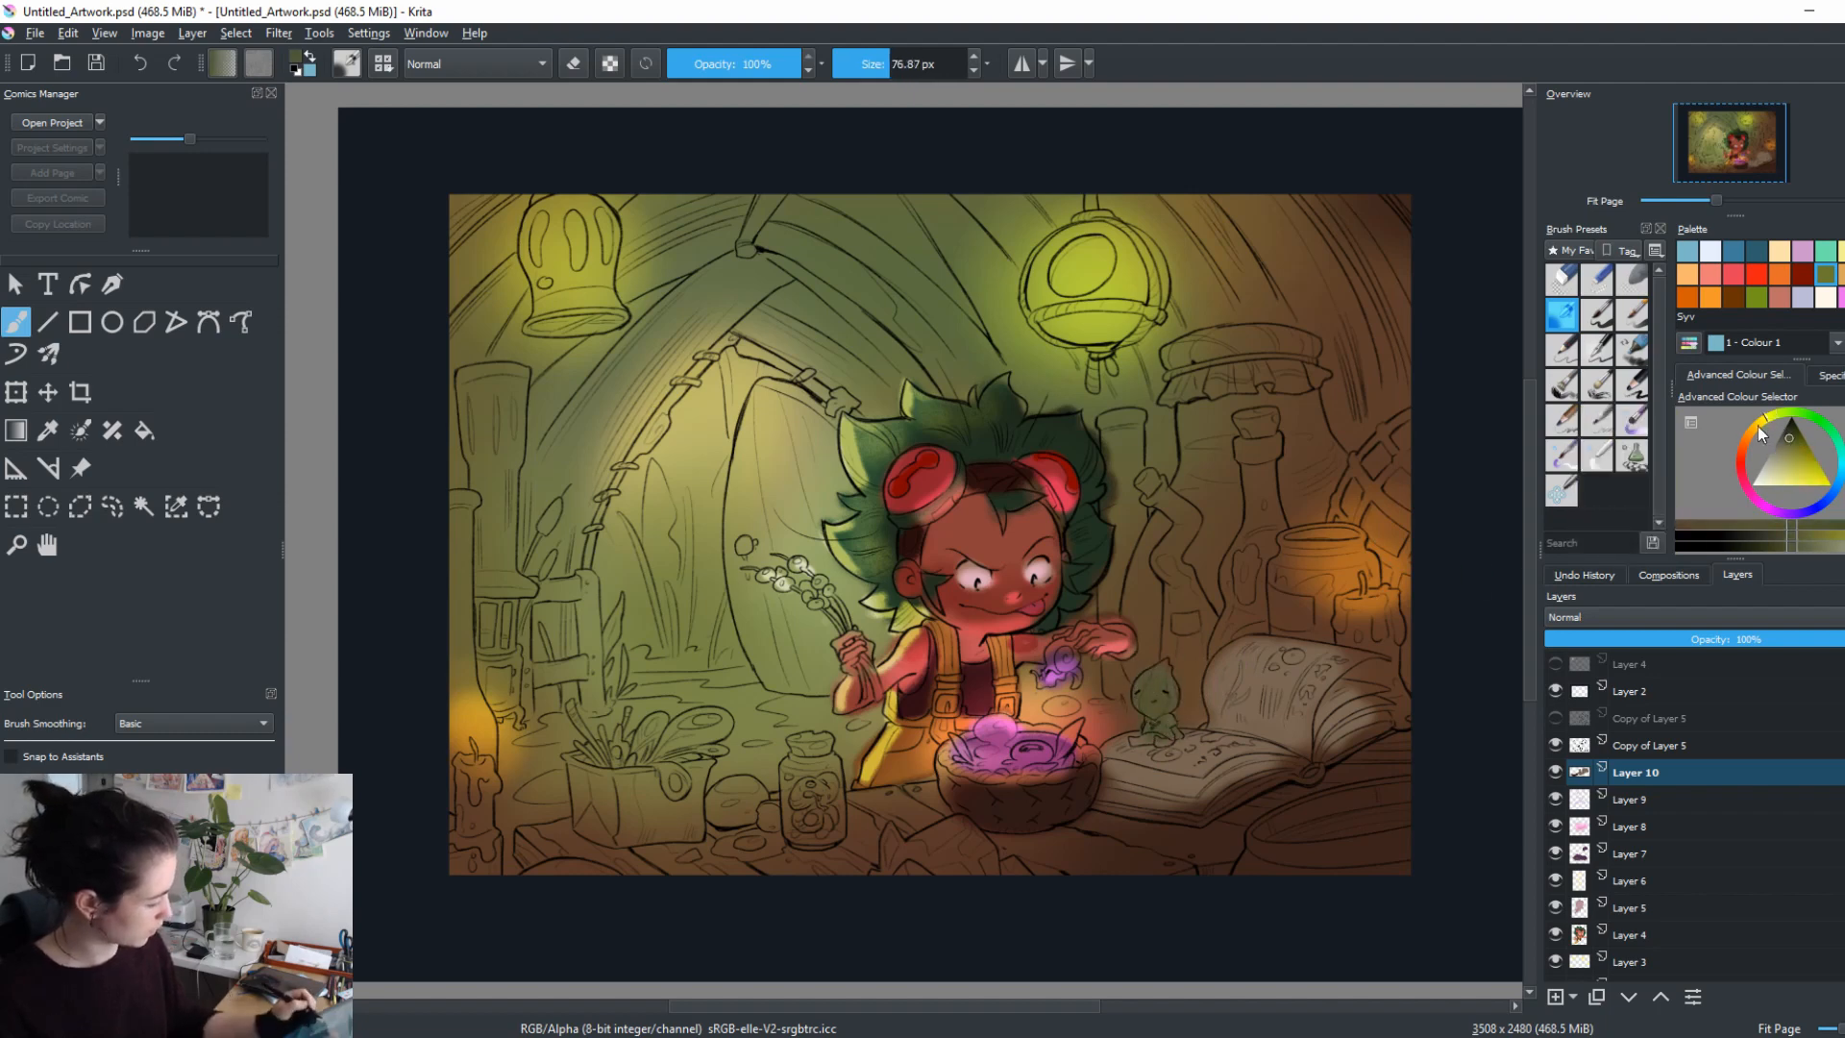
left_click(1784, 450)
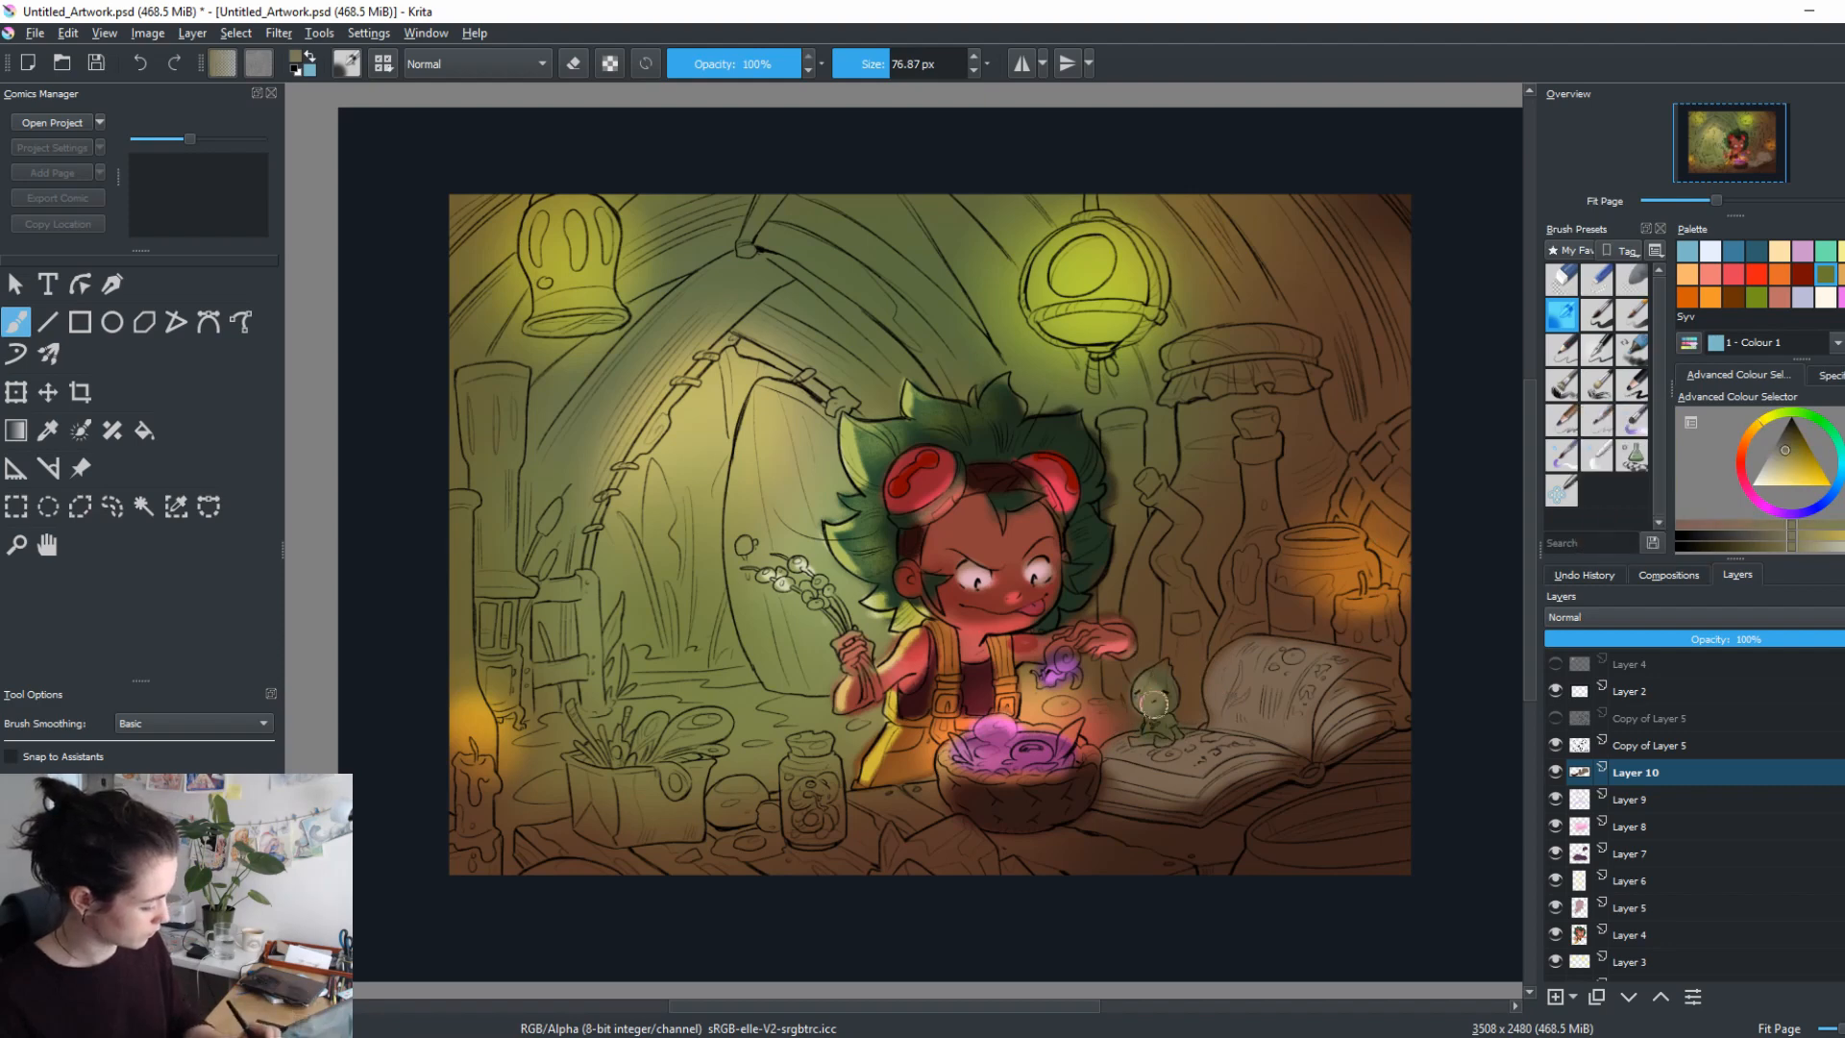
left_click(1142, 776, "ctrl")
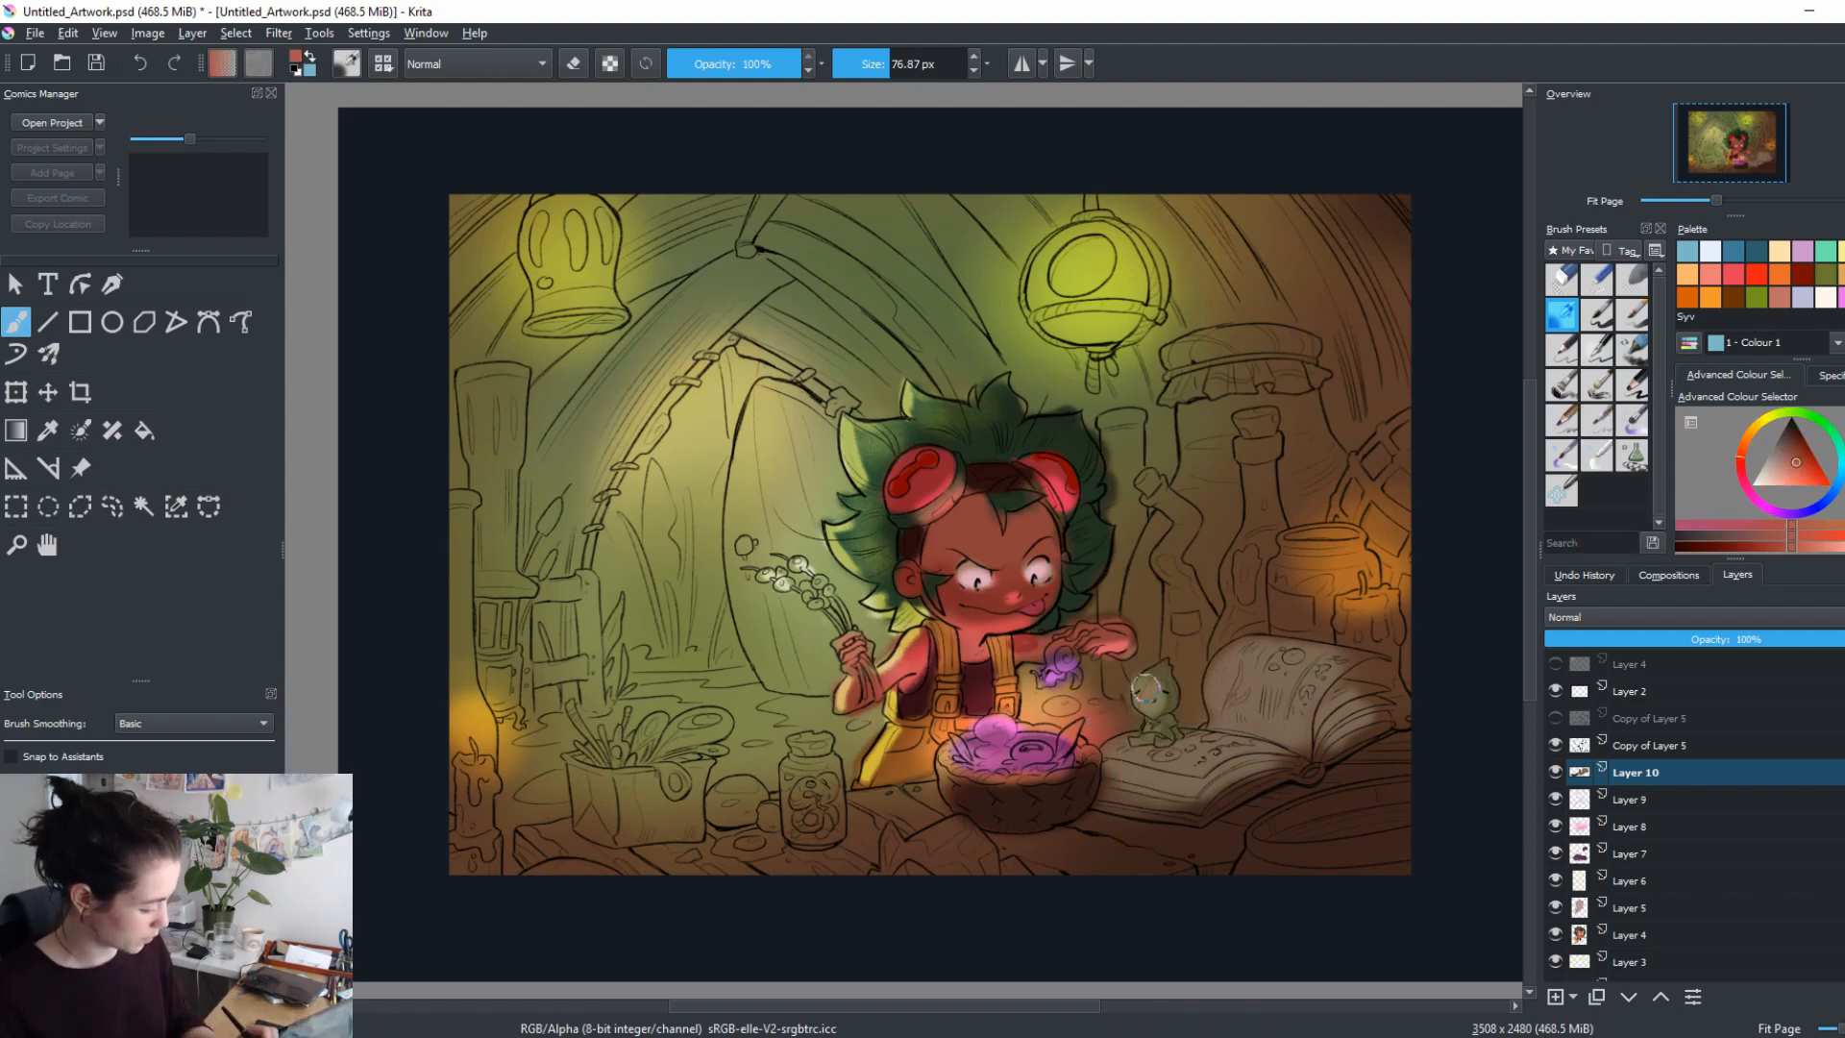
left_click(1101, 740, "ctrl")
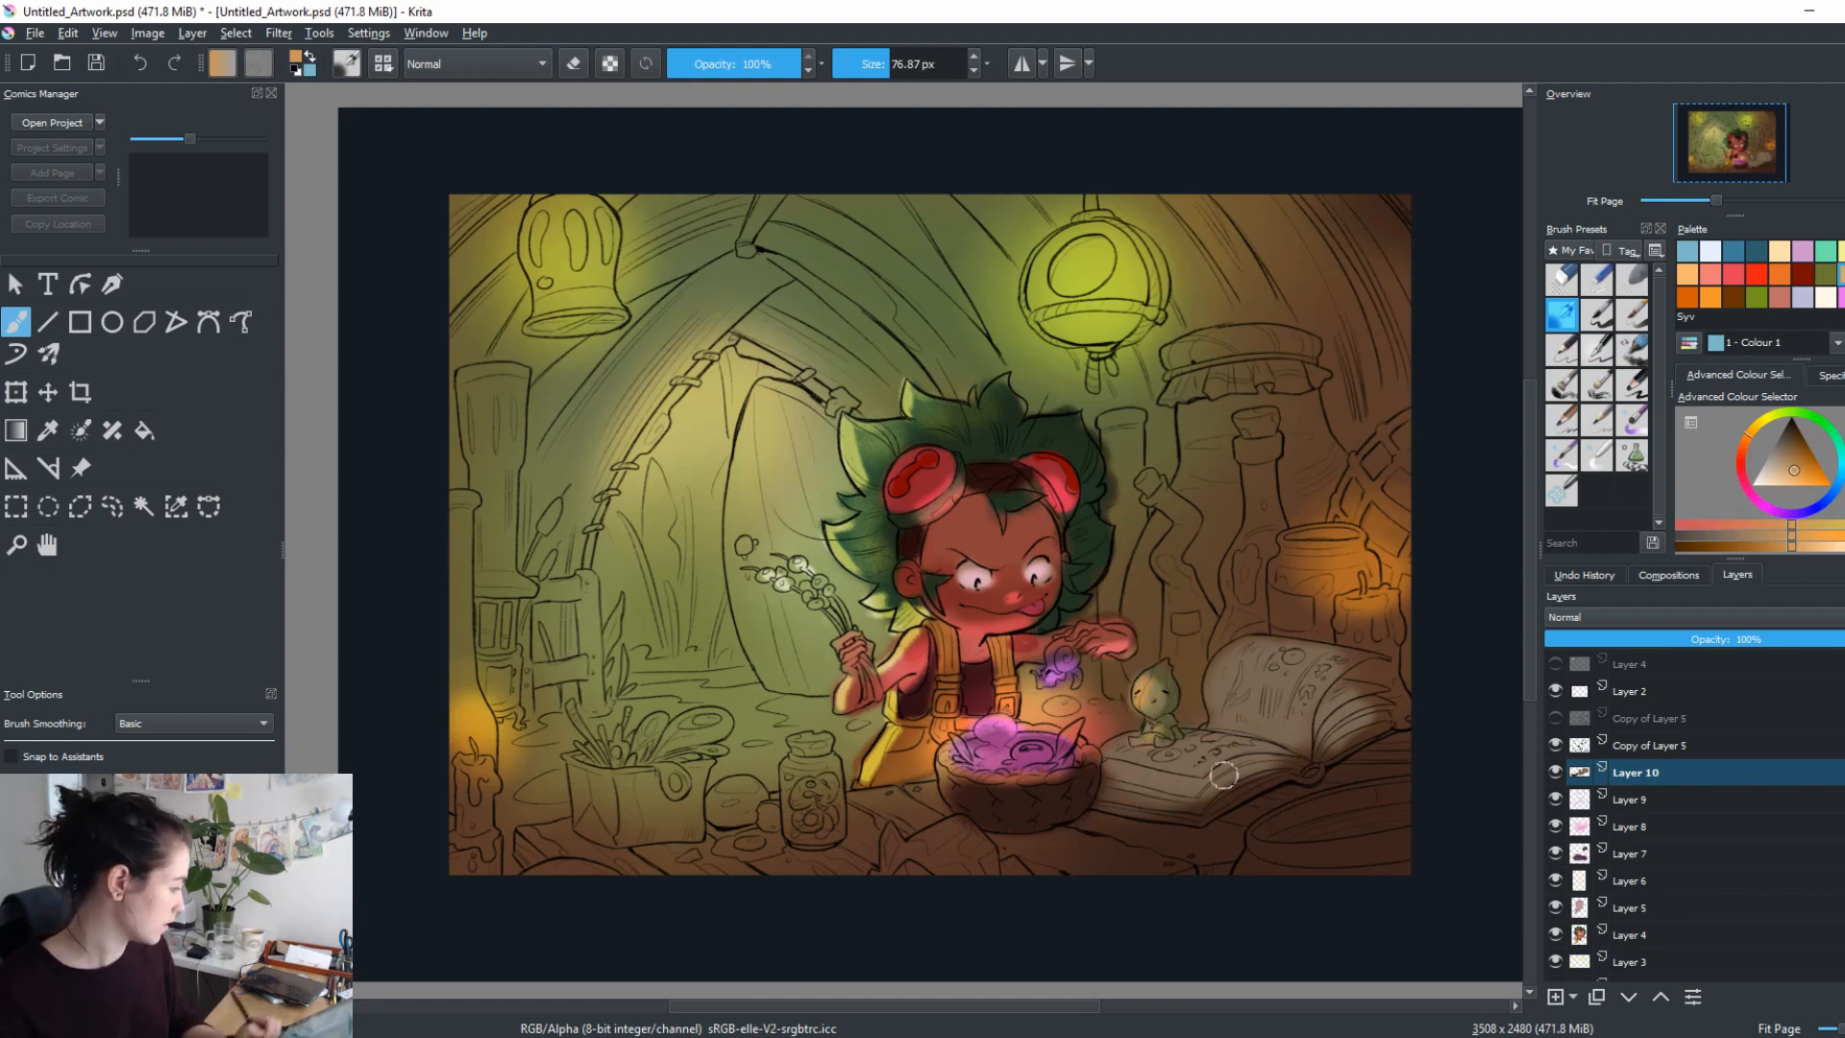
Paint the flames of both candles bright pale yellow with a brush of about 40 px.
left_click_drag(1209, 787, 1205, 810)
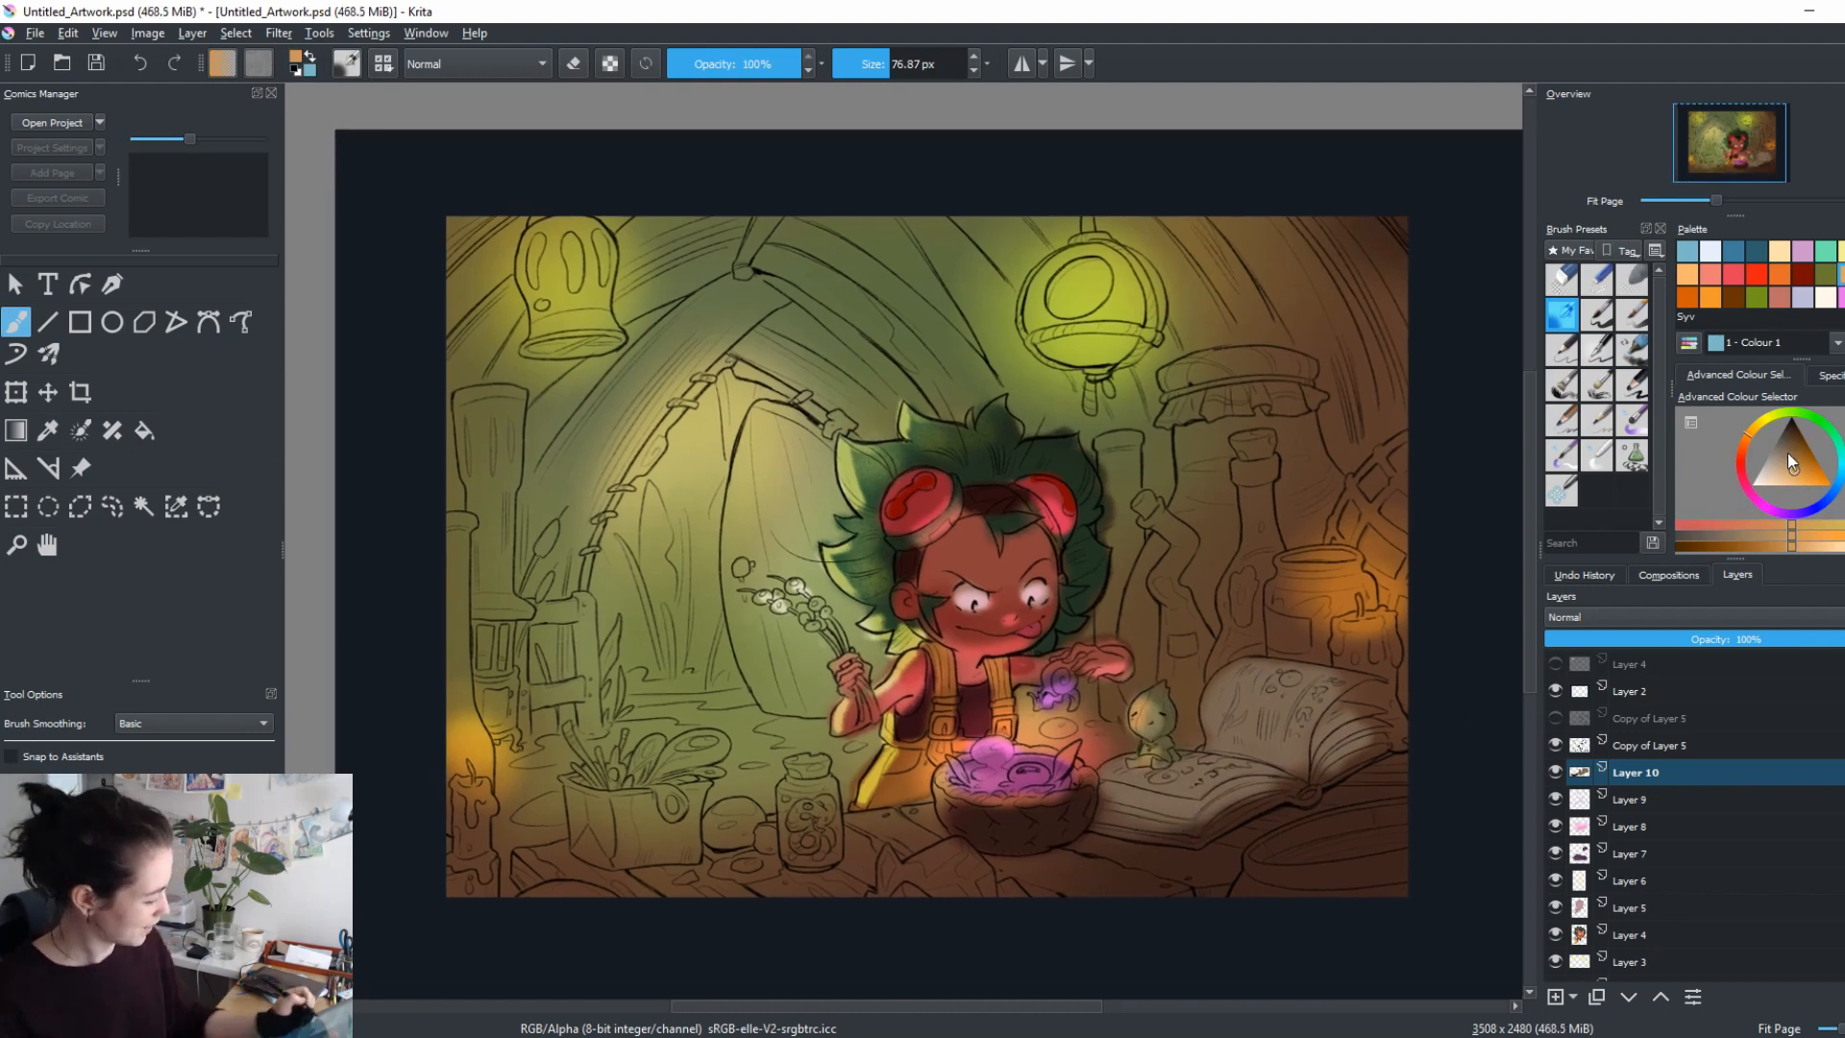
left_click(1794, 471)
left_click_drag(1793, 471, 1782, 485)
left_click_drag(1429, 589, 1361, 617, "shift")
mouse_move(1363, 604)
left_mouse_down("shift")
mouse_move(1465, 573)
mouse_move(1357, 592)
left_mouse_up("shift")
left_click_drag(463, 757, 470, 759)
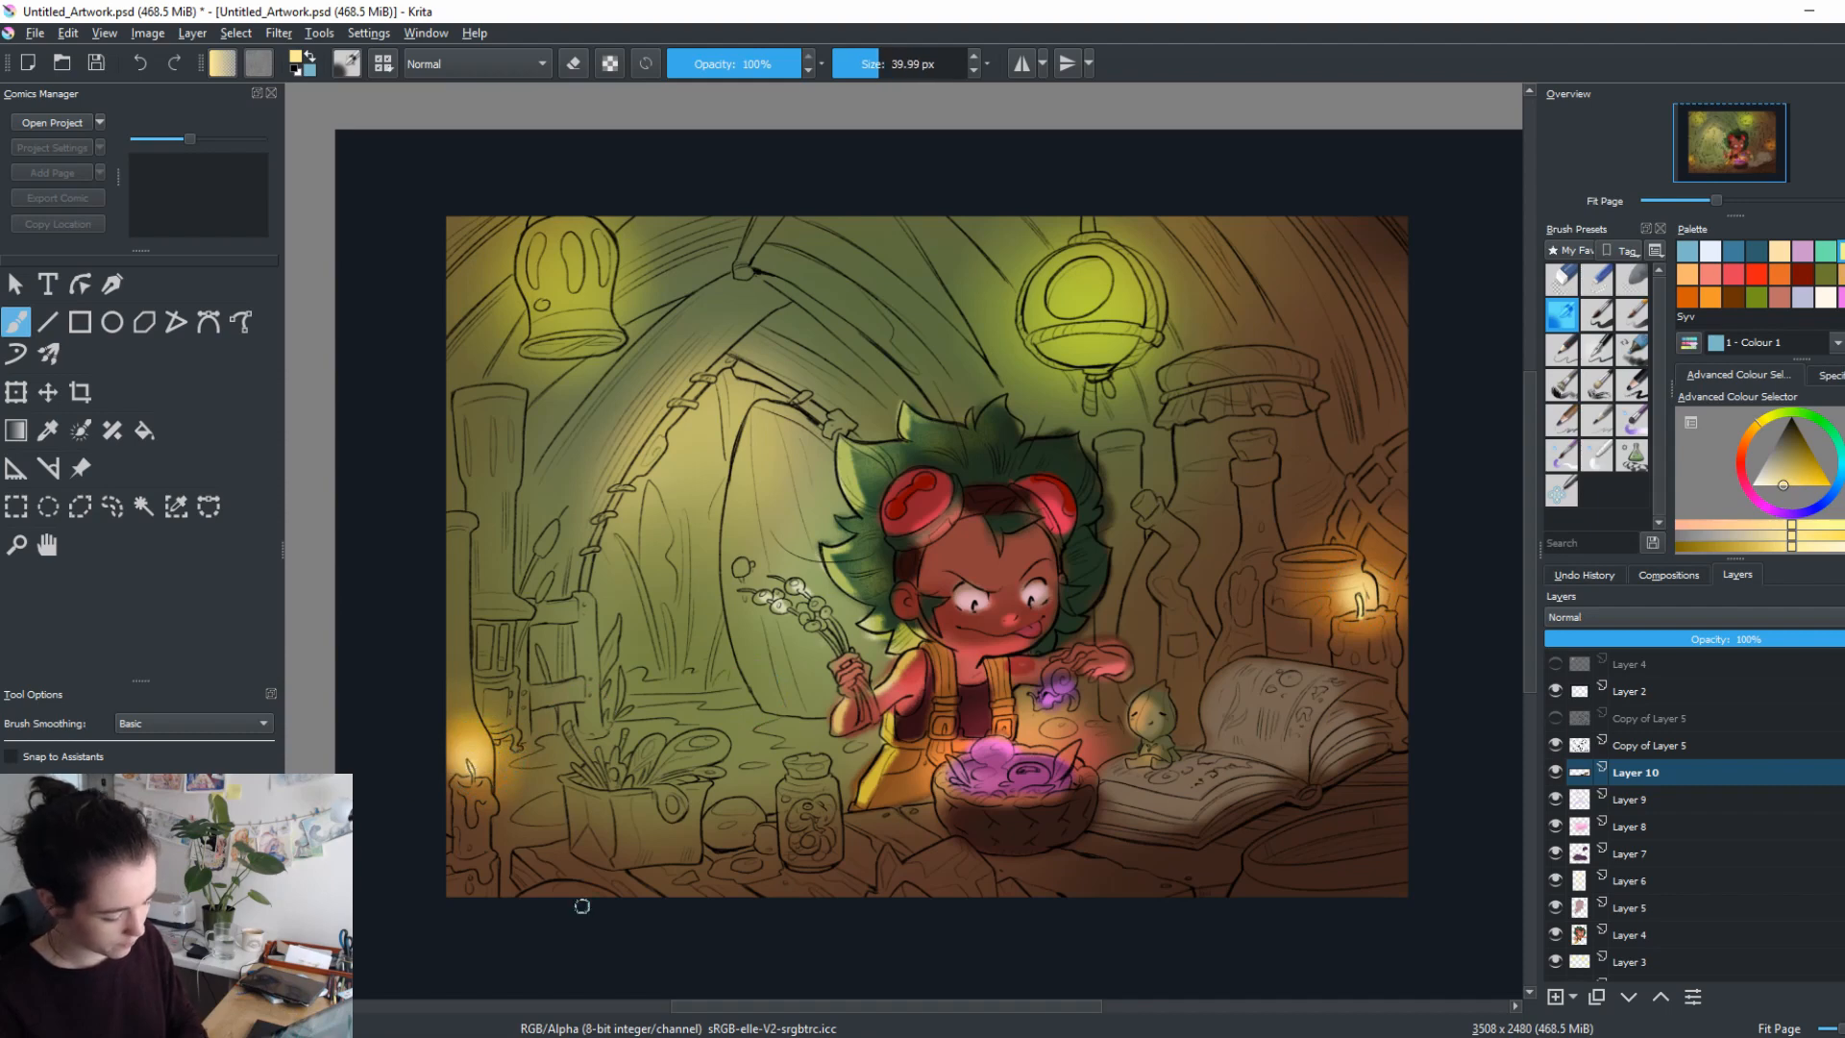
Paint the wax of the candle behind the open book a muted light brown with a brush of about 141 px.
left_click_drag(1324, 663, 1388, 663, "shift")
left_click(1398, 694, "ctrl")
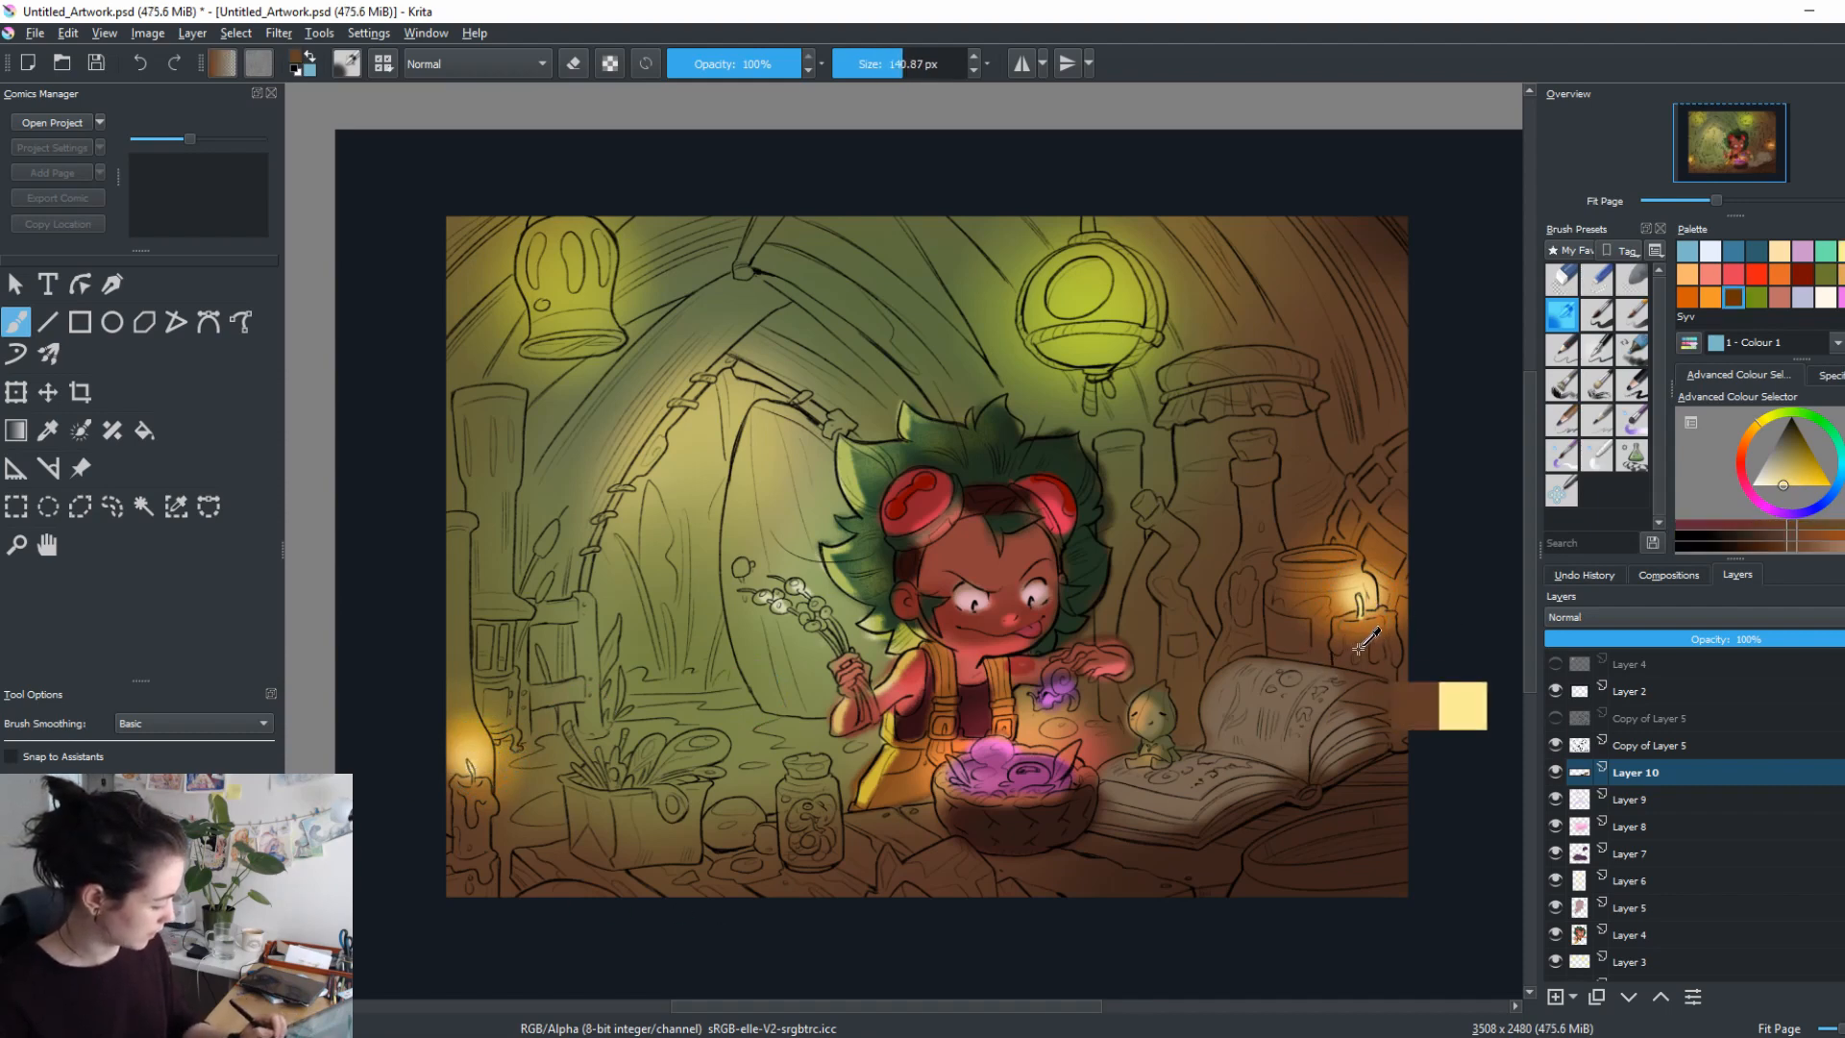
left_click(1781, 453)
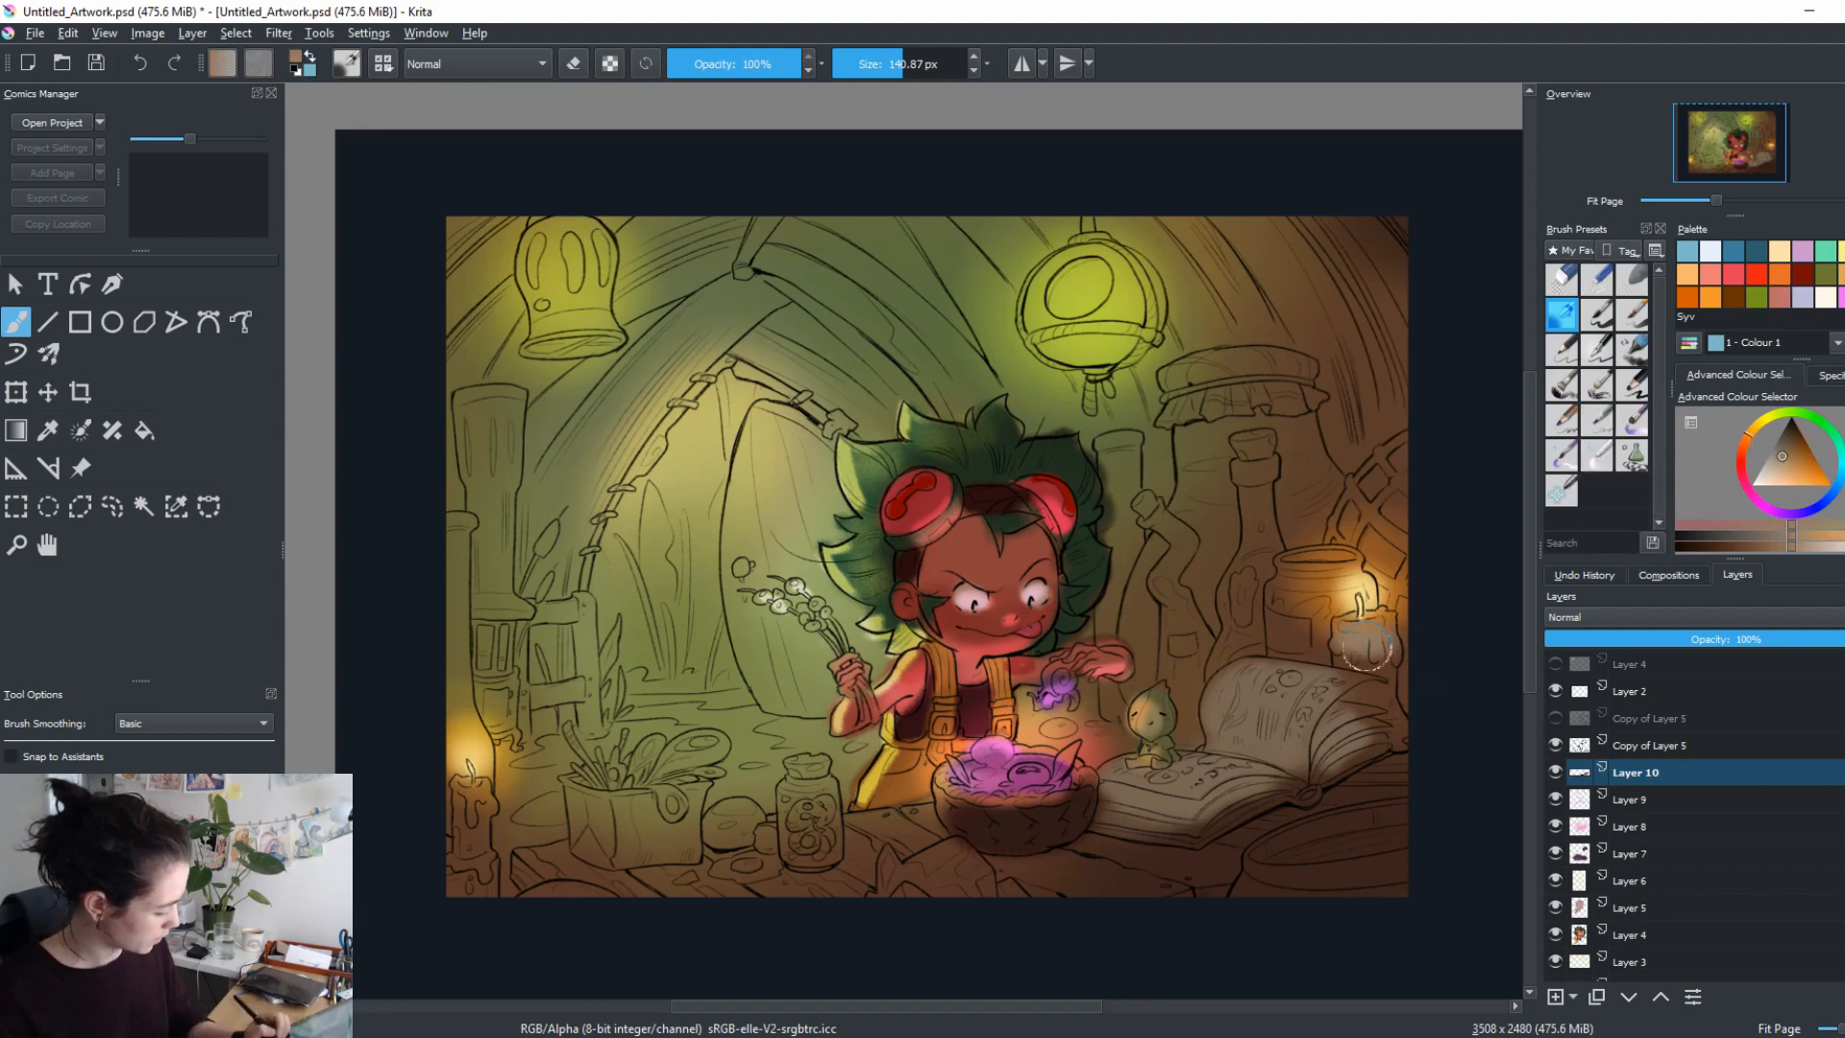
left_click(1383, 679, "ctrl")
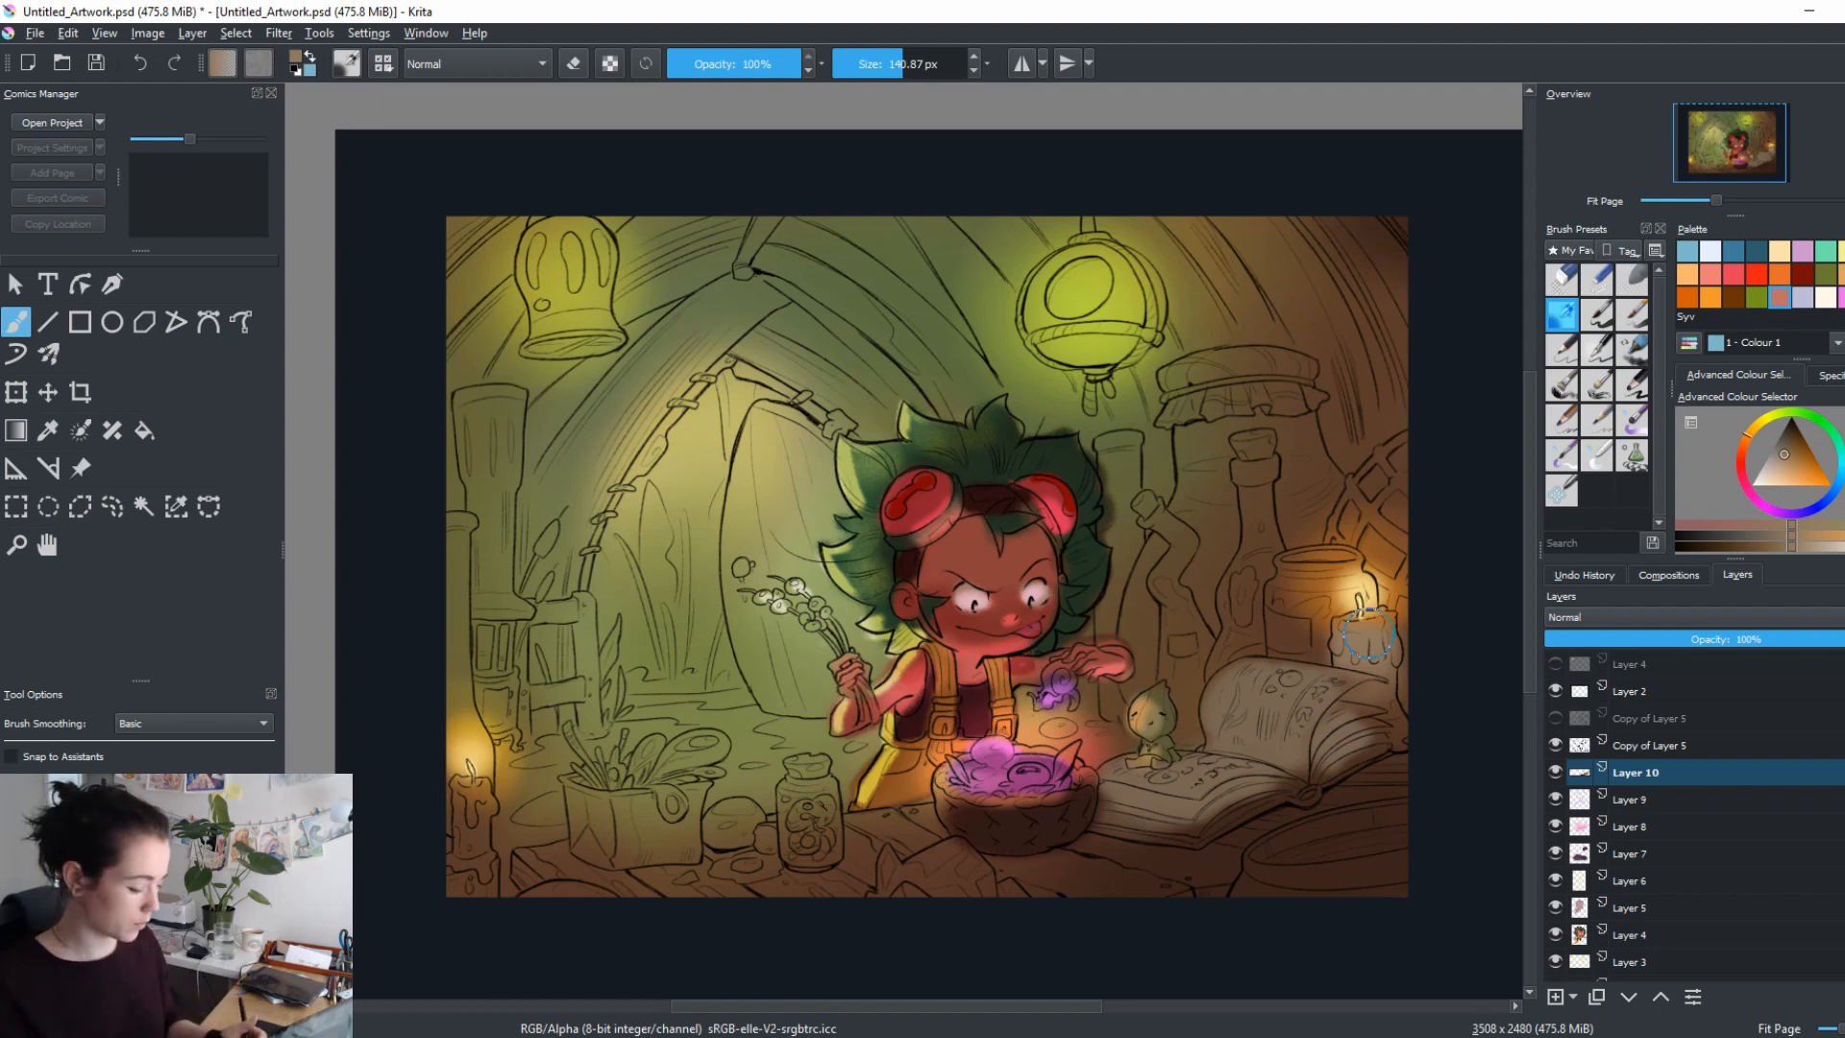
Try a blue stroke about 69 px wide on the dark tabletop below the open book, and undo it.
left_click(1119, 852, "ctrl")
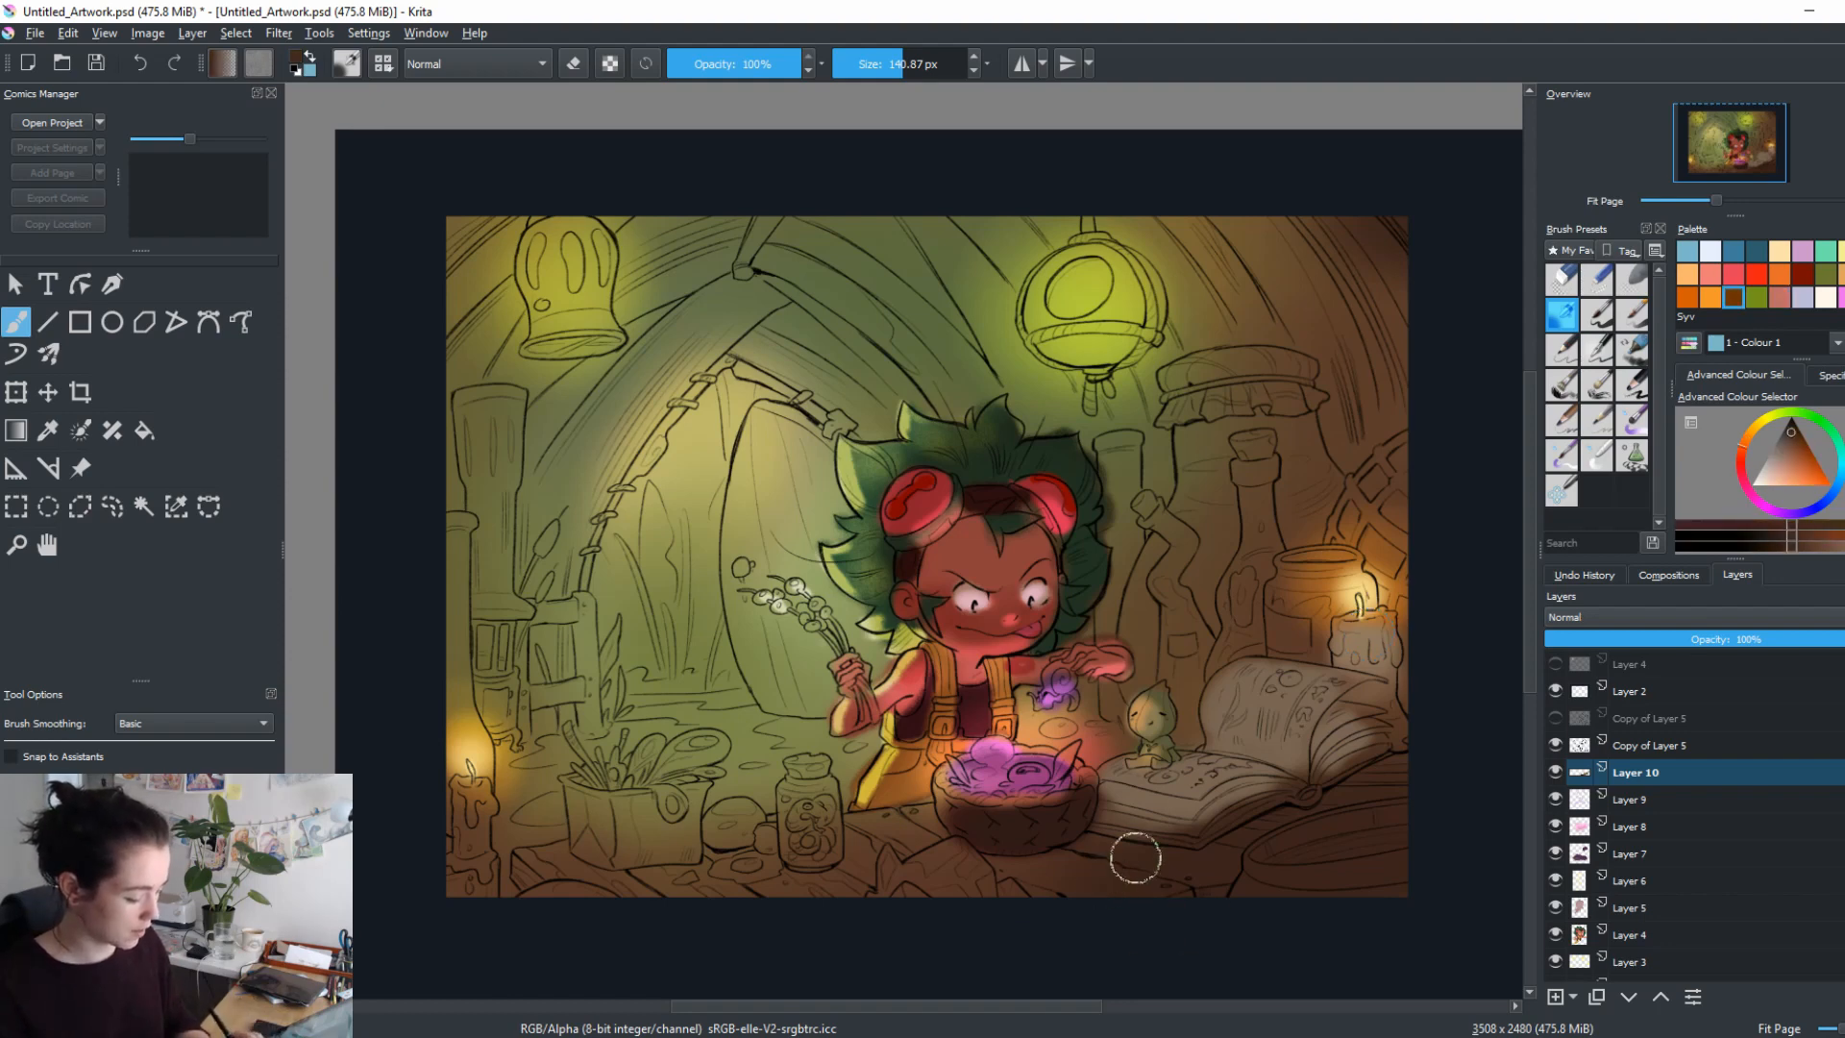
left_click_drag(1133, 856, 1067, 871, "shift")
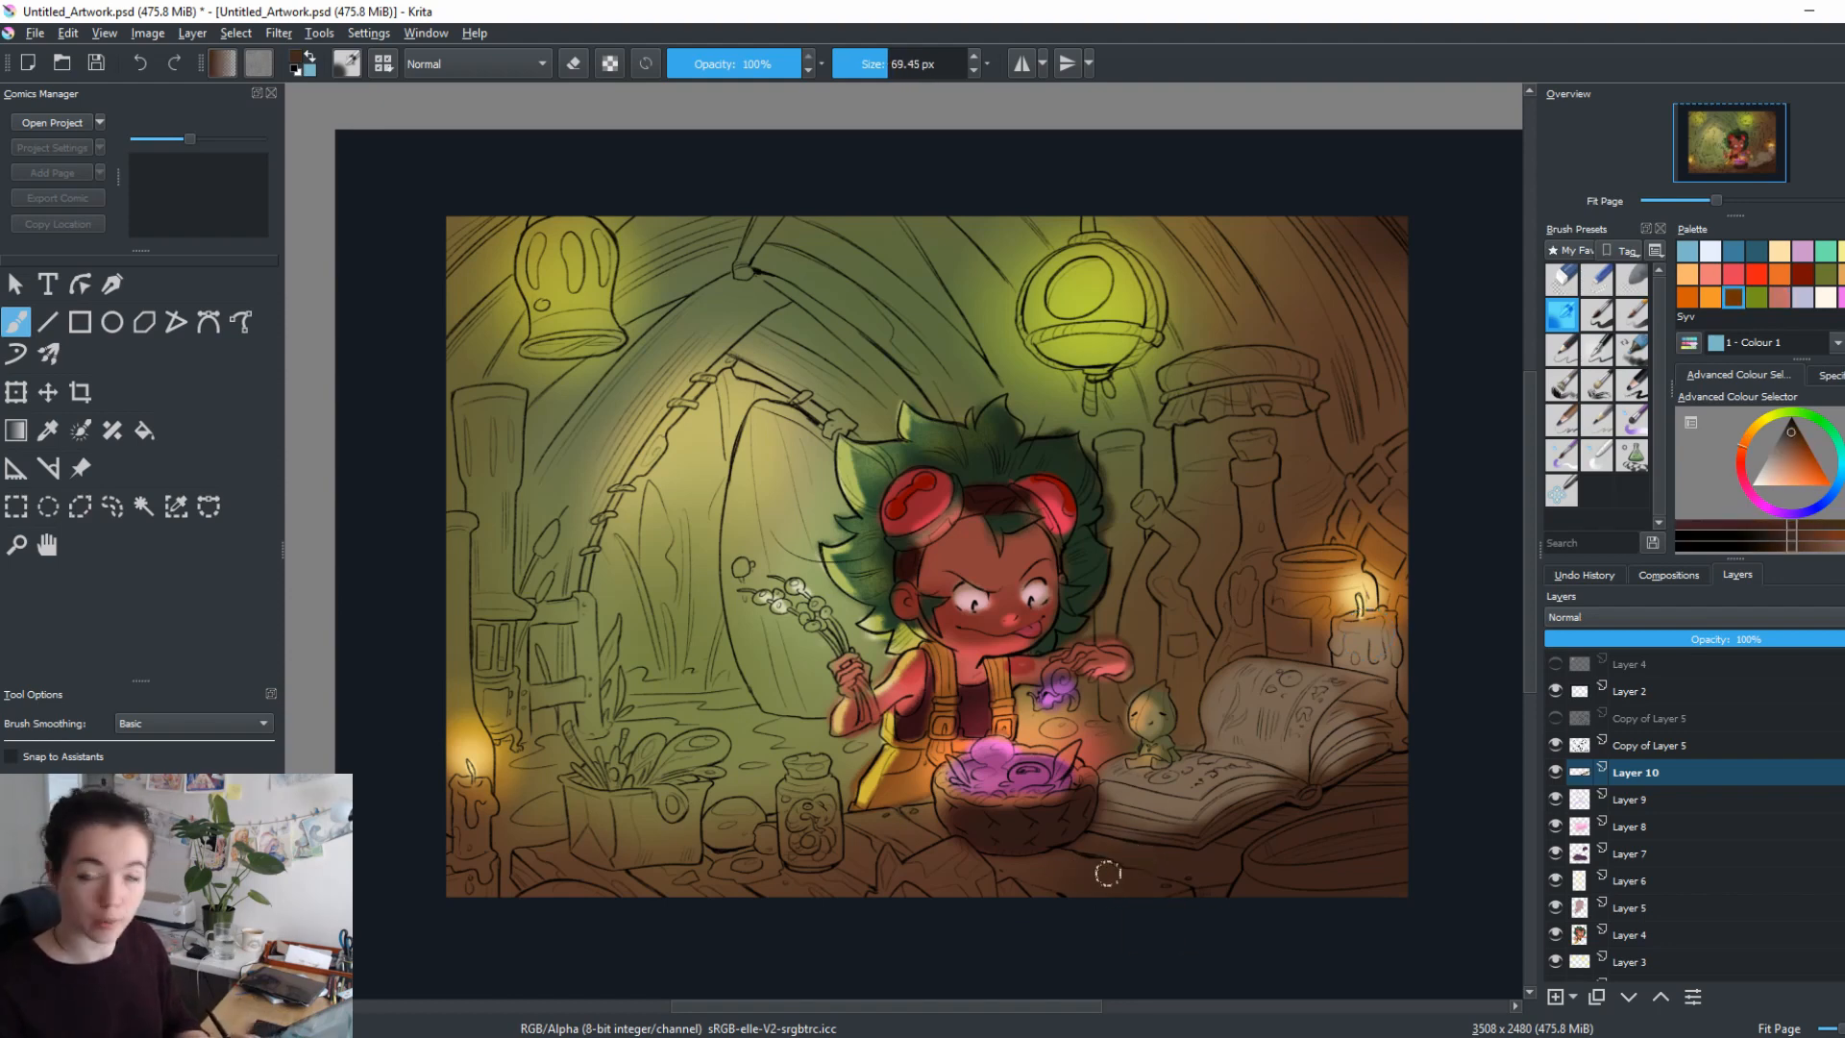
left_click(1828, 485)
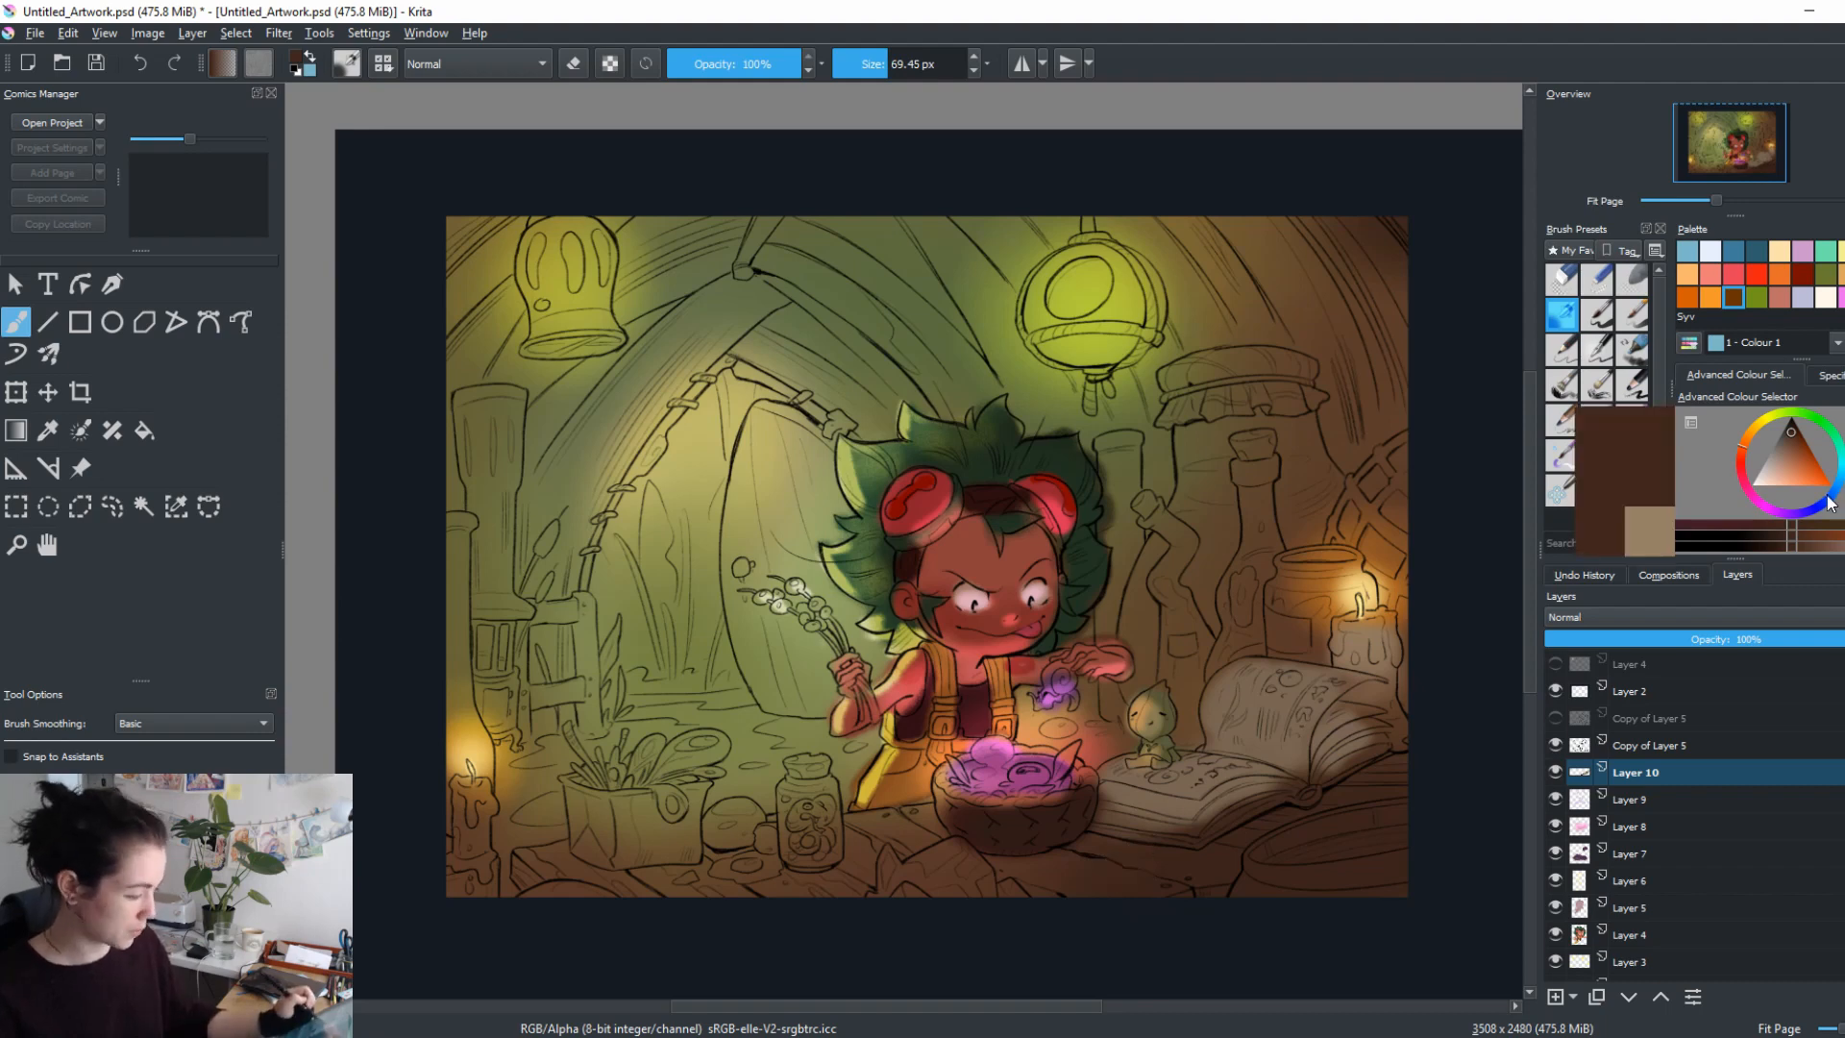
left_click(1803, 447)
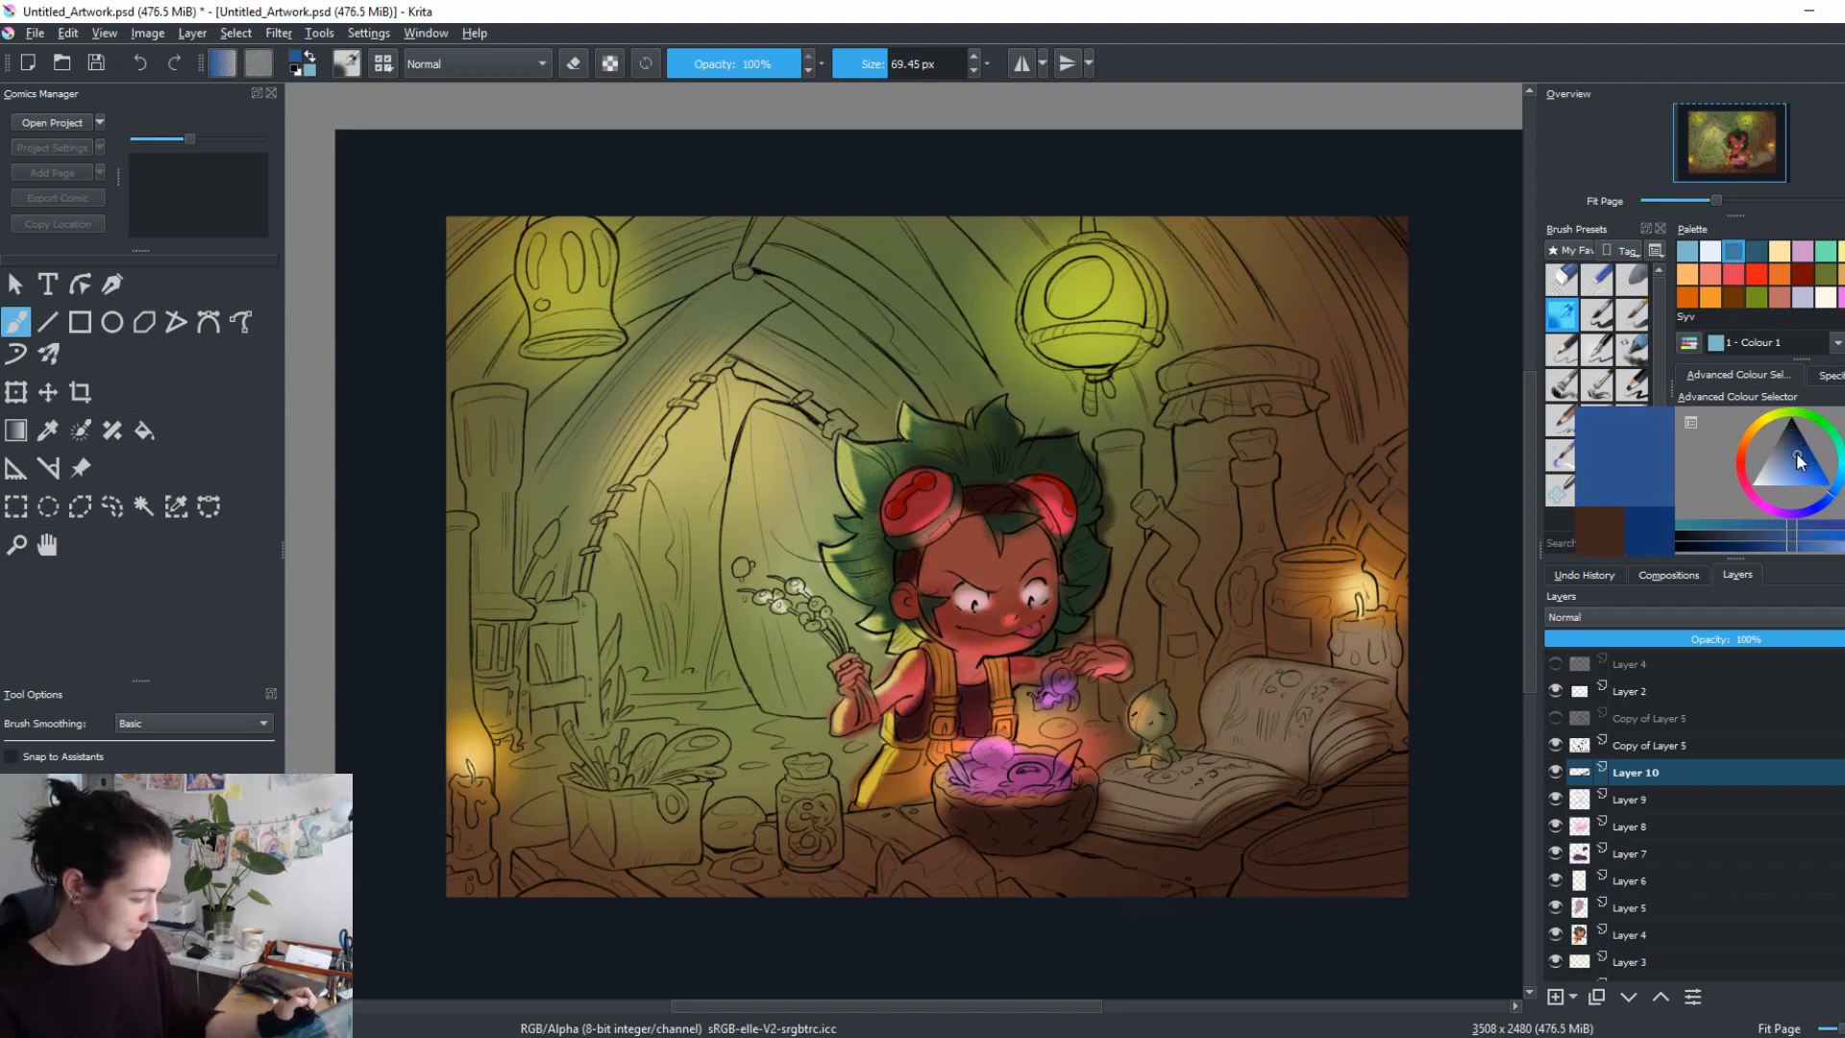
left_click_drag(1081, 889, 1146, 869)
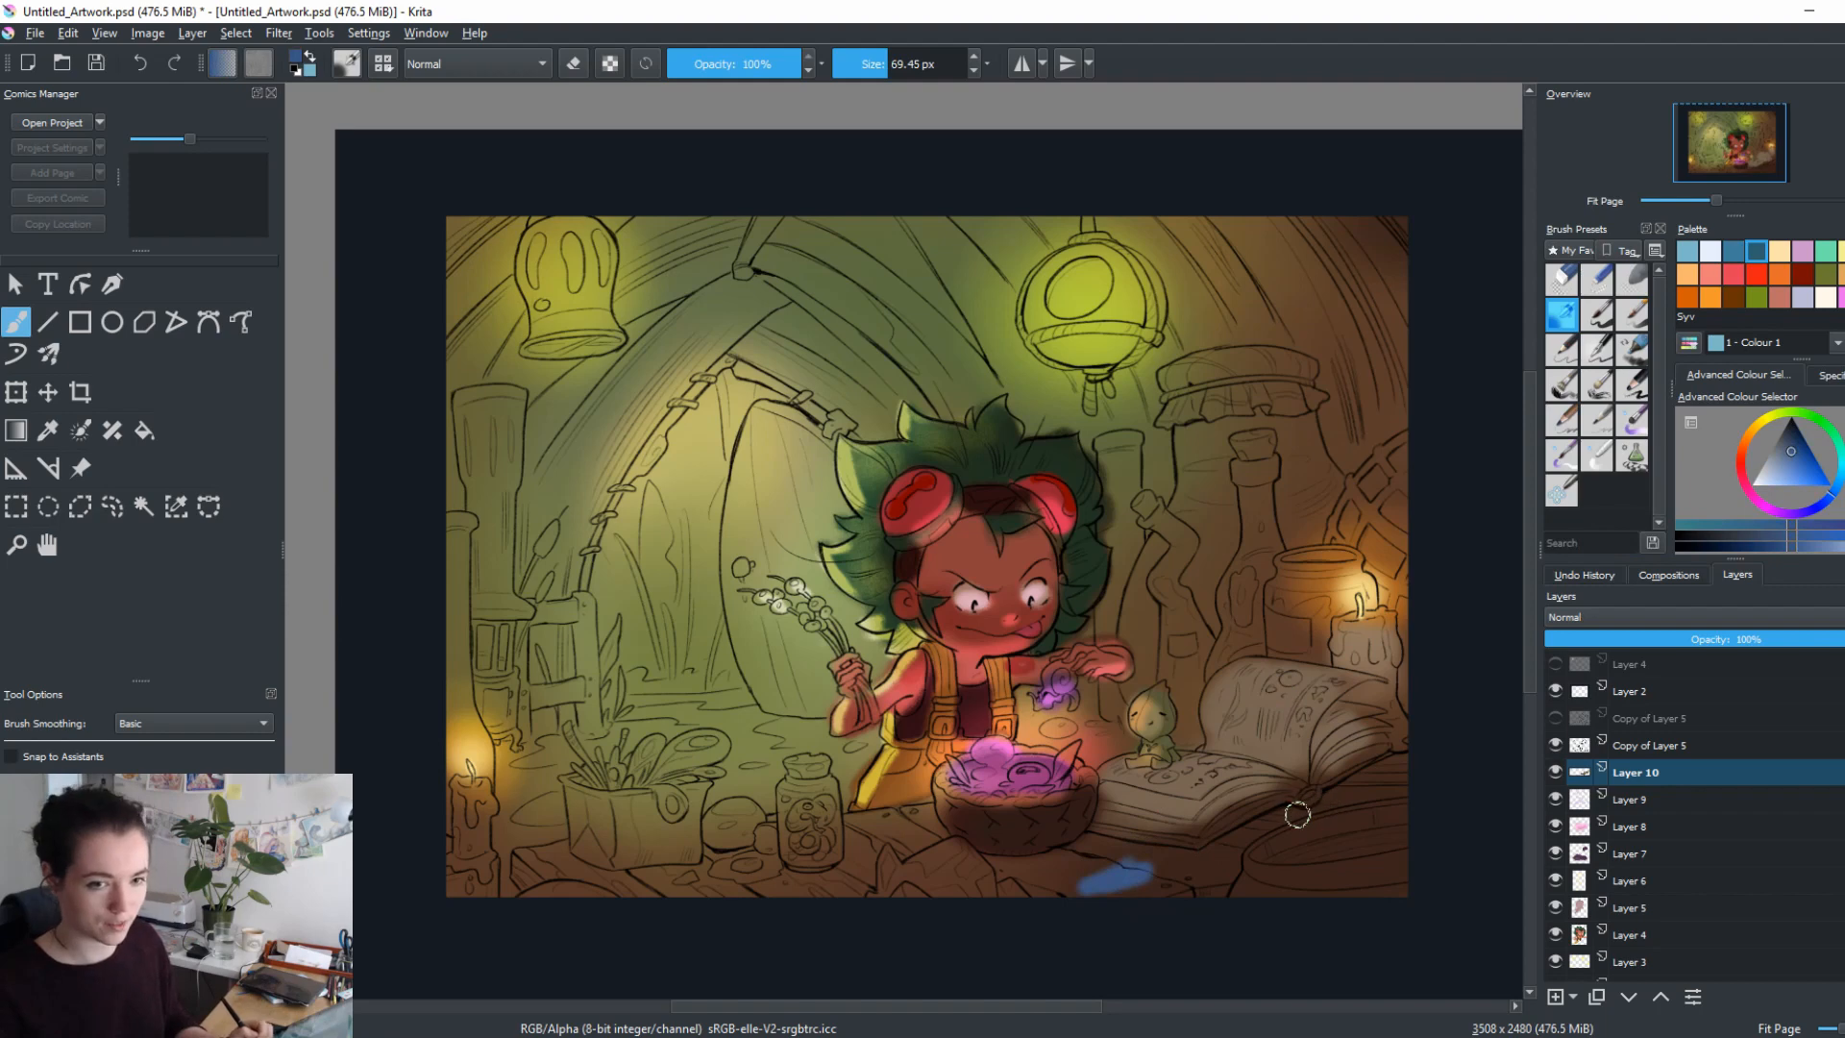
key("ctrl+z")
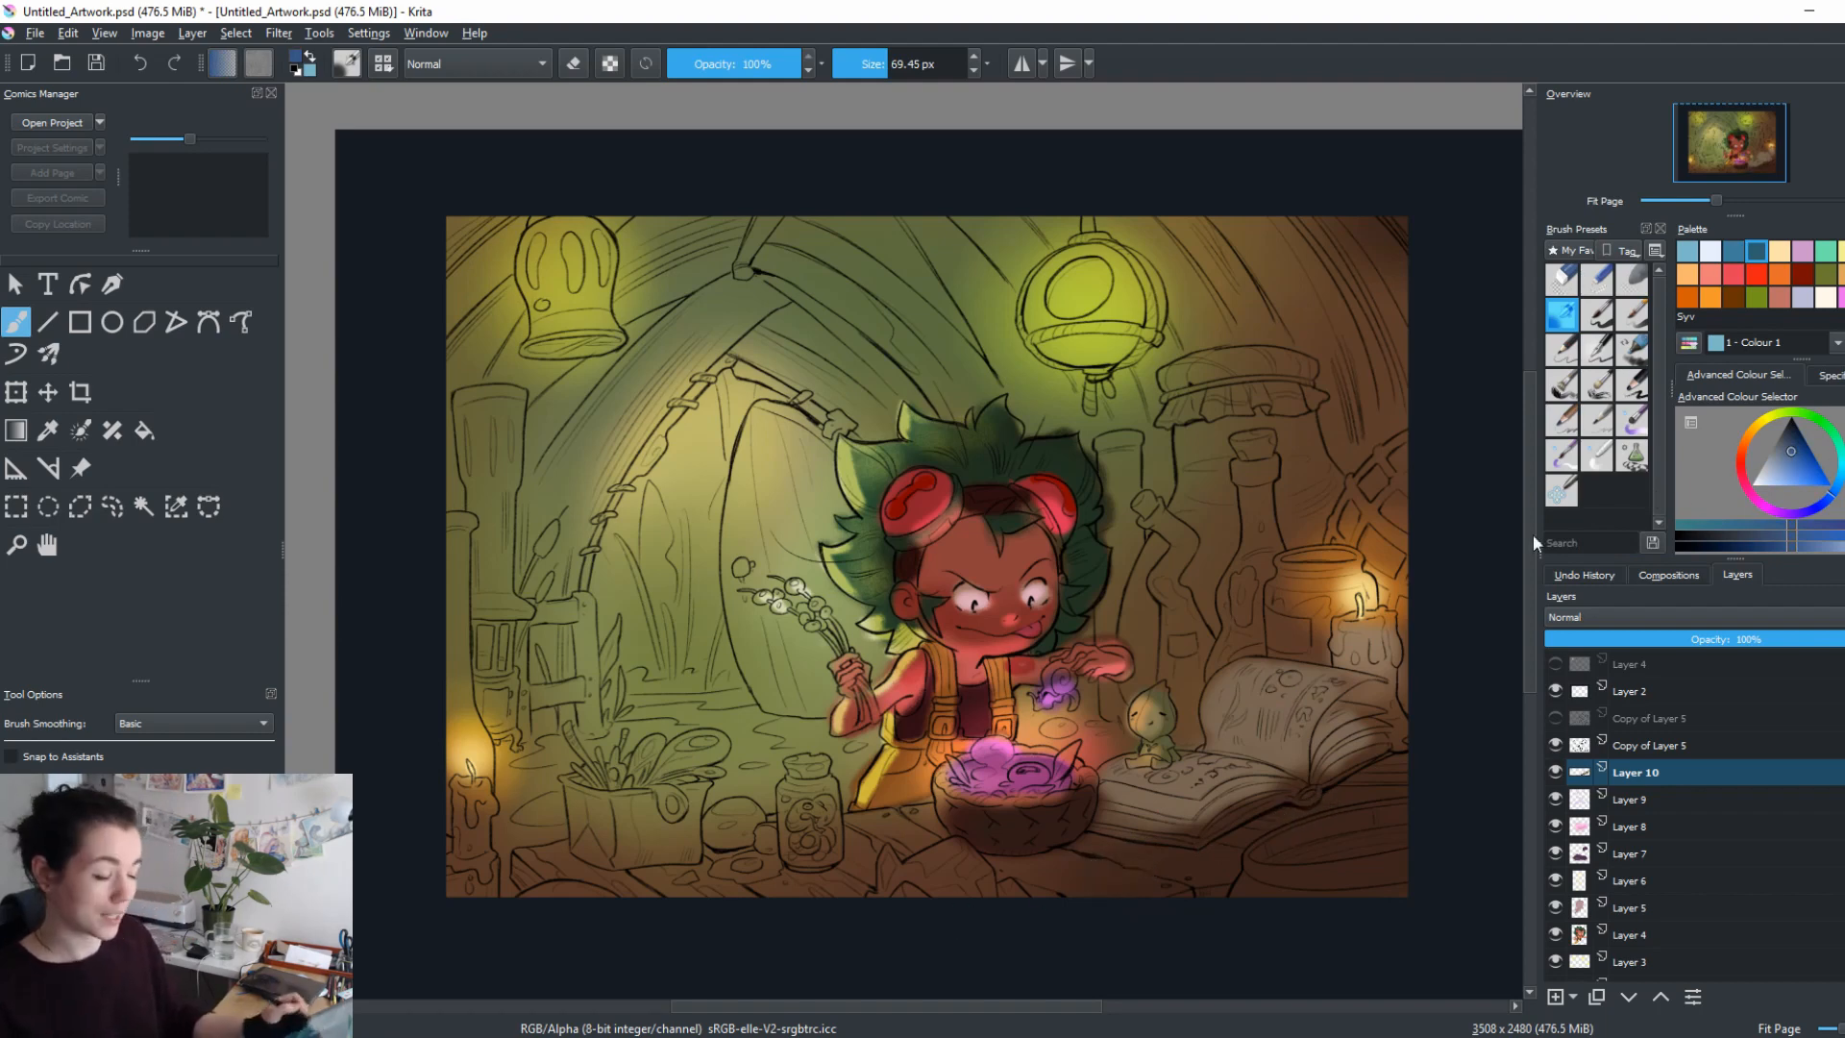
Airbrush a faint blue patch on the tabletop beside the bowl at about 278 px and rework it with sampled colour at about 112 px.
left_click_drag(1178, 827, 1450, 769, "shift")
left_click_drag(1083, 873, 1235, 841)
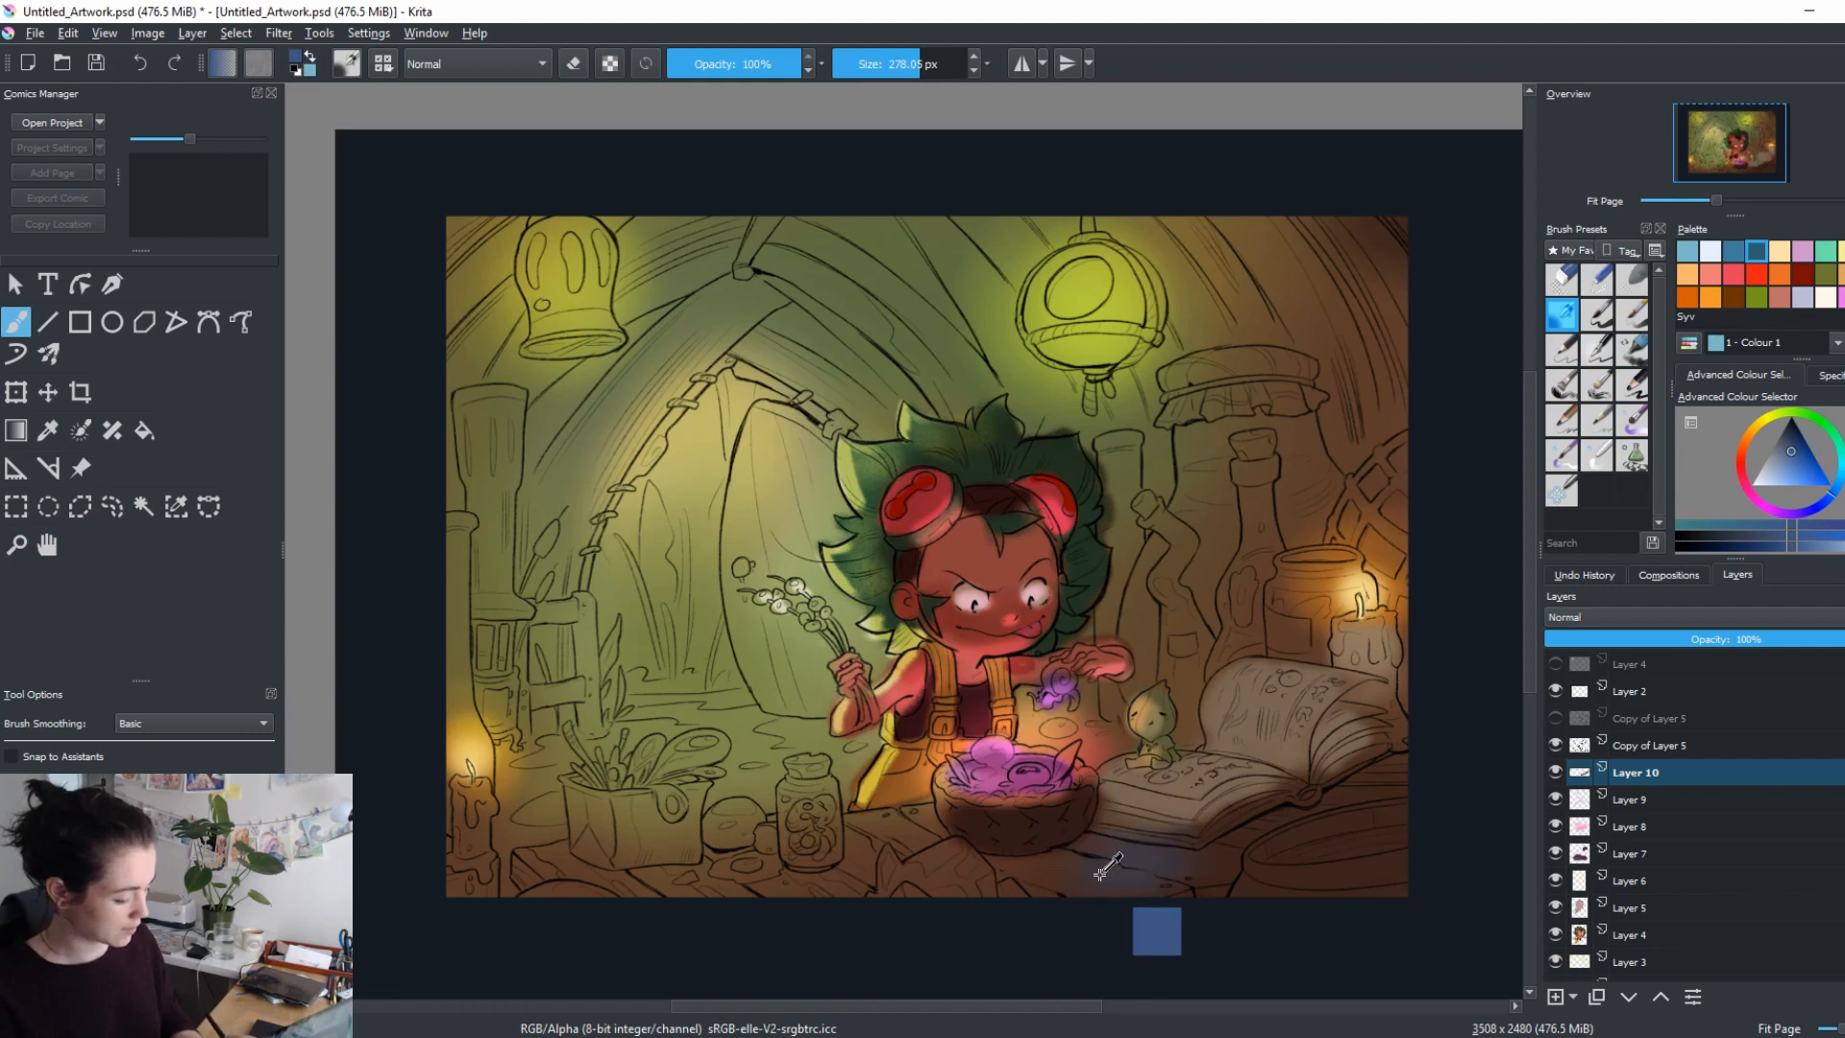
left_click(1100, 872, "ctrl")
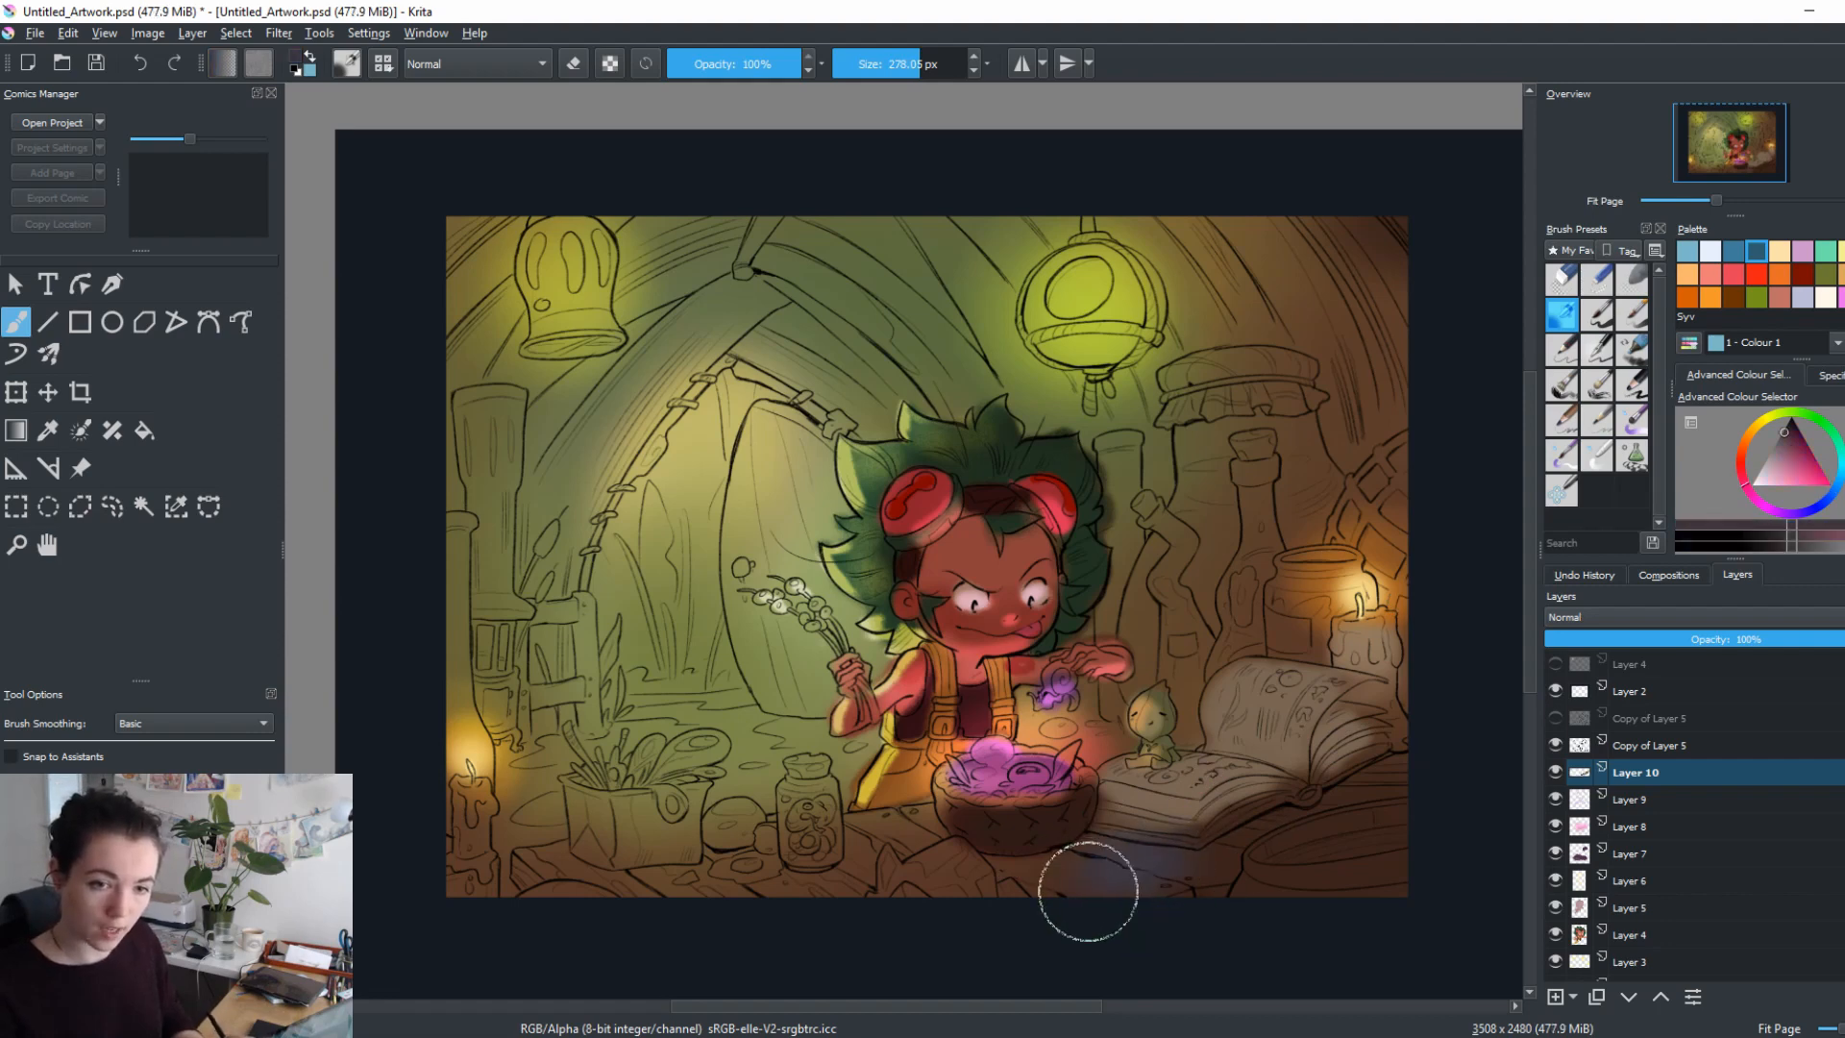
left_click_drag(1165, 844, 1005, 877, "shift")
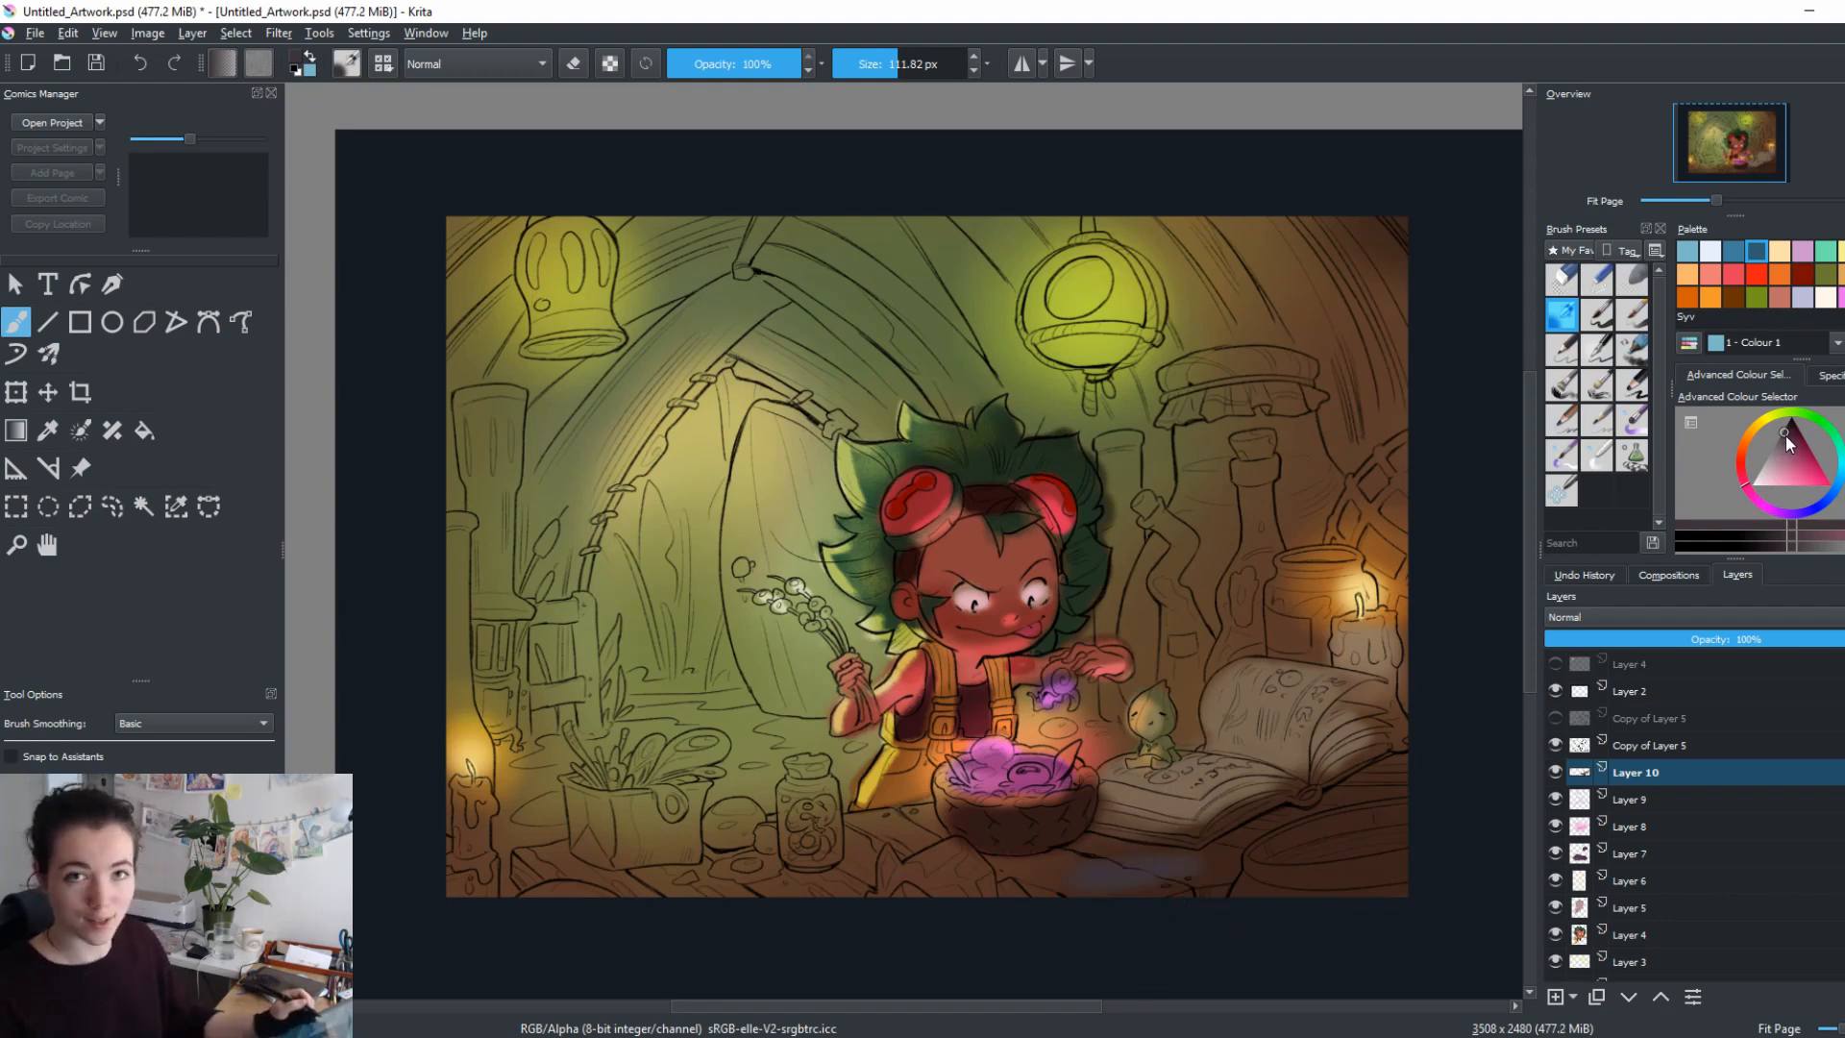
left_click(1148, 850, "ctrl")
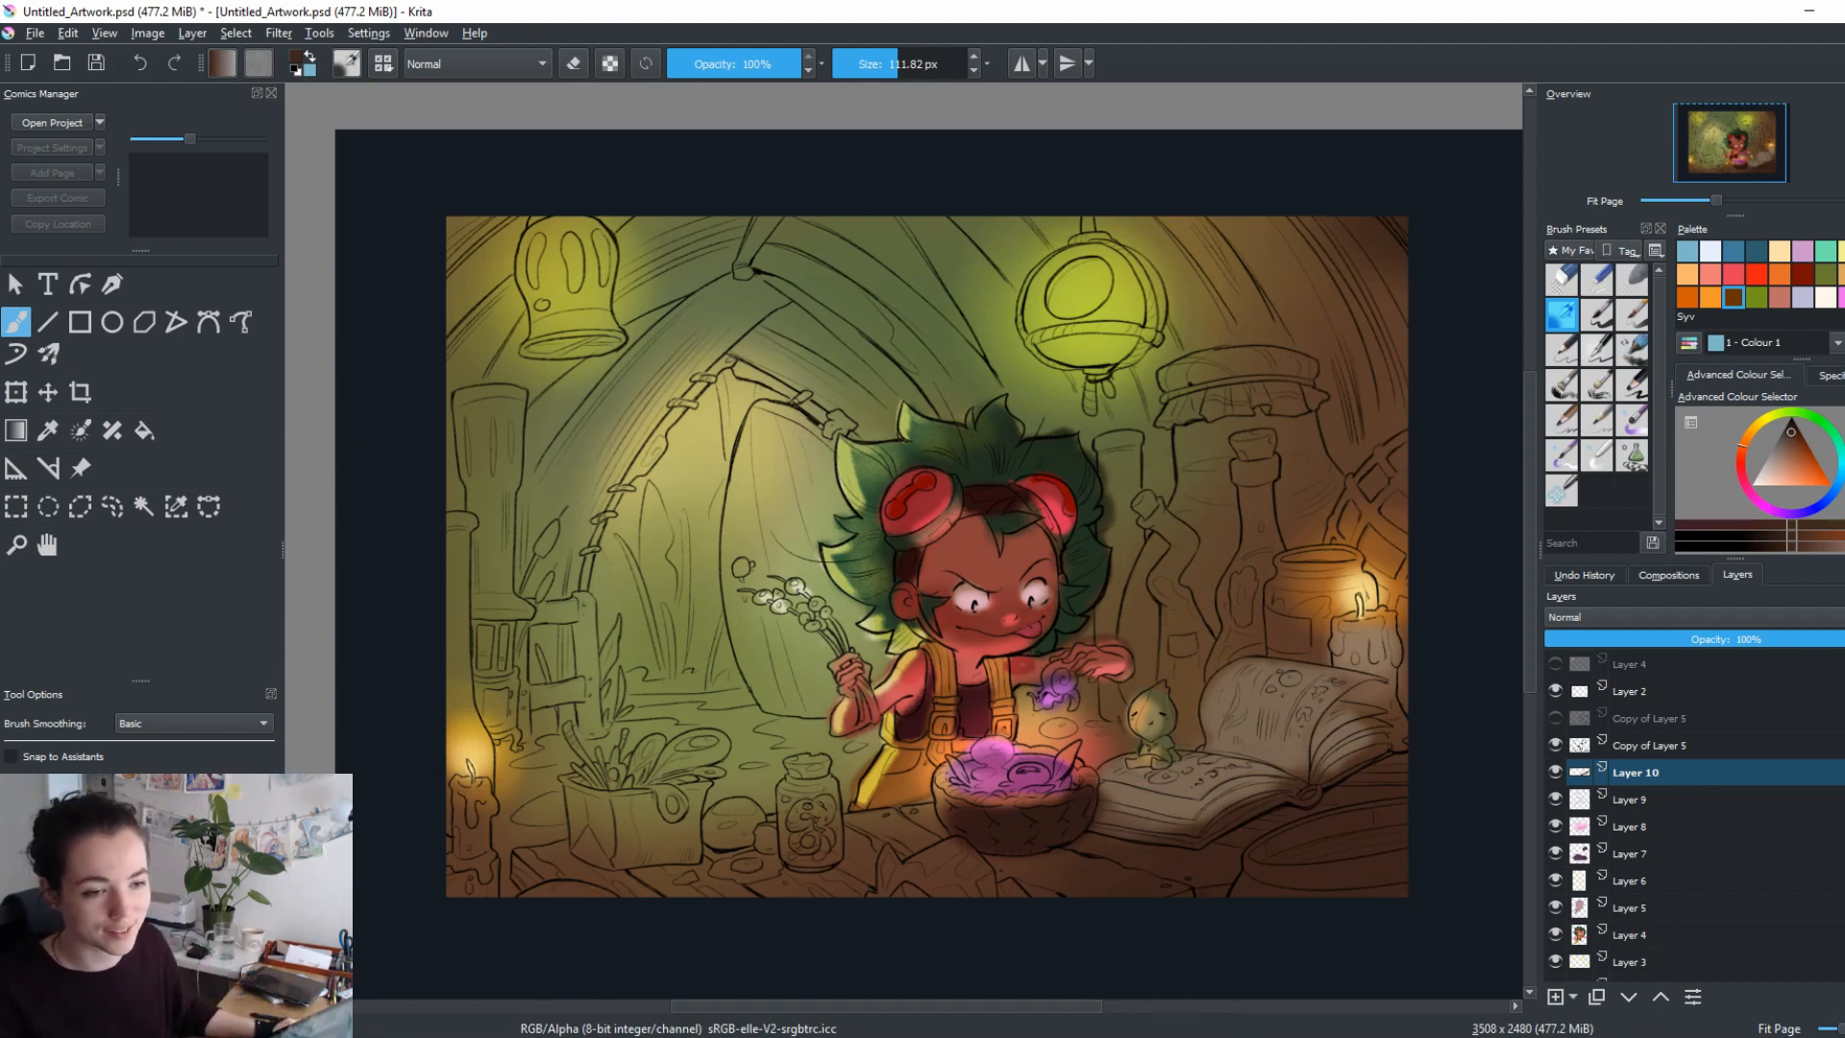
Switch to the browser and copy the three_color_chips.jpg image.
key("alt+Tab")
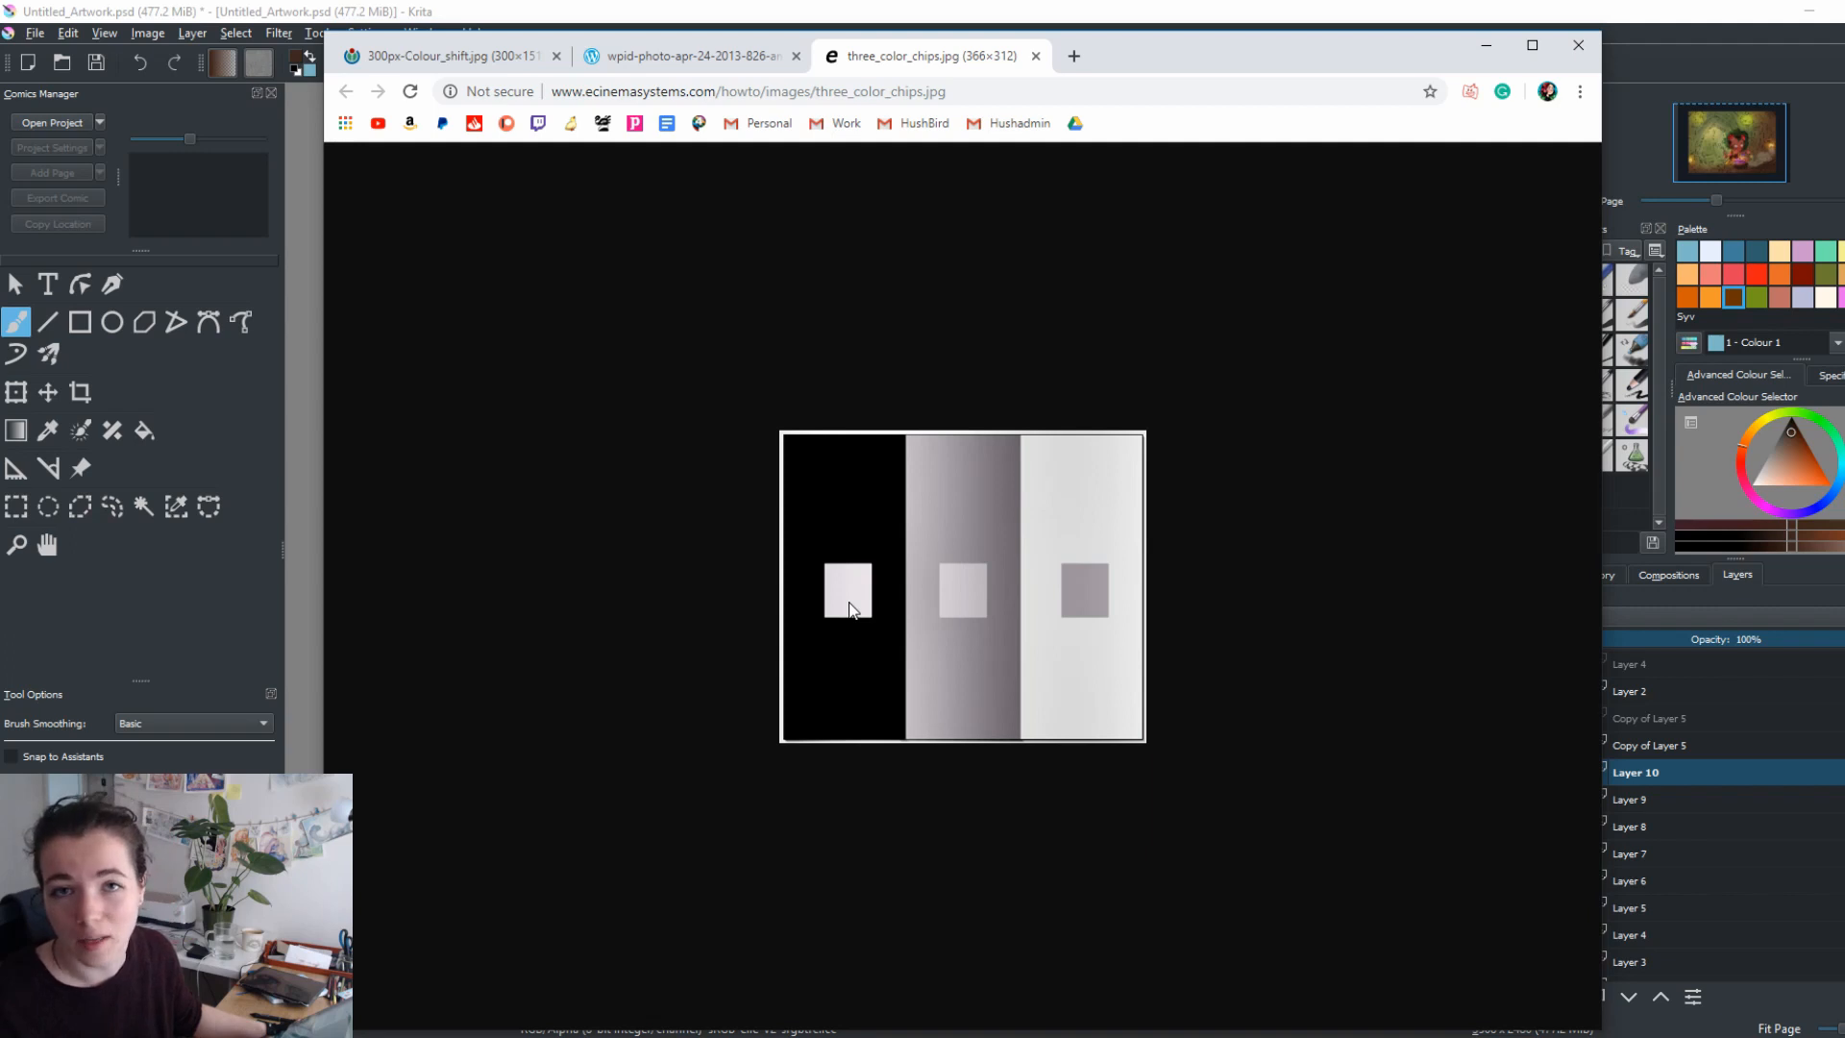
right_click(1043, 506)
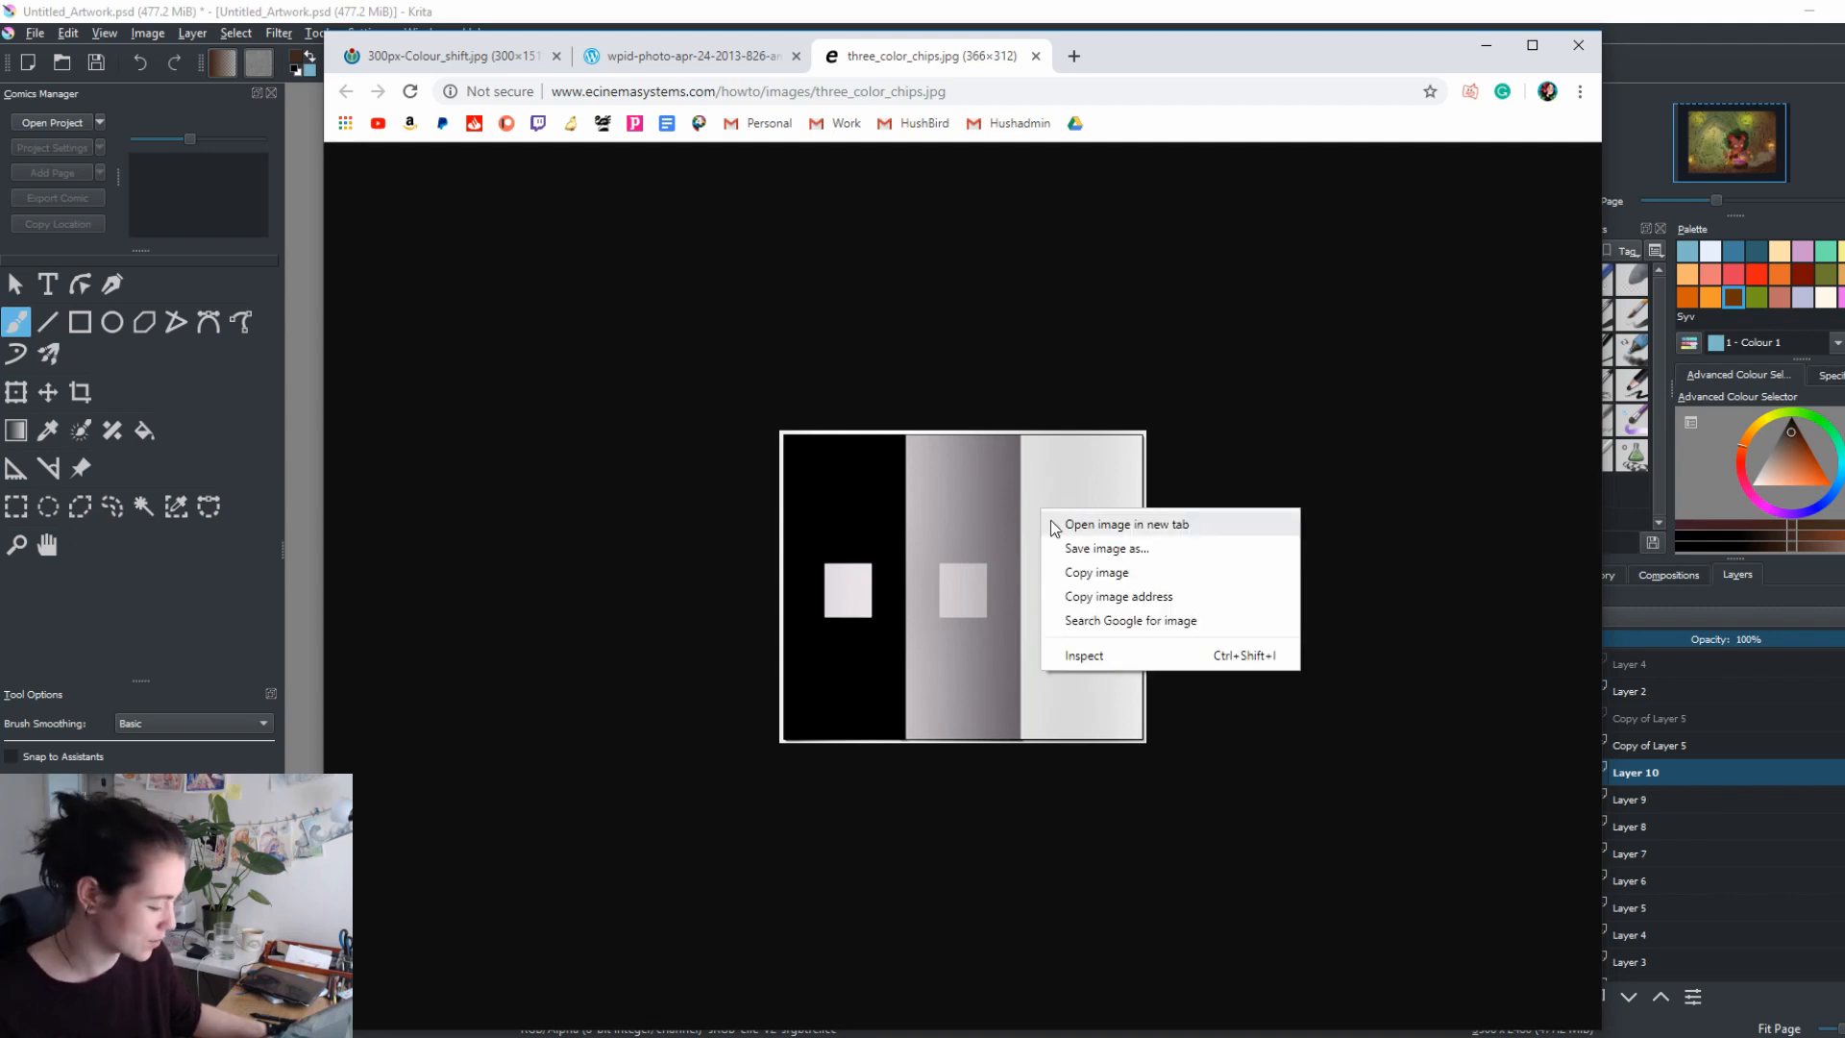
left_click(1110, 581)
Return to Krita, bring up the blank unsaved document and paste the copied colour chips image into it.
key("alt+Tab")
left_click(425, 33)
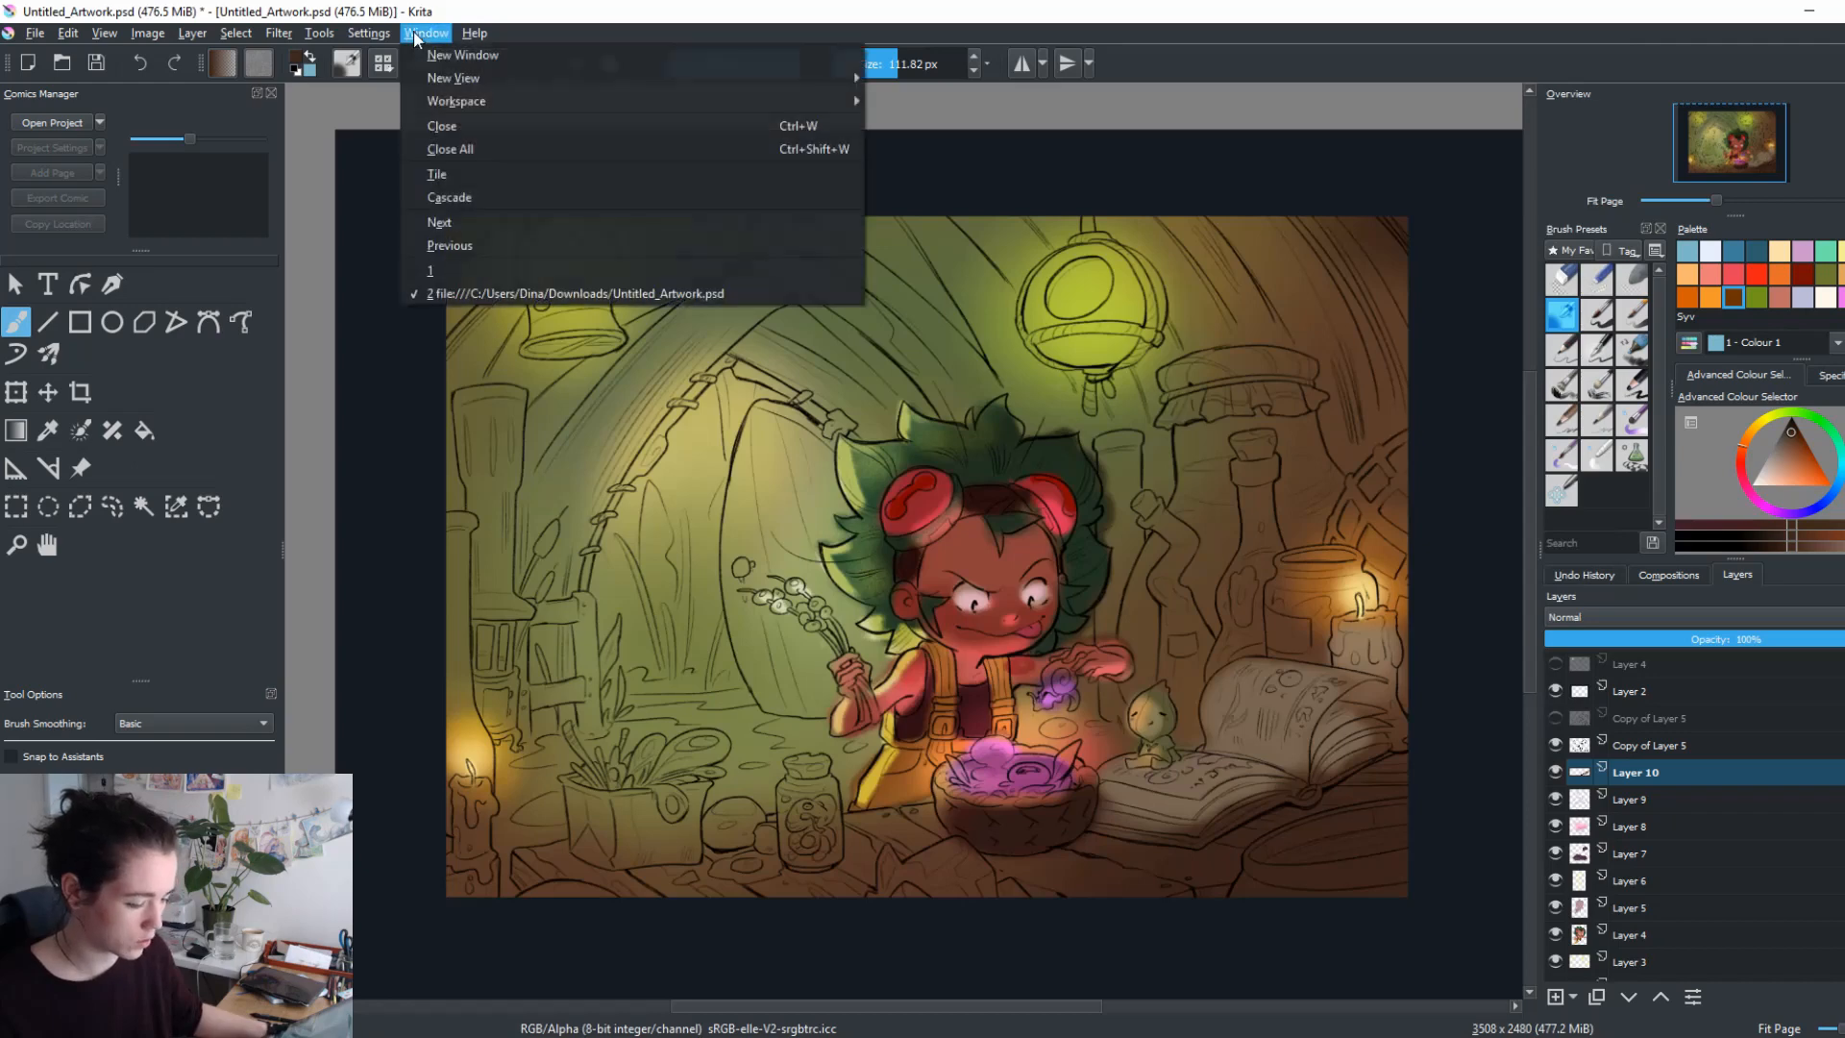
left_click(486, 275)
key("ctrl+shift+n")
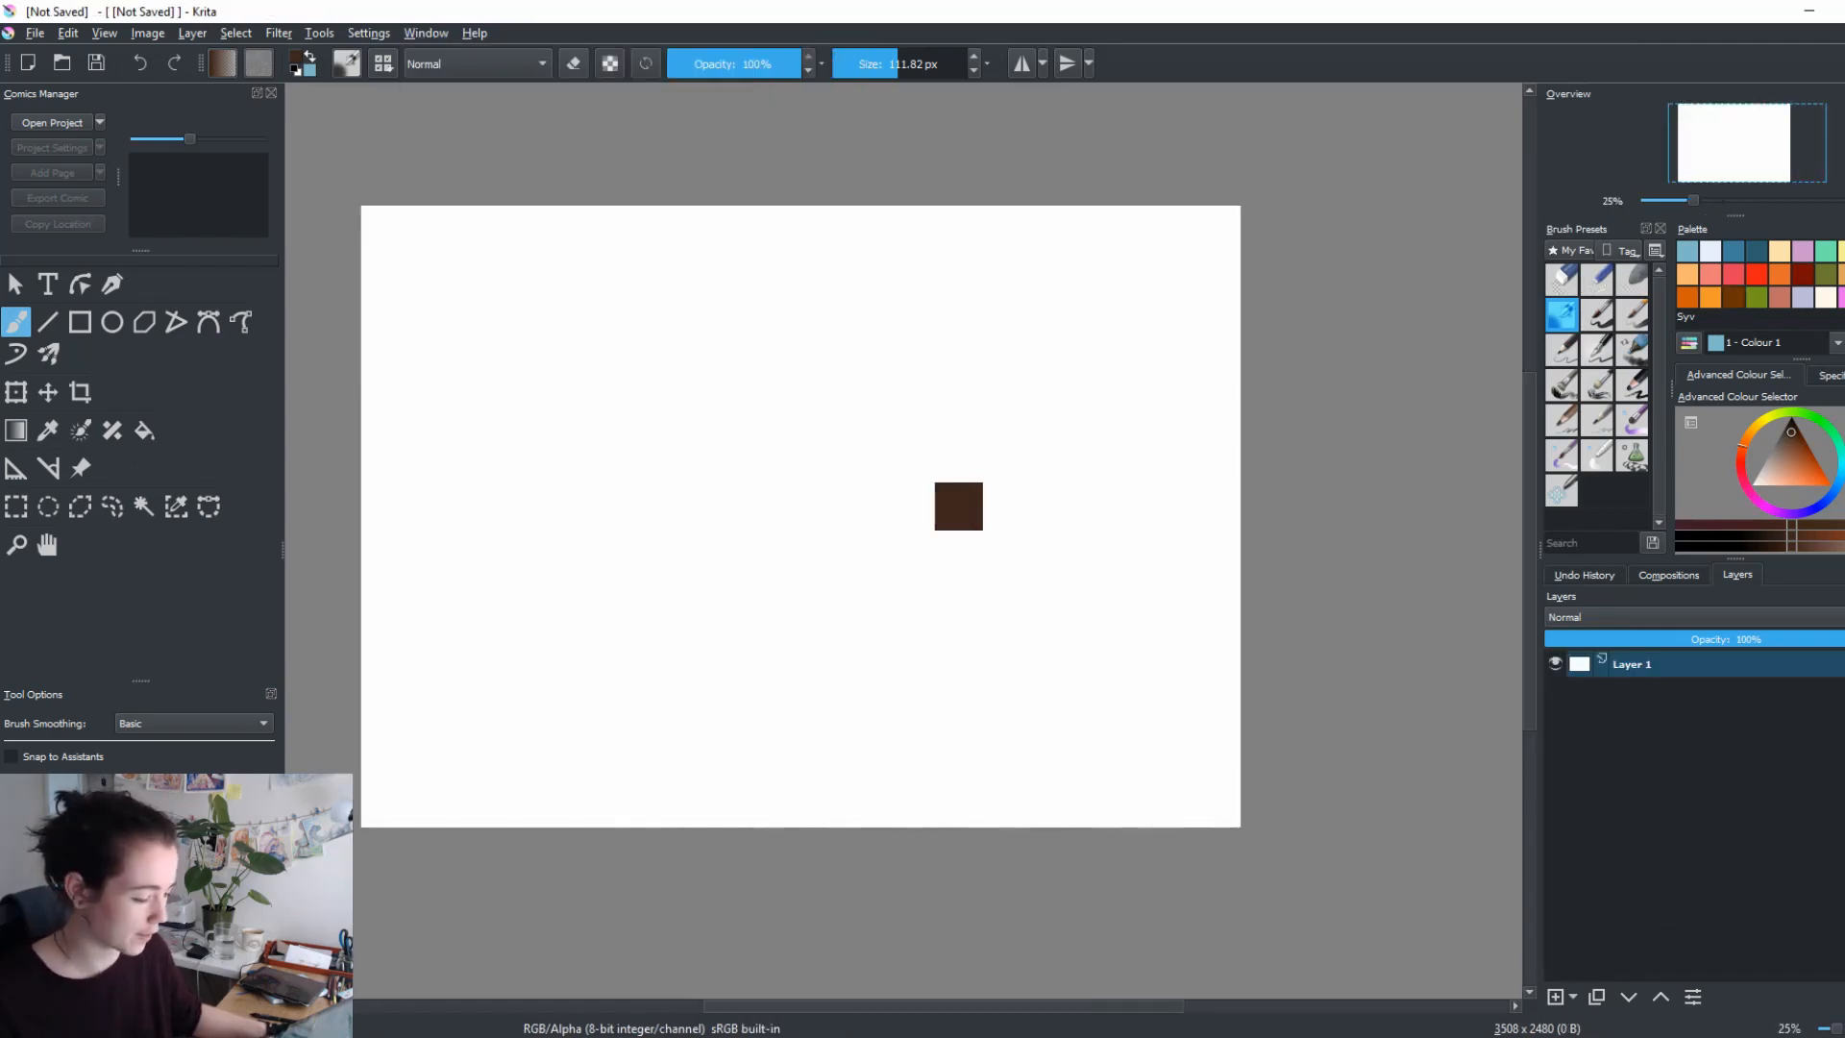
left_click(896, 615)
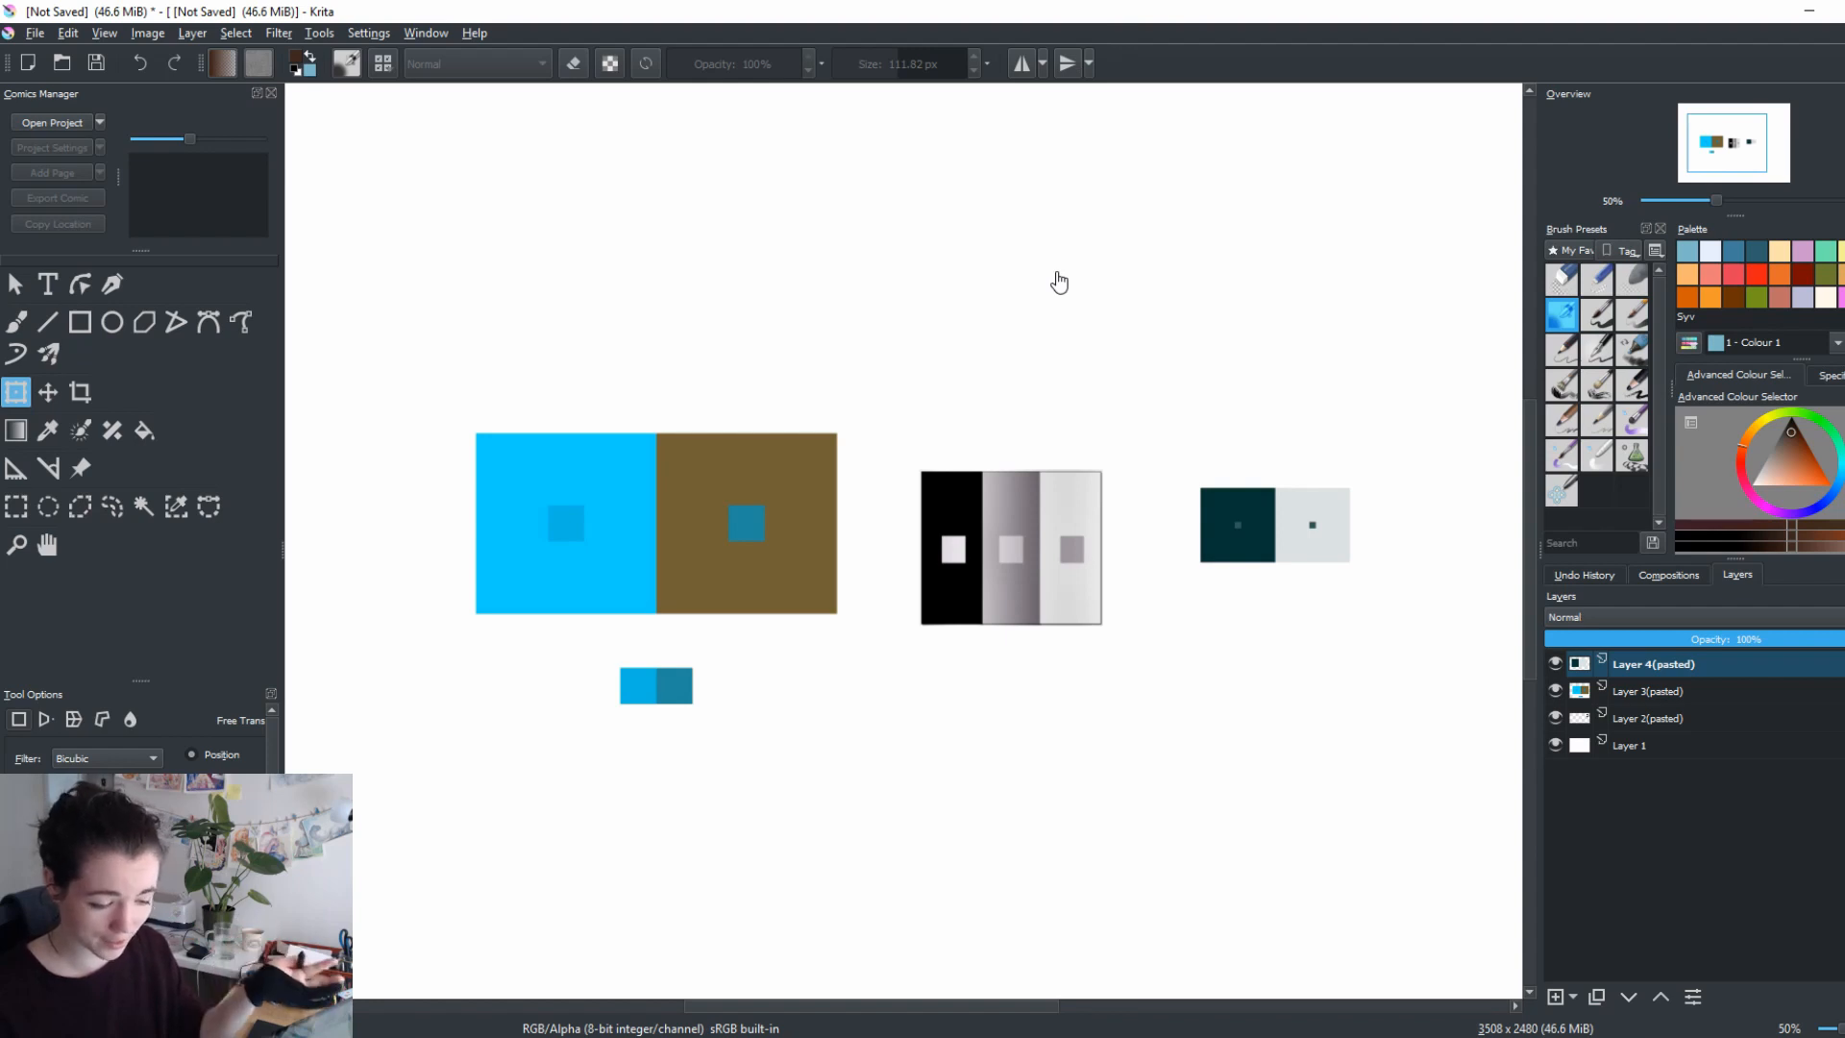
With the brush active, sample the small squares of the three-strip grey illusion to compare their colours.
left_click(30, 329)
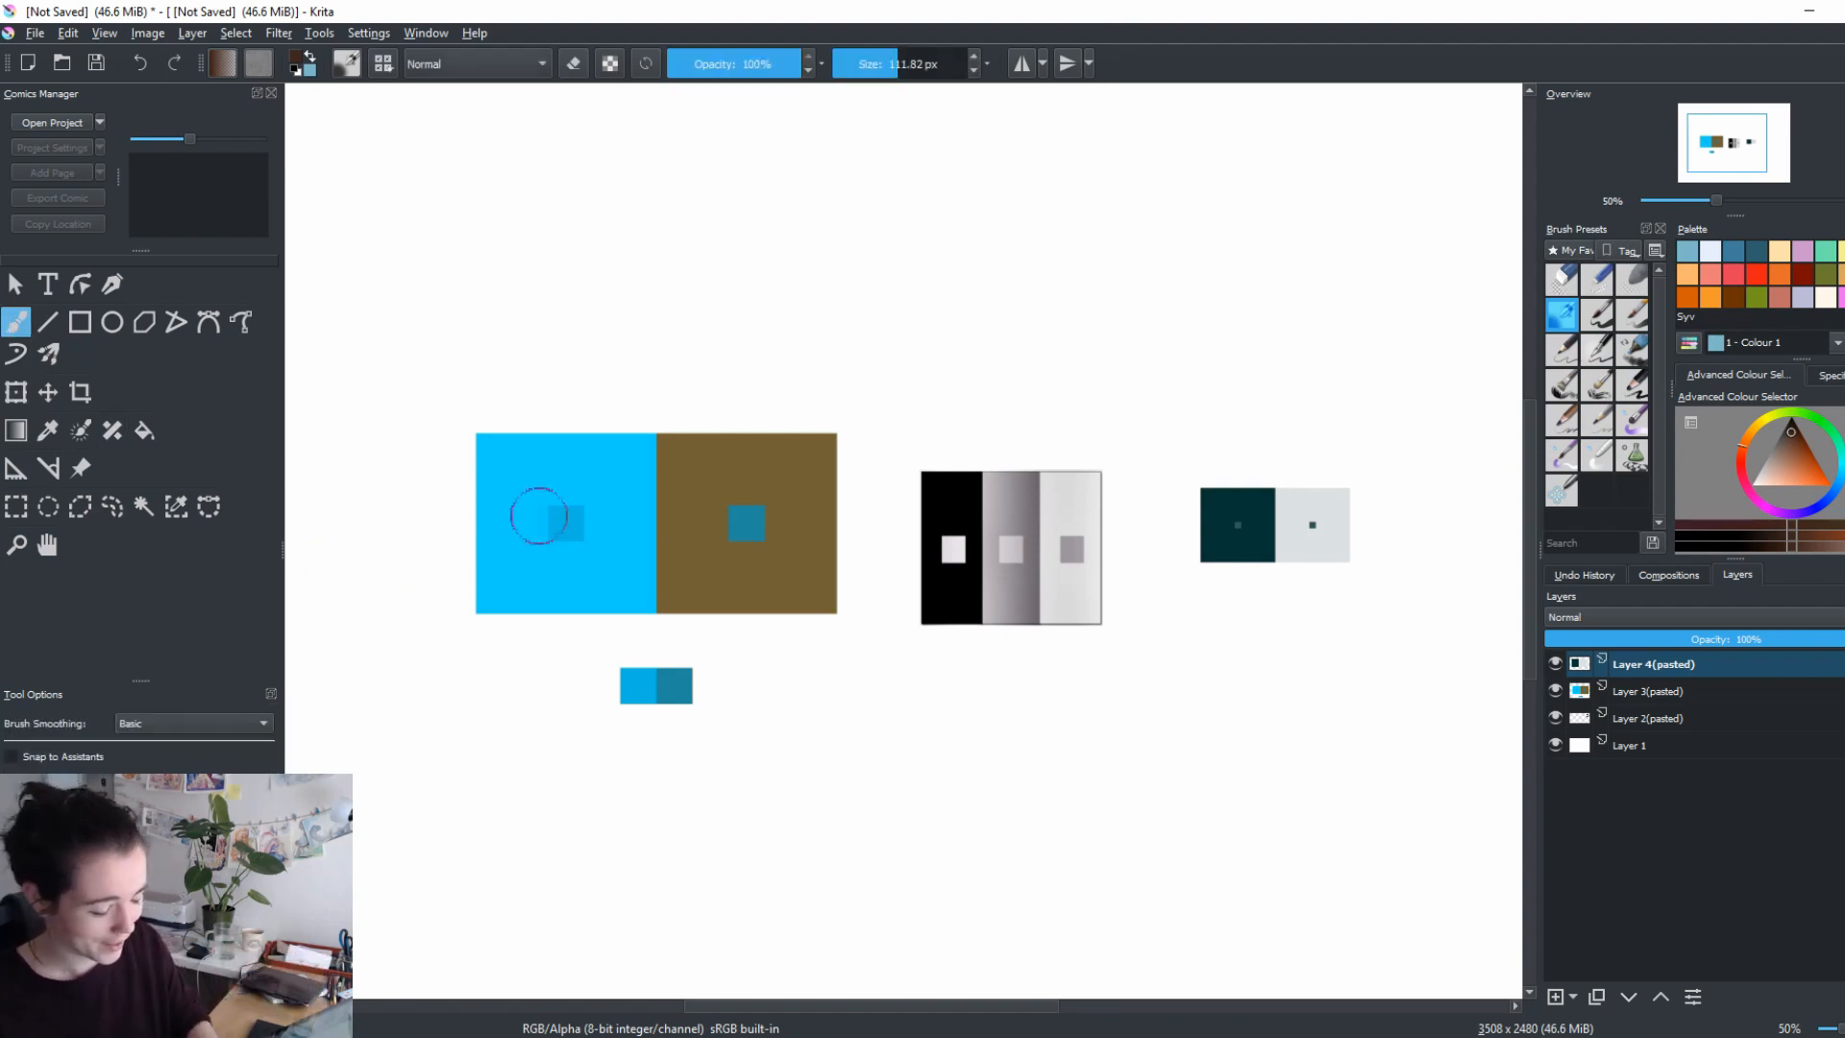
key("ctrl")
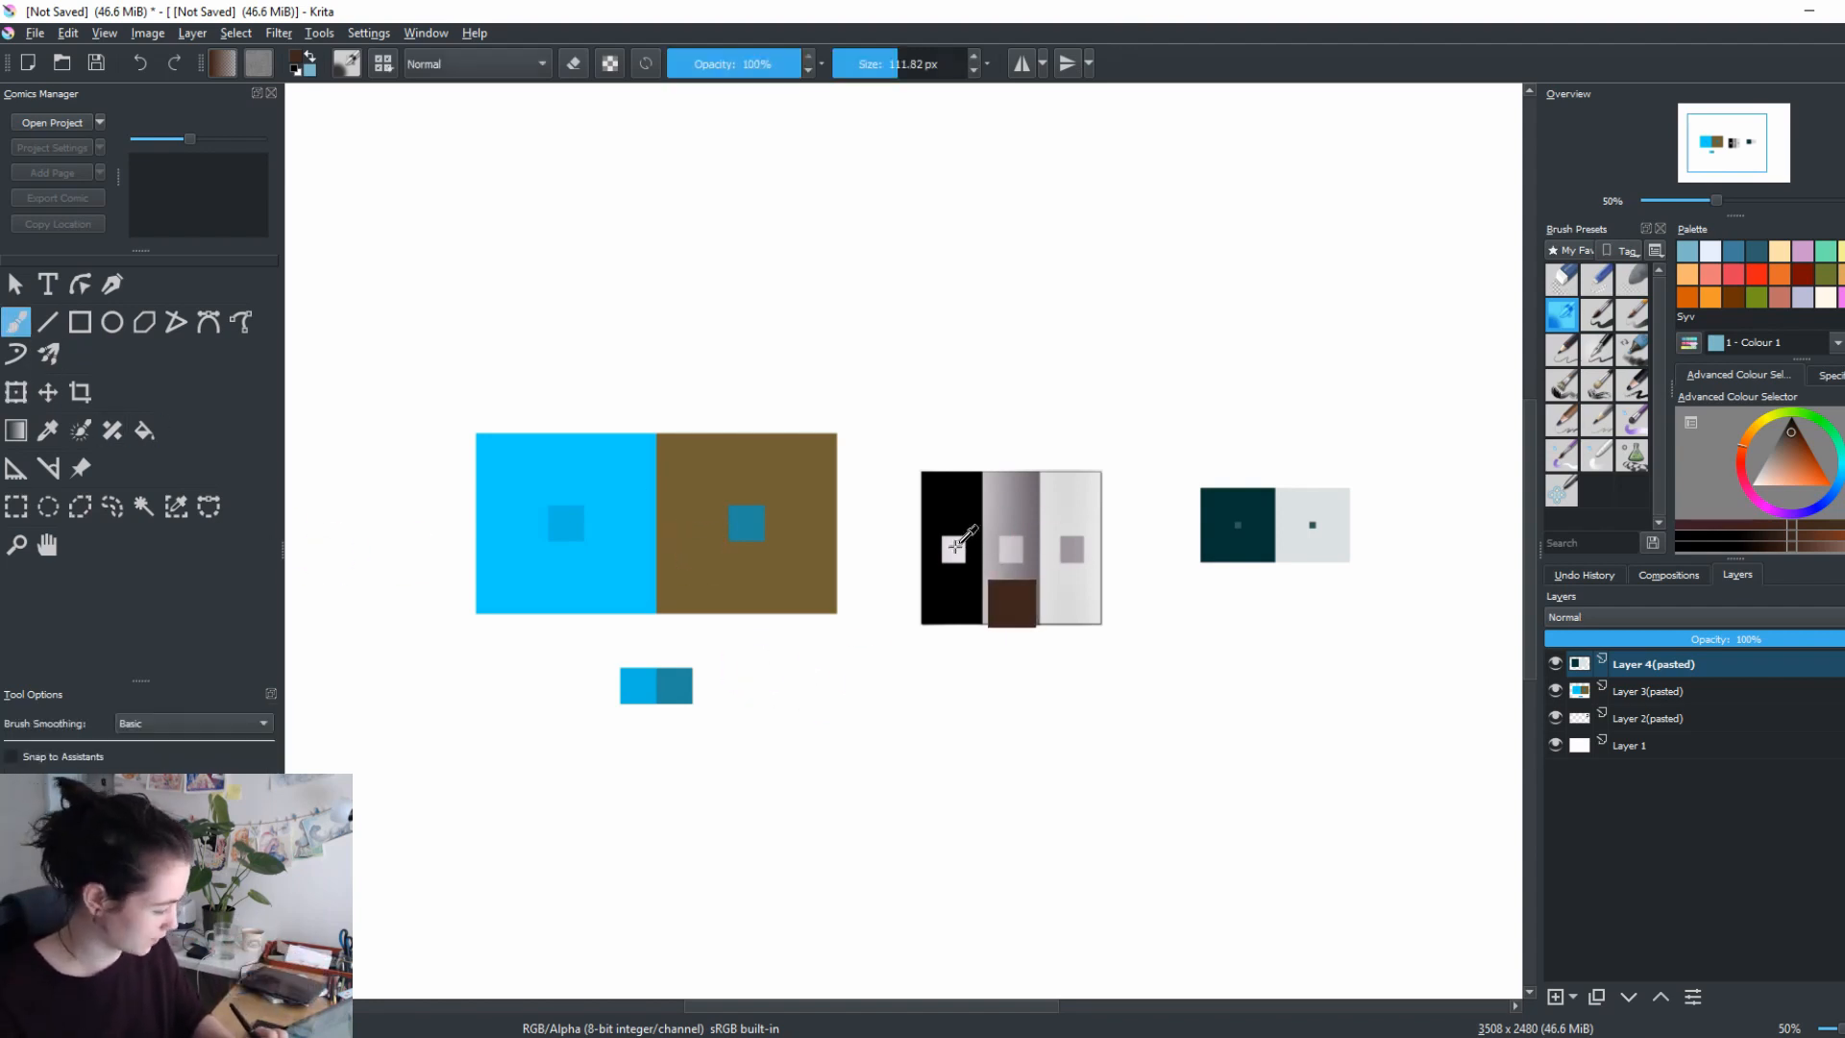
left_click(954, 546, "ctrl")
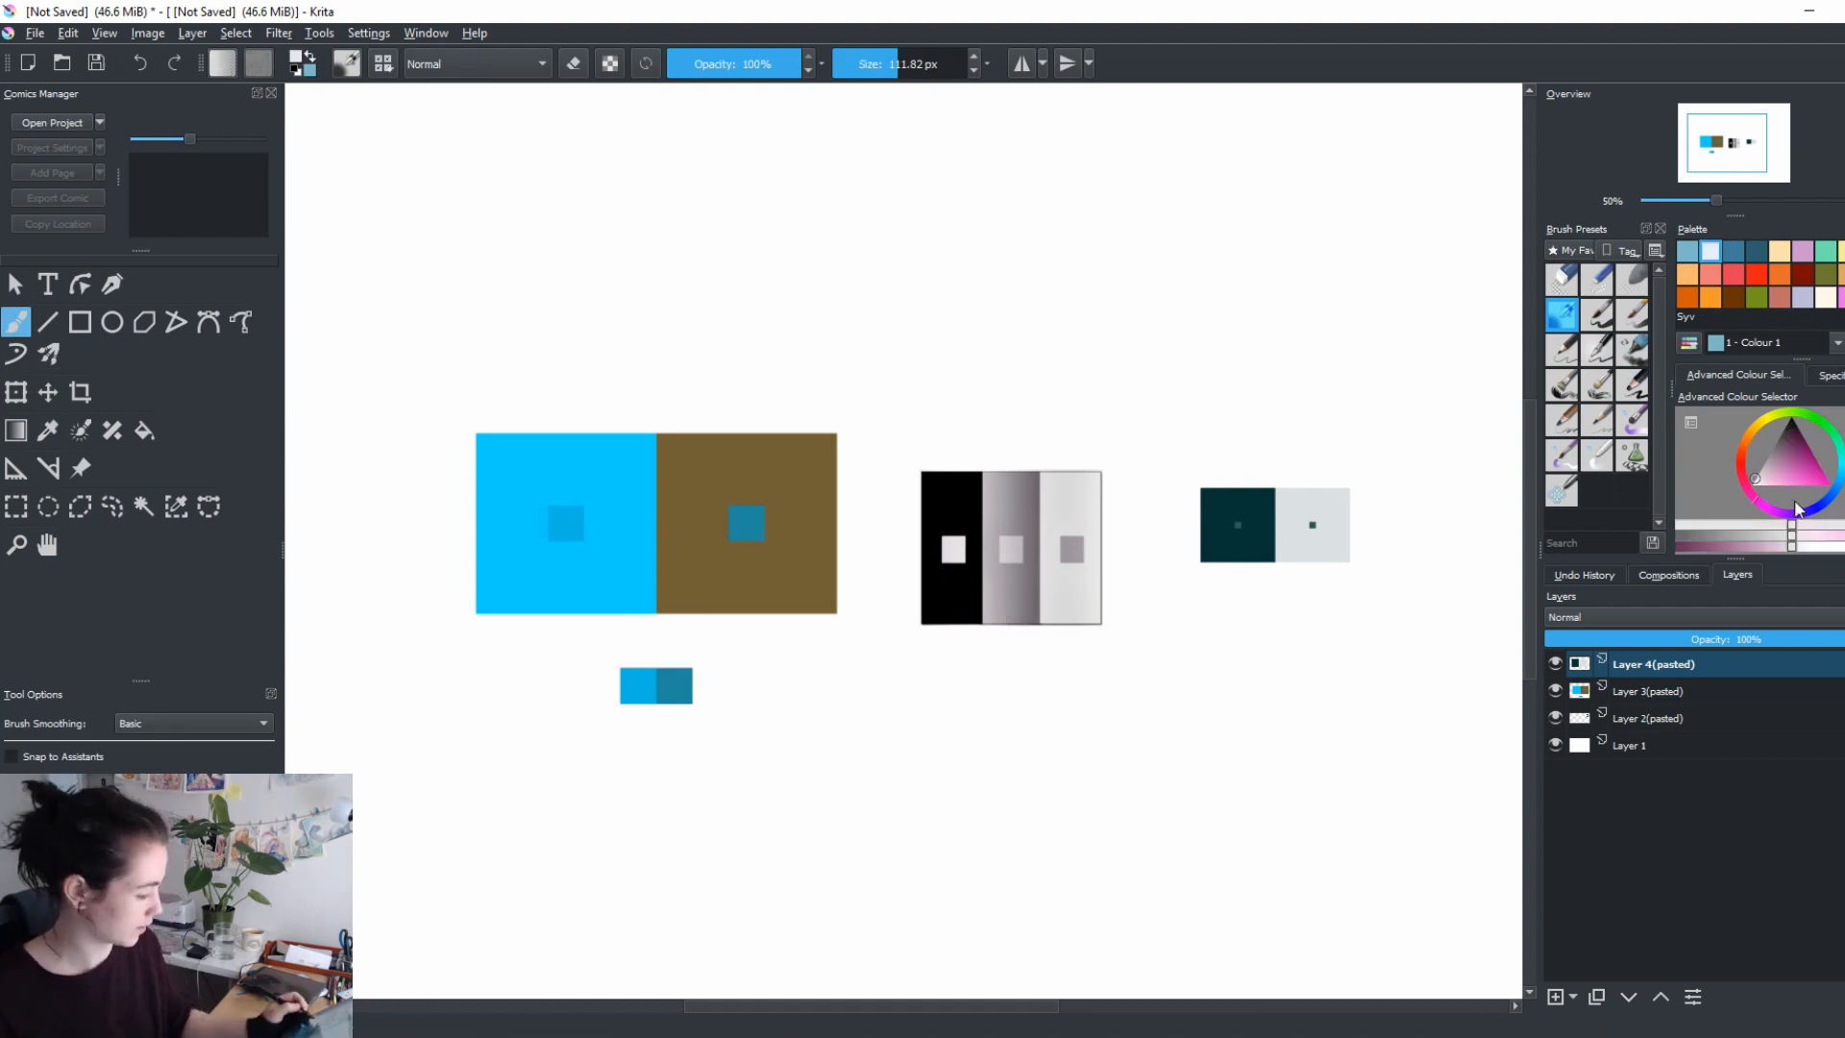
left_click(1005, 547, "ctrl")
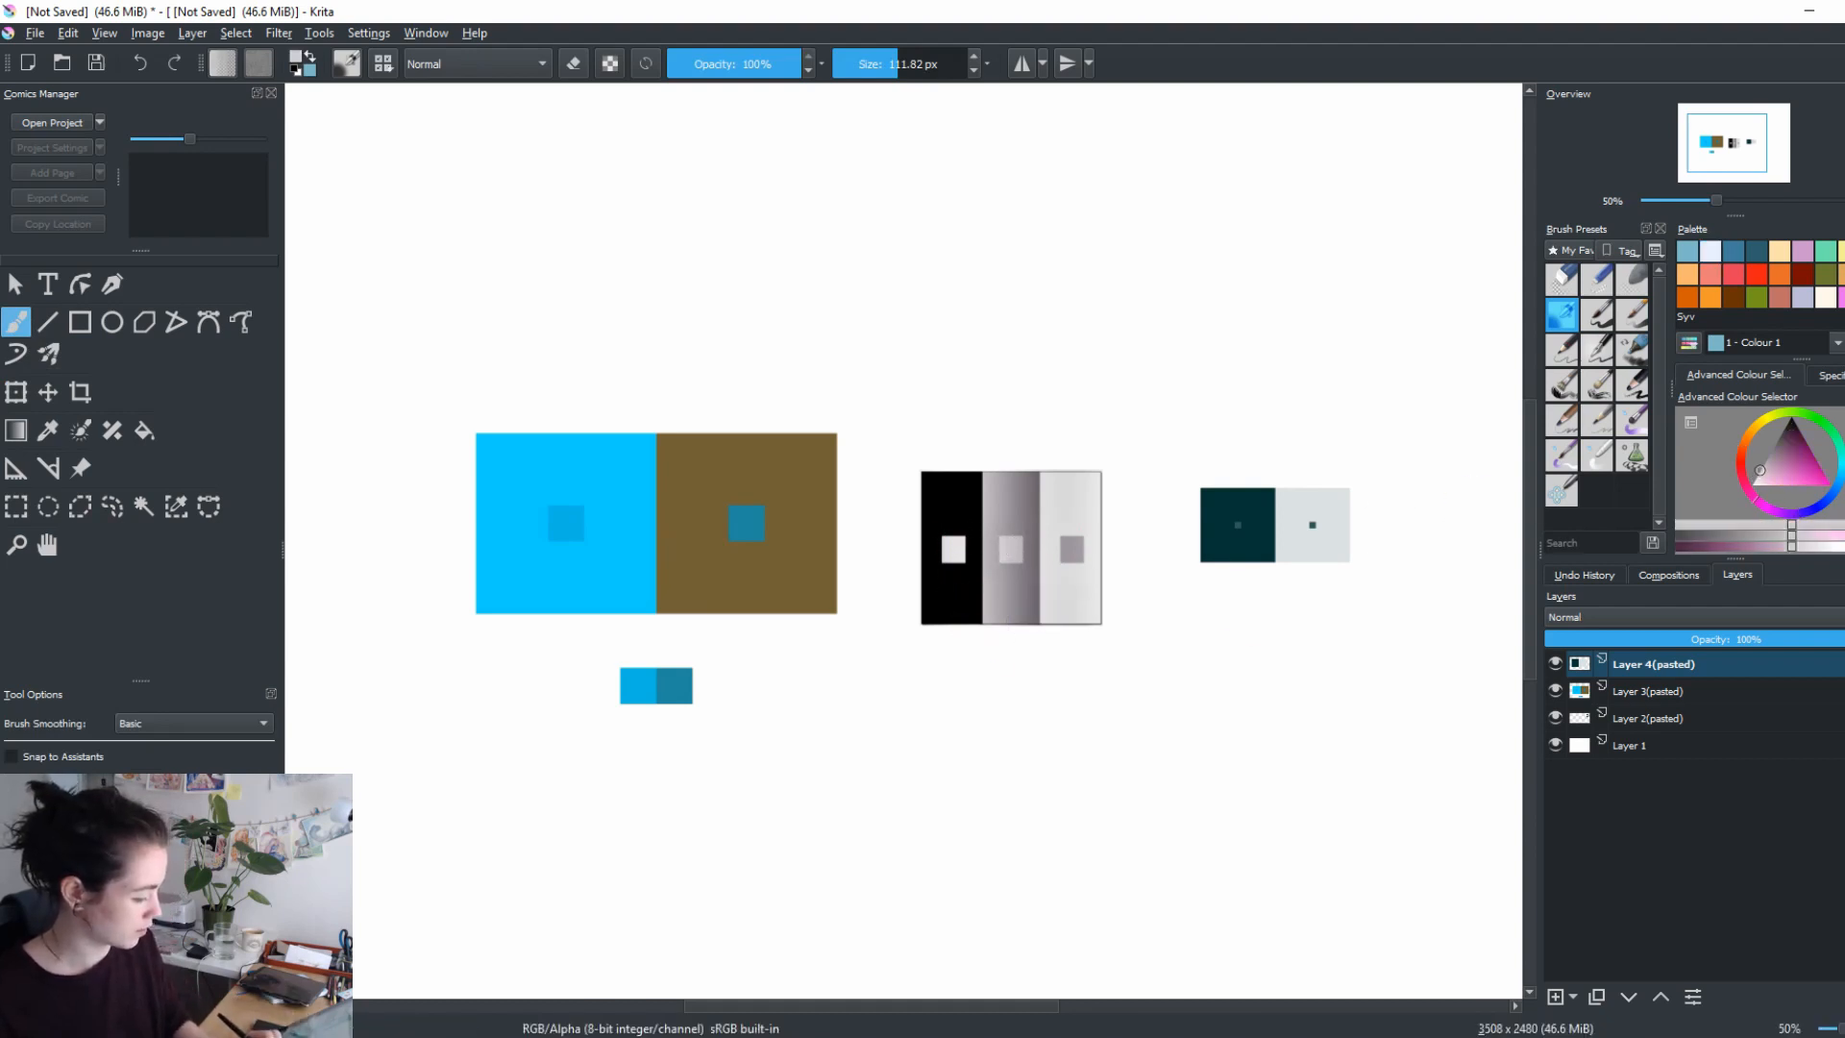
left_click(953, 544, "ctrl")
left_click(1072, 544, "ctrl")
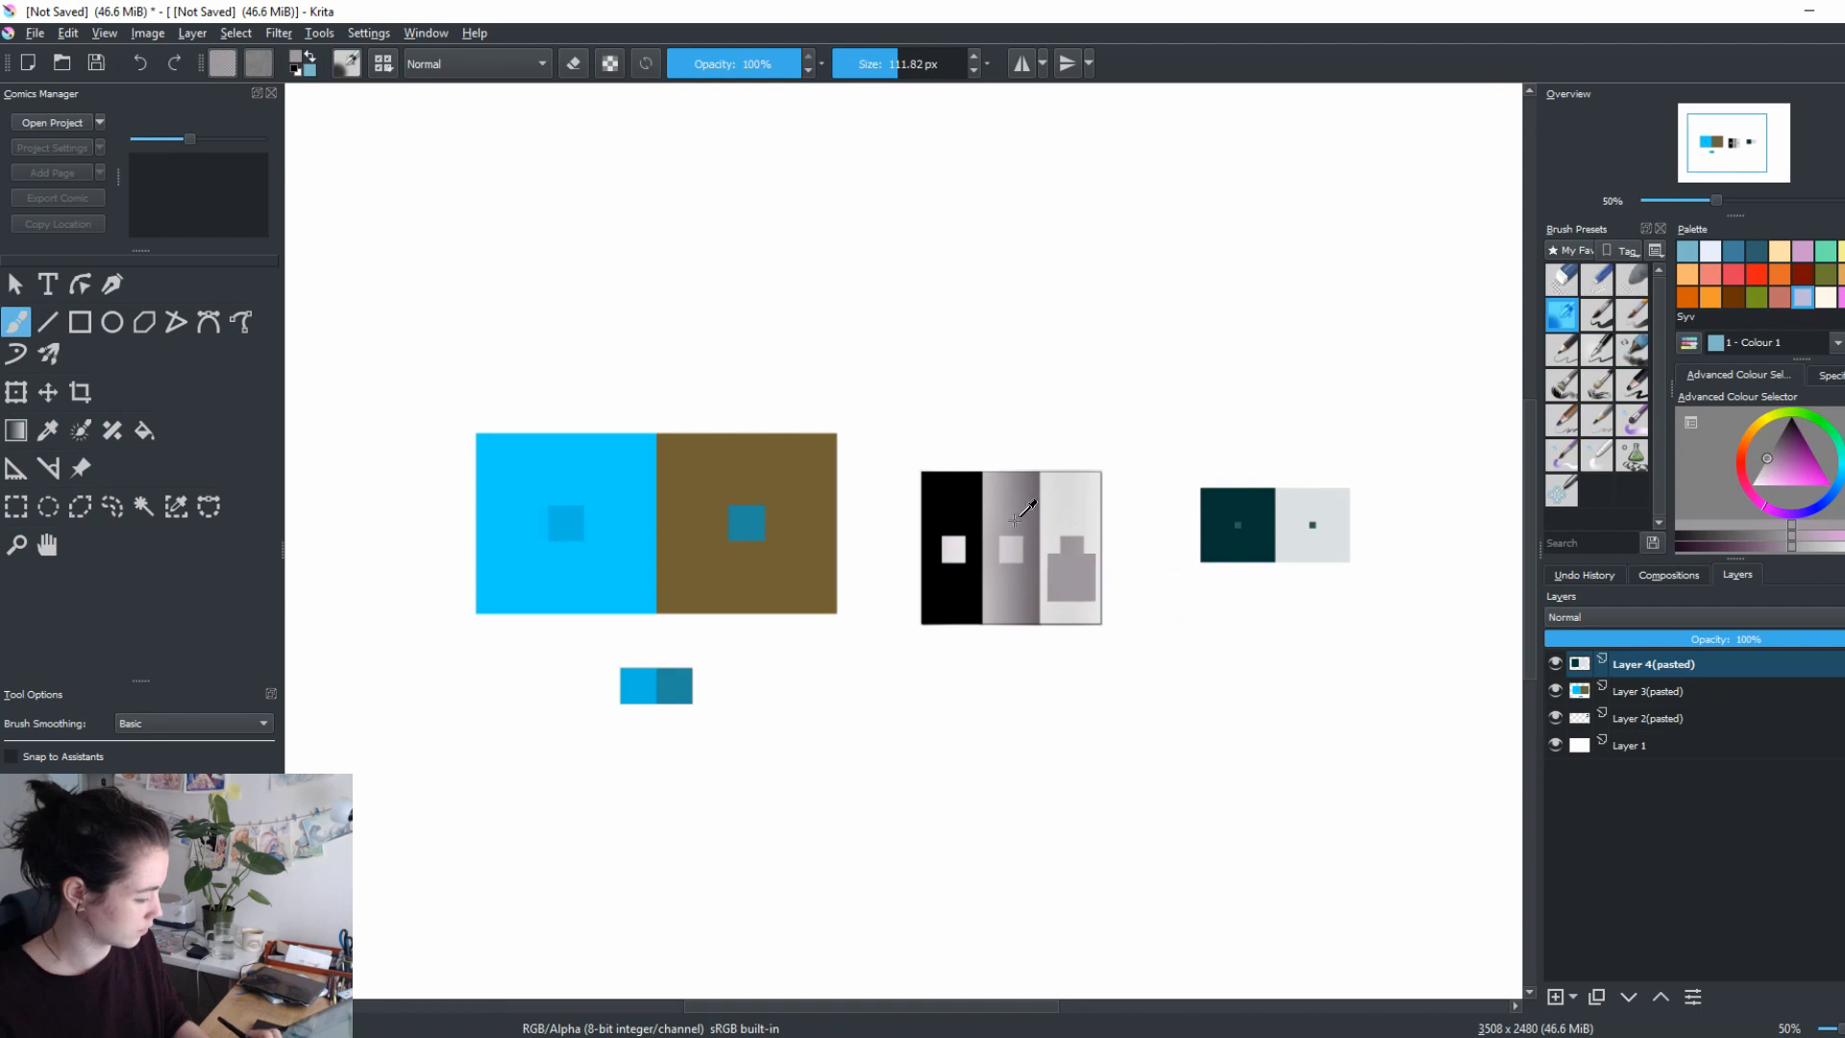
Sample the background strips around the small squares of the grey illusion to compare their values.
left_click(1014, 524, "ctrl")
left_click(1067, 515, "ctrl")
left_click(951, 524, "ctrl")
left_click(1045, 511, "ctrl")
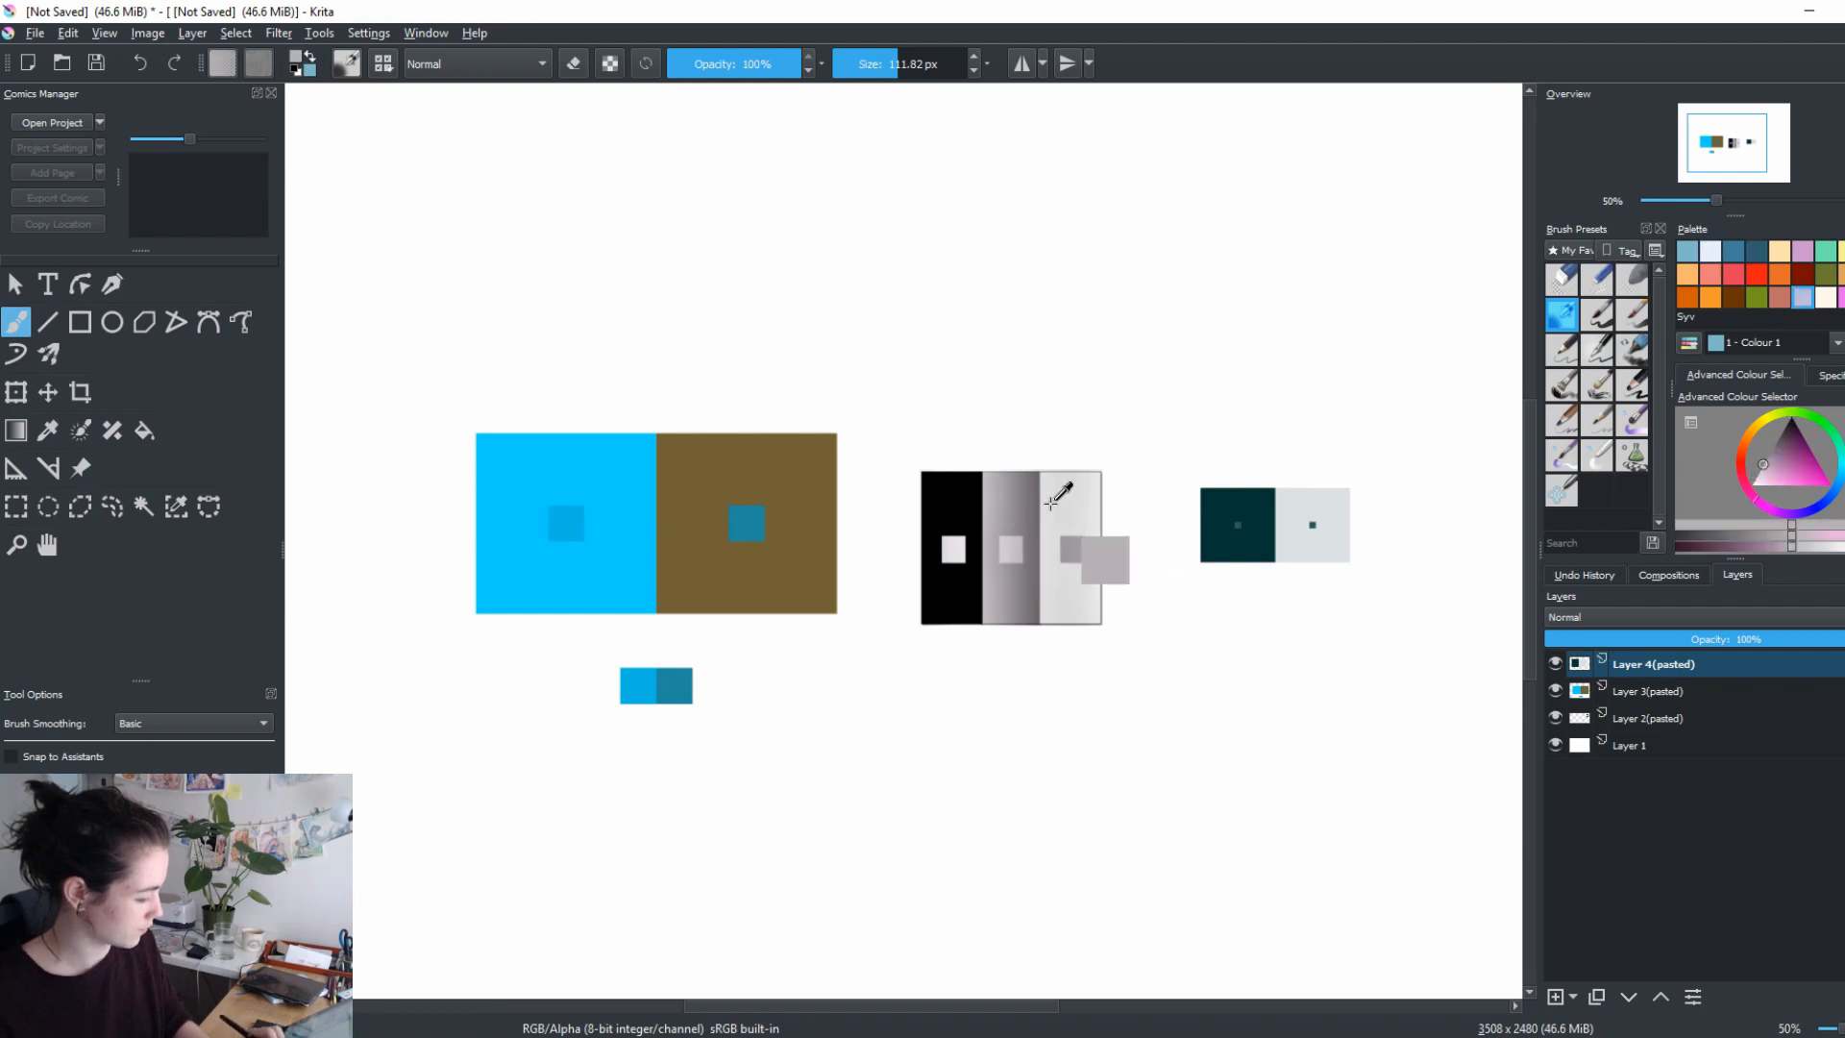
left_click(1083, 528, "ctrl")
Sample the small squares on the gradient strip and the light strip repeatedly to compare them with each other.
left_click(1073, 546, "ctrl")
left_click(1010, 550, "ctrl")
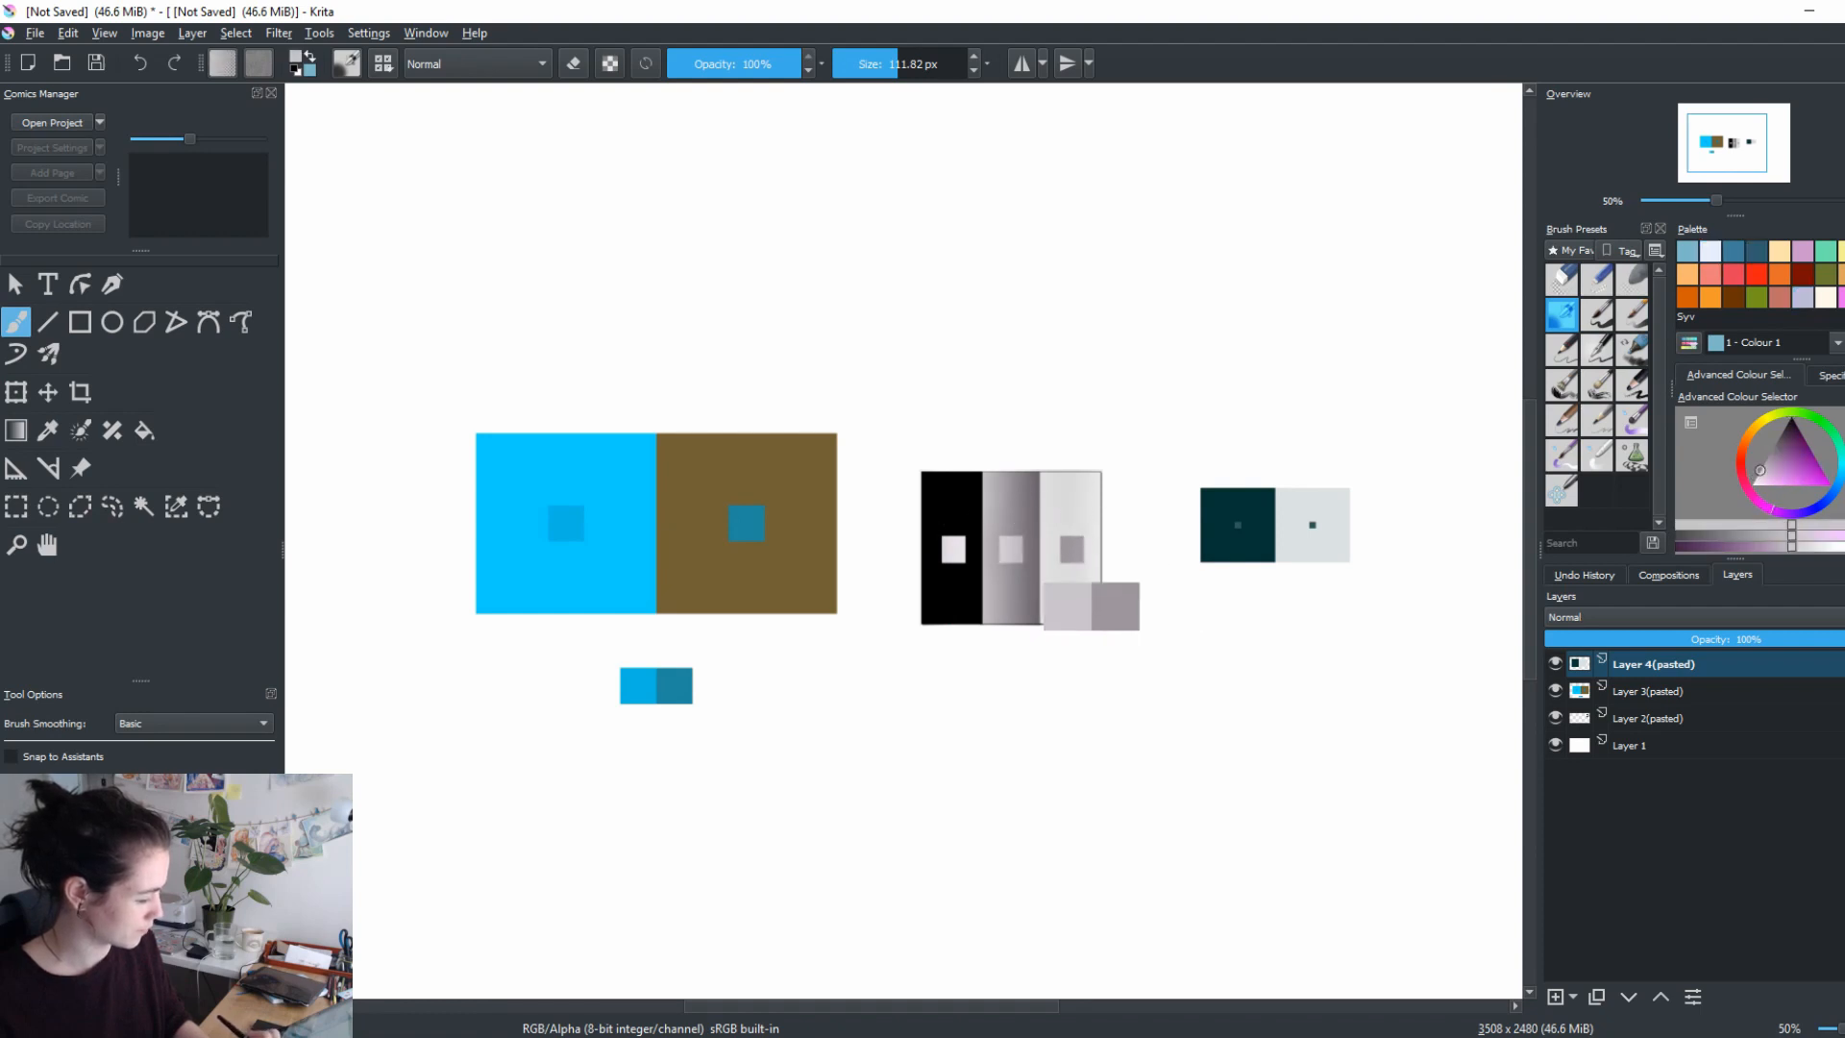
left_click(992, 548, "ctrl")
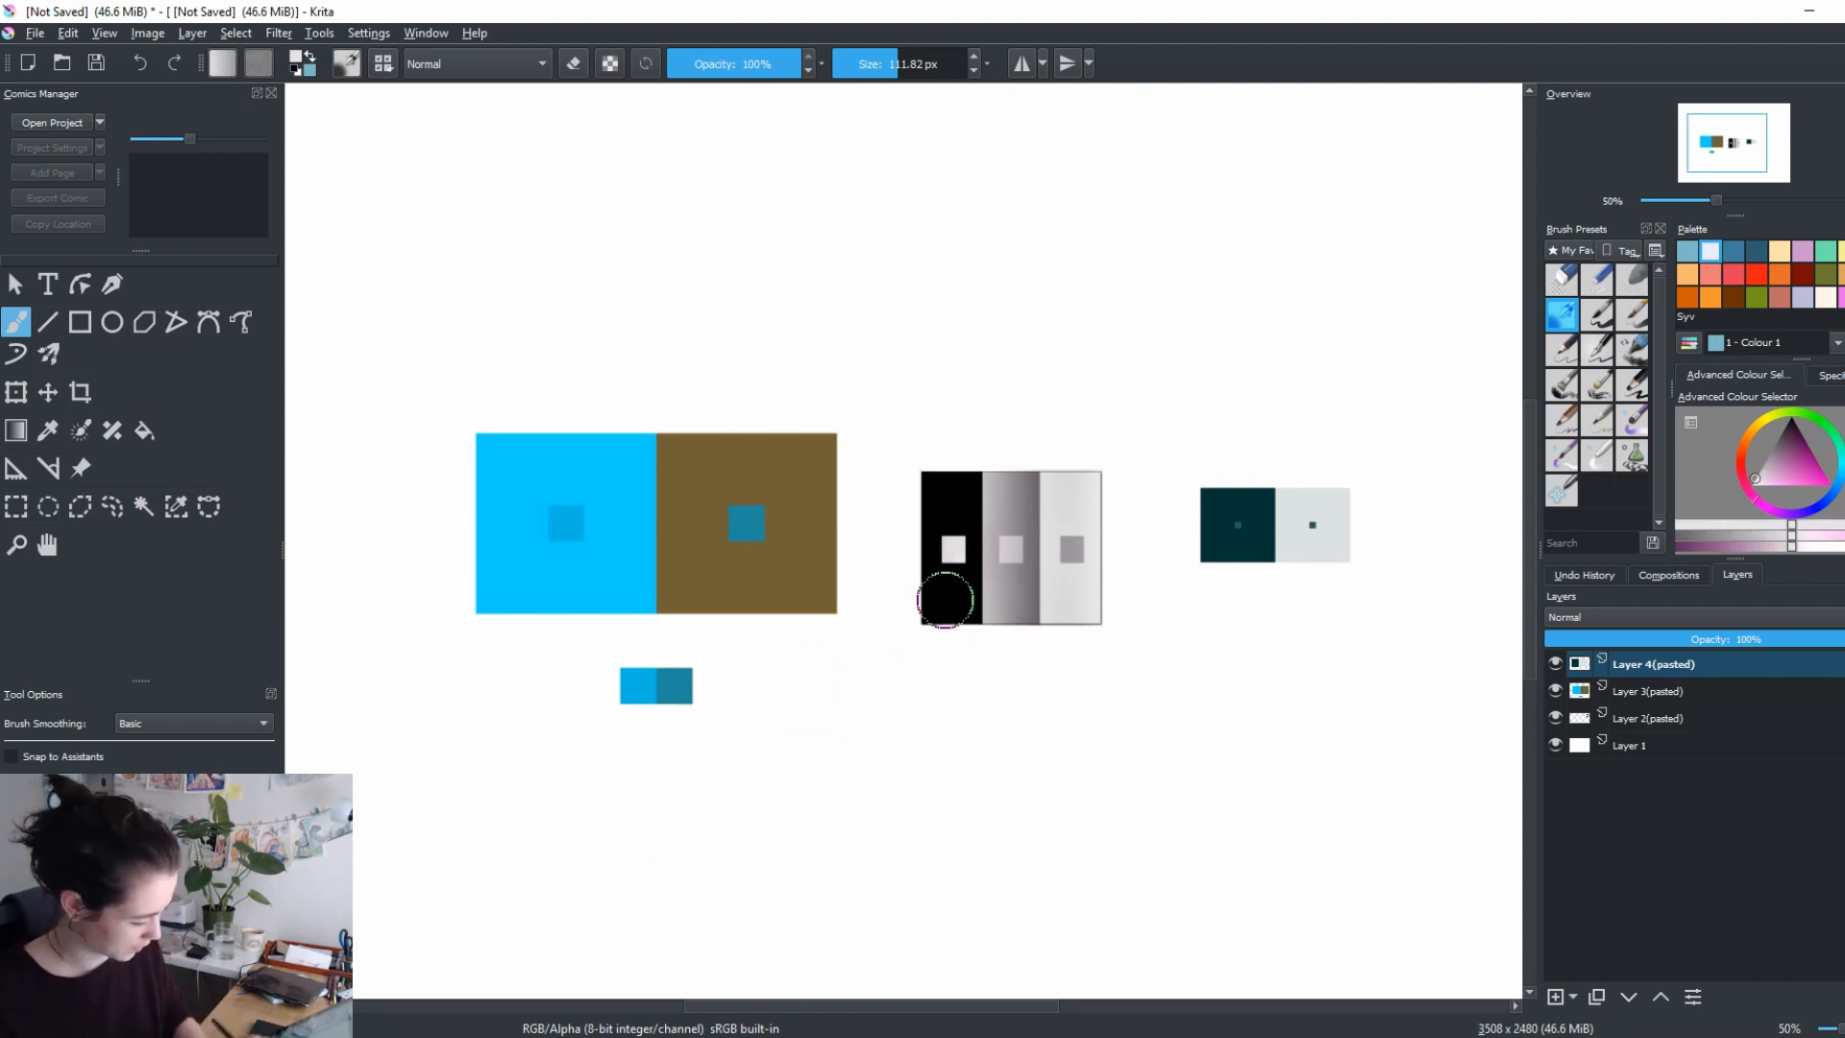
left_click(985, 543, "ctrl")
left_click(1062, 546, "ctrl")
left_click(1073, 545, "ctrl")
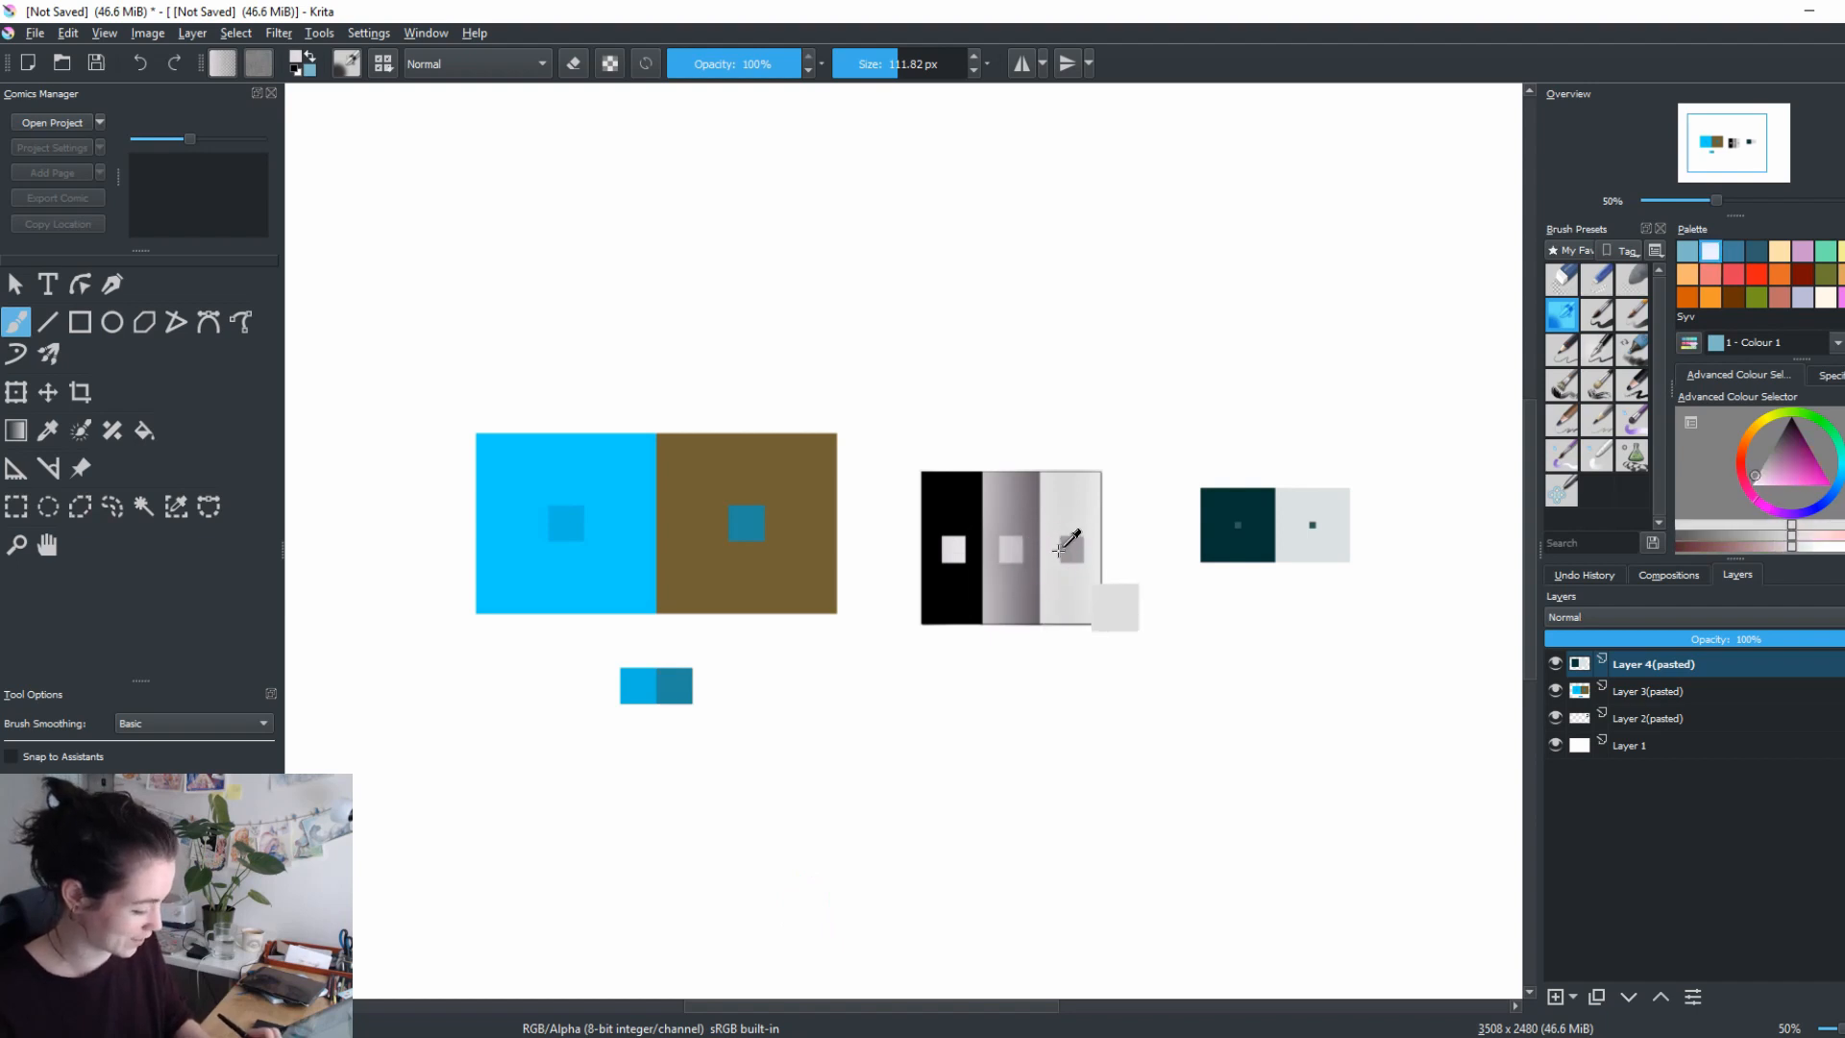
left_click(1010, 549, "ctrl")
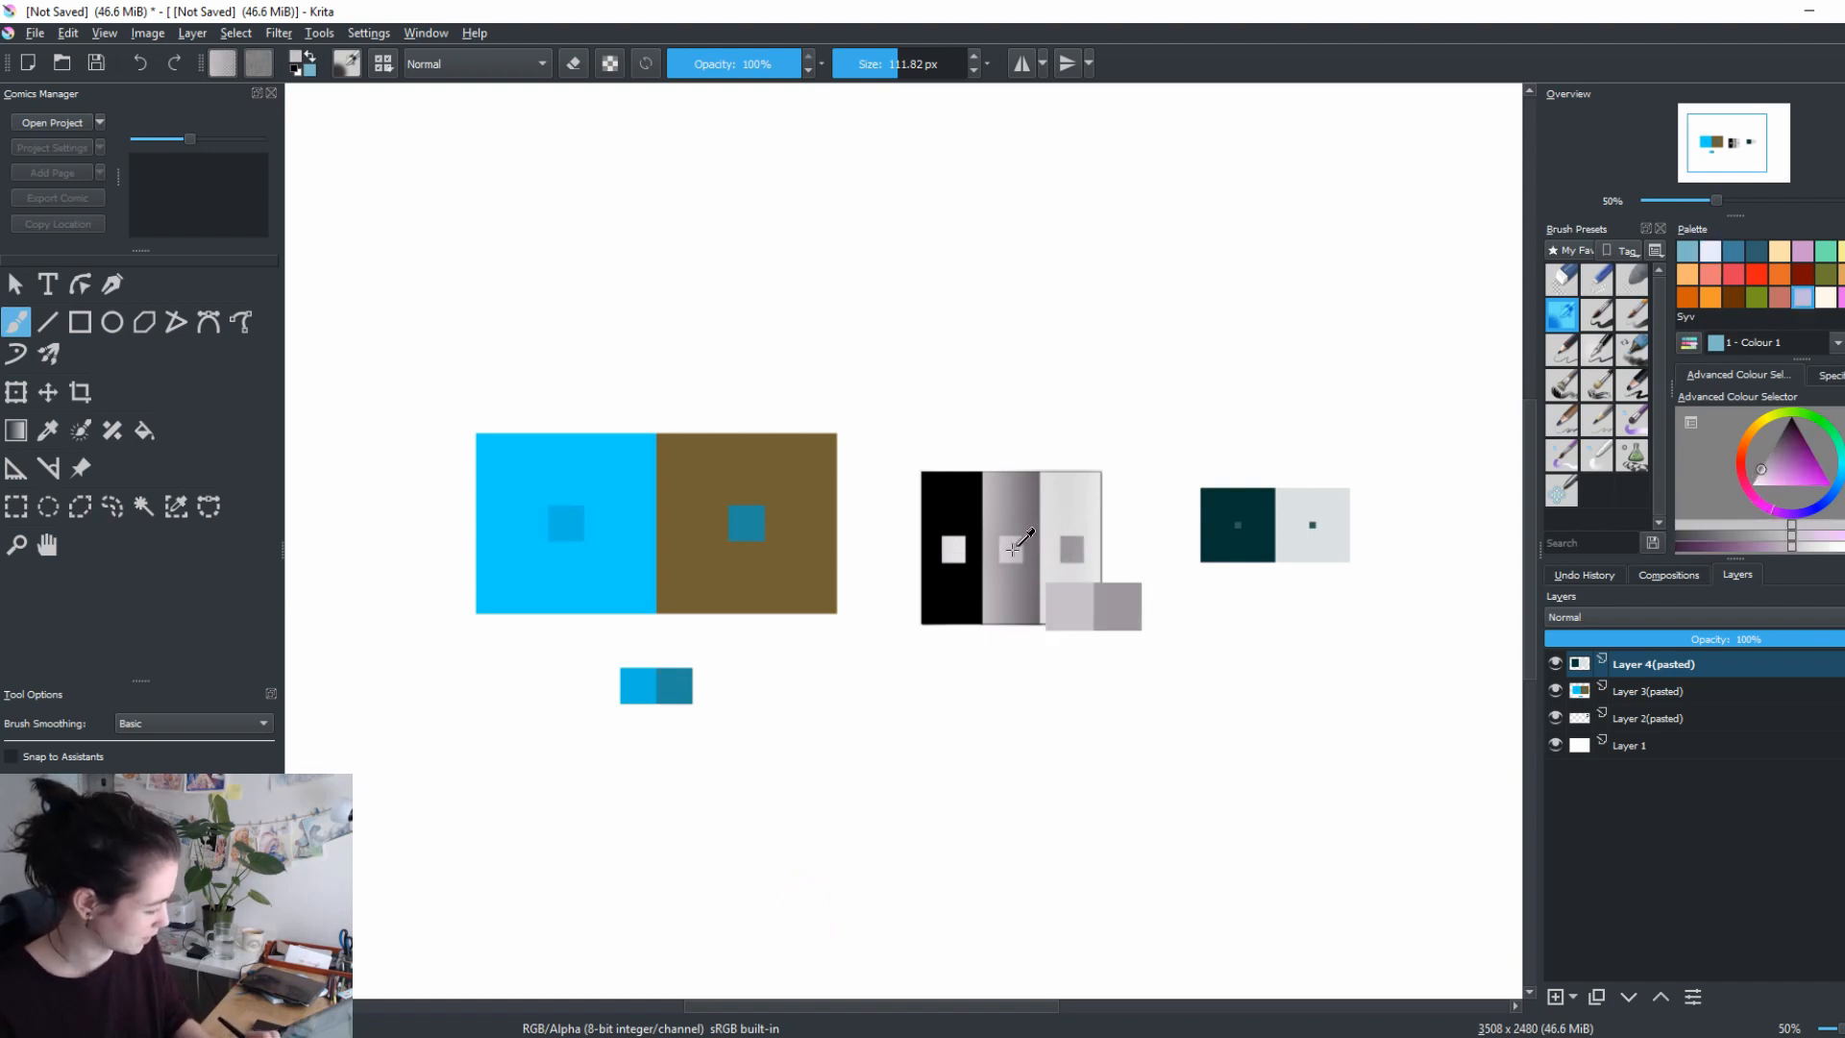
Sample all three small squares of the grey illusion once more, from the black strip to the light strip.
left_click(953, 549, "ctrl")
left_click(1009, 555, "ctrl")
left_click(1071, 536, "ctrl")
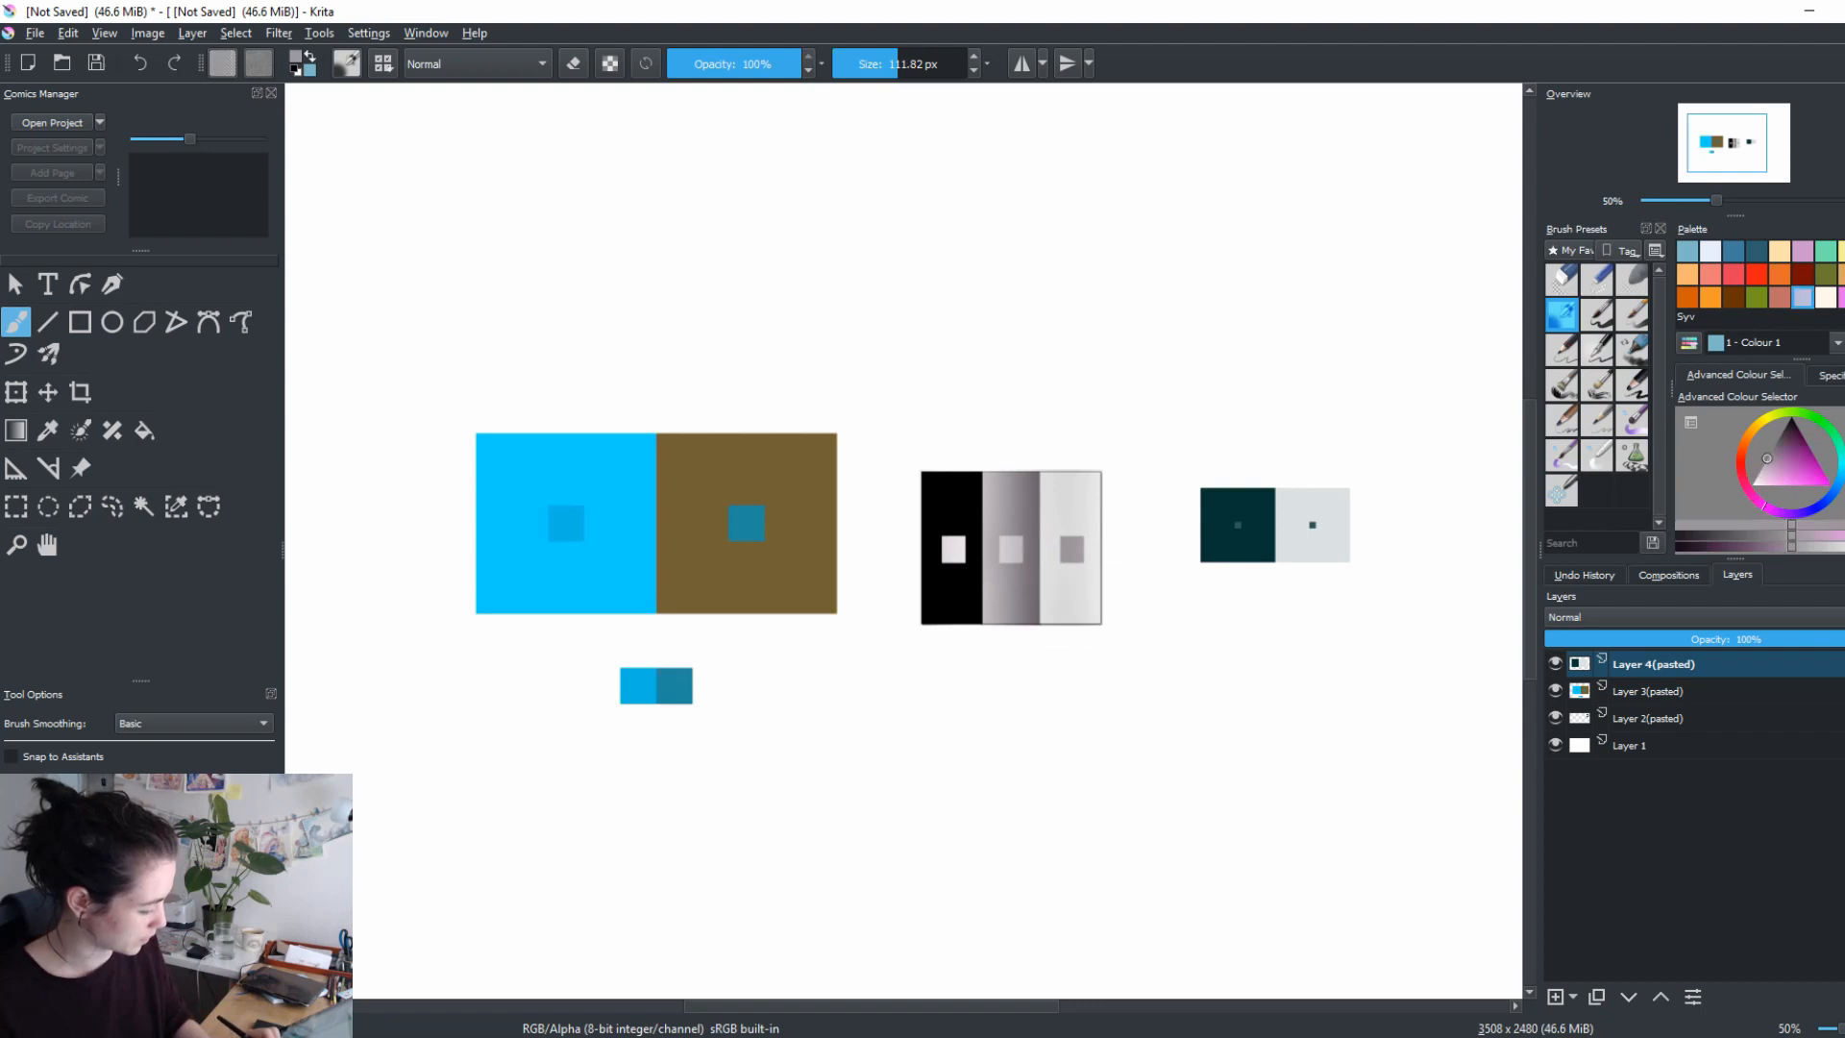
left_click(1073, 540, "ctrl")
left_click(952, 551, "ctrl")
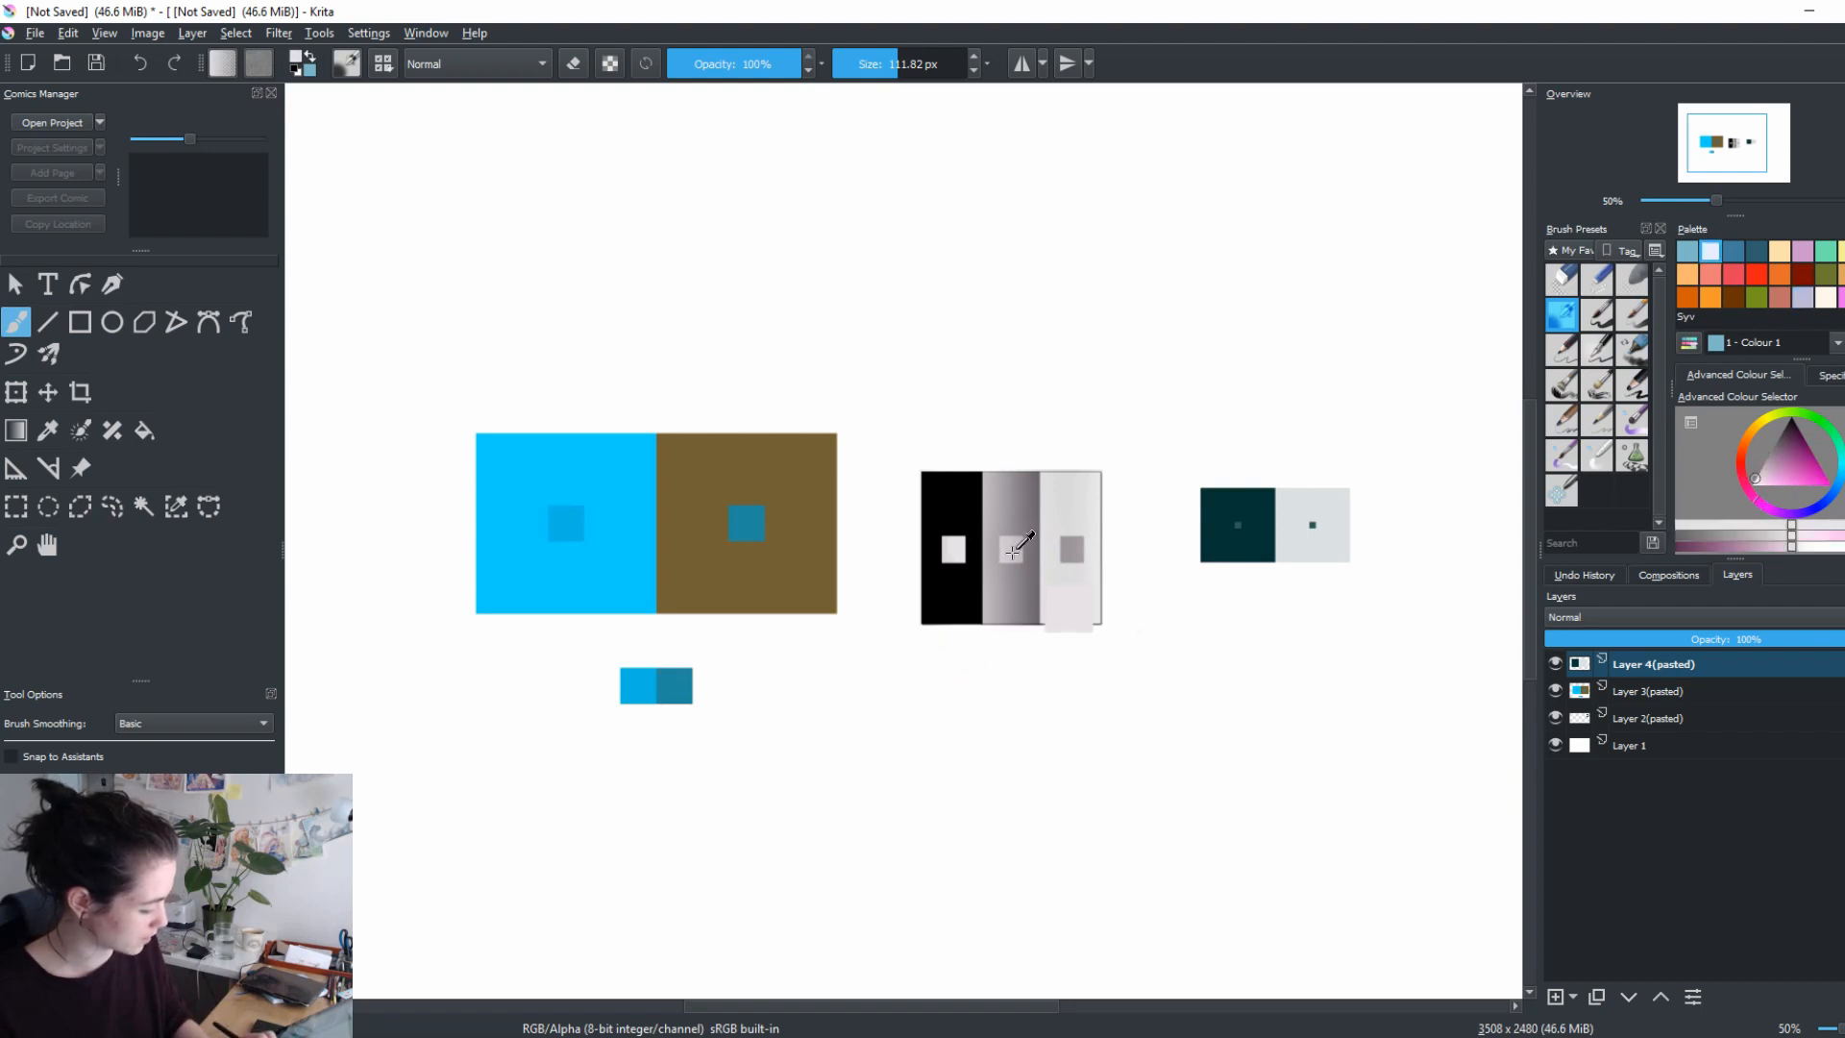
left_click(1008, 552, "ctrl")
Hide the grey illusion layer and repeatedly sample the small squares on the blue and brown panels to compare their colours.
left_click(1554, 718)
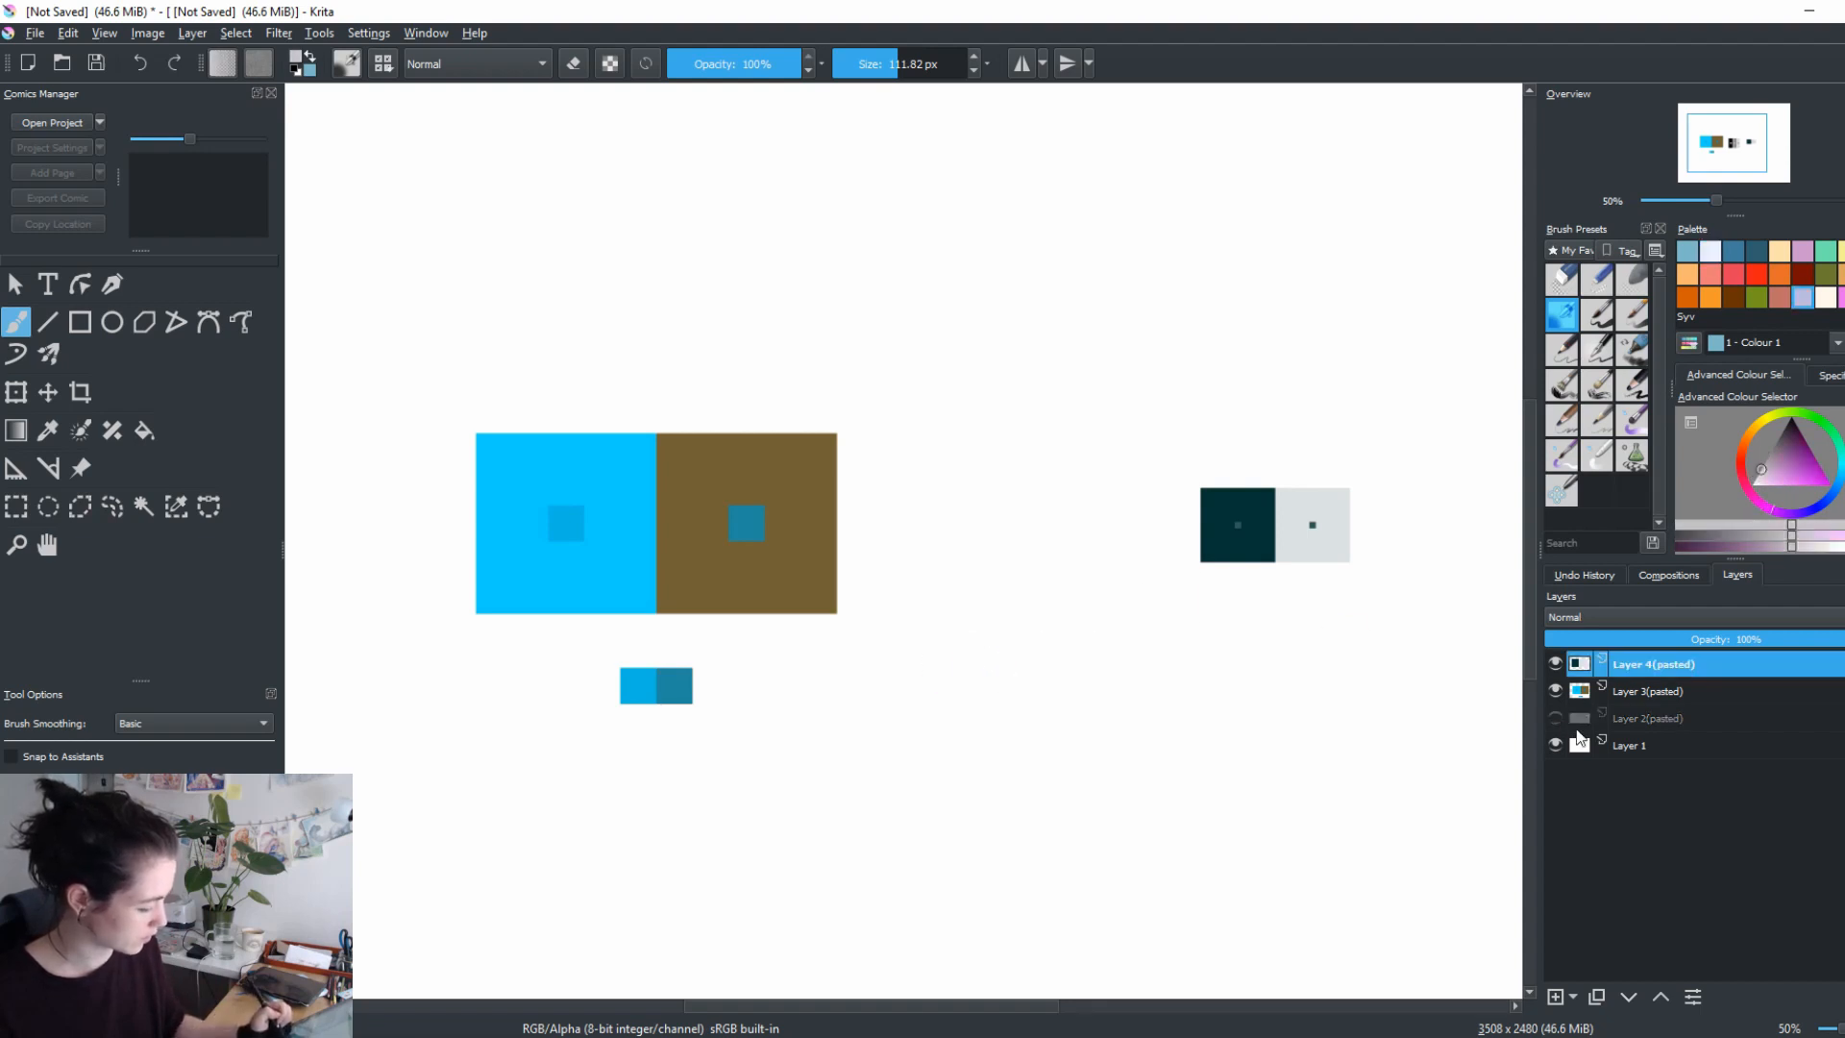
left_click(745, 522, "ctrl")
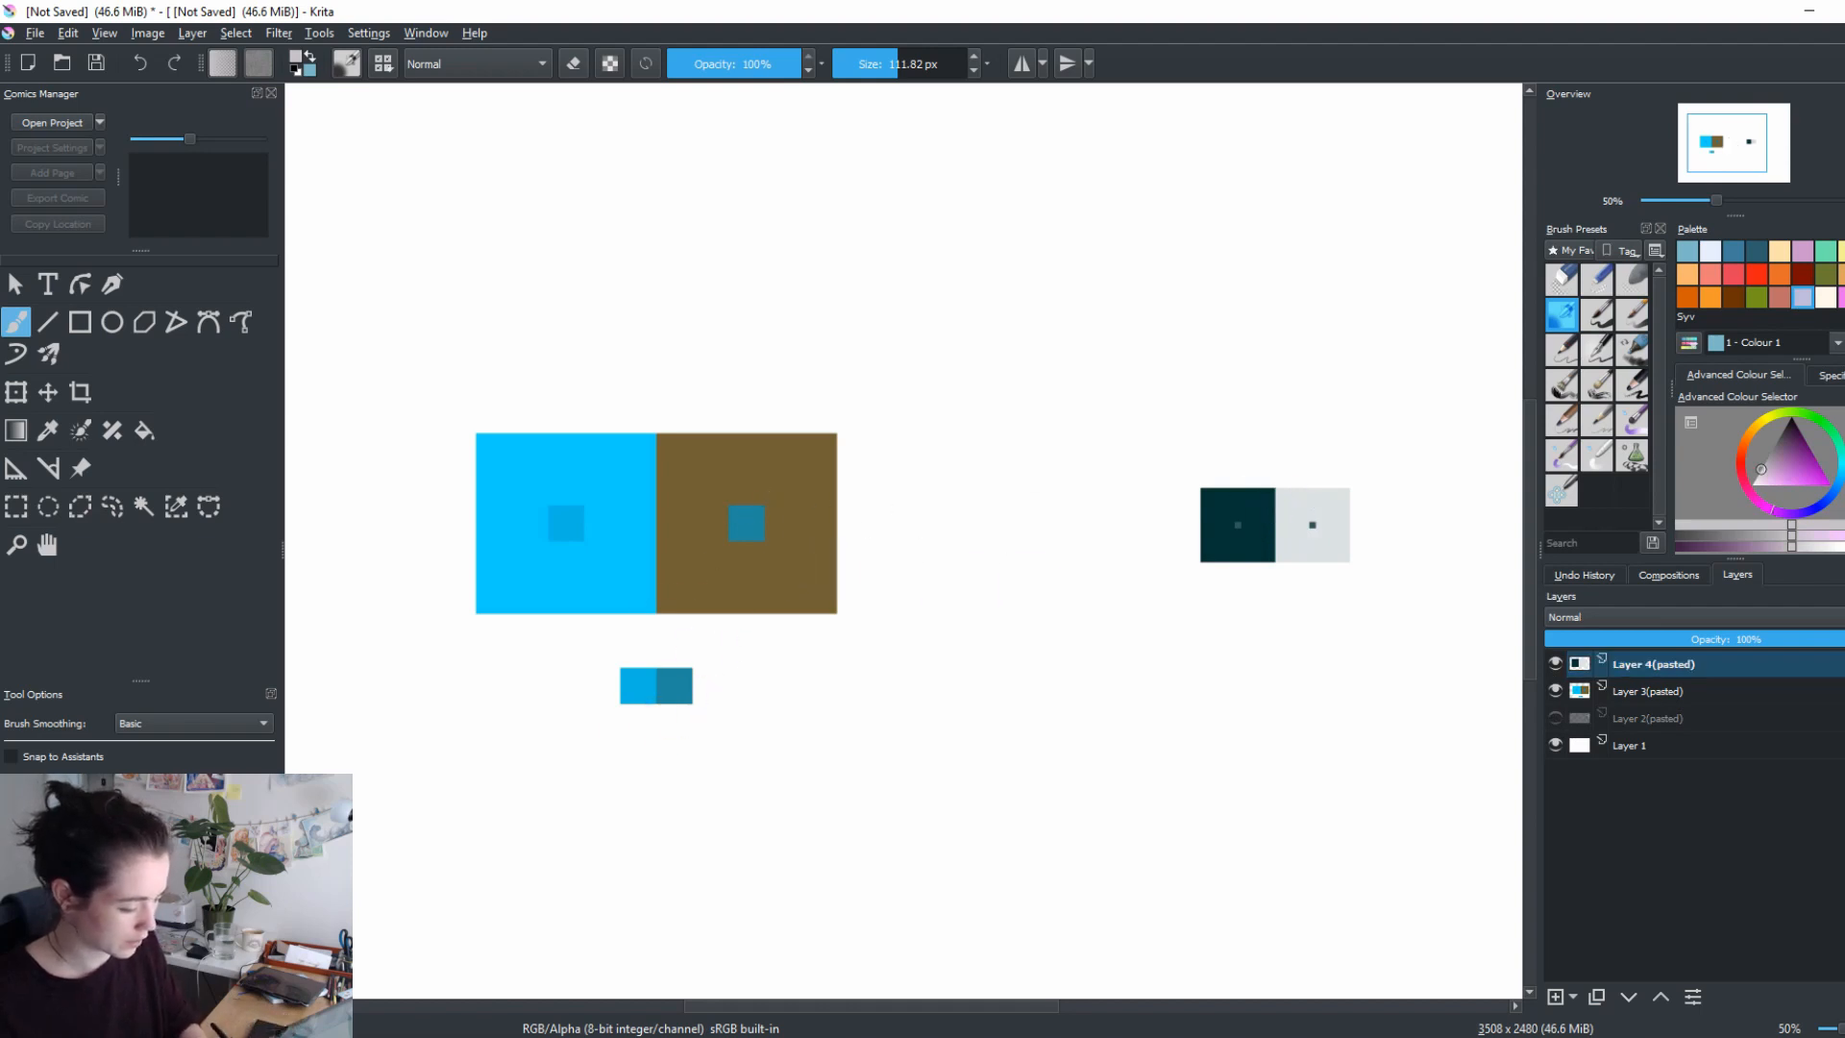
left_click(563, 527, "ctrl")
left_click(747, 522, "ctrl")
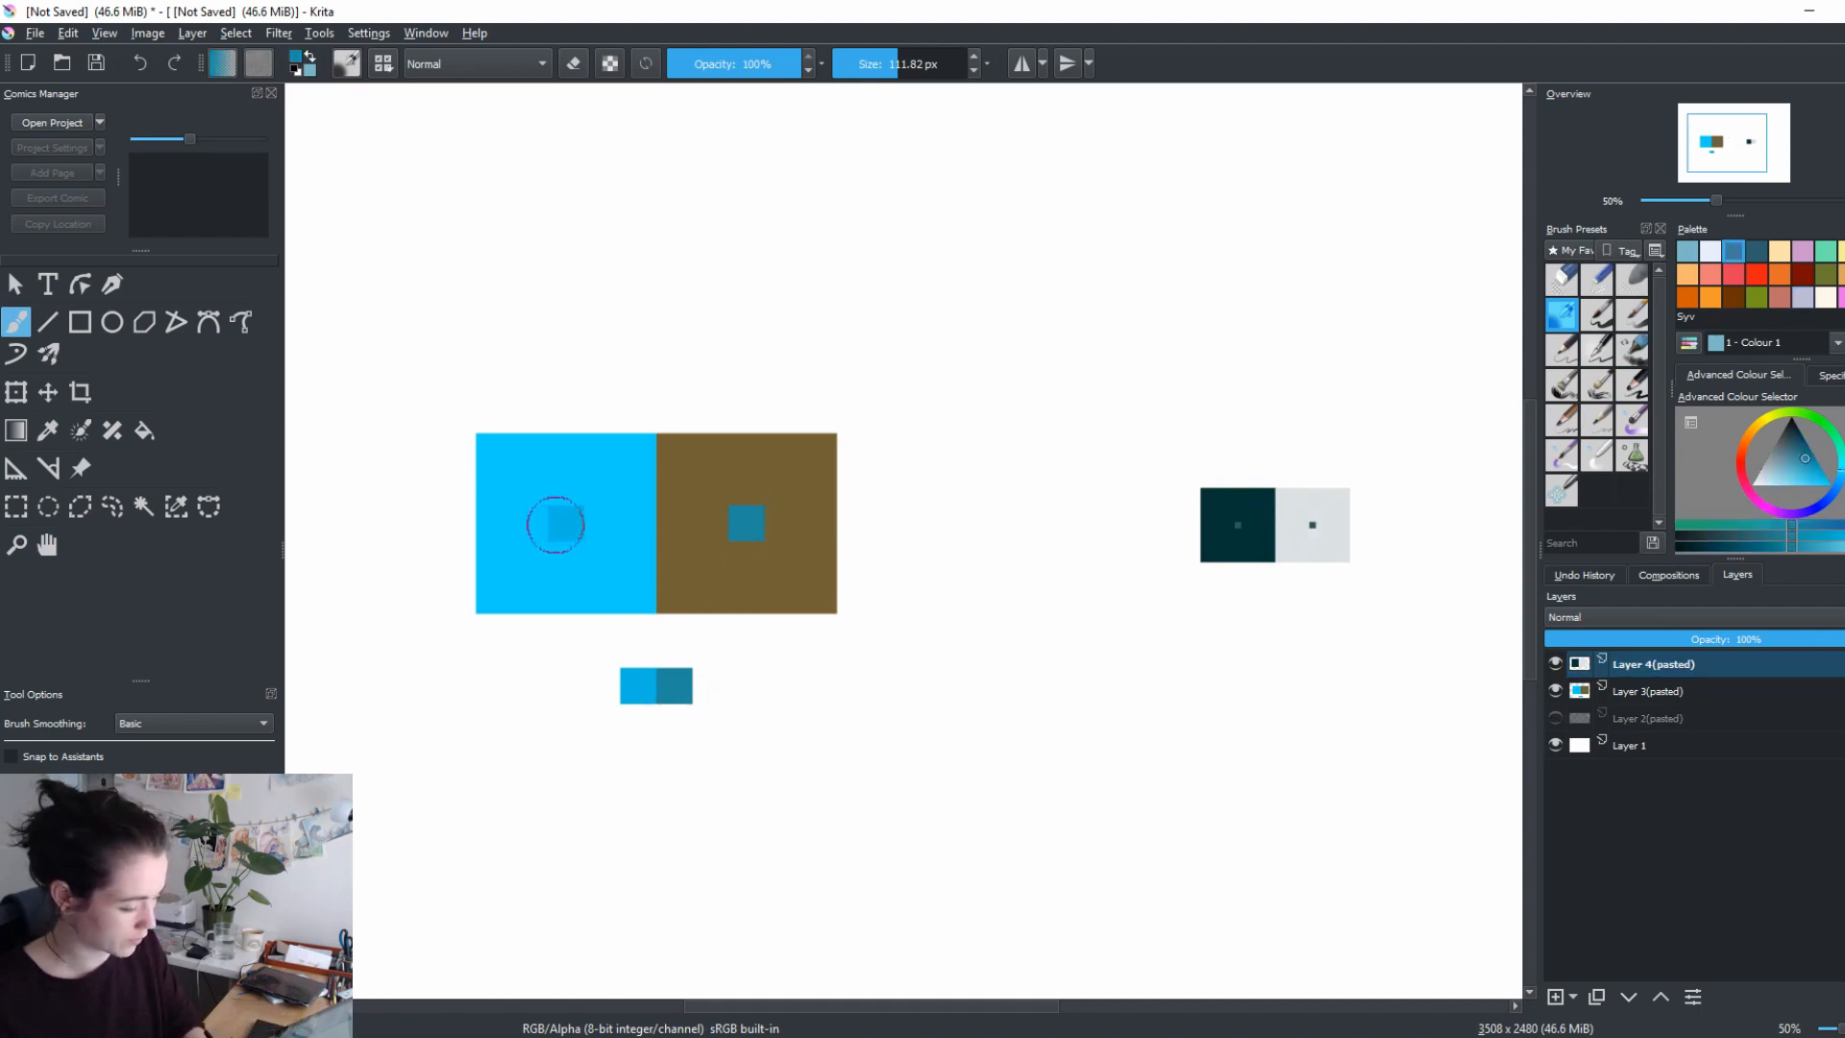
left_click(565, 526, "ctrl")
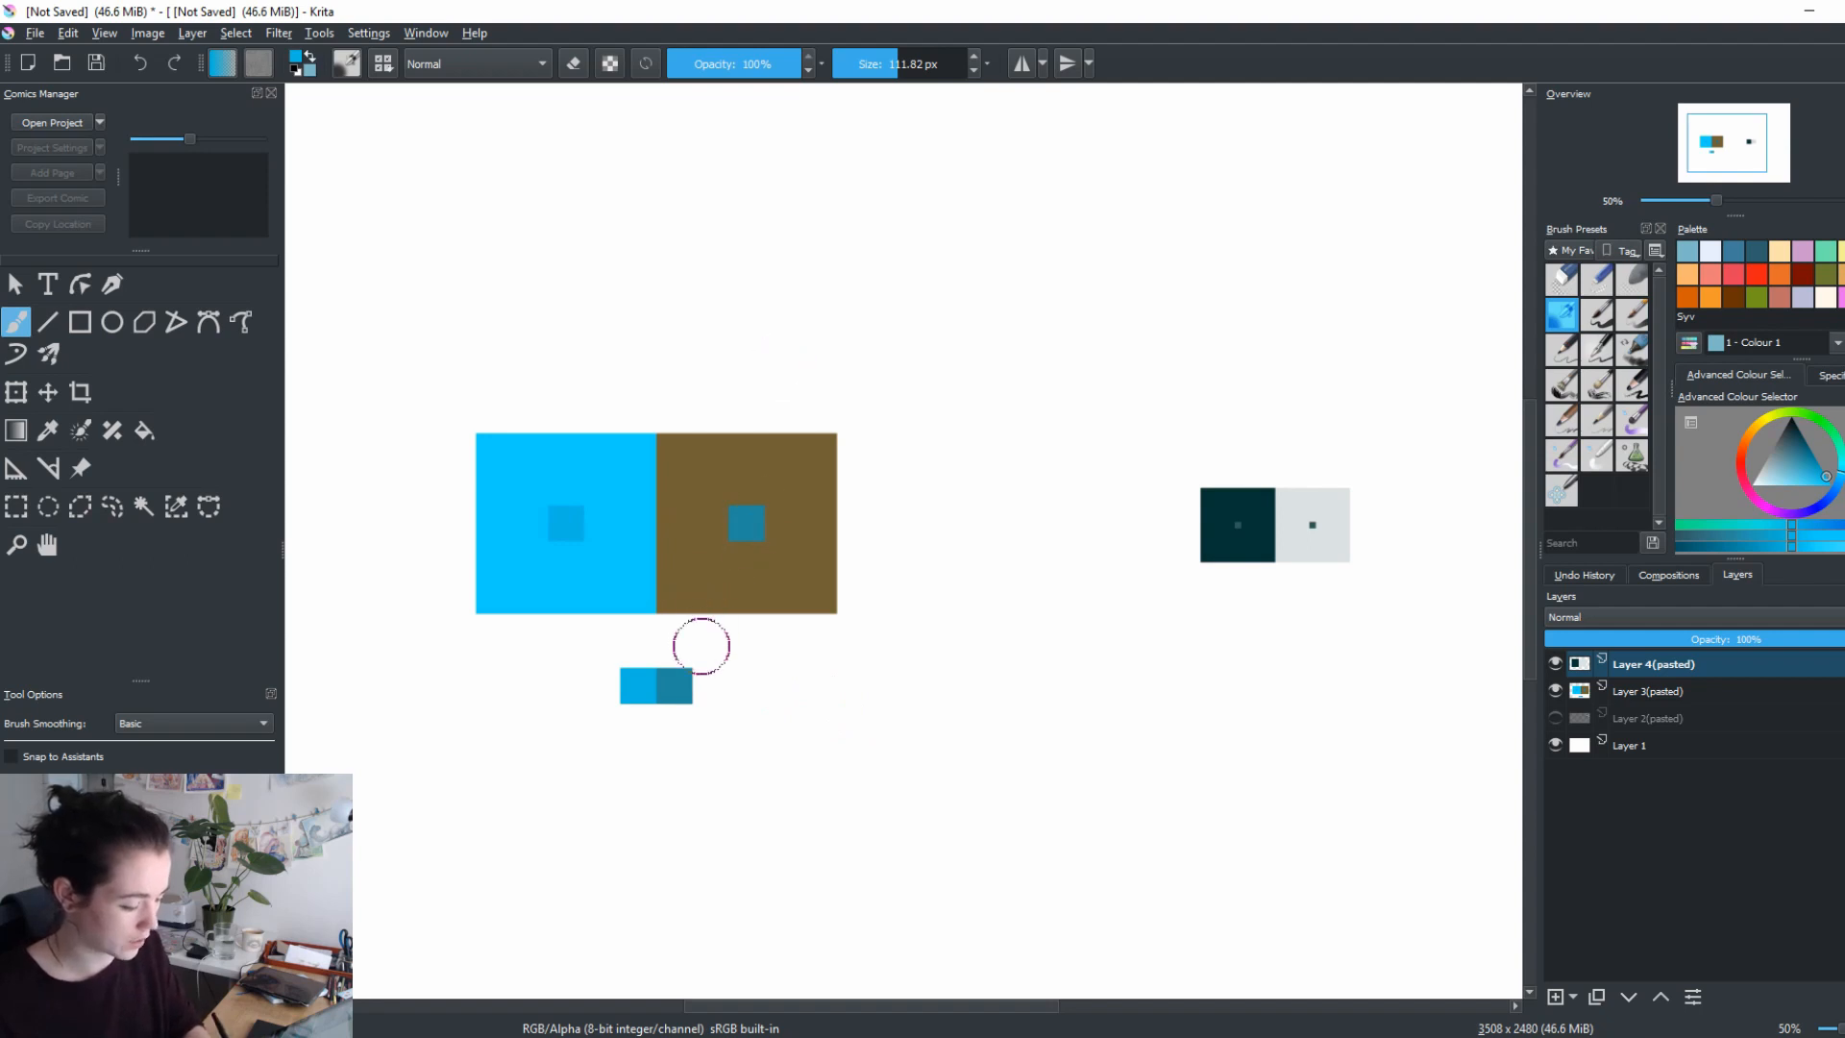
left_click(747, 525, "ctrl")
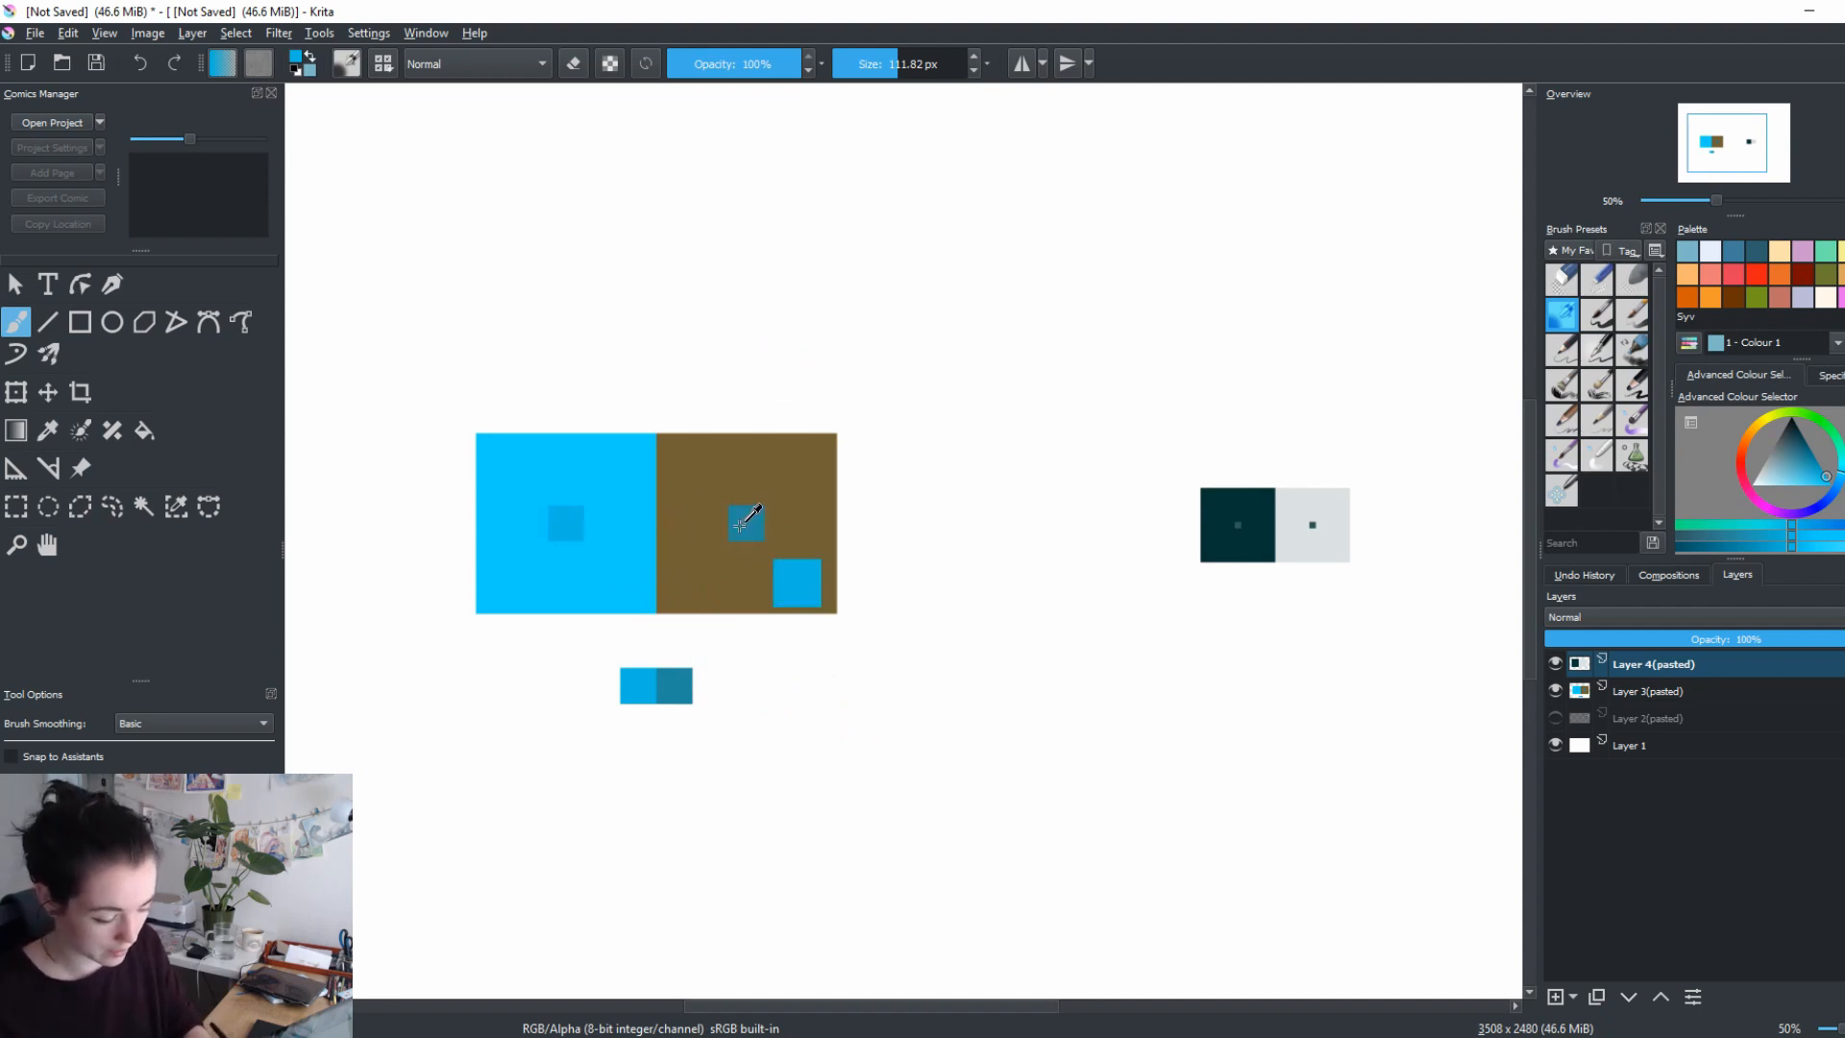
left_click(571, 518, "ctrl")
left_click(746, 524, "ctrl")
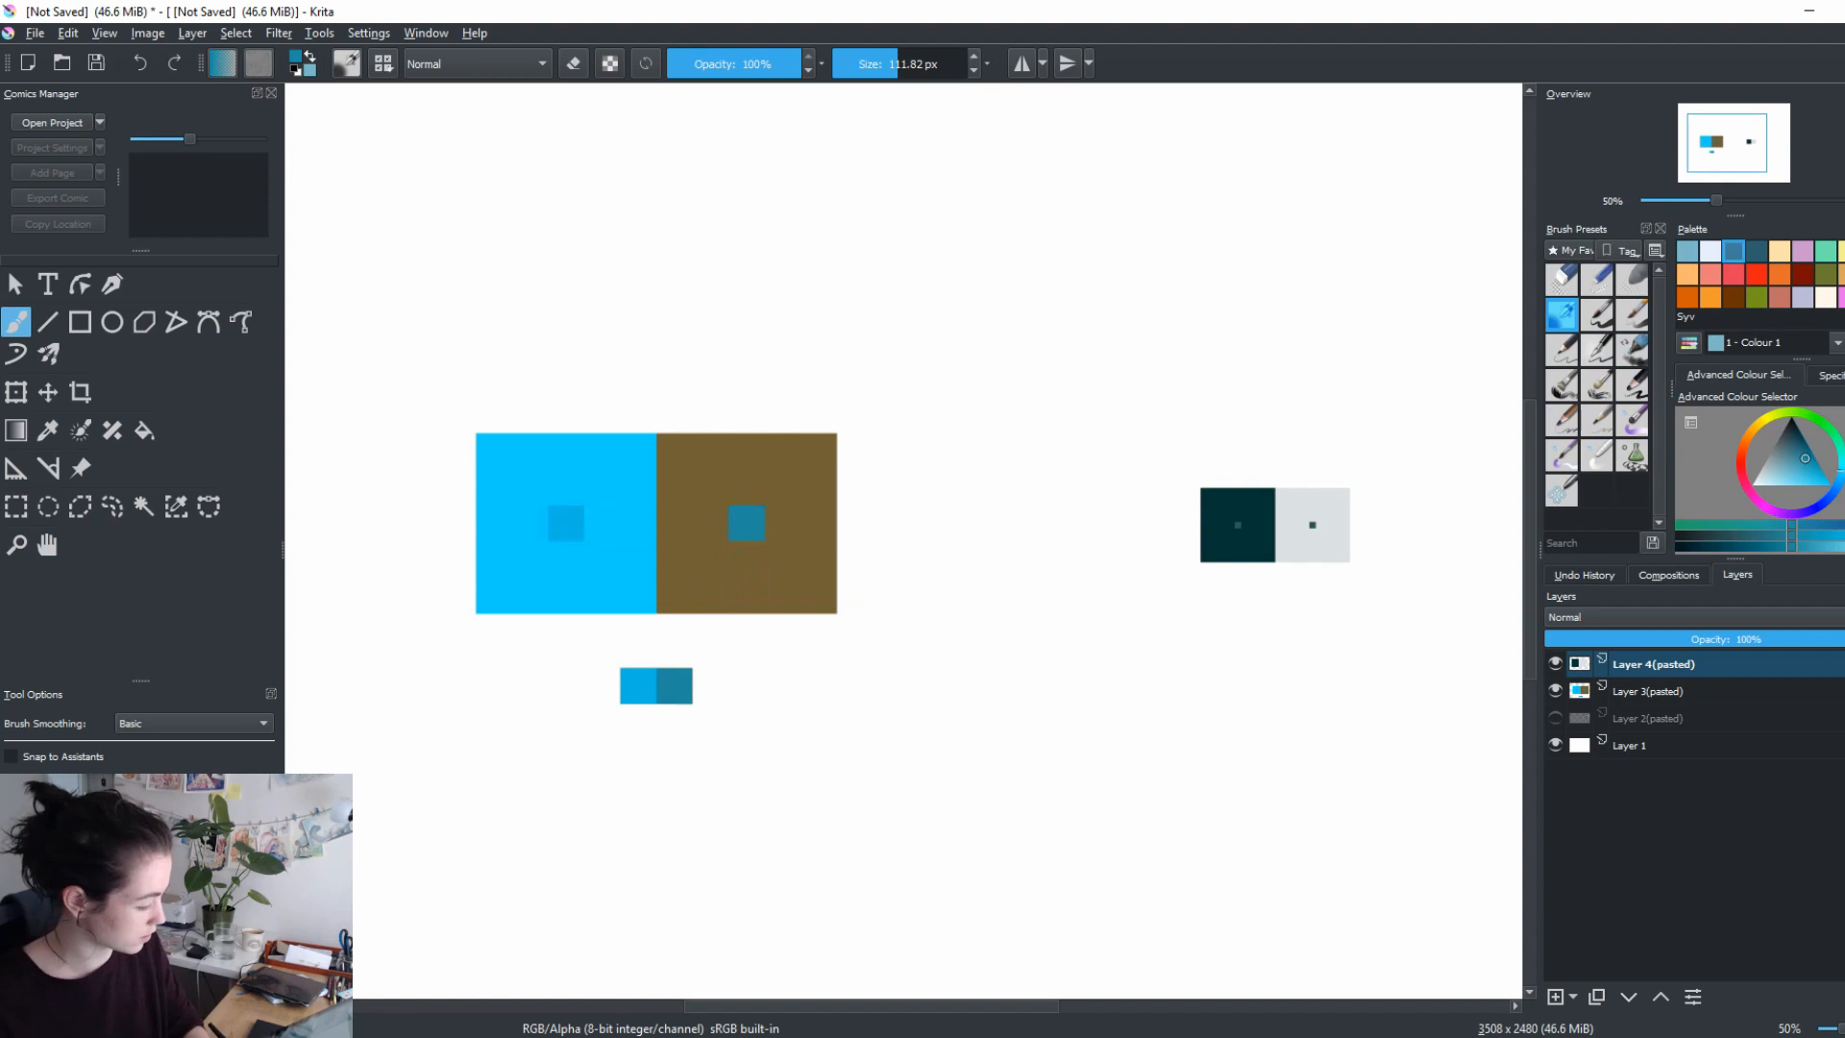
left_click(569, 524, "ctrl")
Sample the two adjoining swatches below the blue and brown panels to compare them with the squares.
left_click(674, 679, "ctrl")
left_click(637, 685, "ctrl")
left_click(669, 683, "ctrl")
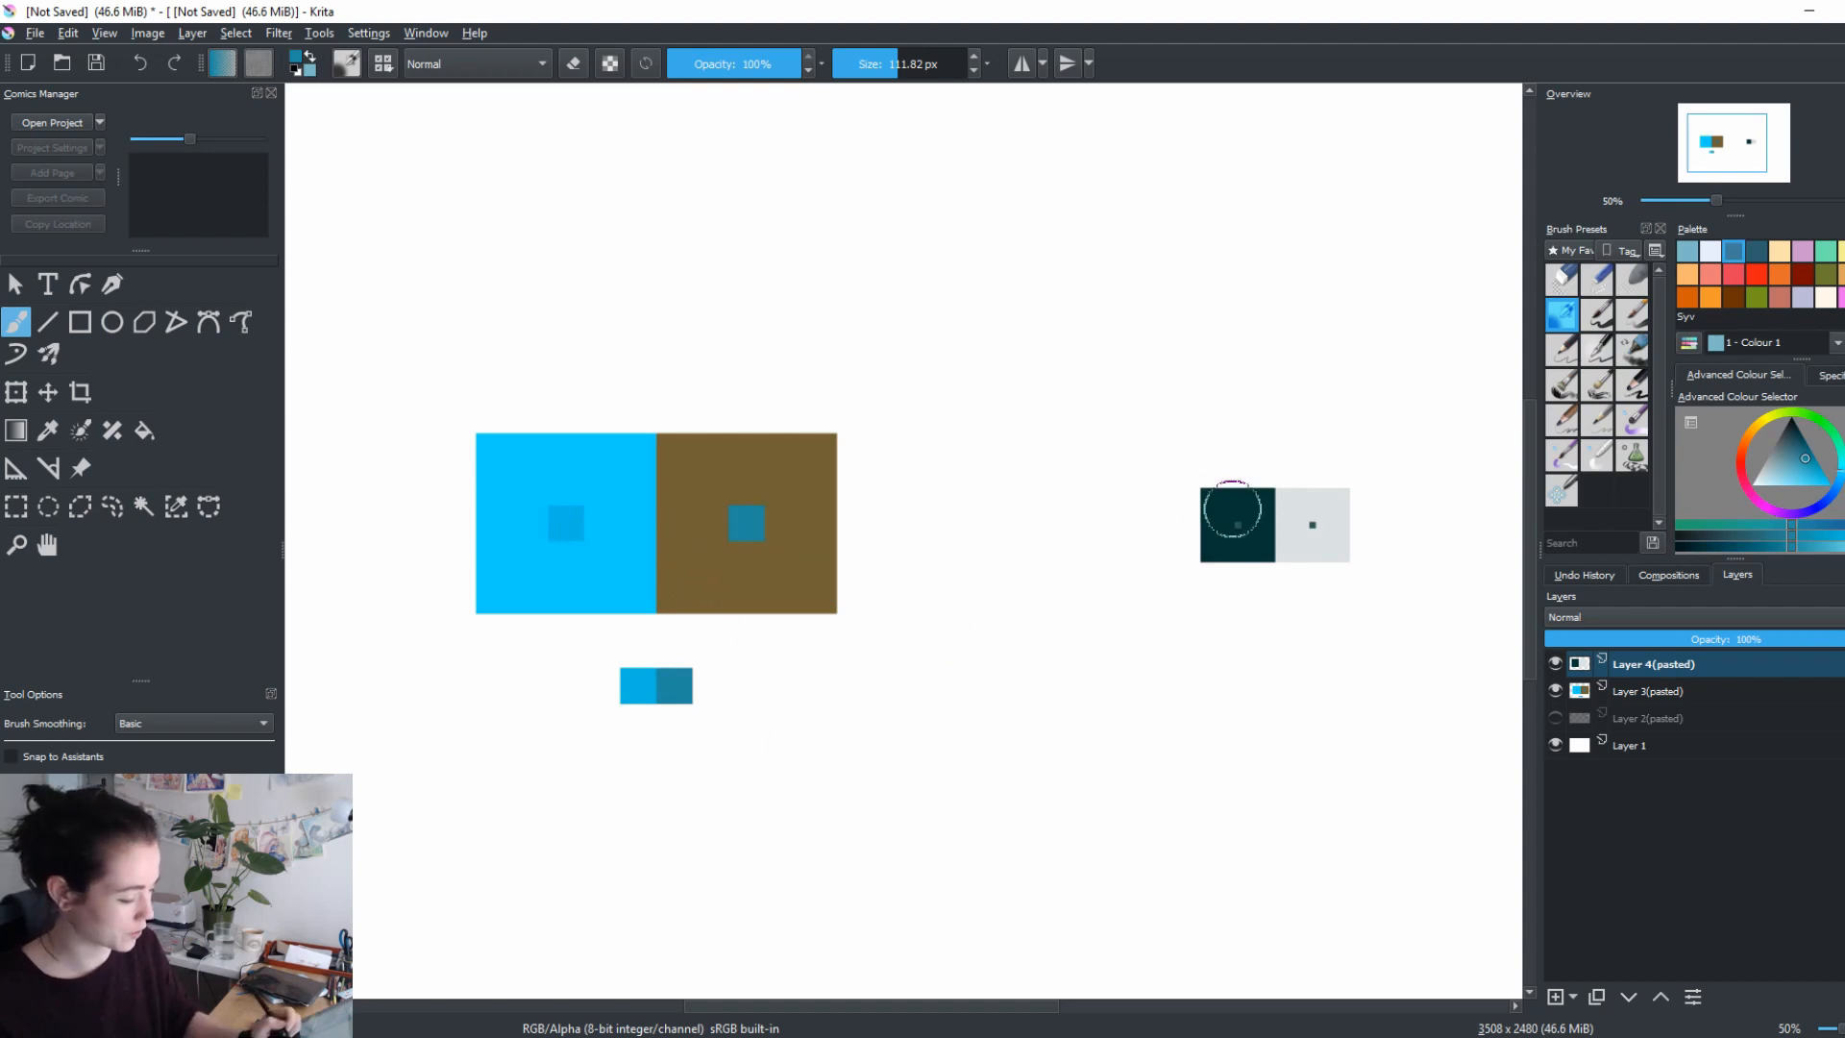
Sample the tiny squares on the dark teal panel and the light grey panel to compare their colours.
key("ctrl+plus")
key("ctrl+plus")
key("ctrl+plus")
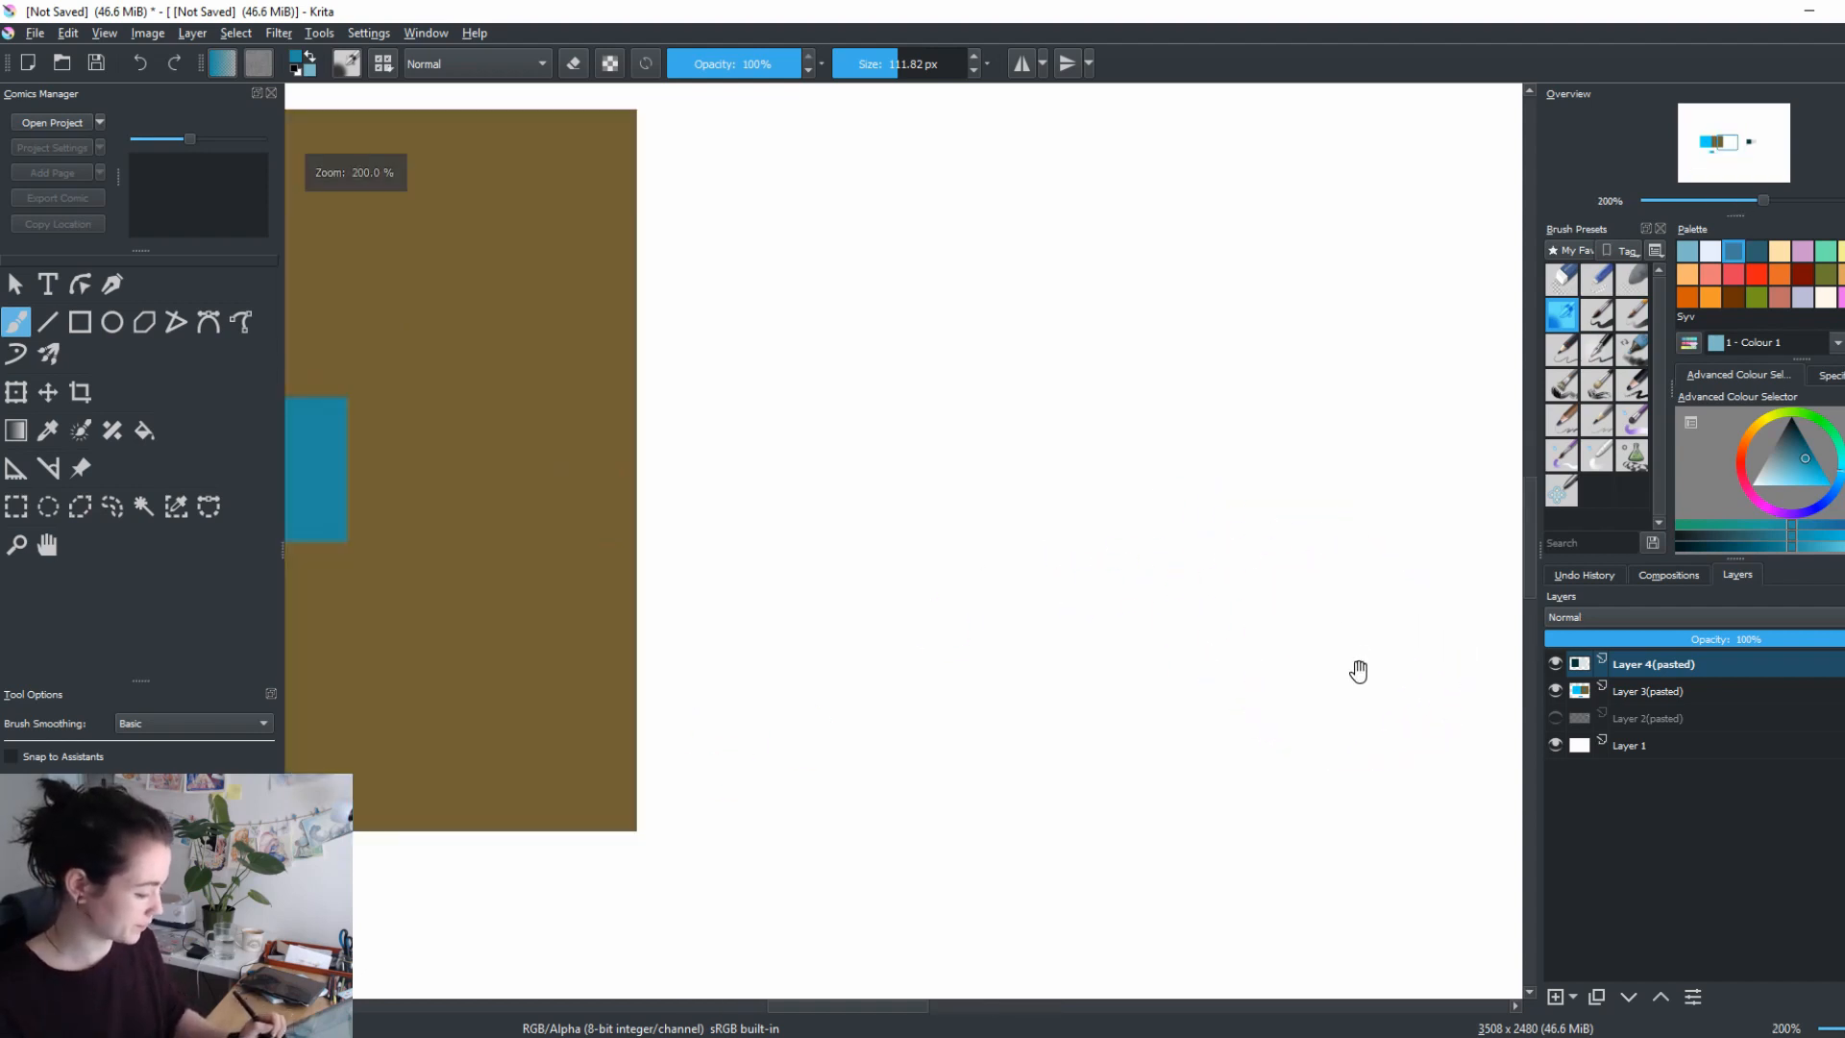
left_click_drag(1350, 667, 481, 617)
mouse_move(1393, 615)
left_mouse_down()
mouse_move(1301, 669)
mouse_move(615, 797)
left_mouse_up()
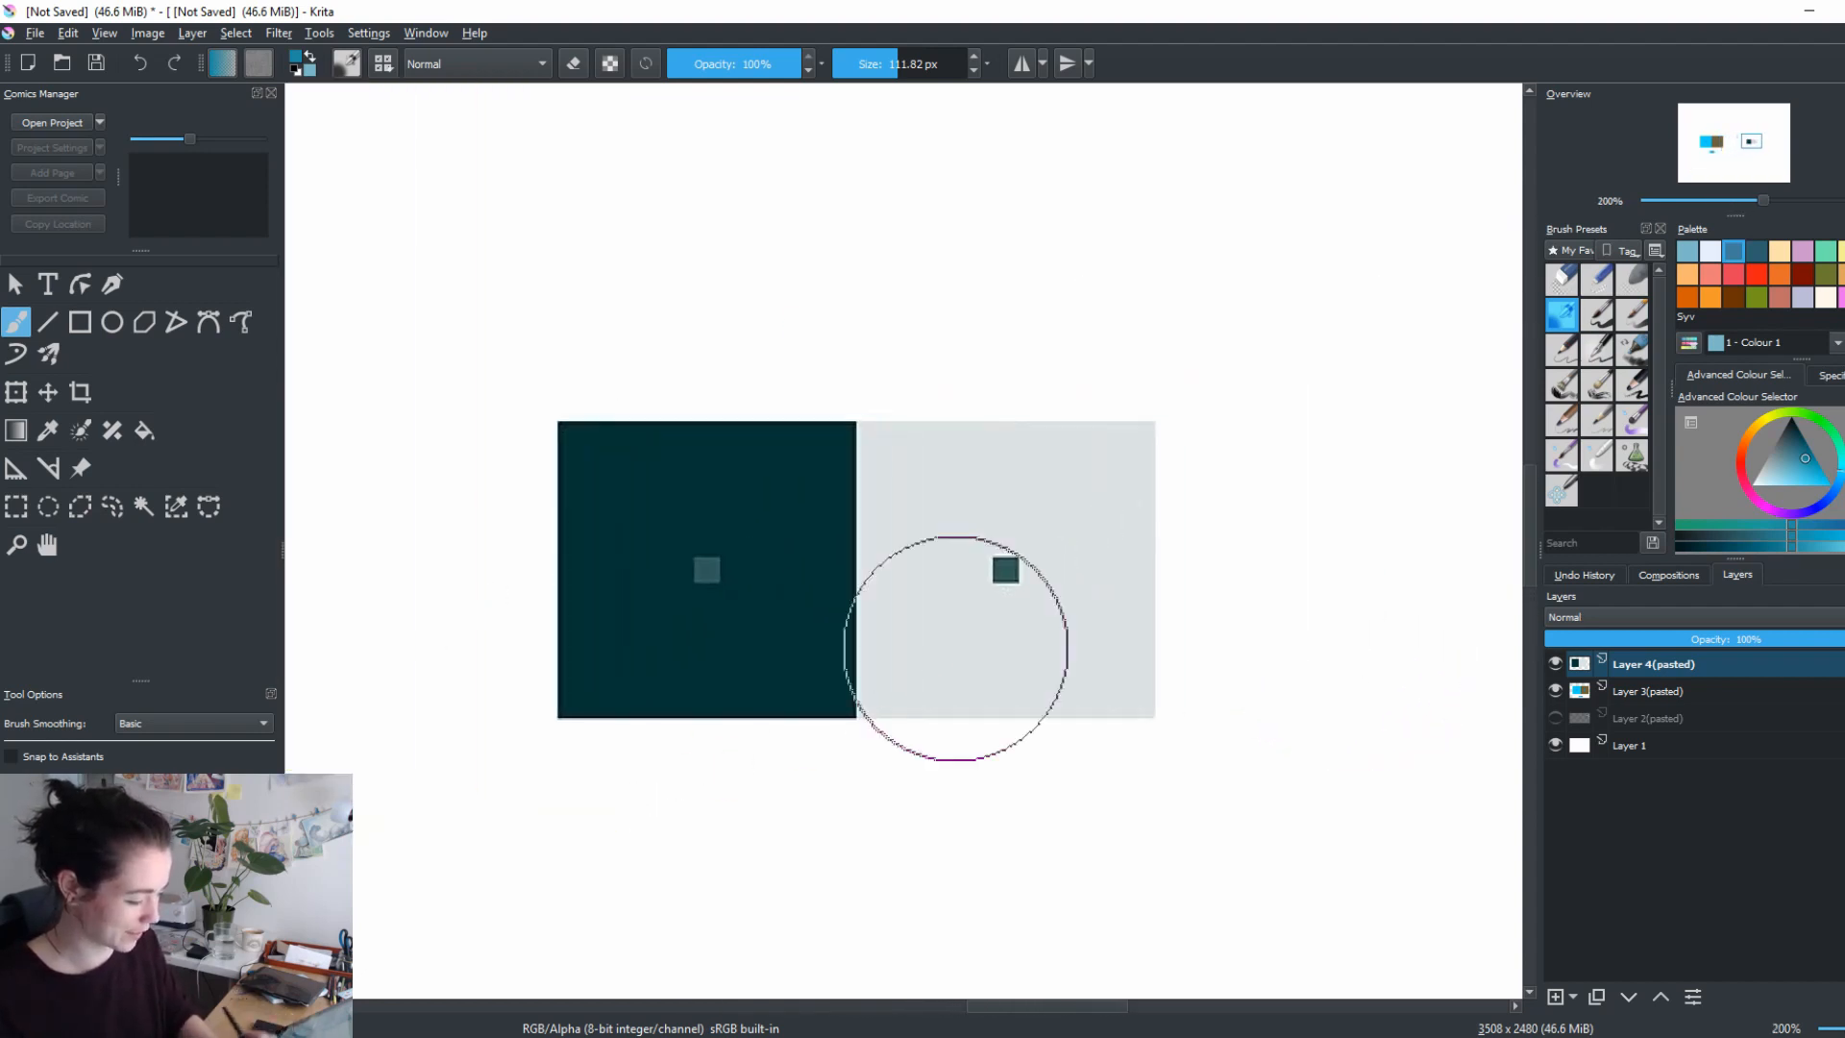
left_click(702, 571, "ctrl")
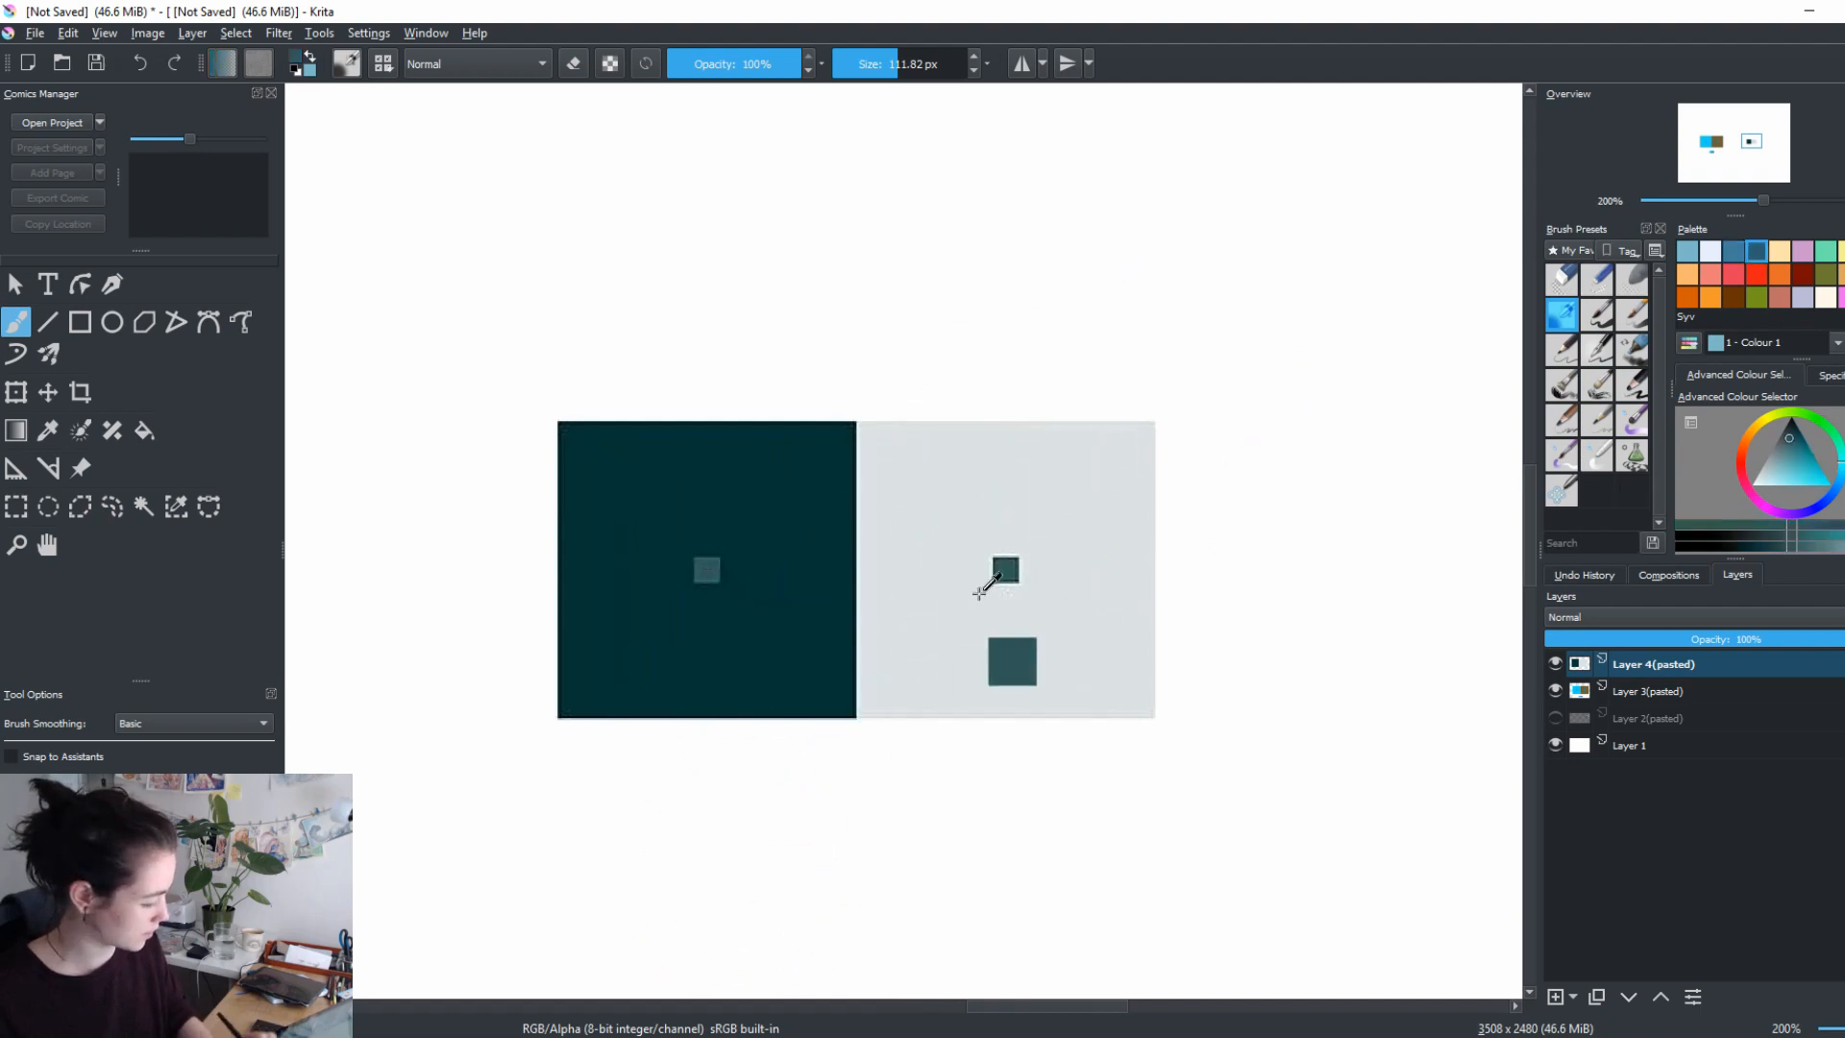
left_click(1001, 571, "ctrl")
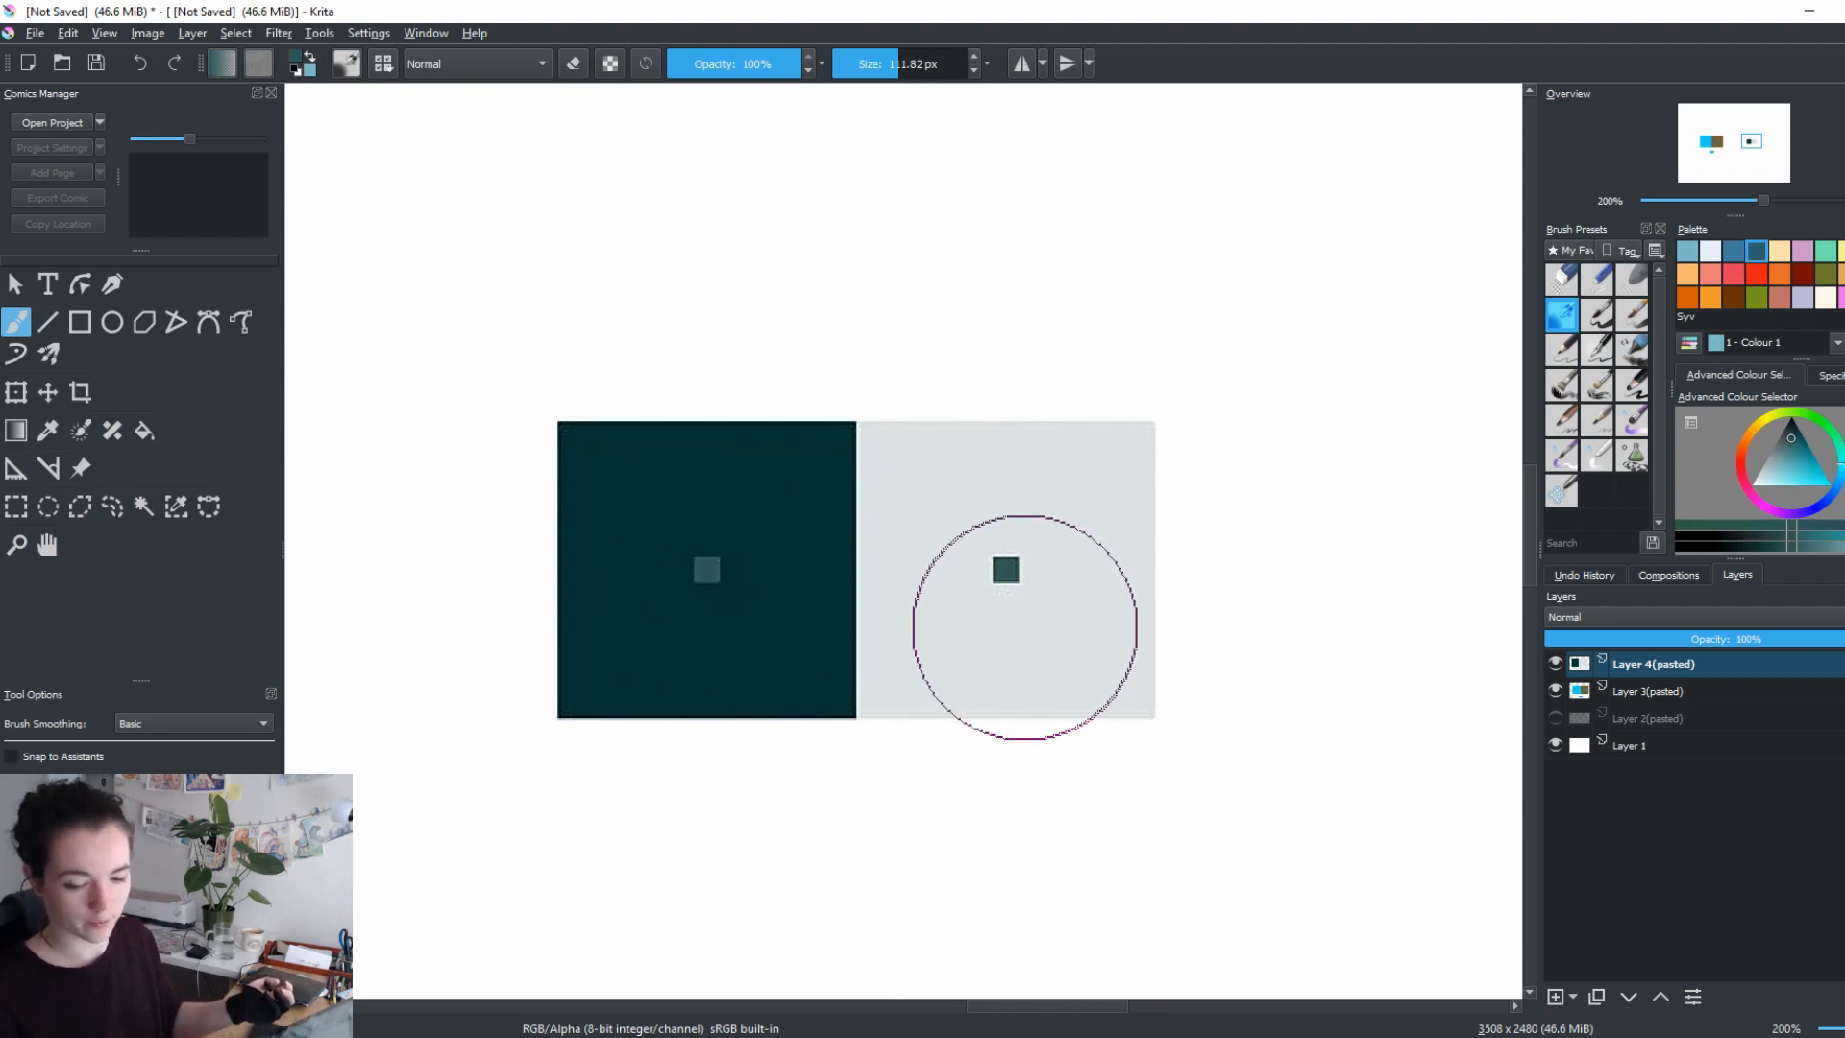
Toggle the grey illusion layer on and off again, and switch to the Untitled_Artwork.psd document.
key("ctrl+minus")
key("ctrl+minus")
key("ctrl+minus")
key("ctrl+minus")
left_click_drag(873, 677, 1246, 716)
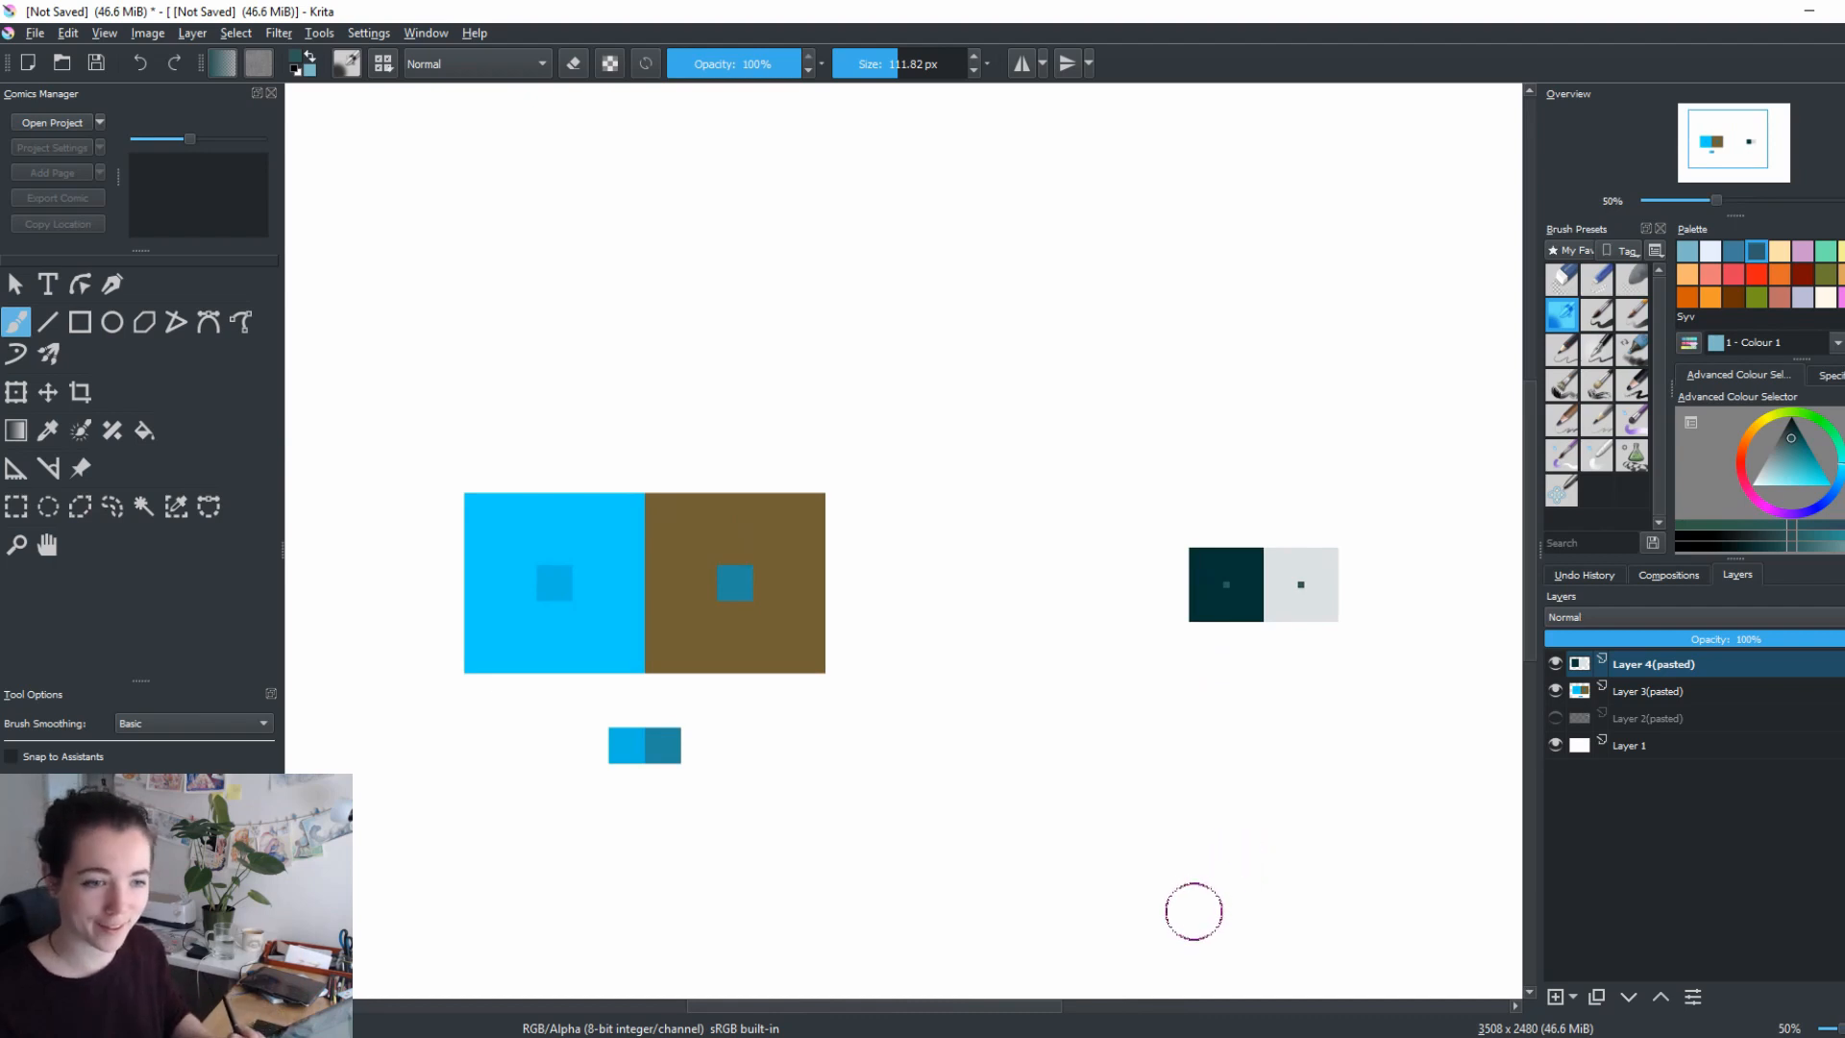
left_click(1555, 717)
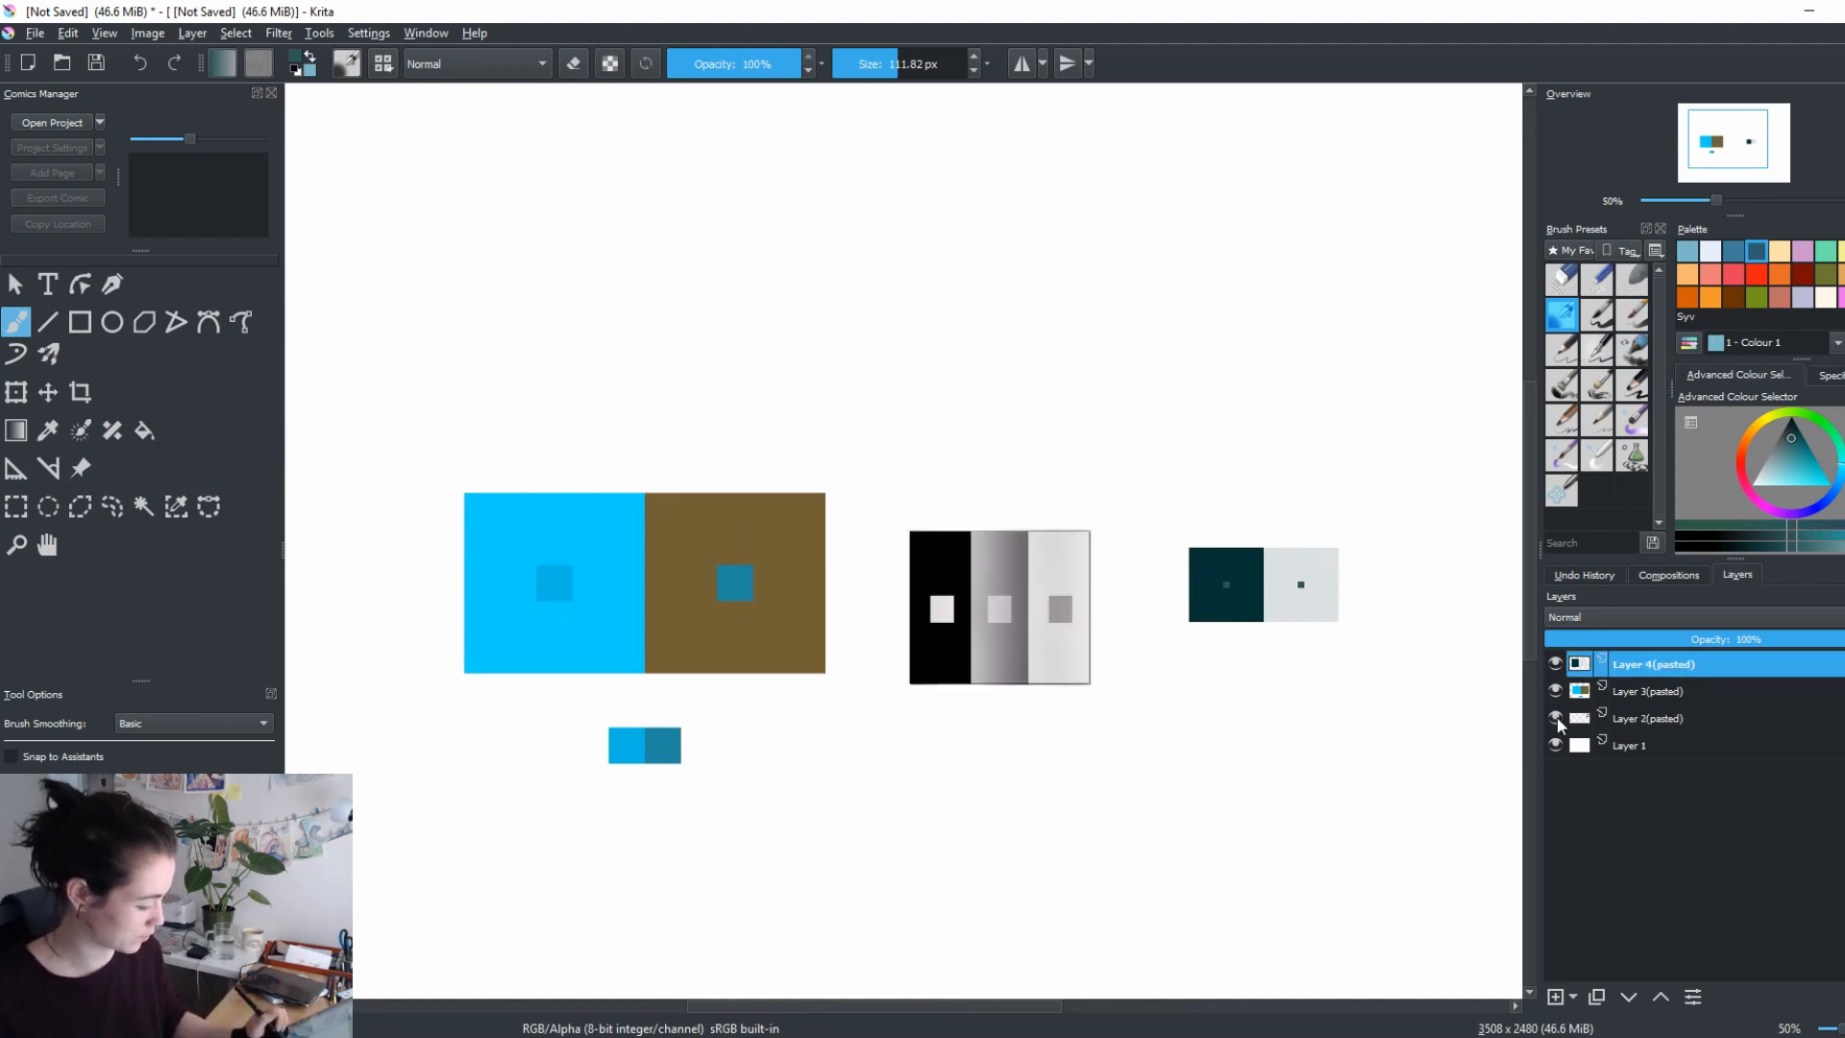
left_click(1555, 717)
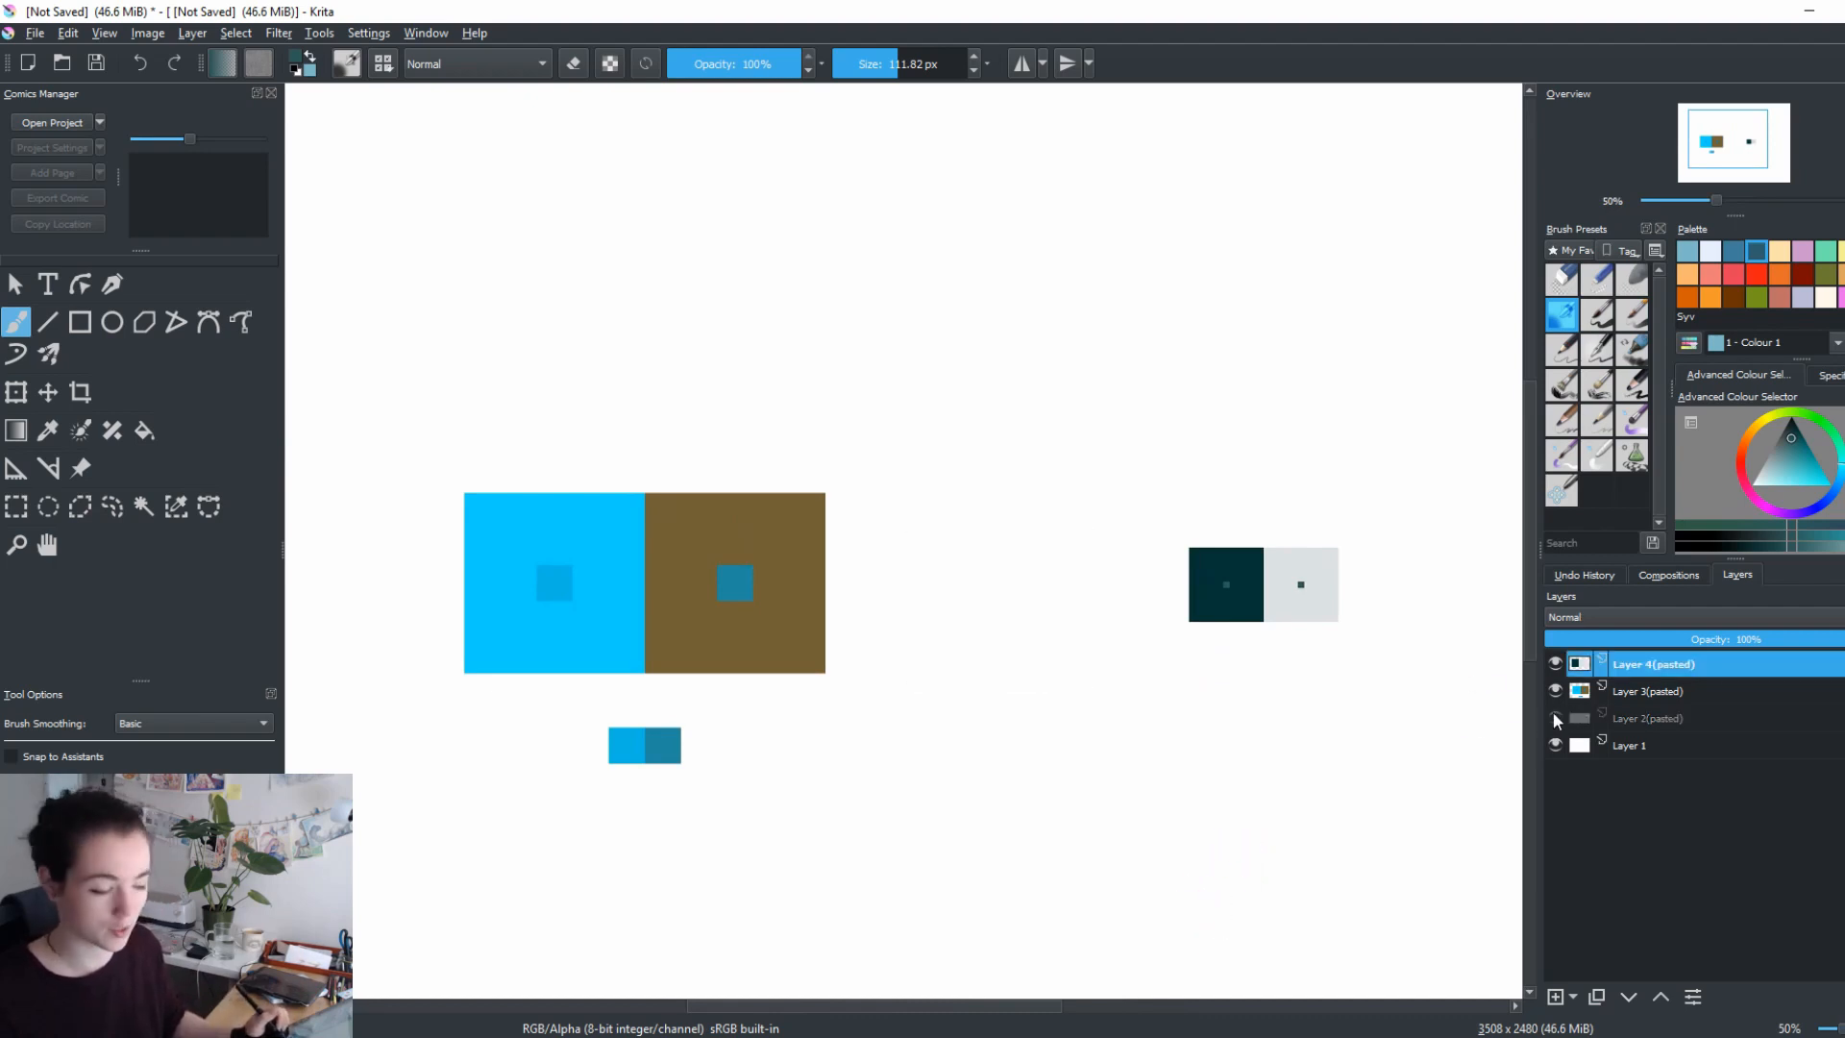
left_click(424, 34)
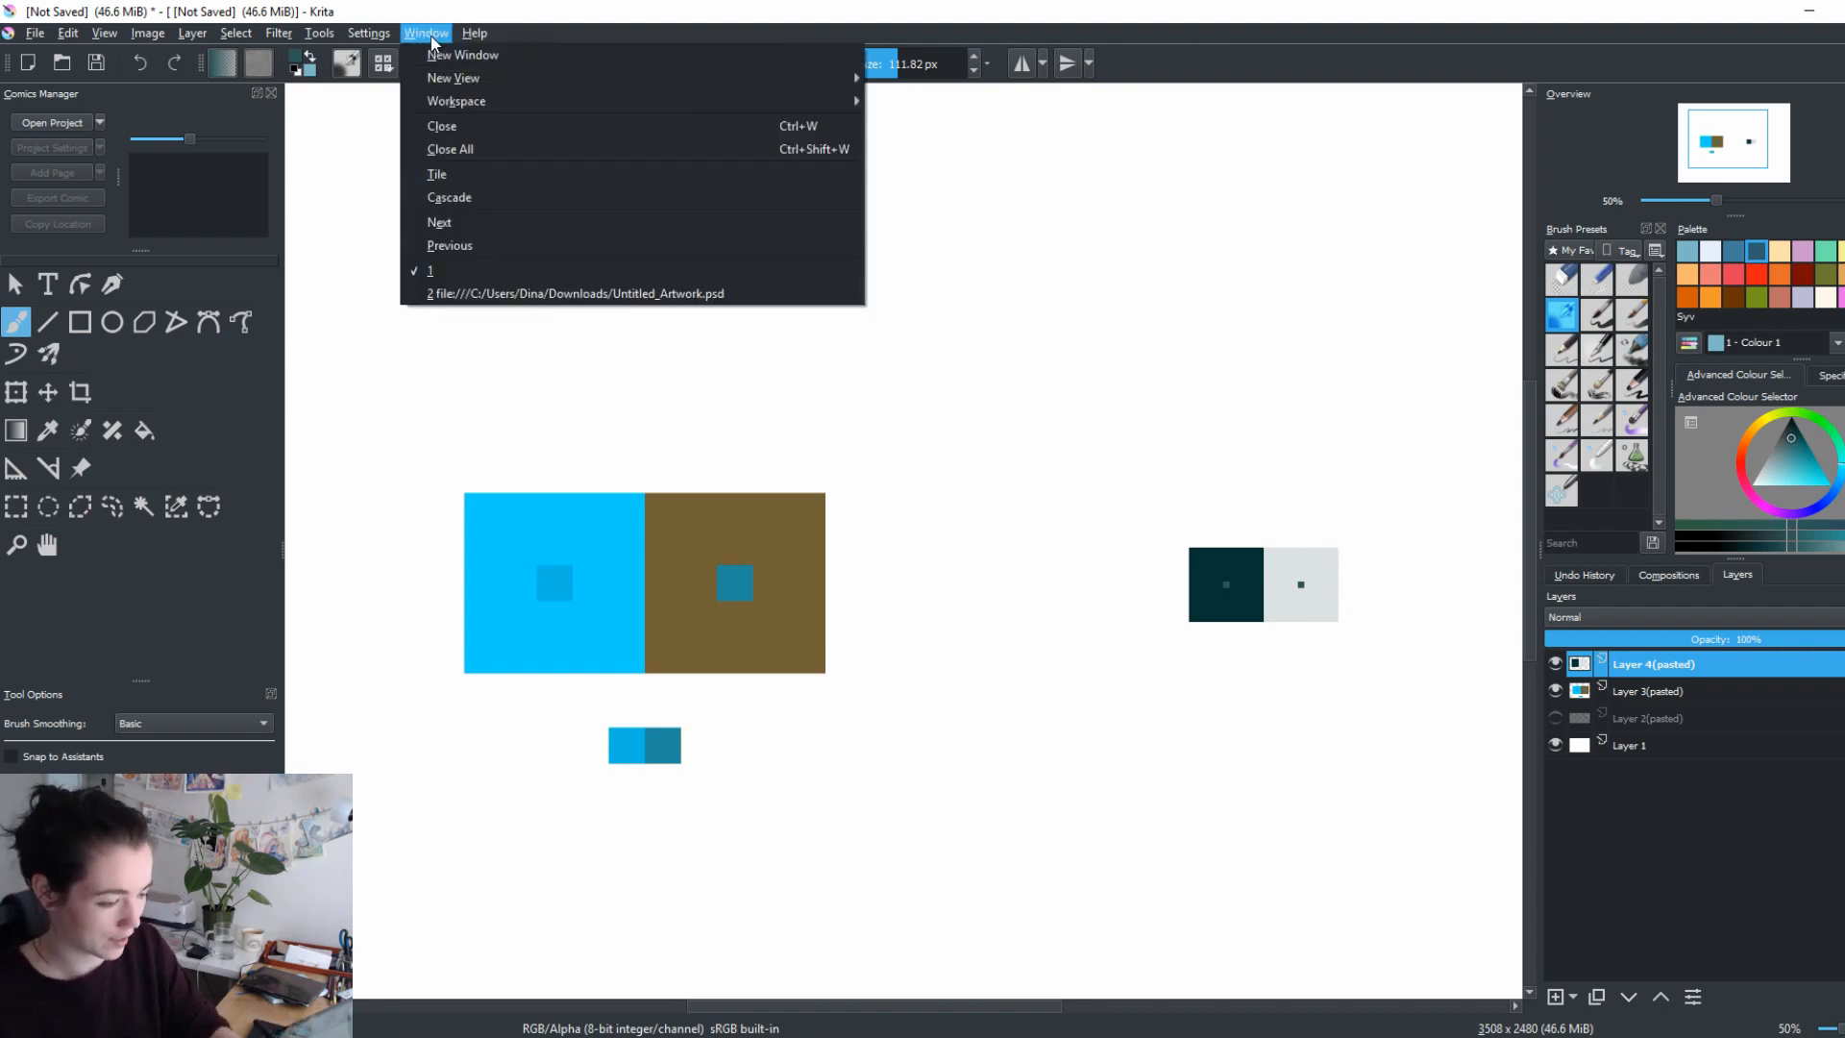
left_click(613, 294)
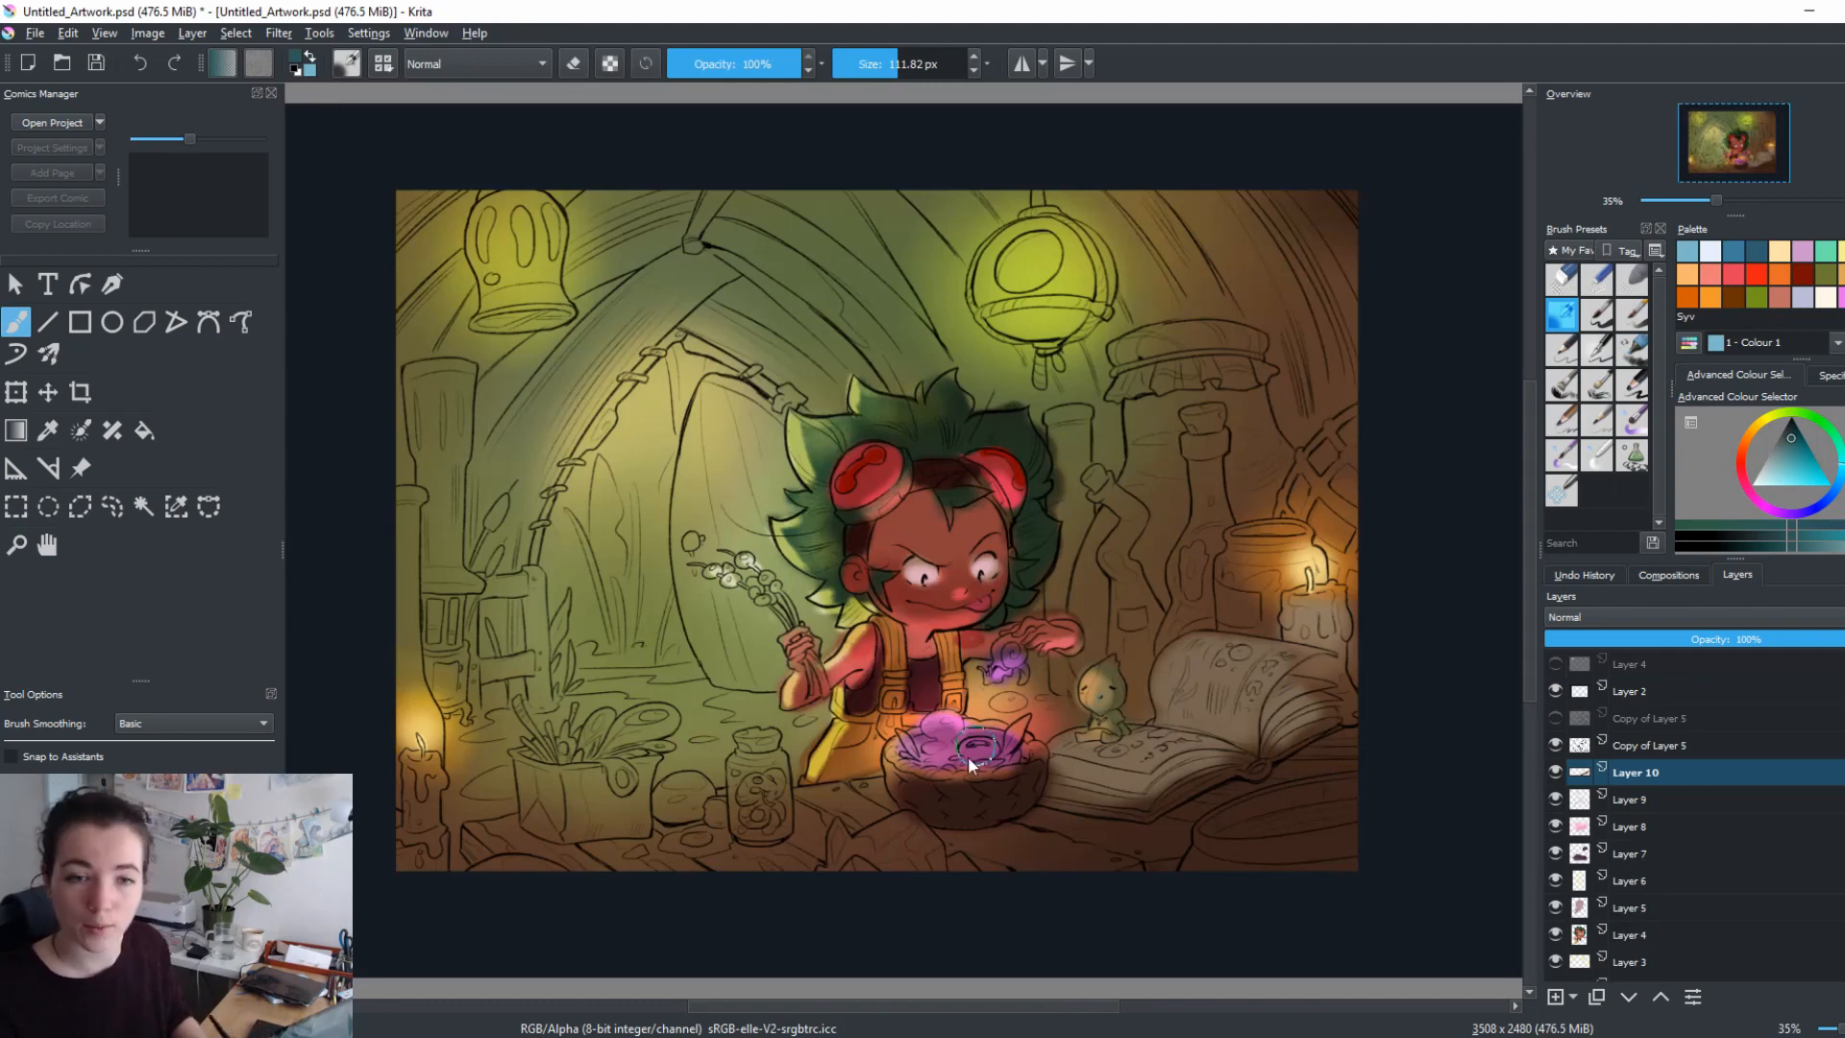
Try a desaturated brown stroke on the table beside the bowl, based on the sampled table colour, and undo it.
left_click(1043, 843, "ctrl")
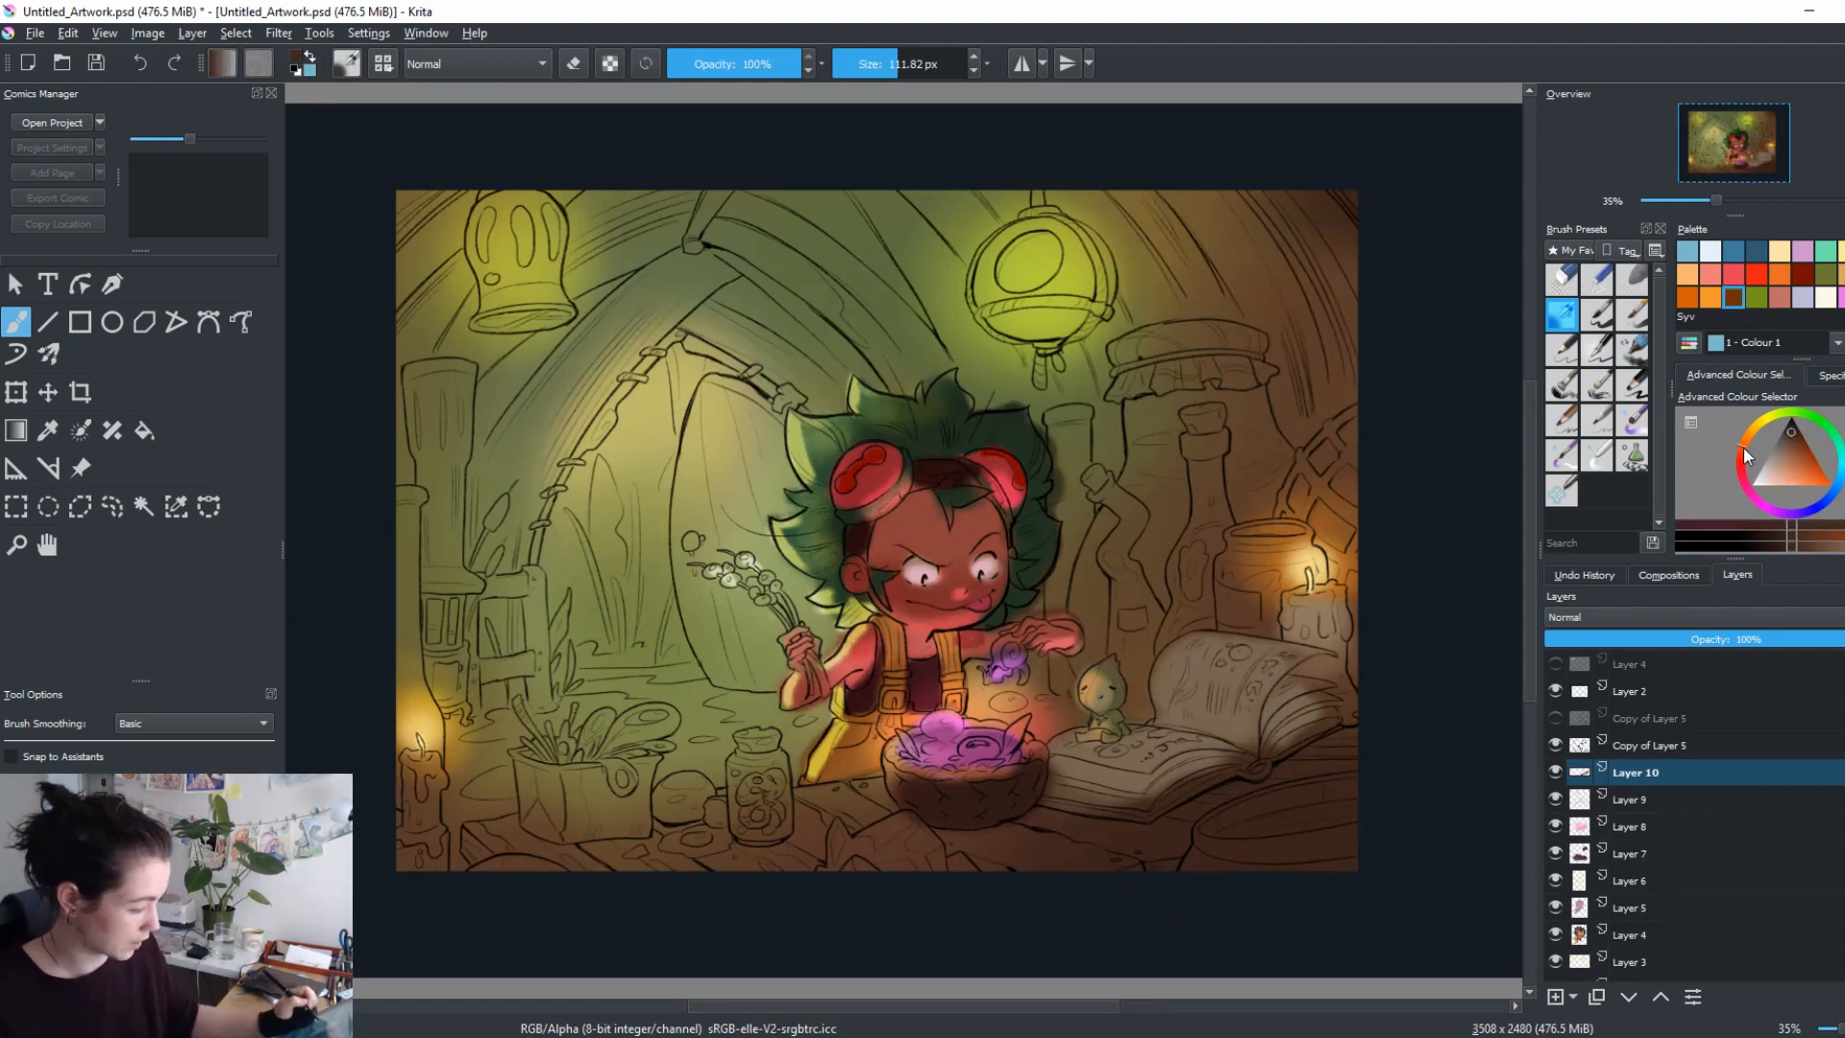
left_click_drag(1788, 448, 1783, 455)
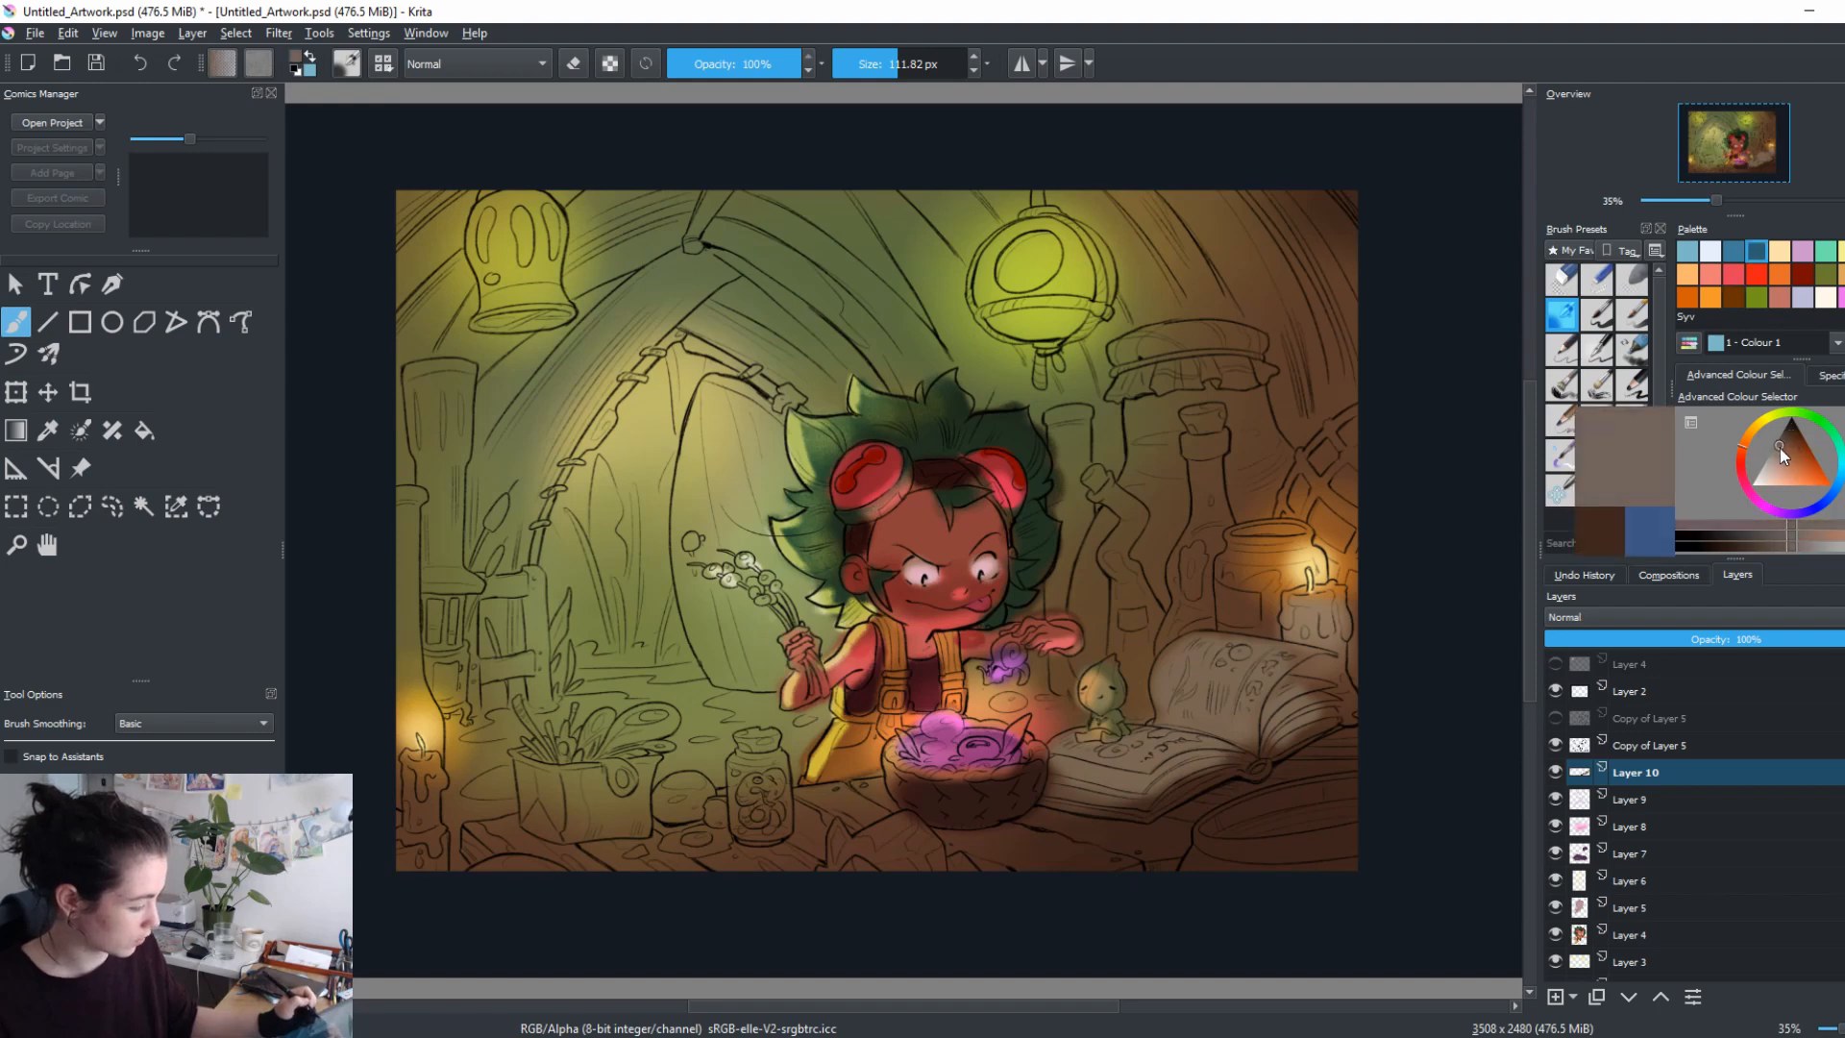
mouse_move(1086, 826)
left_mouse_down()
mouse_move(1105, 845)
mouse_move(1047, 848)
left_mouse_up()
key("ctrl+z")
Pick a saturated blue, enlarge the brush to about 385 px and glaze it over the table below the open book.
left_click(1782, 452)
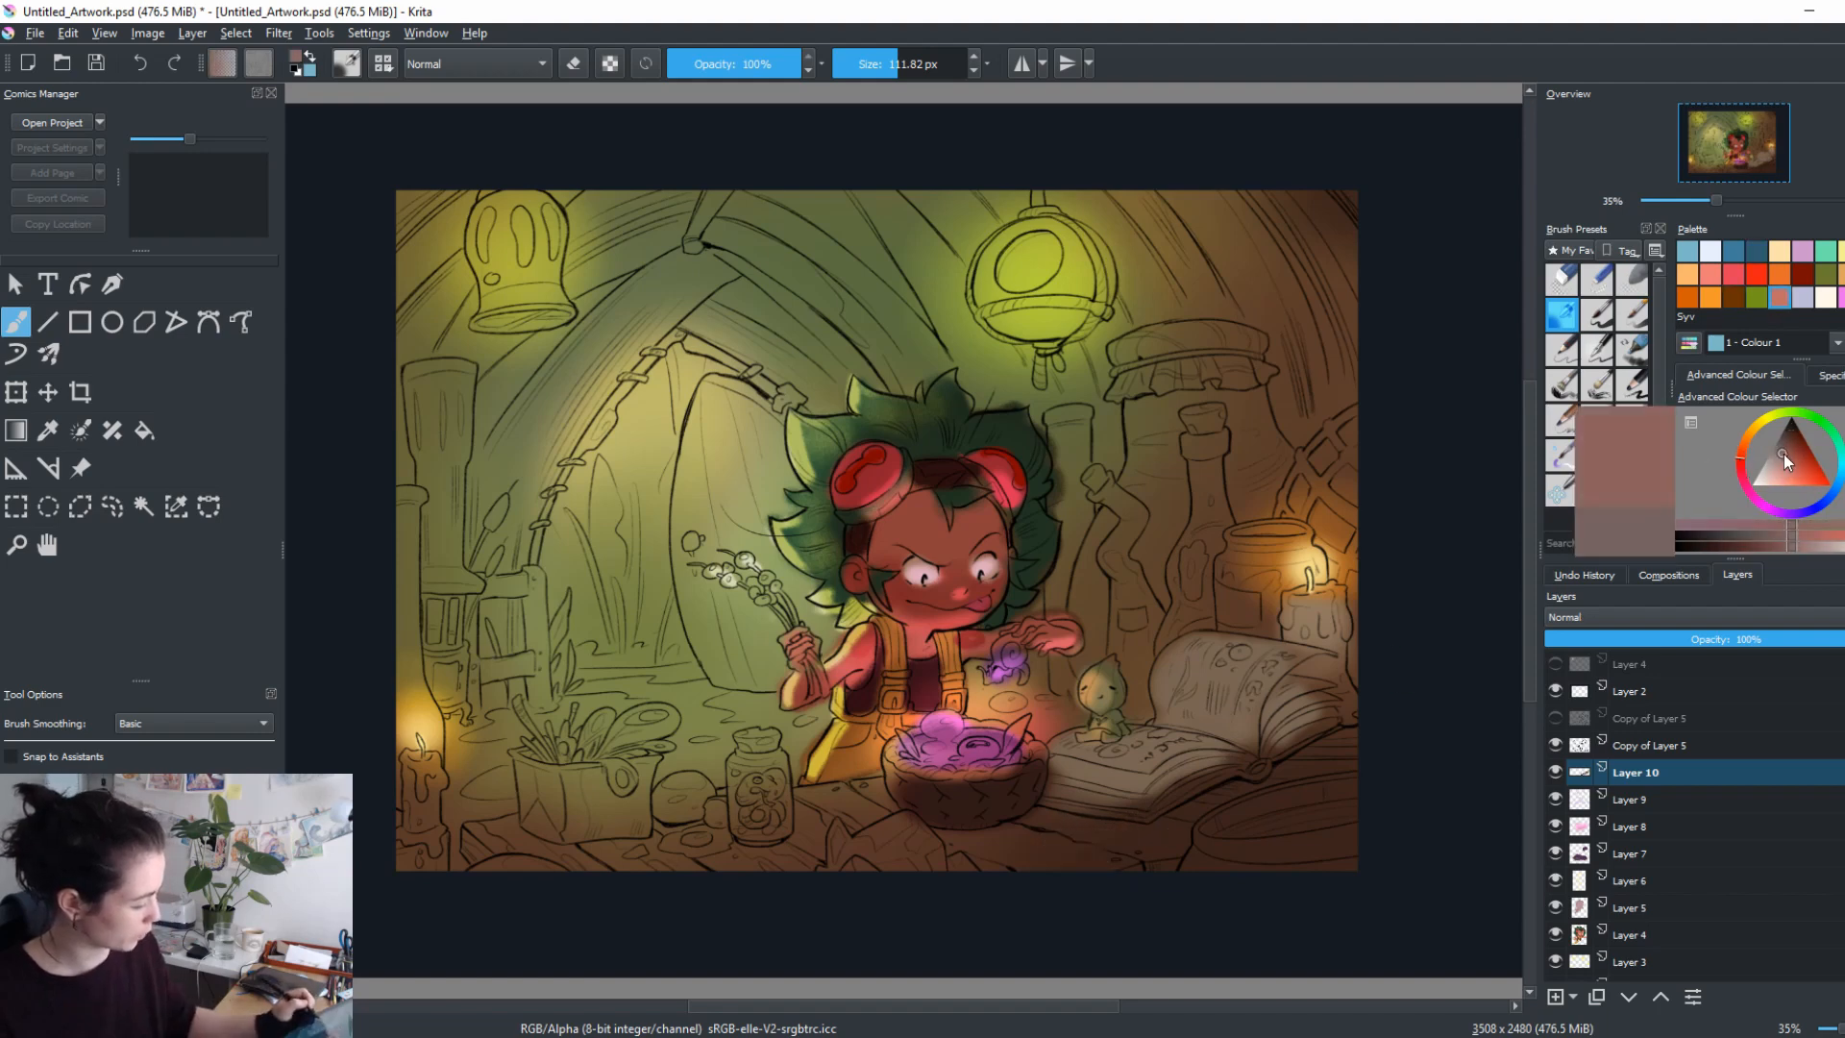
mouse_move(1747, 465)
left_mouse_down()
mouse_move(1789, 467)
mouse_move(1814, 502)
mouse_move(1814, 478)
left_mouse_up()
left_click_drag(1047, 826, 1114, 827, "shift")
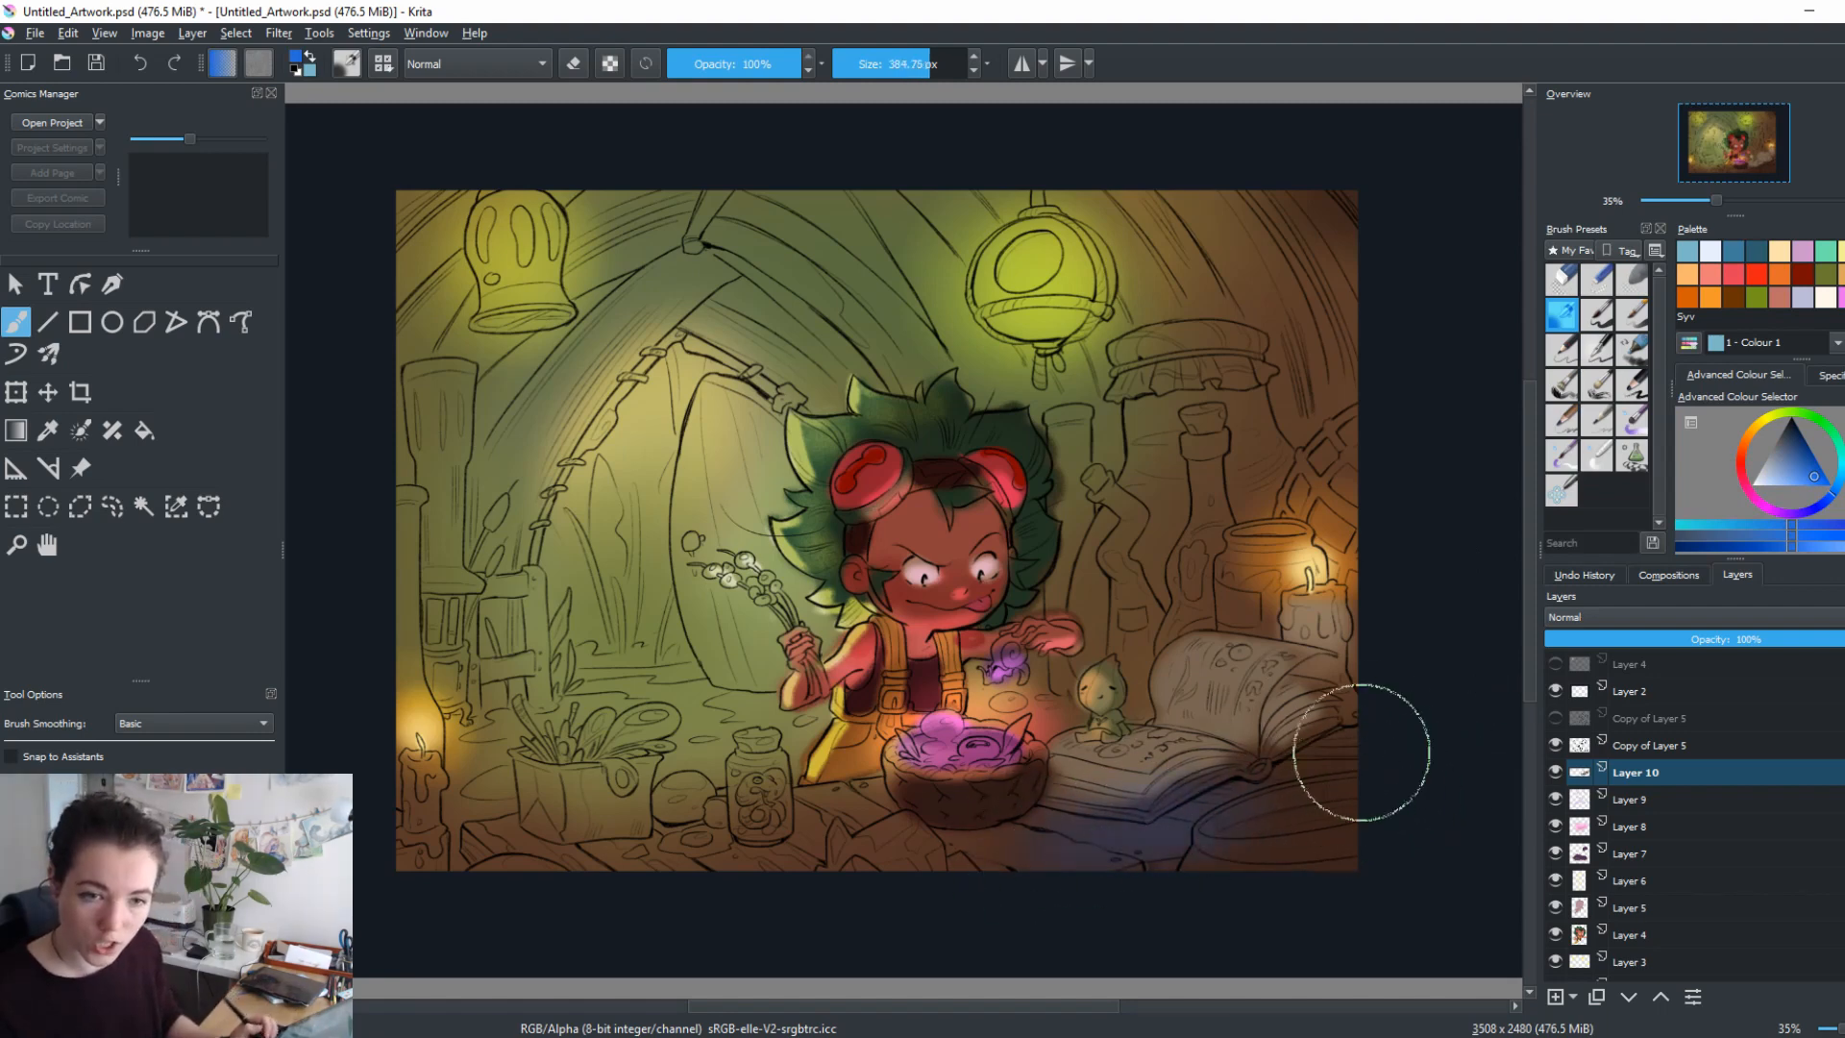
Sample the muted bluish tone from the table, shrink the brush and paint the round pot in the lower right corner.
left_click(1053, 854, "ctrl")
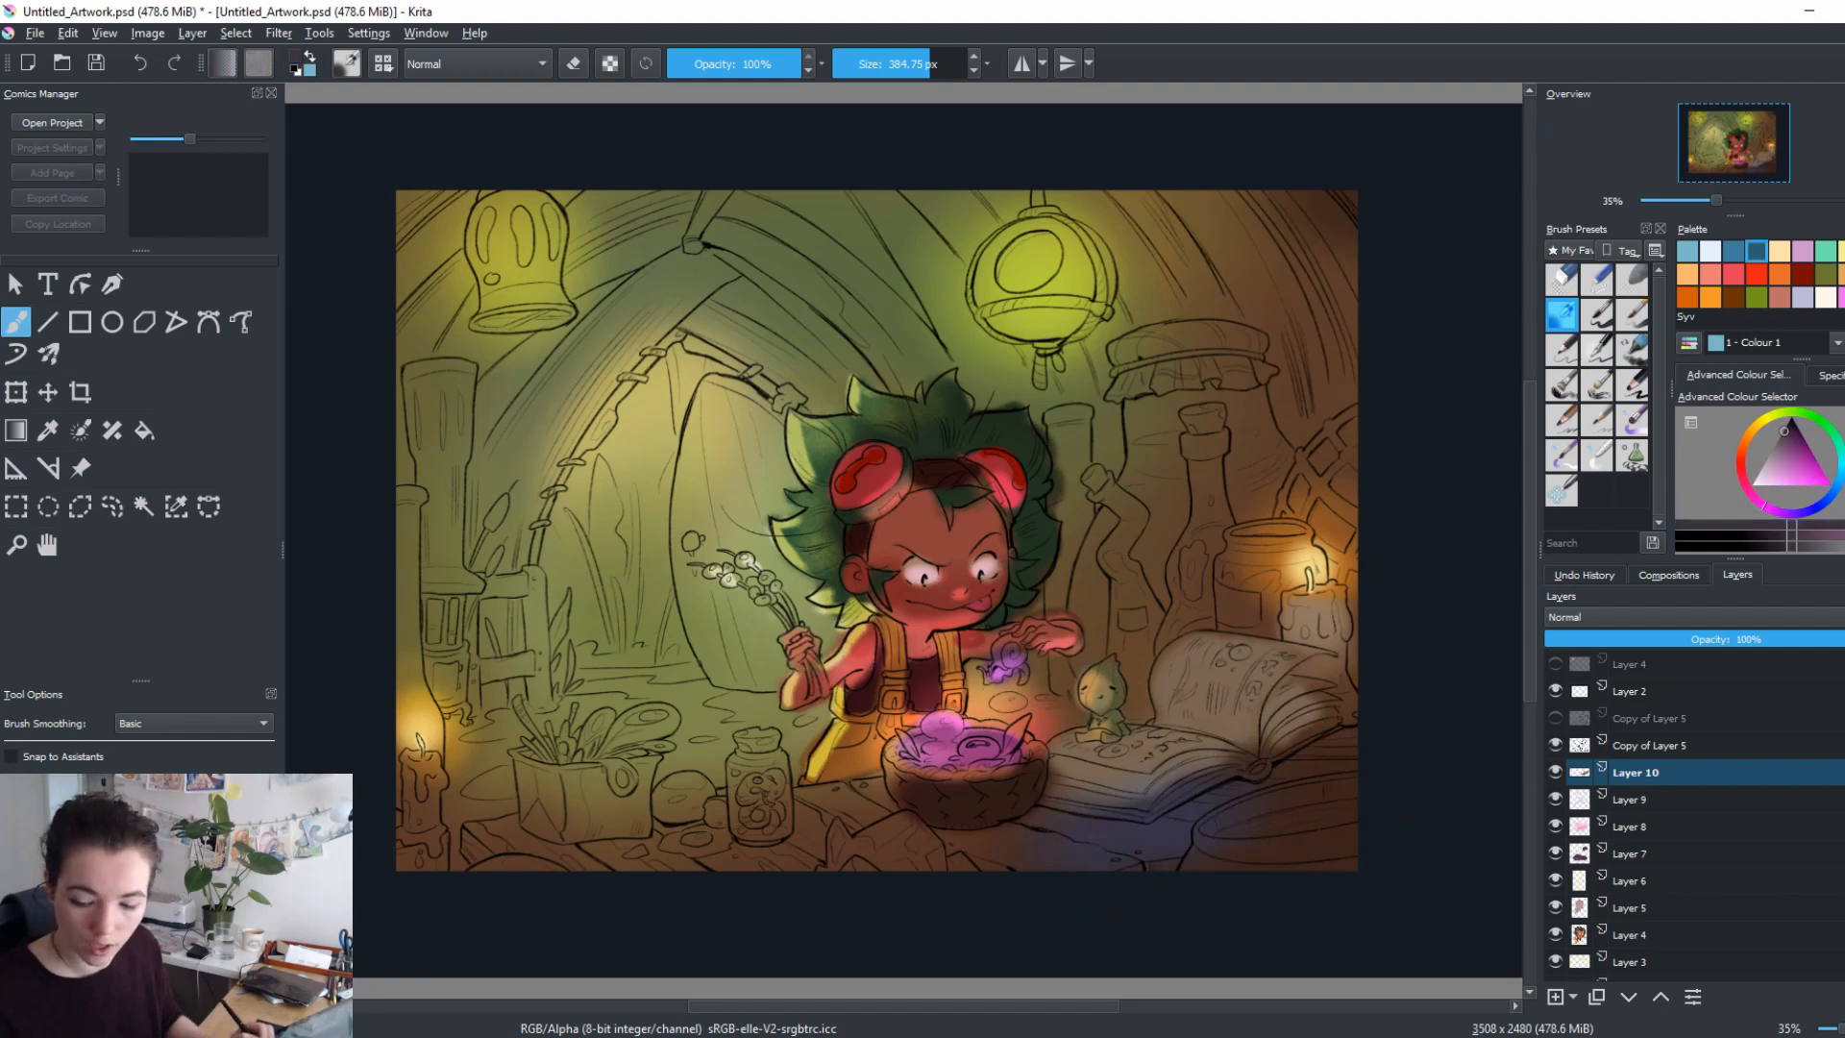
mouse_move(1184, 801)
left_mouse_down("shift")
mouse_move(1100, 801)
mouse_move(1092, 841)
mouse_move(1050, 836)
left_mouse_up("shift")
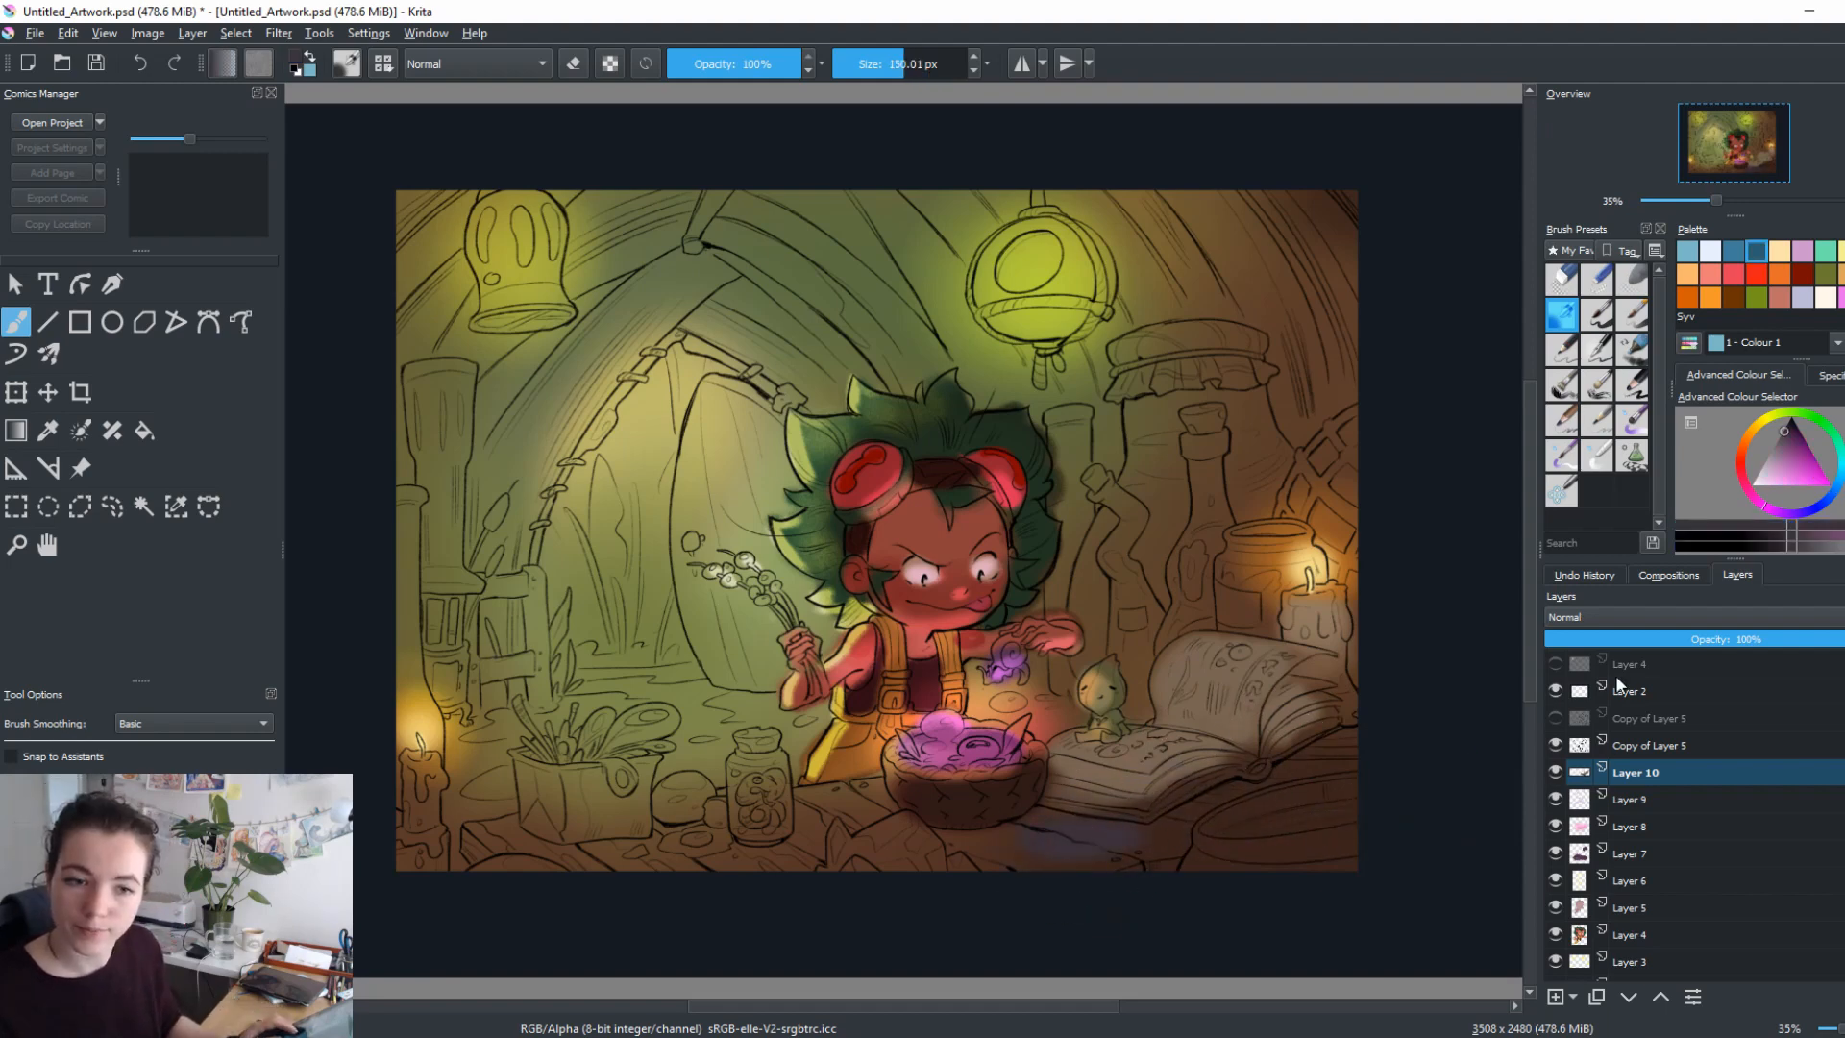
mouse_move(1620, 683)
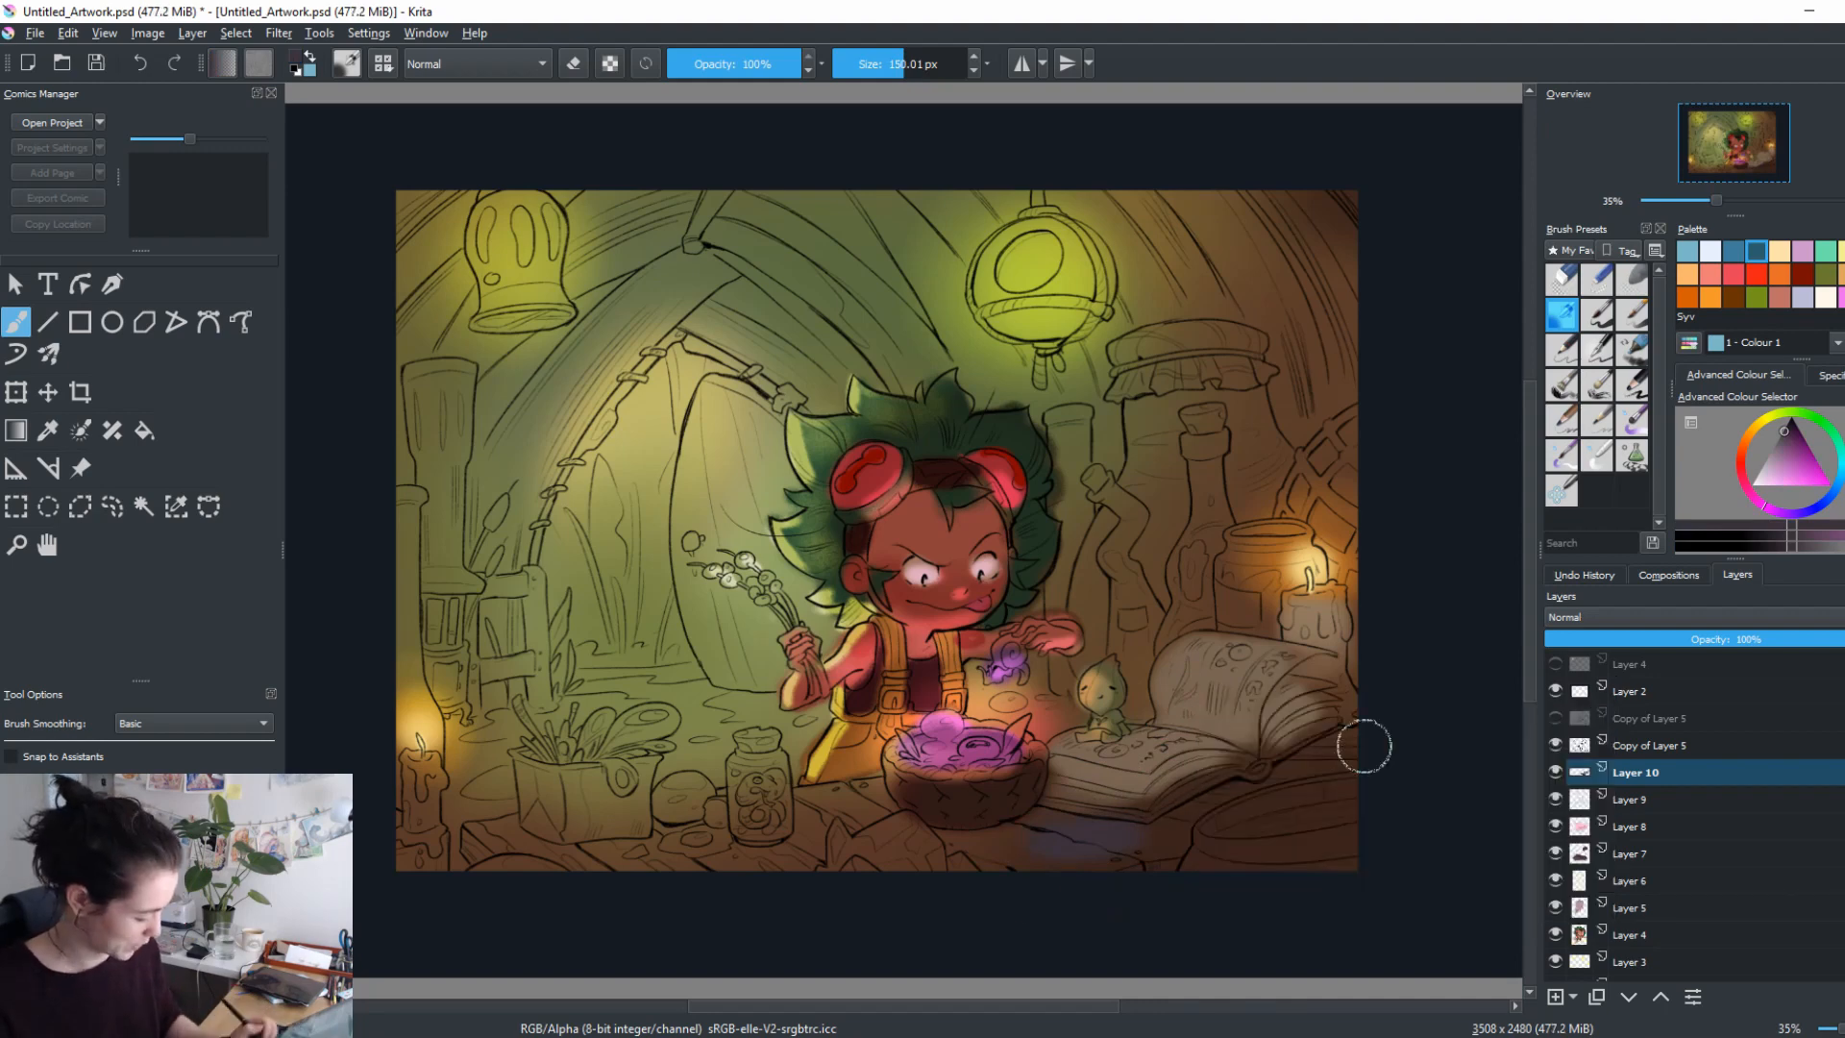
mouse_move(1271, 816)
left_mouse_down()
mouse_move(1206, 843)
mouse_move(1337, 798)
left_mouse_up()
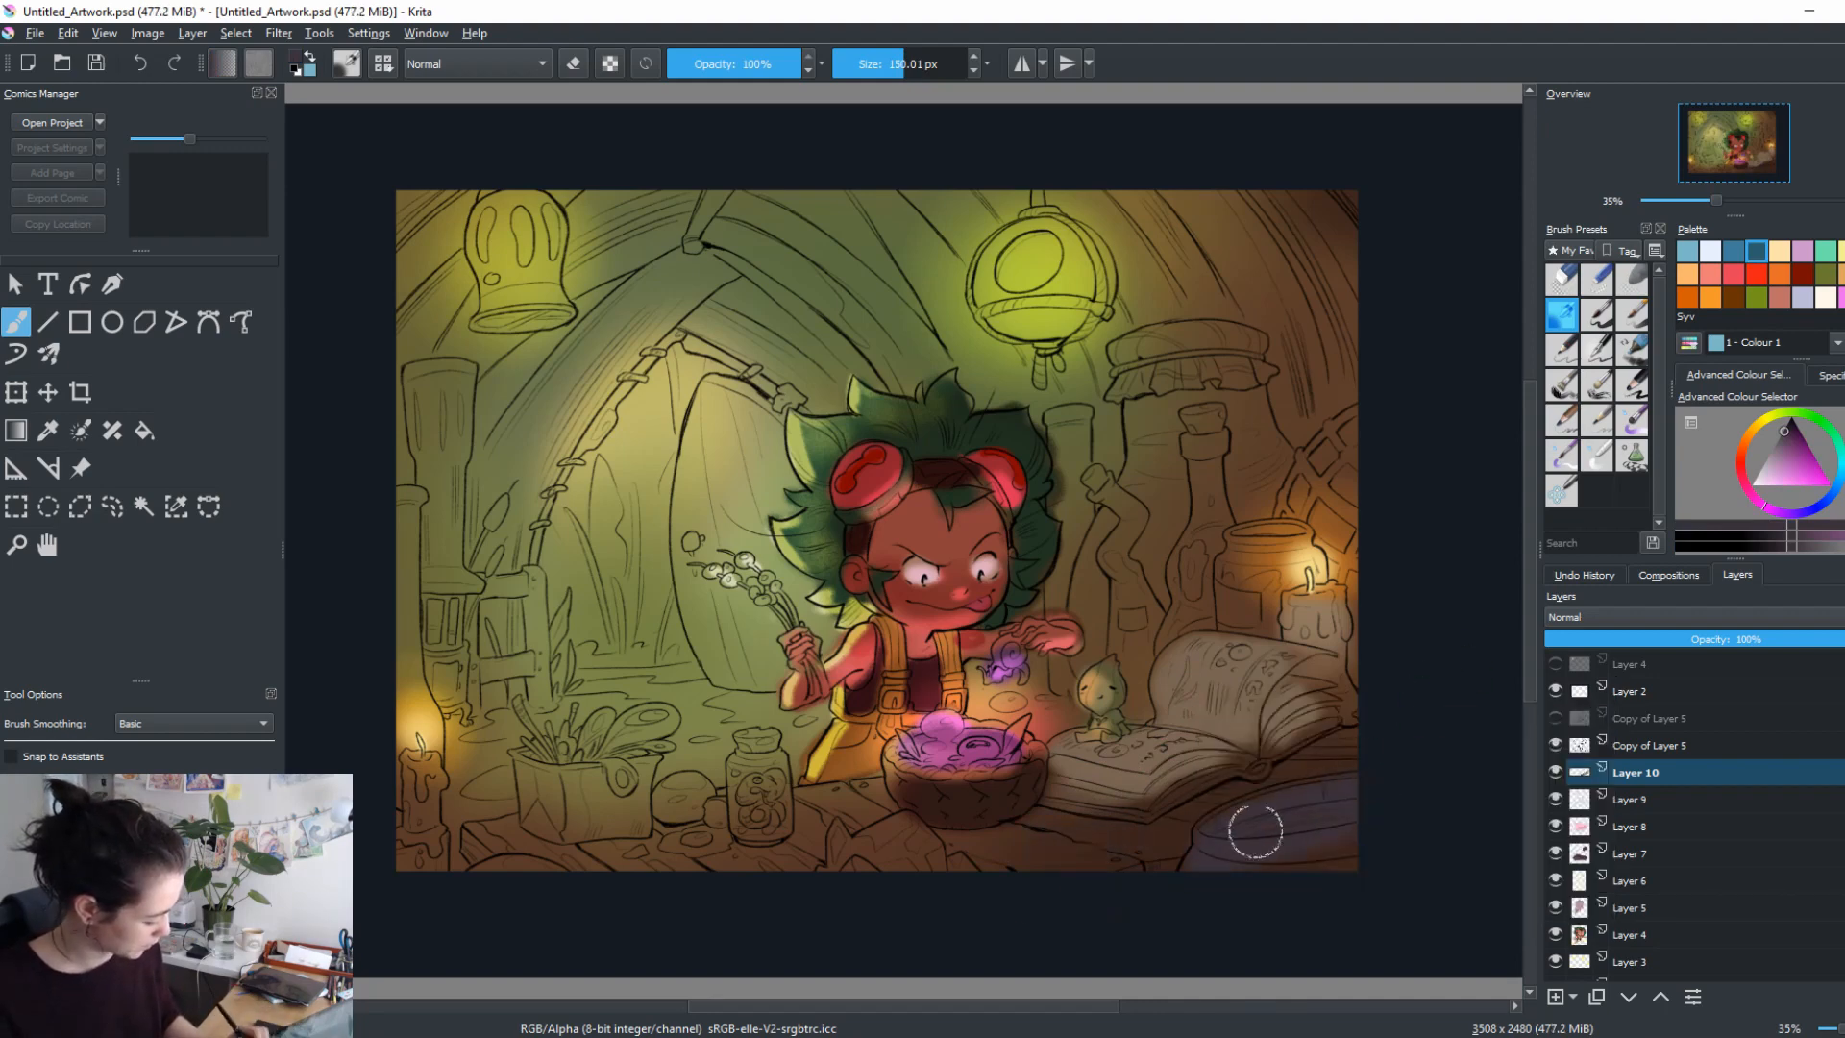
Shade the corner pot with a darker purple inside and greyish purple outside, reducing the brush to about 97 px.
left_click(1789, 437)
mouse_move(1278, 826)
left_mouse_down()
mouse_move(1207, 836)
mouse_move(1326, 845)
left_mouse_up()
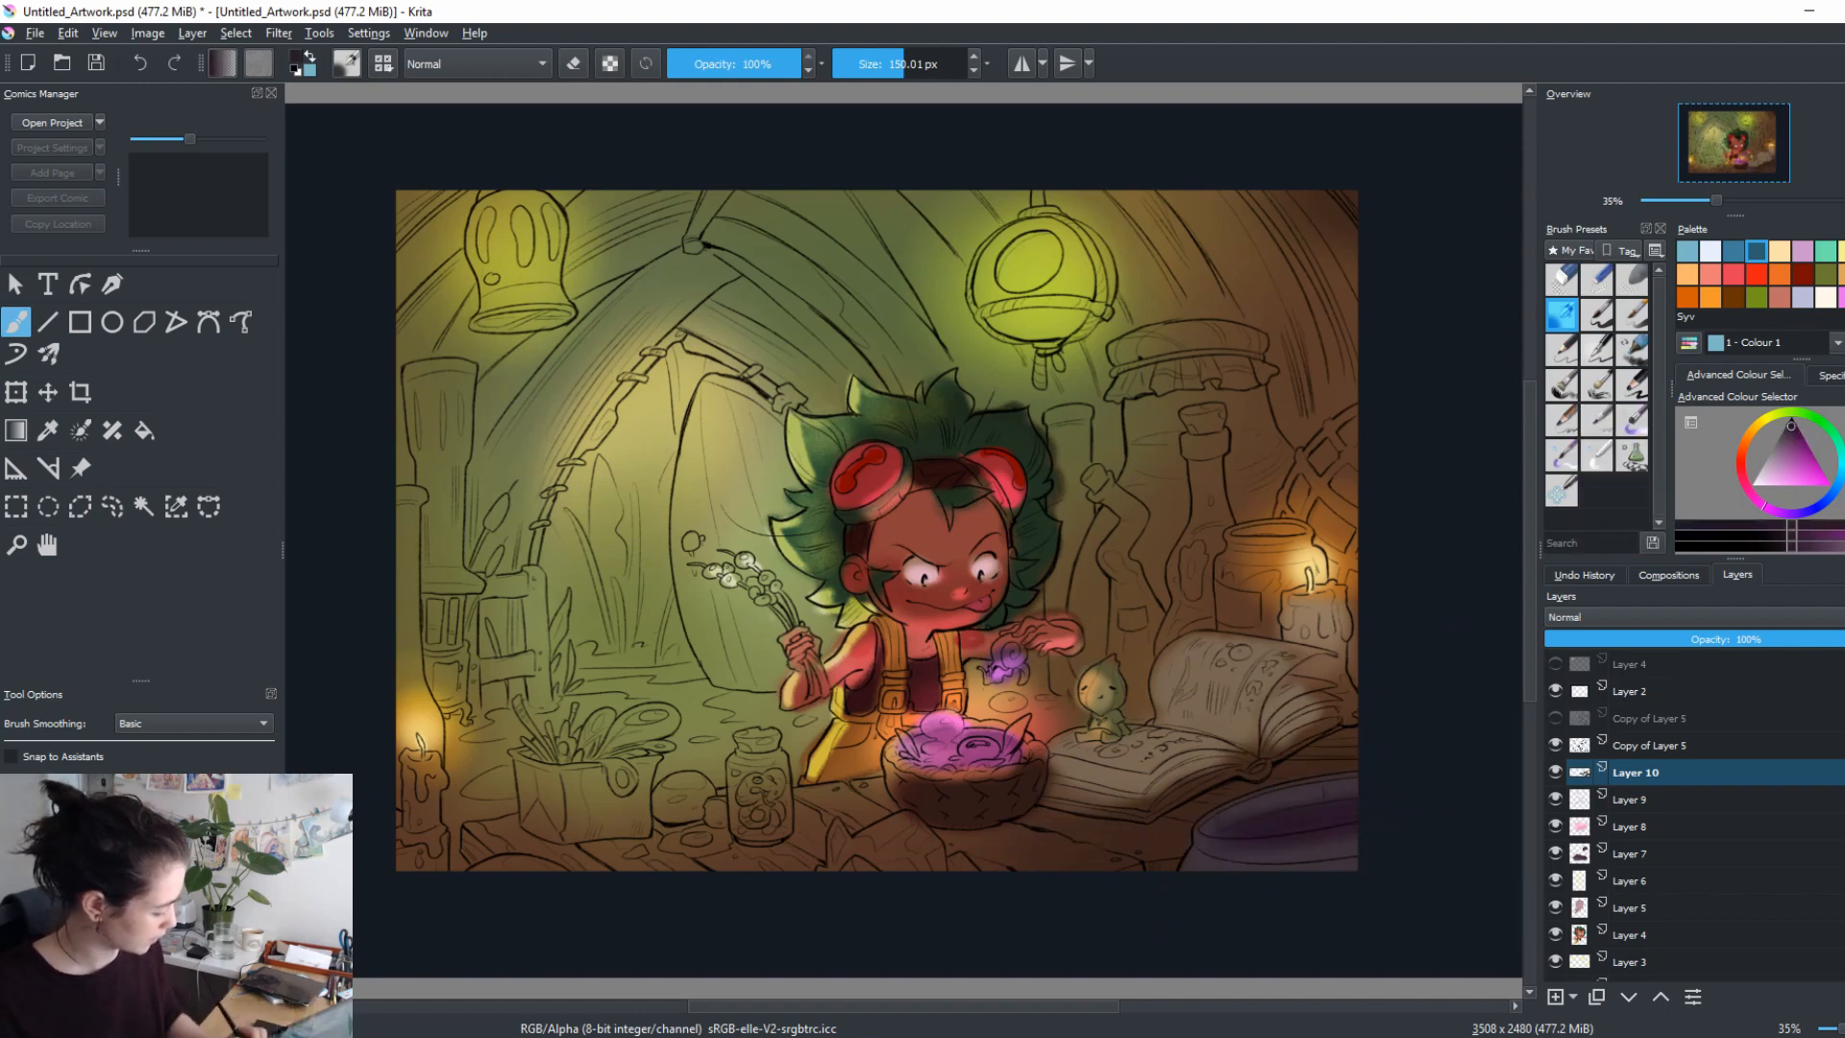
left_click(1775, 511)
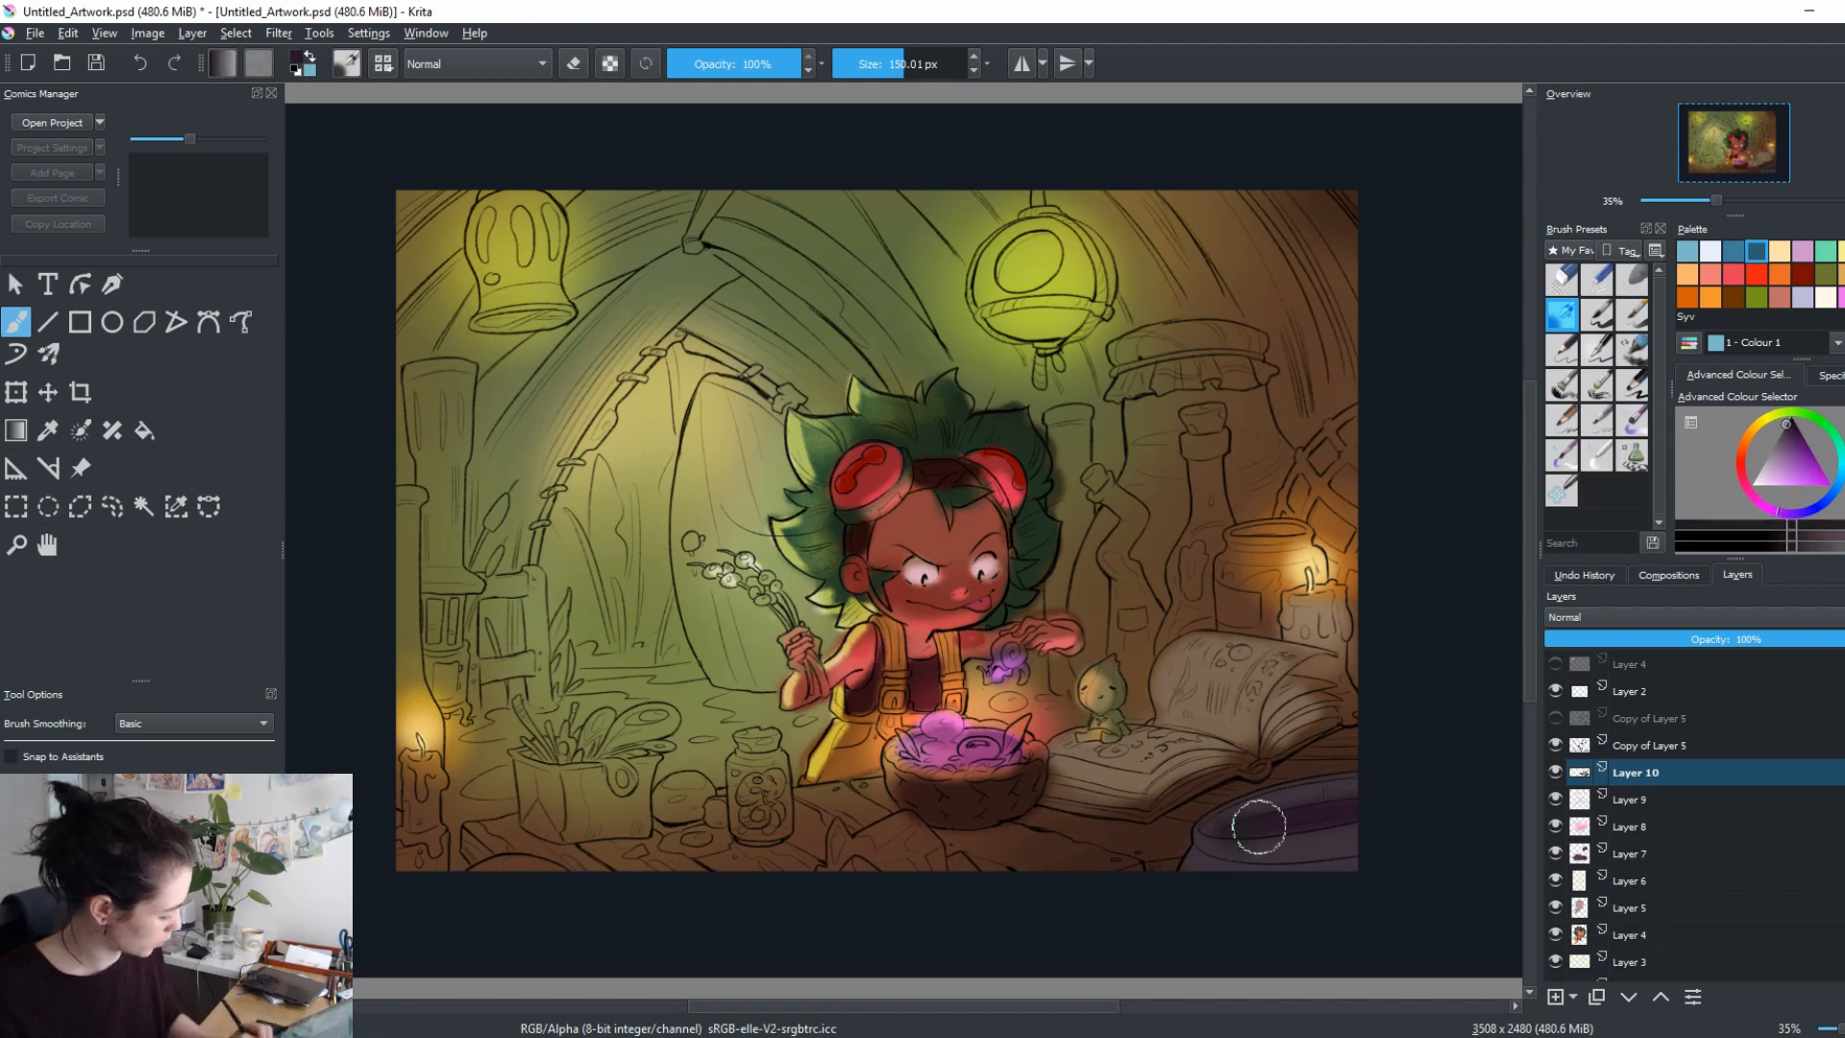
left_click_drag(1205, 833, 1316, 815)
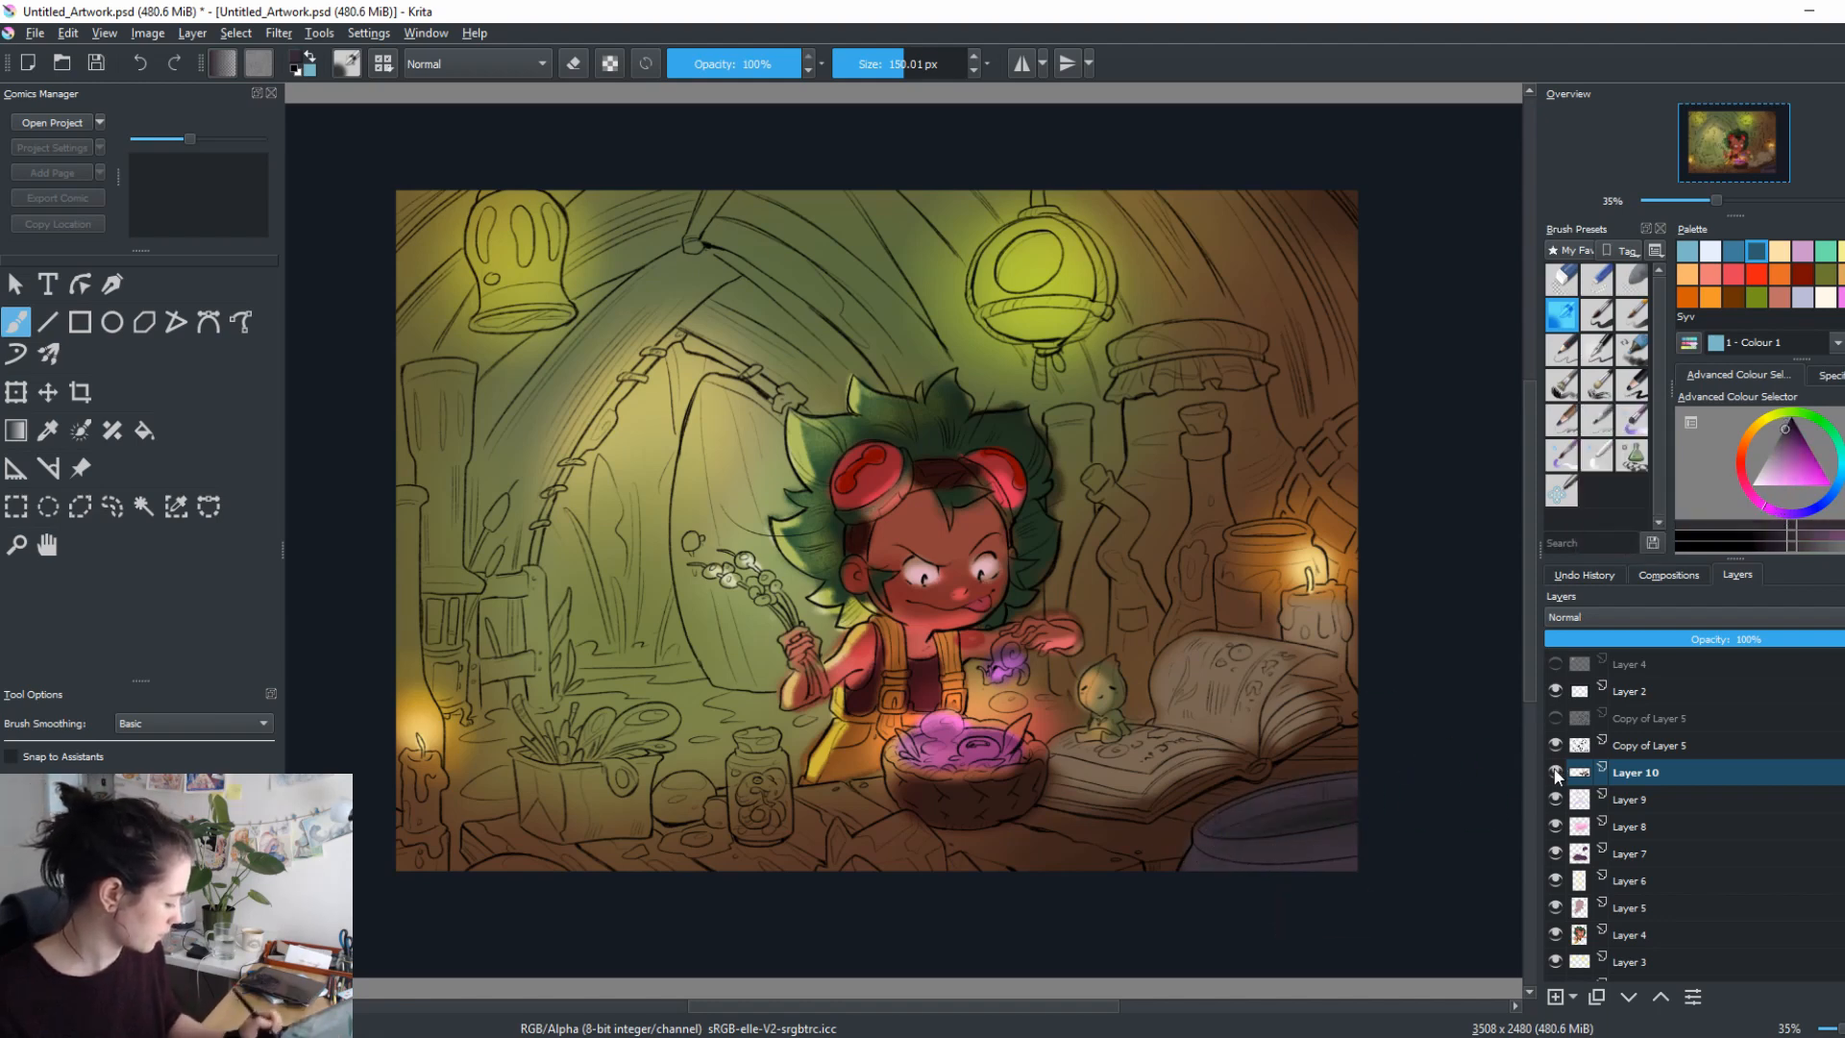
left_click(1311, 815, "ctrl")
left_click_drag(1197, 831, 1160, 831, "shift")
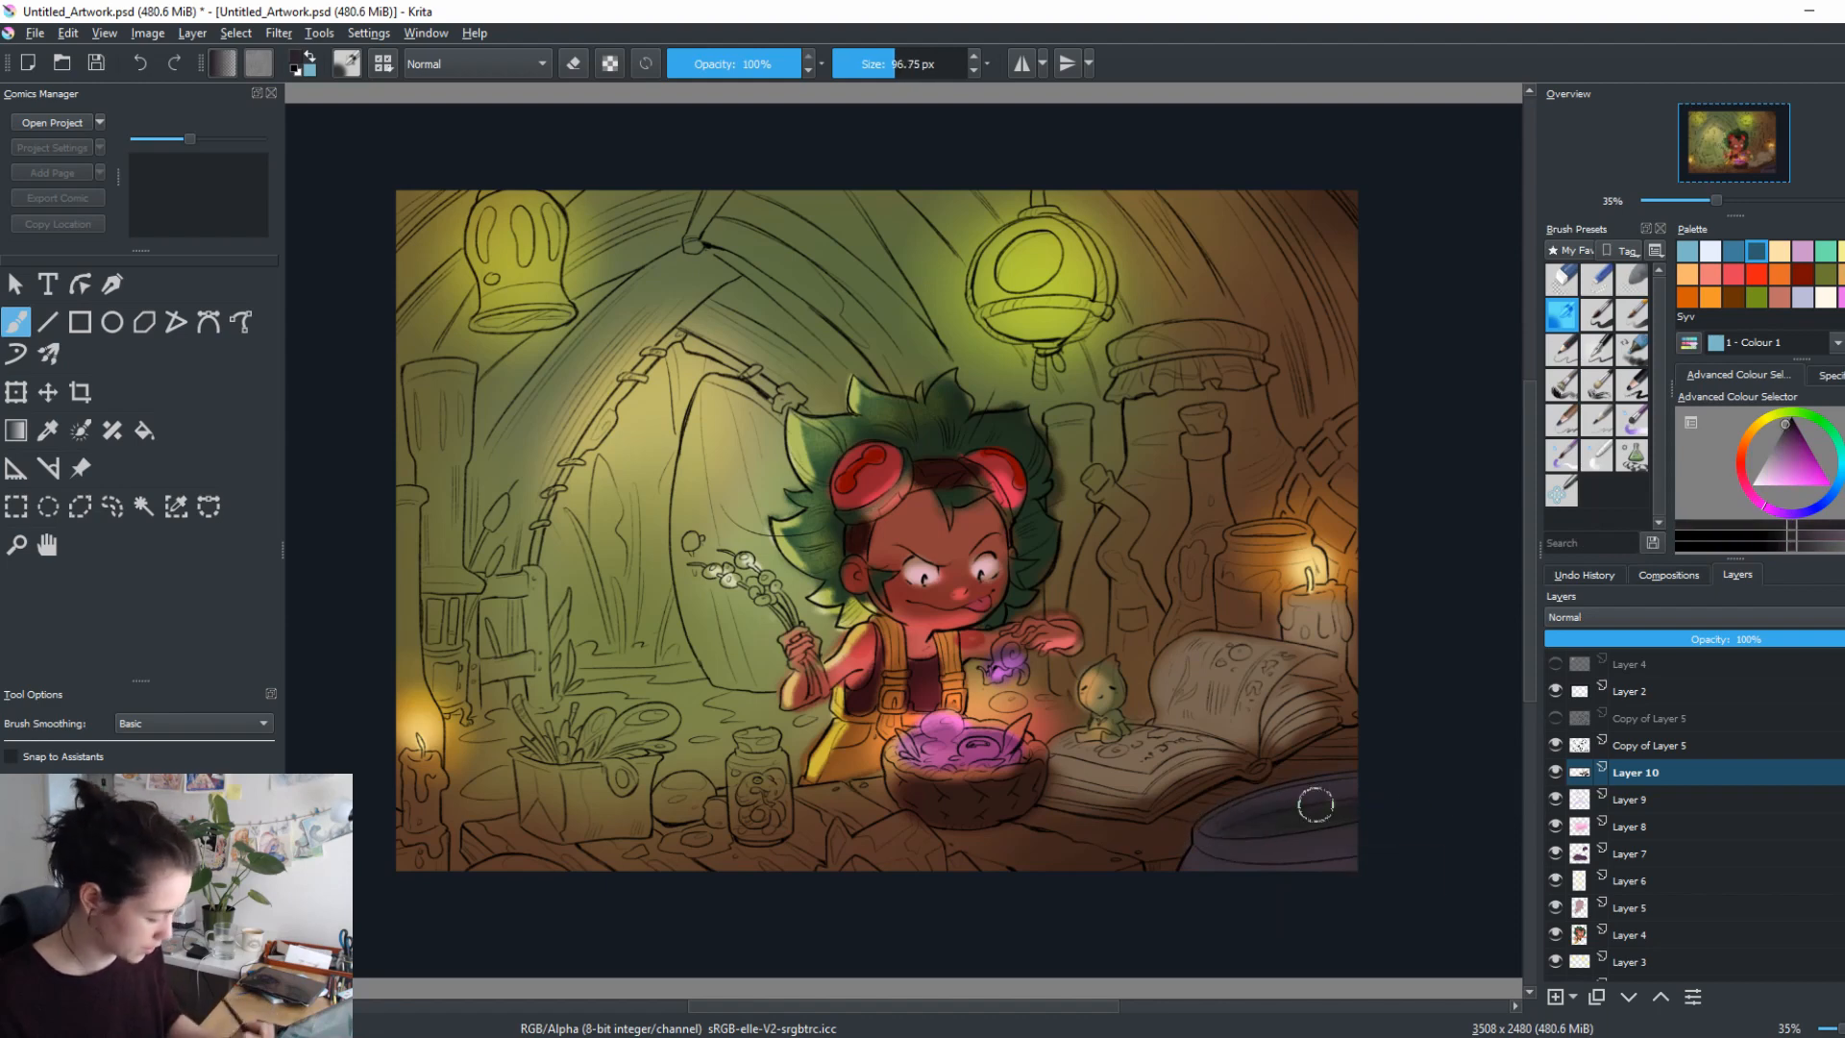
Paint the object at the table's front edge below the bowl dark brown and shade it with a muted olive-brown.
left_click(1174, 841, "ctrl")
left_click(1790, 424)
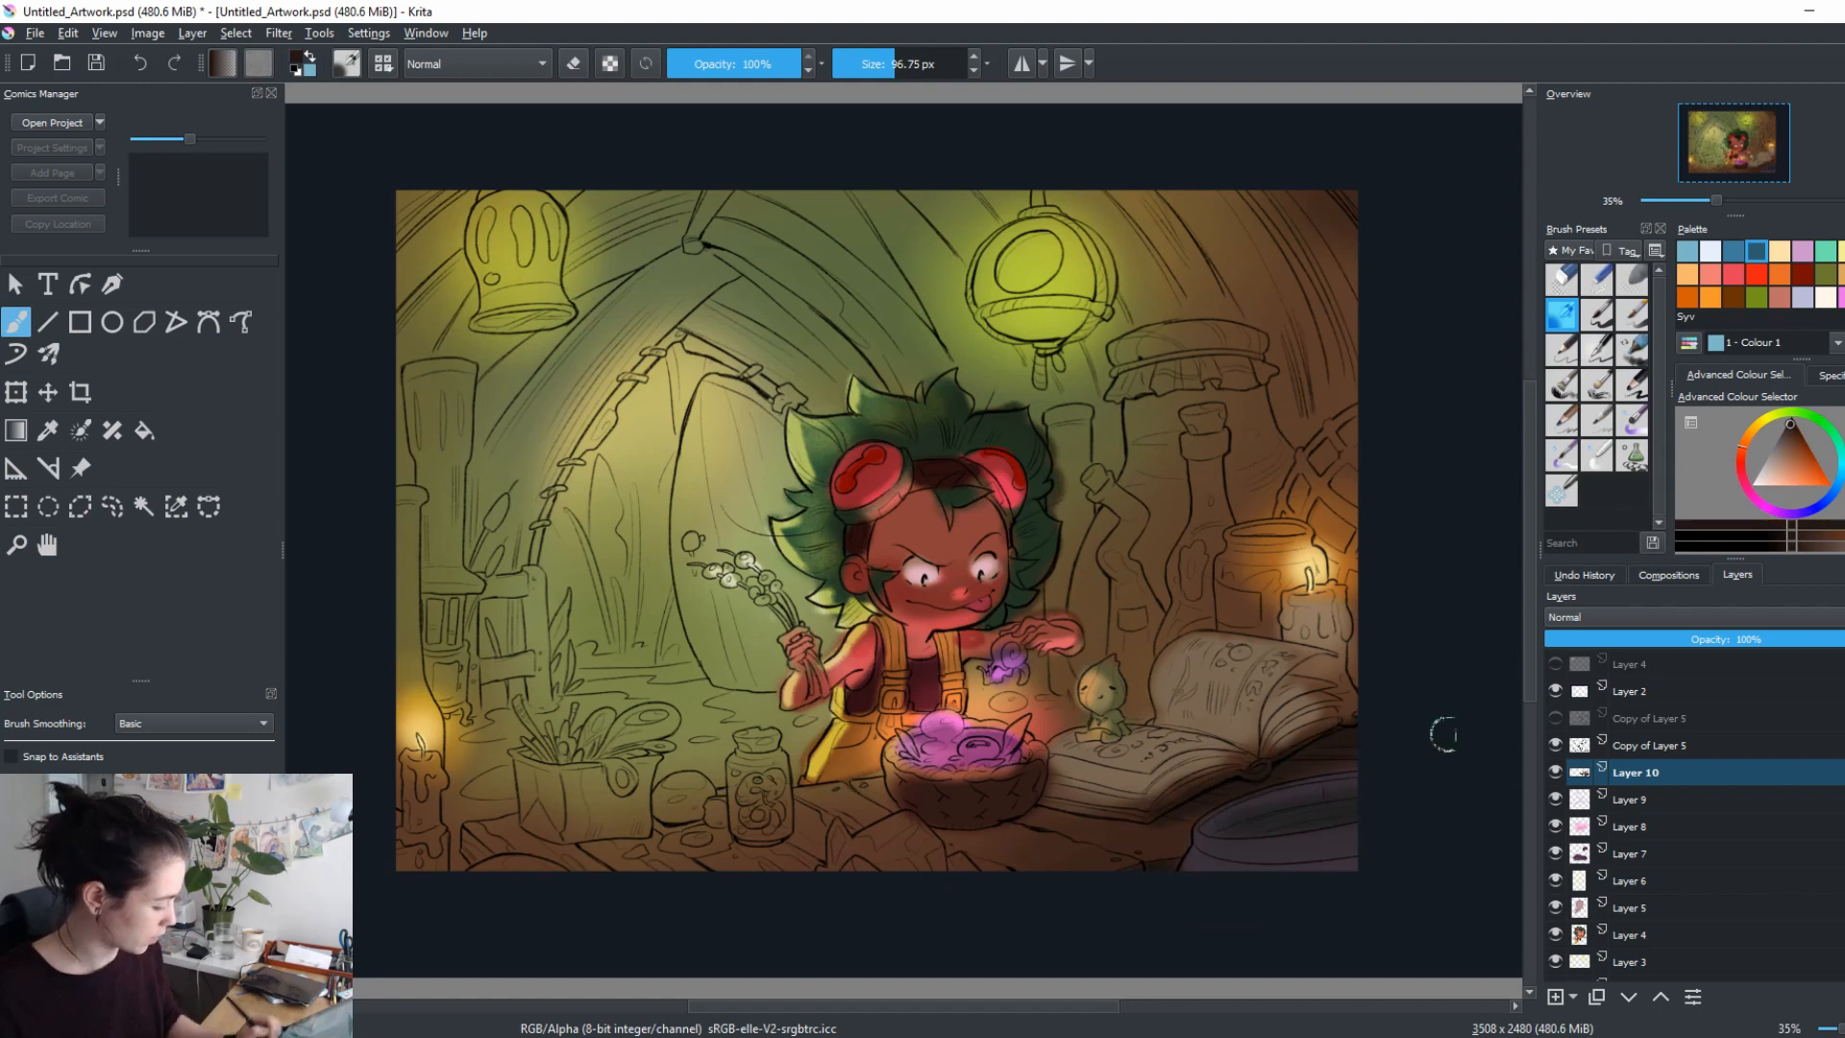
left_click_drag(1027, 820, 1119, 791)
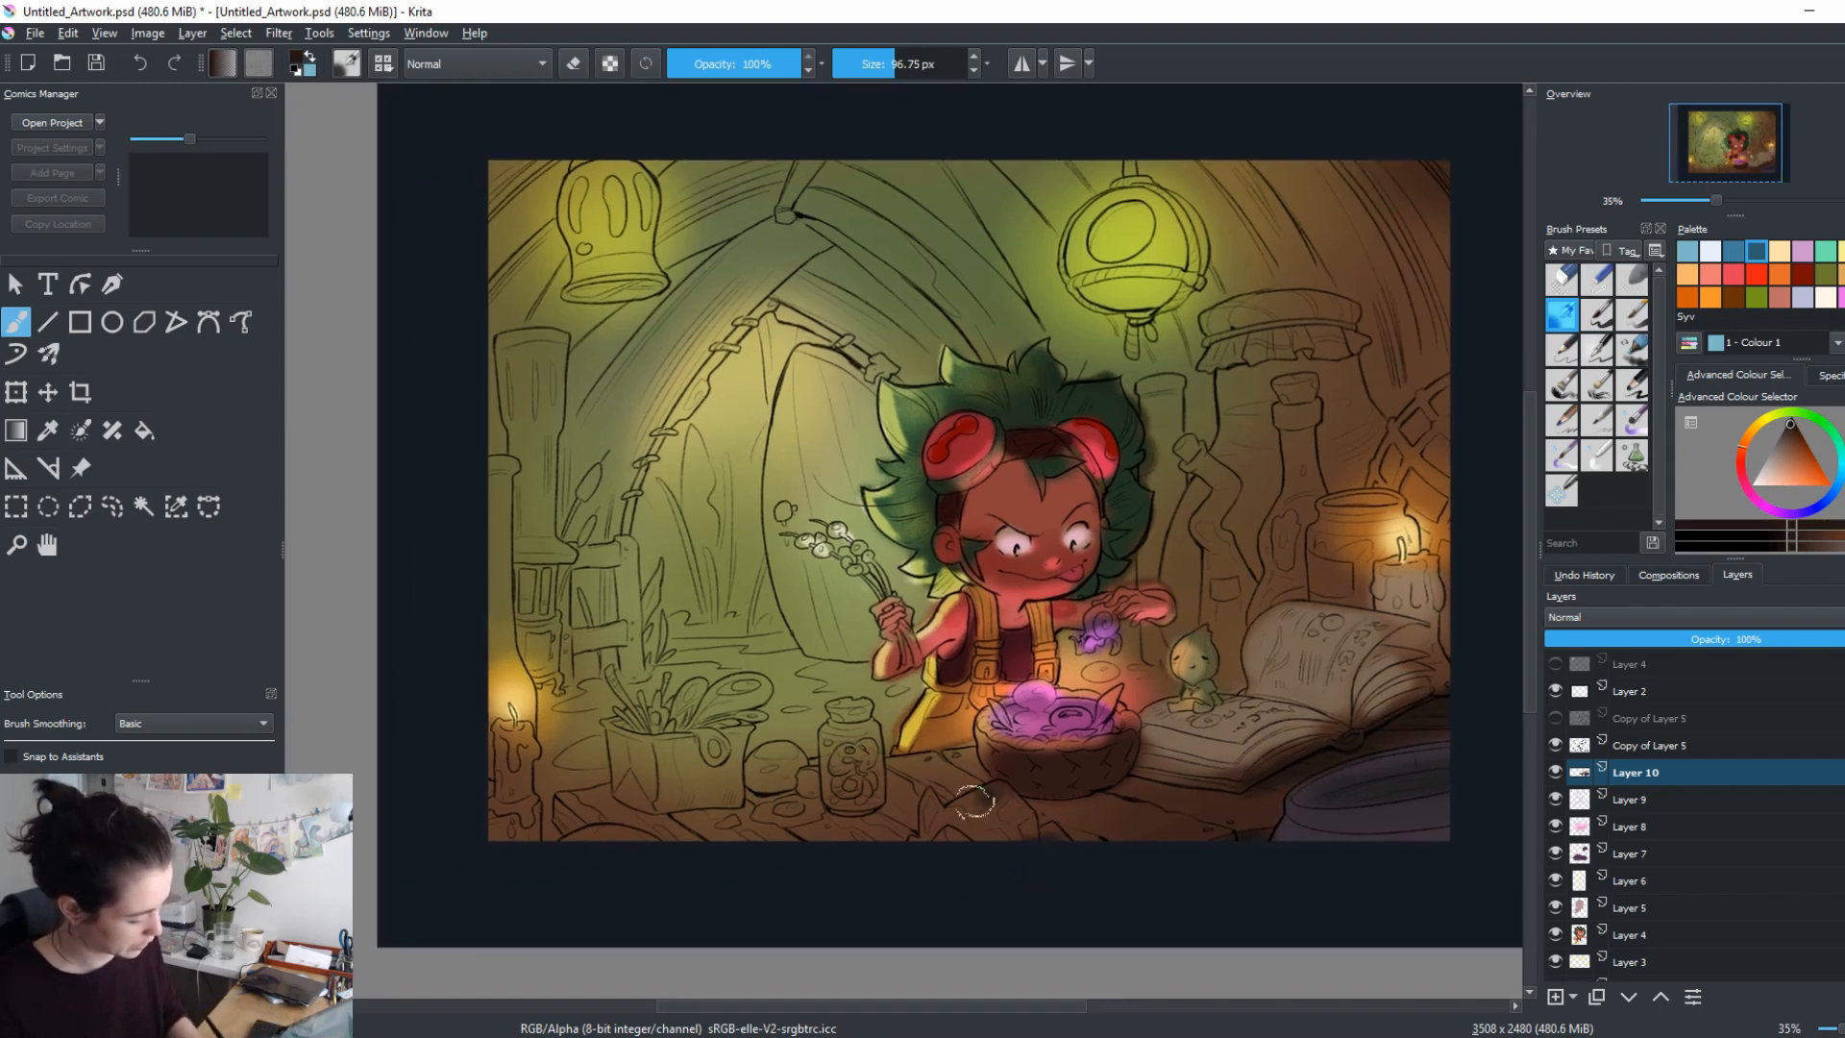
mouse_move(974, 800)
left_mouse_down()
mouse_move(976, 838)
mouse_move(1004, 833)
mouse_move(1001, 791)
mouse_move(1045, 847)
mouse_move(934, 843)
left_mouse_up()
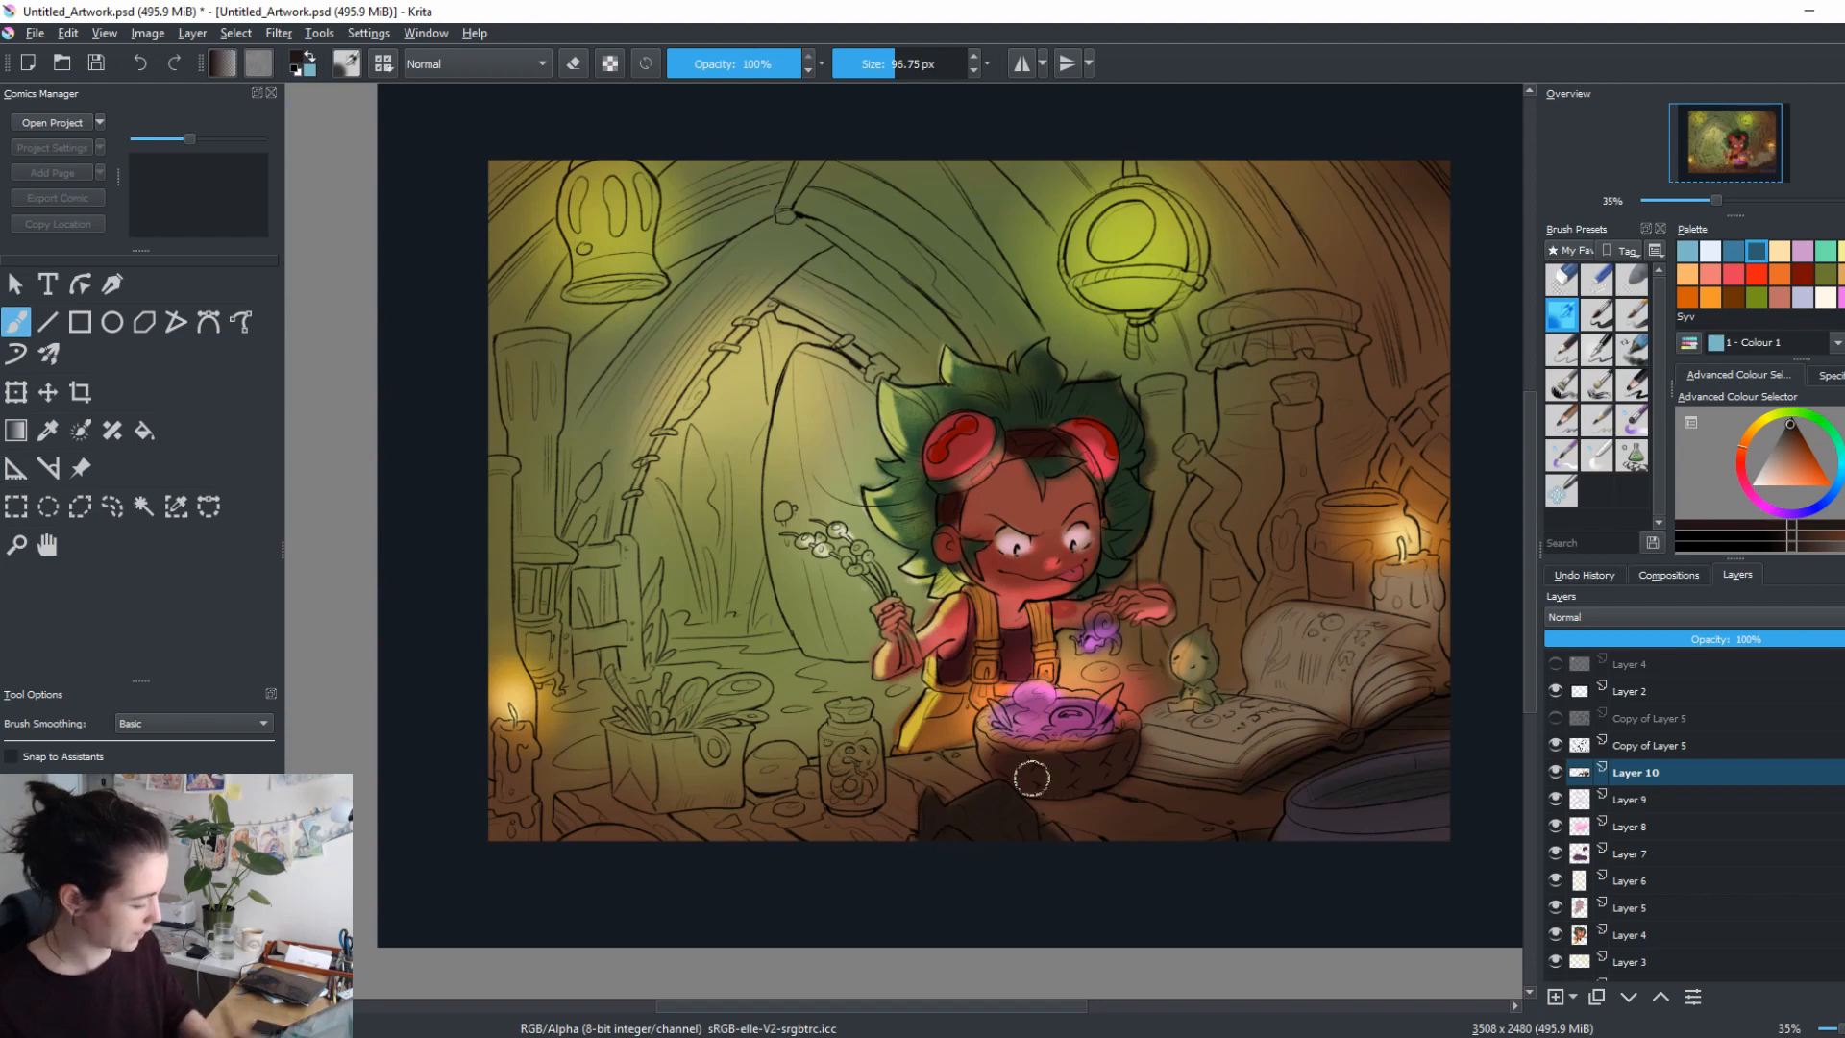
left_click(1758, 432)
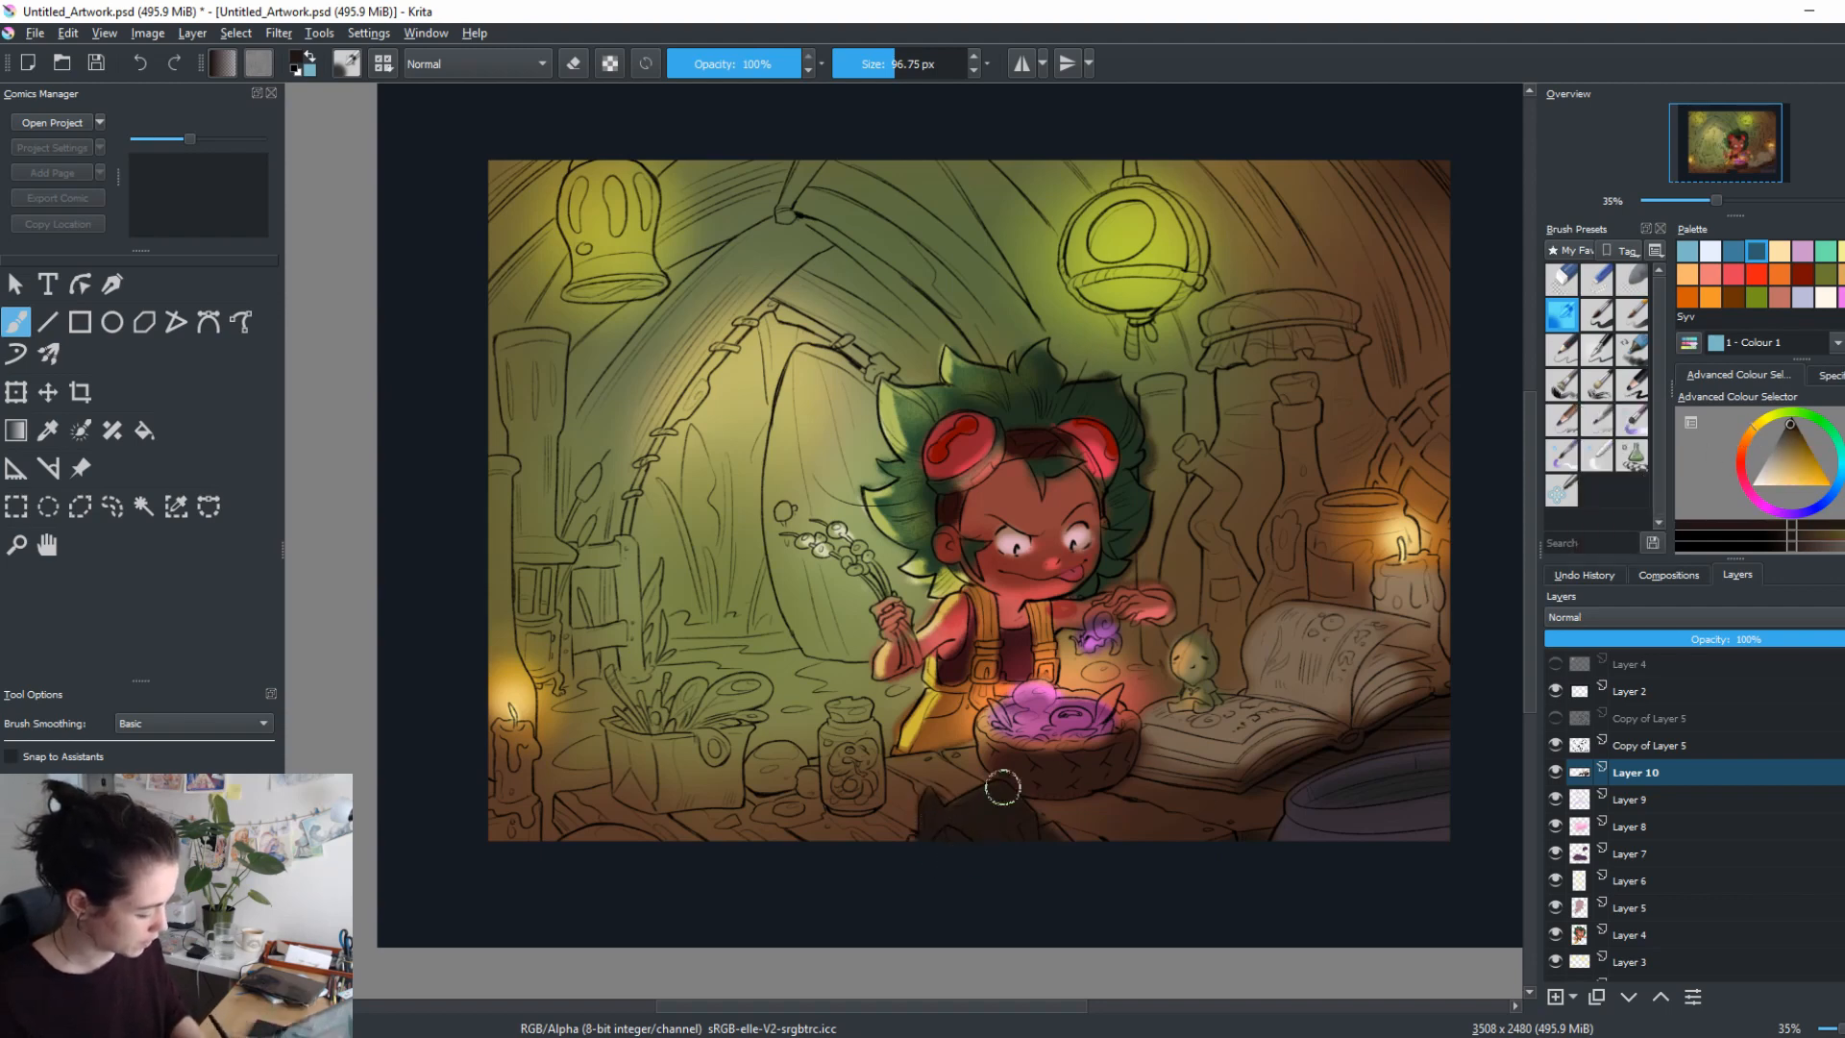
left_click(1790, 433)
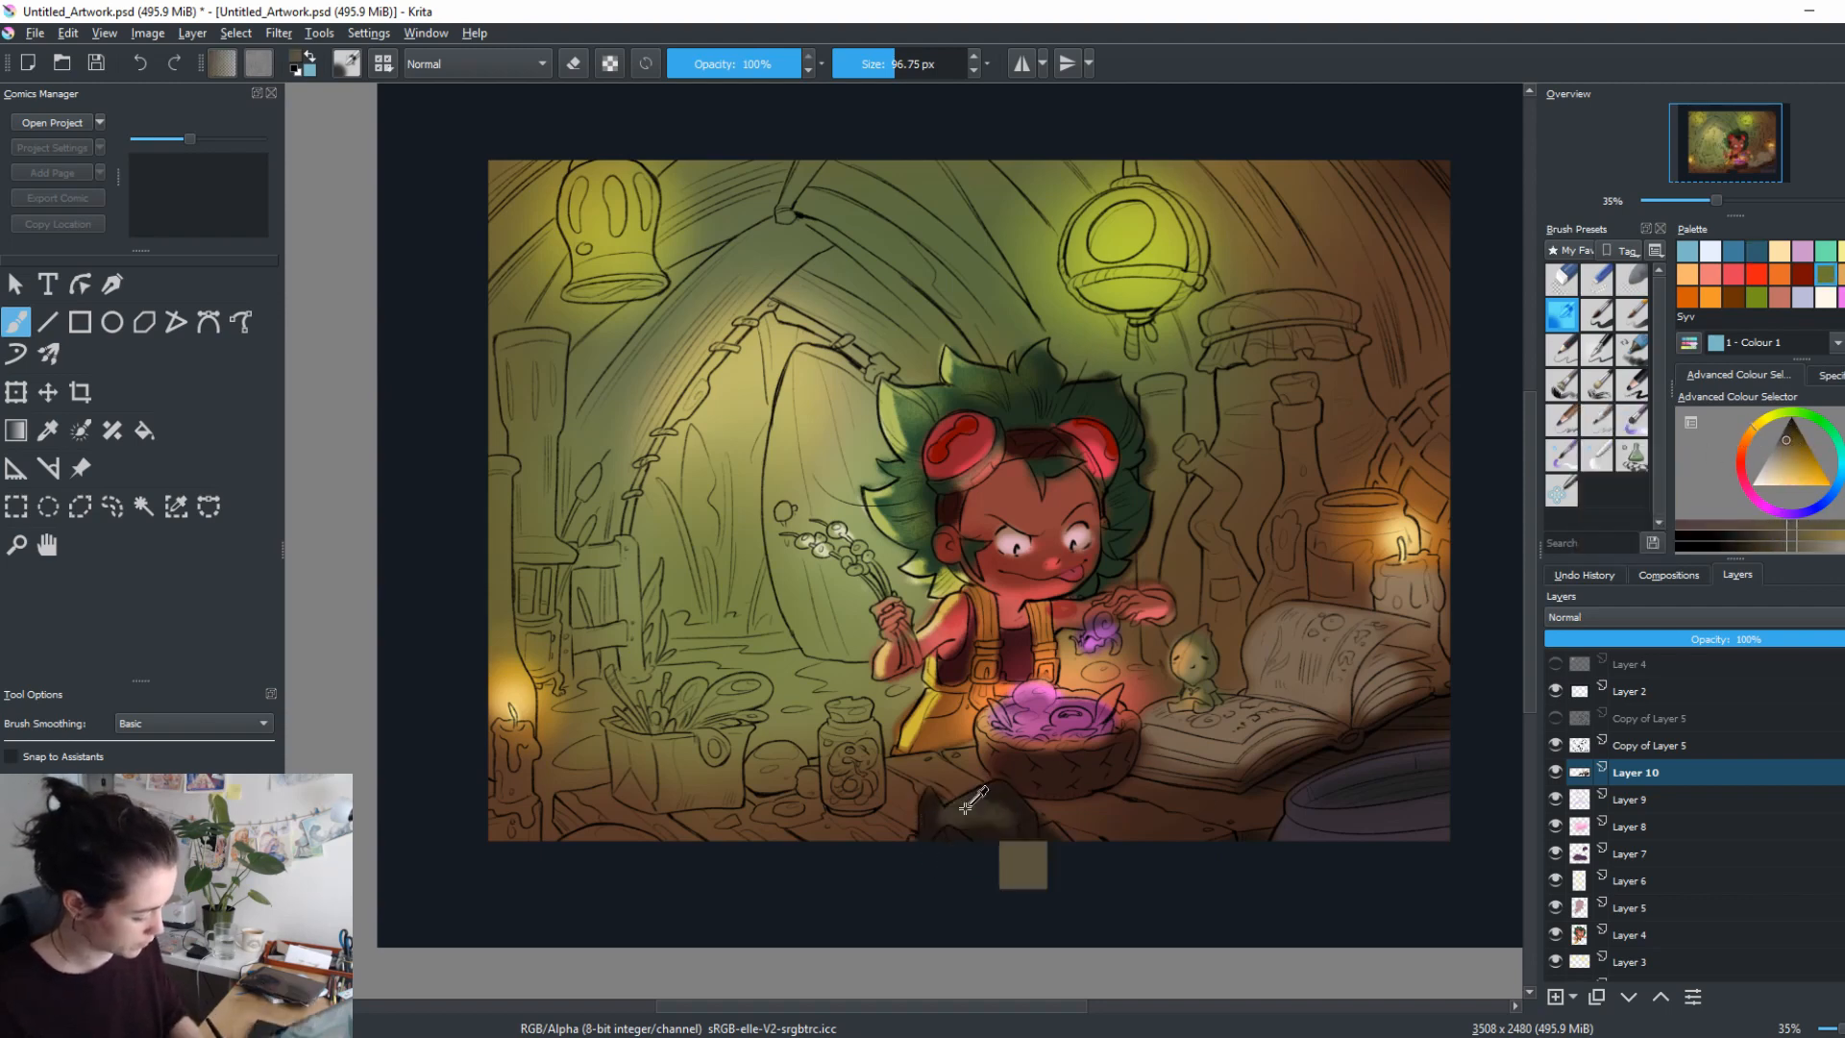
left_click_drag(994, 798, 1041, 829)
Paint the glass jar with pale, muted tones and its cork orange-brown, using a brush of about 66 px.
mouse_move(848, 745)
left_mouse_down()
mouse_move(860, 807)
mouse_move(832, 767)
mouse_move(846, 758)
mouse_move(842, 786)
mouse_move(857, 782)
mouse_move(848, 735)
mouse_move(865, 743)
mouse_move(809, 748)
mouse_move(823, 810)
mouse_move(830, 730)
left_mouse_up()
left_click(1766, 476)
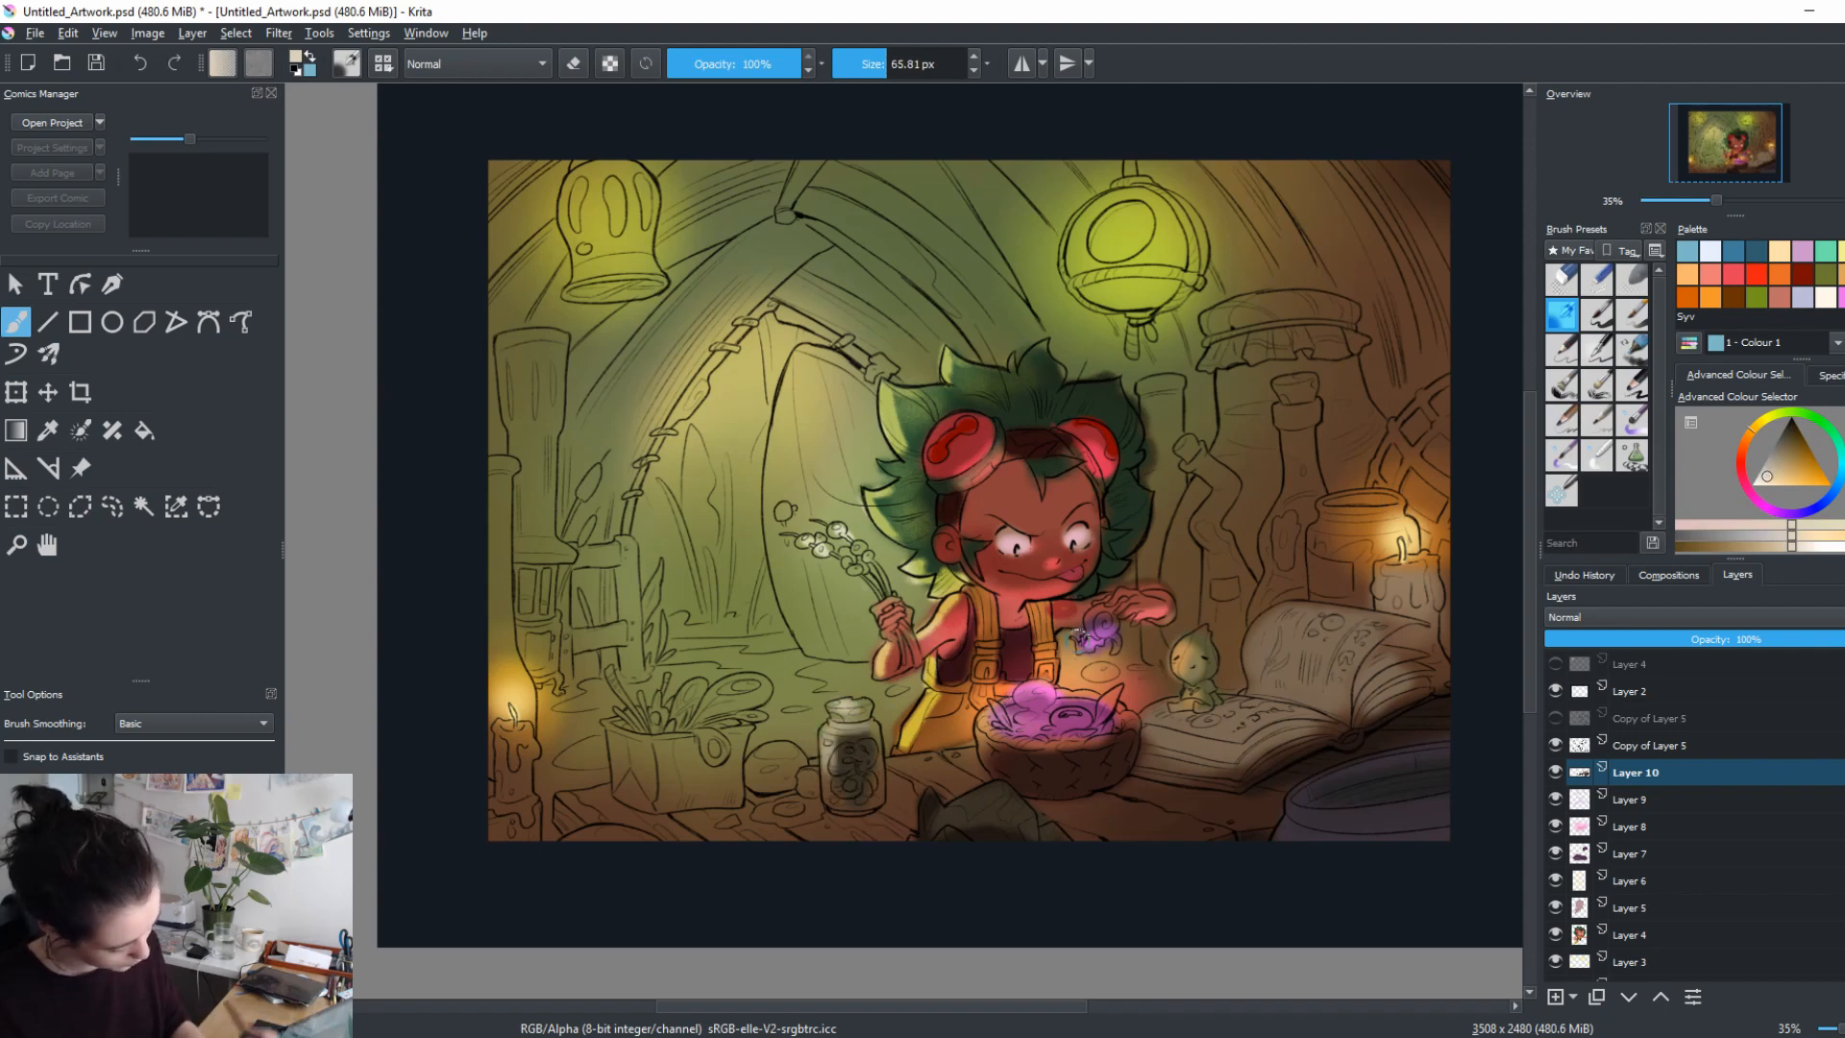
left_click(1733, 297)
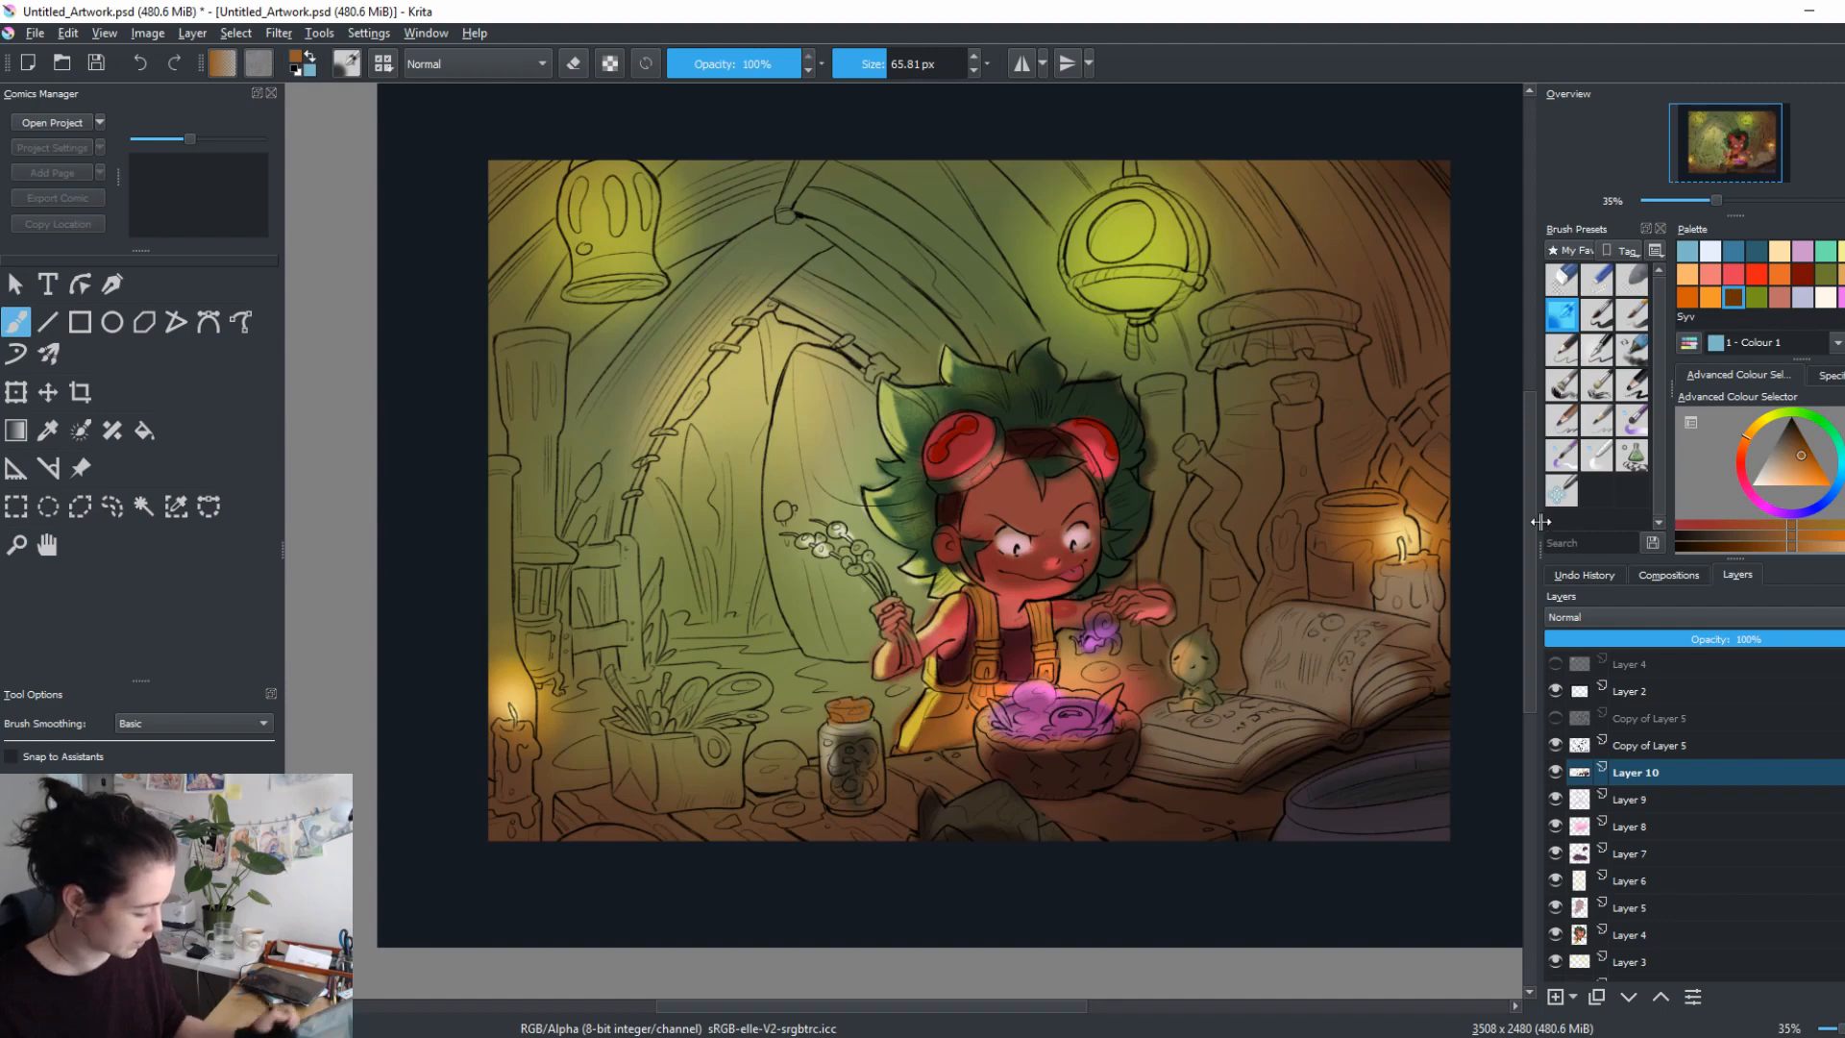
Pick a saturated green, enlarge the brush to about 96 px, test it on the table beside the bowl, sample the blend and undo the test.
mouse_move(1764, 448)
left_mouse_down()
mouse_move(1784, 426)
mouse_move(1757, 448)
left_mouse_up()
left_click(1733, 250)
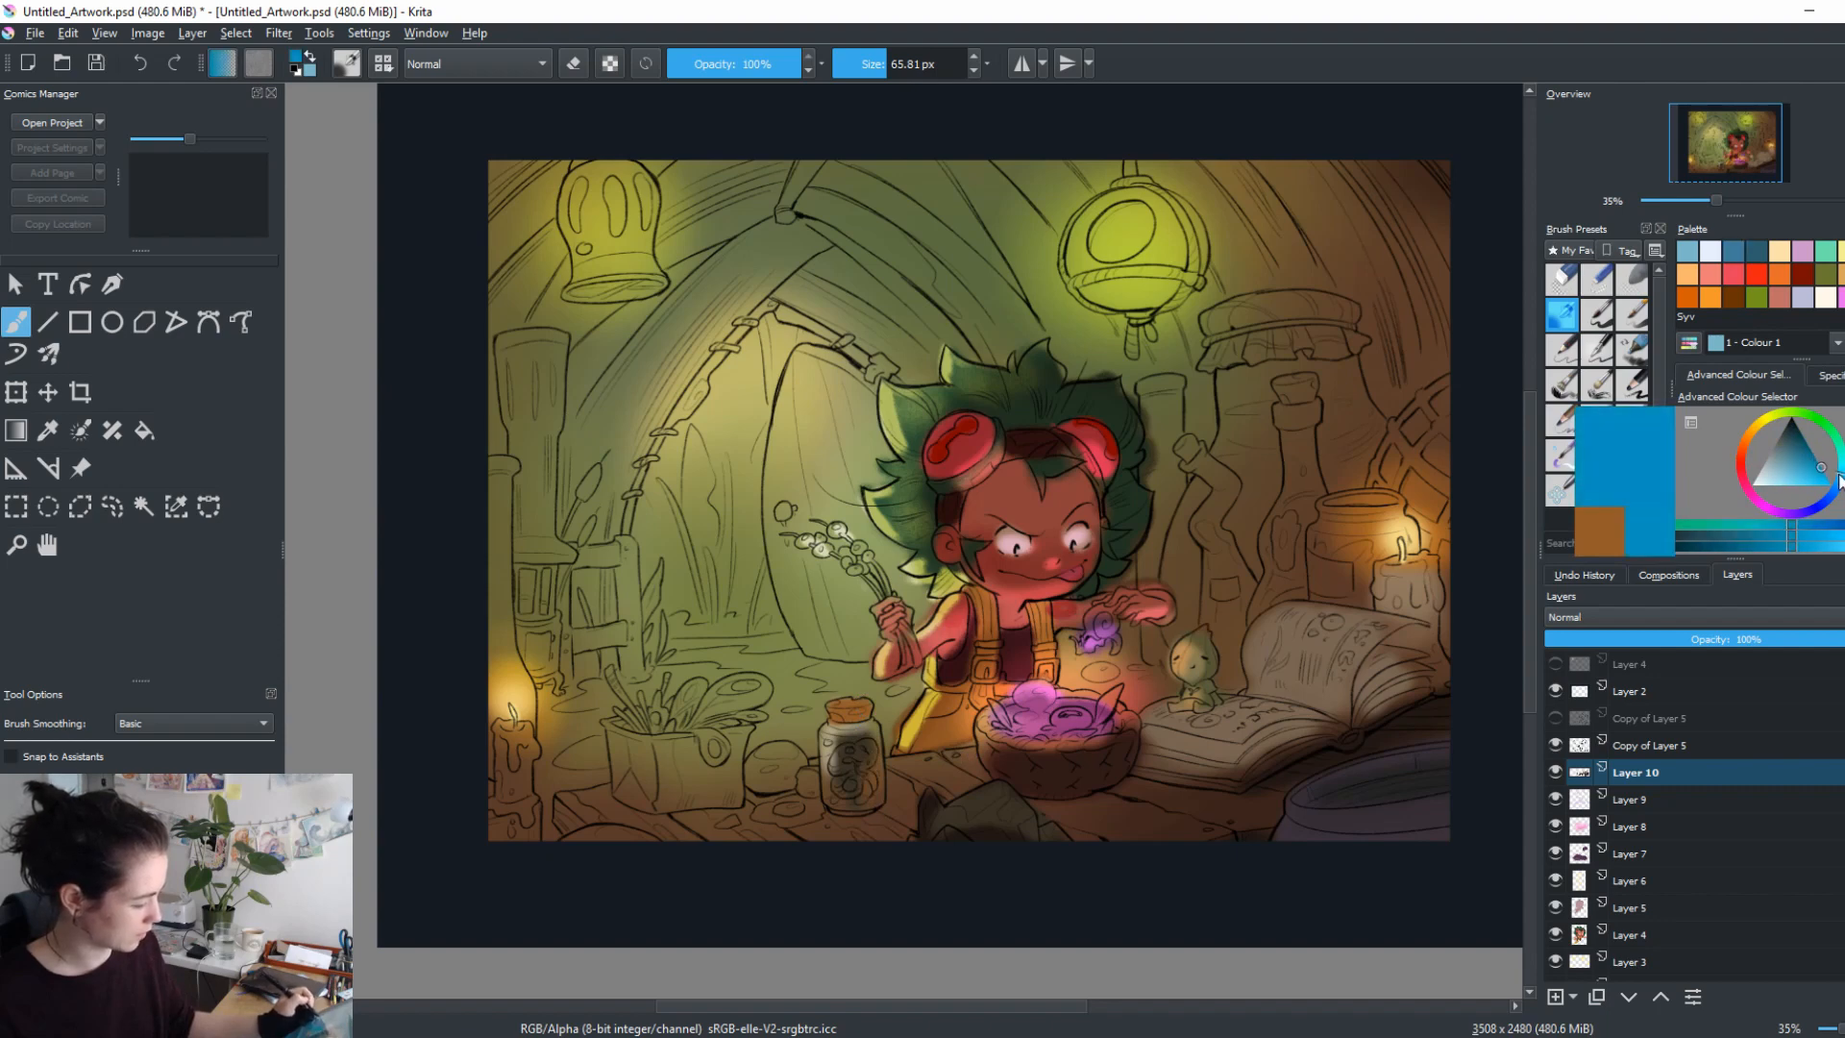
left_click(1824, 251)
left_click_drag(1130, 762, 1489, 667, "shift")
mouse_move(1139, 810)
left_mouse_down()
mouse_move(1283, 782)
mouse_move(1105, 811)
mouse_move(1235, 803)
left_mouse_up()
left_click(1121, 818, "ctrl")
key("ctrl+z")
key("ctrl+z")
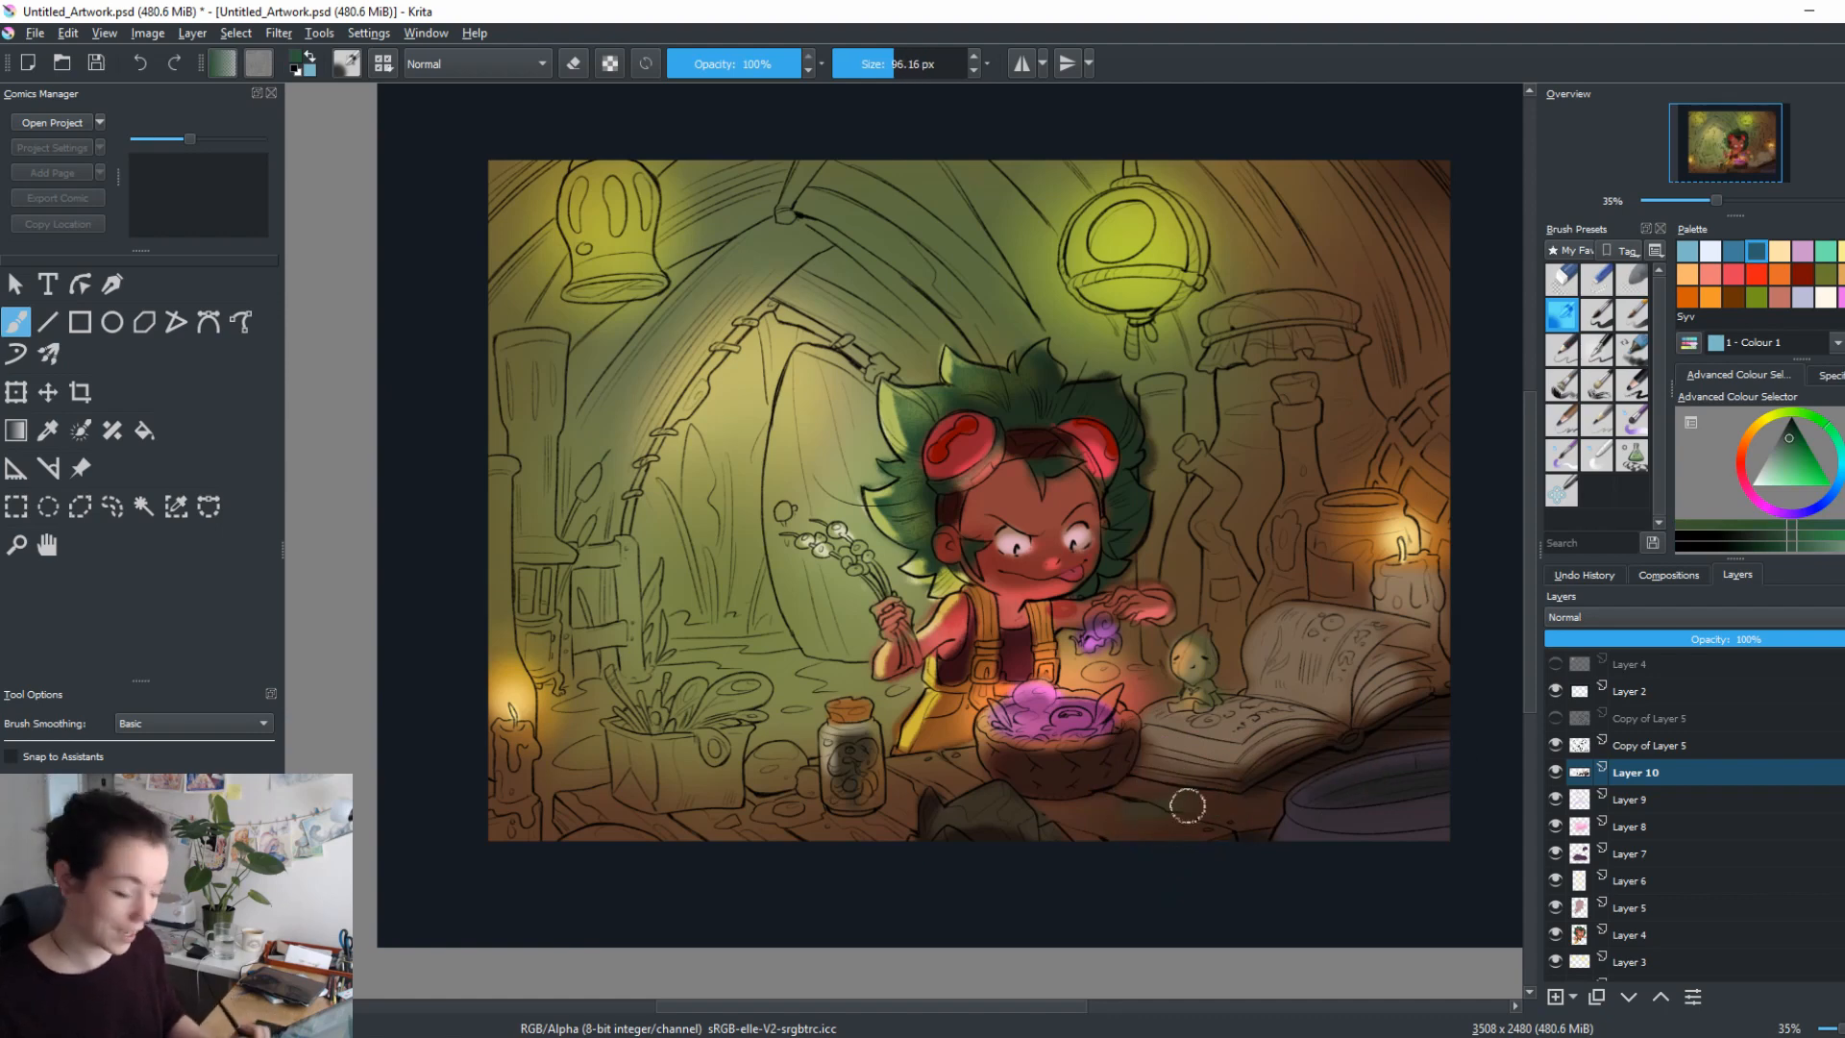
Sample a darker green from another undone test stroke on the table and paint the object at the front edge with it.
left_click(1143, 812, "ctrl")
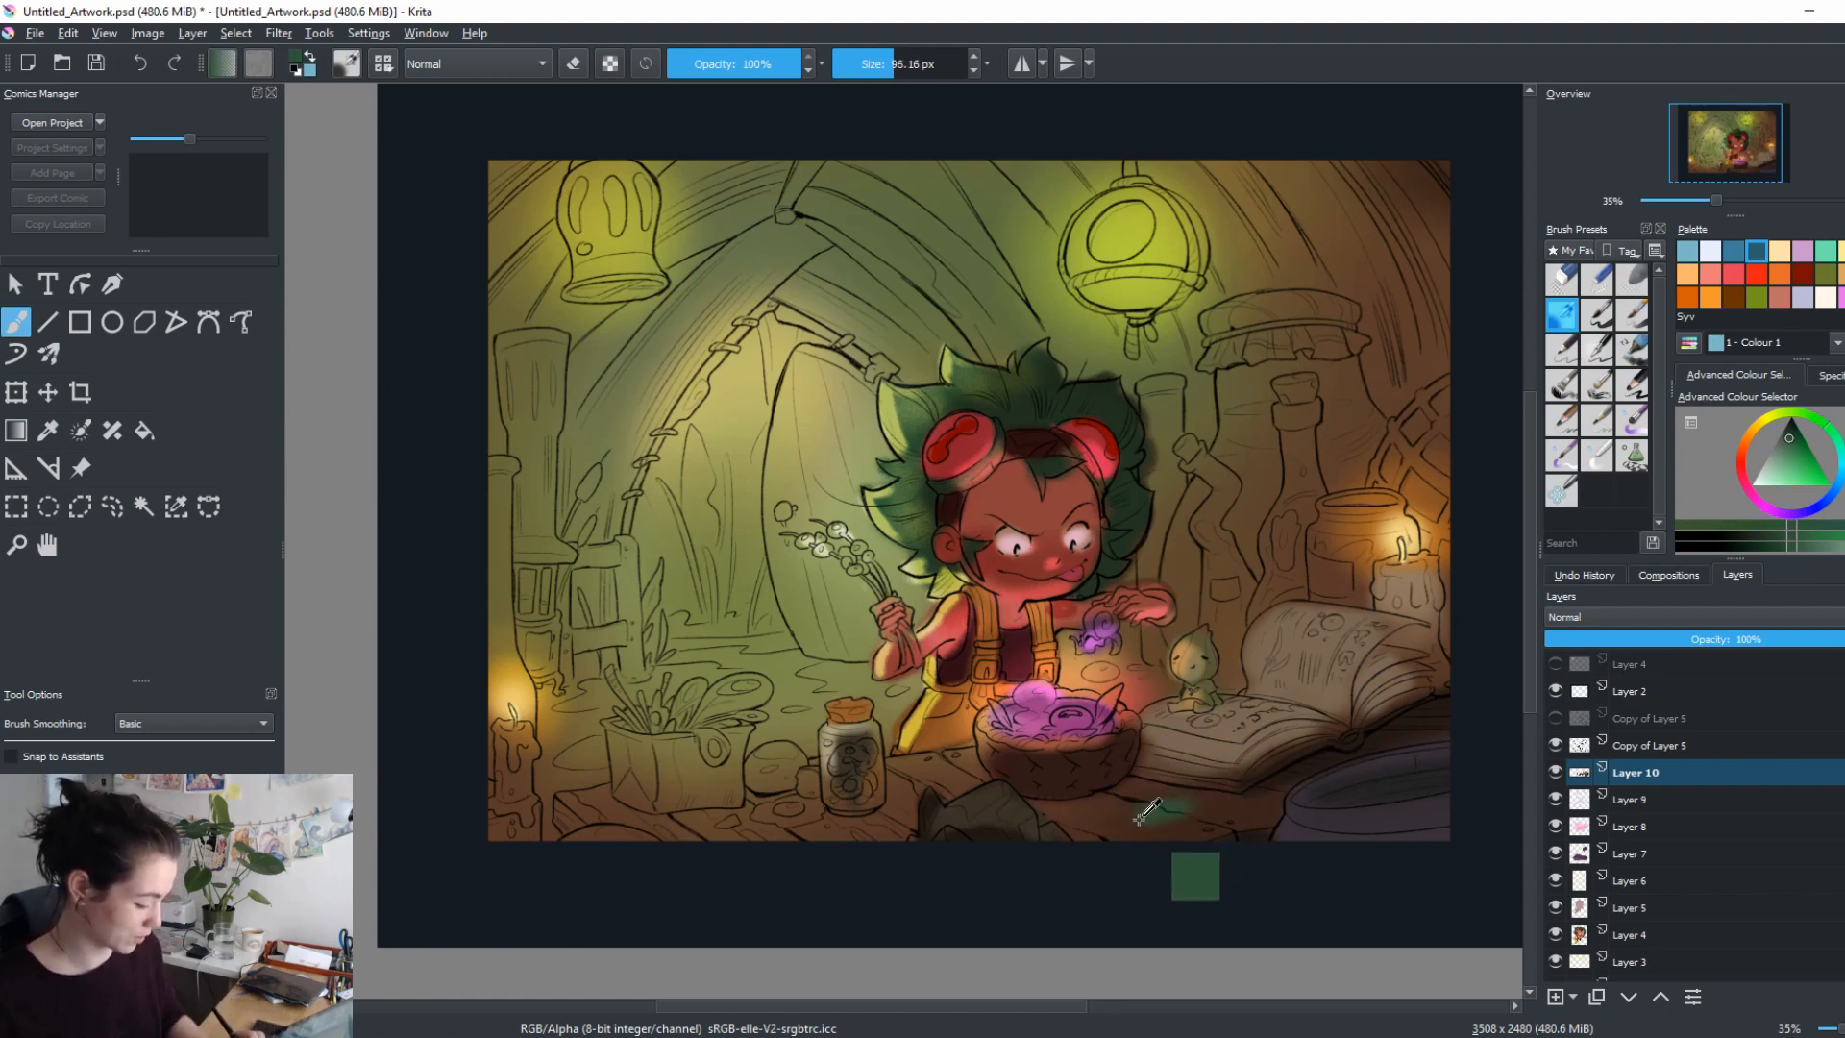
mouse_move(1144, 812)
left_mouse_down()
mouse_move(1115, 822)
mouse_move(1249, 807)
left_mouse_up()
key("ctrl+z")
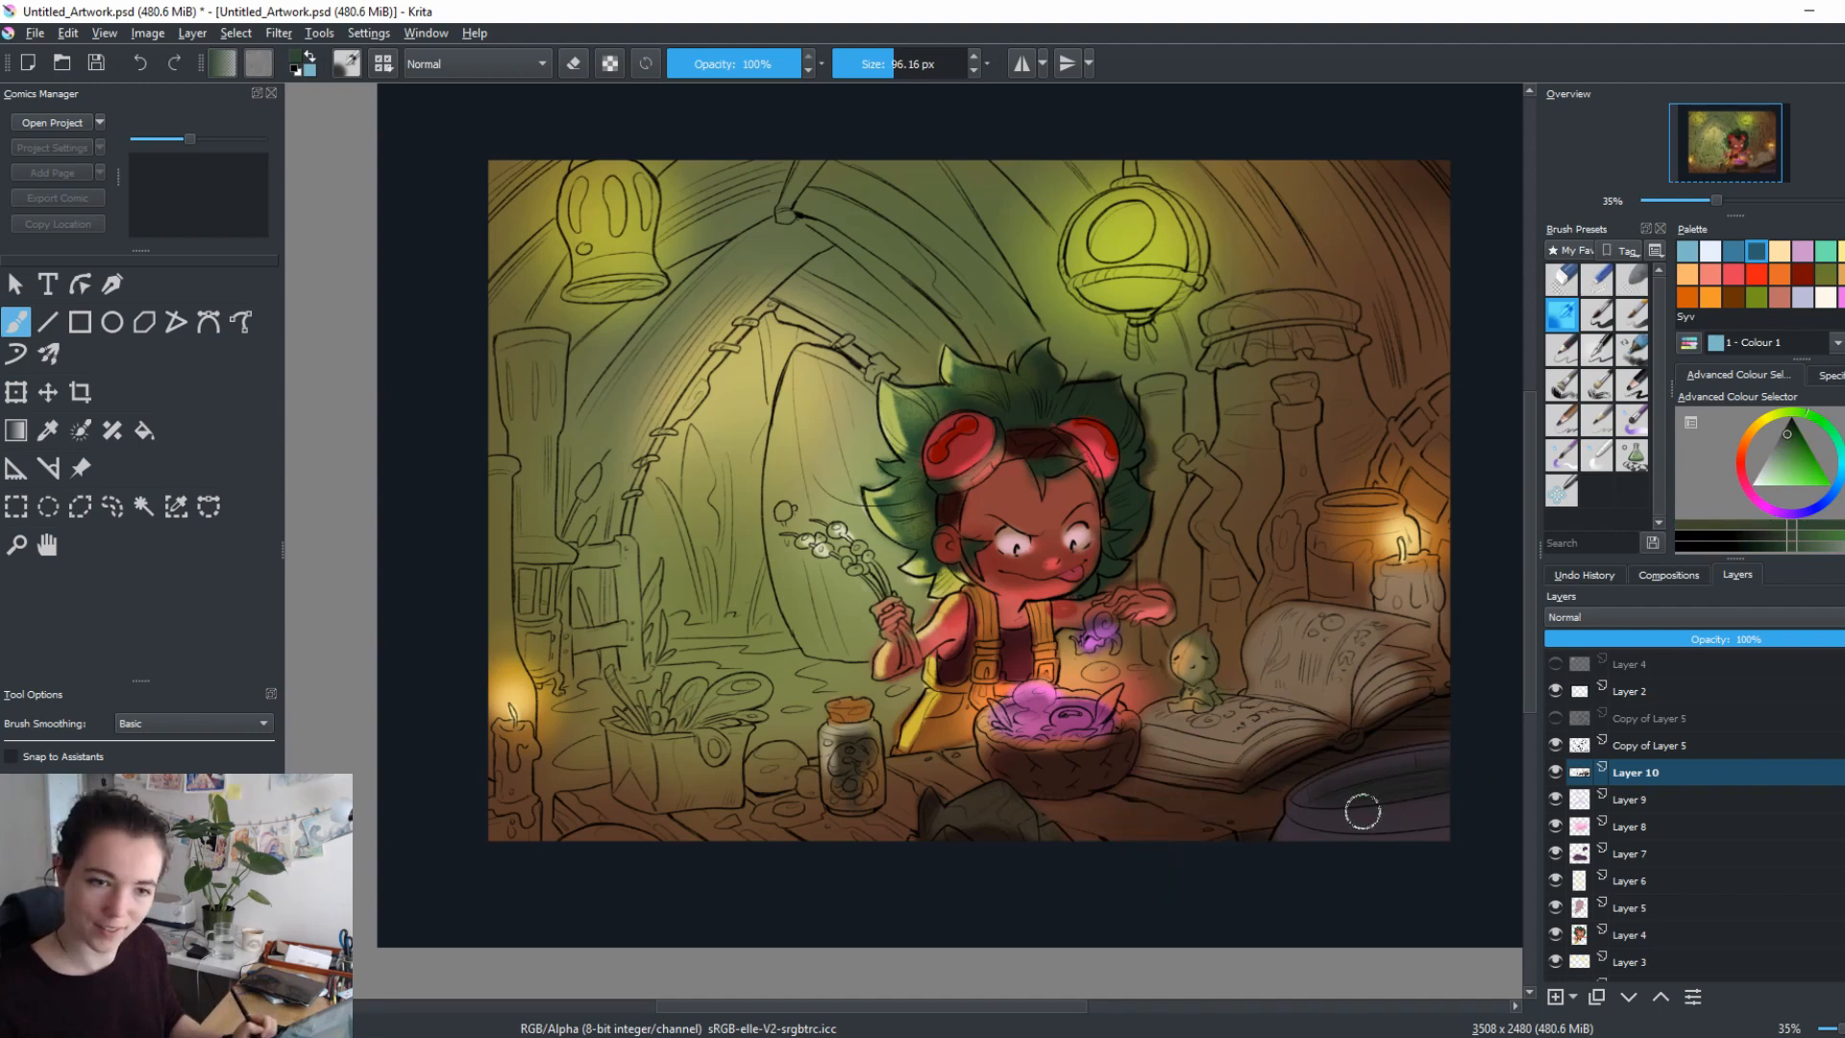
left_click_drag(1119, 844, 1177, 816)
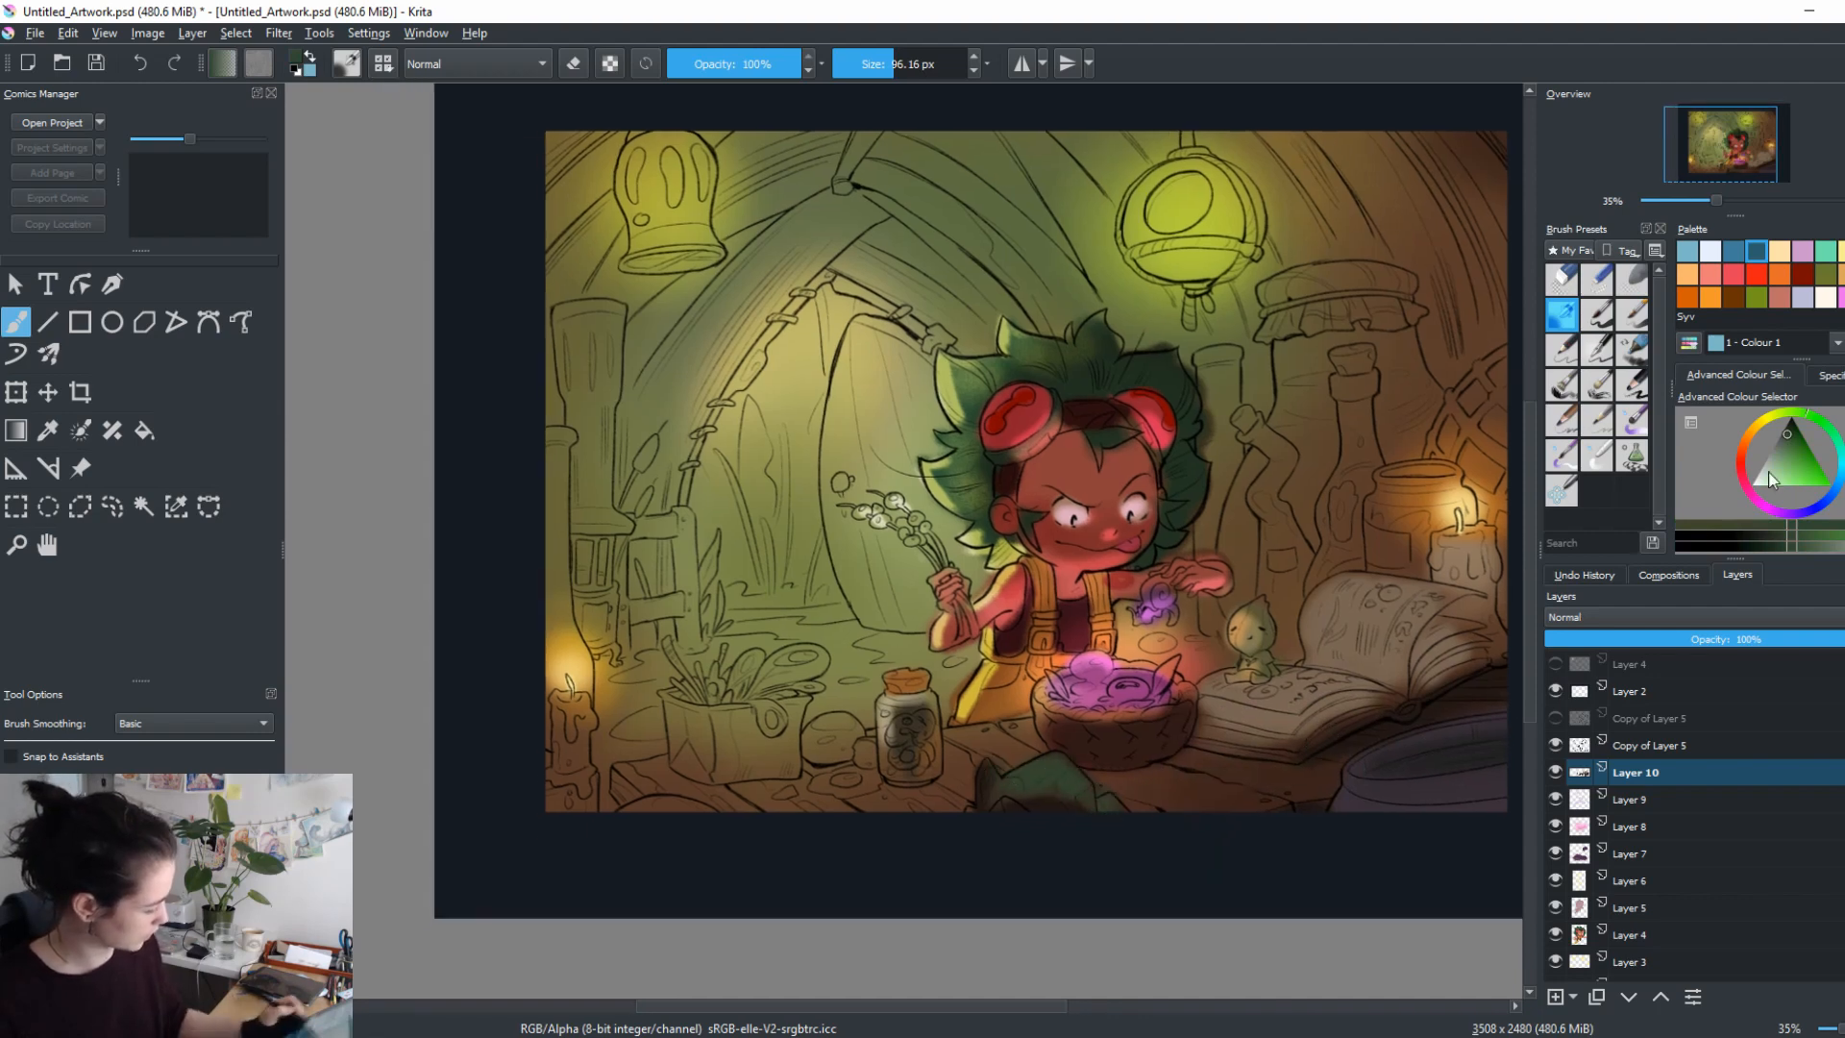
Blend magenta into the table, sample the mix, undo the test and paint dark reddish accents on the green object at the front edge.
left_click(1780, 512)
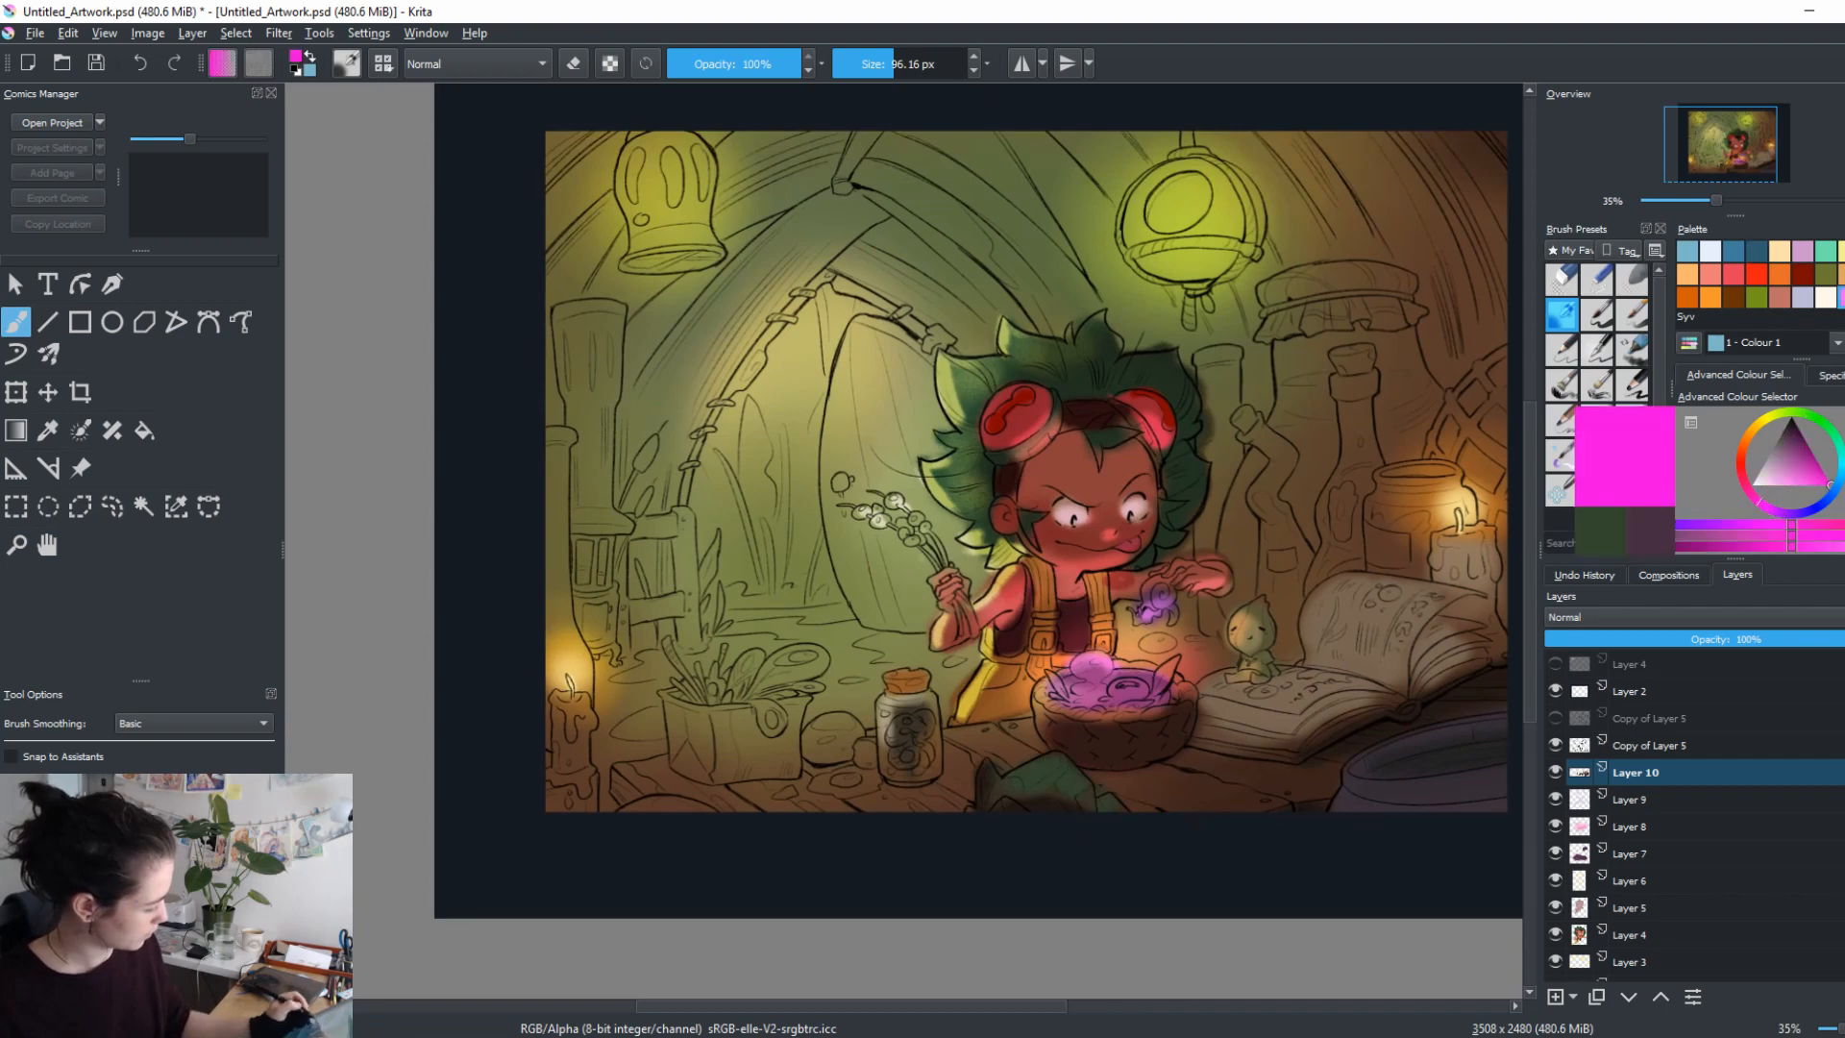
left_click_drag(1170, 775, 1222, 780)
left_click(1172, 783, "ctrl")
key("ctrl+z")
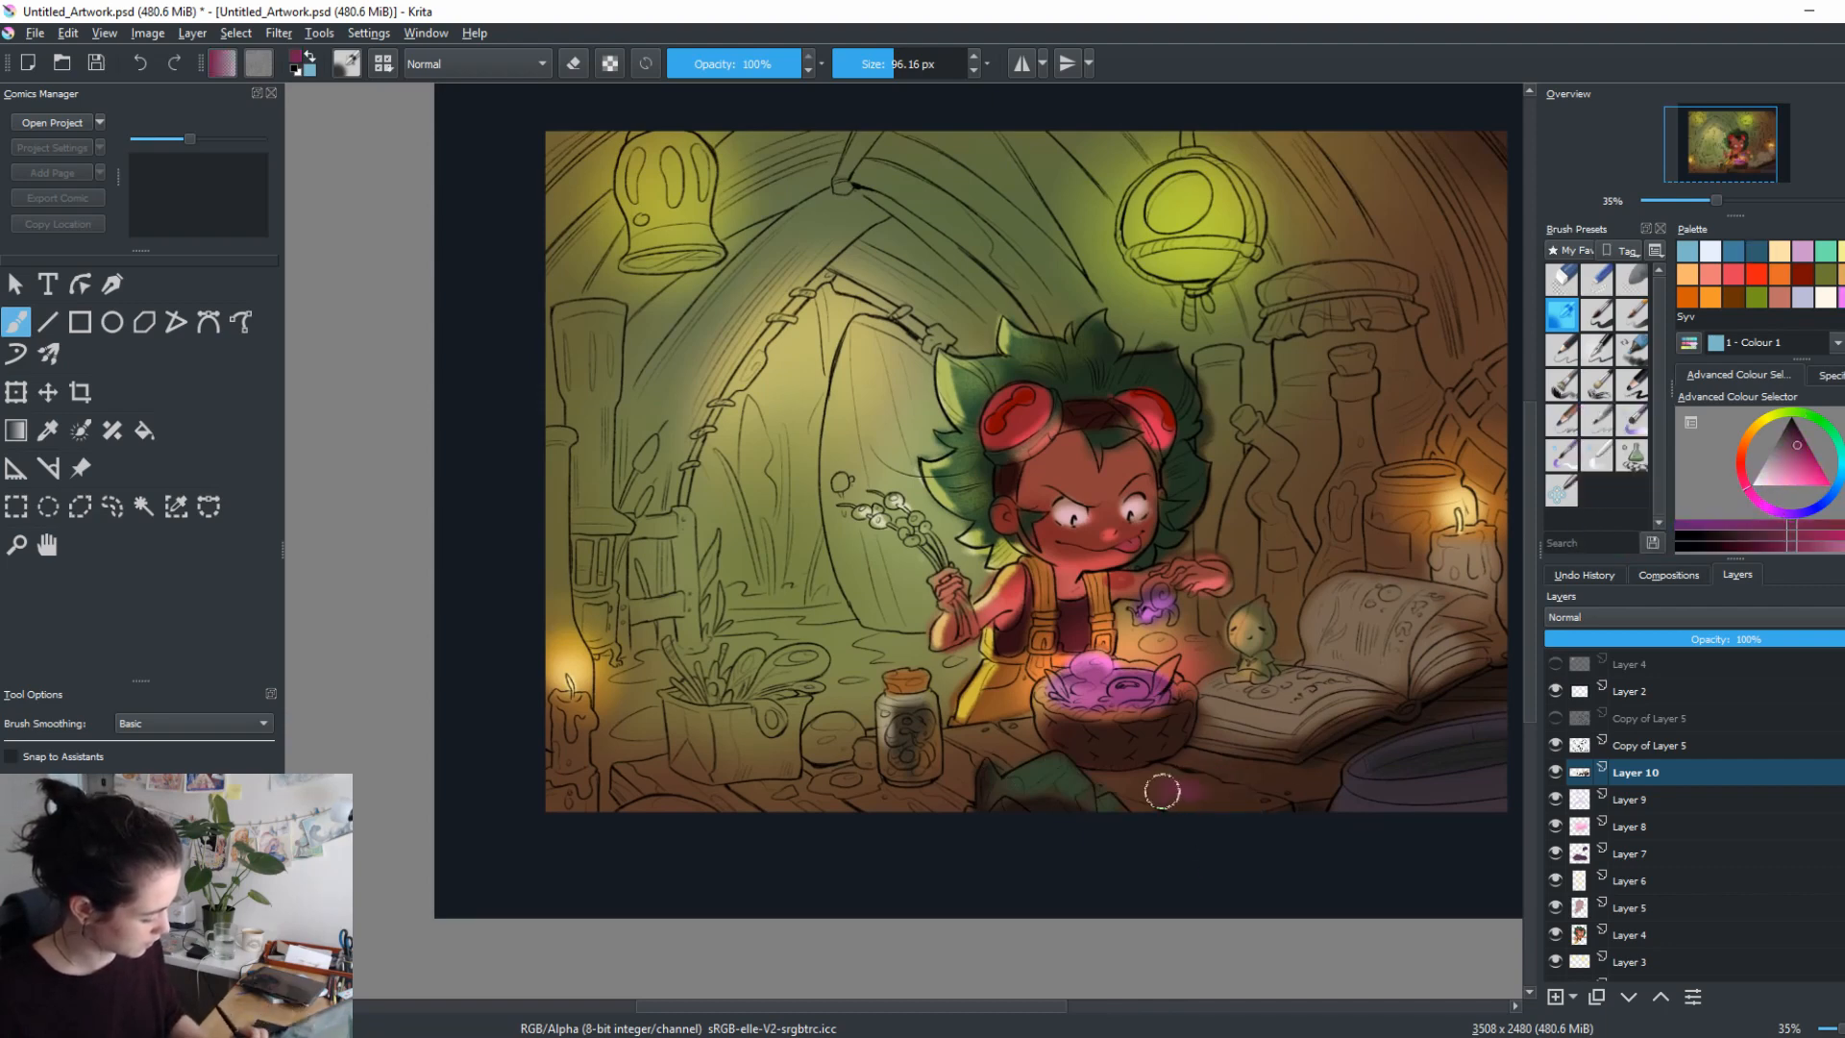
left_click(1192, 790, "ctrl")
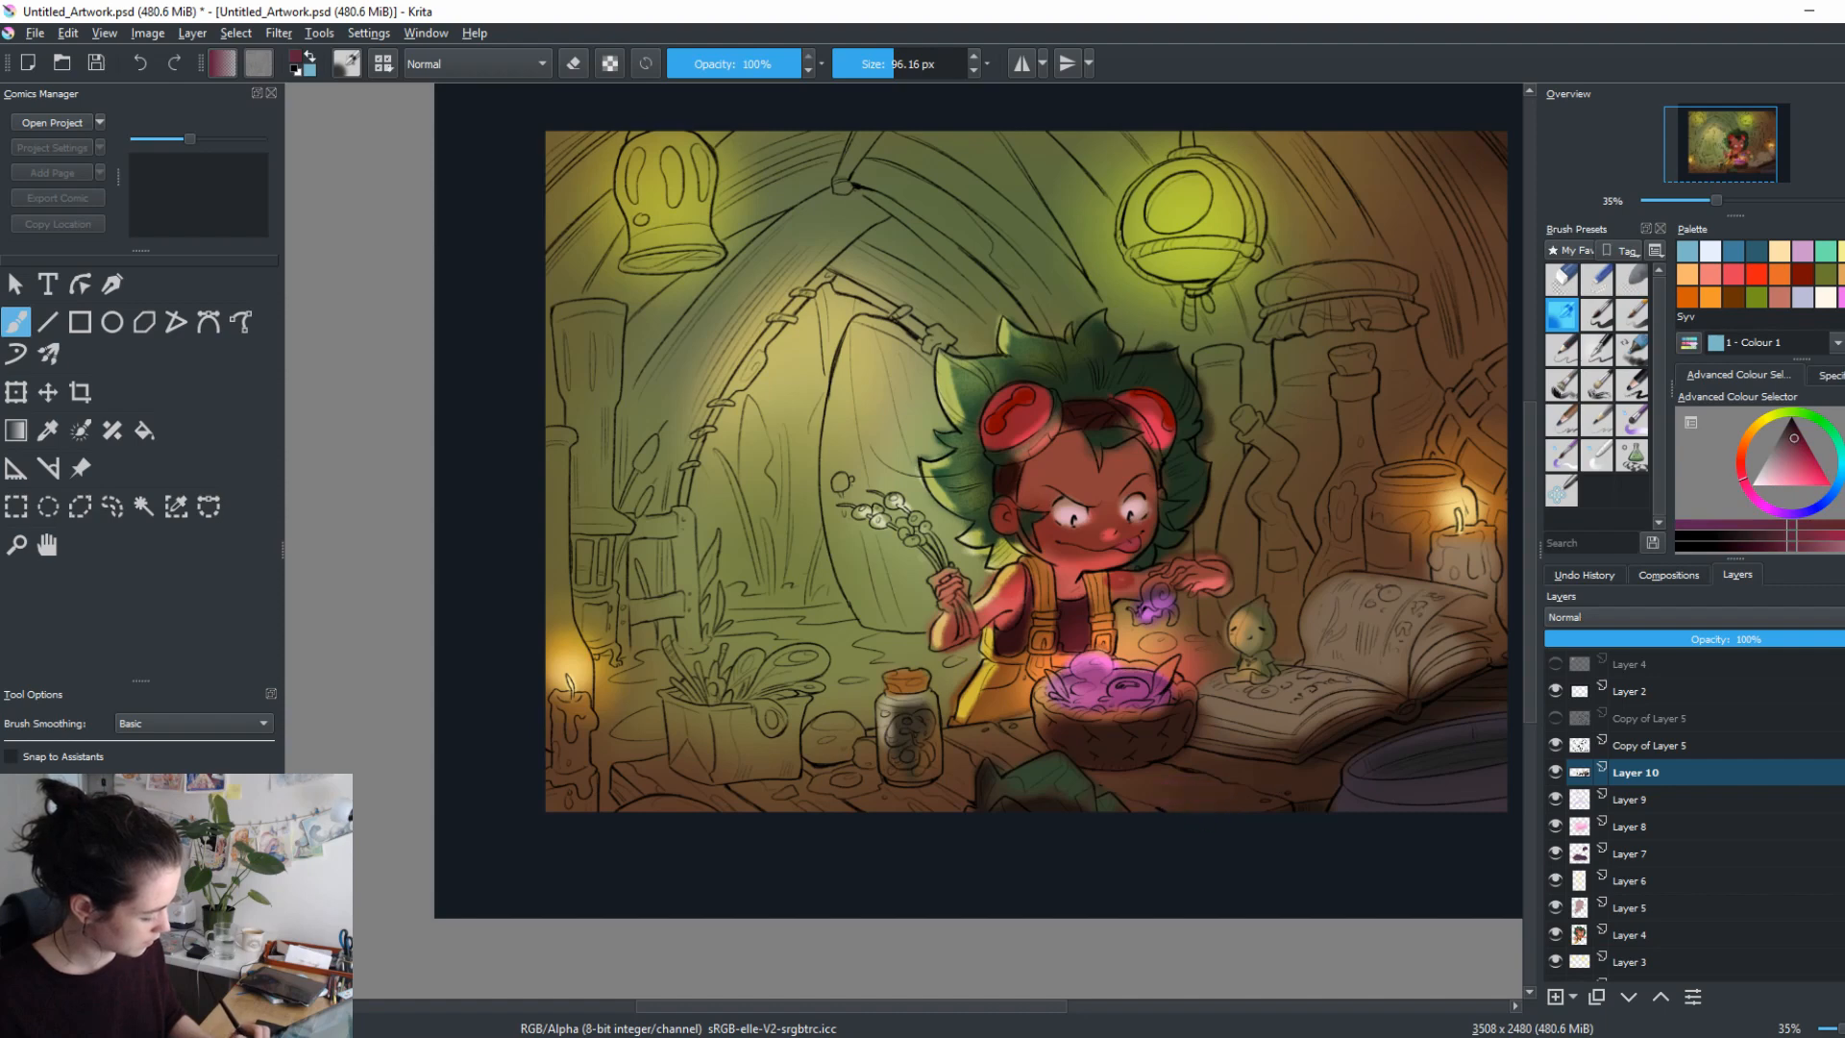
left_click(1187, 810, "ctrl")
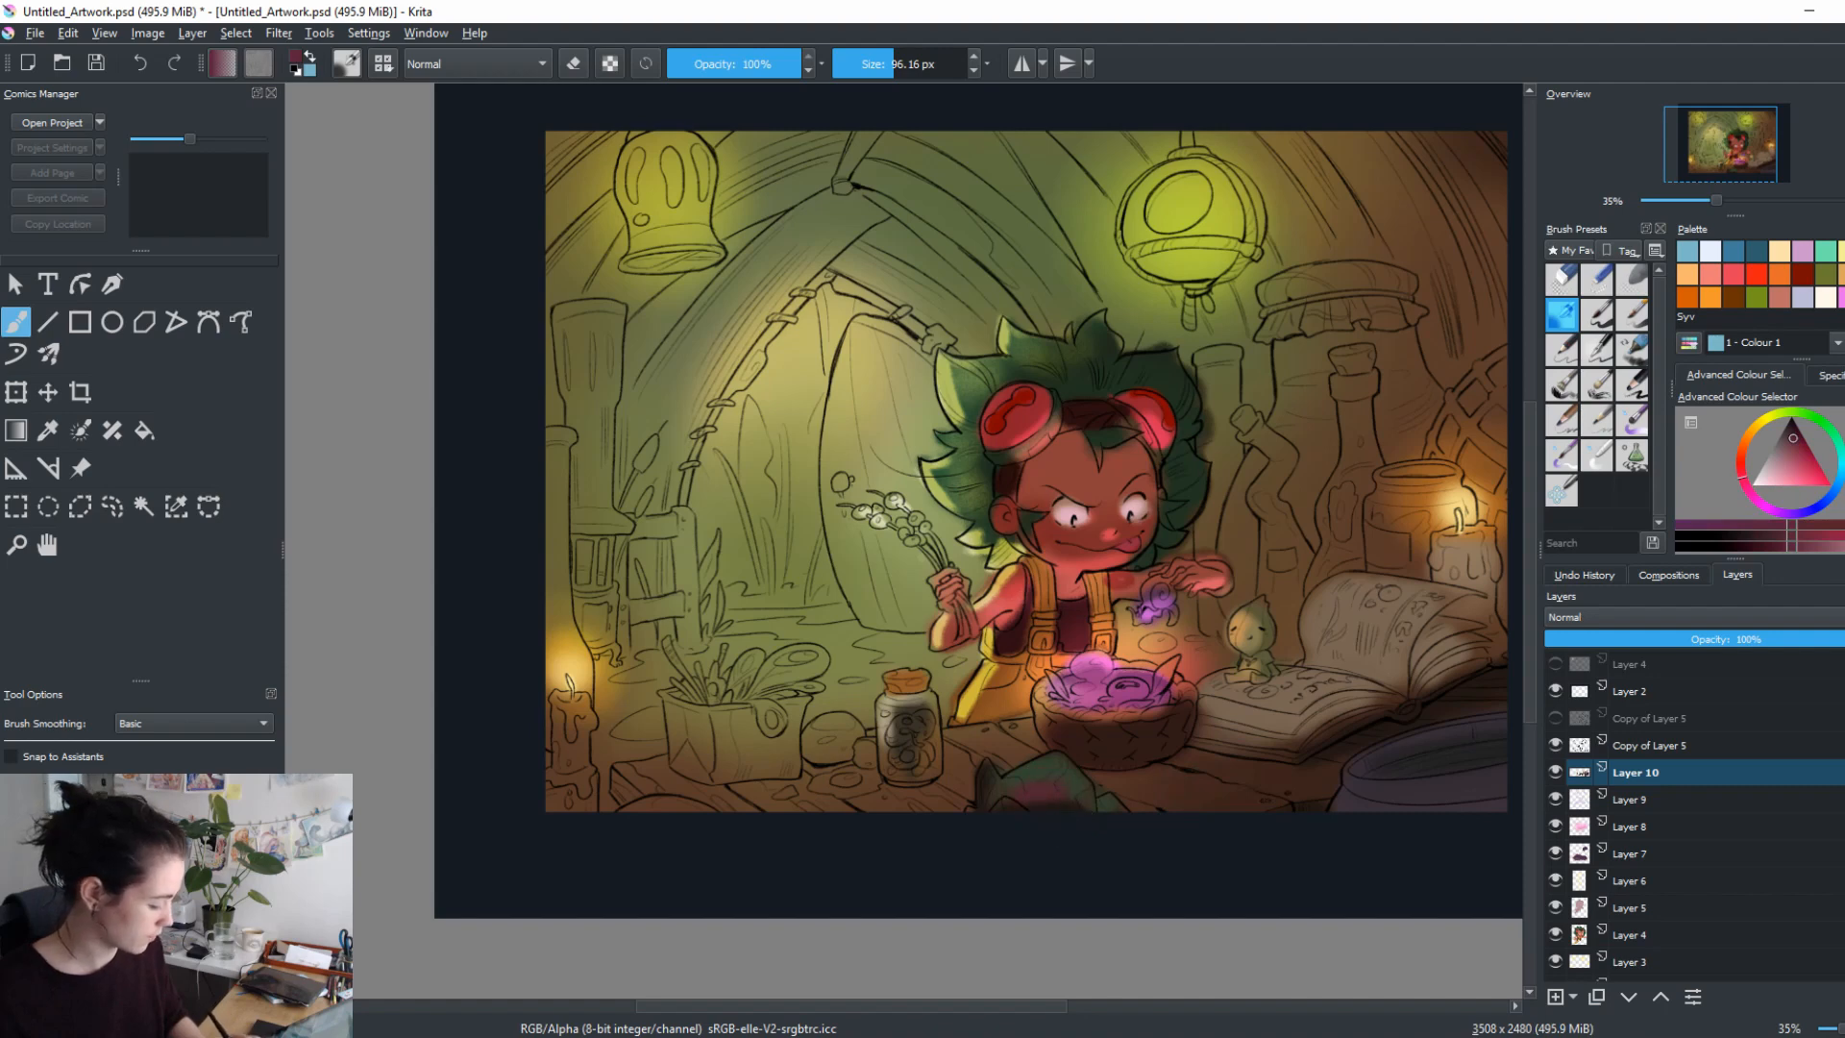
left_click(1789, 438)
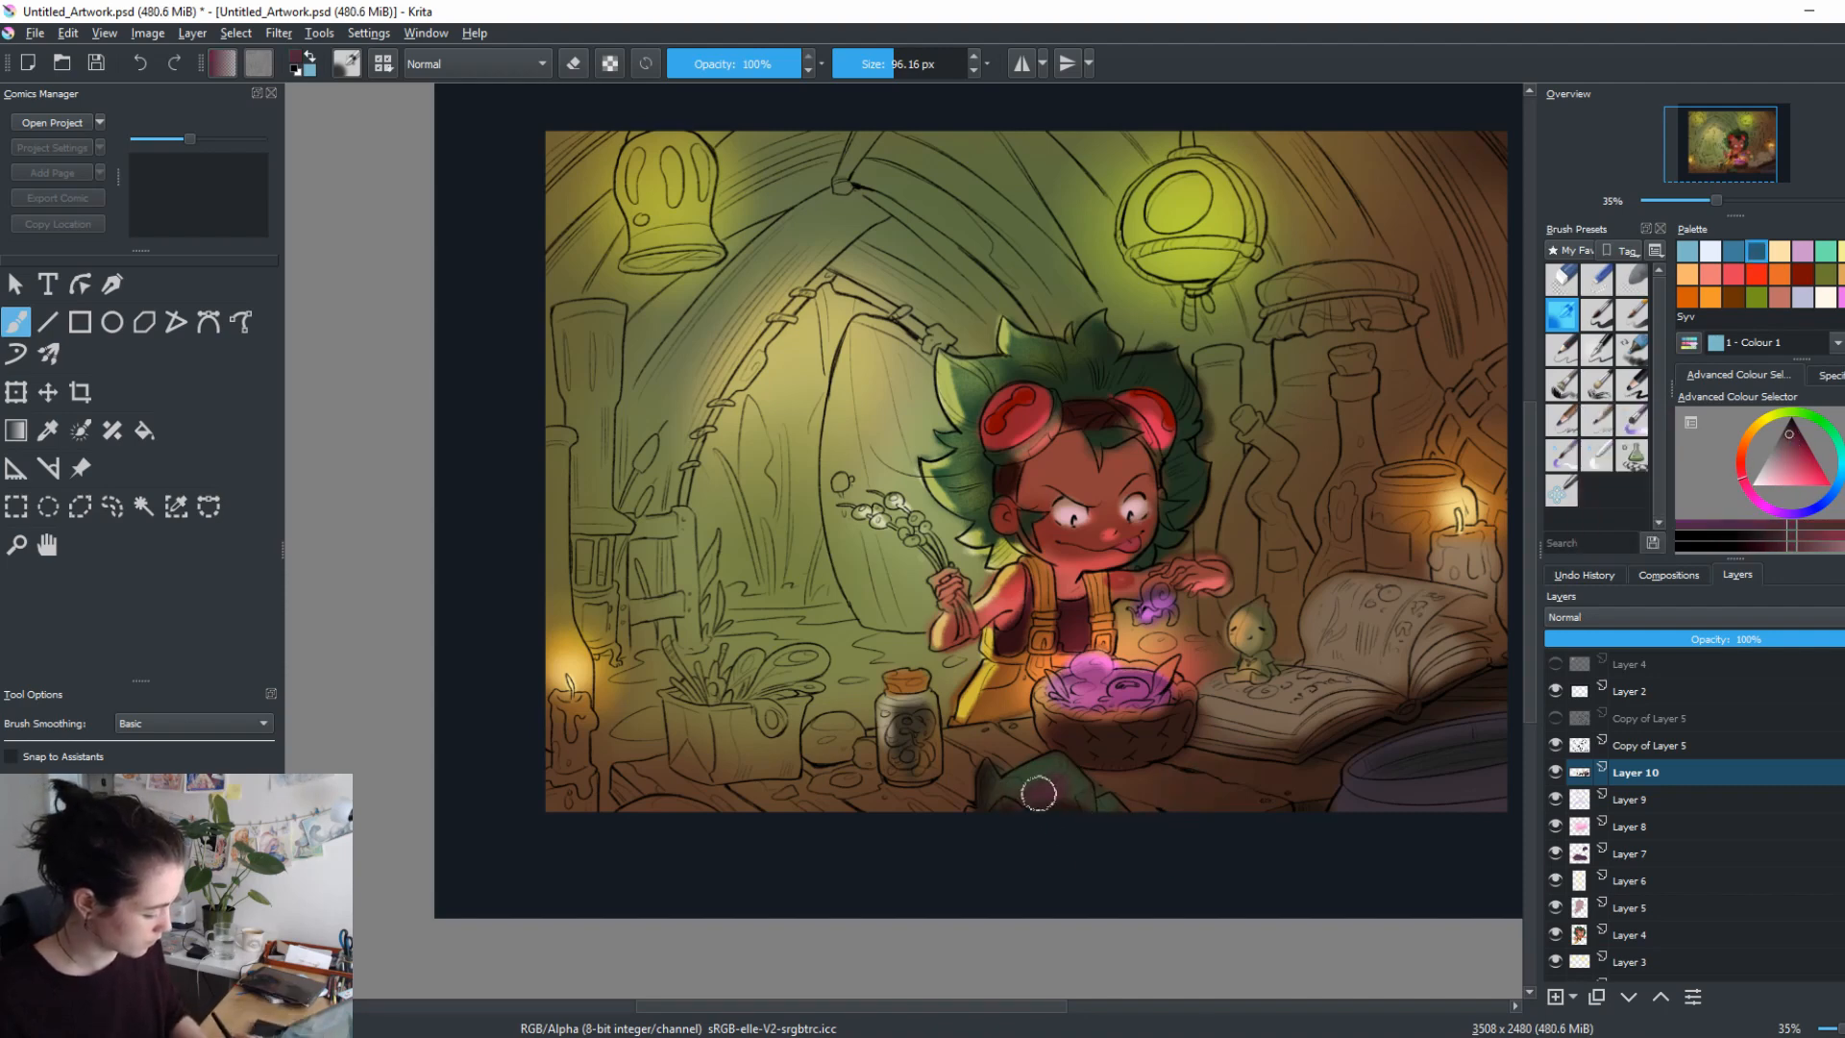
Sample a yellowish tone from the tent background, shrink the brush to about 60 px and paint the bent glass tube behind the character.
left_click_drag(1282, 809, 1178, 674)
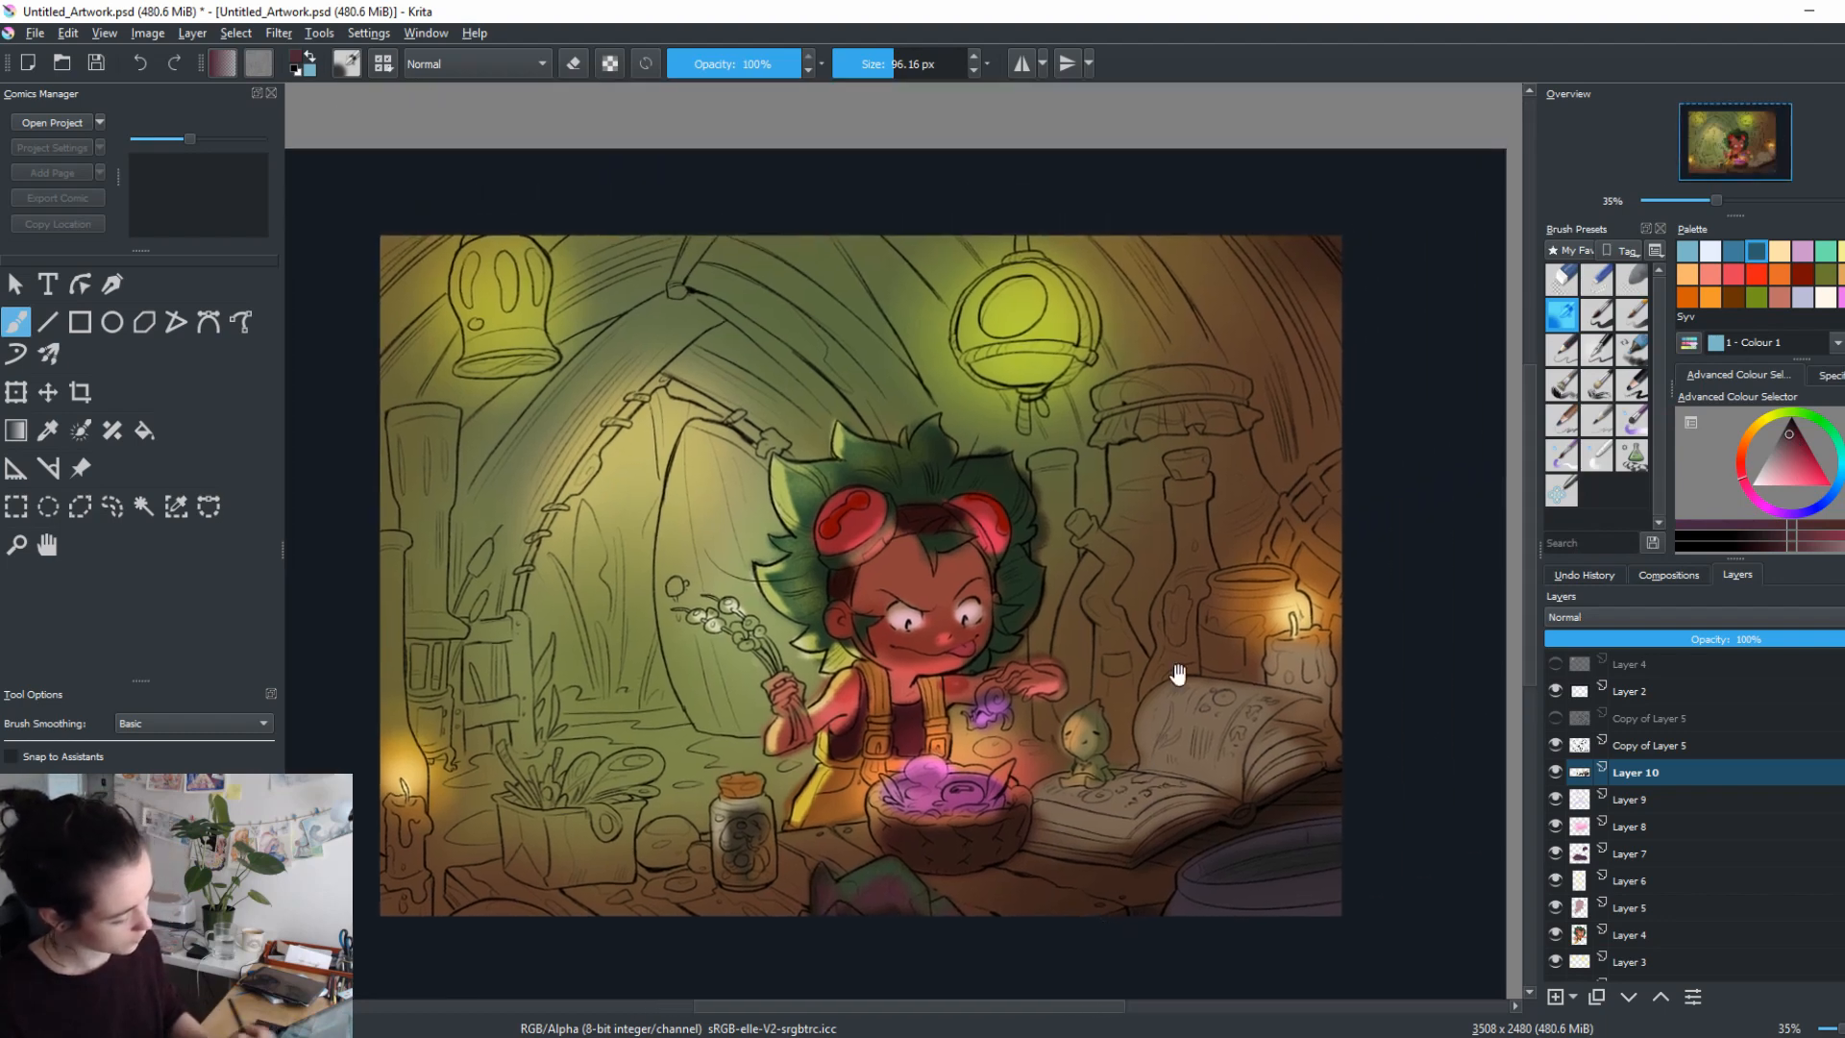
left_click(774, 578, "ctrl")
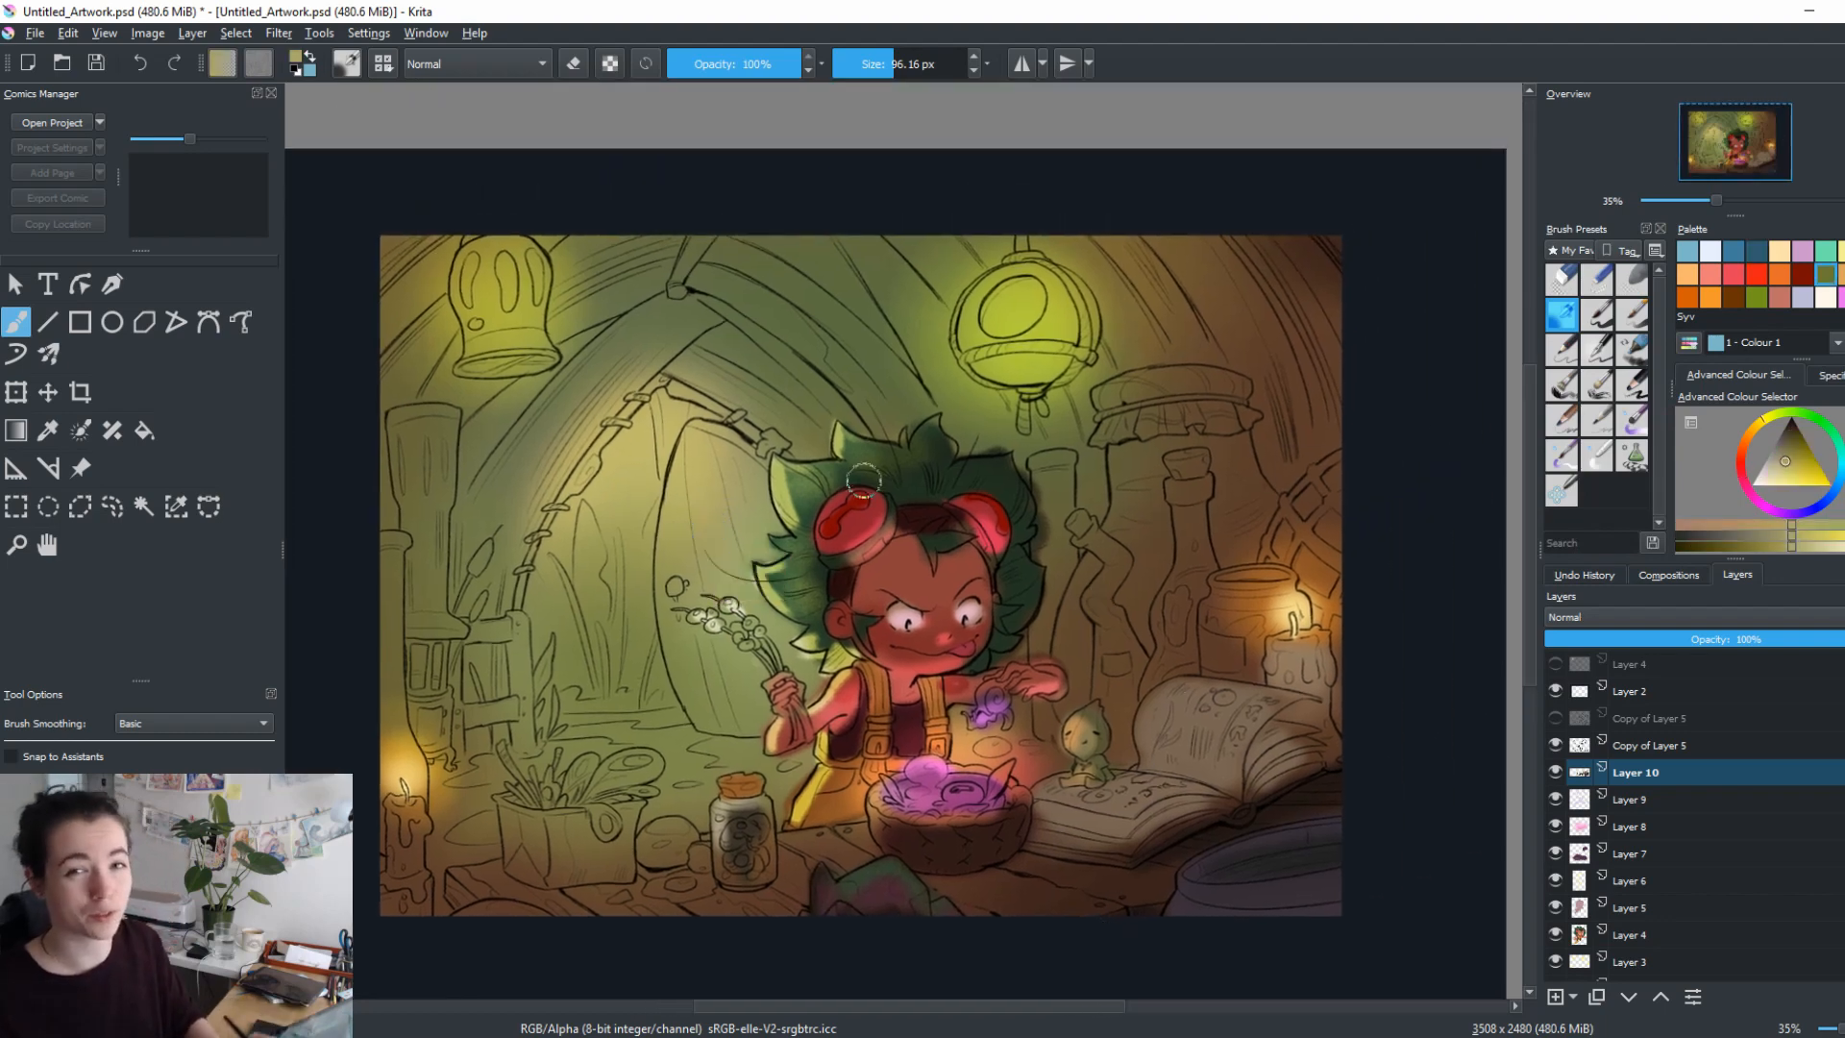
key("bracketleft")
left_click_drag(1103, 540, 1110, 556)
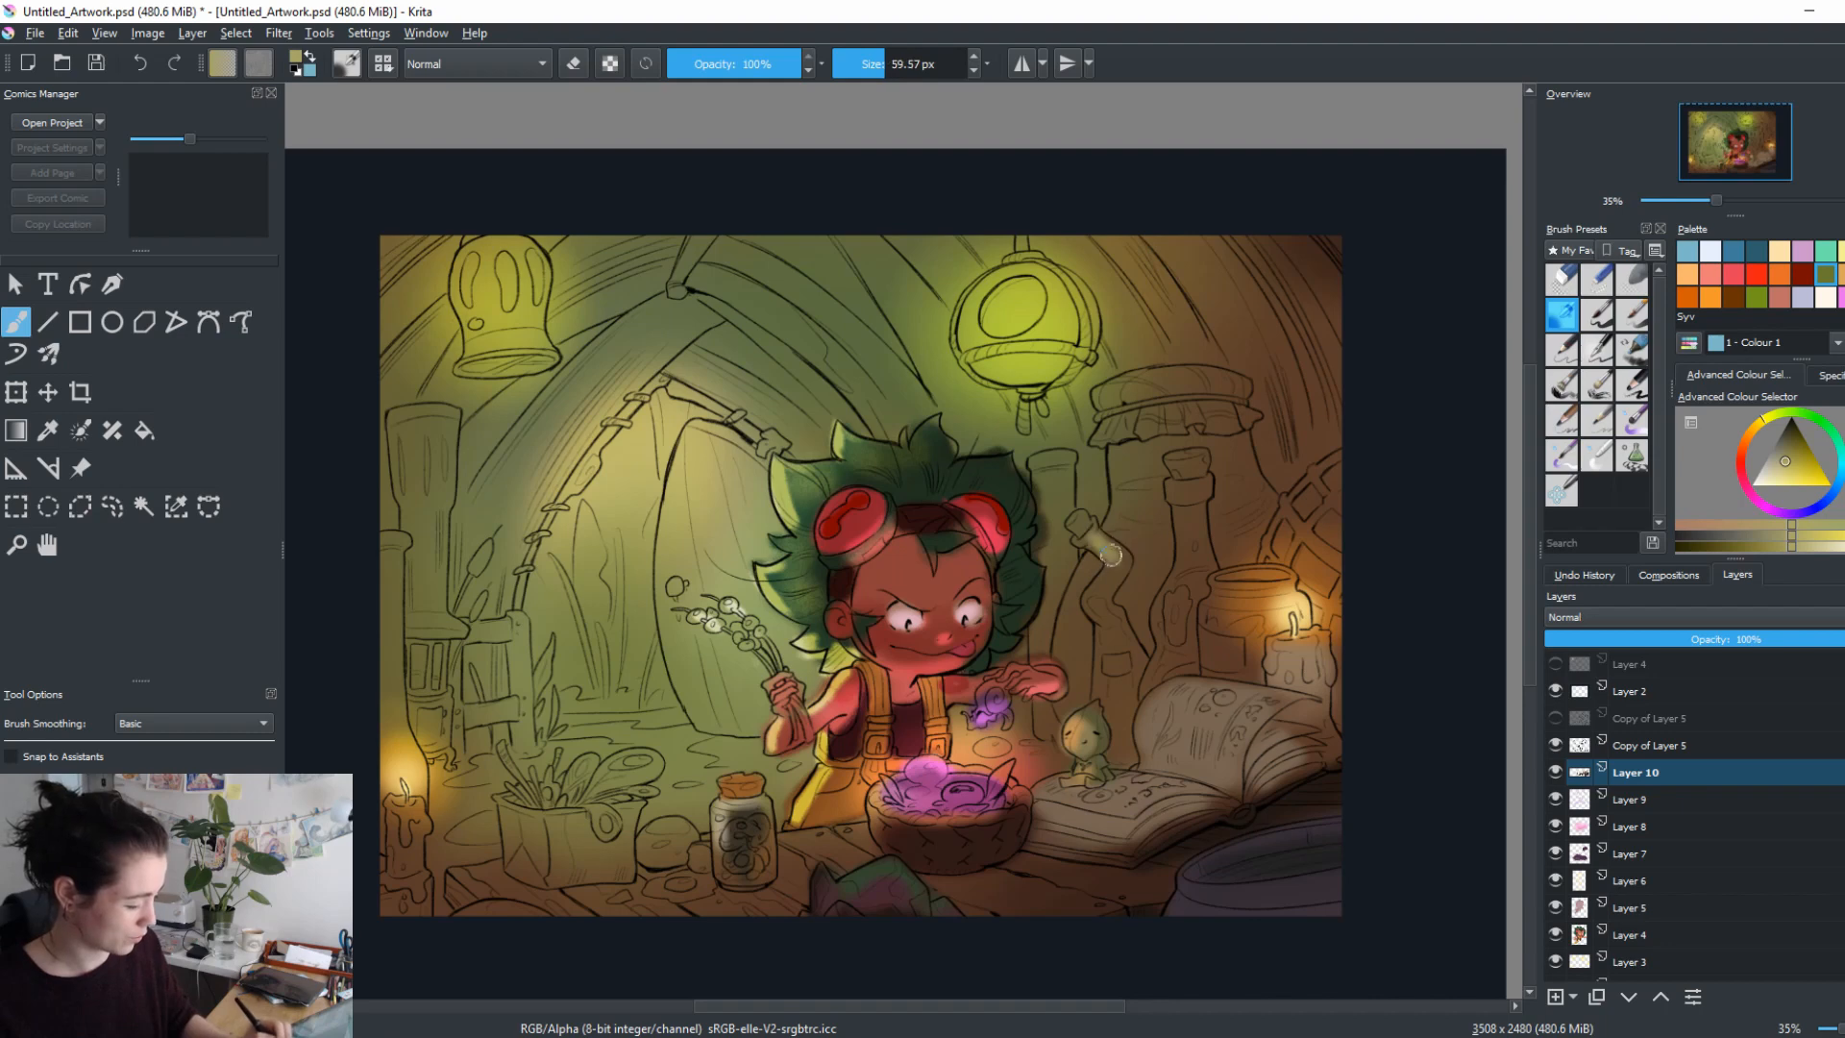
left_click(1095, 603, "ctrl")
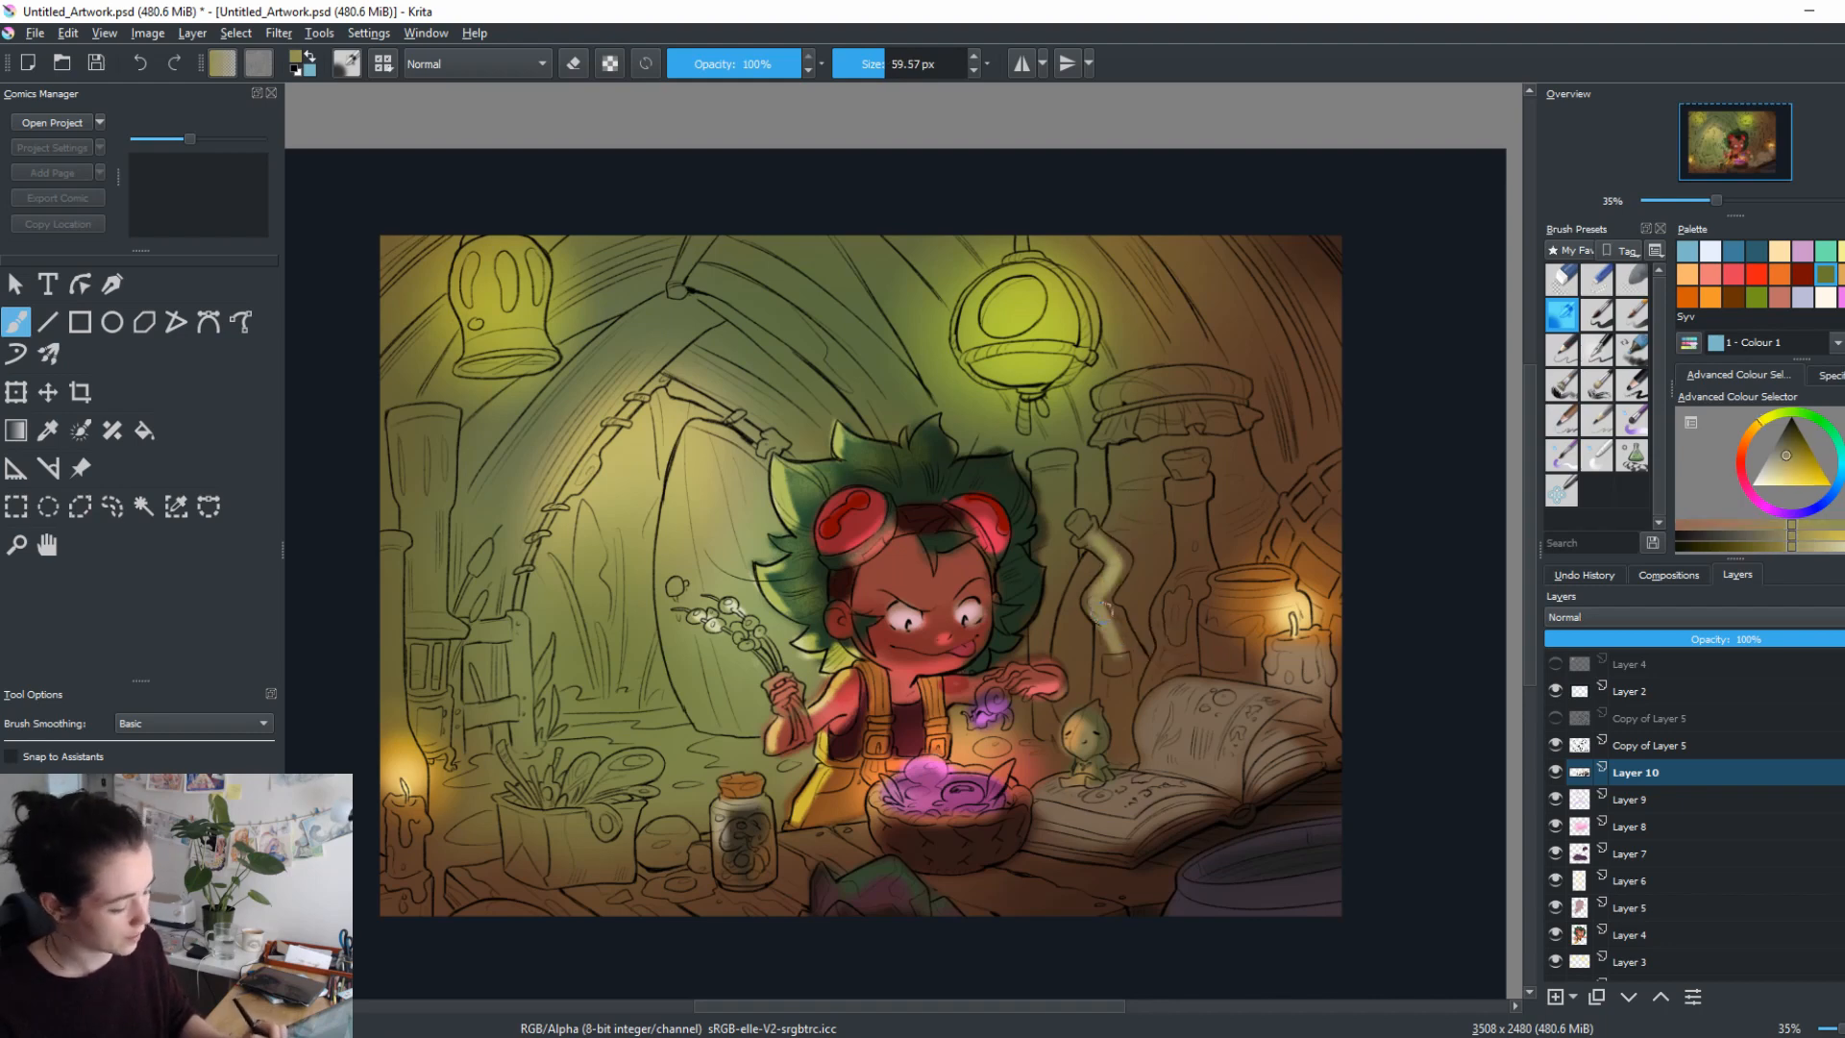
Add a pale bluish tint to the lower end of the bent tube and pale grey tones to the neighbouring bottle.
left_click_drag(1118, 653, 1216, 625)
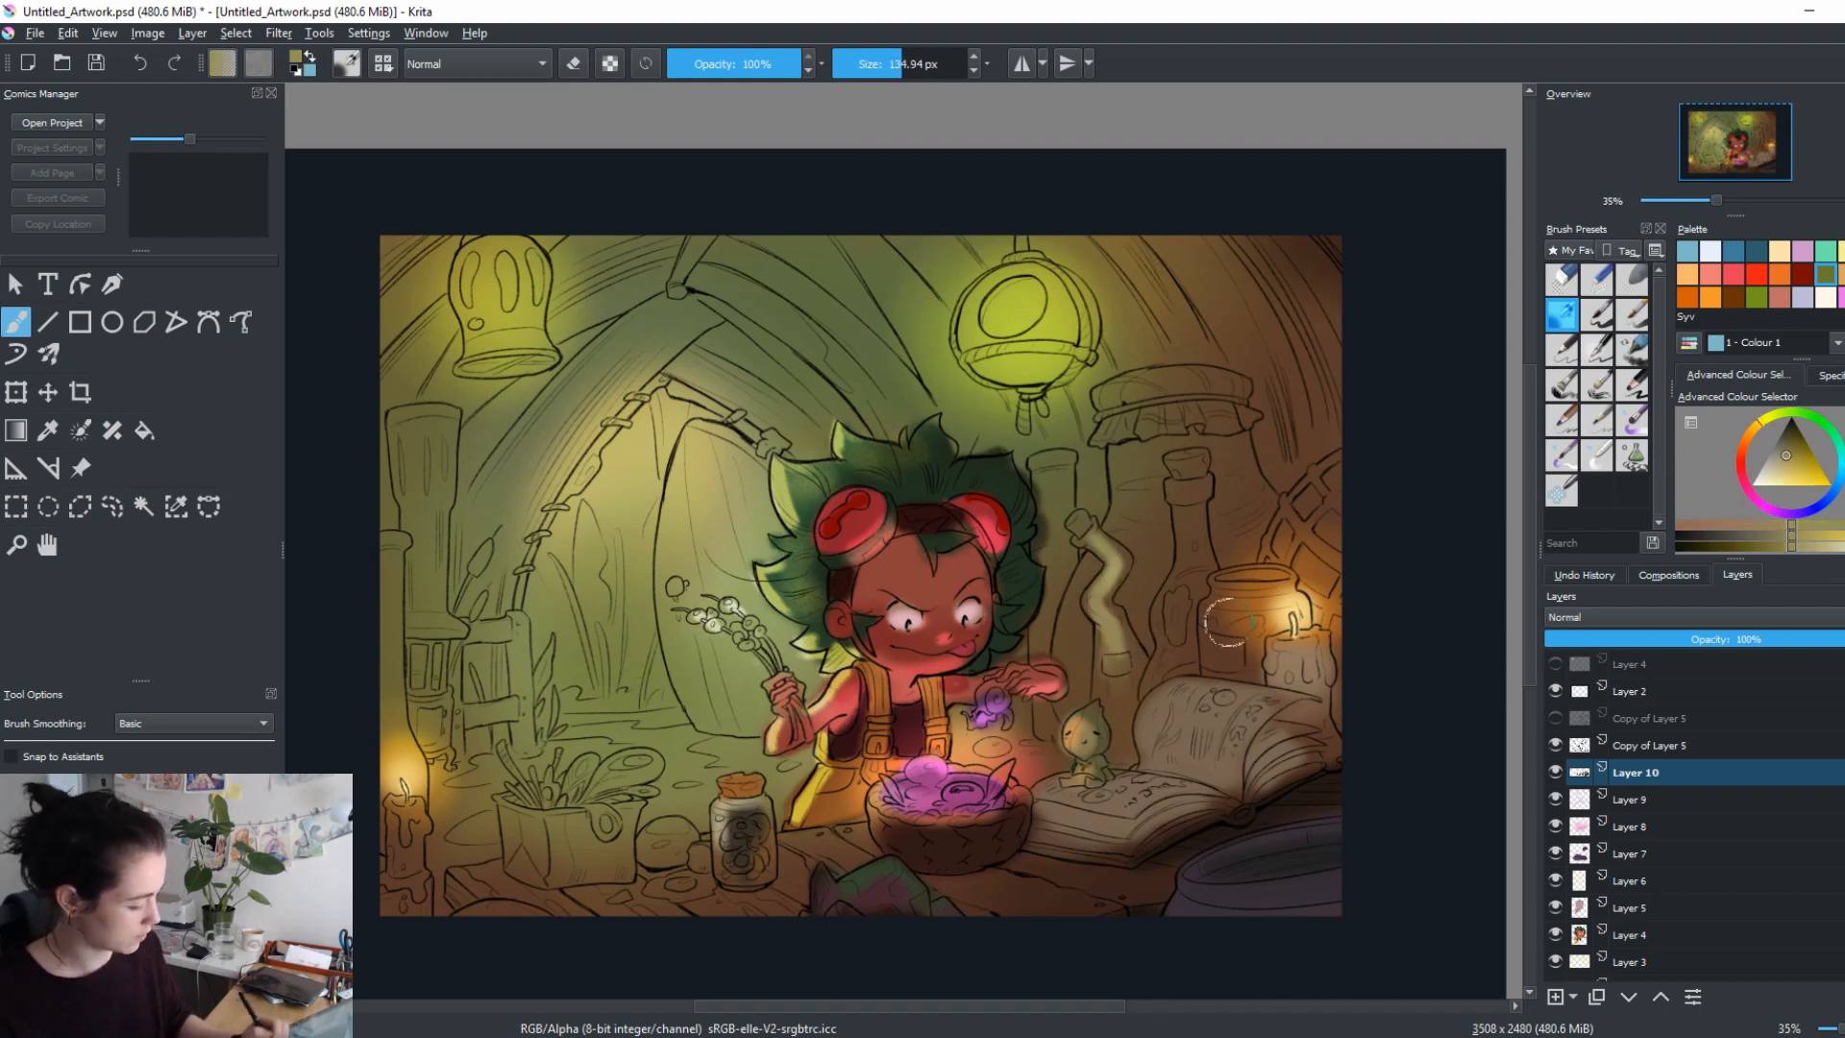
left_click_drag(1755, 437, 1777, 467)
mouse_move(1101, 596)
left_mouse_down()
mouse_move(1116, 657)
mouse_move(1107, 571)
mouse_move(1076, 515)
mouse_move(1210, 528)
mouse_move(1184, 614)
mouse_move(1190, 512)
mouse_move(1180, 624)
mouse_move(1151, 673)
mouse_move(1106, 549)
mouse_move(1136, 552)
mouse_move(1150, 530)
mouse_move(1107, 537)
mouse_move(1126, 561)
mouse_move(1102, 608)
left_mouse_up()
left_click(1107, 589, "ctrl")
left_click(1184, 618, "ctrl")
Shift the sampled background brown to a dark reddish purple, enlarge the brush to about 159 px and darken the background around the bottles.
left_click(1144, 528, "ctrl")
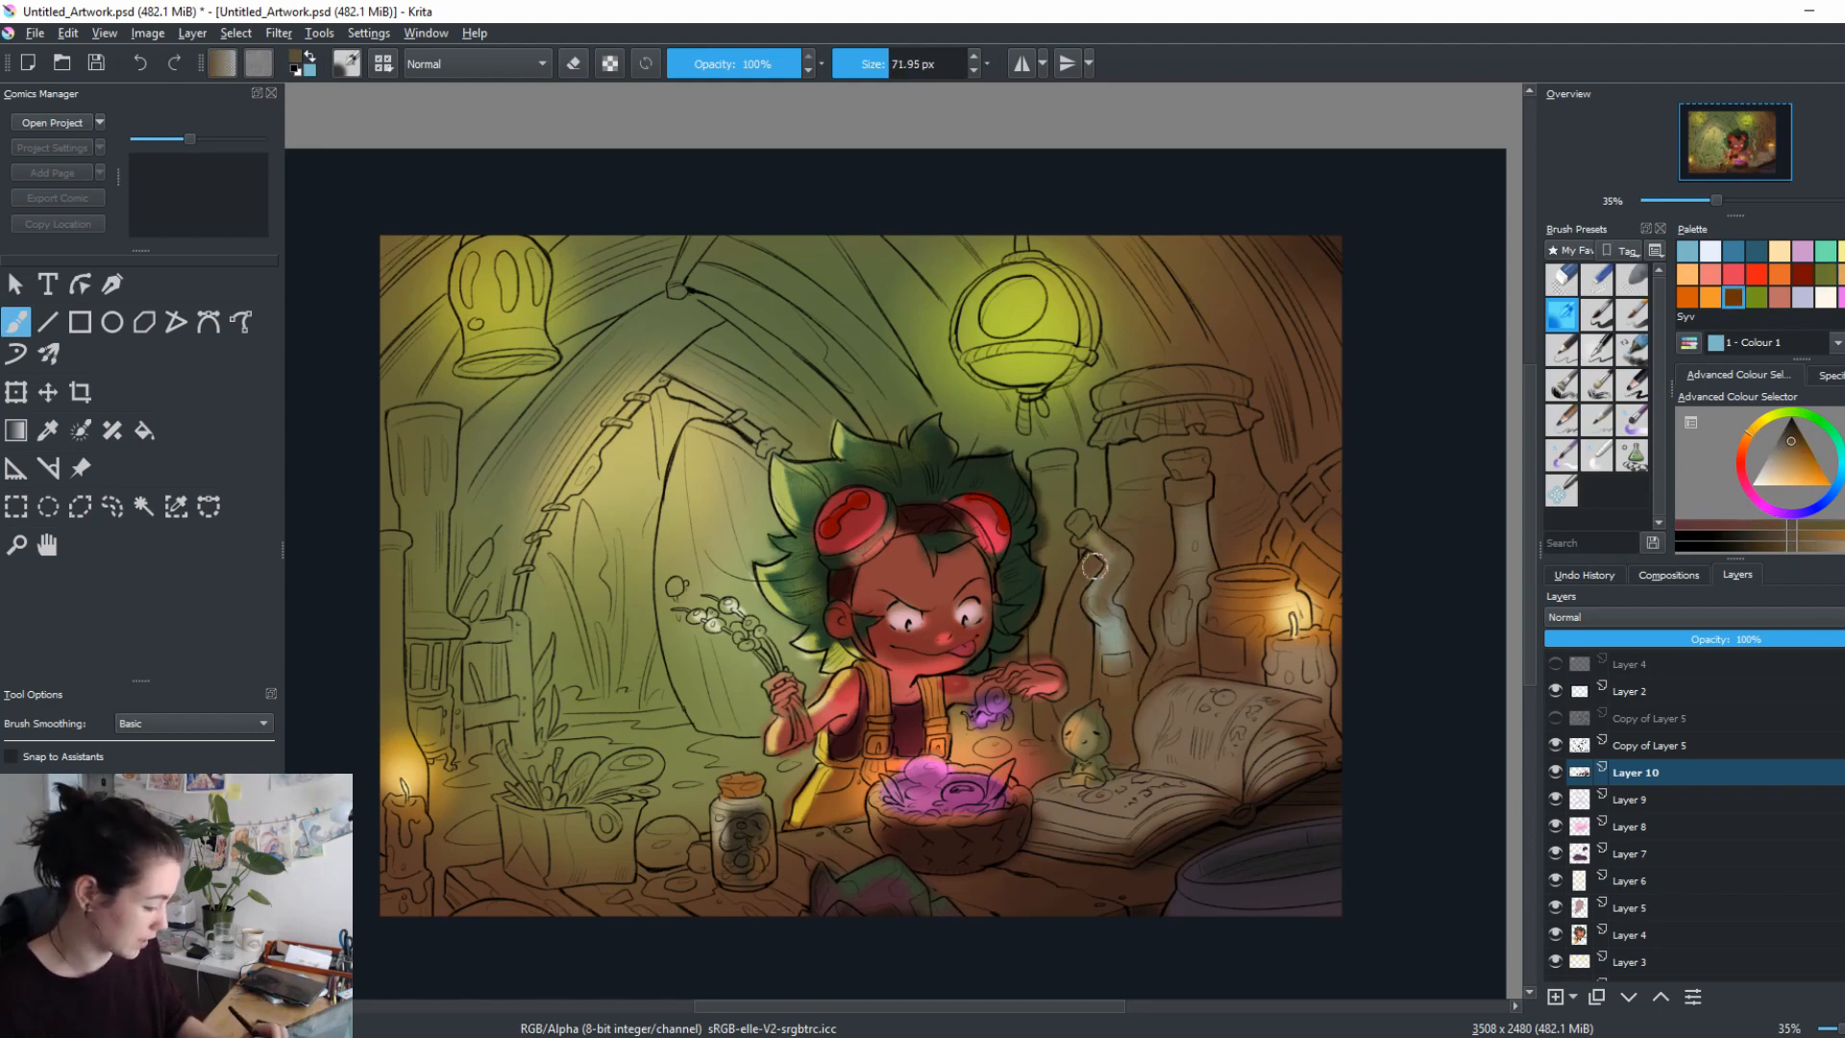
left_click(1746, 486)
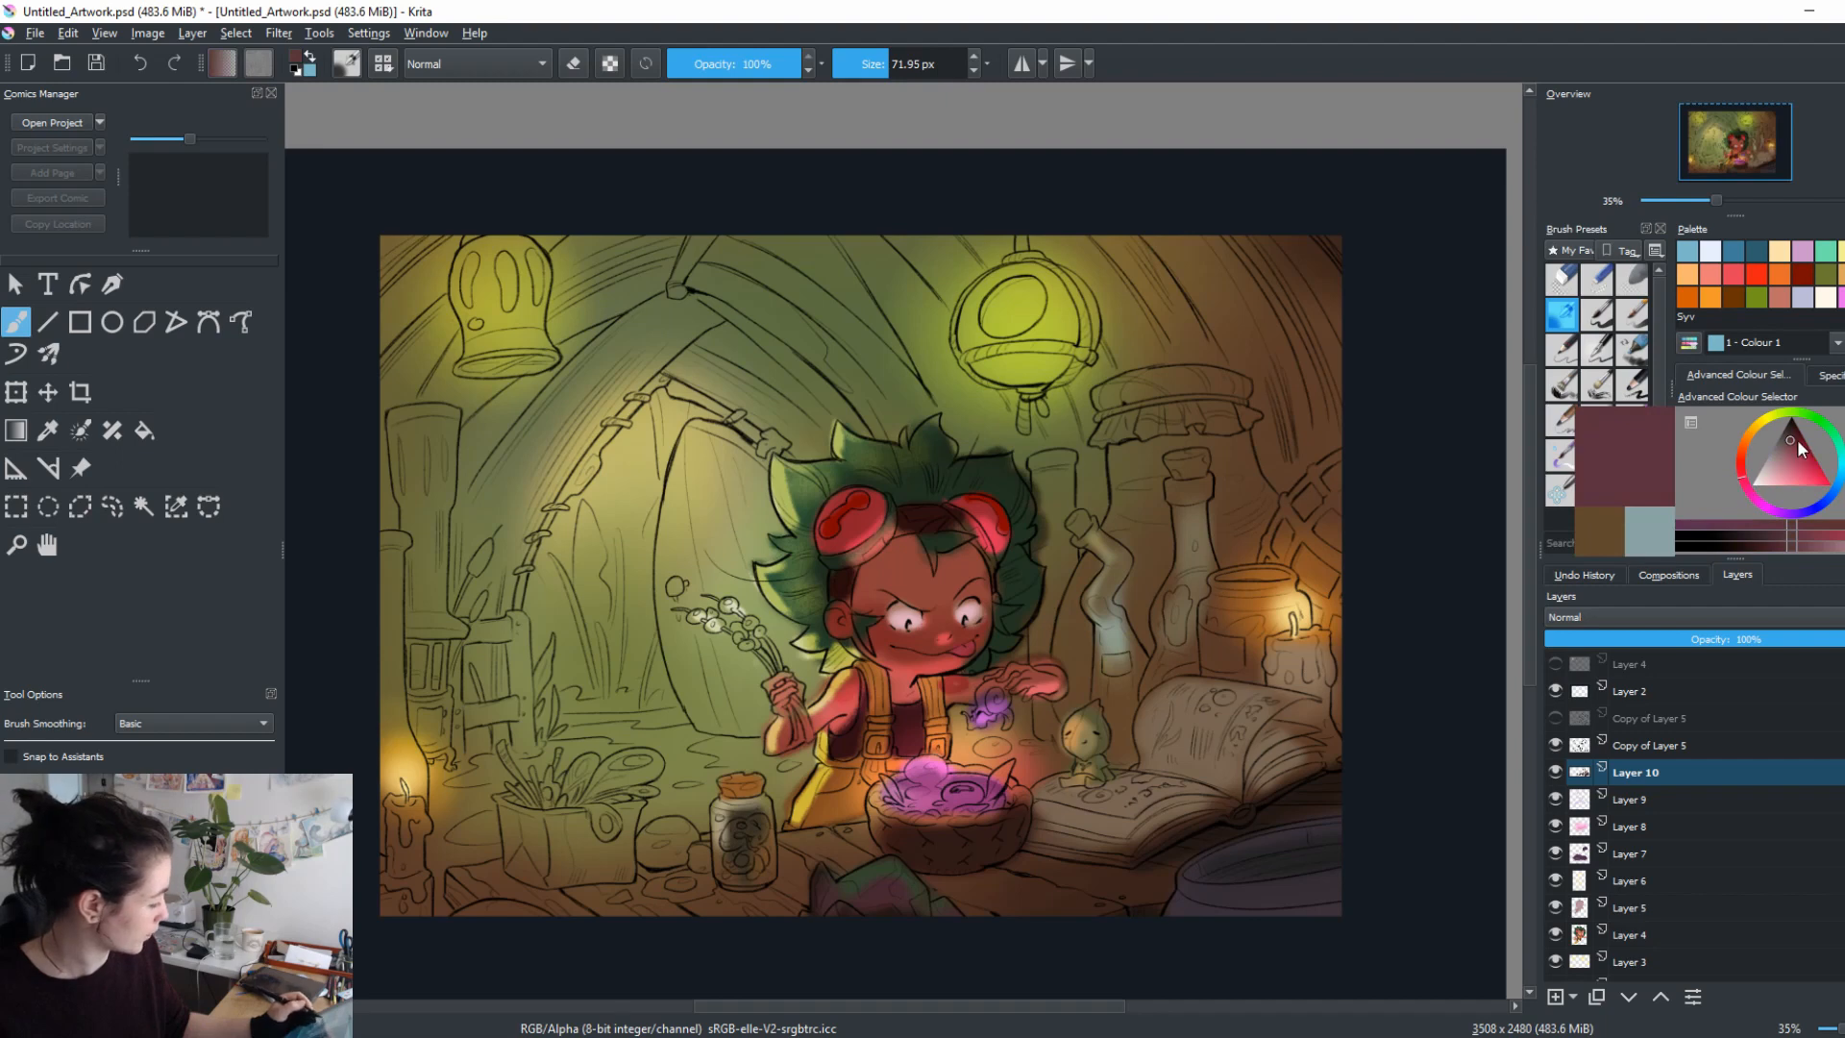
left_click_drag(1798, 441, 1786, 435)
left_click_drag(1288, 530, 1367, 530)
mouse_move(1150, 562)
left_mouse_down()
mouse_move(1125, 704)
mouse_move(1084, 625)
left_mouse_up()
mouse_move(1161, 523)
left_mouse_down()
mouse_move(1242, 483)
mouse_move(1224, 556)
mouse_move(1156, 520)
mouse_move(1138, 636)
mouse_move(1149, 544)
mouse_move(1122, 491)
left_mouse_up()
left_click_drag(1088, 586, 1086, 670)
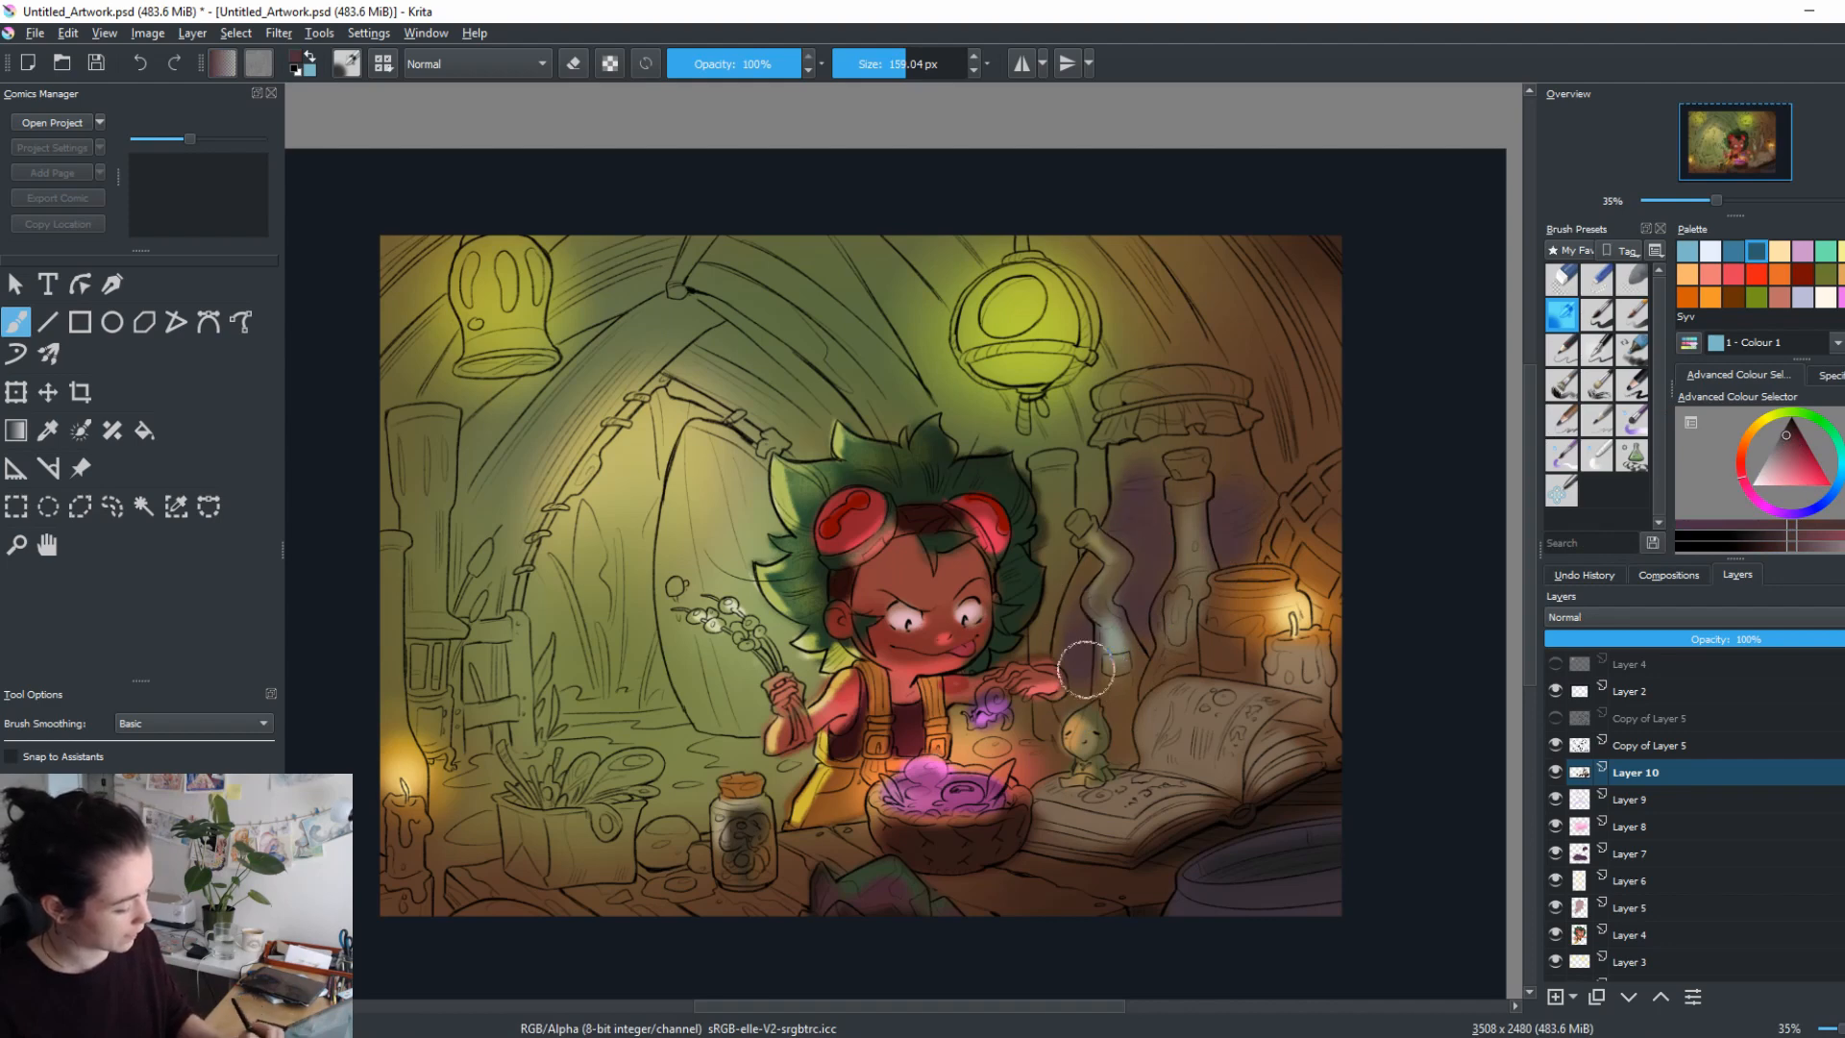
Choose a light, muted beige, set the brush to about 50 px and lighten the bent glass tube.
left_click(1784, 468)
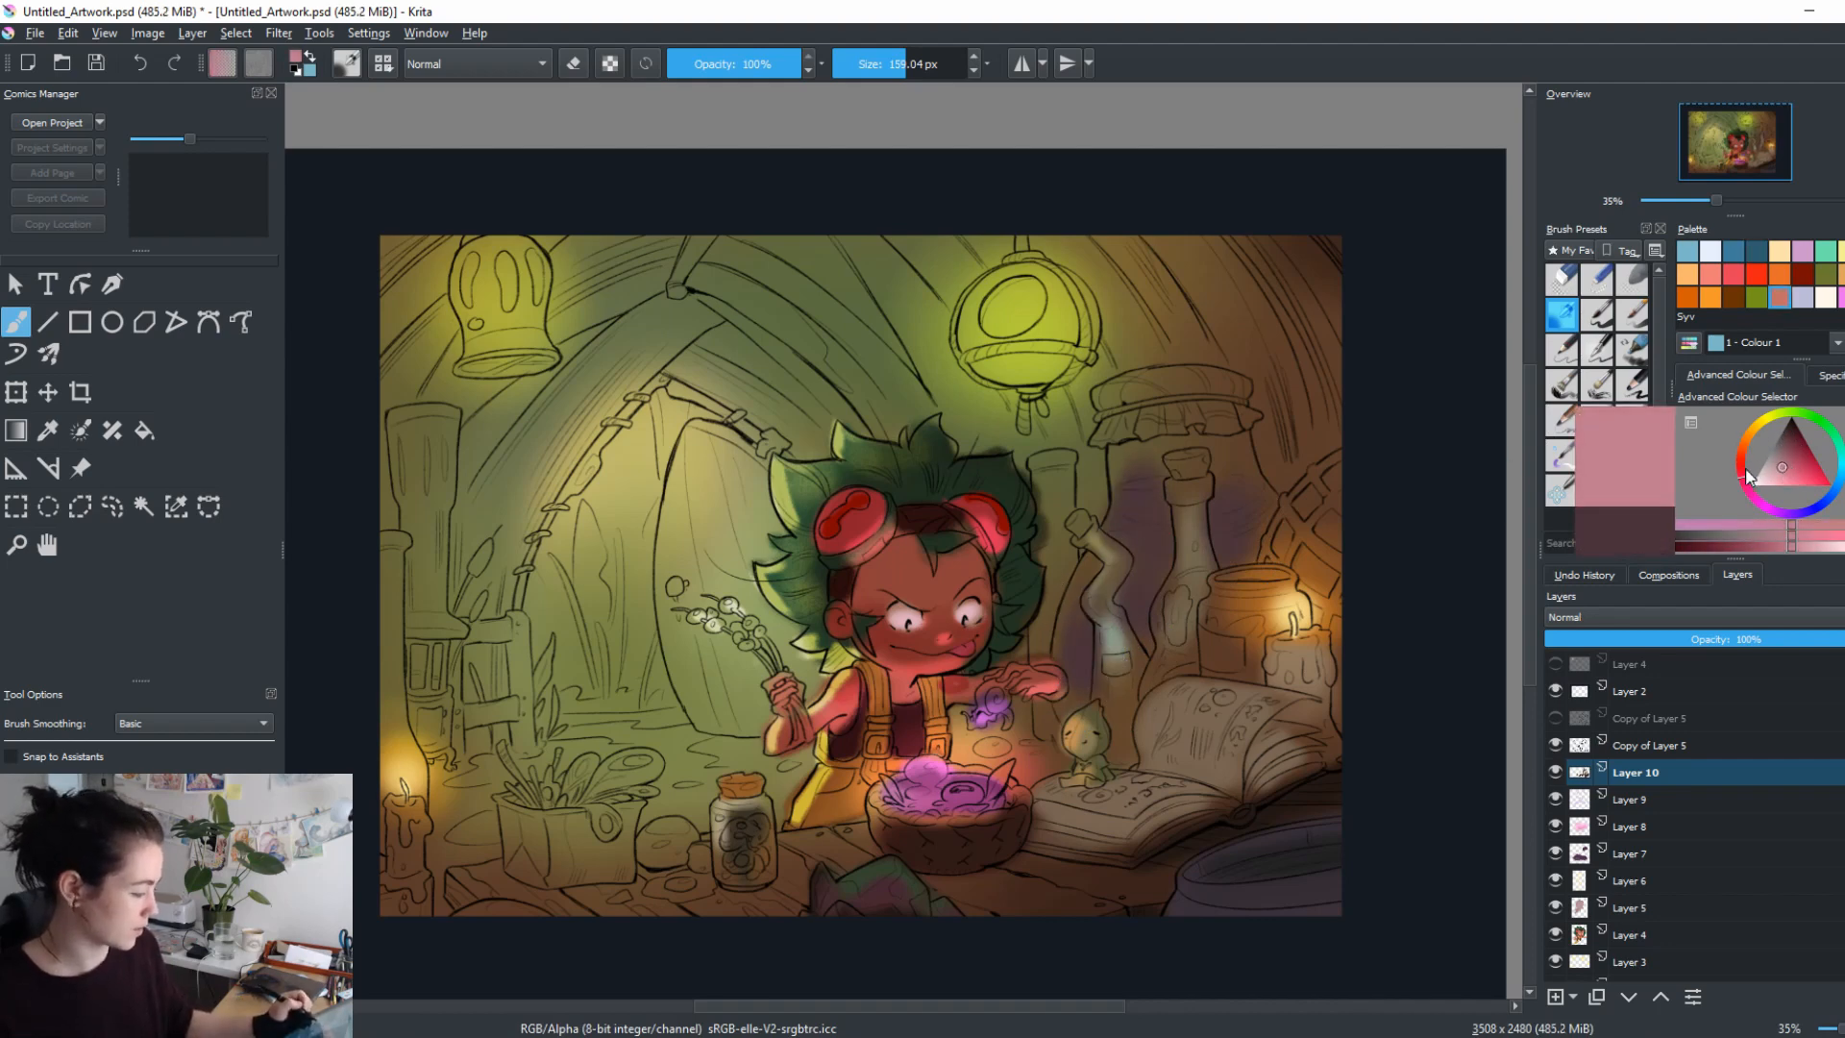
left_click_drag(1102, 611, 986, 612)
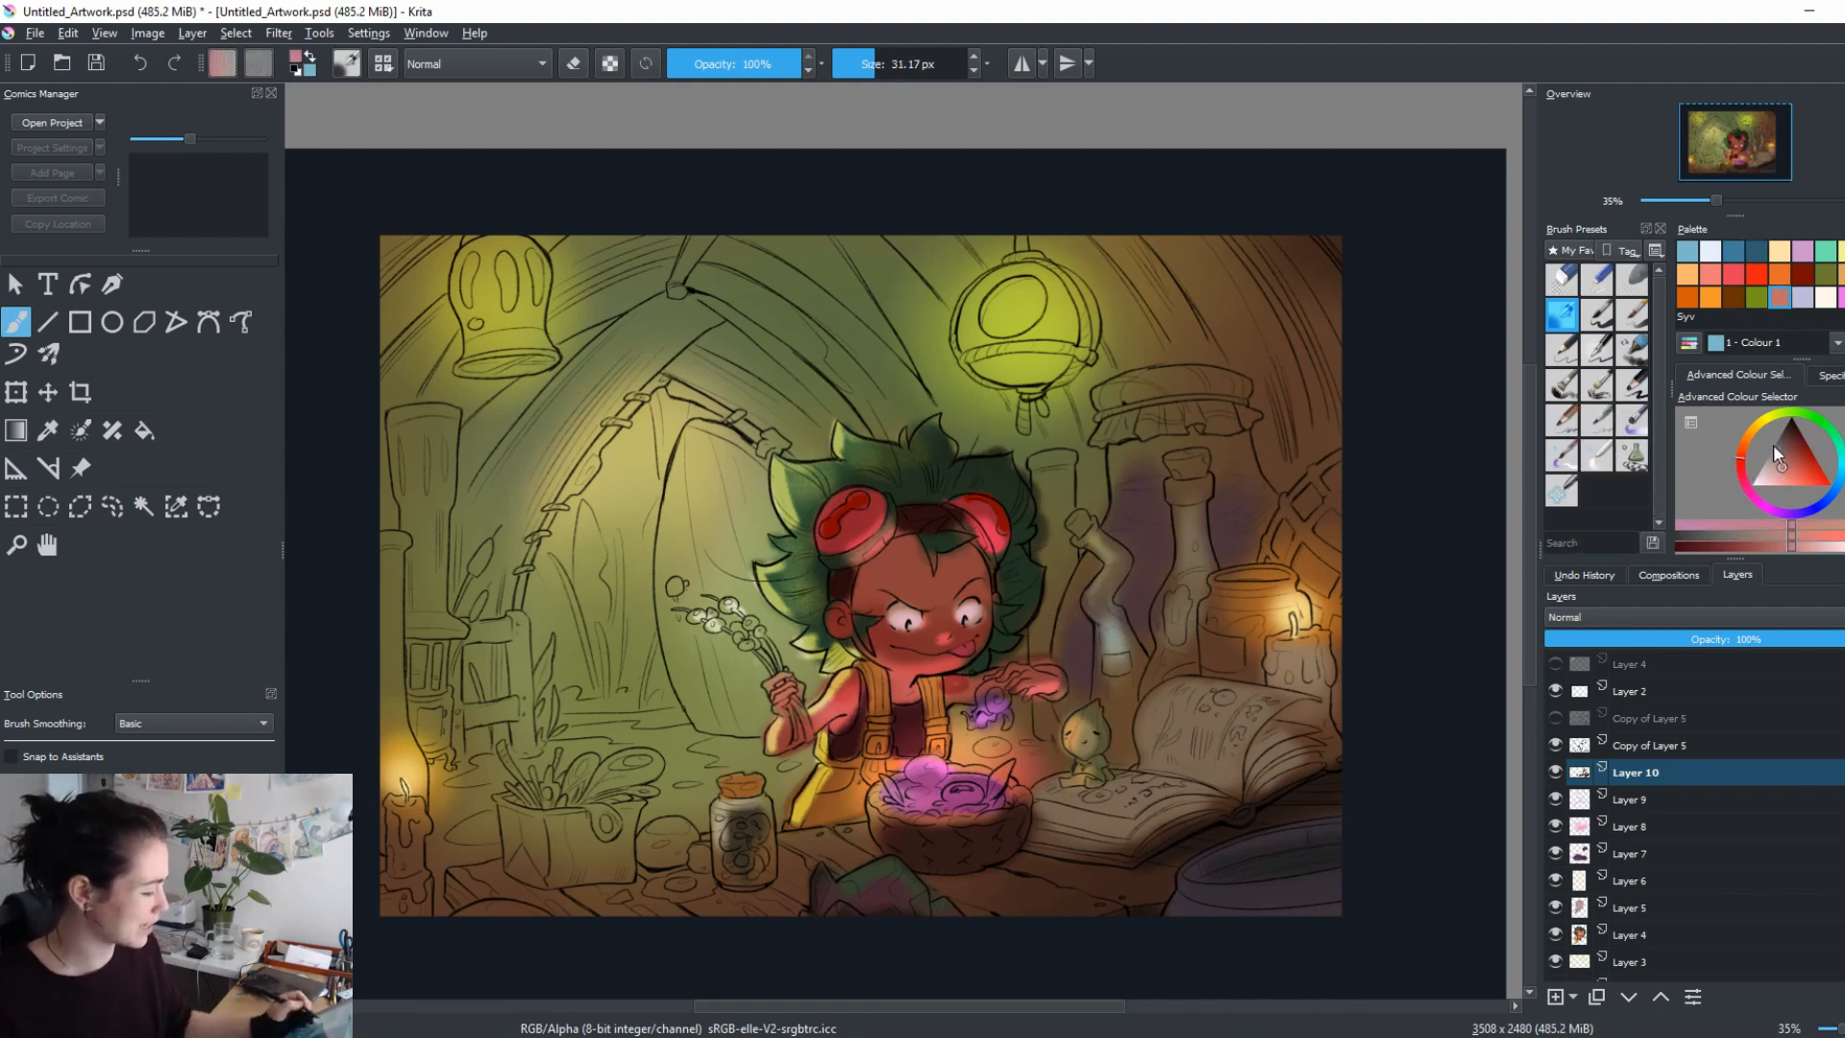
left_click(1759, 422)
left_click(1772, 470)
left_click_drag(1071, 566, 1082, 566)
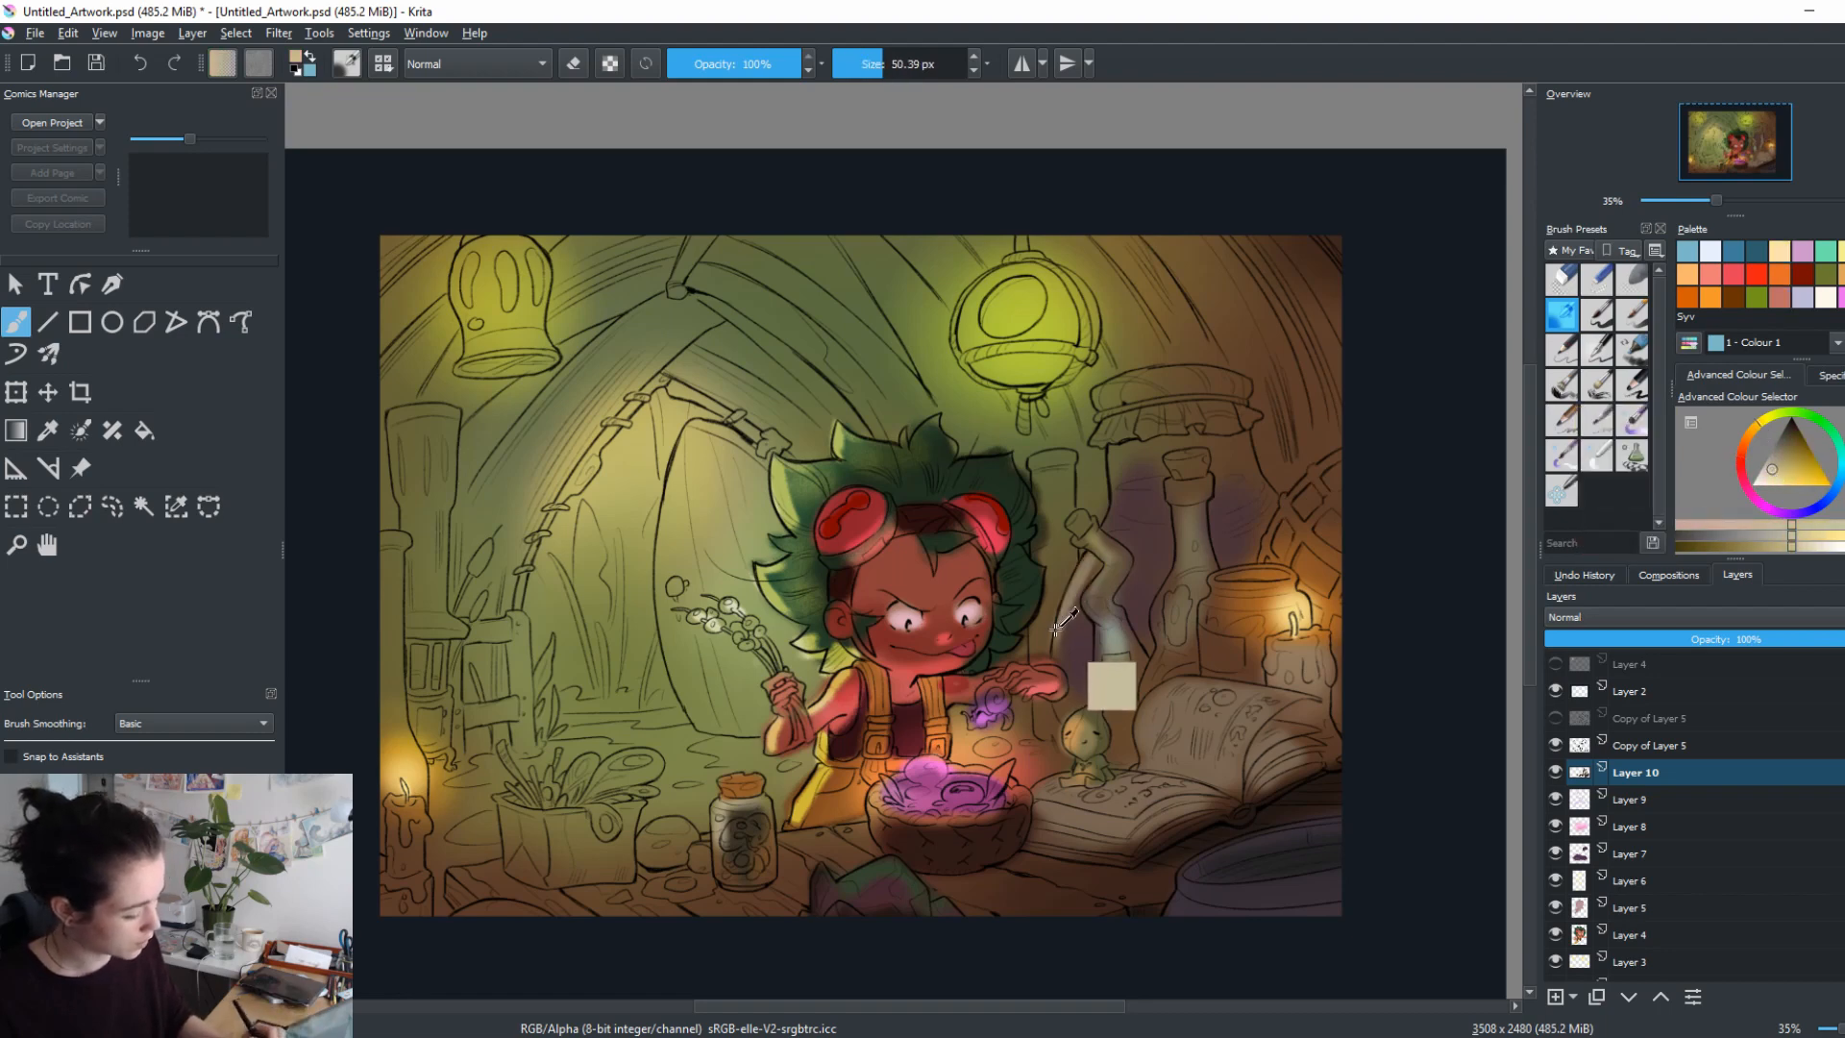
left_click(1087, 578, "ctrl")
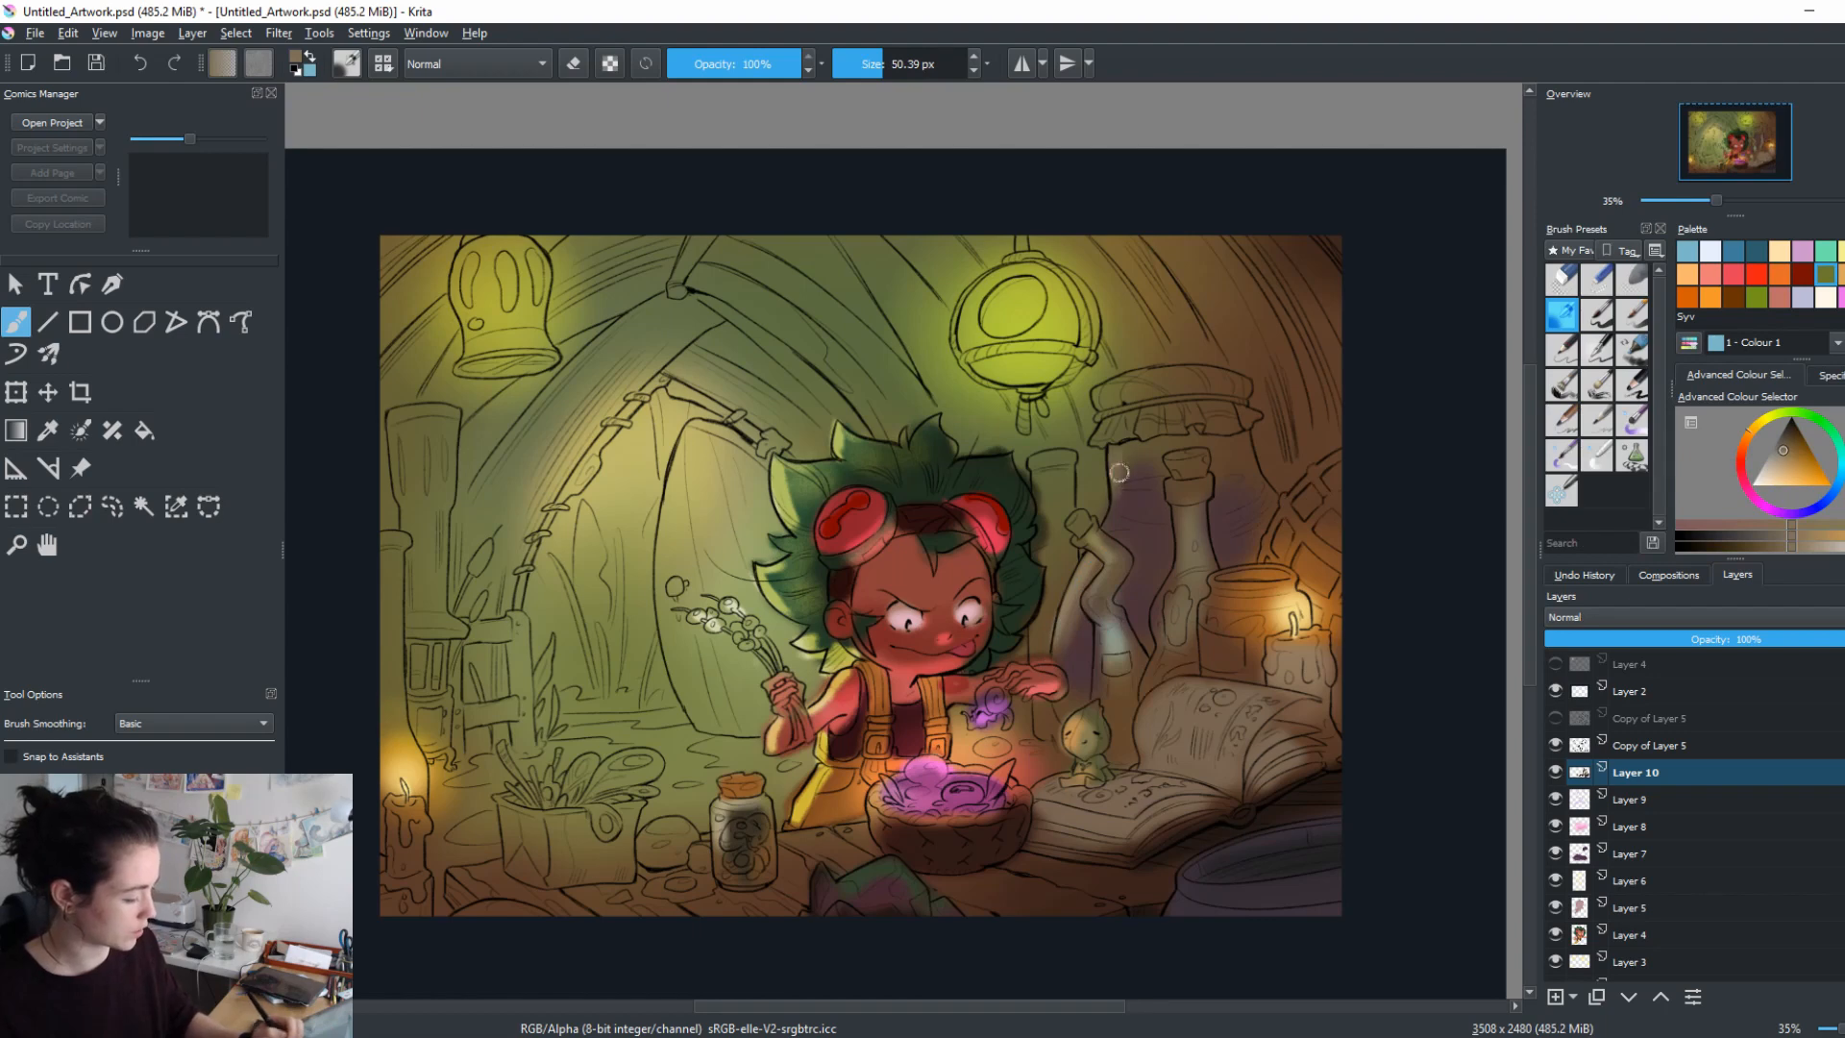
Touch up beside the bent tube with sampled tones and paint the straight tube behind the hair pale grey.
left_click(1084, 624, "ctrl")
mouse_move(1069, 619)
left_mouse_down()
mouse_move(1069, 665)
mouse_move(1091, 567)
mouse_move(1062, 660)
left_mouse_up()
left_click_drag(1185, 769, 1357, 746)
left_click(1287, 591, "ctrl")
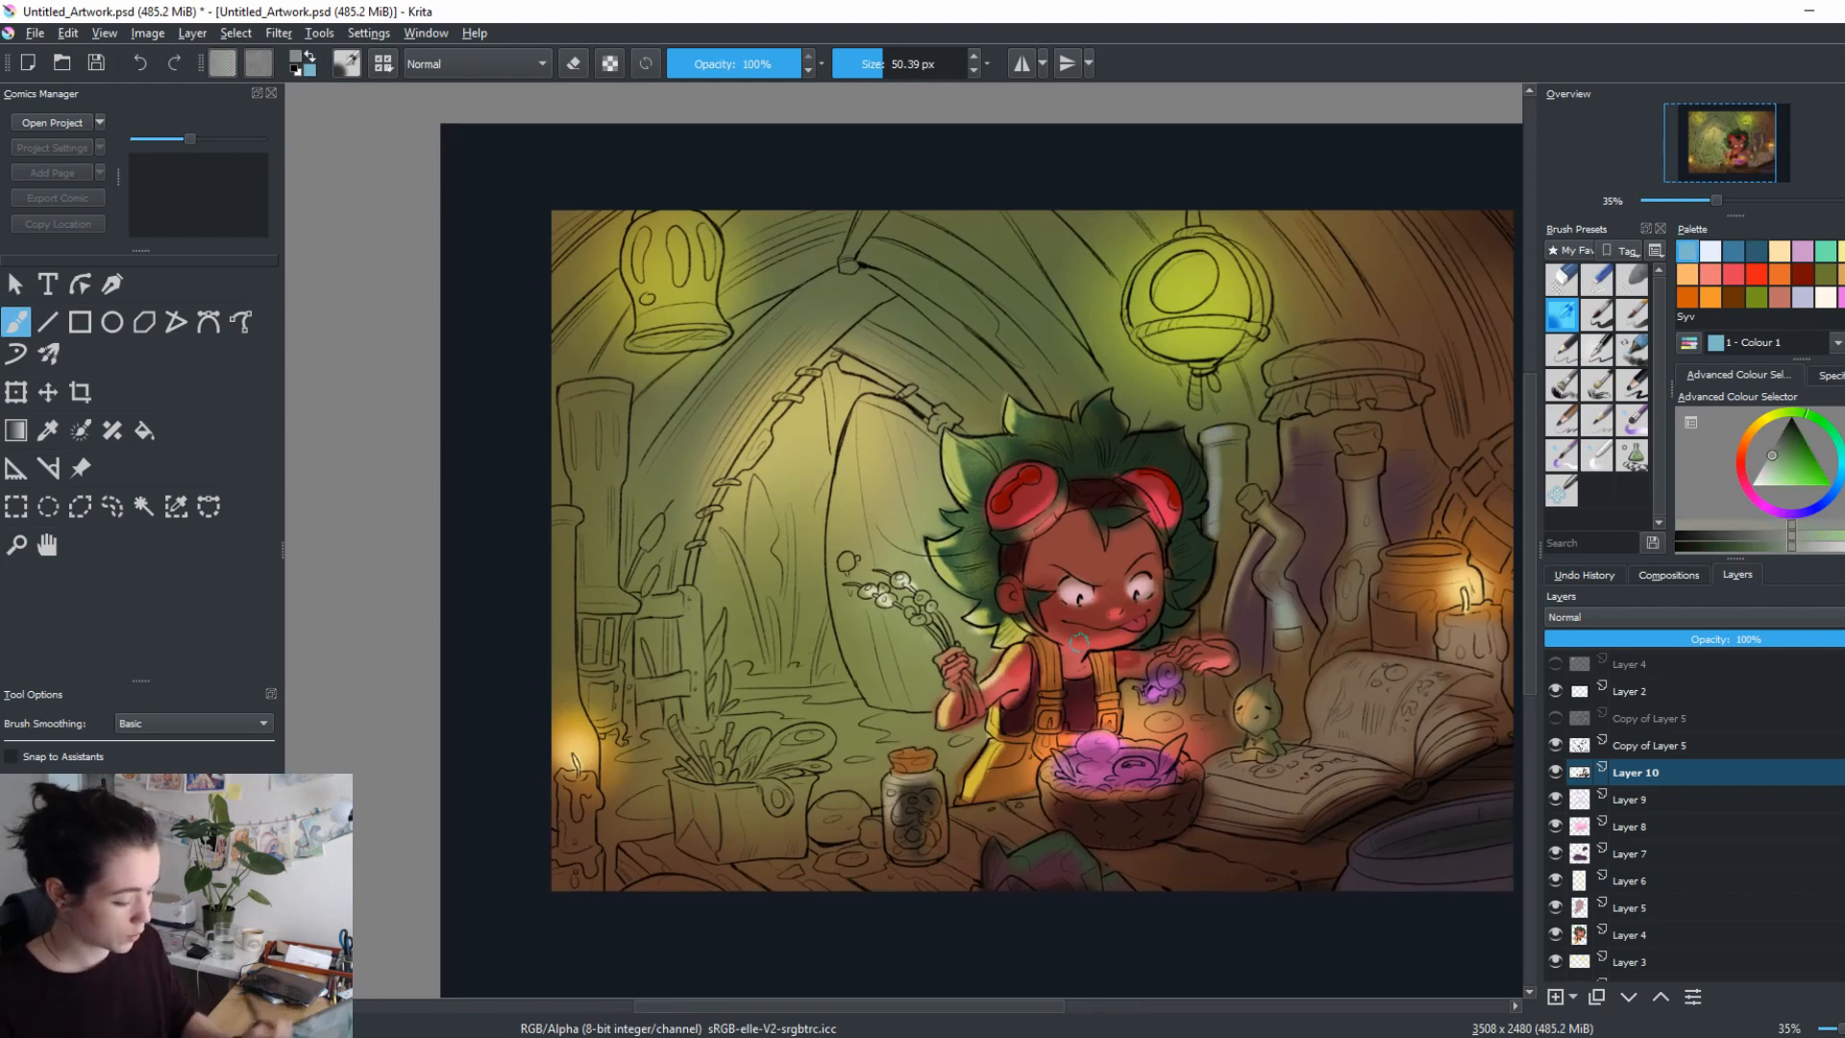
Pick a saturated blue, test it over the box of plants at about 153 px, undo it and paint the rounded leaves with the sampled blend.
left_click_drag(859, 761, 948, 721)
left_click_drag(949, 720, 970, 720)
left_click(1824, 487)
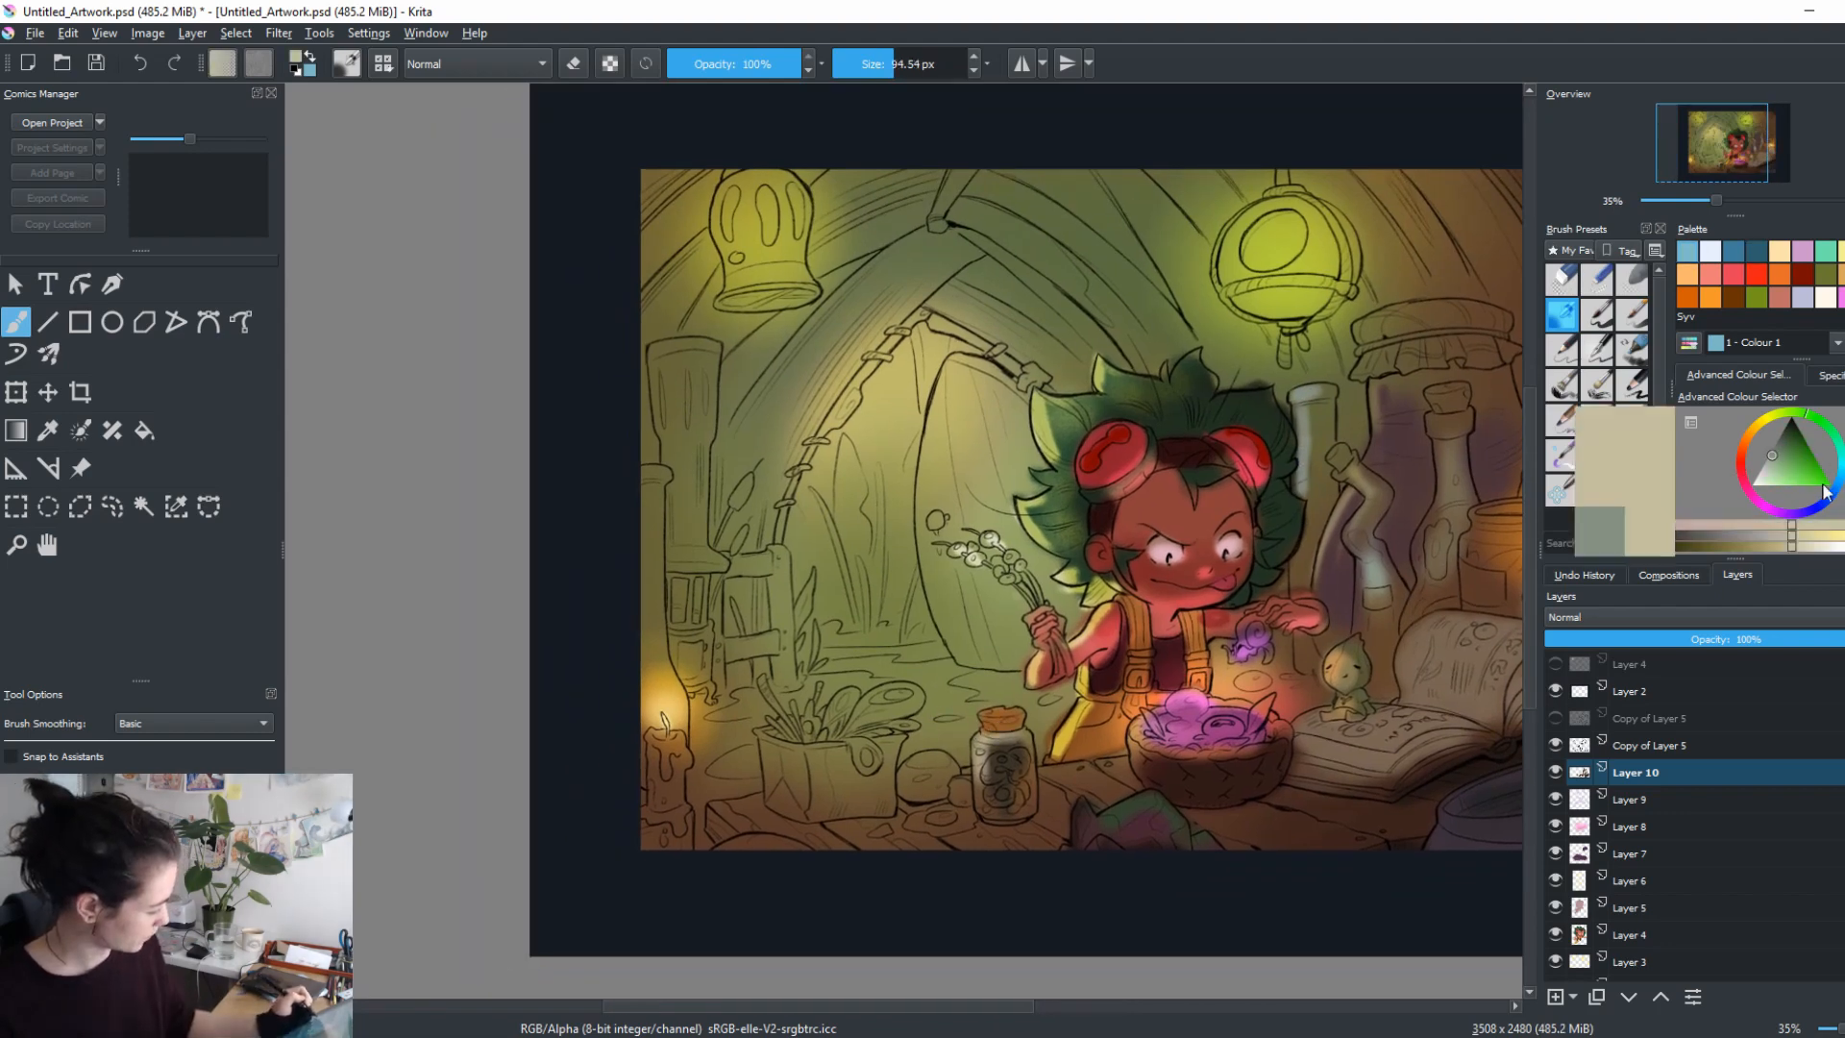
left_click(1838, 490)
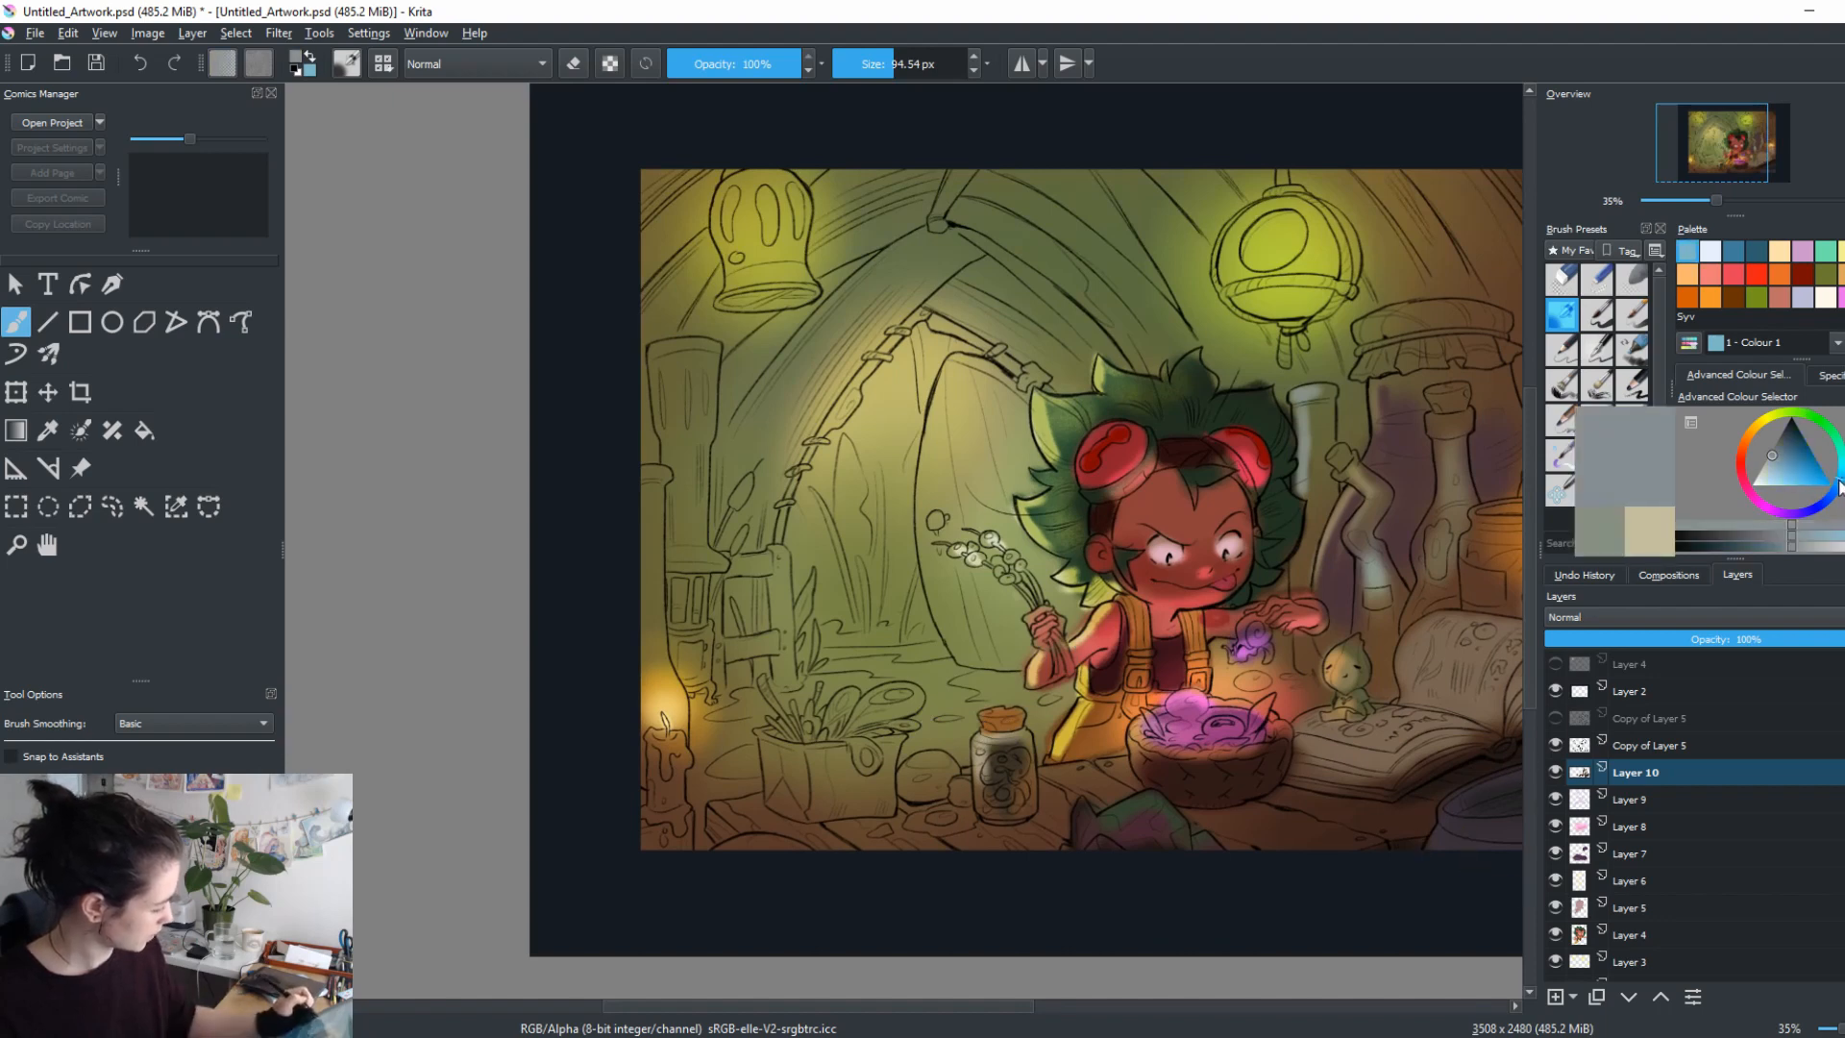
left_click_drag(1802, 463, 1801, 450)
left_click_drag(976, 769, 1026, 759)
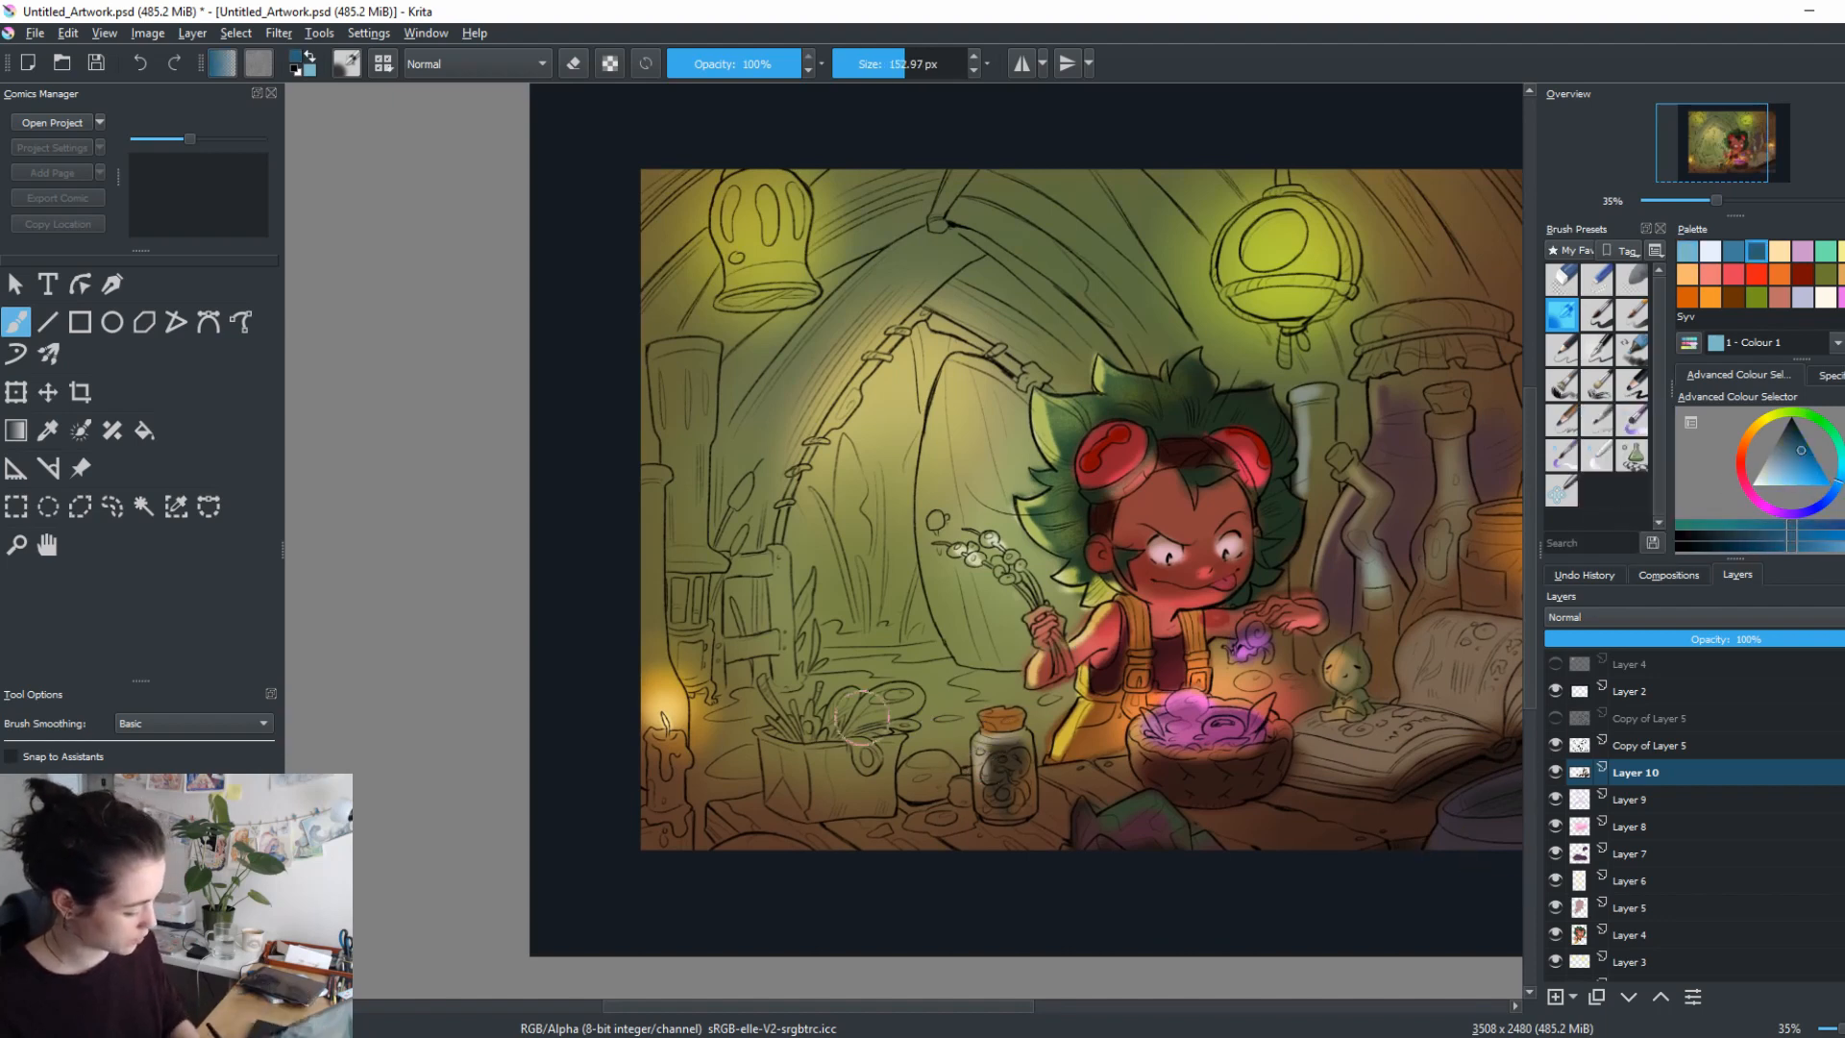
left_click_drag(858, 717, 888, 695)
key("ctrl+z")
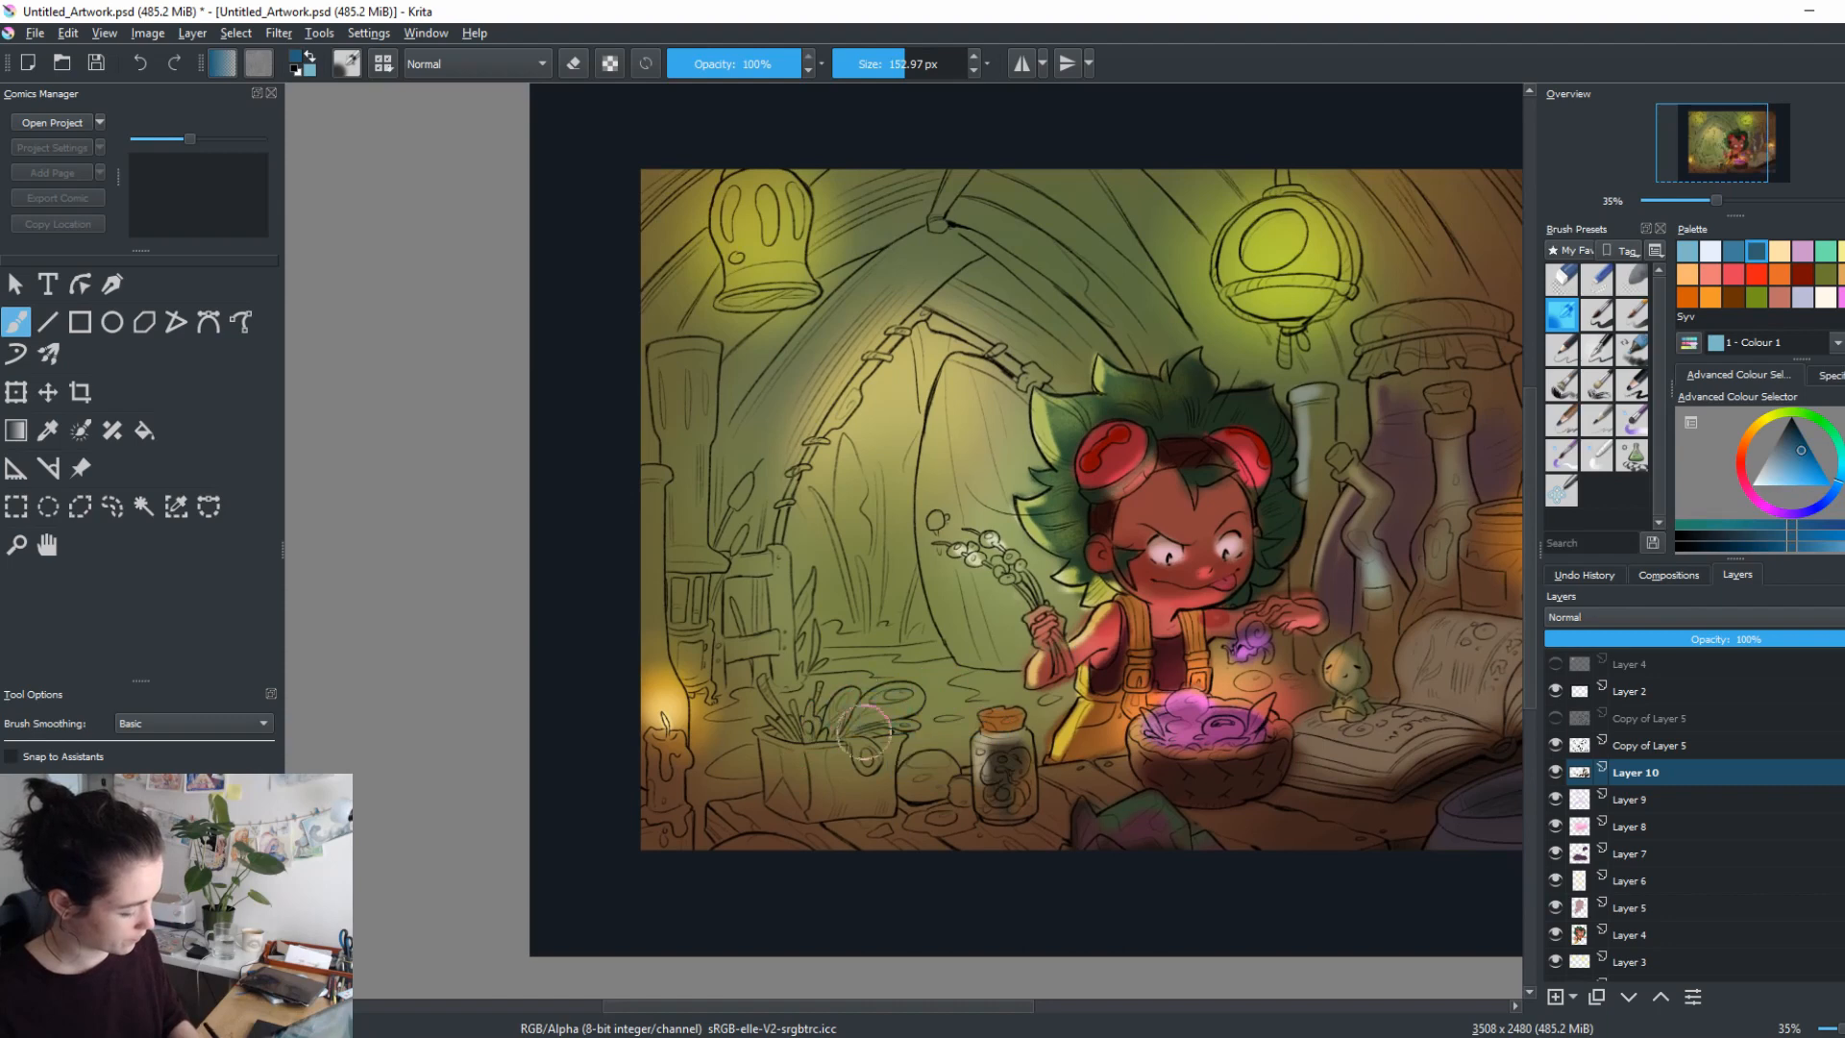
left_click(899, 706, "ctrl")
left_click_drag(898, 707, 895, 700)
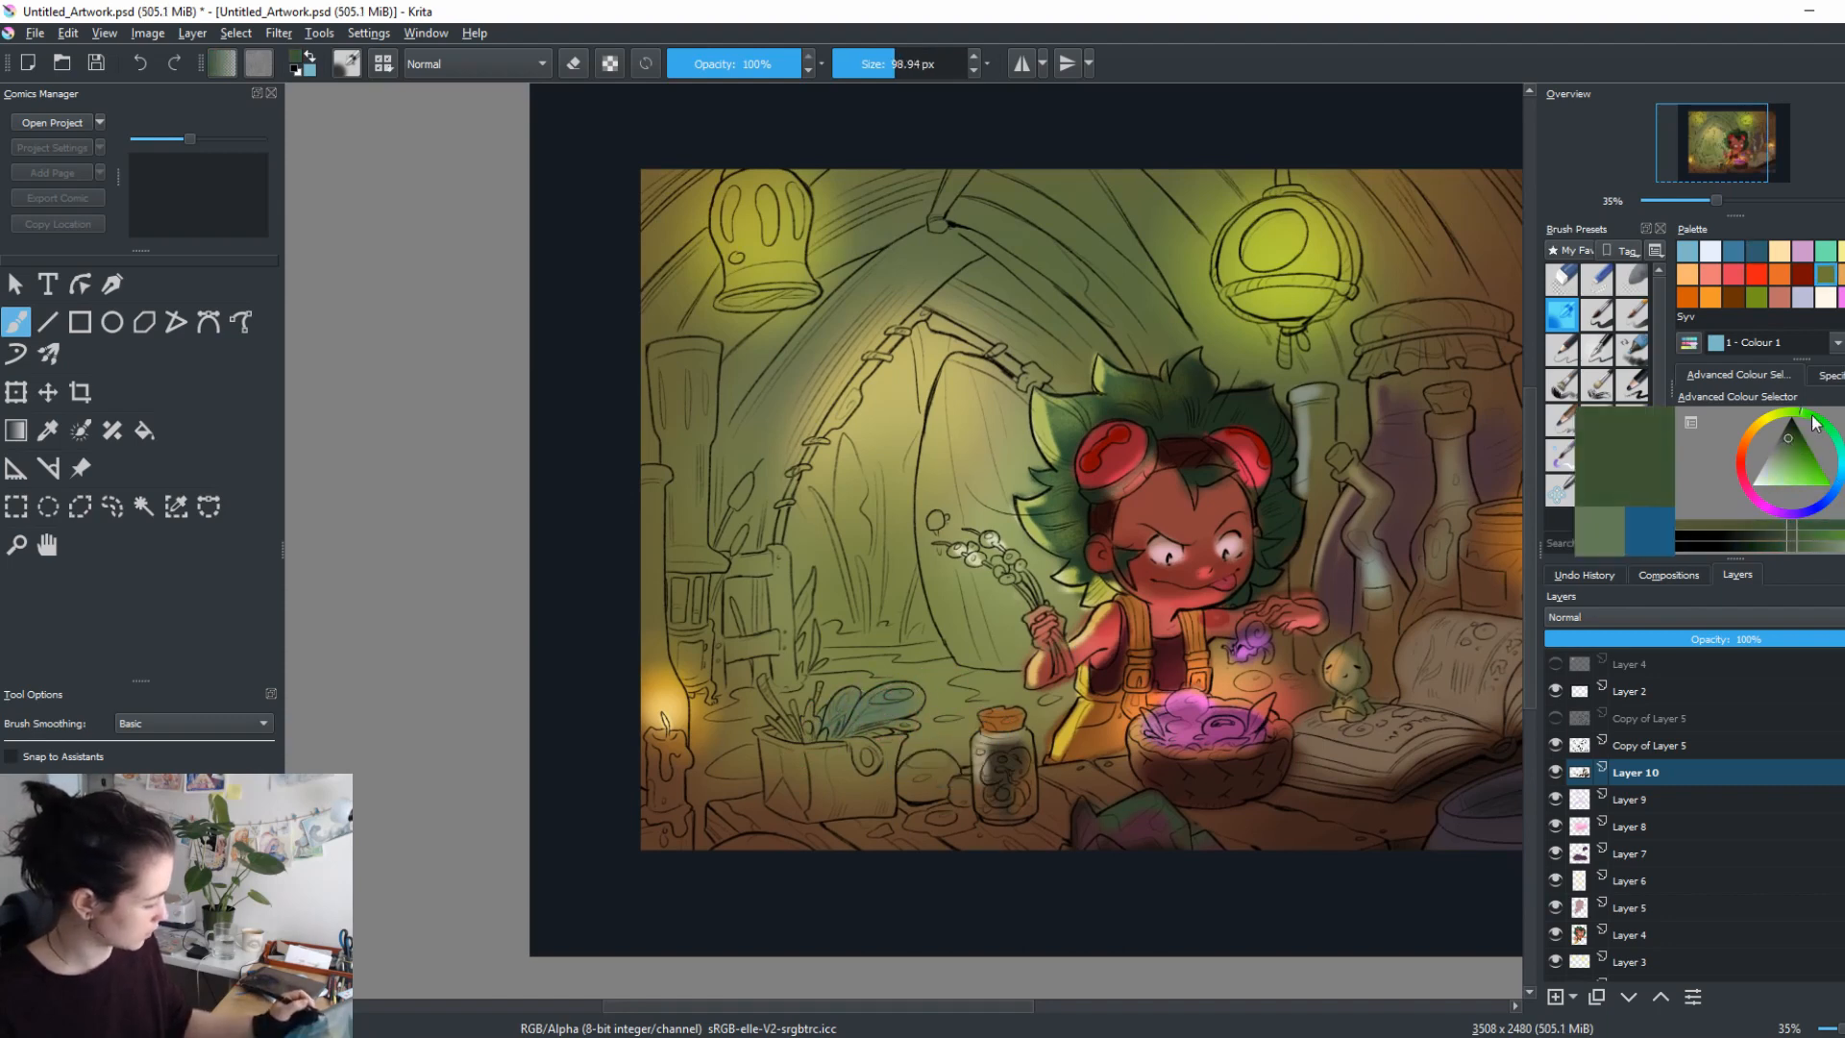
Shift the dark green to a dark teal and paint the spiky leaves in the plant box.
left_click(1837, 442)
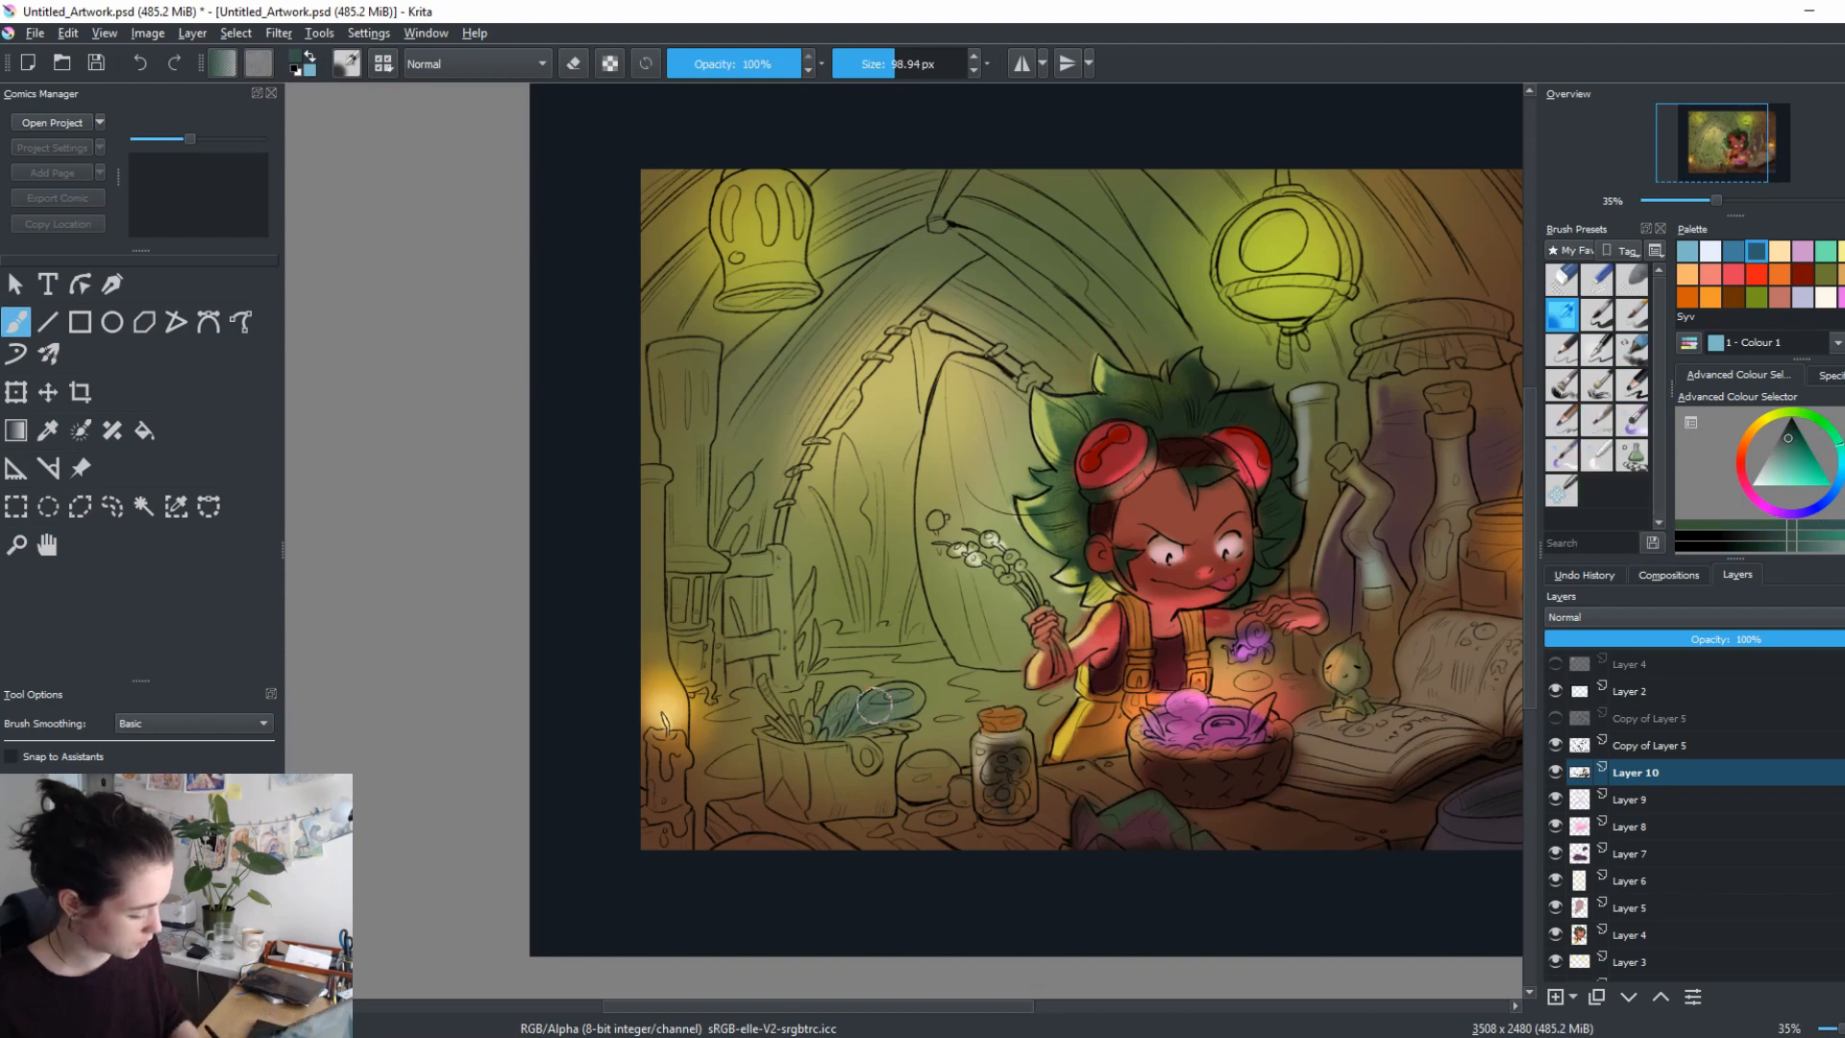
mouse_move(875, 706)
left_mouse_down()
mouse_move(794, 732)
mouse_move(903, 740)
left_mouse_up()
left_click_drag(1156, 845, 835, 792)
left_click_drag(1239, 772, 1501, 803)
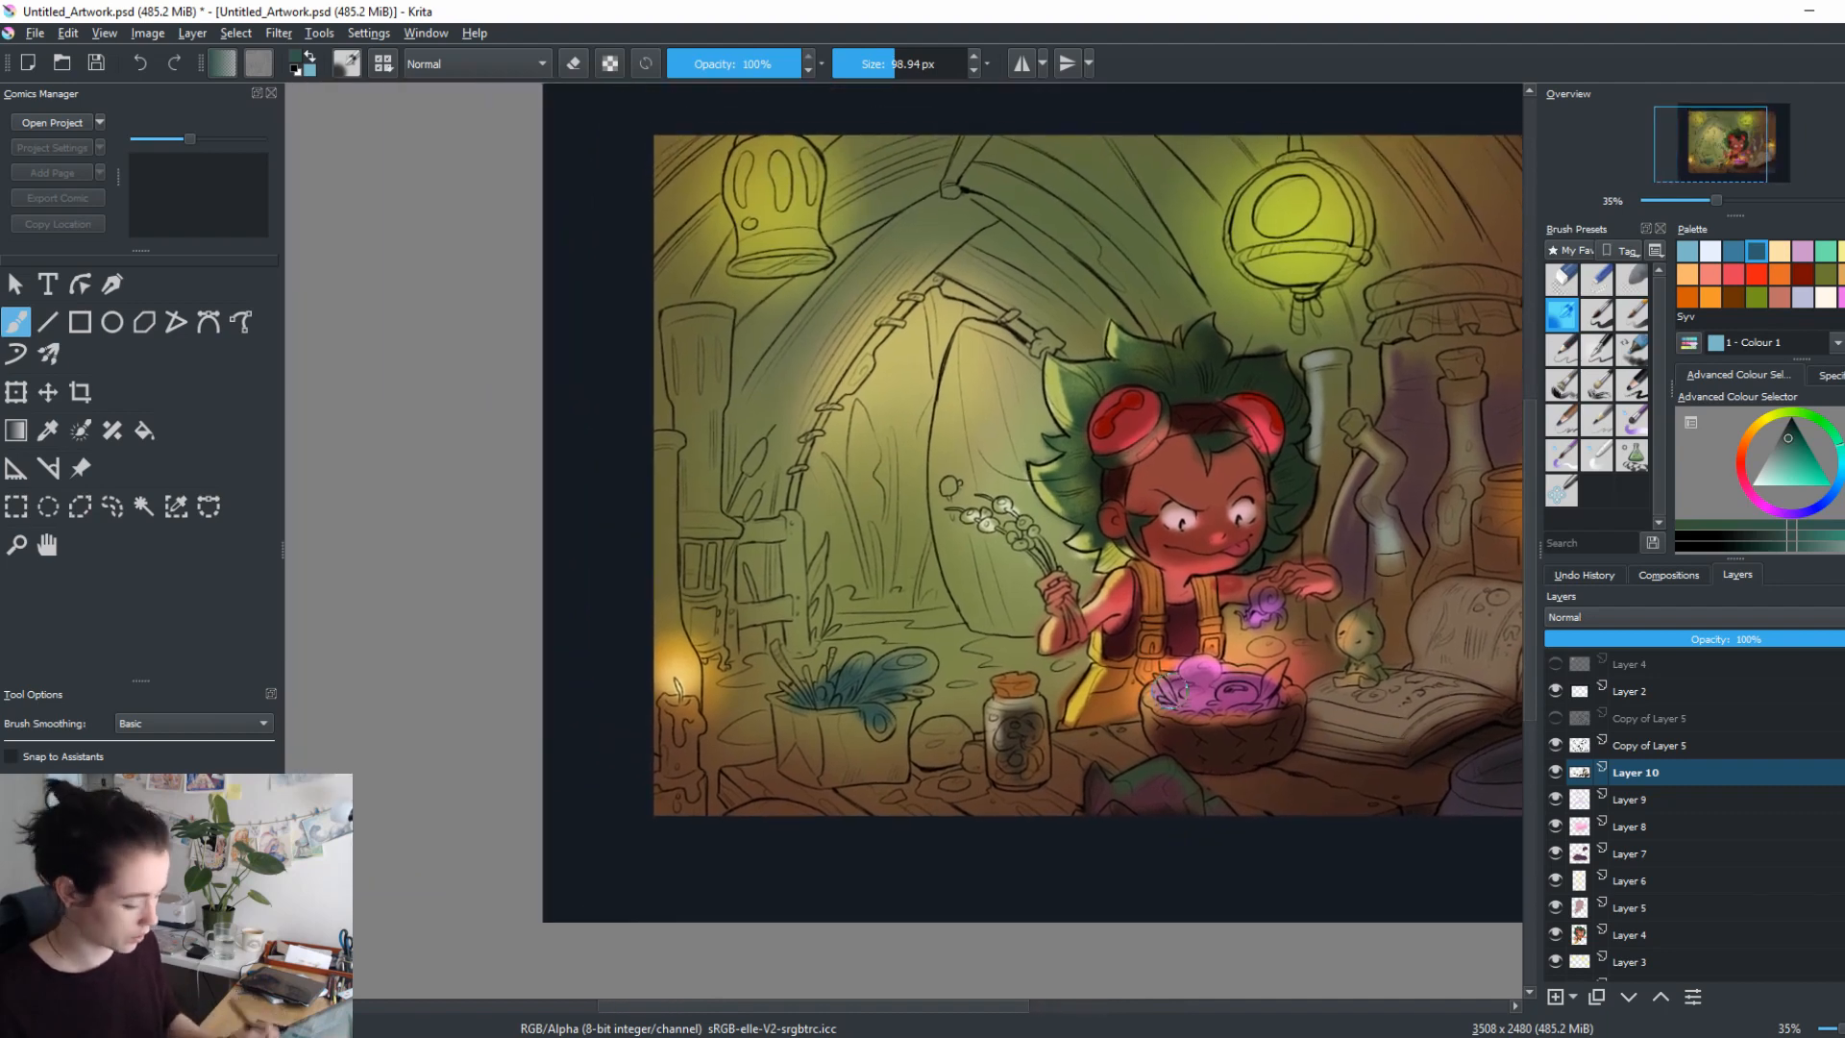
Pick a muted brown, darken it and paint the front of the plant box.
left_click(1779, 297)
left_click(1792, 463)
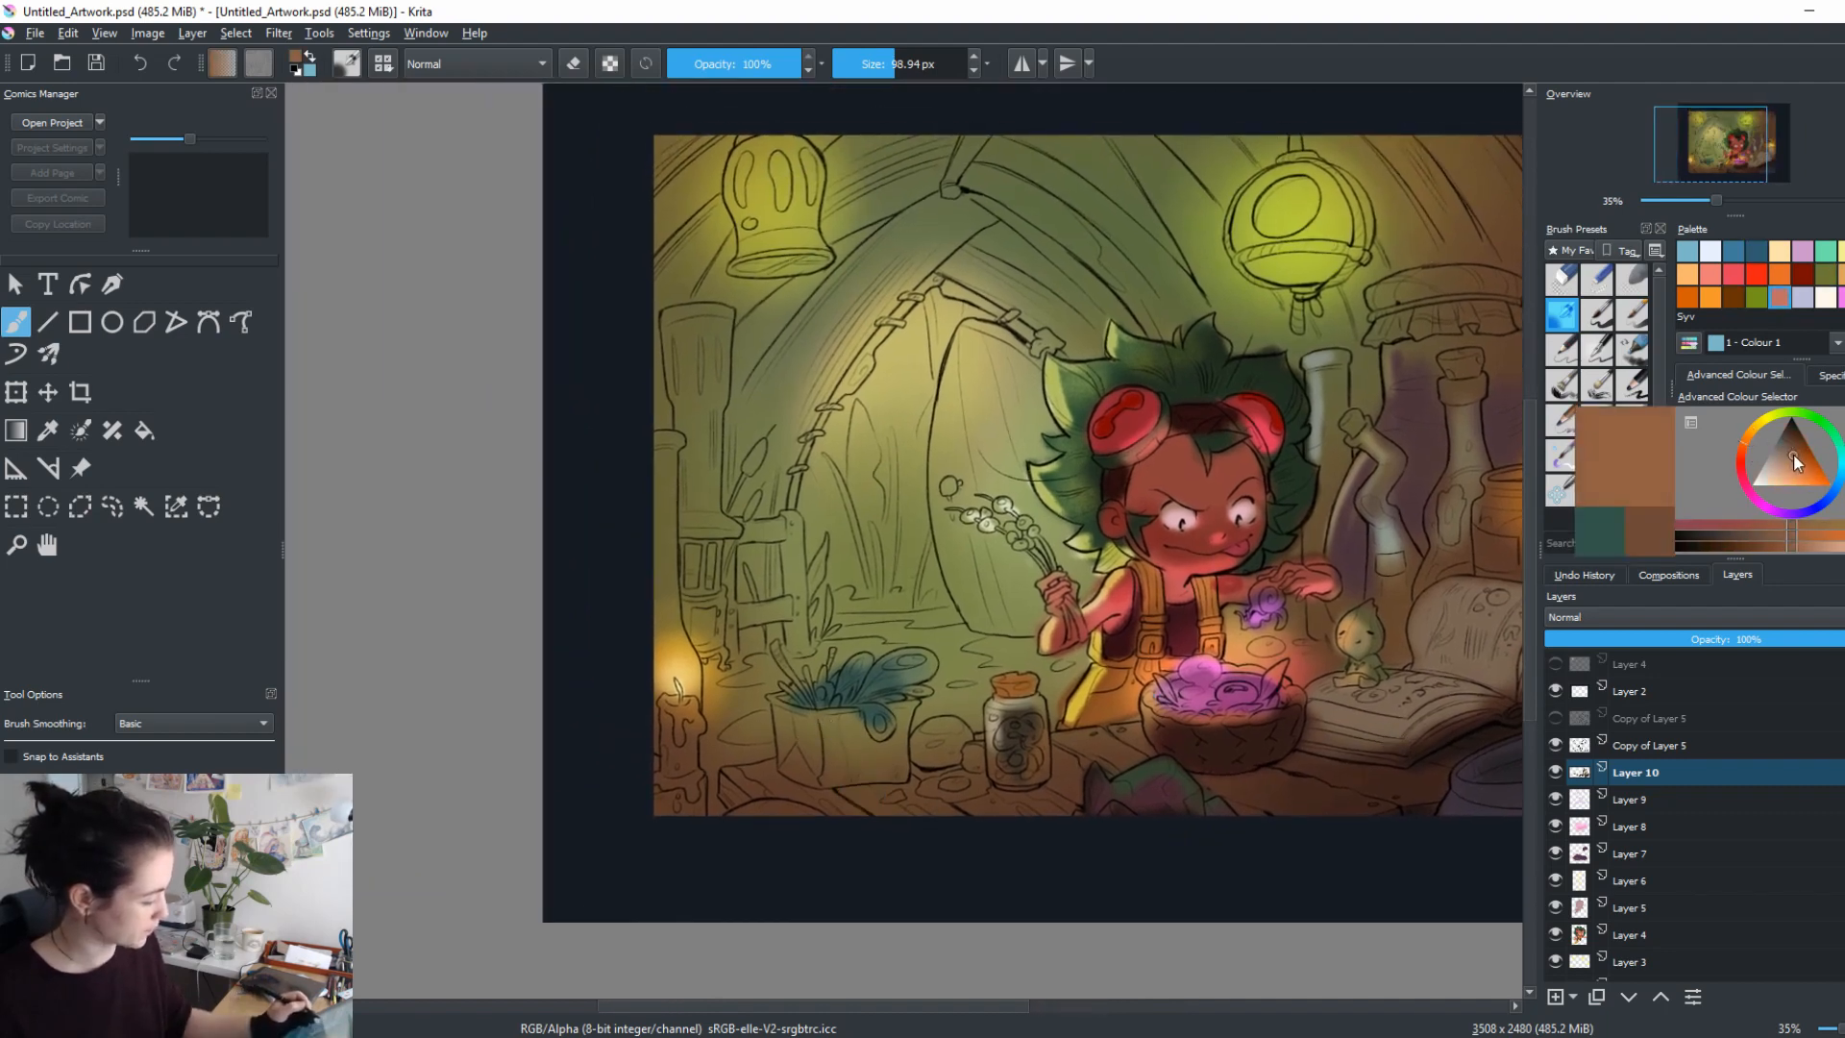
left_click_drag(1795, 463, 1789, 438)
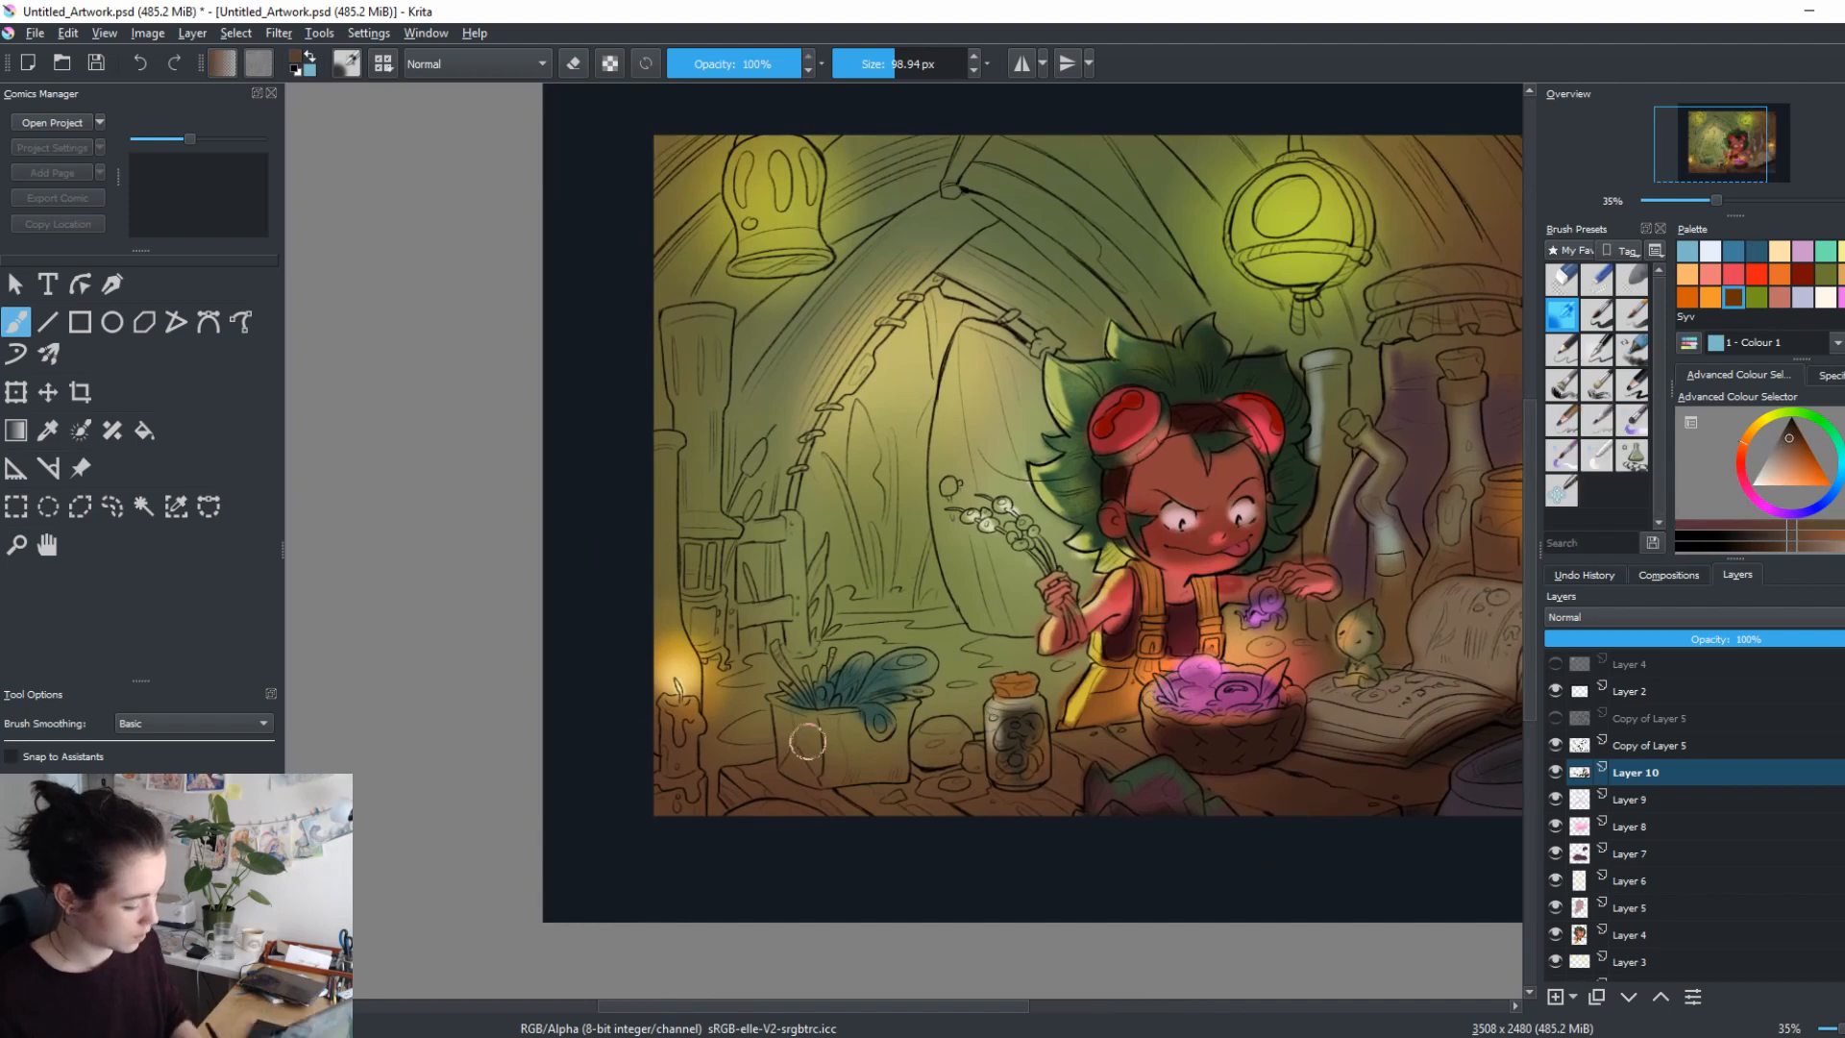
mouse_move(807, 741)
left_mouse_down()
mouse_move(860, 731)
mouse_move(895, 742)
mouse_move(886, 763)
mouse_move(825, 741)
left_mouse_up()
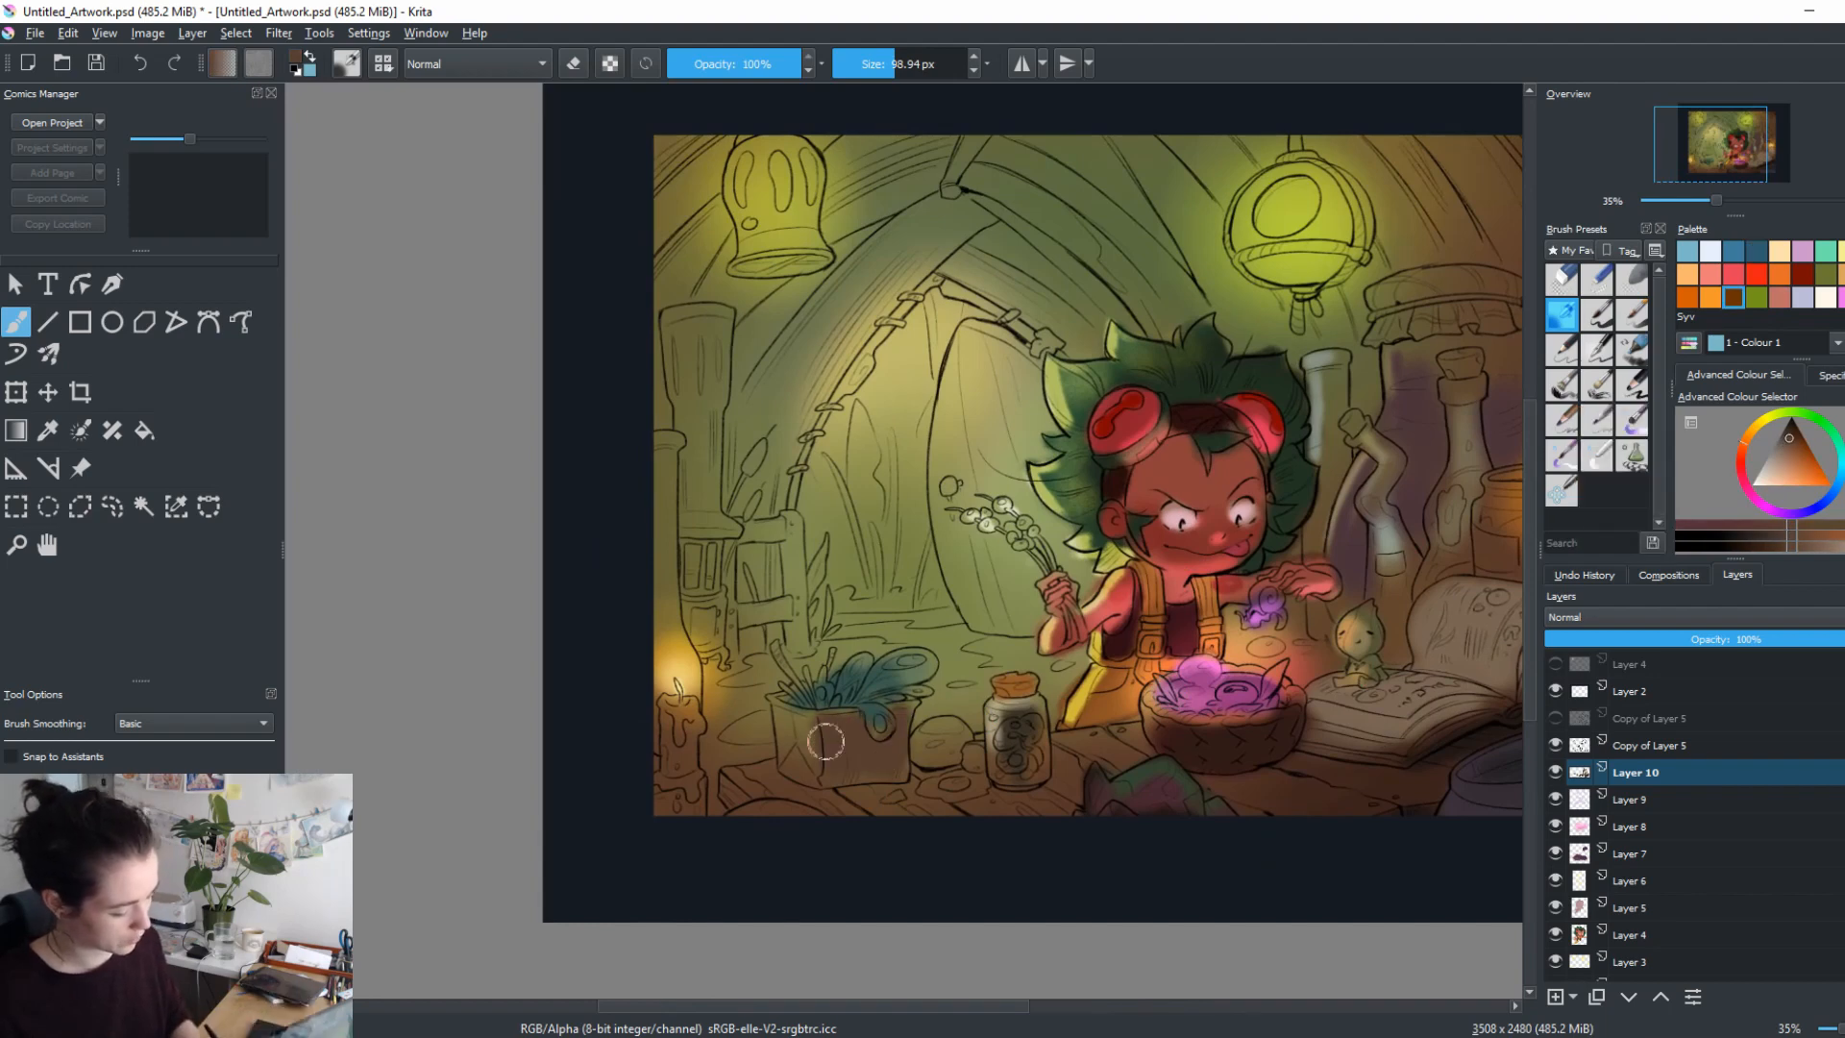
Refine the plant box with lighter muted brown and yellowish brown tones, separating its front and side faces.
left_click(1779, 297)
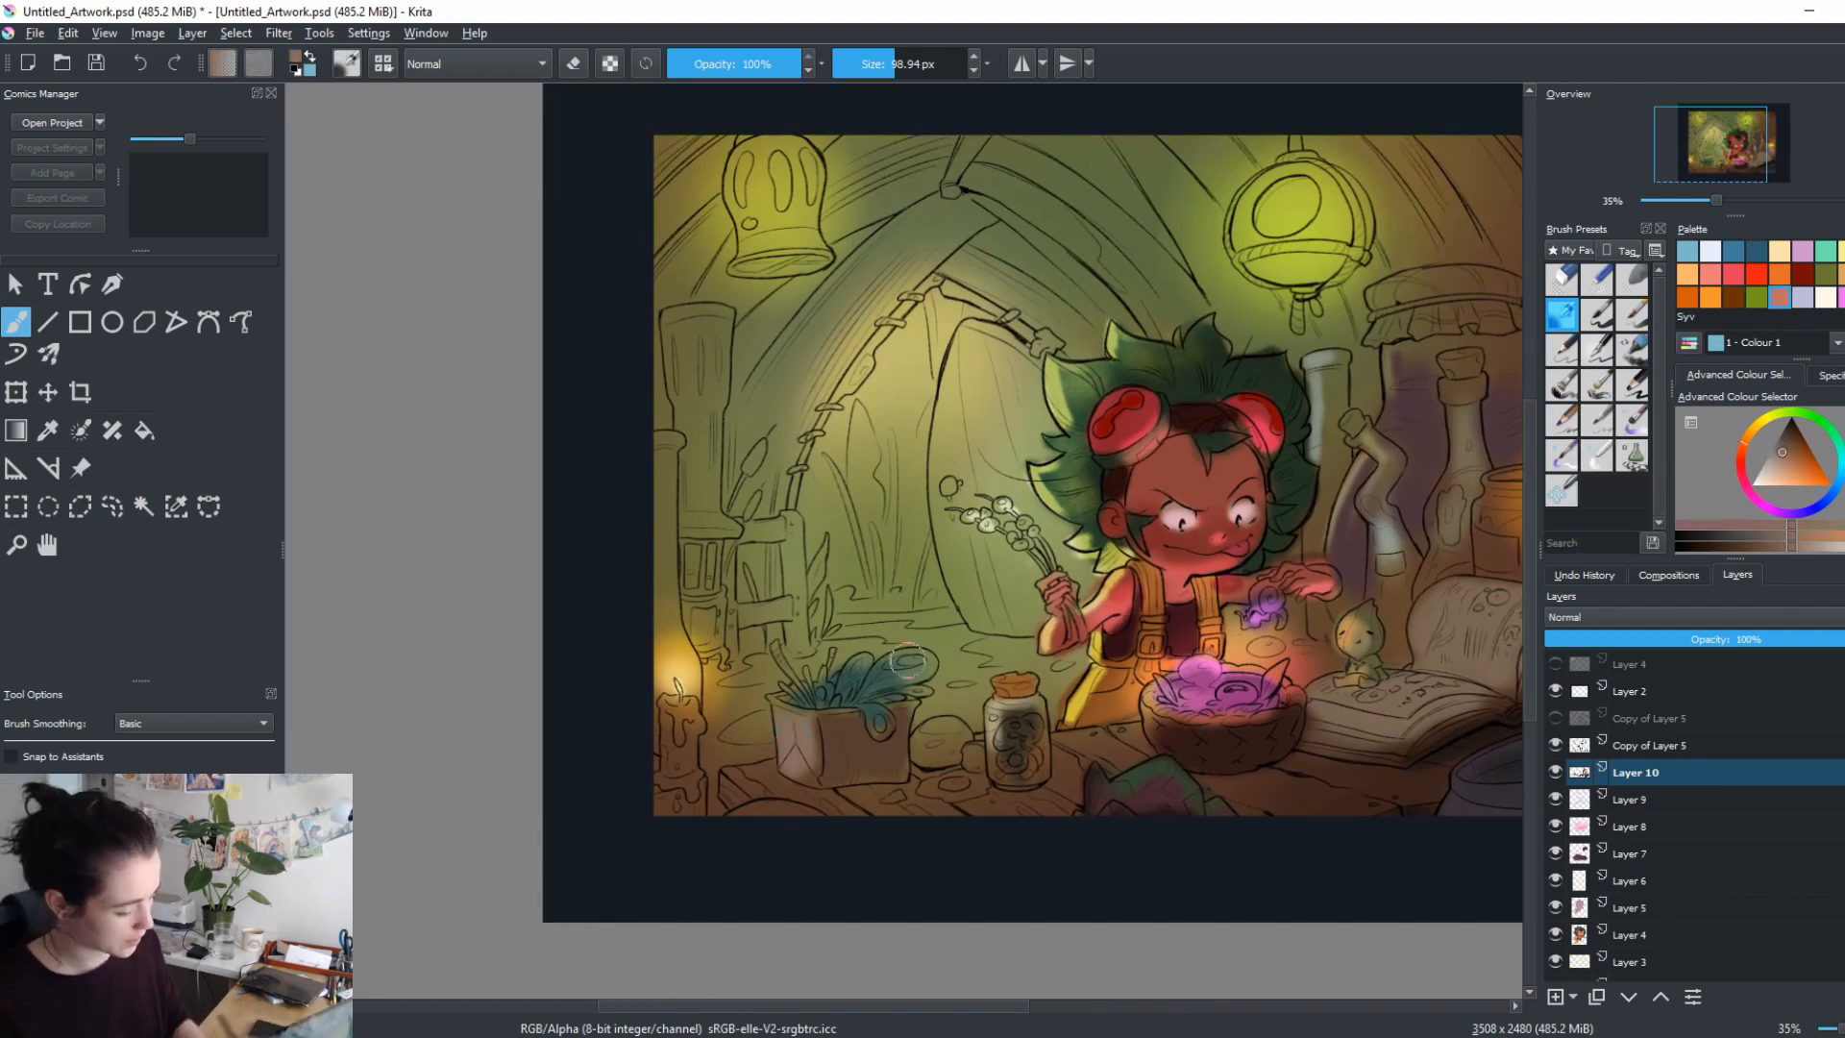
left_click(1789, 459)
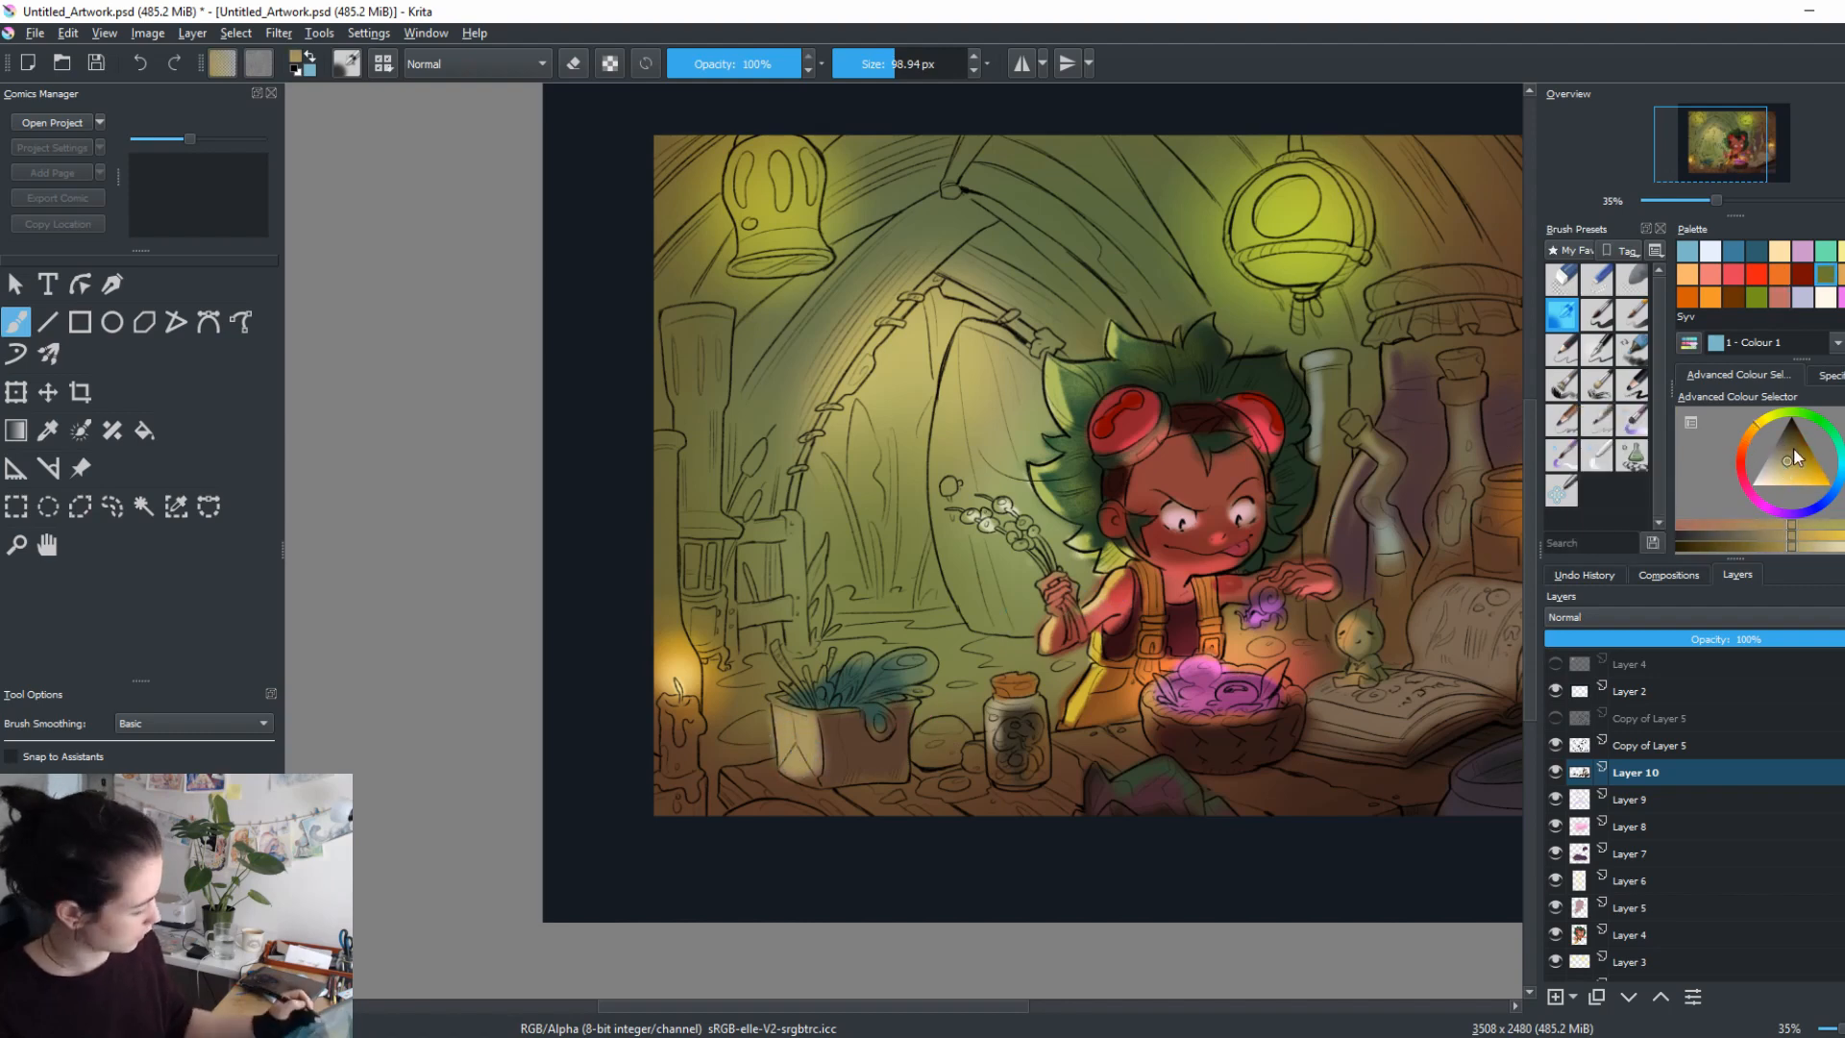
left_click(1784, 445)
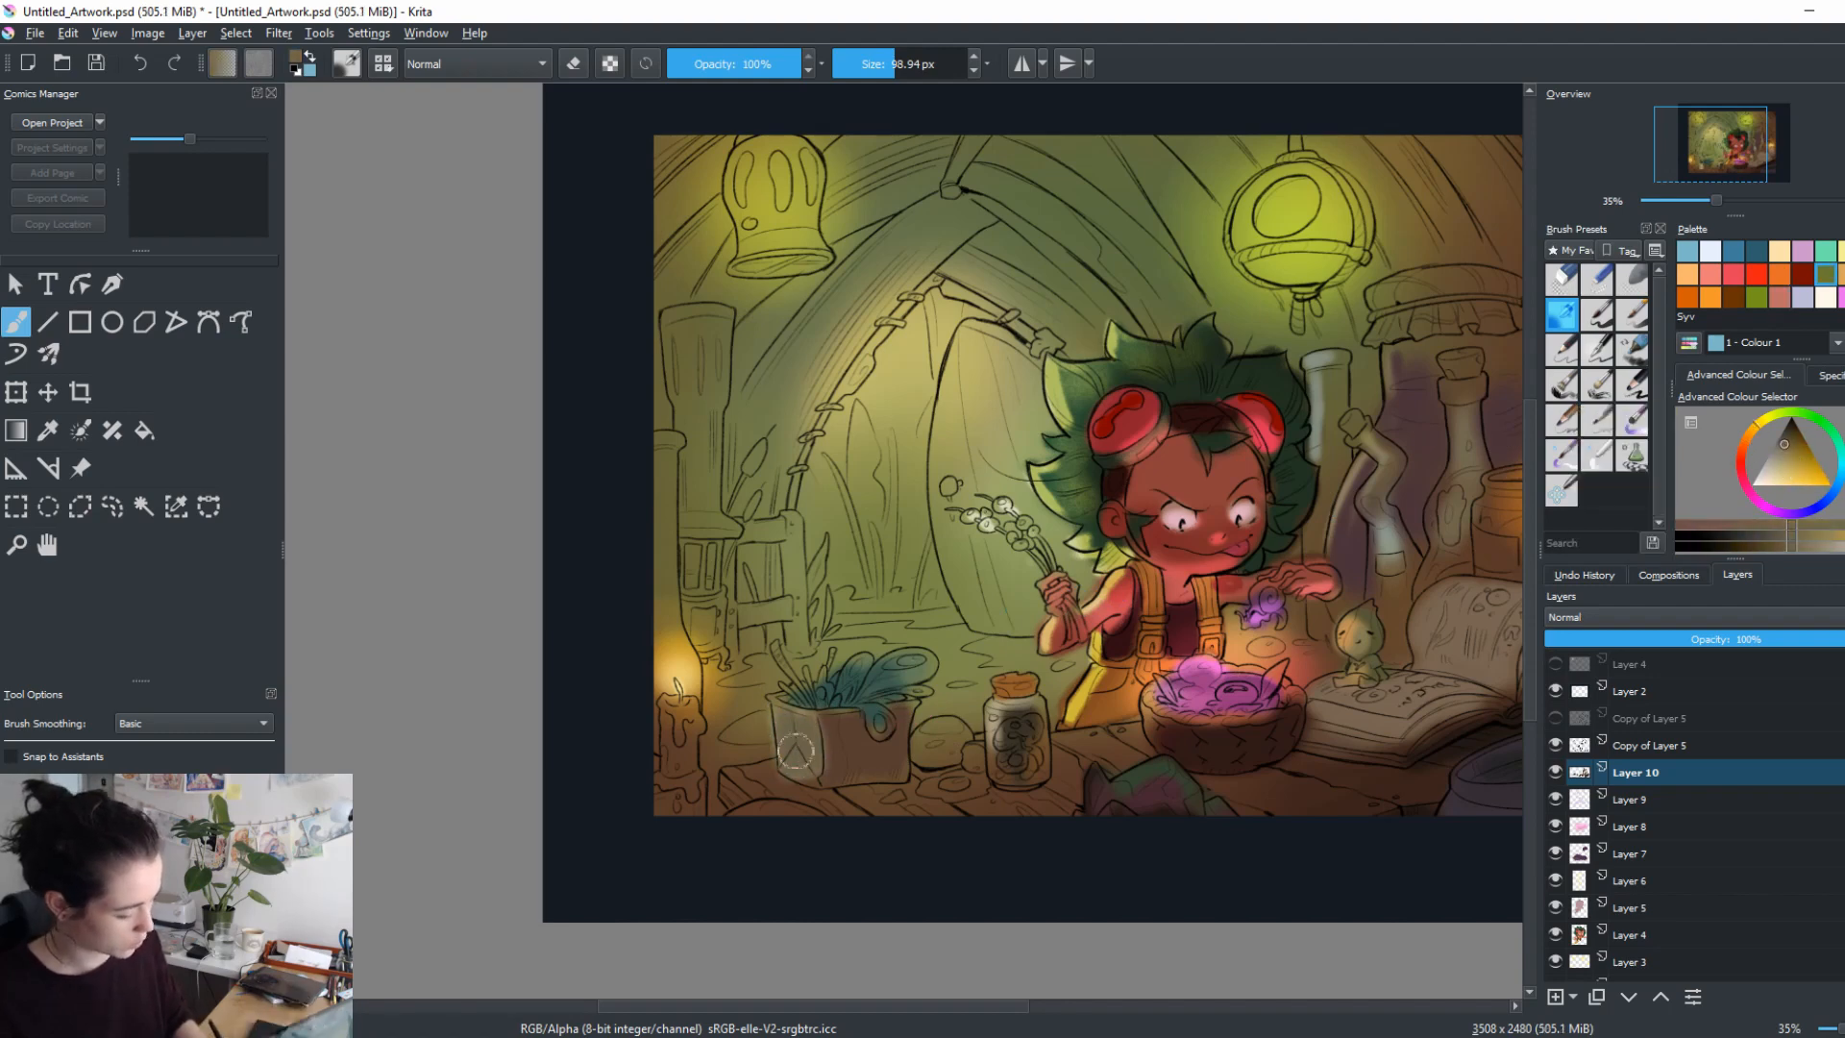
left_click(1784, 450)
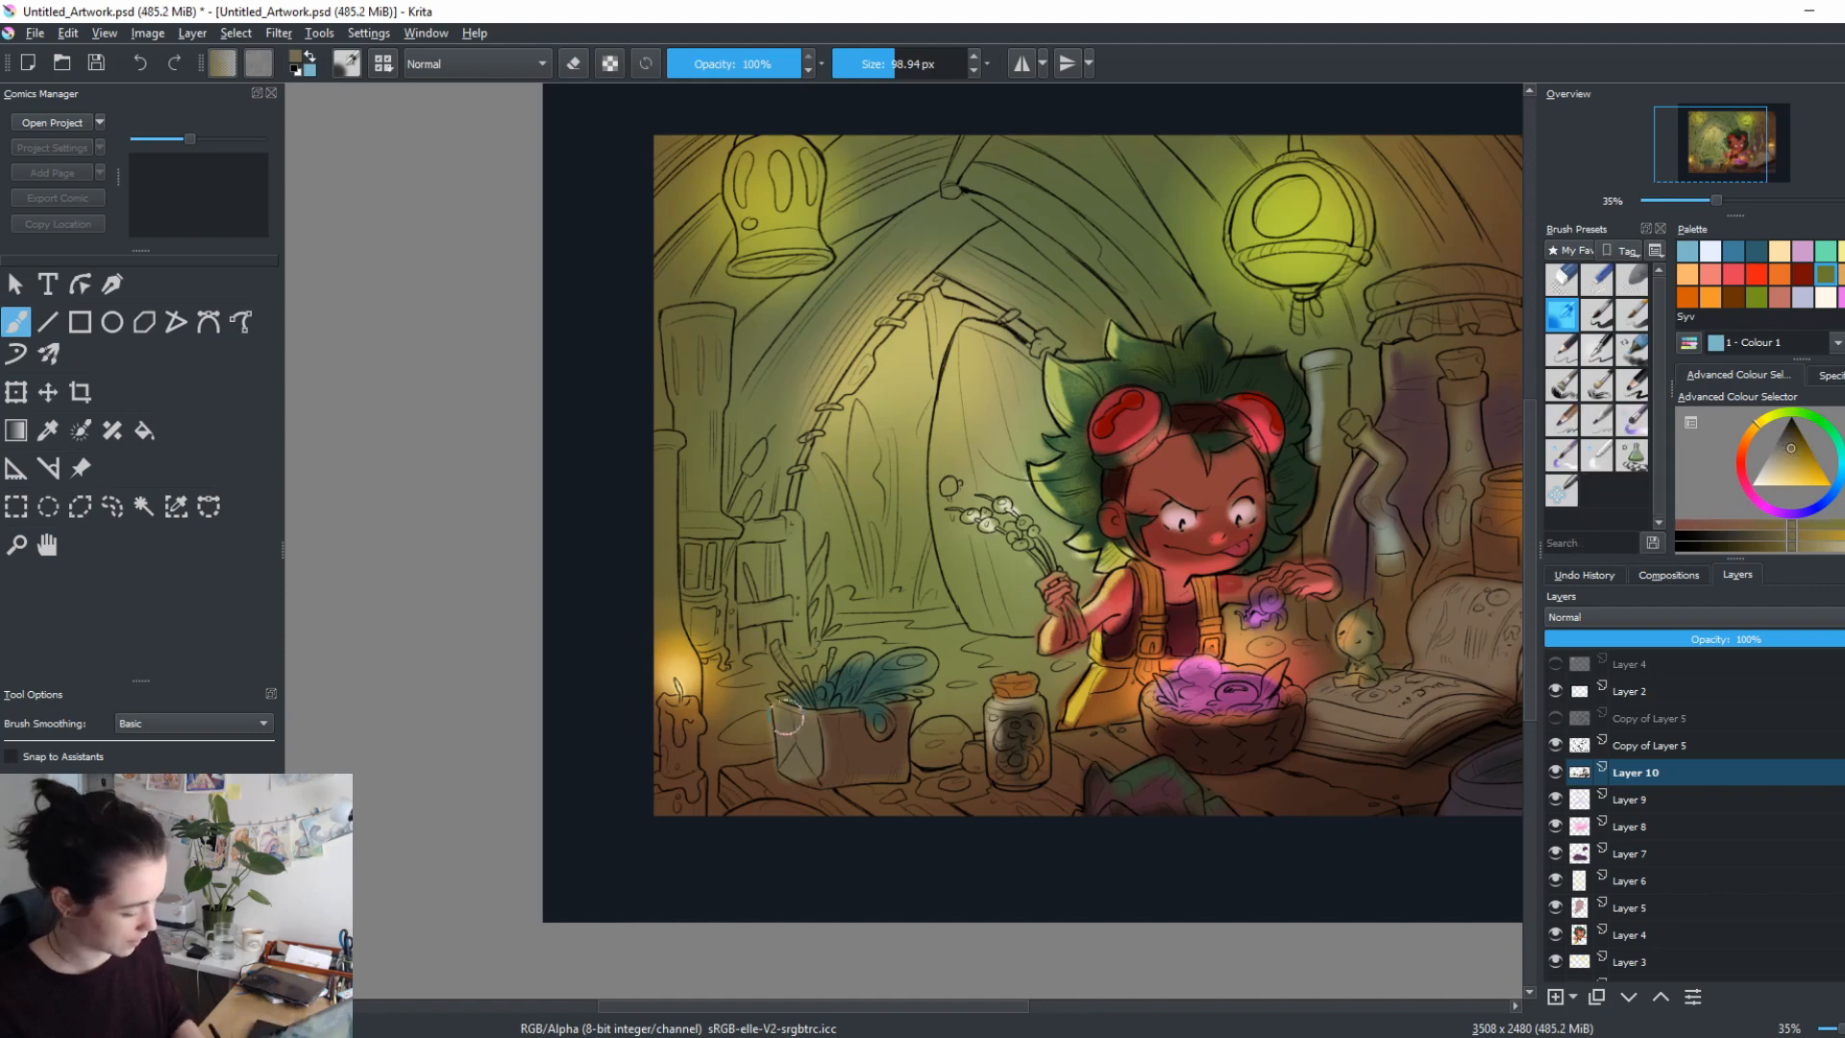
left_click_drag(807, 725, 850, 711)
Choose a more saturated orange-brown and paint the wooden tabletop in front of the plant box.
left_click(1792, 447)
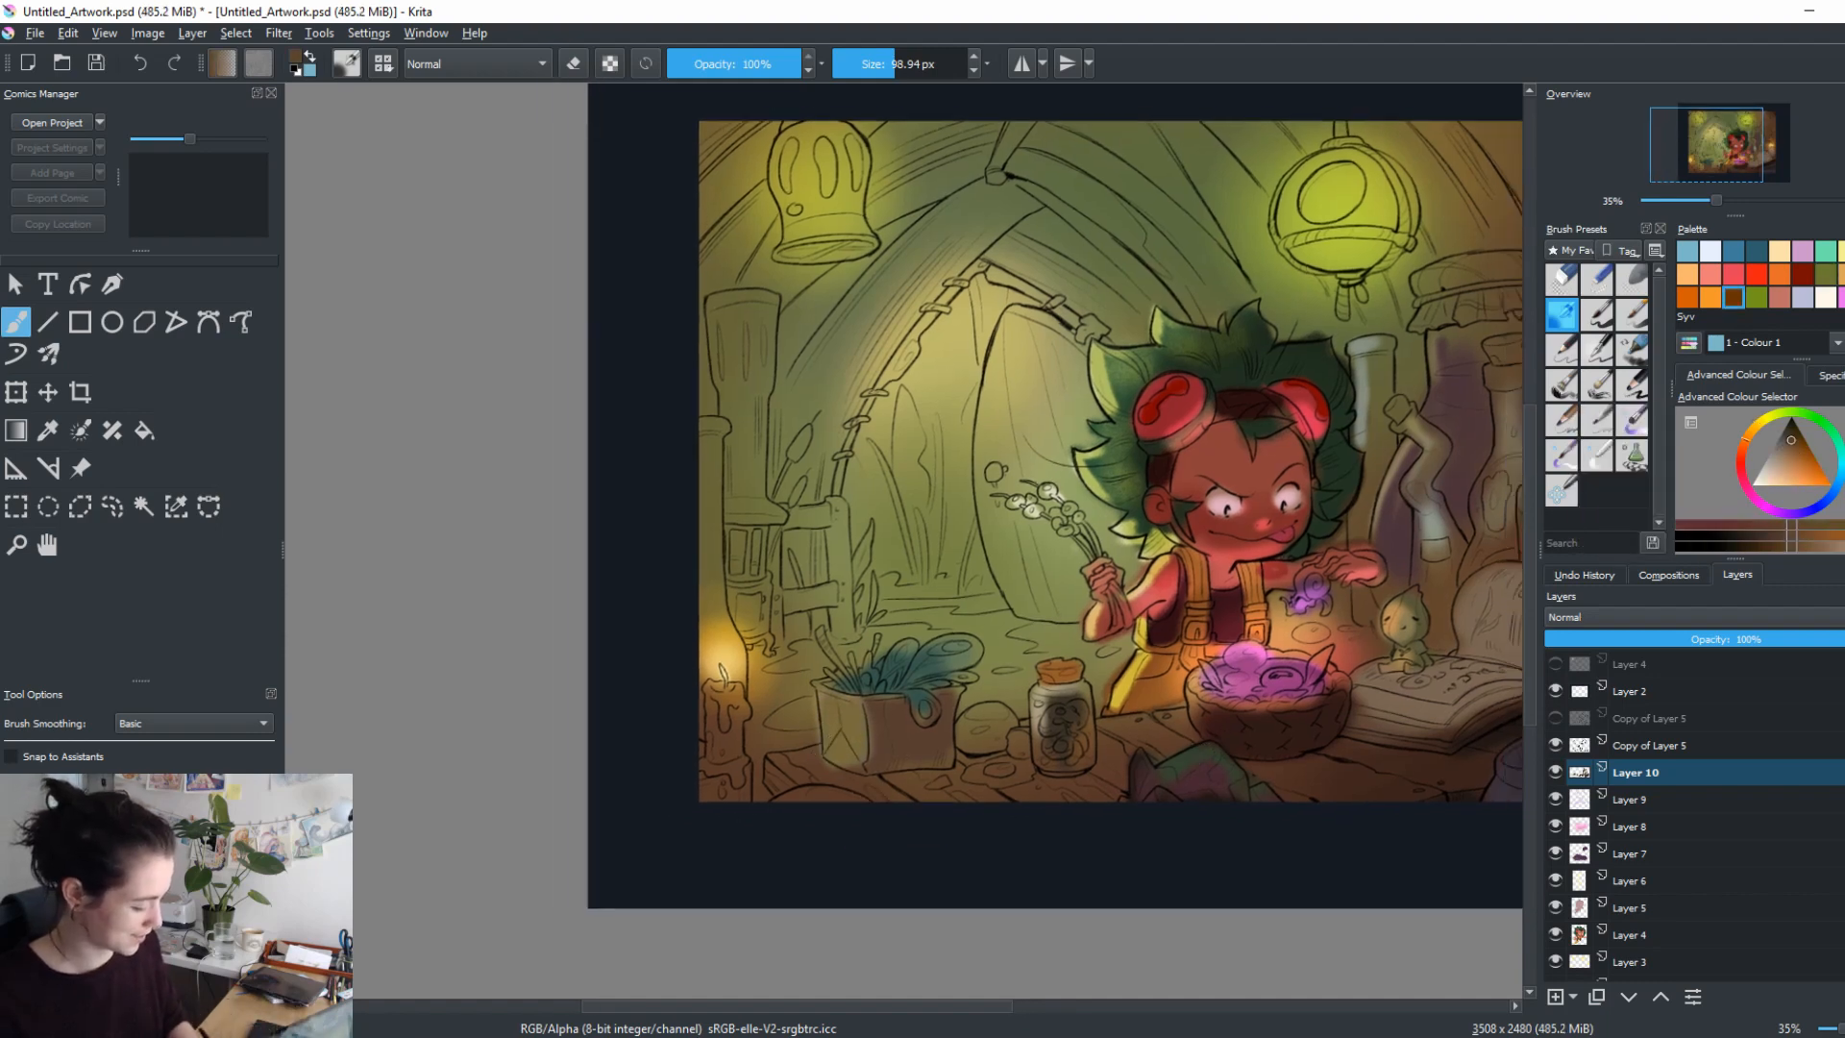
left_click(1794, 453)
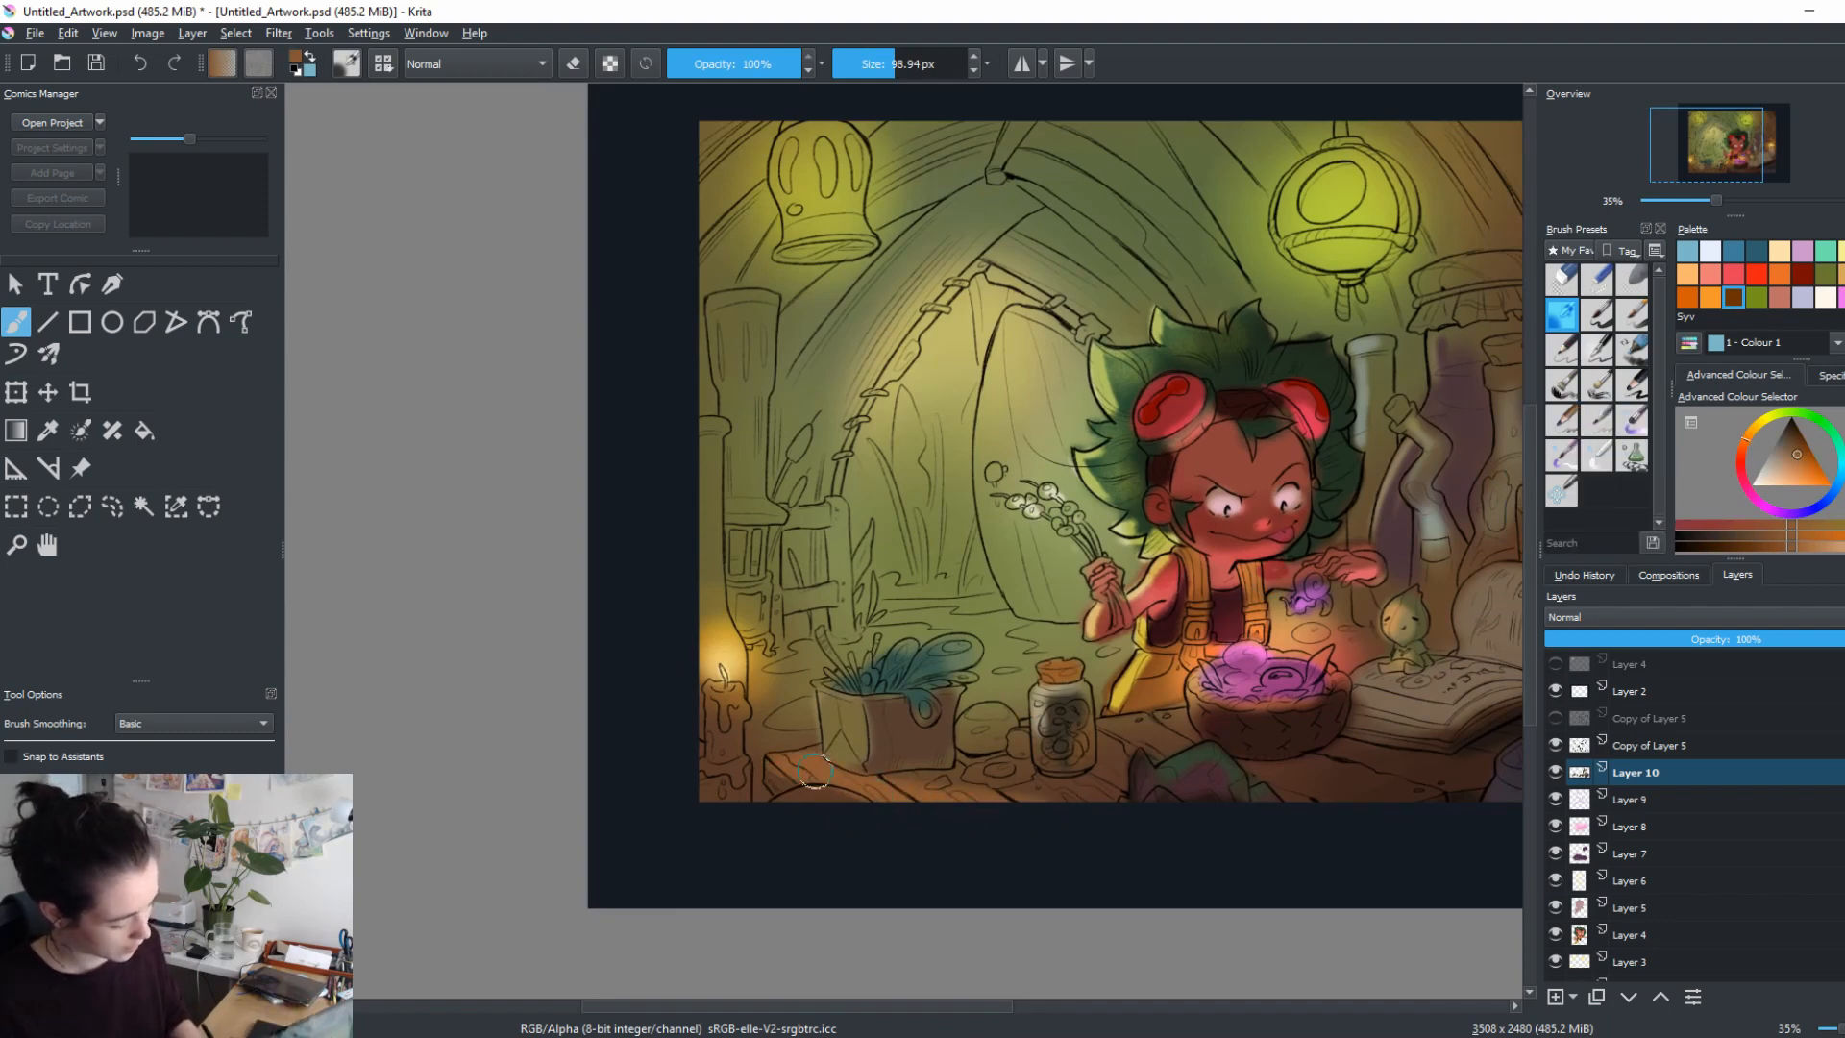
left_click_drag(1228, 842, 763, 839)
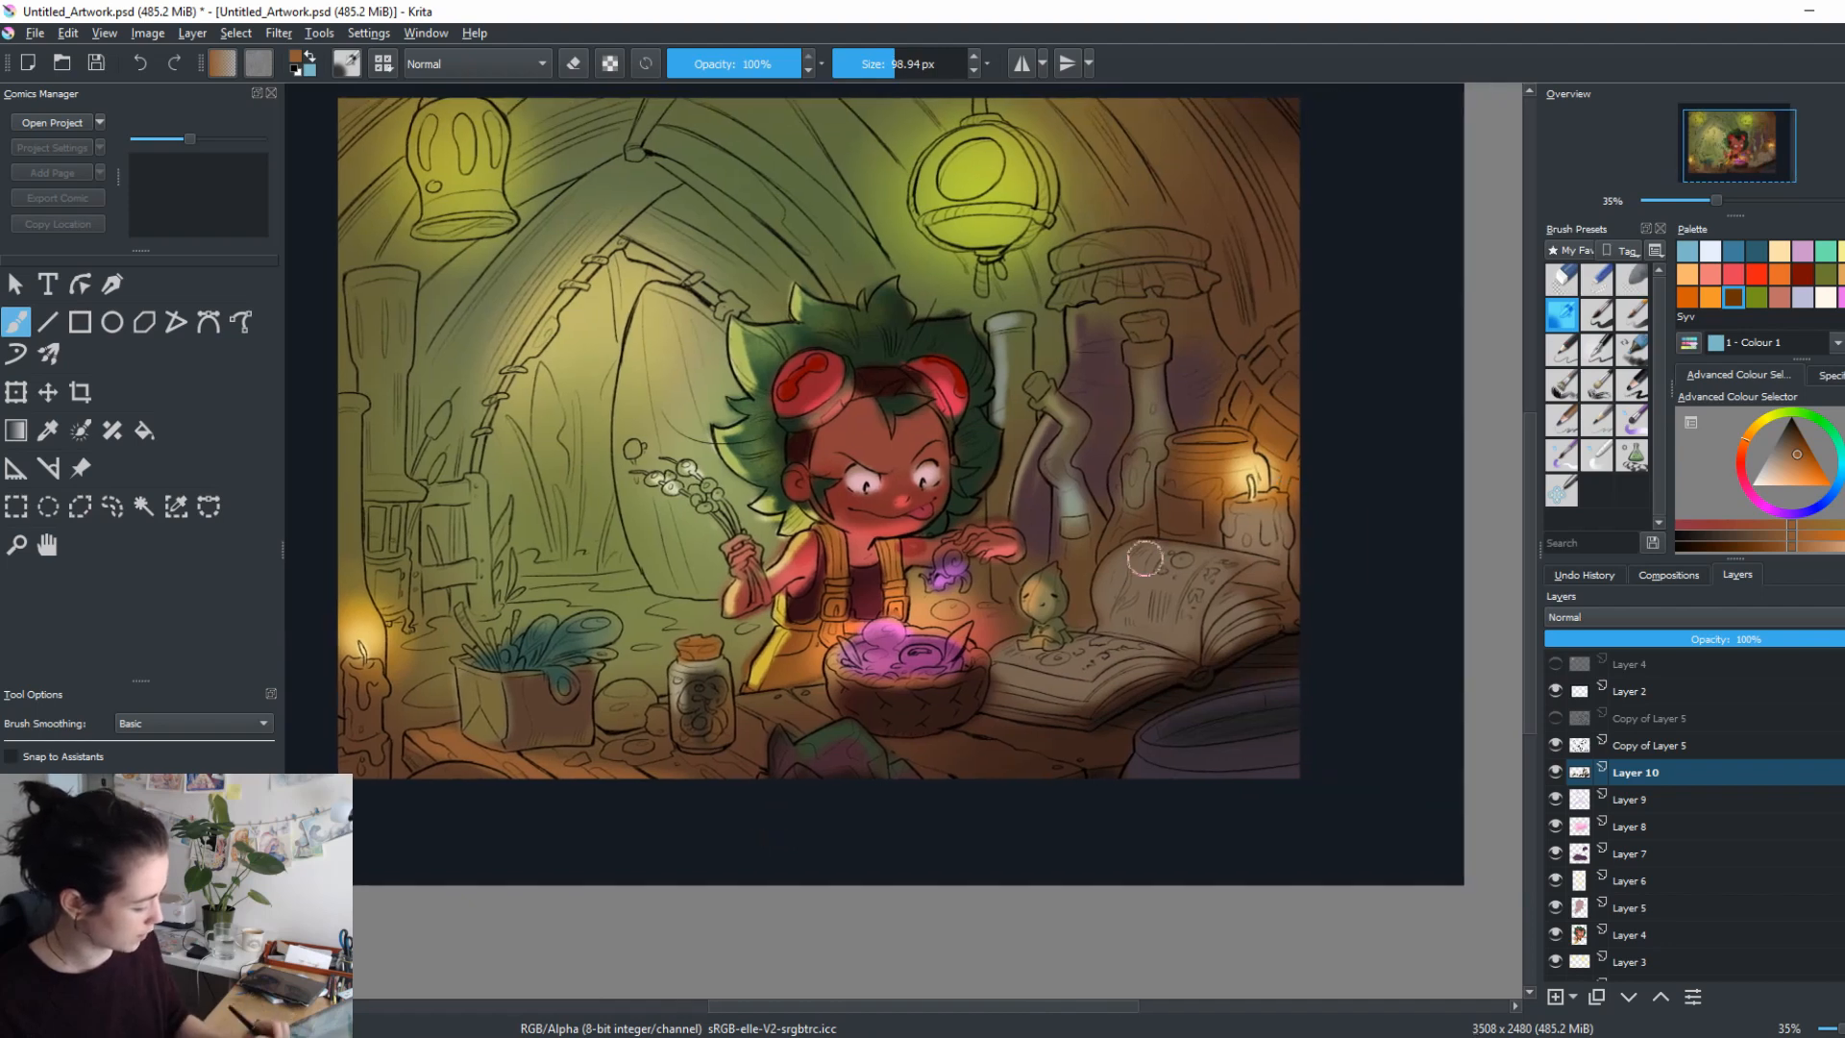
Mix a warm golden yellow and, with the brush at about 123 px, brighten the upper edge of the open book's raised page.
left_click(1757, 432)
left_click(1798, 464)
mouse_move(1188, 549)
left_mouse_down()
mouse_move(1137, 544)
mouse_move(1253, 561)
left_mouse_up()
left_click(1132, 551, "ctrl")
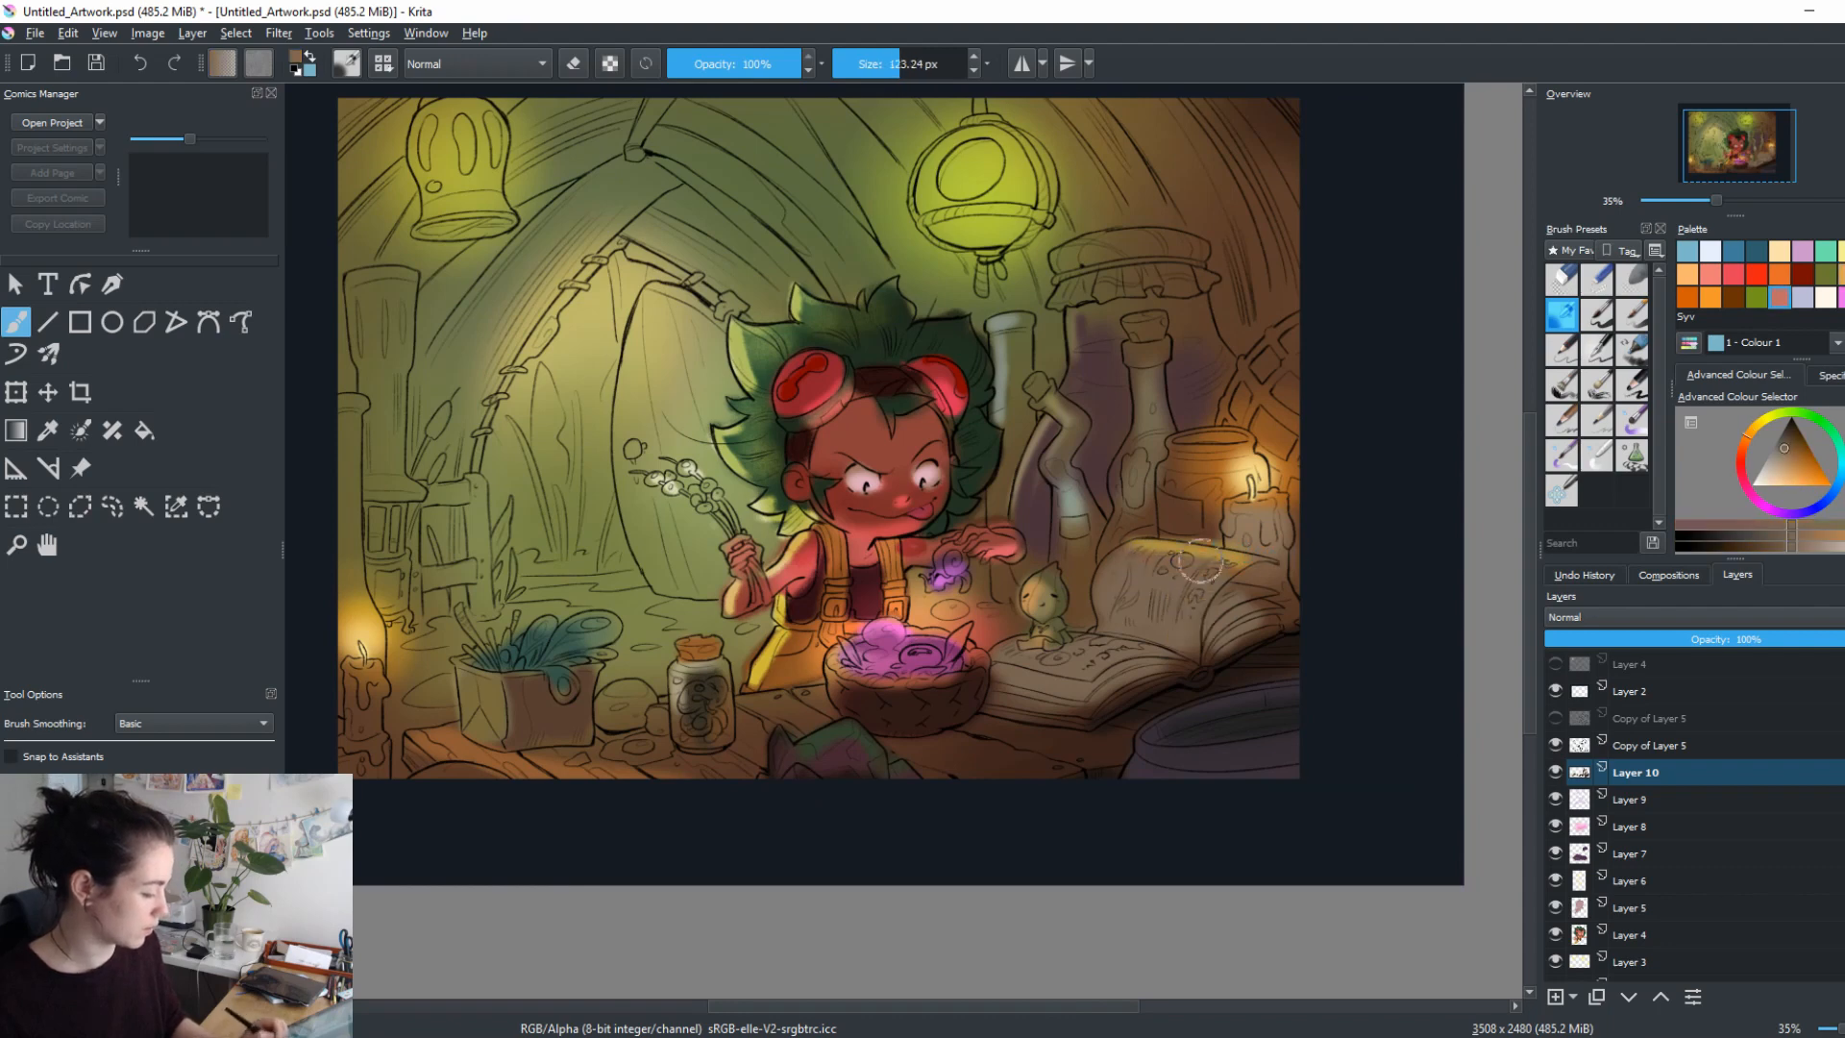
Reduce the brush to about 65 px and refine the candlelit edge of the raised book page with sampled tones.
left_click(1230, 555, "ctrl")
left_click_drag(1119, 554, 1076, 554)
left_click_drag(1124, 555, 1228, 557)
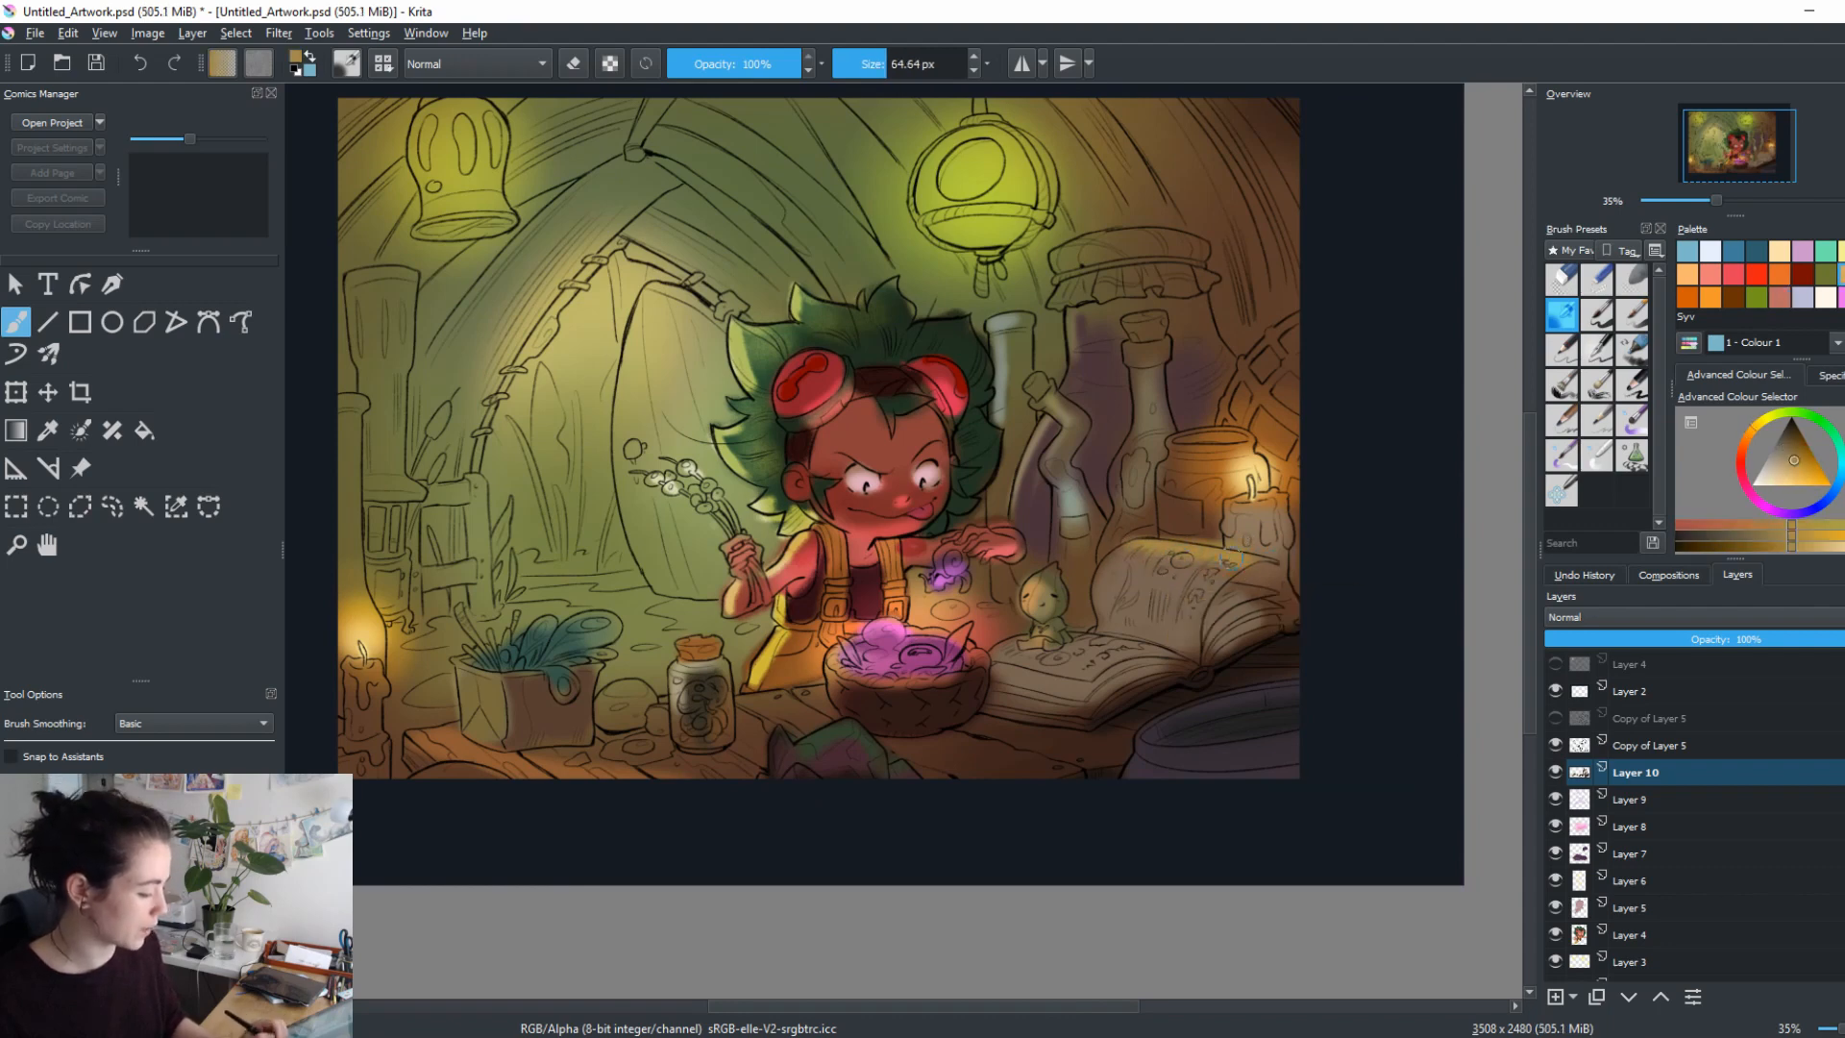
left_click(1238, 600, "ctrl")
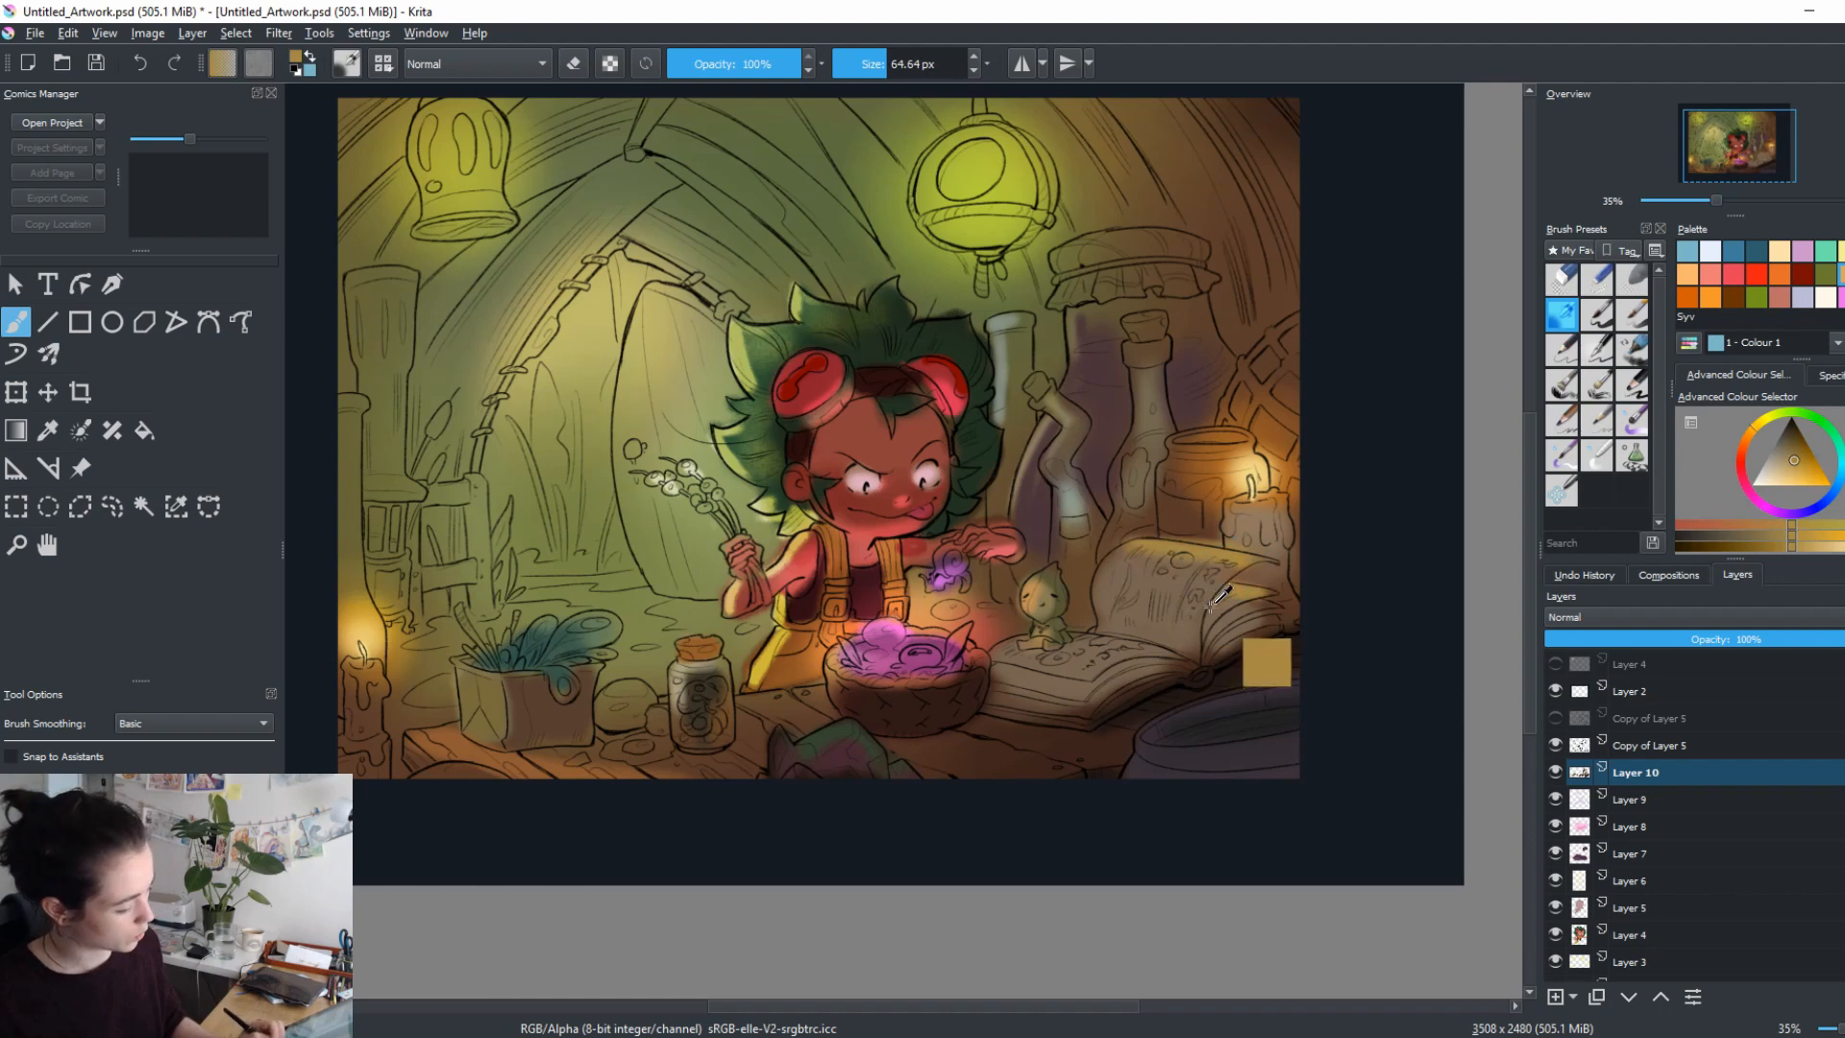
left_click(1226, 586, "ctrl")
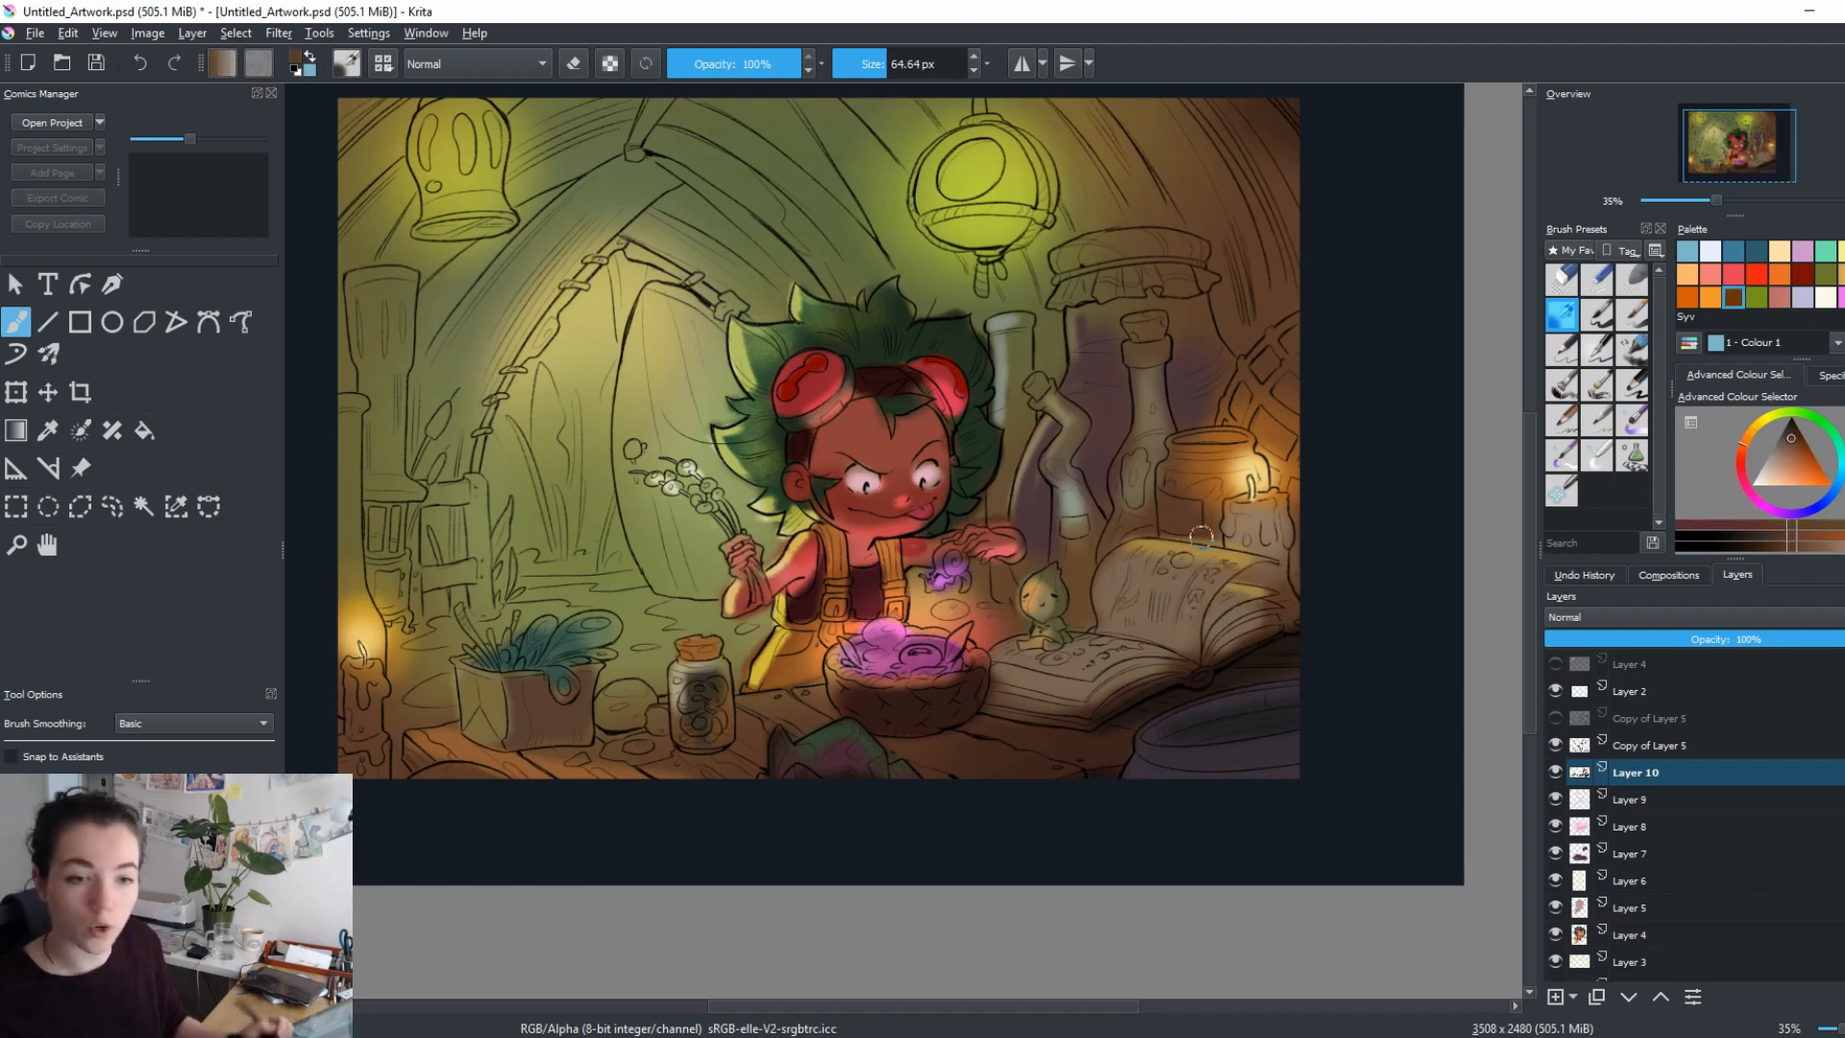
left_click_drag(1201, 688, 1237, 695)
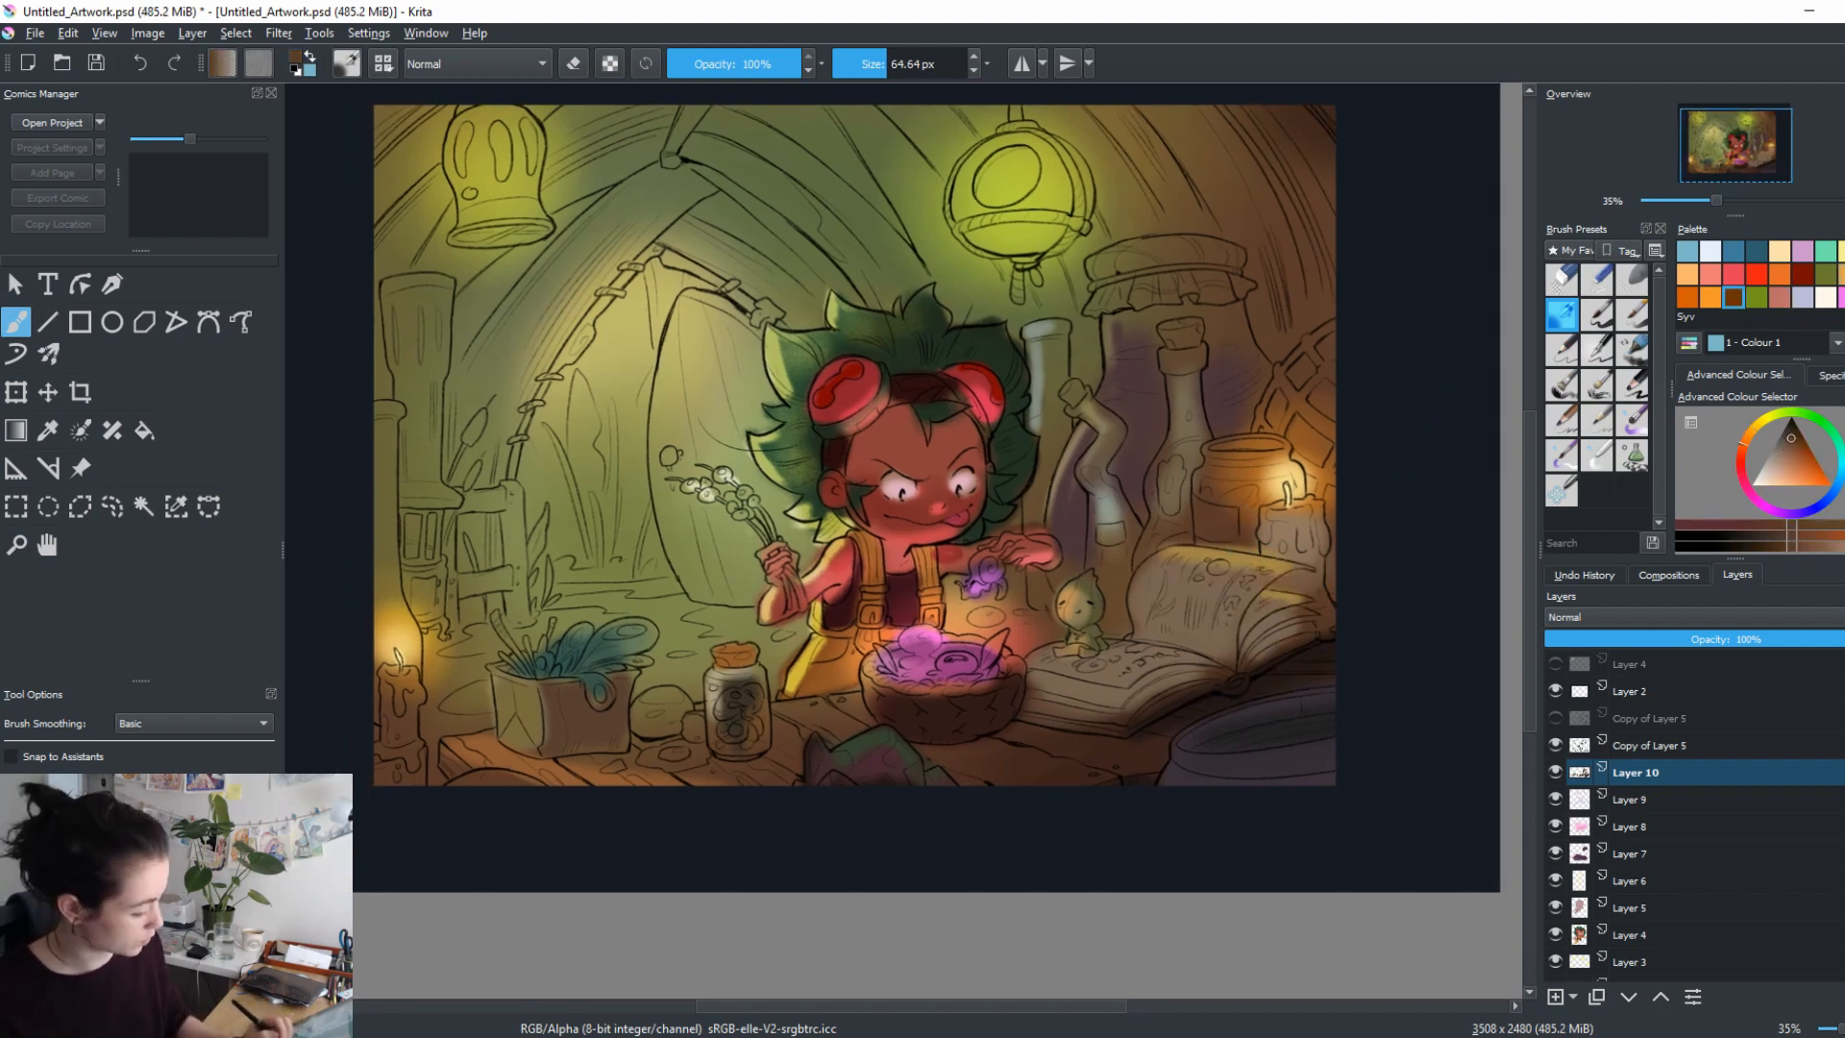
Mix a saturated red-orange from the sampled jar colour, set the brush to about 43 px and paint glowing accents inside the jar beside the candle.
key("bracketright")
left_click(1237, 481, "ctrl")
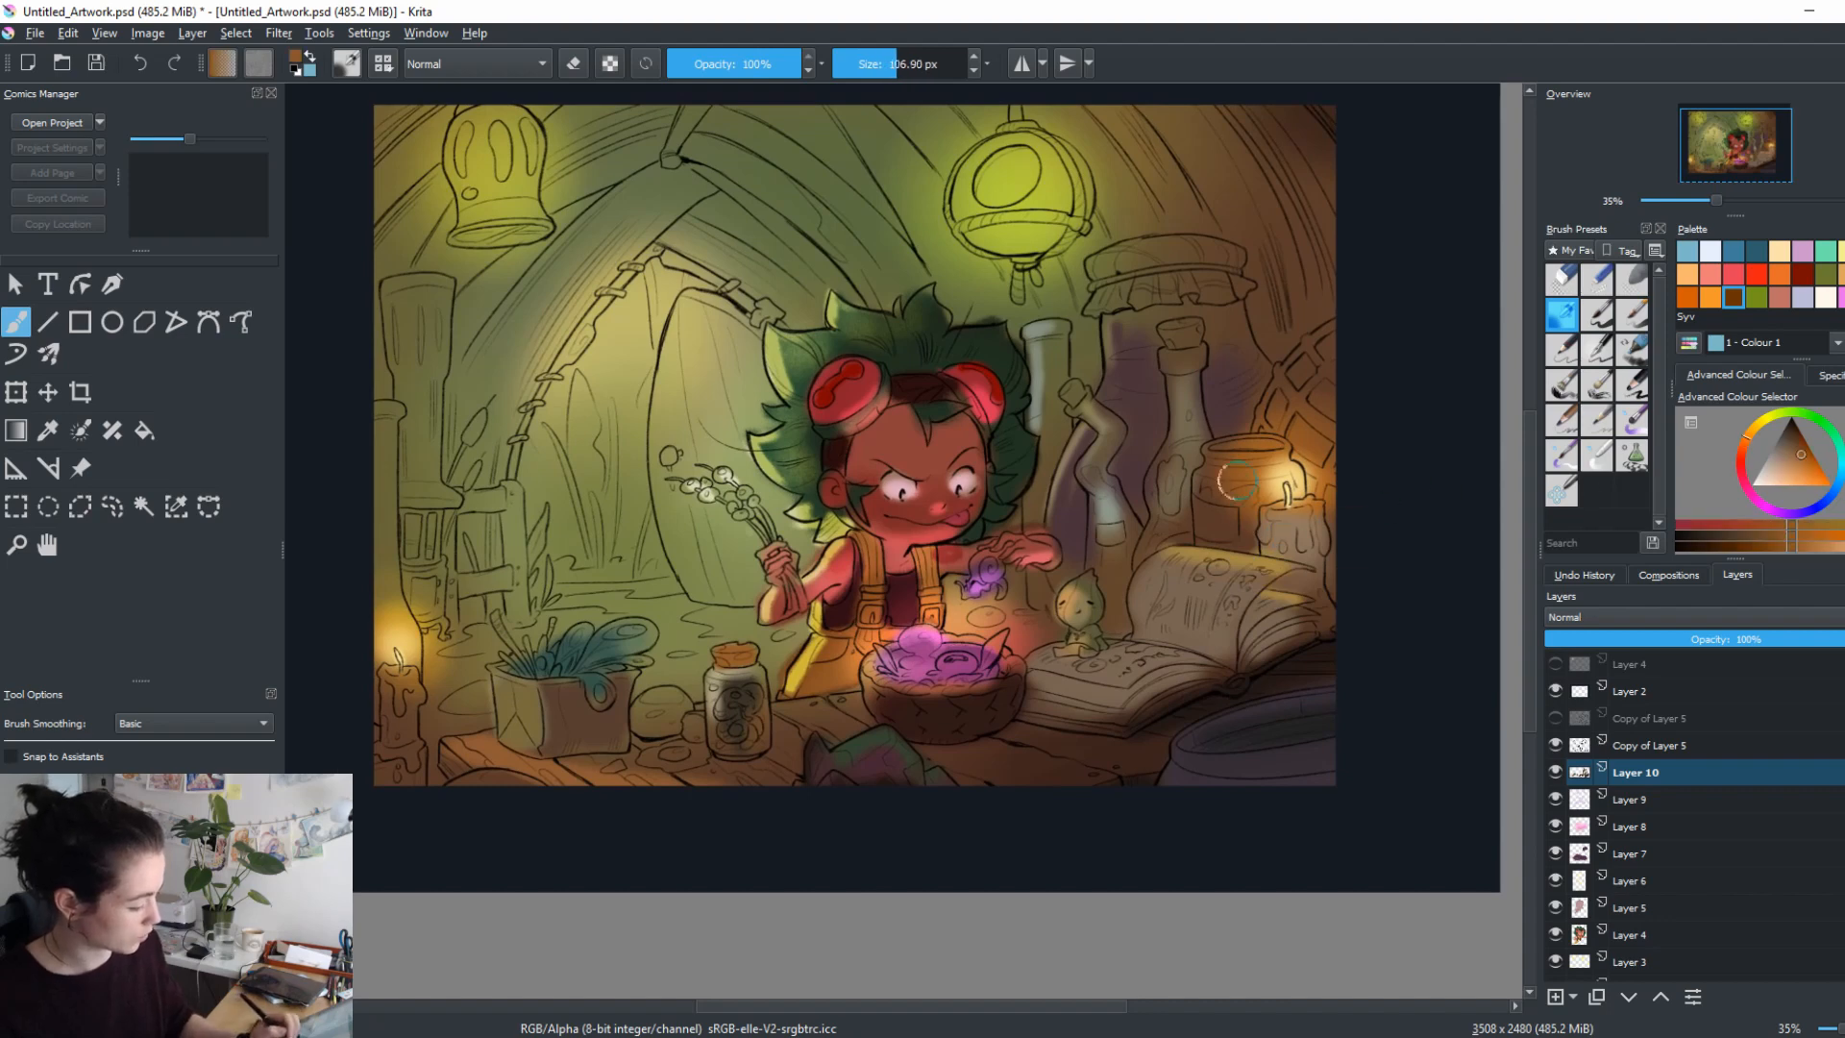
left_click(1742, 444)
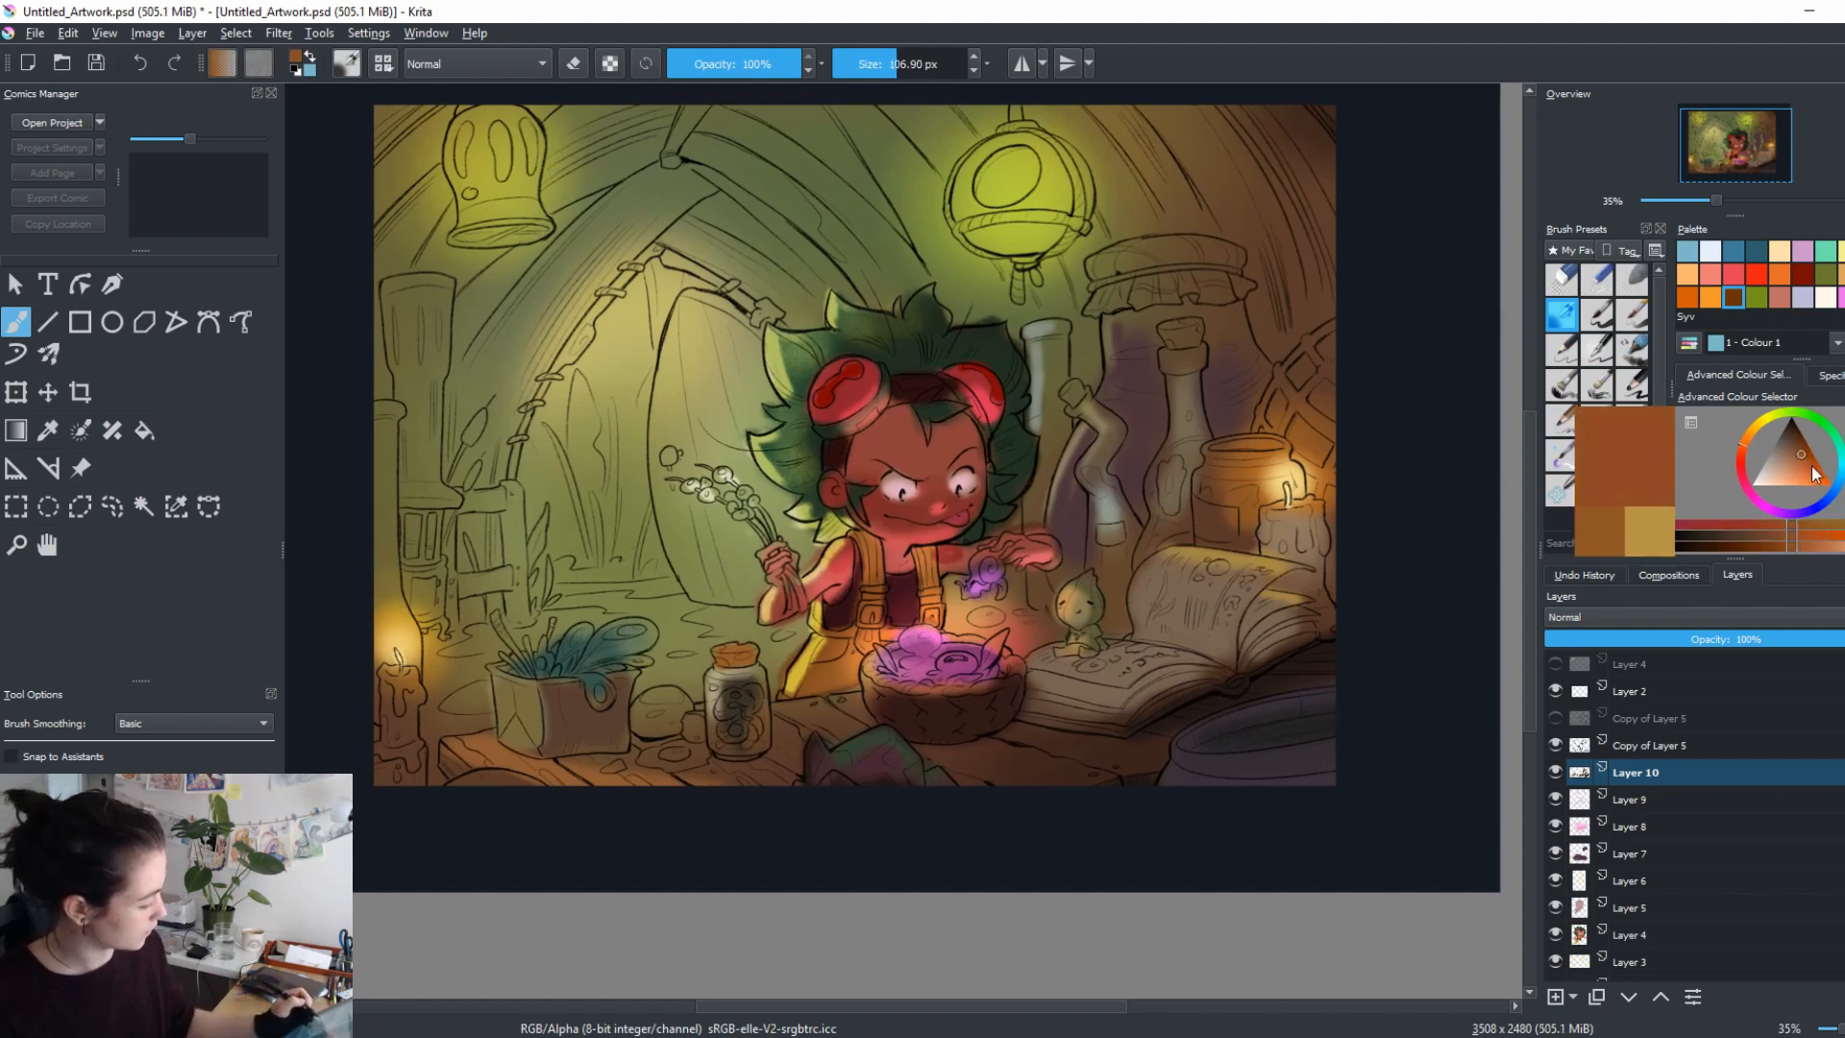
left_click(1813, 465)
left_click_drag(1188, 509, 1100, 510)
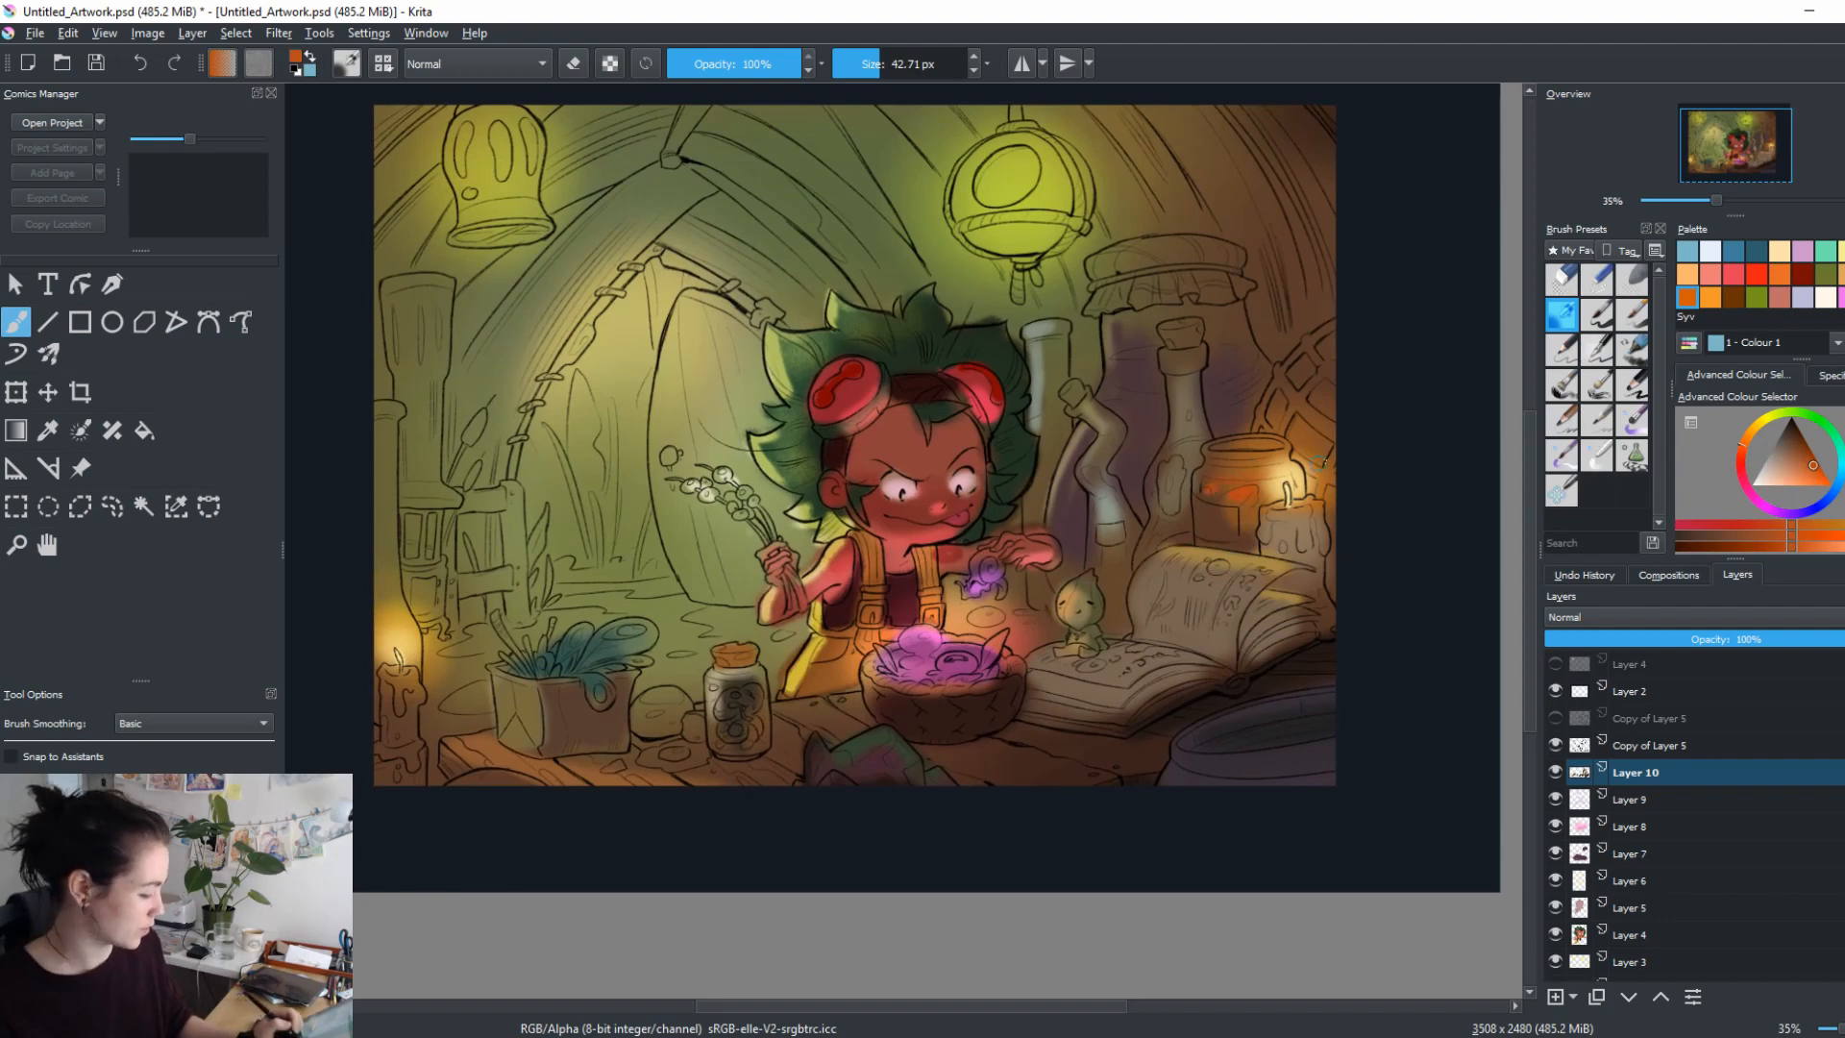
Pick a pale yellow and add small highlights to the jar beside the candle at about 24 px.
left_click(1754, 440)
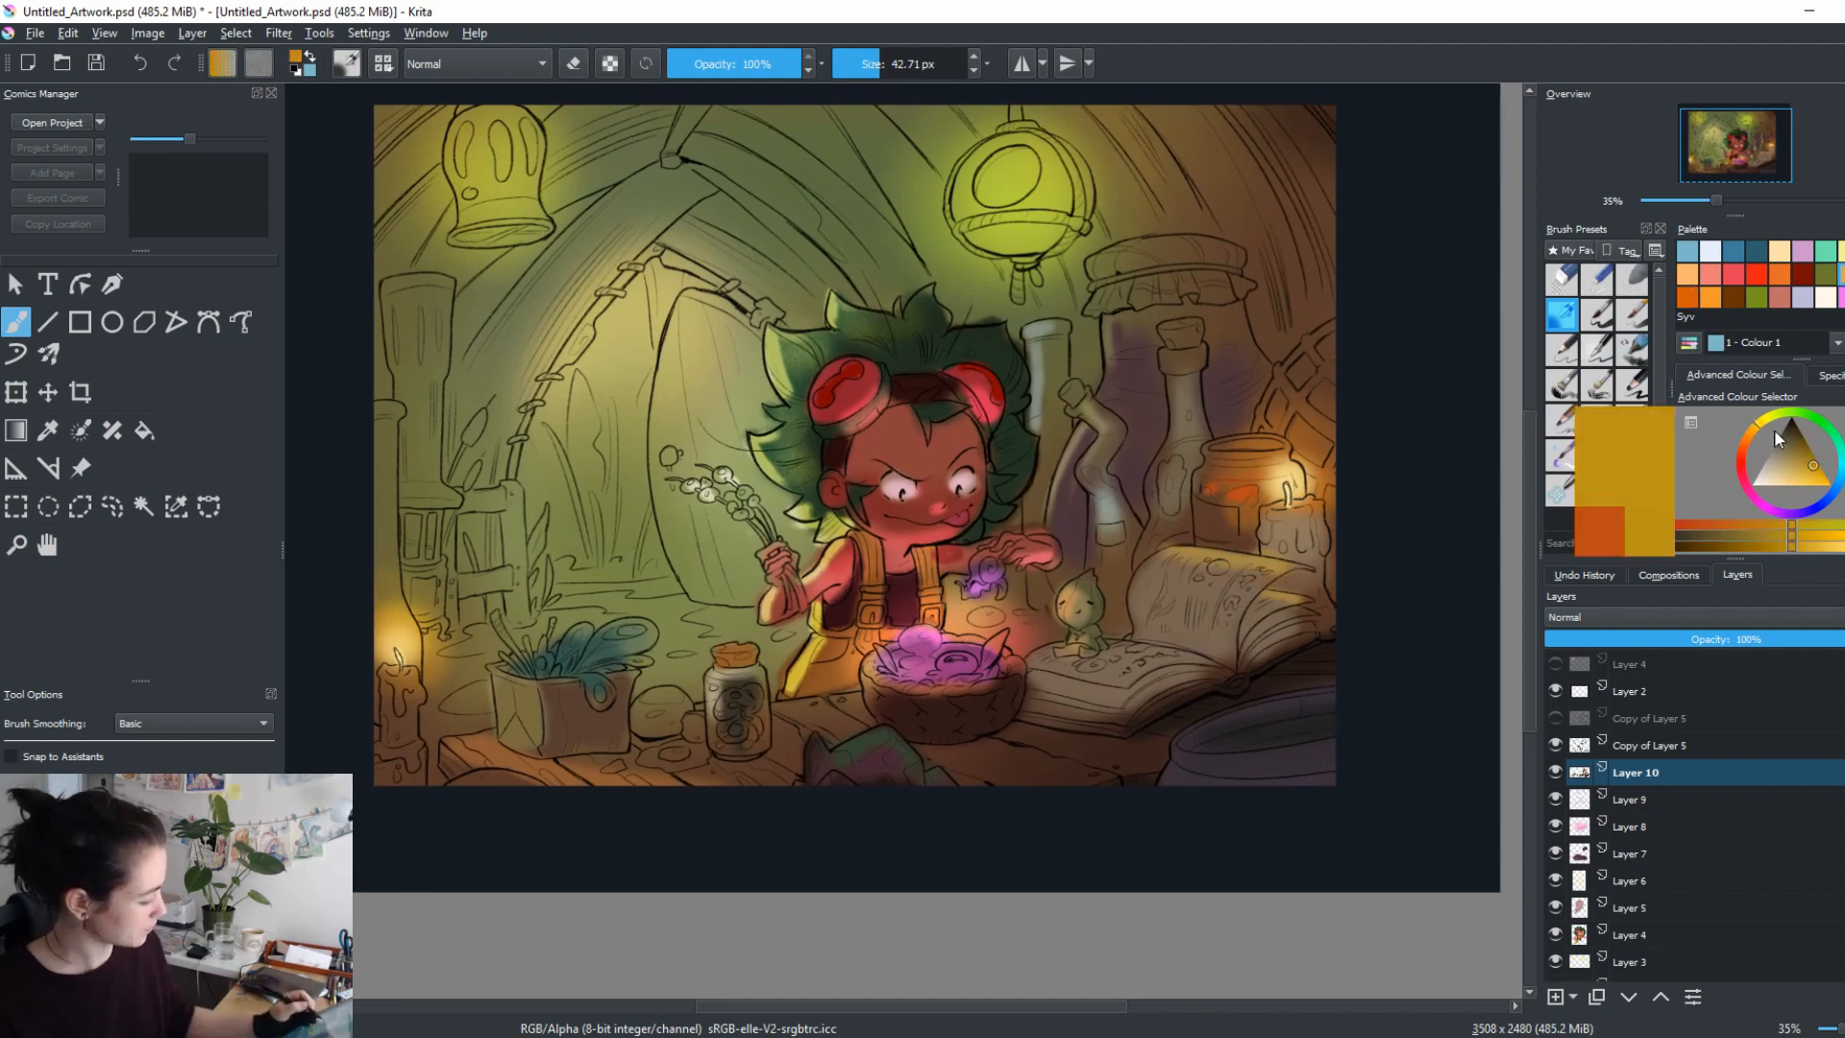
left_click(1783, 485)
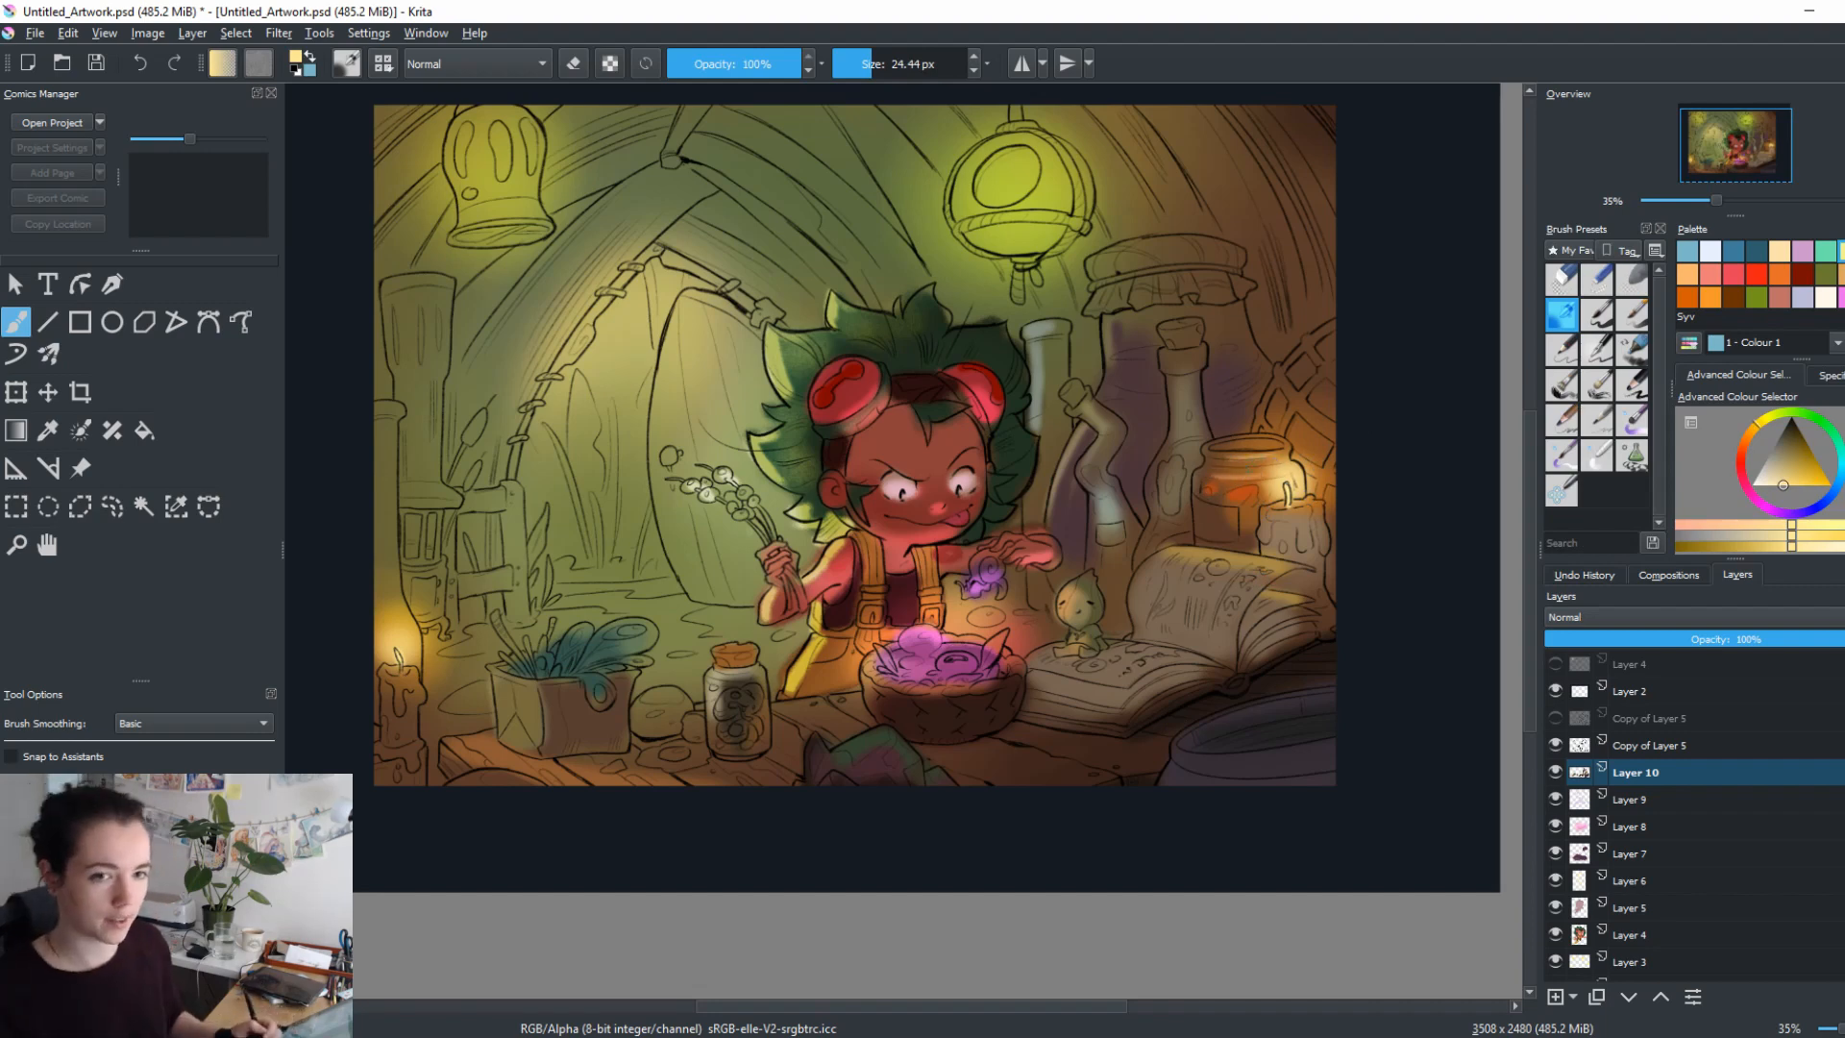
mouse_move(1206, 699)
left_mouse_down()
mouse_move(1243, 708)
mouse_move(1181, 704)
left_mouse_up()
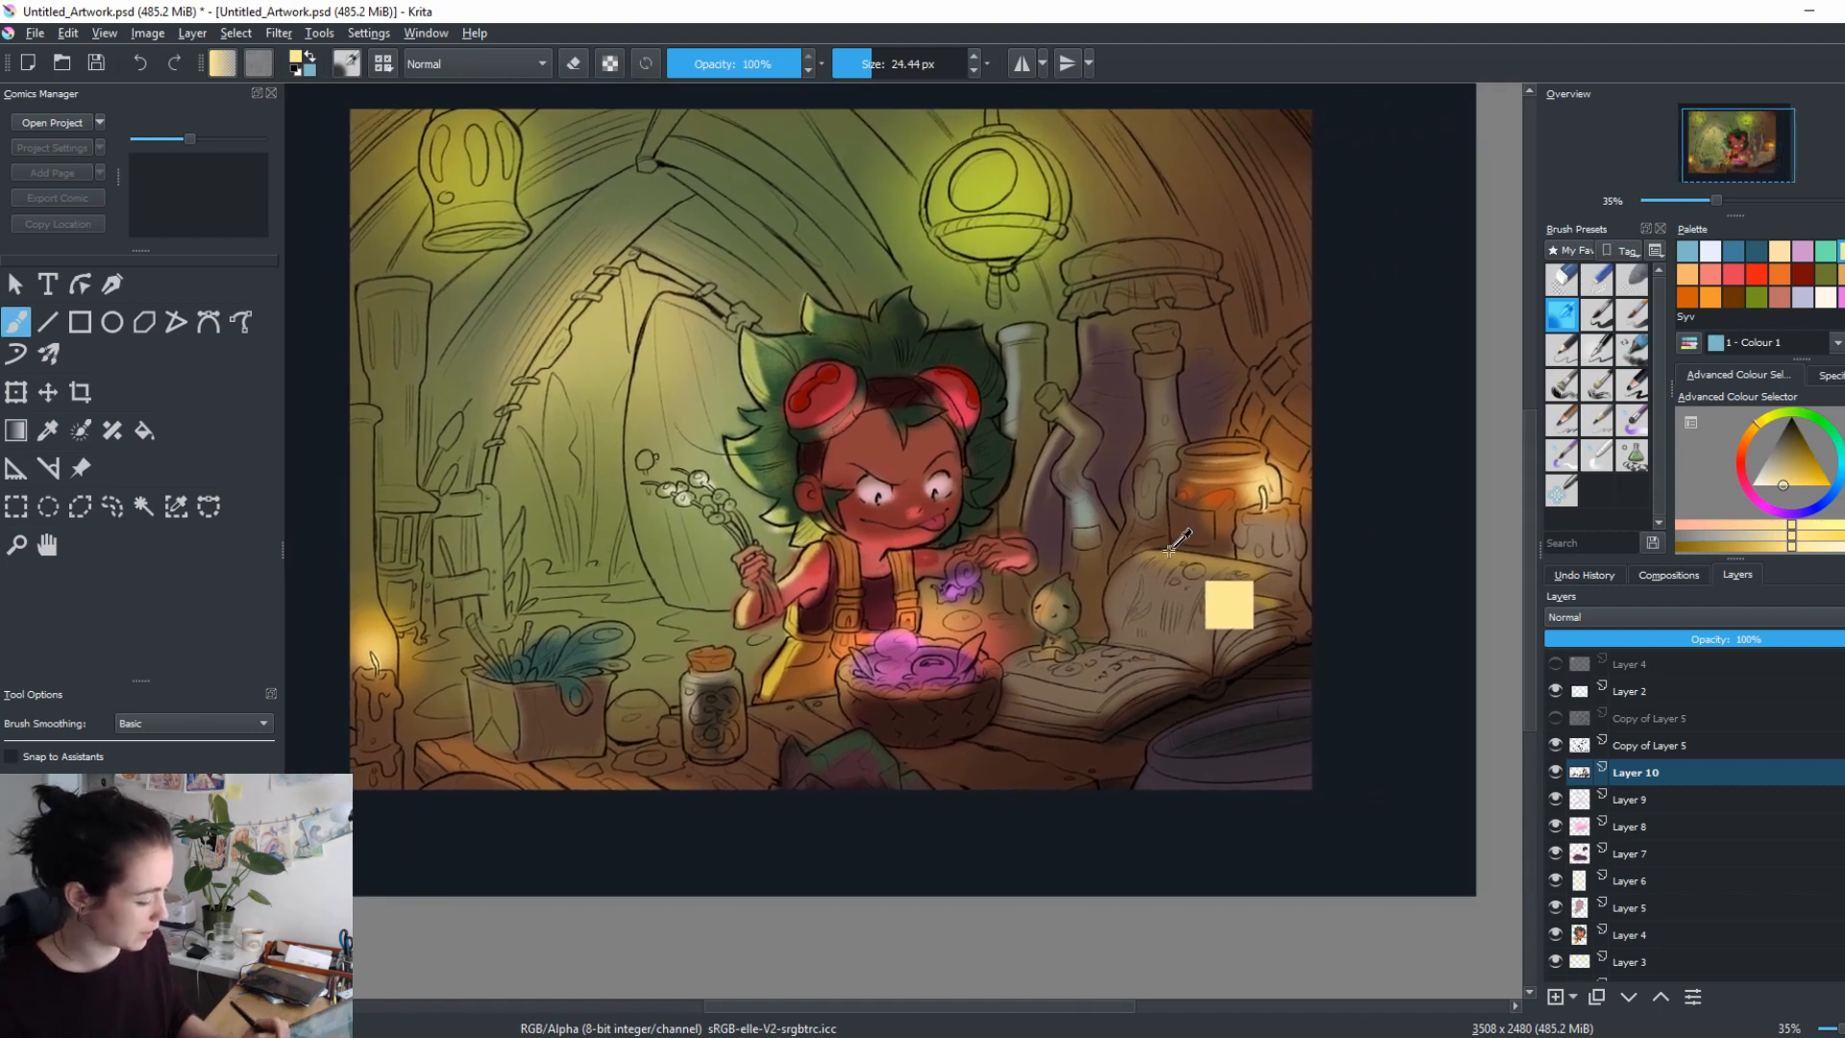
Mix a muted tan from the sampled book colour, enlarge the brush to about 84 px and lighten the raised page.
left_click(1177, 557, "ctrl")
left_click(1786, 465)
left_click_drag(1139, 576, 1267, 576, "shift")
left_click(1154, 564, "ctrl")
left_click_drag(1142, 563, 1272, 590)
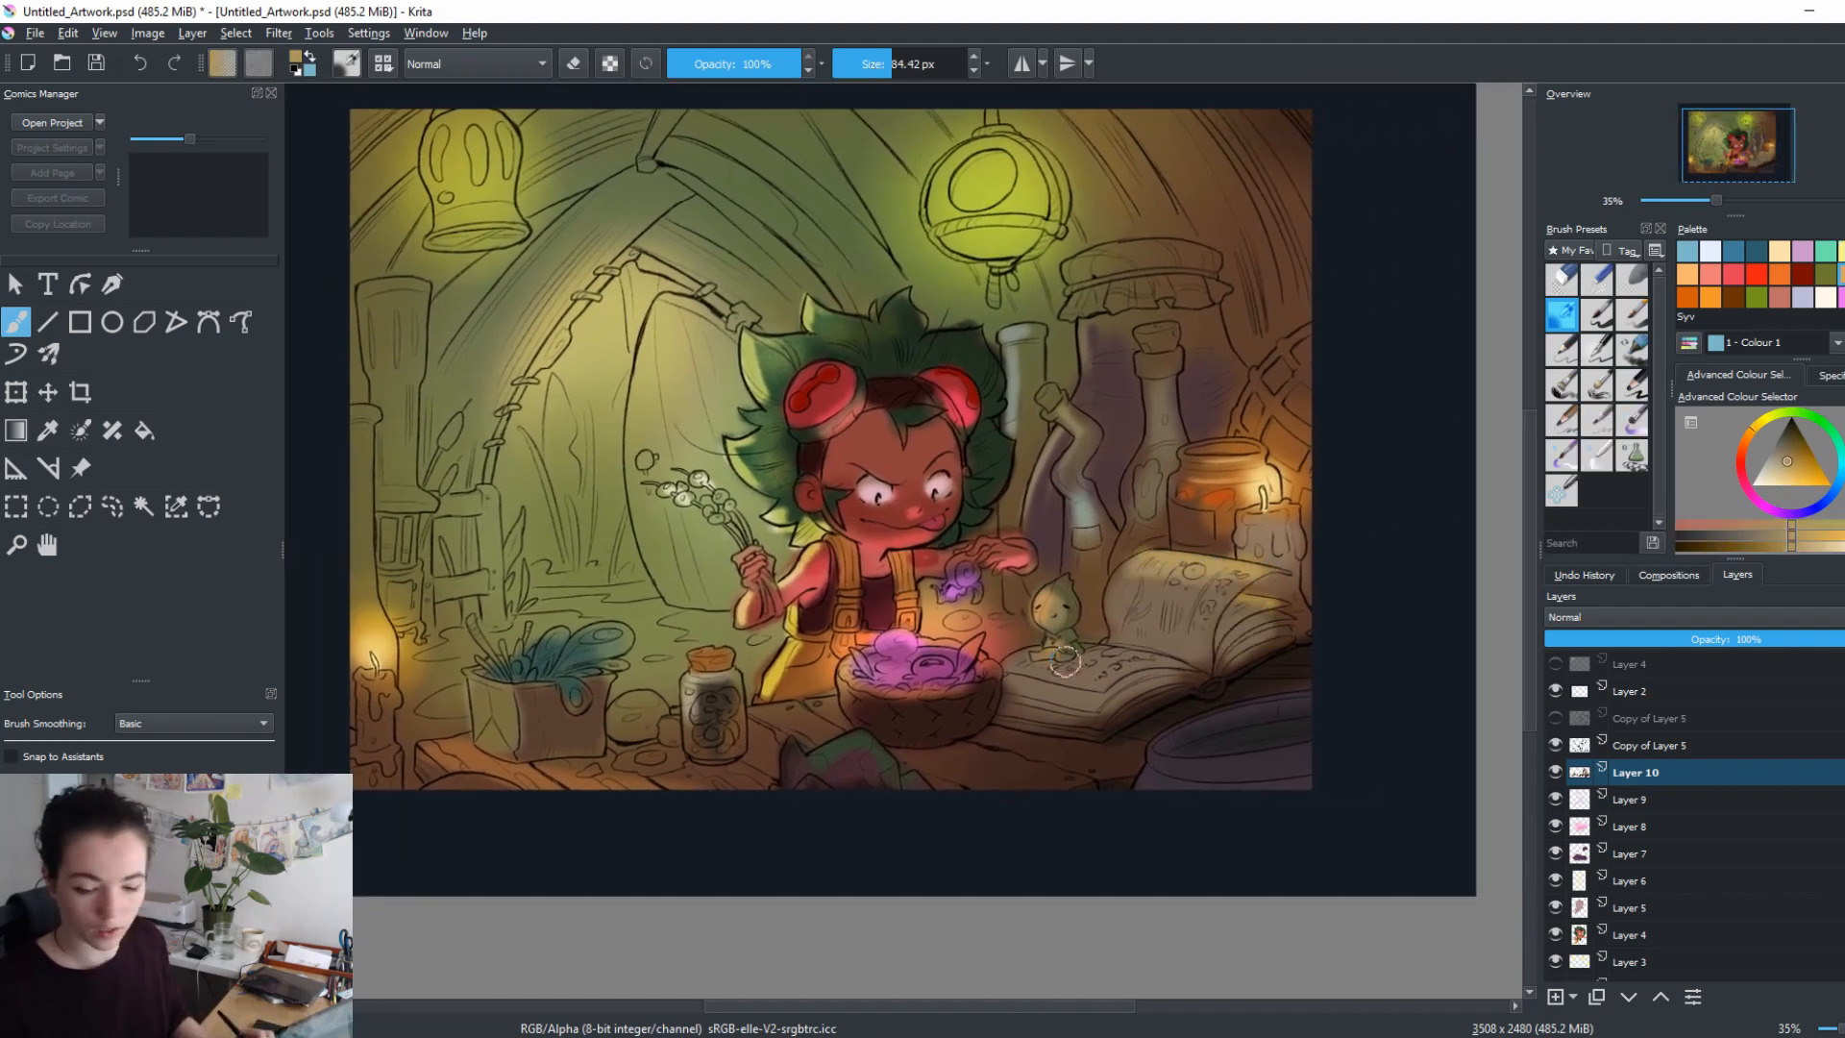
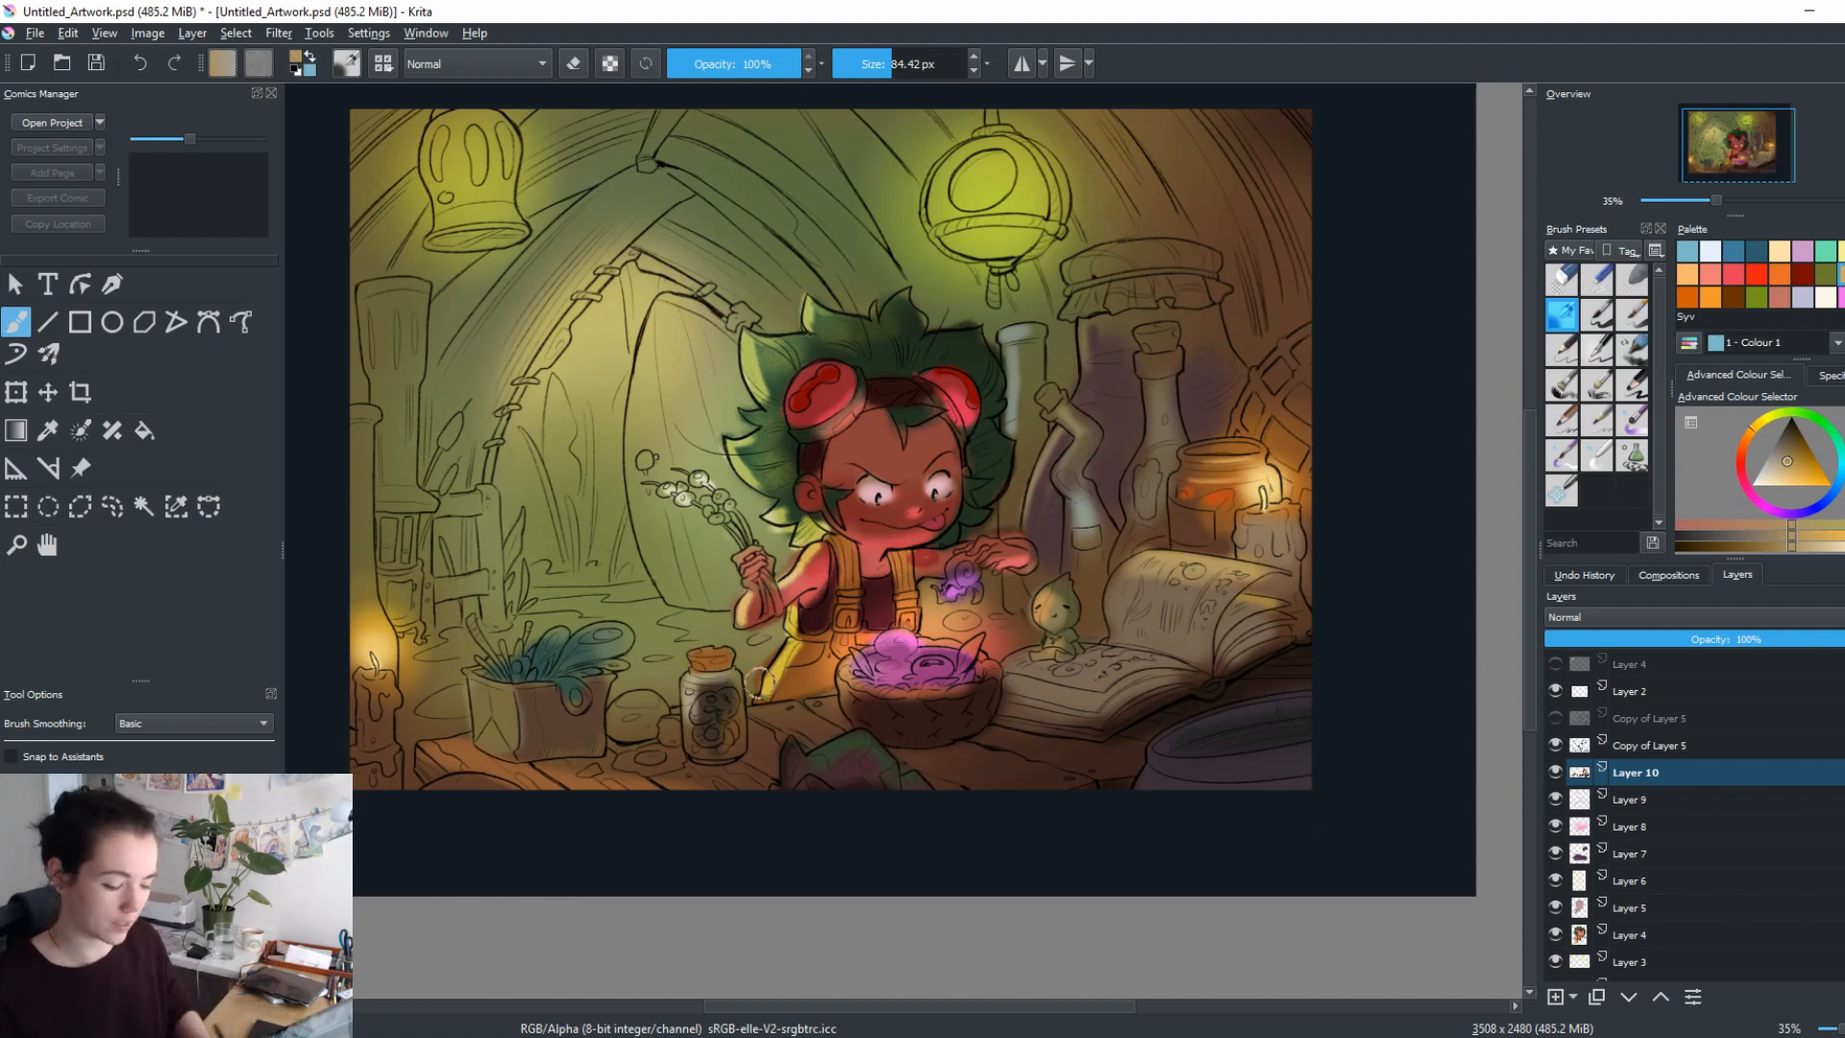
Choose a dark muted green, set the brush to about 38 px and paint the leaves inside the small corked jar.
left_click(1824, 274)
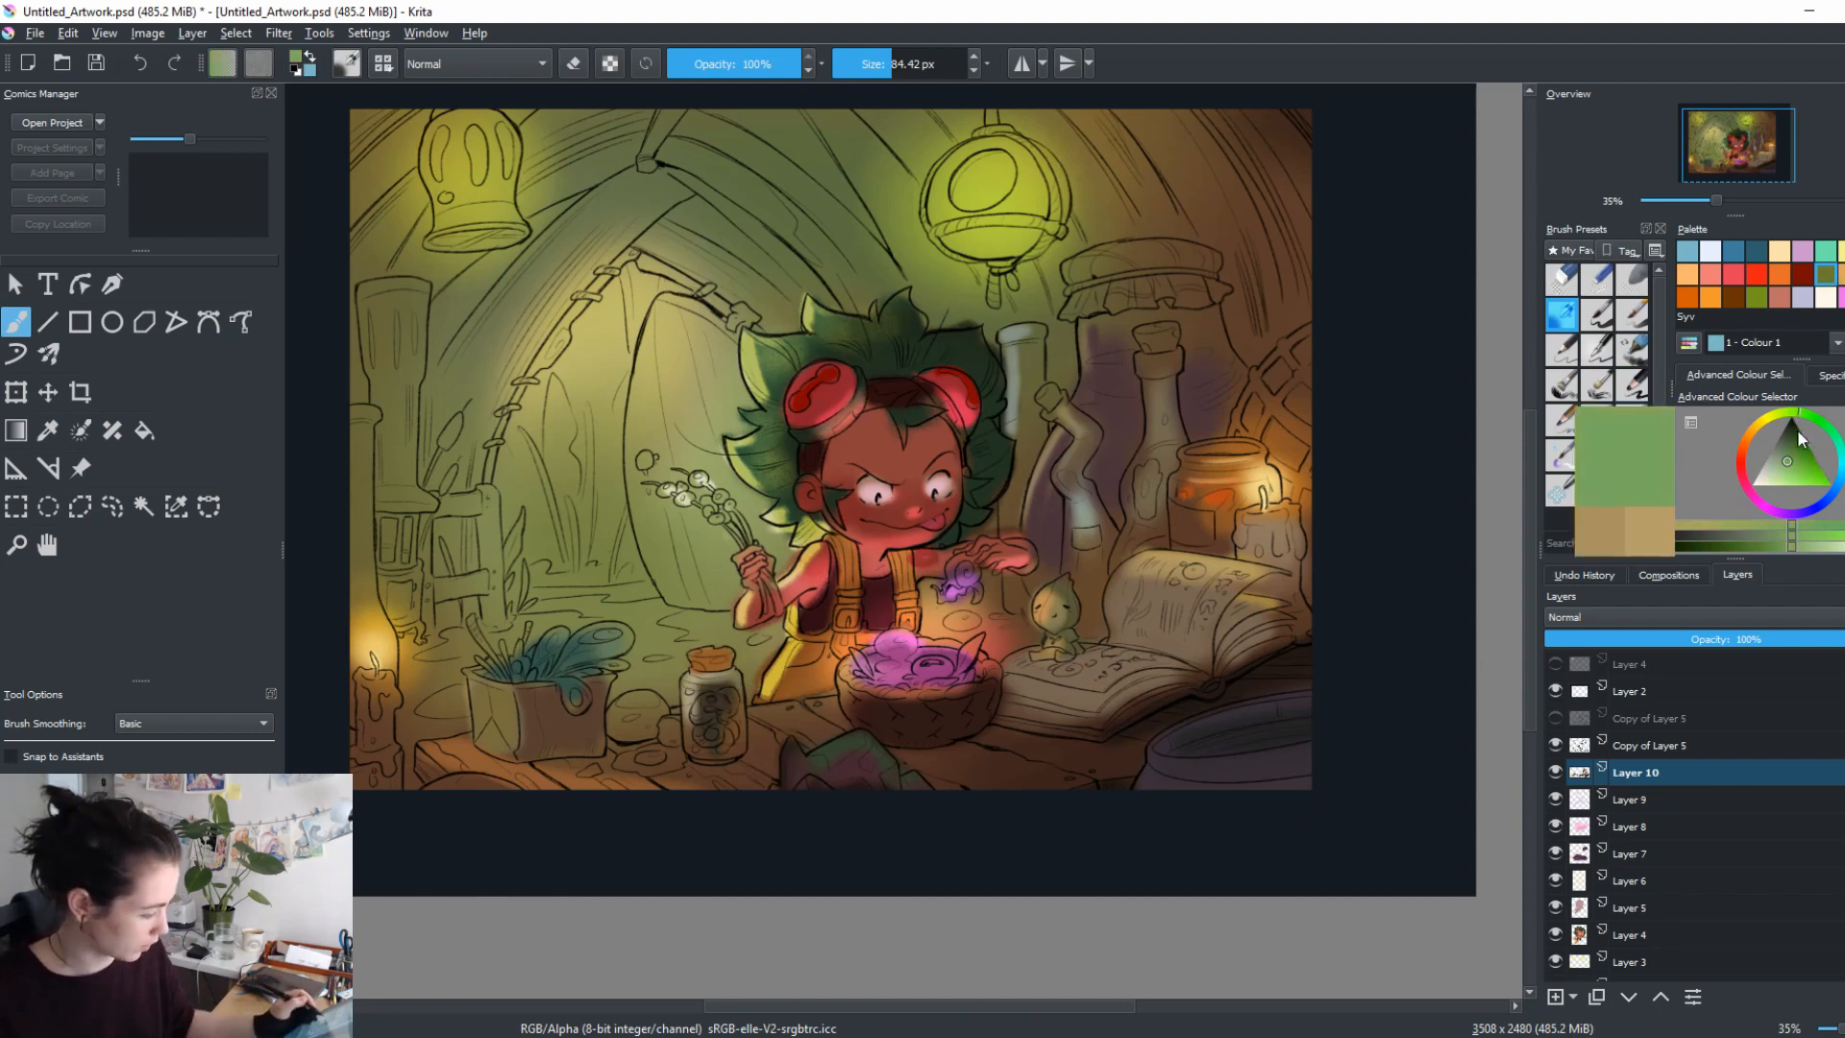
key("bracketleft")
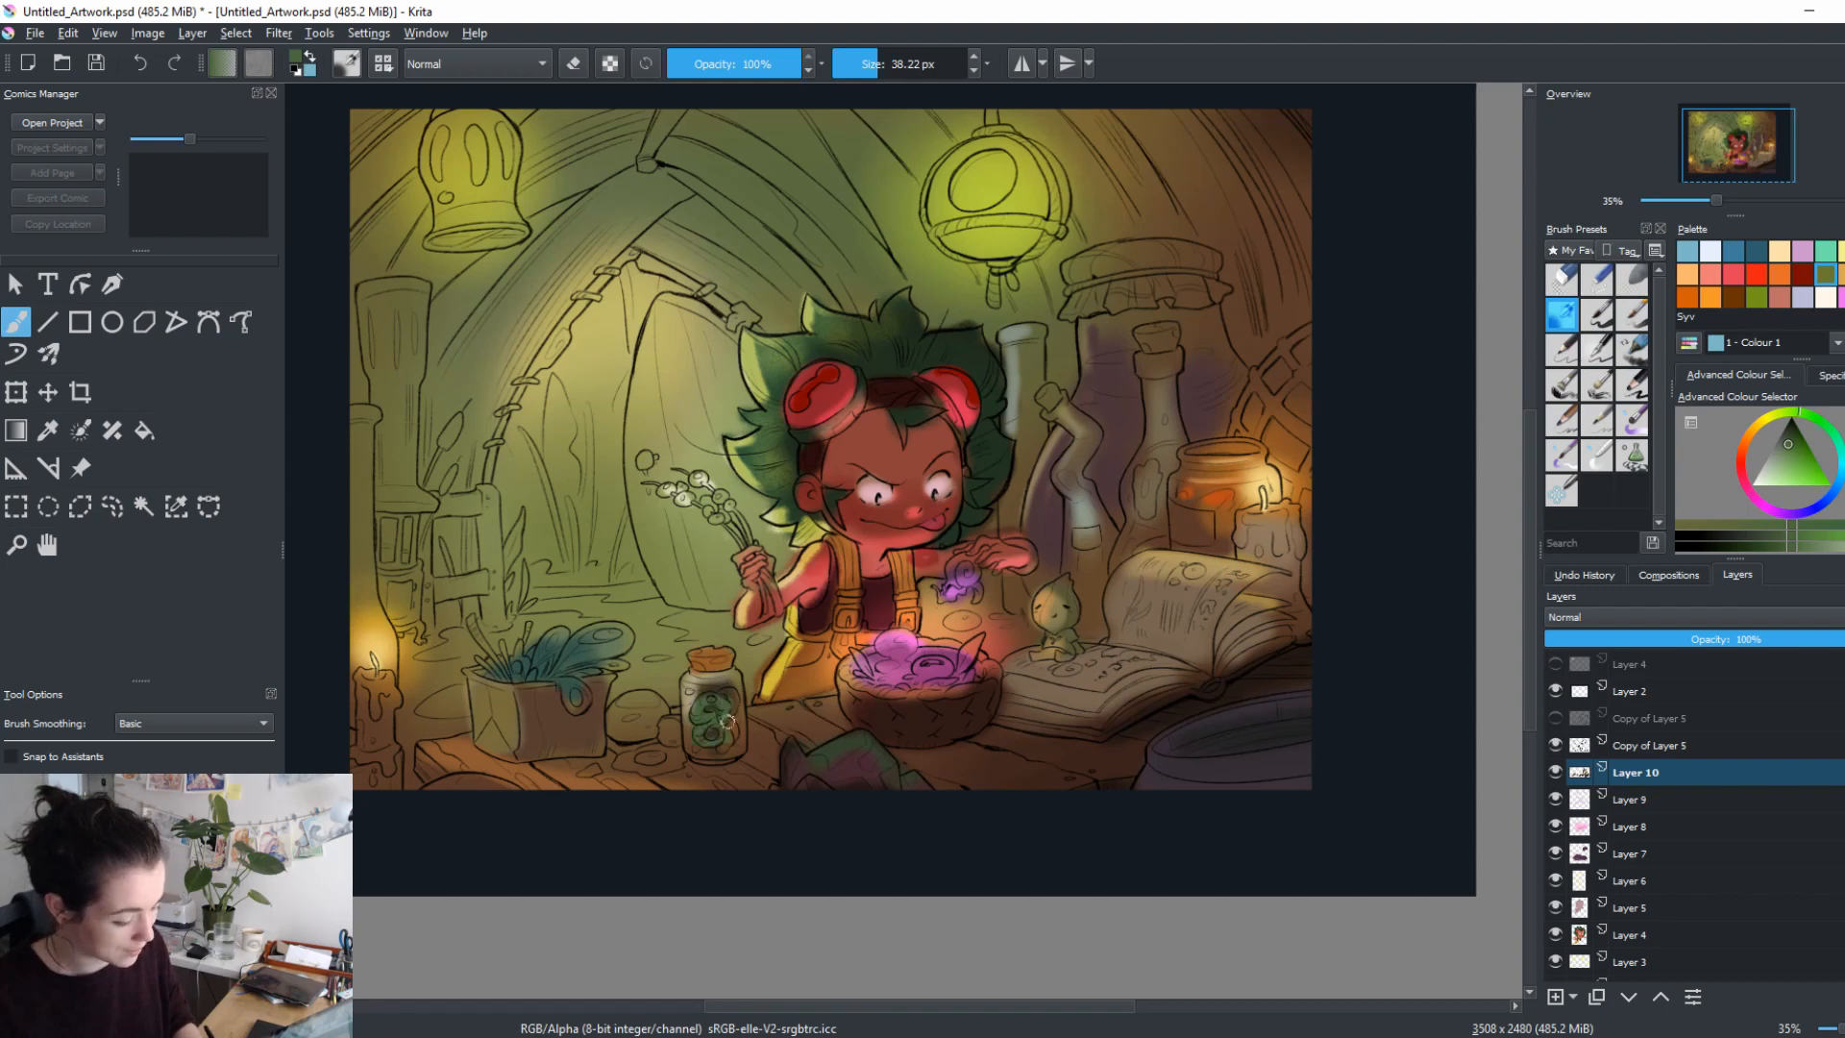
left_click(1793, 435)
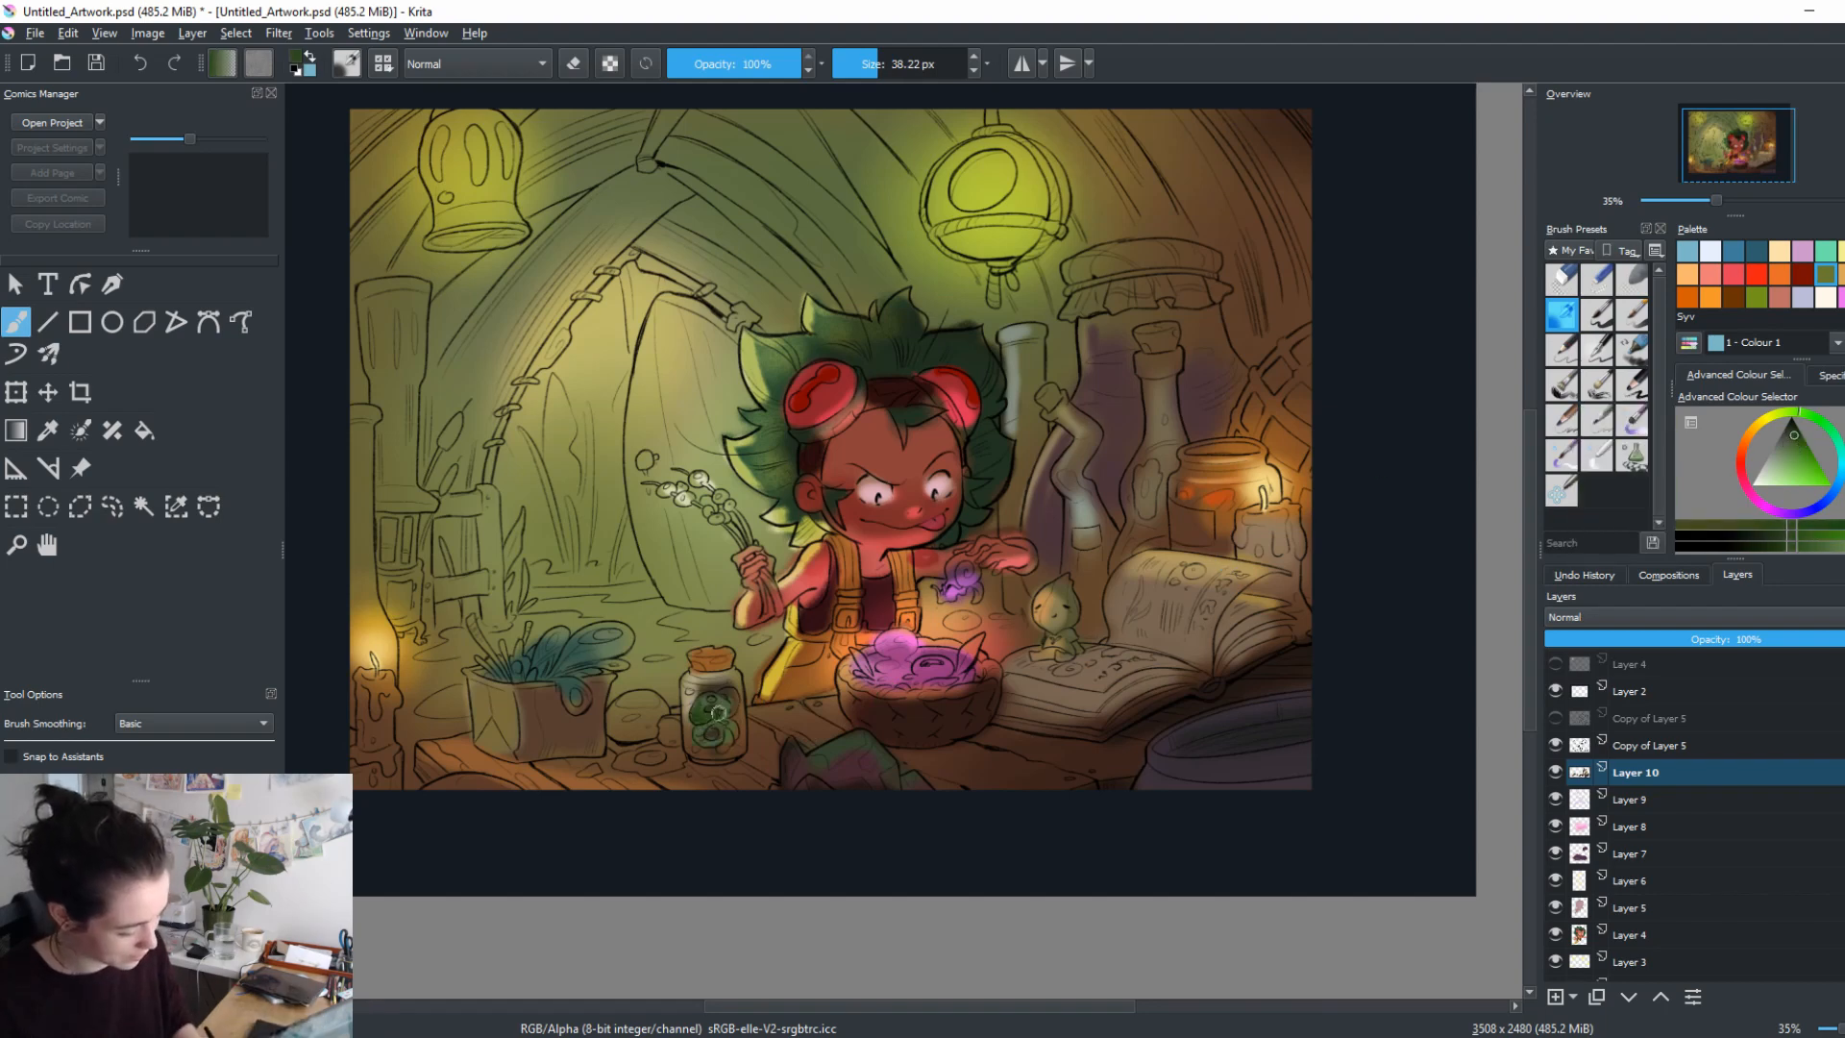
left_click_drag(728, 710, 847, 659)
Highlight the corked jar's glass with pale yellow, and add pink rim light to the jar and sprout creature at about 28 px.
left_click(847, 659, "ctrl")
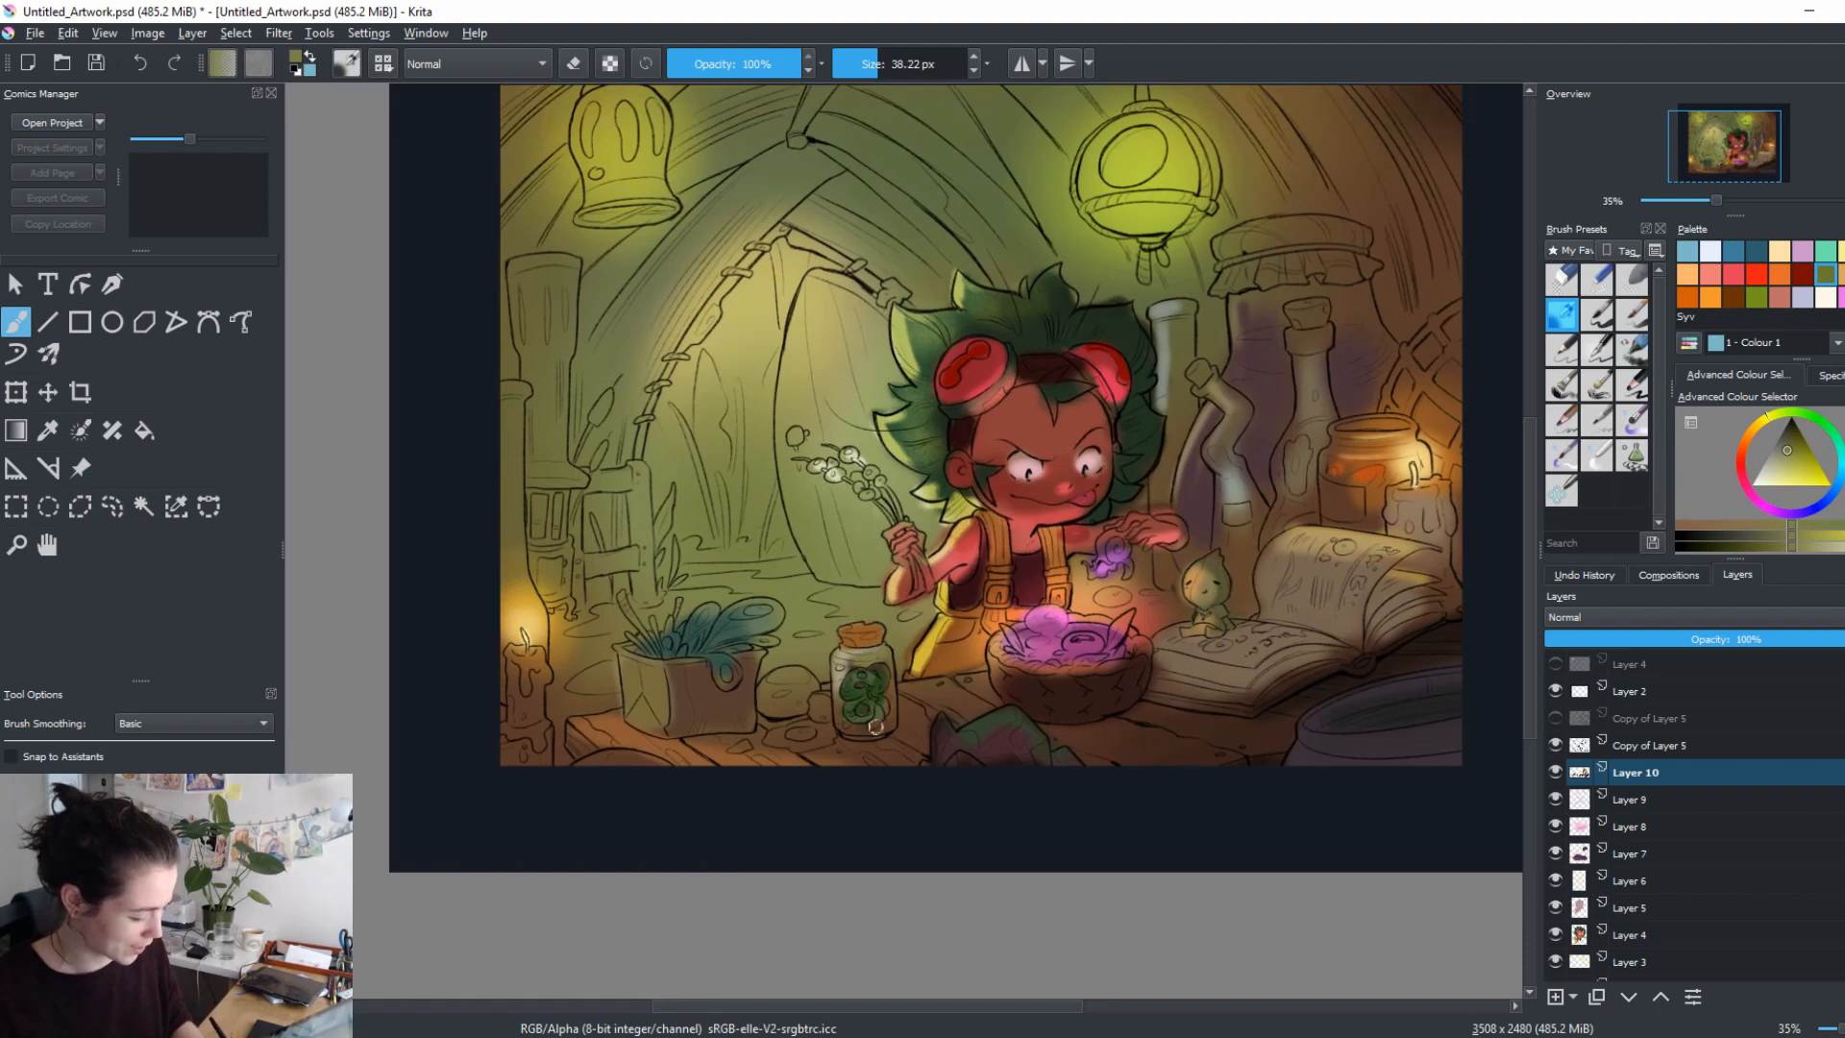
left_click(1770, 476)
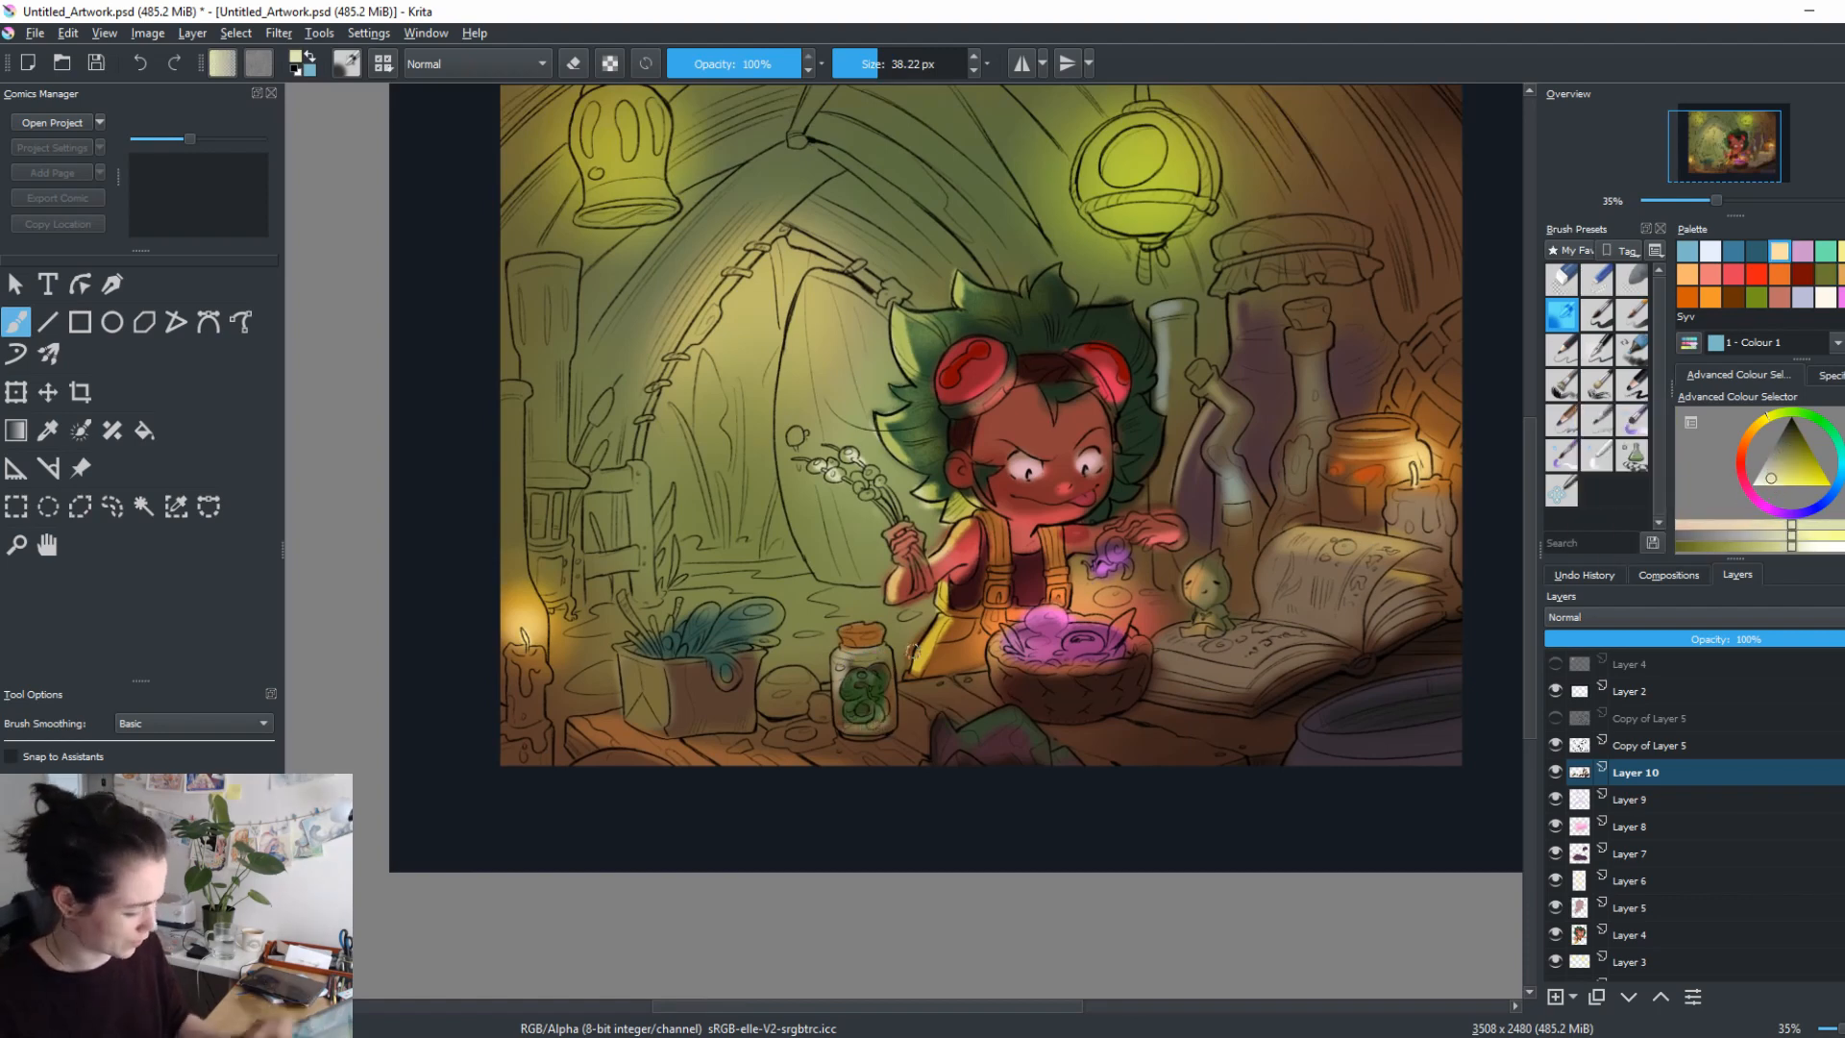
left_click(1757, 494)
left_click(1790, 479)
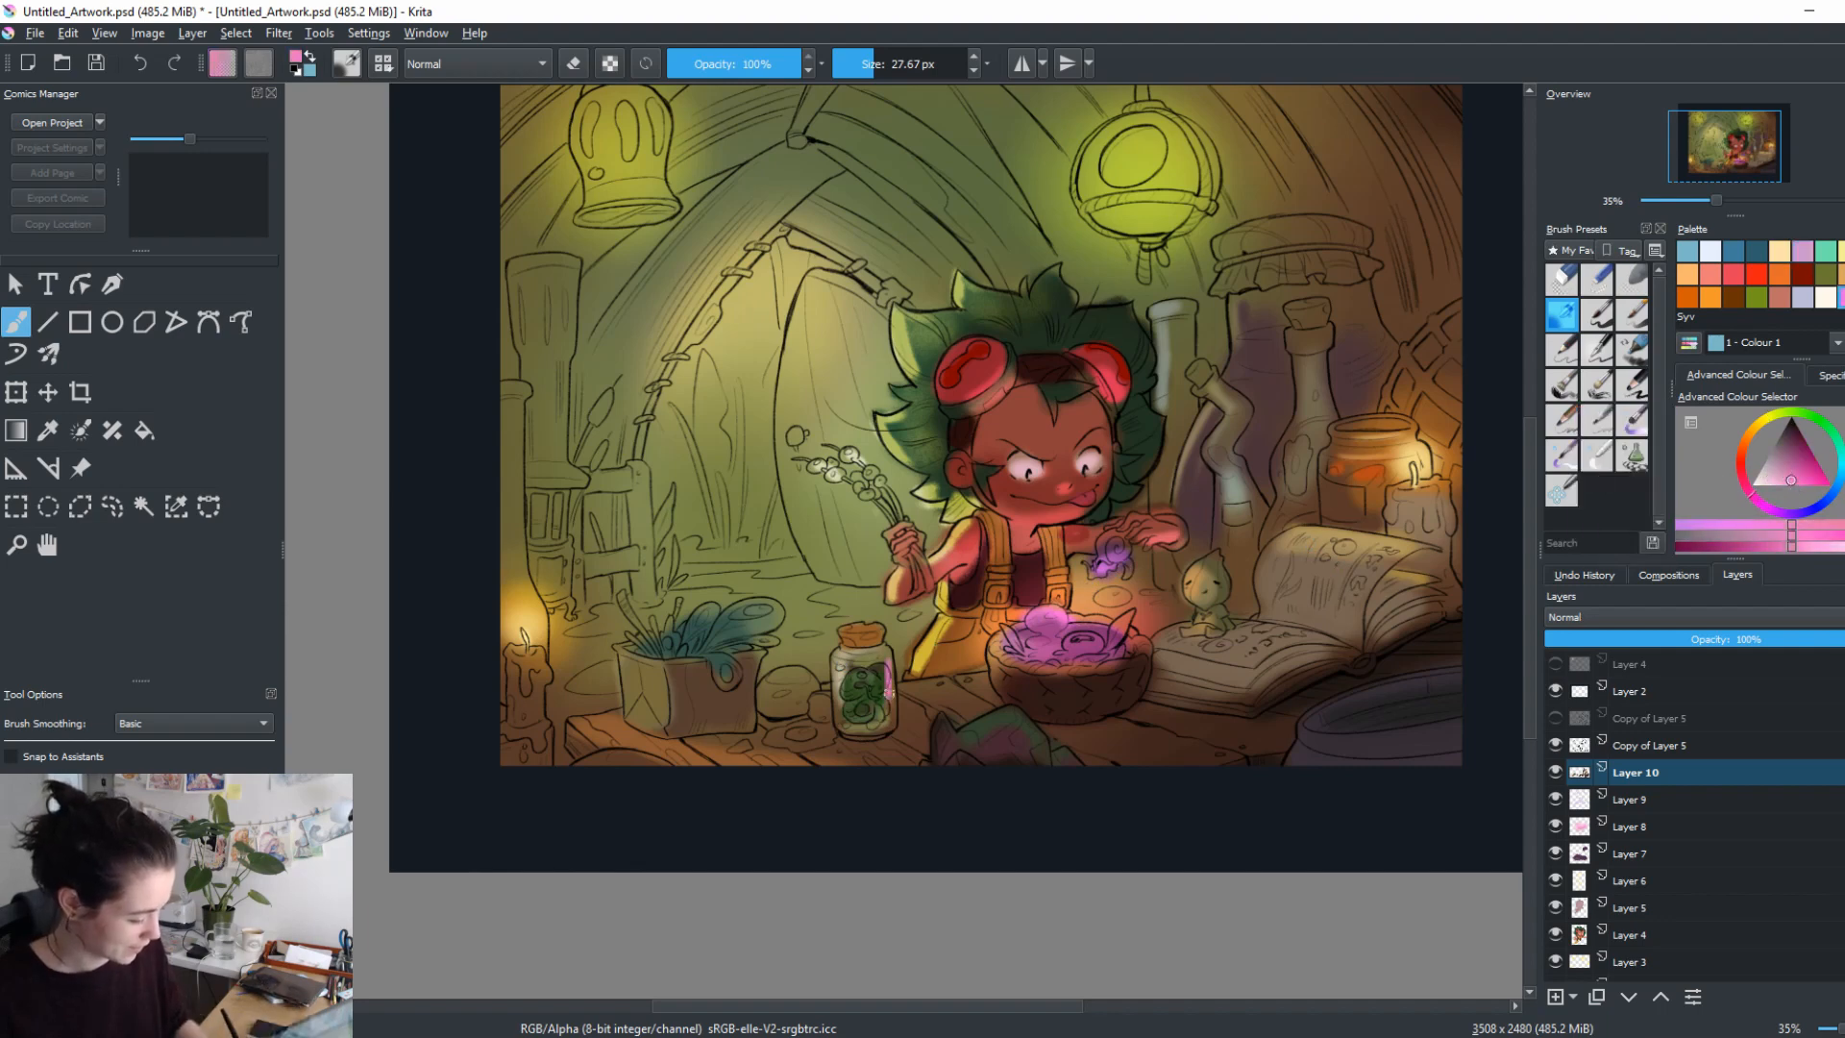
left_click_drag(1140, 756, 1017, 775)
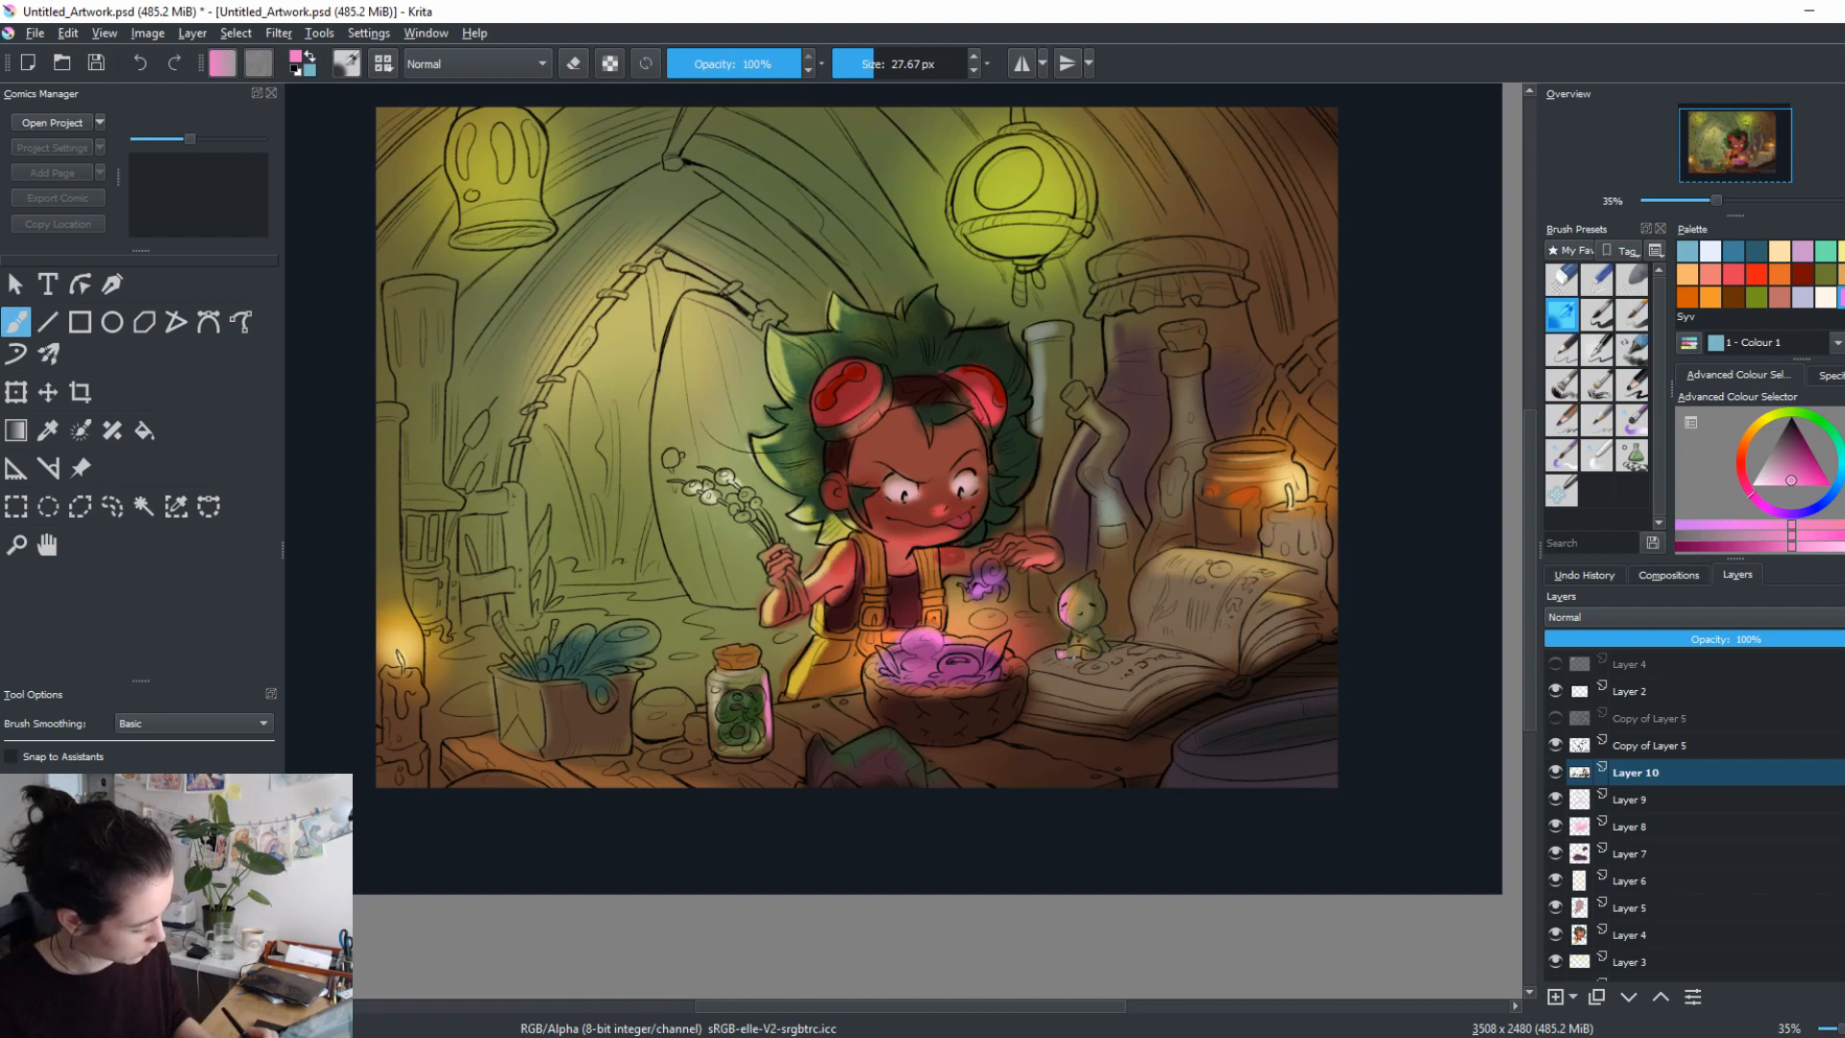
Enlarge the brush to about 72 px, cast pink light over the book's flat page and blend its lower edge with a sampled brown.
mouse_move(1040, 668)
left_mouse_down()
mouse_move(1124, 663)
mouse_move(1090, 686)
left_mouse_up()
left_click(1064, 670, "ctrl")
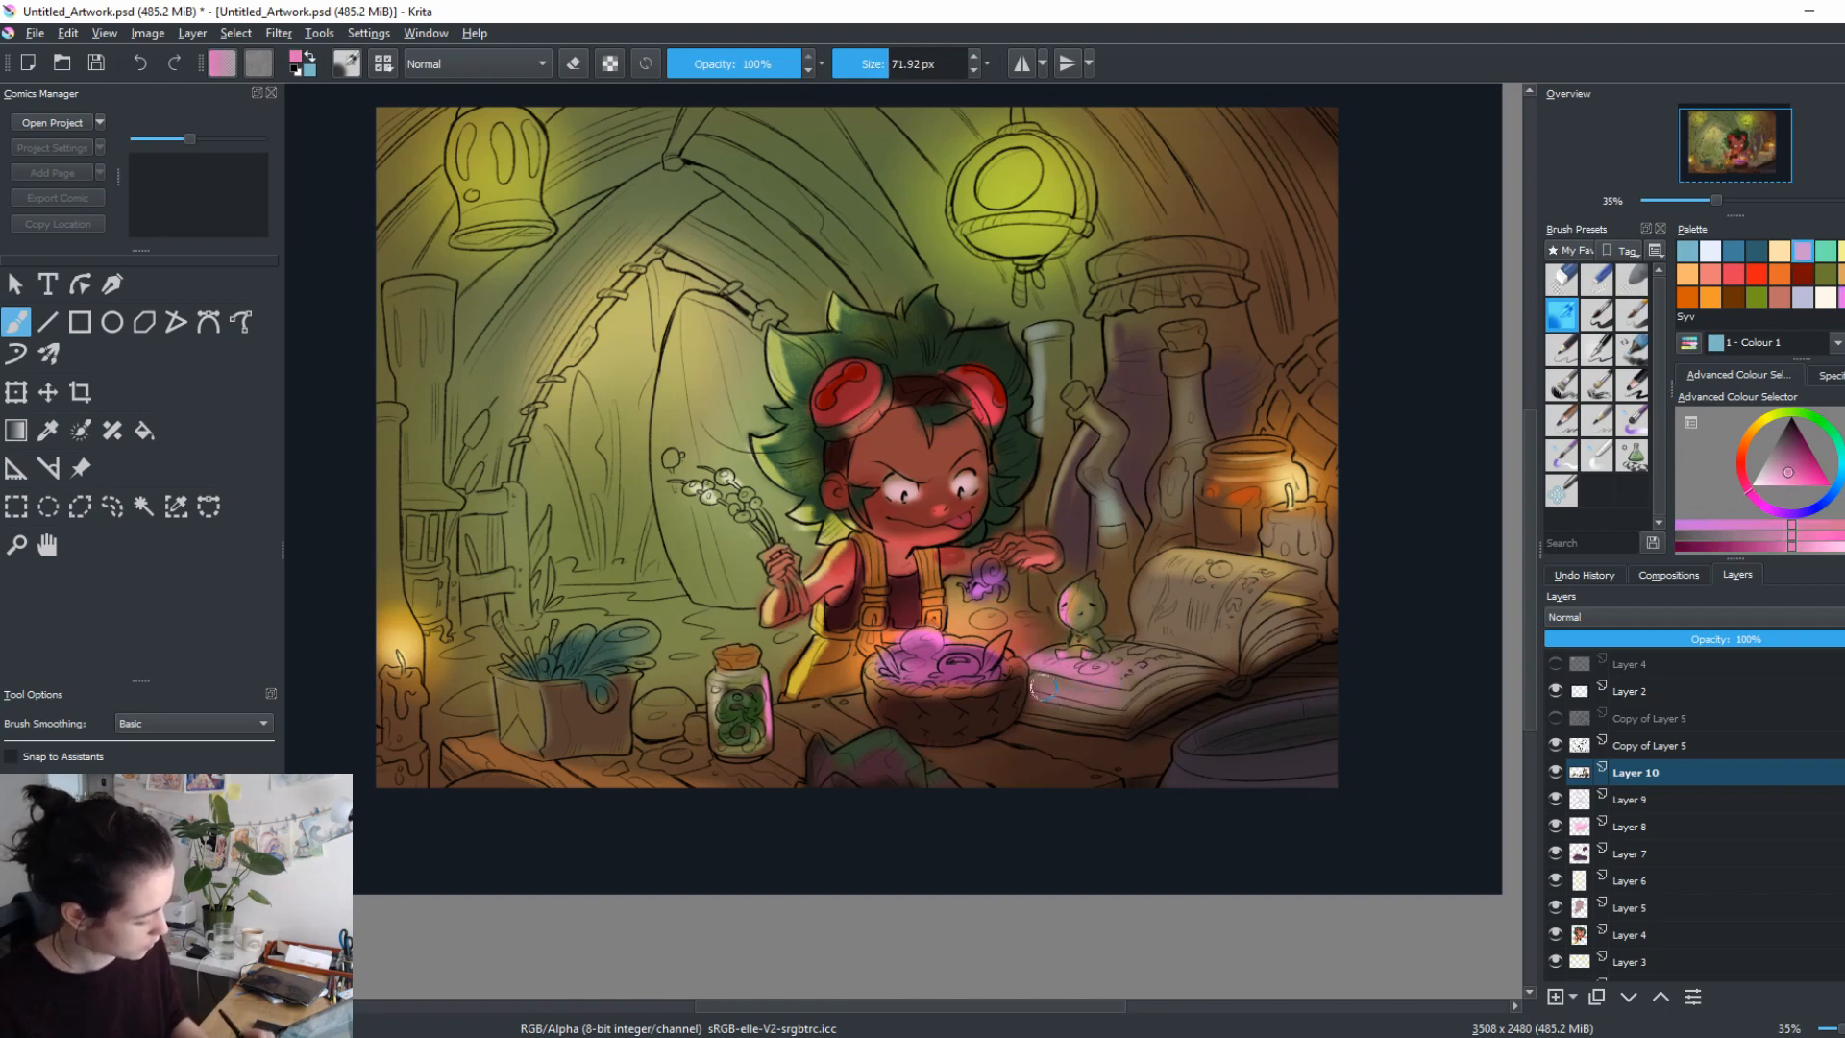
left_click_drag(1086, 803, 1180, 857)
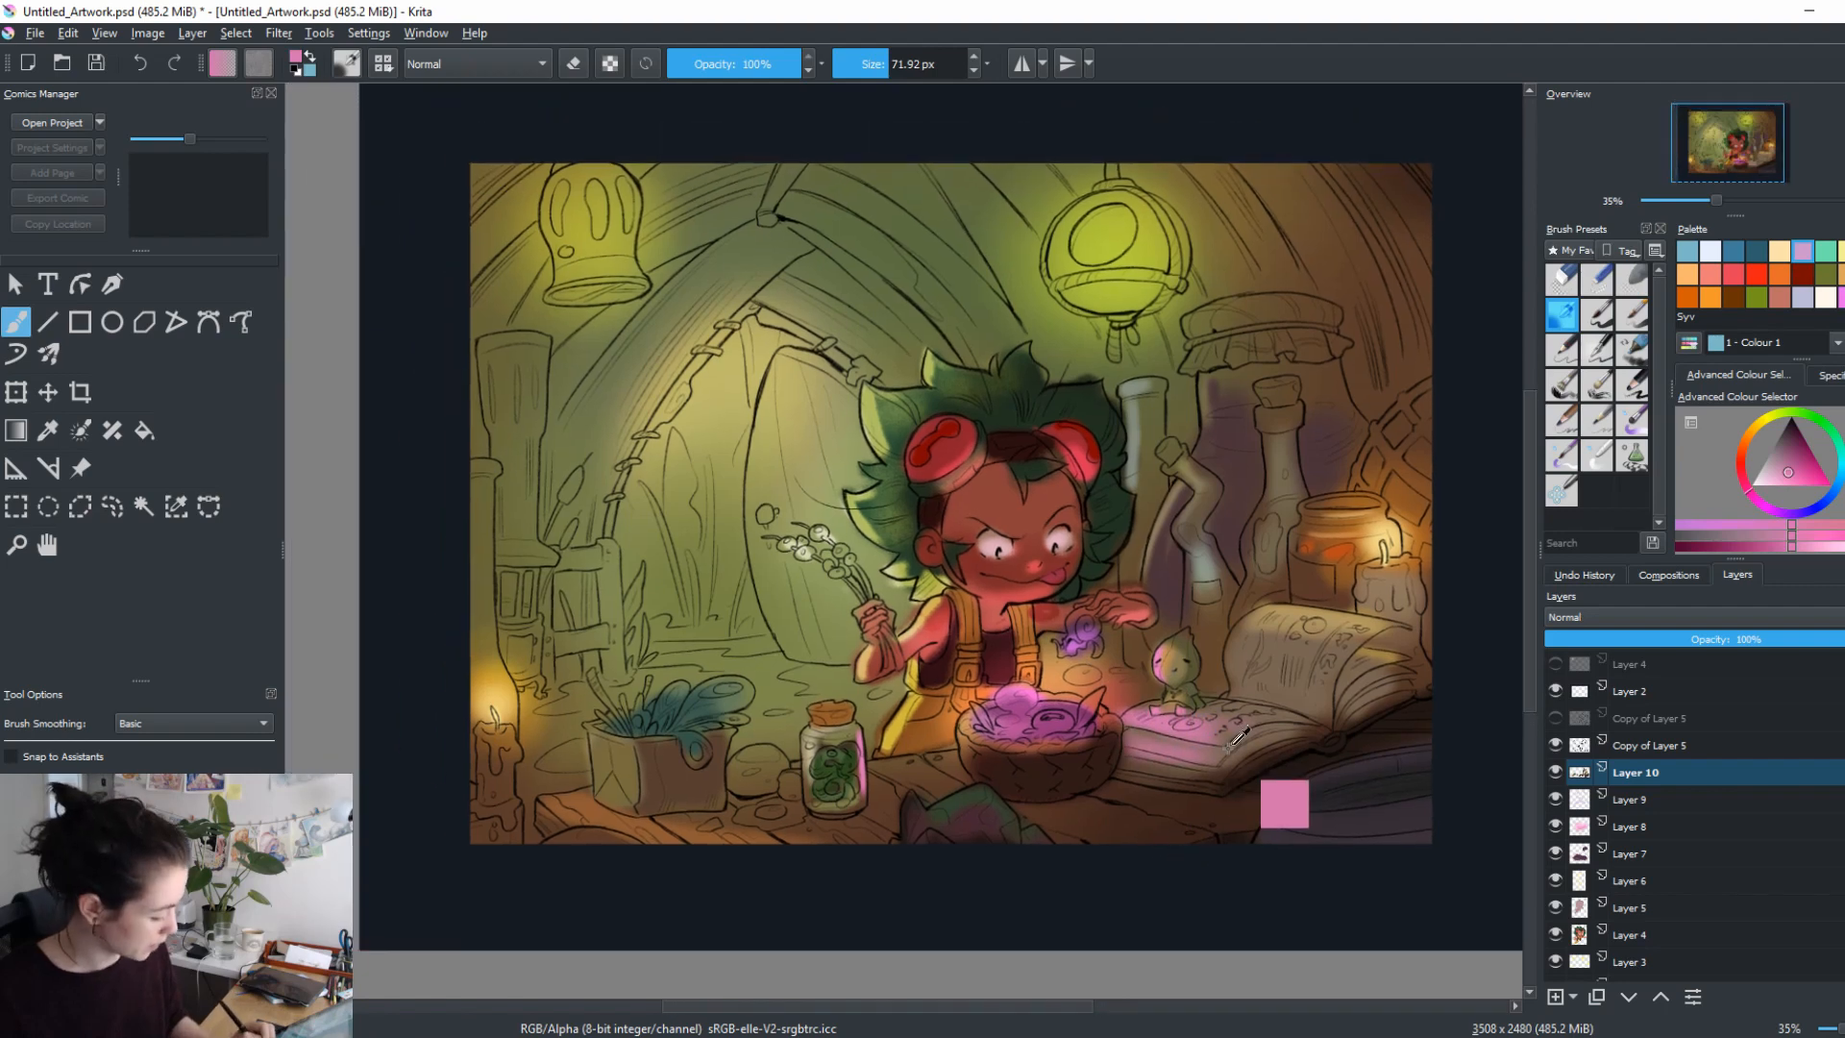
left_click(1234, 759, "ctrl")
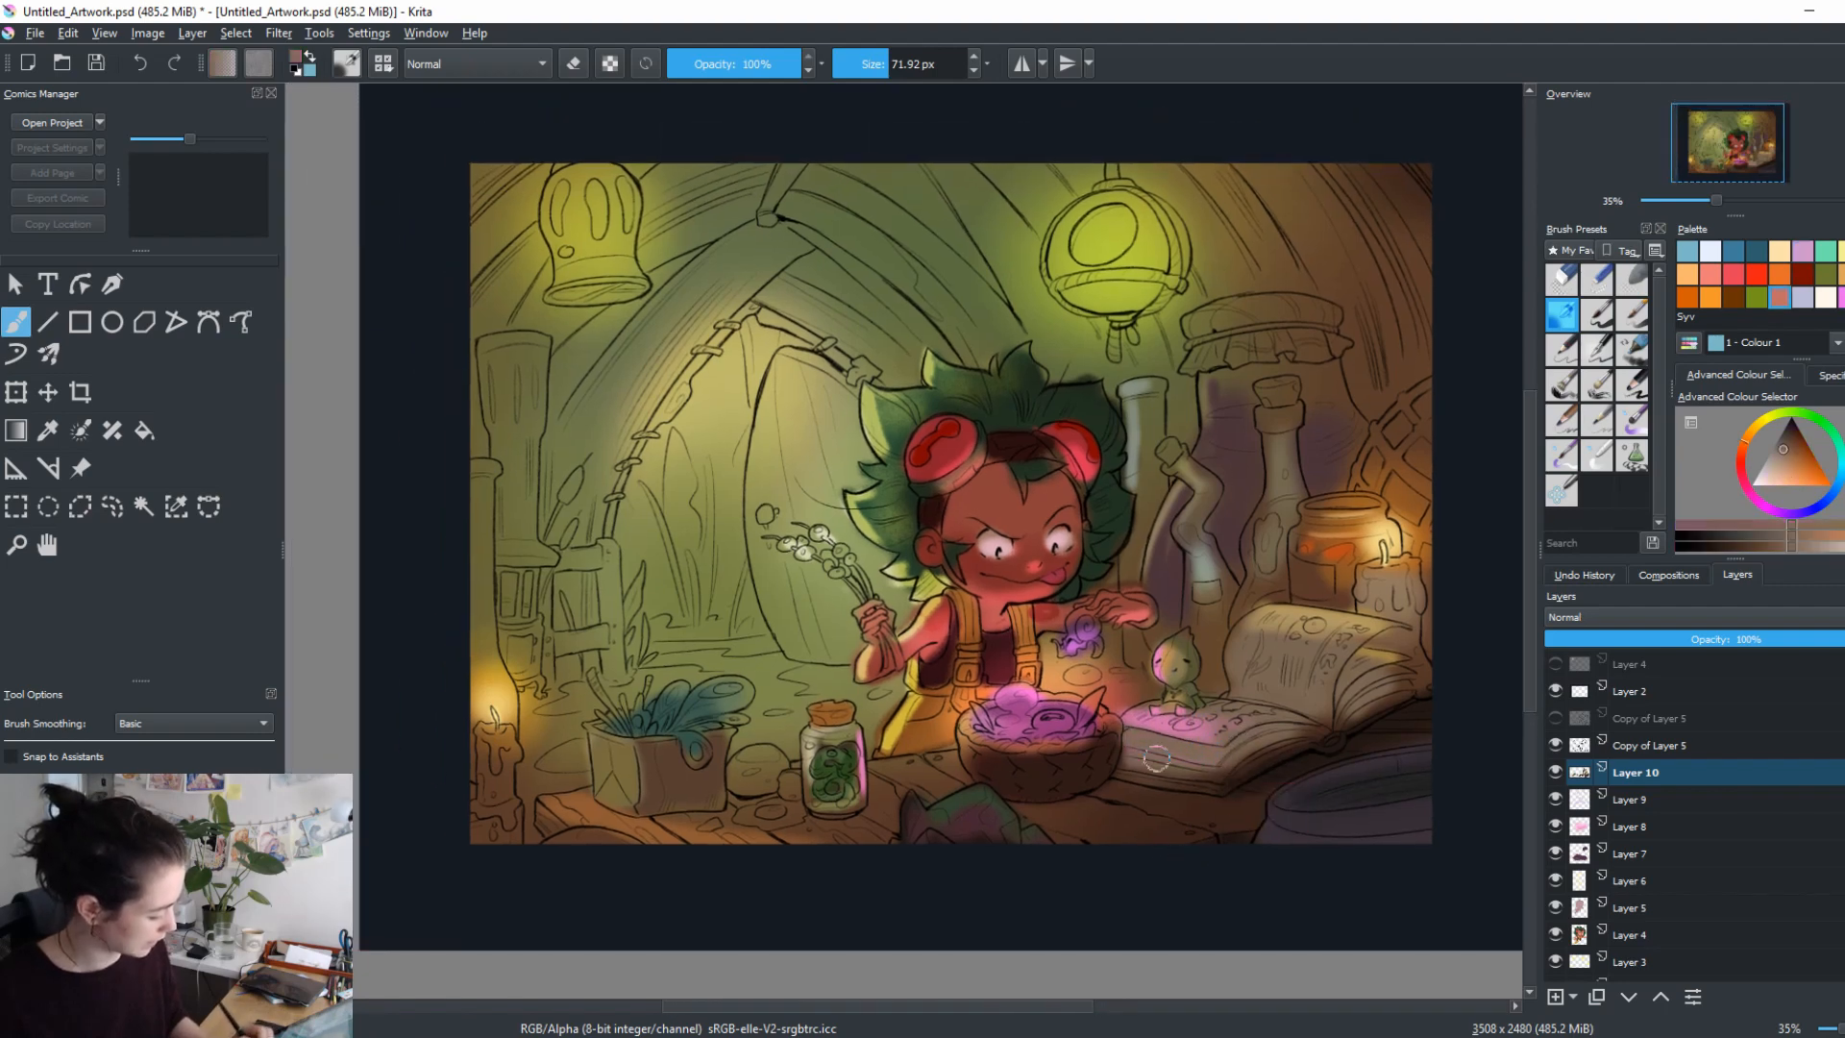
Blend a sampled muted pink over the book's flat page and paint the small hanging creature's spiral shell golden yellow.
left_click(1231, 718, "ctrl")
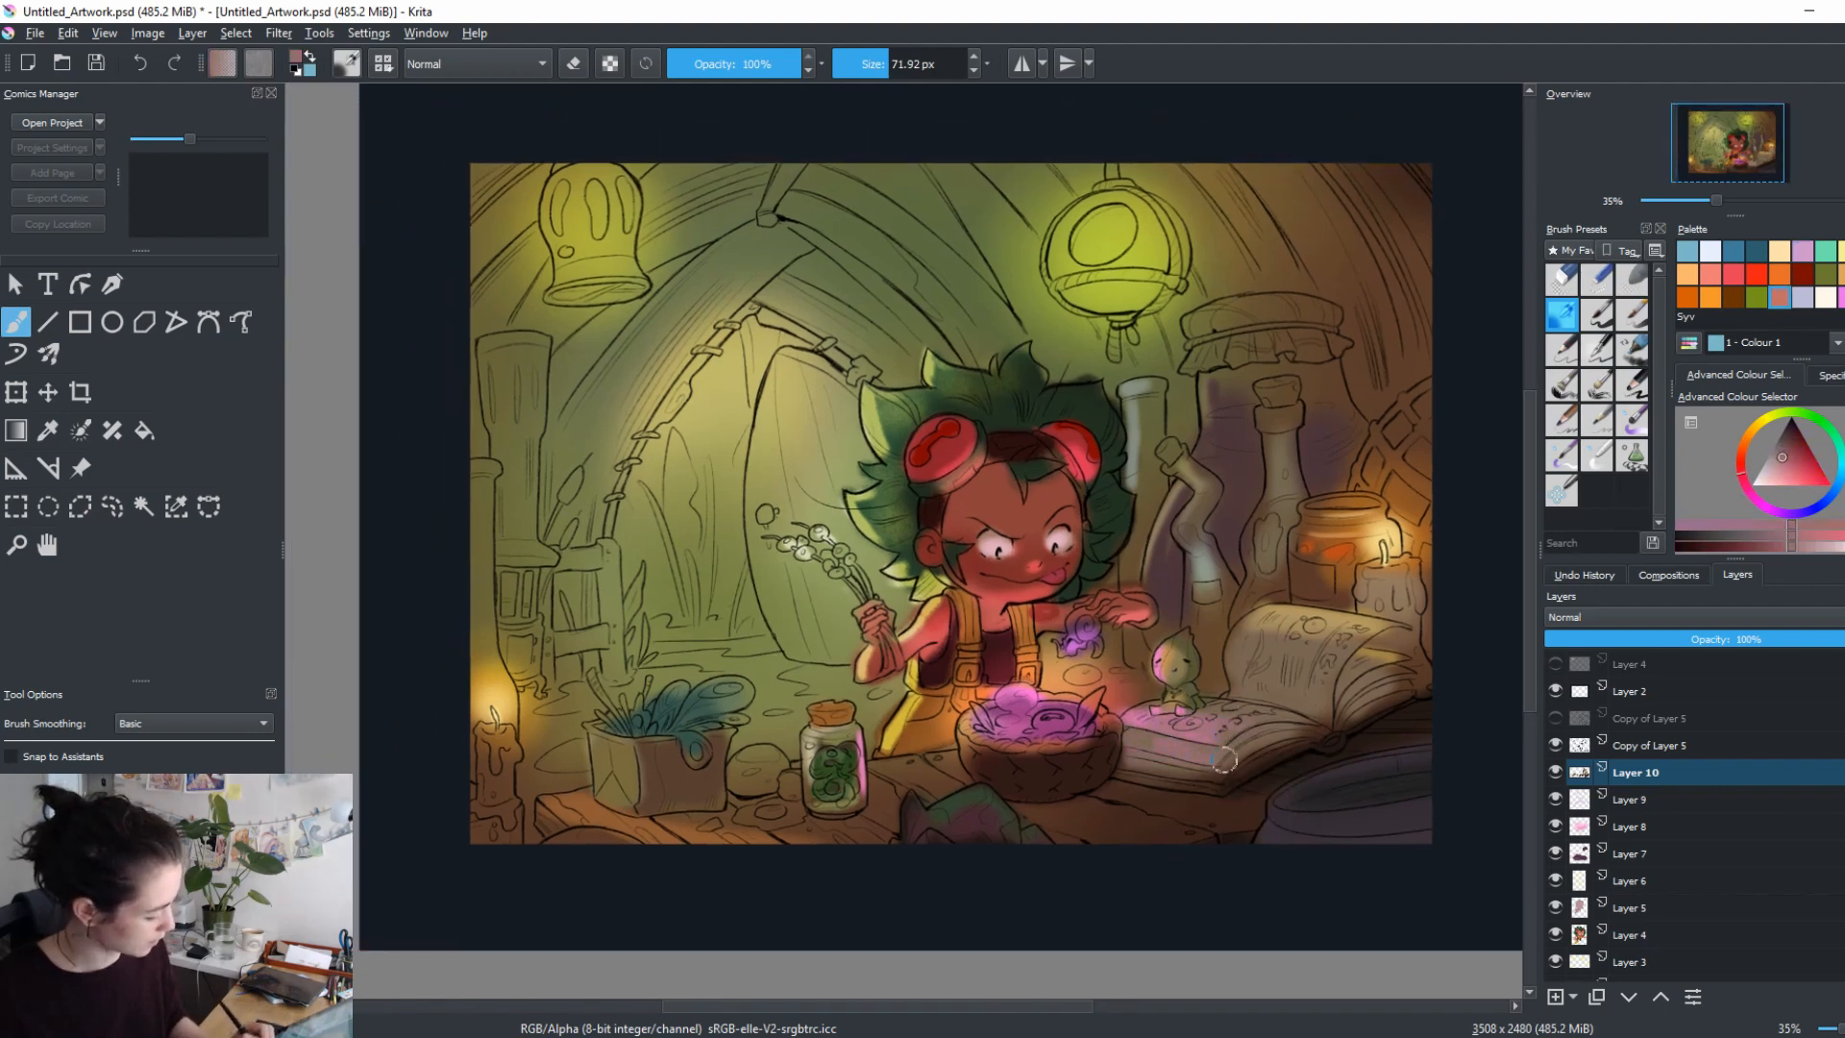
left_click_drag(1004, 832, 1102, 812)
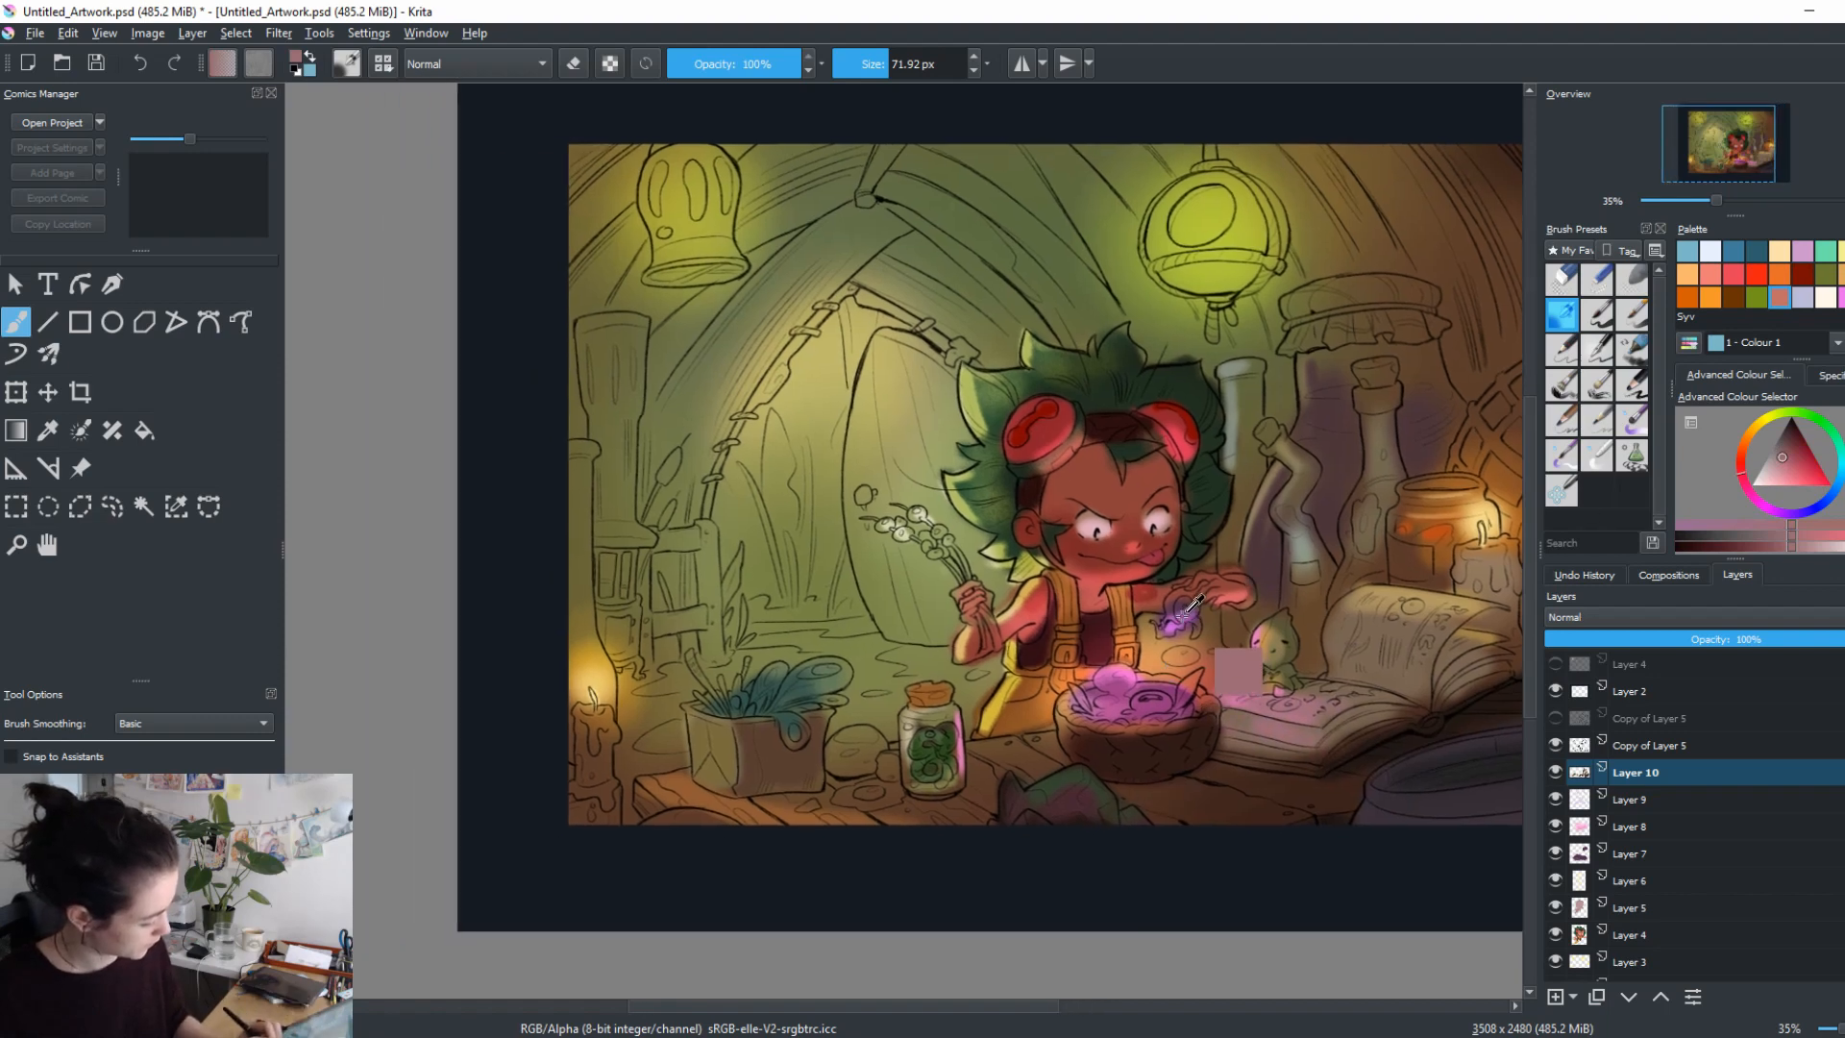
left_click(1763, 437)
left_click(1800, 476)
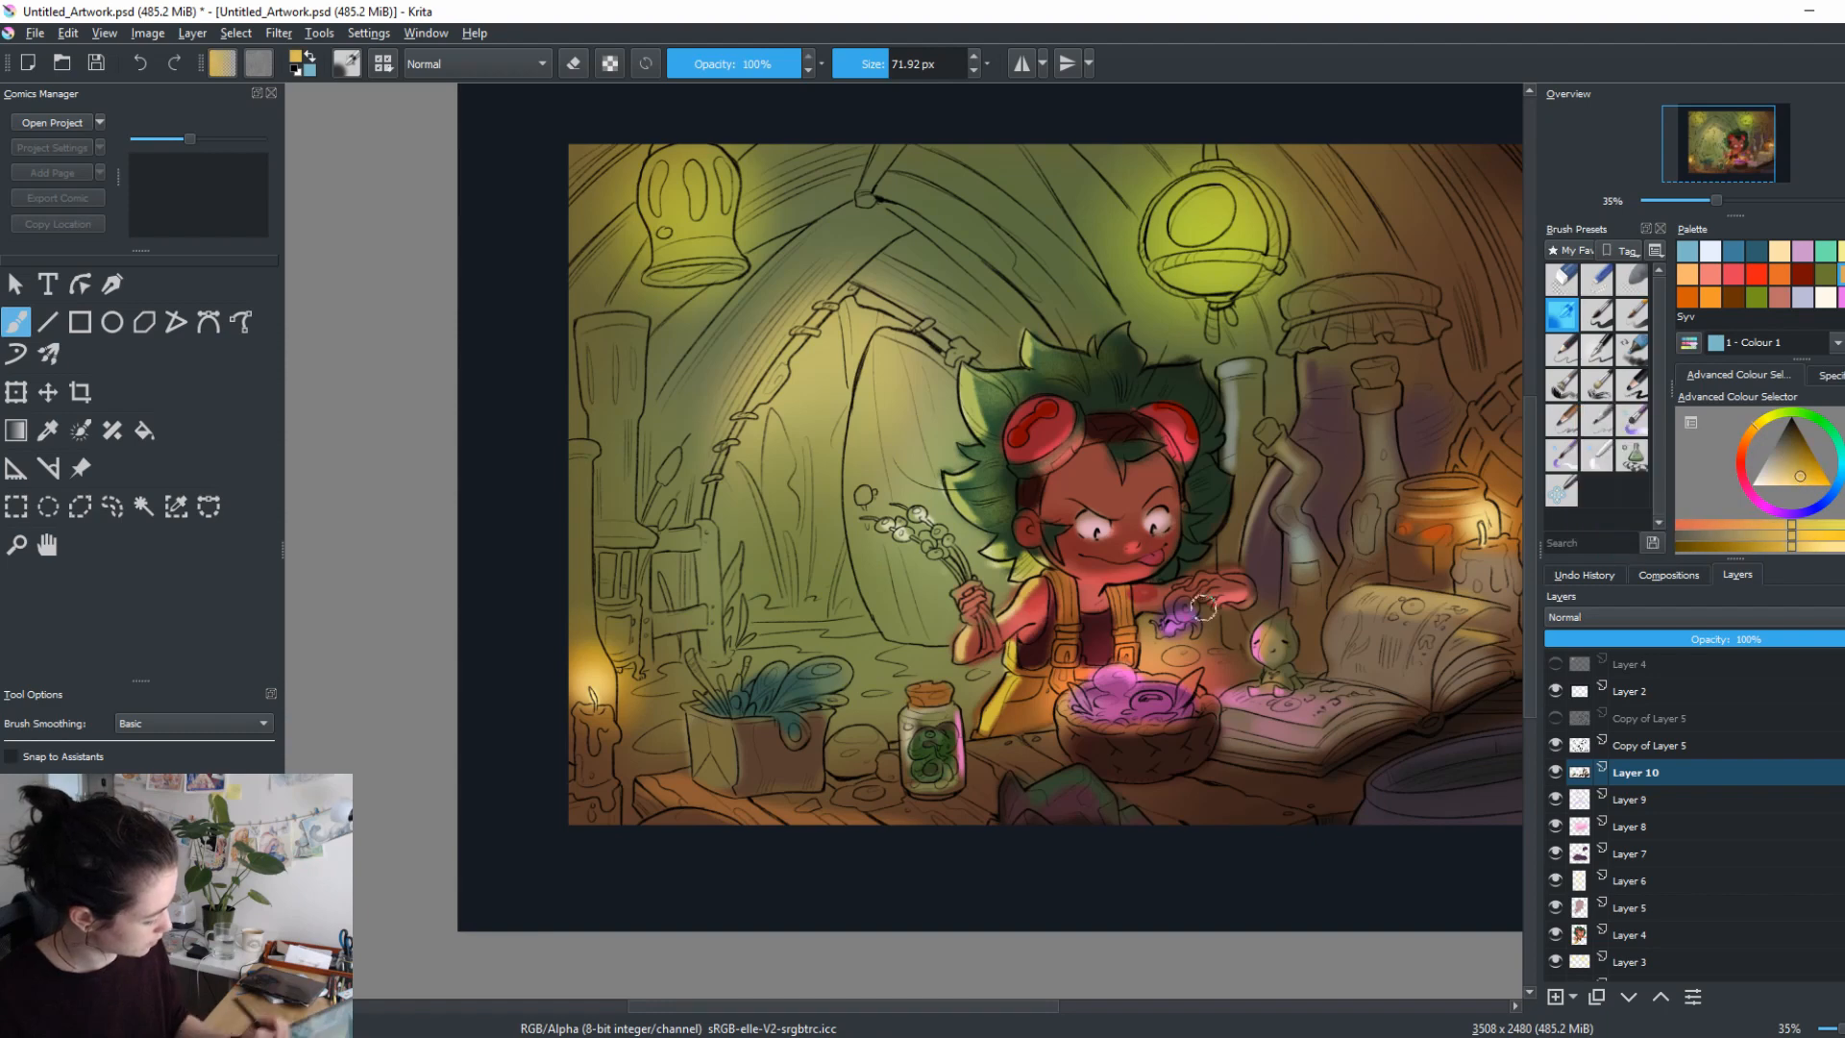
left_click_drag(1204, 608, 1192, 608)
Shade the creature's shell with a sampled orange-brown at about 55 px and tint its legs pale pink at about 20 px.
left_click(1068, 694, "ctrl")
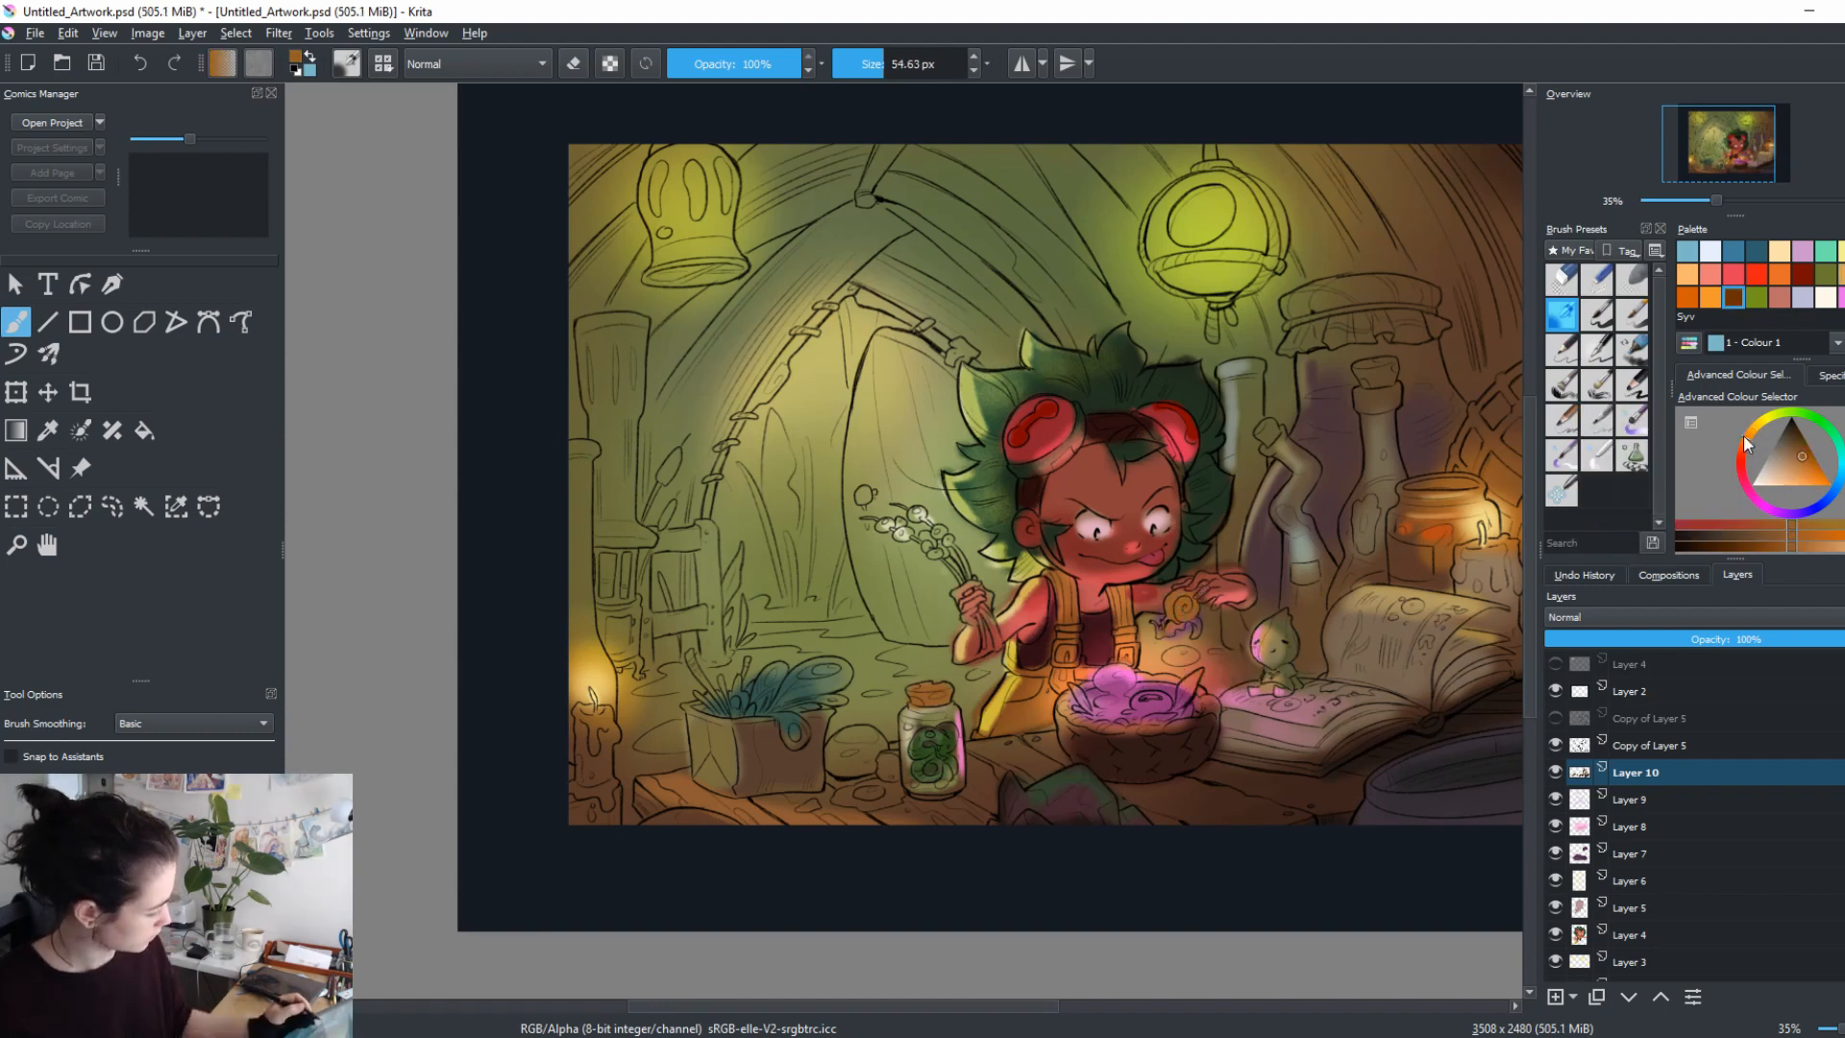
left_click_drag(1746, 444, 1740, 462)
left_click(1787, 470)
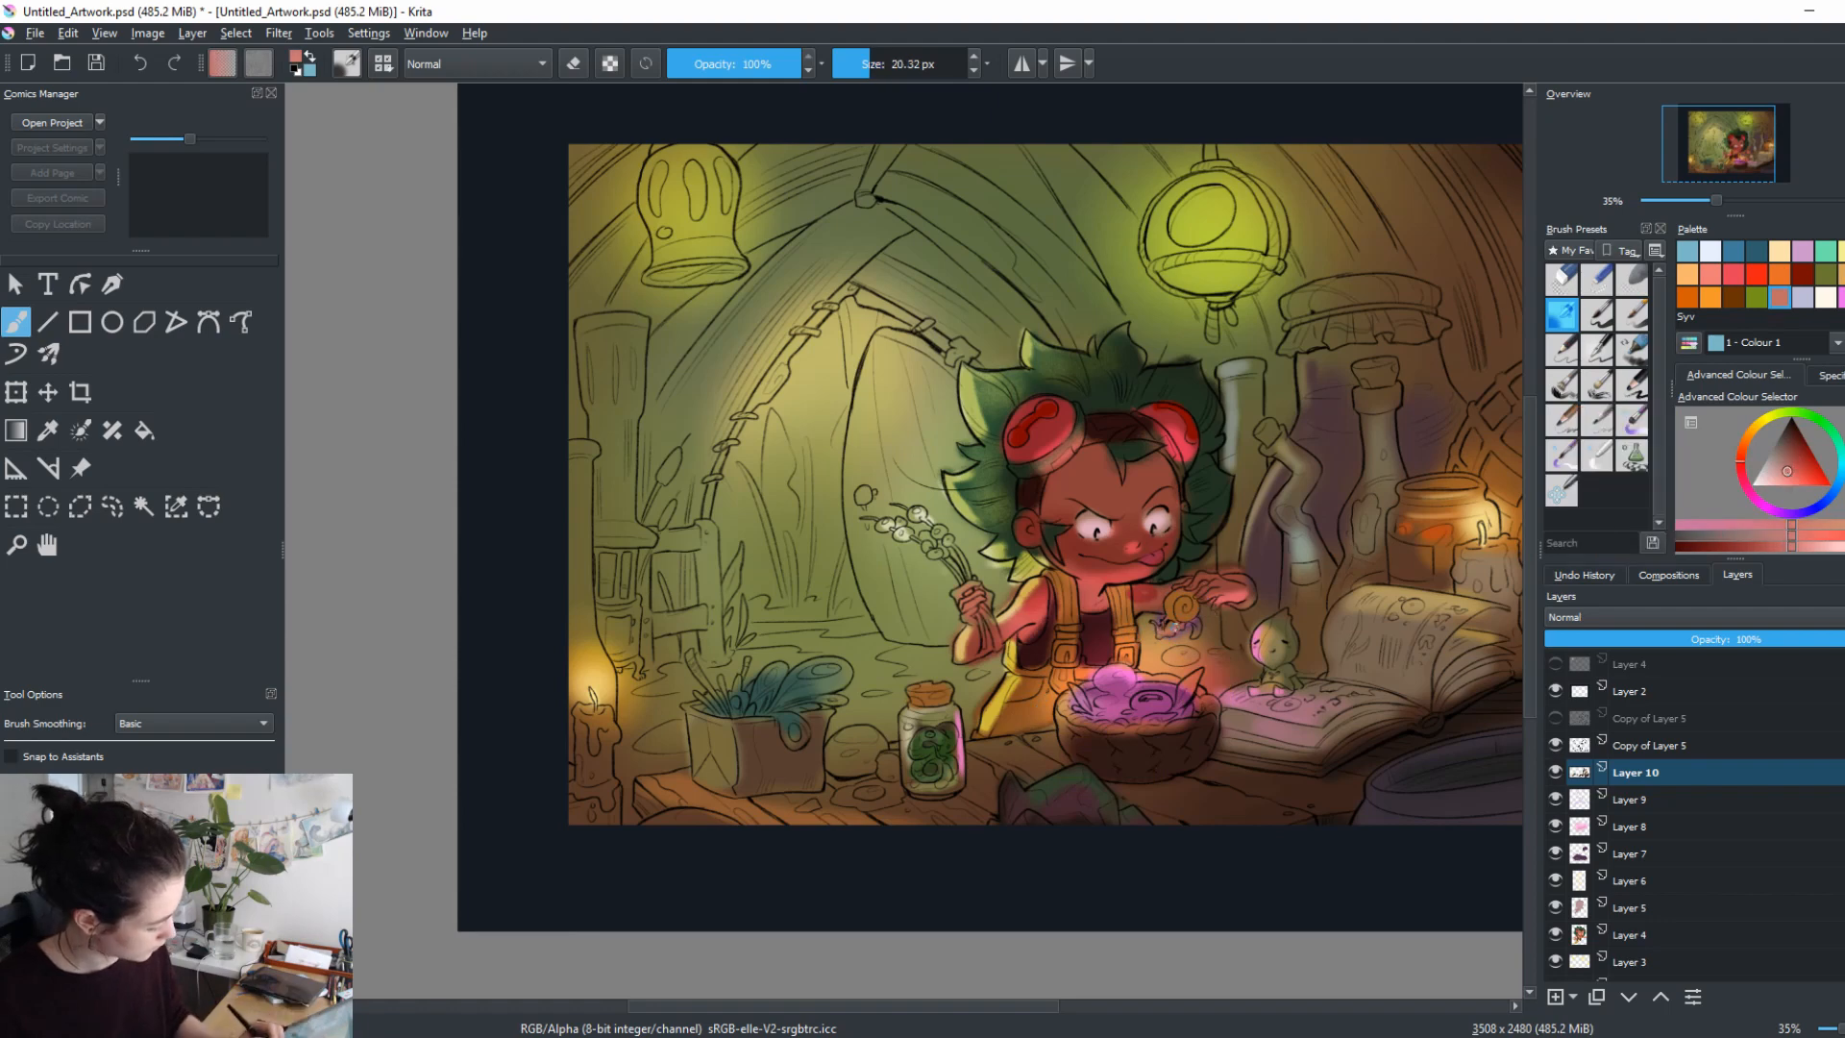
left_click(1780, 481)
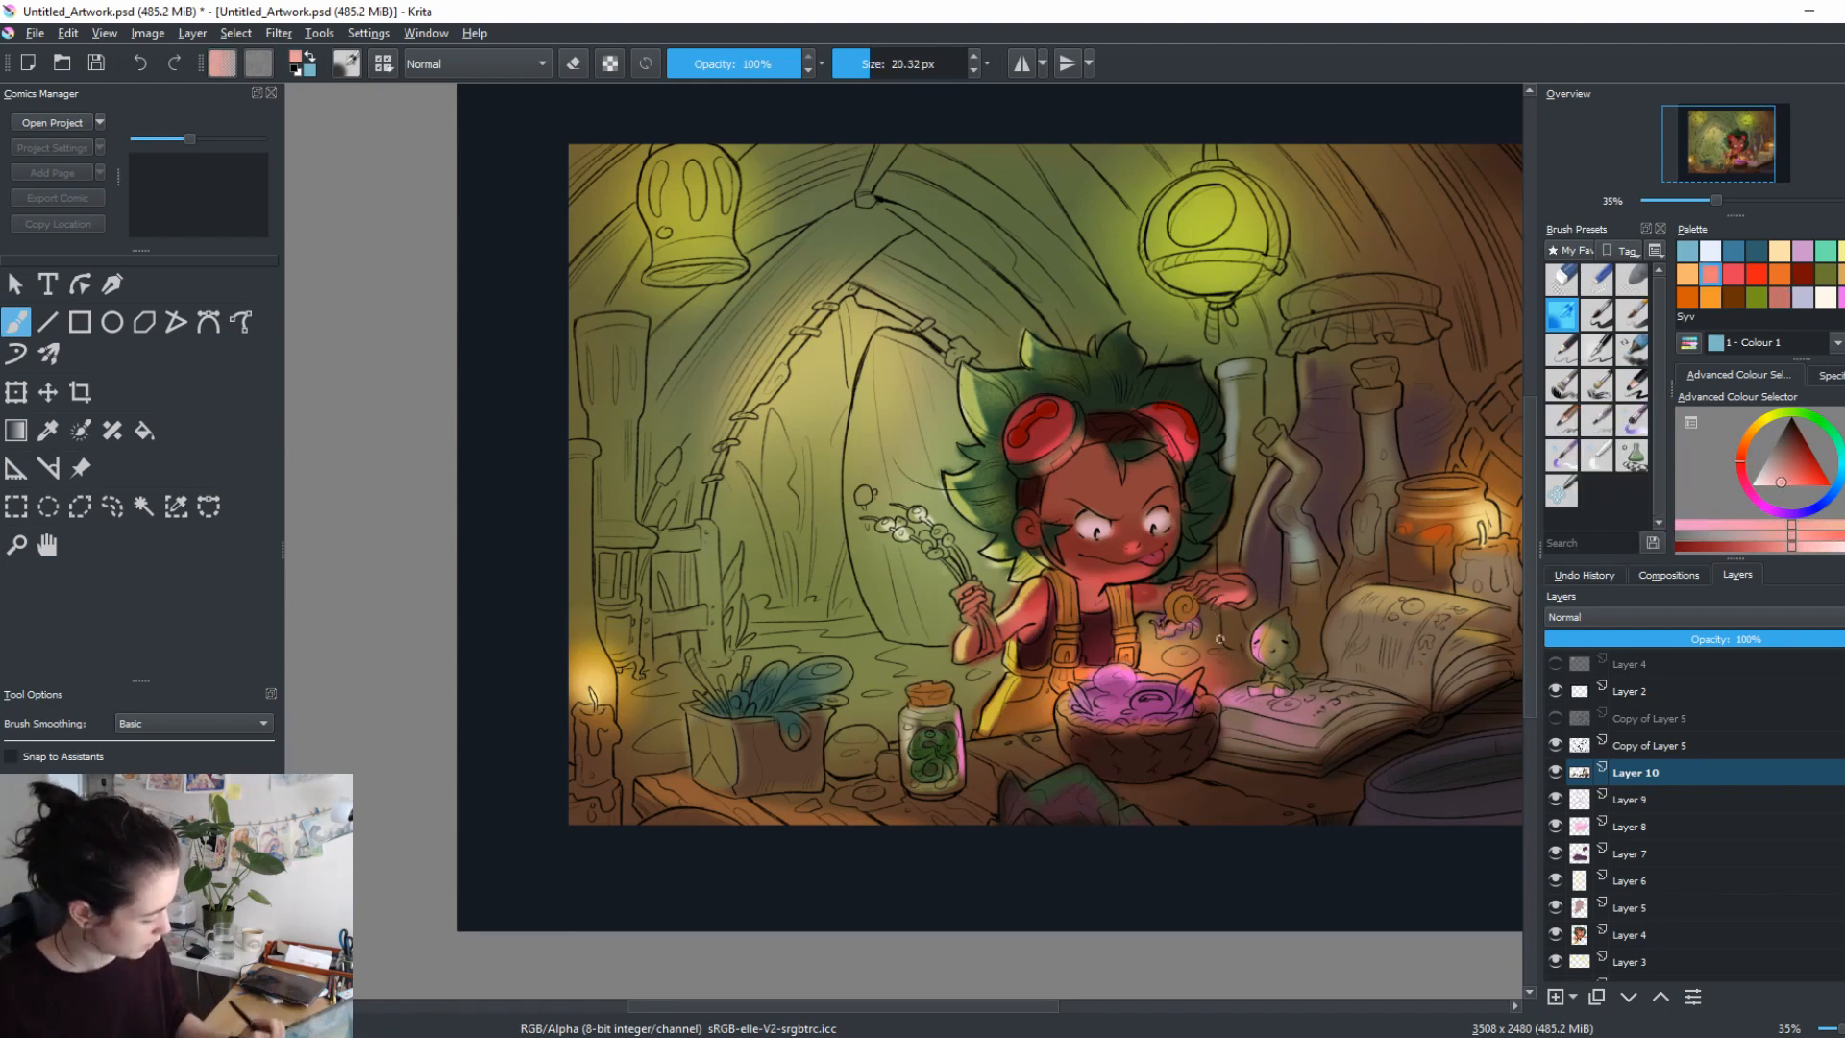
Enlarge the brush to about 141 px, mix a muted golden tan and paint warm light into the tent opening.
left_click_drag(1222, 570, 1321, 570)
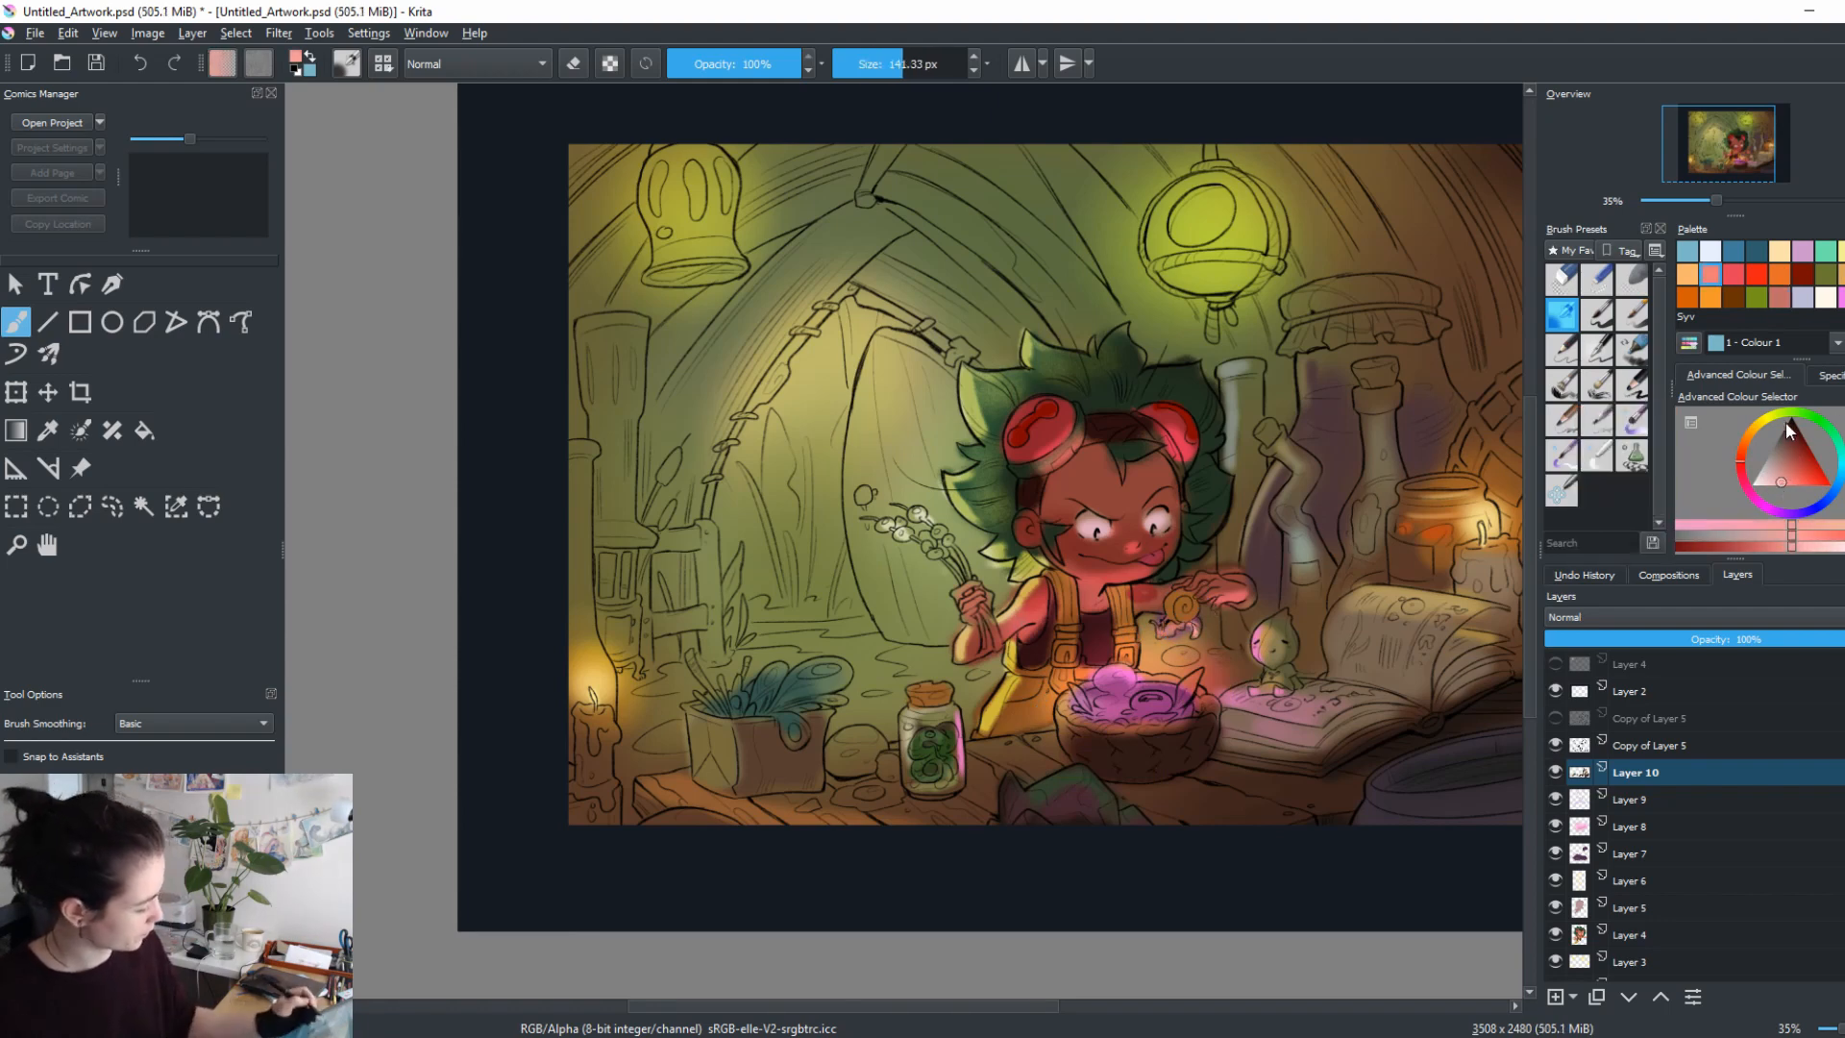
left_click_drag(1785, 422, 1756, 429)
left_click(1788, 471)
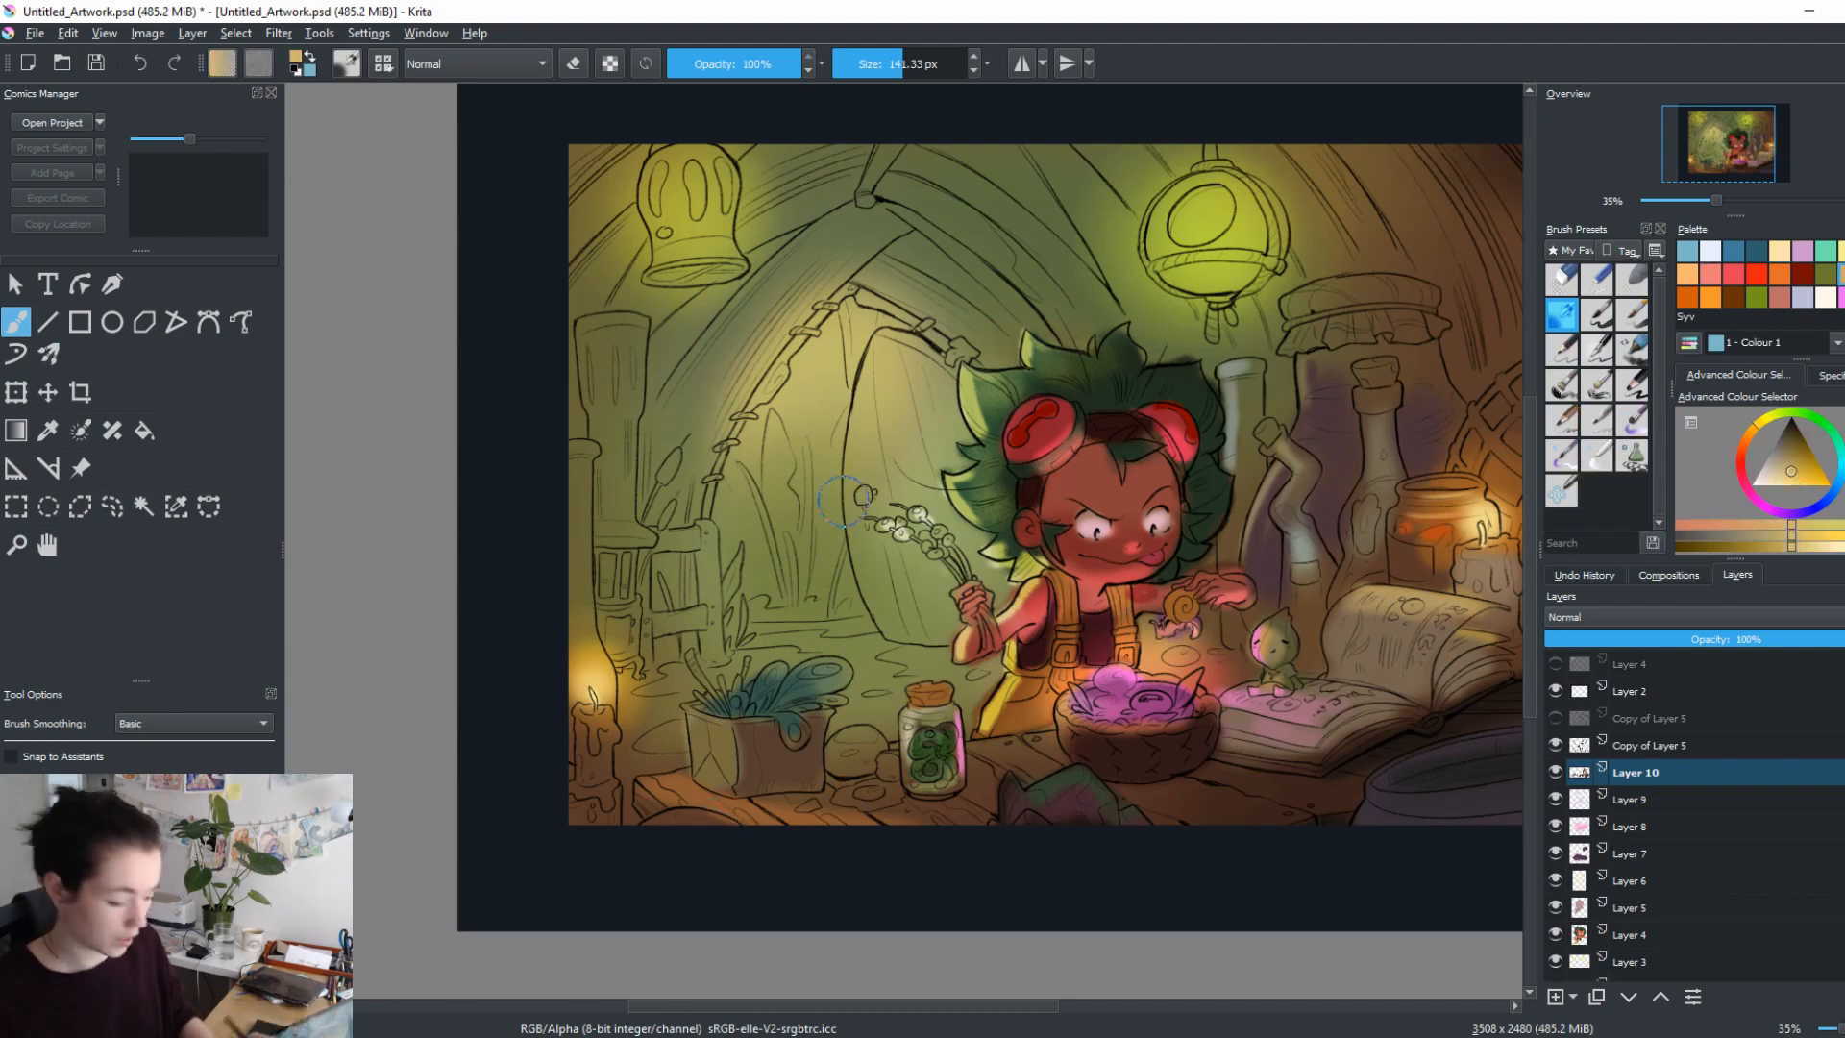
left_click_drag(814, 358, 796, 554)
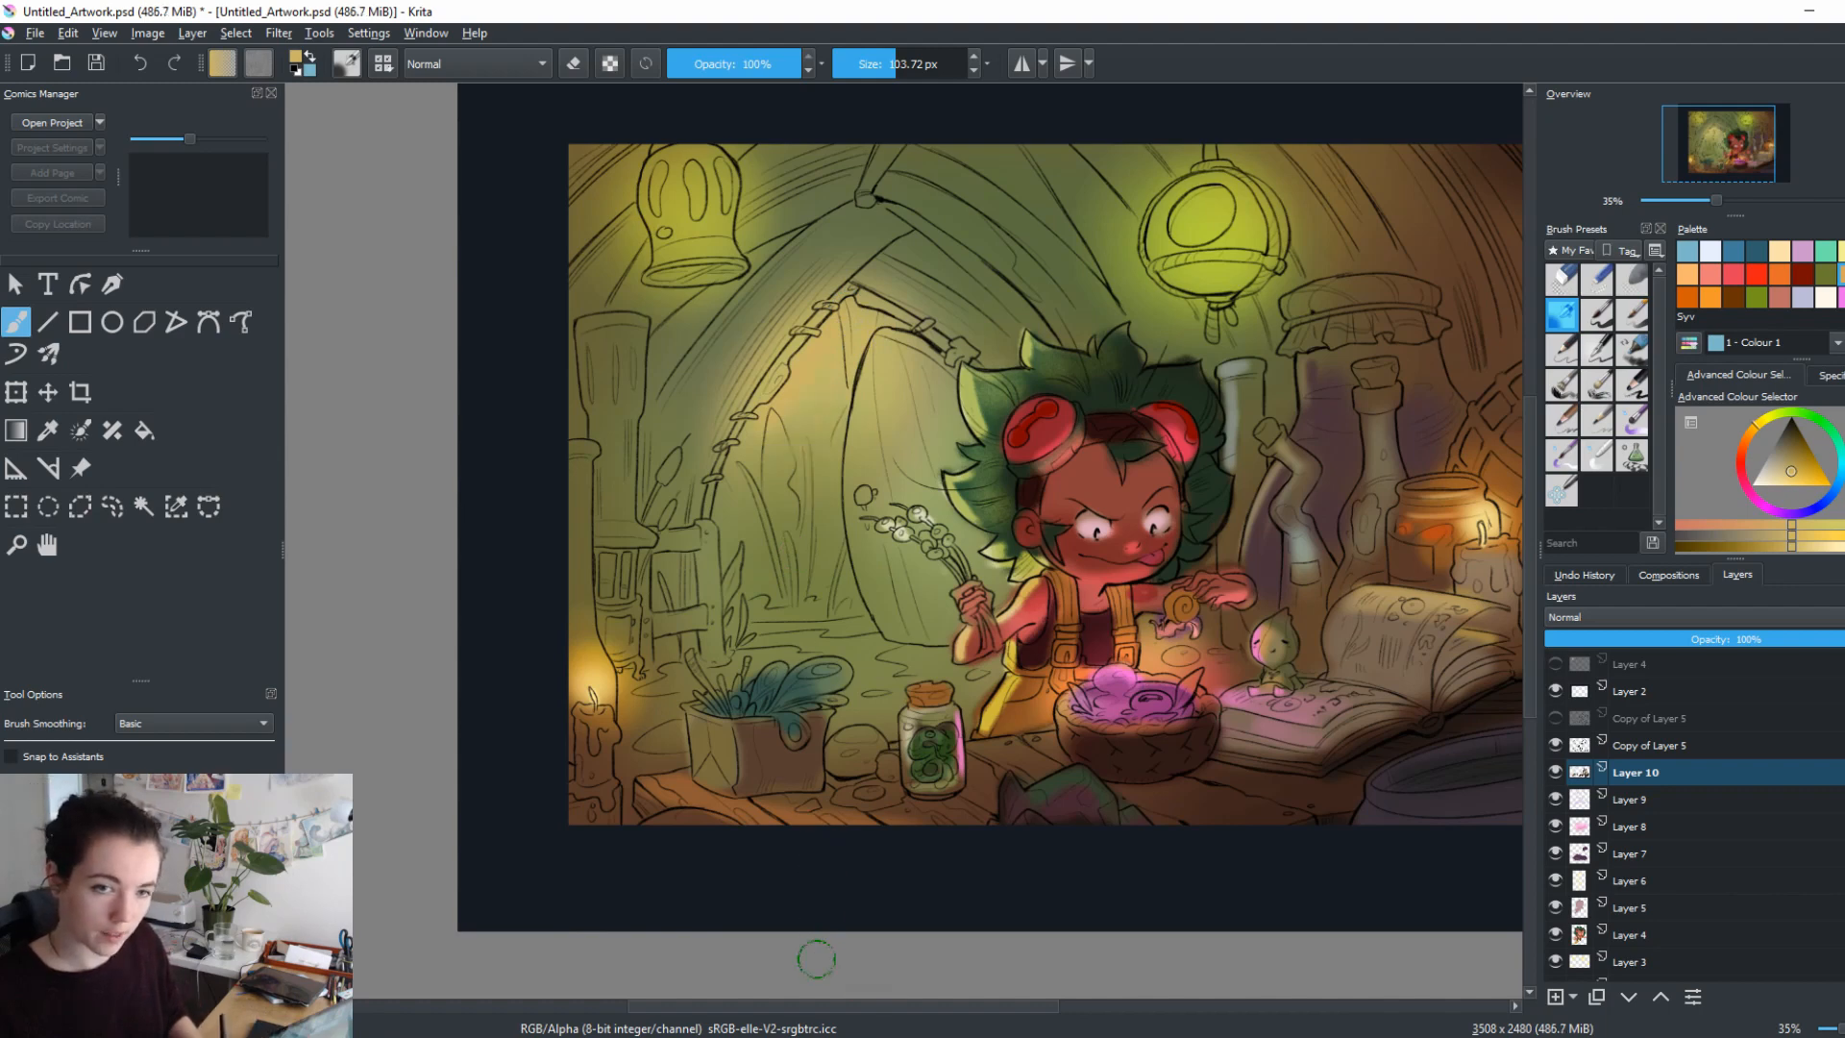
left_click_drag(1050, 692, 1016, 774)
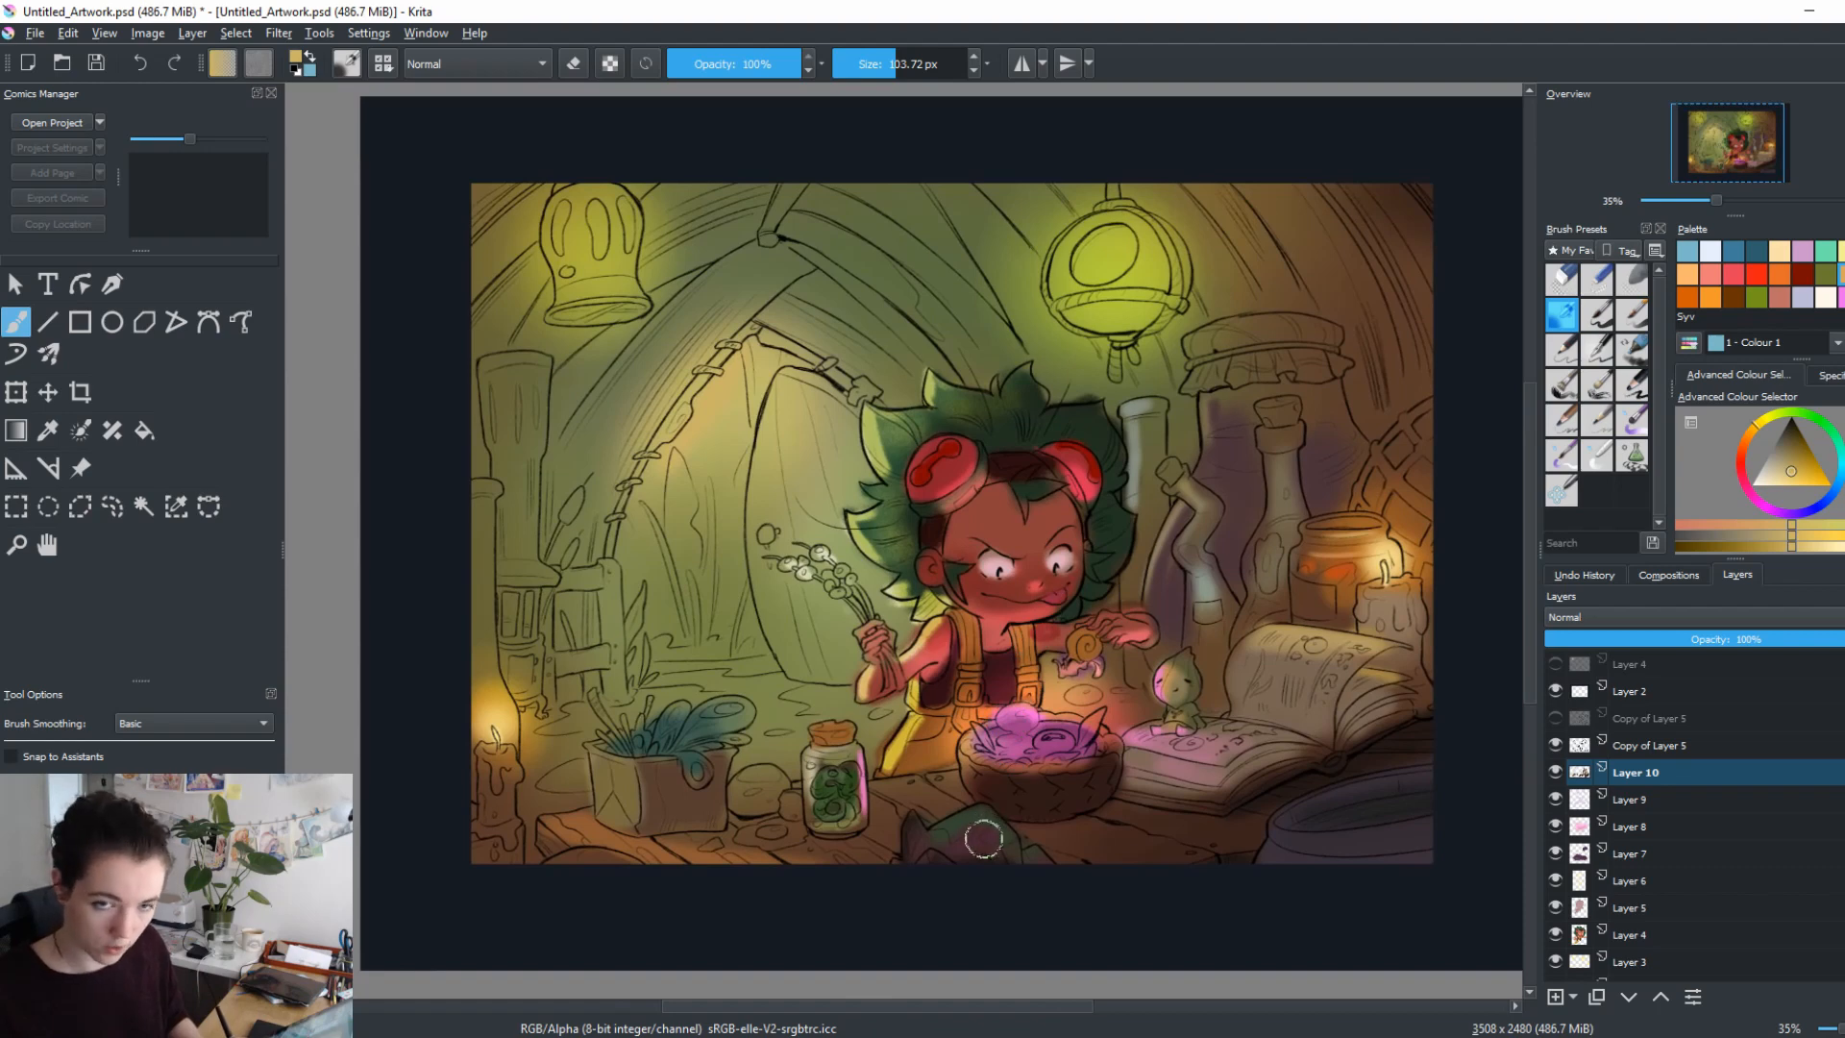
Add a new layer, mix a muted dark green and paint it over the tent background and hanging lantern at about 725 px.
left_click(1555, 996)
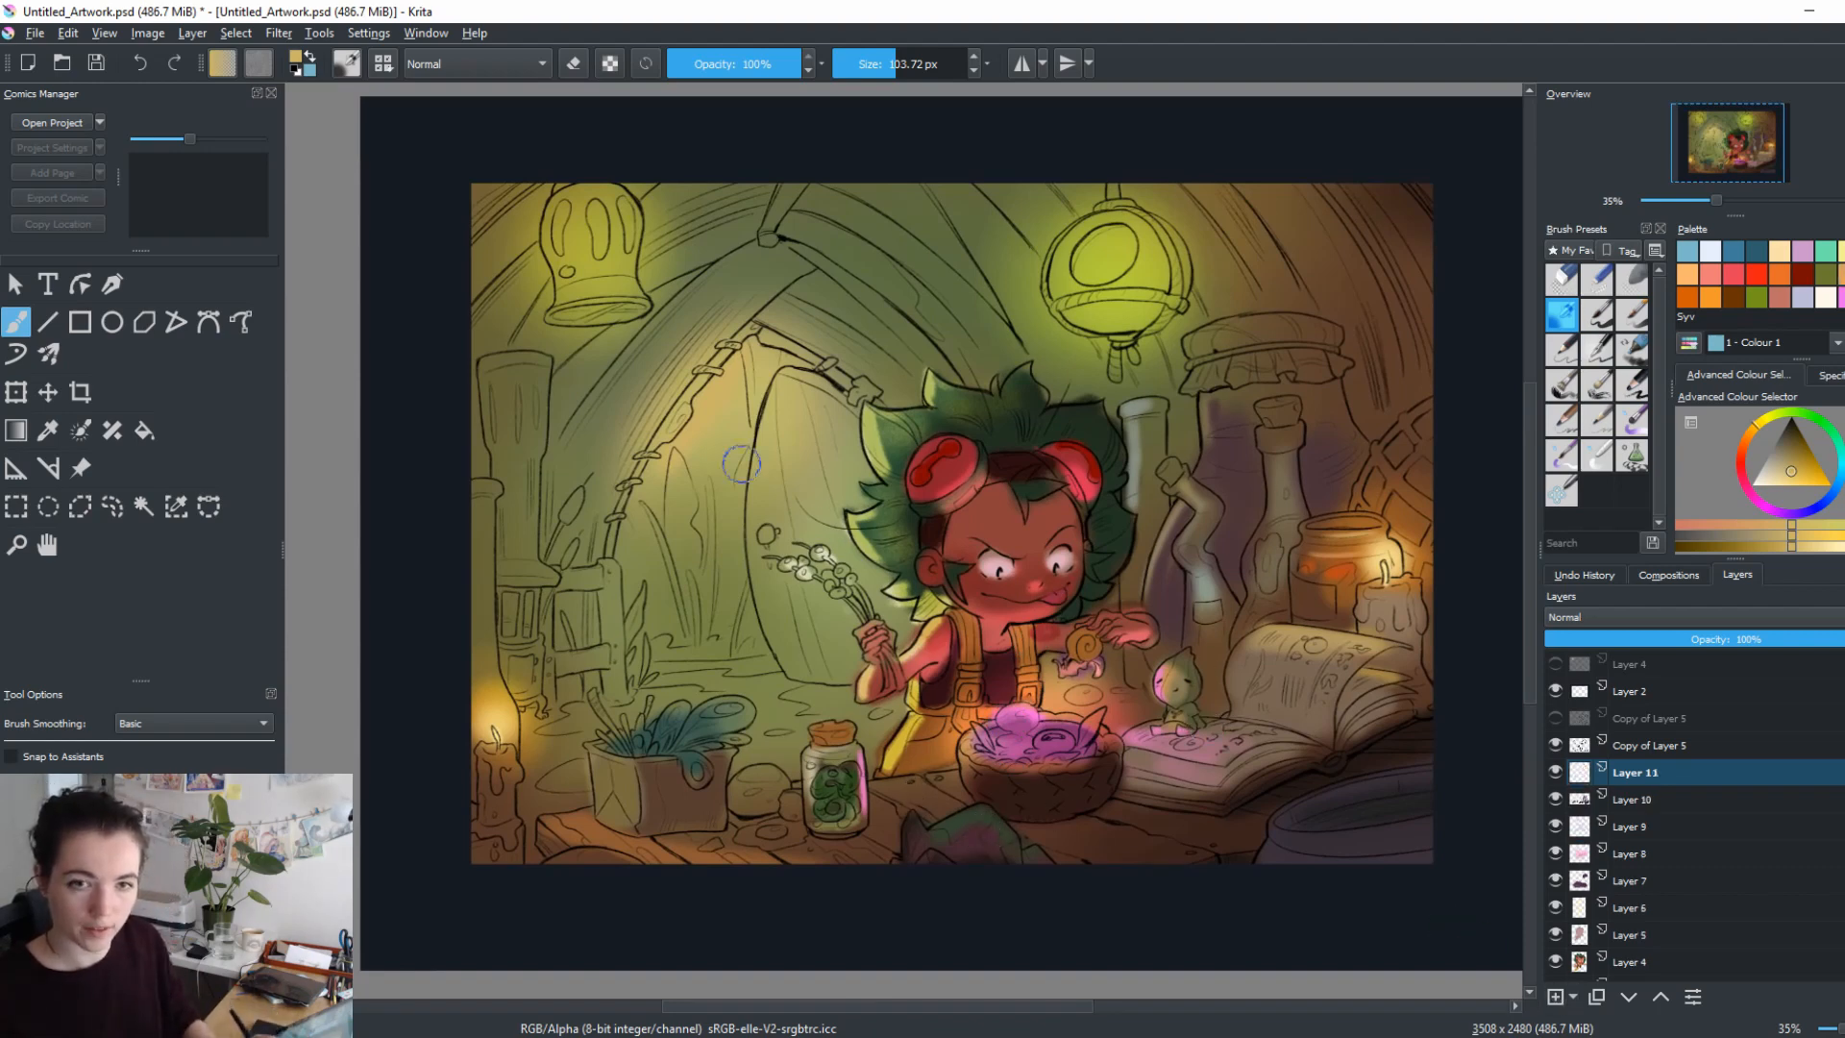
left_click(1790, 413)
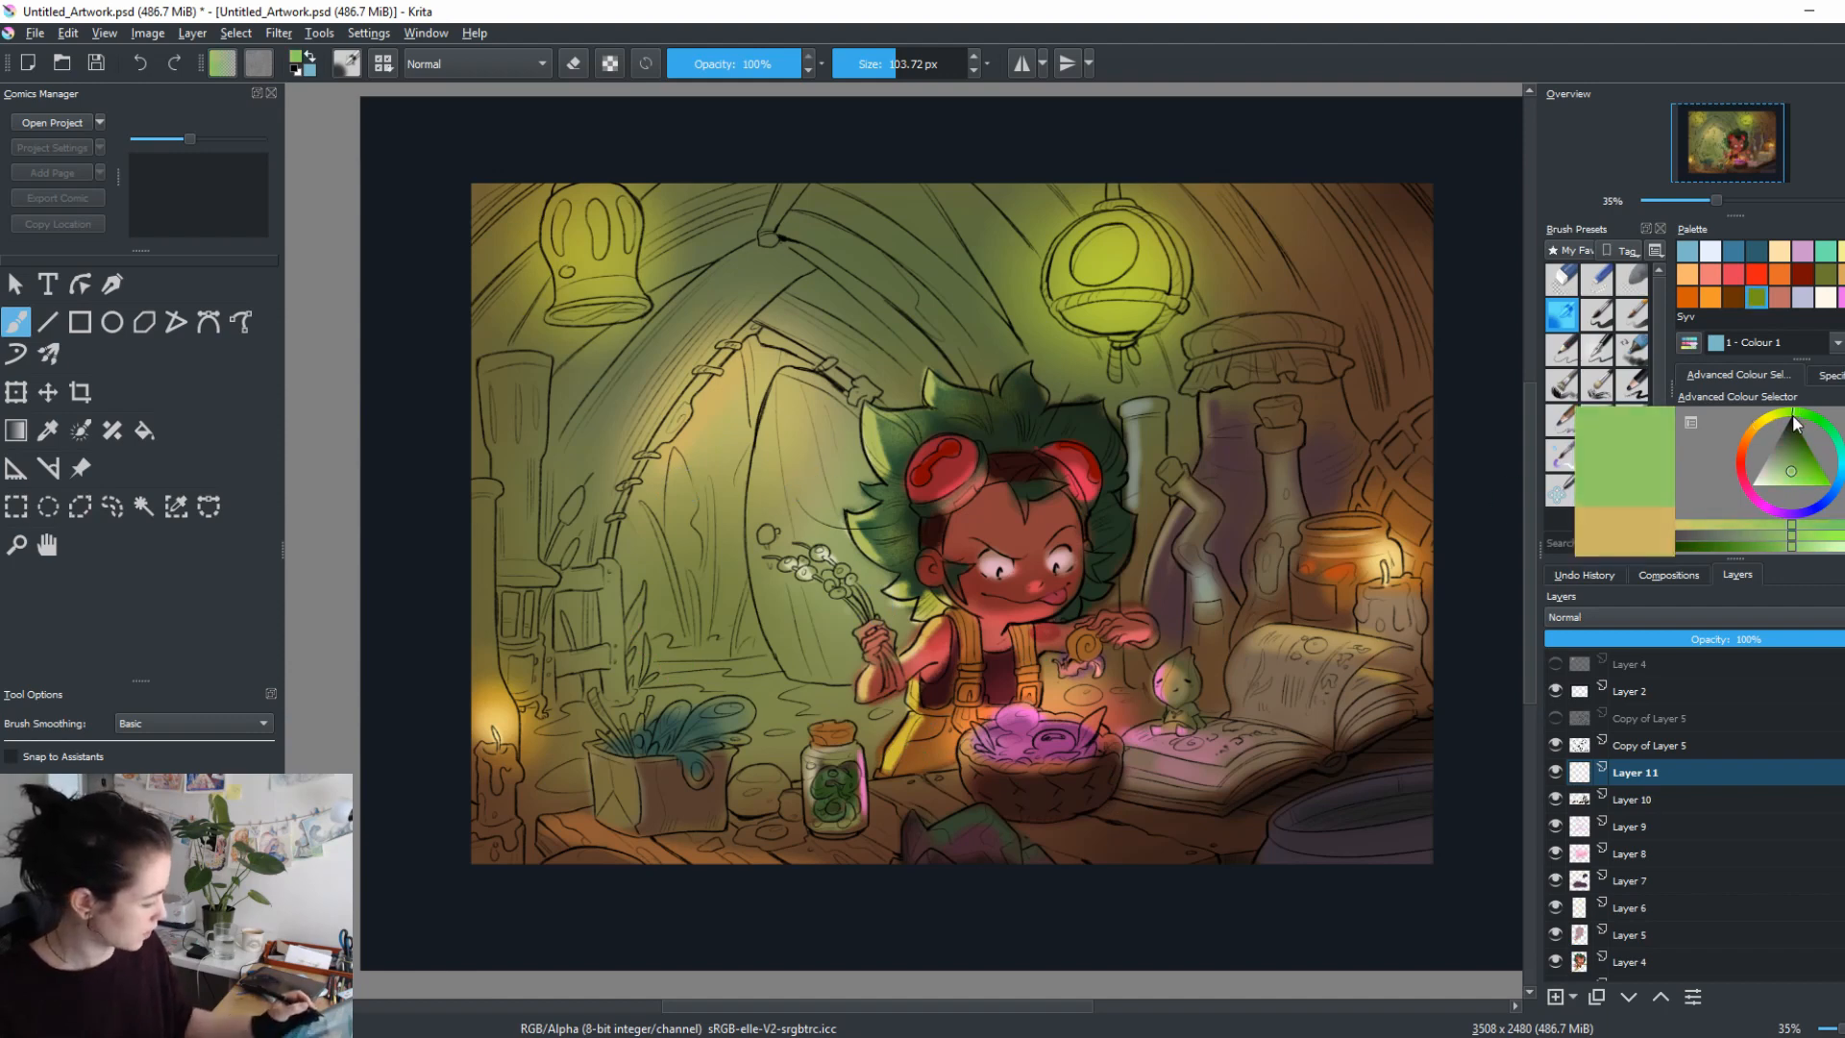
left_click_drag(1791, 465, 1788, 447)
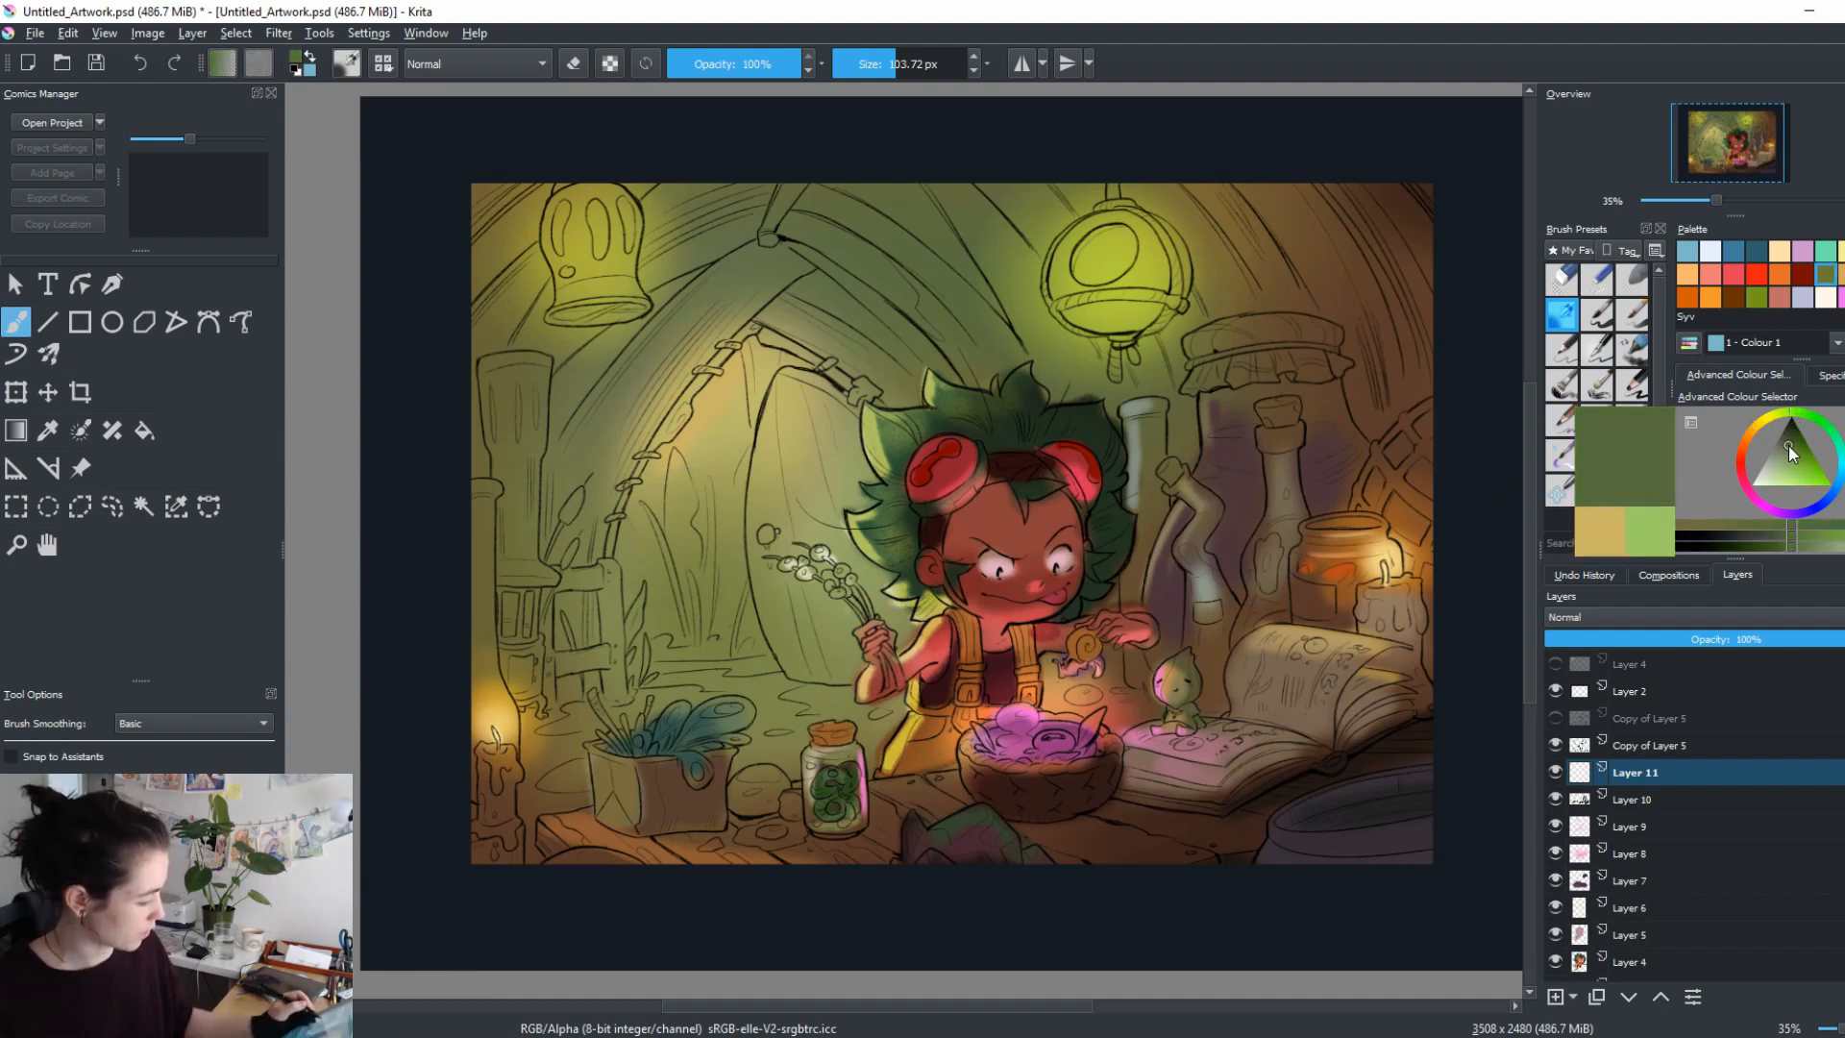
left_click_drag(889, 471, 951, 466)
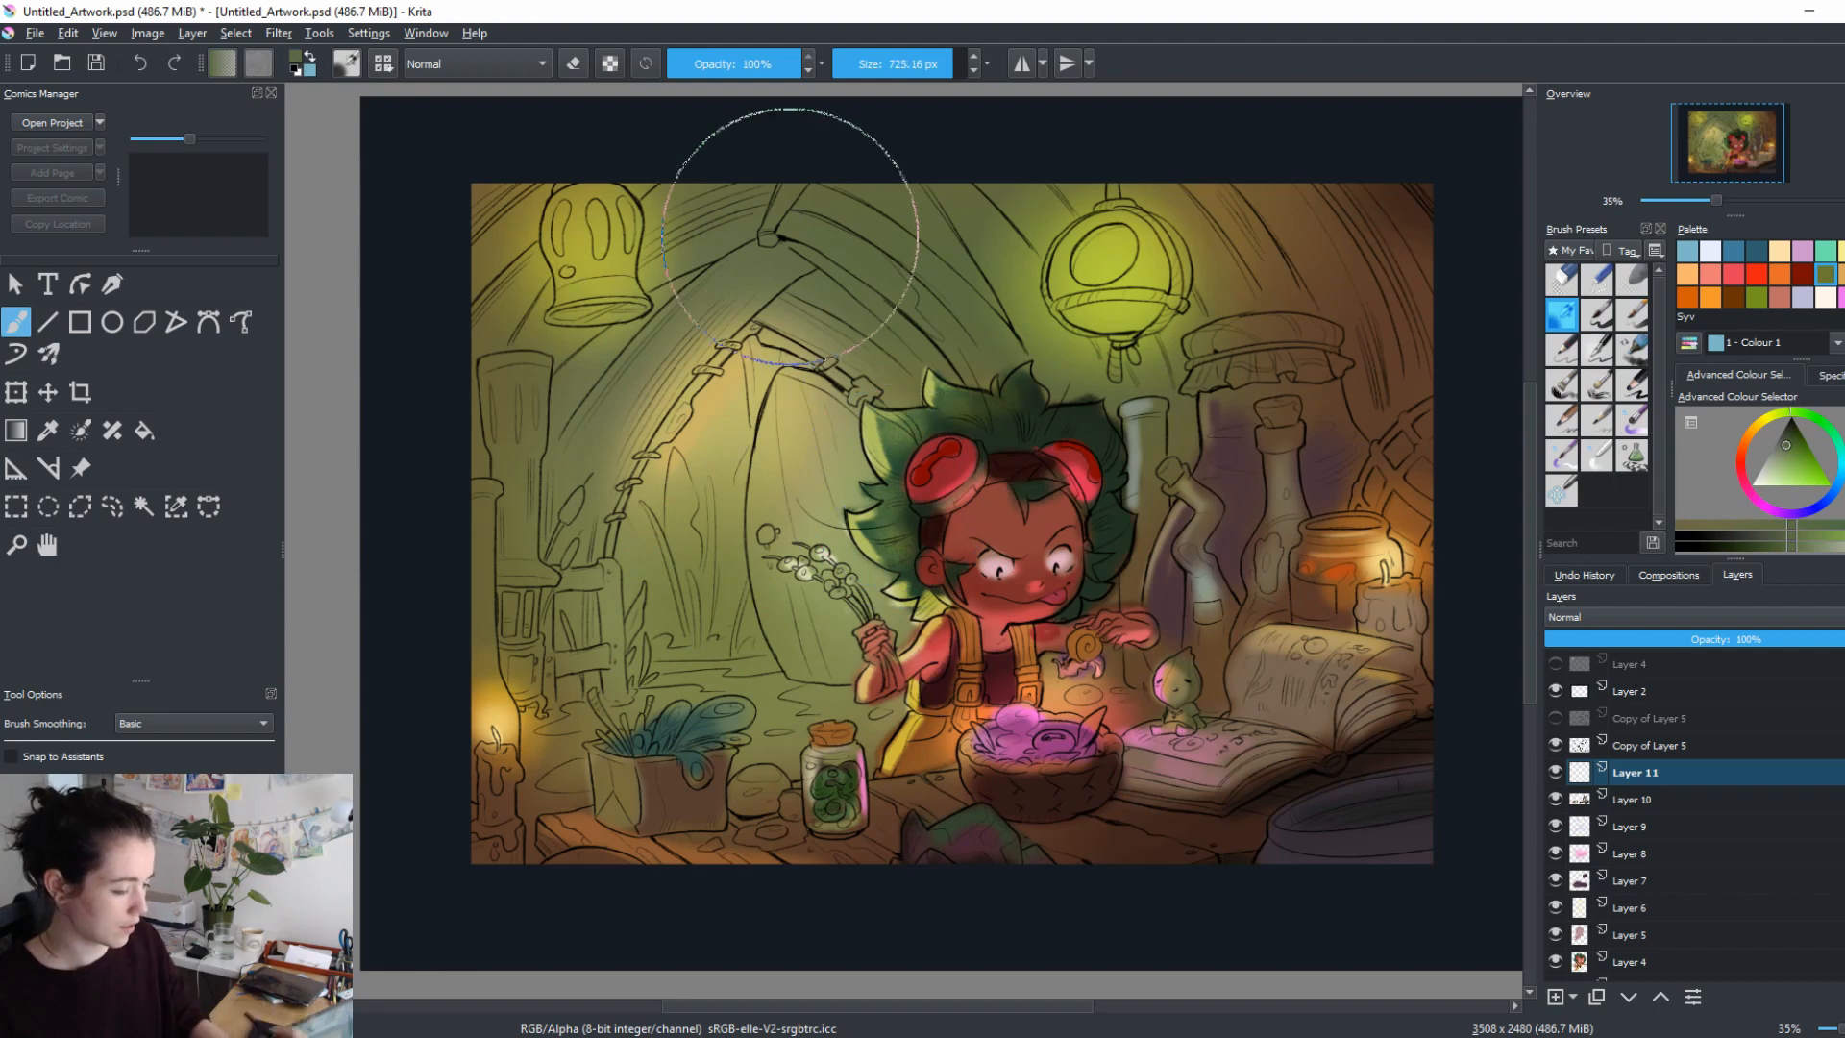
left_click_drag(670, 457, 914, 420)
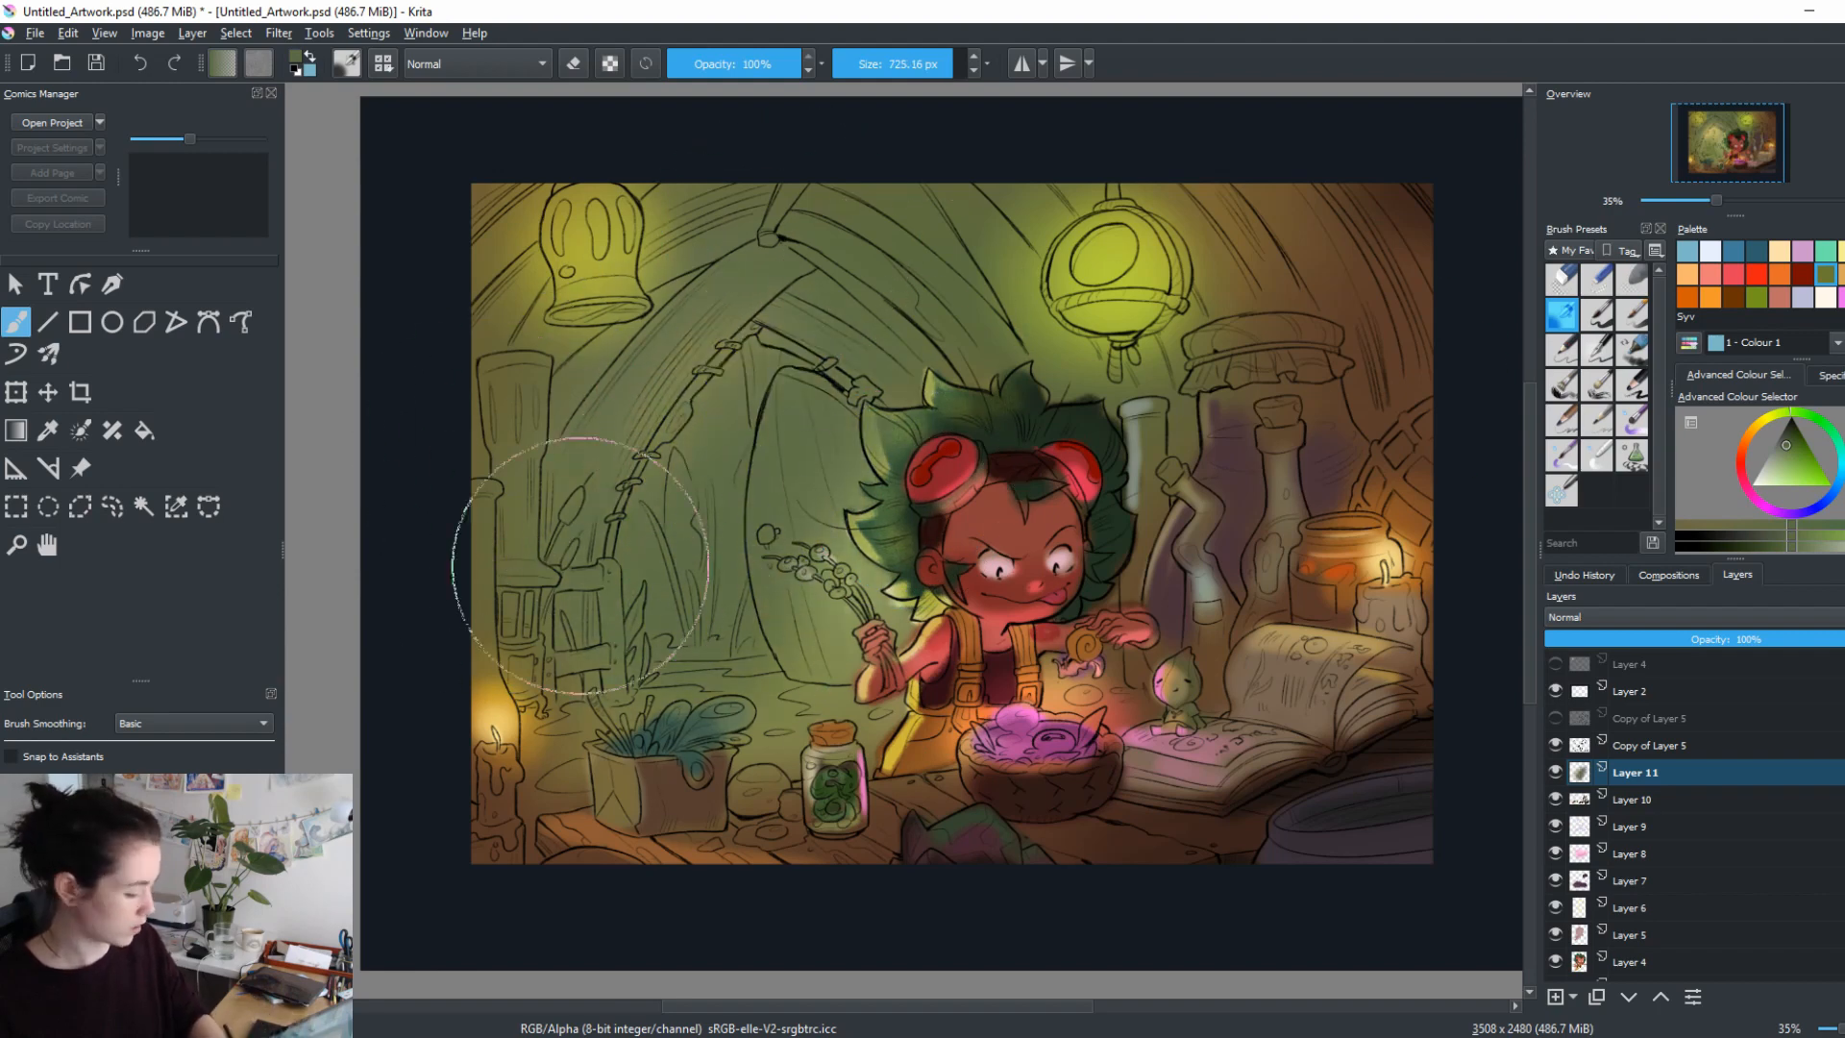
left_click_drag(580, 565, 577, 279)
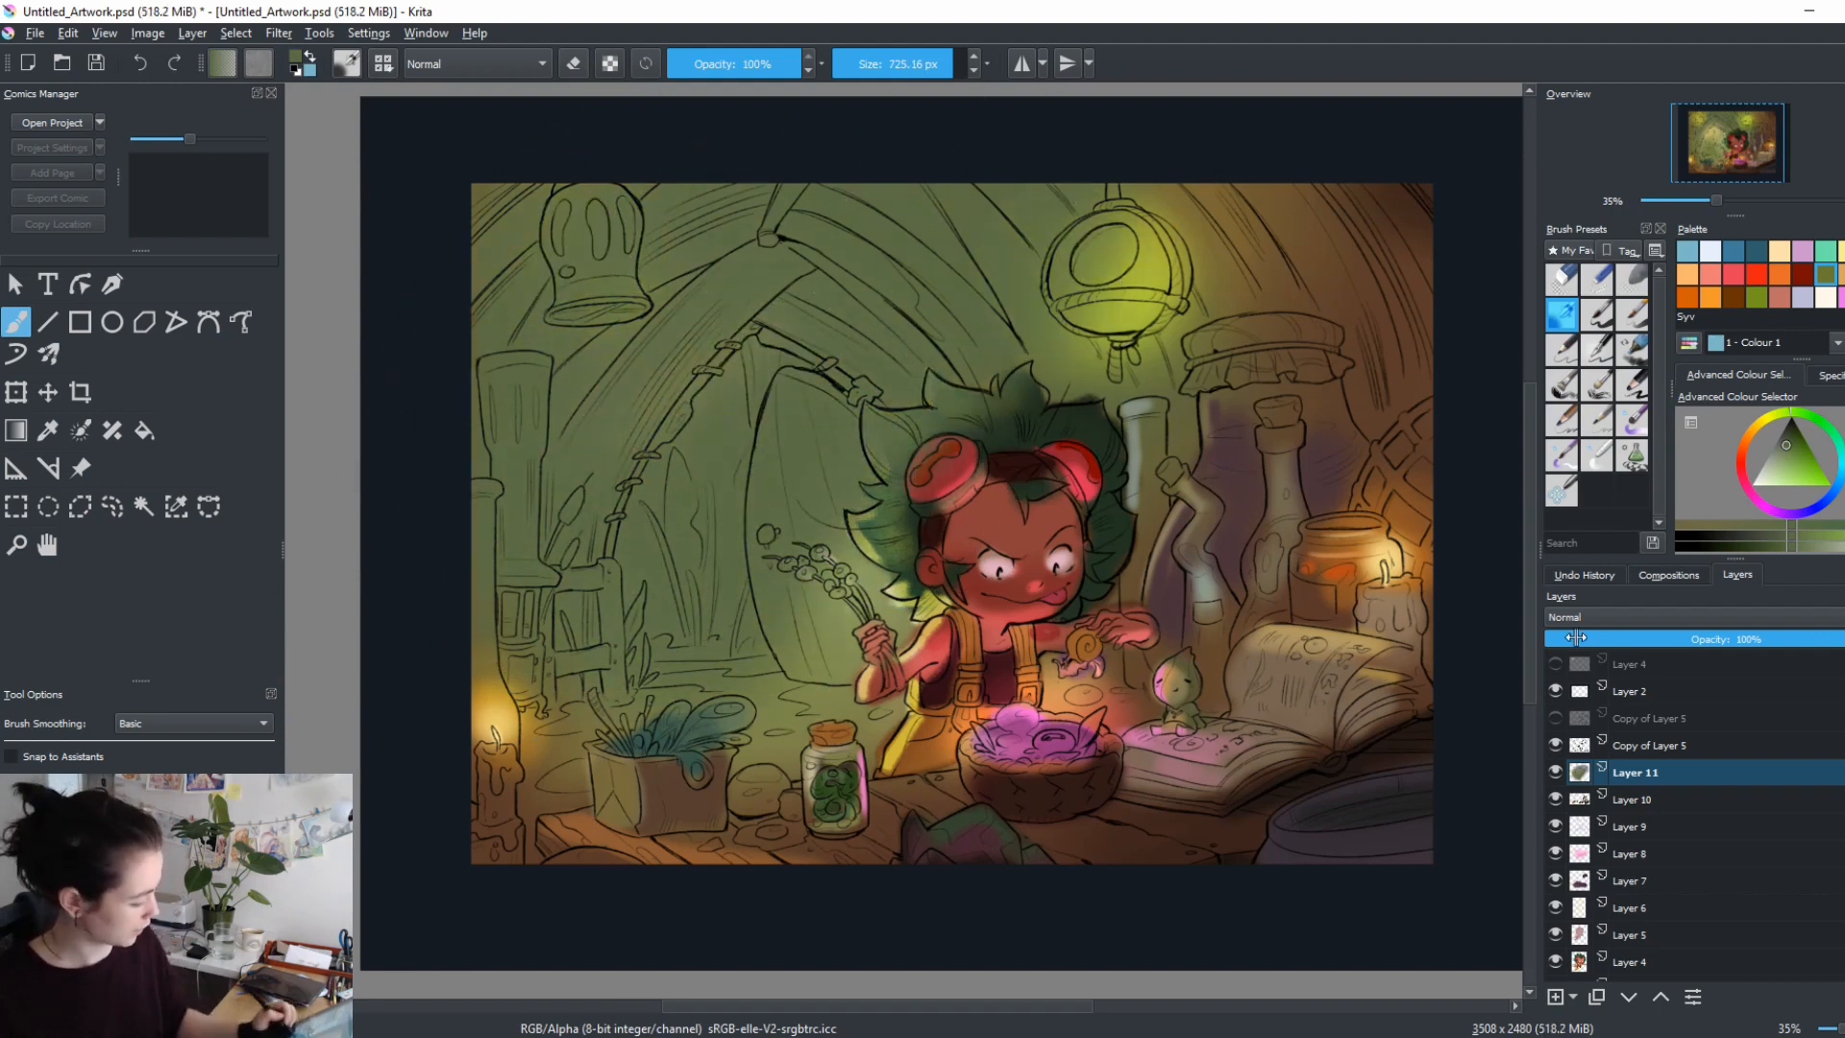
Set the new layer to Multiply and extend the green shadow over the round lantern and the foreground plants.
left_click(1576, 617)
left_click(1583, 748)
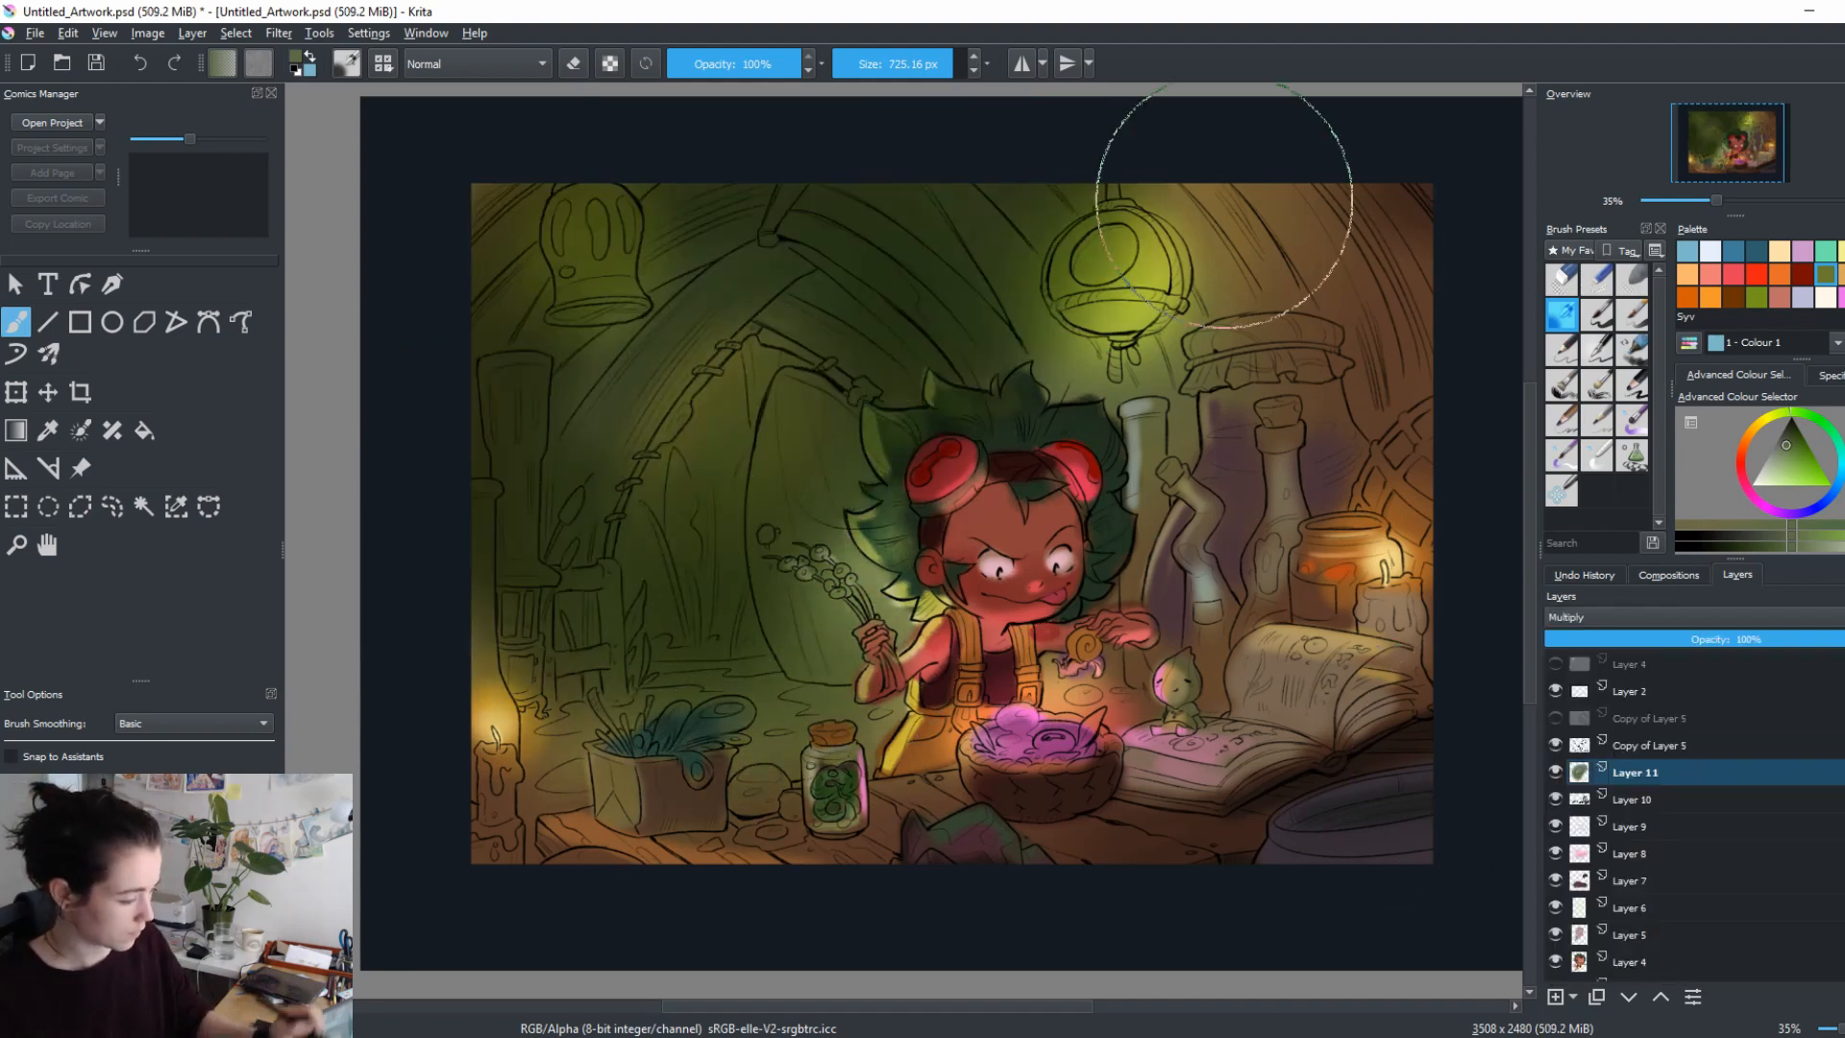
left_click_drag(1066, 261, 1143, 305)
left_click_drag(692, 768, 603, 749)
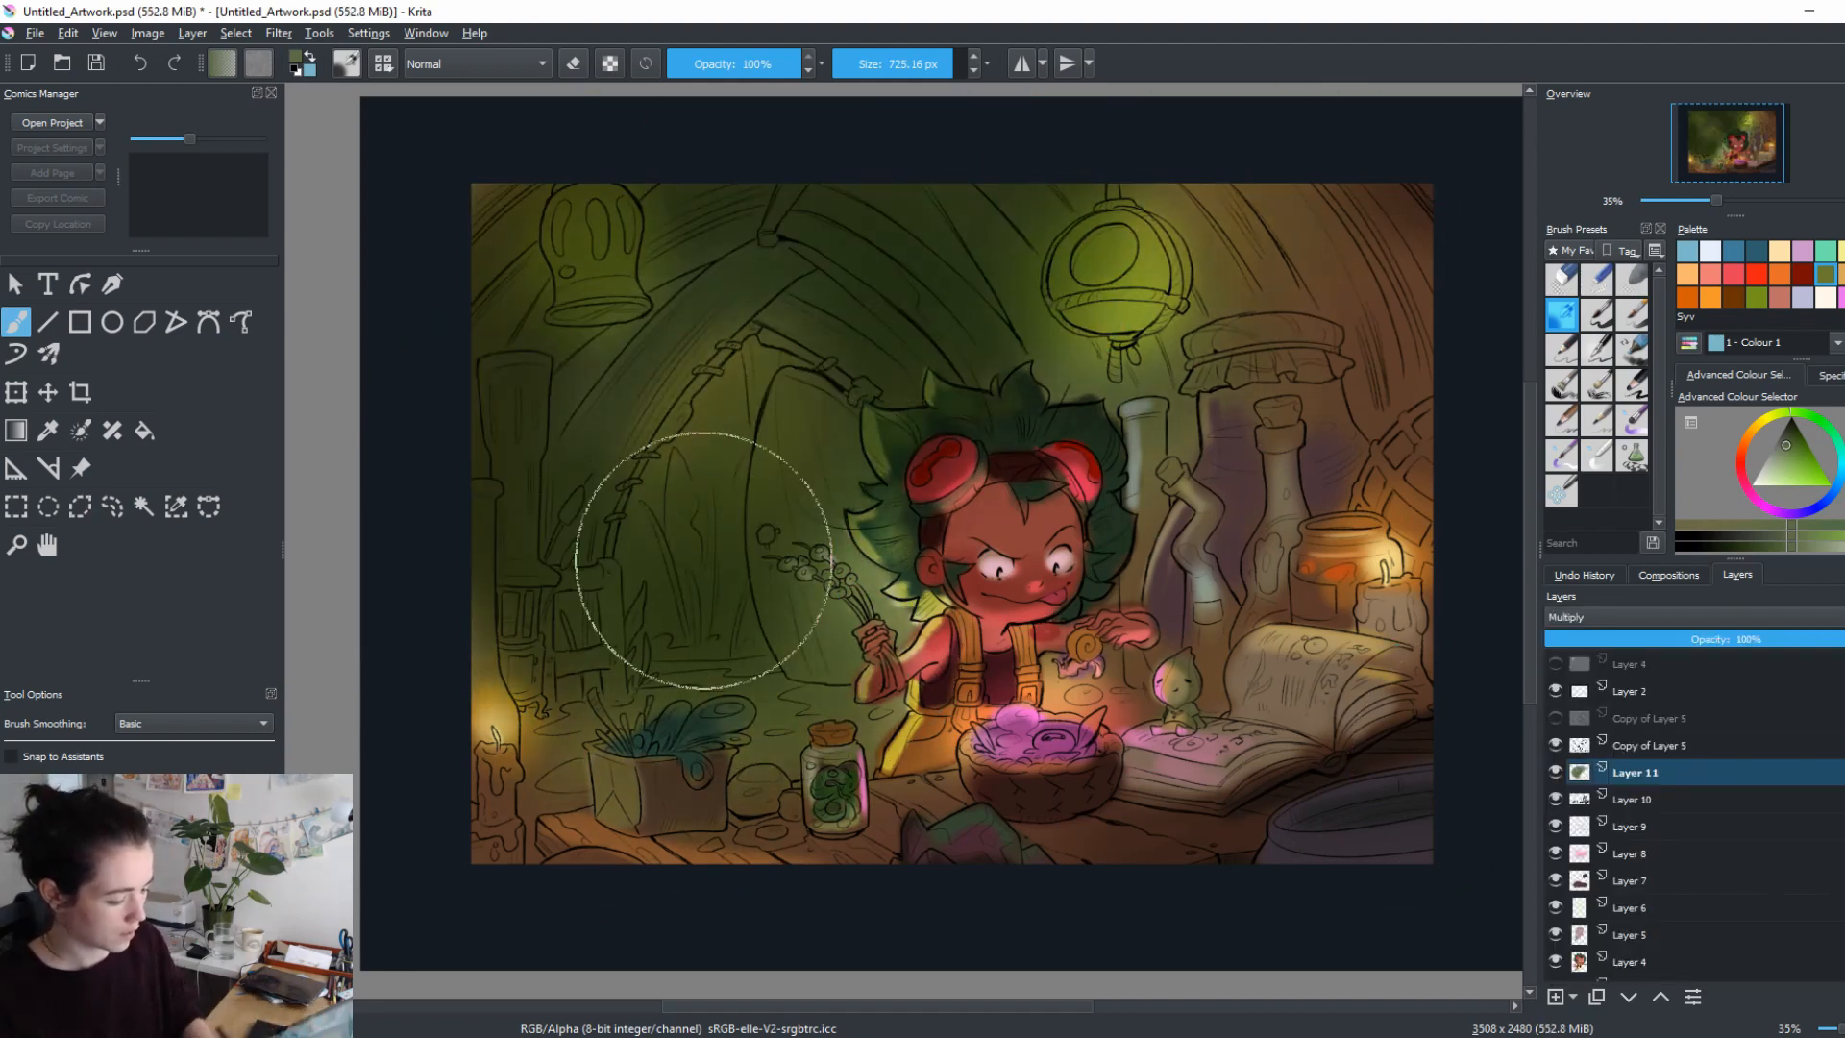
Erase the shadow layer around both lanterns, the character's lit side and the tent opening with the roughly 725 px brush.
key("e")
mouse_move(596, 234)
left_mouse_down()
mouse_move(609, 256)
mouse_move(596, 240)
left_mouse_up()
left_click_drag(1120, 205, 1127, 273)
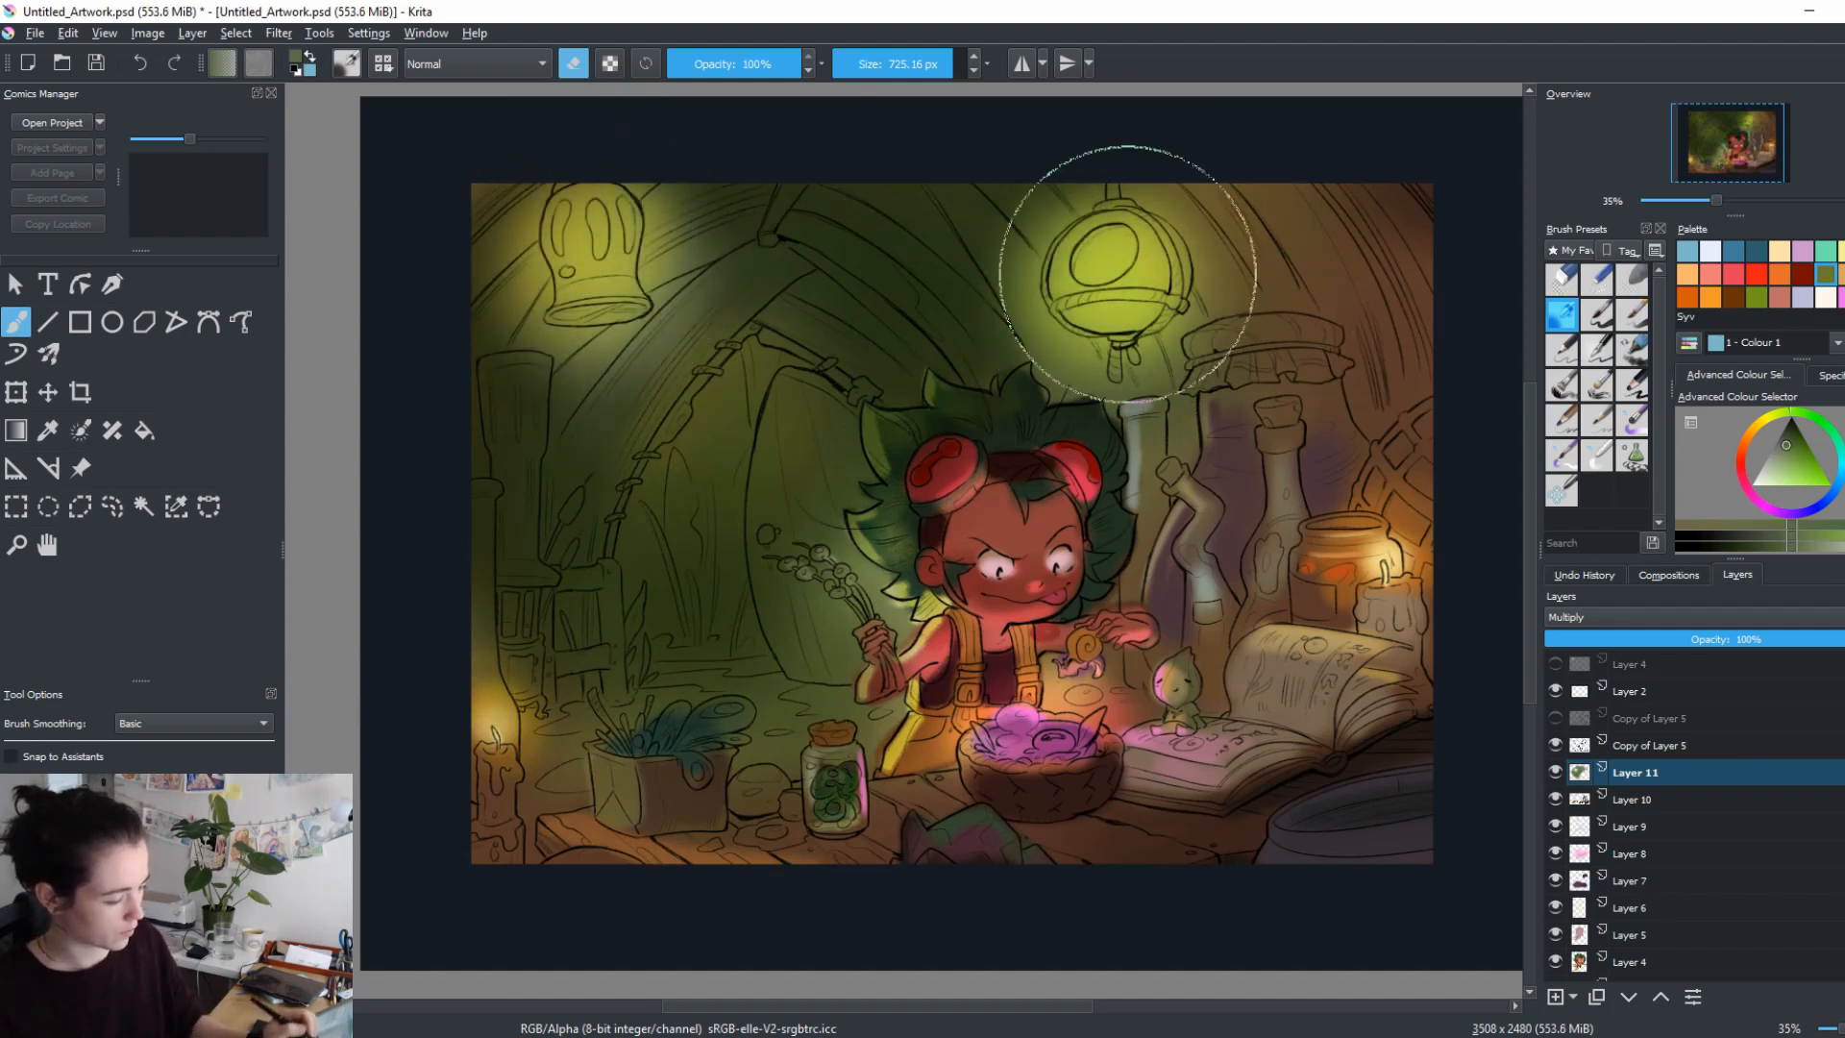
mouse_move(903, 437)
left_mouse_down()
mouse_move(840, 521)
mouse_move(892, 432)
mouse_move(761, 384)
mouse_move(653, 587)
mouse_move(702, 596)
mouse_move(799, 544)
mouse_move(773, 642)
mouse_move(627, 676)
mouse_move(591, 473)
mouse_move(649, 703)
mouse_move(720, 694)
mouse_move(893, 726)
left_mouse_up()
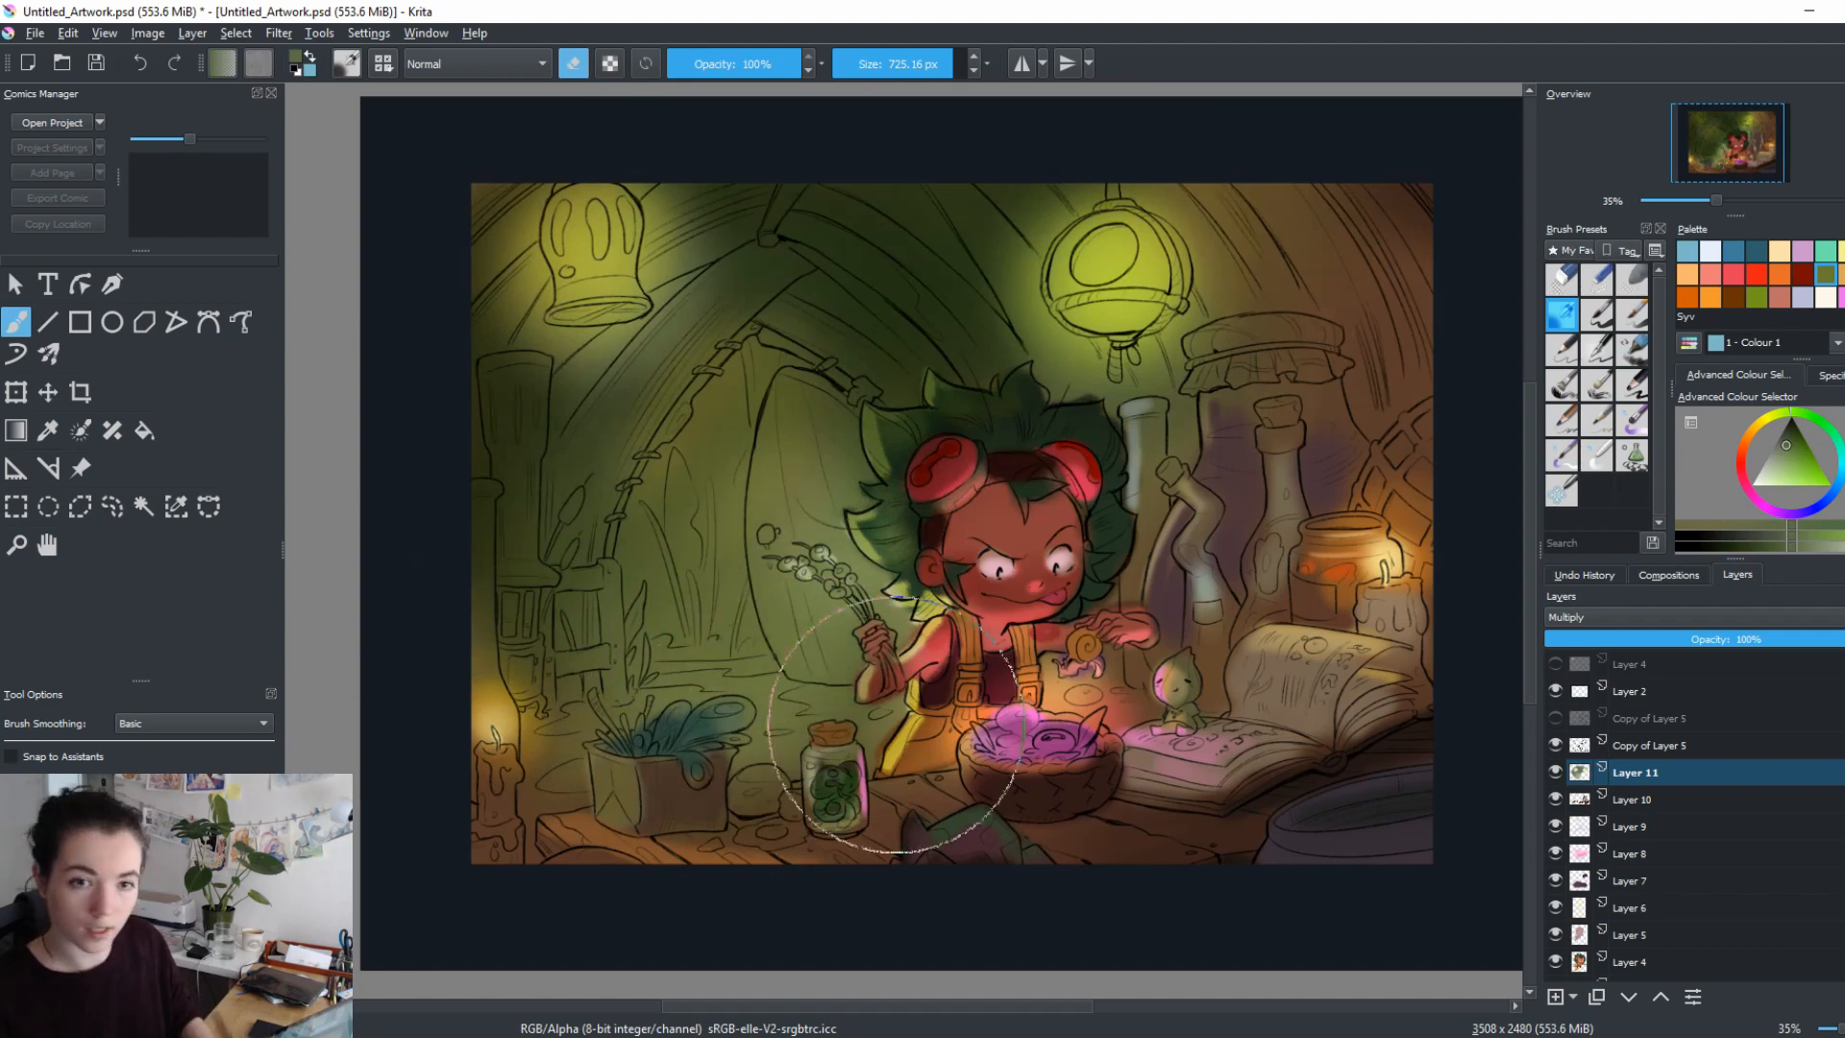
mouse_move(805, 409)
left_mouse_down()
mouse_move(824, 351)
mouse_move(936, 428)
left_mouse_up()
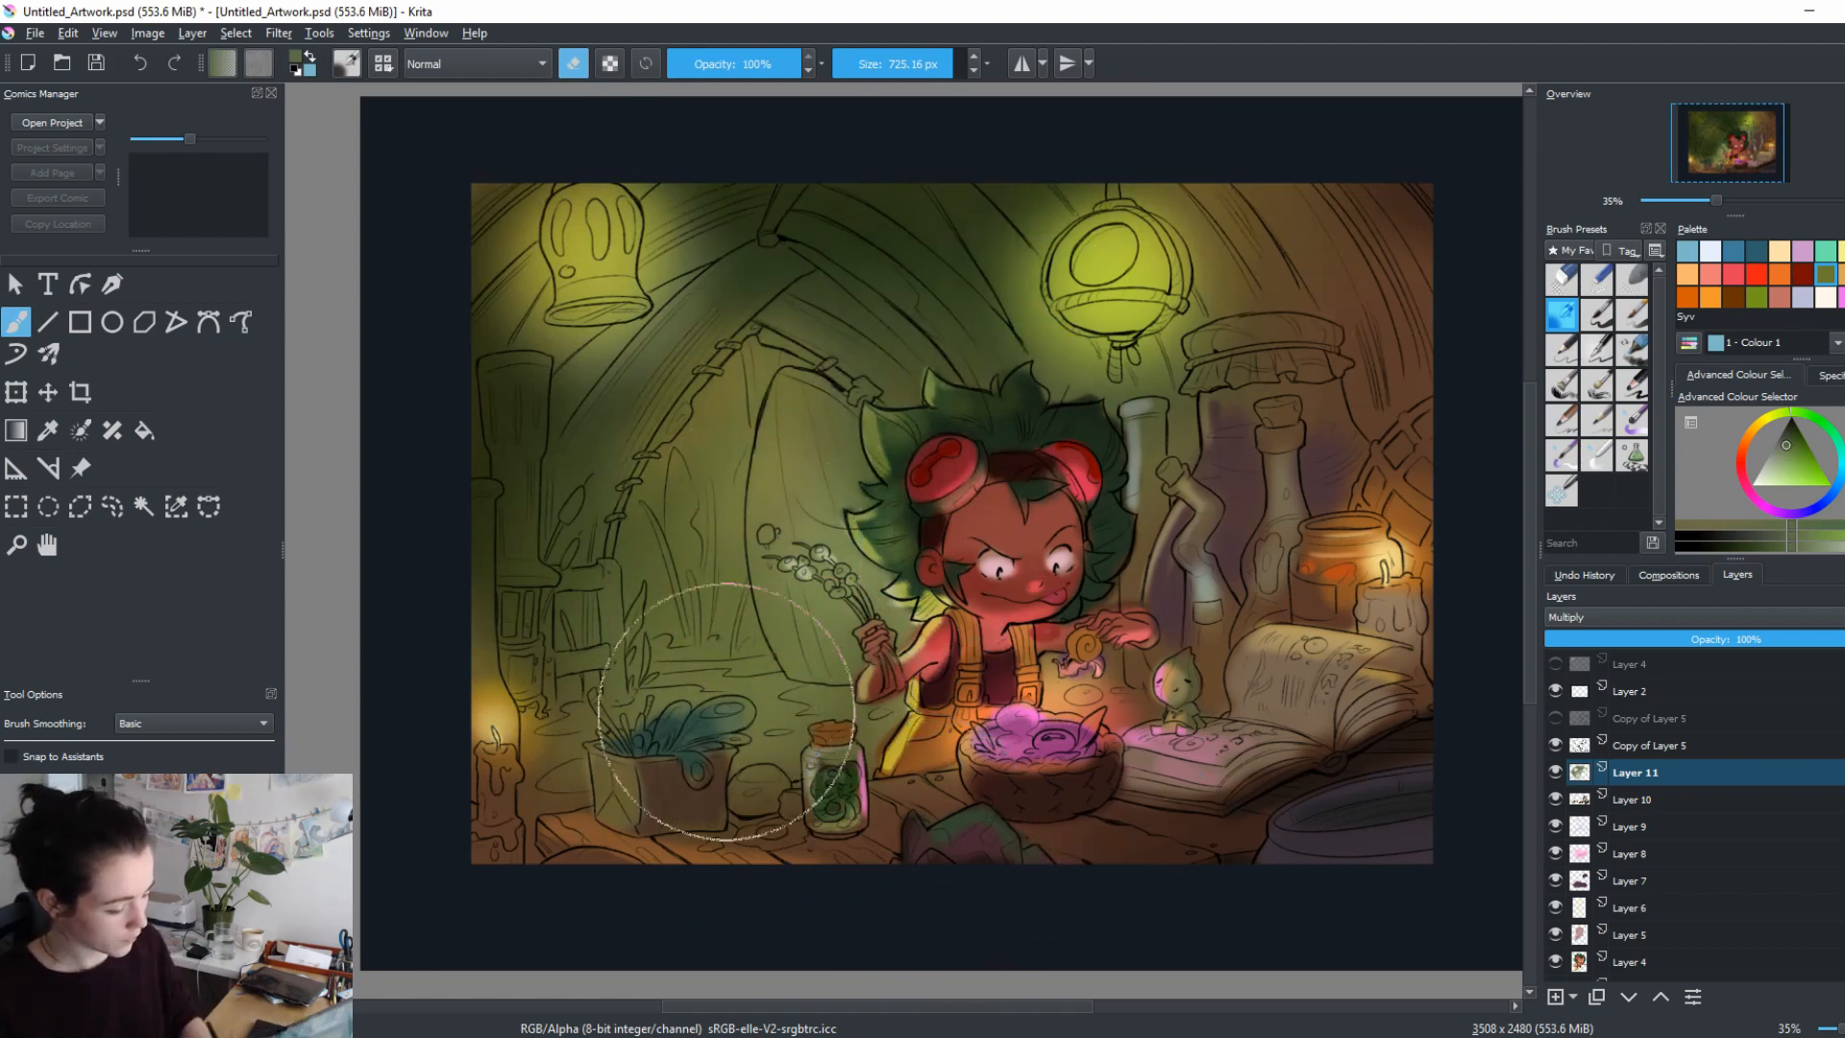
mouse_move(824, 332)
left_mouse_down()
mouse_move(814, 454)
mouse_move(687, 384)
left_mouse_up()
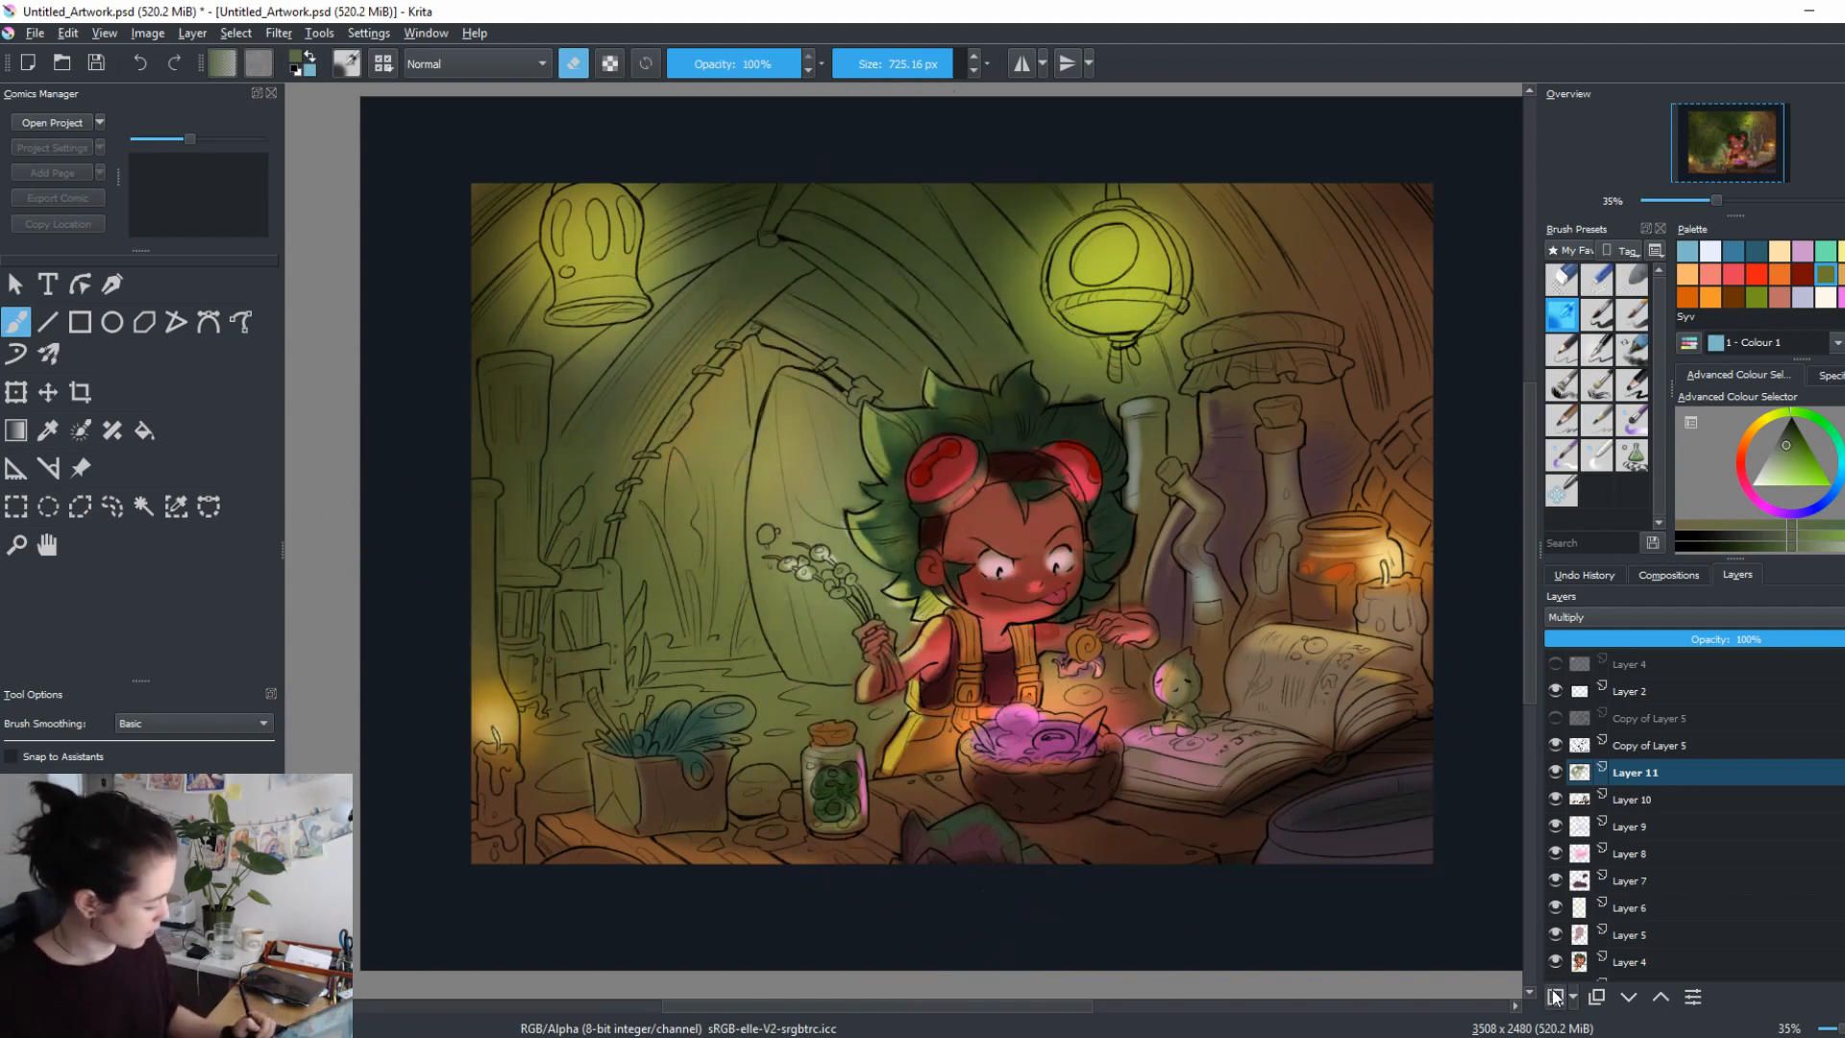
Add another new layer, mix a very dark green and darken the view through the tent opening at about 242 px.
left_click(1555, 995)
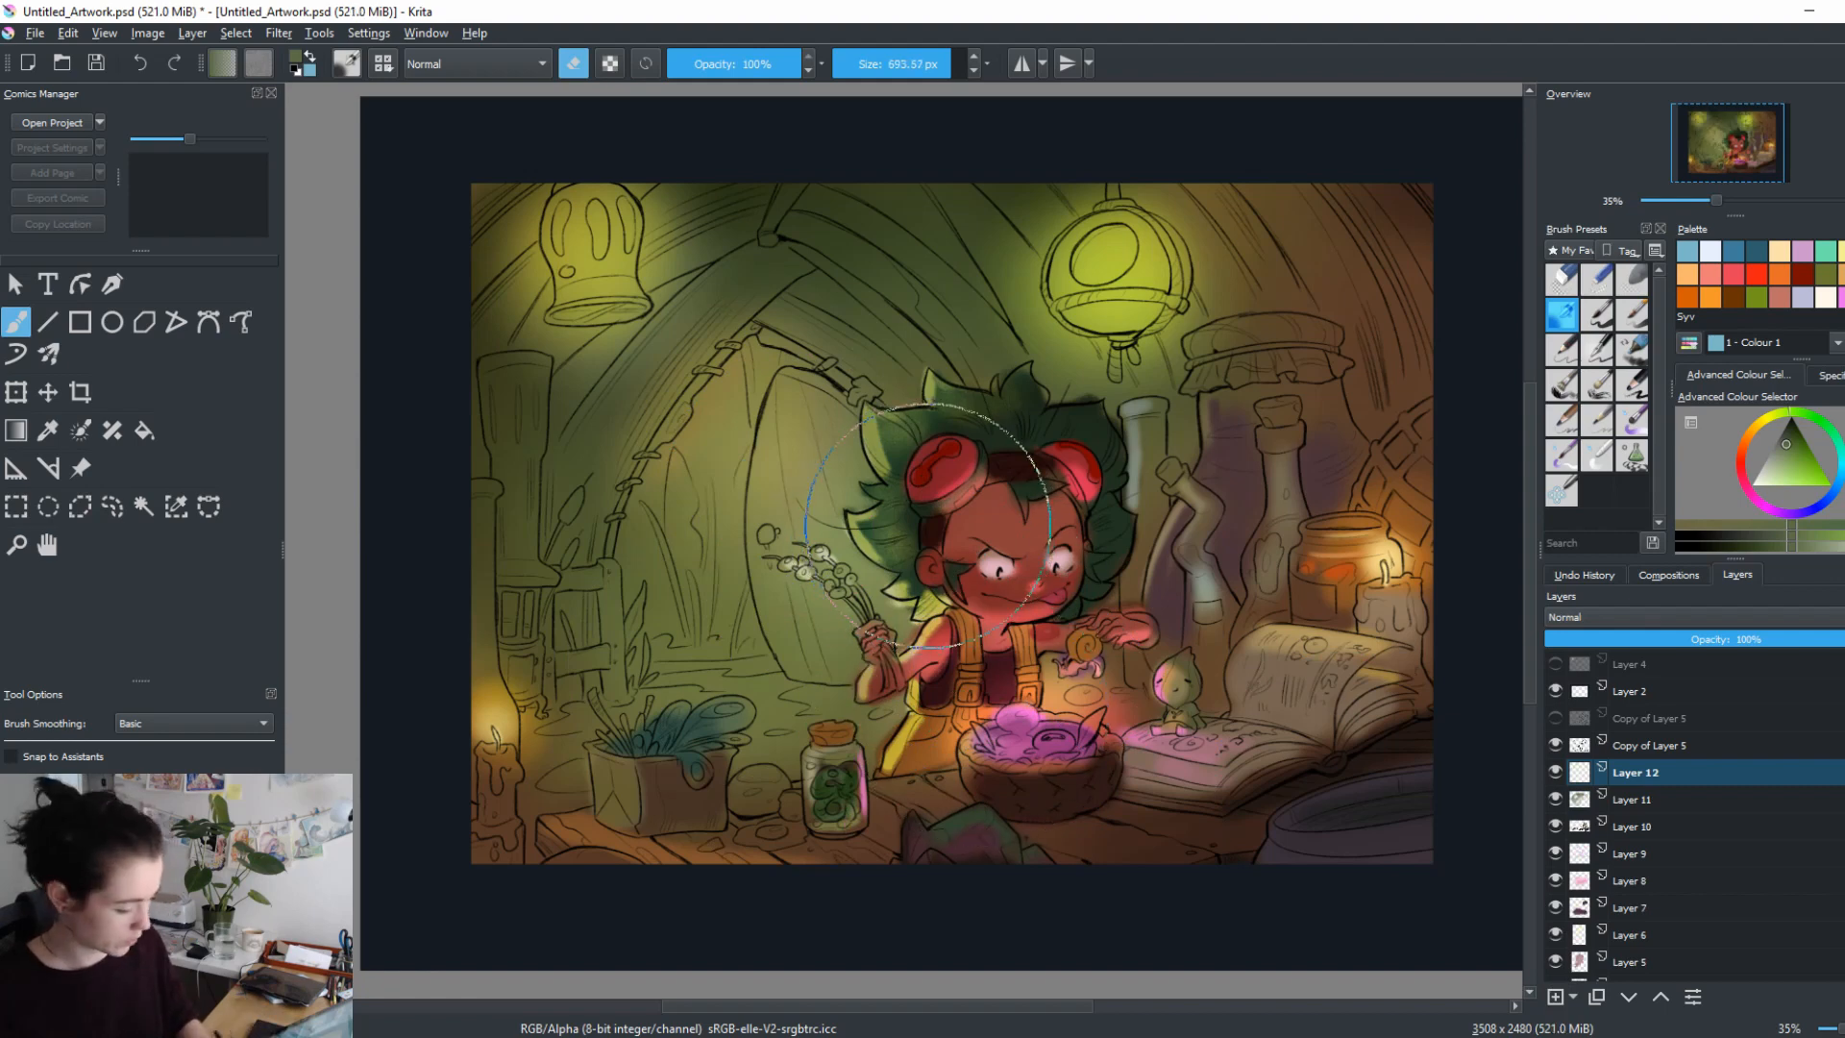
key("e")
left_click_drag(1793, 442, 1797, 412)
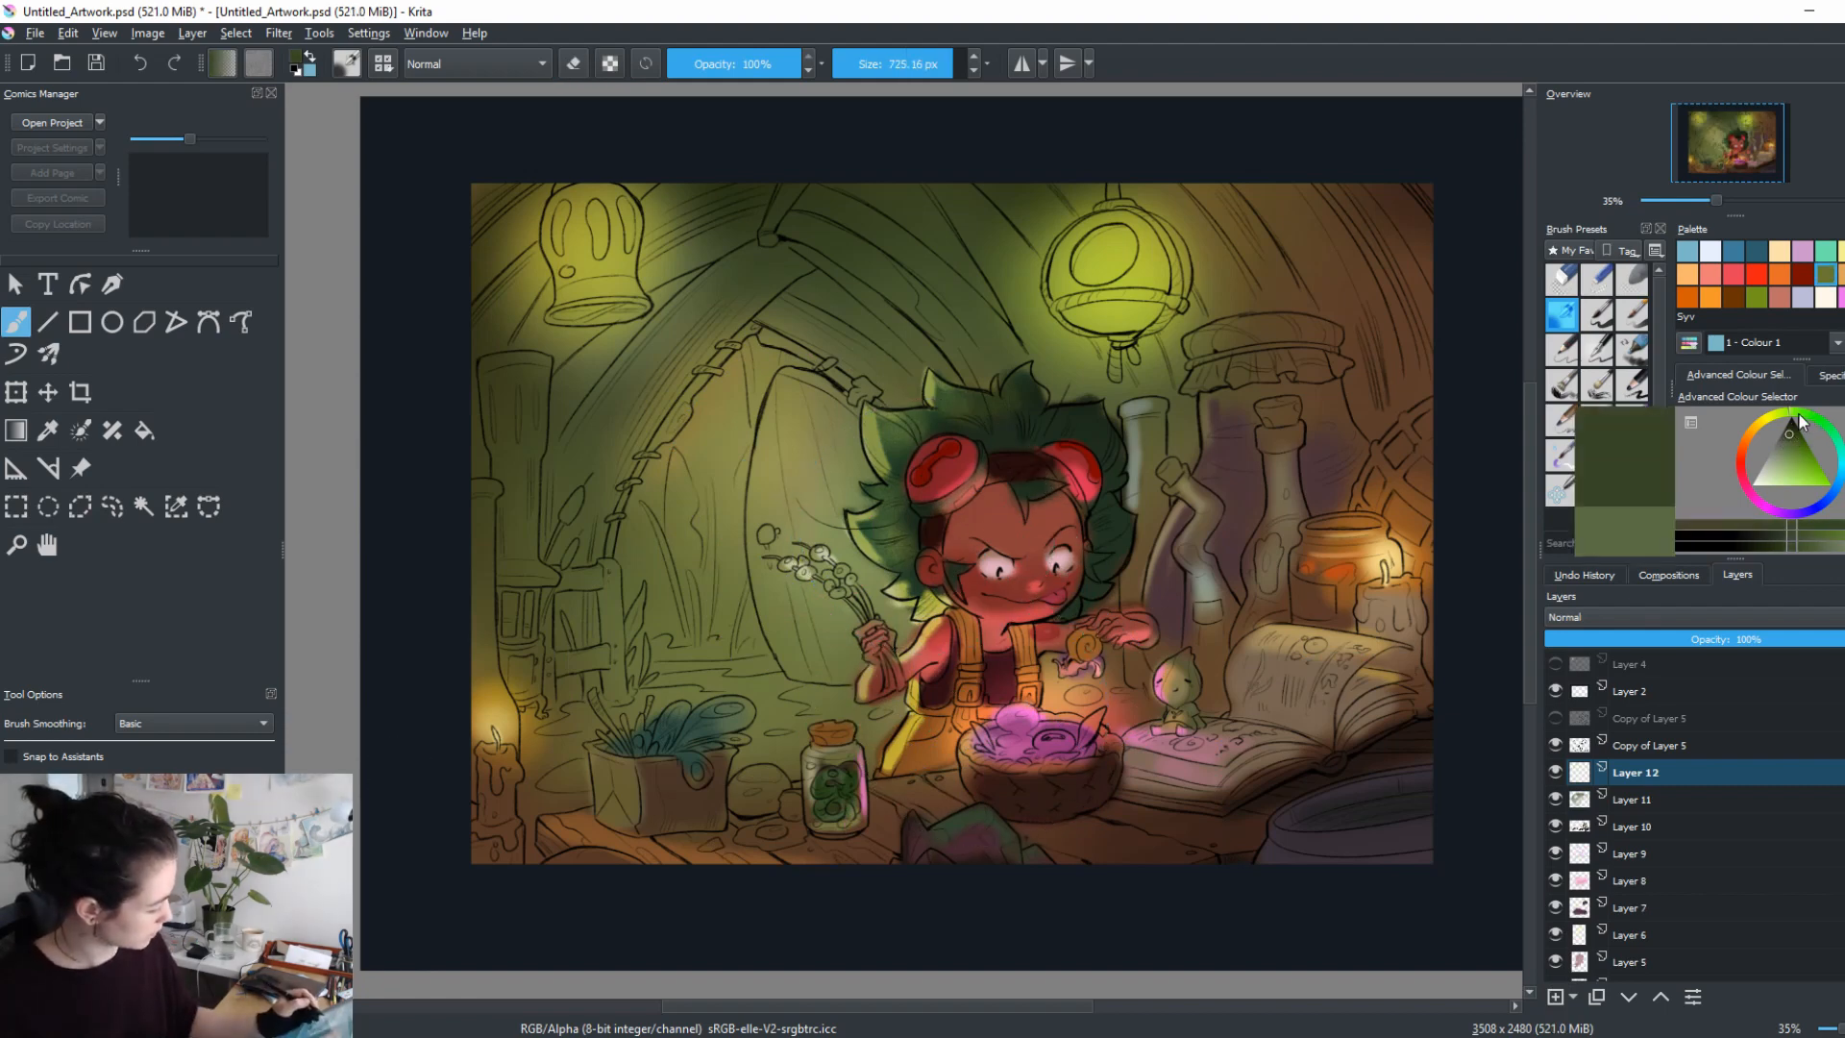
left_click(1755, 250)
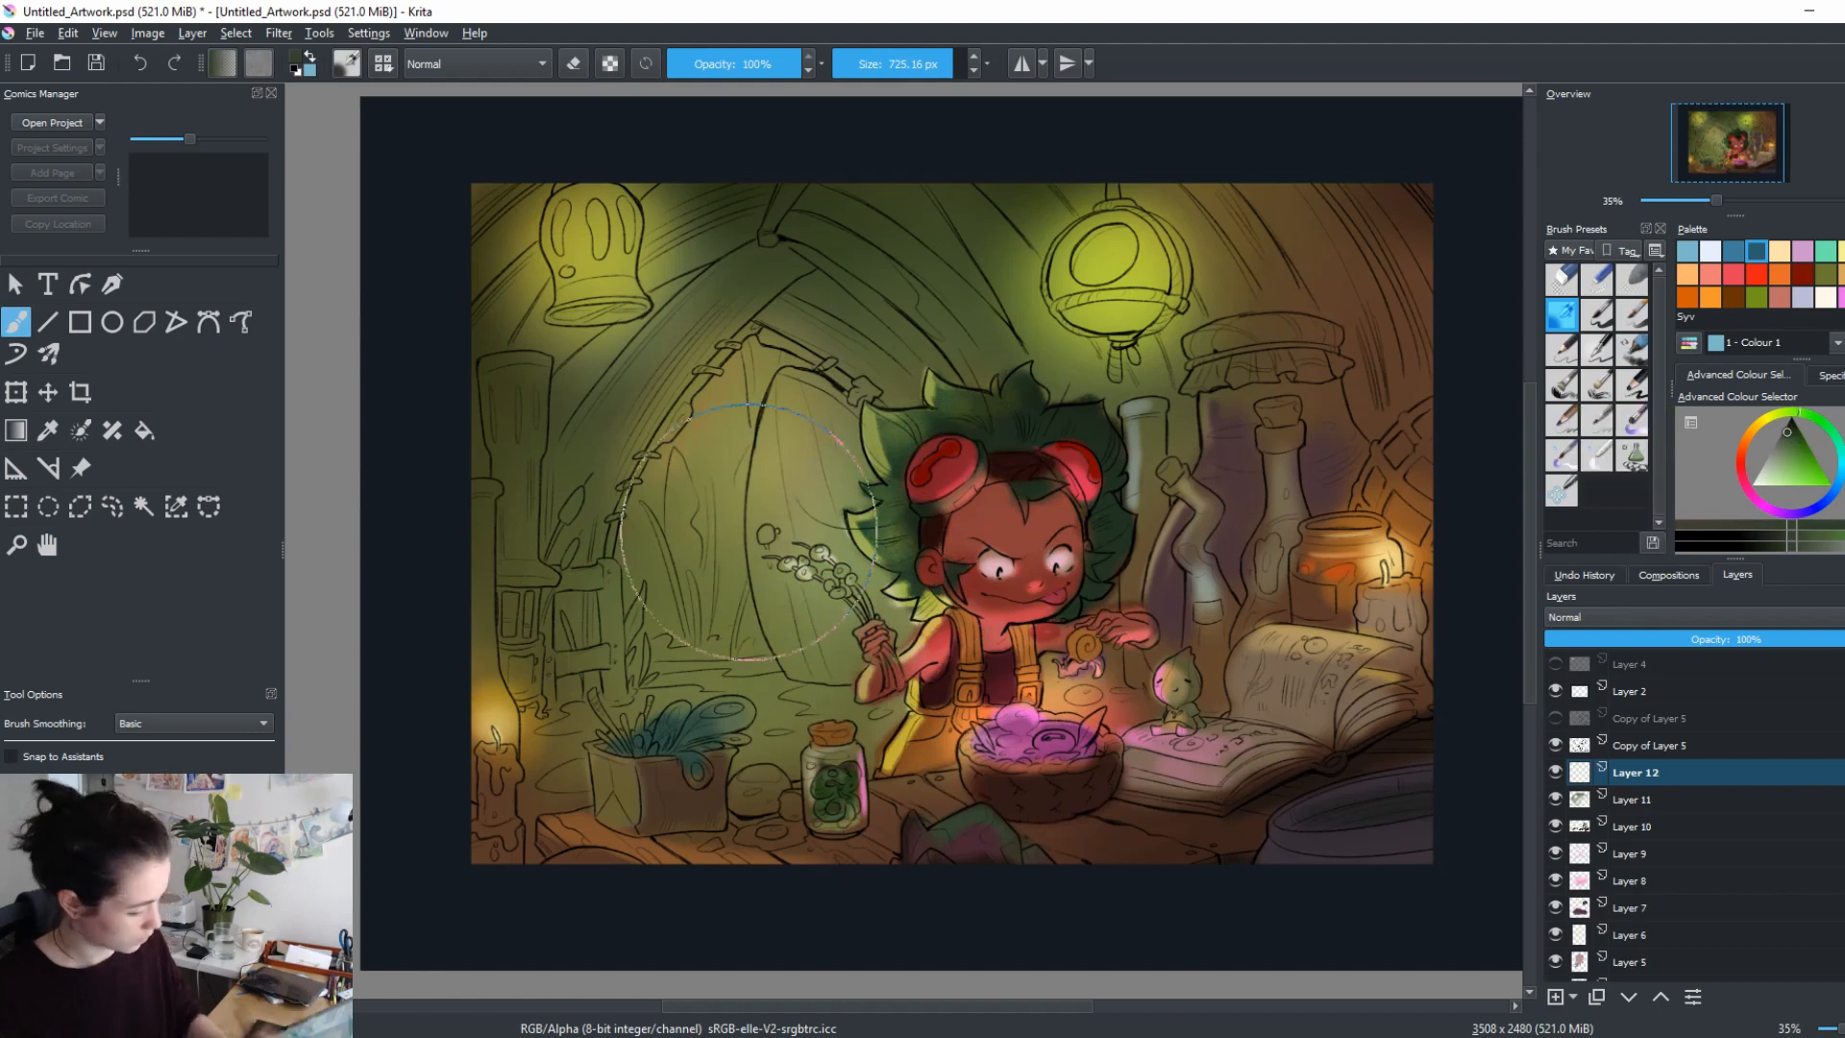
left_click_drag(716, 437, 687, 524)
key("ctrl+z")
left_click_drag(824, 423, 312, 706)
mouse_move(747, 375)
left_mouse_down()
mouse_move(650, 528)
mouse_move(741, 368)
mouse_move(712, 415)
mouse_move(703, 634)
mouse_move(740, 421)
mouse_move(759, 355)
left_mouse_up()
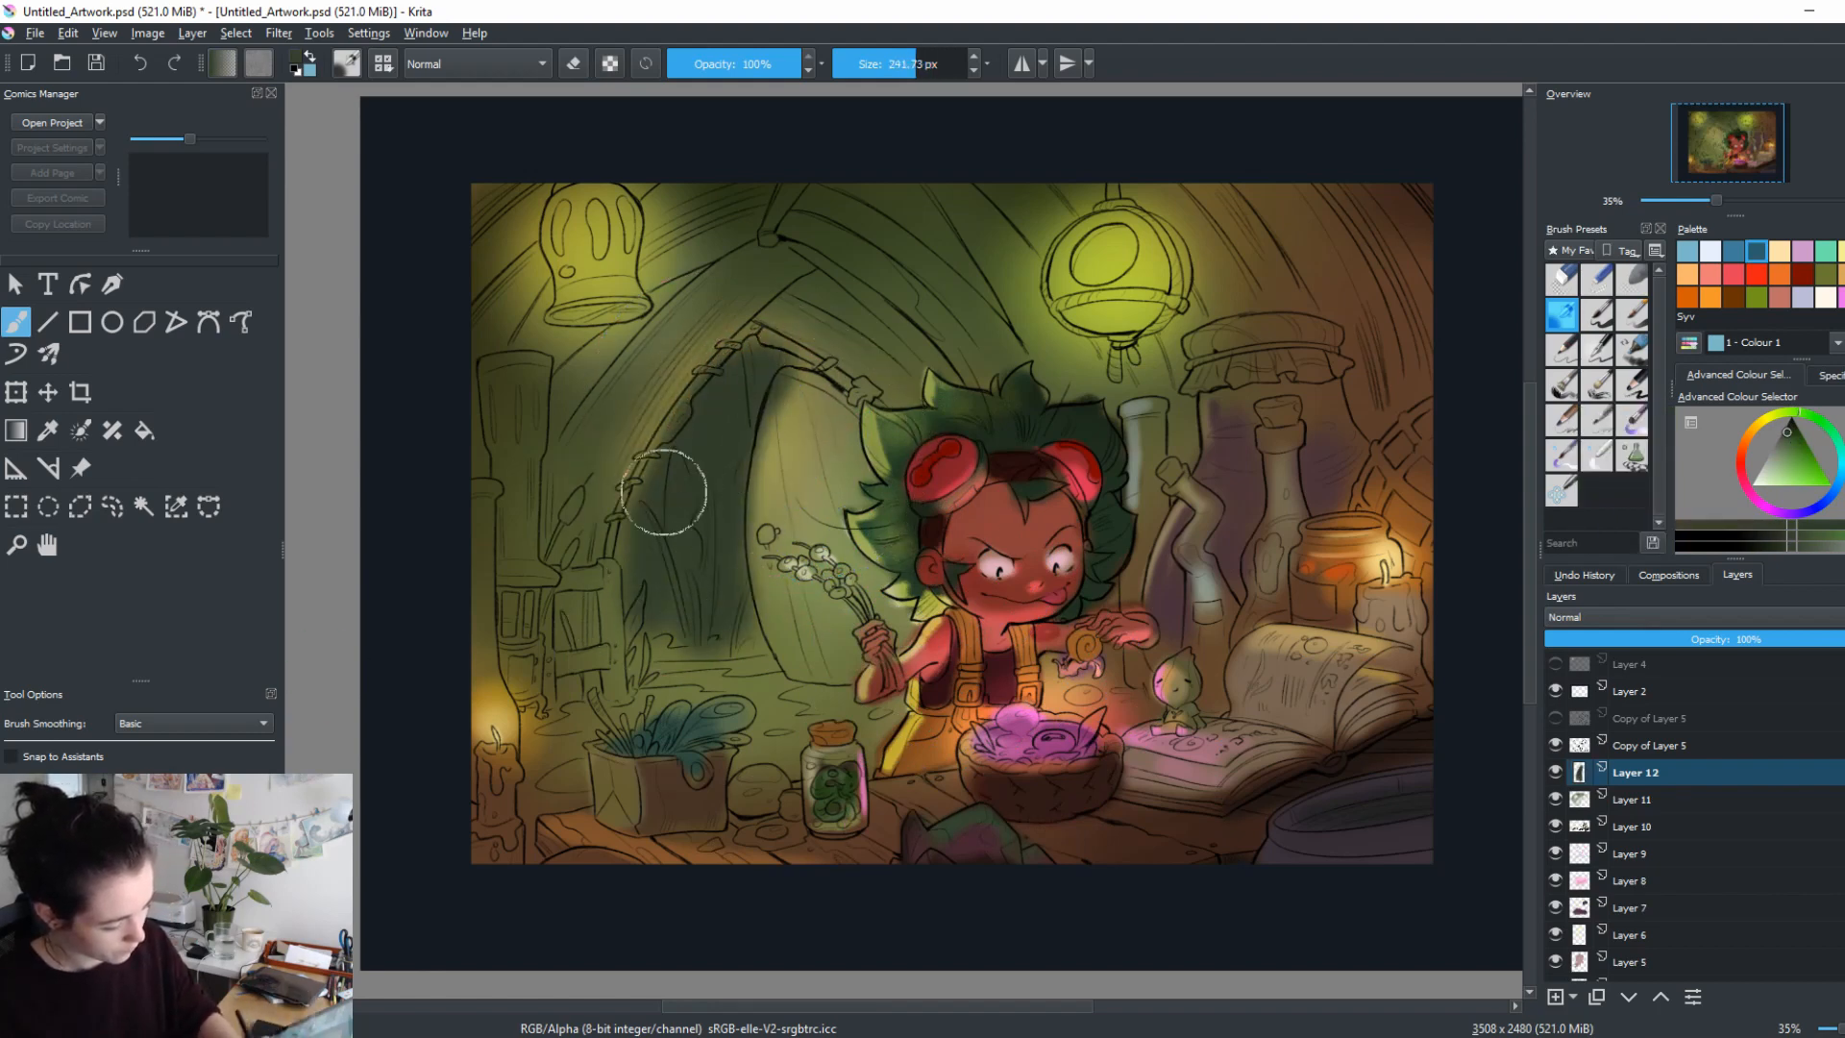
left_click_drag(642, 568, 716, 602)
left_click_drag(988, 660, 1051, 715)
mouse_move(811, 620)
left_mouse_down()
mouse_move(746, 718)
mouse_move(773, 719)
left_mouse_up()
Sample a muted brown from the tent wall and paint the door flap beside the tent opening.
left_click(1492, 366, "ctrl")
mouse_move(862, 466)
left_mouse_down()
mouse_move(850, 663)
mouse_move(862, 451)
mouse_move(917, 487)
mouse_move(903, 668)
left_mouse_up()
left_click_drag(856, 498, 934, 658)
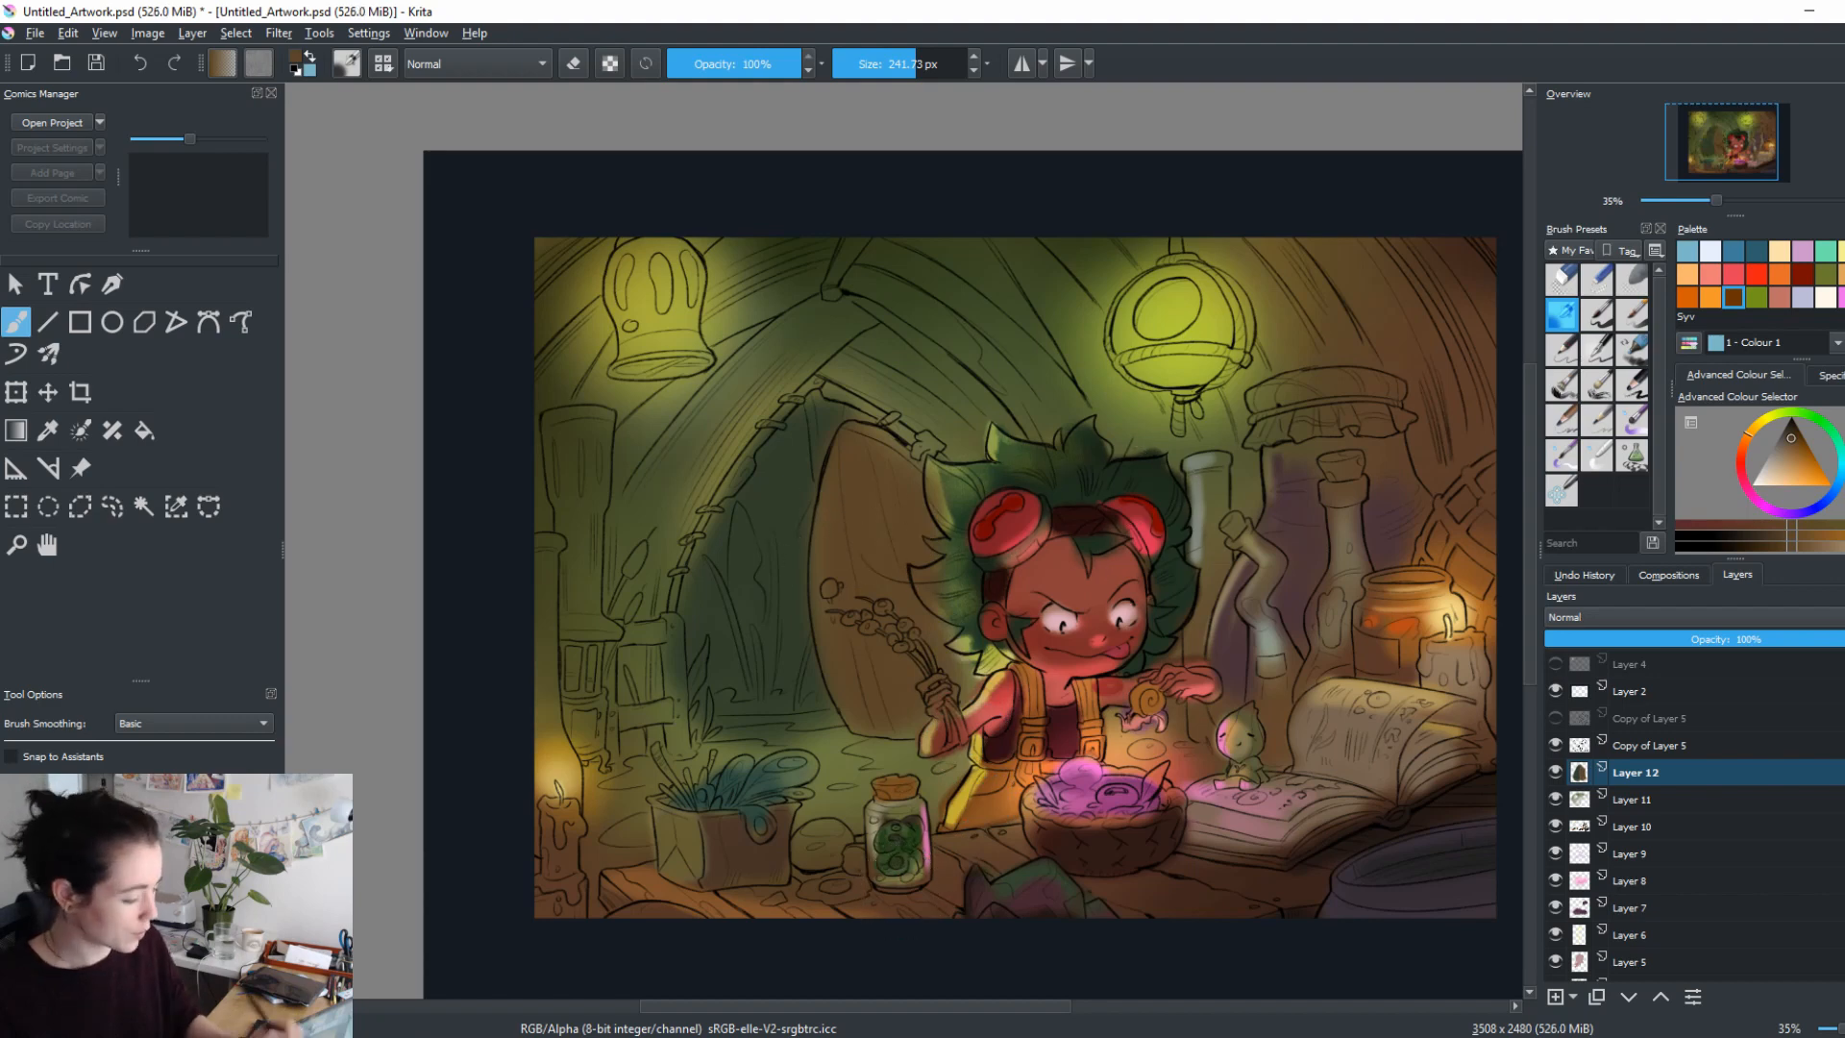
Mix a darker shade of the sampled dark green and paint deeper shadows inside the tent opening at about 103 px.
left_click(789, 486, "ctrl")
left_click(1788, 426)
mouse_move(809, 463)
left_mouse_down()
mouse_move(796, 425)
mouse_move(782, 431)
mouse_move(767, 517)
mouse_move(807, 498)
mouse_move(785, 483)
mouse_move(757, 594)
mouse_move(734, 489)
mouse_move(710, 569)
left_mouse_up()
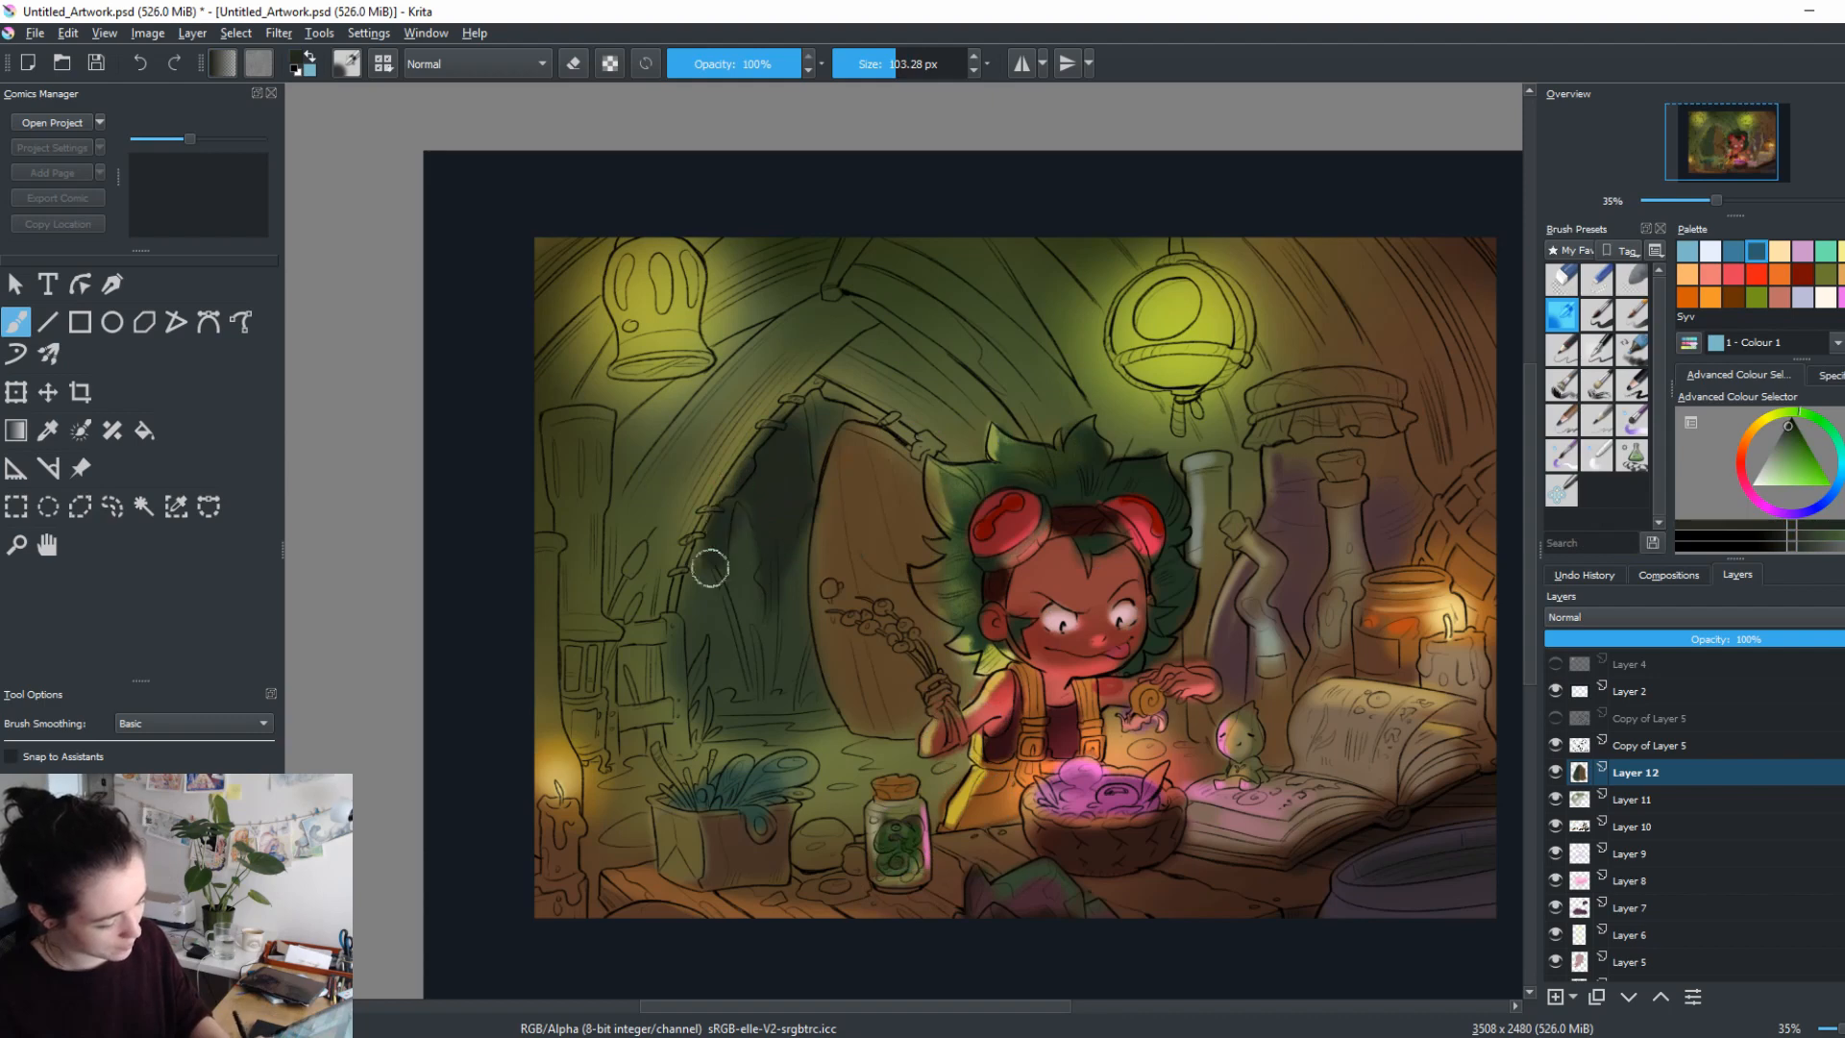
left_click_drag(822, 398, 829, 432)
left_click_drag(773, 549, 798, 549)
left_click_drag(695, 611, 715, 666)
Sample a muted green from the tent wall and paint soft foliage shapes inside the dark opening at about 130 px.
left_click_drag(1021, 698, 1067, 747)
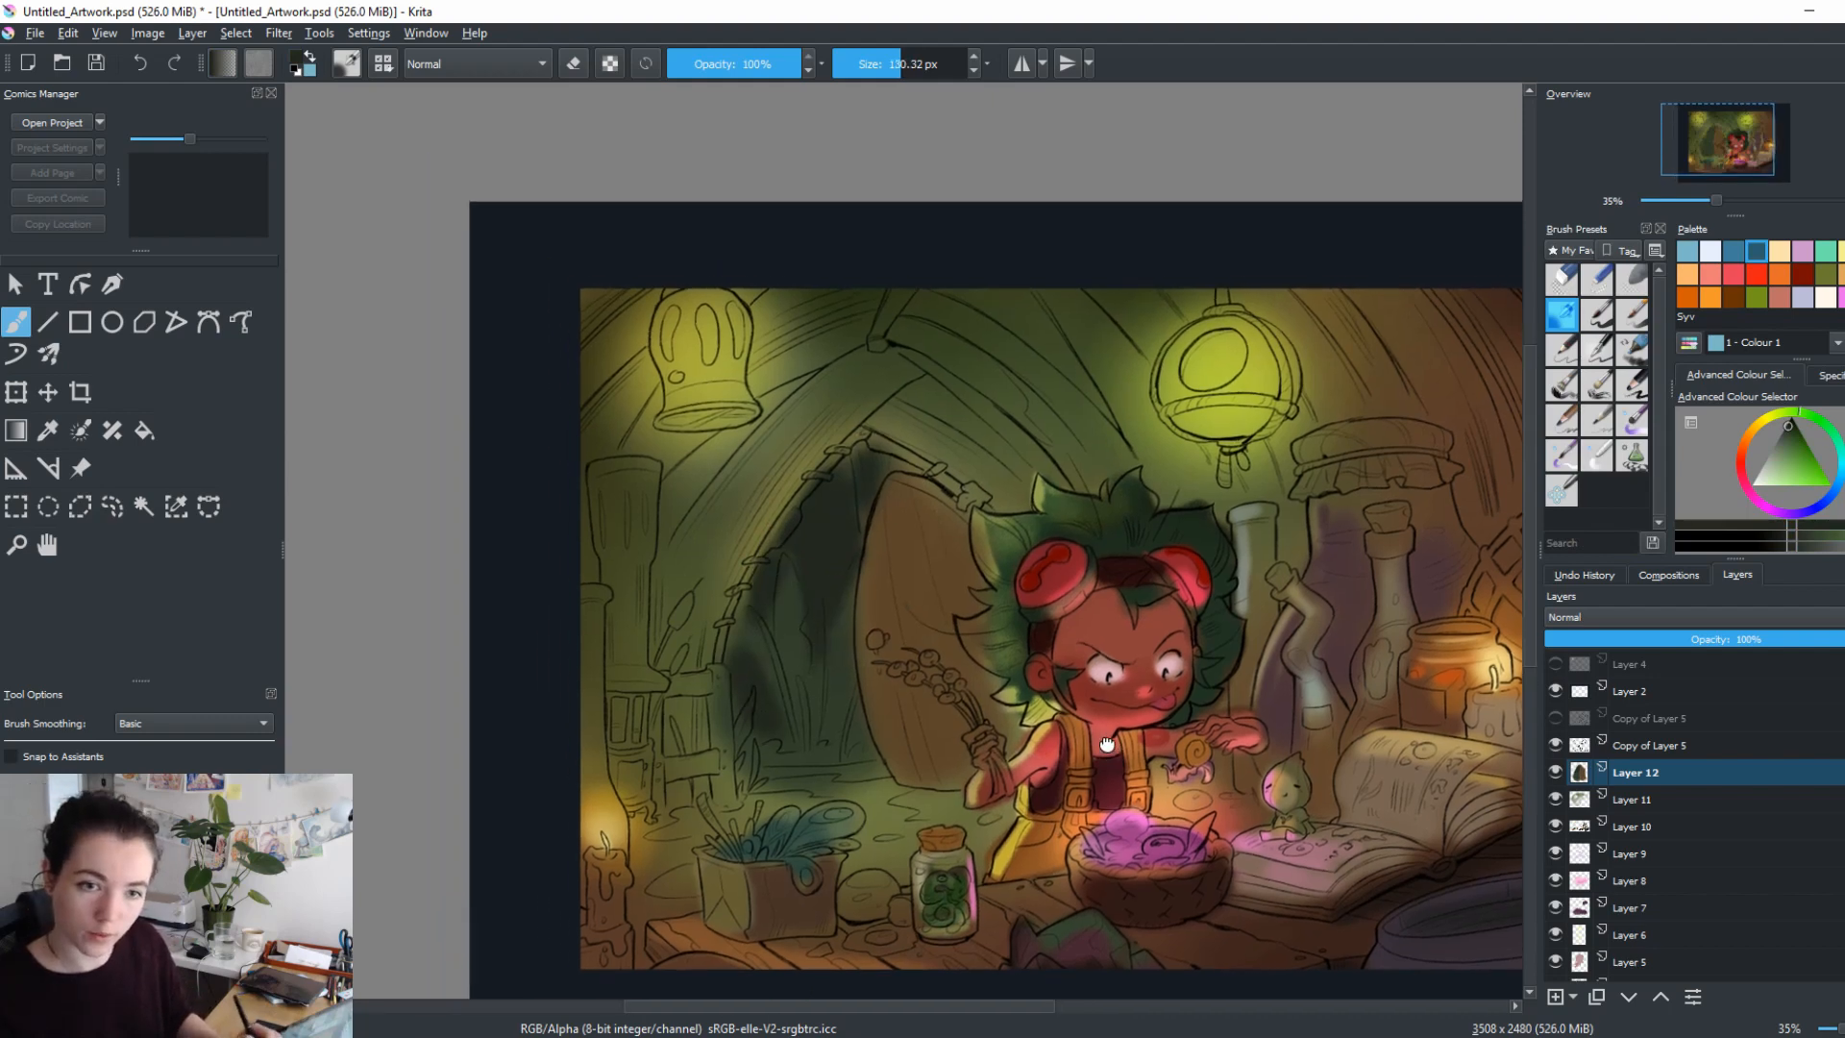
left_click(740, 423, "ctrl")
left_click_drag(792, 627, 807, 653)
left_click(794, 641, "ctrl")
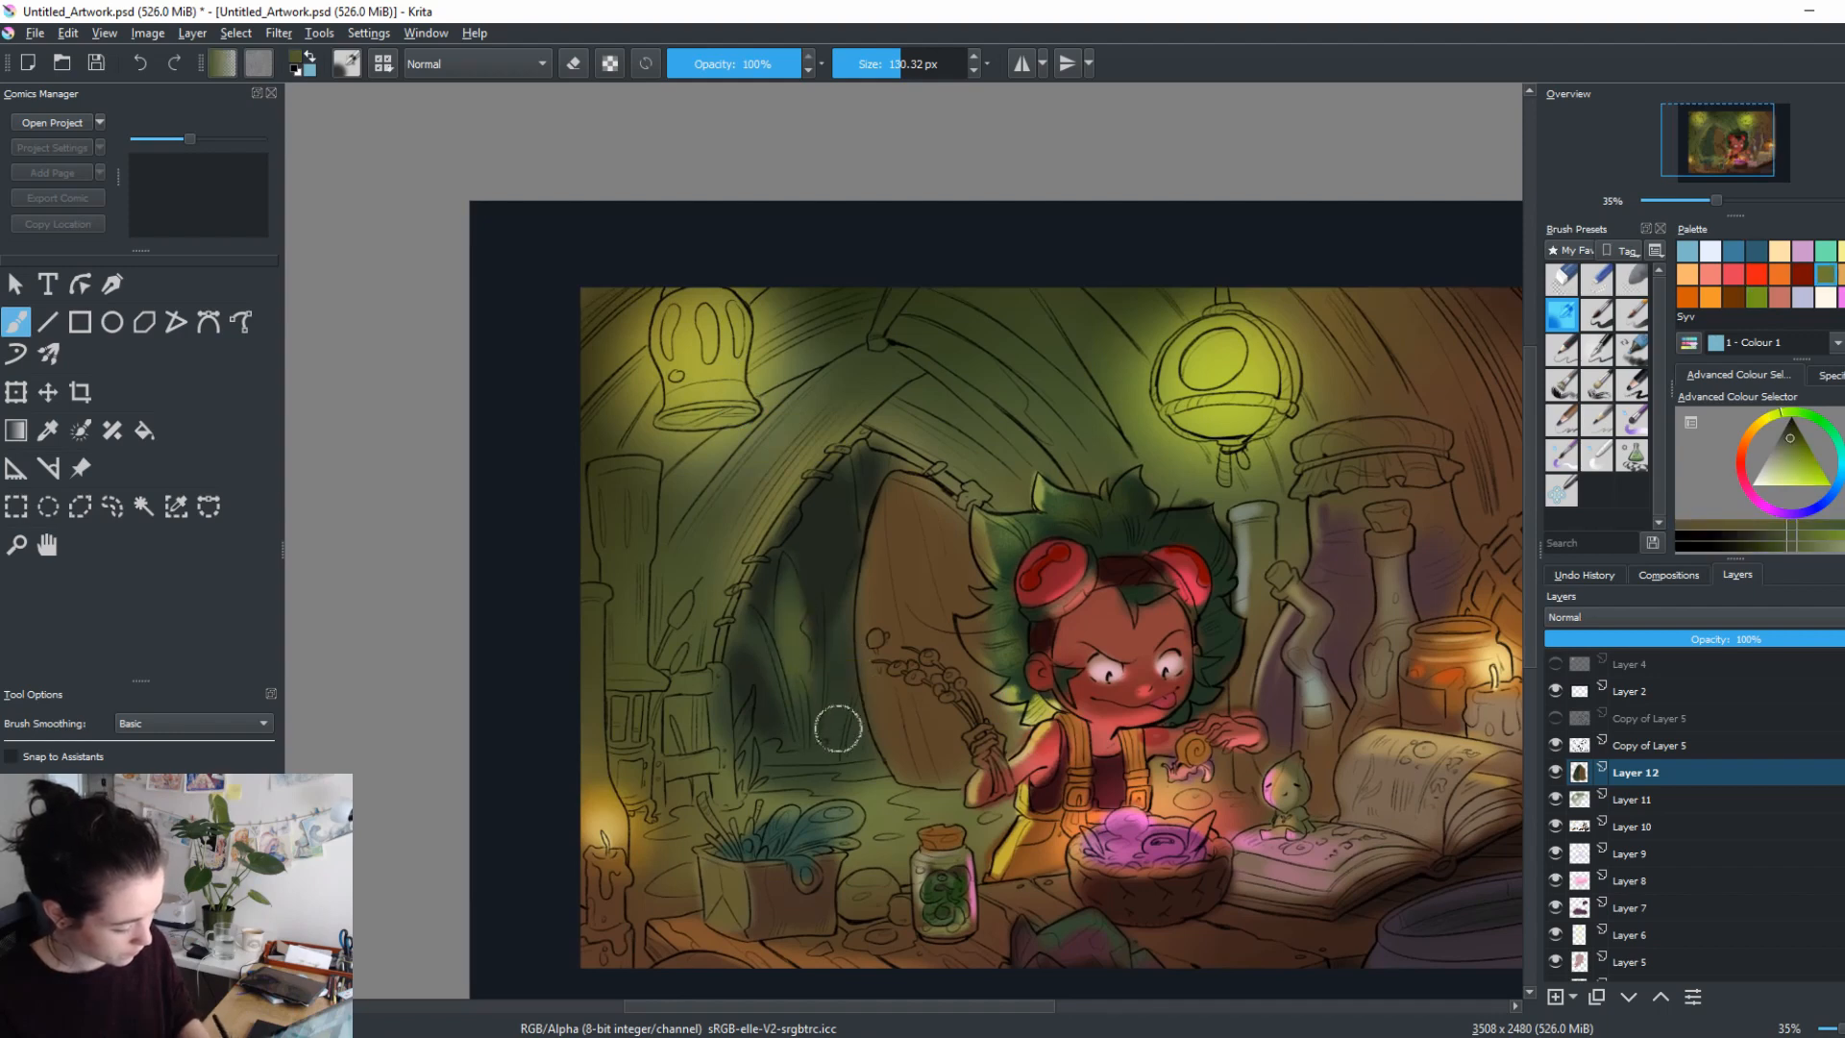
Light the ground with the round lantern's sampled yellow-green, and warm it with an orange-brown sampled near the candle.
left_click(1236, 362, "ctrl")
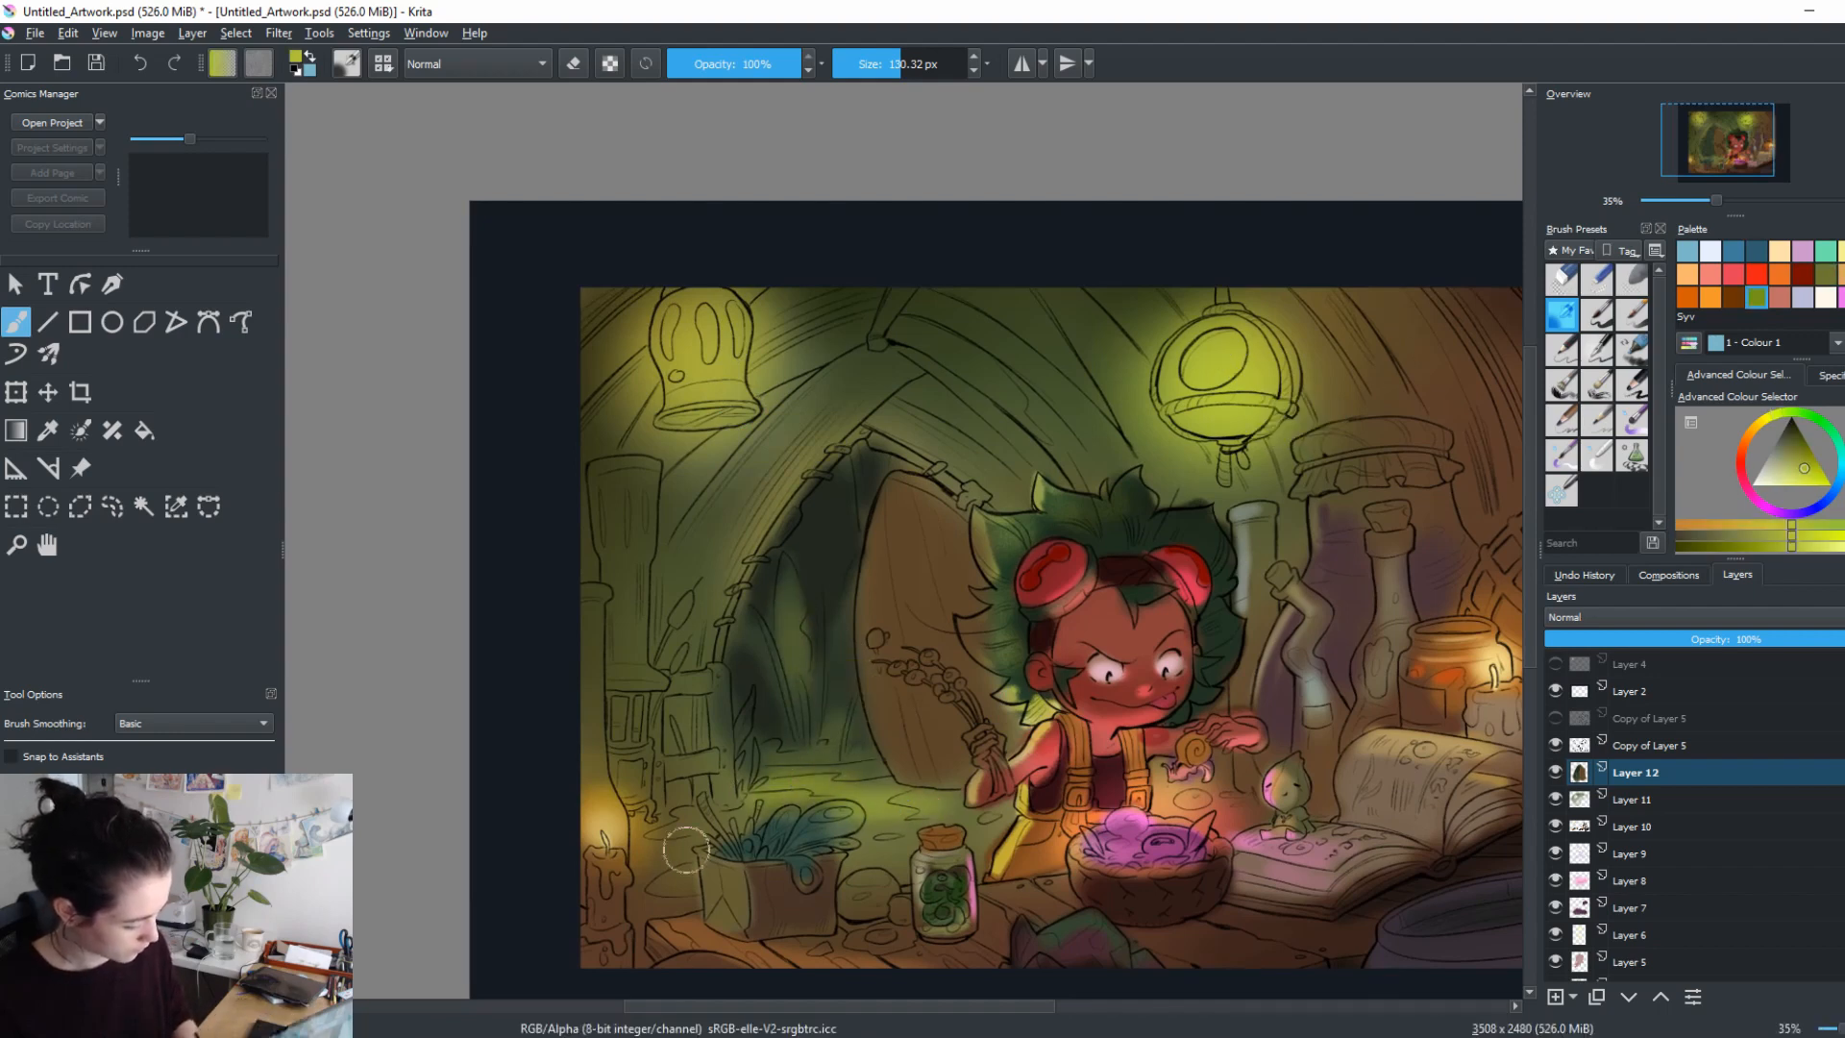
left_click_drag(677, 894, 751, 845)
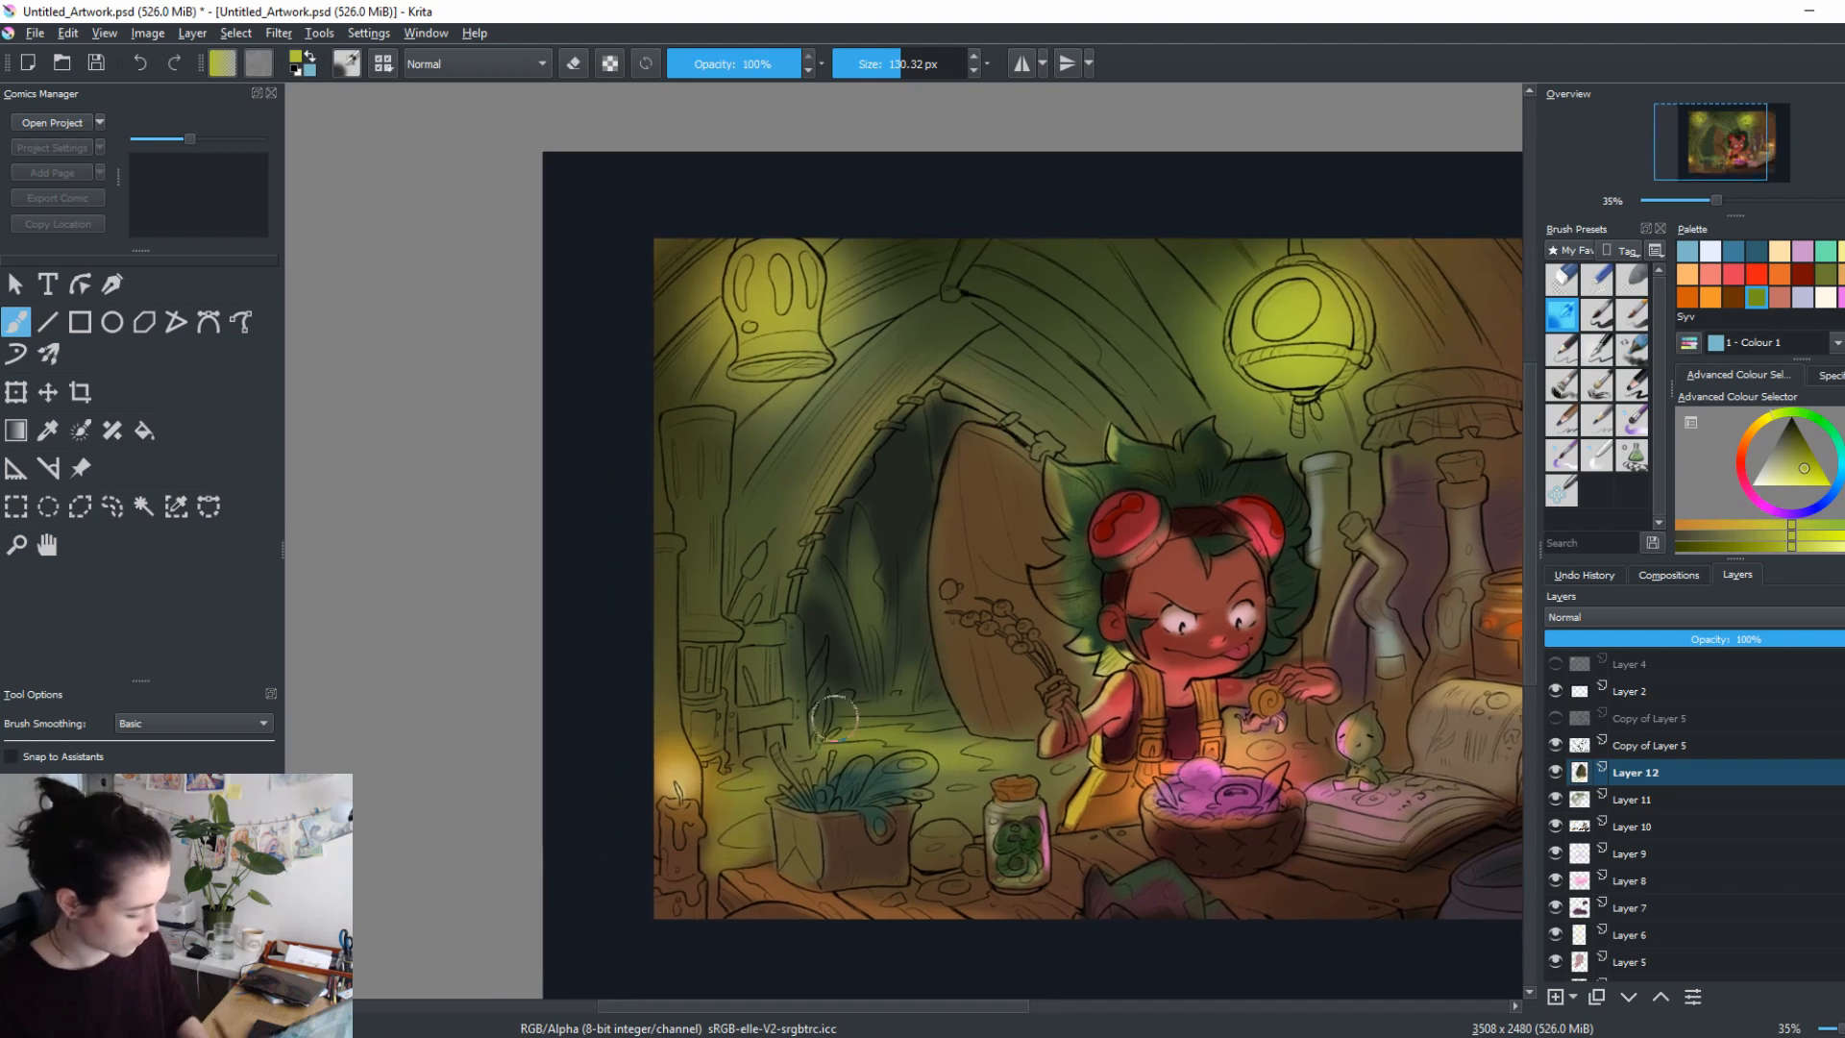
left_click(769, 822, "ctrl")
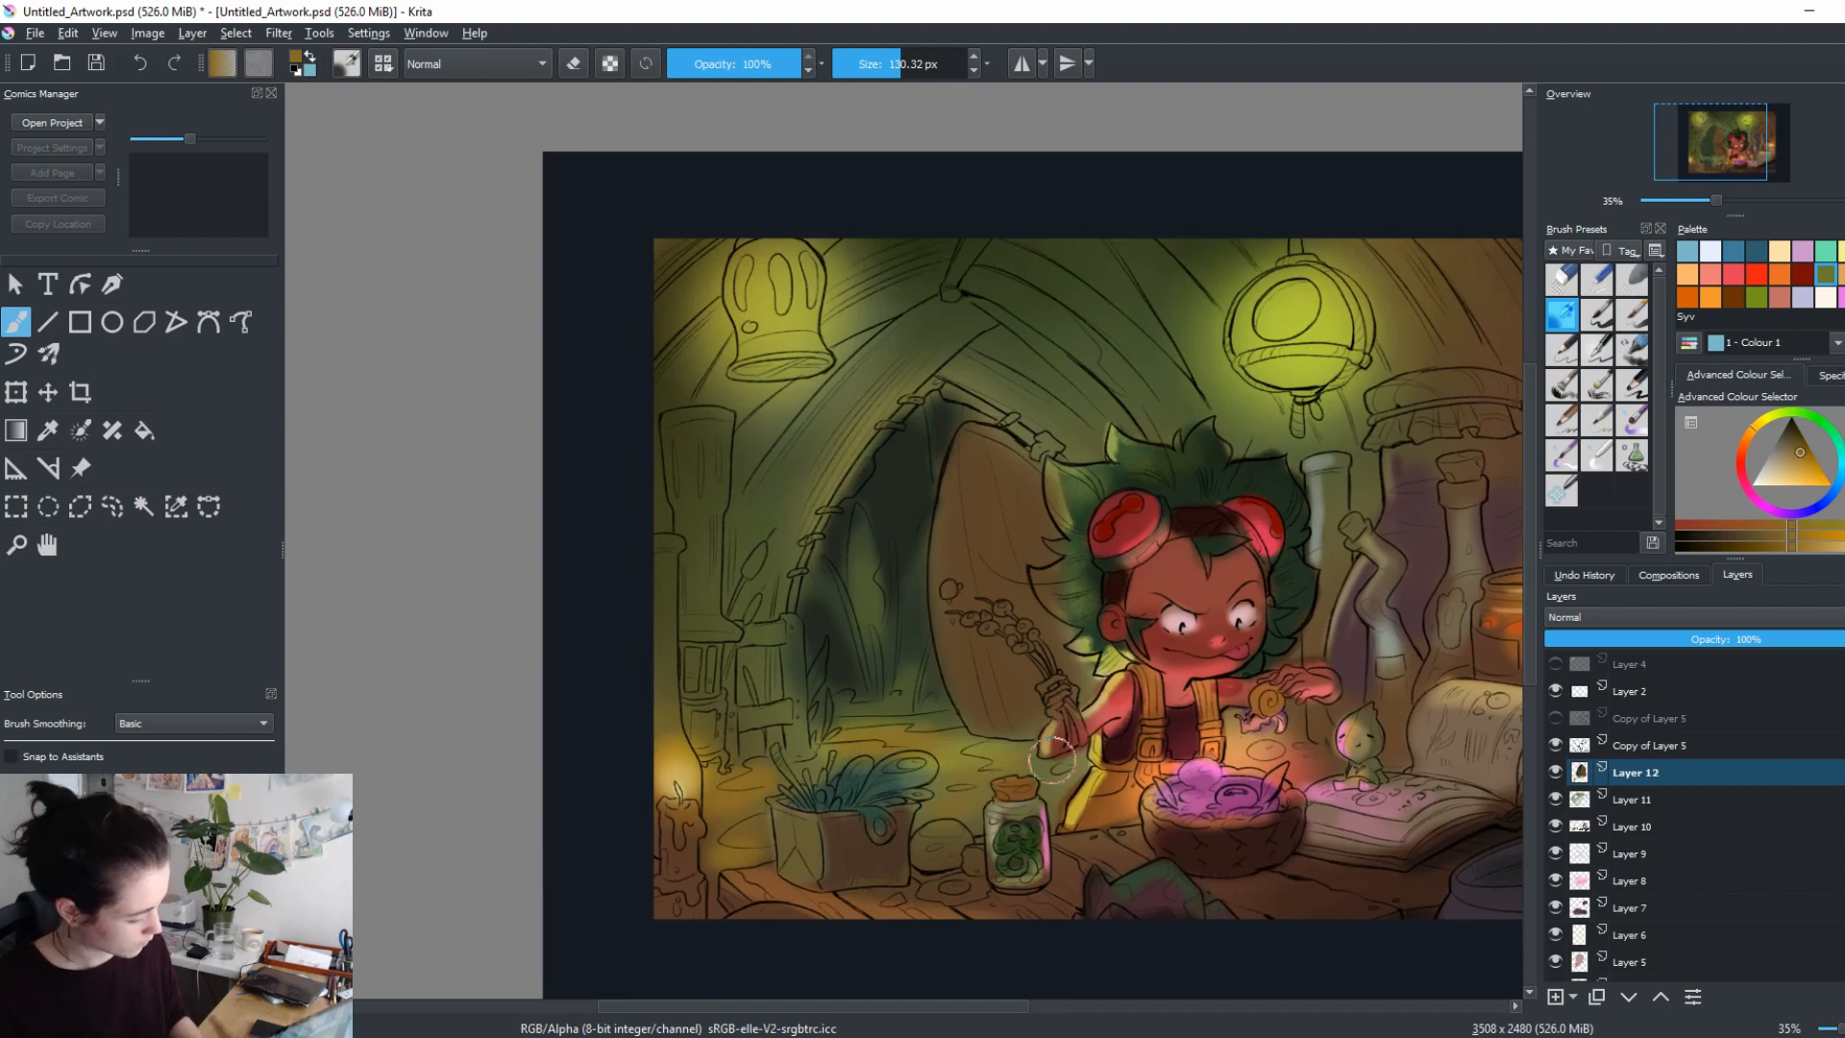
left_click_drag(1116, 746, 1082, 732)
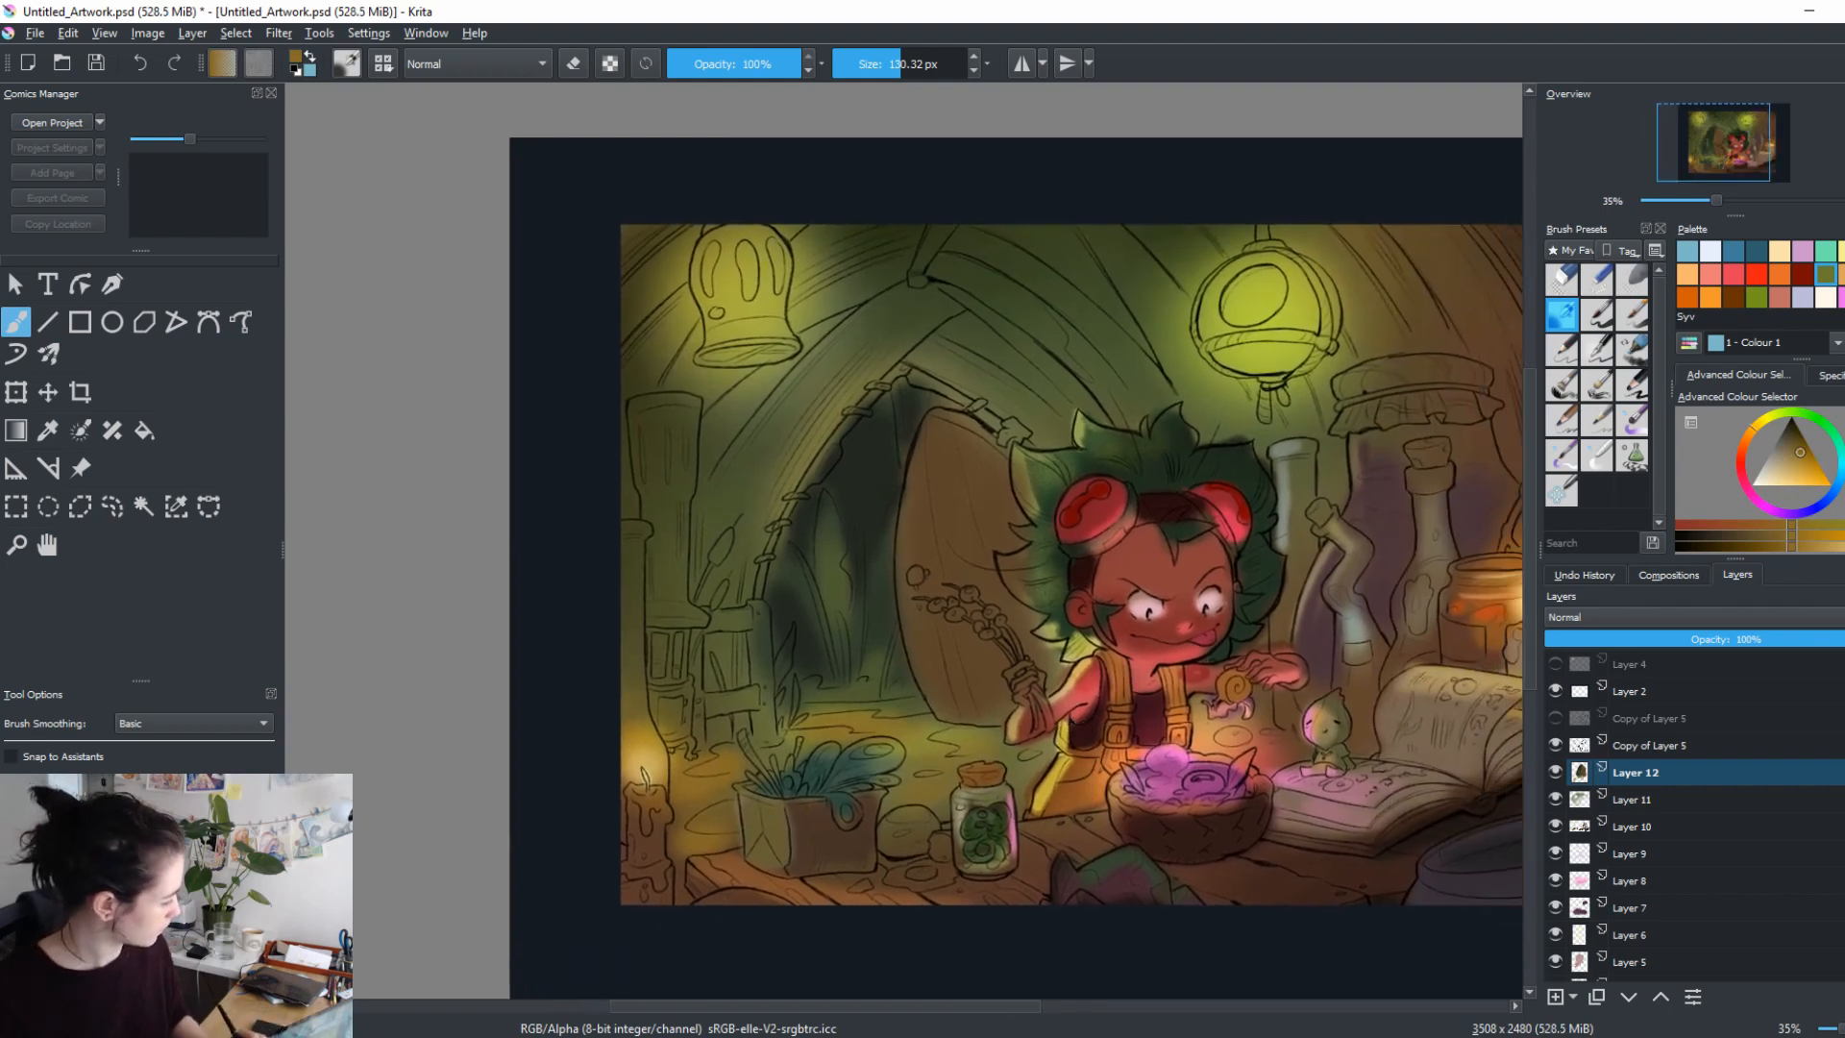
Hide Layer 12 and Layer 11 to compare the scene without the darkened background.
left_click(1554, 772)
left_click(1553, 797)
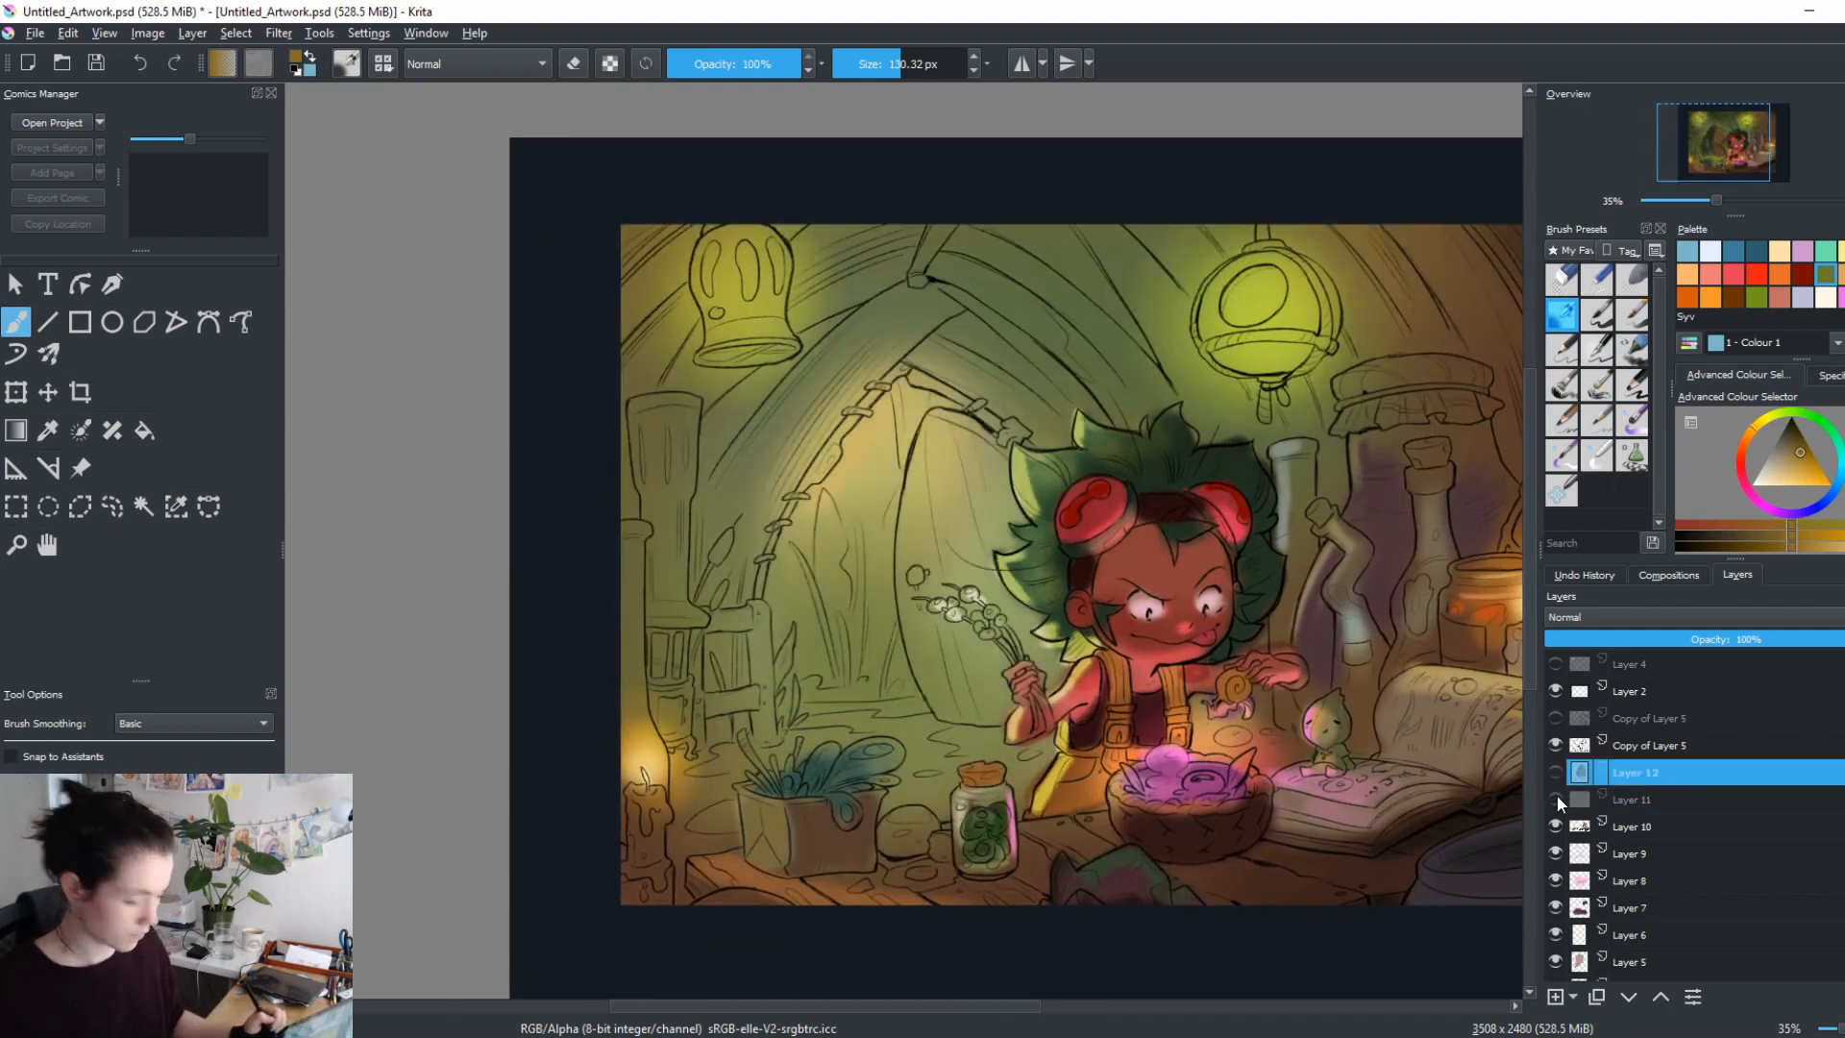
Show Layer 11 and Layer 12 again, and darken the wooden post beside the tent opening with a dark yellow-brown brush of about 162 px.
left_click(1555, 797)
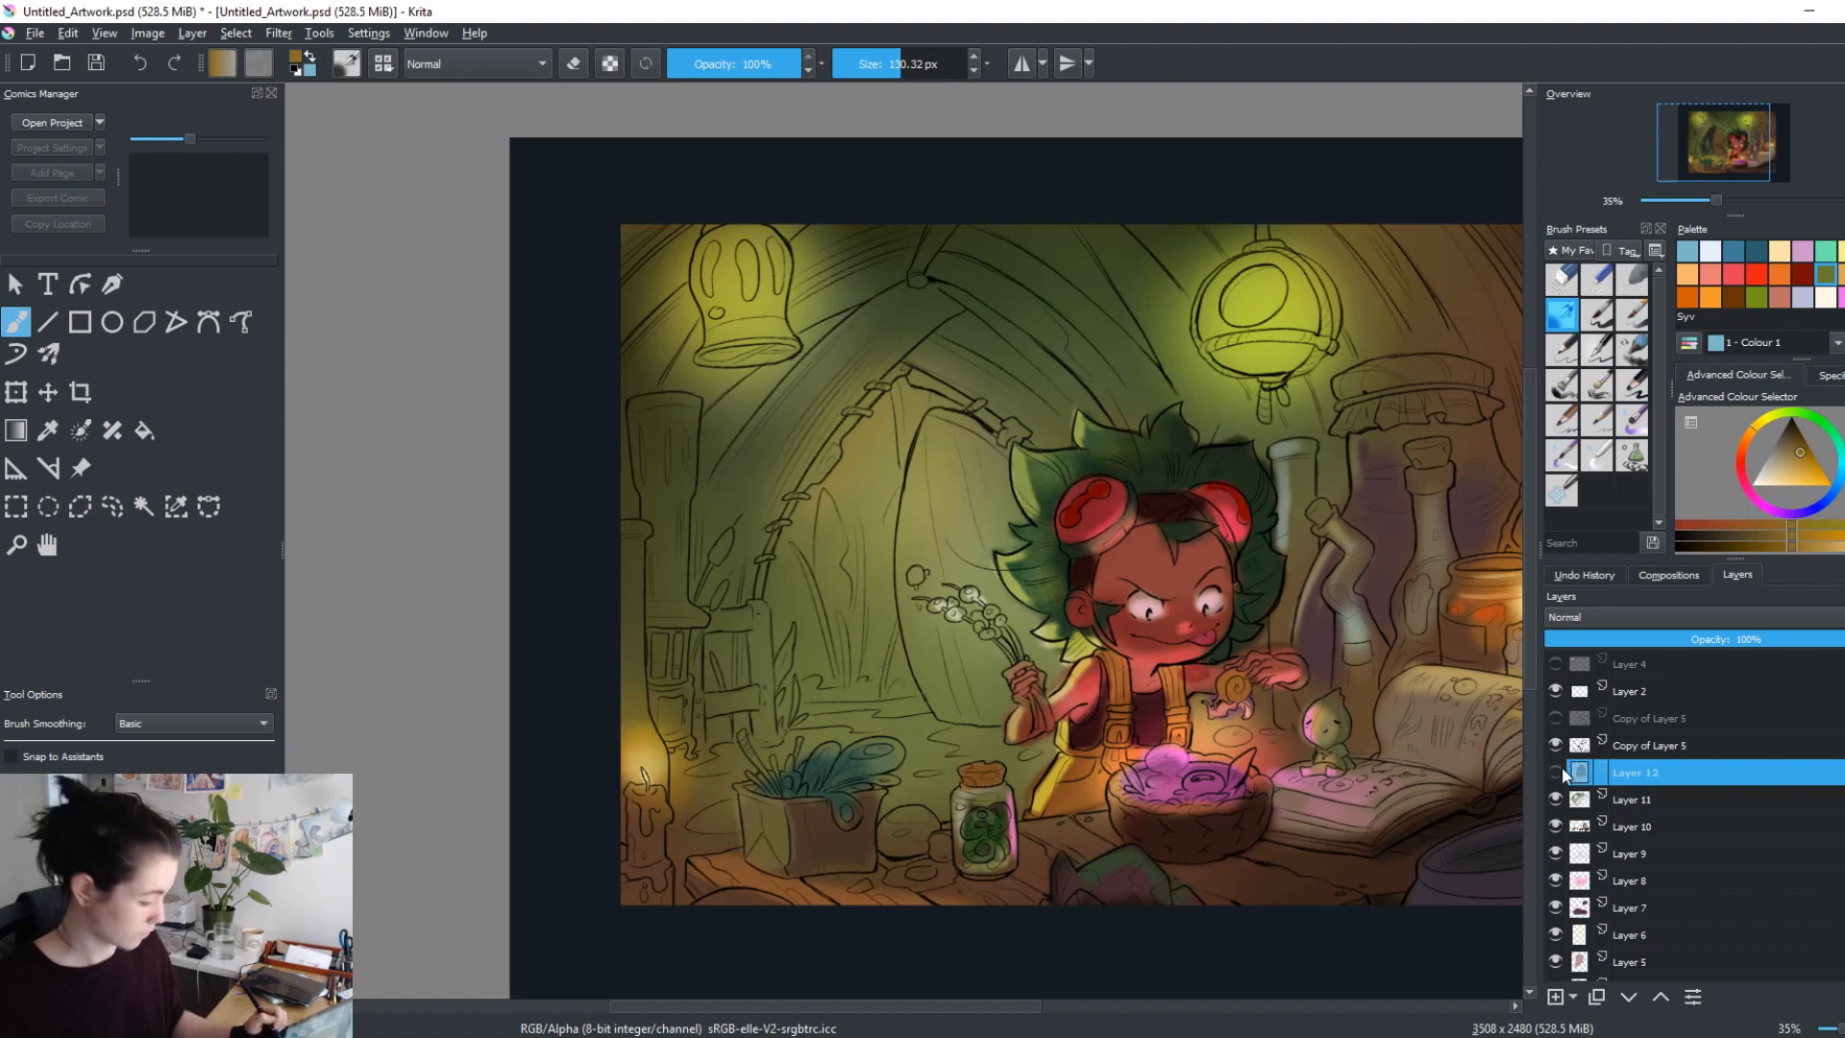
left_click(1555, 772)
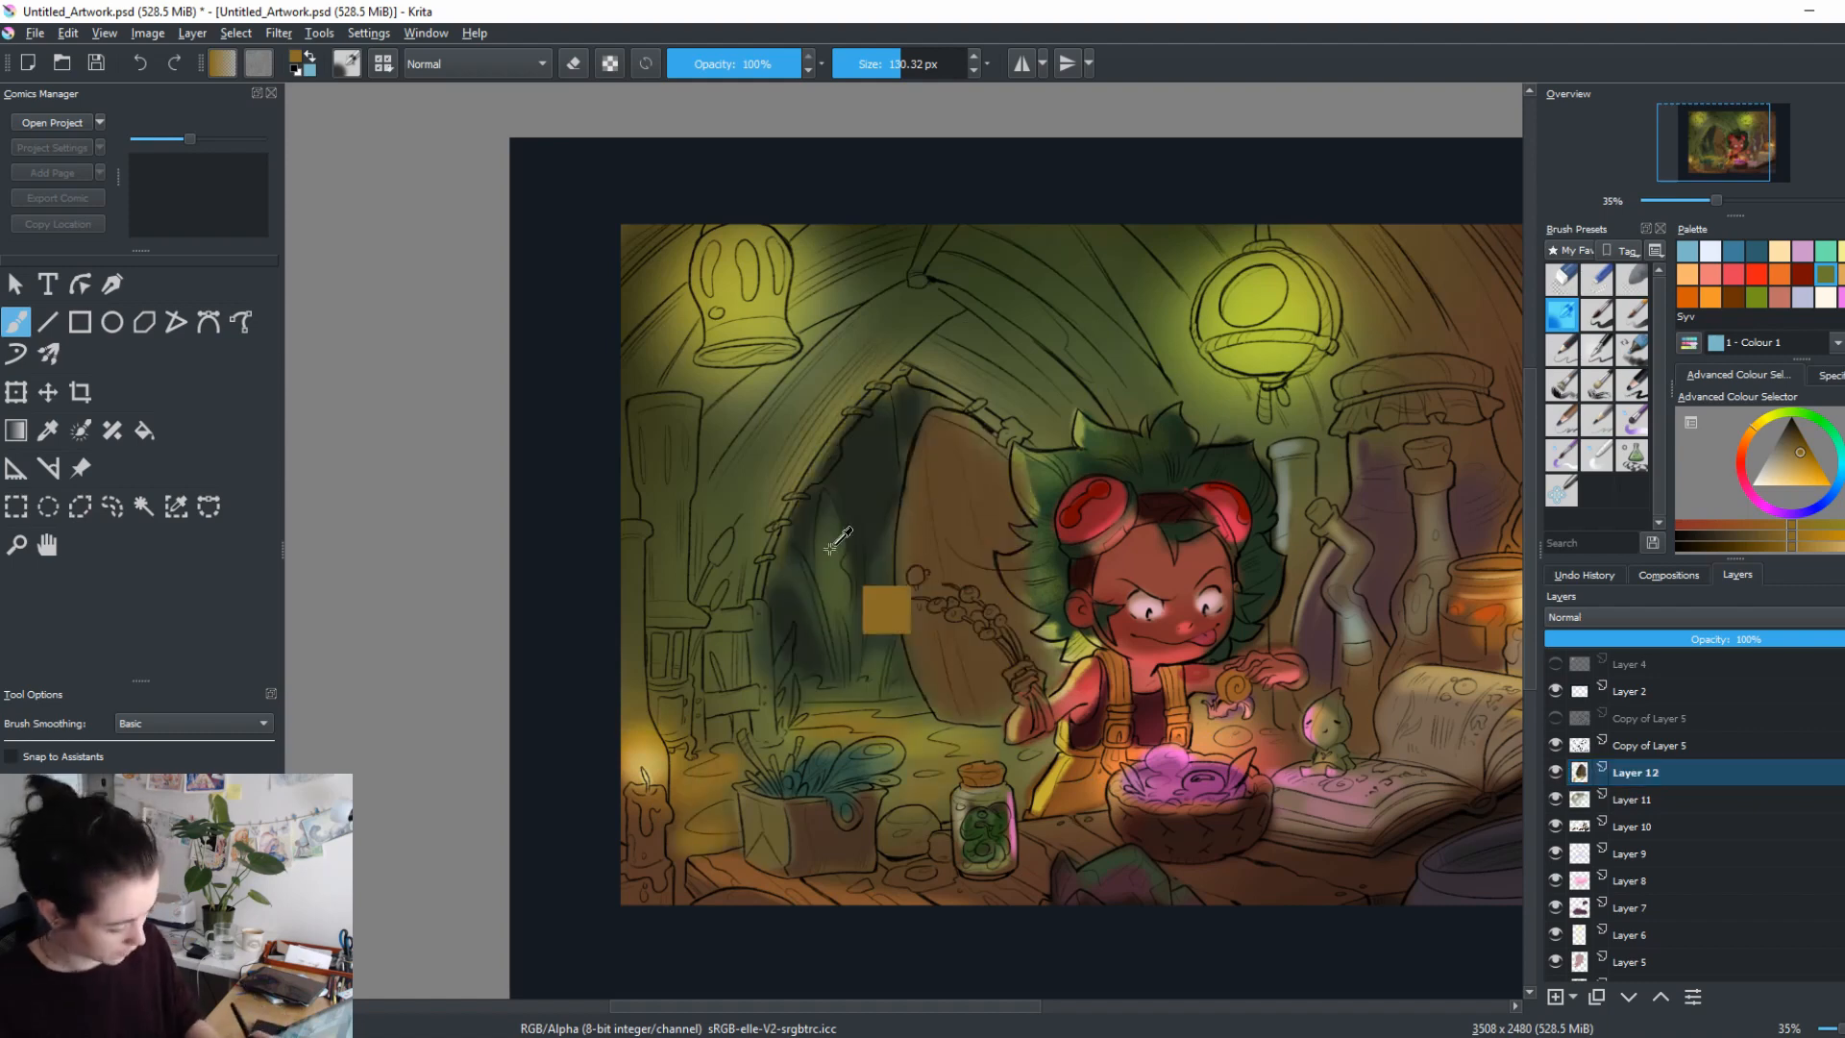
left_click(848, 474, "ctrl")
mouse_move(851, 522)
left_mouse_down()
mouse_move(856, 601)
mouse_move(715, 602)
left_mouse_up()
left_click(666, 452, "ctrl")
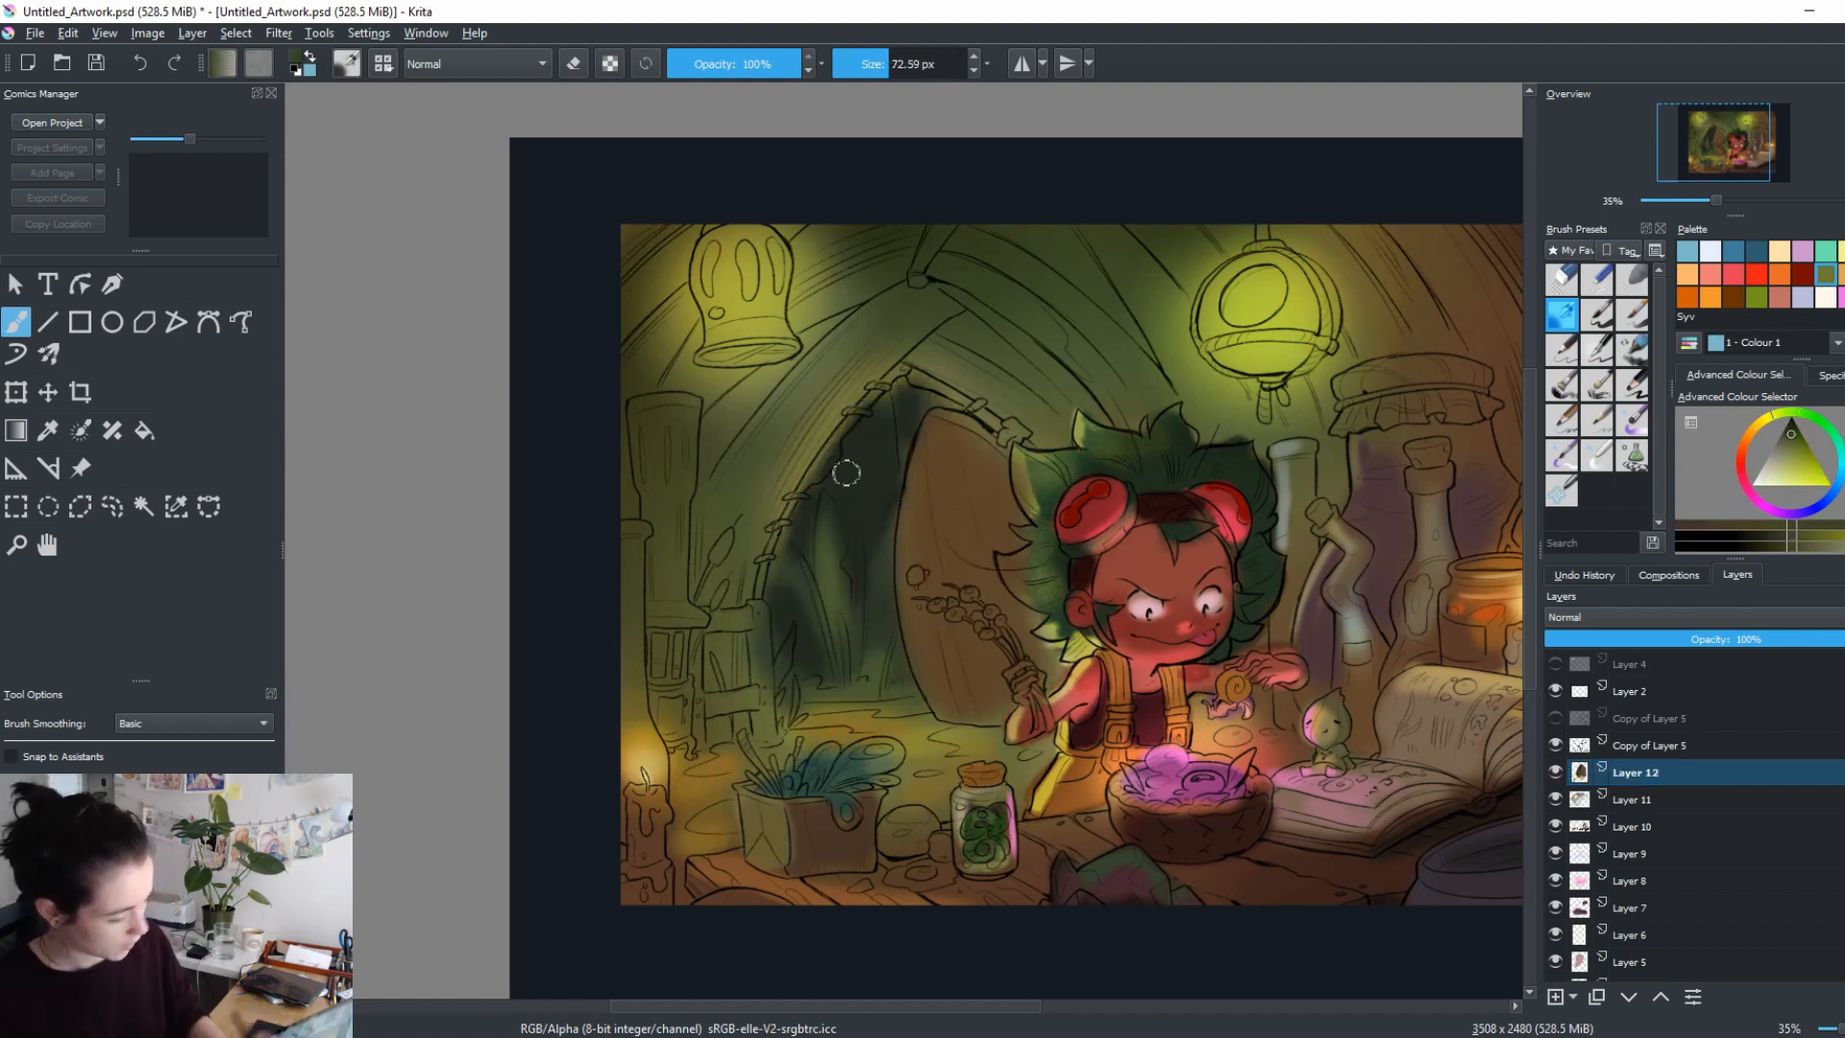
left_click(1791, 437)
left_click(1752, 430)
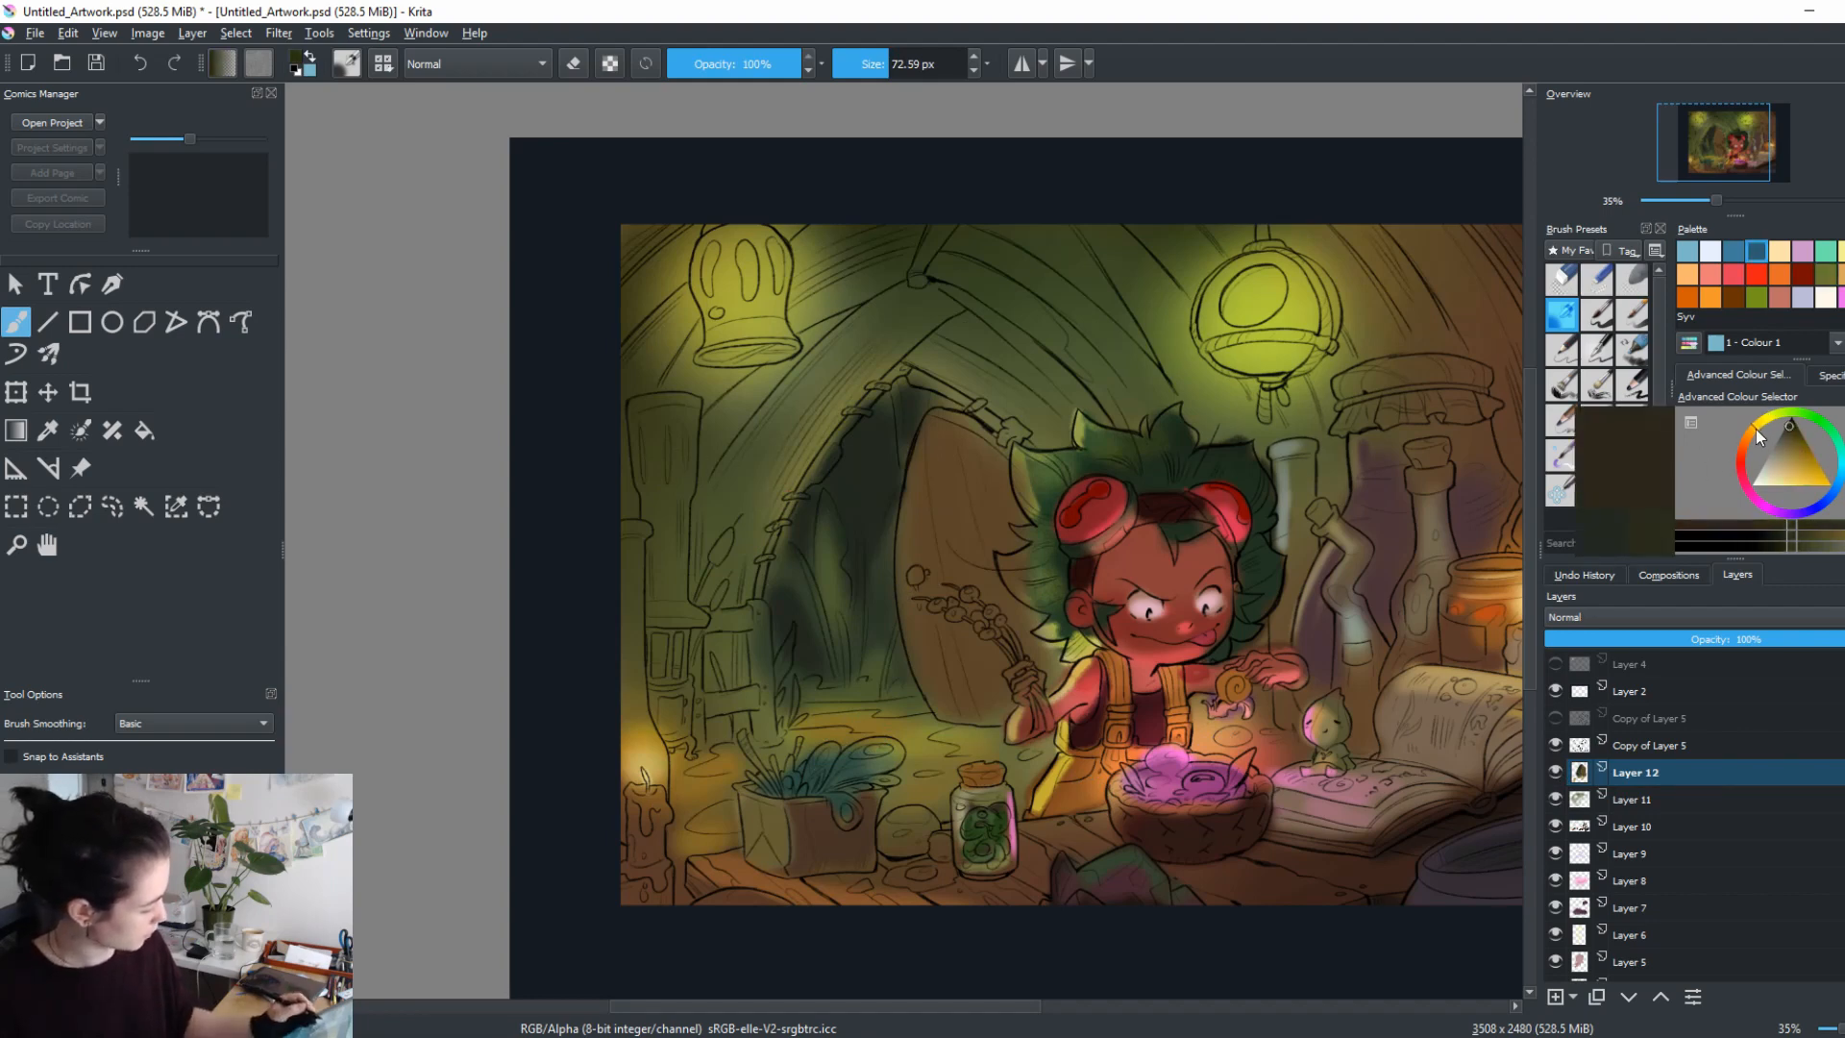
left_click_drag(747, 609, 830, 610, "shift")
left_click_drag(661, 438, 673, 768)
left_click_drag(650, 538, 623, 720)
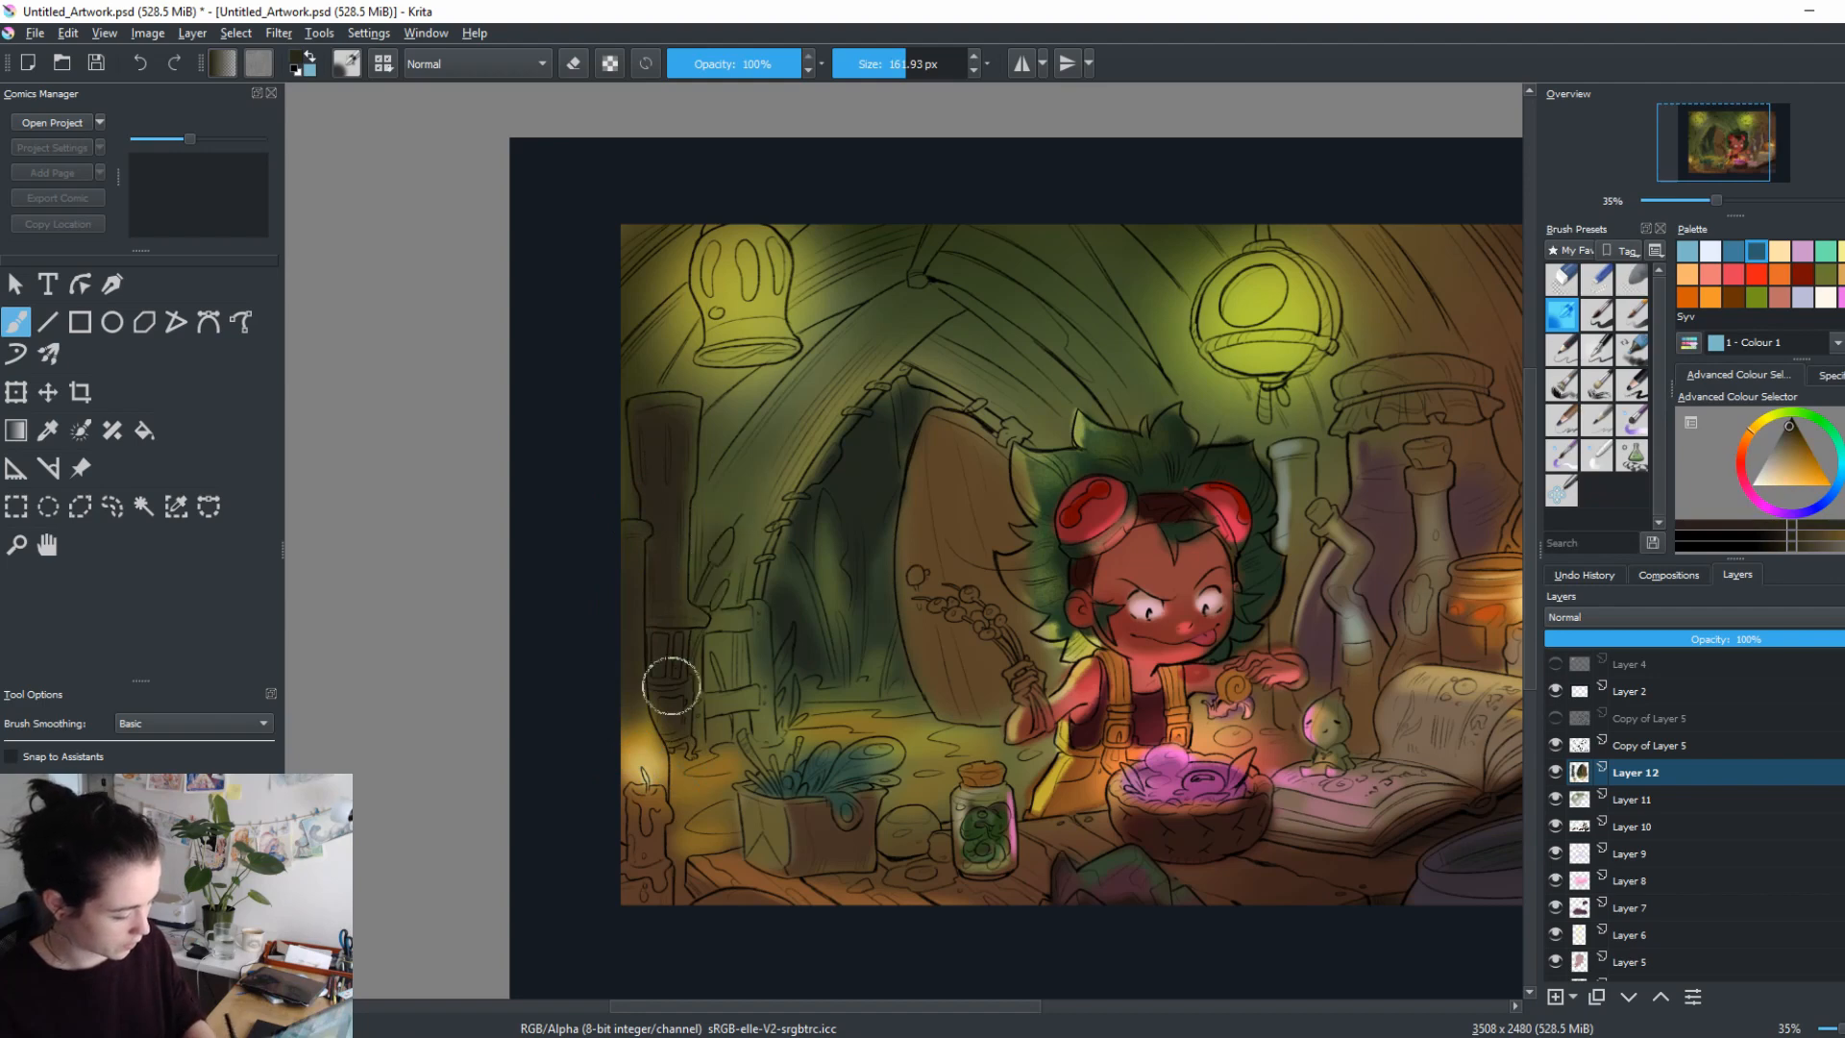
Darken the open wooden door behind the character with dark brown, resampling the colour from the door.
mouse_move(945, 565)
left_mouse_down()
mouse_move(993, 611)
mouse_move(1004, 687)
left_mouse_up()
left_click(949, 663, "ctrl")
mouse_move(913, 634)
left_mouse_down()
mouse_move(946, 568)
mouse_move(1005, 700)
mouse_move(943, 441)
mouse_move(995, 533)
left_mouse_up()
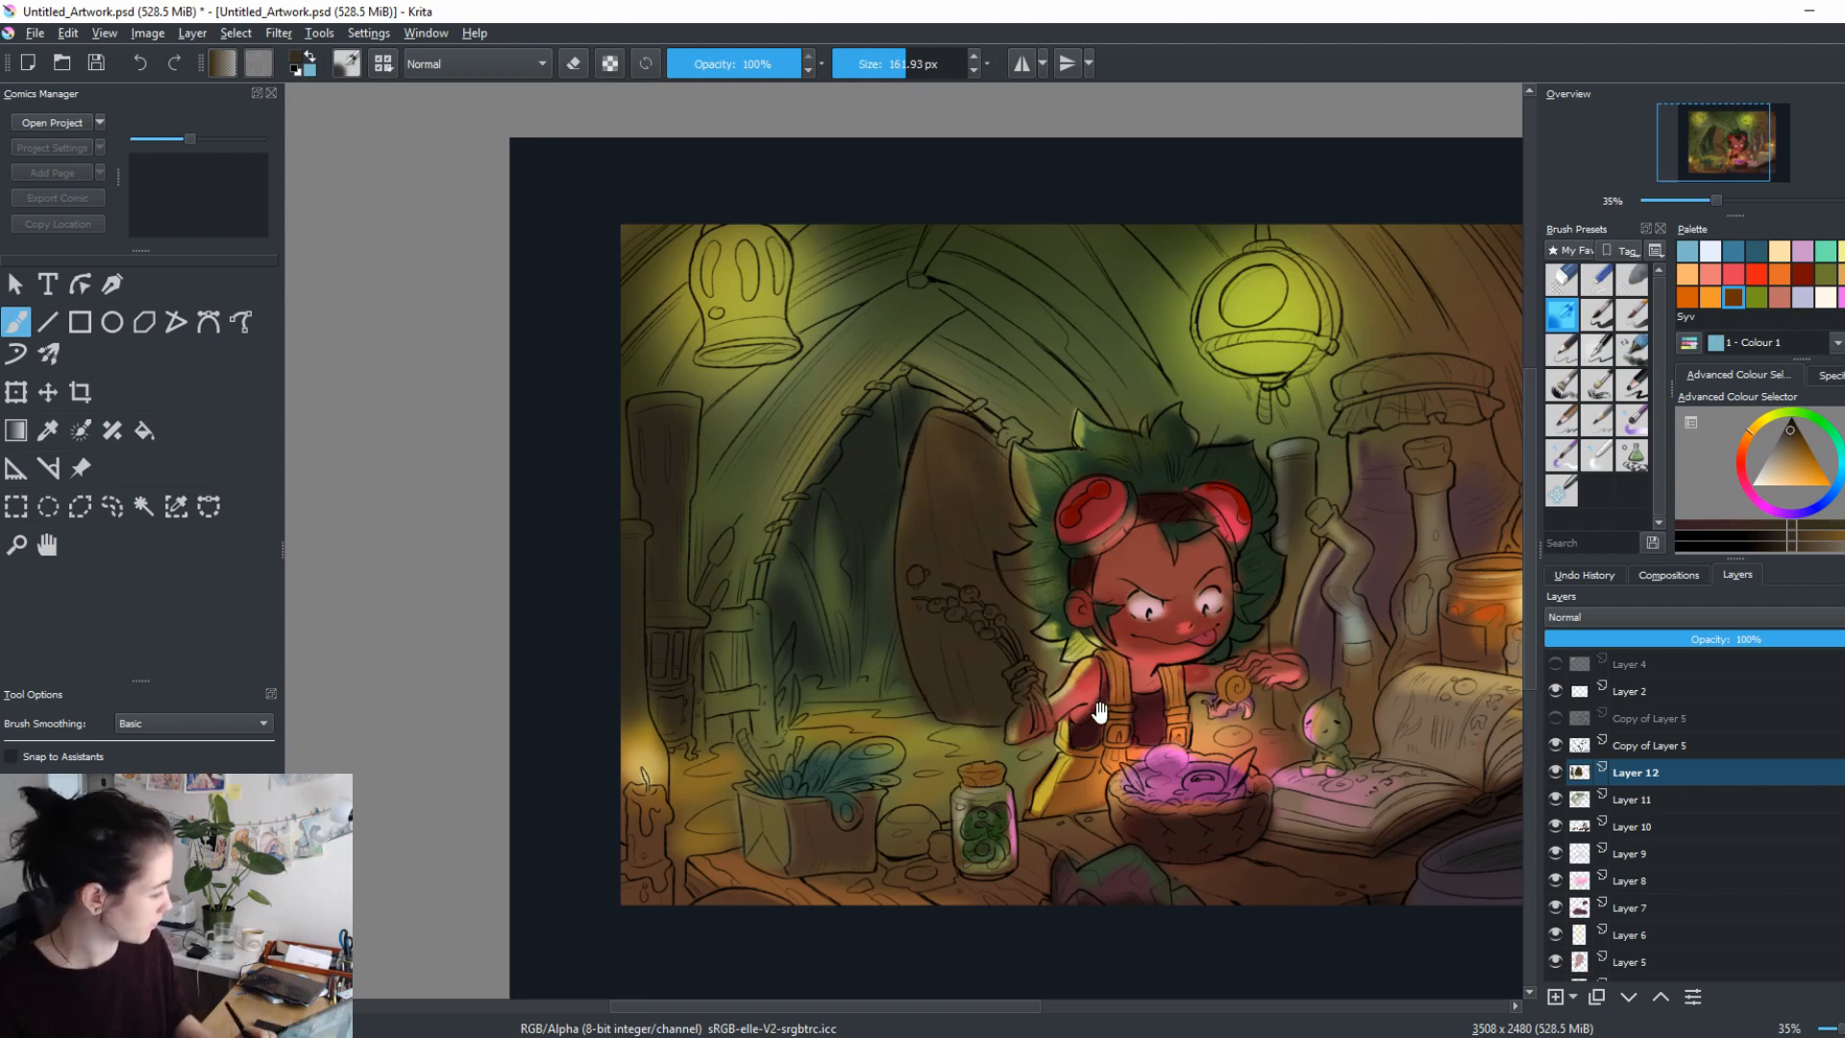
Light the small lantern on the post with yellow sampled near the candle, and recolour its window and glow with red-orange.
left_click_drag(1107, 721, 1162, 786)
left_click(722, 836, "ctrl")
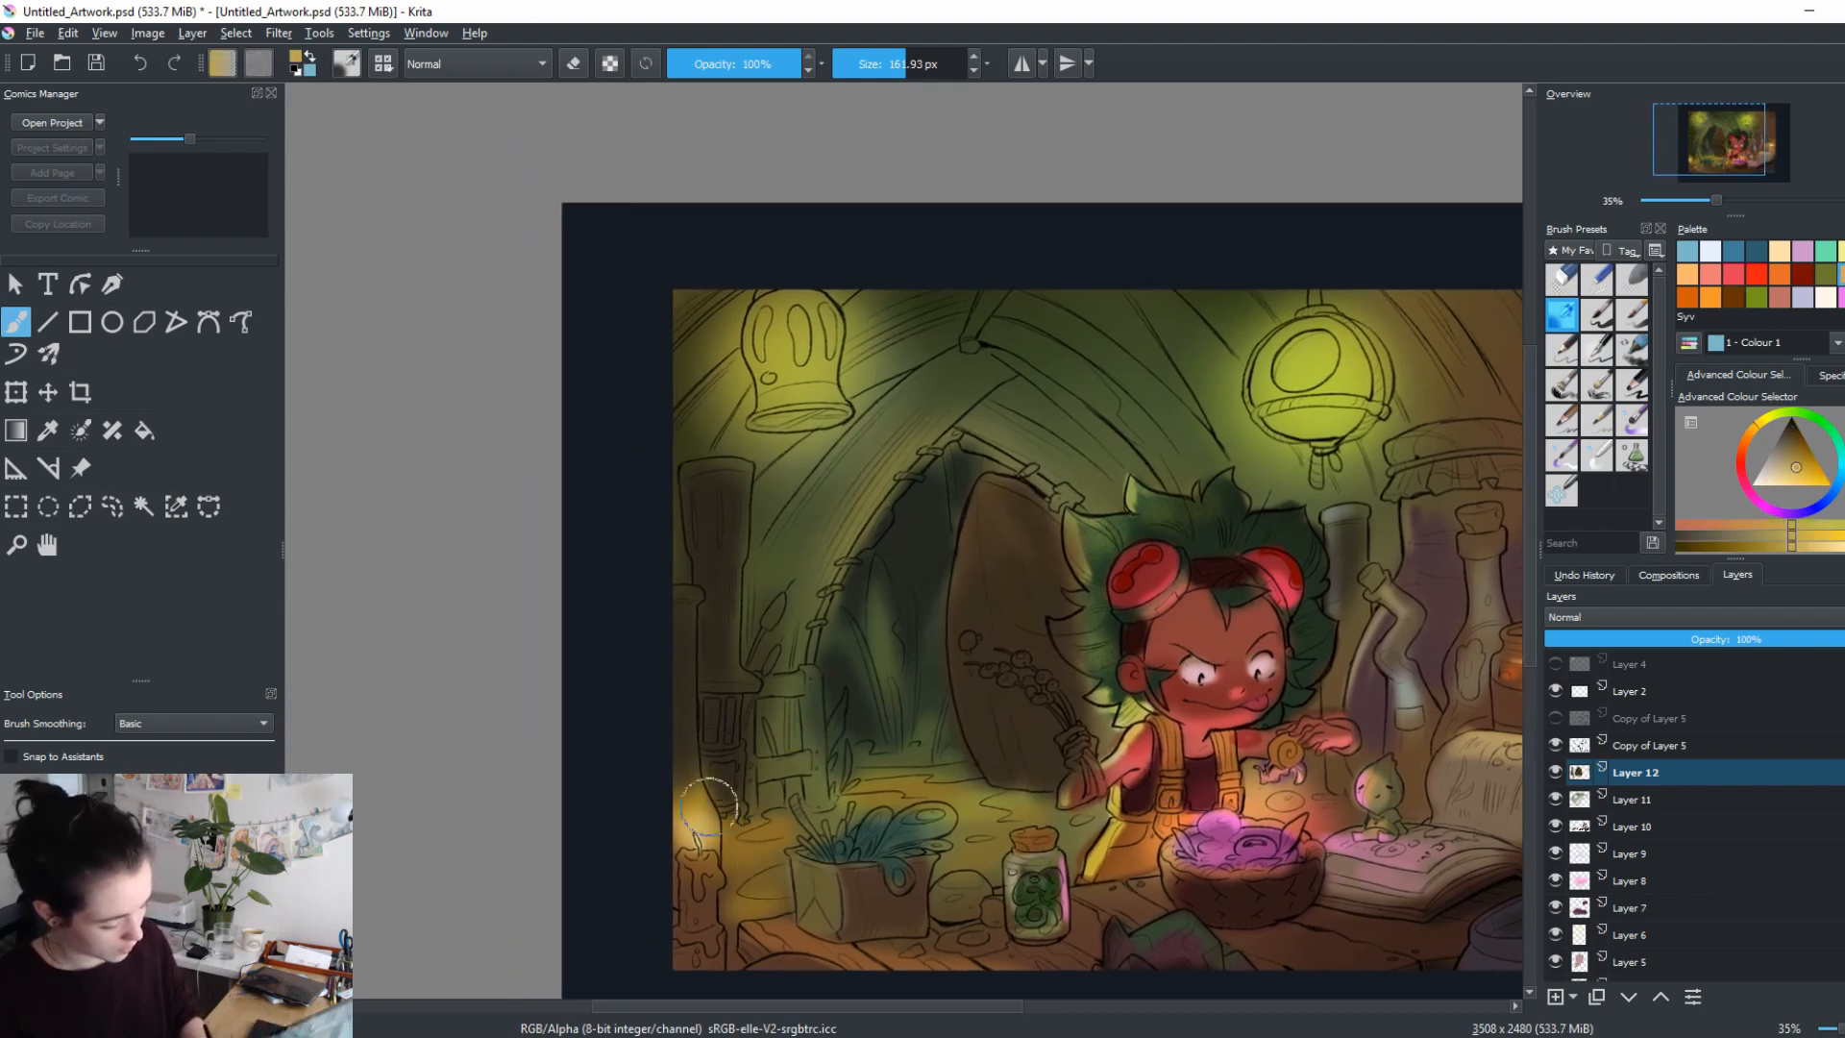
left_click_drag(726, 787, 655, 773, "shift")
left_click_drag(710, 704, 728, 736)
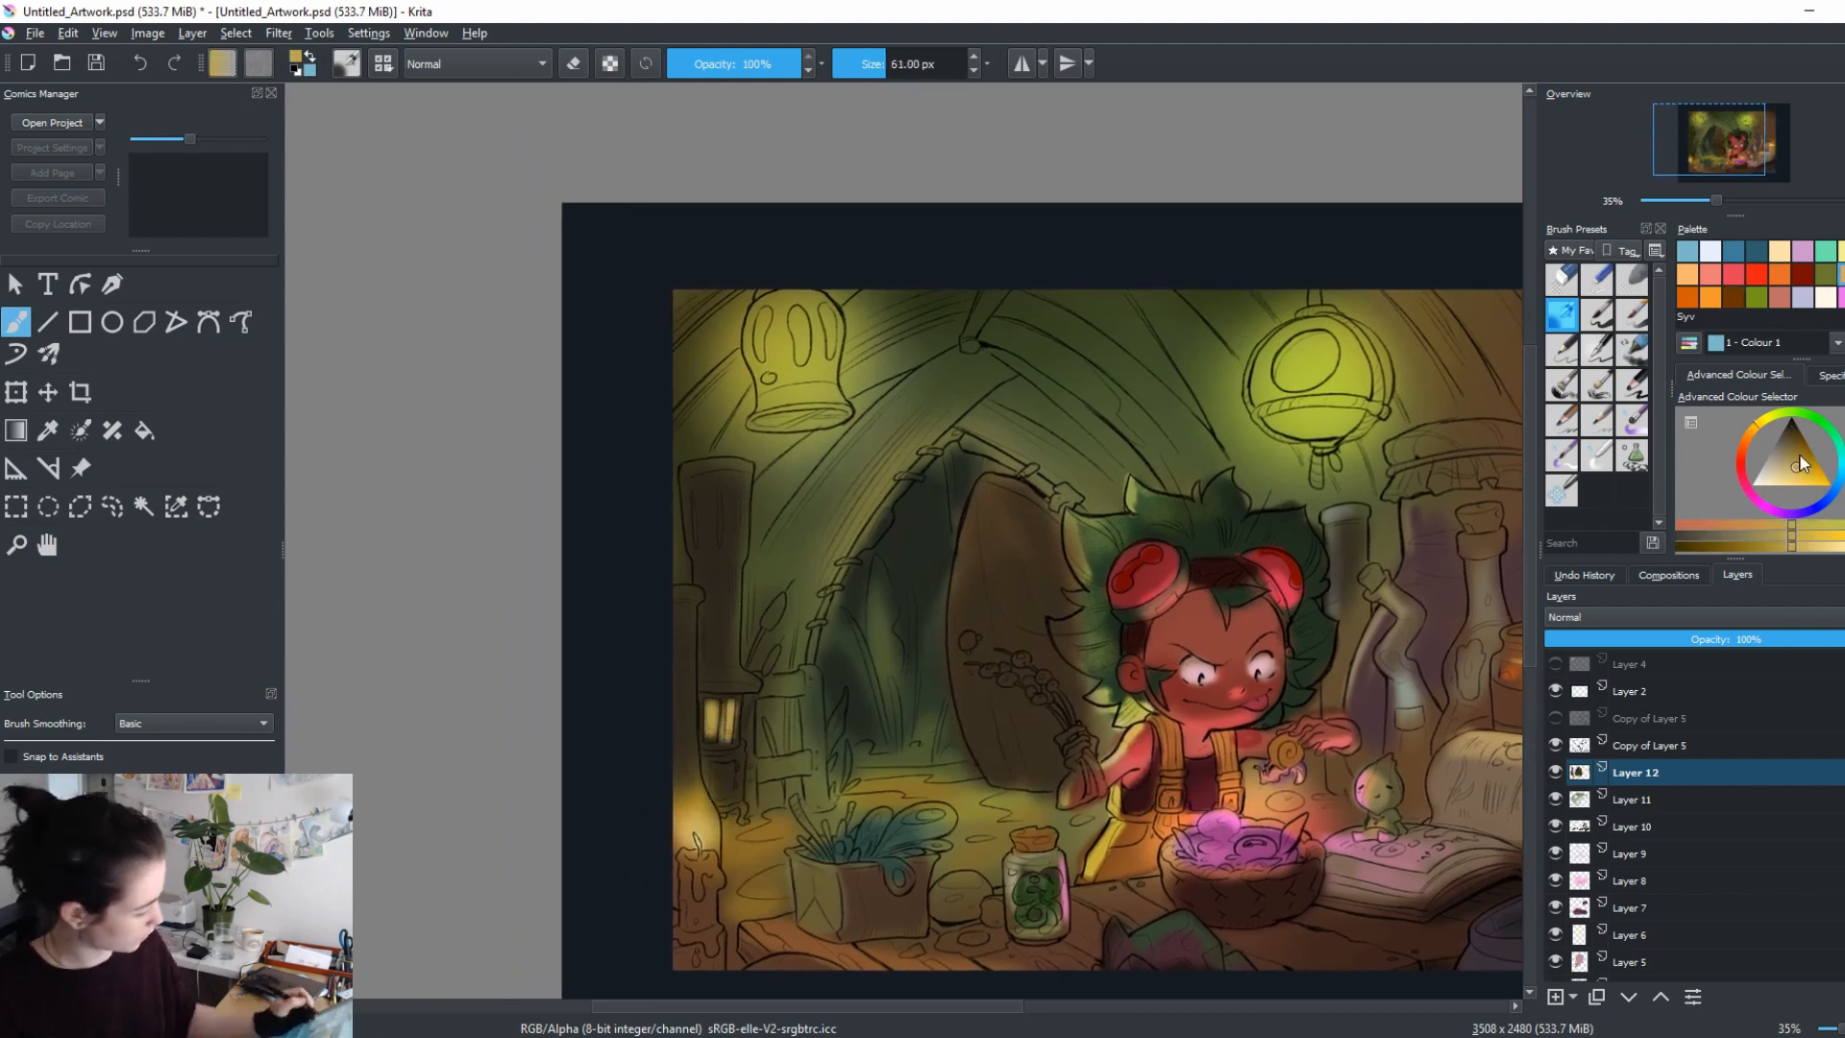
mouse_move(1745, 441)
left_mouse_down()
mouse_move(1740, 455)
mouse_move(1791, 453)
left_mouse_up()
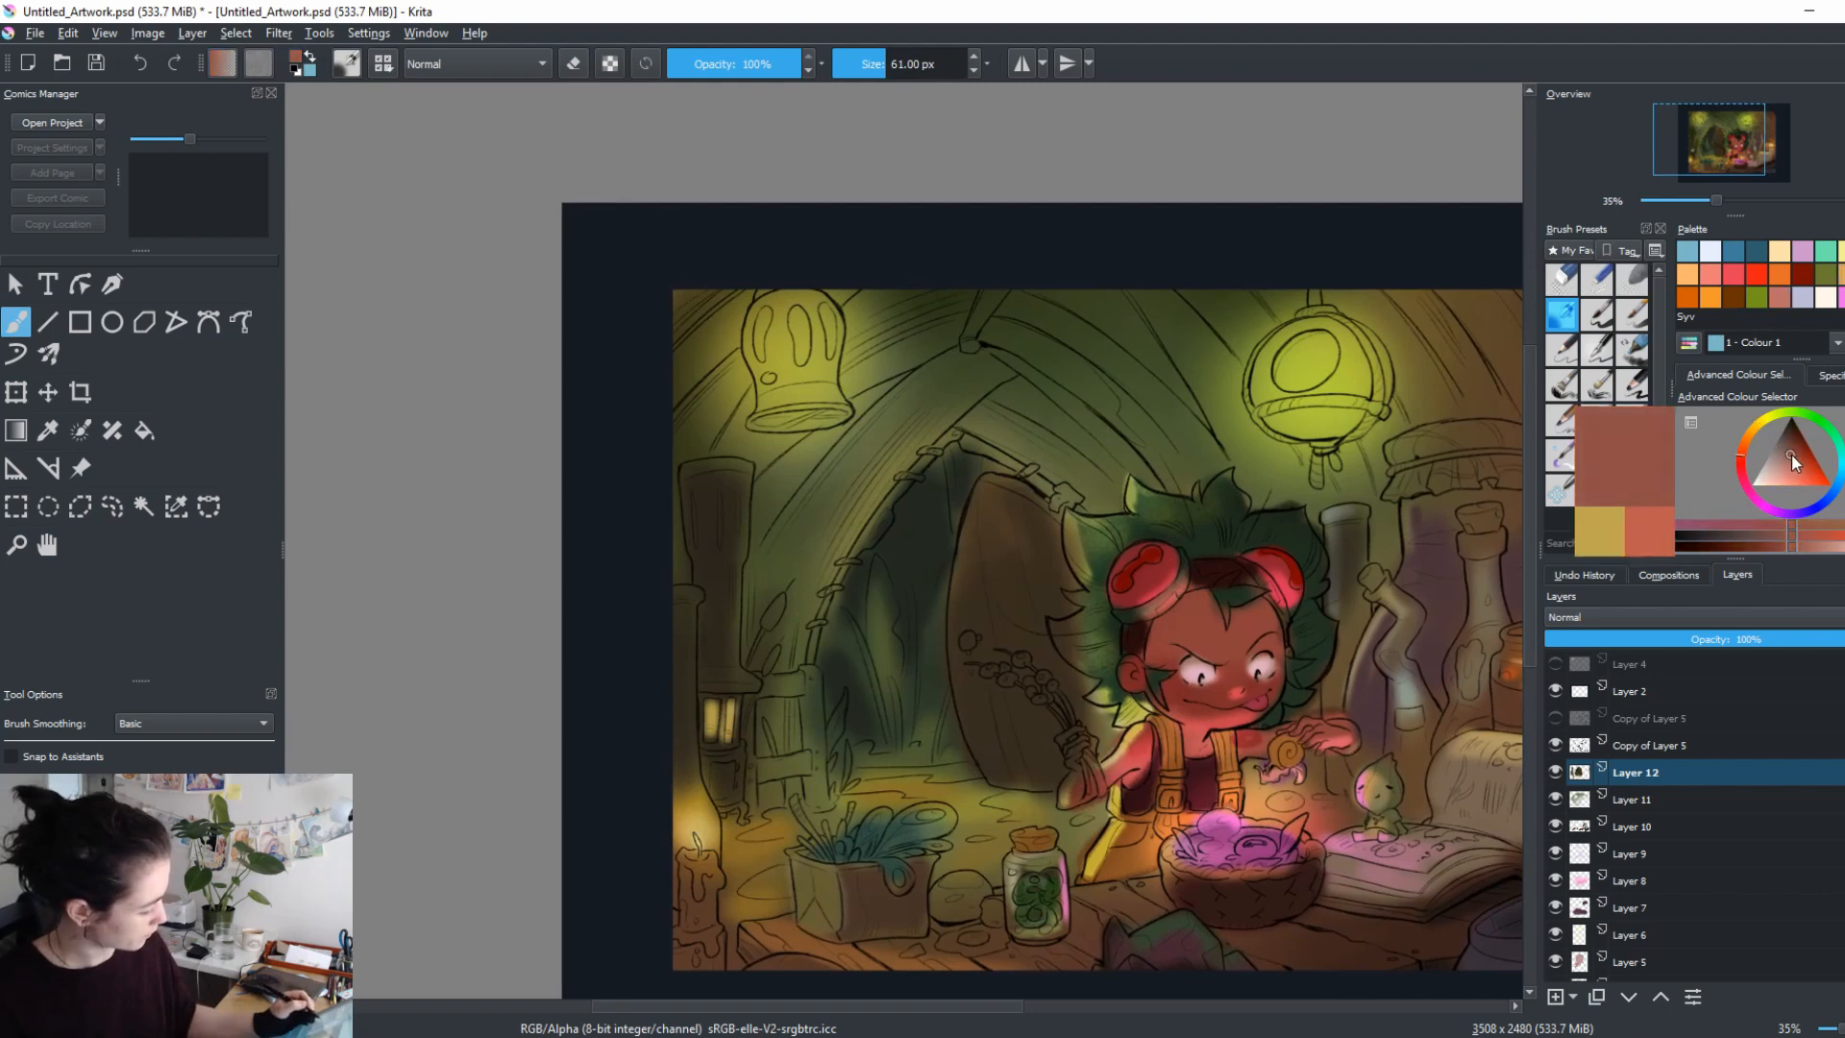
mouse_move(718, 705)
left_mouse_down()
mouse_move(728, 752)
mouse_move(826, 730)
left_mouse_up()
left_click(1801, 481)
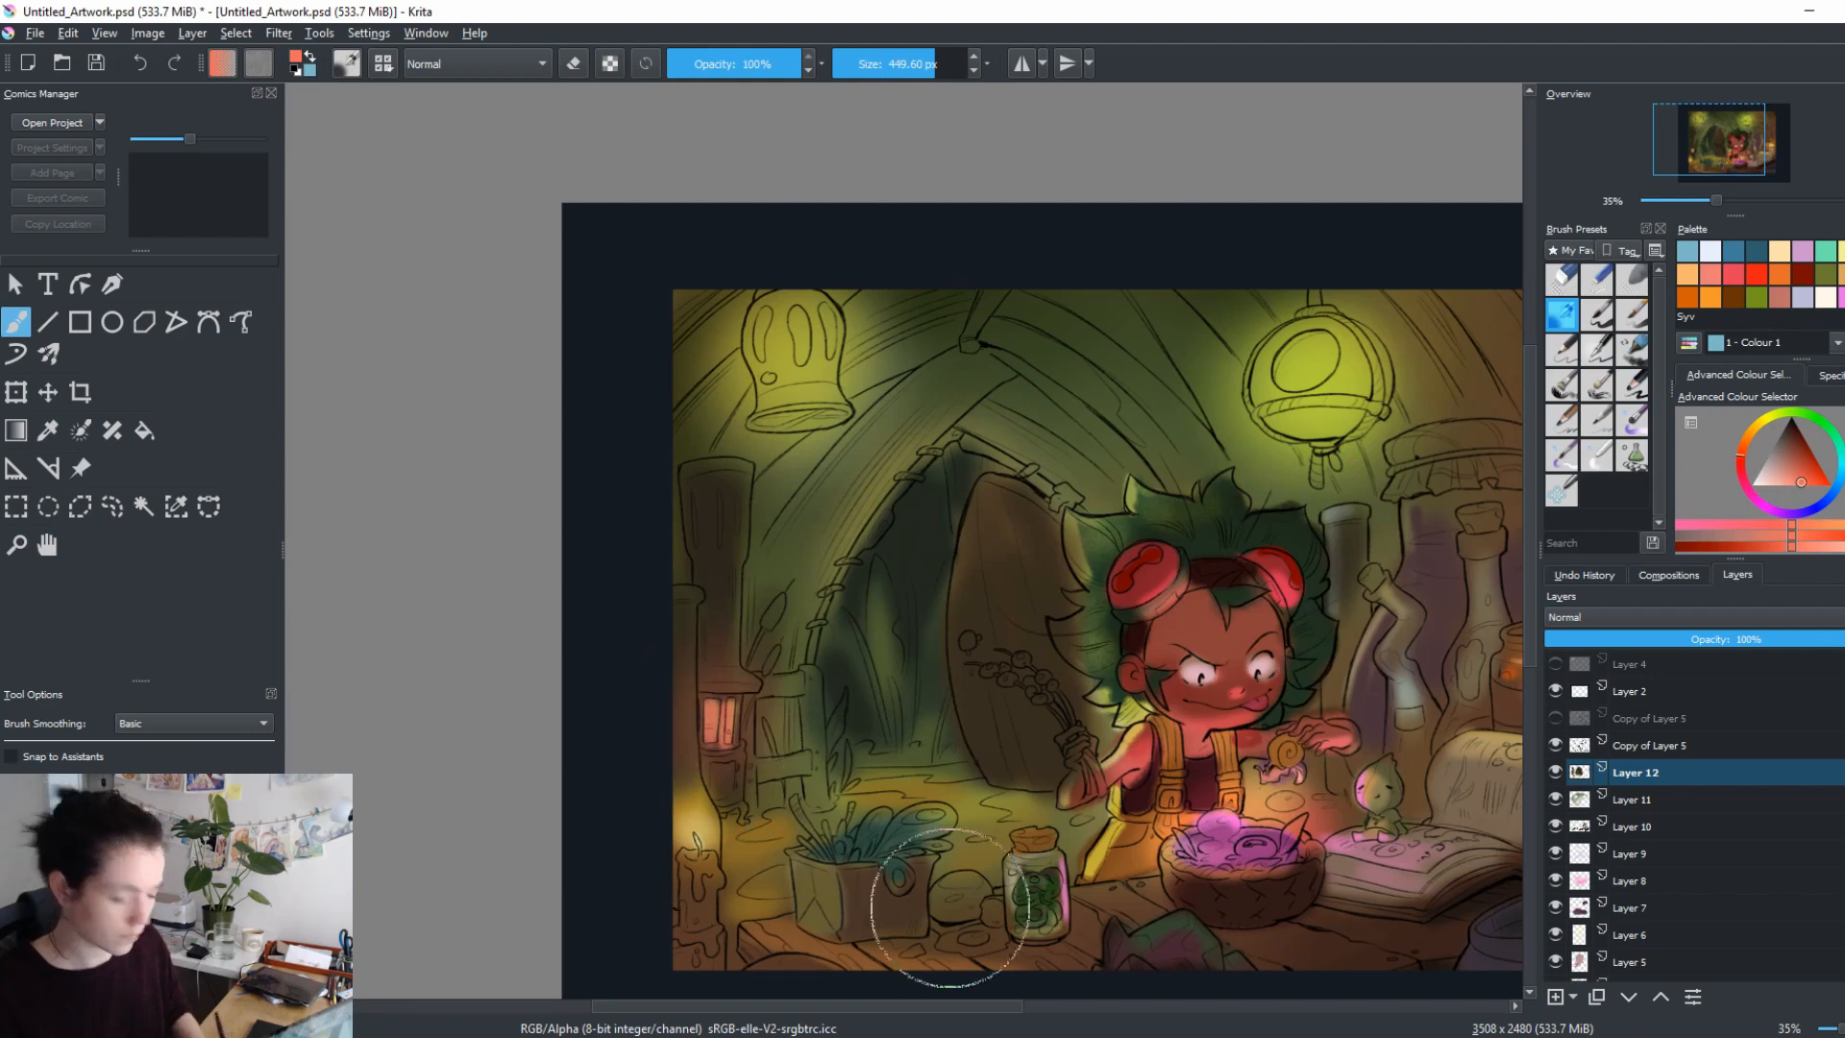
Paint the large jar's lid a sampled dark green at about 129 px, undoing the first strokes and repainting them.
mouse_move(1195, 707)
left_mouse_down()
mouse_move(884, 727)
mouse_move(954, 622)
mouse_move(855, 594)
mouse_move(731, 594)
left_mouse_up()
left_click(1119, 480, "ctrl")
left_click_drag(1126, 379, 1301, 357)
key("ctrl+z")
key("ctrl+z")
left_click_drag(1156, 361, 1266, 394)
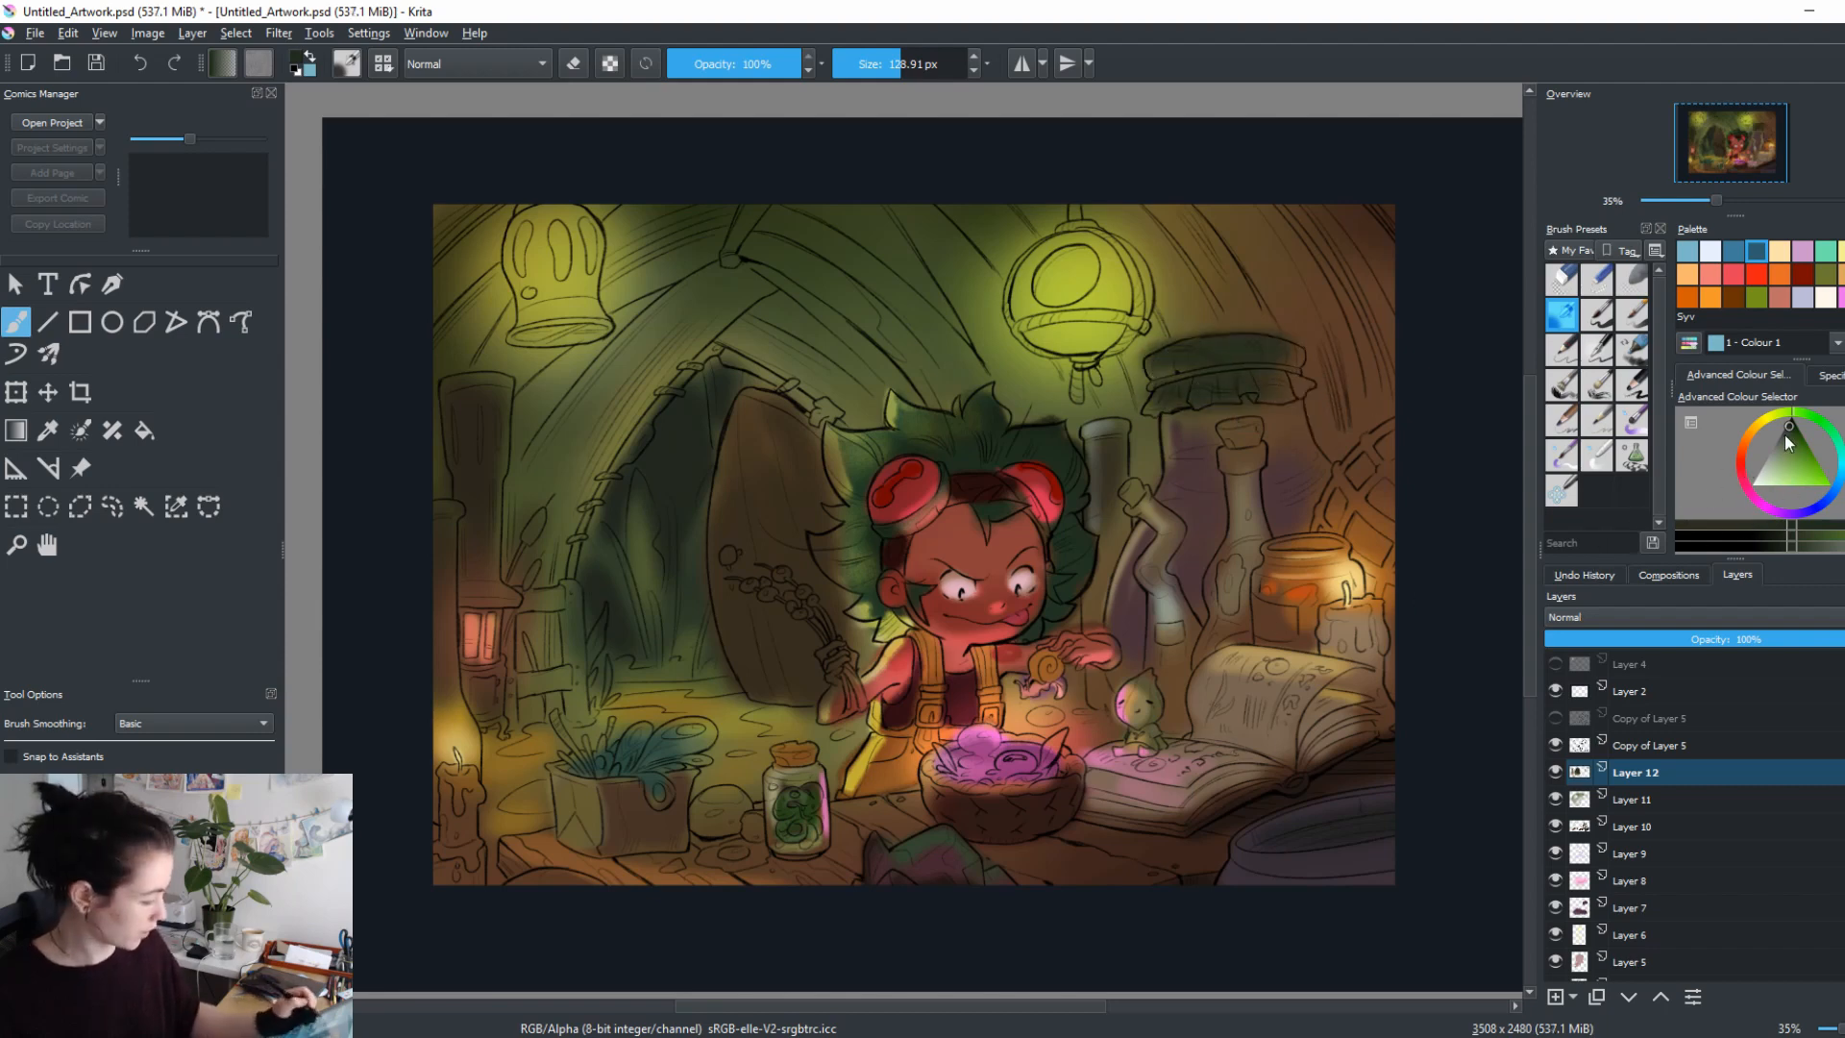
Try lighter muted green and yellow-green shades on the large jar's lid.
left_click(1785, 441)
left_click_drag(1162, 359, 1268, 354)
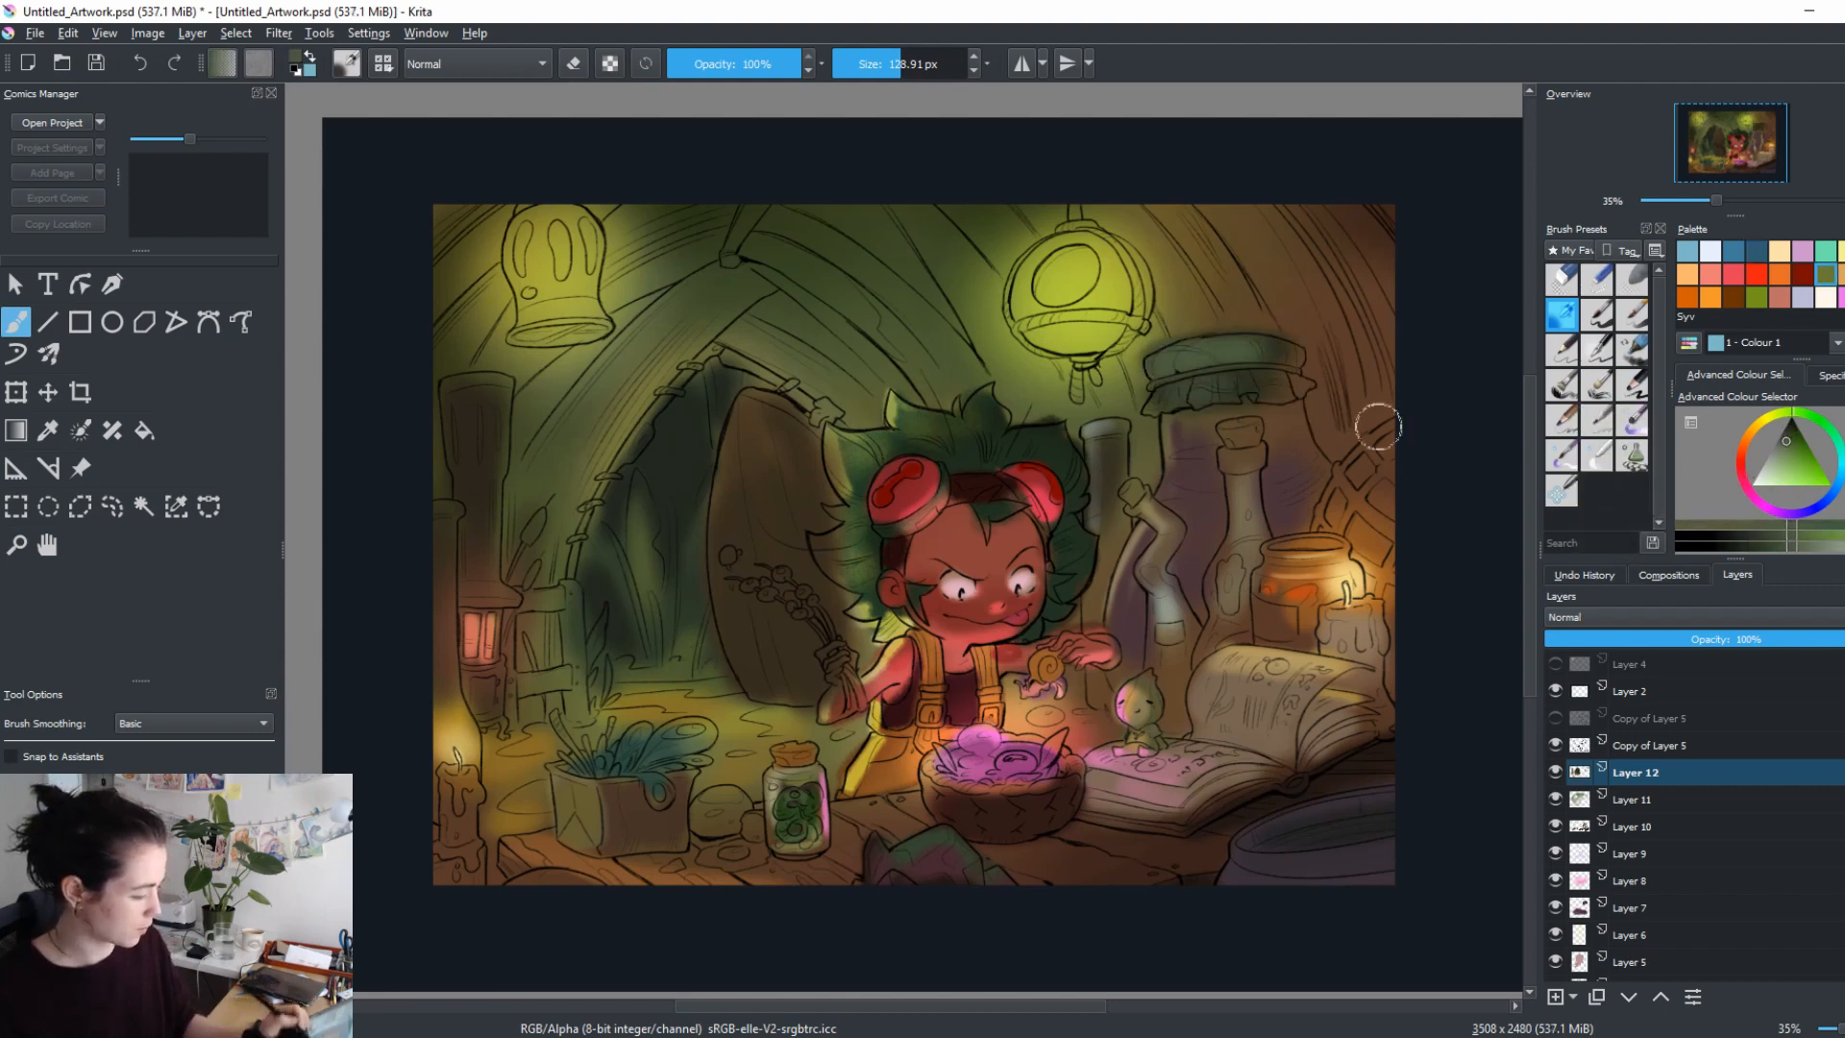
left_click(1784, 440)
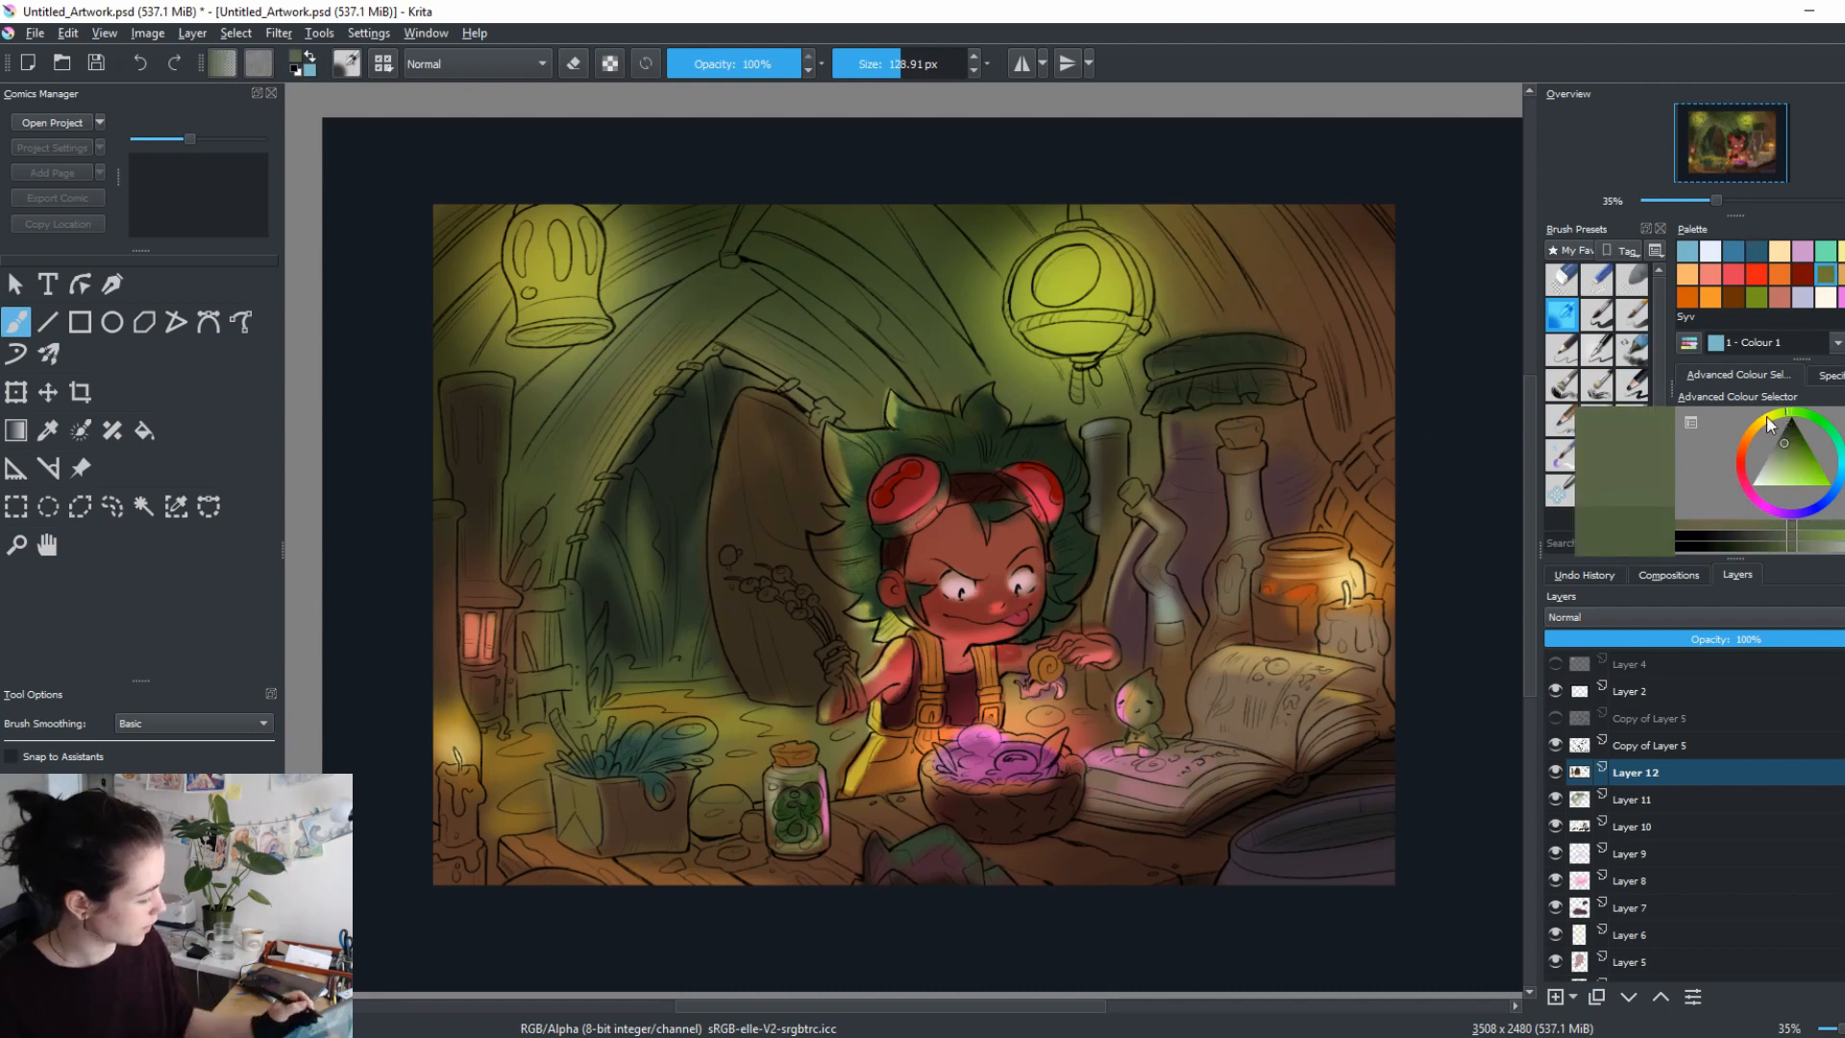
left_click(1766, 417)
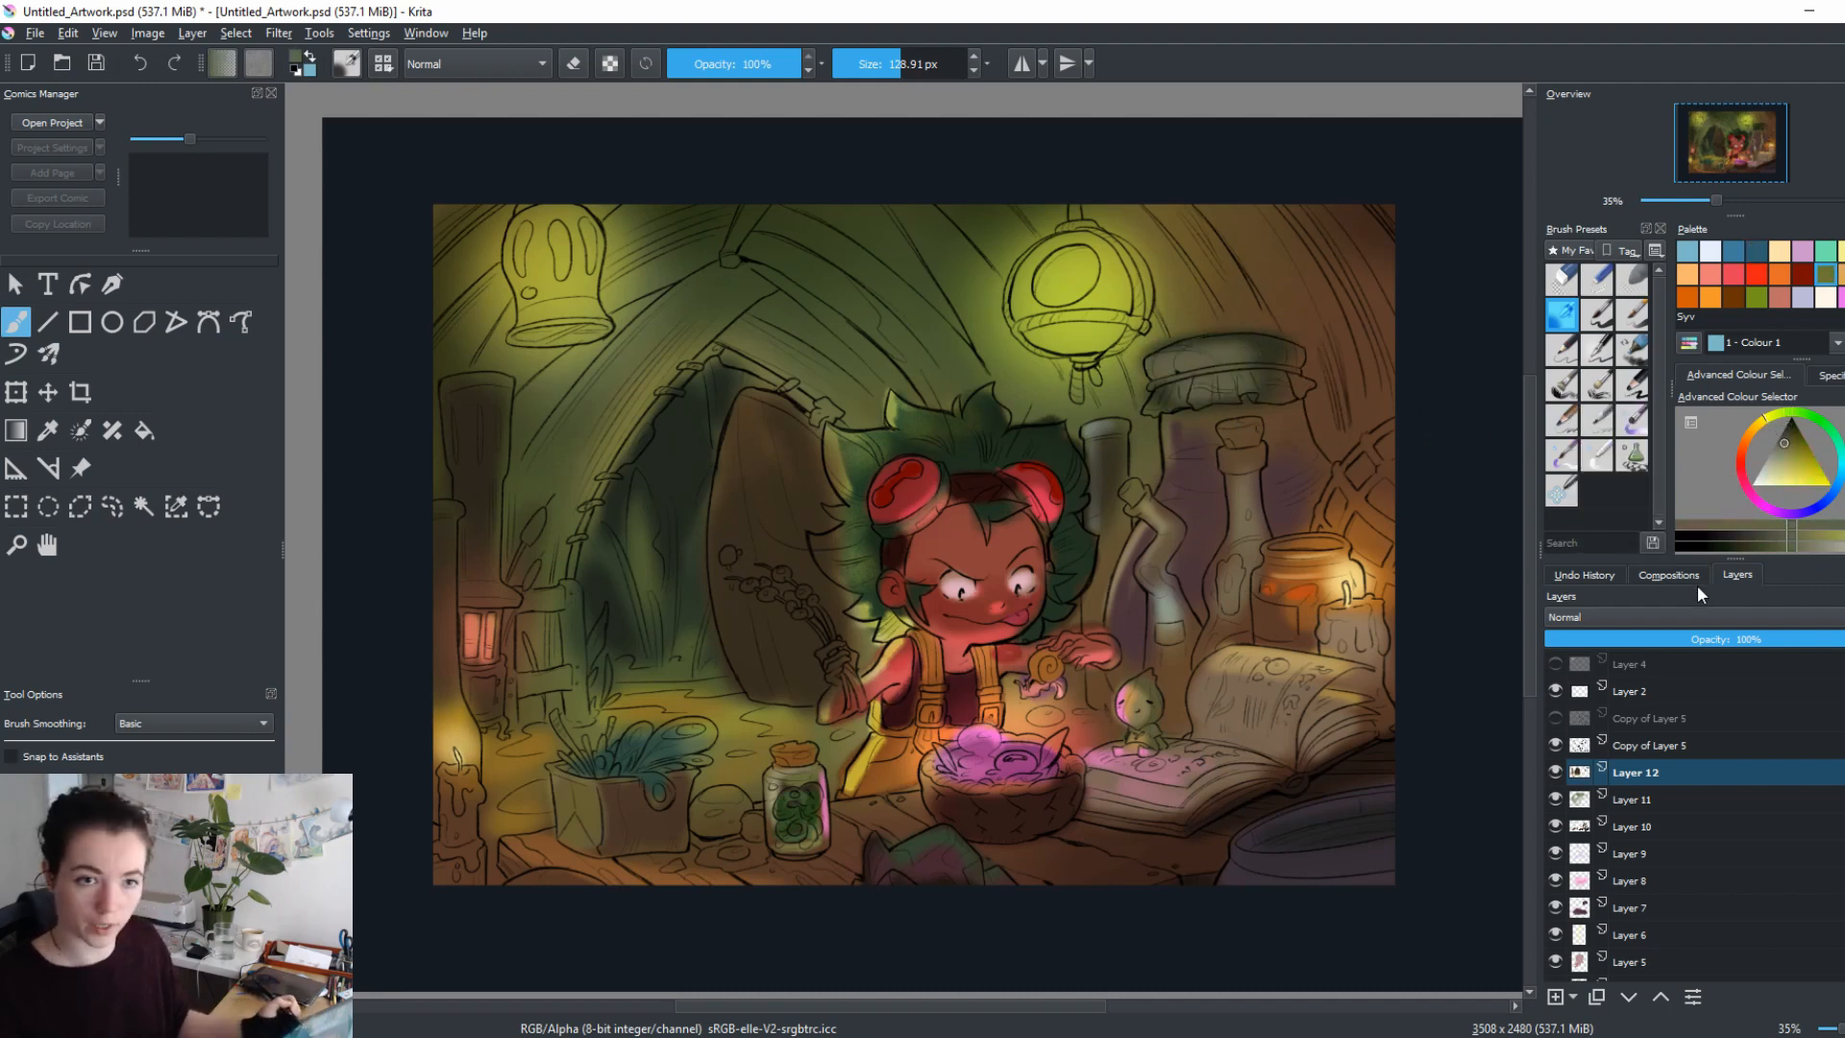
Shift the hue to orange, mix a dark muted brown, and paint it over the large jar's lid.
left_click(1747, 428)
left_click(1785, 459)
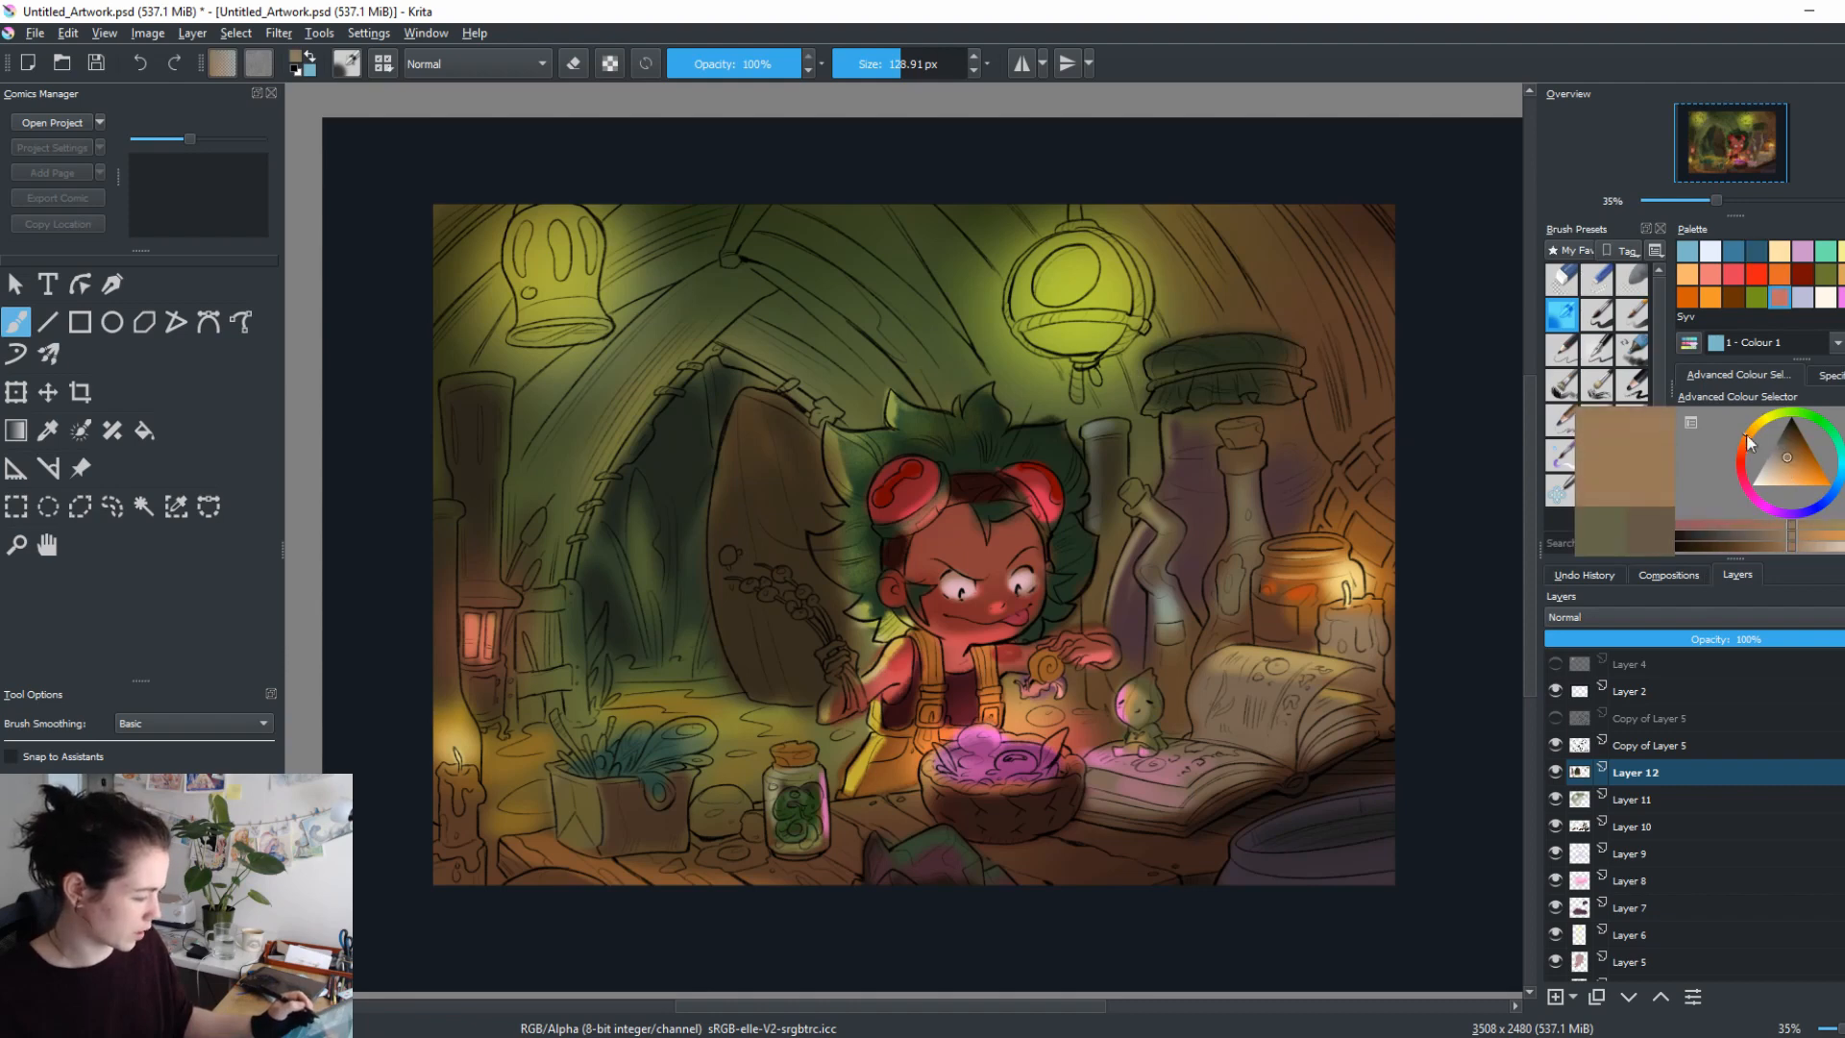
left_click(1793, 444)
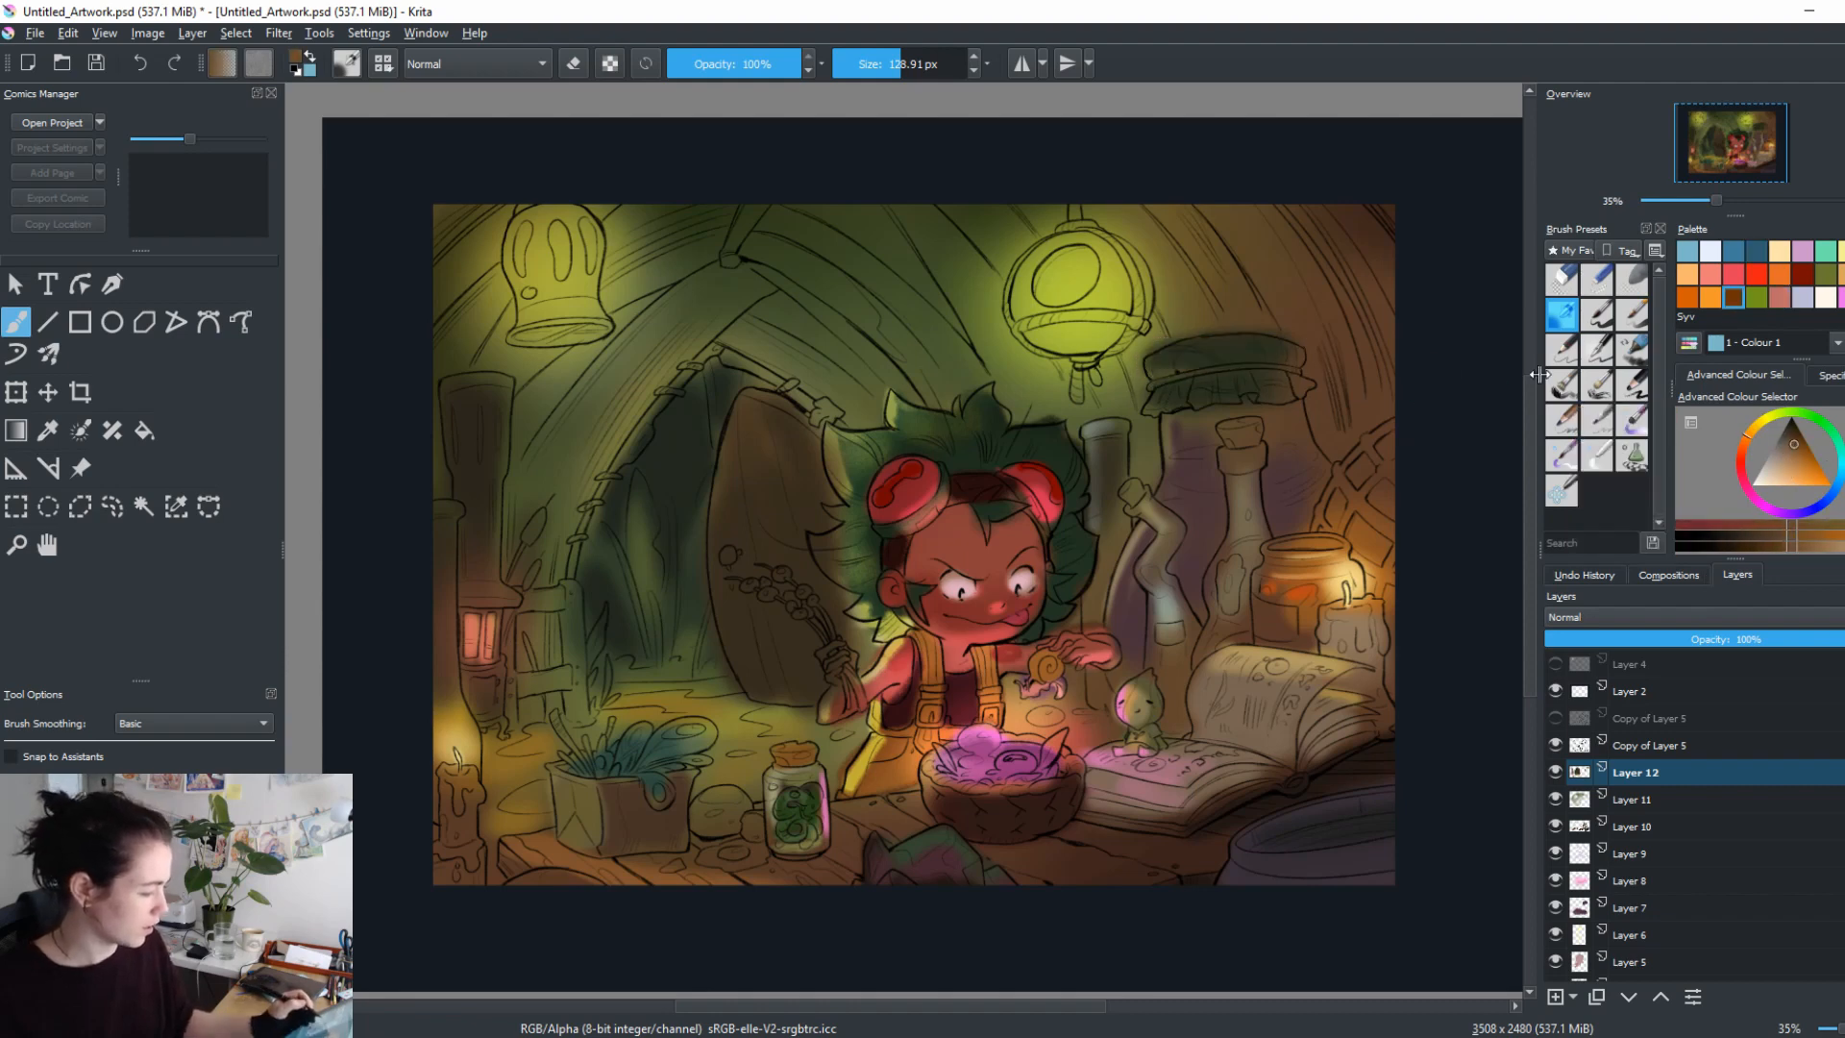
mouse_move(1161, 359)
left_mouse_down()
mouse_move(1337, 360)
mouse_move(1214, 358)
mouse_move(1176, 391)
mouse_move(1218, 389)
mouse_move(1357, 444)
mouse_move(1406, 687)
mouse_move(1179, 421)
mouse_move(1218, 418)
left_mouse_up()
Darken the tent wall above the large jar with a dark reddish brown sampled from the bowl, using a brush of about 284 px.
left_click(1218, 357, "ctrl")
left_click(1194, 451, "ctrl")
left_click_drag(1322, 663, 1465, 663)
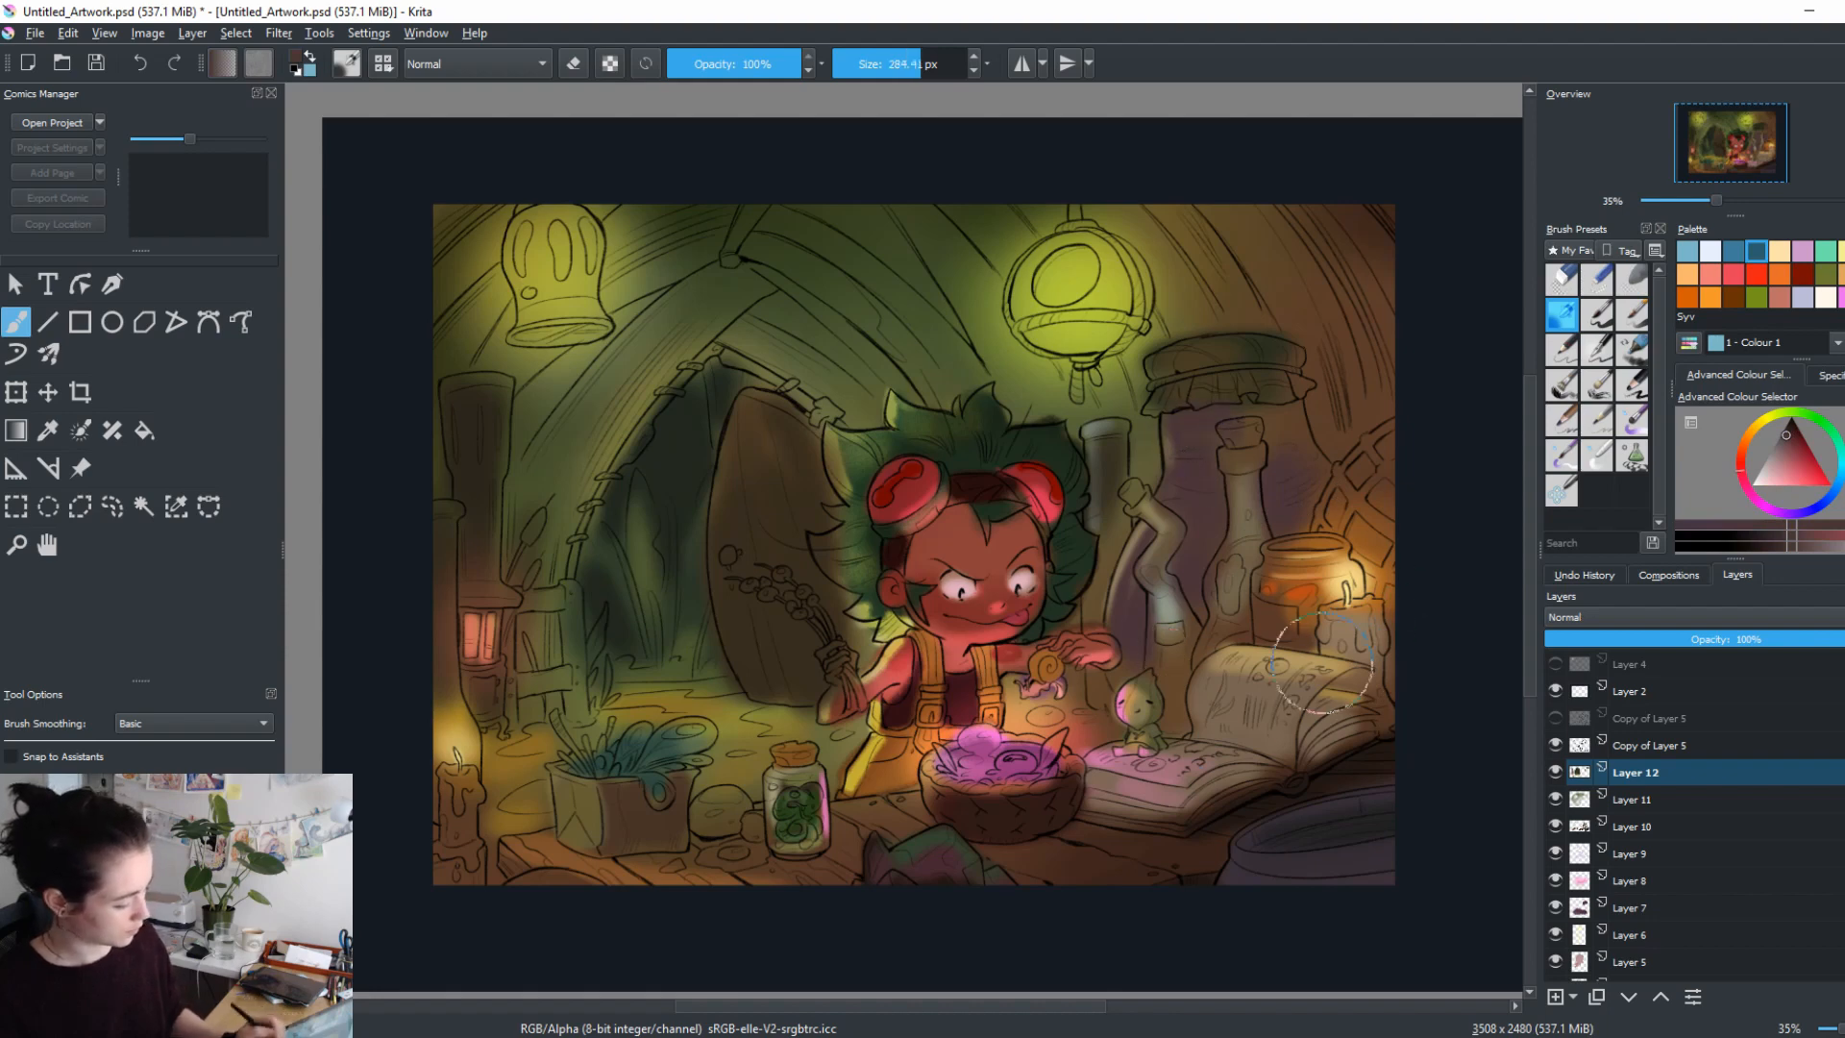
left_click(1028, 800, "ctrl")
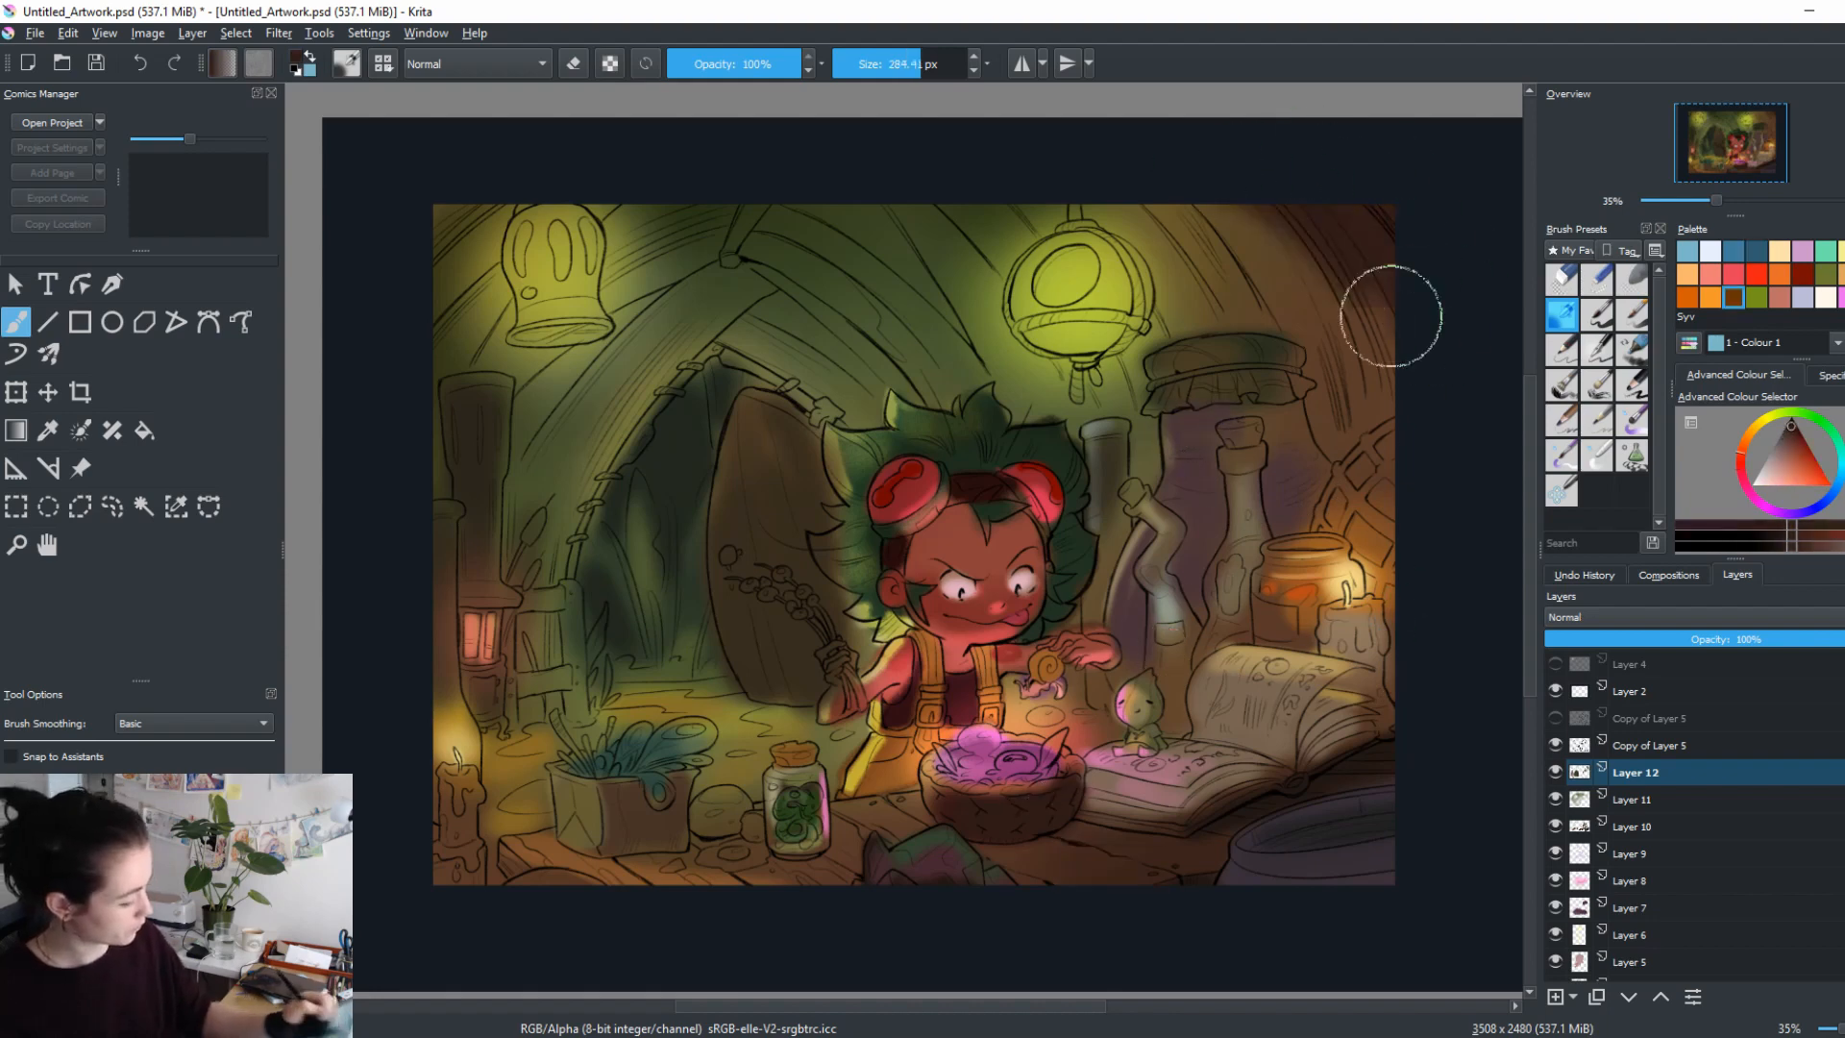
mouse_move(1390, 316)
left_mouse_down()
mouse_move(1268, 184)
mouse_move(1366, 391)
mouse_move(1299, 238)
mouse_move(1351, 381)
mouse_move(1377, 387)
mouse_move(1316, 196)
mouse_move(1283, 294)
mouse_move(1197, 181)
left_mouse_up()
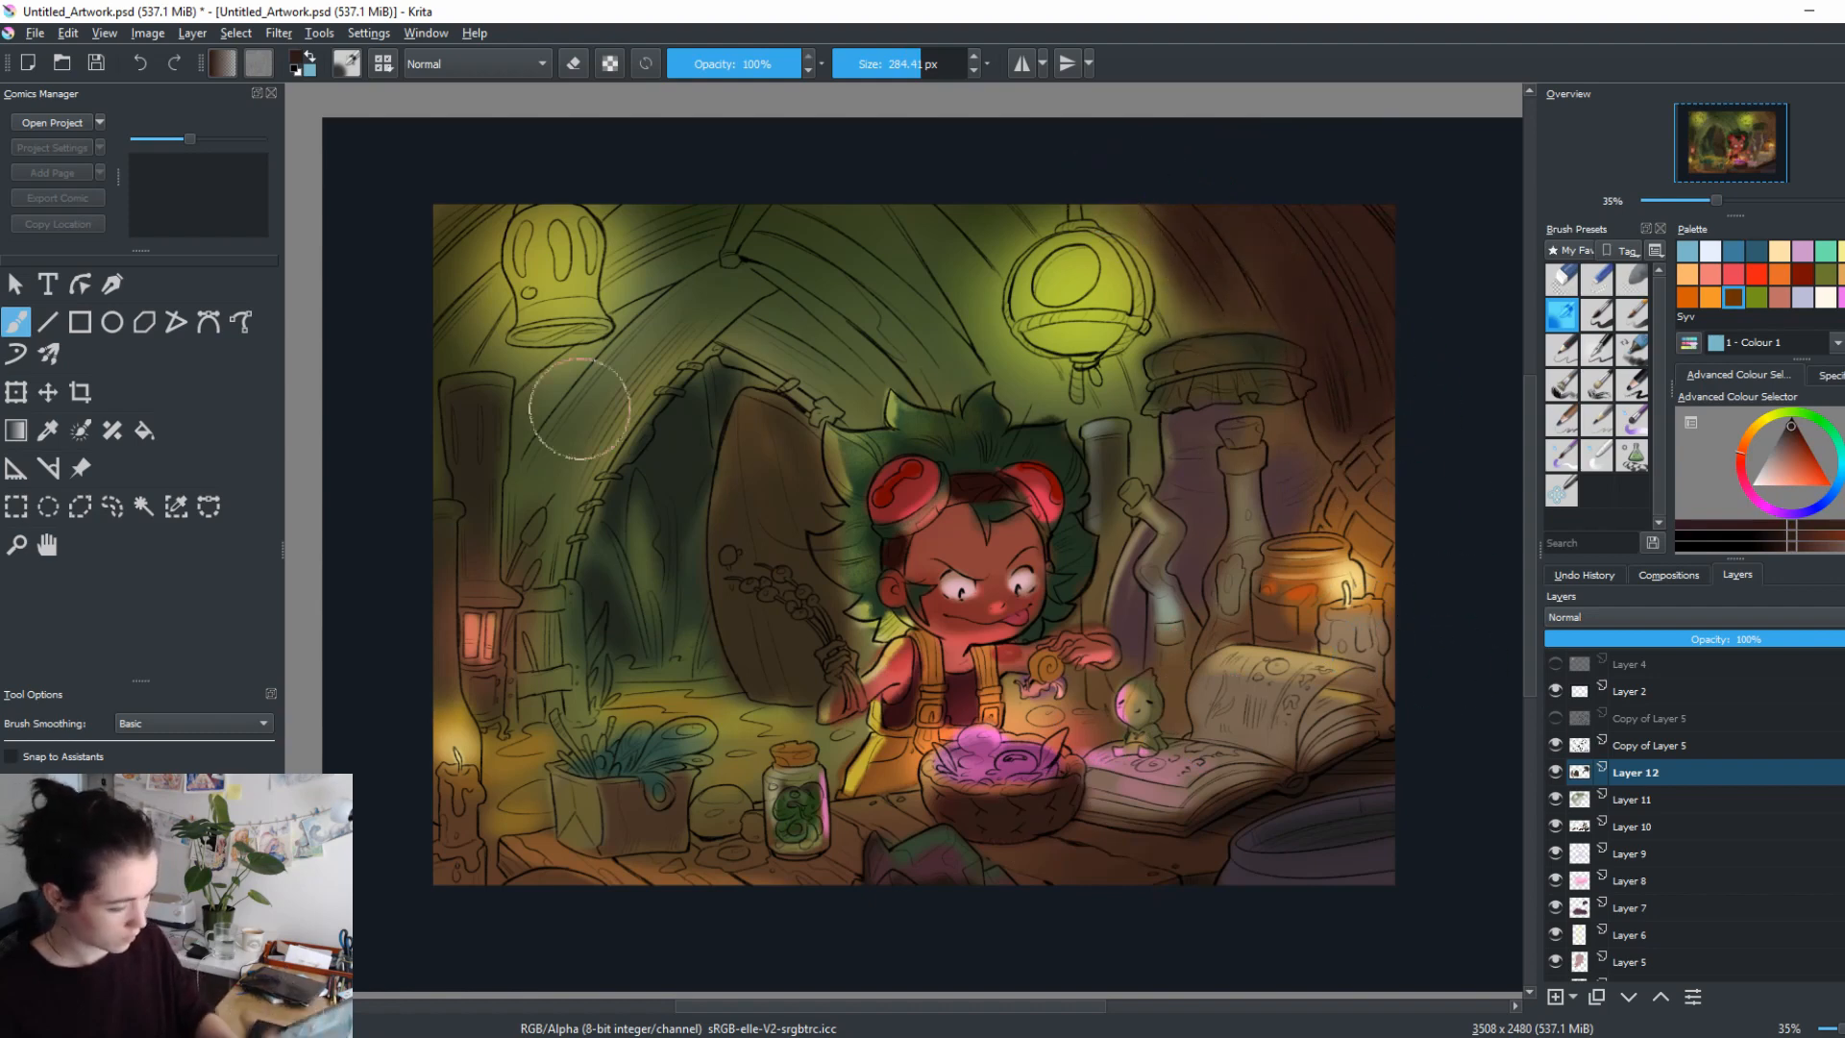
Darken the tent wall around the tall lantern with the same reddish brown, and blend it with a dark yellow-brown sampled nearby.
mouse_move(490, 173)
left_mouse_down()
mouse_move(461, 206)
mouse_move(451, 336)
left_mouse_up()
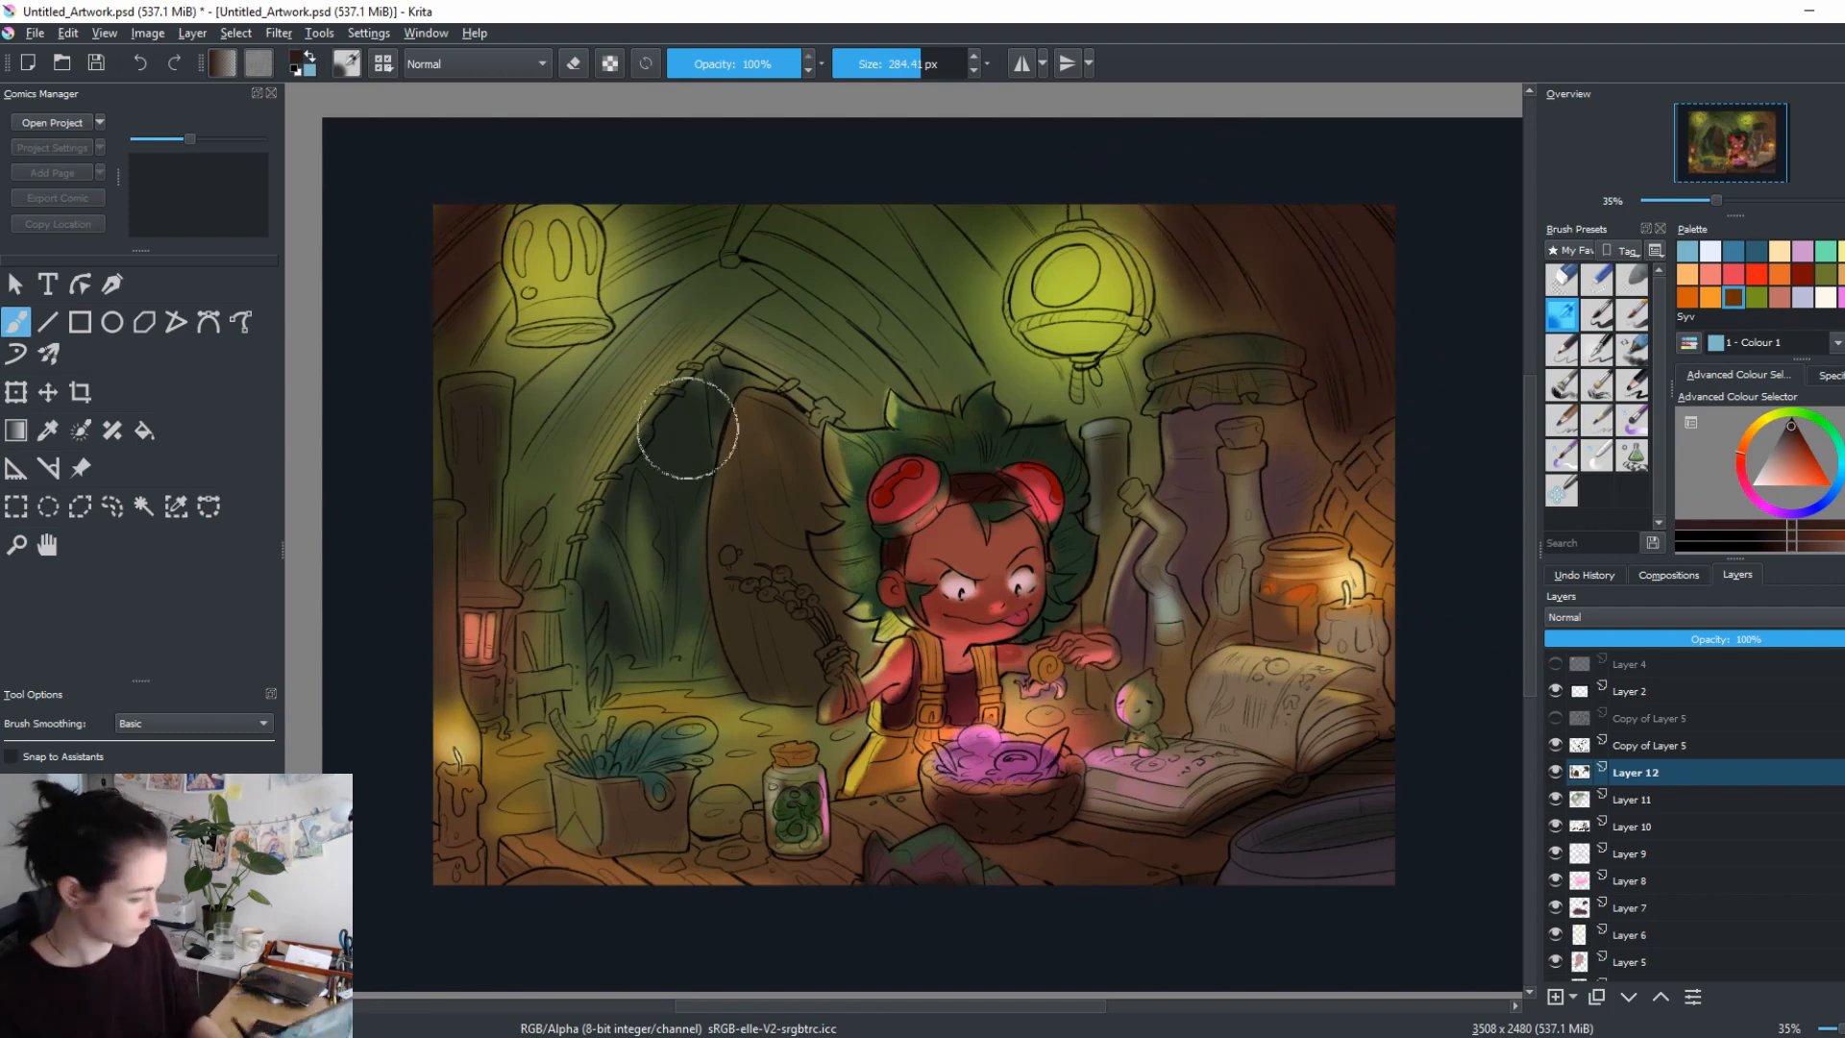
left_click_drag(579, 373, 540, 480)
left_click(473, 320, "ctrl")
left_click_drag(488, 313, 481, 239)
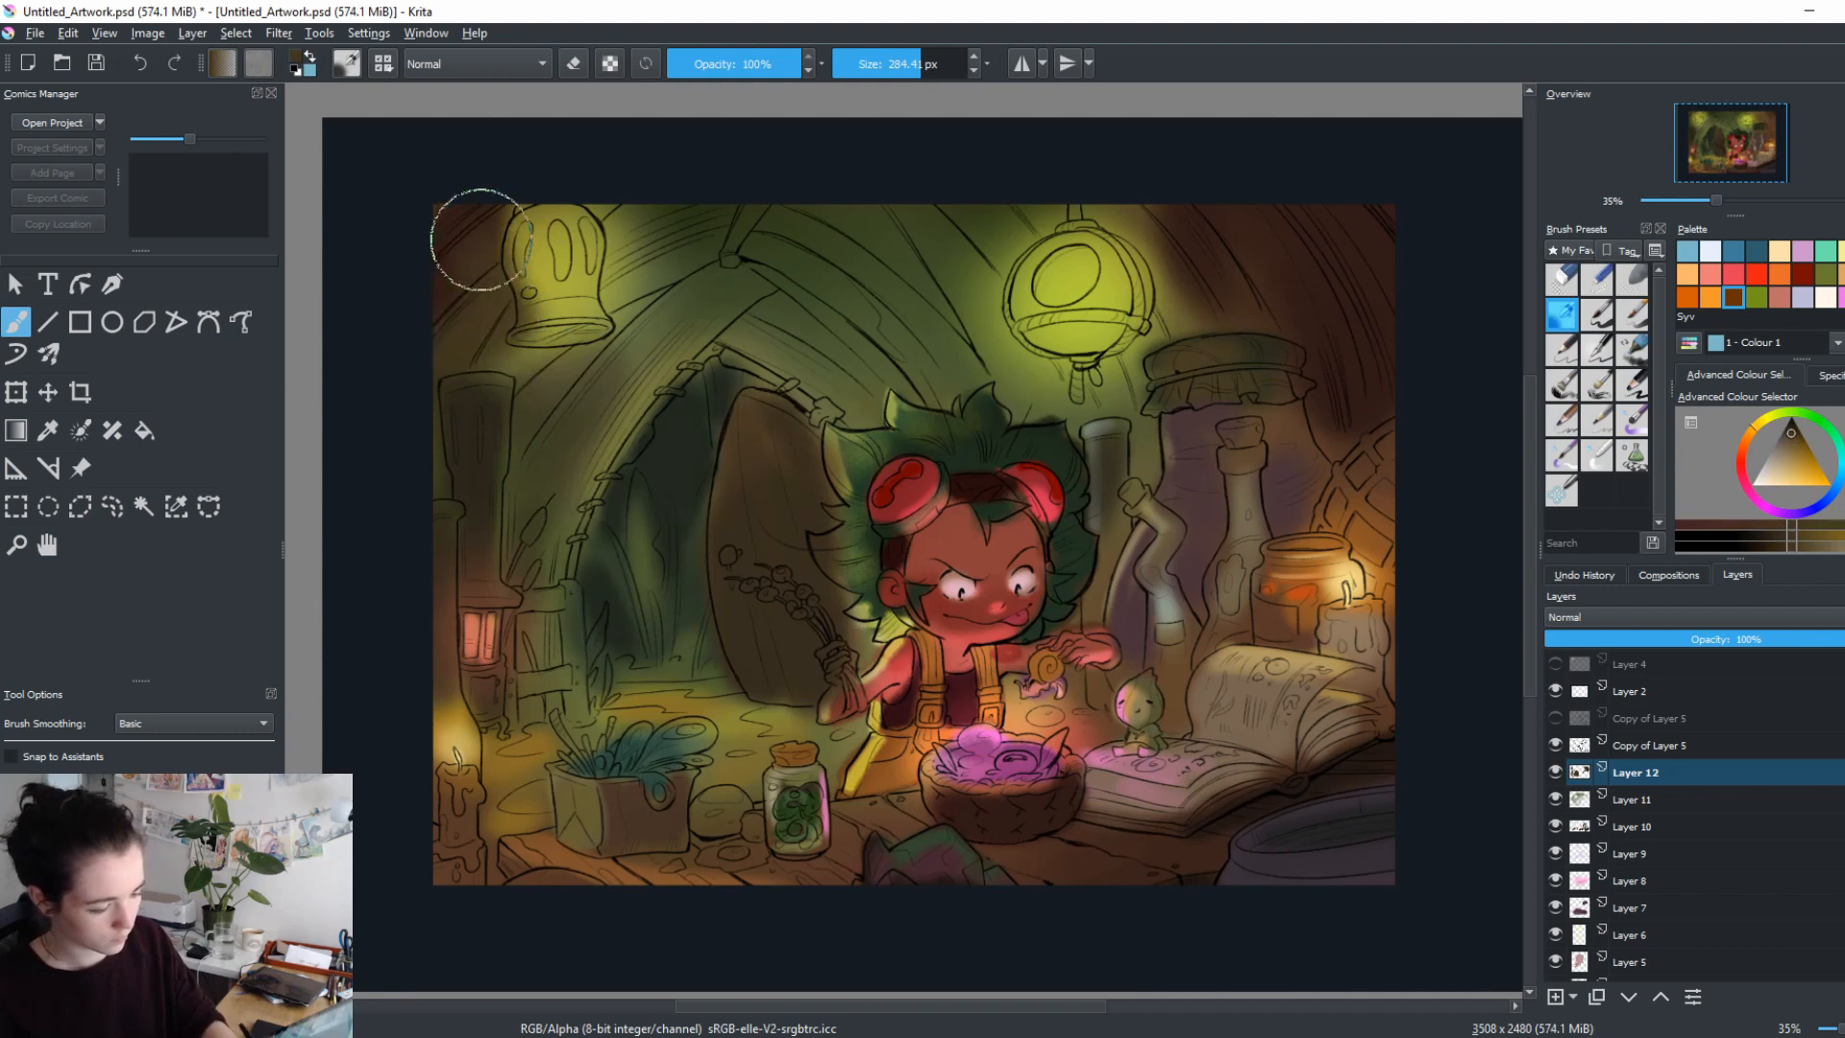
Mix a bright yellow and paint small glowing highlights inside both hanging green lanterns at about 26 px.
left_click_drag(1073, 527, 879, 543)
left_click(1765, 419)
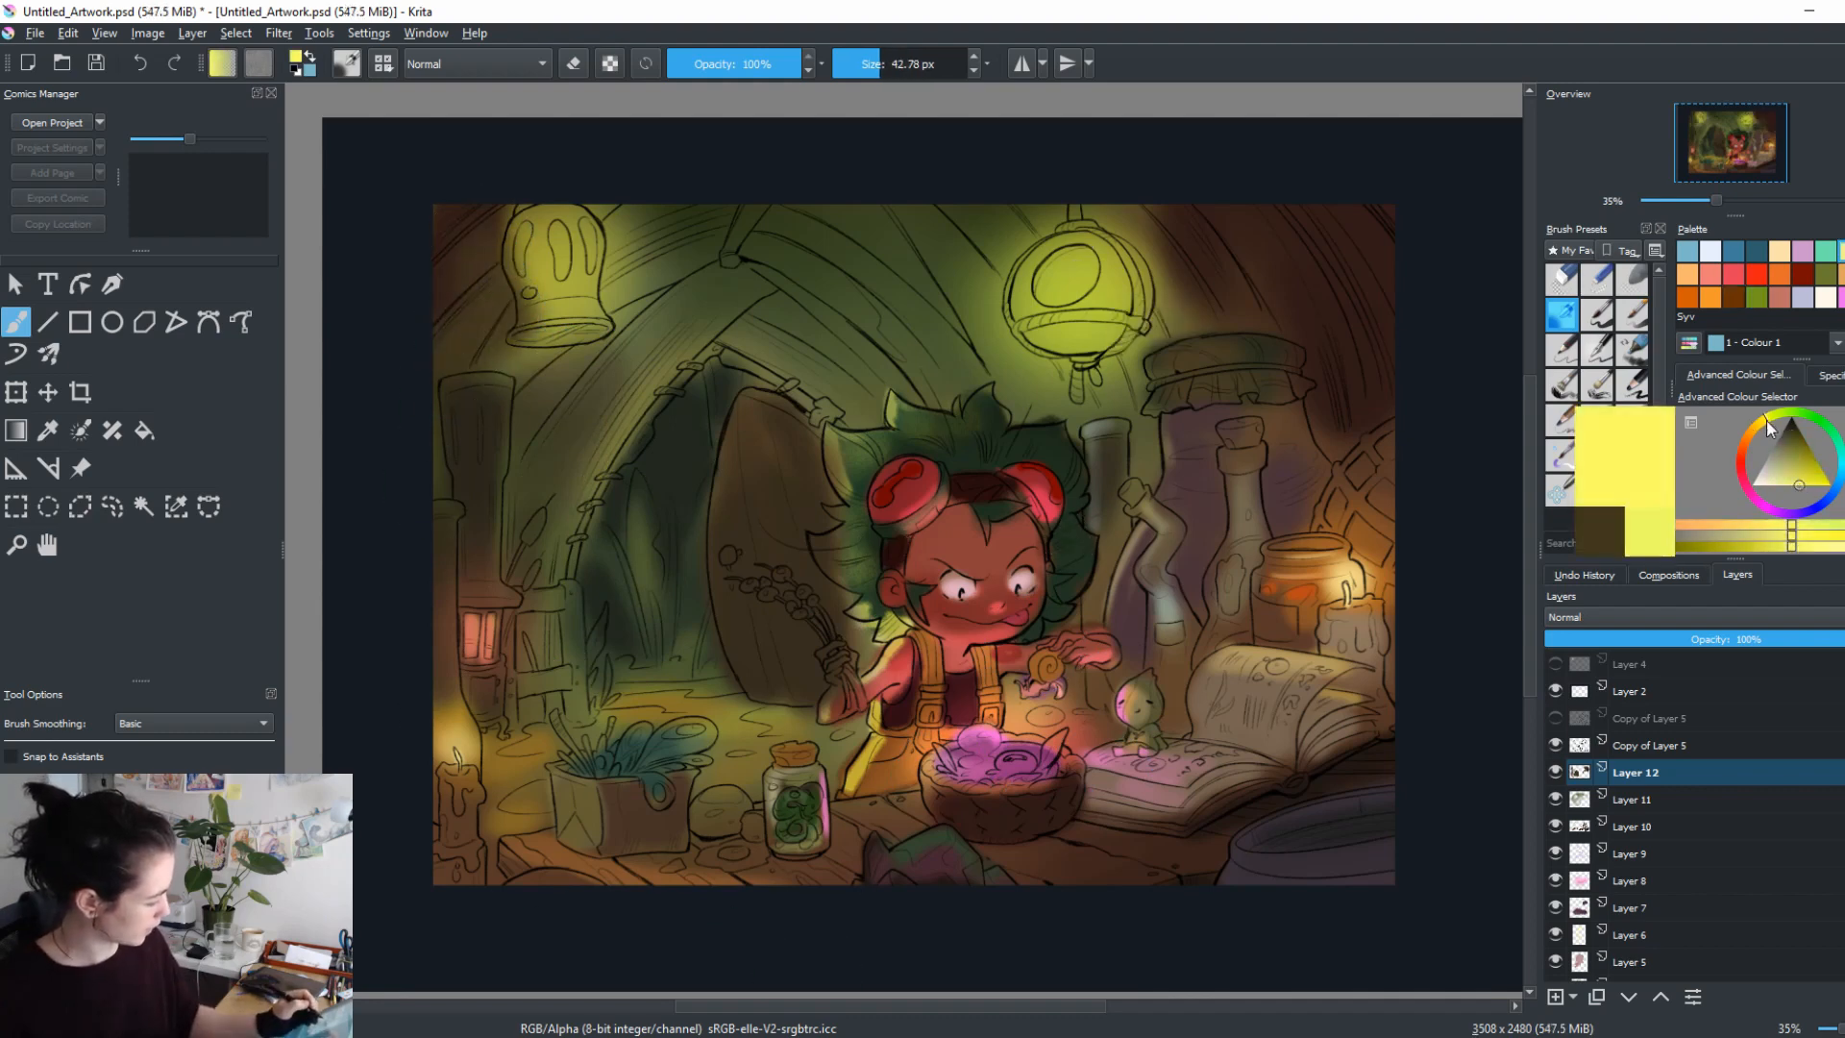
mouse_move(1072, 284)
left_mouse_down()
mouse_move(1048, 280)
mouse_move(1070, 269)
left_mouse_up()
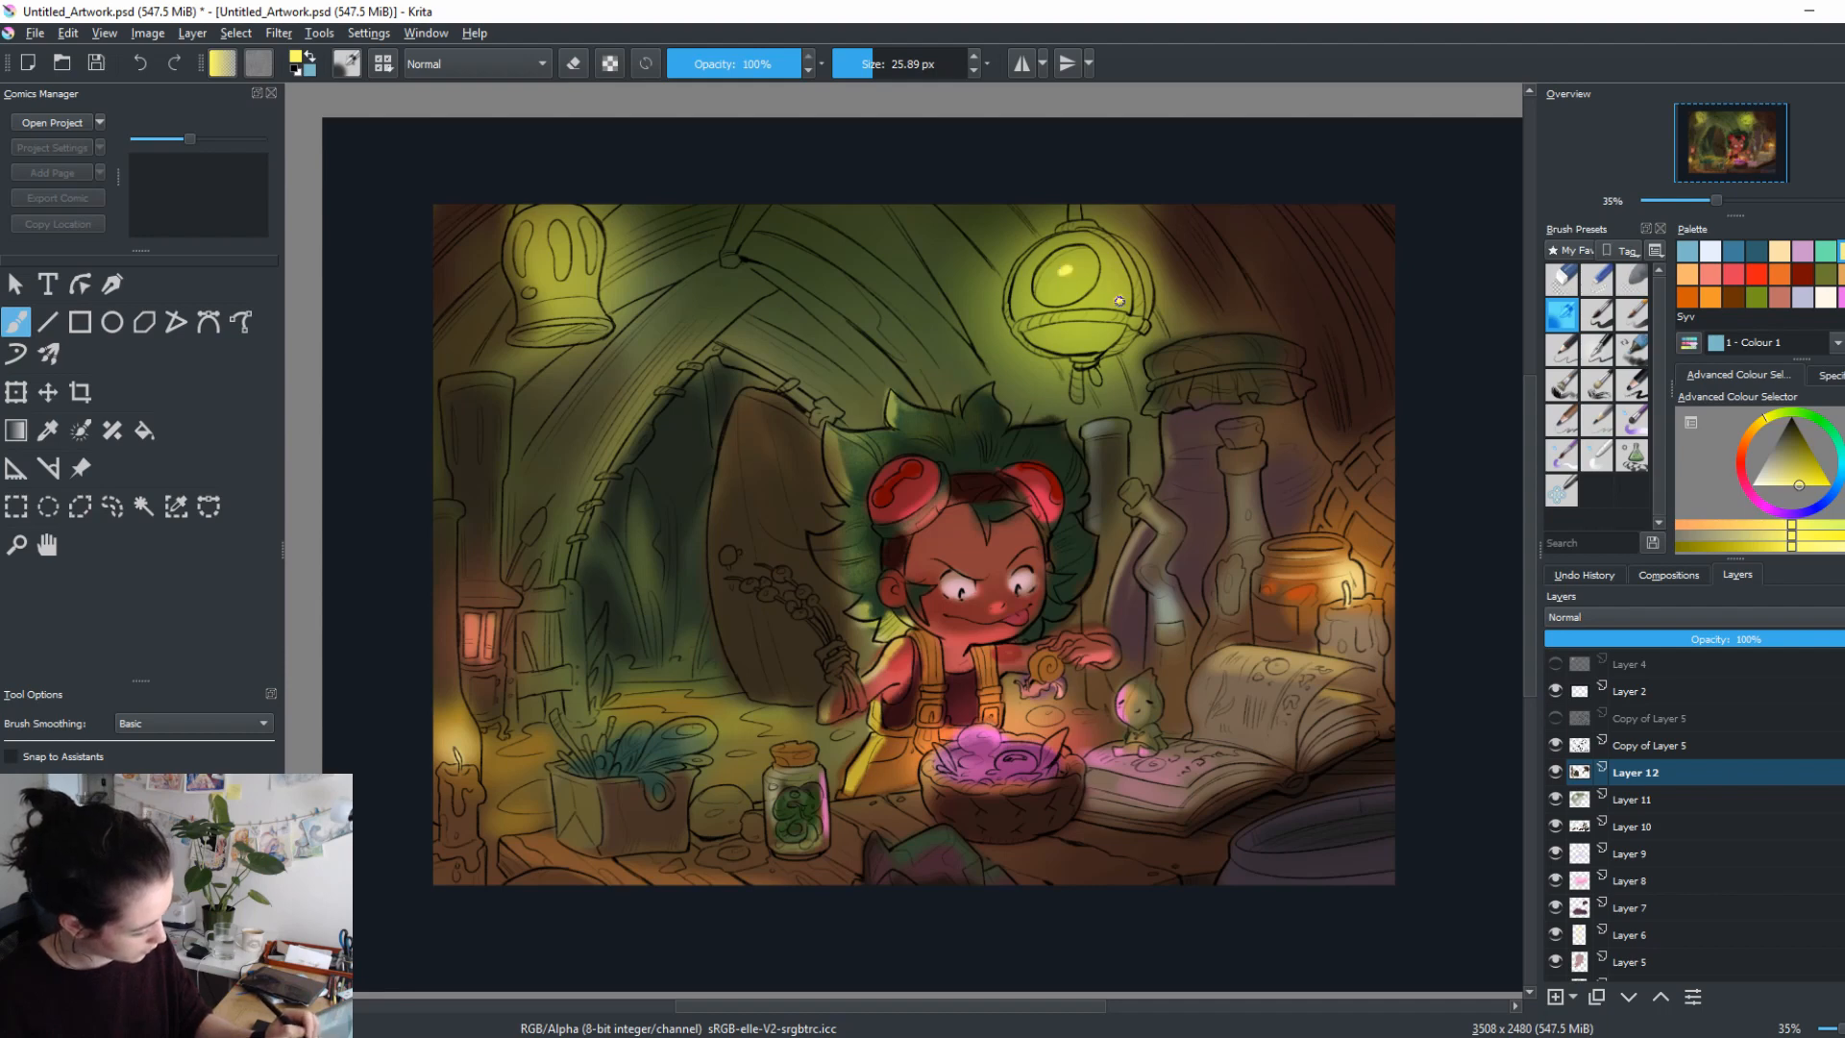
left_click_drag(1081, 332, 1091, 334)
left_click_drag(1062, 271, 1072, 278)
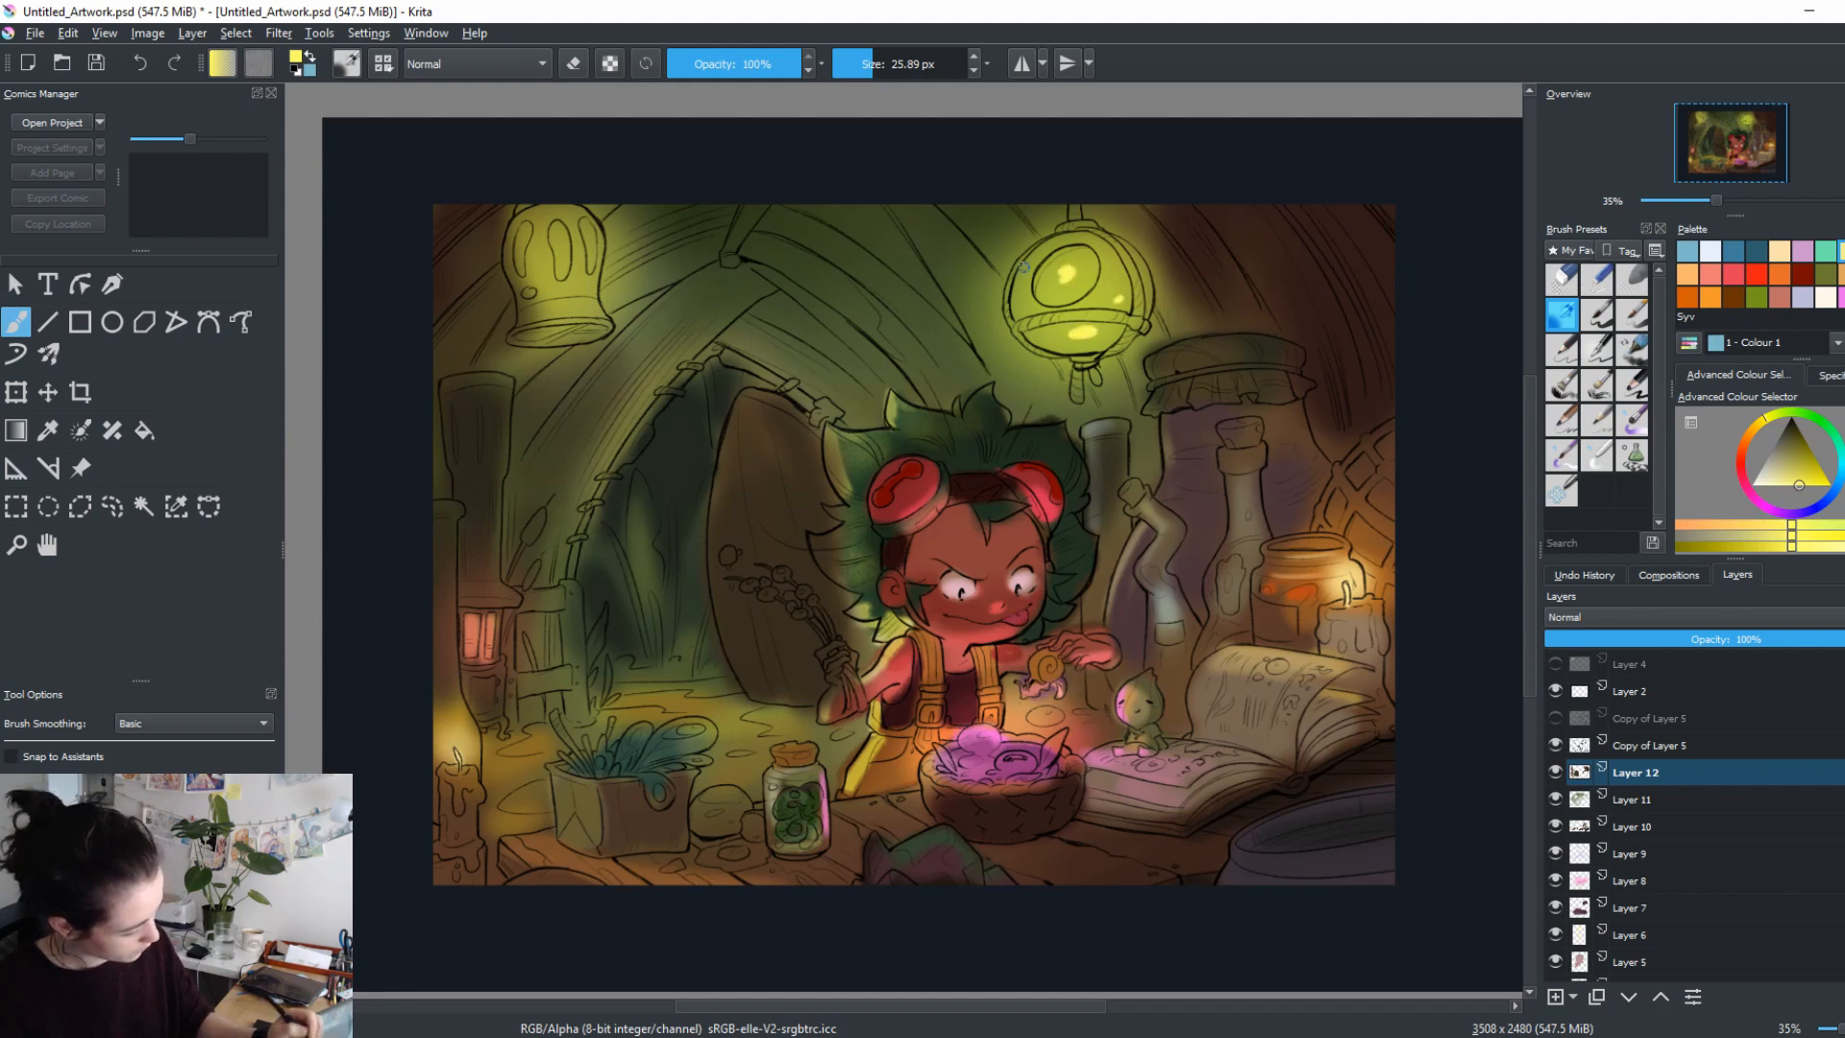
left_click(542, 260)
left_click(573, 293)
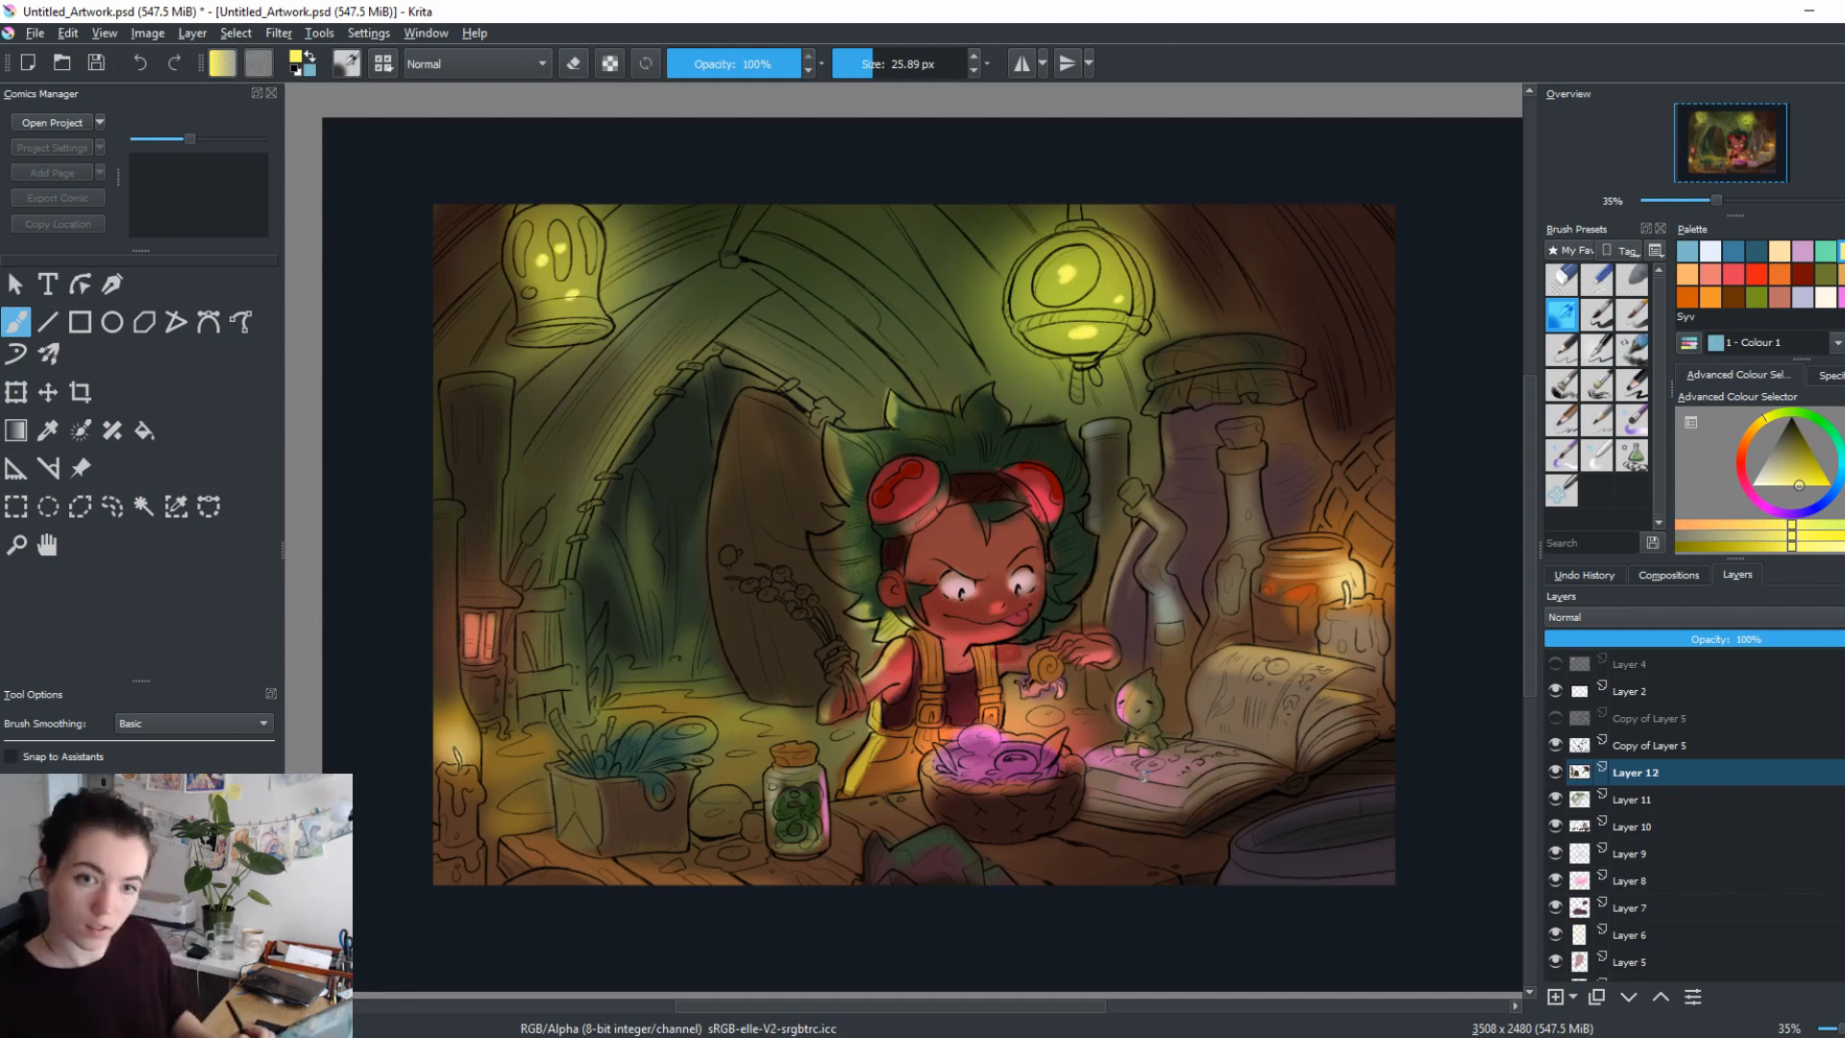
On a new layer above Layer 12, wash saturated orange across the upper part of the tent with a brush of about 786 px.
left_click_drag(1020, 569, 1047, 596)
left_click_drag(1167, 564, 1432, 391, "shift")
left_click(1557, 997)
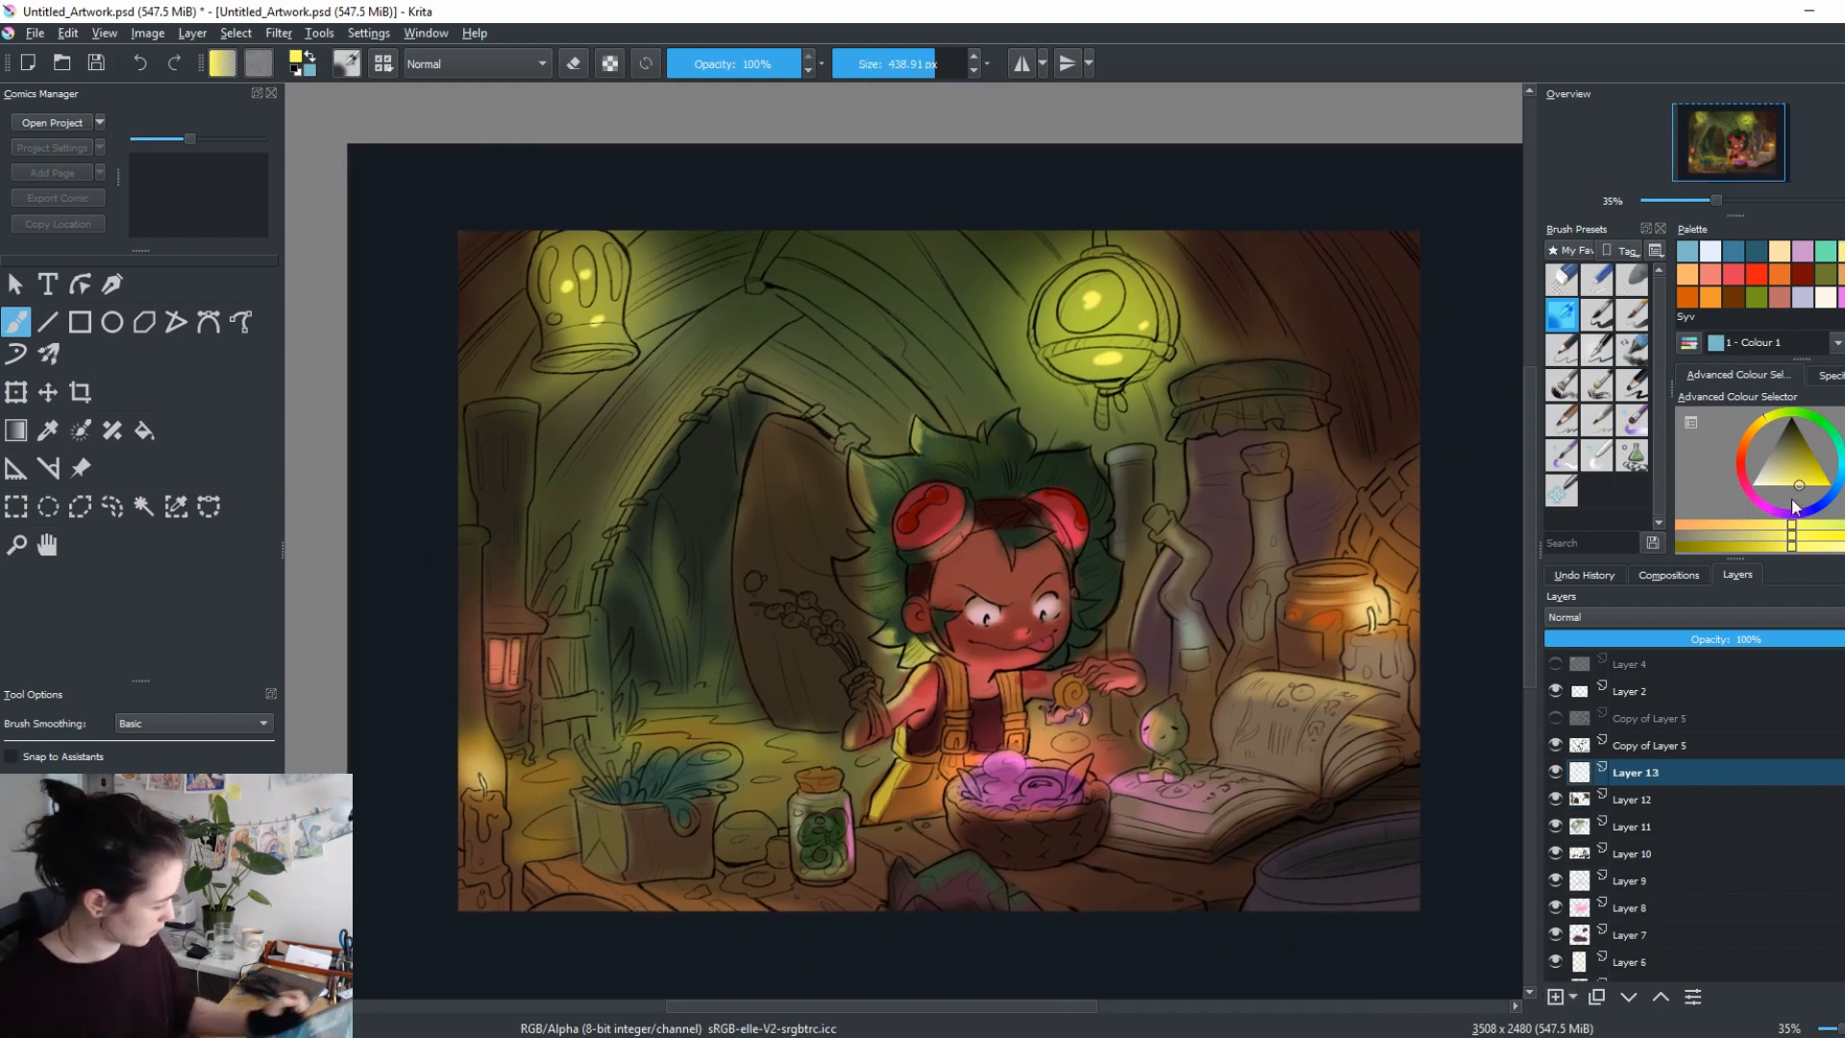
left_click_drag(1798, 486, 1822, 506)
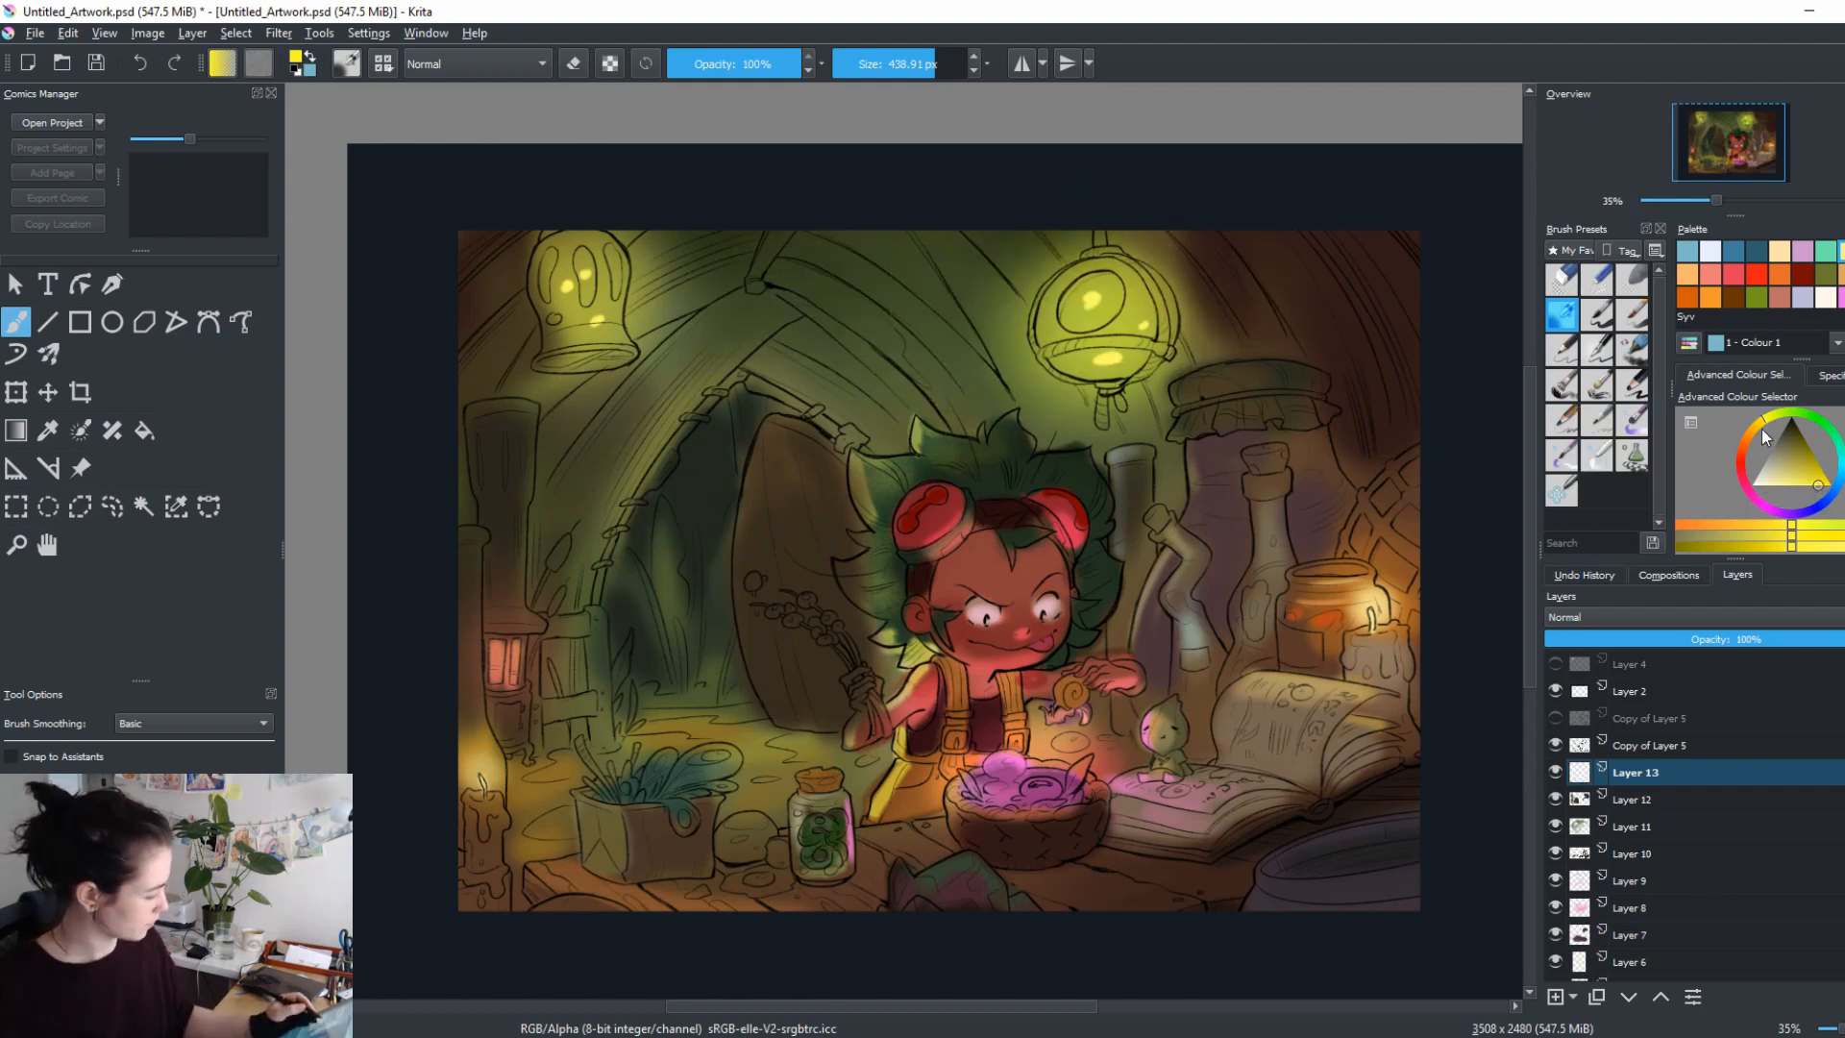
left_click_drag(1761, 428, 1774, 444)
left_click_drag(706, 325, 1018, 324)
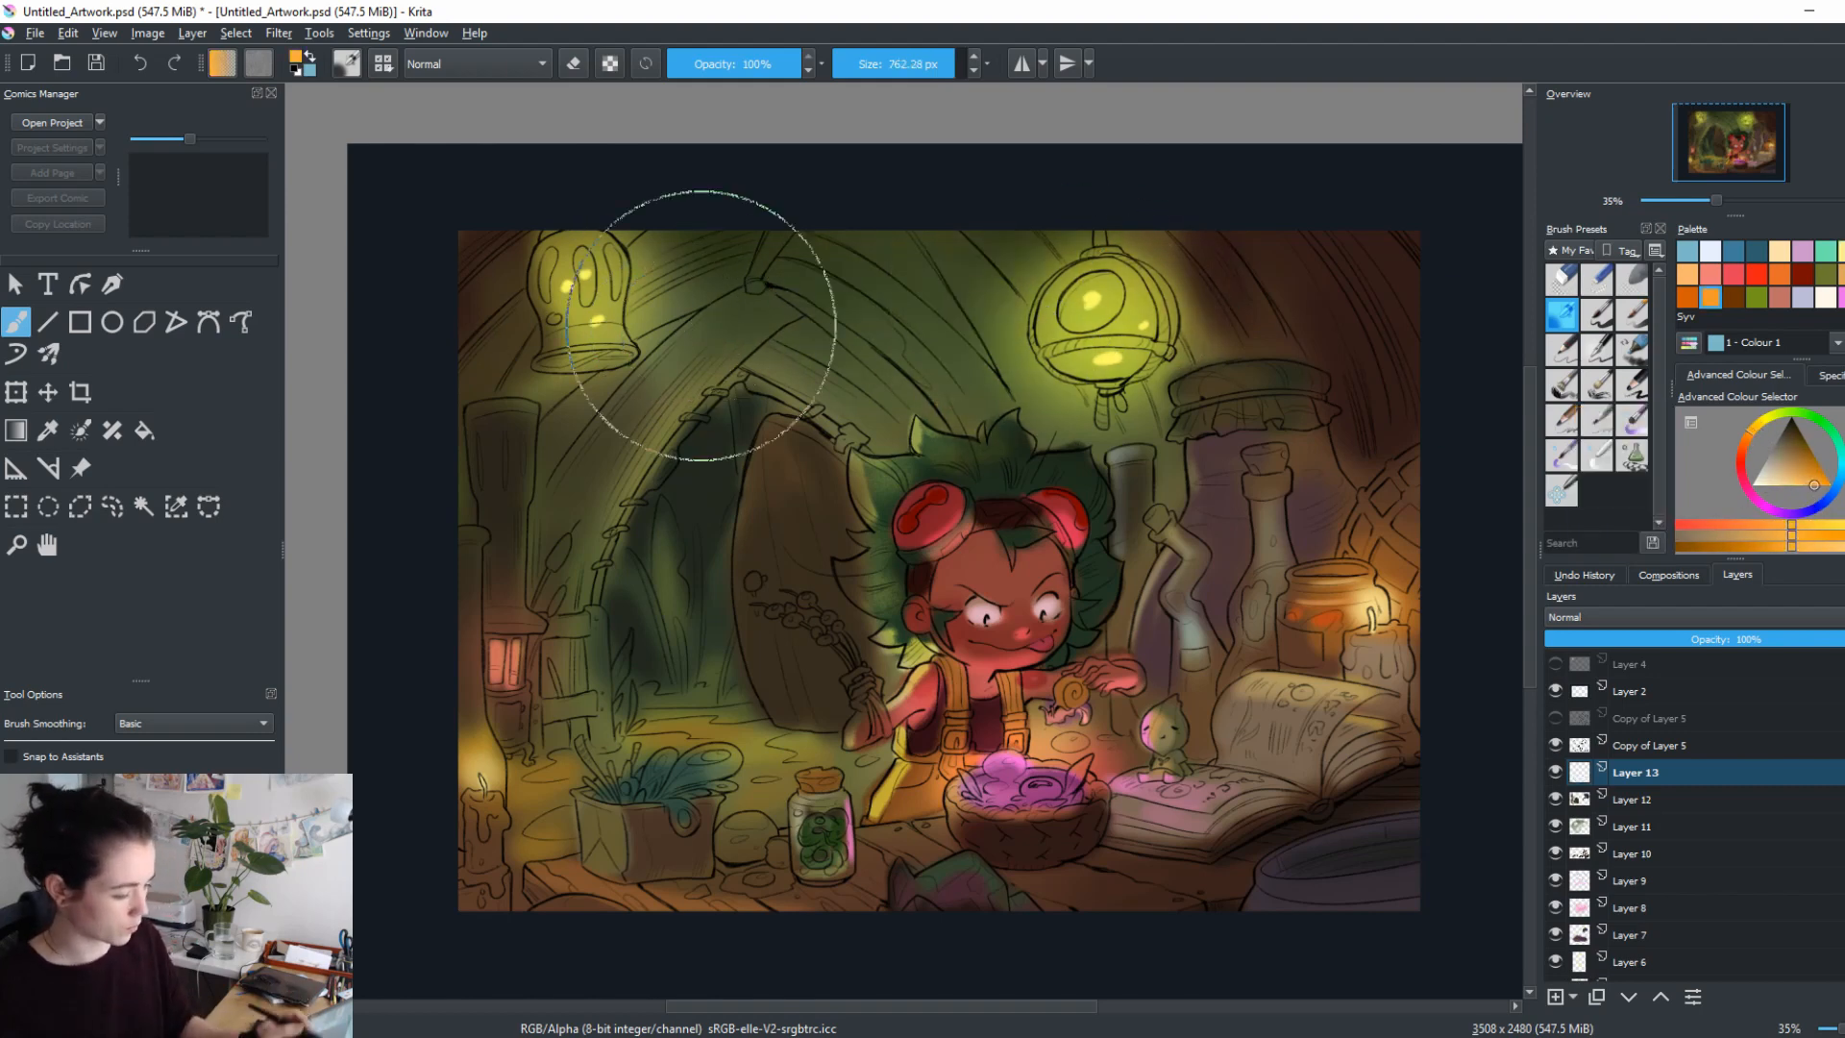
mouse_move(499, 309)
left_mouse_down()
mouse_move(943, 275)
mouse_move(1333, 332)
left_mouse_up()
left_click_drag(451, 518, 1374, 432)
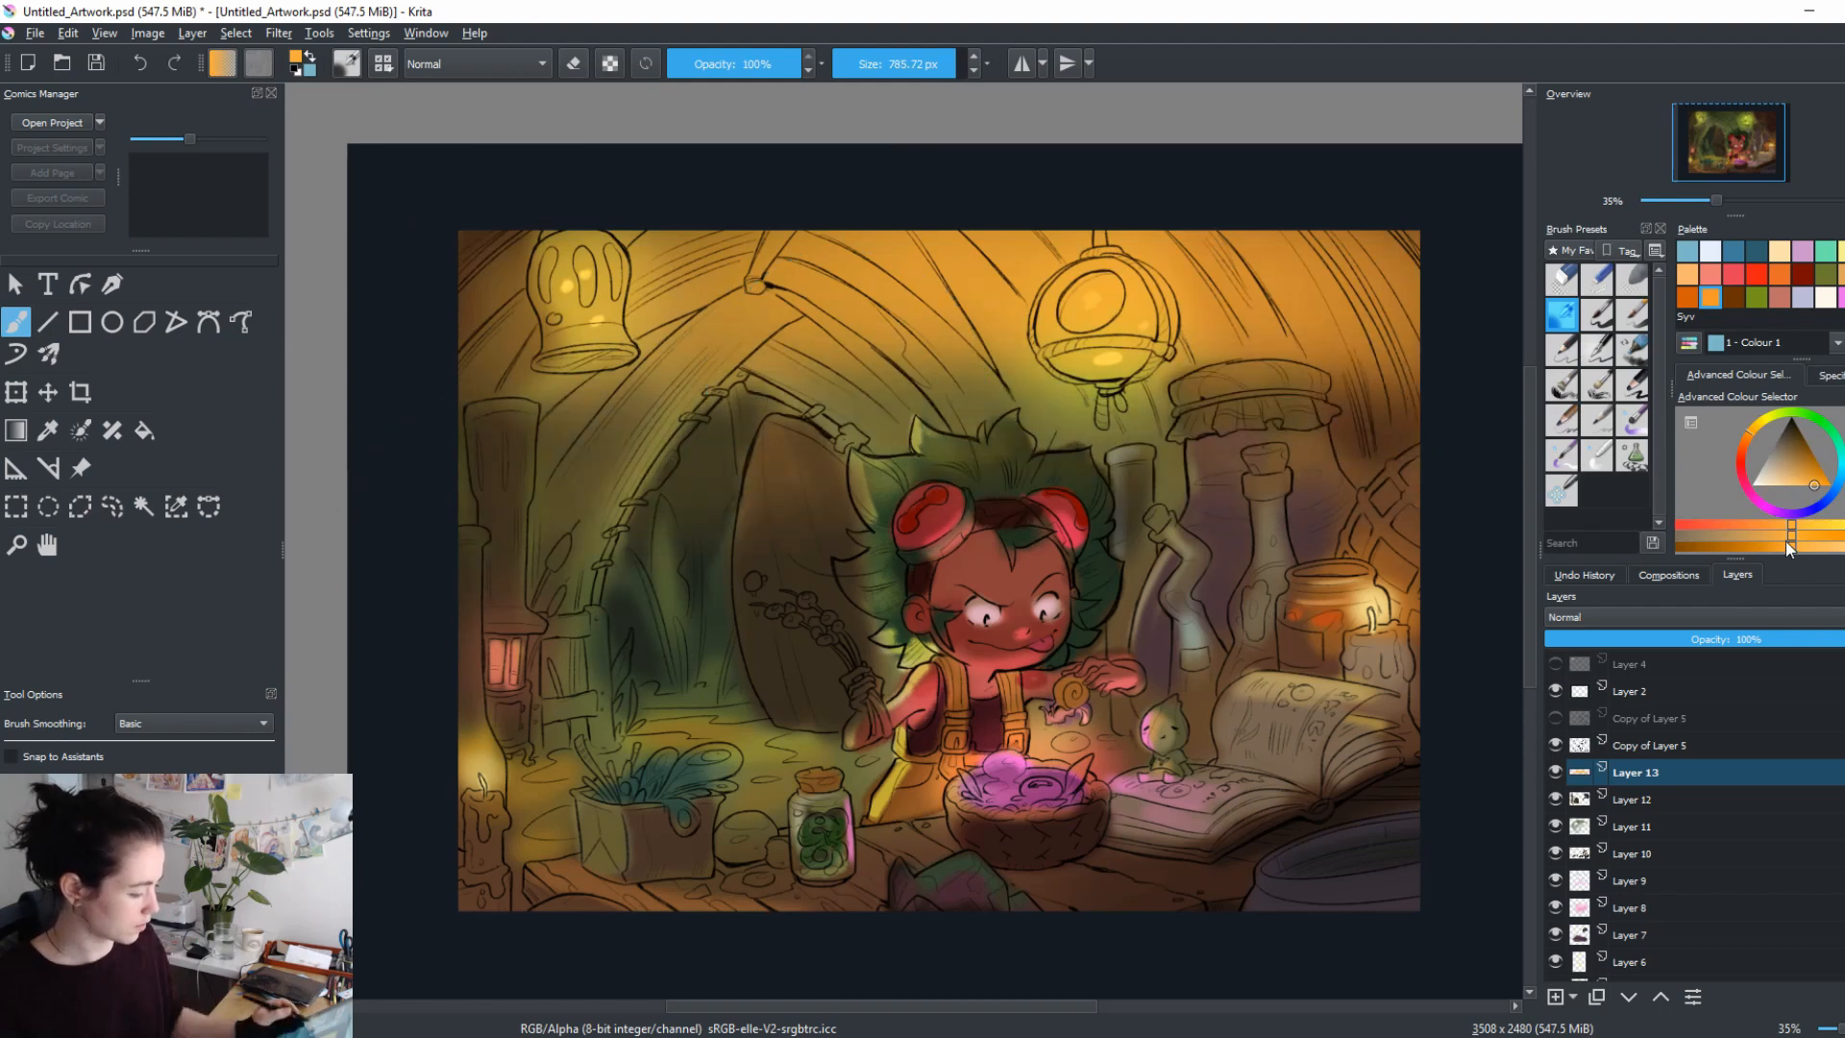
Set the orange wash layer's blending mode to Overlay and lower its opacity to about 60%.
left_click(1585, 618)
left_click(1591, 775)
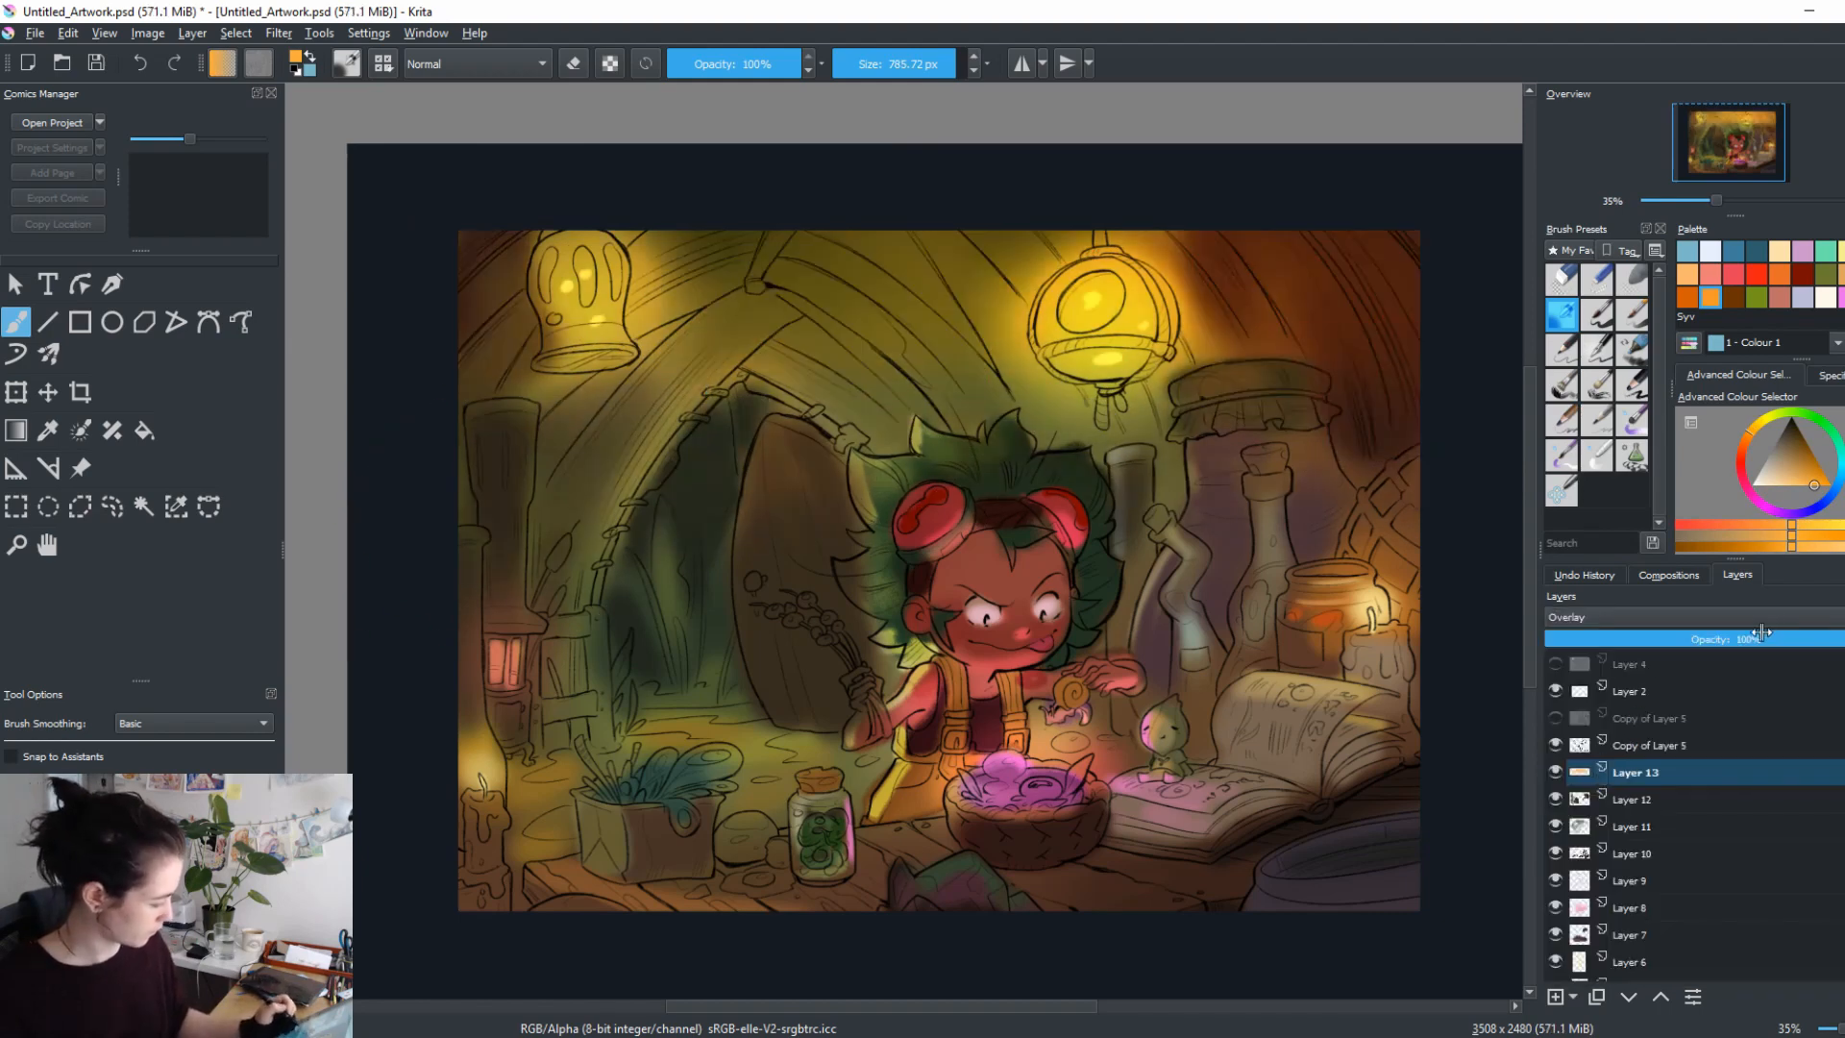
left_click(1799, 639)
left_click_drag(1799, 639, 1761, 639)
Toggle Layer 13's visibility to compare the scene with and without the orange light, and open its blending mode choices.
left_click(1555, 772)
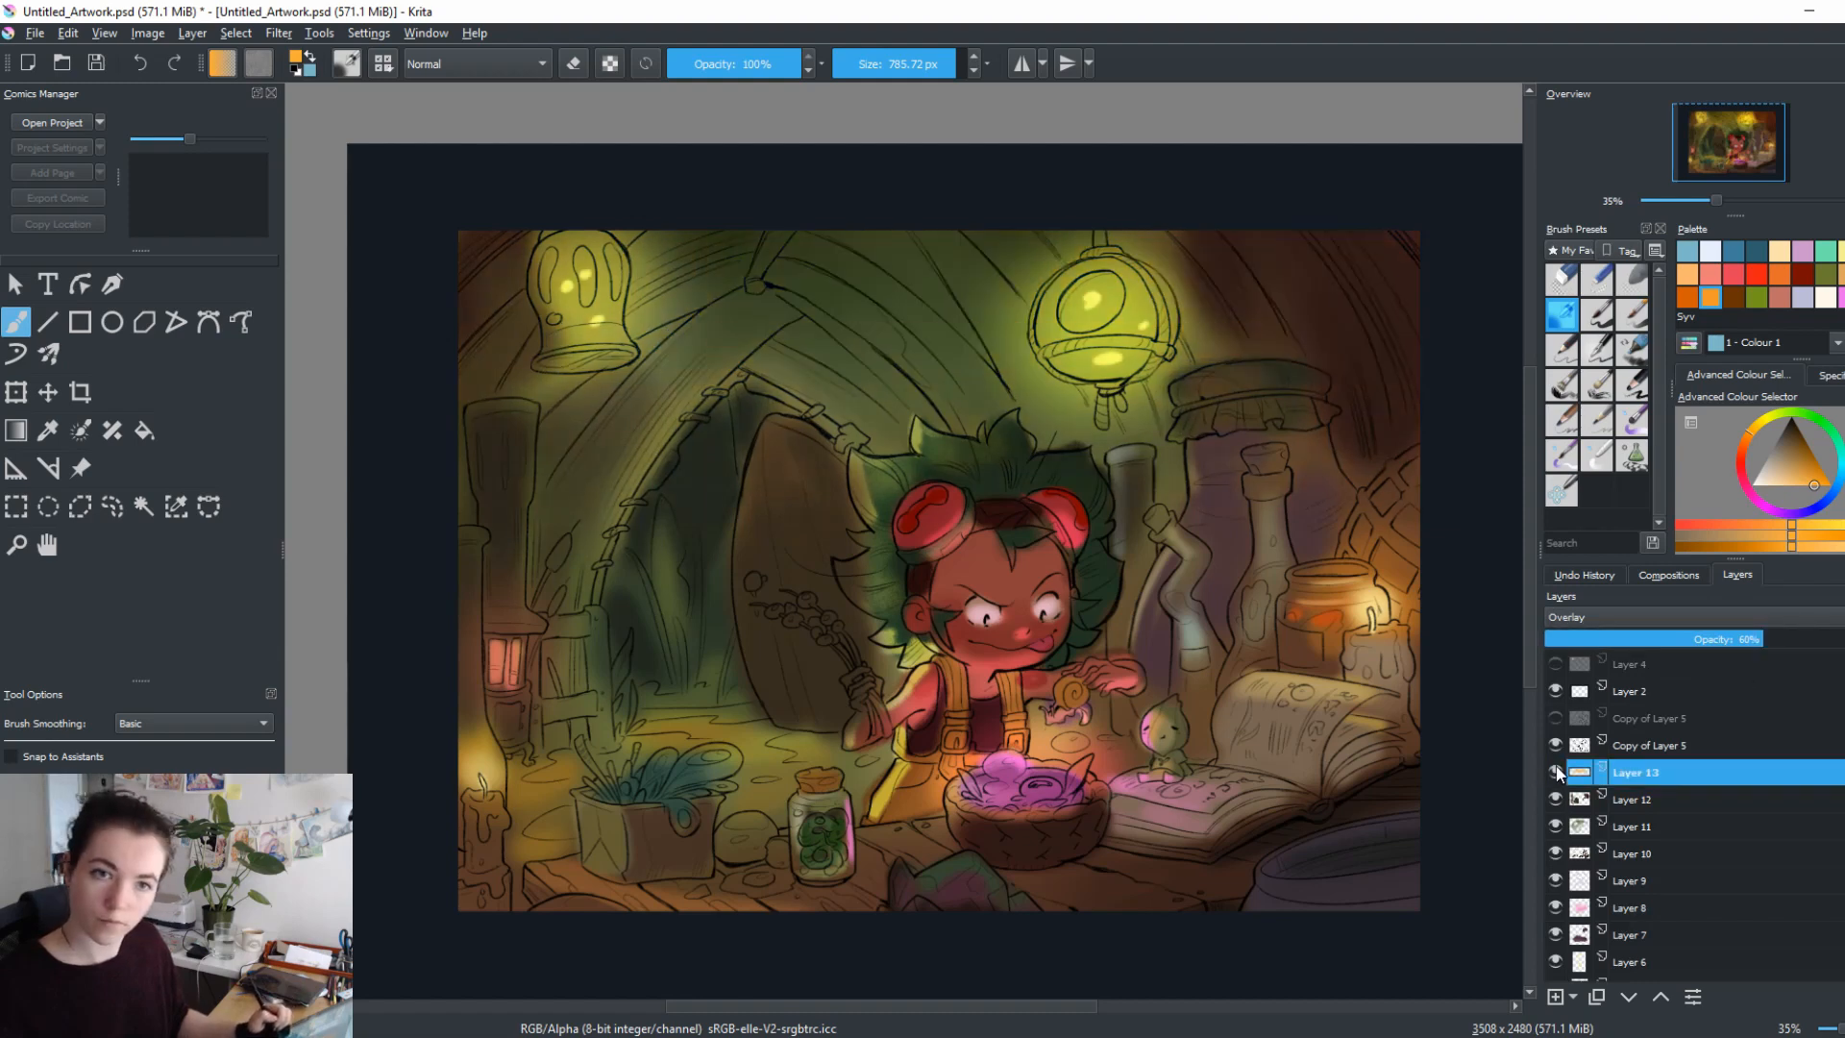
left_click(1585, 617)
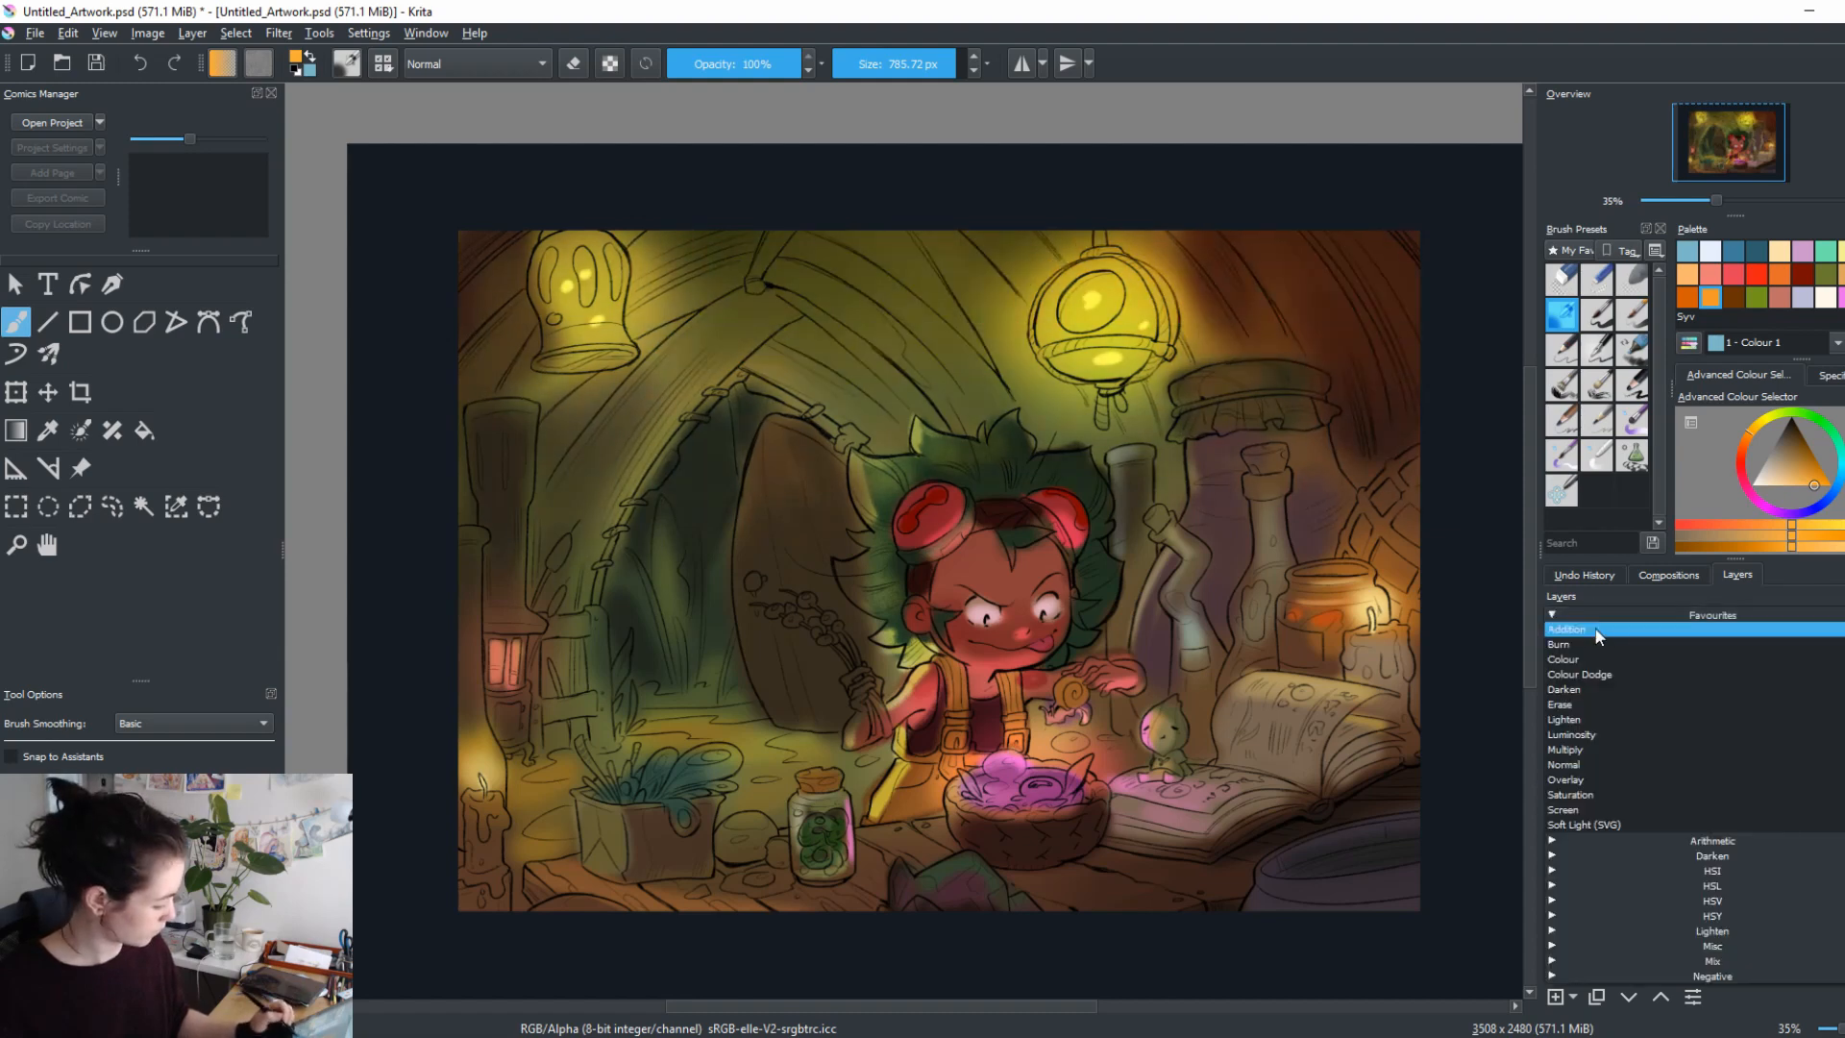
Set Layer 13 to the Colour blending mode at 38% opacity and add a new layer above it.
left_click(1599, 669)
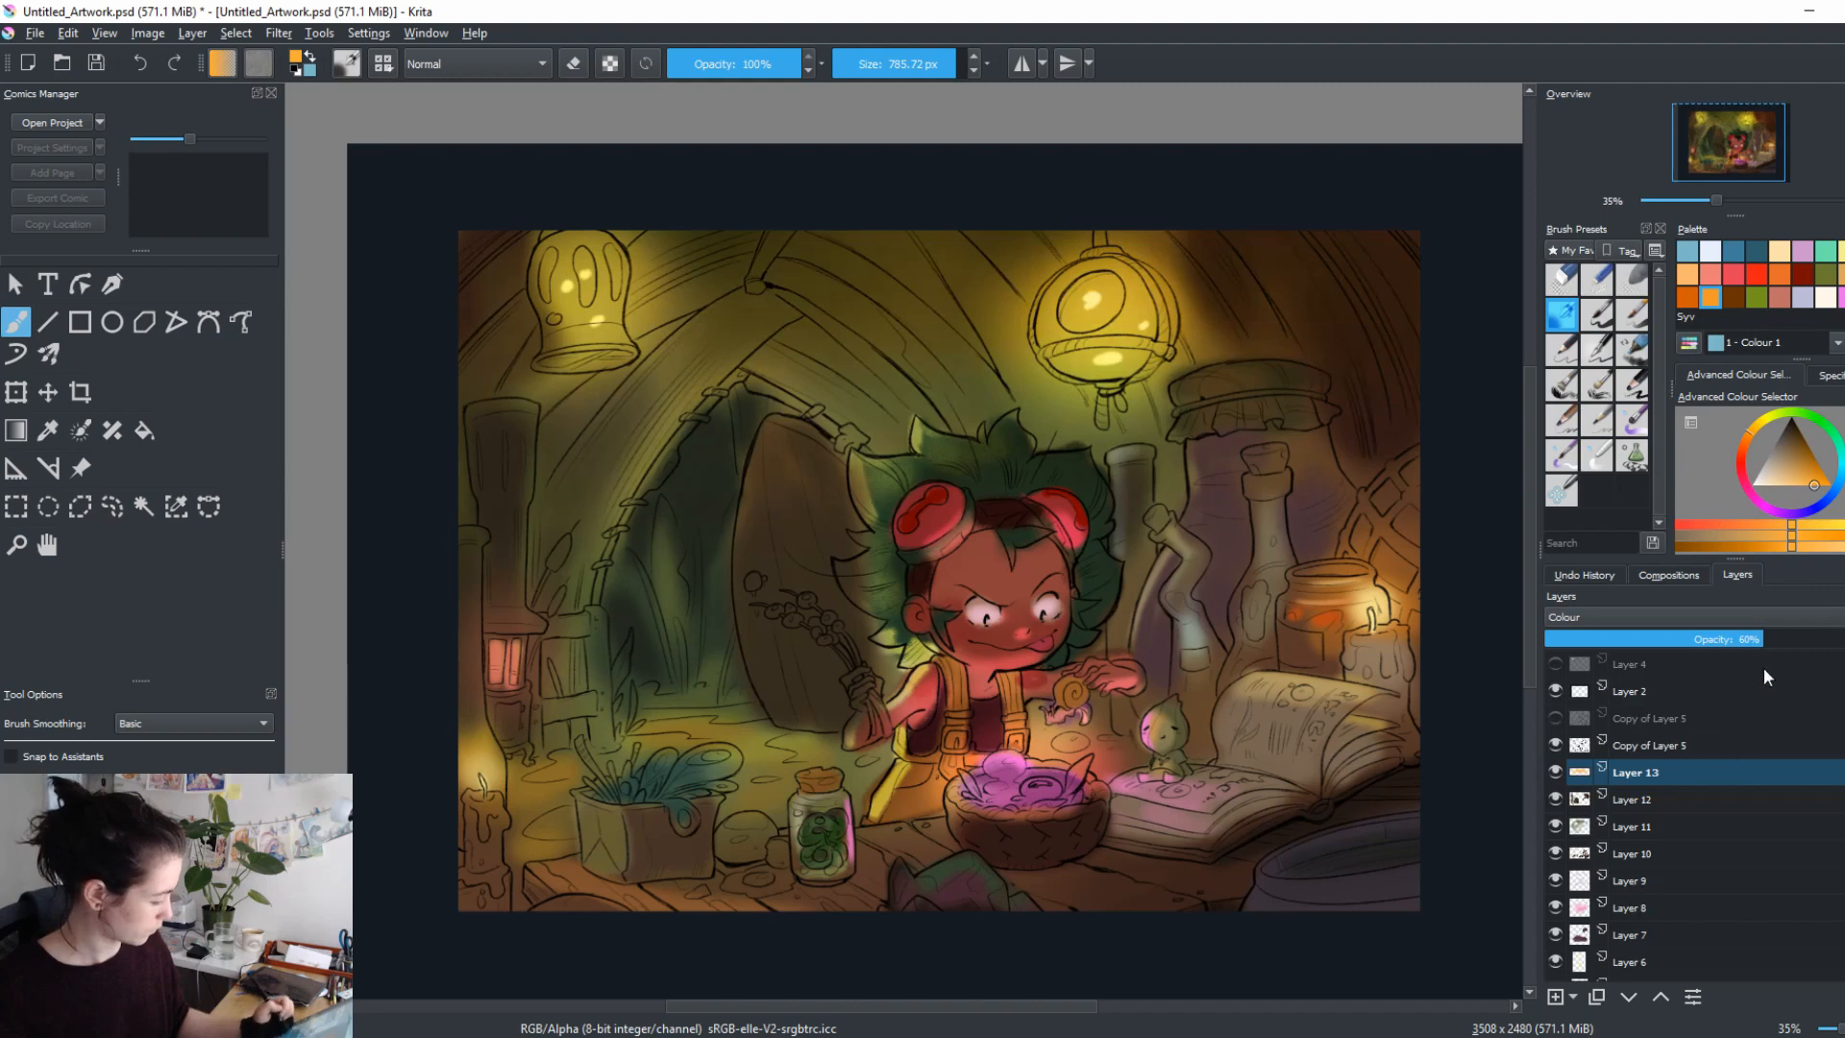
mouse_move(1770, 640)
left_mouse_down()
mouse_move(1822, 640)
mouse_move(1682, 638)
left_mouse_up()
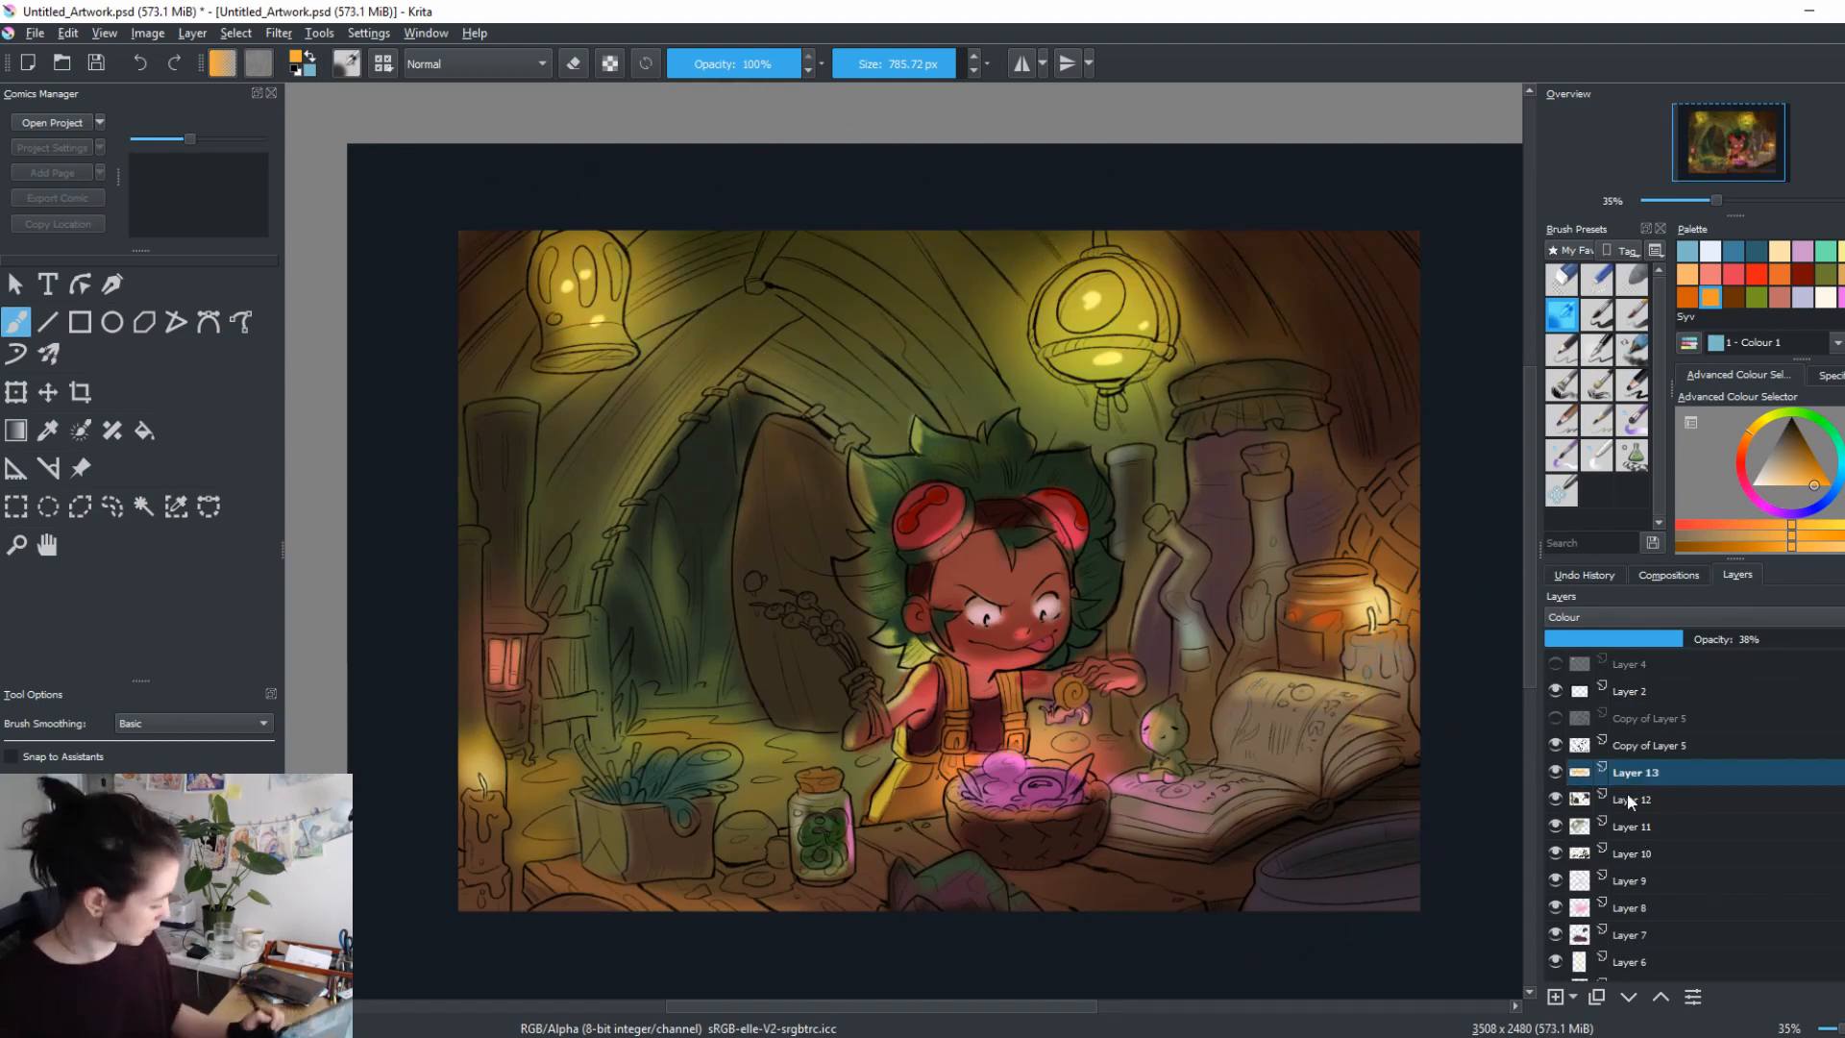
left_click(1552, 997)
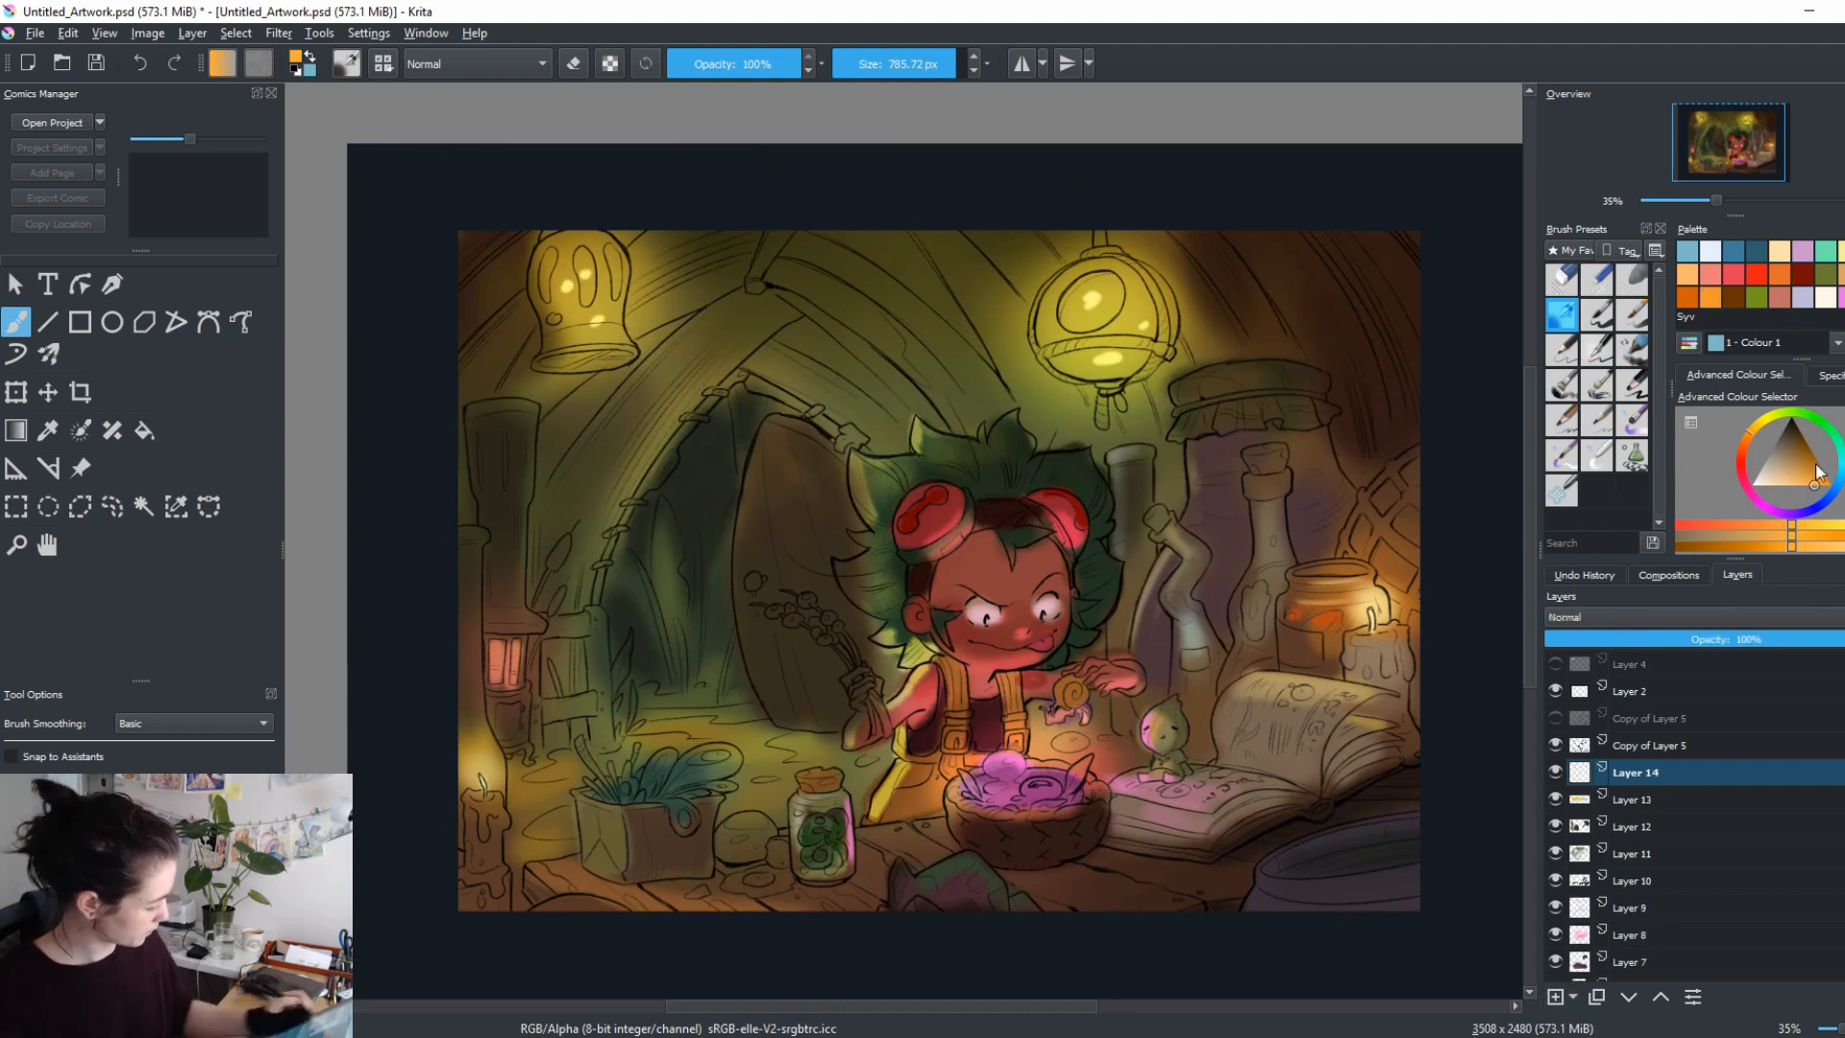
Paint small light pink accents on the character's tongue and the little creature in its hand with a 12.5 px brush.
left_click(1746, 438)
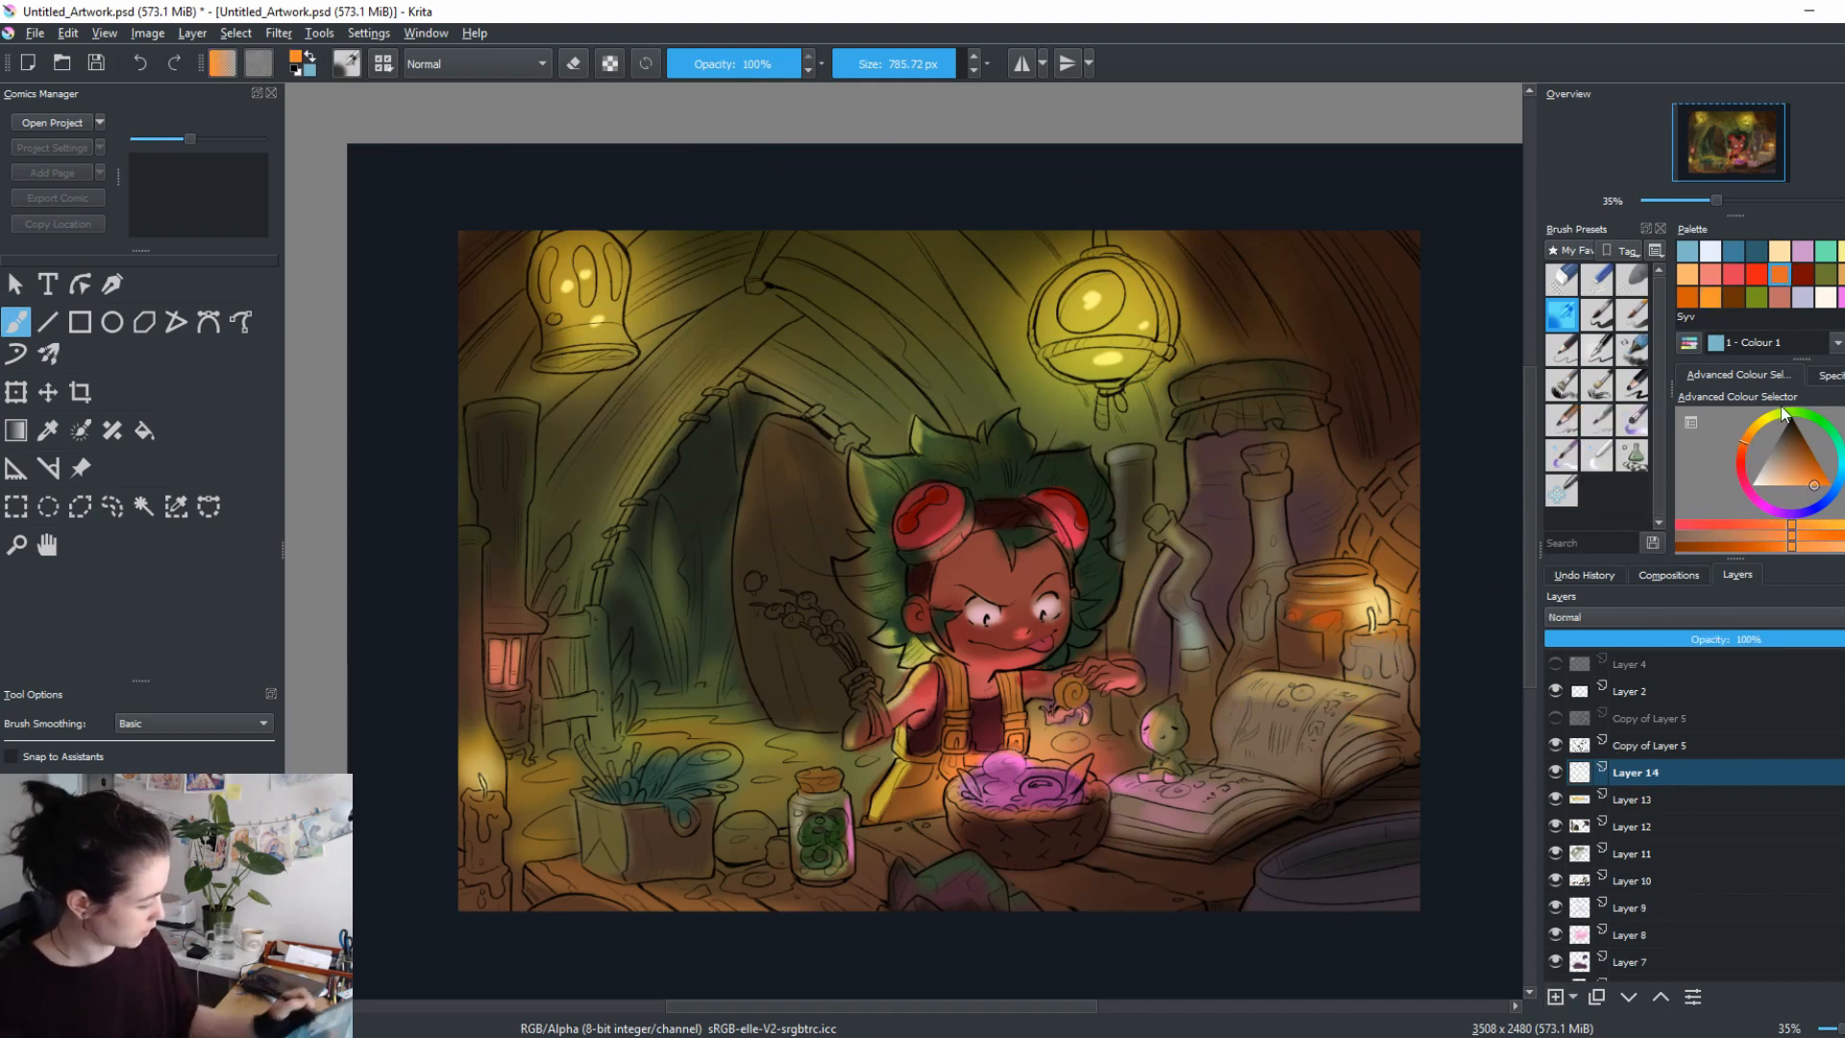
left_click(1760, 423)
left_click(1743, 485)
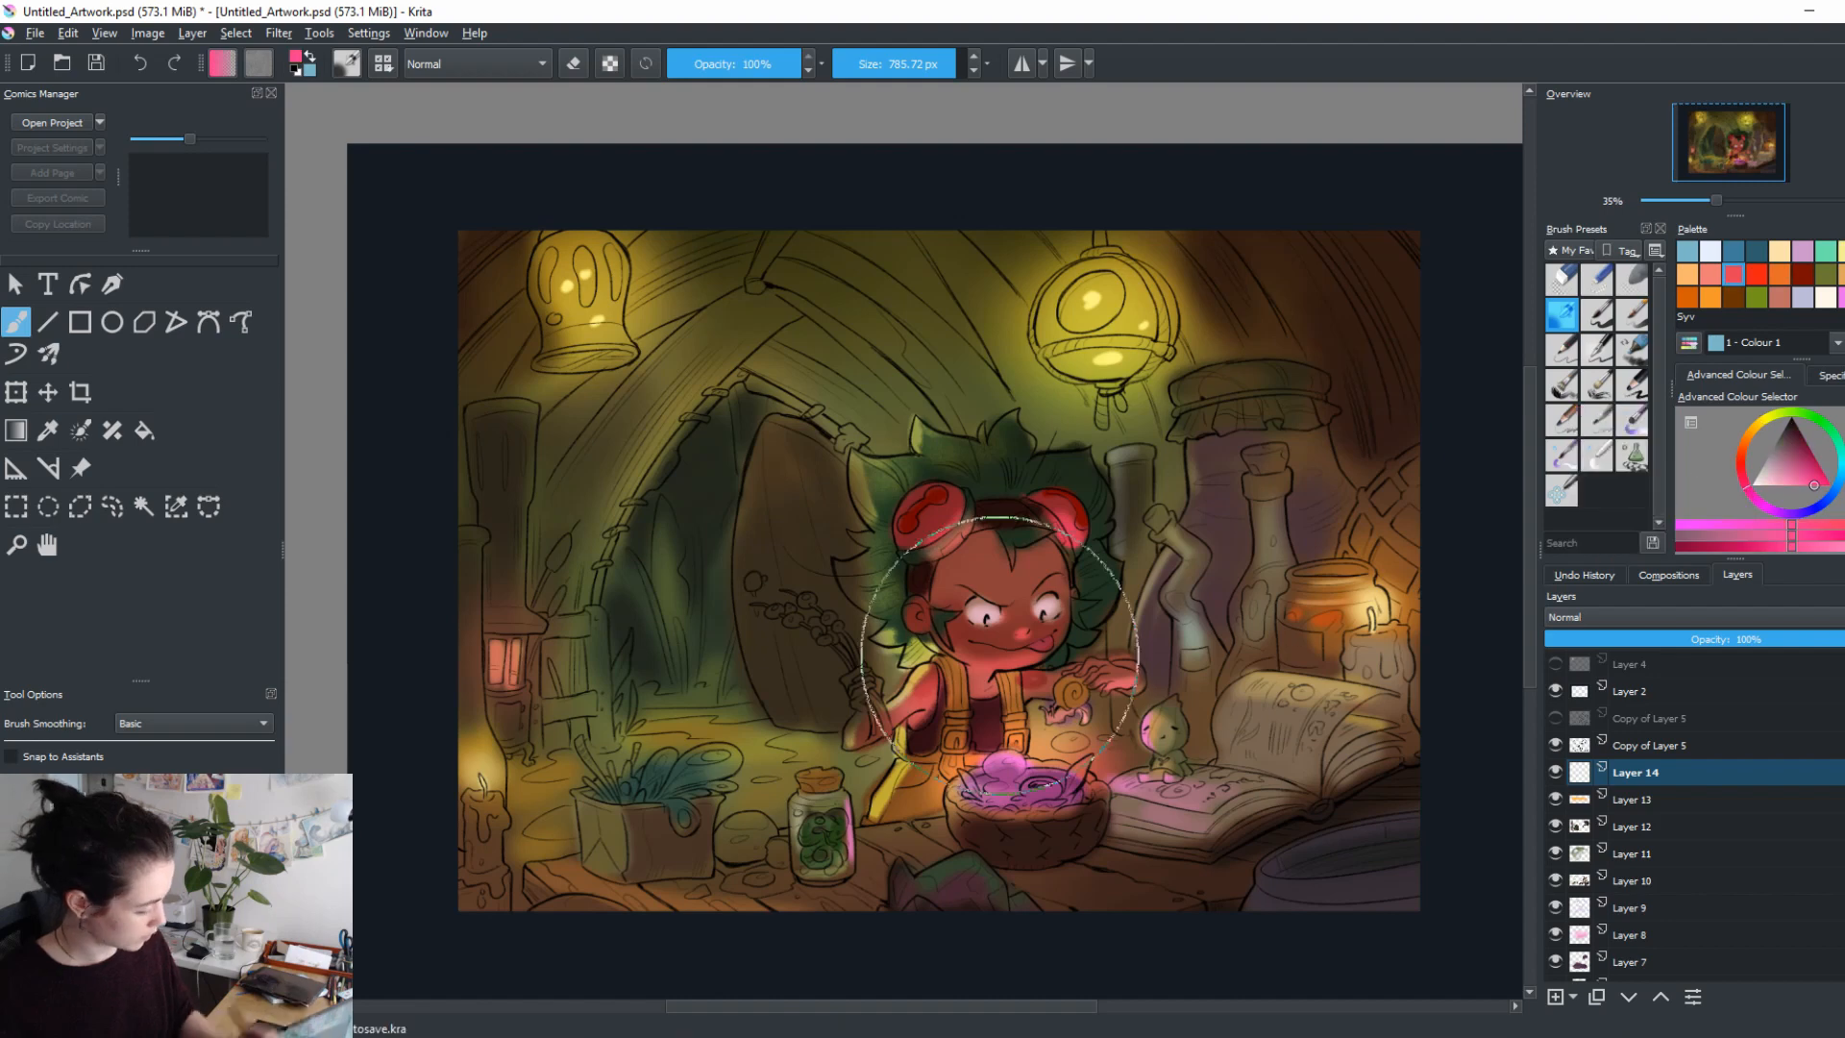
left_click(1037, 725, "ctrl")
left_click(1775, 485)
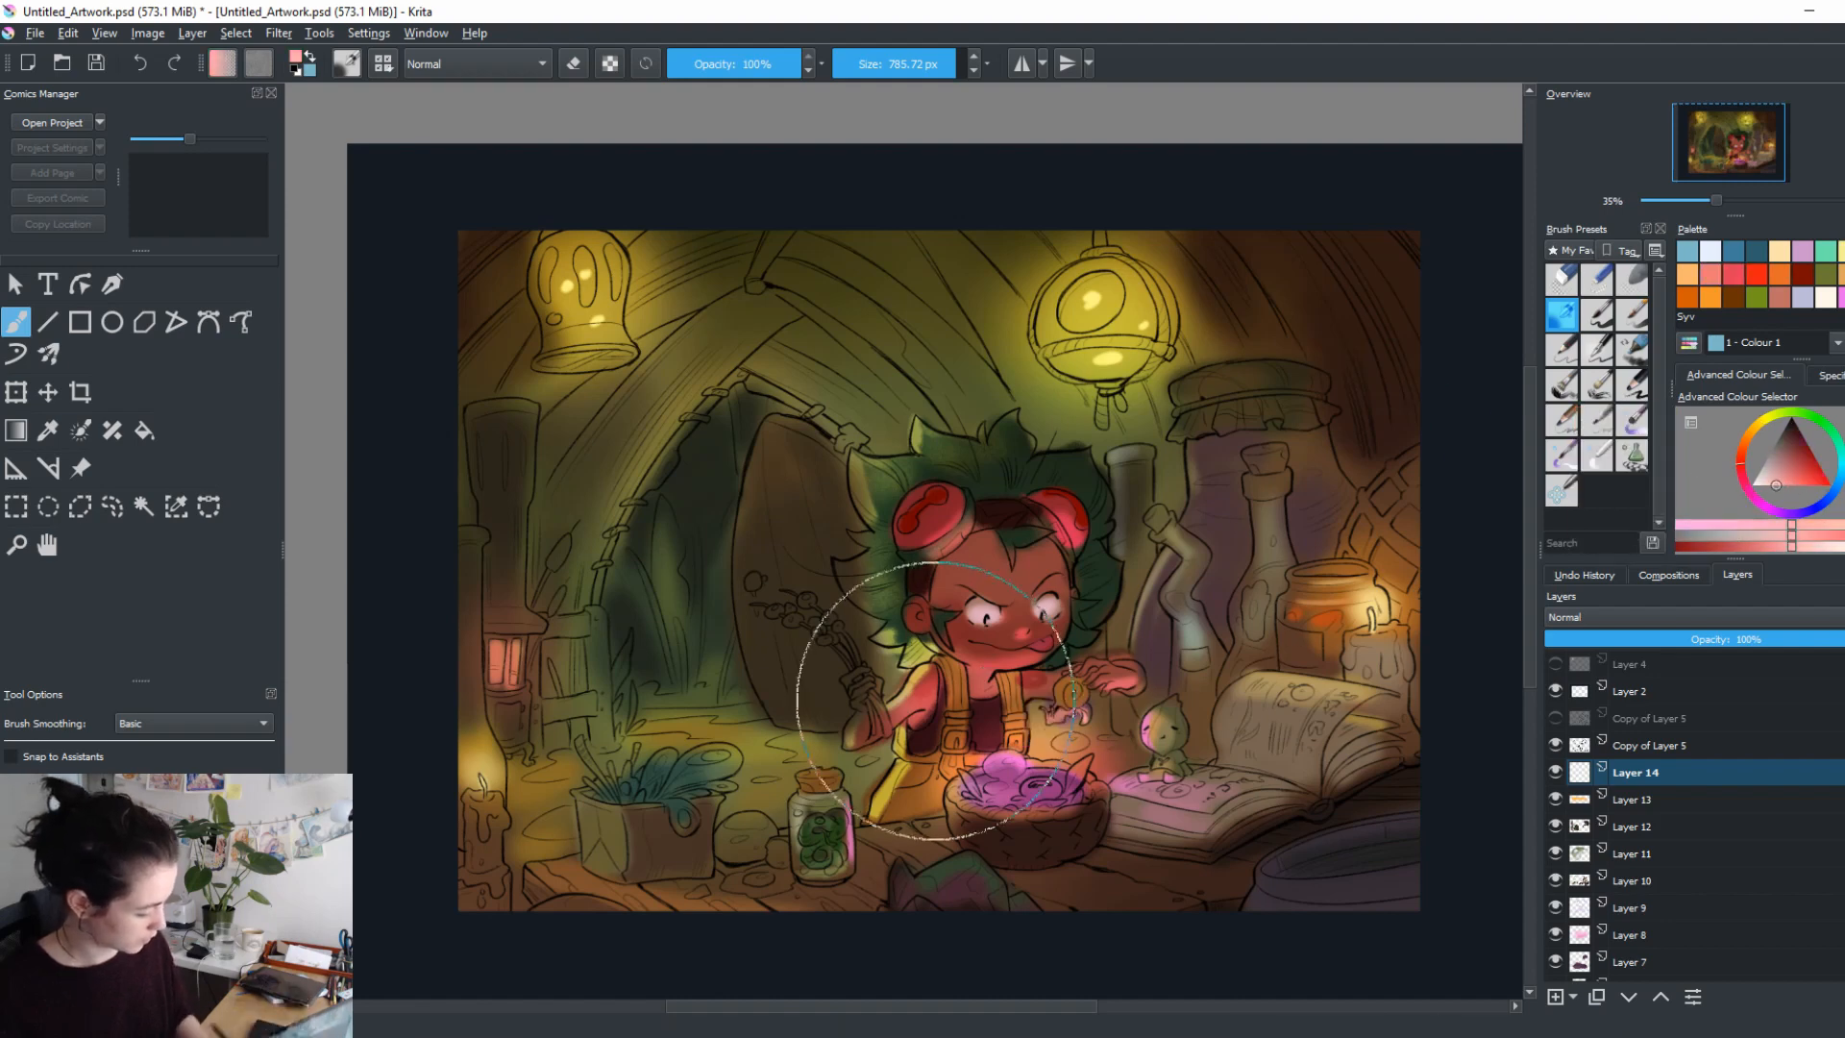
mouse_move(938, 701)
left_mouse_down()
mouse_move(509, 702)
mouse_move(165, 774)
left_mouse_up()
left_click_drag(1033, 637, 1088, 704)
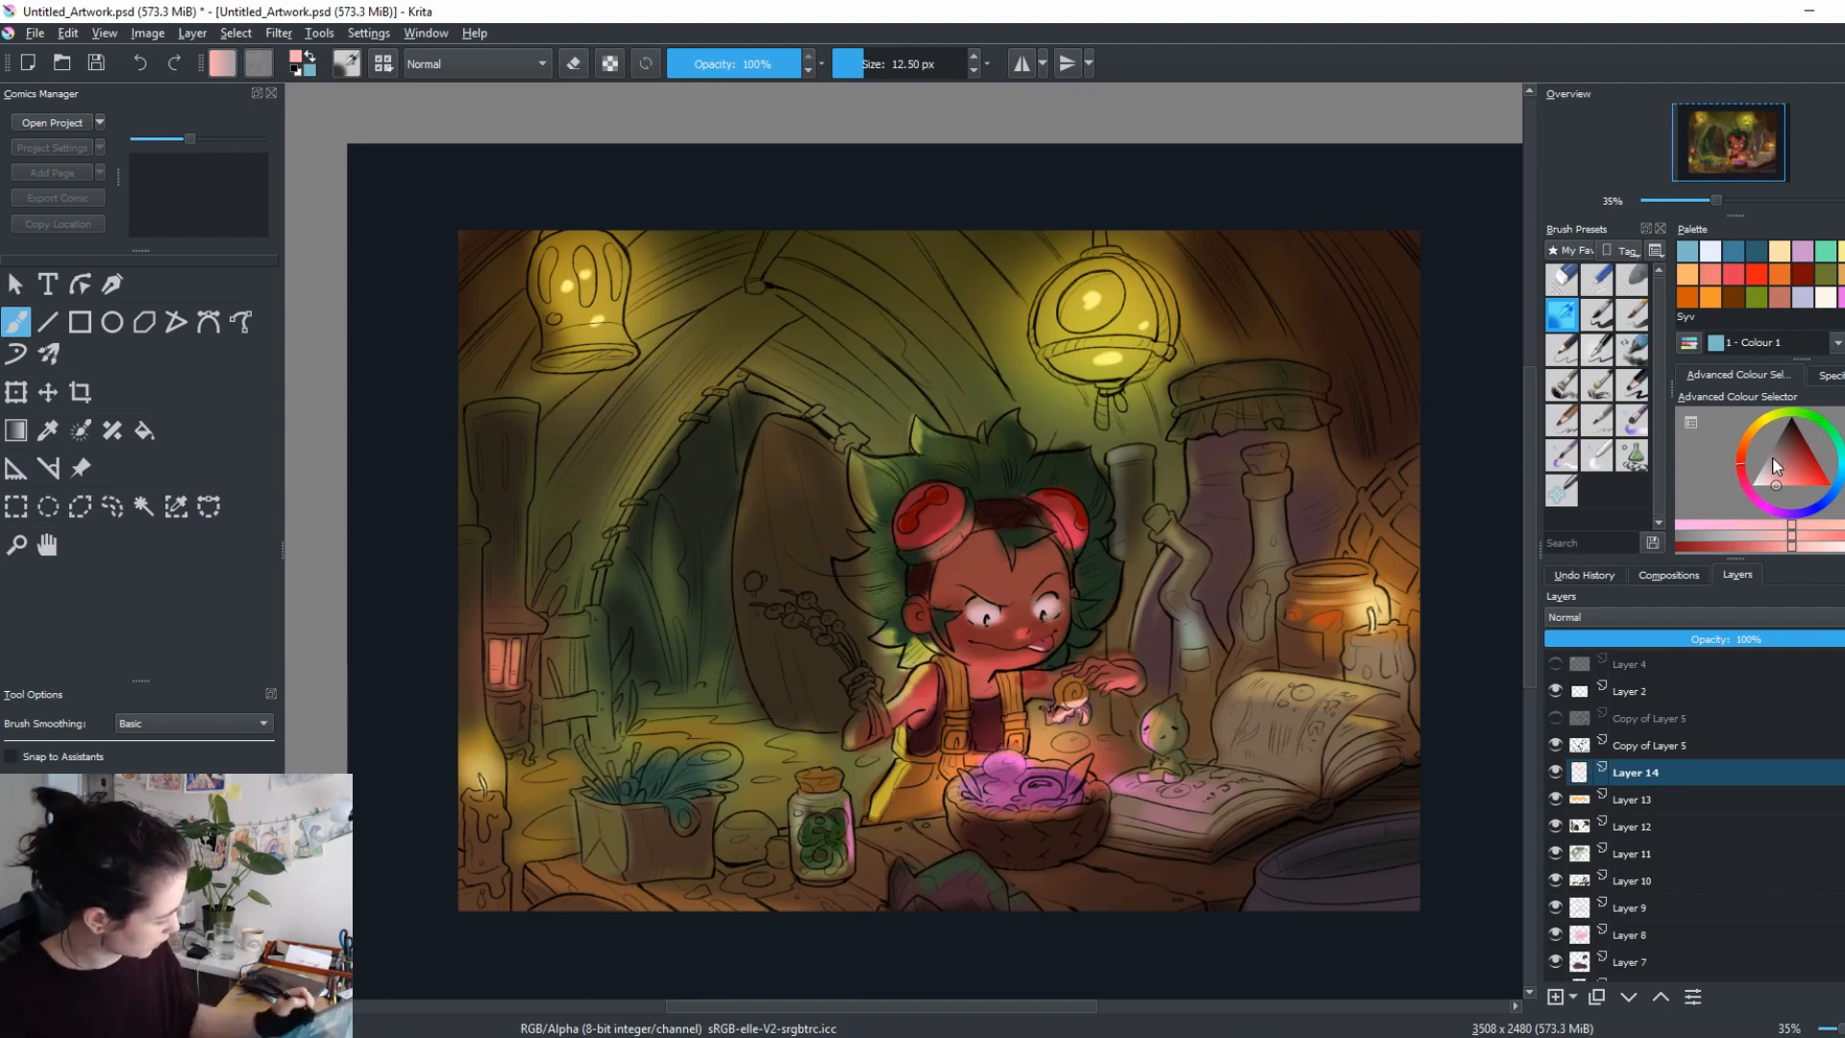
Colour the small creature dangling from the hand in stronger pinks and add very pale pink highlights around it and the sprout figure.
left_click(1787, 485)
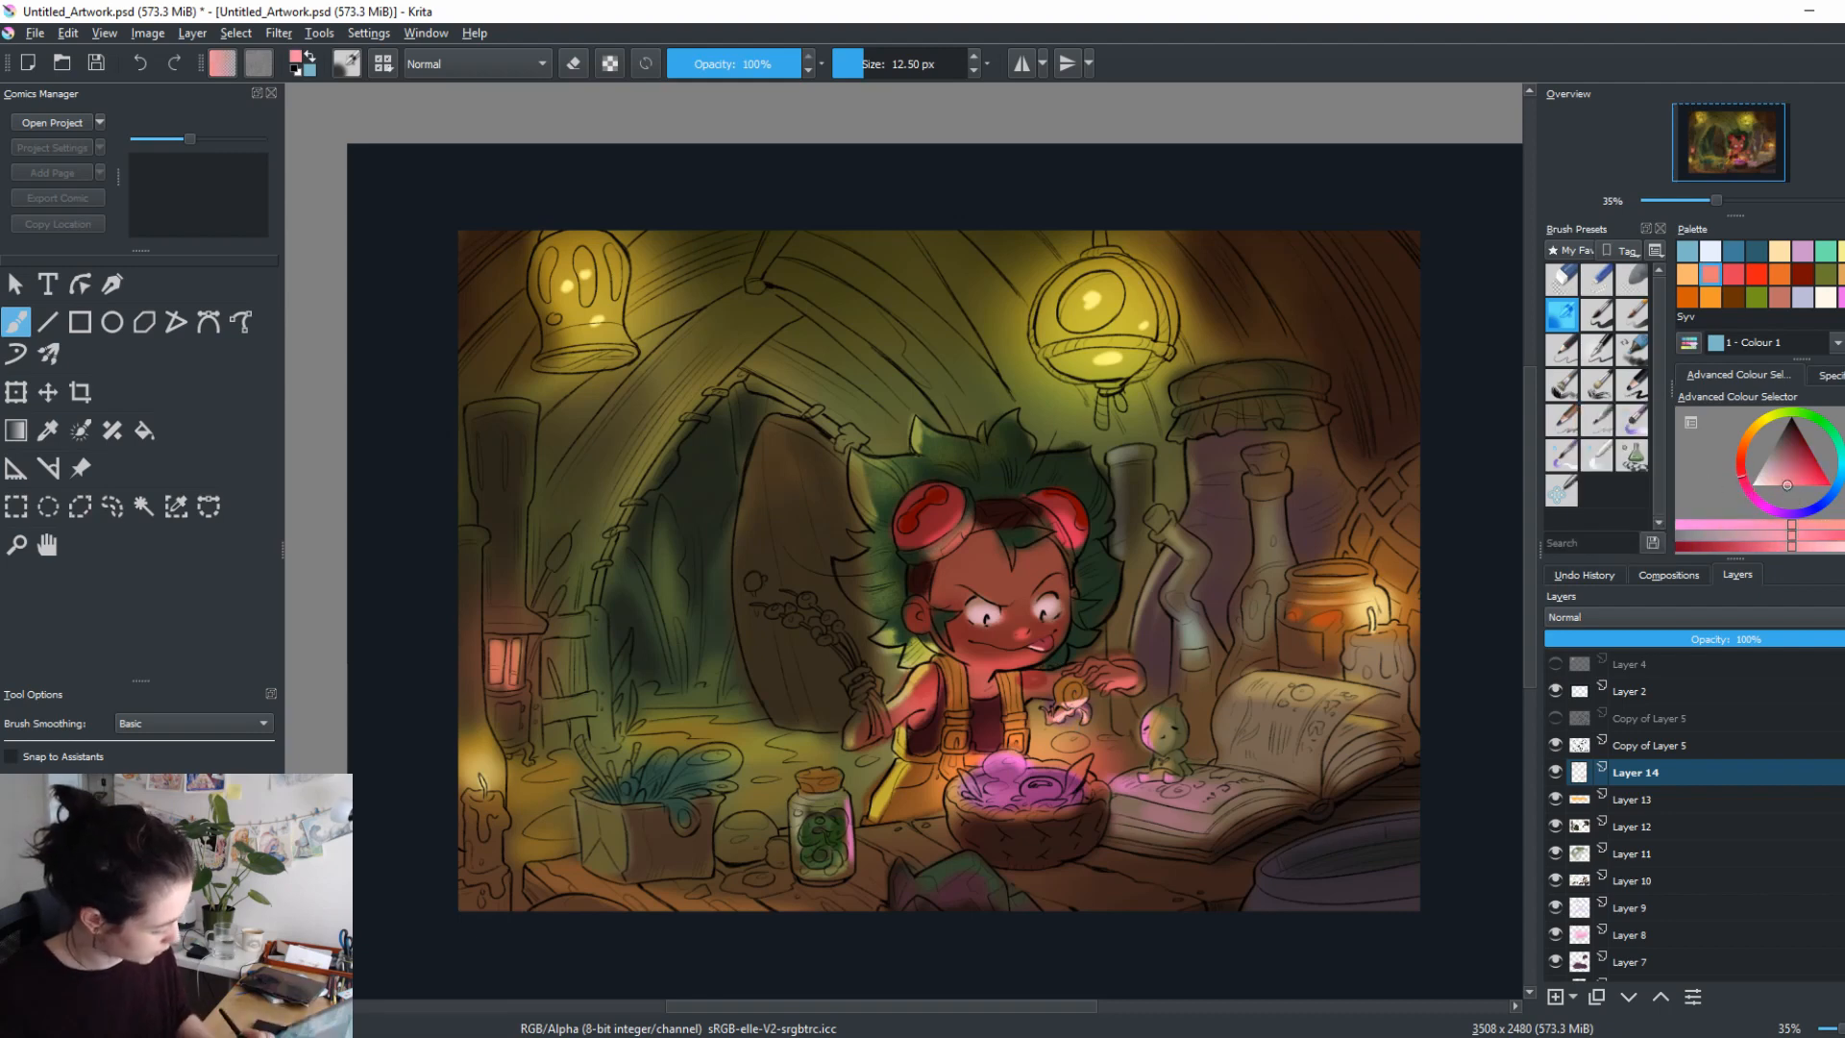
left_click(1805, 485)
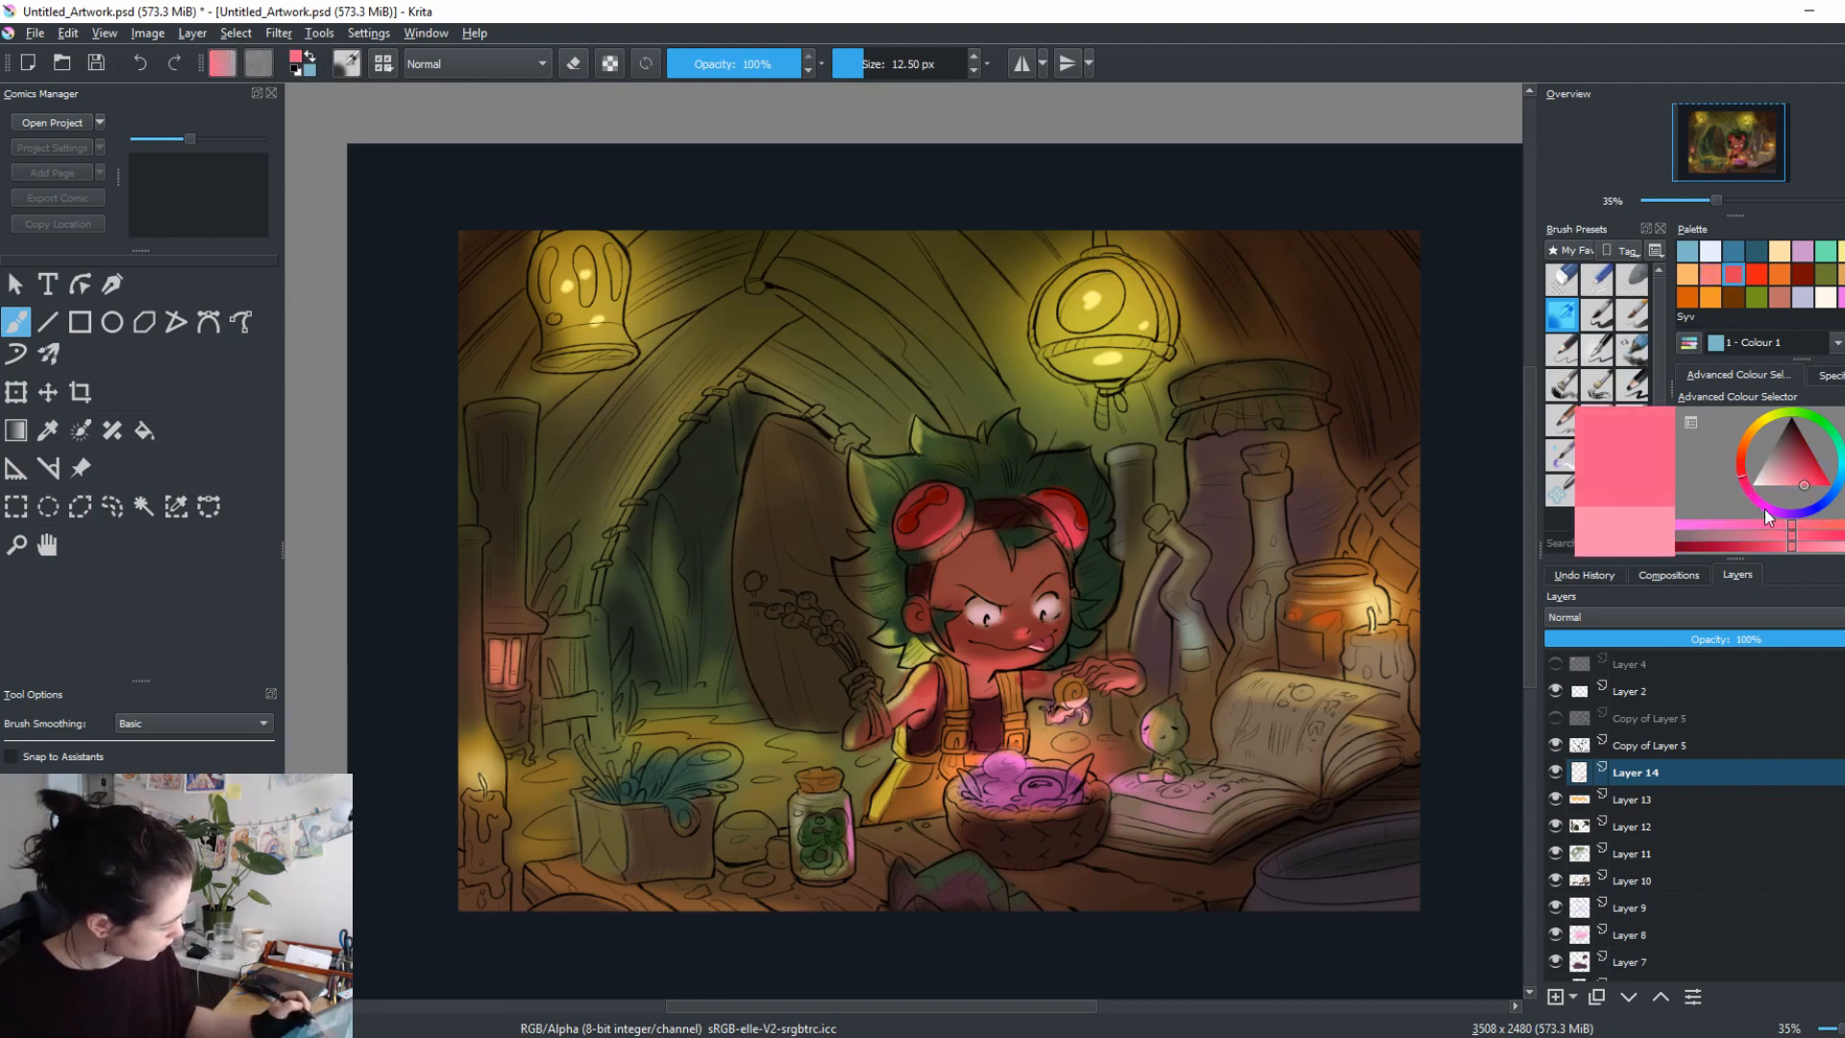
left_click(1749, 494)
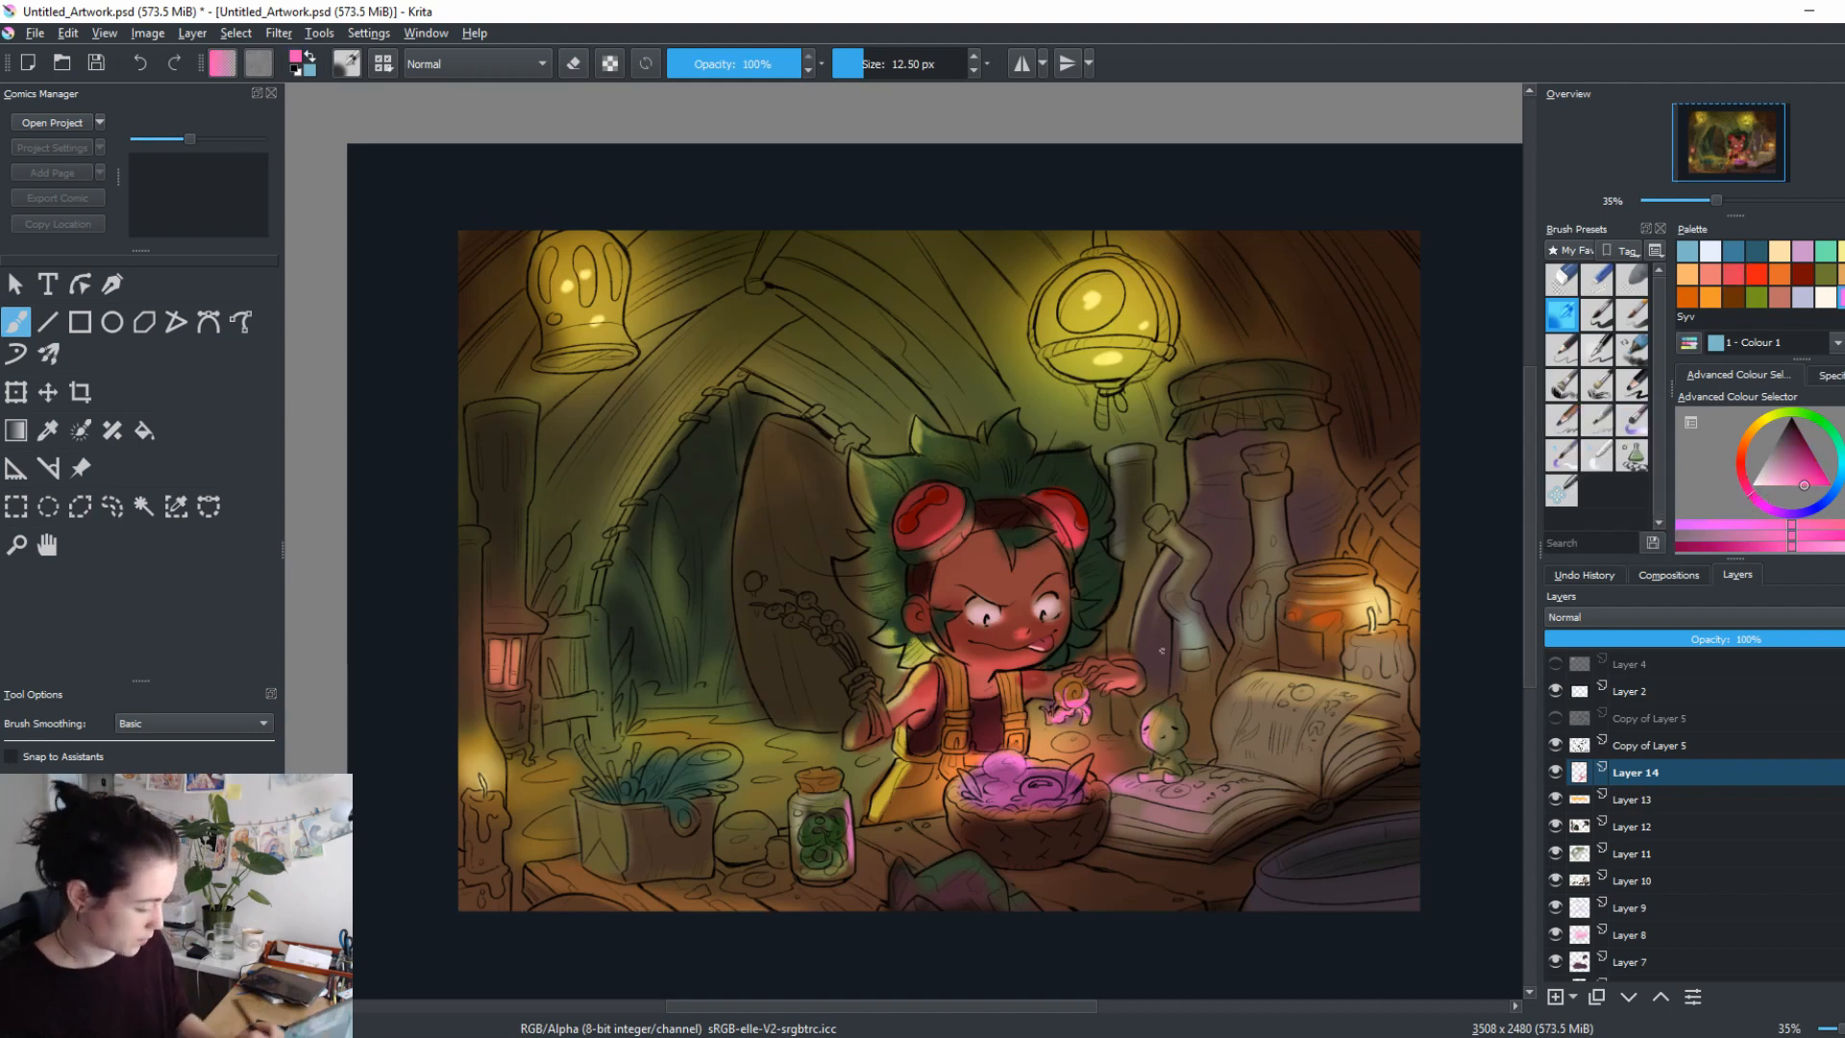
left_click(1757, 484)
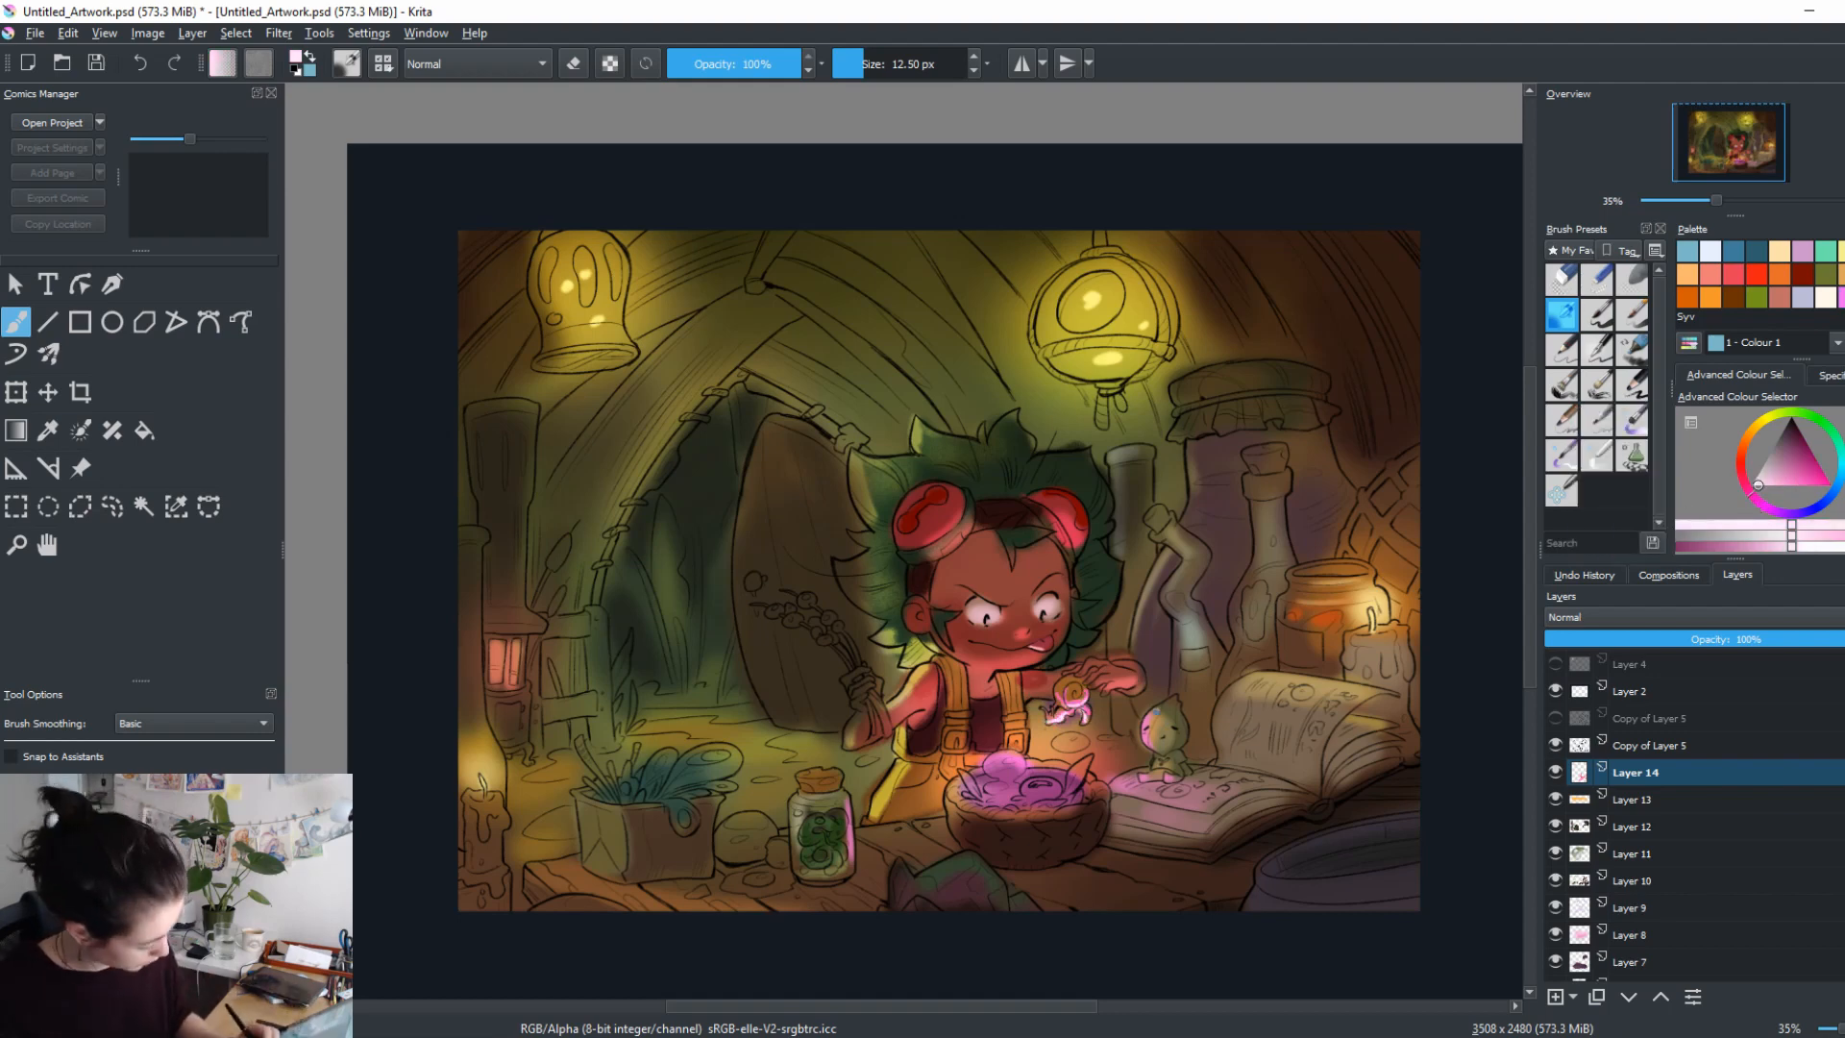
left_click_drag(1149, 711, 1157, 729)
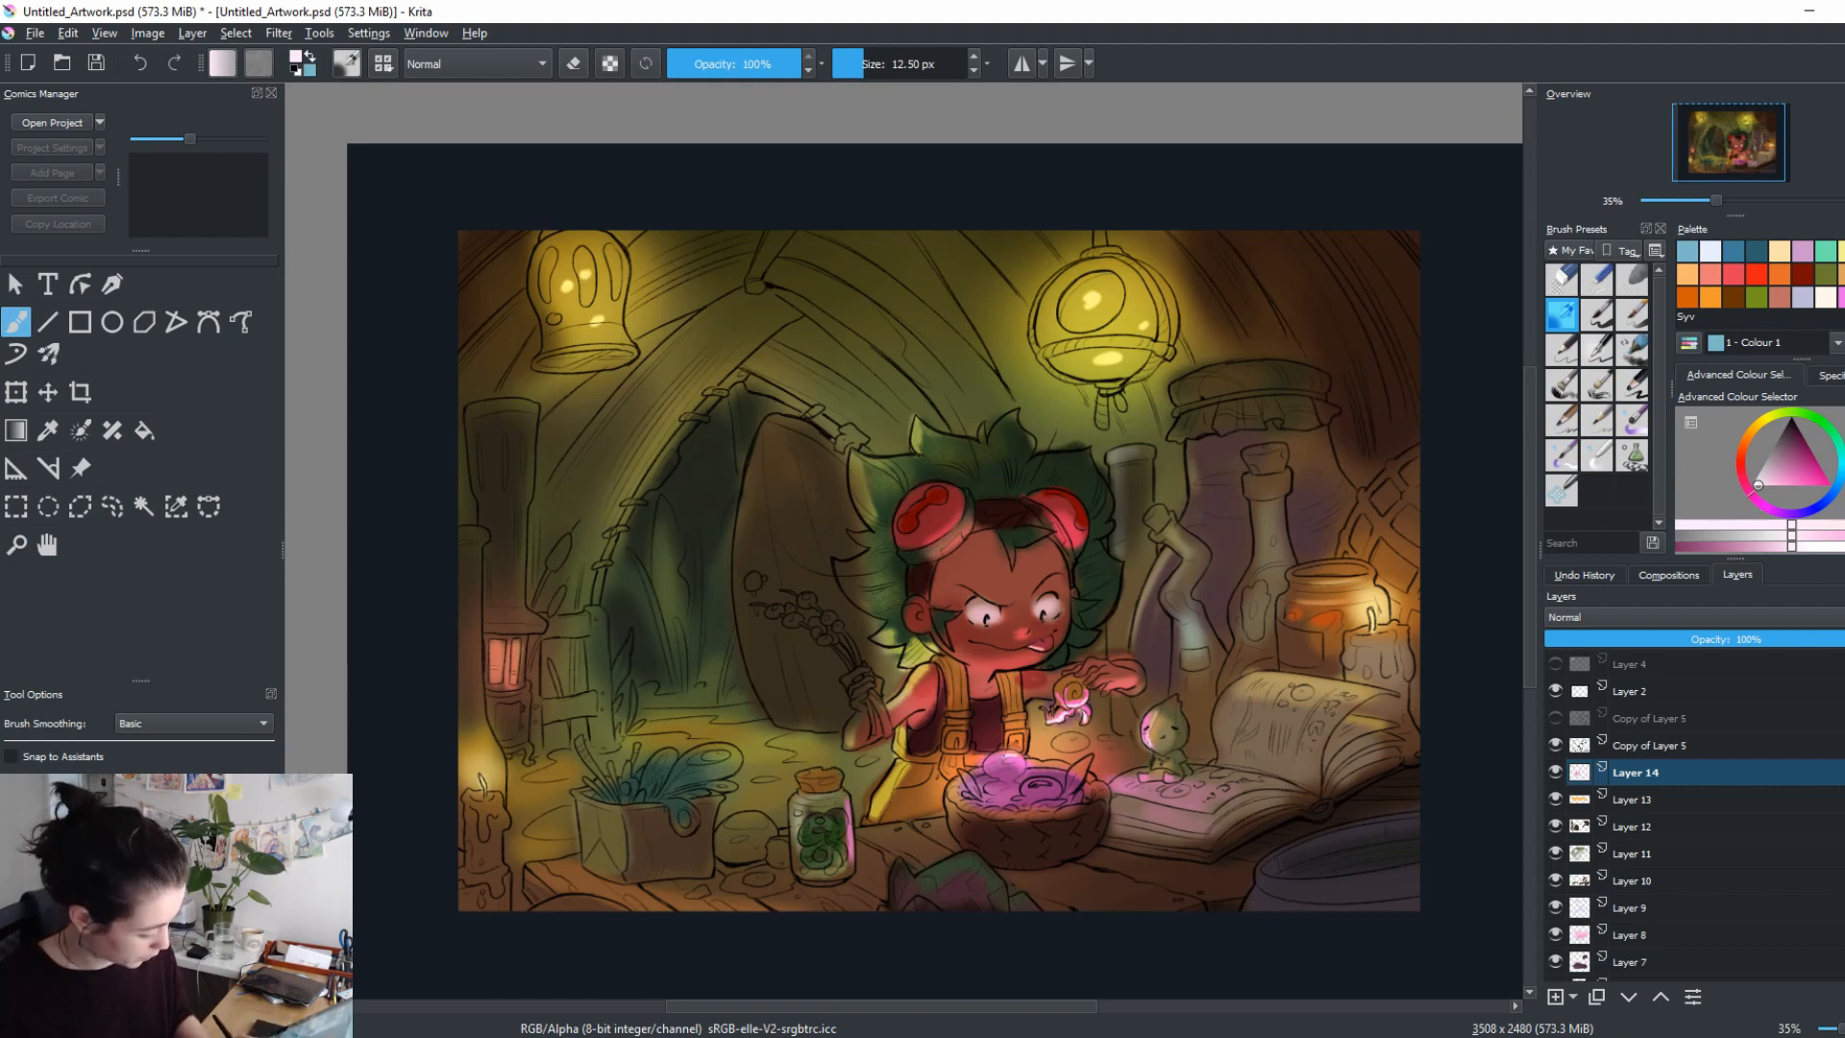
Enlarge the brush to 26.63 px and paint the round item in the bowl pale pink with a red centre.
key("bracketright")
key("bracketright")
key("bracketright")
left_click(1087, 635, "ctrl")
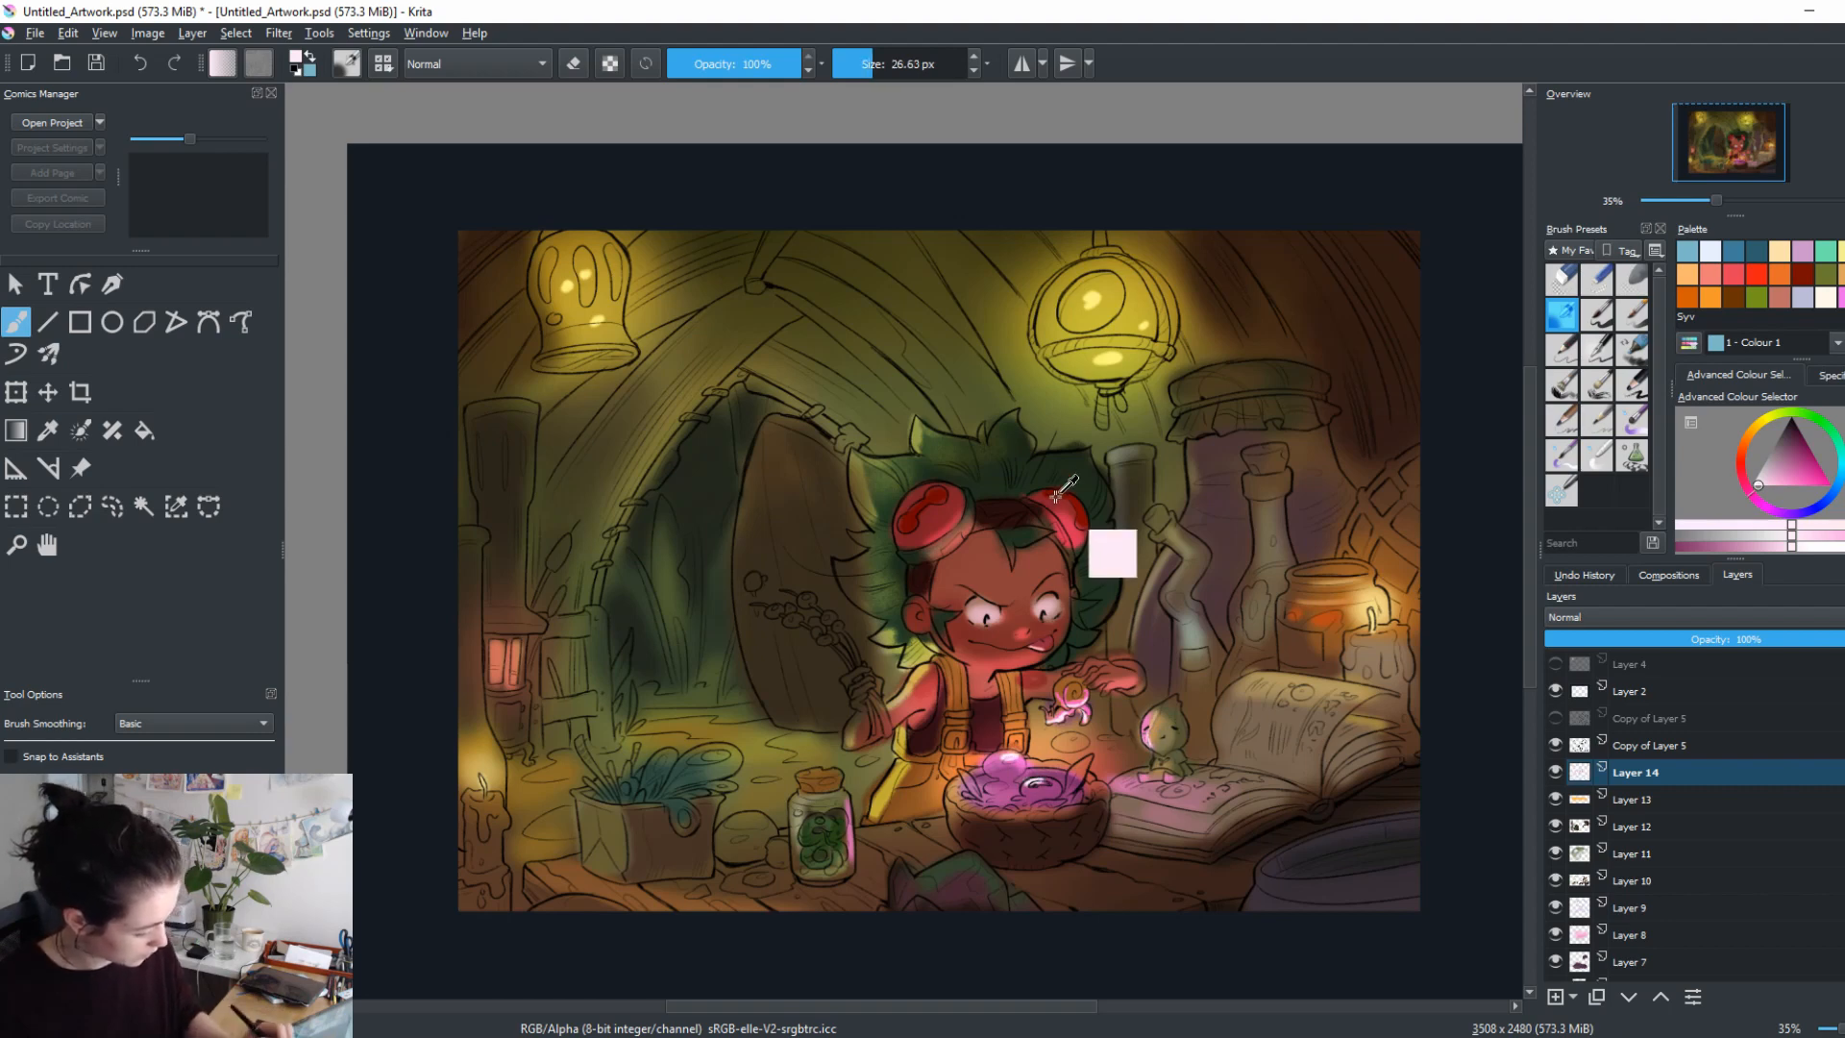
left_click(1034, 790, "ctrl")
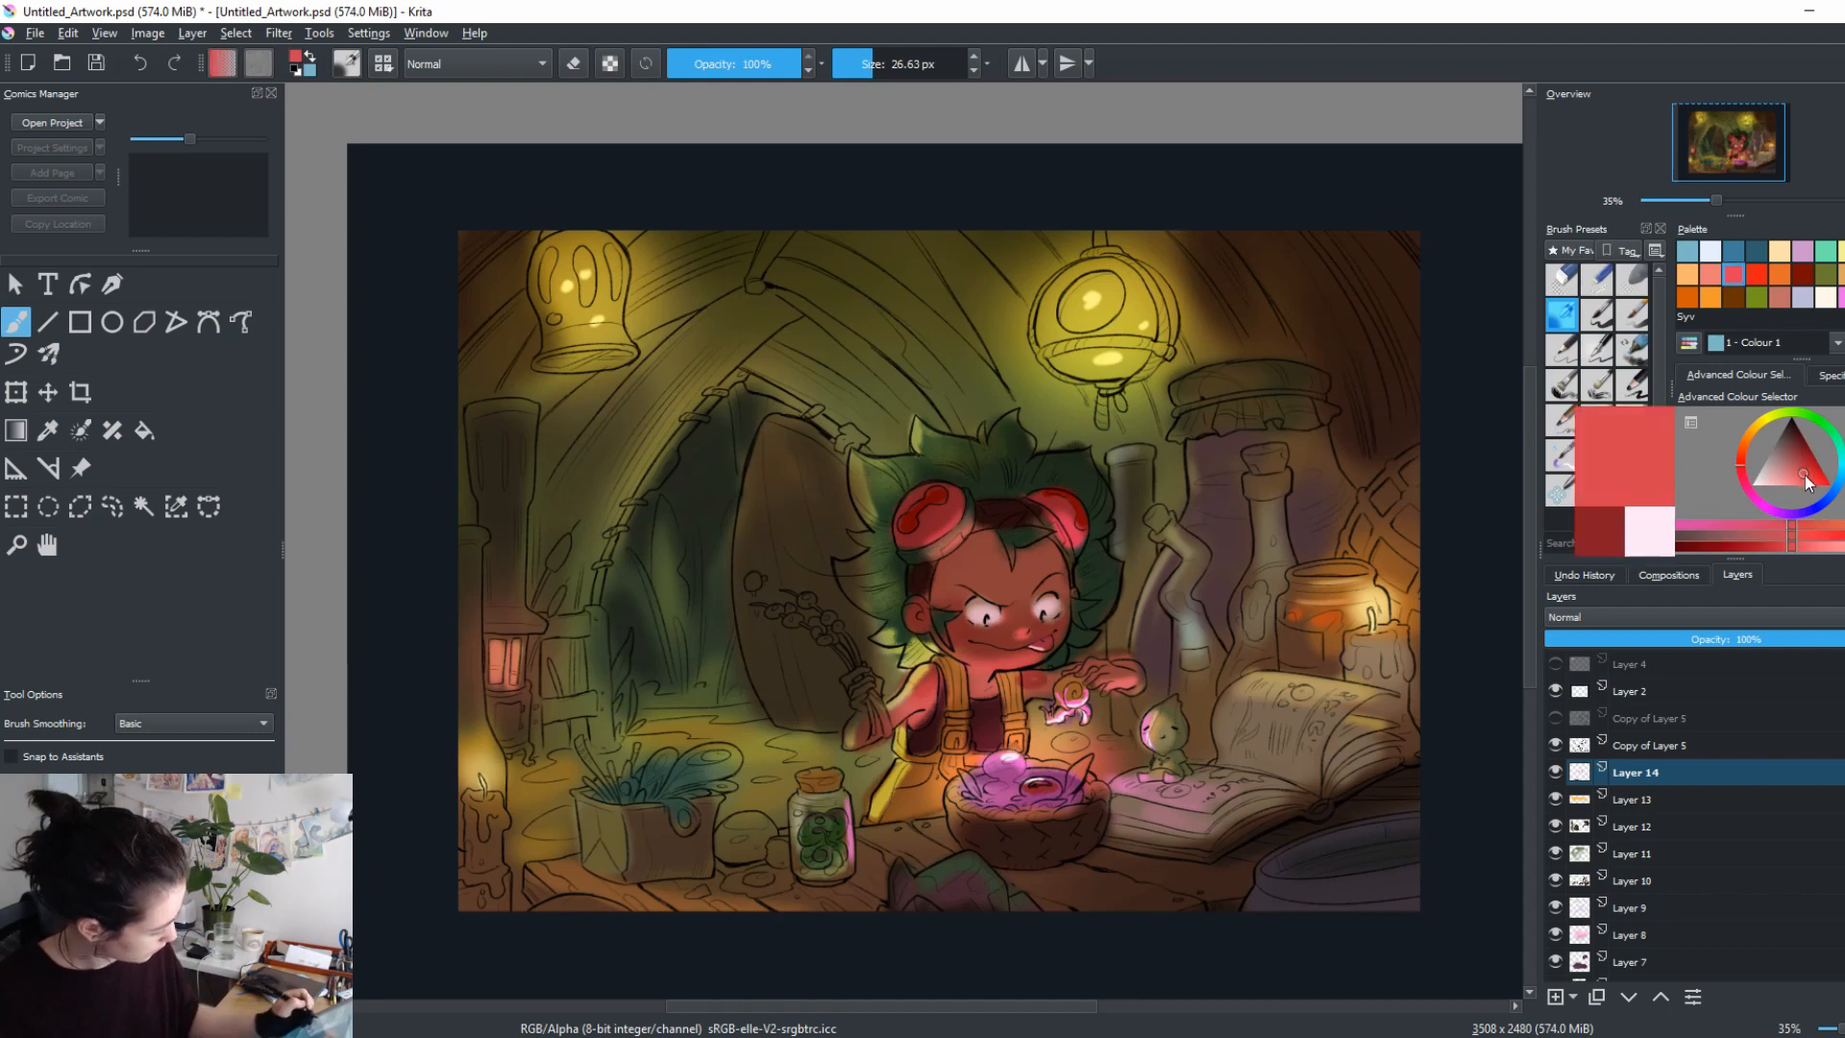
left_click(1042, 788, "ctrl")
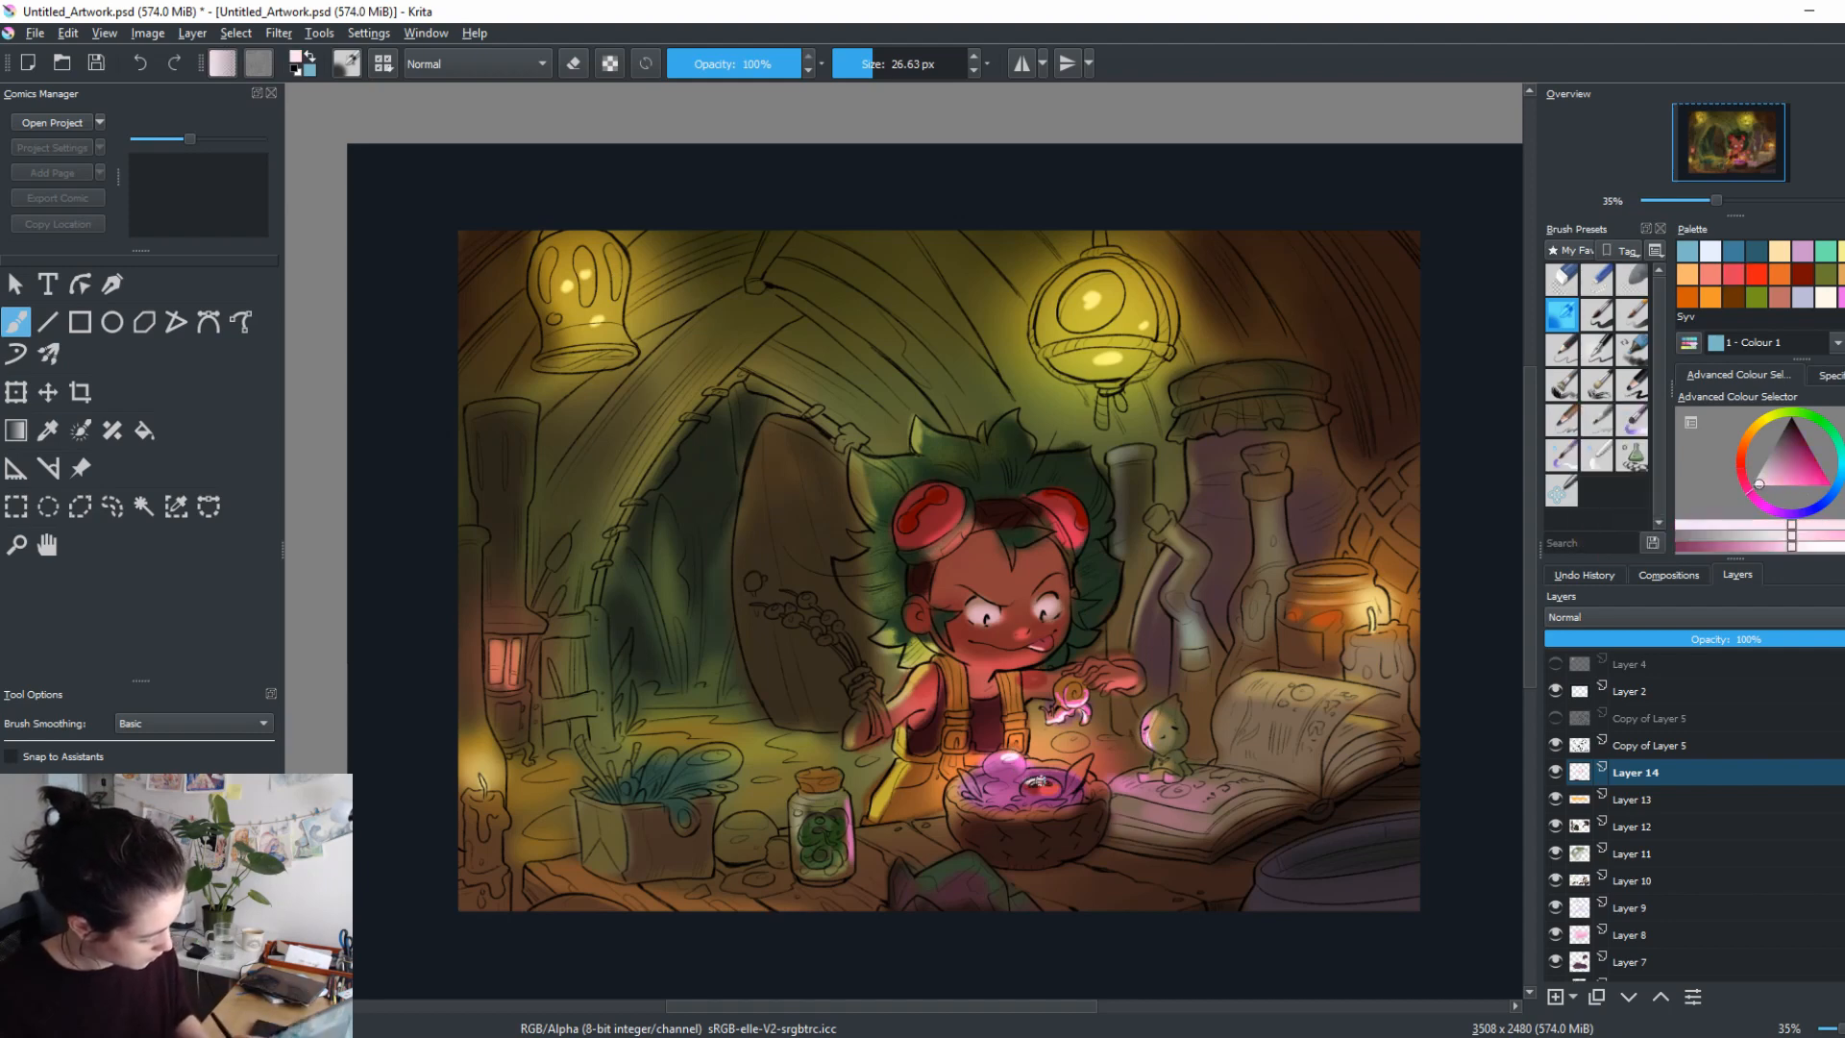
Sample the lantern's yellow-green and paint it onto the pointed leaf shapes at both sides of the bowl.
left_click(1105, 576, "ctrl")
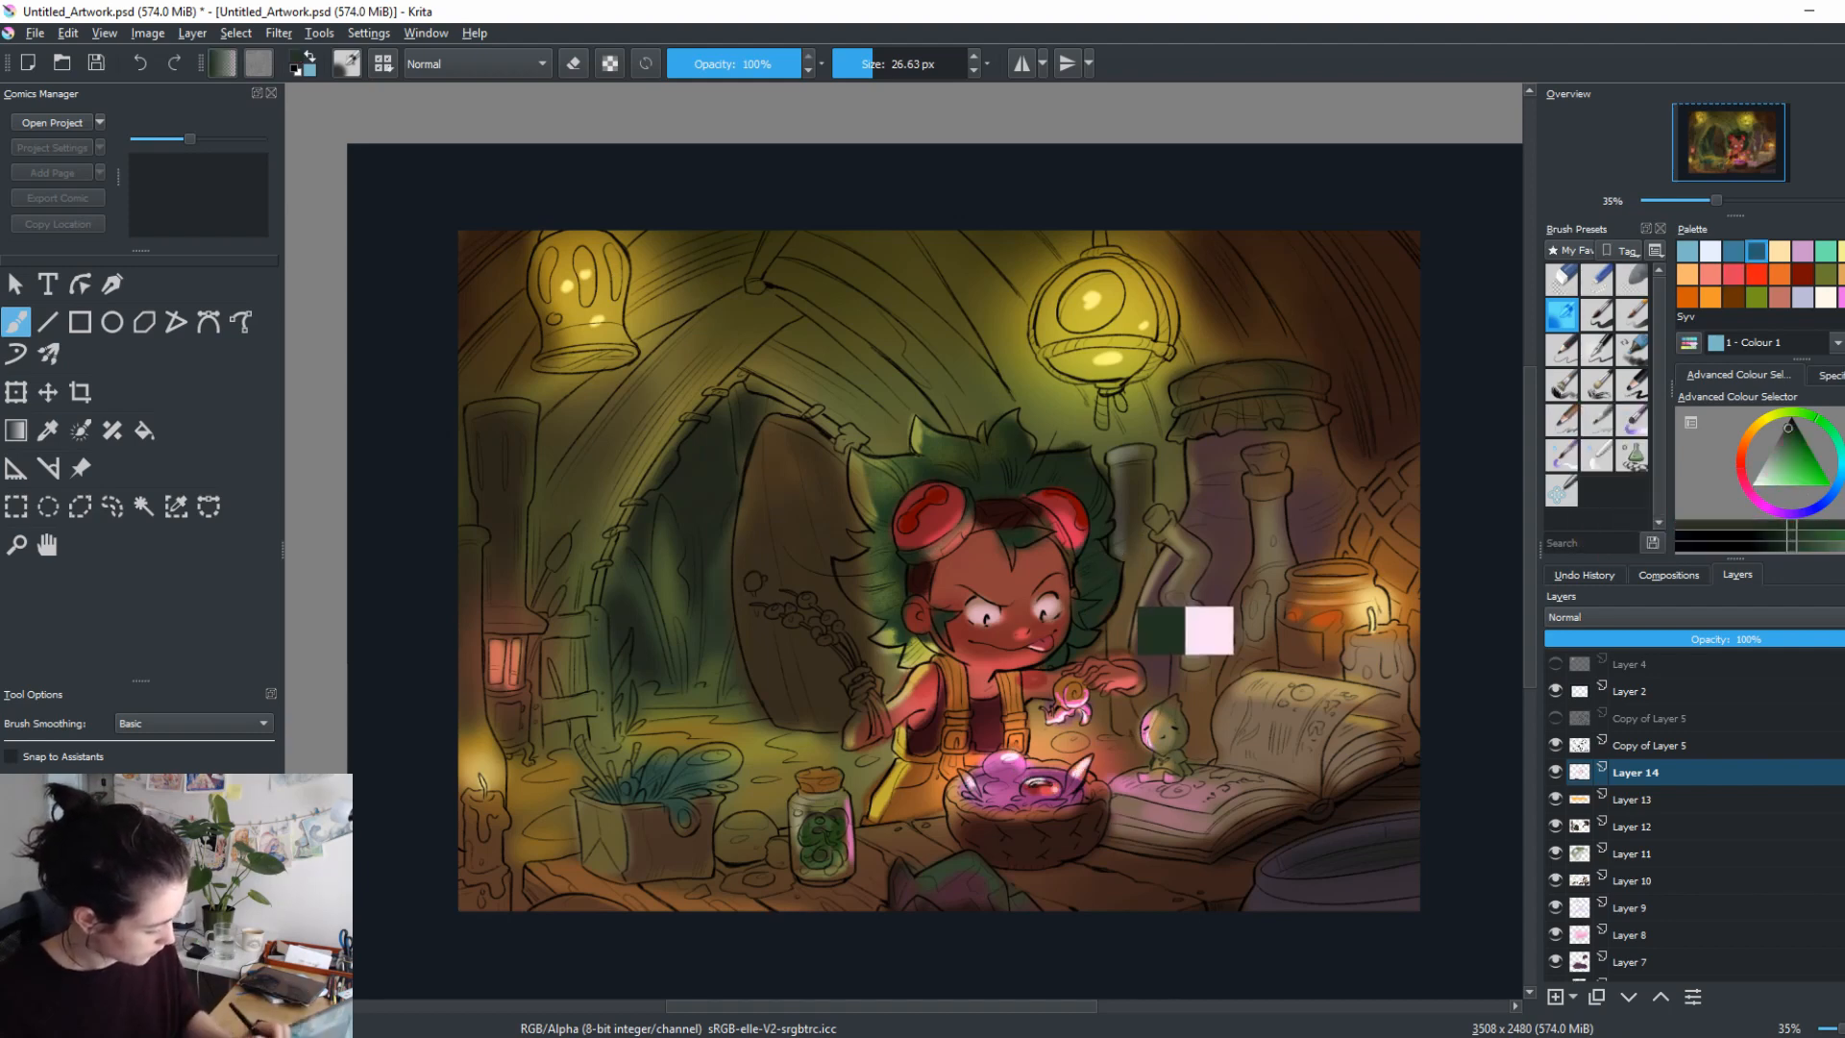
left_click(1115, 338, "ctrl")
left_click_drag(1062, 782, 1086, 769)
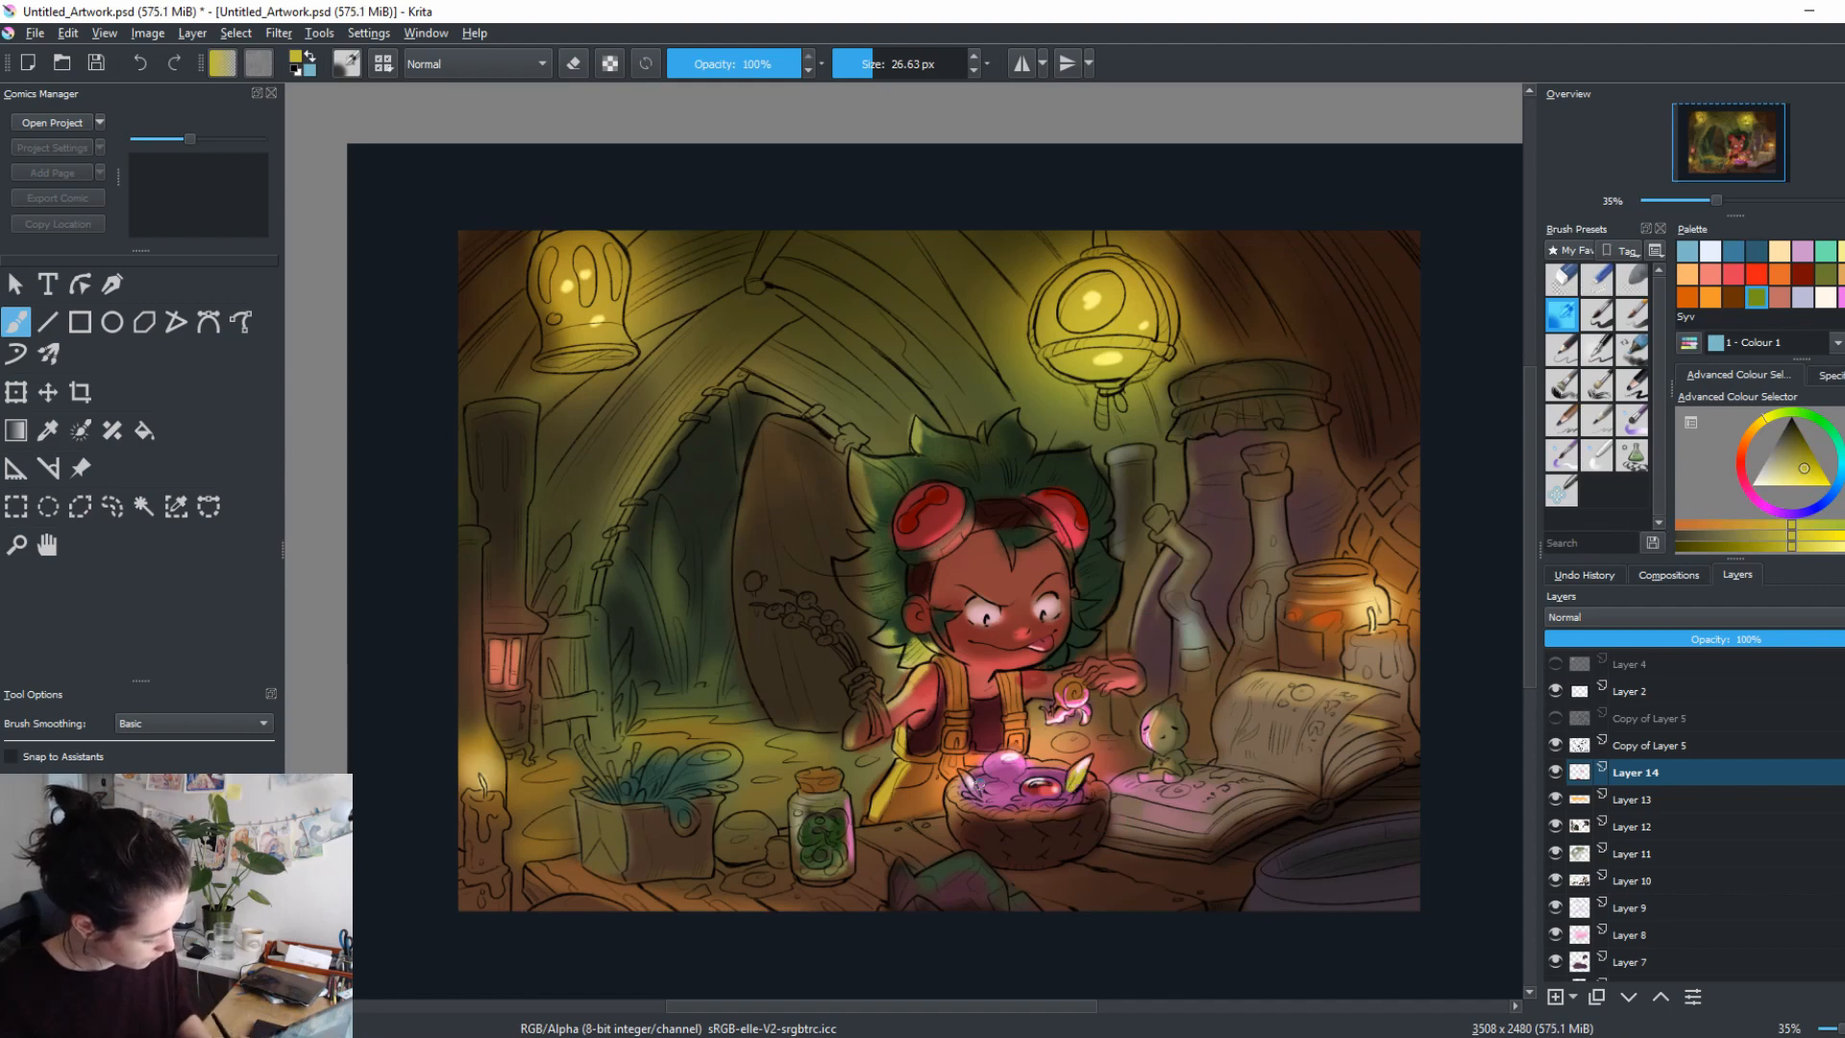
mouse_move(972, 800)
left_mouse_down()
mouse_move(1008, 806)
mouse_move(1081, 800)
left_mouse_up()
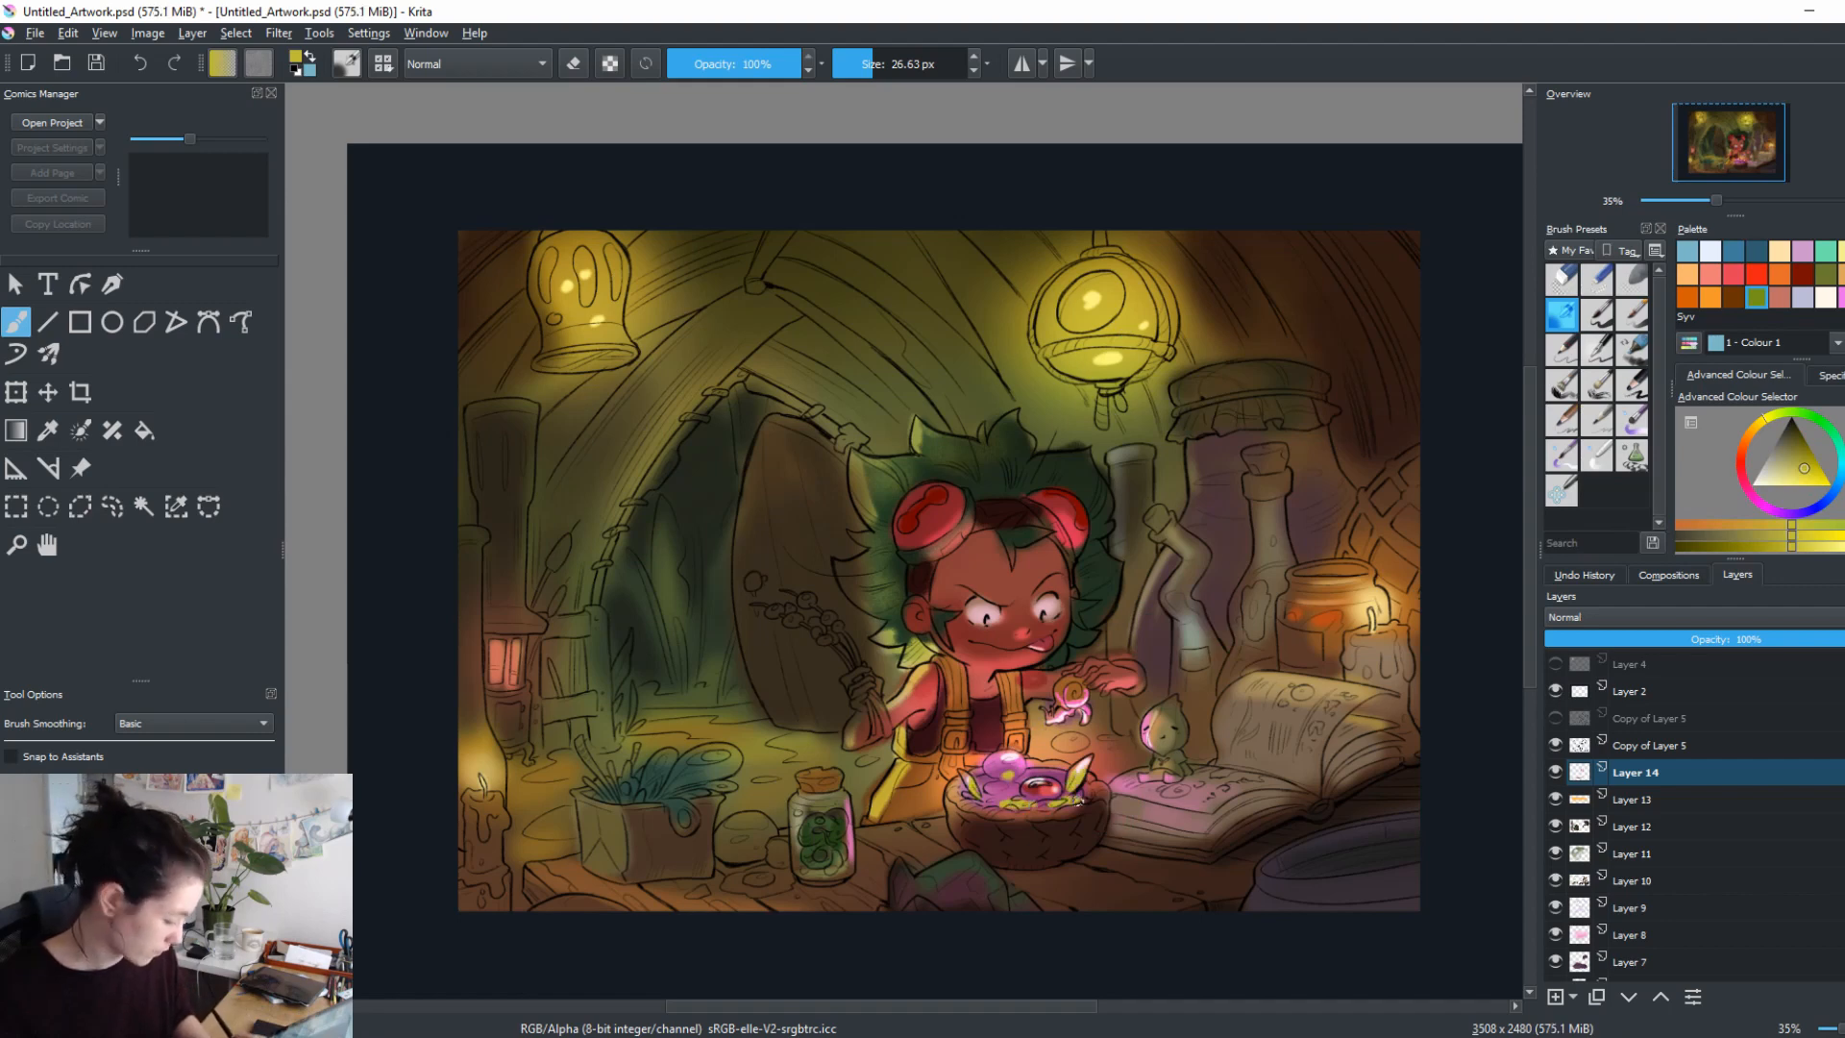
left_click_drag(970, 807, 989, 800)
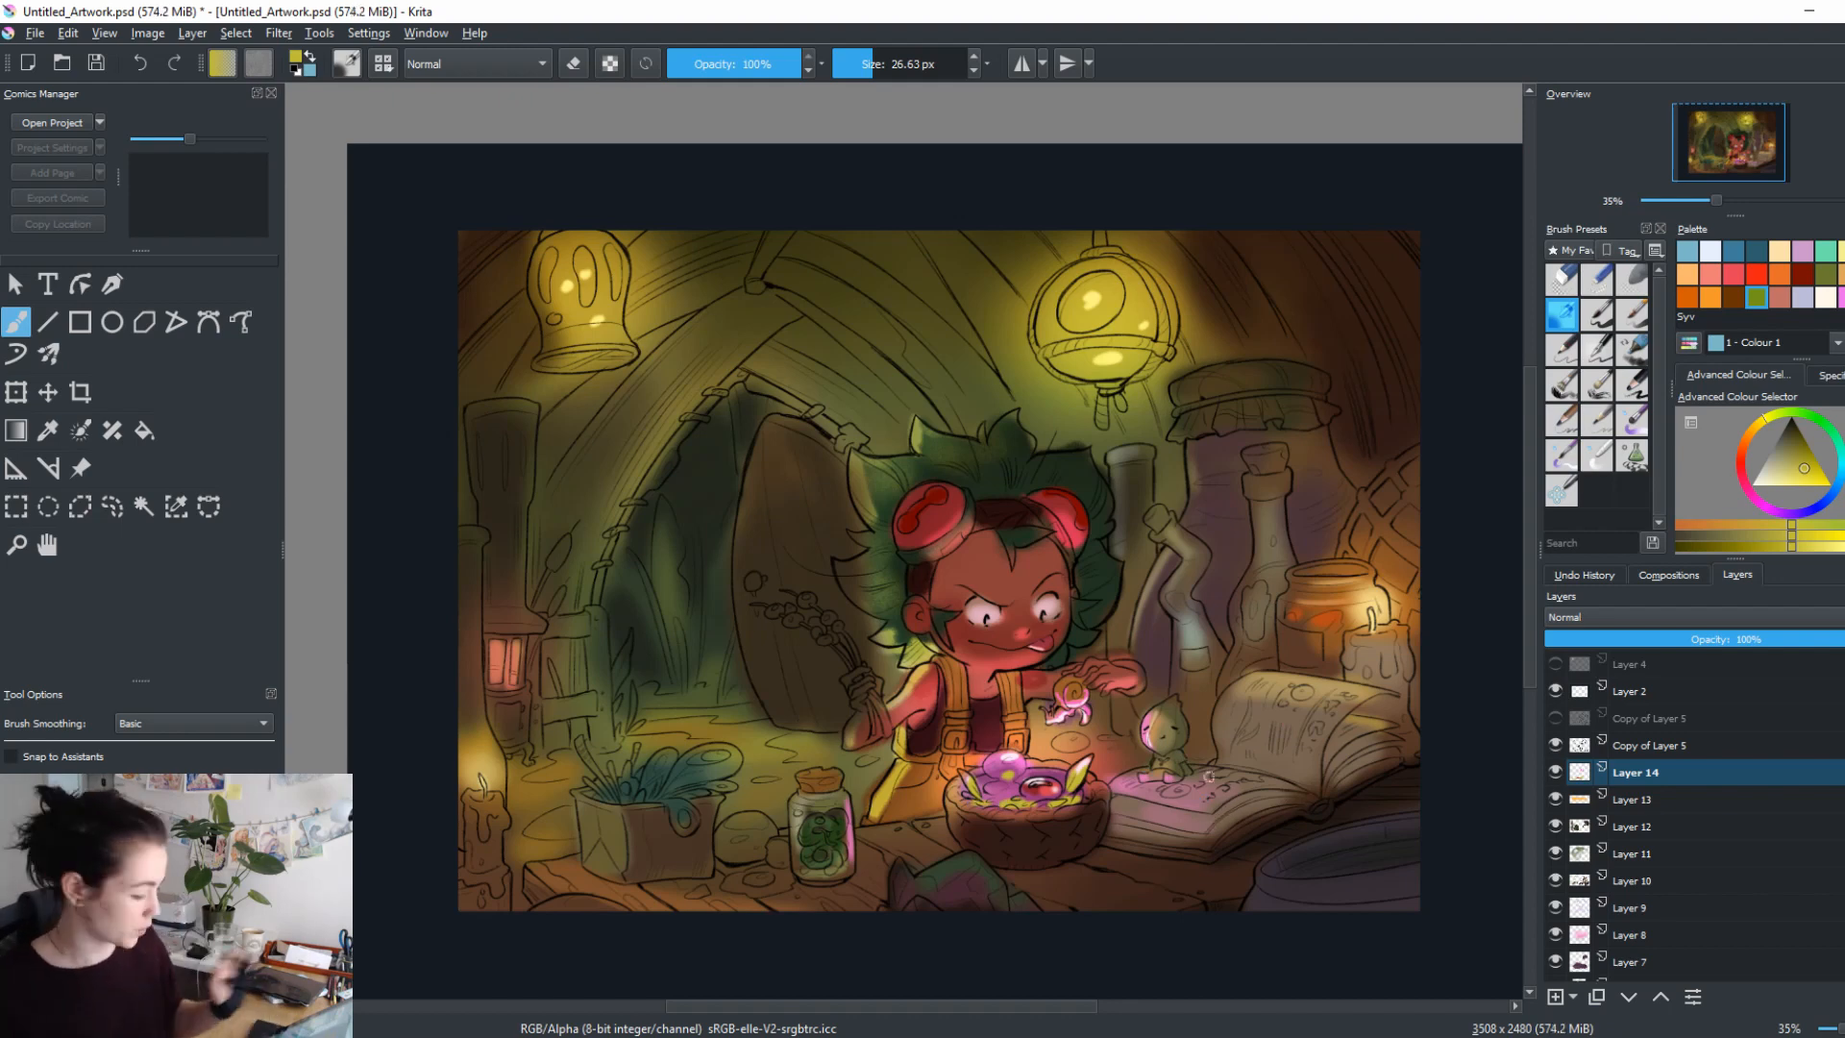
Select all the colour layers from Layer 14 down to the lower Layer 2 and group them.
left_click(1807, 771)
scroll(1807, 771, "down", 1)
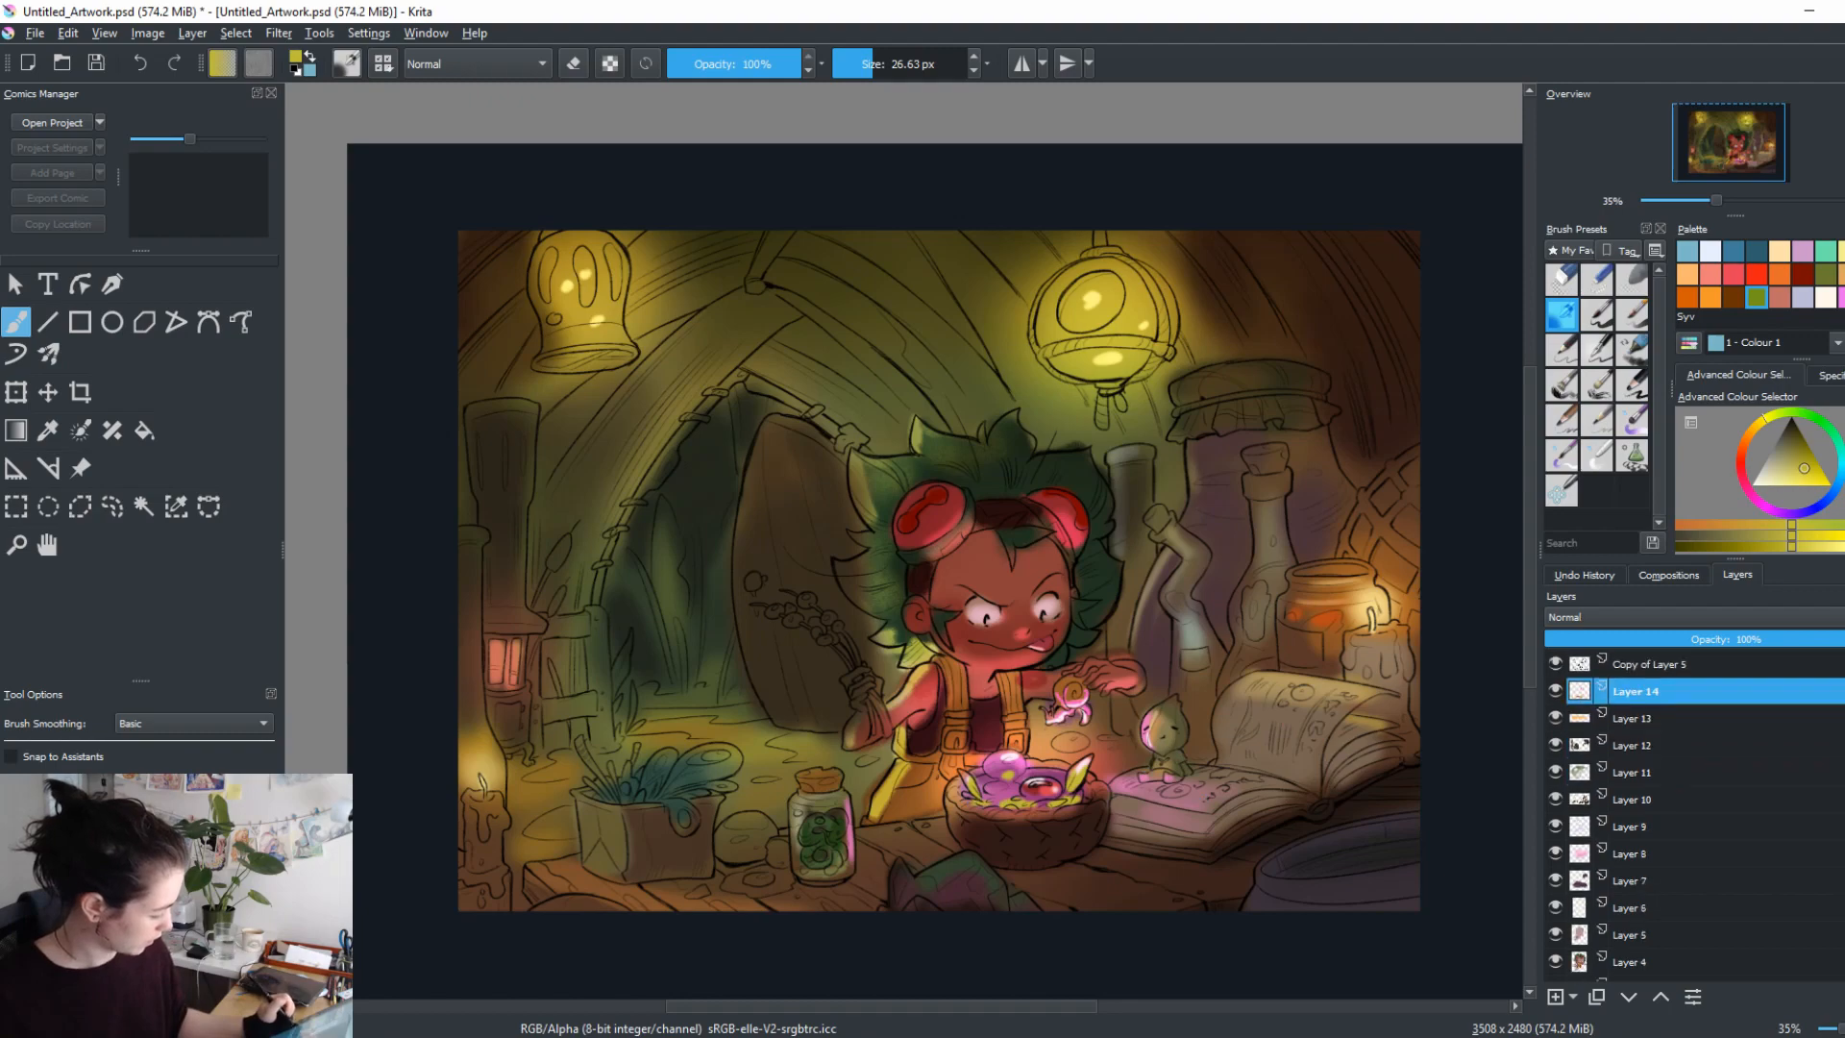
scroll(1807, 771, "down", 3)
left_click(1622, 798, "shift")
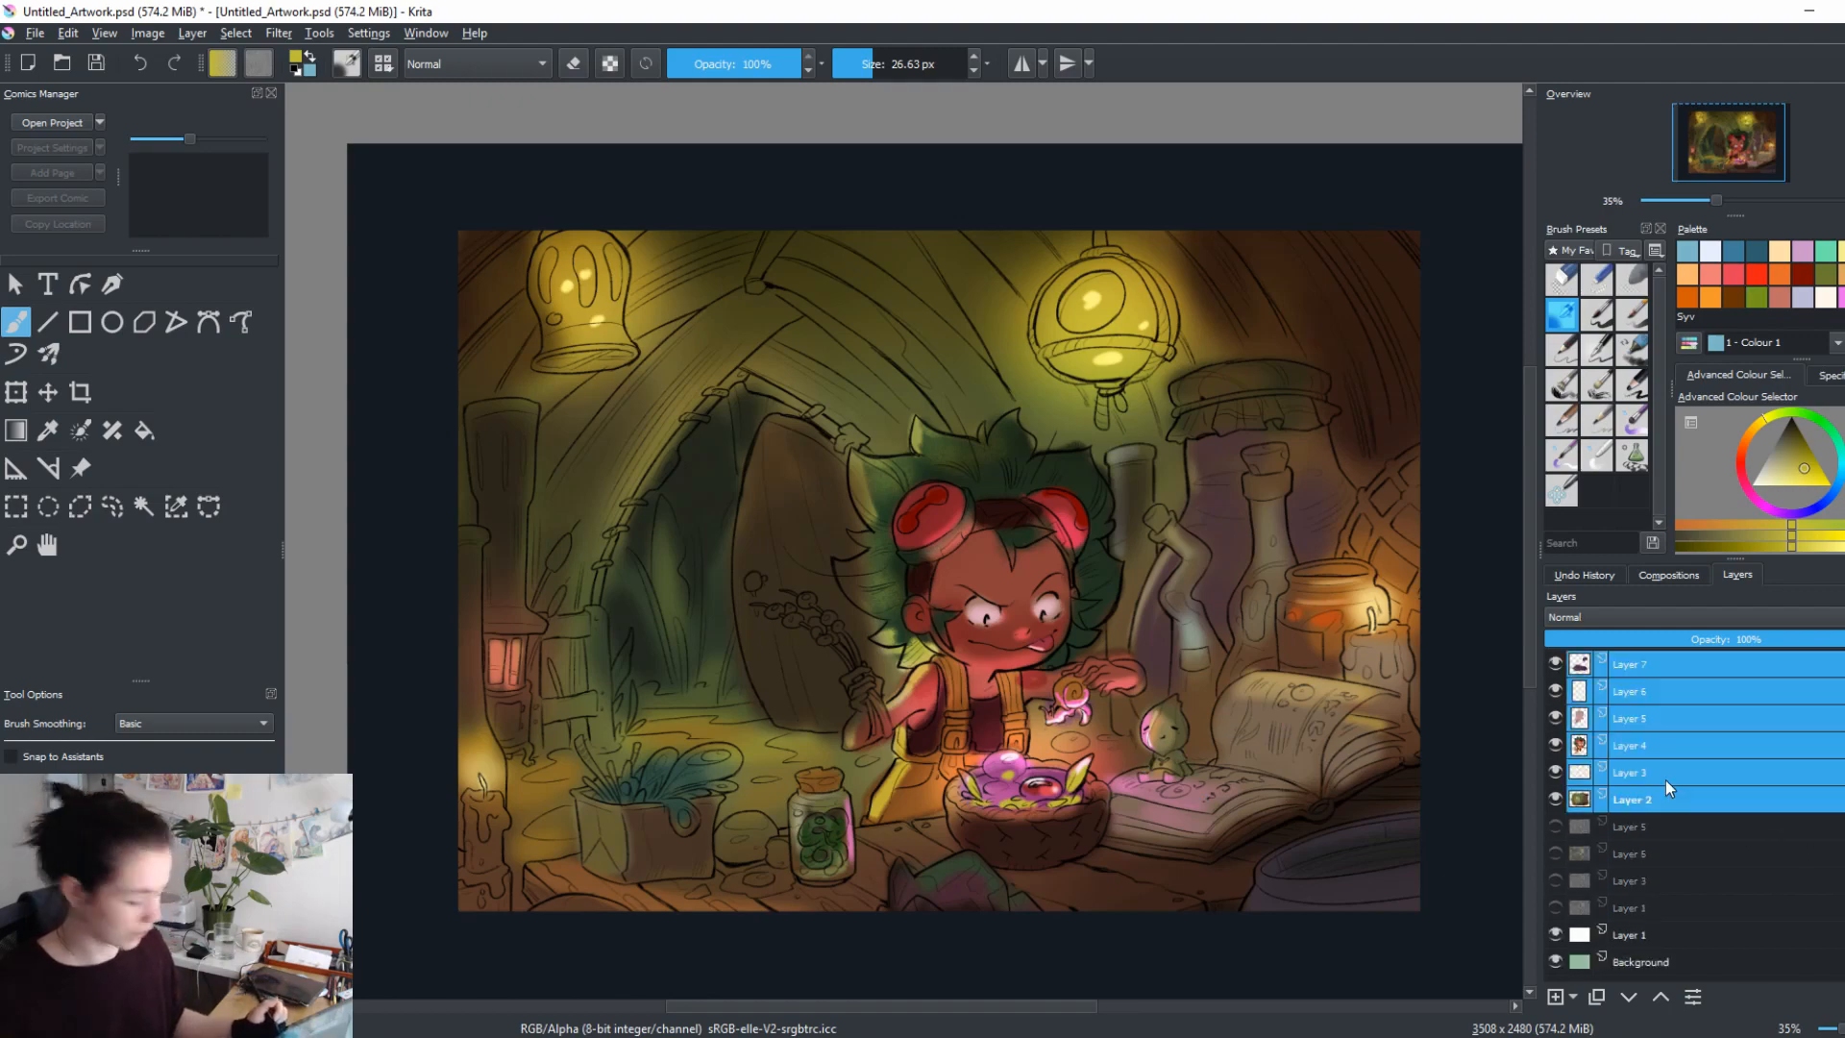
key("ctrl+g")
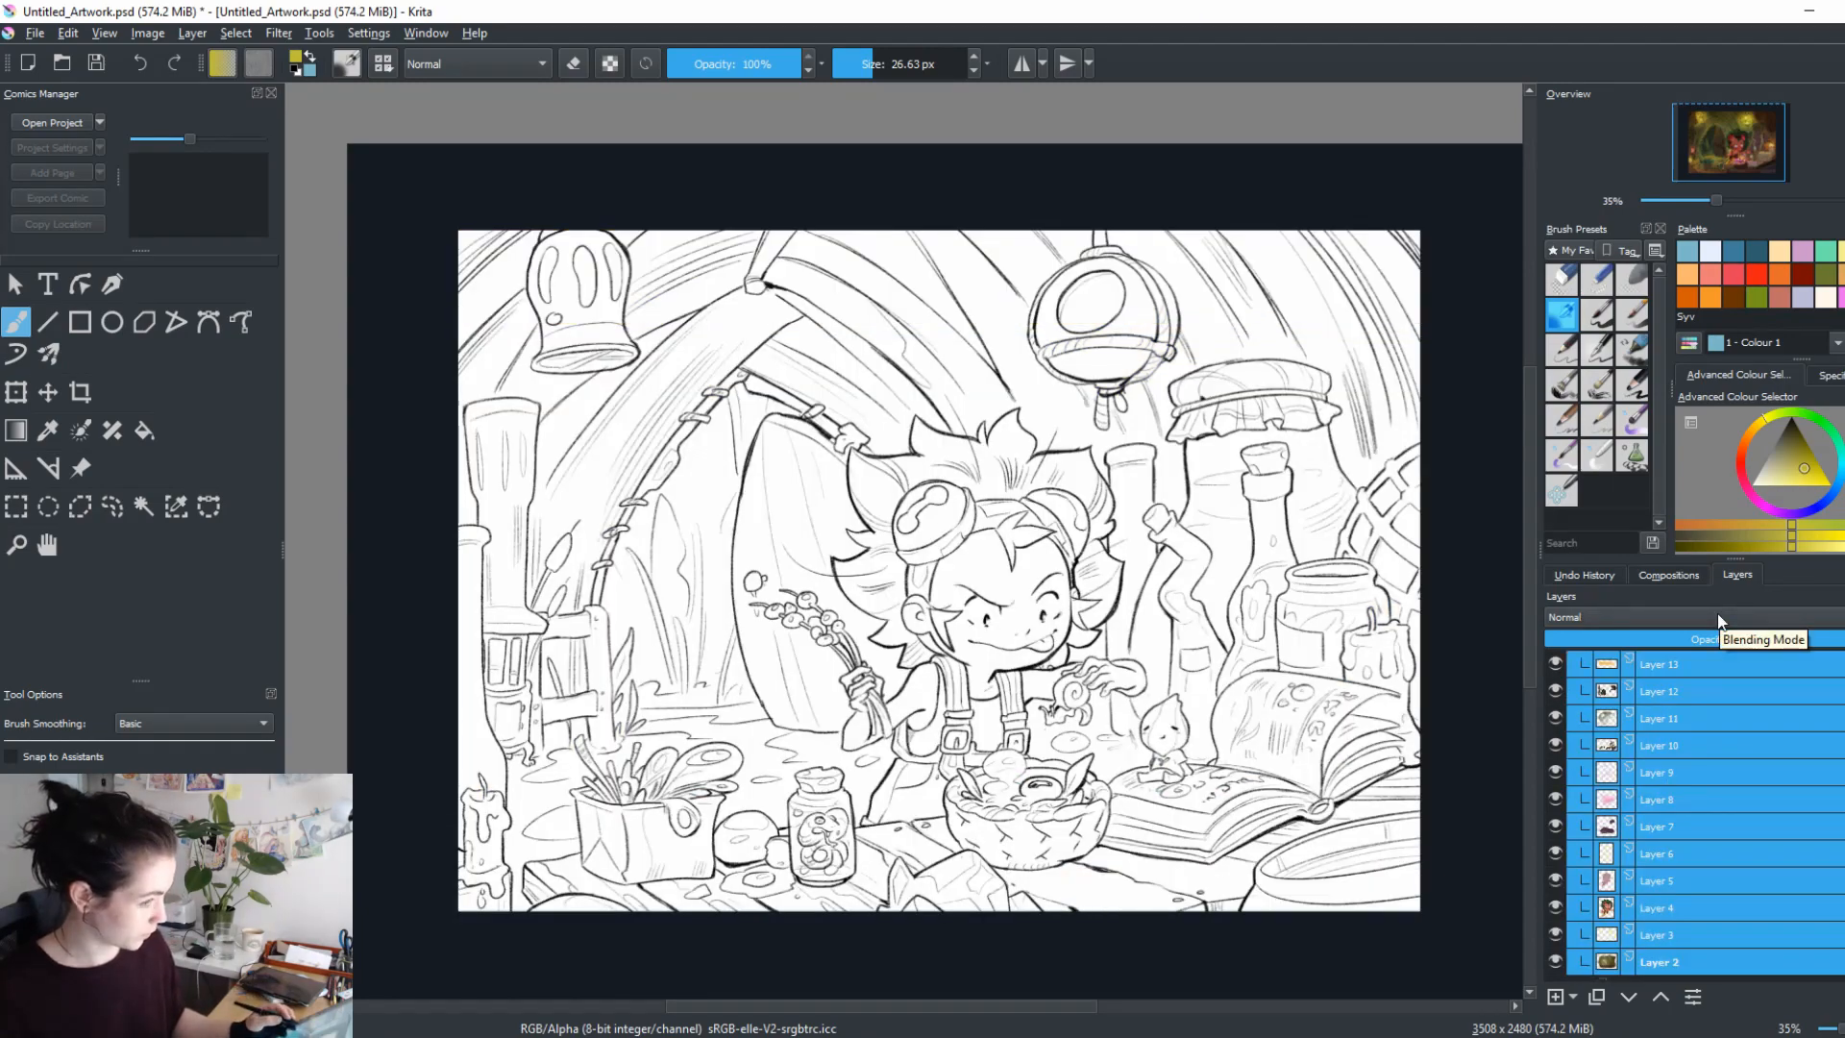
Collapse the new colour group and switch its visibility off and back on to compare it with the line art.
left_click(1717, 621)
left_click(1717, 622)
scroll(1642, 706, "up", 1)
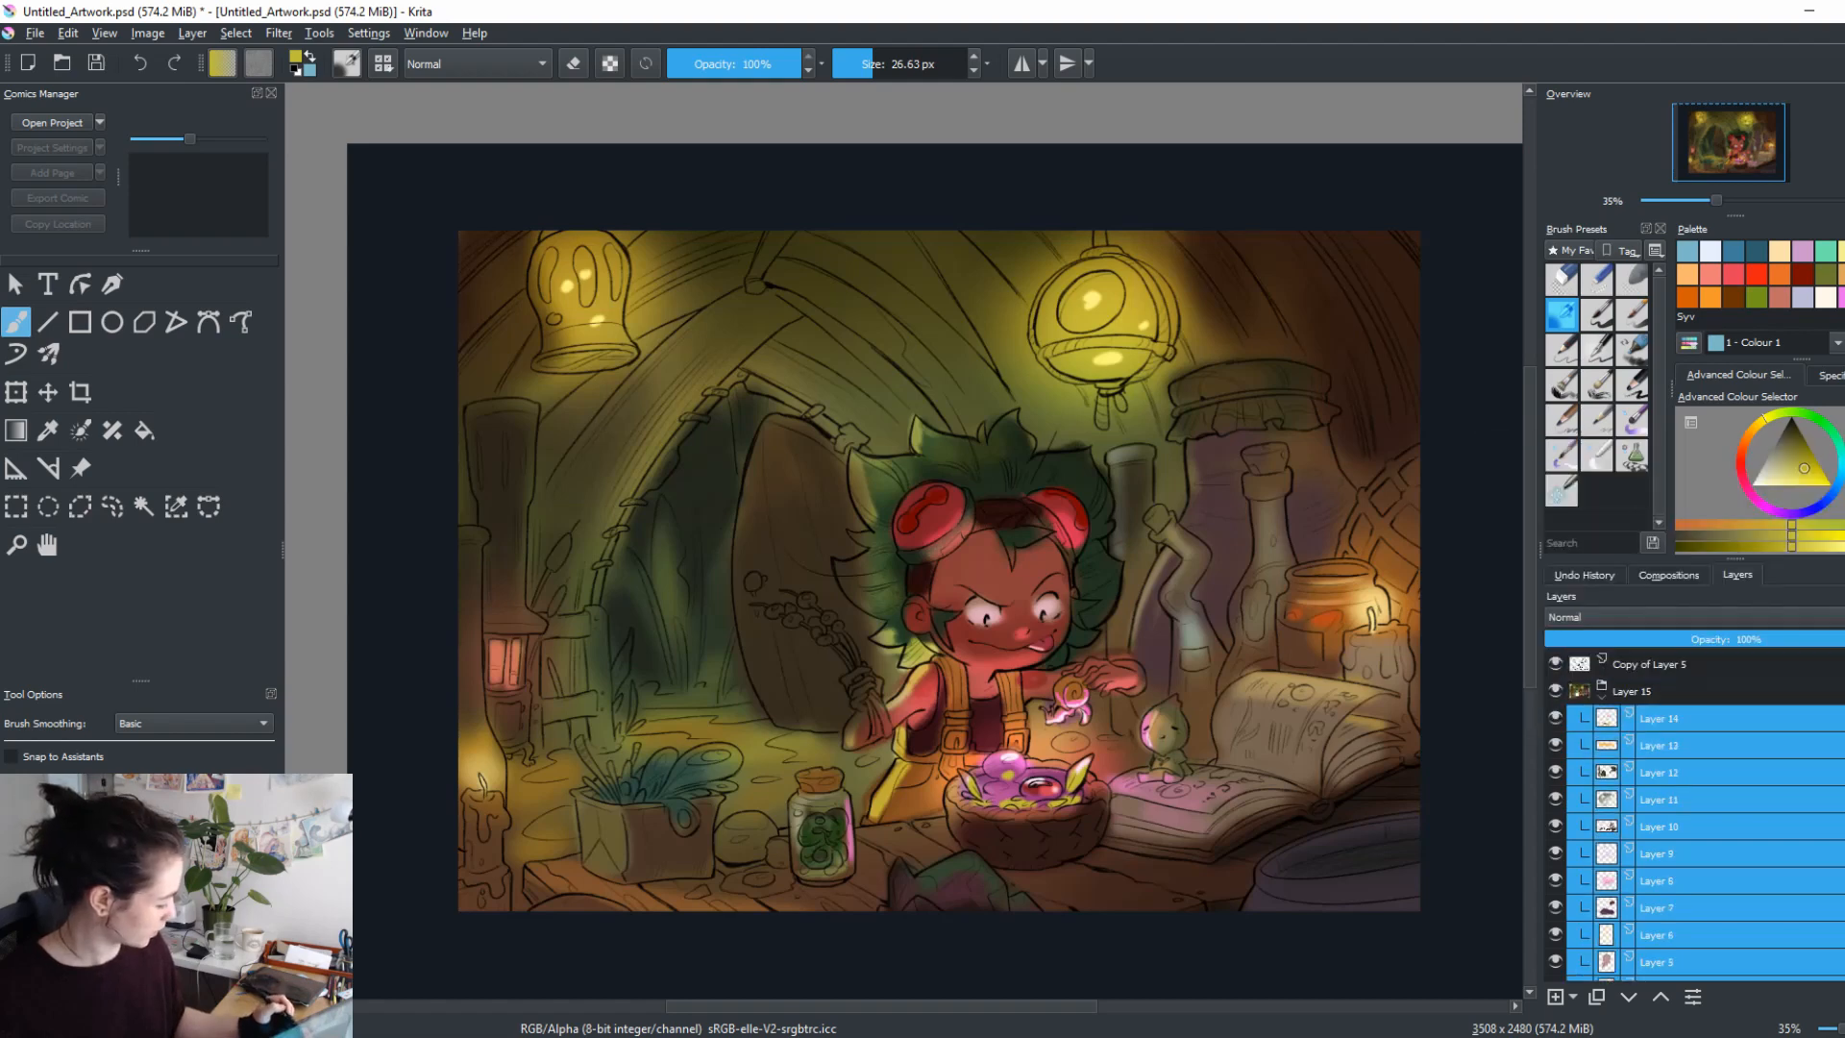
left_click(1604, 698)
left_click(1555, 765)
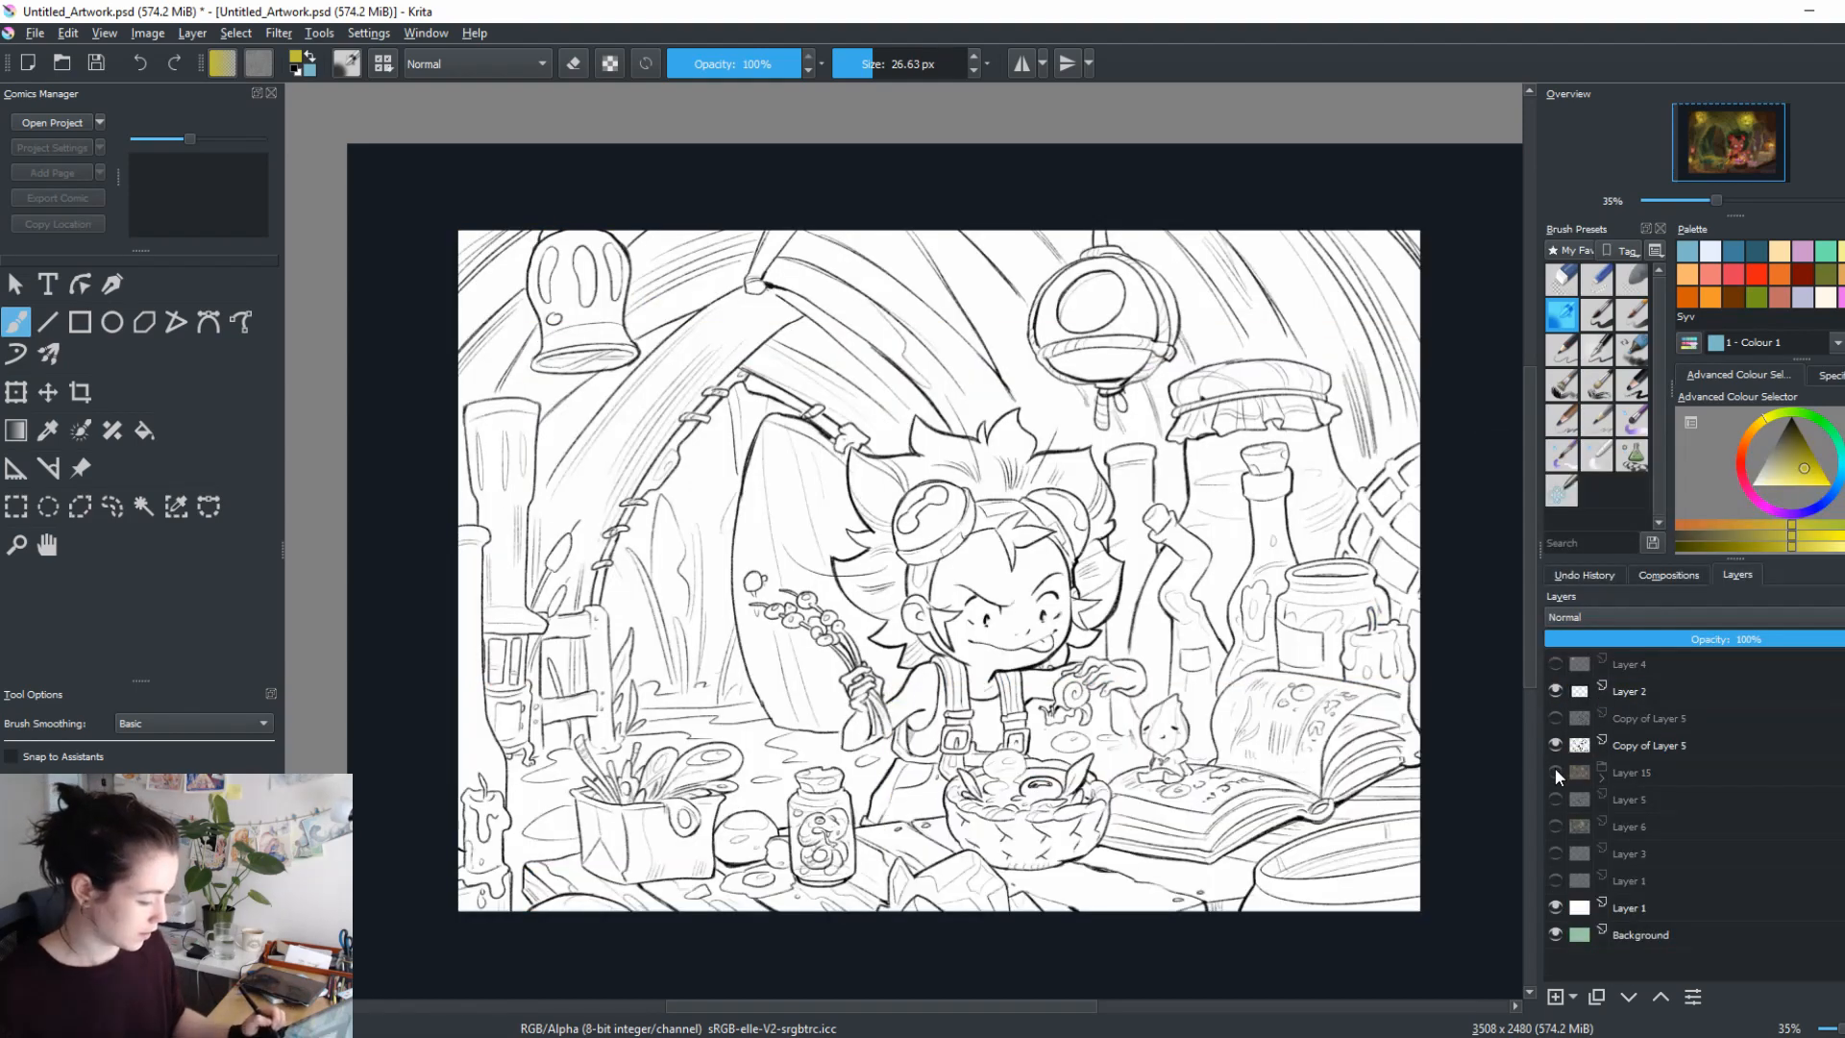
left_click(1555, 769)
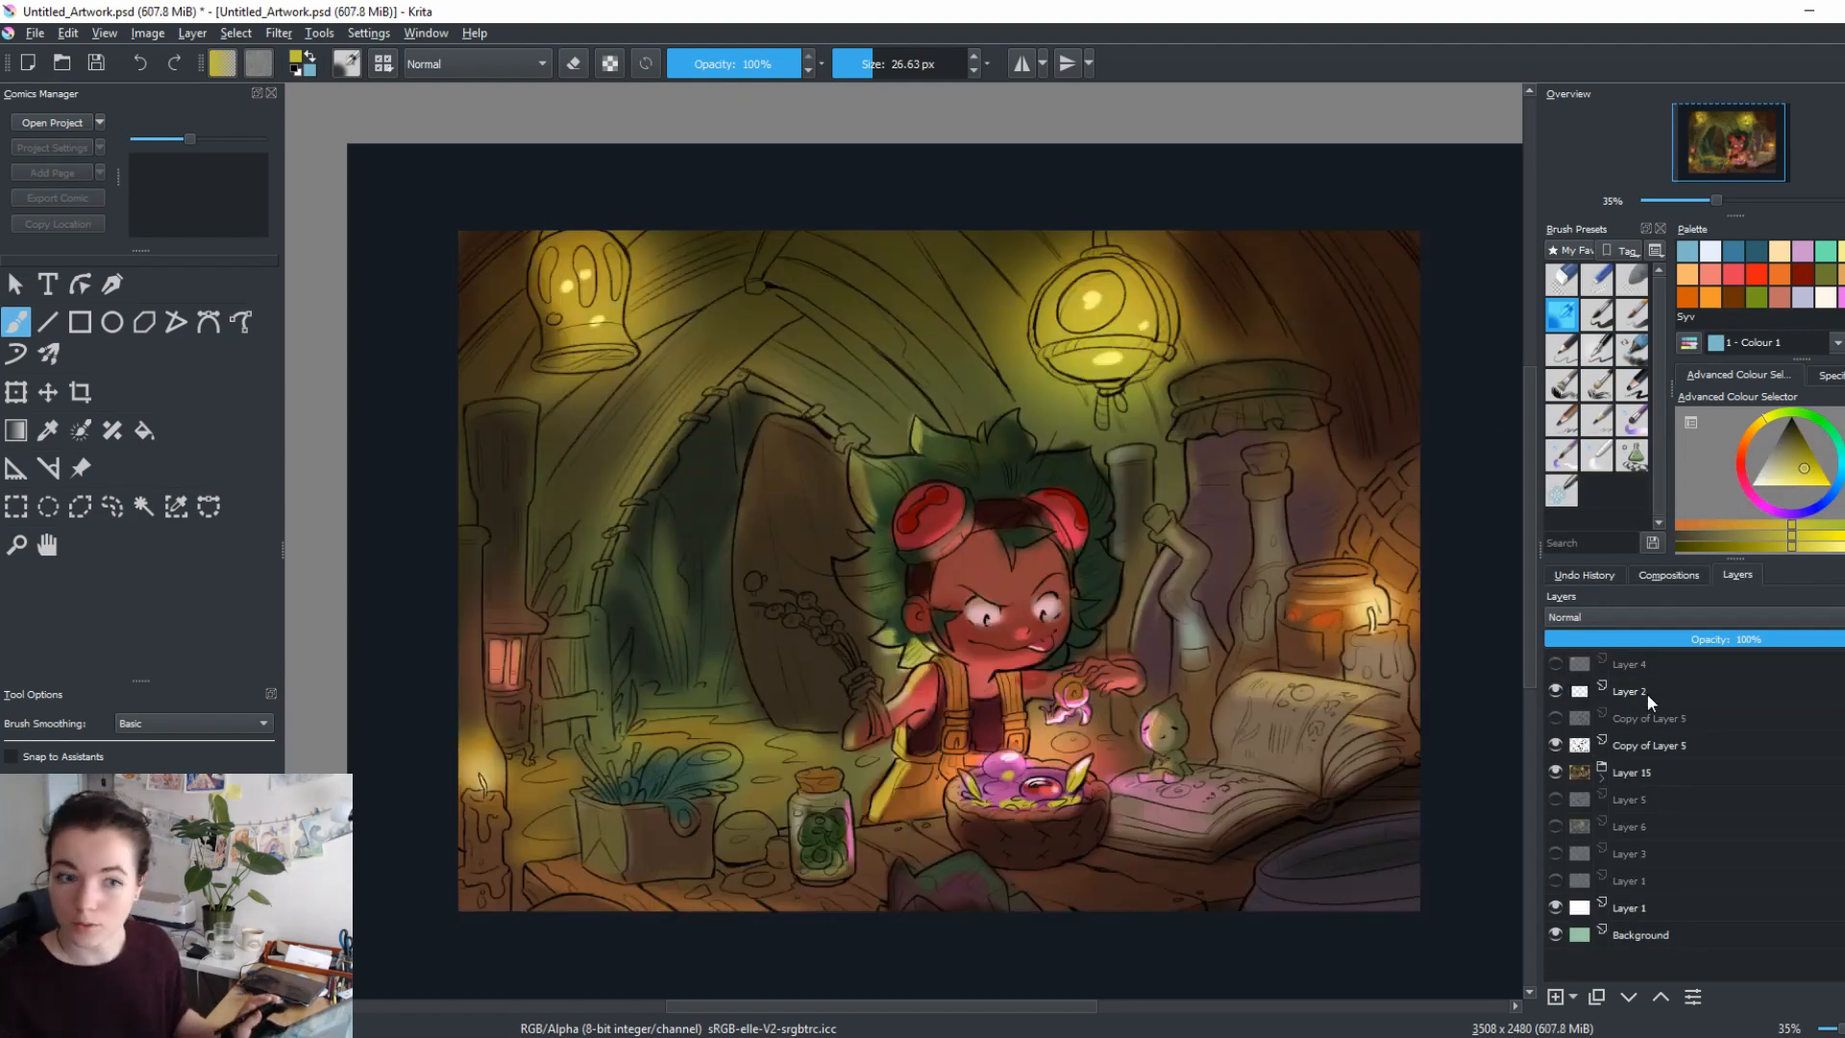
Switch to the Chrome browser and run a Google image search for "swamp hut".
mouse_move(1647, 694)
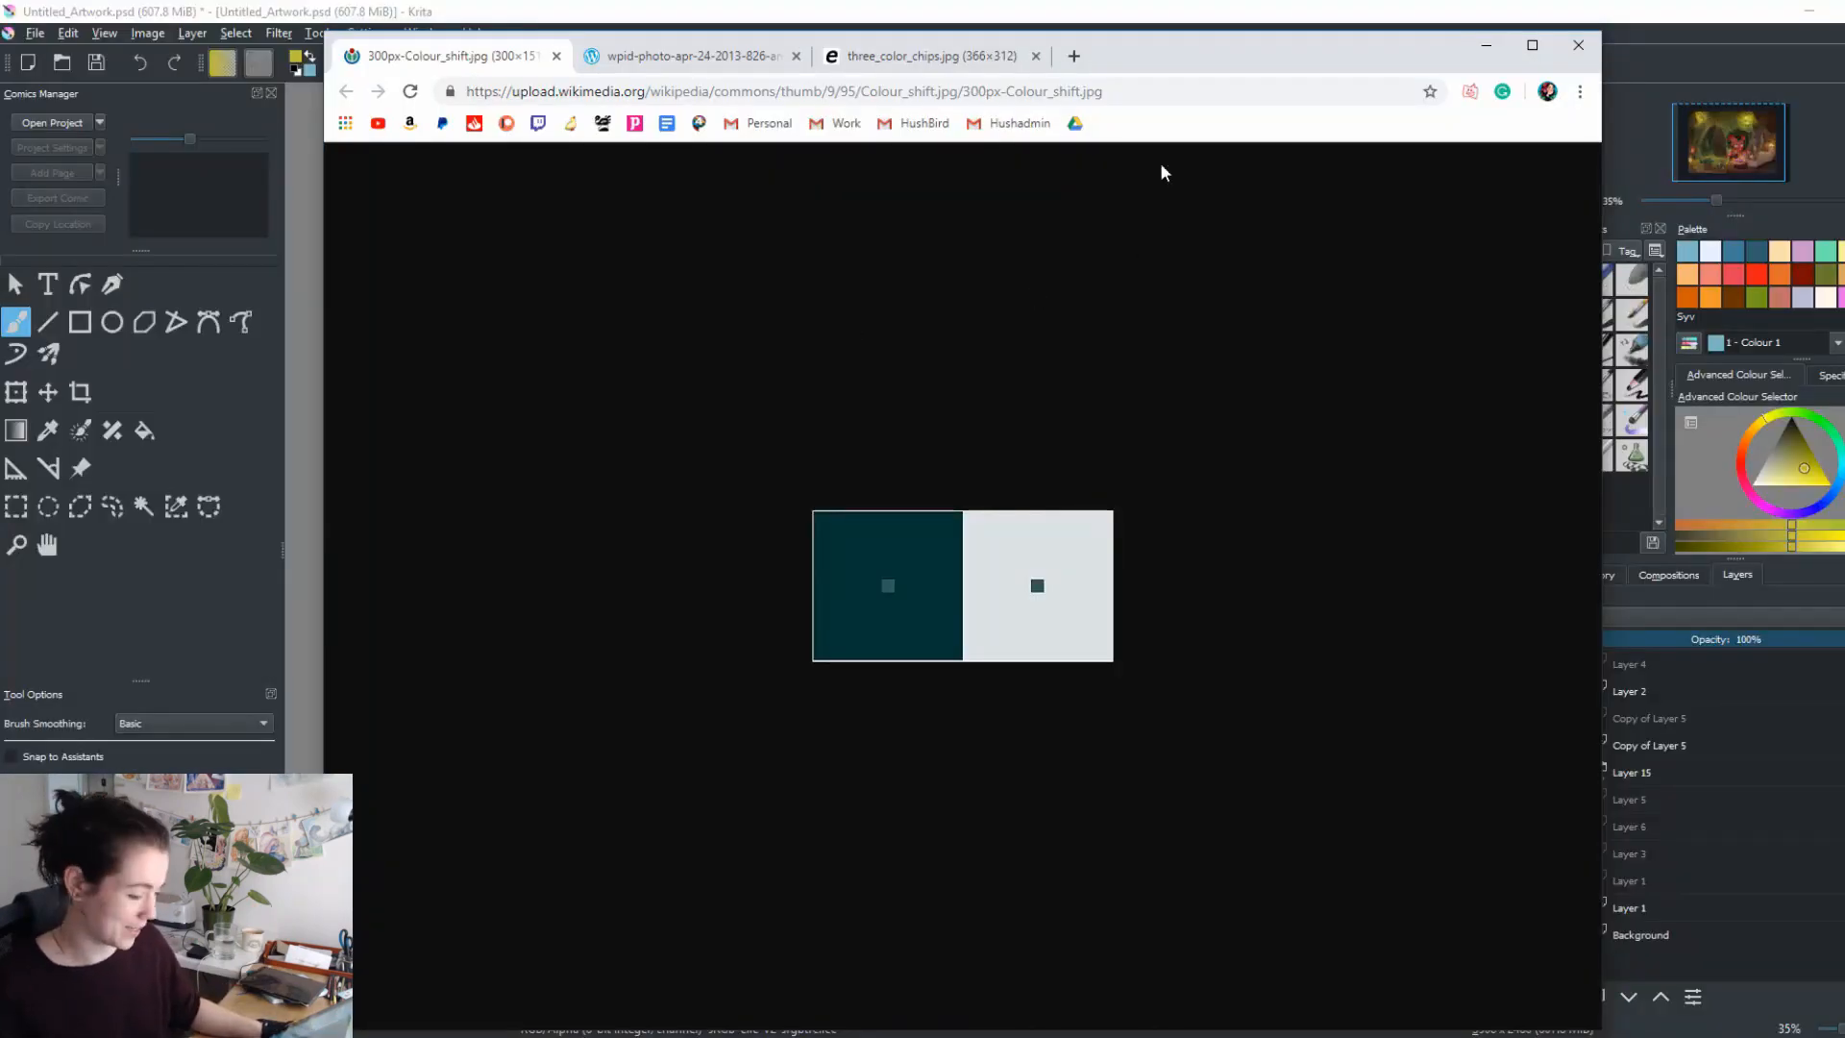
left_click(925, 93)
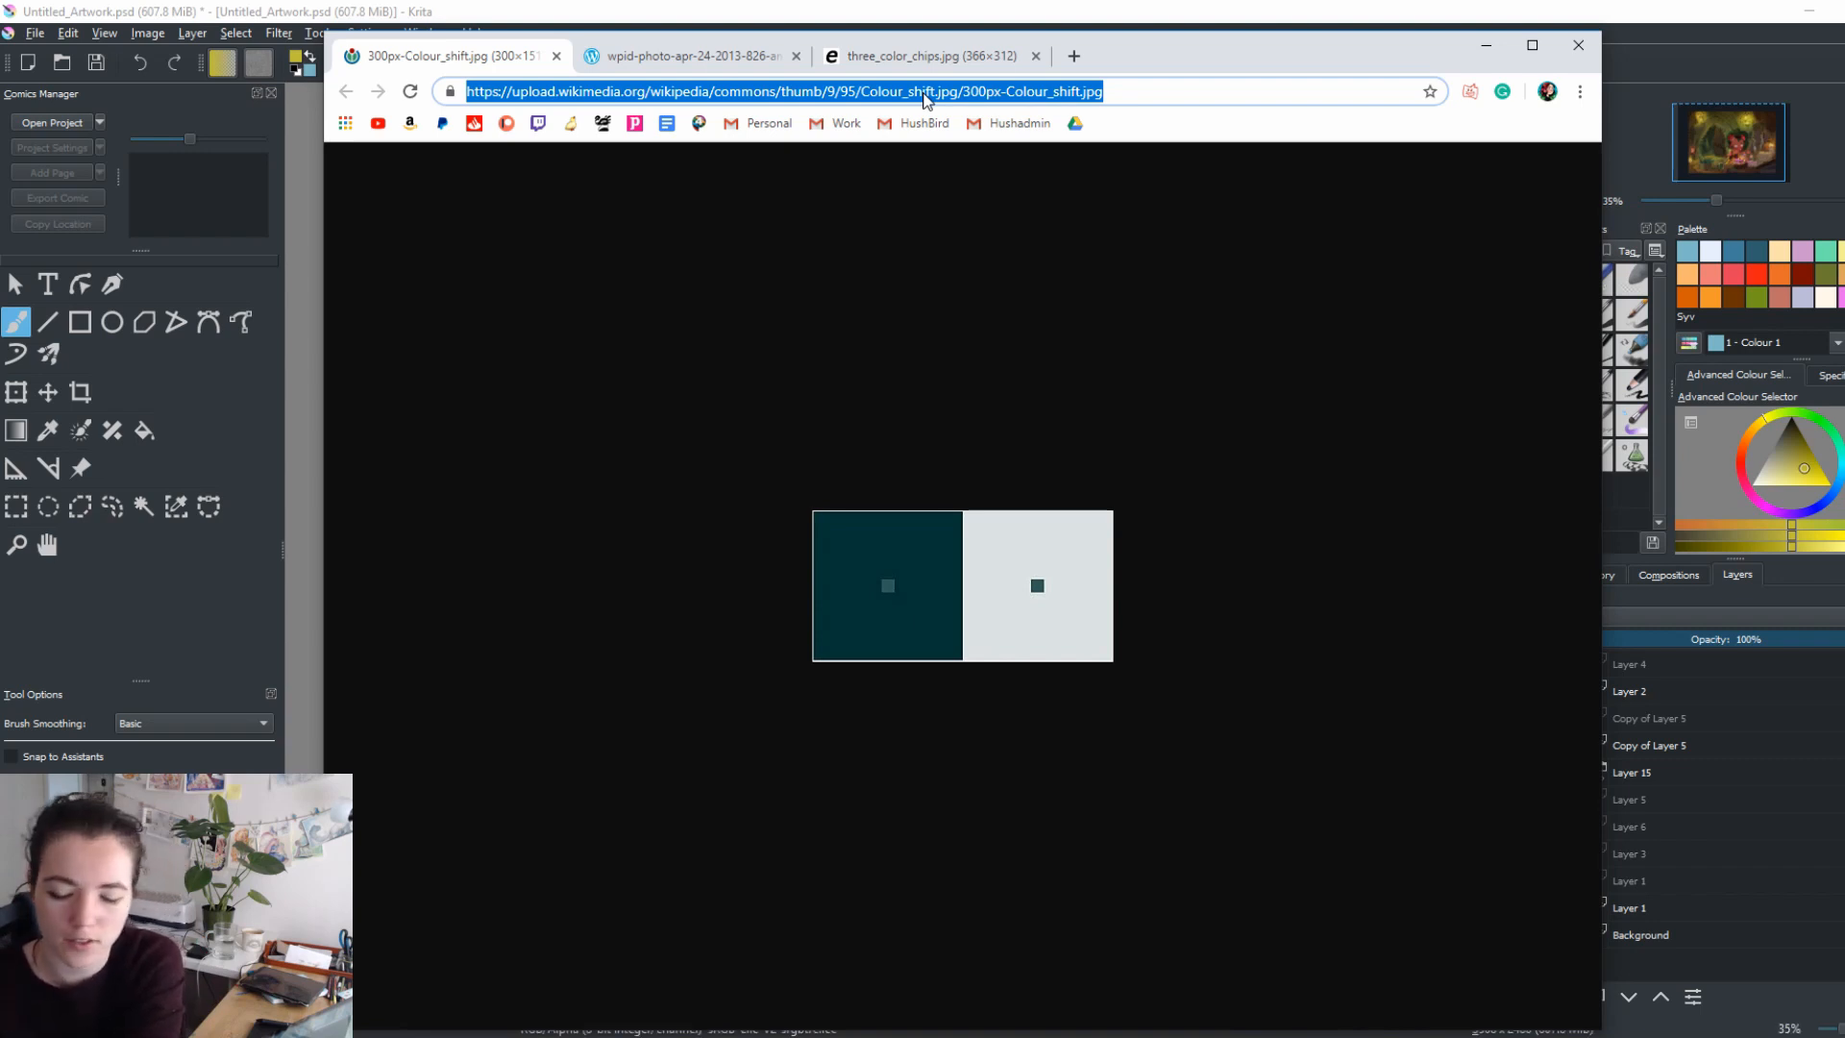
type("sw")
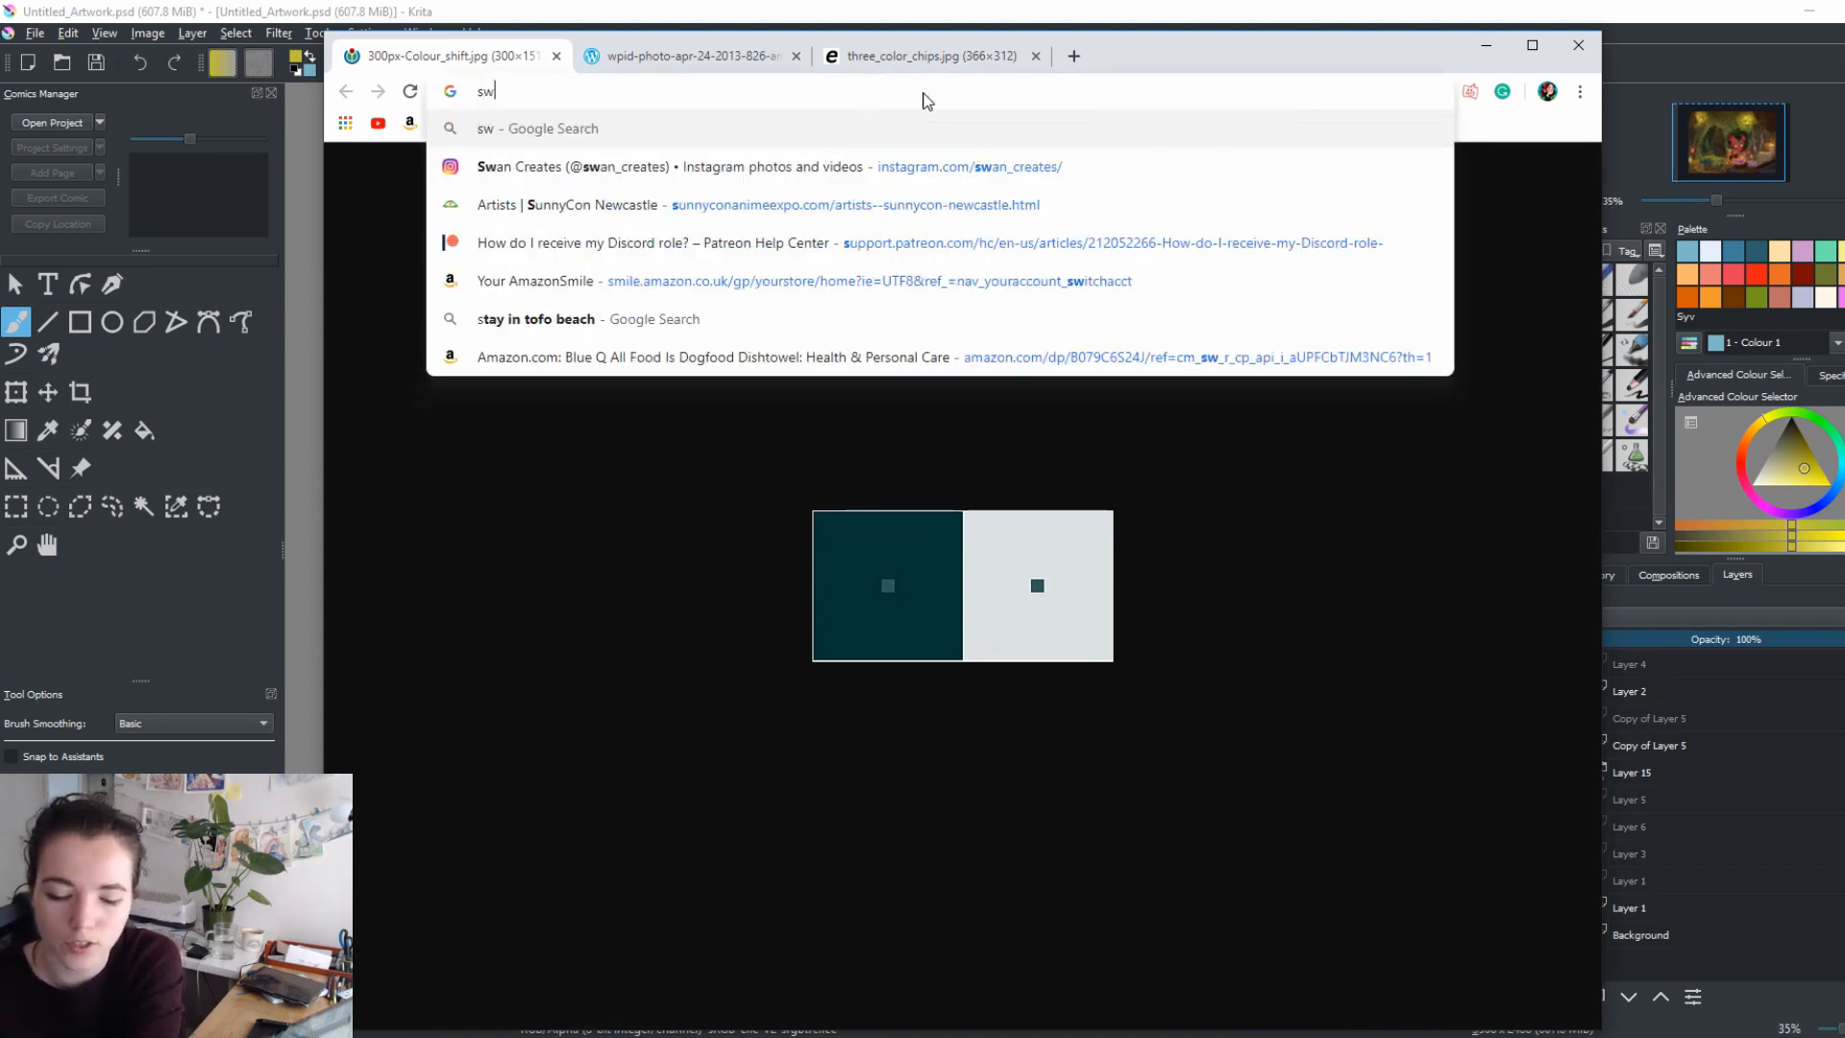
type("amp hut")
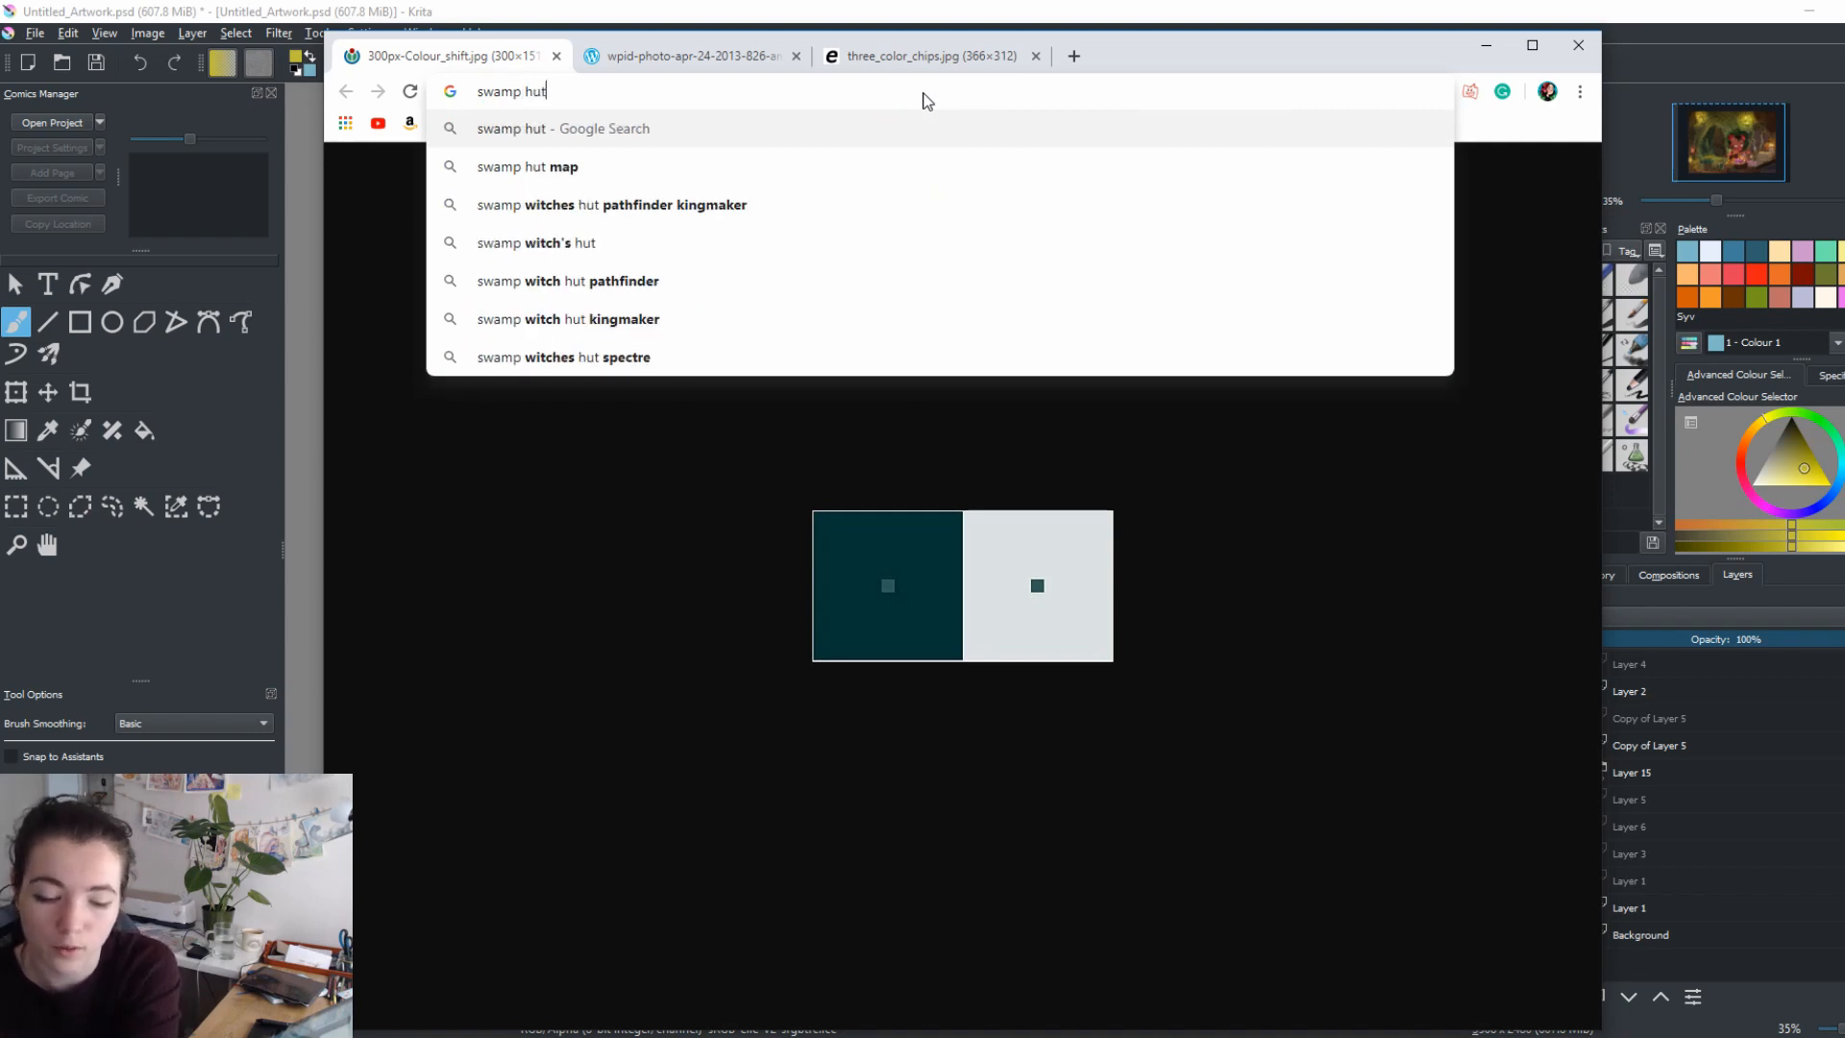
key("Return")
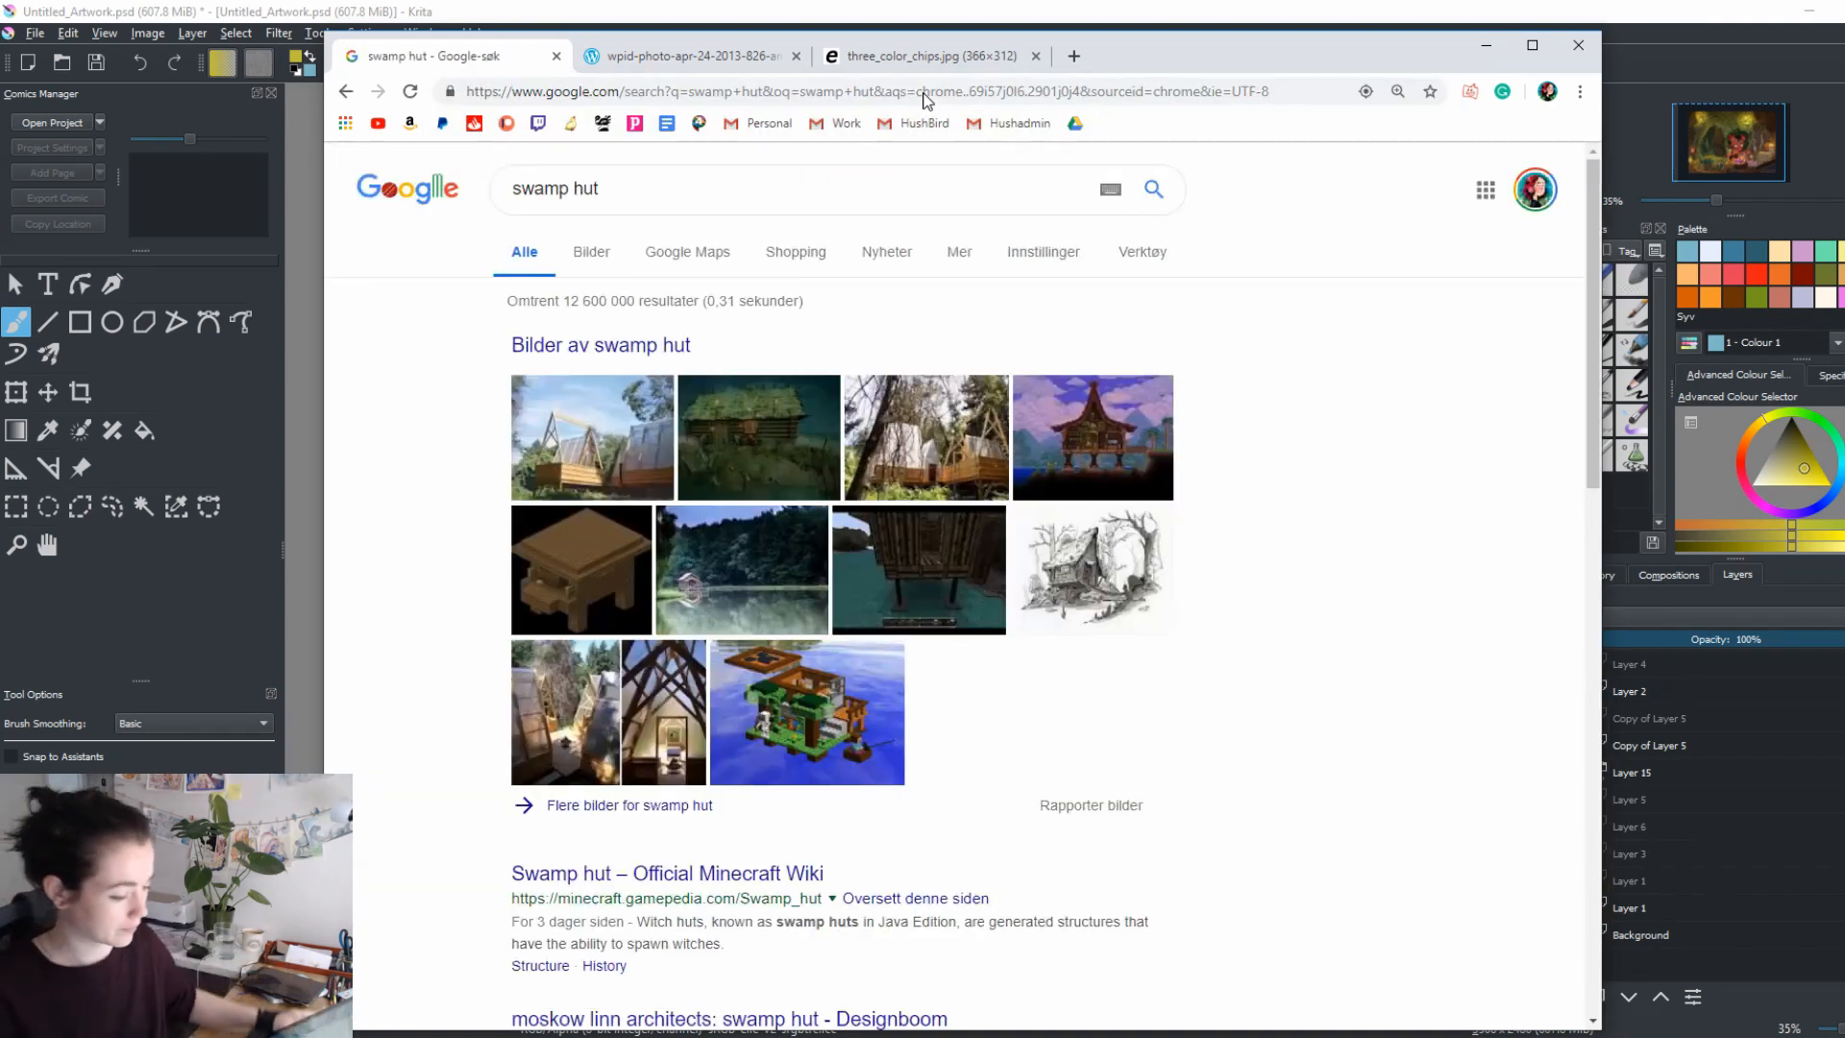
left_click(609, 256)
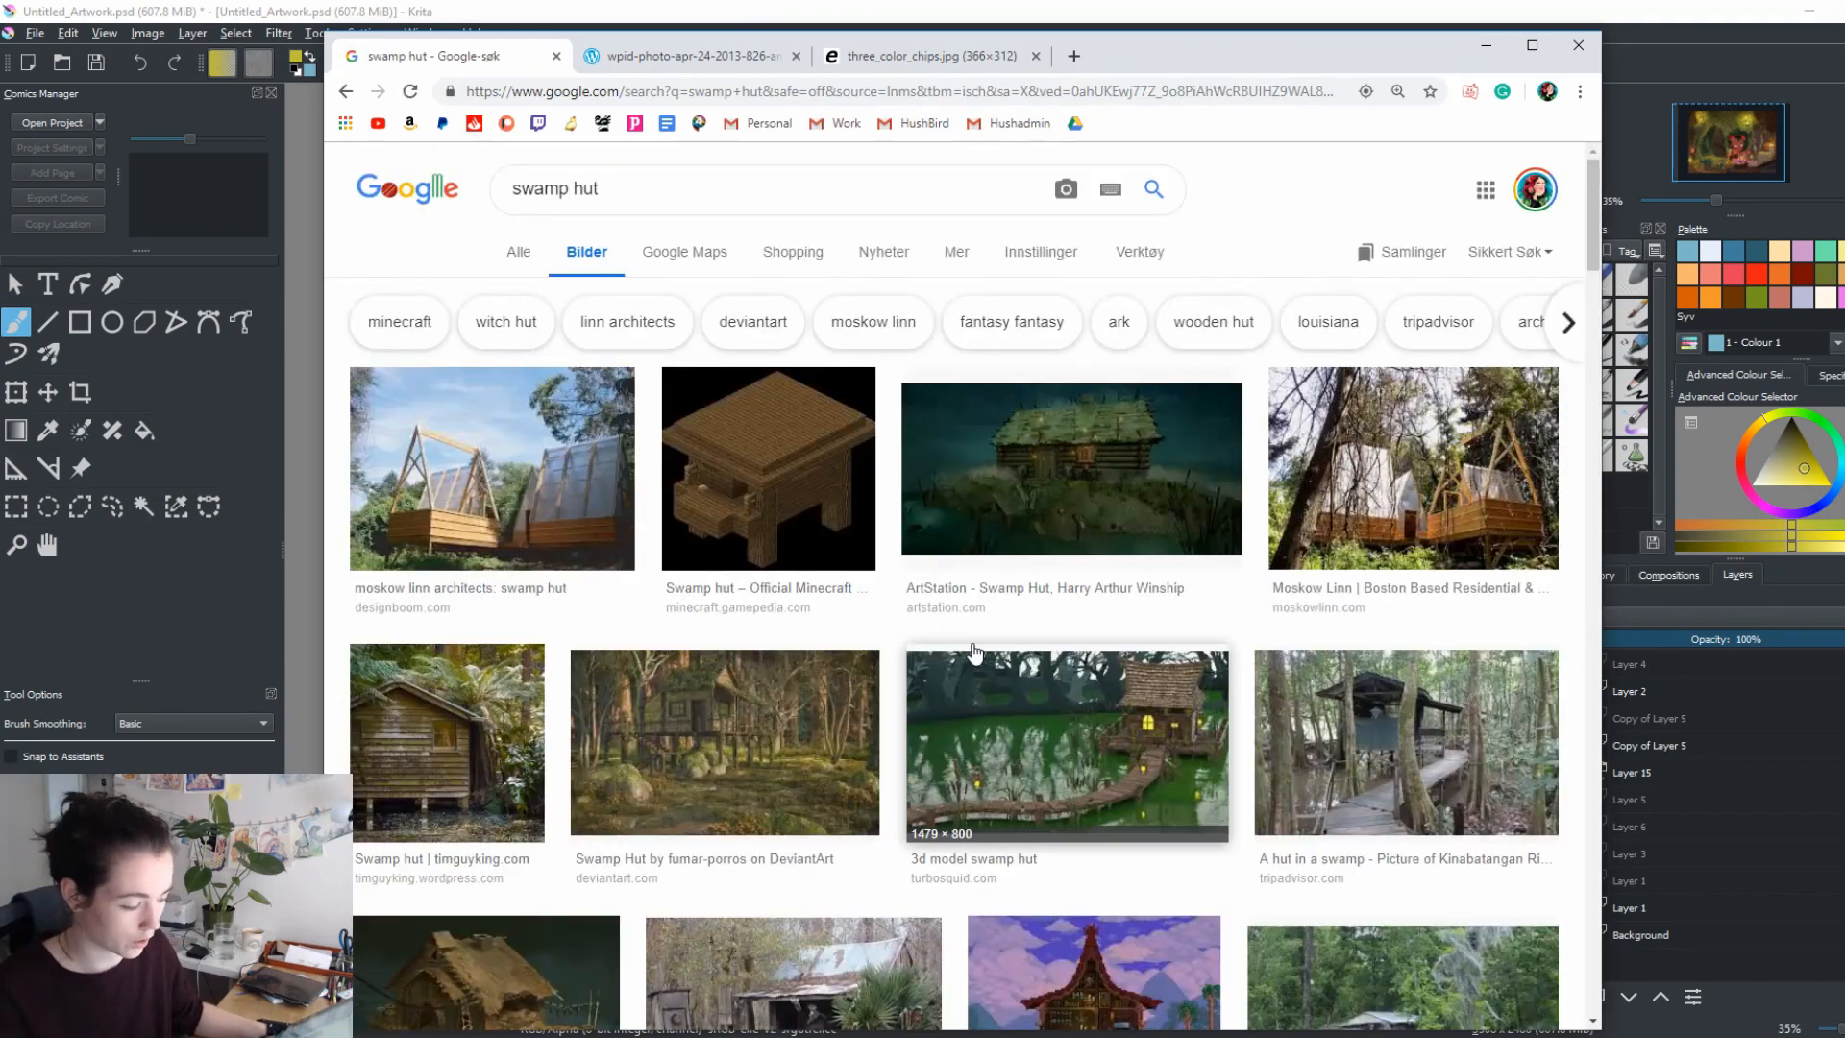
Browse the swamp hut image results for lighting and colour references.
scroll(975, 654, "down", 4)
scroll(975, 654, "down", 4)
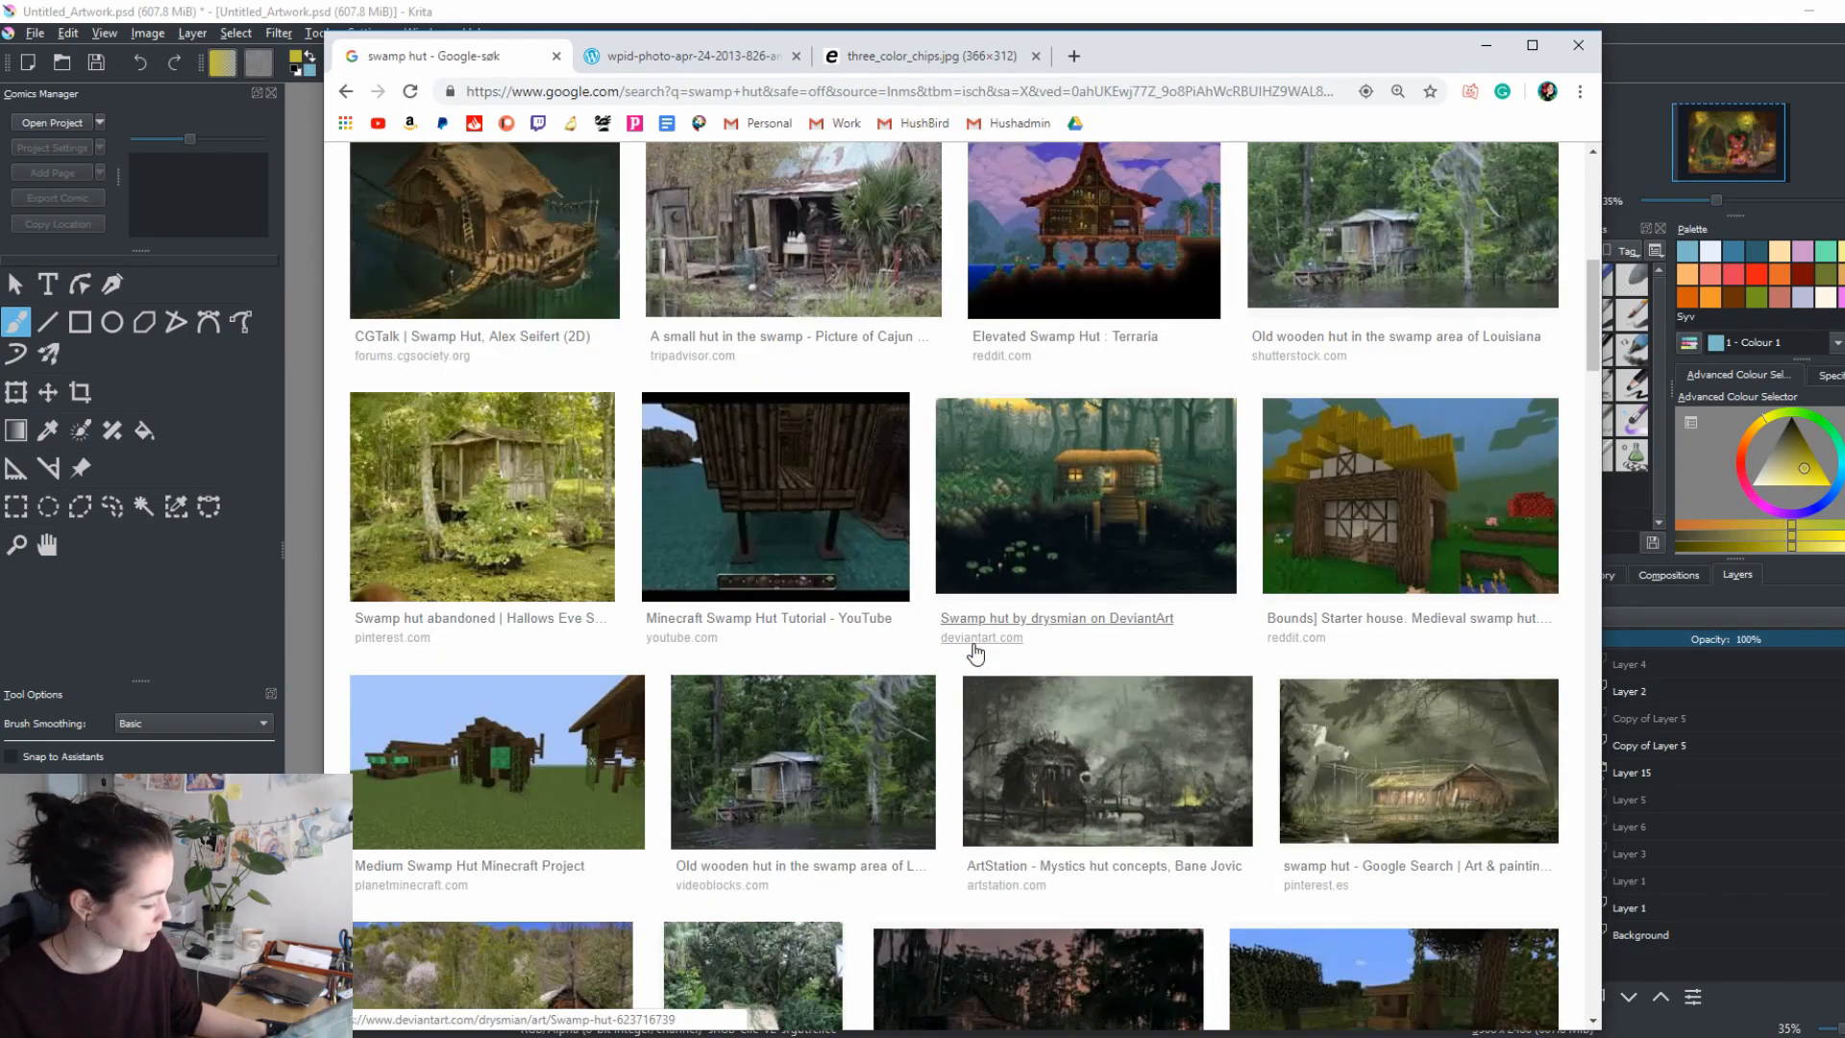
scroll(975, 653, "down", 5)
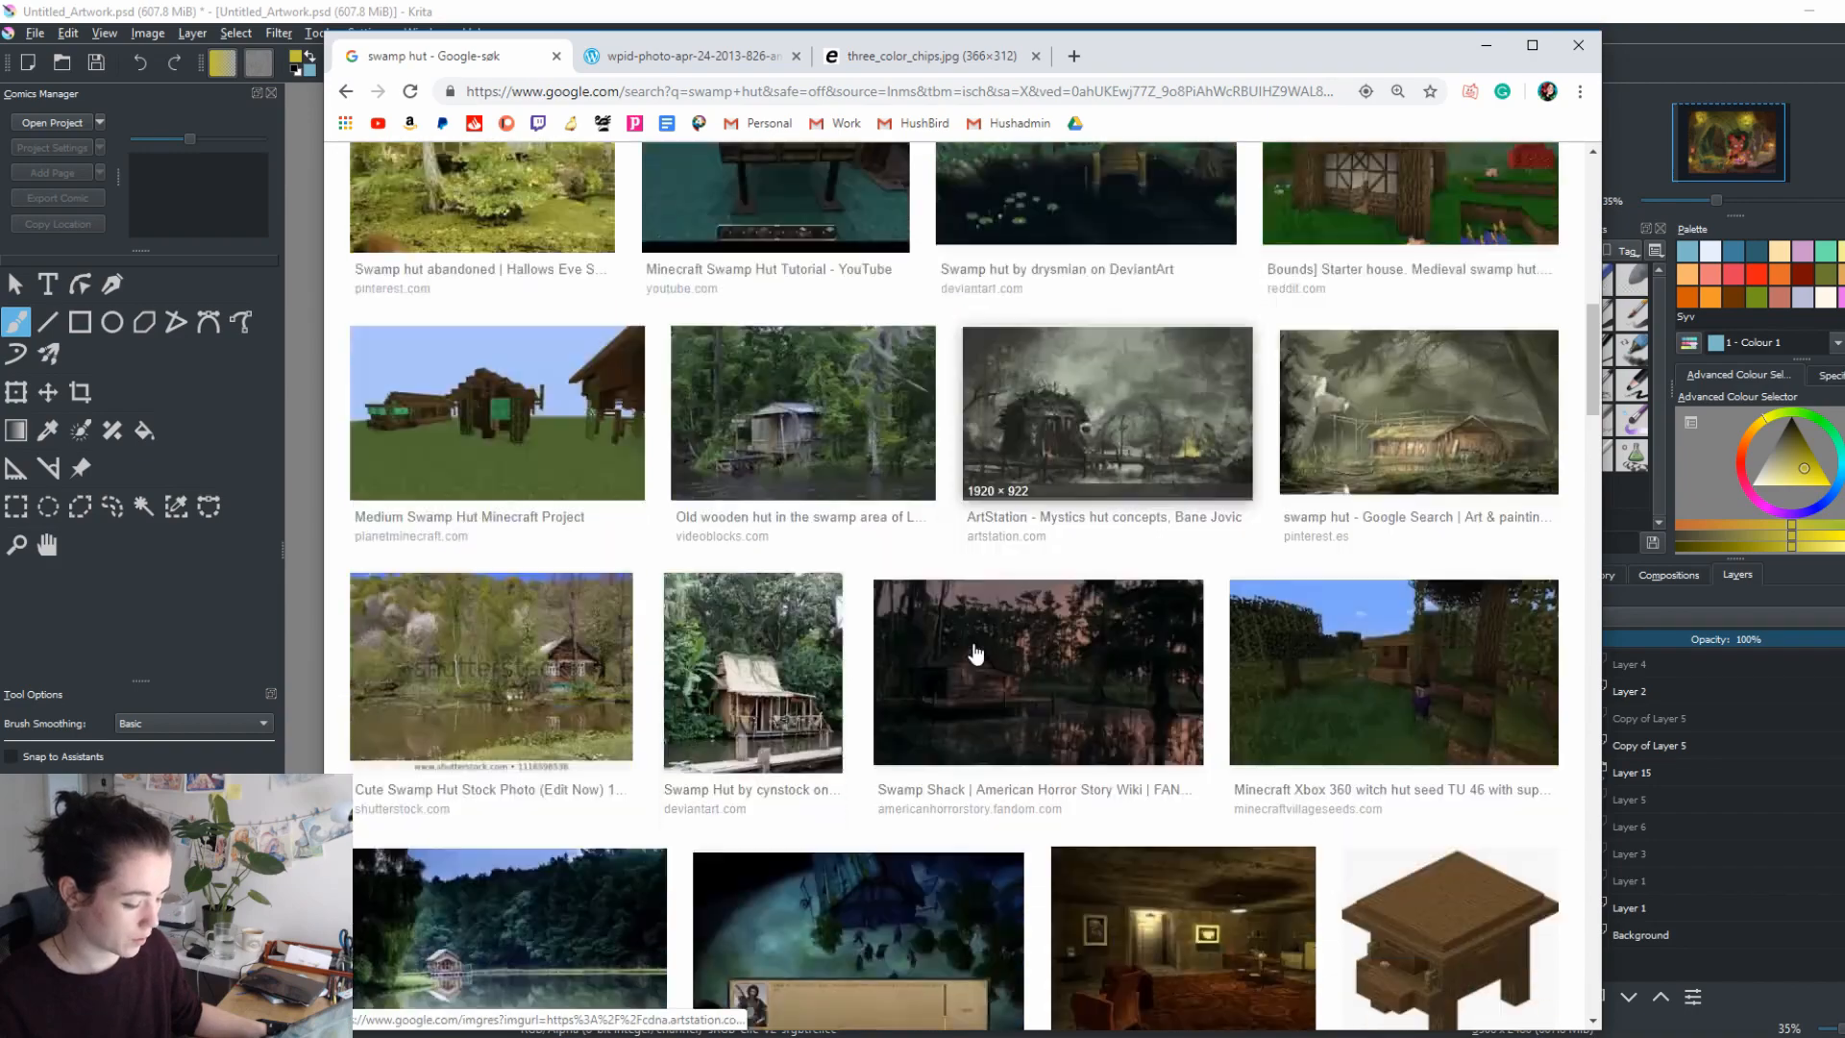
scroll(975, 653, "up", 5)
scroll(975, 653, "down", 4)
scroll(975, 653, "down", 2)
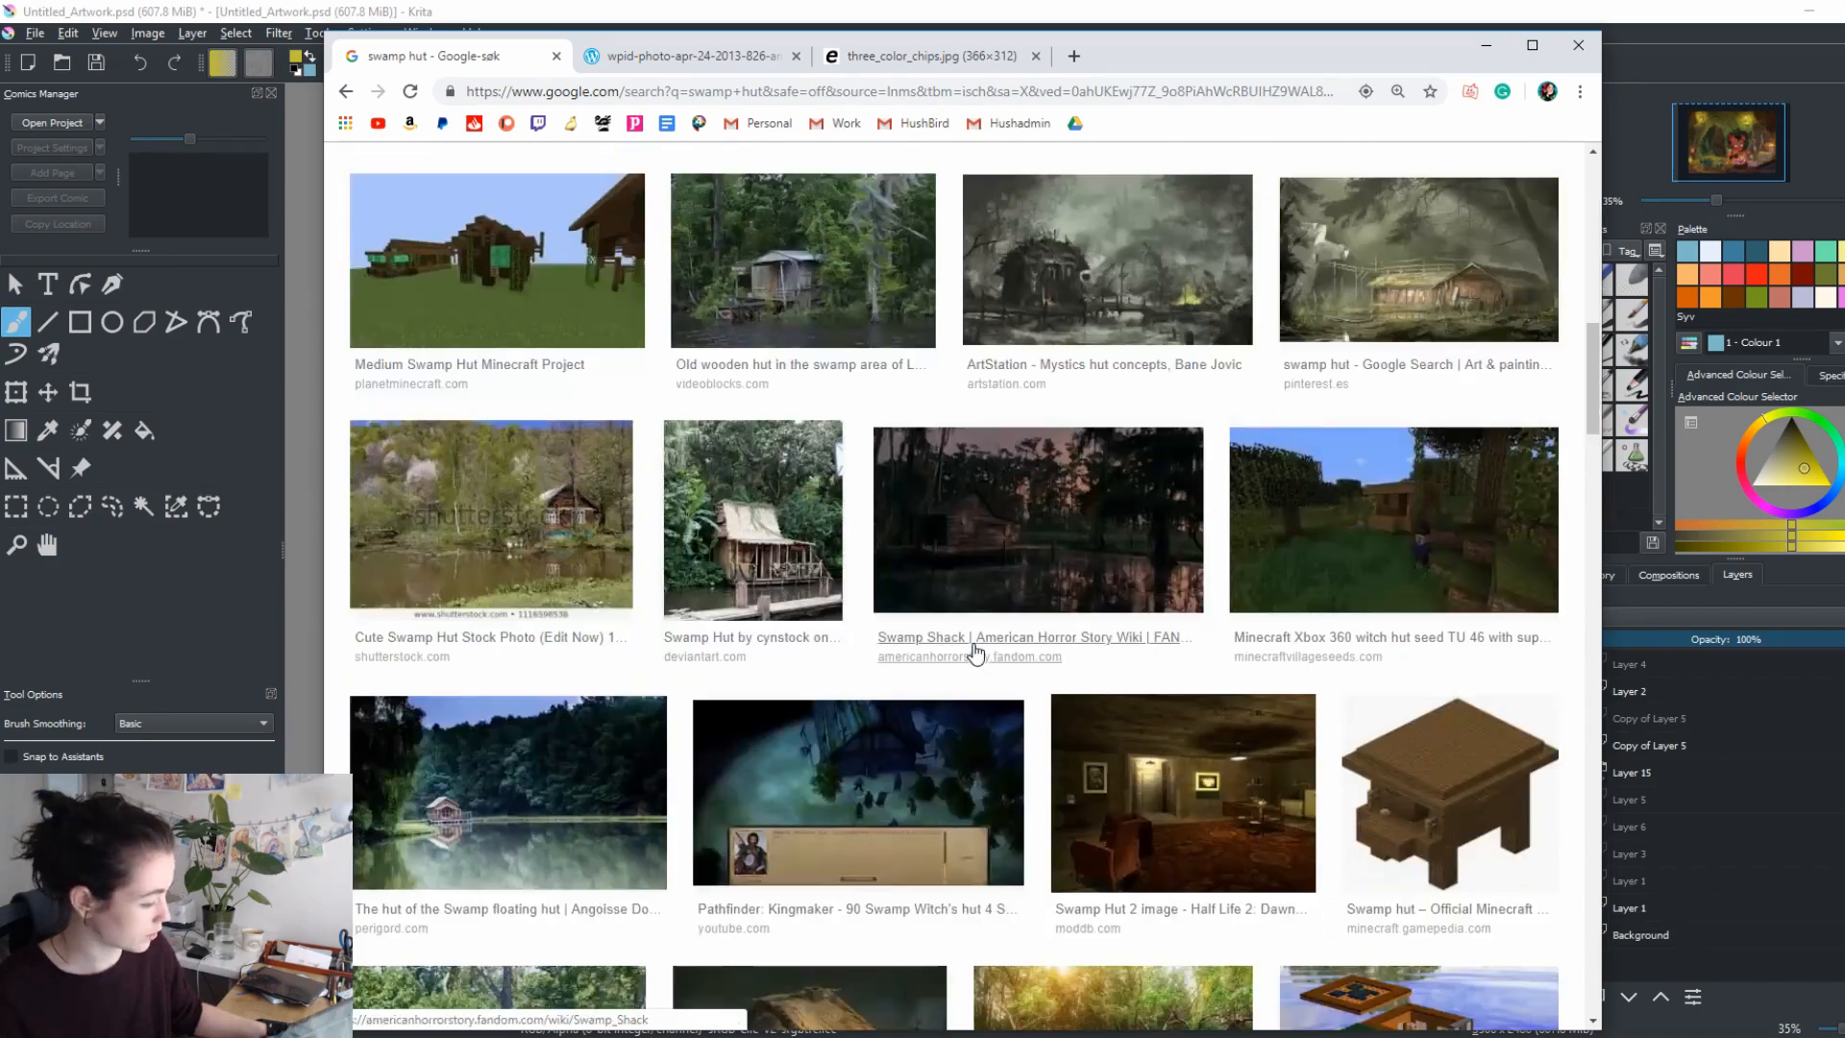
scroll(975, 653, "down", 5)
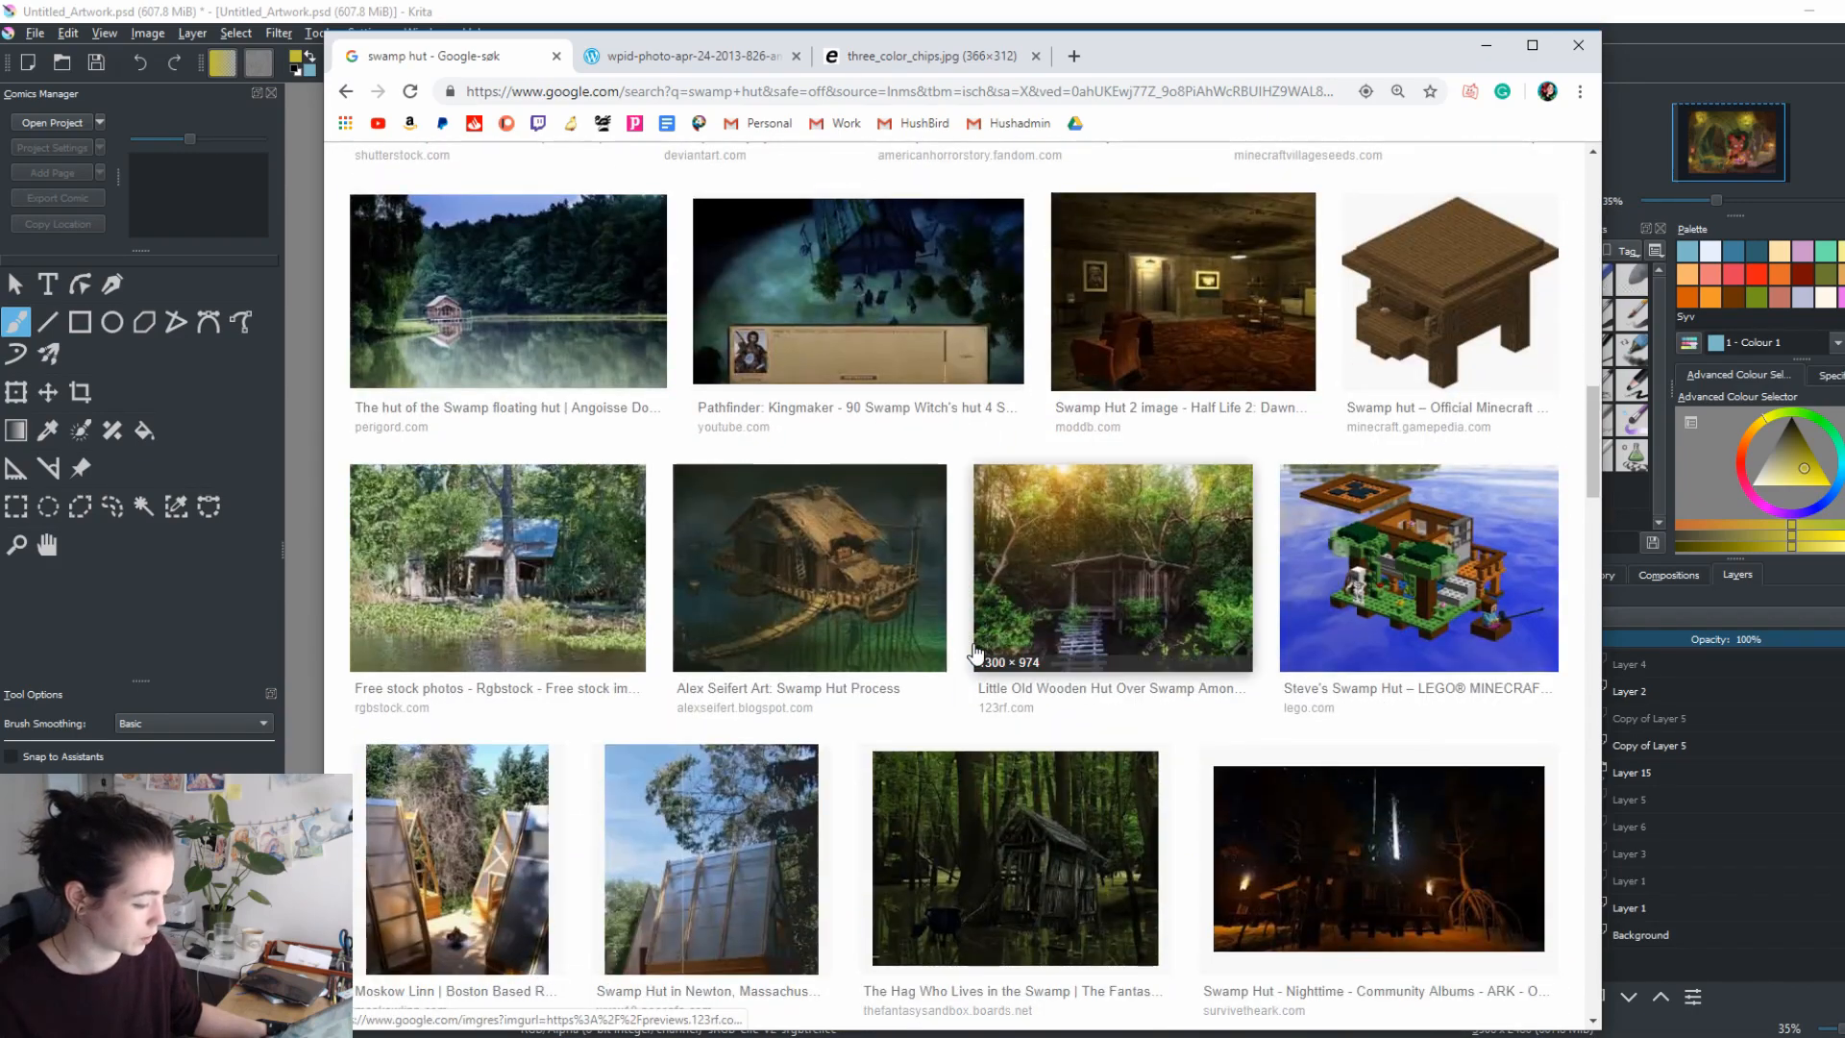
Open the "Swamp Hut Process" image from the search results and copy it.
scroll(975, 653, "down", 2)
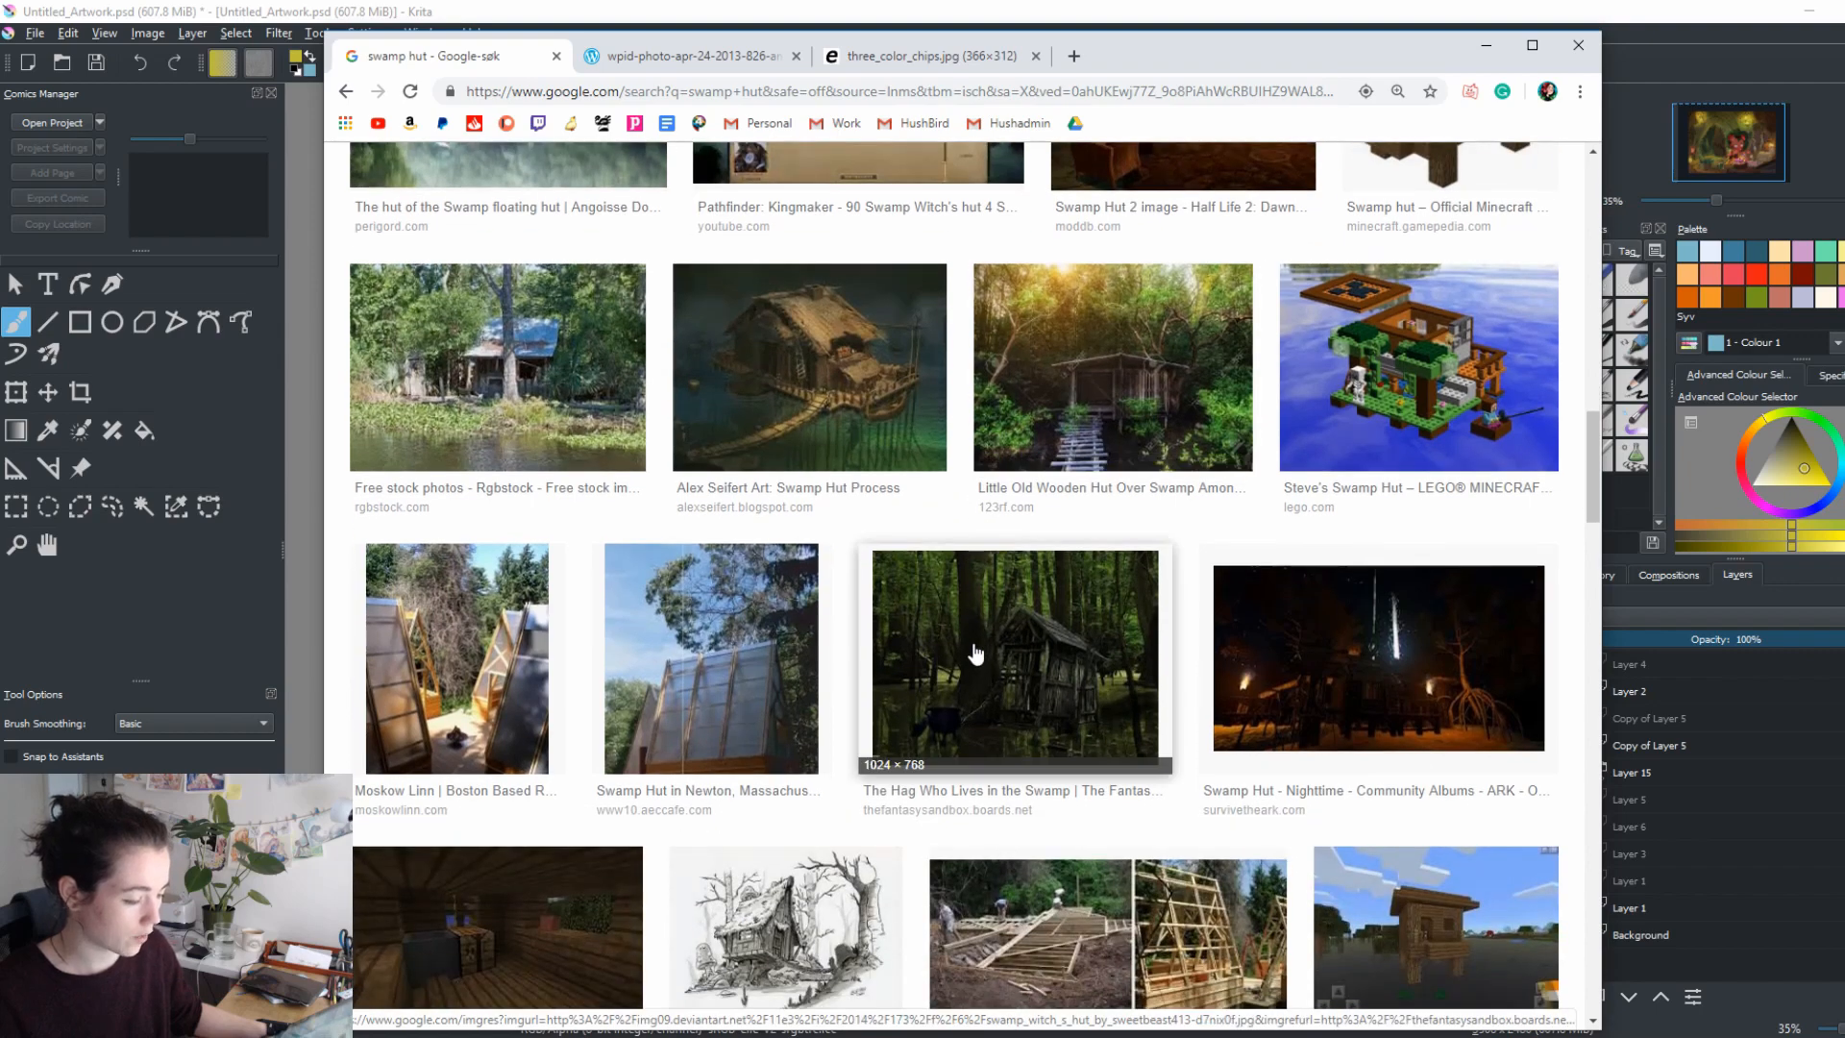
left_click(884, 416)
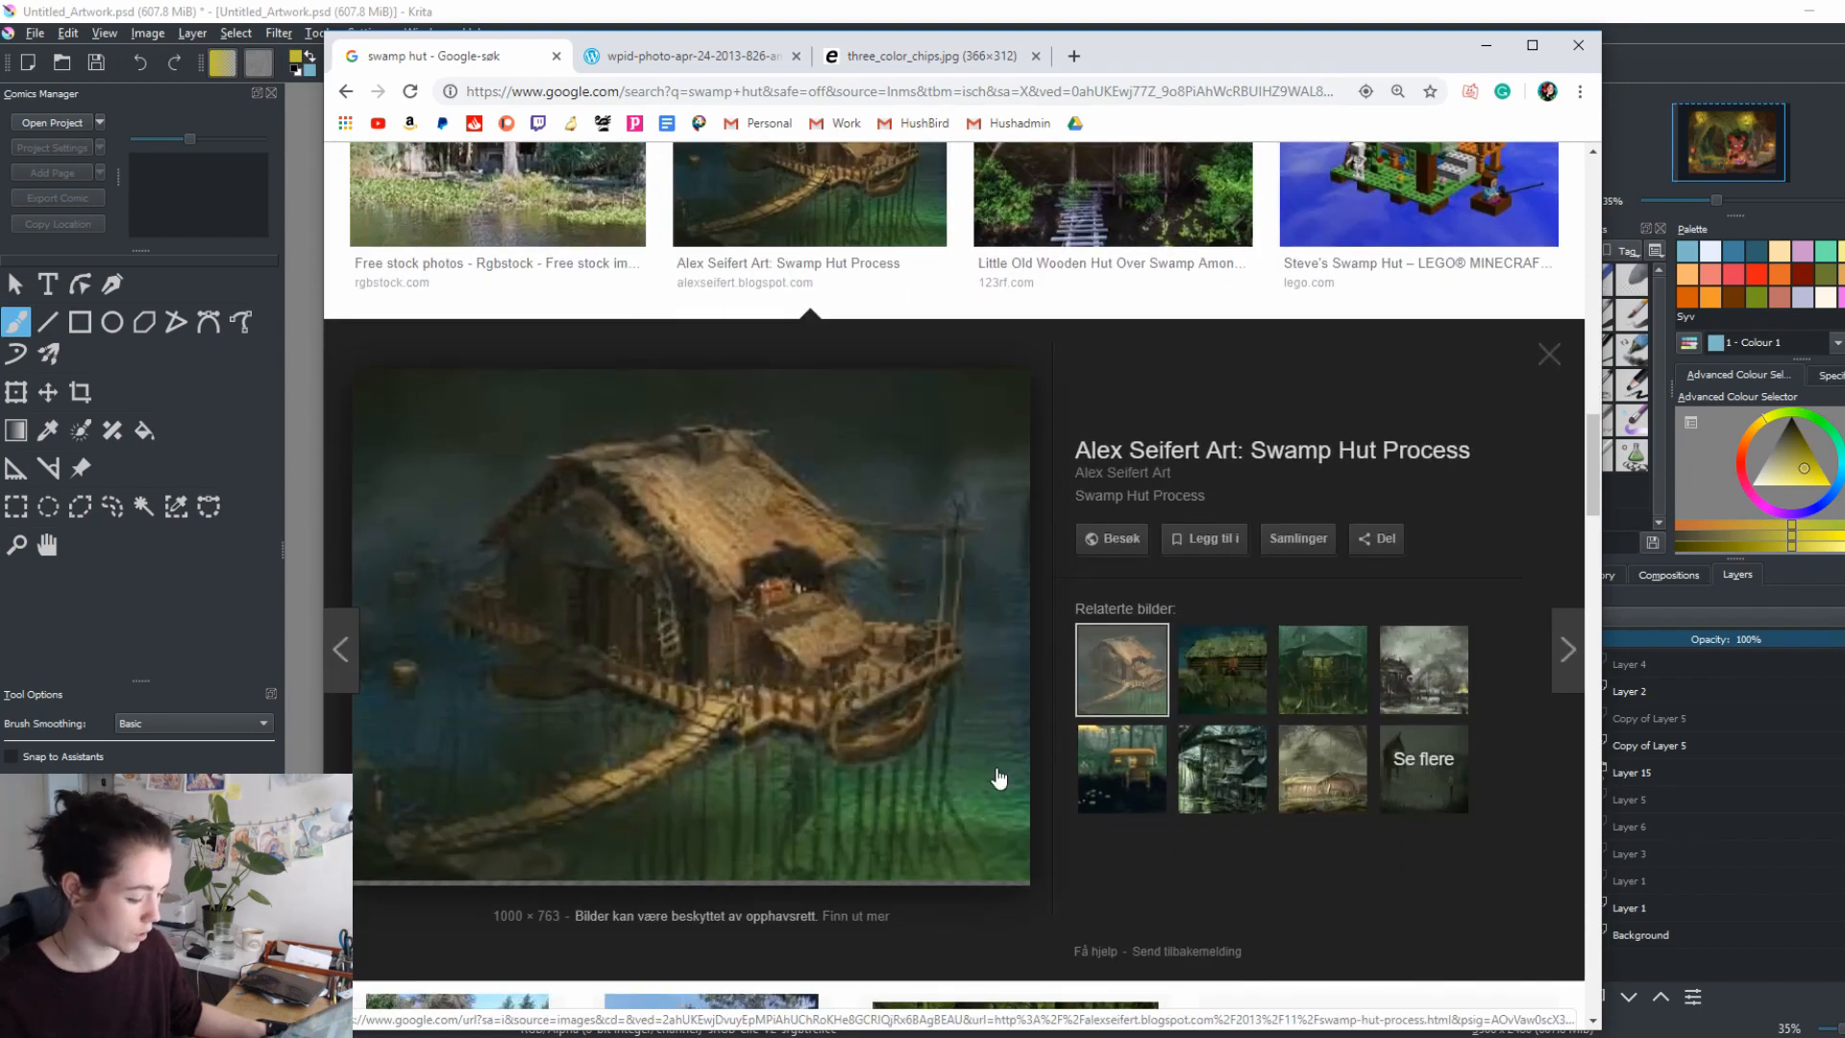
right_click(885, 735)
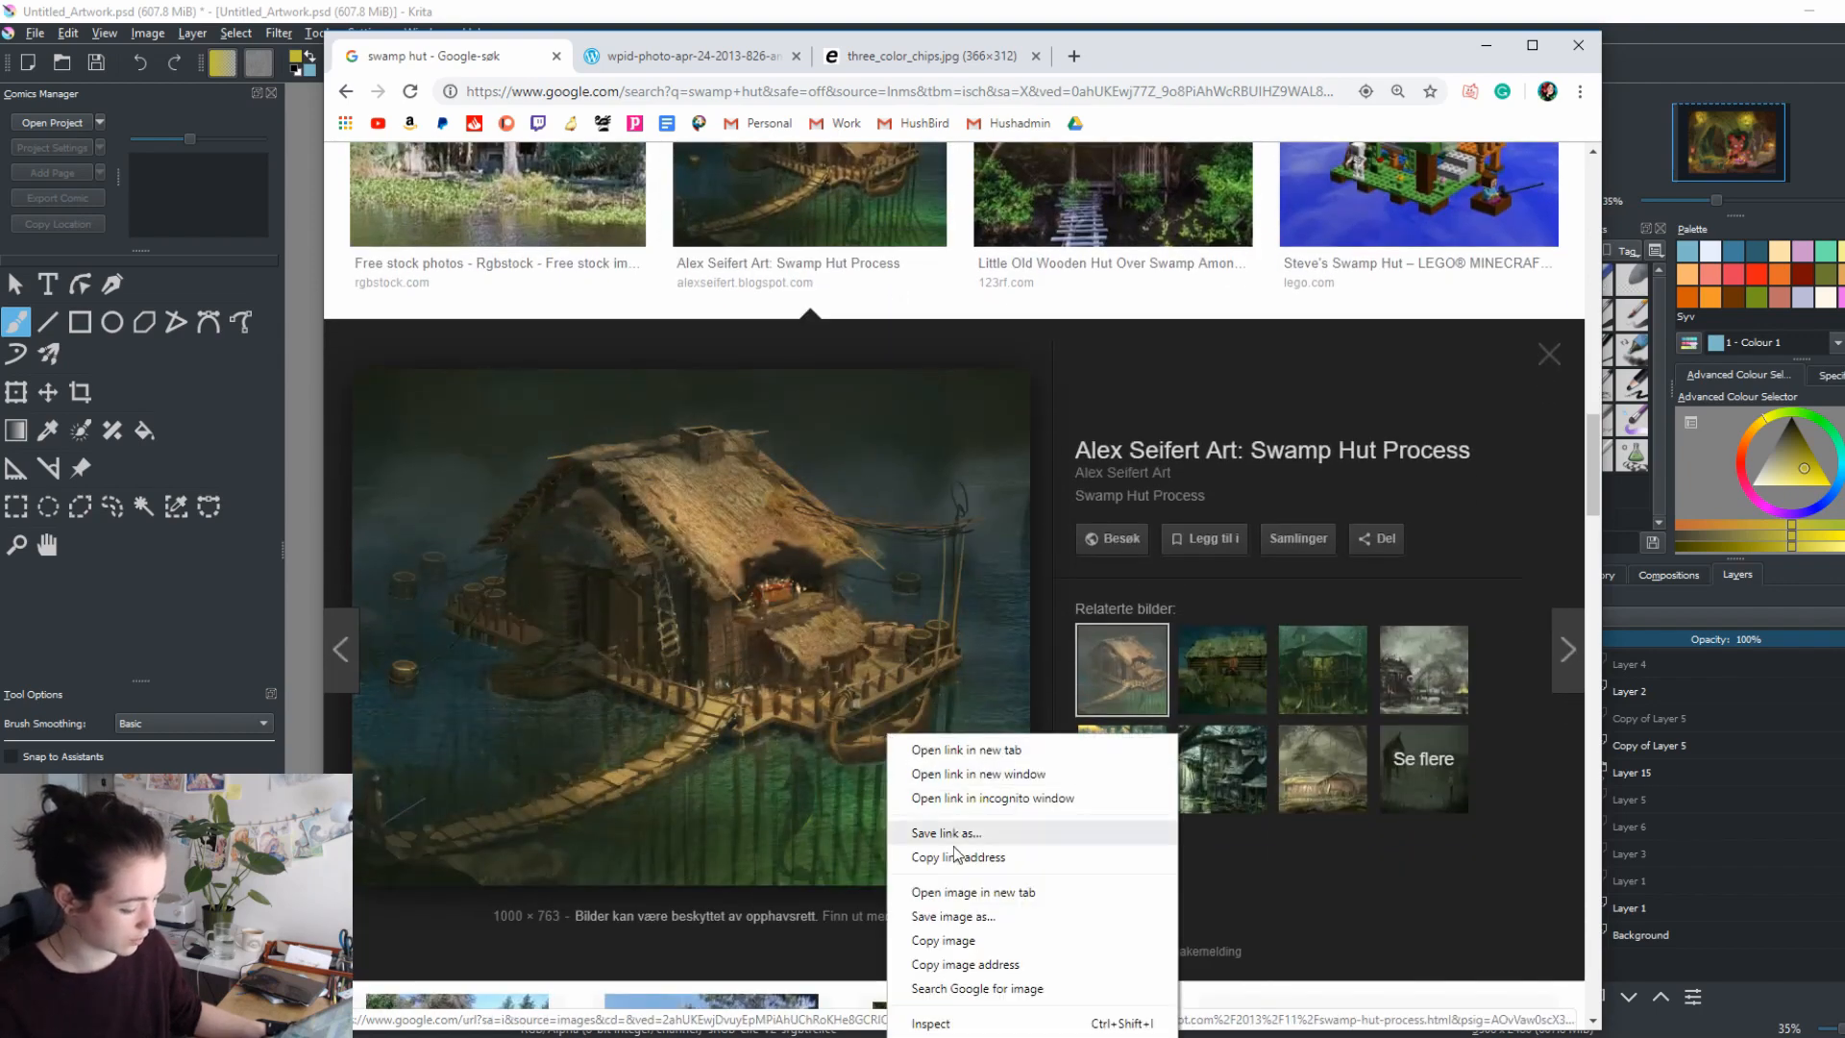
left_click(962, 945)
Switch to Krita, hide the Layer 15 group and paste the copied image above it, interpreting its colours as Web (sRGB).
left_click(756, 19)
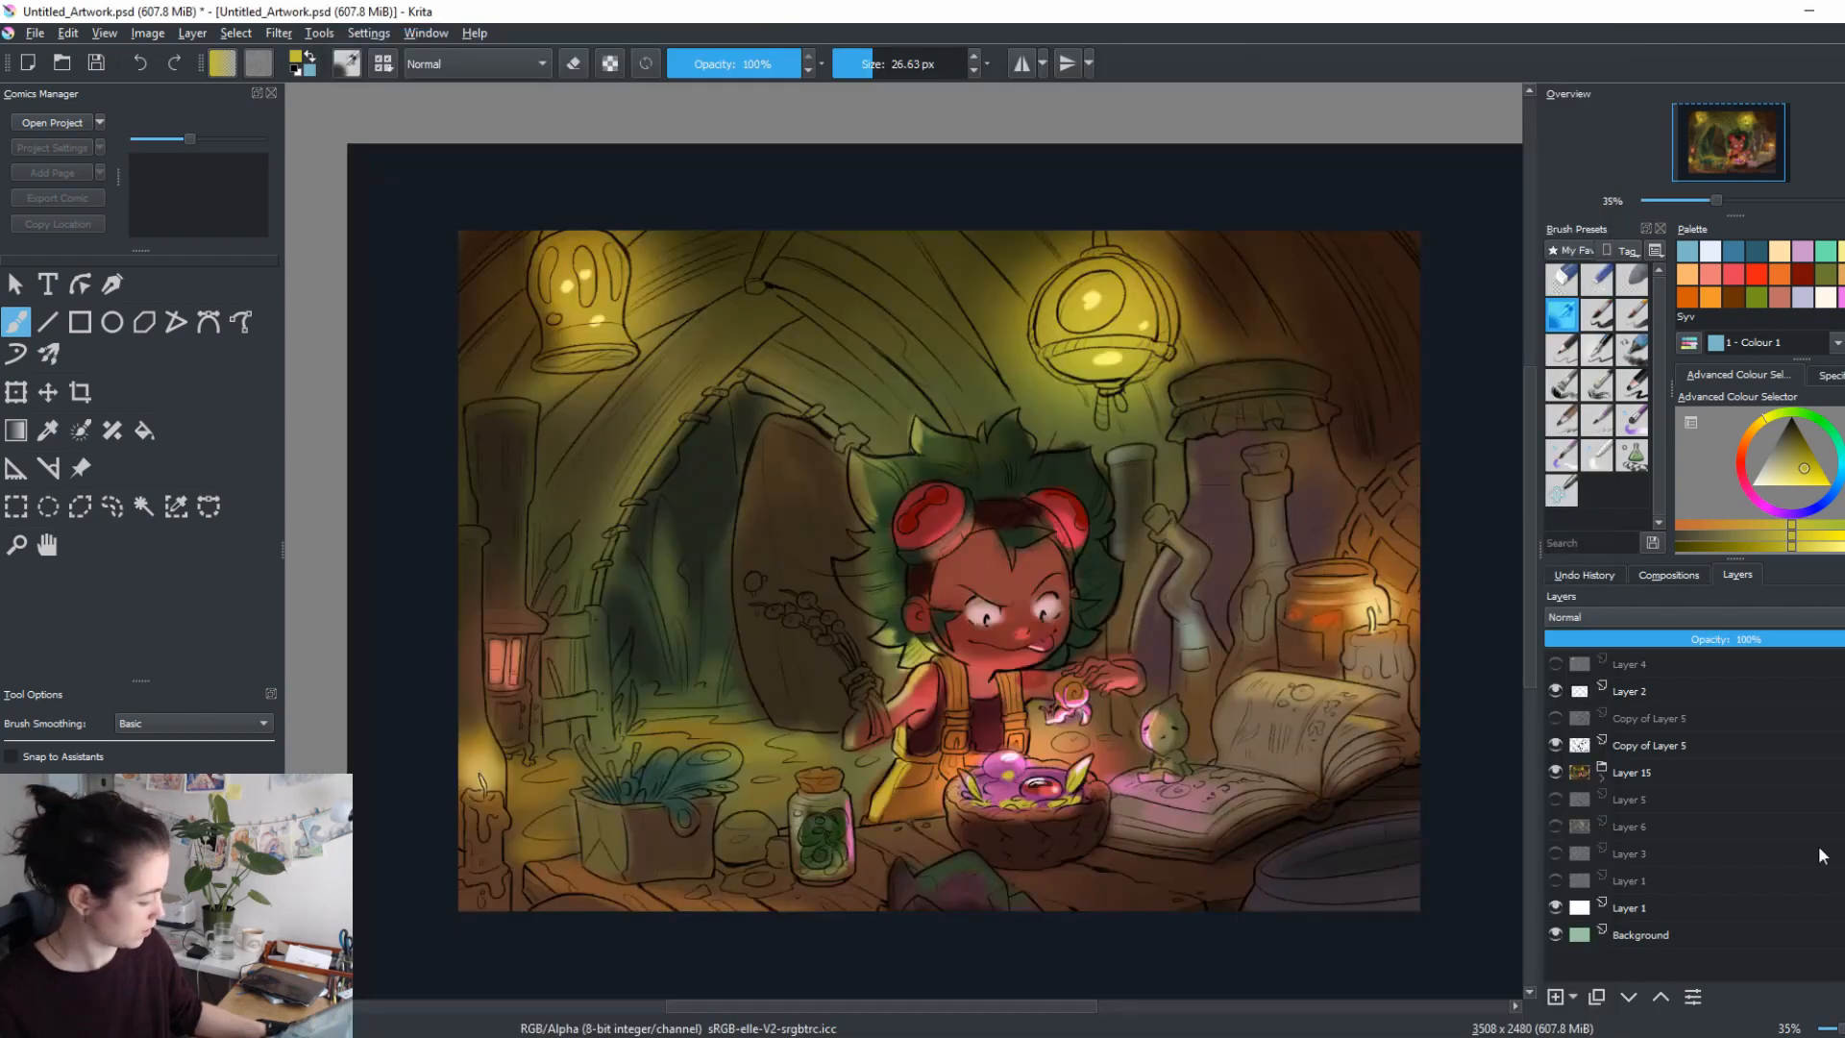
left_click(1663, 783)
left_click(1555, 772)
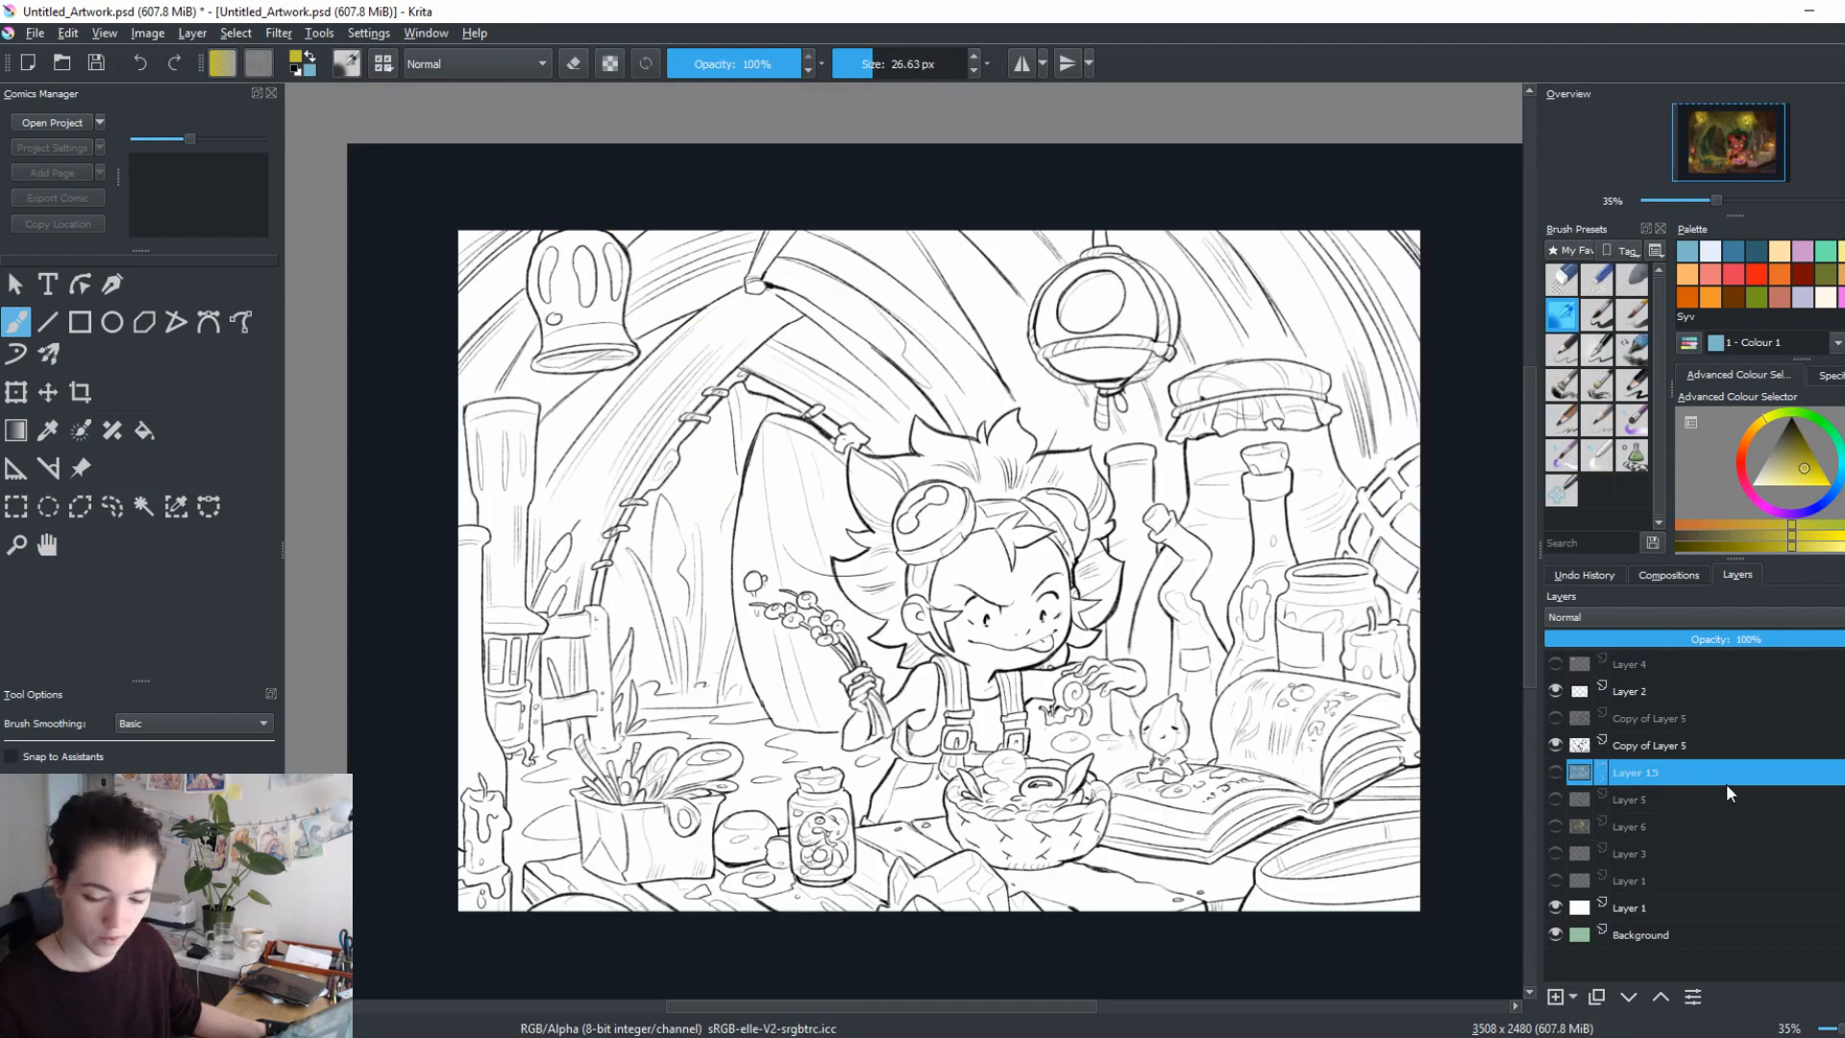
key("ctrl+v")
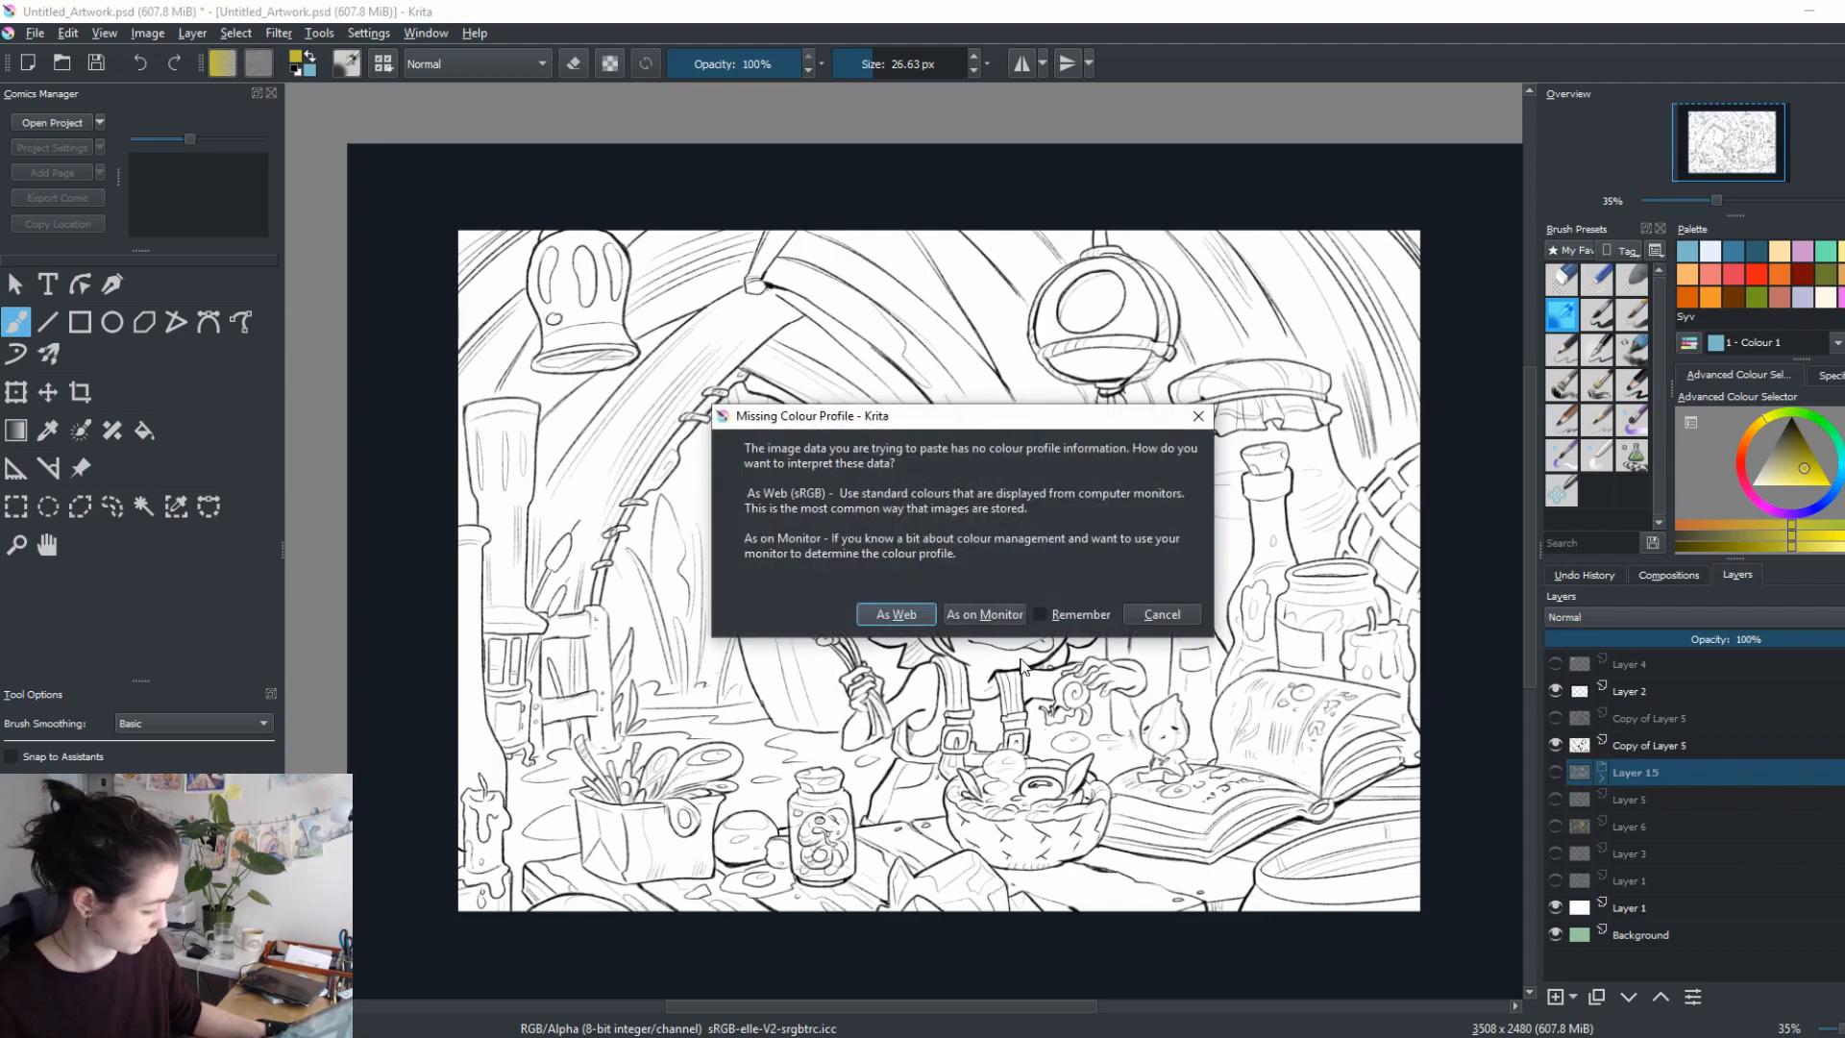
left_click(914, 620)
Scale the pasted swamp hut image up until it covers the whole canvas and apply the transform.
key("ctrl+t")
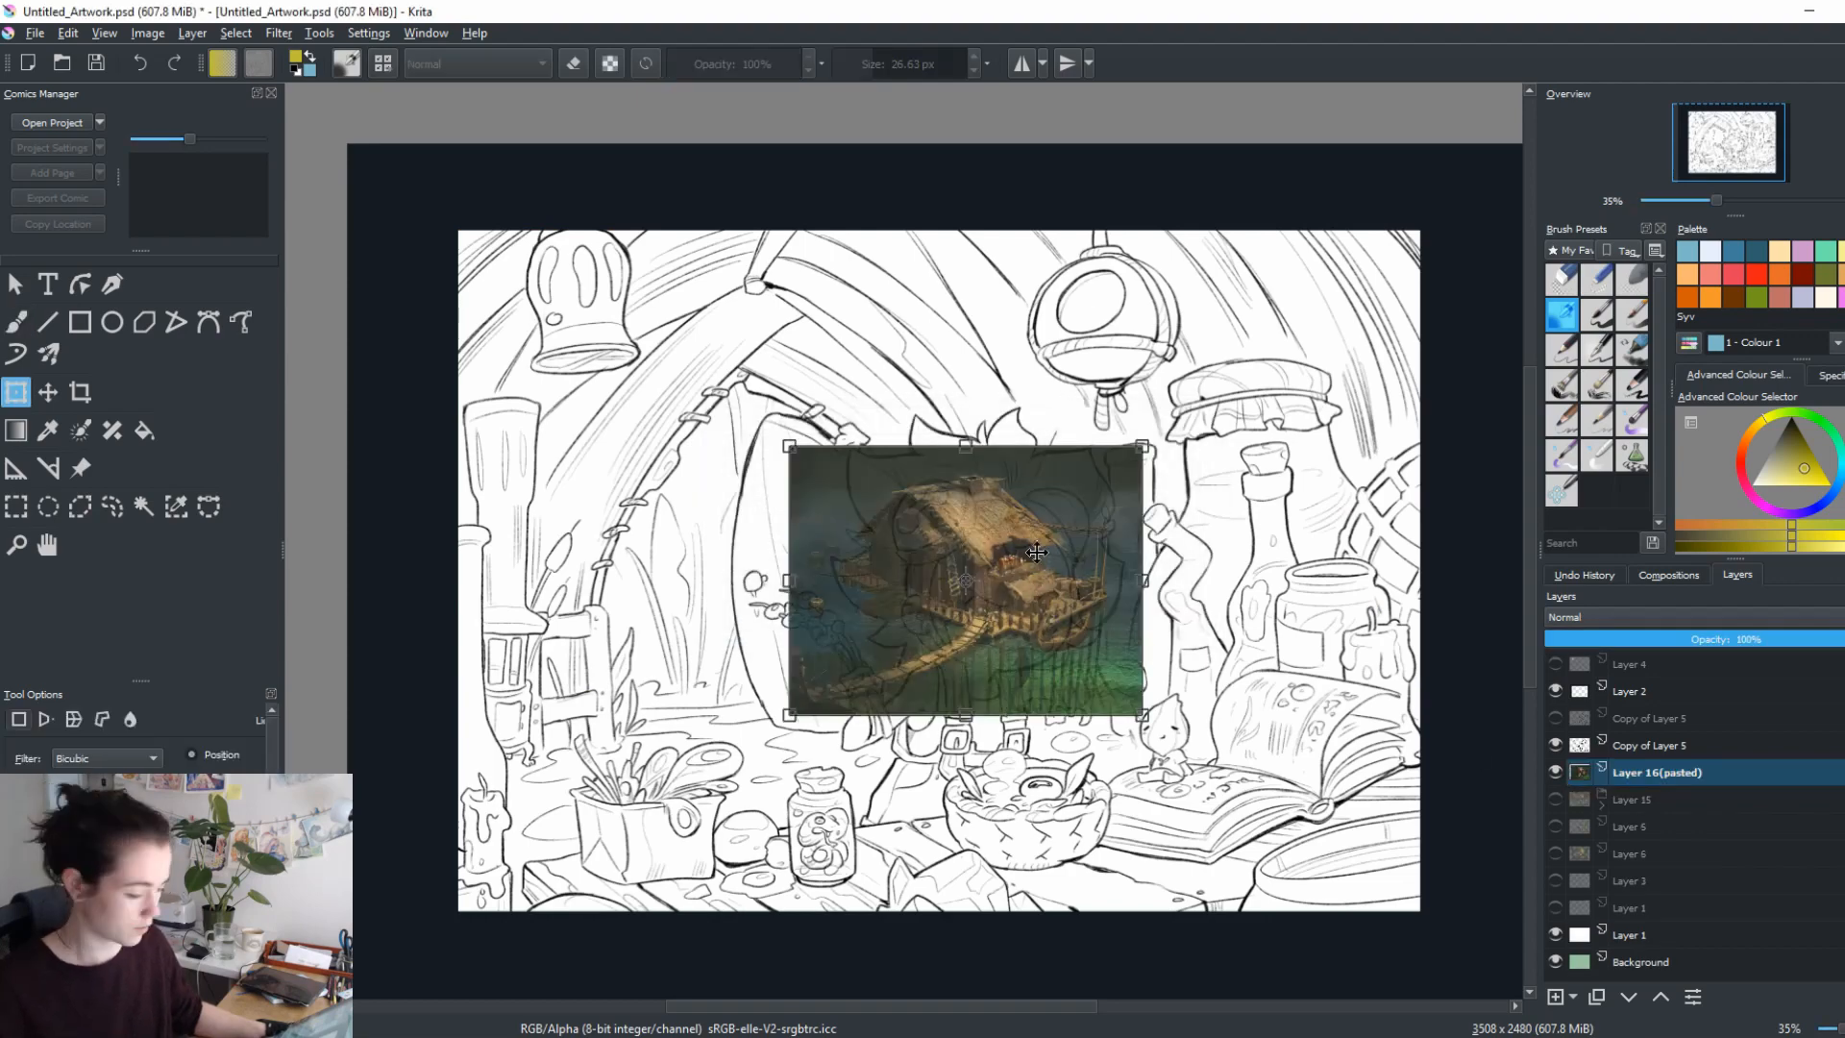
left_click_drag(1142, 451, 1436, 222)
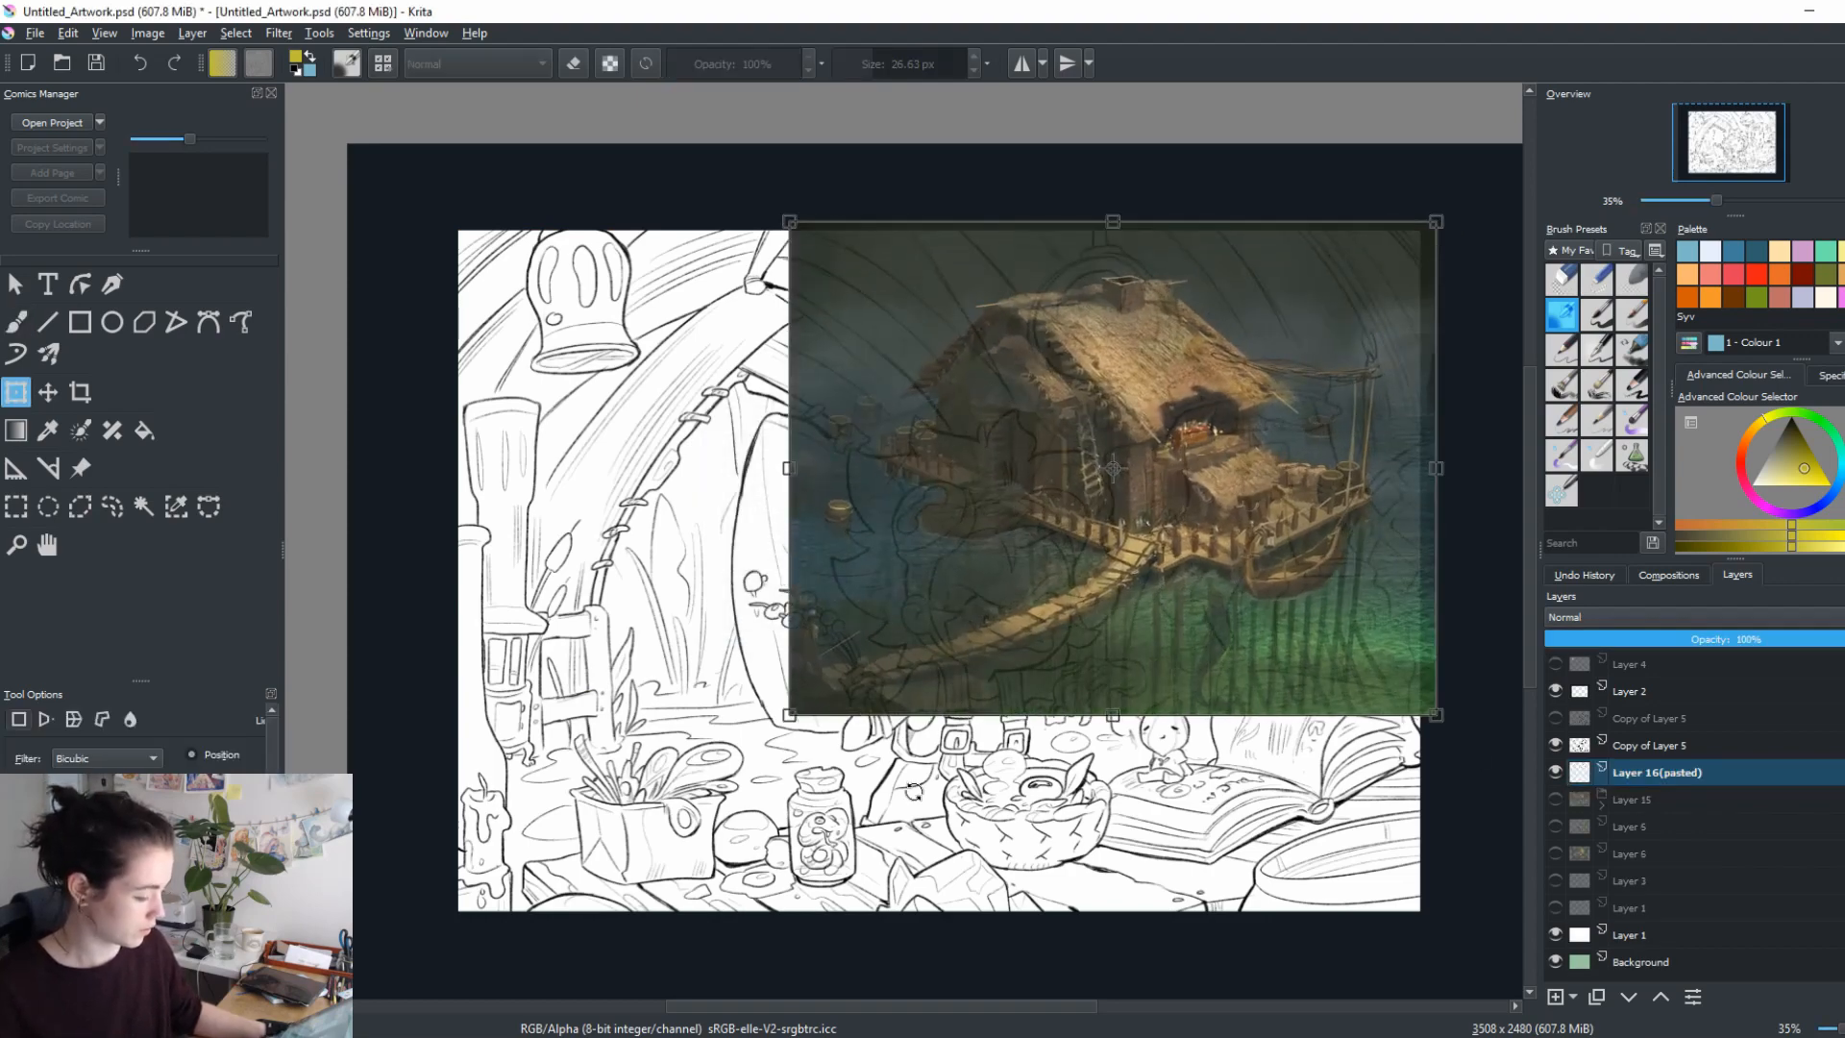
left_click_drag(790, 716, 428, 922)
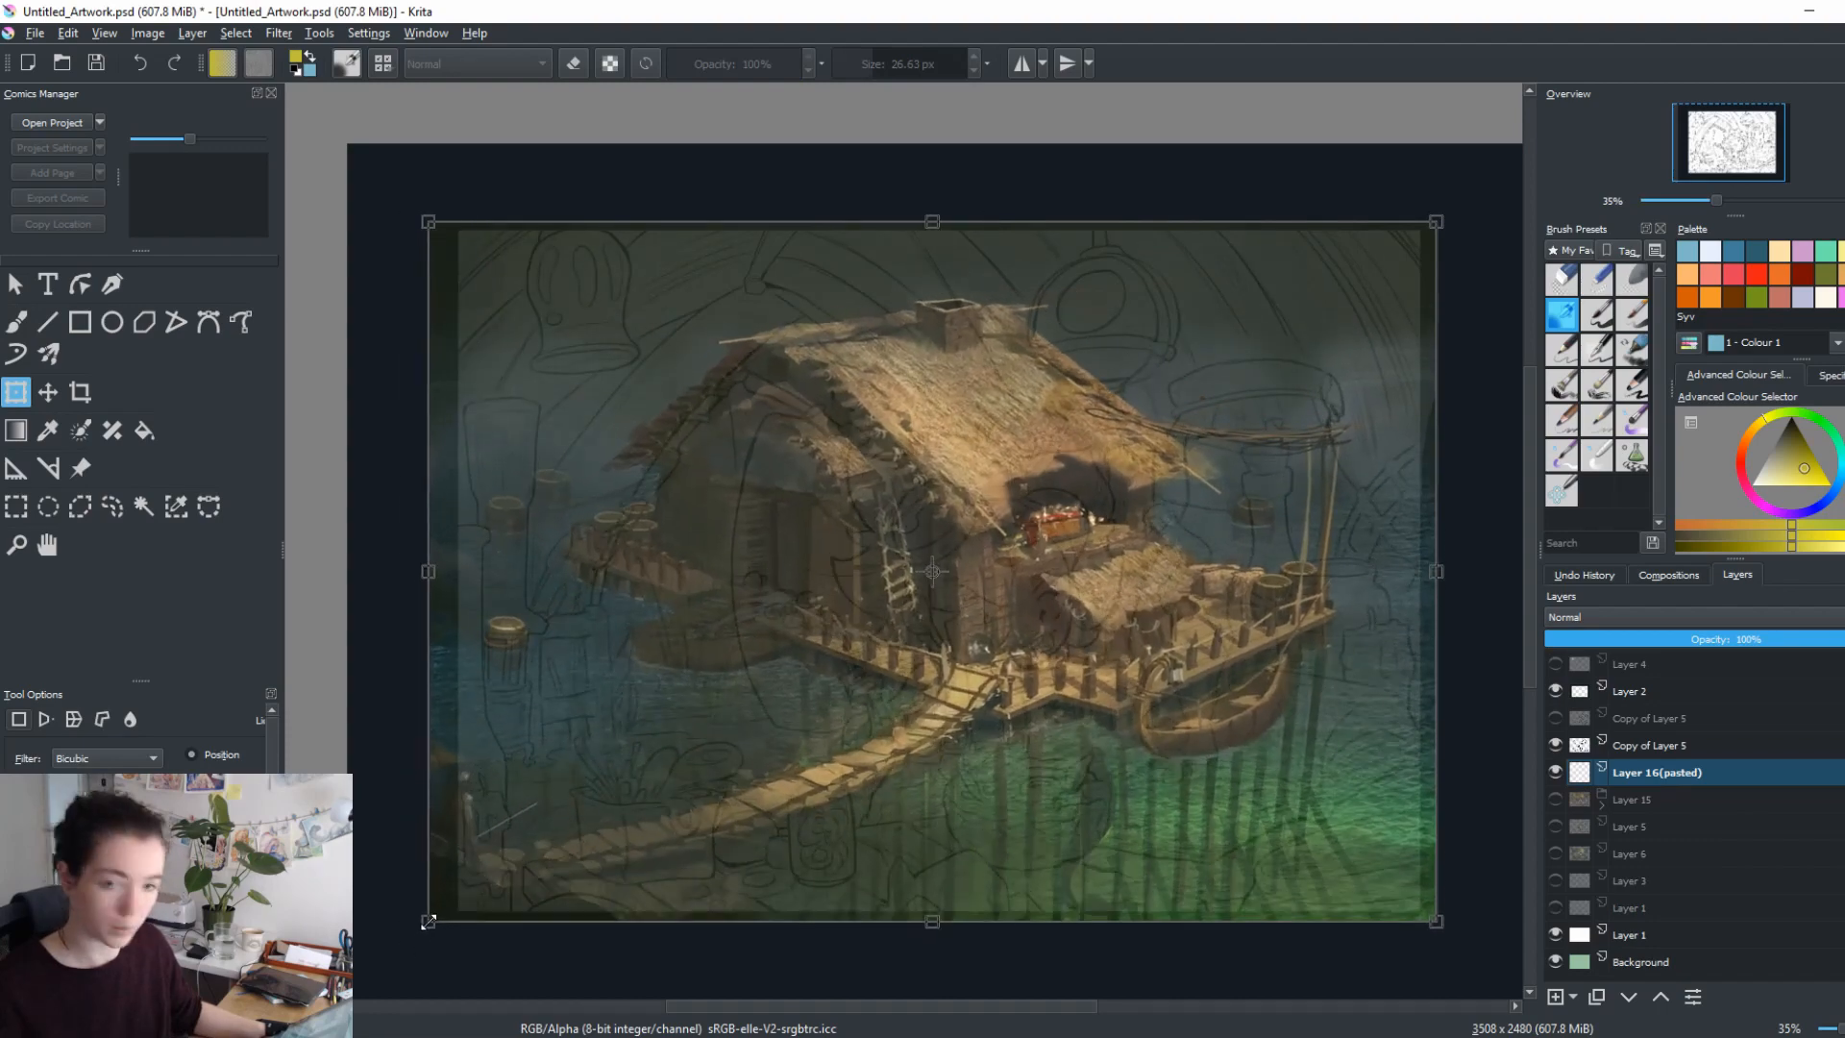
key("Return")
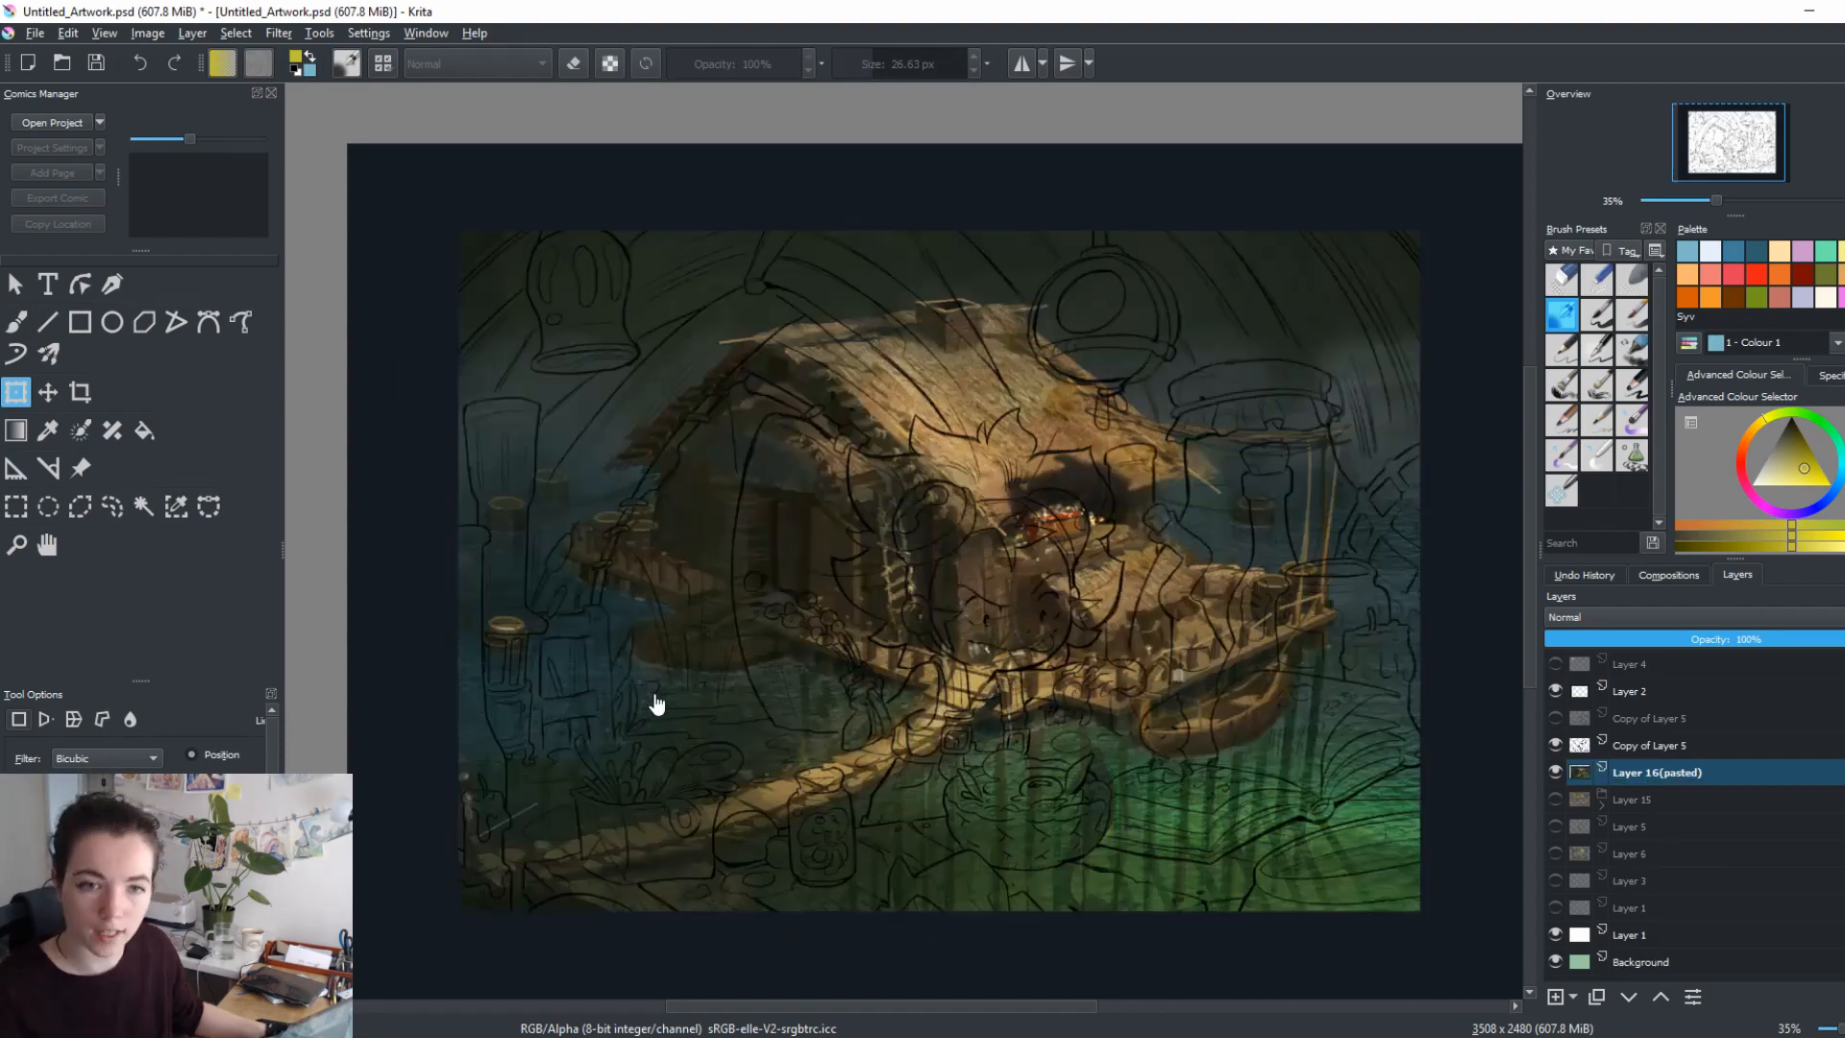
Apply a Gaussian Blur with a 170.08 px horizontal and vertical radius to the pasted hut layer and save the file.
left_click(406, 35)
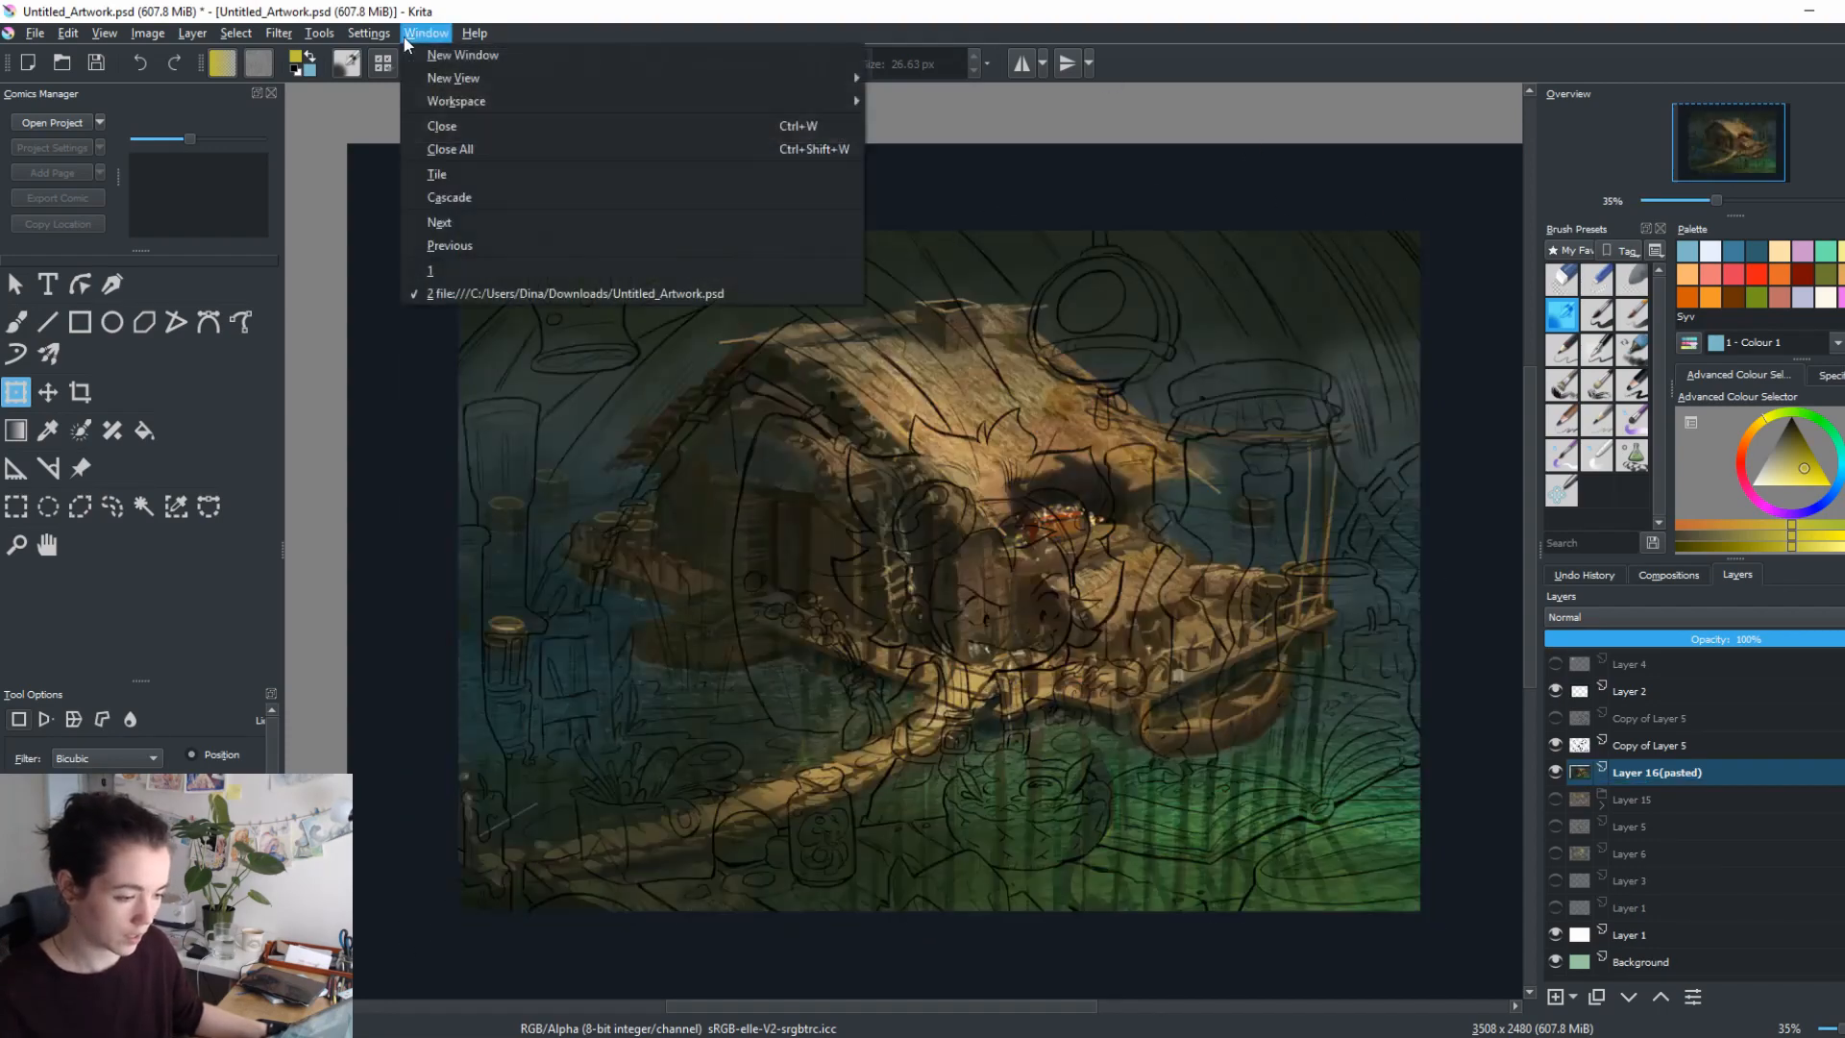
left_click(348, 36)
left_click(279, 32)
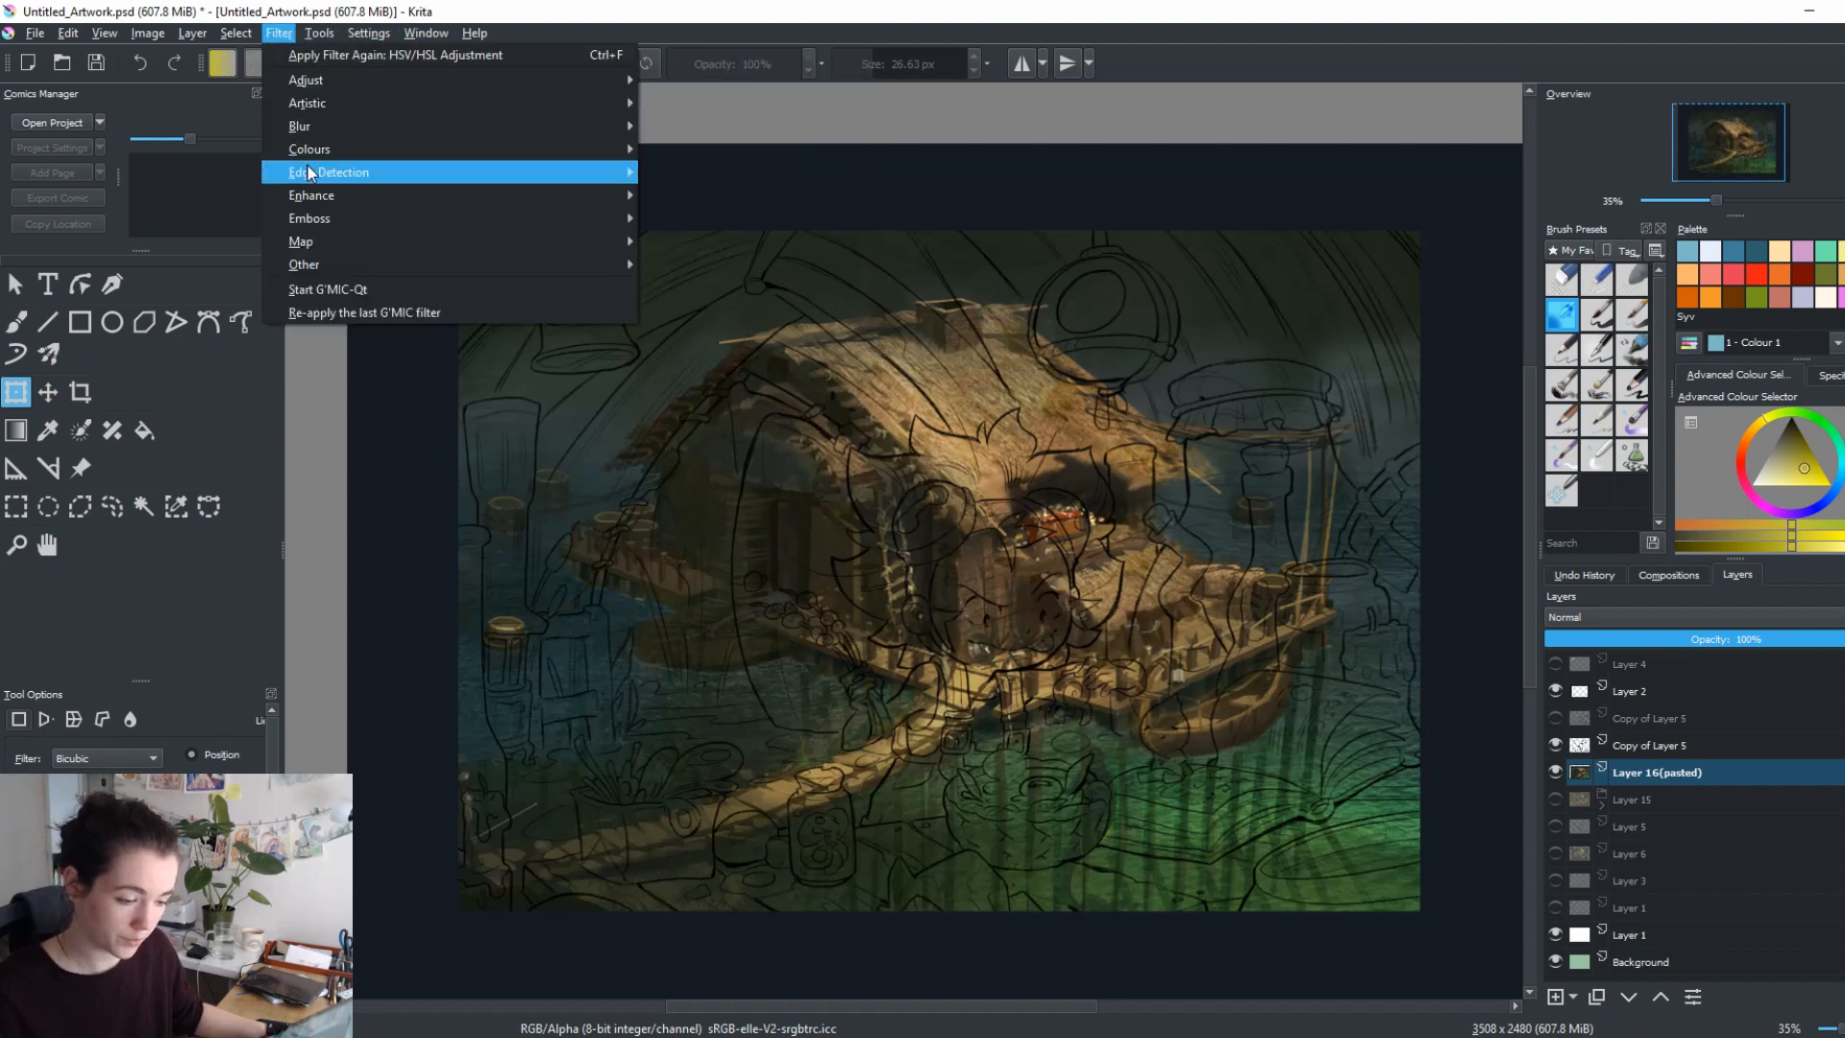
mouse_move(315, 157)
mouse_move(419, 123)
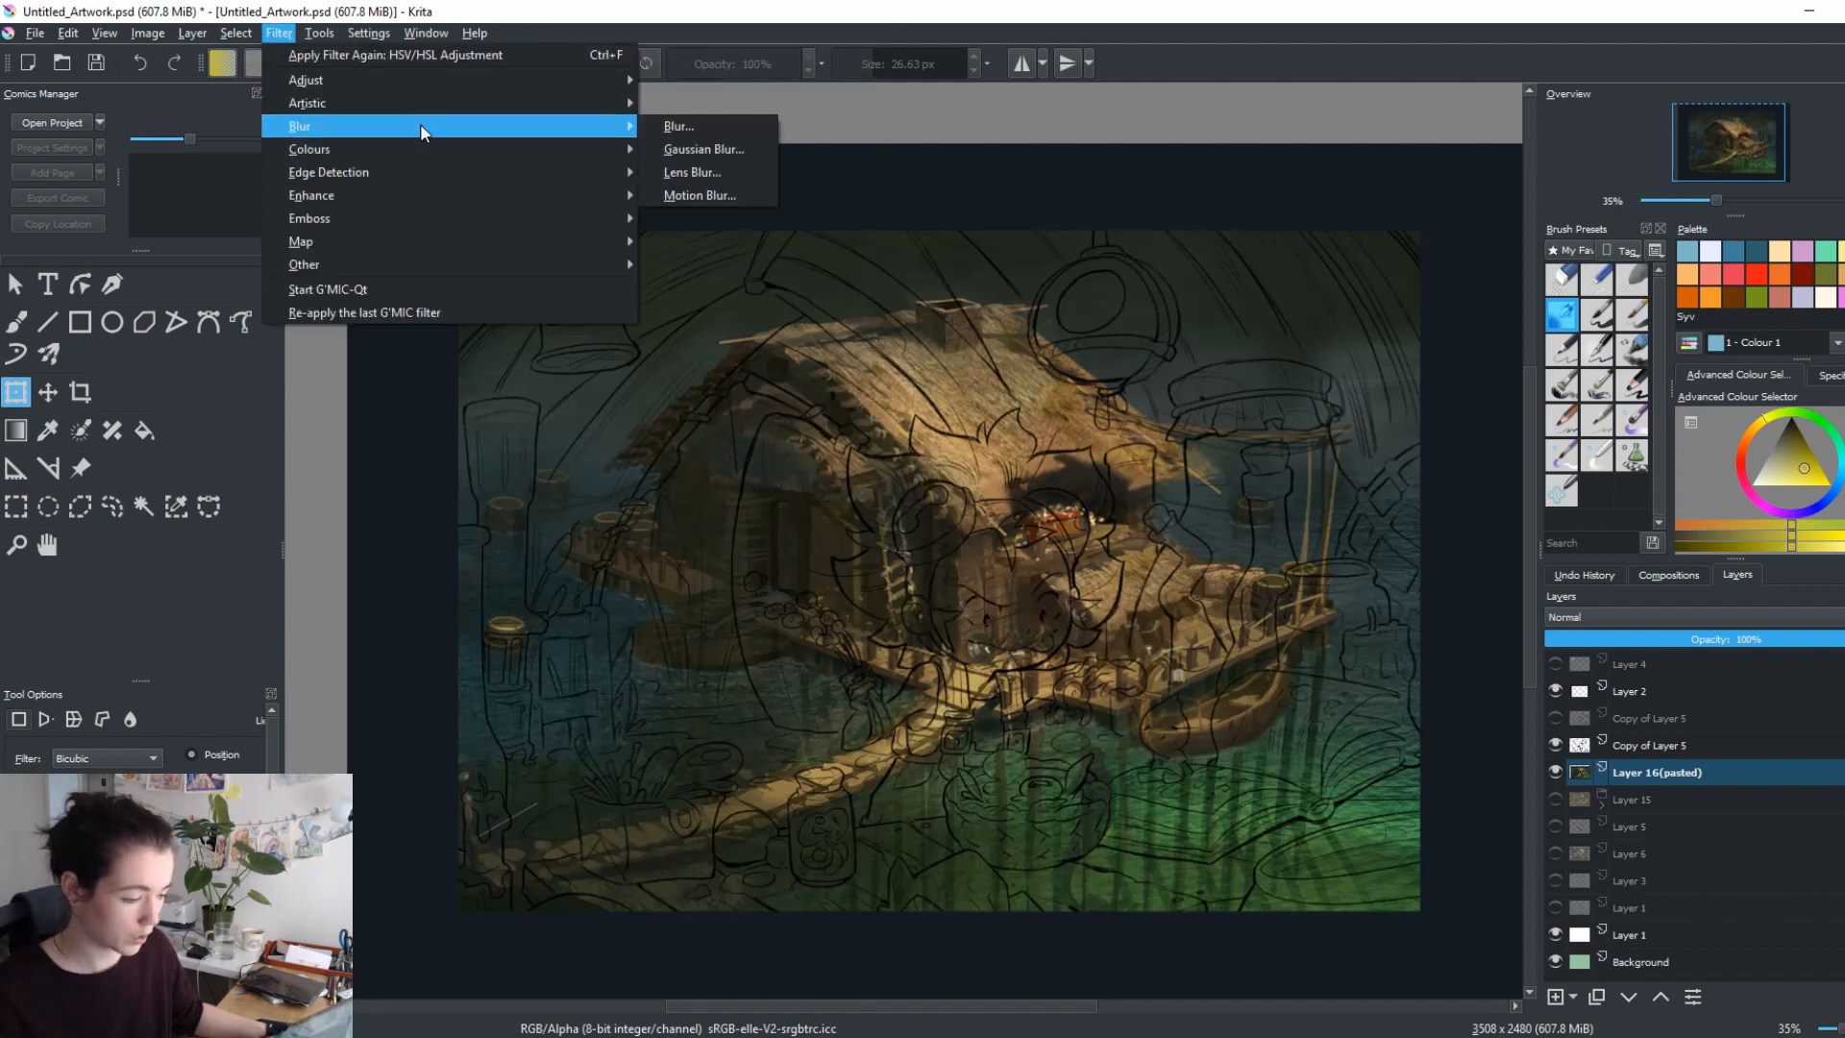
left_click(755, 150)
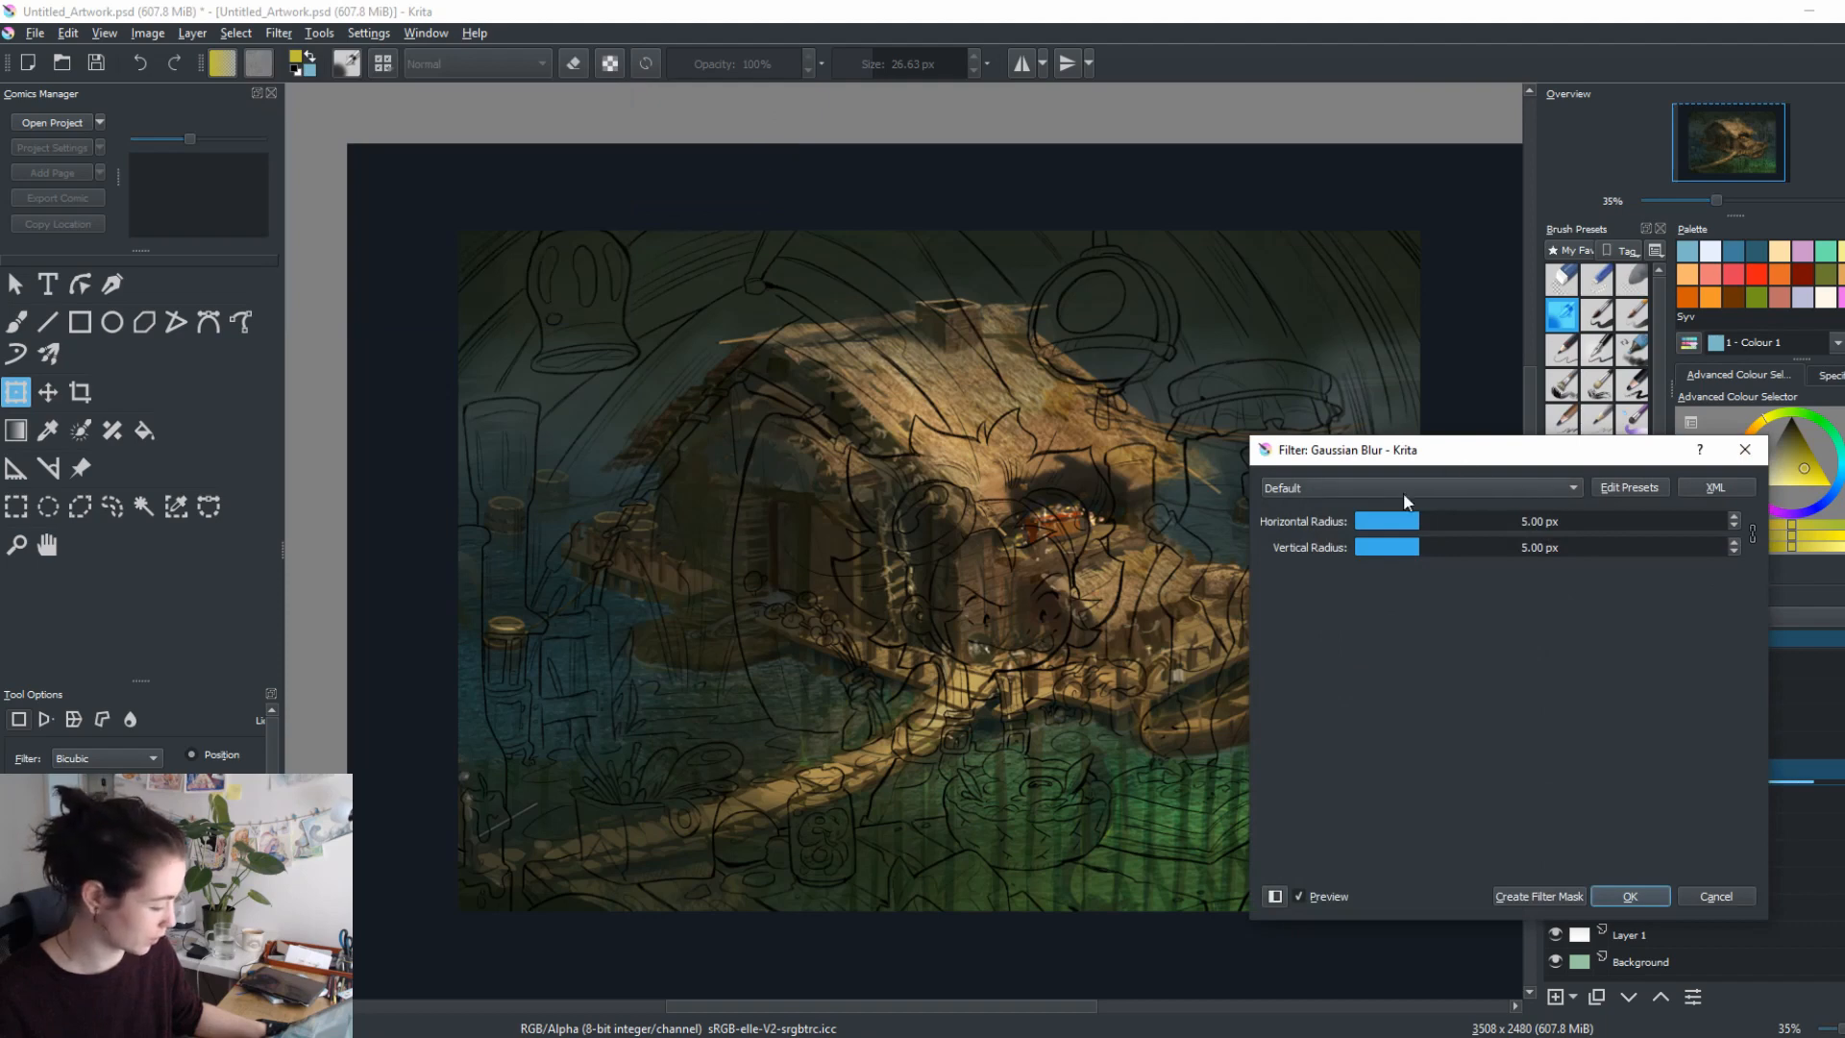
left_click_drag(1421, 521, 1561, 533)
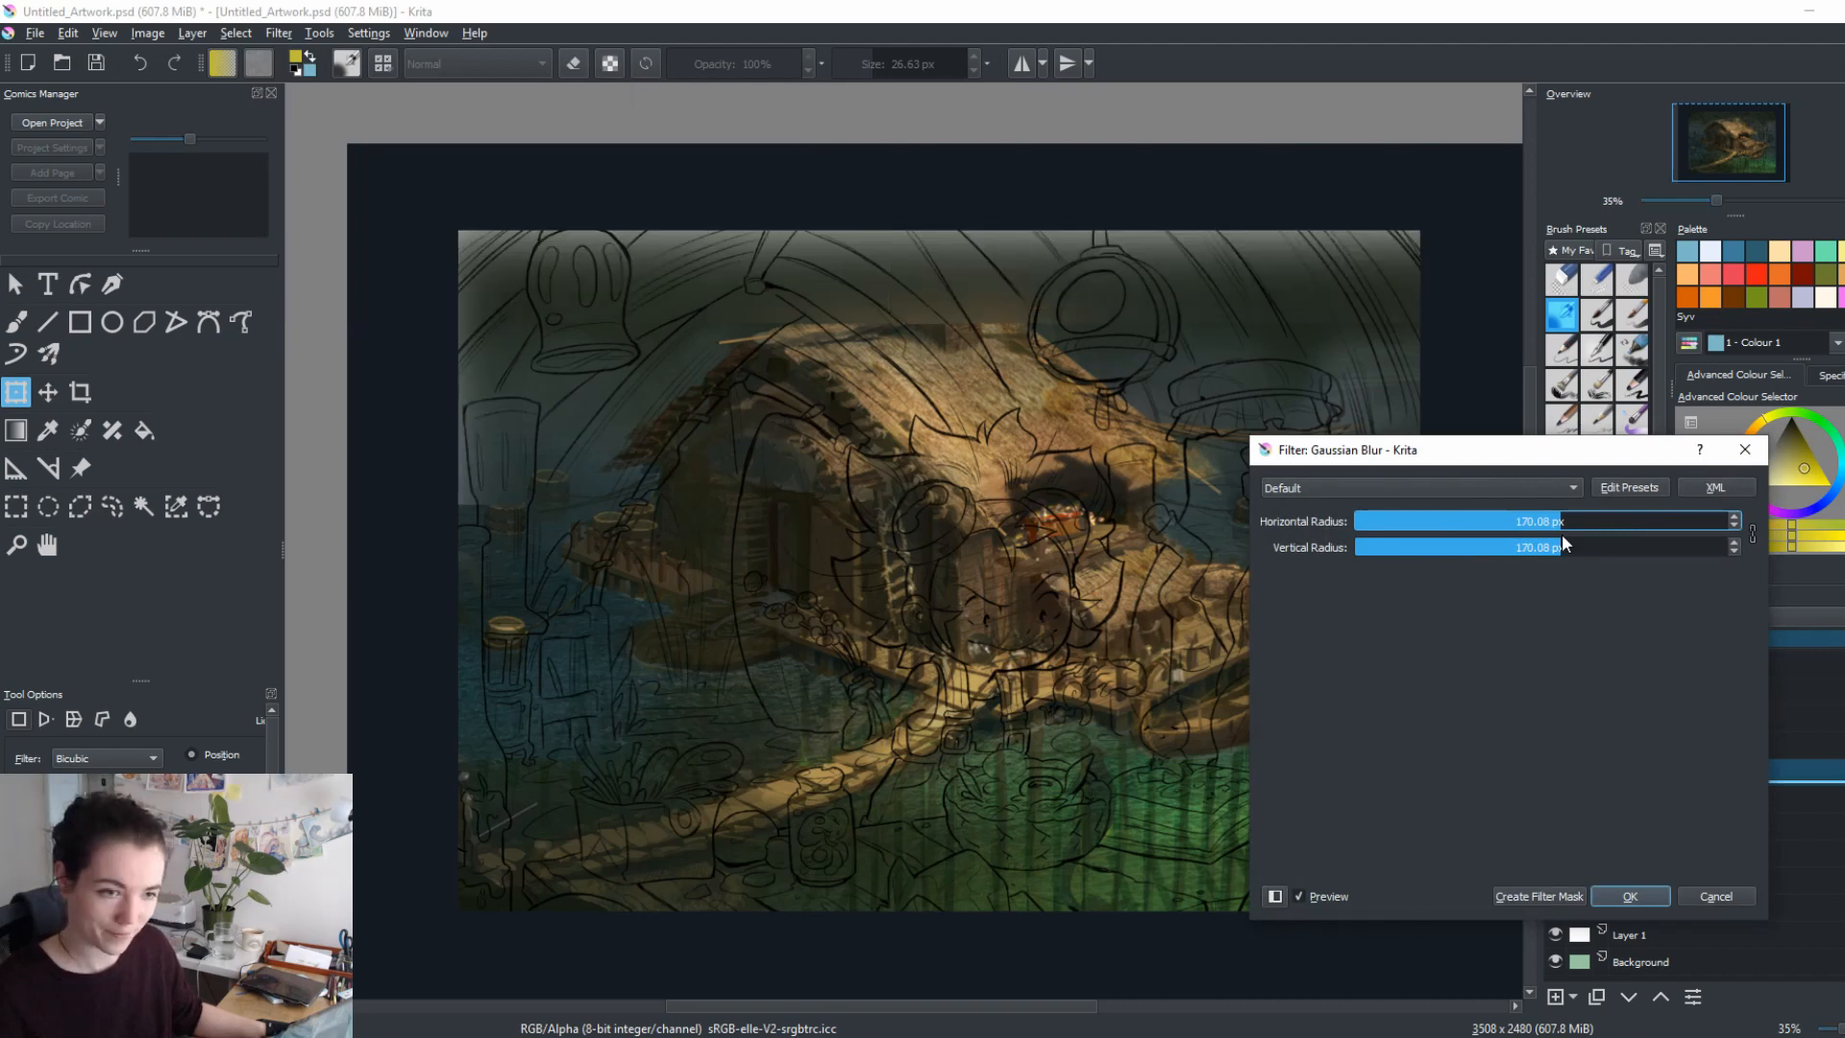
left_click(1631, 895)
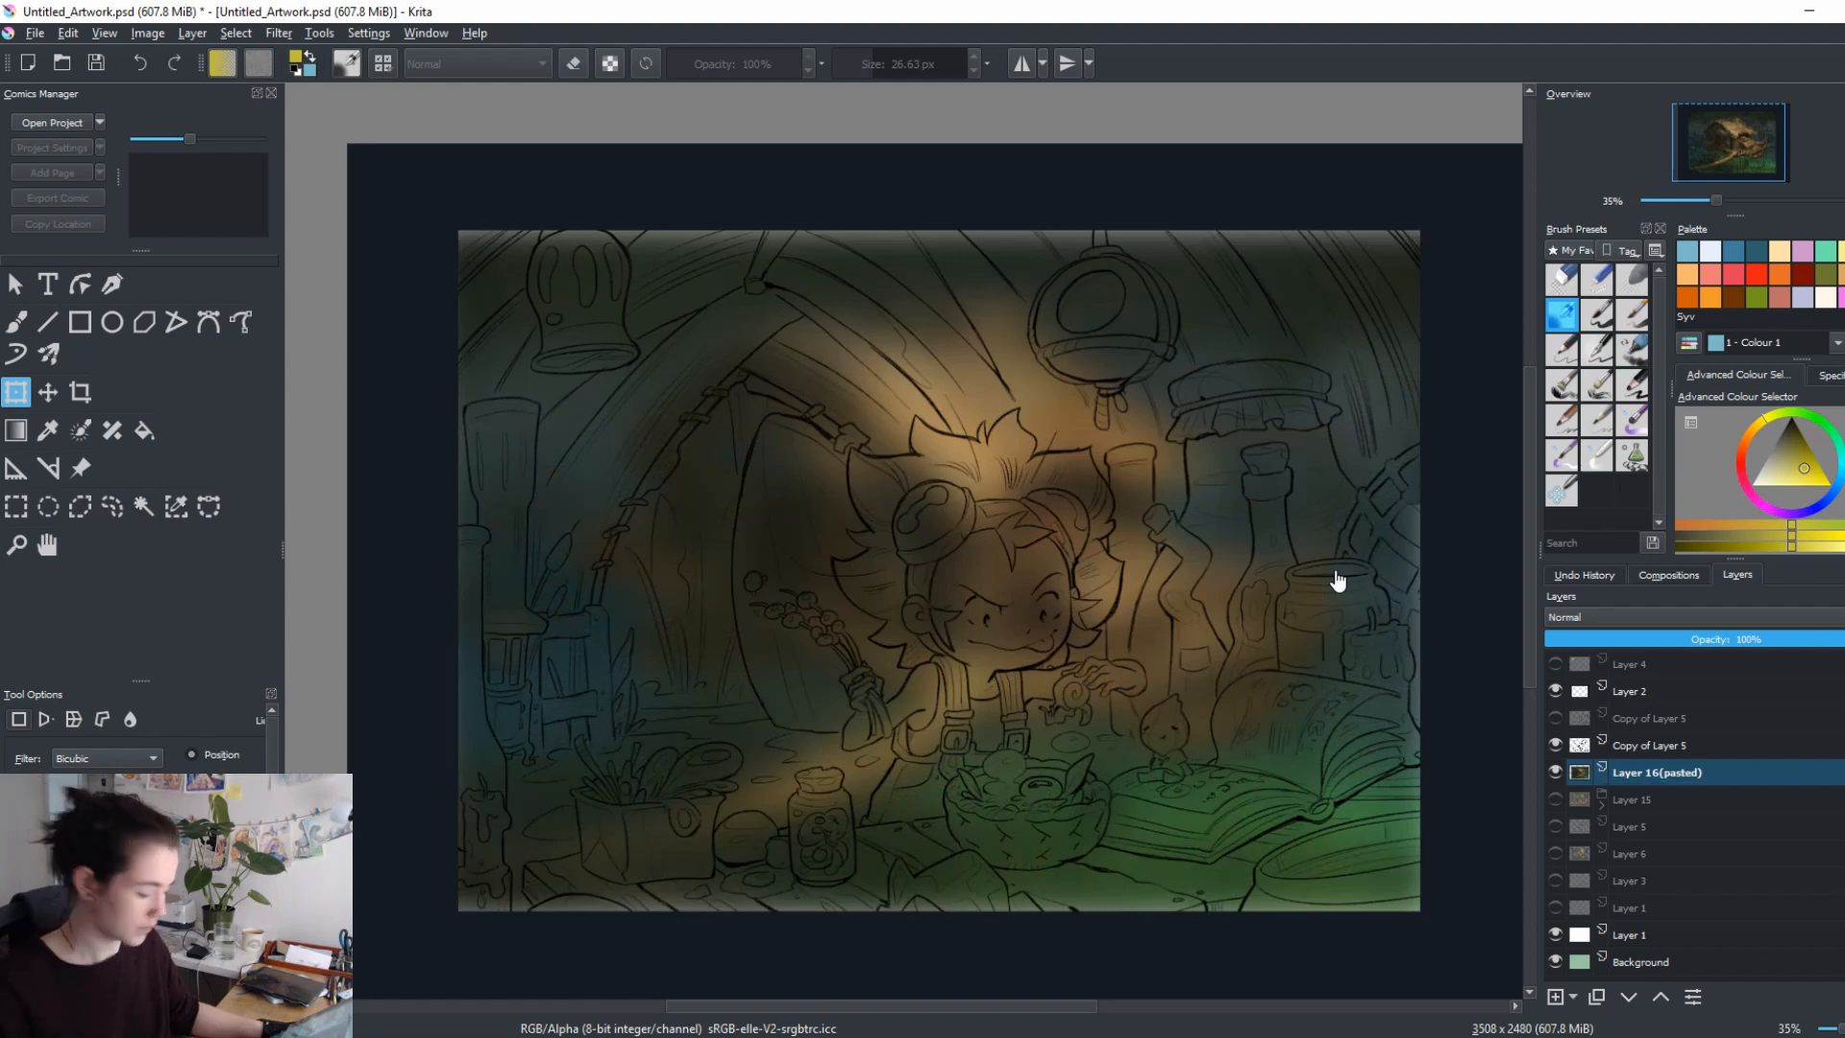
key("ctrl+s")
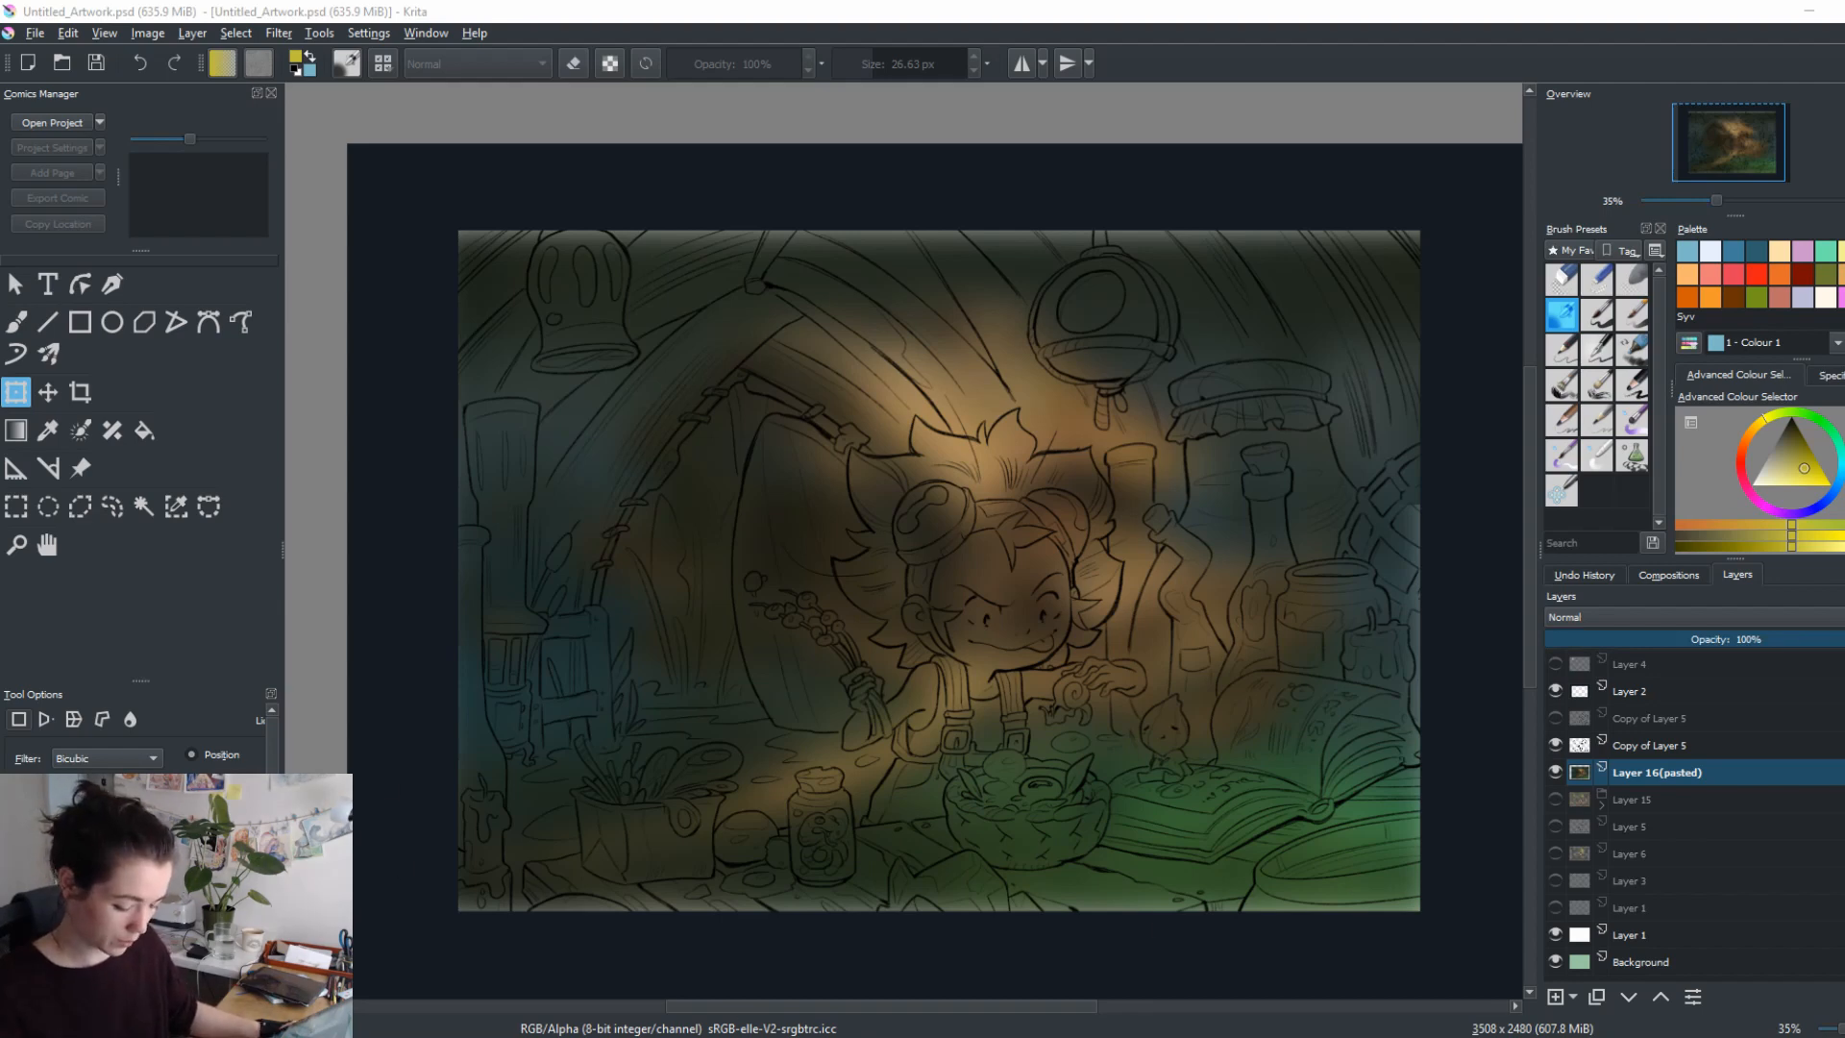
Switch to Chrome and look through more swamp hut image results for another colour reference.
mouse_move(331, 1036)
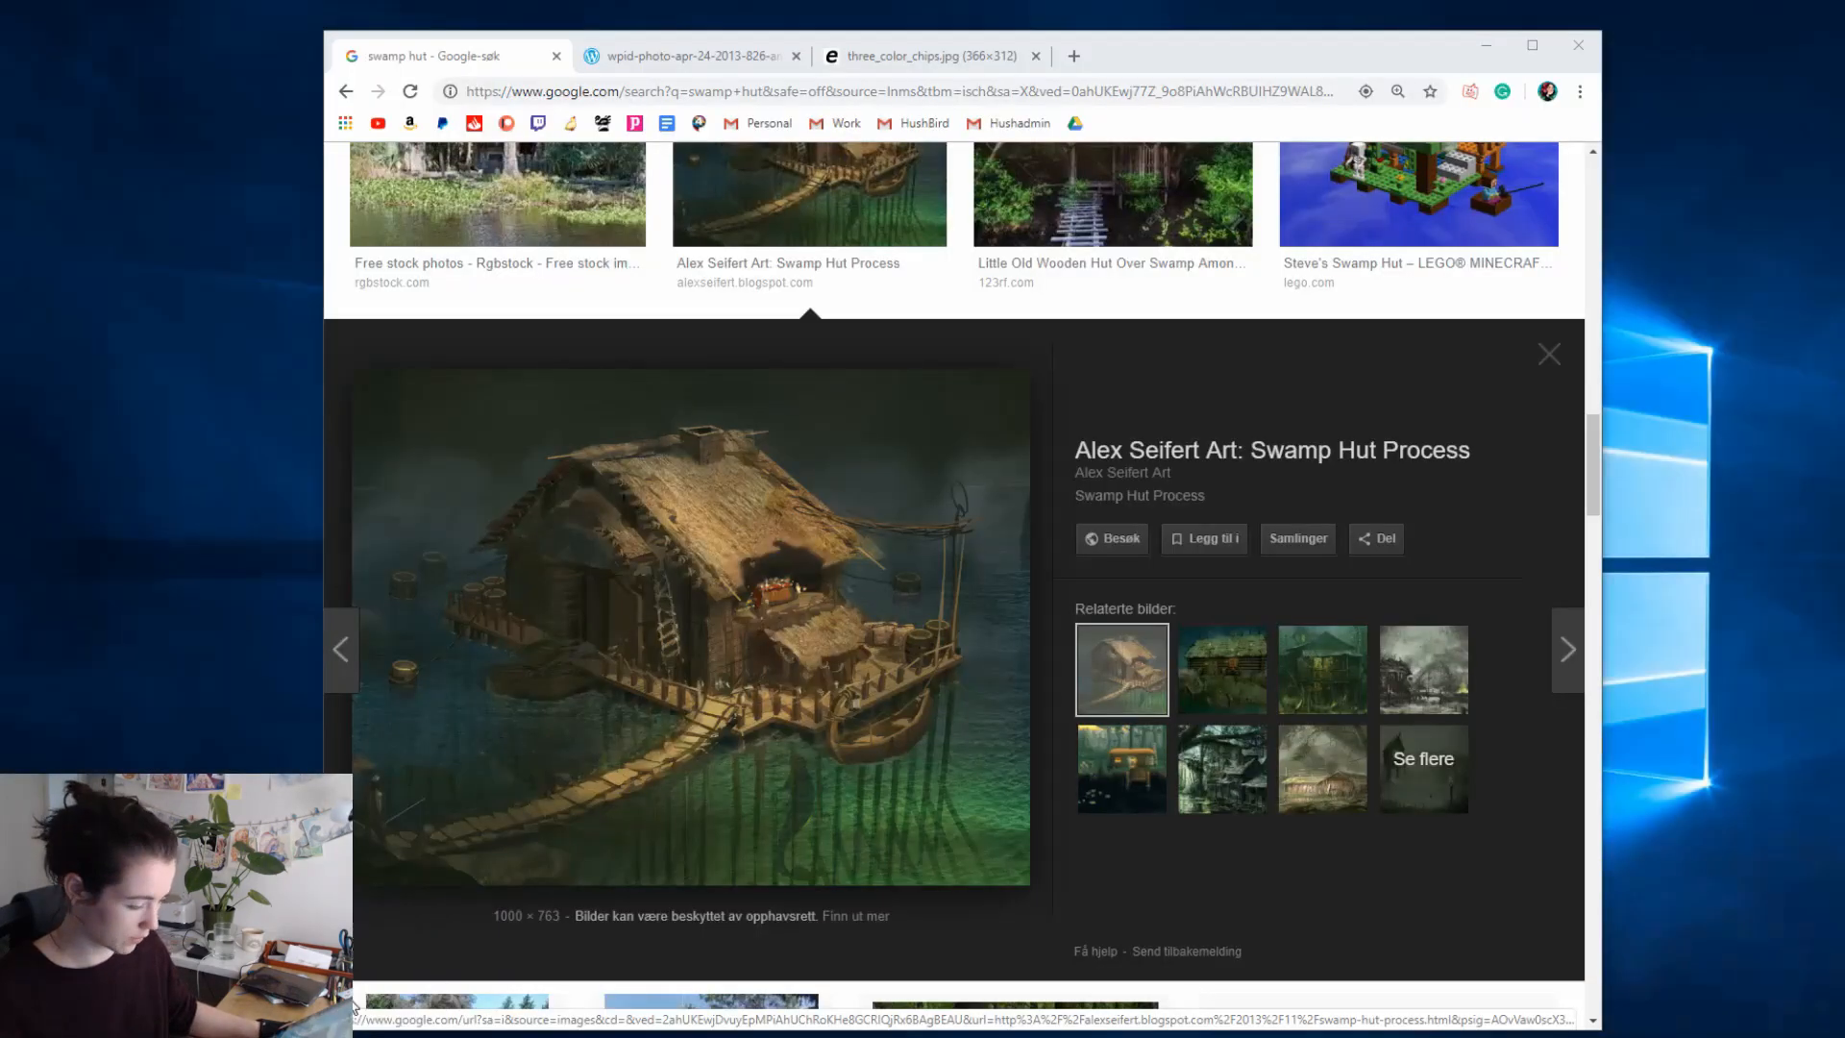
left_click(346, 971)
scroll(1165, 688, "down", 10)
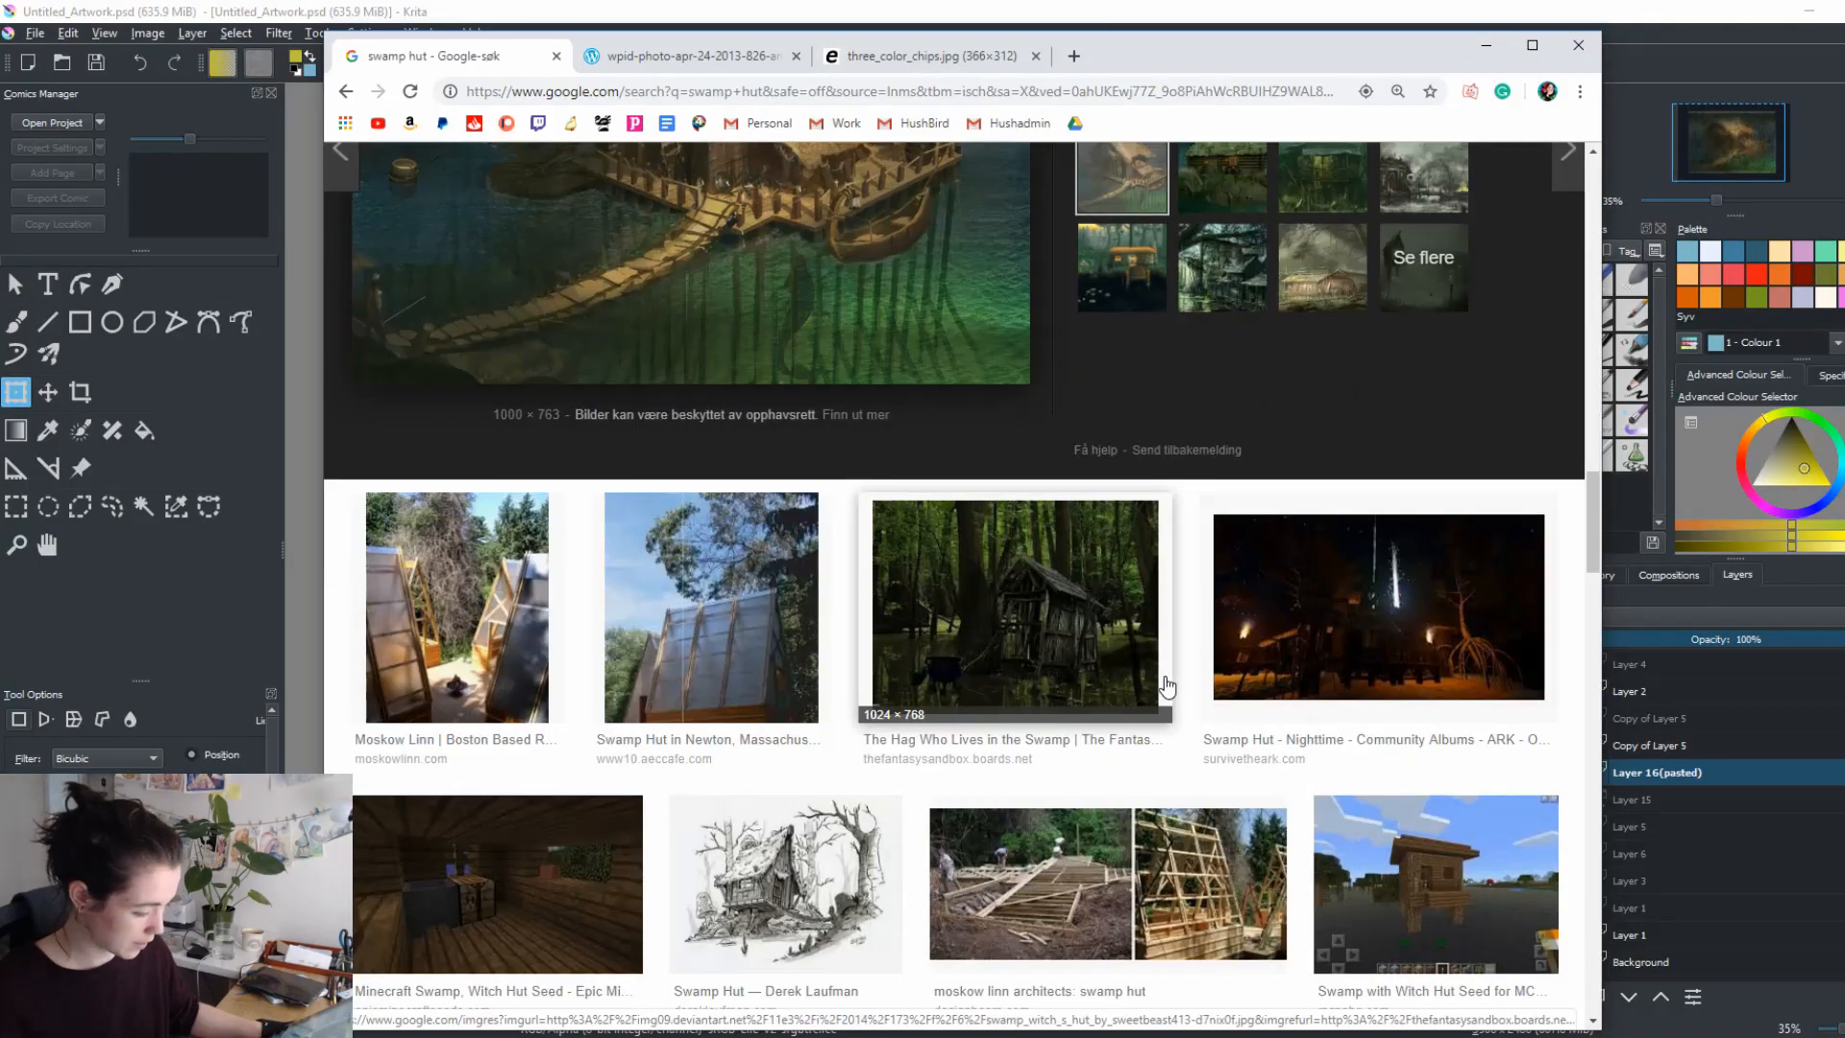
scroll(1167, 686, "down", 3)
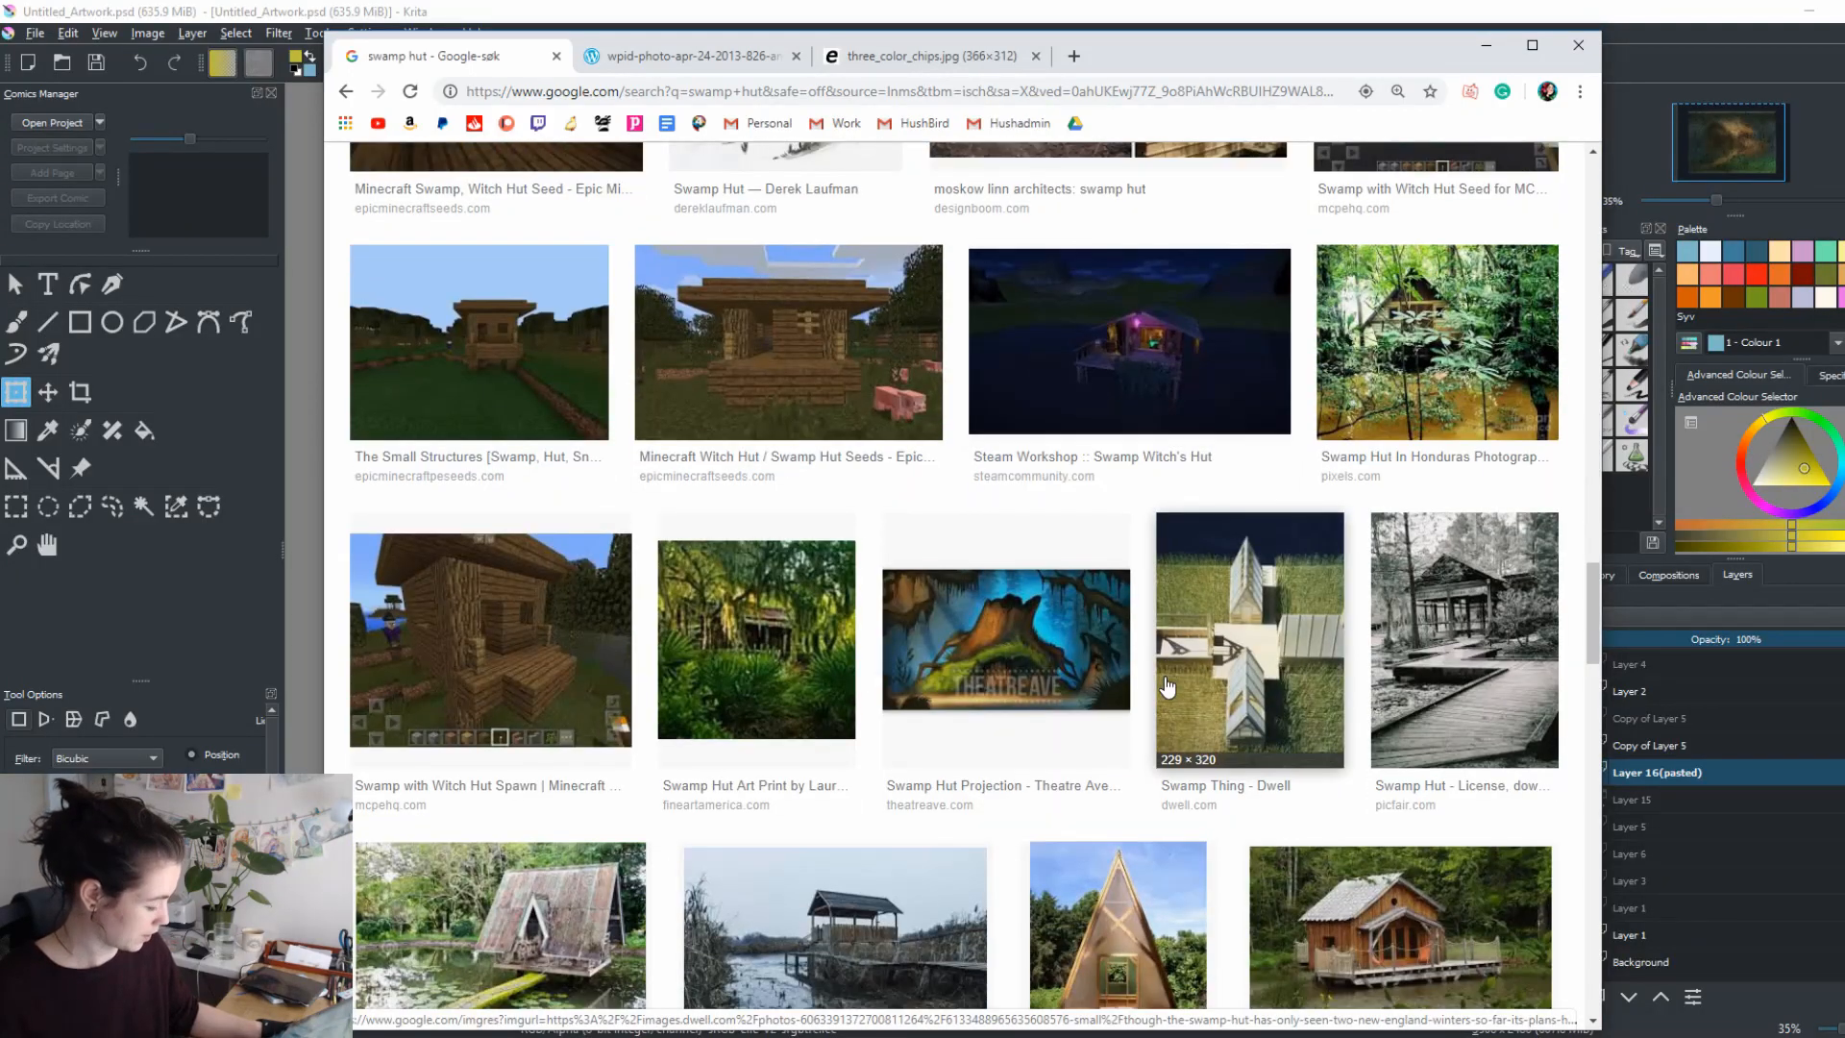
scroll(1167, 687, "down", 10)
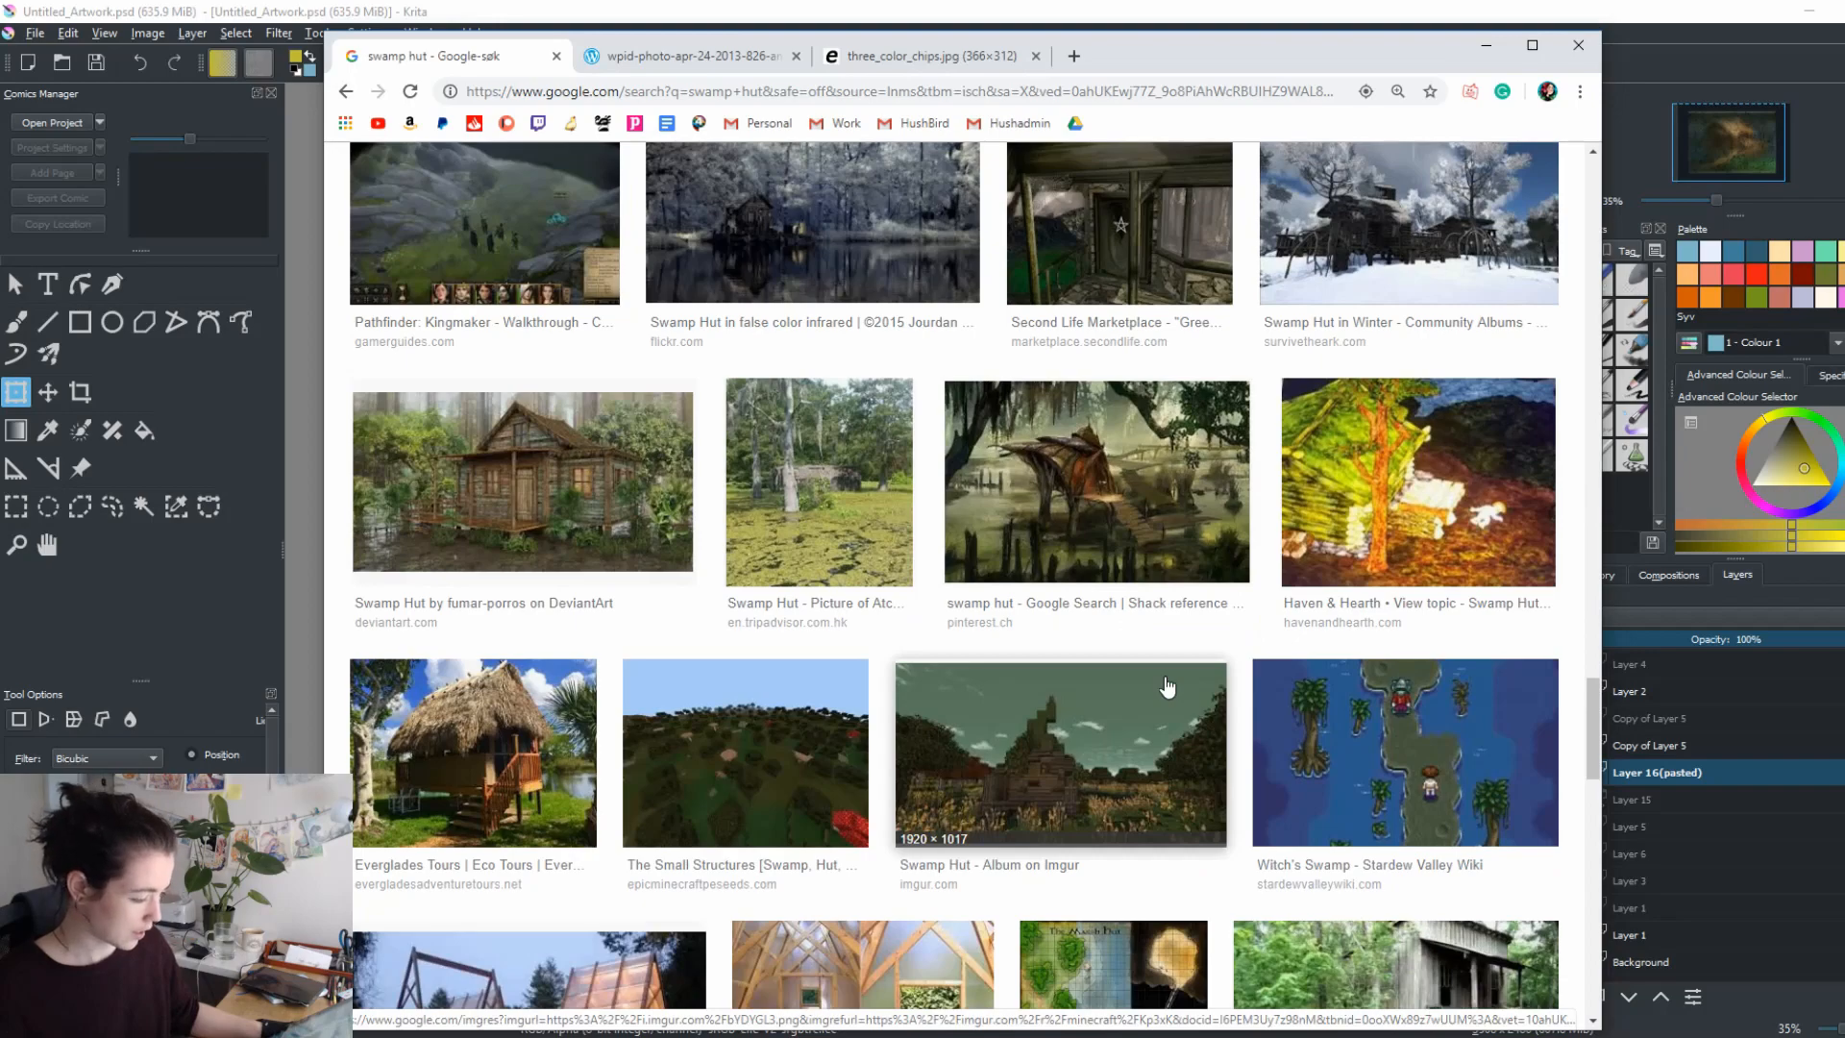
scroll(1167, 687, "down", 5)
scroll(1165, 676, "down", 6)
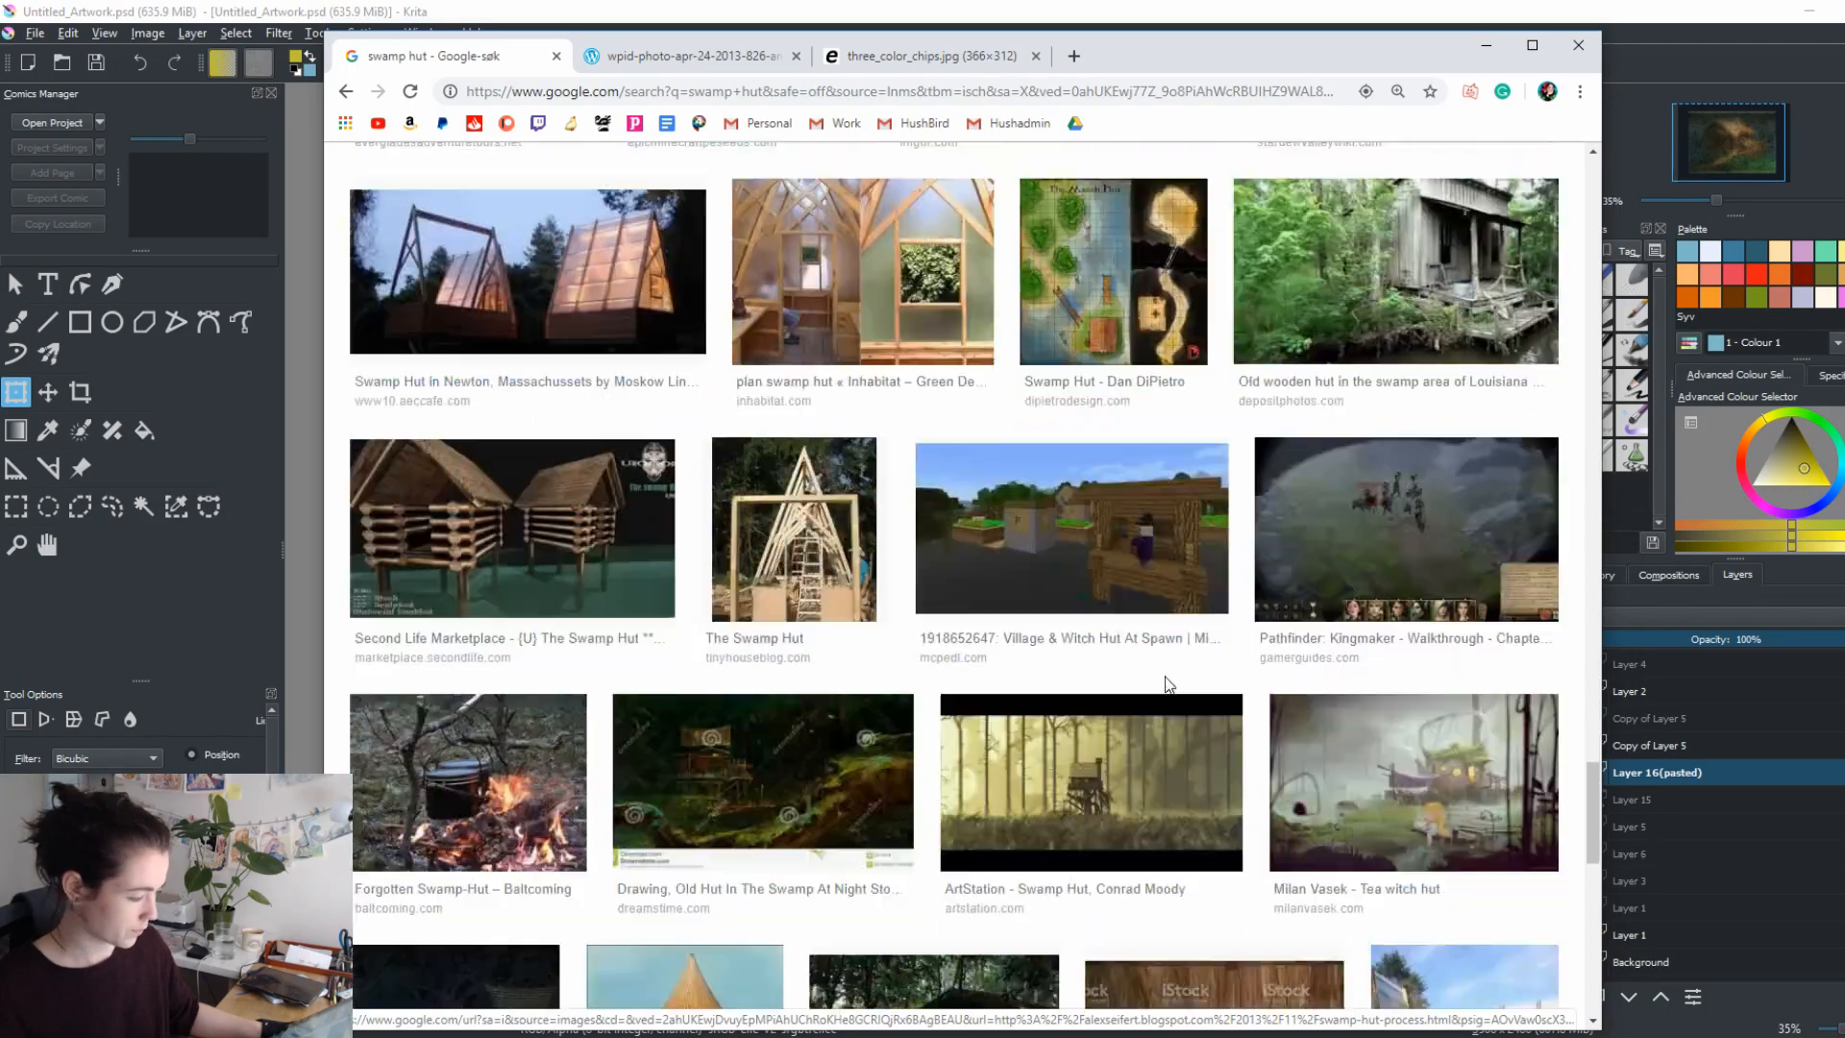
scroll(1168, 684, "down", 3)
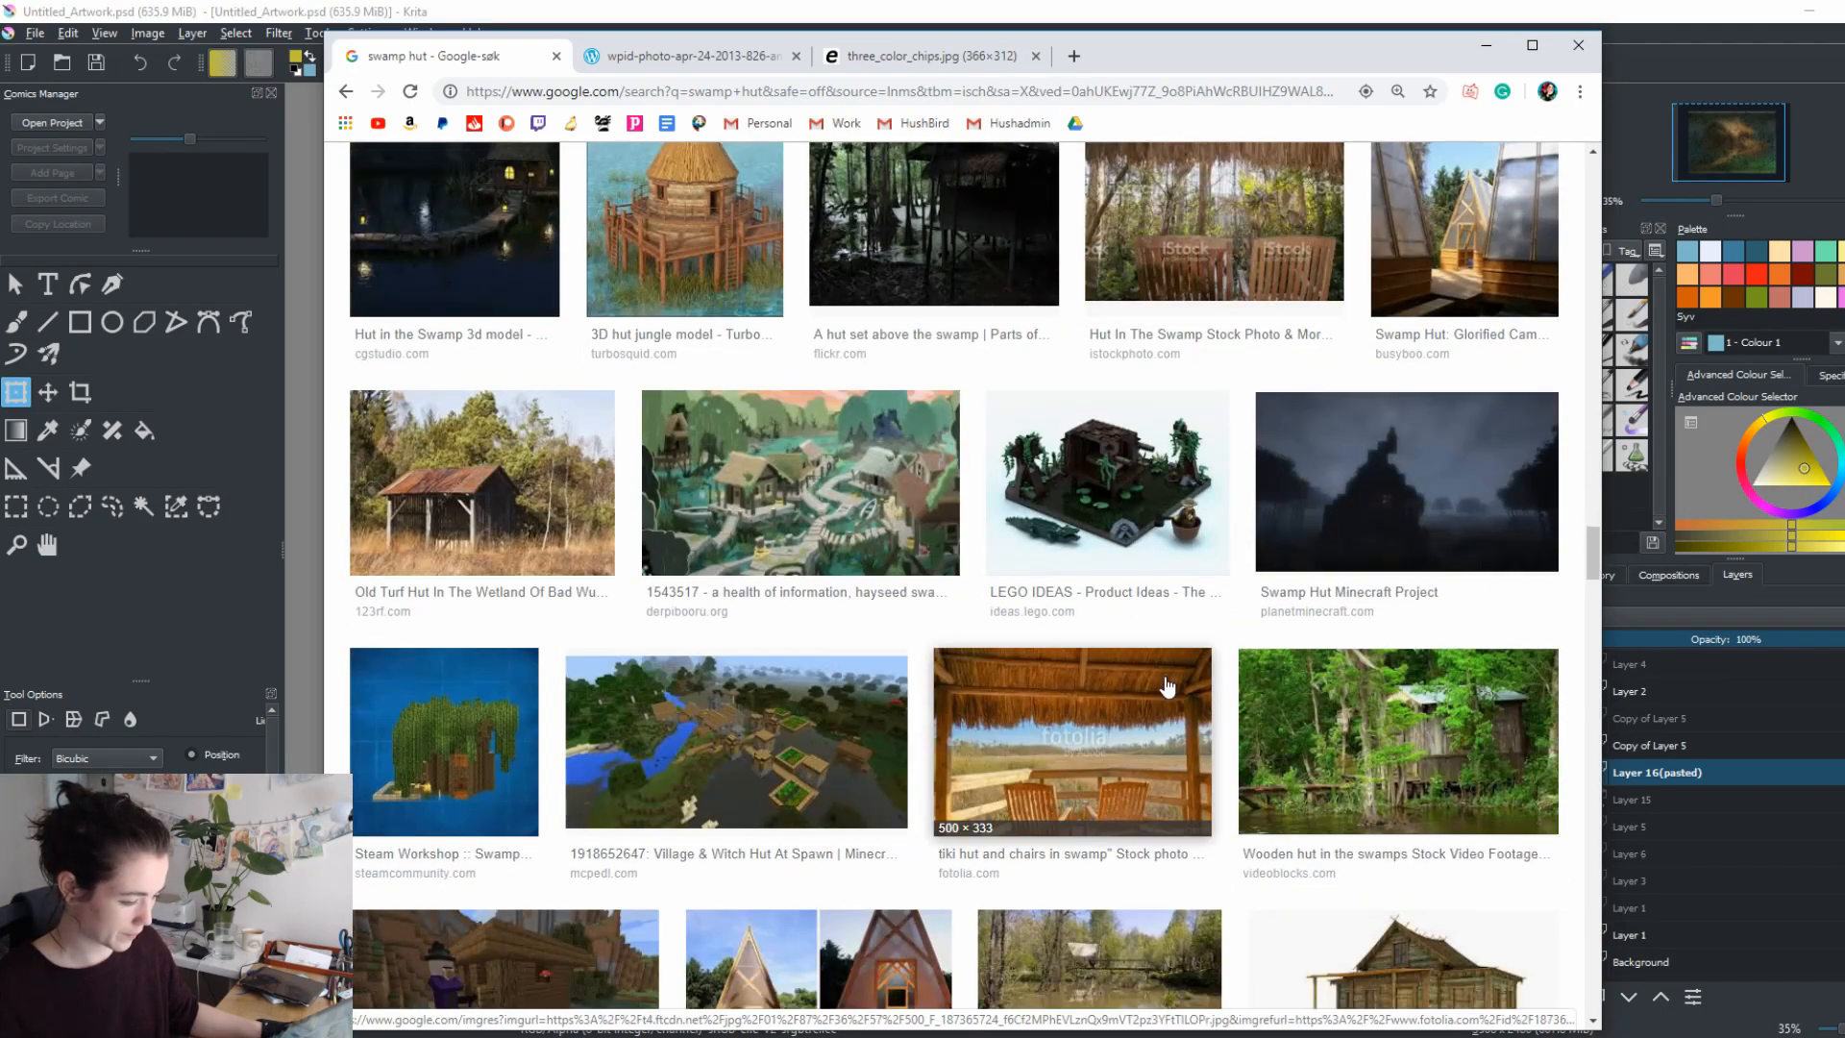
scroll(1167, 684, "up", 10)
scroll(1168, 685, "up", 15)
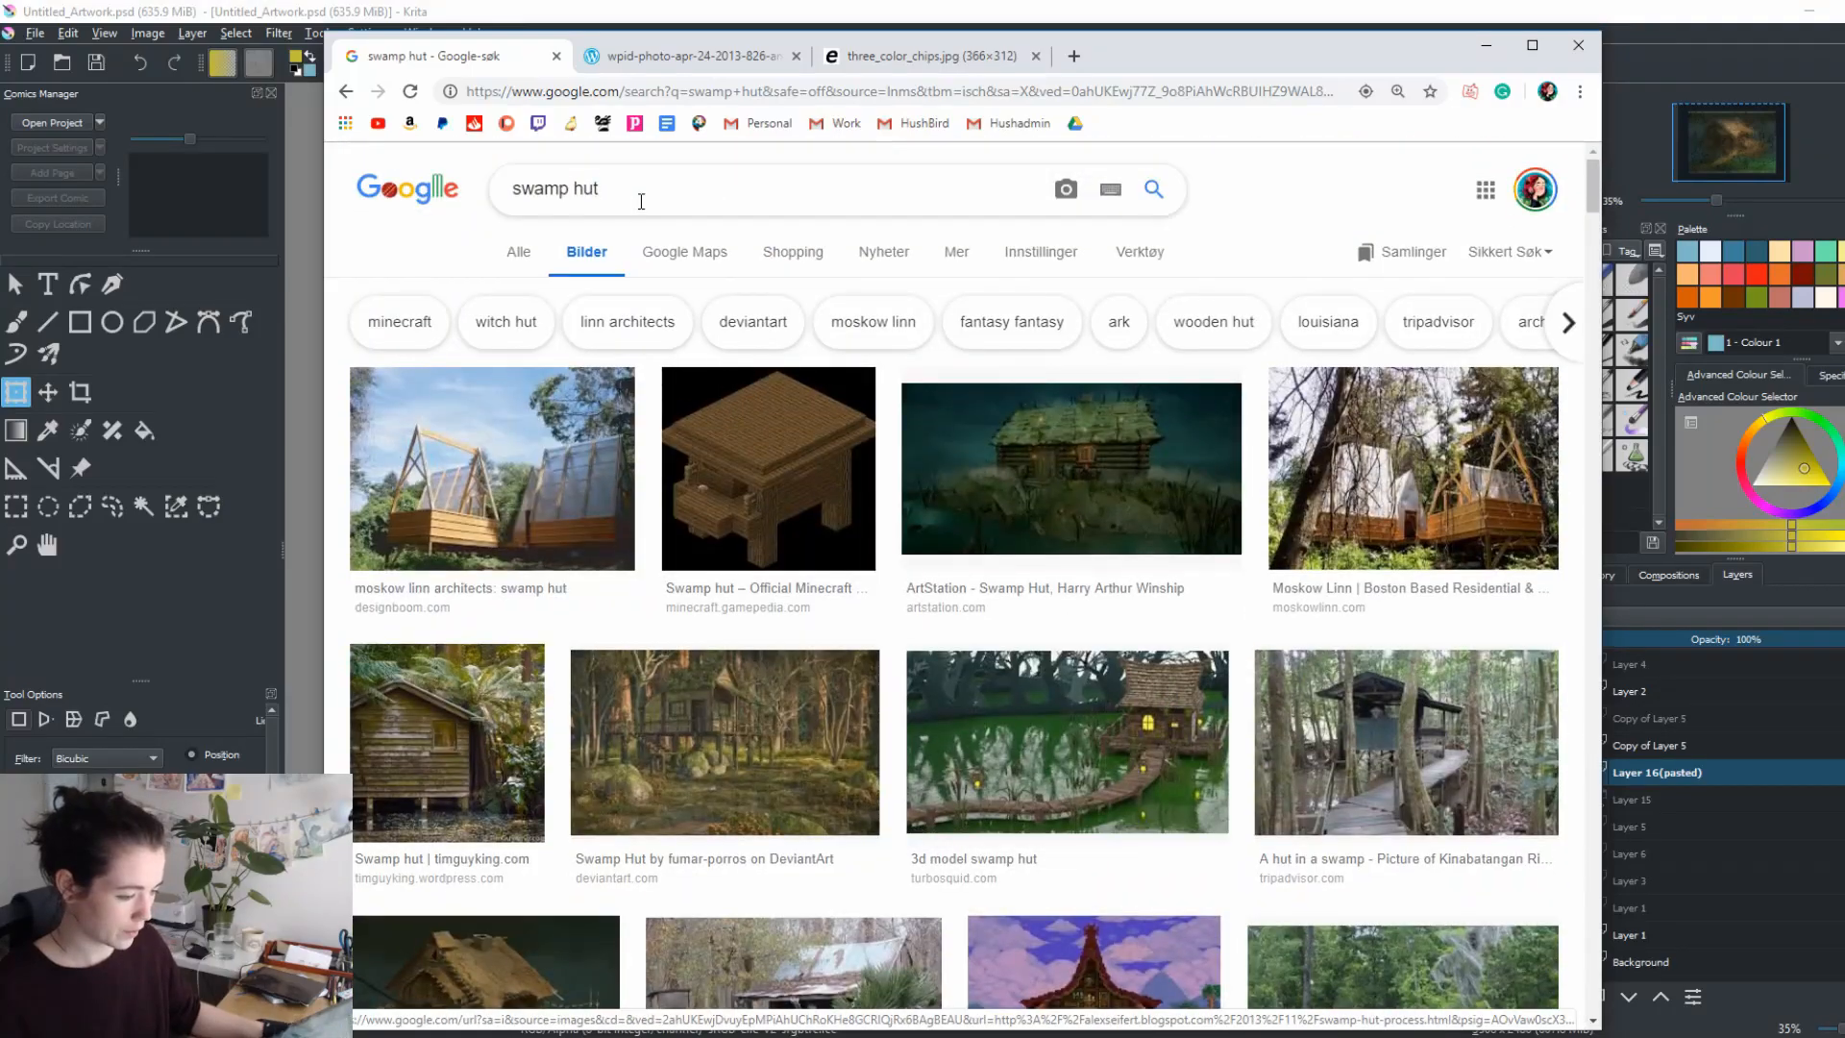
Replace the image search query with "witch cabin" and run the search.
left_click_drag(636, 192, 487, 188)
type("wi")
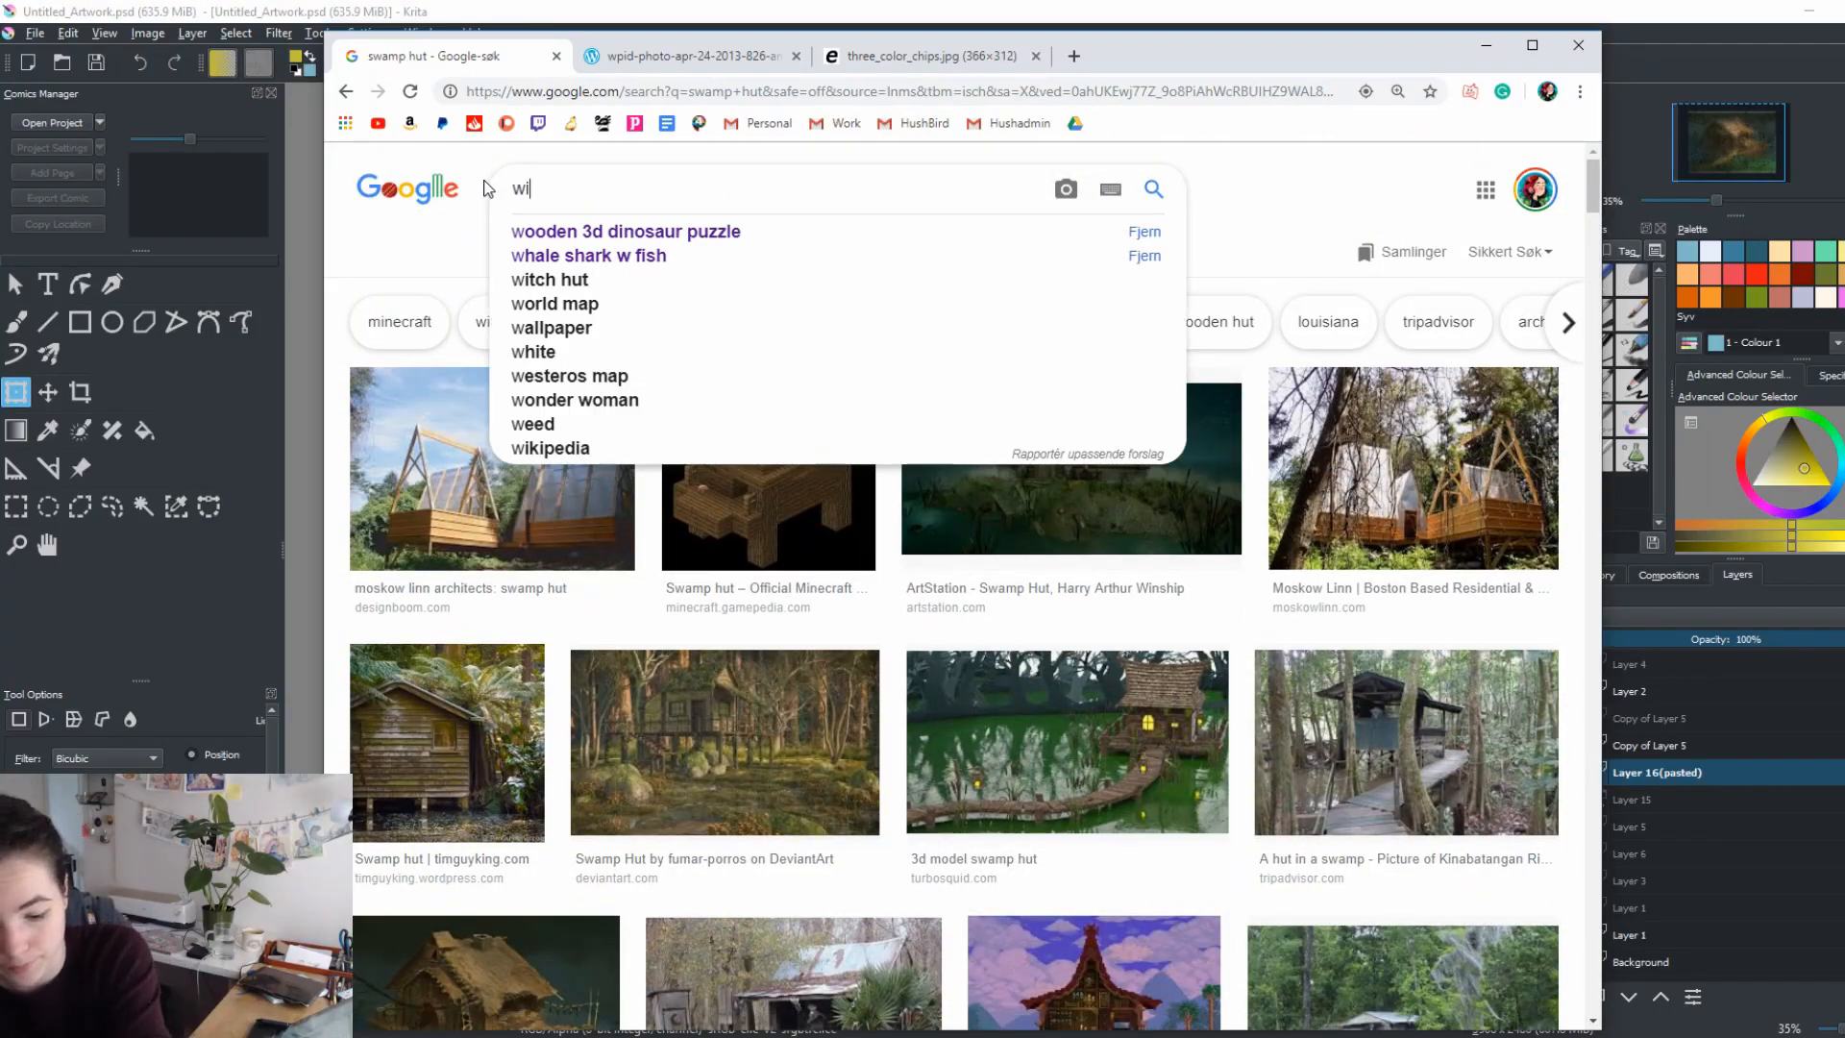
type("tch ca")
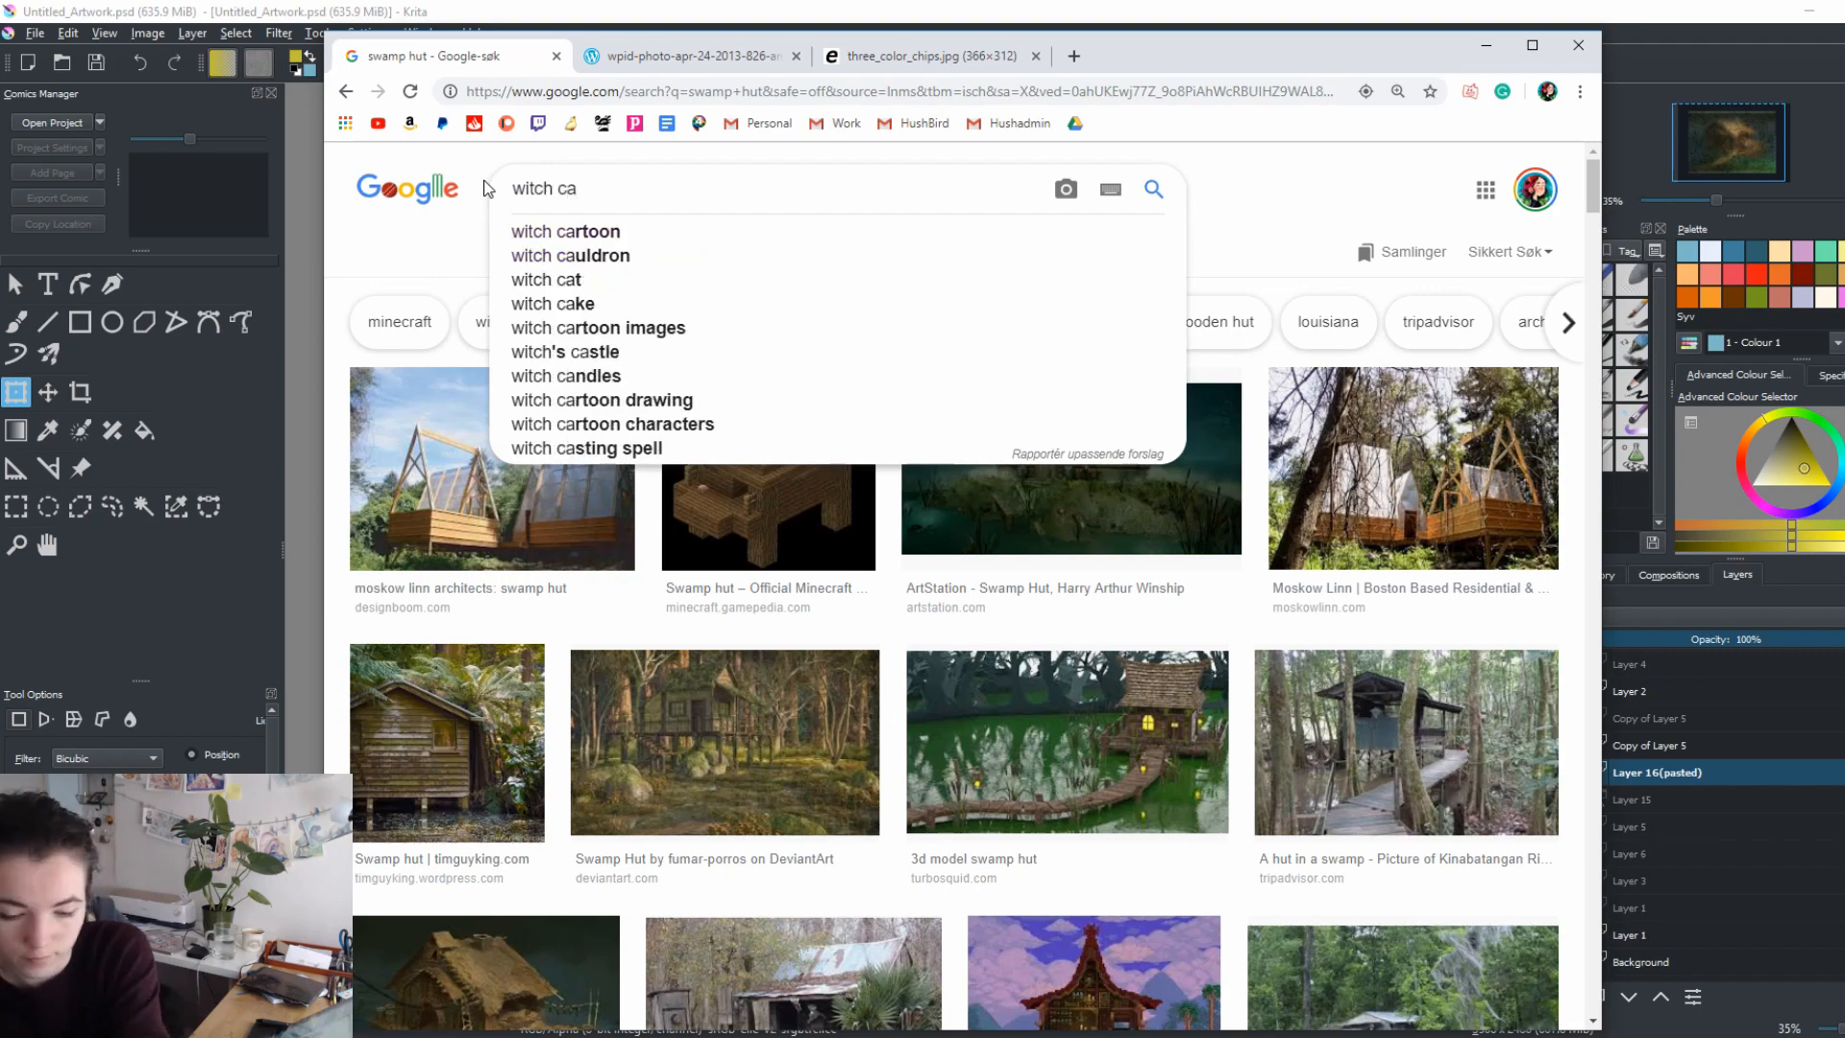
type("bin")
key("Return")
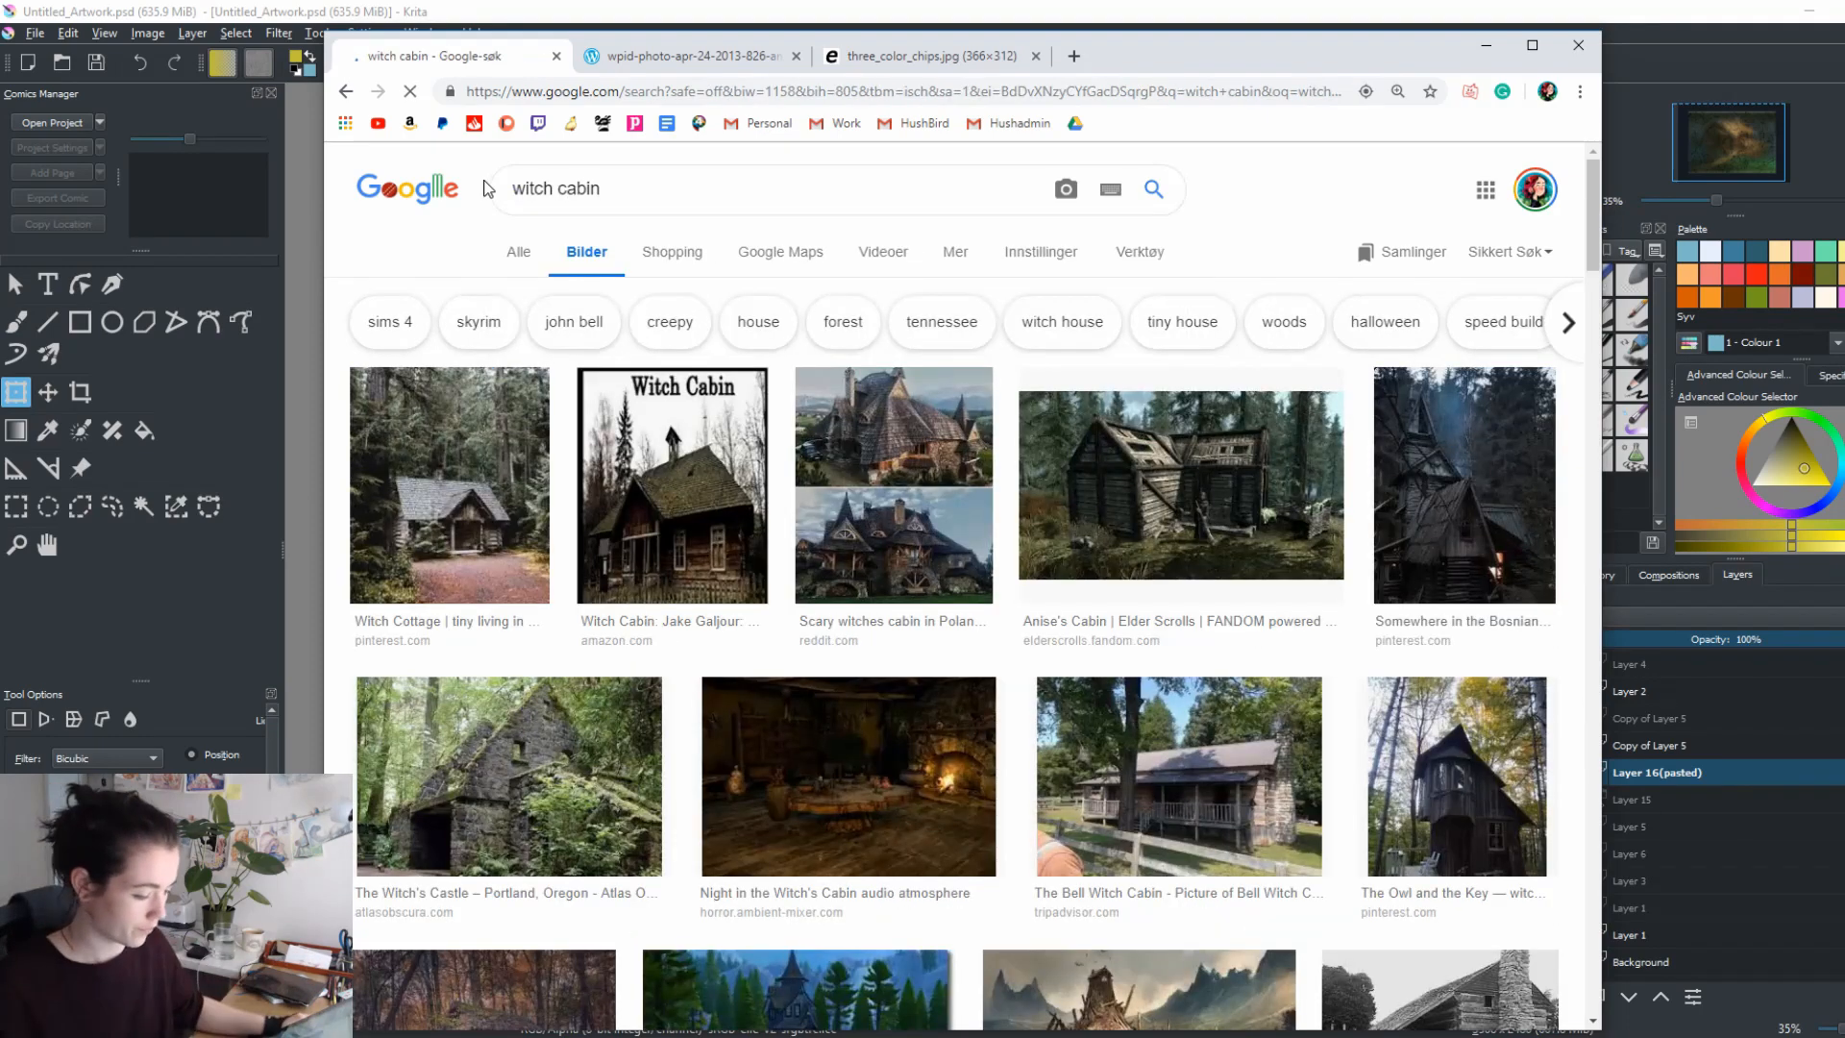
Open the "Night in the Witch's Cabin" image from the results and copy it.
scroll(1084, 524, "down", 3)
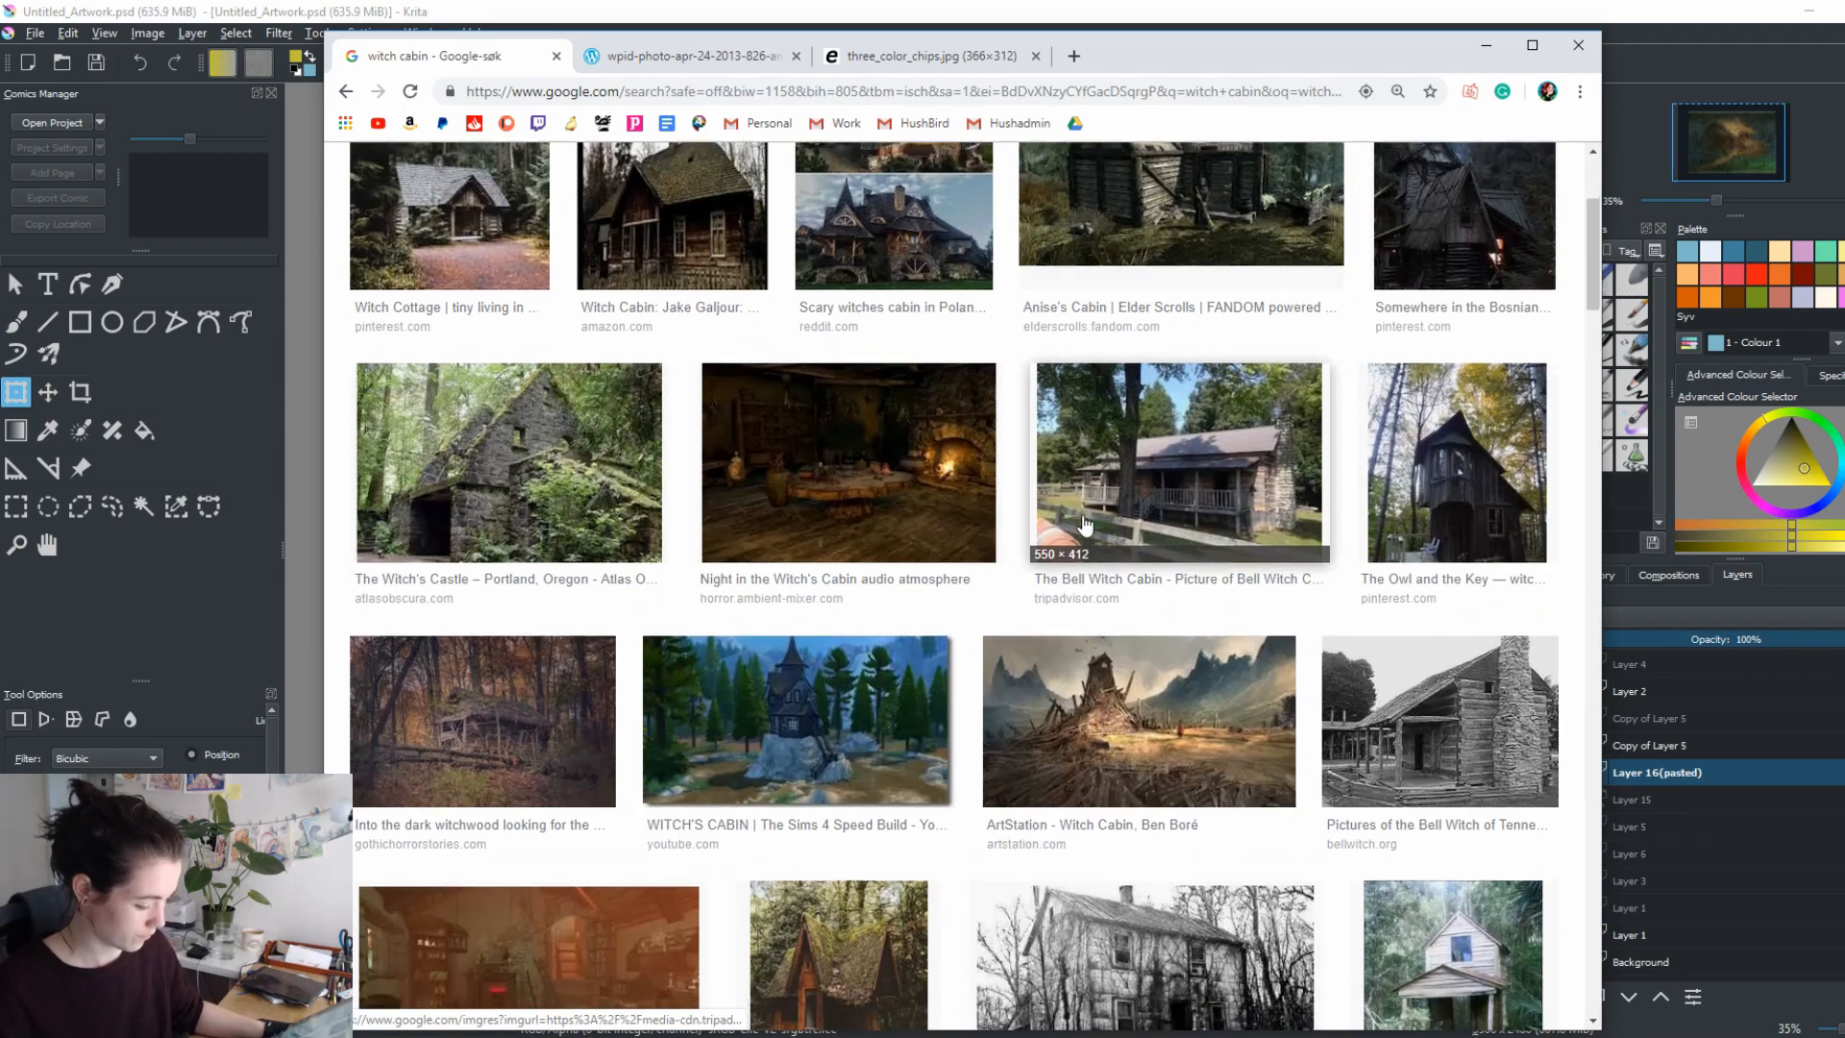
scroll(1084, 524, "down", 1)
left_click(975, 401)
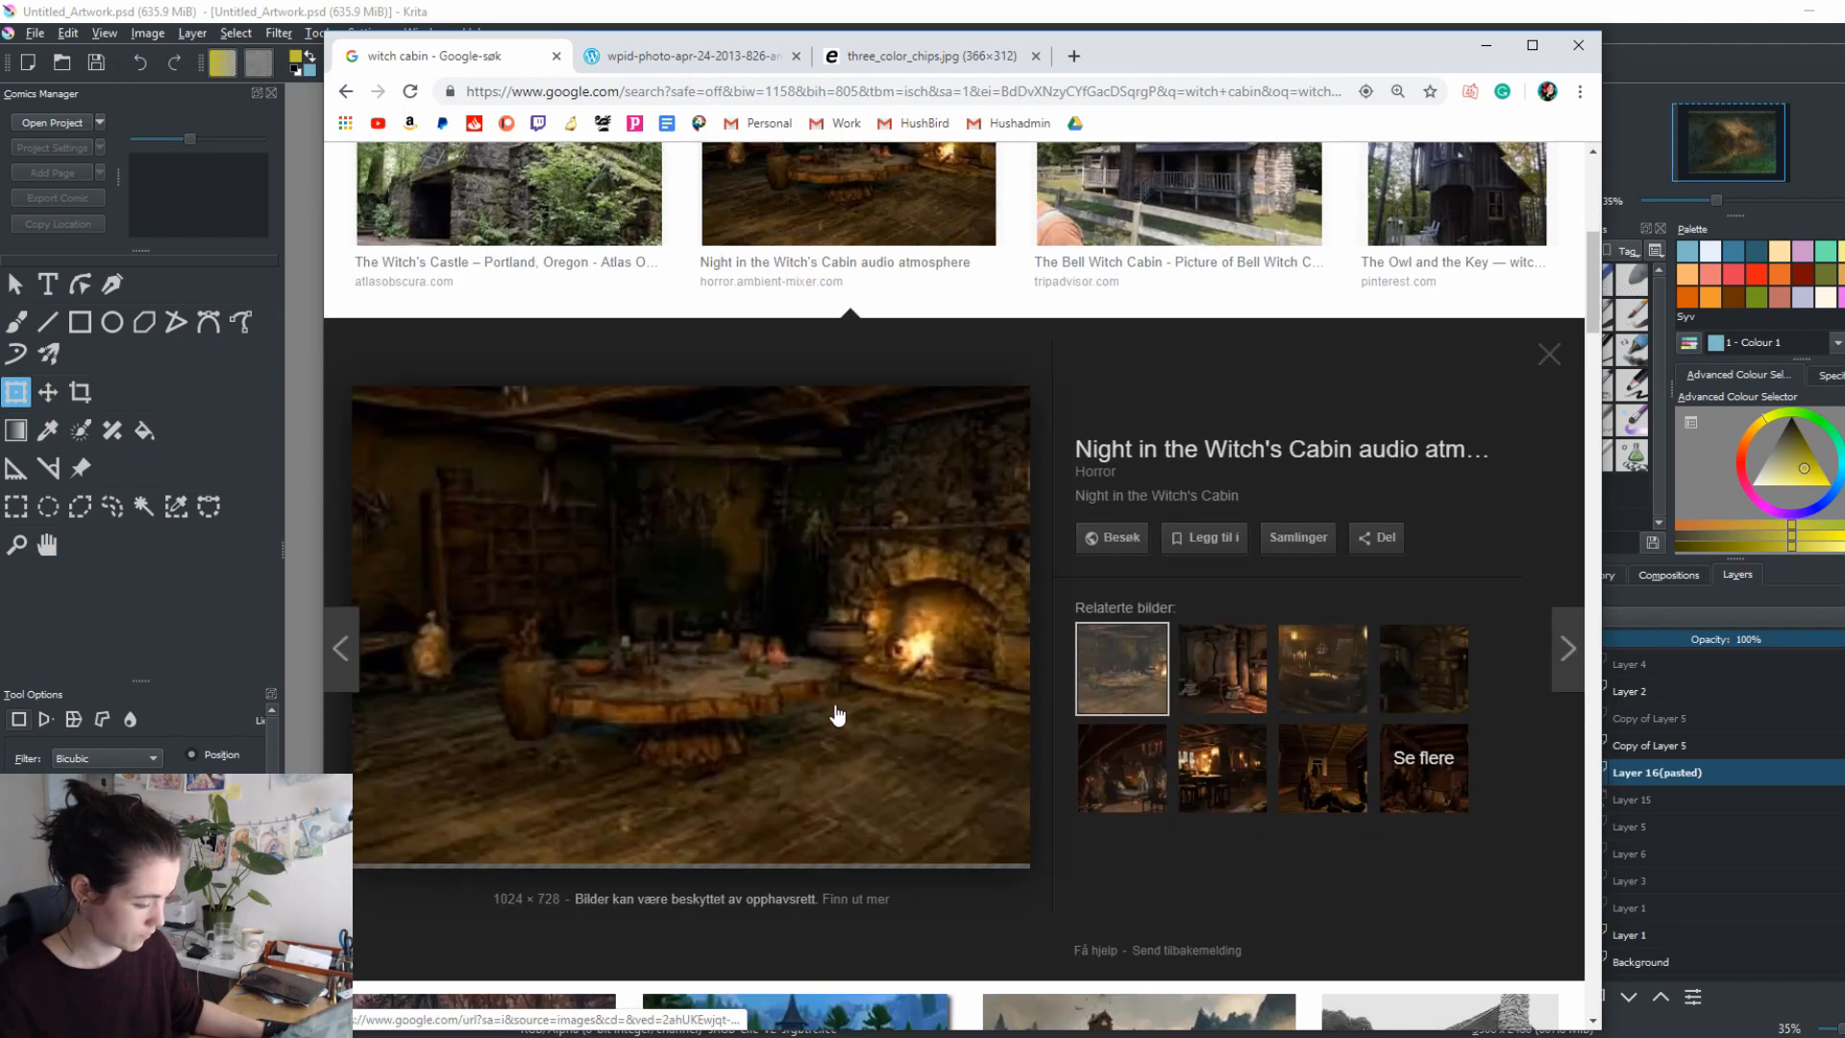
right_click(836, 717)
left_click(898, 875)
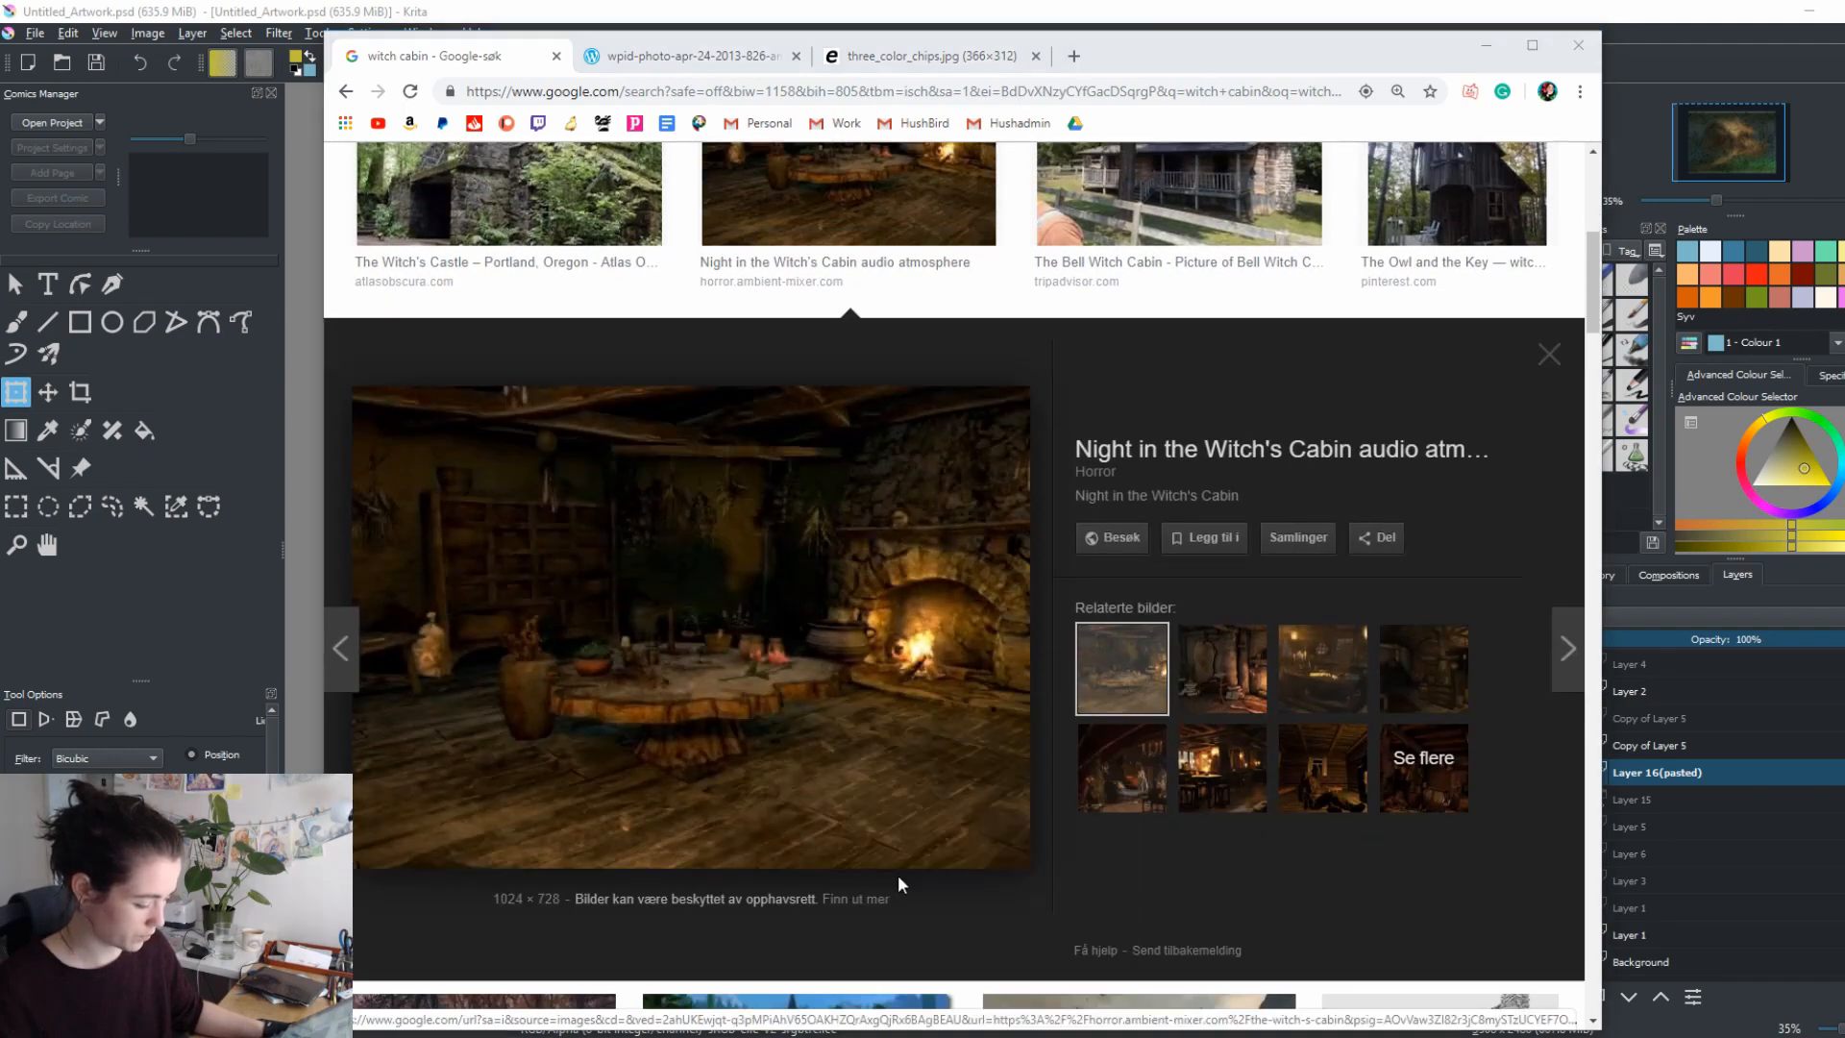
left_click(1499, 762)
right_click(716, 640)
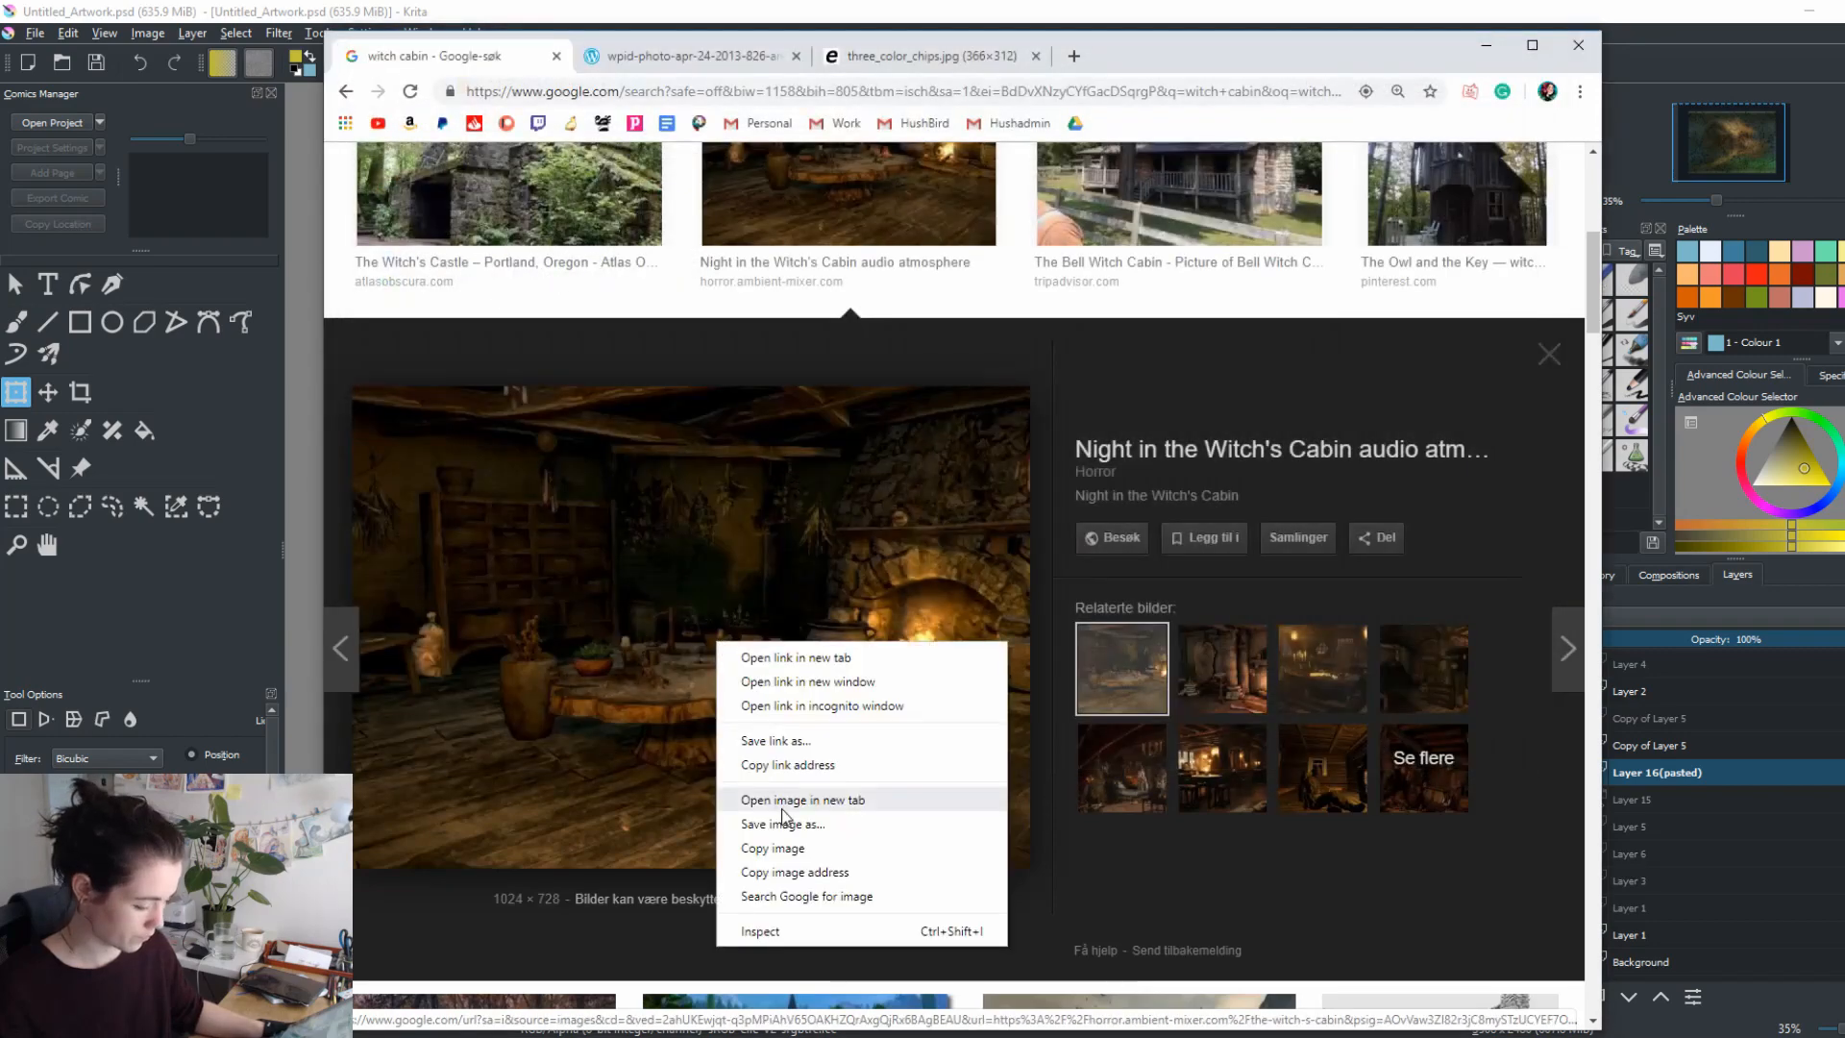
left_click(809, 848)
Switch to Krita and paste the cabin interior image above the blurred hut layer, interpreting its colours as Web (sRGB).
key("alt+Tab")
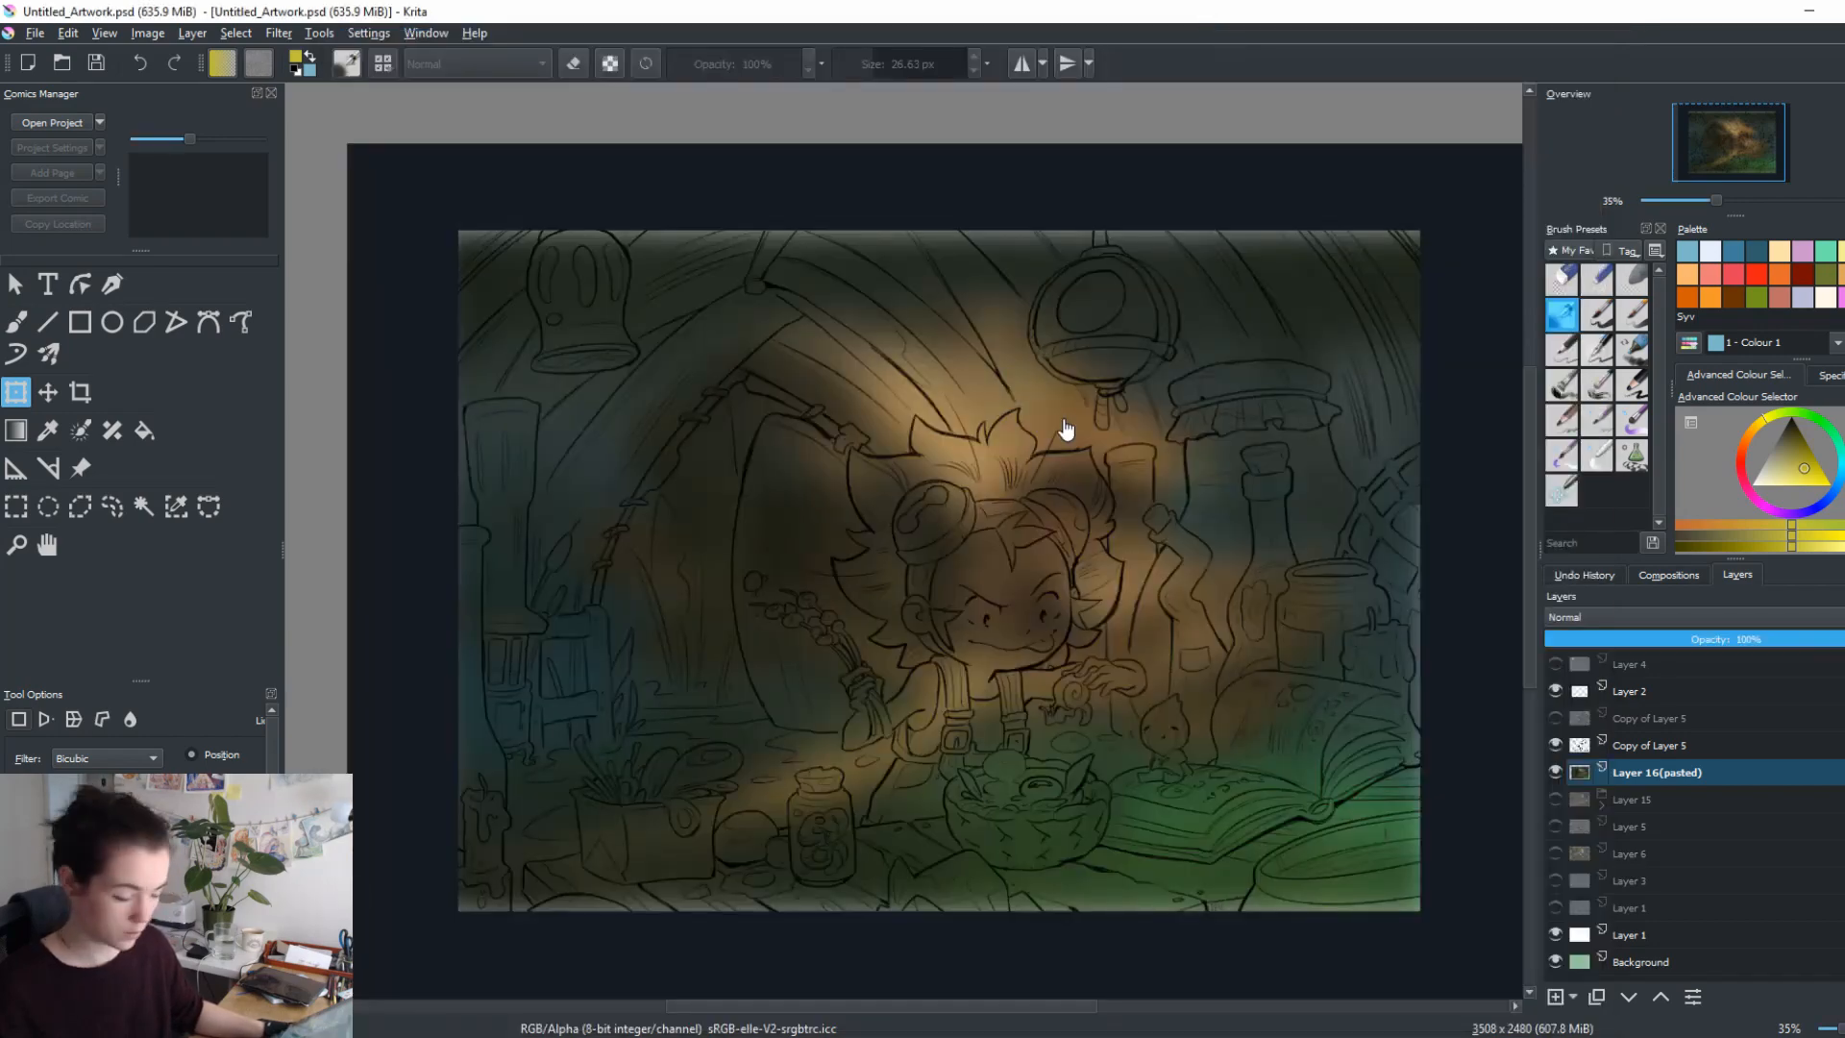
key("ctrl+v")
left_click(895, 614)
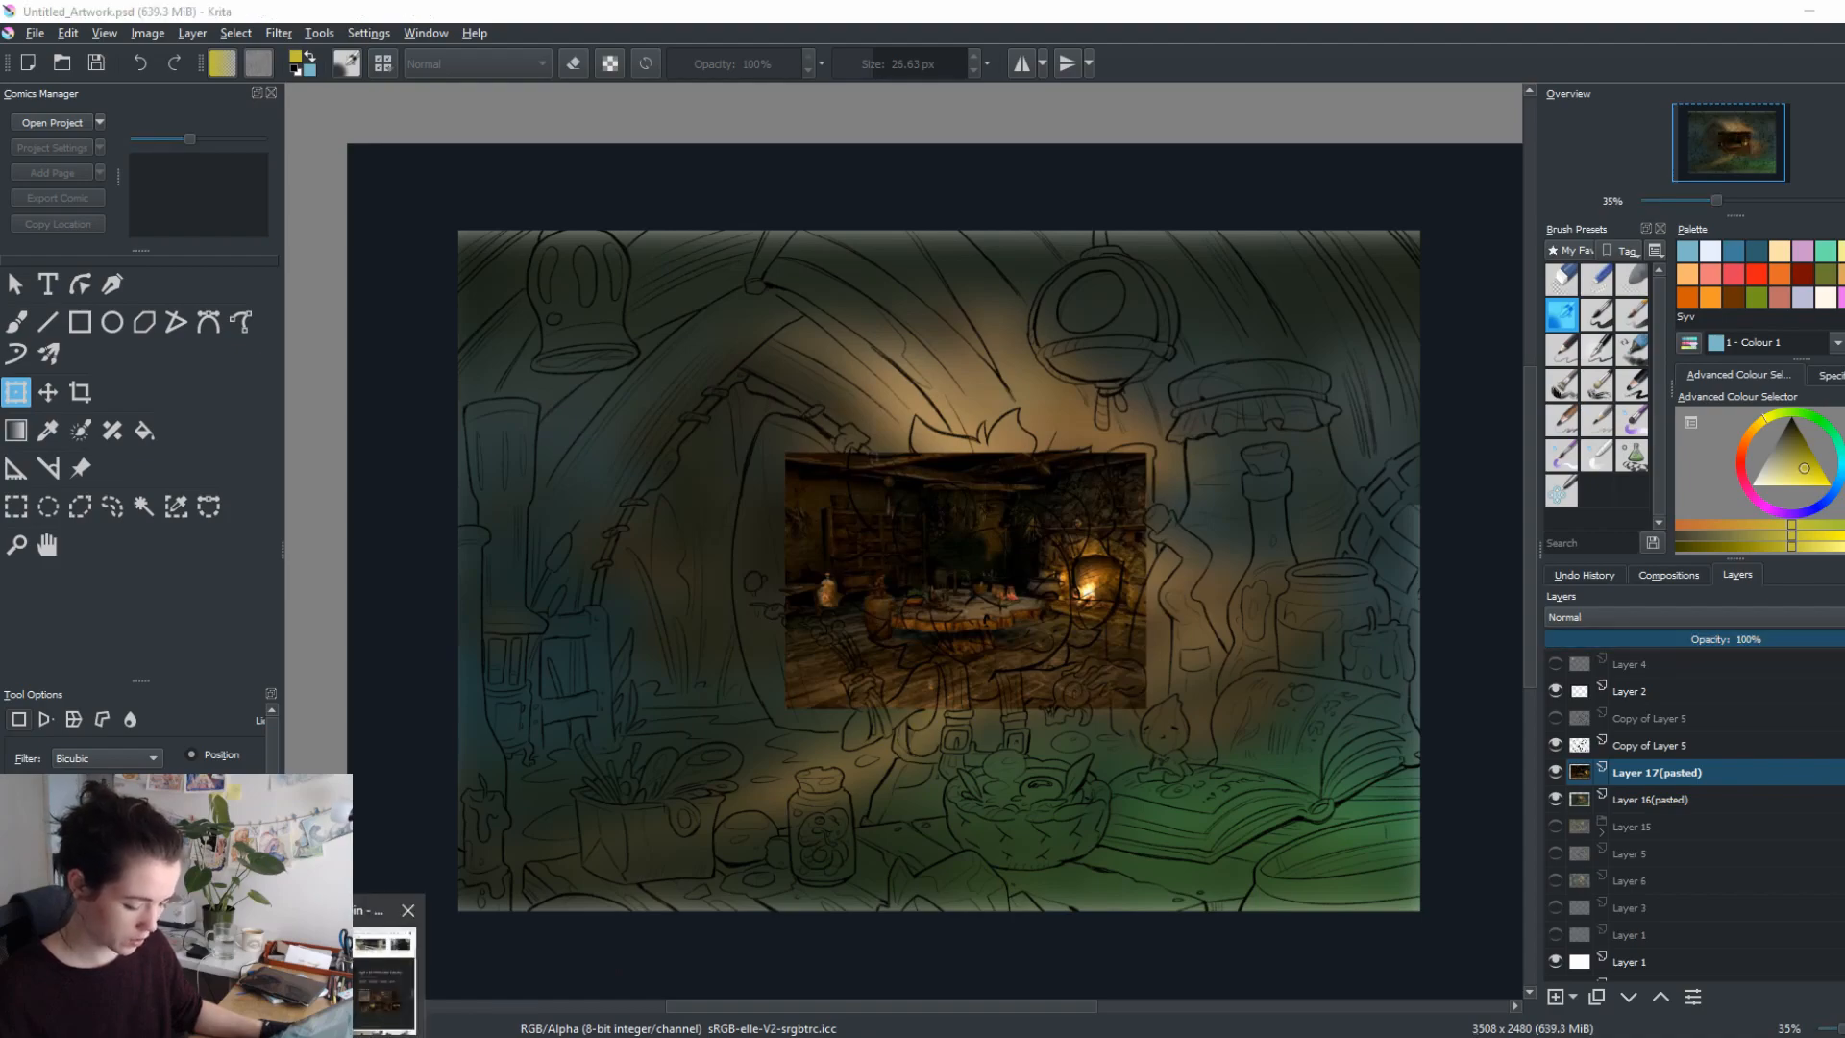
Switch to Chrome and look through more witch cabin image results for another colour reference.
key("alt+Tab")
scroll(707, 744, "down", 5)
scroll(705, 741, "down", 5)
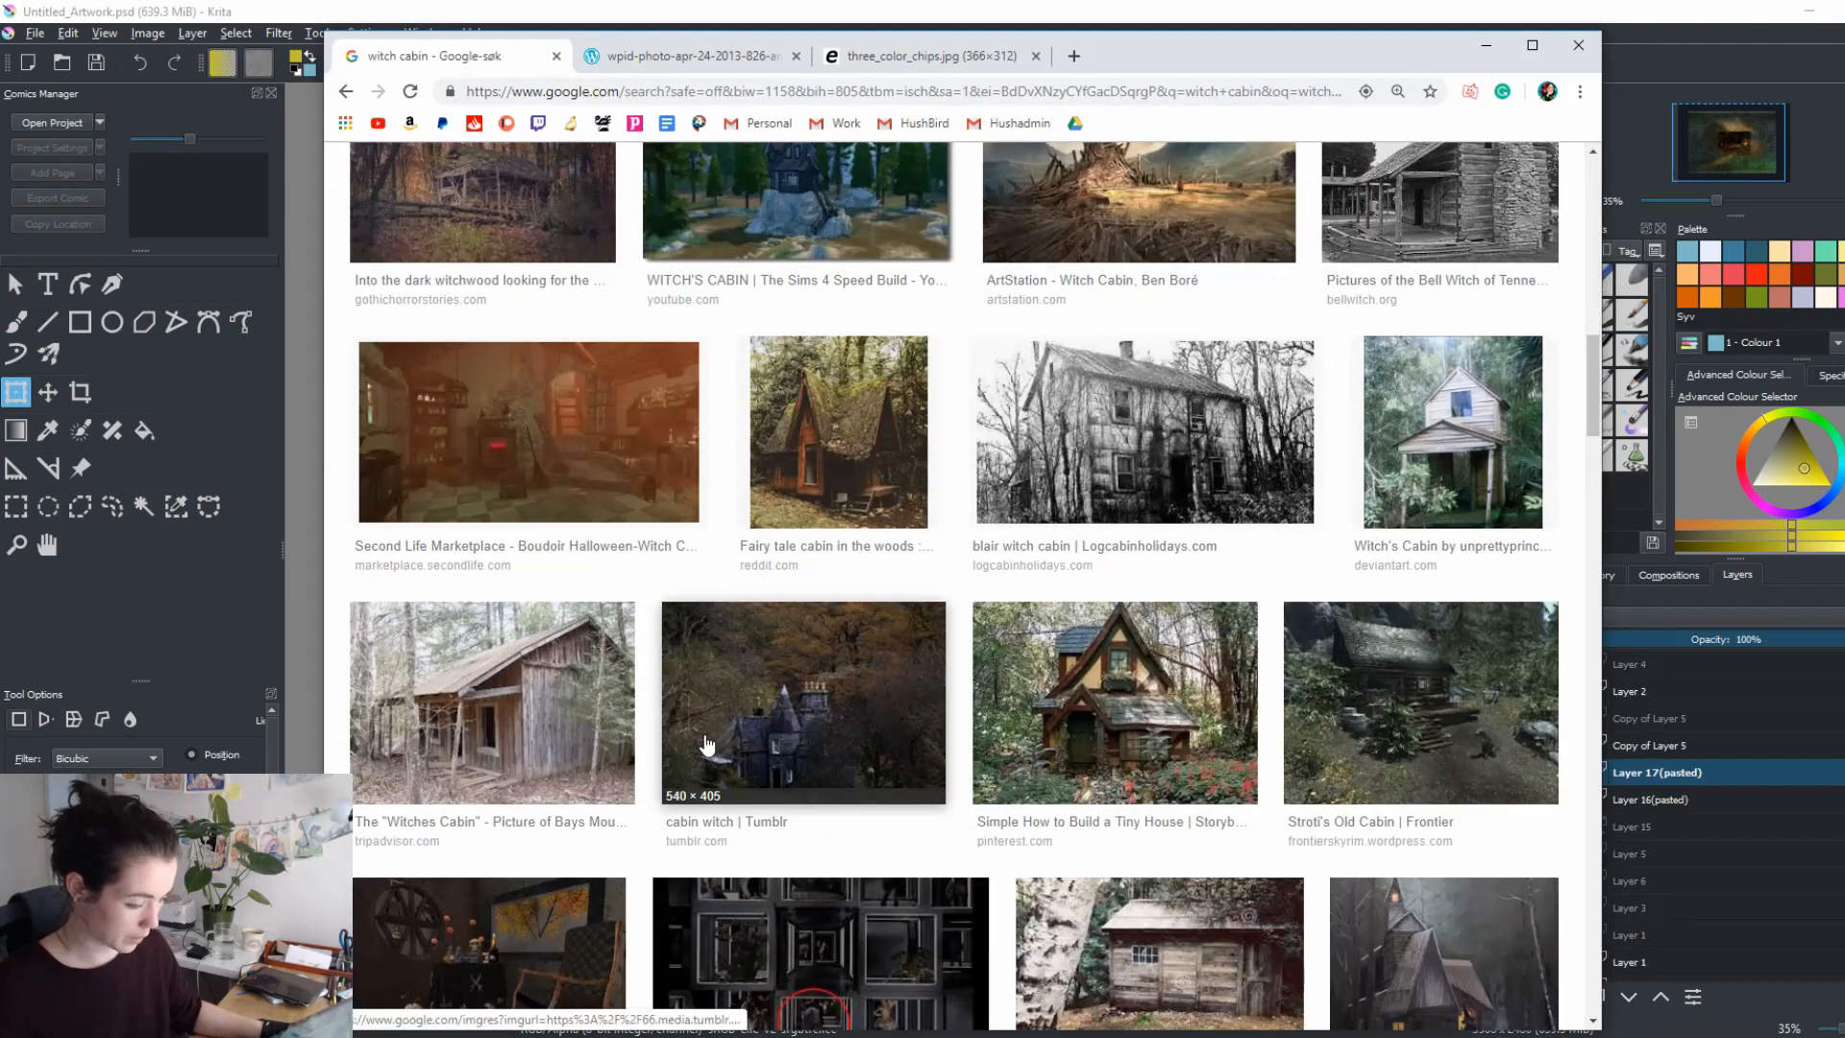
scroll(708, 740, "down", 6)
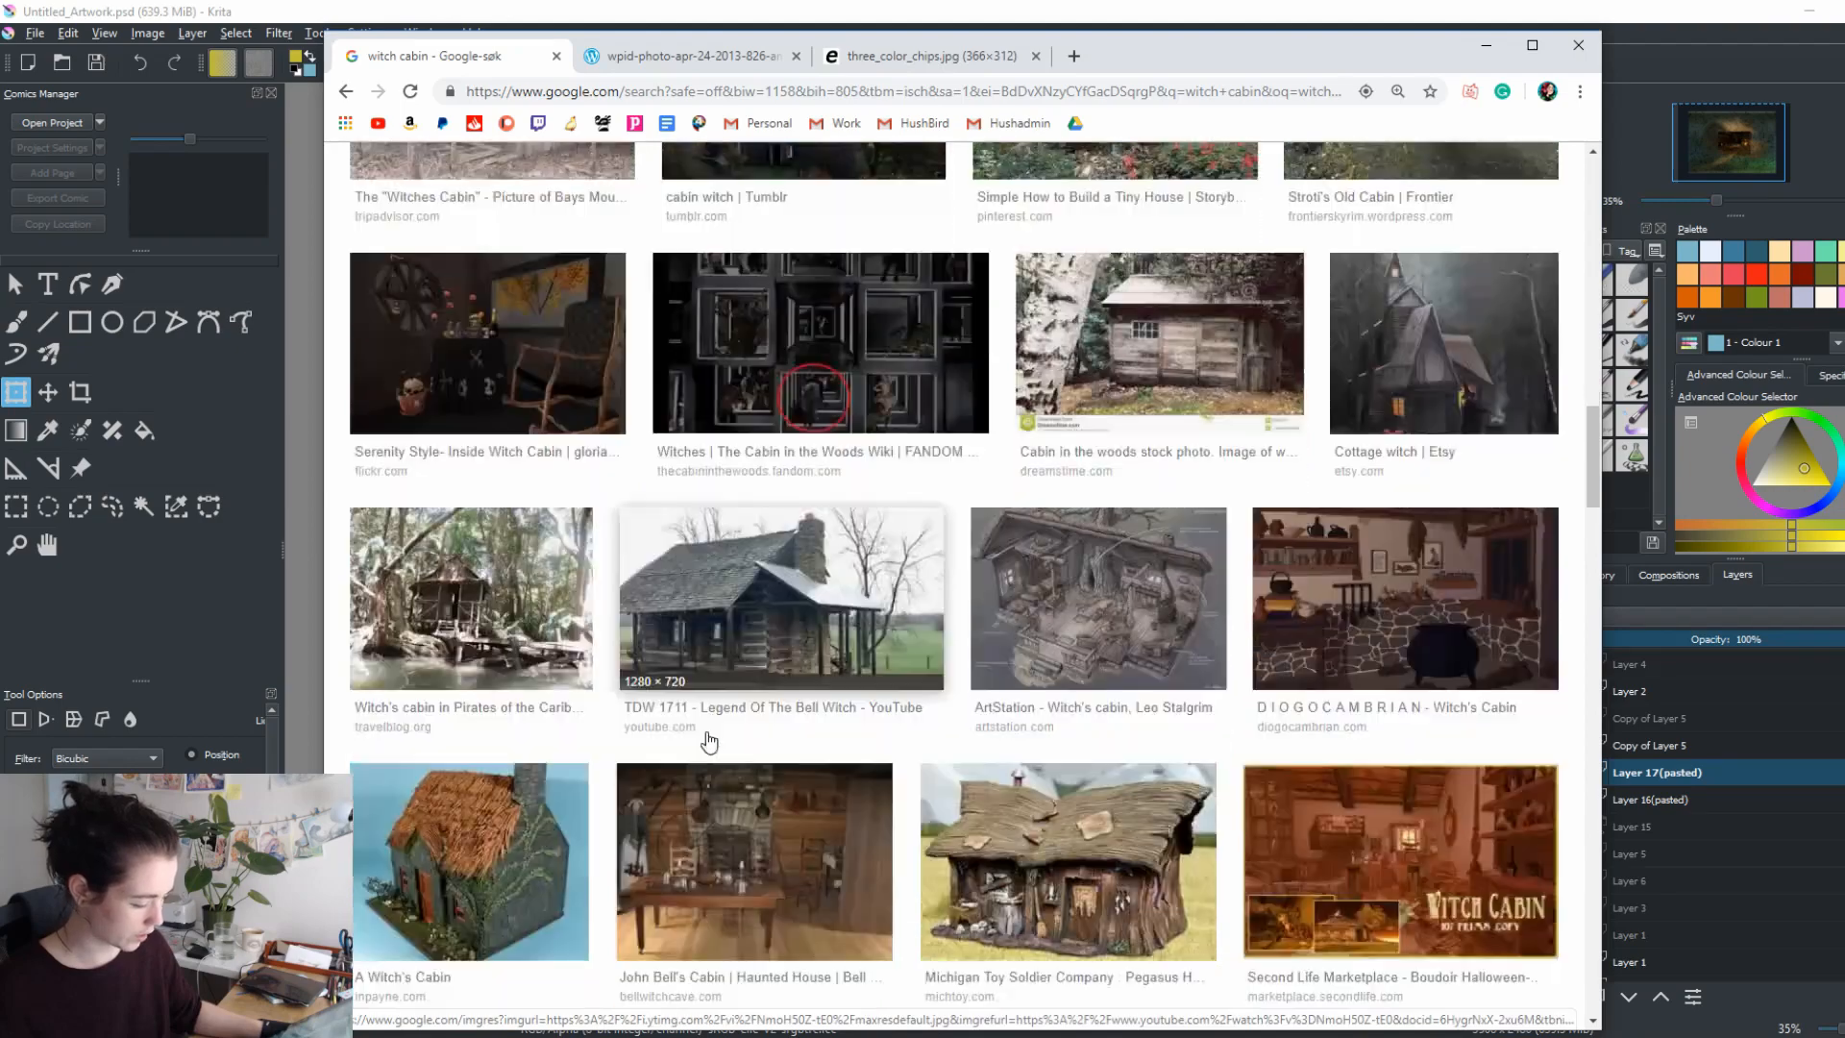
scroll(708, 741, "up", 15)
left_click(723, 736)
scroll(724, 741, "up", 2)
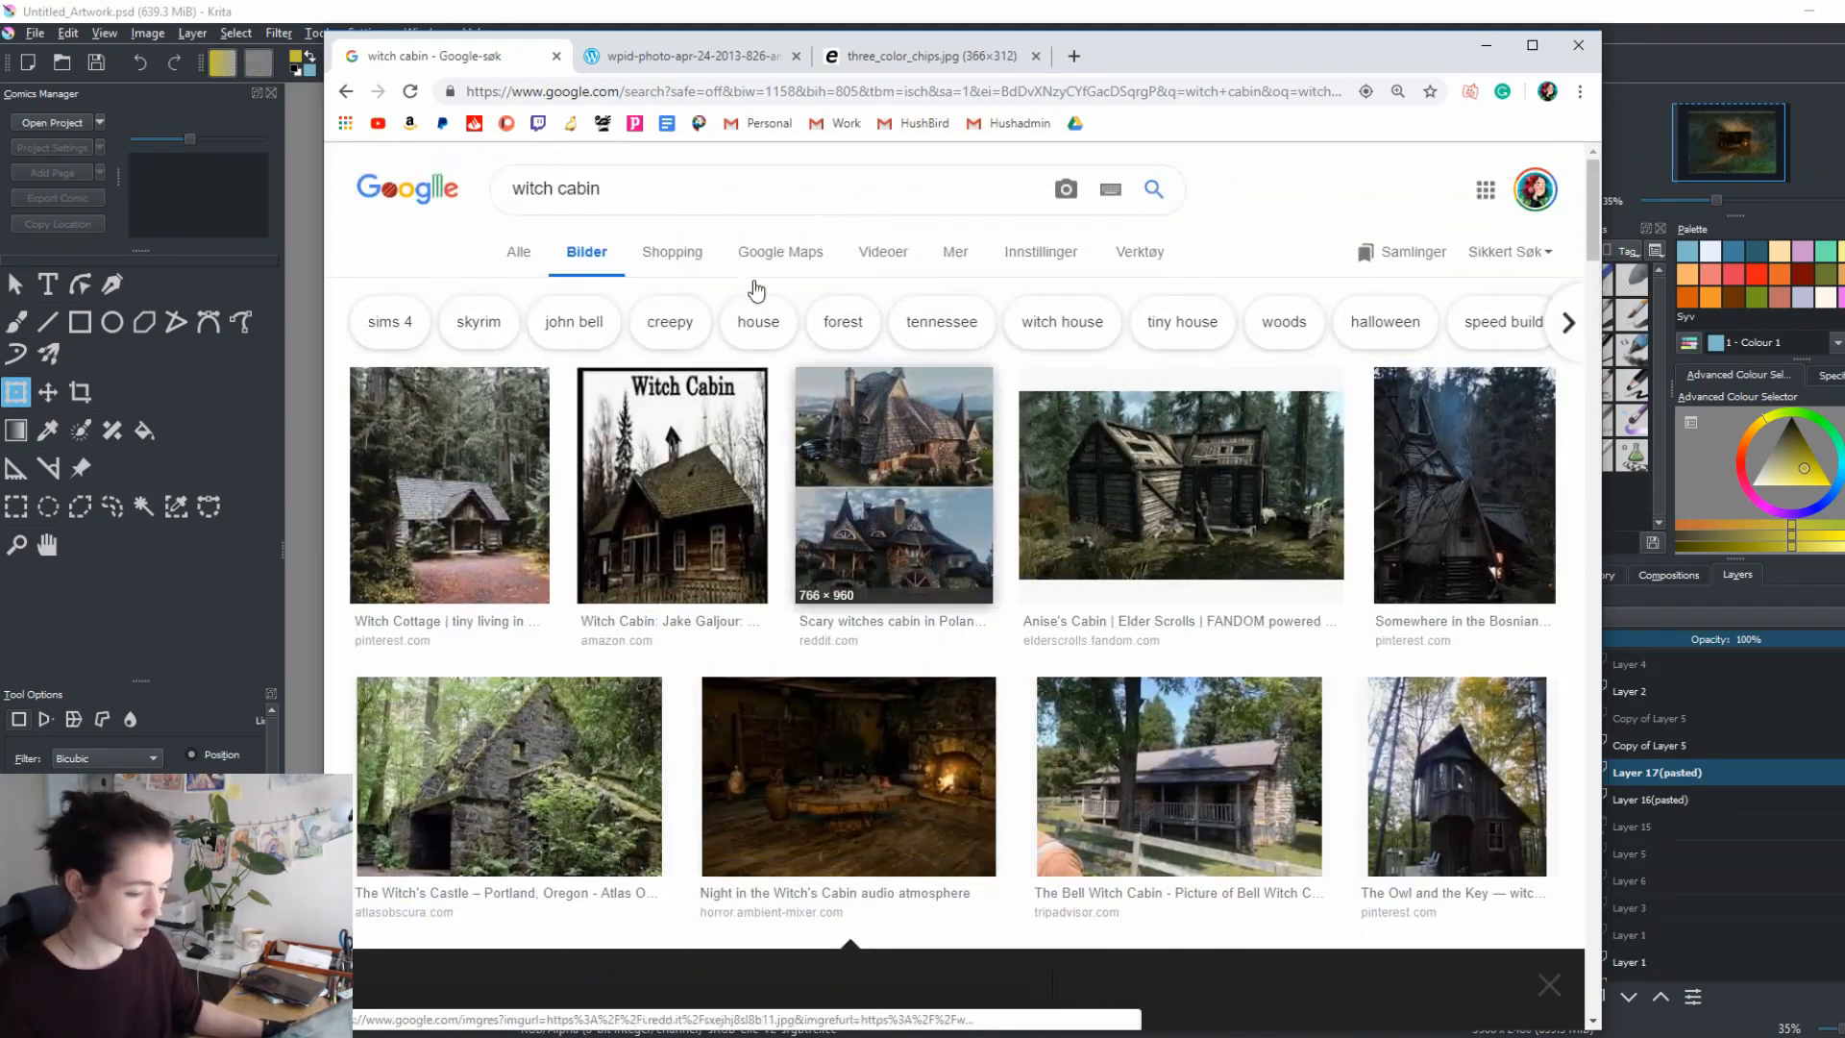
Replace the image search query with "magic" and refine the search to "magic in room".
left_click_drag(660, 193, 417, 182)
type("magic")
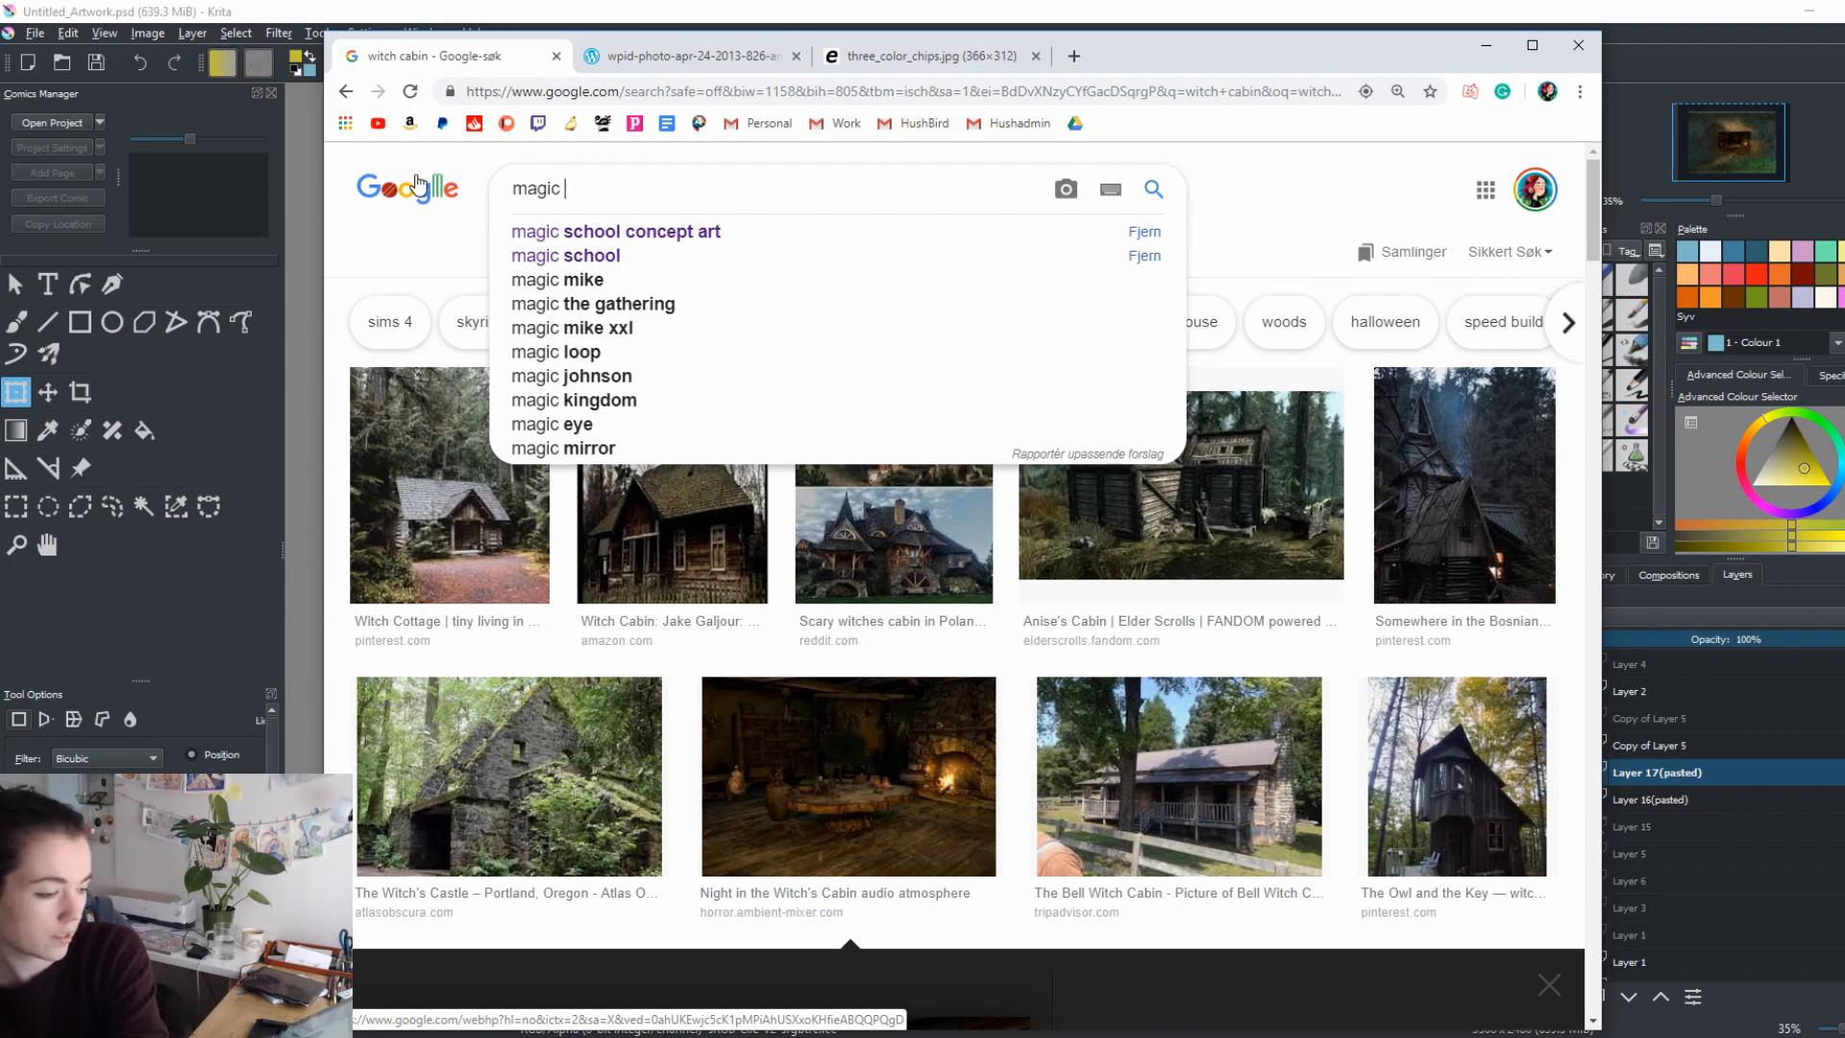
key("Return")
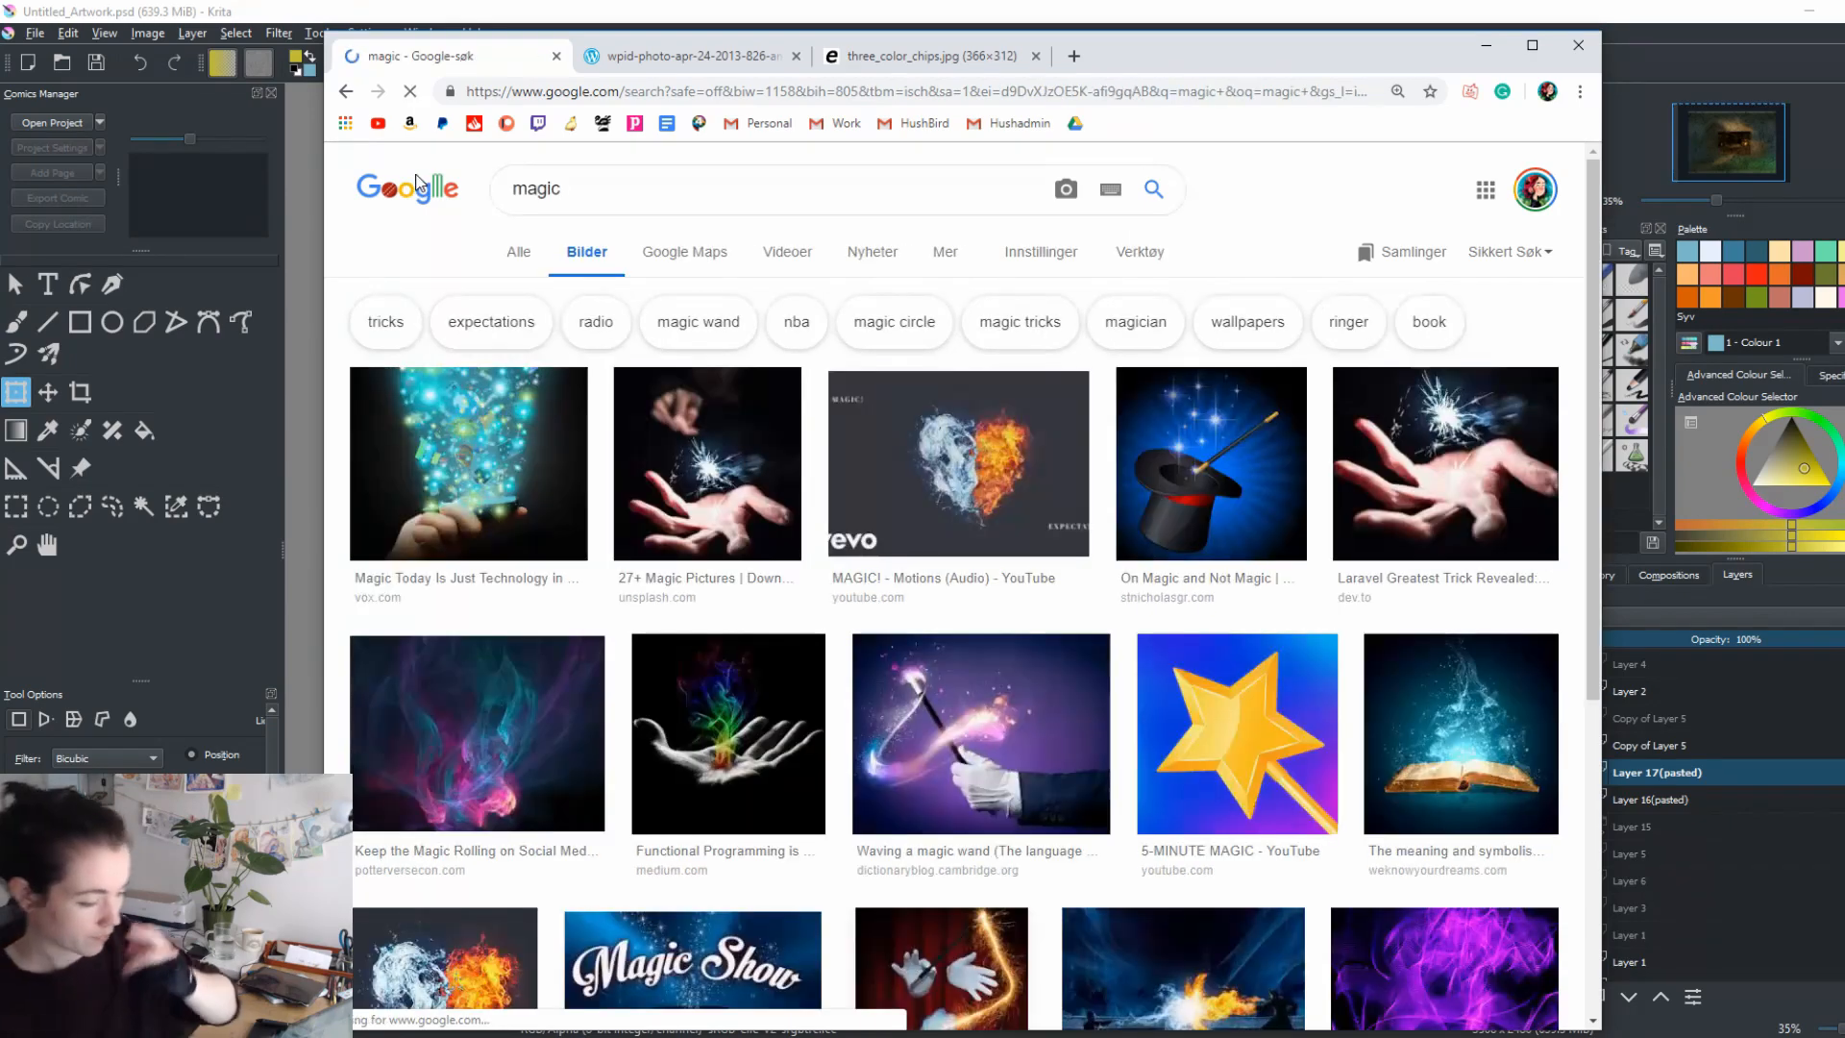
left_click(624, 179)
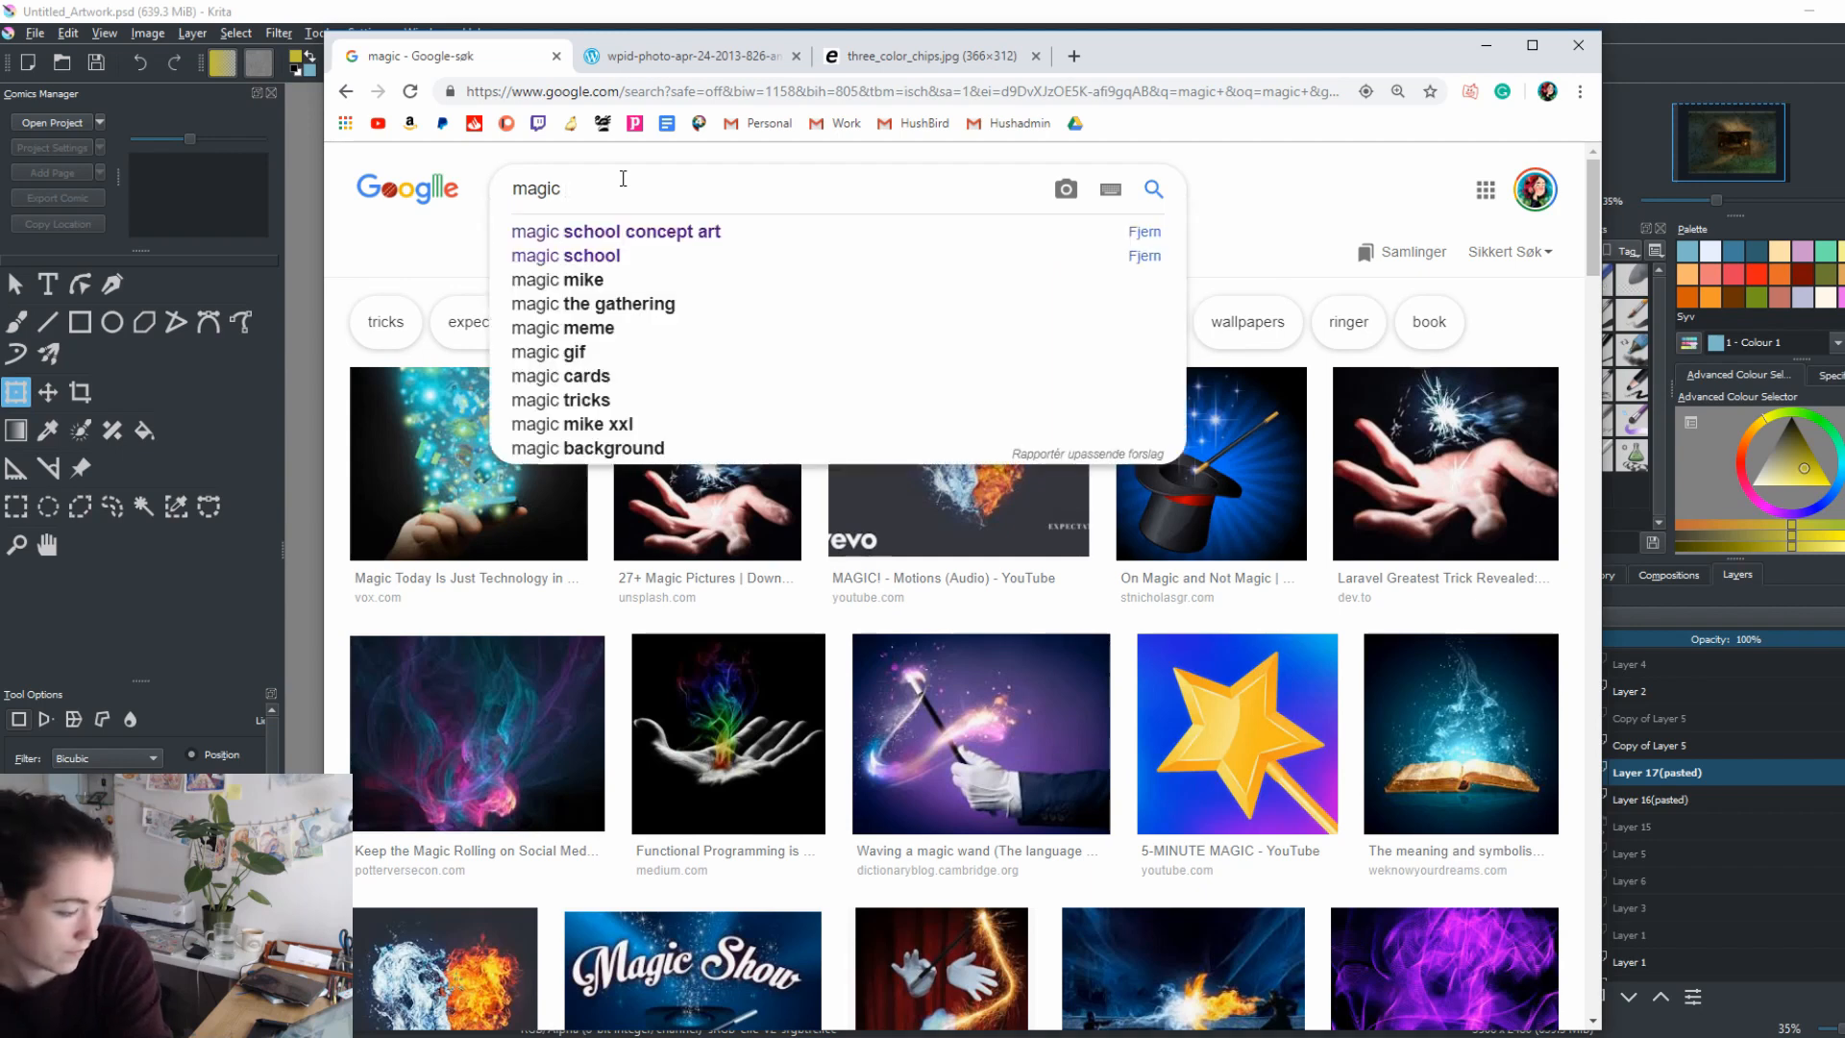
type("in ")
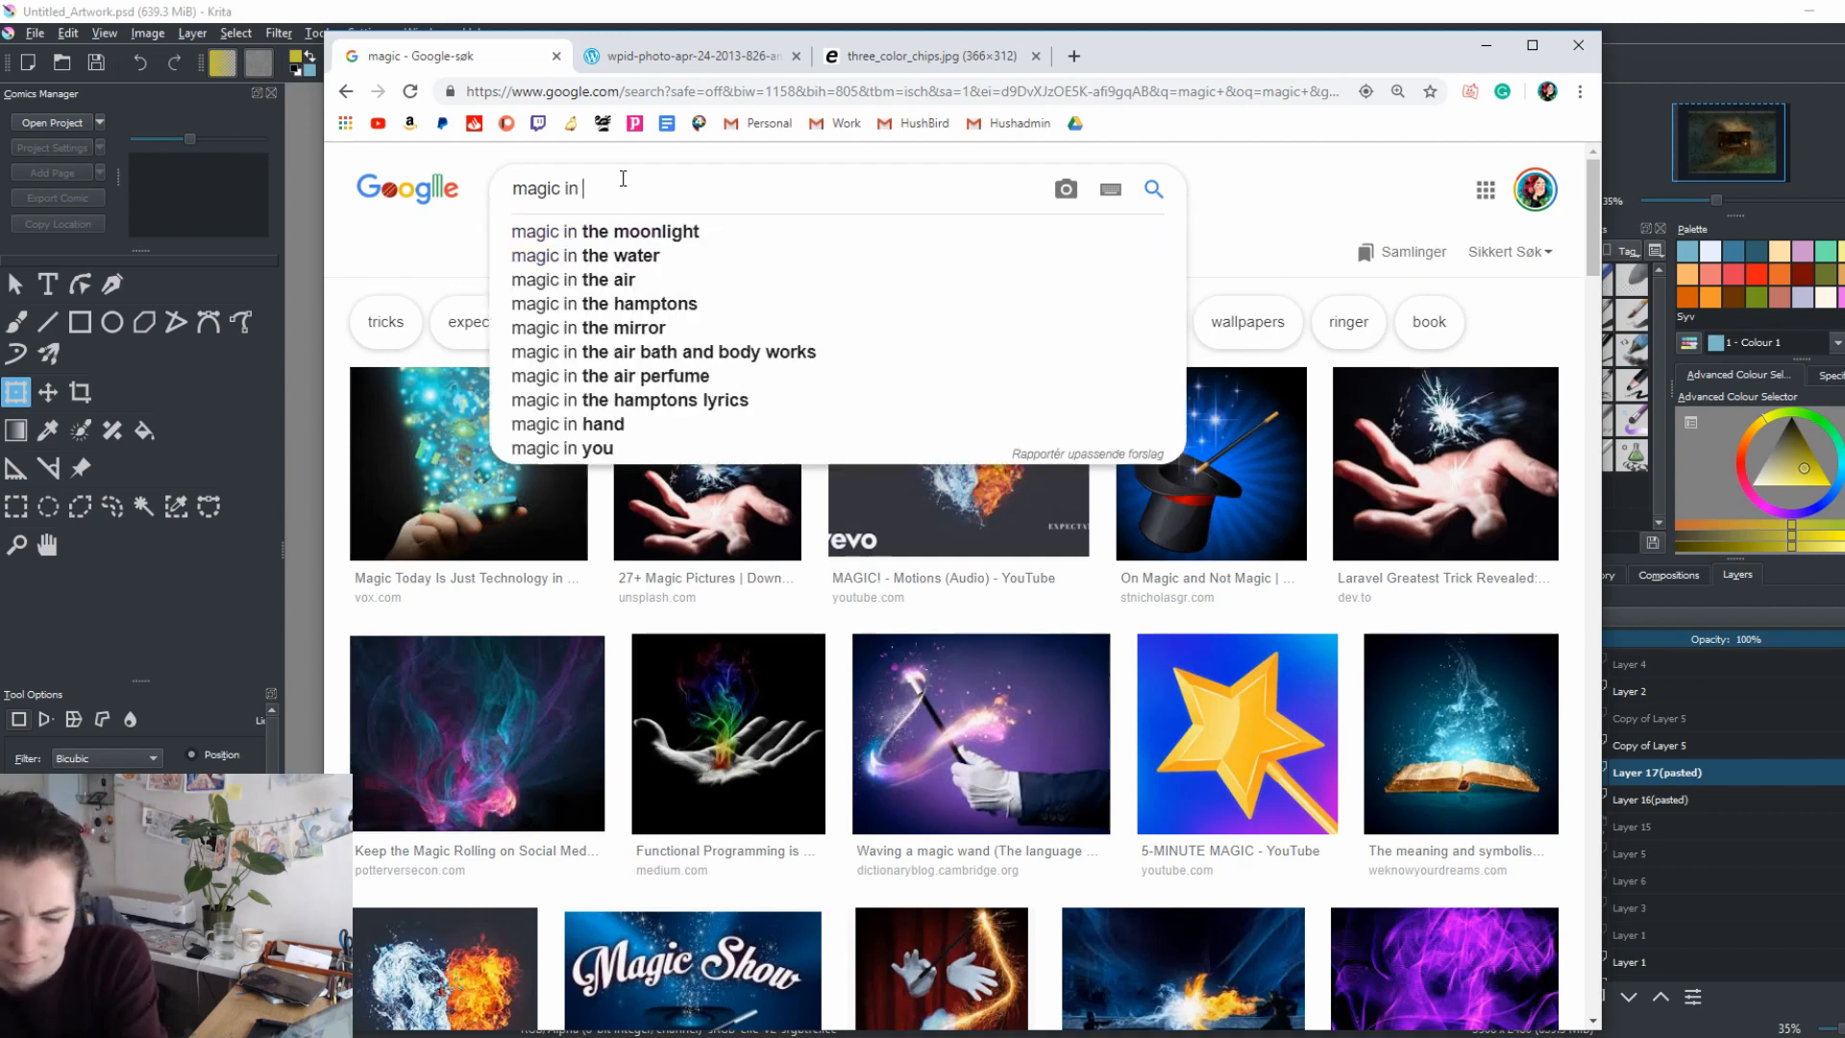
type("room")
key("Return")
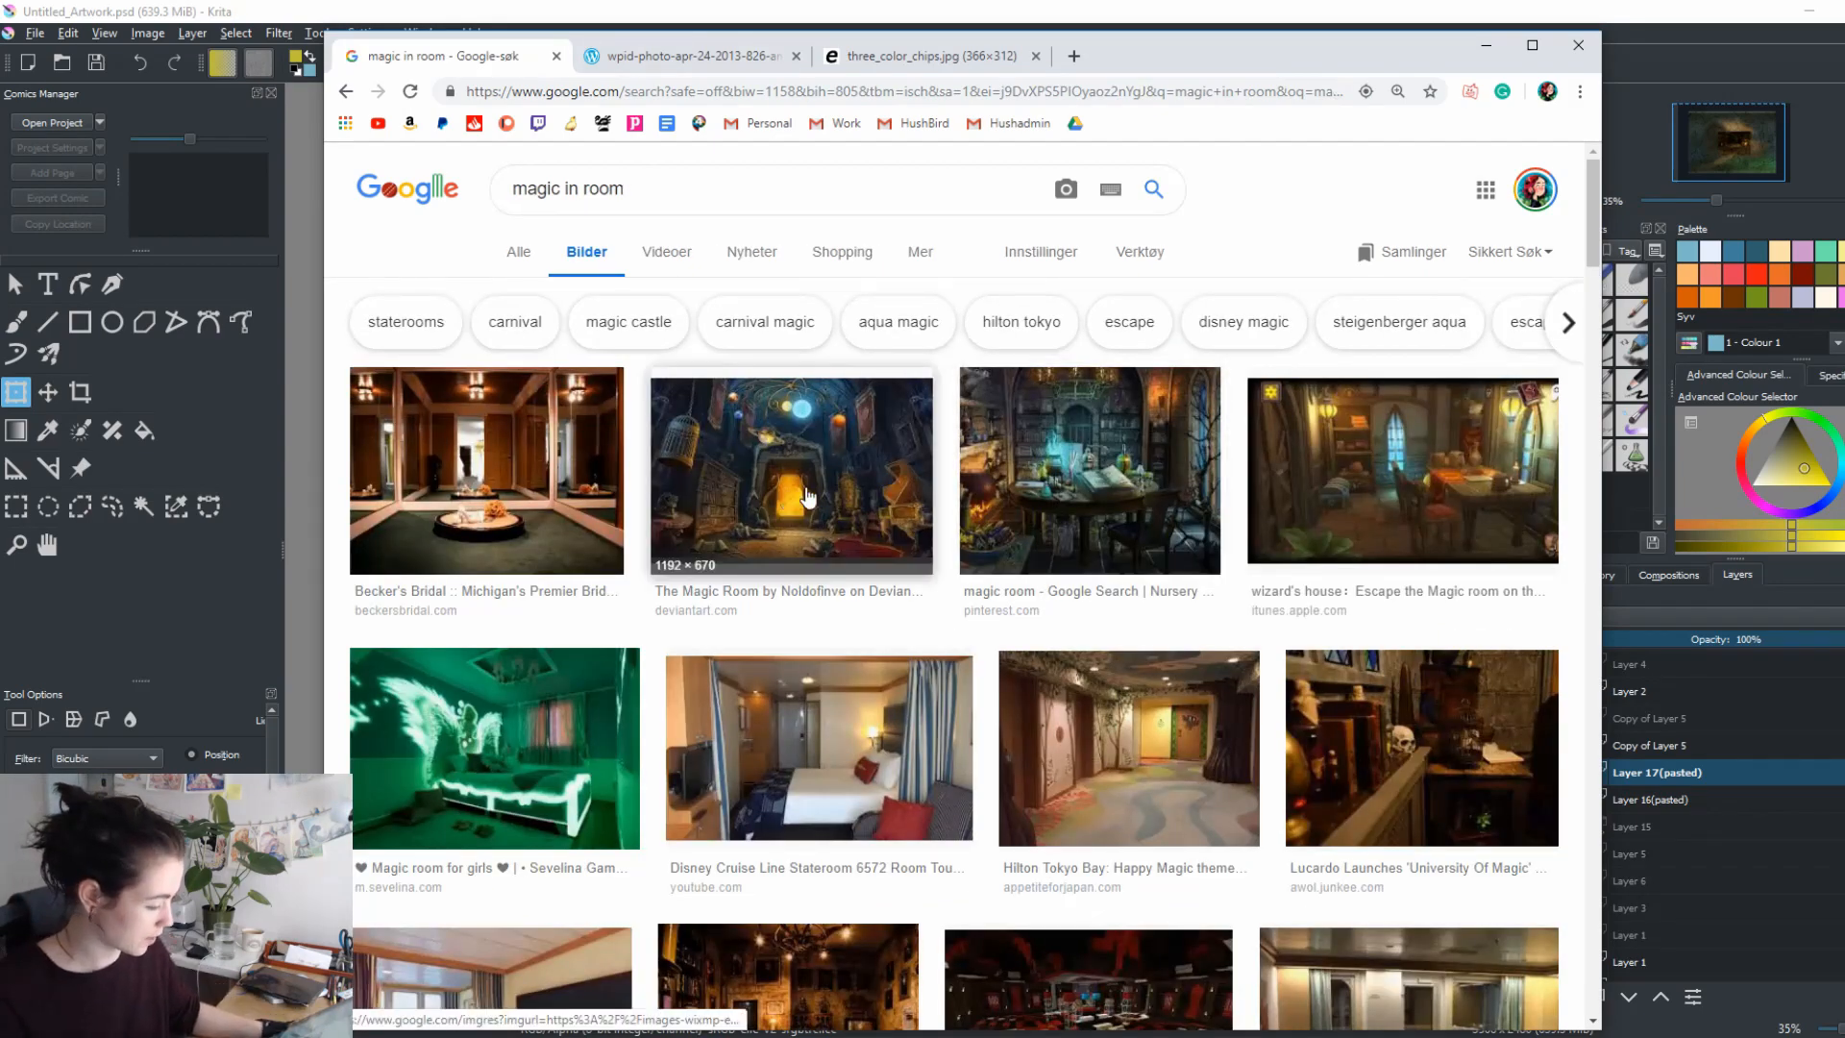
Preview the Pinterest "magic room" image and "The Magic Room" painting, and look through the neighbouring results.
left_click(978, 485)
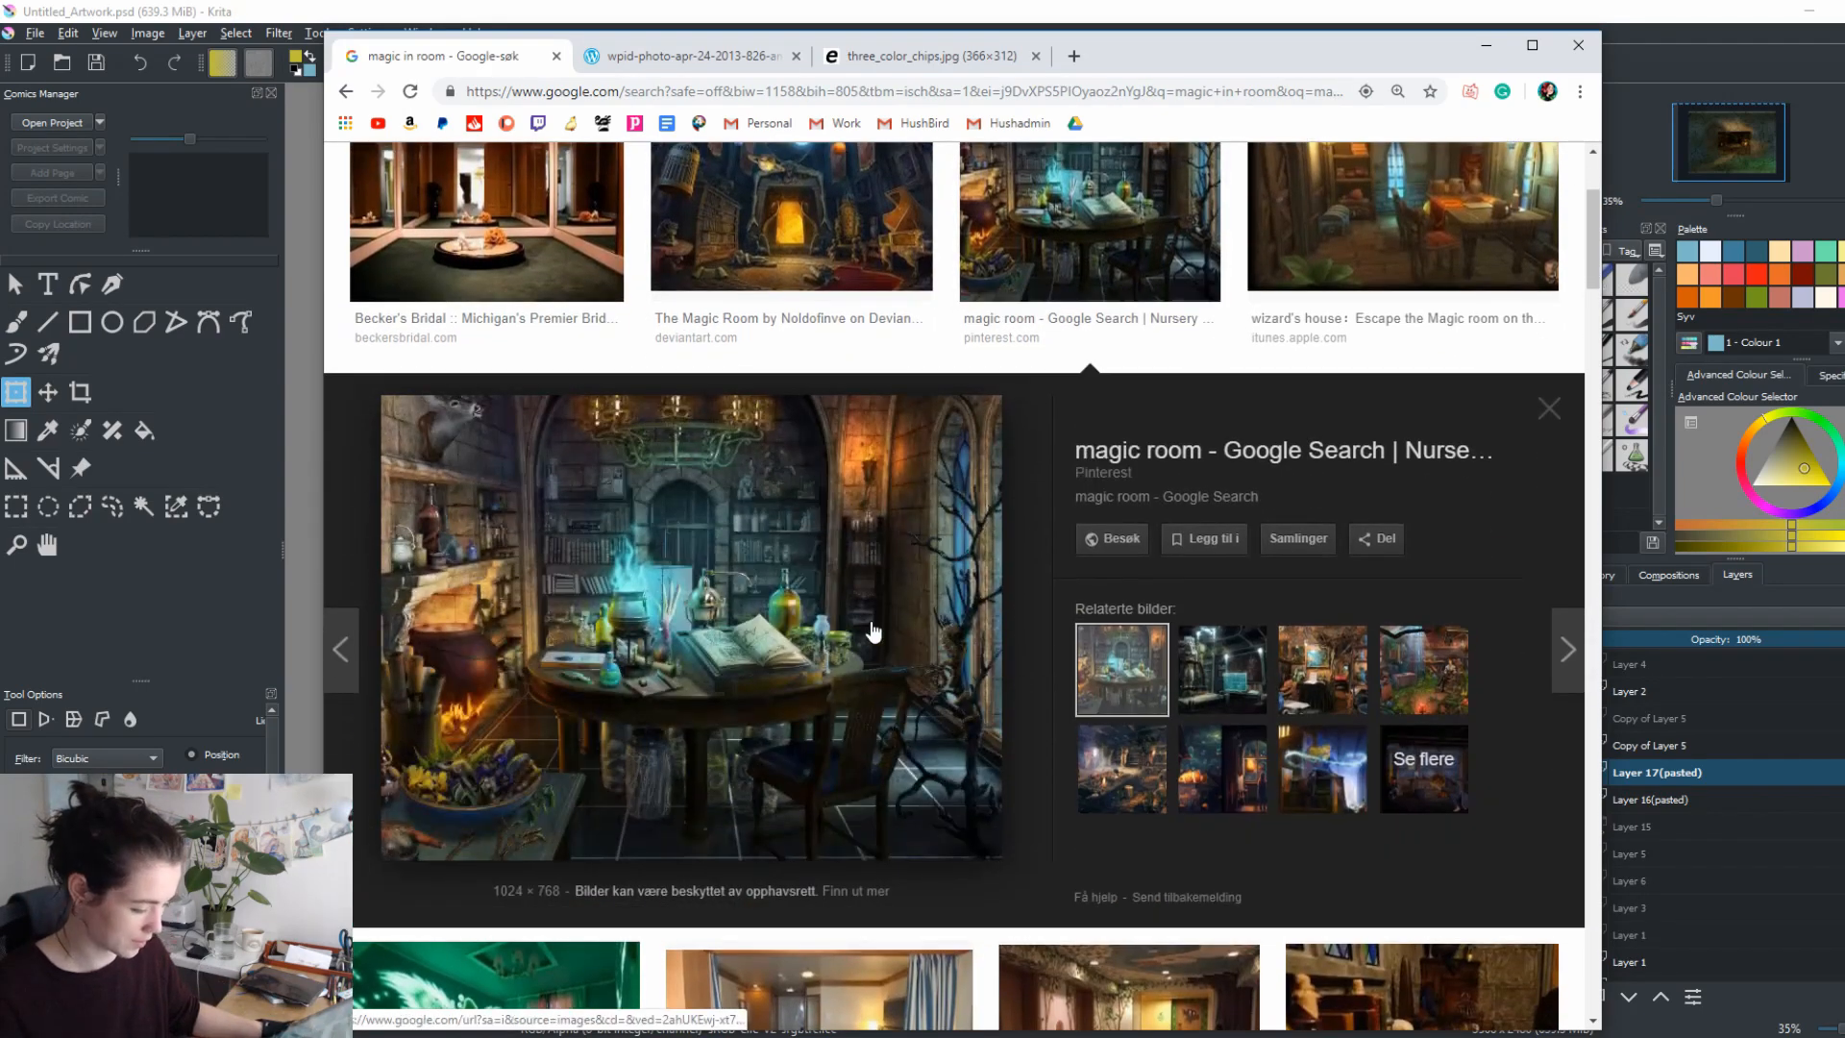
right_click(872, 623)
left_click(1078, 416)
scroll(1067, 417, "up", 3)
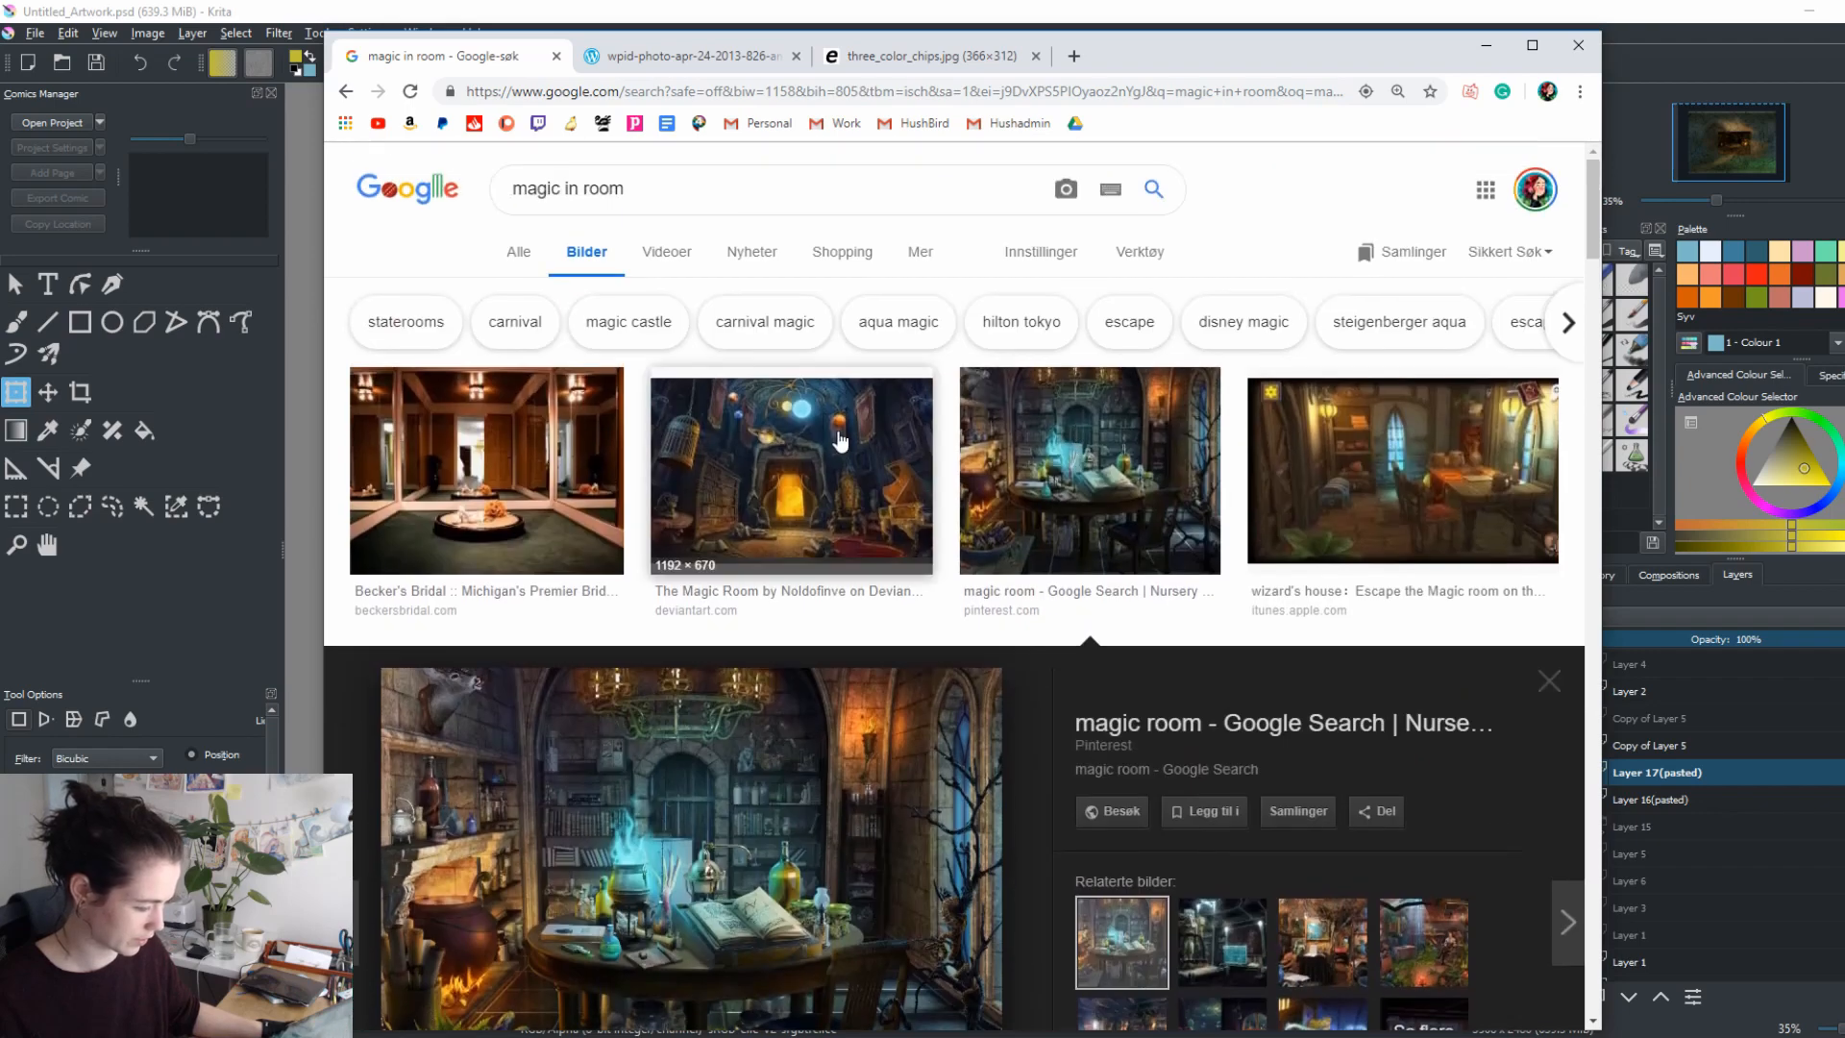
left_click(838, 439)
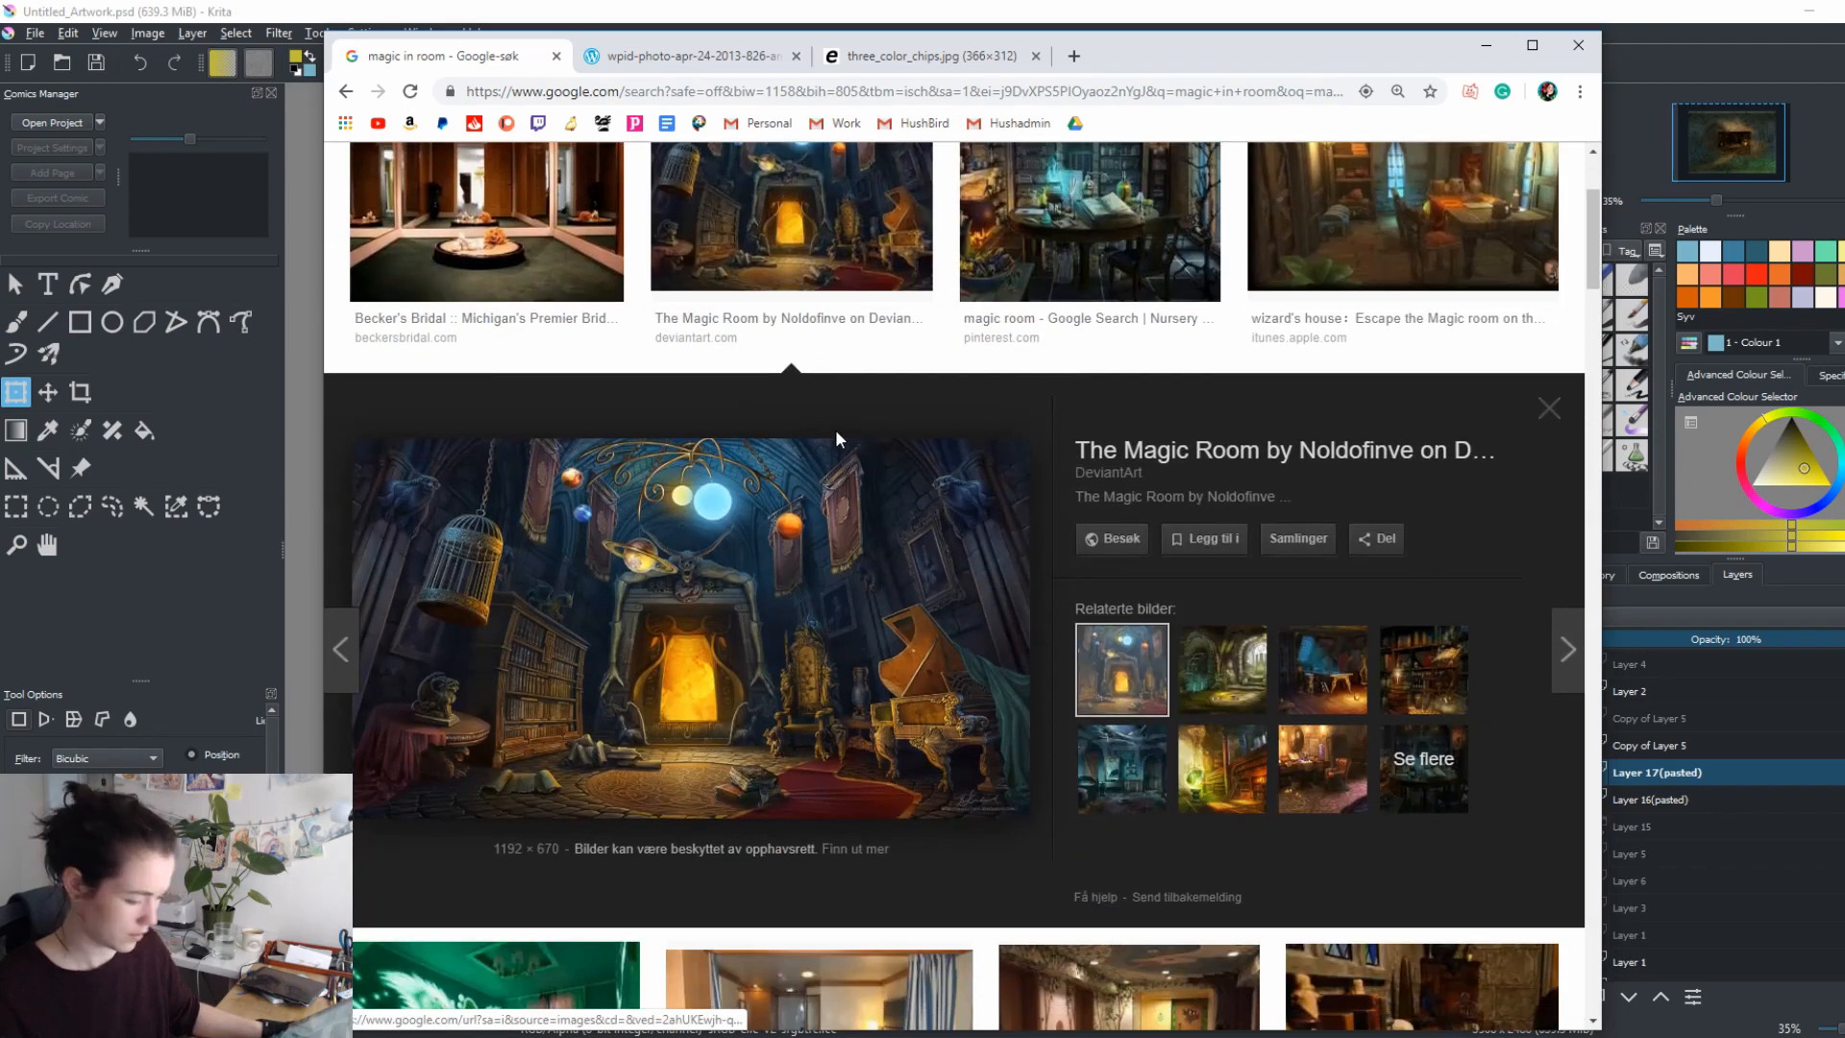
scroll(838, 549, "down", 5)
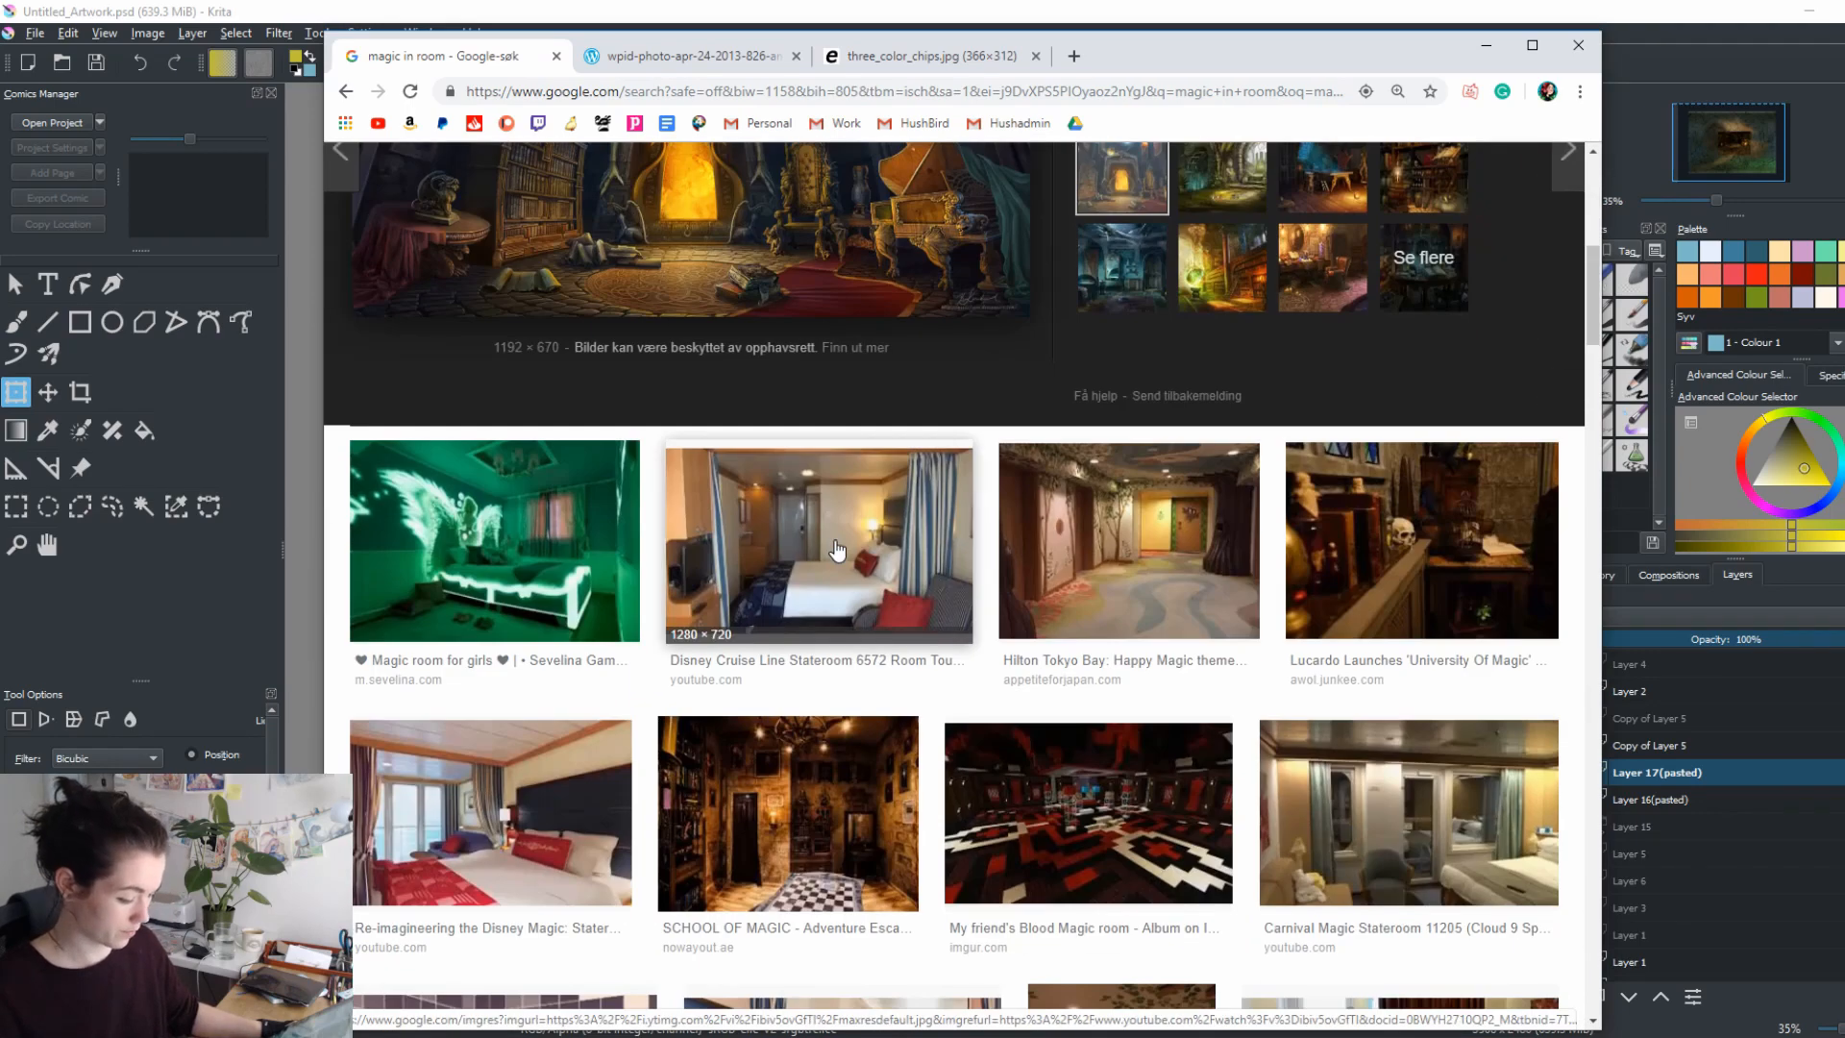
Open the "wizard's house: Escape the Magic room" image from the results and copy it.
scroll(838, 550, "up", 6)
key("Right")
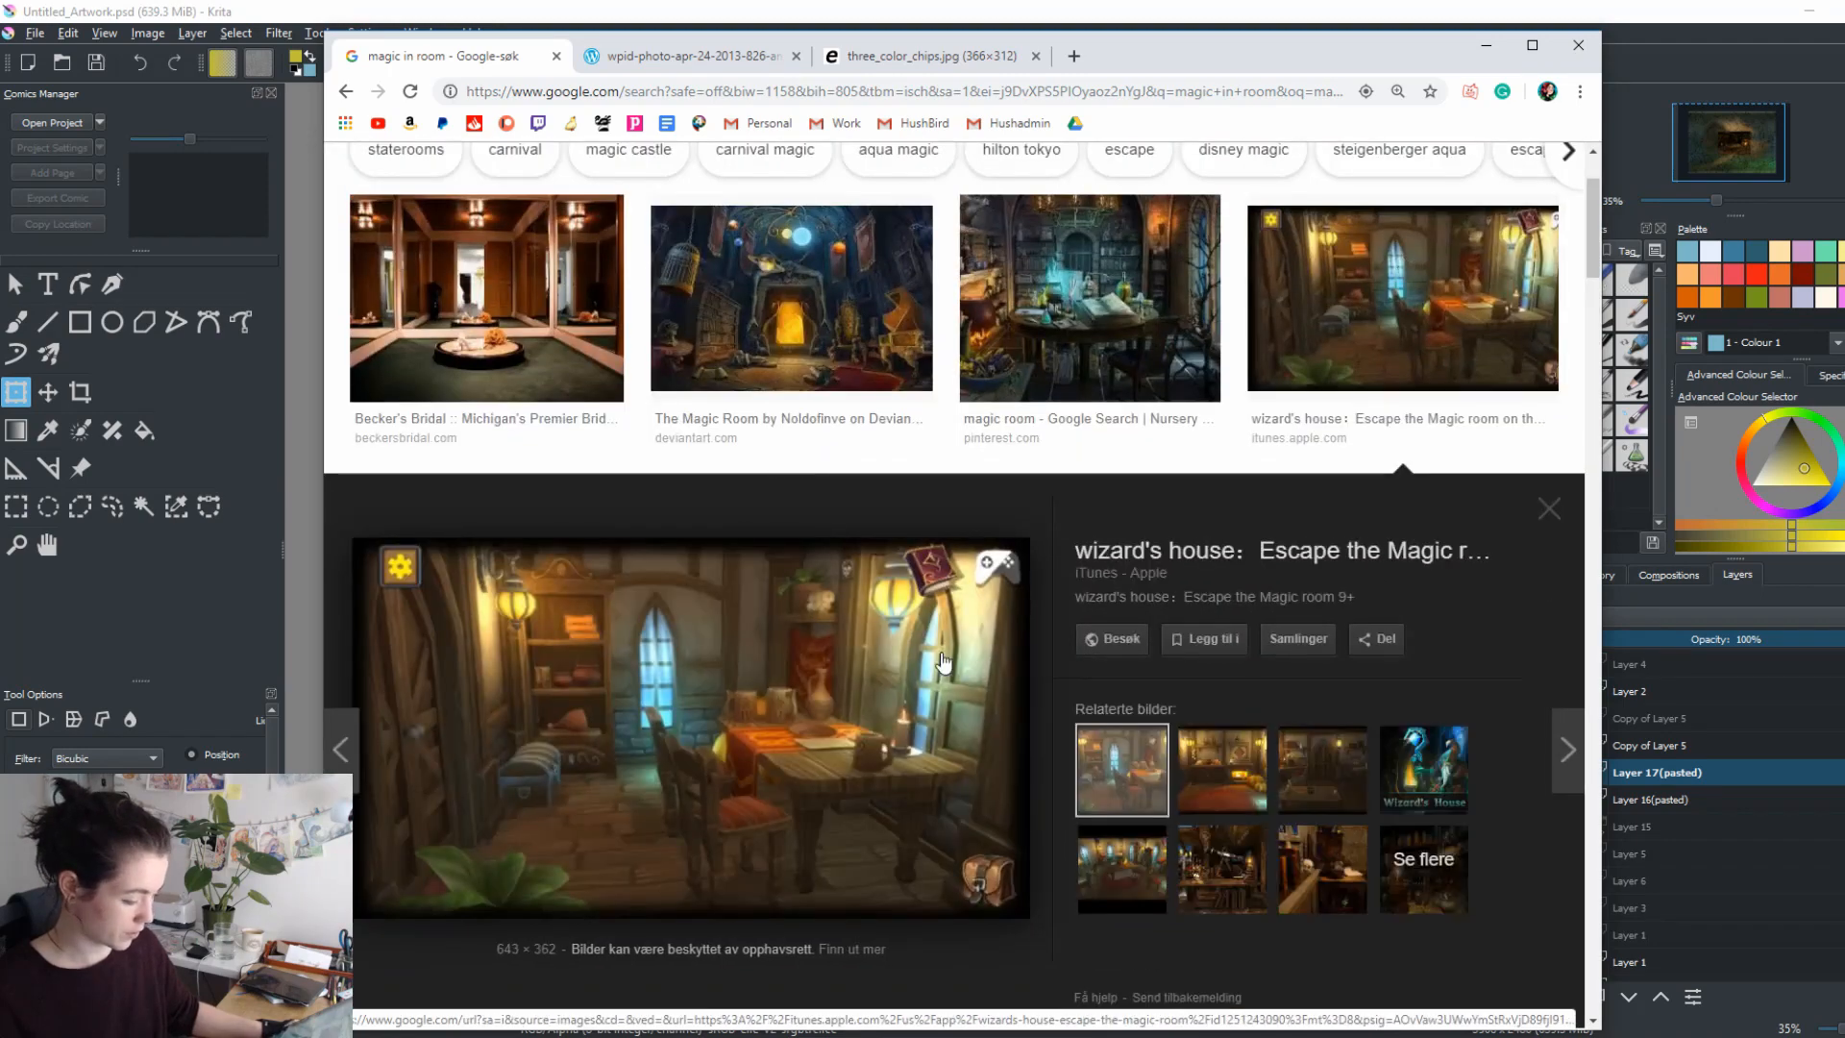
right_click(805, 653)
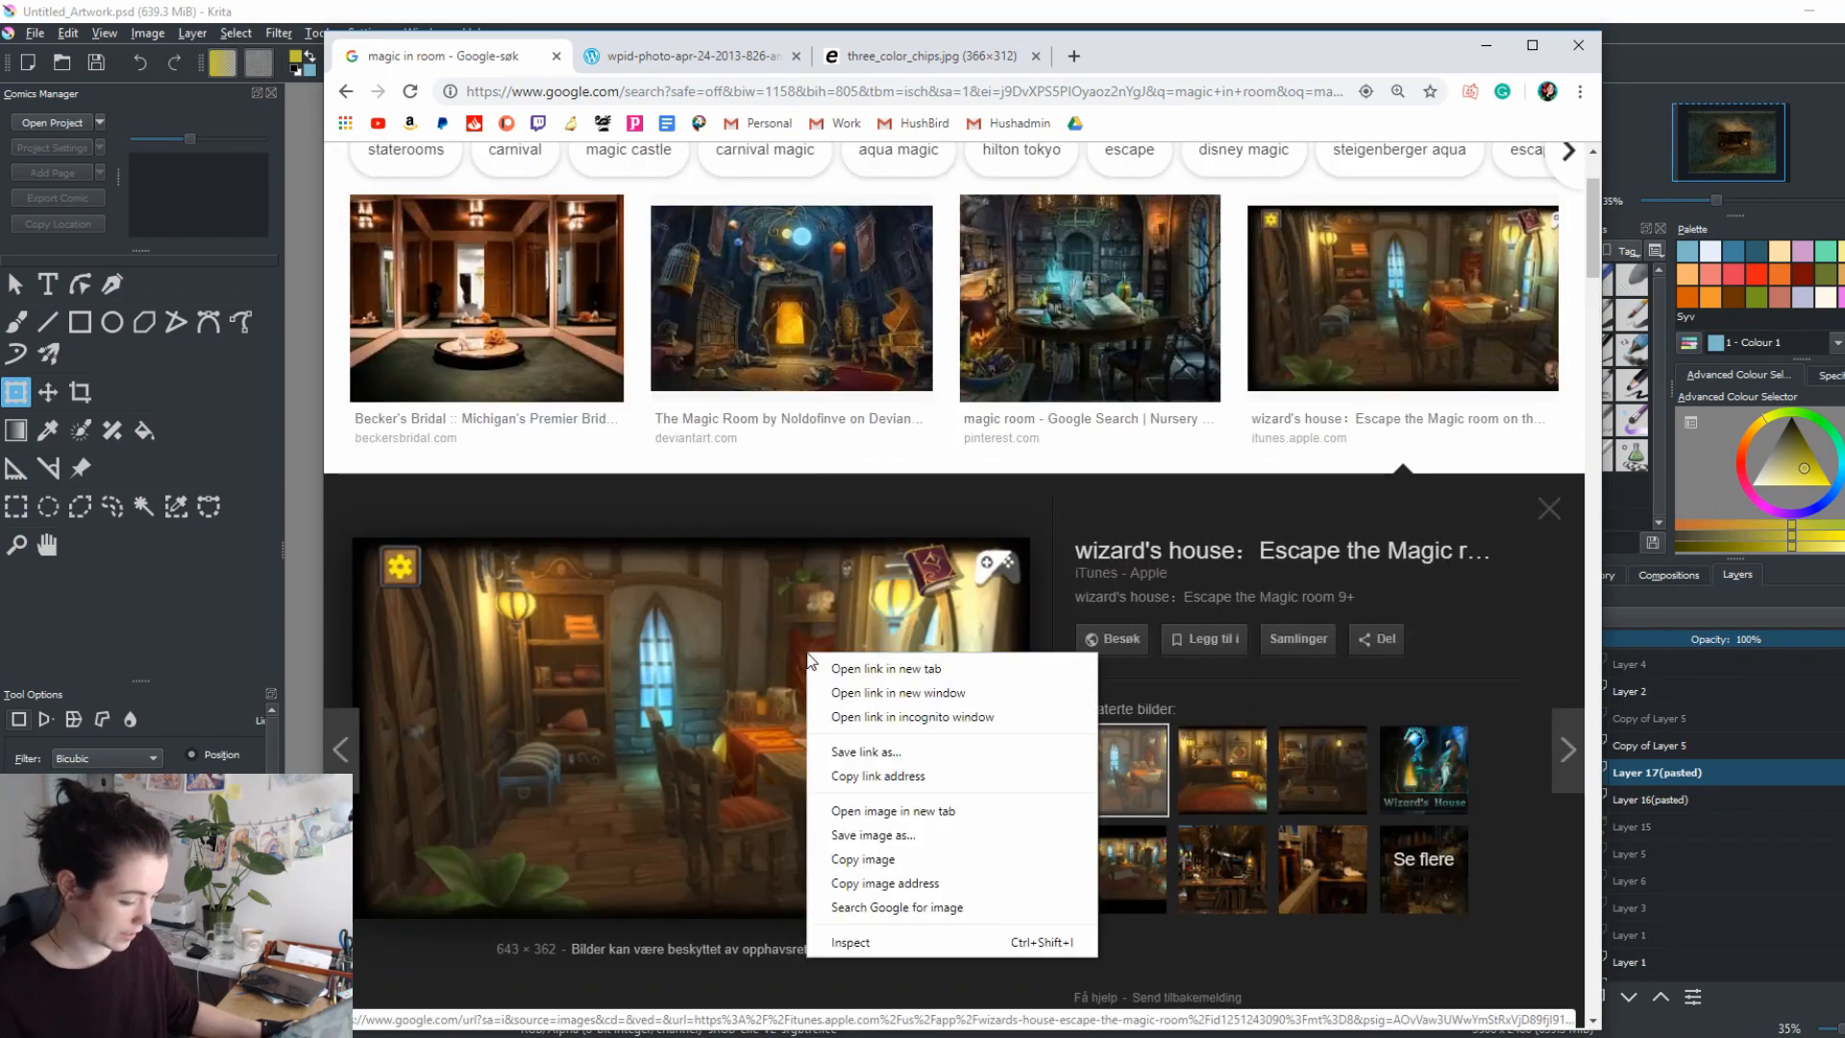
left_click(888, 859)
Switch to Krita, paste the wizard's house image with its colours interpreted as Web (sRGB), and hide its layer.
key("alt+Tab")
key("ctrl+v")
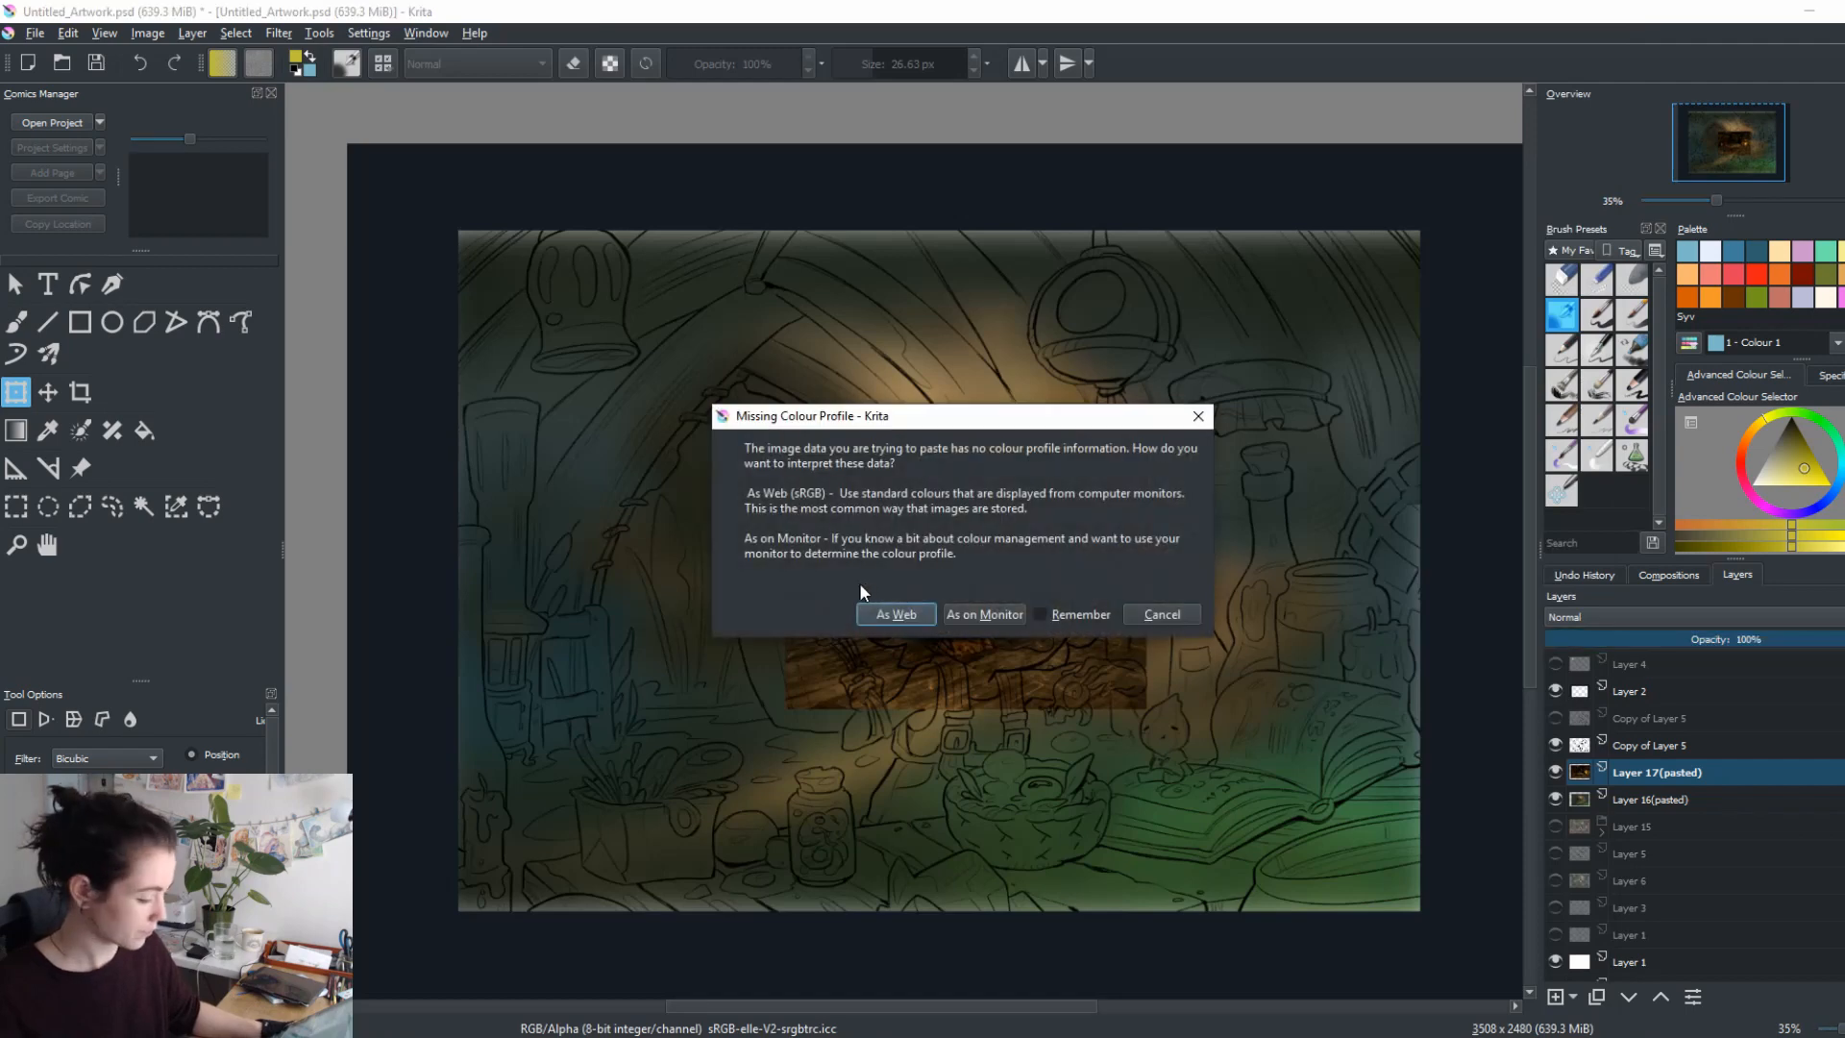
left_click(878, 610)
left_click(1552, 770)
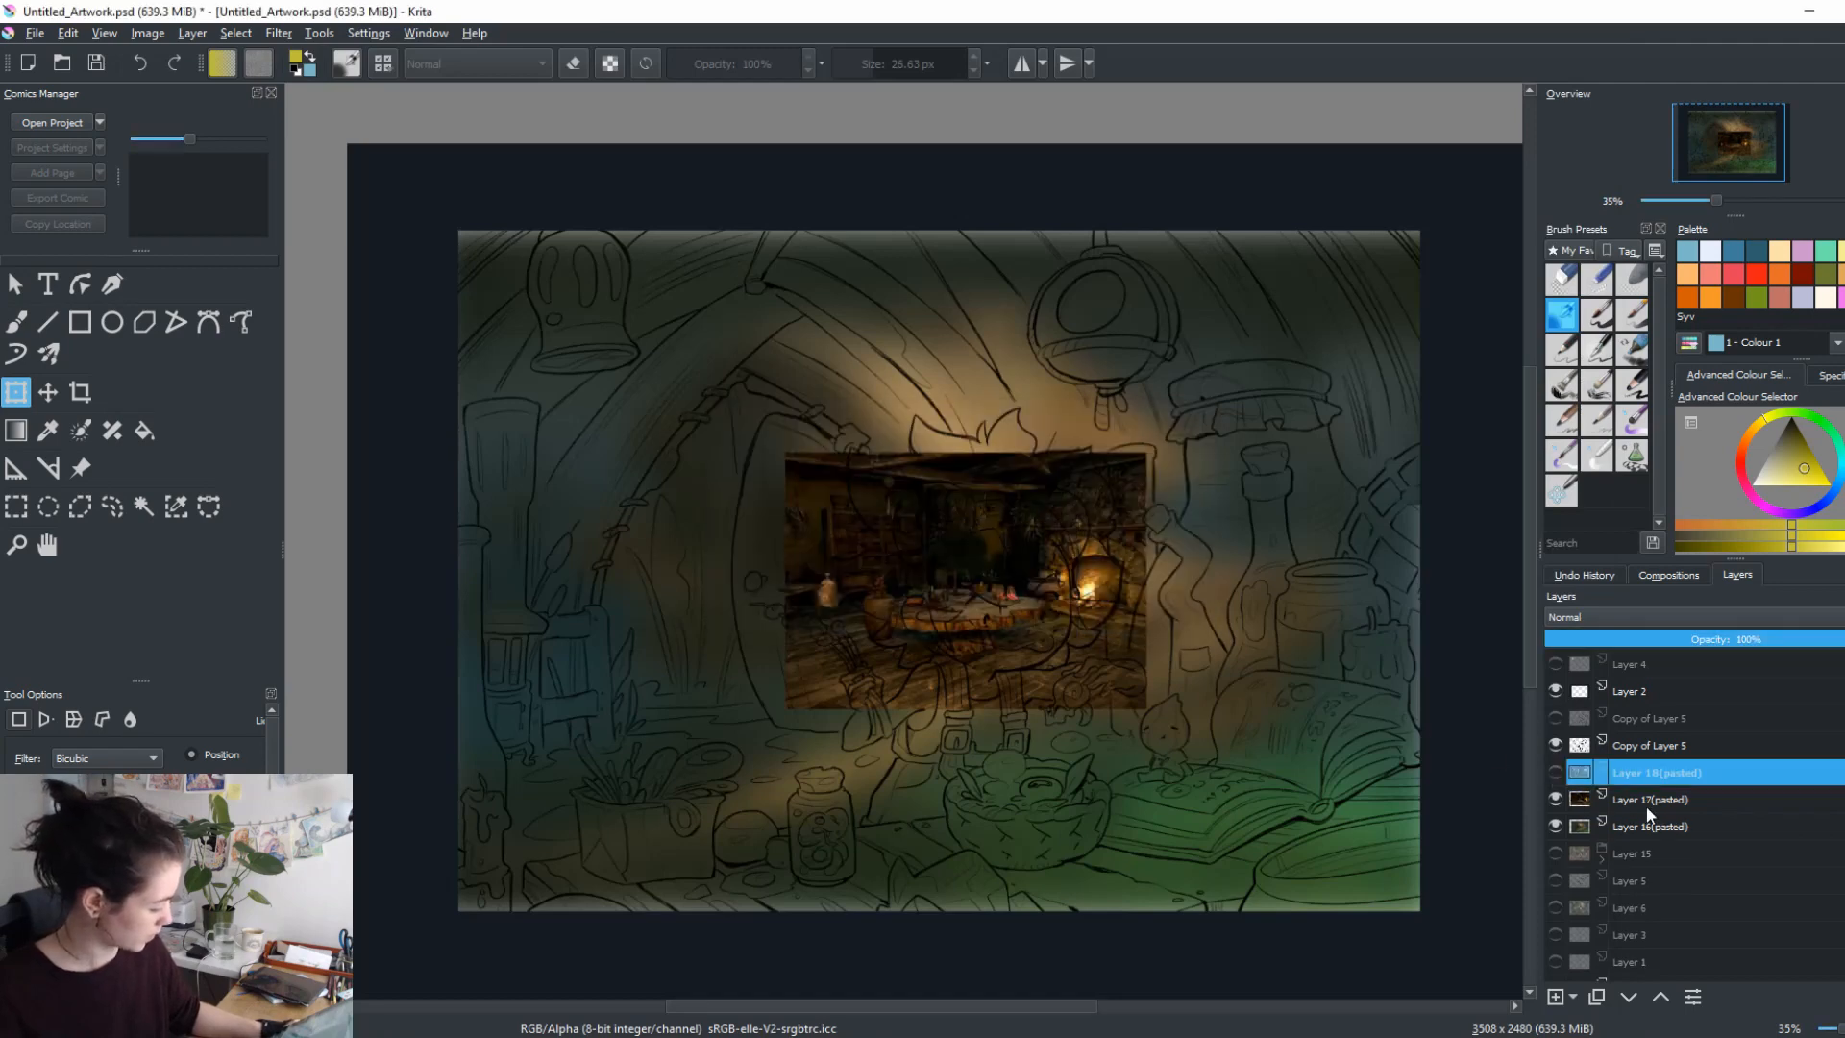
Move and enlarge the pasted witch cabin interior on Layer 17 so that it covers the whole canvas.
left_click(1570, 802)
left_click(1079, 590)
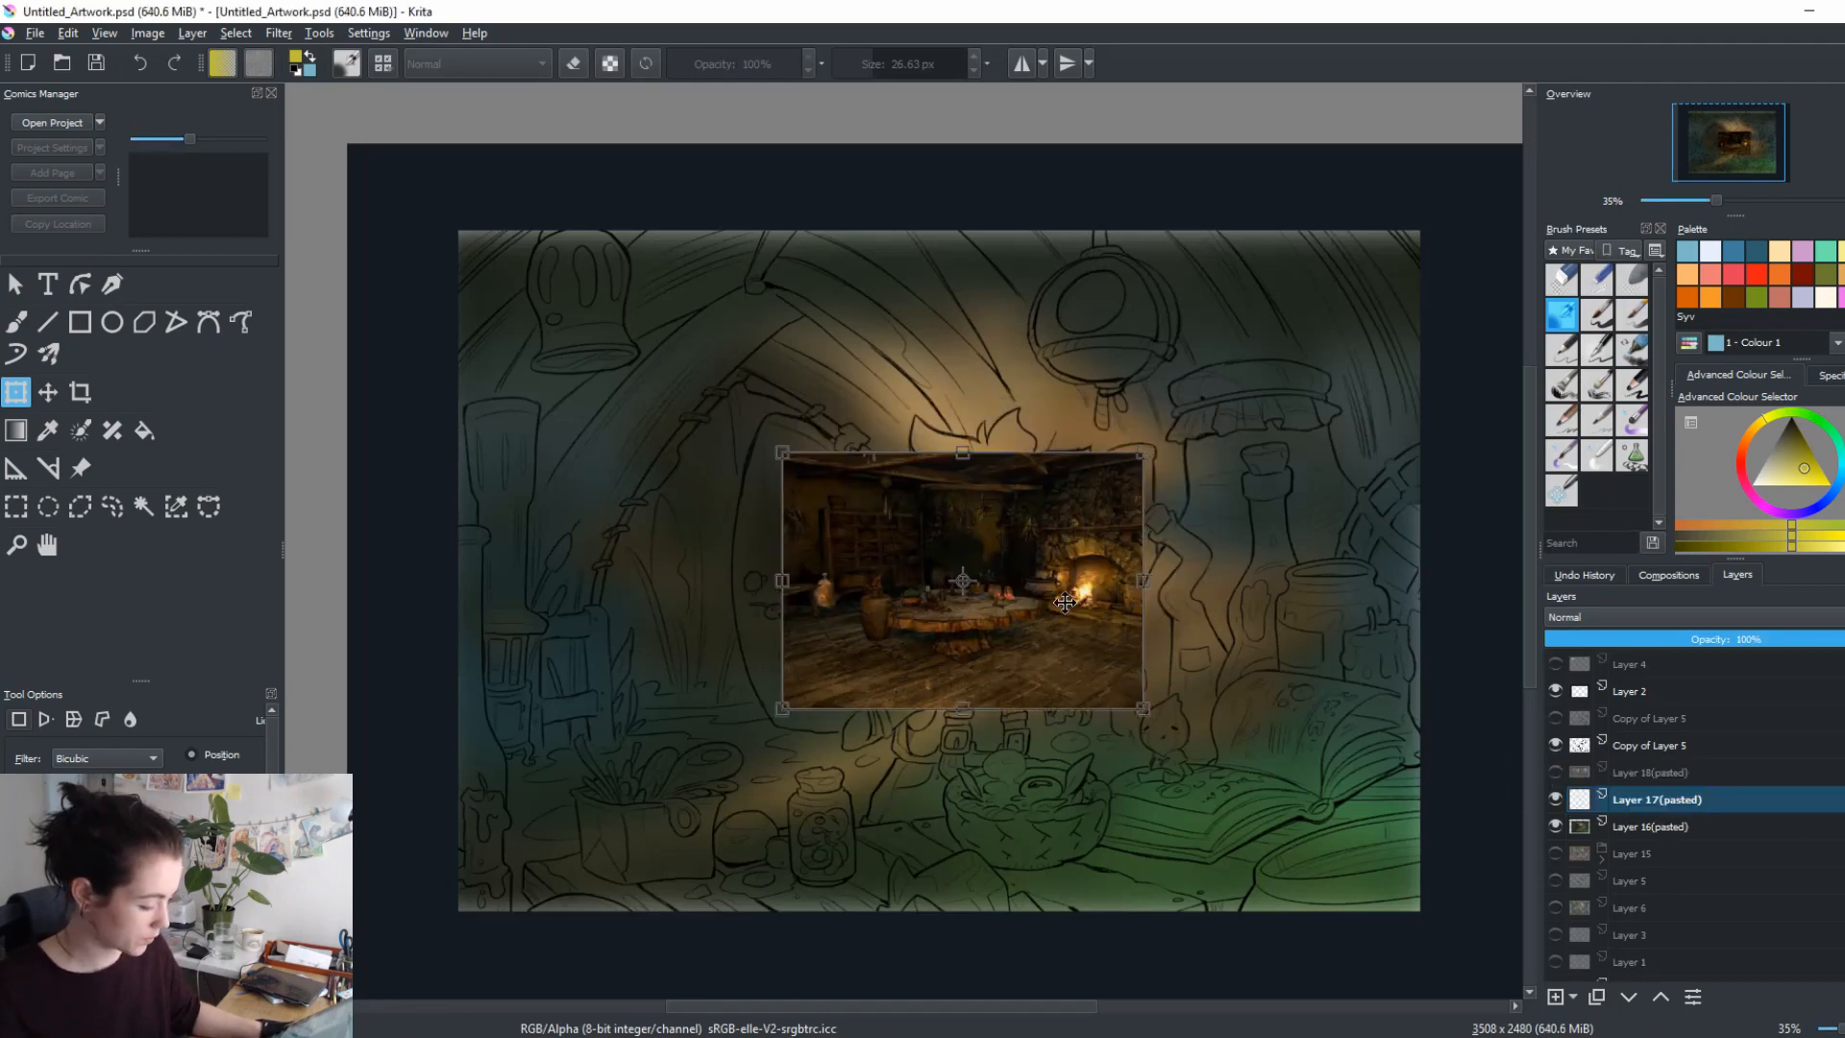
left_click_drag(1075, 602, 719, 378)
left_click_drag(788, 485, 1431, 928)
key("Return")
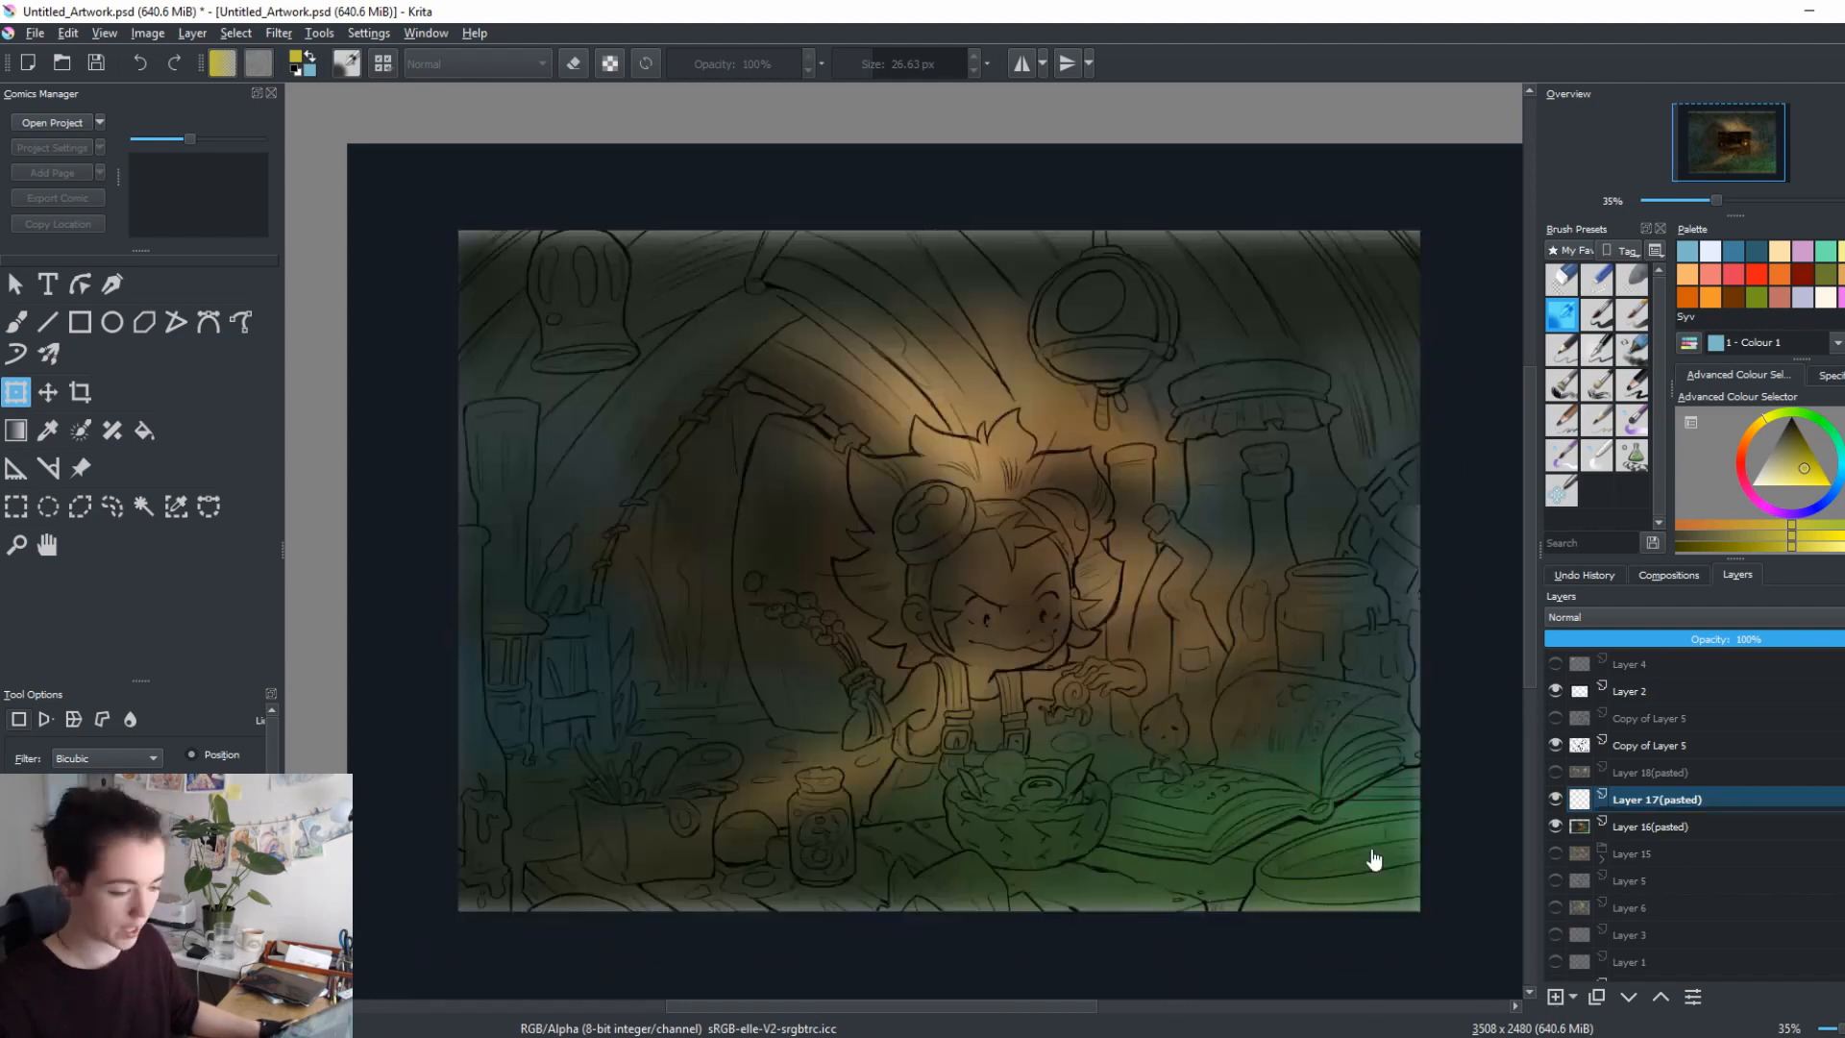
Apply a Gaussian Blur with a radius of about 131 px in both directions to the cabin interior layer.
left_click(279, 32)
mouse_move(314, 126)
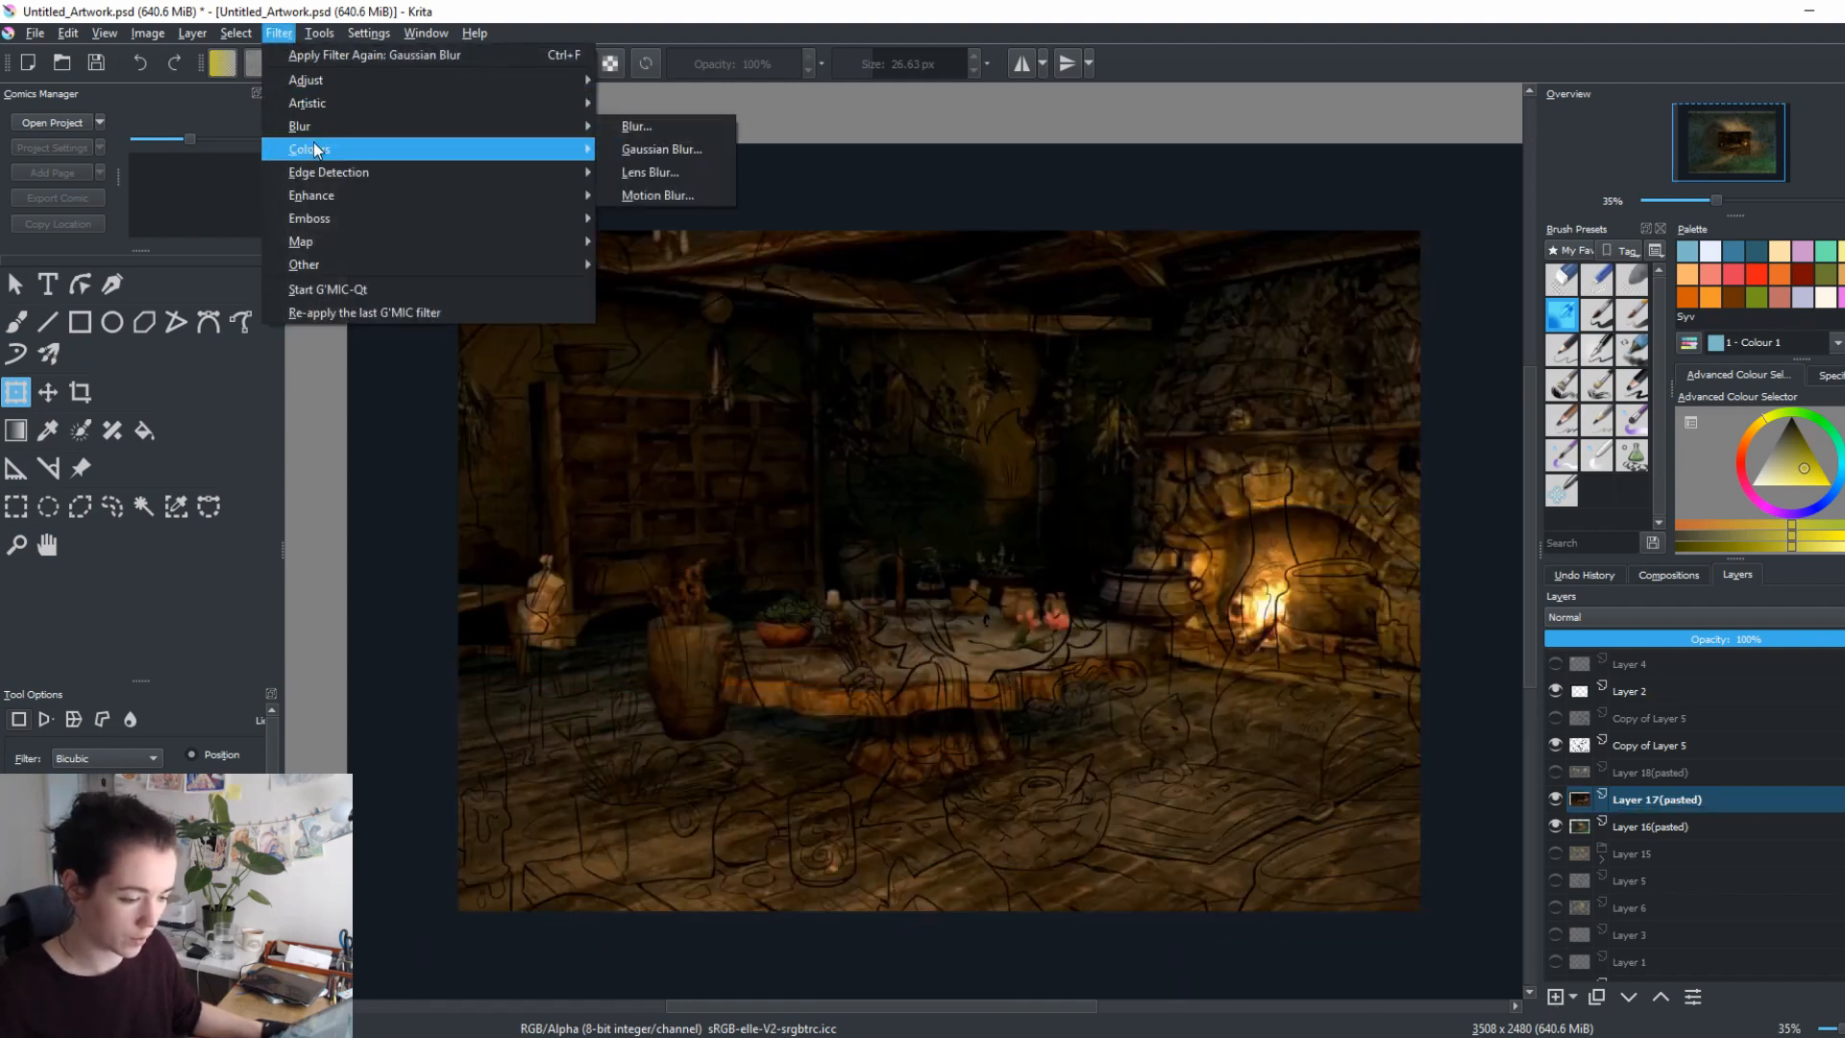
left_click(663, 148)
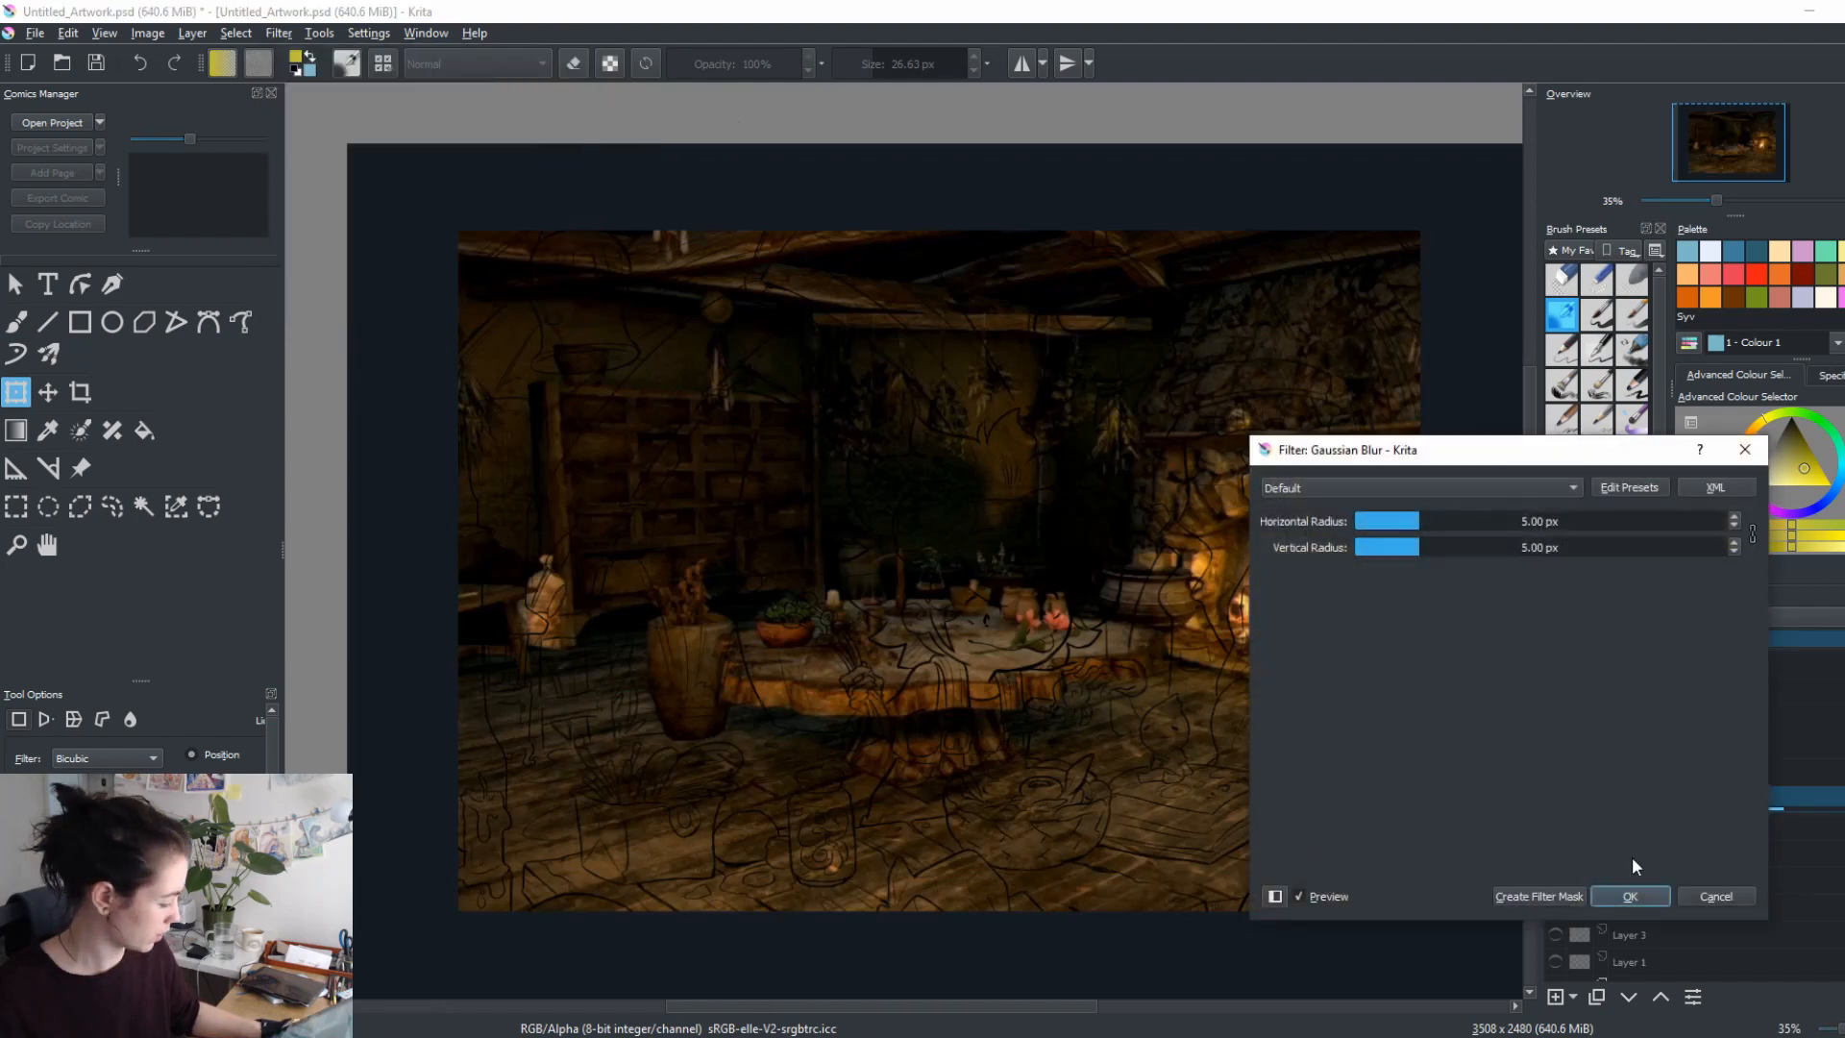
left_click_drag(1515, 521, 1539, 521)
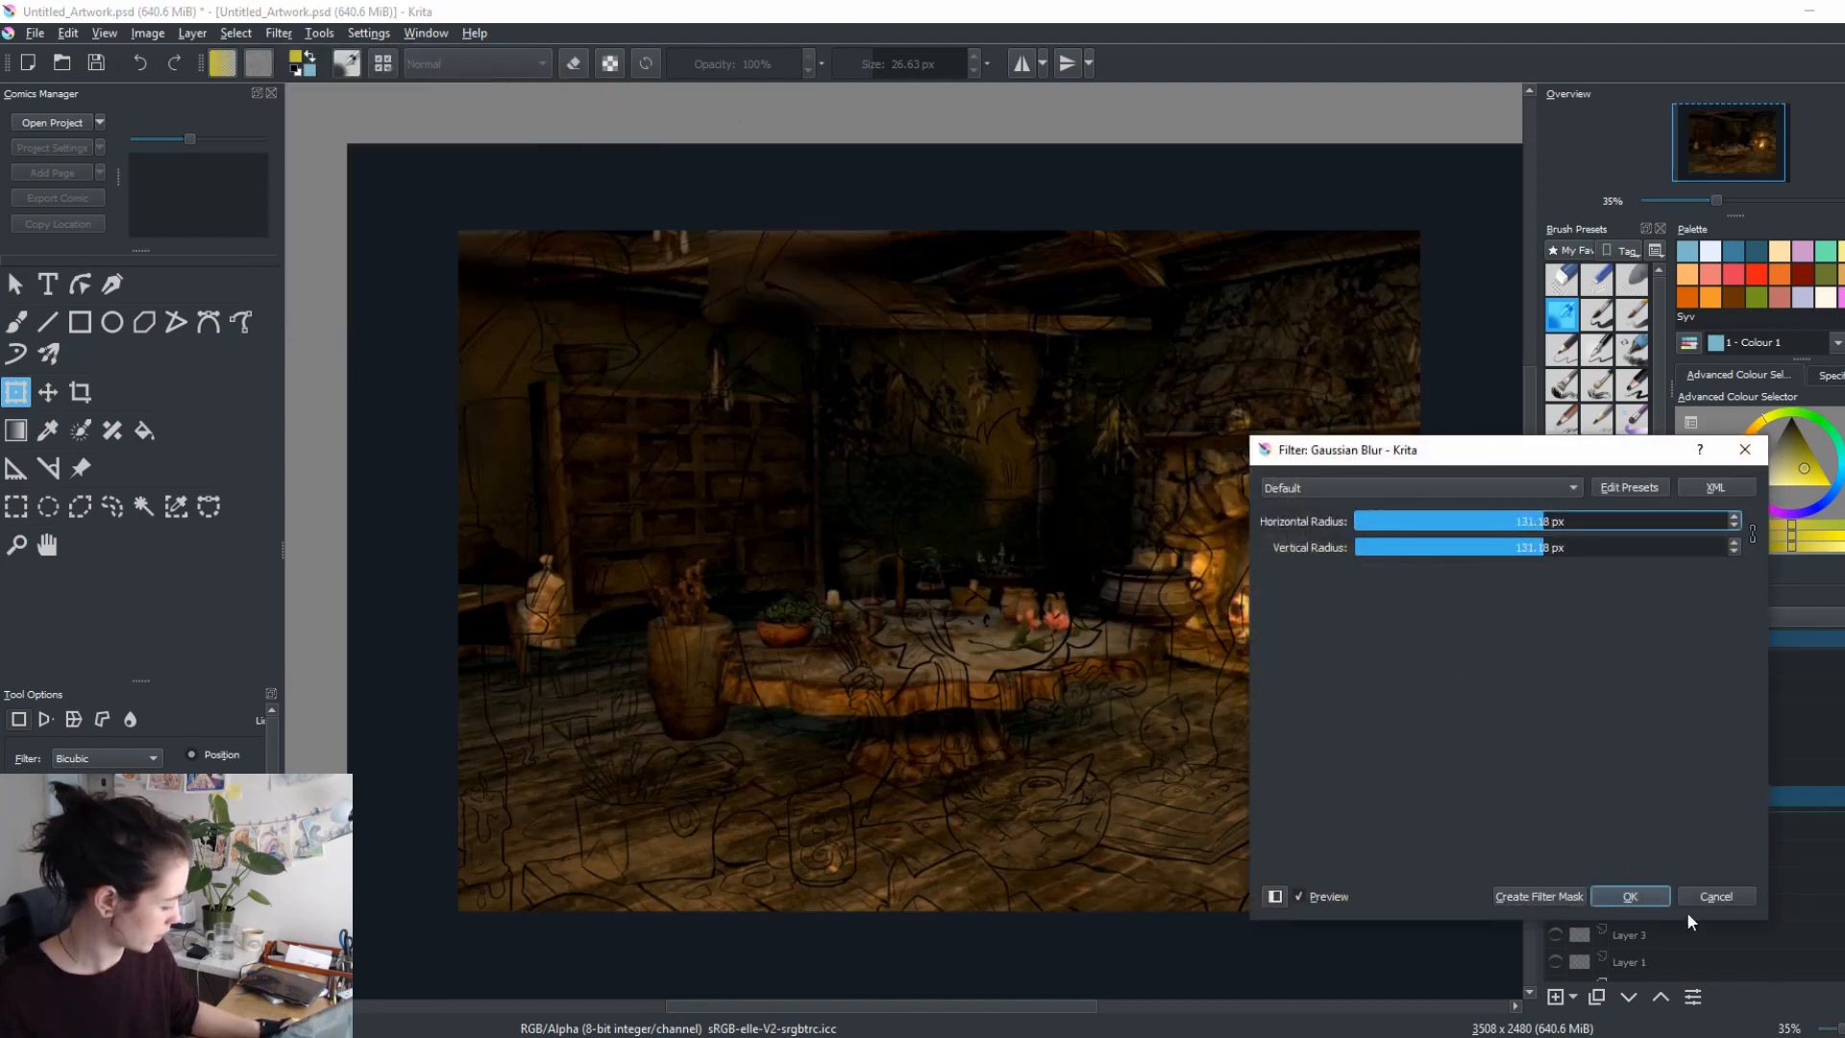
left_click(1649, 898)
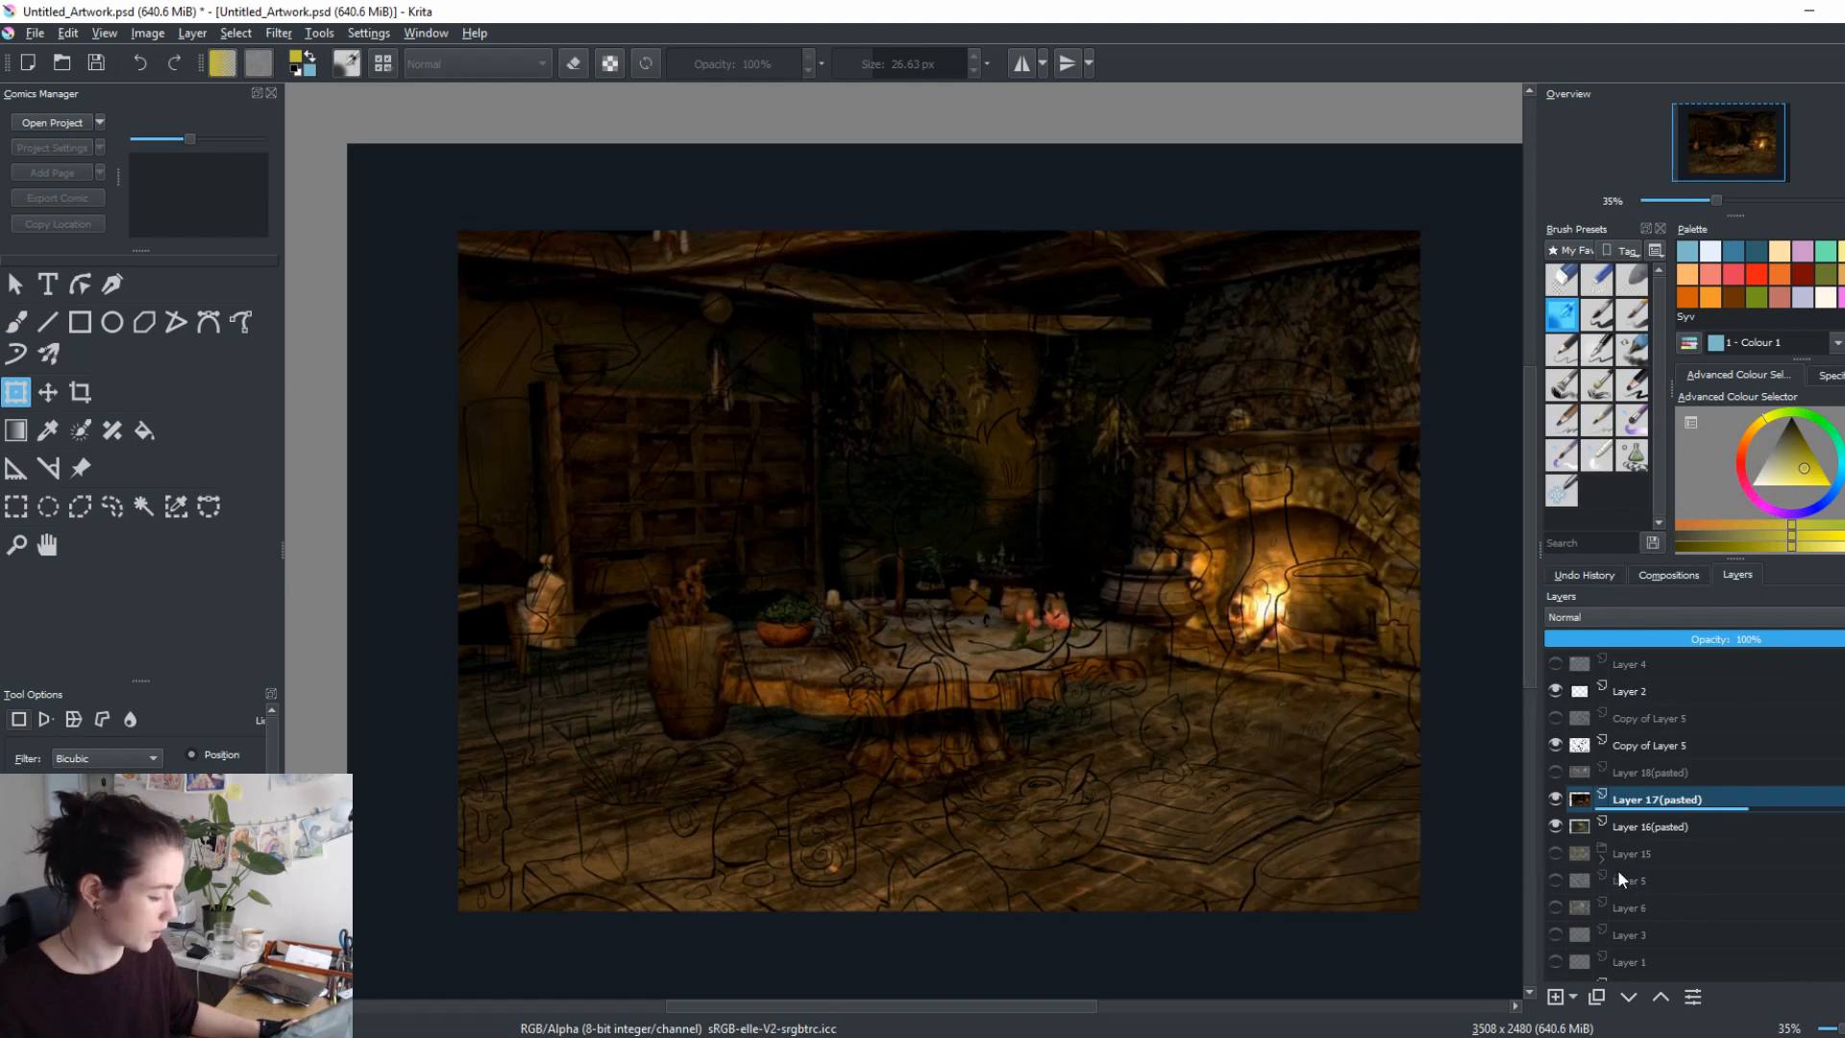
mouse_move(1617, 863)
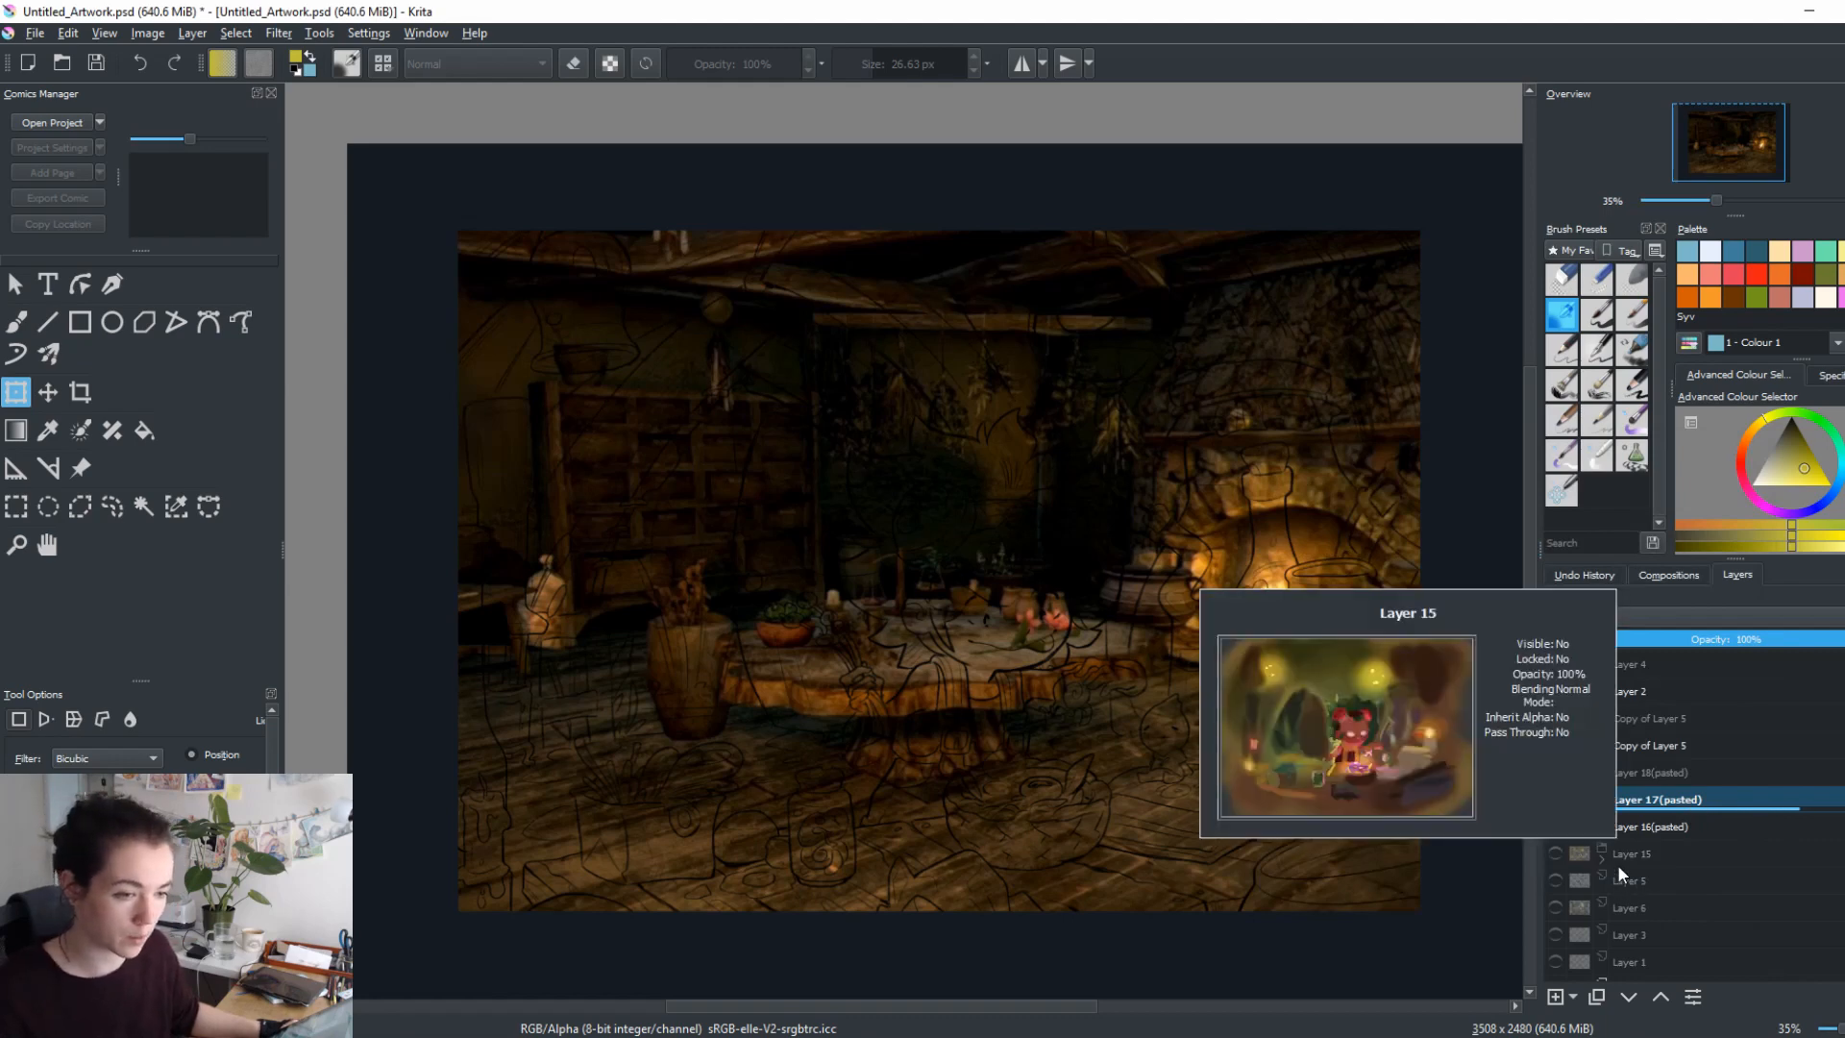
Show the pasted wizard's house layer and enlarge its image to cover the whole canvas.
left_click(1649, 774)
left_click(1554, 771)
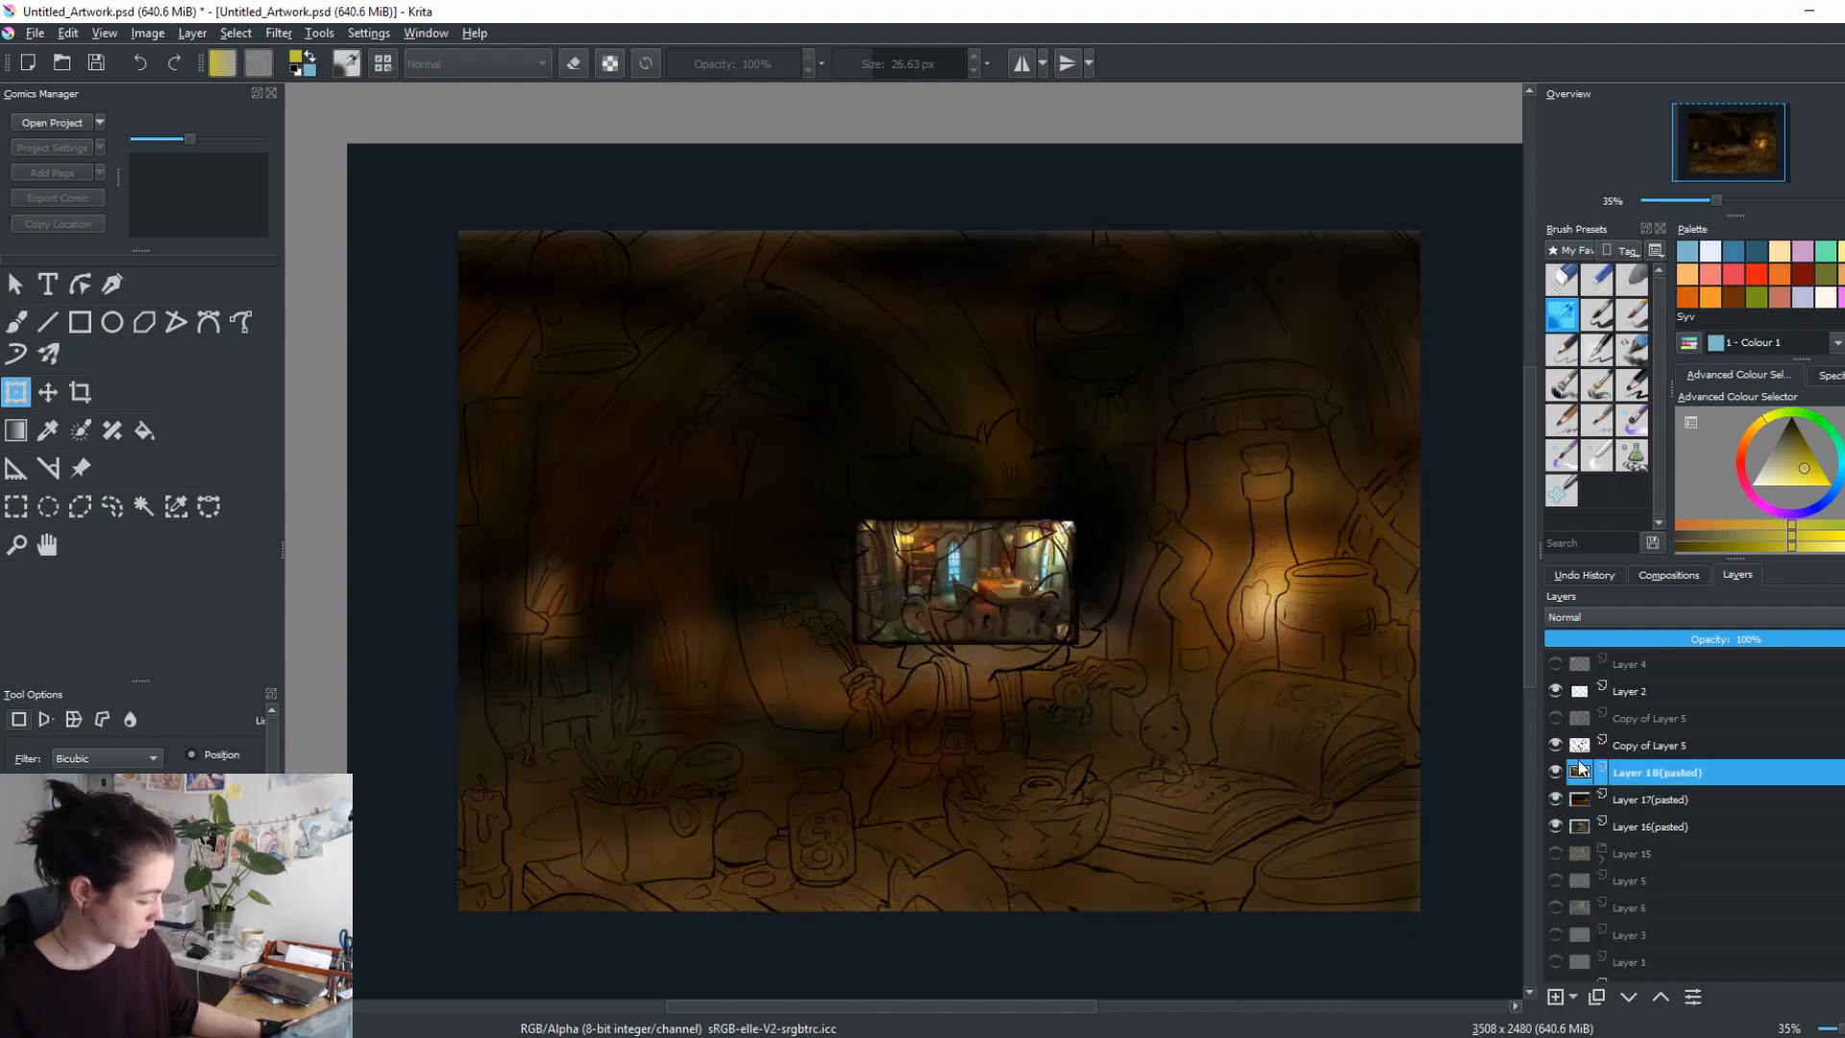
left_click(1045, 595)
left_click_drag(1026, 595, 892, 445)
left_click_drag(996, 500, 1451, 944)
key("Return")
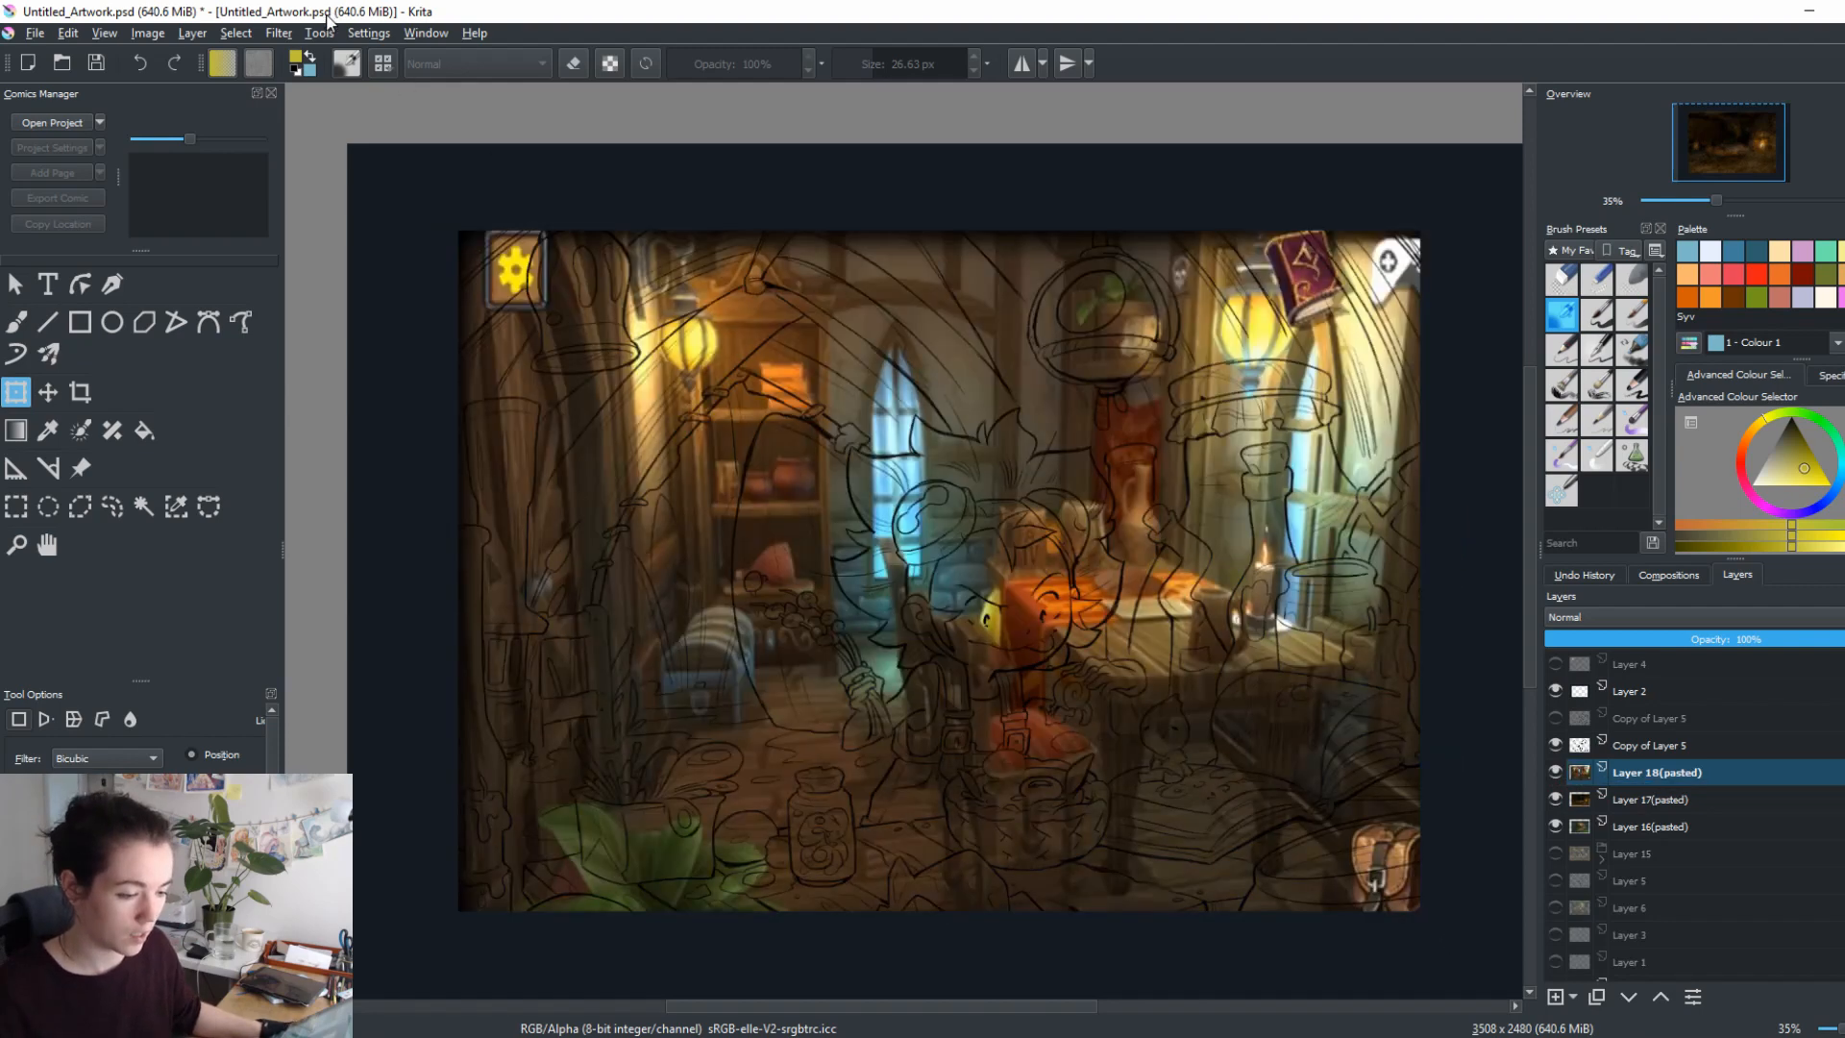
Reapply the last Gaussian Blur to the wizard's house layer, and hide both this layer and the cabin interior layer.
left_click(279, 33)
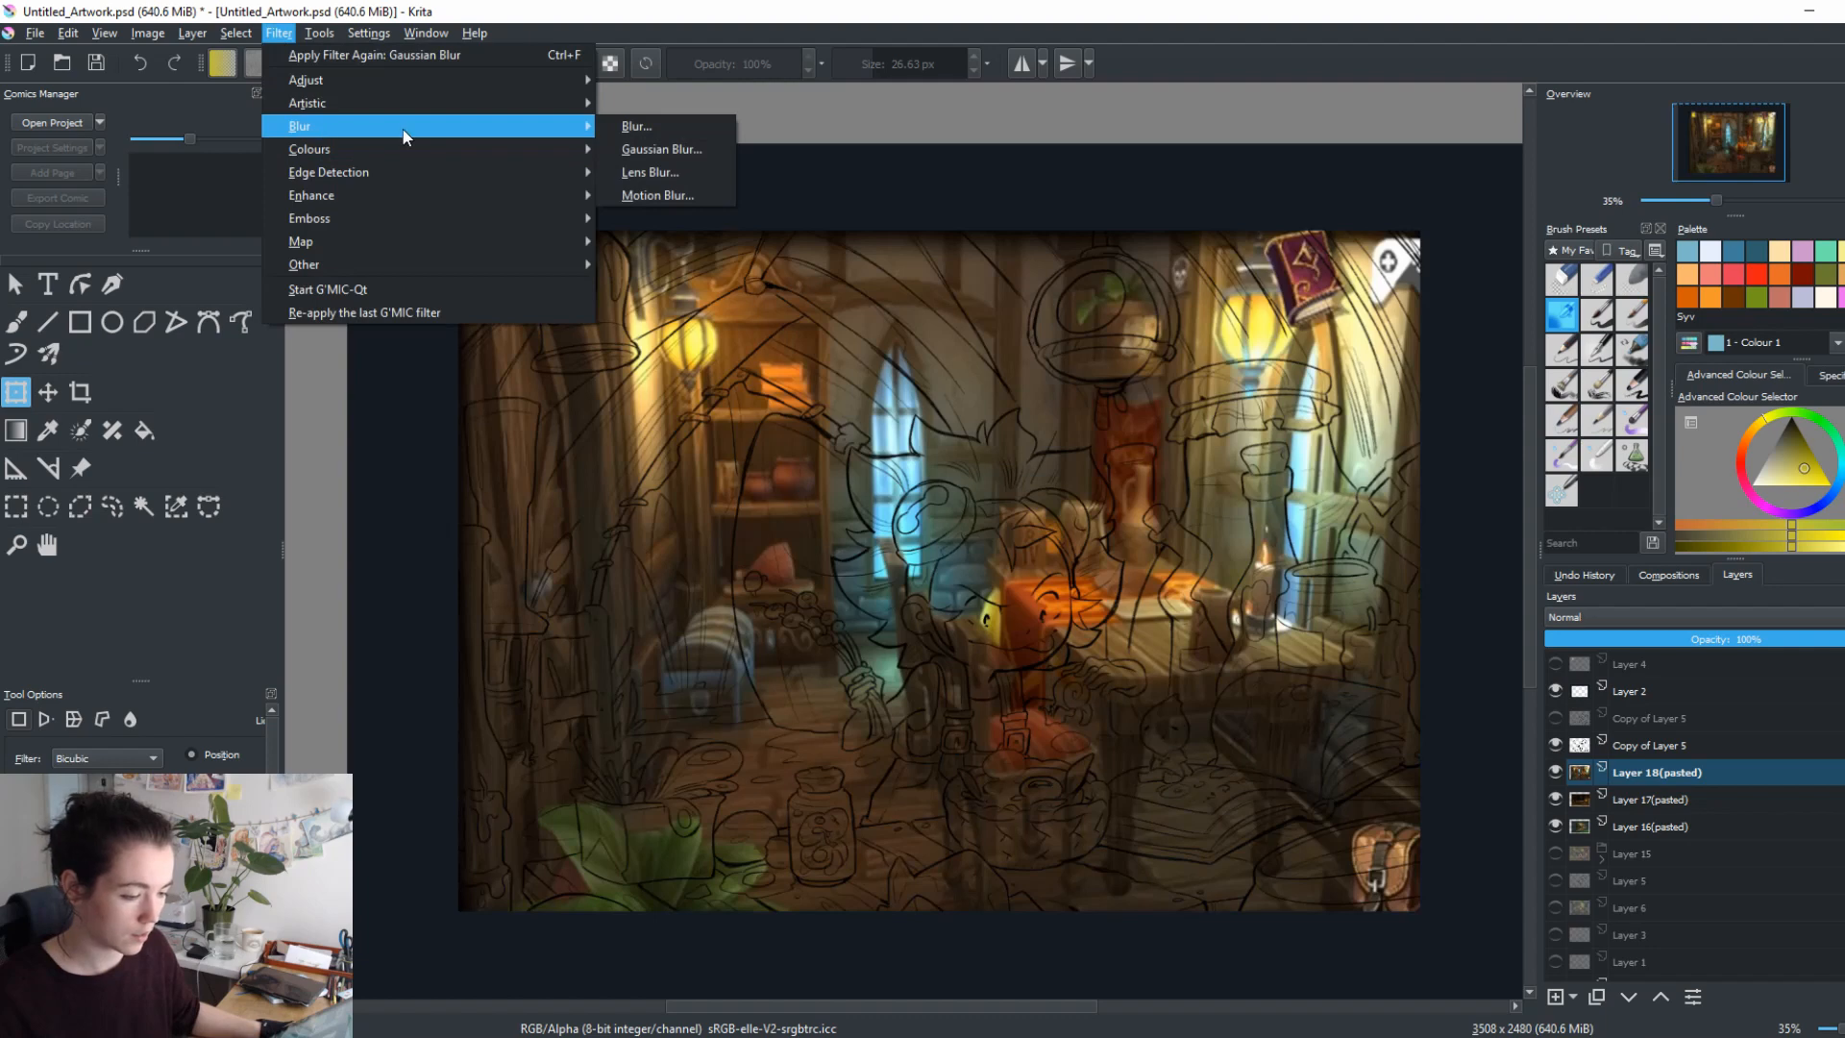
left_click(413, 50)
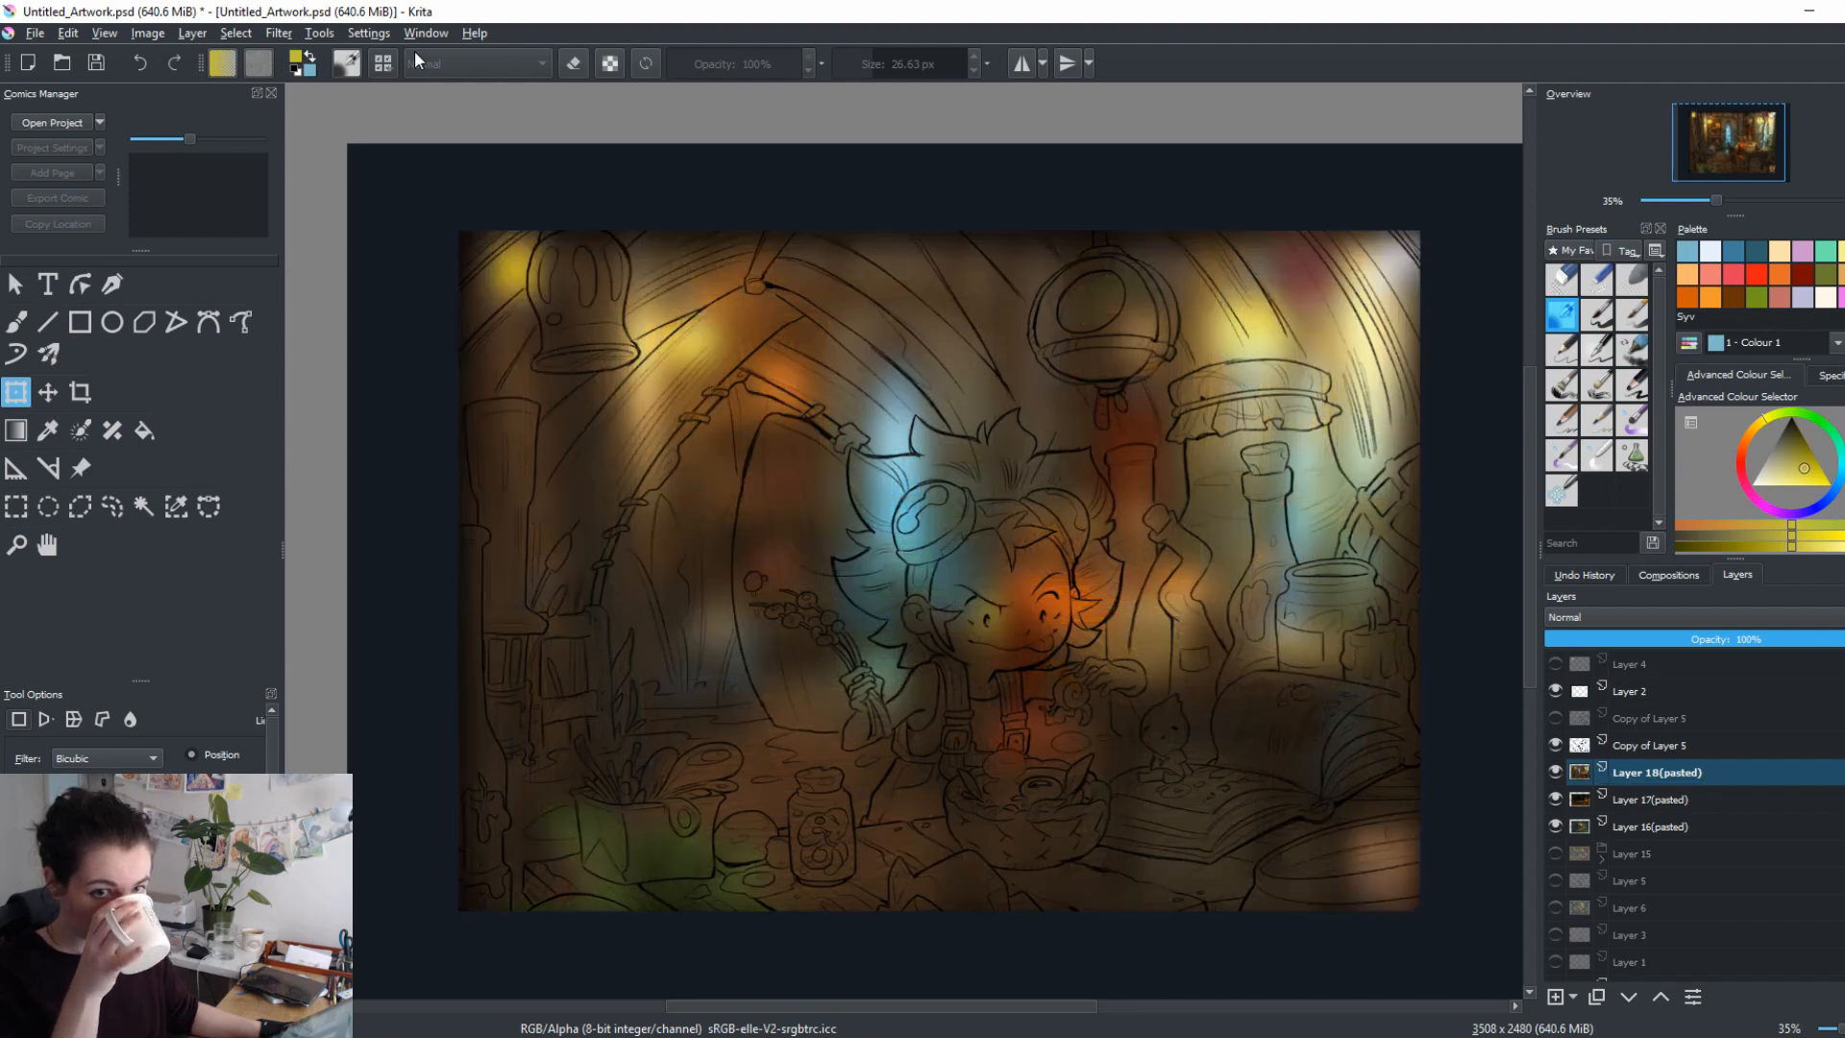
left_click(1555, 770)
left_click(1555, 797)
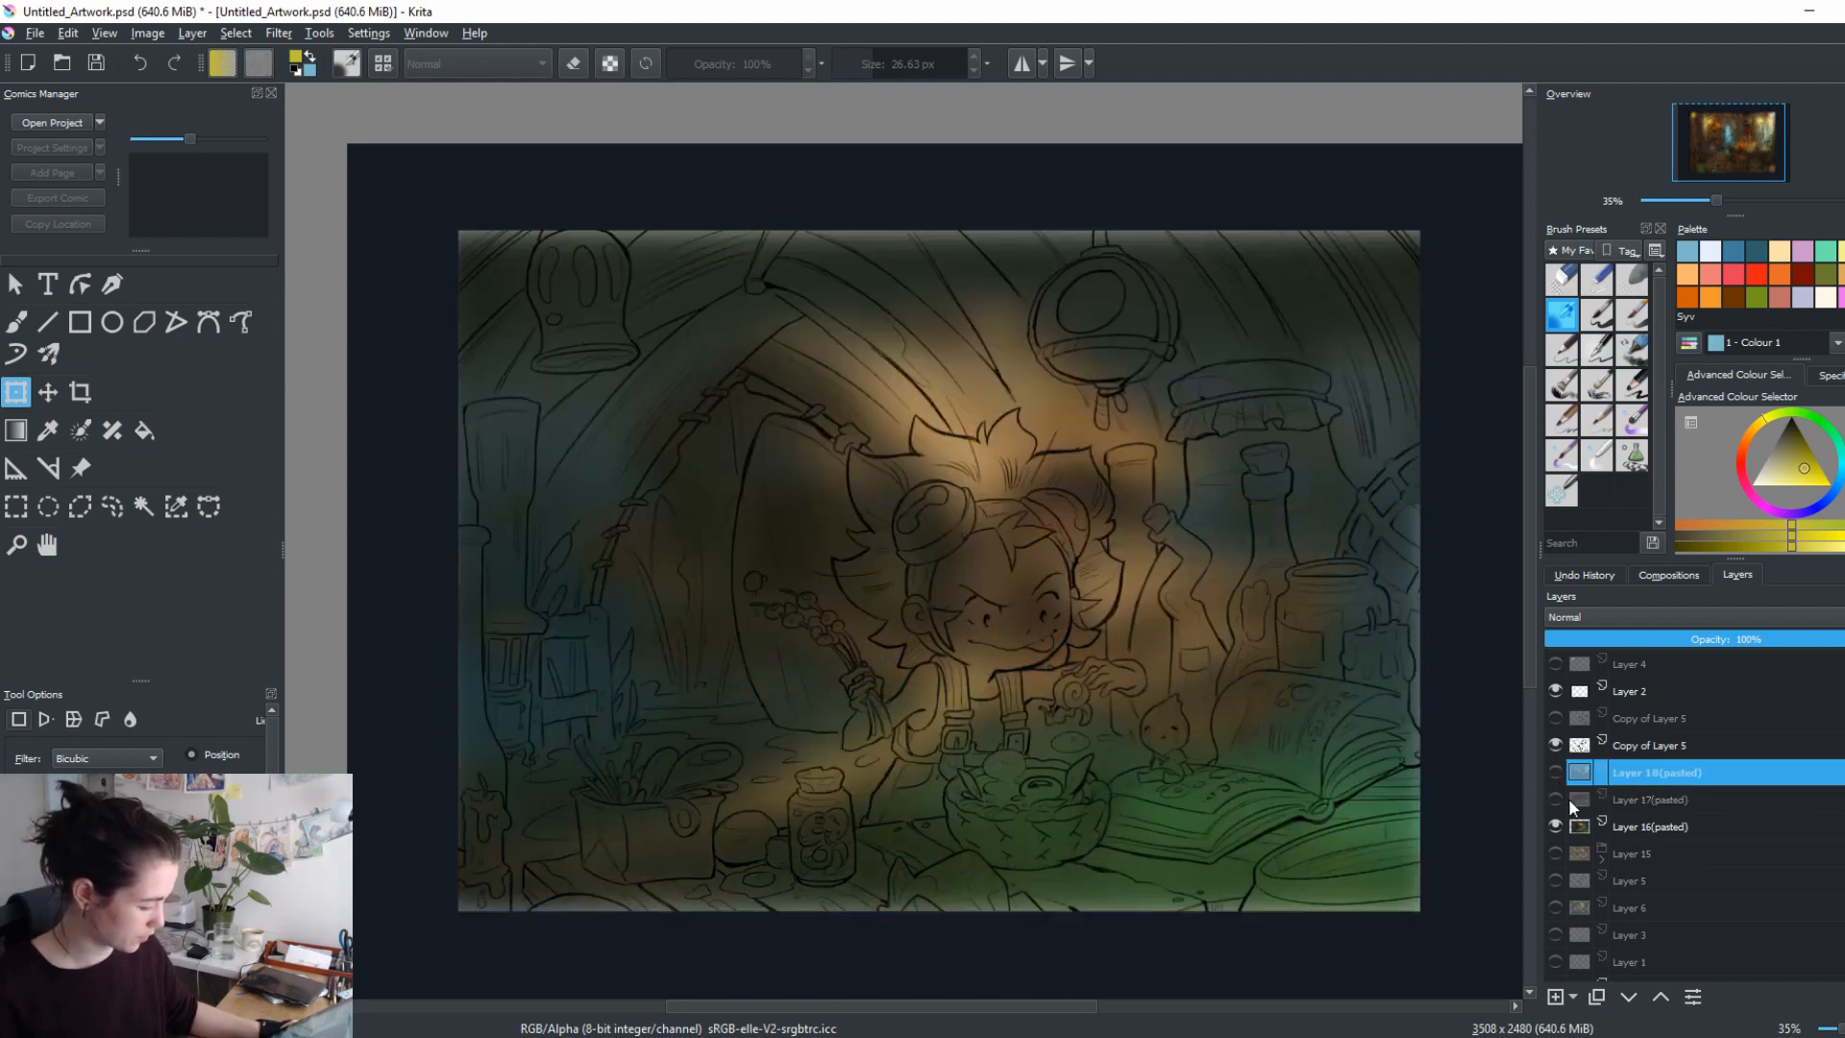
Stretch the blurred swamp hut image on Layer 16 downwards and sideways so its faded edges fall outside the canvas.
left_click(1622, 826)
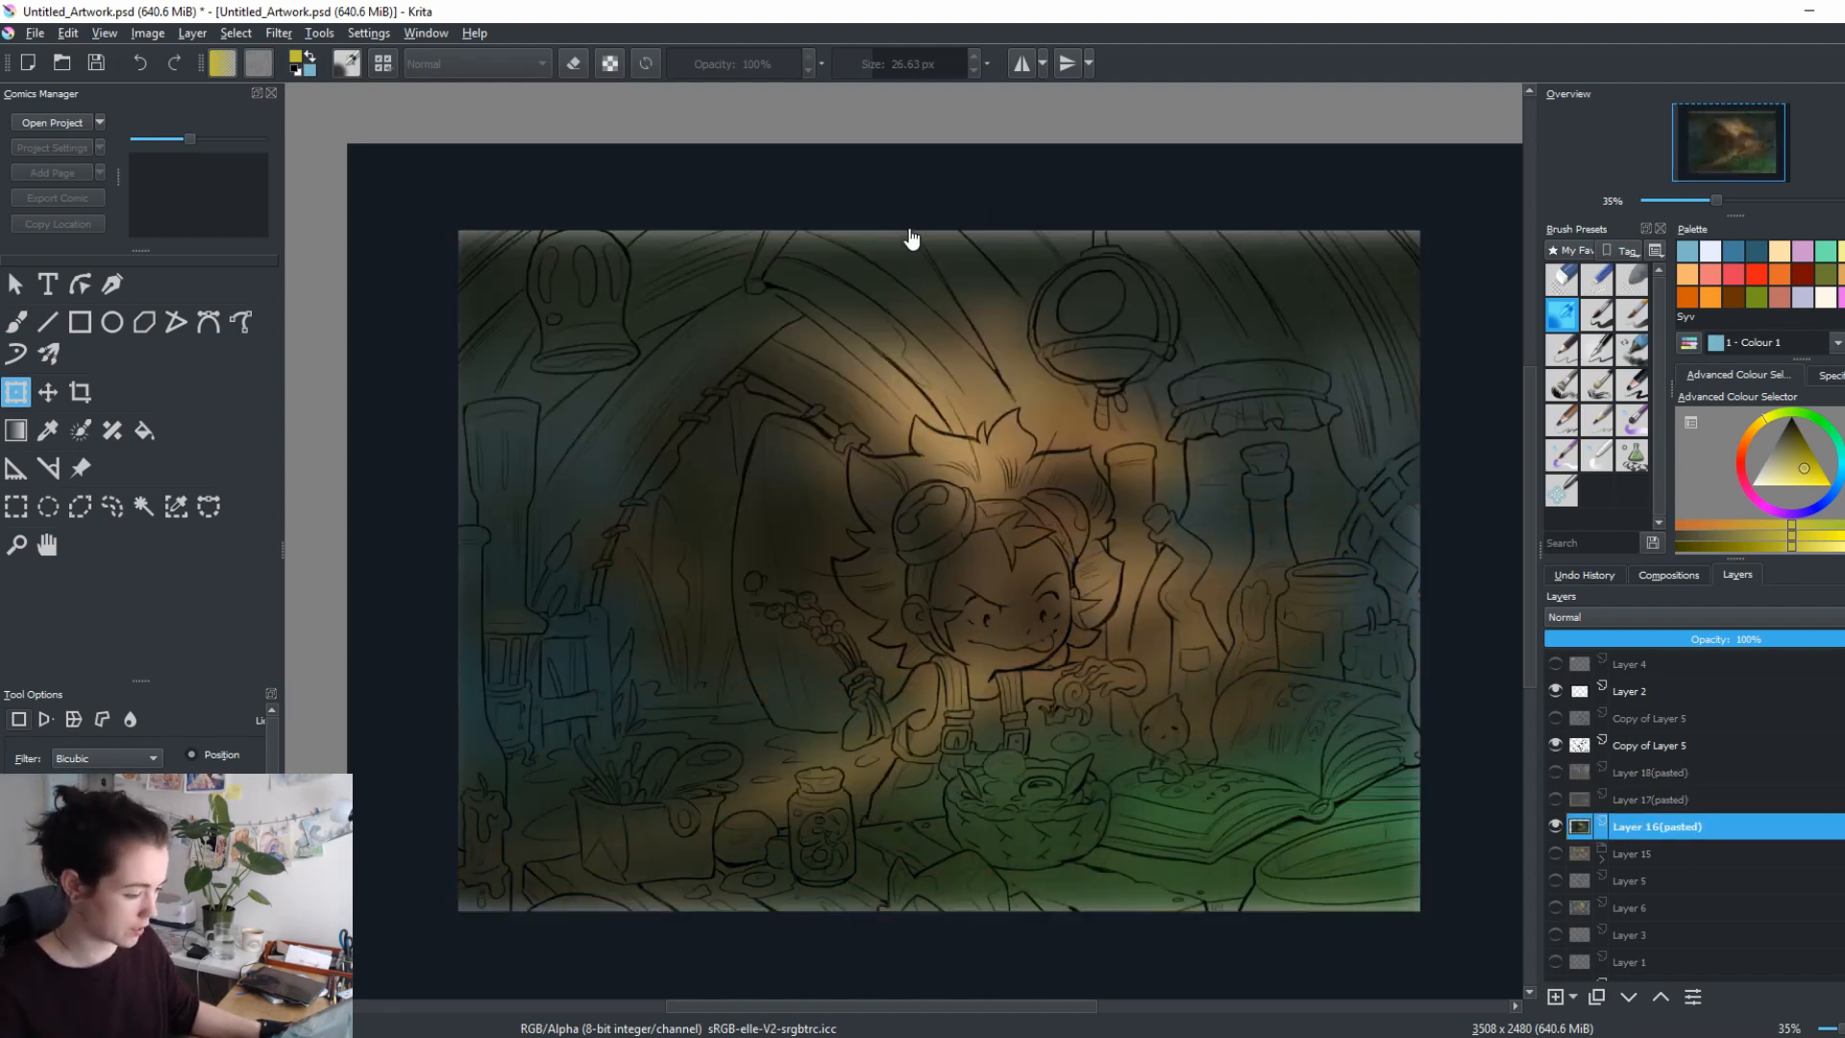
left_click(912, 238)
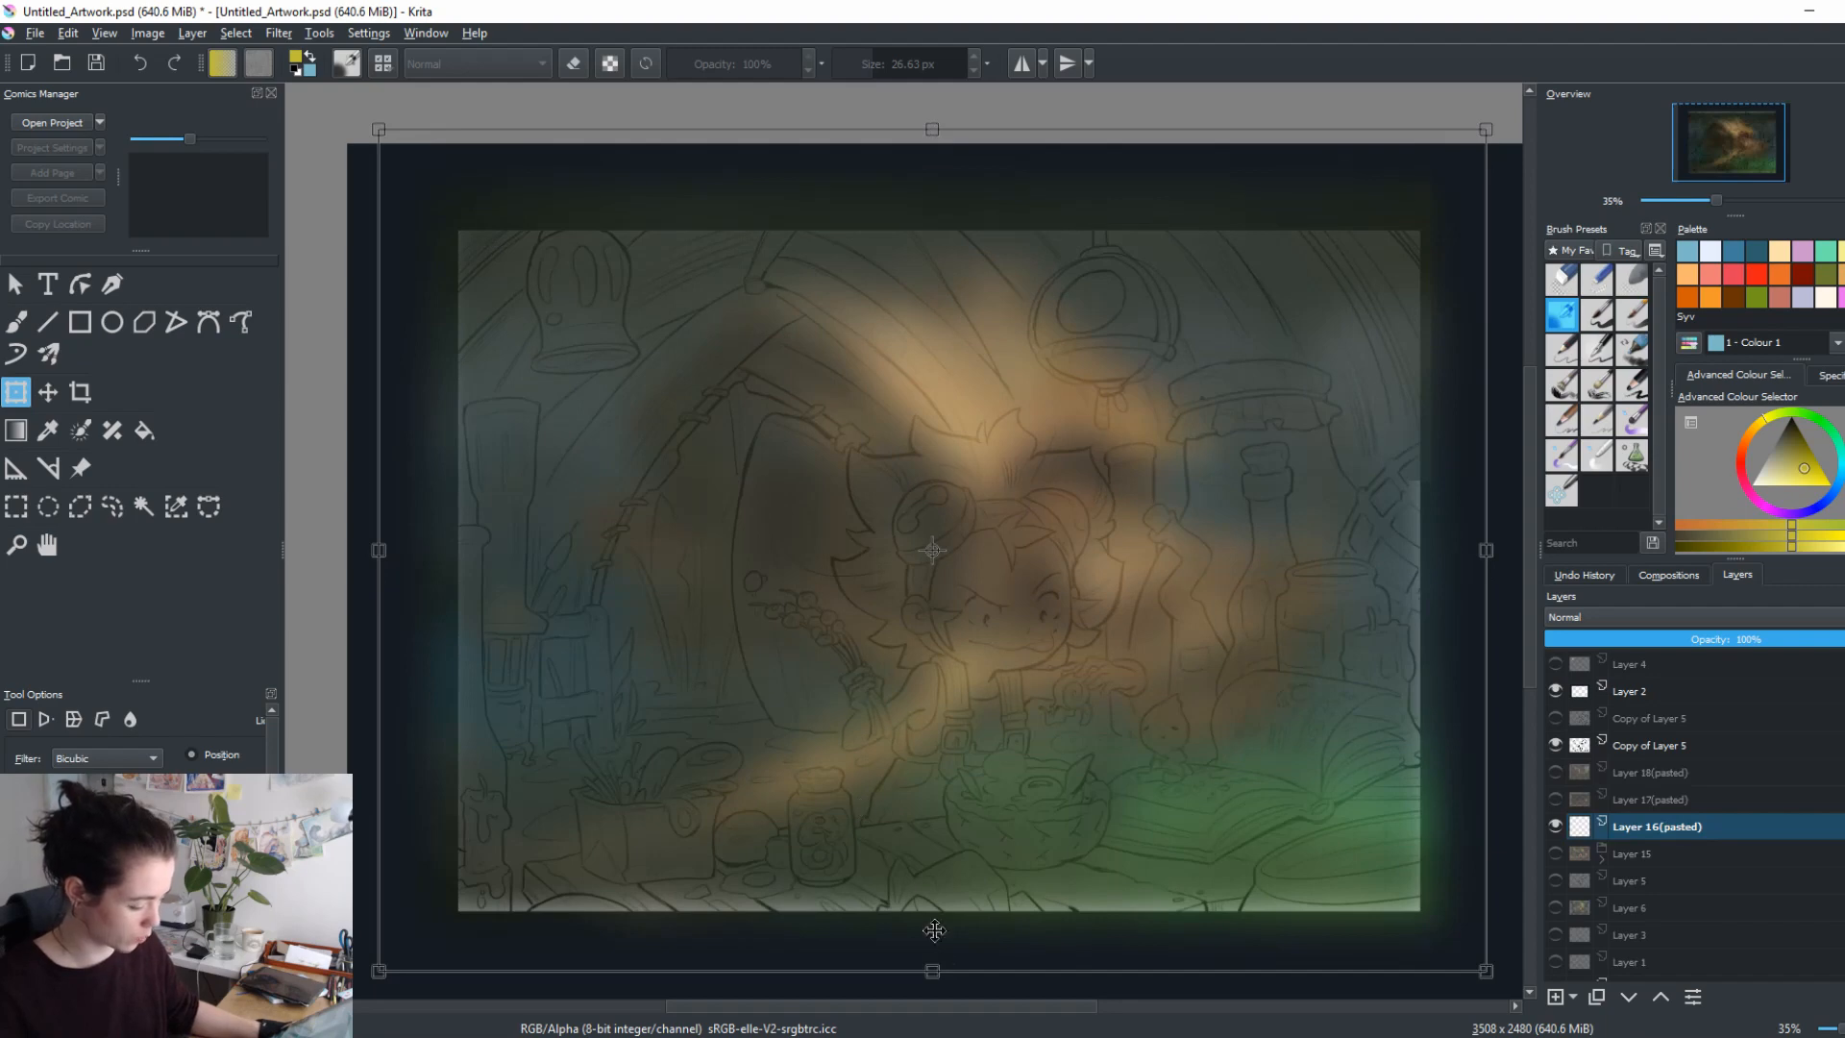
left_click_drag(933, 973, 934, 1036)
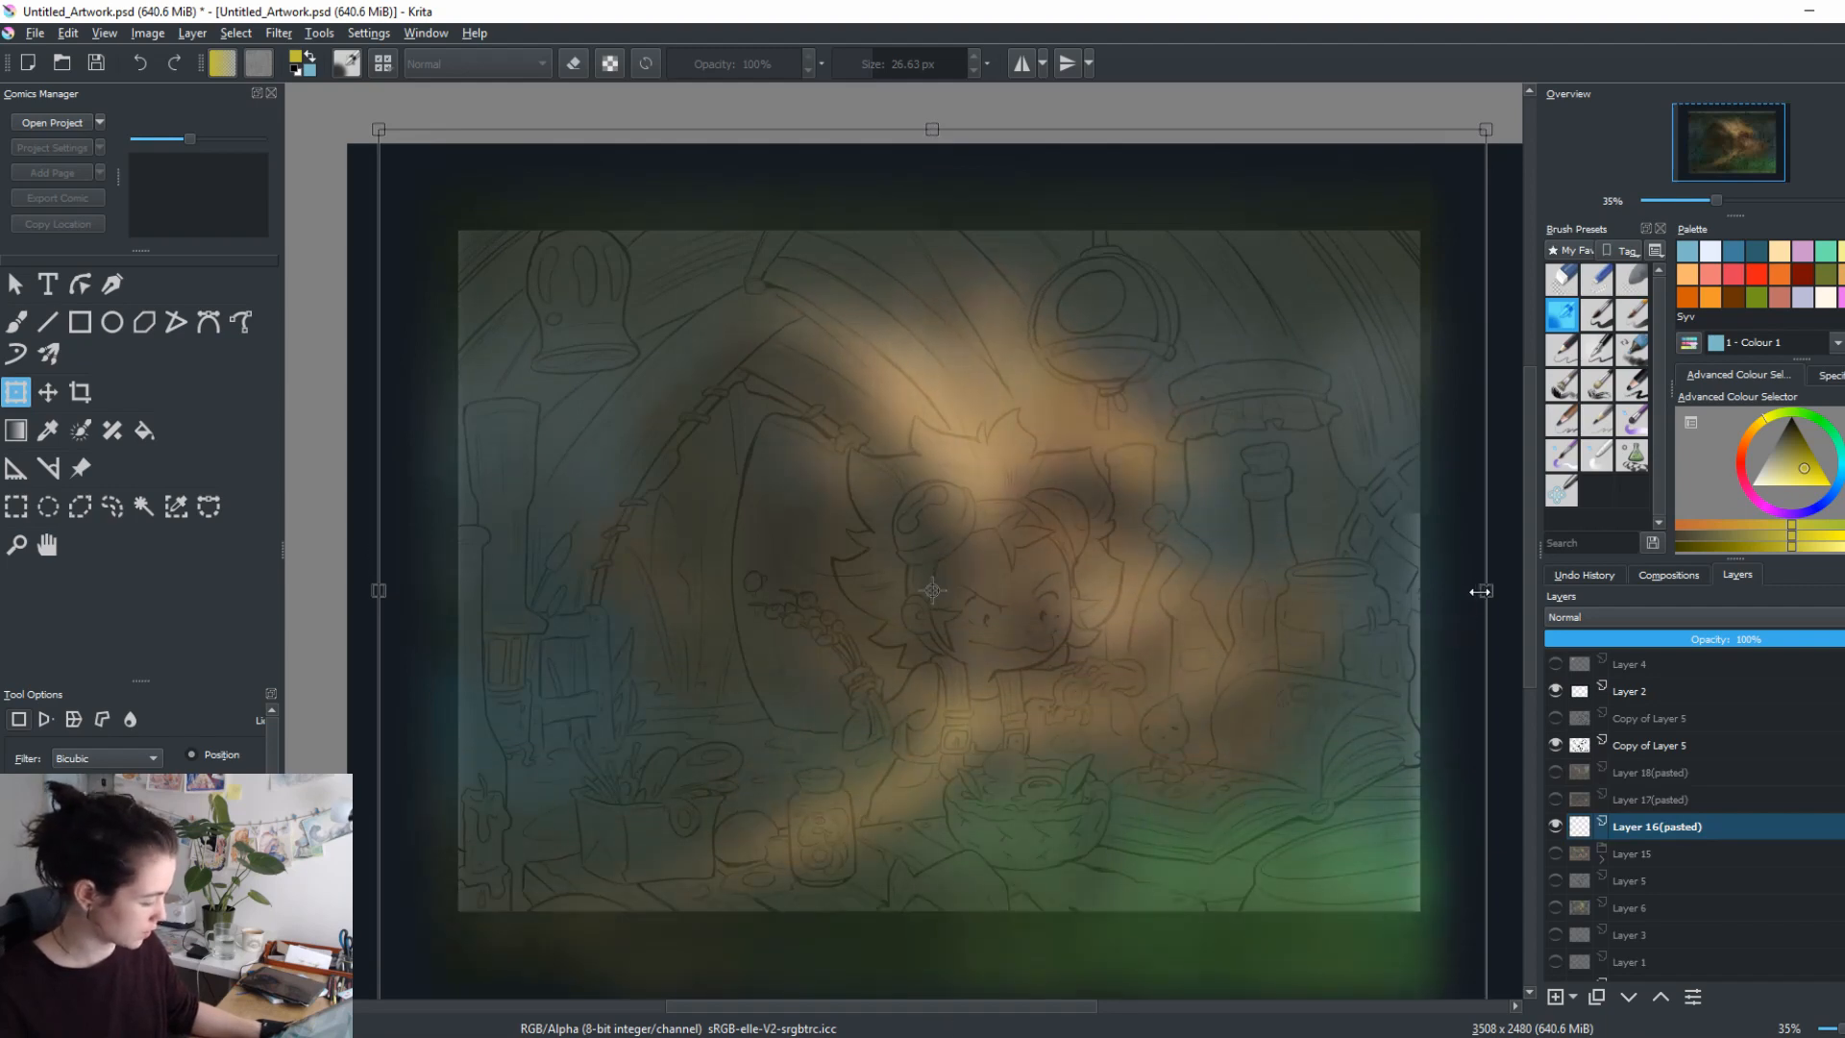
left_click_drag(1485, 590, 1545, 576)
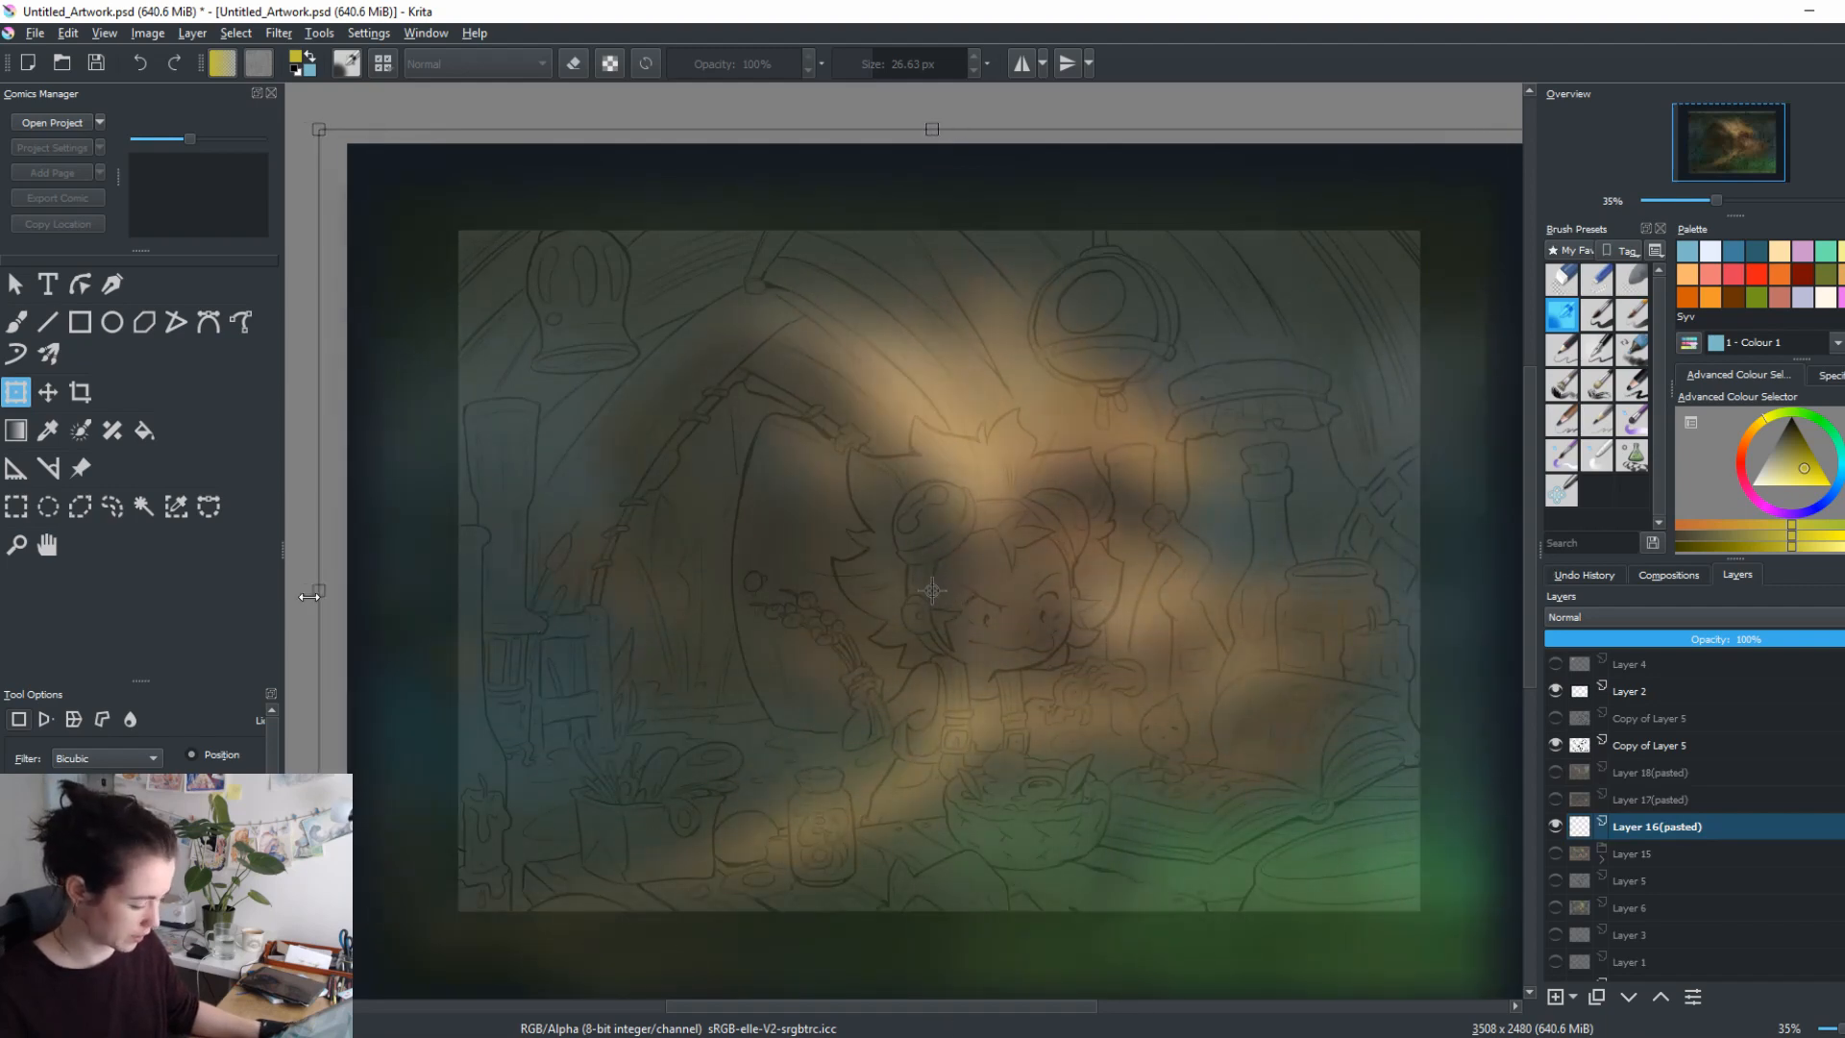
key("Return")
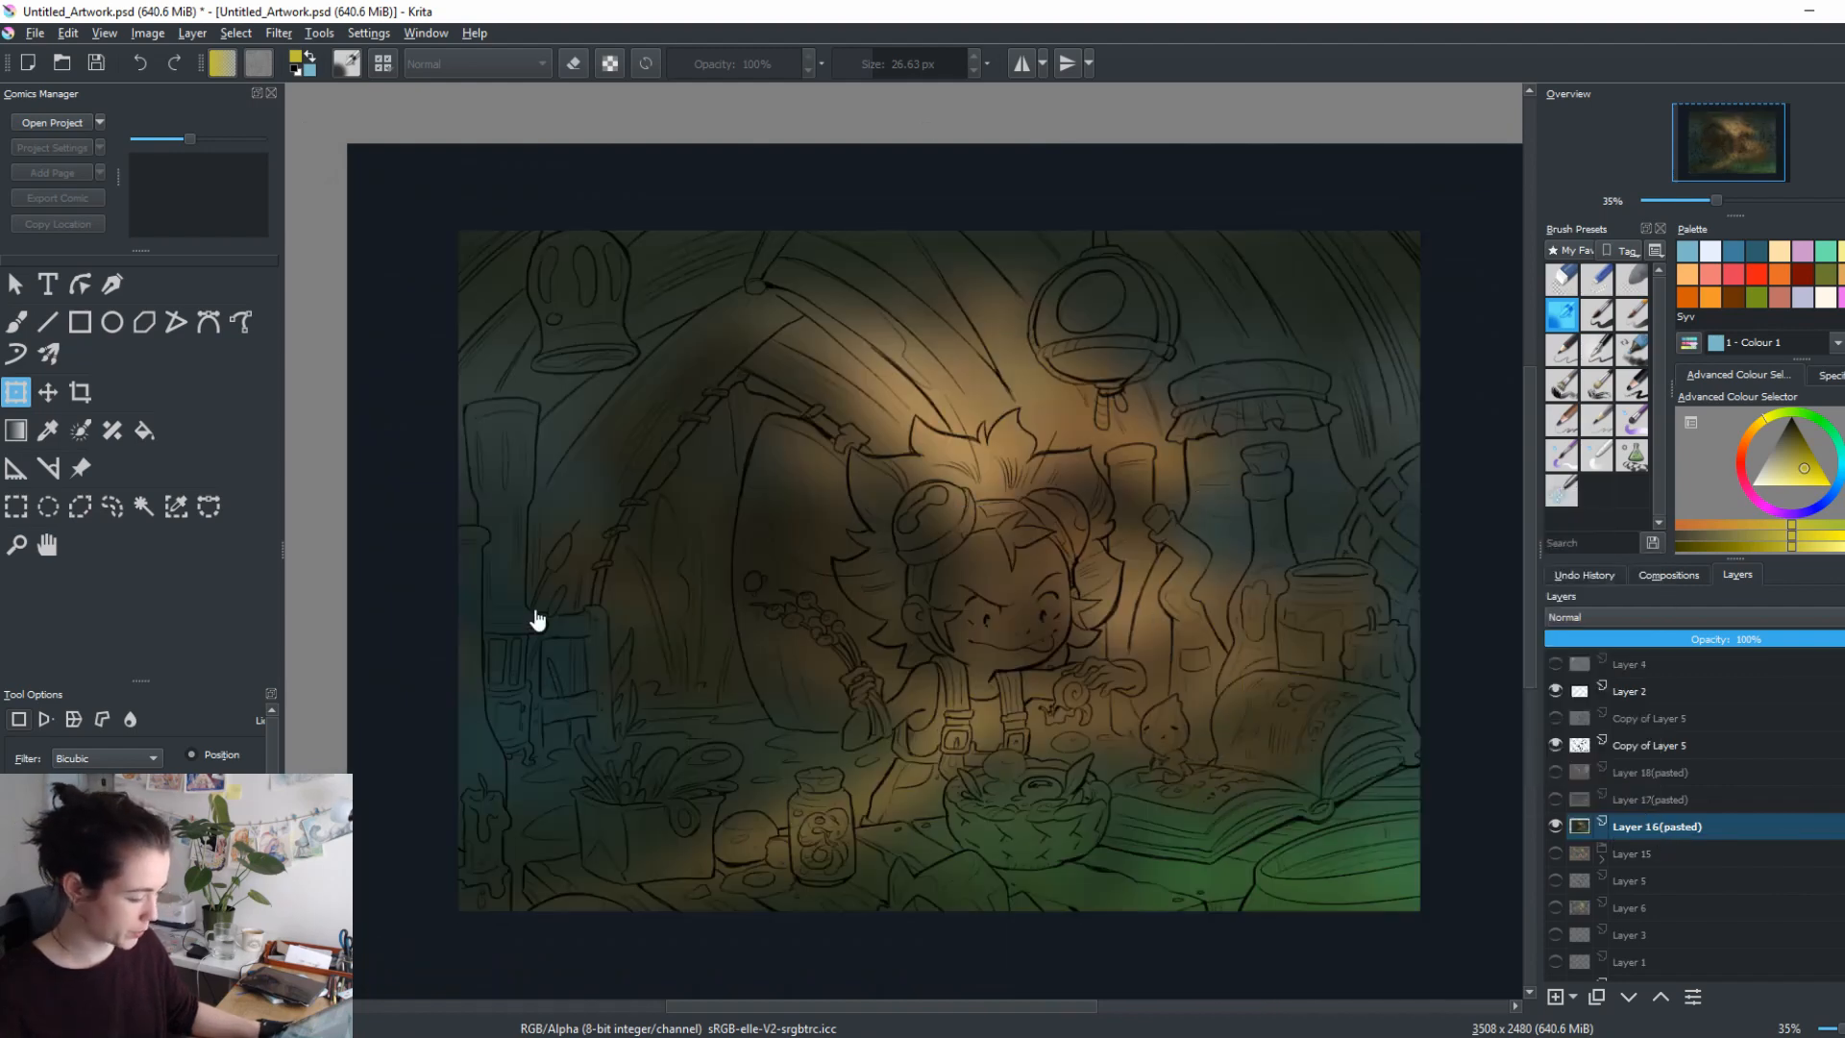
Mirror the blurred swamp hut image on Layer 16 horizontally.
right_click(1054, 666)
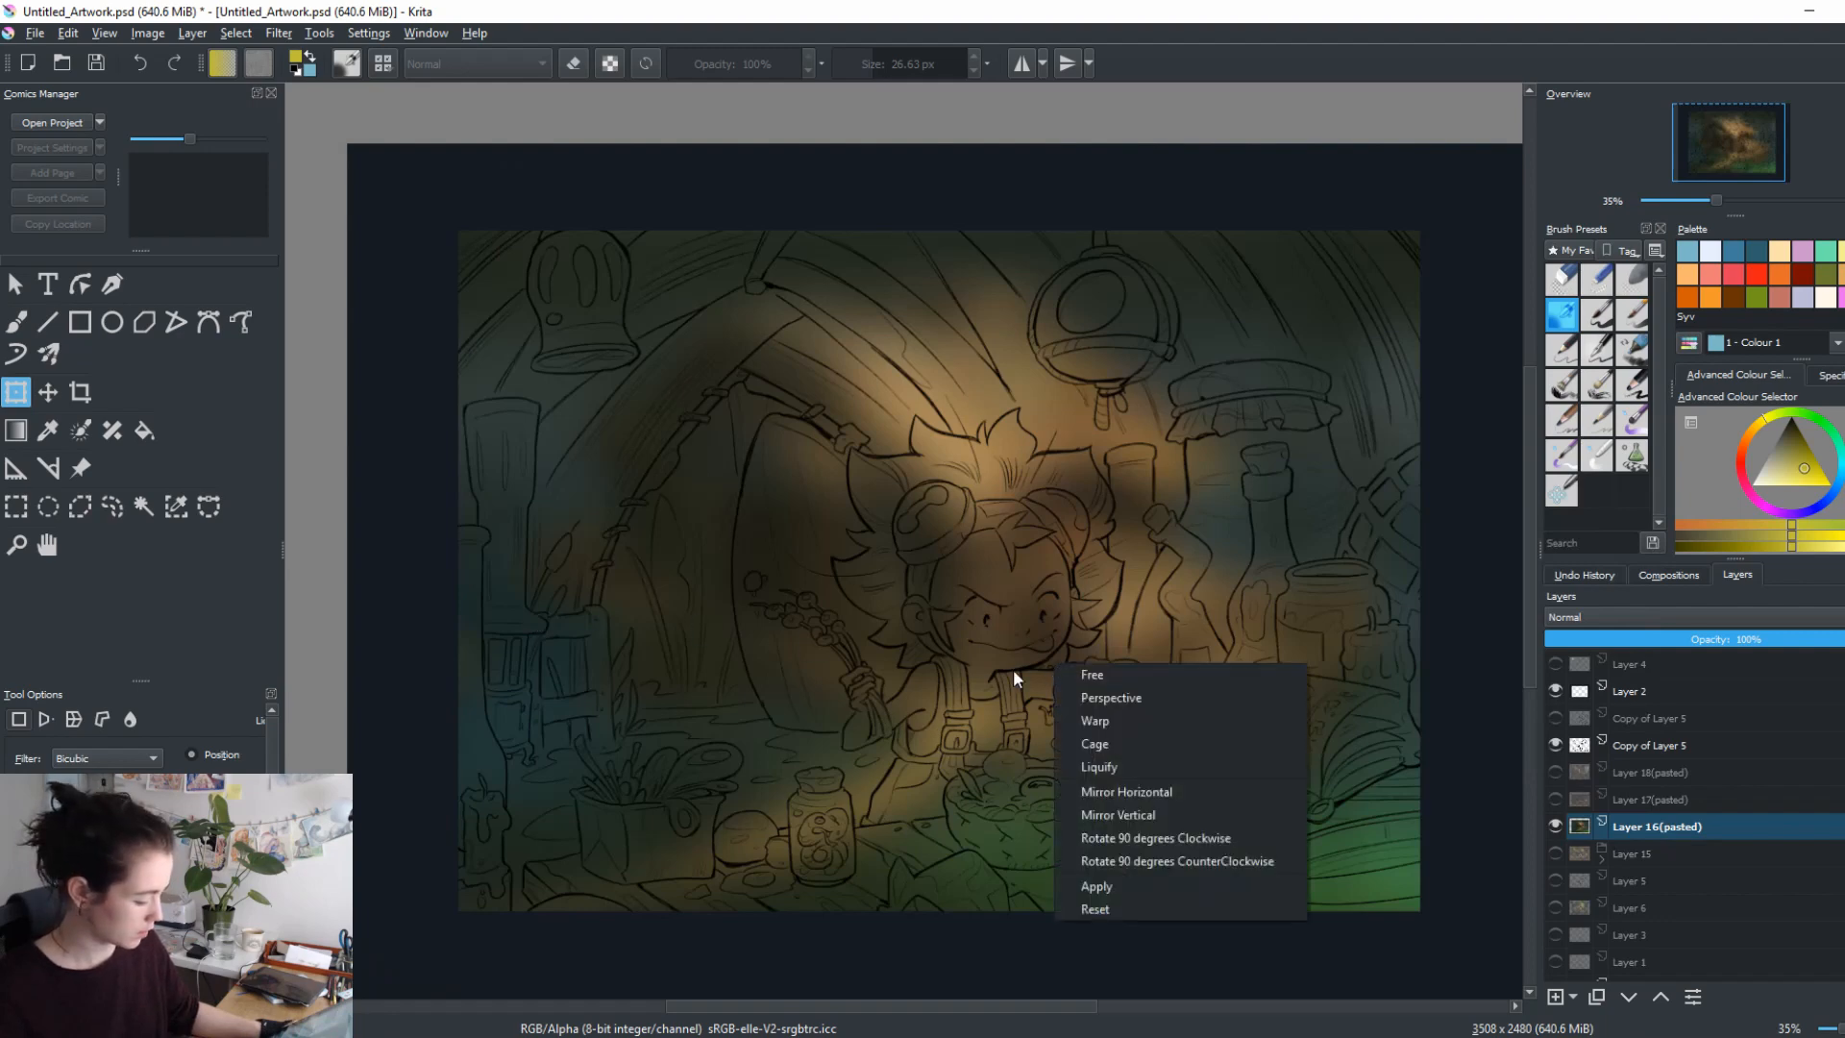
left_click(1013, 668)
right_click(1032, 679)
left_click(1120, 802)
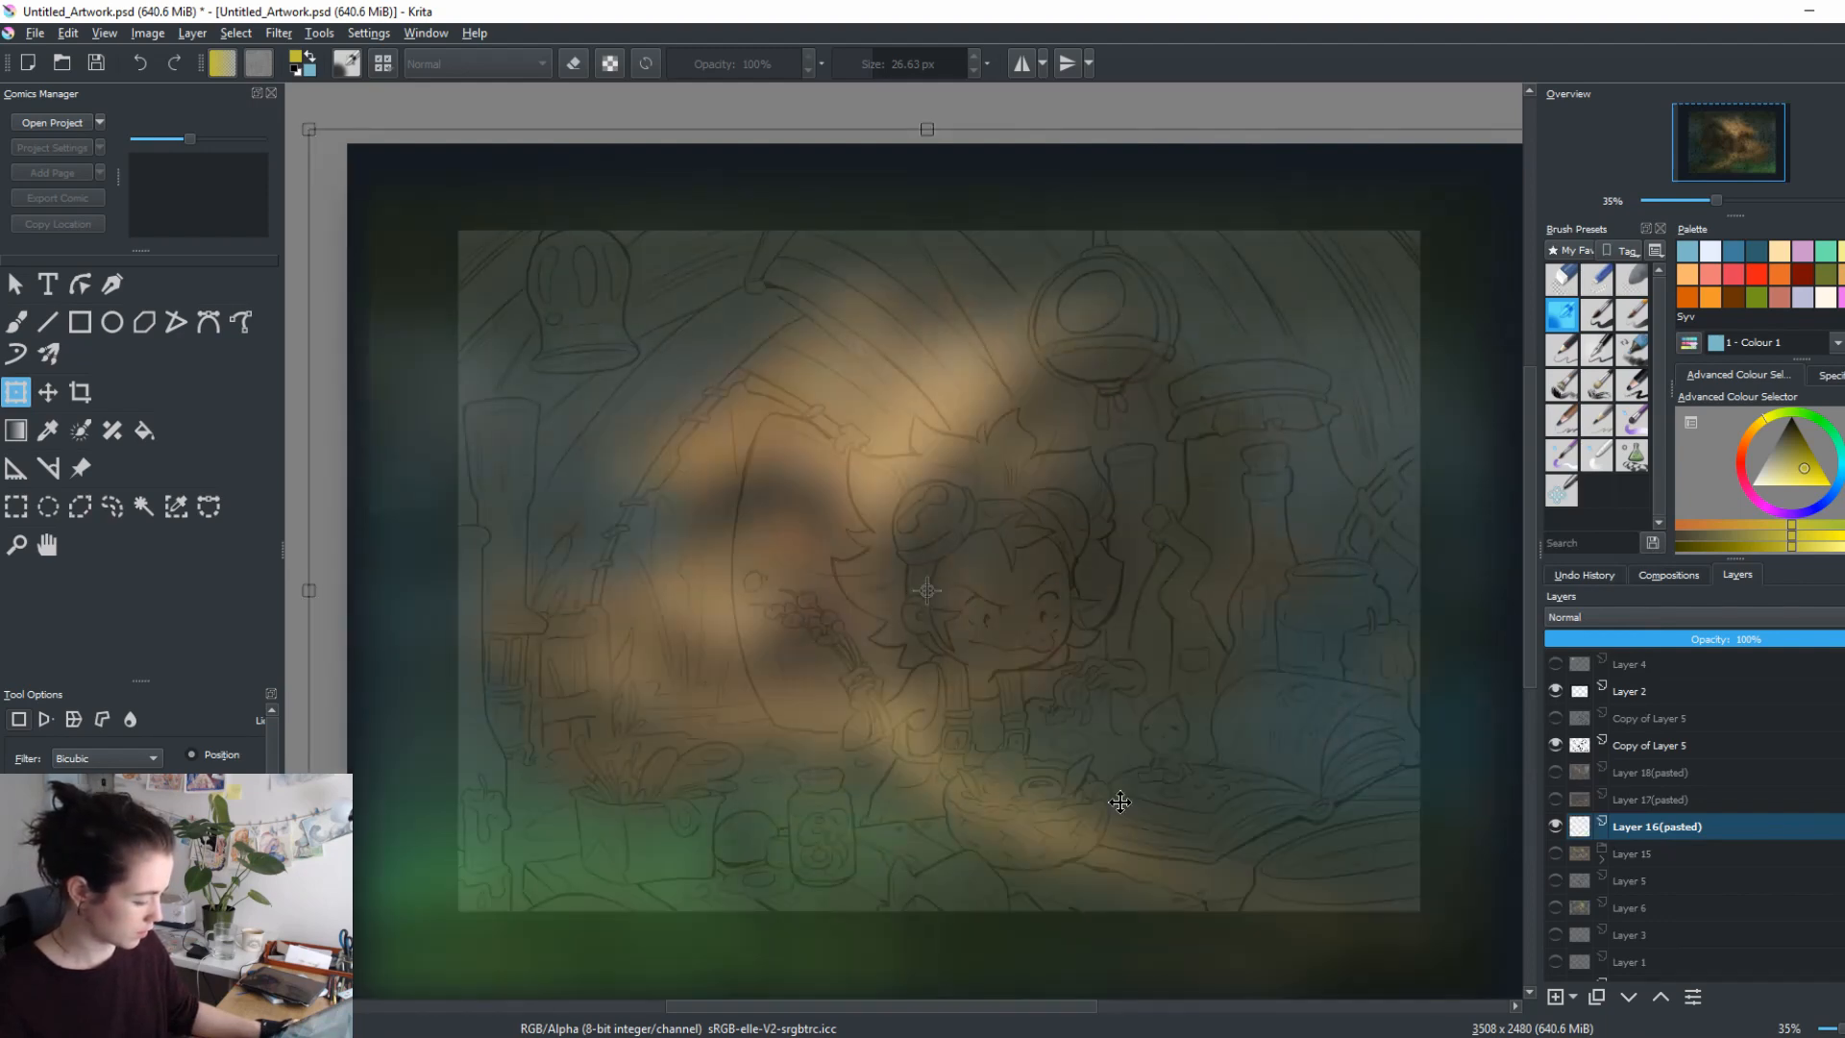
Mirror the blurred swamp hut image on Layer 16 vertically and apply the transformation.
right_click(1075, 740)
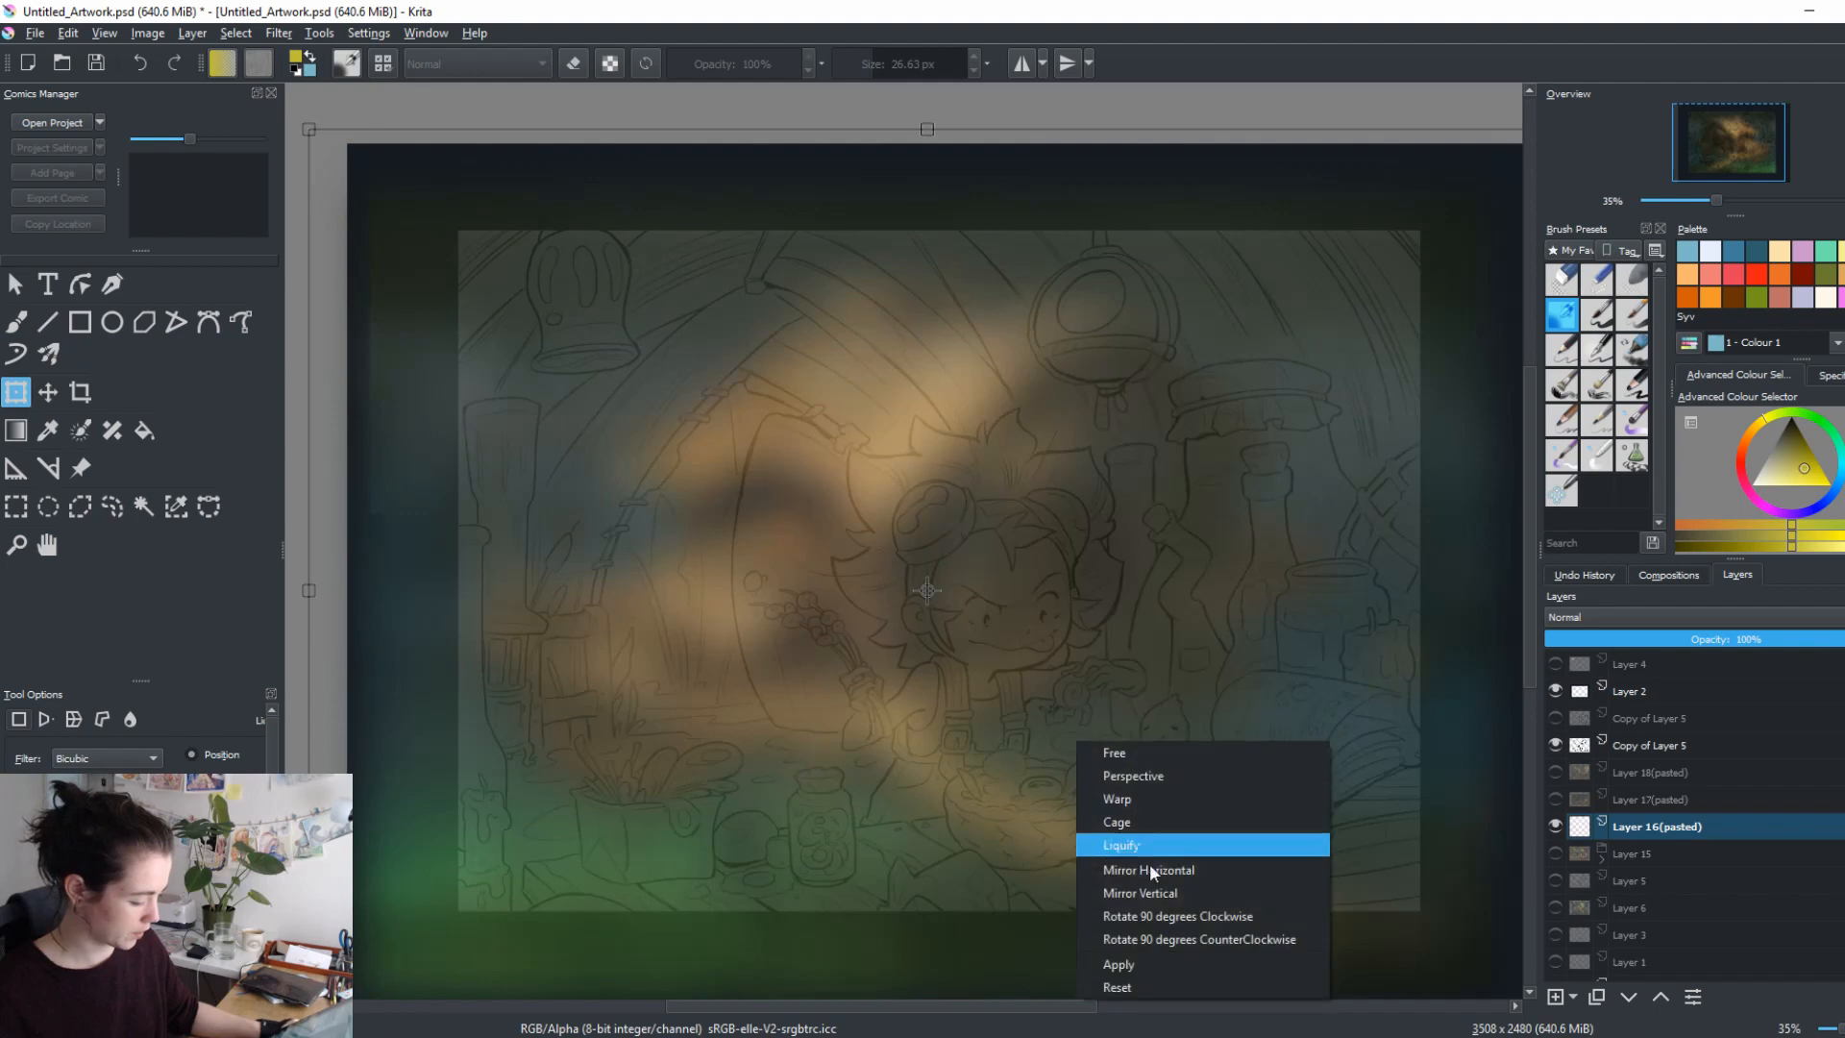
left_click(1171, 892)
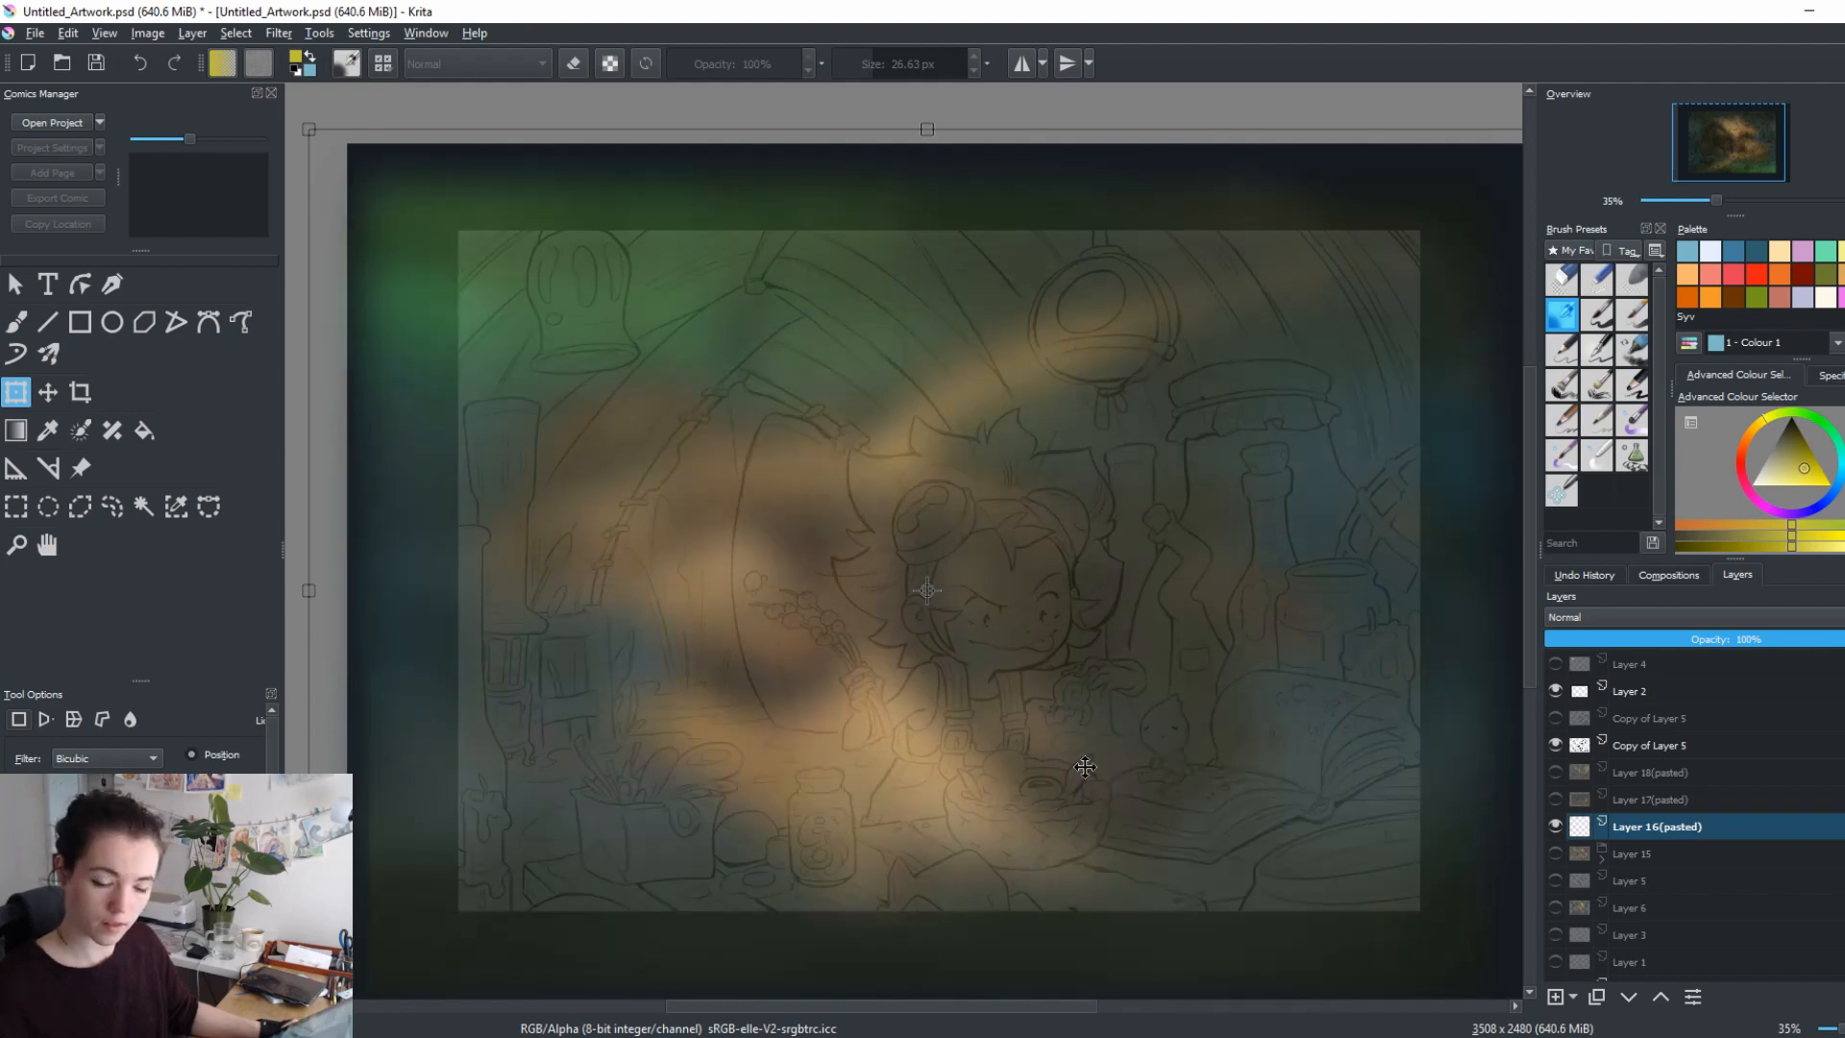
key("Return")
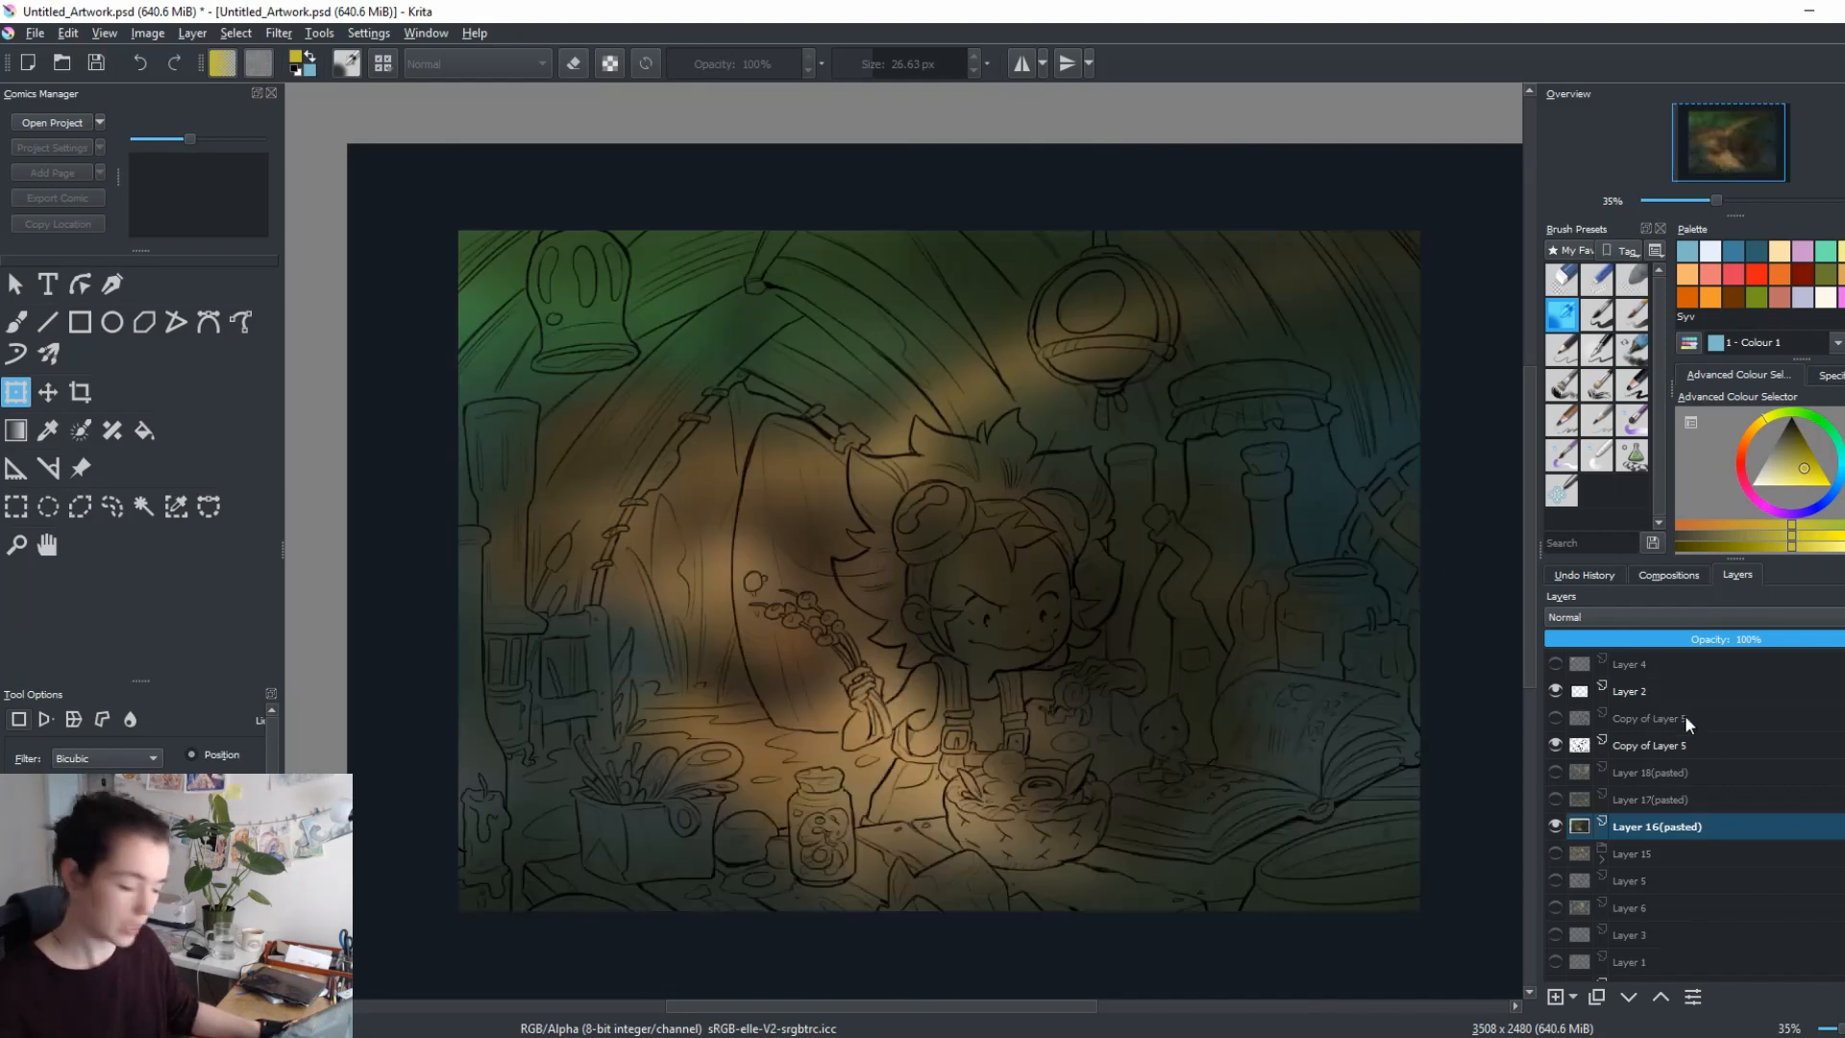
Show and select the cabin interior layer (Layer 17) and try the Erase, Multiply, Overlay and Screen blending modes on it.
left_click(1555, 799)
left_click(1664, 802)
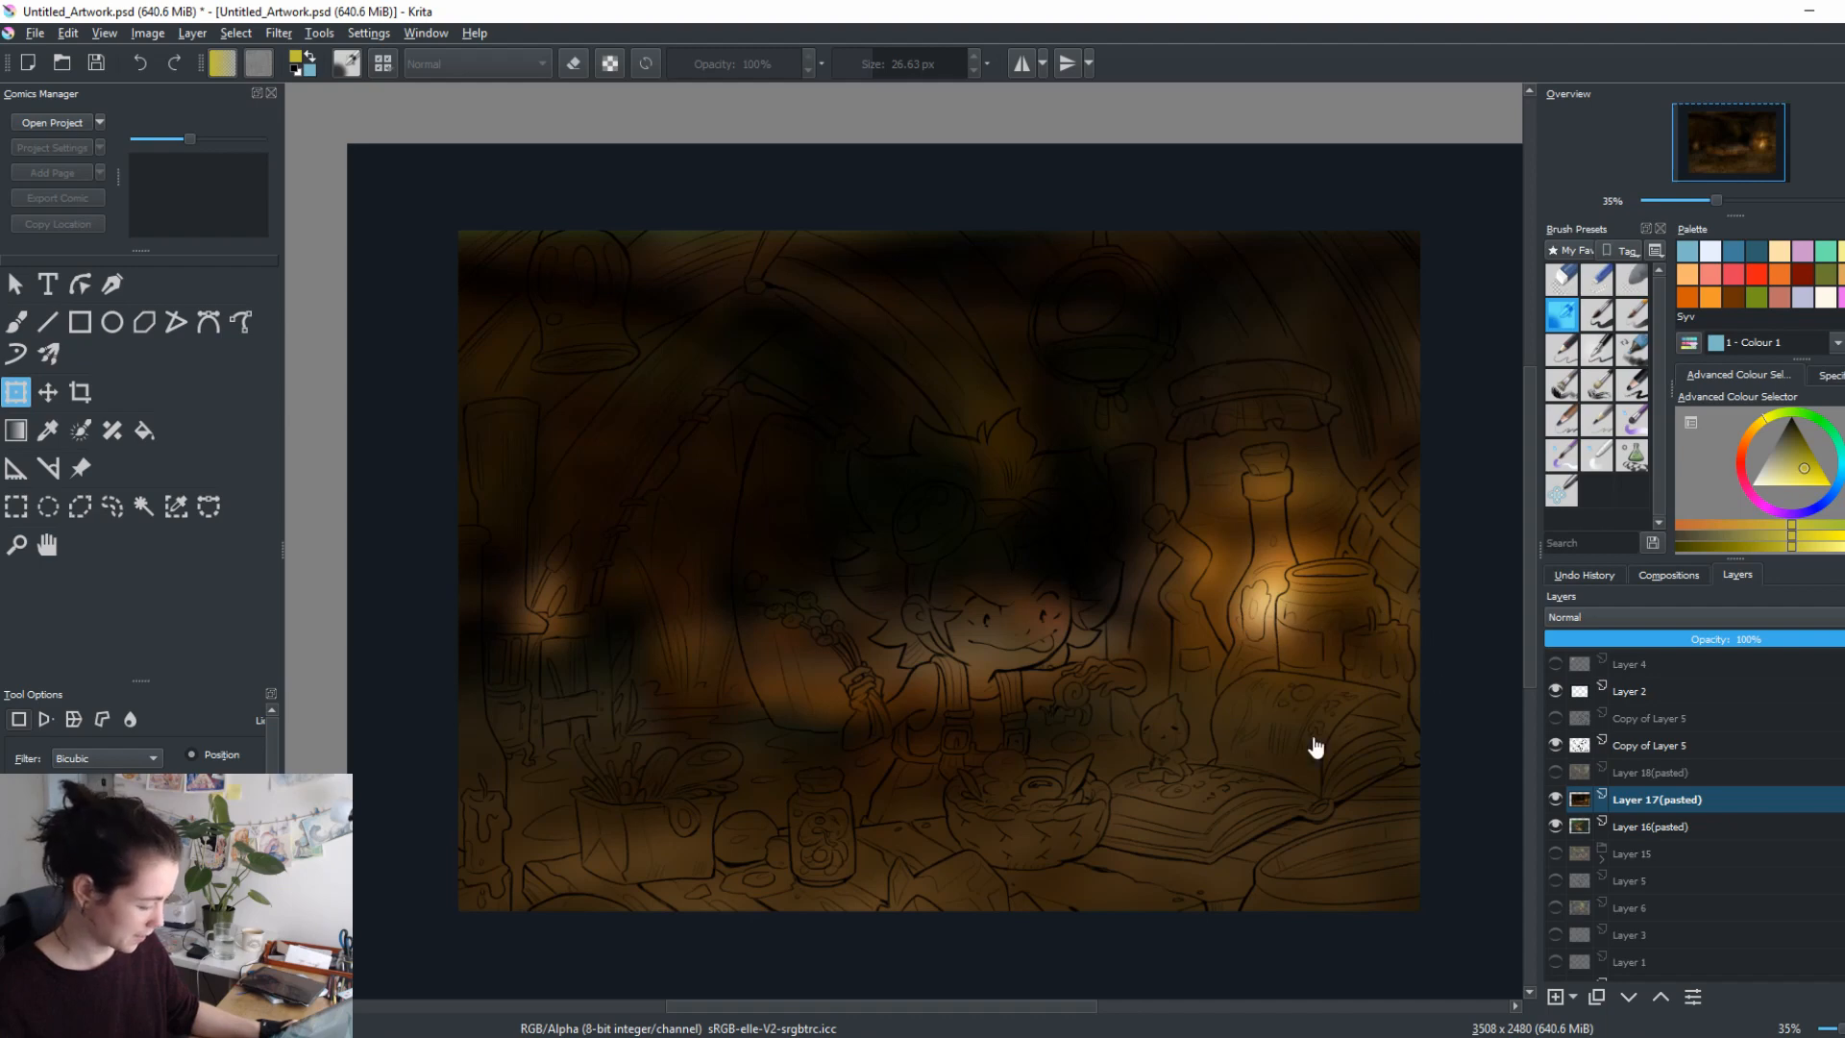
left_click(1574, 617)
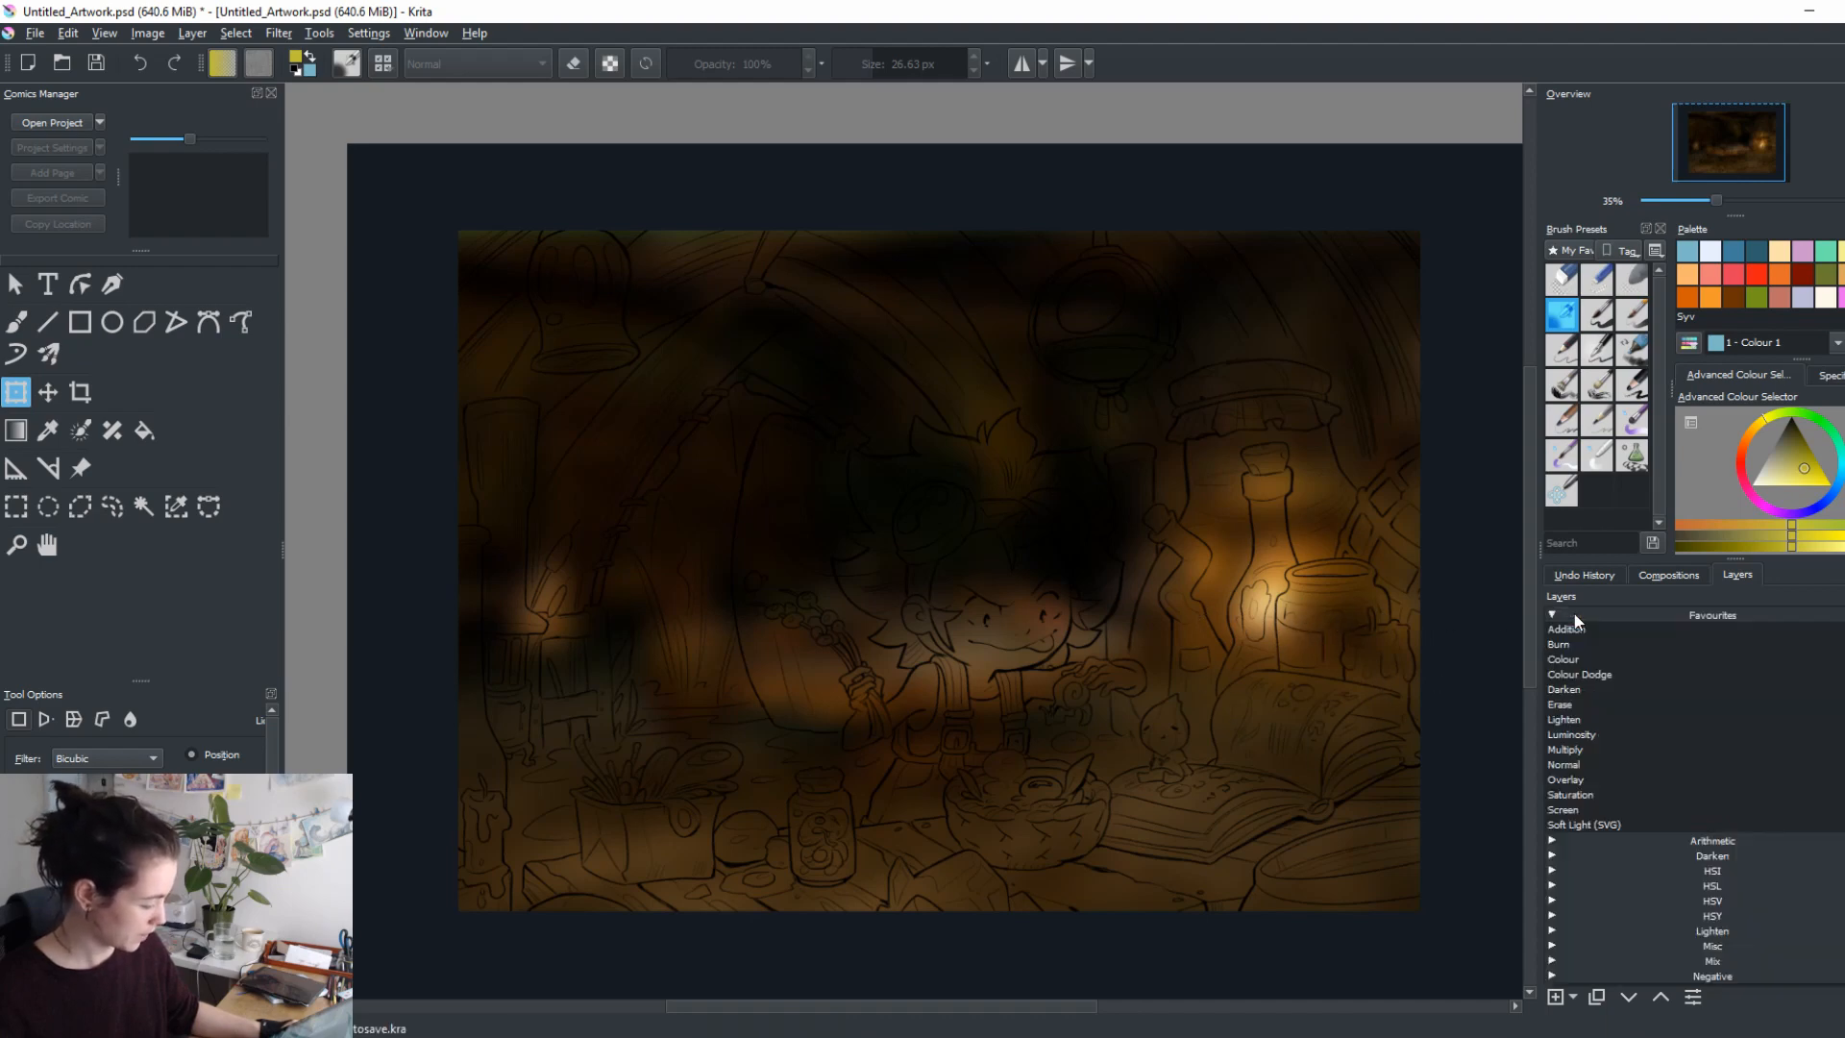
left_click(1554, 717)
left_click(1573, 616)
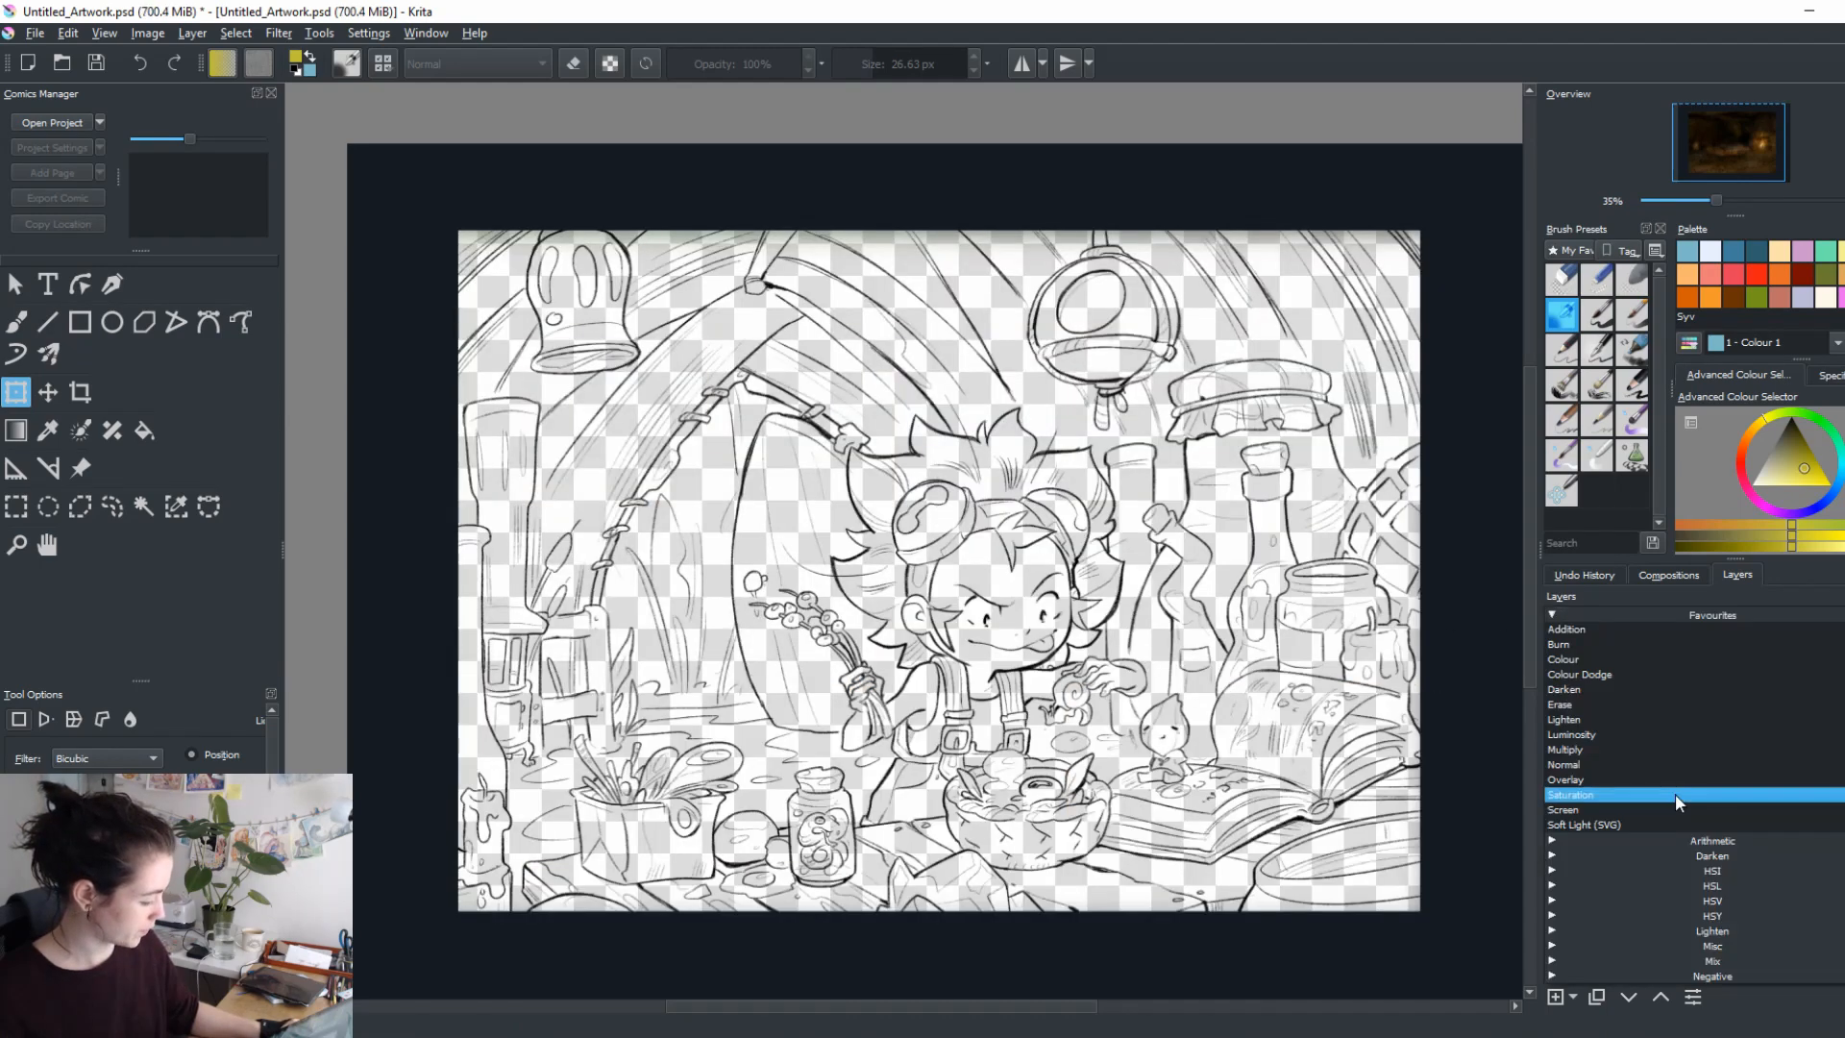
left_click(1593, 750)
left_click(1554, 617)
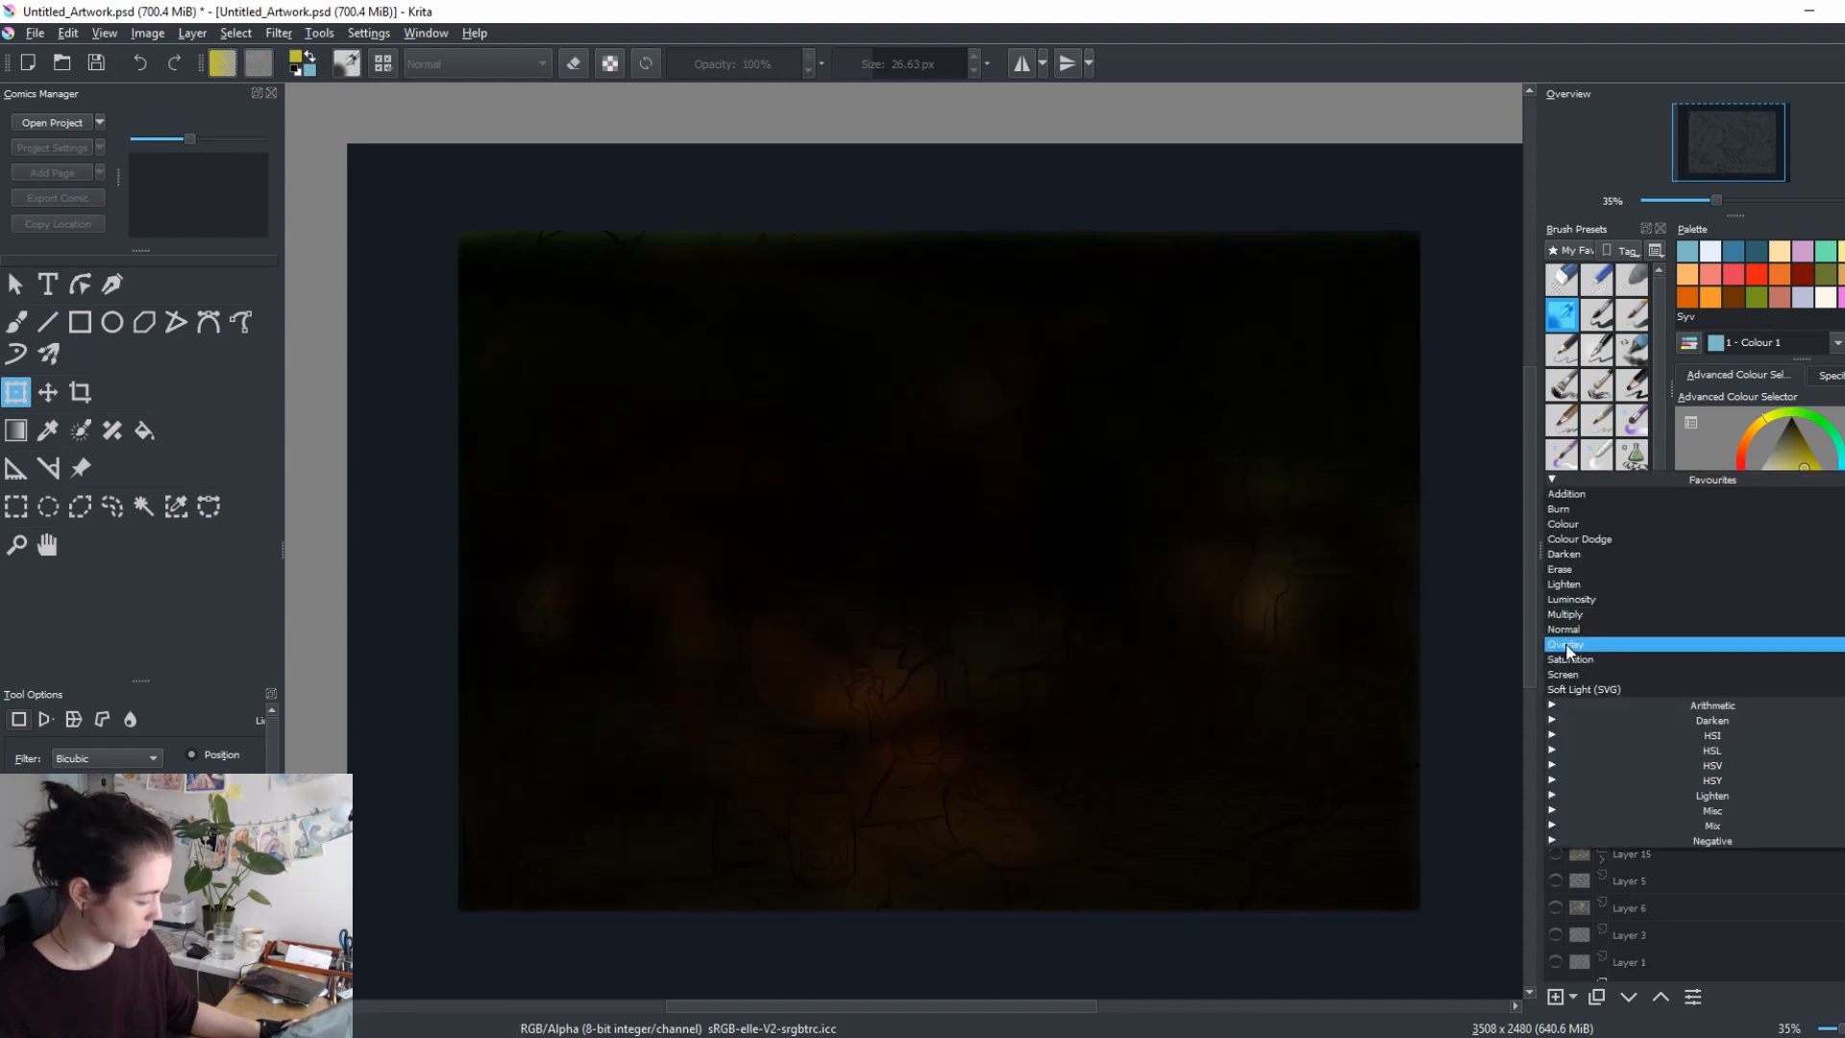
left_click(1578, 649)
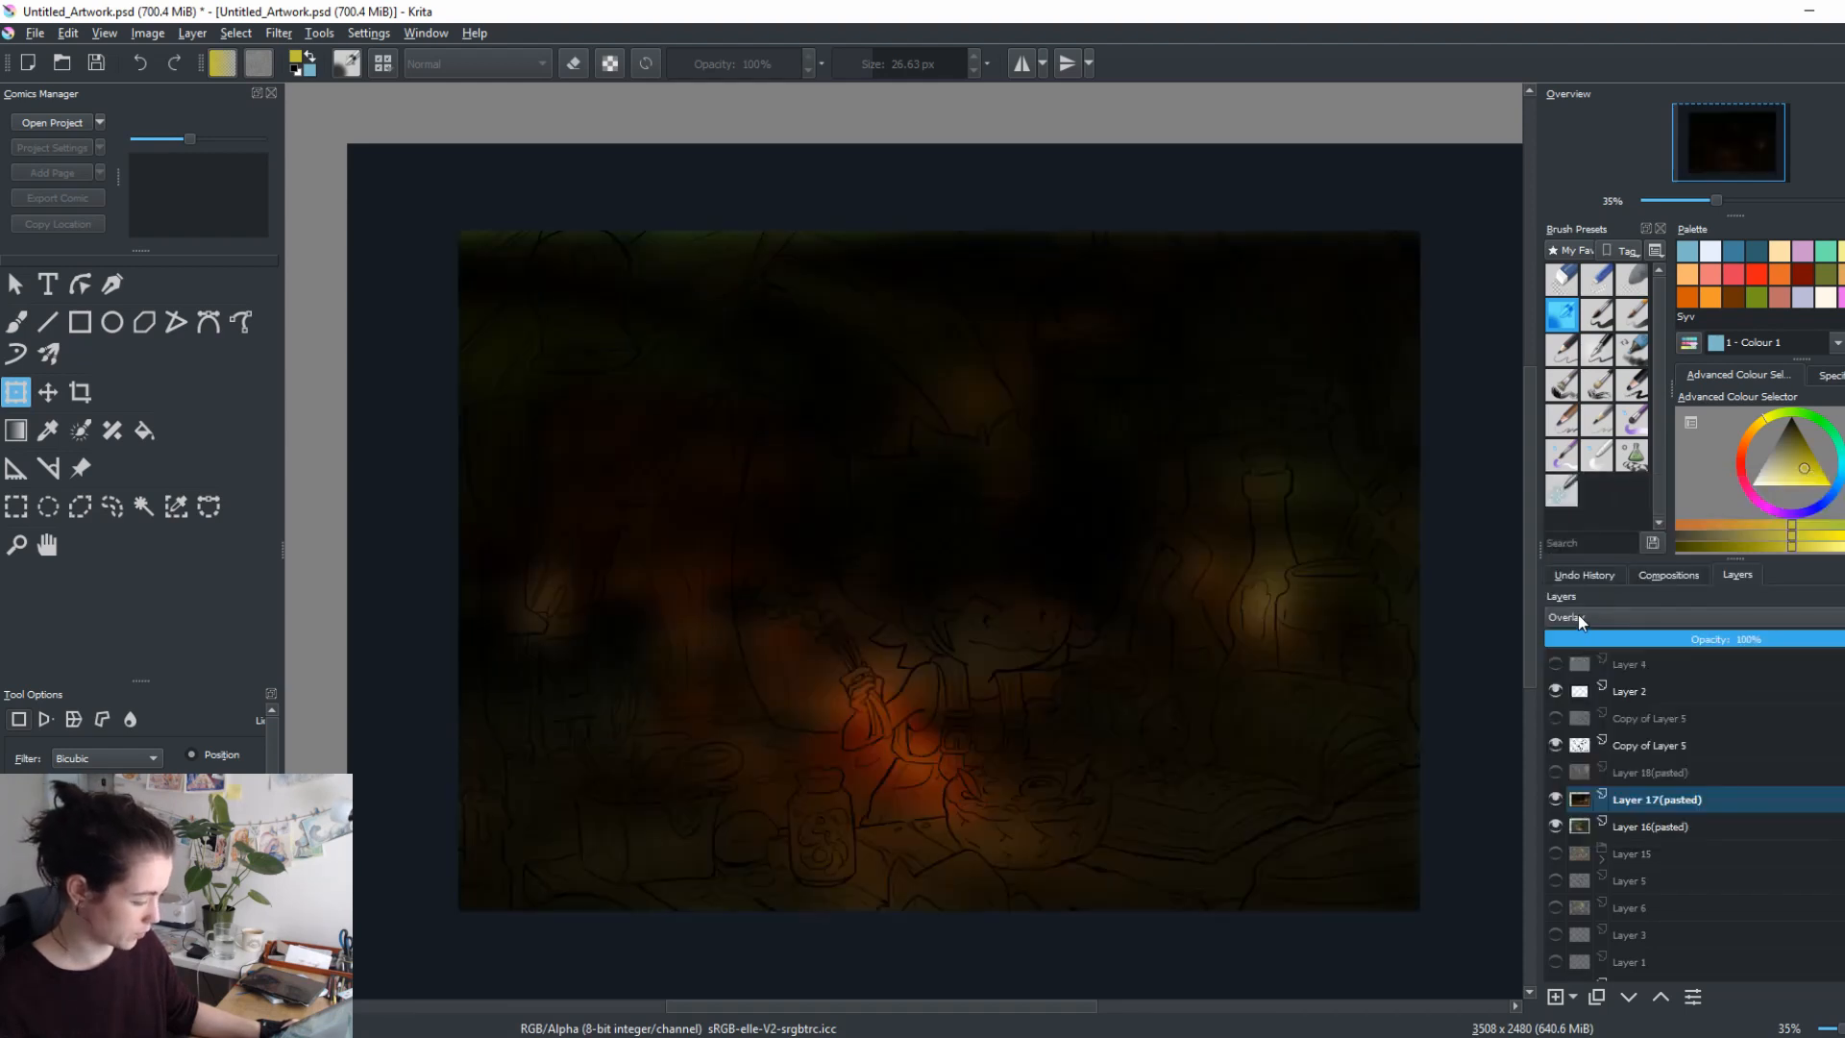
left_click(1577, 614)
left_click(1591, 810)
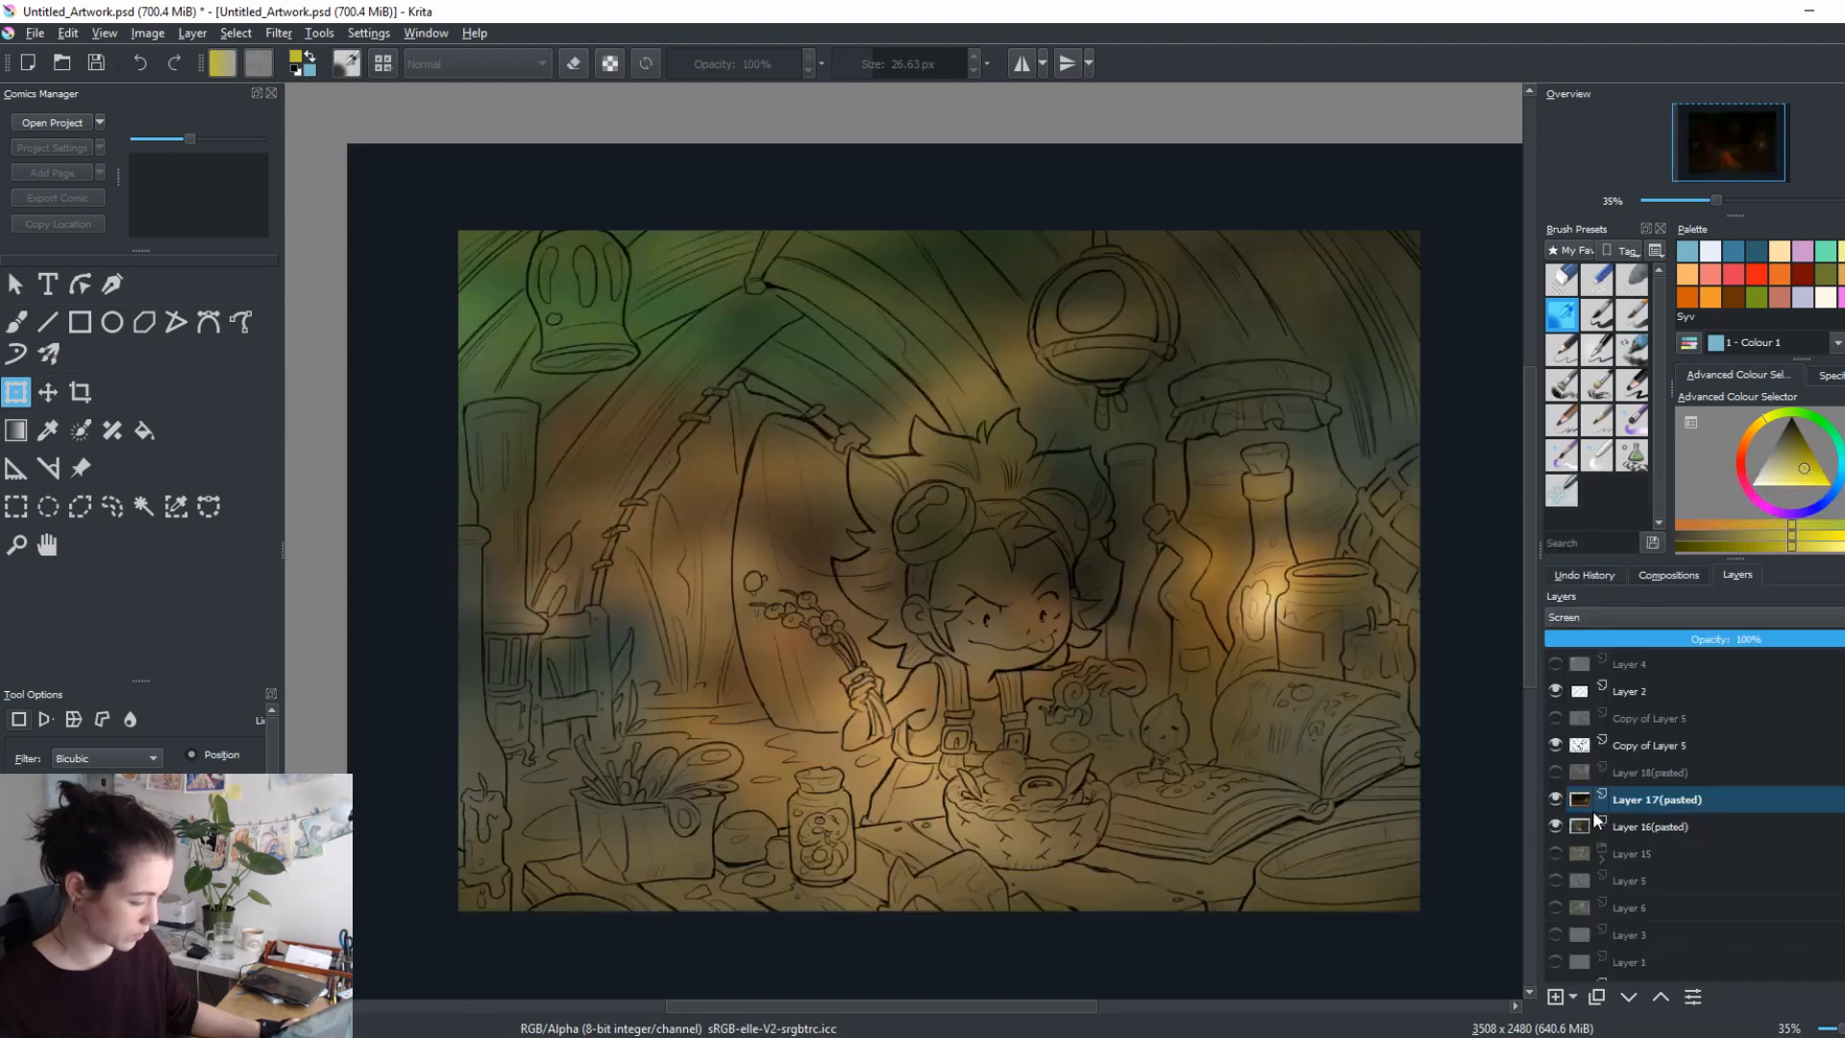
Try the Soft Light (SVG) blending mode on Layer 17 and compare the picture with the layer hidden and shown.
left_click(1556, 619)
left_click(1606, 823)
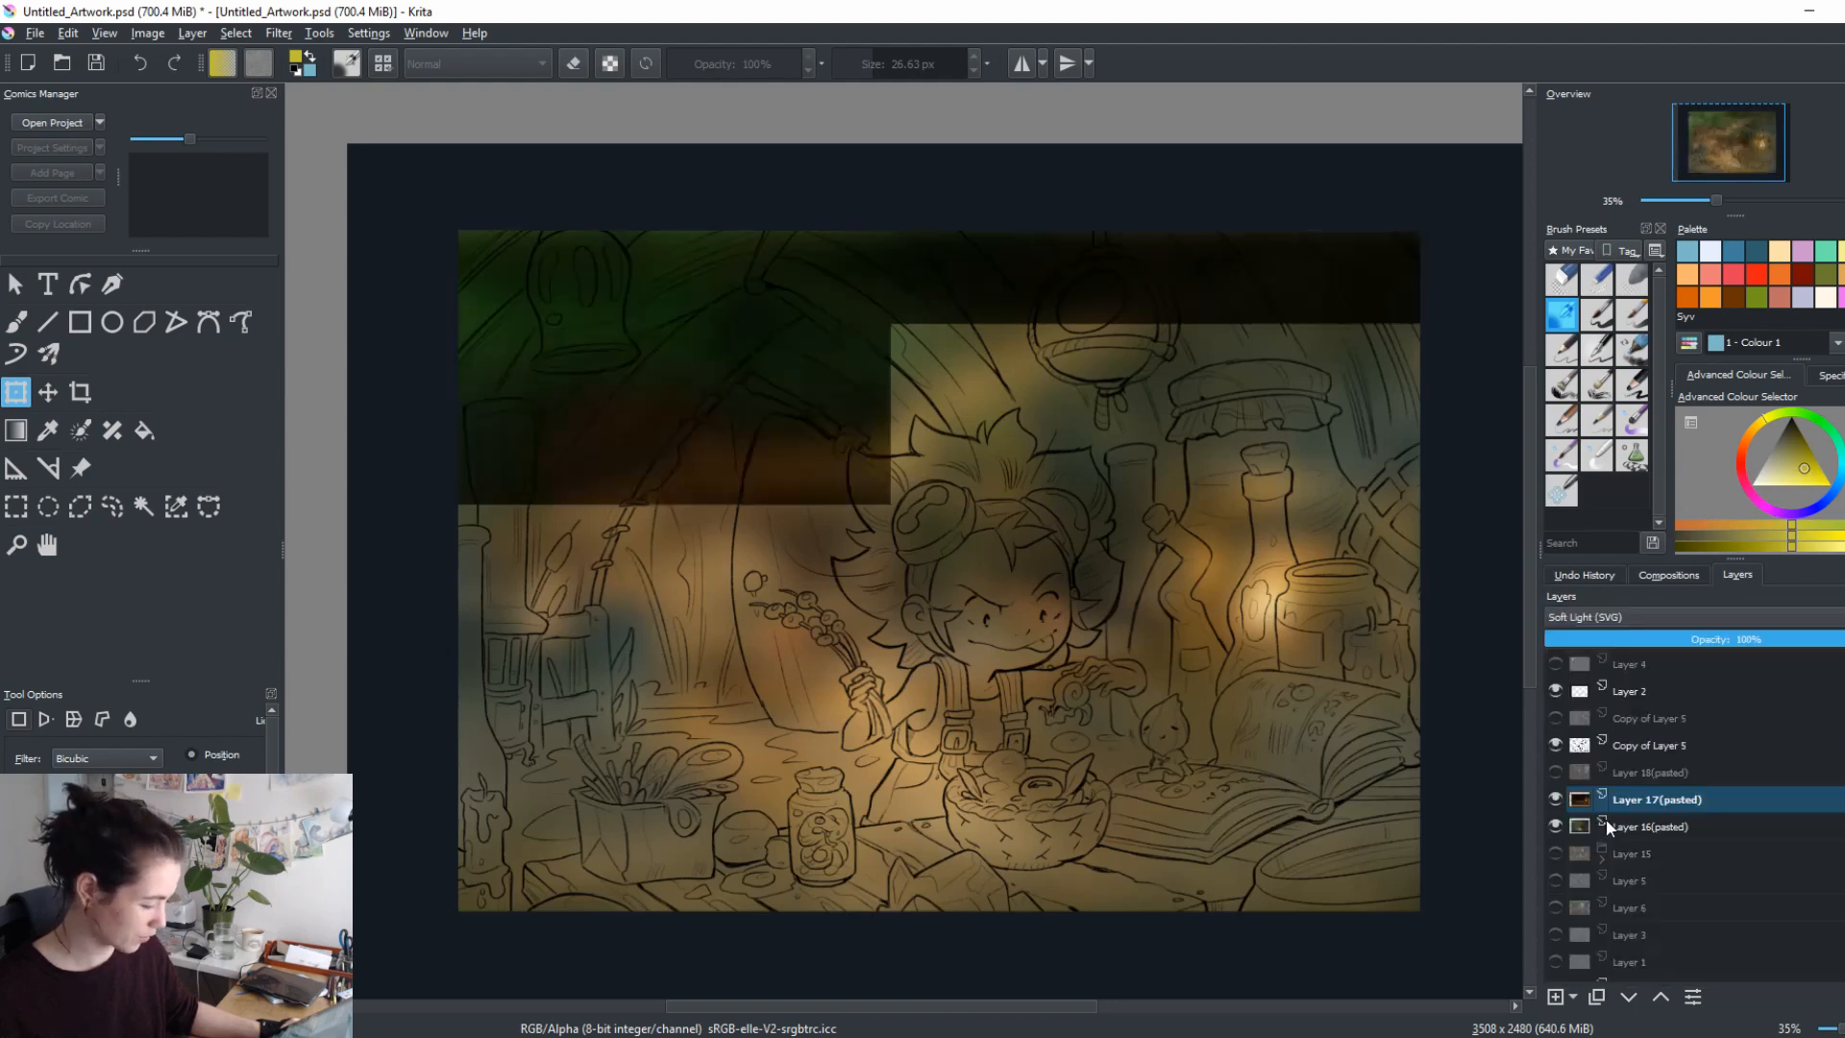
left_click(1553, 800)
left_click(1553, 799)
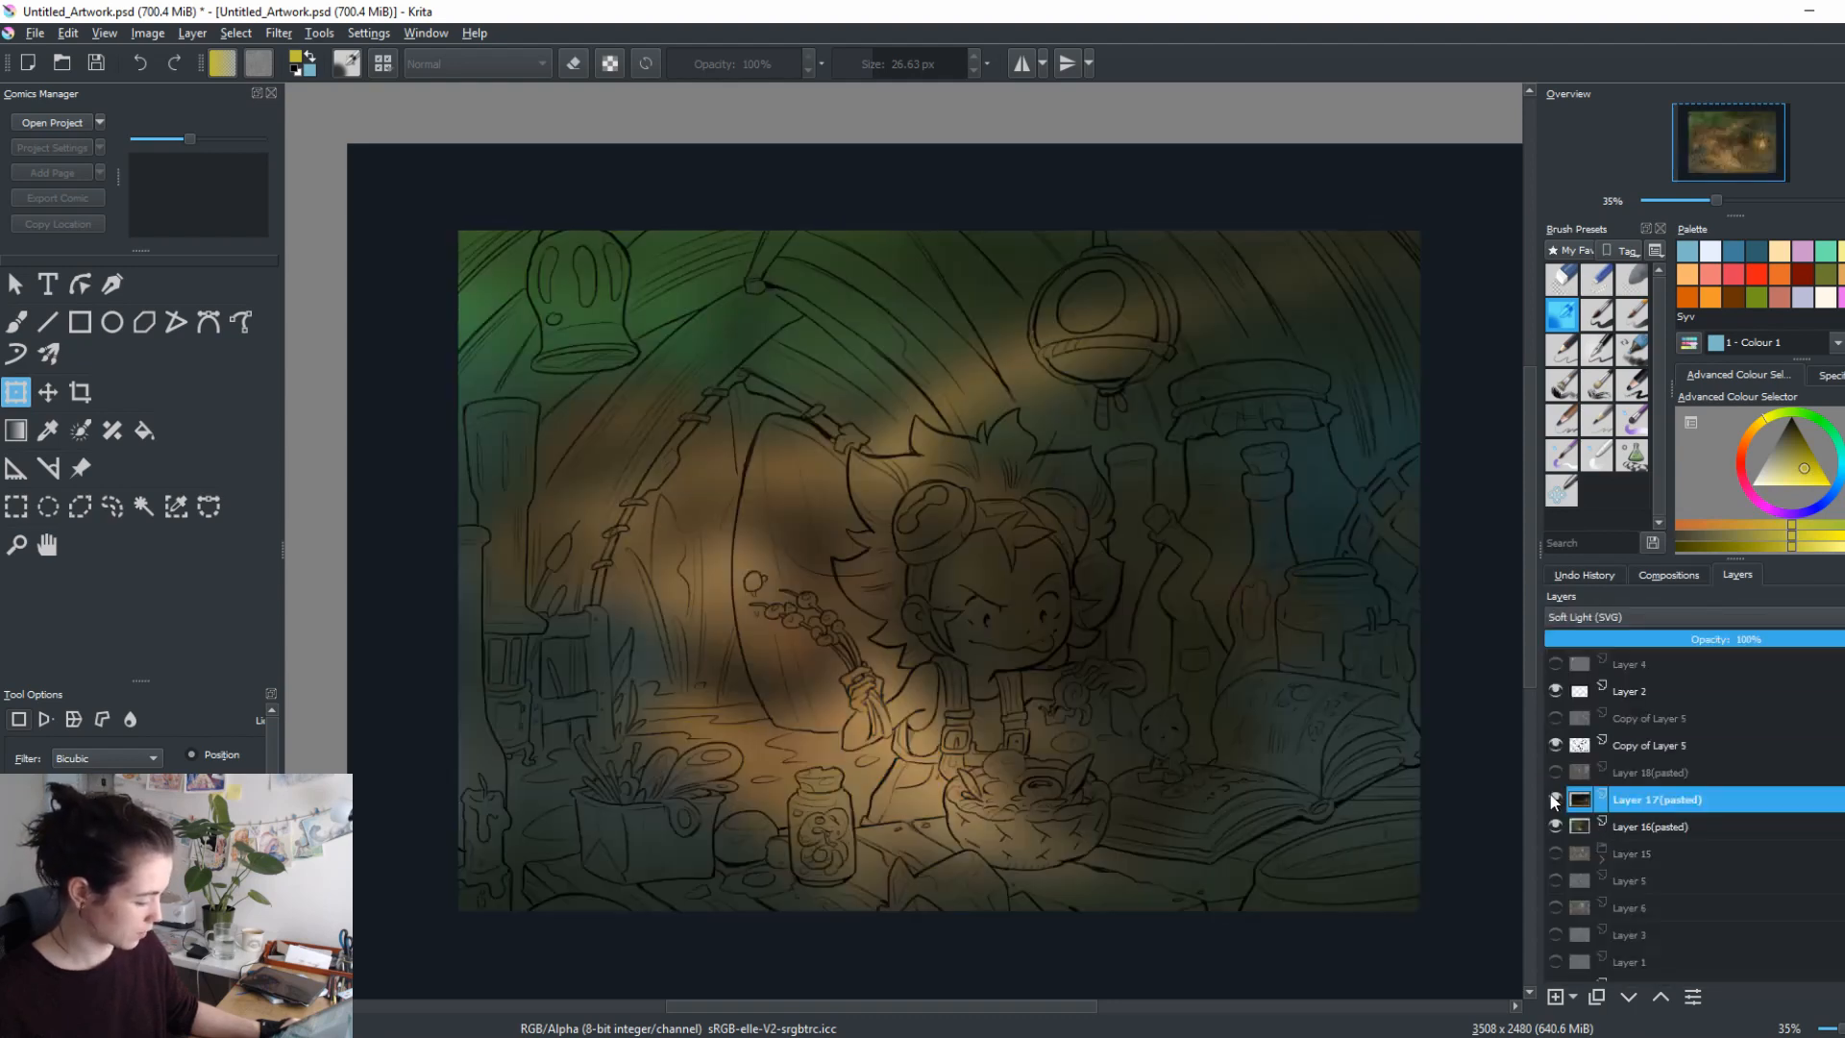
left_click(1553, 799)
left_click(1553, 799)
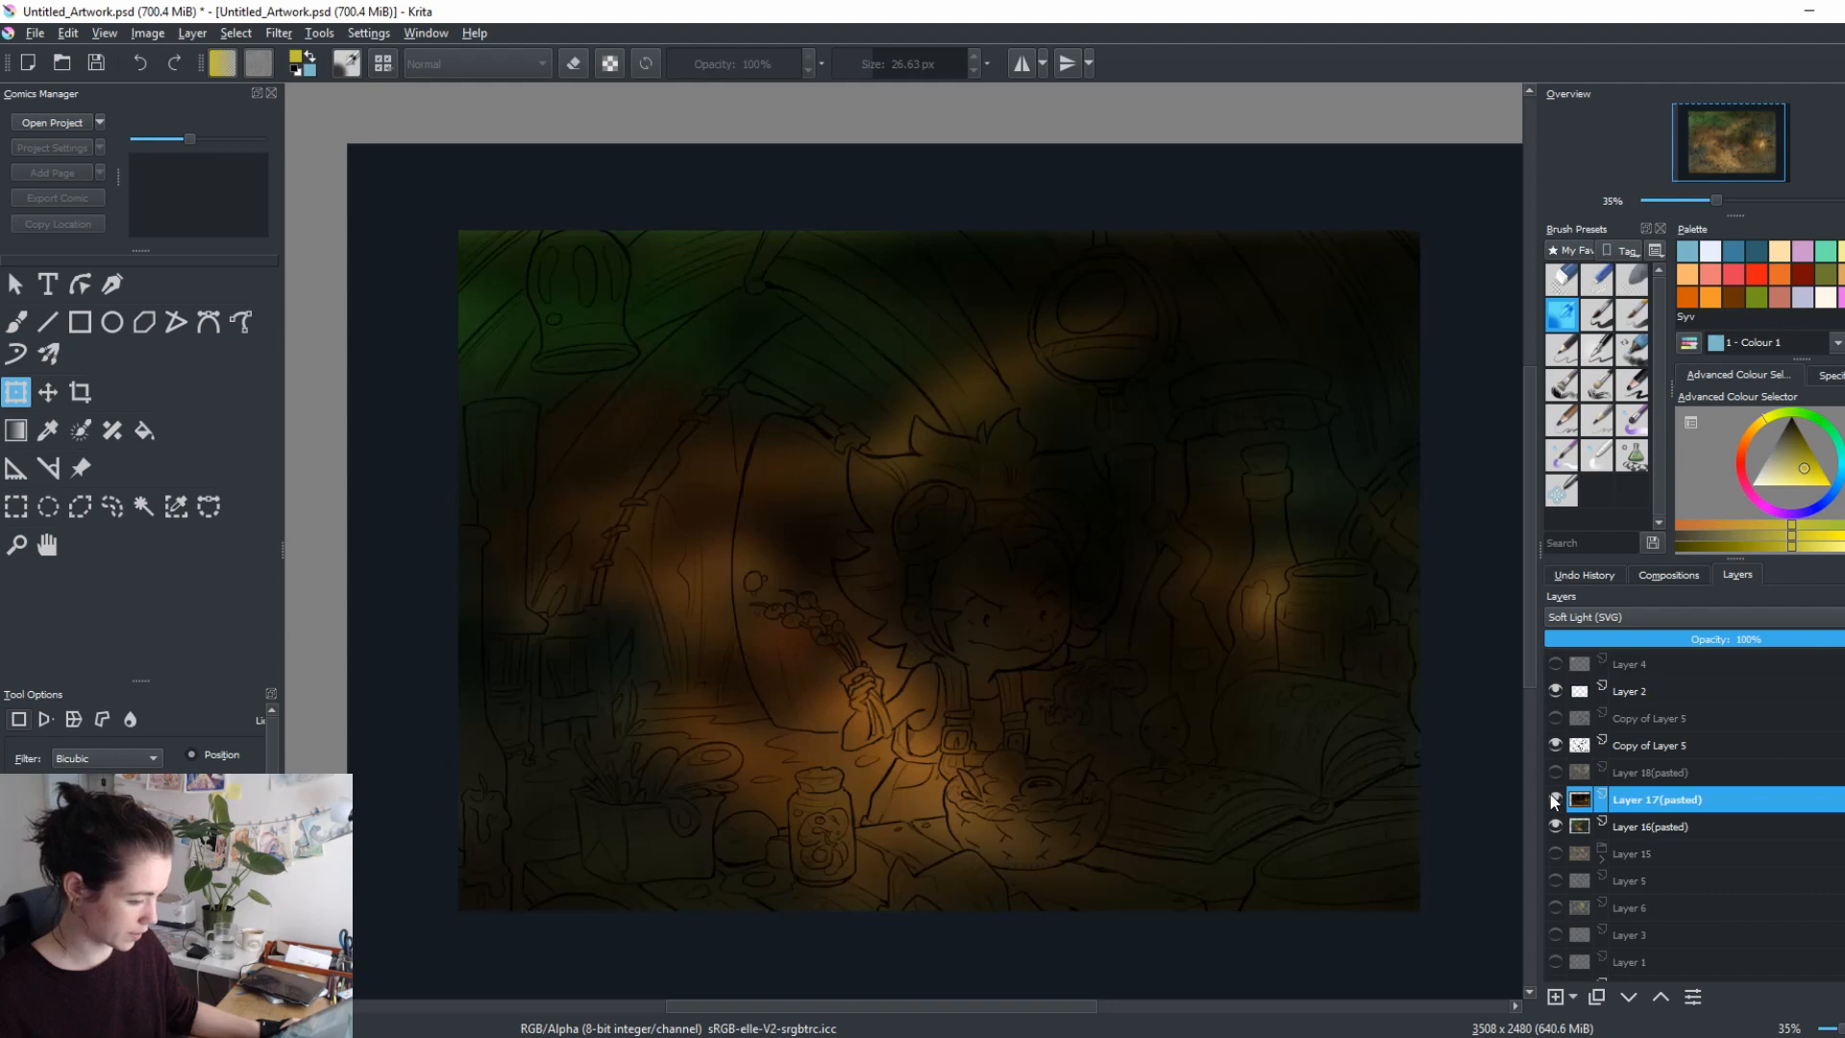
Try the Screen, Saturation, Overlay and Normal blending modes in turn on Layer 17.
left_click(1599, 609)
left_click(1587, 805)
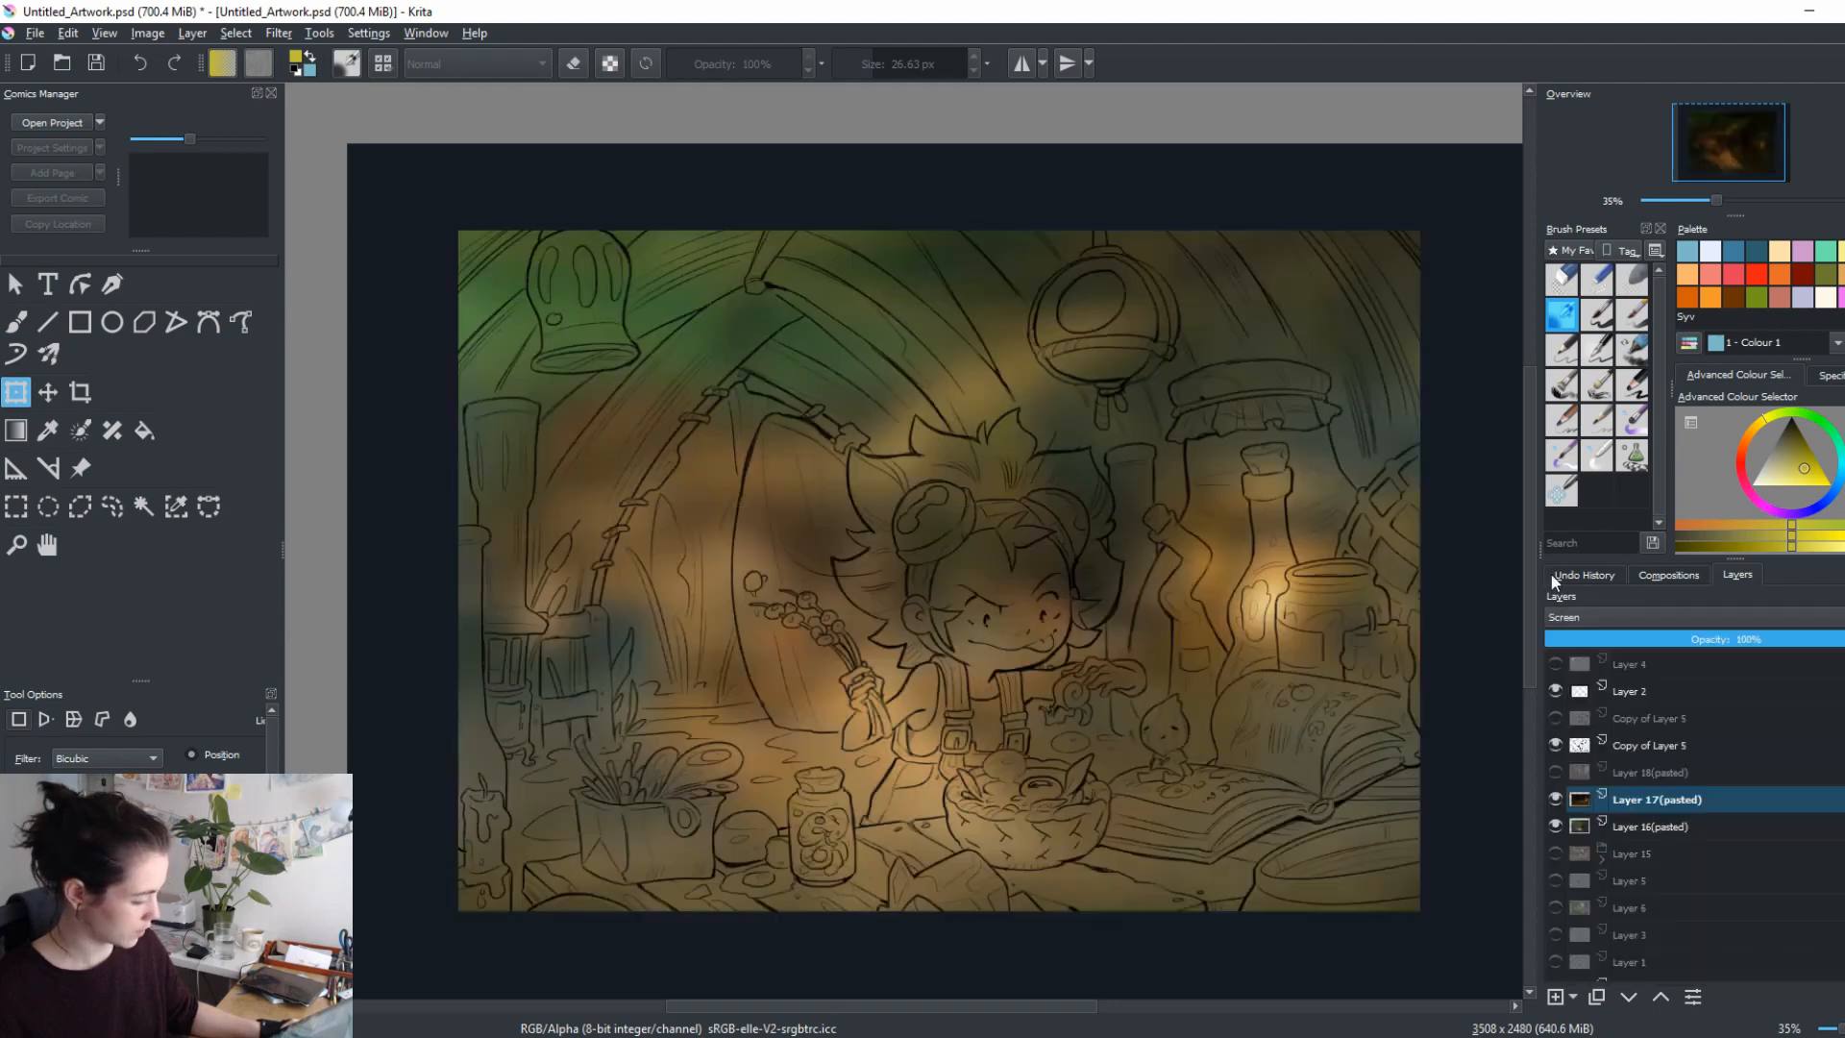
left_click(1566, 615)
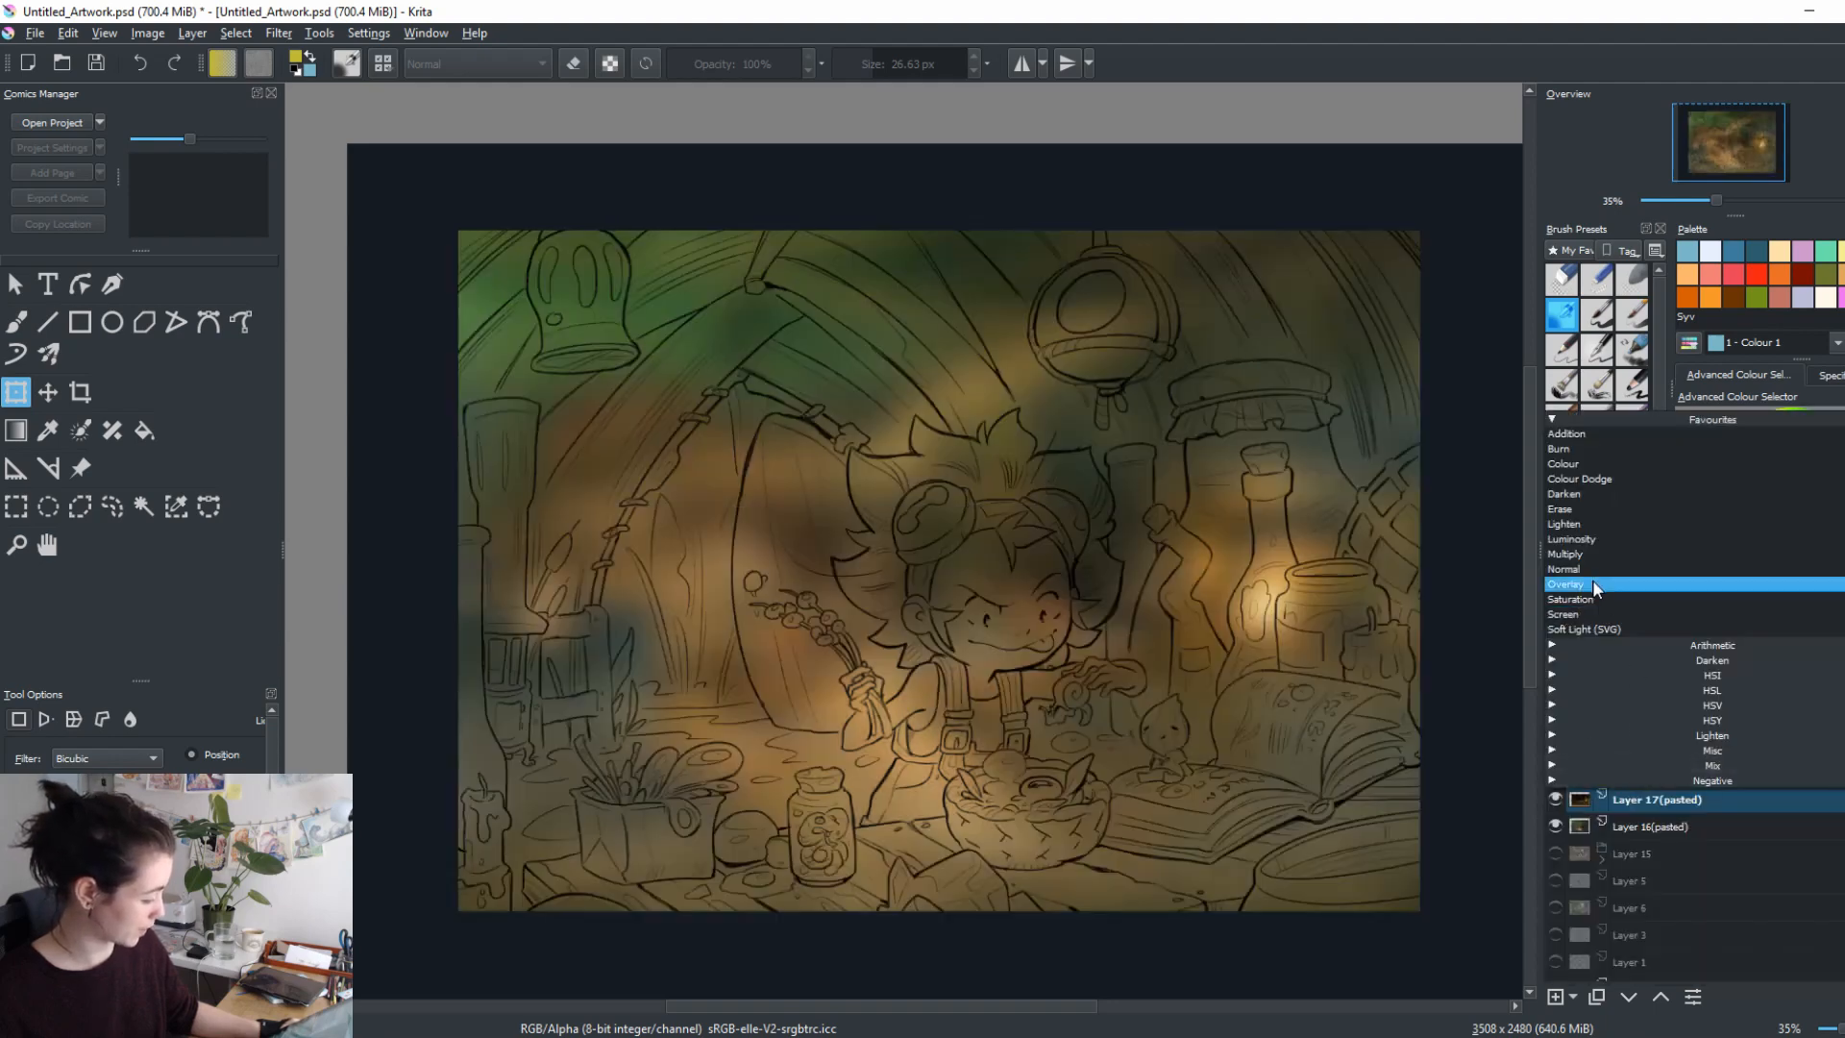
left_click(1575, 599)
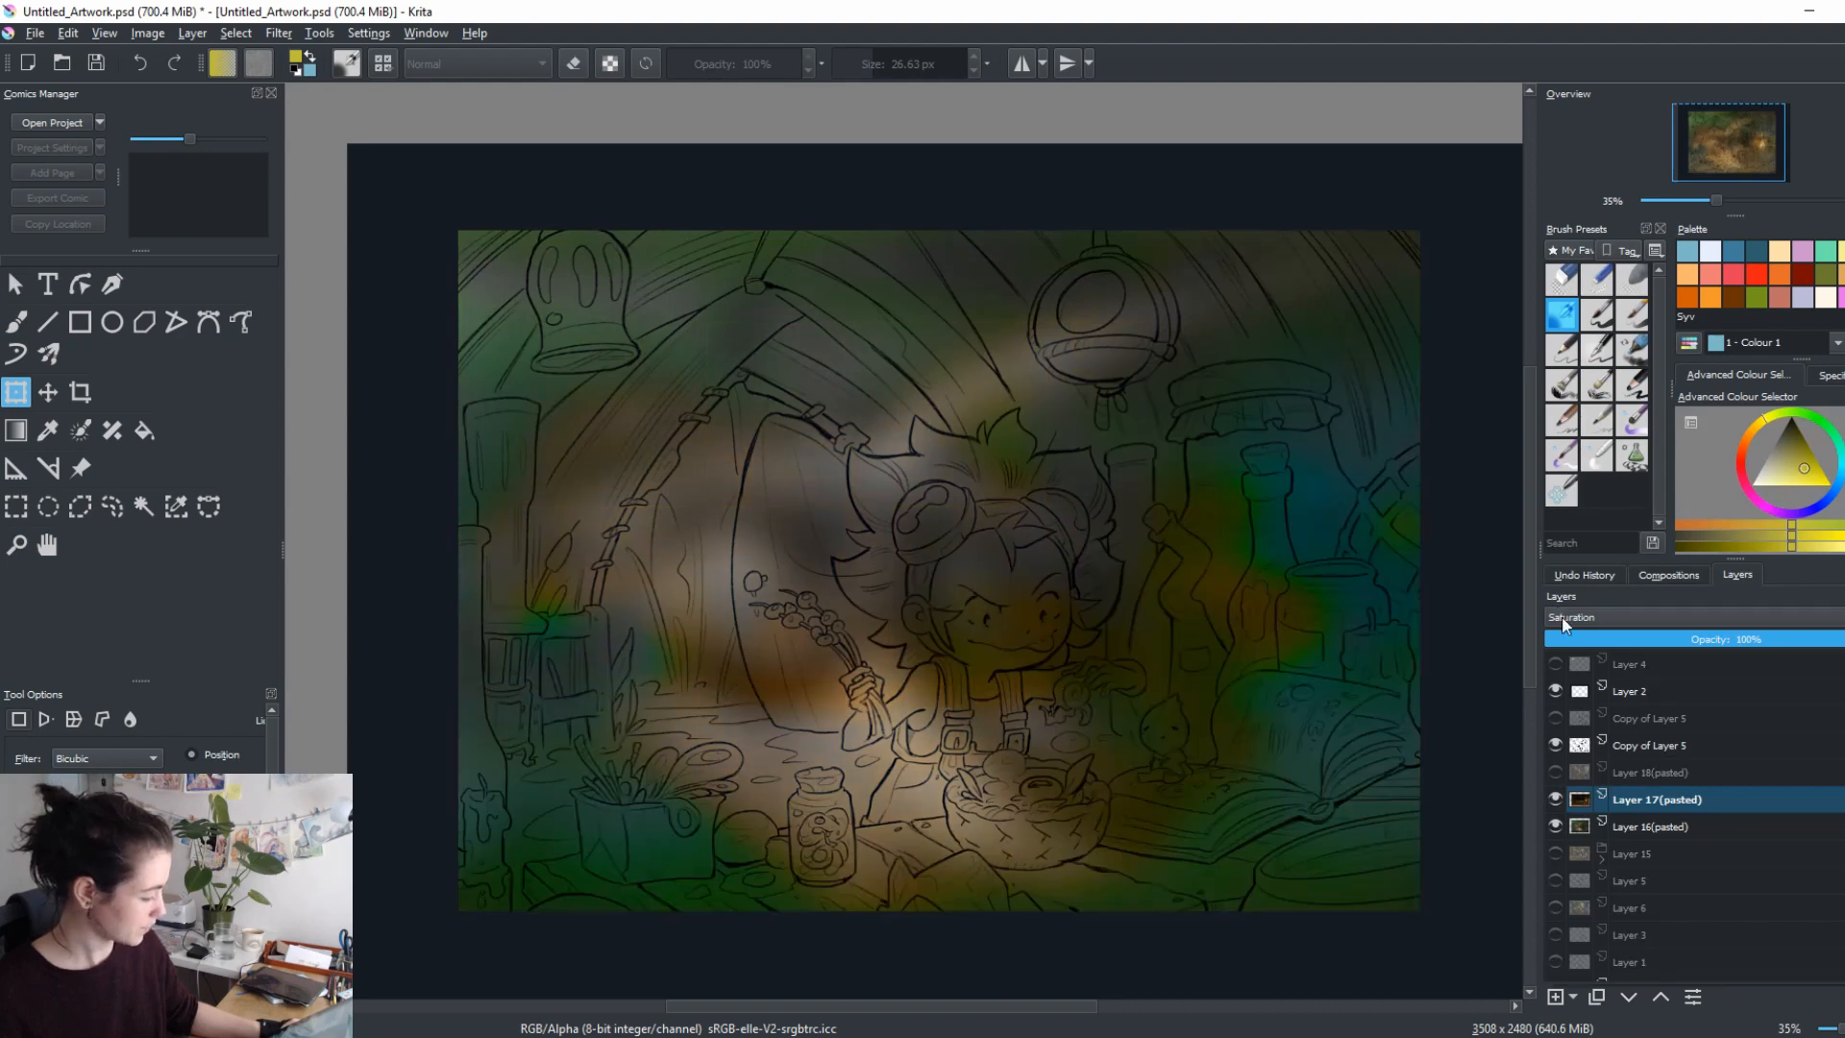
left_click(1566, 616)
left_click(1586, 770)
left_click(1562, 617)
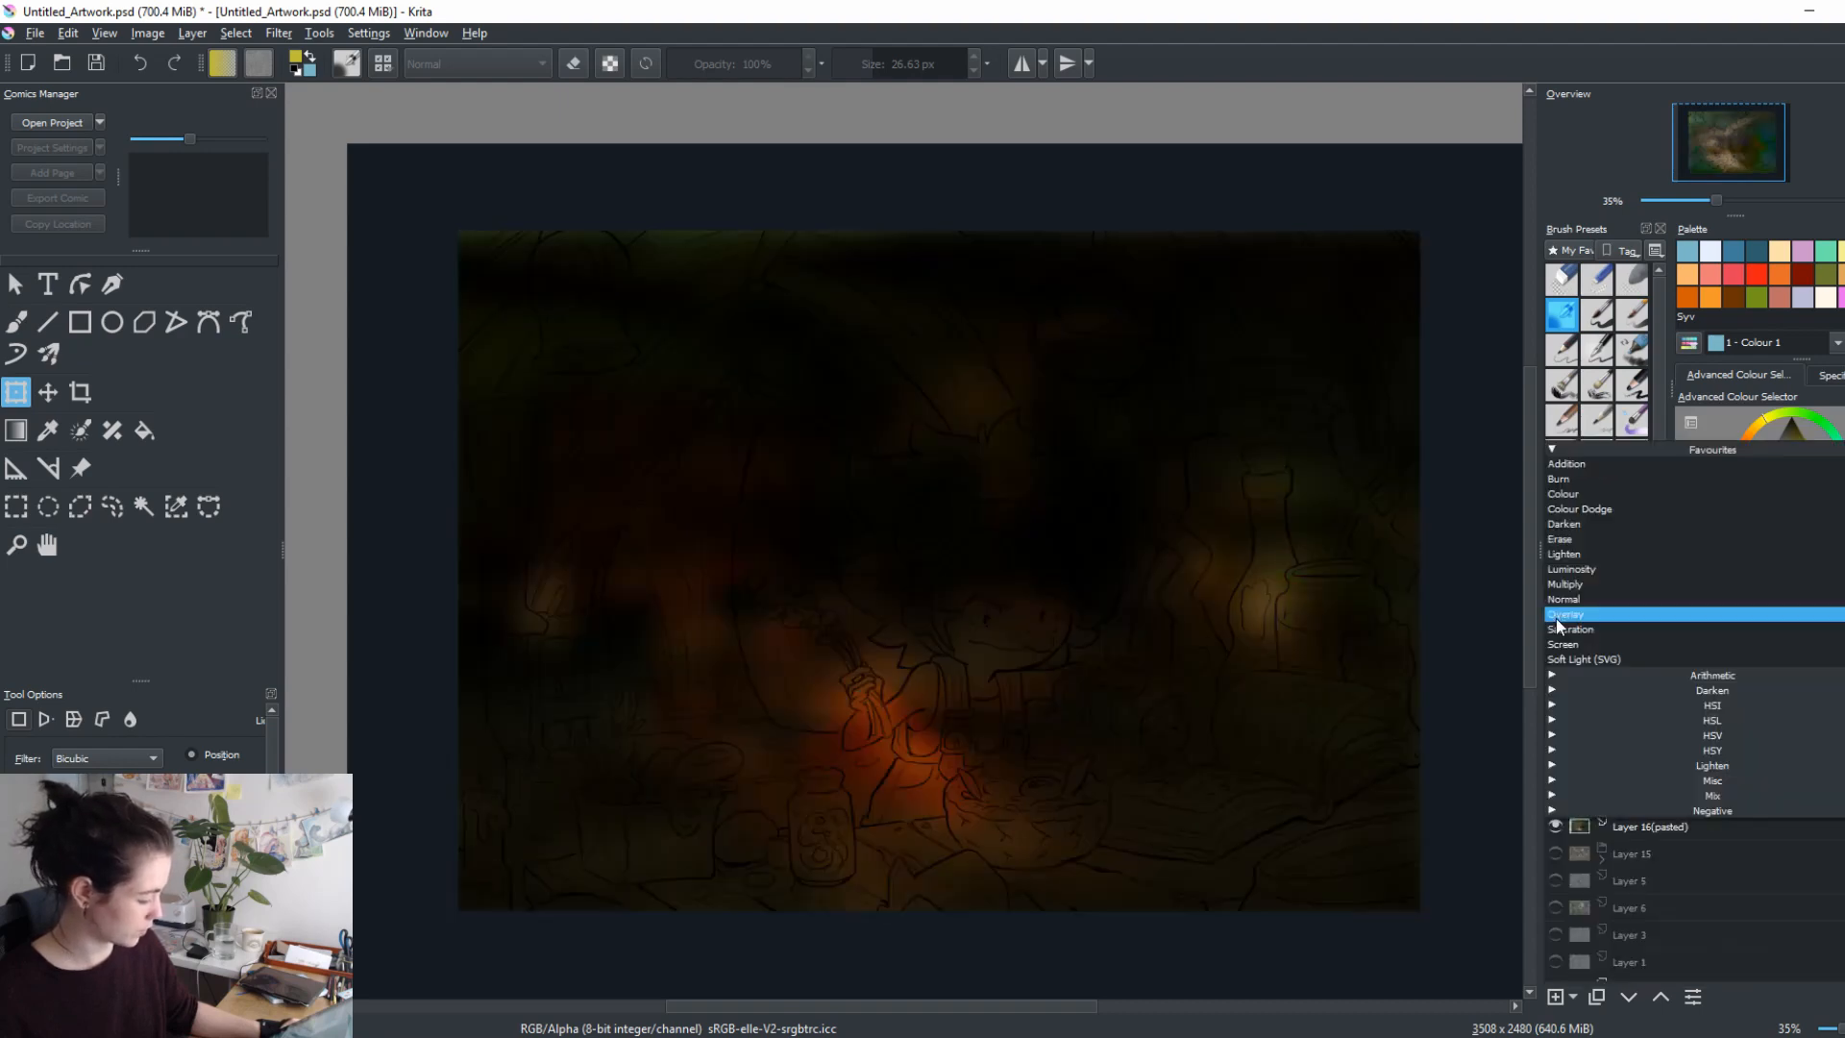
left_click(1587, 600)
Try the Multiply, Luminosity, Lighten and Darken blending modes in turn on Layer 17.
left_click(1572, 615)
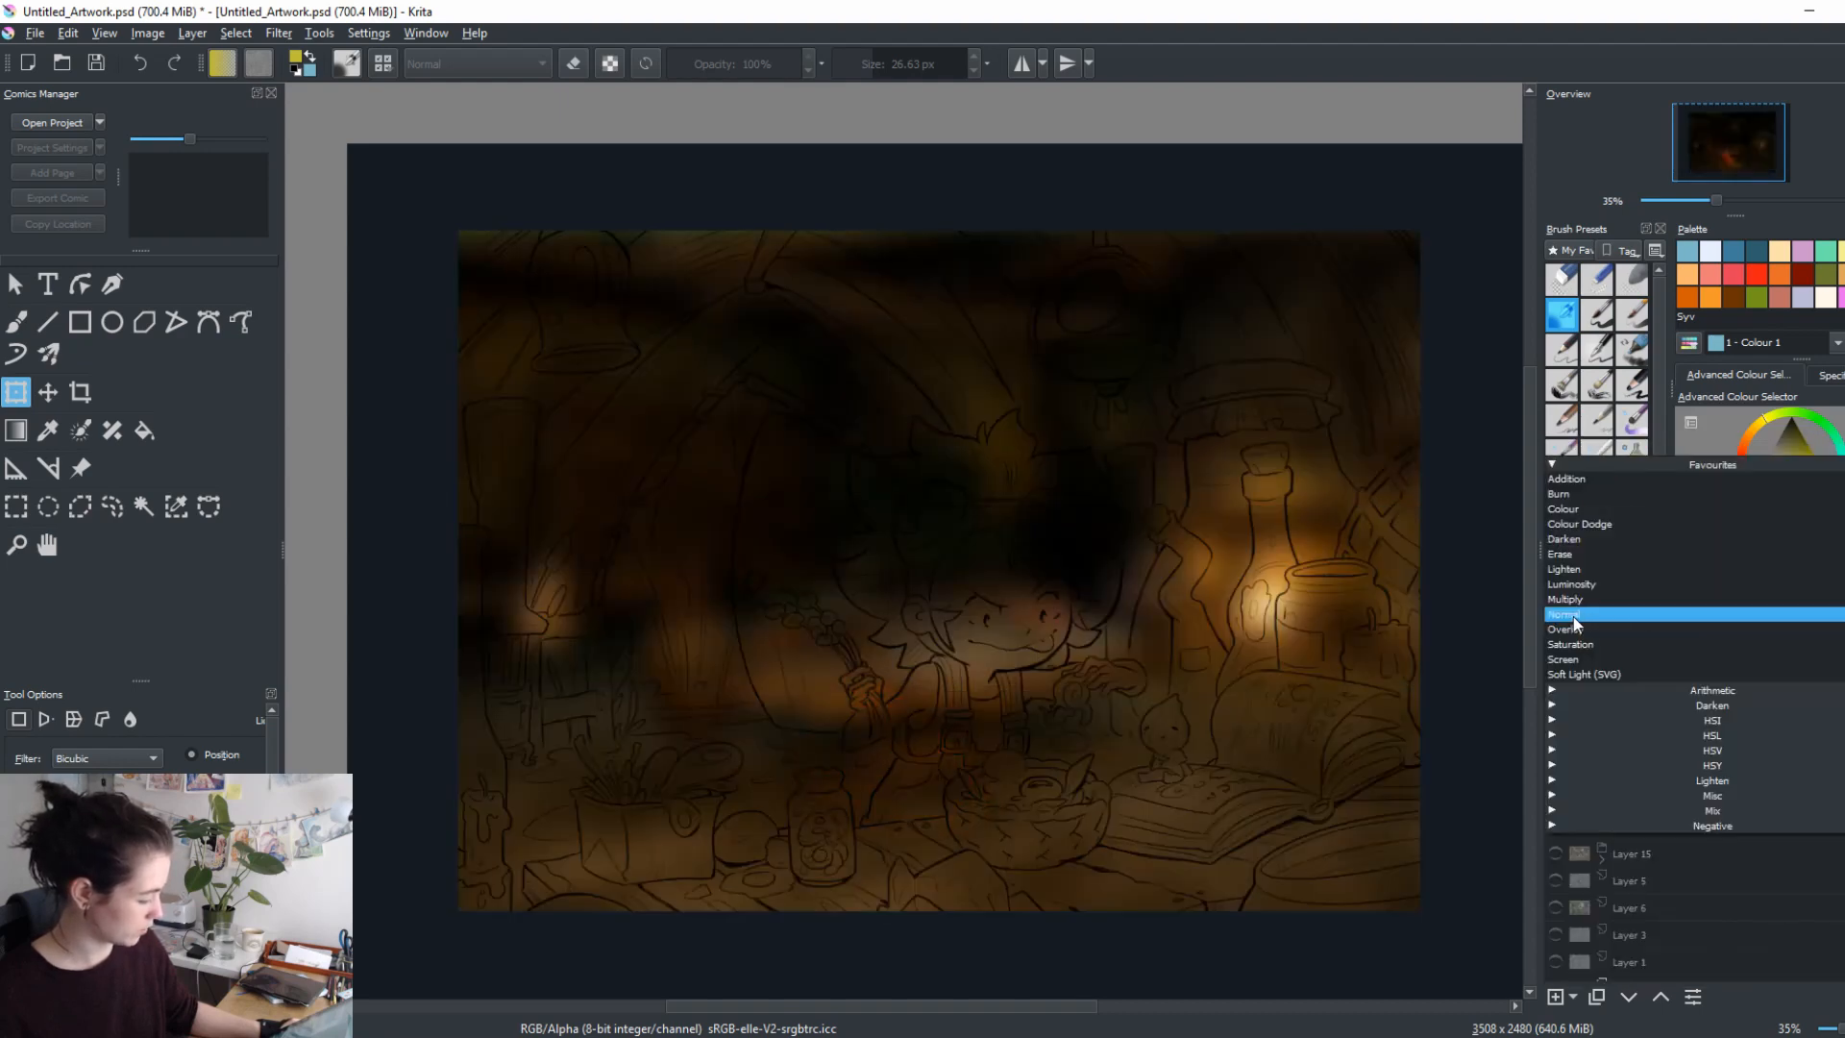
left_click(1576, 600)
left_click(1577, 615)
left_click(1577, 600)
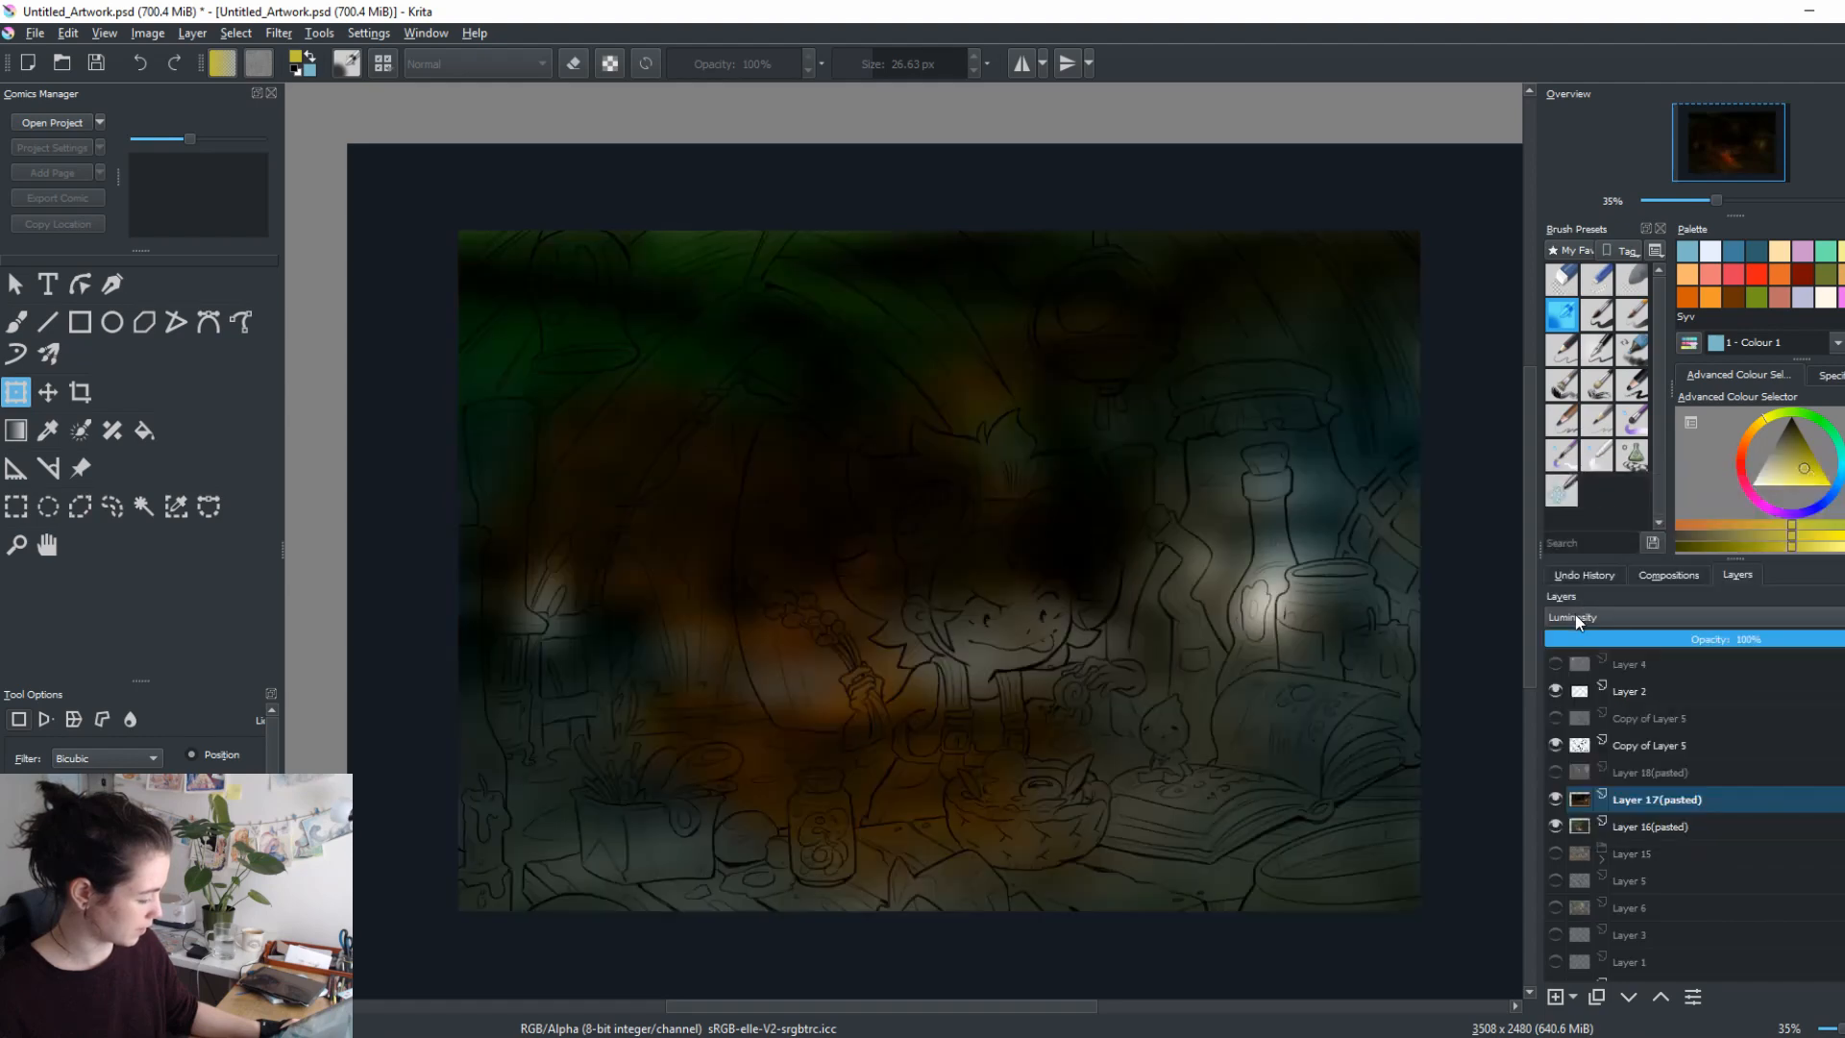
left_click(1575, 618)
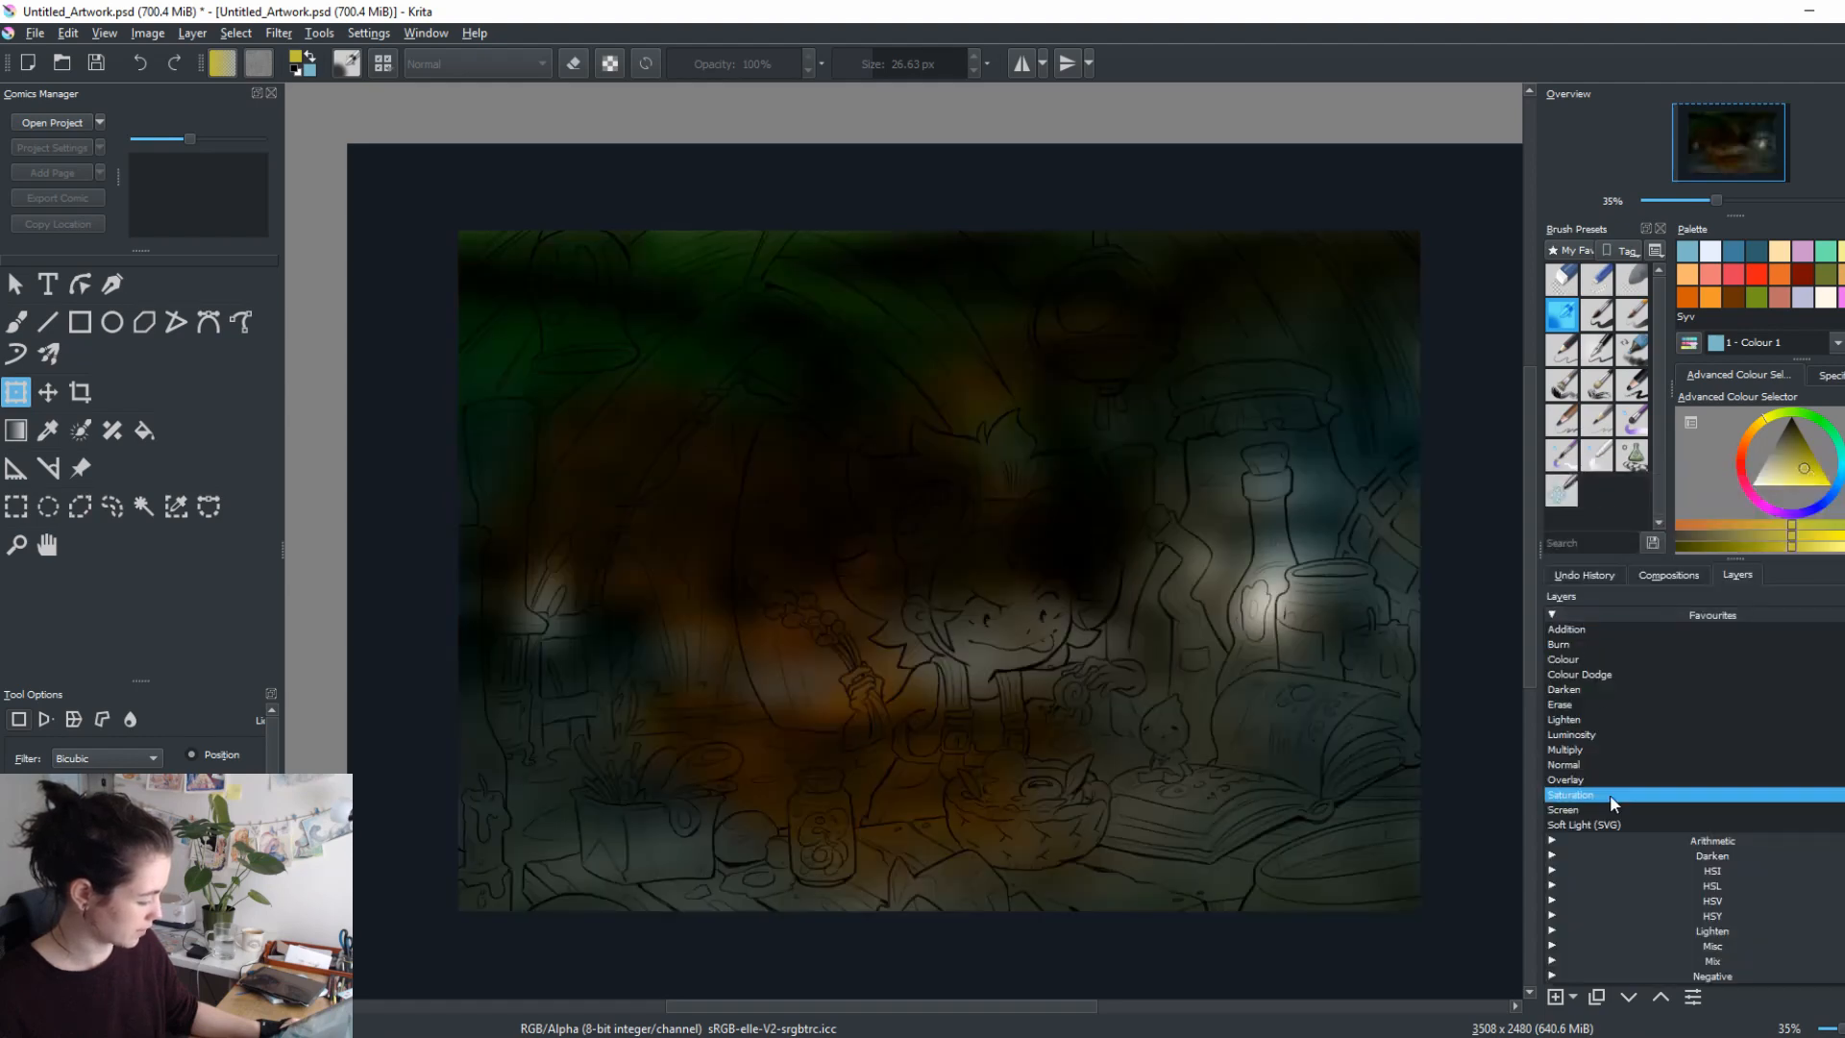
left_click(1600, 719)
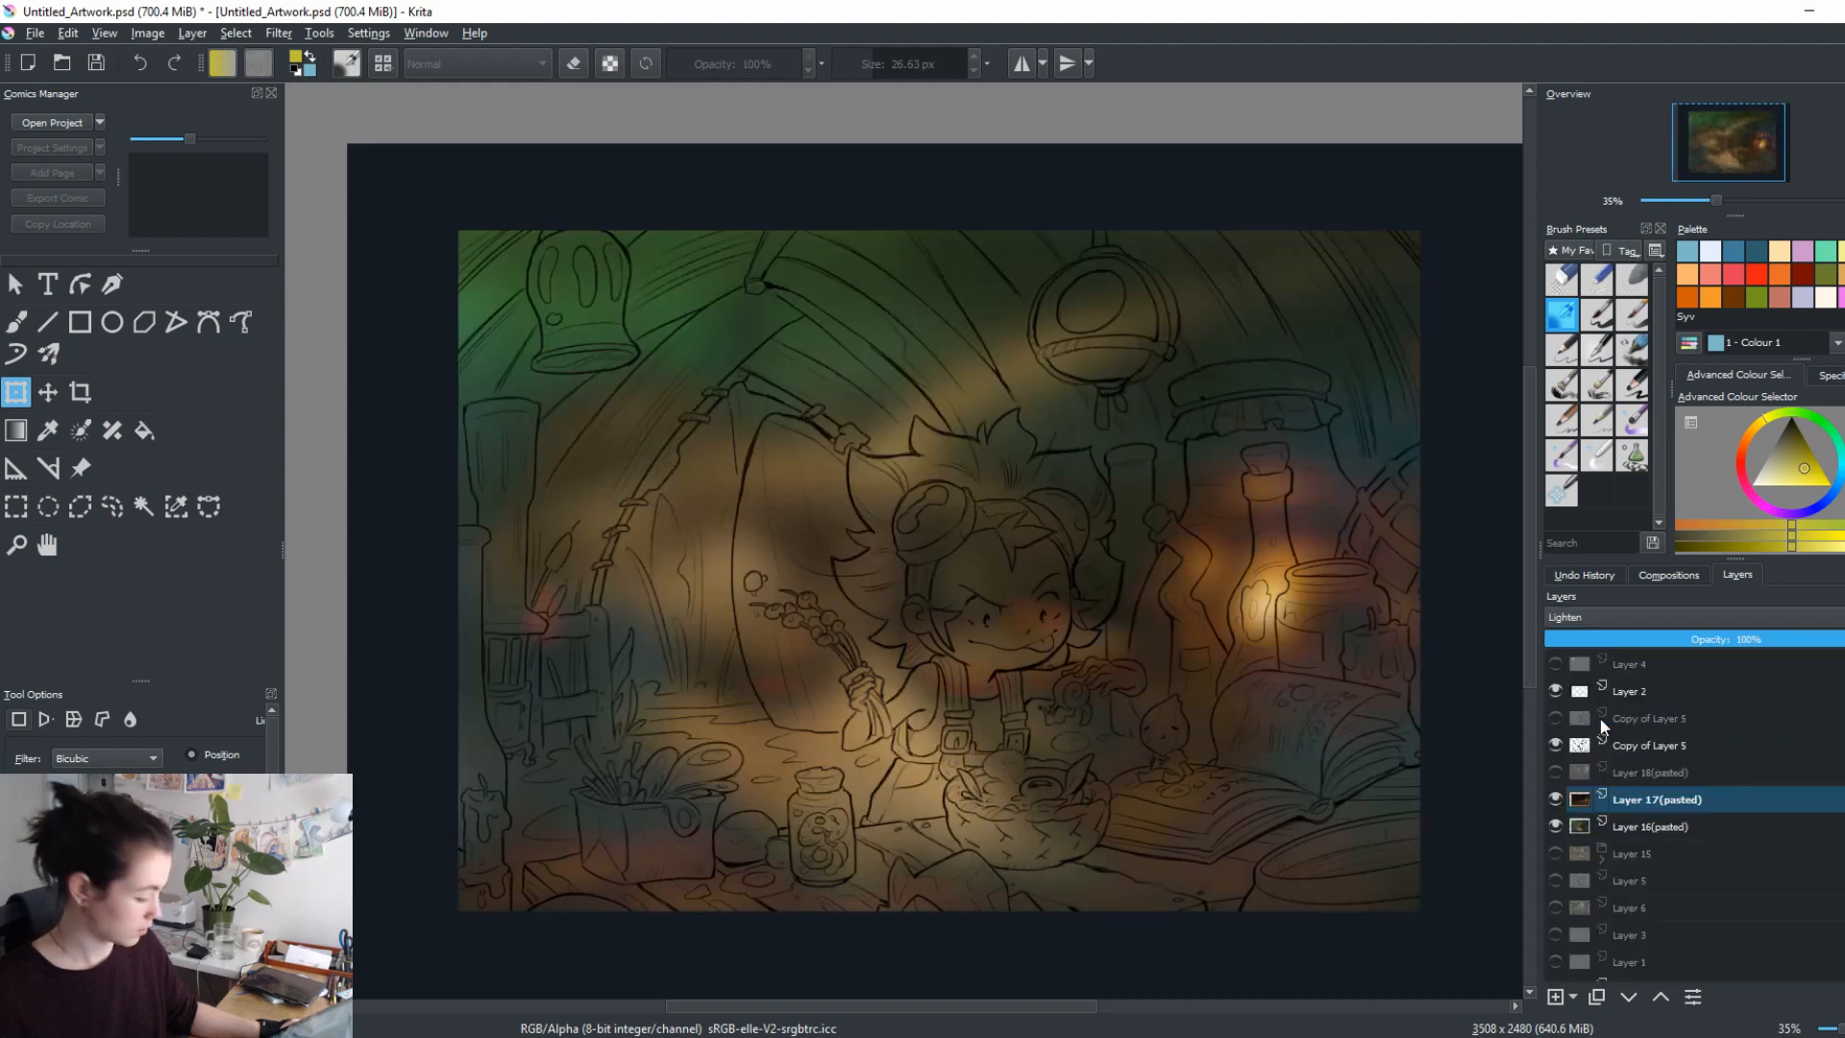
left_click(1569, 616)
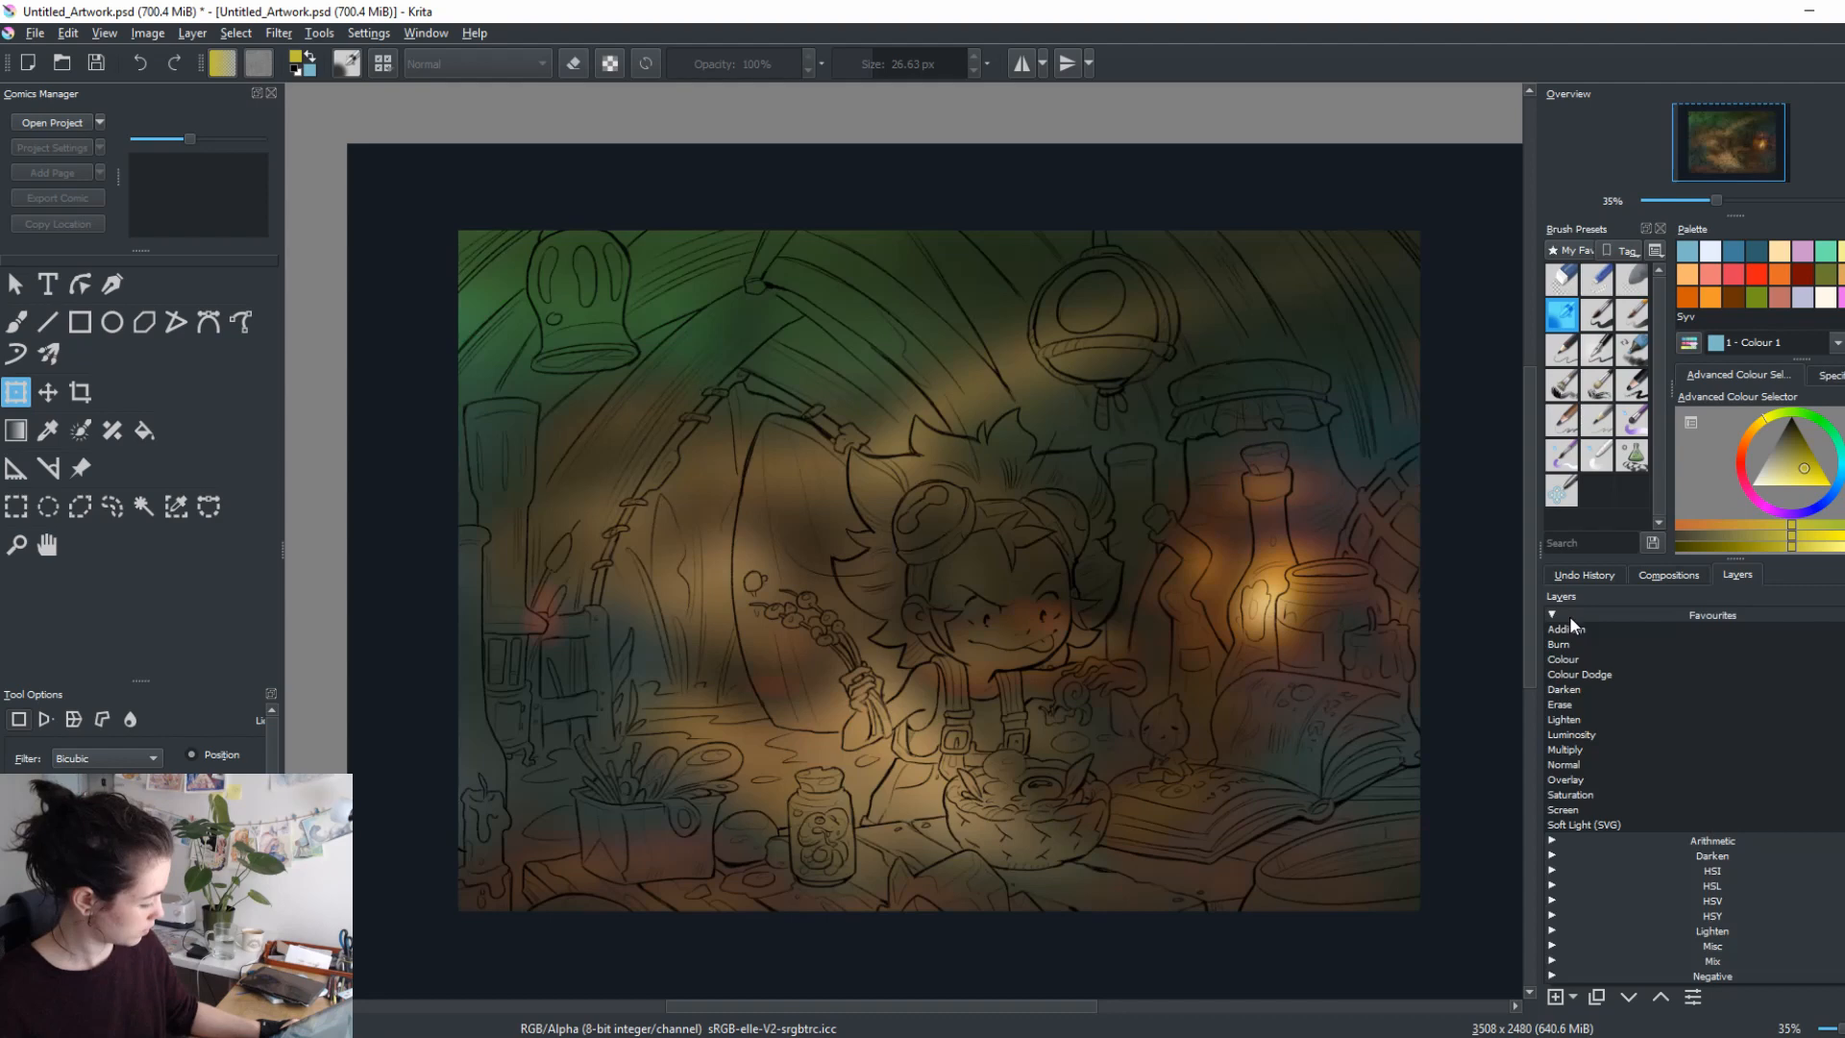
left_click(1596, 691)
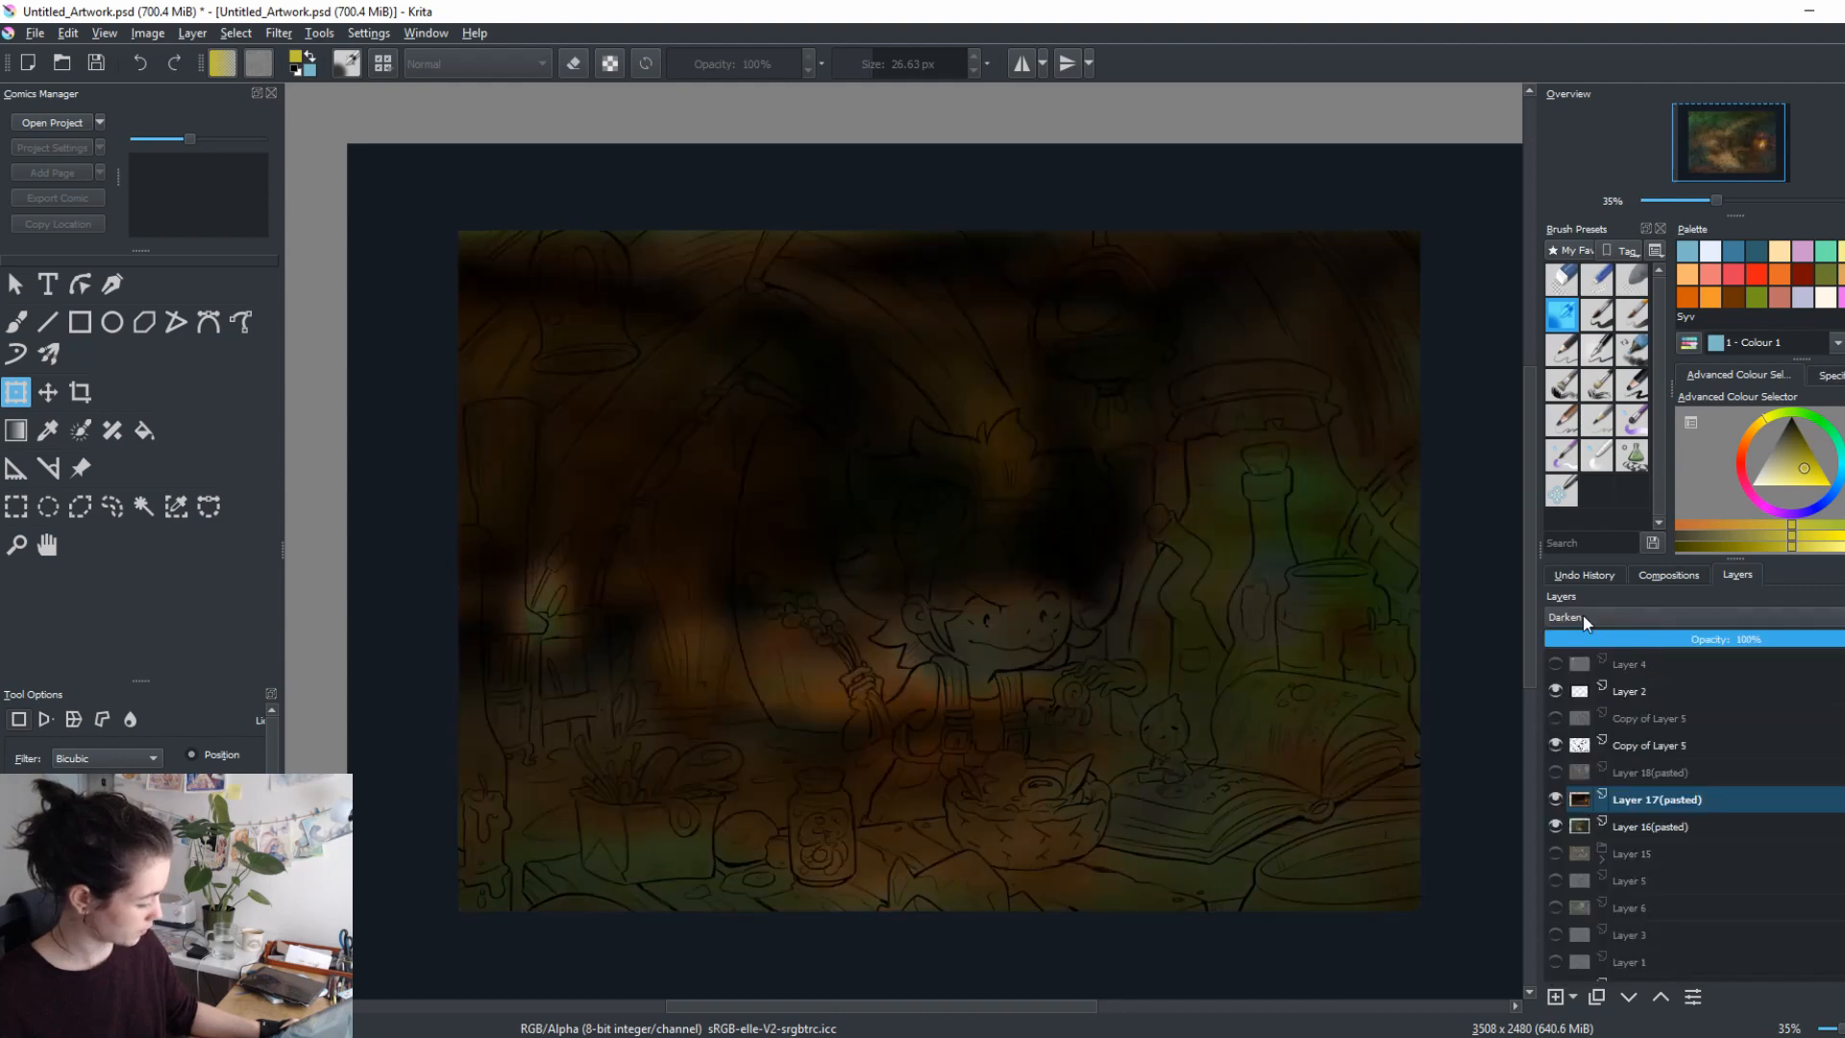
Set Layer 17's blending mode to Colour Dodge and compare the picture with the layer hidden and shown.
left_click(1583, 616)
left_click(1610, 600)
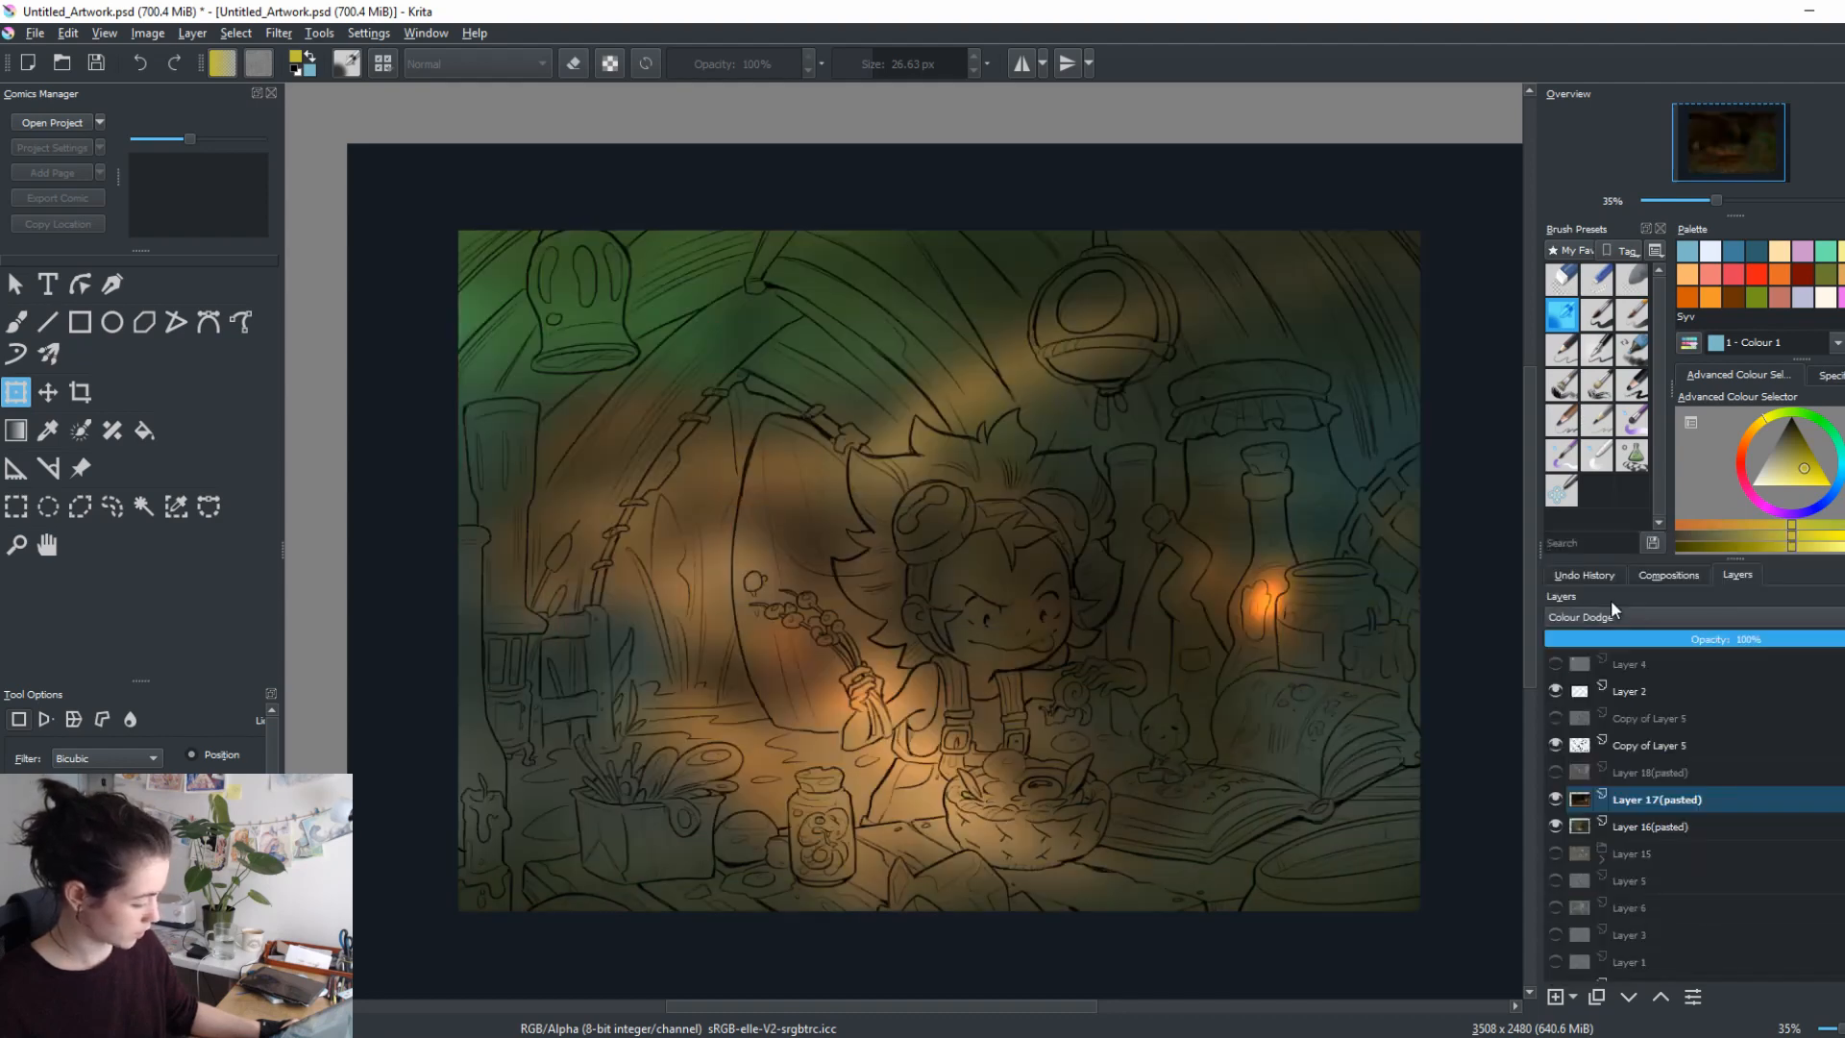
left_click(1554, 798)
left_click(1554, 798)
left_click(1550, 796)
left_click(1550, 797)
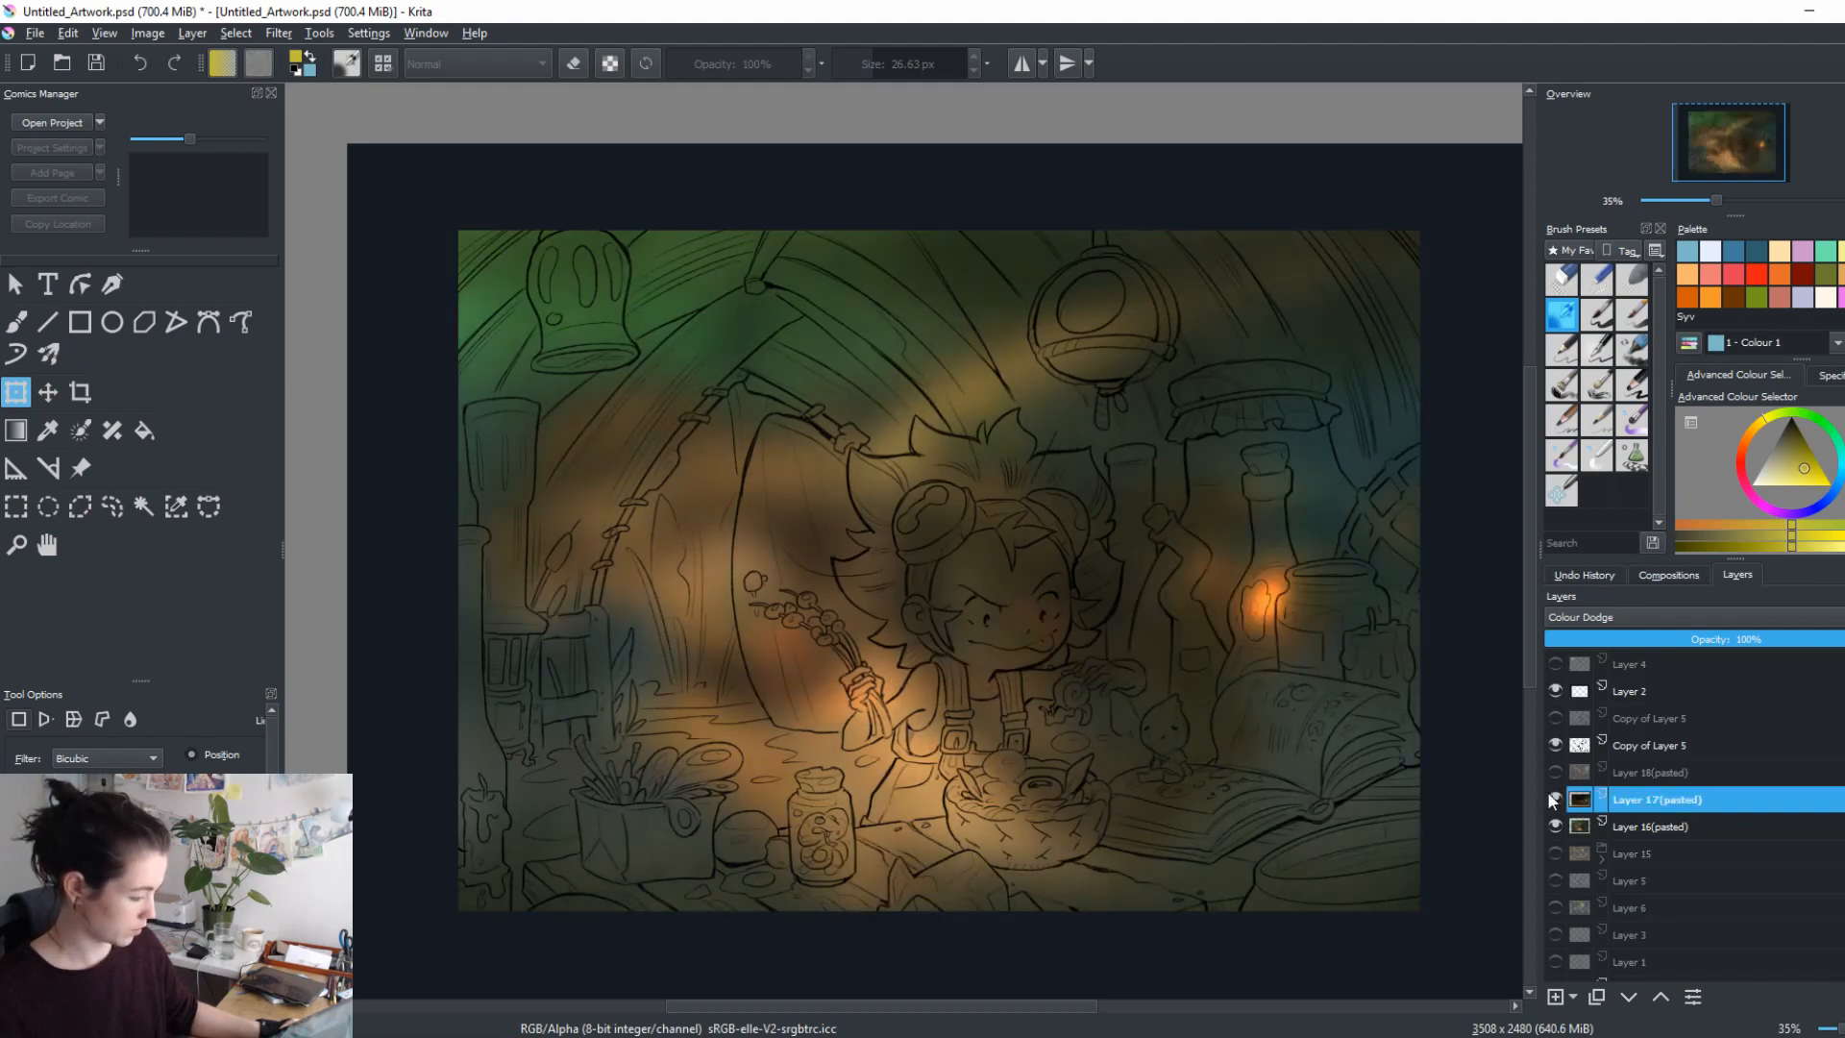
left_click(1550, 796)
left_click(1549, 795)
Show and select the wizard's house layer (Layer 18) and mirror its image horizontally.
left_click(1556, 772)
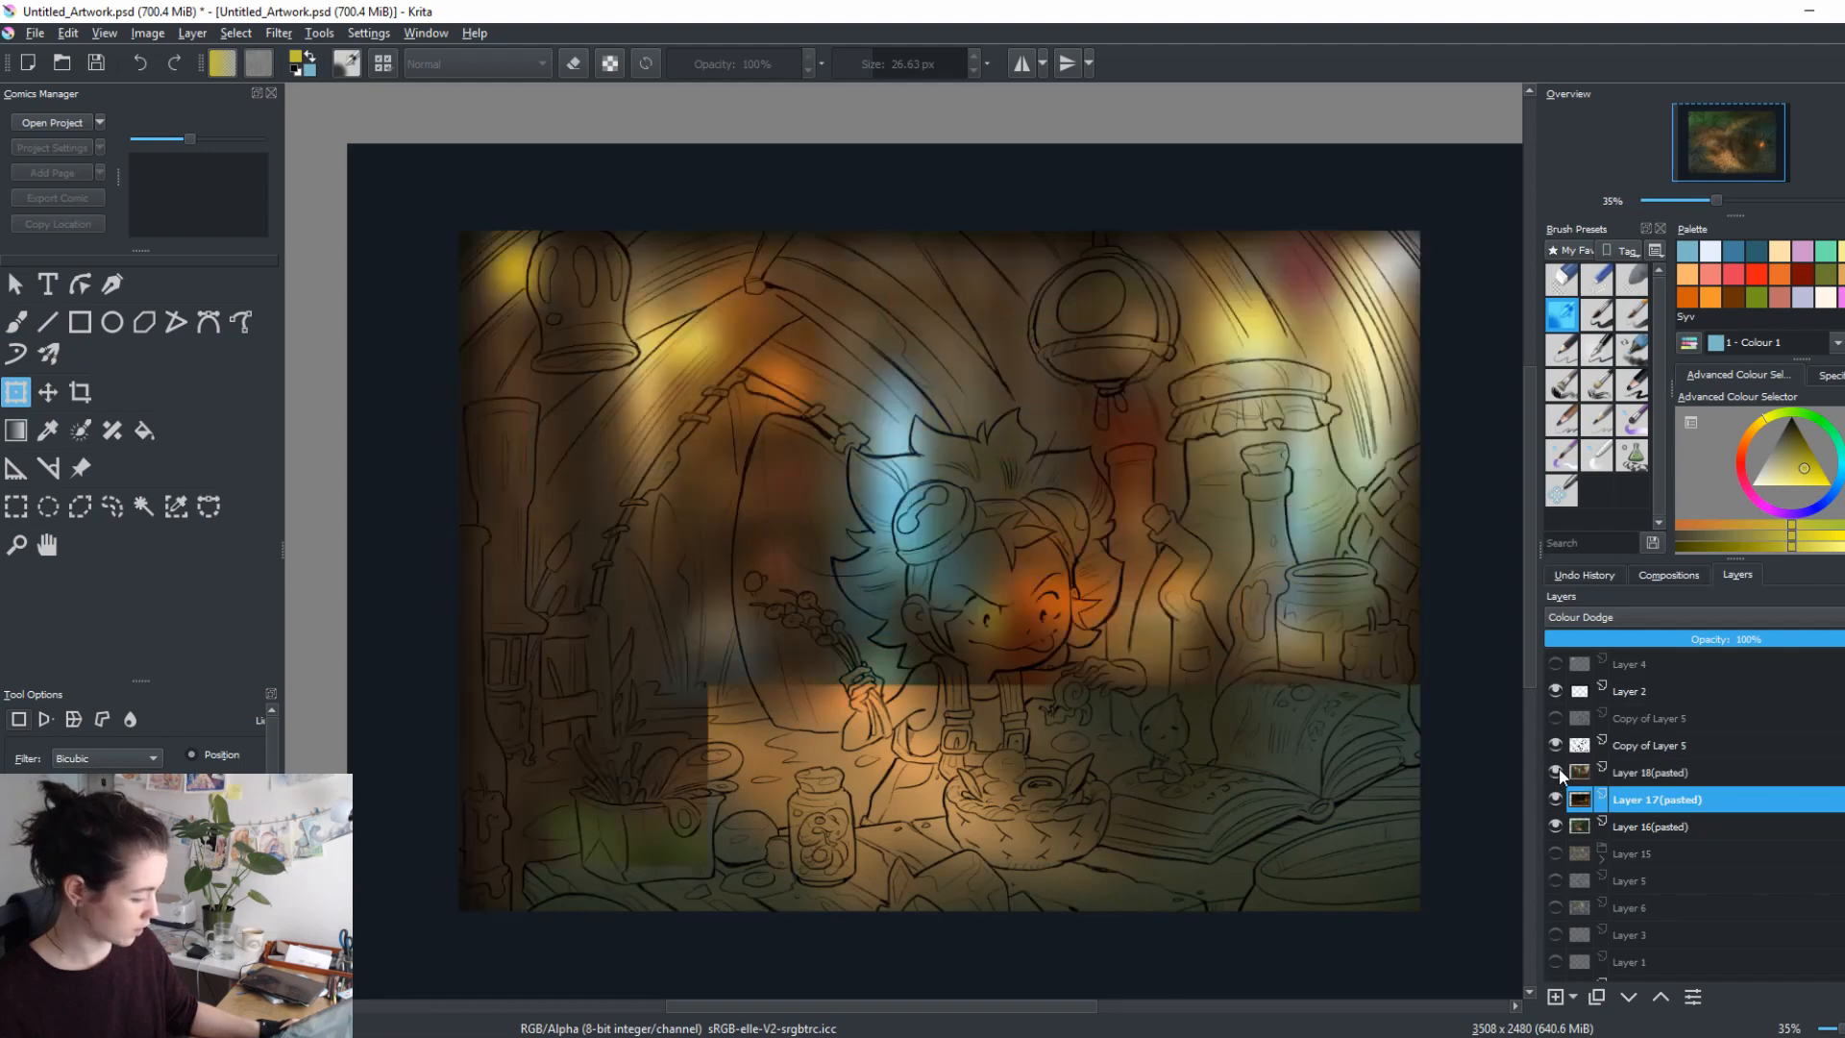
left_click(1645, 771)
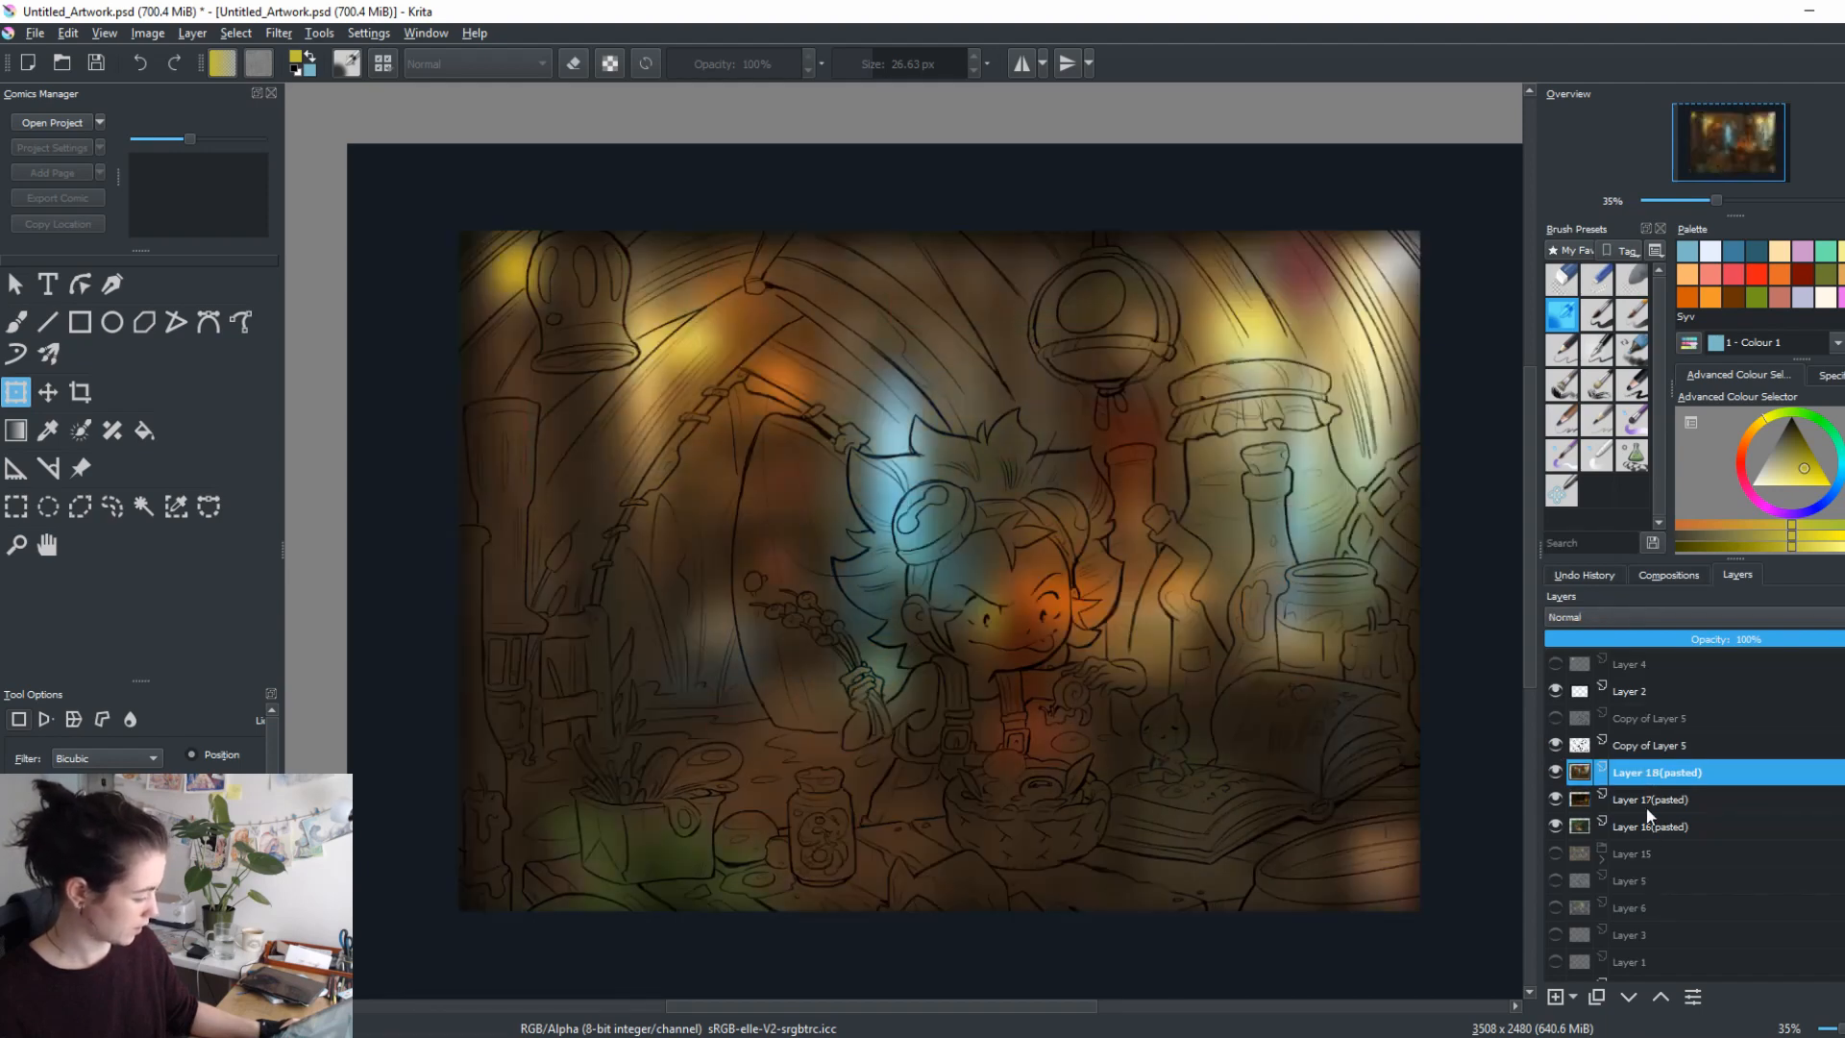
right_click(1141, 713)
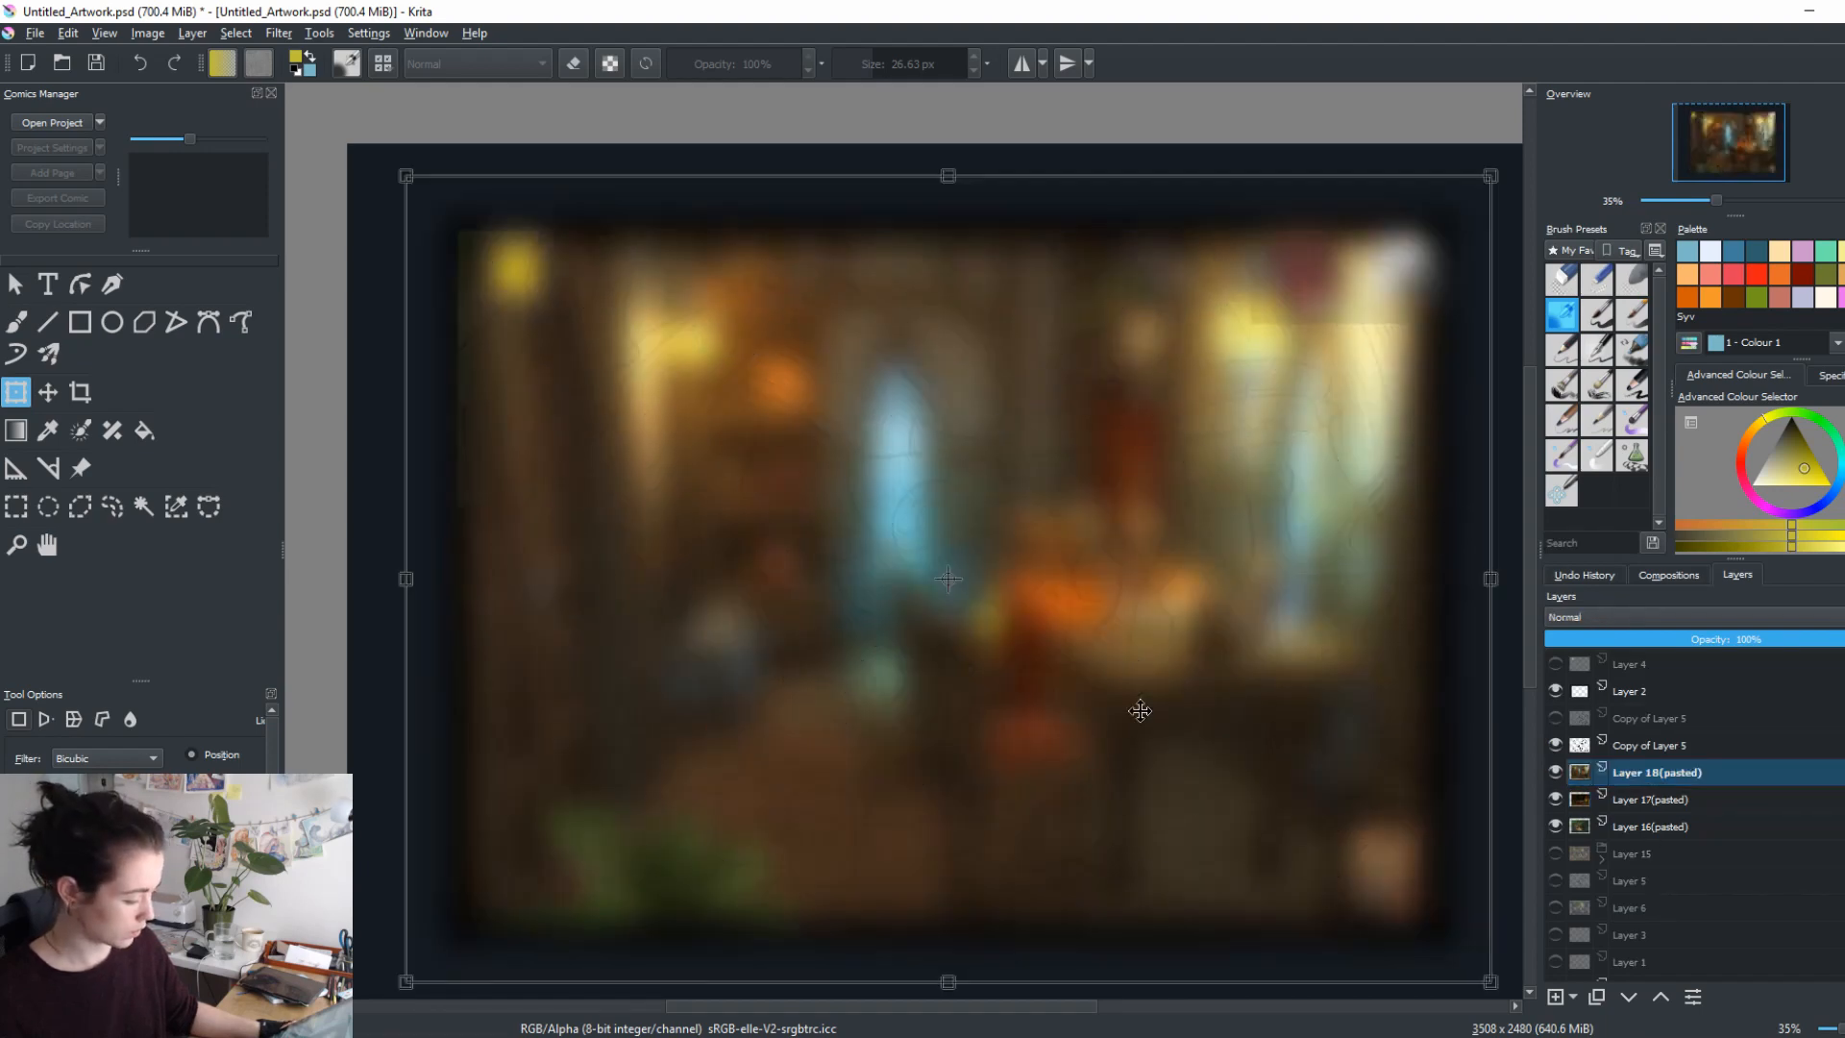
left_click(1236, 838)
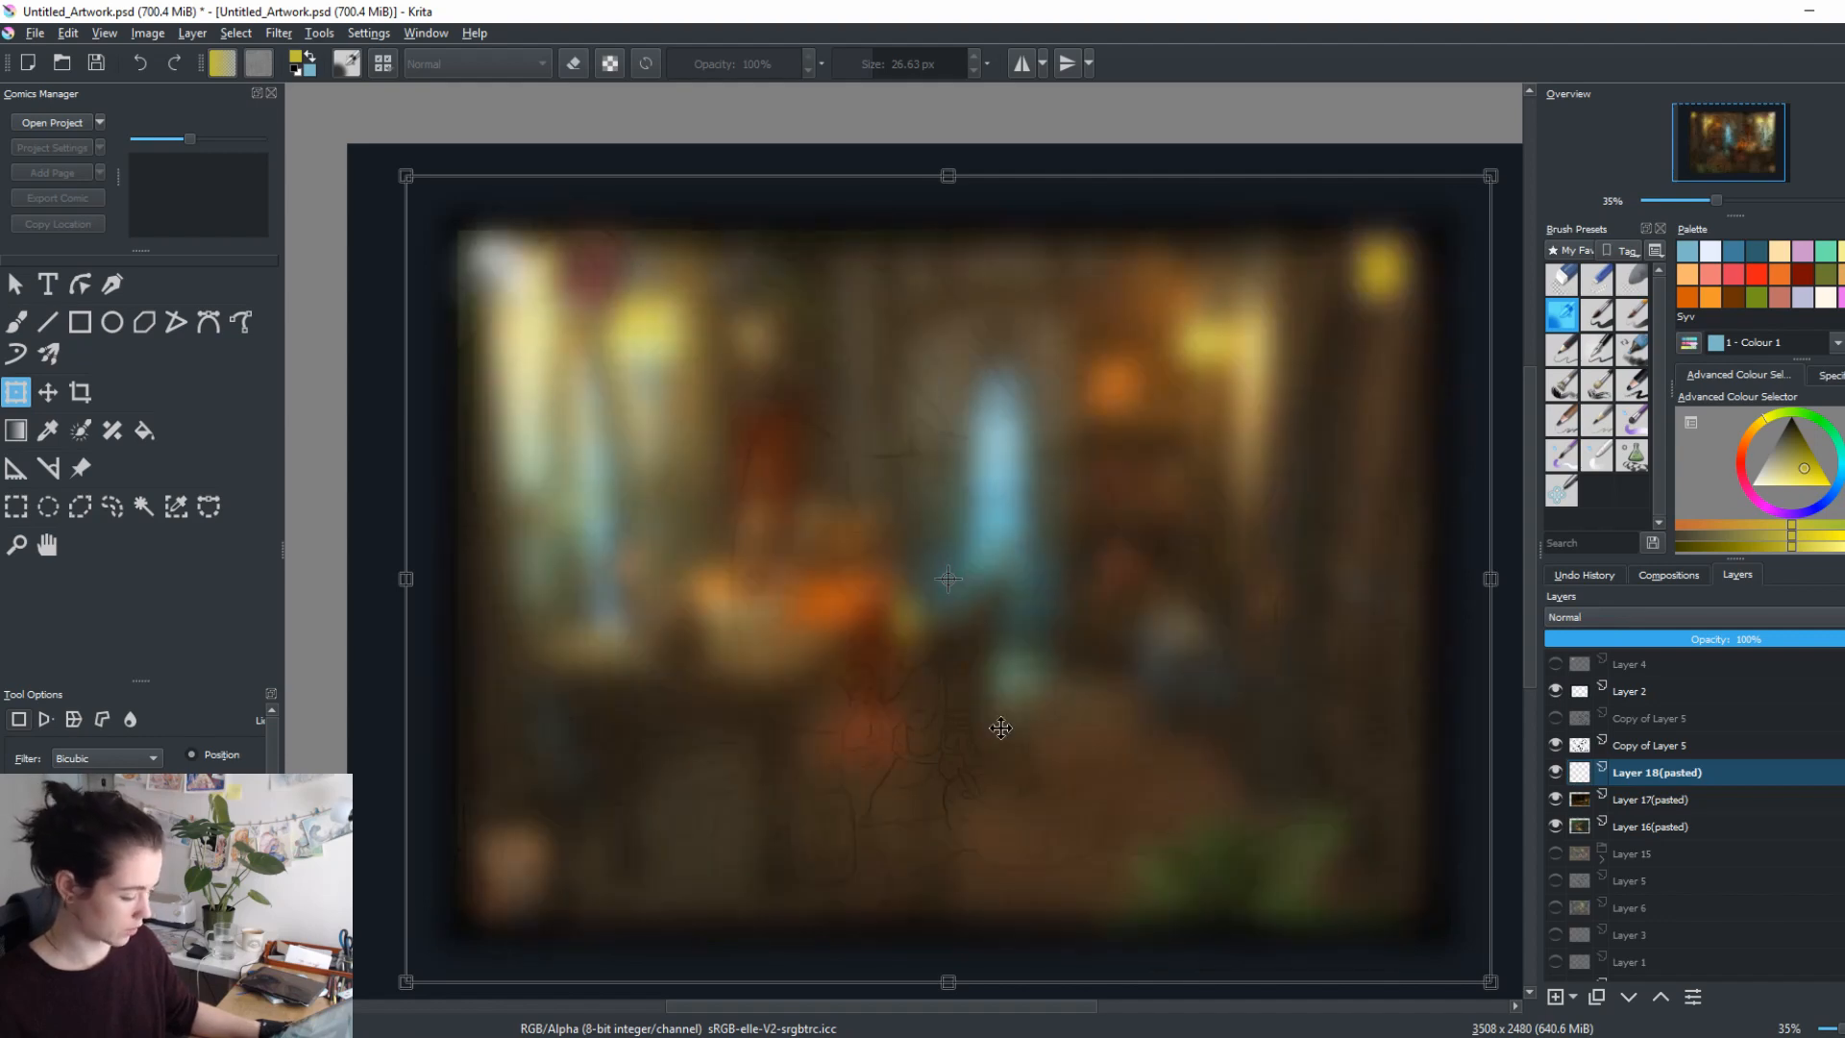
Try mirroring the Layer 18 image vertically, flip it back upright, and apply the transformation.
right_click(1092, 740)
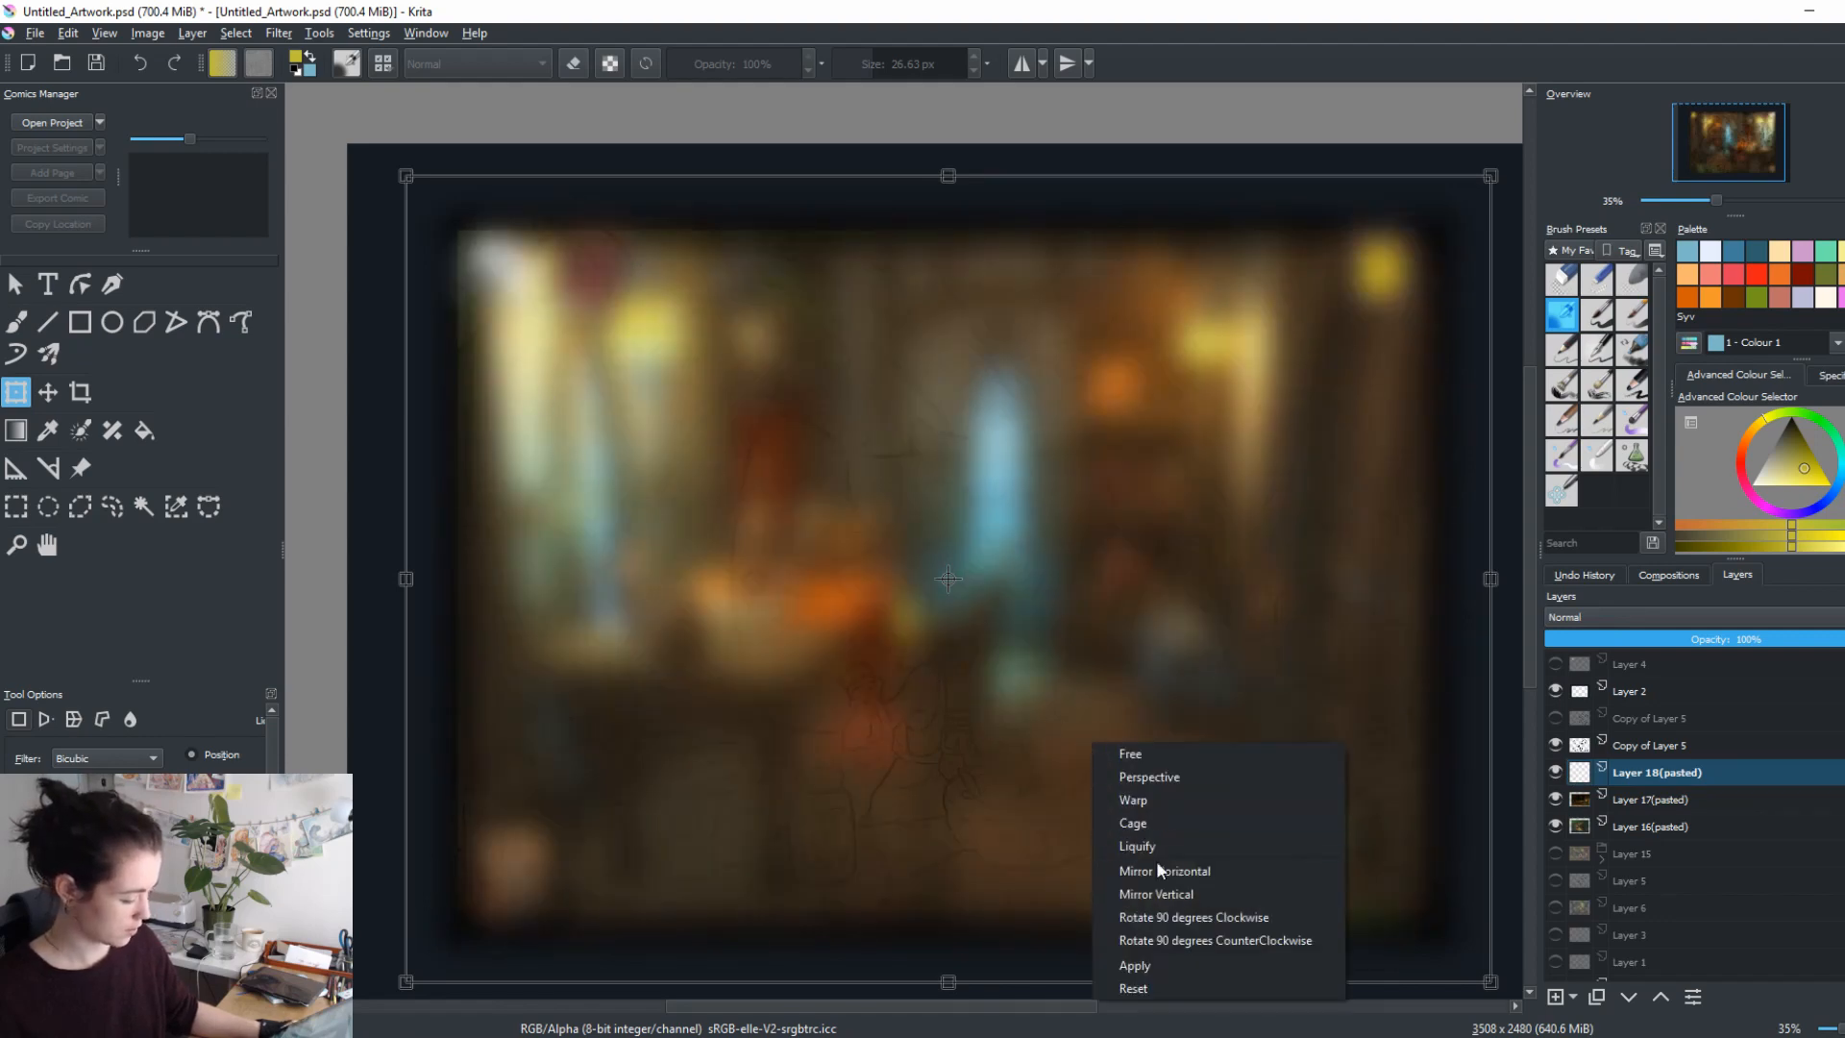
left_click(1197, 895)
right_click(1104, 783)
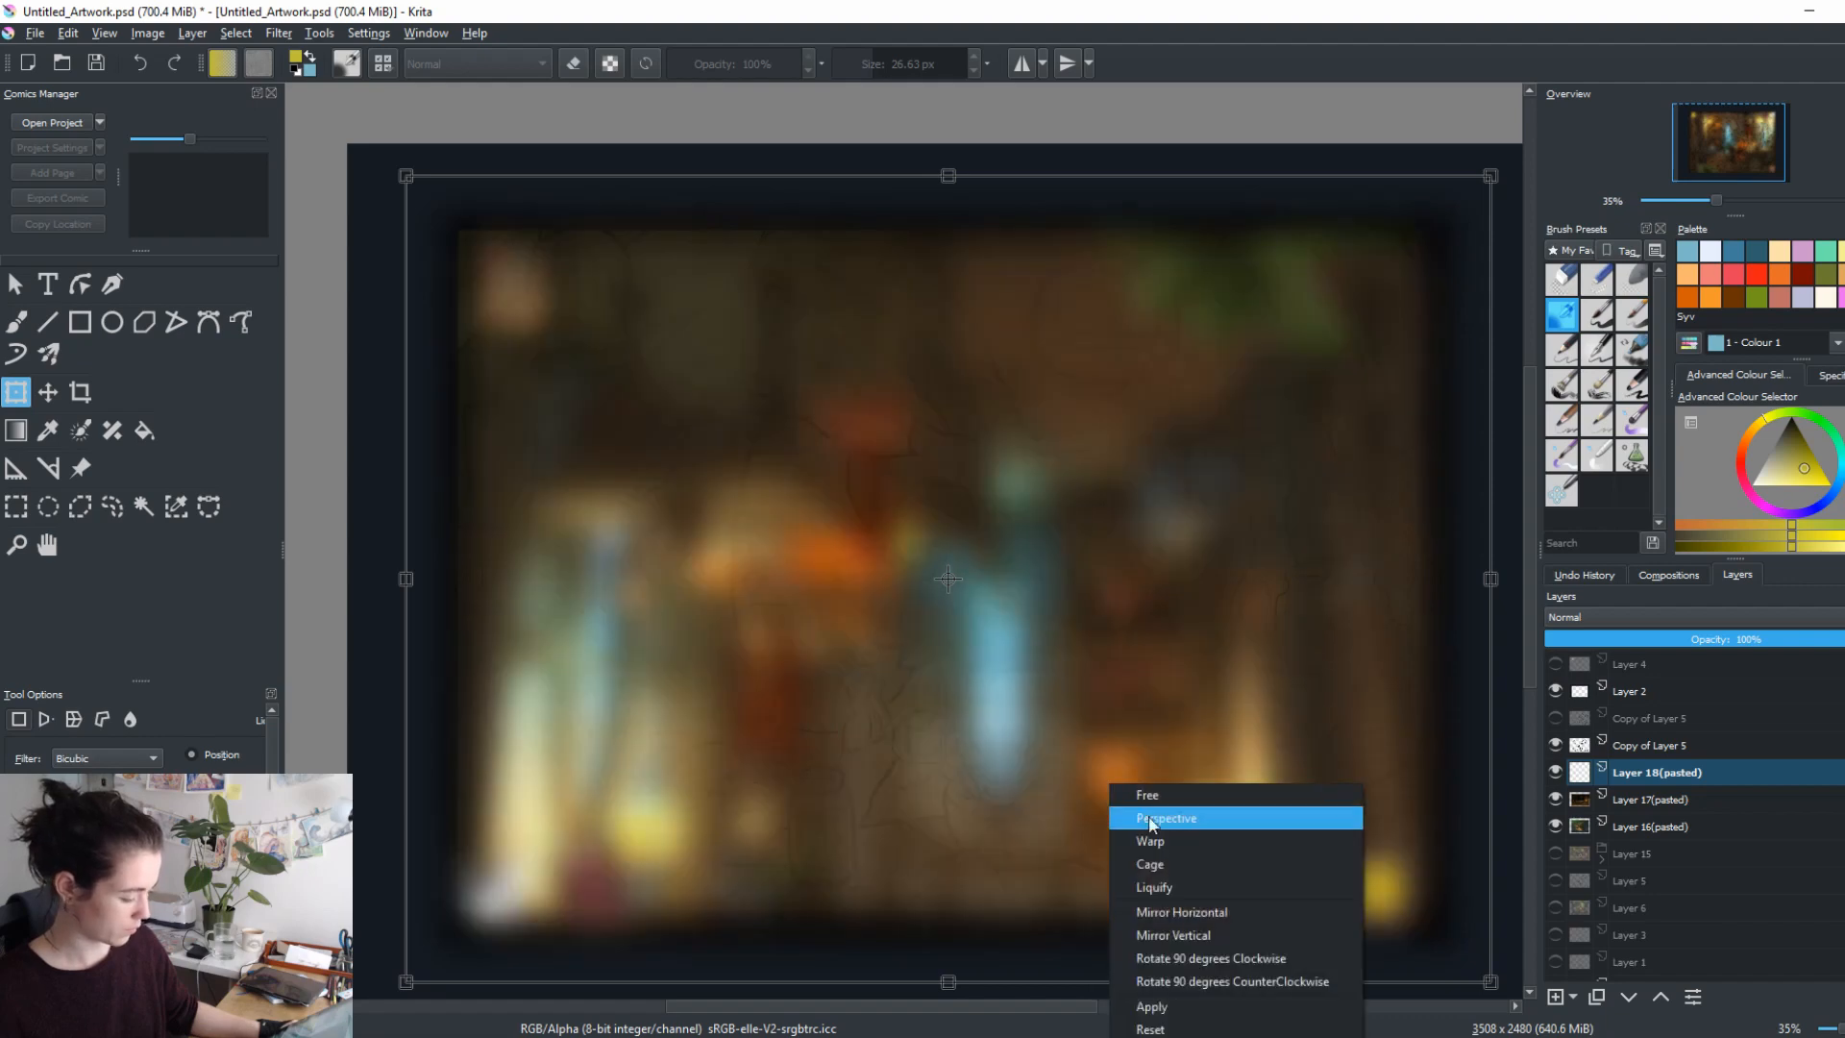
left_click(1197, 932)
key("Return")
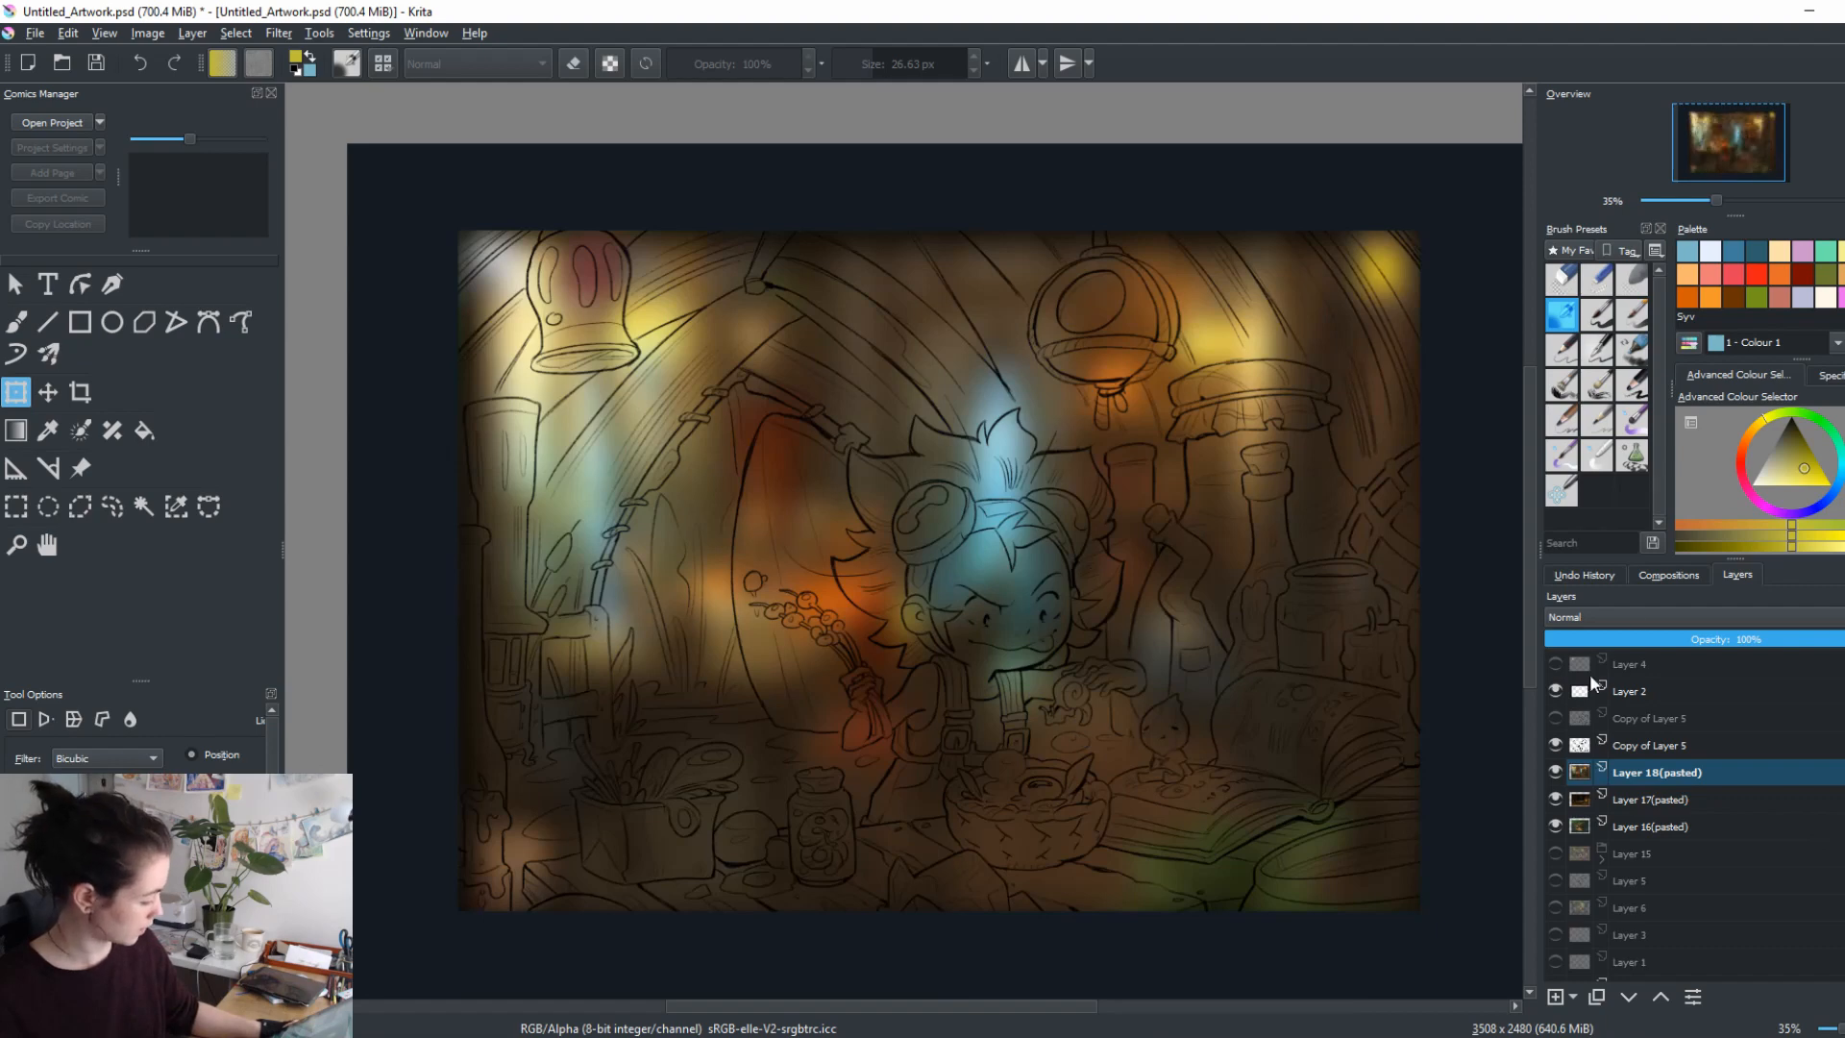
Try the Overlay, Colour Dodge and Burn blending modes on Layer 18, ending back on Colour Dodge.
left_click(1587, 614)
left_click(1611, 778)
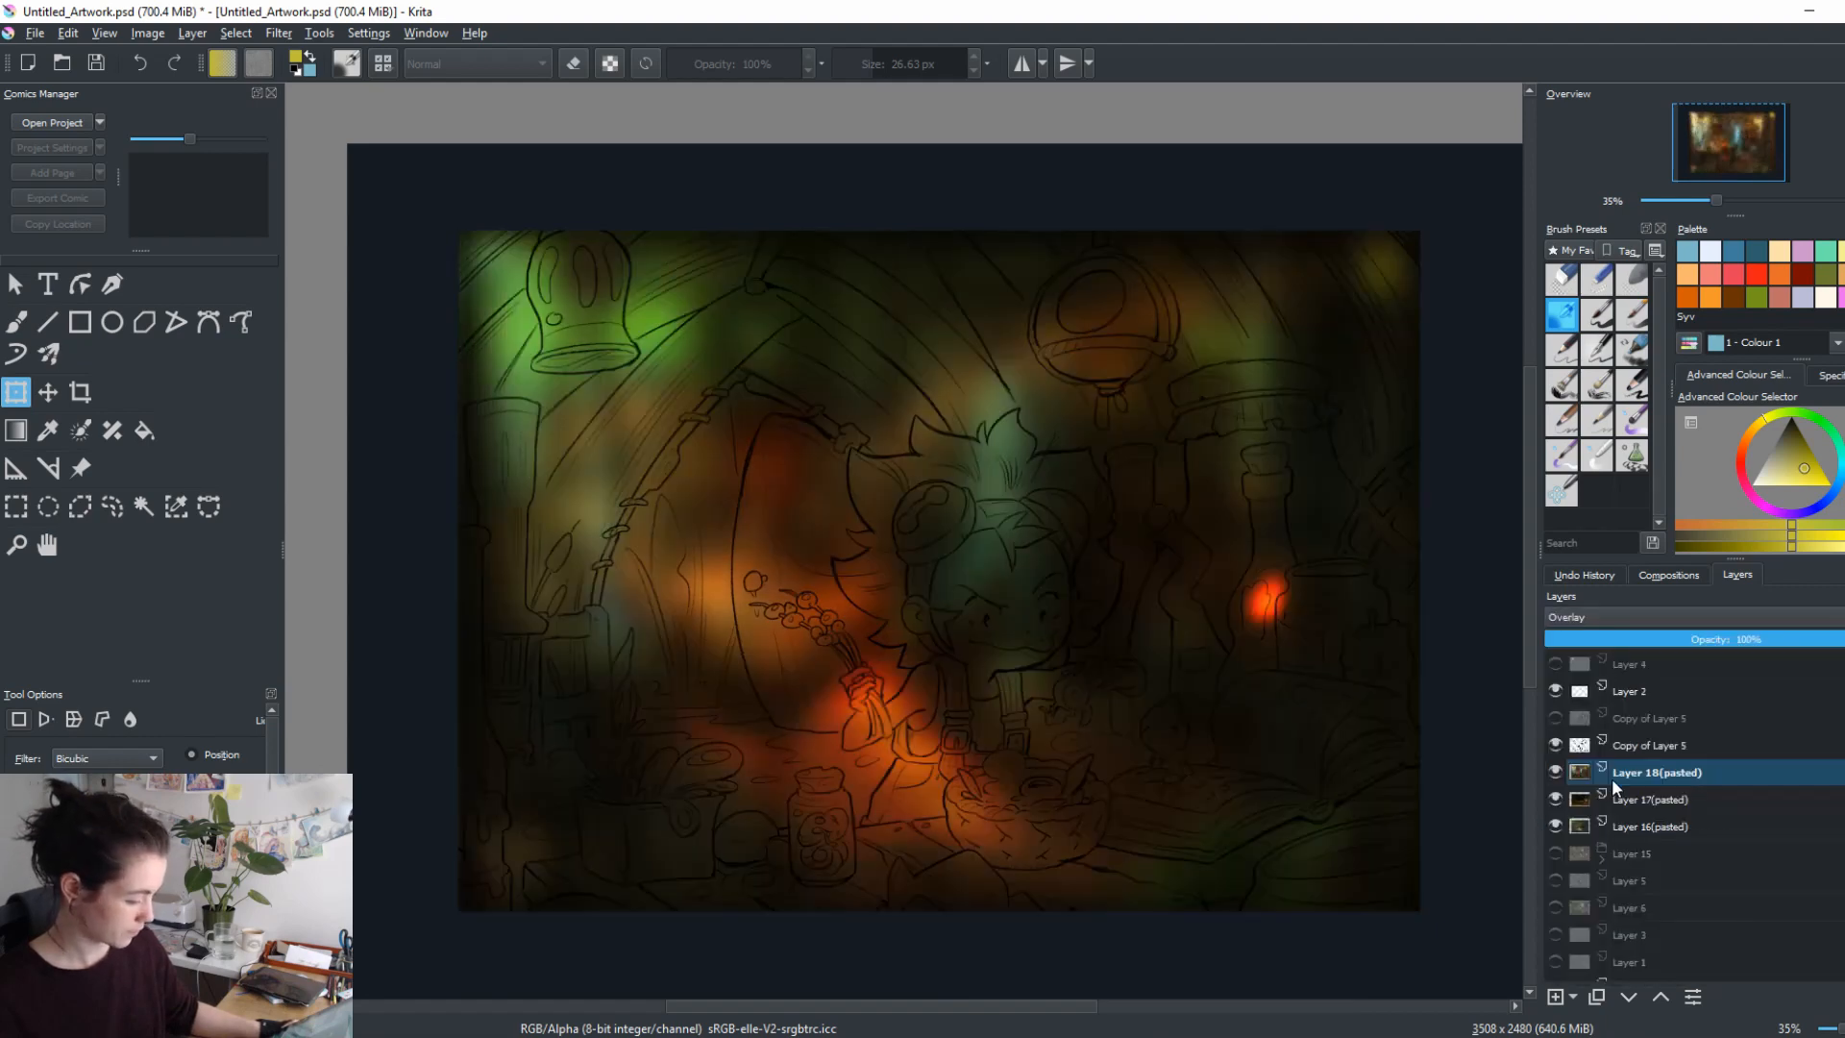
left_click(1568, 617)
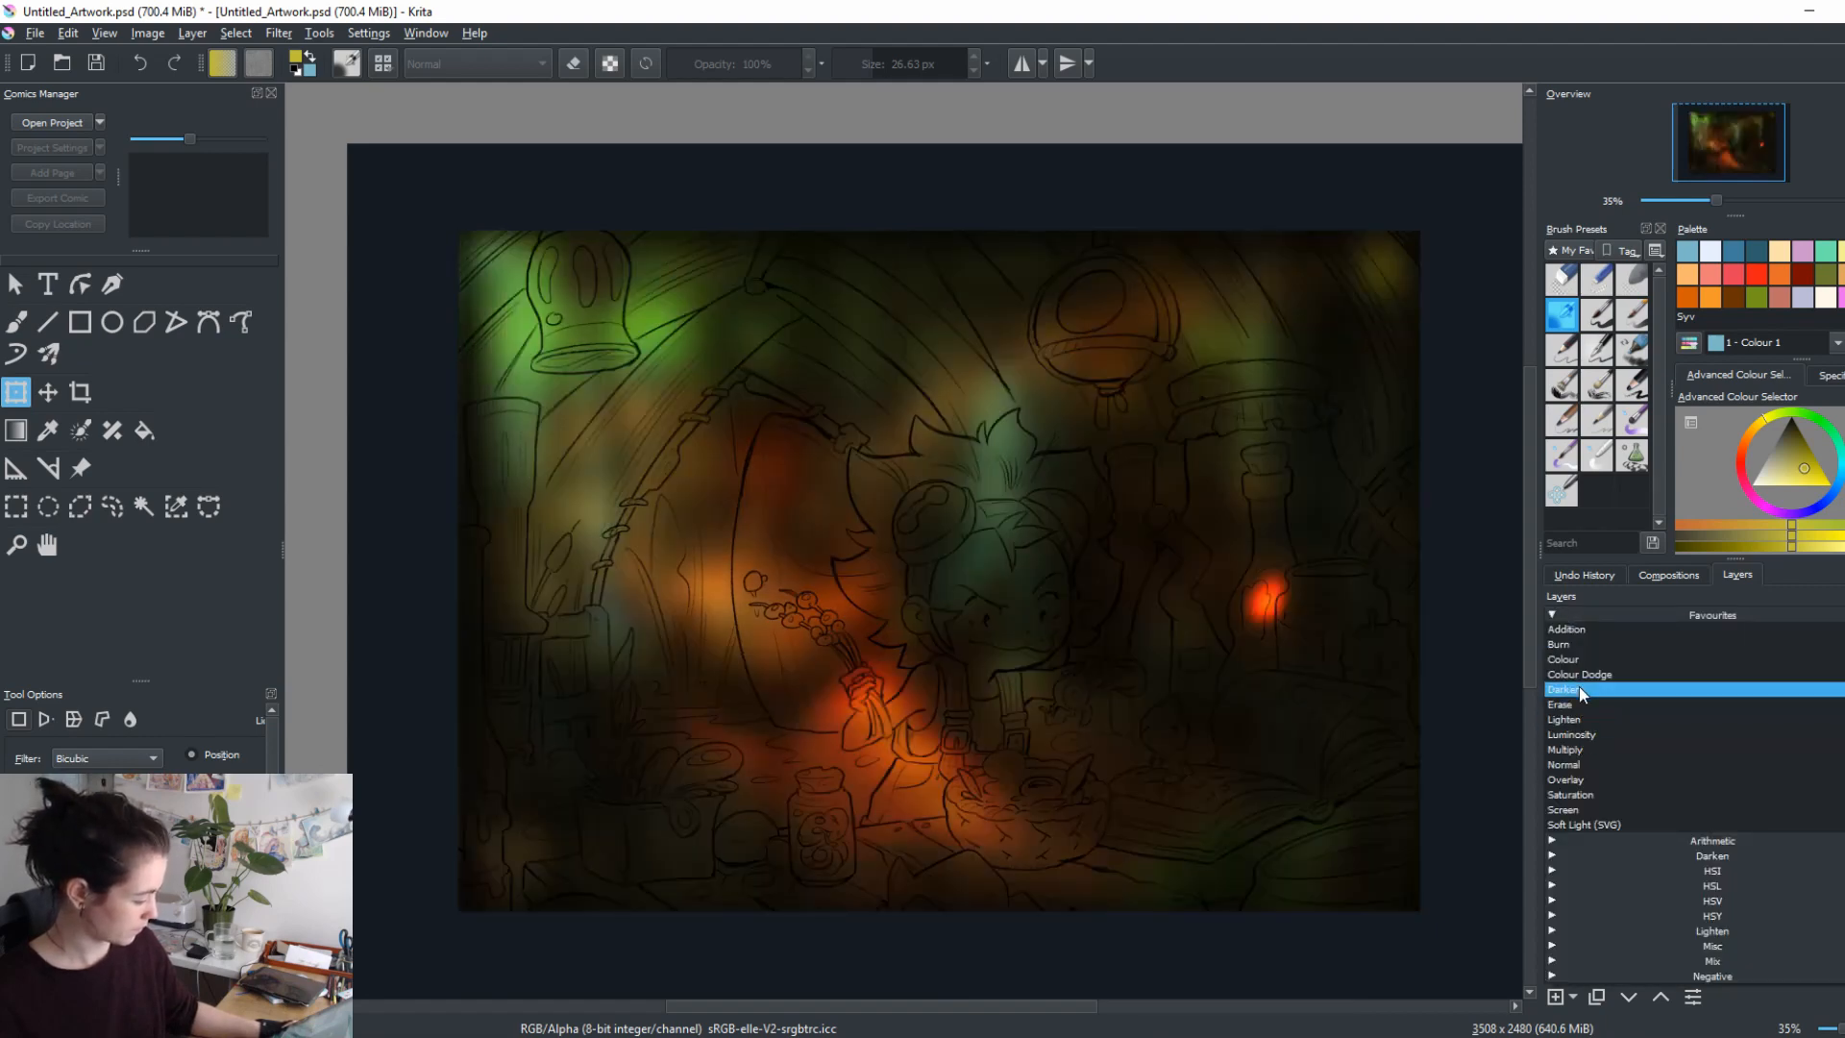
left_click(1576, 674)
left_click(1568, 615)
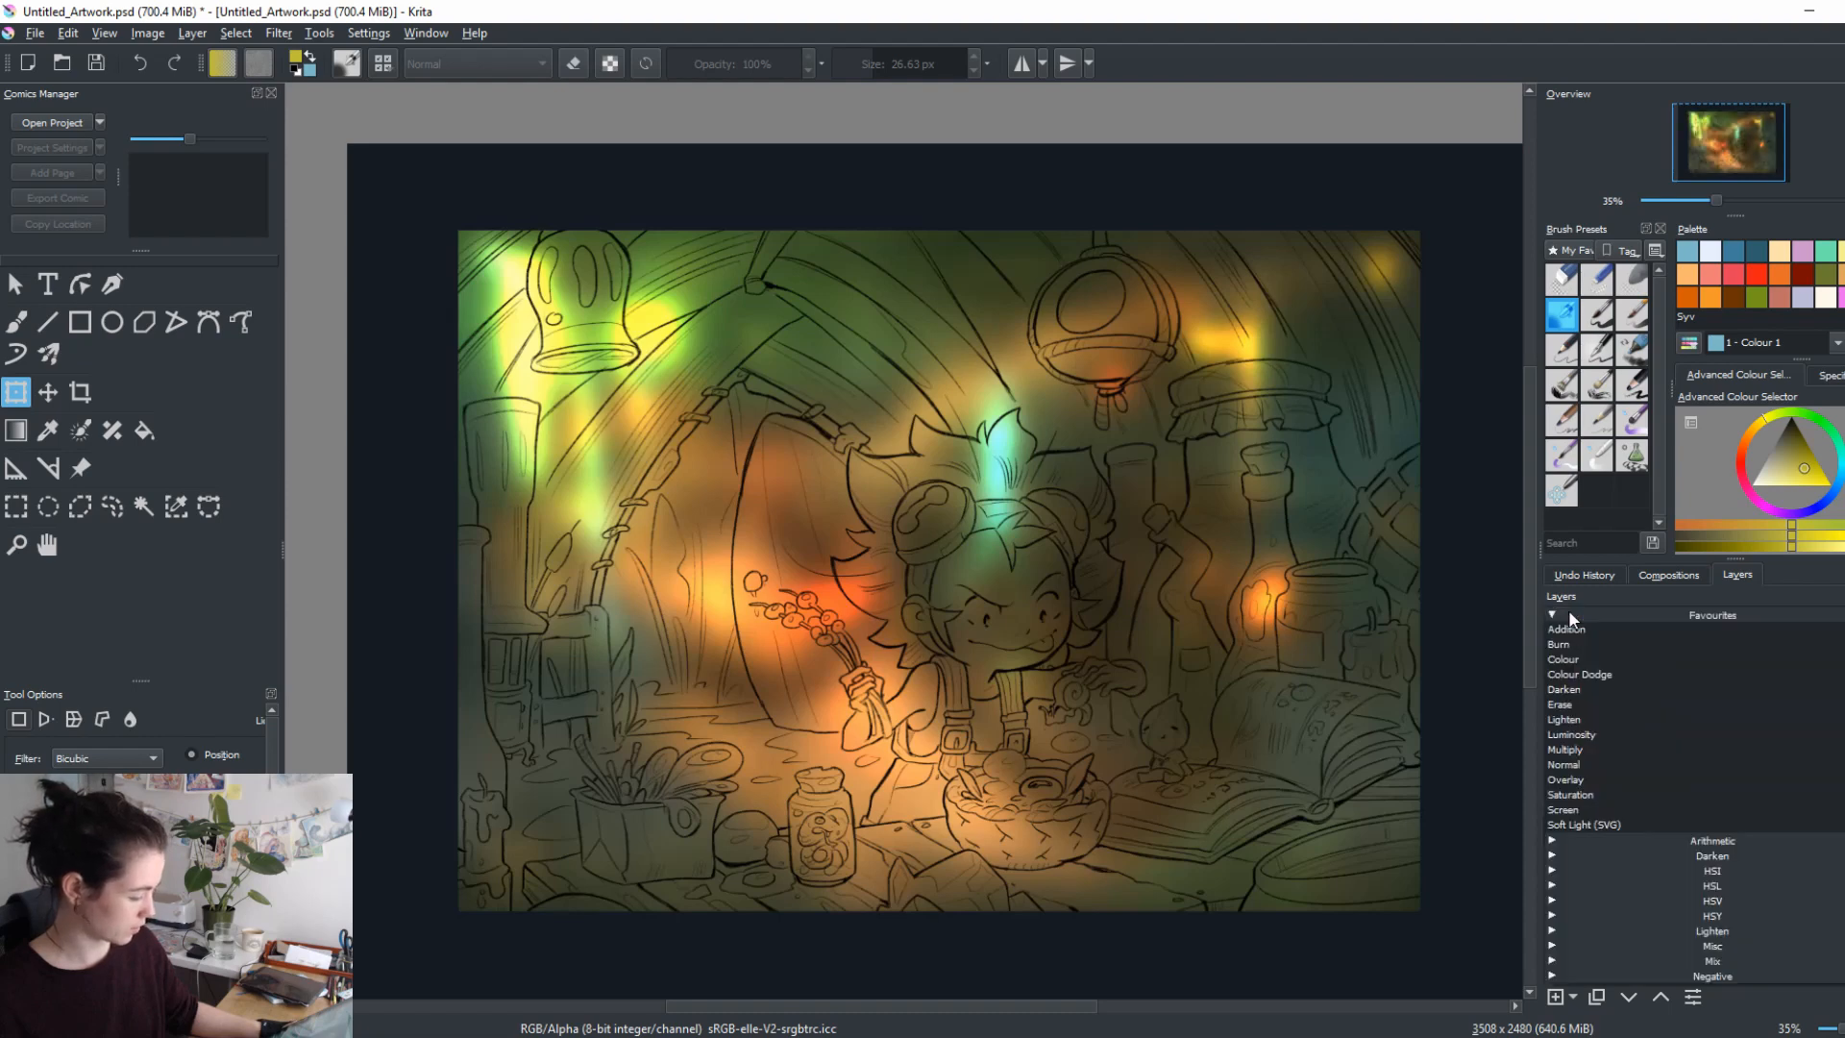
left_click(1573, 643)
left_click(1567, 617)
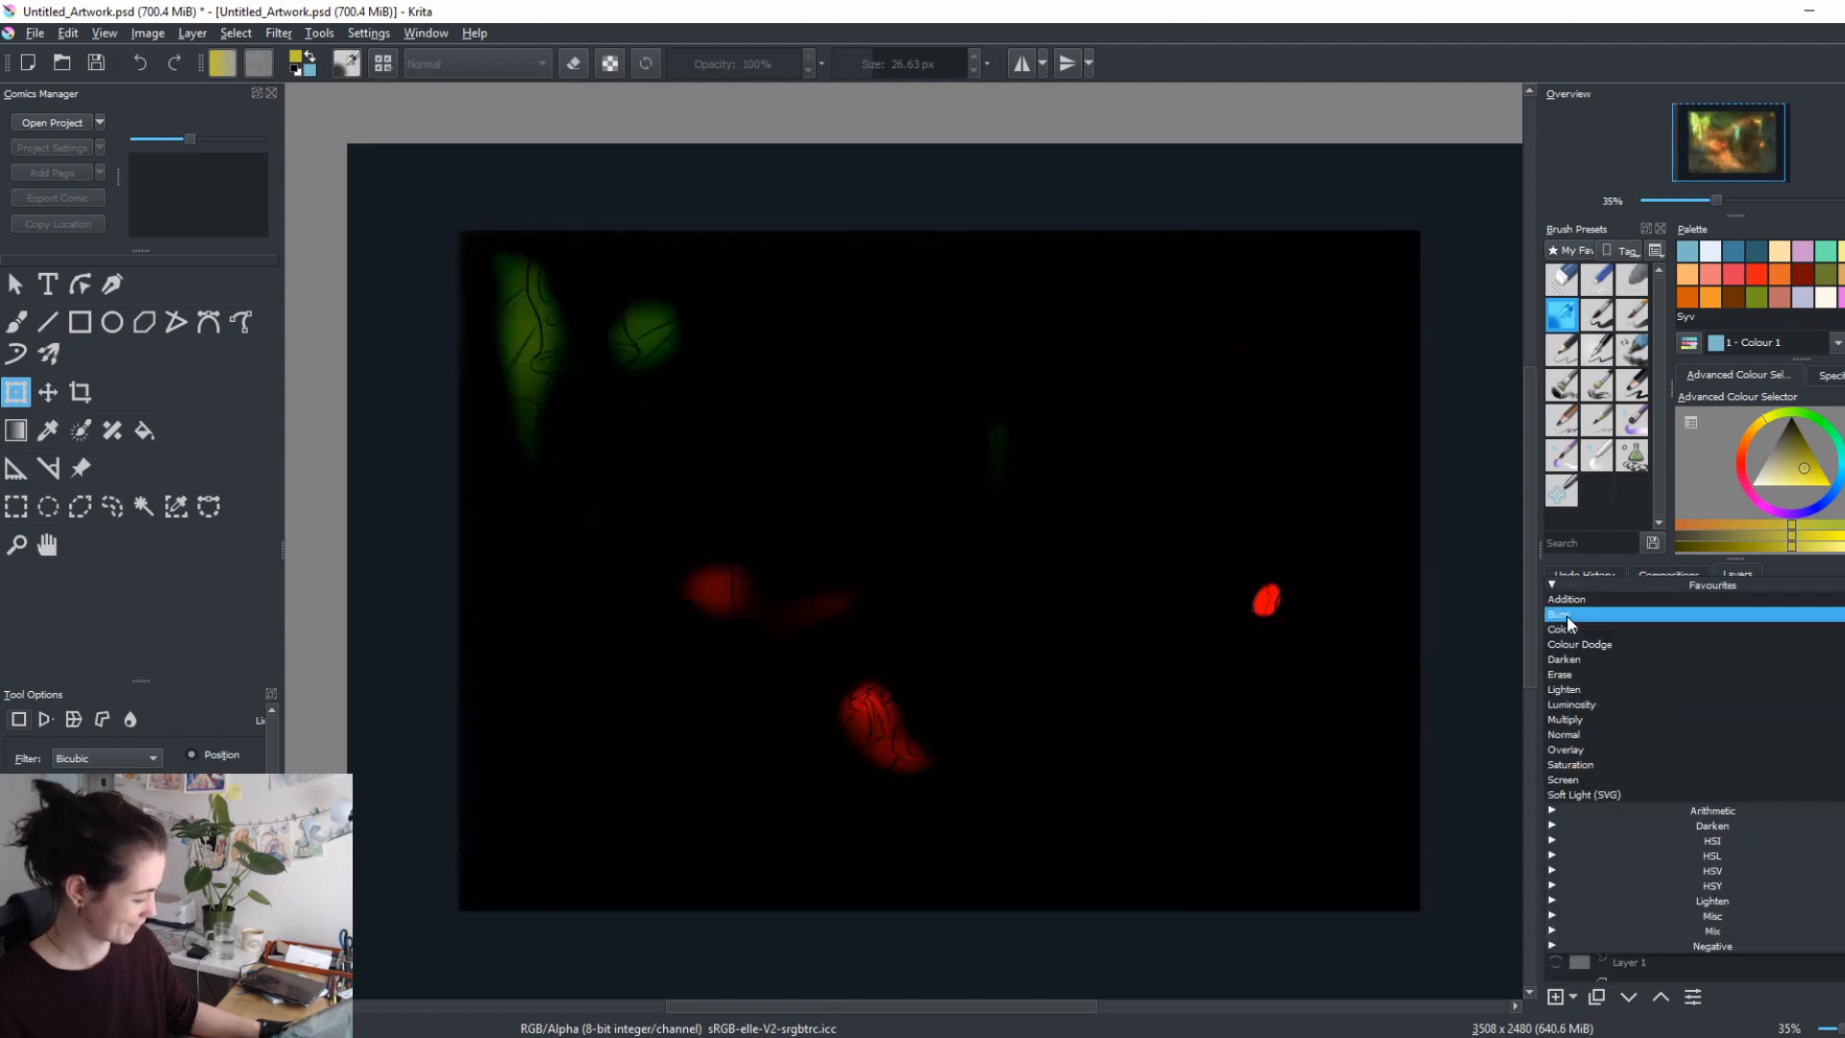
left_click(1581, 651)
Try the Darken, Erase and Lighten blending modes in turn on Layer 18.
left_click(1582, 616)
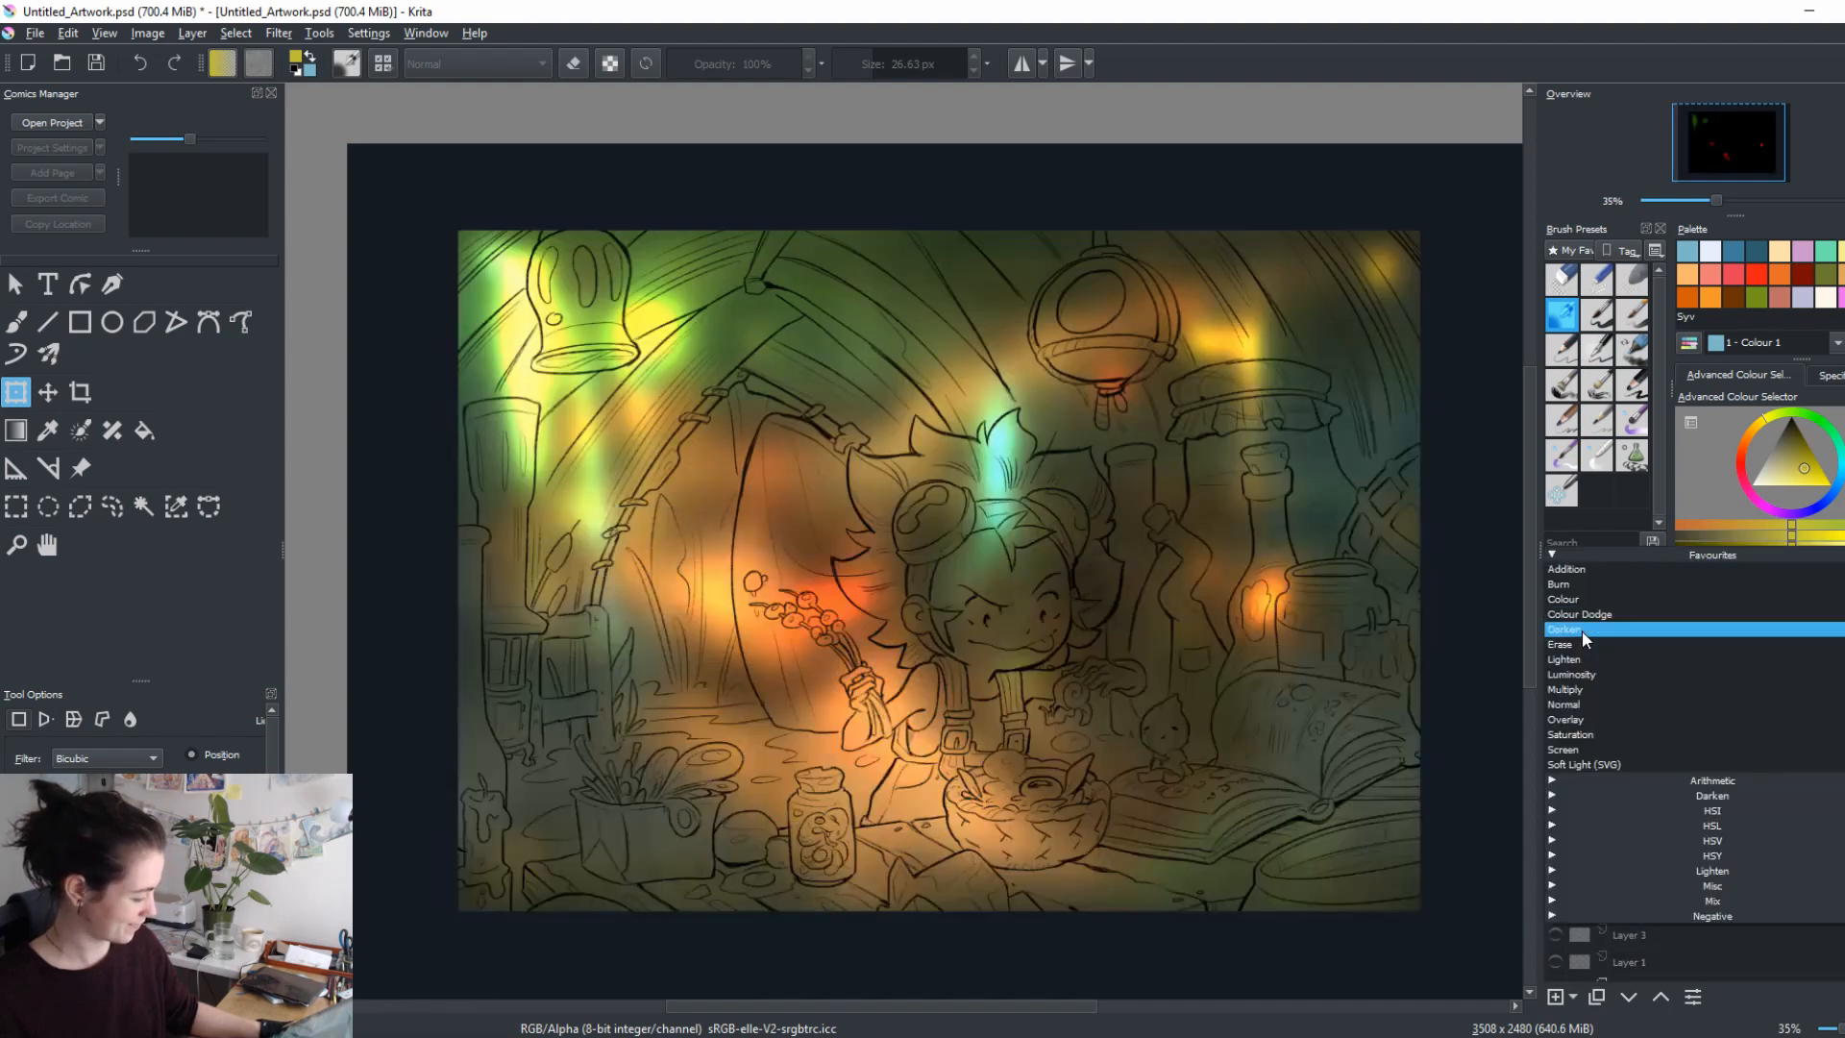
left_click(1582, 630)
left_click(1578, 615)
left_click(1581, 633)
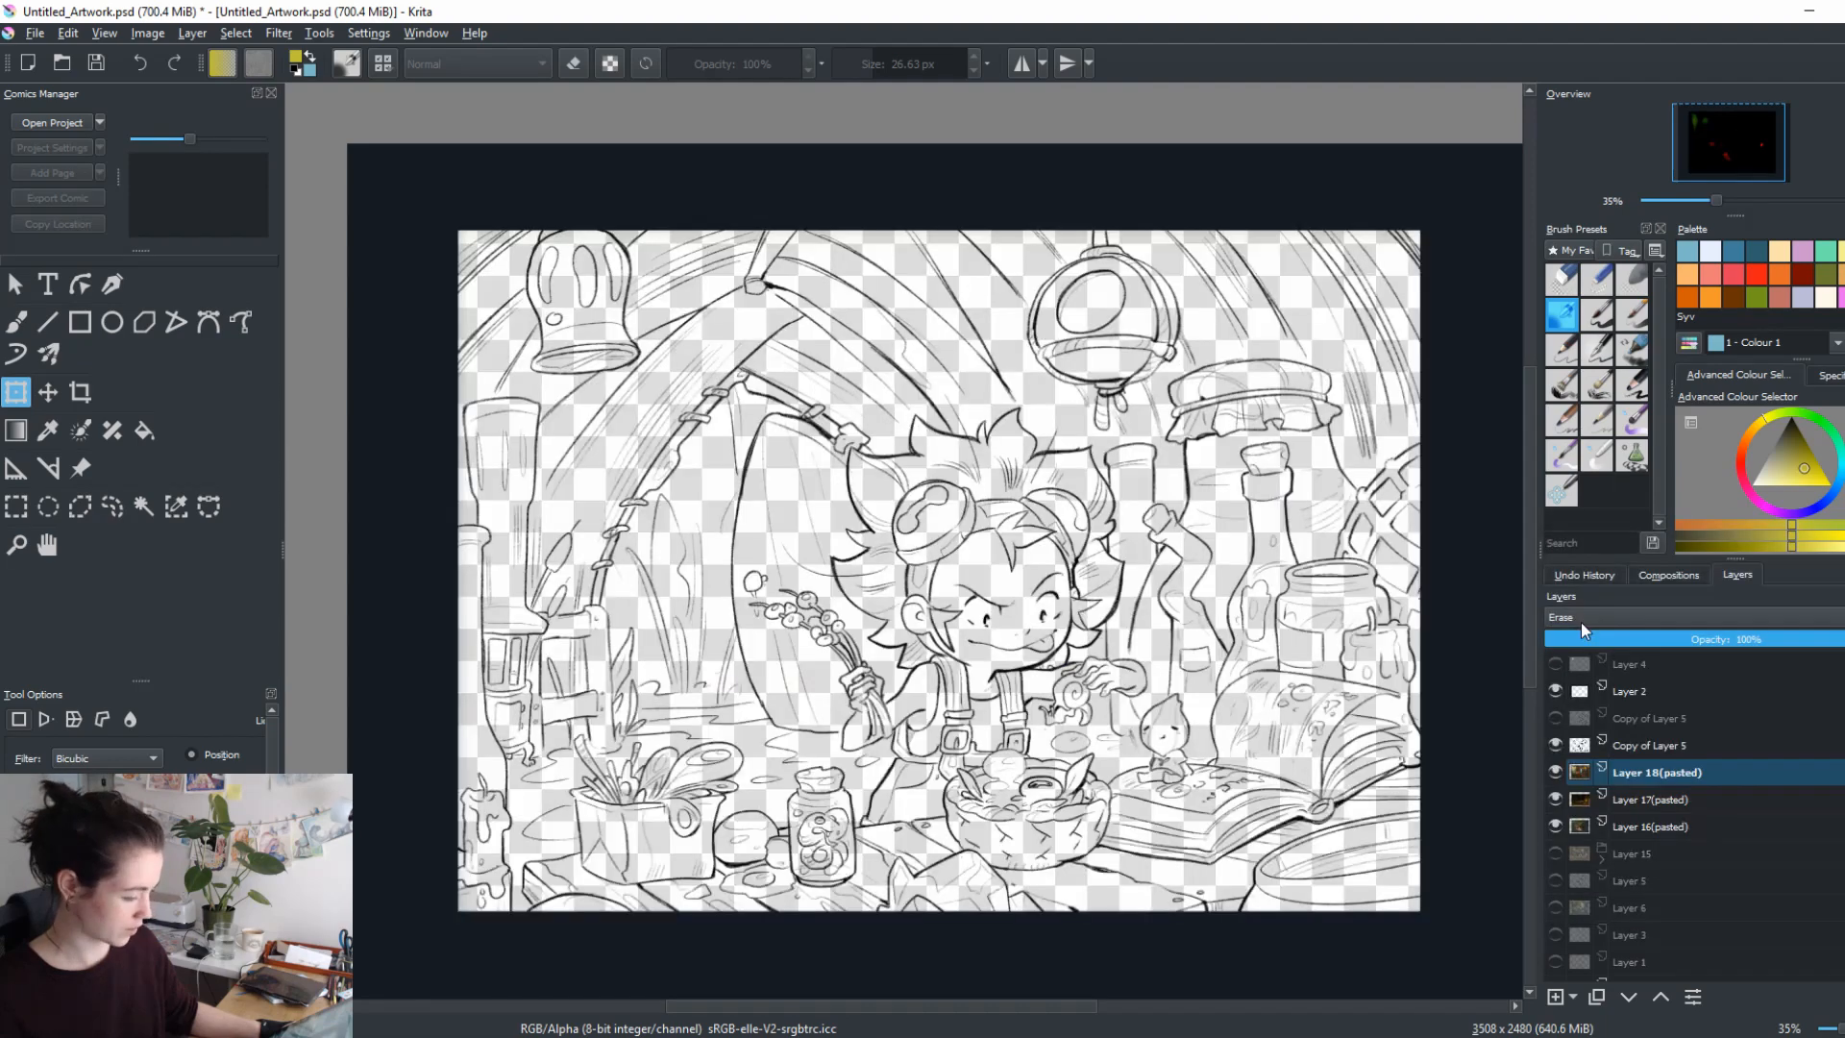
left_click(1579, 615)
left_click(1579, 628)
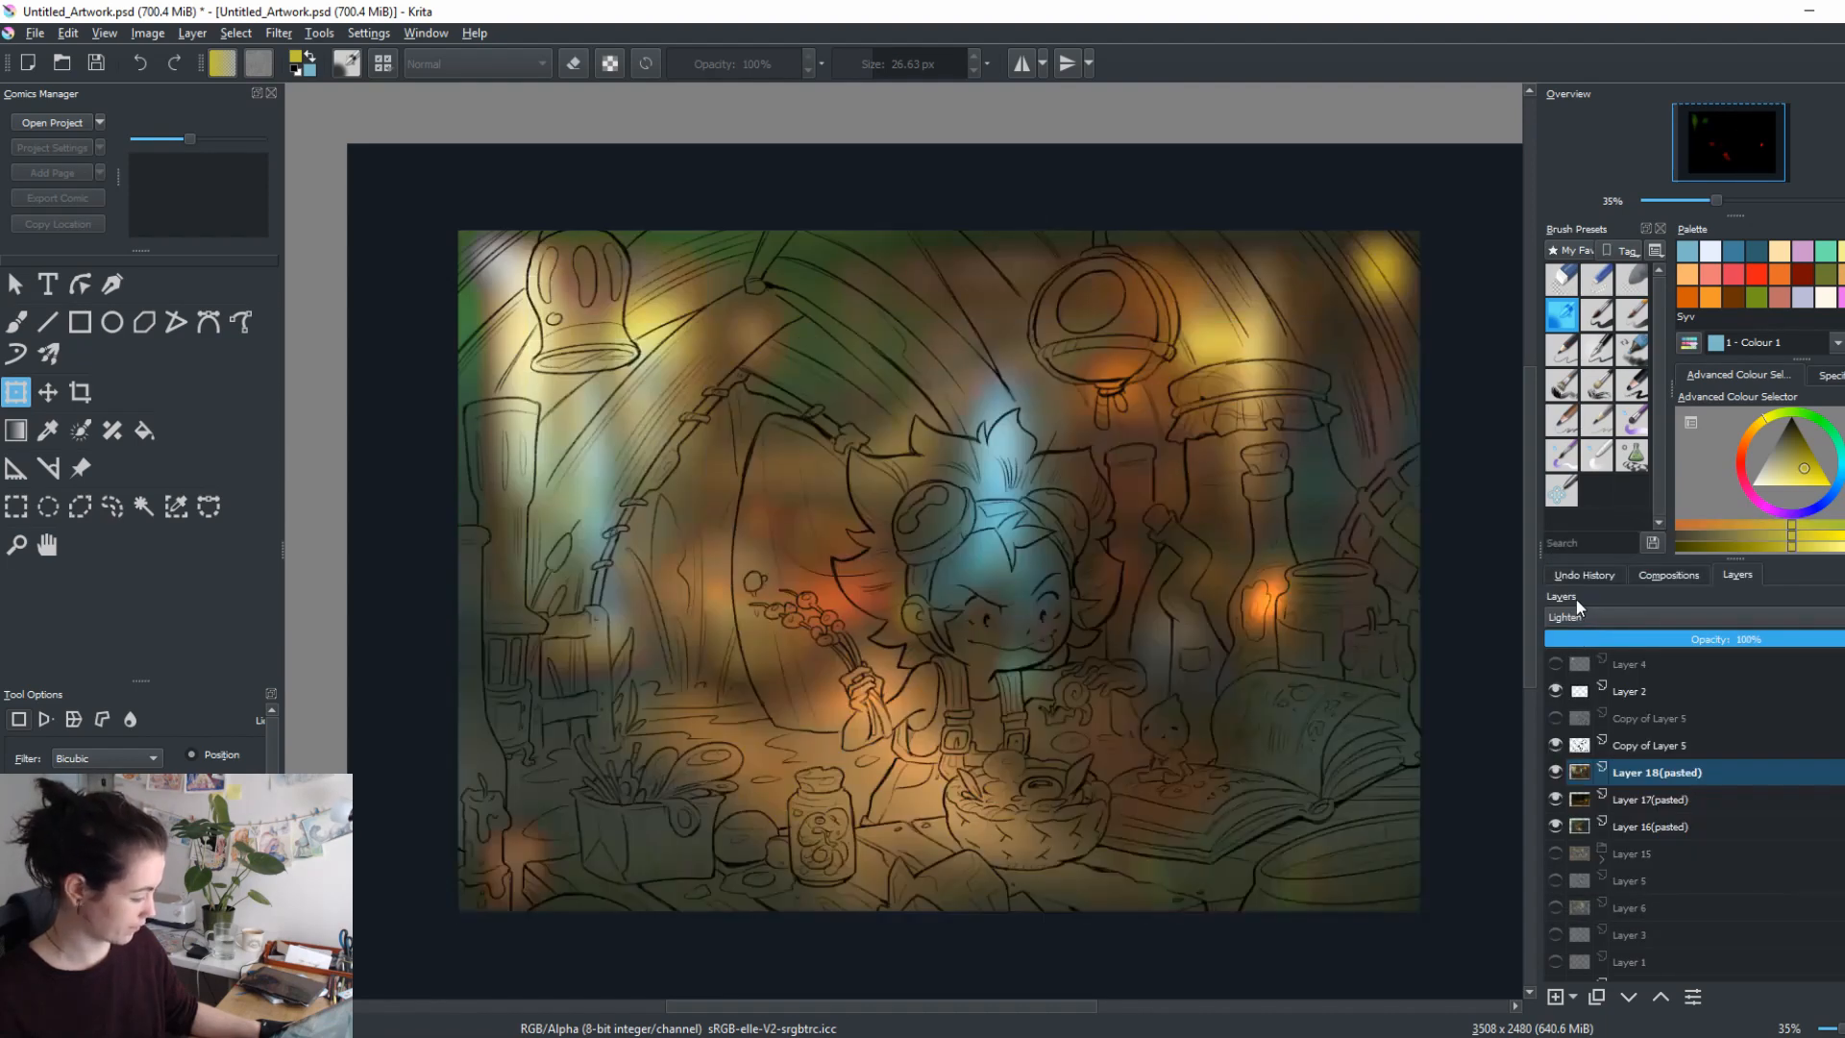
Try the Luminosity, Multiply and Normal blending modes in turn on Layer 18.
left_click(1585, 616)
left_click(1599, 727)
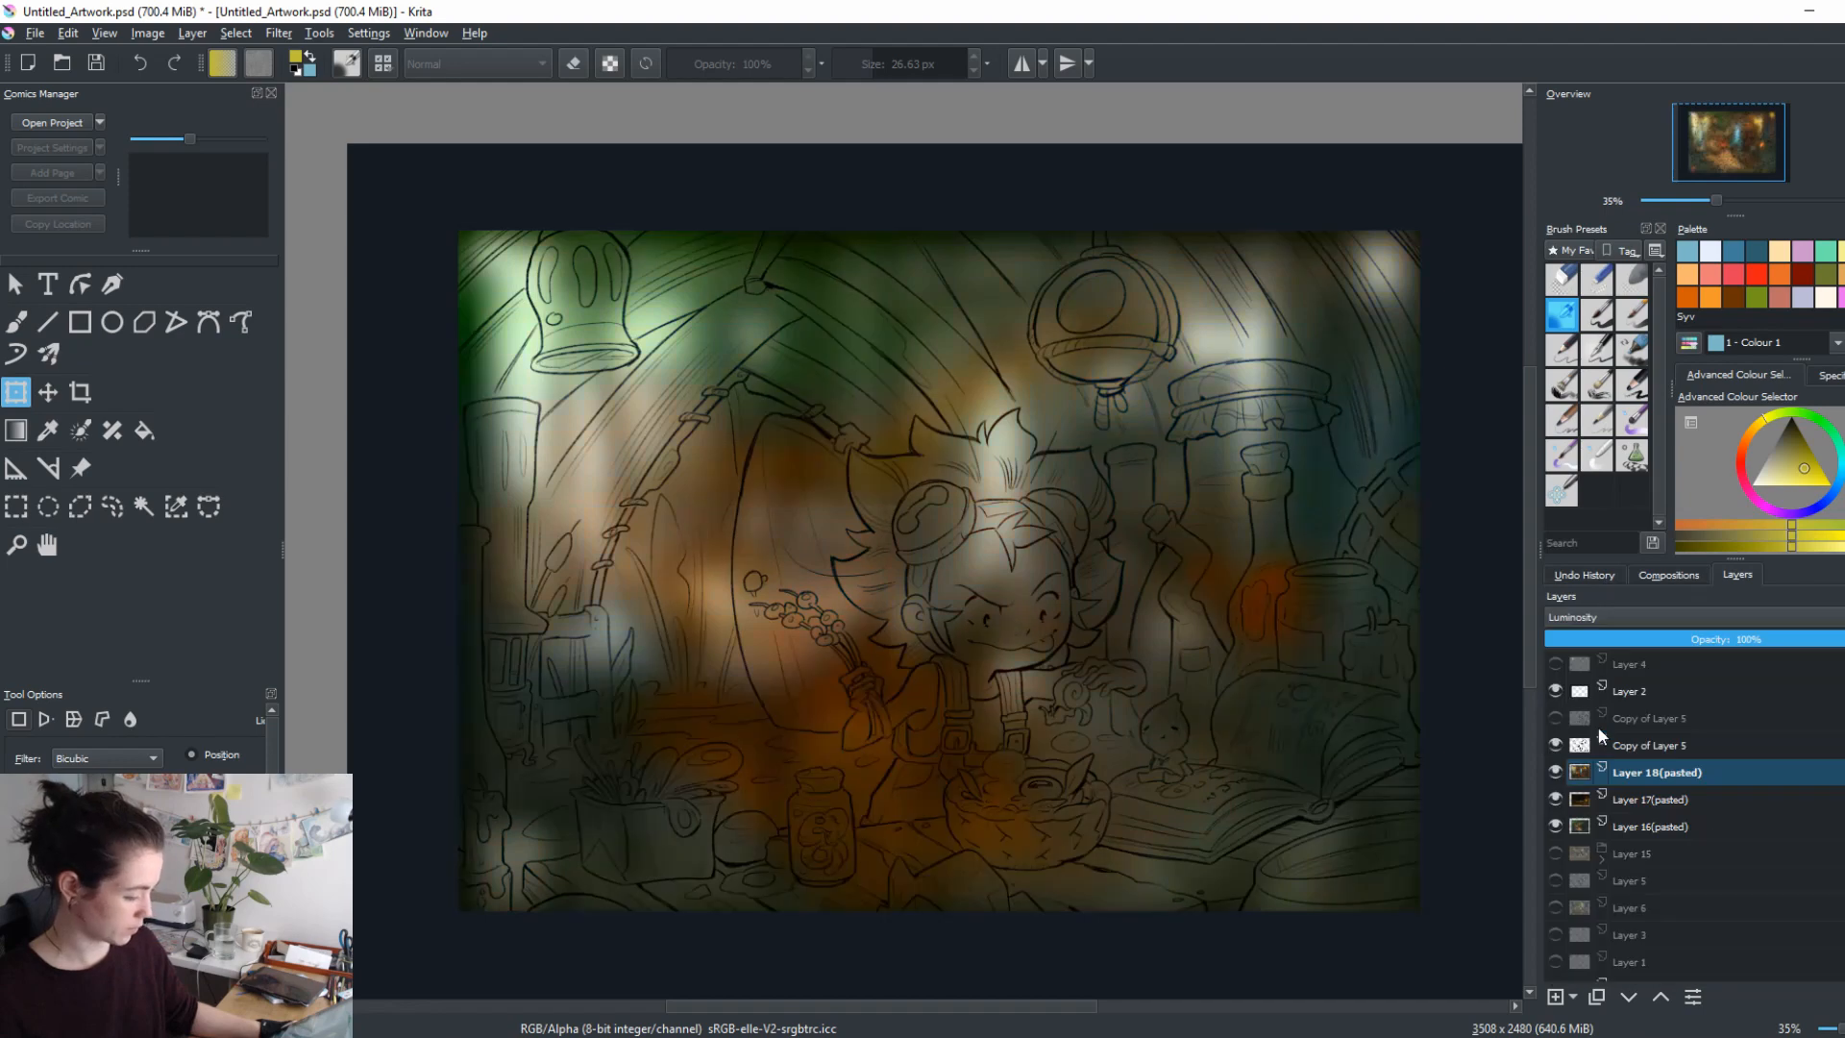
left_click(1560, 616)
left_click(1600, 751)
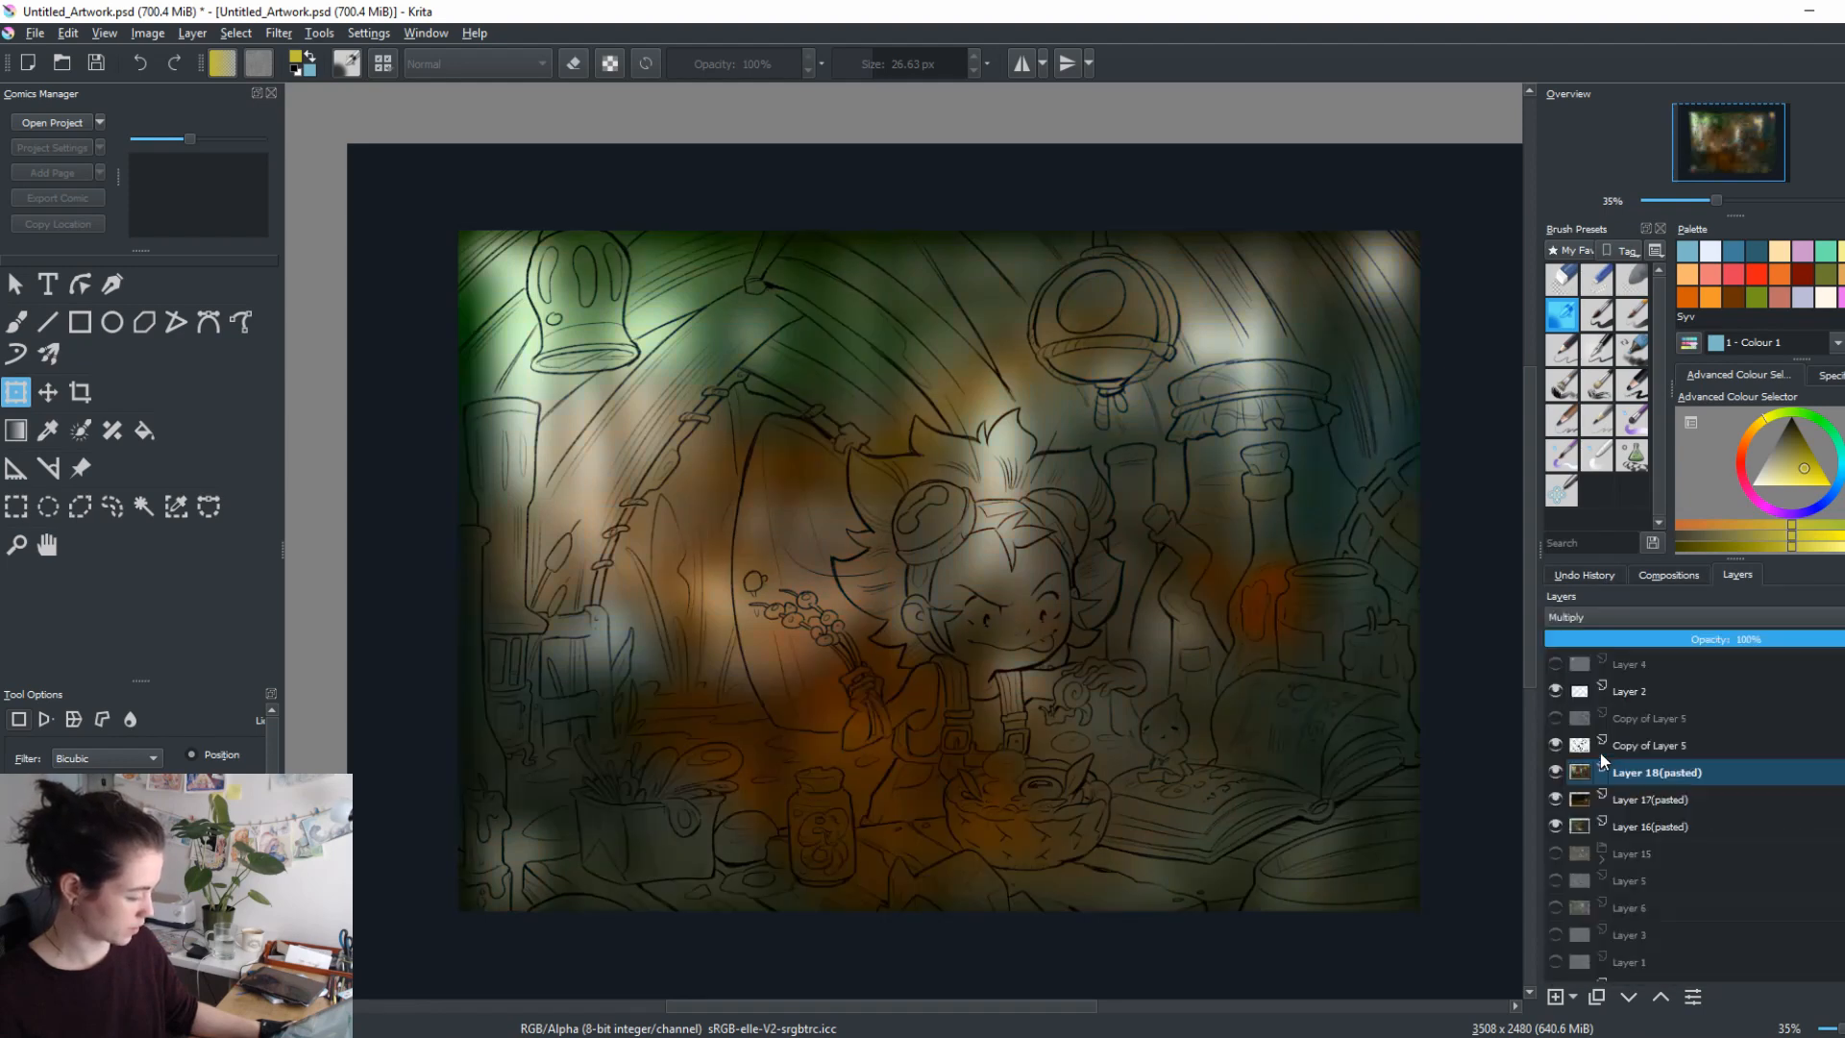
left_click(1579, 613)
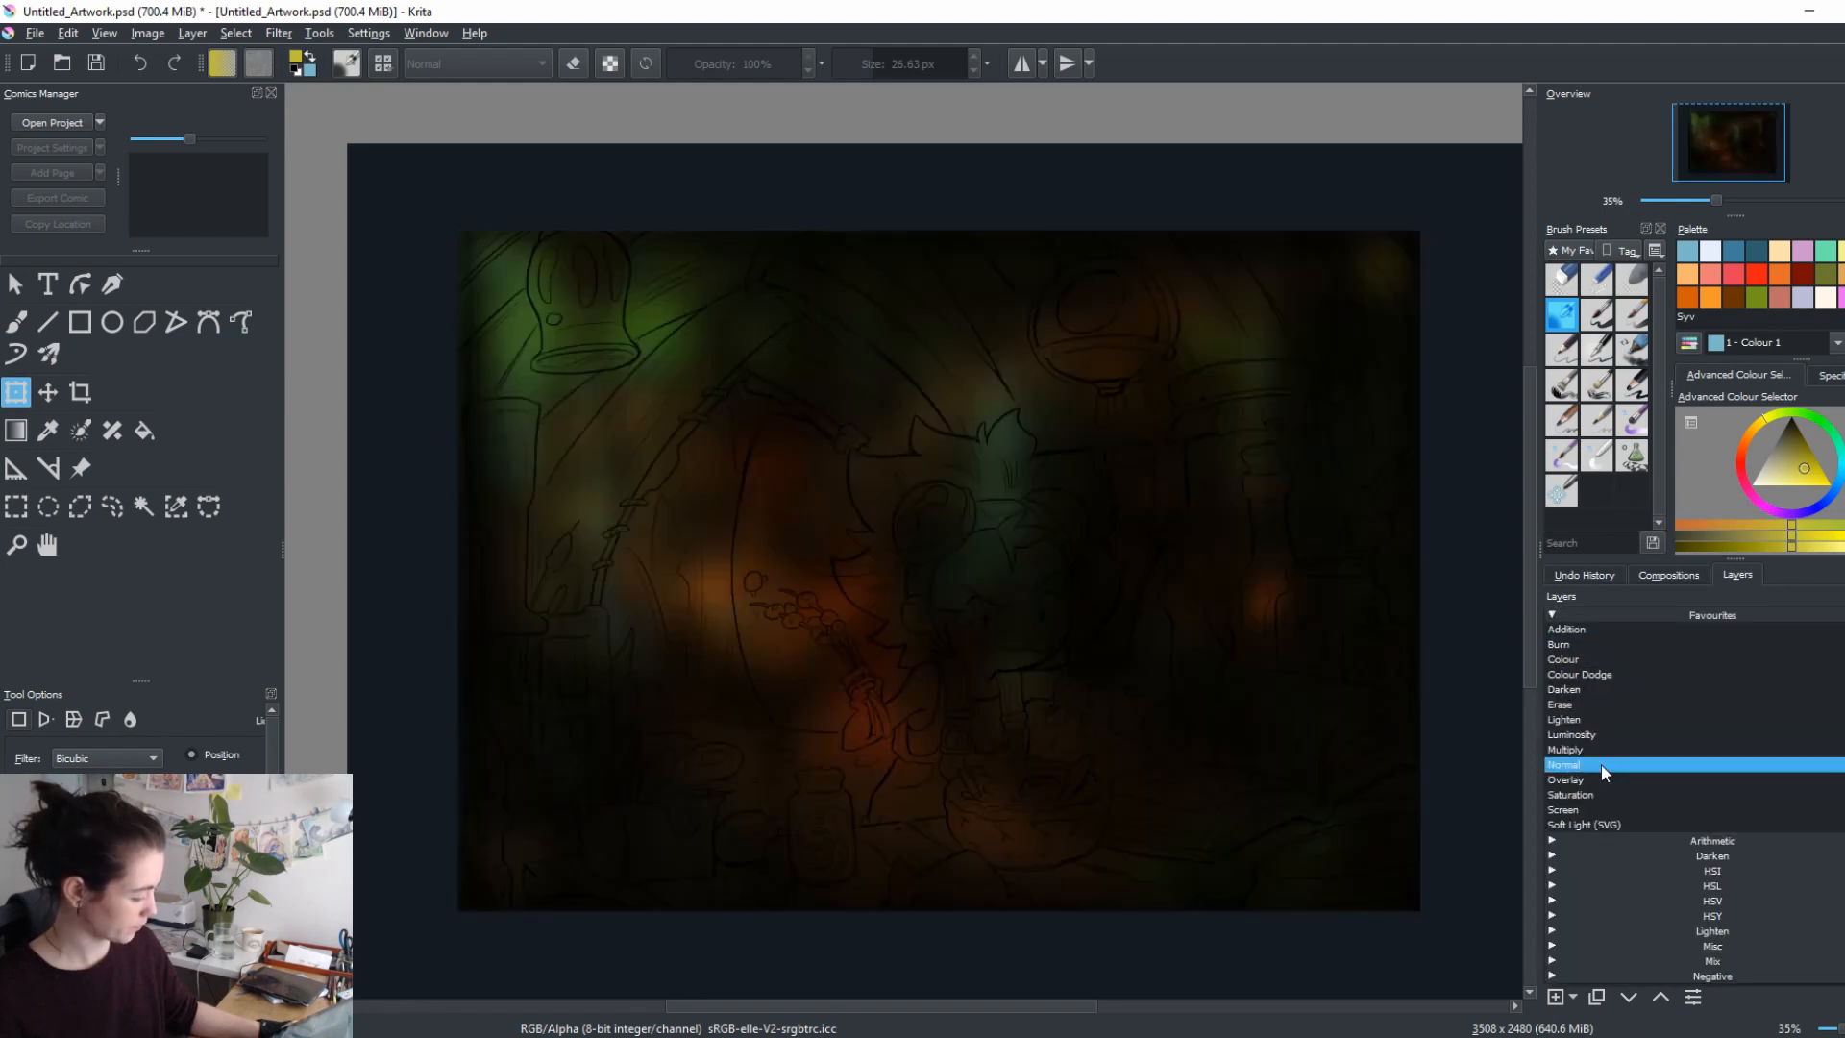
left_click(1601, 763)
Try the Overlay, Saturation and Screen blending modes in turn on Layer 18.
left_click(1573, 620)
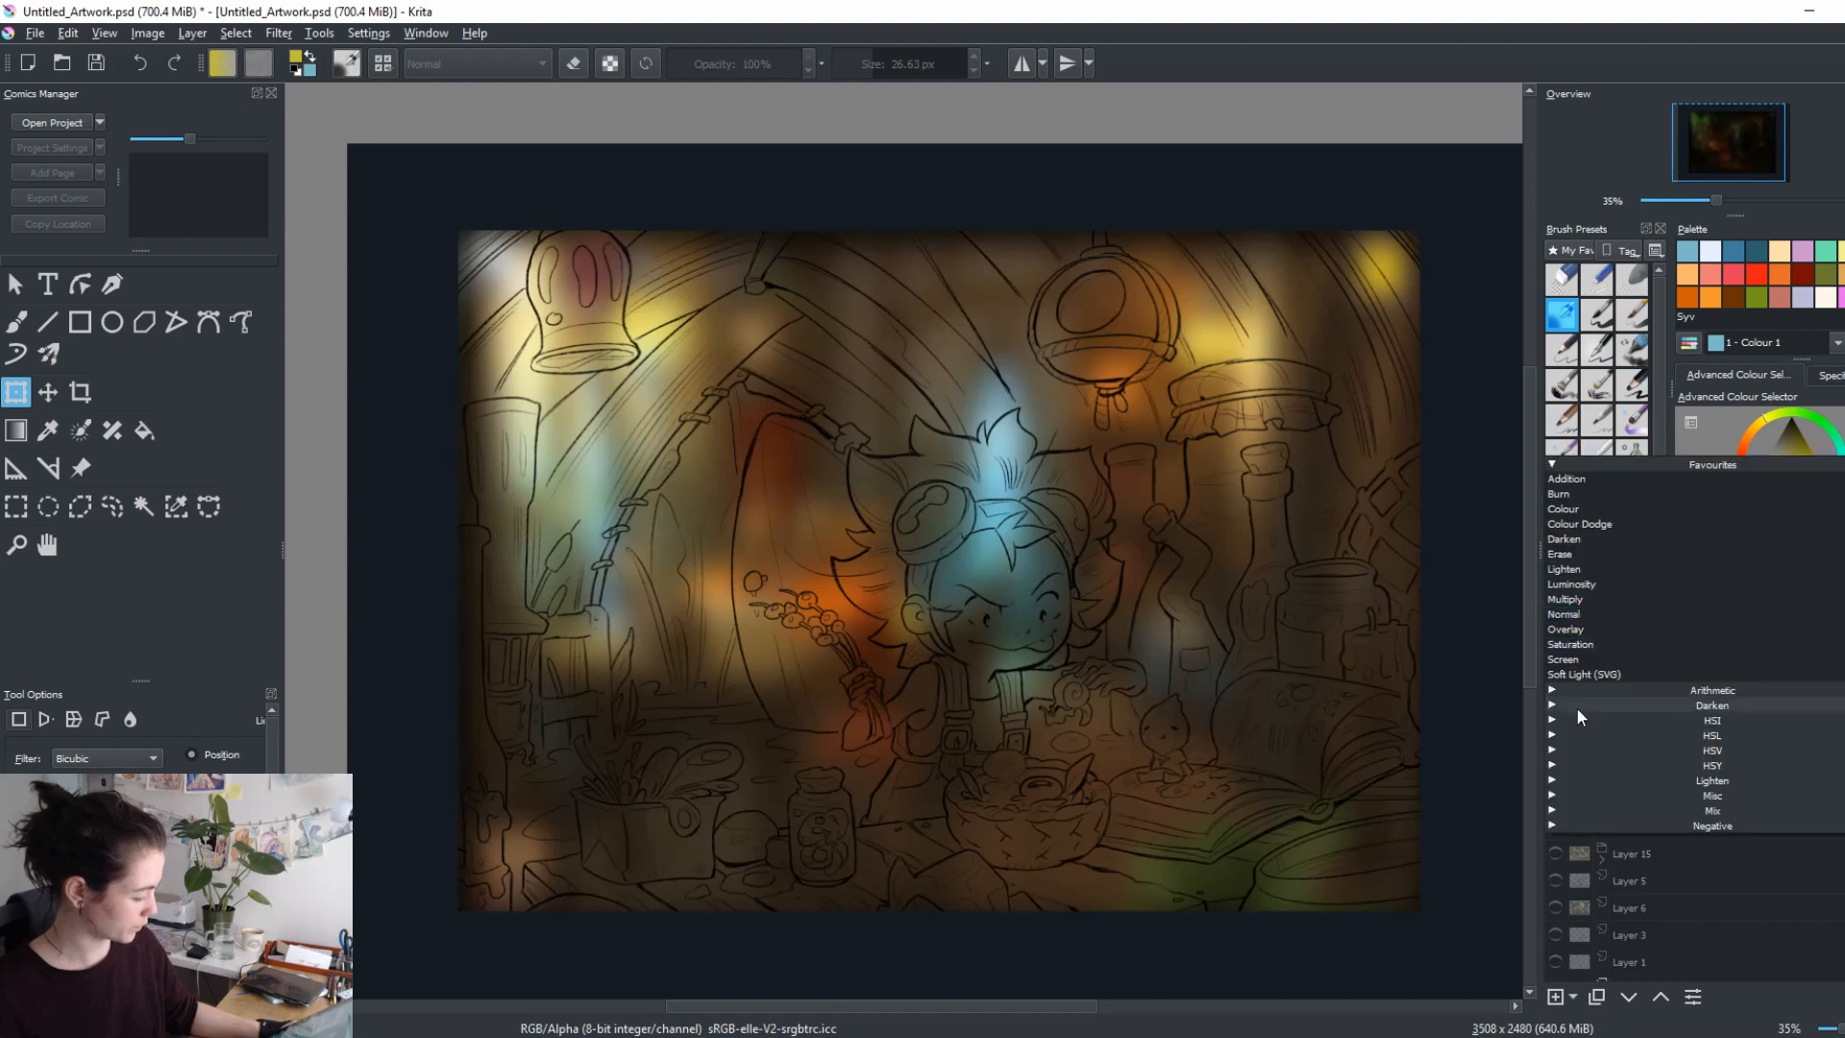
left_click(1587, 642)
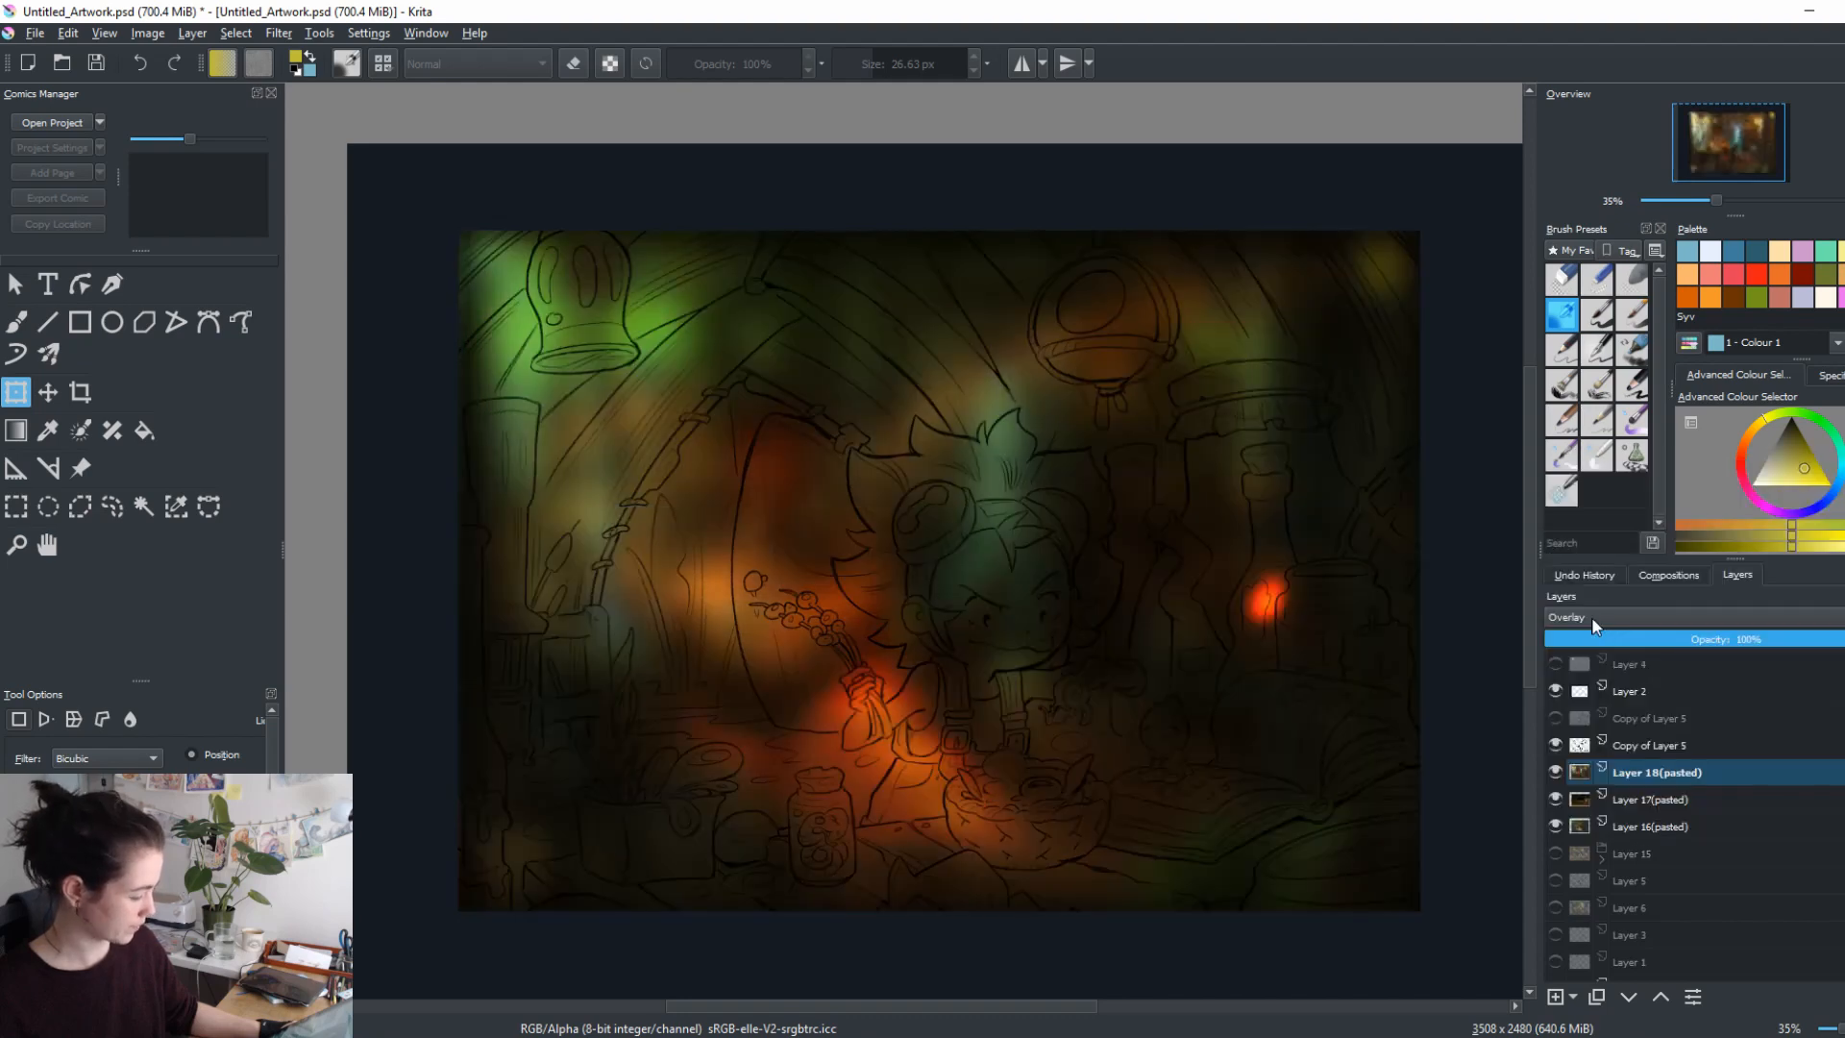
left_click(1591, 618)
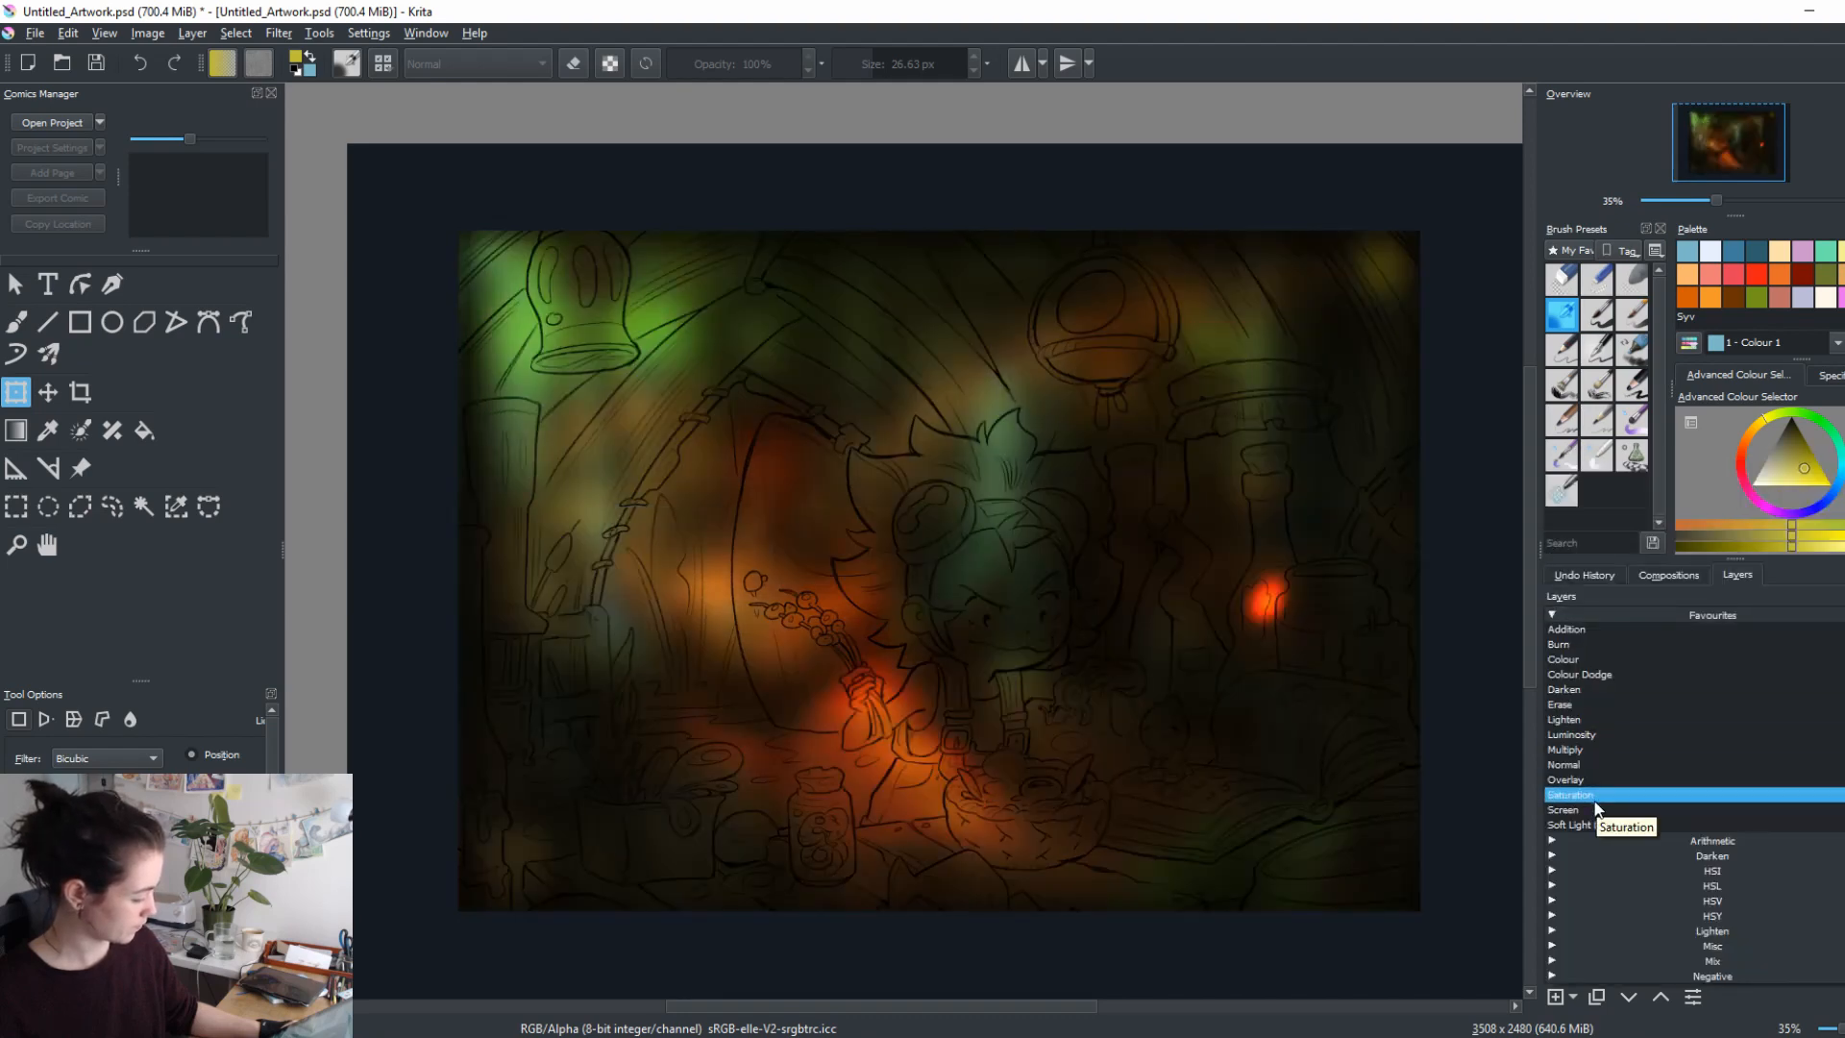
left_click(1590, 796)
left_click(1555, 615)
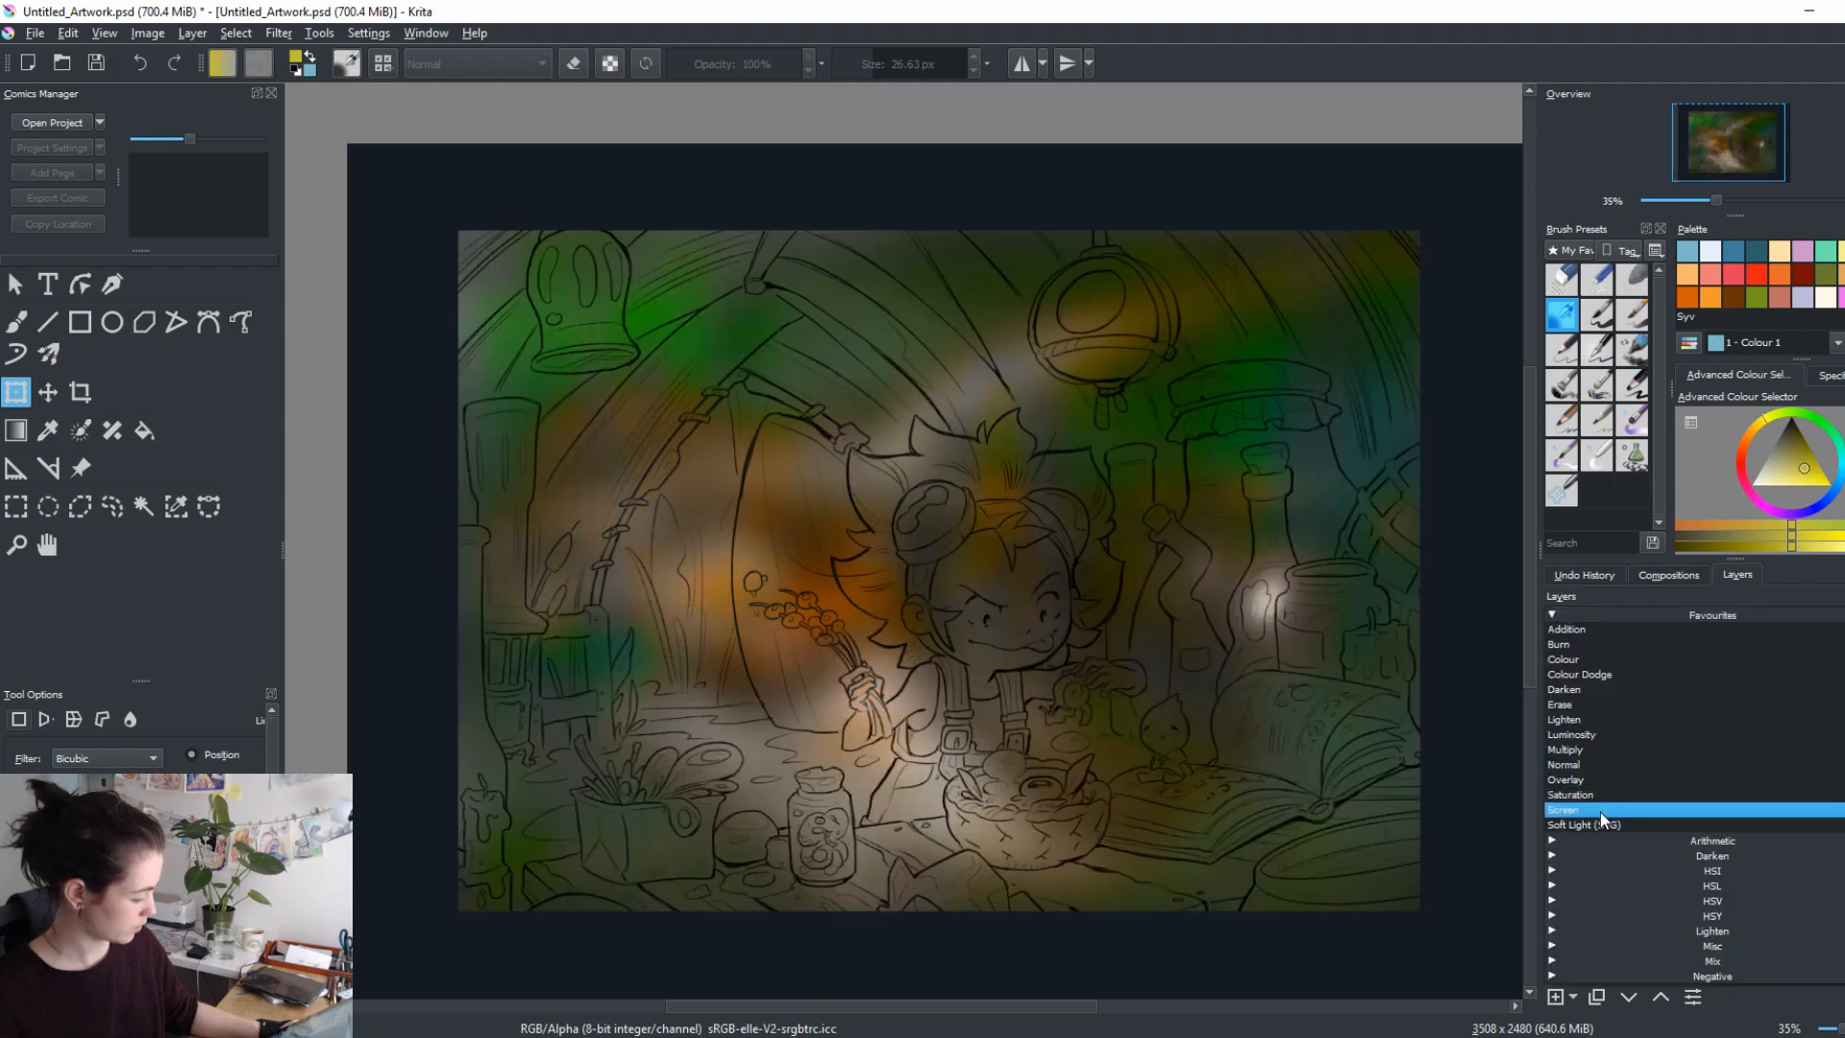
left_click(1599, 811)
Set Layer 18's blending mode to Soft Light (SVG) and compare the picture with the layer hidden and shown.
left_click(1582, 618)
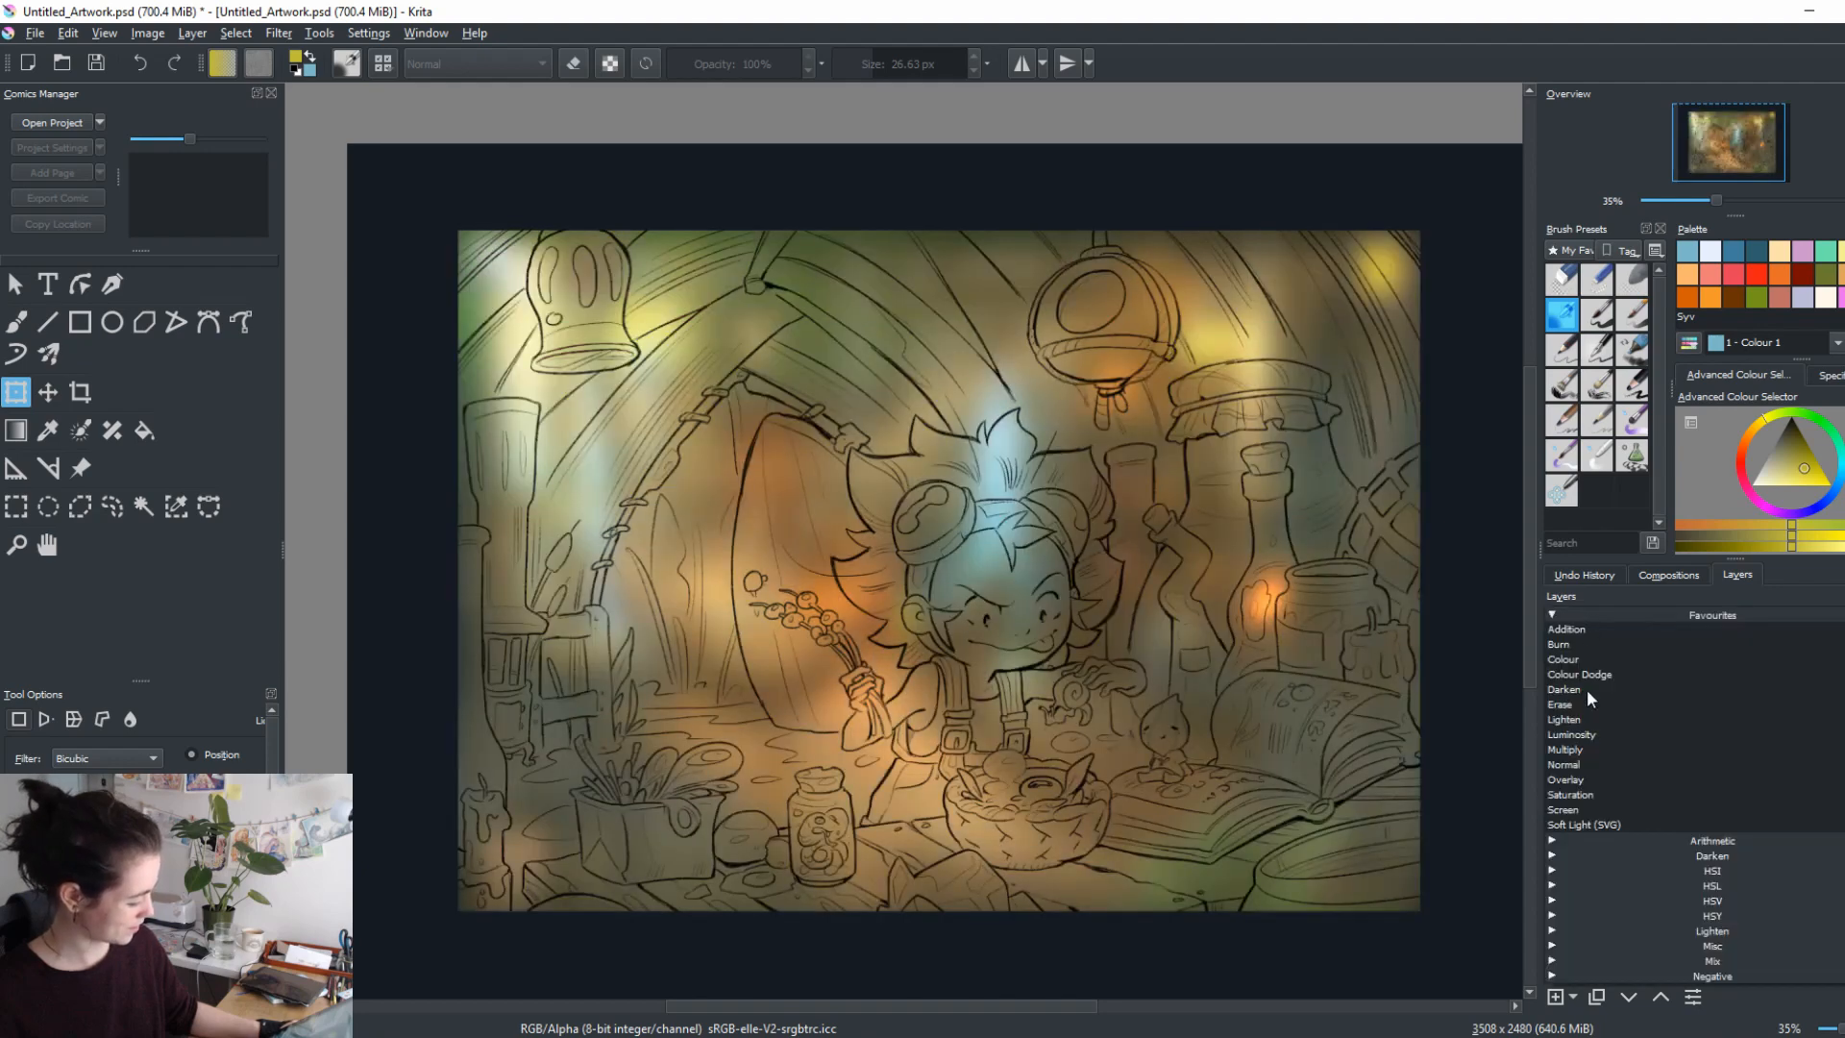
left_click(1608, 821)
left_click(1557, 770)
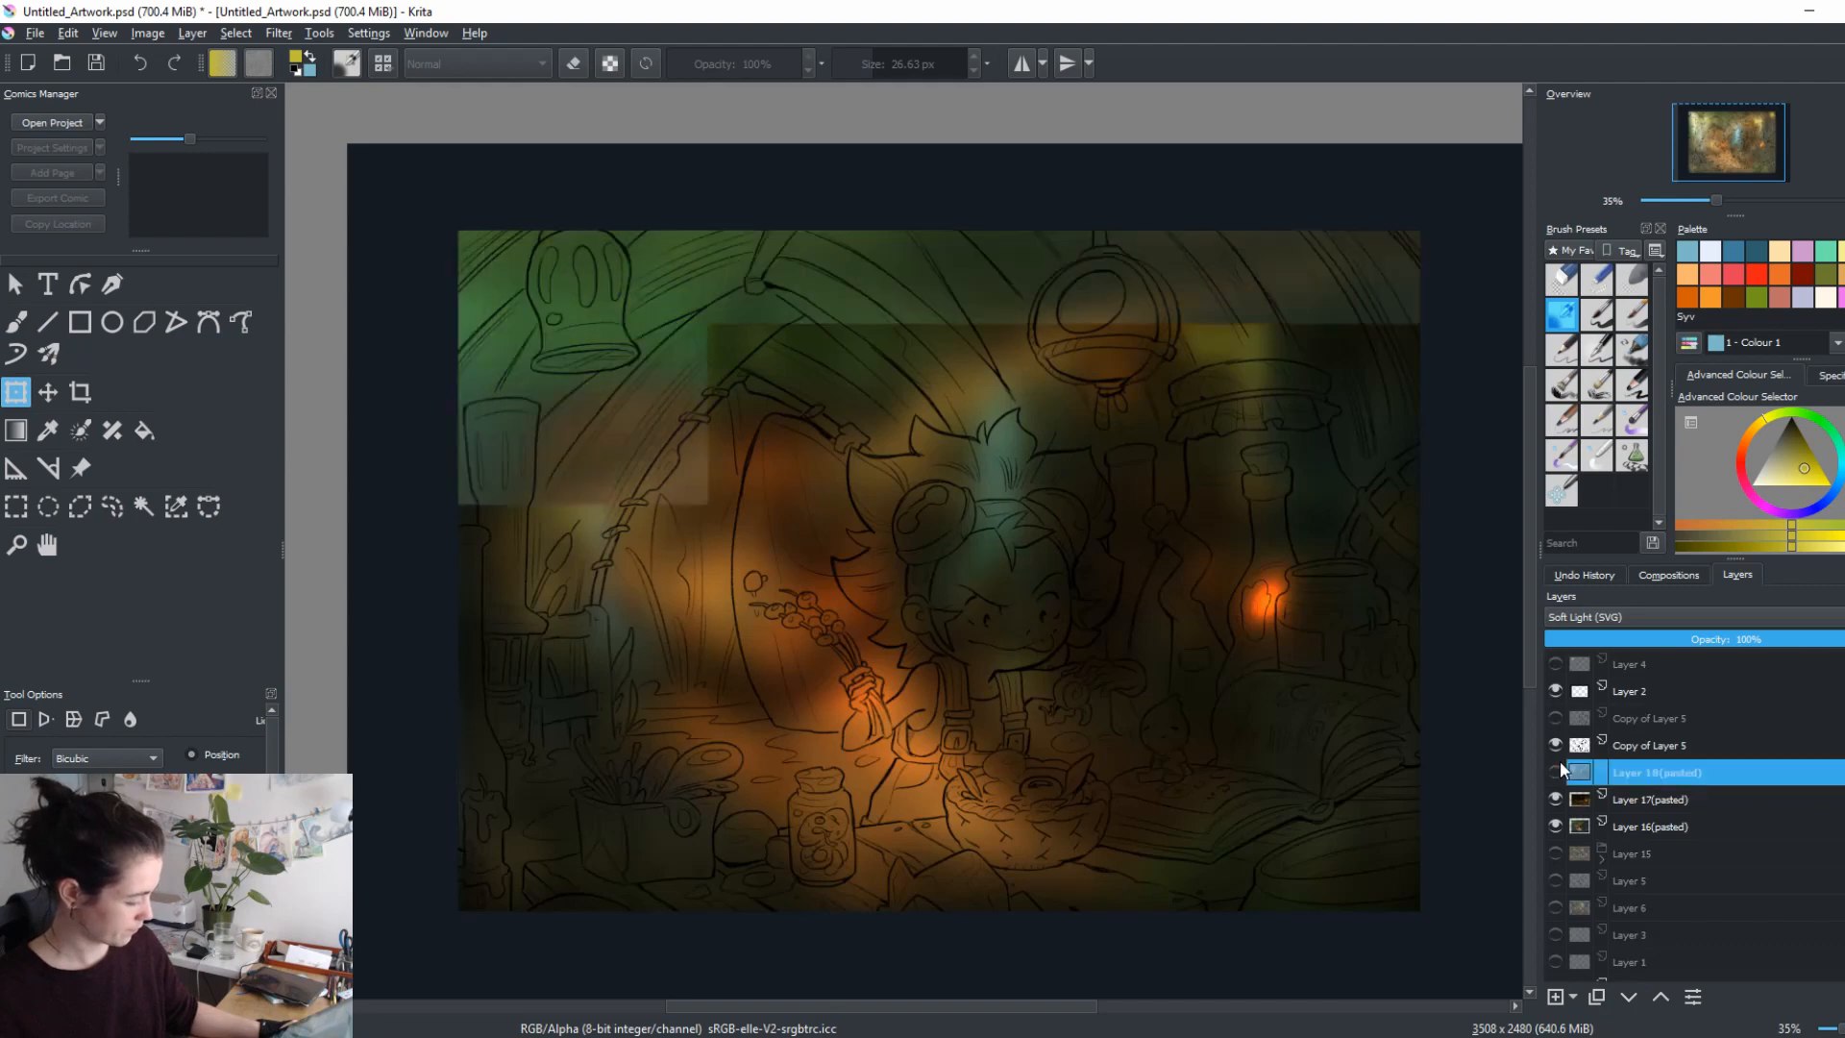
left_click(1556, 771)
left_click(1556, 771)
left_click(1557, 770)
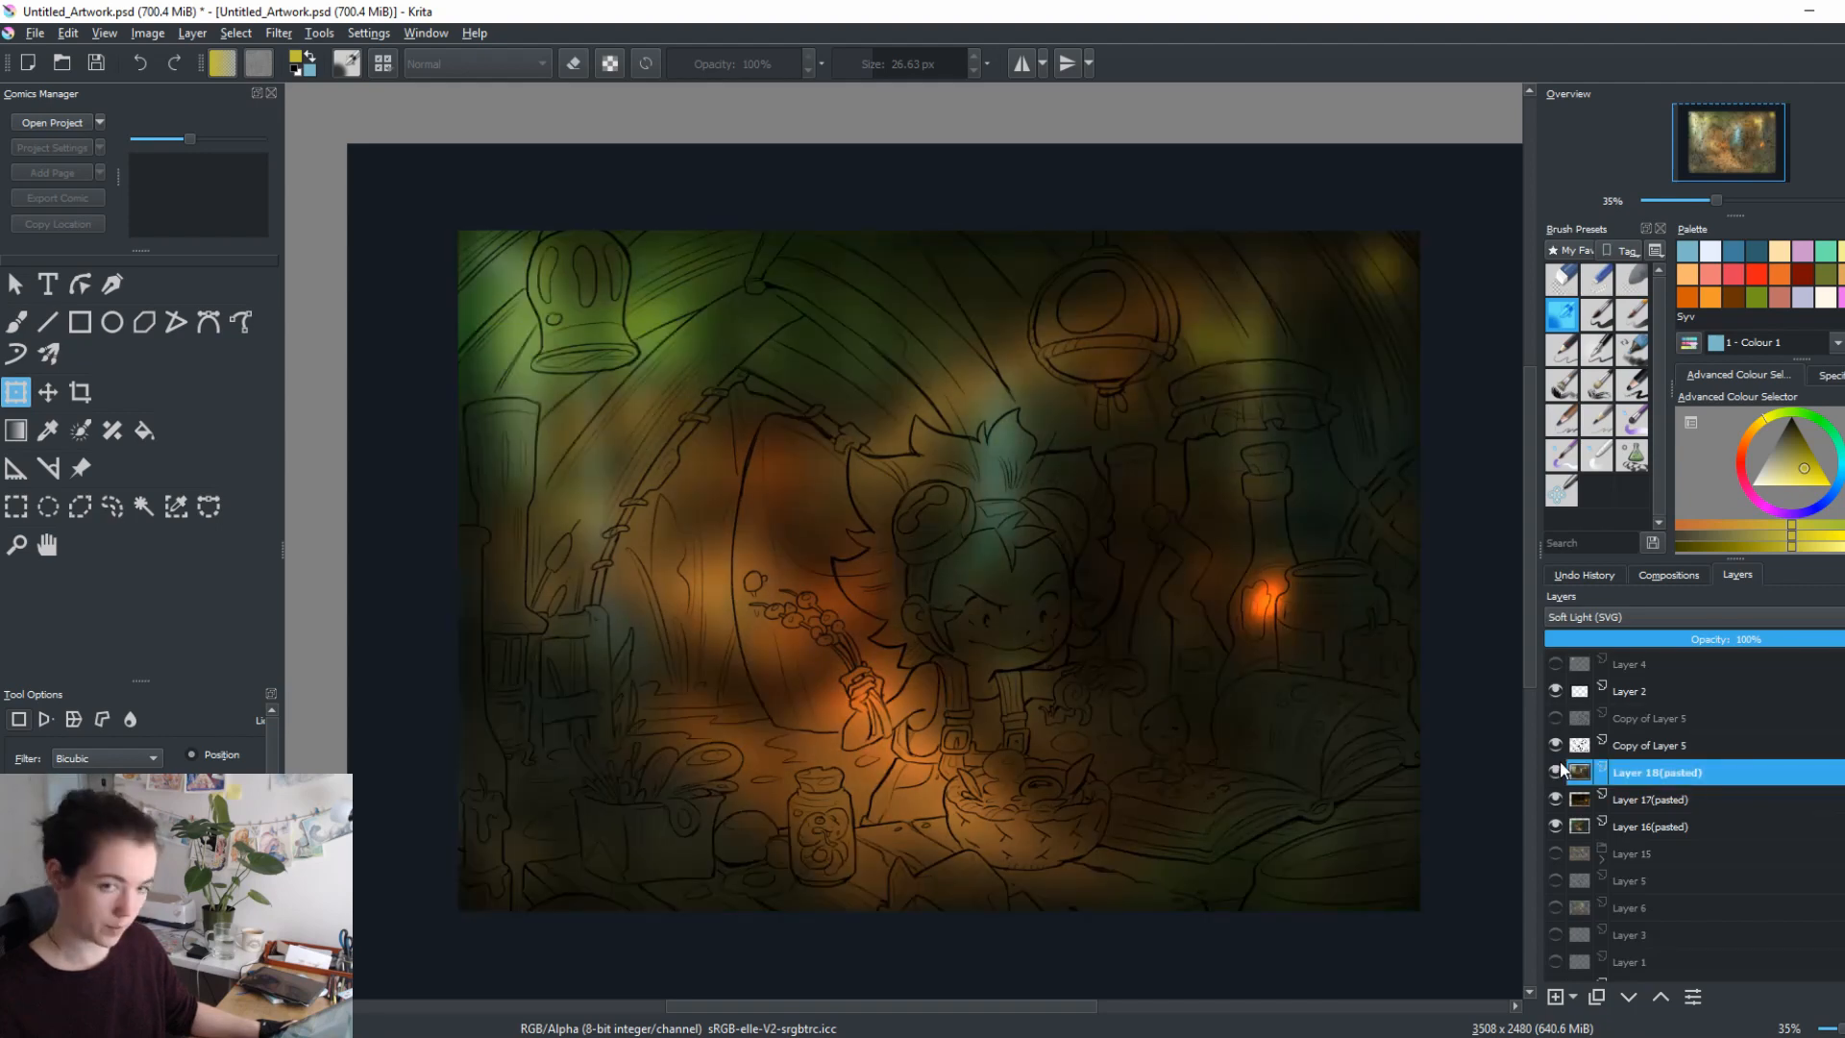
left_click(1556, 769)
left_click(1556, 769)
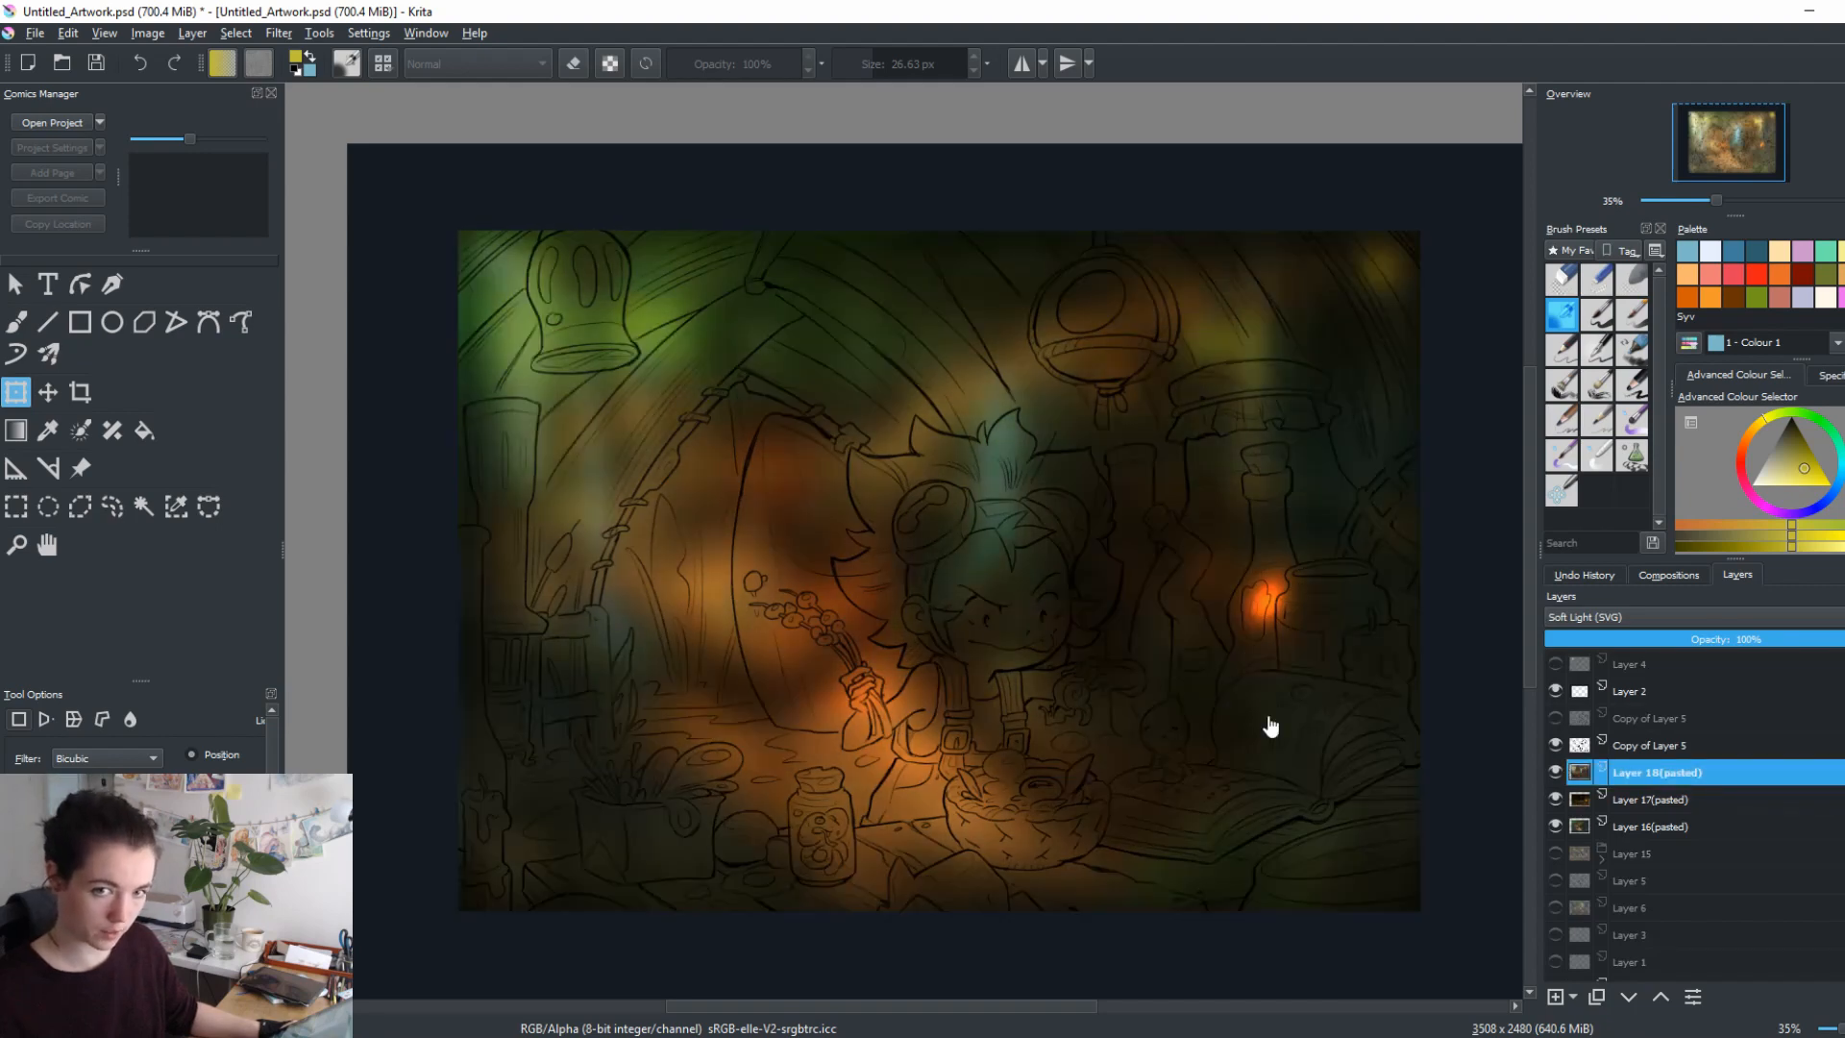
Mirror the blurred Layer 18 image horizontally and apply the transformation.
left_click(1184, 747)
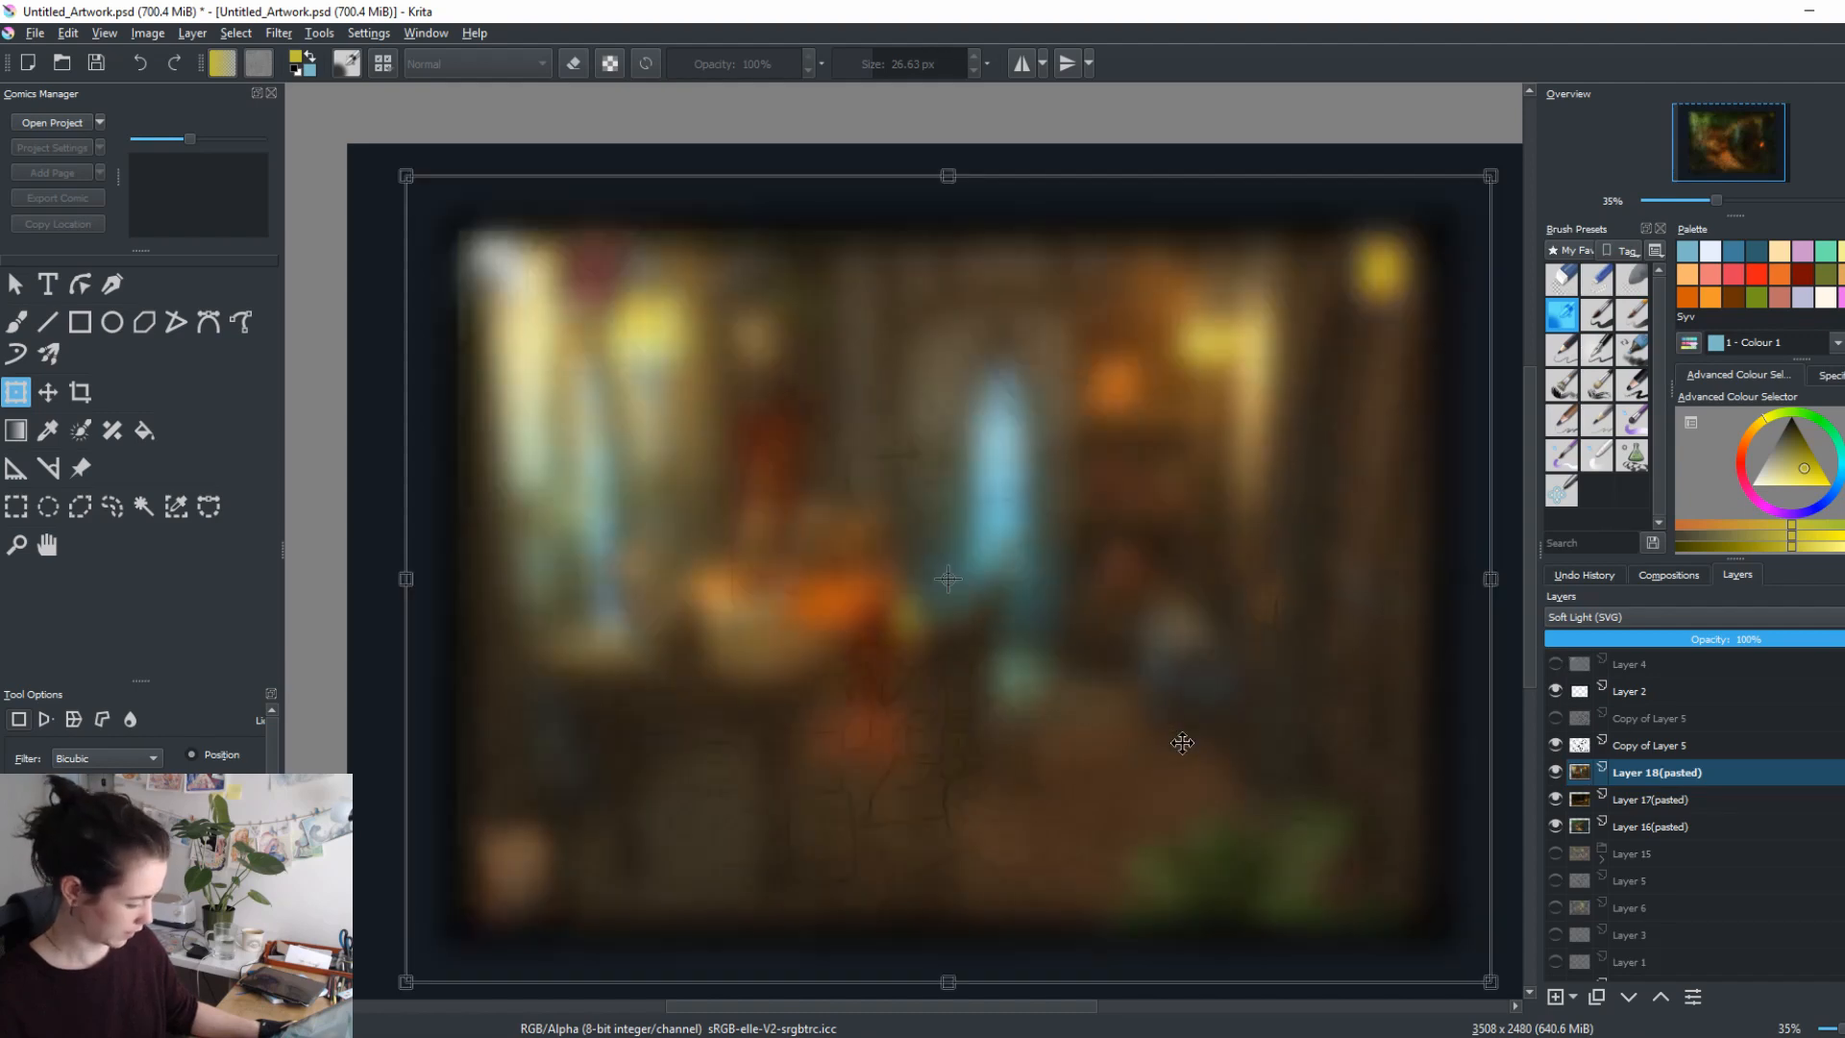
right_click(1182, 741)
left_click(1247, 870)
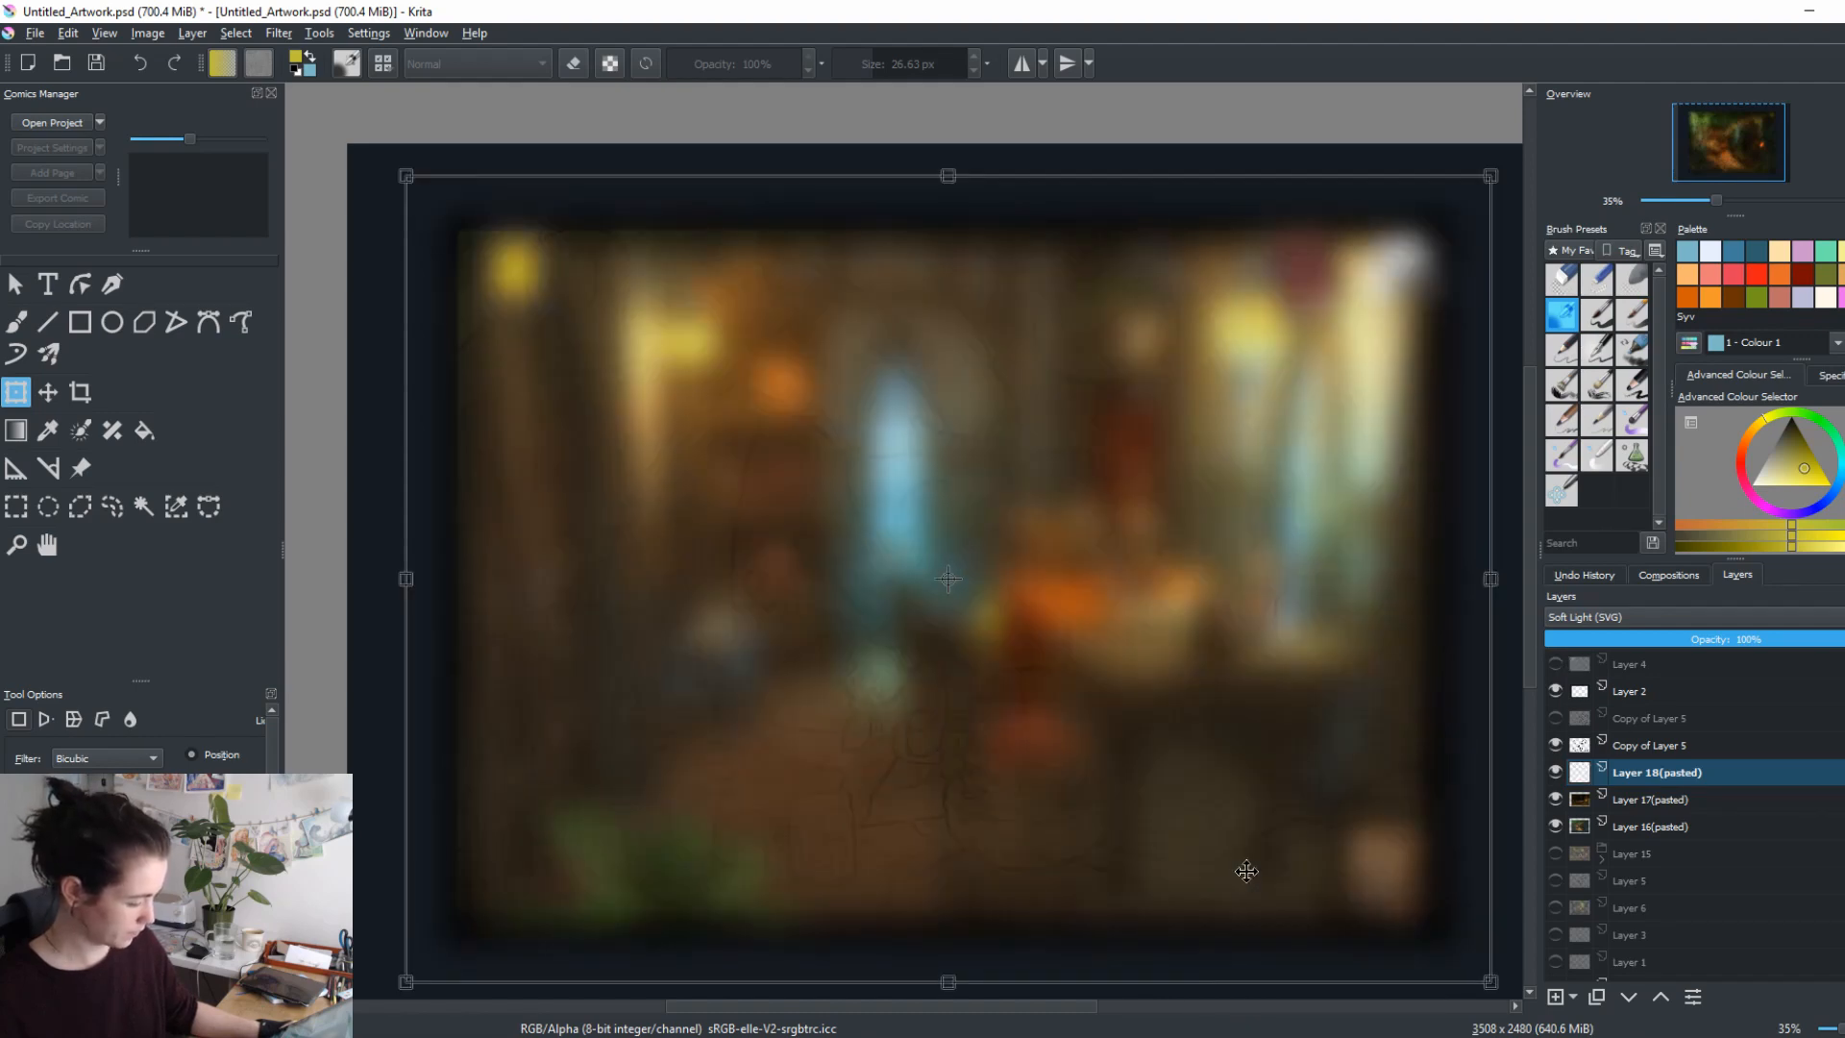
key("Return")
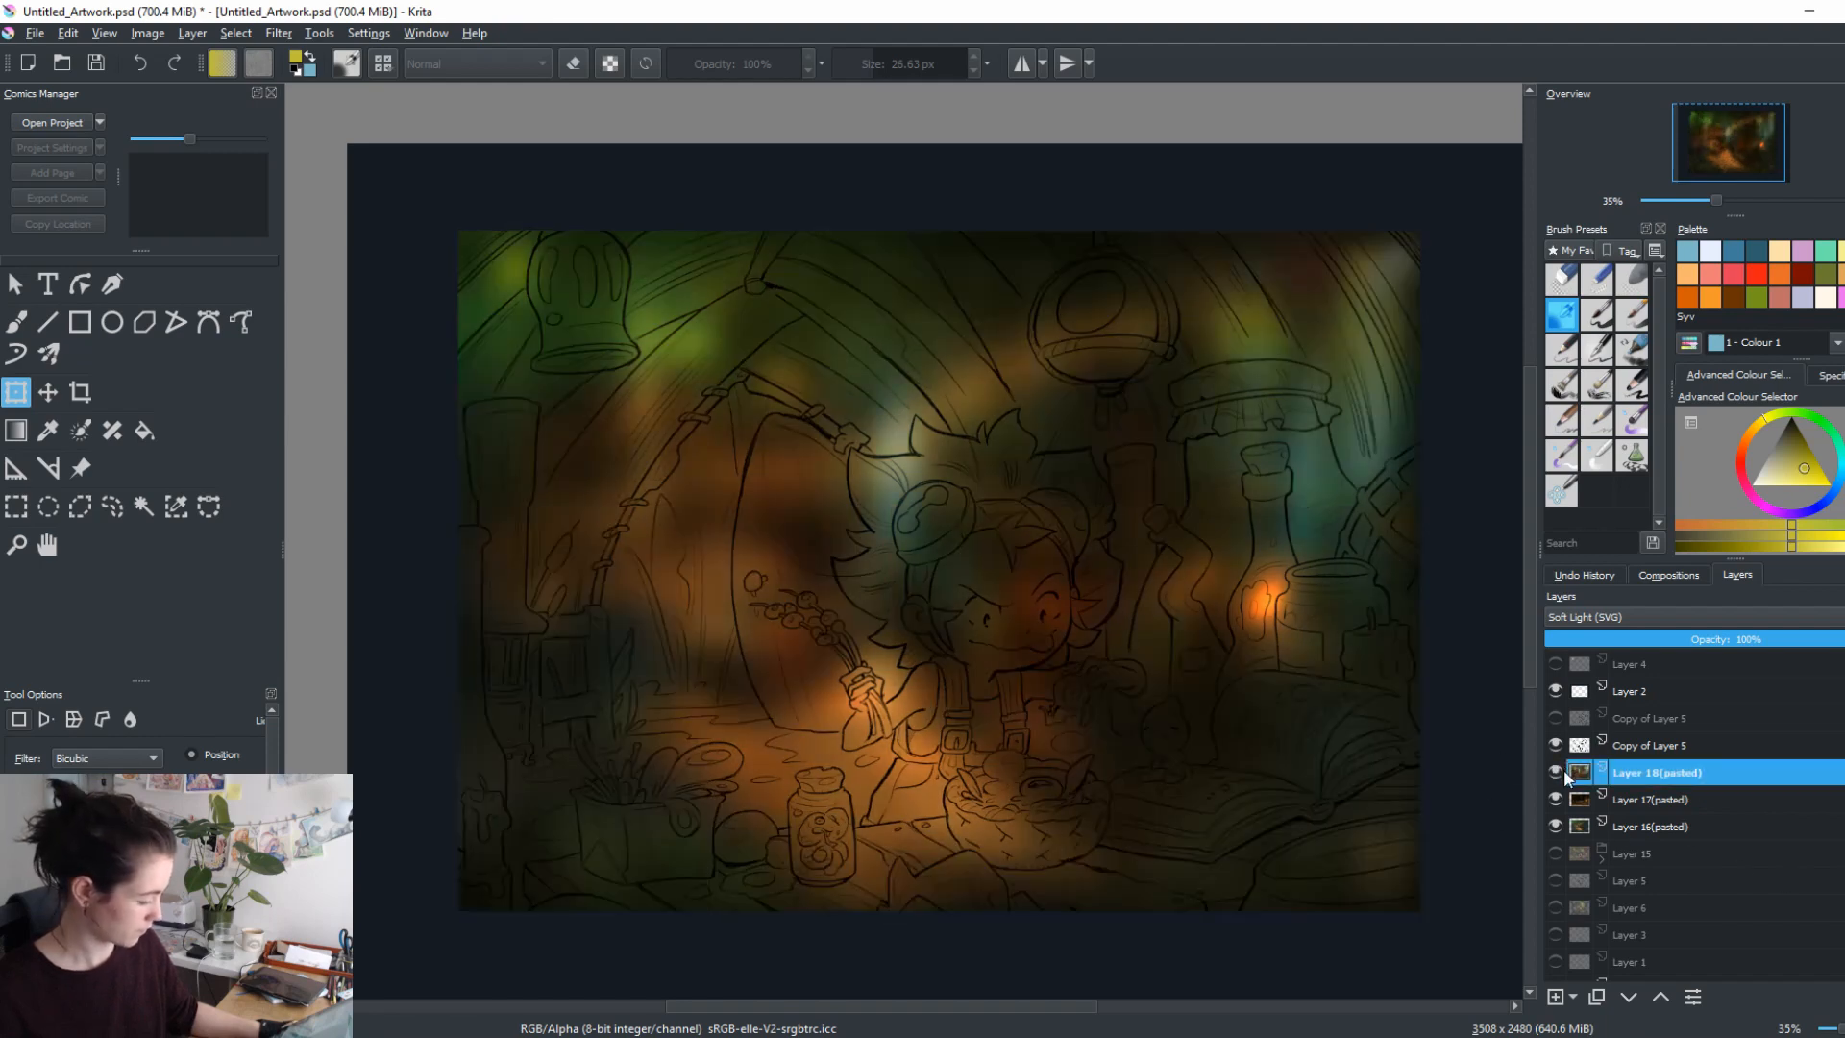
Compare the colour scheme with the reference layers 18, 17 and 16 each hidden and shown again.
left_click(1556, 773)
left_click(1556, 780)
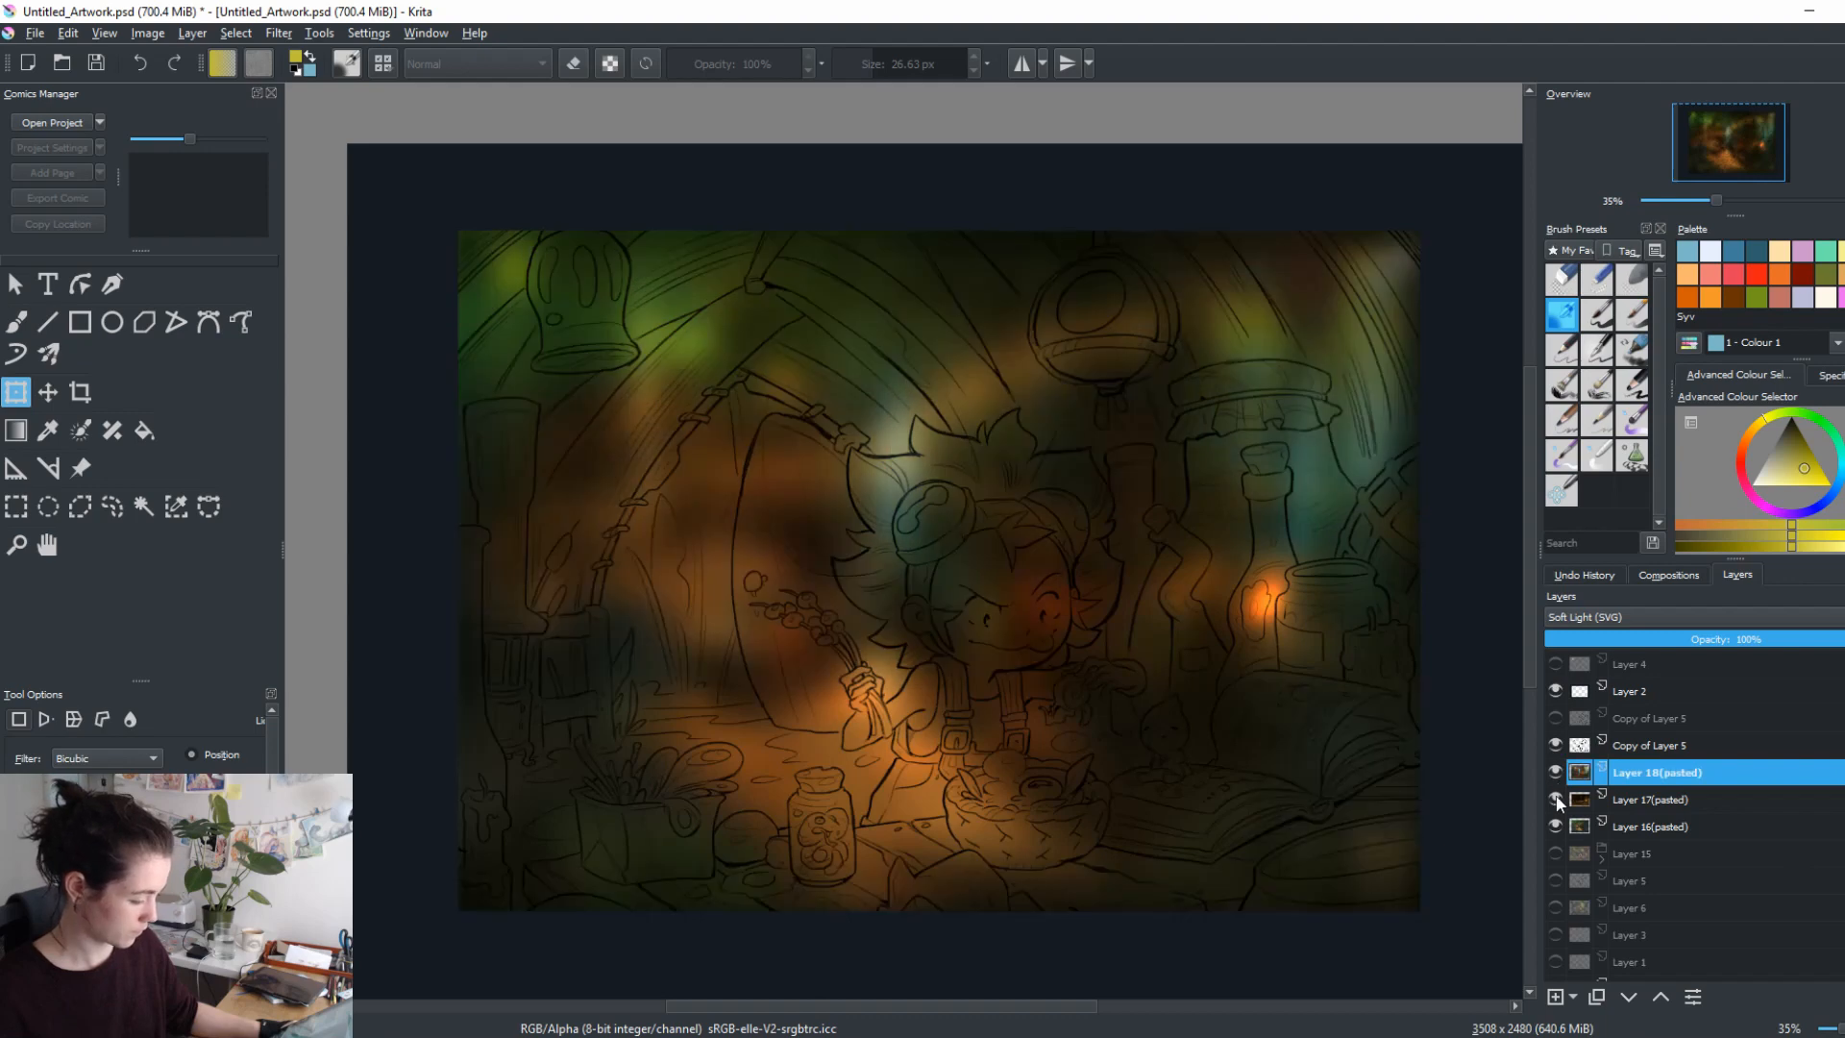
left_click(1555, 807)
left_click(1555, 807)
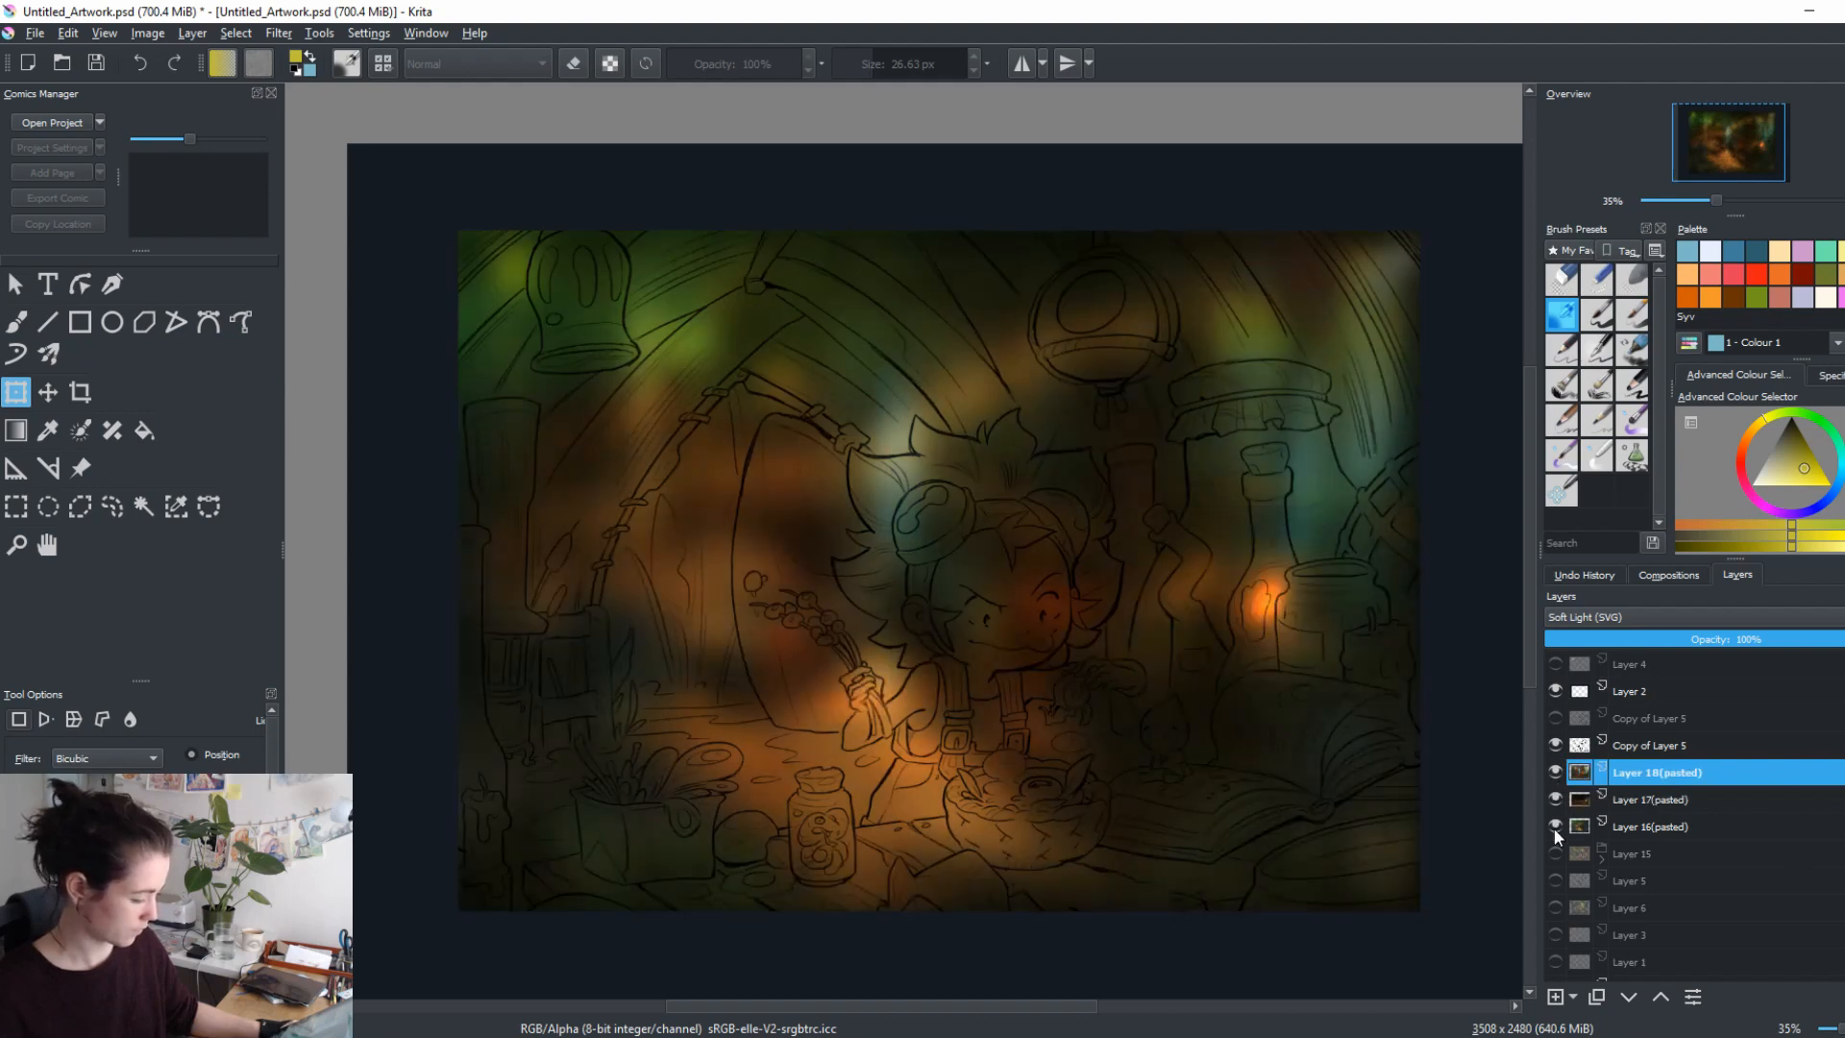
left_click(1554, 828)
left_click(1554, 828)
left_click(1555, 796)
left_click(1554, 795)
left_click(1549, 770)
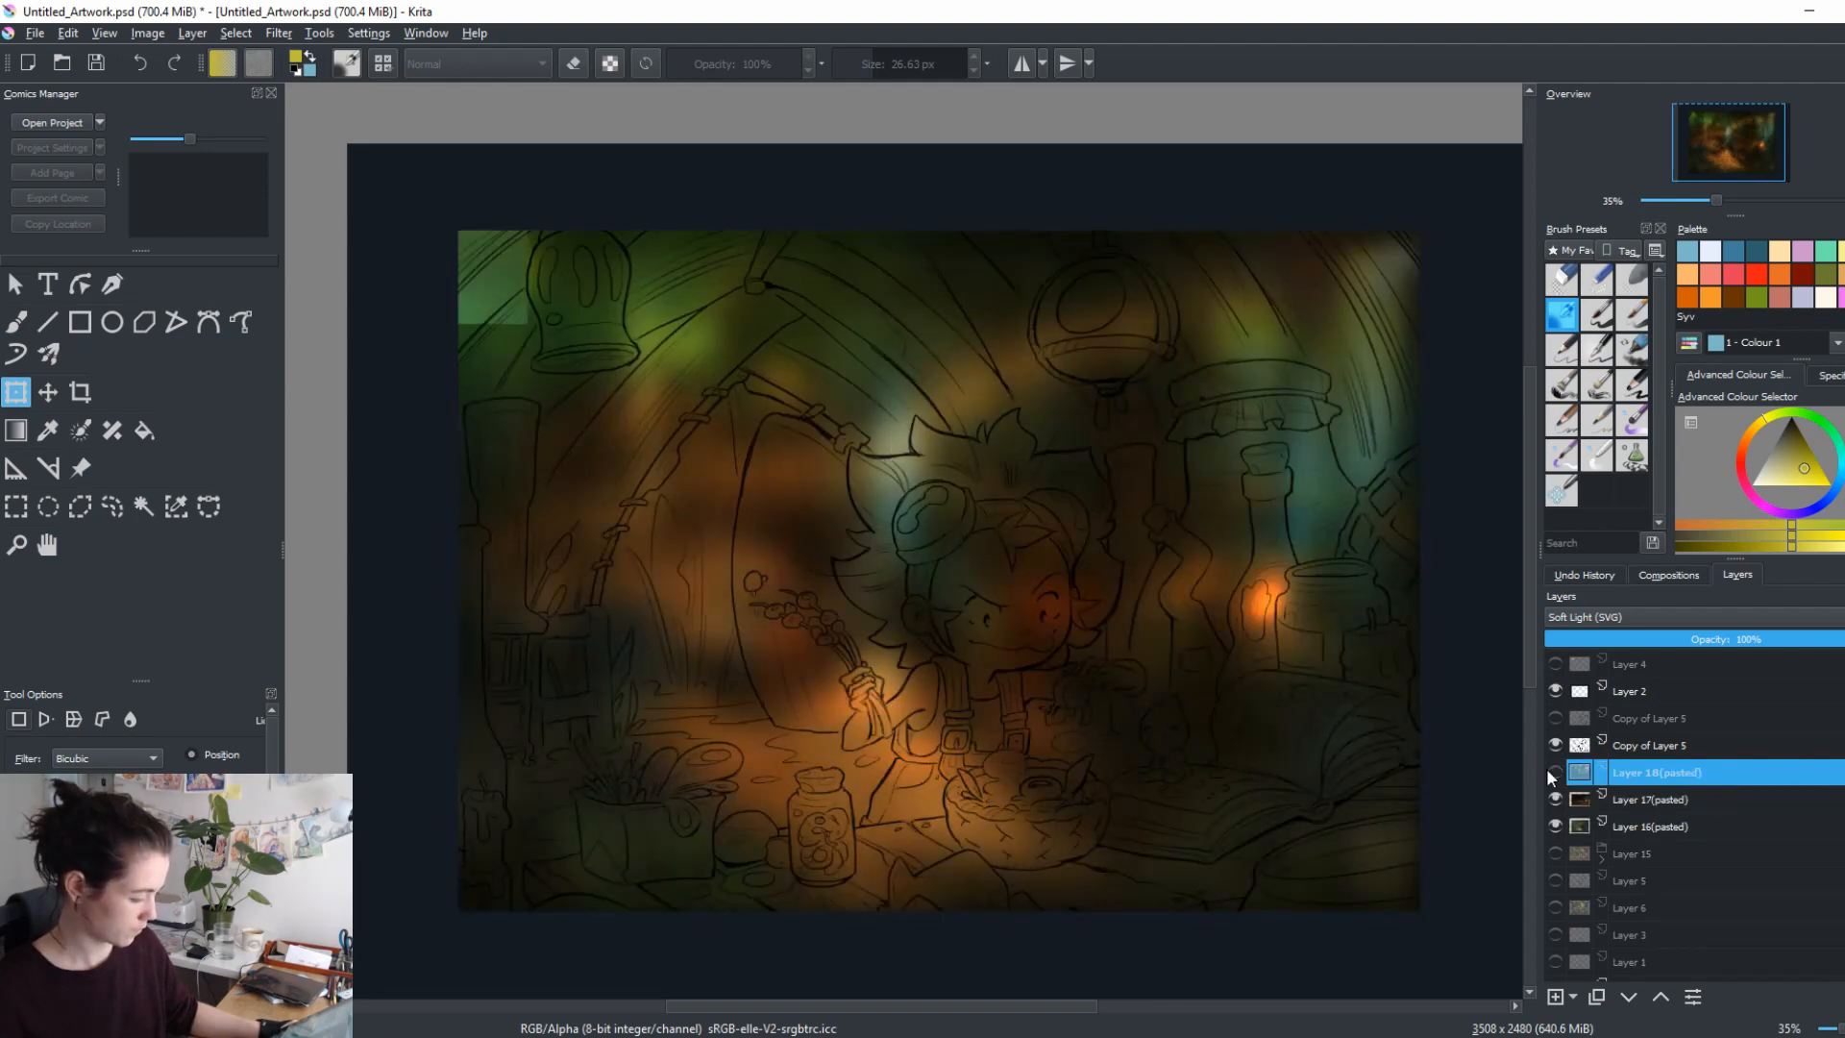
left_click(1549, 770)
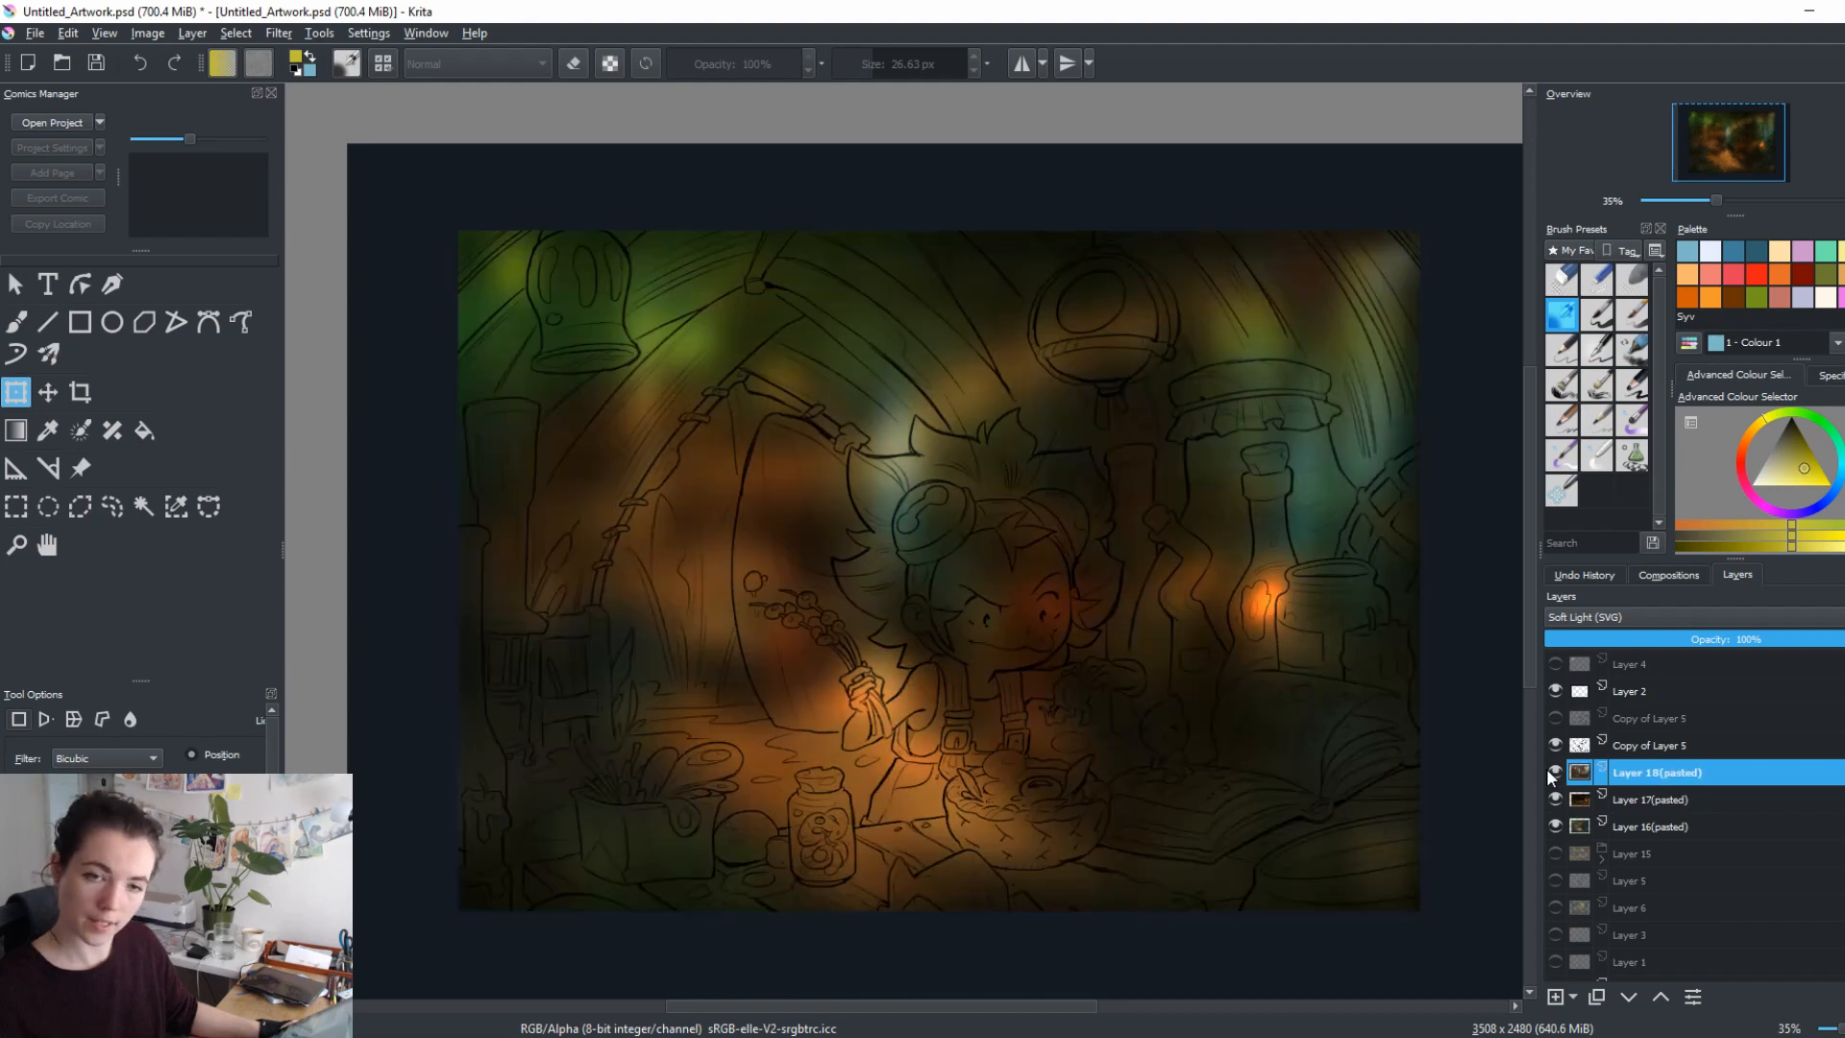
left_click(1548, 770)
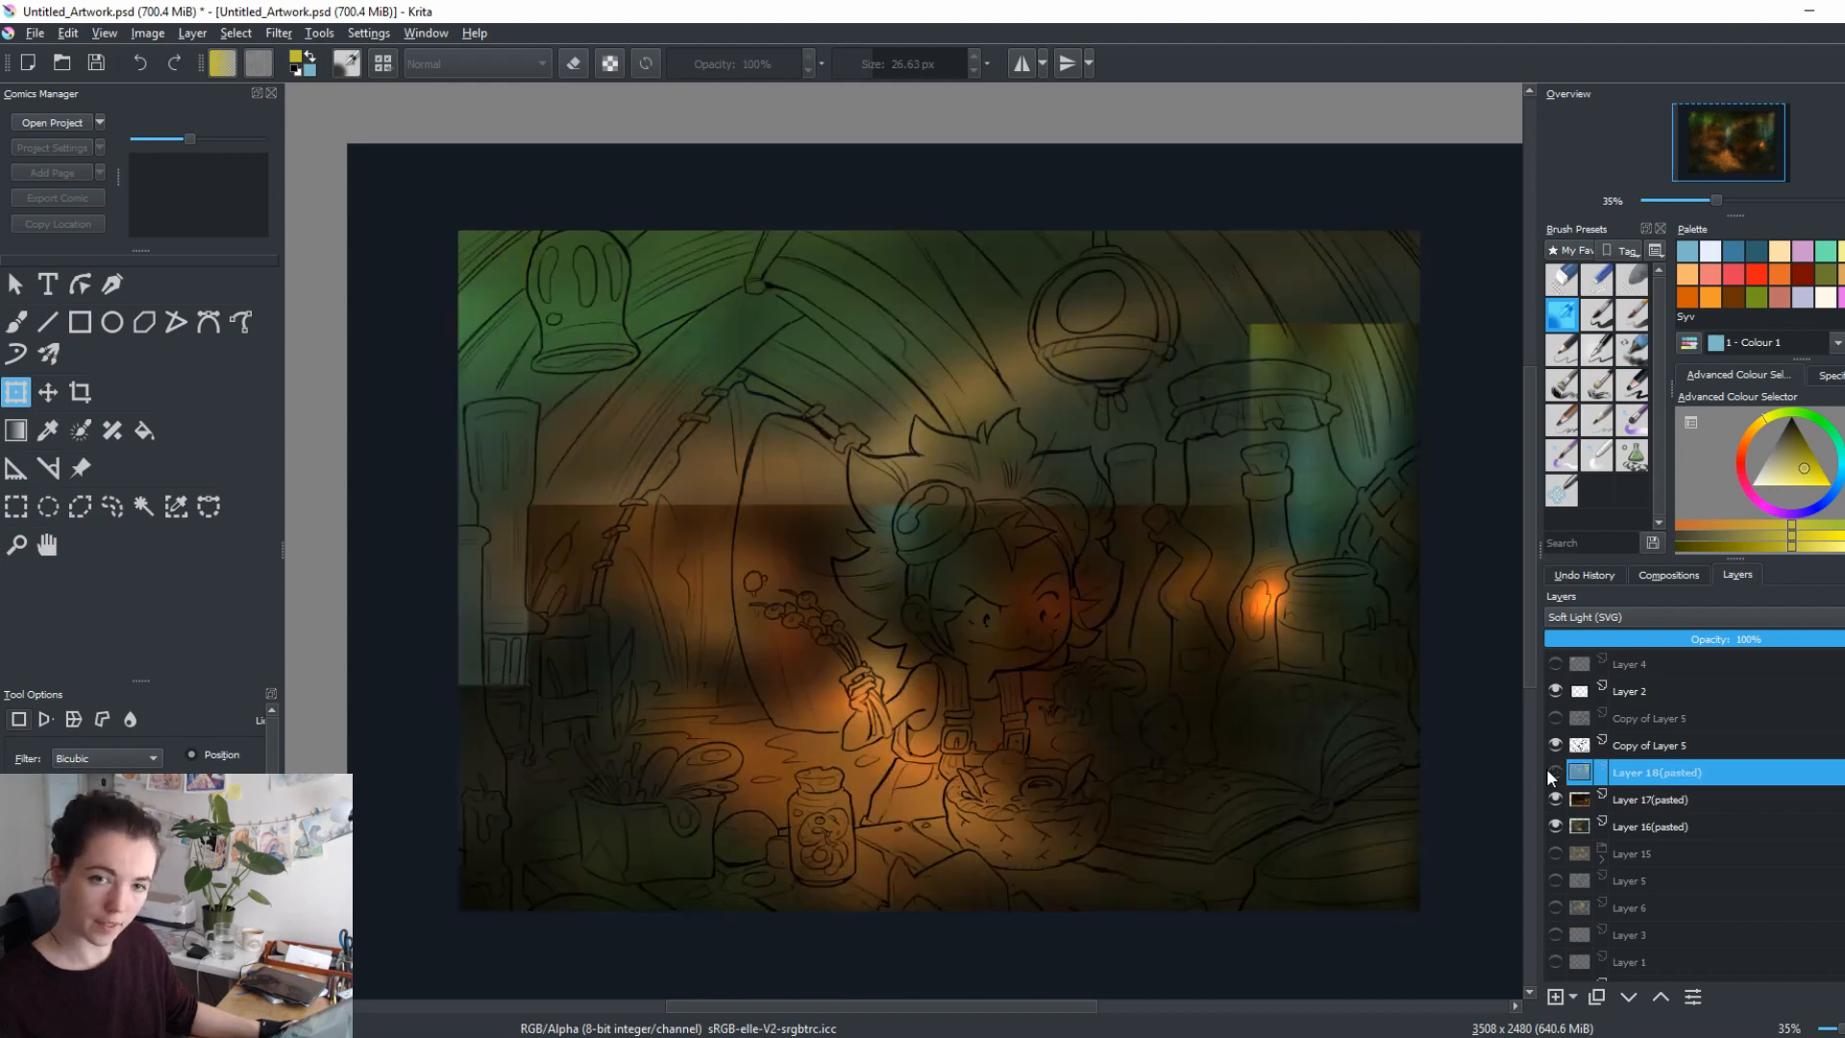
left_click(1549, 771)
left_click(1548, 771)
left_click(1548, 771)
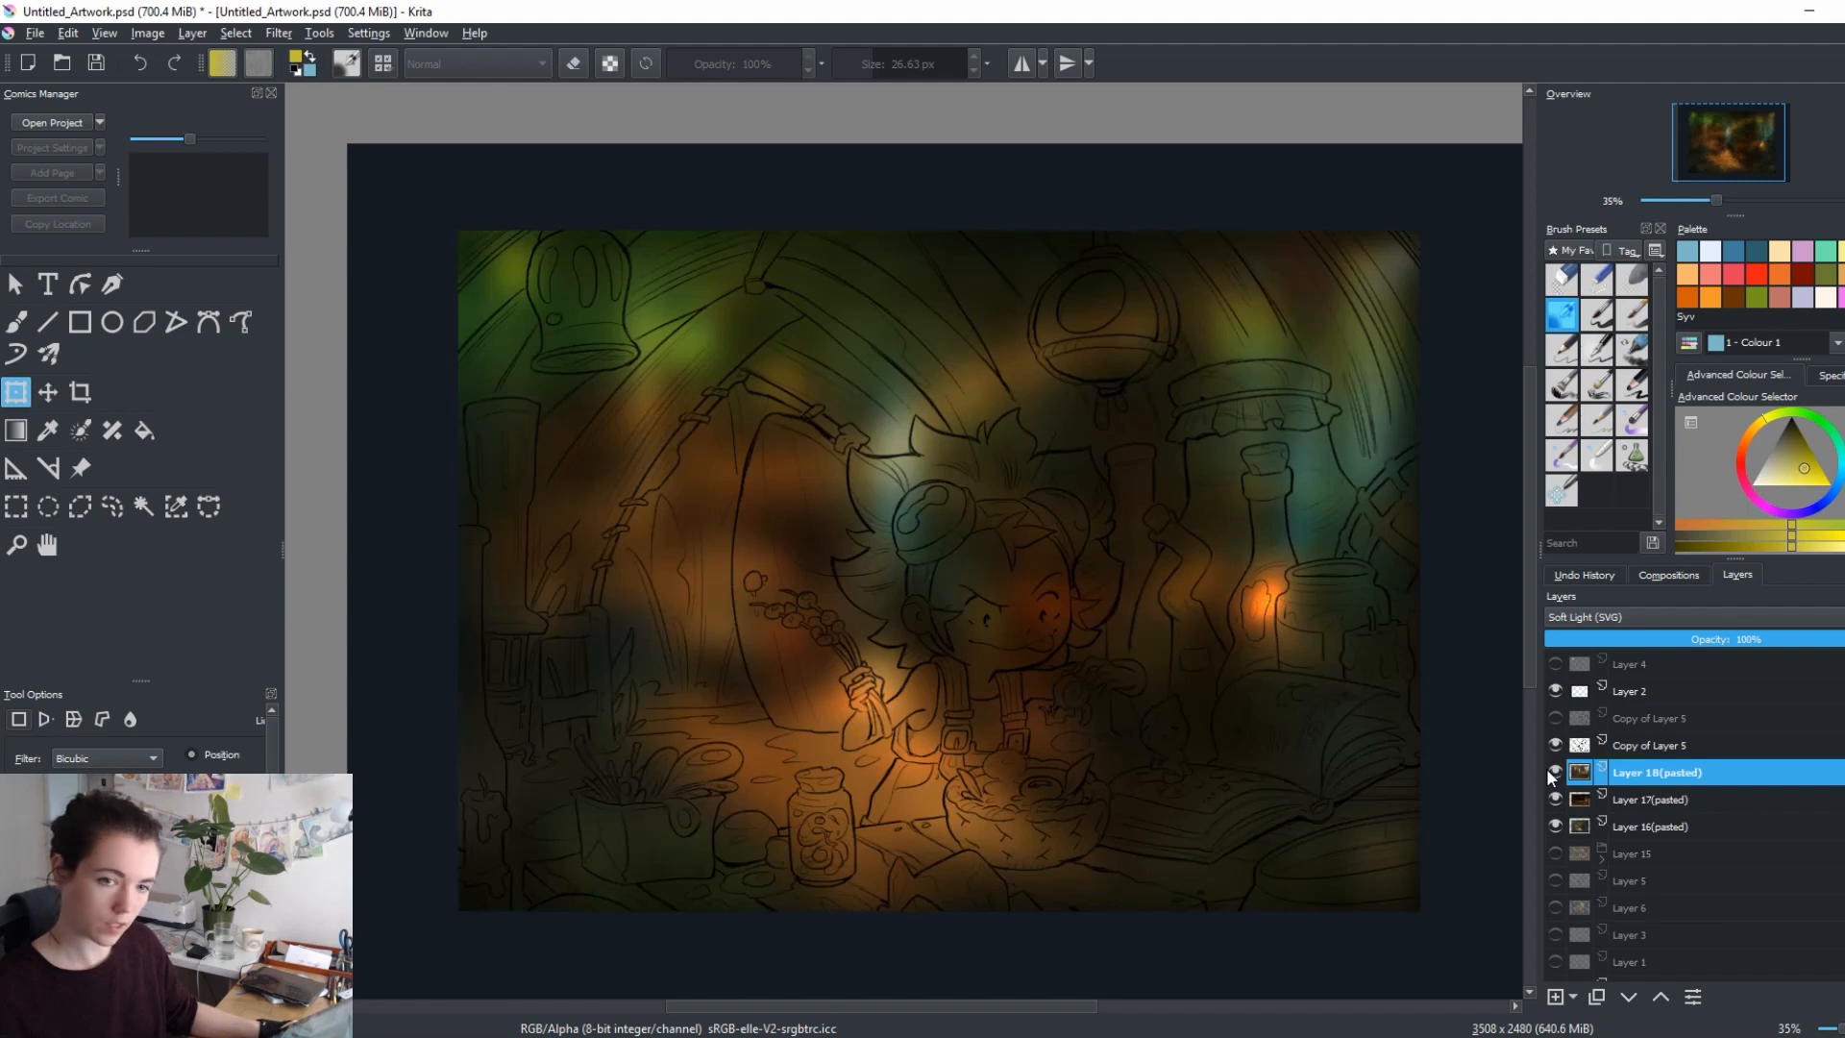
Add a new layer above Layer 18 and show the Layer 15 group in place of the three pasted reference layers.
left_click(1553, 996)
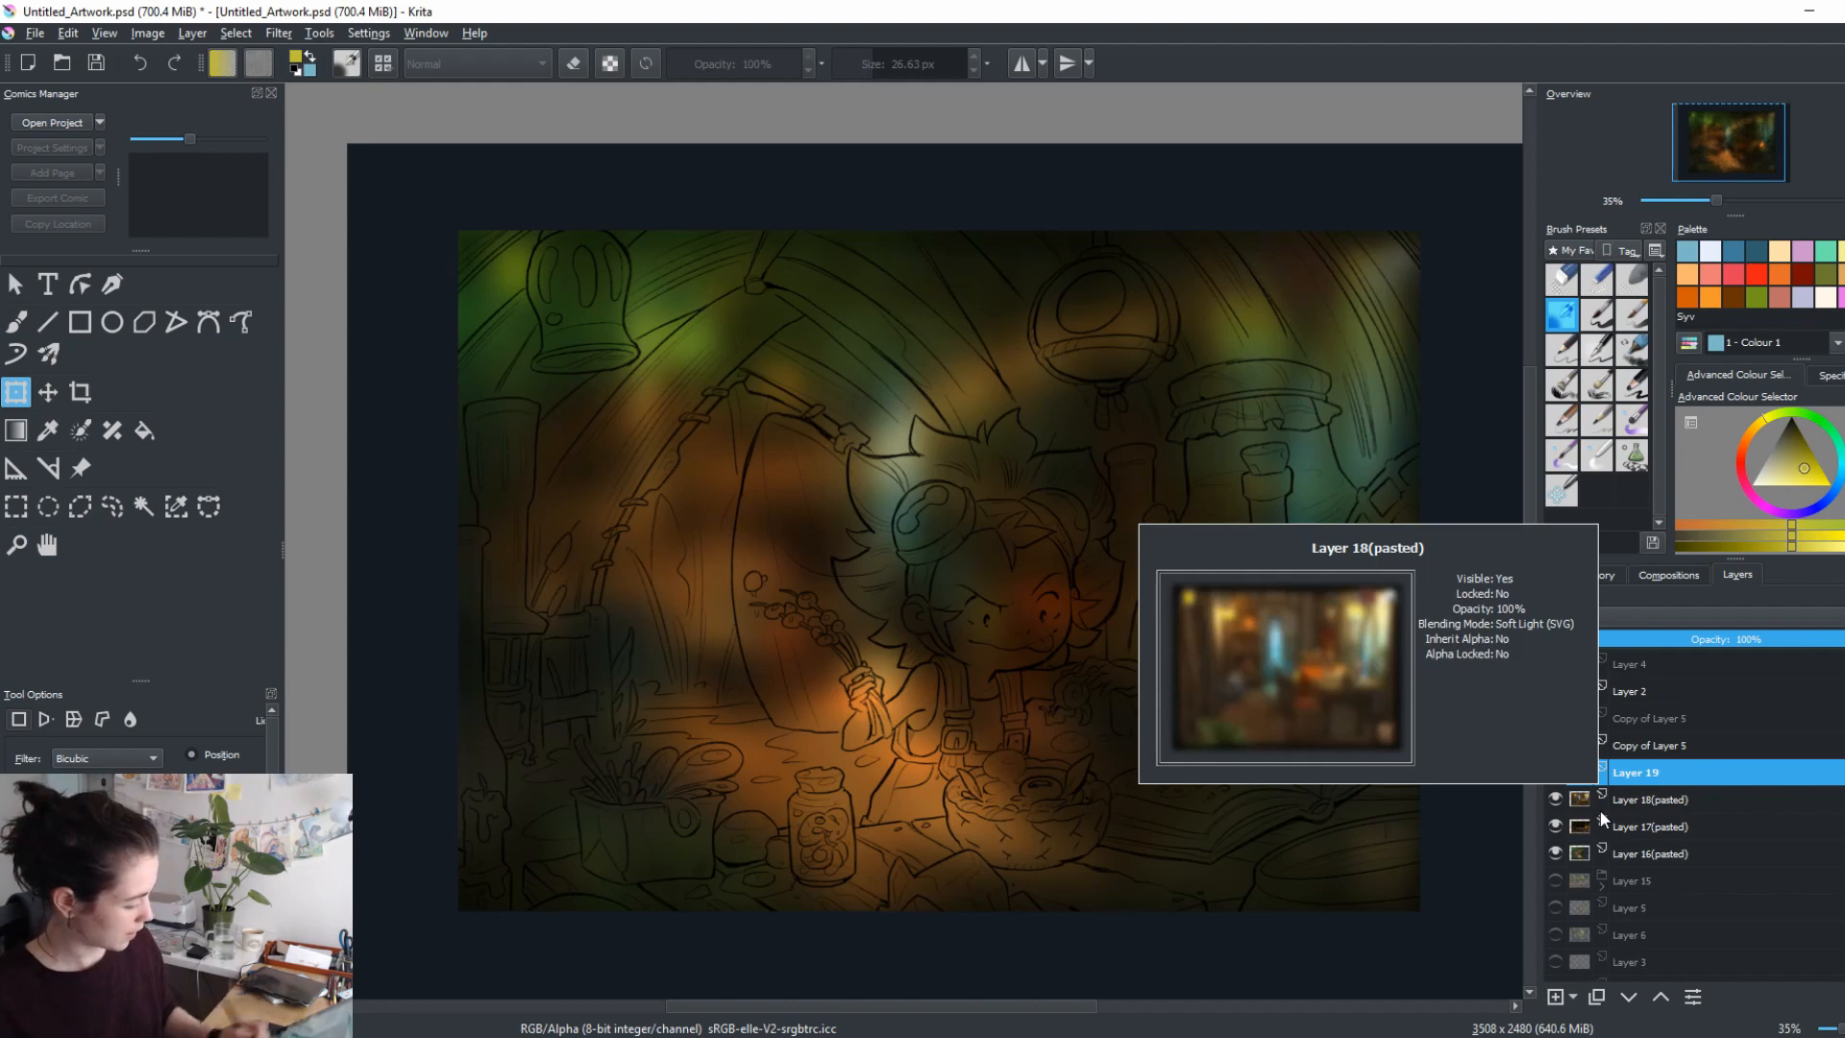
left_click(1557, 878)
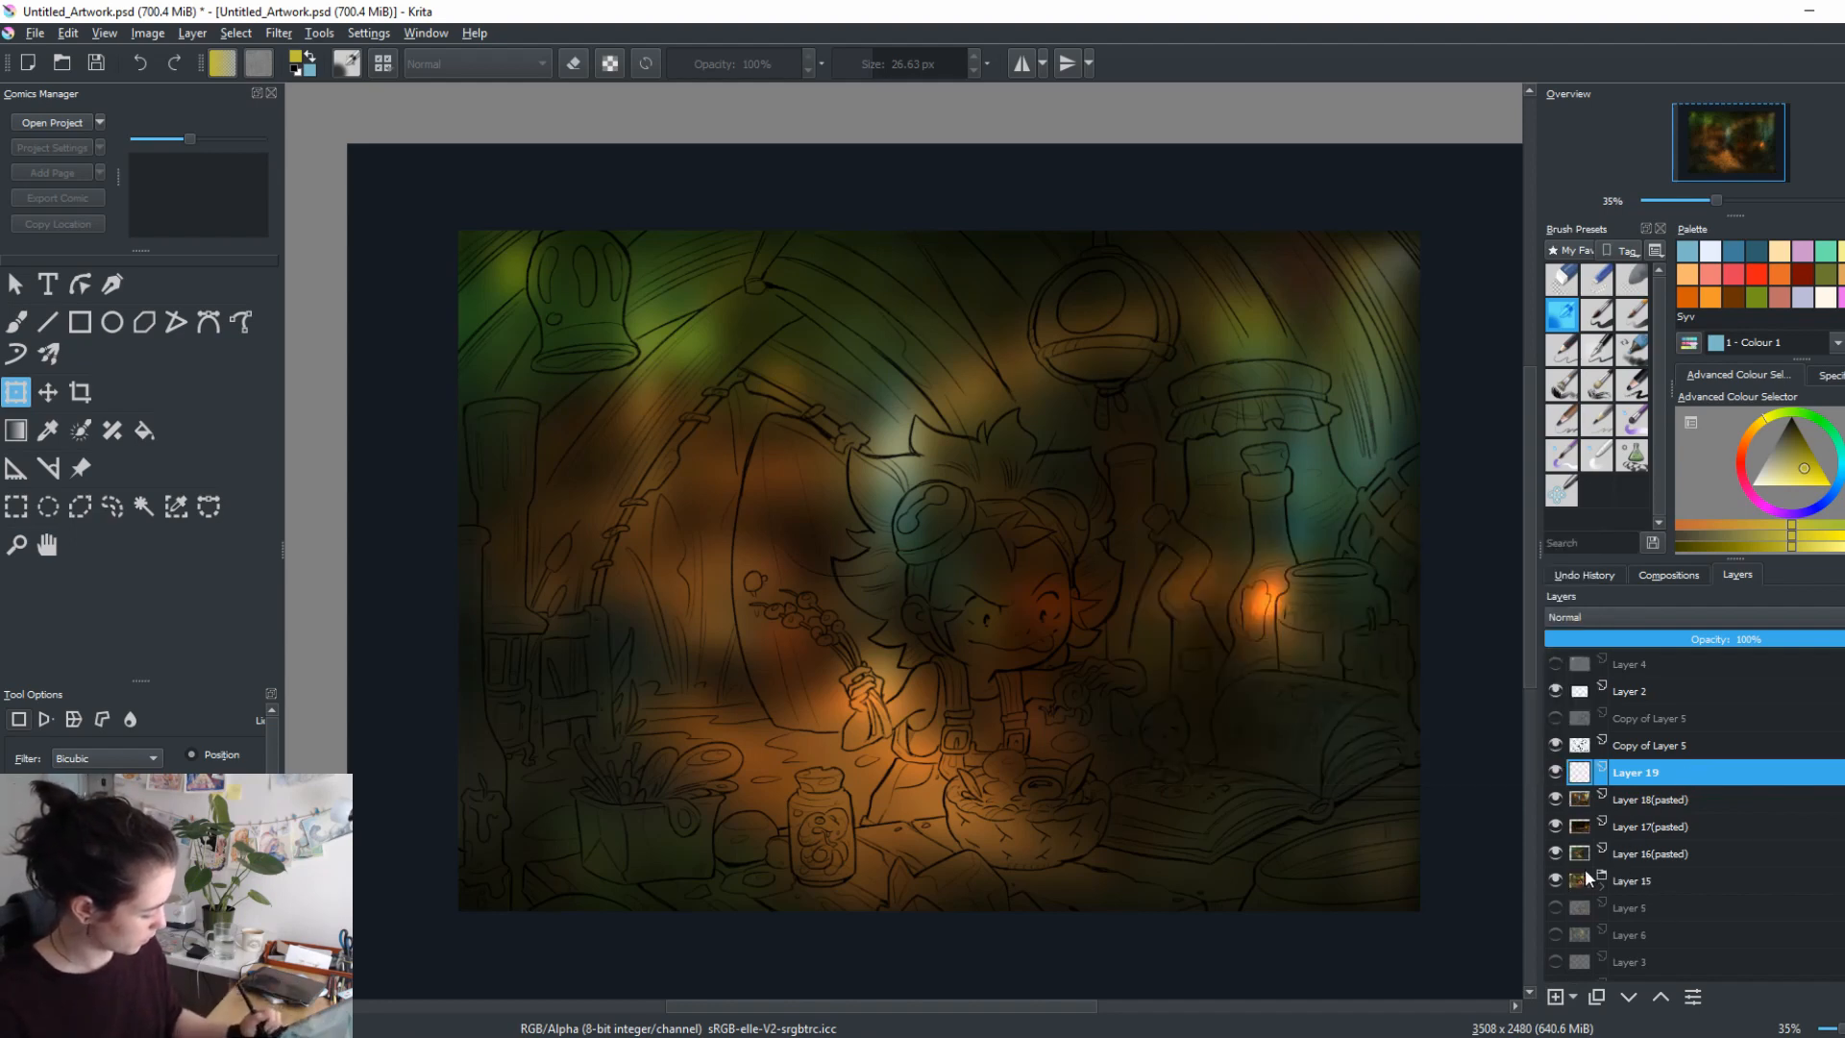
left_click_drag(1556, 798, 1557, 855)
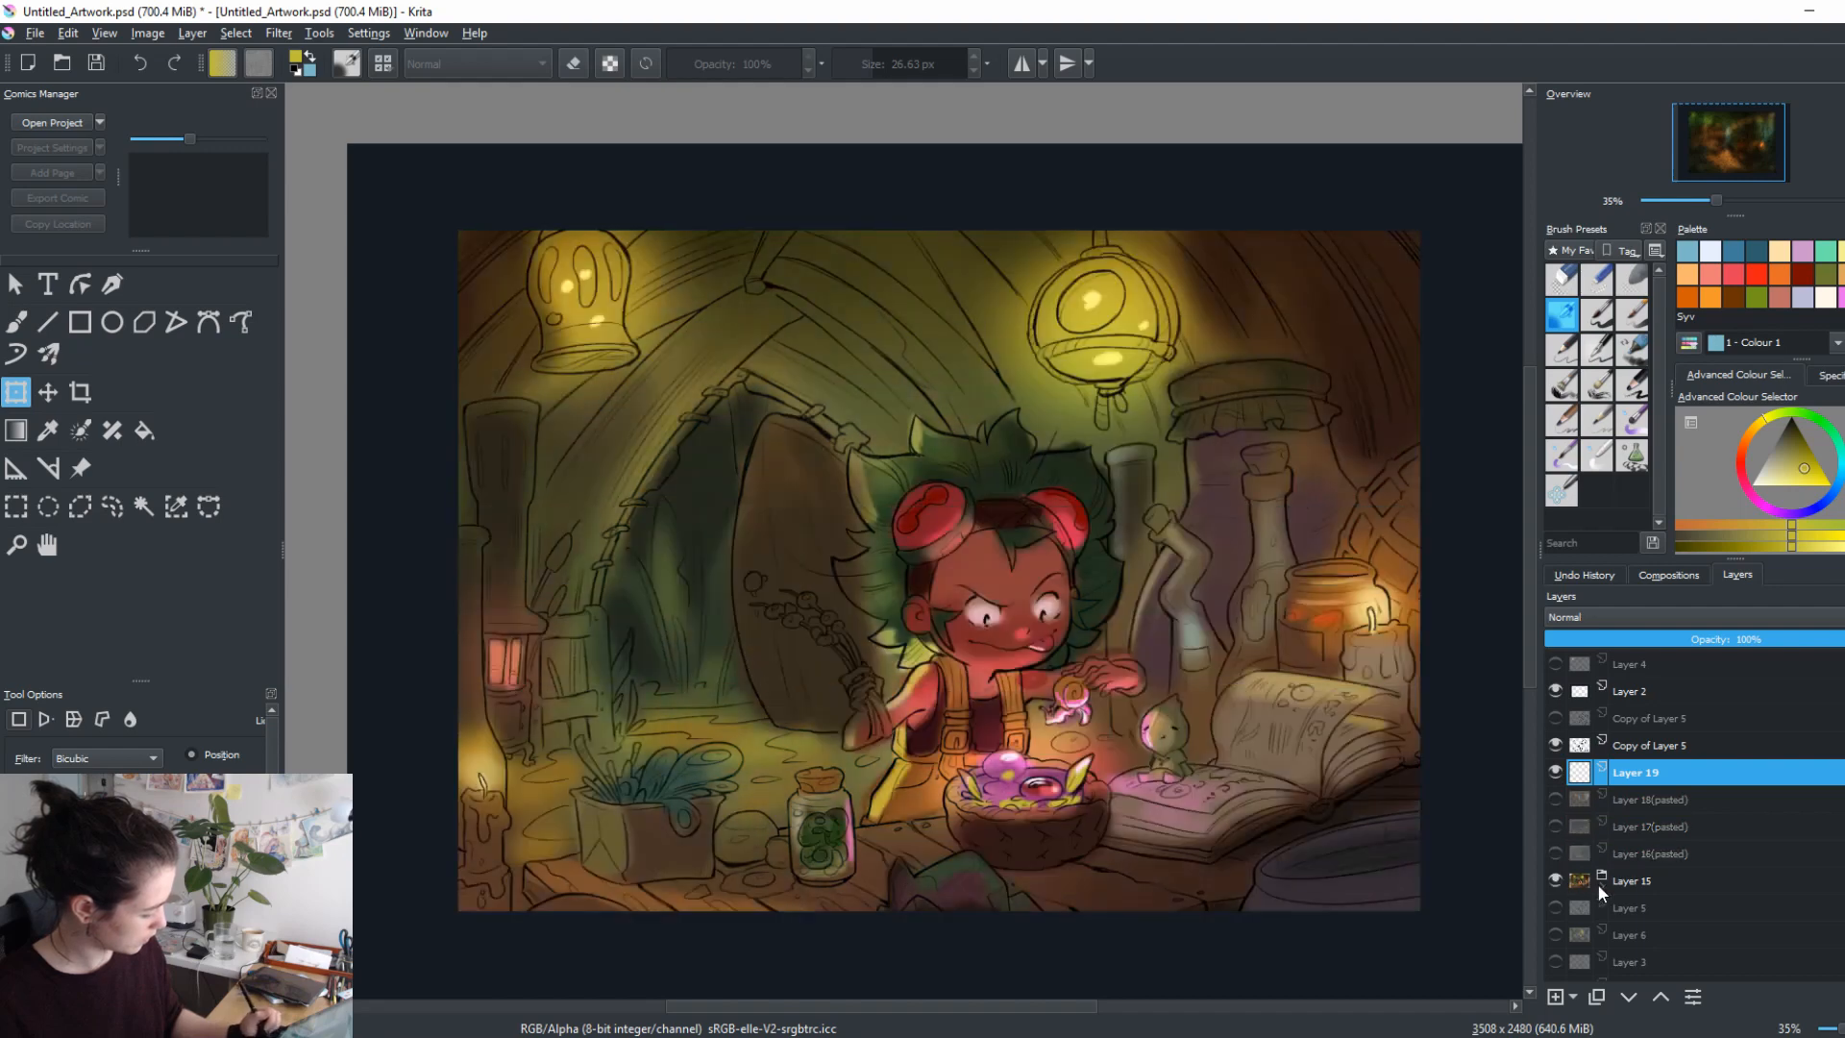
Duplicate the character colour layer (Layer 4) from the Layer 15 group, place the copy above the group, and collapse the group.
scroll(1798, 794, "down", 3)
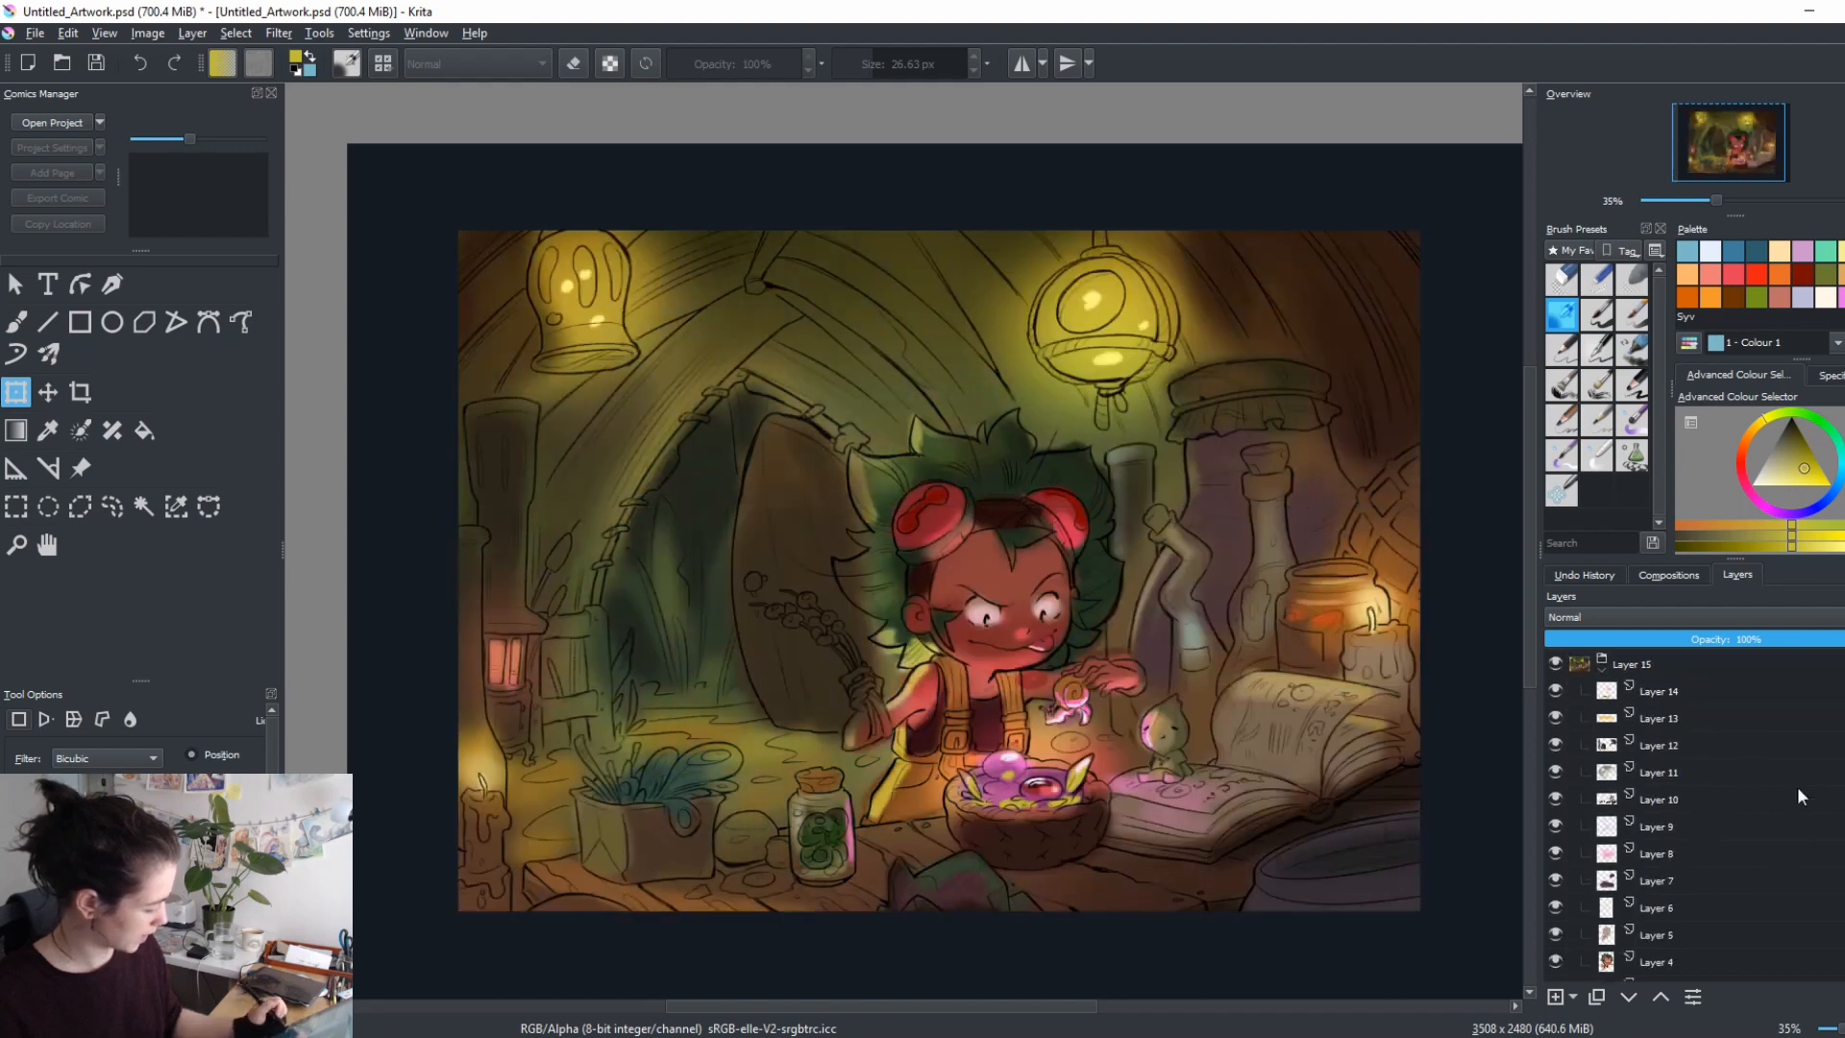
right_click(1721, 965)
left_click(1679, 665)
left_click_drag(1690, 961, 1720, 690)
left_click(1555, 685)
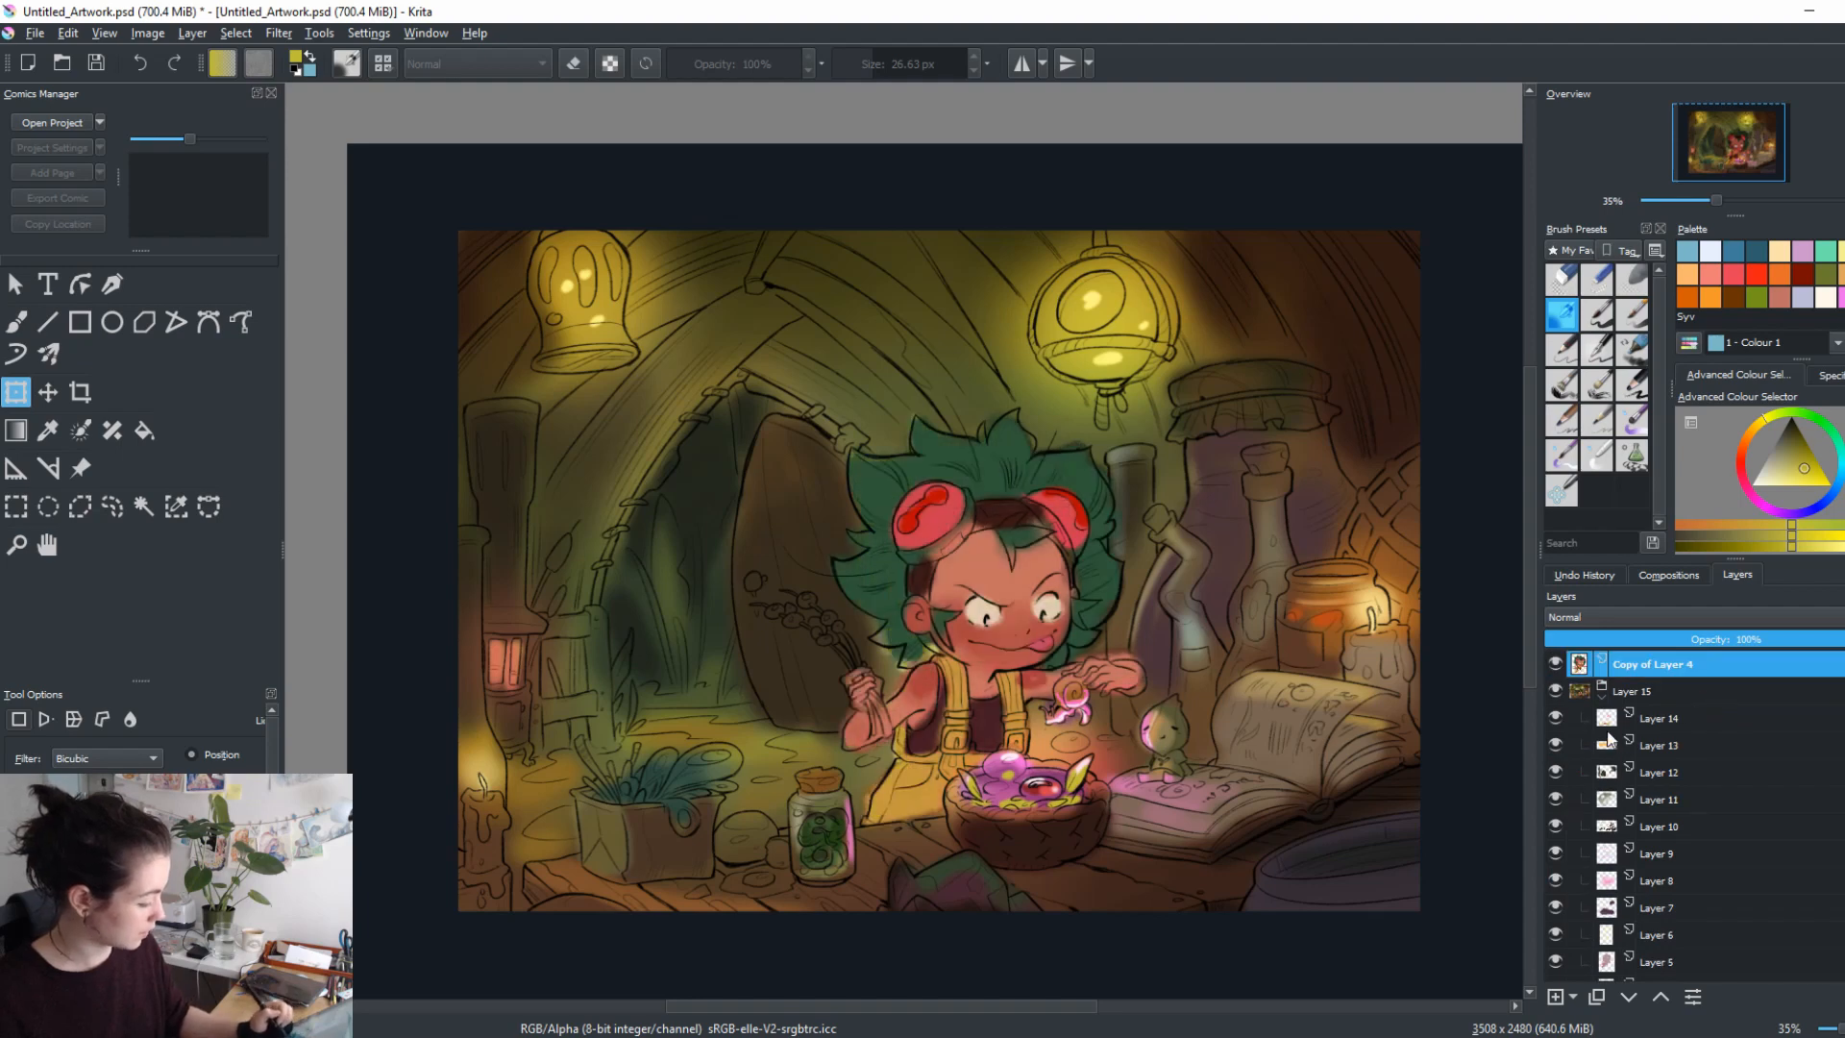
left_click(1600, 711)
Hide the Layer 15 group, move Copy of Layer 4 above Layer 18, and show the three pasted reference layers again.
left_click(1630, 802)
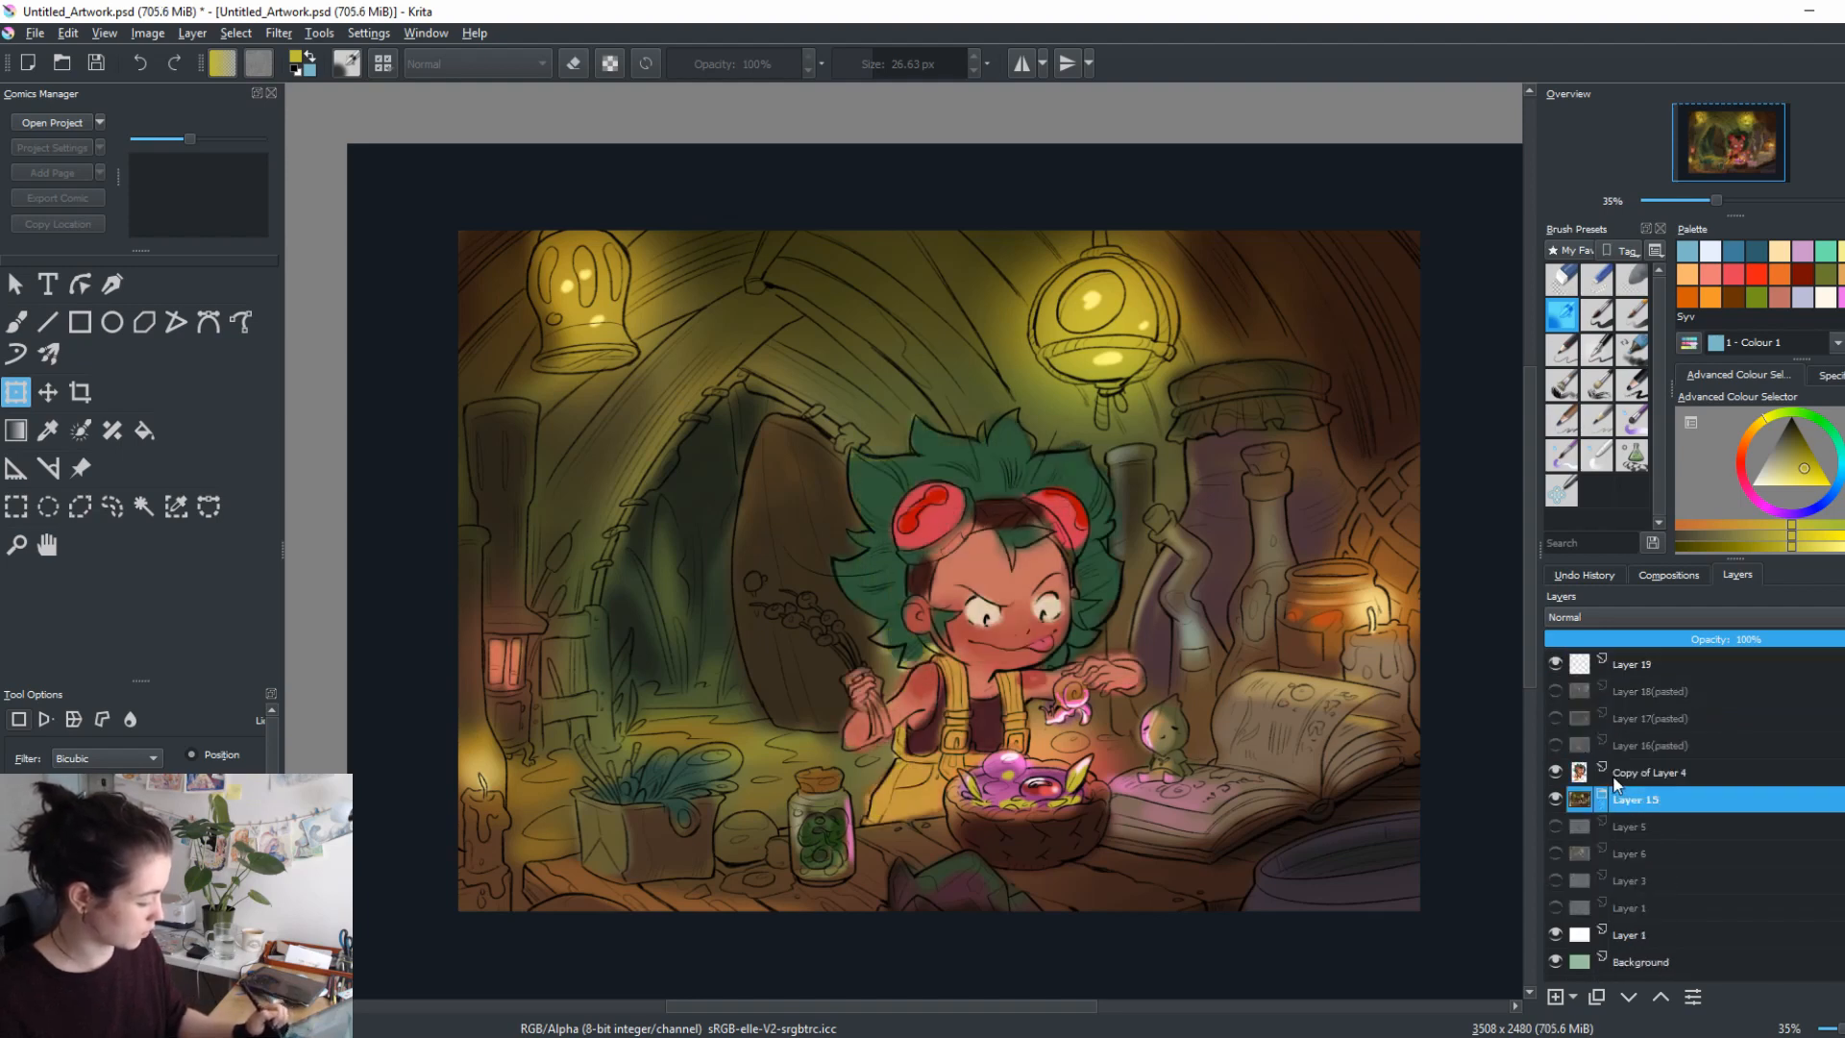
left_click(1555, 798)
left_click_drag(1638, 773, 1676, 709)
left_click(1555, 772)
left_click(1555, 745)
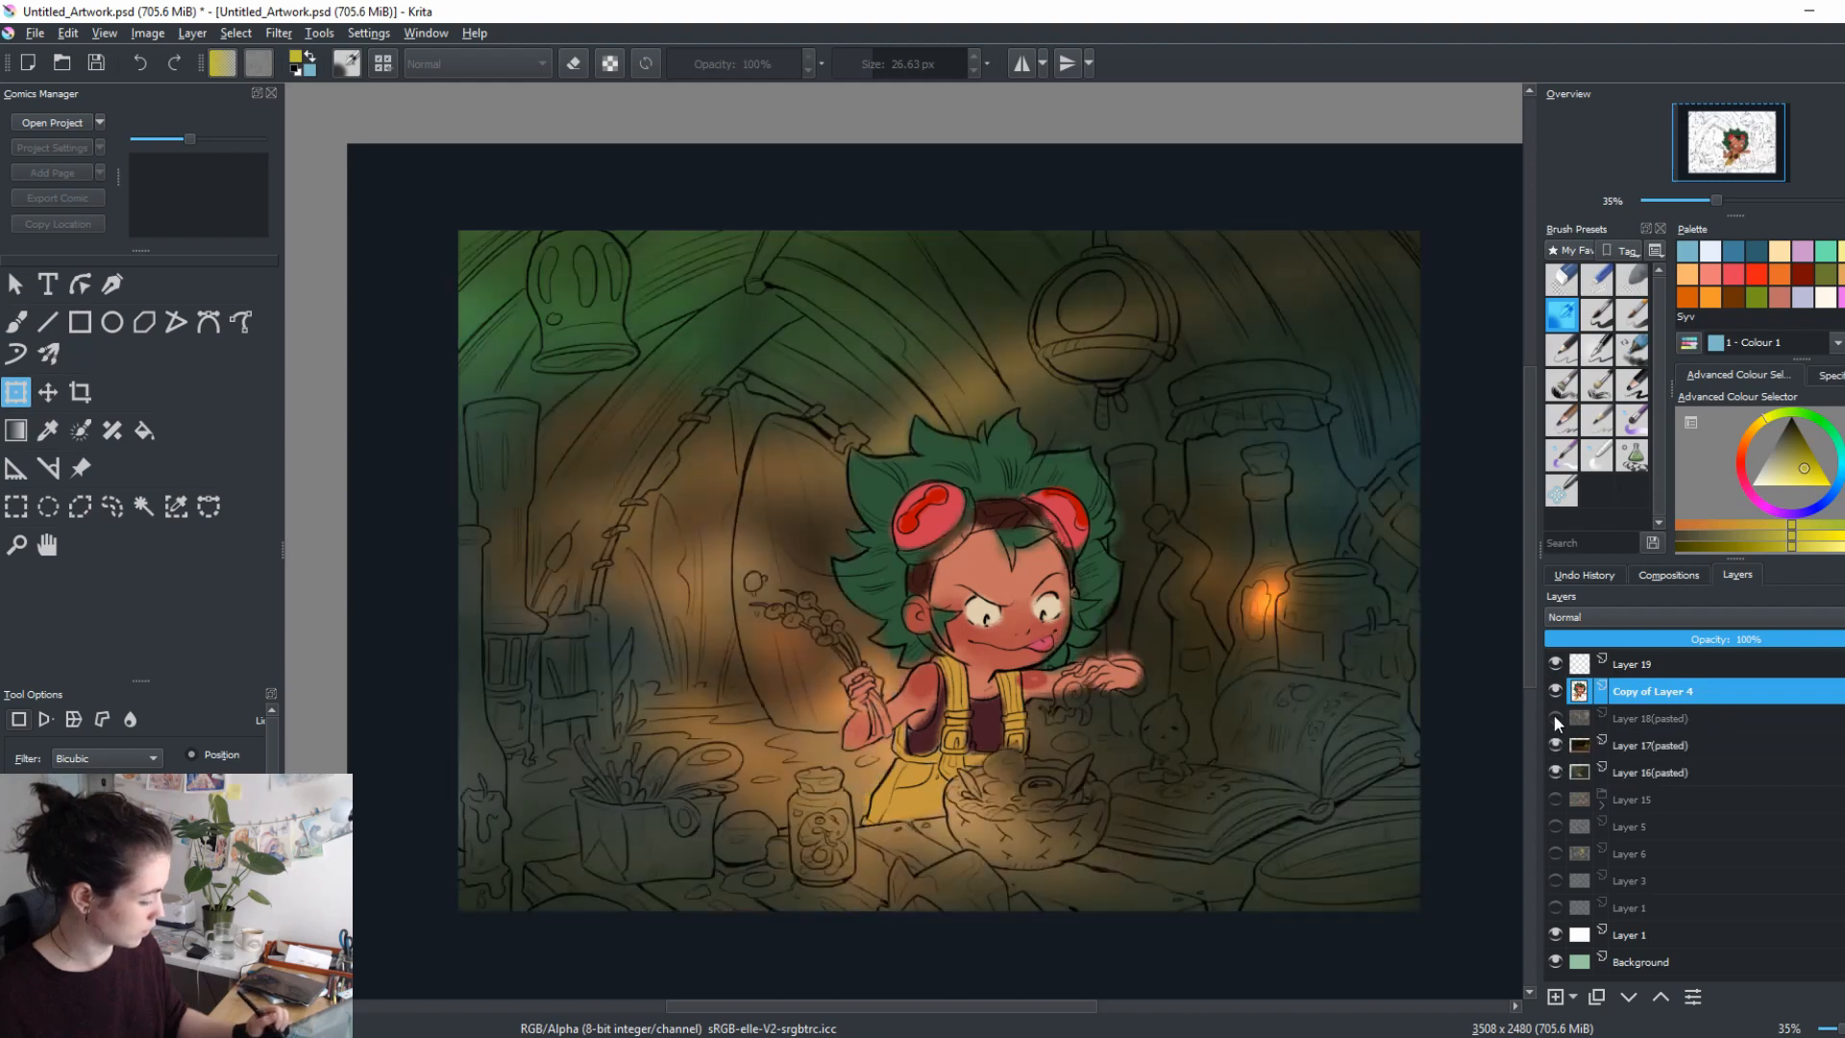
left_click(1554, 716)
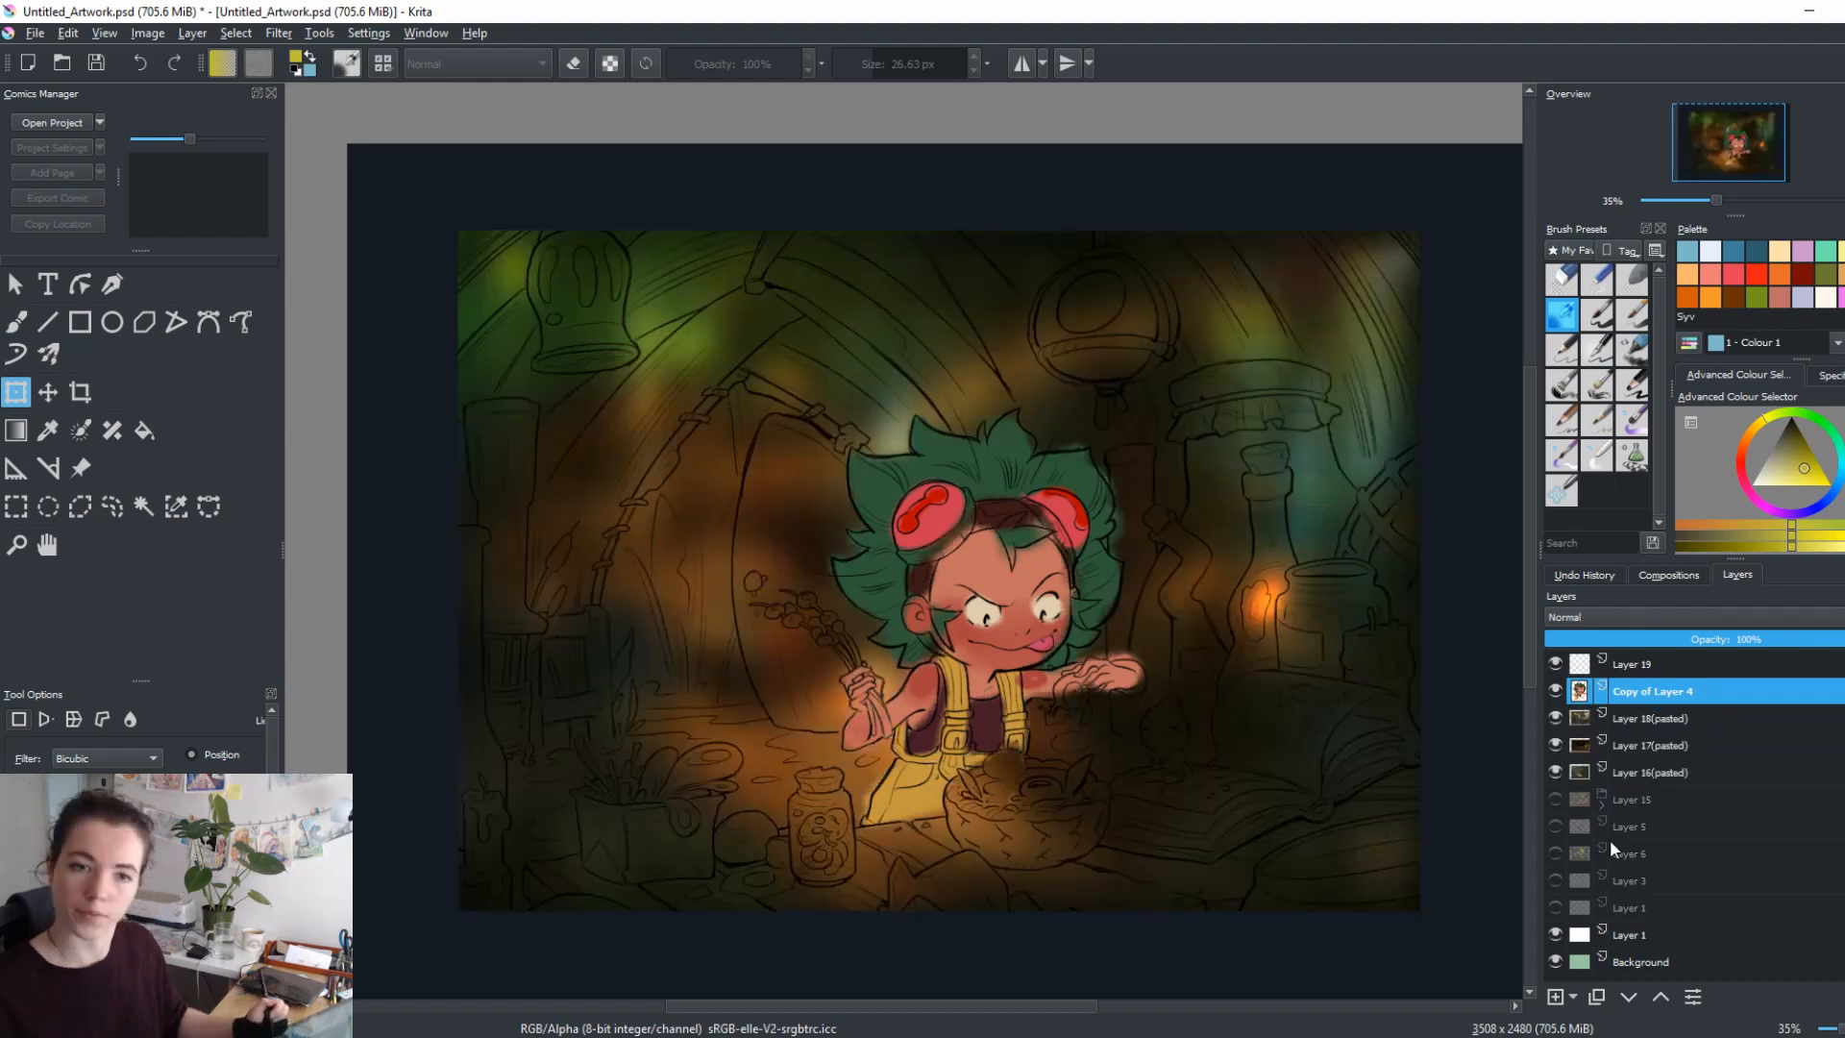
Add a new paint layer above Copy of Layer 4 and select the large soft brush, reducing its size for local glows.
mouse_move(1610, 842)
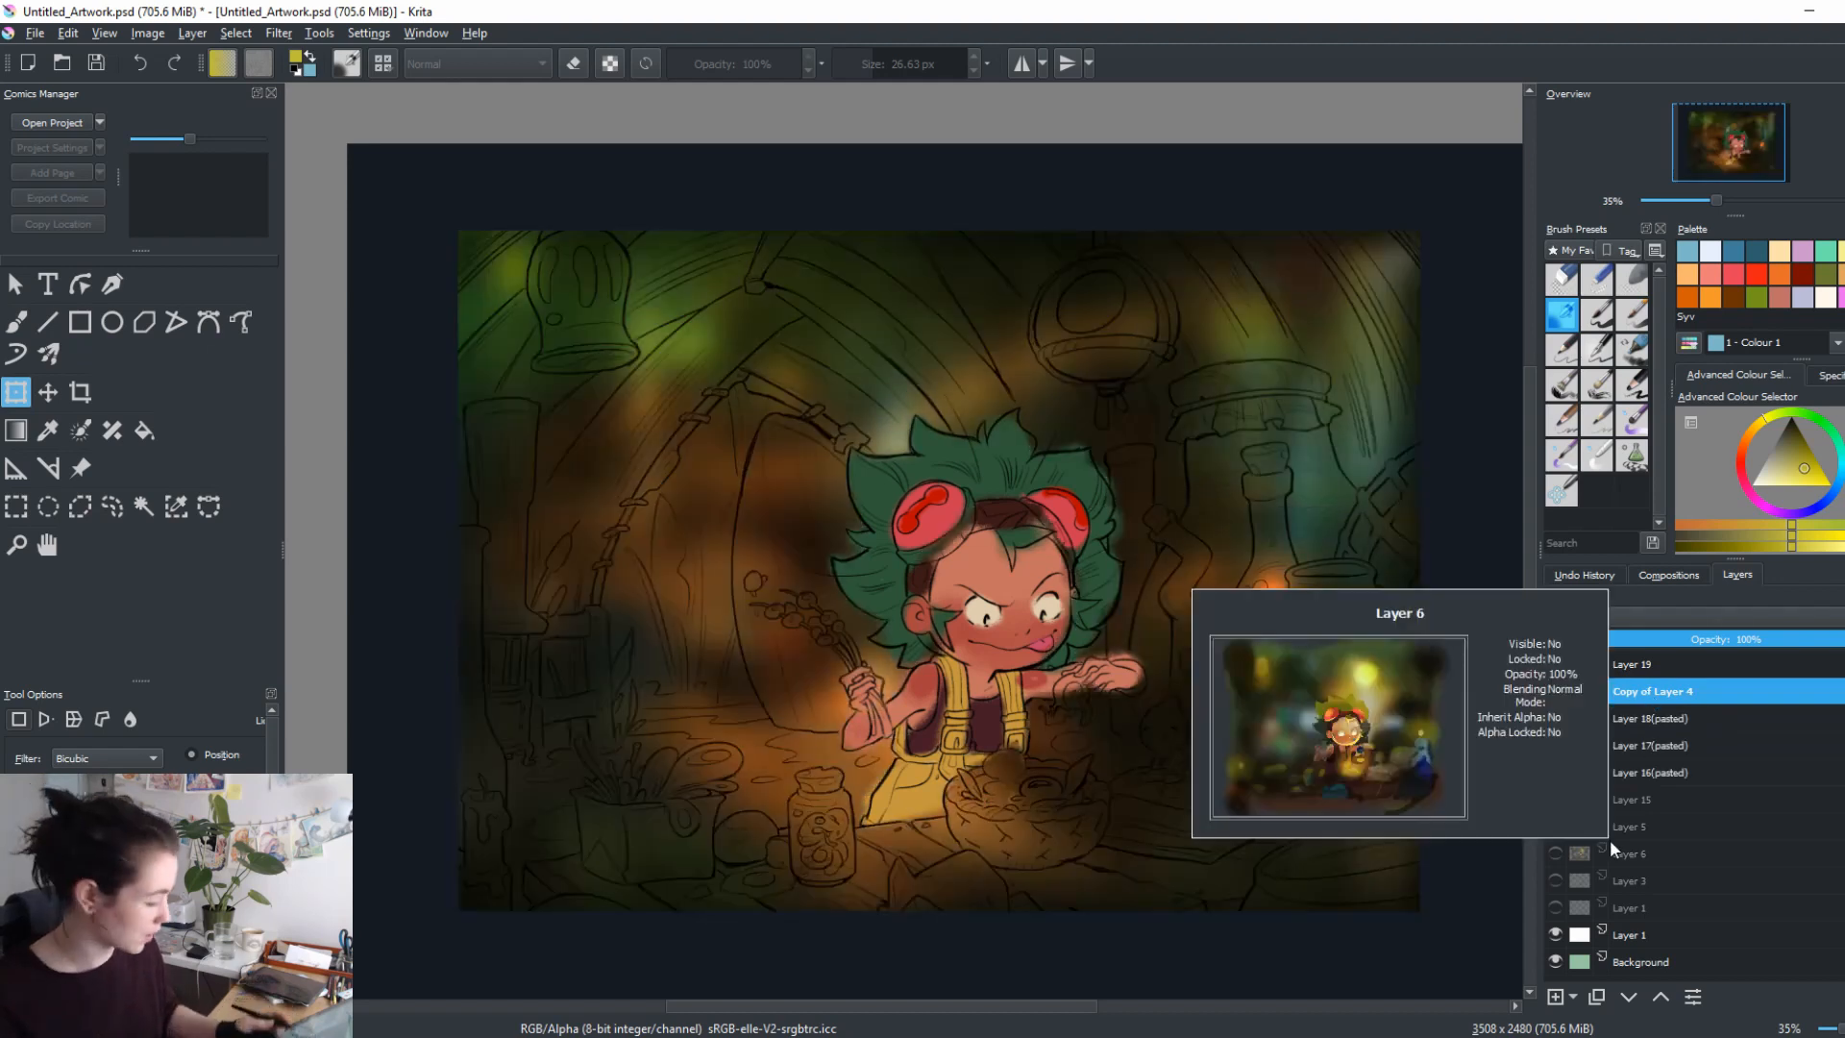
key("b")
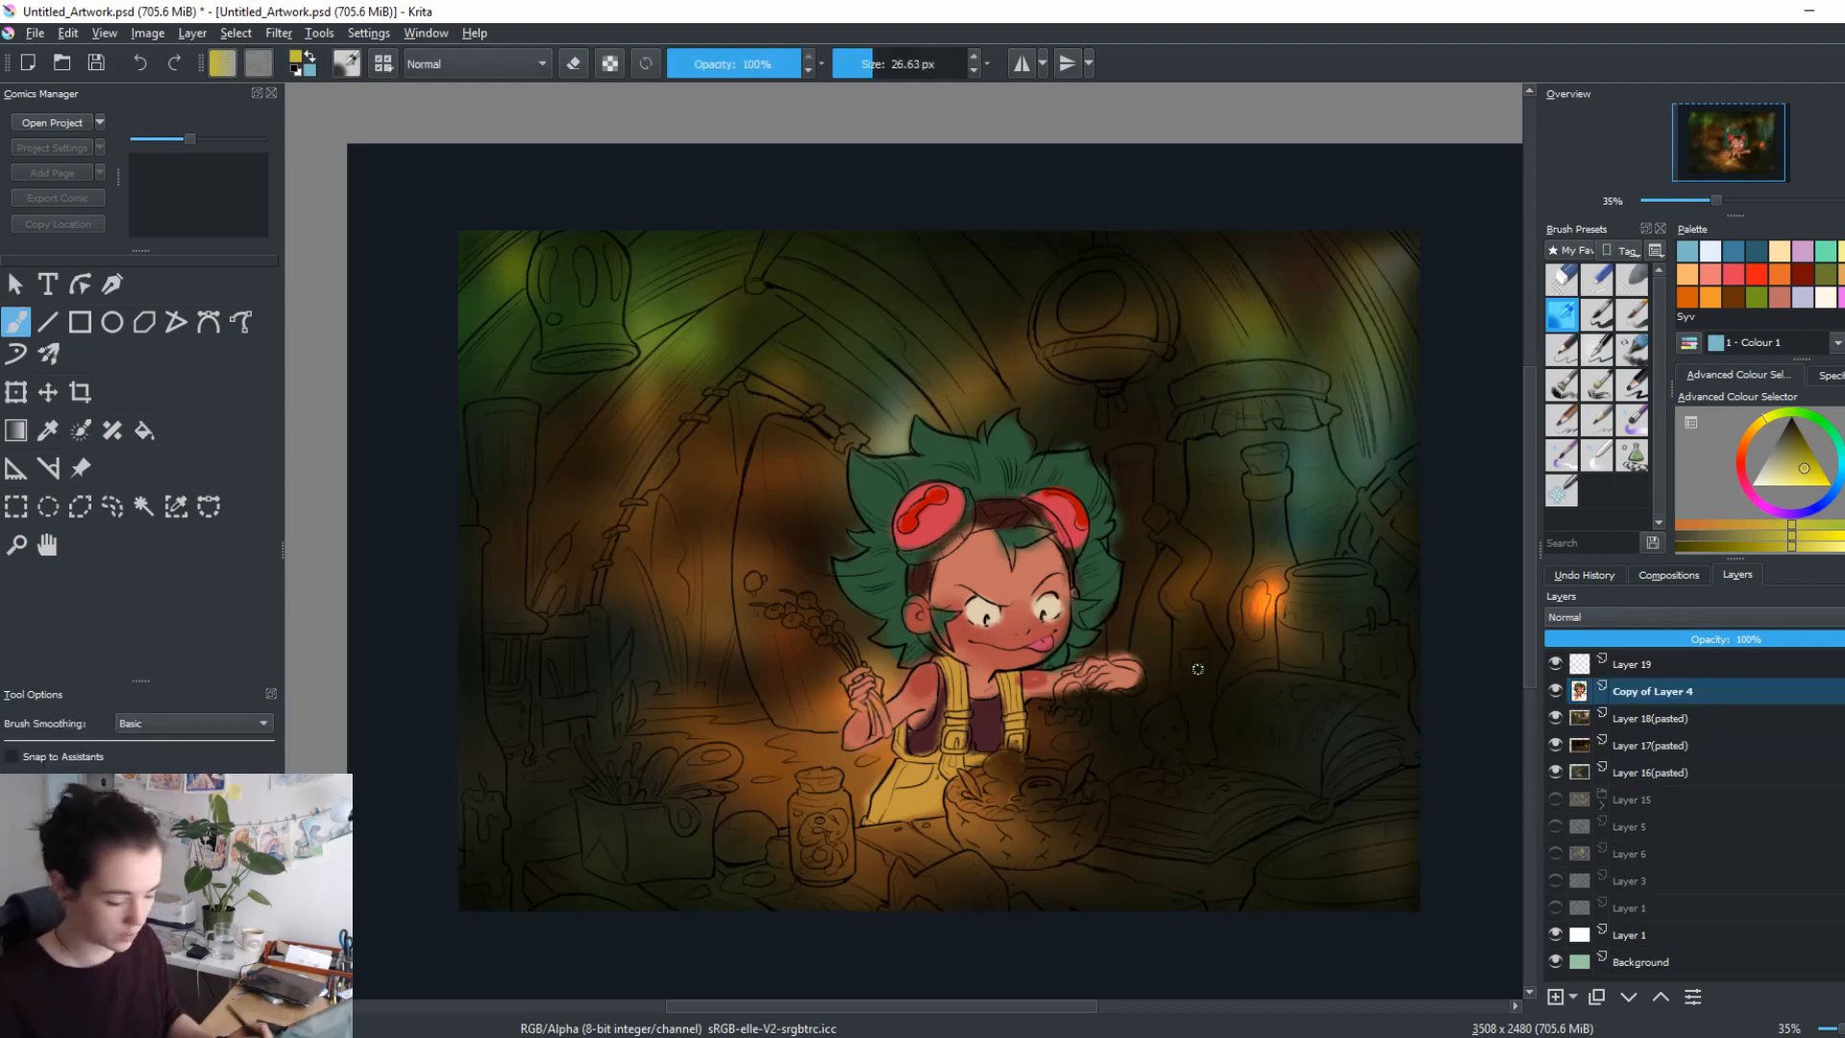
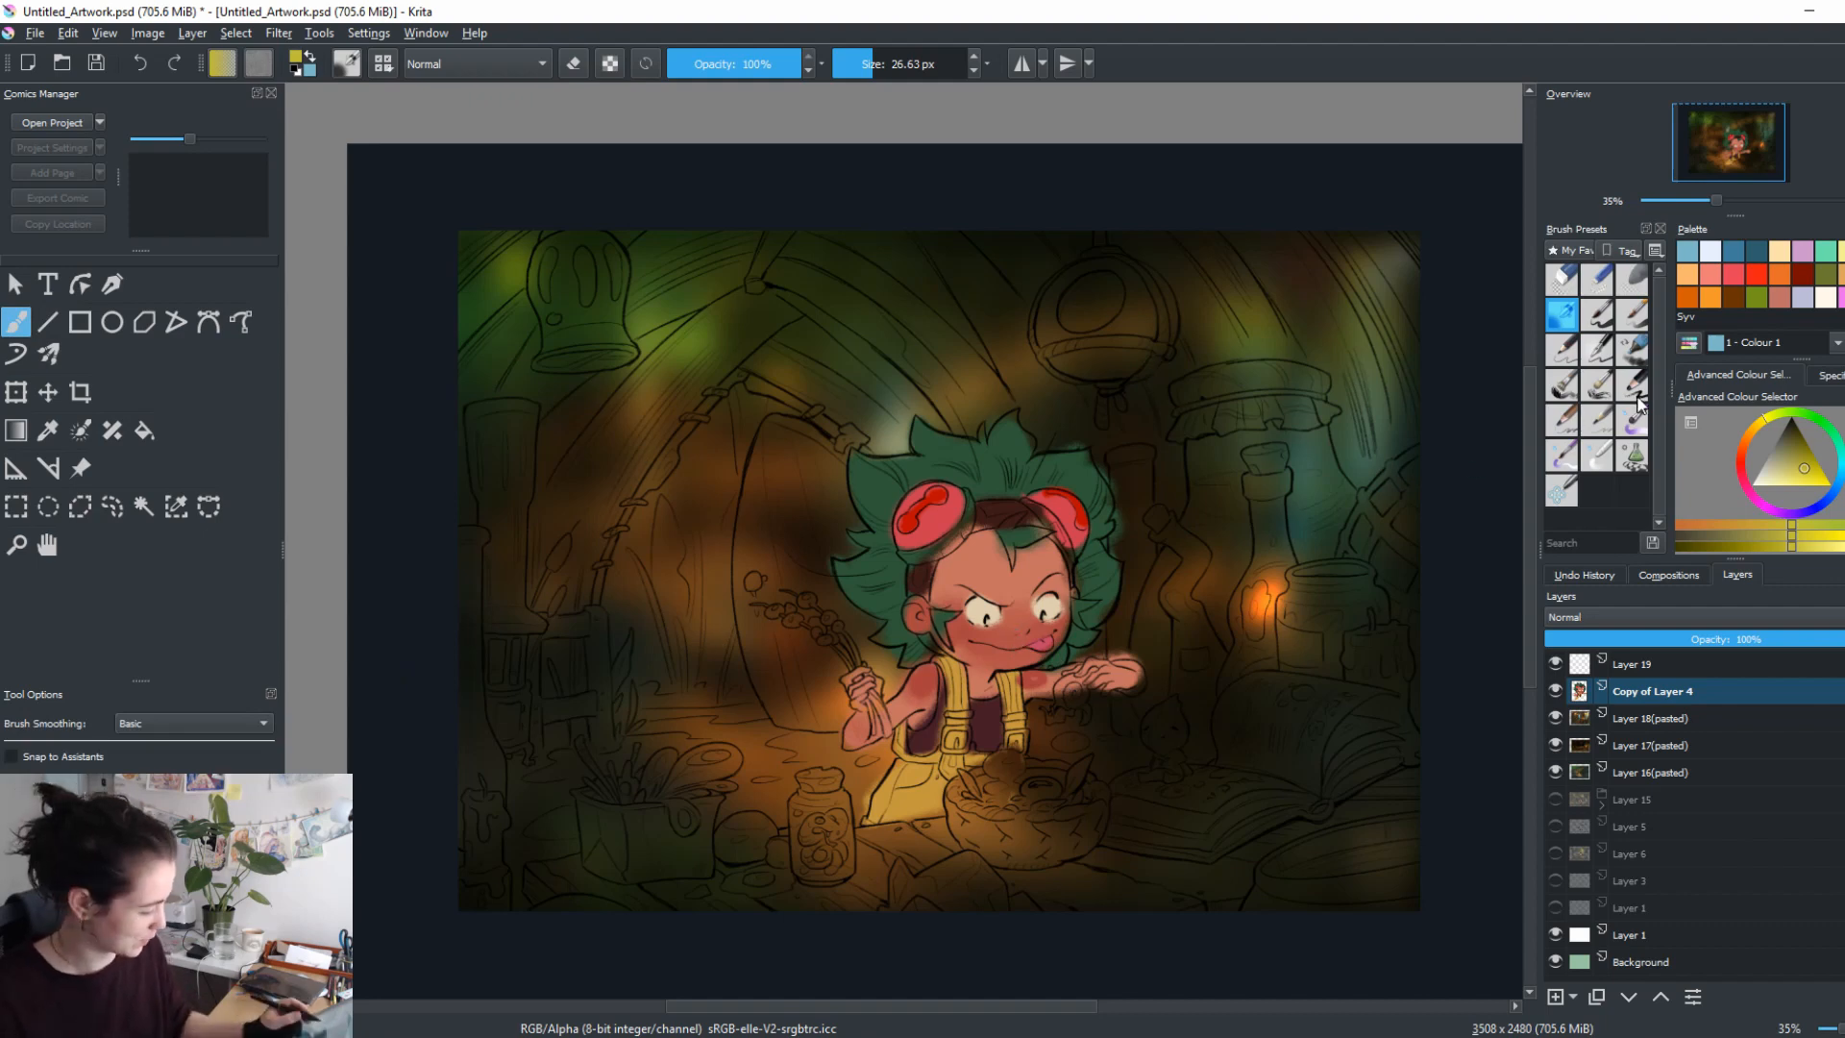
left_click(1562, 317)
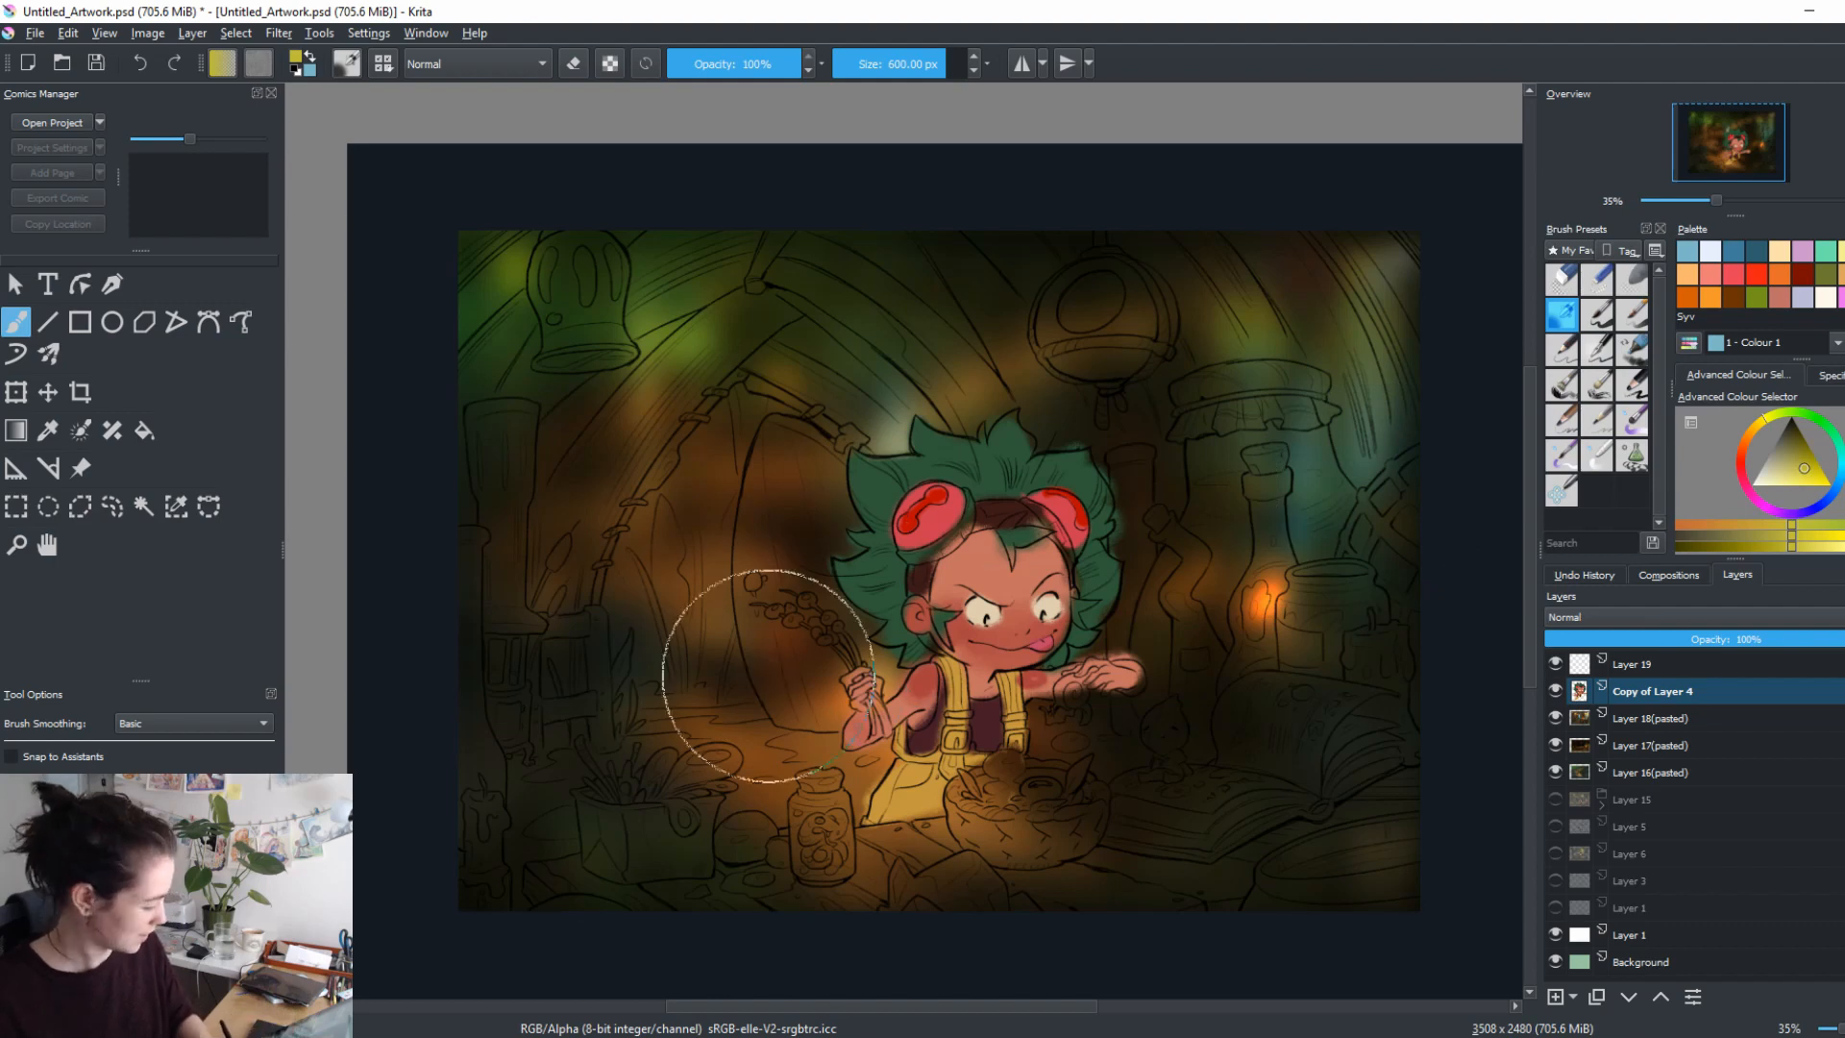
left_click(1553, 998)
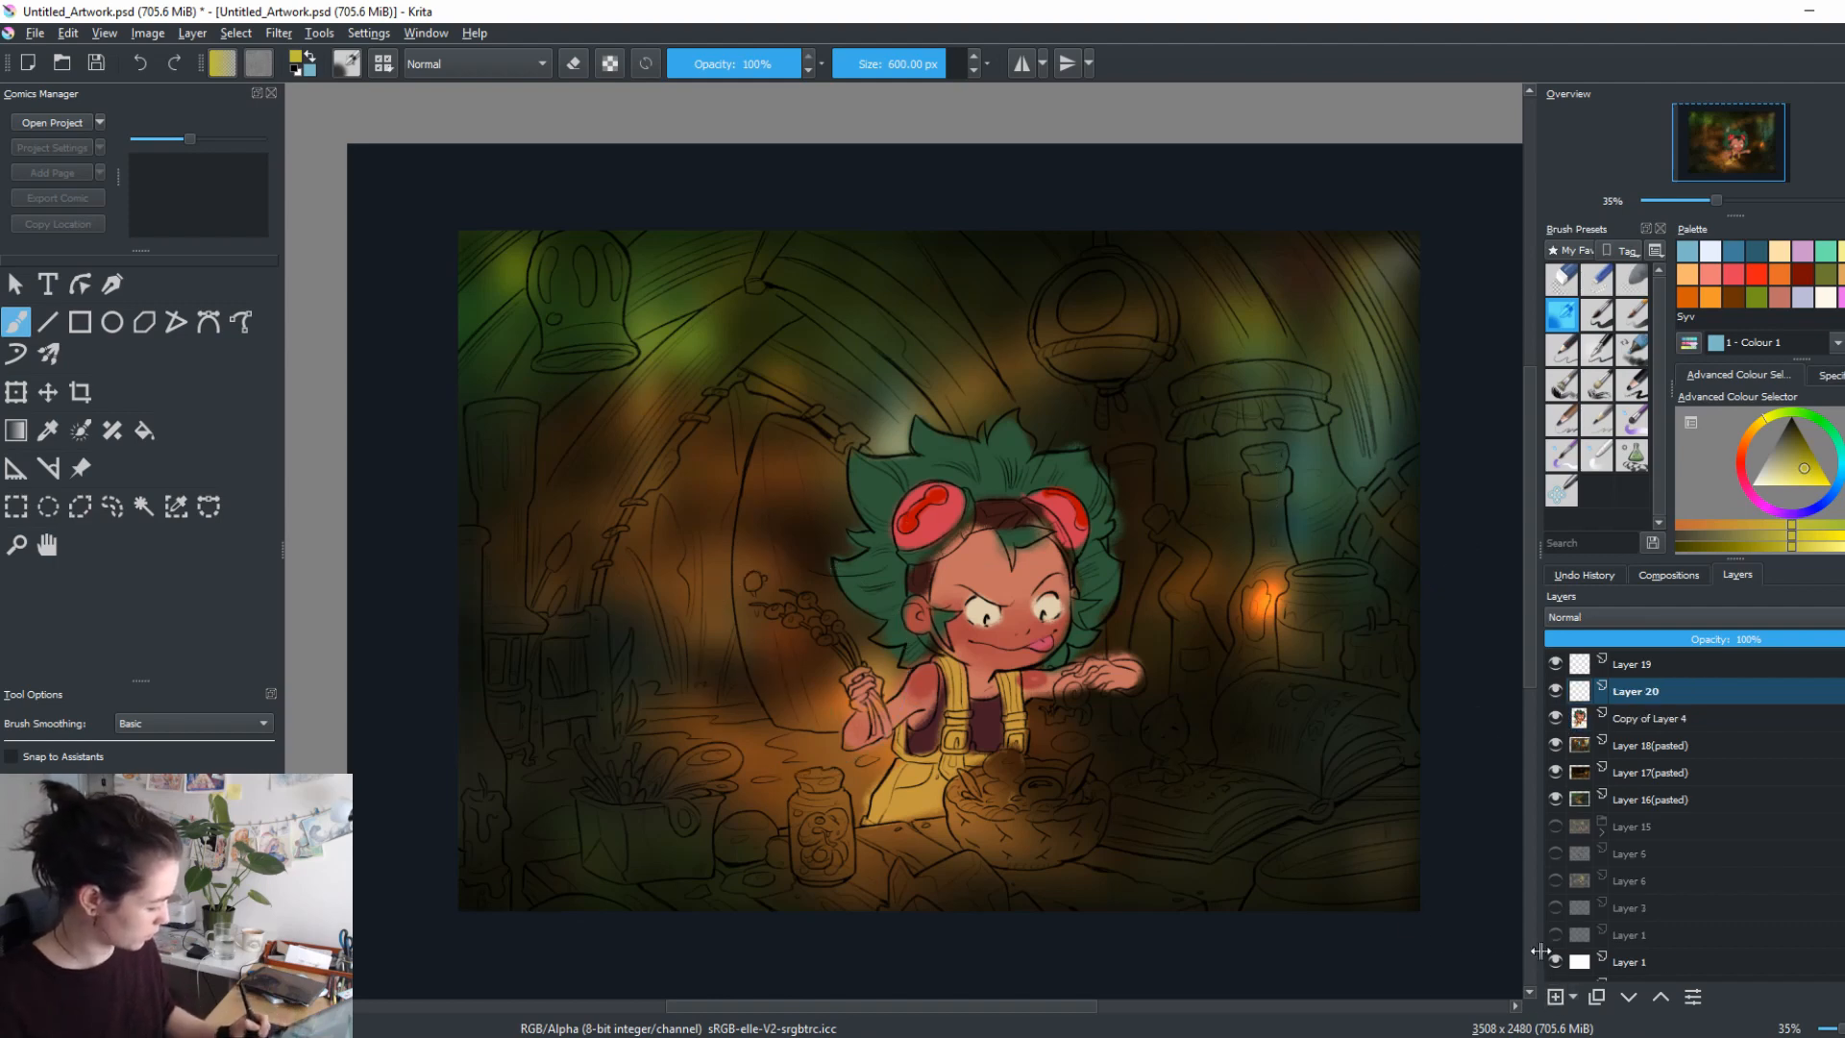
left_click_drag(1251, 672, 1201, 672)
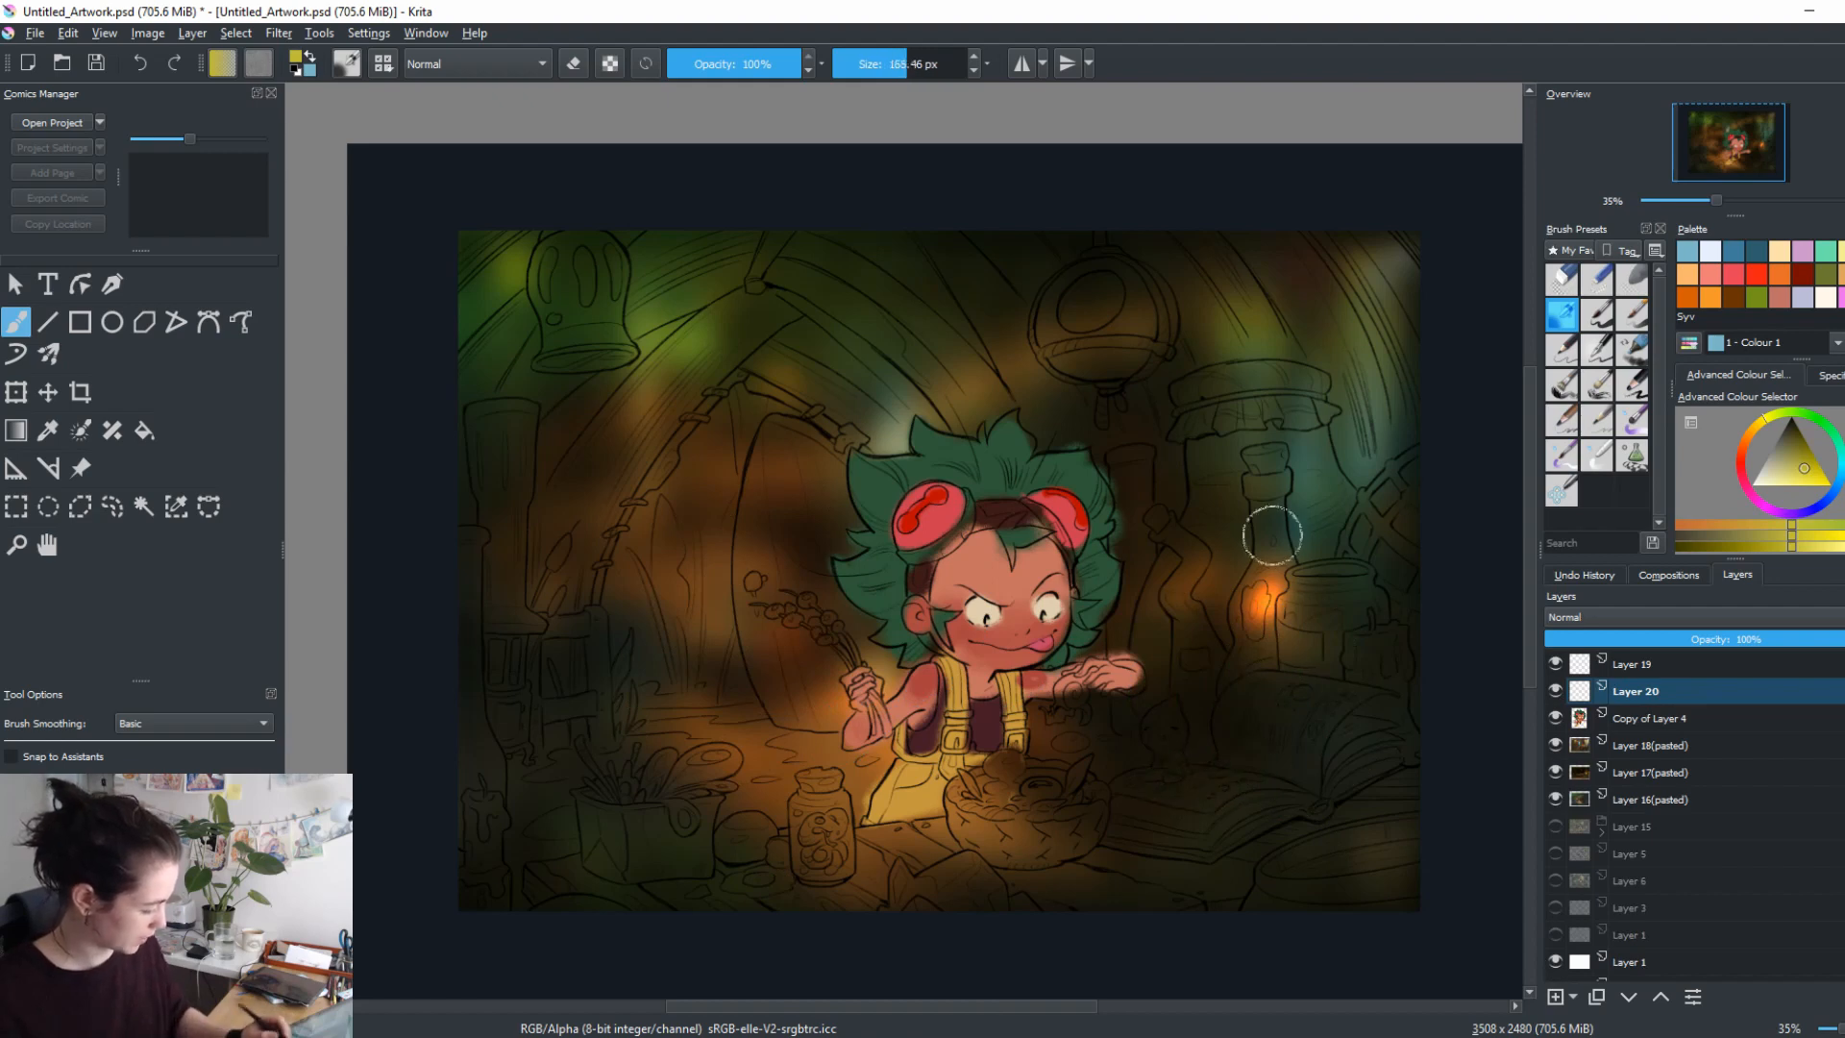
Paint soft orange glows over the candle jar on the far right, the lower-left candle and the round hanging lamp.
left_click(1266, 606, "ctrl")
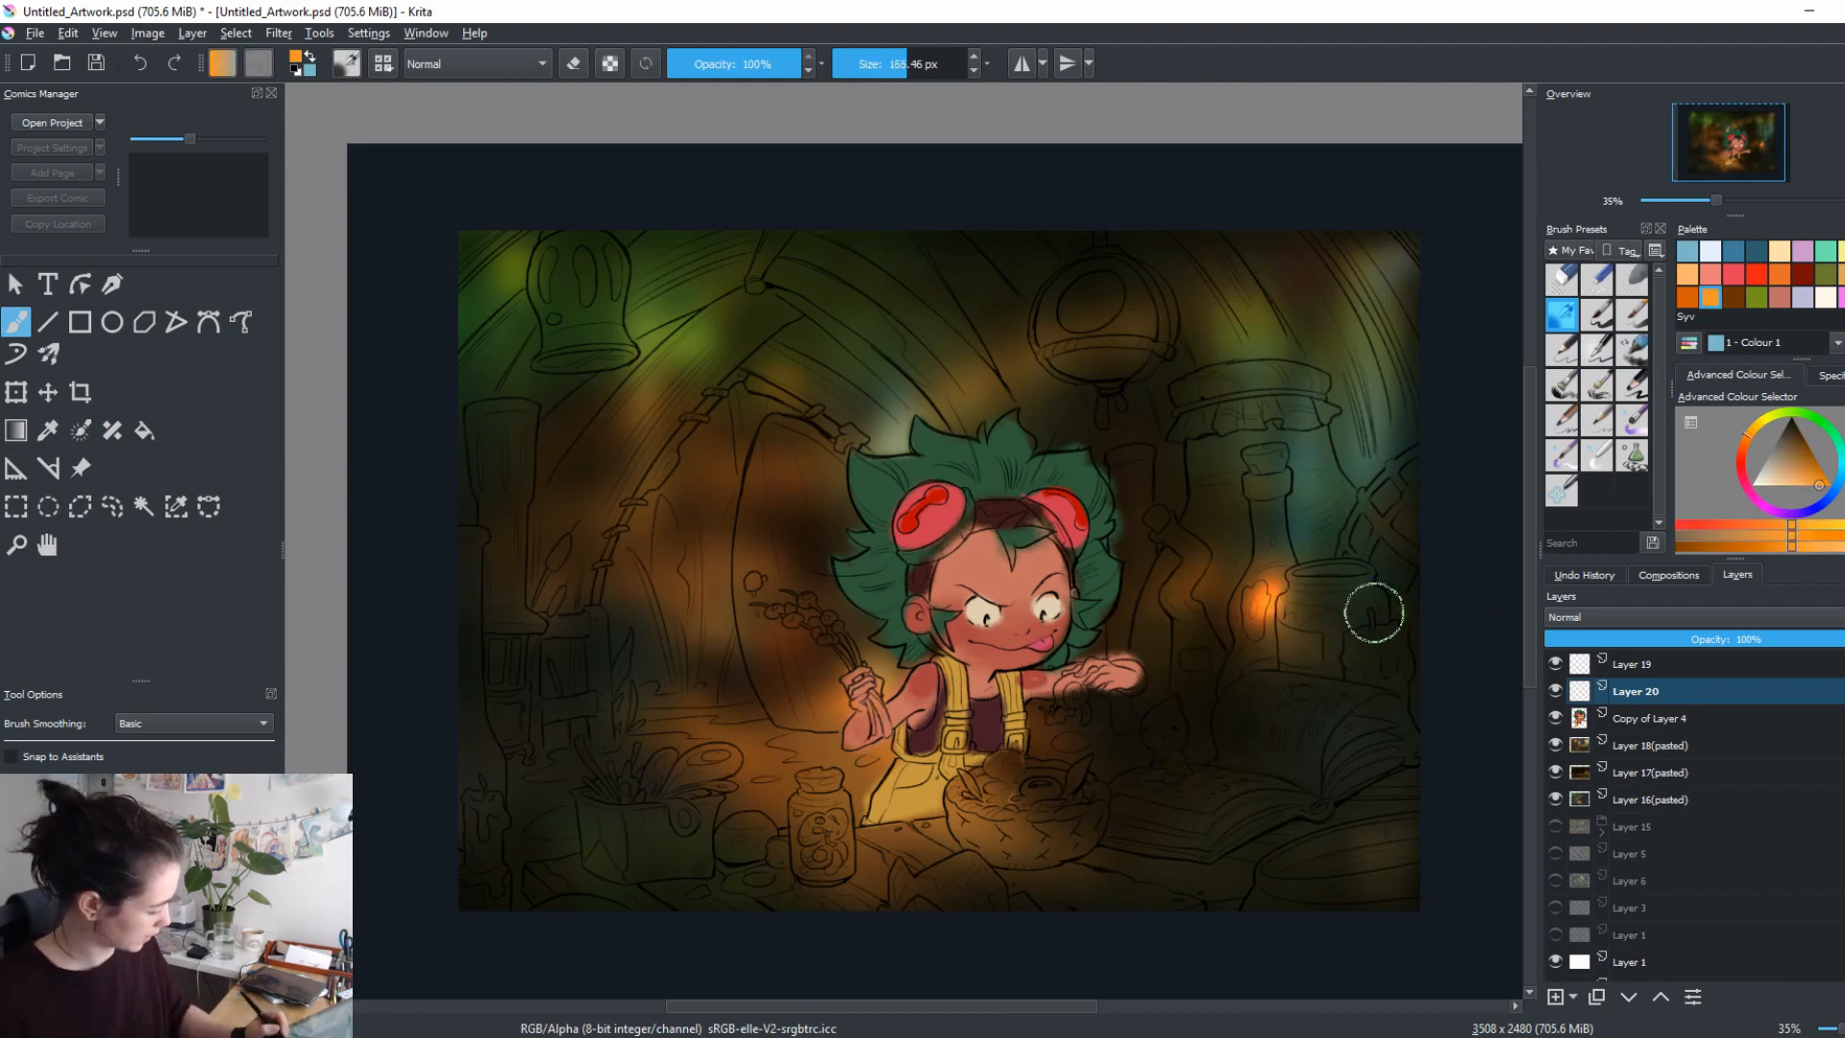
left_click_drag(1345, 586, 1374, 591)
left_click(1262, 599, "ctrl")
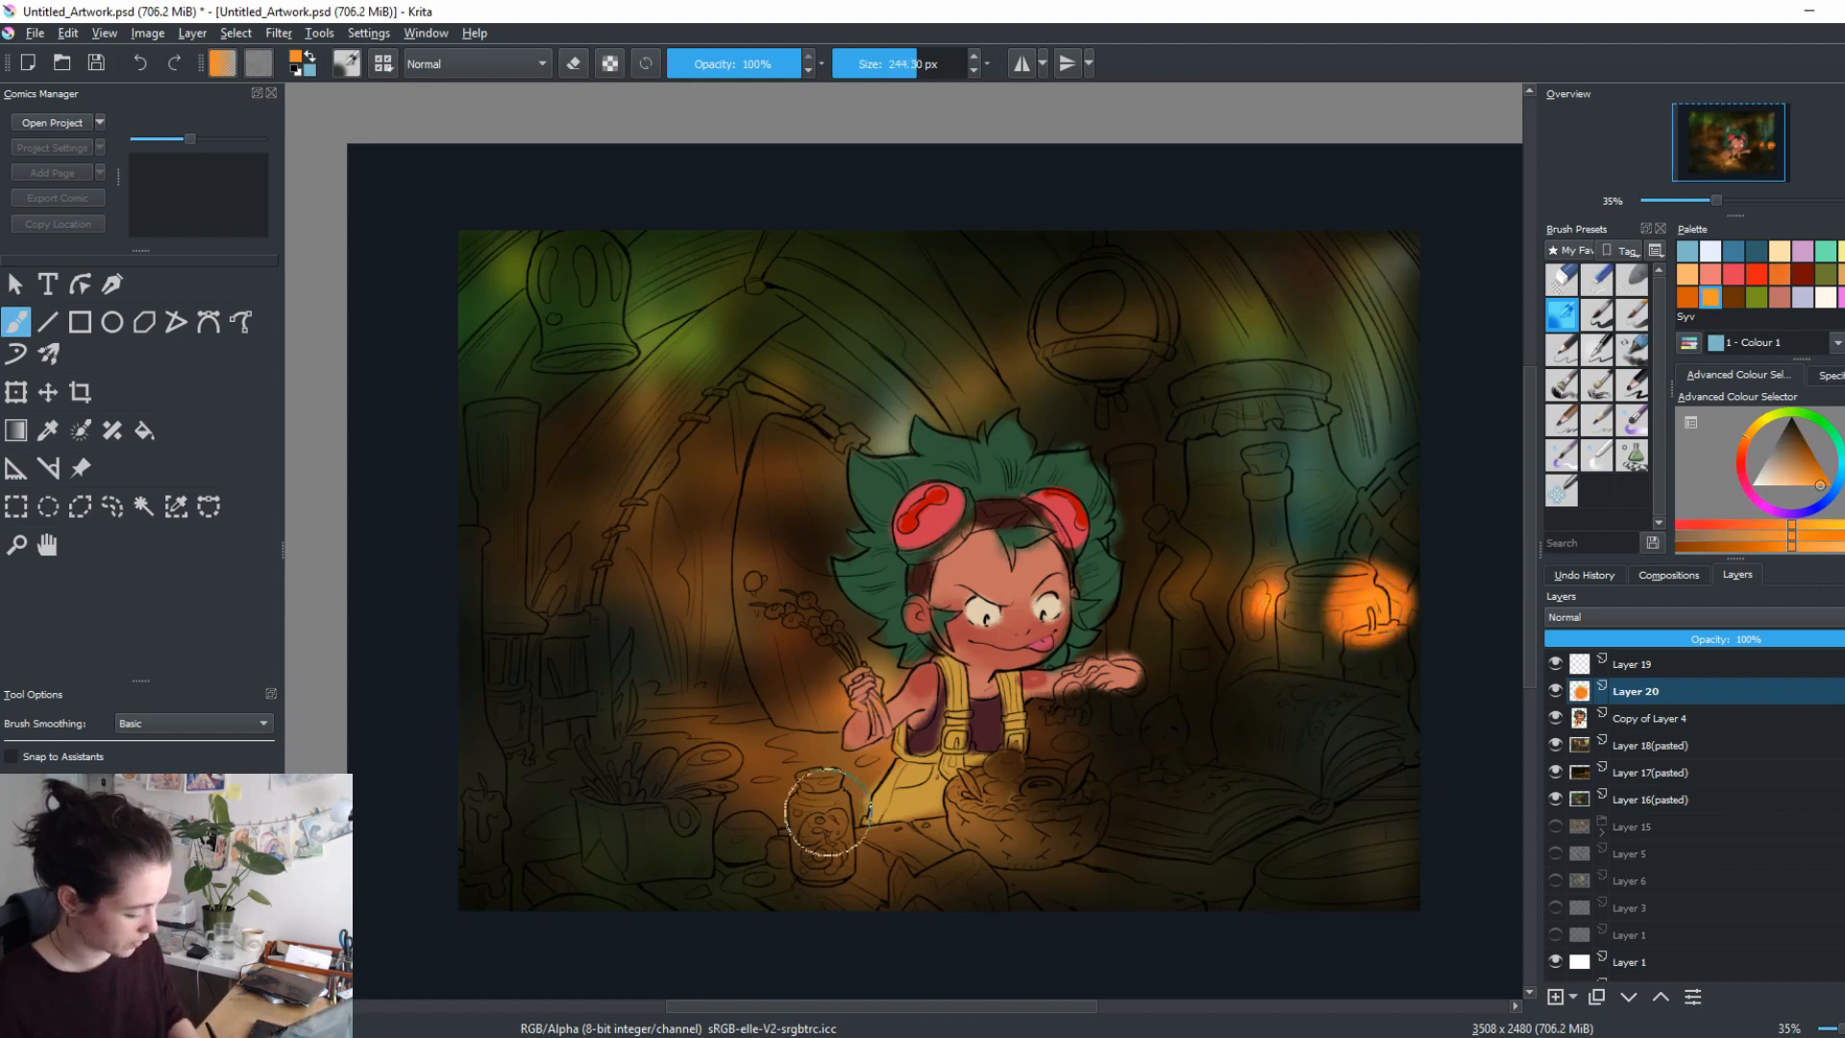
mouse_move(565, 802)
left_mouse_down()
mouse_move(486, 775)
mouse_move(504, 741)
left_mouse_up()
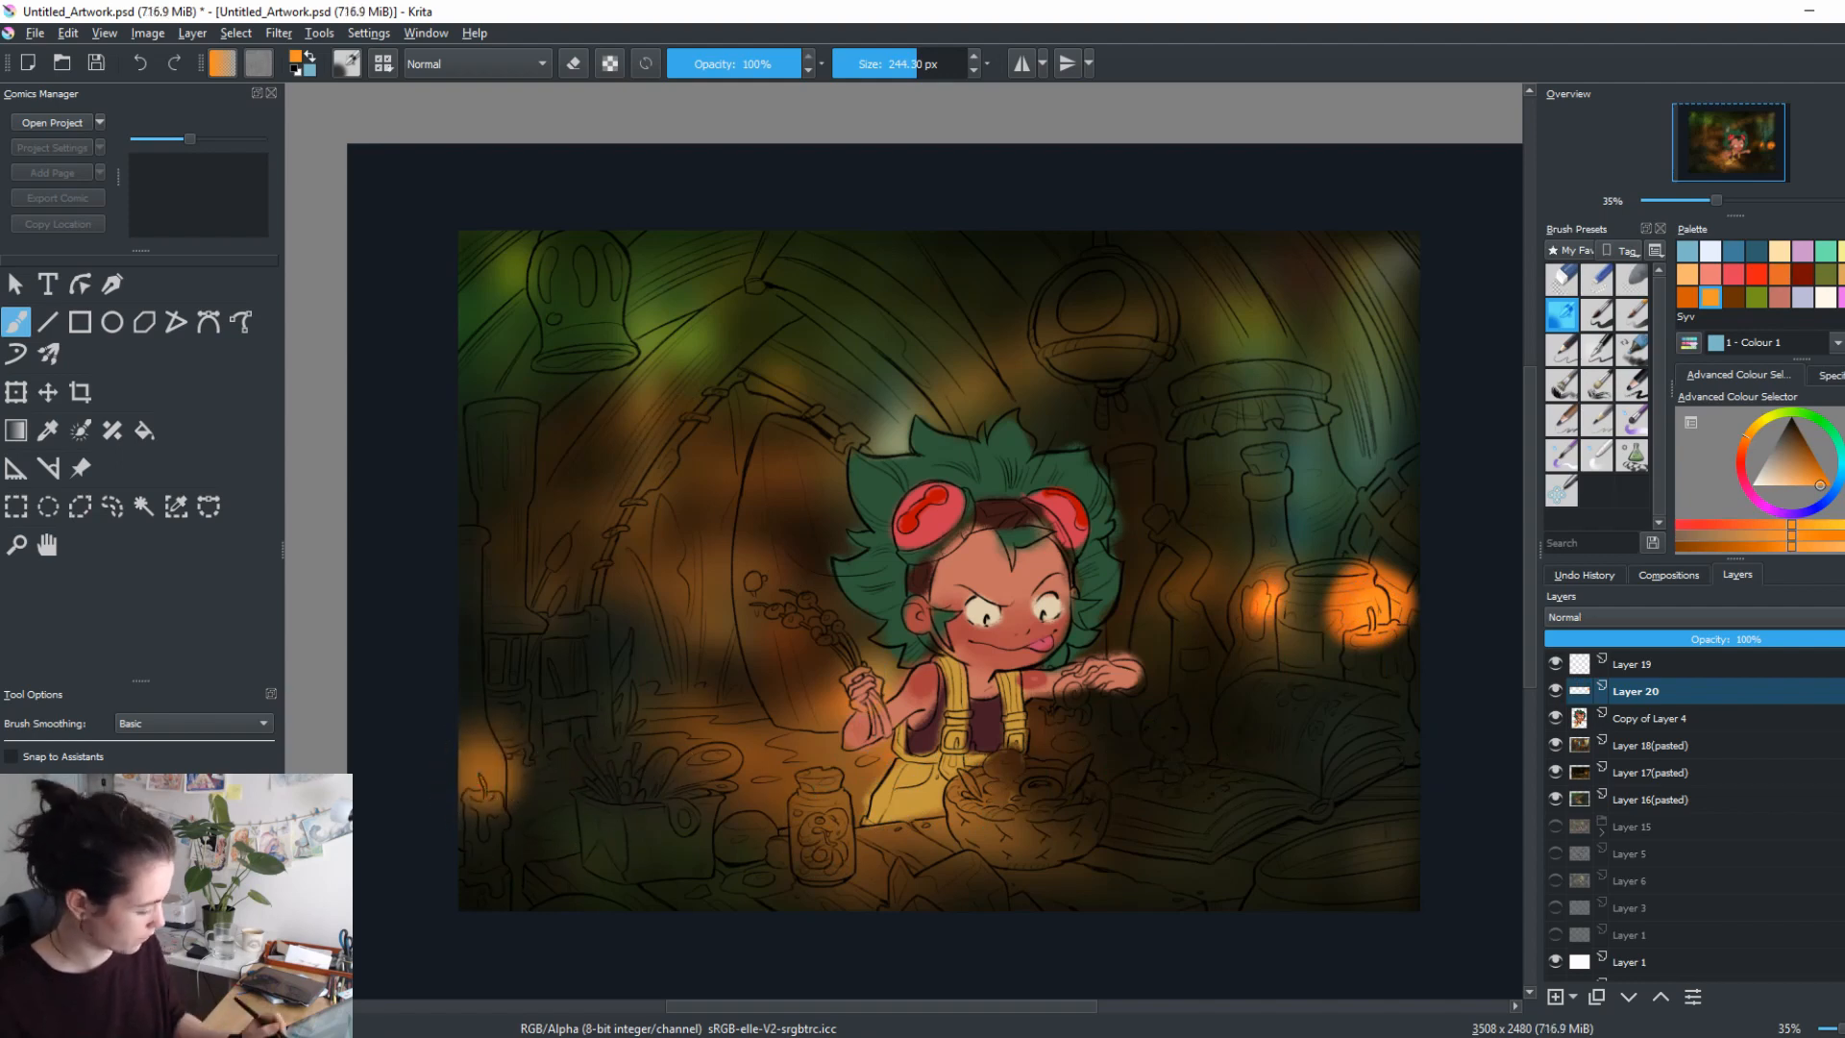
left_click(1402, 577, "ctrl")
left_click_drag(481, 774, 489, 810)
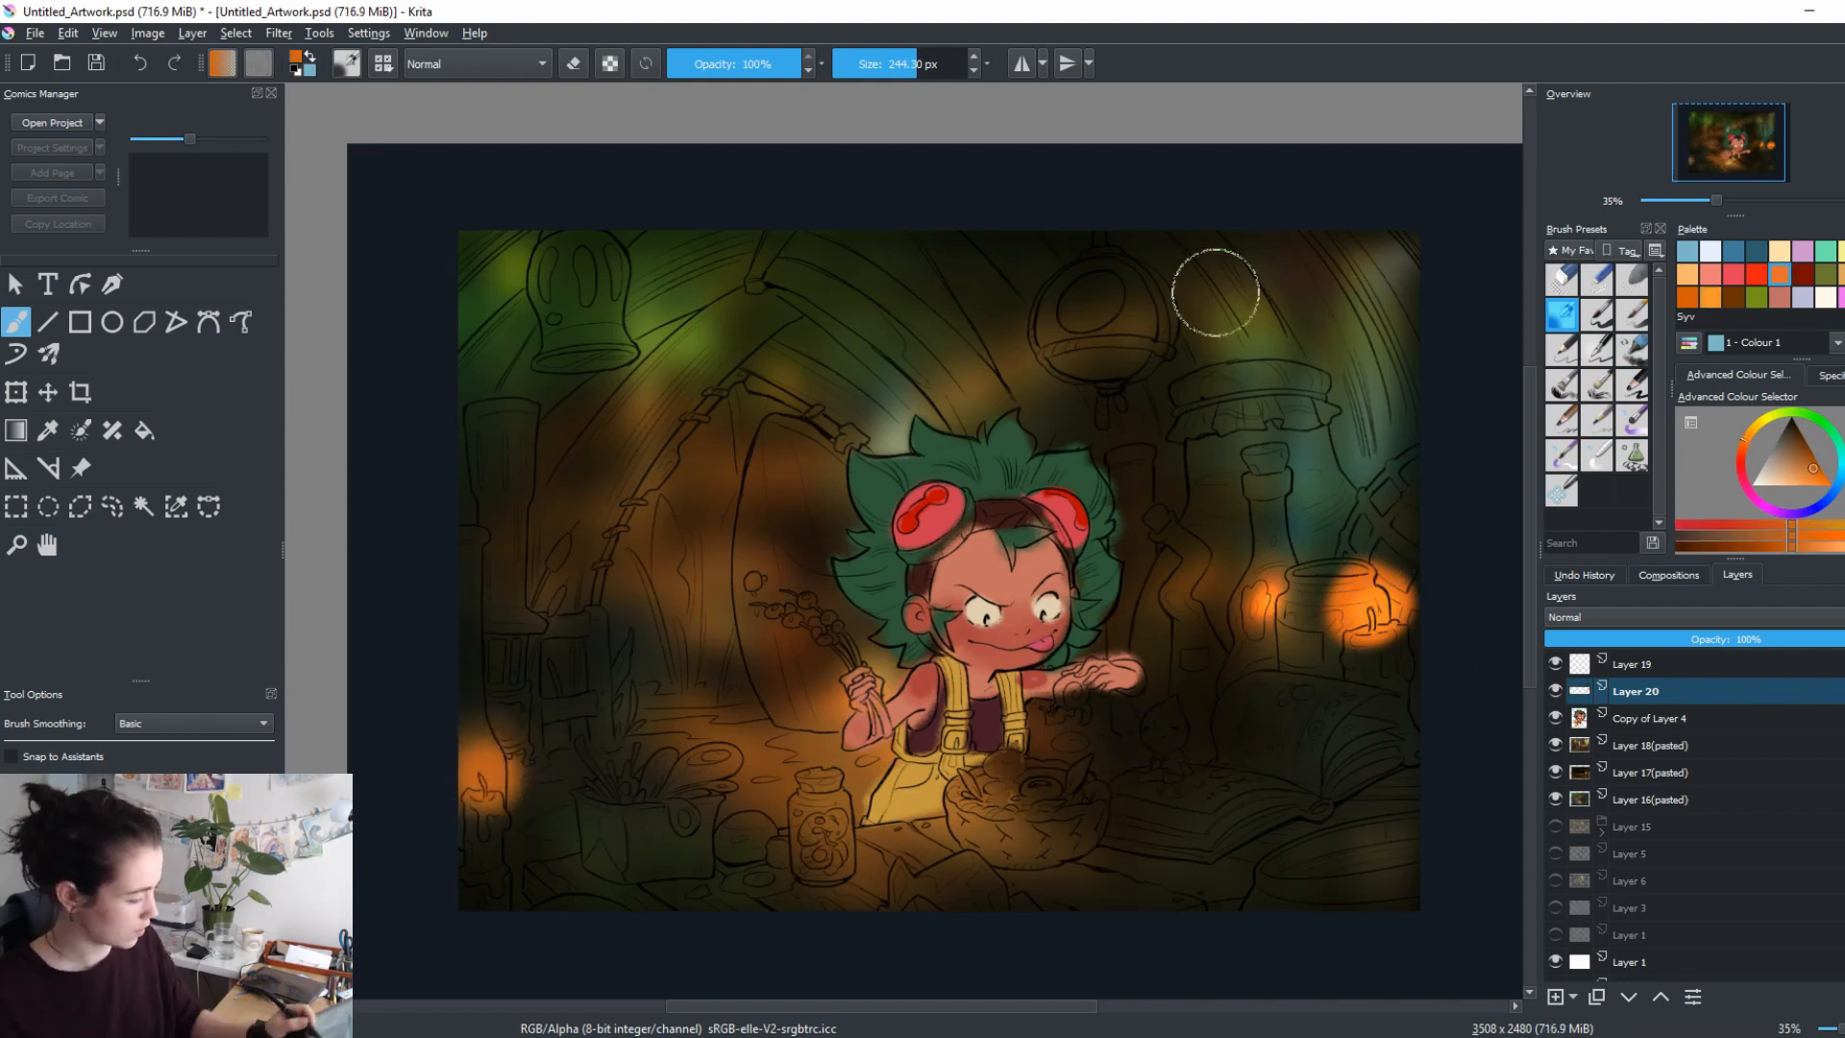
mouse_move(1109, 325)
left_mouse_down()
mouse_move(1074, 359)
mouse_move(1066, 302)
left_mouse_up()
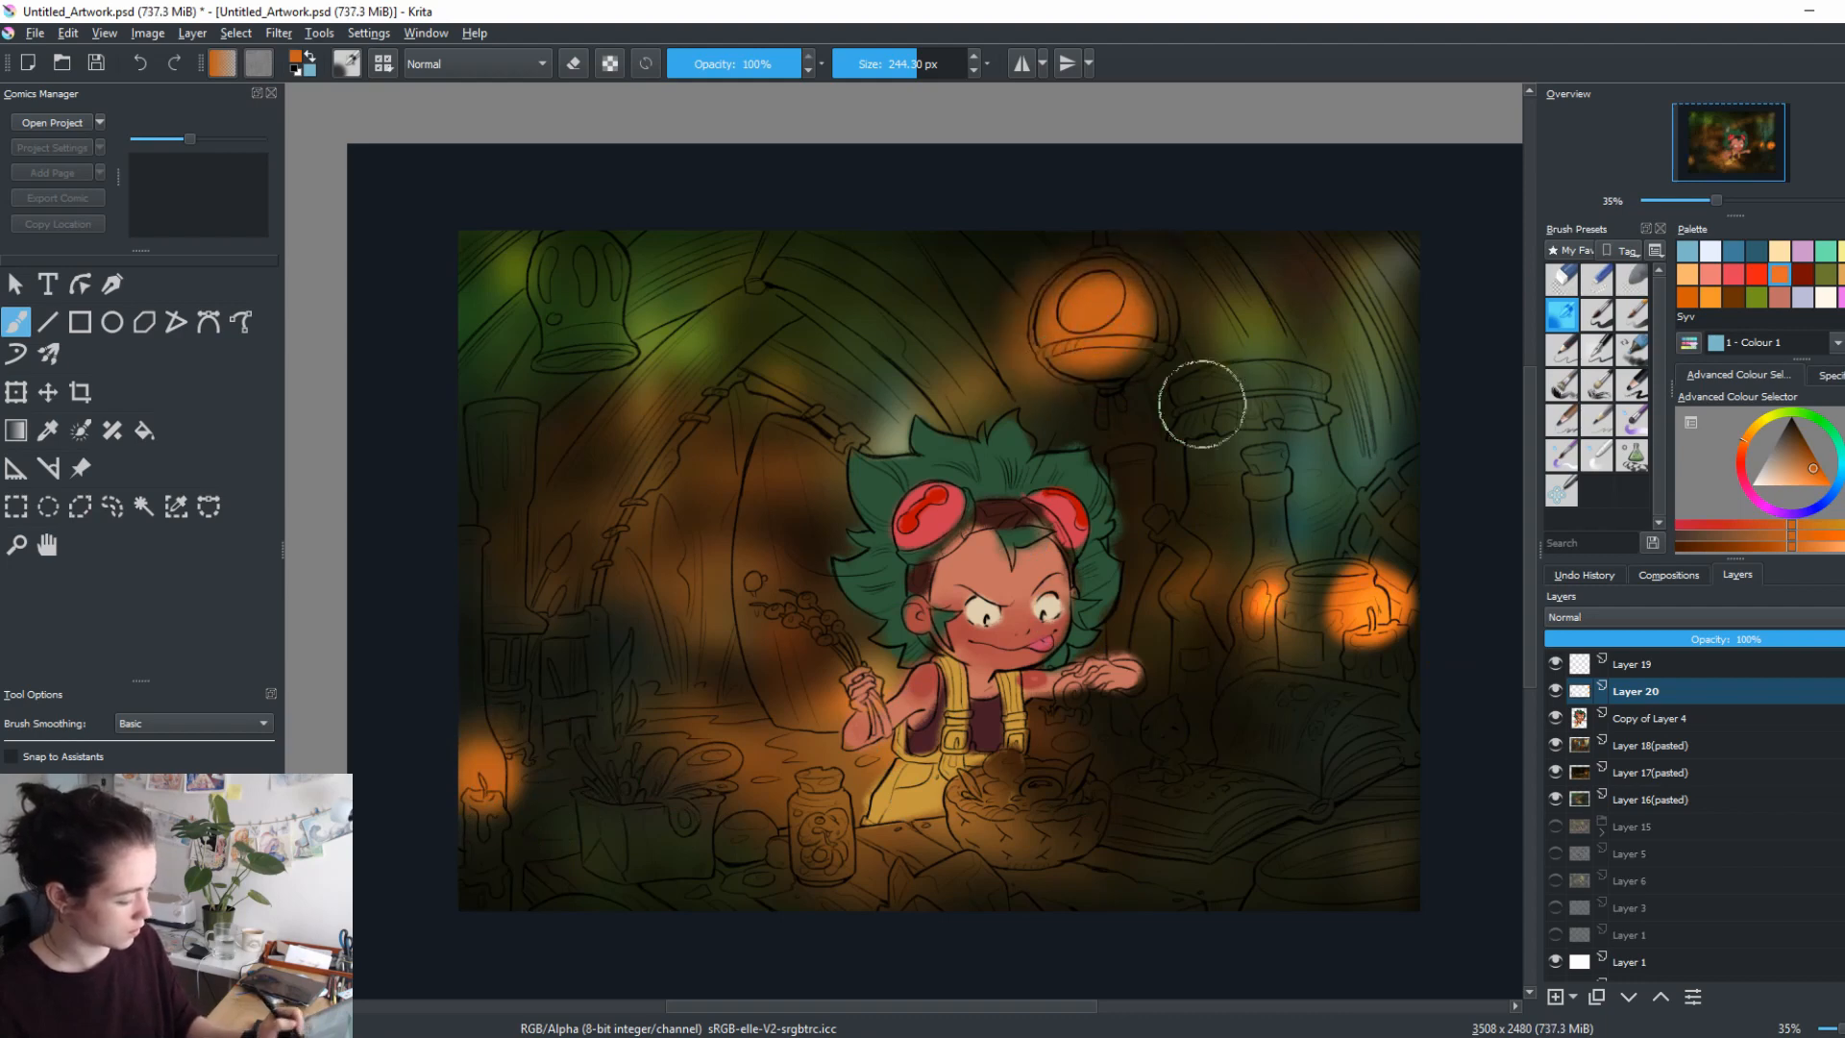
Colour the hanging bell-shaped jar with a sampled olive green and repaint the round hanging lamp in saturated teal.
left_click(581, 293, "ctrl")
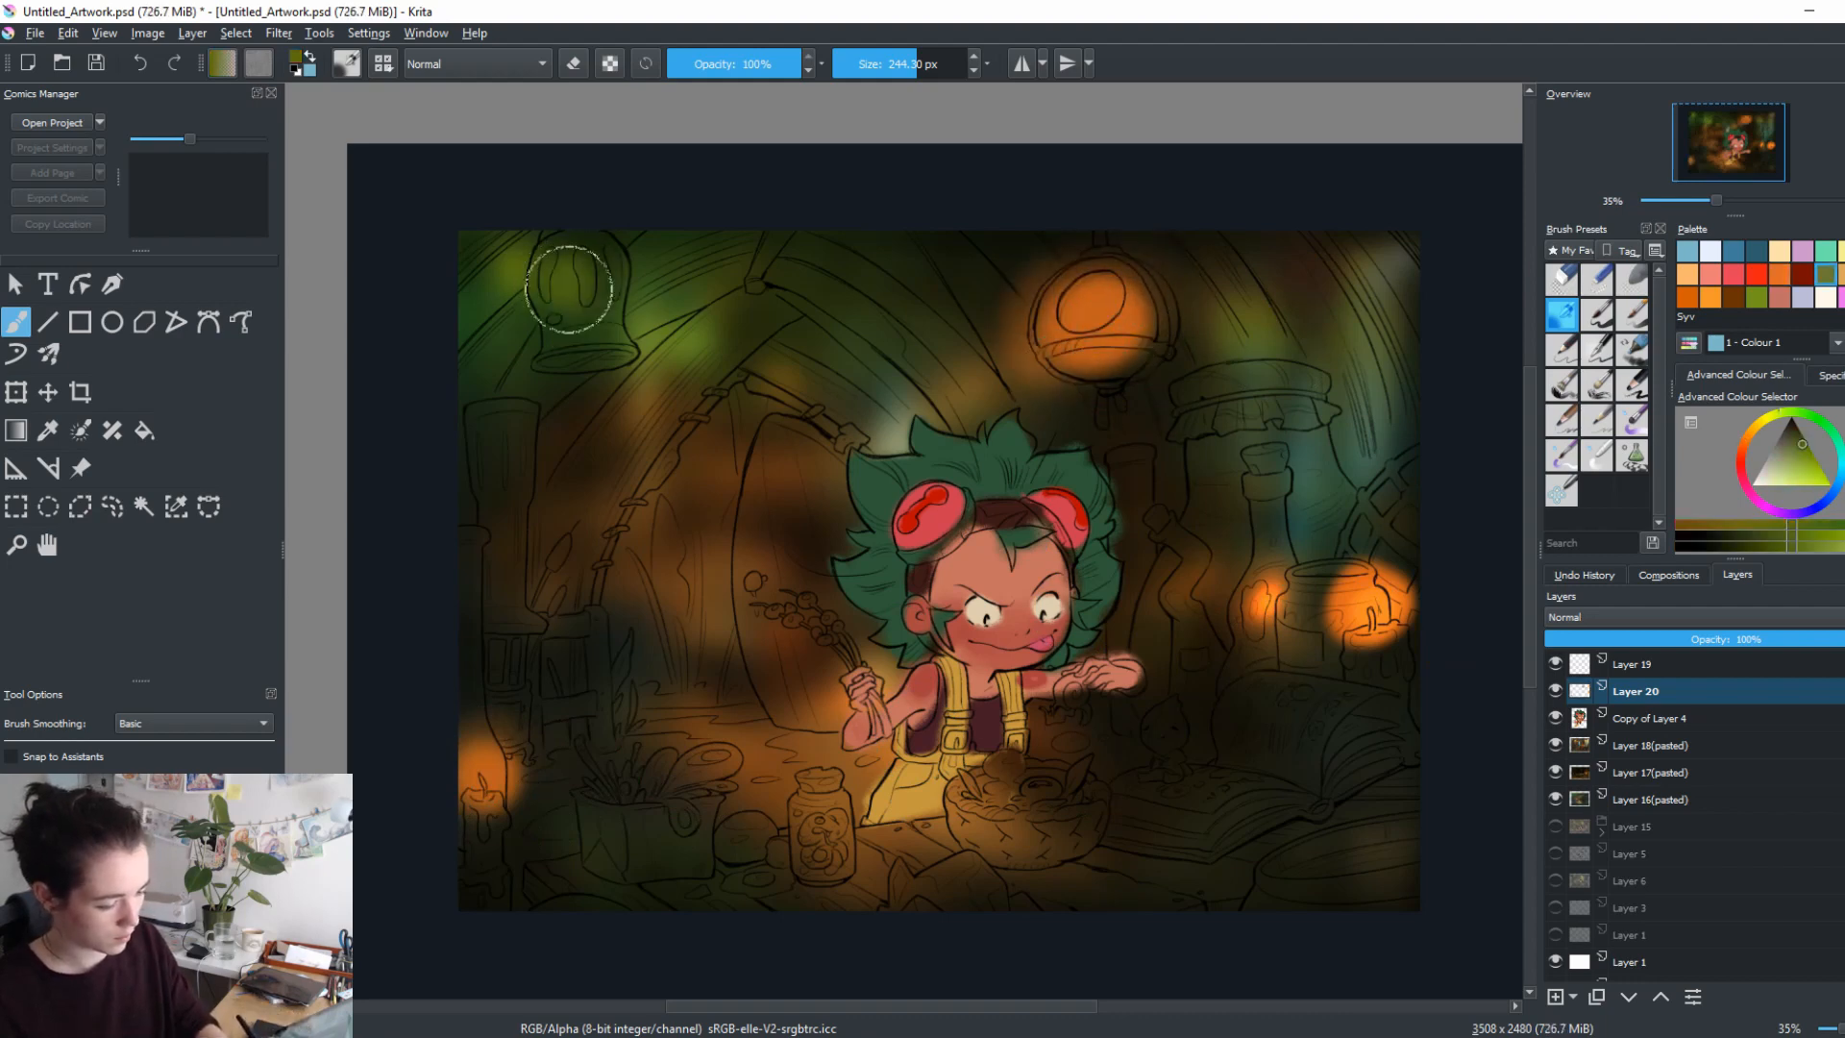
left_click(1364, 499, "ctrl")
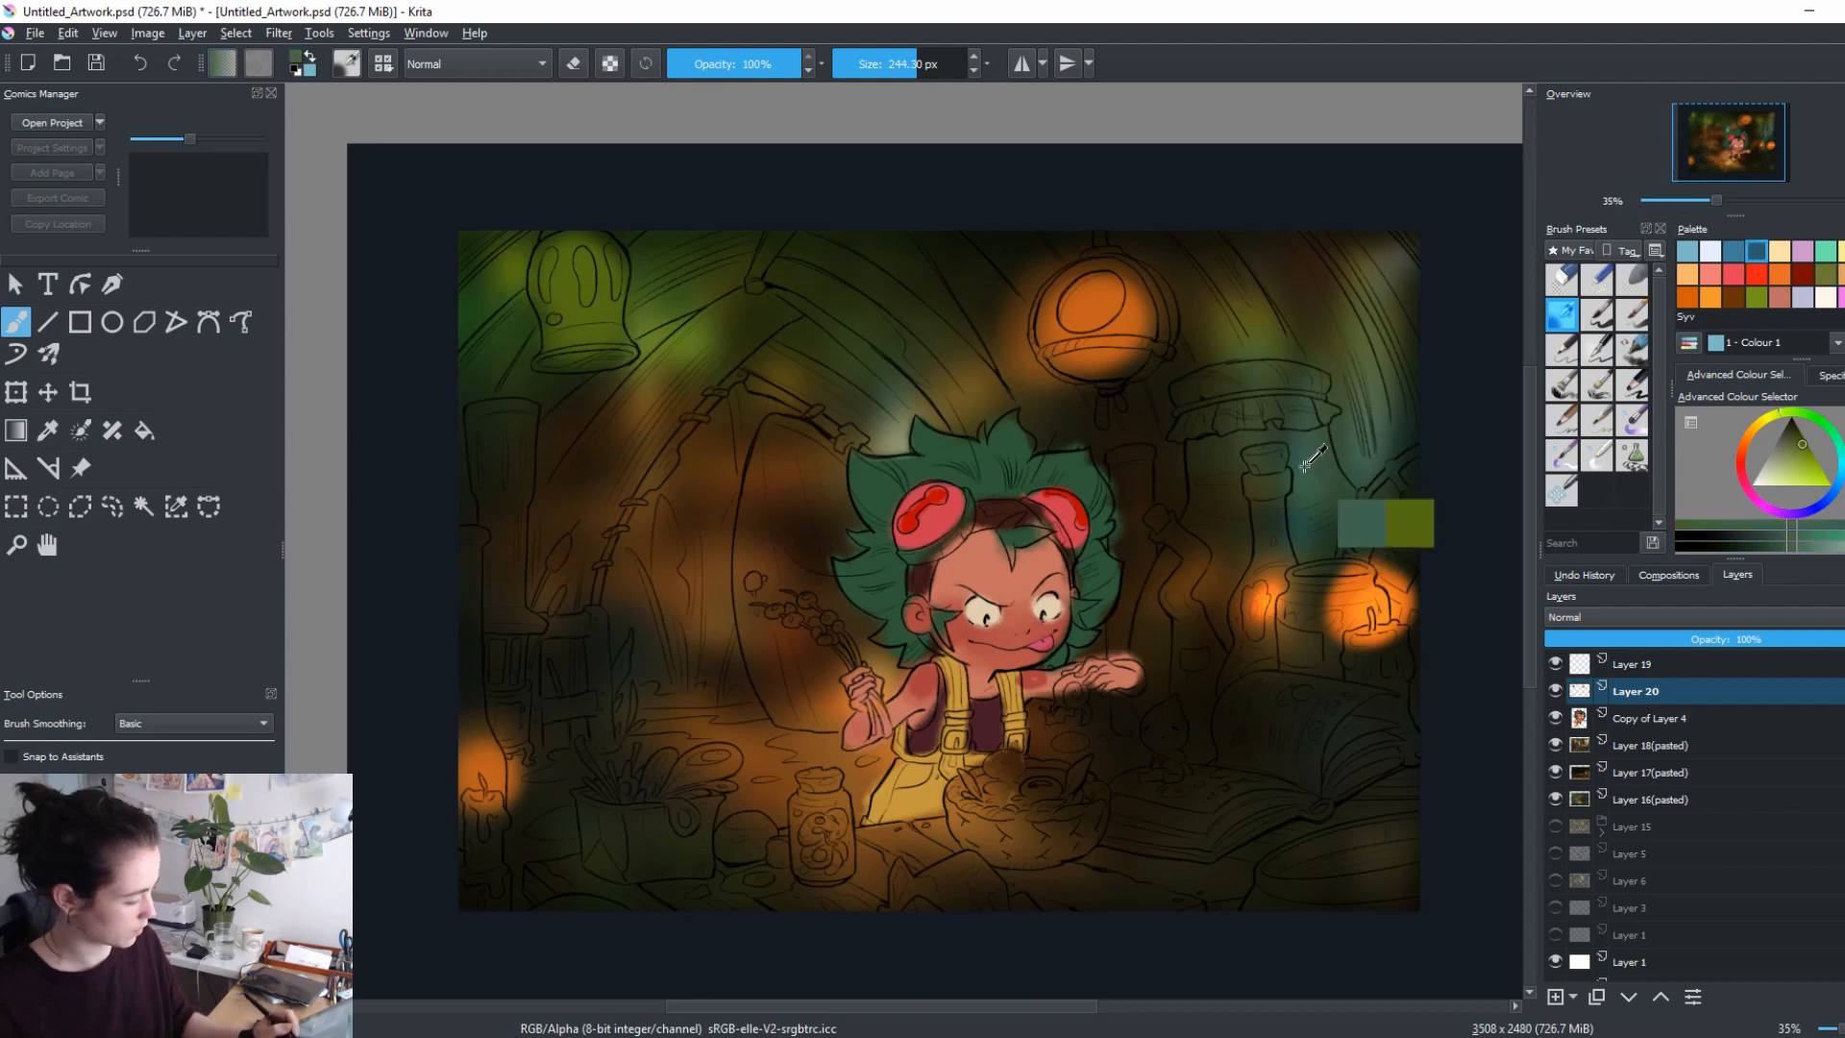
mouse_move(1114, 332)
left_mouse_down()
mouse_move(1090, 308)
mouse_move(1072, 336)
mouse_move(1133, 351)
mouse_move(1169, 325)
mouse_move(1039, 294)
left_mouse_up()
left_click_drag(1102, 378, 1369, 323, "shift")
mouse_move(1000, 321)
left_mouse_down()
mouse_move(1106, 391)
mouse_move(1206, 336)
left_mouse_up()
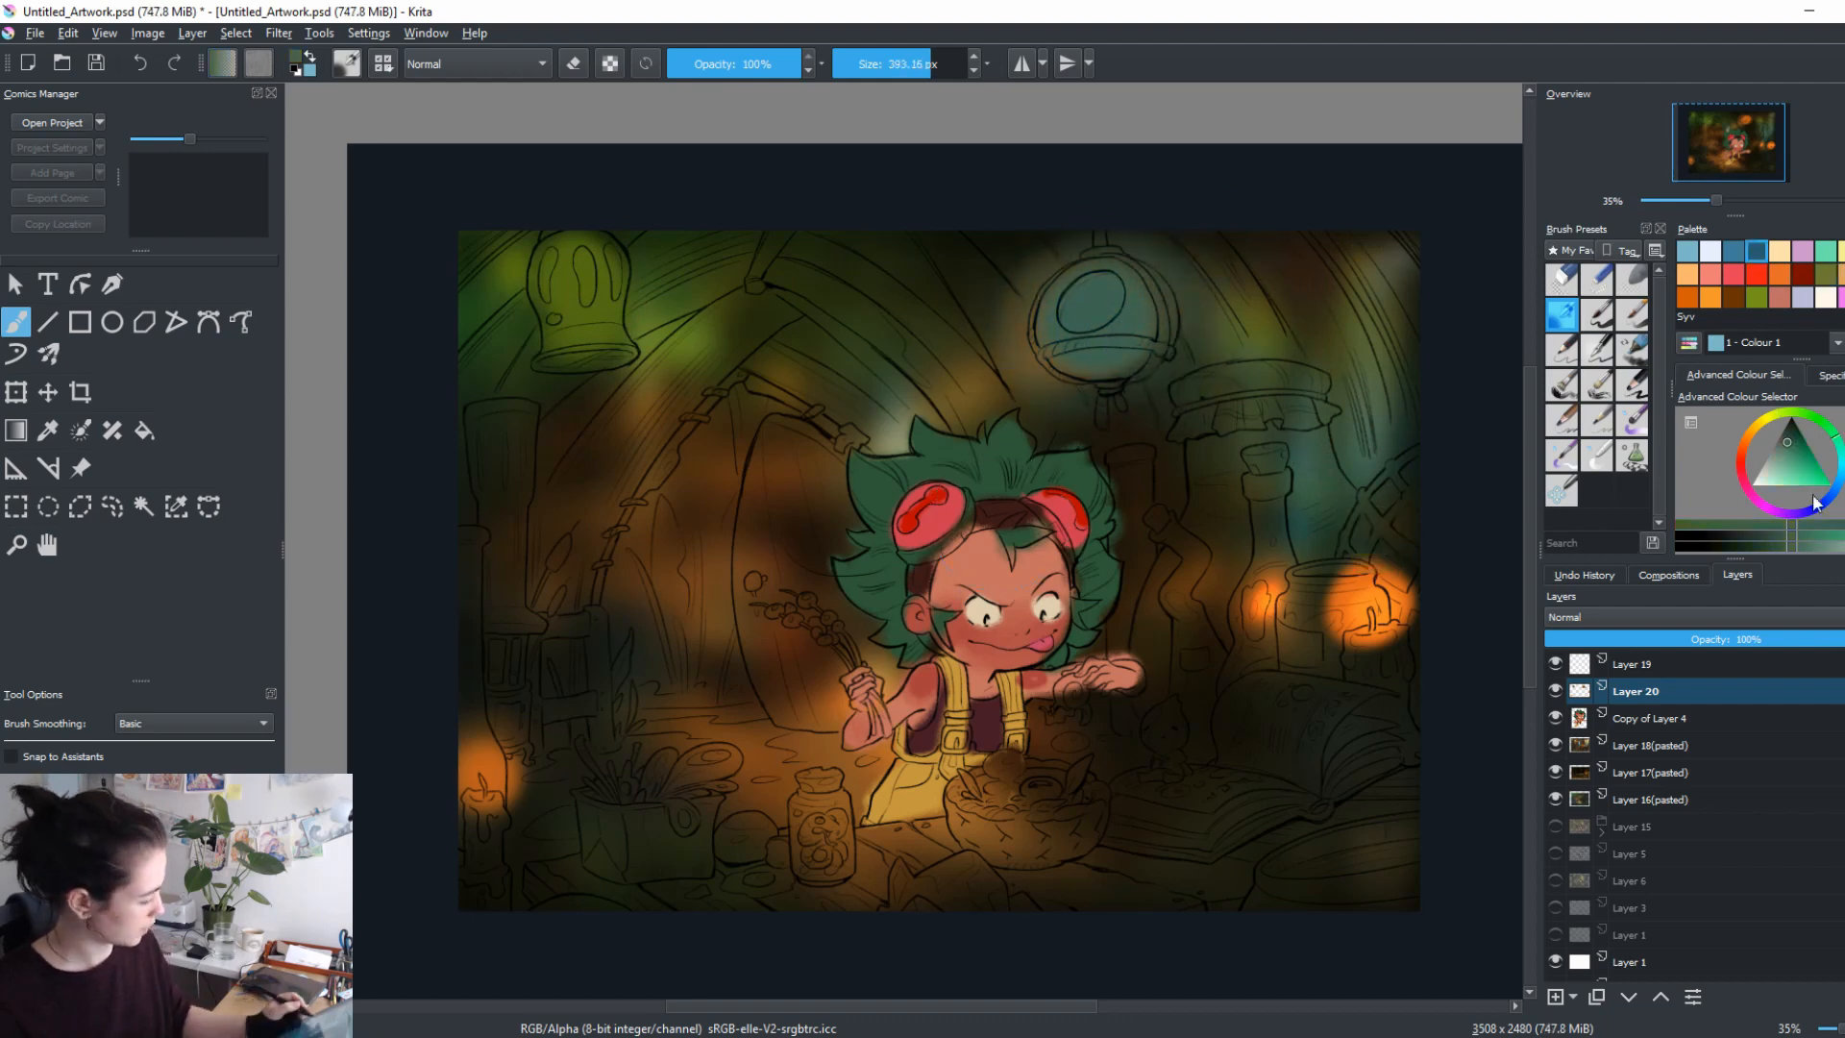
left_click(1799, 456)
left_click_drag(1103, 309, 1108, 321)
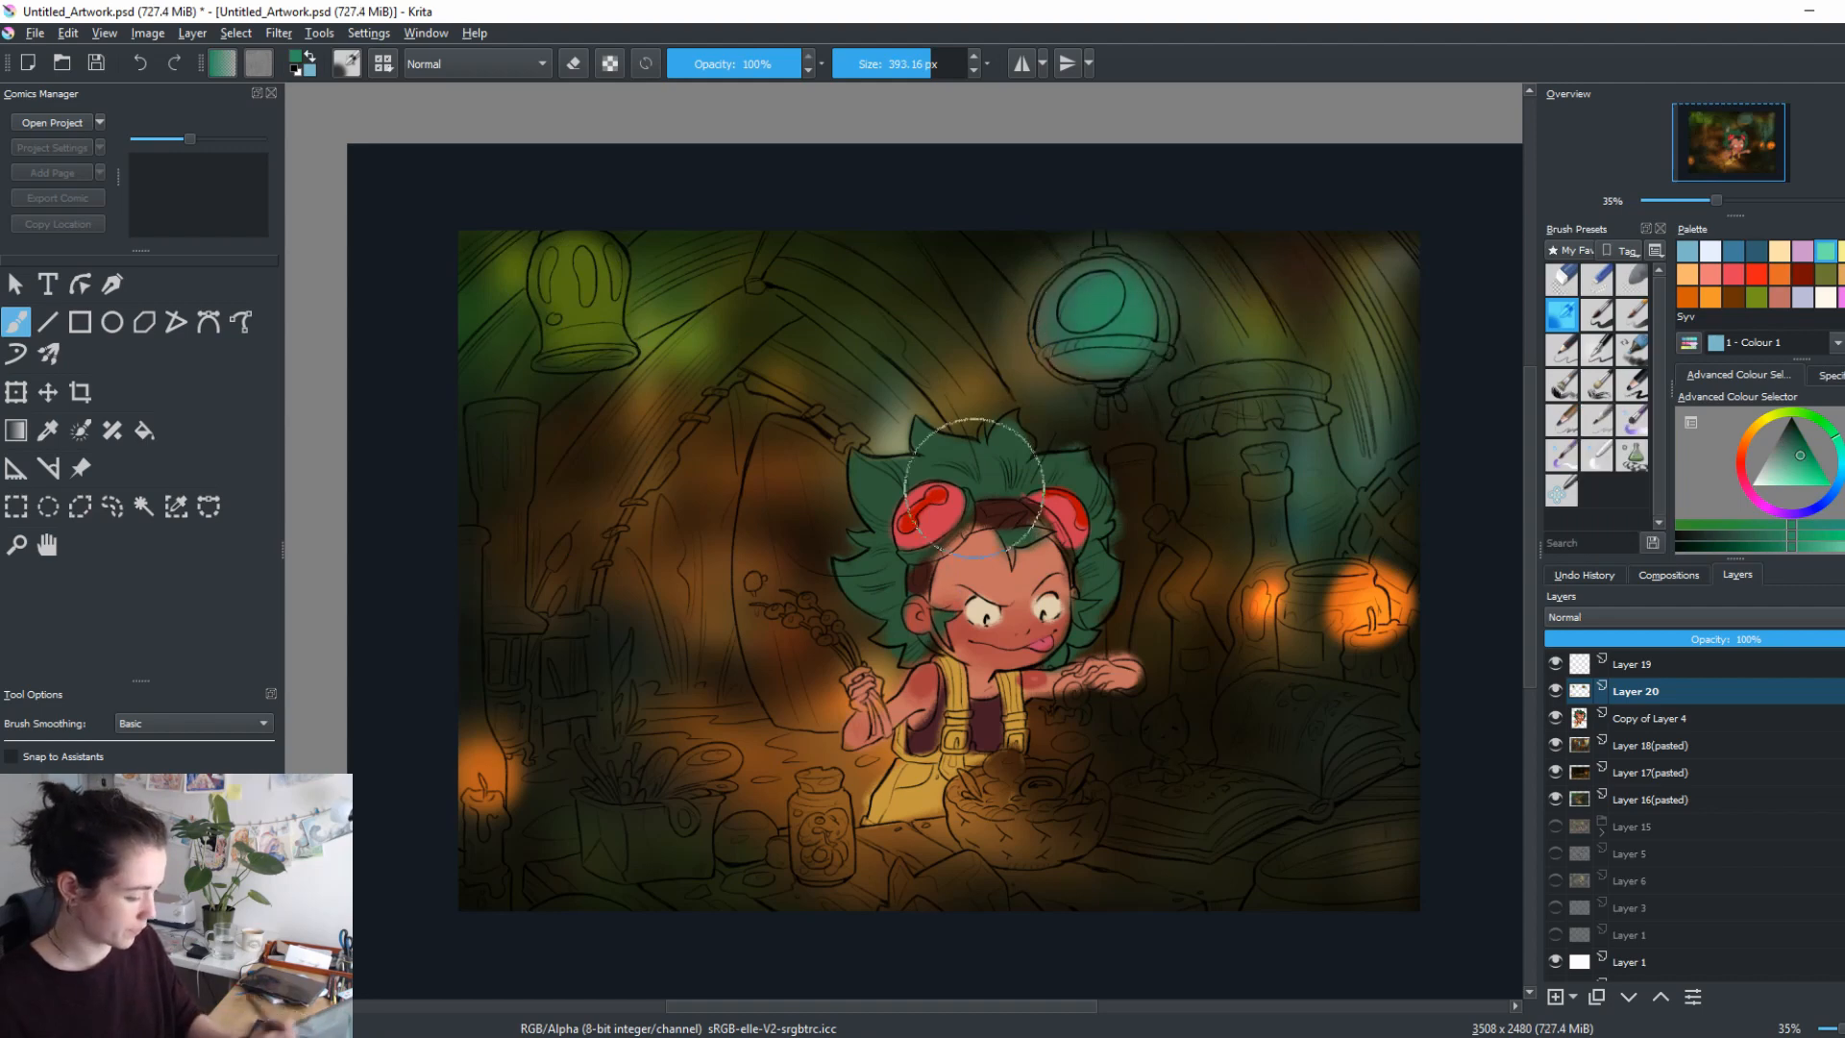
Paint the wall behind the arch and the round door with sampled dark tones, warming the door's lower part with orange-brown.
left_click(728, 473, "ctrl")
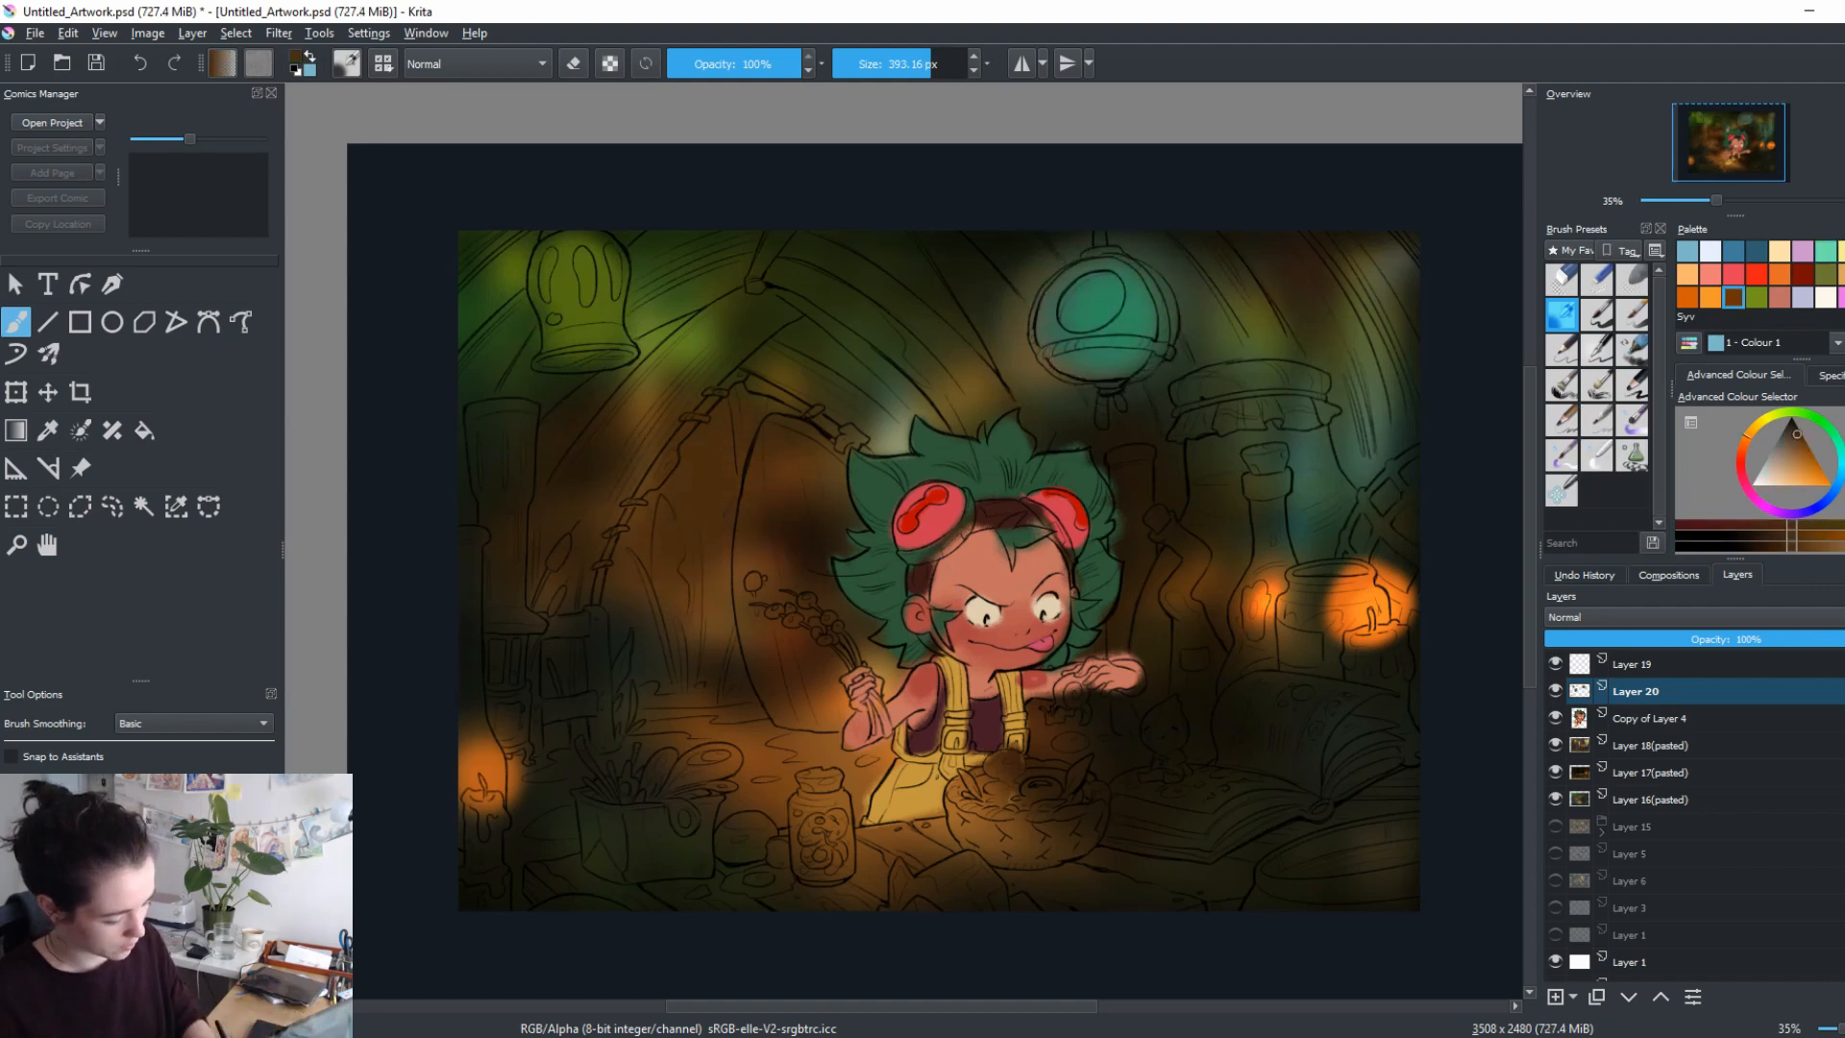
left_click(648, 666, "ctrl")
mouse_move(666, 663)
left_mouse_down()
mouse_move(699, 526)
mouse_move(702, 576)
left_mouse_up()
left_click(790, 517, "ctrl")
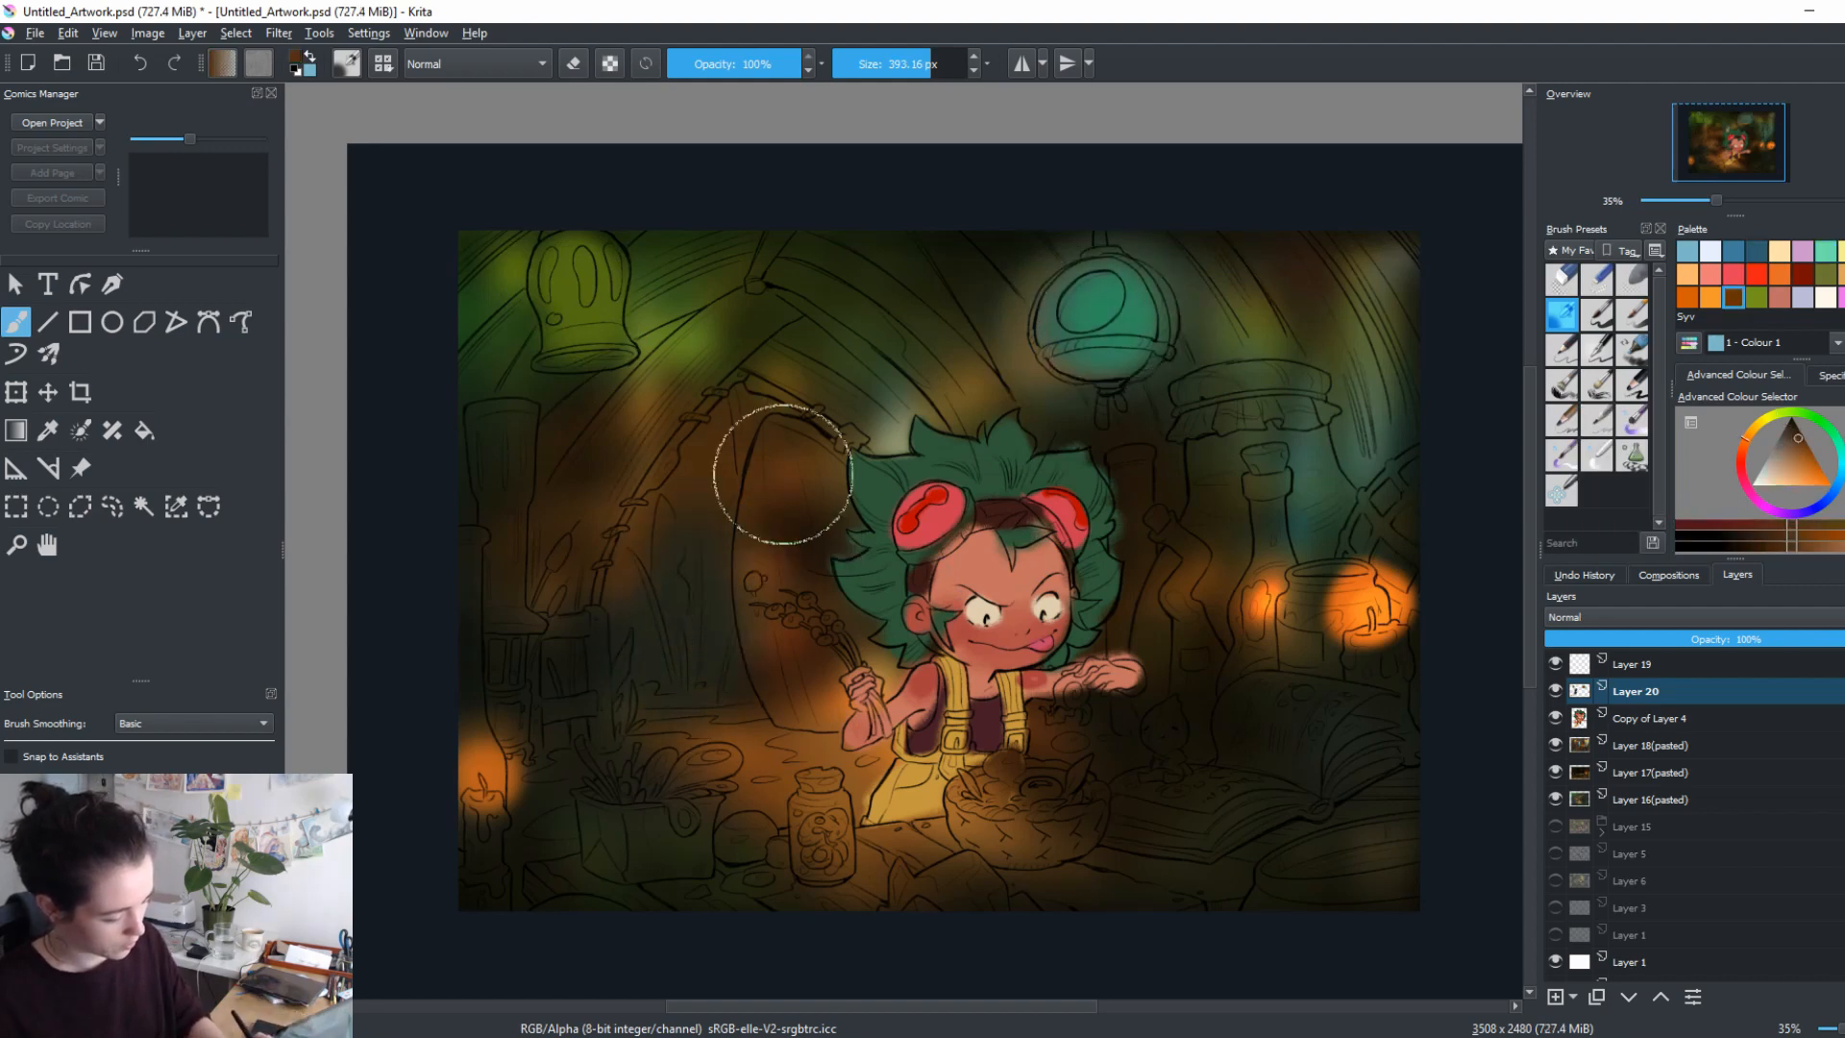
mouse_move(782, 473)
left_mouse_down()
mouse_move(812, 536)
mouse_move(819, 647)
mouse_move(832, 535)
mouse_move(827, 625)
left_mouse_up()
left_click(788, 511, "ctrl")
left_click(823, 718, "ctrl")
mouse_move(822, 707)
left_mouse_down()
mouse_move(865, 701)
mouse_move(815, 653)
left_mouse_up()
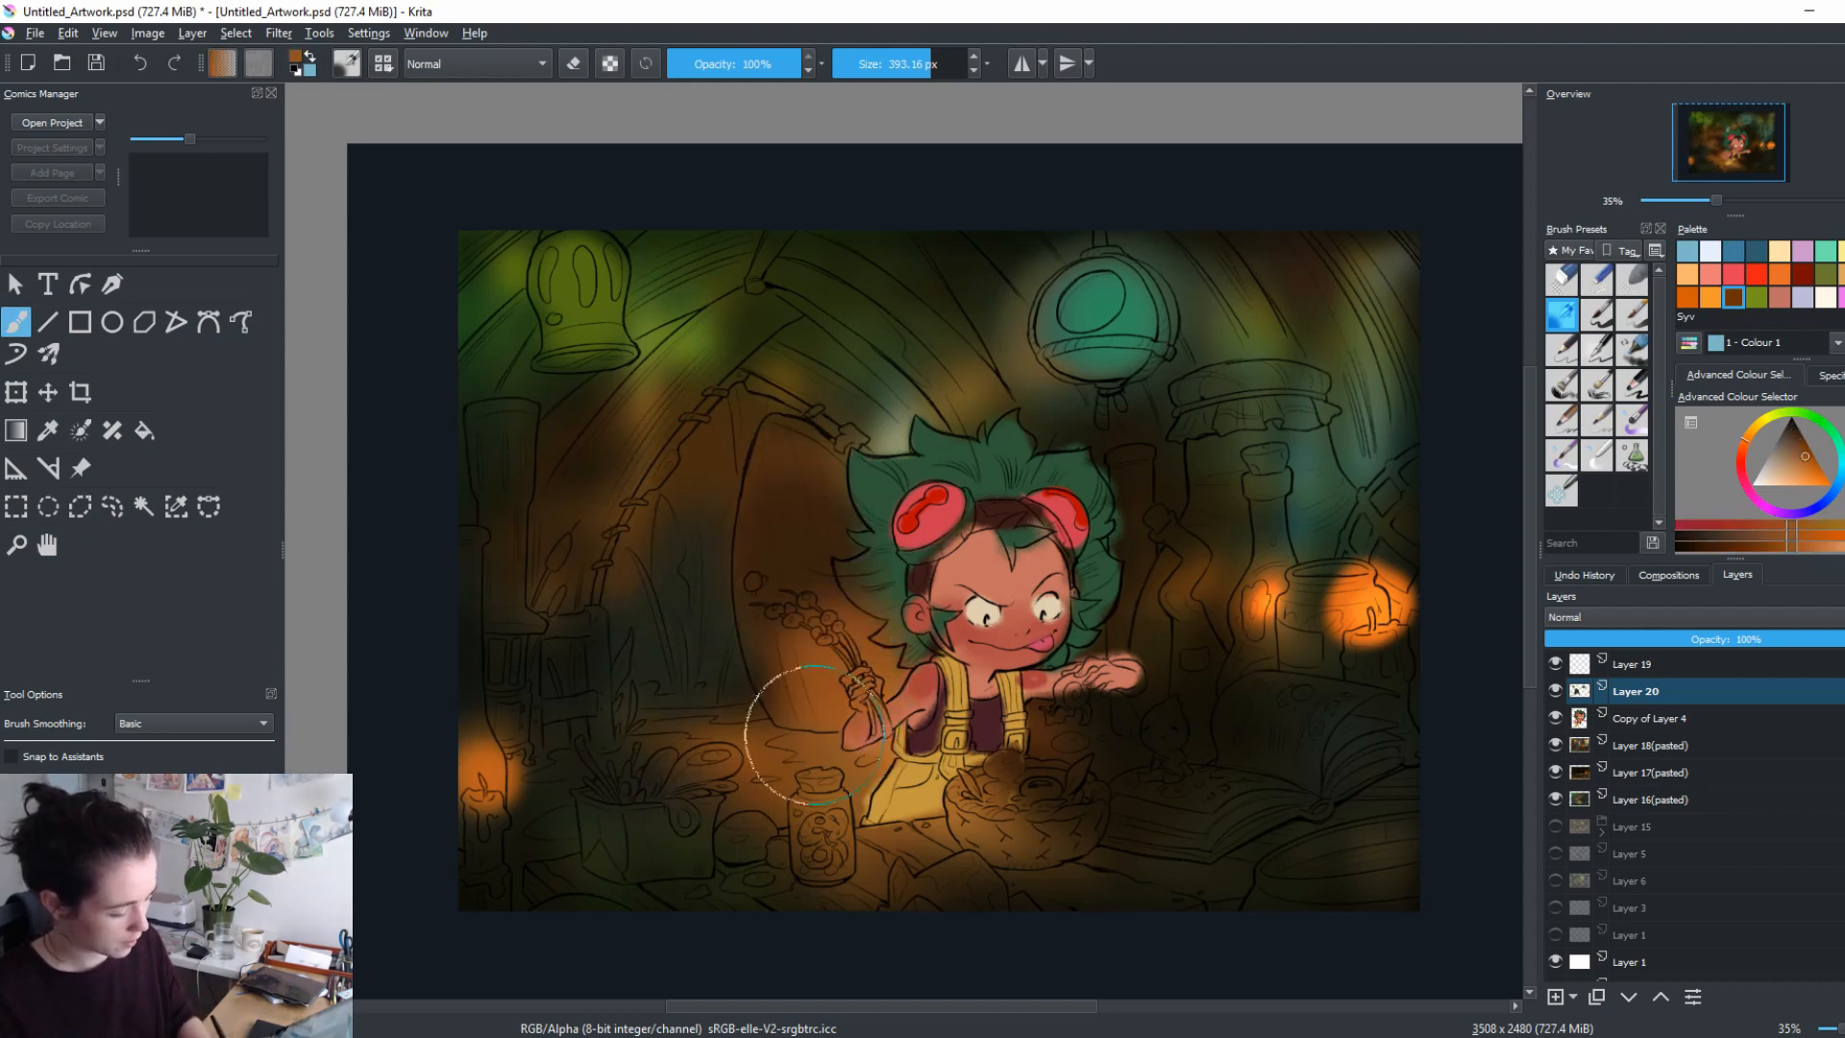
Blend sampled dark and golden browns across the tabletop around the glass jar and the box of plants.
left_click(708, 699, "ctrl")
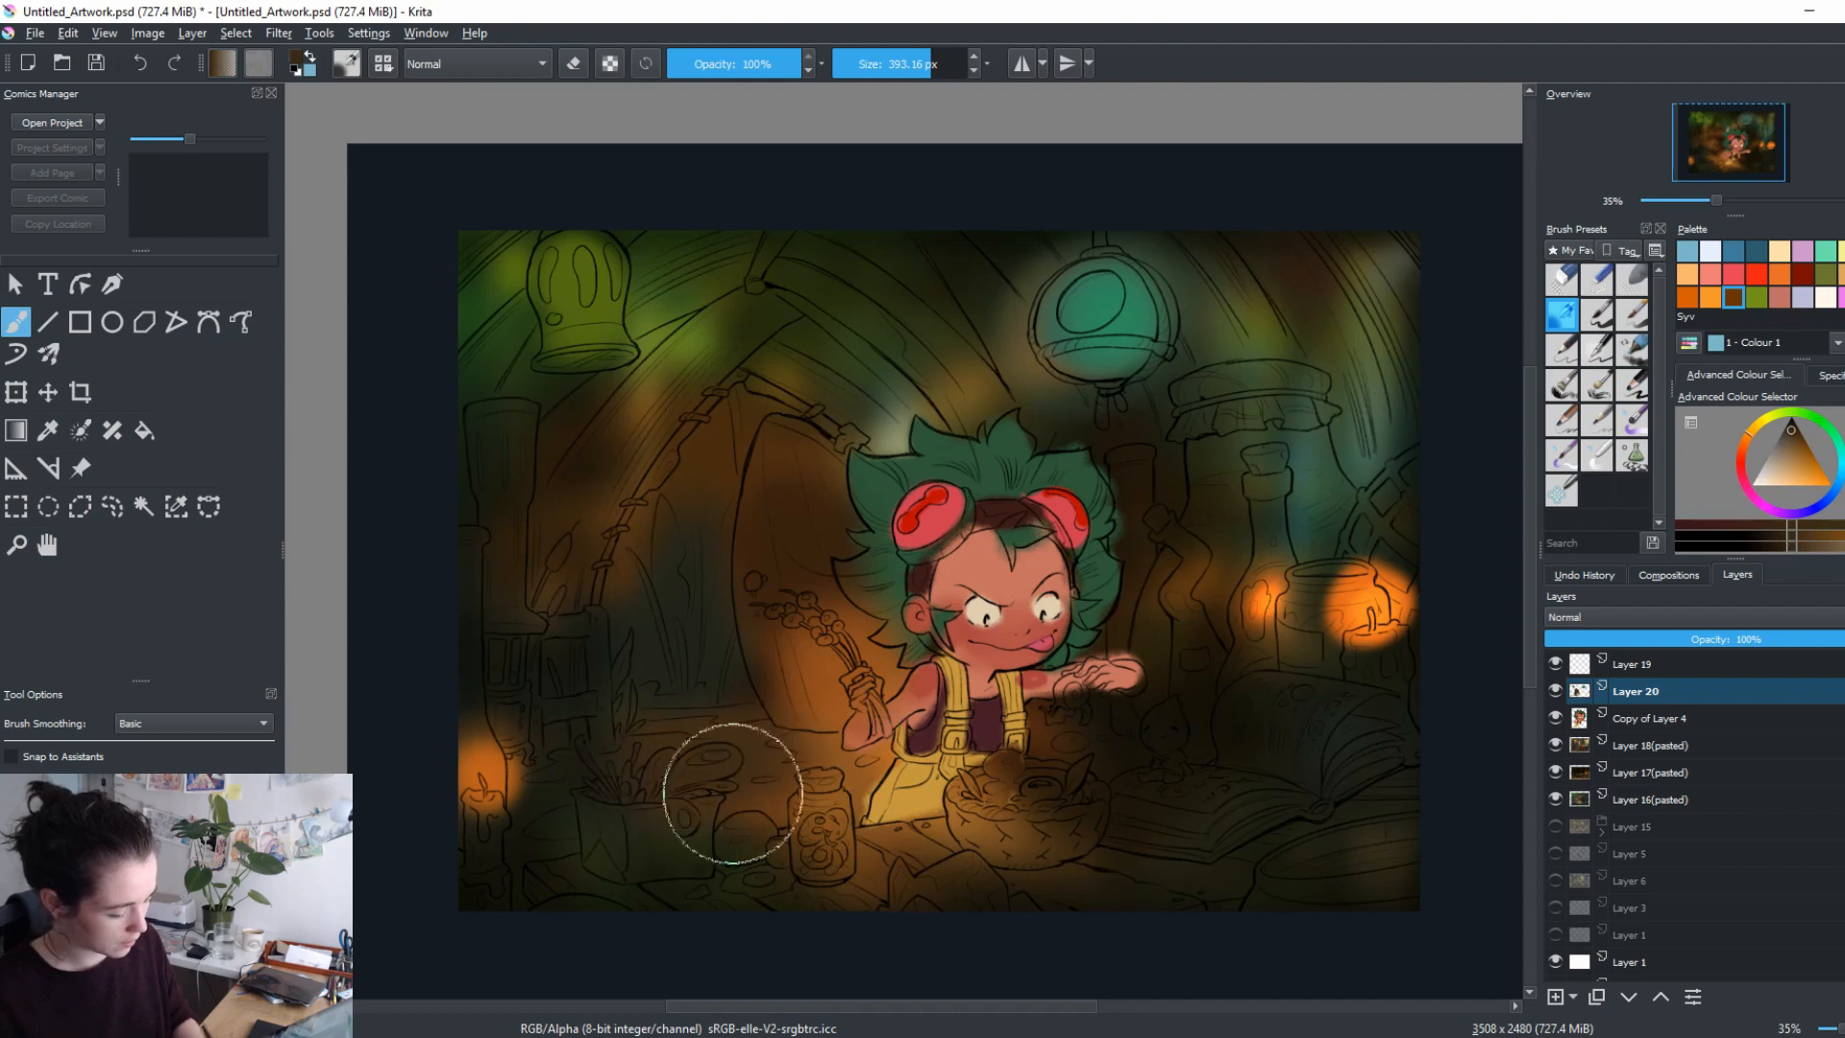
left_click(857, 763, "ctrl")
mouse_move(893, 795)
left_mouse_down()
mouse_move(737, 809)
mouse_move(816, 822)
left_mouse_up()
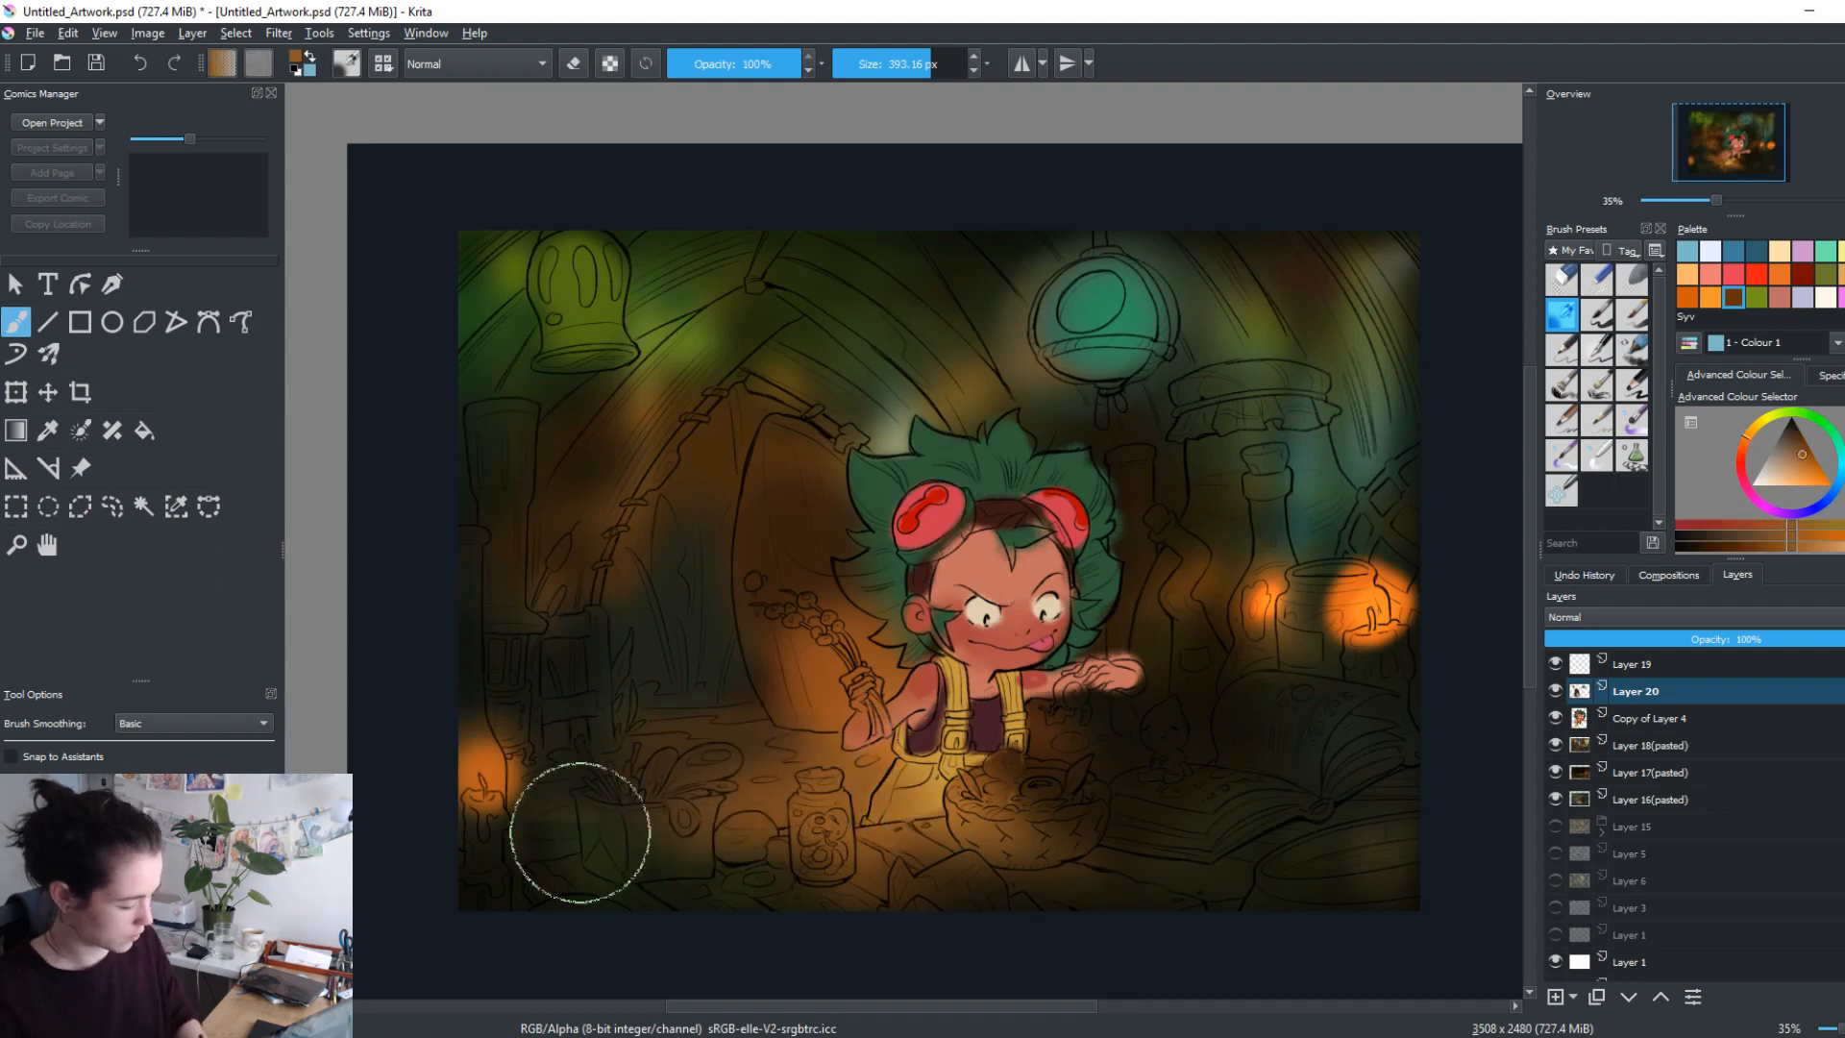
Paint muted olive and dark teal-green over the ceiling arches around the round lamp and down the left wall.
left_click(1026, 298, "ctrl")
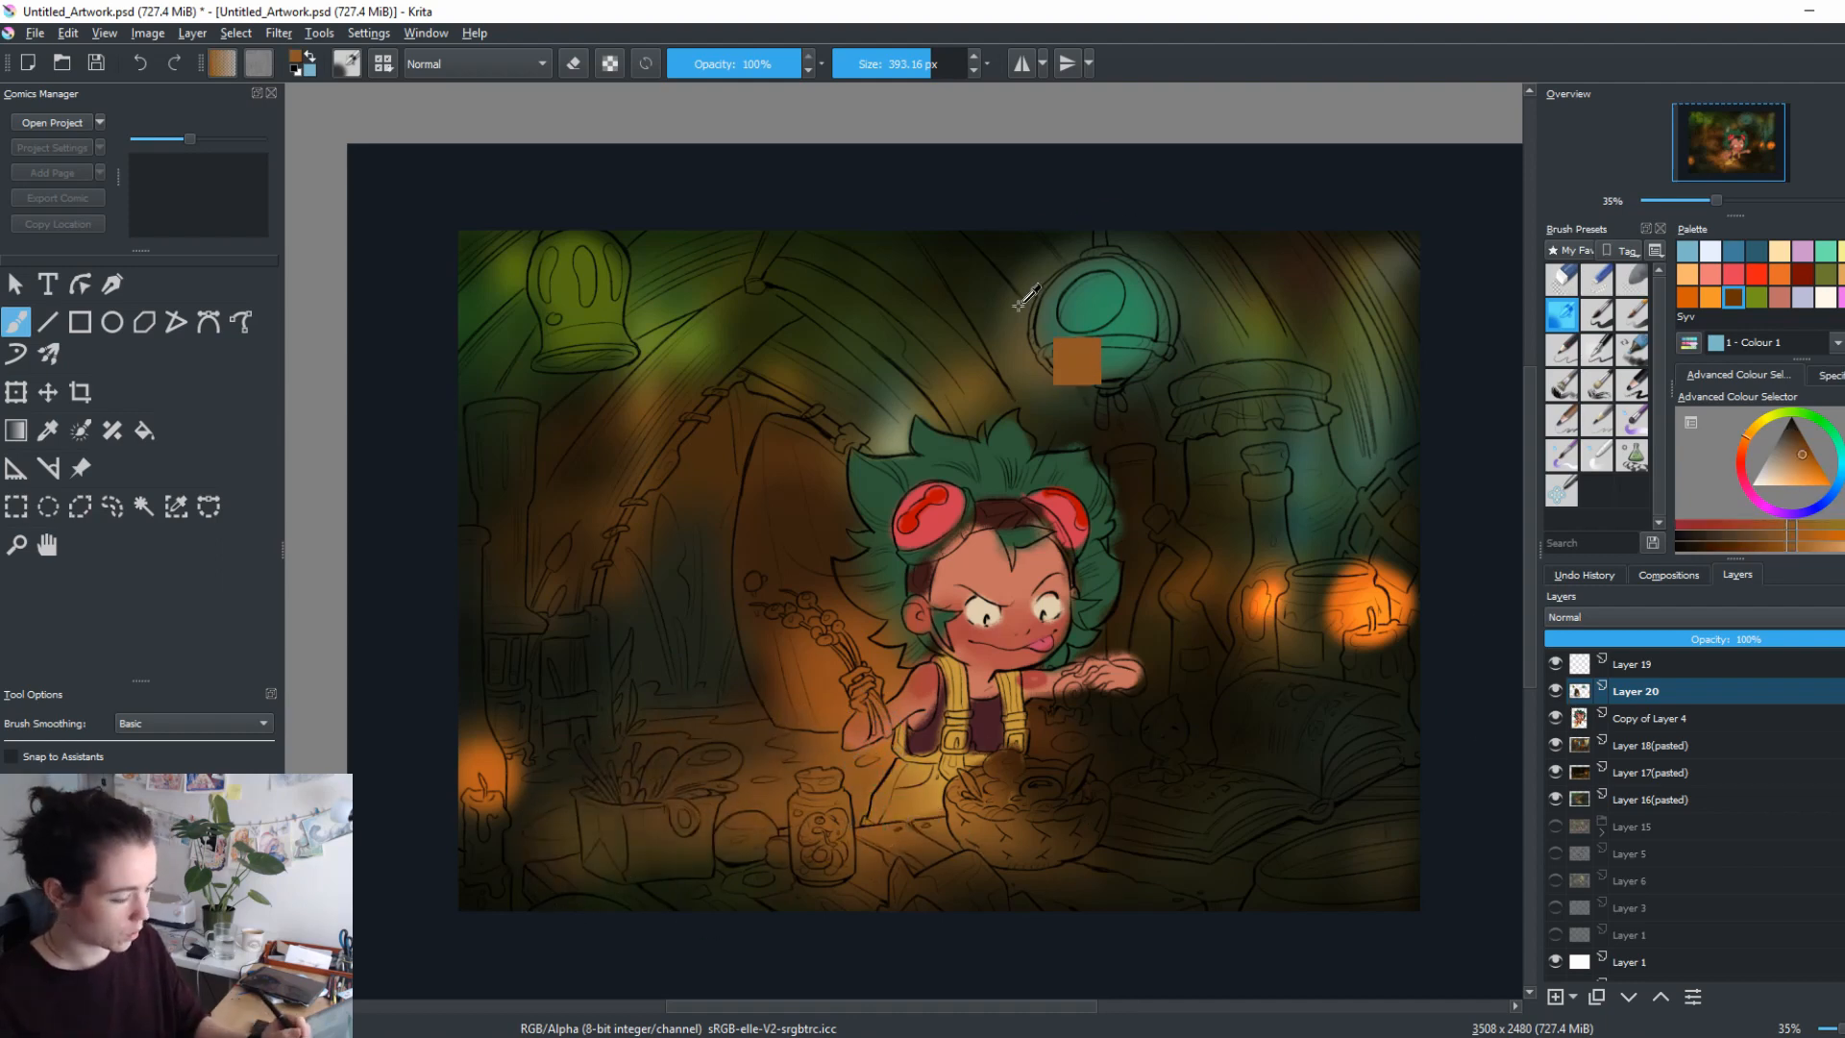
left_click(1825, 273)
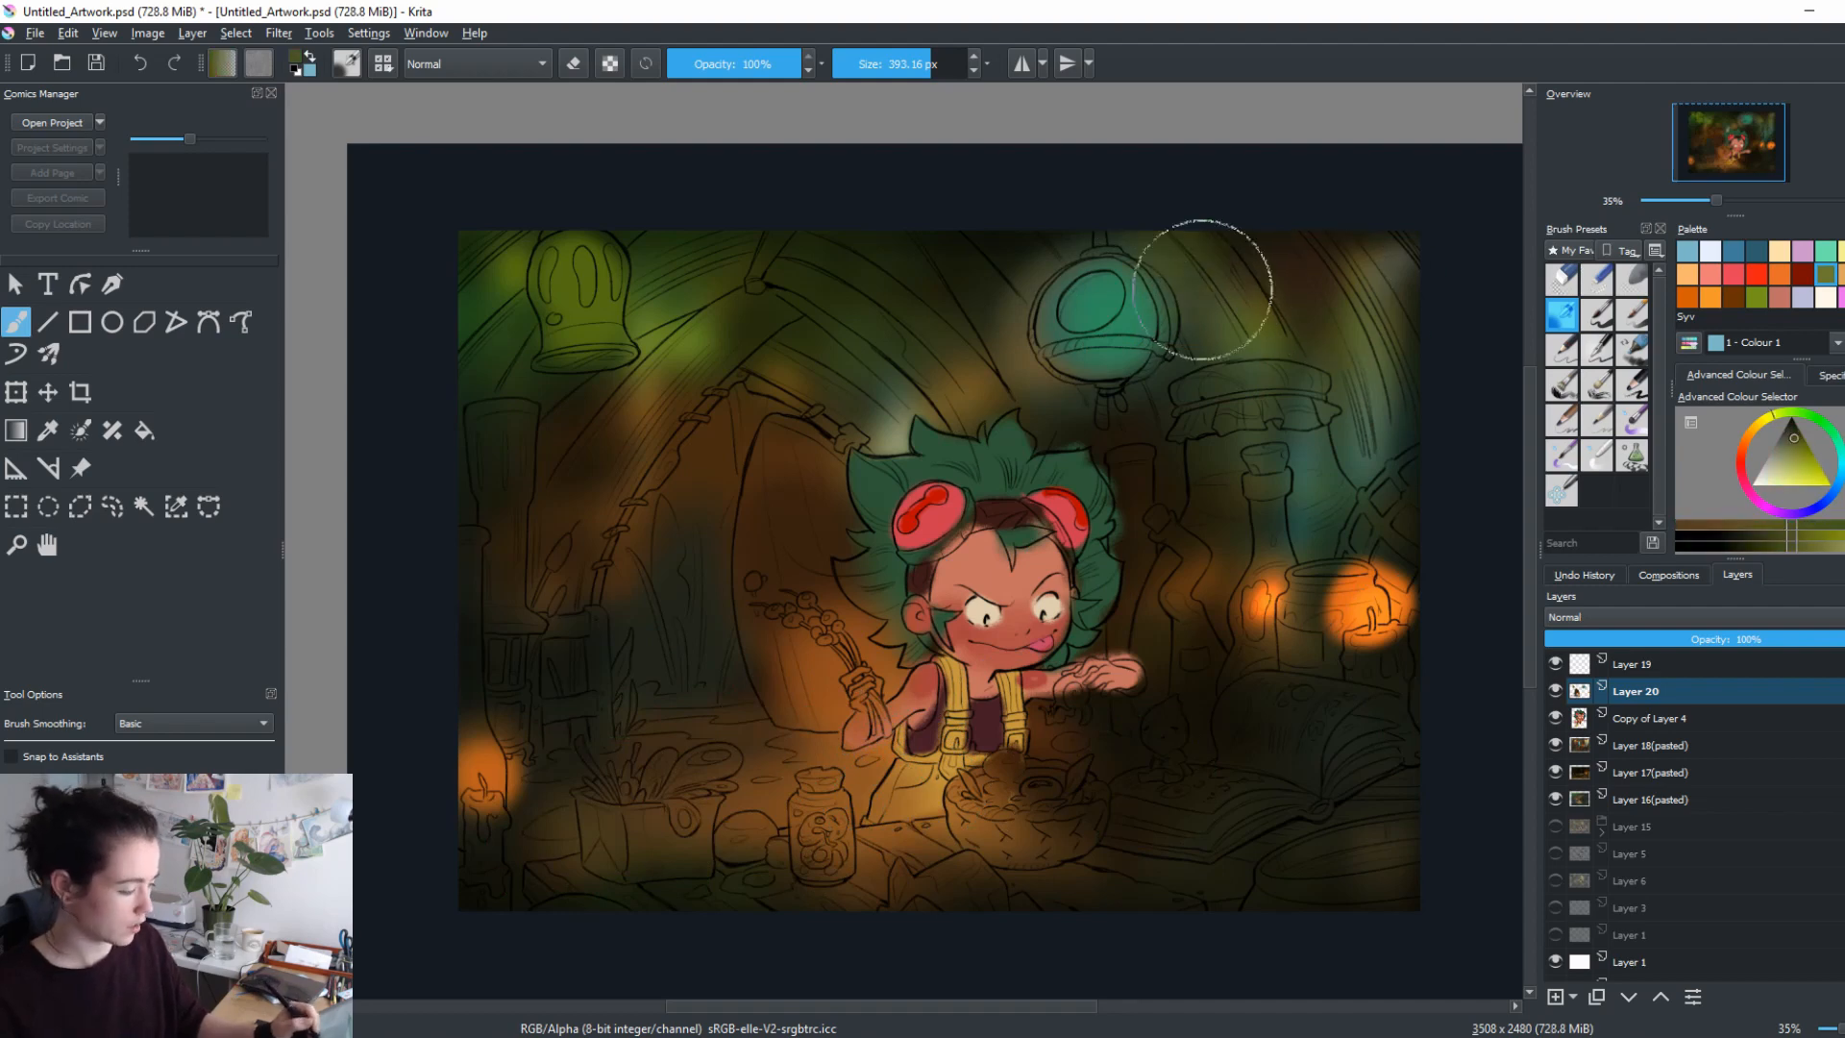
left_click(1756, 251)
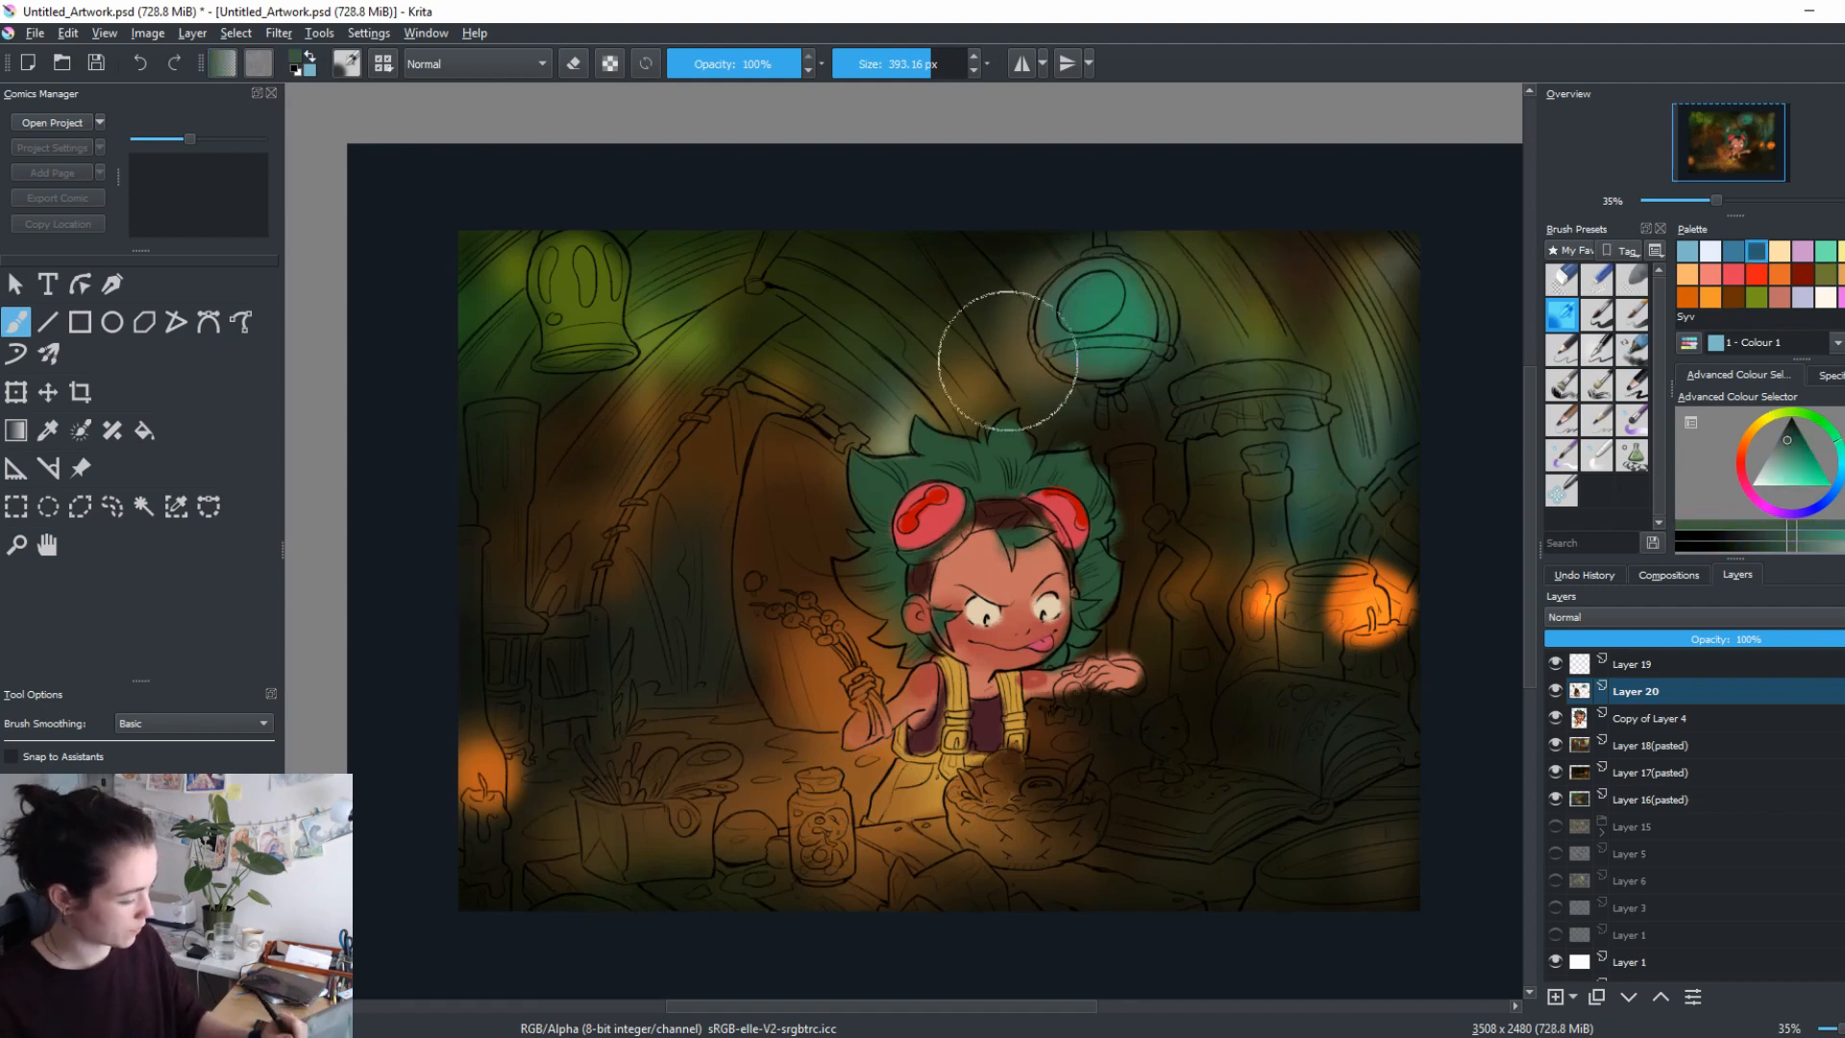
mouse_move(1007, 360)
left_mouse_down()
mouse_move(1055, 204)
mouse_move(935, 263)
mouse_move(1112, 296)
left_mouse_up()
left_click(733, 362, "ctrl")
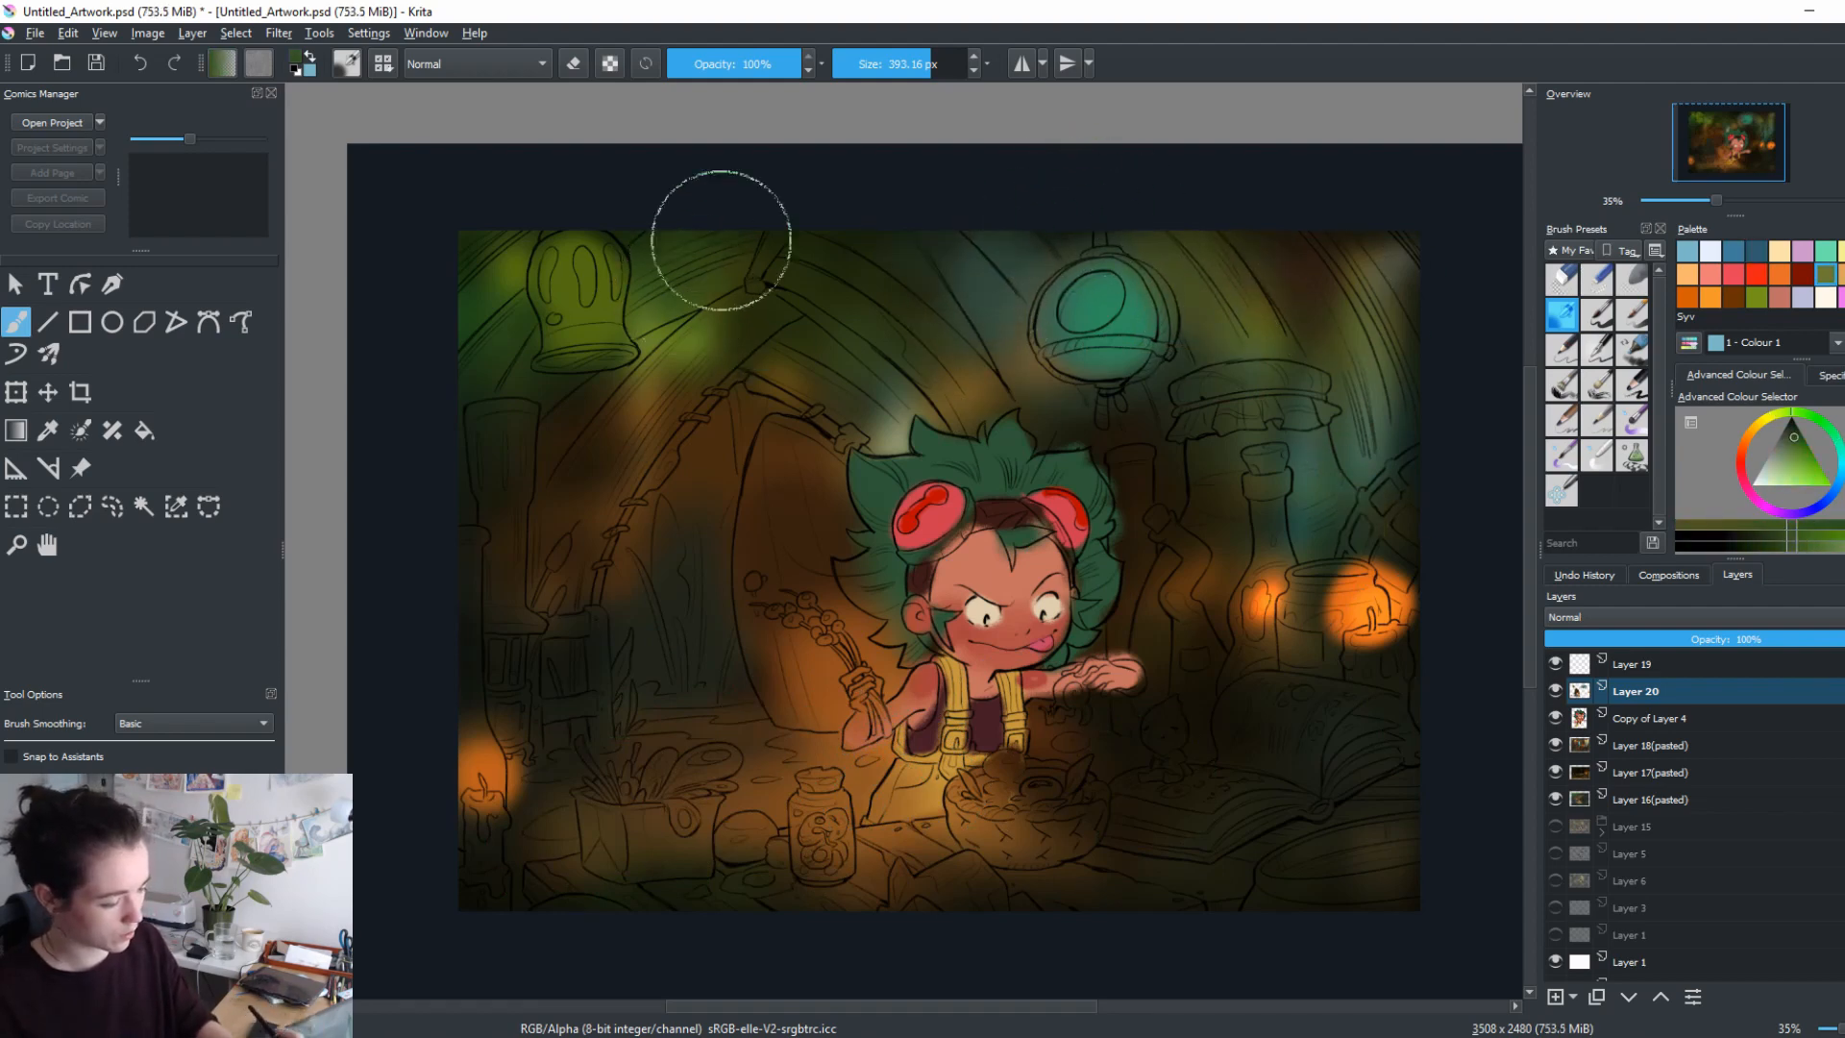
mouse_move(720, 240)
left_mouse_down()
mouse_move(643, 404)
mouse_move(560, 478)
mouse_move(508, 438)
mouse_move(494, 469)
mouse_move(551, 482)
mouse_move(555, 712)
mouse_move(599, 706)
mouse_move(391, 784)
left_mouse_up()
Paint the small lantern on the left wall with sampled dark brown and warm orange-brown using a smaller brush.
left_click(803, 622, "ctrl")
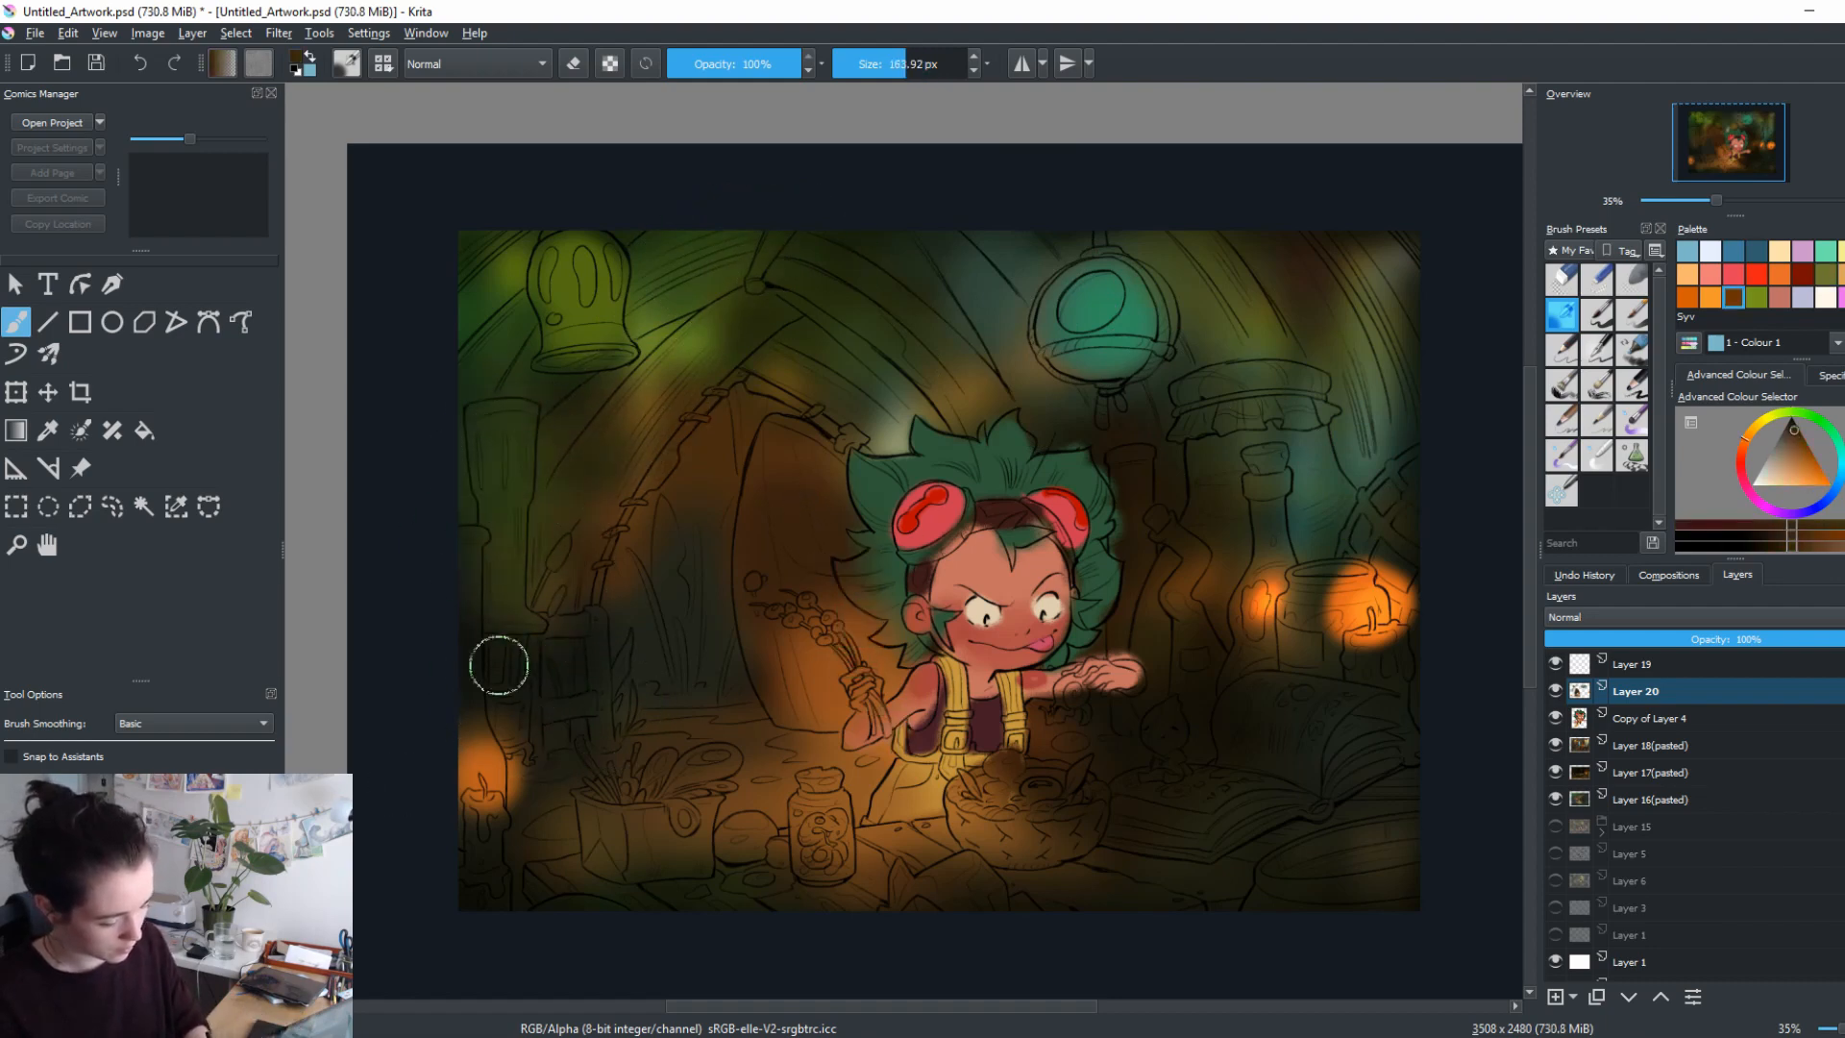
left_click(874, 727, "ctrl")
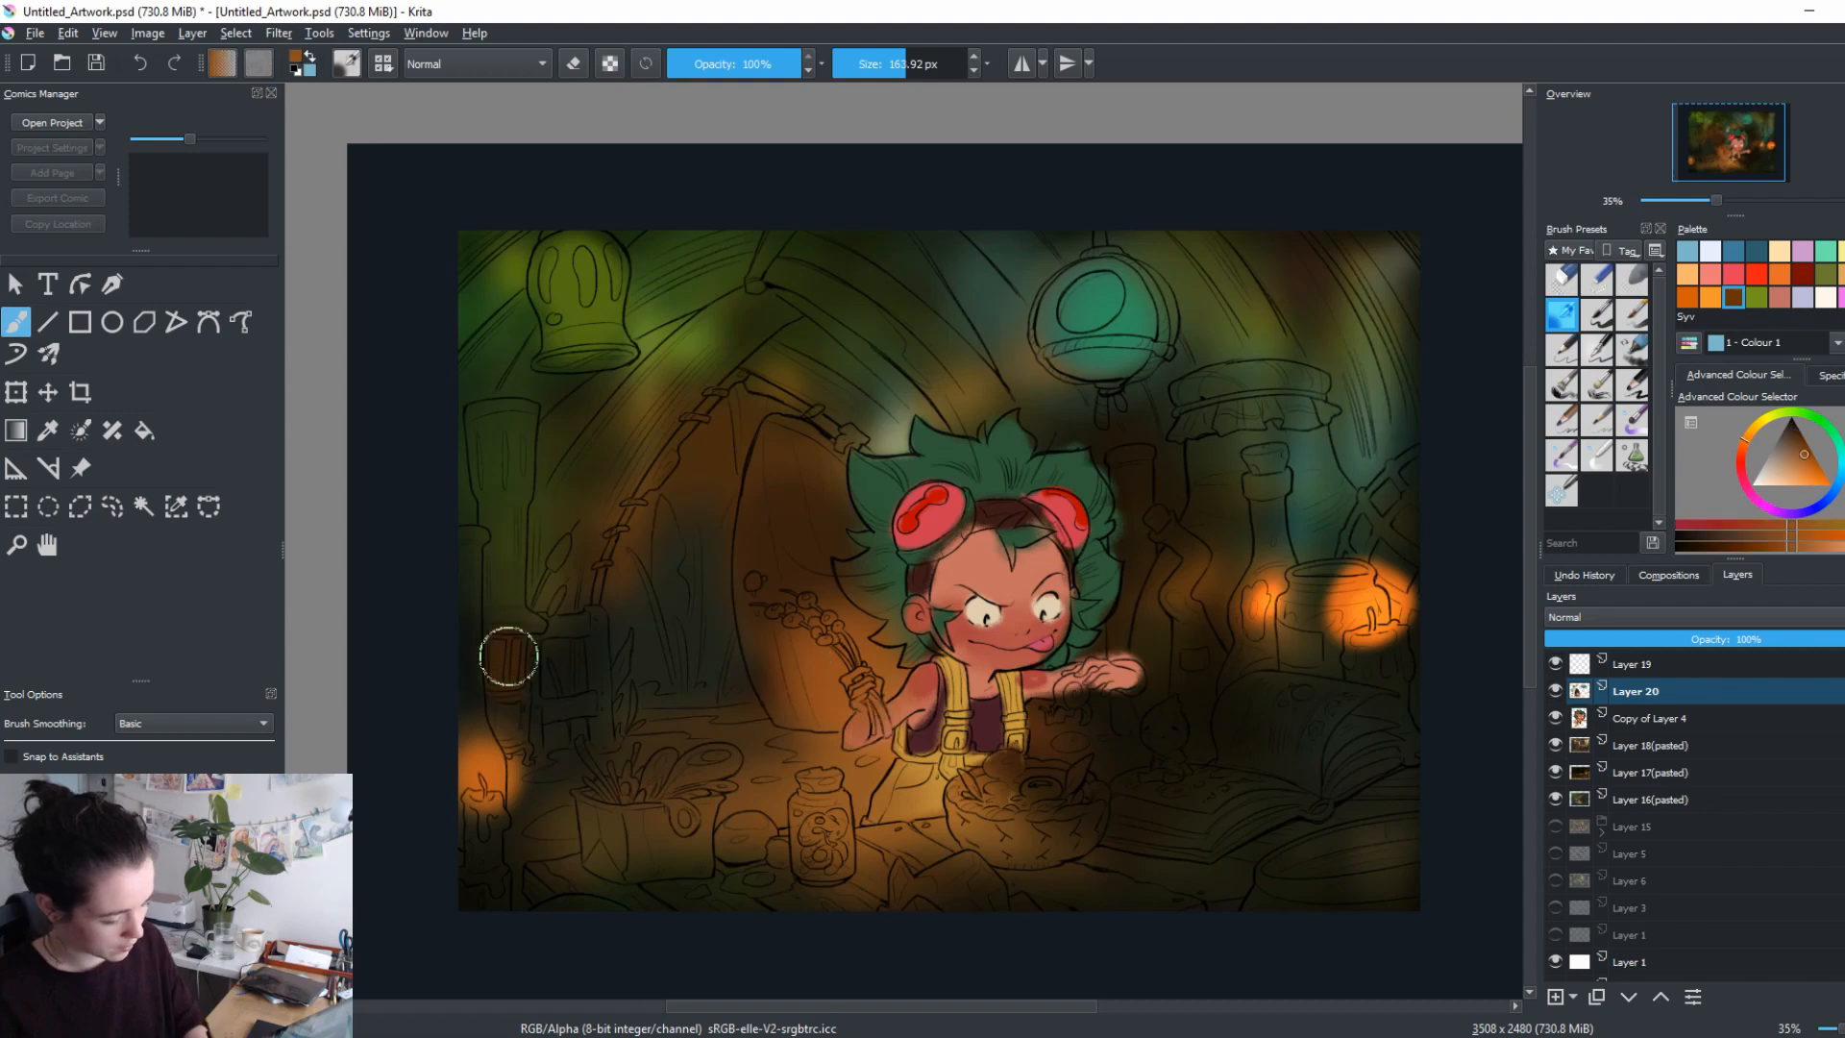
left_click_drag(507, 650, 513, 631)
Blend sampled dark greens and browns over the ceiling and the arches above the doorway and character with a larger brush.
left_click(491, 289, "ctrl")
left_click(659, 193, "ctrl")
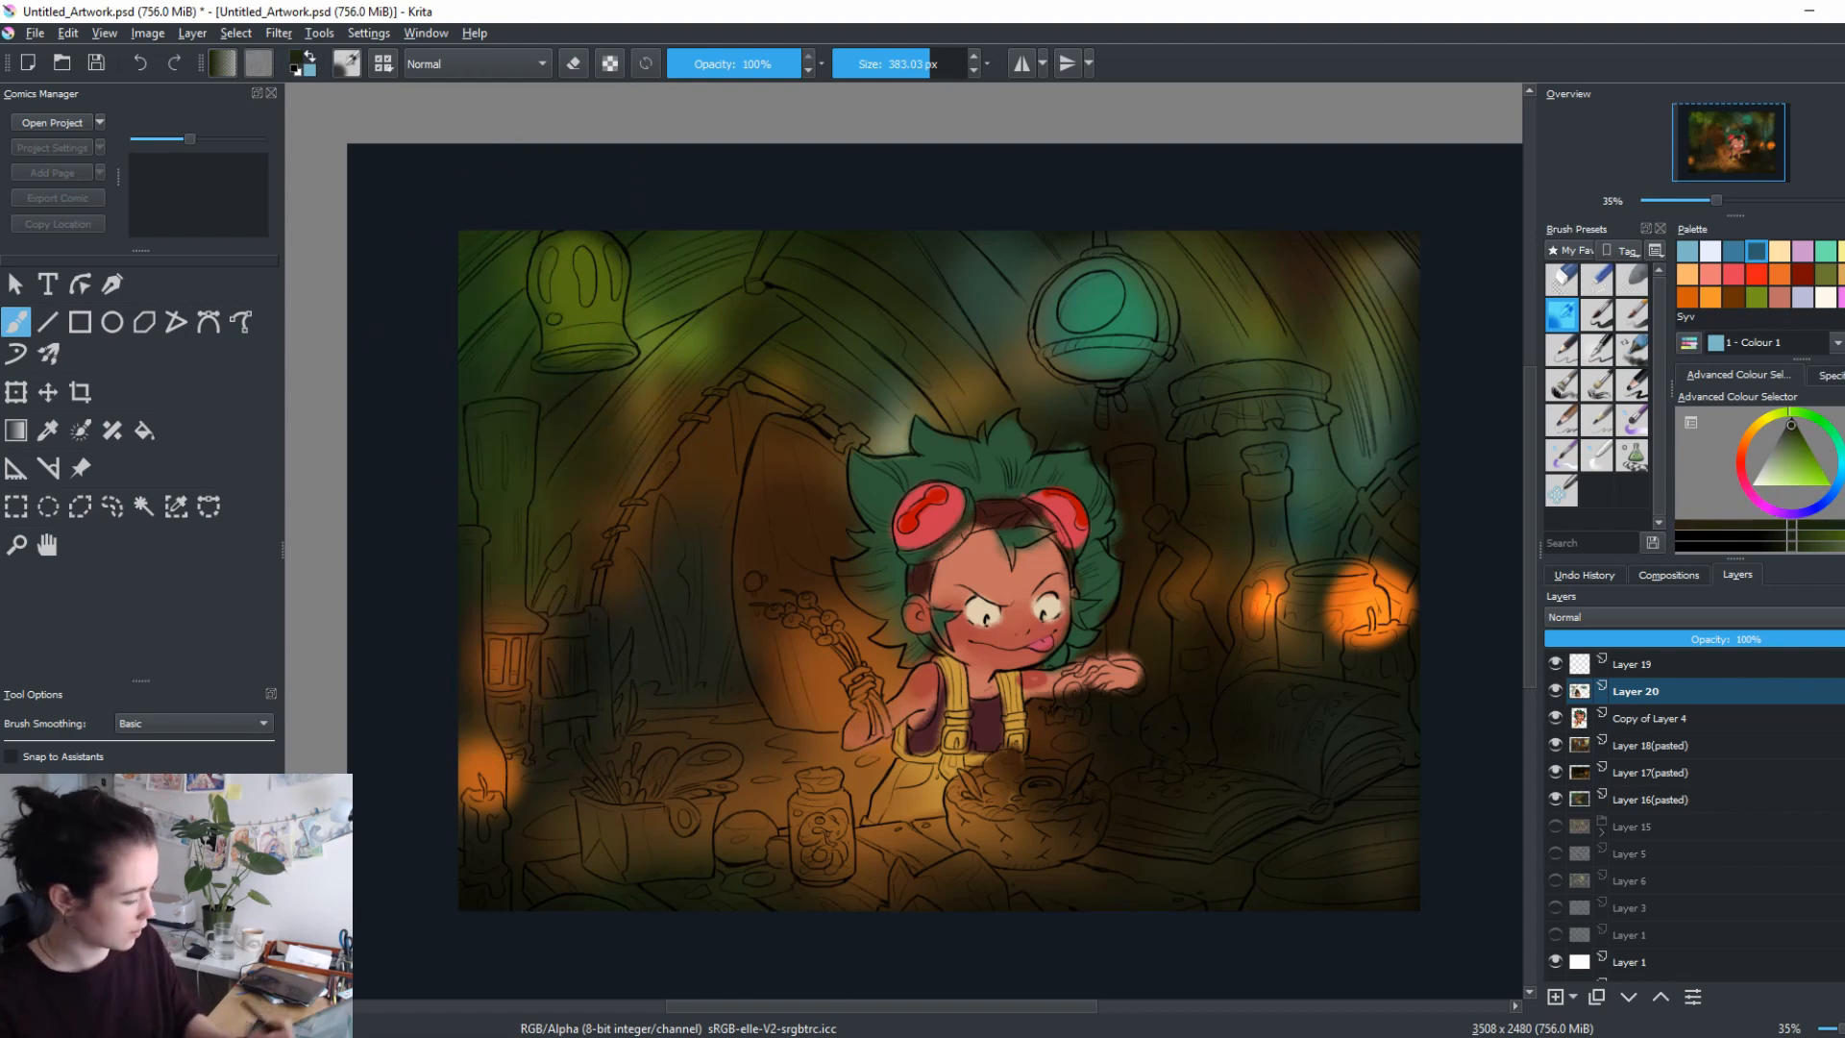
left_click(1248, 246, "ctrl")
left_click(1337, 315, "ctrl")
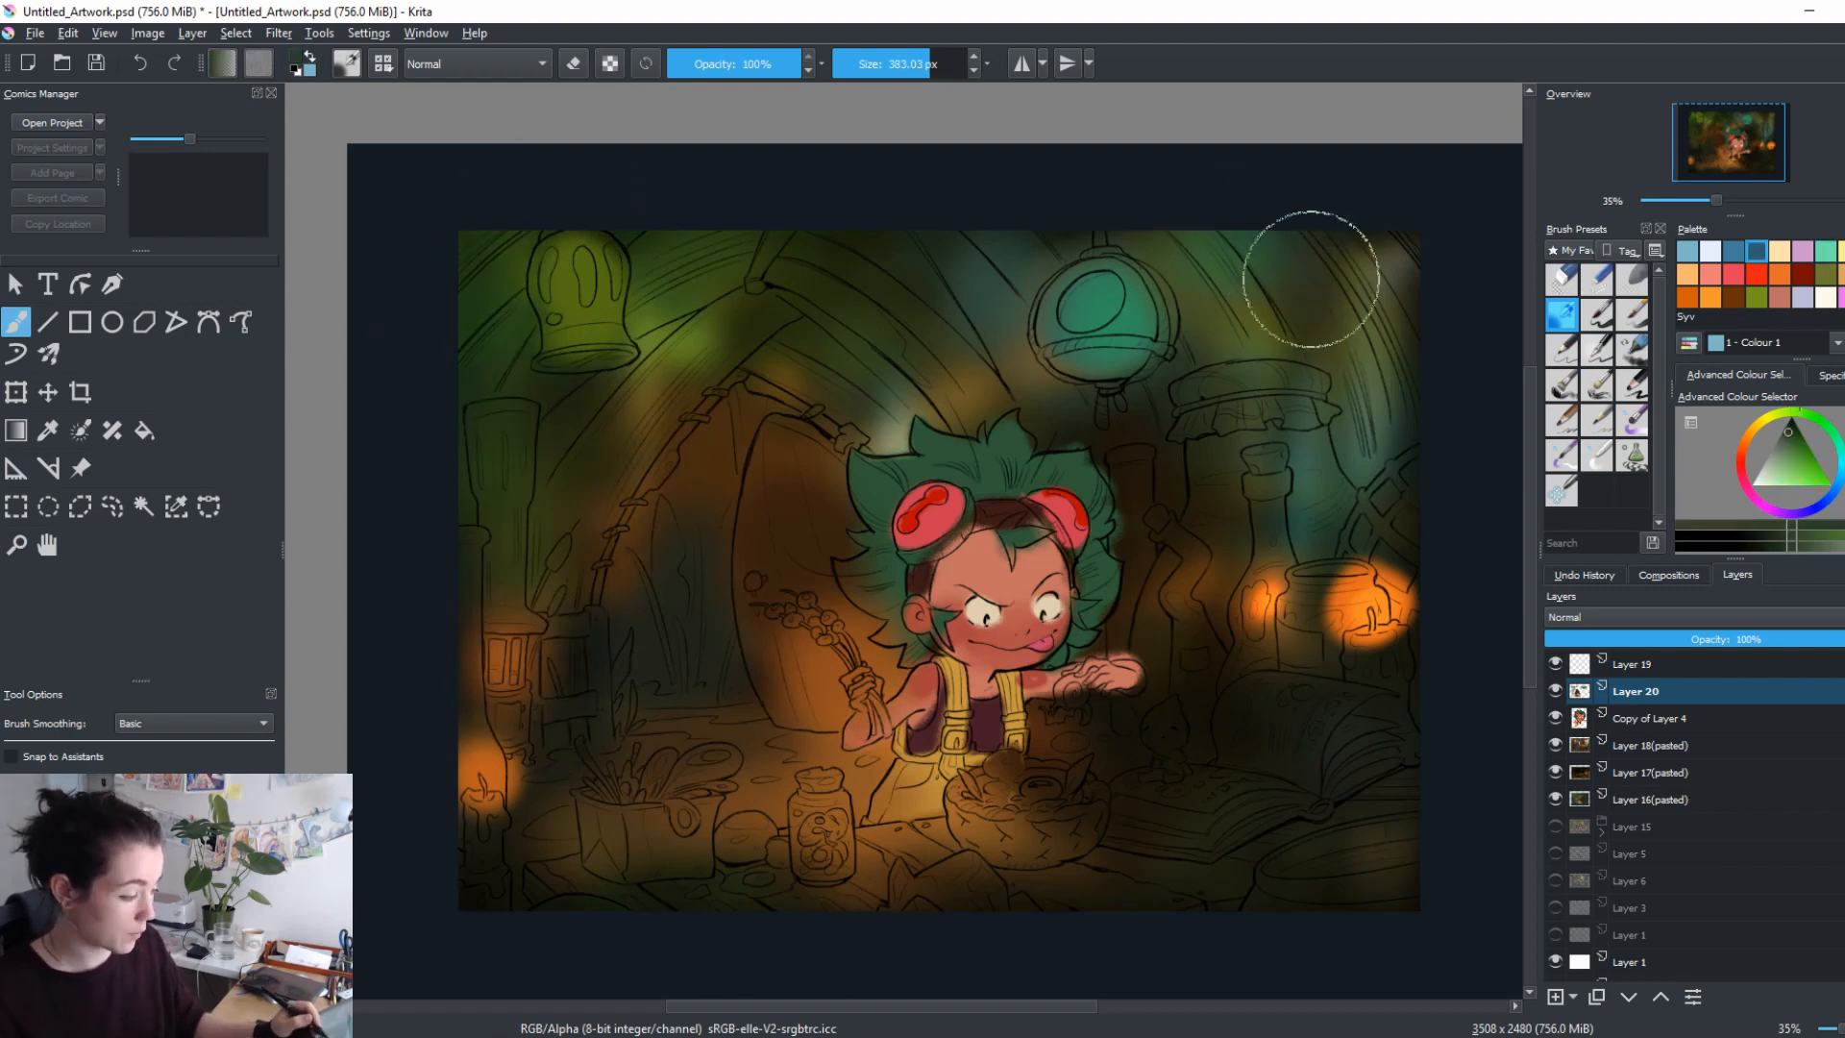
left_click(1133, 400, "ctrl")
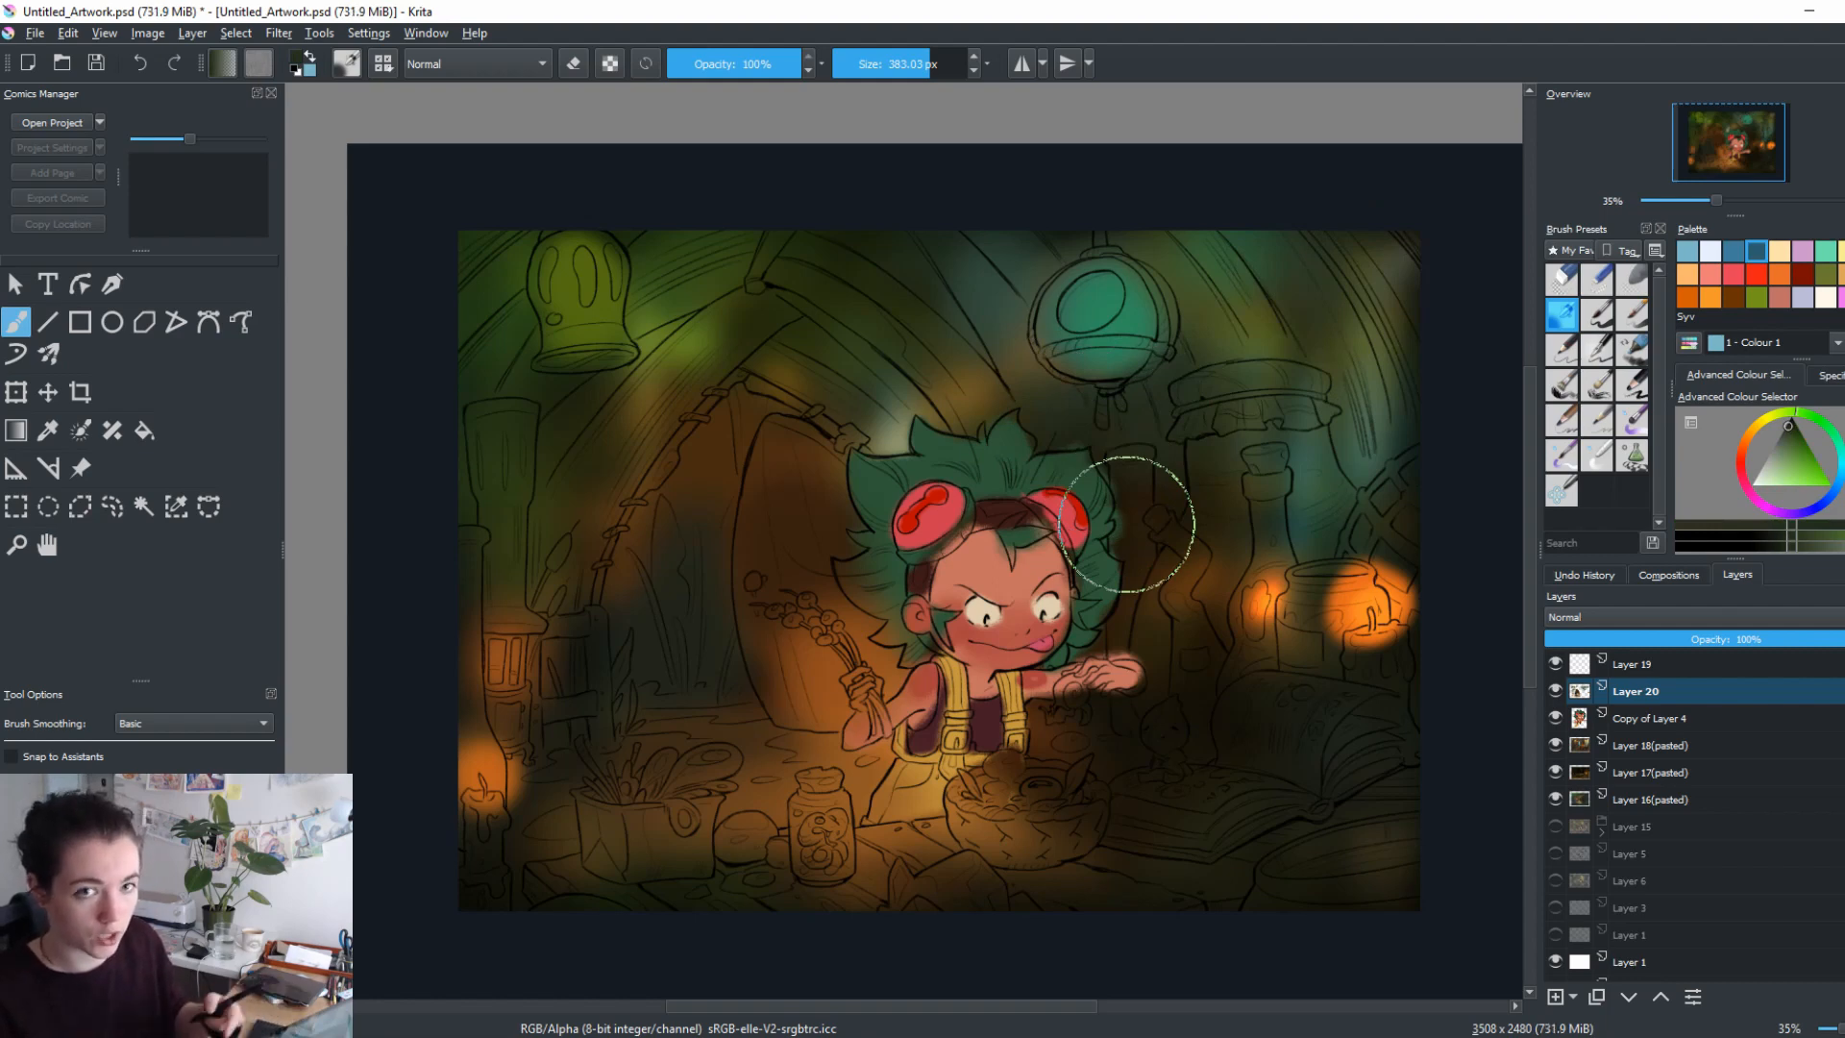
left_click(959, 380, "ctrl")
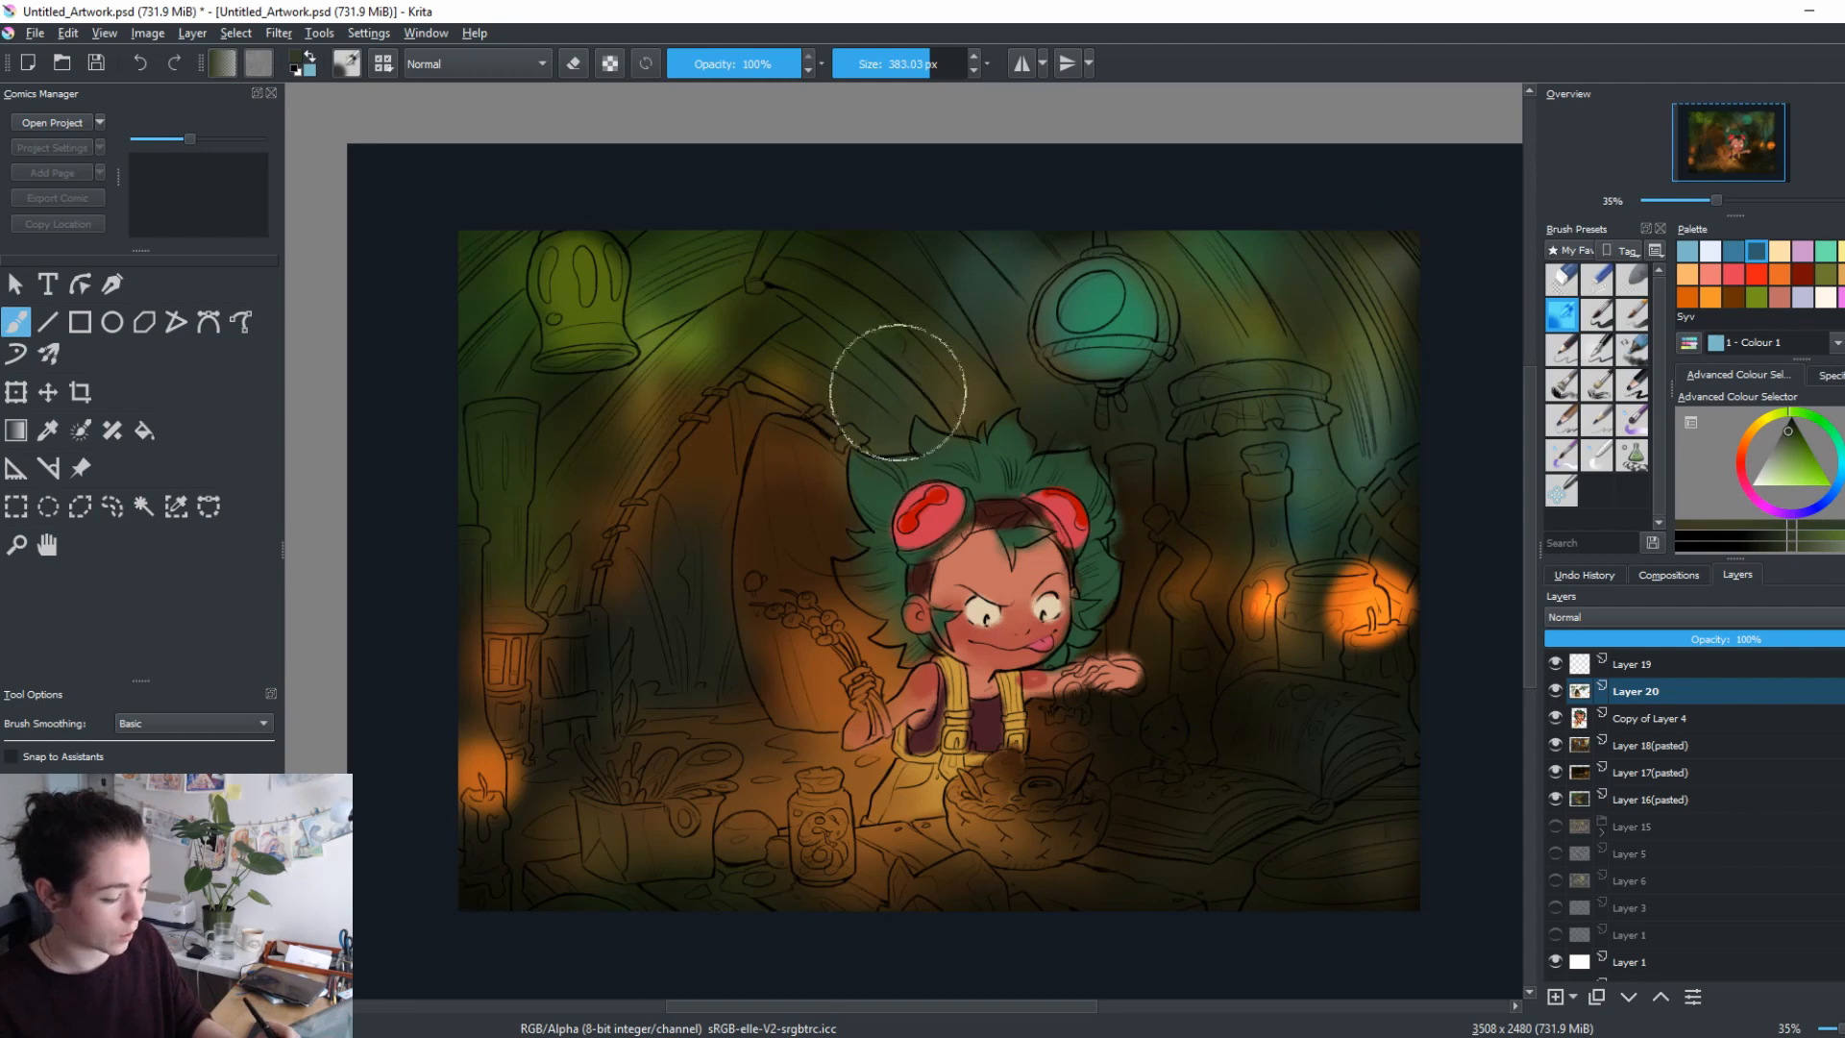
left_click(690, 491, "ctrl")
left_click(699, 352, "ctrl")
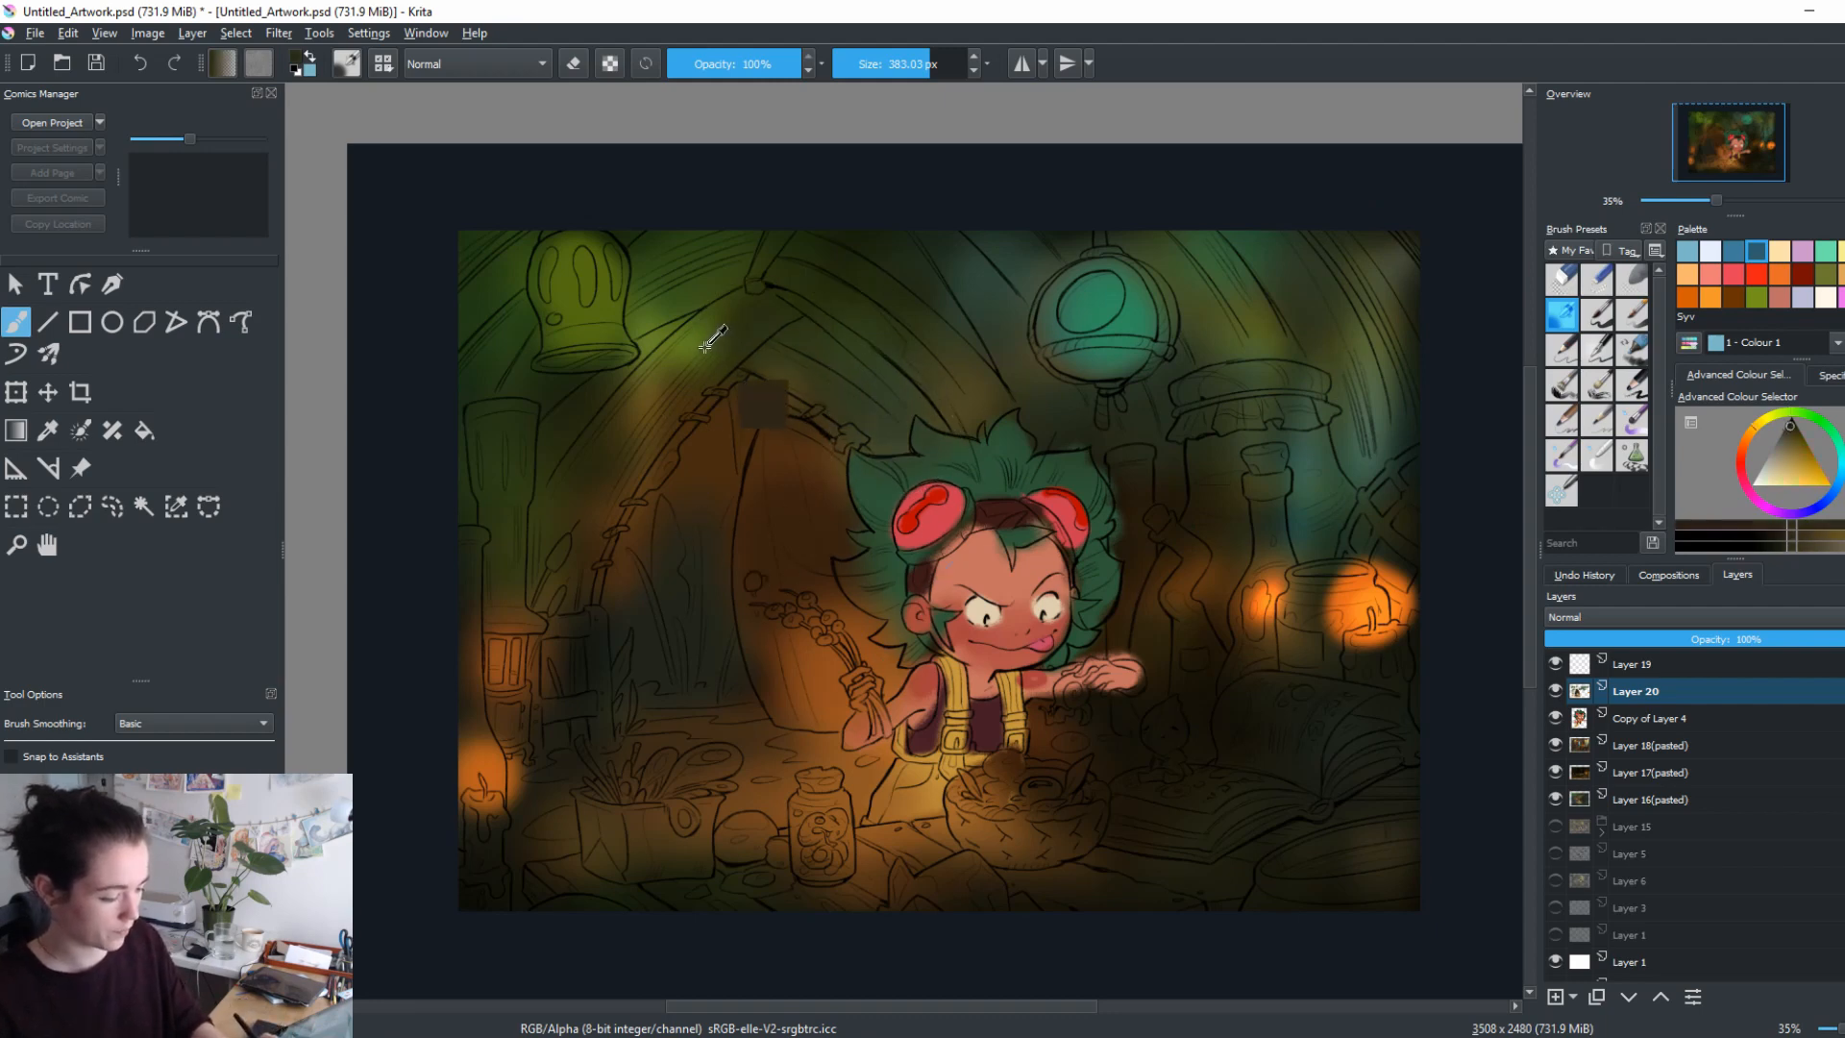
mouse_move(761, 647)
left_mouse_down()
mouse_move(780, 642)
mouse_move(735, 660)
left_mouse_up()
Brighten the centre of the left lantern with the bright orange of the right candle jar, using a small brush.
left_click(485, 663, "ctrl")
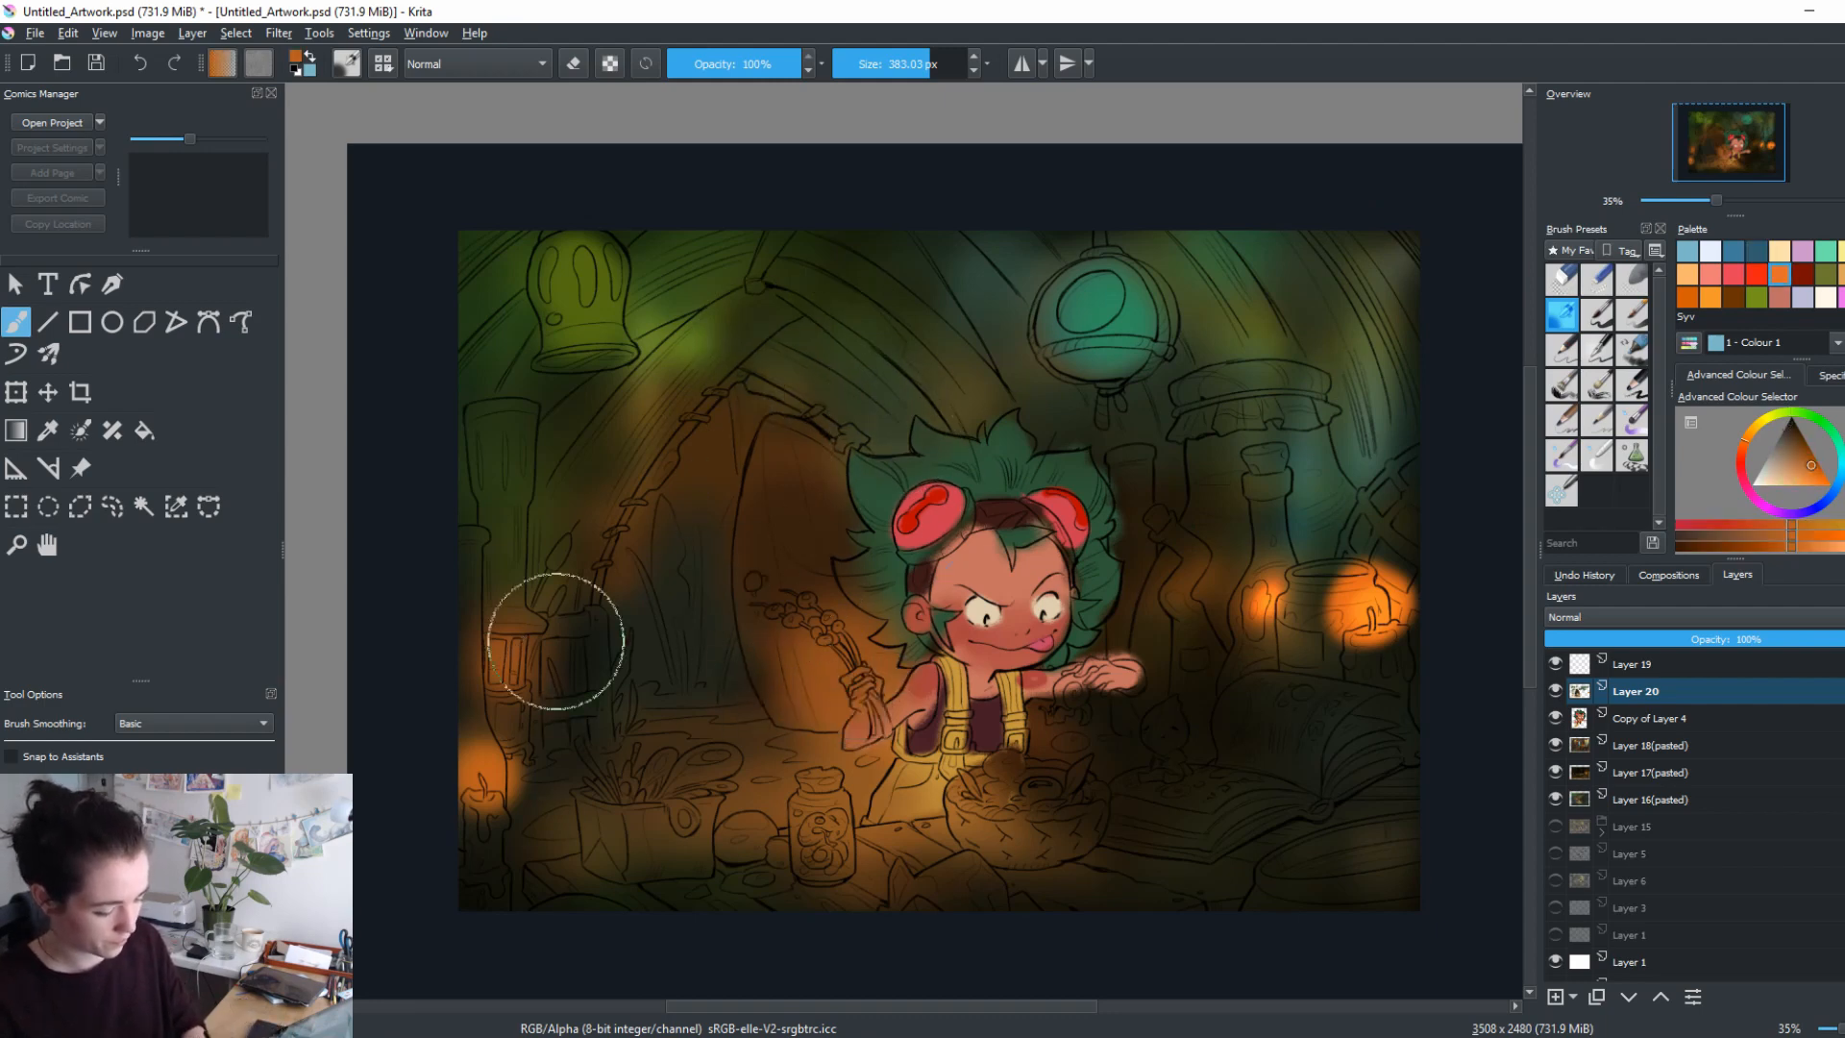
left_click_drag(554, 643, 347, 758)
left_click(1371, 600, "ctrl")
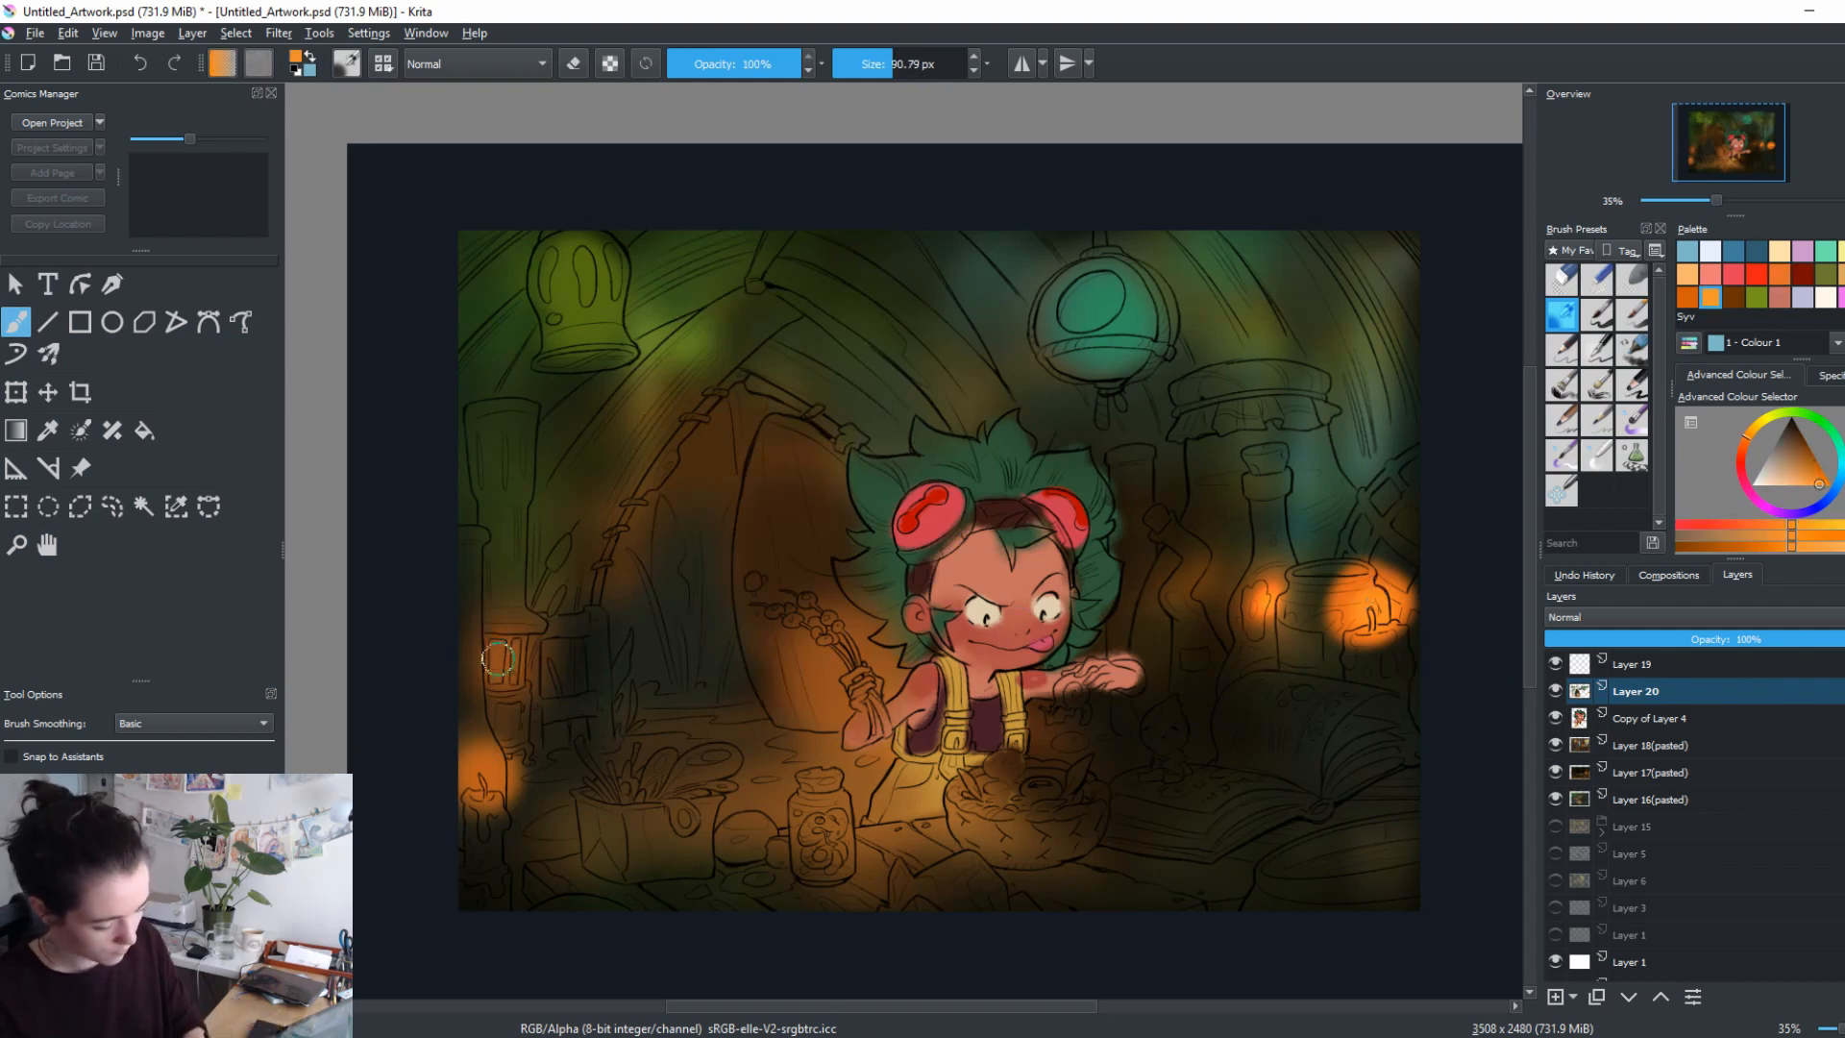
left_click_drag(649, 647, 1062, 549)
Spread a soft orange glow from the lantern's colour over the floor and wall beside the door with a very large brush.
left_click(497, 649, "ctrl")
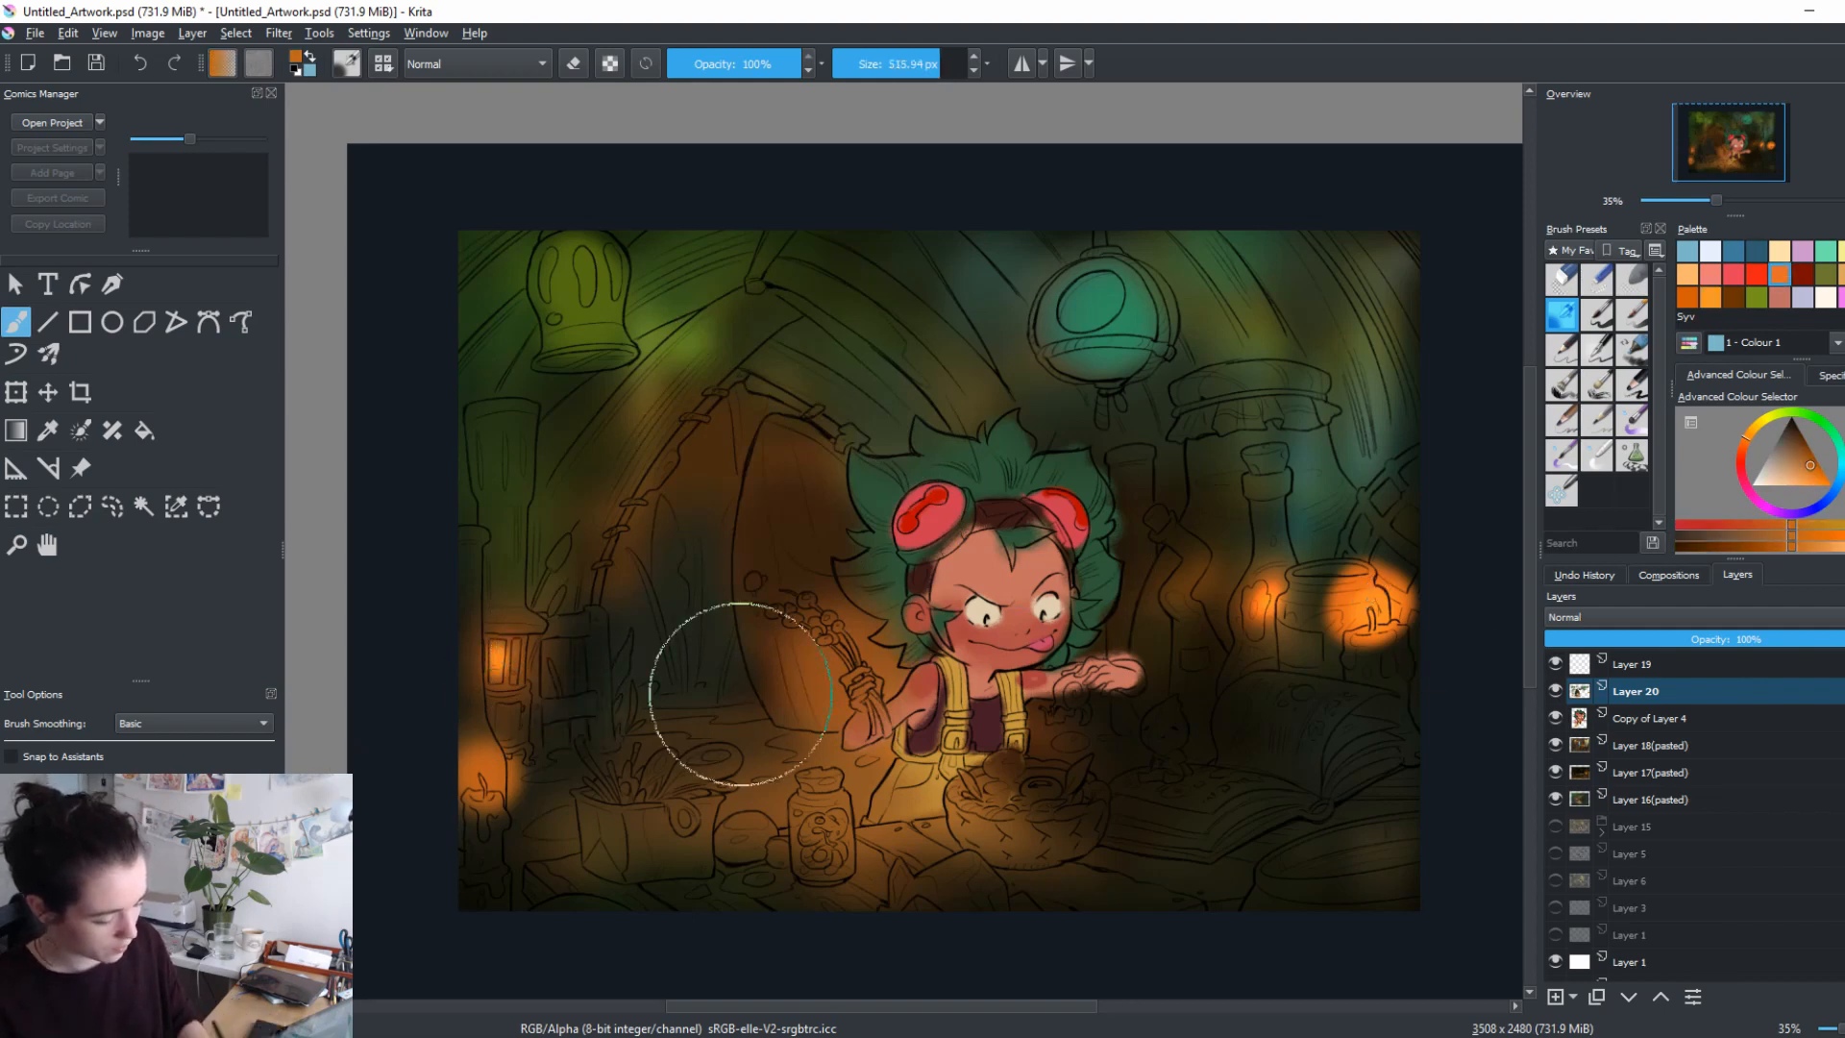
left_click_drag(749, 673, 787, 653)
left_click_drag(580, 688, 615, 703)
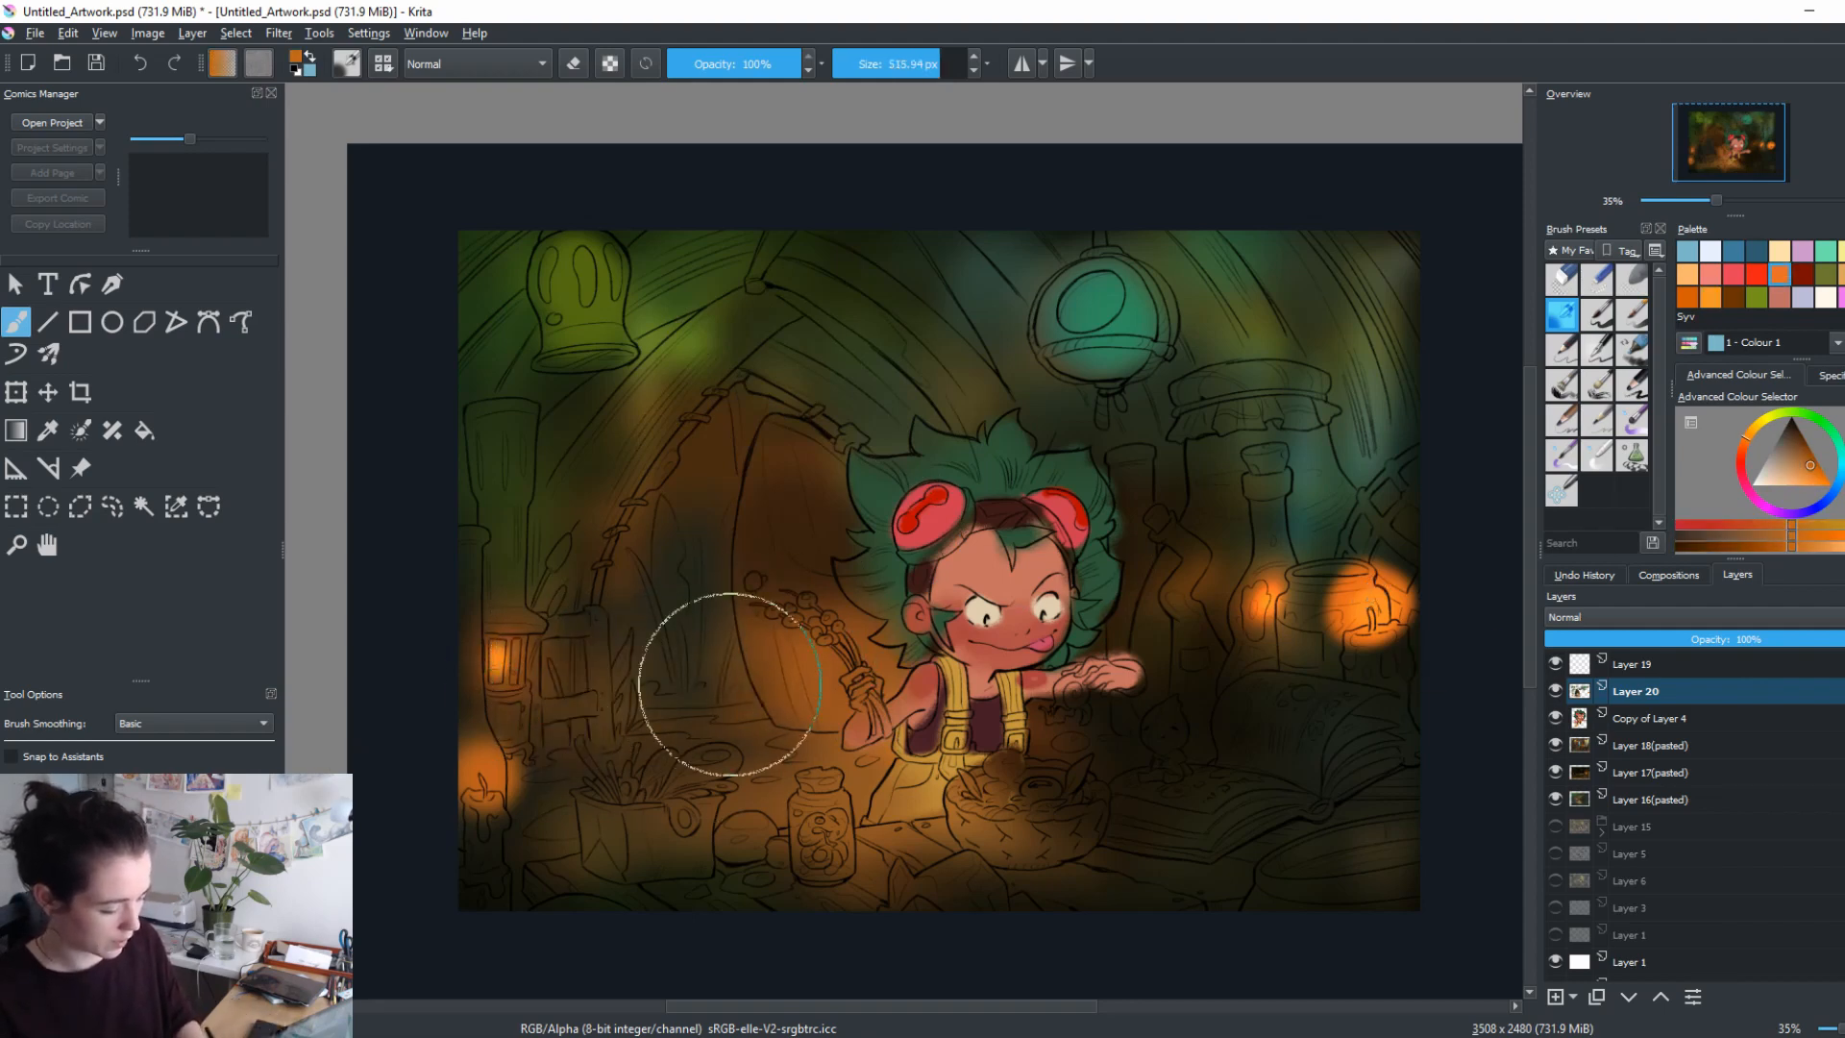
Spread the soft orange glow over the floor and blend sampled brown around the left candle with a smaller brush.
left_click_drag(734, 683, 515, 725)
left_click(780, 753, "ctrl")
left_click_drag(546, 803, 543, 807)
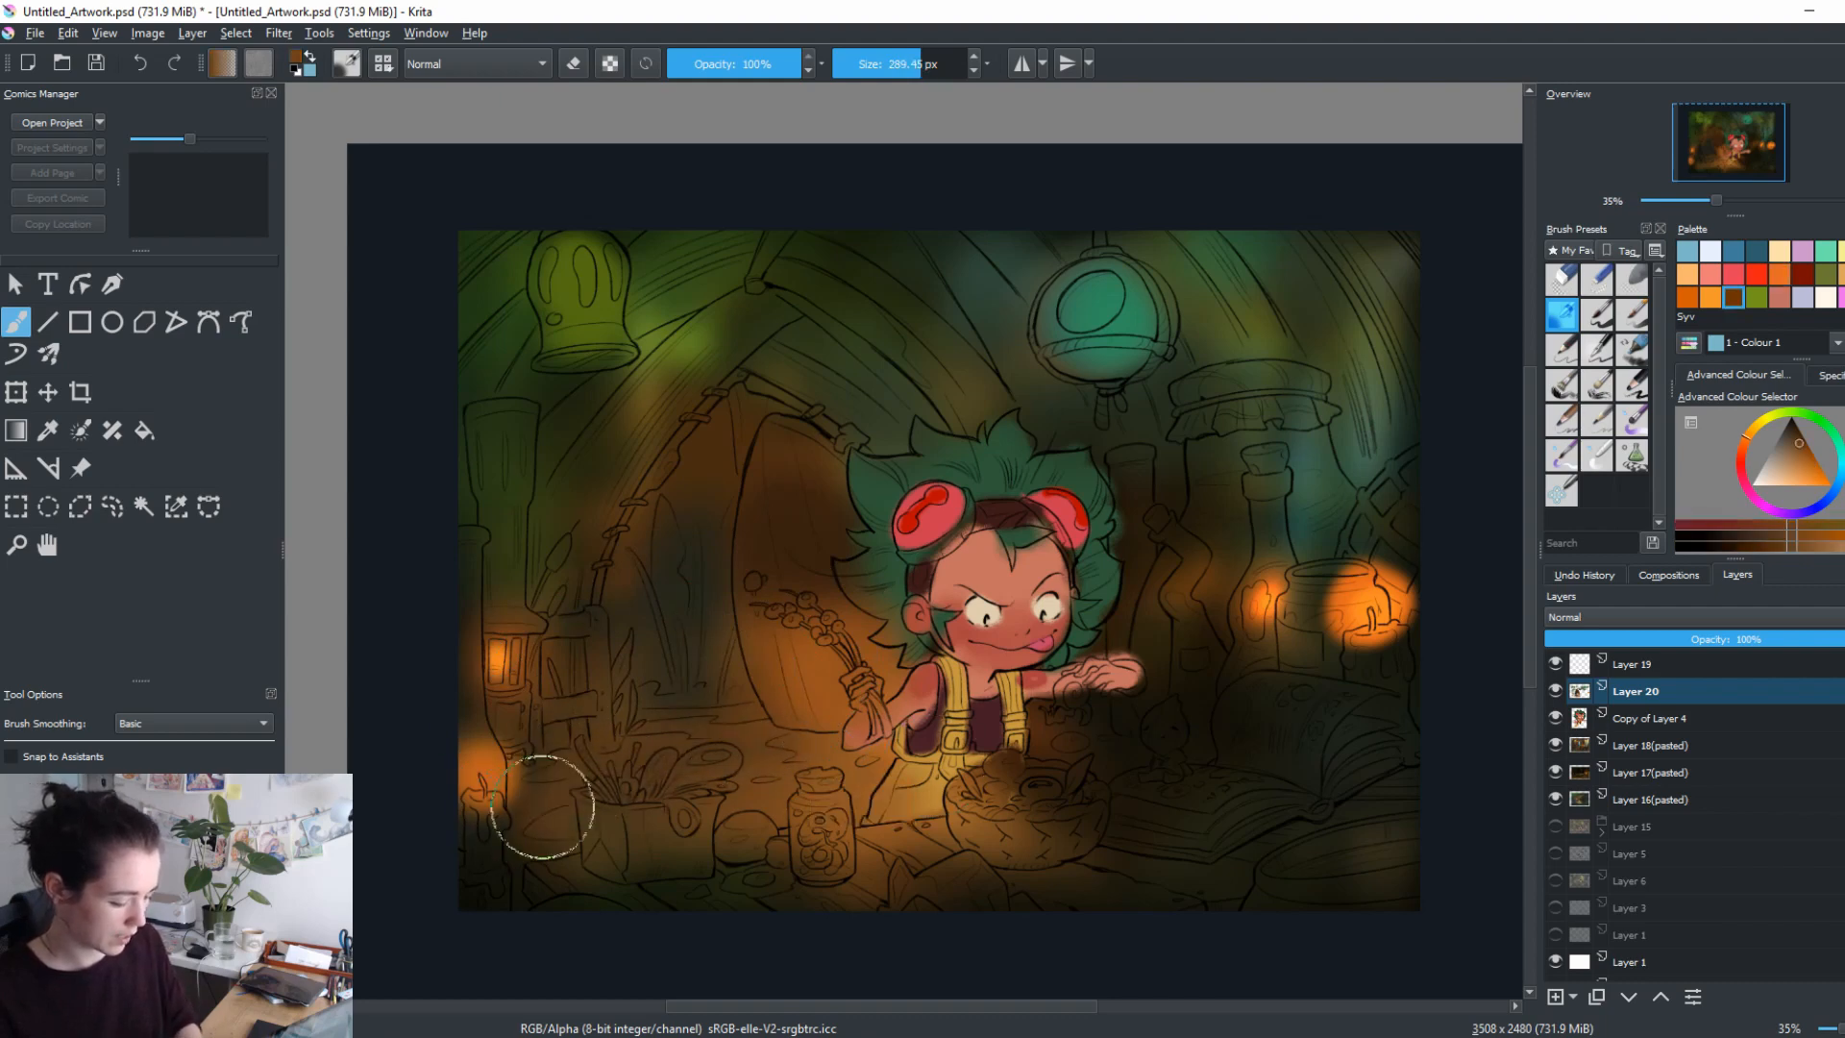
Darken the doorway opening and the furniture beside the left lantern with a sampled near-black brown.
left_click_drag(1114, 746, 1104, 679)
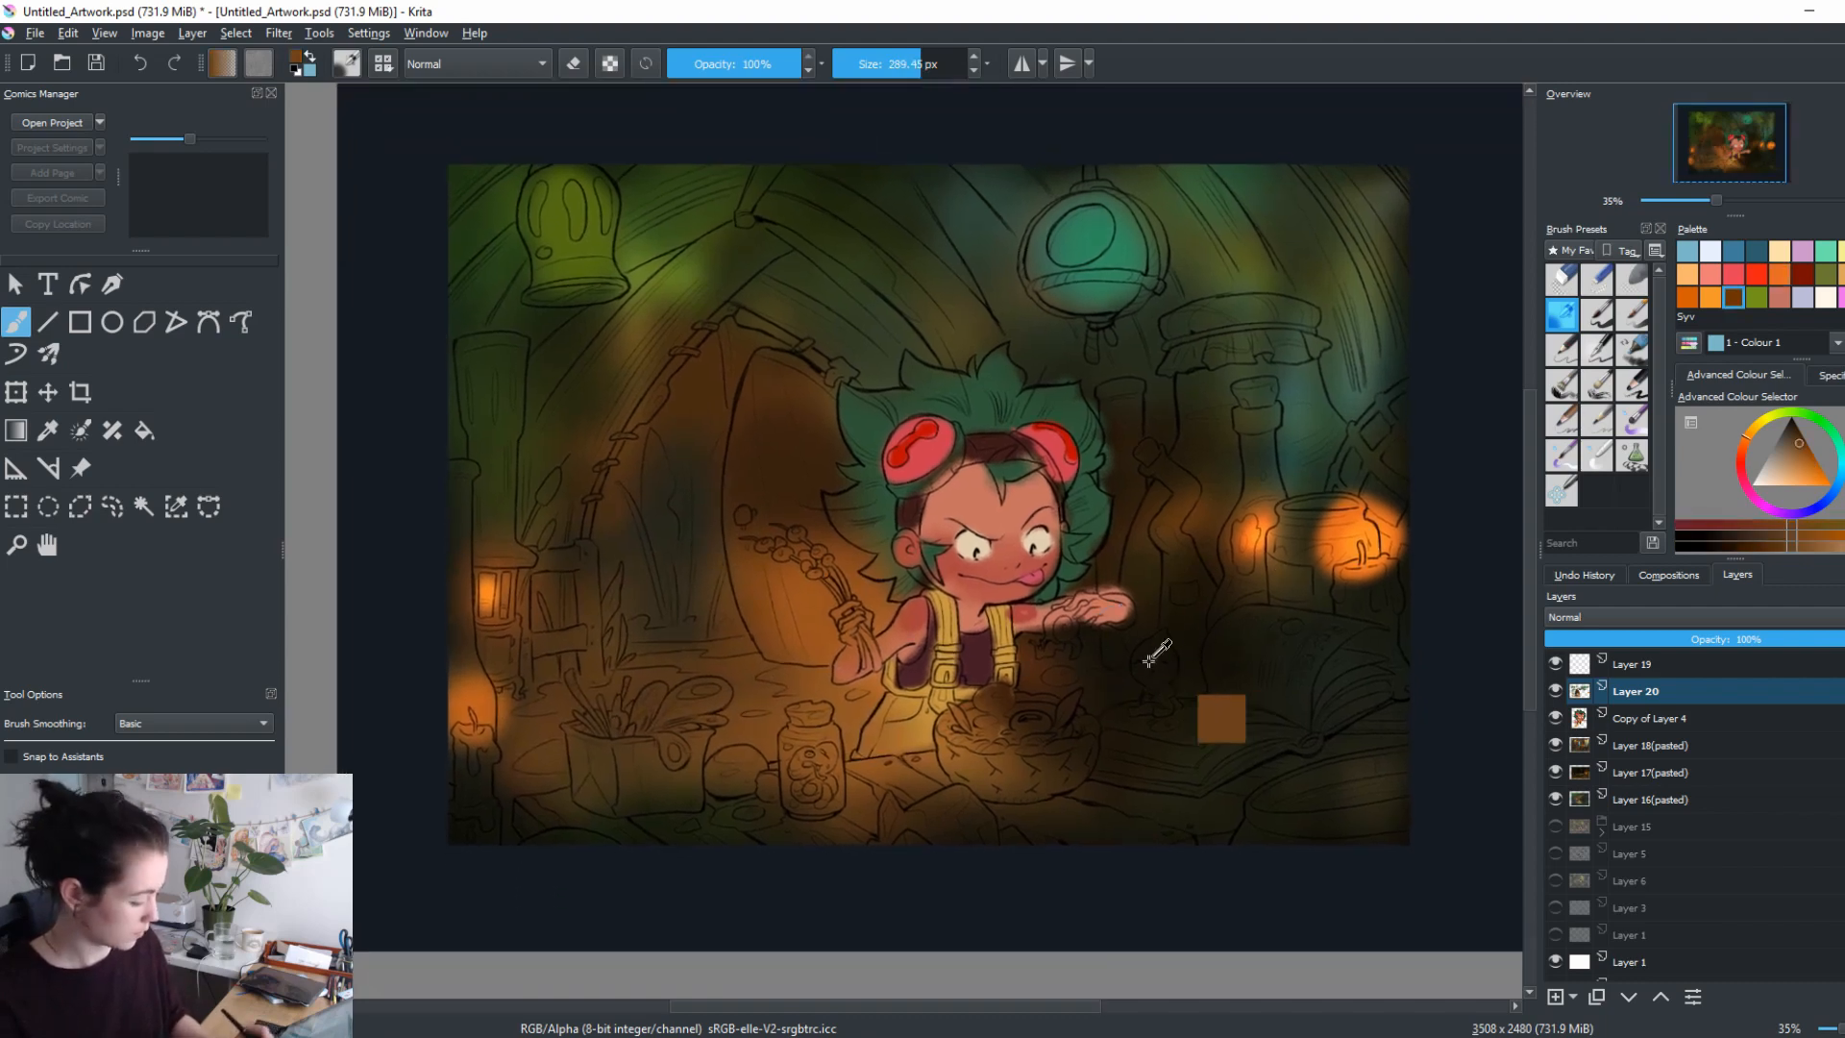
left_click(1095, 662, "ctrl")
mouse_move(538, 677)
left_mouse_down()
mouse_move(555, 617)
mouse_move(514, 812)
mouse_move(576, 577)
left_mouse_up()
left_click_drag(568, 672, 694, 673)
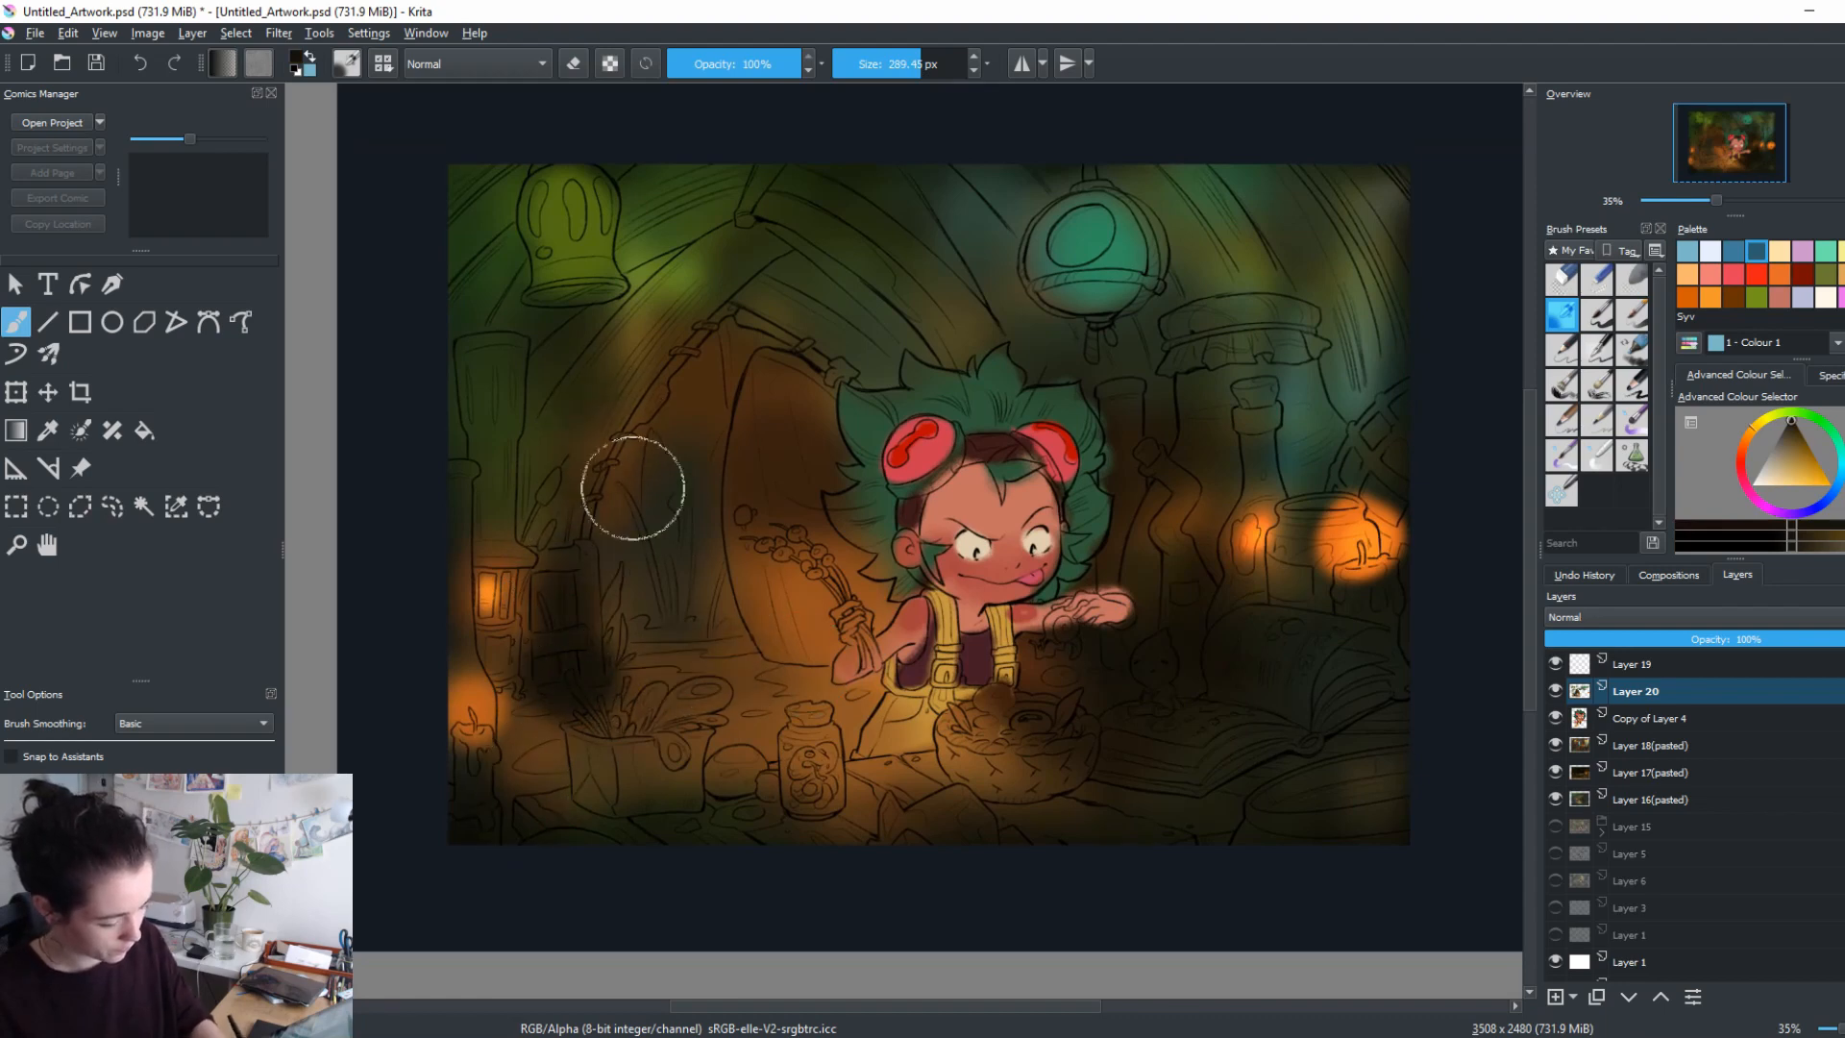
mouse_move(626, 486)
left_mouse_down()
mouse_move(694, 652)
mouse_move(712, 613)
mouse_move(725, 643)
left_mouse_up()
left_click_drag(721, 404, 667, 421)
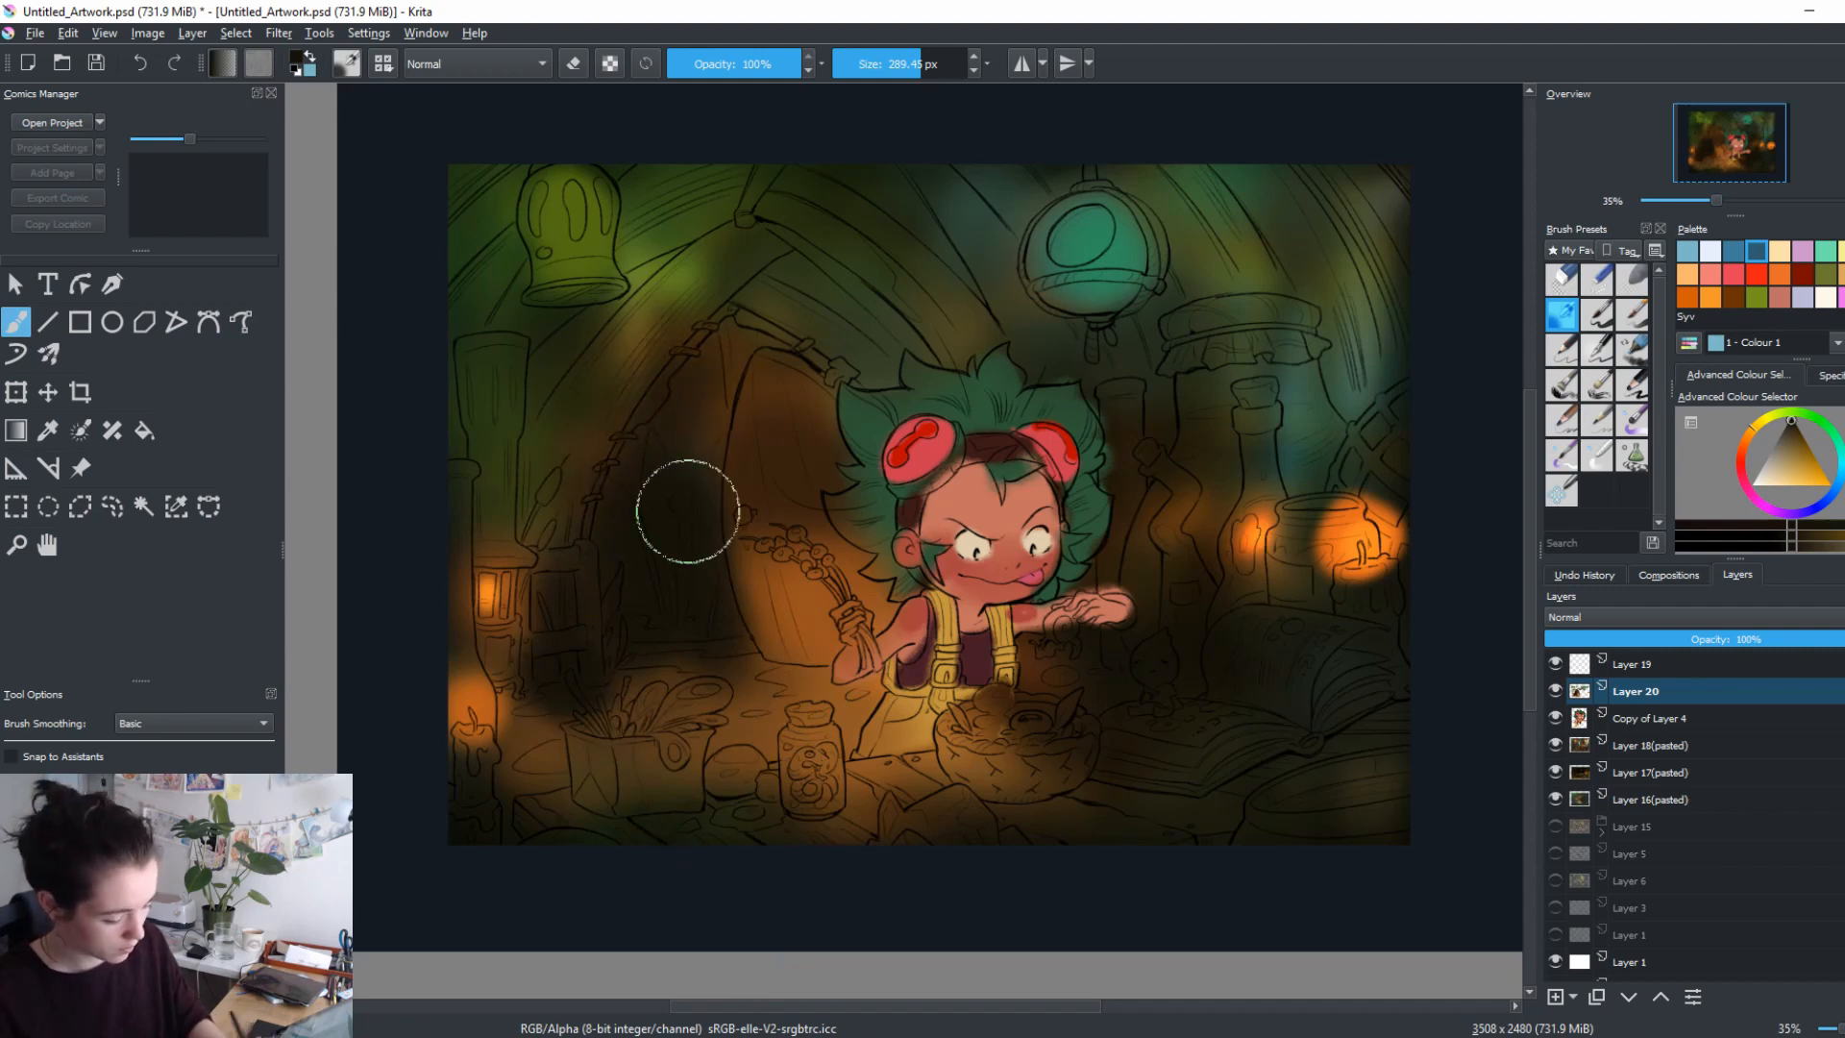
left_click_drag(538, 706, 608, 712)
Paint bright sampled orange light on the side of the left box and on the raised page behind the open book.
left_click(538, 759, "ctrl")
mouse_move(519, 763)
left_mouse_down()
mouse_move(566, 761)
mouse_move(673, 733)
left_mouse_up()
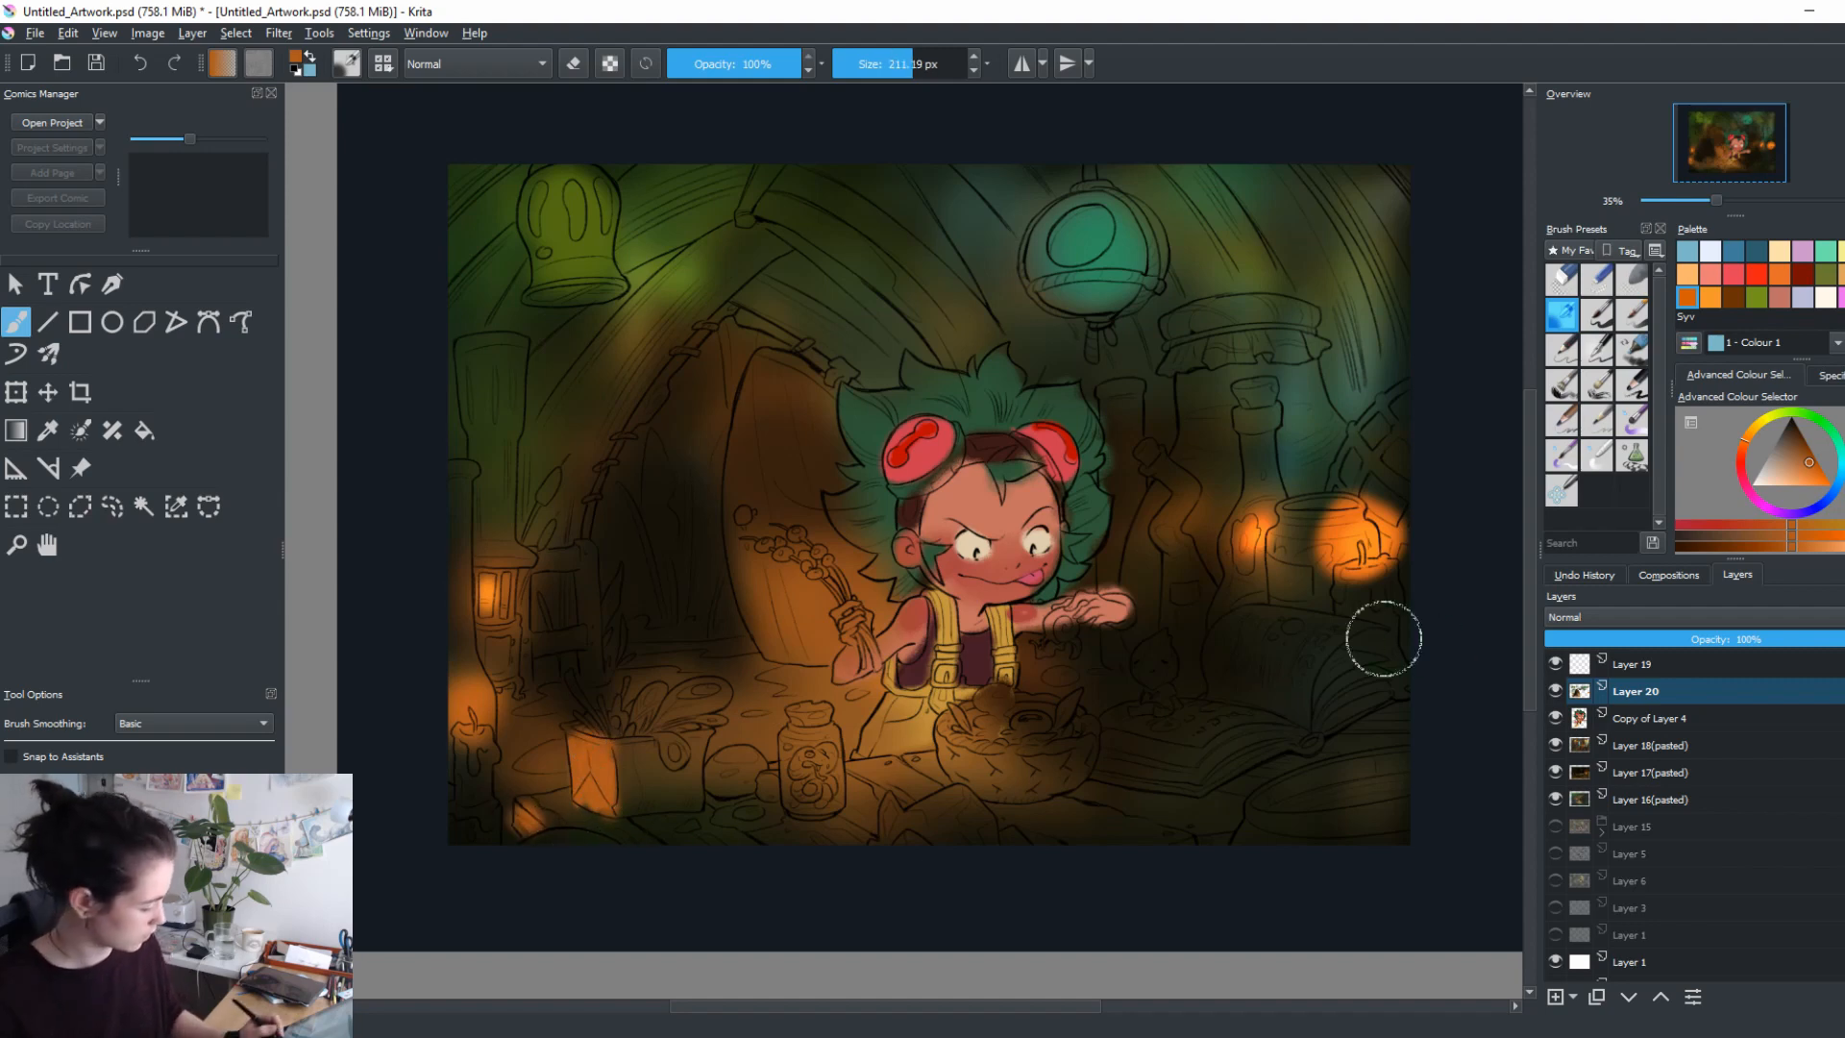
mouse_move(1384, 639)
left_mouse_down()
mouse_move(1241, 623)
mouse_move(1312, 629)
mouse_move(1210, 647)
left_mouse_up()
Paint the open book's pages a muted grey-beige and shade them with a darker tone using a smaller brush.
left_click(1249, 778, "ctrl")
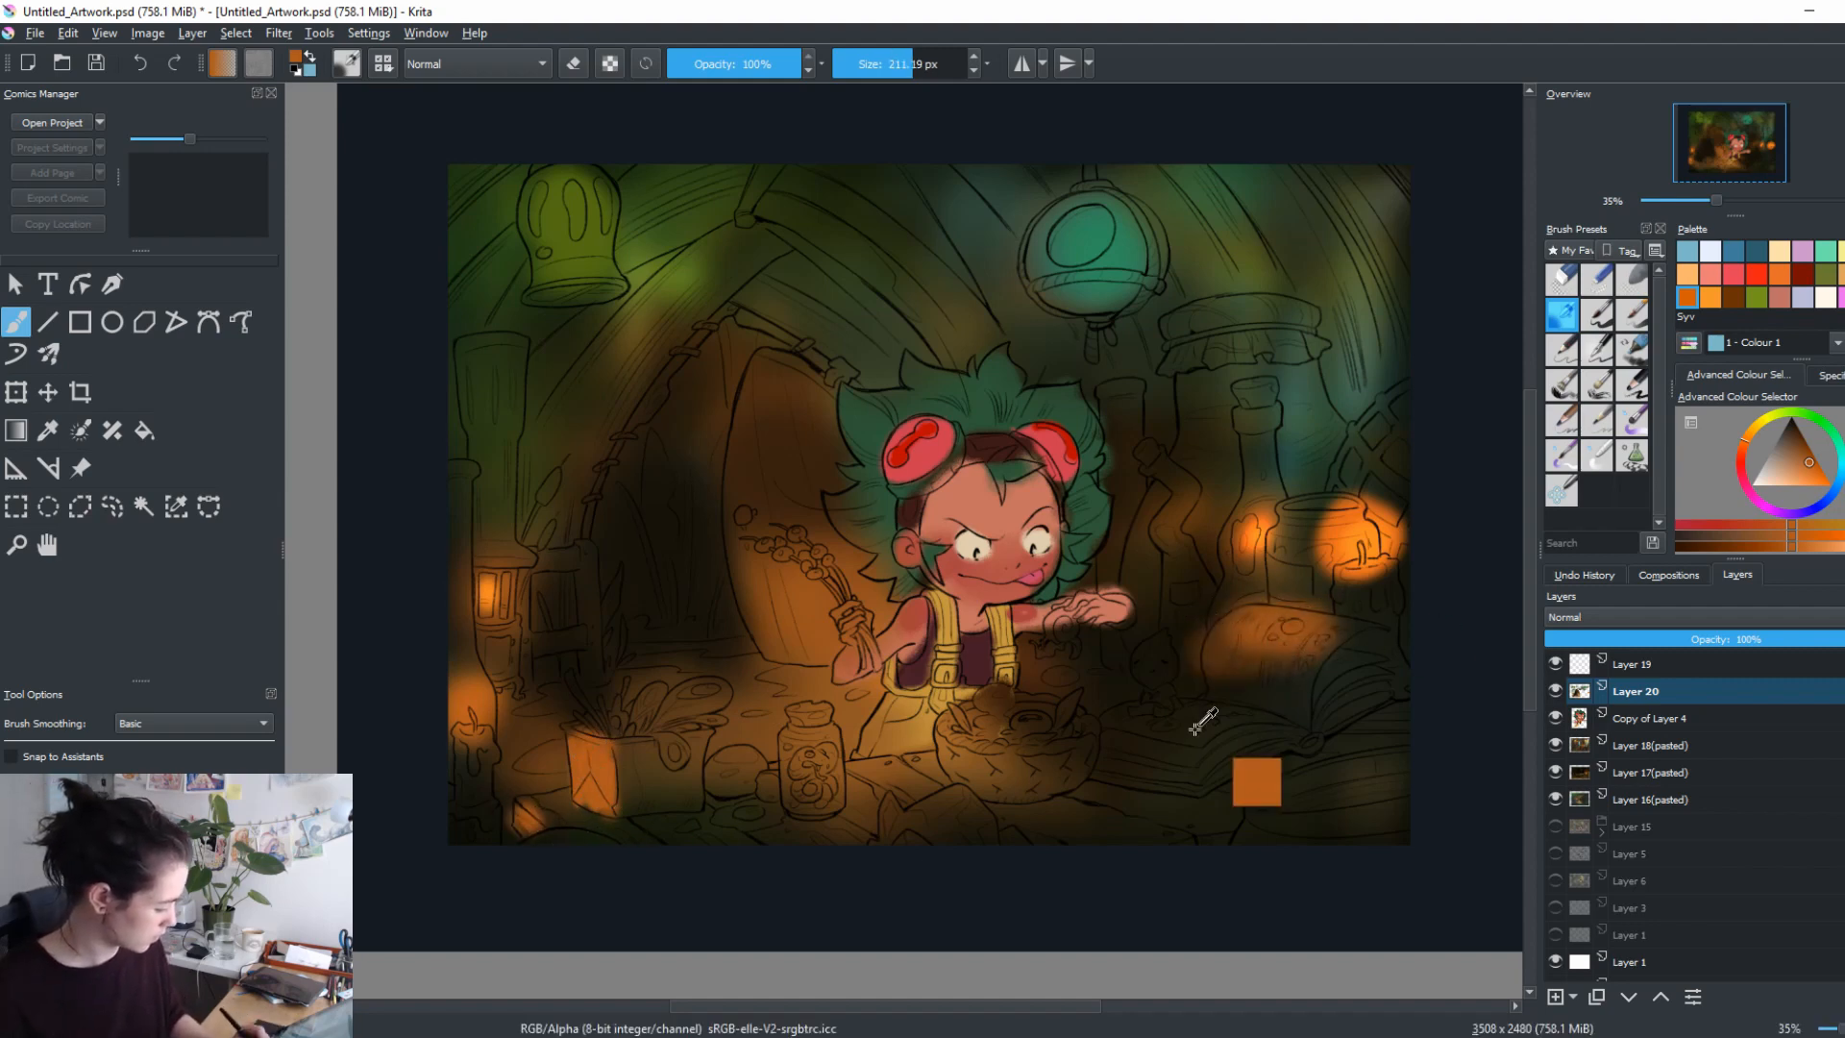
left_click(1785, 444)
mouse_move(1105, 730)
left_mouse_down()
mouse_move(1137, 750)
mouse_move(1302, 692)
mouse_move(1326, 659)
mouse_move(1194, 746)
mouse_move(1390, 616)
left_mouse_up()
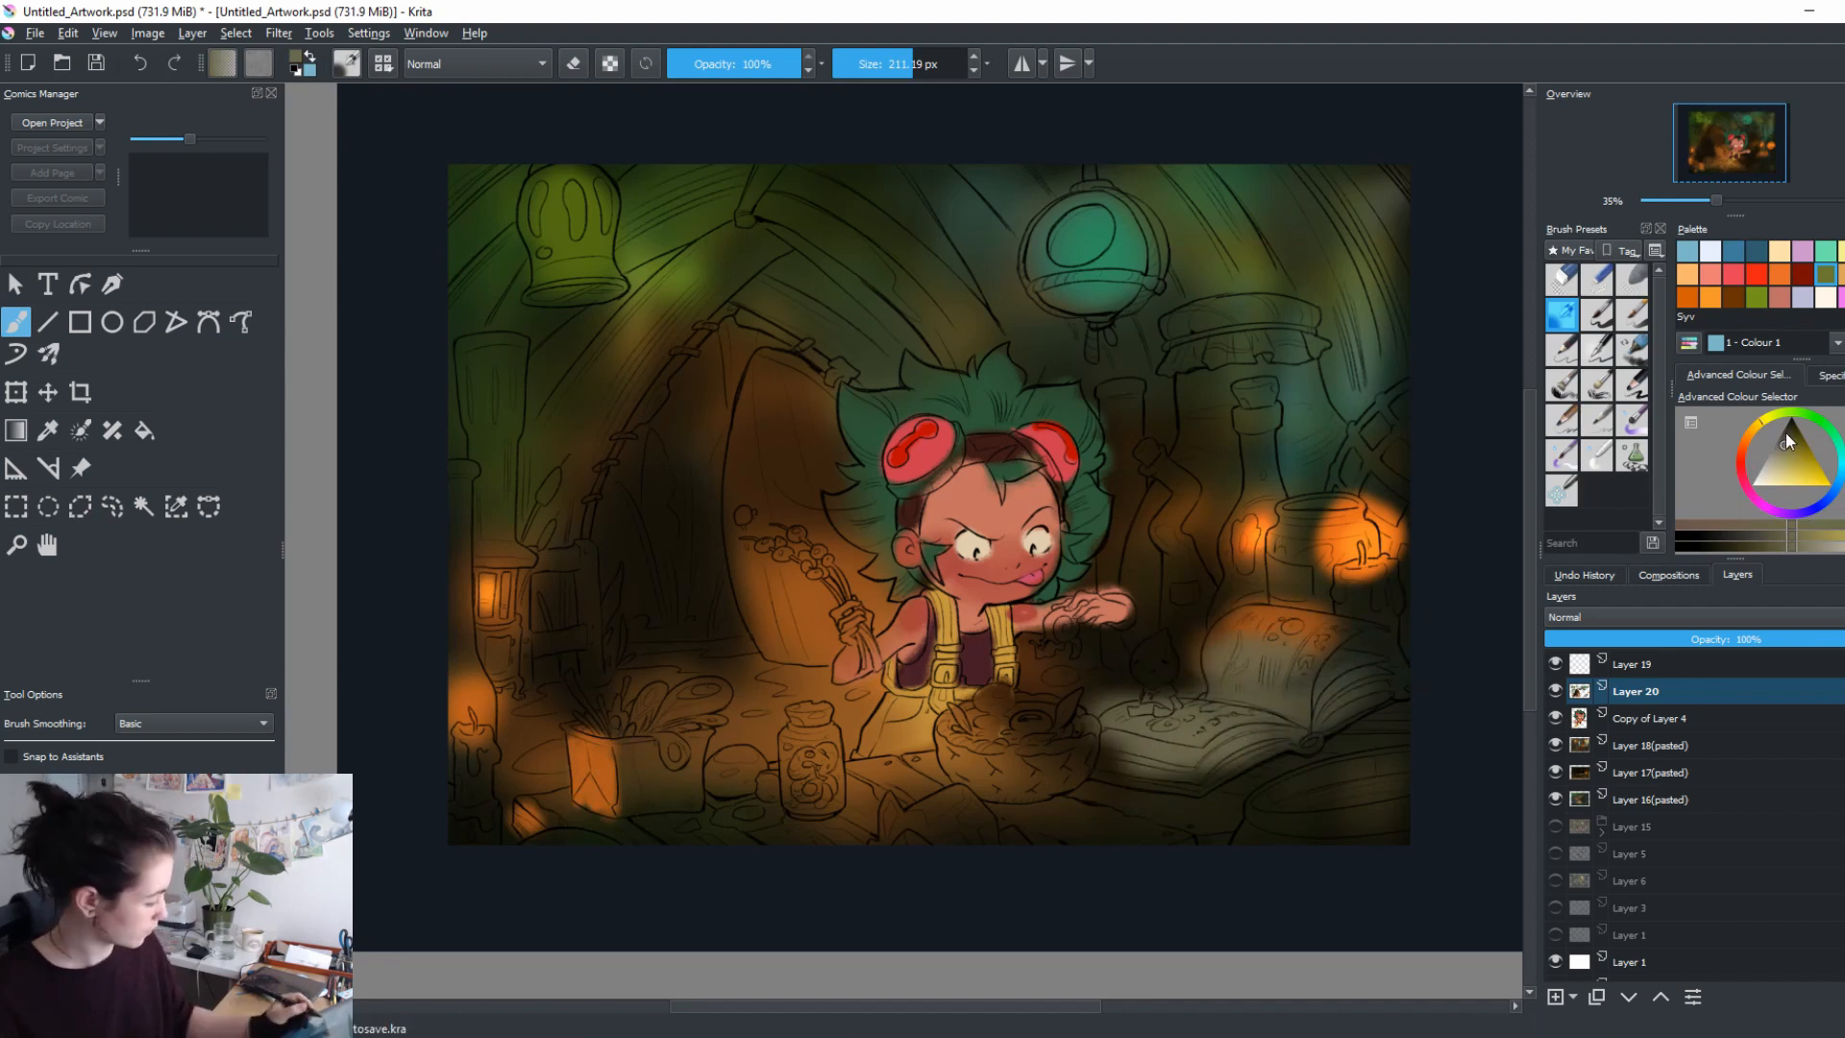
left_click(1789, 436)
key("d")
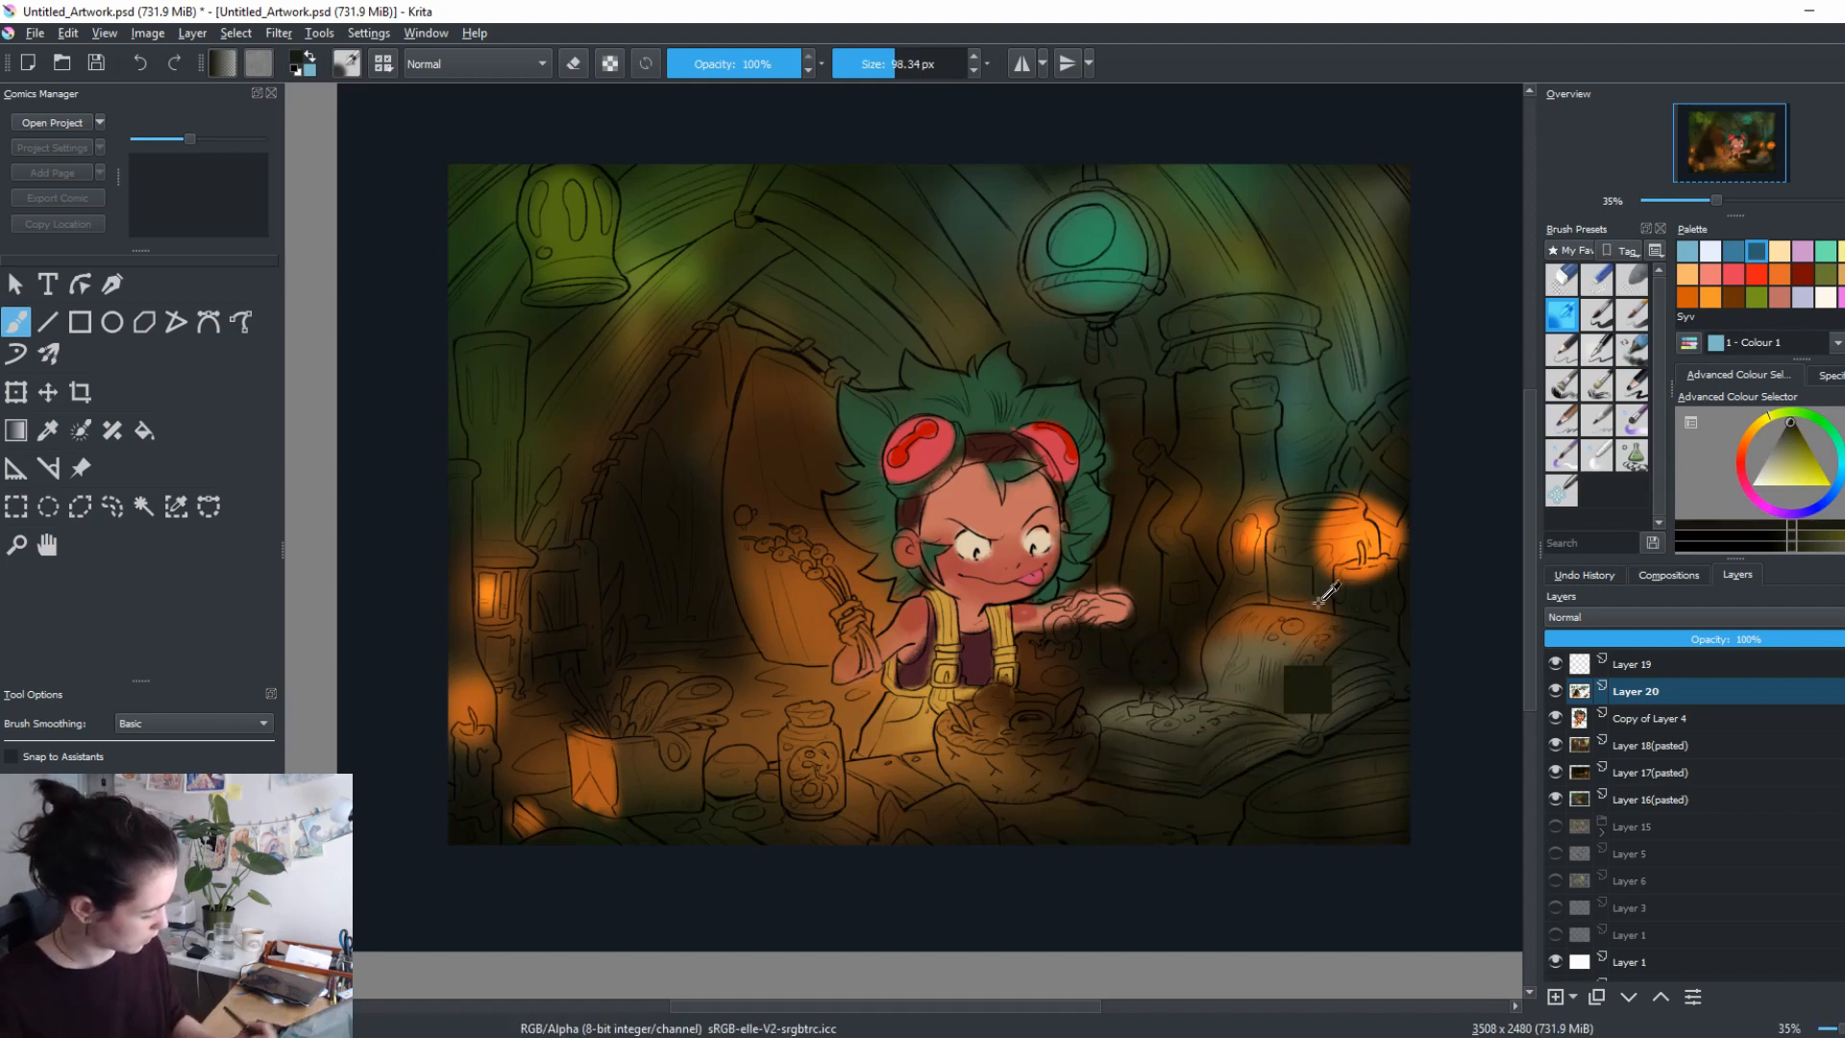
Paint the small sprout creature beside the book olive green and lighten its face with a paler green.
left_click(1796, 448)
left_click(1146, 669, "ctrl")
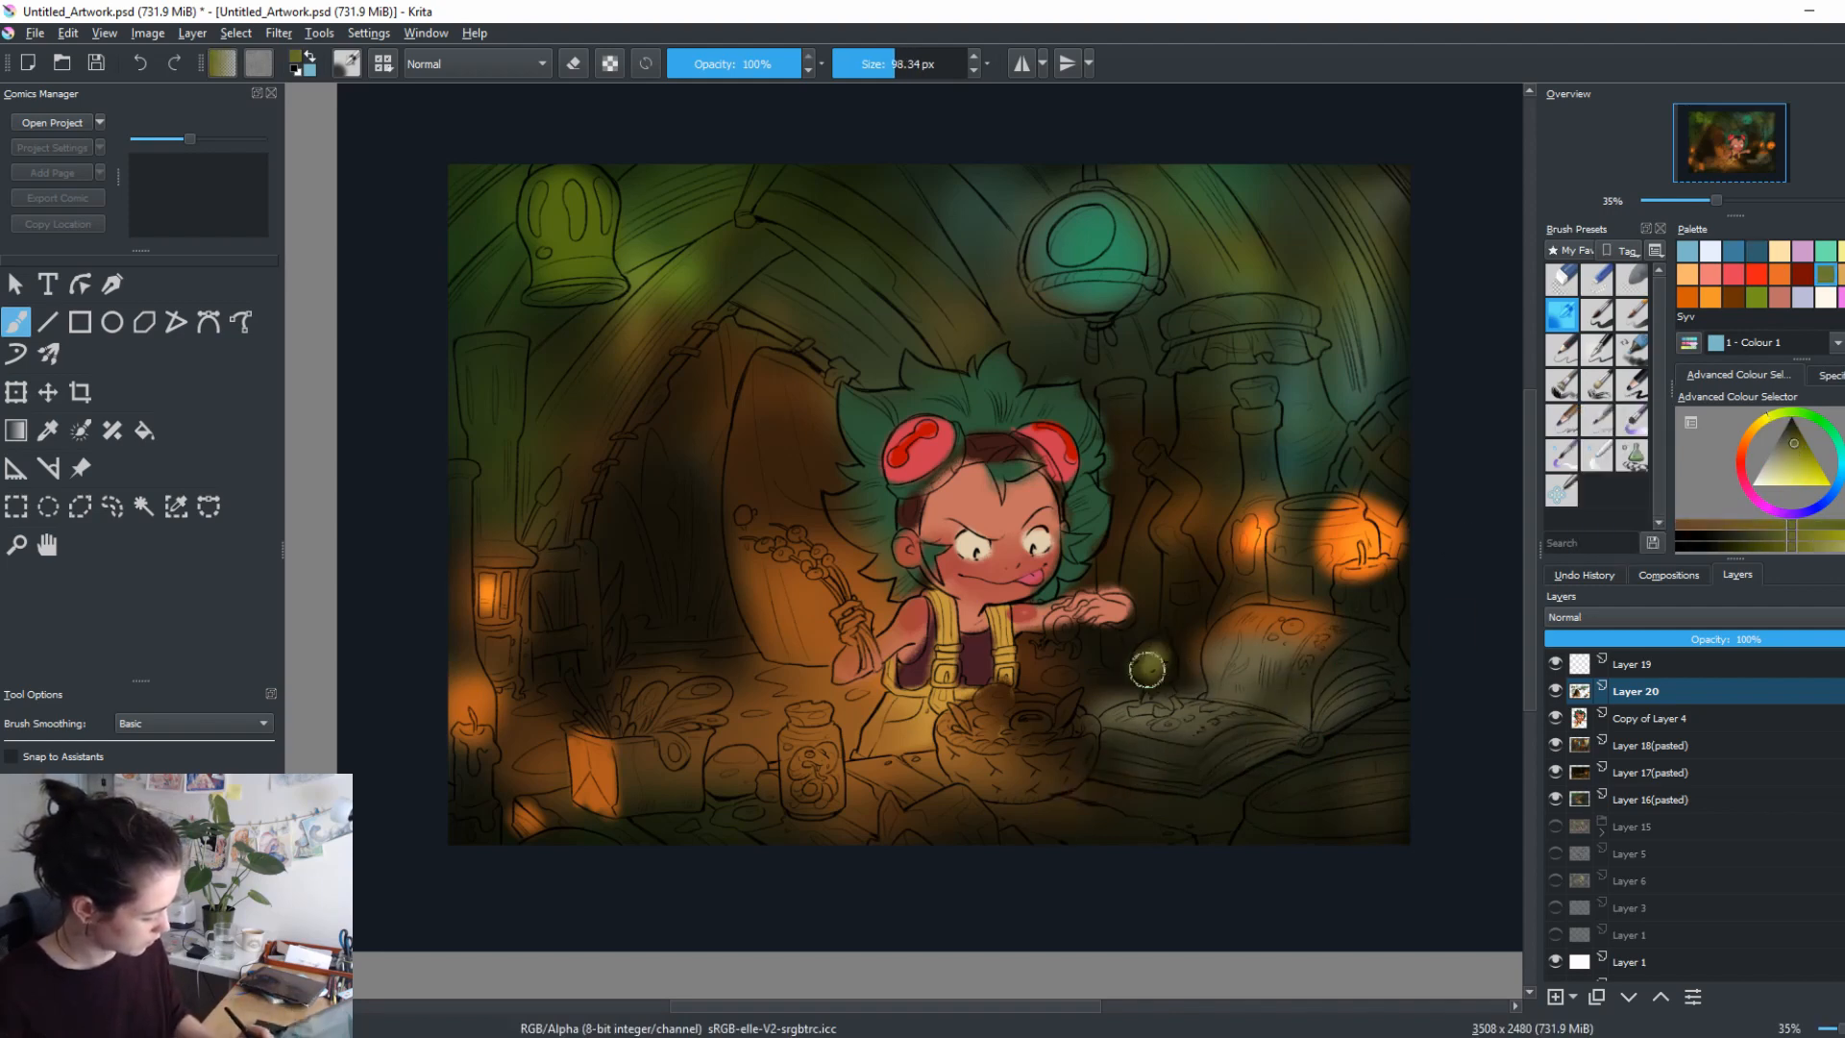
left_click(1780, 457)
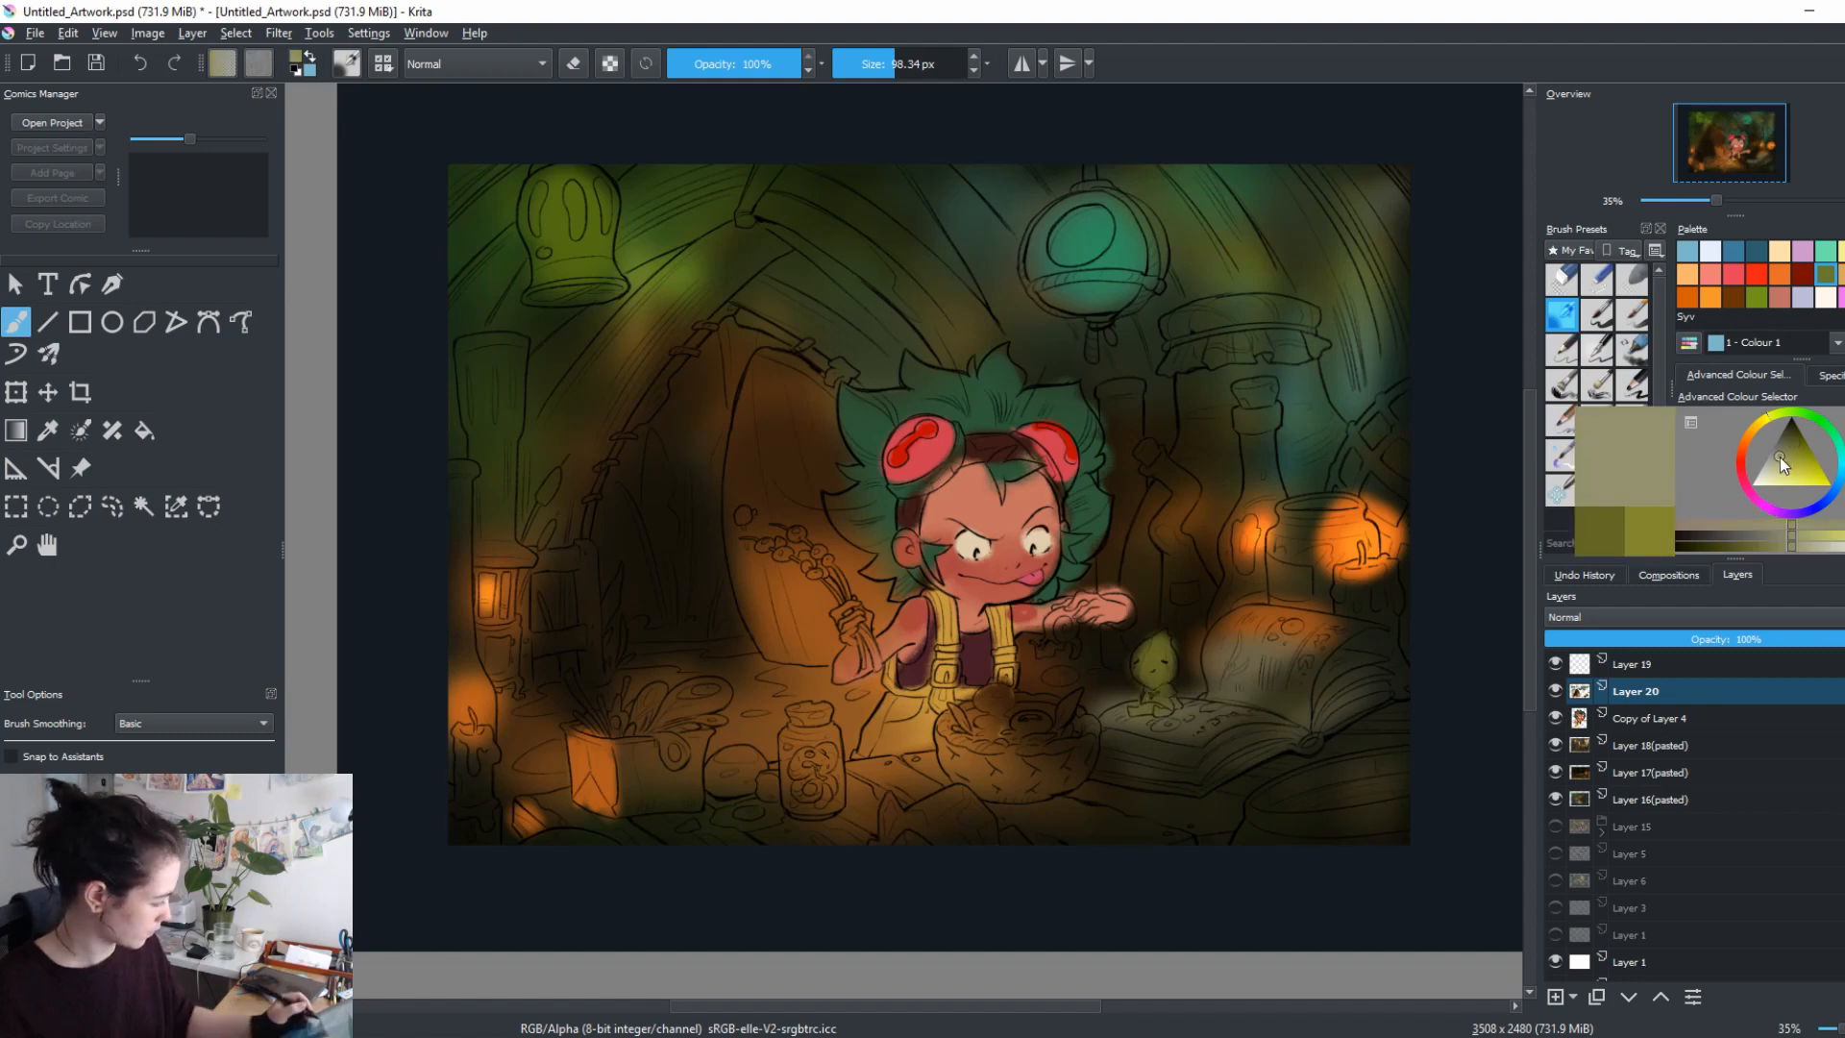
Add a new layer and paint the bowl's contents red with a larger brush, deepening them with dark crimson.
left_click(1556, 996)
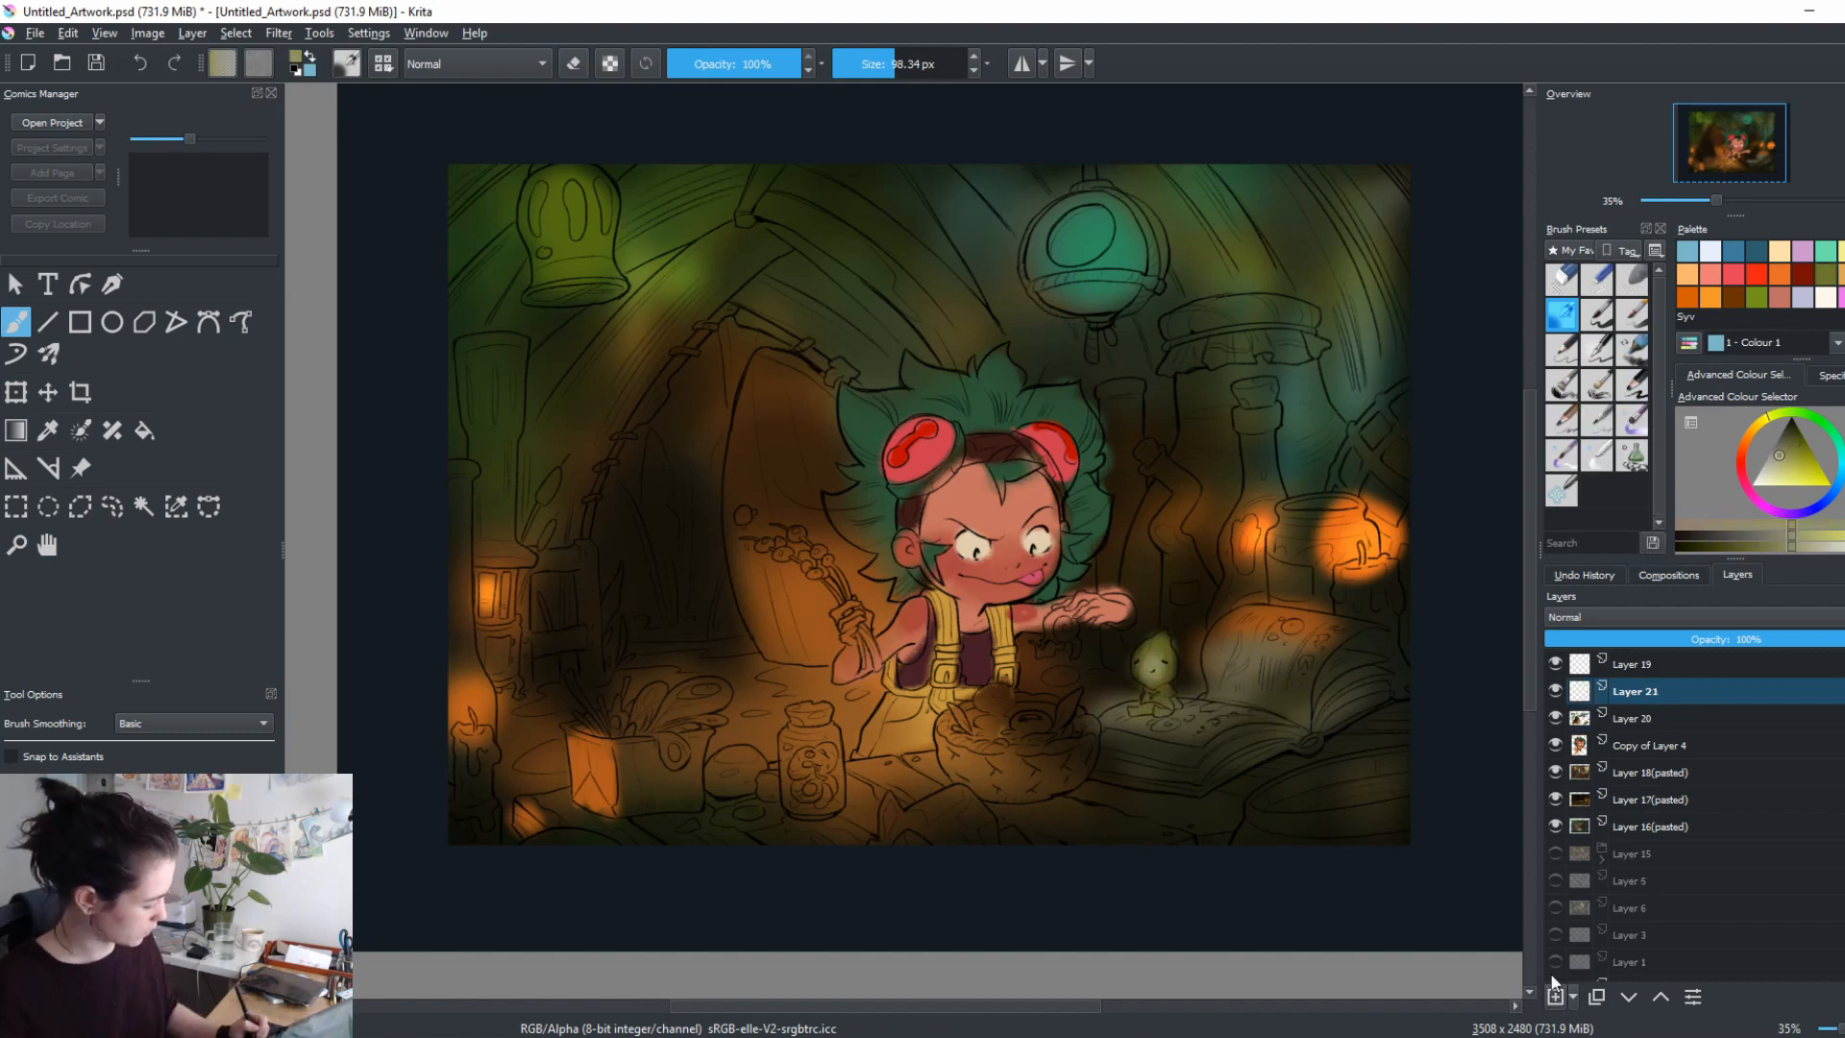
mouse_move(1047, 673)
left_mouse_down()
mouse_move(1325, 535)
mouse_move(1457, 533)
left_mouse_up()
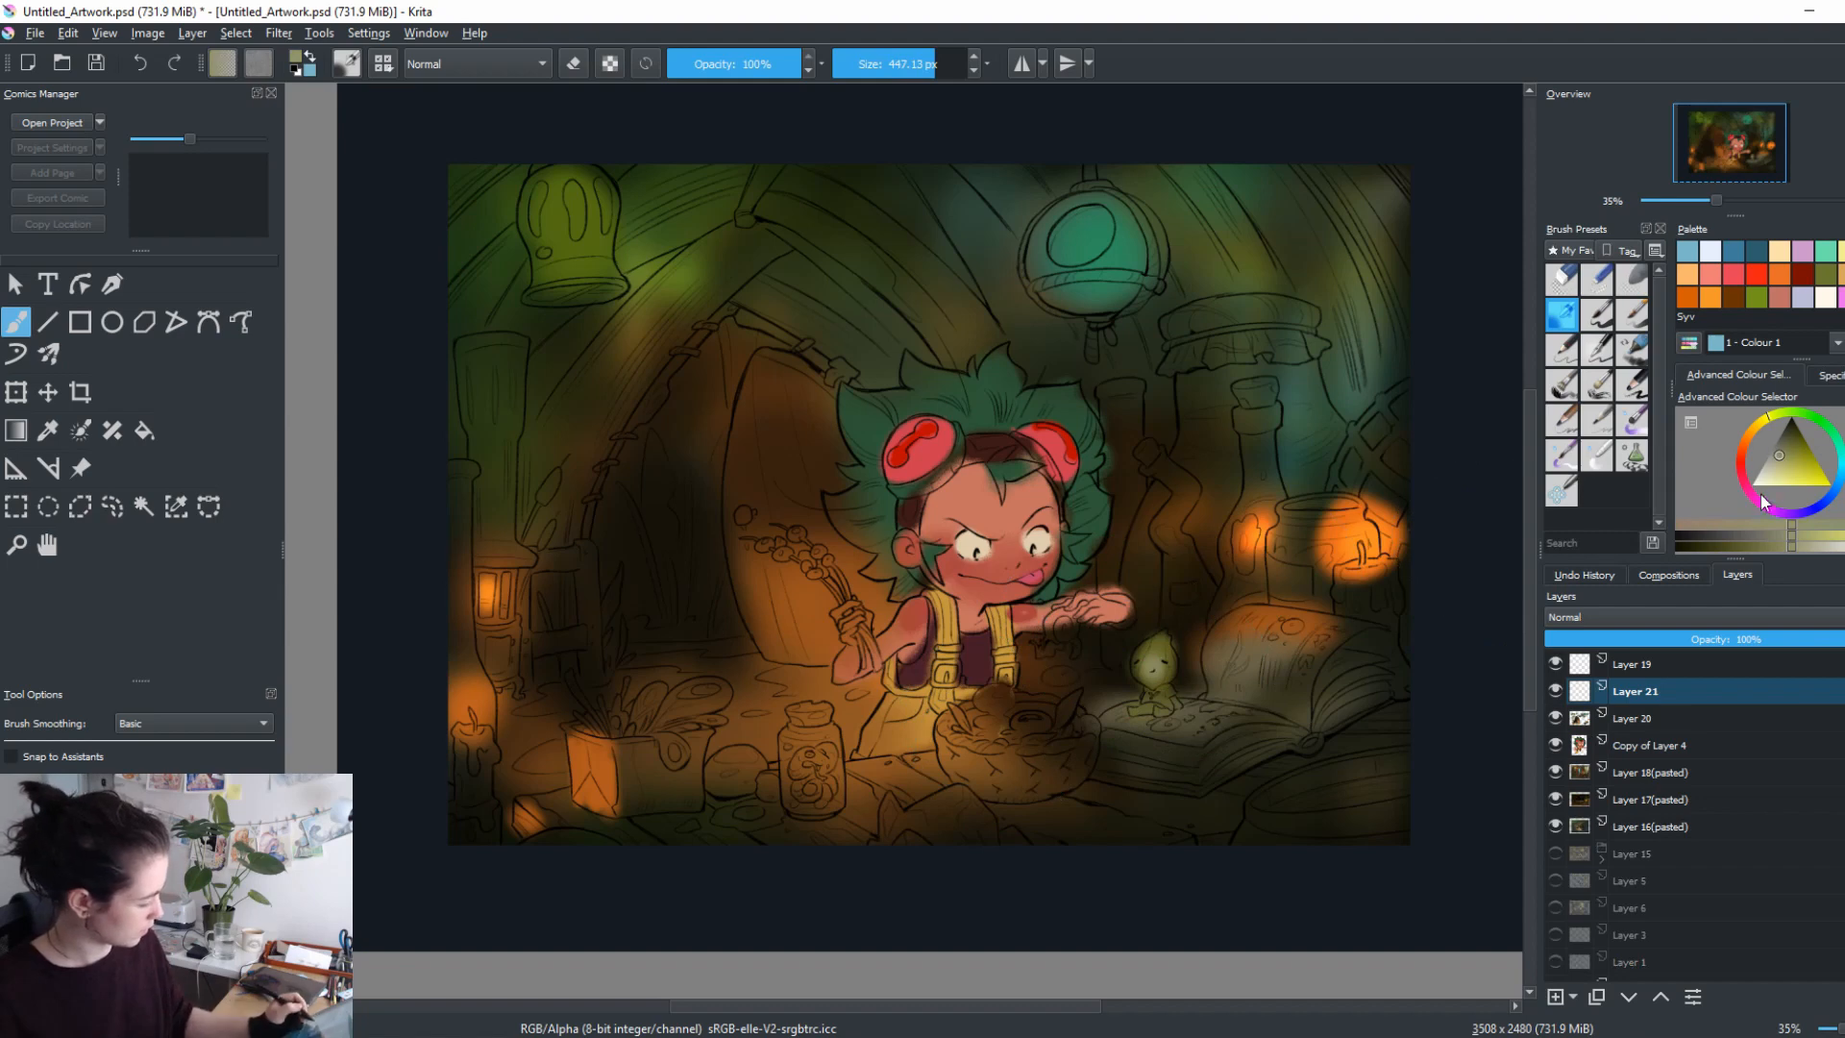
left_click(1740, 458)
left_click(1790, 455)
mouse_move(1031, 716)
left_mouse_down()
mouse_move(864, 719)
mouse_move(1028, 726)
left_mouse_up()
left_click(1744, 473)
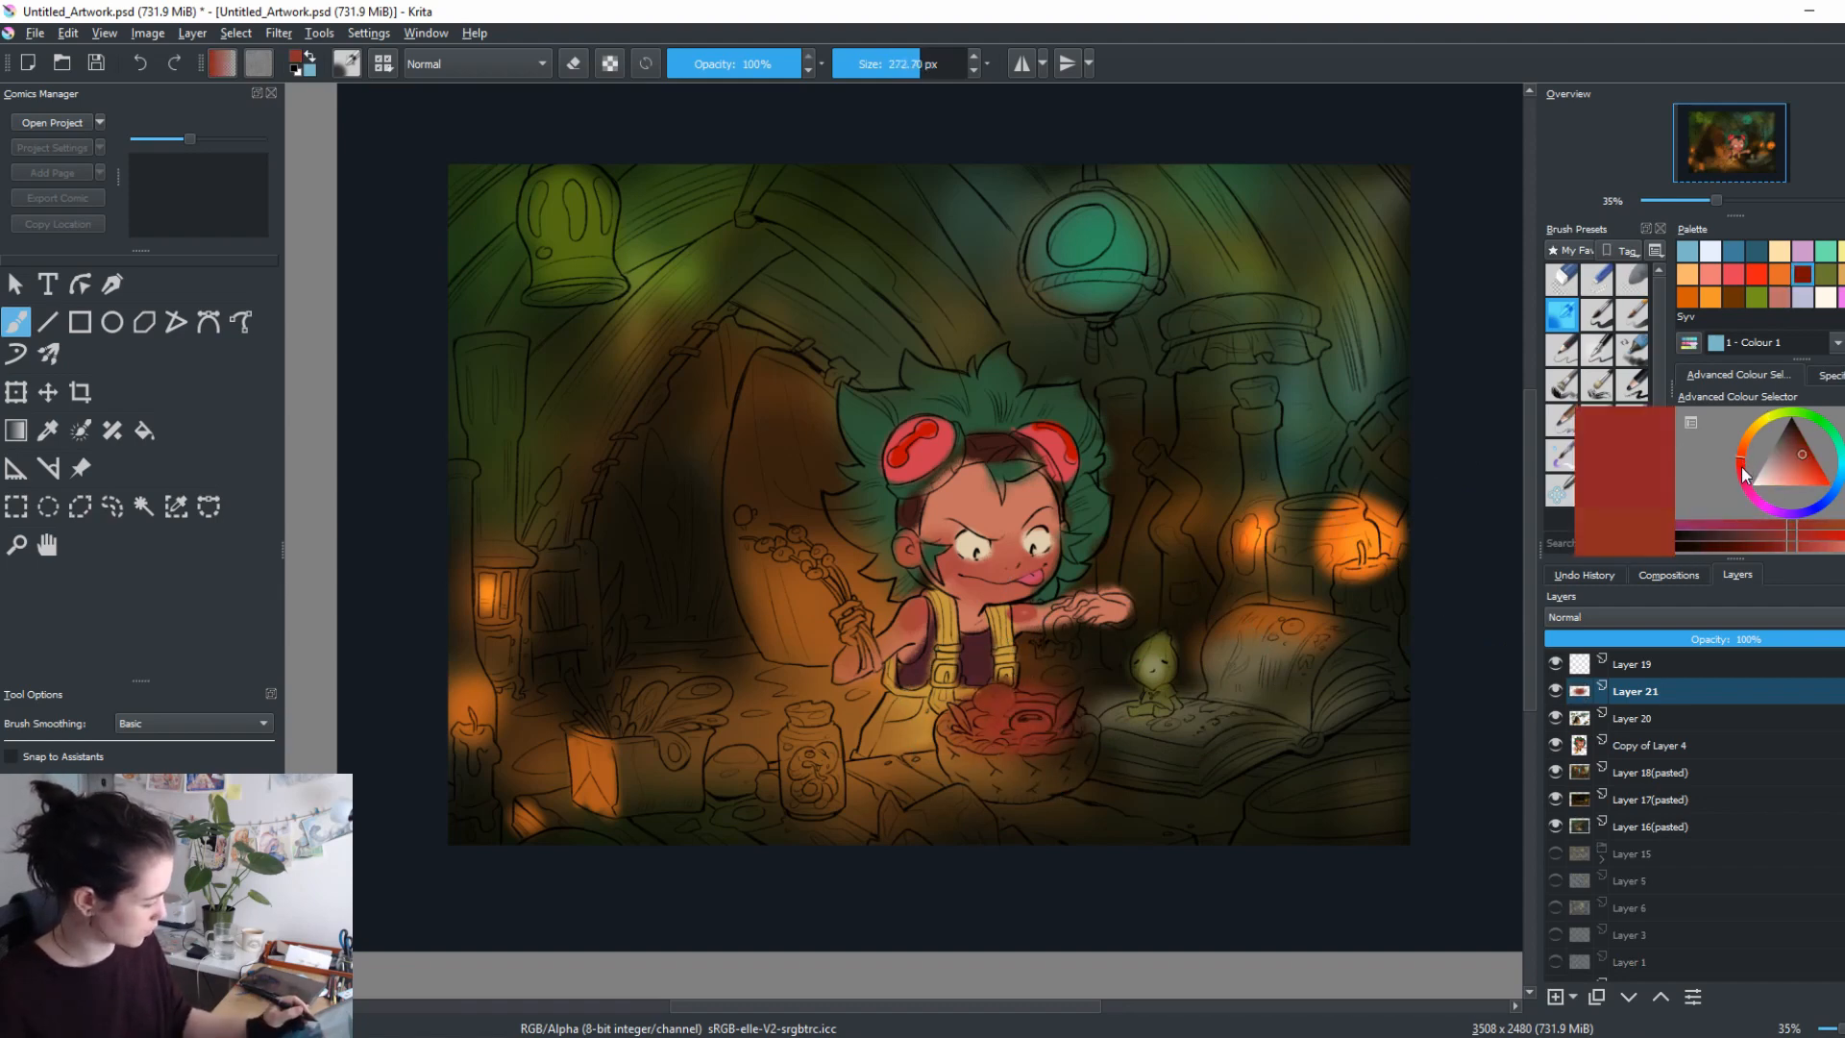
left_click(1804, 446)
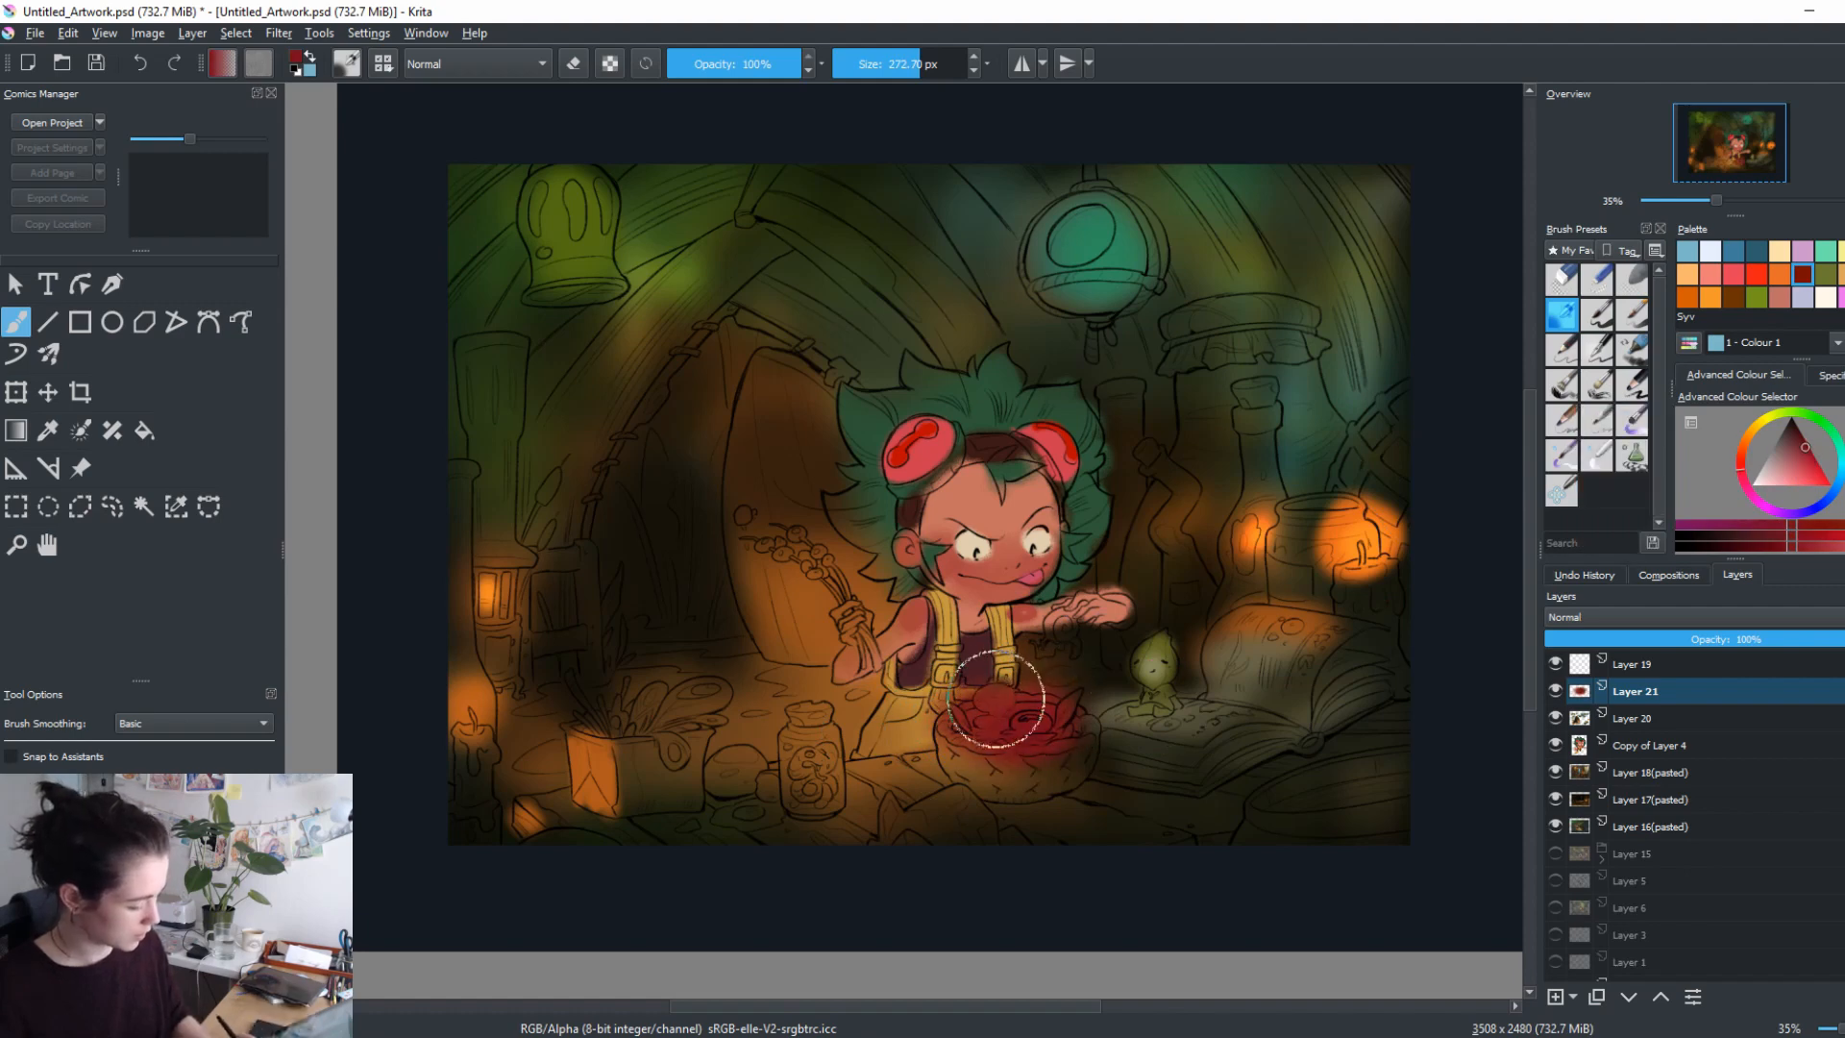
Add another layer above the red bowl paint and prepare a bright orange with a much larger brush.
left_click(1743, 460)
left_click_drag(1797, 460, 1813, 482)
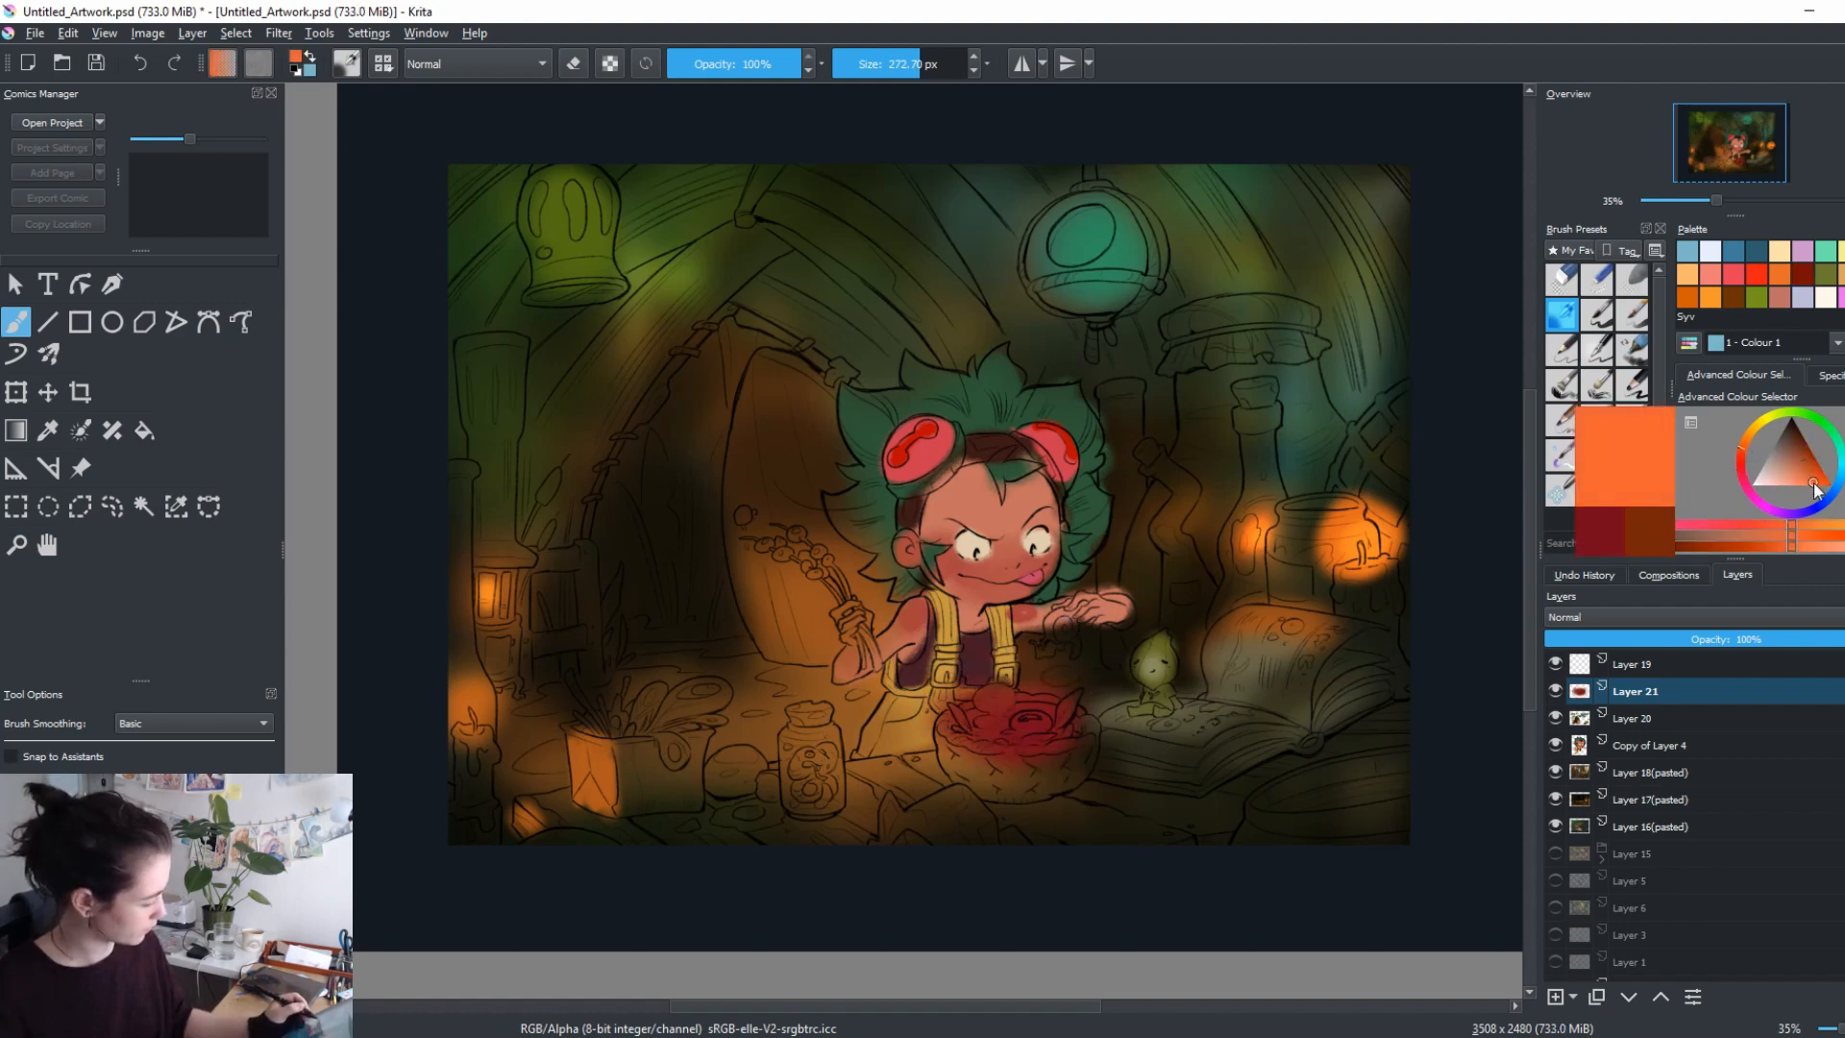
key("Insert")
key("bracketright")
key("bracketright")
key("bracketright")
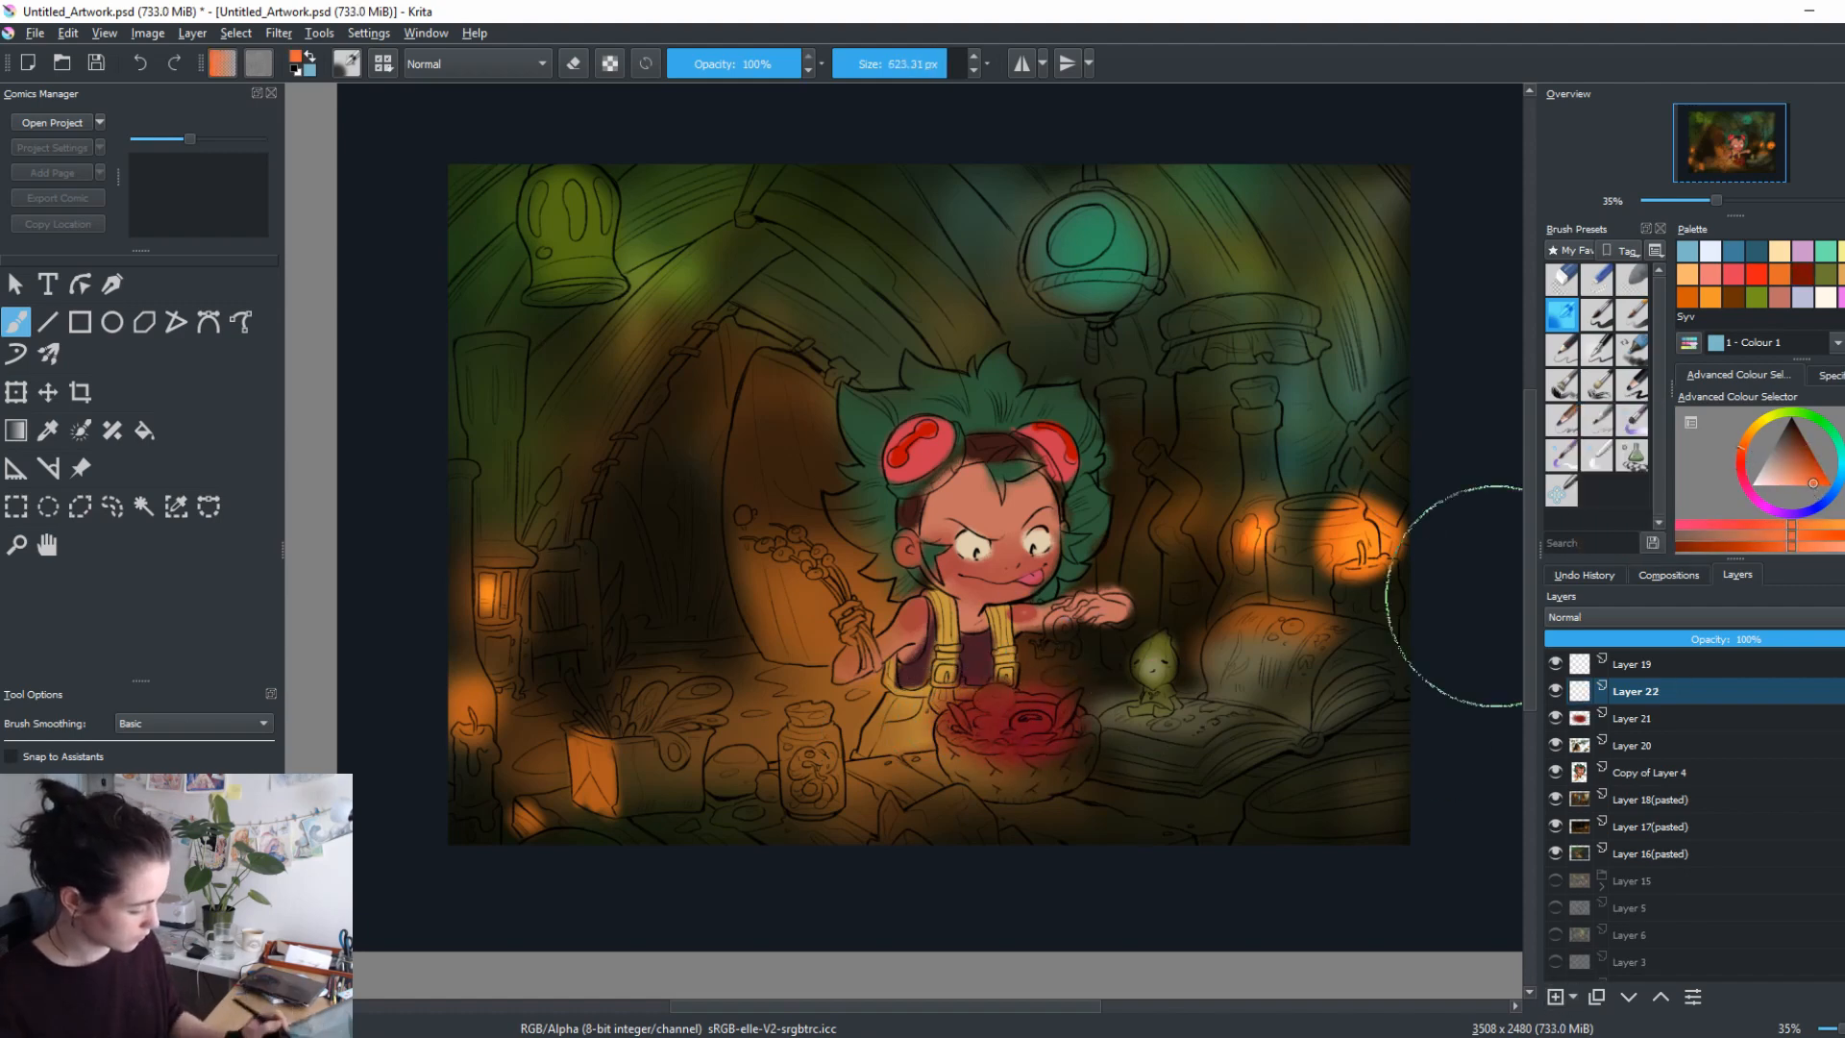
Try an orange glow over the bowl with its layer set to Overlay, and undo the blending change and the glow.
mouse_move(951, 687)
left_mouse_down()
mouse_move(976, 691)
mouse_move(988, 775)
left_mouse_up()
left_click(1624, 617)
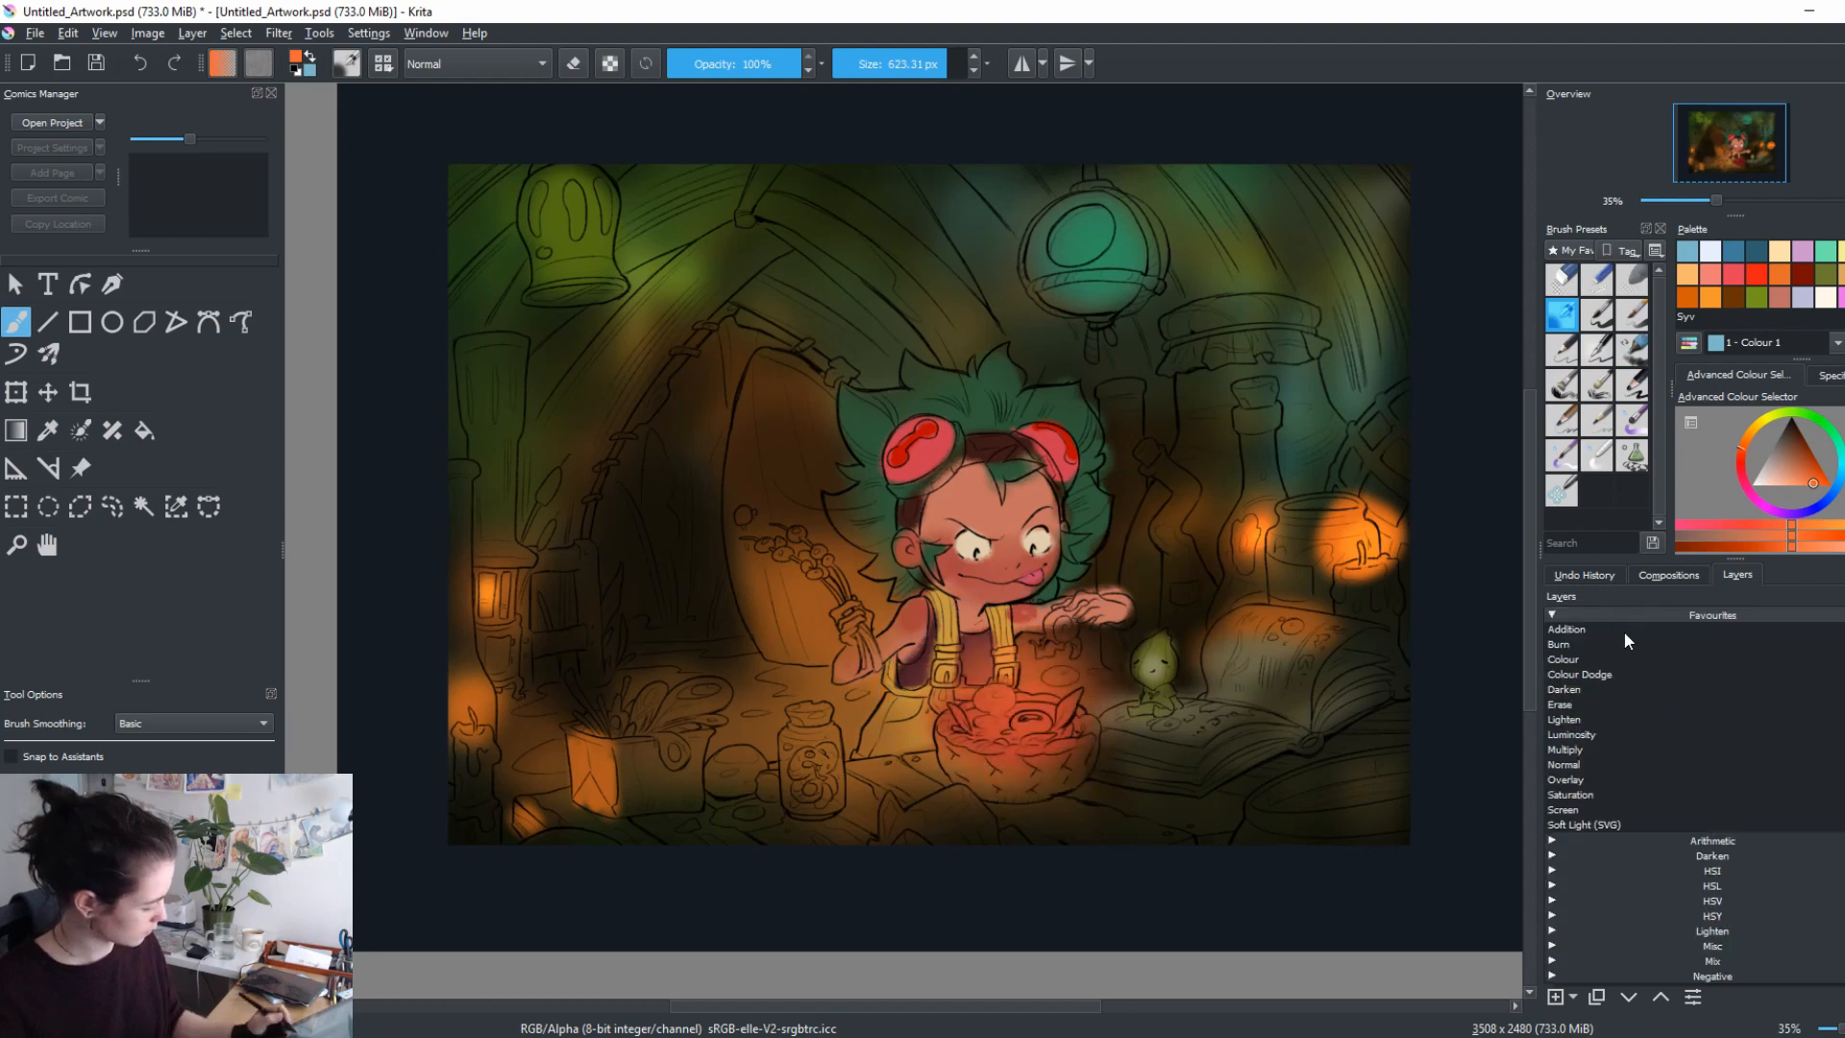
left_click(1583, 776)
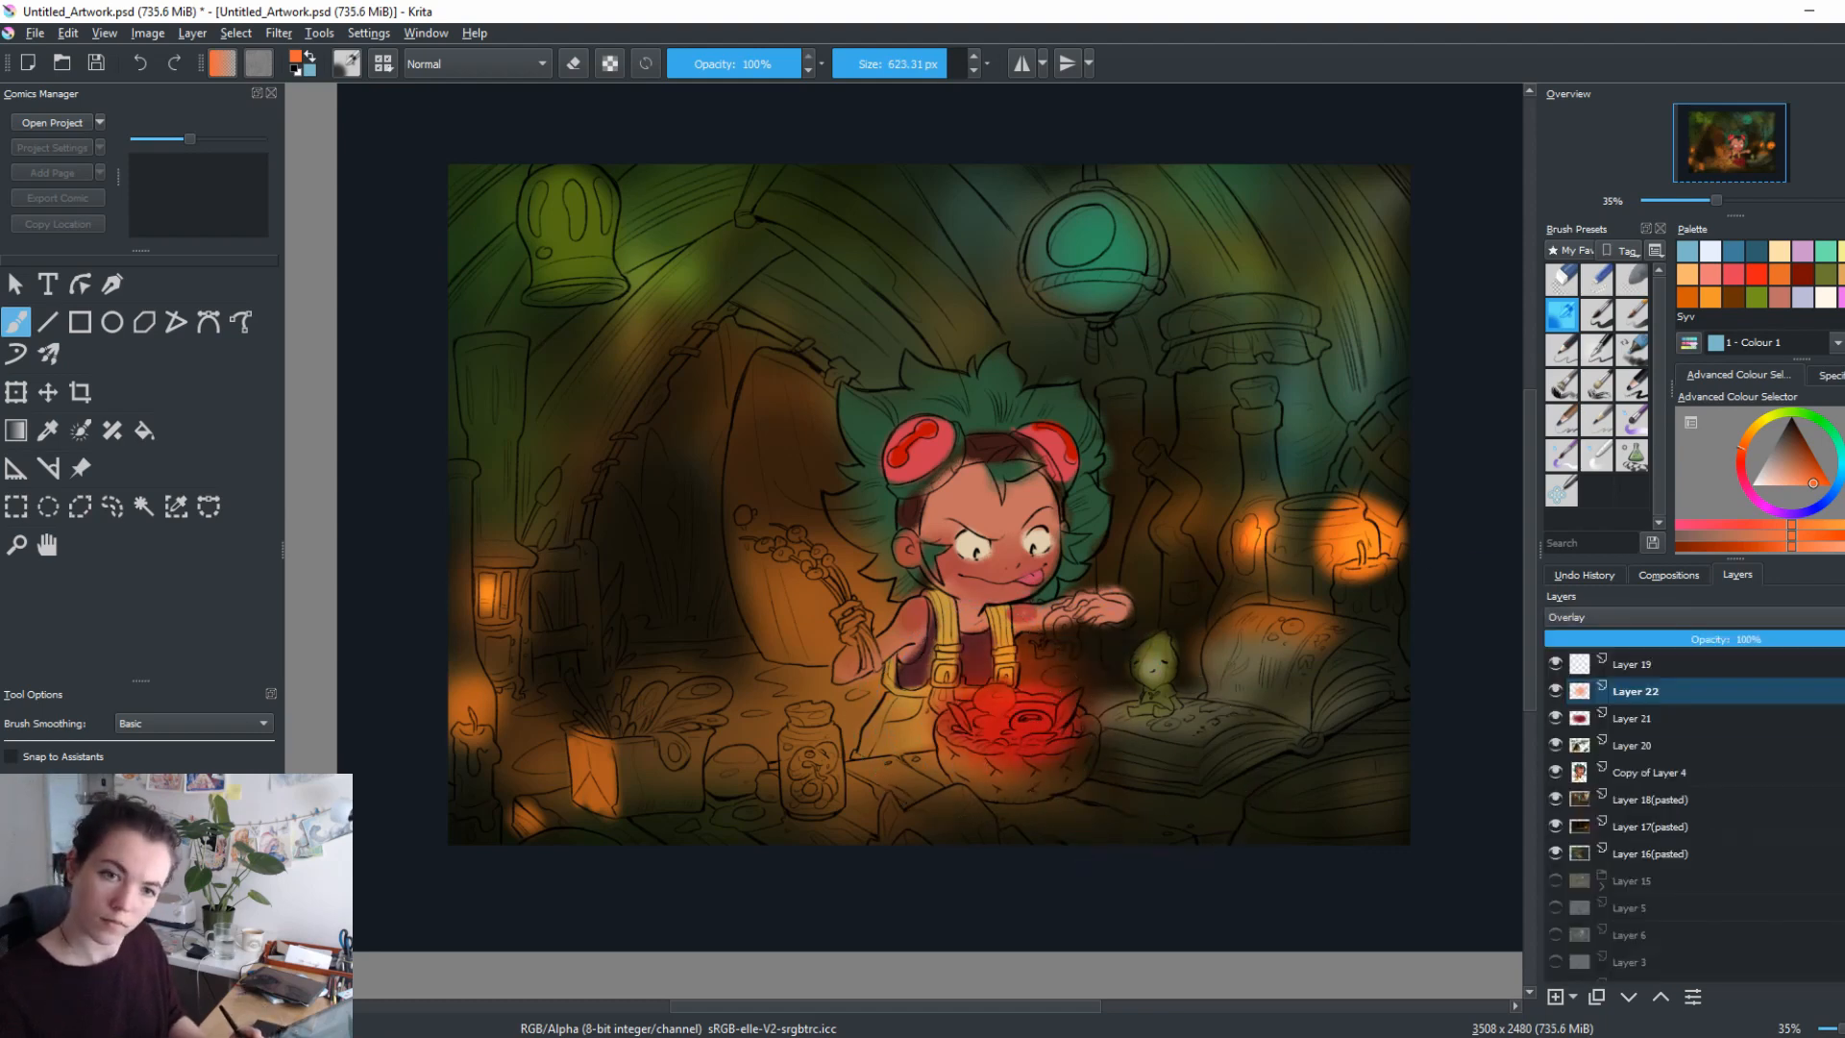
key("ctrl+z")
key("ctrl+z")
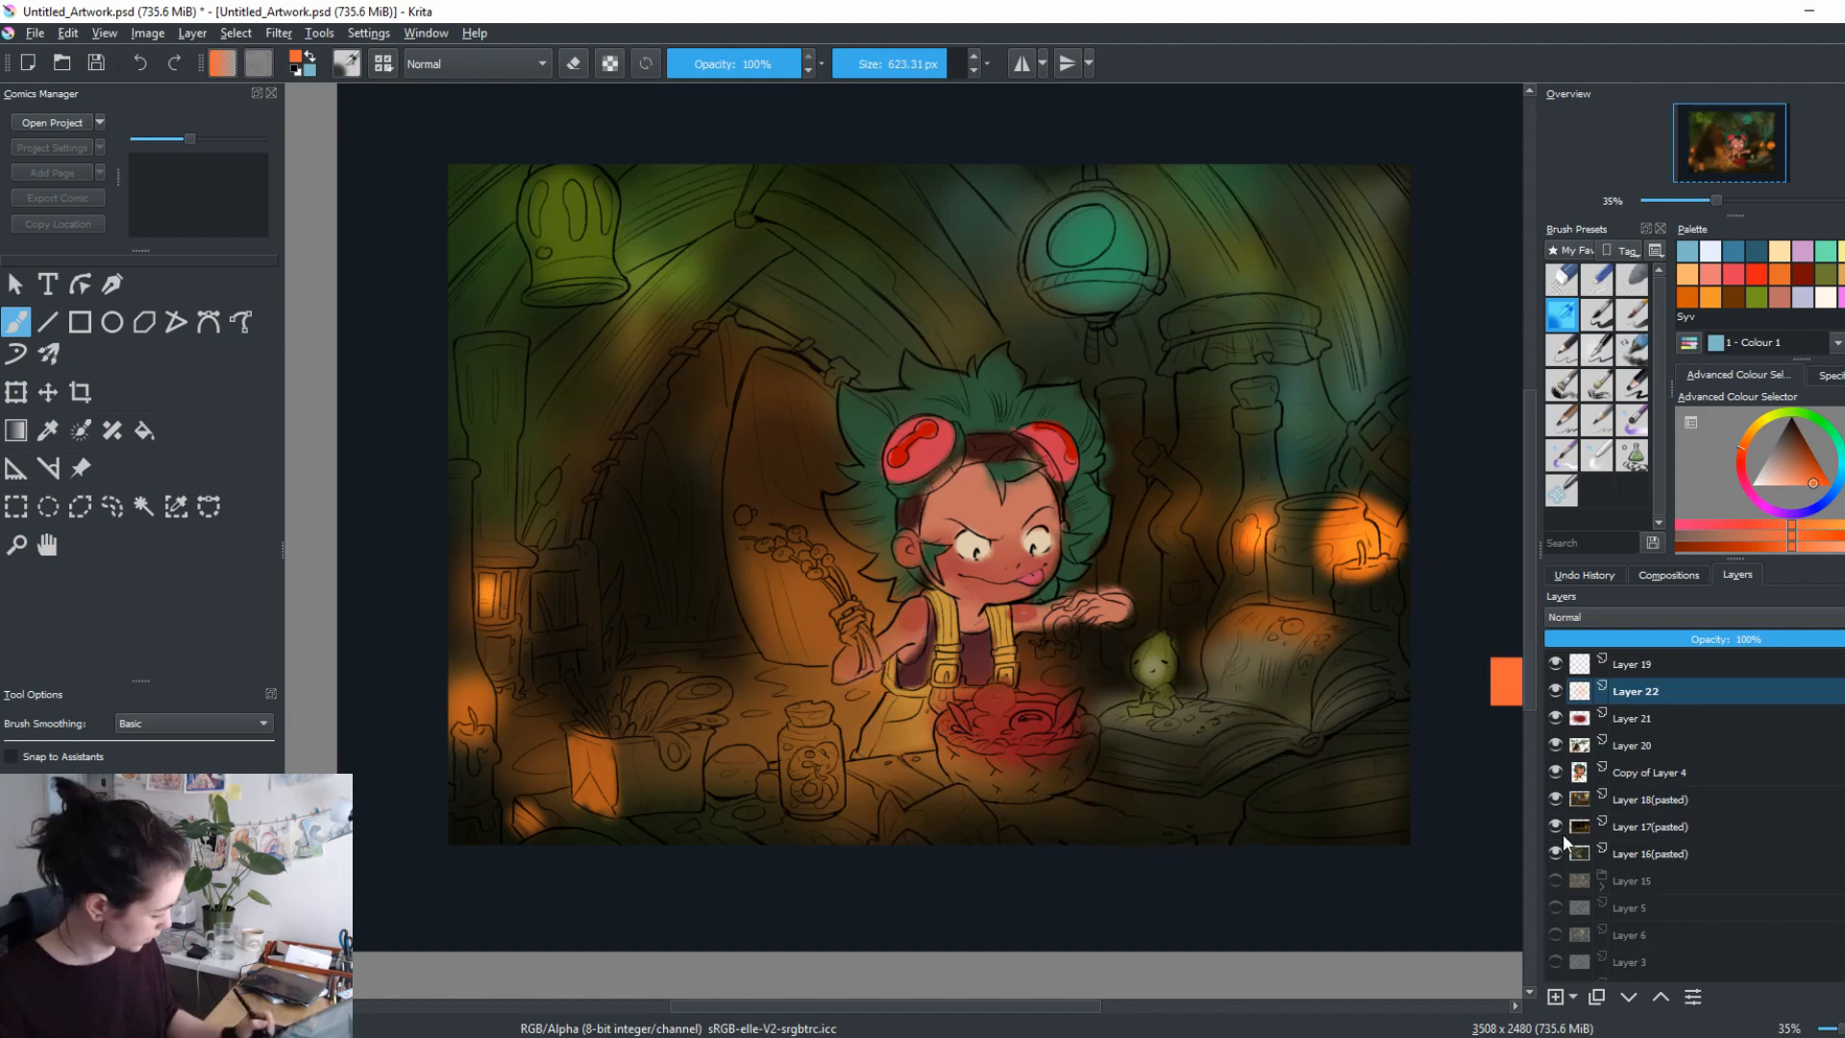
On Layer 21, paint bright pink into the centre of the bowl's contents with a smaller brush.
left_click(1633, 717)
left_click_drag(1072, 704, 685, 716, "shift")
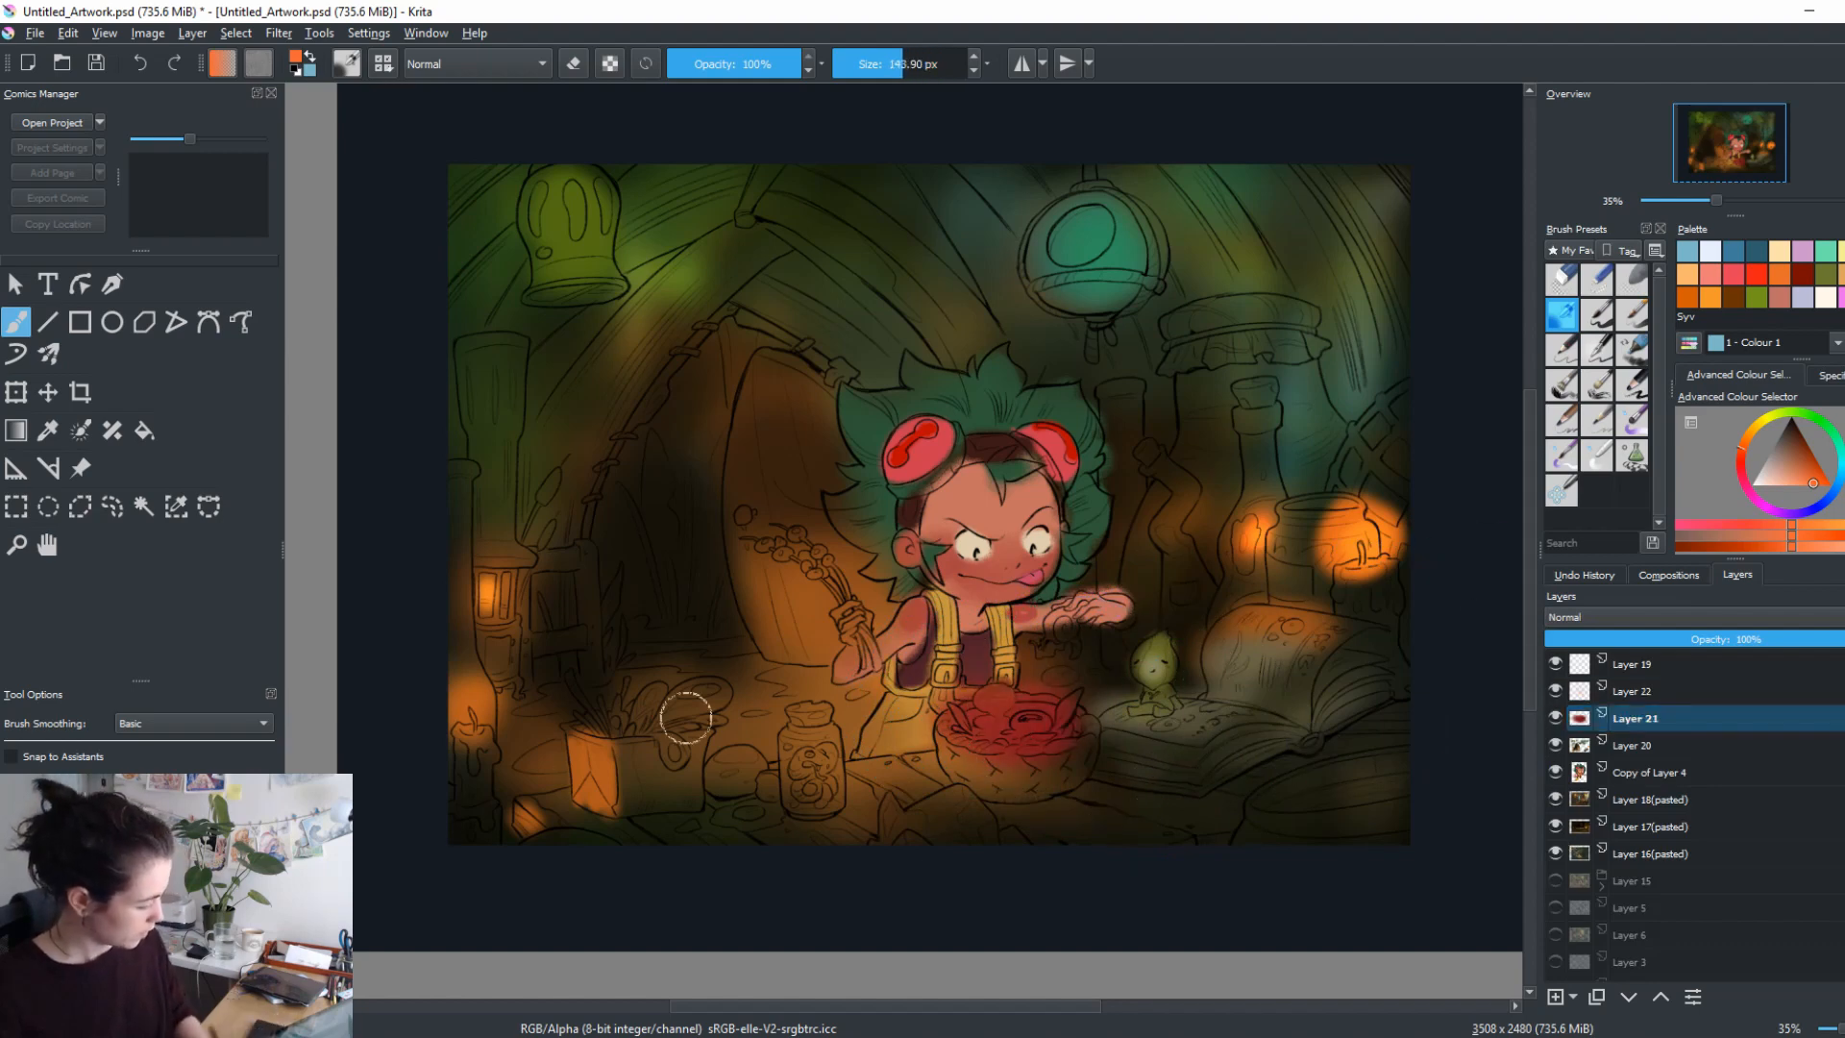
mouse_move(1742, 470)
left_mouse_down()
mouse_move(1766, 500)
mouse_move(1807, 478)
left_mouse_up()
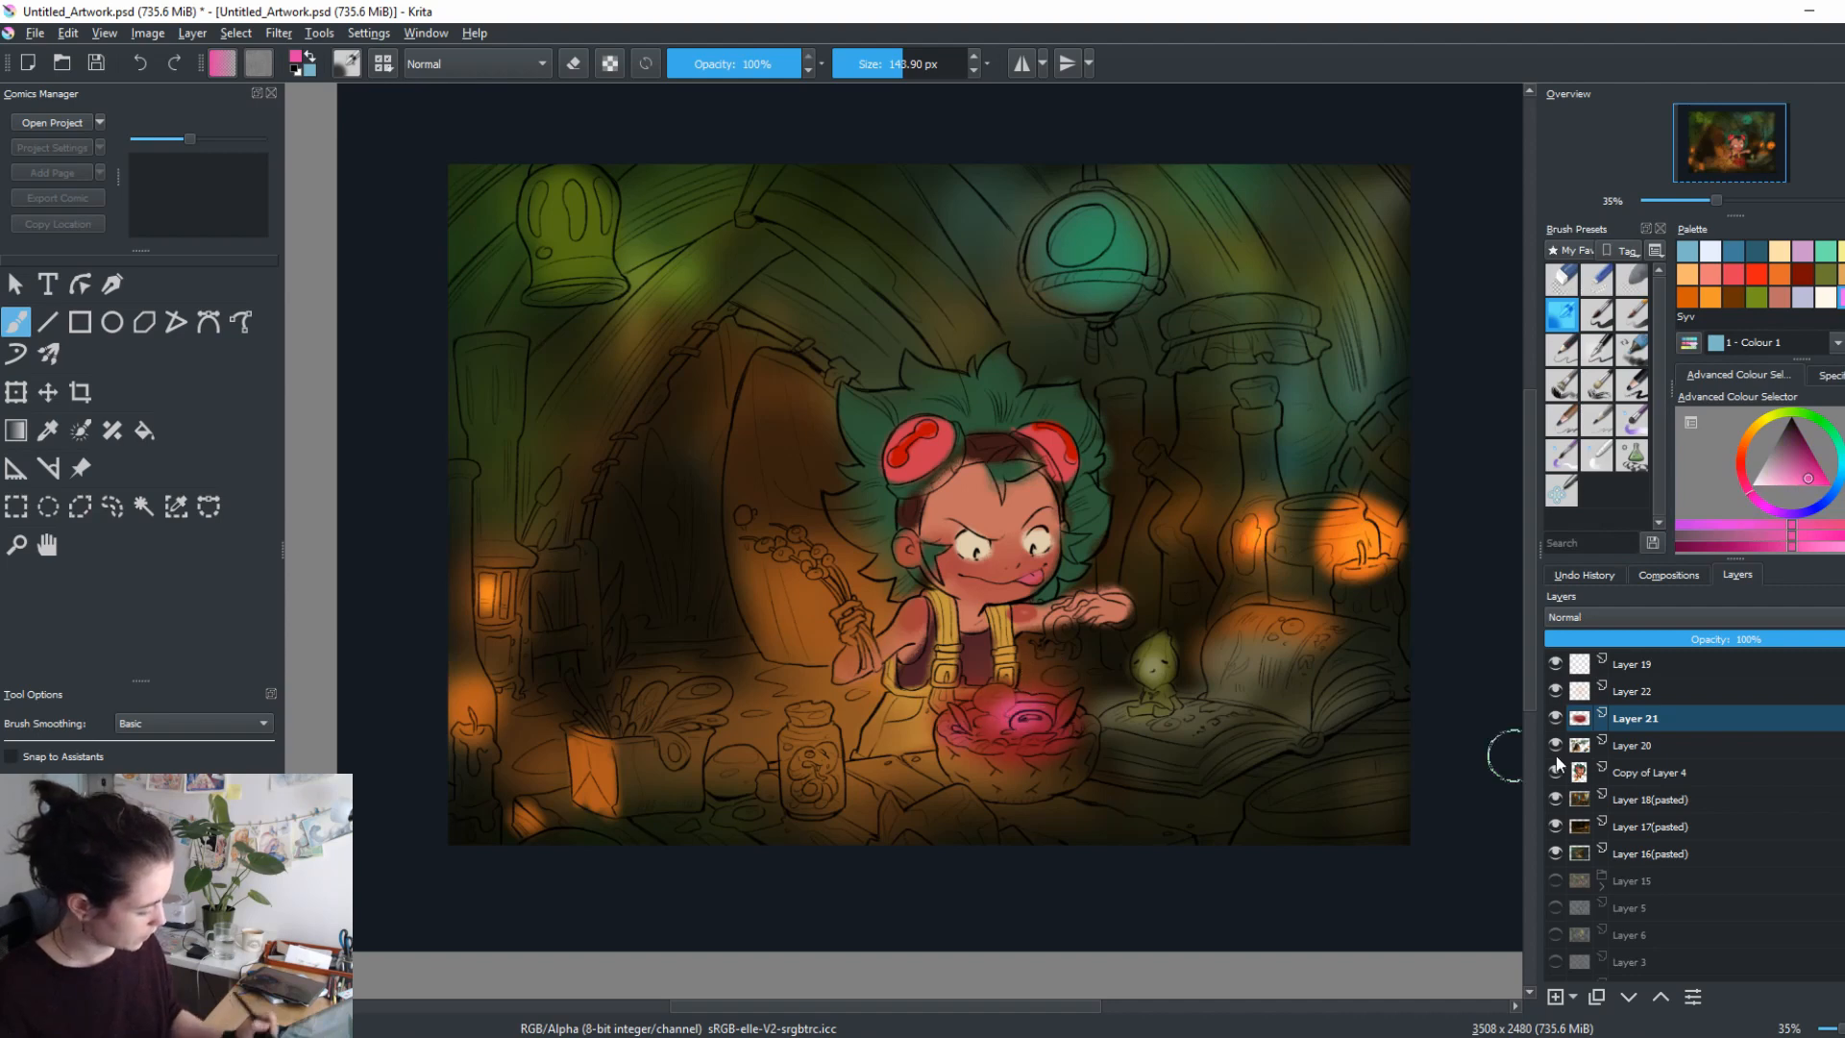
Paint a soft light pink glow over the bowl on Layer 22 with a large brush and set the layer to Overlay.
left_click(1633, 692)
left_click_drag(944, 732, 1176, 730, "shift")
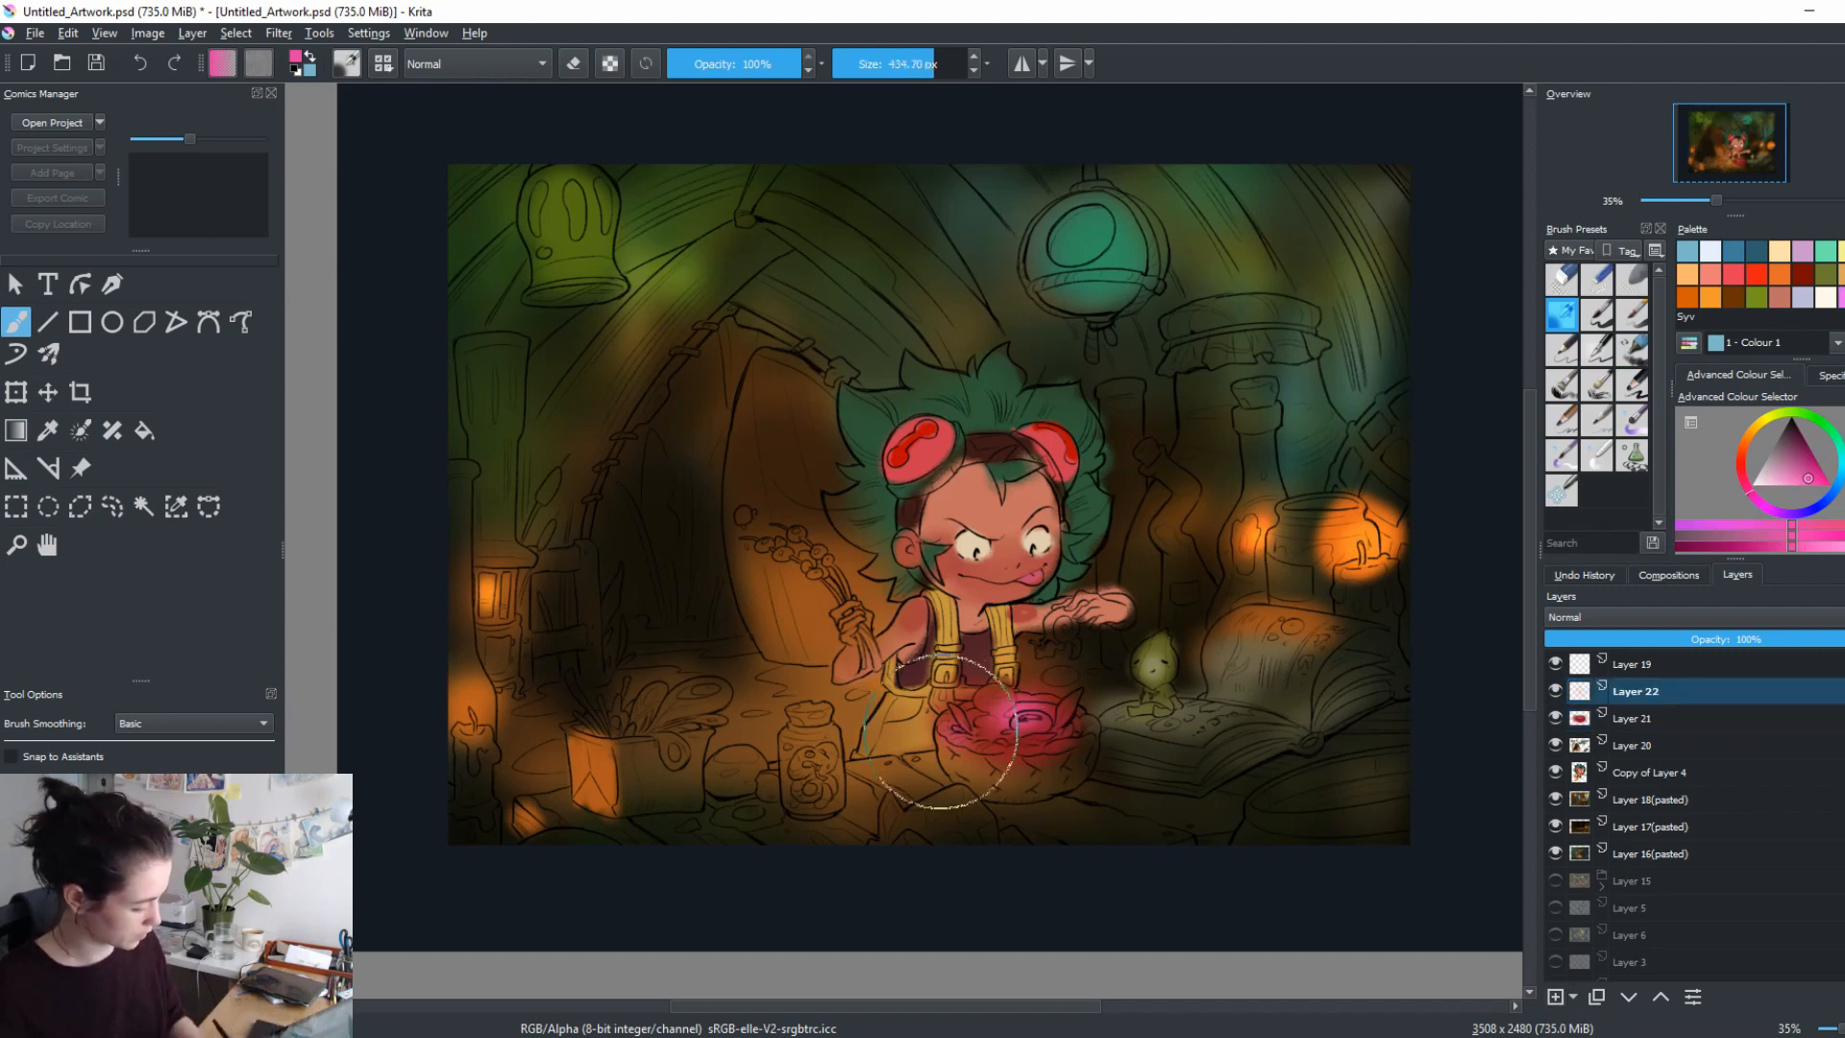
left_click(1787, 480)
left_click_drag(1086, 691, 1153, 692, "shift")
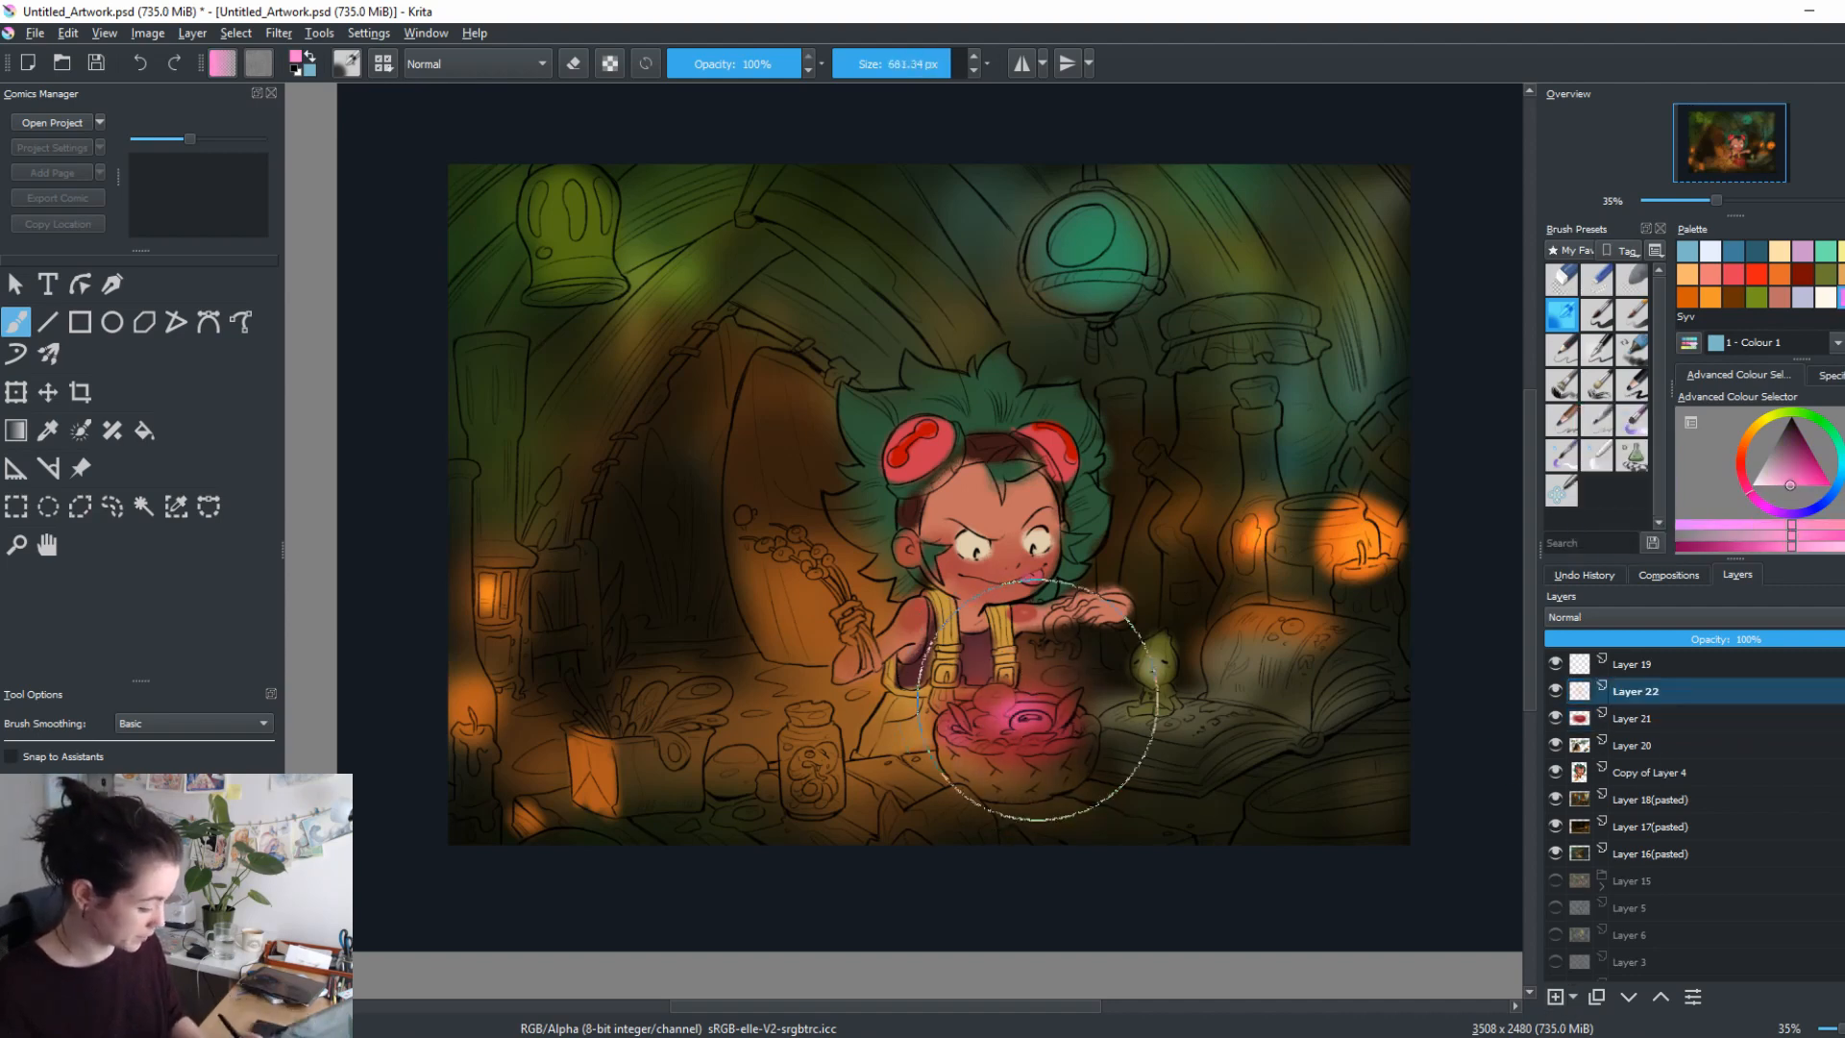
left_click(1624, 617)
left_click(1623, 805)
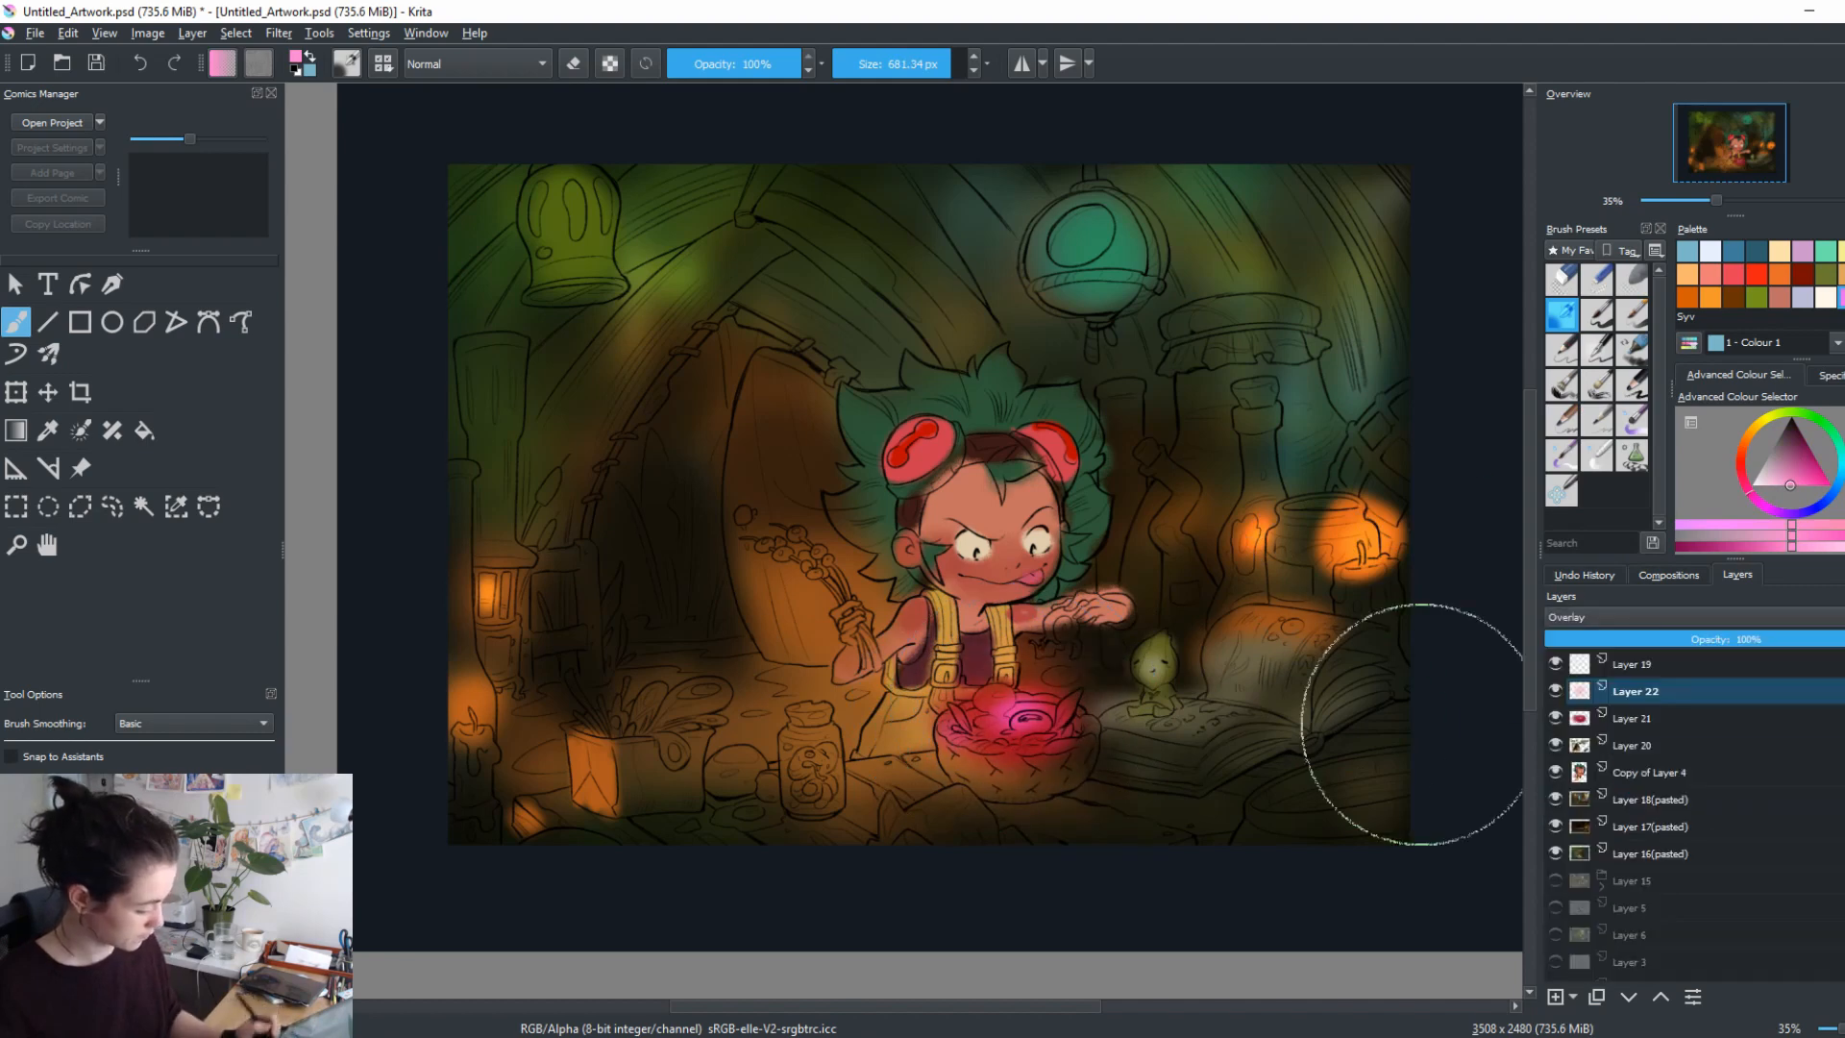
Warm the bowl and its contents on the Overlay layer with peach, orange and sampled brown using a smaller brush.
left_click_drag(1218, 663, 1134, 663, "shift")
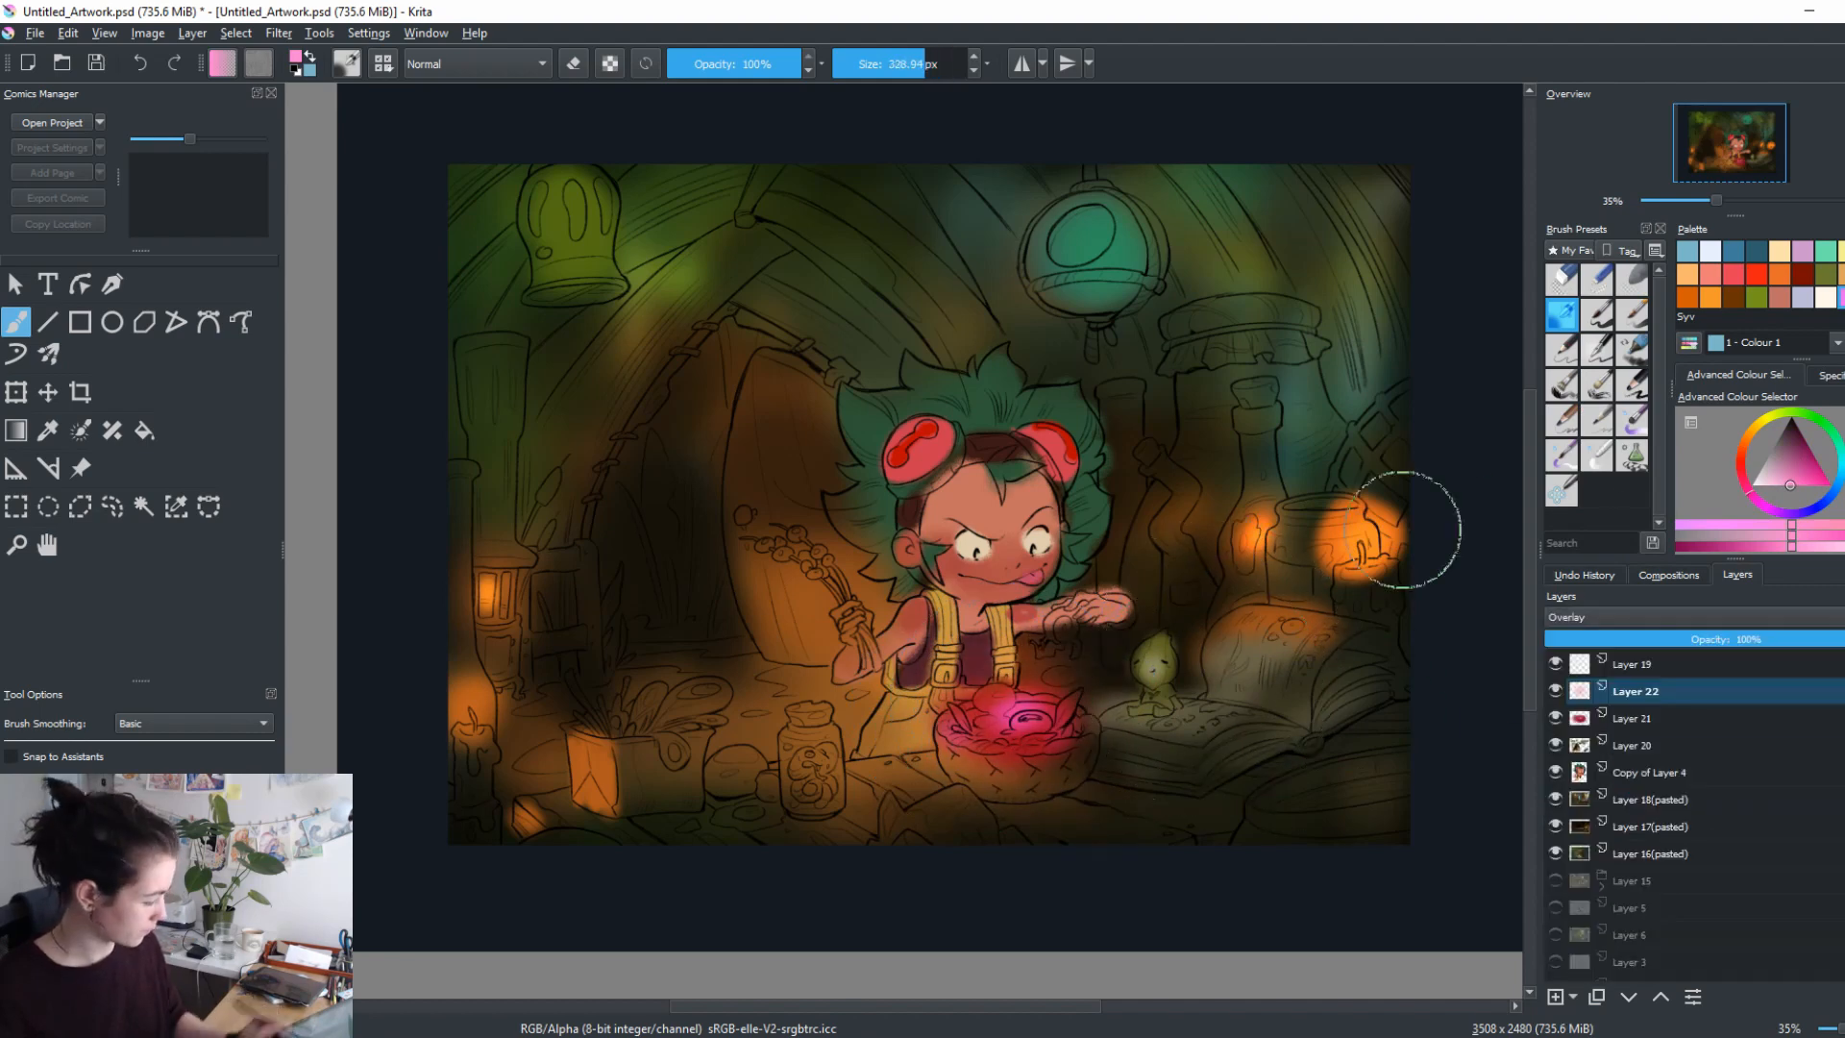
left_click(1768, 482)
mouse_move(1768, 482)
left_mouse_down()
mouse_move(1751, 485)
mouse_move(1753, 440)
left_mouse_up()
left_click(1782, 485)
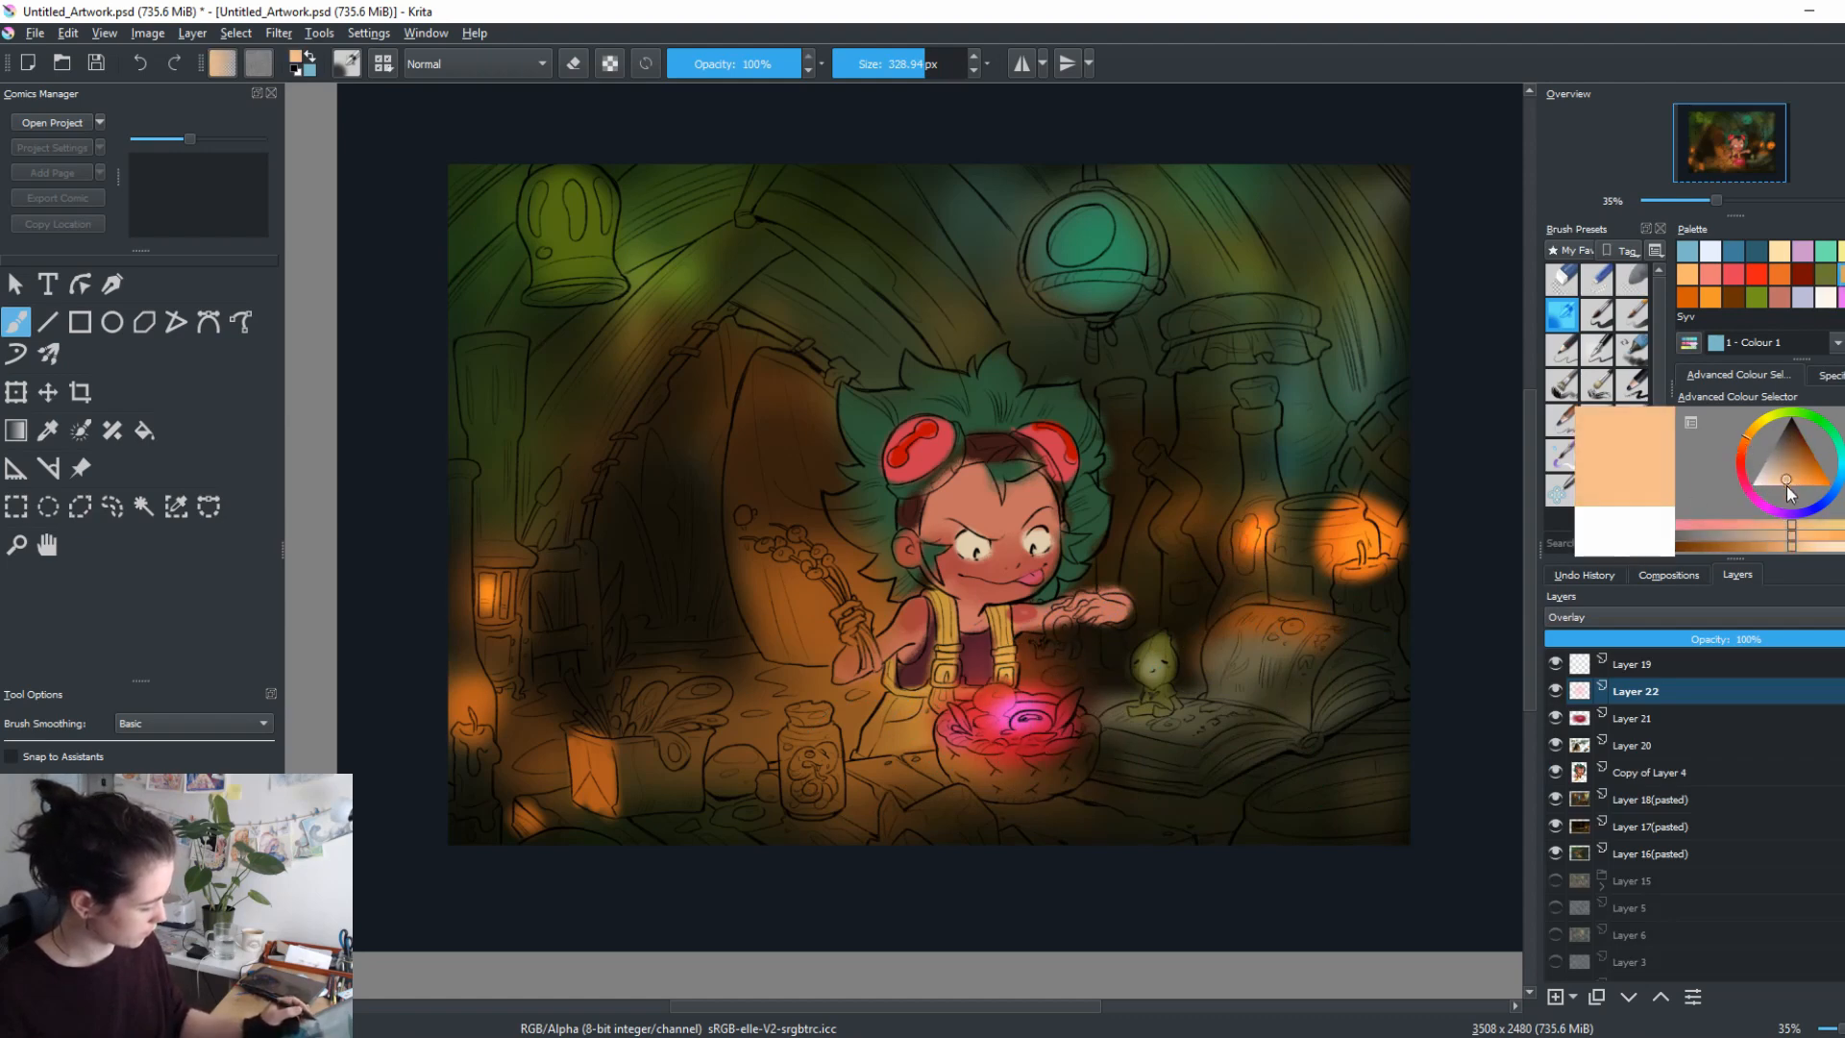
mouse_move(990, 706)
left_mouse_down()
mouse_move(1045, 703)
mouse_move(1014, 744)
mouse_move(1095, 706)
left_mouse_up()
left_click(1810, 485)
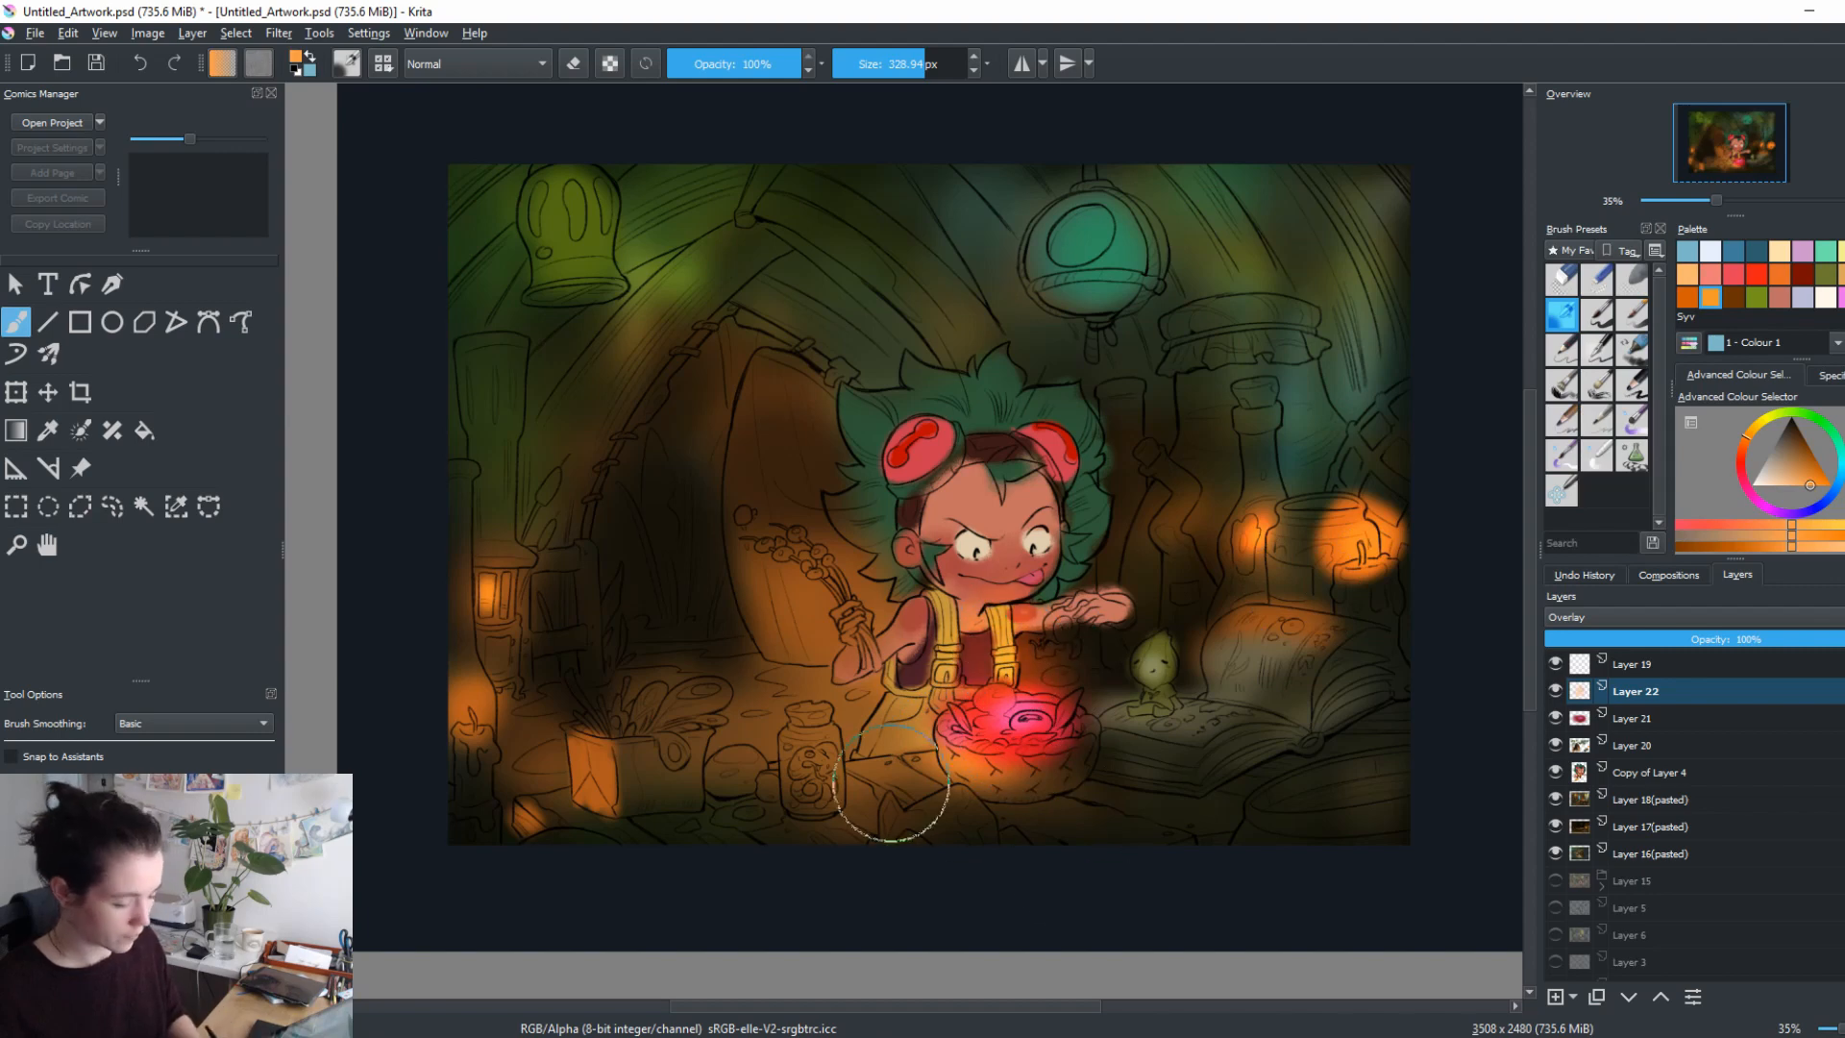
left_click(1025, 781, "ctrl")
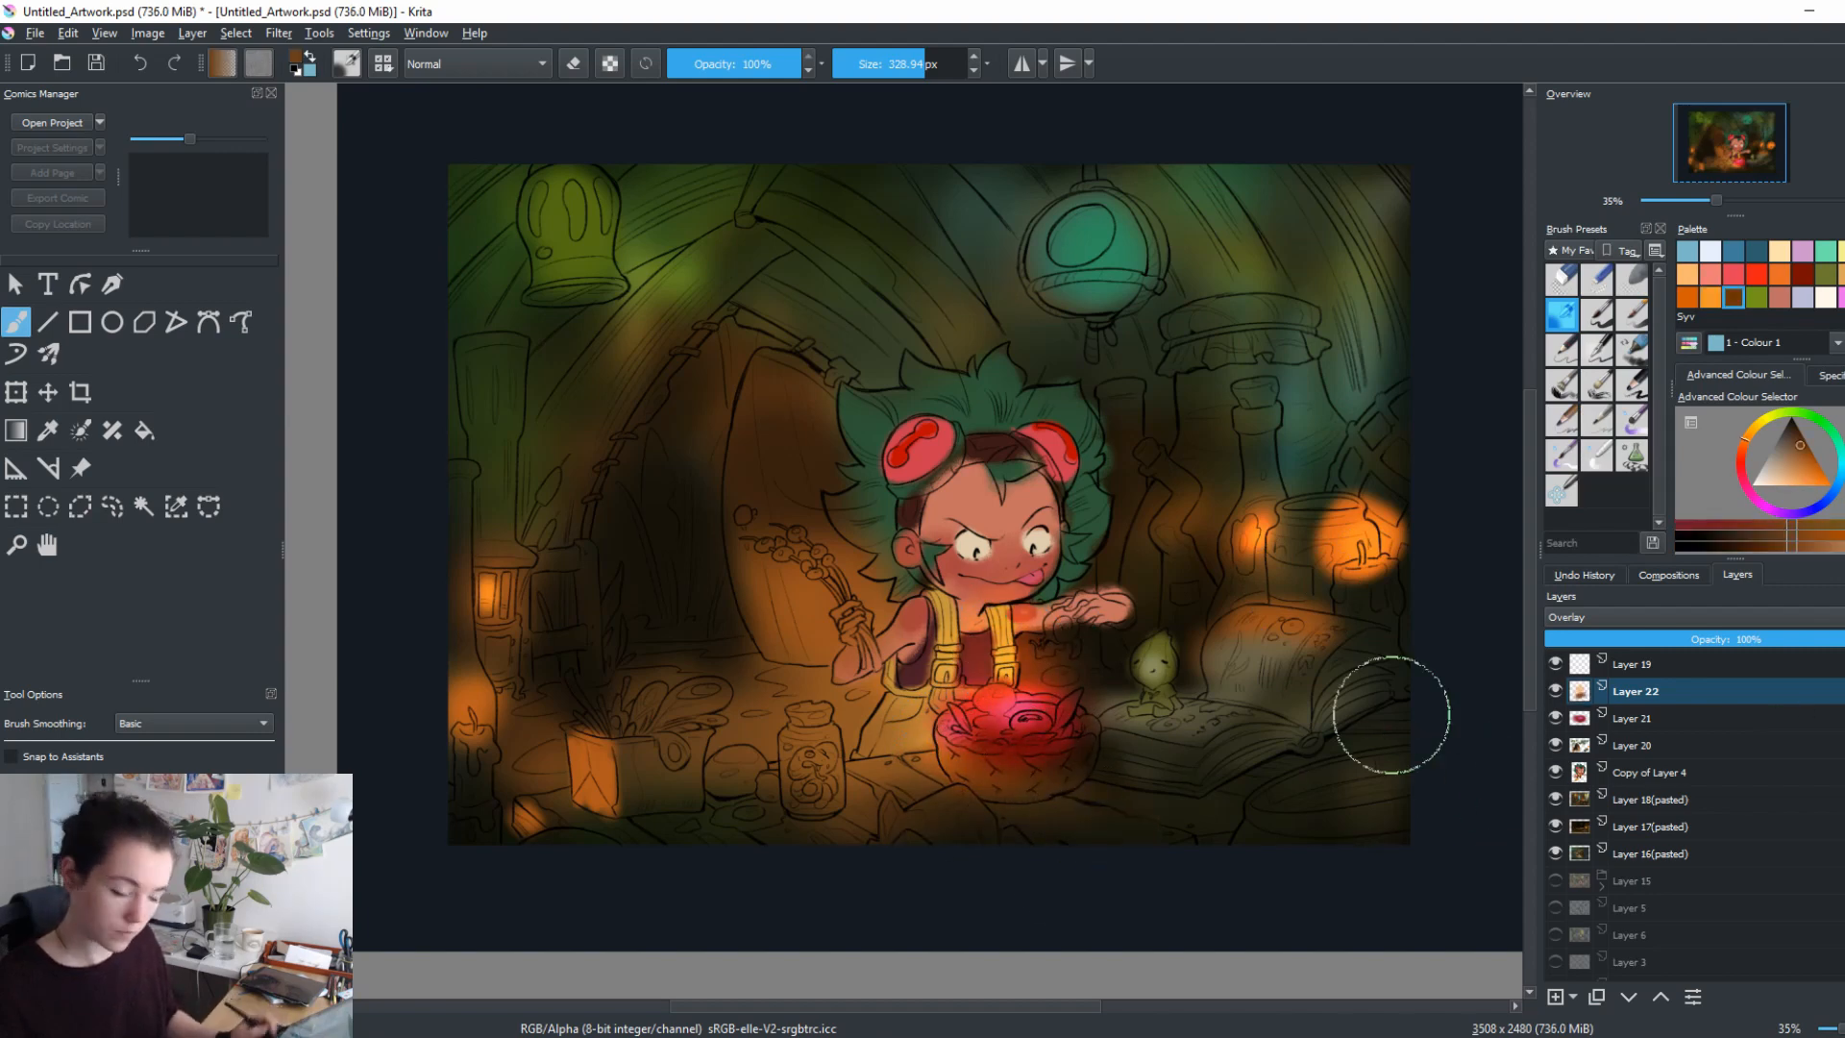
Add a new layer, paint a yellow-green glow over the bowl and the character's overalls, and set it to Overlay.
key("Insert")
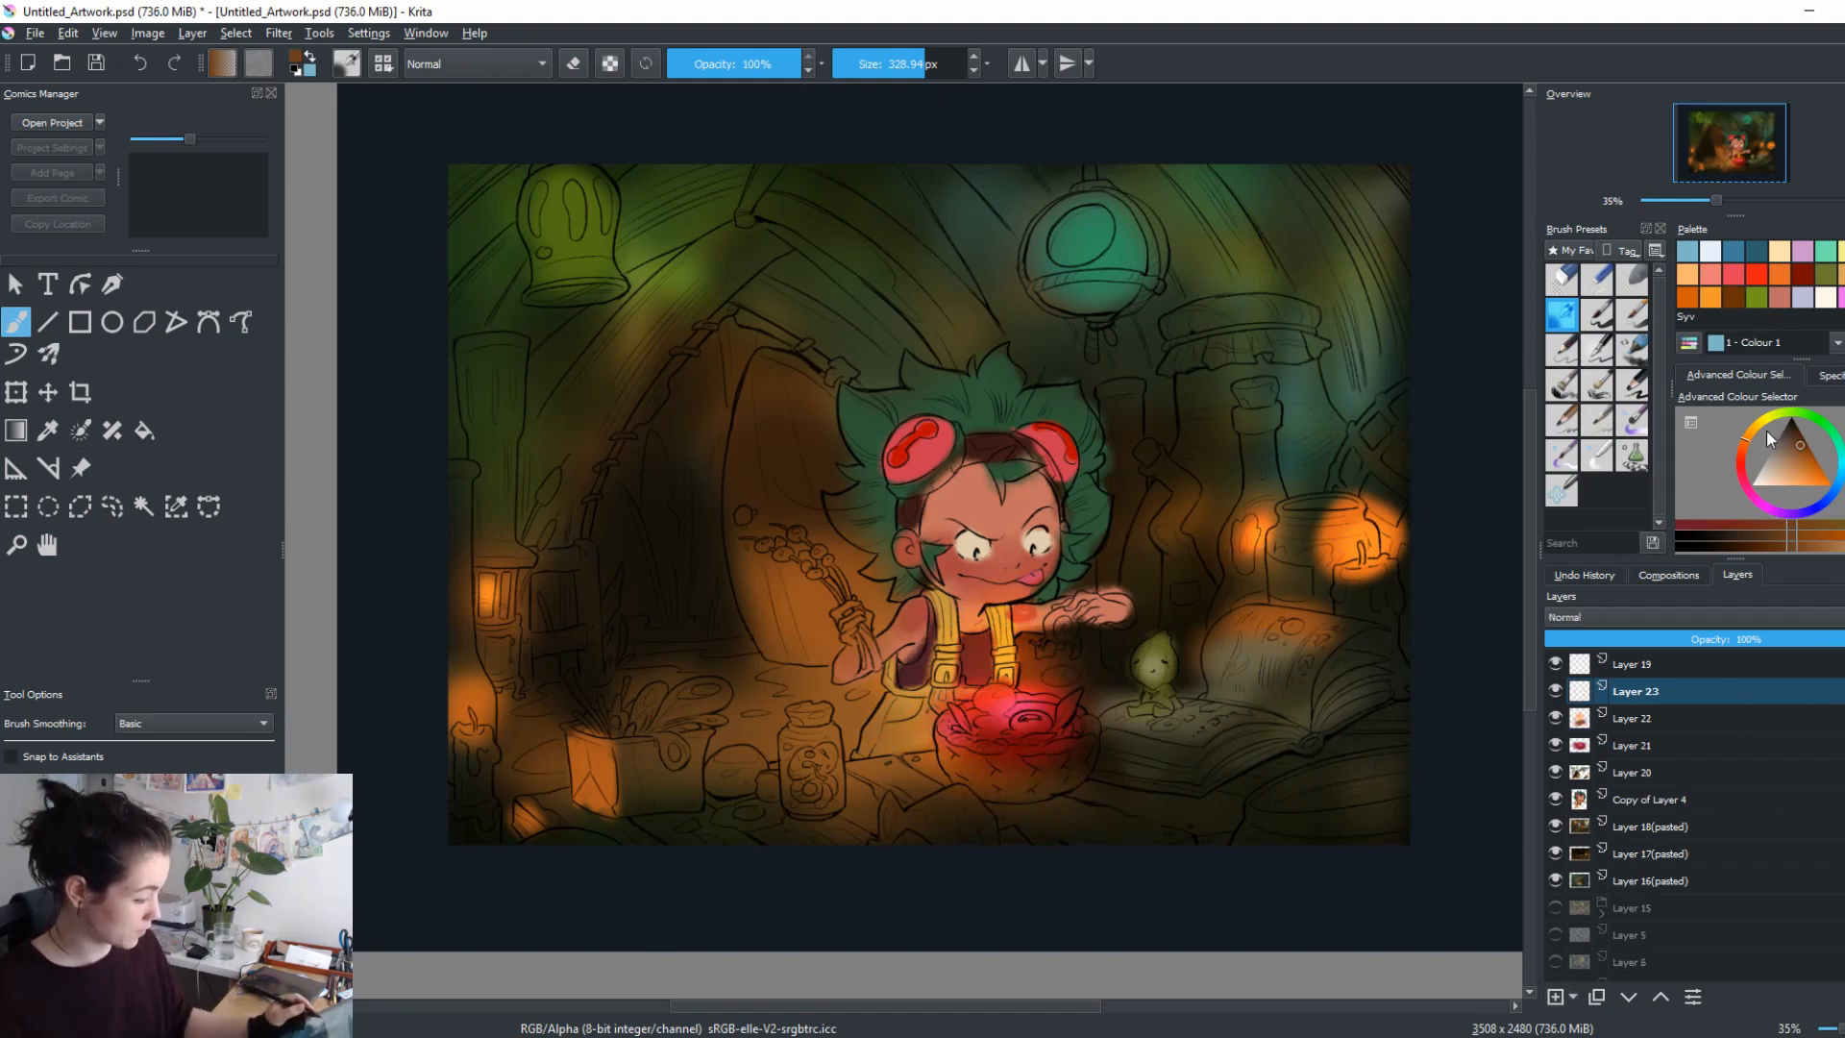
mouse_move(1771, 432)
left_mouse_down()
mouse_move(1822, 471)
mouse_move(1792, 472)
left_mouse_up()
mouse_move(951, 749)
left_mouse_down()
mouse_move(999, 692)
mouse_move(951, 673)
left_mouse_up()
left_click(1622, 616)
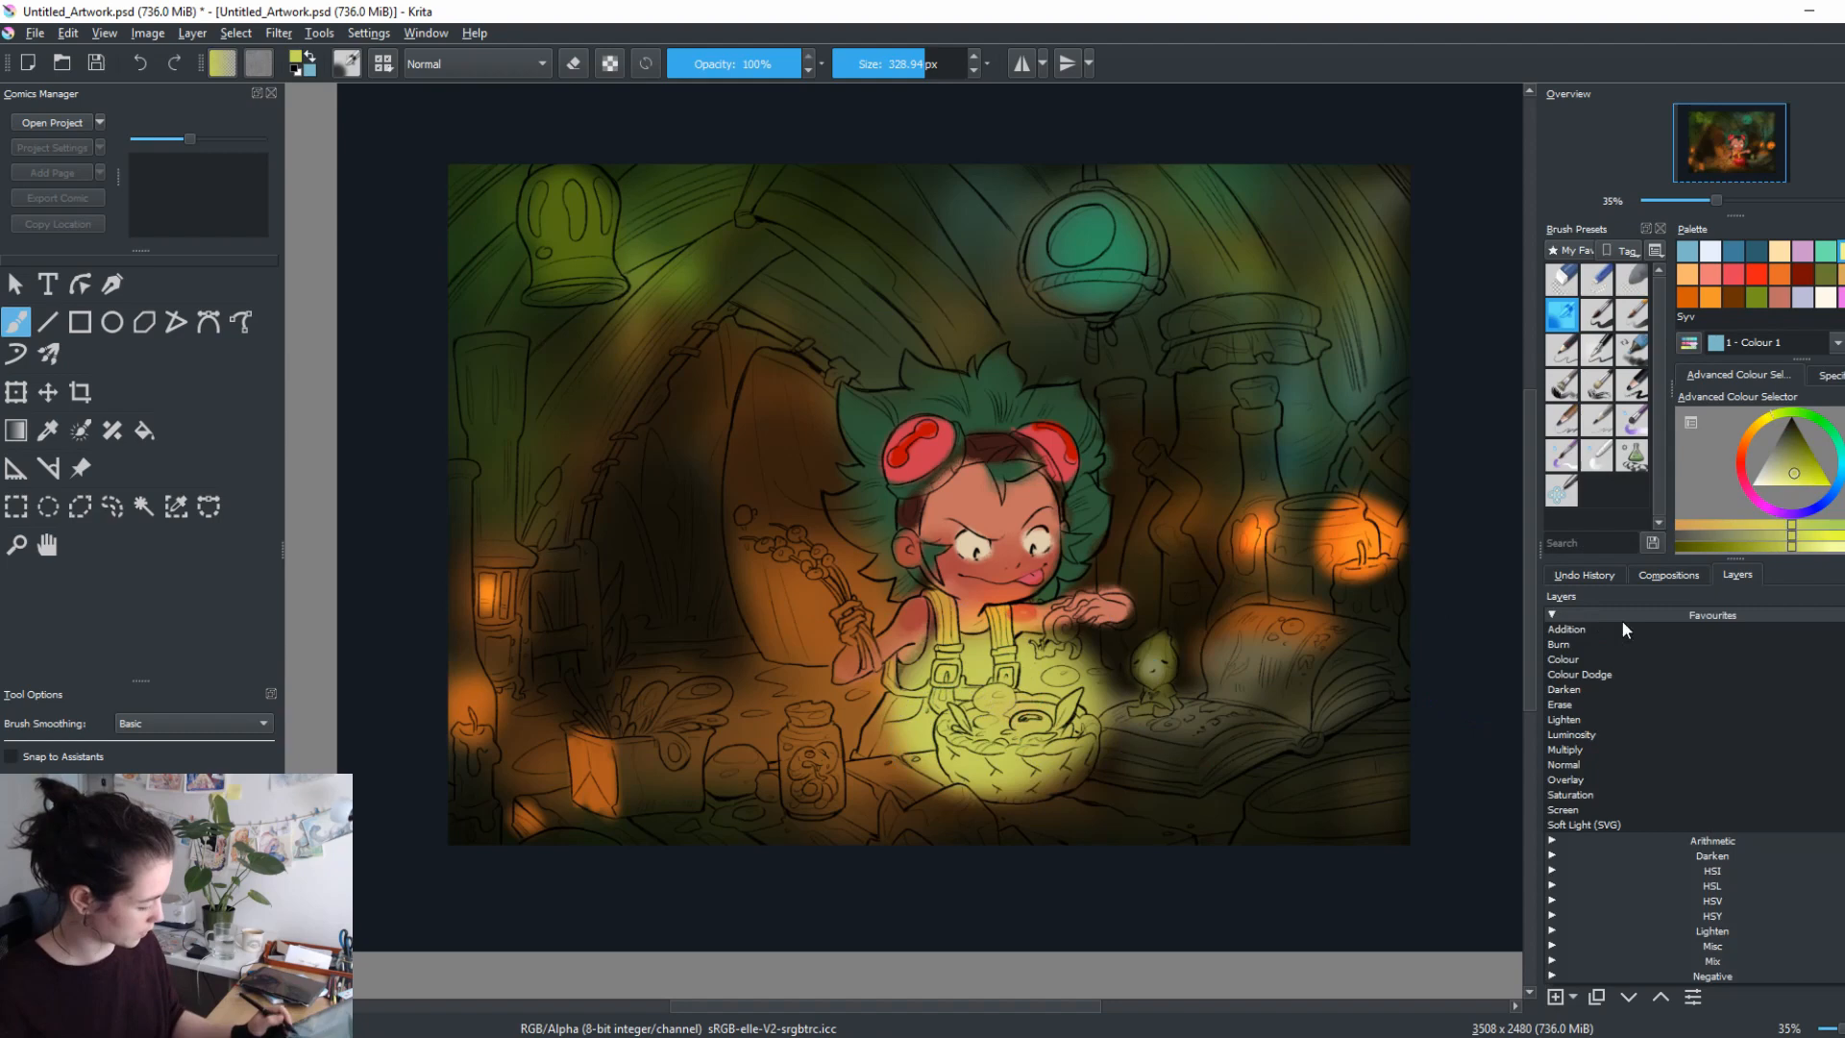
left_click(1582, 781)
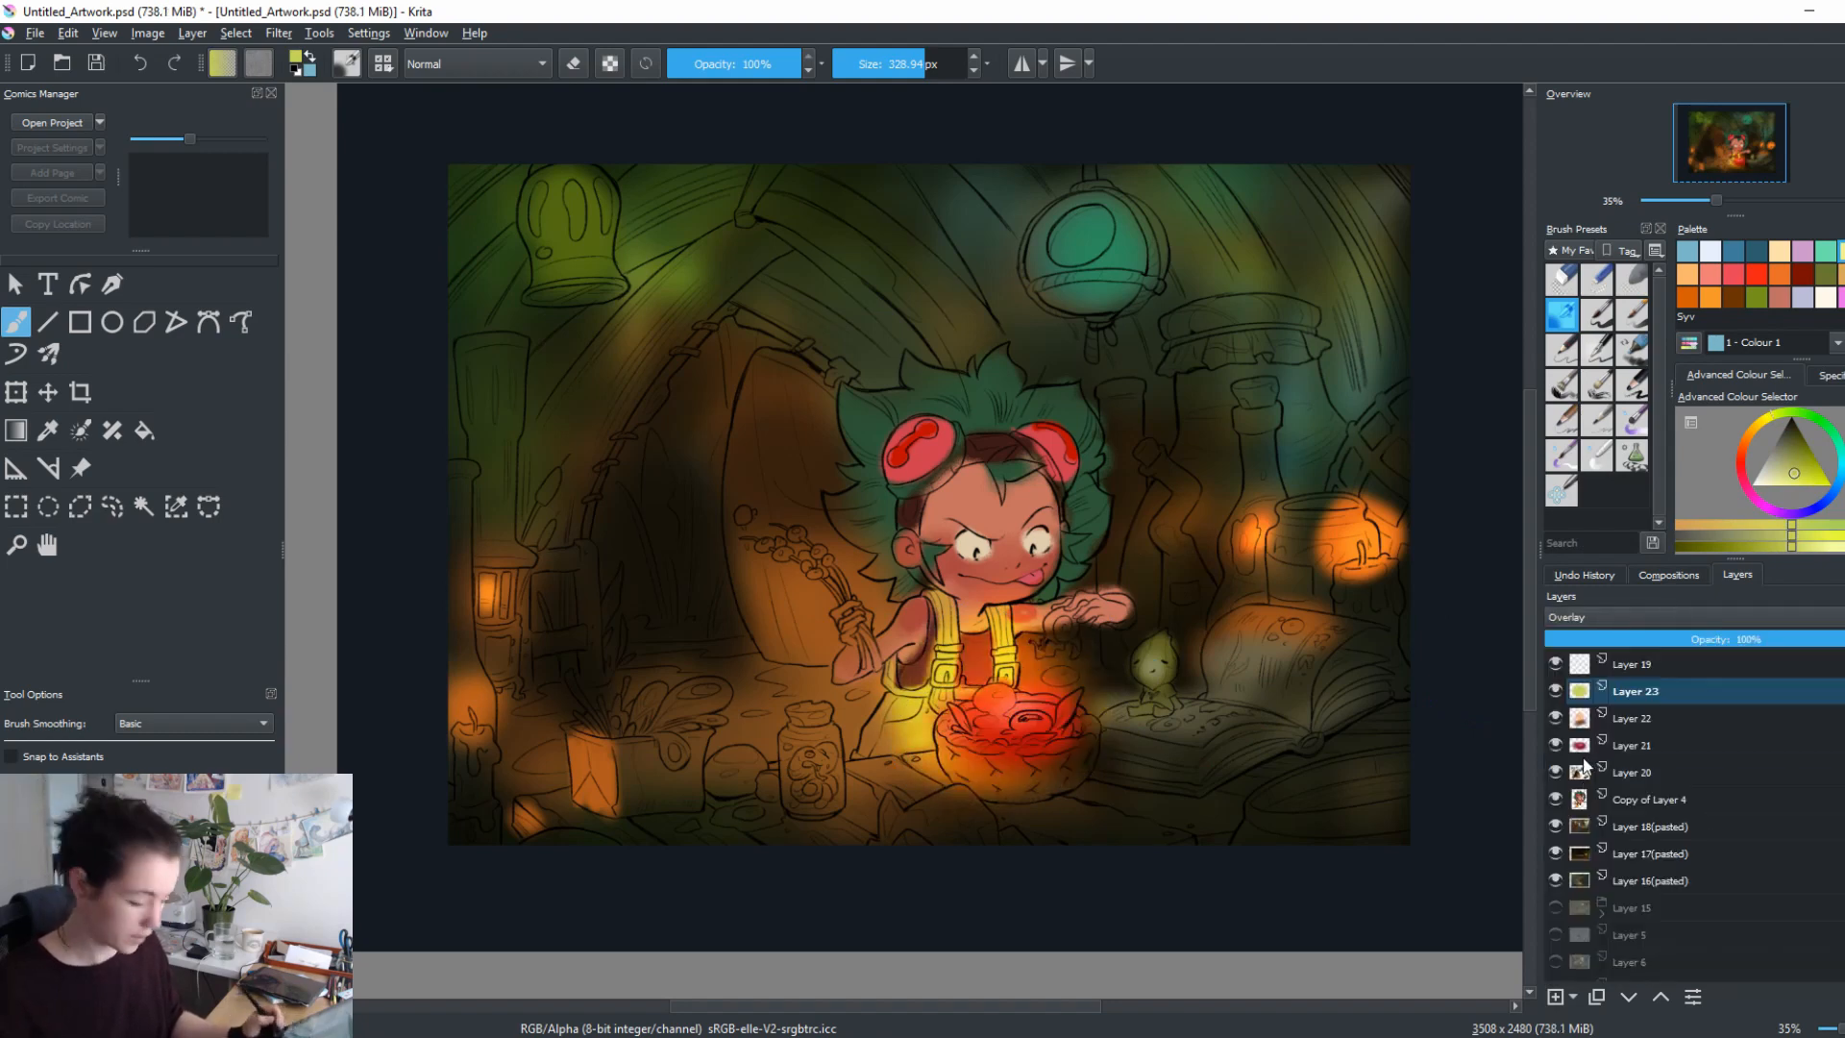
Try the Colour, Colour Dodge, Erase and Multiply blending modes on Layer 23, comparing the picture with the layer hidden.
left_click(1564, 691)
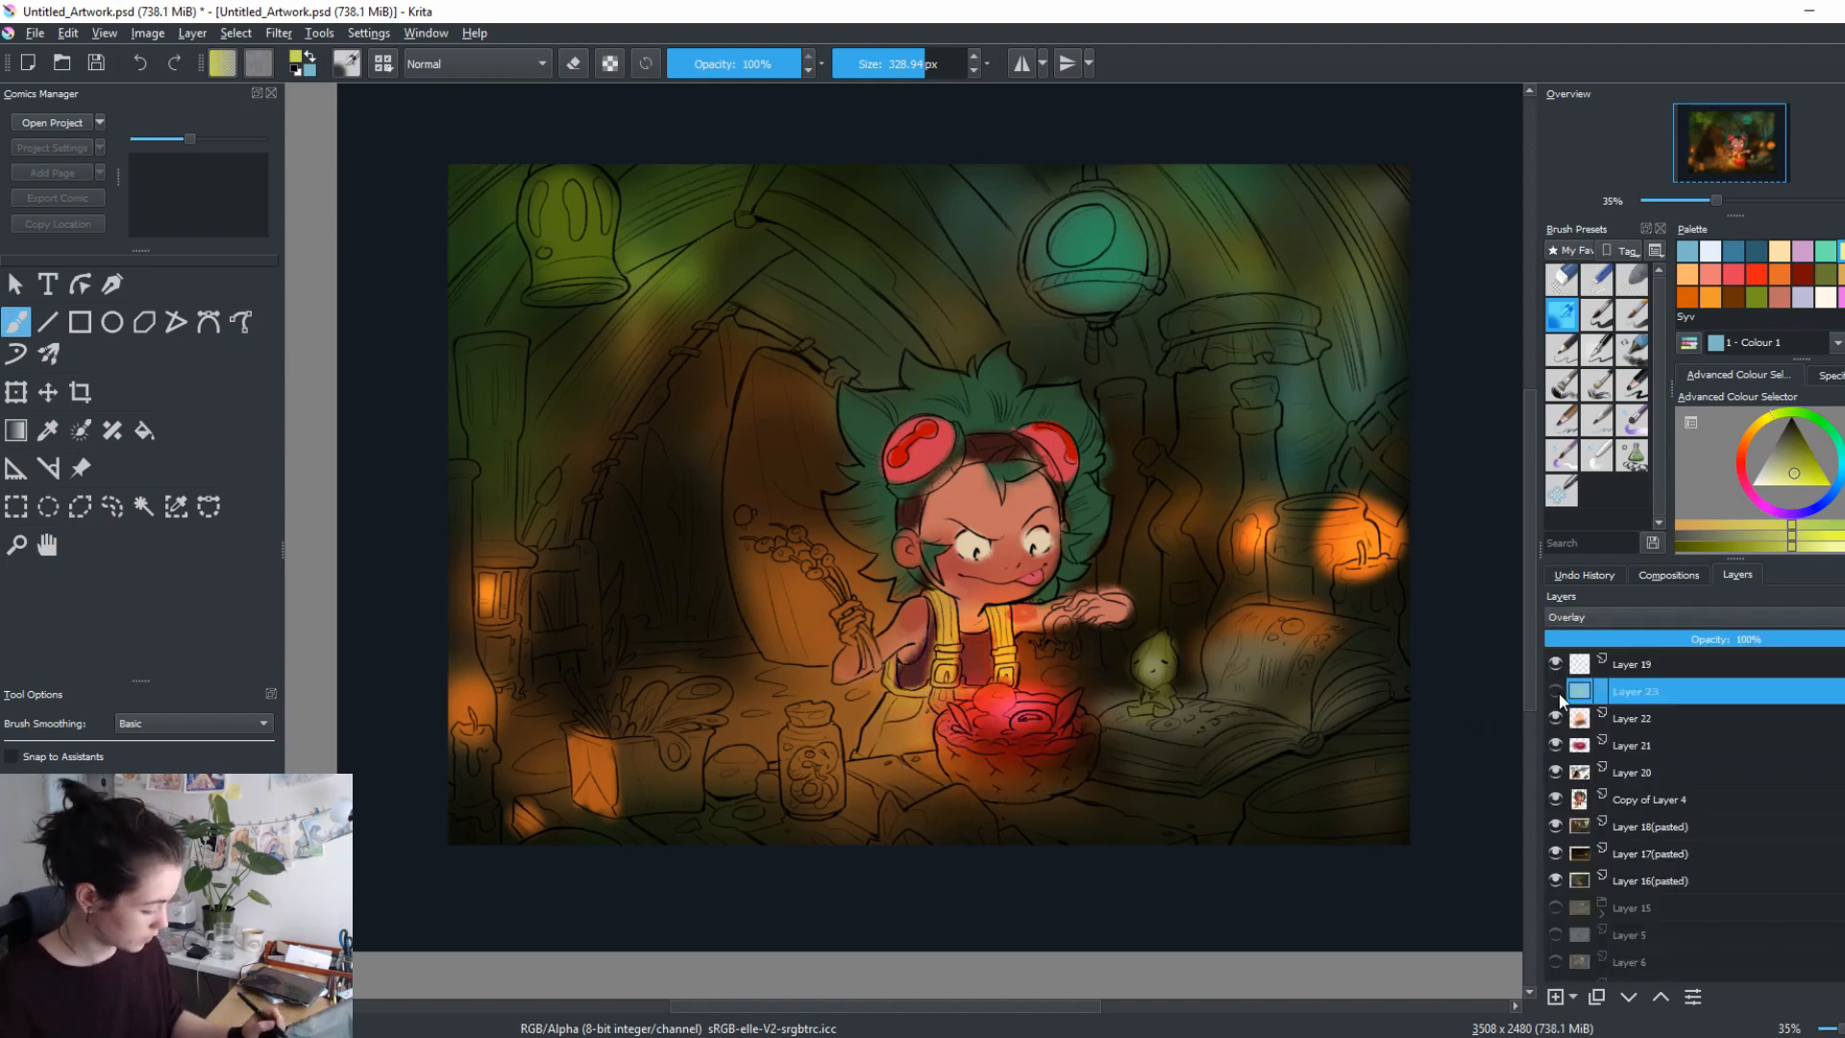
left_click(1595, 619)
left_click(1599, 661)
key("Down")
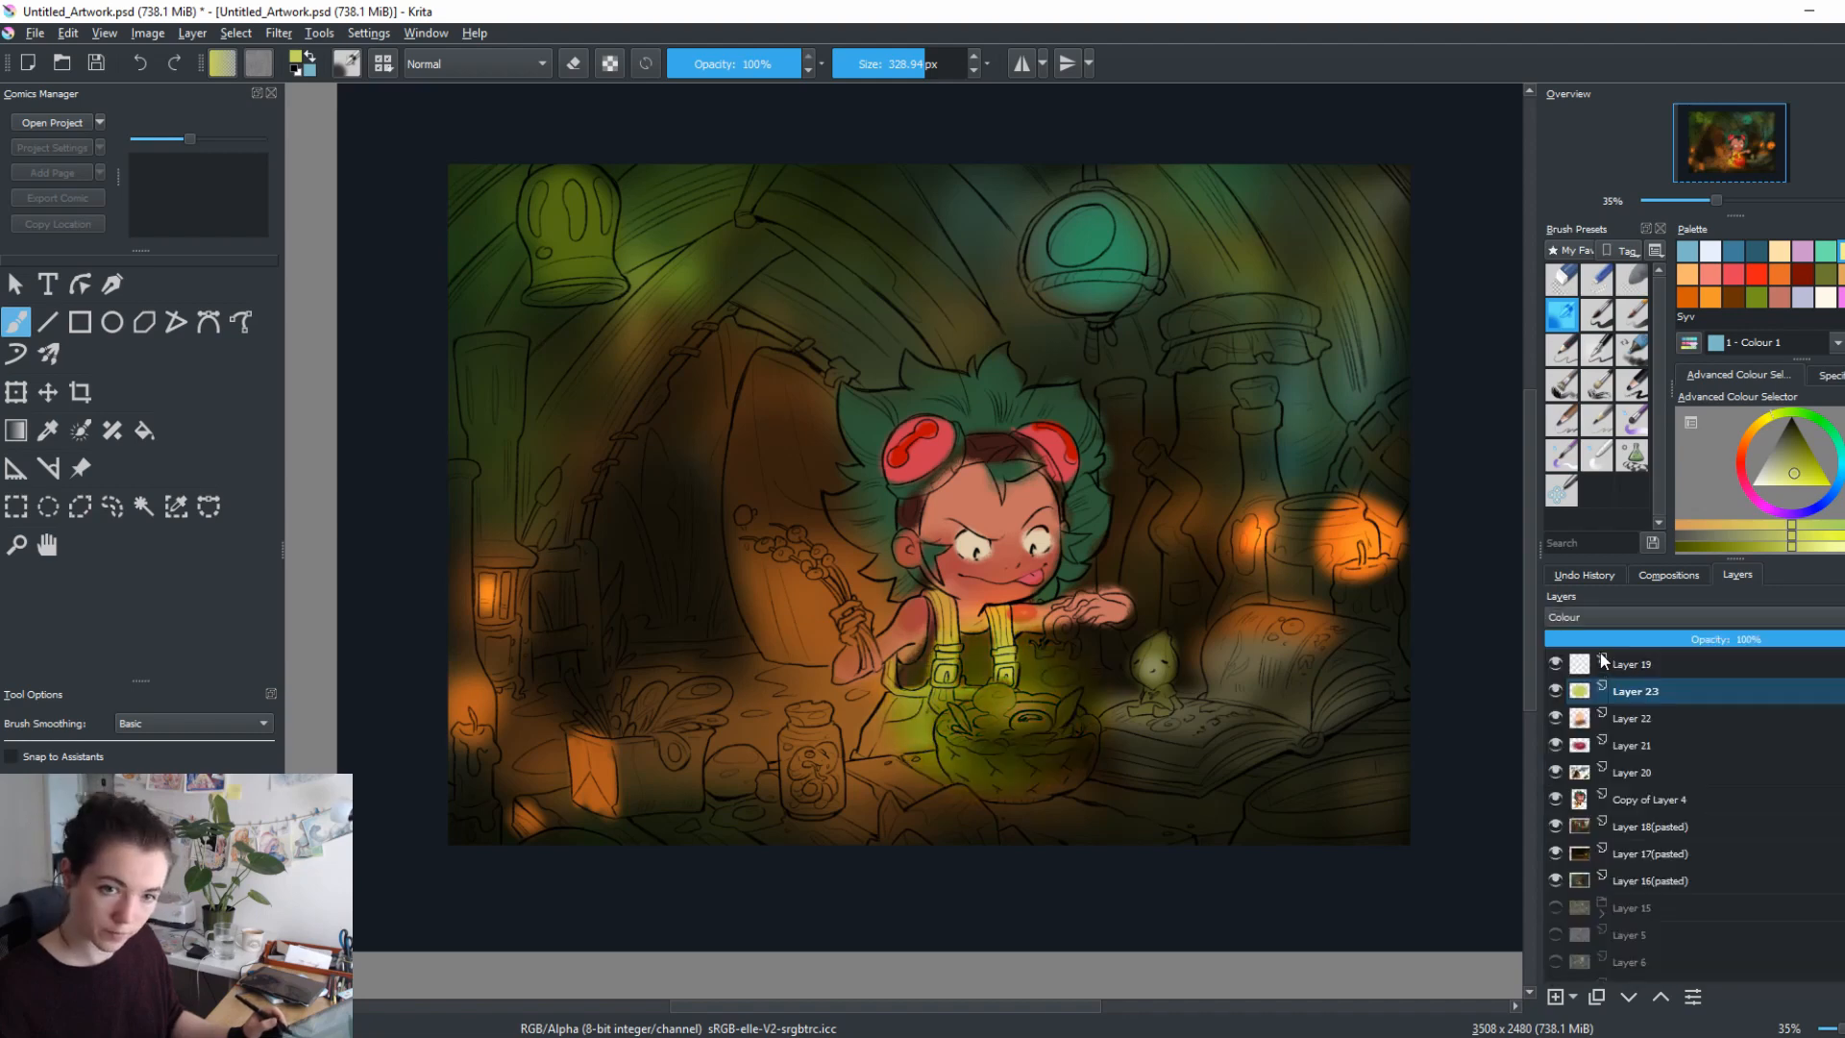
left_click(1585, 617)
left_click(1604, 678)
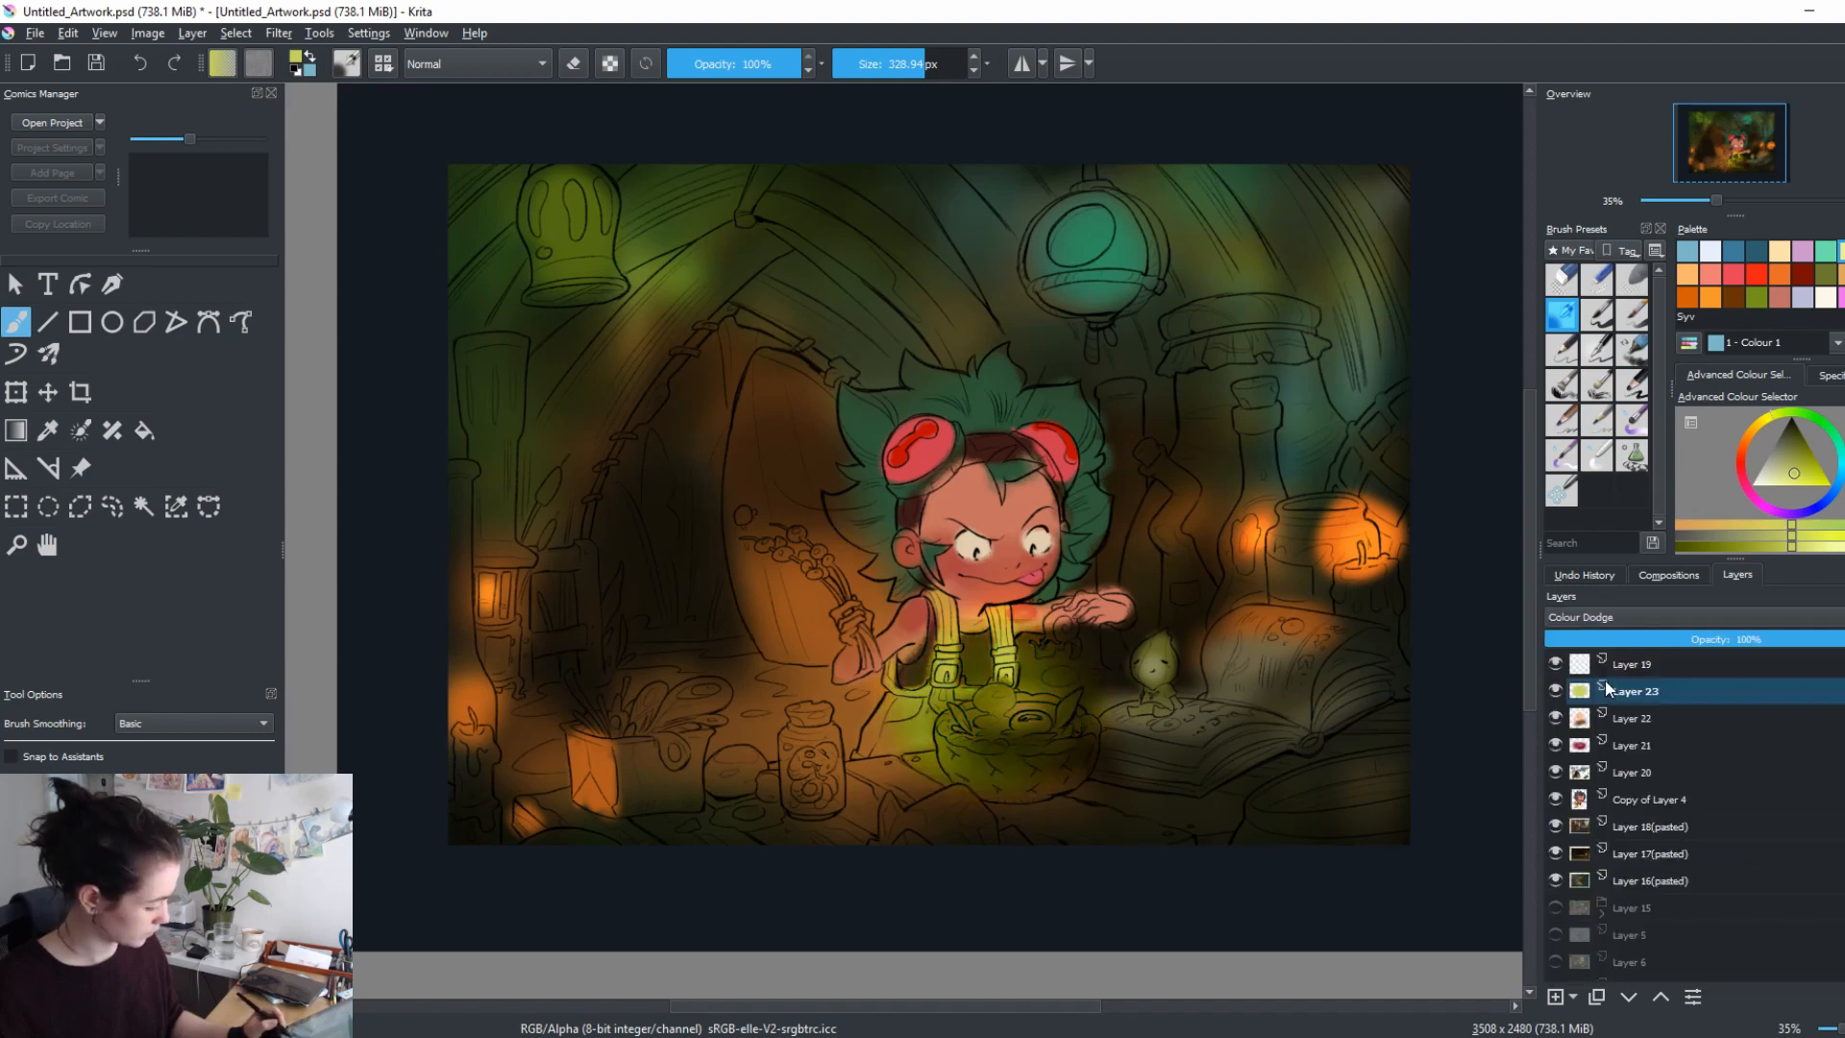
left_click(1601, 615)
left_click(1593, 693)
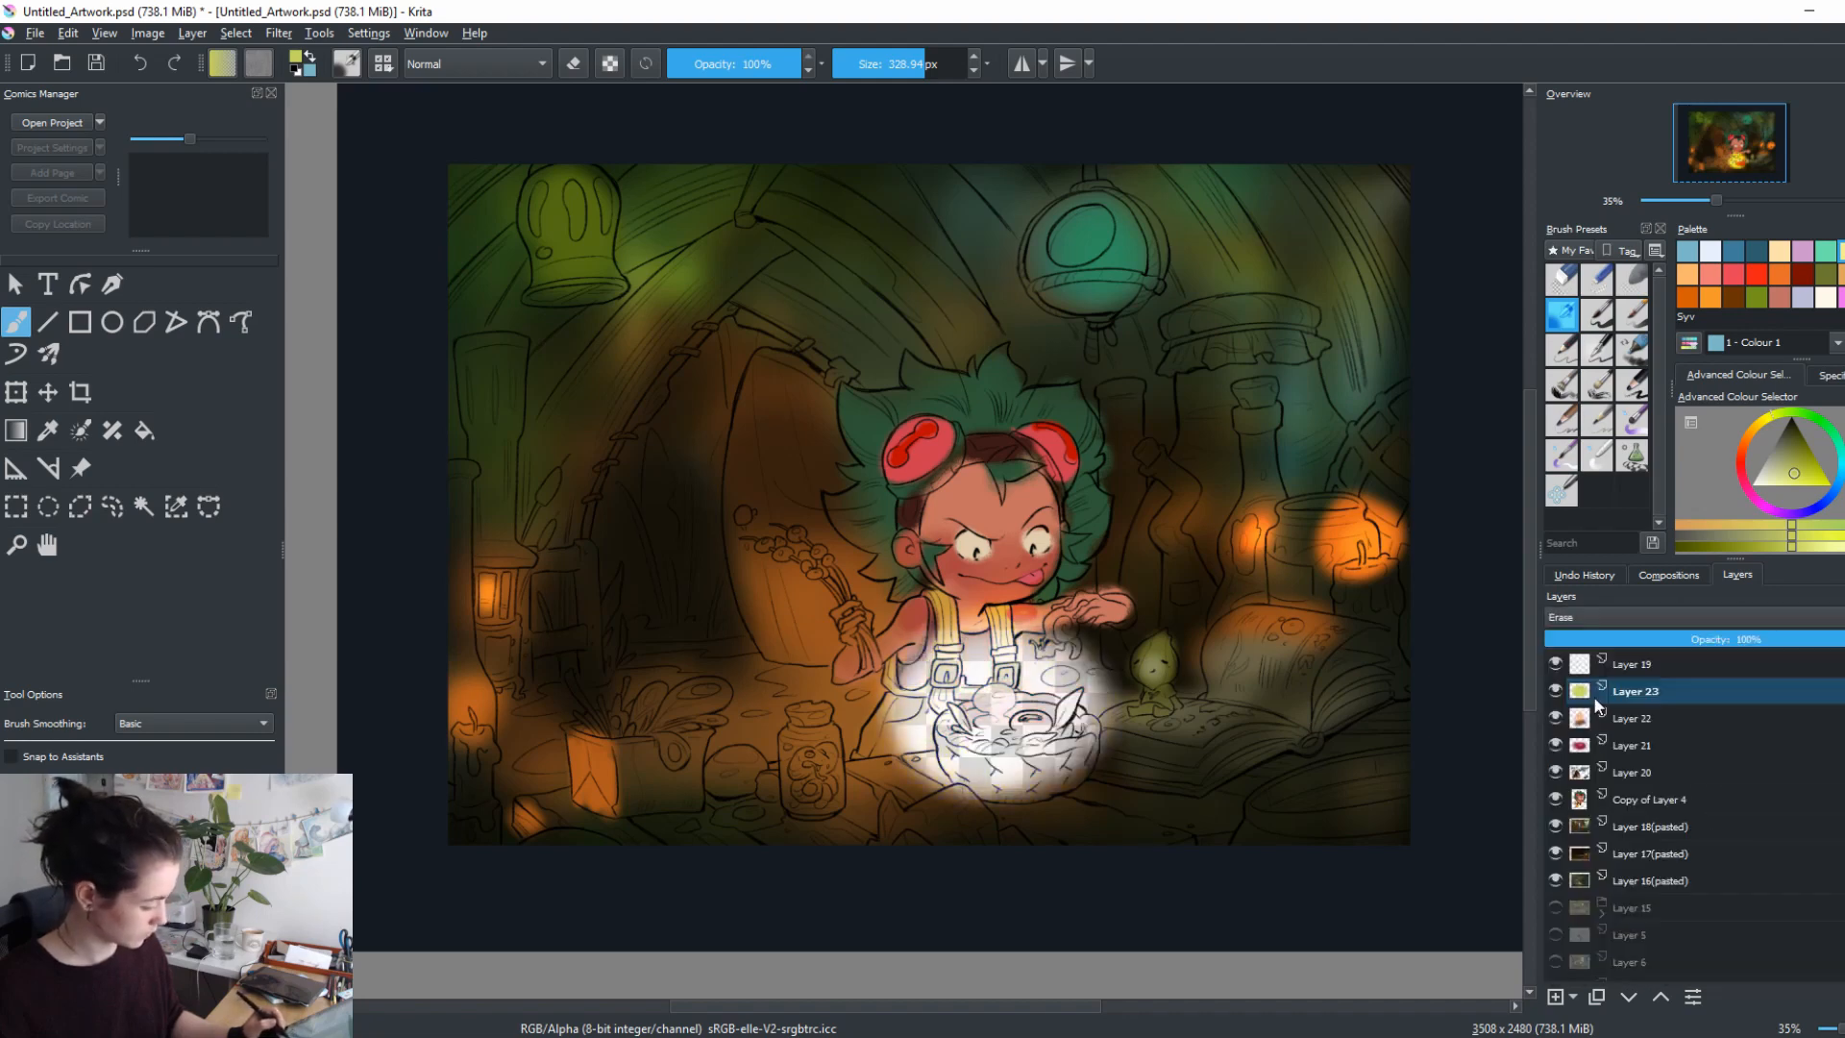
left_click(1585, 617)
left_click(1588, 657)
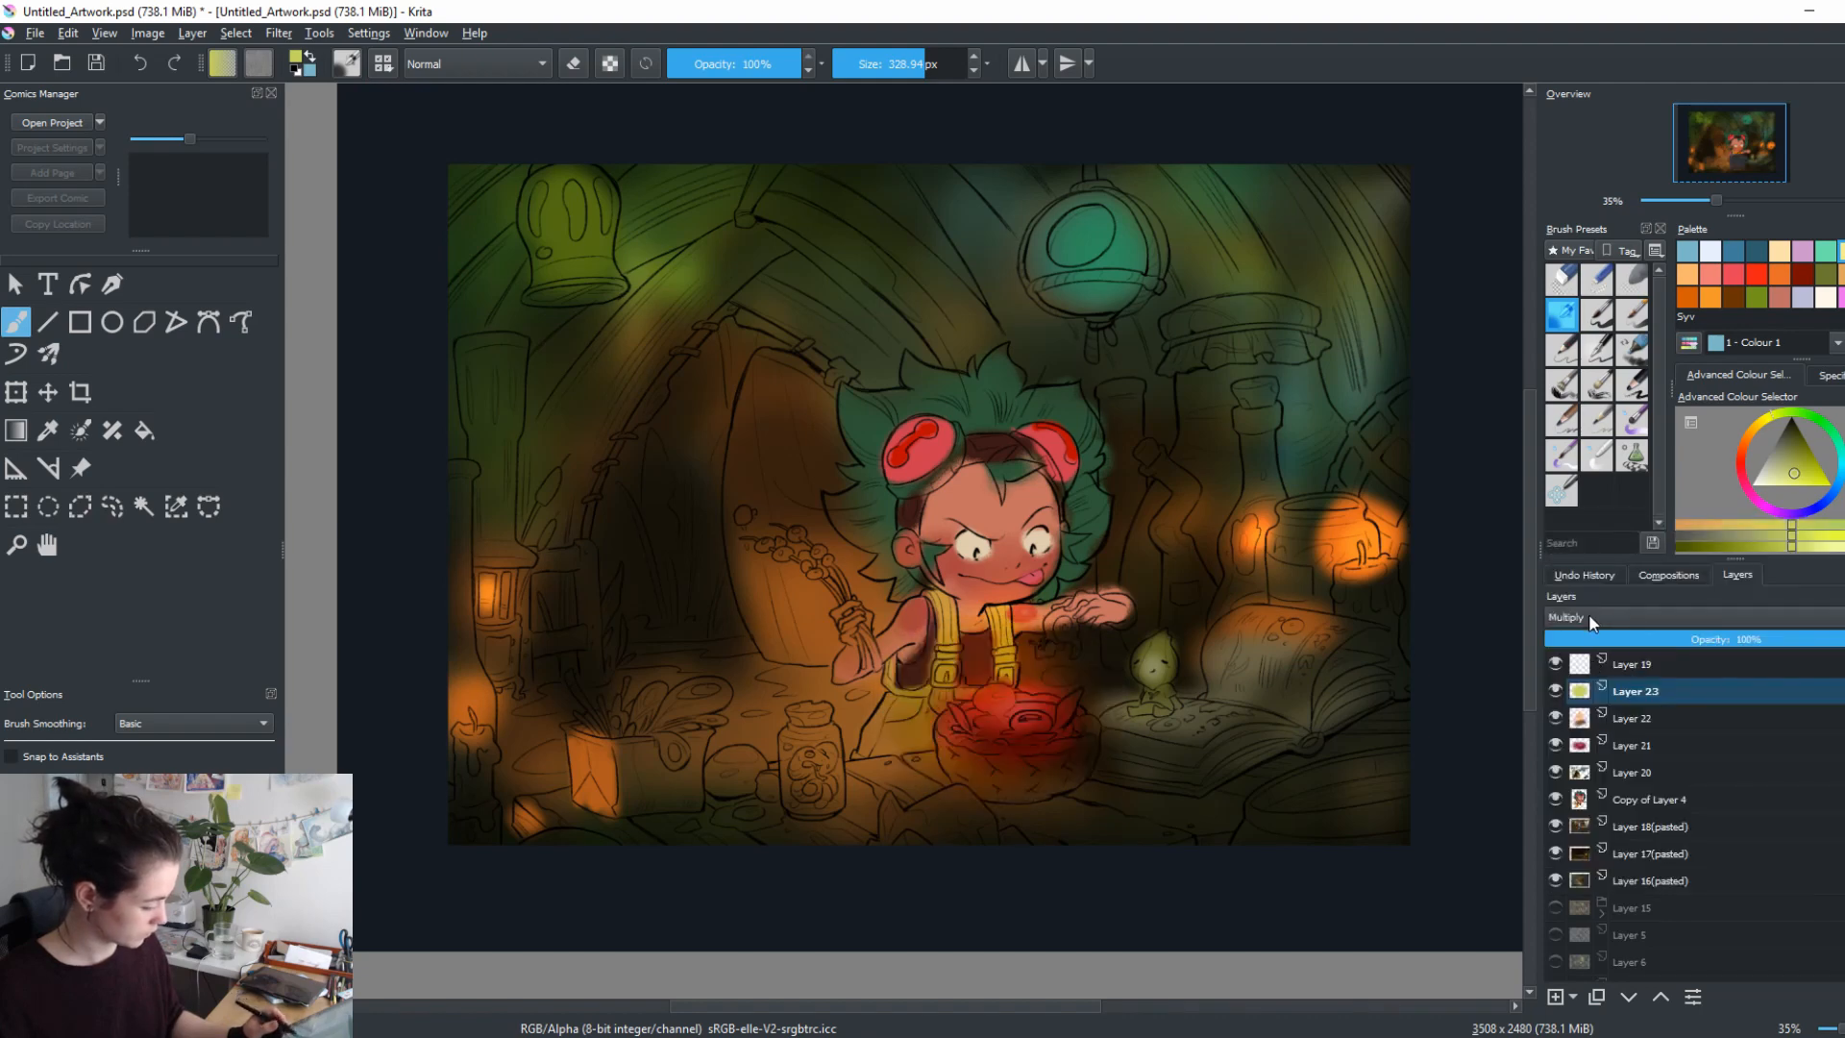
left_click(1555, 691)
left_click(1555, 691)
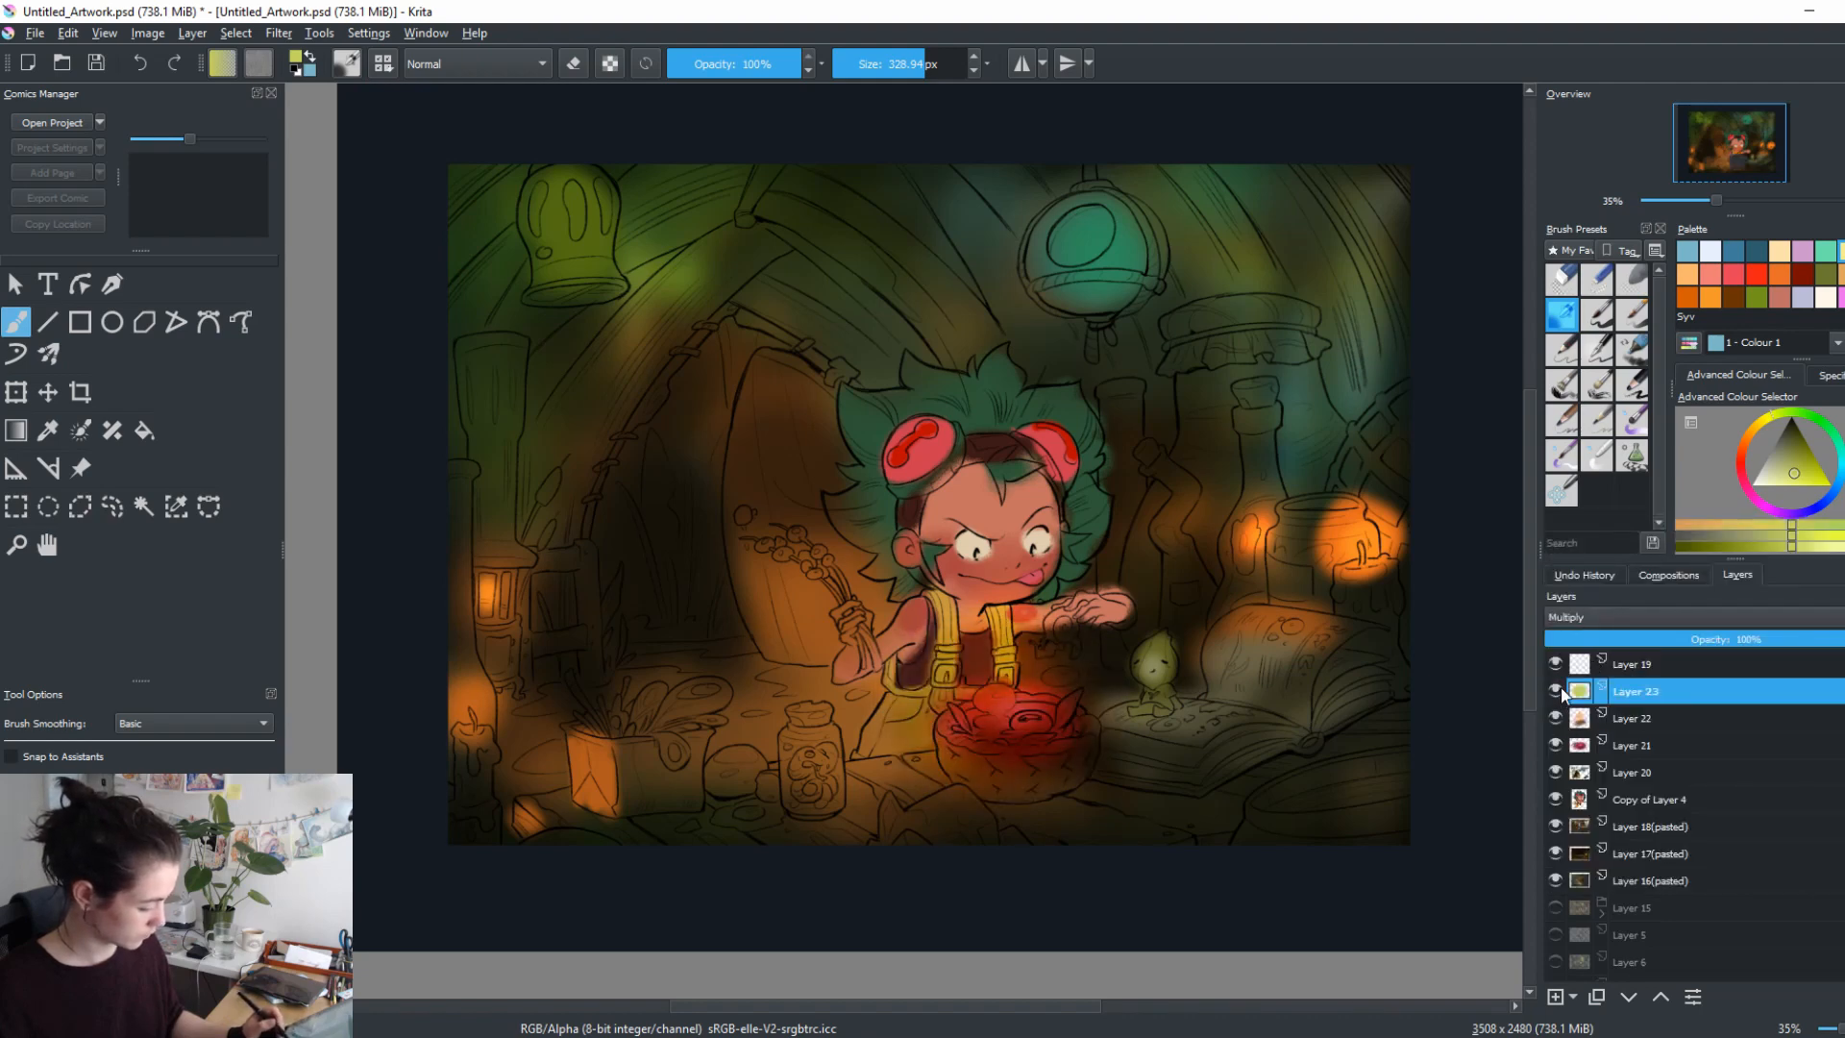
left_click(1580, 626)
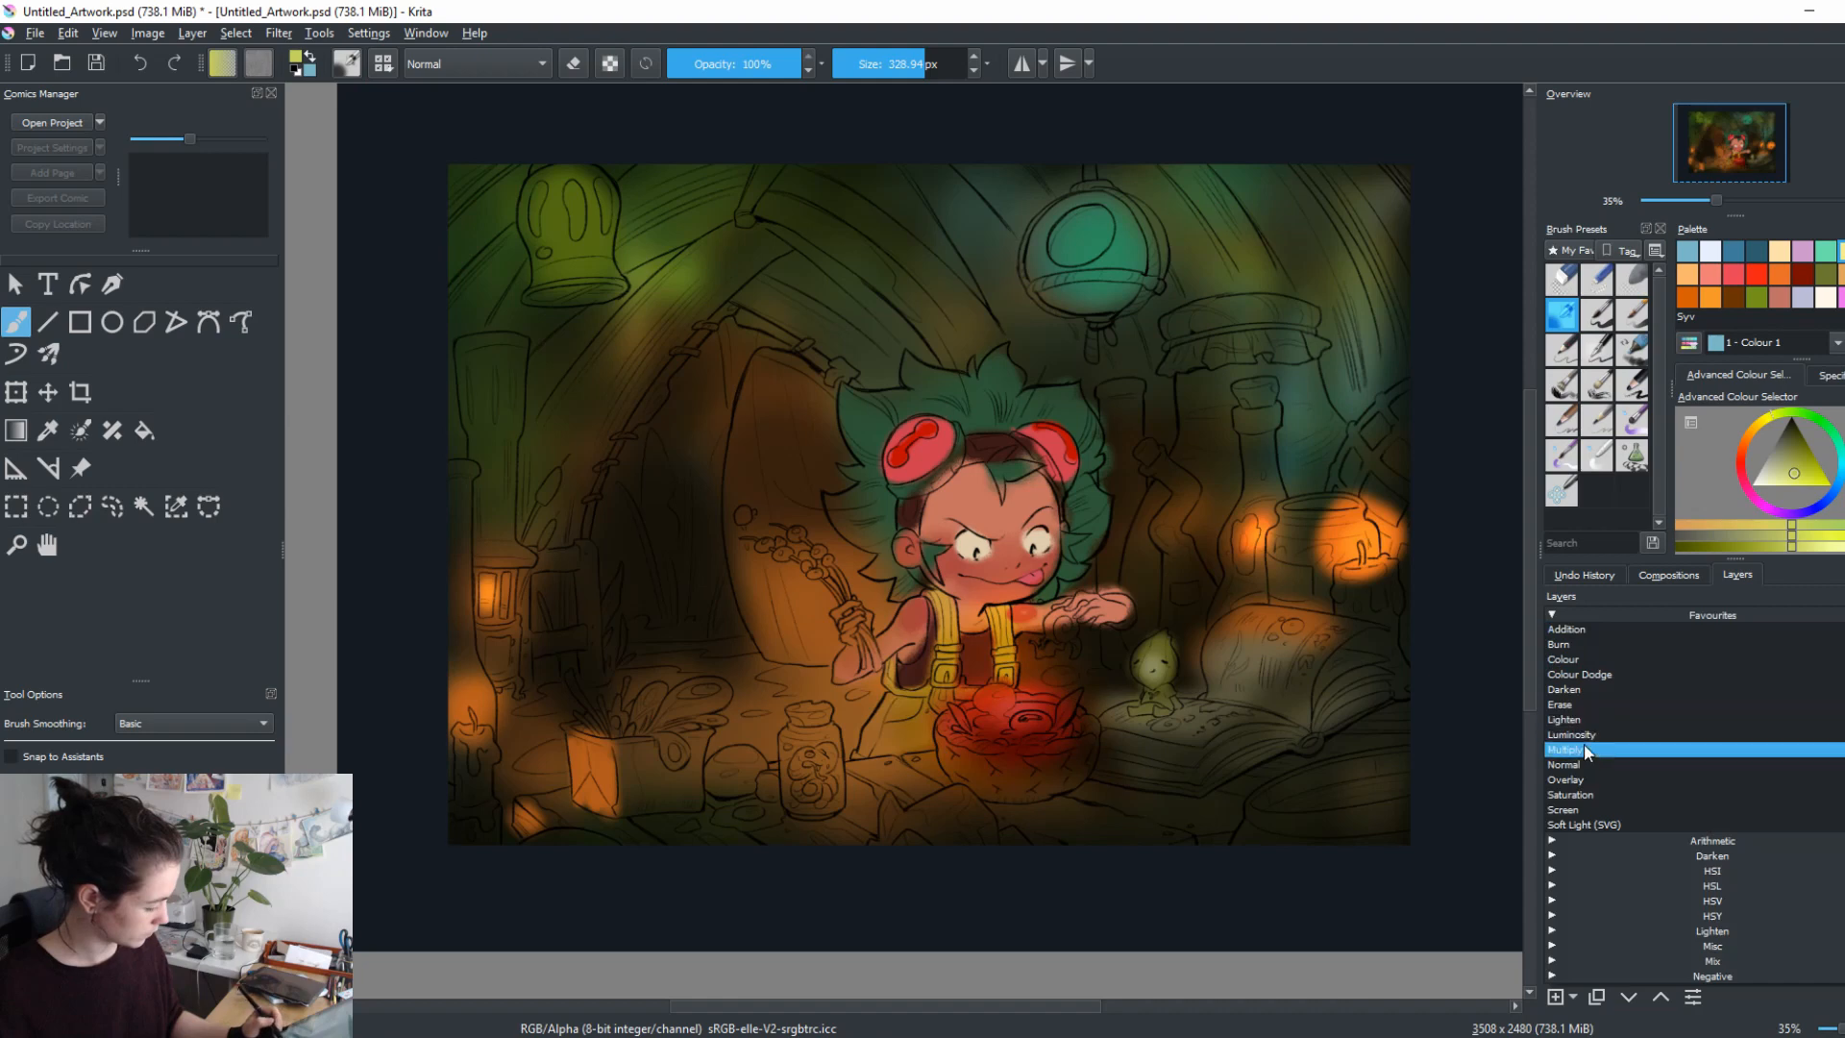
left_click(1583, 744)
Set Layer 23 to Soft Light (SVG) and erase part of its yellow-green glow around the bowl and overalls.
left_click(1583, 617)
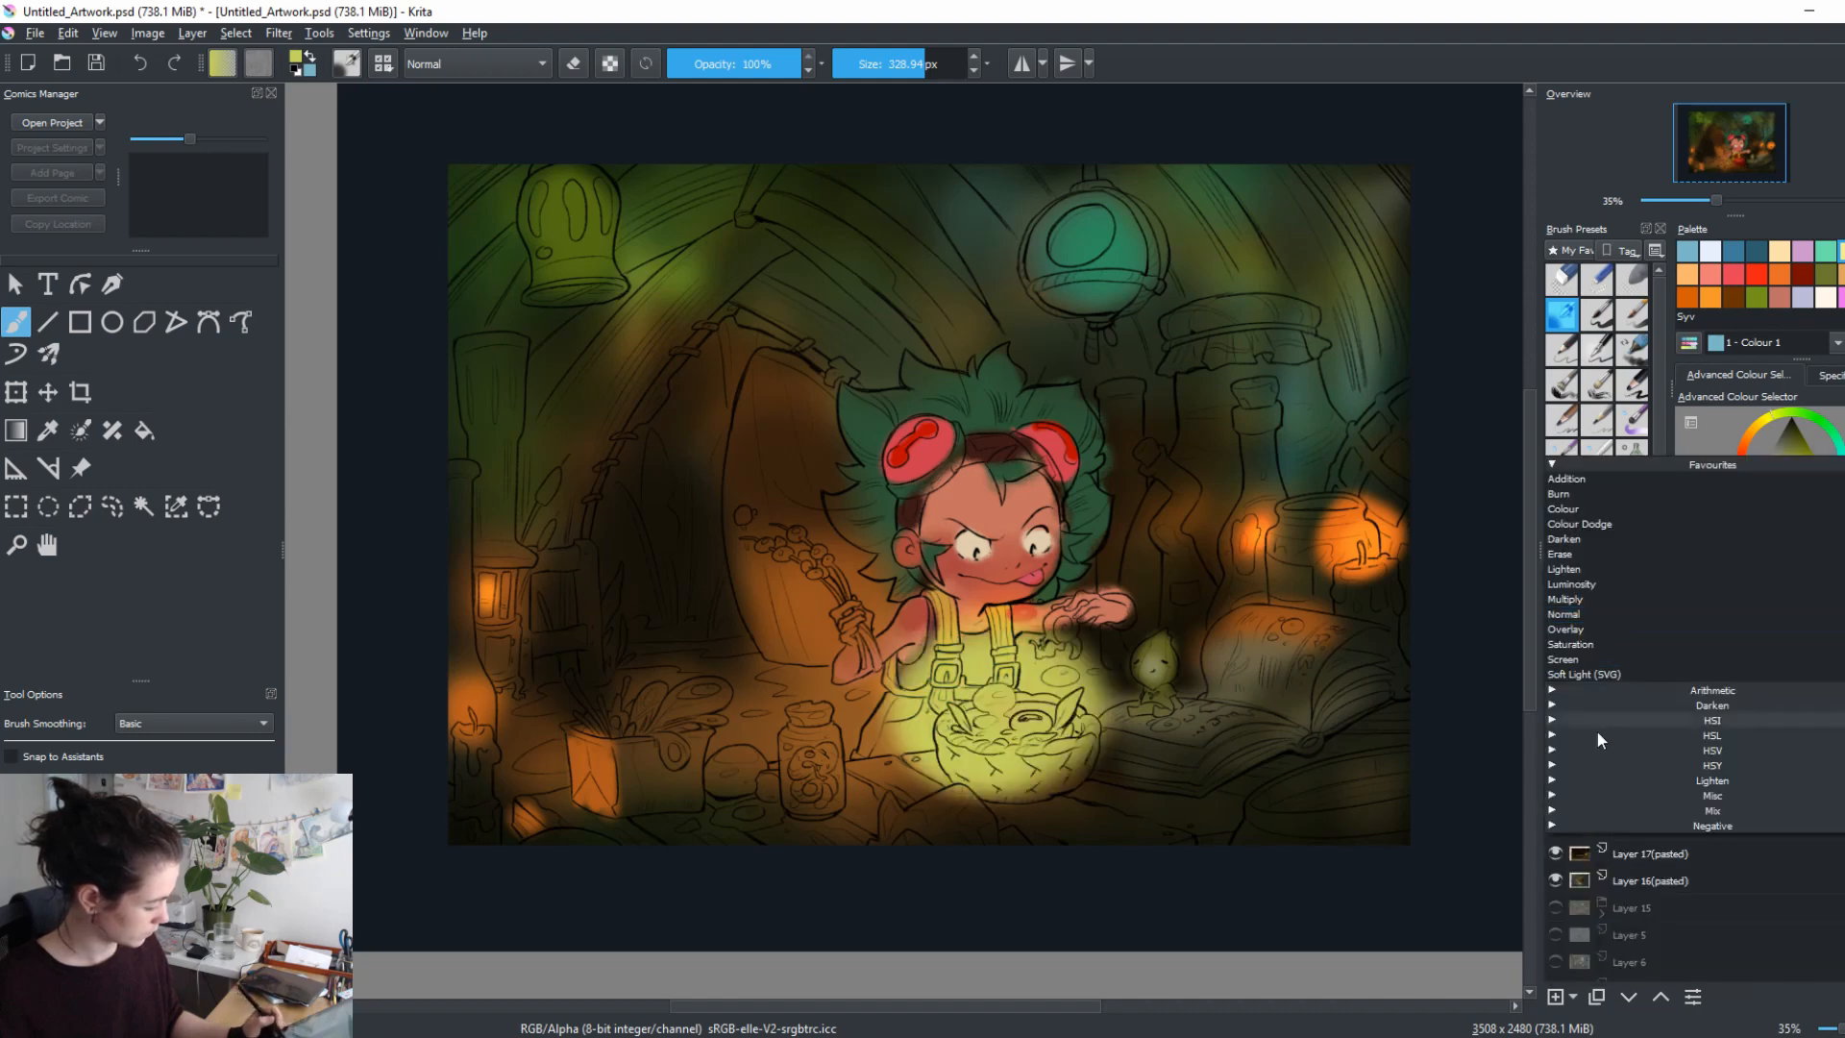
left_click(1595, 655)
left_click(1559, 692)
left_click(1558, 692)
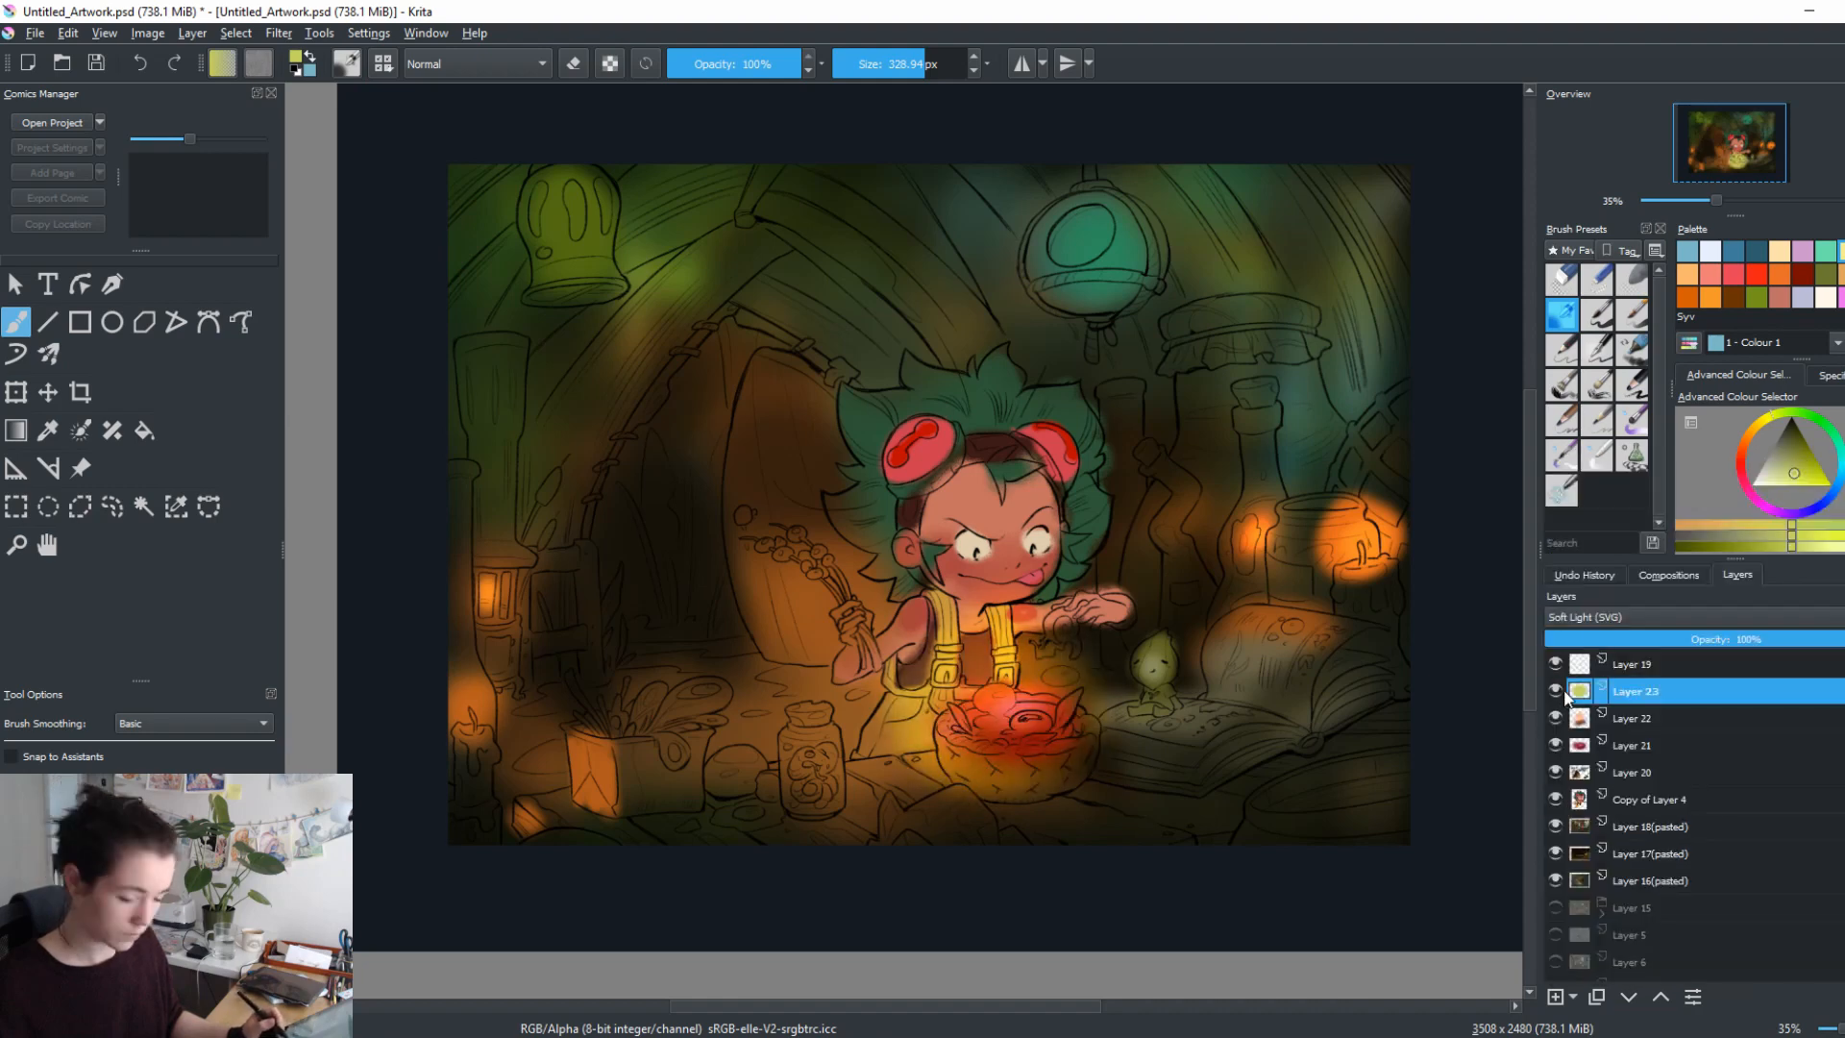
key("e")
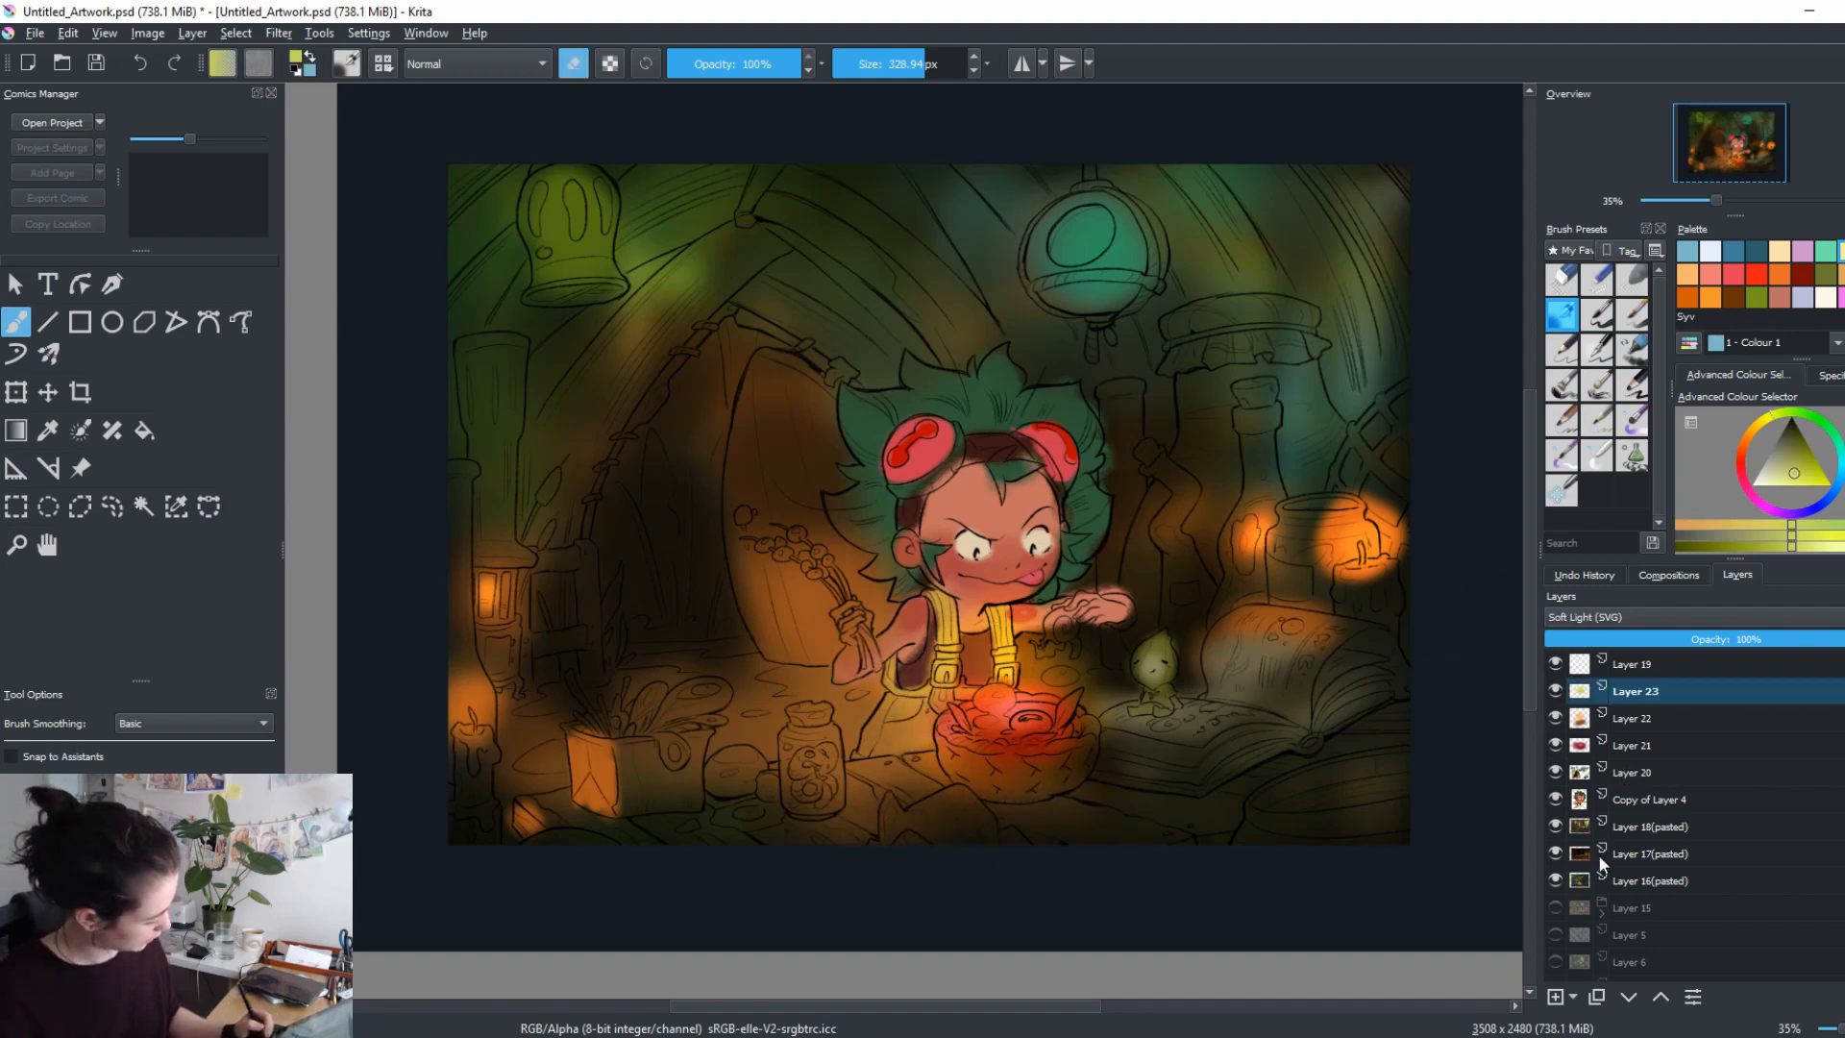
Select the opaque pixels of the Copy of Layer 4 character layer.
left_click(1633, 773)
left_click(1652, 799)
right_click(1695, 798)
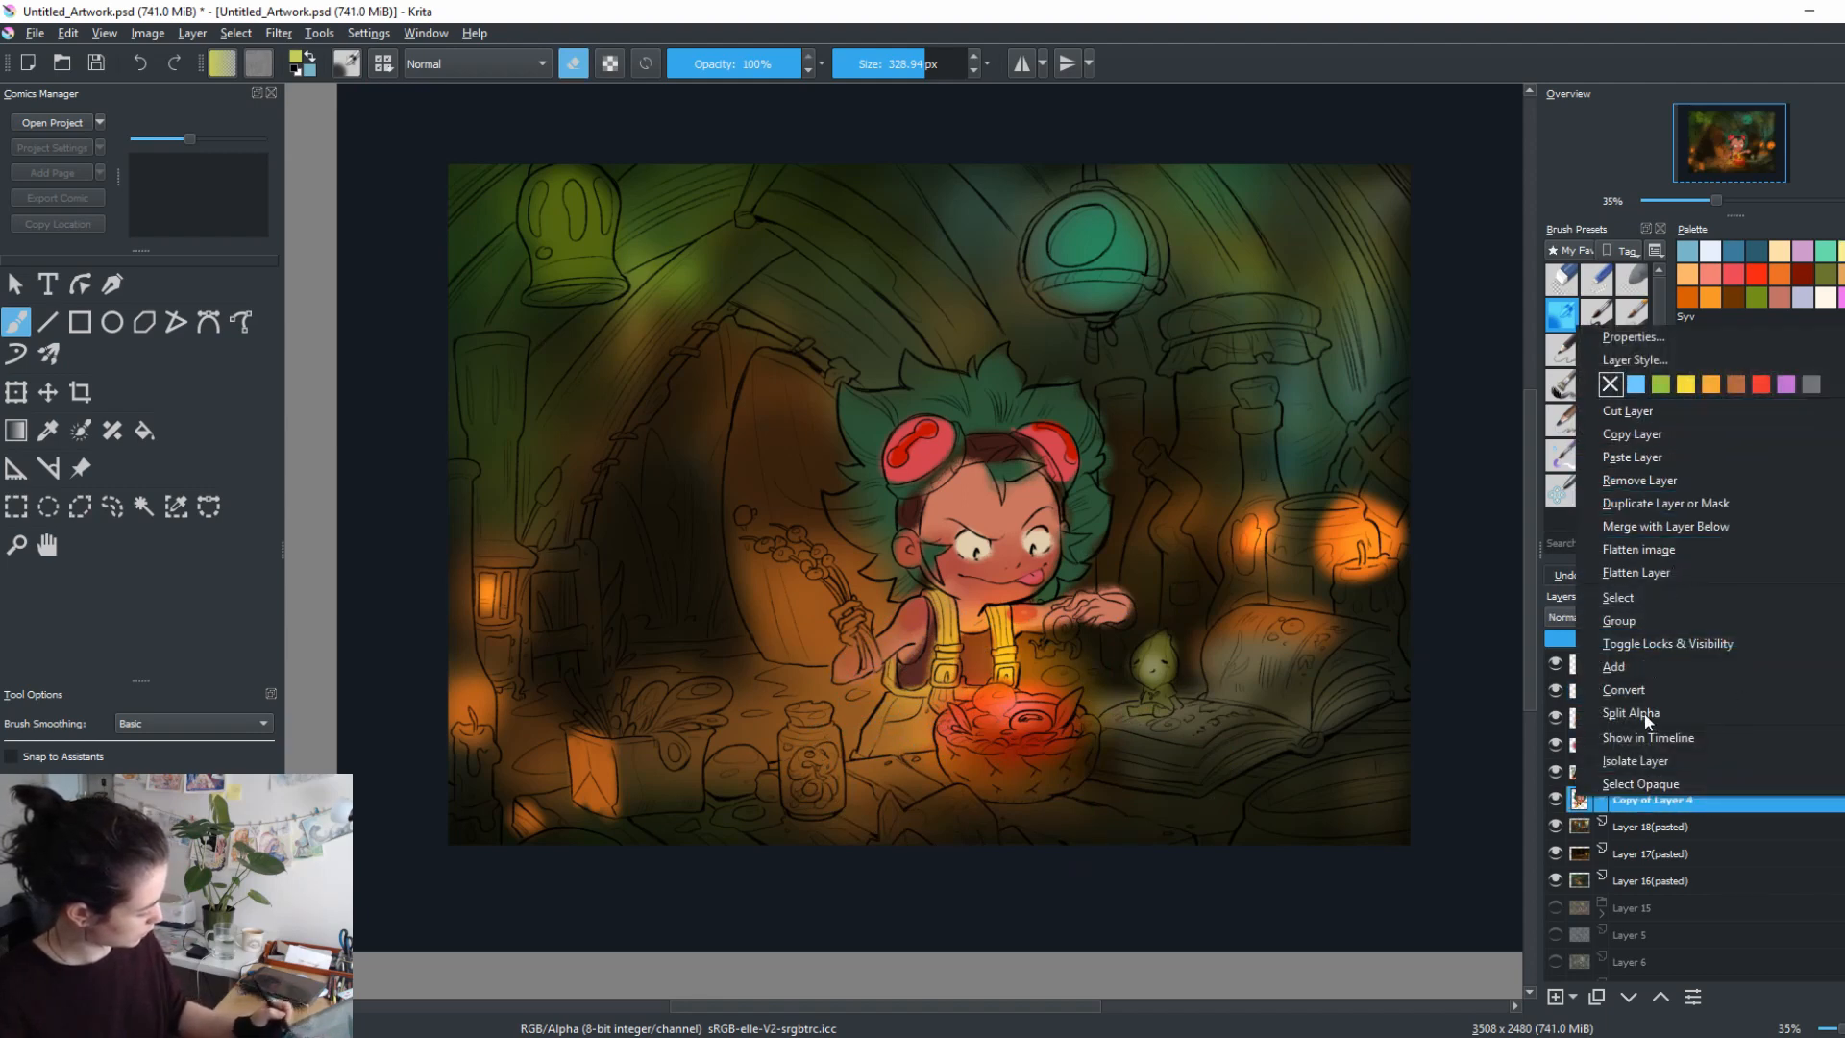
left_click(1625, 824)
Add a layer above Copy of Layer 4, paint muted beige shading over the selected character, and set it to Multiply.
left_click(1564, 995)
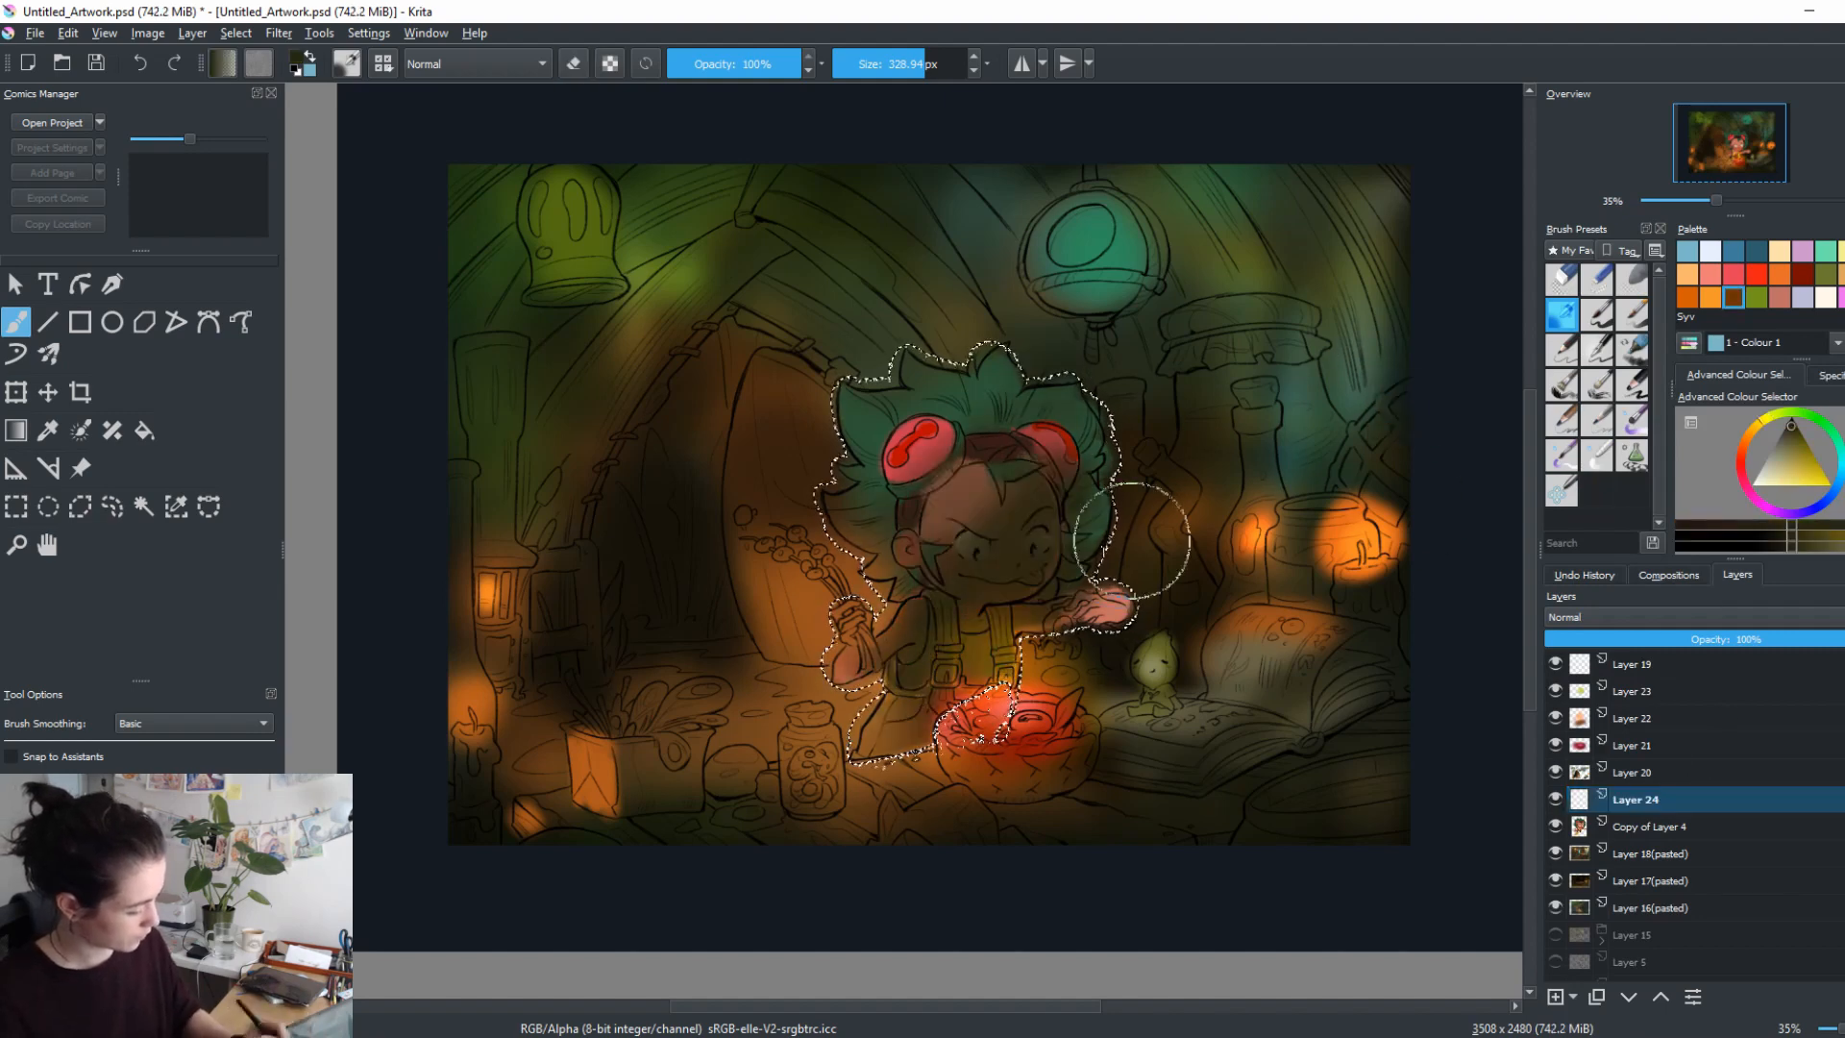
left_click(1778, 456)
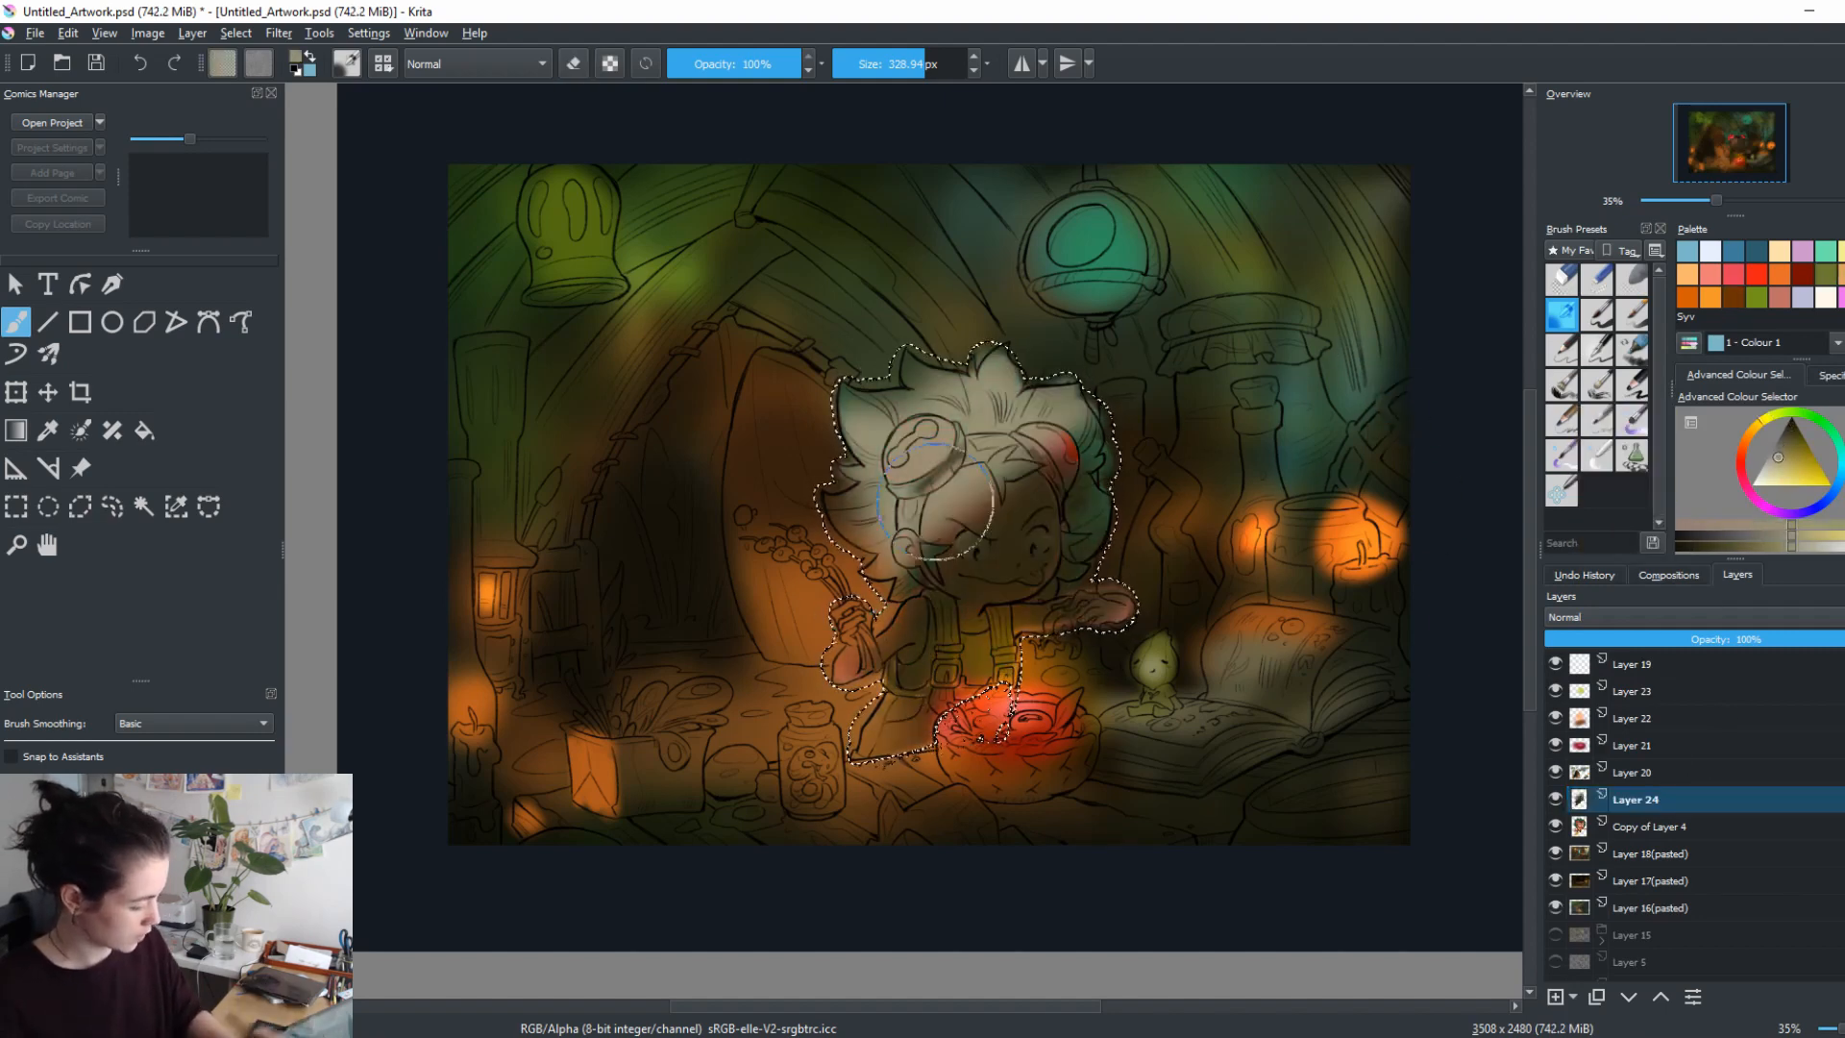
left_click(1588, 617)
left_click(1624, 742)
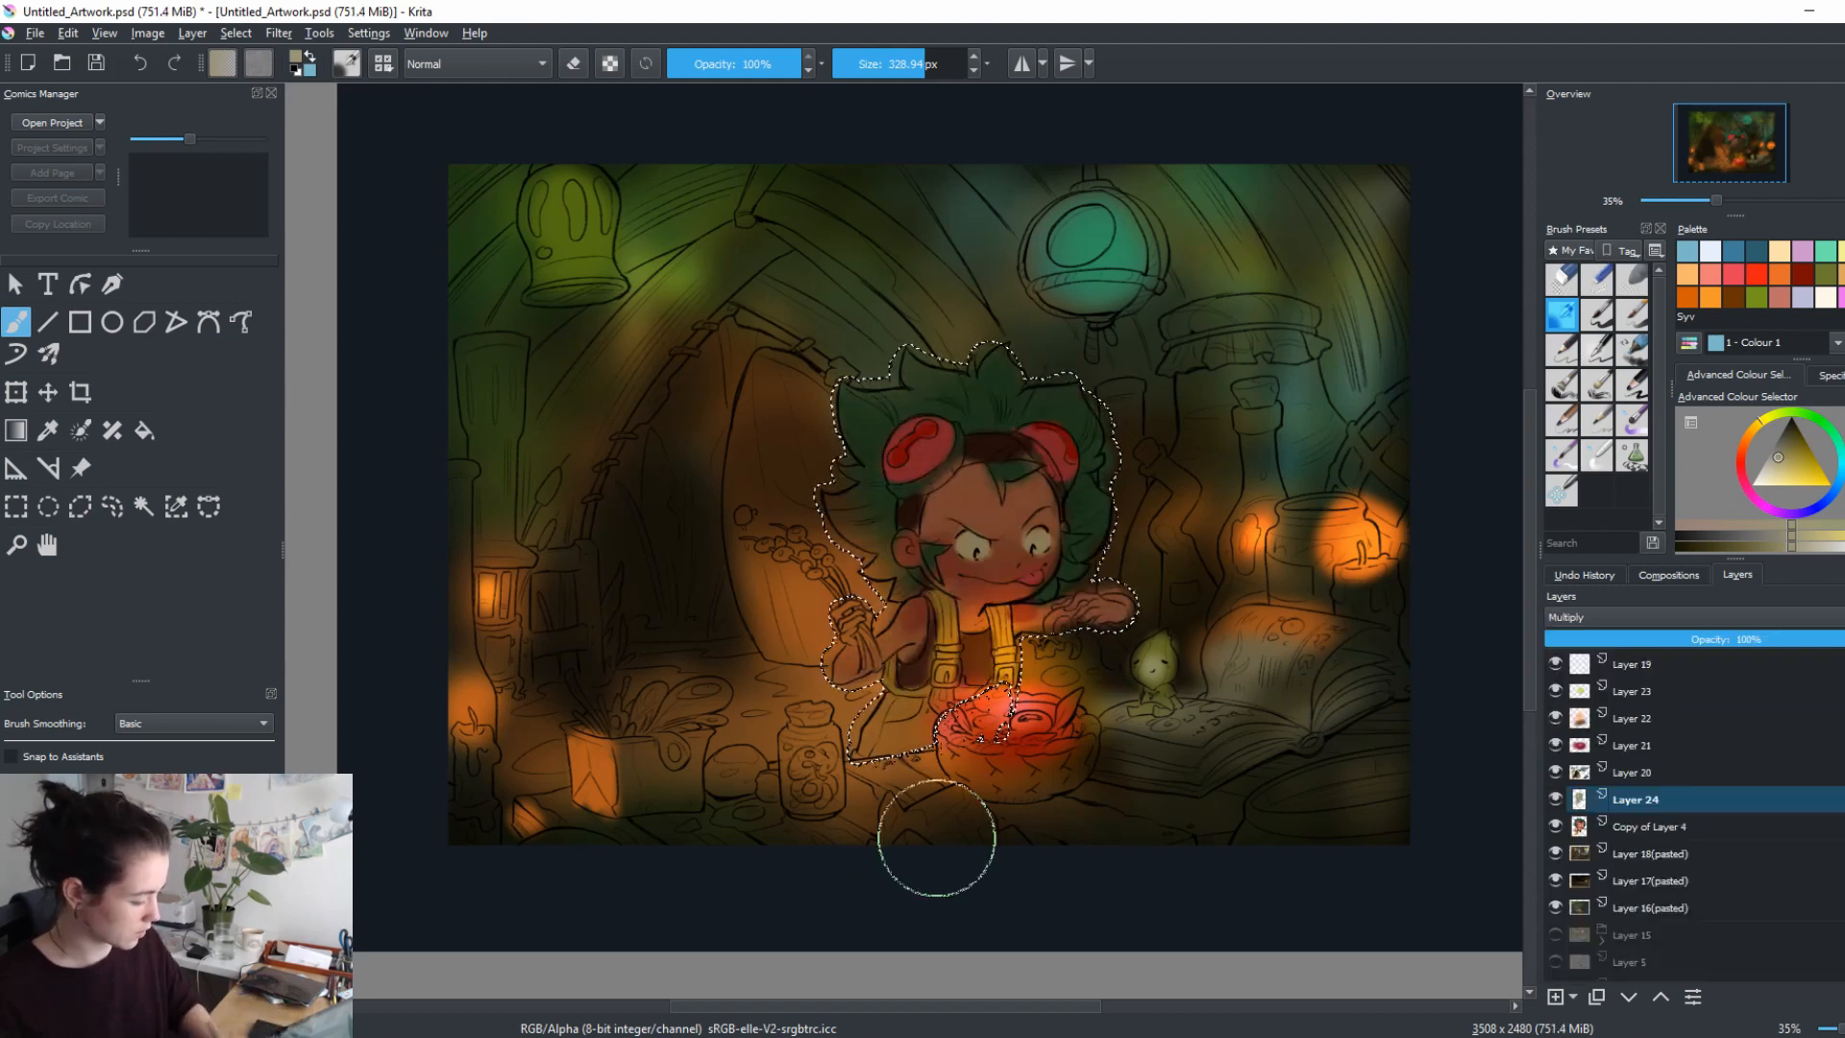
Add another layer and paint mint-green light on the top of the hair and yellow-green light along the side facing the door.
left_click(1555, 996)
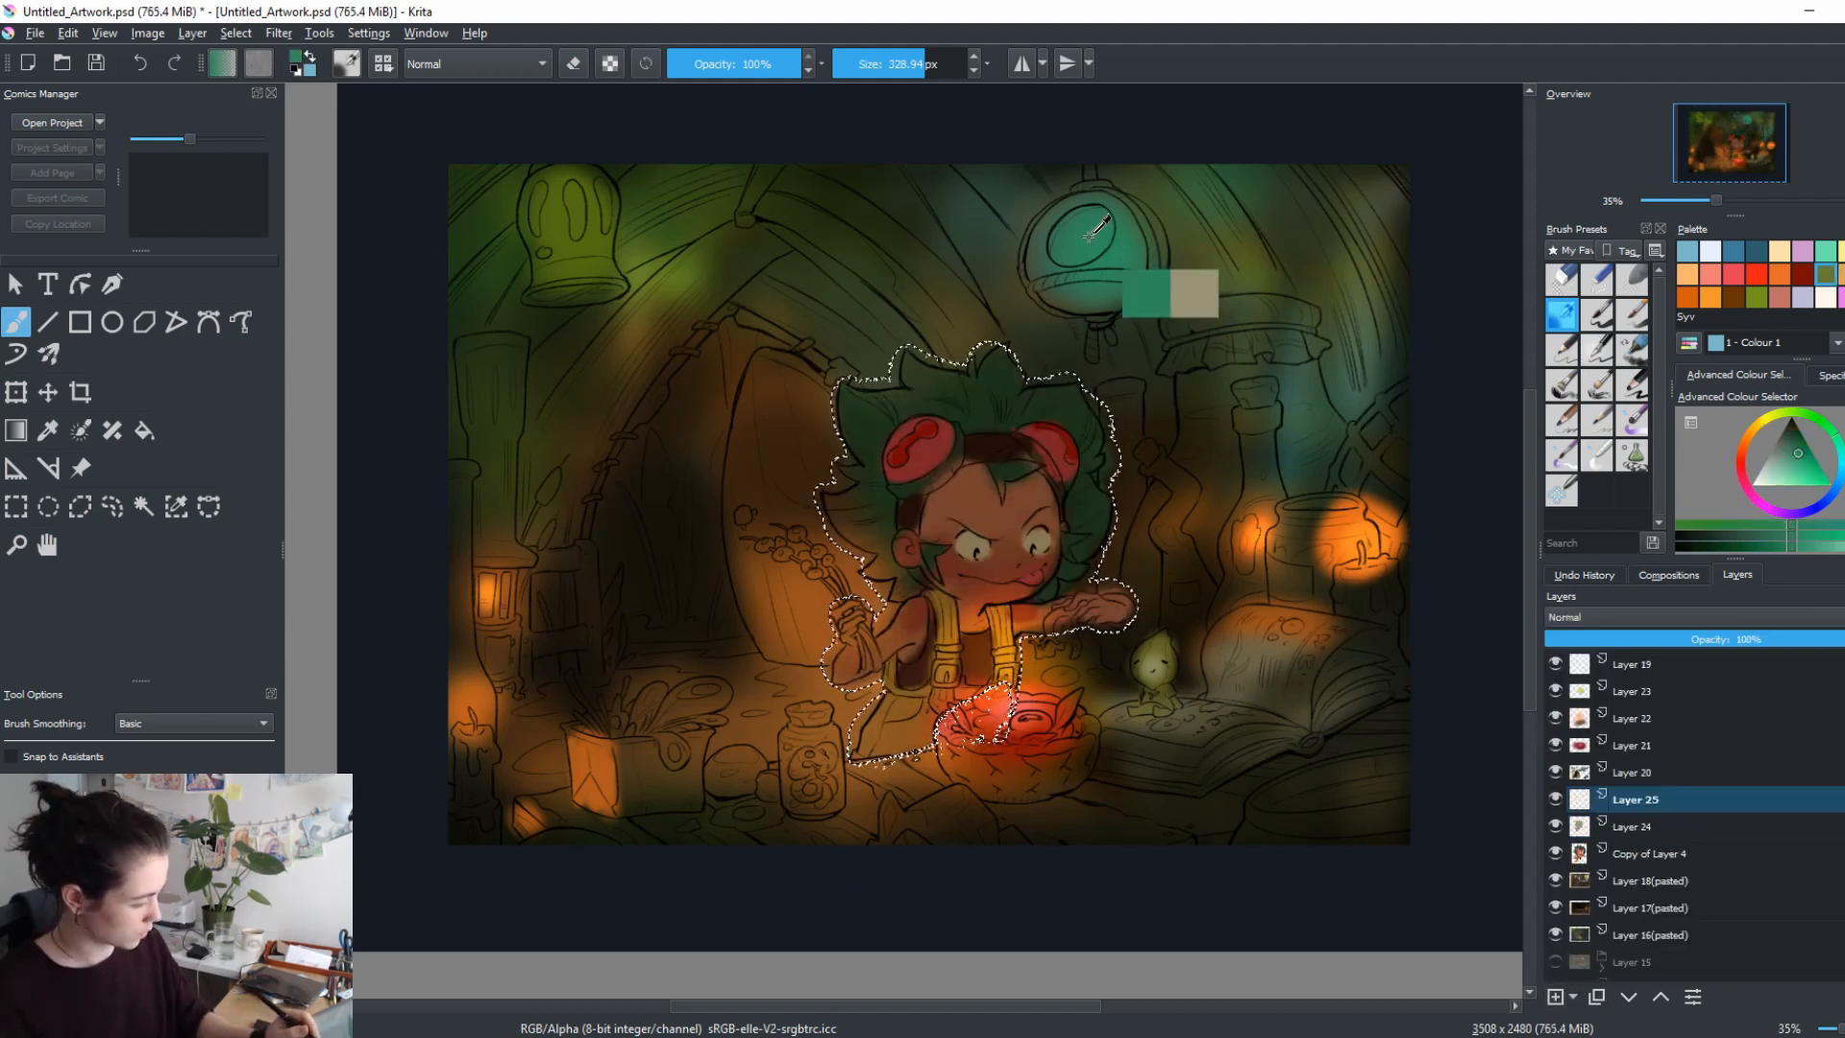
left_click(1824, 251)
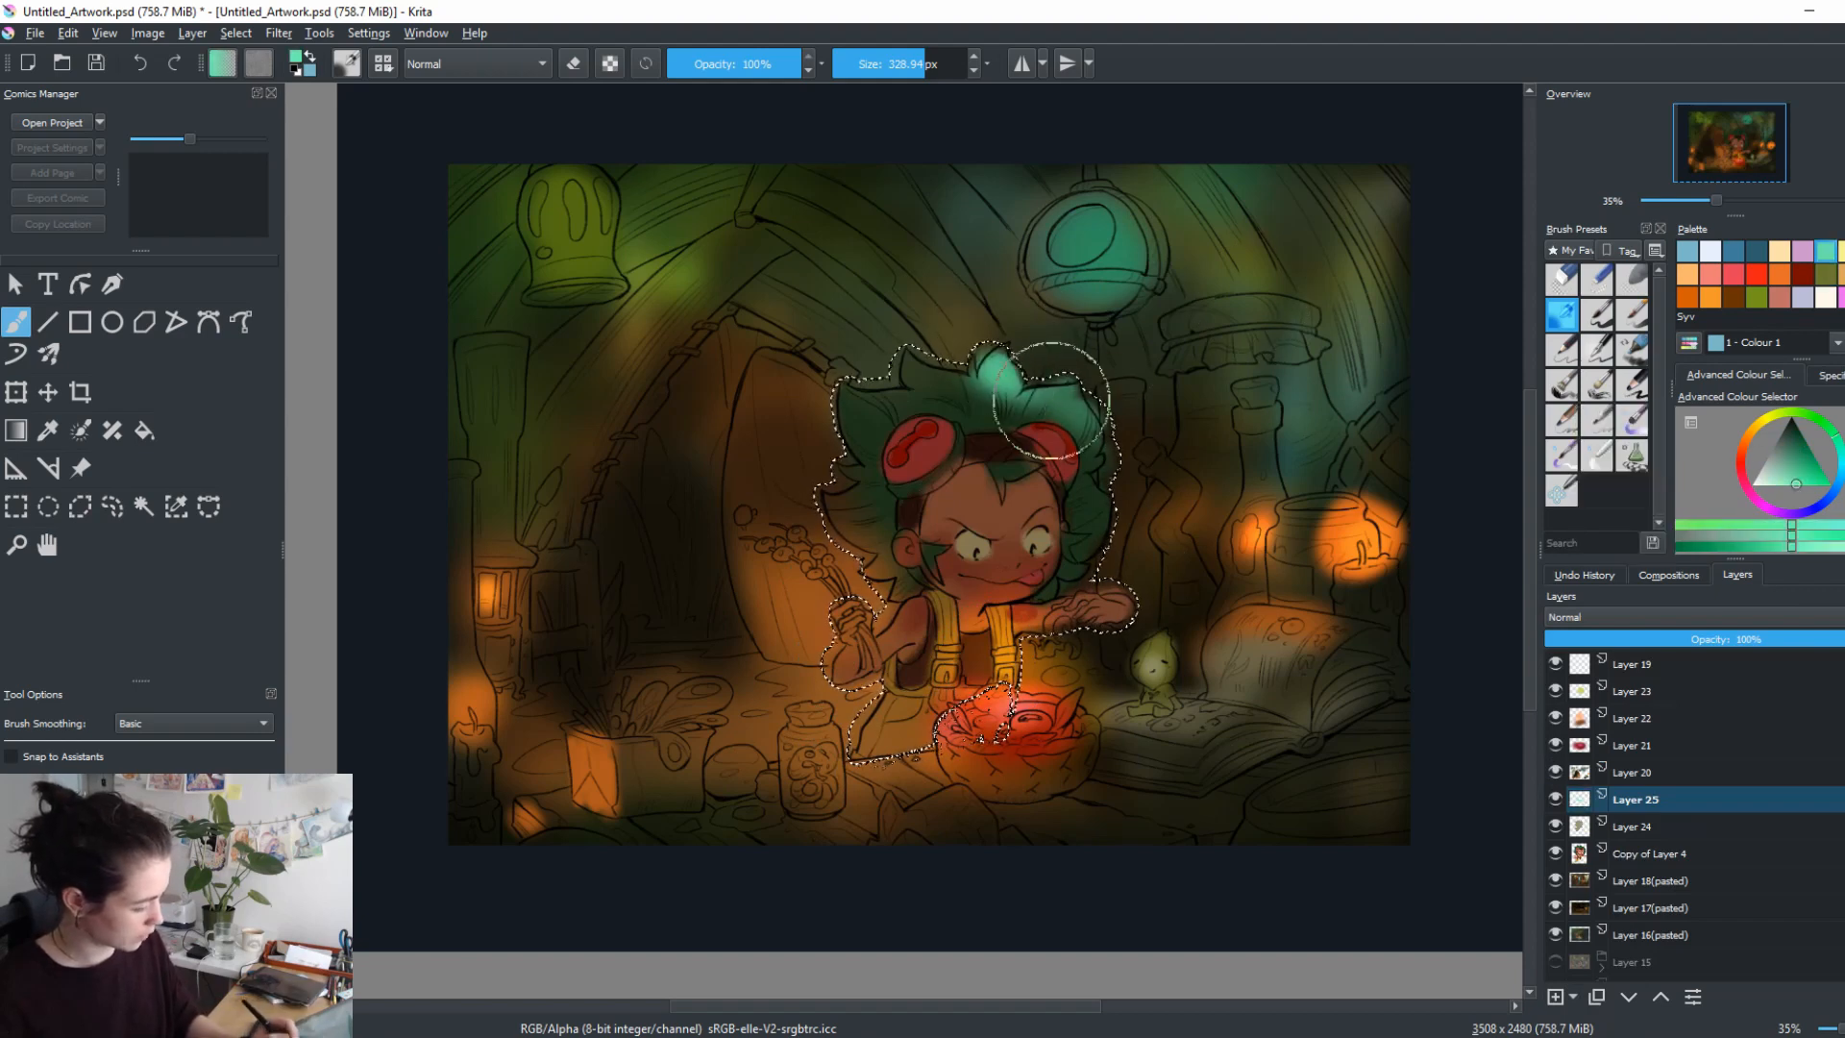
left_click(1756, 297)
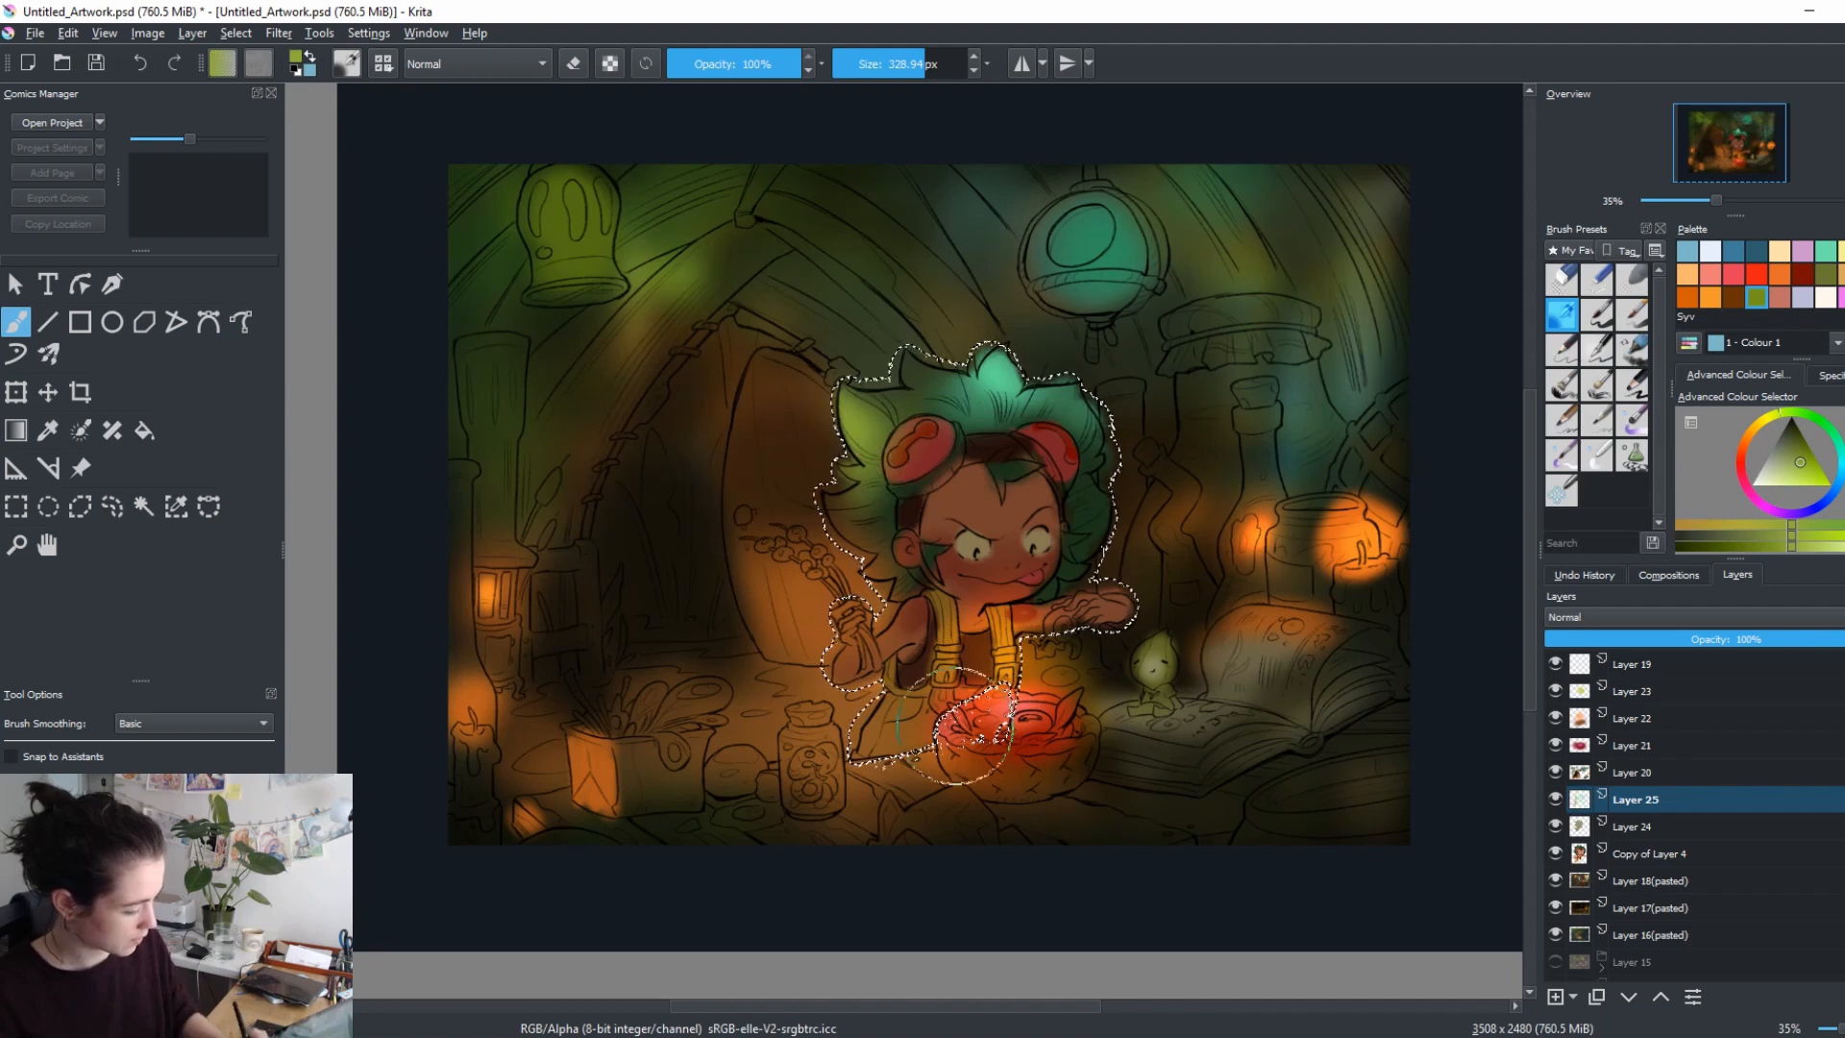
Try the Overlay and Colour Dodge blending modes on Layer 25, then return it to Normal.
left_click(1561, 616)
left_click(1587, 765)
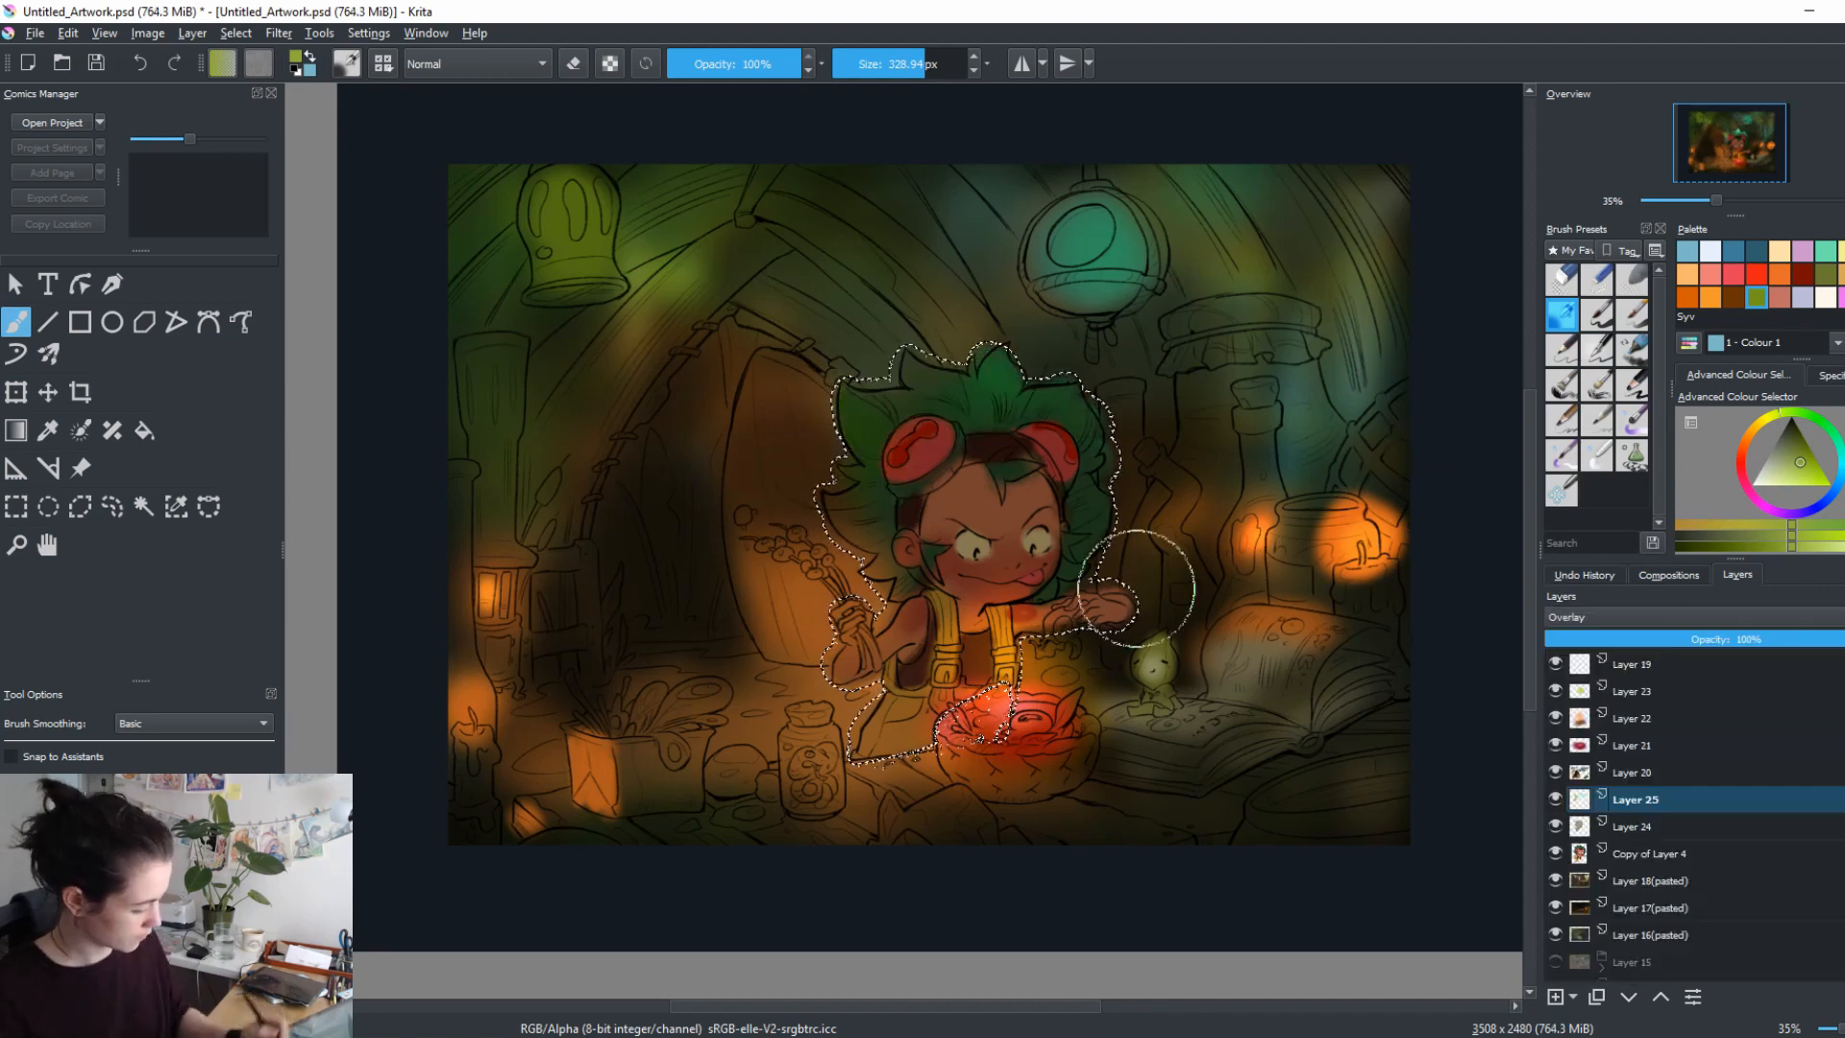
left_click(1580, 614)
left_click(1621, 682)
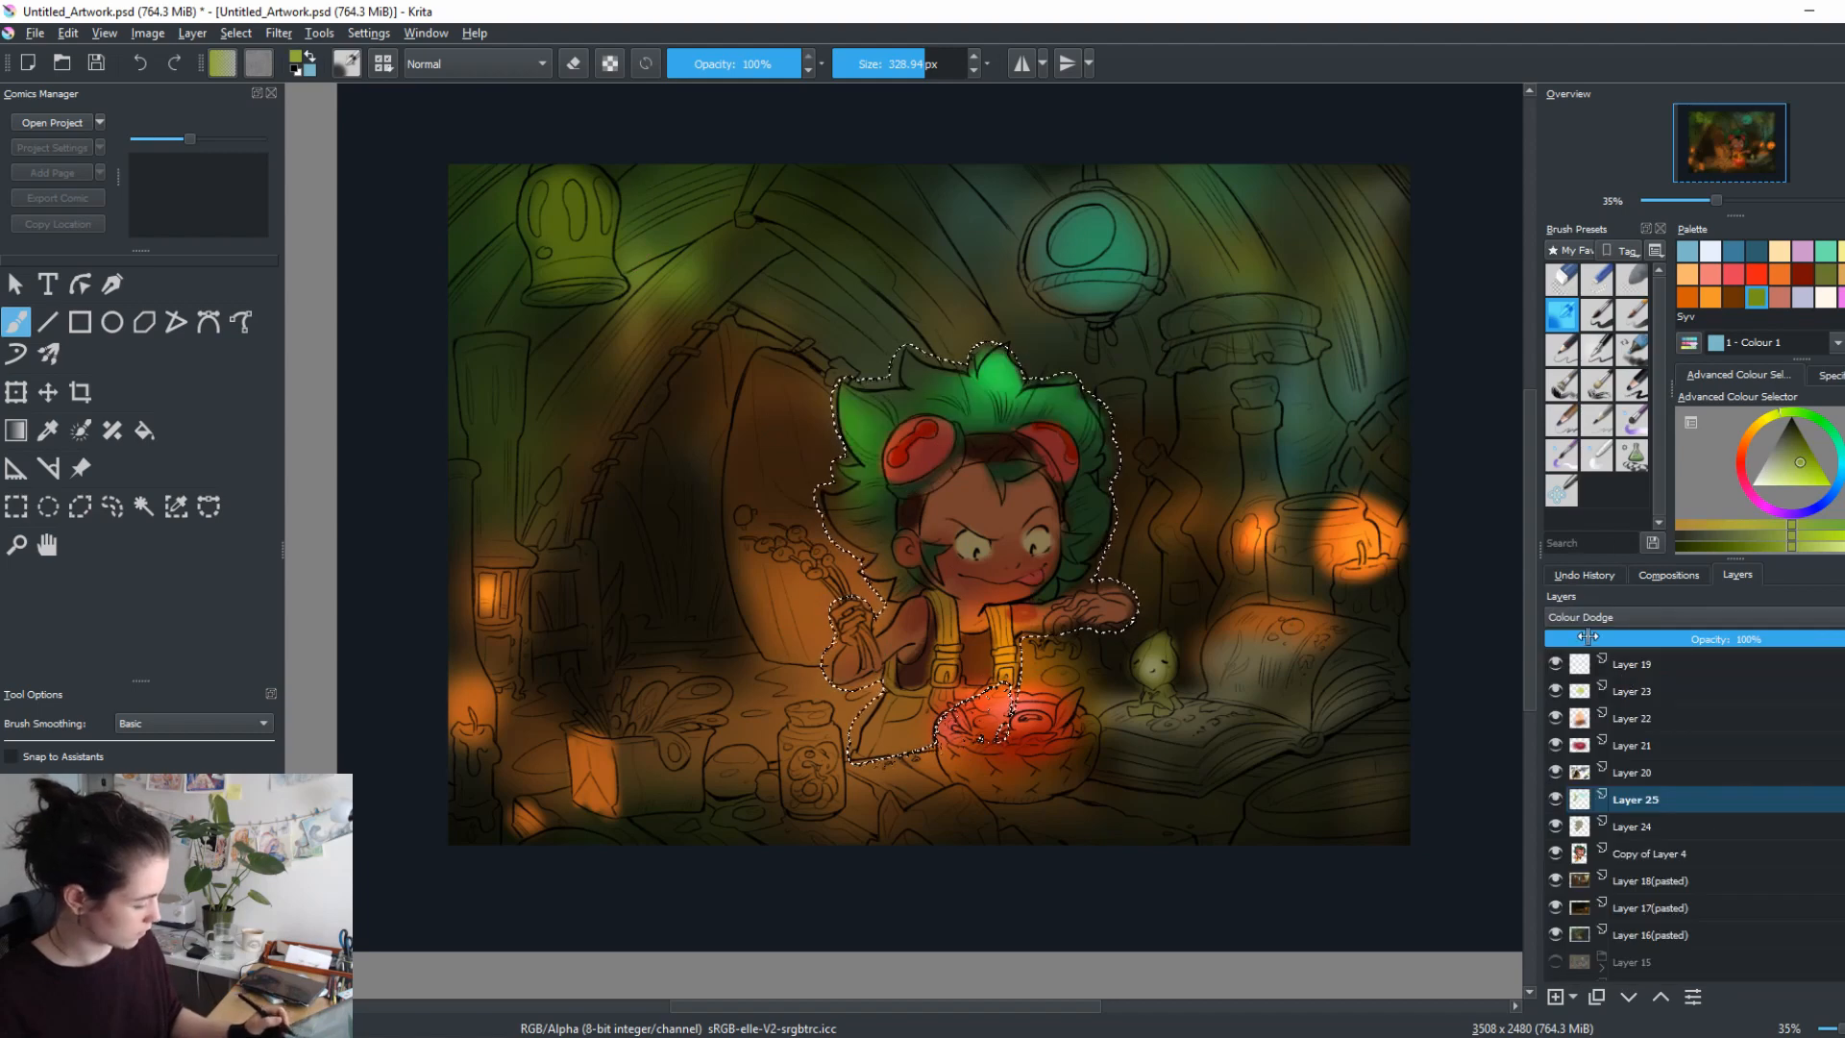
left_click(1616, 615)
left_click(1566, 759)
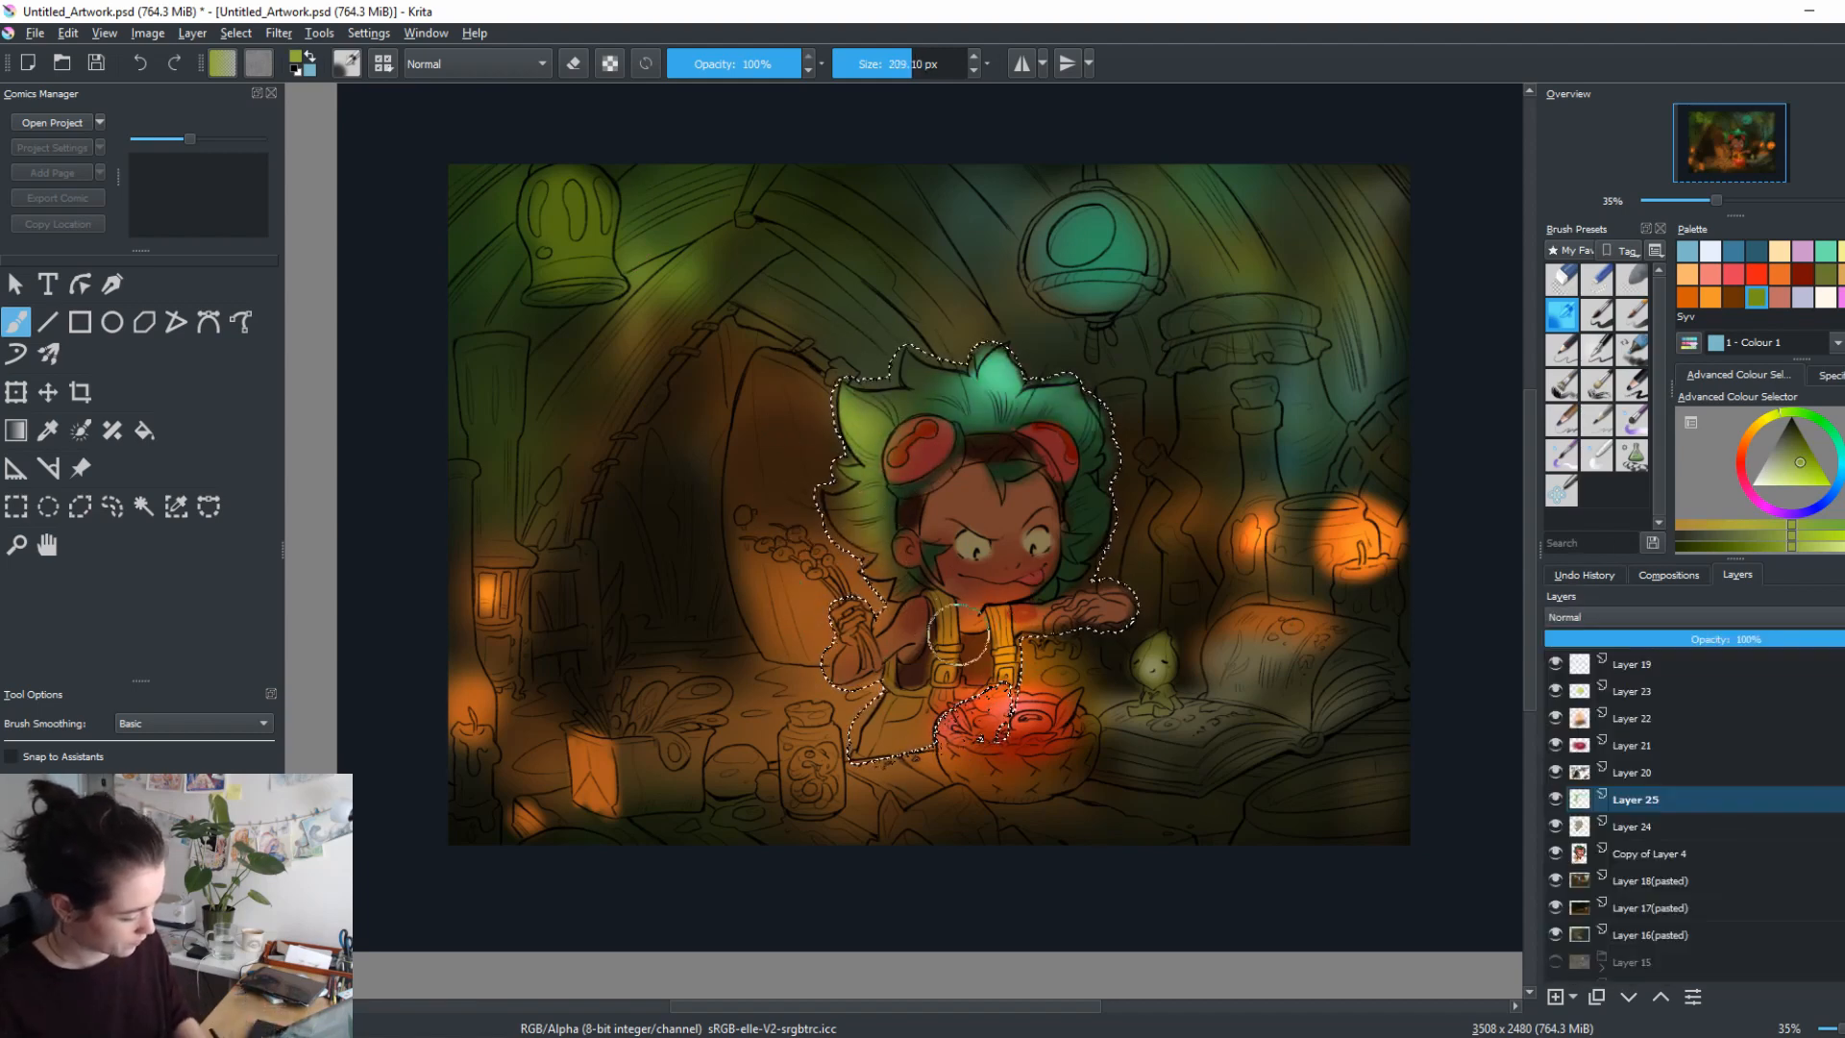
With a smaller brush, paint yellow-green light on the arm holding the flowers and sampled teal on the outstretched hand.
left_click_drag(841, 642, 841, 663)
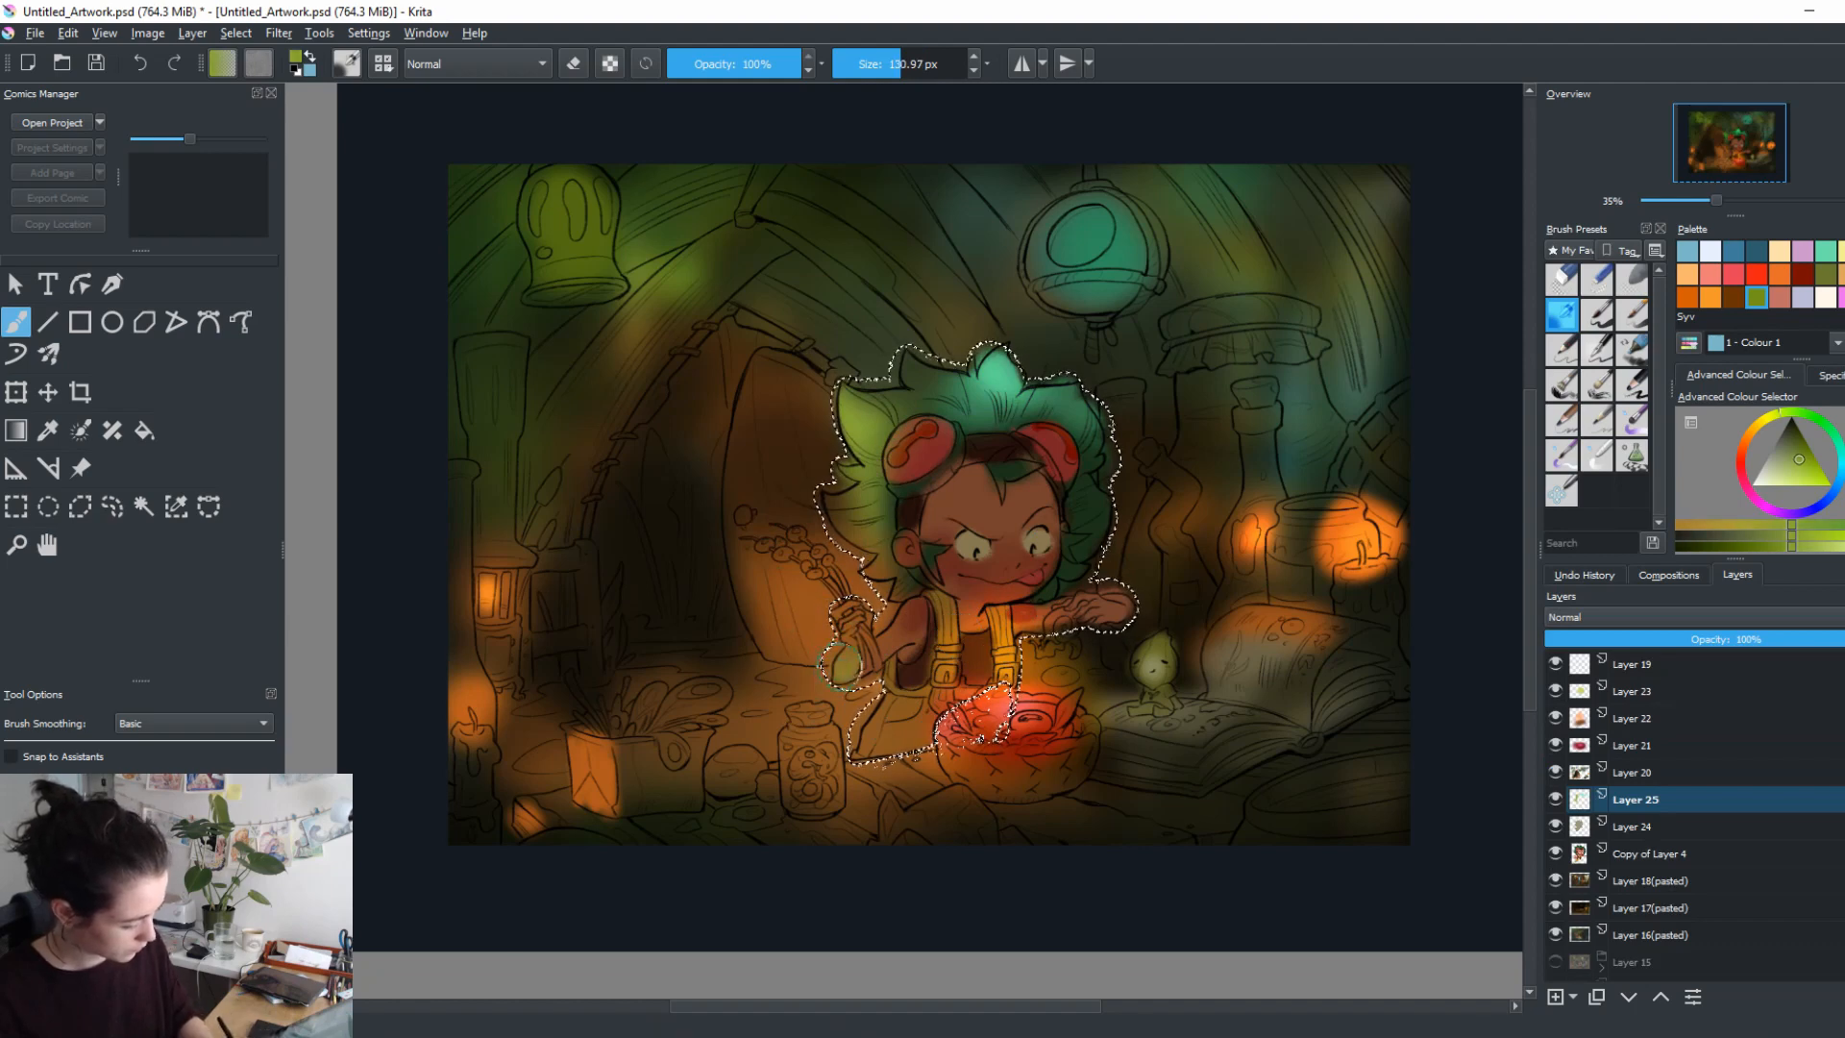
left_click(1100, 231, "ctrl")
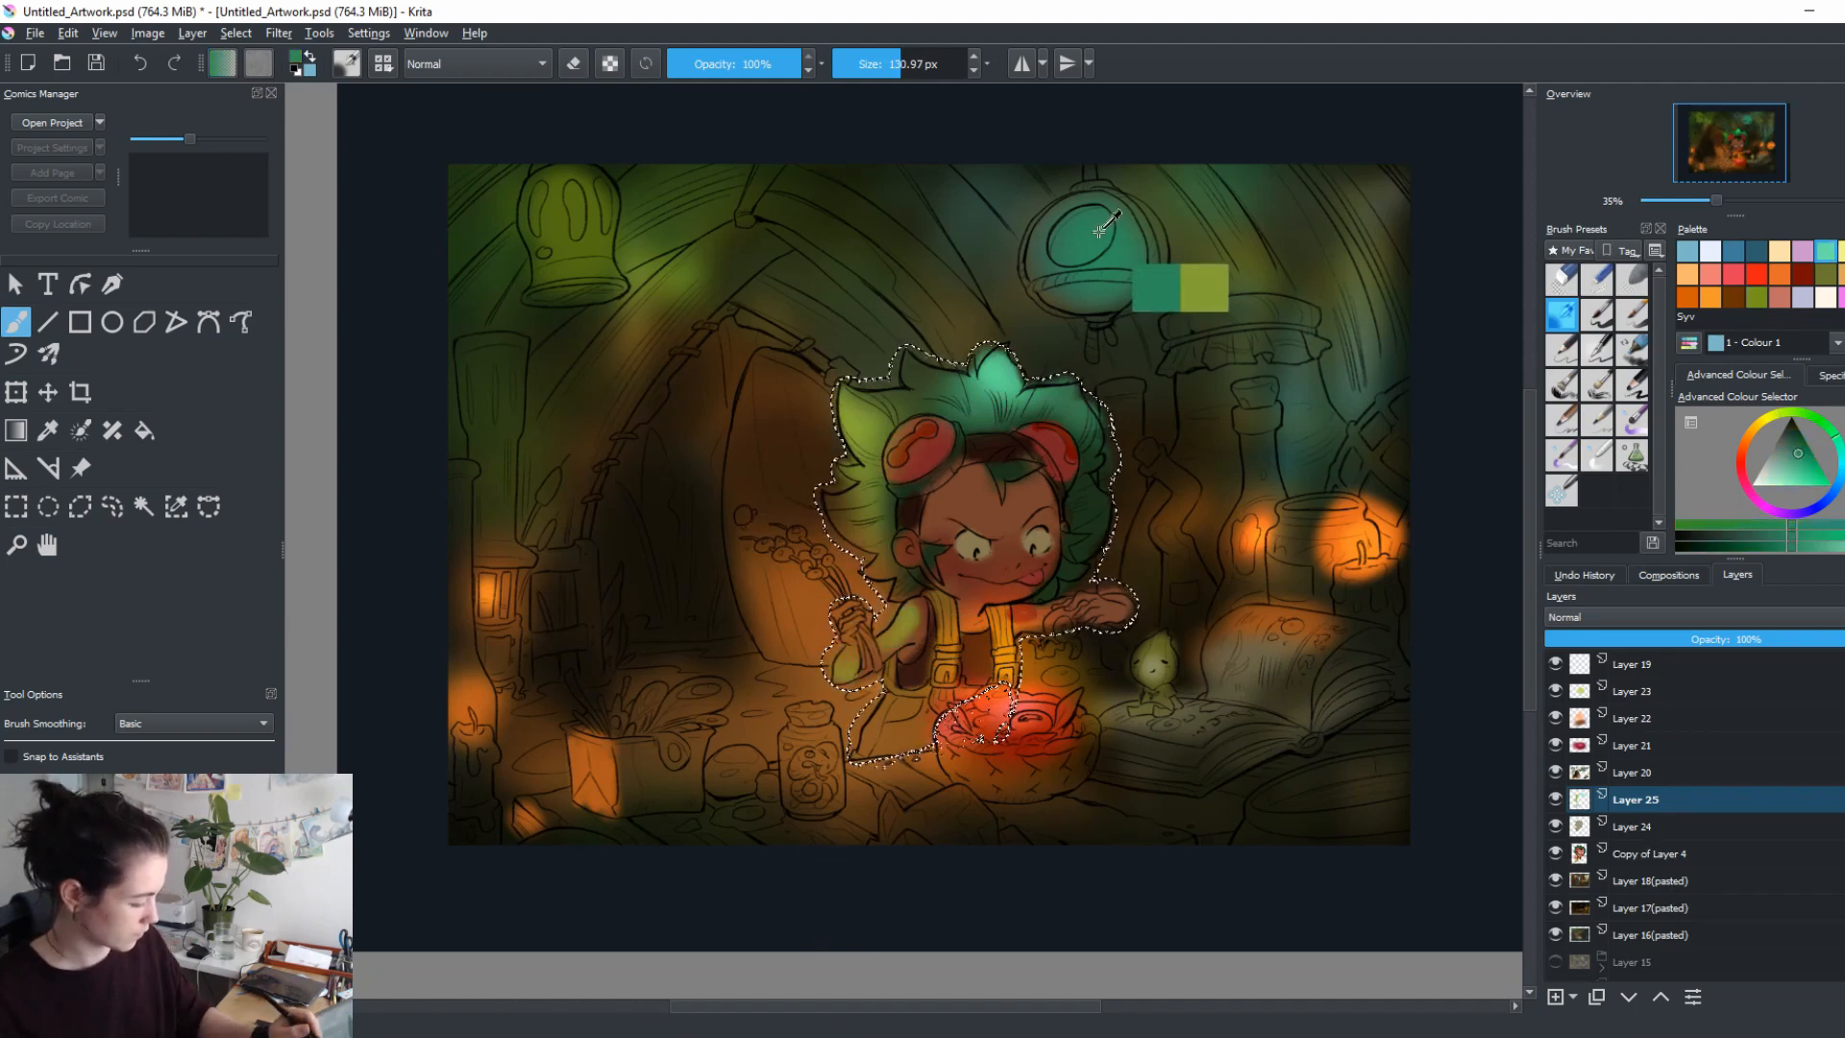
left_click_drag(1115, 595, 1109, 590)
Paint a red-orange glow sampled from the bowl onto the character's chin, neck and facial features, using a small brush for details.
left_click(1026, 708, "ctrl")
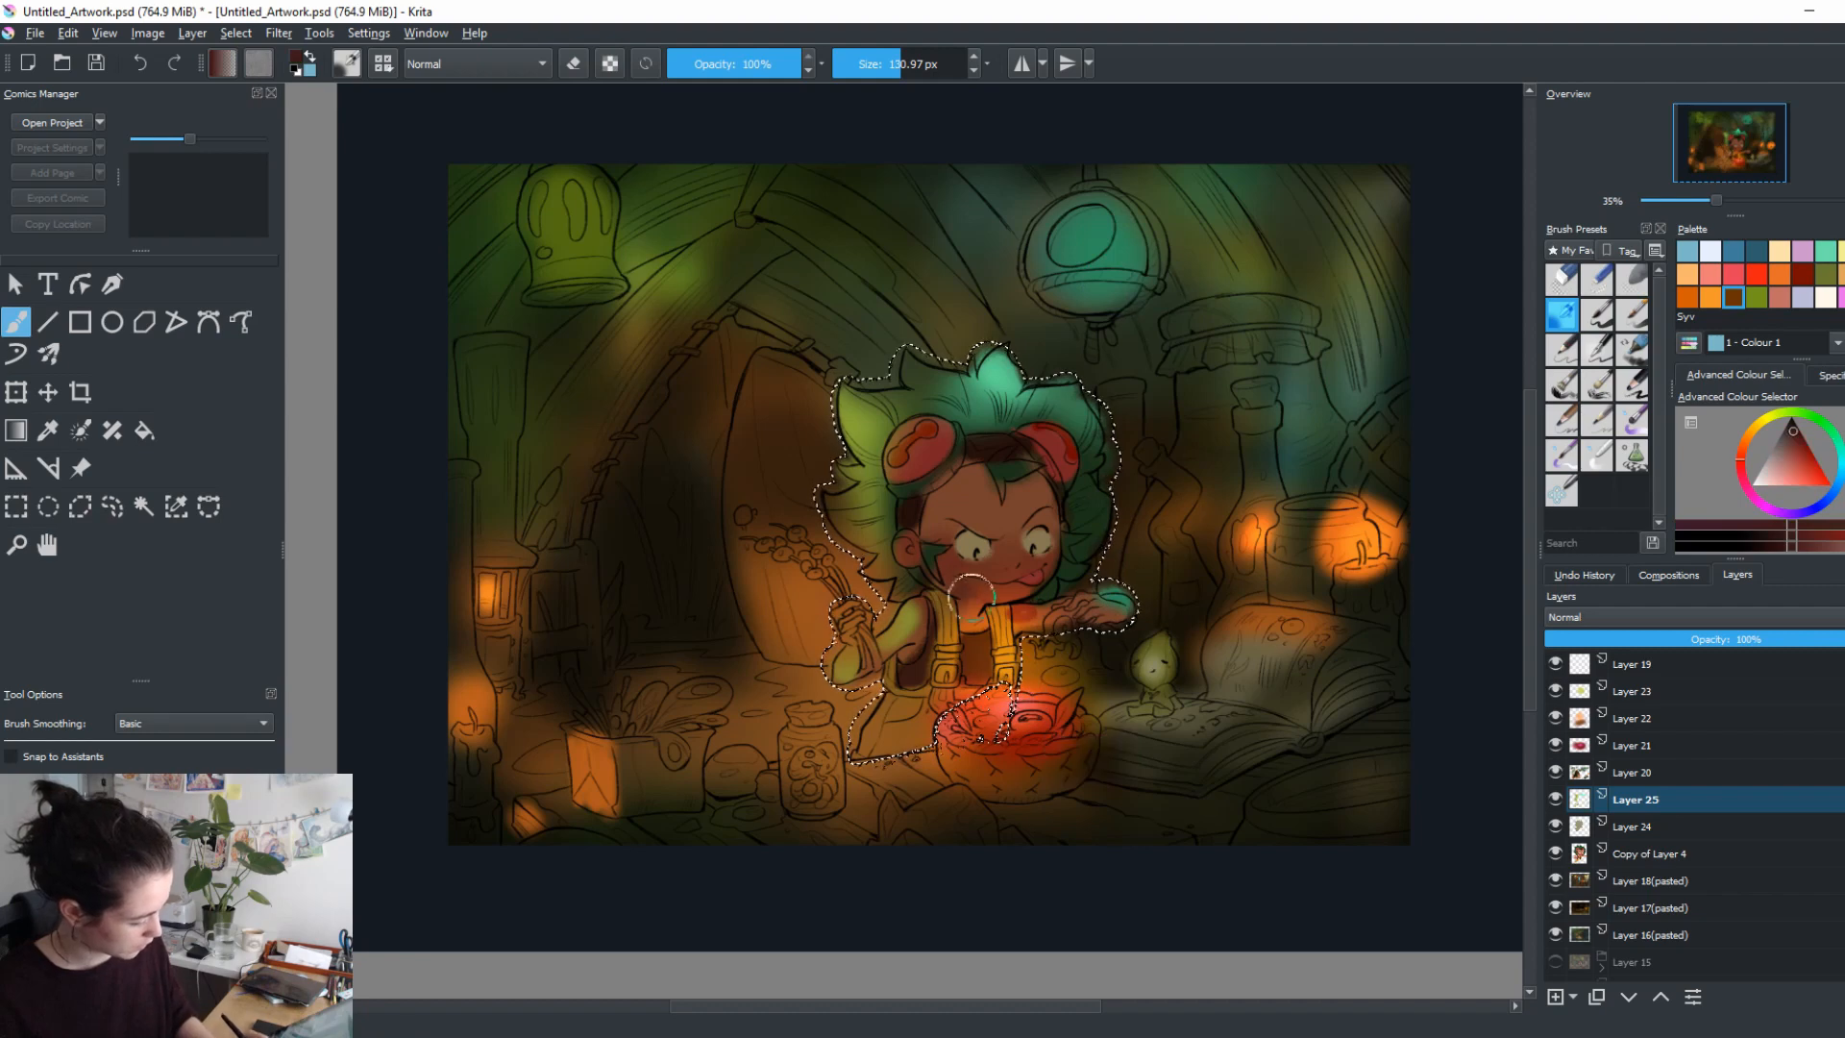
key("ctrl+z")
left_click(1057, 730, "ctrl")
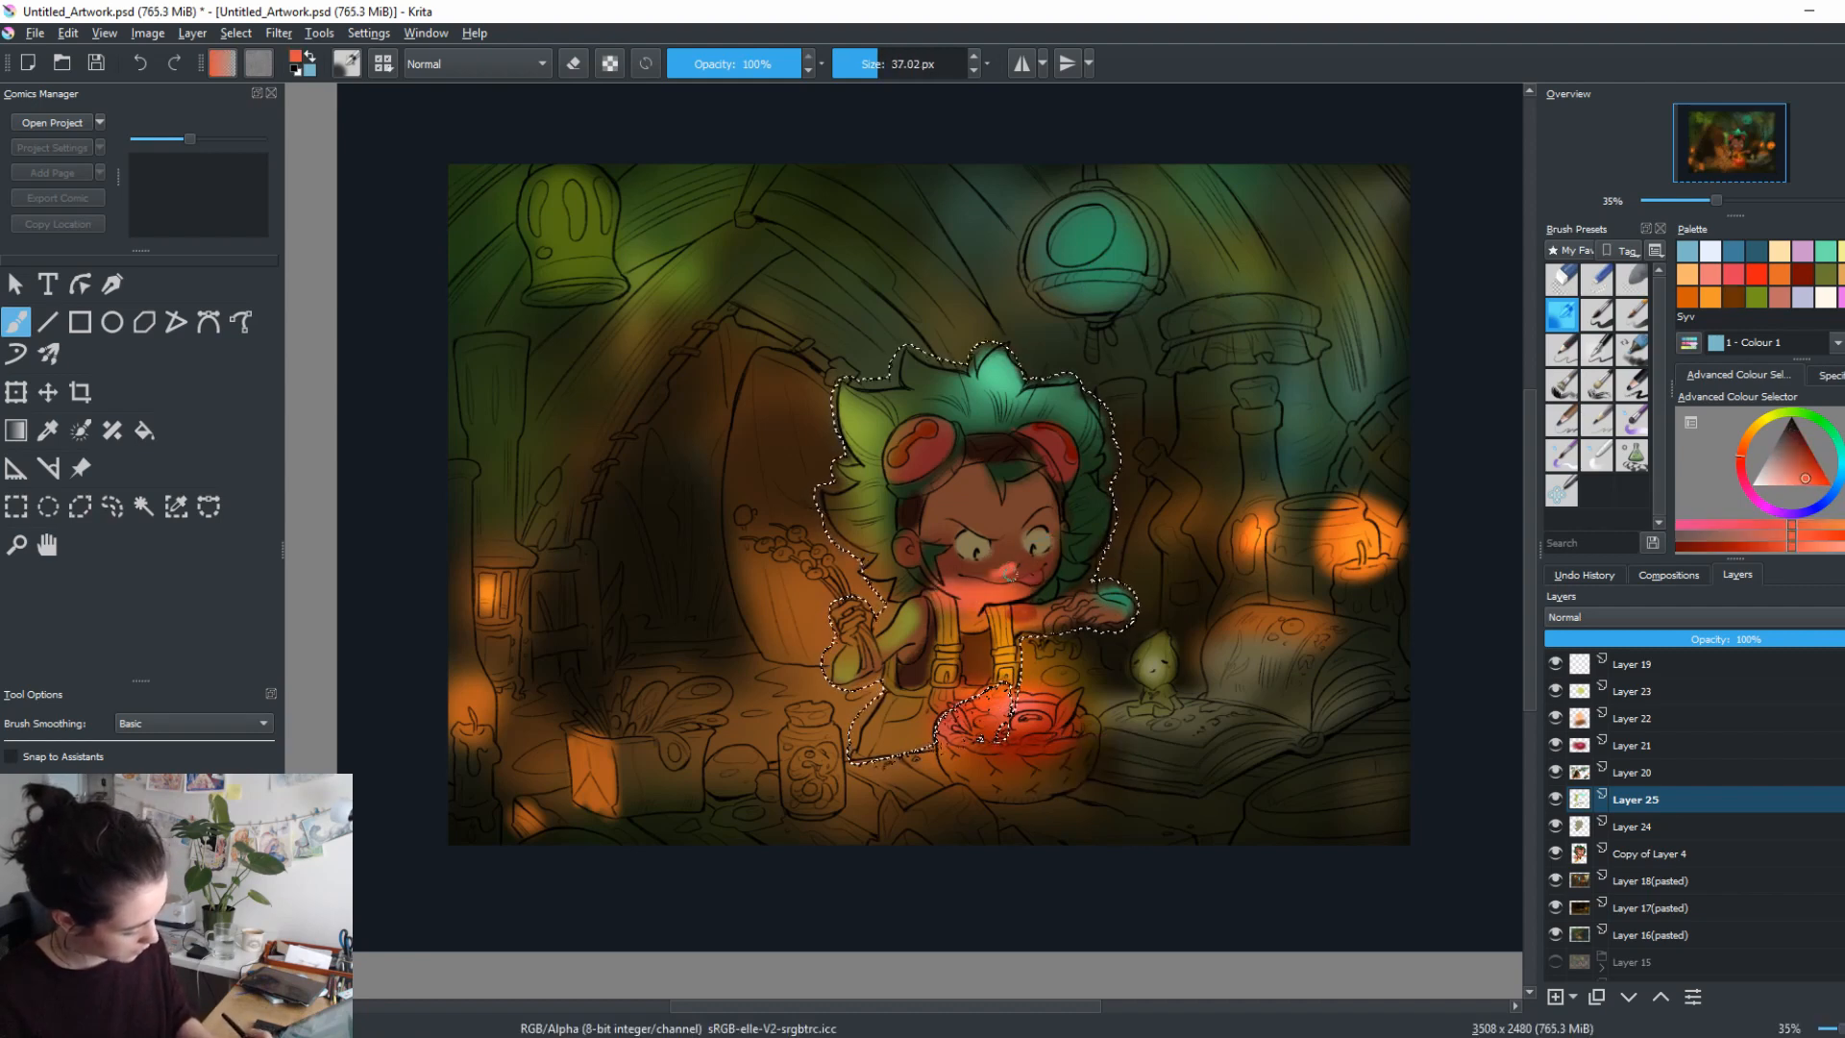
left_click_drag(1029, 565, 996, 632, "shift")
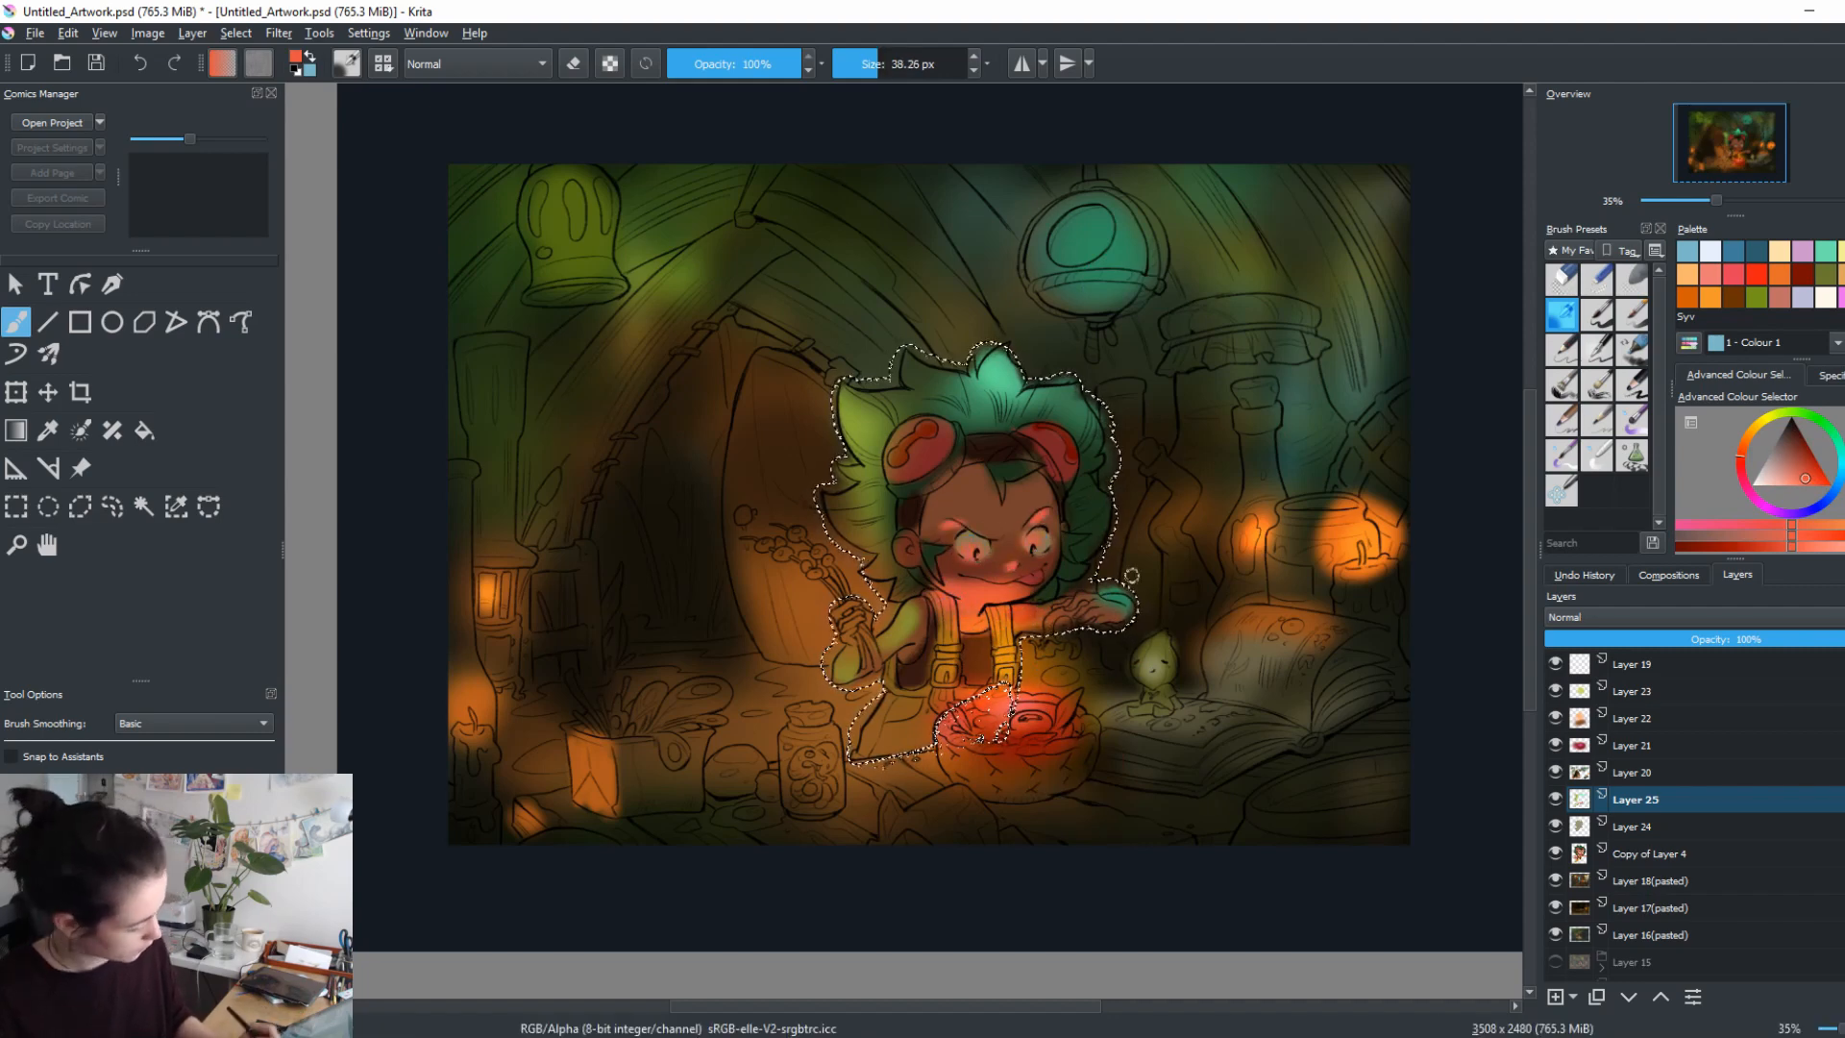
Try pale pink light on the character's eyes and soften the light on the face with a large eraser.
left_click(994, 544, "ctrl")
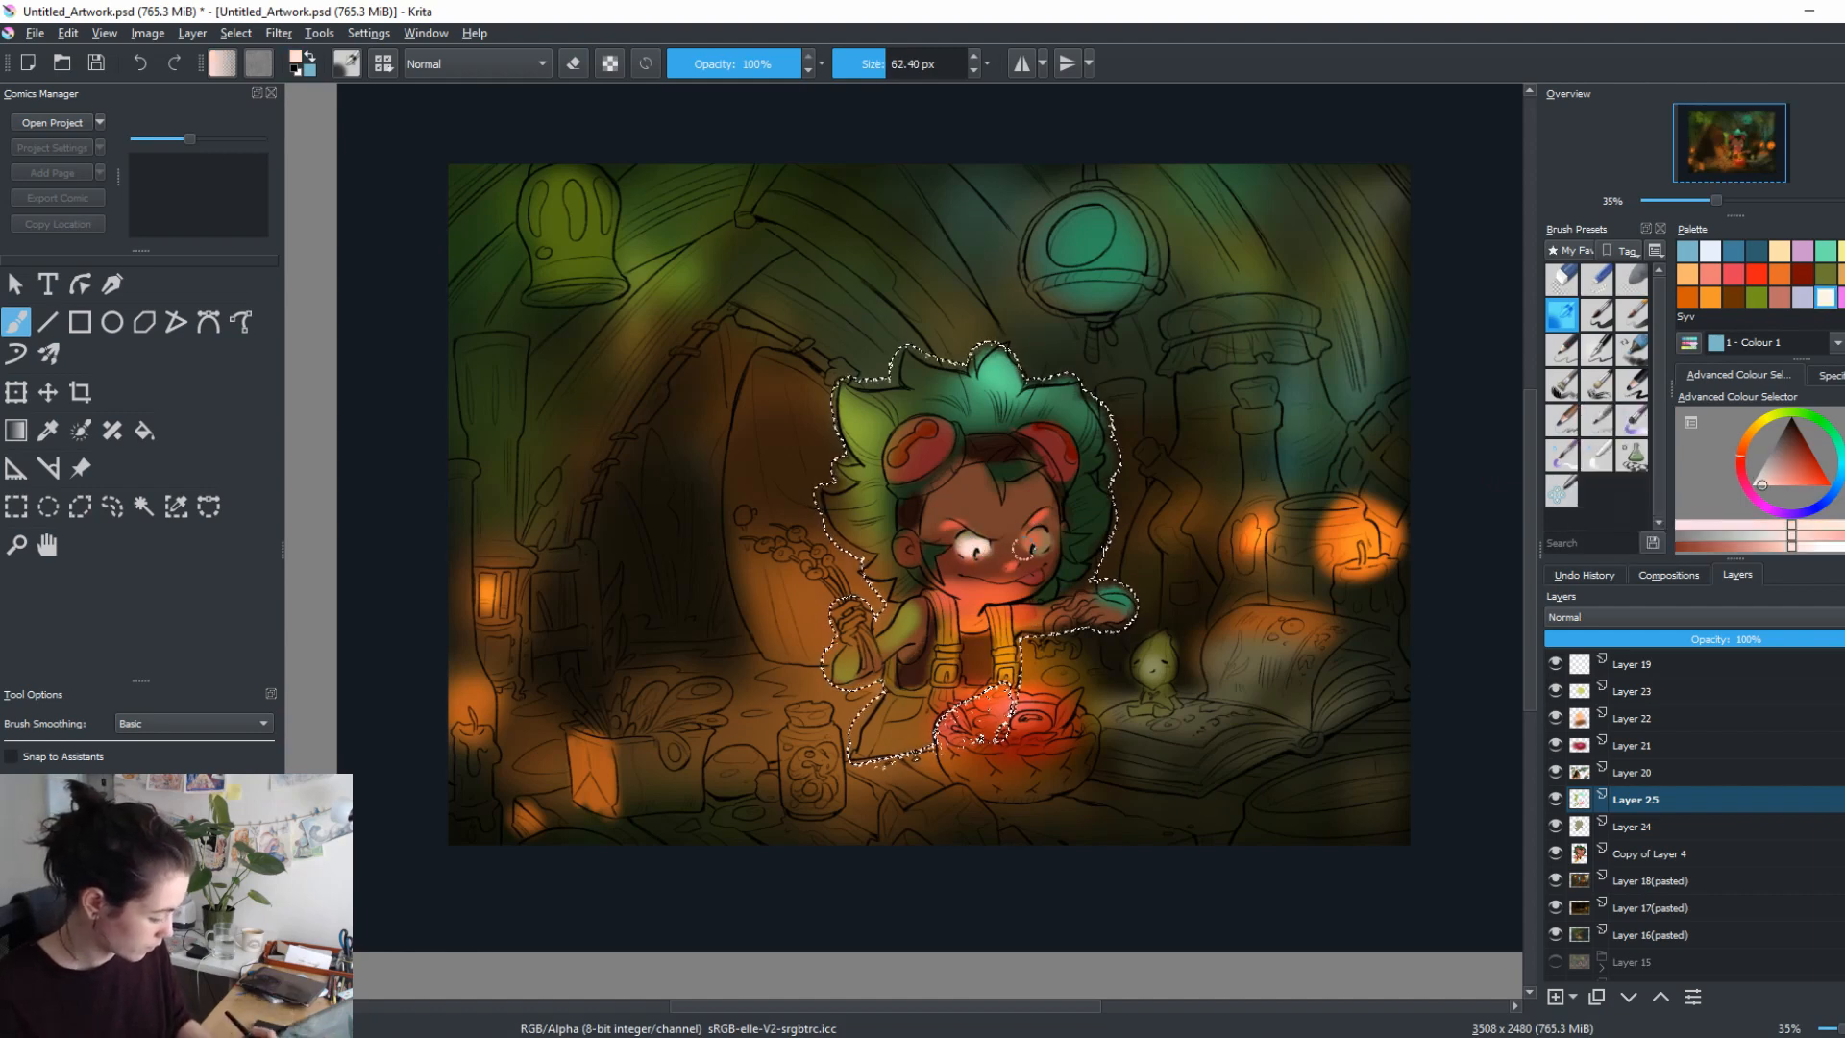
left_click(973, 547, "ctrl")
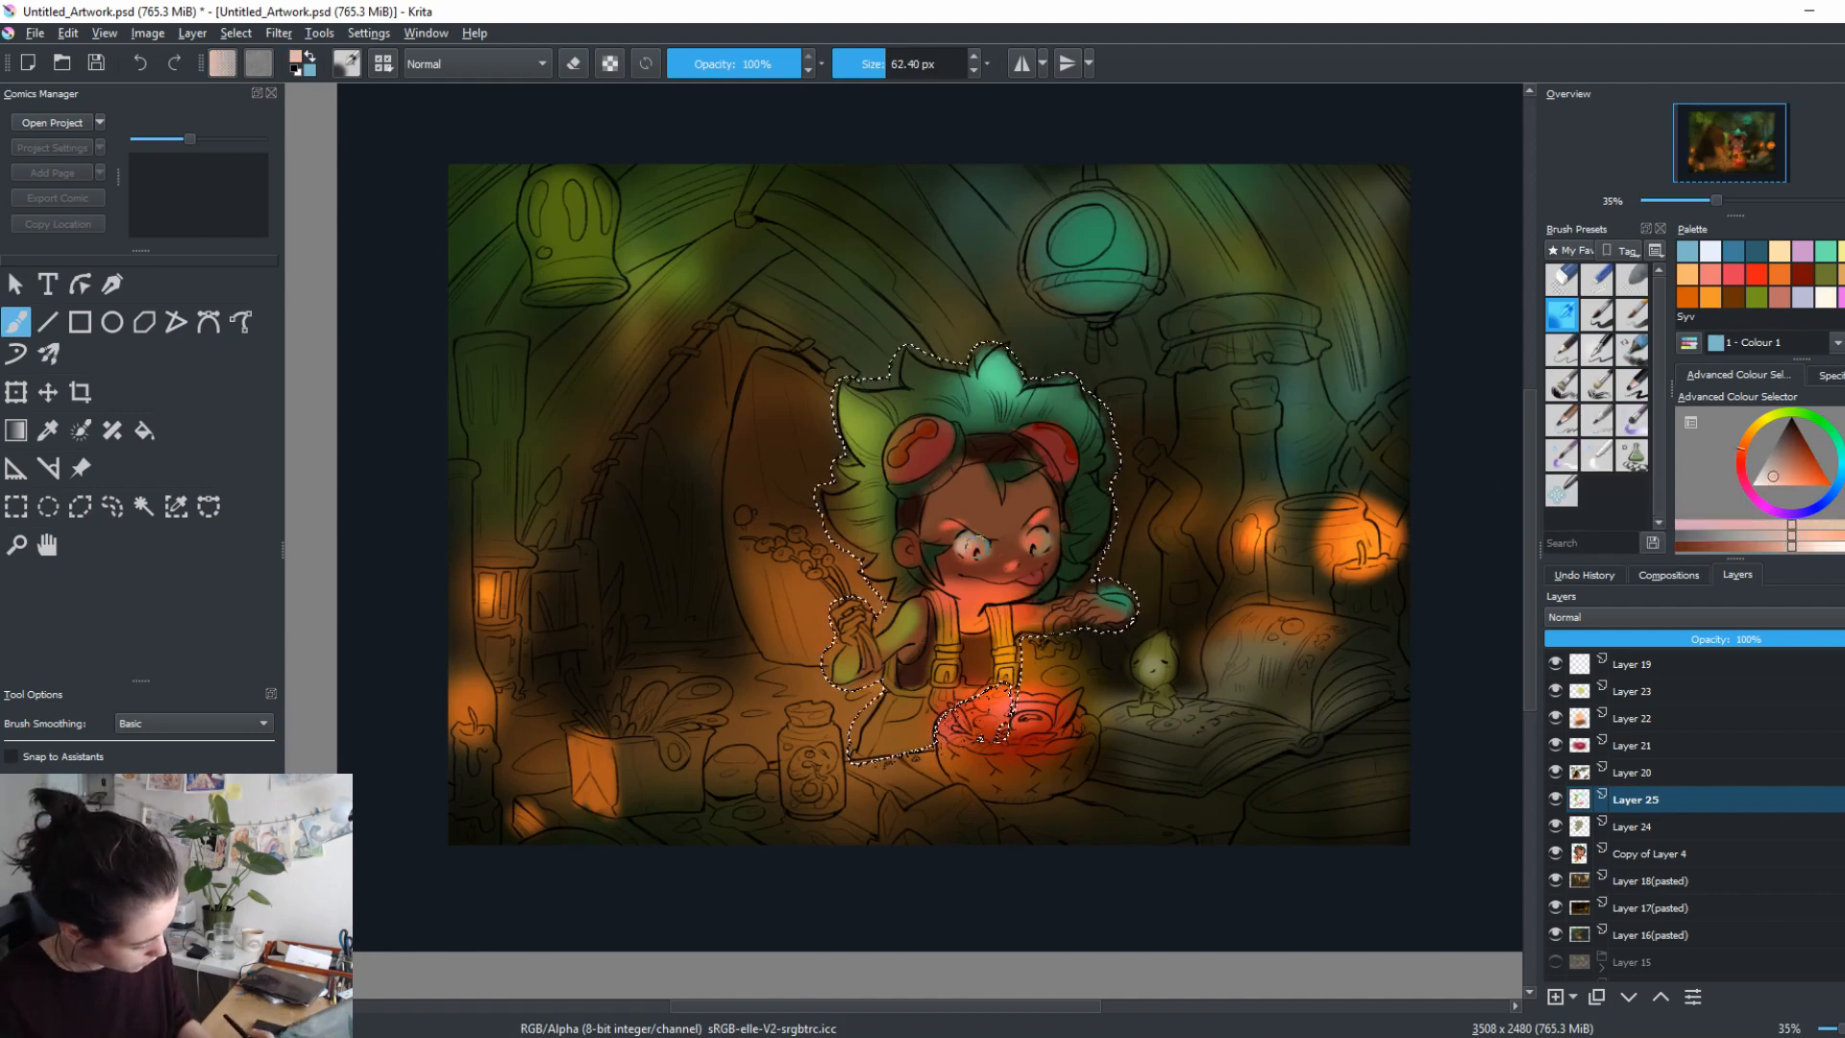
key("e")
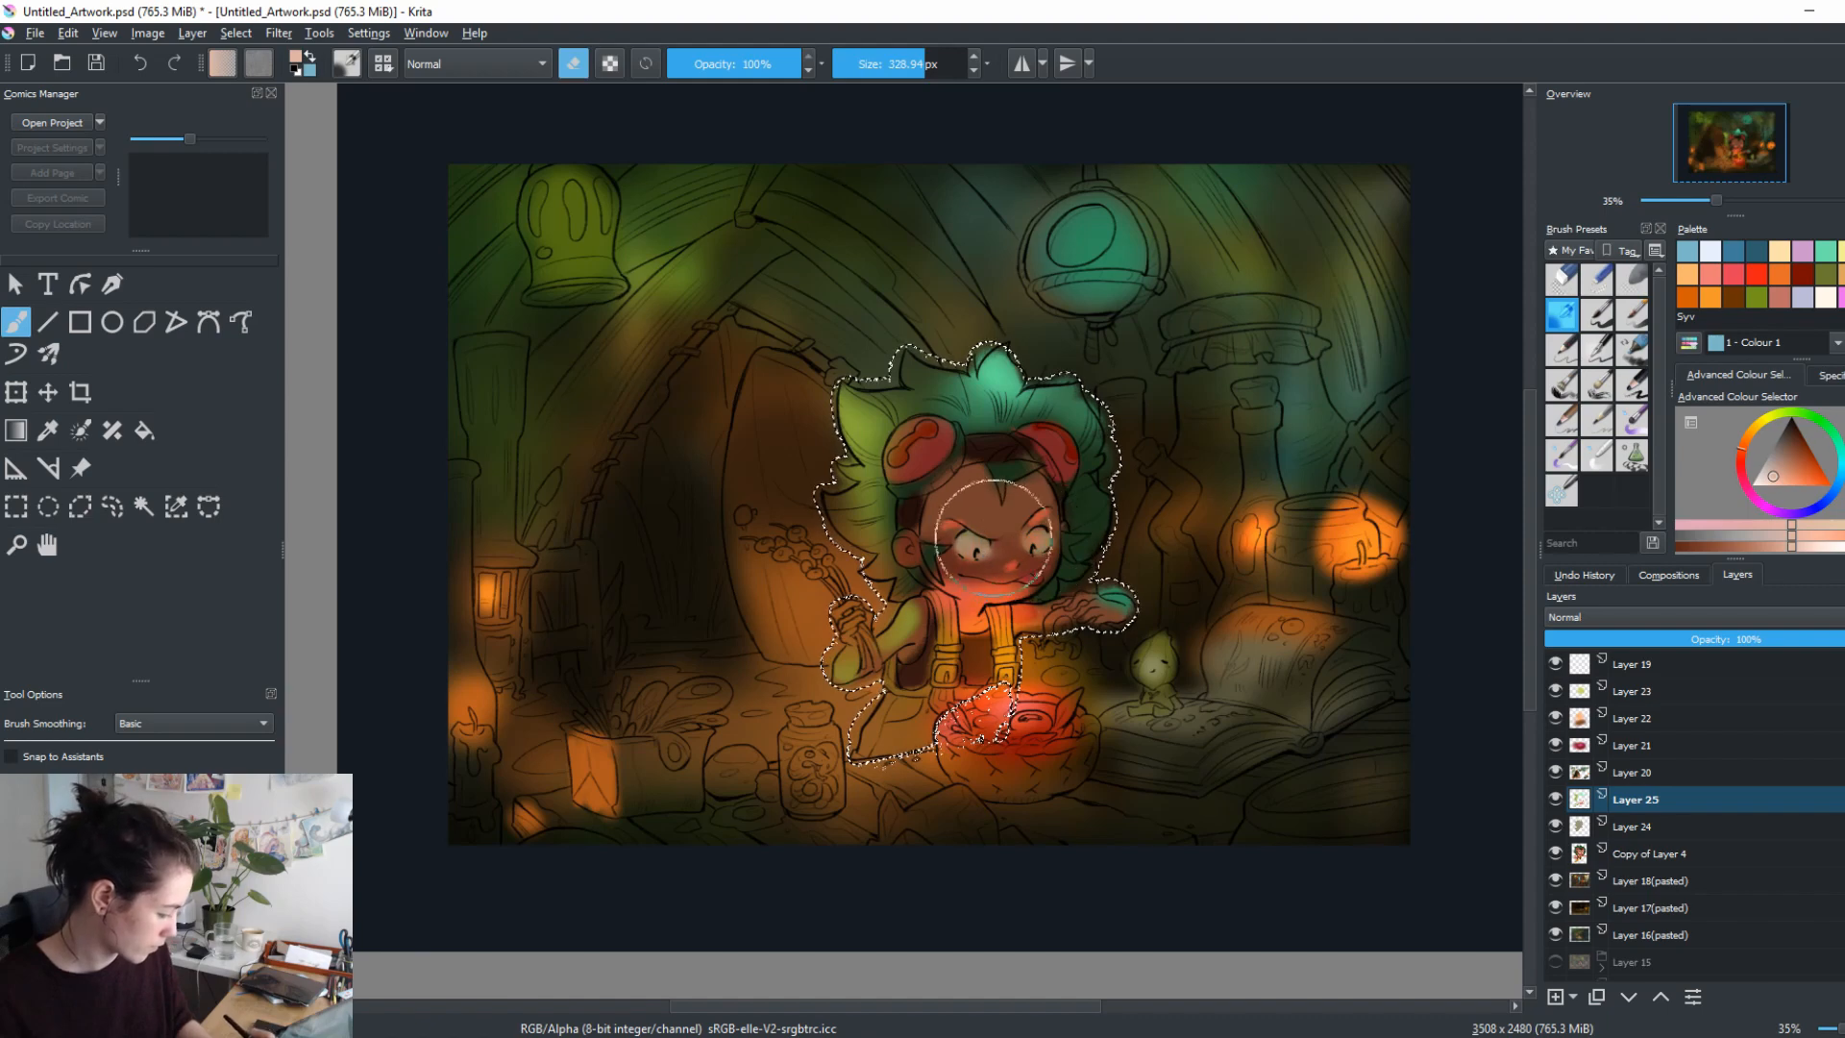
key("e")
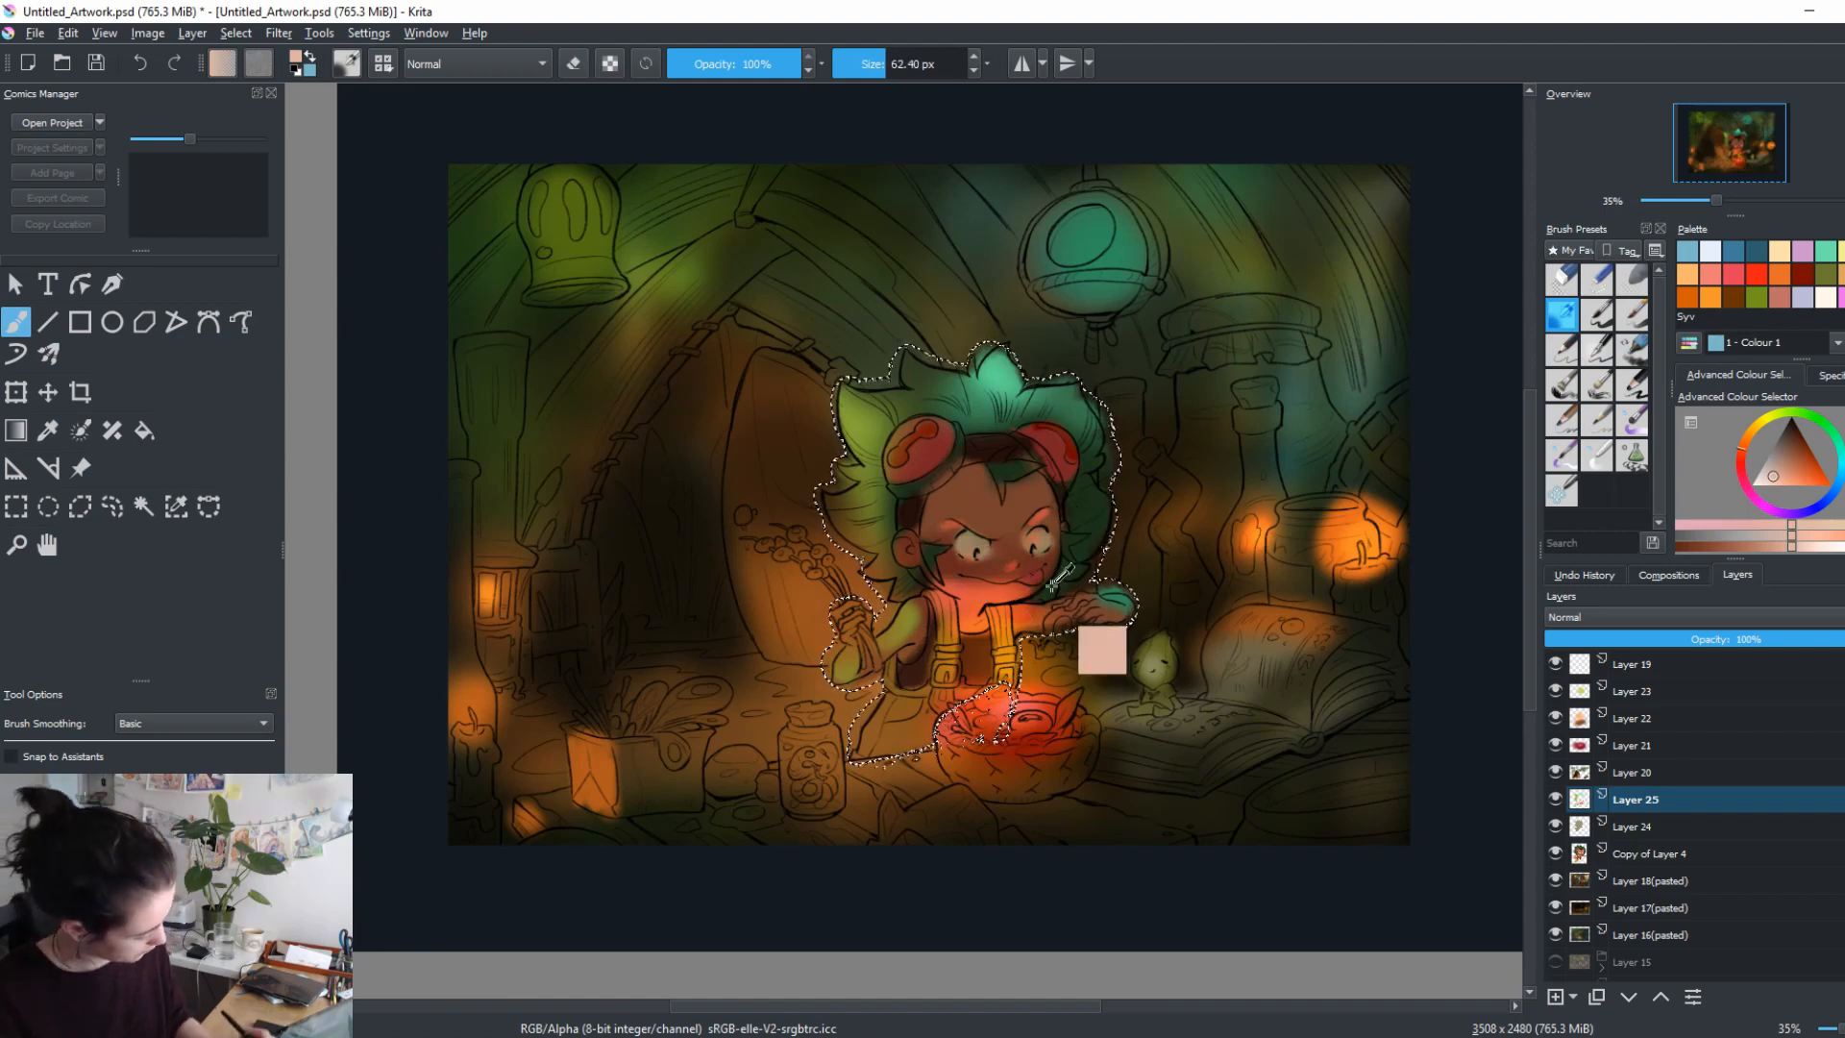
Add sampled yellow-green and teal reflections to the goggles and clear the character selection.
left_click(902, 434, "ctrl")
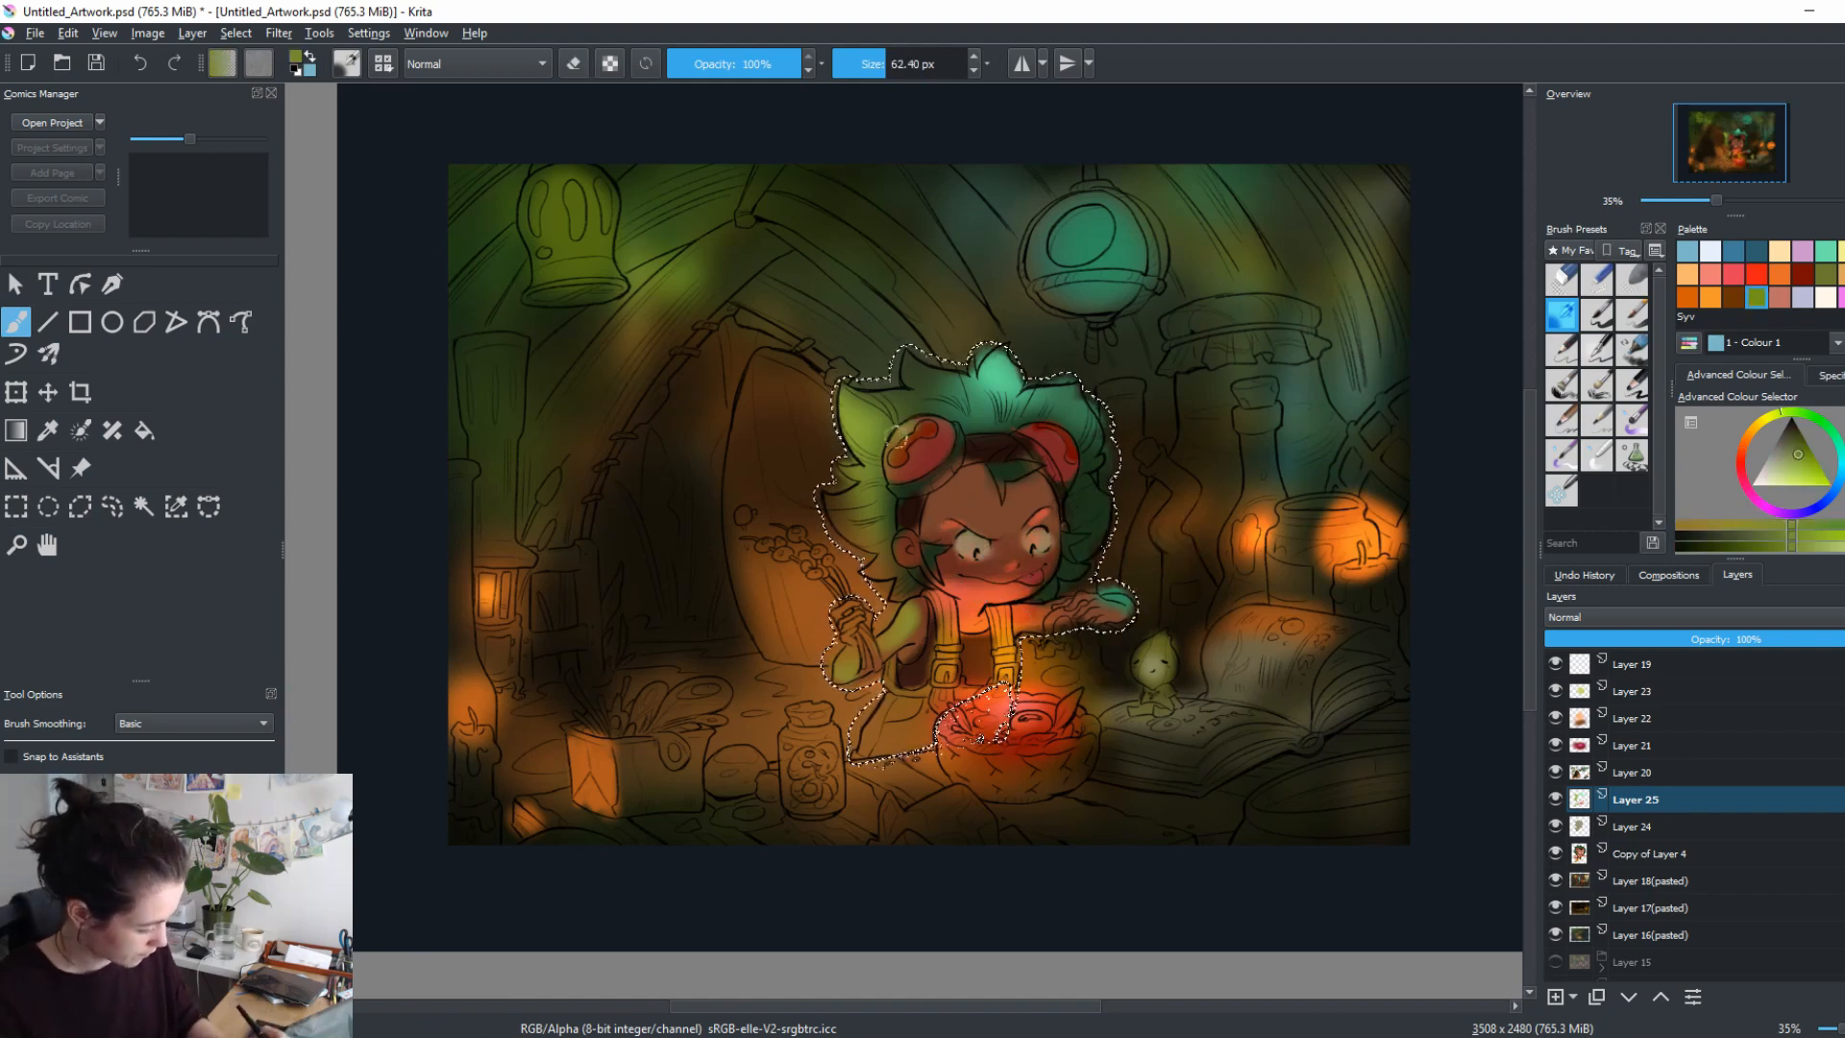
left_click(1088, 280, "ctrl")
left_click(1003, 376, "ctrl")
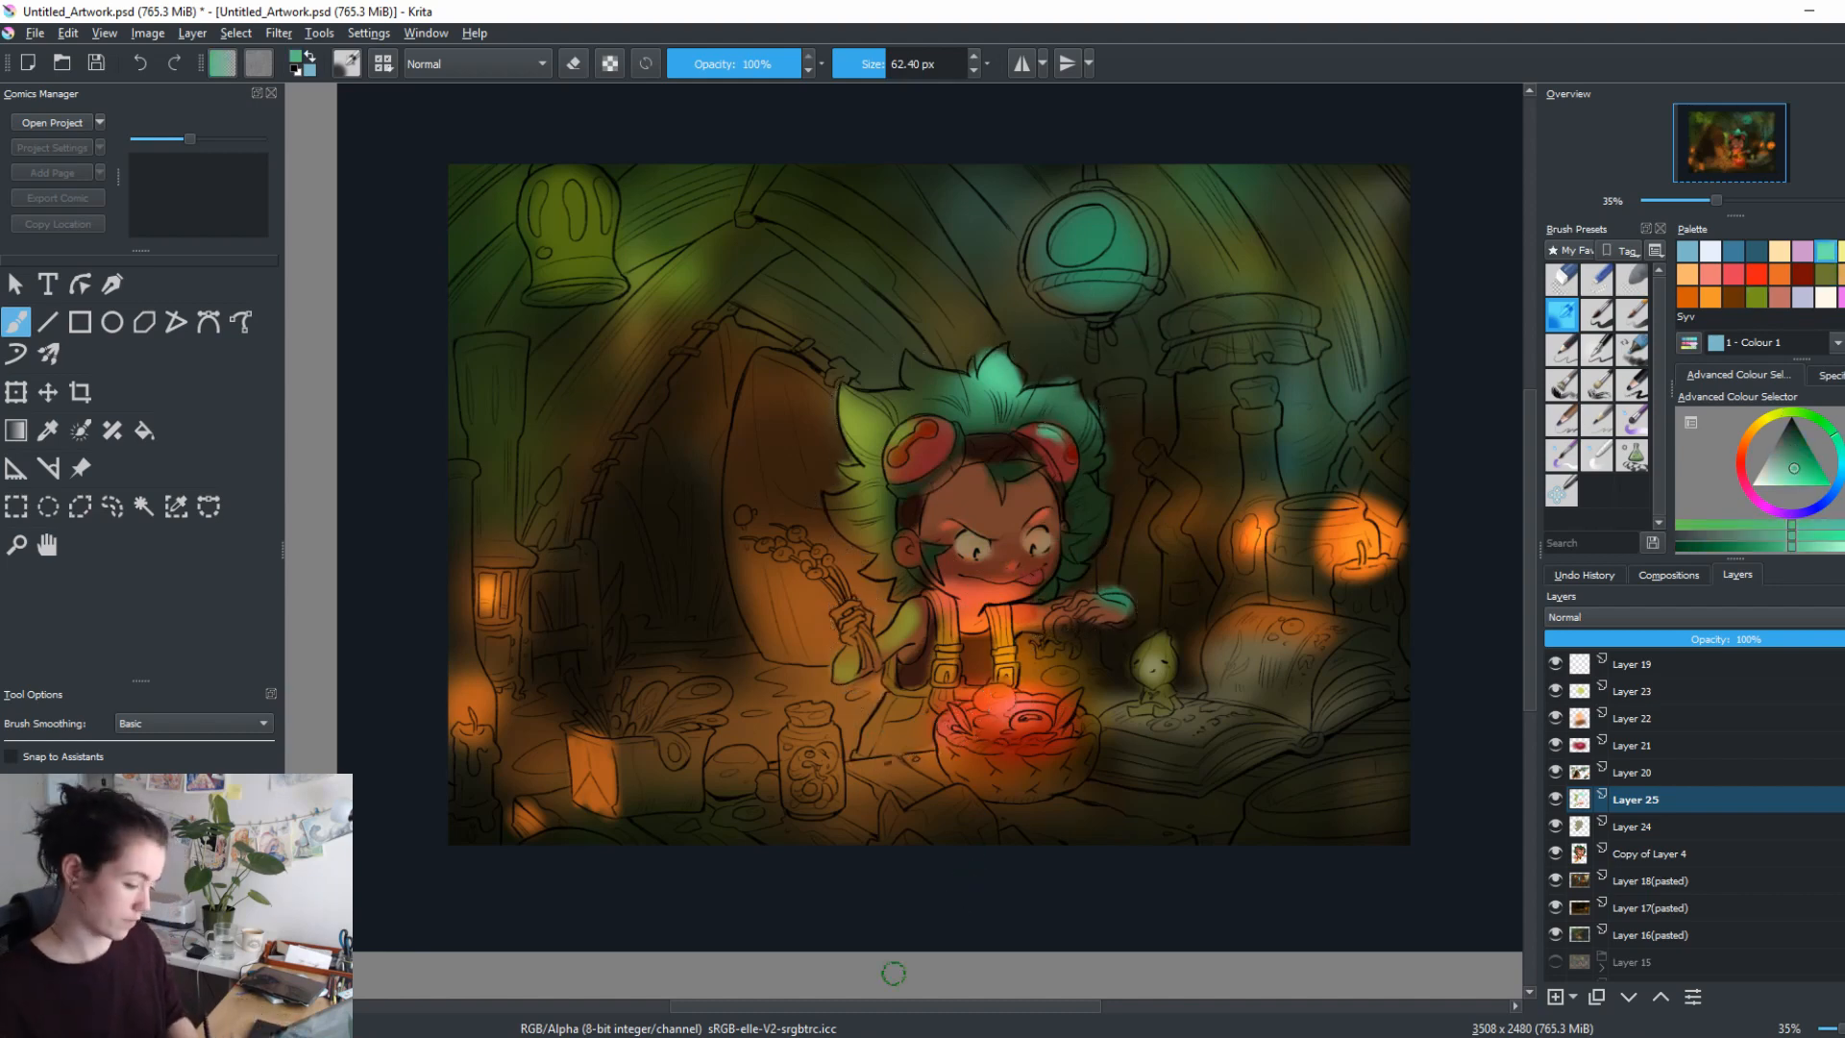
Paint sampled red light onto the thumb side of the outstretched hand with a small brush.
mouse_move(1128, 679)
left_mouse_down()
mouse_move(1109, 705)
mouse_move(996, 675)
mouse_move(1047, 650)
left_mouse_up()
left_click(1004, 726, "ctrl")
left_click(1032, 473, "ctrl")
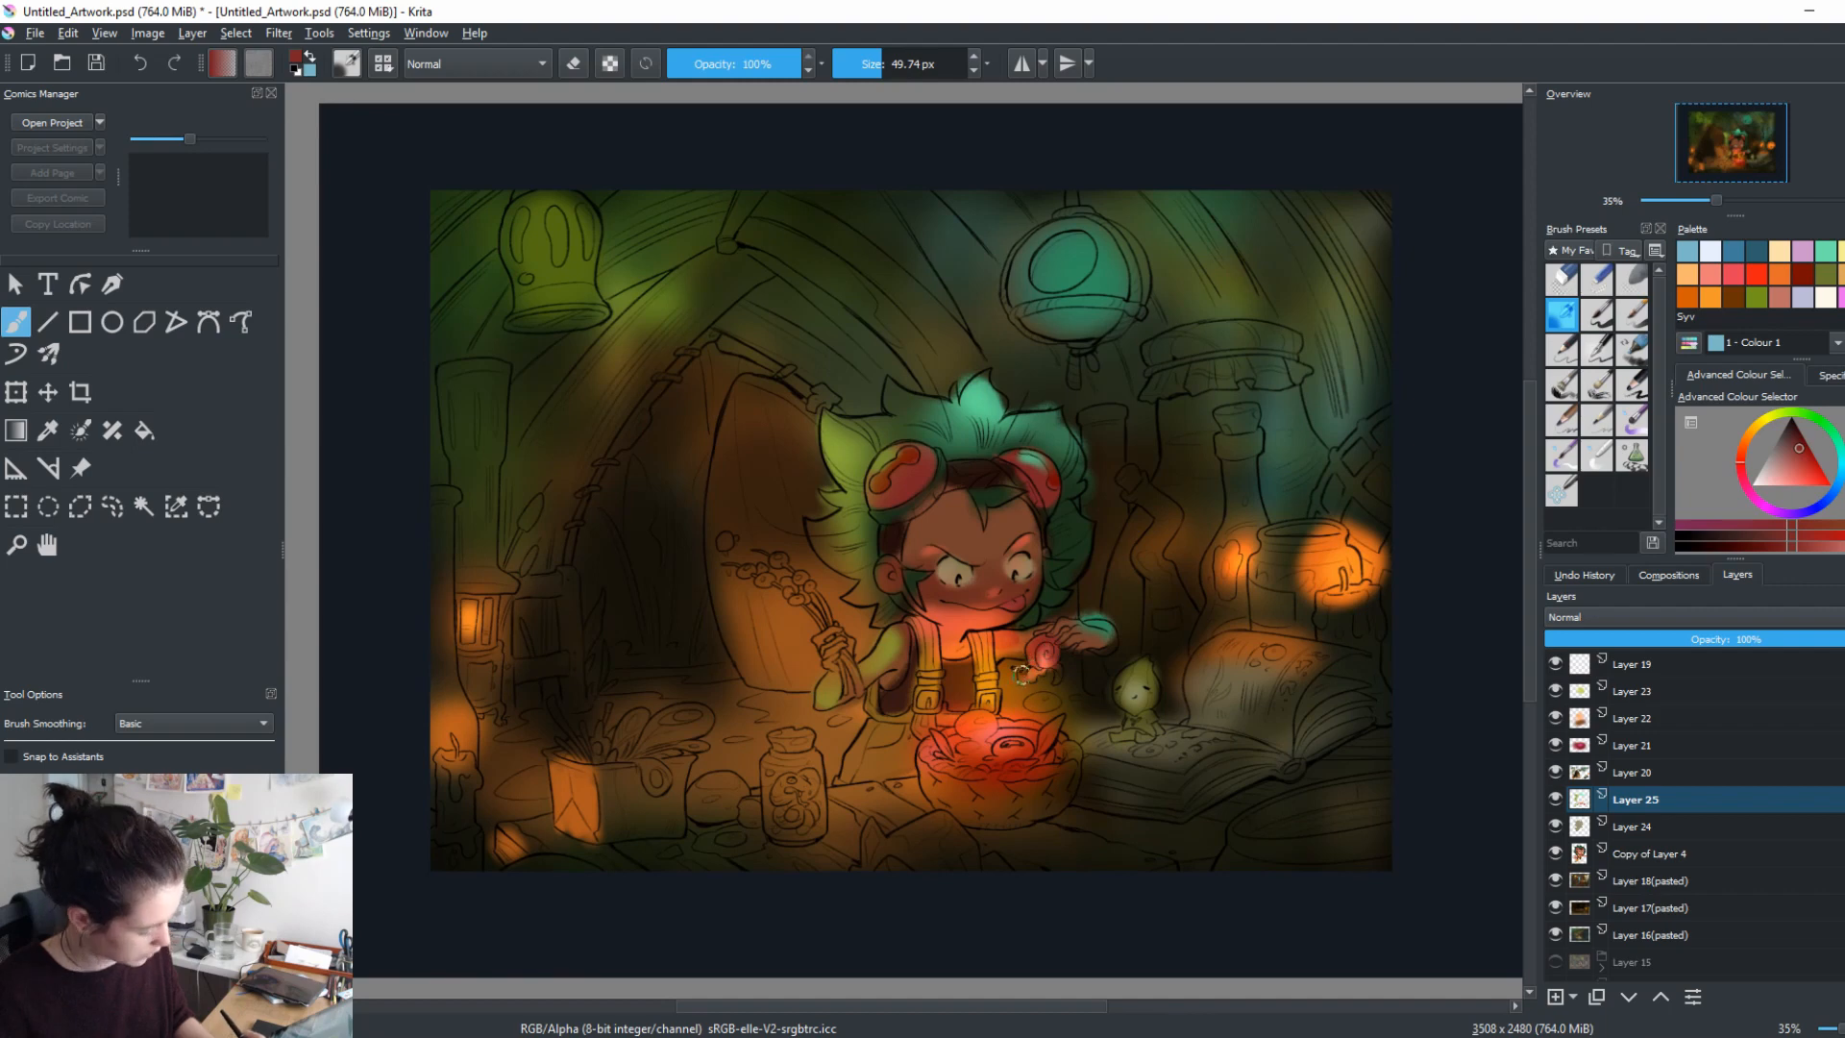
Try to paint a sampled orange glow around the jar between the orange lights with a large brush.
left_click(1323, 549, "ctrl")
left_click_drag(1237, 574, 1314, 562)
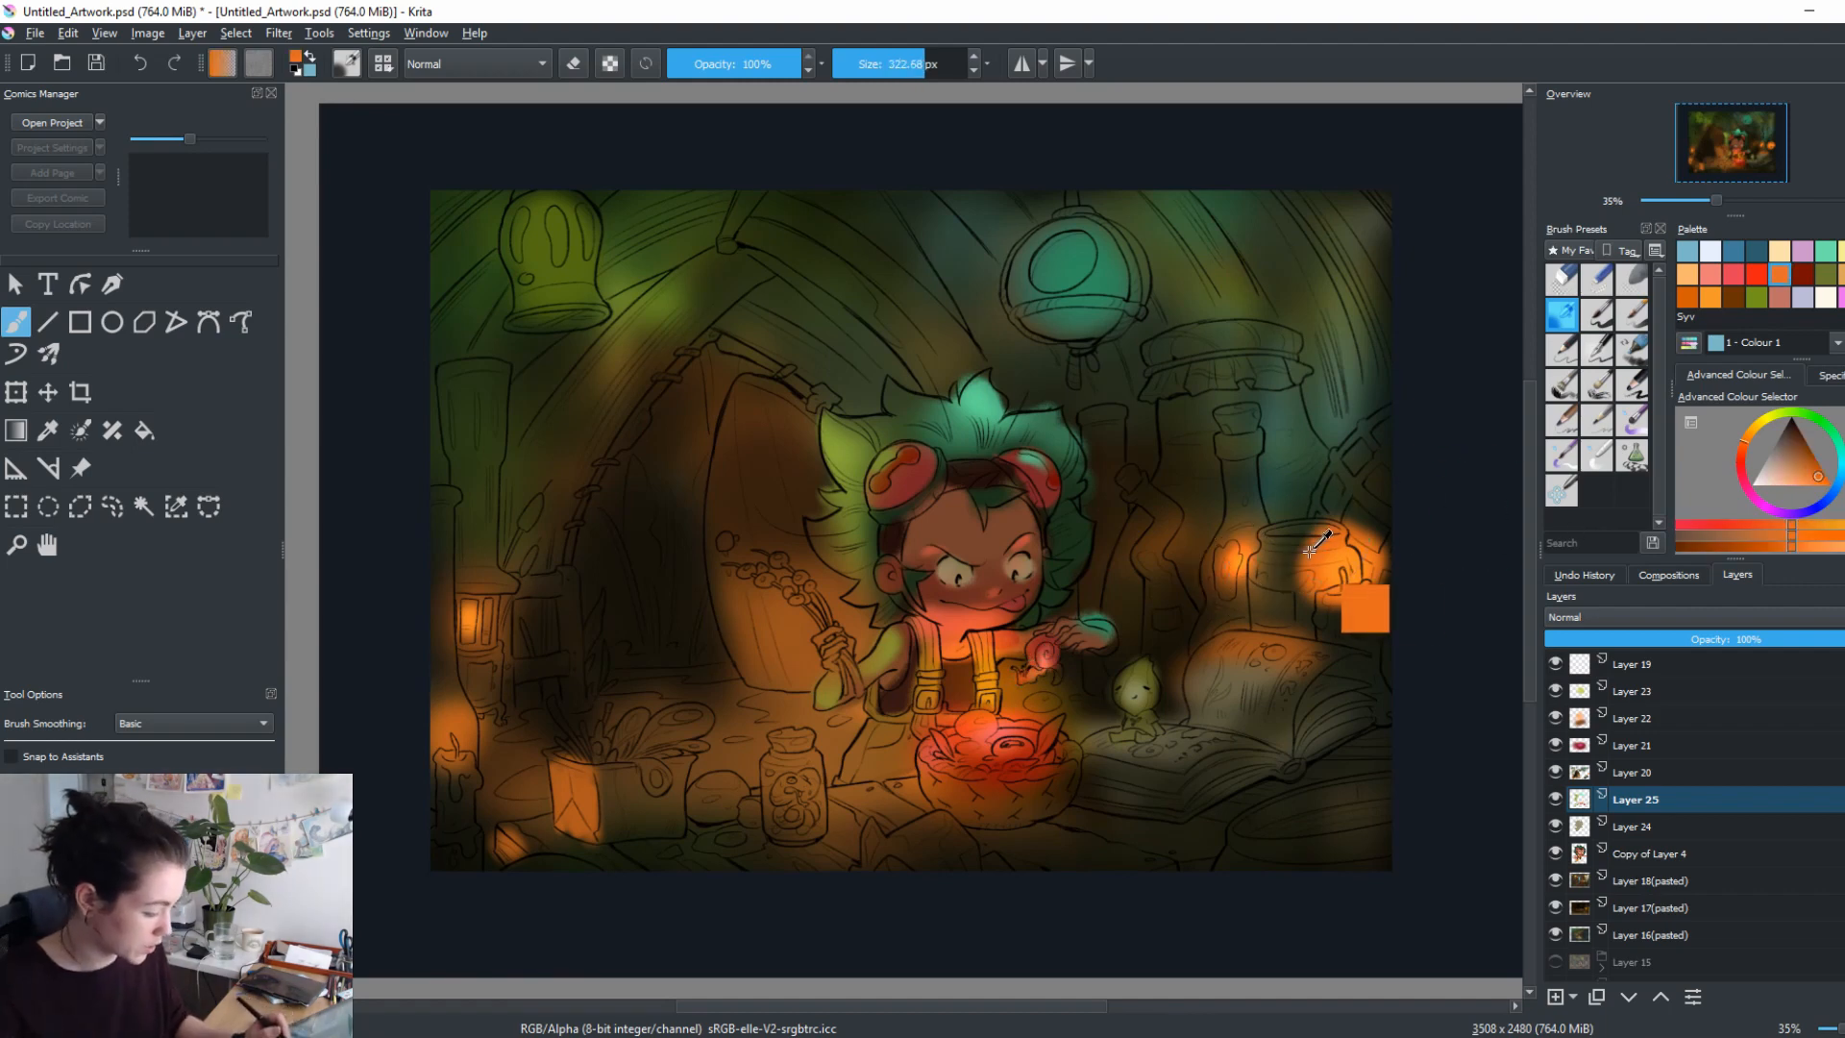
left_click(1340, 639, "ctrl")
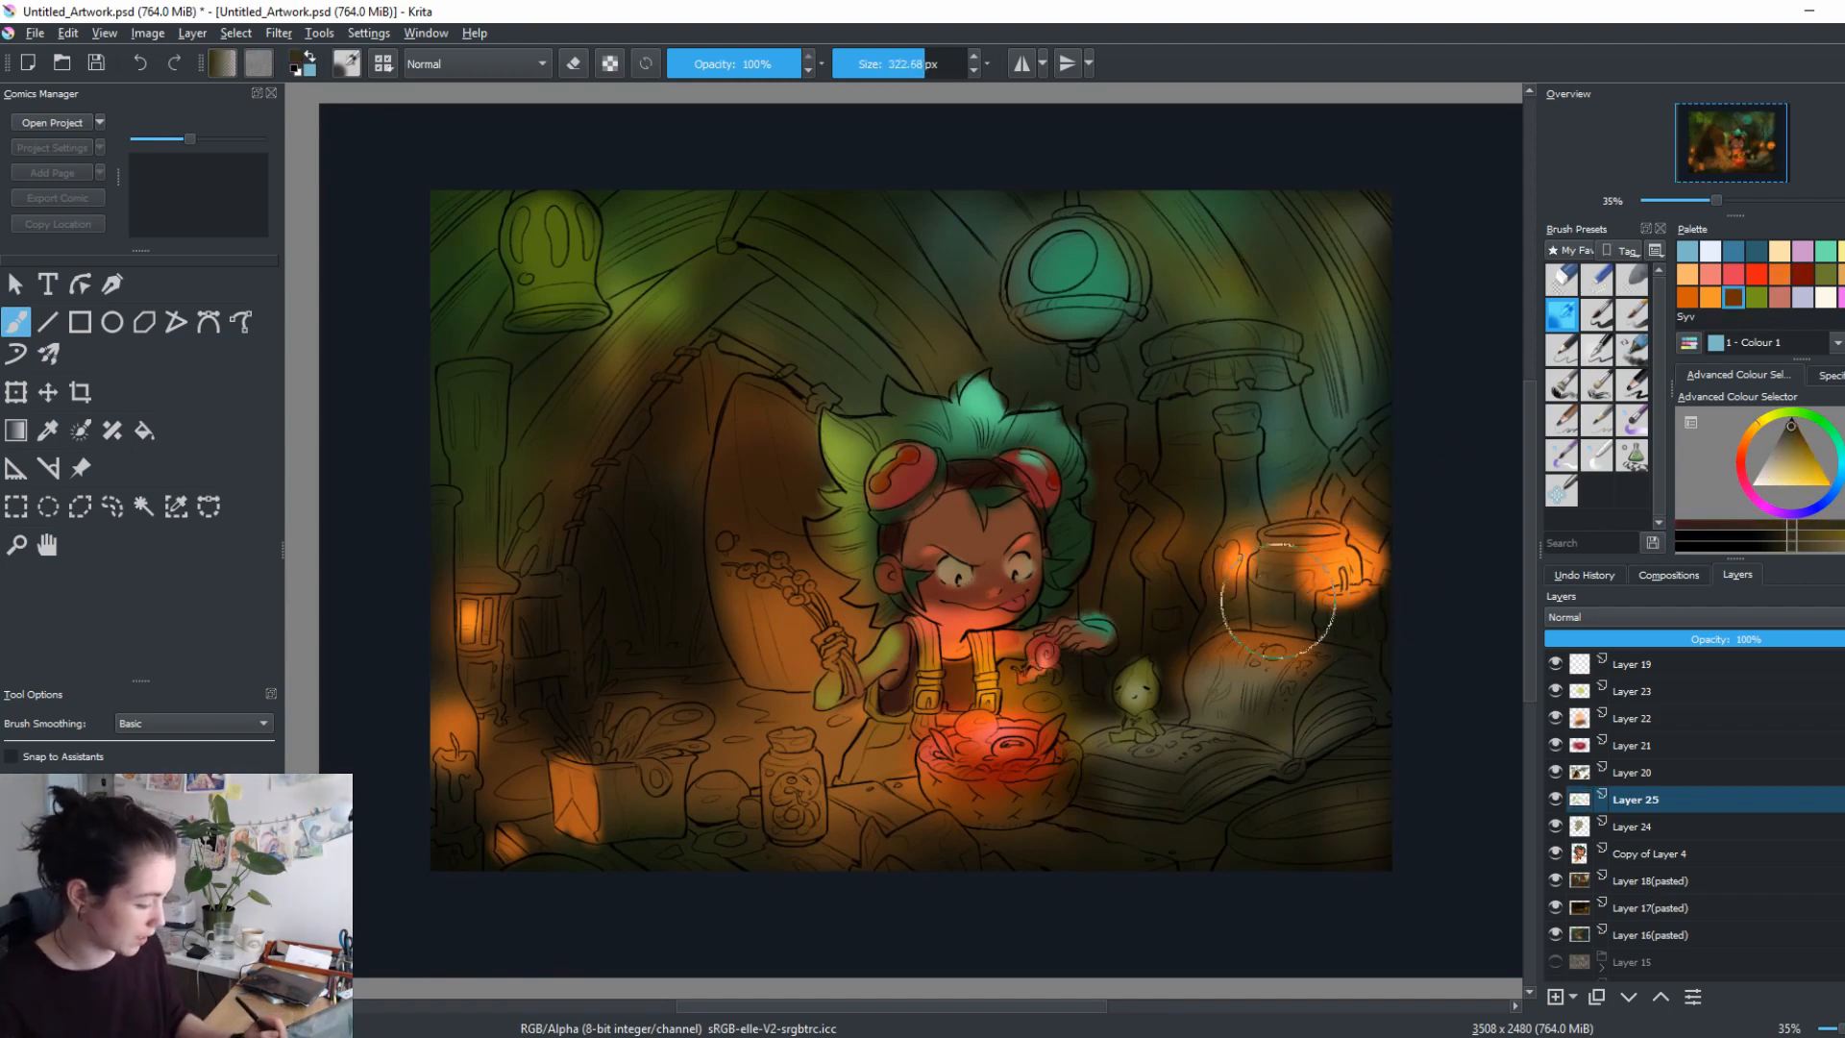
Paint dark brown shadow over the jar between the orange lights on Layer 19.
left_click(1647, 718)
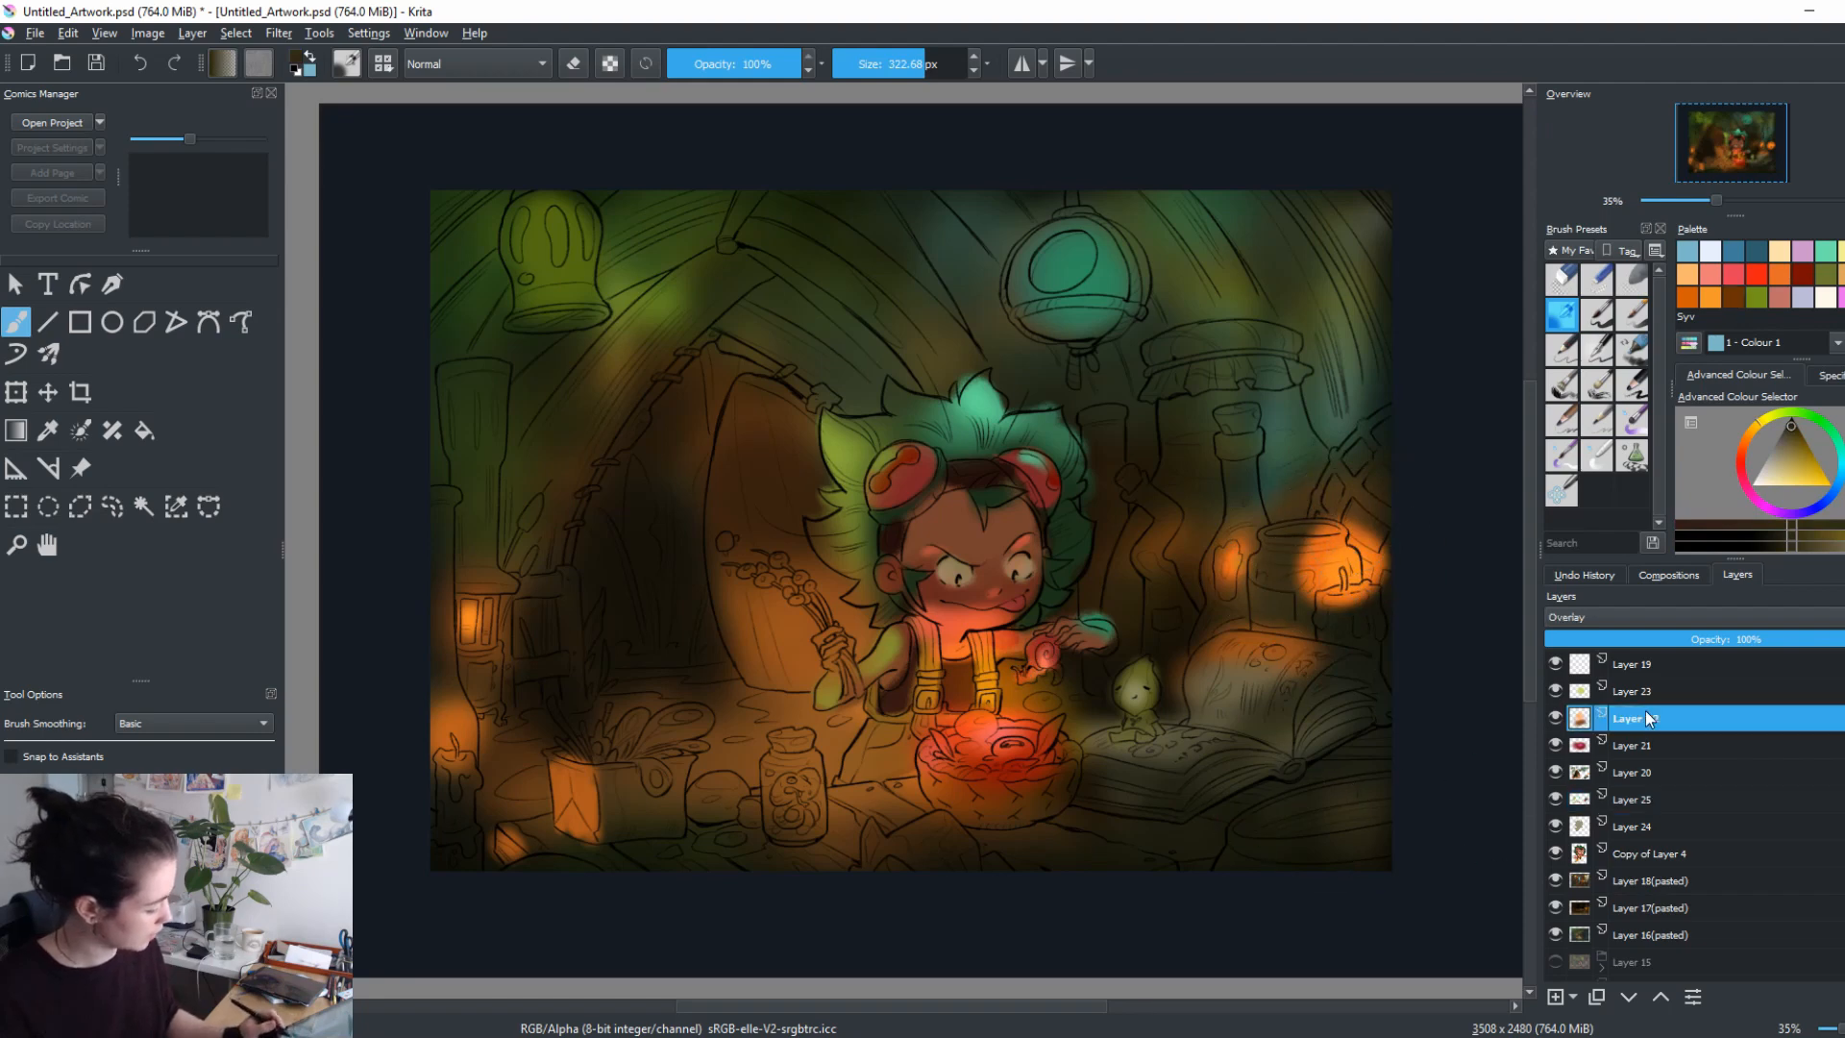
scroll(1624, 750, "up", 1)
left_click(1612, 748)
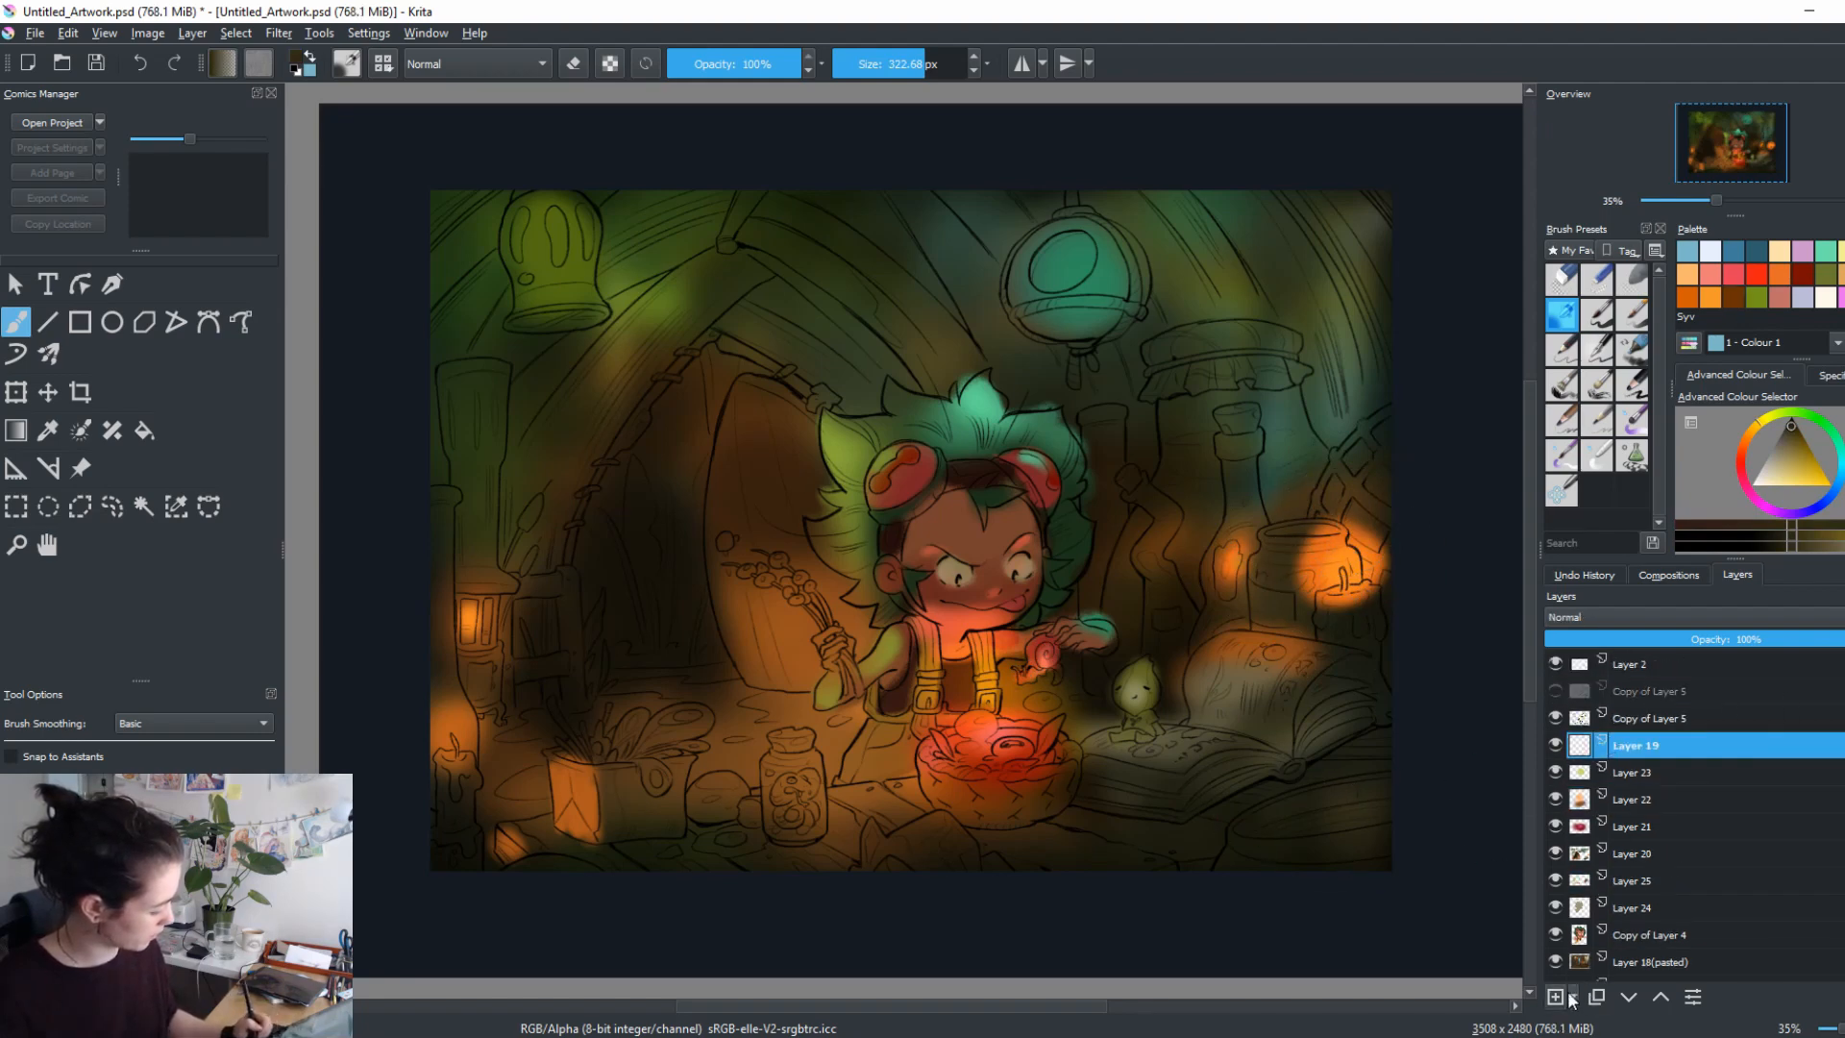
left_click(1555, 747)
mouse_move(1309, 516)
left_mouse_down()
mouse_move(1317, 535)
mouse_move(1334, 514)
left_mouse_up()
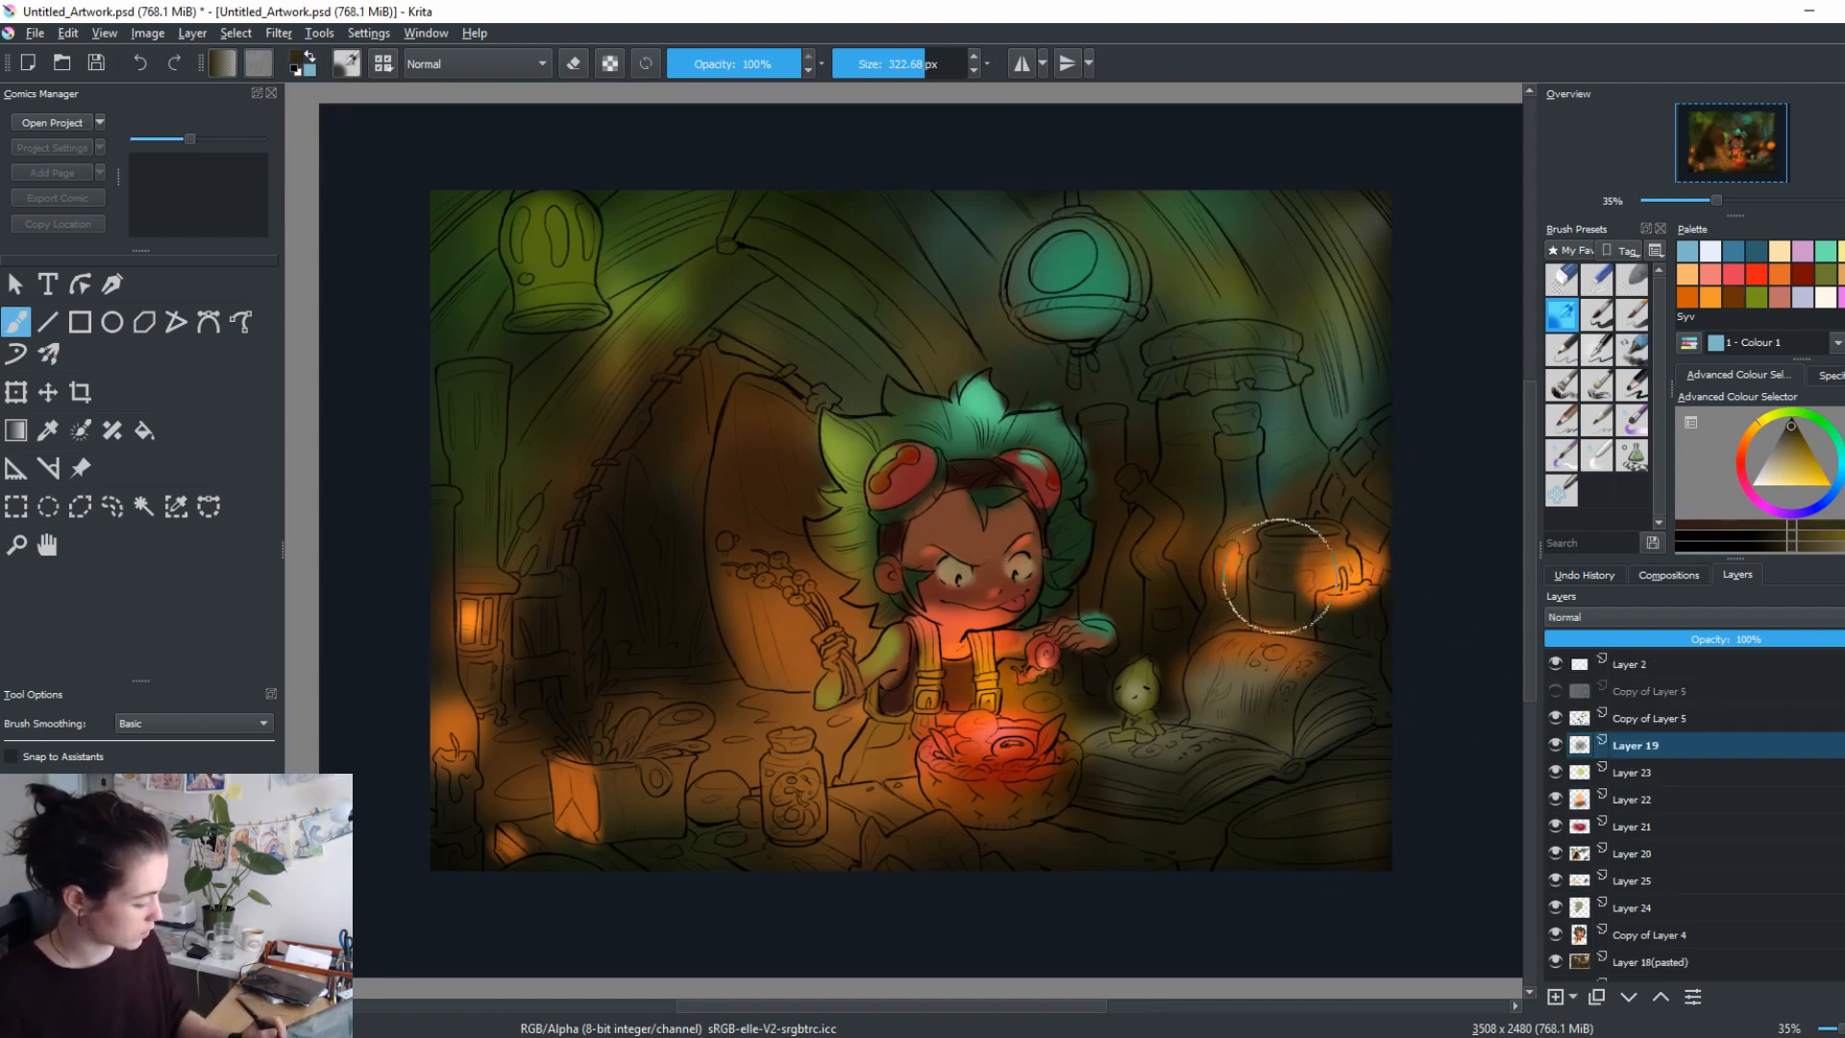
Paint sampled browns over the table edge and stones below the glowing basket with a brush of about 126 px.
left_click_drag(1230, 715, 1110, 745, "shift")
left_click(901, 790, "ctrl")
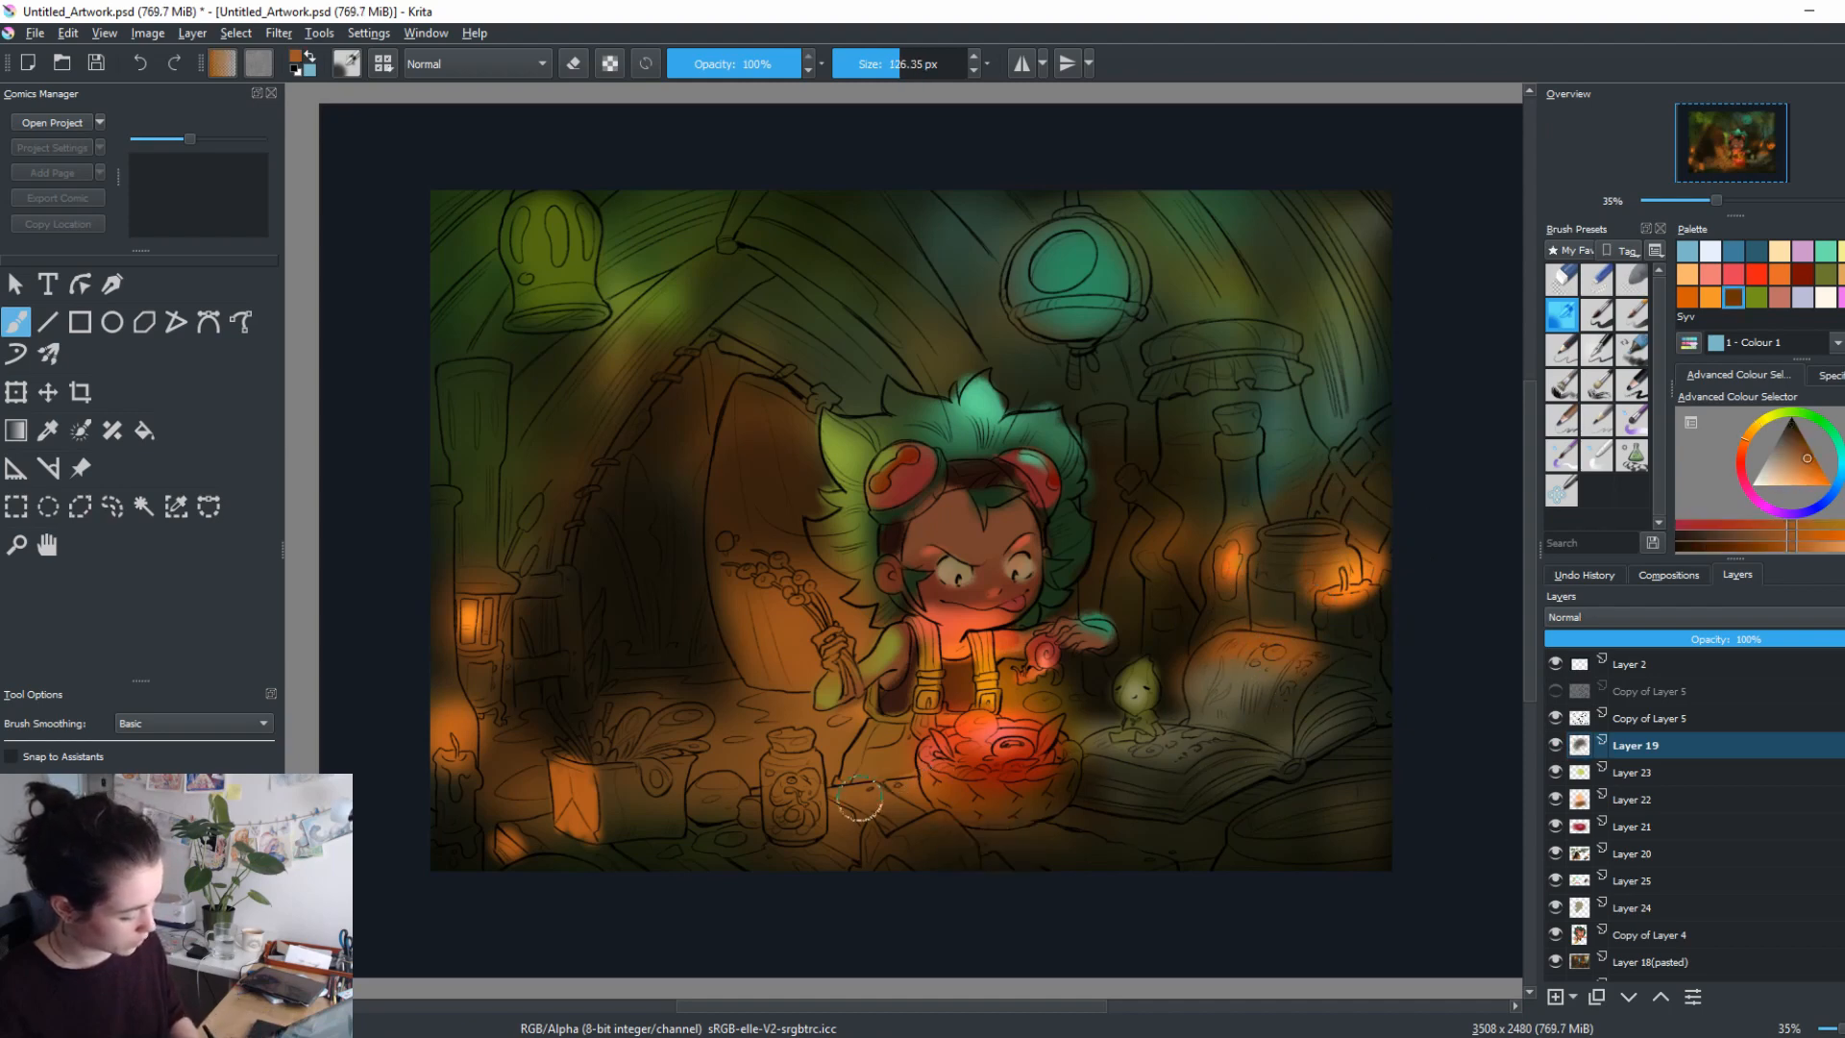
mouse_move(1021, 840)
left_mouse_down()
mouse_move(1158, 833)
mouse_move(976, 849)
left_mouse_up()
left_click(1126, 824, "ctrl")
left_click_drag(1141, 844, 997, 825)
Lighten the open book's pages with a sampled grey-brown adjusted to a lighter, warmer beige.
left_click(1308, 727, "ctrl")
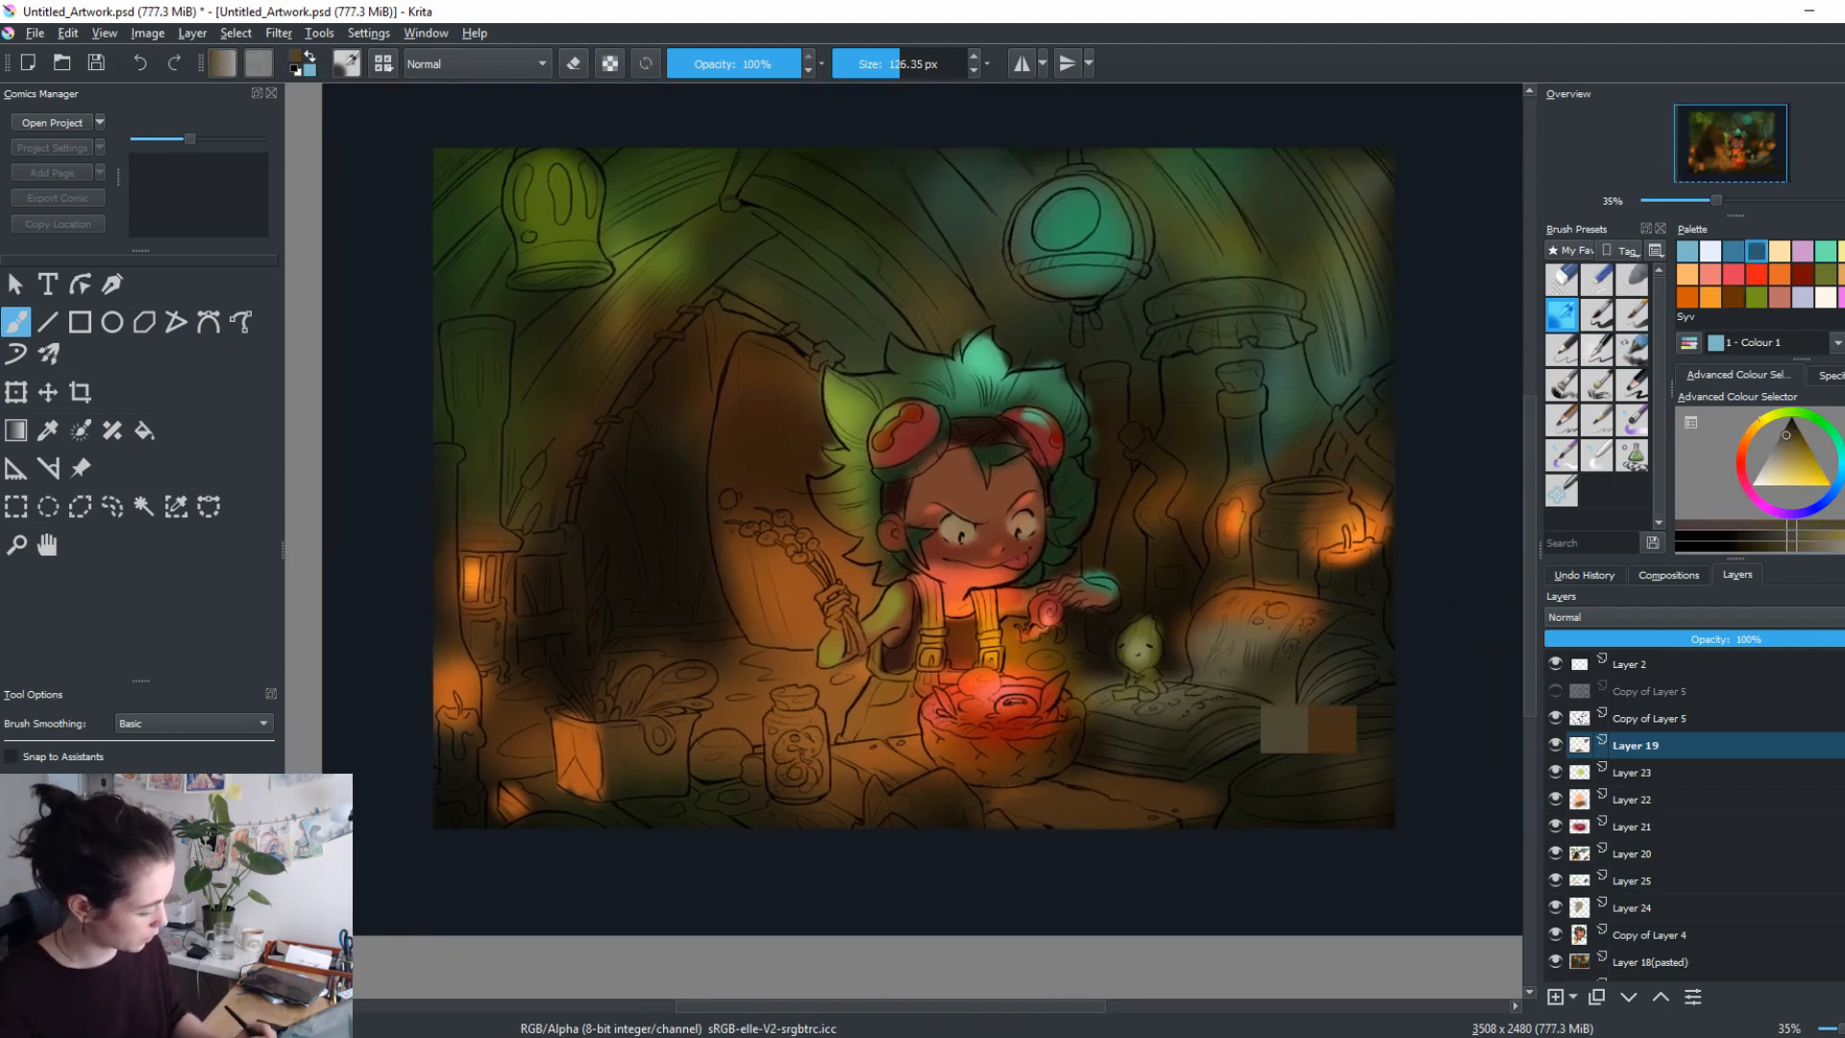
left_click(1780, 449)
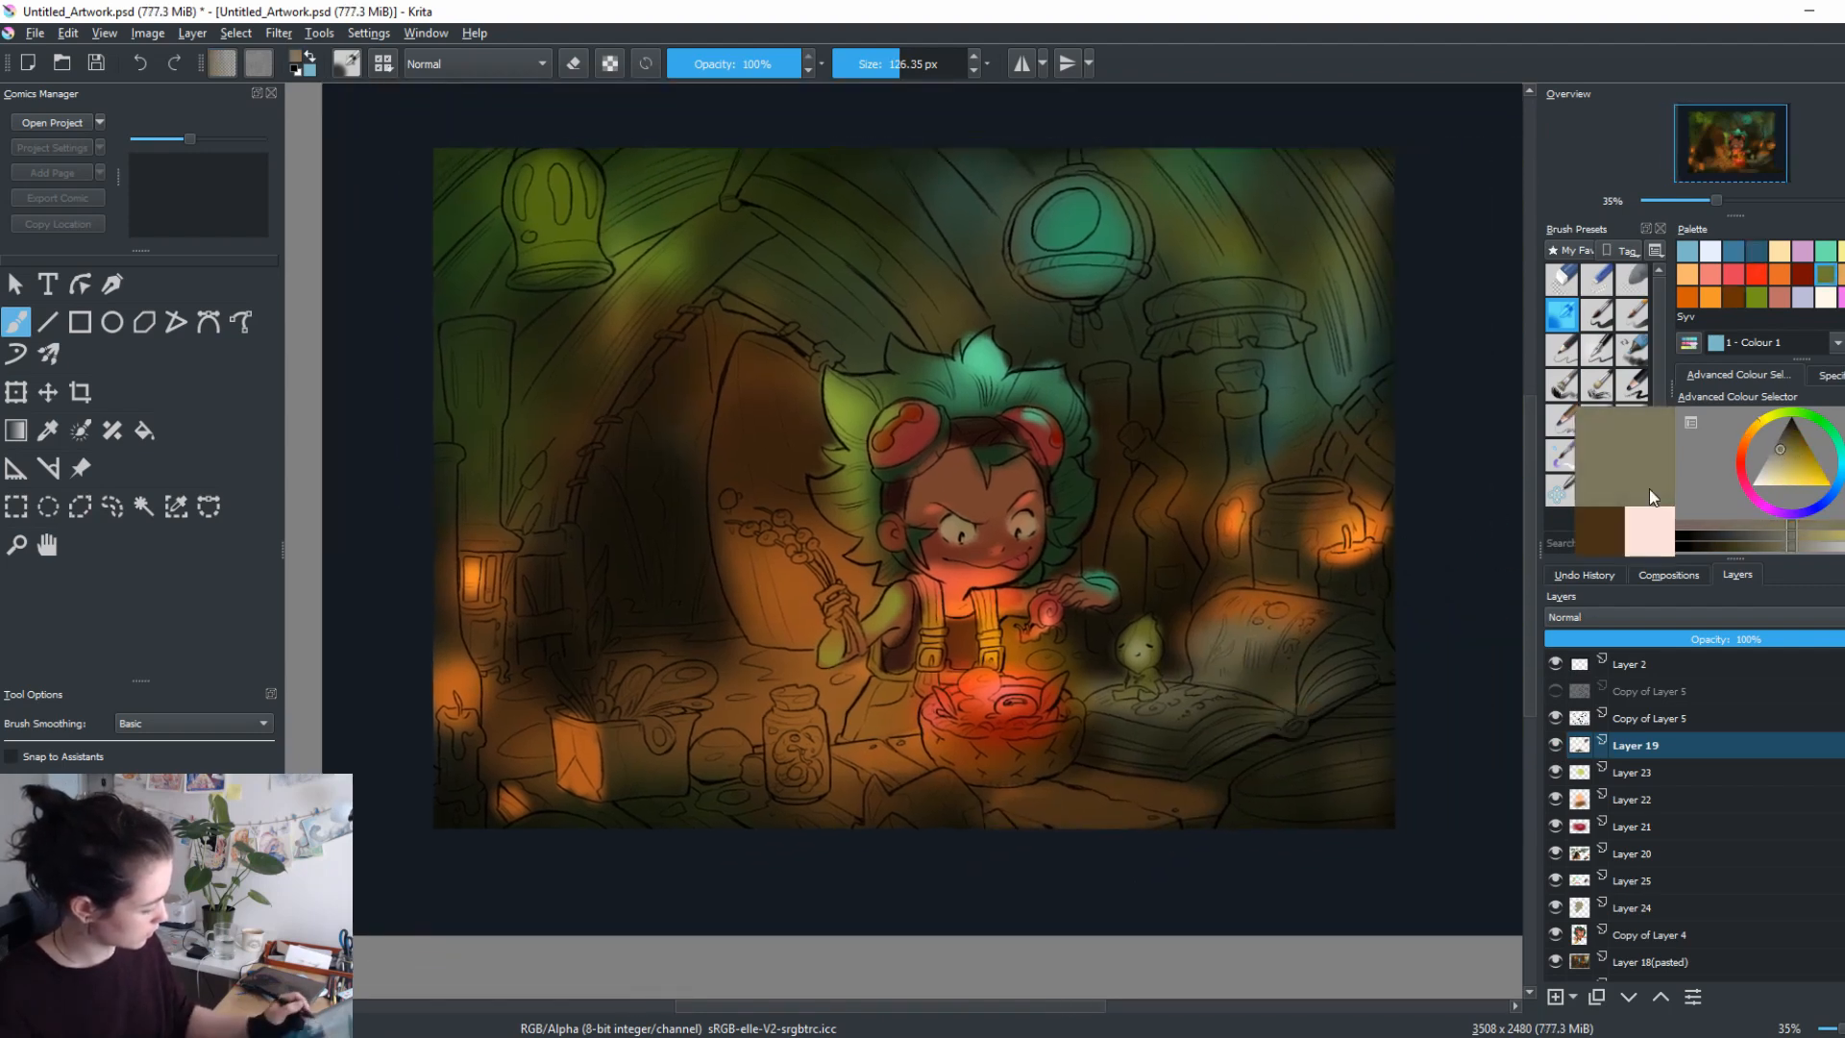
left_click(1756, 434)
left_click(1786, 455)
left_click_drag(1162, 704, 1182, 709)
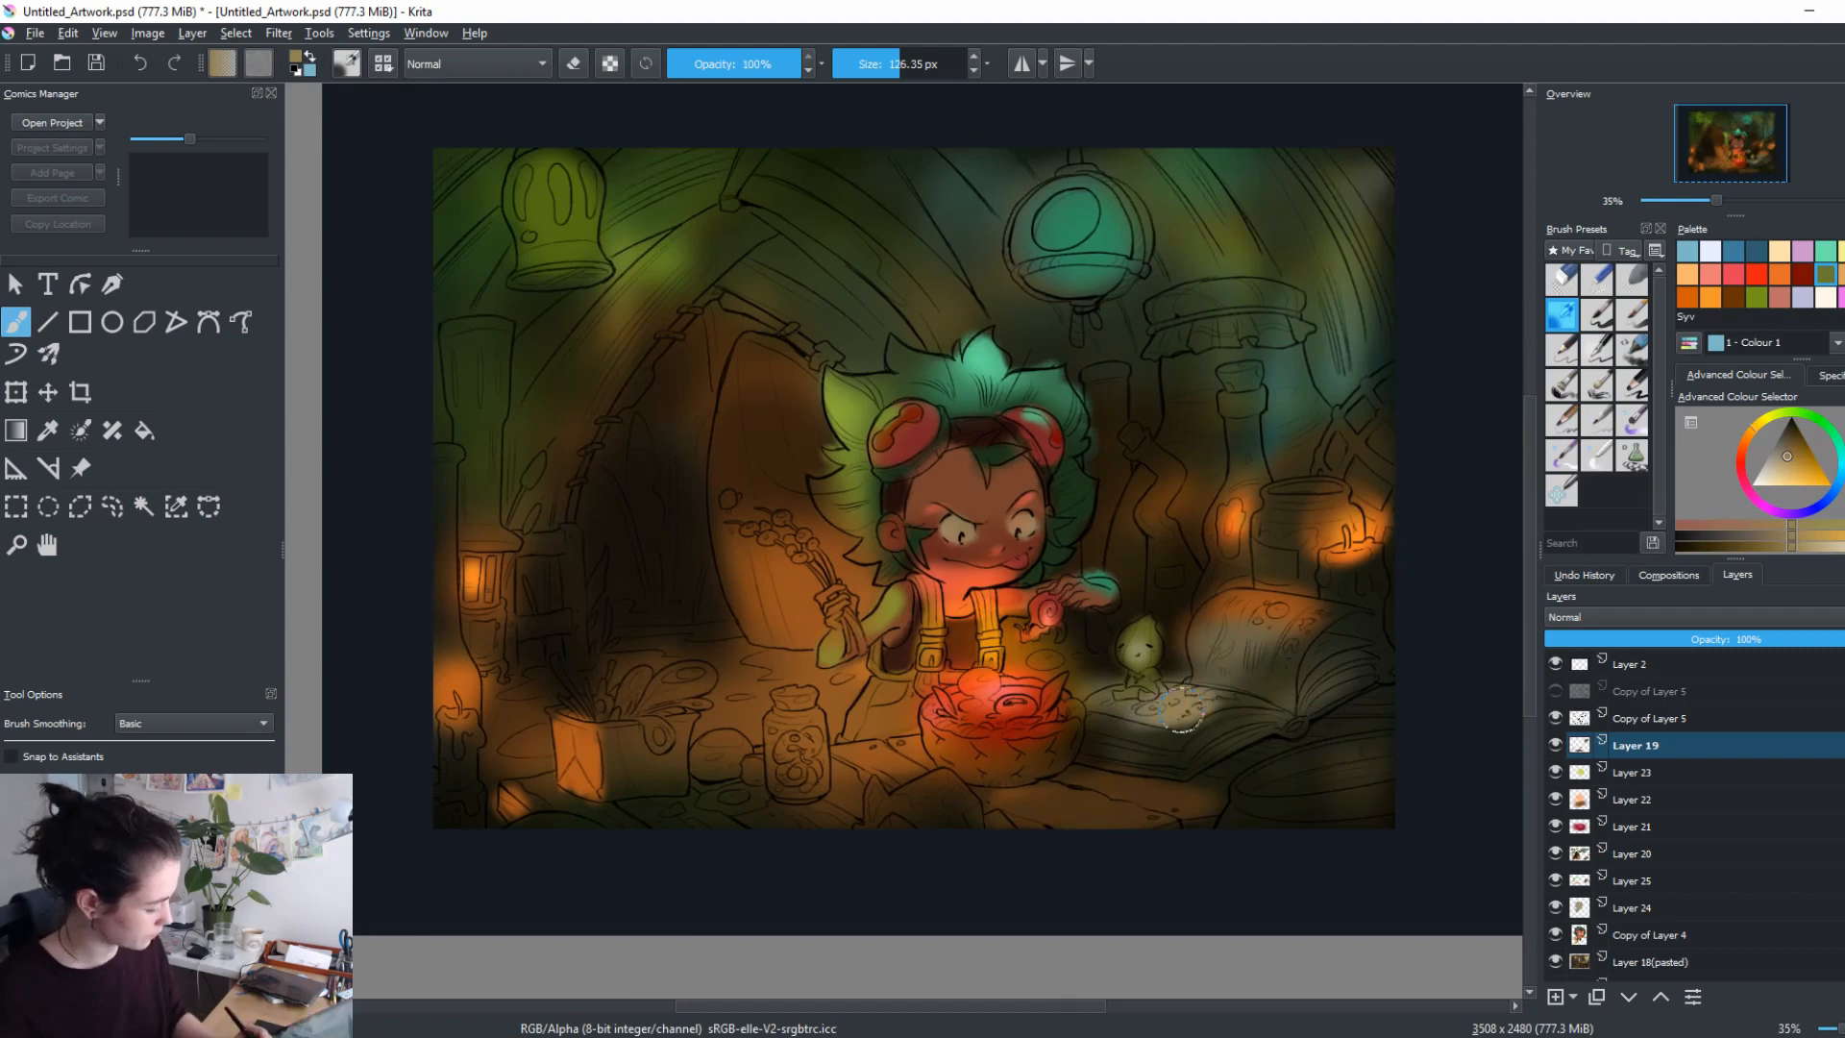
left_click_drag(1279, 627, 1297, 654)
Paint sampled red light onto the book page beneath the small plant creature.
left_click(1257, 758, "ctrl")
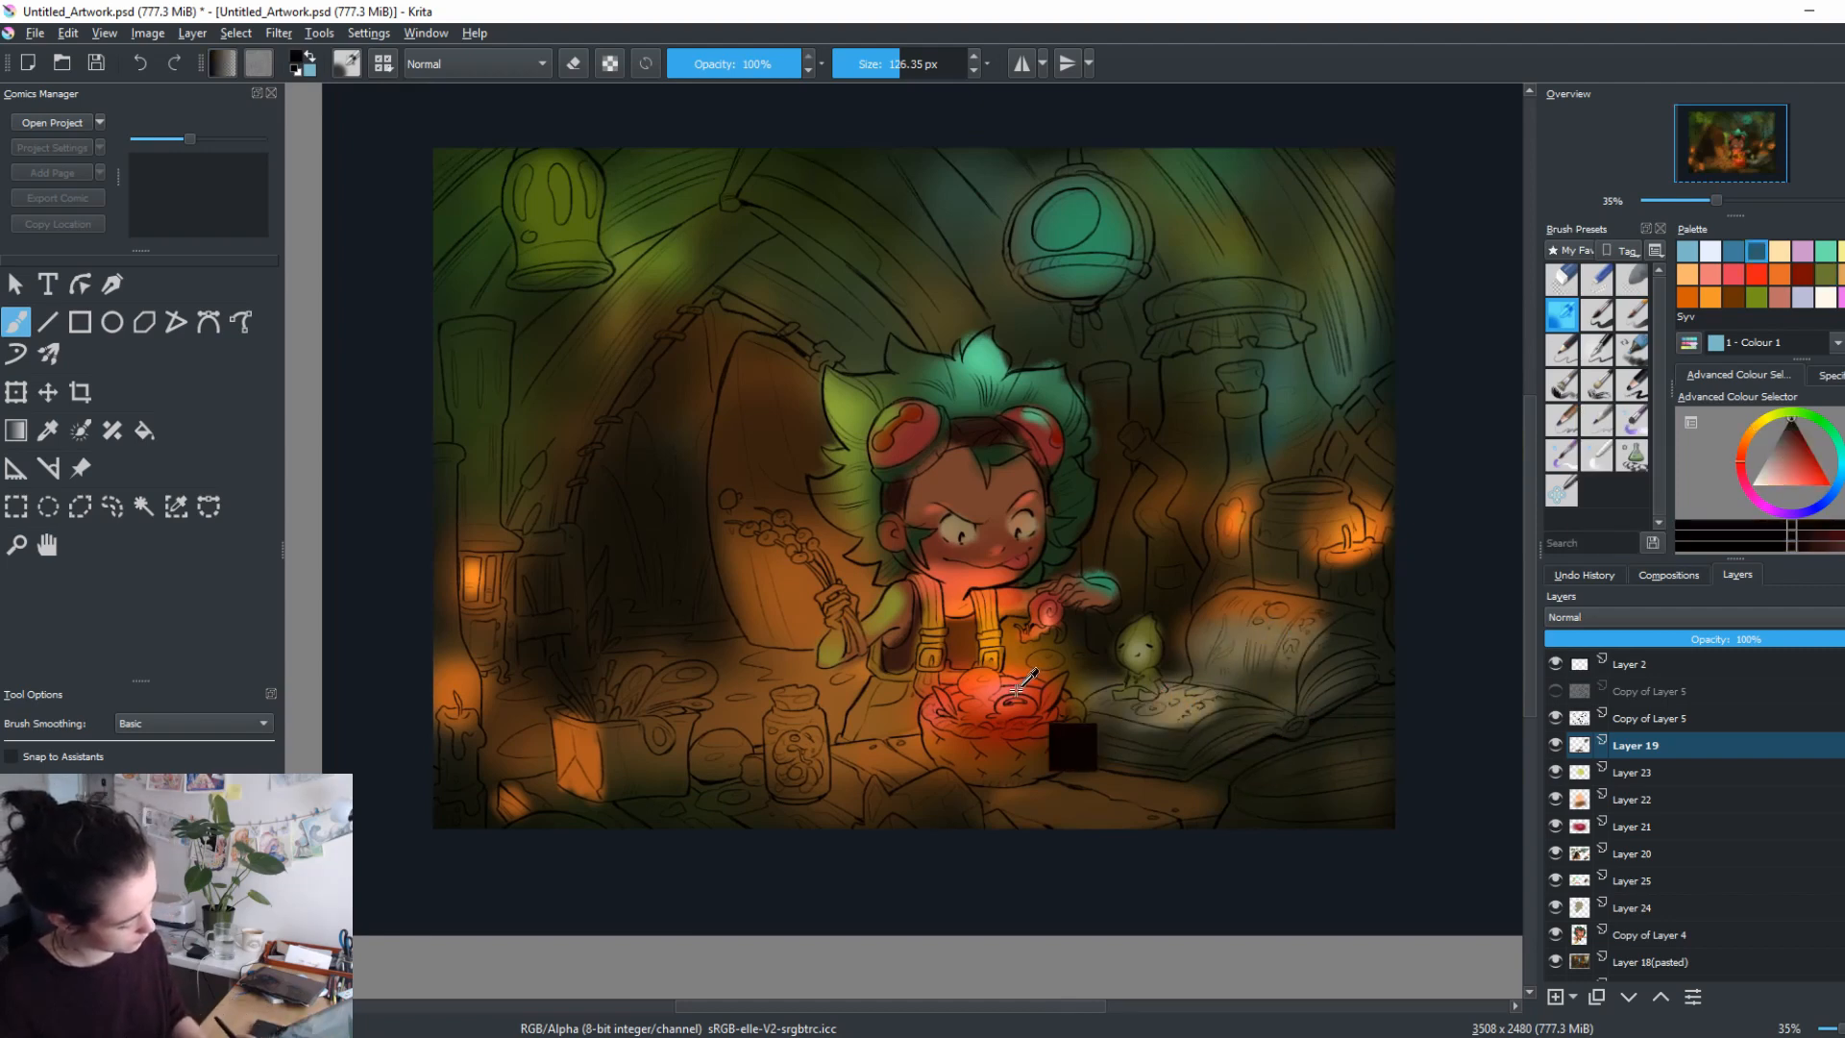
left_click(1068, 744, "ctrl")
left_click(1196, 720, "ctrl")
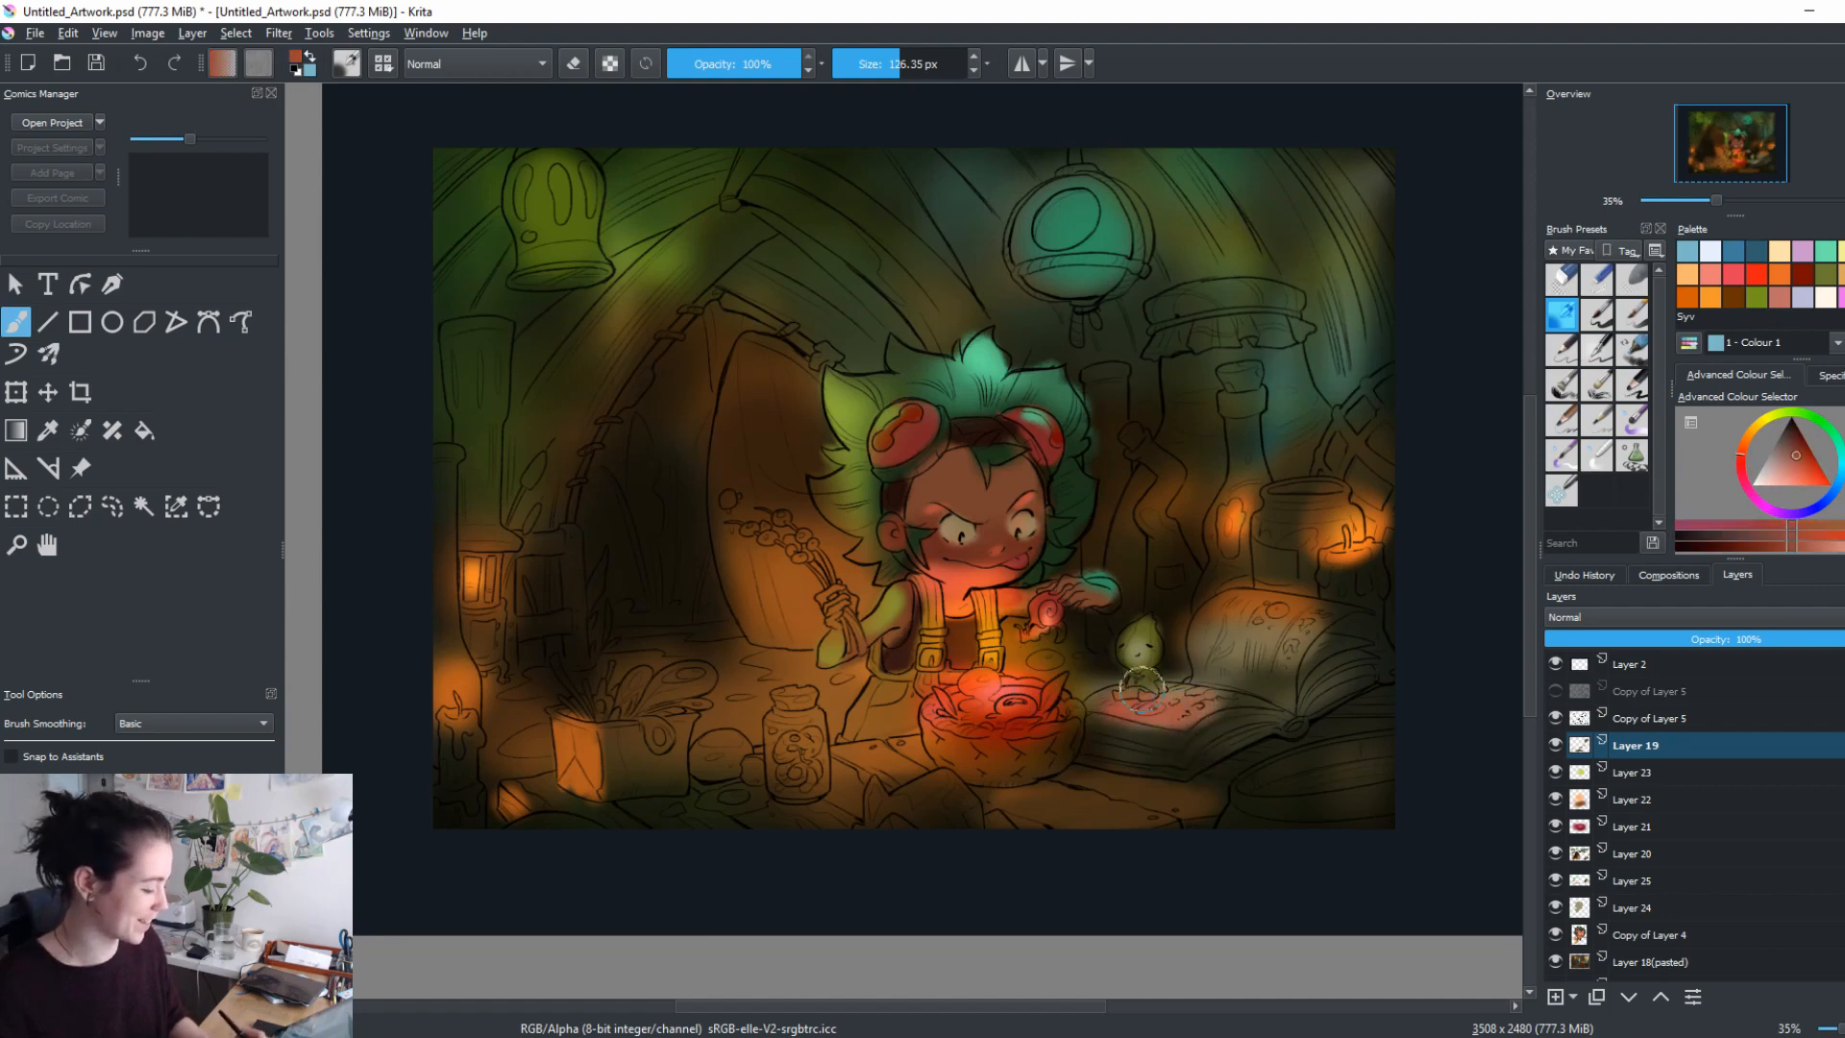
mouse_move(1208, 763)
left_mouse_down()
mouse_move(1326, 700)
mouse_move(1212, 786)
left_mouse_up()
Paint teal light sampled from the hair onto the character's forehead below the goggles.
left_click(994, 384, "ctrl")
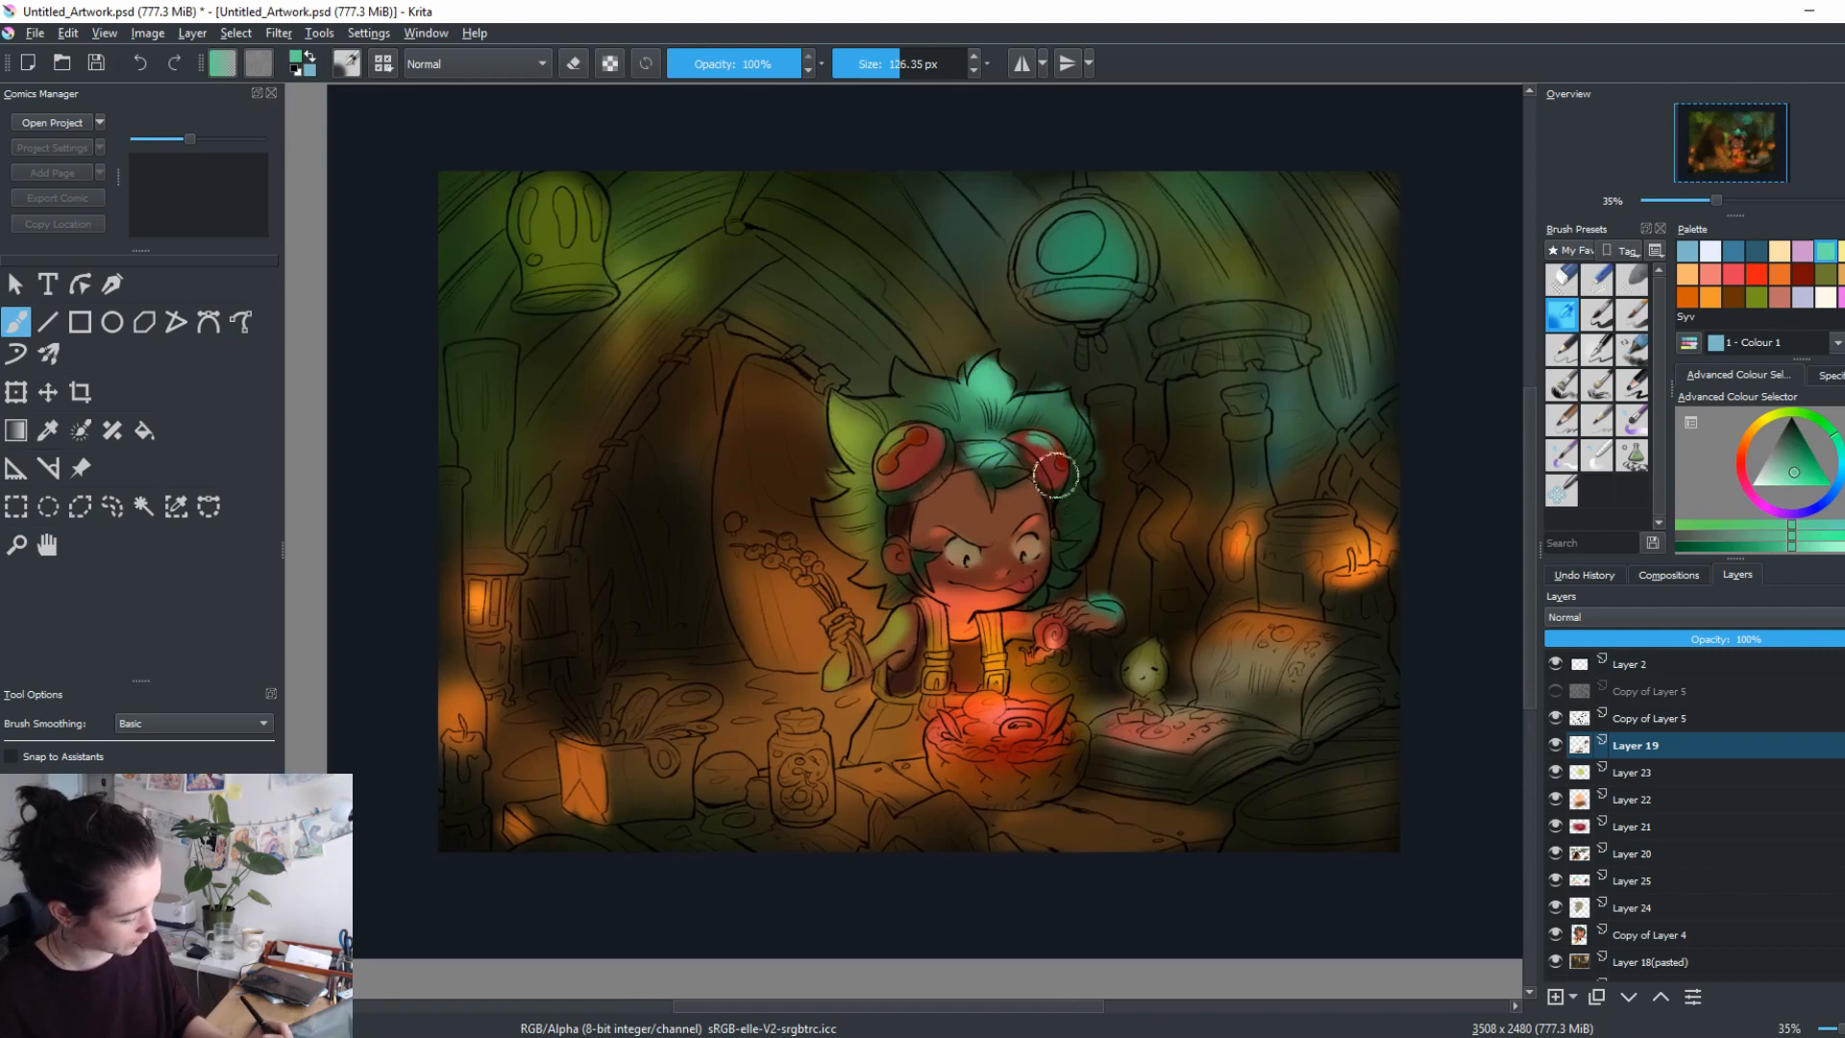
left_click(995, 510, "ctrl")
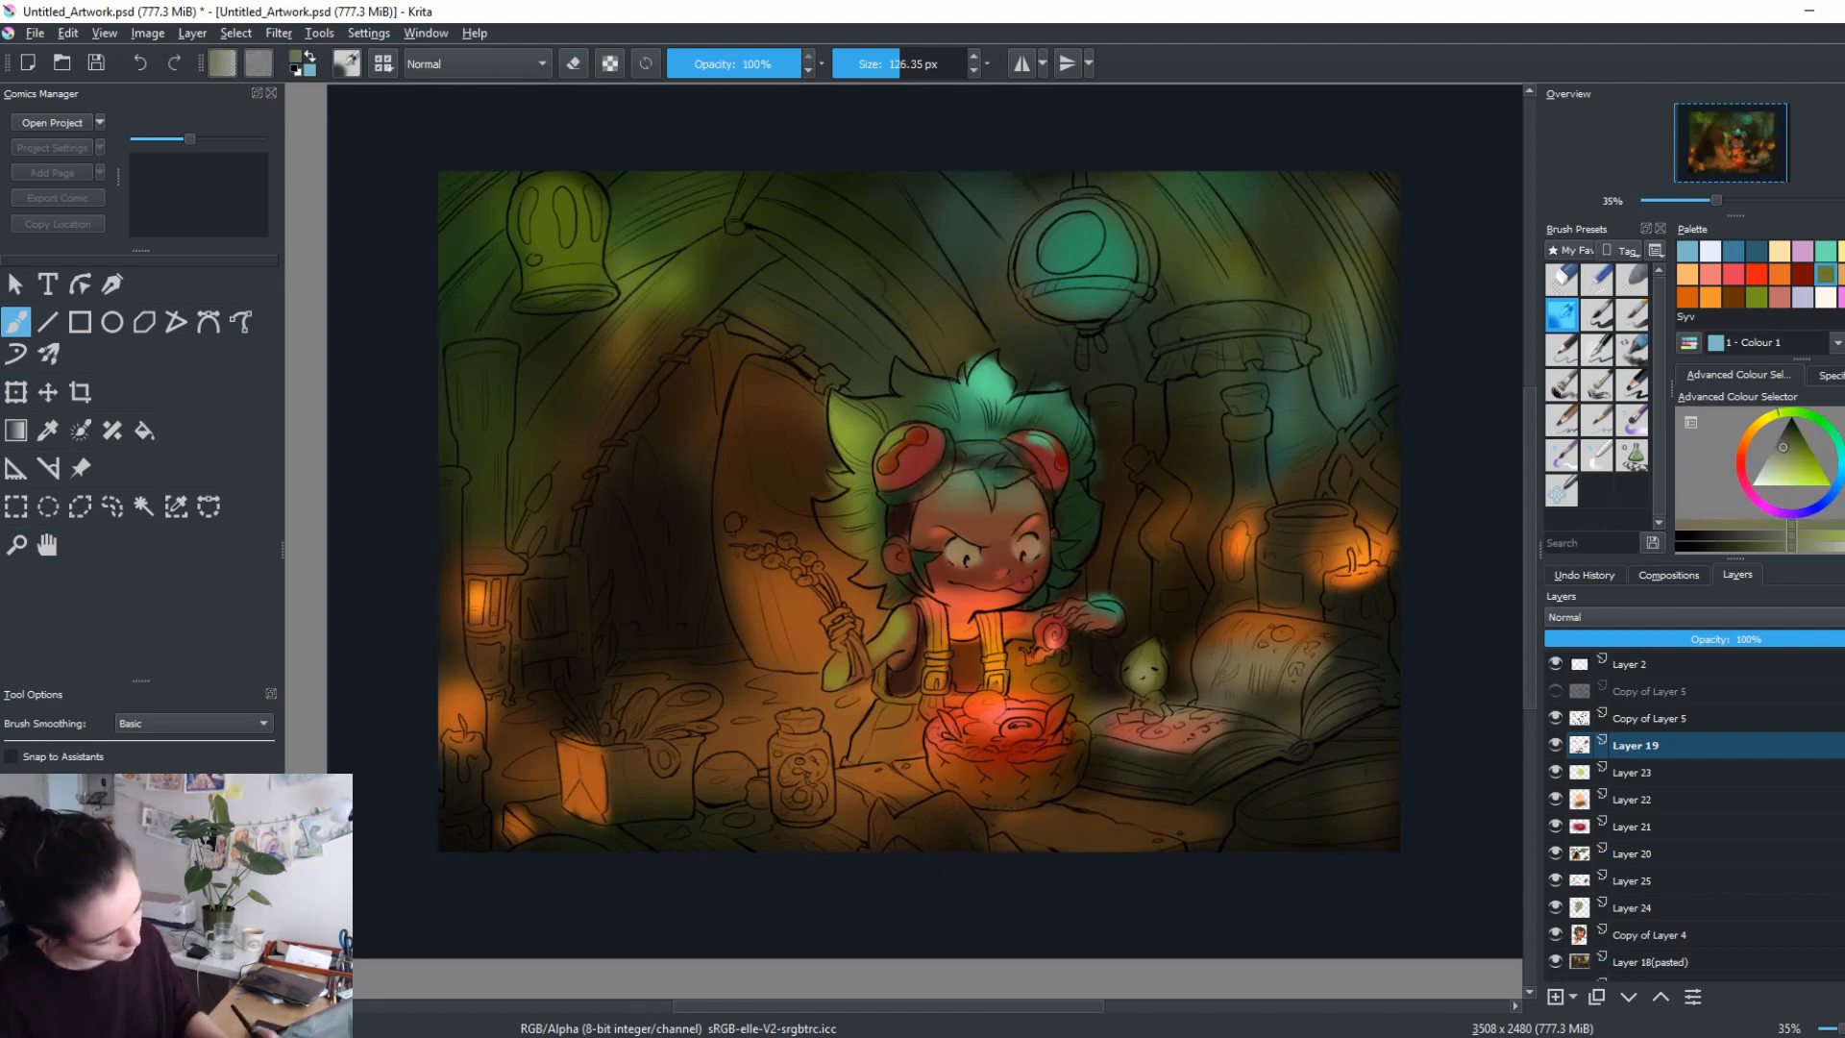
left_click(927, 511, "ctrl")
left_click_drag(955, 659, 1036, 672)
Paint sampled dark and warm browns over the door, the dried flowers and the dark doorway.
left_click(828, 511, "ctrl")
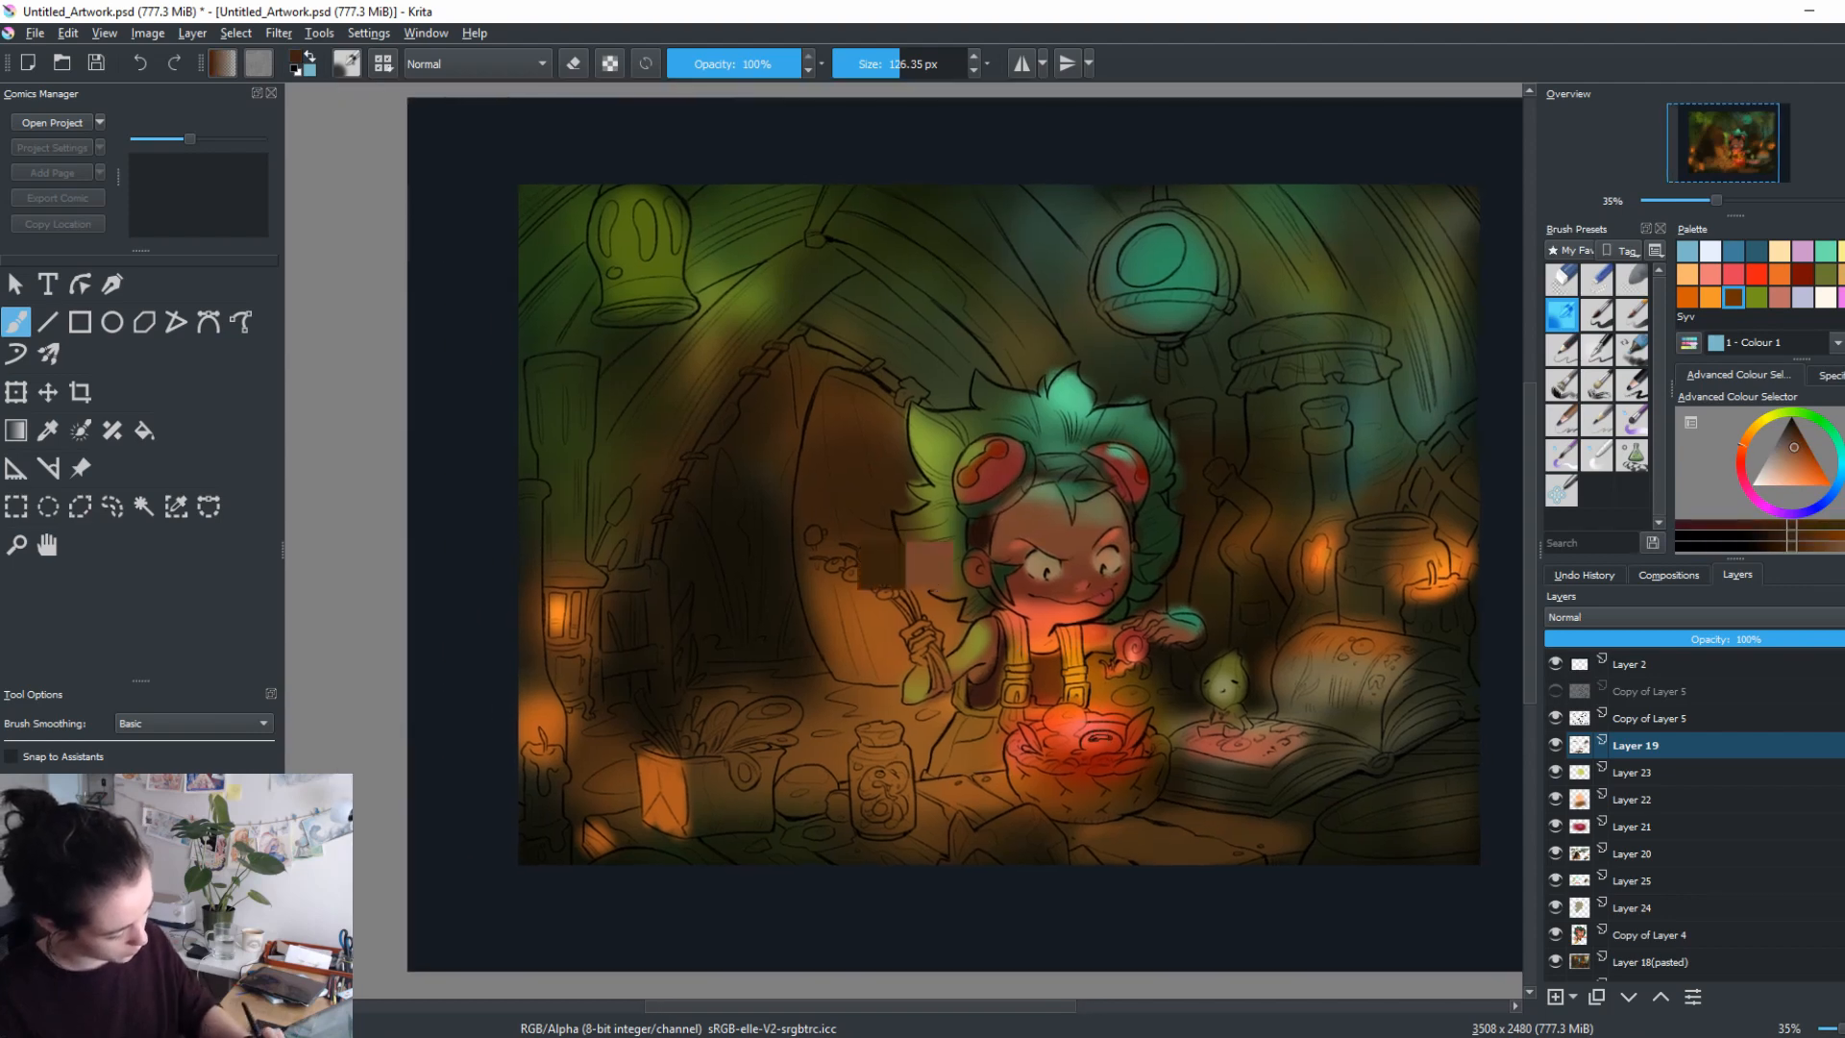
mouse_move(803, 585)
left_mouse_down()
mouse_move(862, 593)
mouse_move(877, 568)
mouse_move(936, 567)
left_mouse_up()
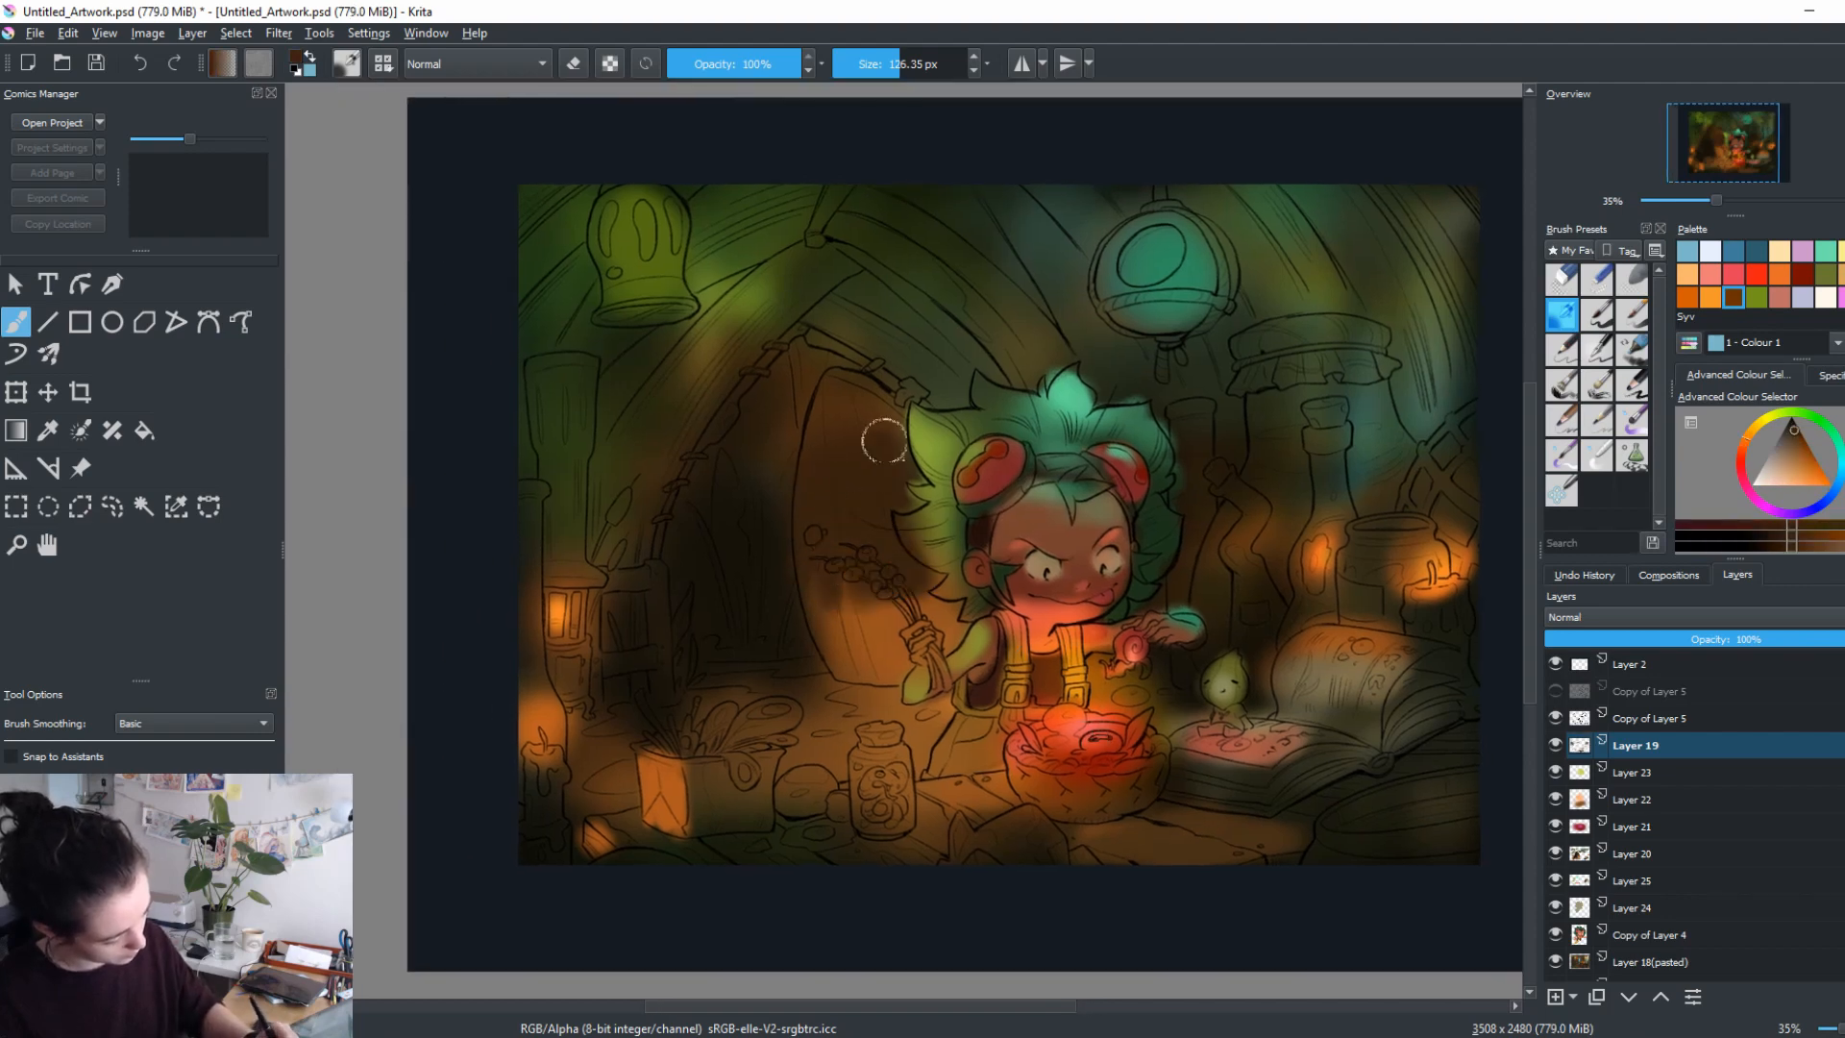
mouse_move(884, 440)
left_mouse_down()
mouse_move(839, 389)
mouse_move(766, 498)
mouse_move(774, 395)
mouse_move(754, 428)
left_mouse_up()
left_click(829, 629, "ctrl")
left_click_drag(829, 630, 884, 670)
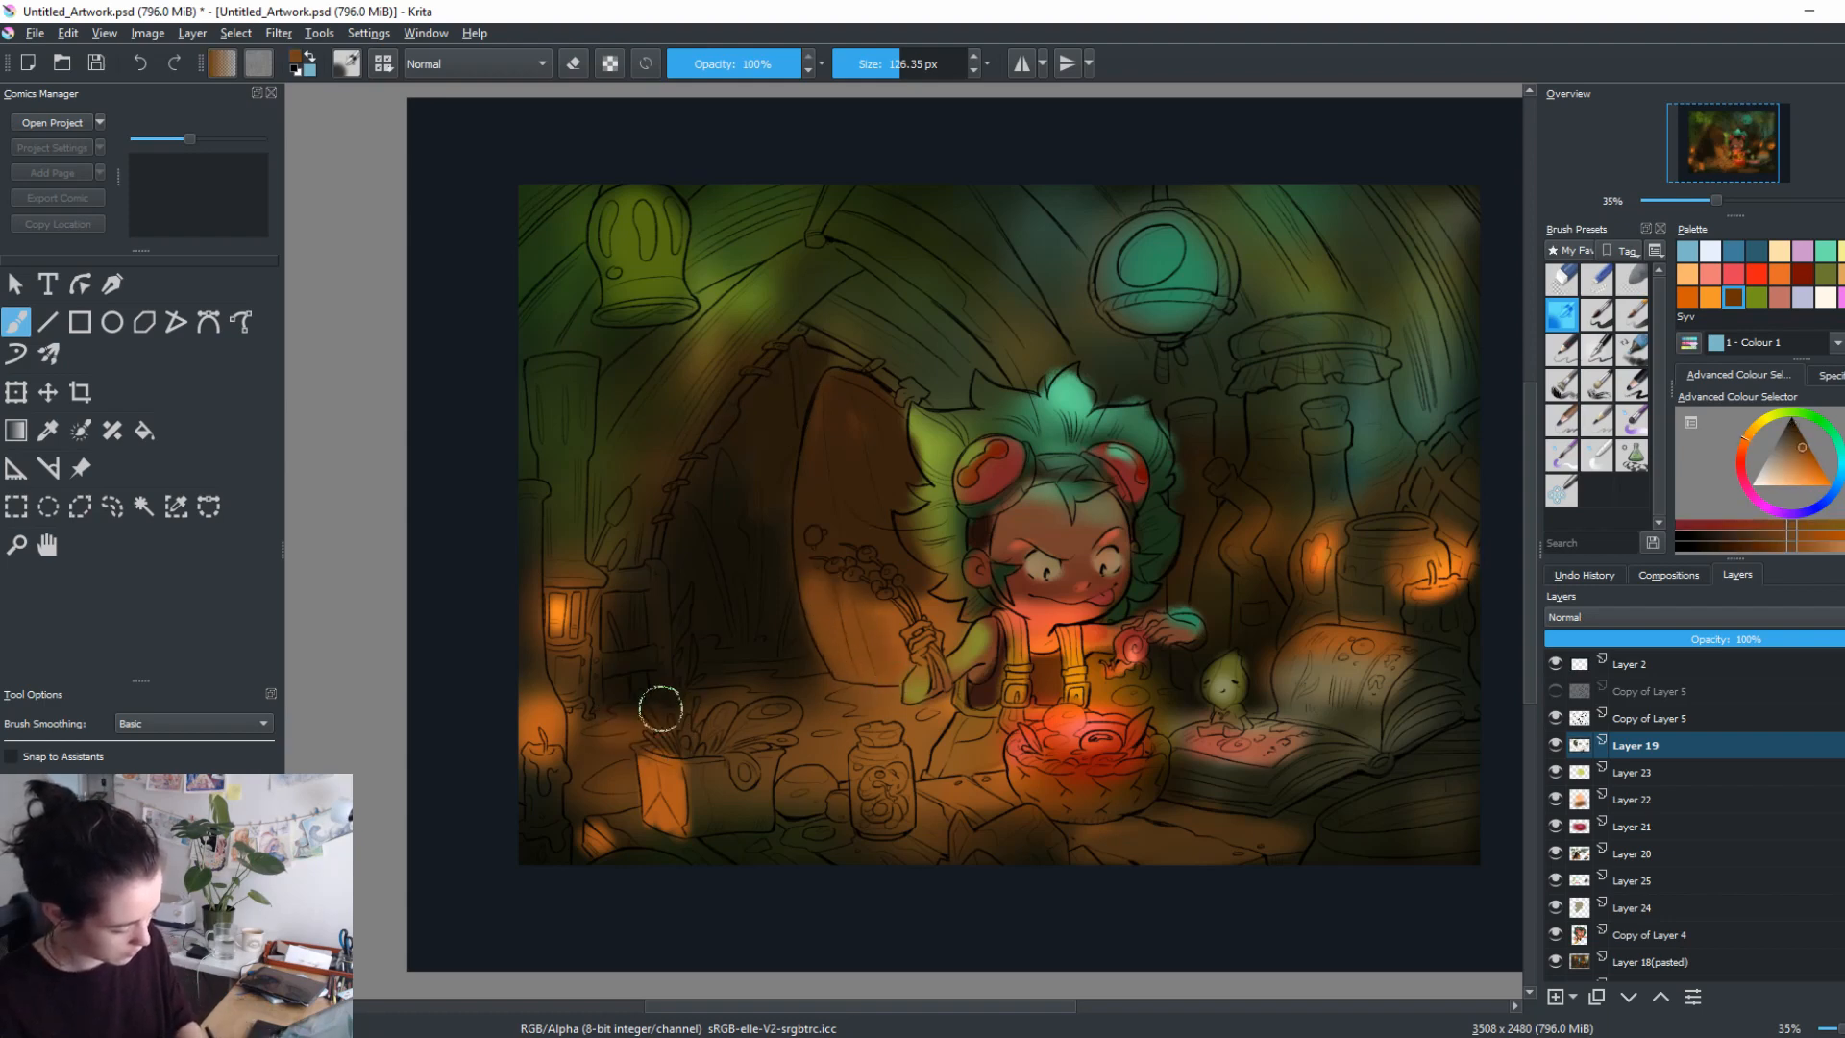
Paint sampled warm brown over the small glass jar and the table area around it.
left_click_drag(1155, 728, 1202, 733)
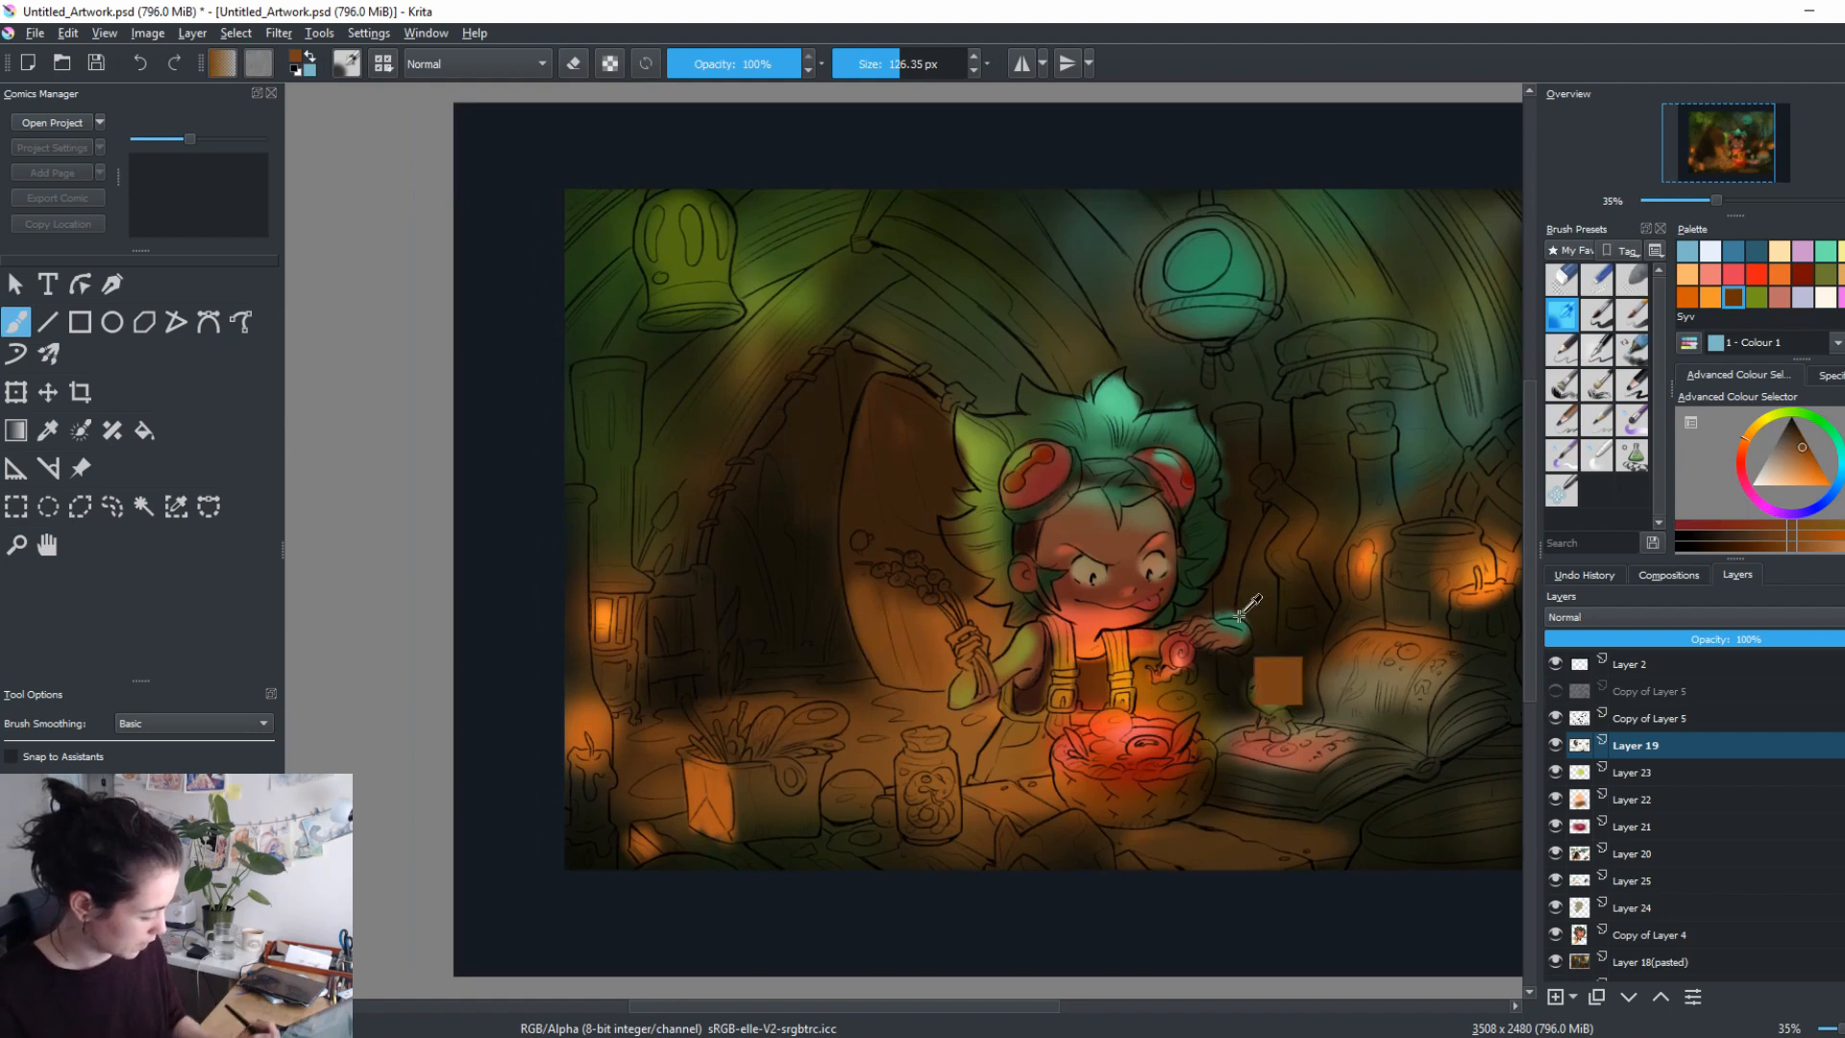
left_click(1269, 616, "ctrl")
mouse_move(926, 704)
left_mouse_down()
mouse_move(978, 713)
mouse_move(949, 817)
left_mouse_up()
mouse_move(944, 751)
left_mouse_down()
mouse_move(947, 702)
mouse_move(953, 722)
mouse_move(904, 721)
mouse_move(870, 781)
mouse_move(897, 759)
mouse_move(832, 770)
mouse_move(849, 706)
mouse_move(854, 772)
mouse_move(846, 705)
left_mouse_up()
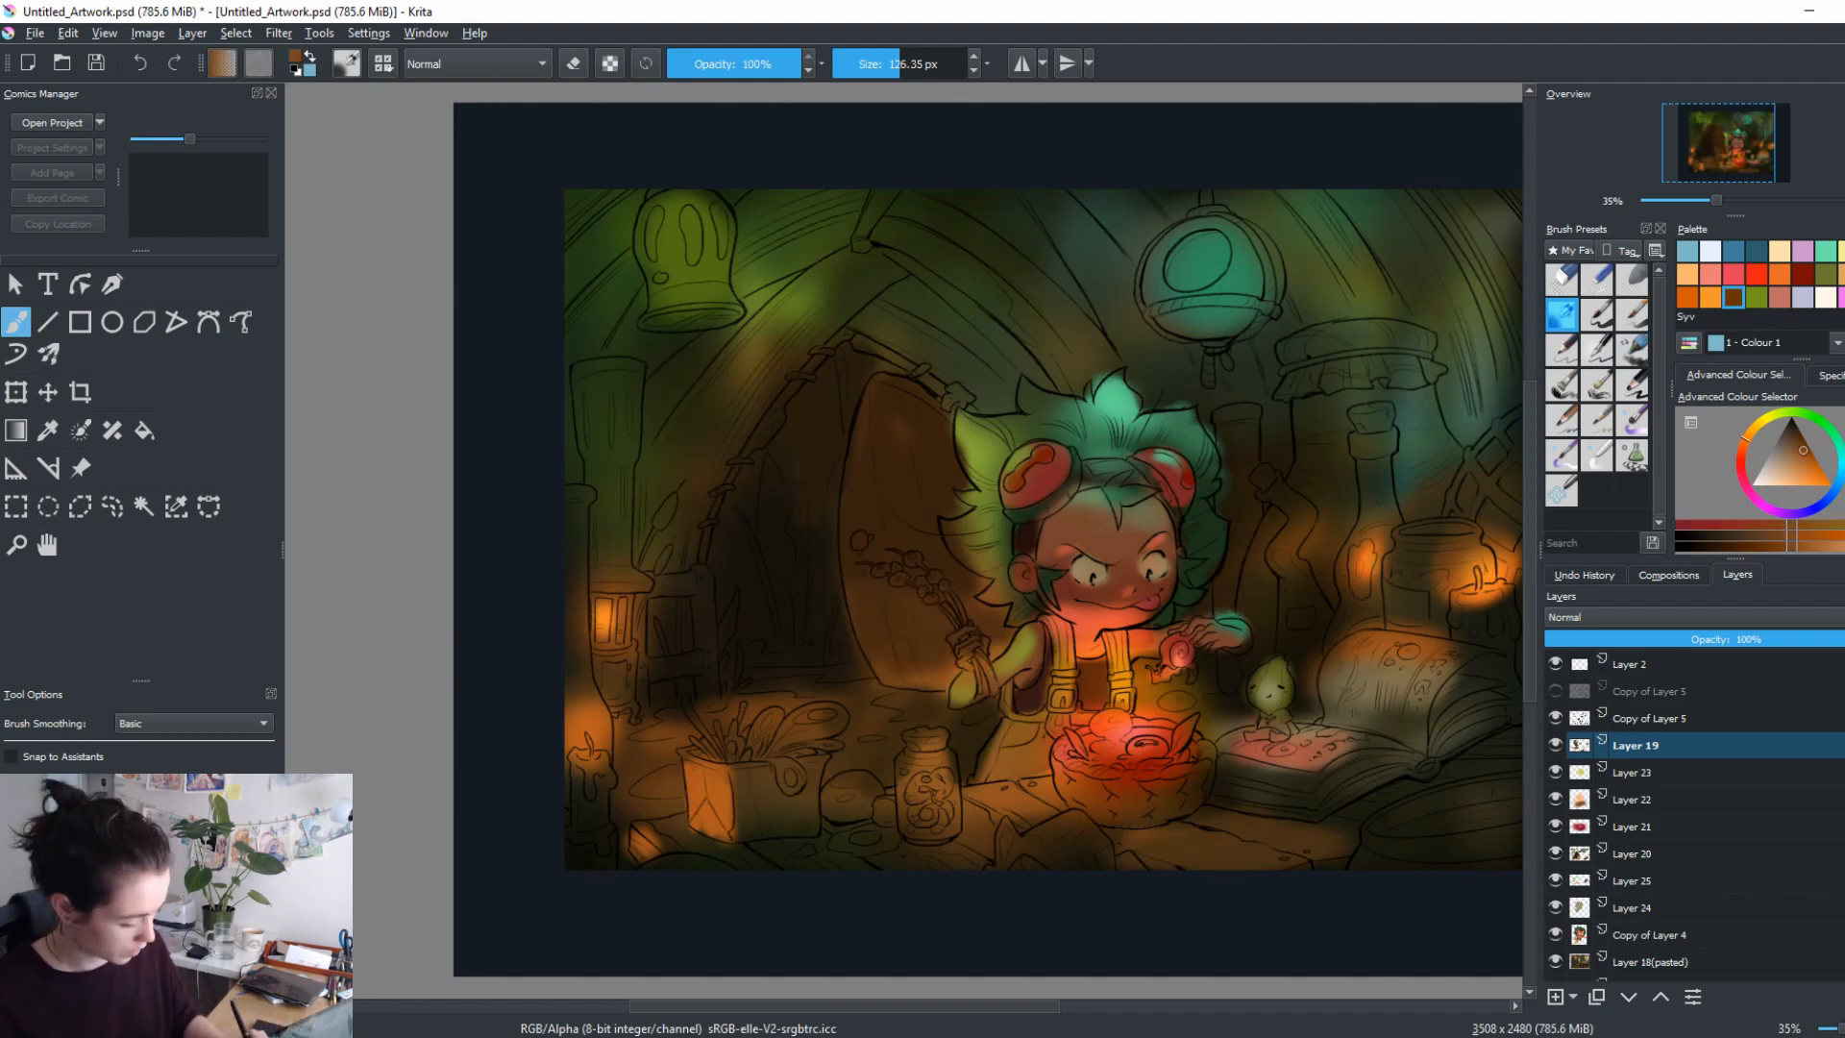
Add sampled orange light to the lantern, chair and candle with a smaller brush of about 70 px.
left_click(611, 619, "ctrl")
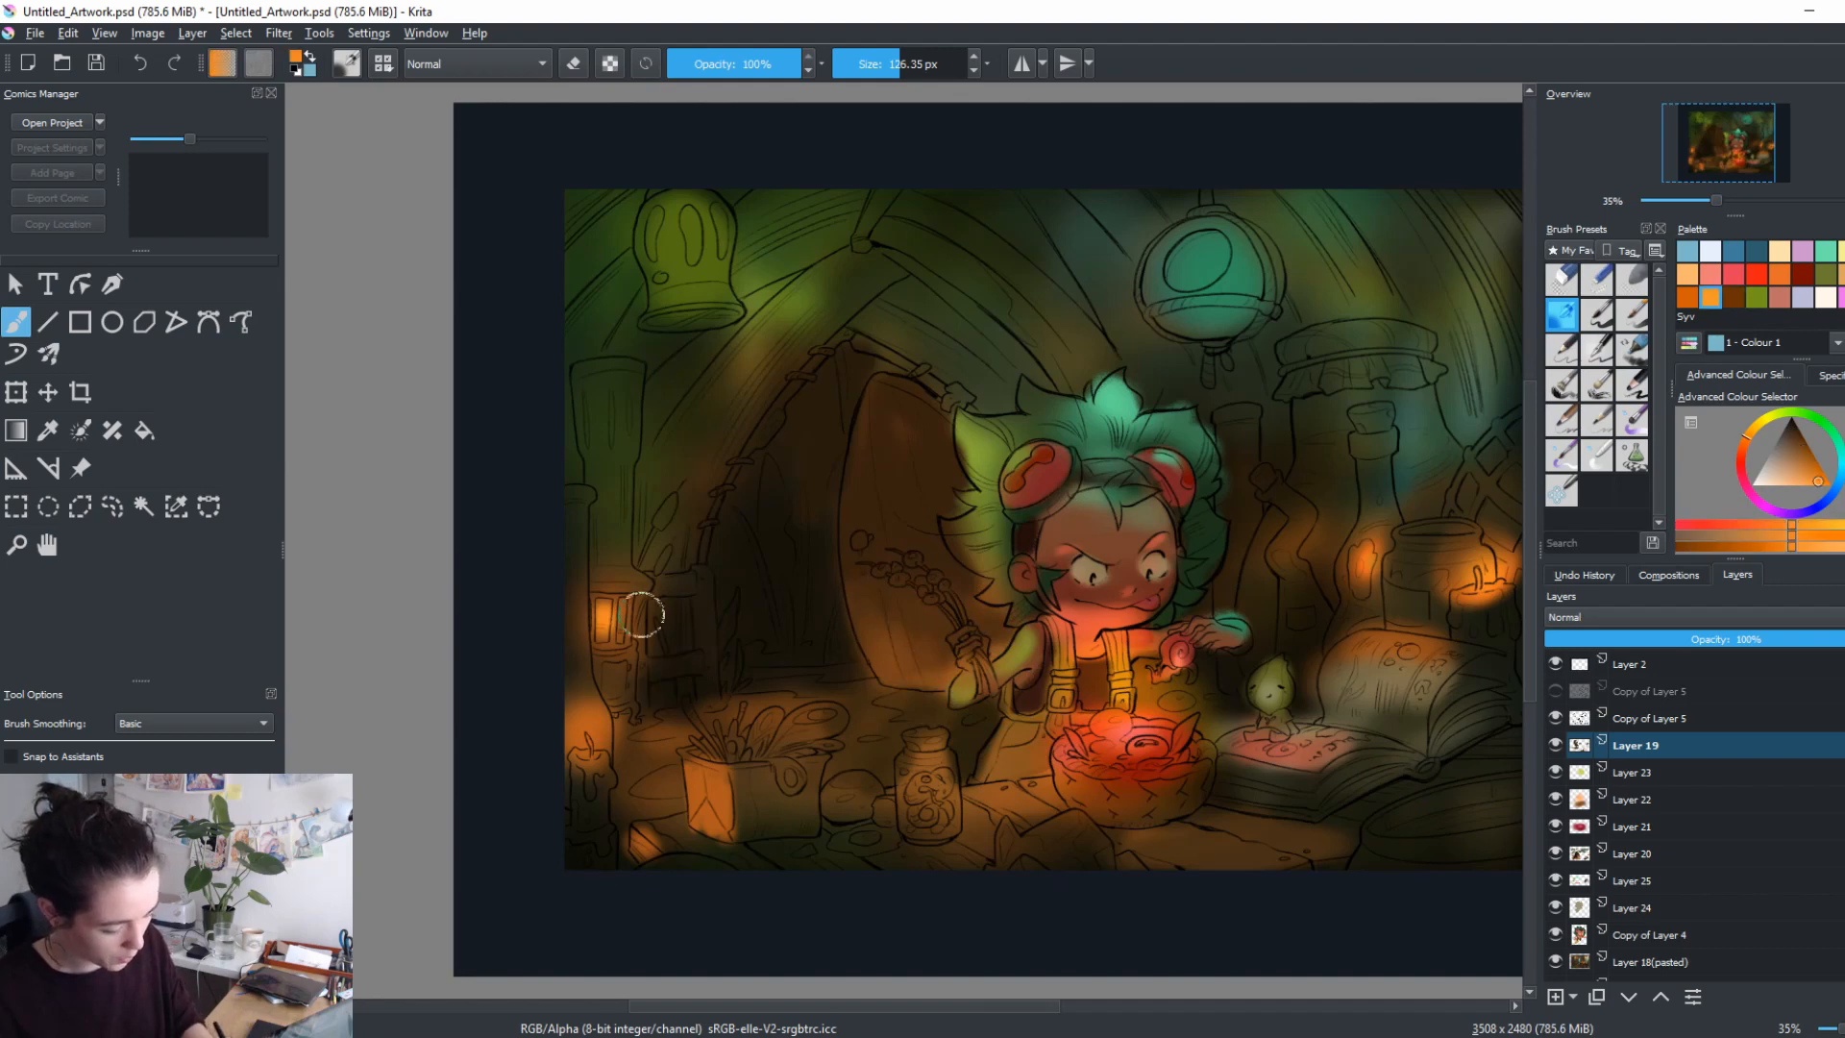
left_click_drag(641, 618, 587, 638)
left_click(702, 663, "ctrl")
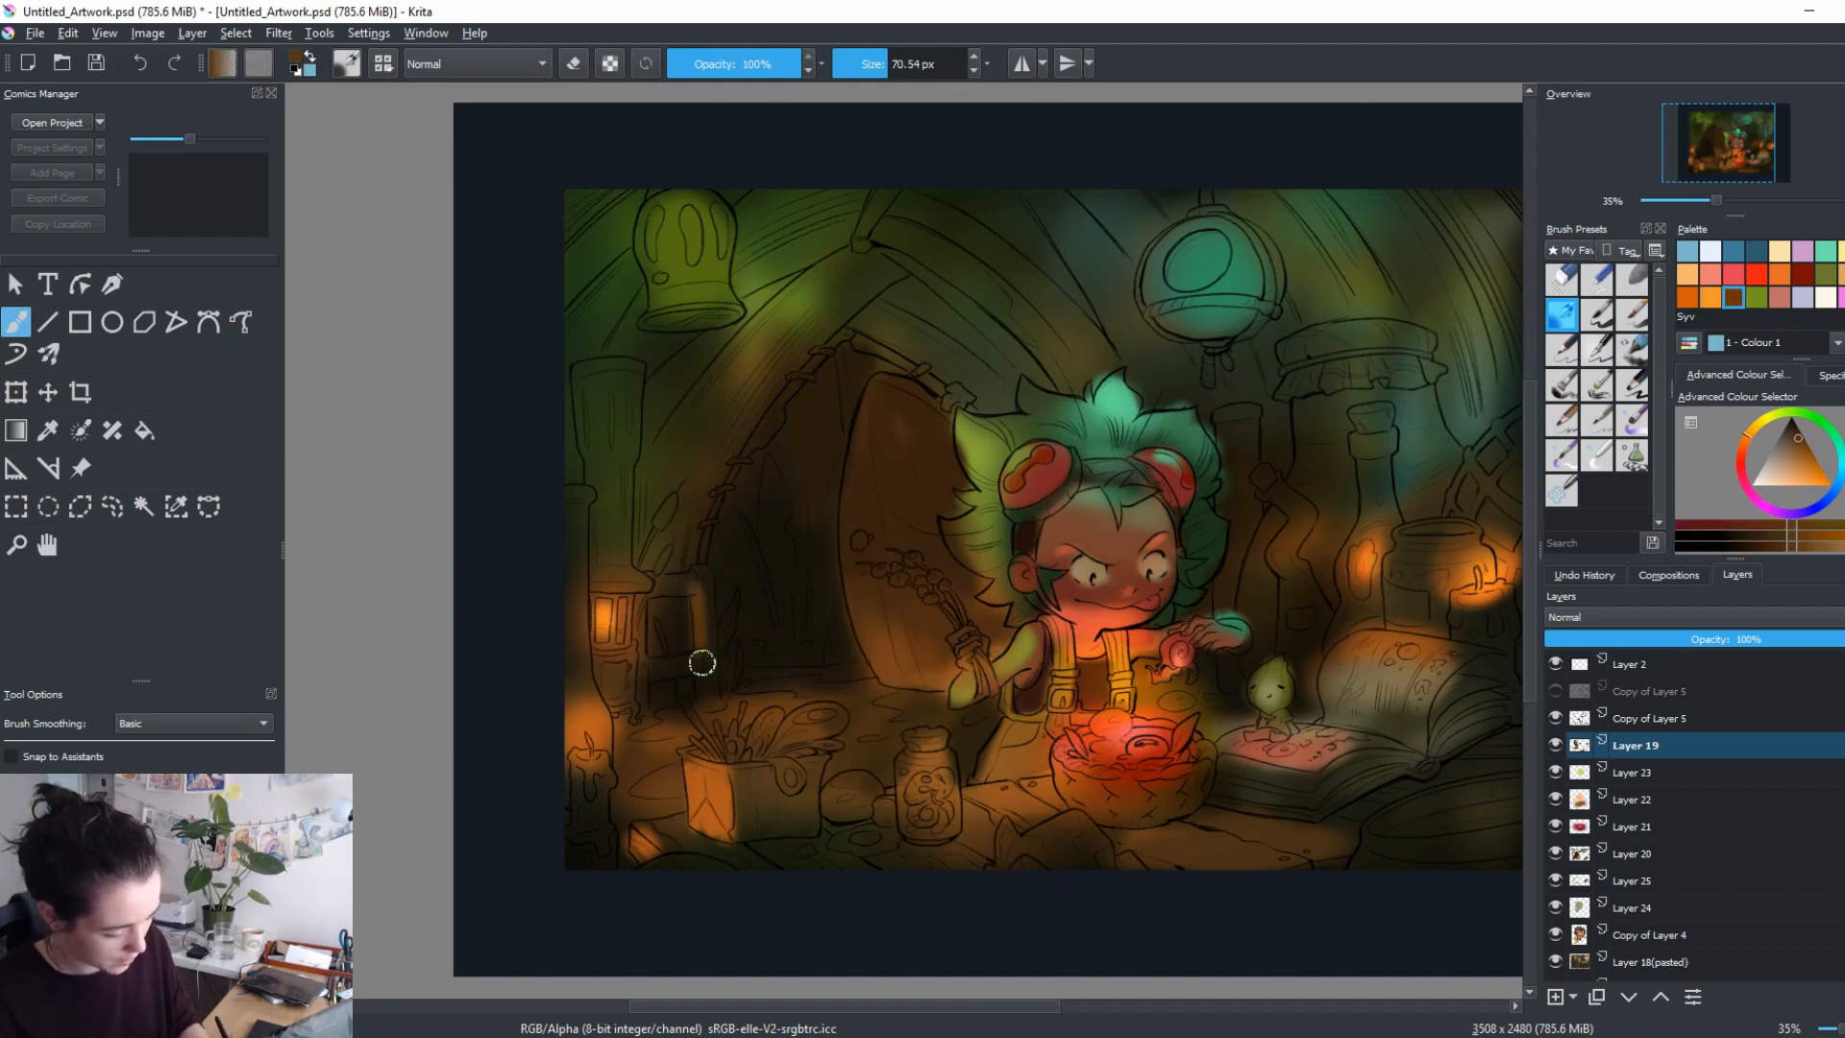
left_click(603, 711, "ctrl")
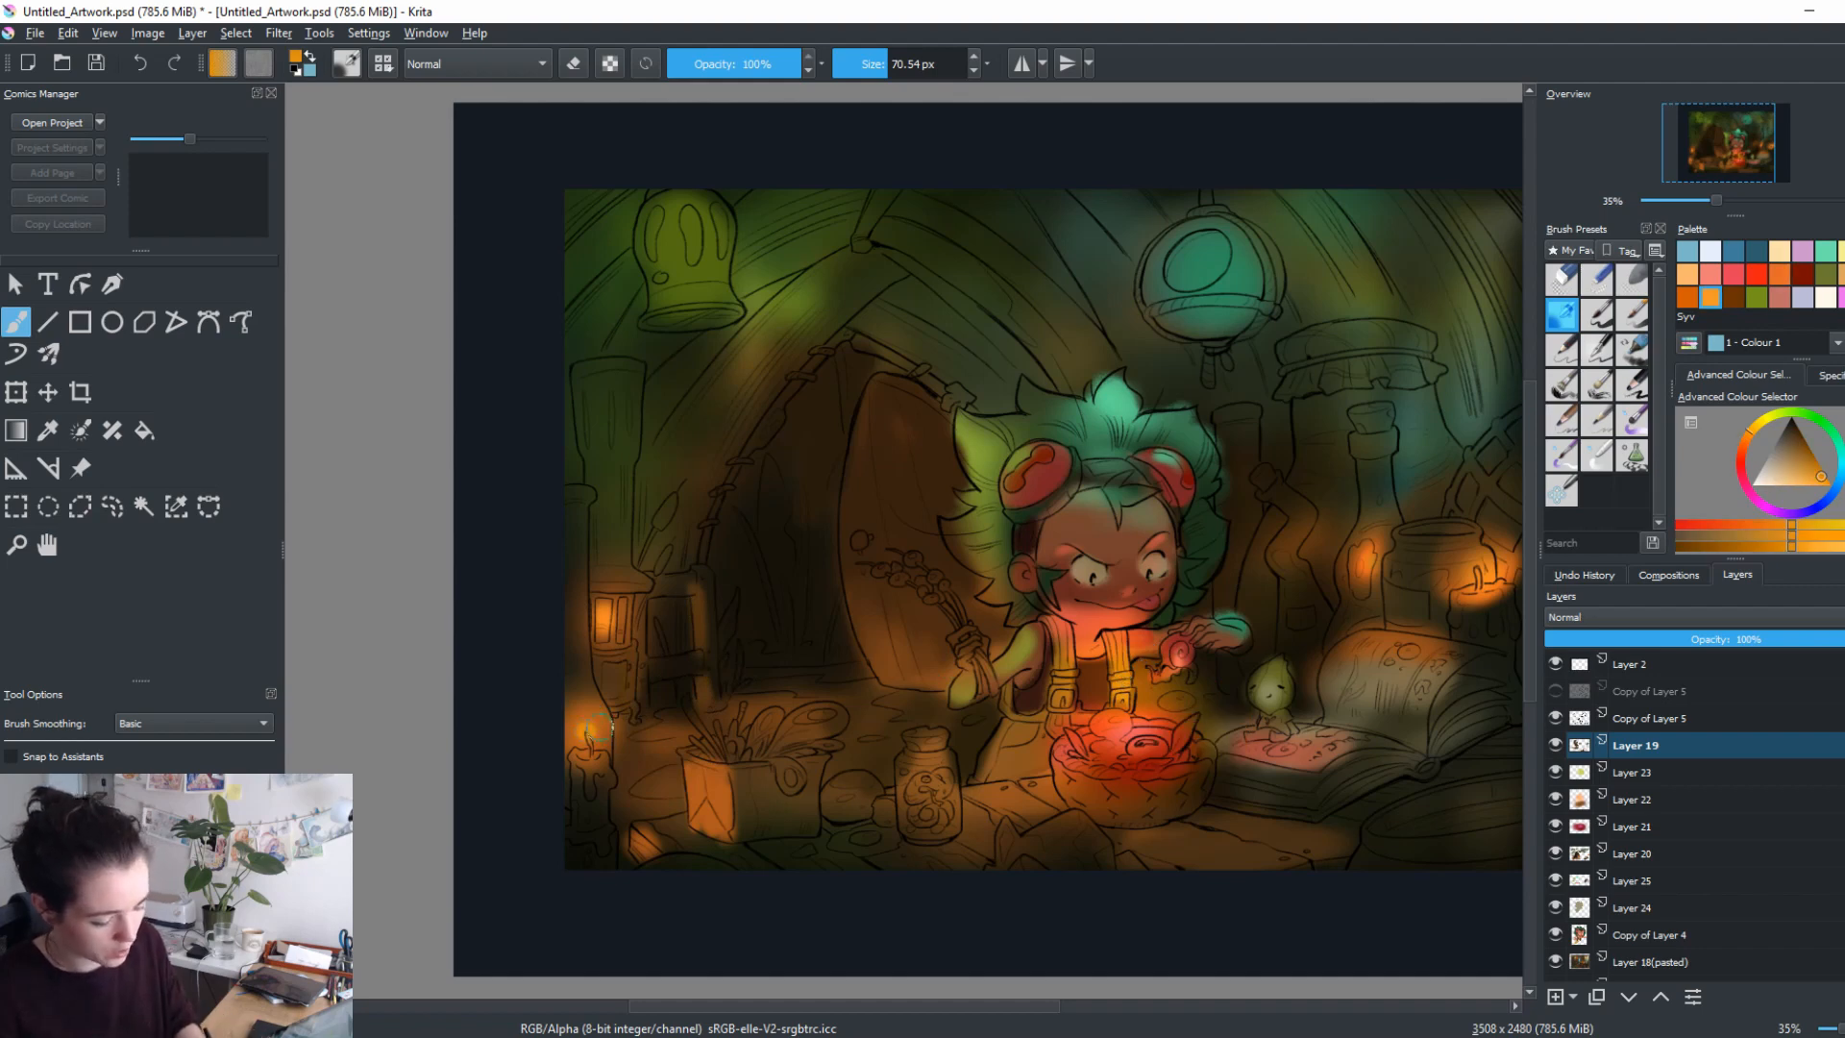
mouse_move(1158, 694)
left_mouse_down()
mouse_move(1141, 618)
mouse_move(1102, 694)
left_mouse_up()
Colour the small glass jar's contents with sampled teal and surround it with a soft glow using a 192 px brush.
mouse_move(864, 770)
left_mouse_down()
mouse_move(865, 807)
mouse_move(882, 807)
left_mouse_up()
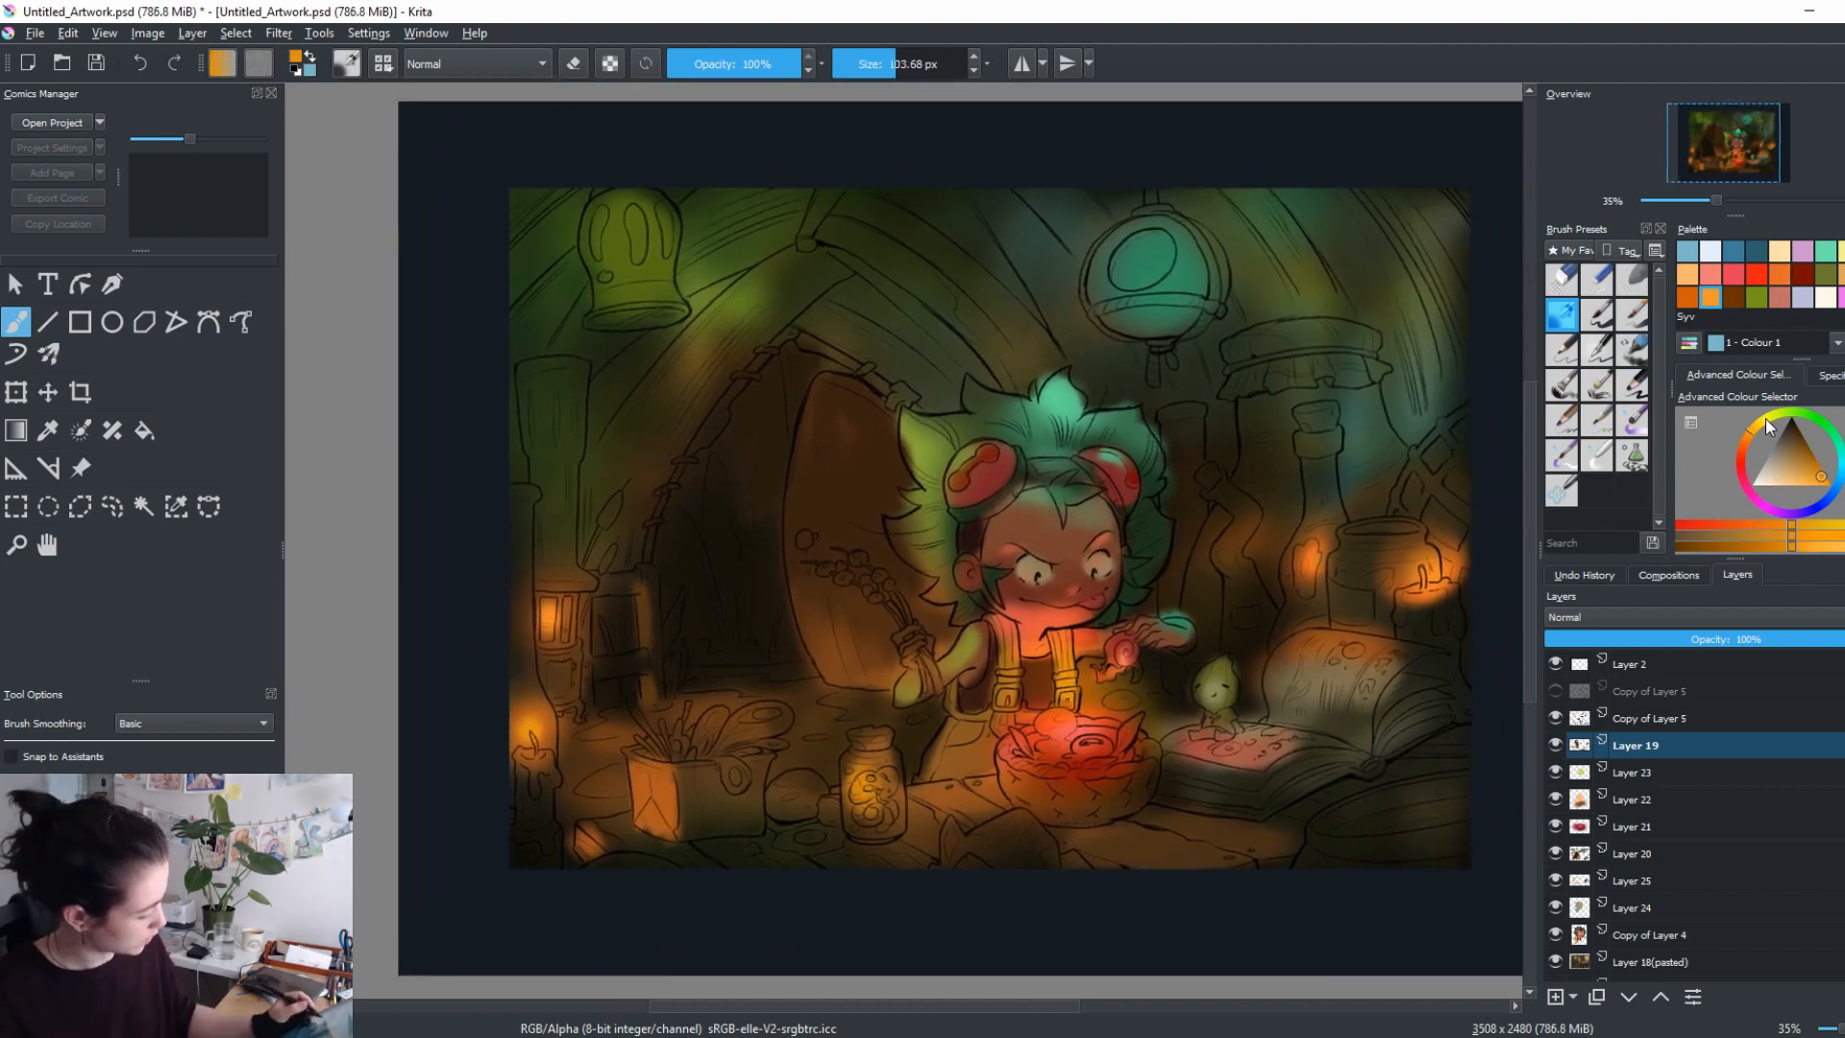
left_click(1201, 338, "ctrl")
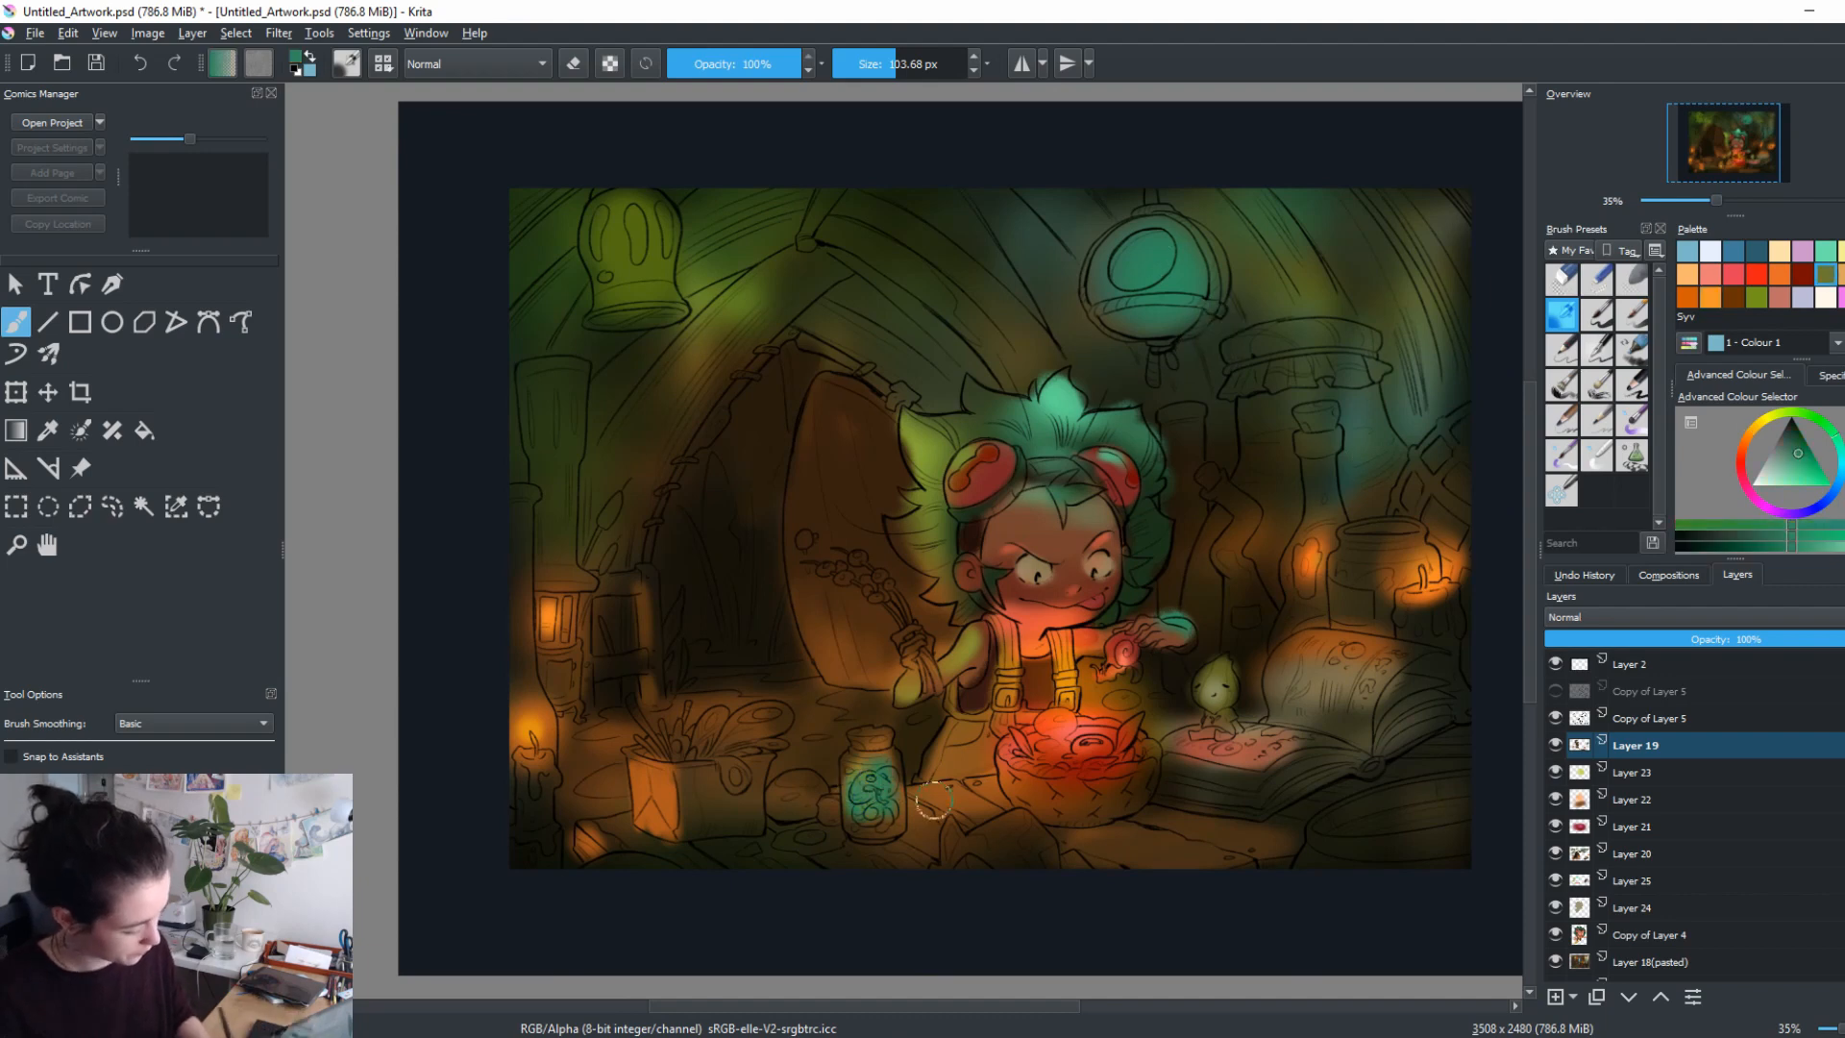
left_click(1809, 469)
left_click_drag(943, 729, 1028, 701, "shift")
mouse_move(850, 765)
left_mouse_down()
mouse_move(837, 815)
mouse_move(859, 756)
left_mouse_up()
Paint sampled dark green and teal over the plants in the box.
left_click(858, 756, "ctrl")
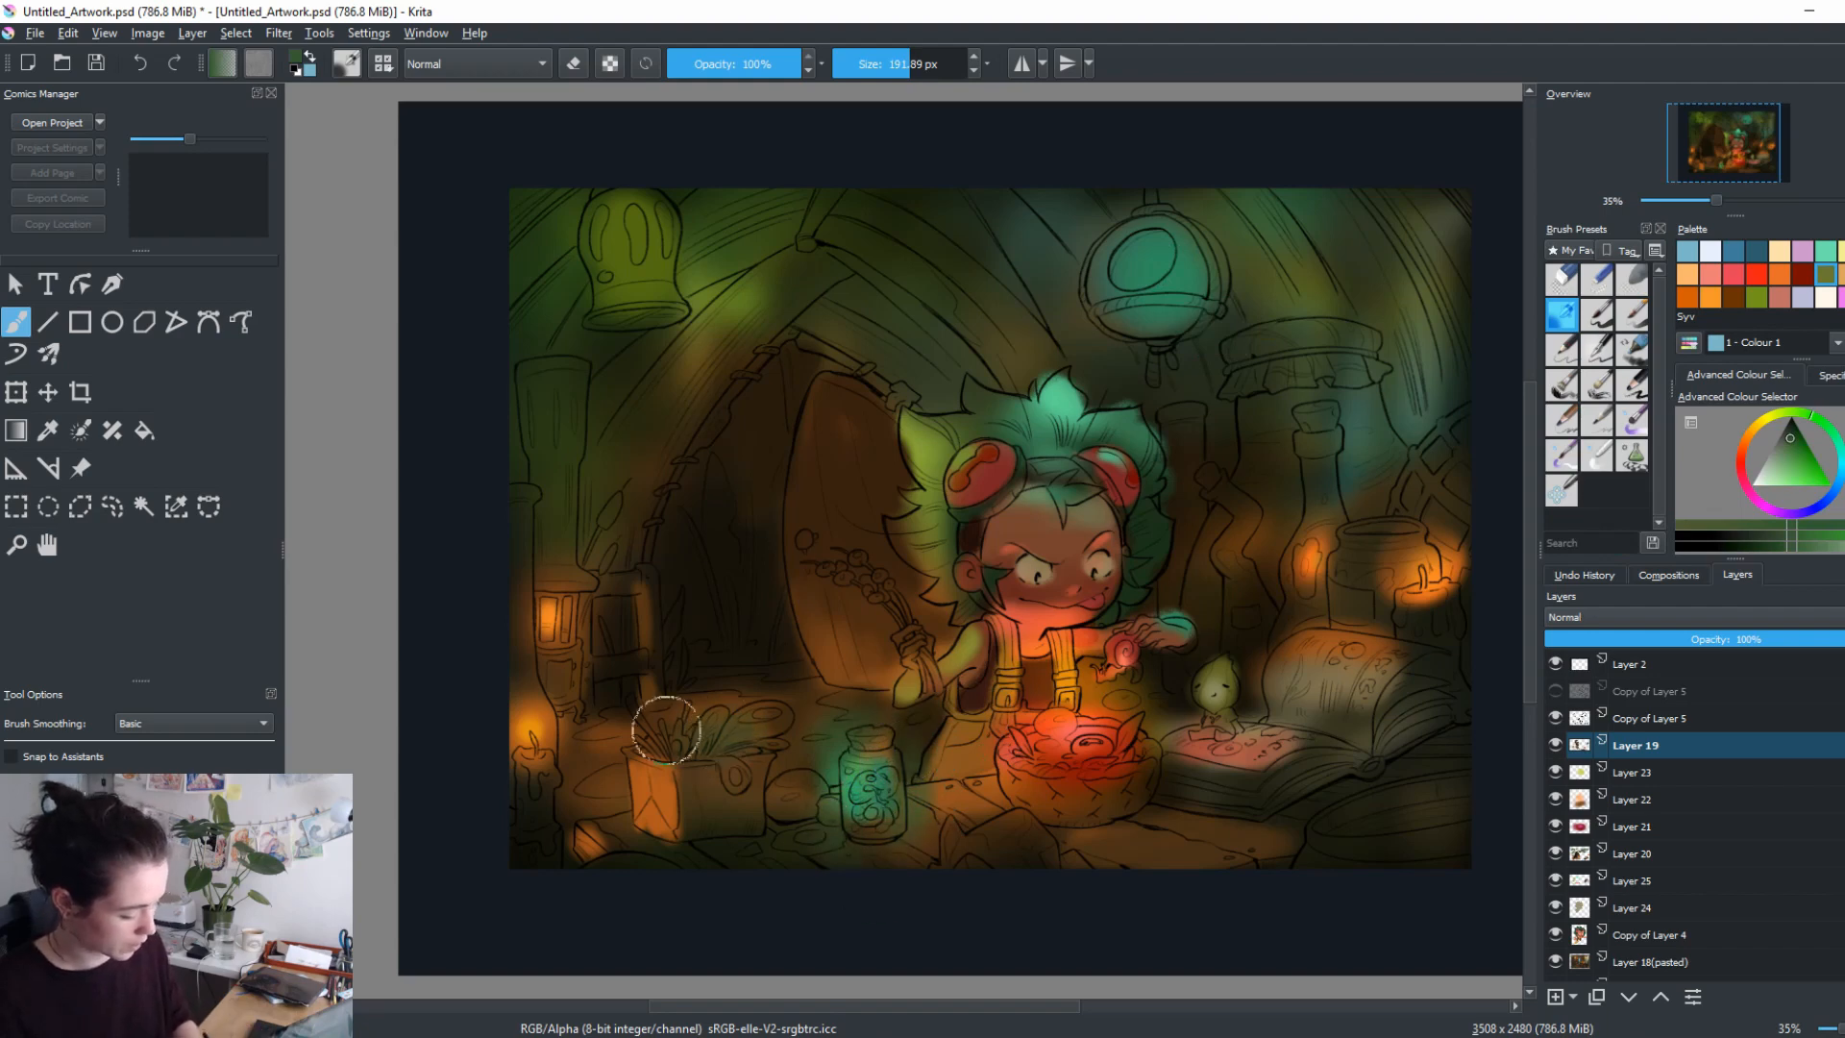
left_click(1389, 419, "ctrl")
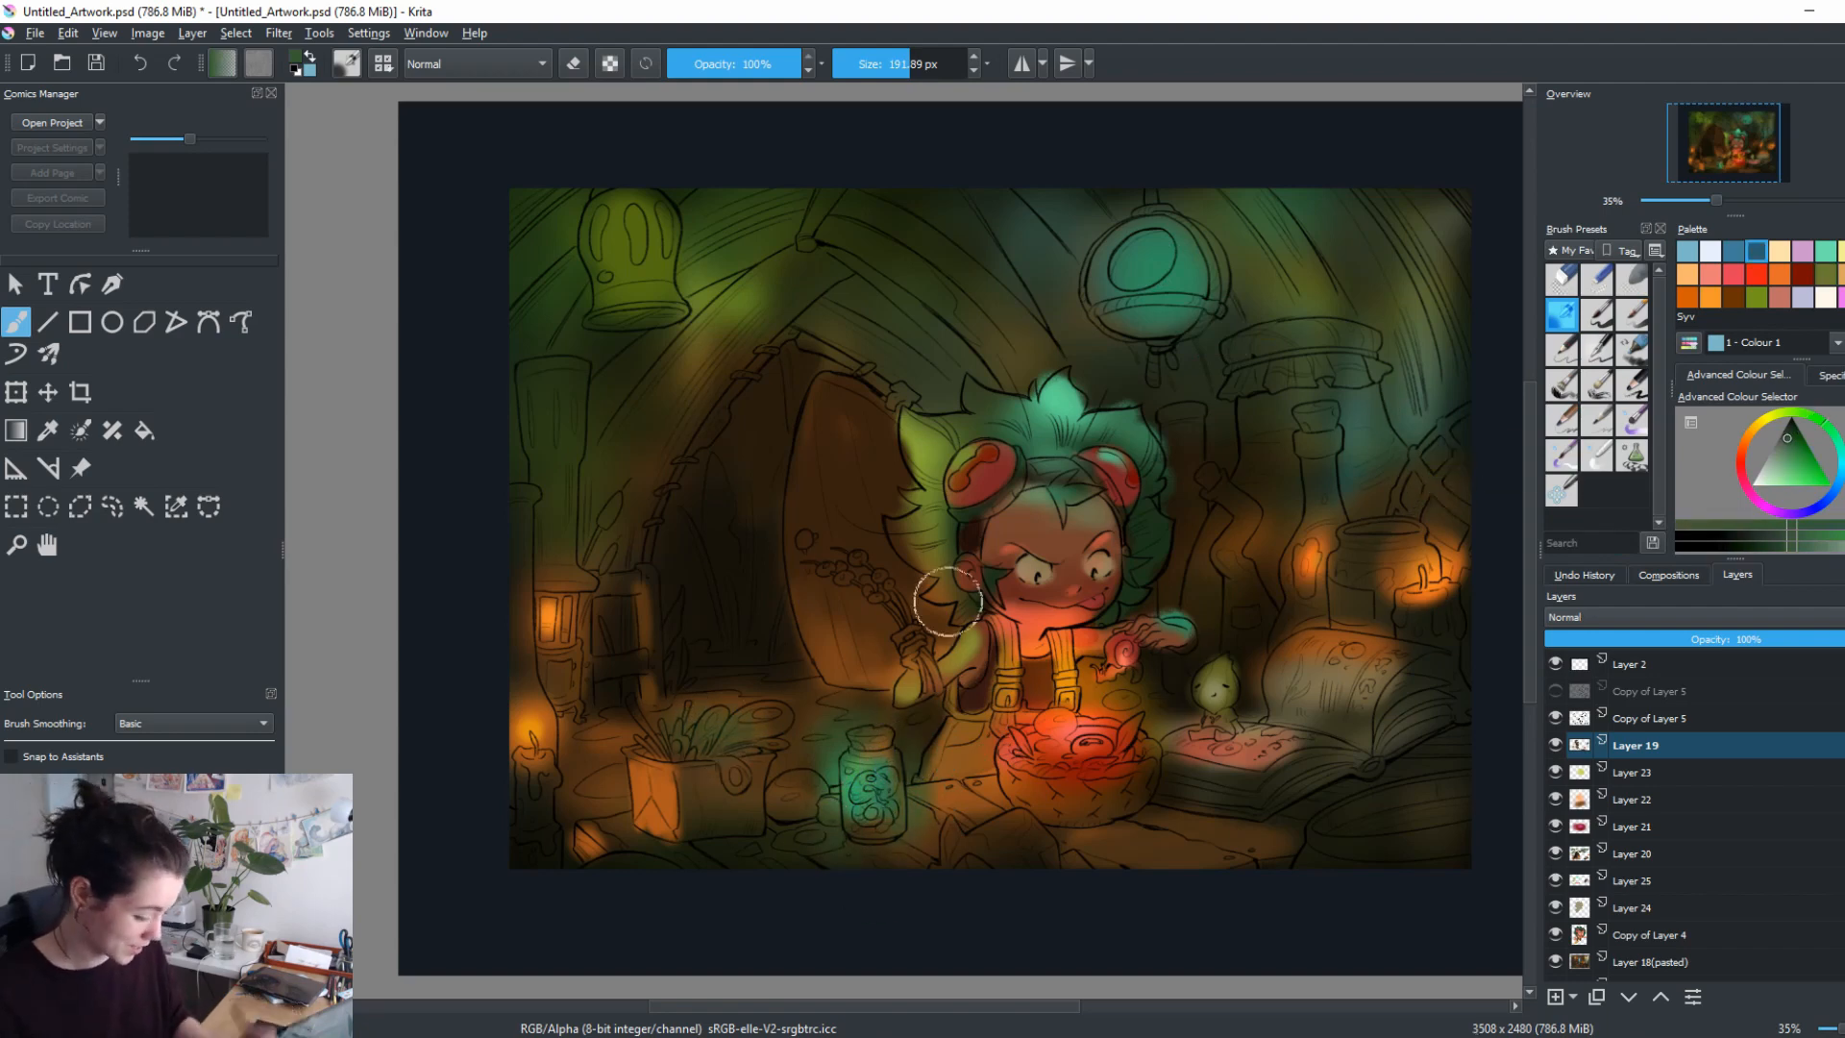
left_click_drag(717, 741, 775, 753)
Tone down the teal on the outstretched hand and paint sampled teal reflections onto the tall bottle behind the book.
left_click_drag(1187, 725, 989, 741)
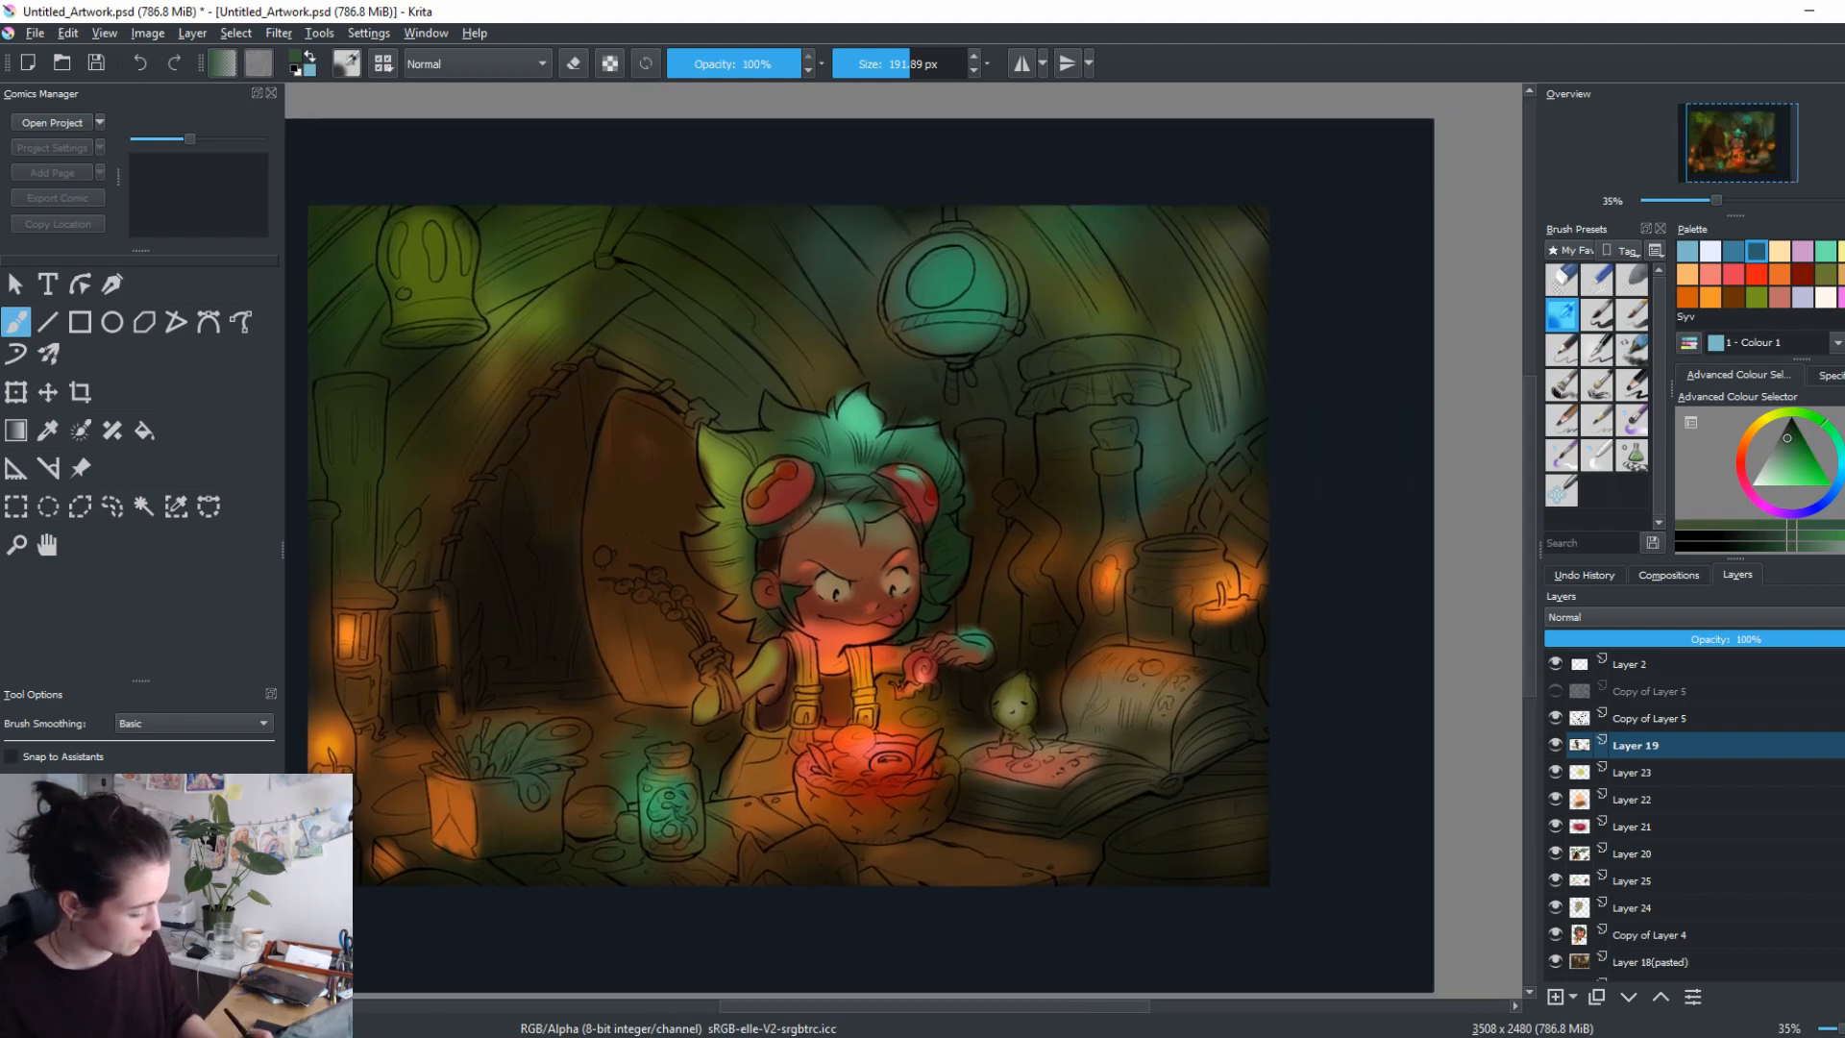
left_click(978, 607, "ctrl")
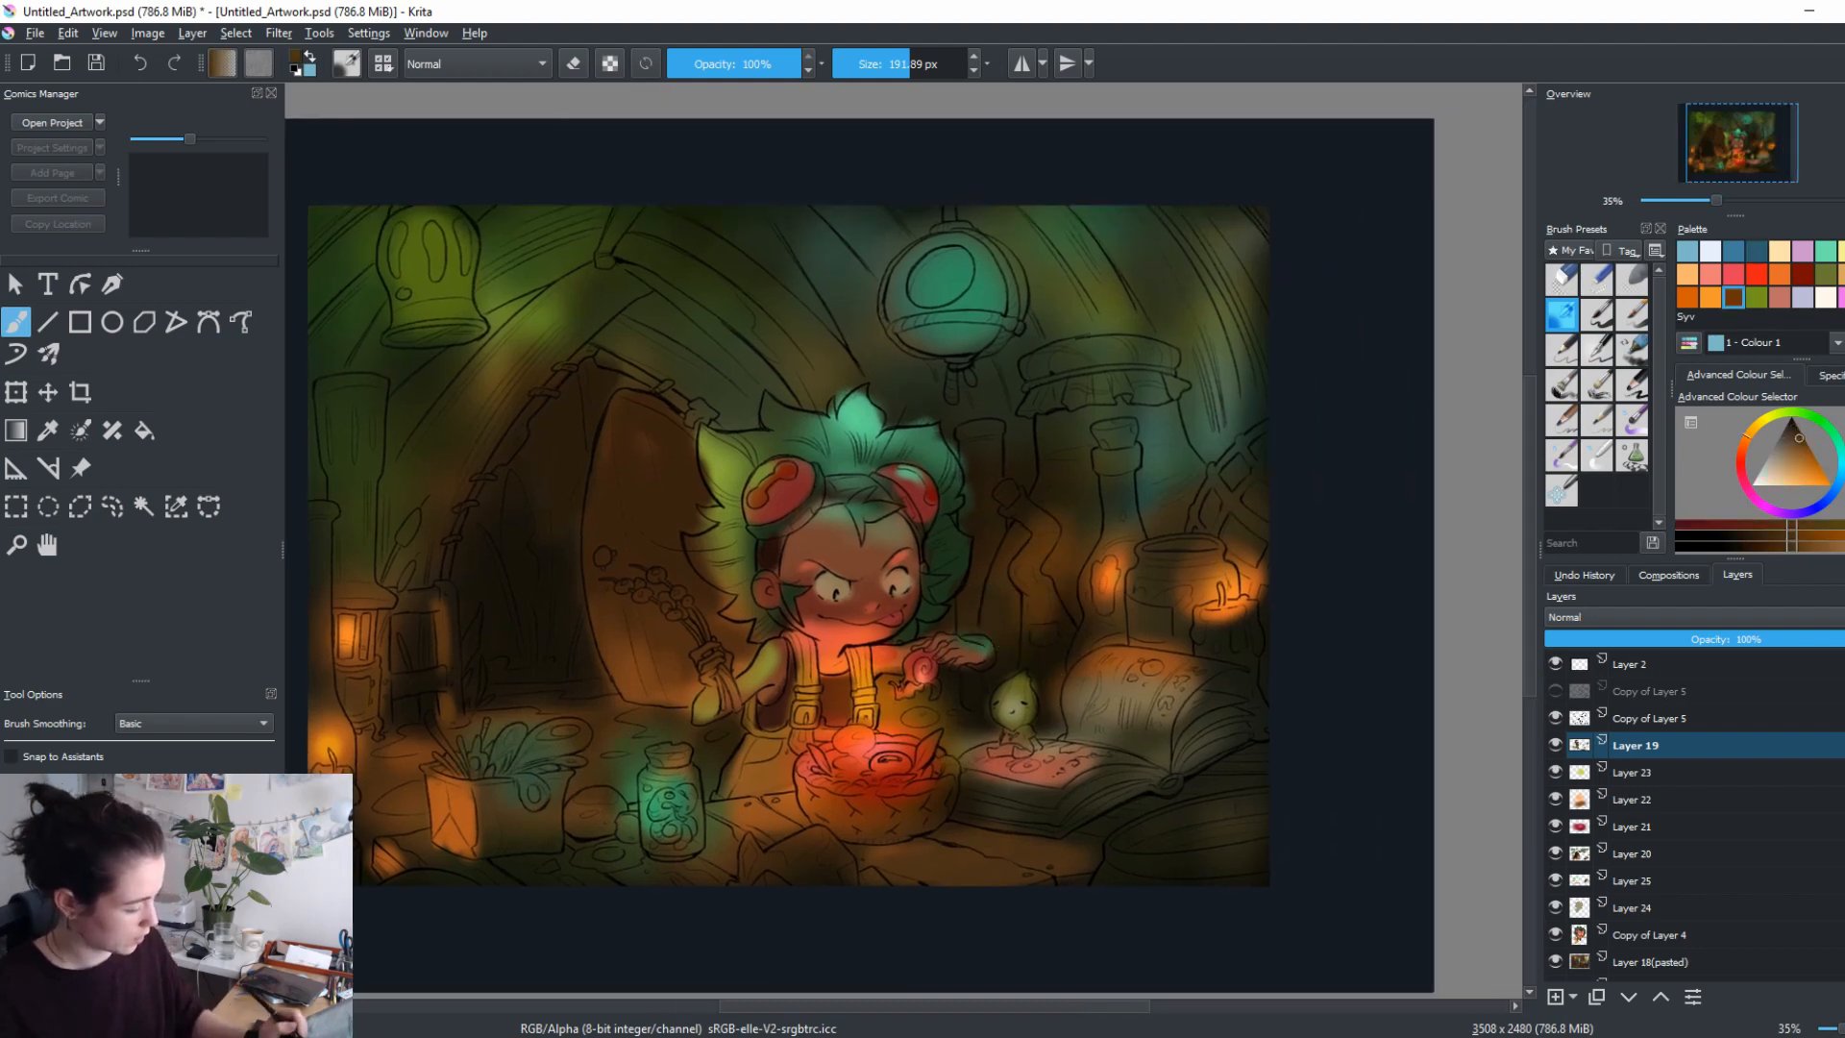
left_click(1095, 518, "ctrl")
mouse_move(1101, 440)
left_mouse_down()
mouse_move(1087, 425)
mouse_move(1059, 475)
mouse_move(1163, 515)
mouse_move(1100, 425)
left_mouse_up()
left_click(1168, 517, "ctrl")
left_click(1109, 471, "ctrl")
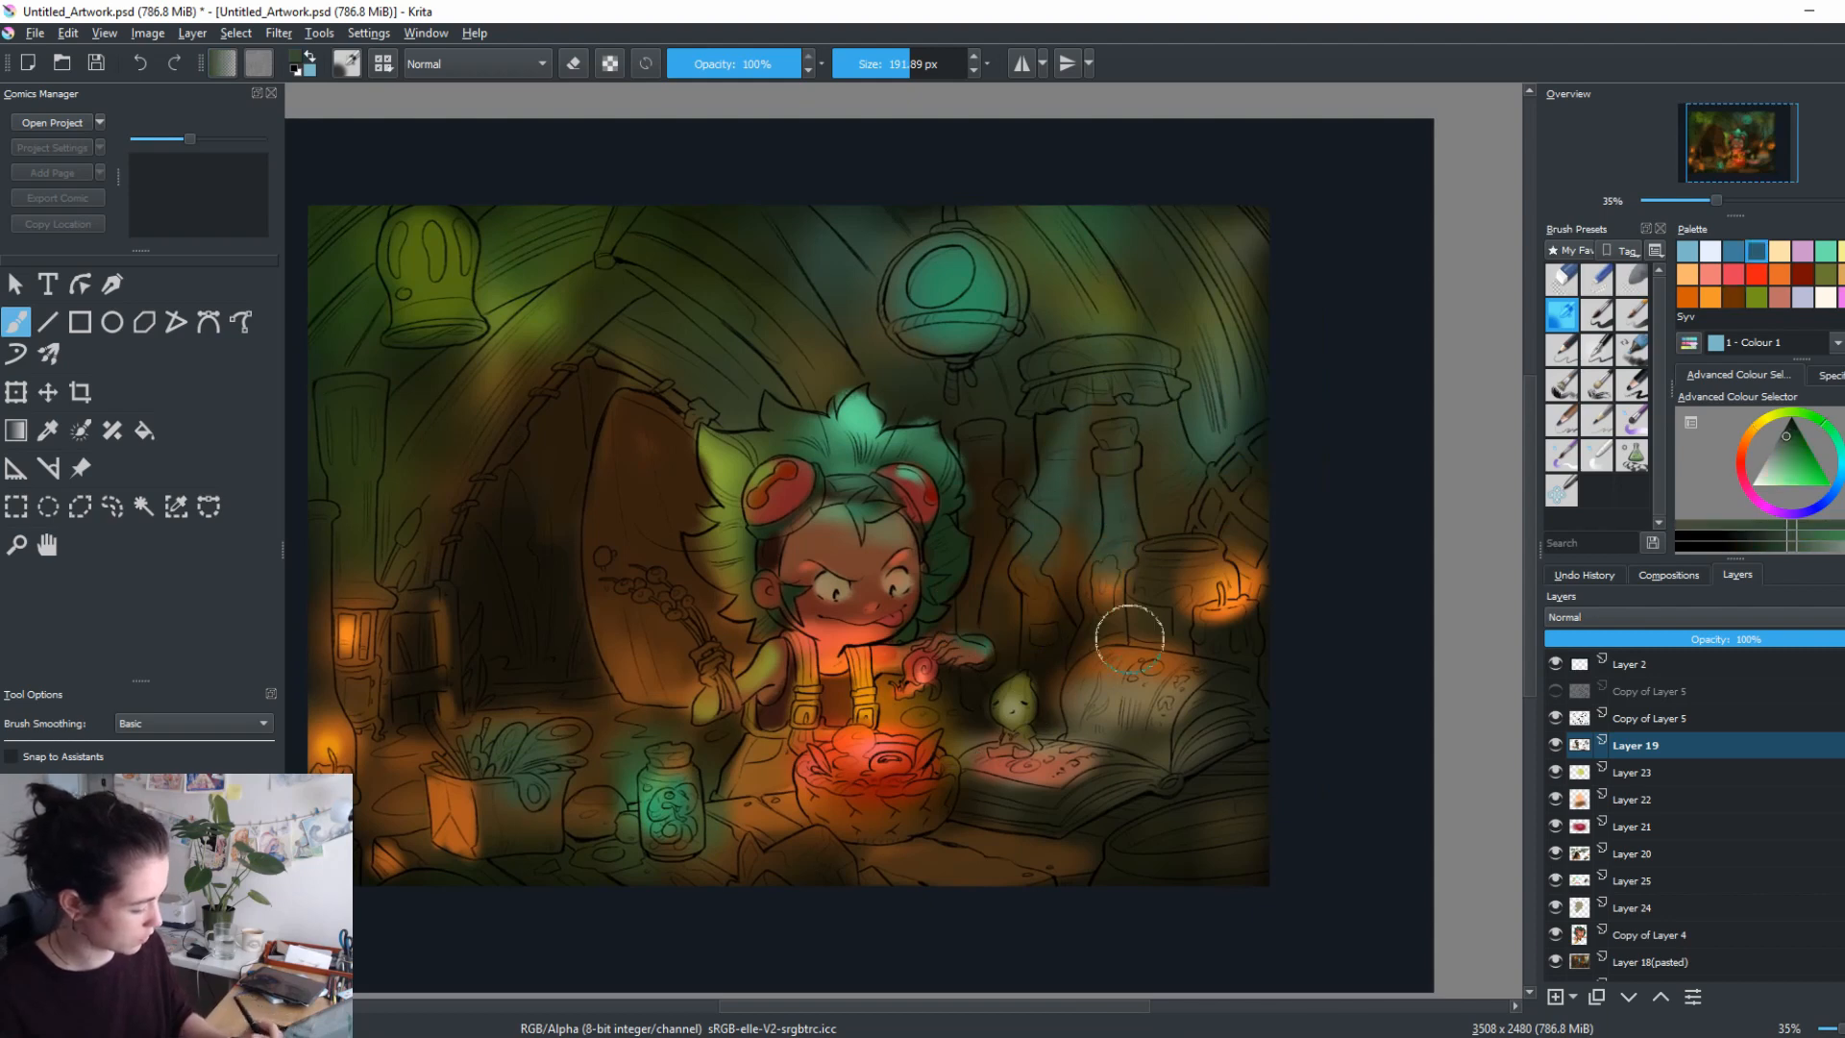
Paint sampled orange light down the tall bottle's neck and body with a brush of about 132 px.
mouse_move(1124, 578)
left_mouse_down()
mouse_move(1165, 561)
mouse_move(1078, 570)
left_mouse_up()
left_click(1112, 576, "ctrl")
left_click_drag(1121, 508, 1121, 534)
left_click_drag(1114, 568, 1105, 629)
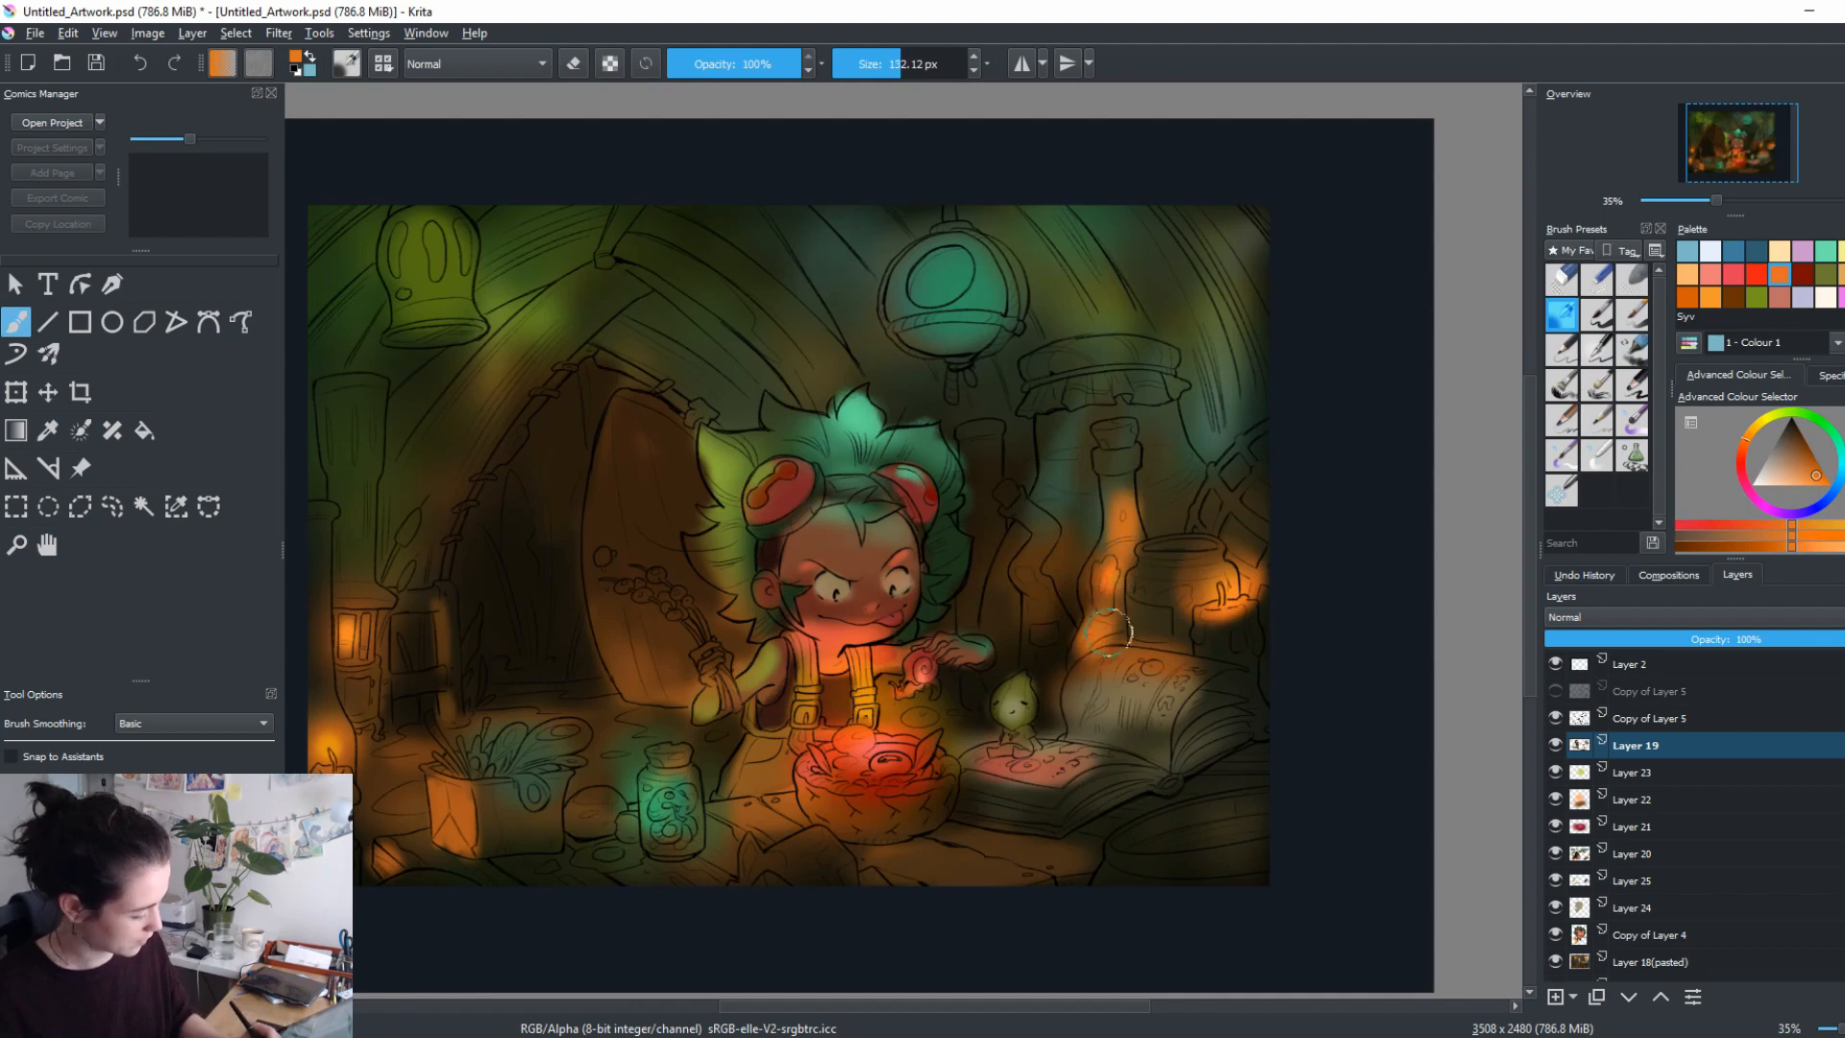
Paint an orange glow into the wide jar with a 236 px brush and darken it with sampled dark brown.
key("bracketright")
key("bracketright")
key("bracketright")
left_click_drag(1177, 567, 1175, 637)
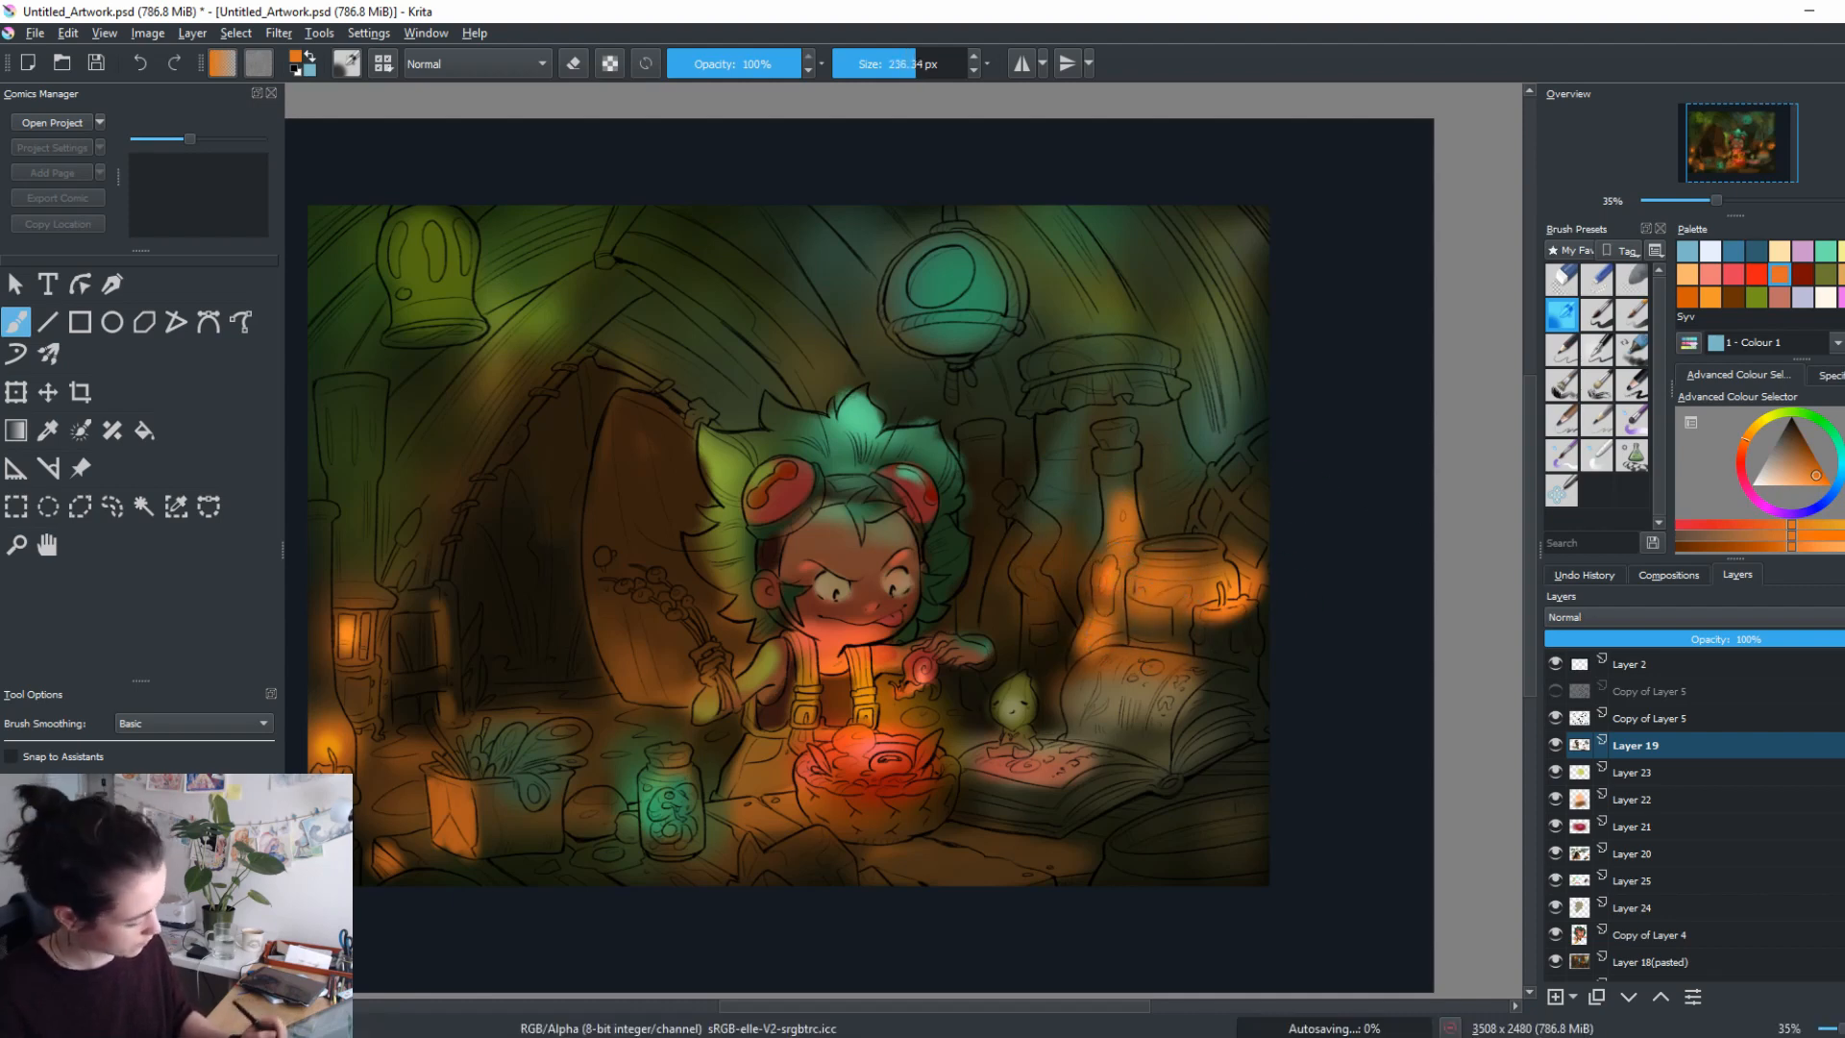
key("d")
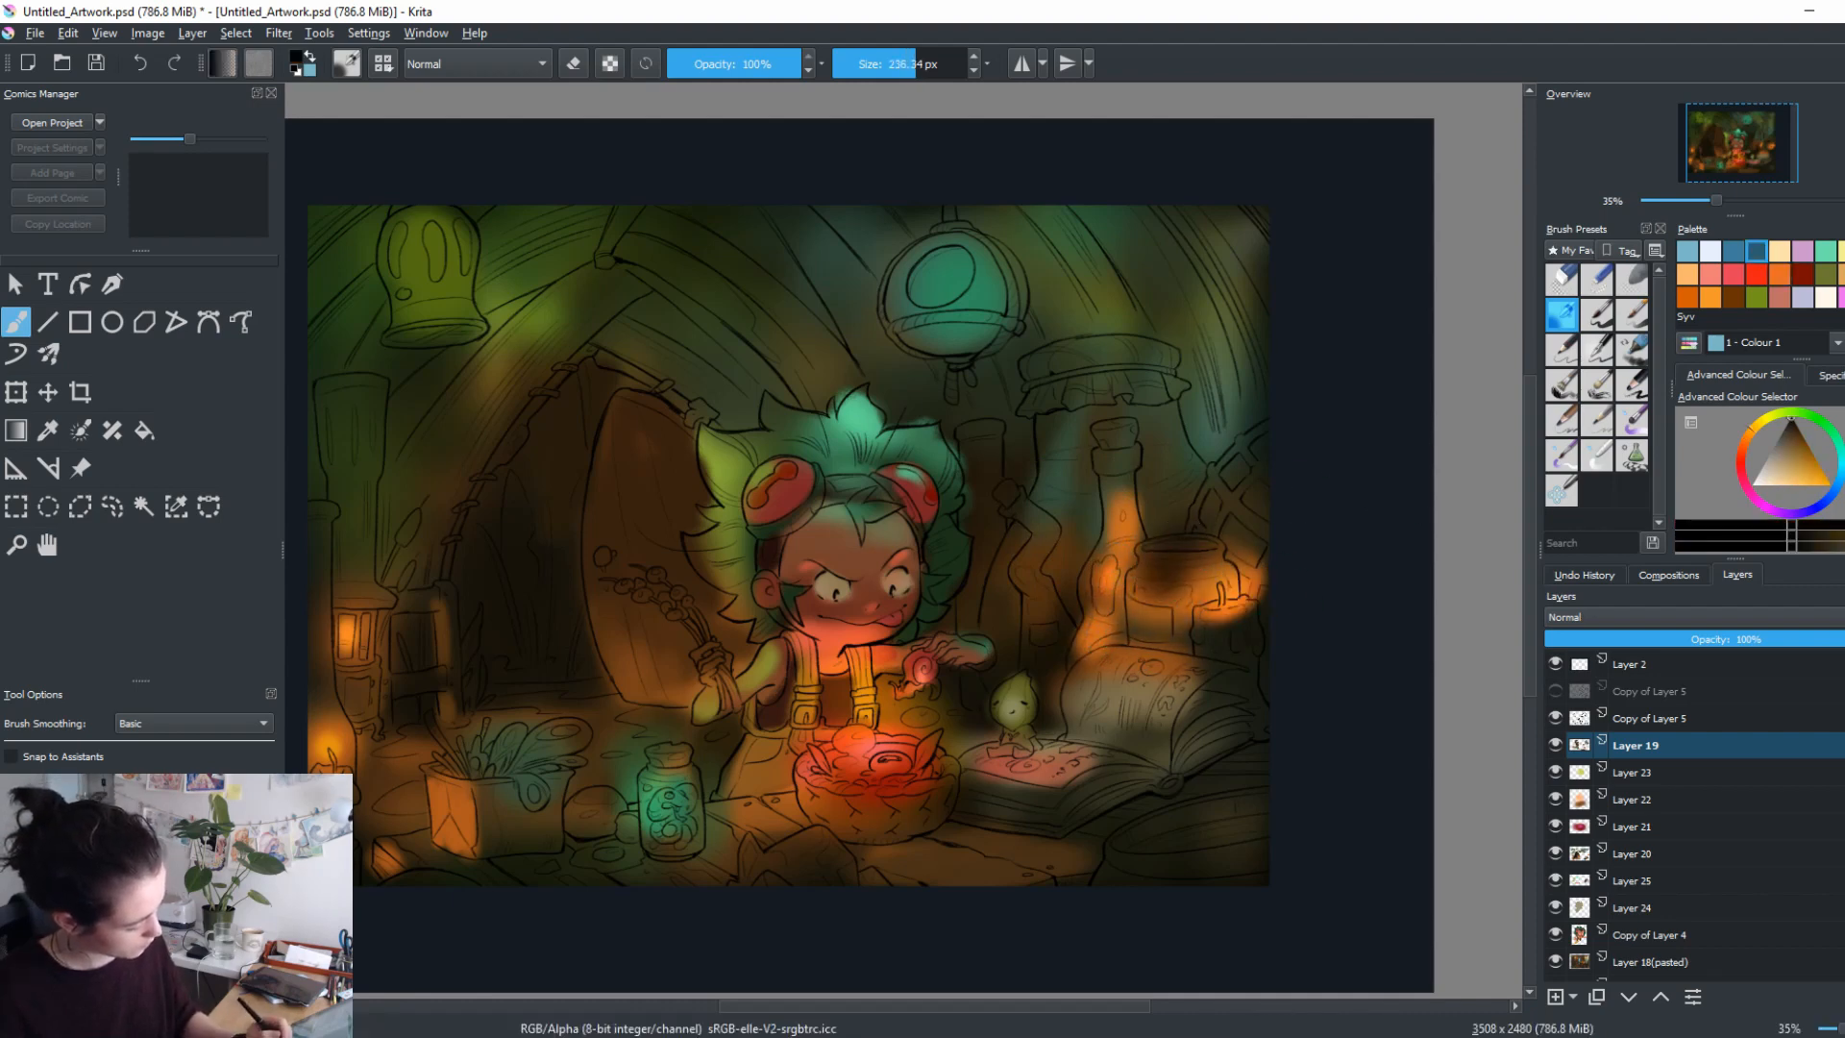
left_click(1187, 505, "ctrl")
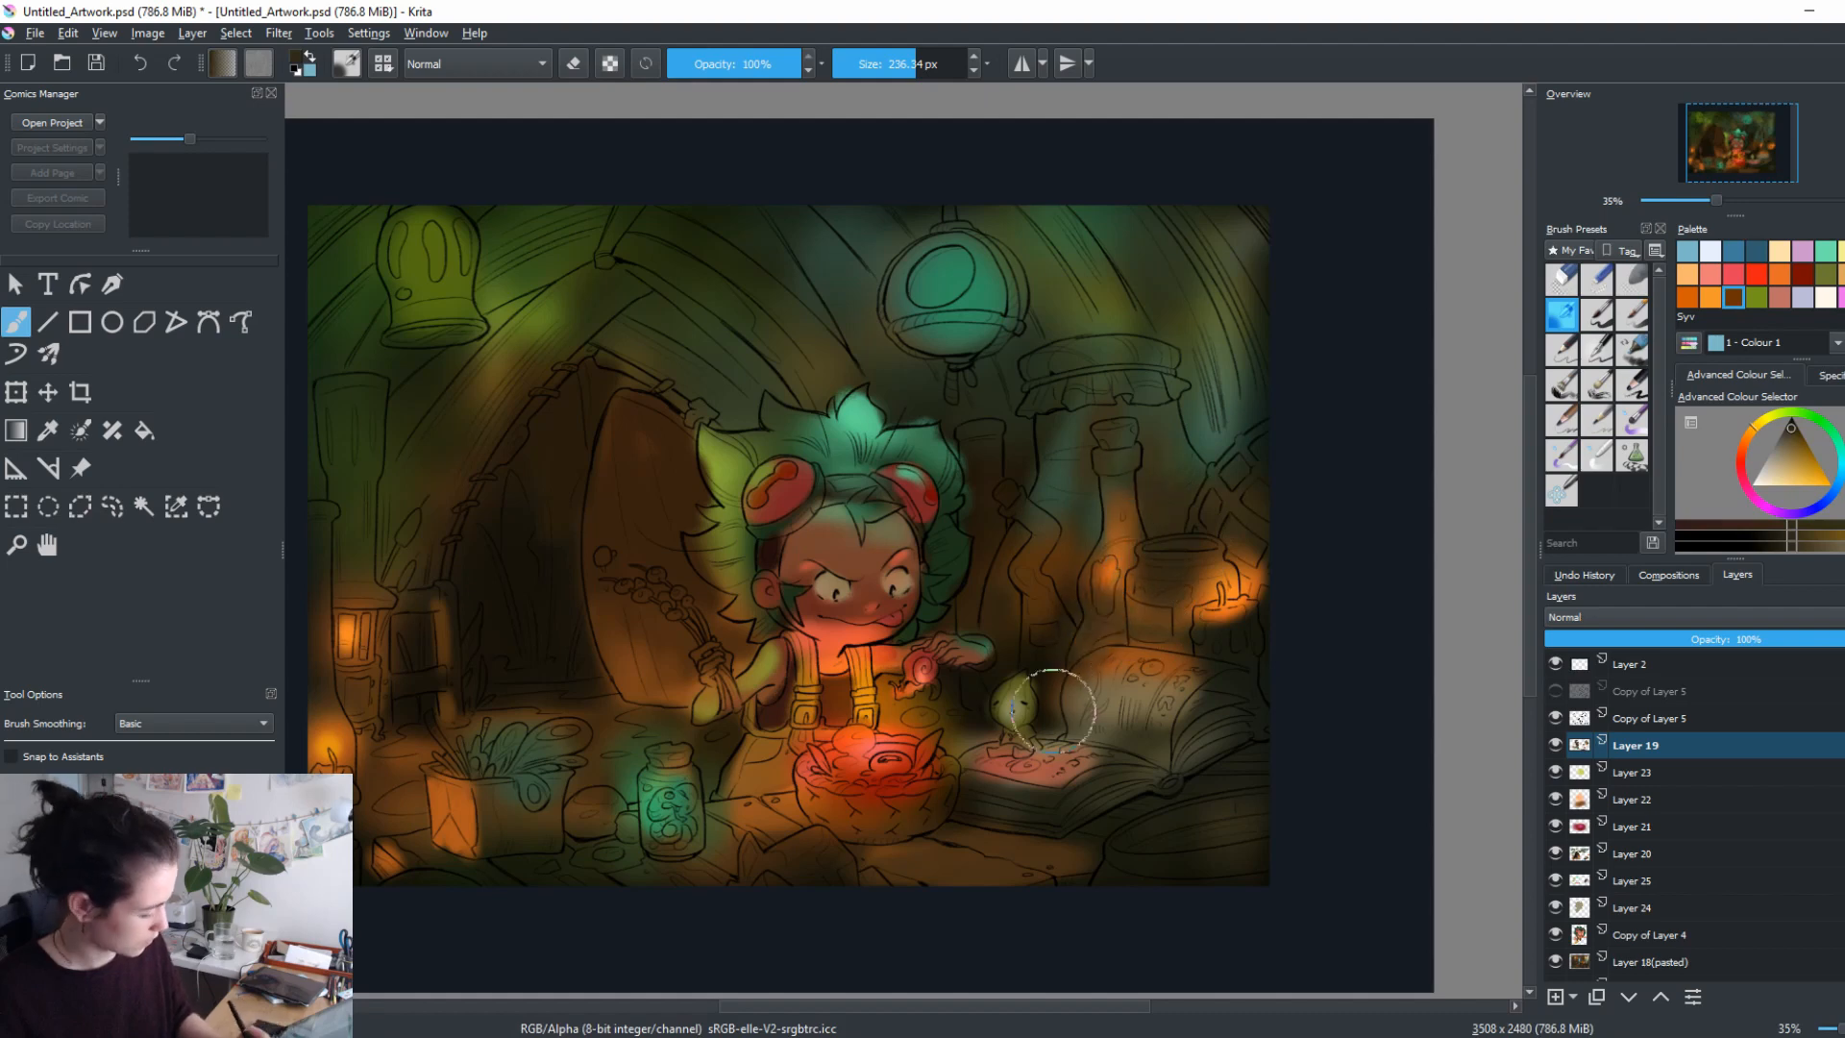
Paint sampled orange light onto the object above the candle and the curved flask beside the tall bottle.
left_click(1191, 620, "ctrl")
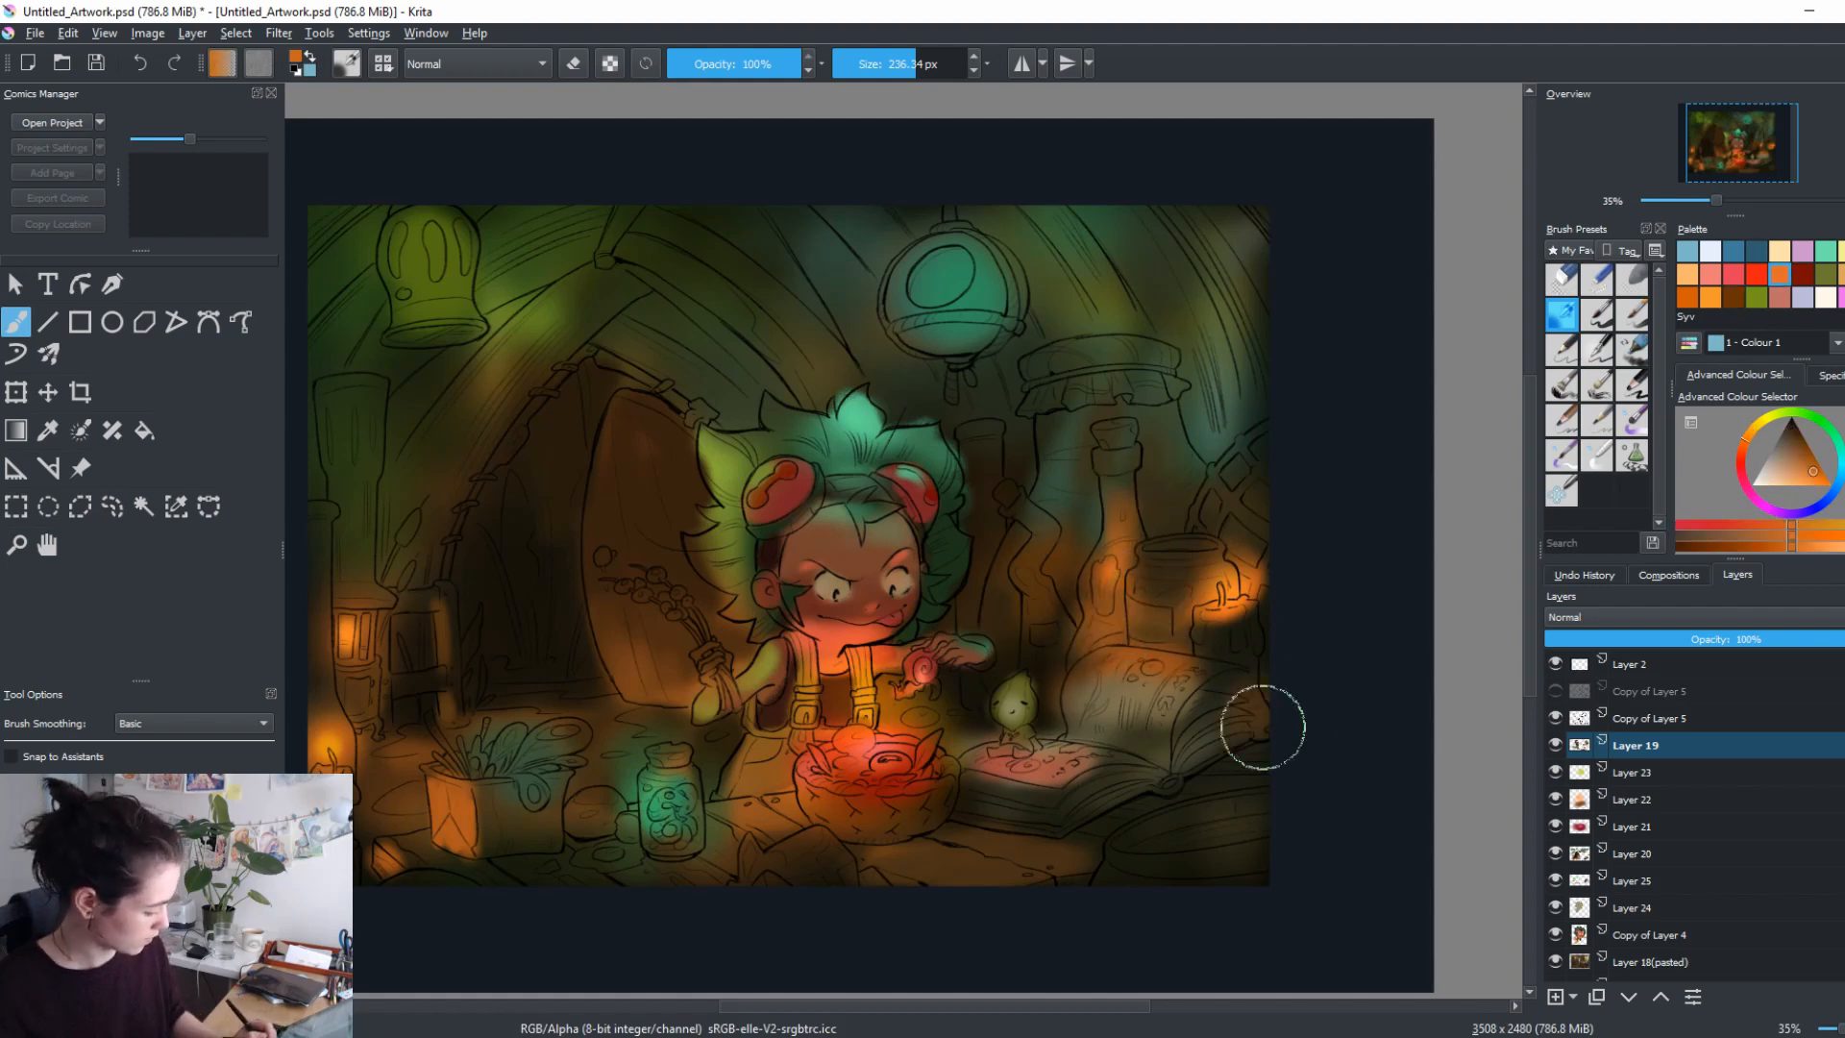
left_click_drag(1269, 445, 1249, 485)
left_click_drag(1085, 518, 1020, 625)
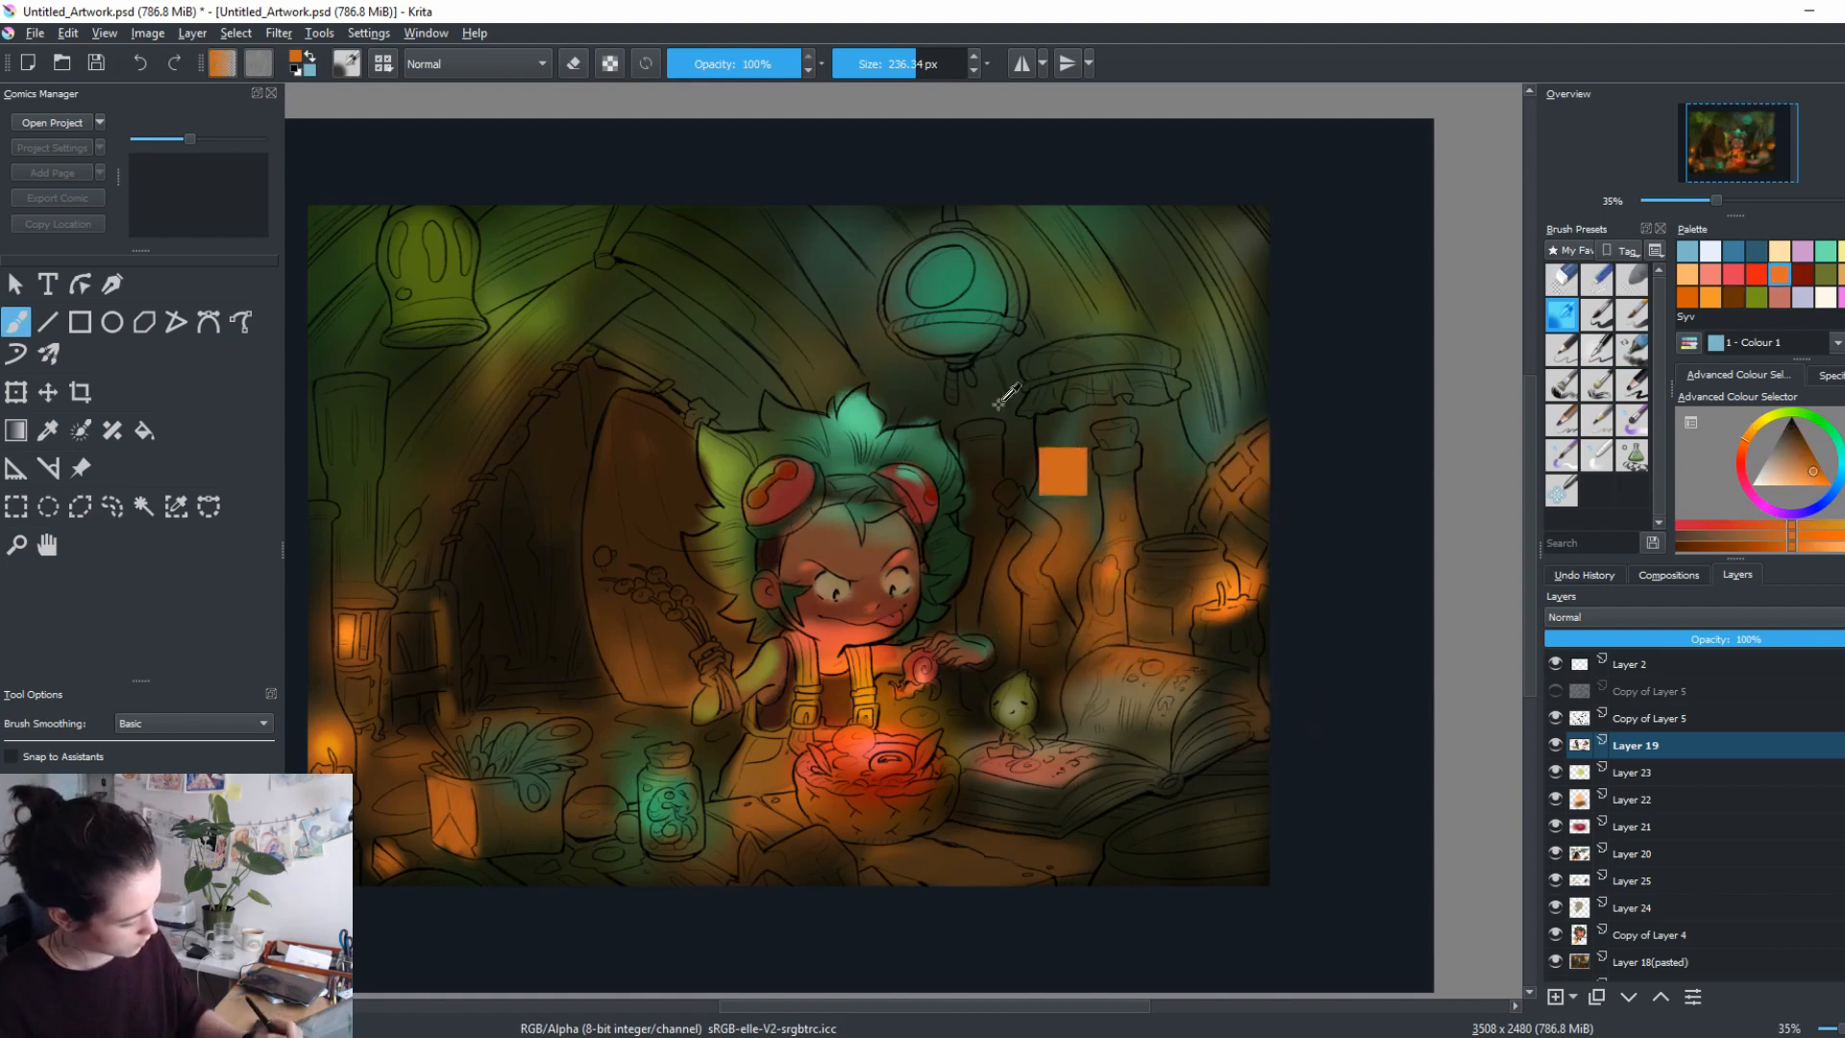
Paint sampled teal light onto the large jar's lid and the tops of the flasks below it.
left_click(1081, 384, "ctrl")
left_click(1095, 361, "ctrl")
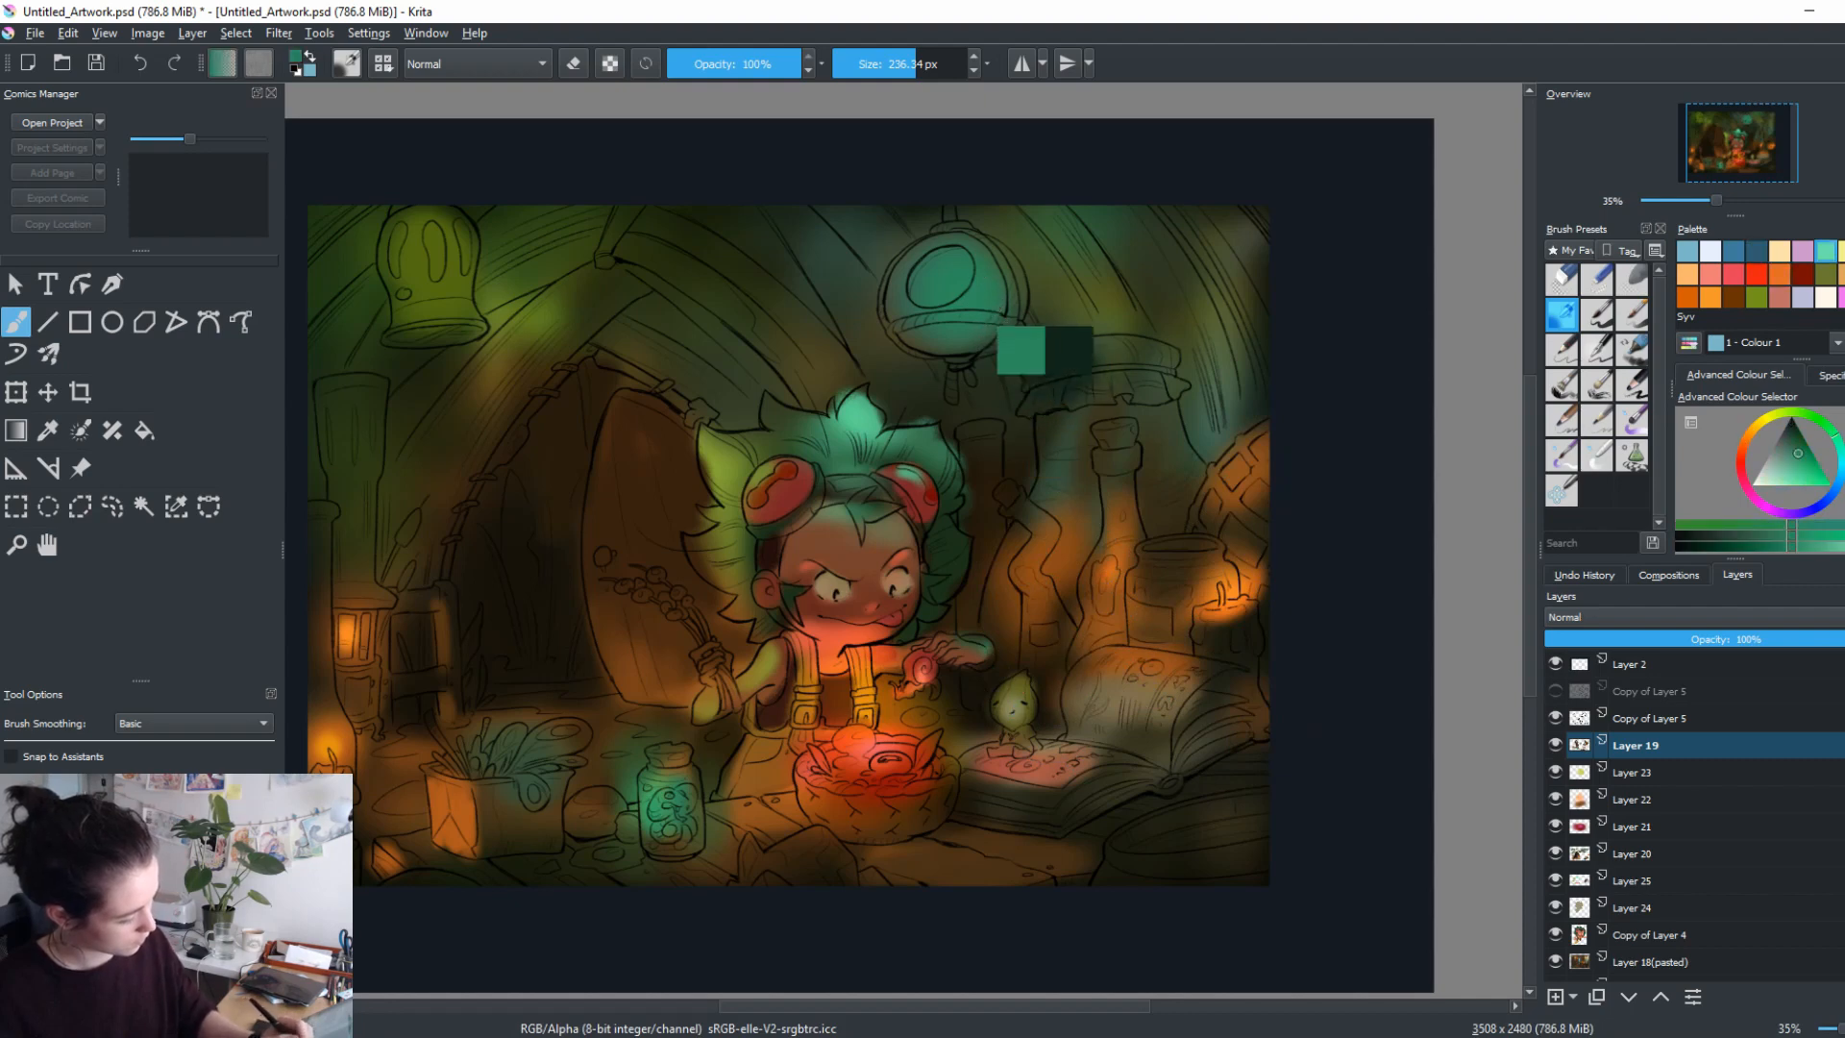
mouse_move(1066, 365)
left_mouse_down()
mouse_move(1090, 350)
mouse_move(1050, 432)
mouse_move(986, 433)
left_mouse_up()
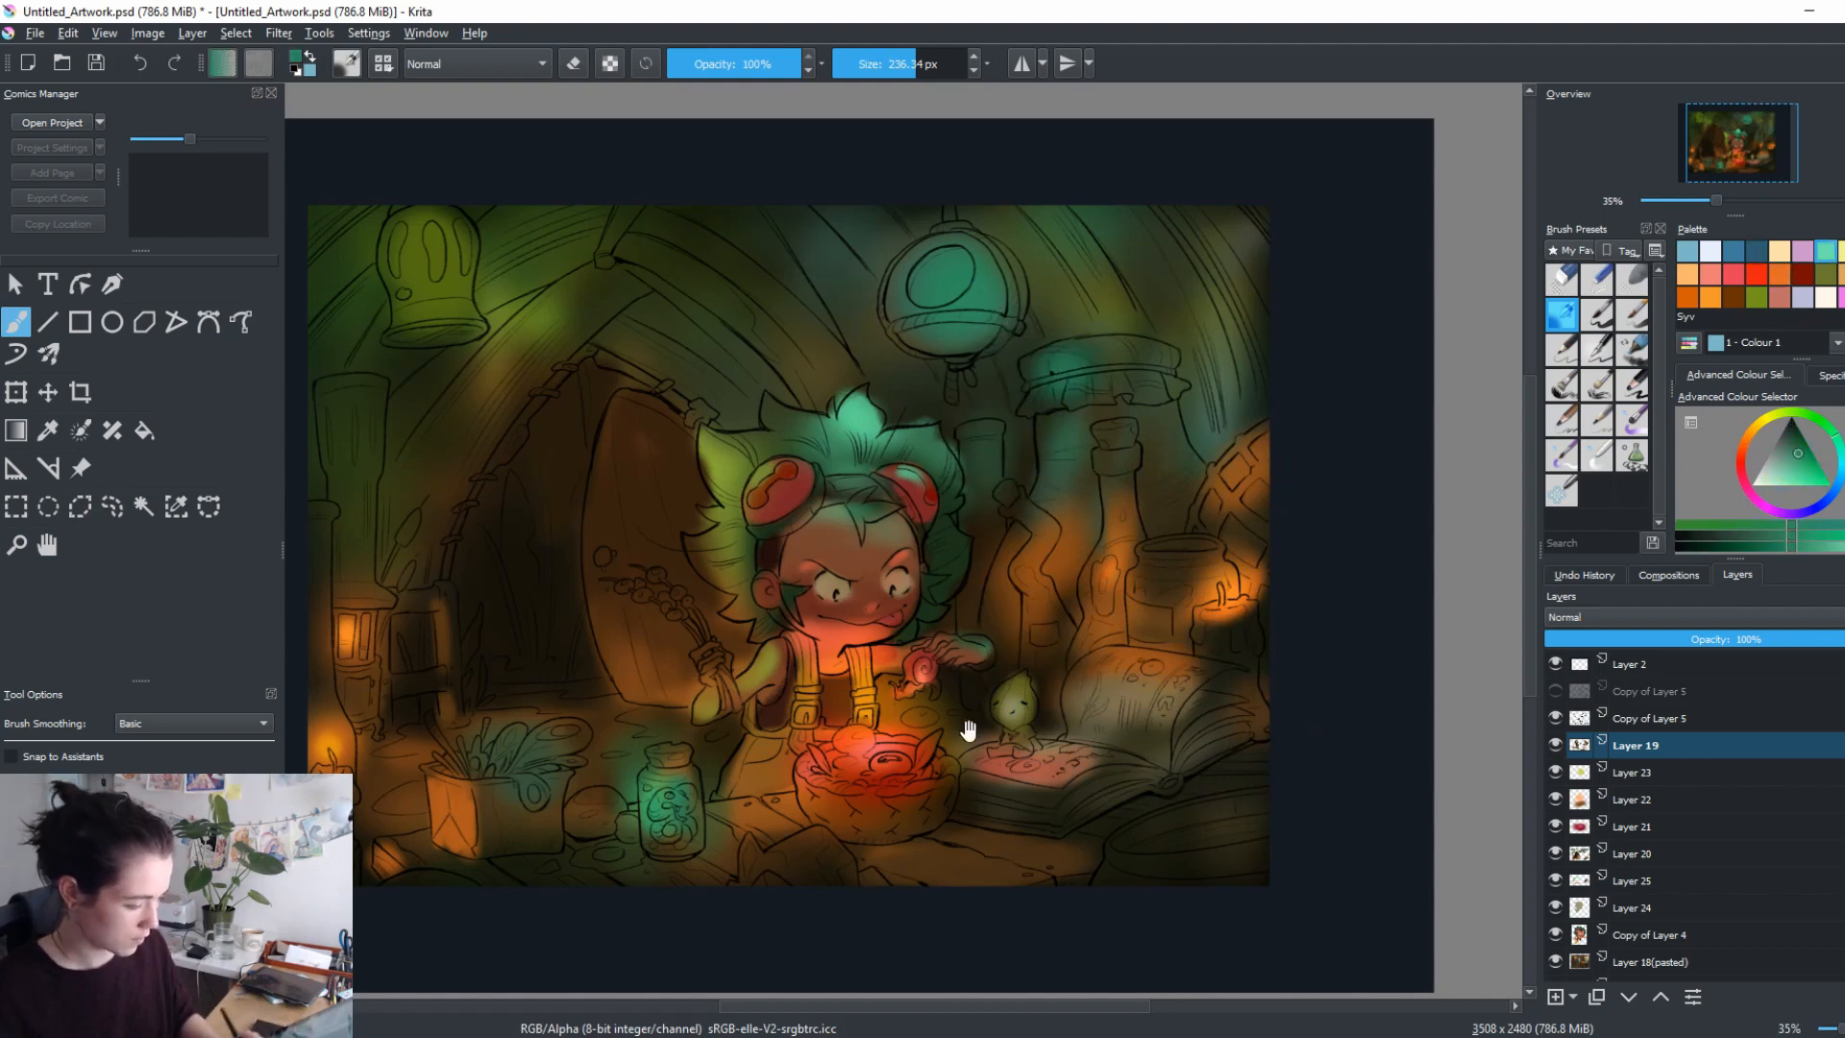
Paint a brighter yellow-green onto the bell-shaped hanging lamp and a sampled brighter teal onto the round hanging lamp.
left_click_drag(968, 733, 1043, 733)
left_click(609, 337, "ctrl")
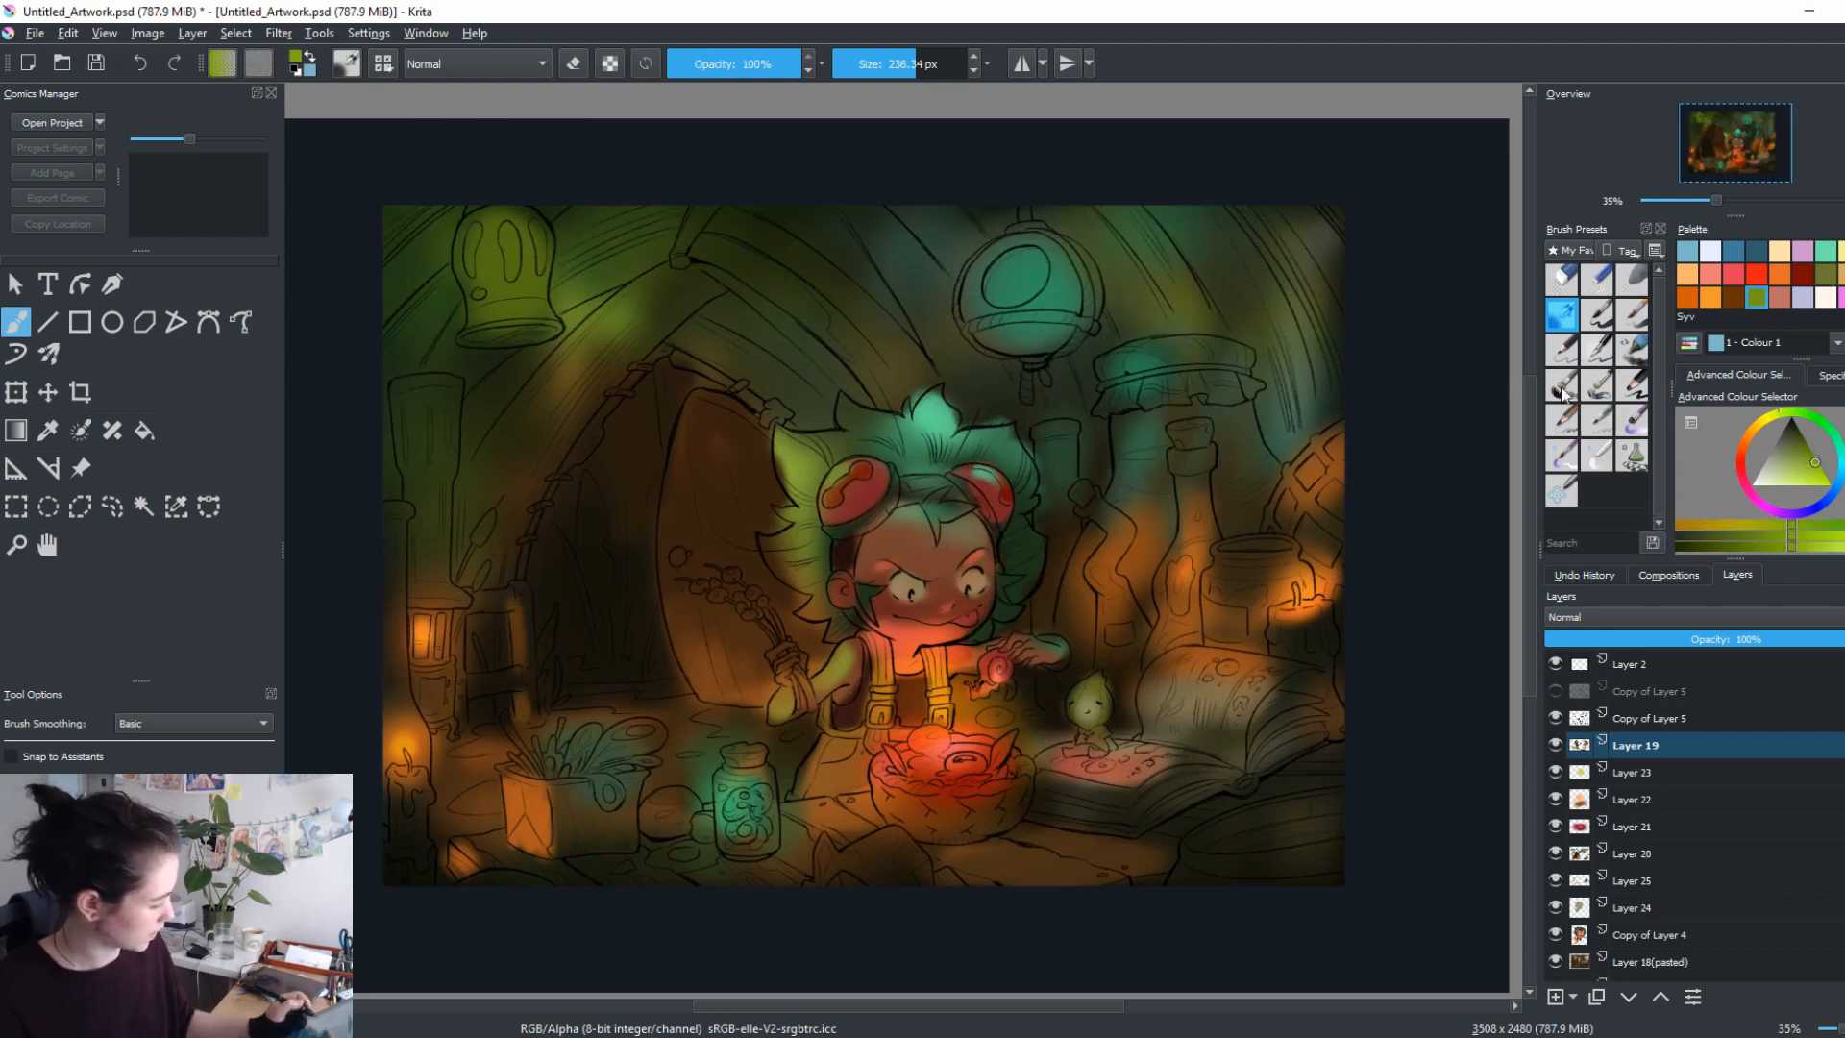
left_click(1802, 459)
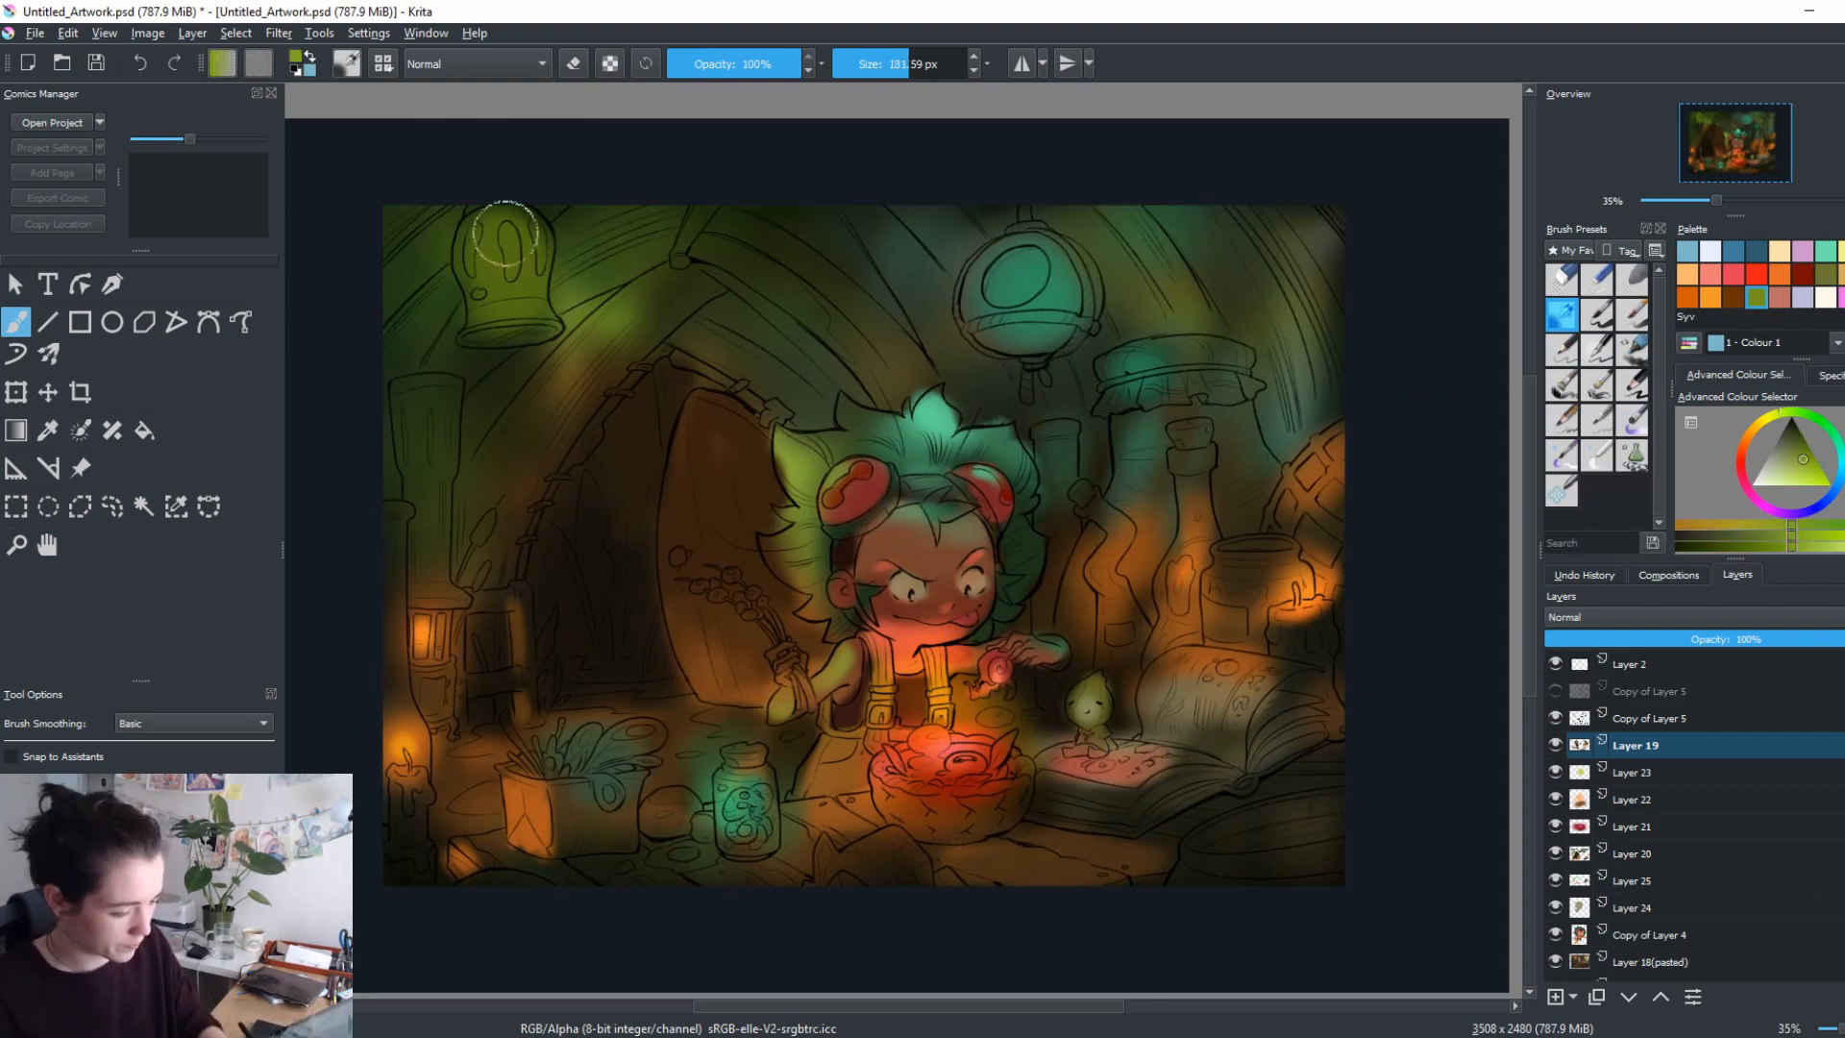
mouse_move(504, 233)
left_mouse_down()
mouse_move(500, 166)
mouse_move(519, 273)
left_mouse_up()
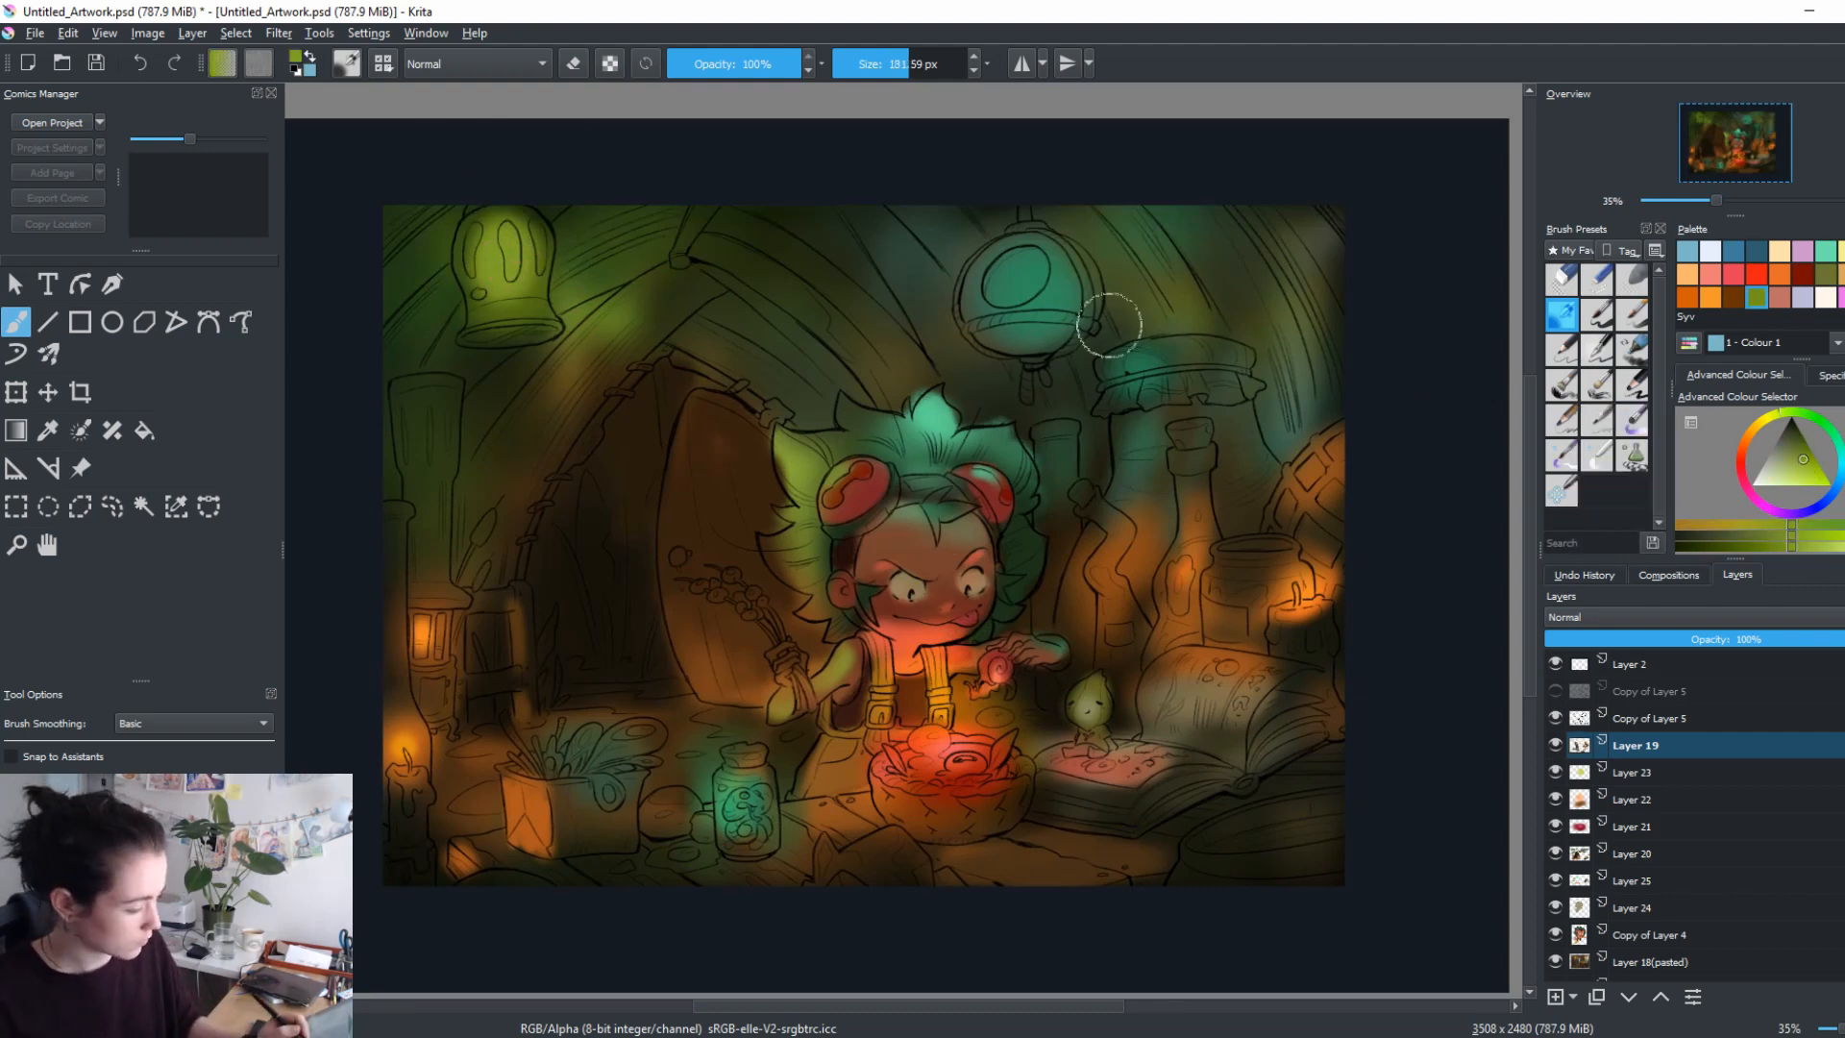
left_click(1030, 266, "ctrl")
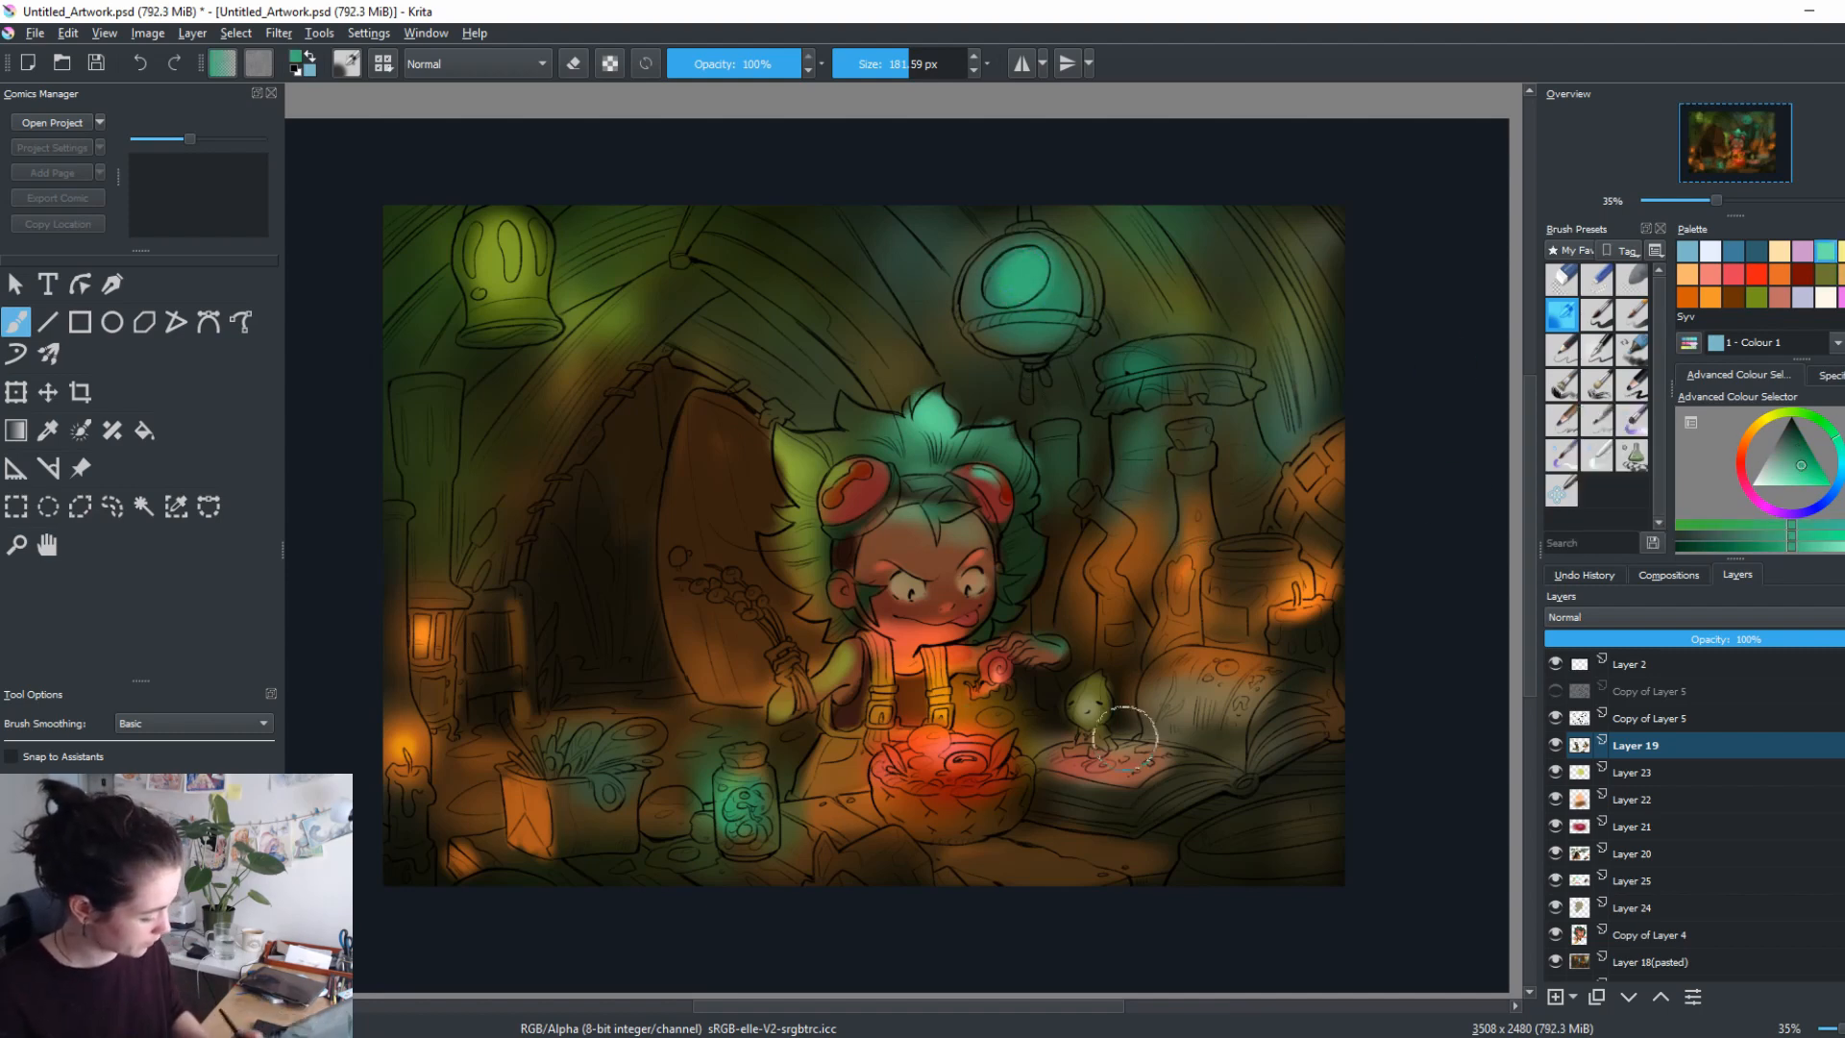
Paint coral-pink light onto the basket's contents with a brush of about 94 px, and onto the character's face and hand at about 40 px.
left_click(991, 812, "ctrl")
left_click(1800, 484)
left_click(1741, 466)
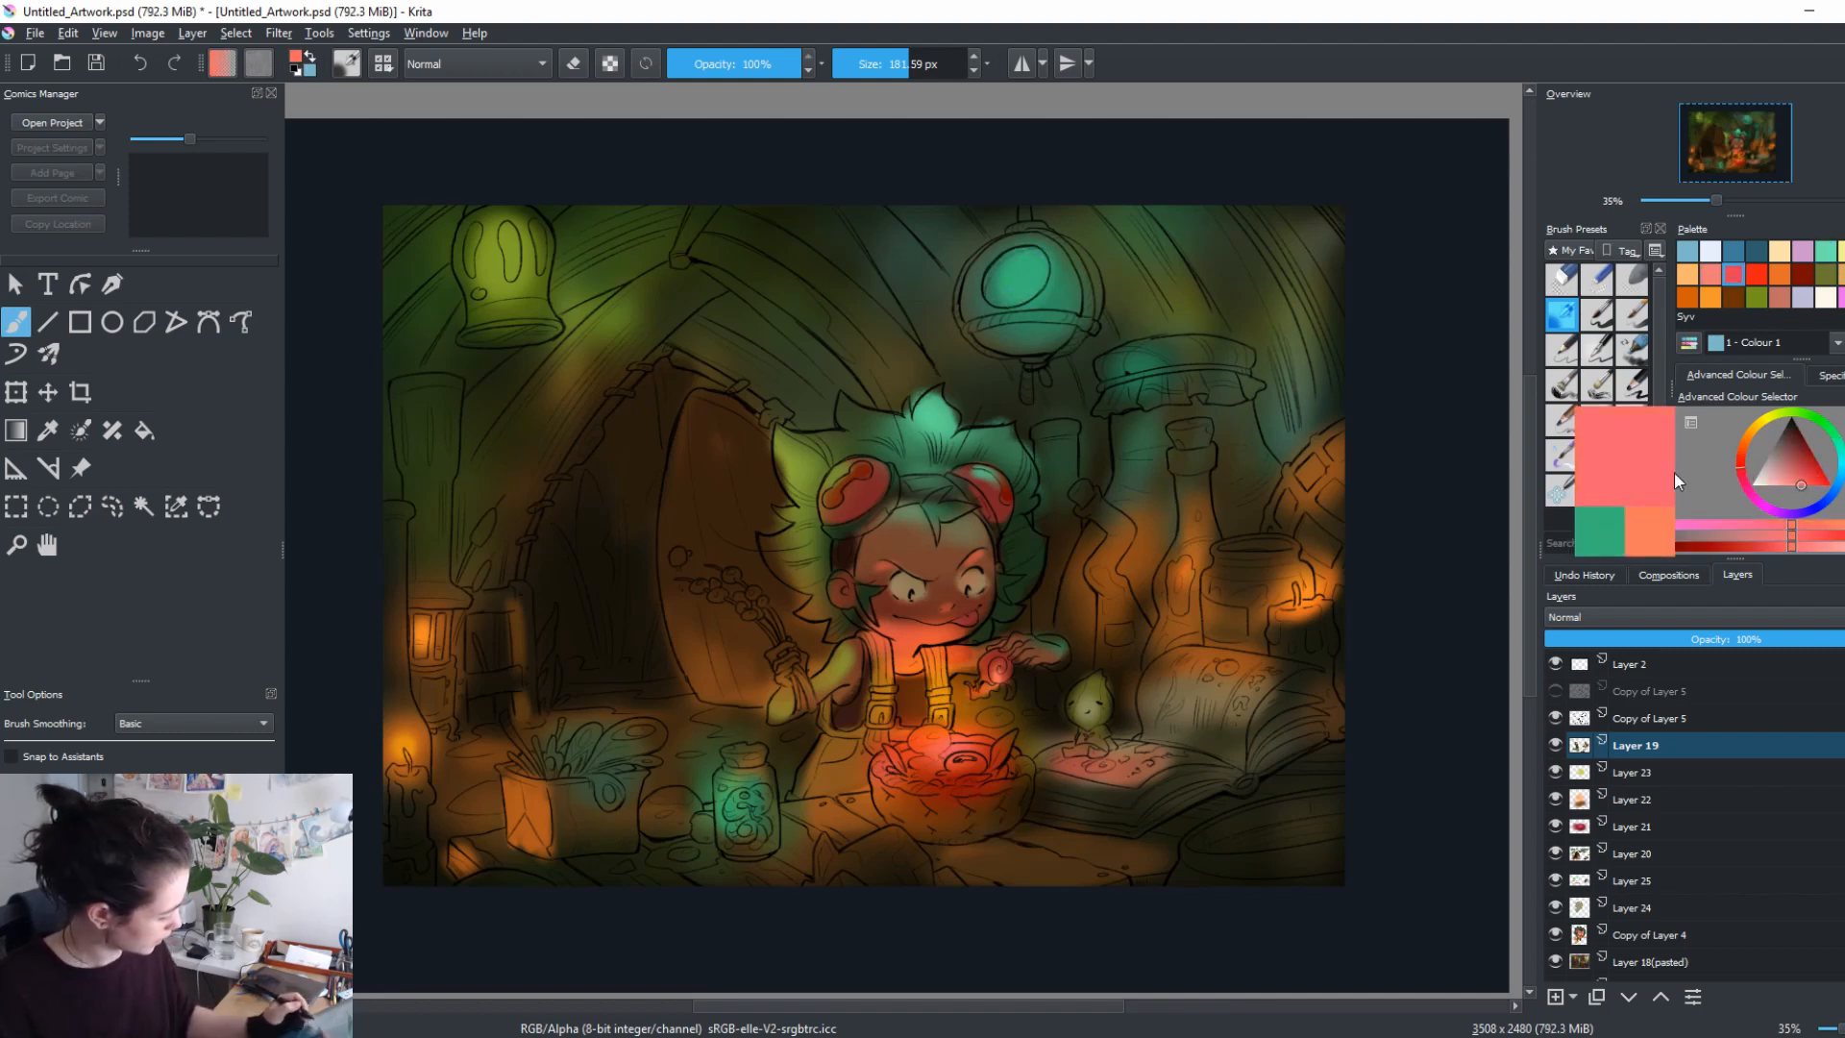
left_click_drag(861, 759, 838, 759)
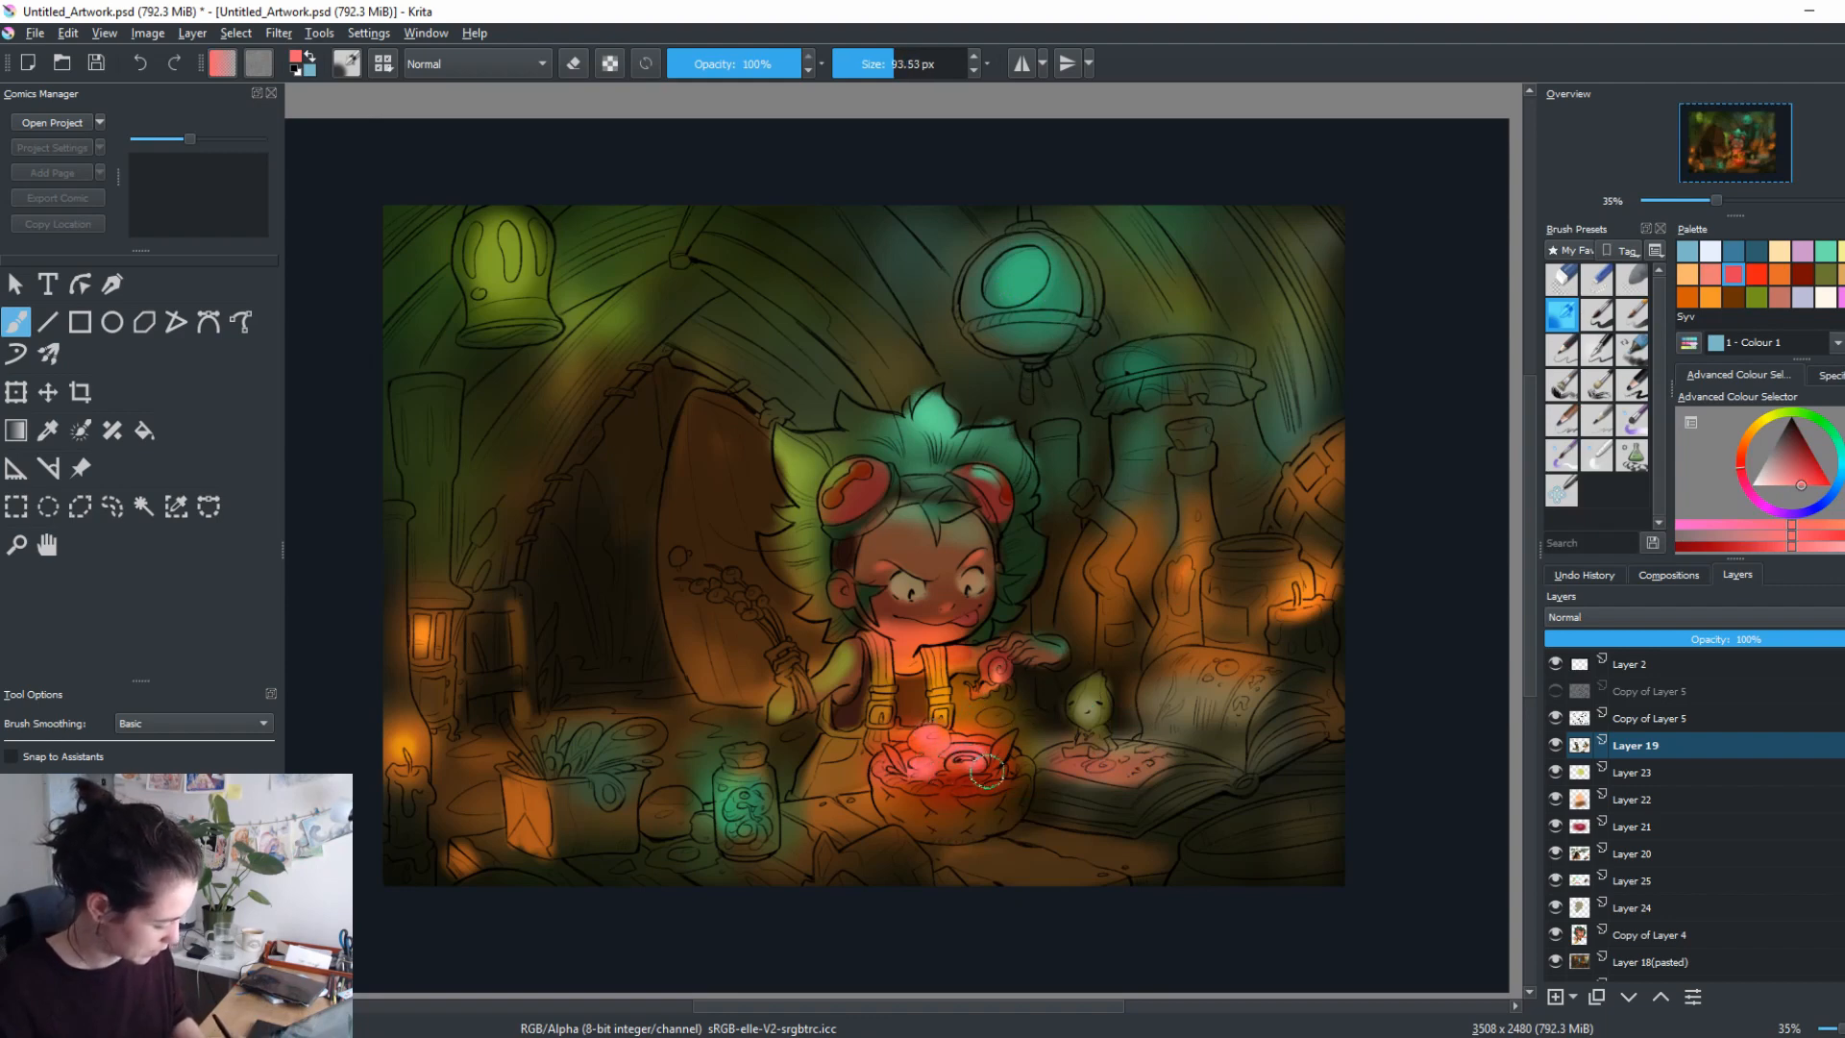
left_click_drag(987, 770, 1023, 728)
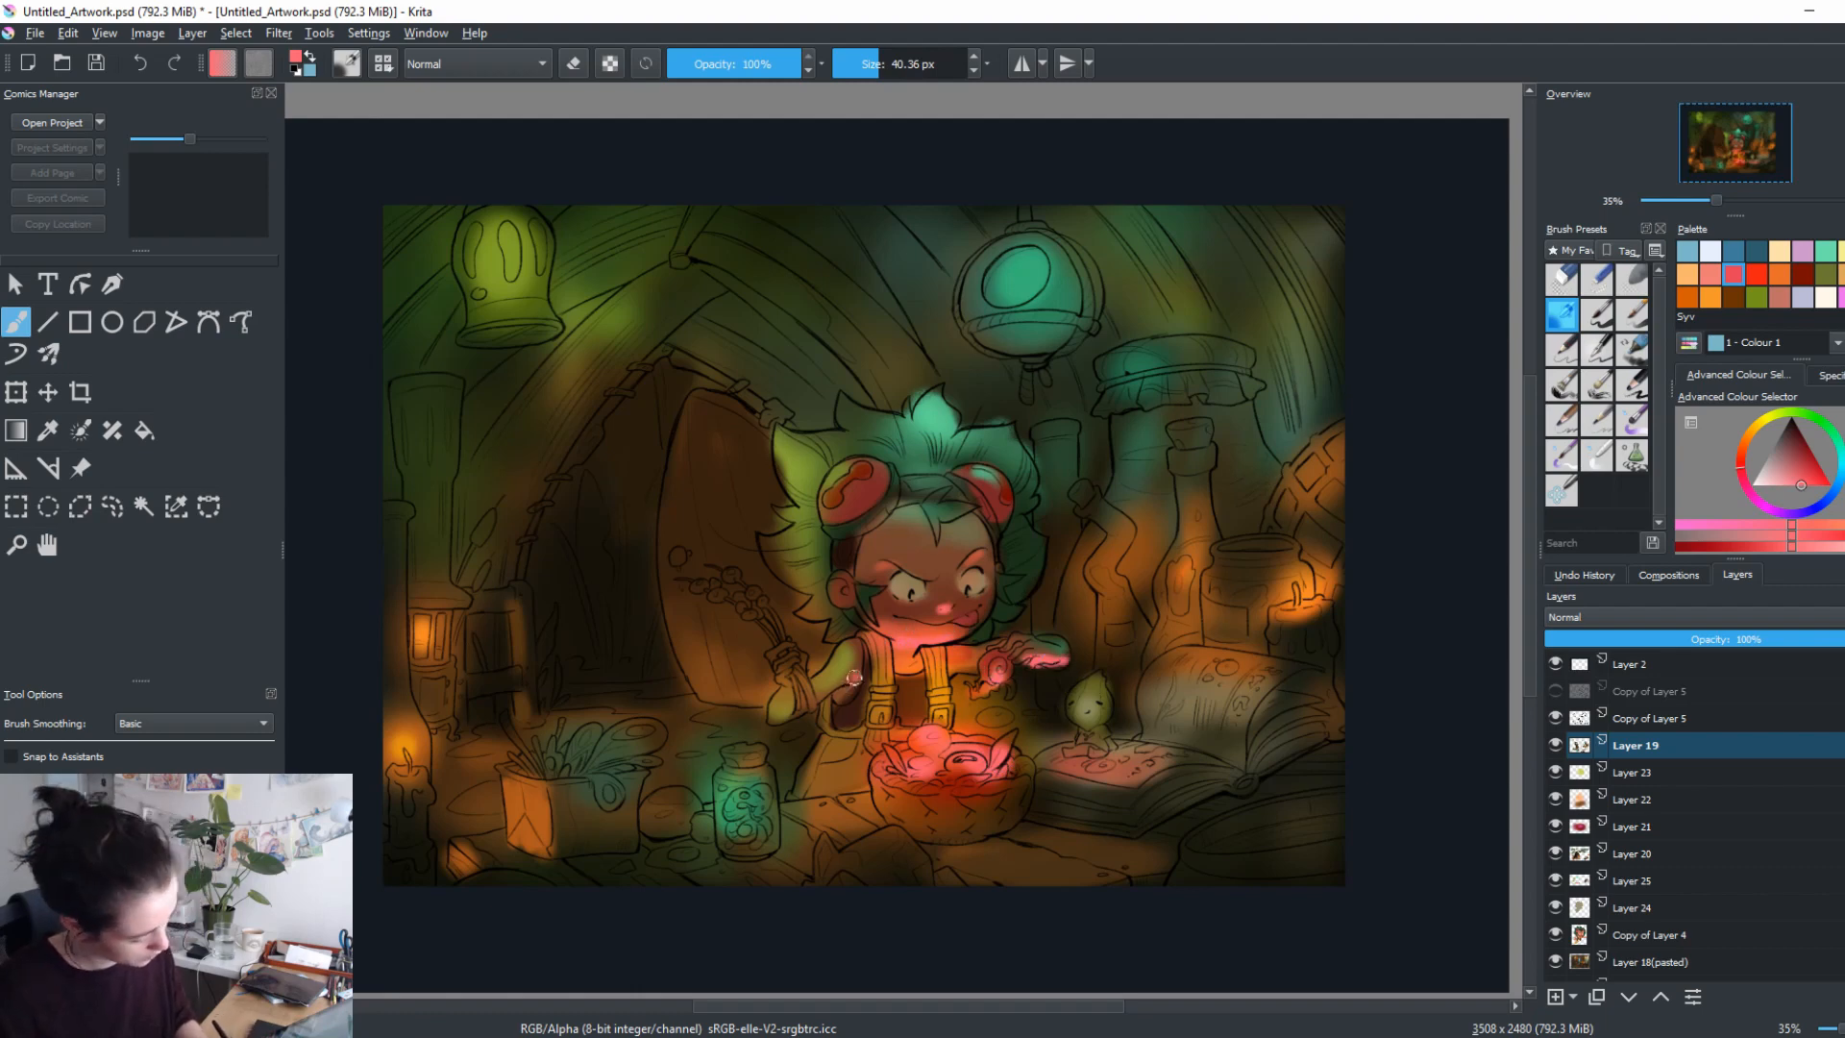
Darken the background's upper-right and lower-right corners with a sampled near-black colour, using a brush of about 373 px.
left_click_drag(1044, 685, 1172, 683, "shift")
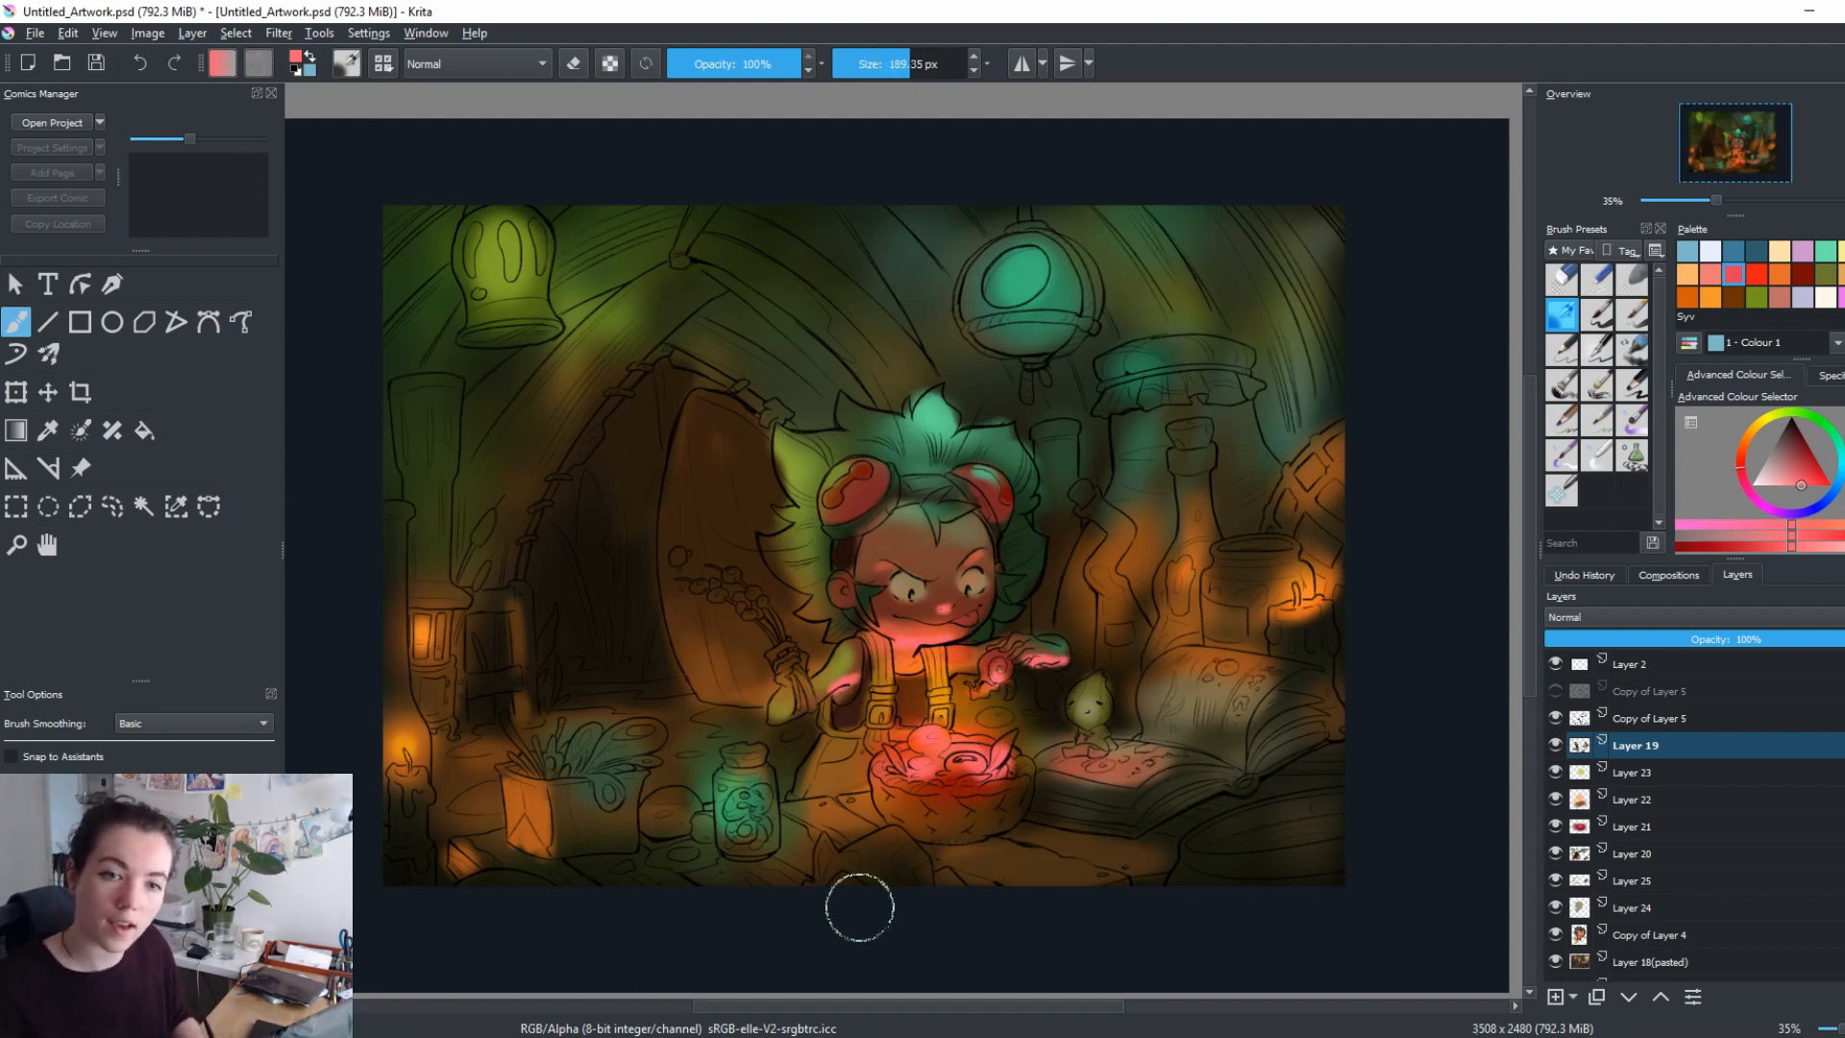
left_click(1341, 303, "ctrl")
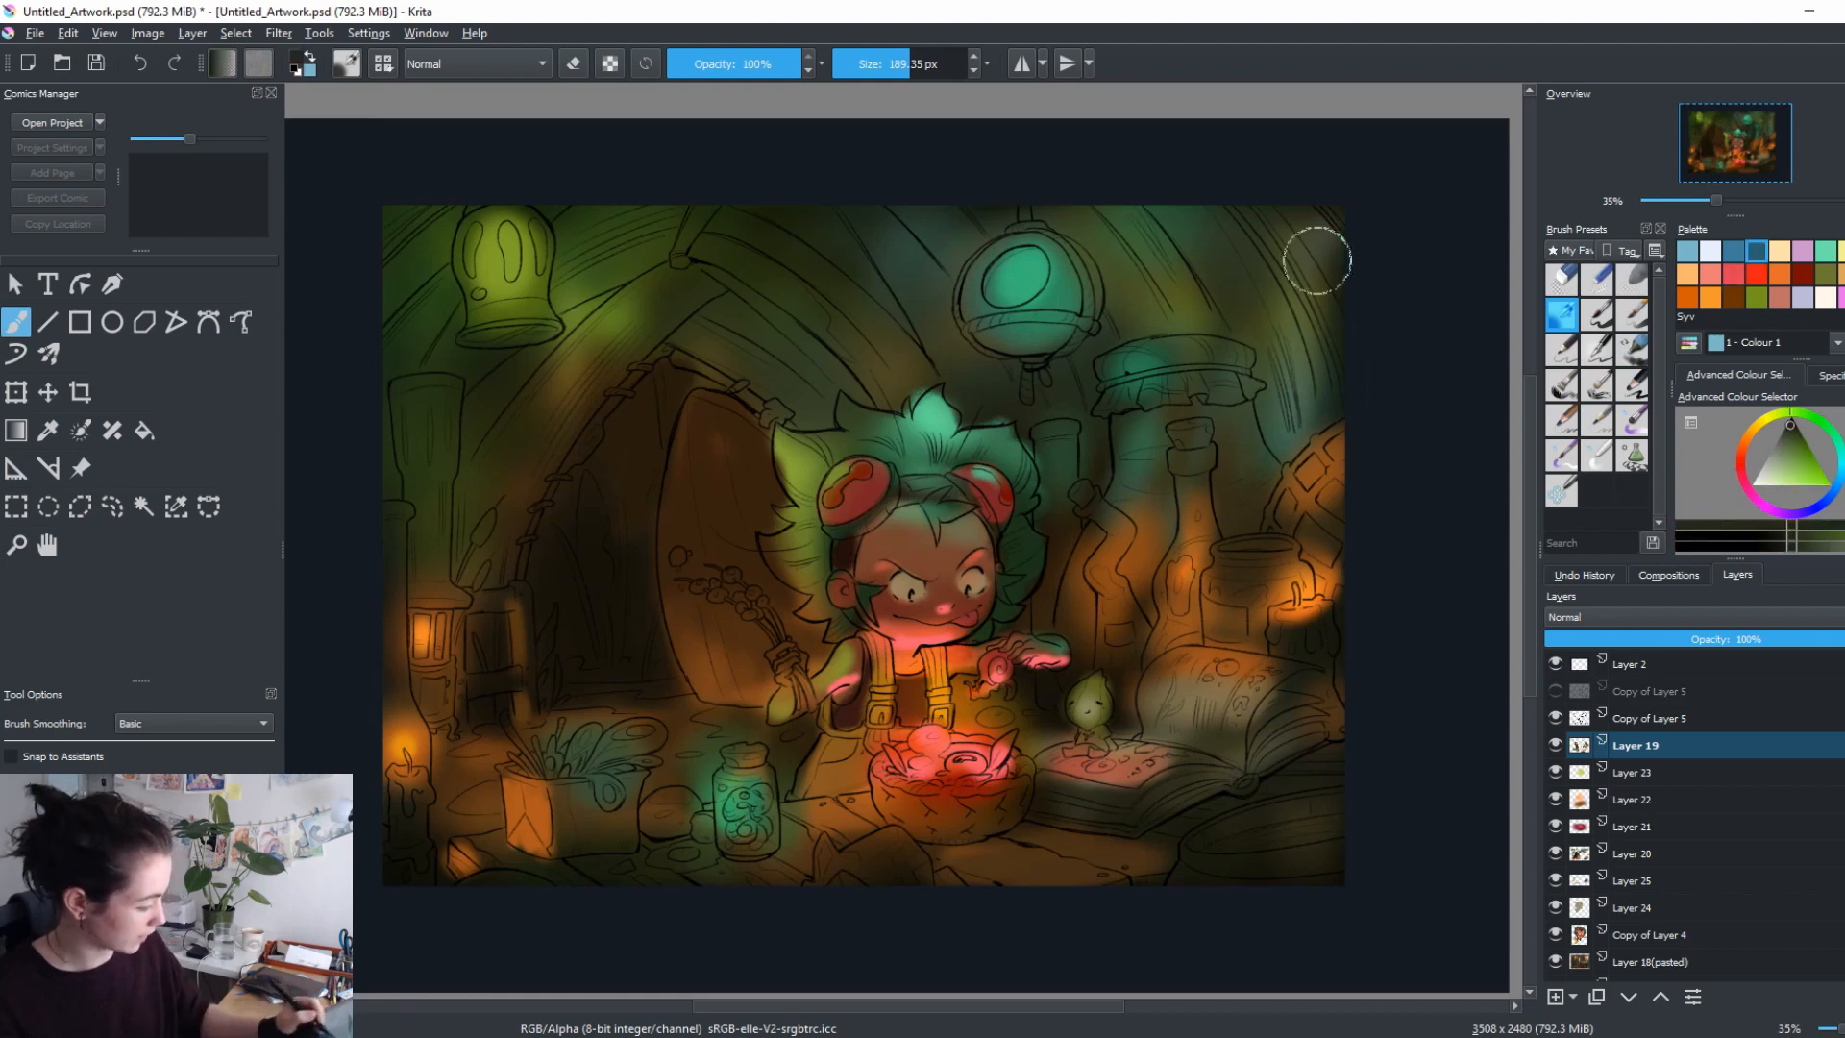
left_click_drag(1309, 185, 1374, 185, "shift")
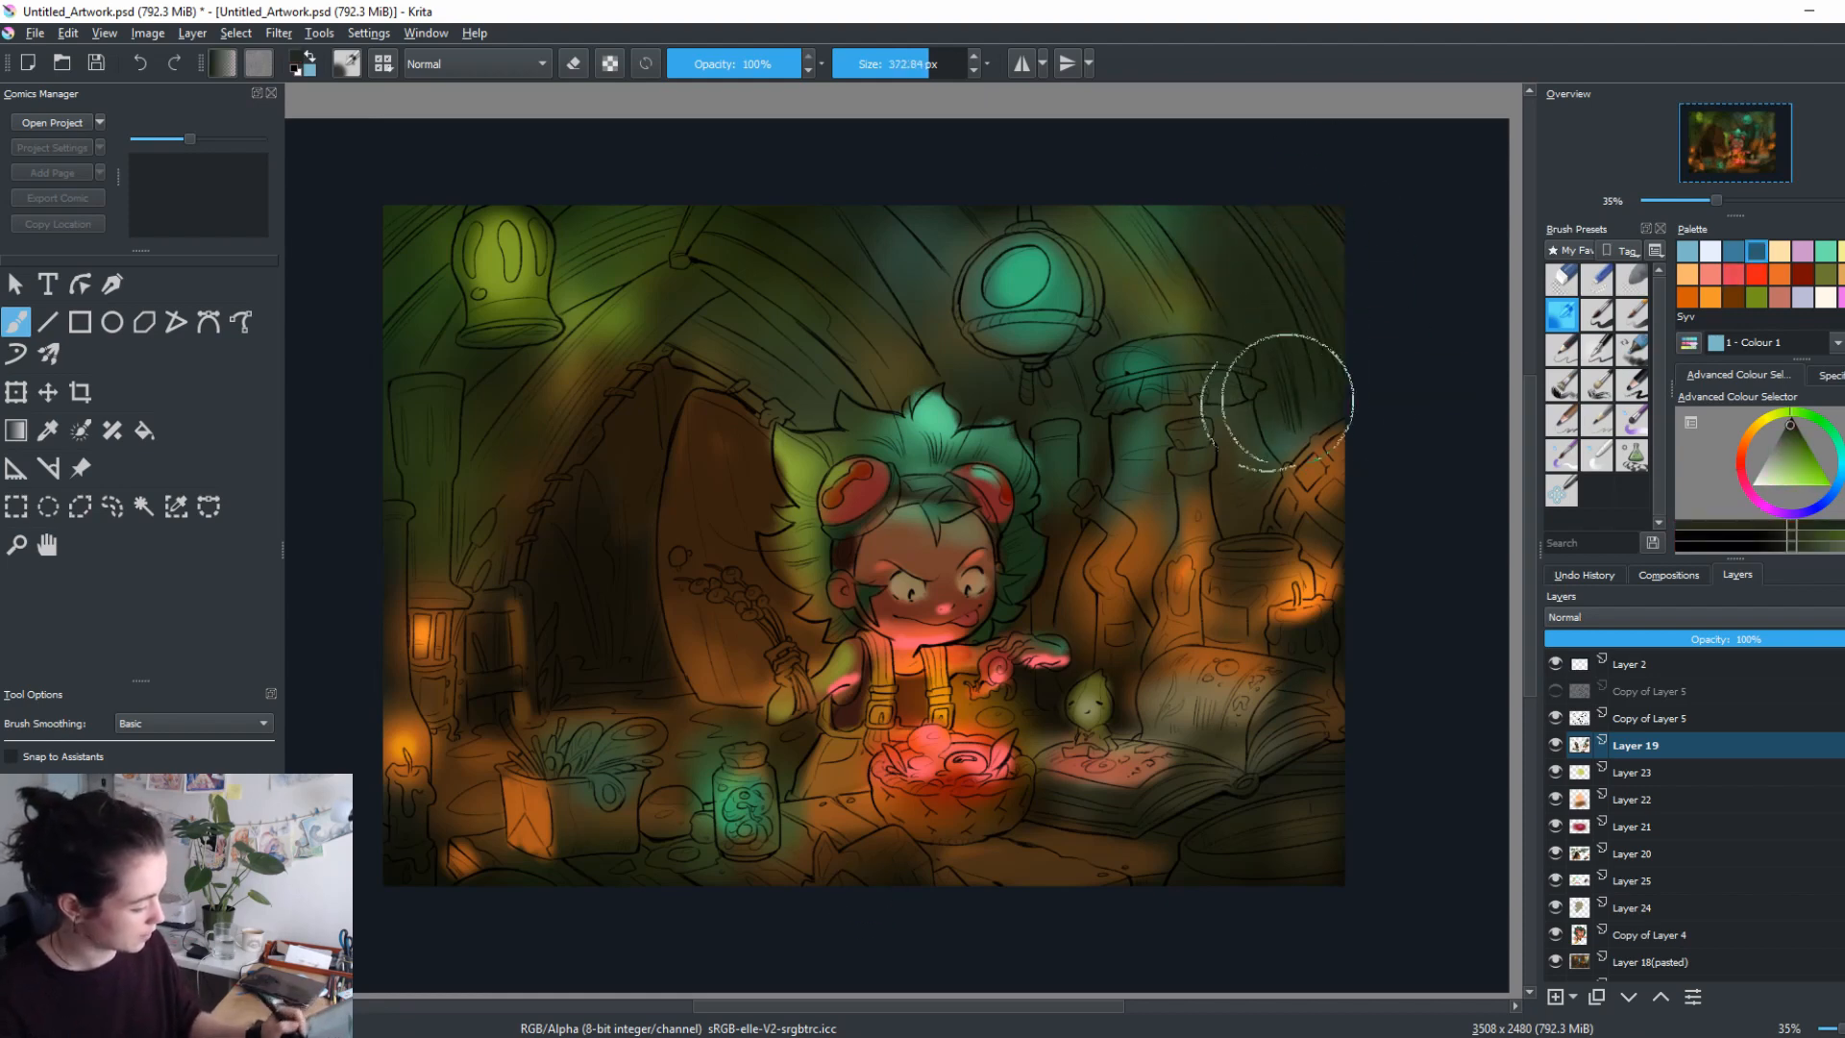
left_click(1791, 418)
left_click_drag(1345, 254, 1285, 182)
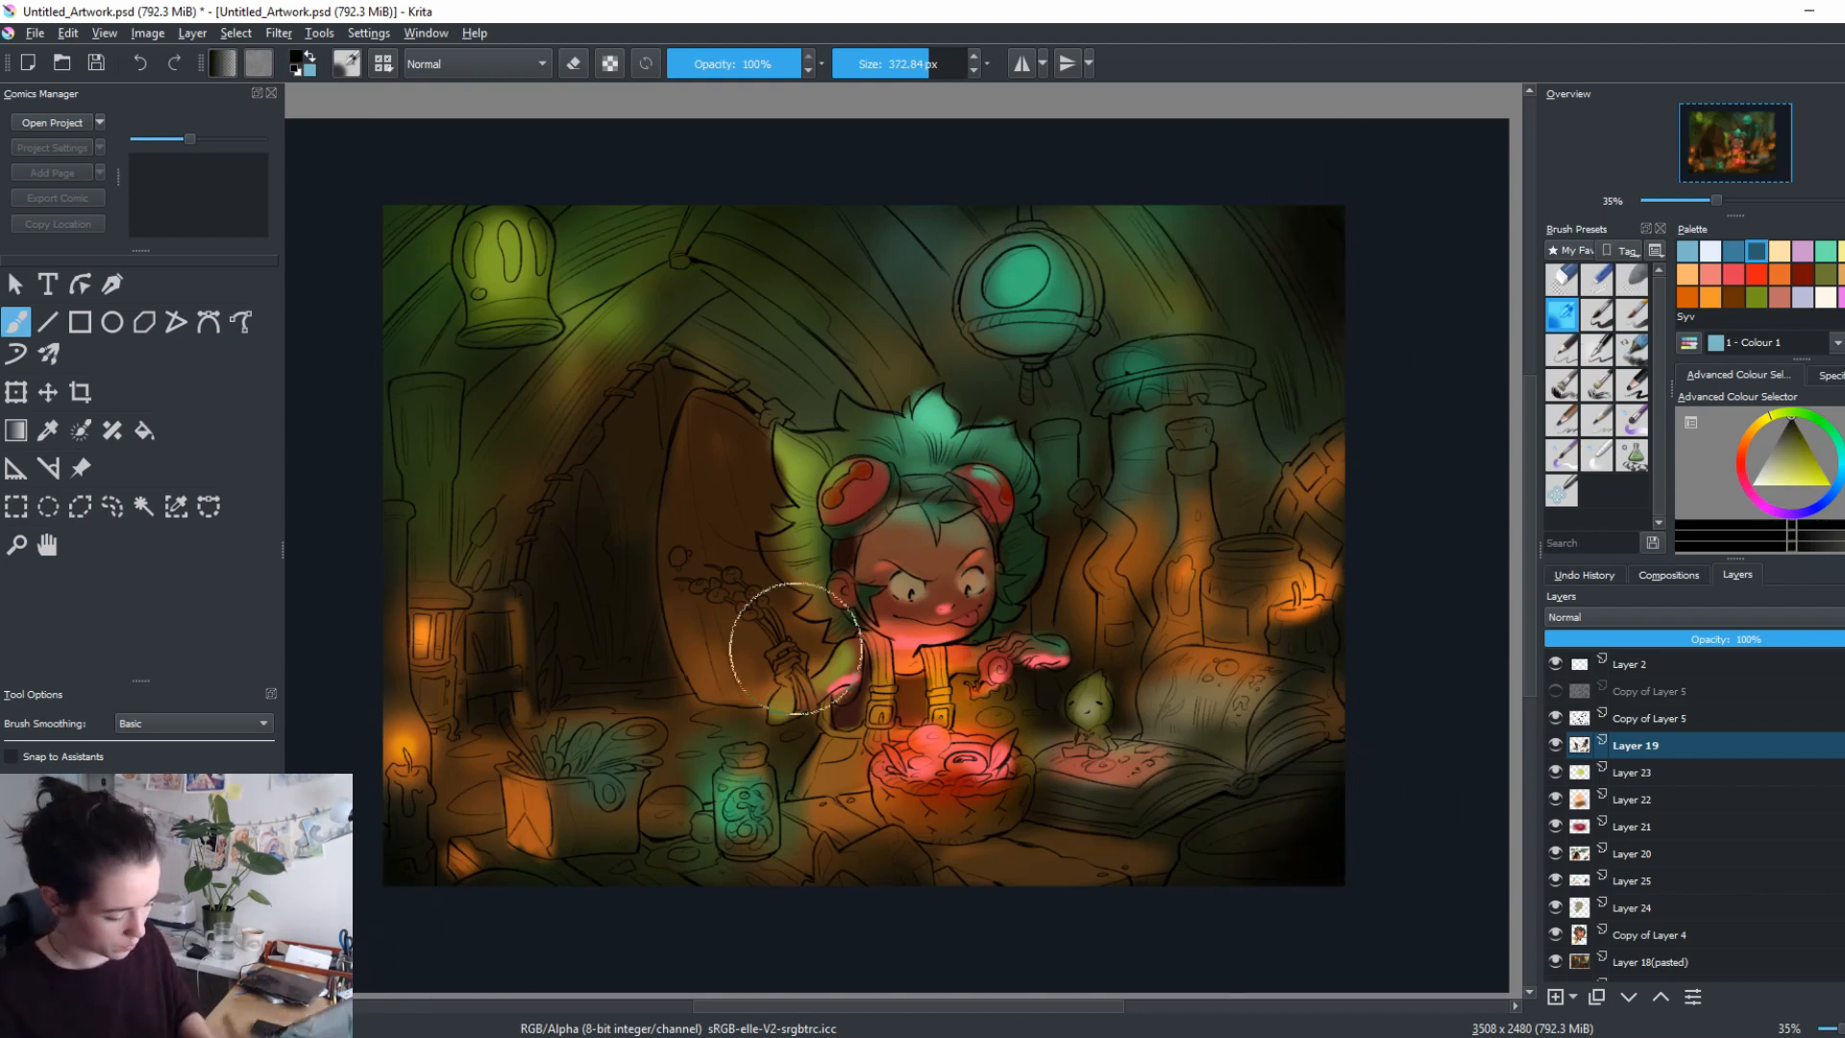
left_click(411, 762, "ctrl")
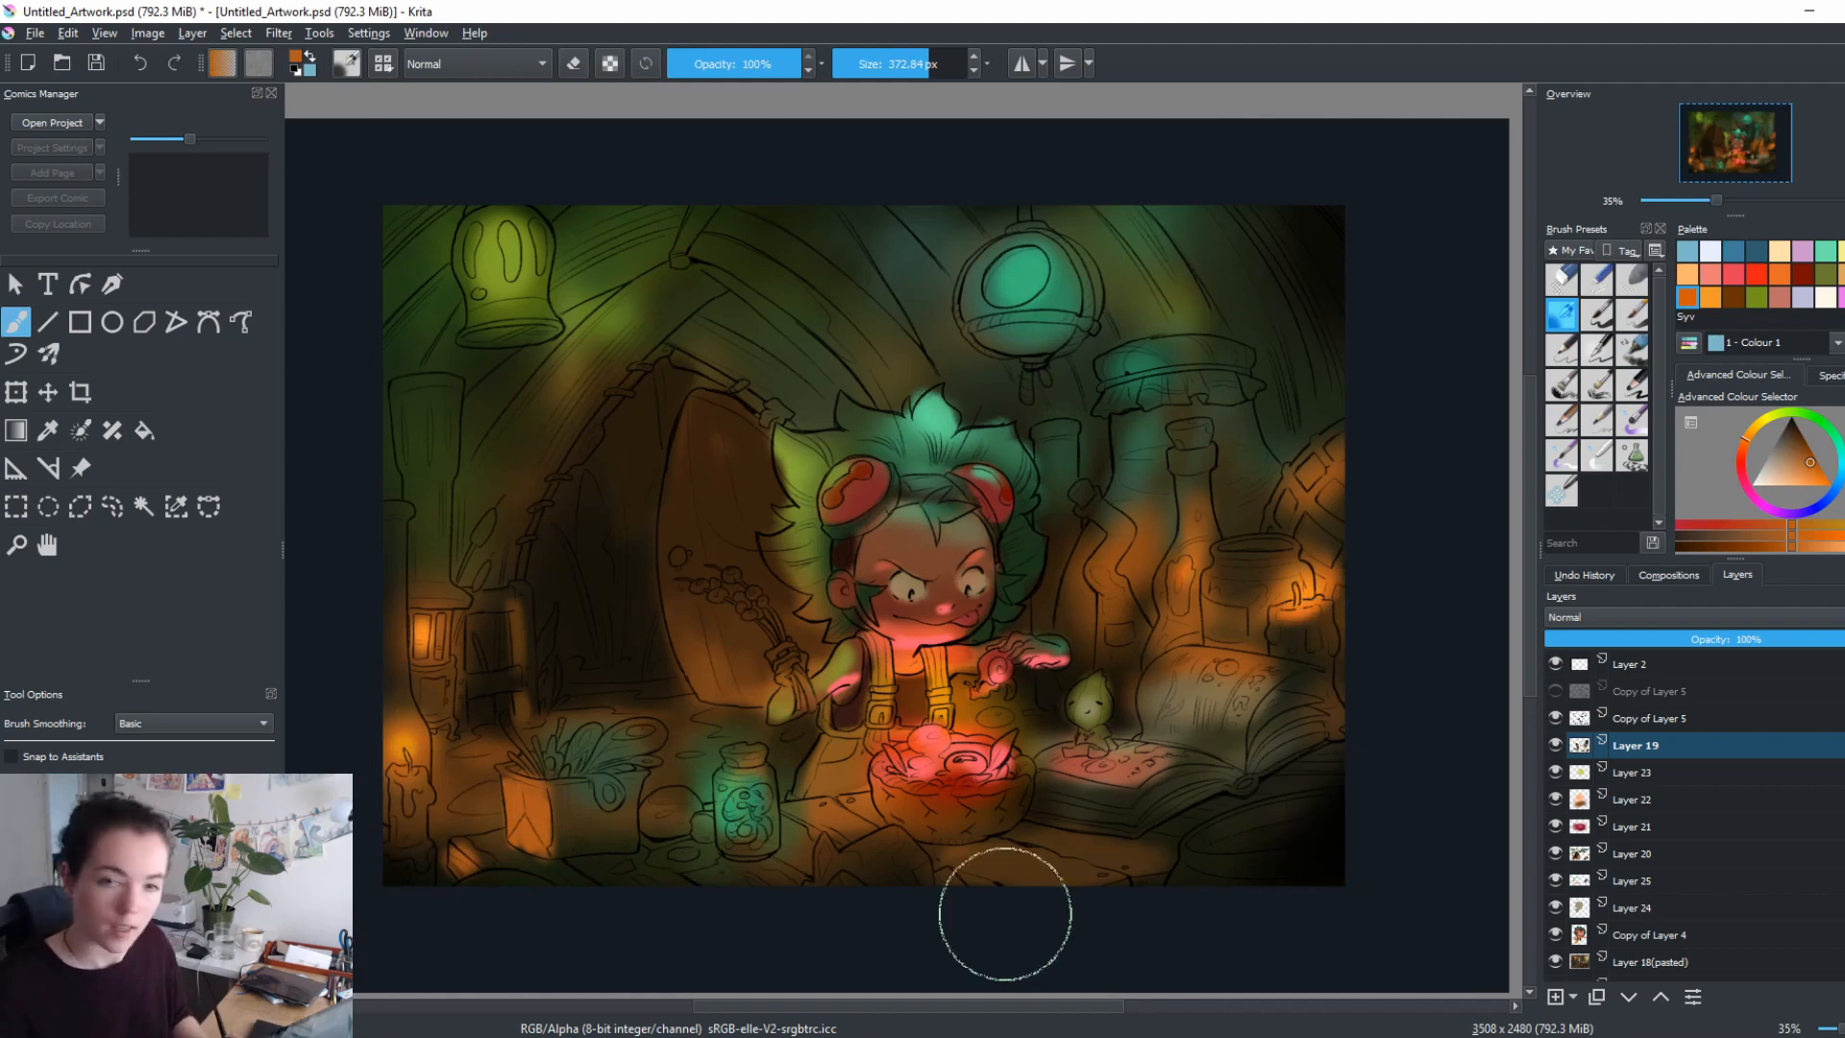
left_click(557, 616, "ctrl")
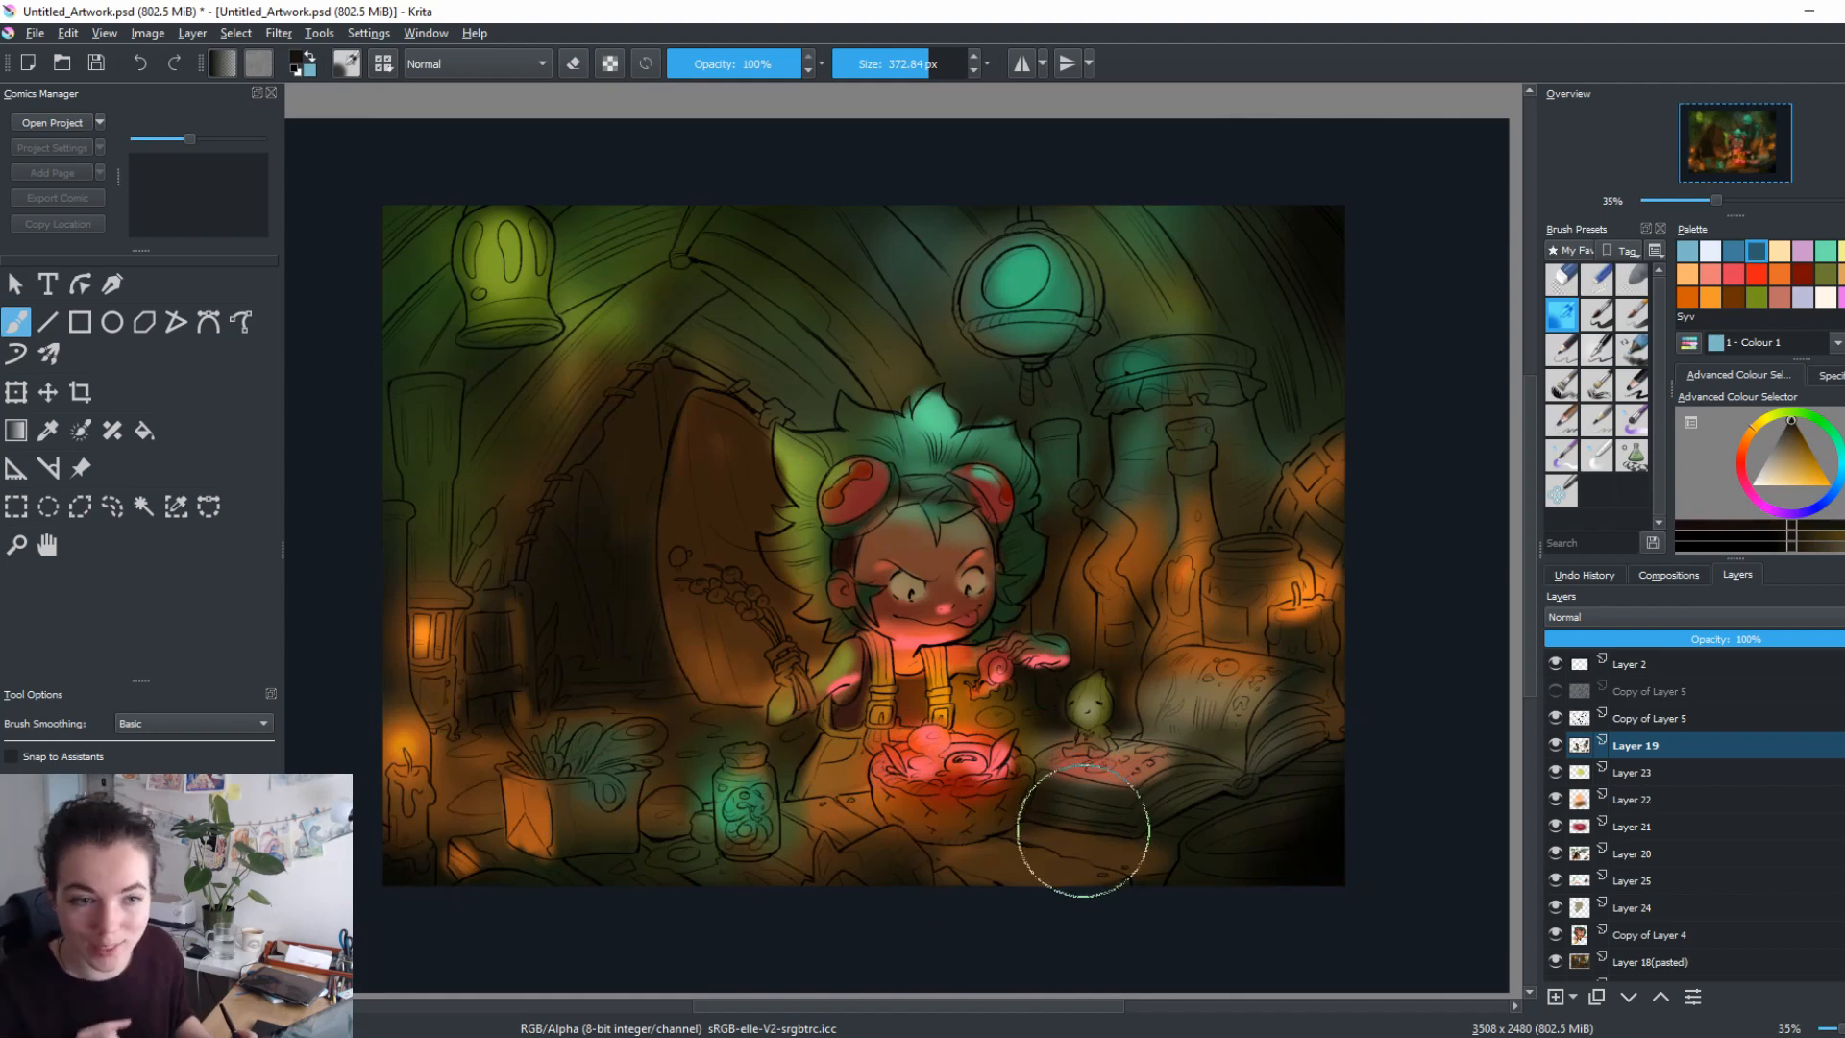
Group the colour layers from Layer 19 down to Layer 16(pasted) and collapse the group.
left_click(1735, 721)
scroll(1735, 720, "up", 1)
left_click(1610, 773)
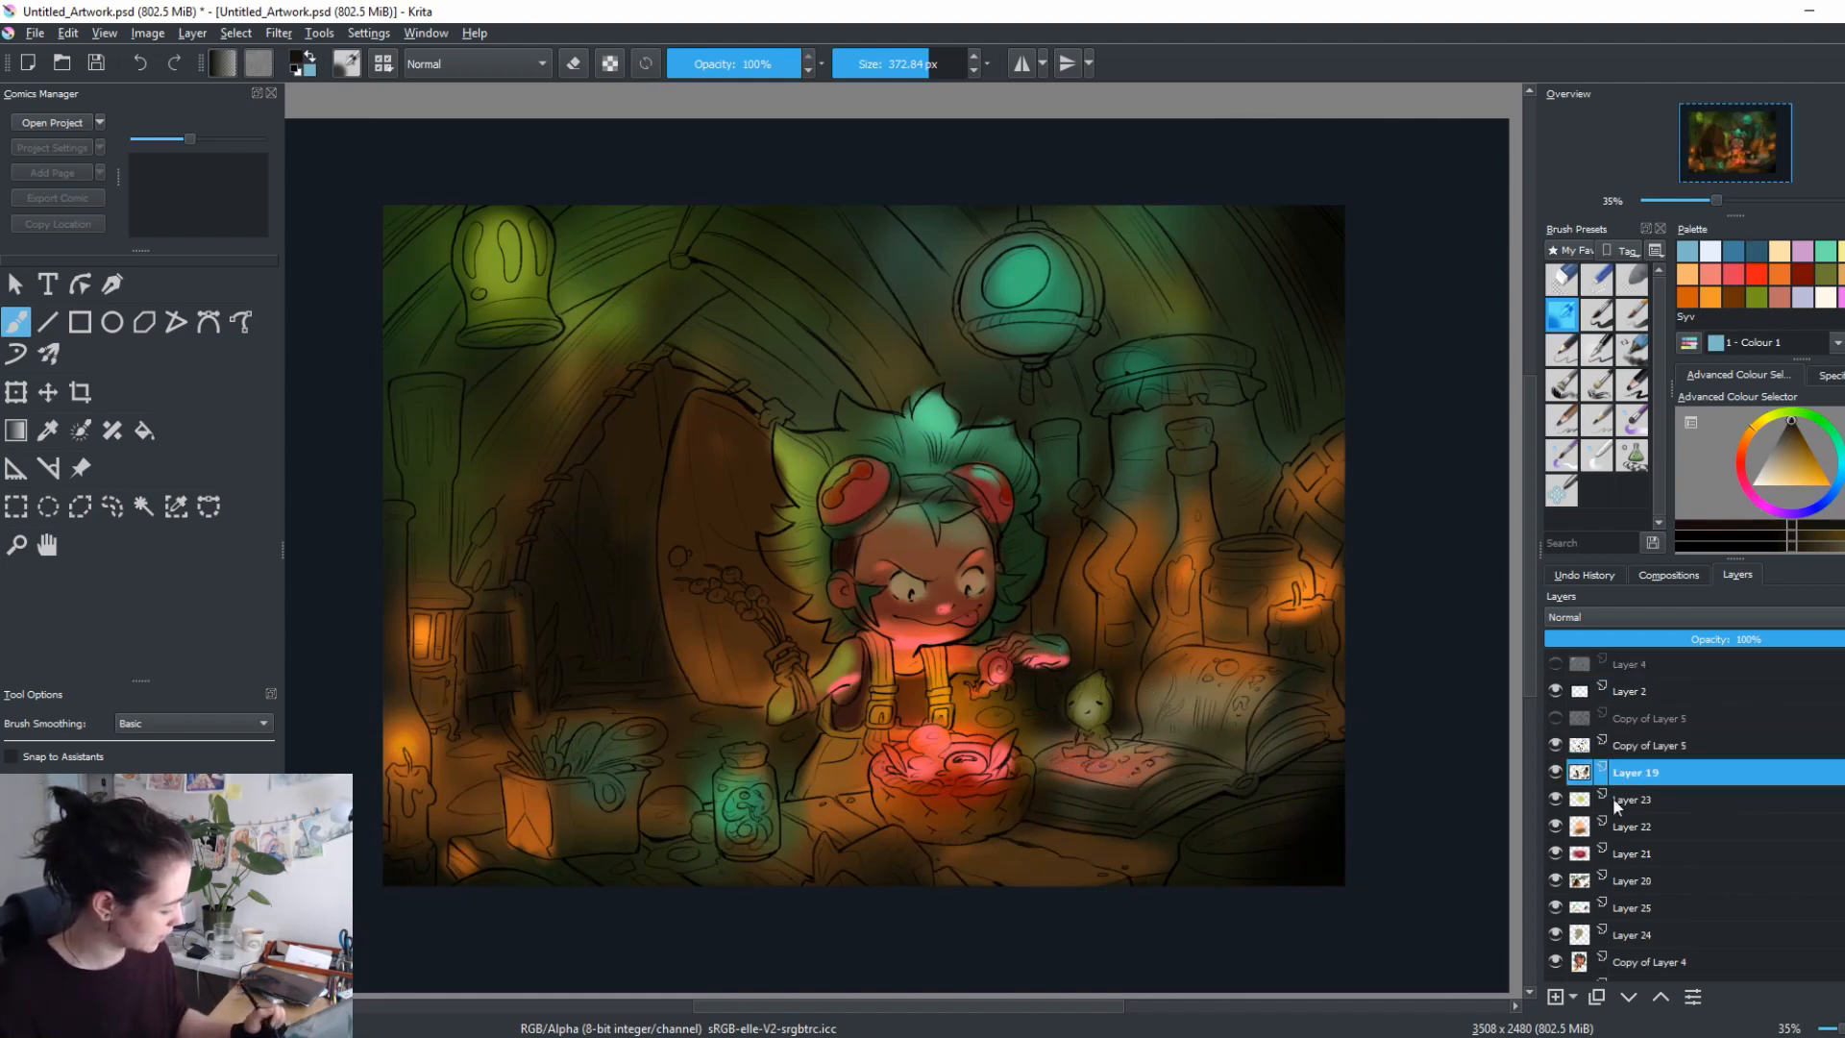
scroll(1681, 821, "down", 5)
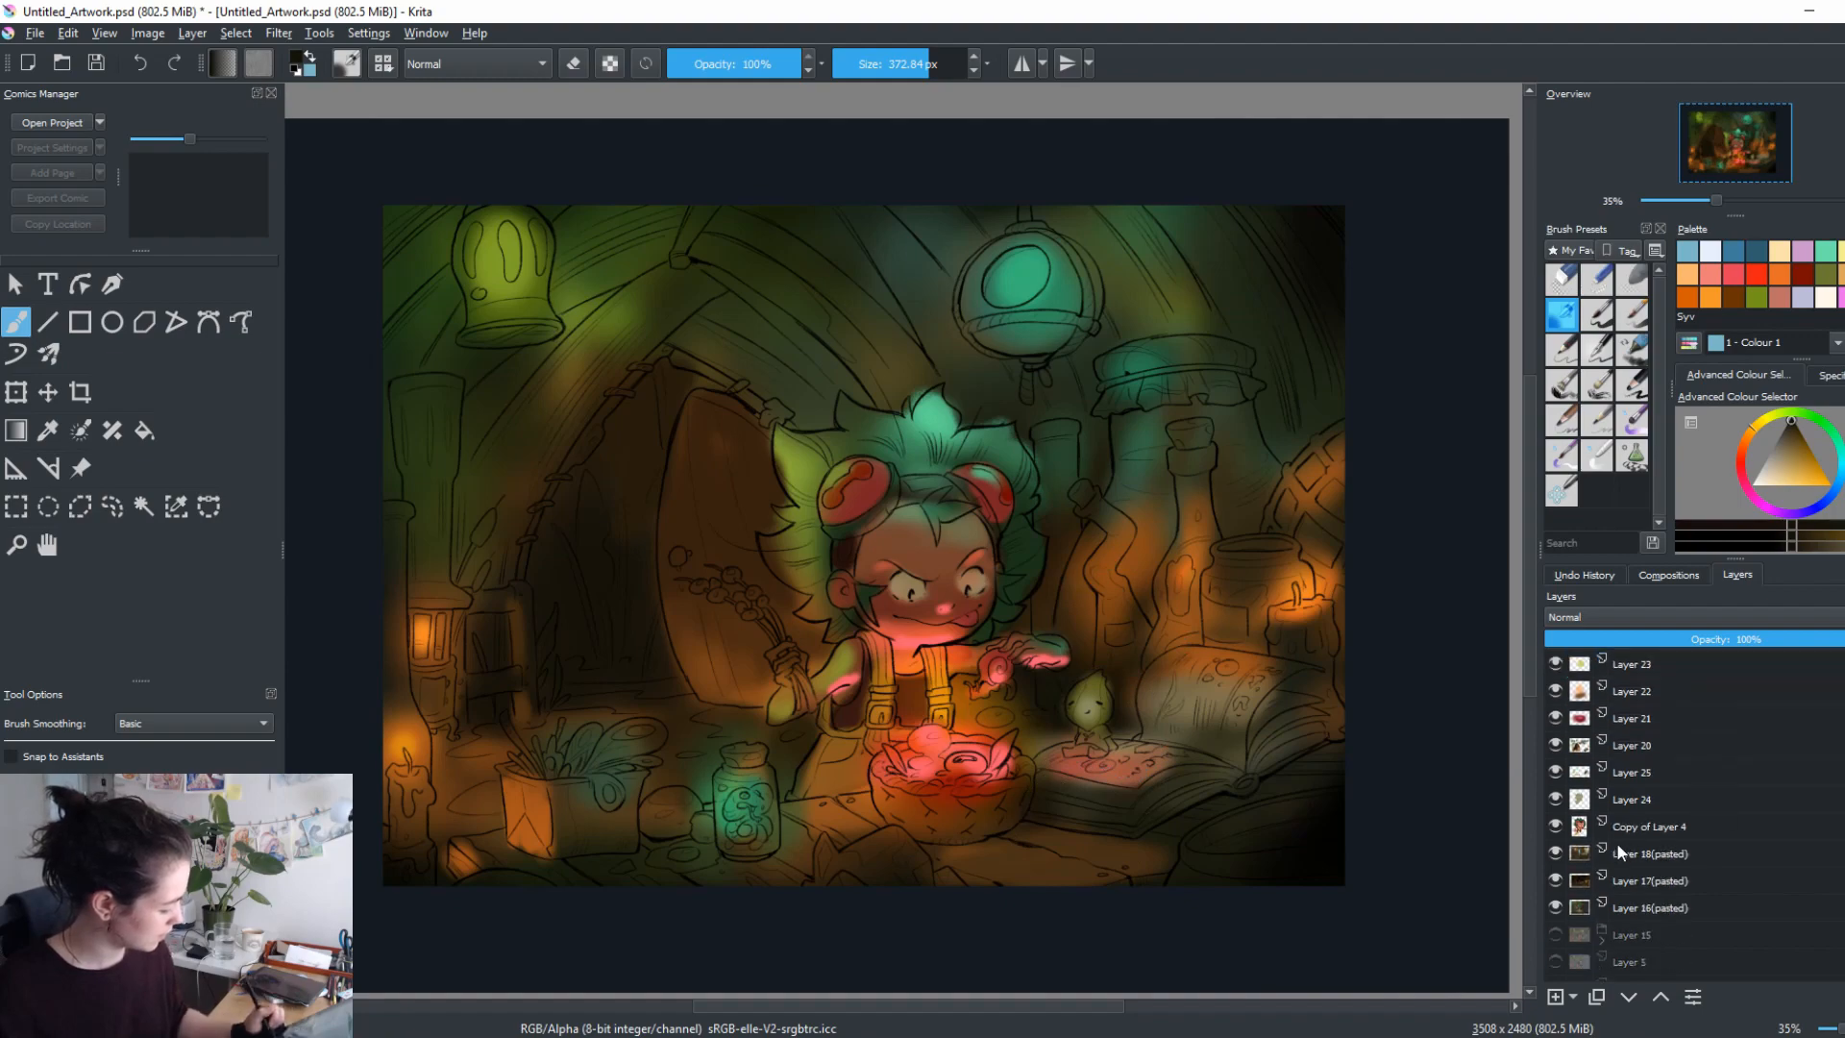
left_click(1612, 854, "shift")
left_click(1606, 911, "shift")
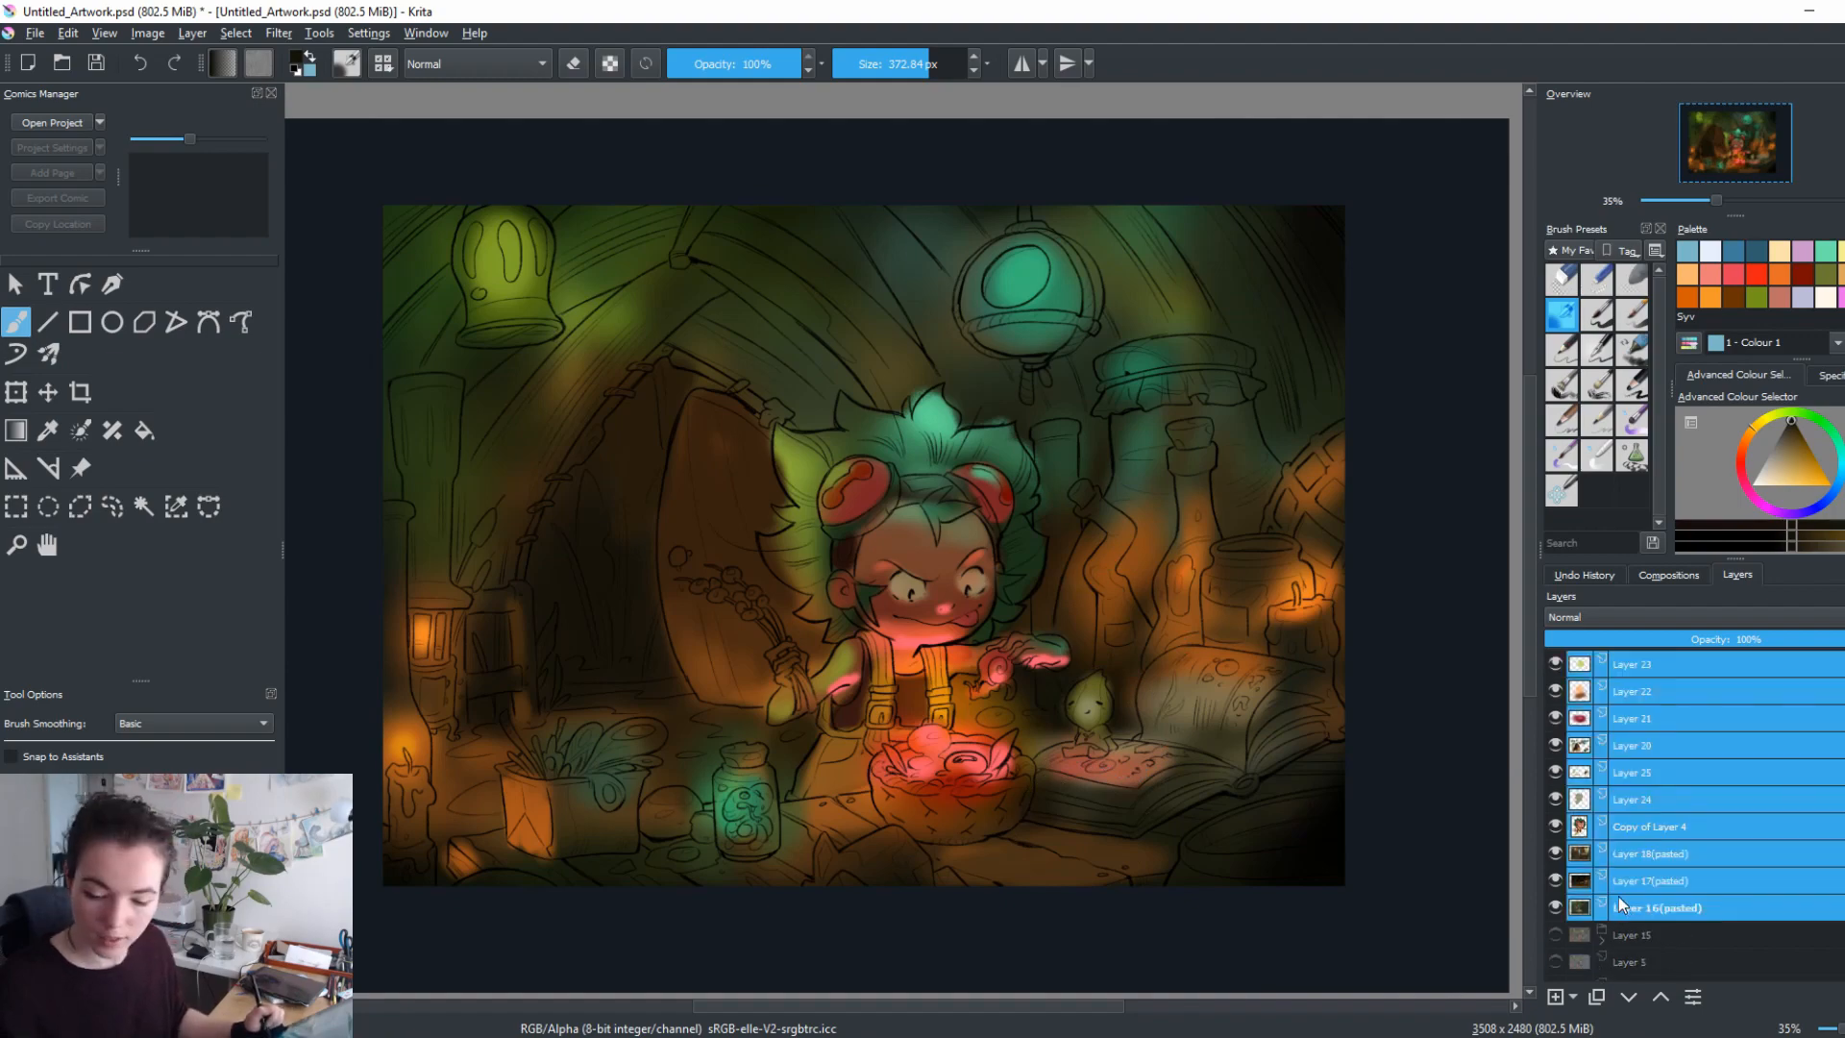
key("ctrl+g")
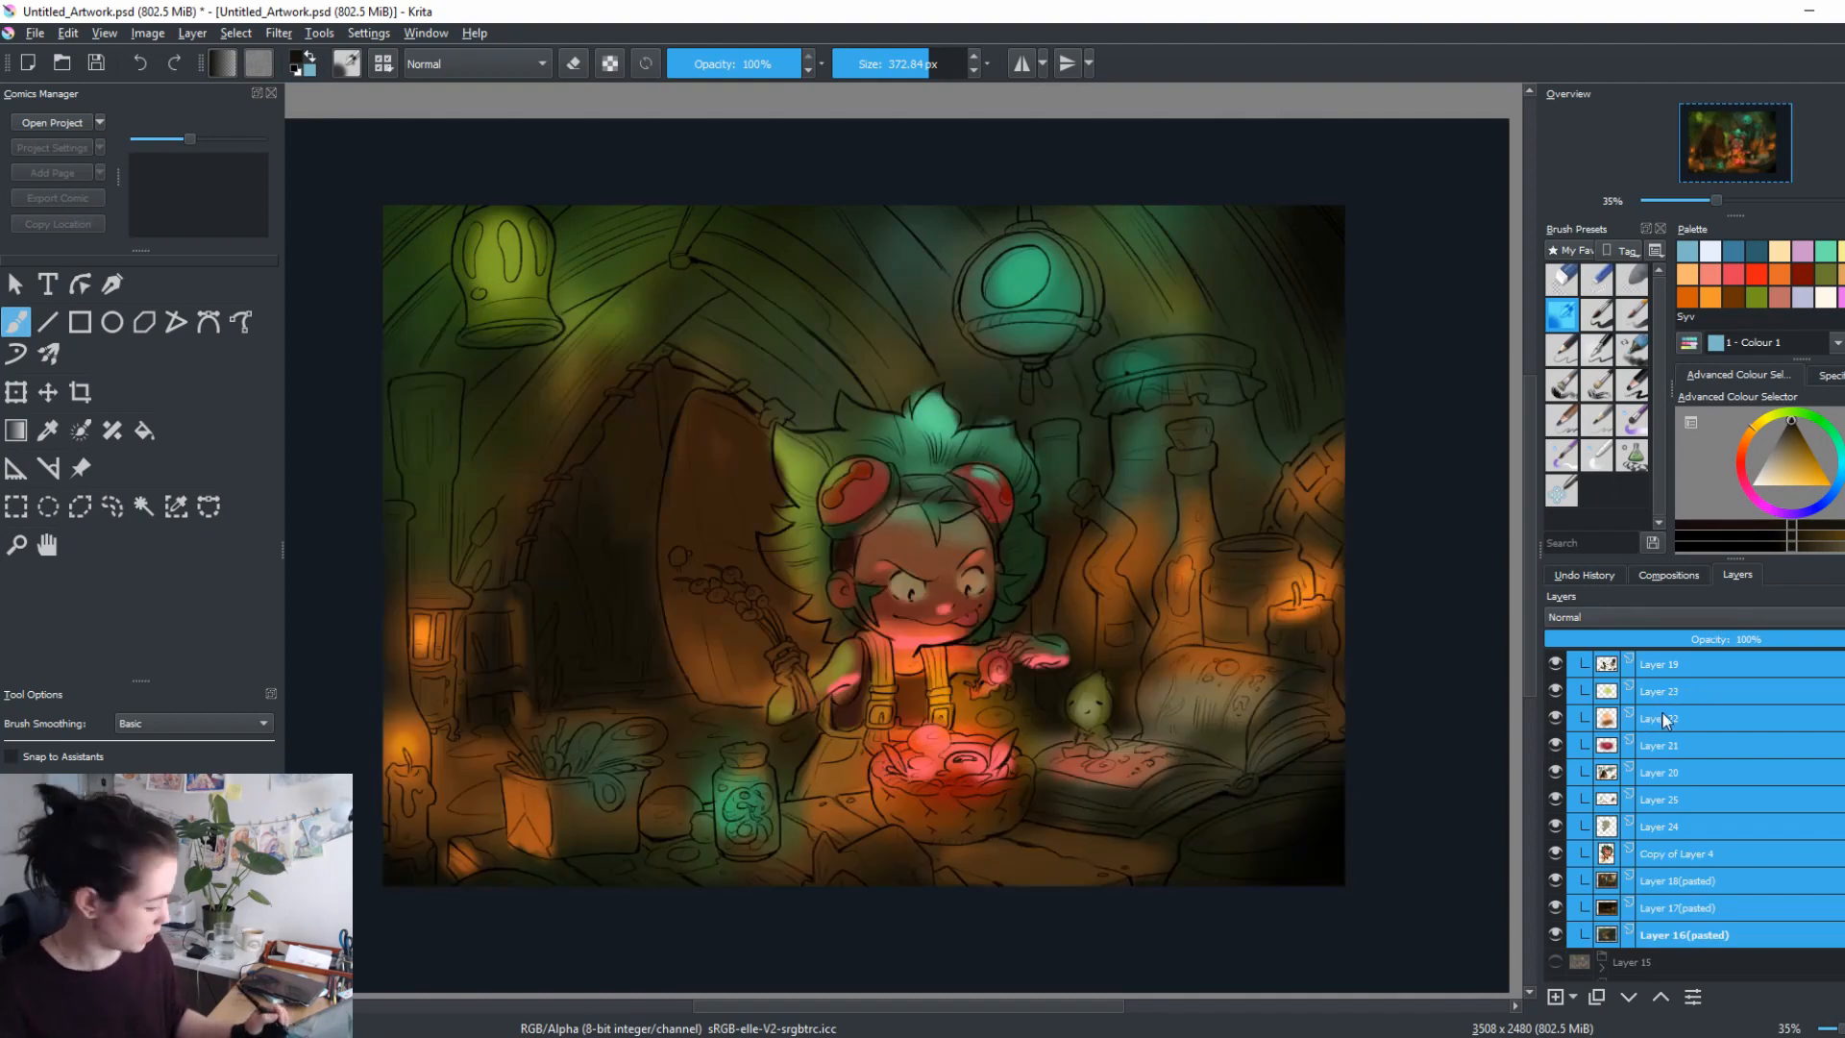
left_click(1682, 666)
scroll(1696, 809, "up", 1)
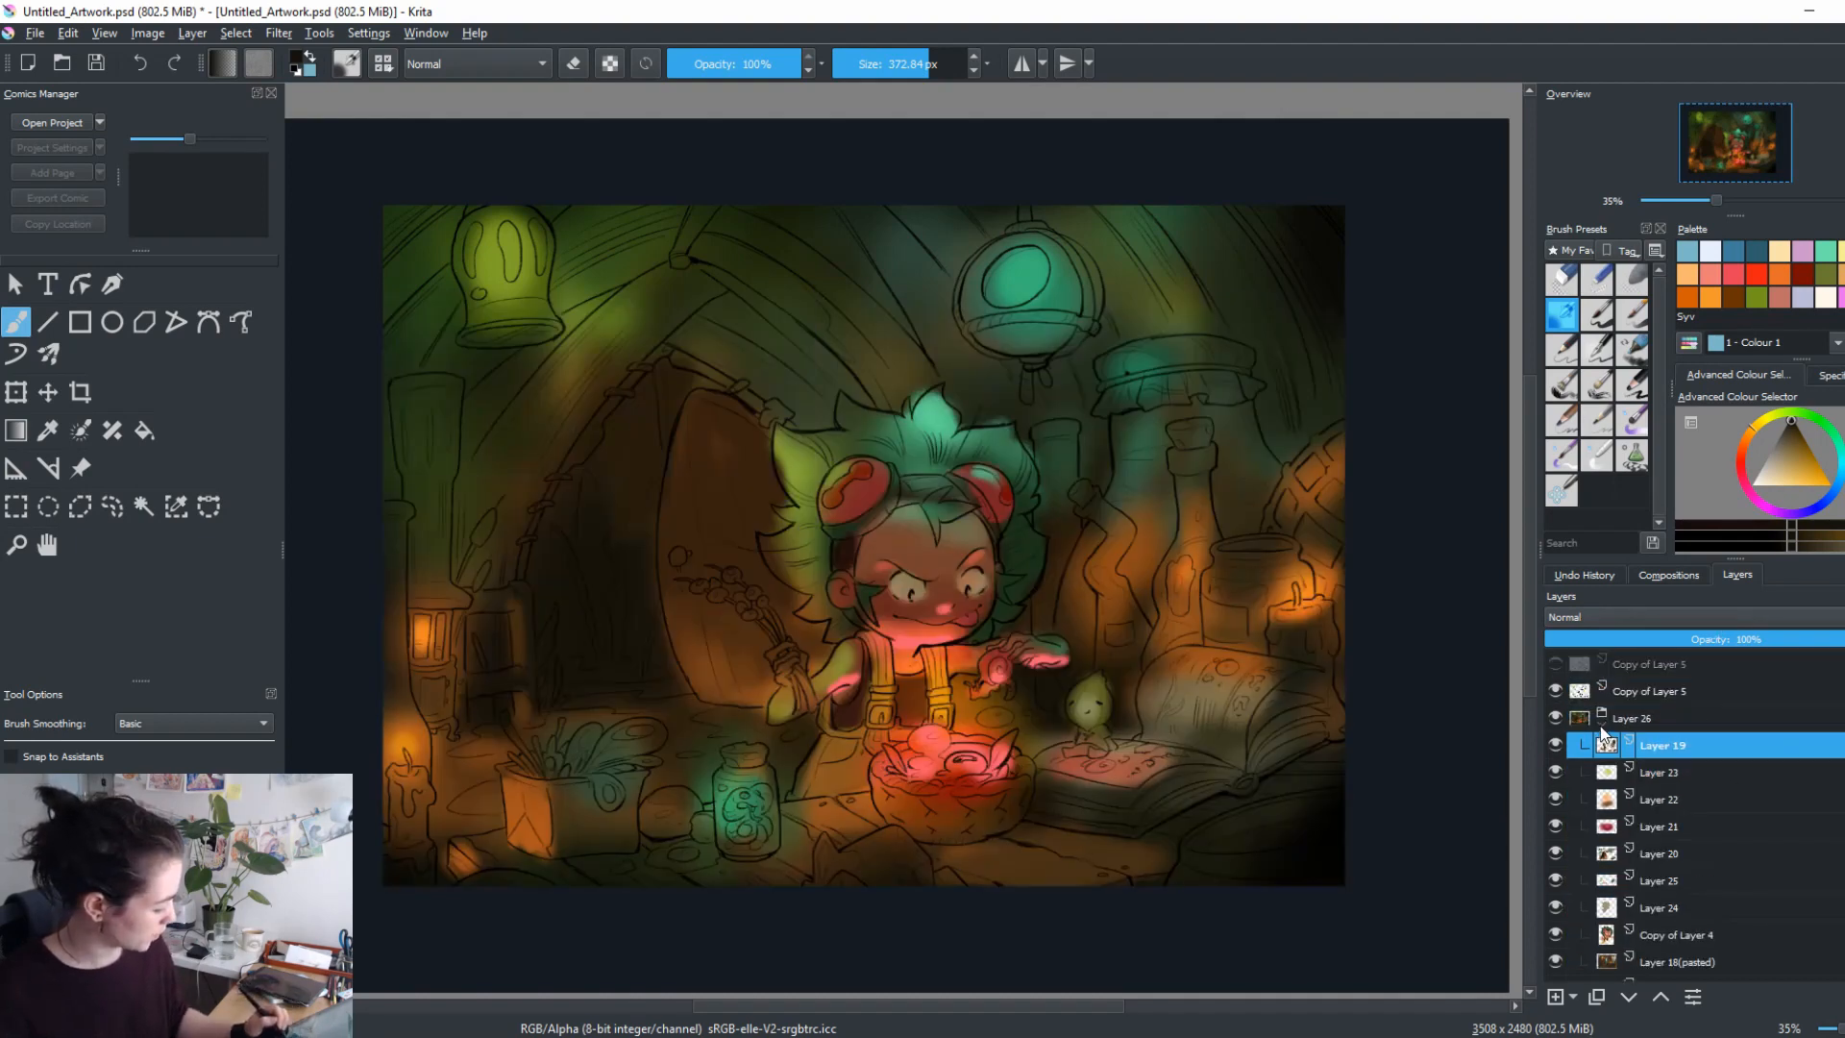
left_click(1600, 726)
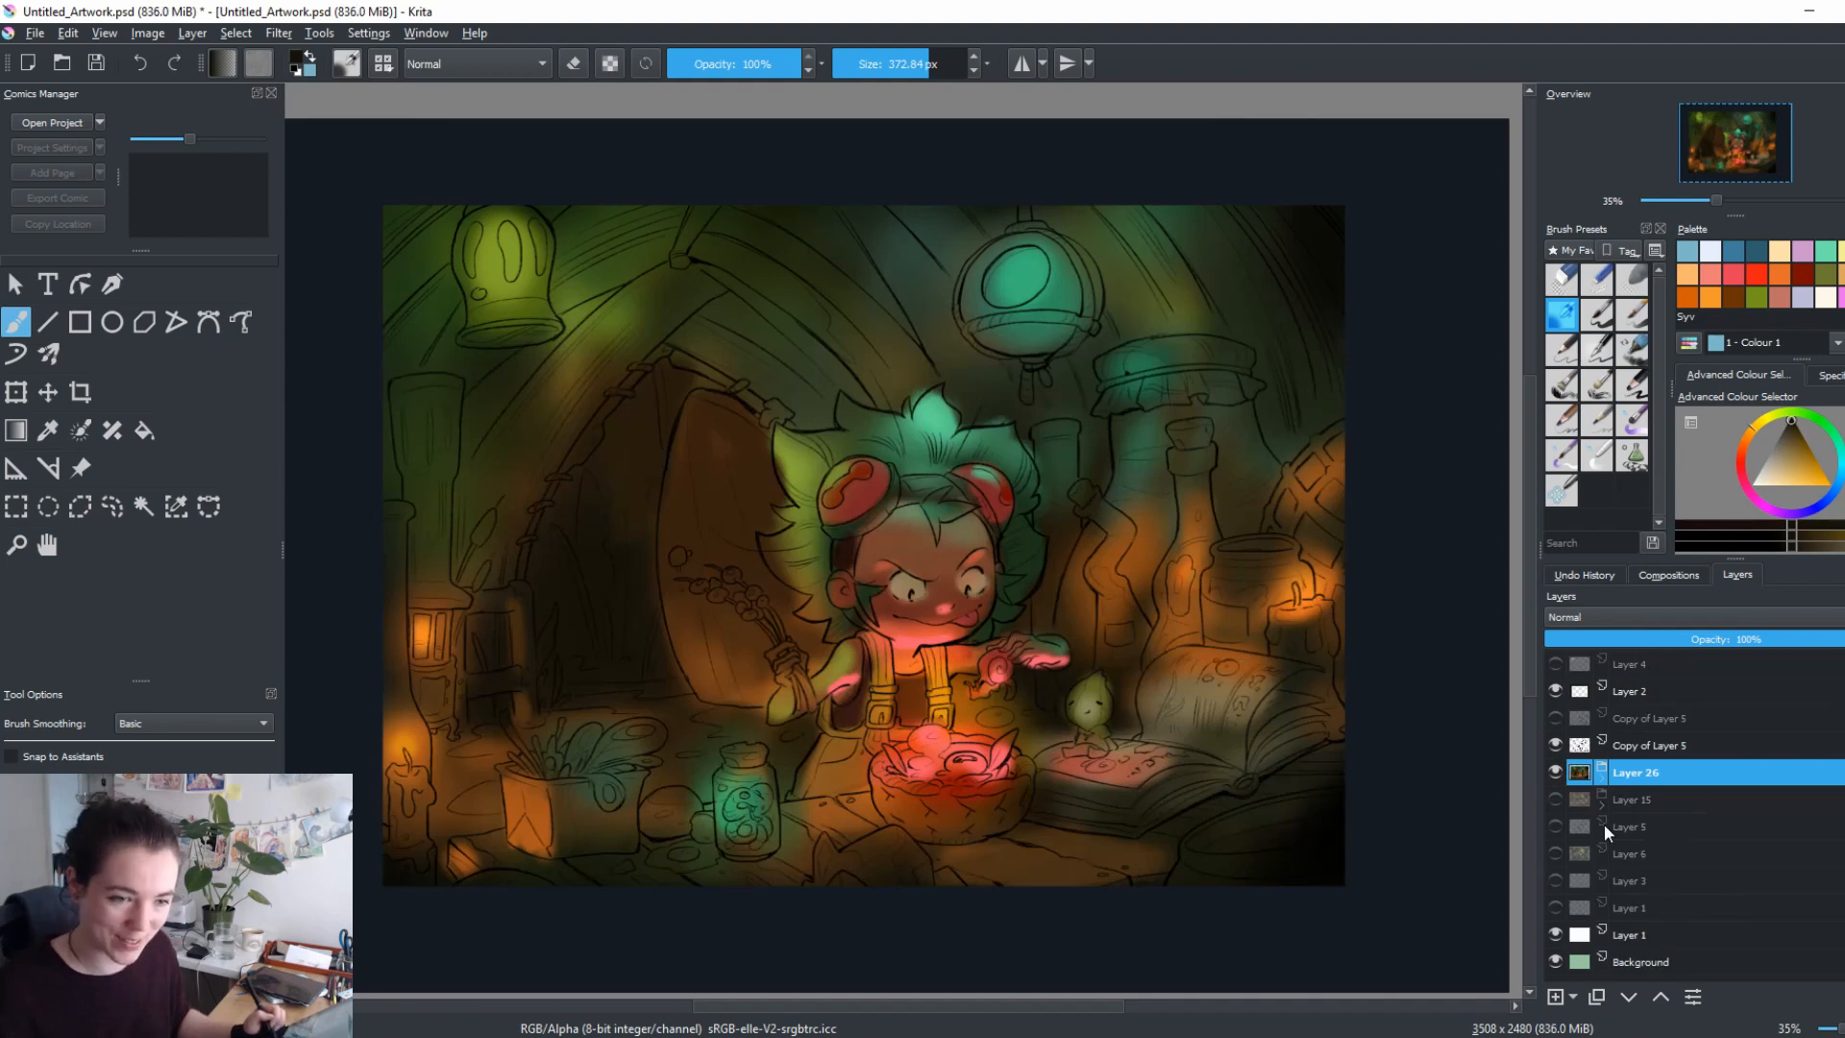
Begin a new filter layer above Layer 4 and choose the Desaturate adjustment for it.
left_click(1575, 747)
left_click(1781, 663)
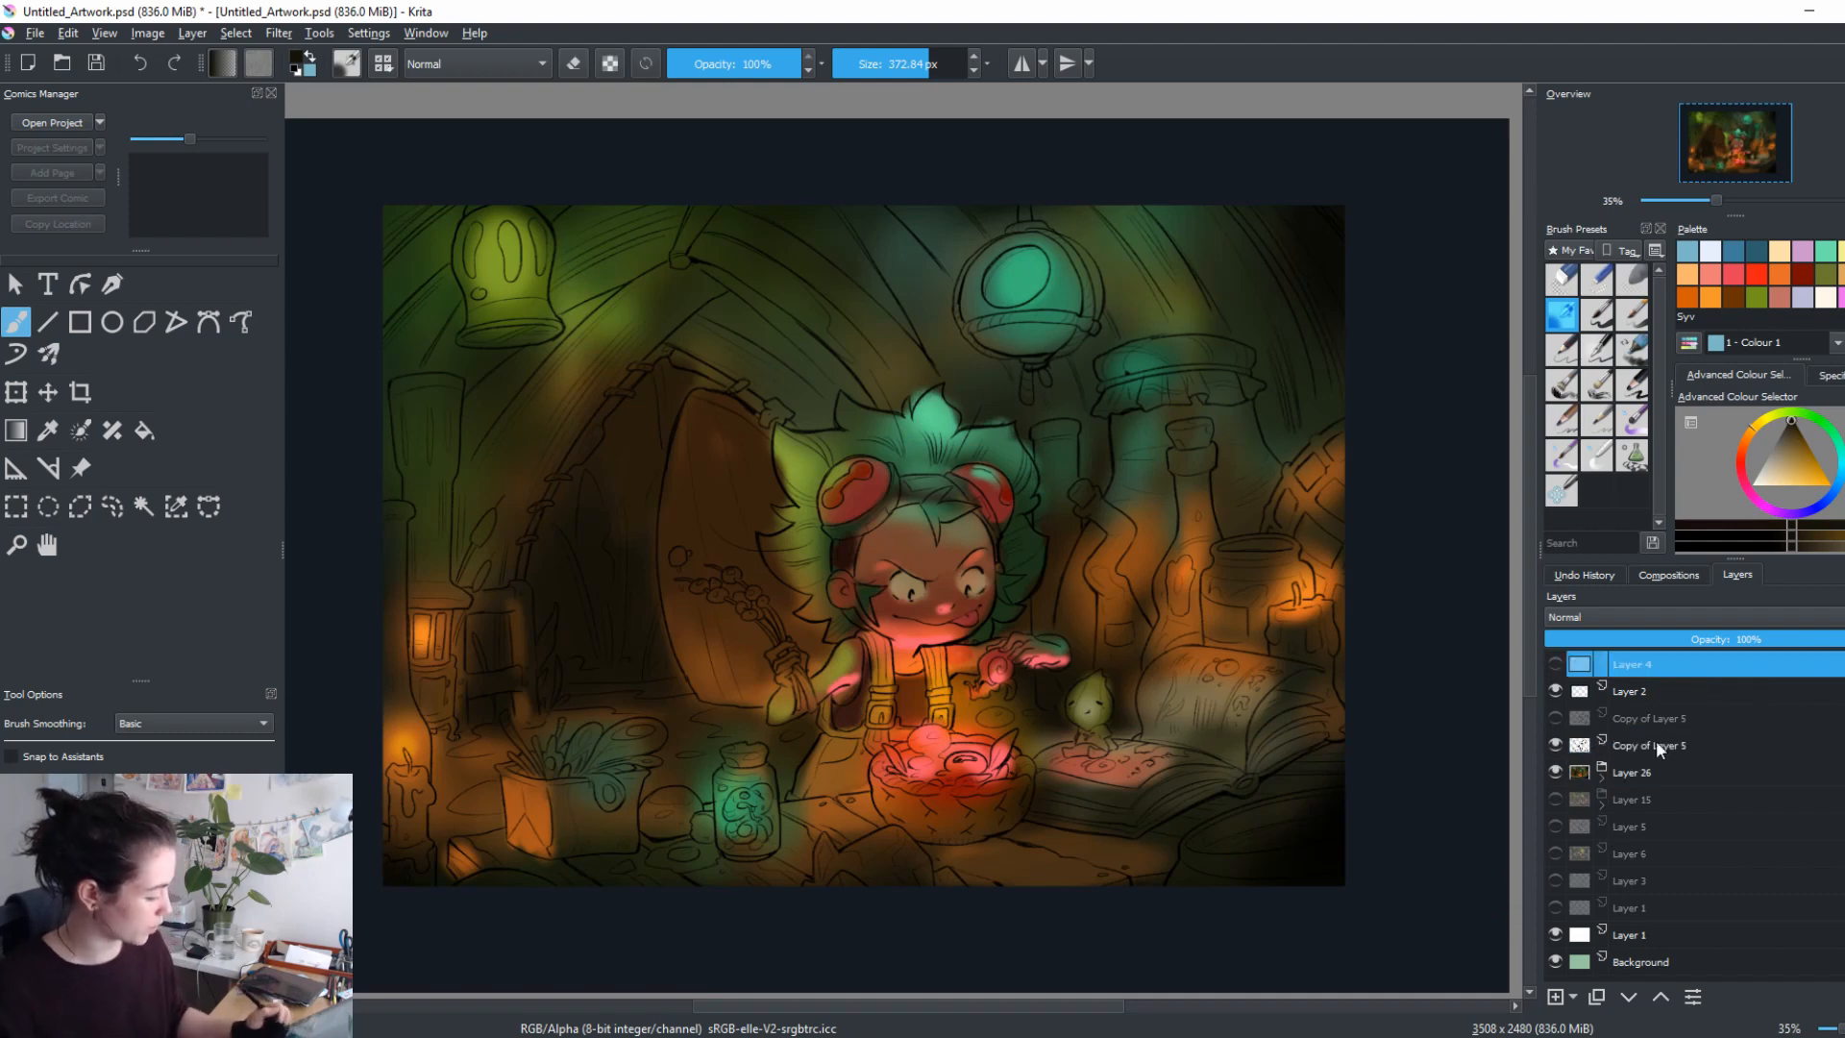
left_click(1575, 999)
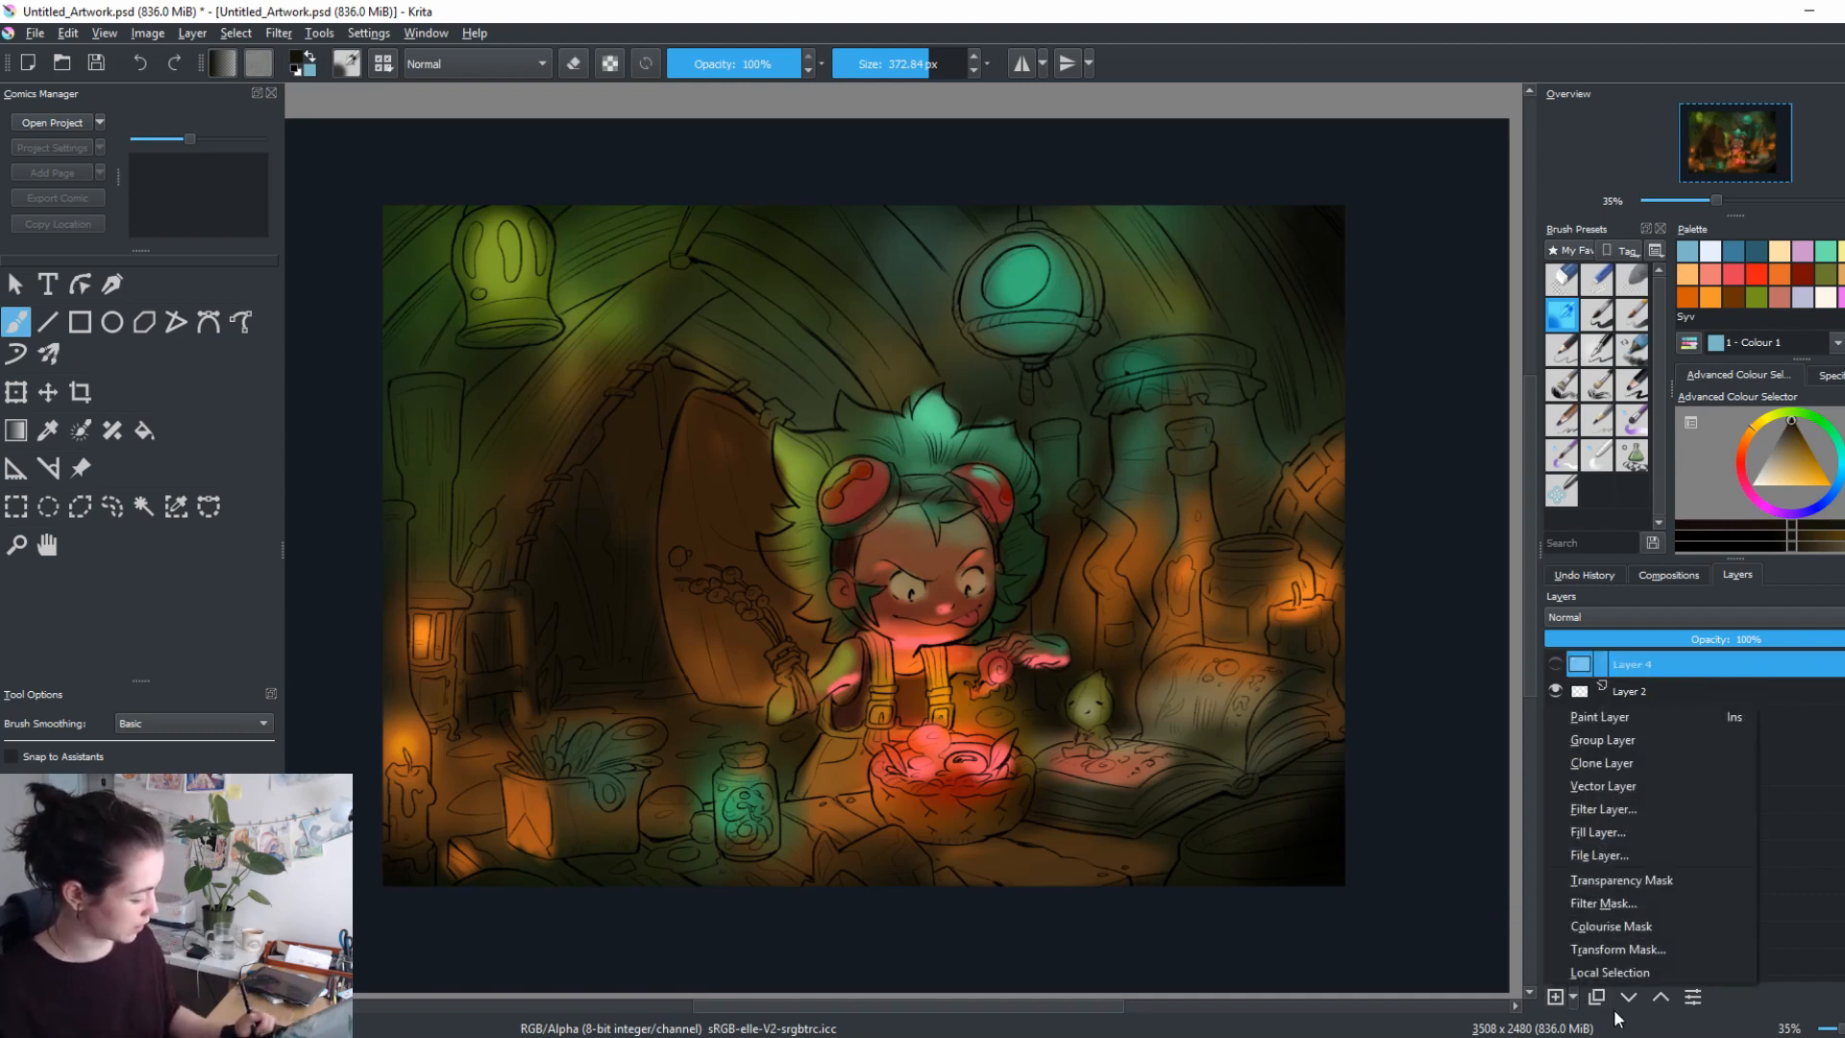
left_click(1661, 808)
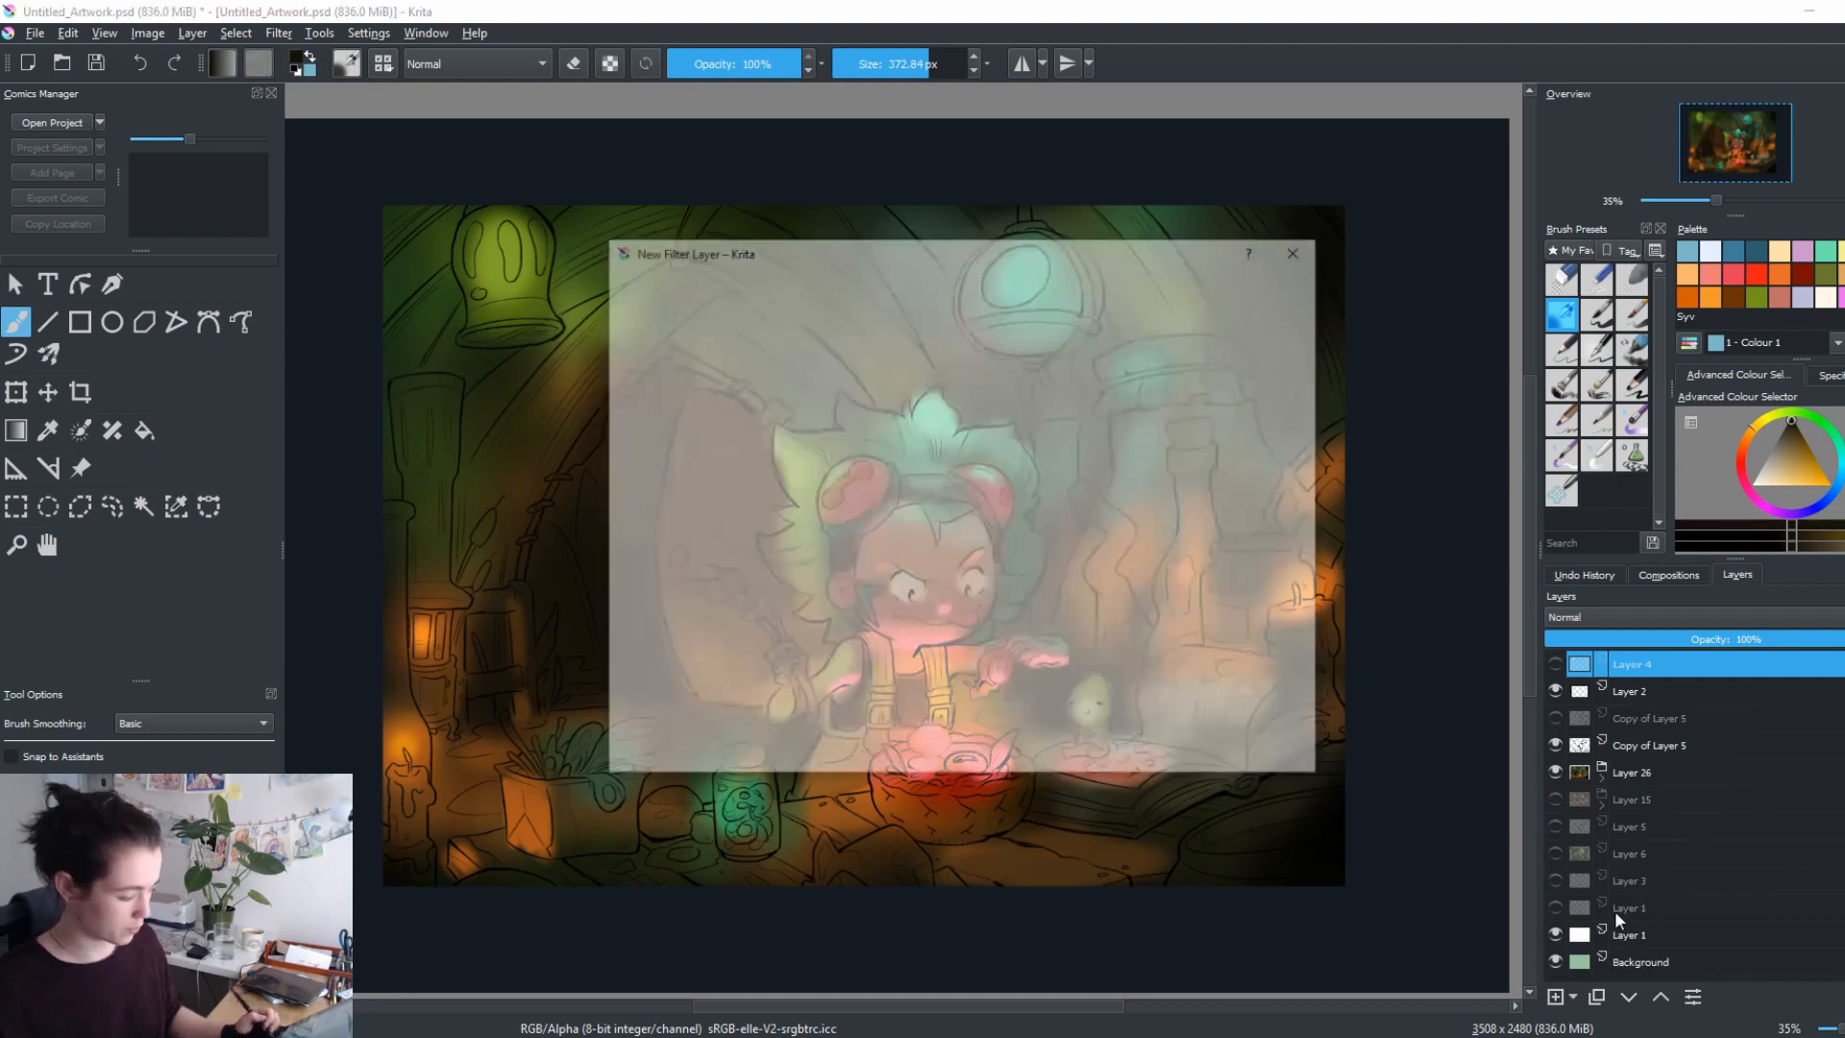
left_click_drag(957, 255, 1616, 257)
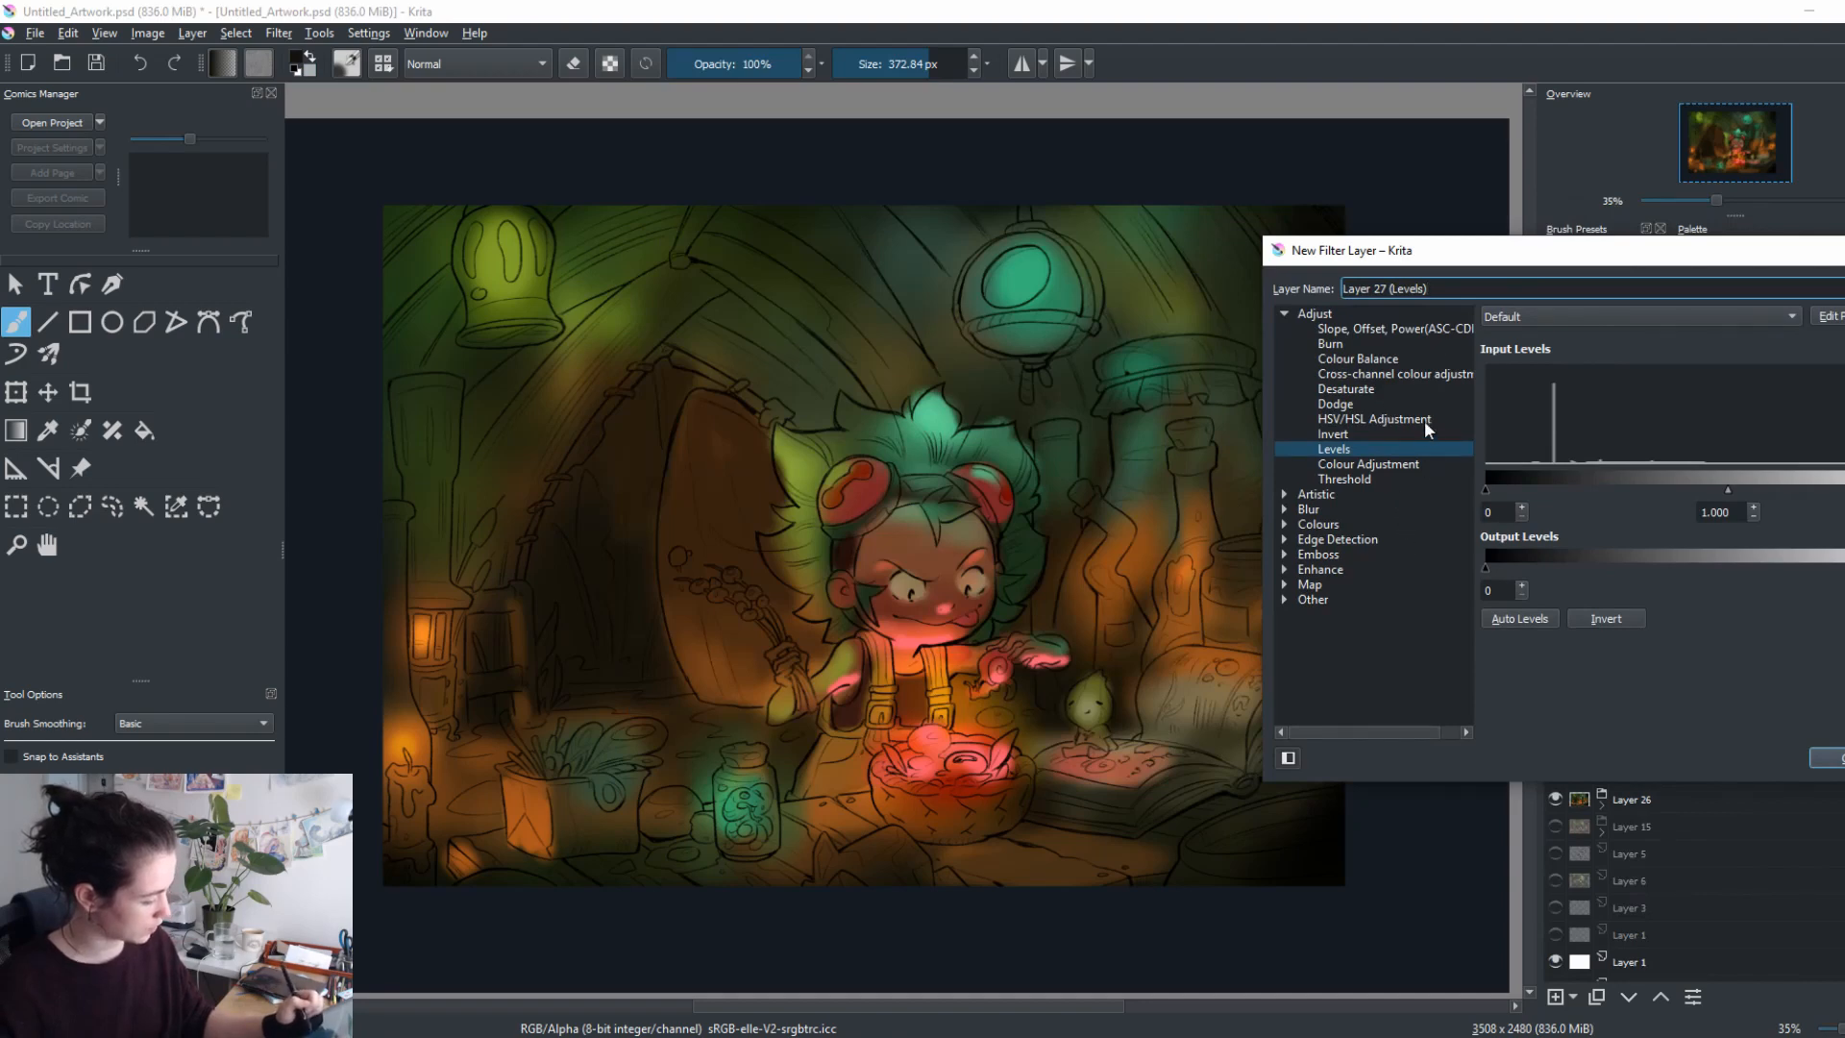
left_click(1382, 389)
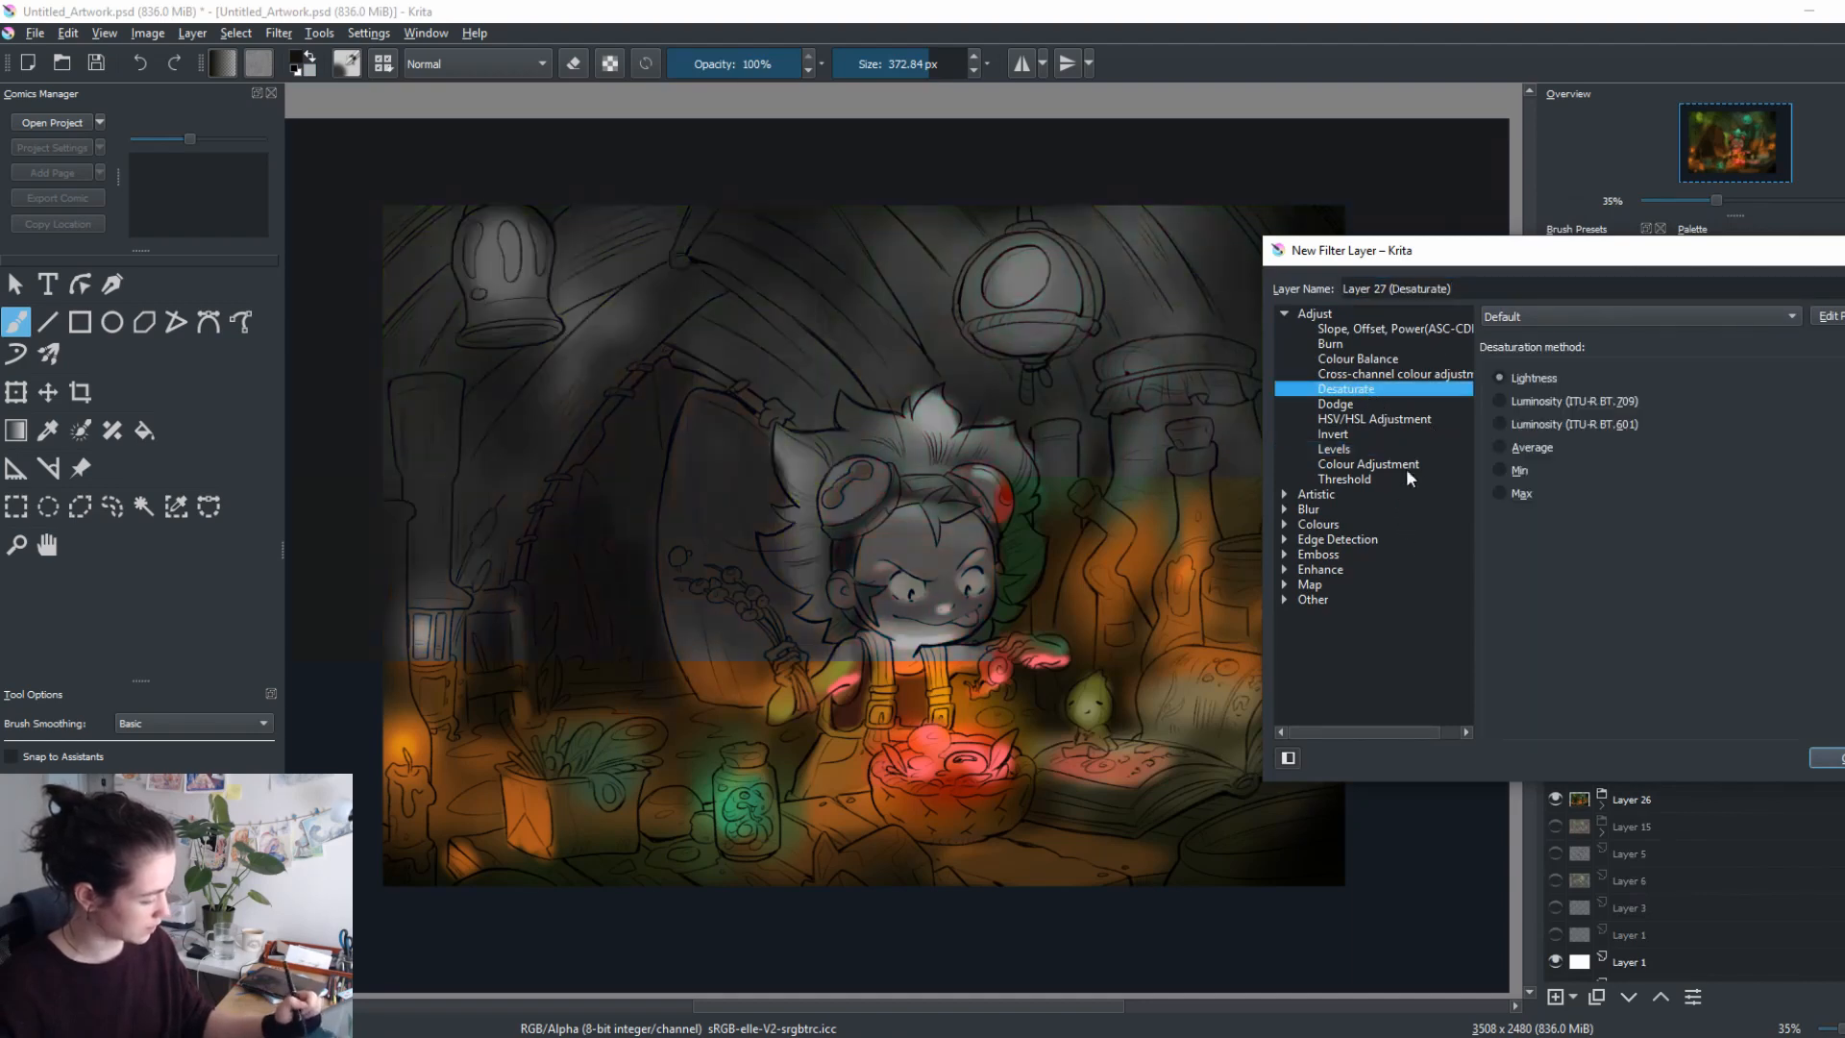
left_click_drag(1549, 259, 1393, 214)
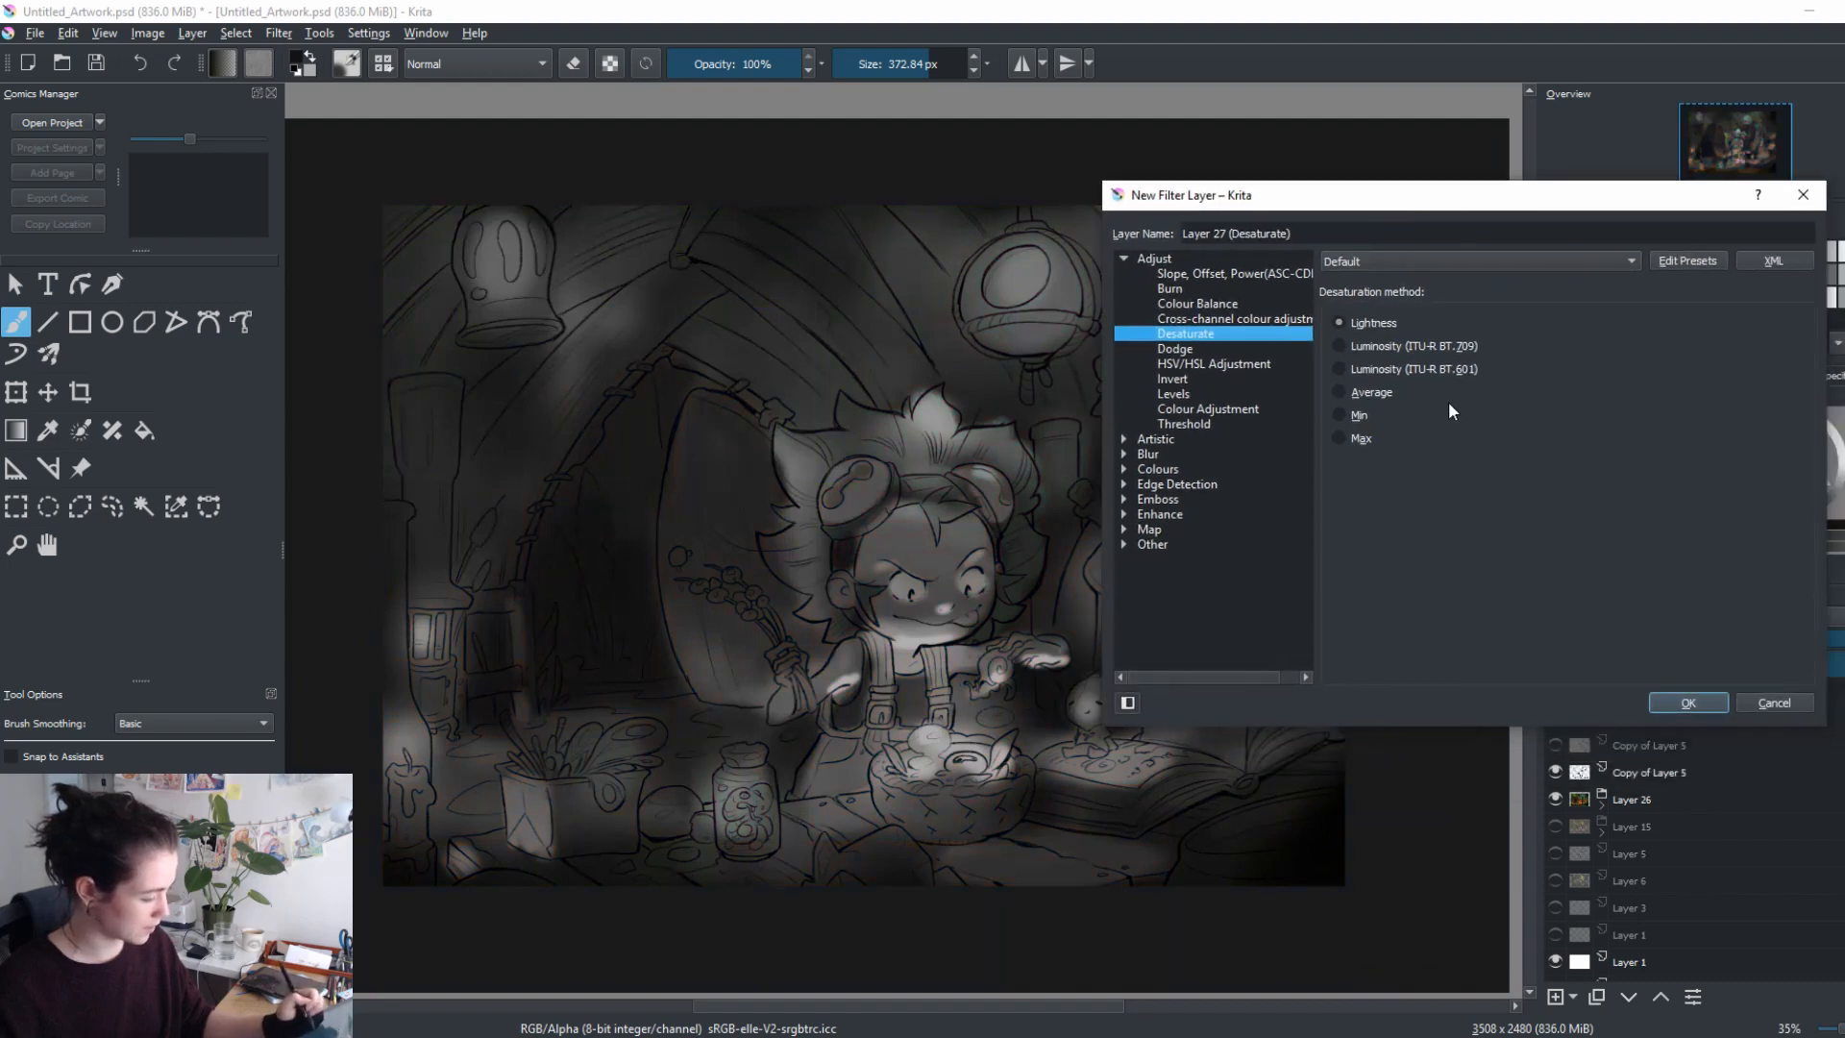
Compare the Luminosity, Average, Min and Max desaturation methods on the canvas, returning to Lightness.
left_click(1341, 344)
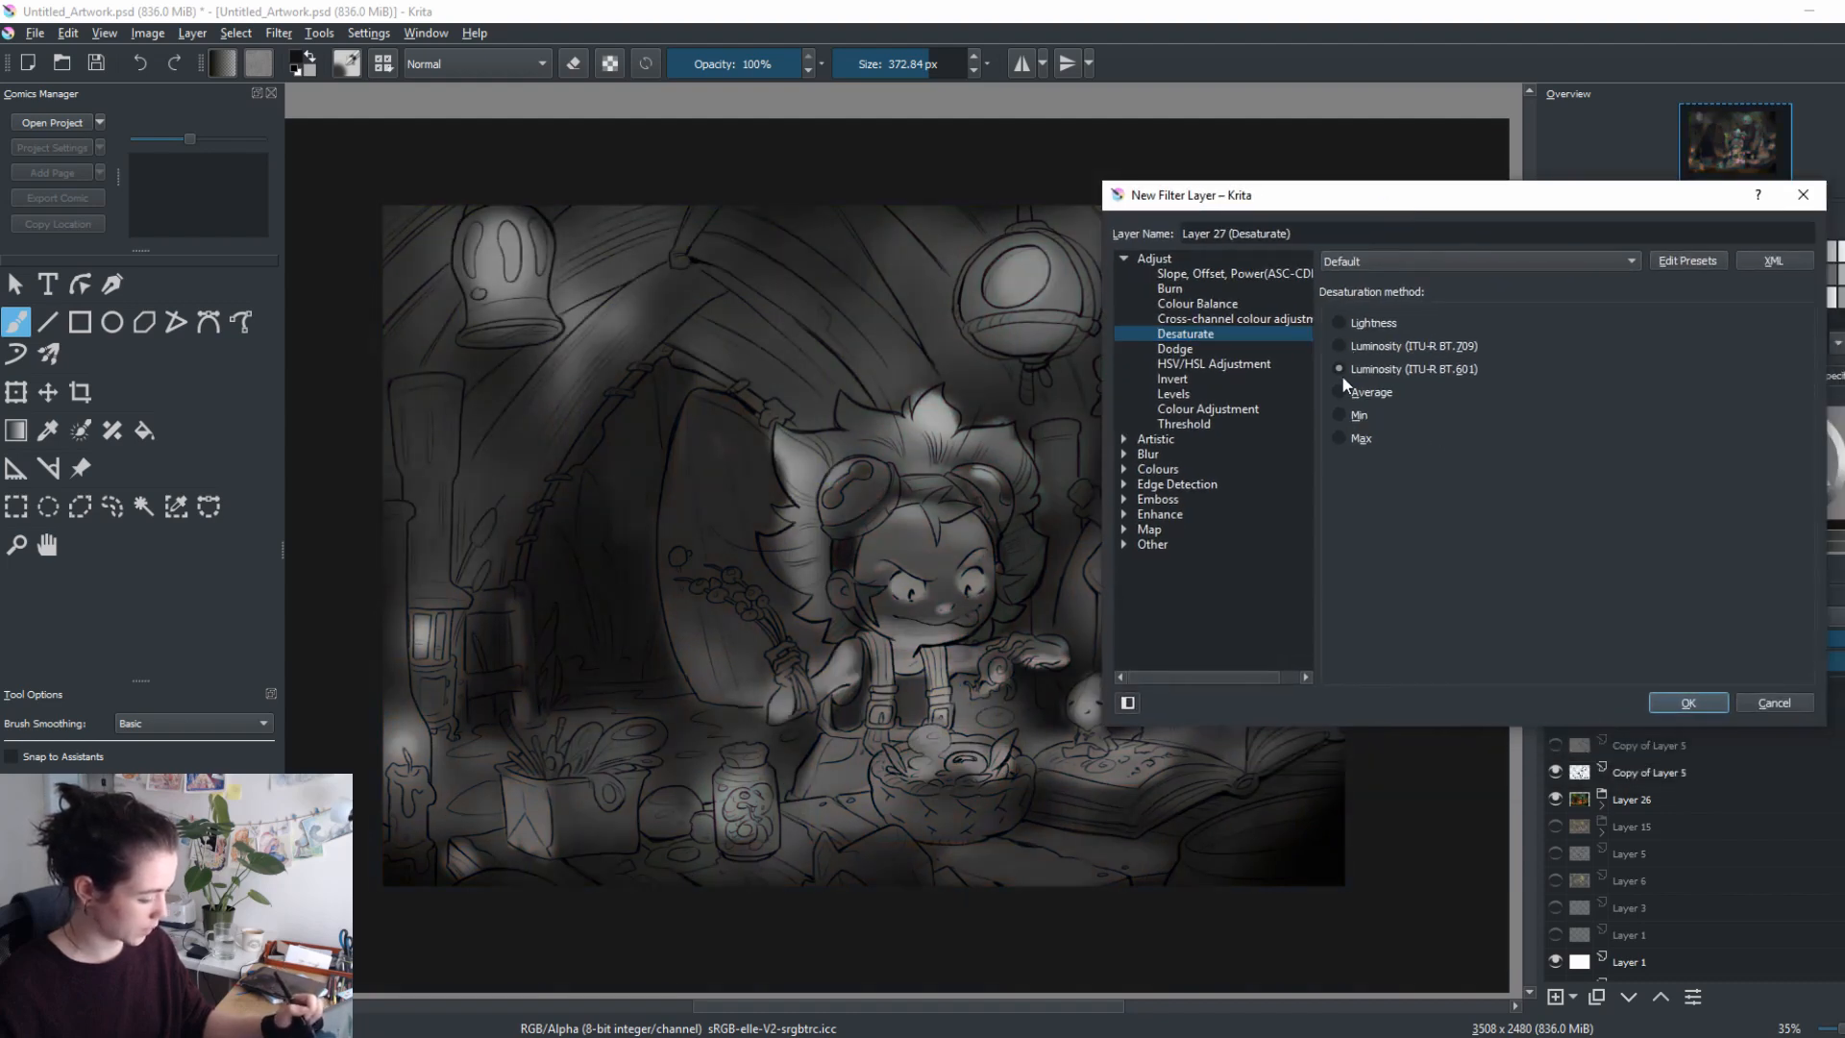
left_click(1341, 398)
left_click(1340, 414)
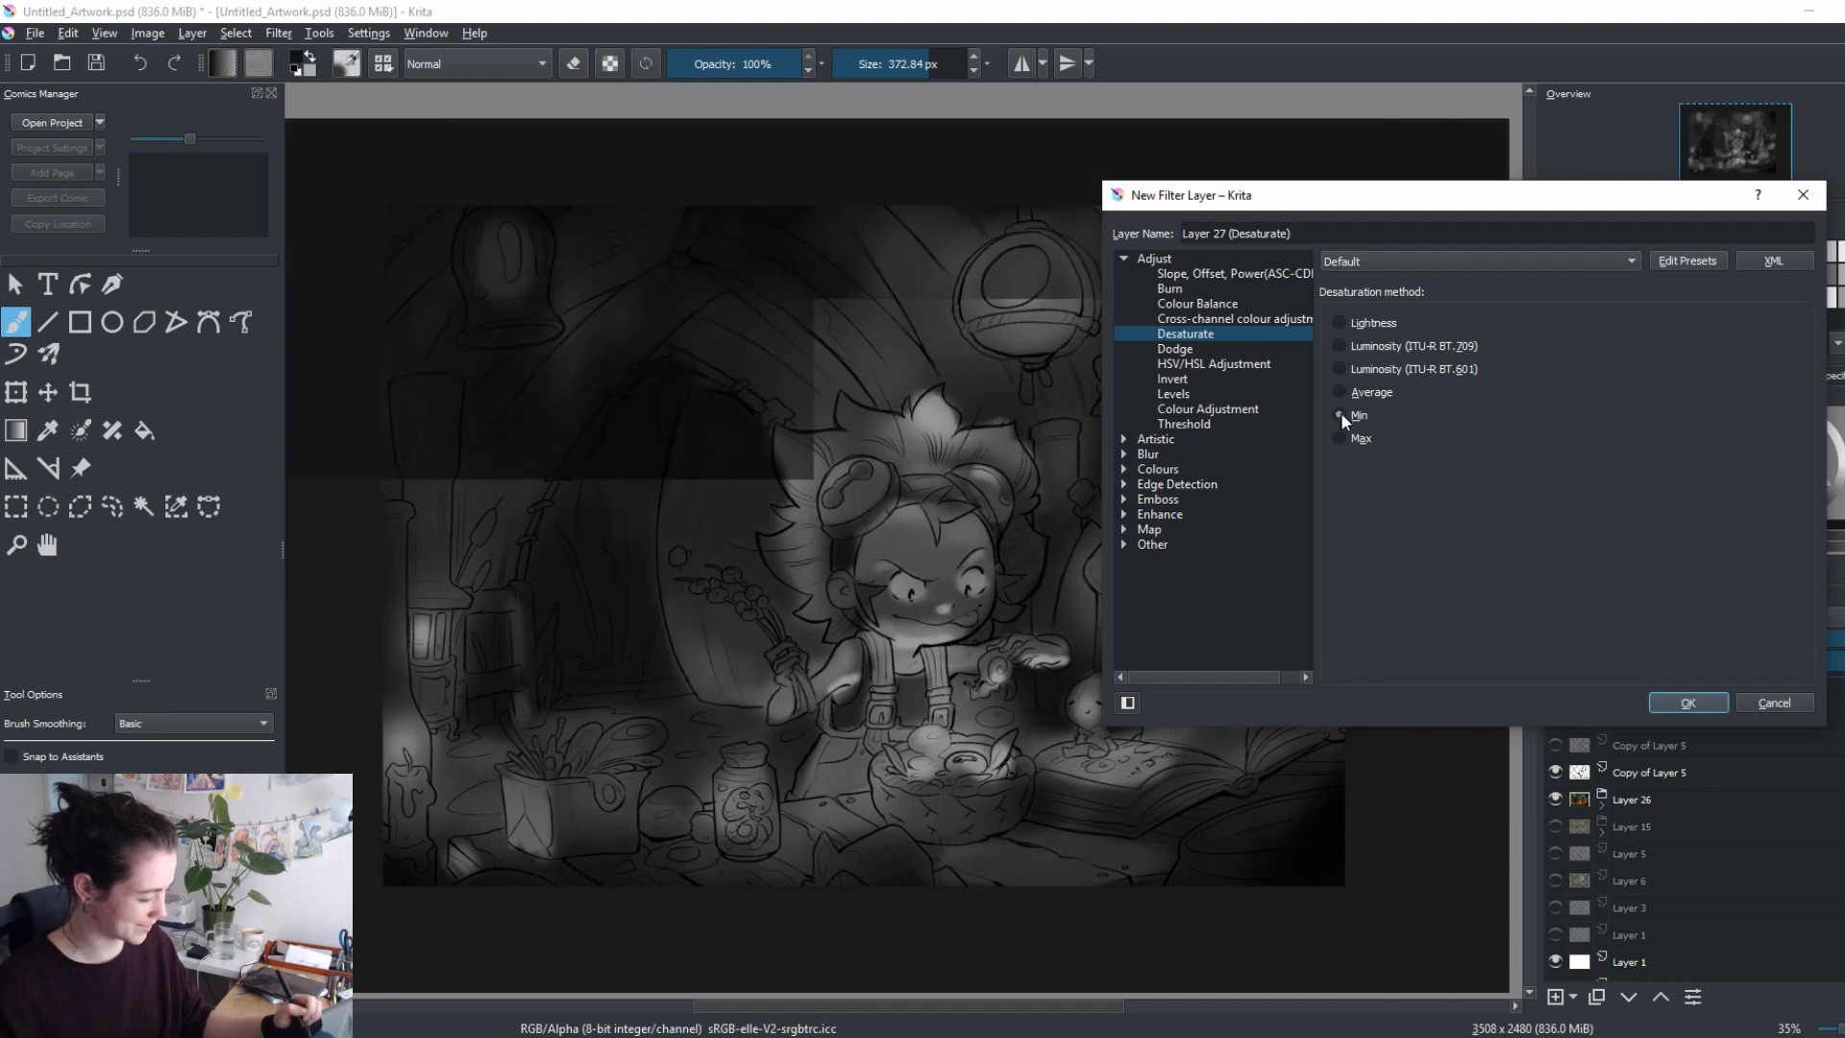
left_click(1340, 434)
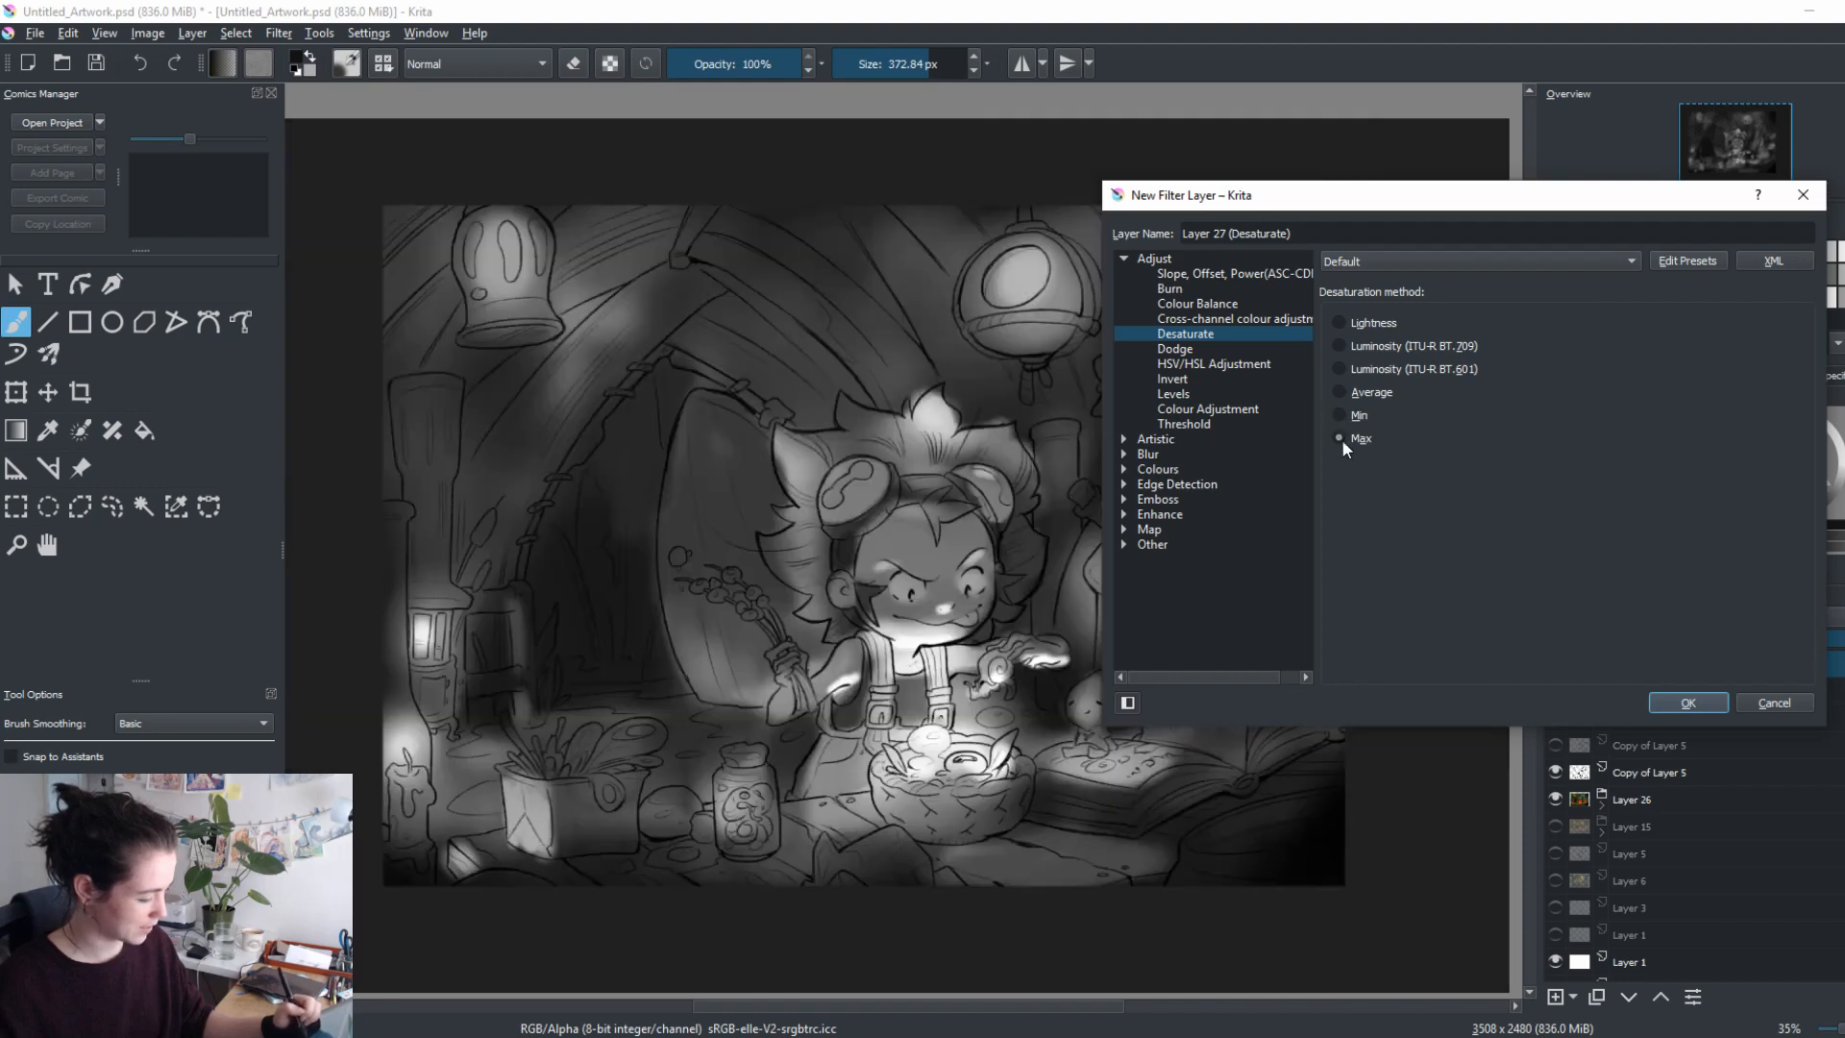
left_click(1340, 414)
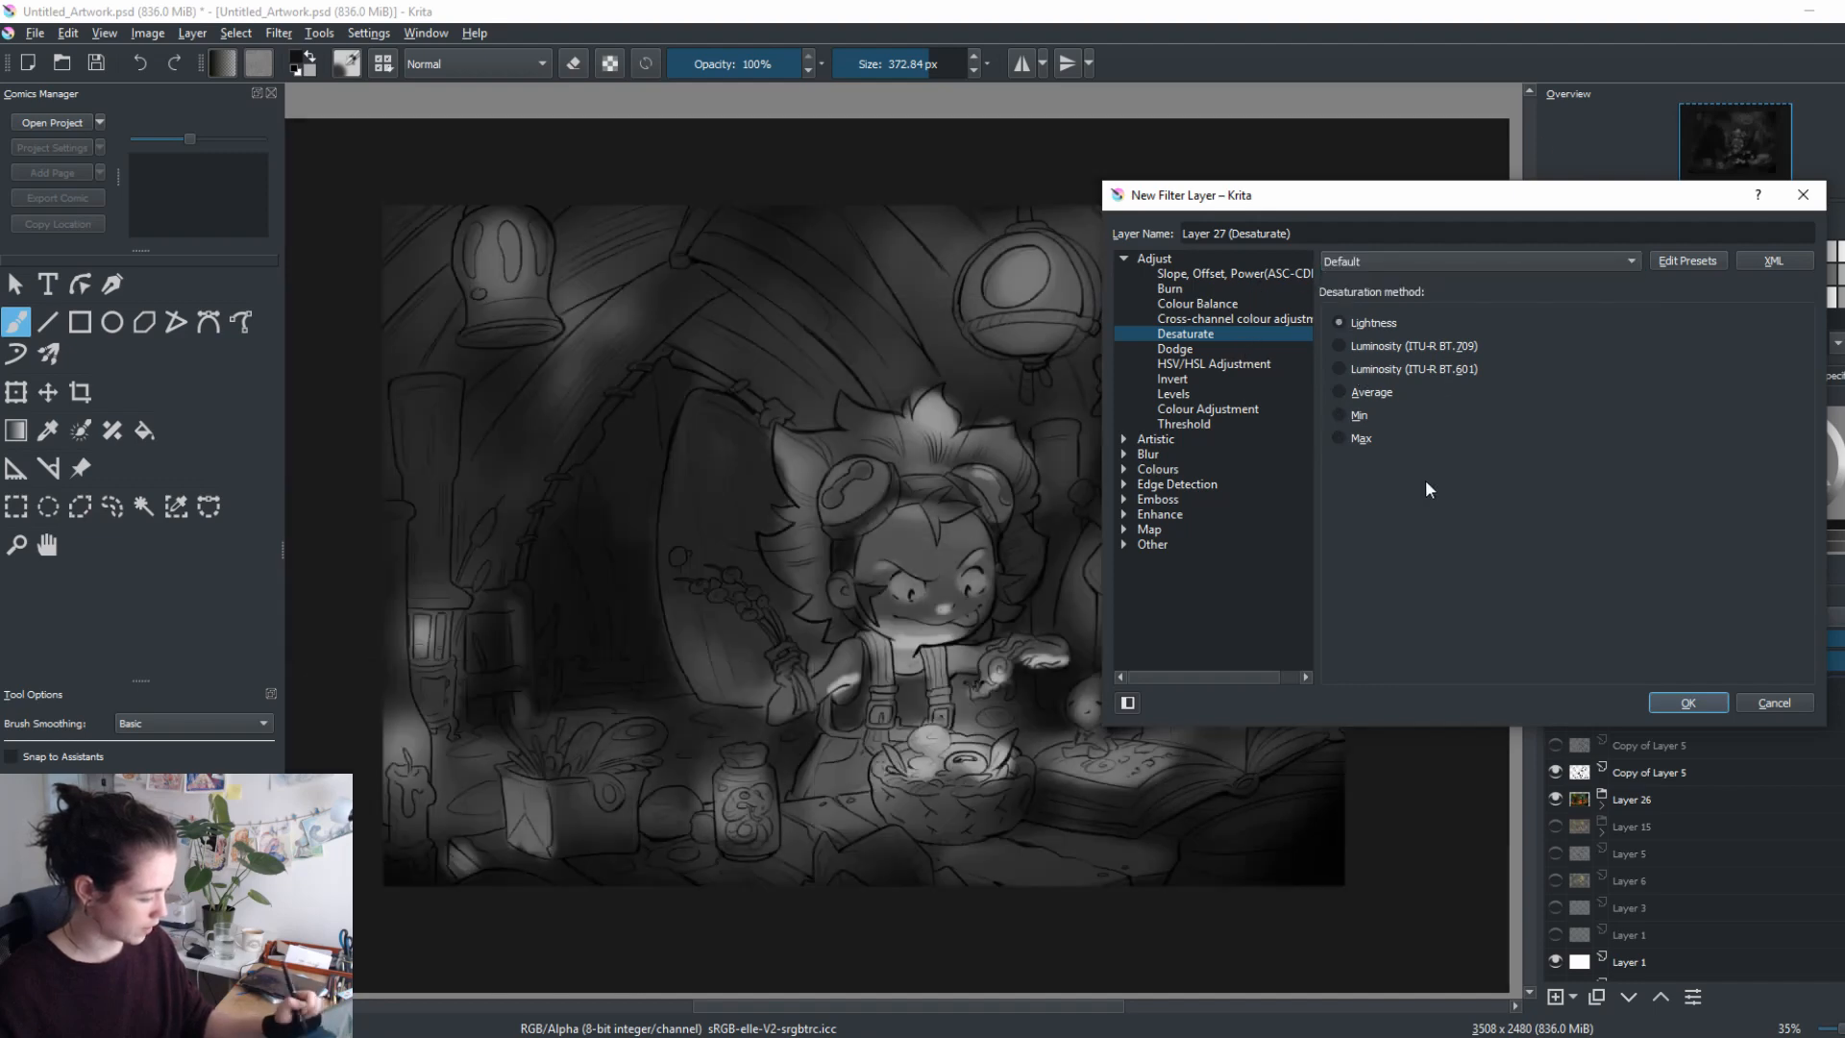
Create the filter layer as Desaturate with the Lightness method and hide it.
left_click(1264, 365)
left_click(1264, 376)
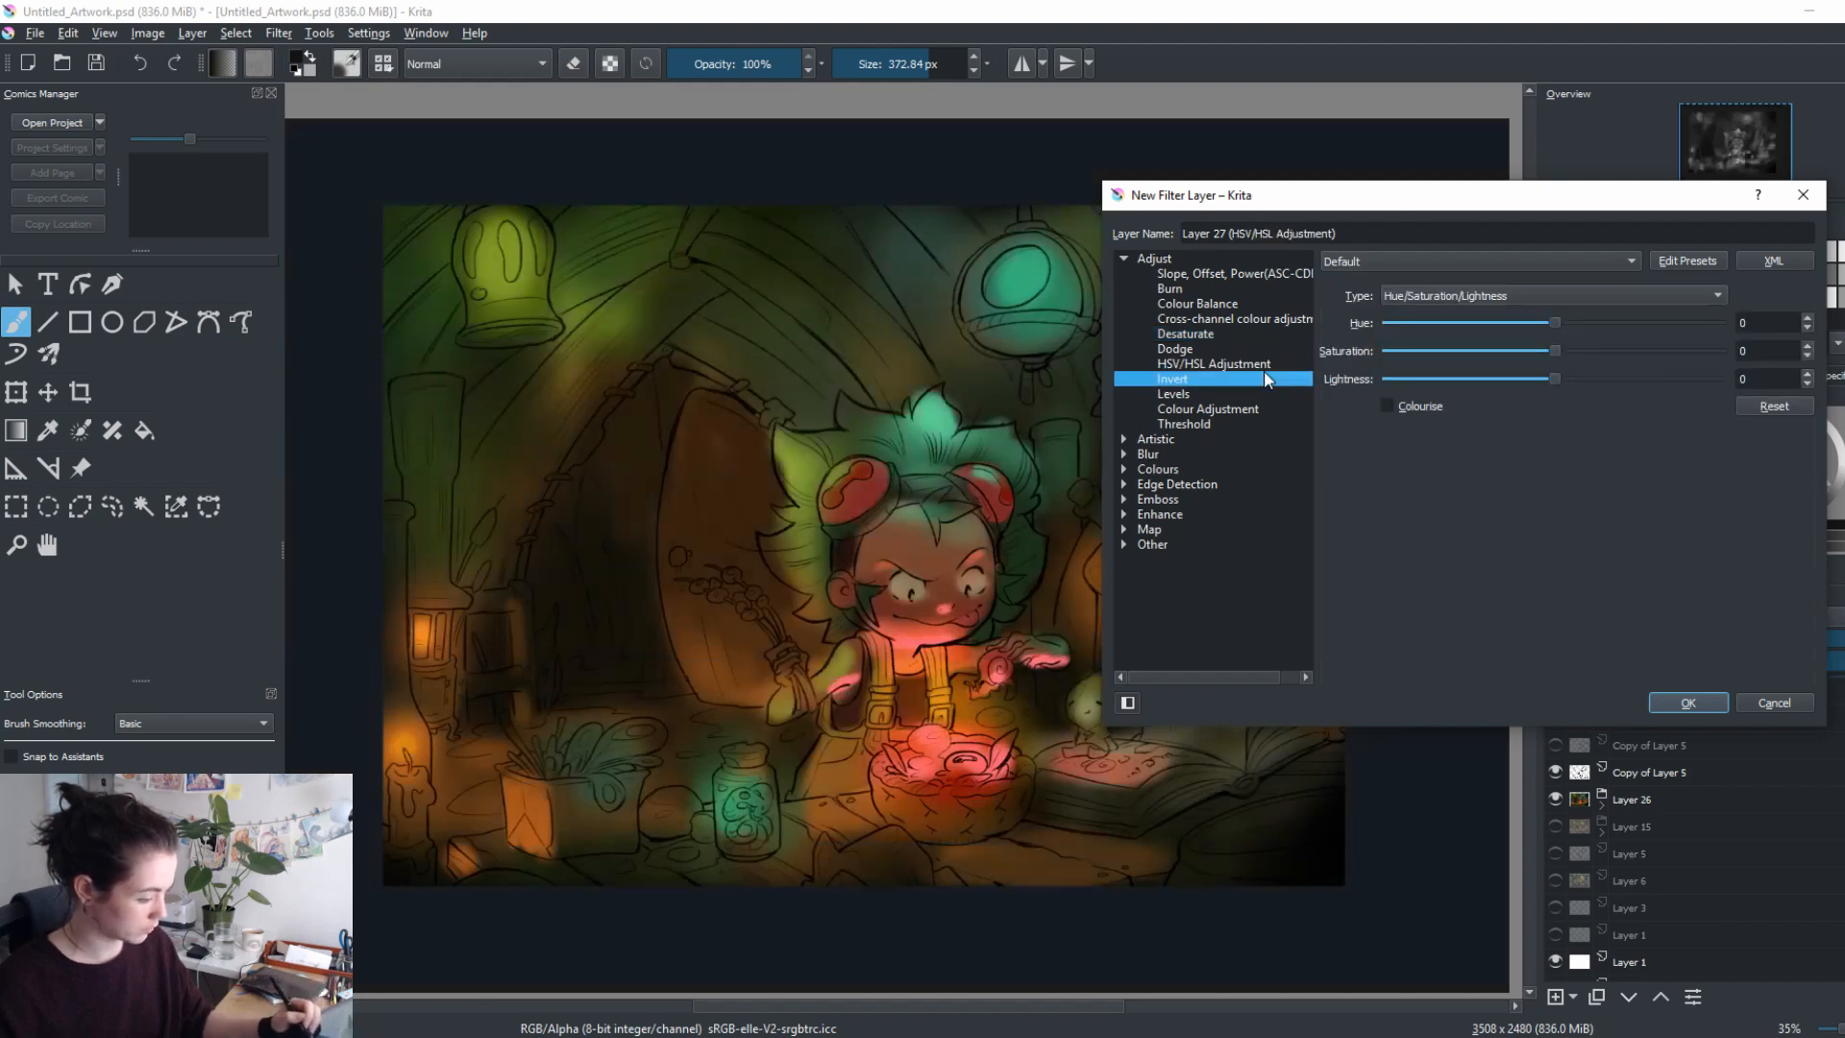
key("Up")
key("Up")
key("Up")
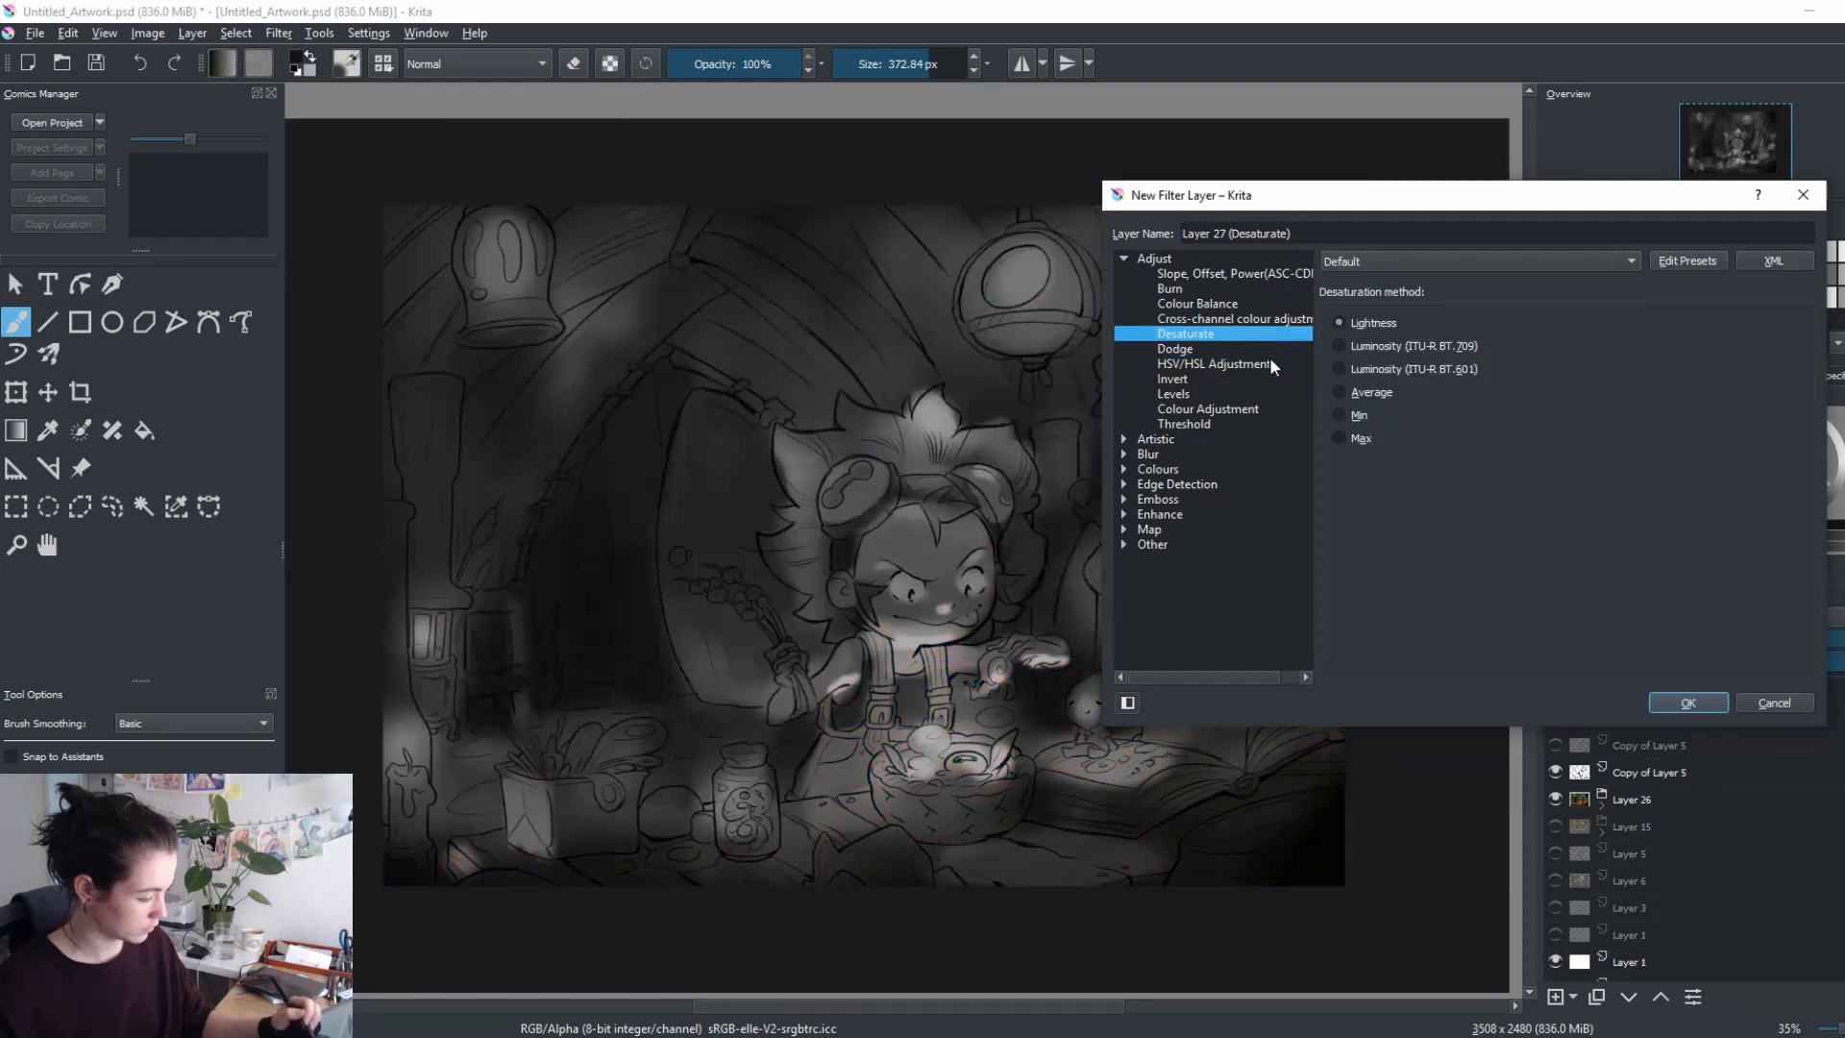
left_click(1683, 703)
left_click(1555, 664)
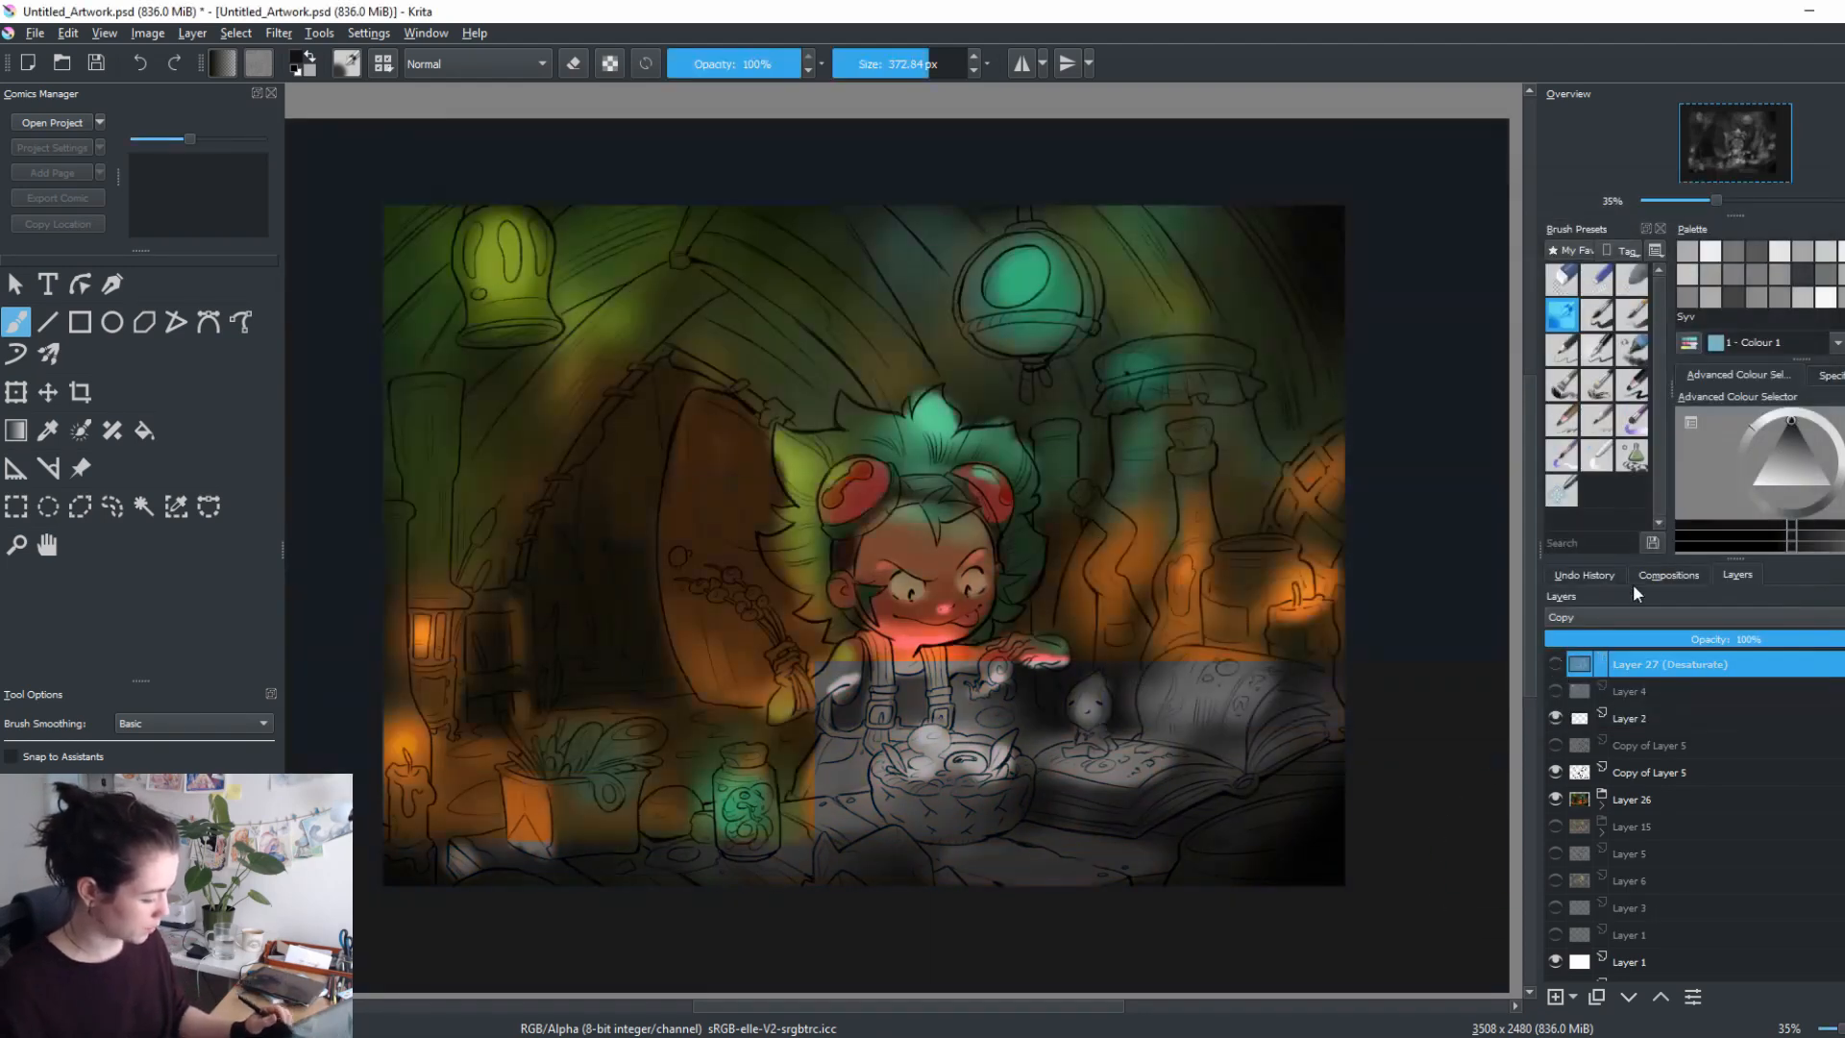
Merge the Layer 26 group of colour layers into a single layer.
left_click(1618, 726)
left_click(1639, 777)
left_click(1642, 720)
left_click(1692, 798)
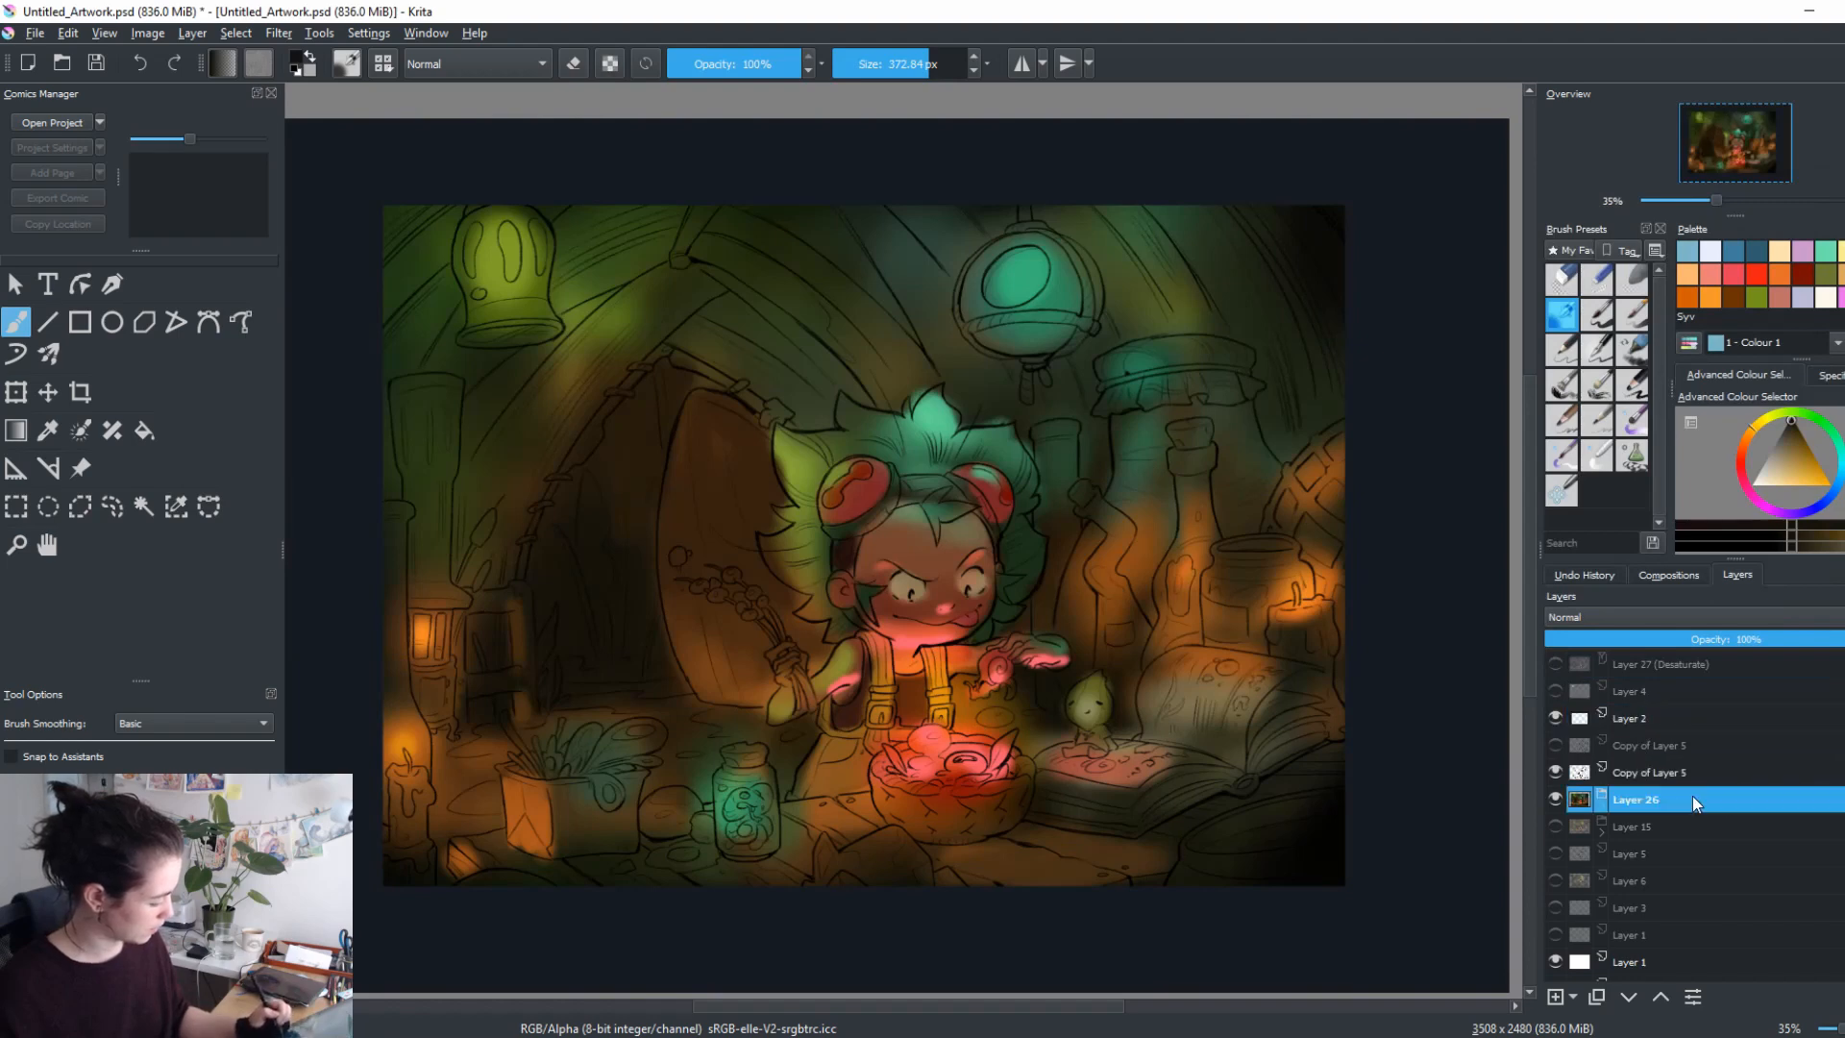
key("ctrl+e")
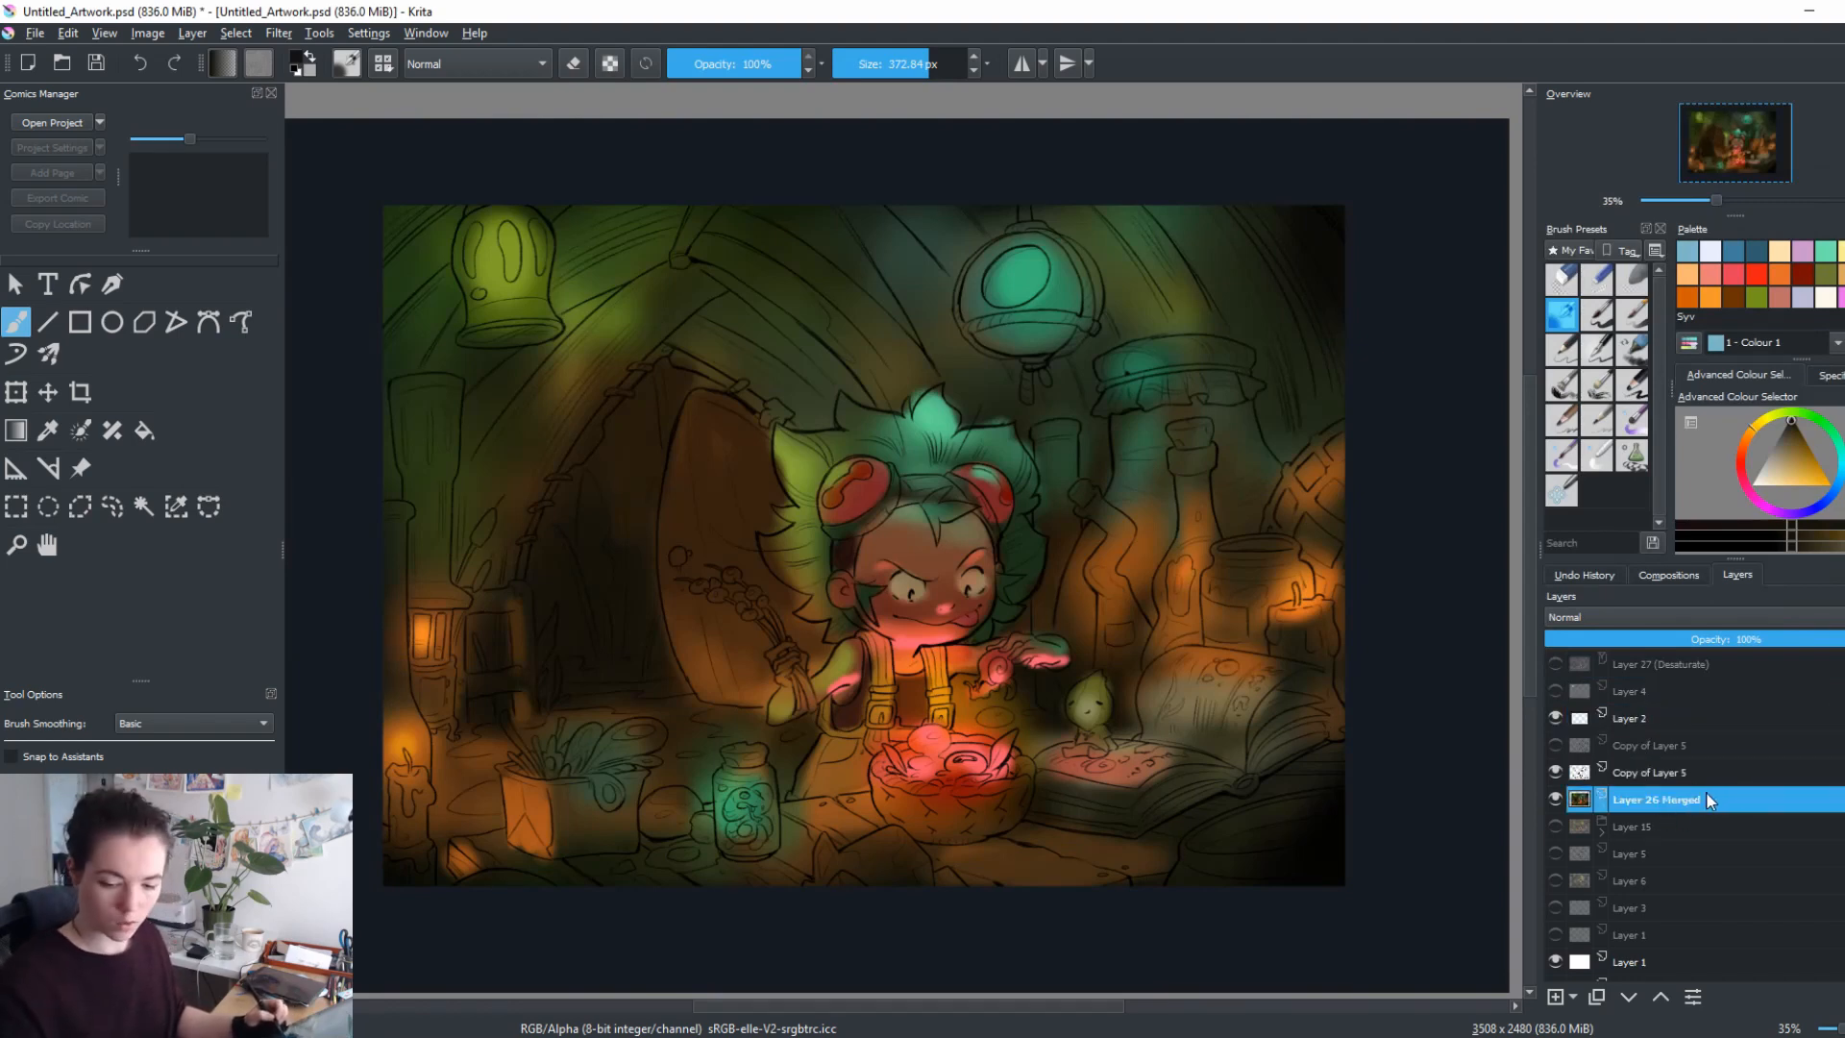
Try desaturating the merged layer with an HSV/HSL adjustment at saturation -100 and lightness -5.
key("ctrl+u")
left_click_drag(1482, 603, 1184, 646)
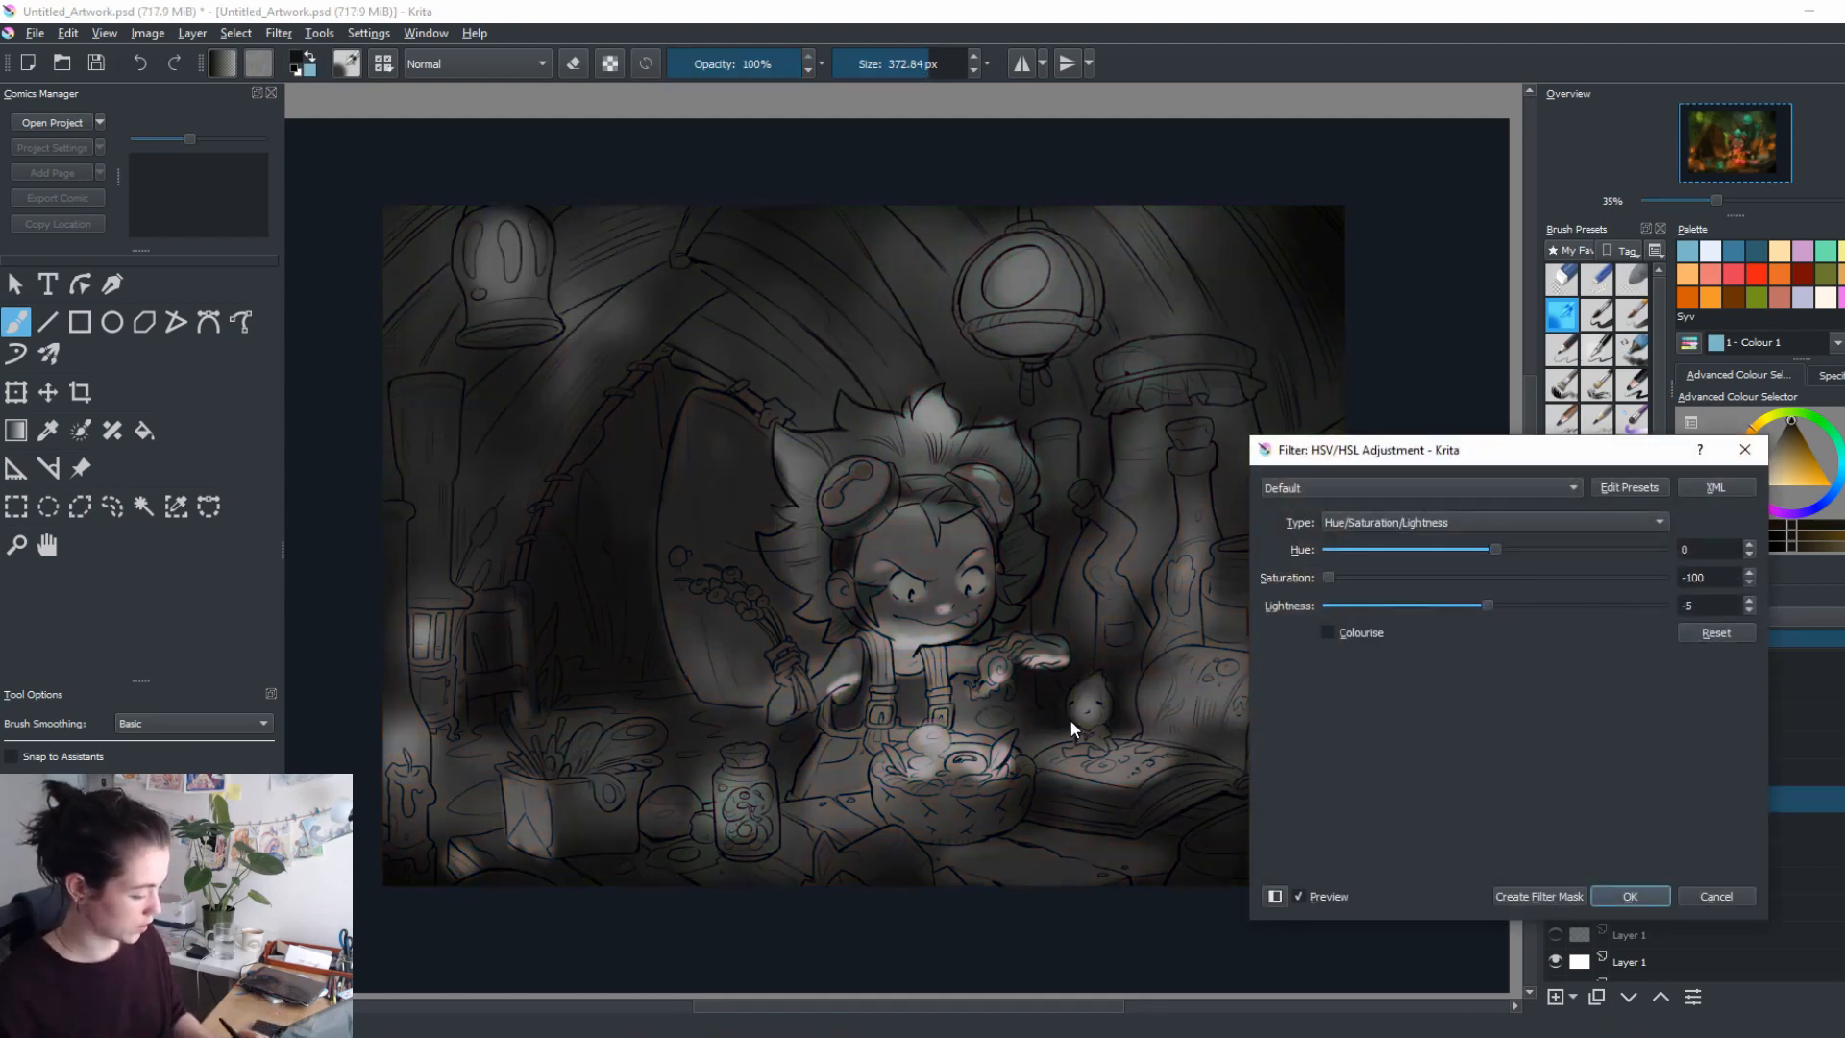
left_click(1716, 896)
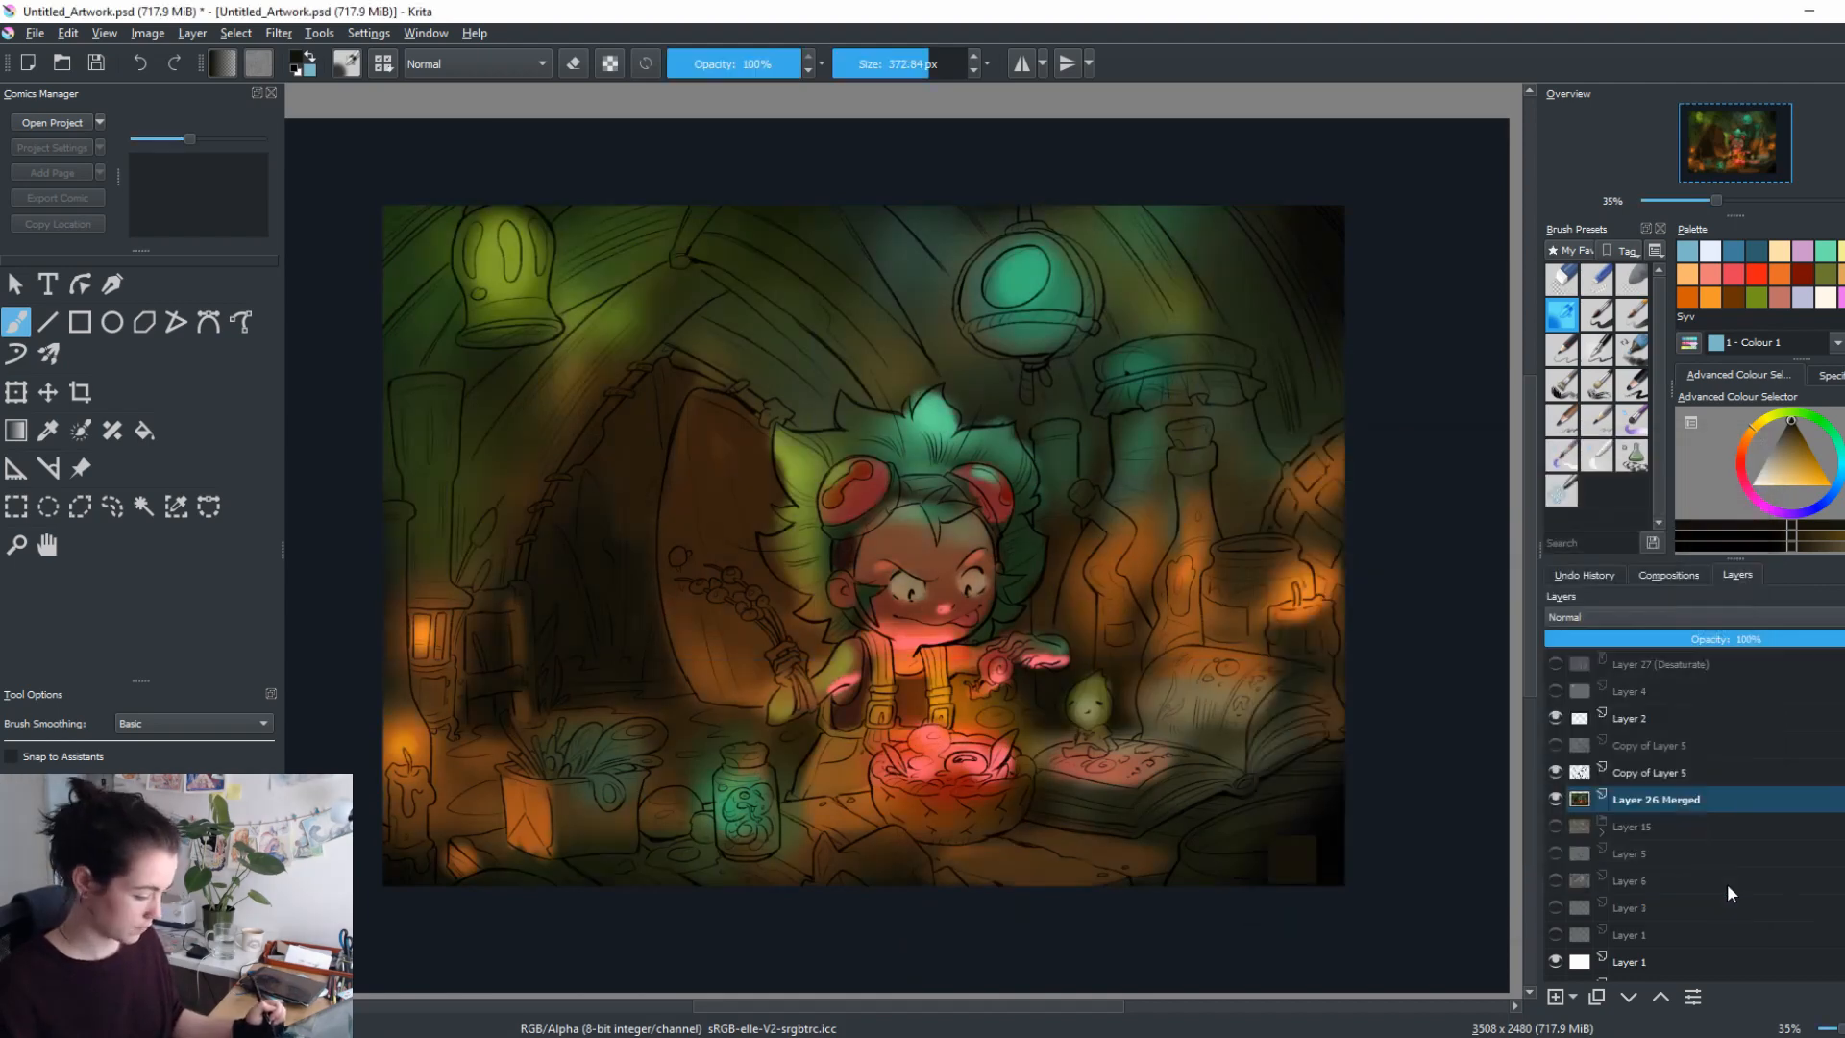
Collapse the Layer 26 group and compare the artwork in greyscale and colour using the Desaturate layer, leaving it hidden.
left_click(1556, 663)
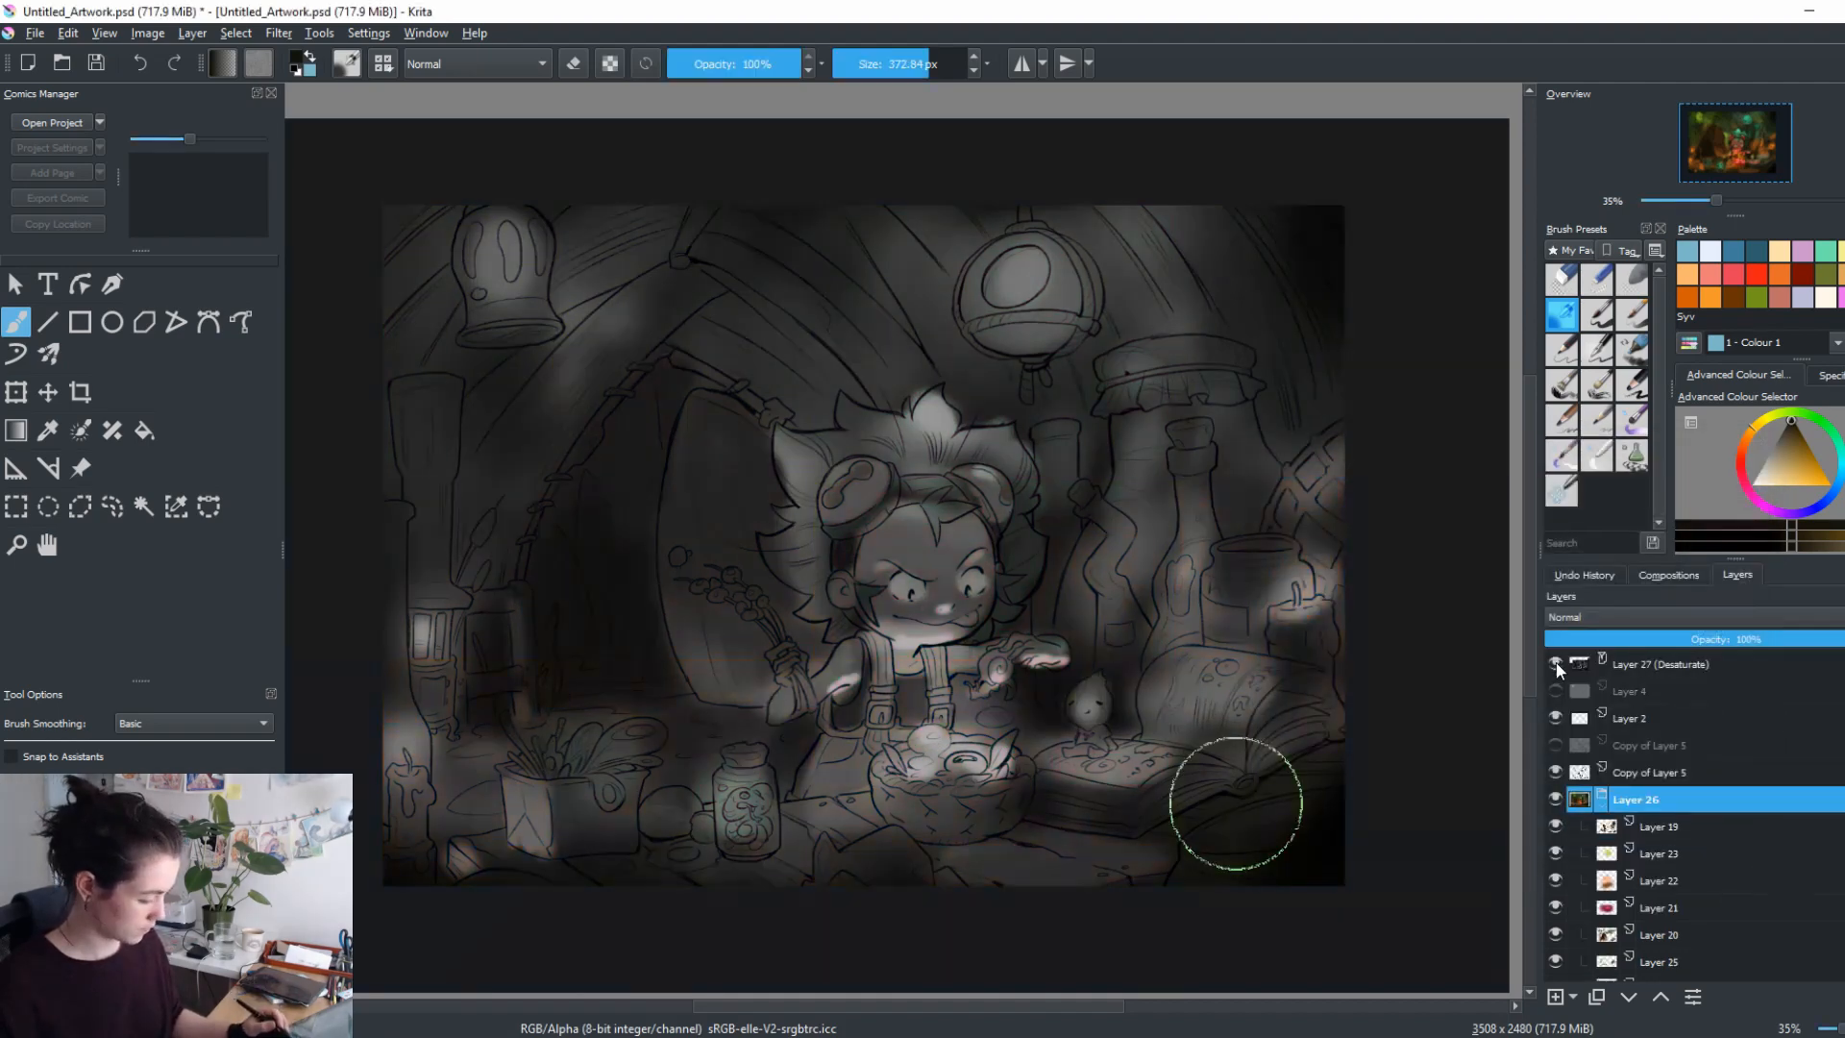
left_click(1602, 806)
left_click(1645, 826)
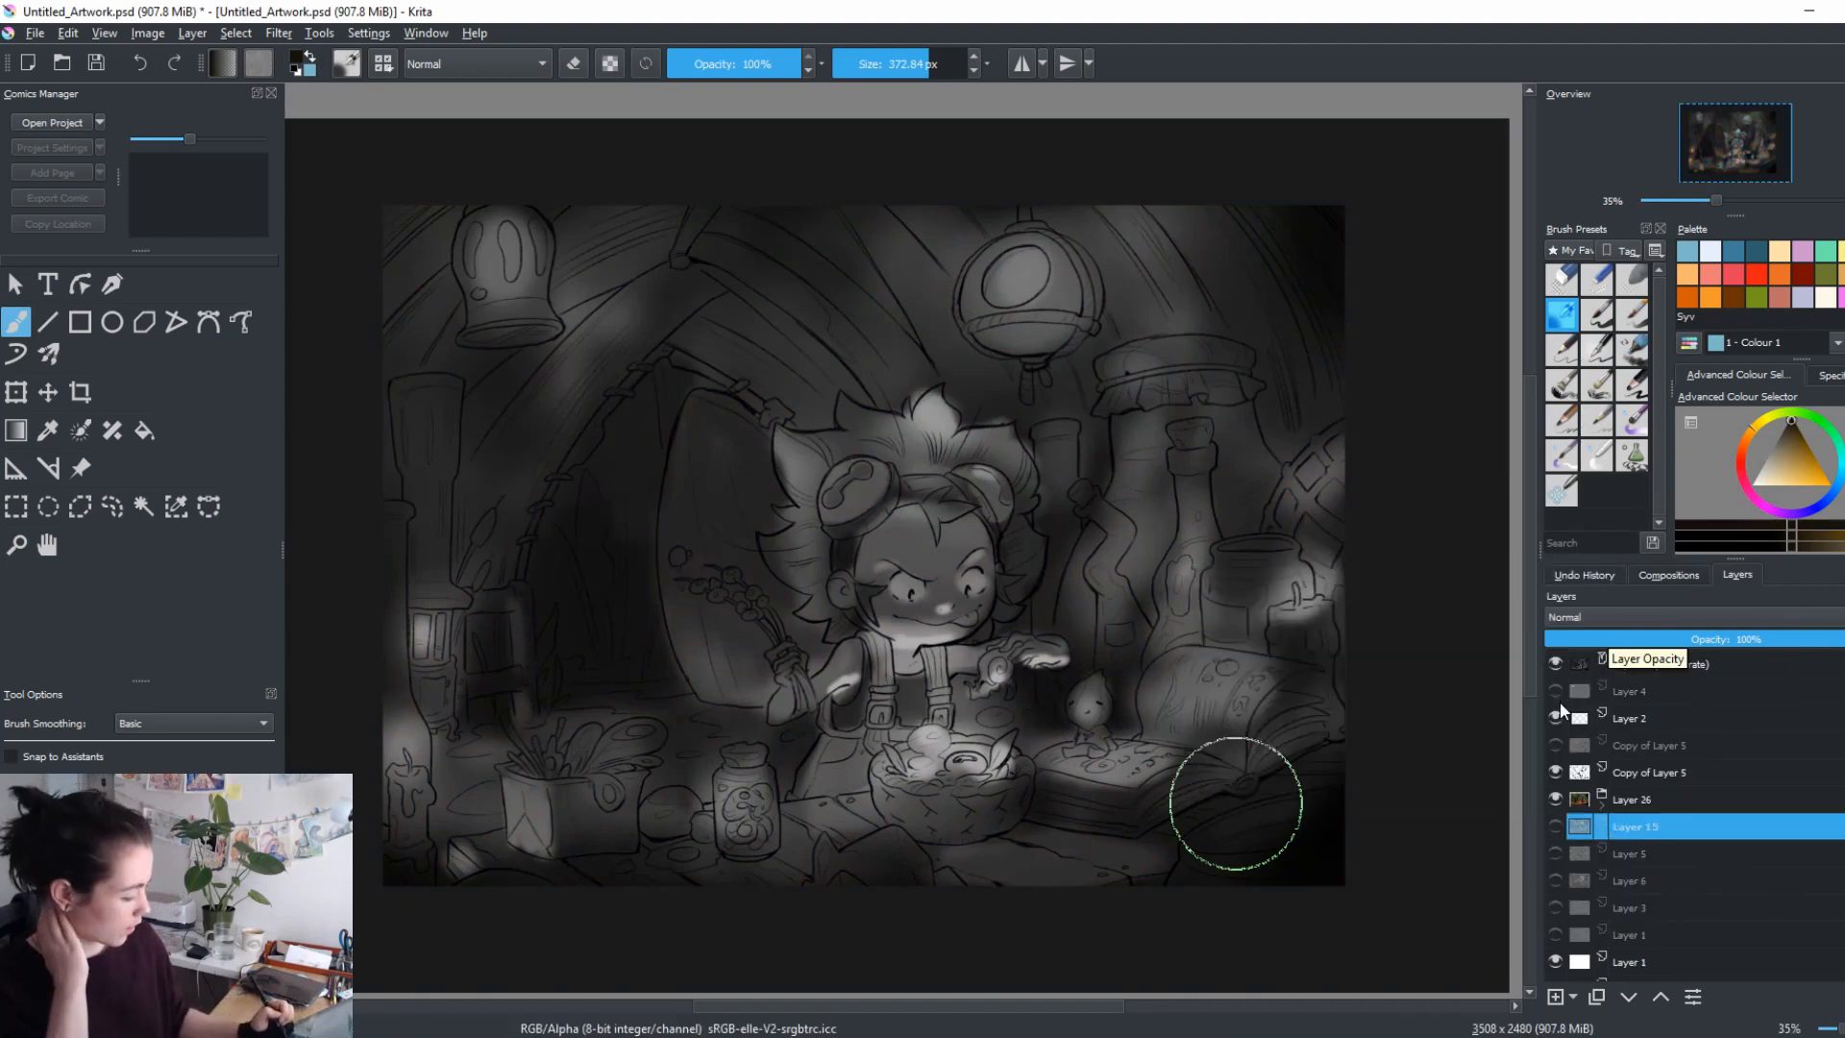
left_click(1556, 664)
left_click(1555, 663)
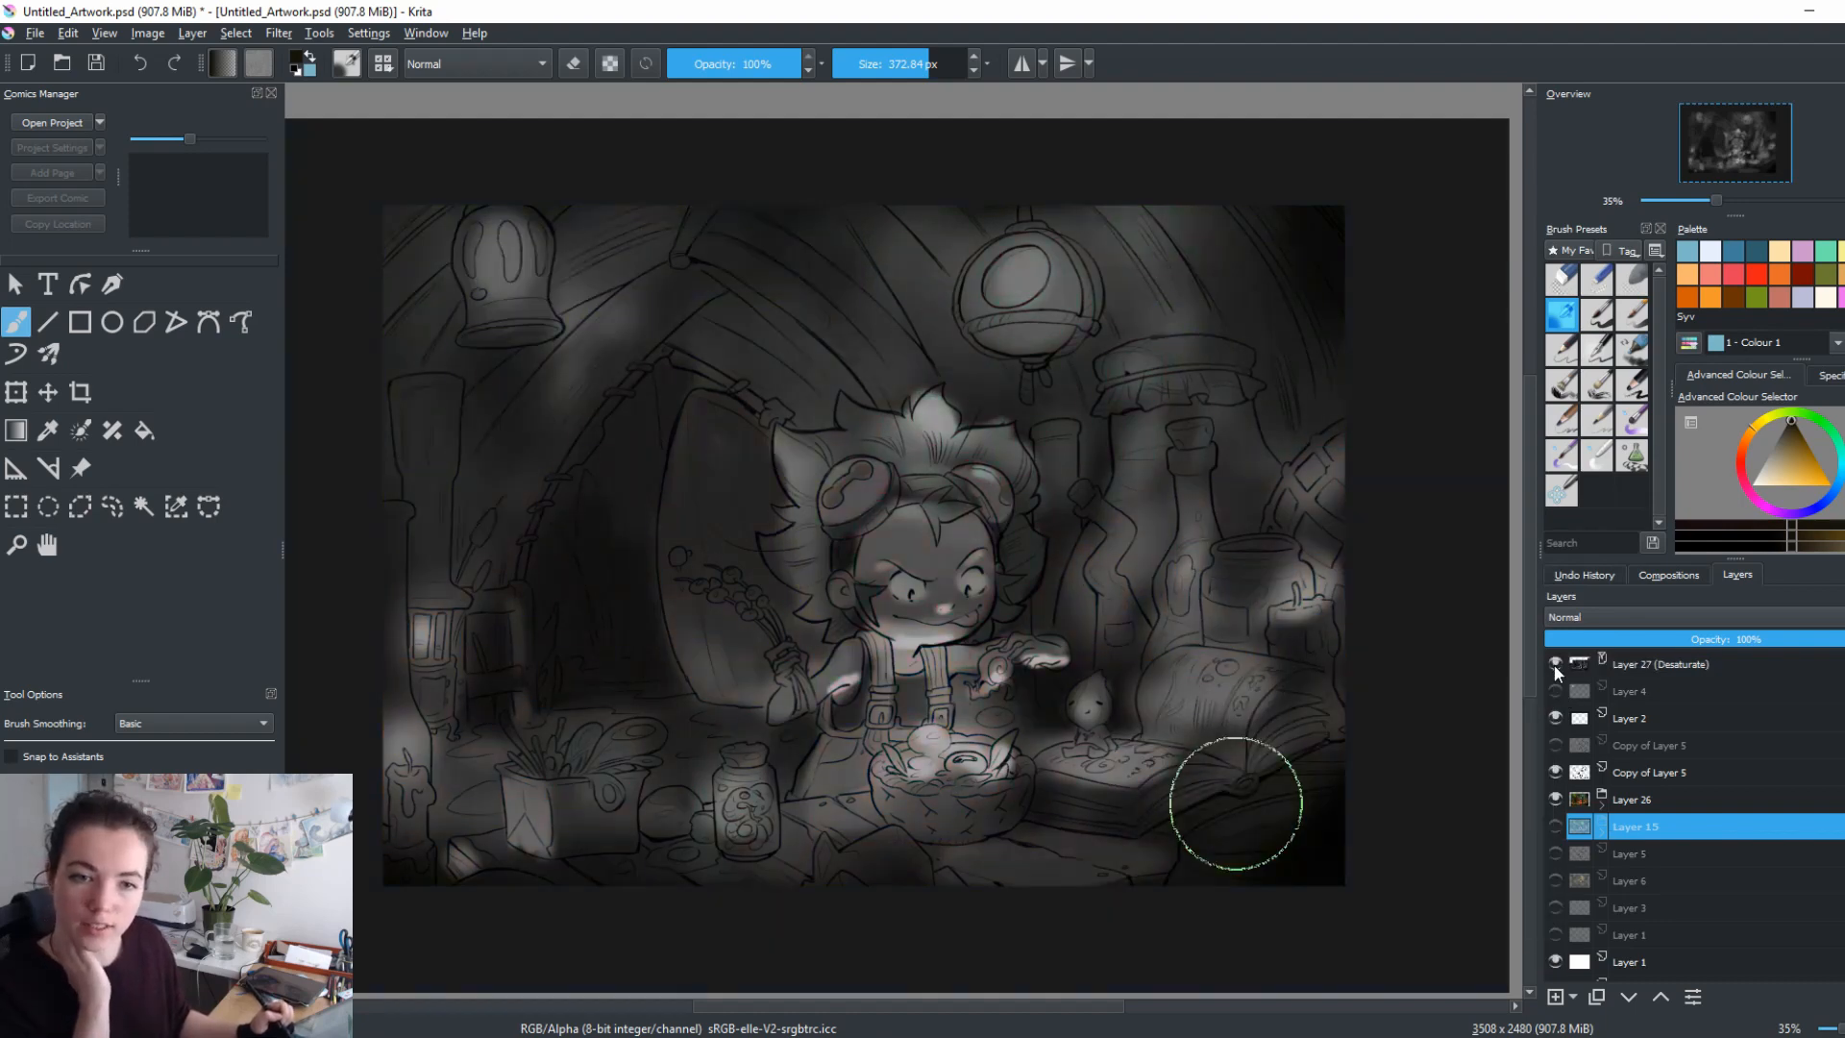
left_click(1556, 664)
left_click(1555, 664)
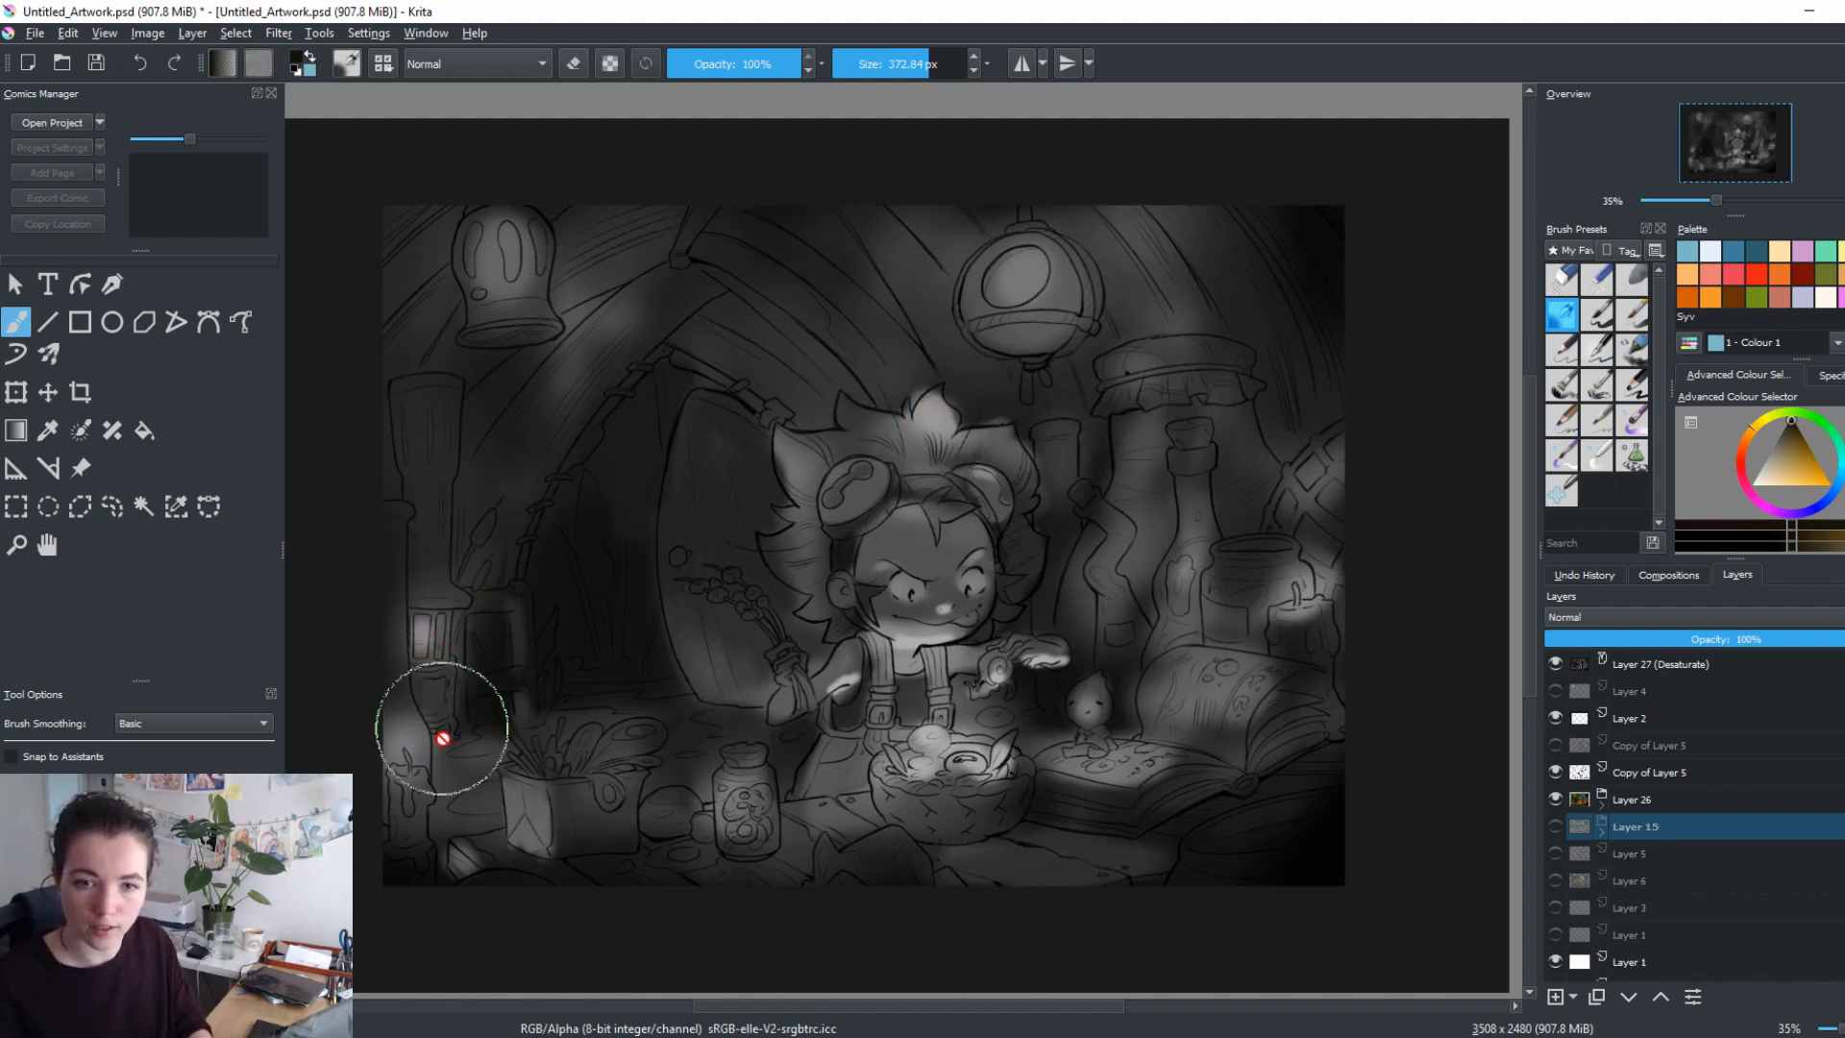
left_click(1555, 663)
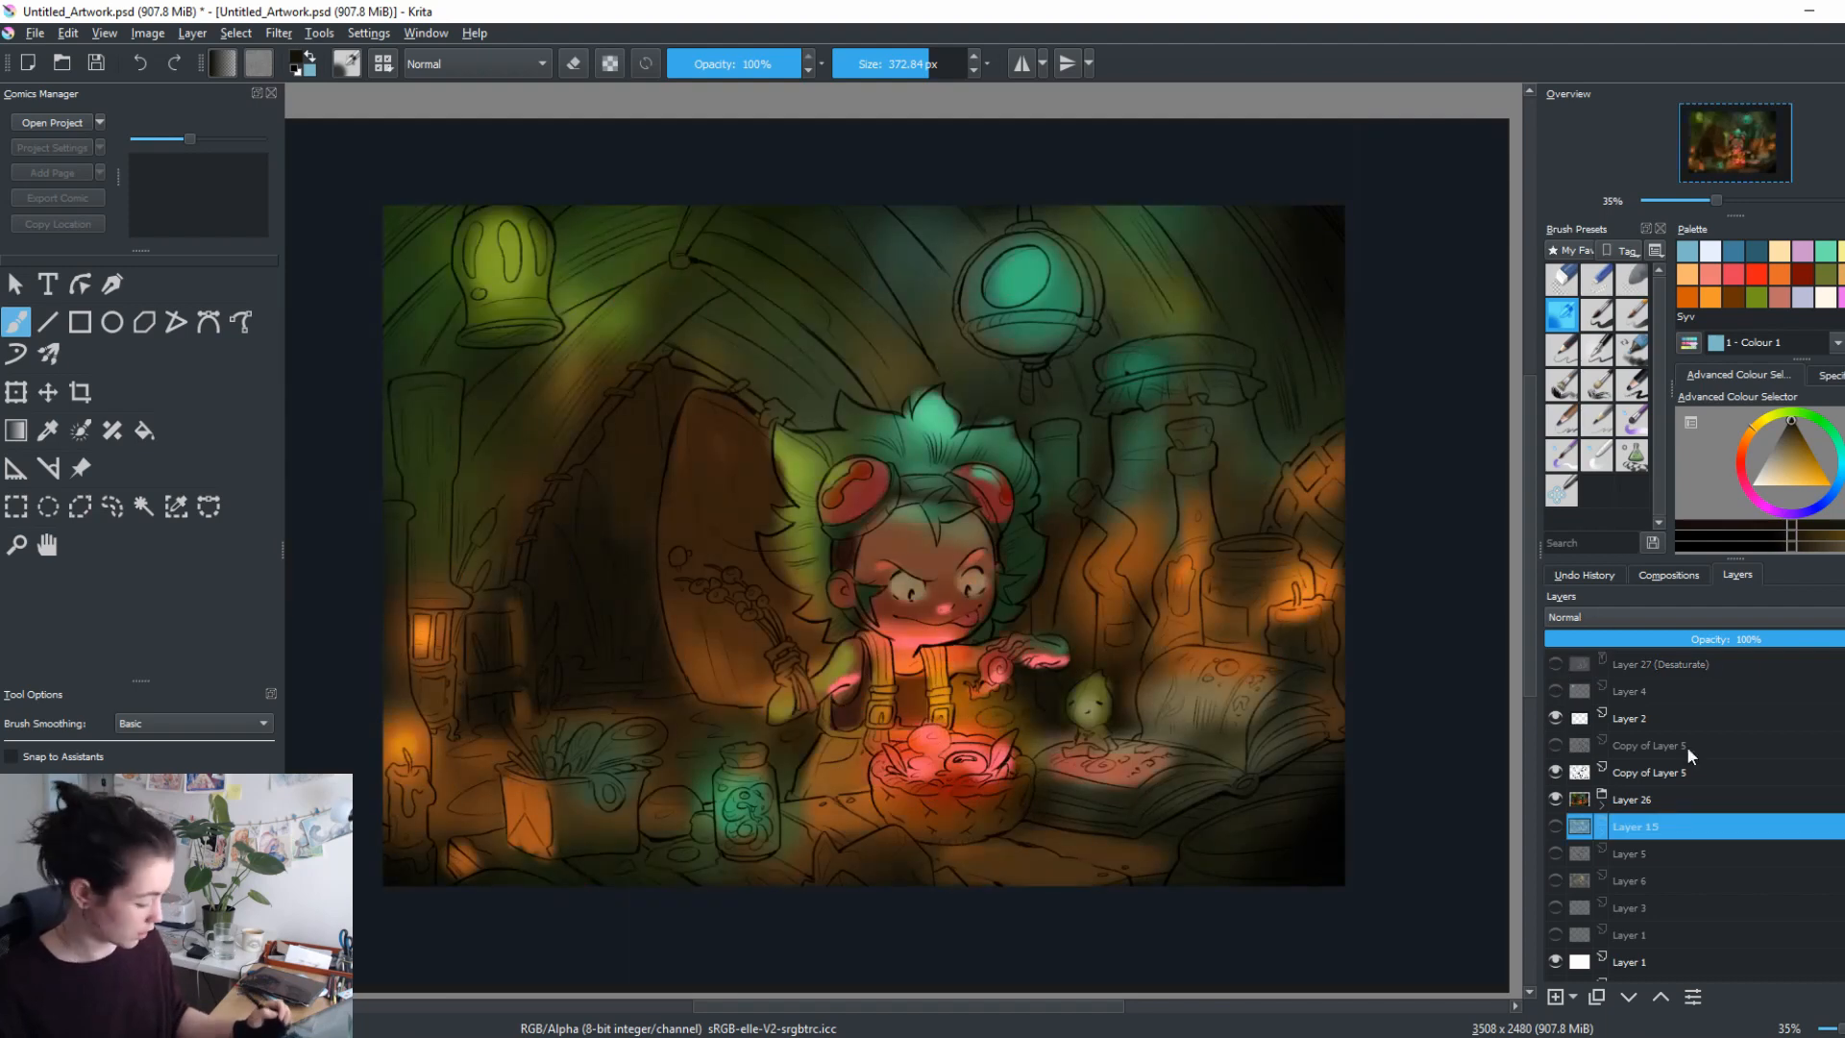
Show the Layer 15 group instead of Layer 26 and check its values in greyscale with the Desaturate layer.
left_click(1627, 801)
left_click(1556, 801)
left_click(1556, 826)
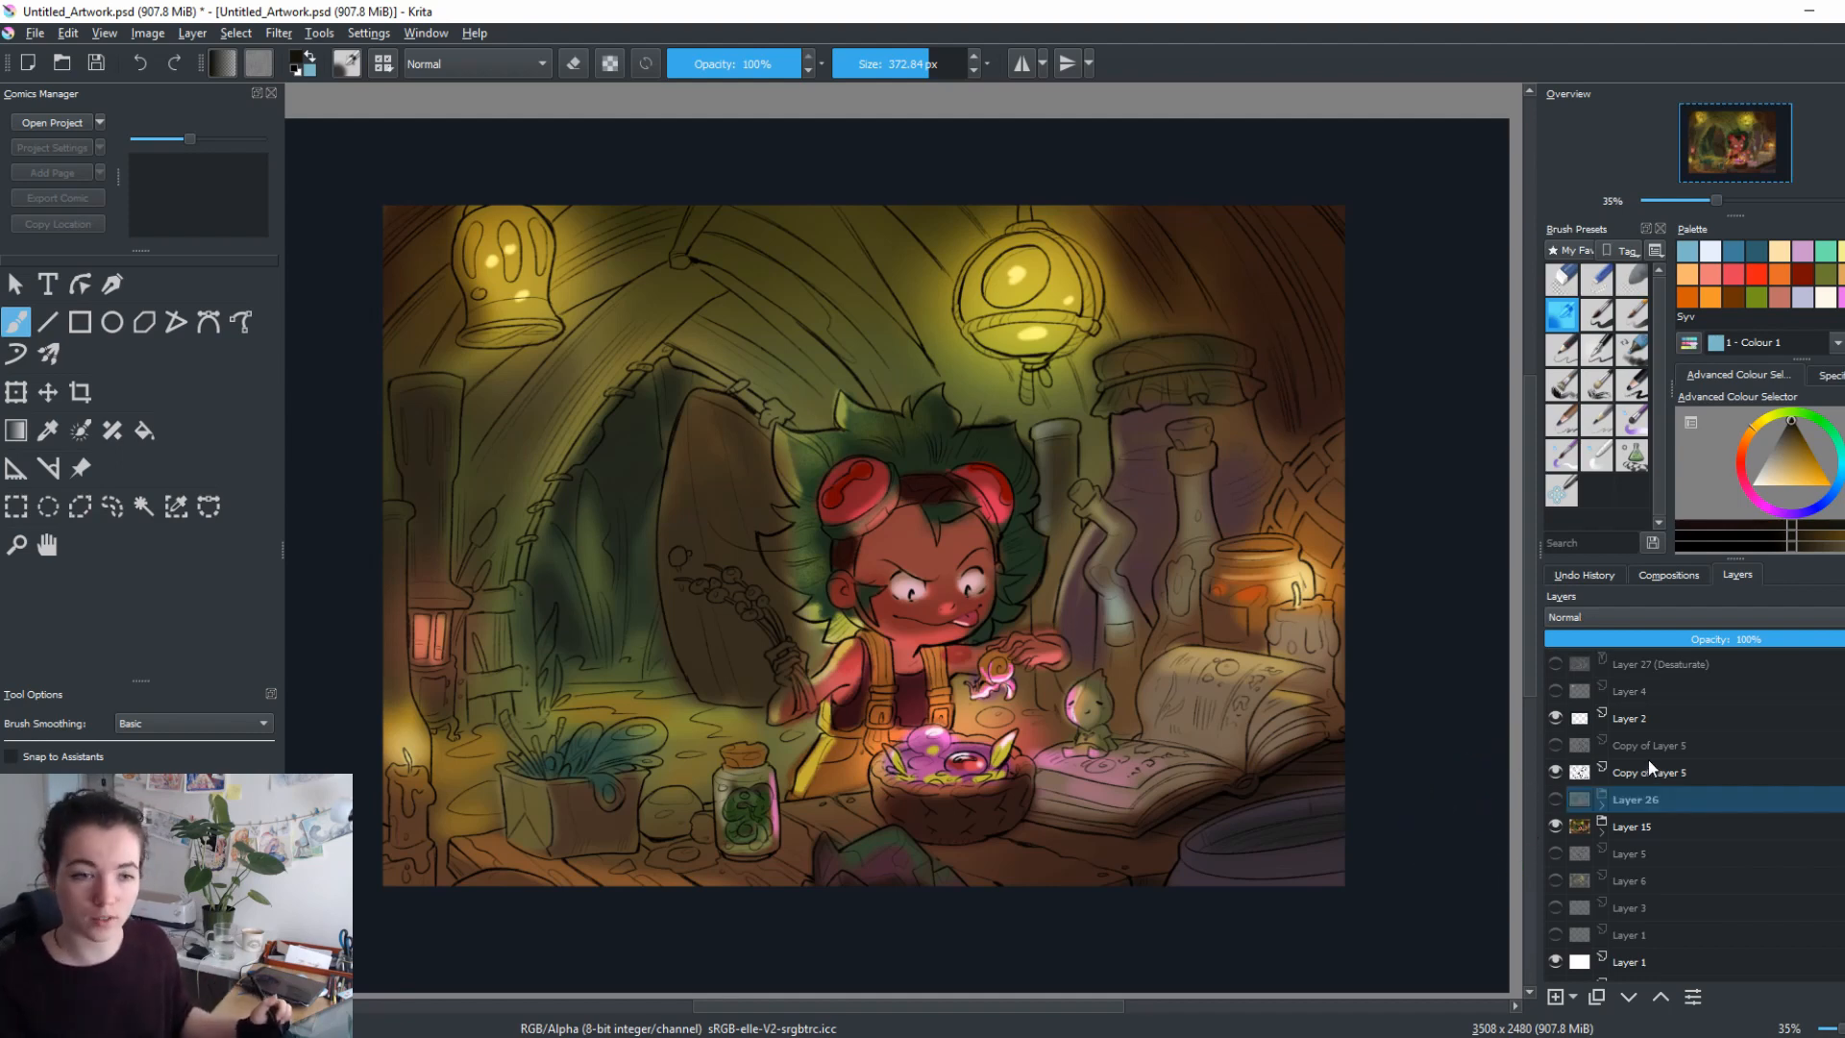
left_click(1669, 665)
left_click(1555, 664)
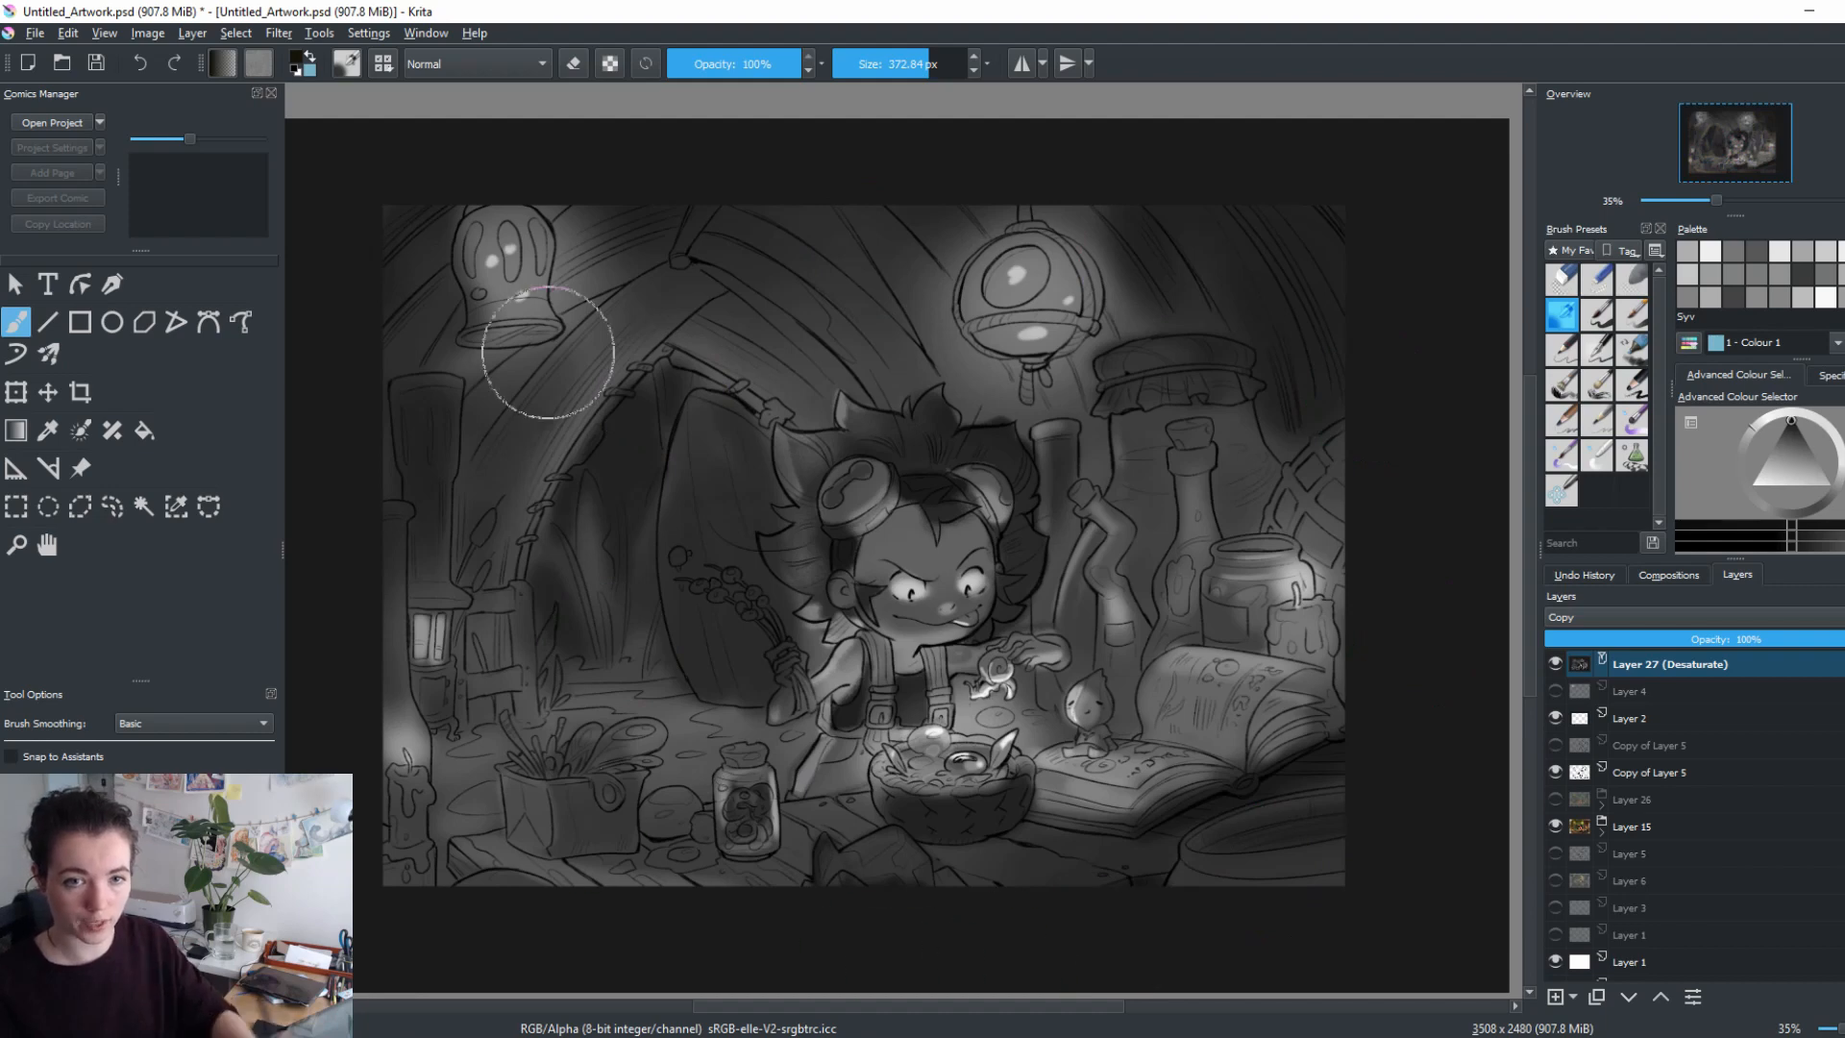
left_click(1555, 663)
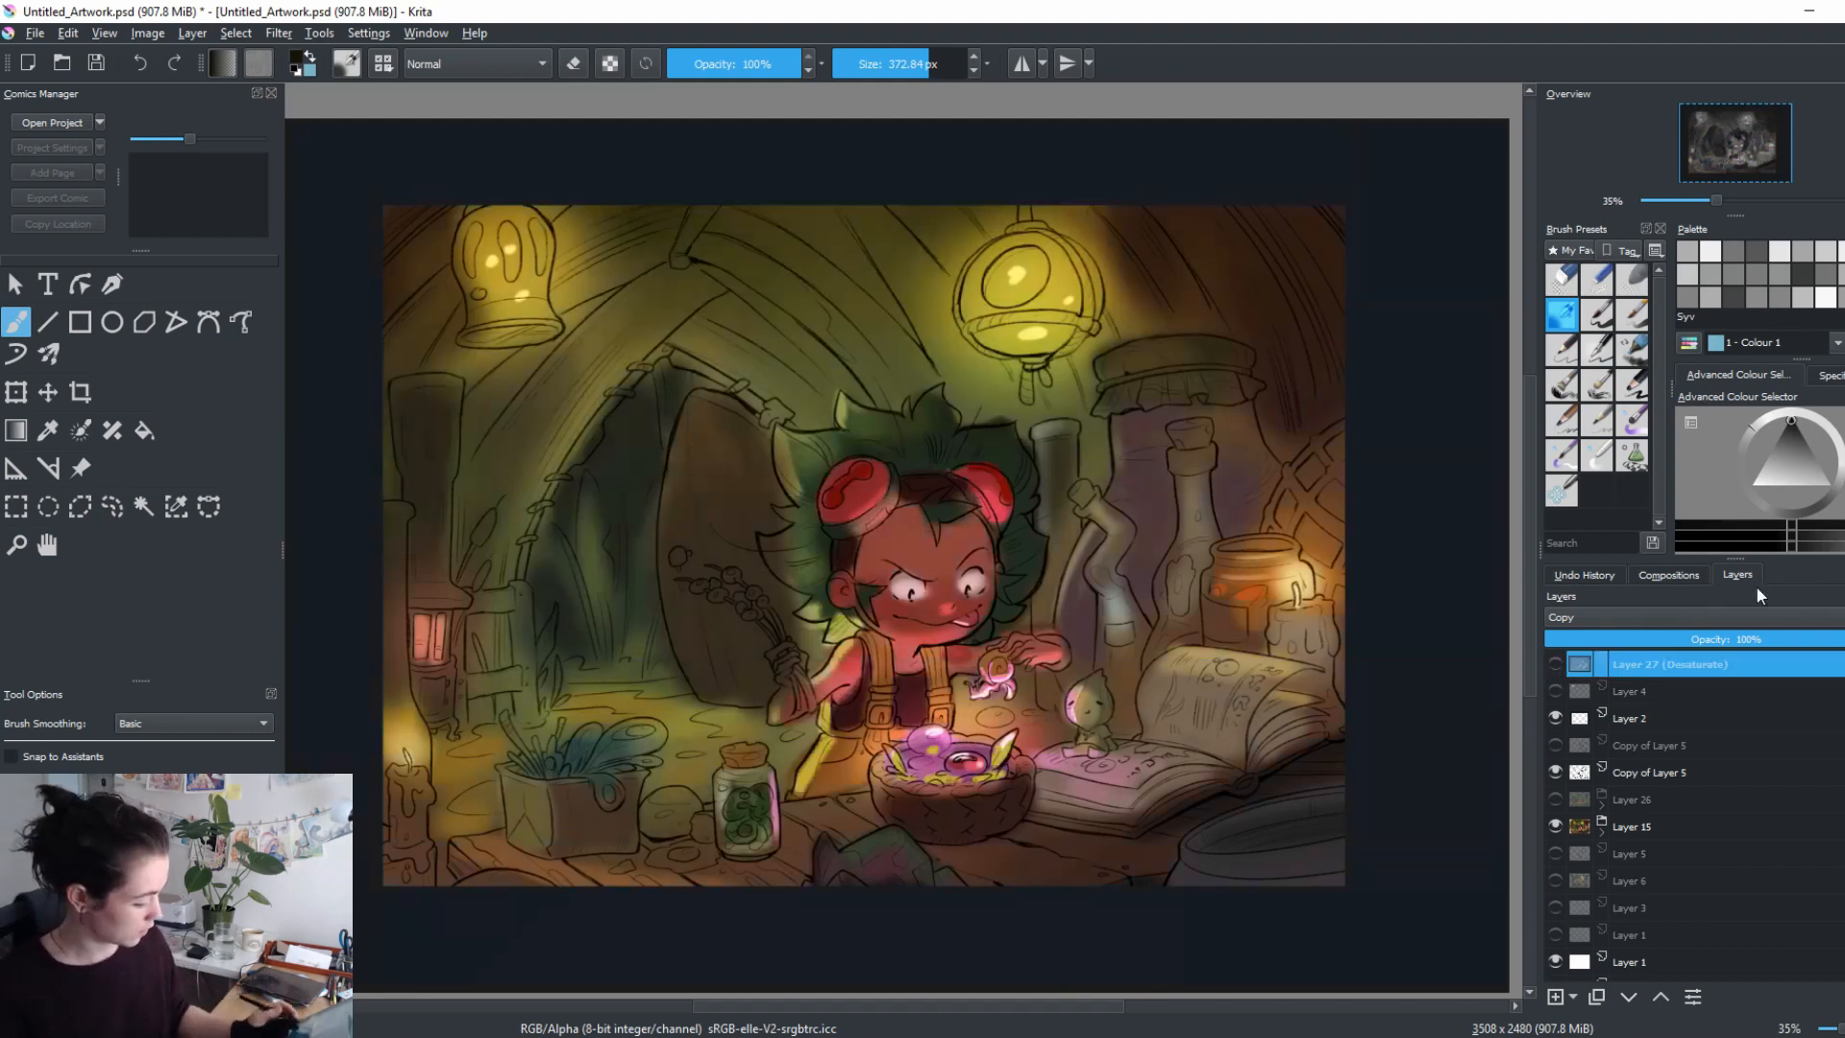
Add a new paint layer above Layer 14 inside the Layer 15 group.
left_click(1613, 823)
left_click(1600, 832)
left_click(1667, 853)
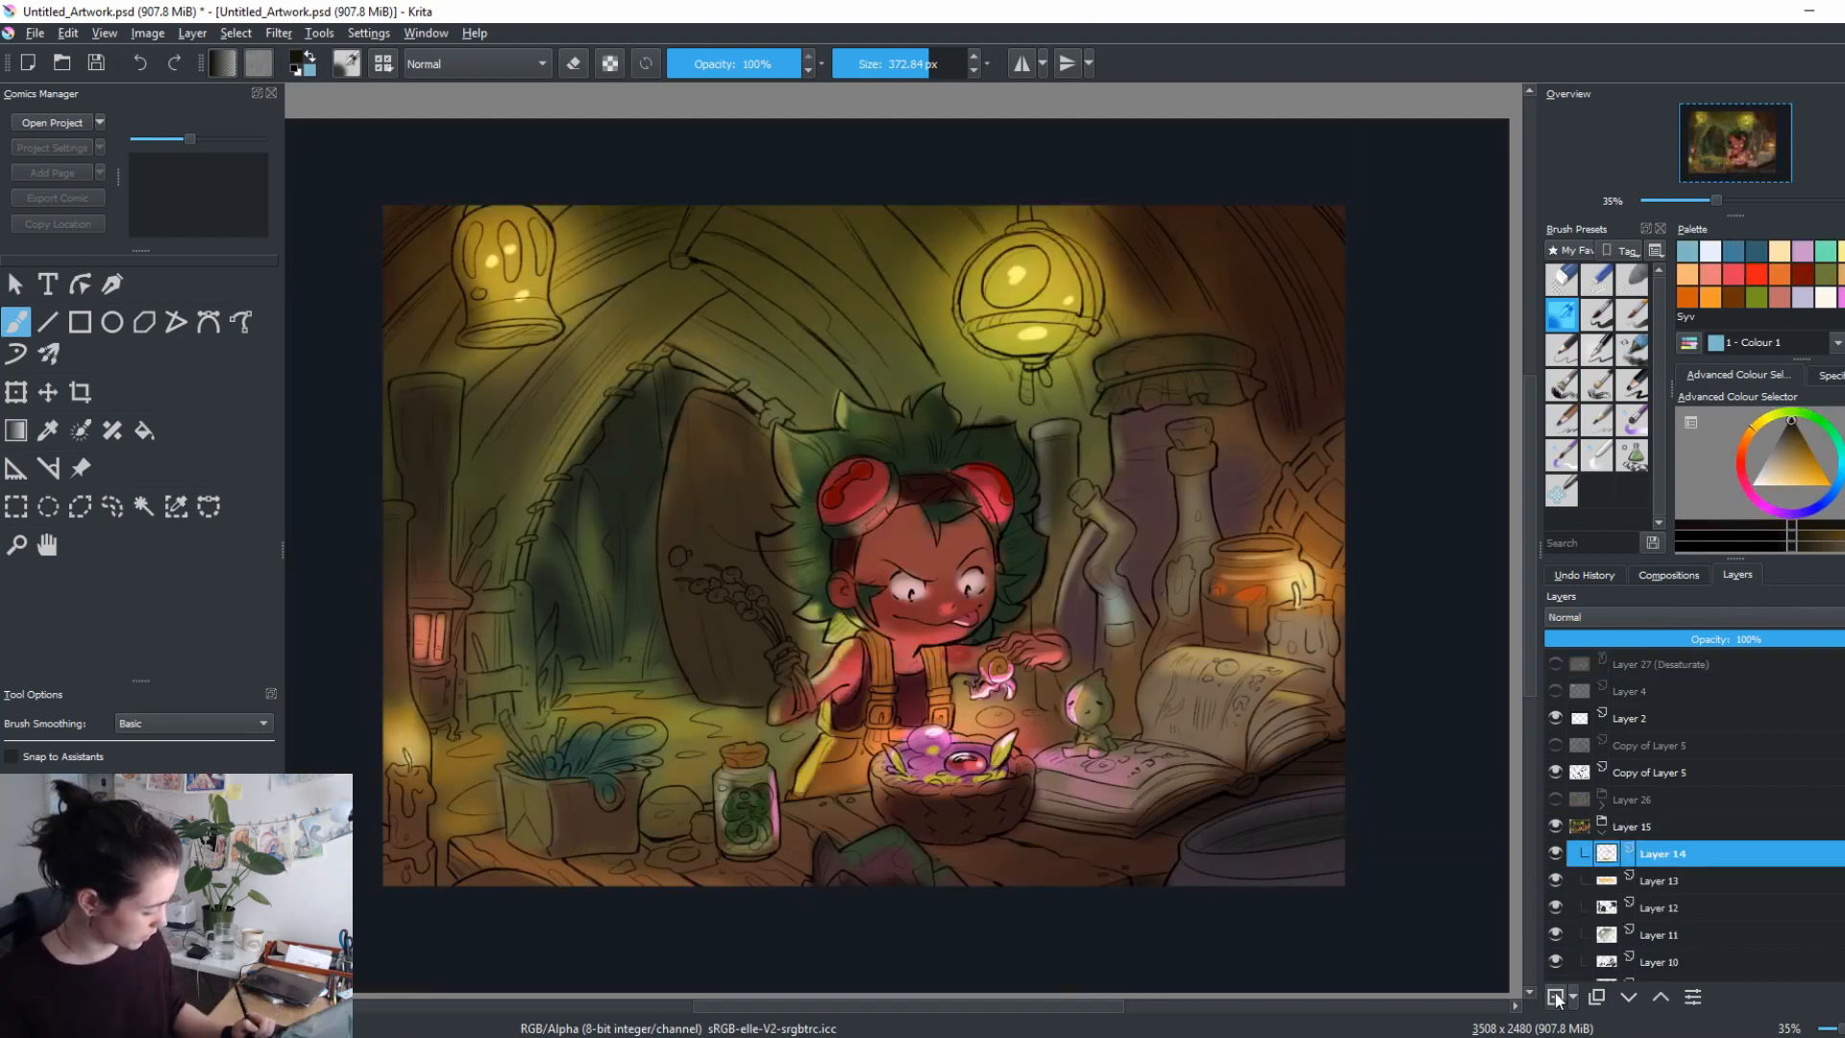
left_click(1554, 995)
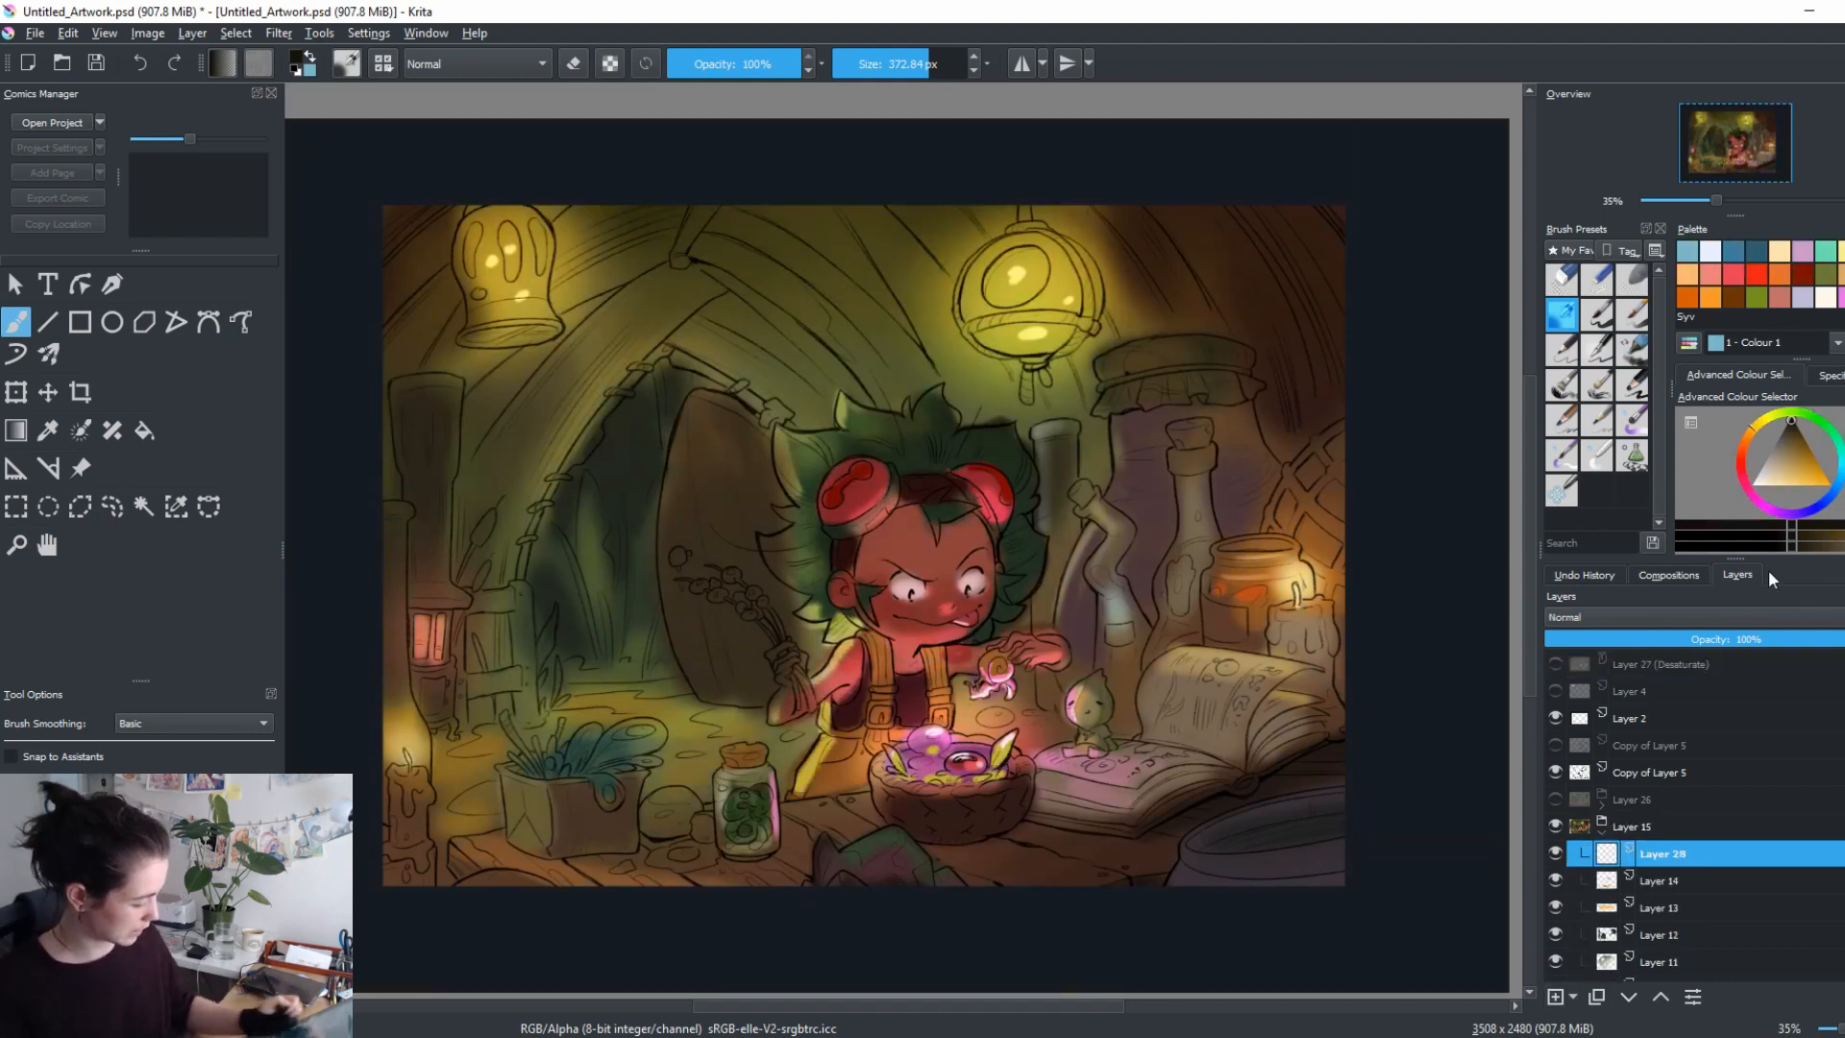
Paint a soft, muted grey-brown vignette around the scene's edges with a 600 px brush, keeping the character clear.
left_click(1777, 439)
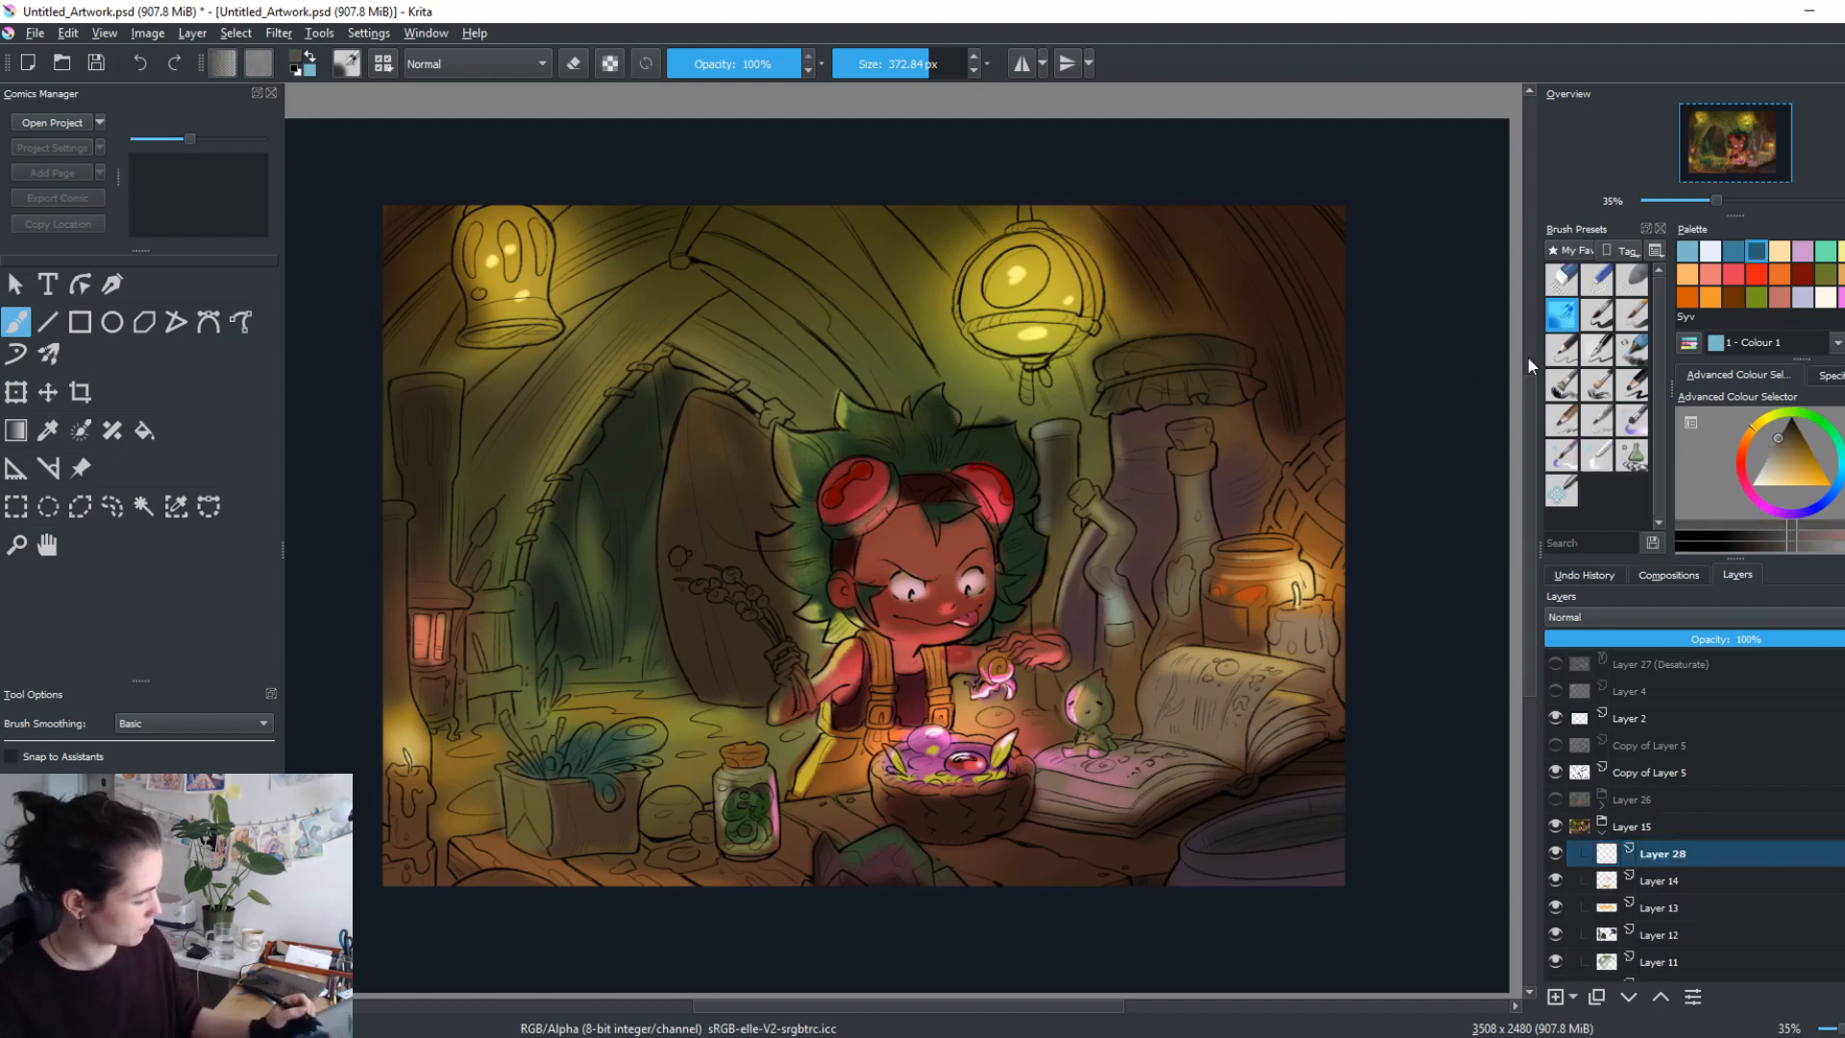
left_click(1561, 313)
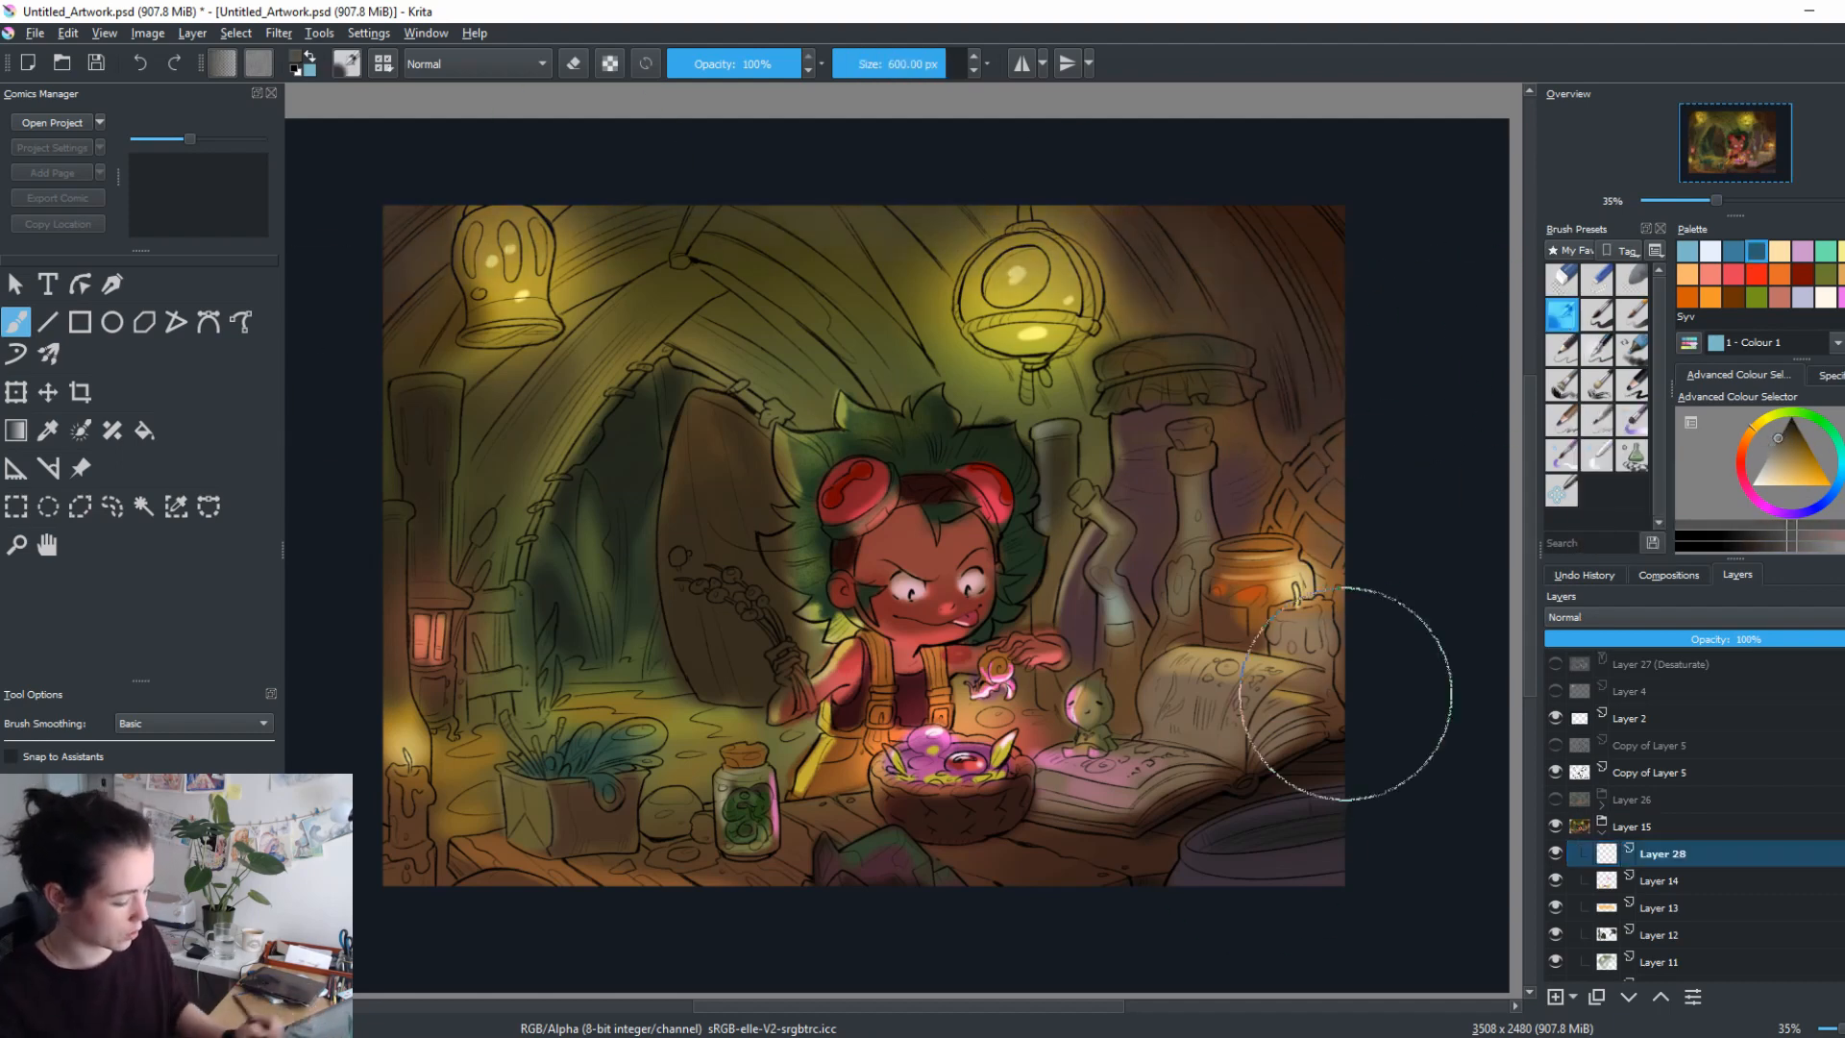
mouse_move(1345, 693)
left_mouse_down()
mouse_move(862, 934)
mouse_move(272, 564)
left_mouse_up()
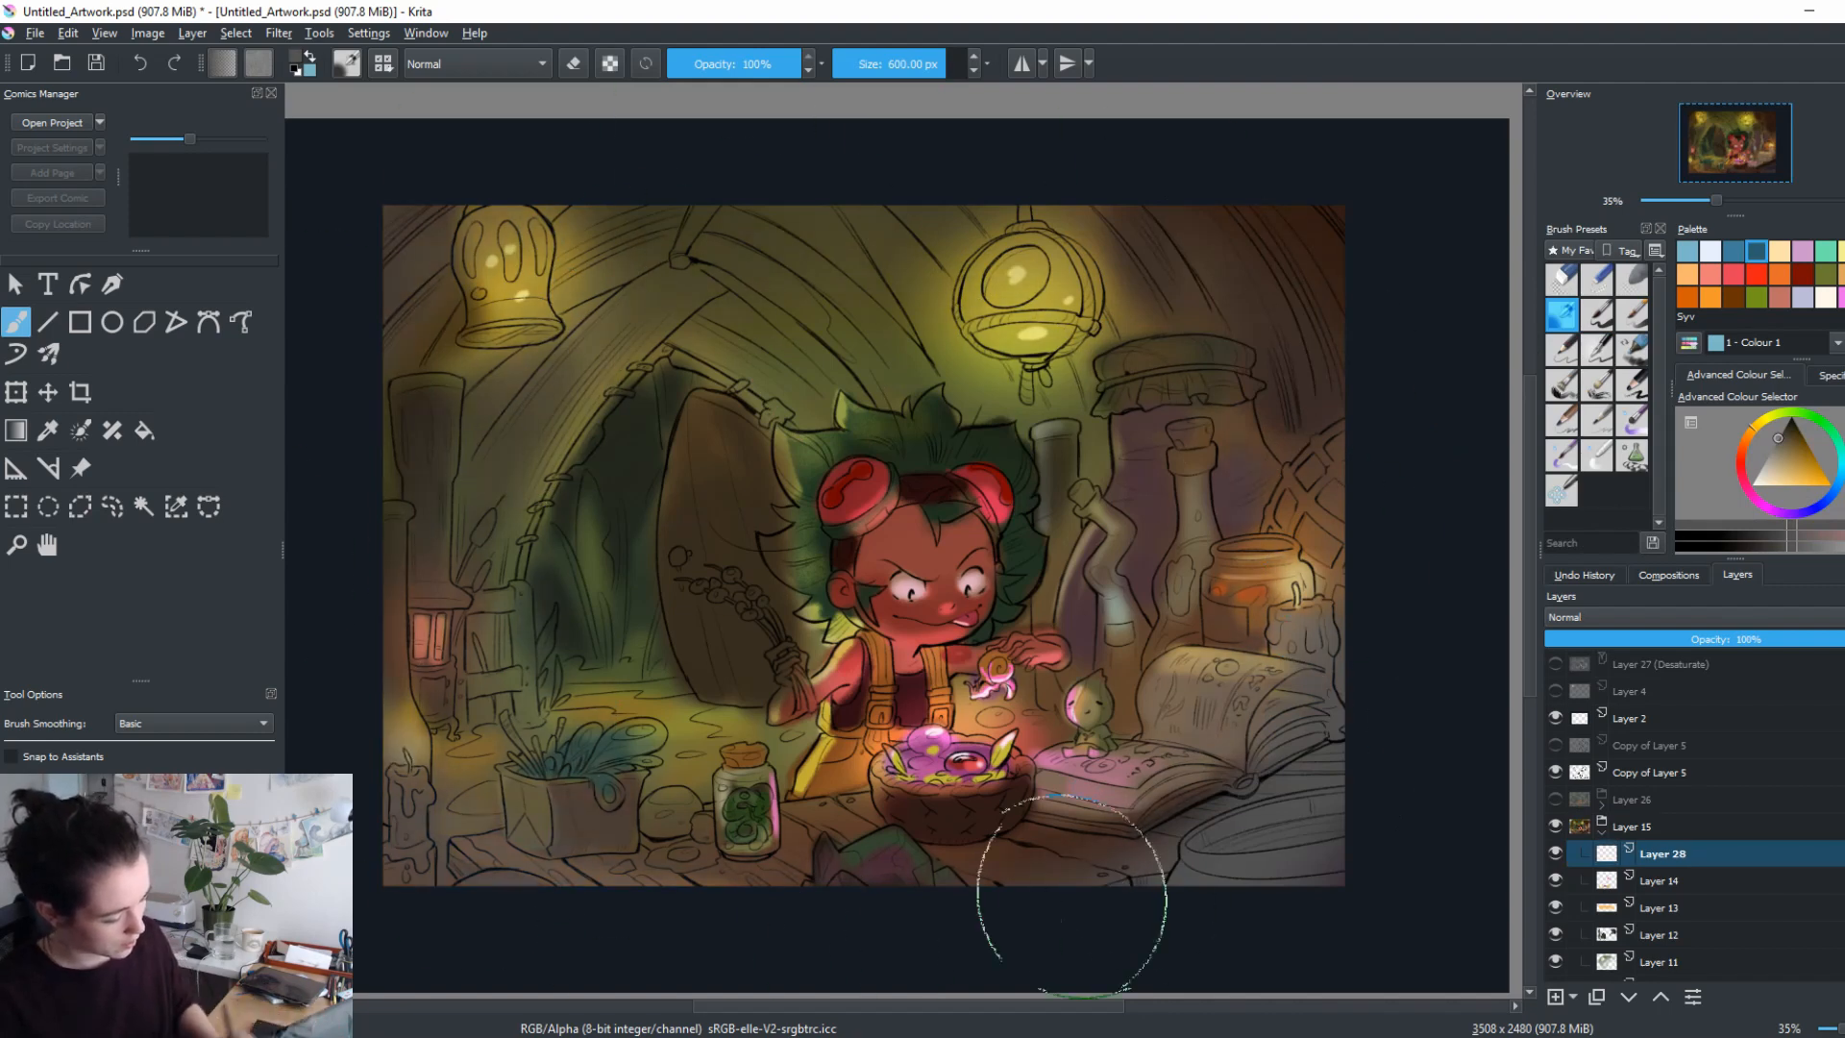
mouse_move(885, 186)
left_mouse_down()
mouse_move(576, 227)
mouse_move(452, 803)
left_mouse_up()
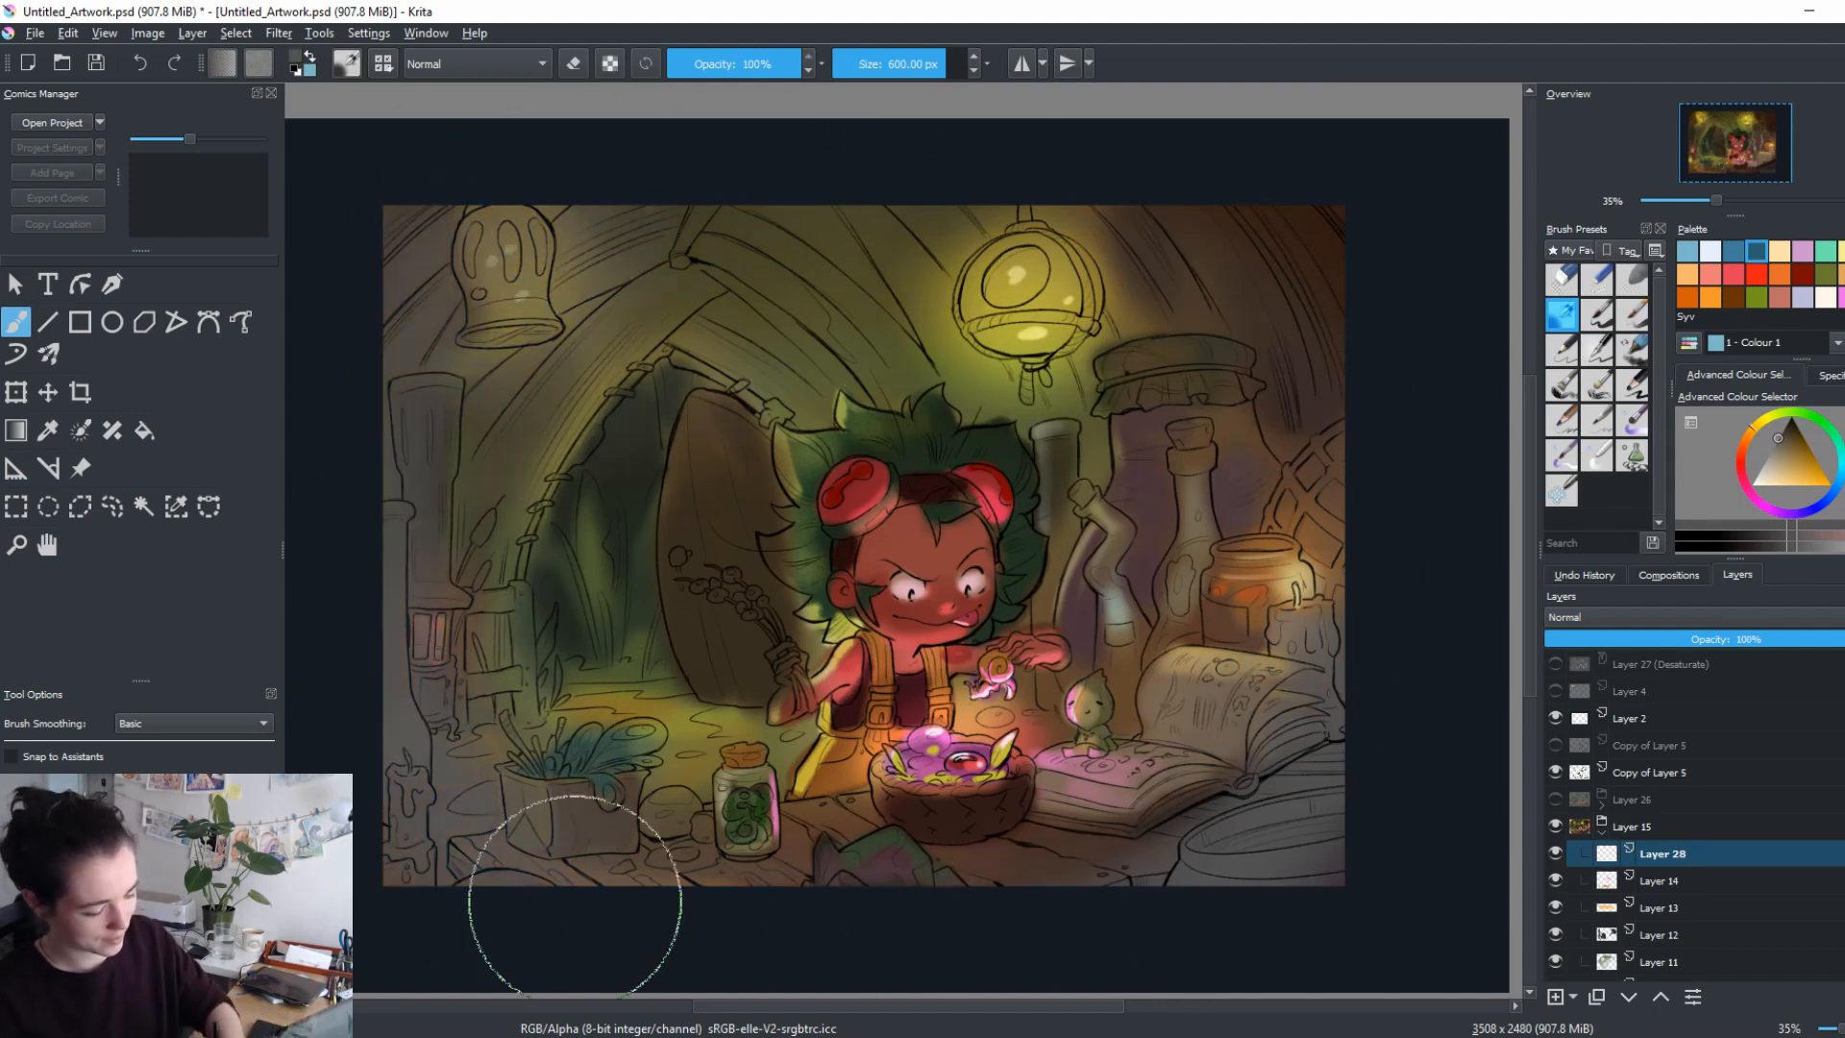
mouse_move(574, 901)
left_mouse_down()
mouse_move(896, 194)
mouse_move(1285, 750)
mouse_move(998, 942)
mouse_move(1361, 508)
mouse_move(789, 180)
mouse_move(1119, 333)
mouse_move(895, 286)
mouse_move(1338, 256)
mouse_move(1507, 658)
mouse_move(753, 366)
mouse_move(672, 876)
left_mouse_up()
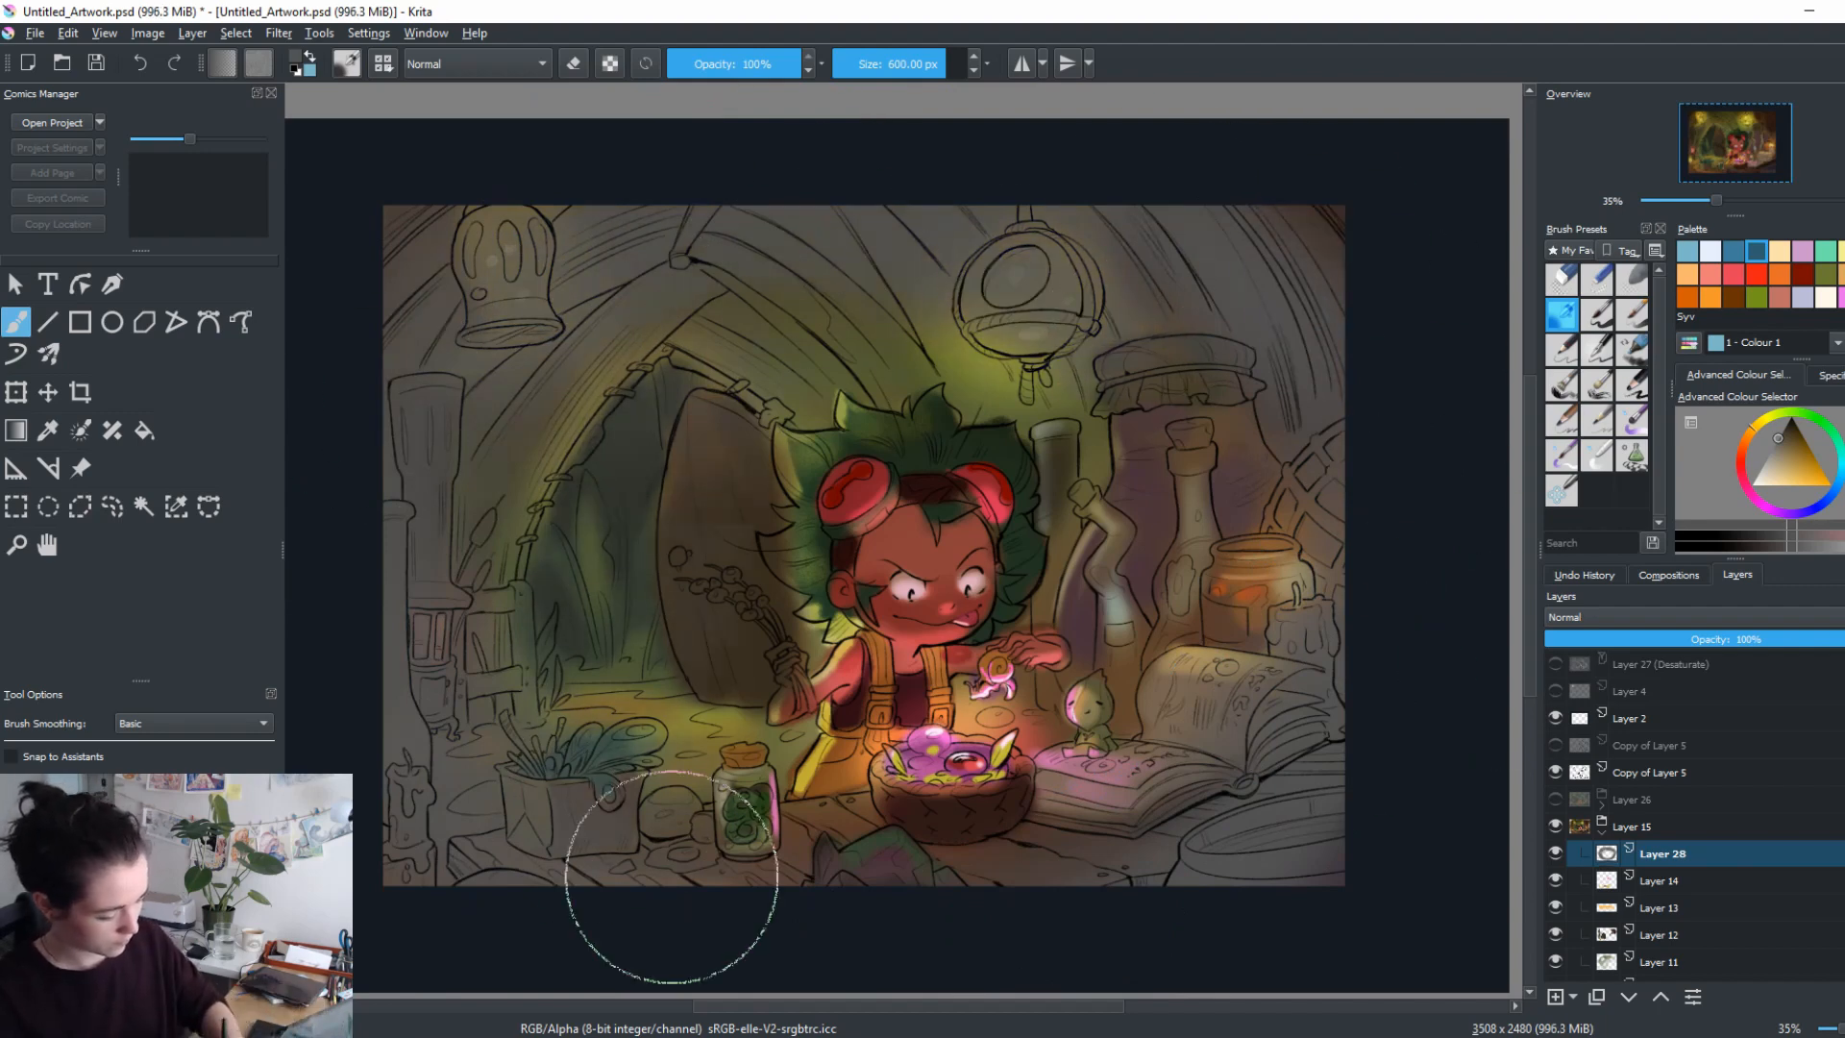
Set the vignette layer to Multiply blending at 78% opacity.
left_click(1622, 618)
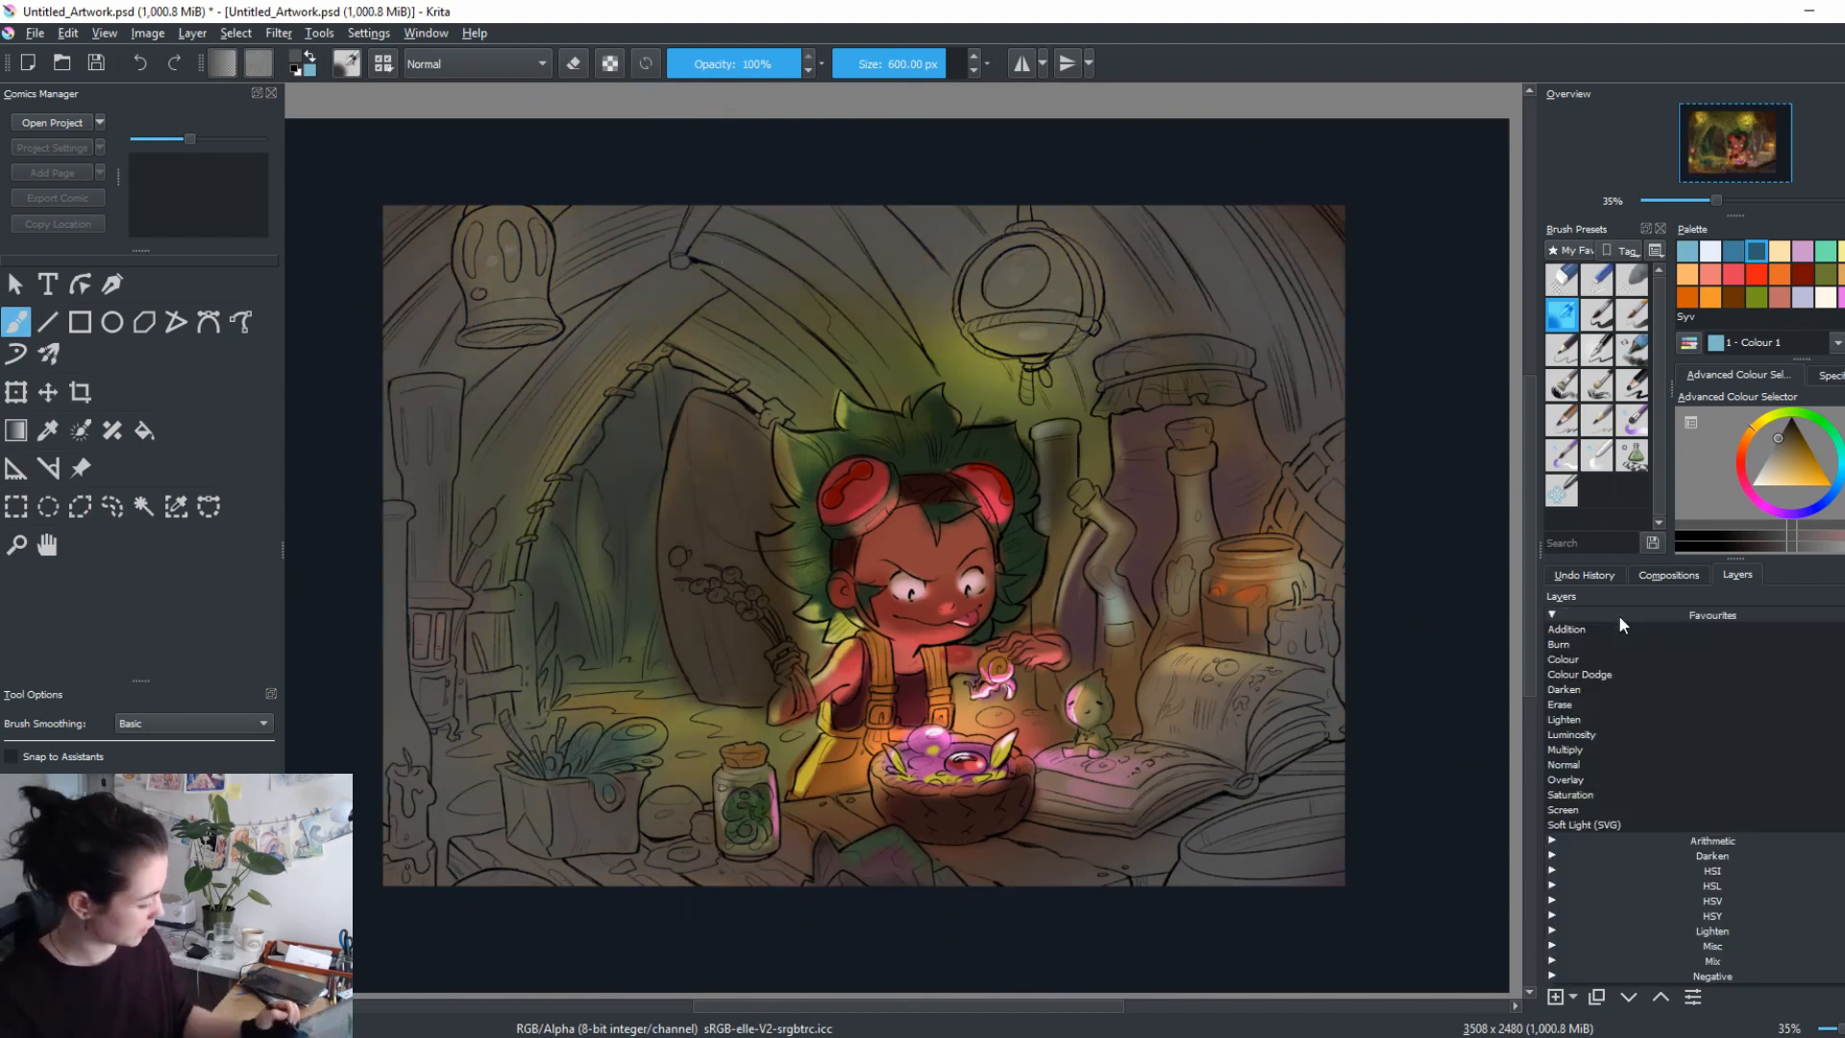
left_click(1614, 750)
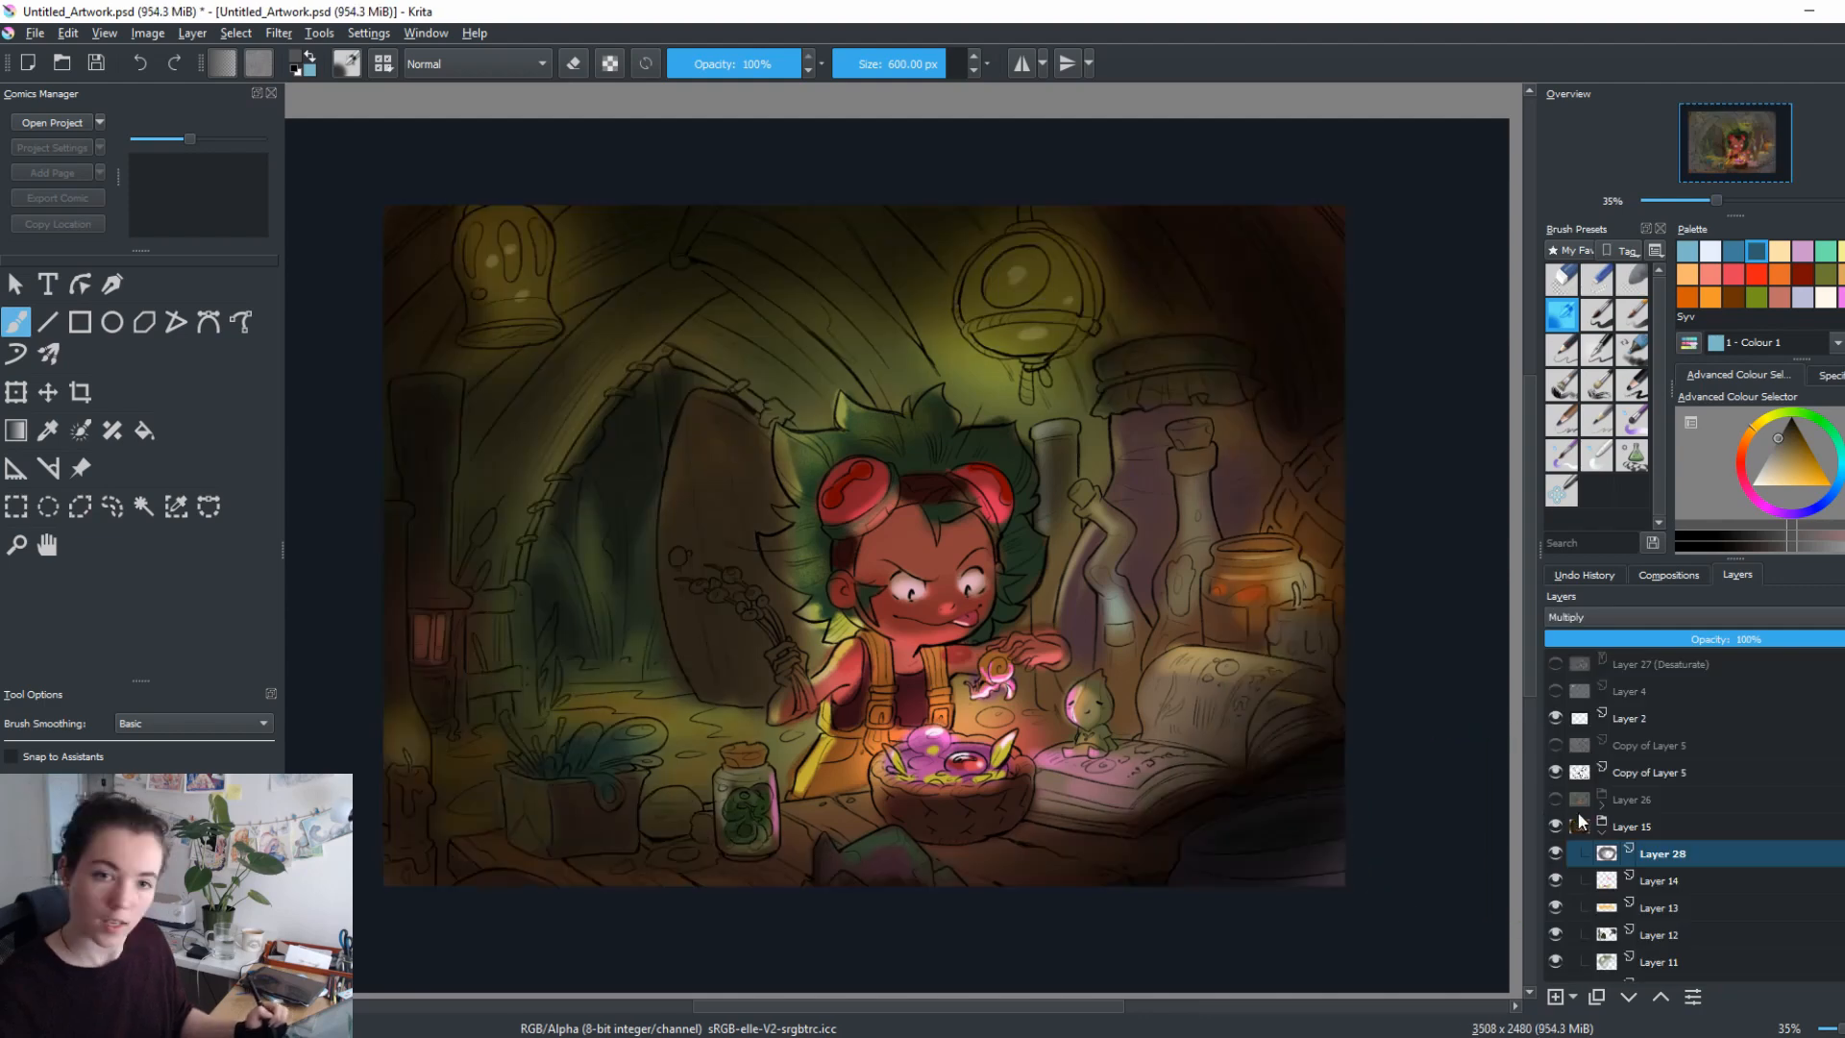
left_click(1833, 638)
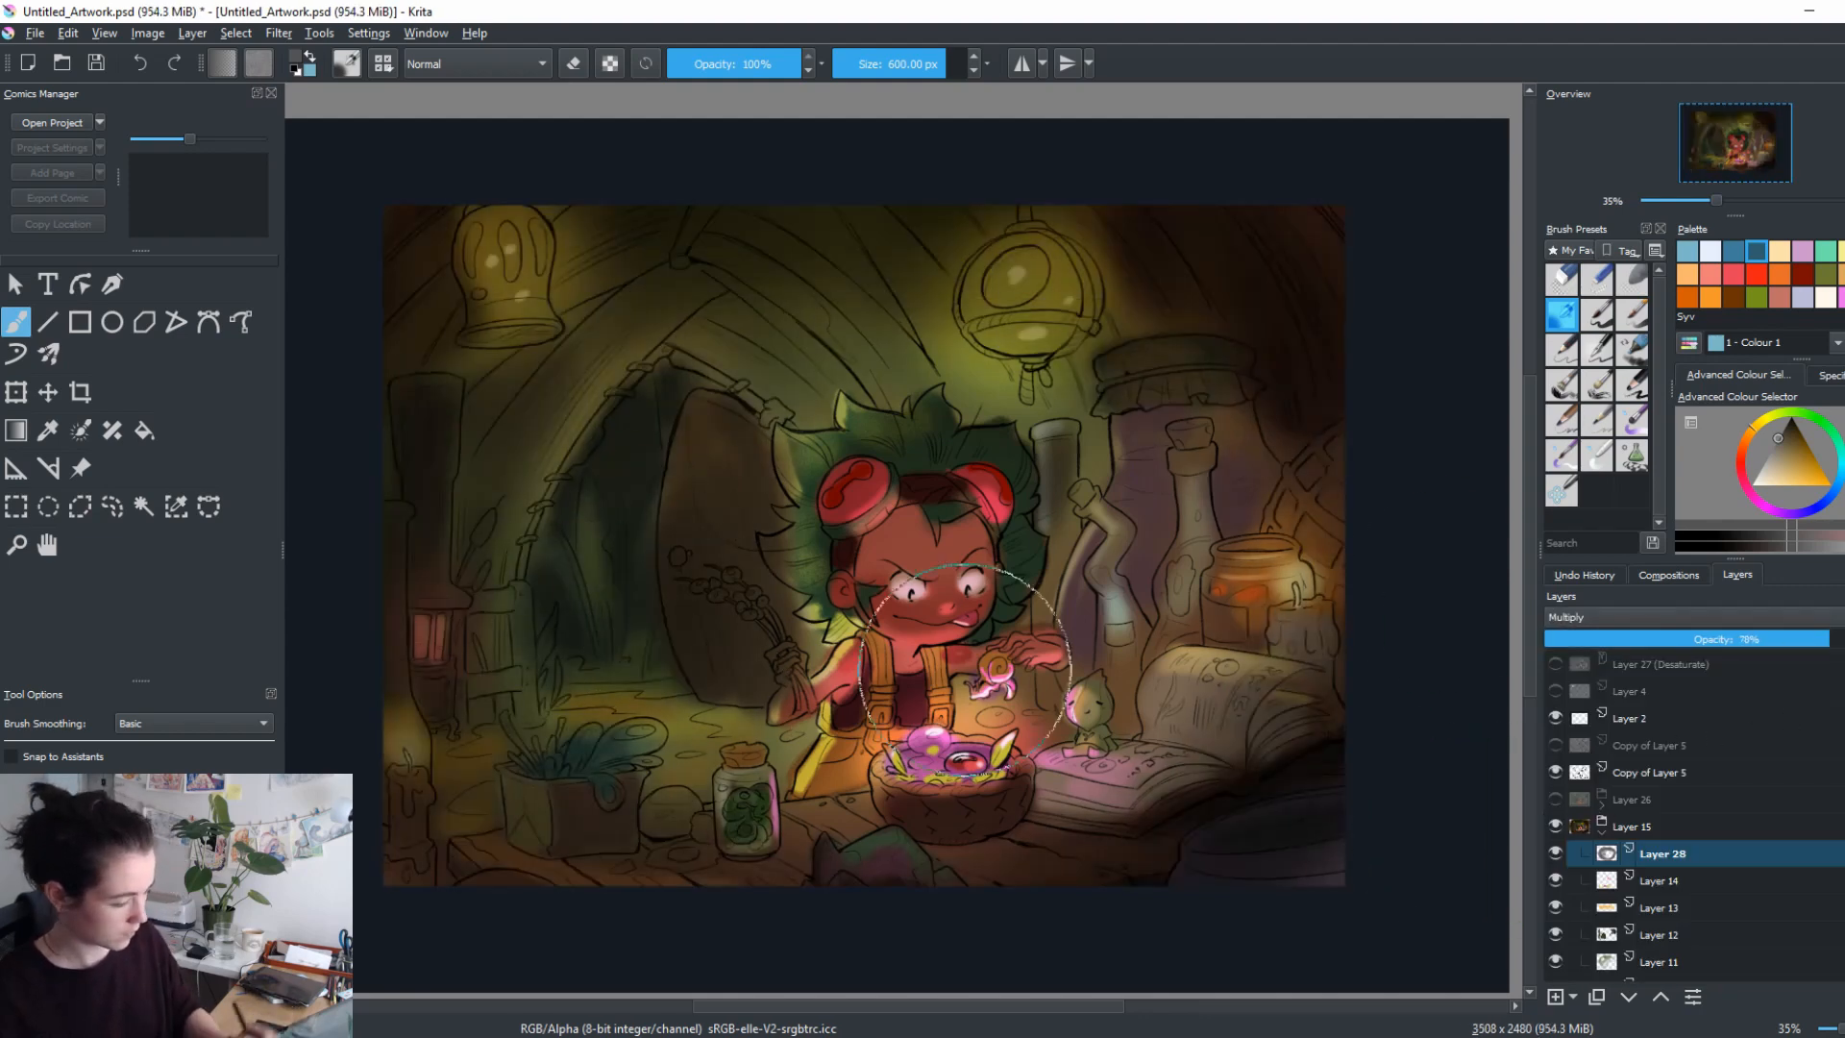
Erase the vignette softly over the two hanging lamps, the candles on both sides and the glowing basket.
key("e")
left_click(1032, 294)
left_click(1032, 295)
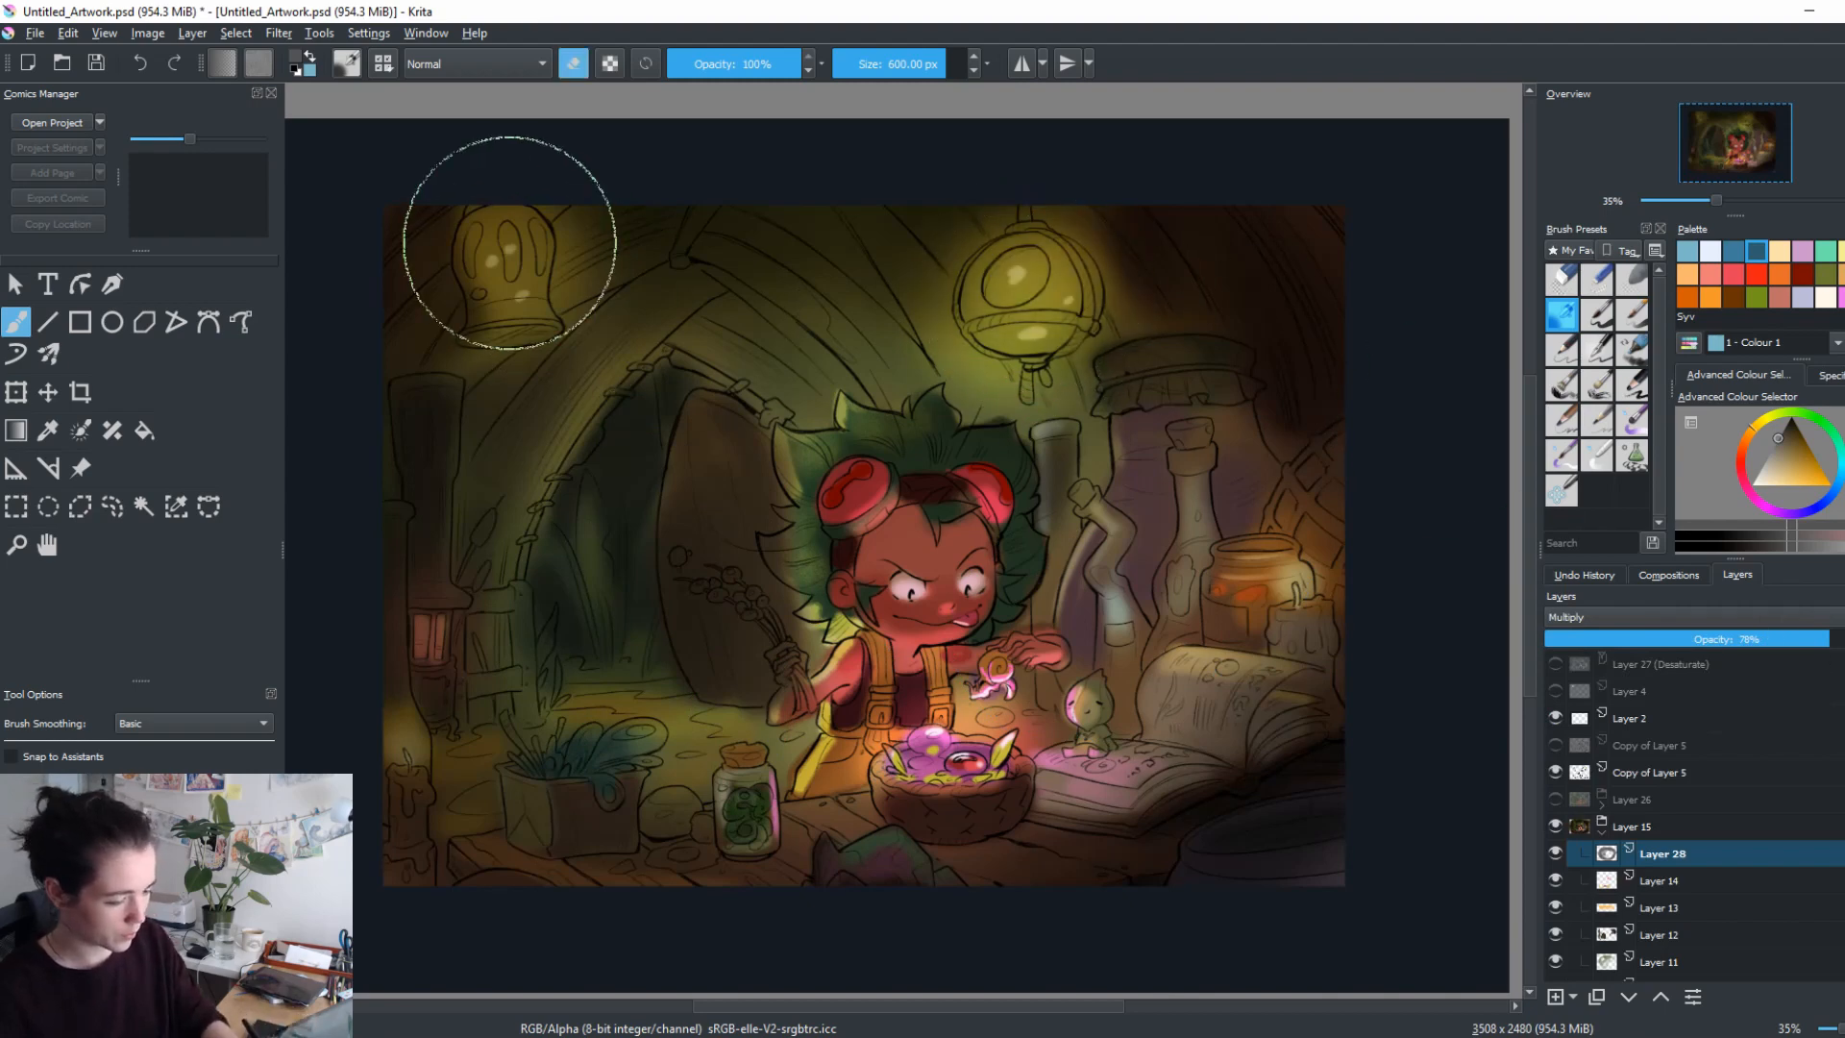
left_click(511, 255)
left_click(406, 724)
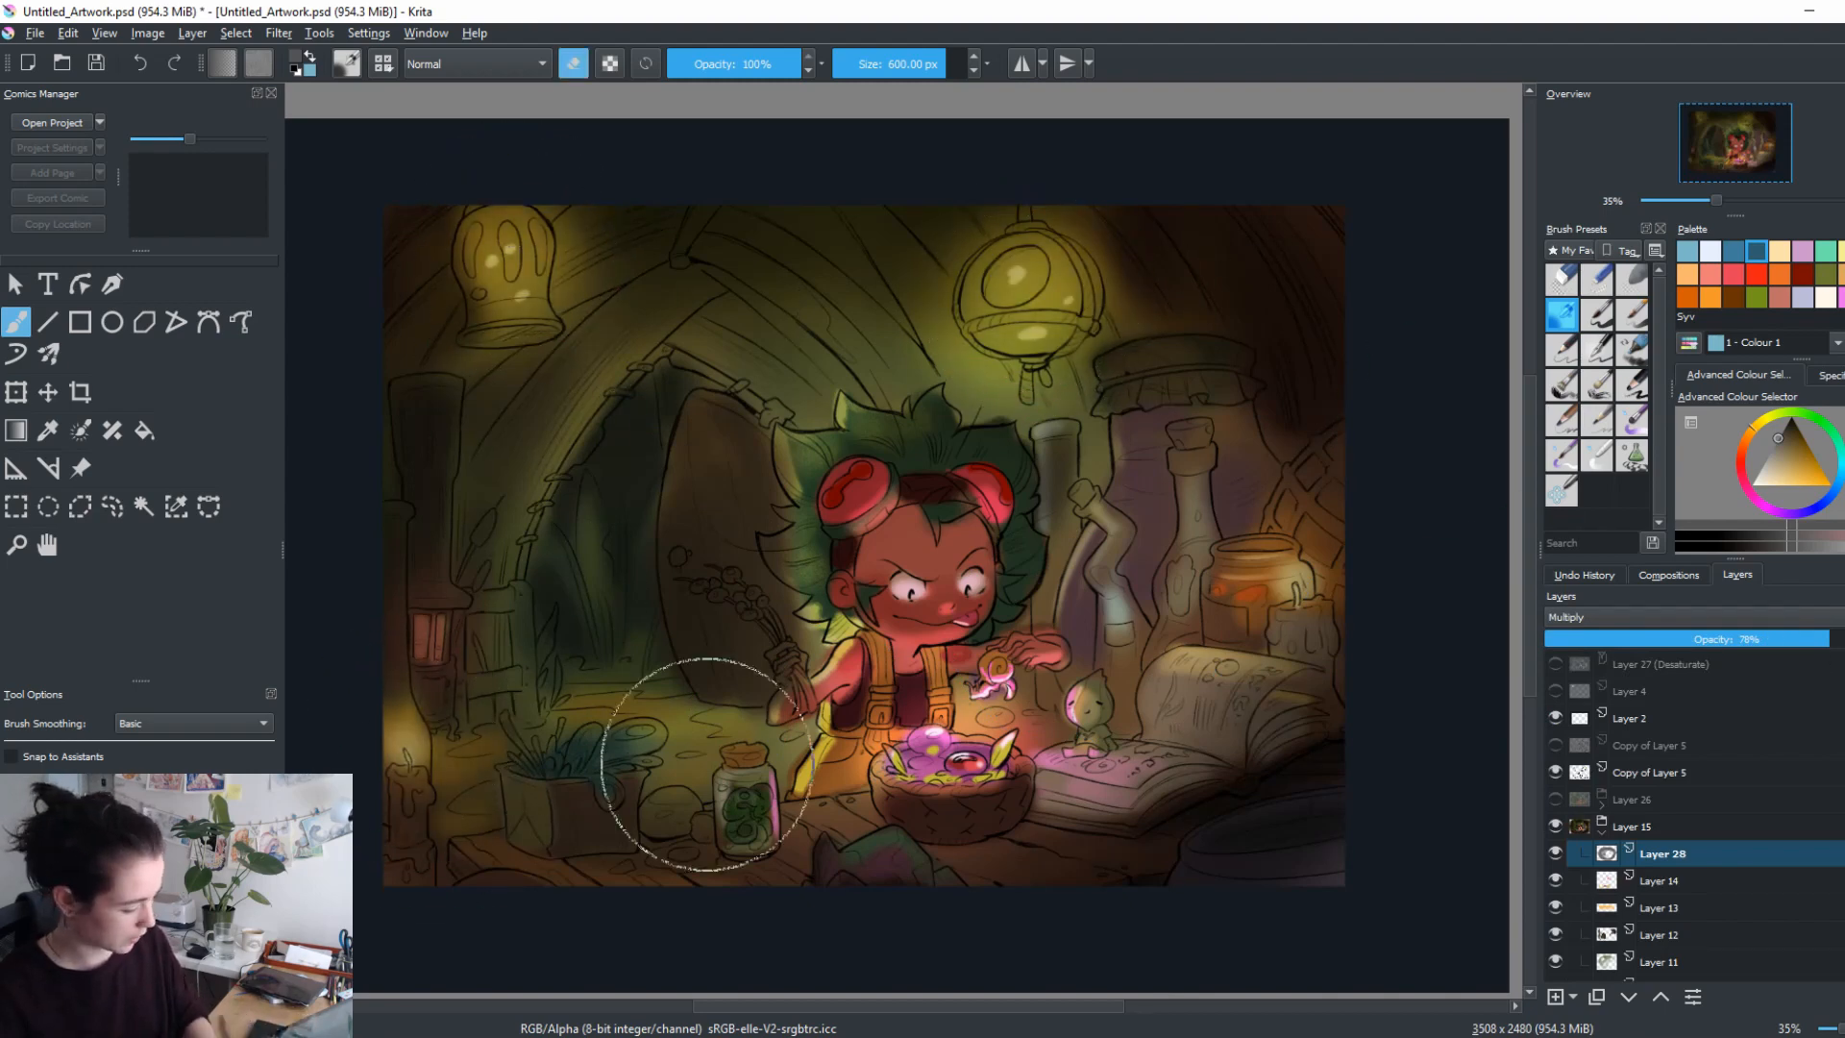
left_click(1310, 598)
left_click(1307, 583)
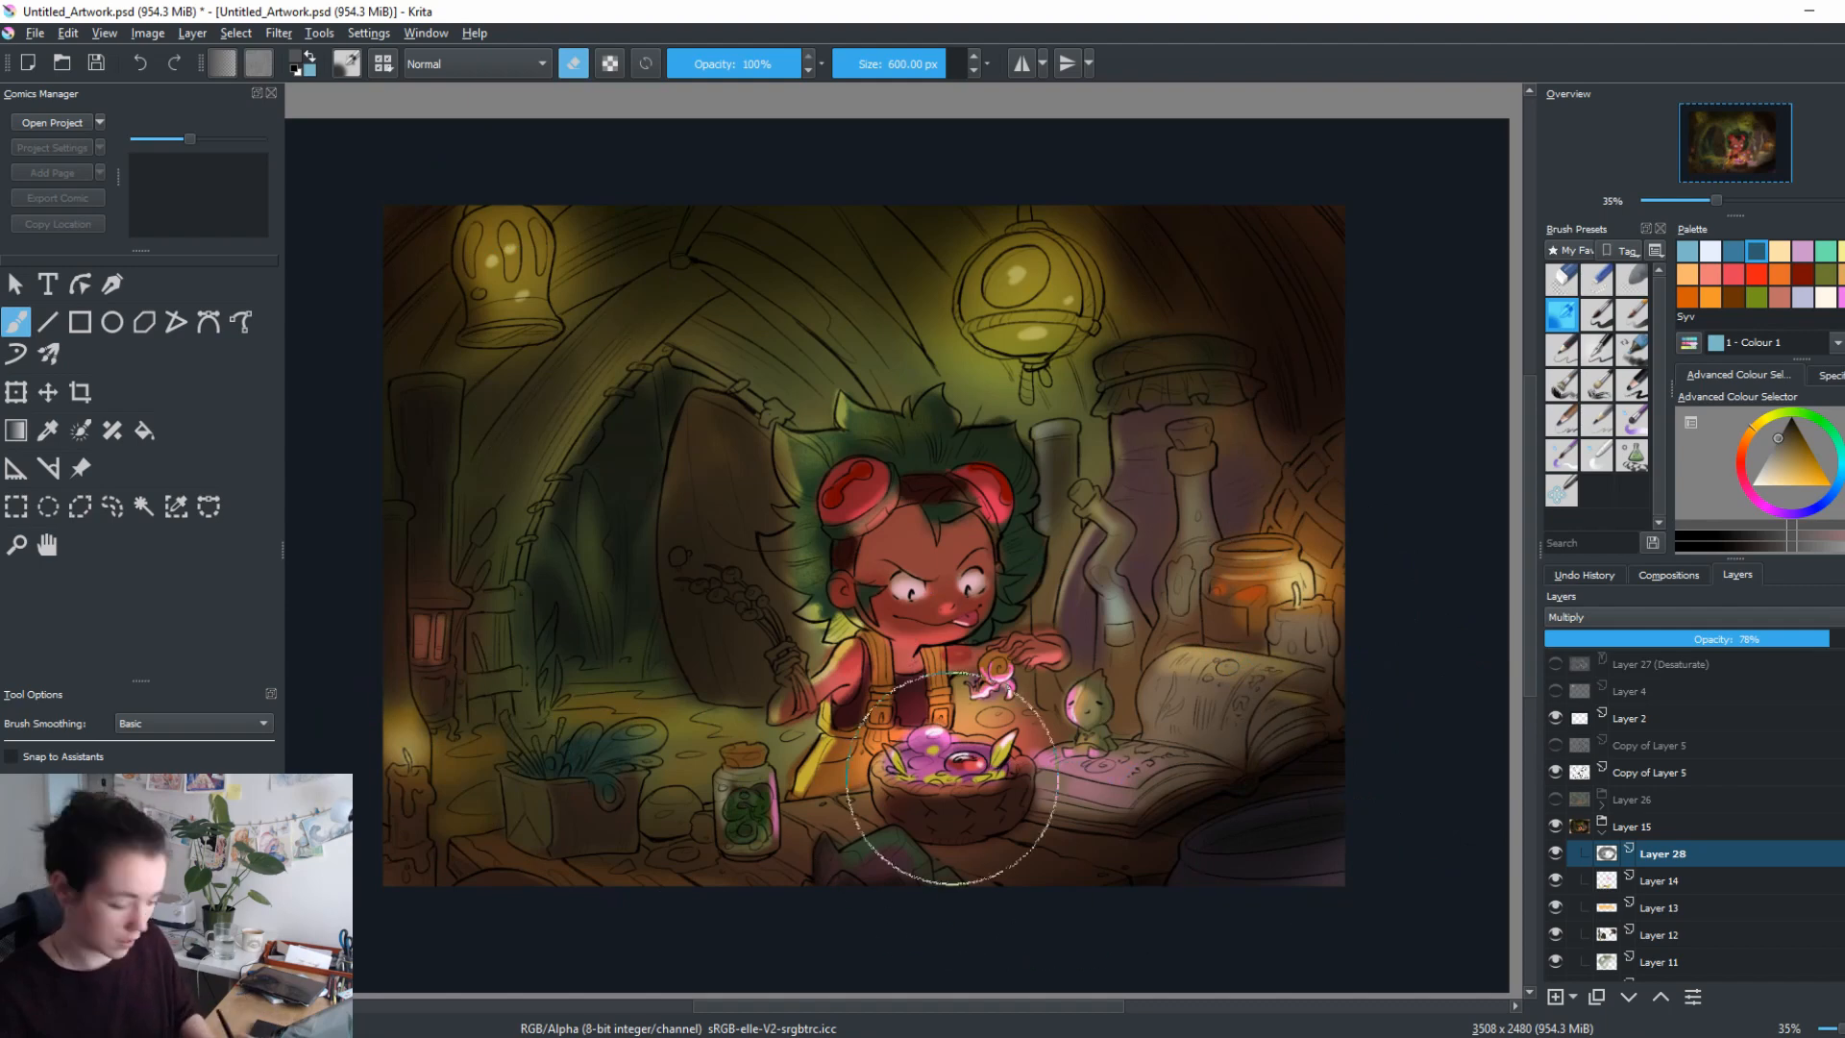
left_click(951, 778)
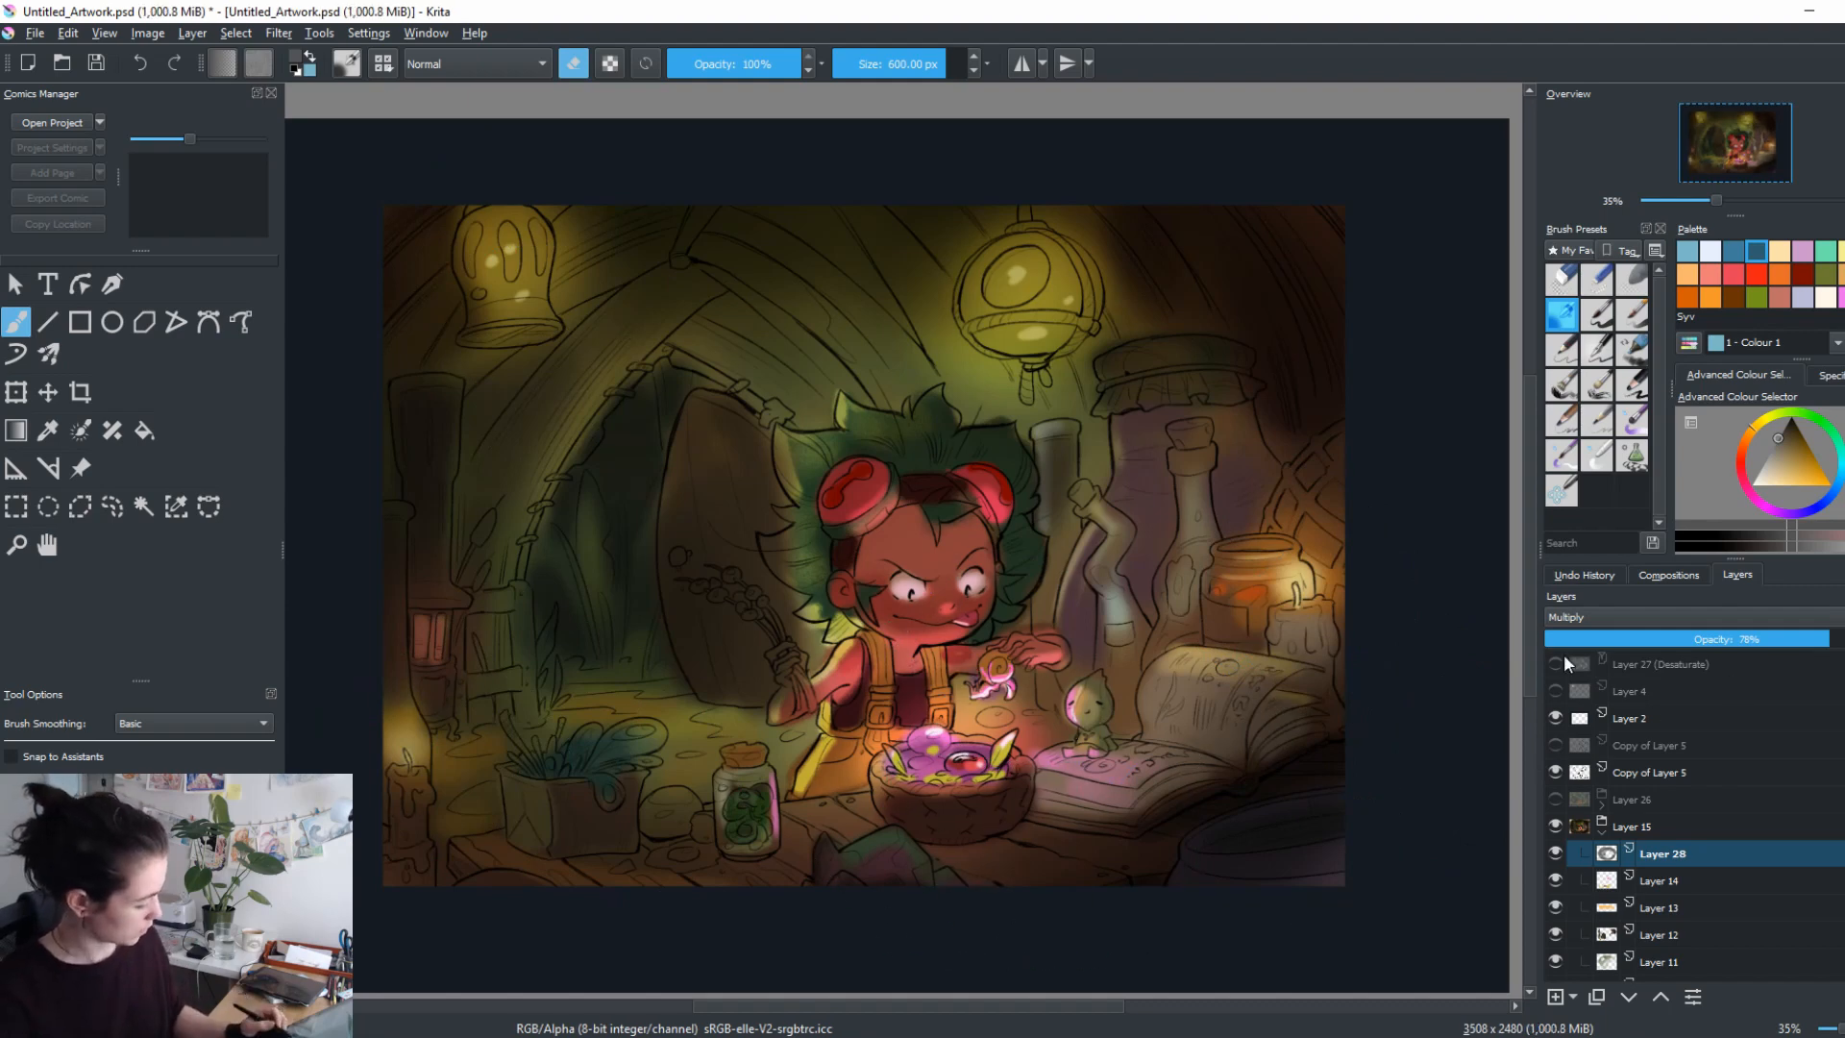
Check the vignetted Layer 15 version in greyscale, switch off eraser mode and return to colour.
left_click(1554, 663)
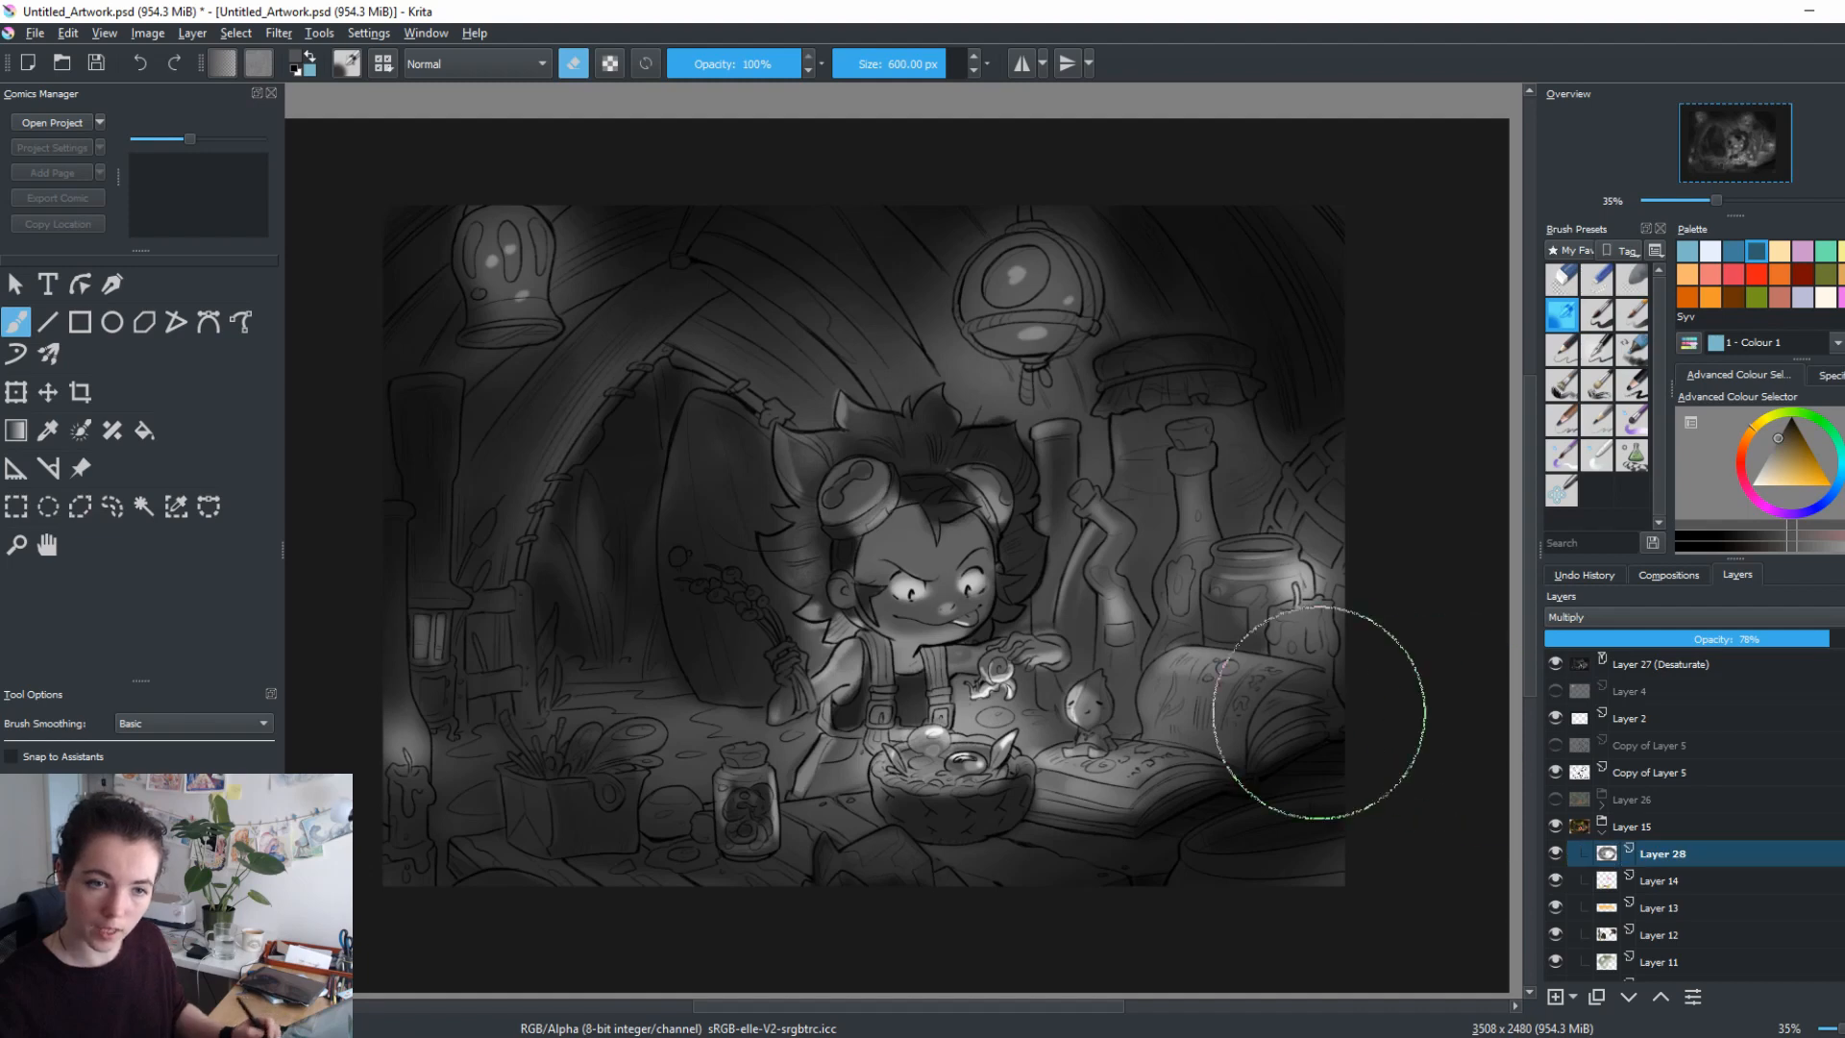
key("e")
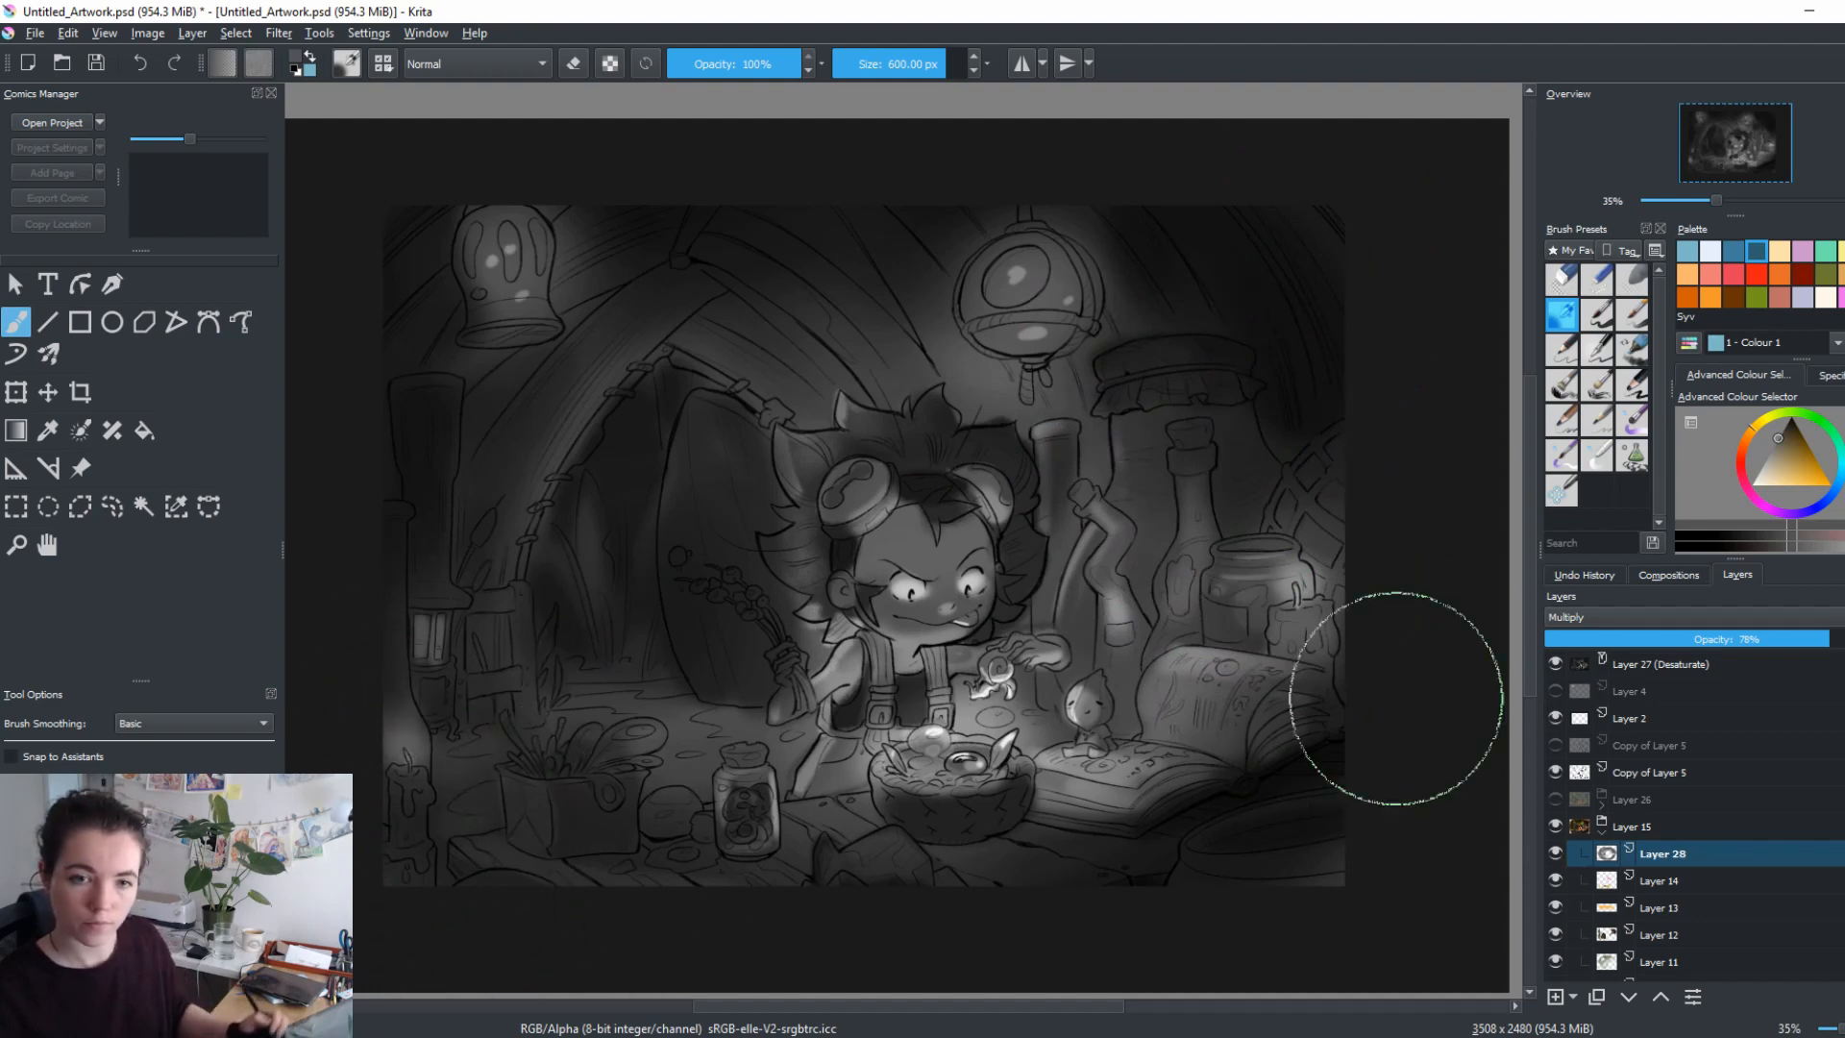
left_click(1555, 663)
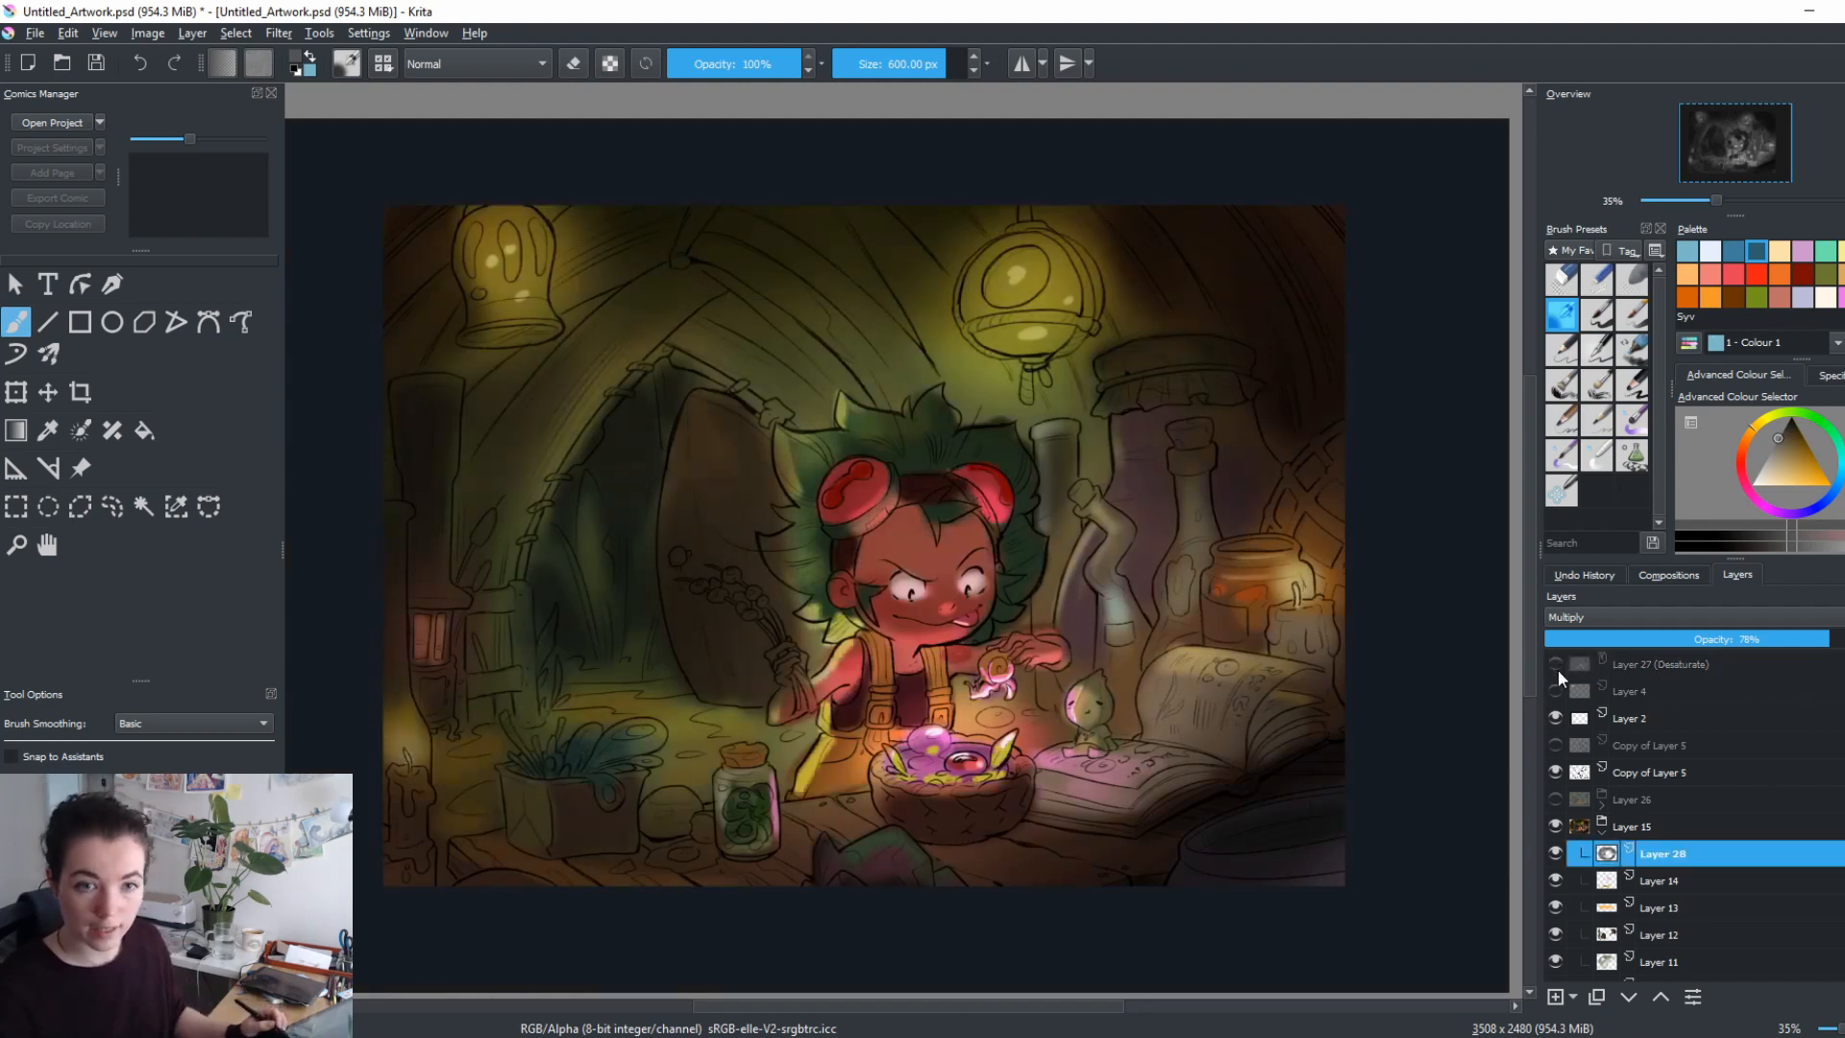
Collapse and hide the Layer 15 group, and show and expand the Layer 26 group.
left_click(1601, 831)
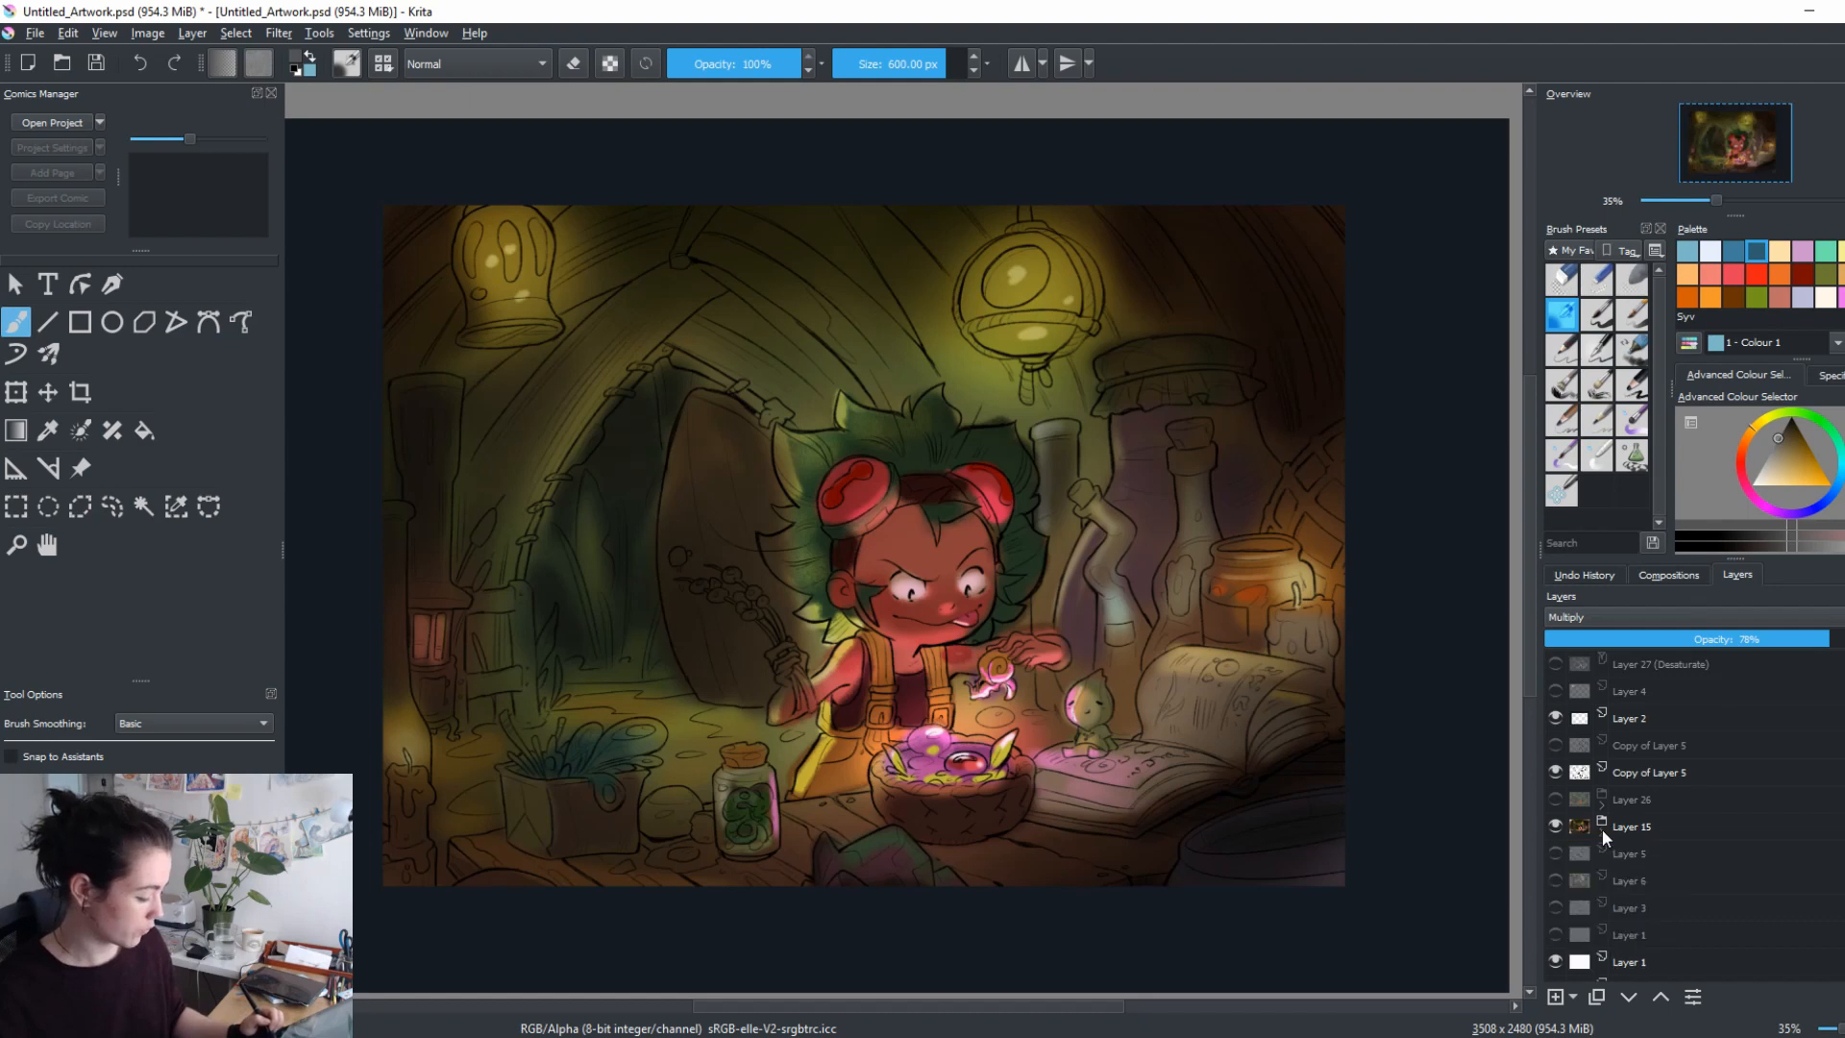
left_click(1557, 825)
left_click(1556, 800)
left_click(1601, 804)
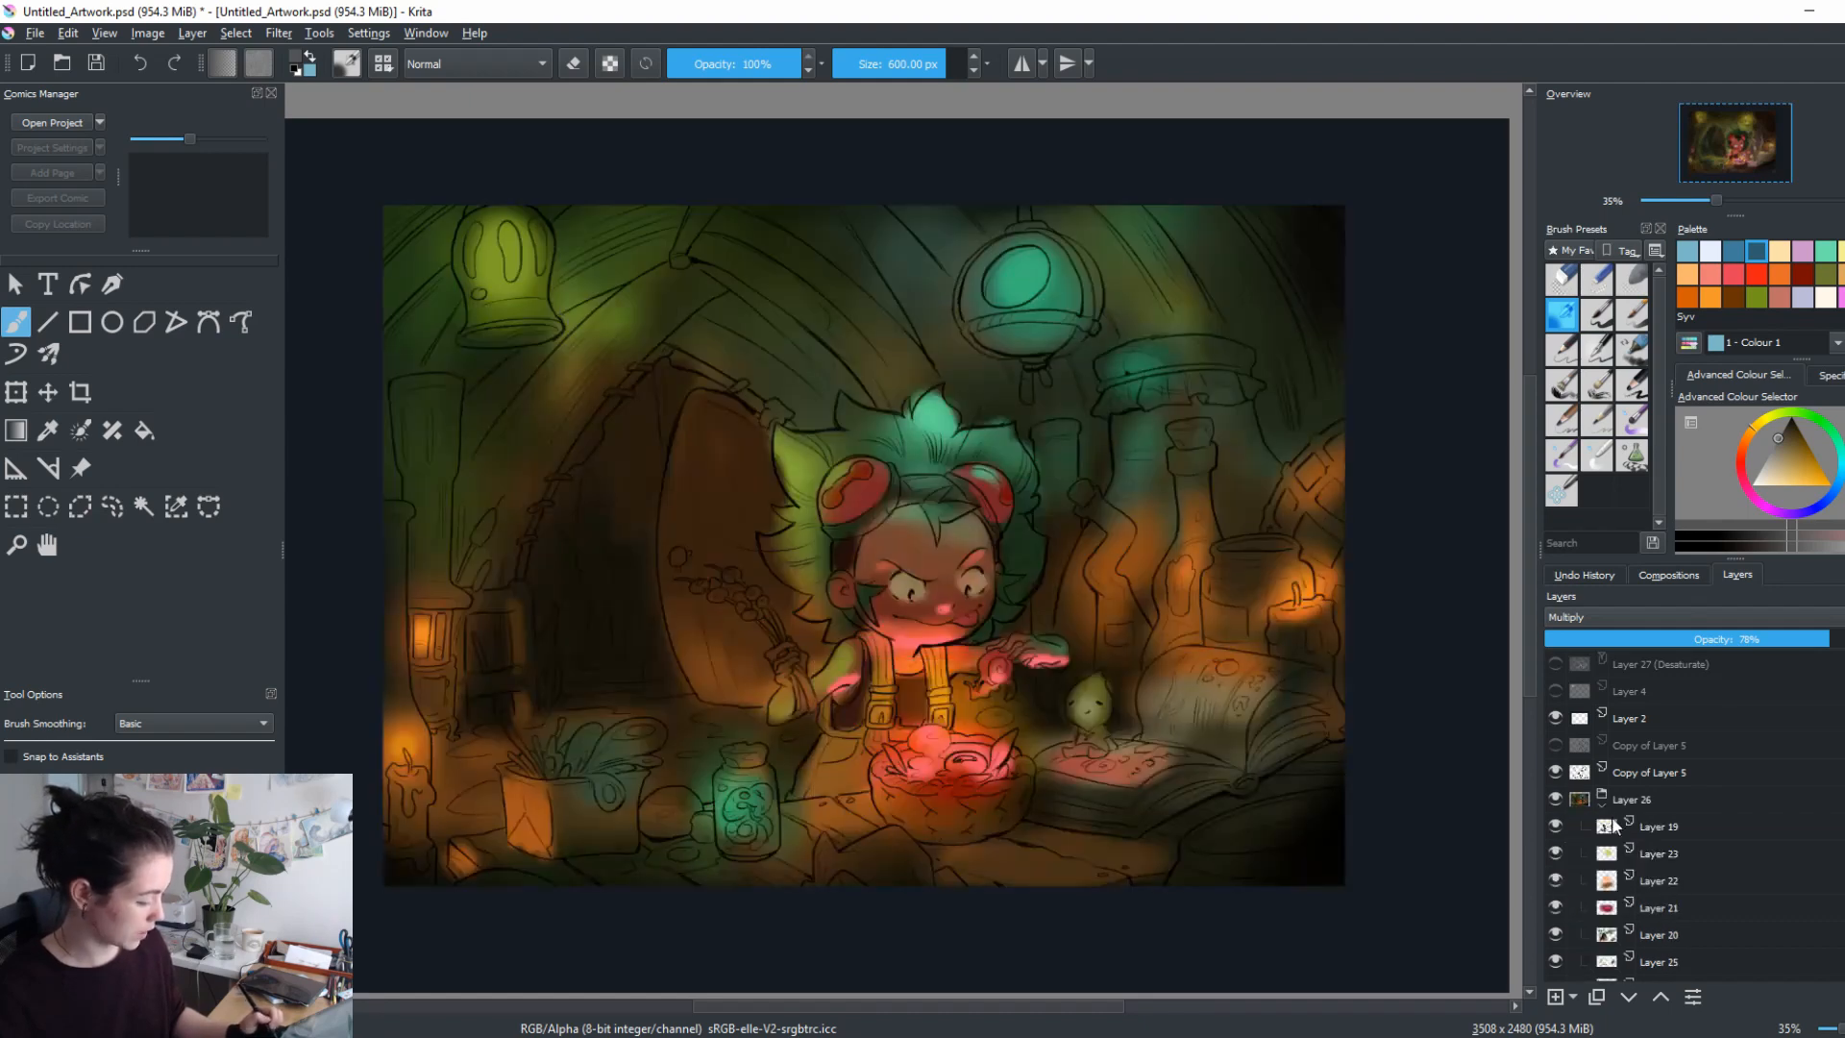
Add a new paint layer above Layer 19 in the Layer 26 group and set it to Multiply.
left_click(1634, 834)
left_click(1553, 996)
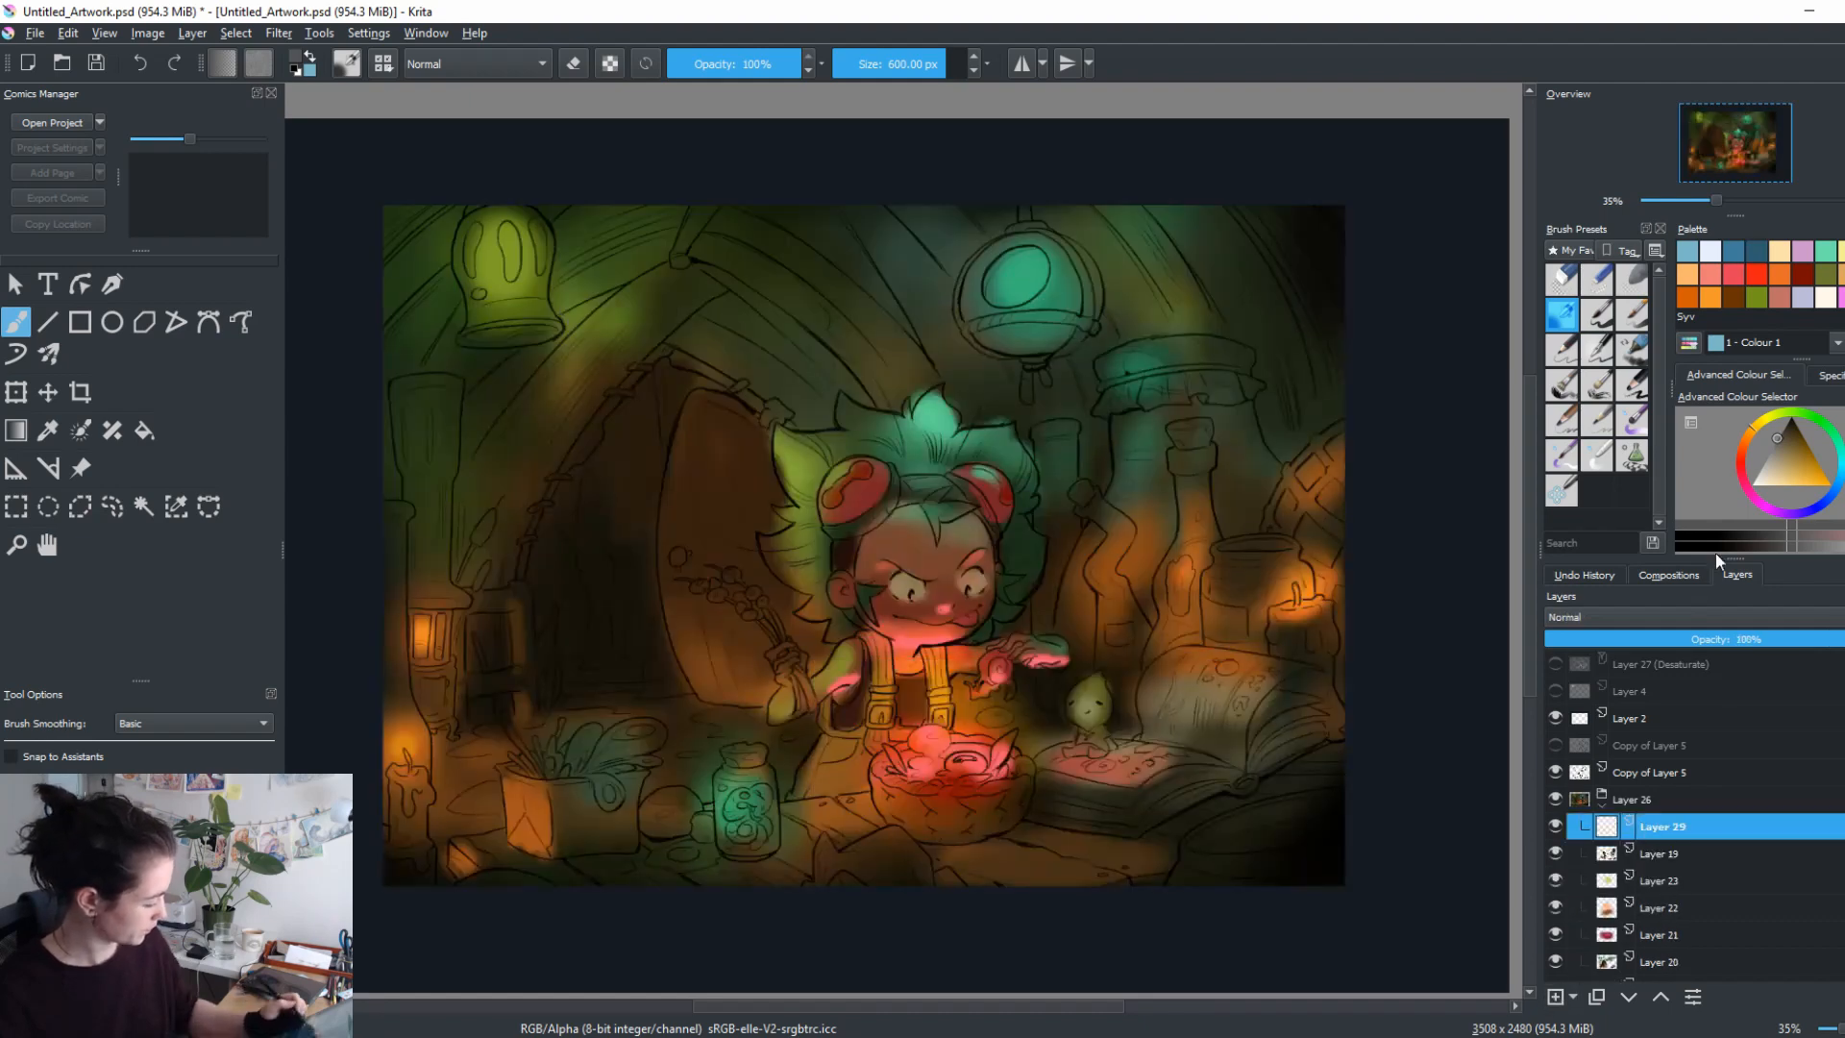
left_click(1574, 617)
left_click(1581, 750)
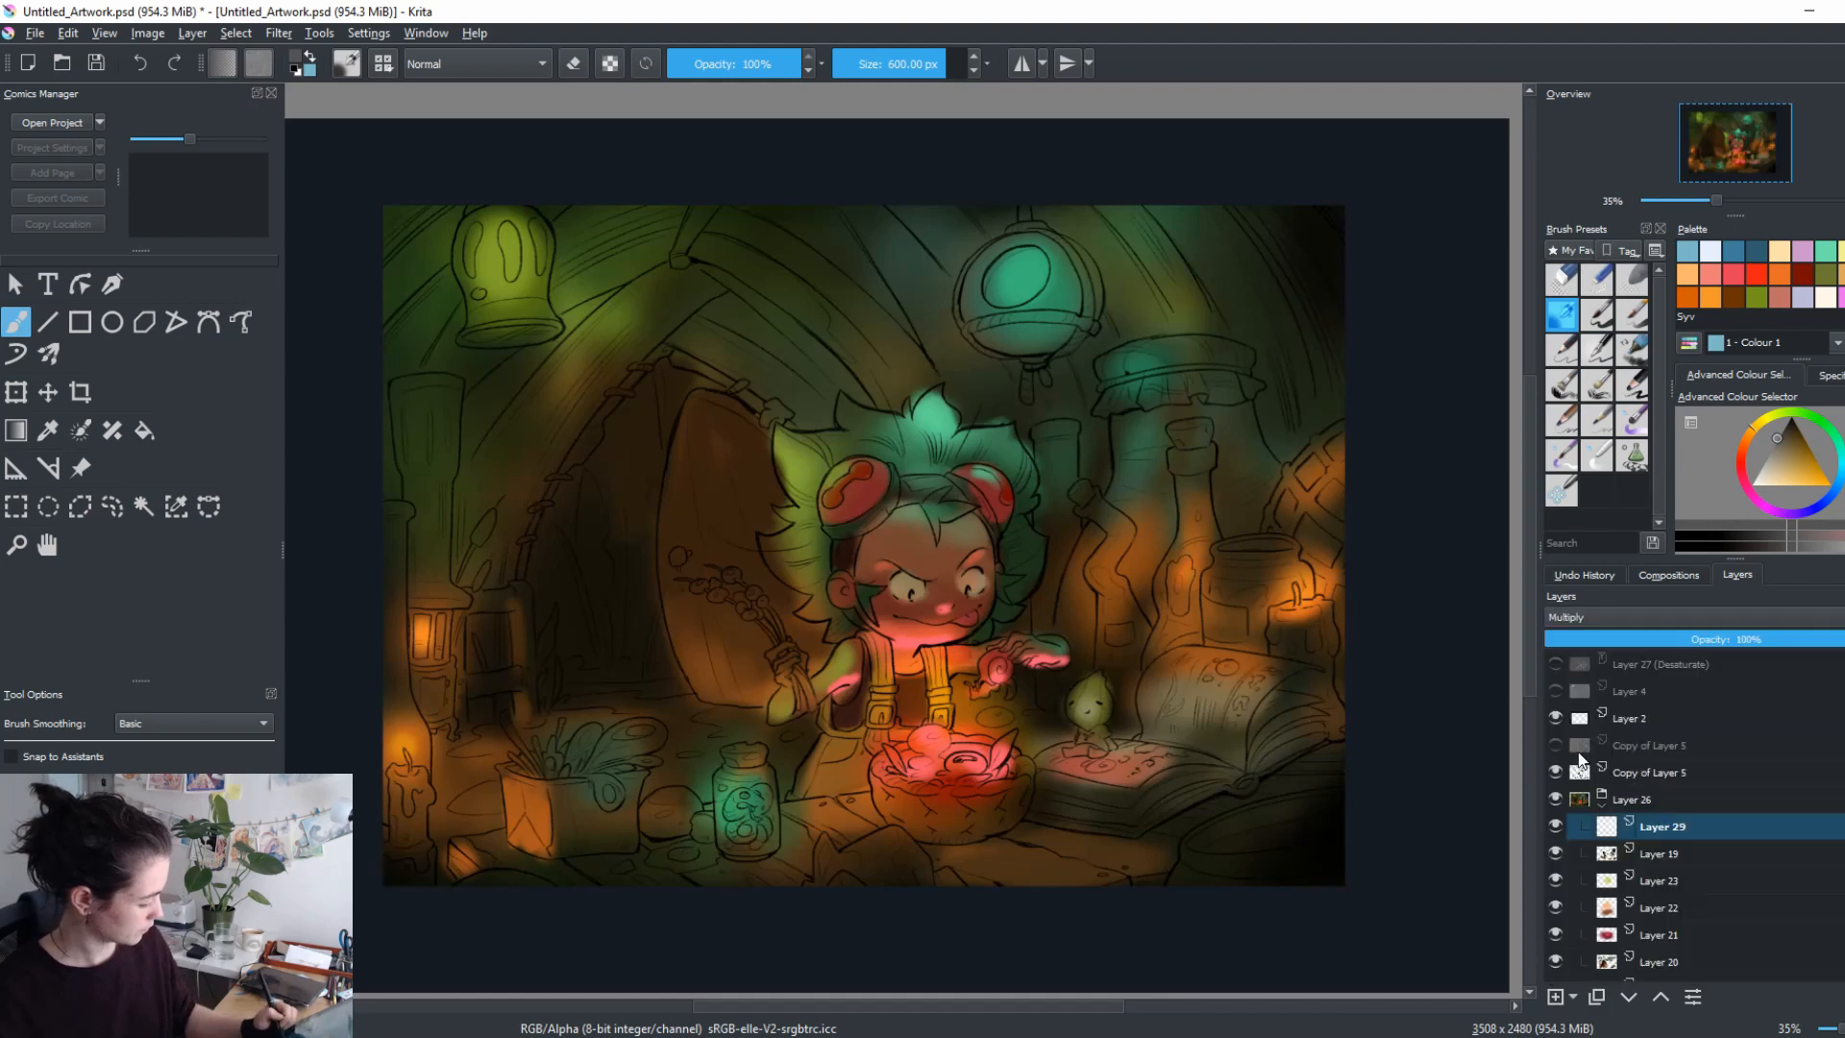
In greyscale view, darken the jar and book side, the lantern side, the foreground pot and the doorway, then return to colour.
left_click(1558, 663)
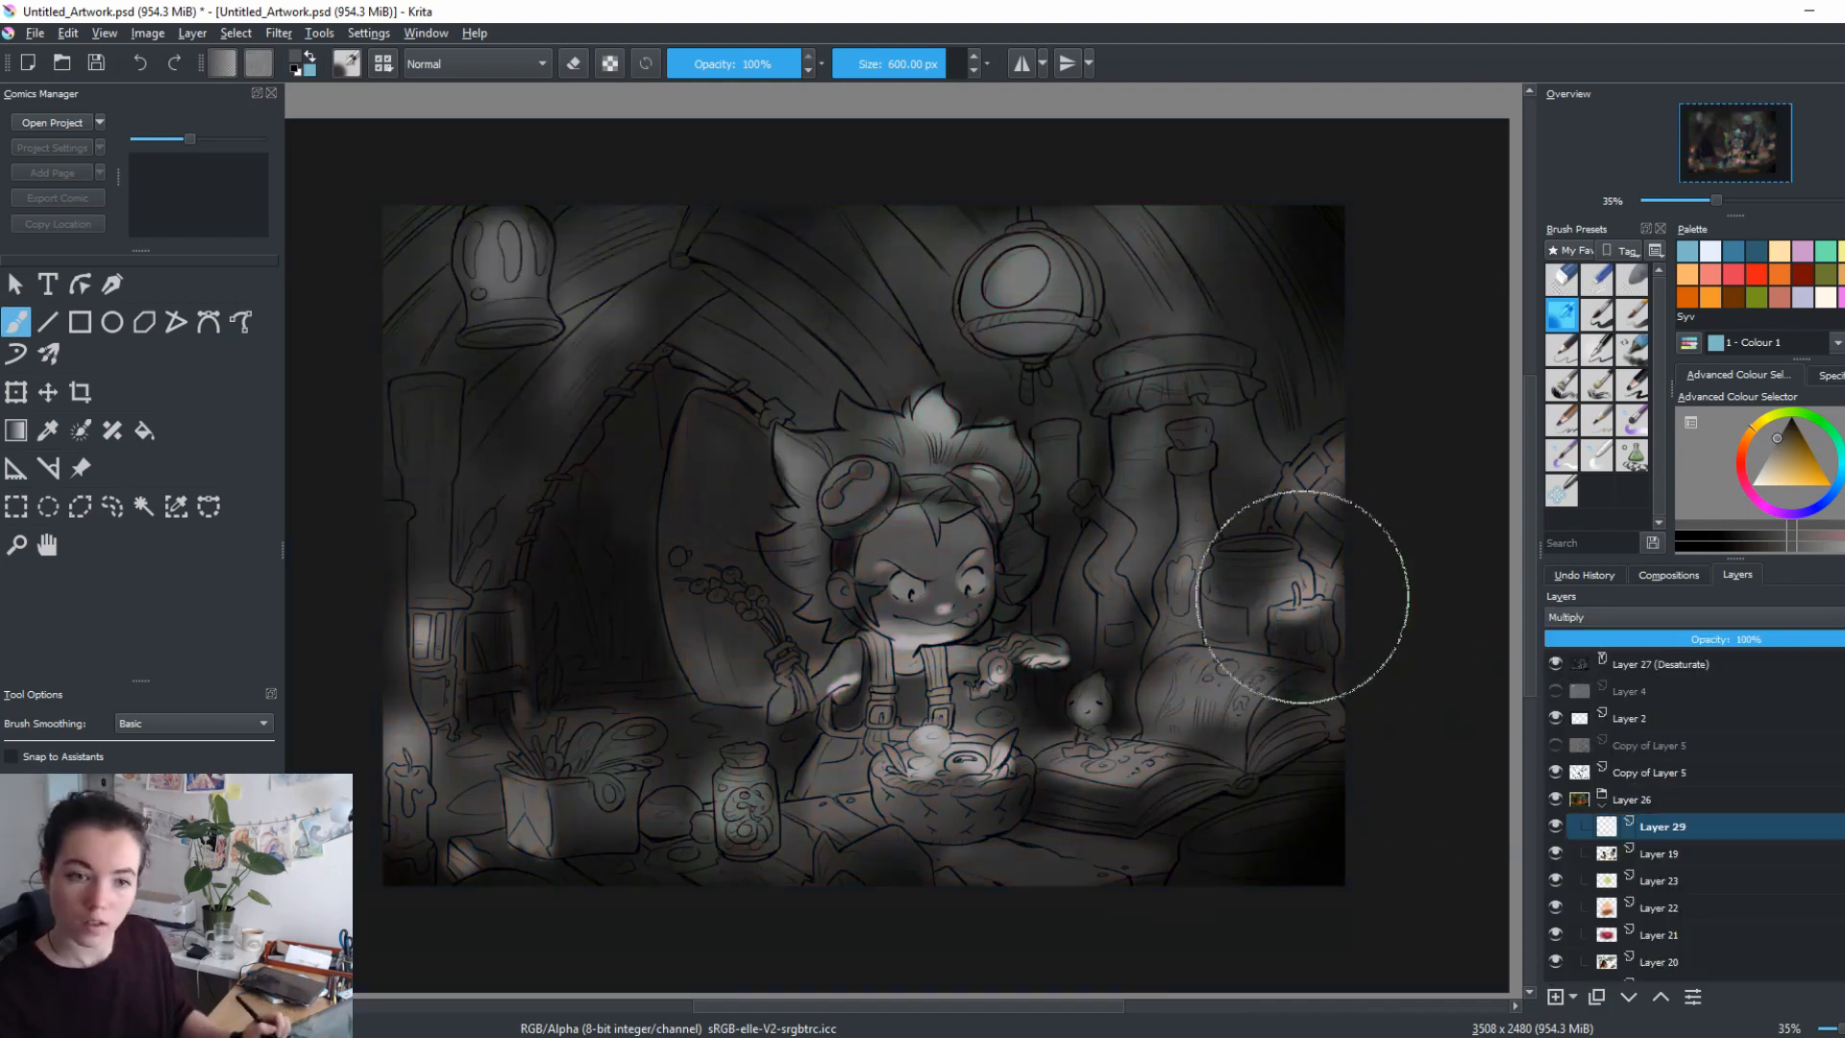
mouse_move(1249, 545)
left_mouse_down()
mouse_move(1297, 669)
mouse_move(1300, 561)
mouse_move(1292, 788)
left_mouse_up()
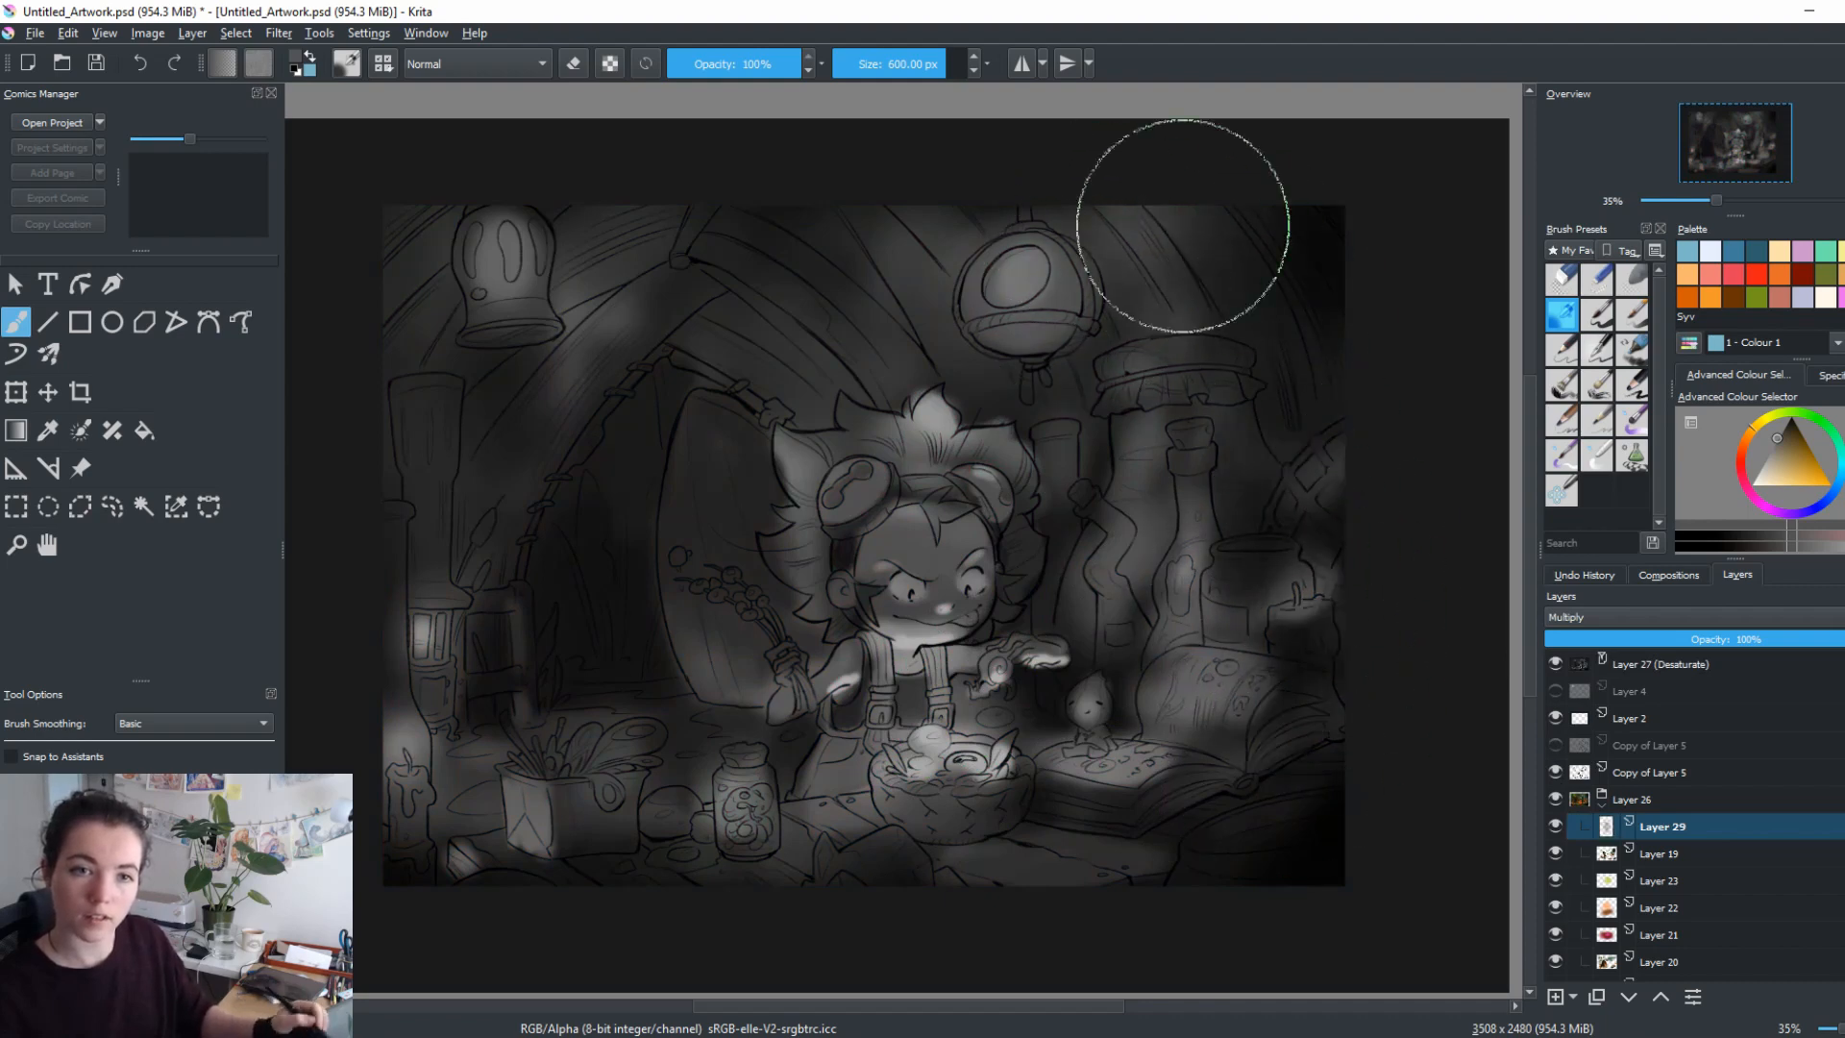
mouse_move(434, 487)
left_mouse_down()
mouse_move(469, 821)
mouse_move(395, 727)
left_mouse_up()
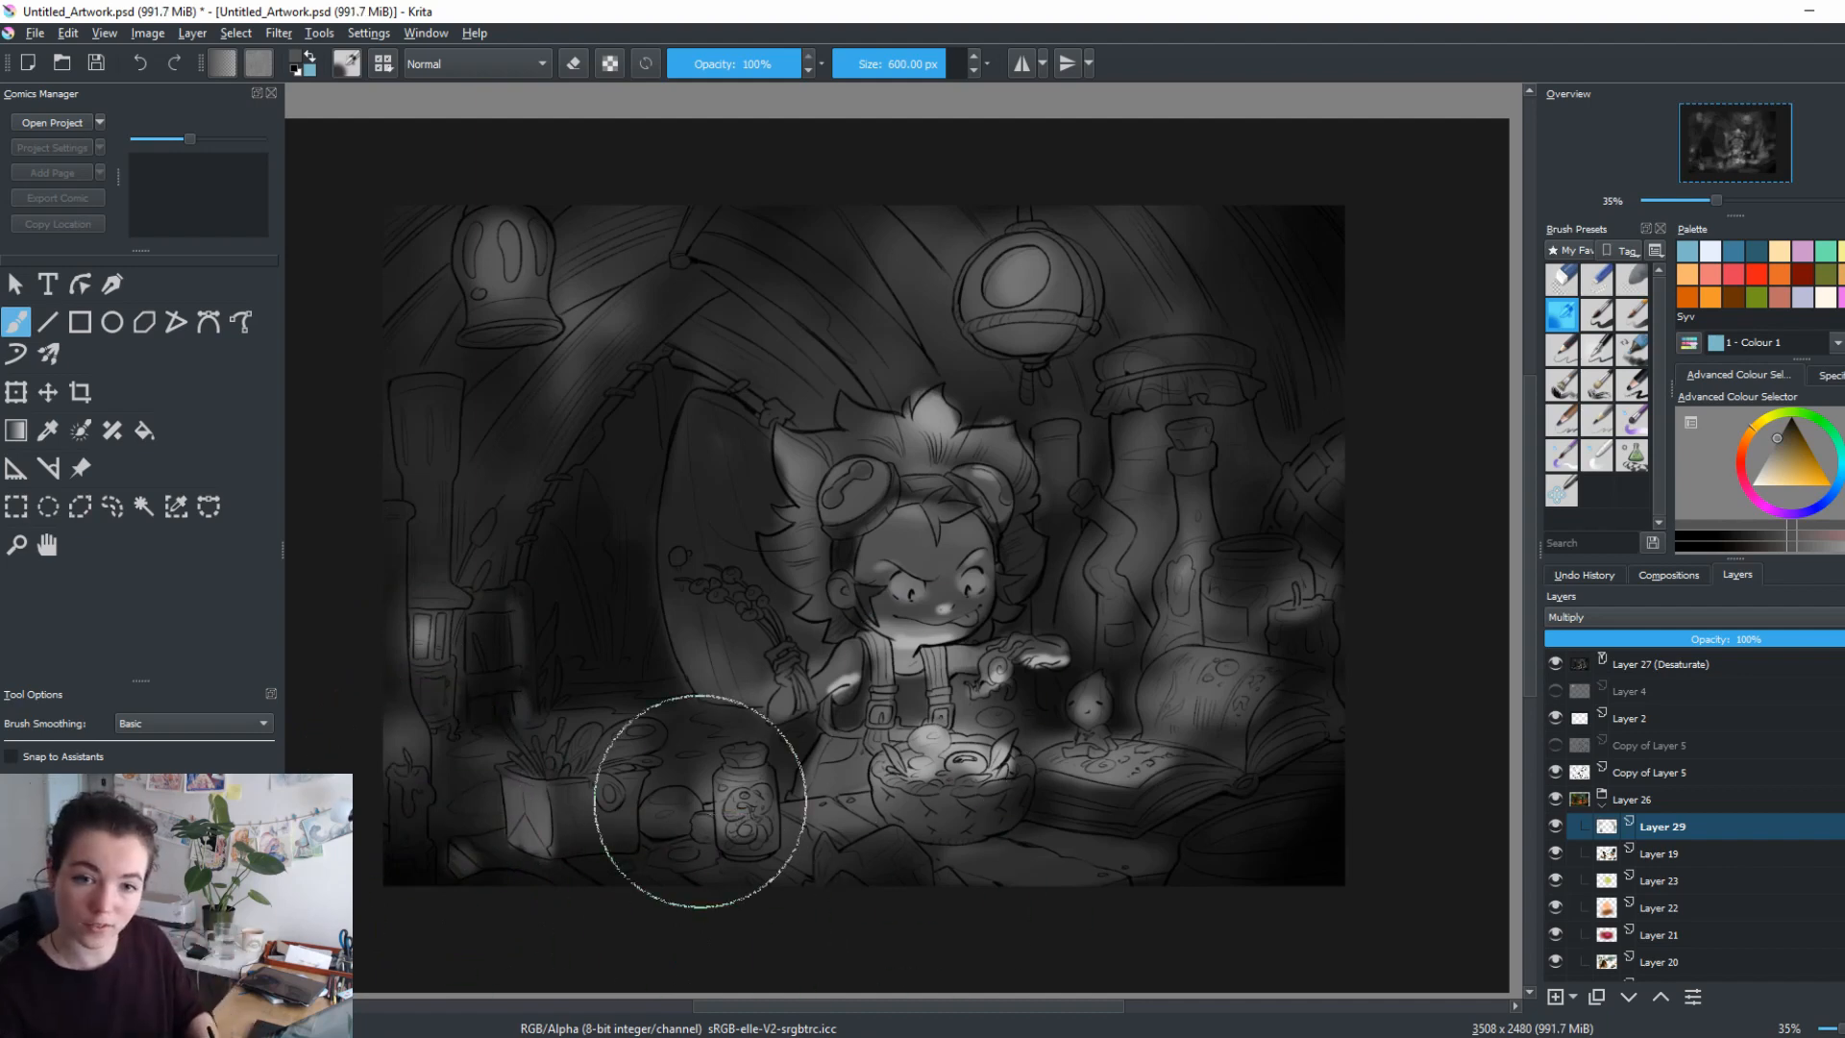
mouse_move(624, 691)
left_mouse_down()
mouse_move(612, 531)
mouse_move(592, 683)
mouse_move(724, 408)
mouse_move(679, 458)
mouse_move(638, 562)
mouse_move(756, 339)
mouse_move(728, 336)
mouse_move(619, 528)
mouse_move(698, 498)
mouse_move(754, 436)
mouse_move(674, 471)
mouse_move(511, 742)
mouse_move(458, 631)
mouse_move(484, 592)
left_mouse_up()
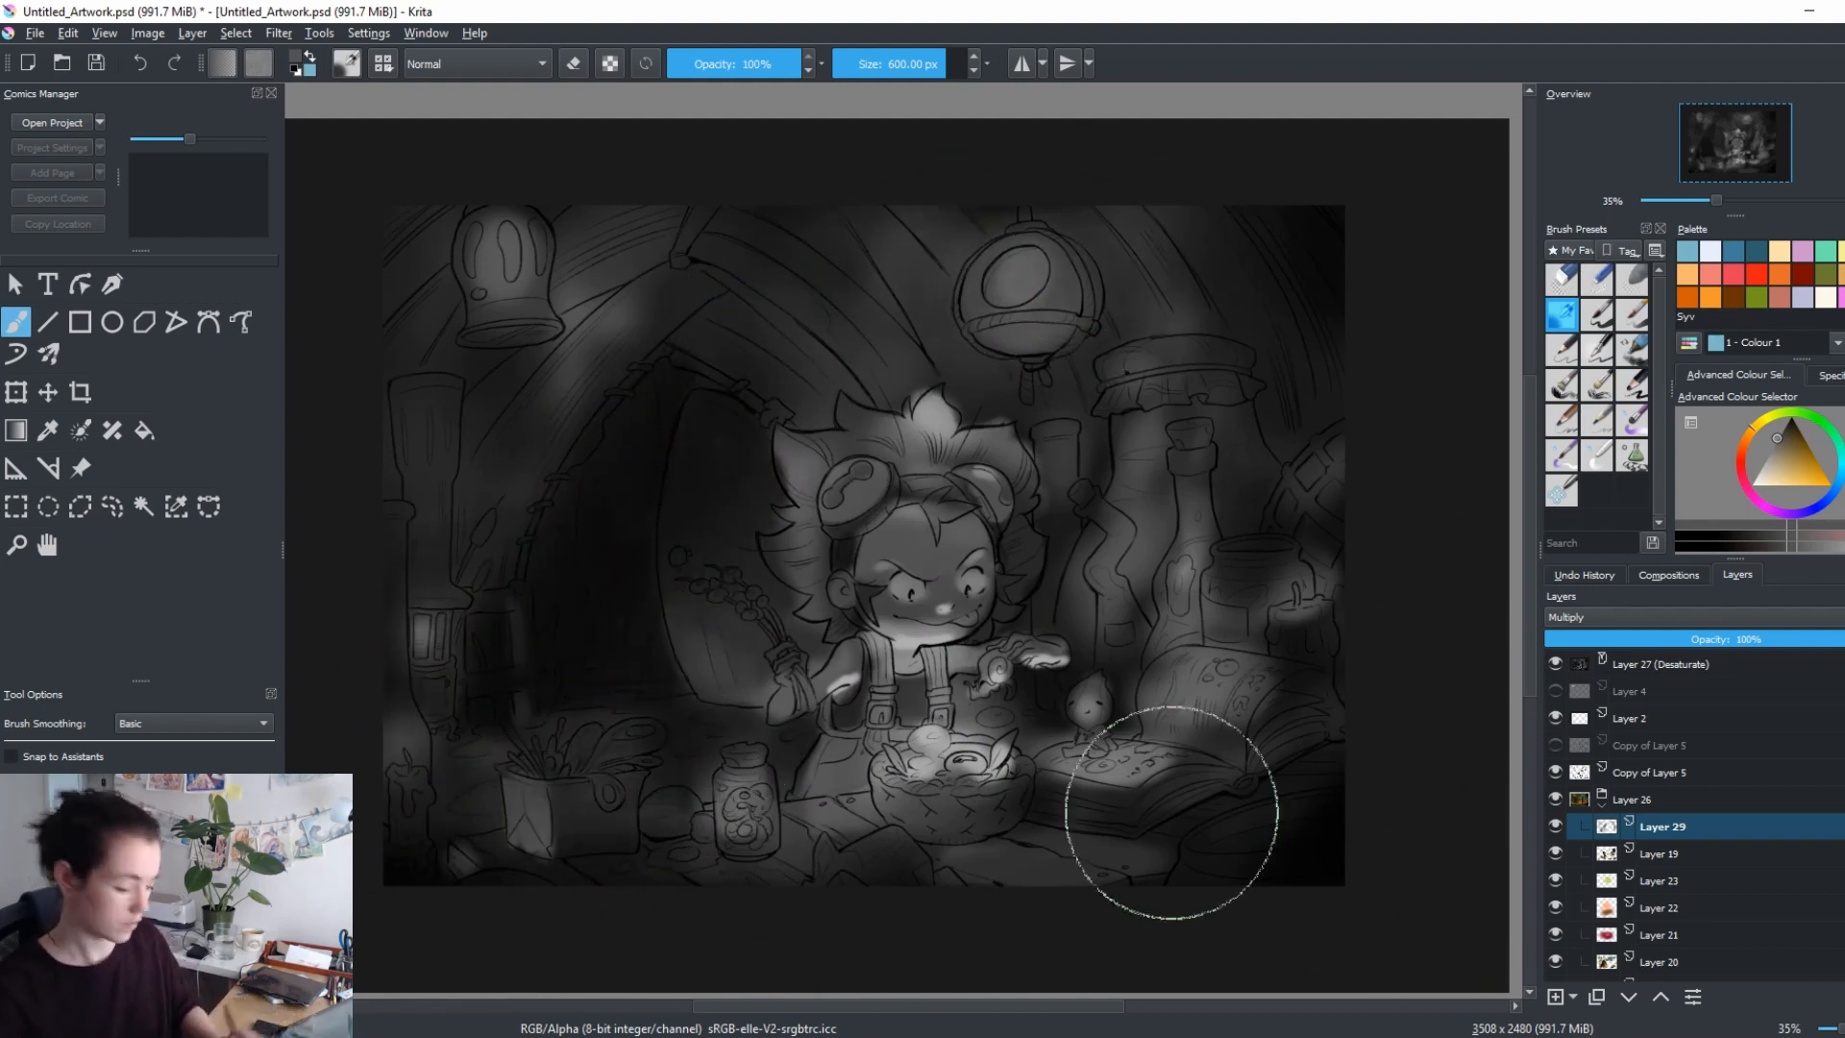
left_click(1555, 663)
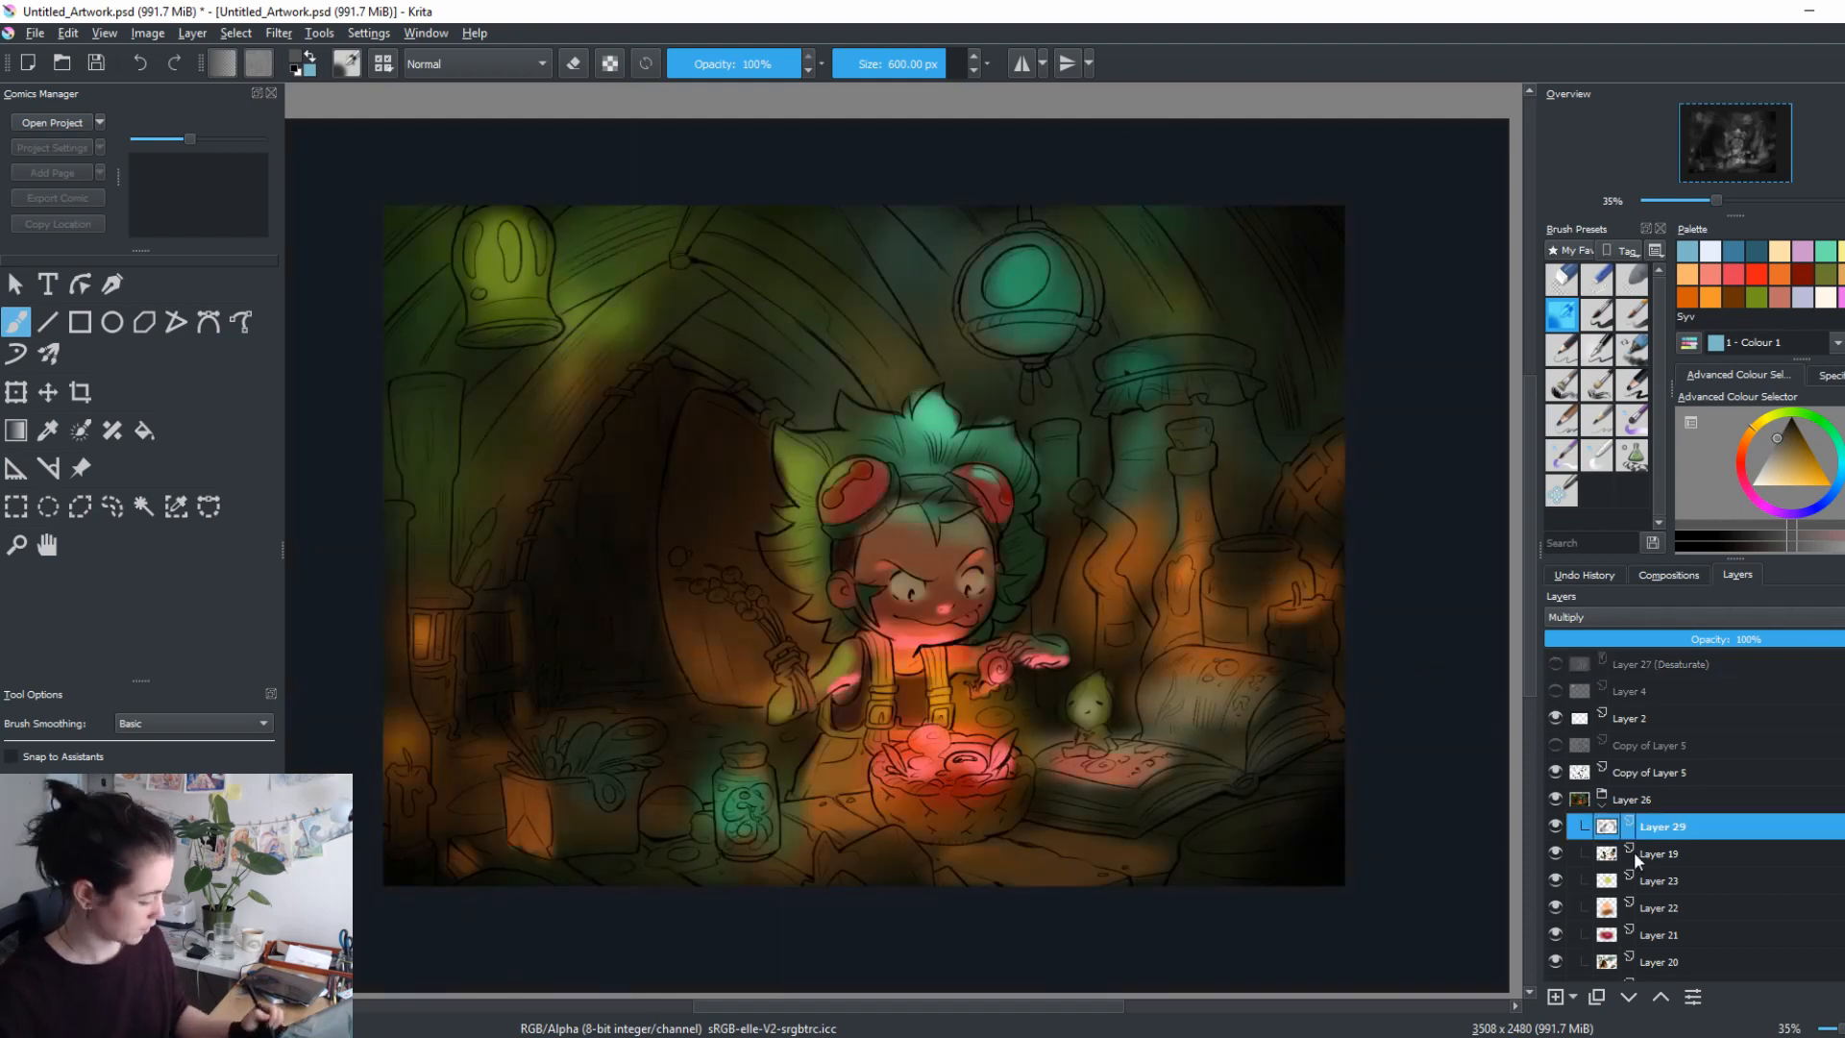
Toggle the new Multiply shading layer off and on to compare the scene before and after, leaving it visible.
left_click(1555, 826)
left_click(1554, 826)
left_click(1558, 823)
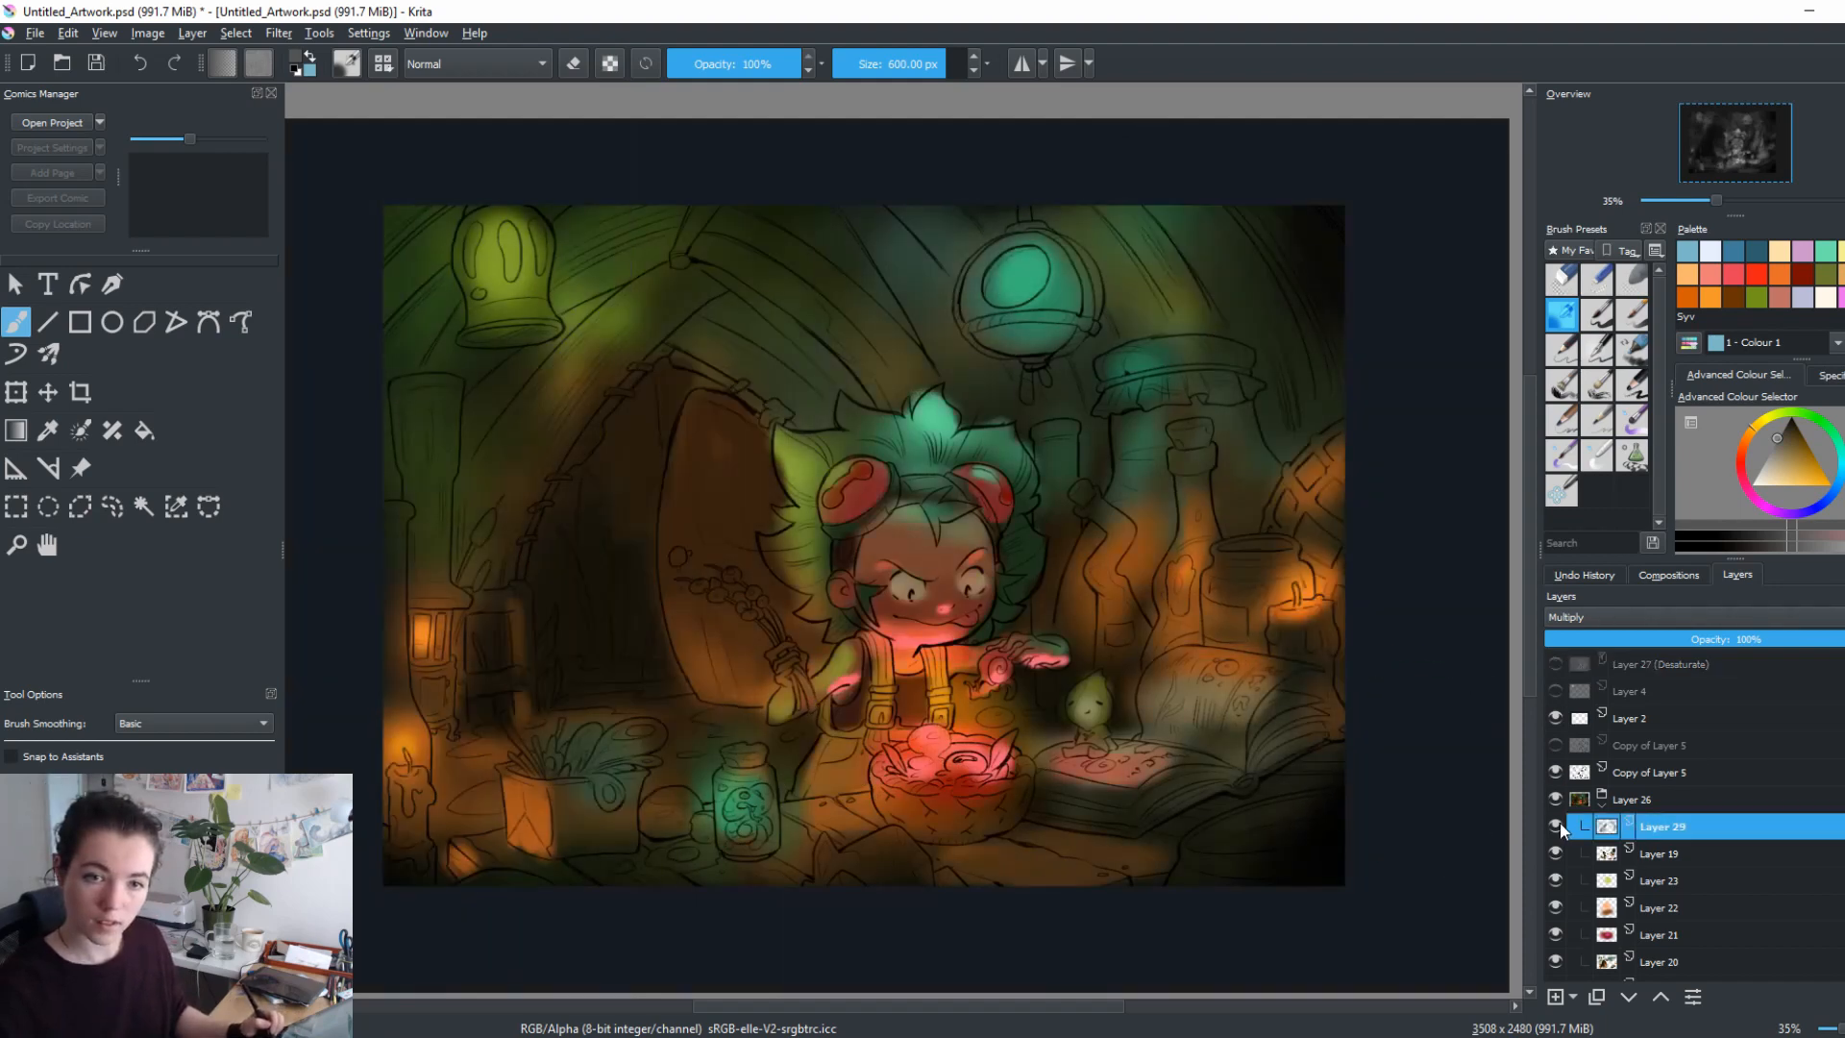
left_click(1559, 823)
left_click(1558, 822)
left_click(1559, 822)
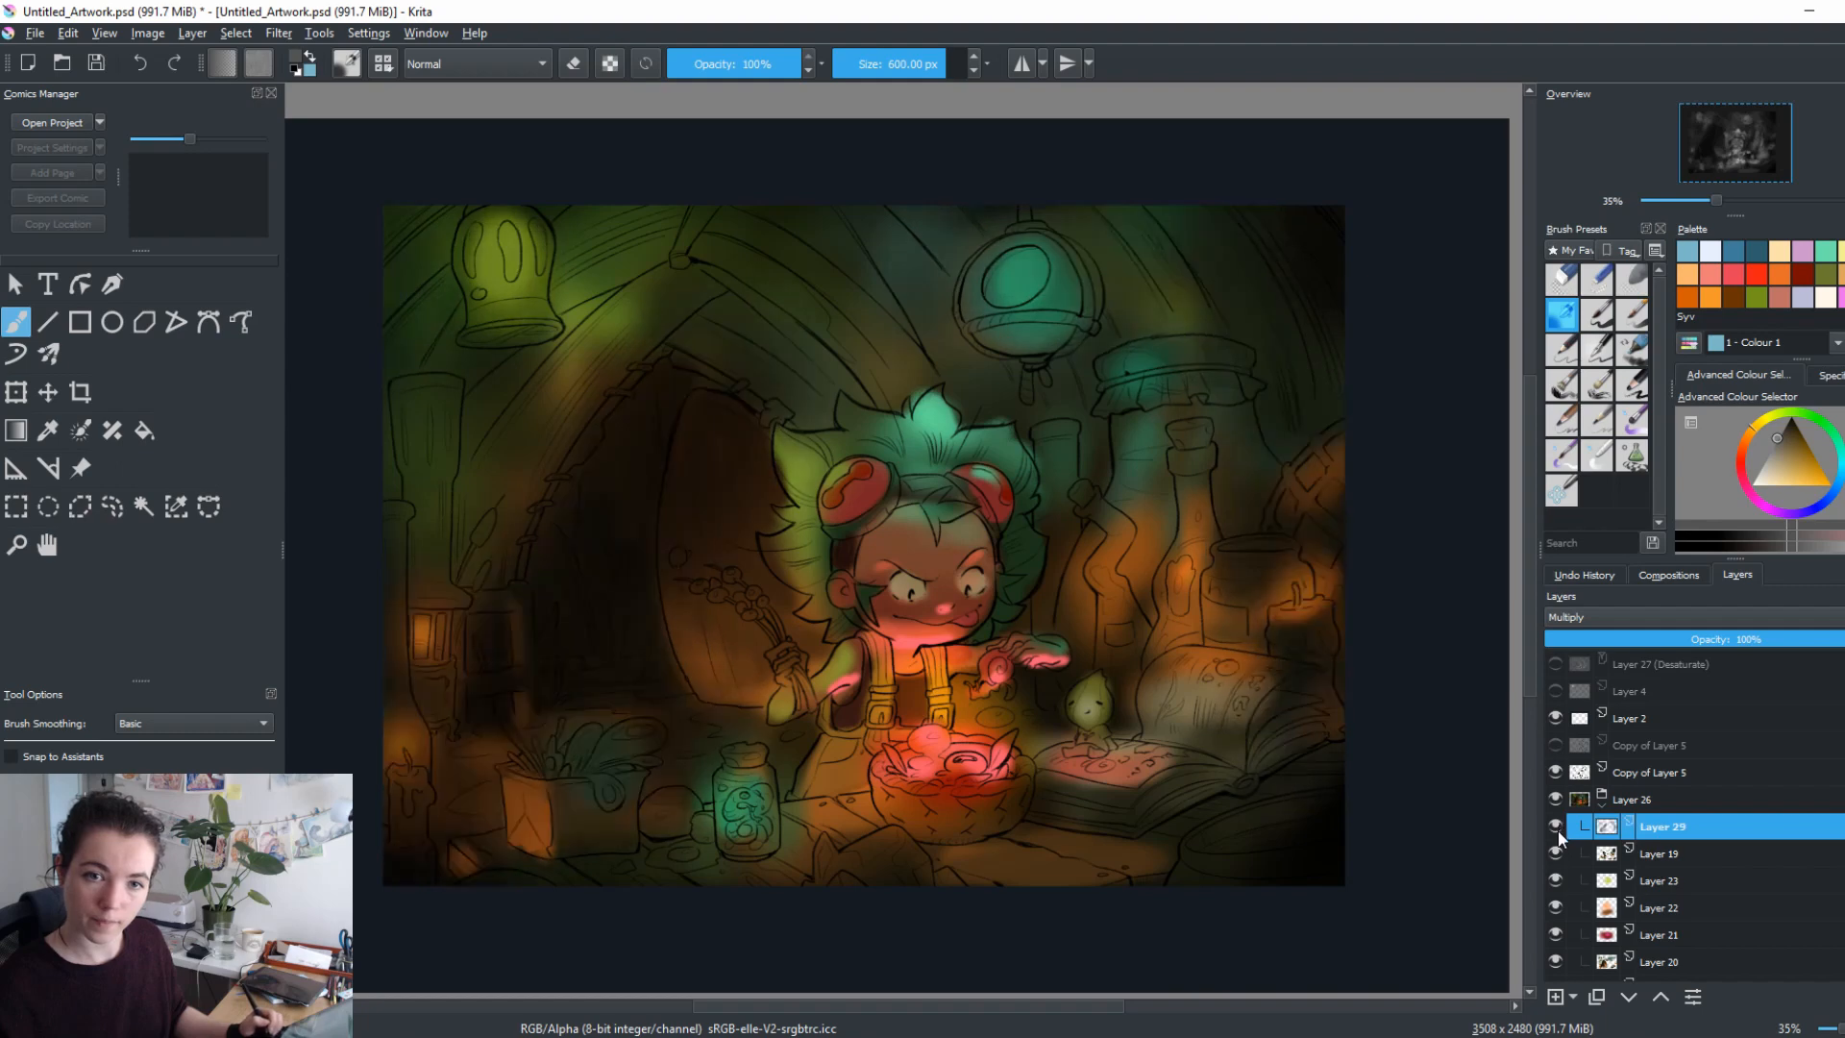